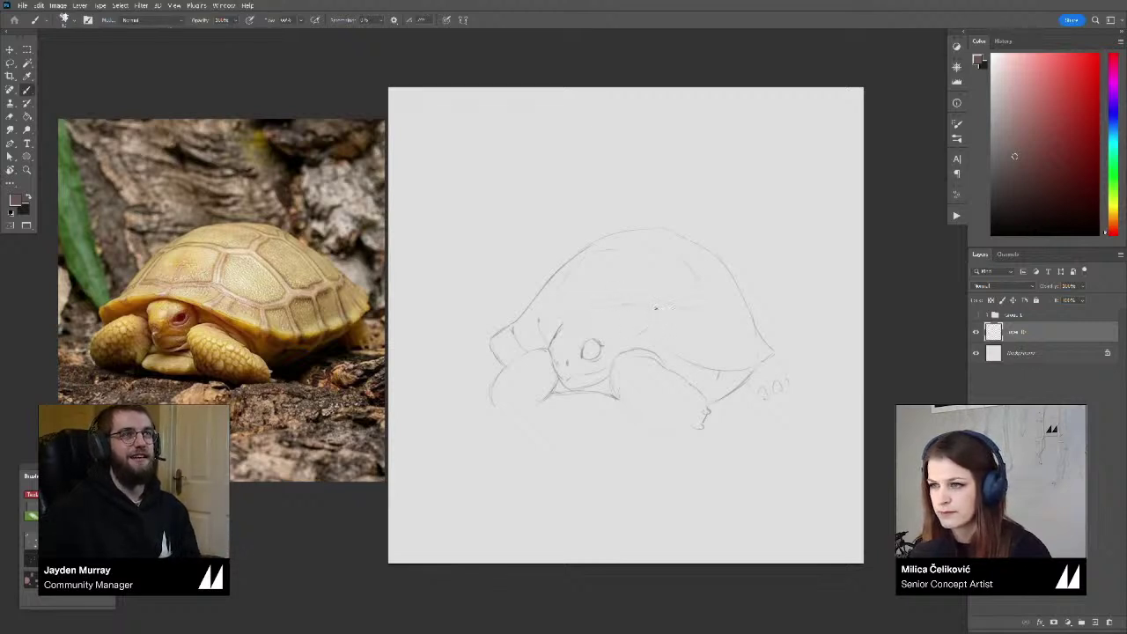
Sketch the scute lines along the shell's lower rim, define both rim corners and refine the shell opening above the head
key(e)
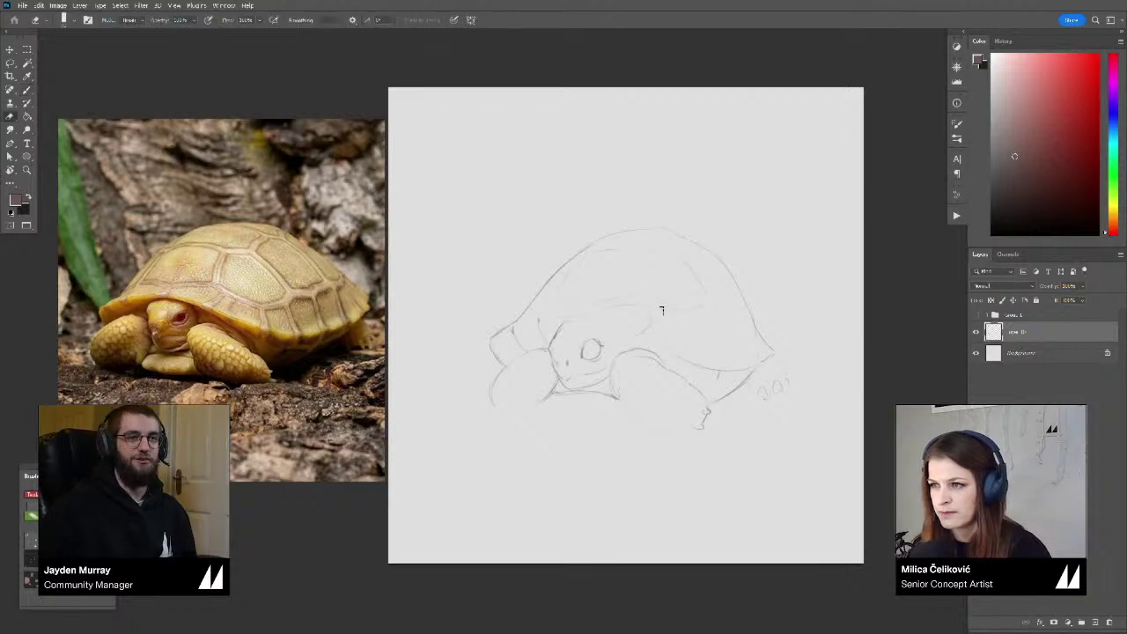
key(b)
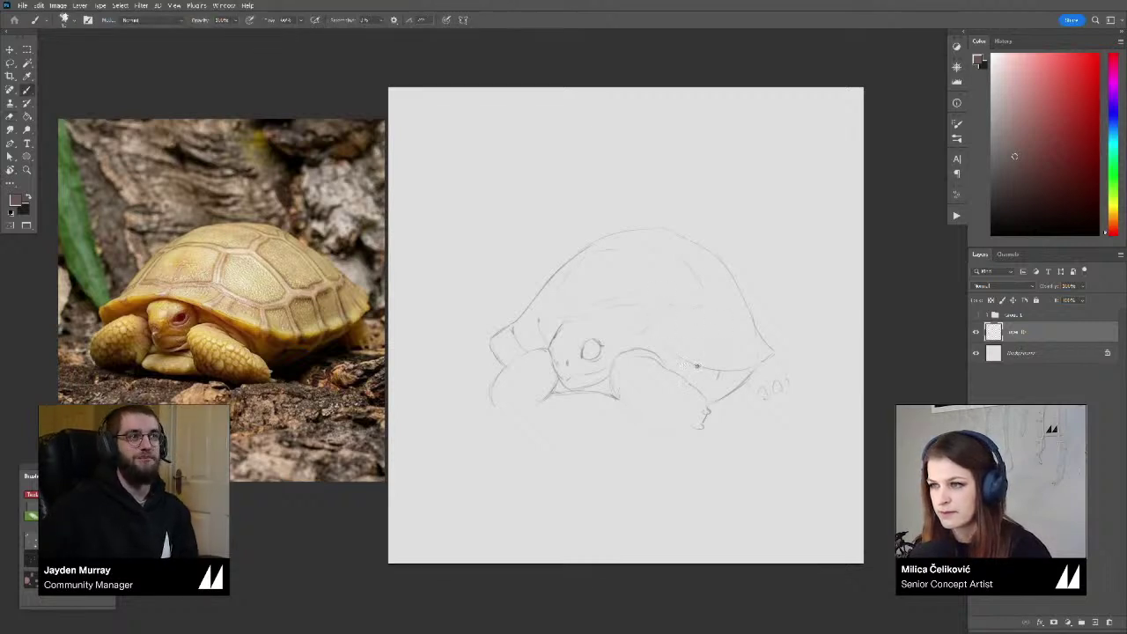
mouse_move(678, 363)
mouse_down()
mouse_move(720, 354)
mouse_move(719, 374)
mouse_move(728, 330)
mouse_move(712, 330)
mouse_move(723, 338)
mouse_move(733, 324)
mouse_move(744, 360)
mouse_move(728, 361)
mouse_move(740, 333)
mouse_move(755, 362)
mouse_up()
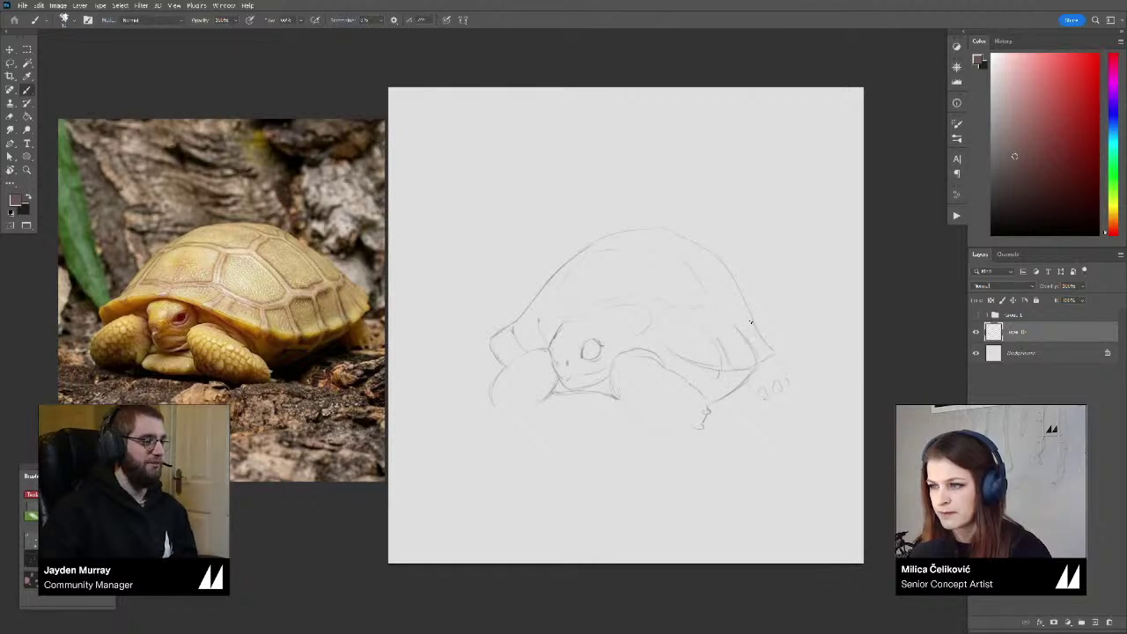
drag(749, 321, 760, 335)
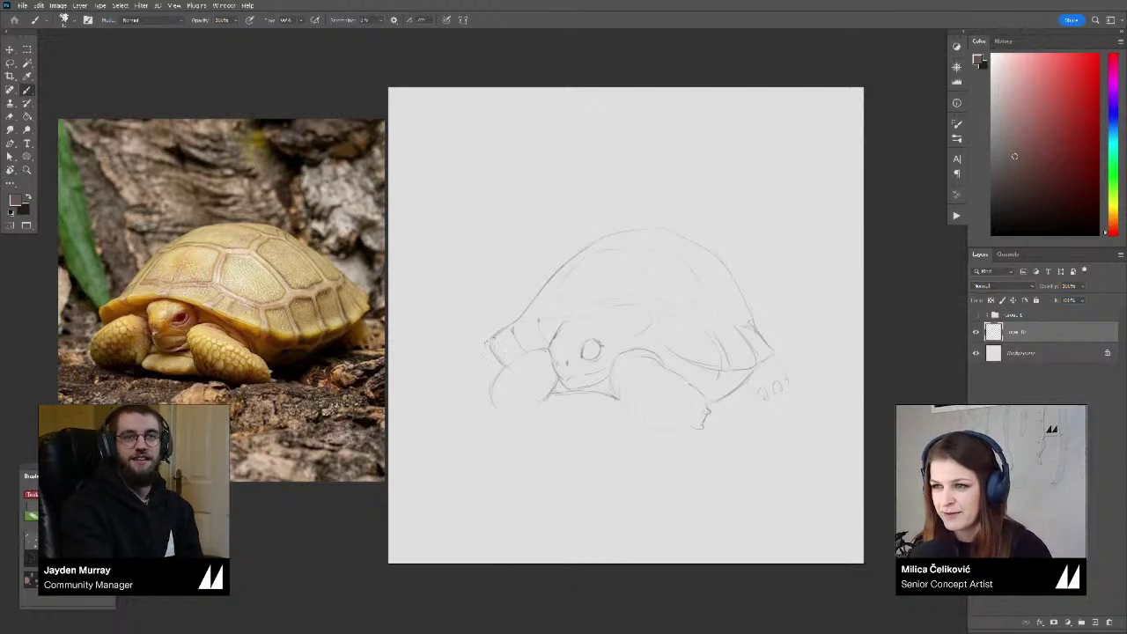
drag(490, 340, 502, 365)
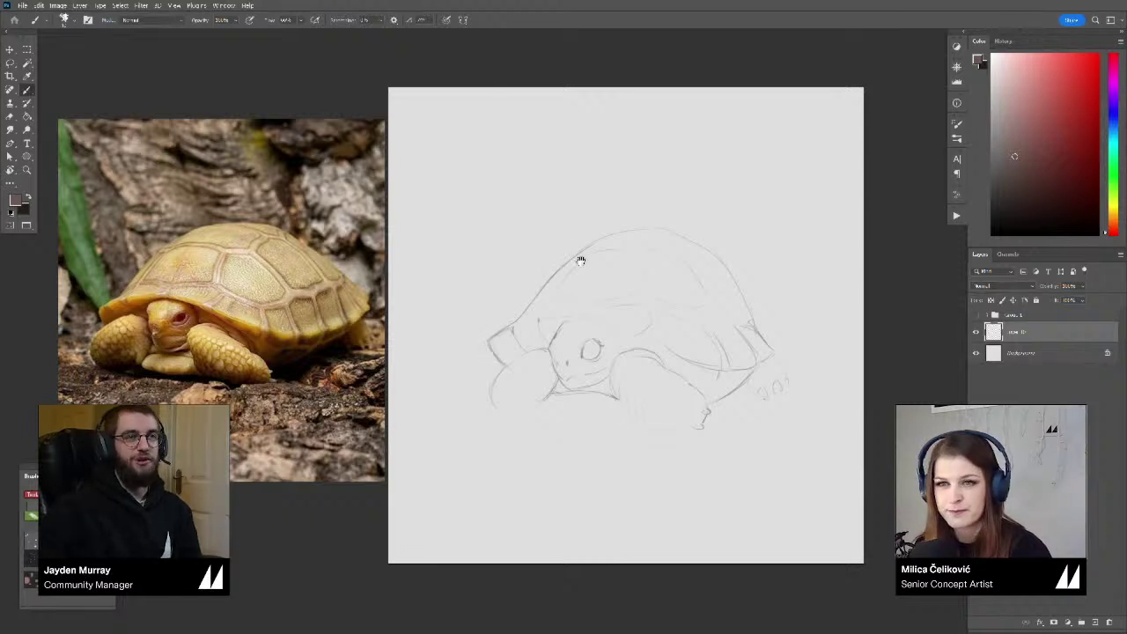
drag(579, 260, 574, 262)
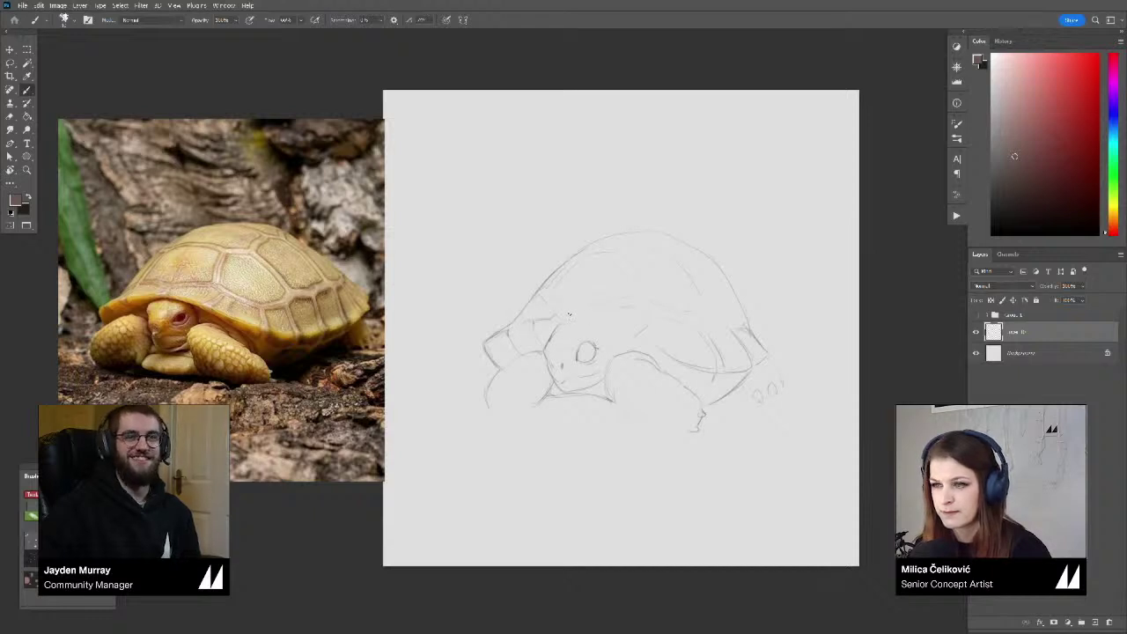
drag(608, 309, 642, 310)
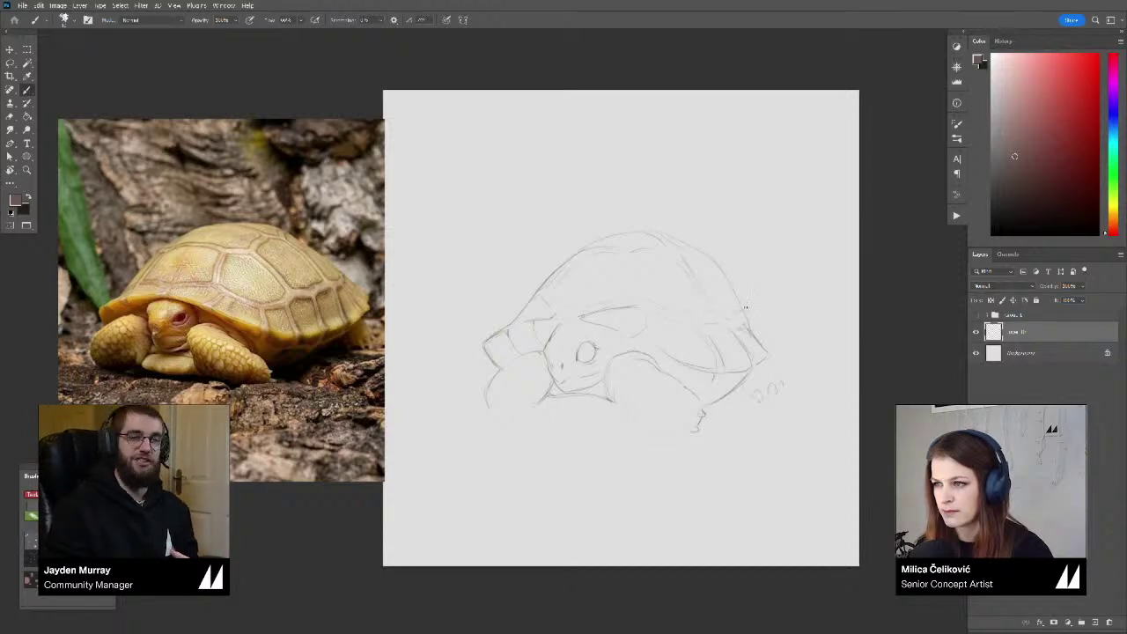
Flip the canvas view and the tortoise reference photo horizontally to check the sketch mirrored
scroll(720, 316, down, 3)
key(ctrl+shift+h)
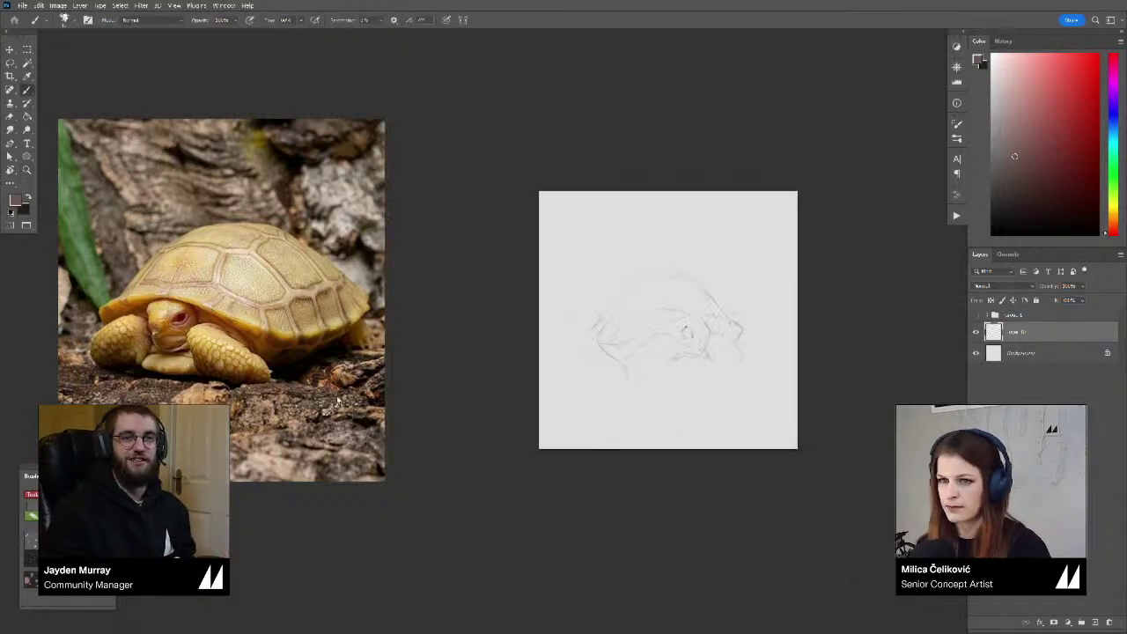
key(alt+shift+h)
drag(221, 300, 244, 300)
key(z)
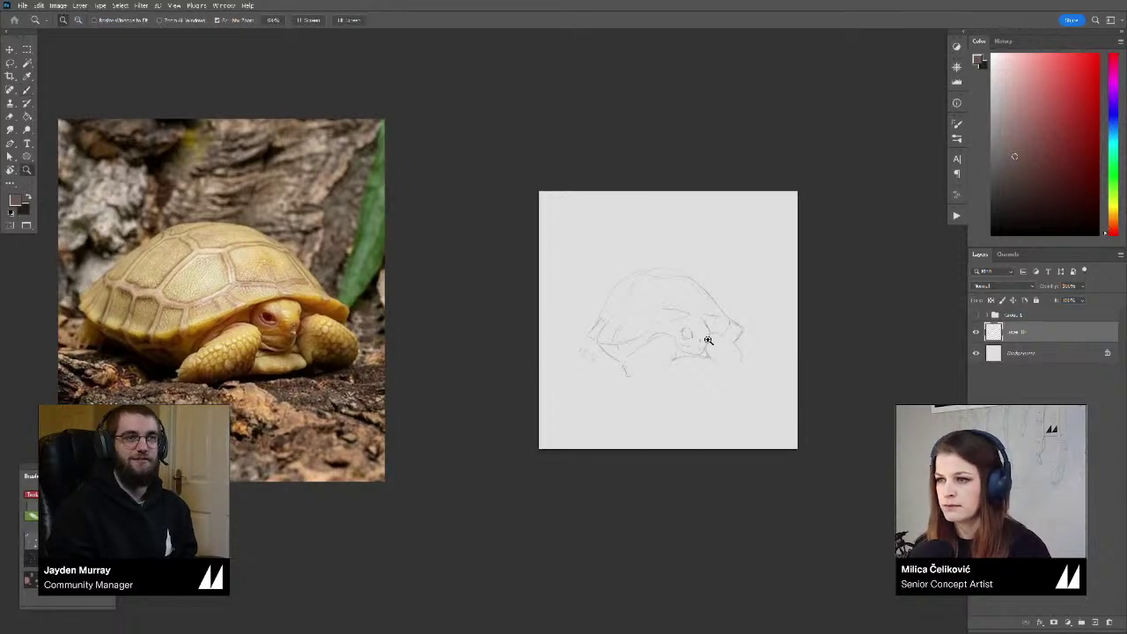
Refine the mirrored sketch by strengthening the head and shell contours and drawing the near front leg's outline and foot
click(710, 334)
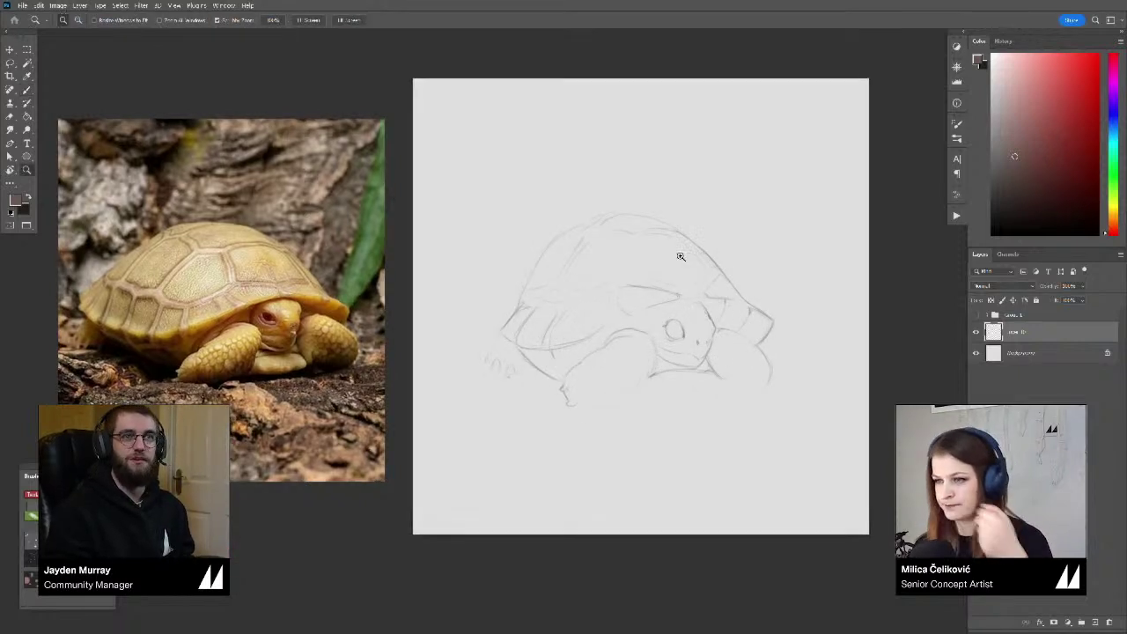
drag(704, 349, 685, 336)
key(b)
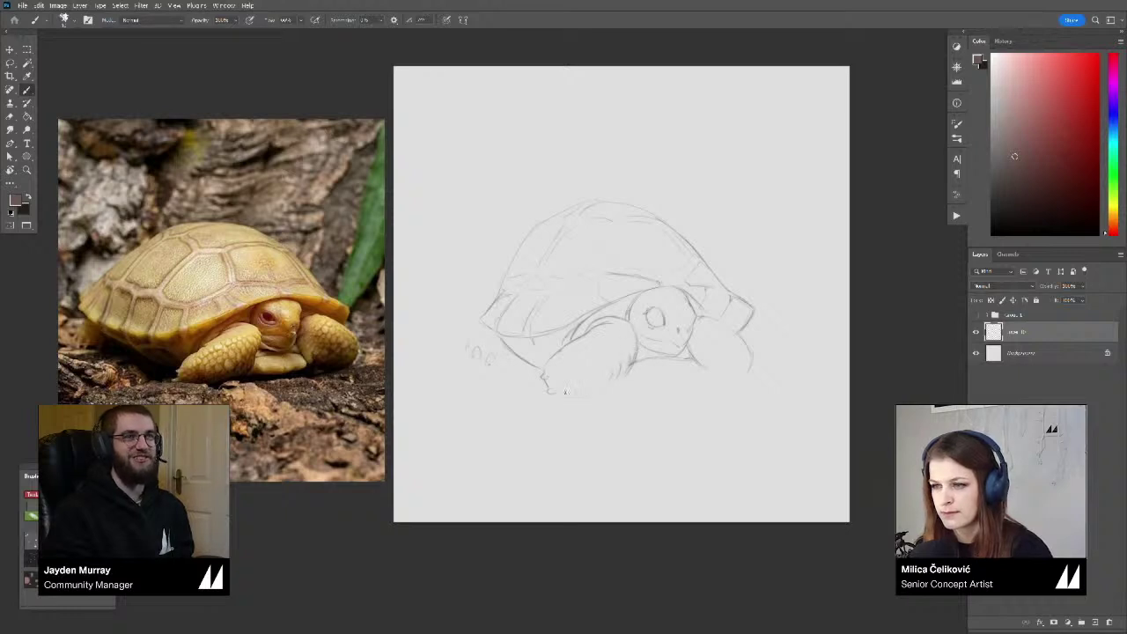
mouse_move(555, 392)
mouse_down()
mouse_move(597, 395)
mouse_move(629, 364)
mouse_move(579, 386)
mouse_move(592, 361)
mouse_up()
Move the tortoise reference window over the canvas and enlarge it into a wide viewing area
key(z)
key(b)
drag(255, 412, 419, 377)
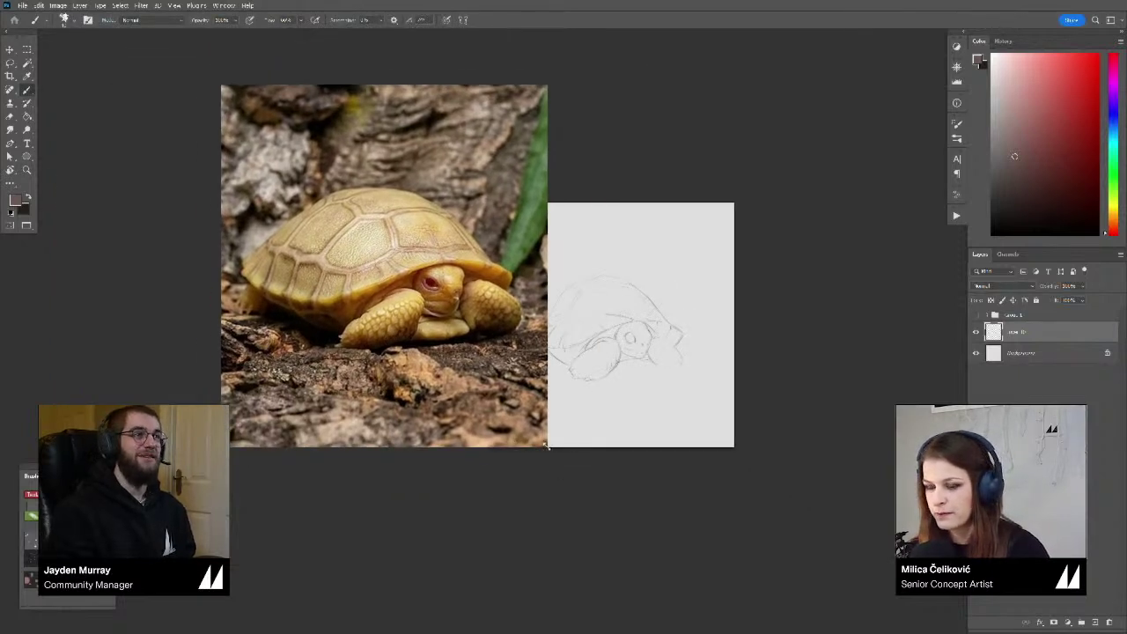
drag(546, 447, 837, 557)
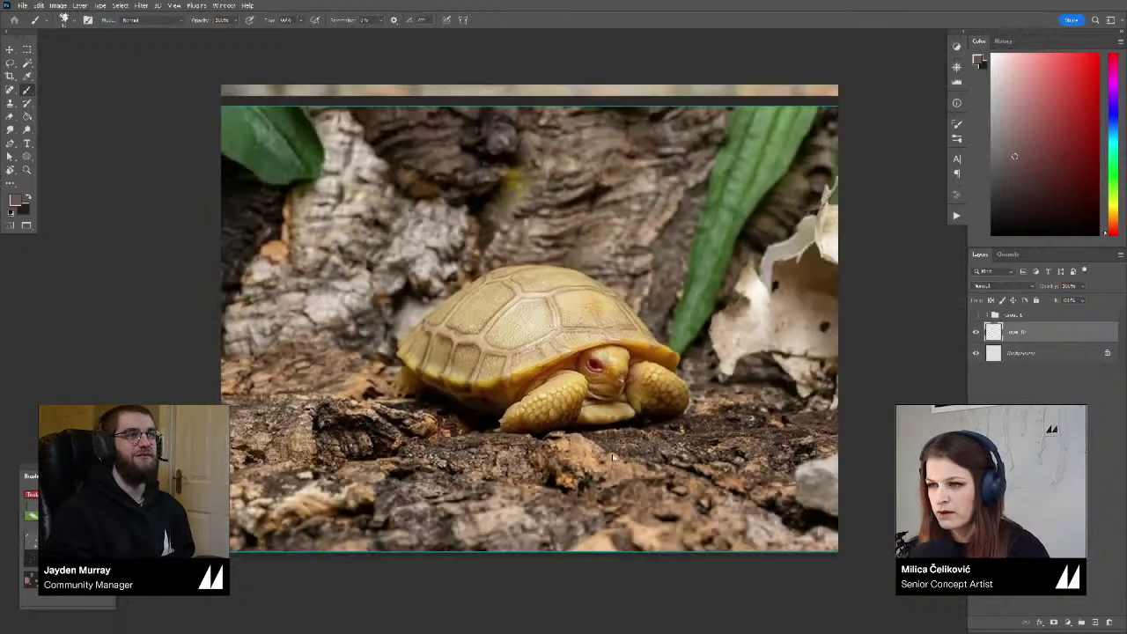
Survey the whole reference board, from the tortoise photos to the mushroom and concept image groups
scroll(614, 457, down, 8)
drag(584, 465, 596, 360)
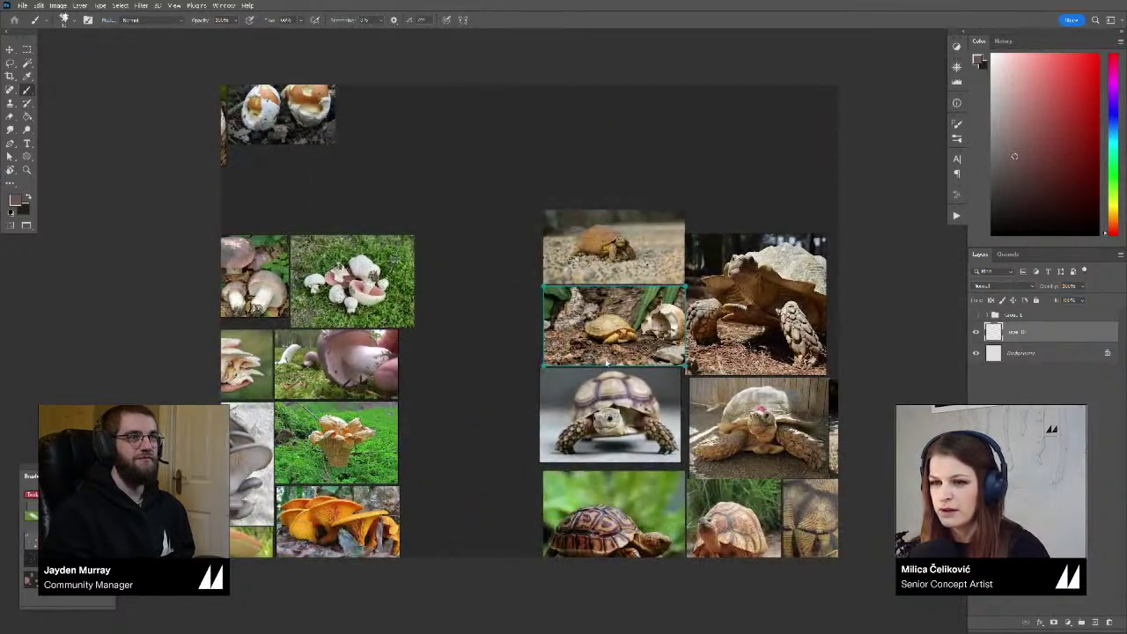
scroll(579, 363, down, 9)
drag(559, 363, 743, 356)
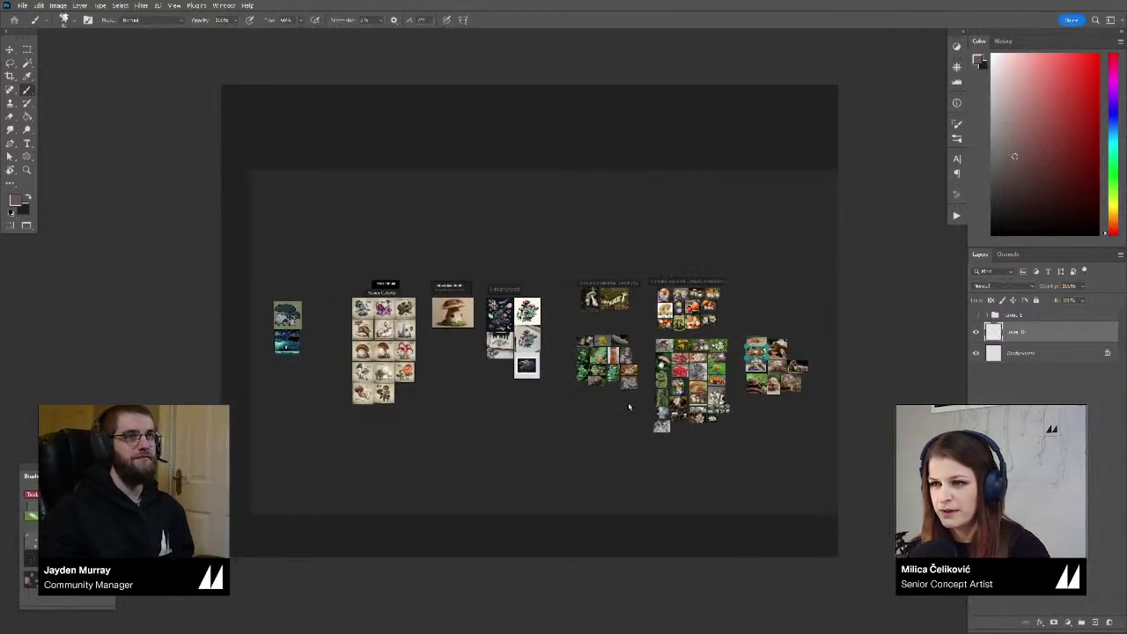
drag(741, 423, 616, 421)
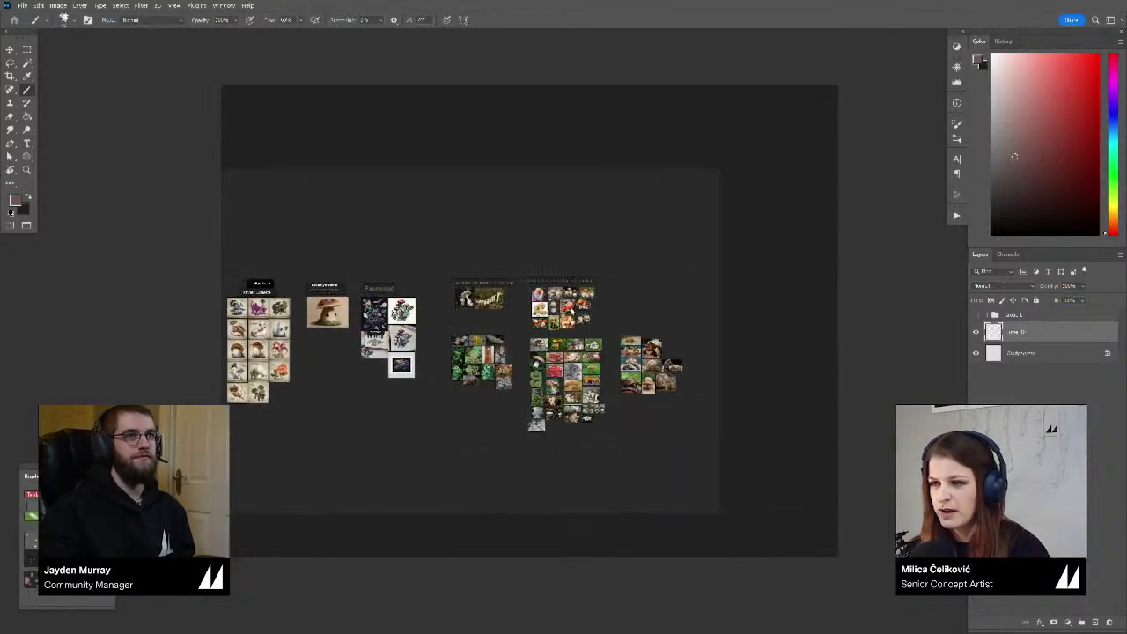
scroll(563, 455, up, 3)
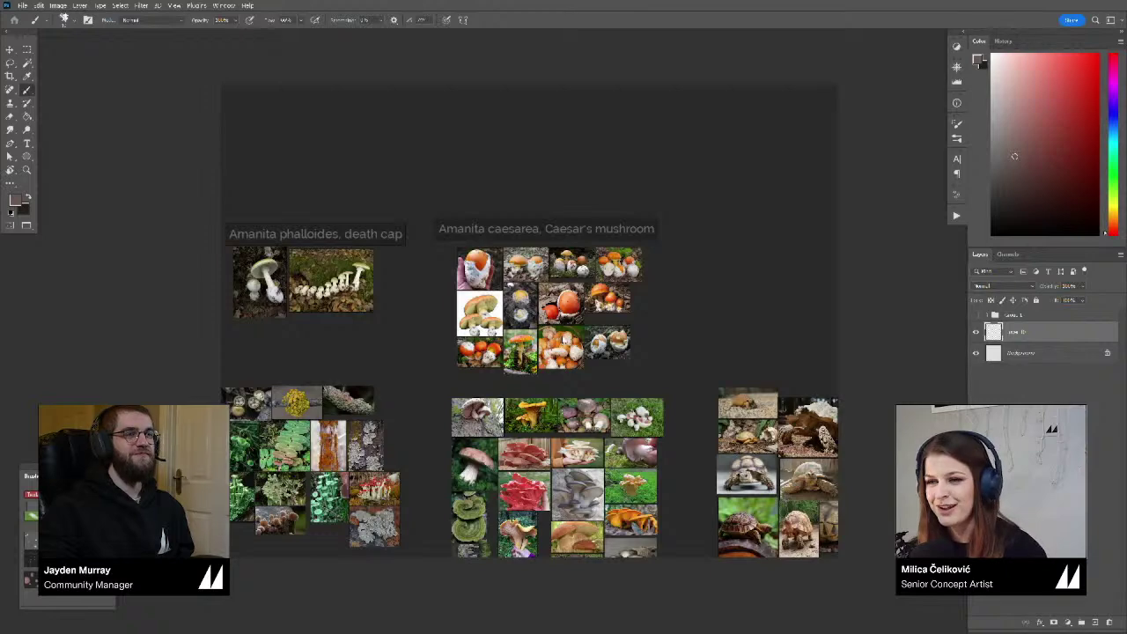
Examine the "Amanita caesarea, Caesar's mushroom" reference group on the board
scroll(568, 304, up, 5)
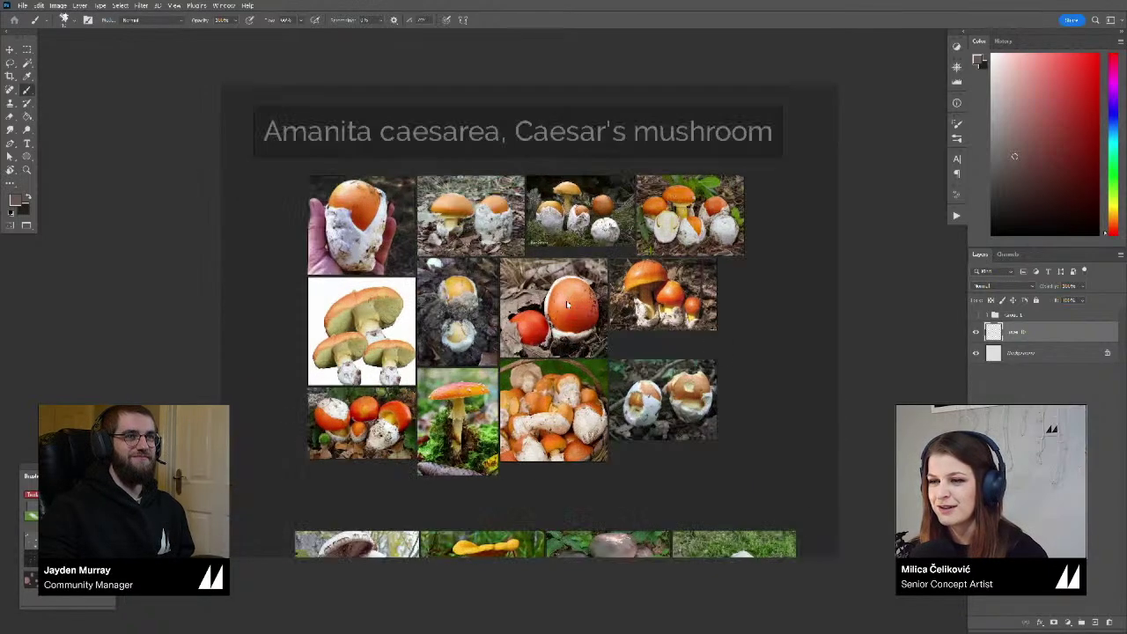
scroll(573, 300, down, 3)
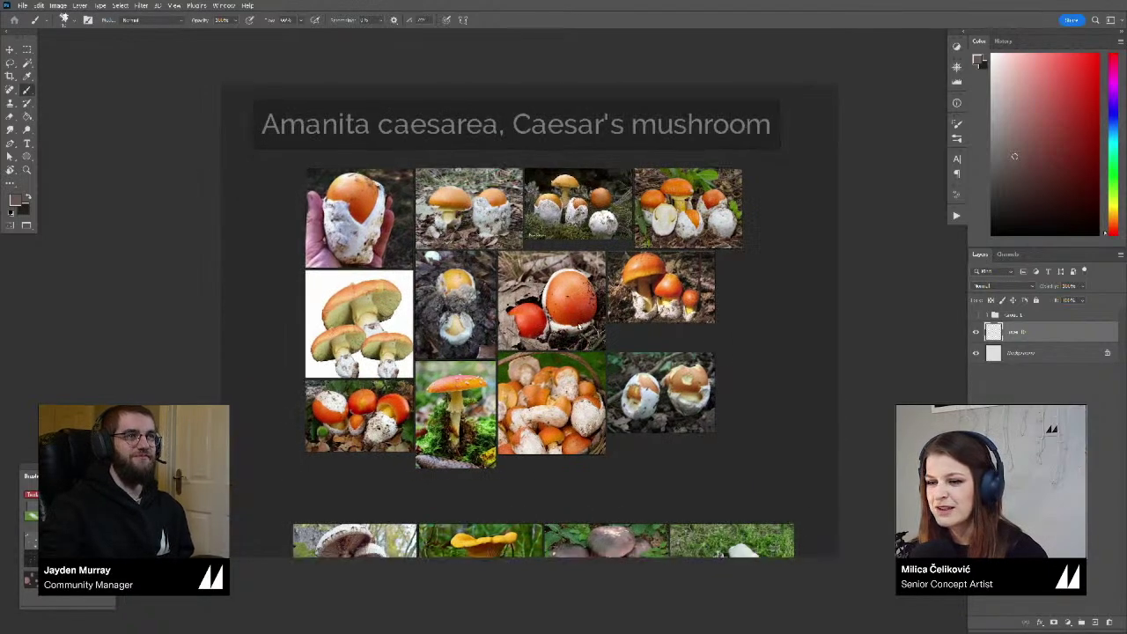
scroll(598, 247, down, 6)
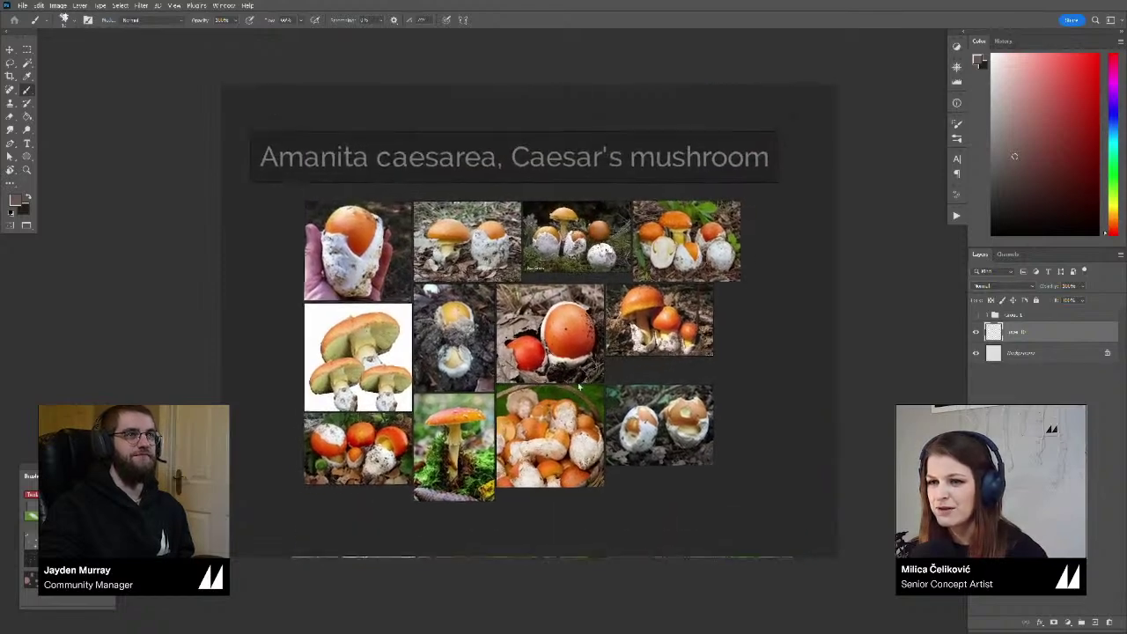
drag(546, 230, 449, 321)
scroll(578, 322, up, 5)
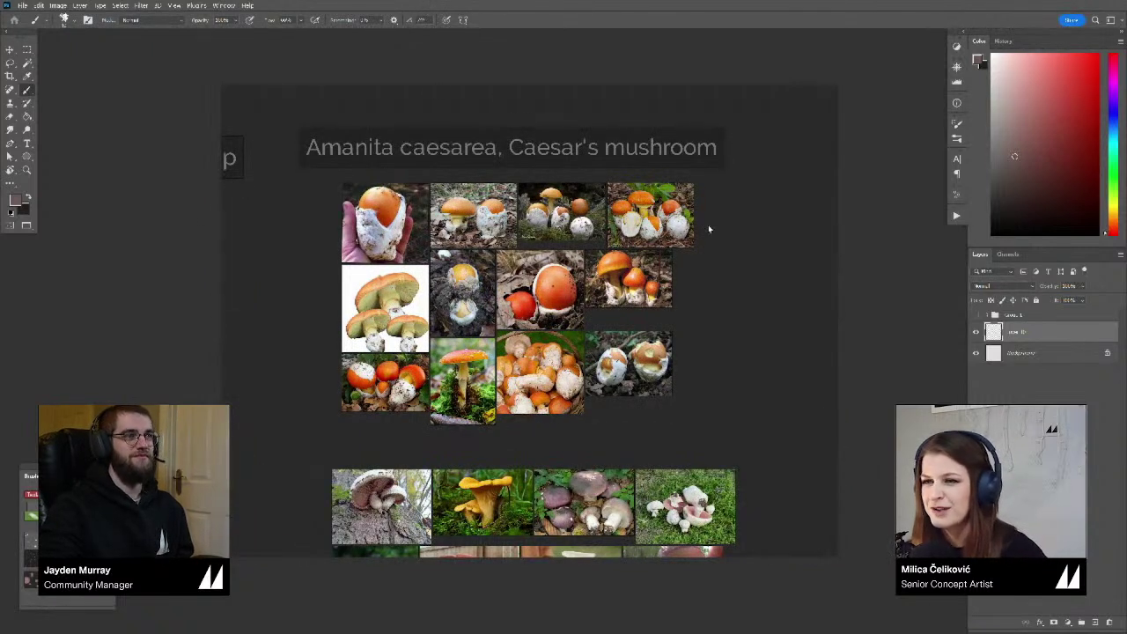
scroll(521, 249, up, 3)
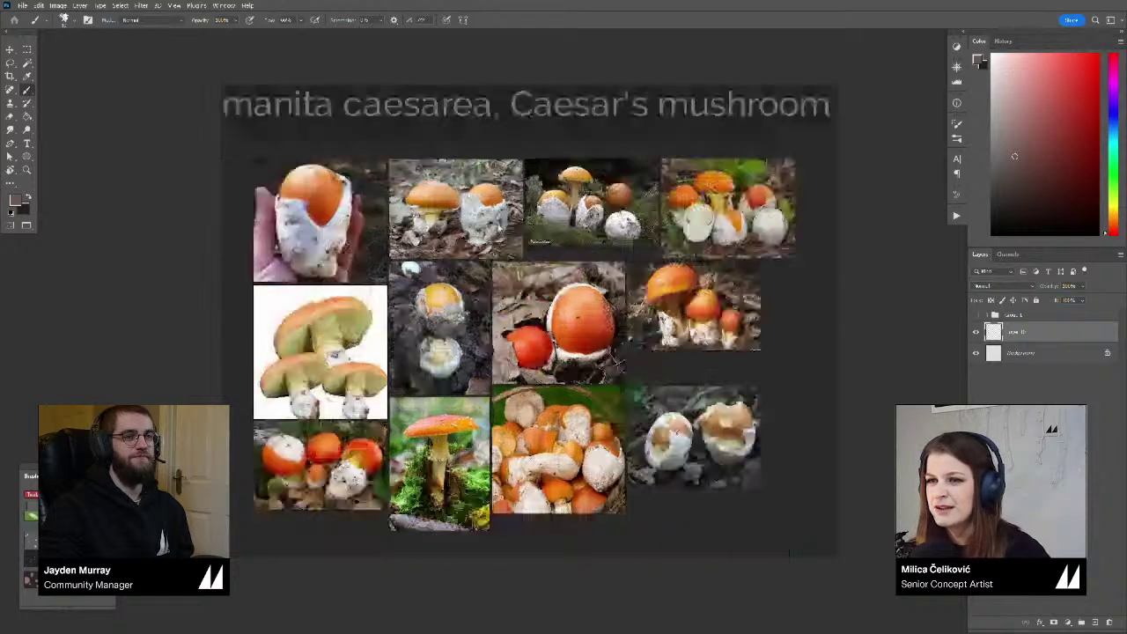
scroll(522, 248, down, 2)
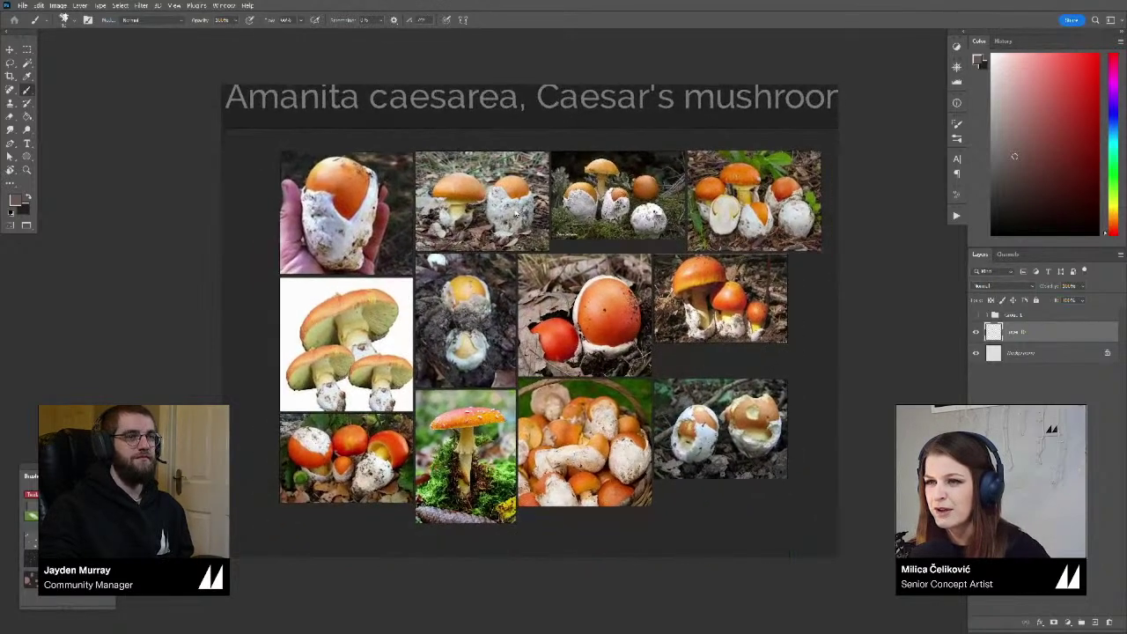
scroll(398, 192, down, 2)
drag(451, 145, 452, 185)
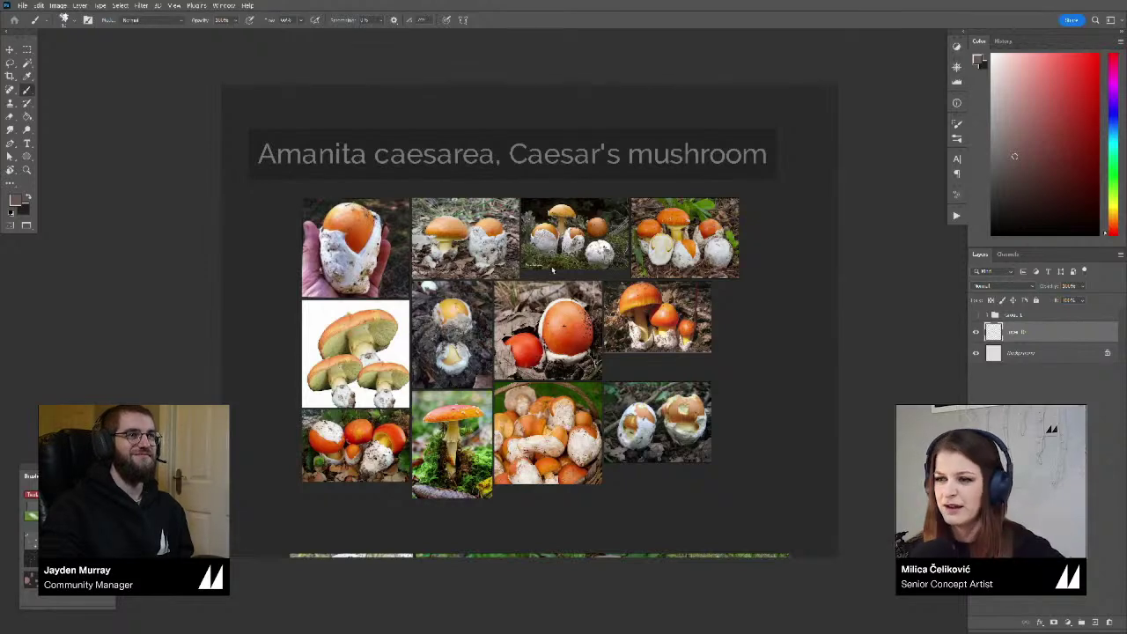
Inspect the Caesar's mushroom photos up close, comparing the caps, stems and egg-like young stages
scroll(285, 411, up, 5)
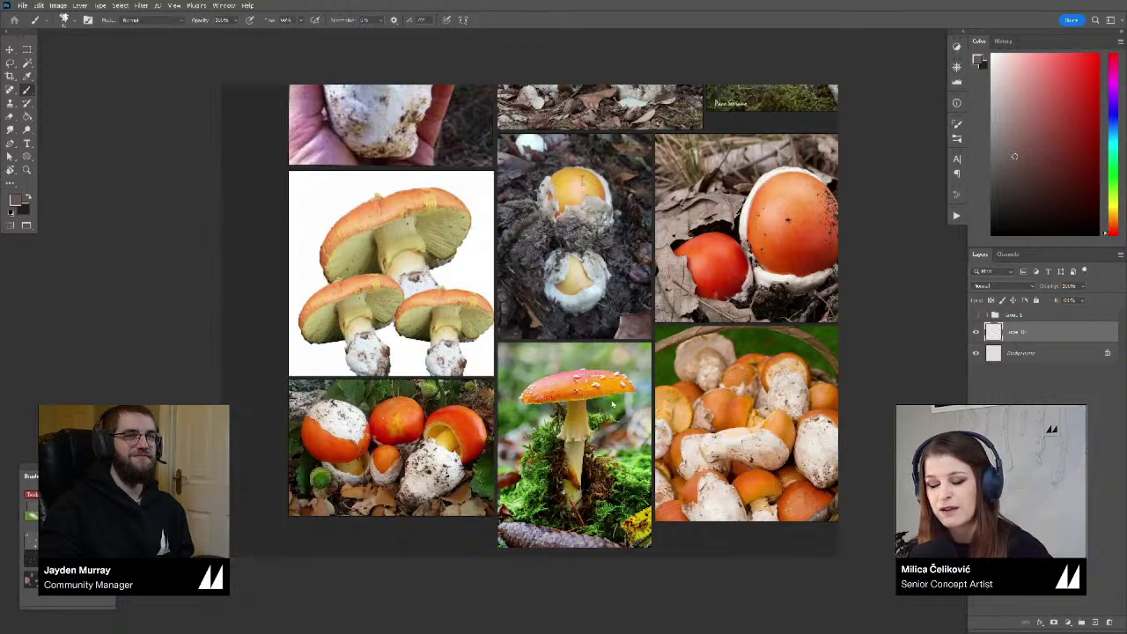
scroll(604, 403, down, 2)
drag(630, 396, 547, 406)
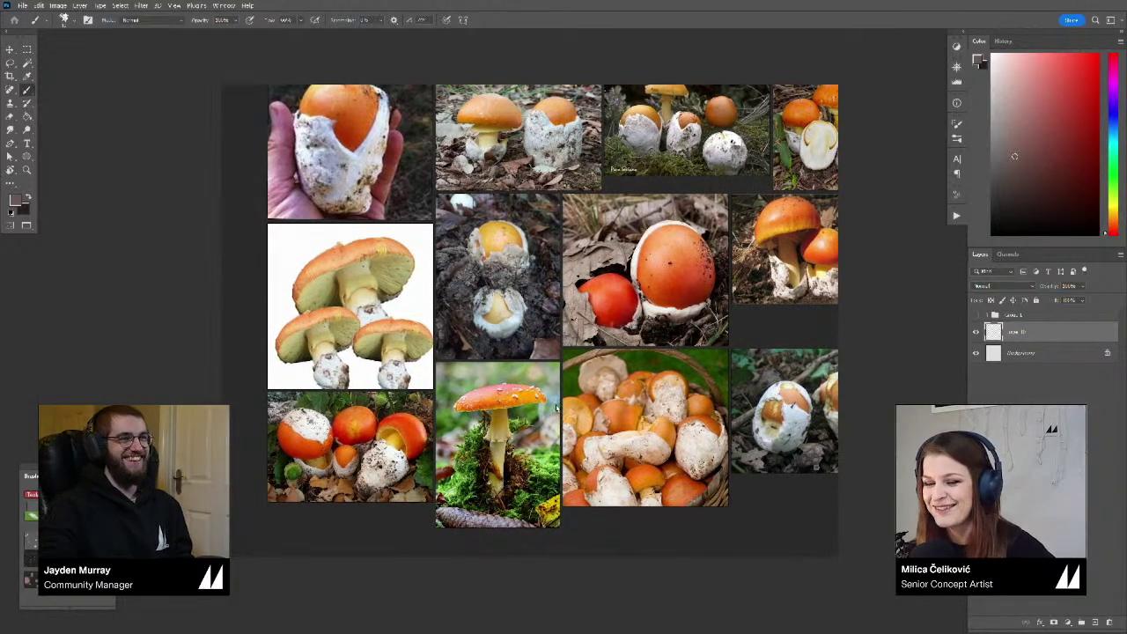
scroll(598, 439, down, 2)
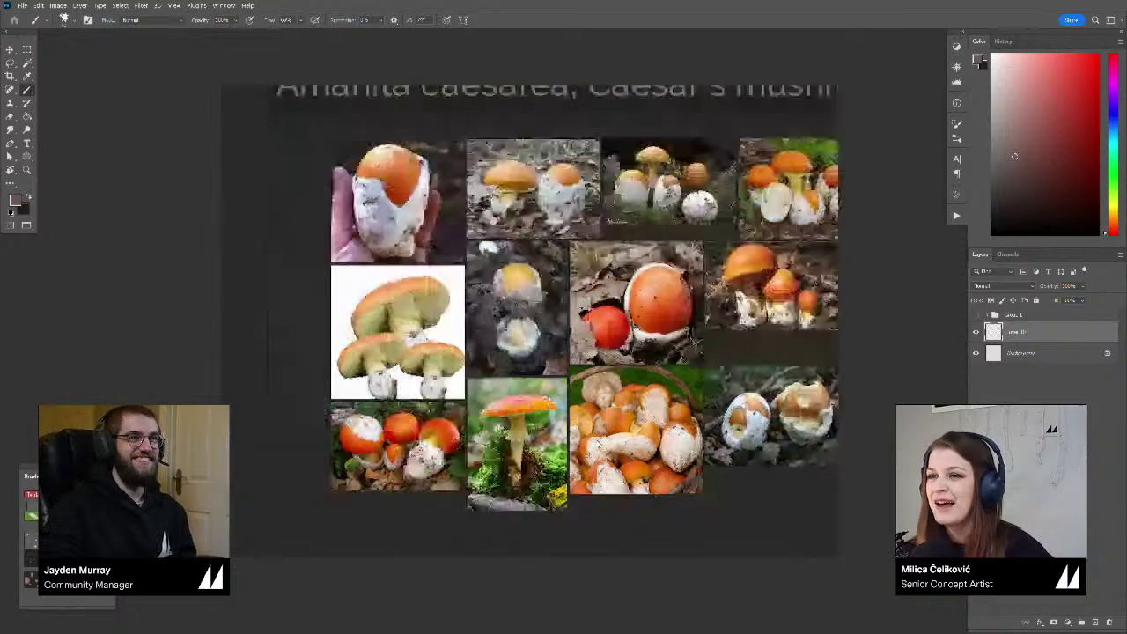
Examine the "Amanita phalloides, death cap" photos, including the row of mushrooms at successive growth stages
drag(494, 387, 631, 396)
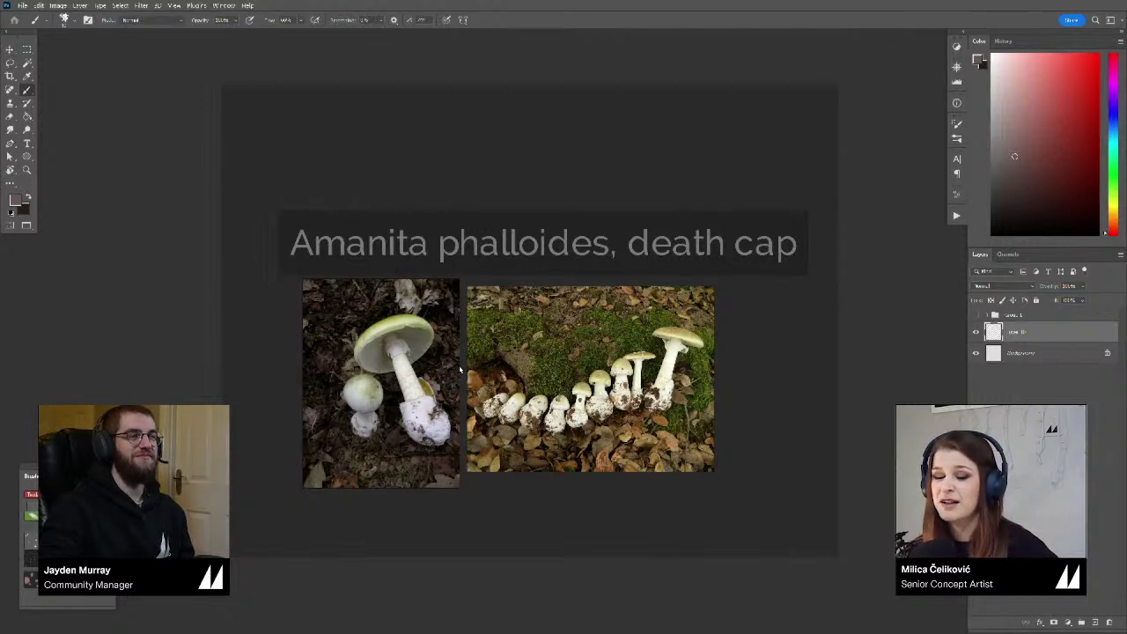
drag(520, 370, 489, 341)
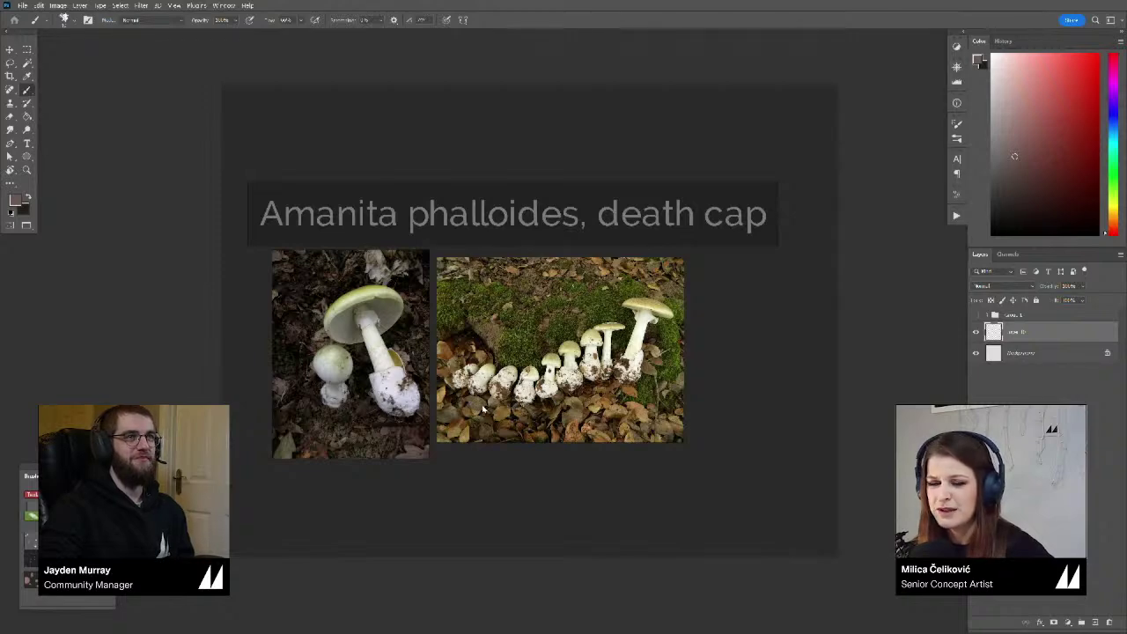
scroll(493, 394, up, 3)
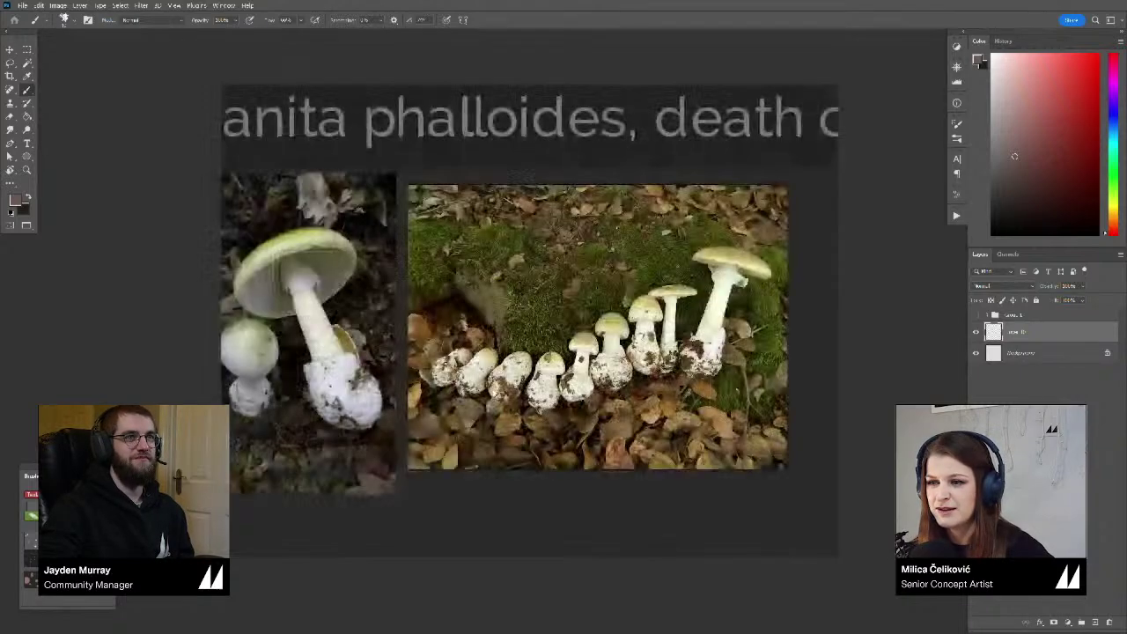
scroll(456, 388, up, 3)
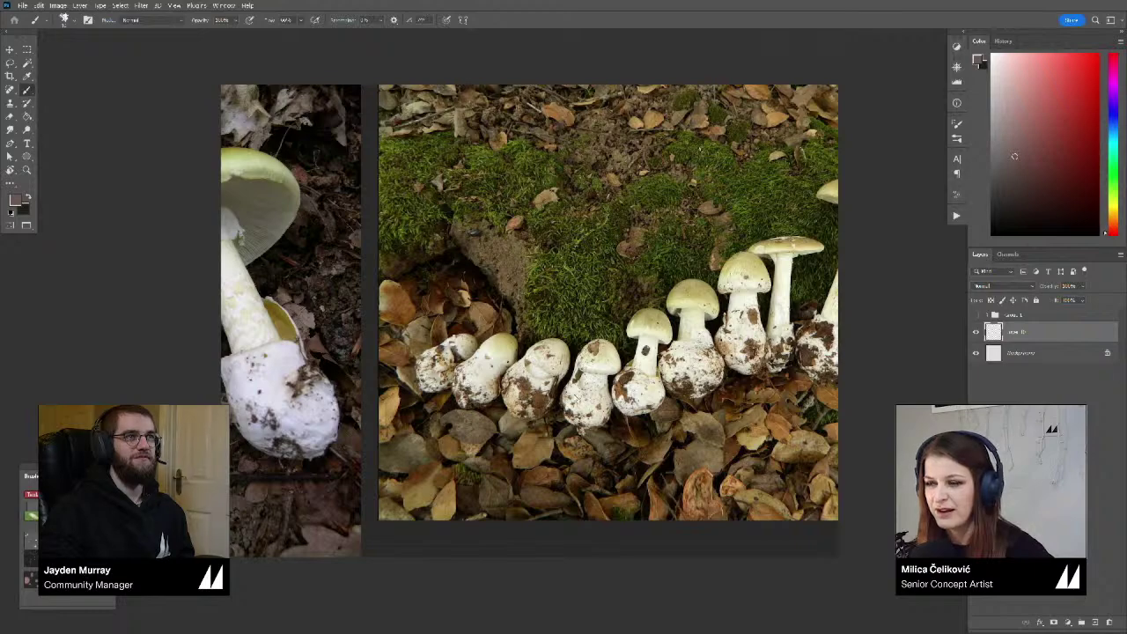
drag(611, 384, 455, 407)
drag(687, 306, 534, 292)
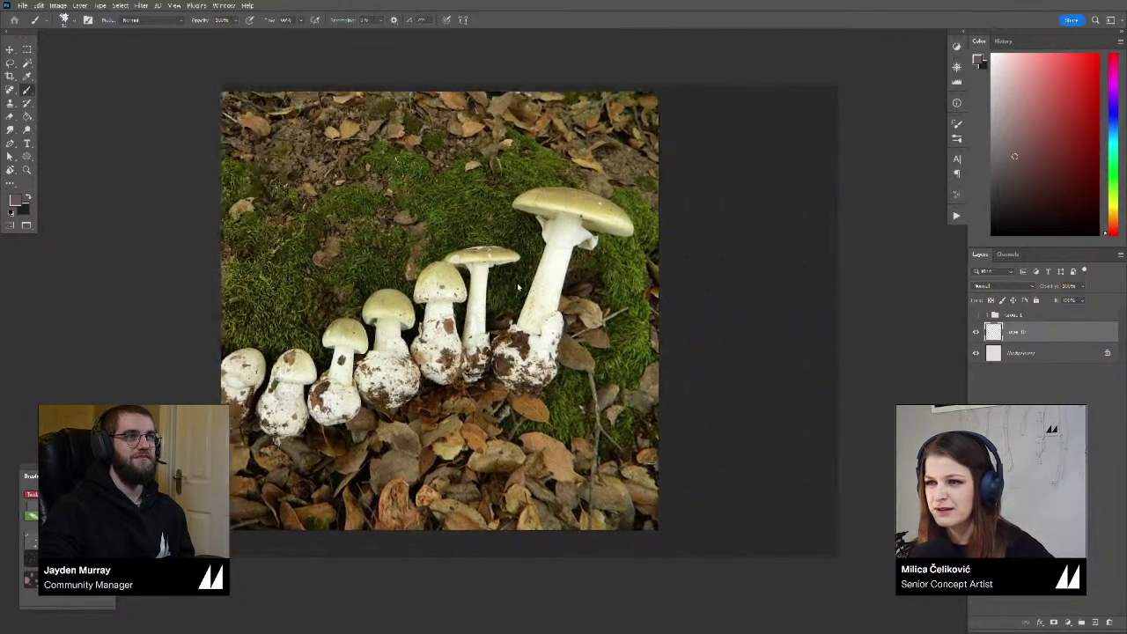
Study the other mushroom reference photos below the labelled groups, including the white mushrooms with pink gills
scroll(516, 291, down, 6)
drag(484, 322, 344, 210)
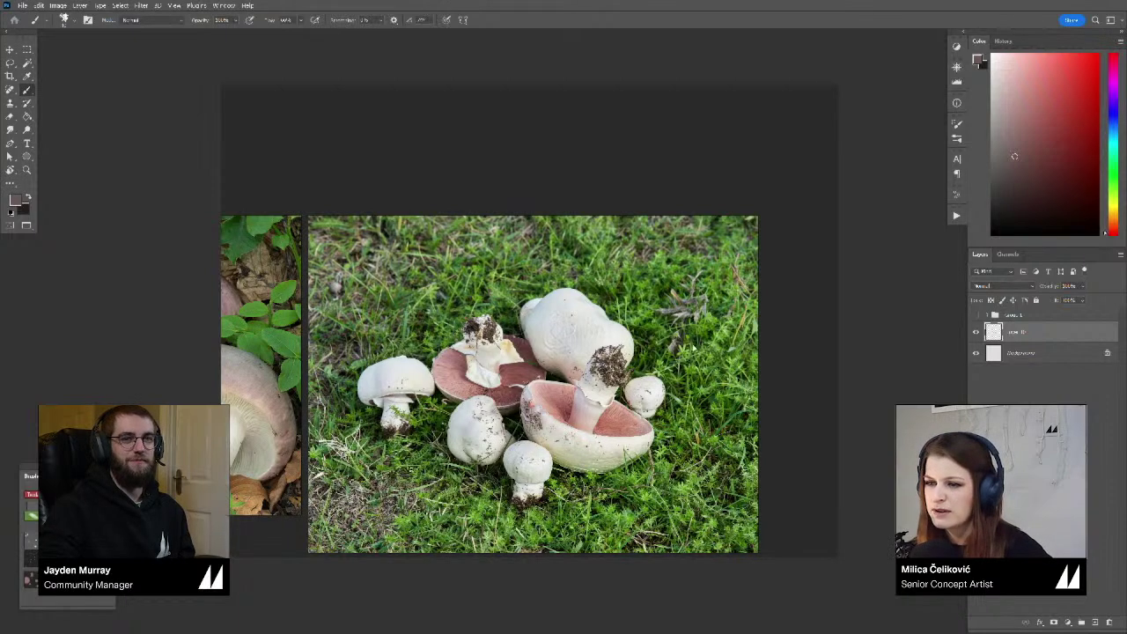
scroll(590, 388, down, 2)
scroll(476, 388, down, 3)
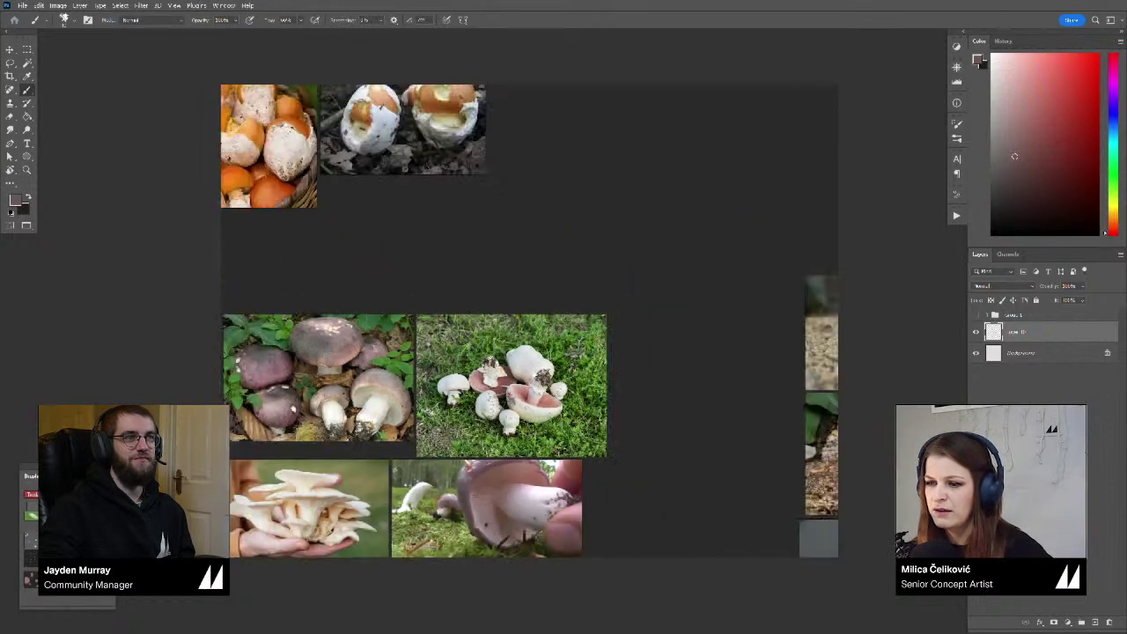
drag(464, 405, 653, 322)
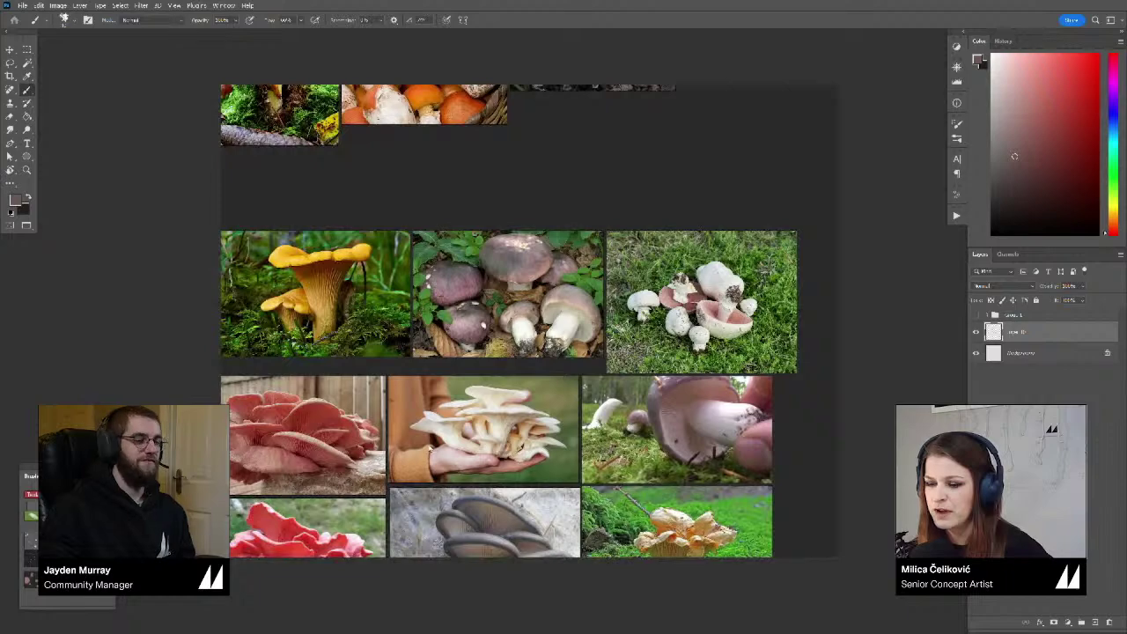
Survey the unlabelled mushroom photo grid and look closely at the purple-capped mushrooms in its upper row
drag(437, 398, 470, 172)
scroll(405, 314, down, 4)
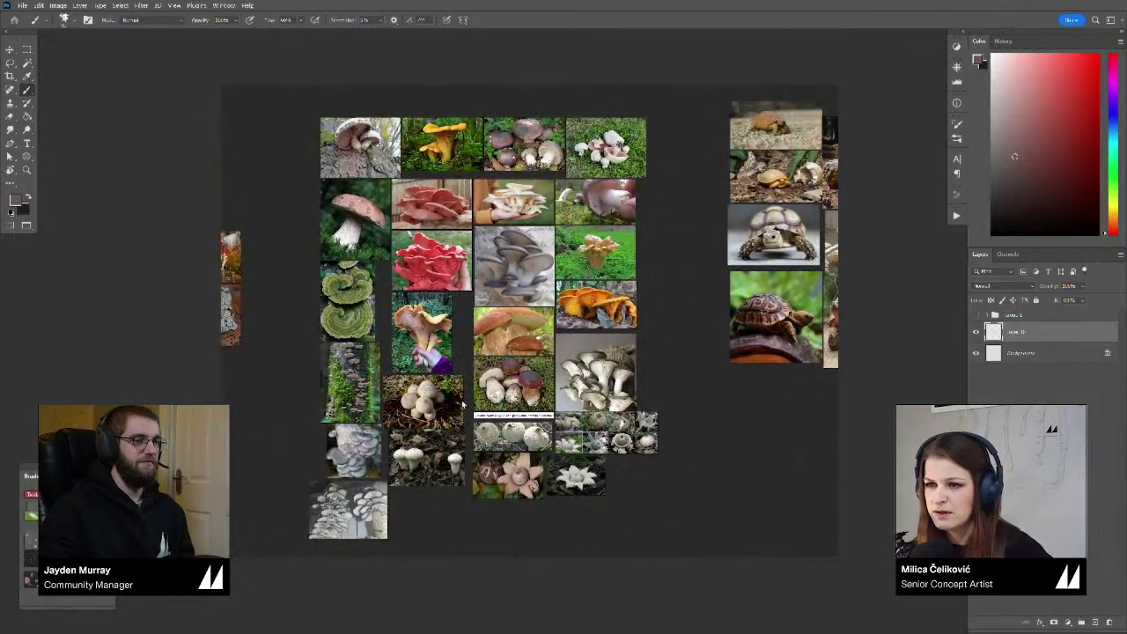
scroll(539, 262, up, 6)
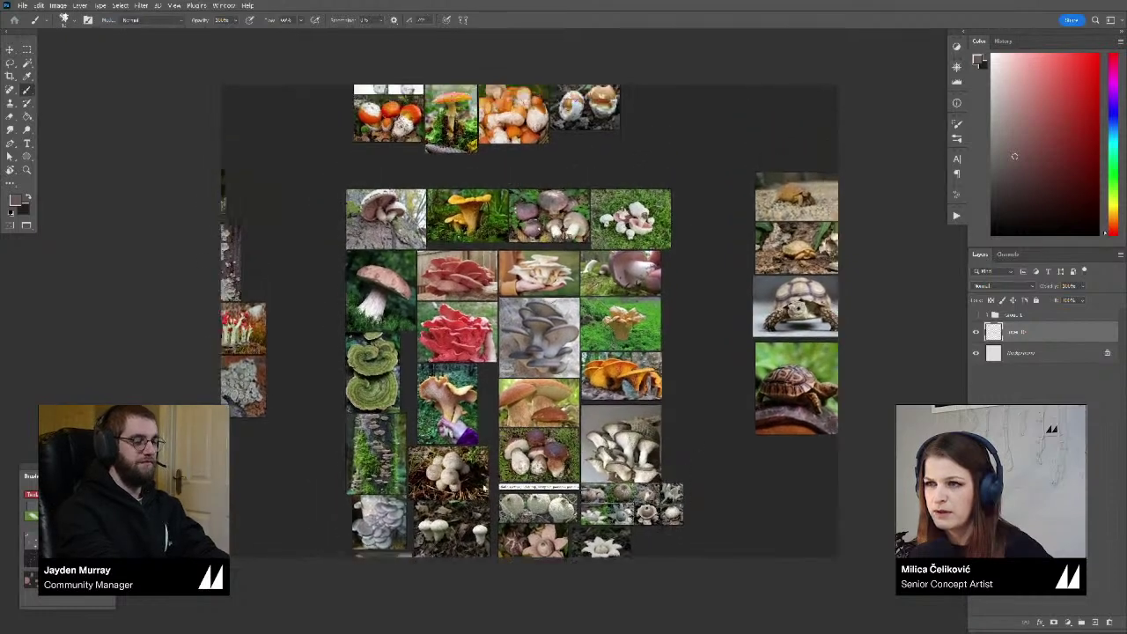
scroll(539, 263, up, 2)
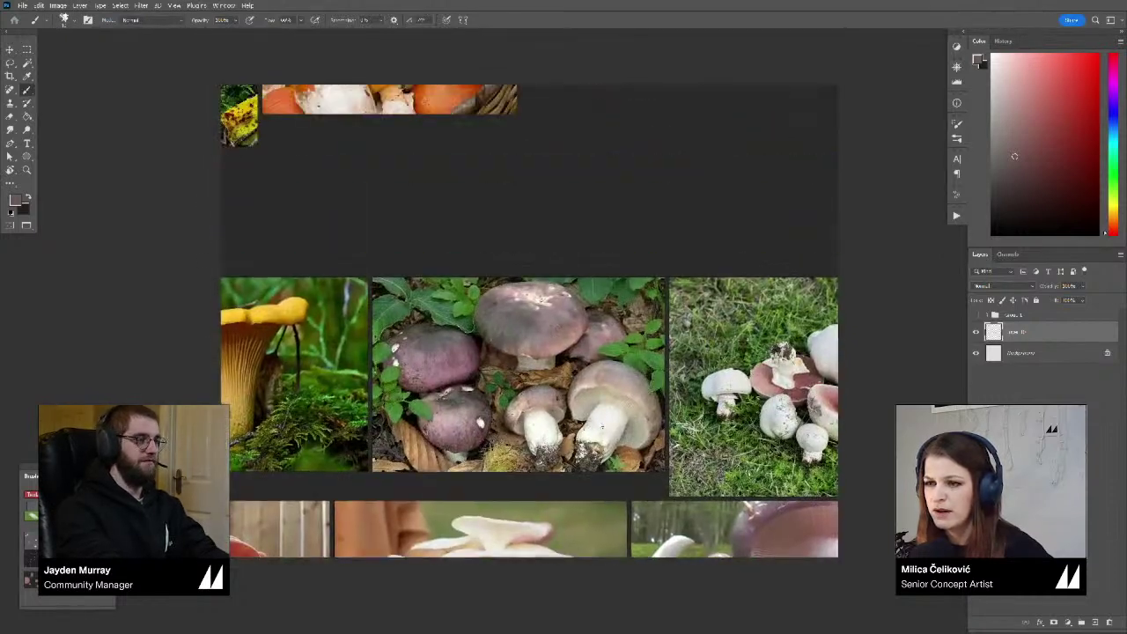
scroll(417, 317, down, 6)
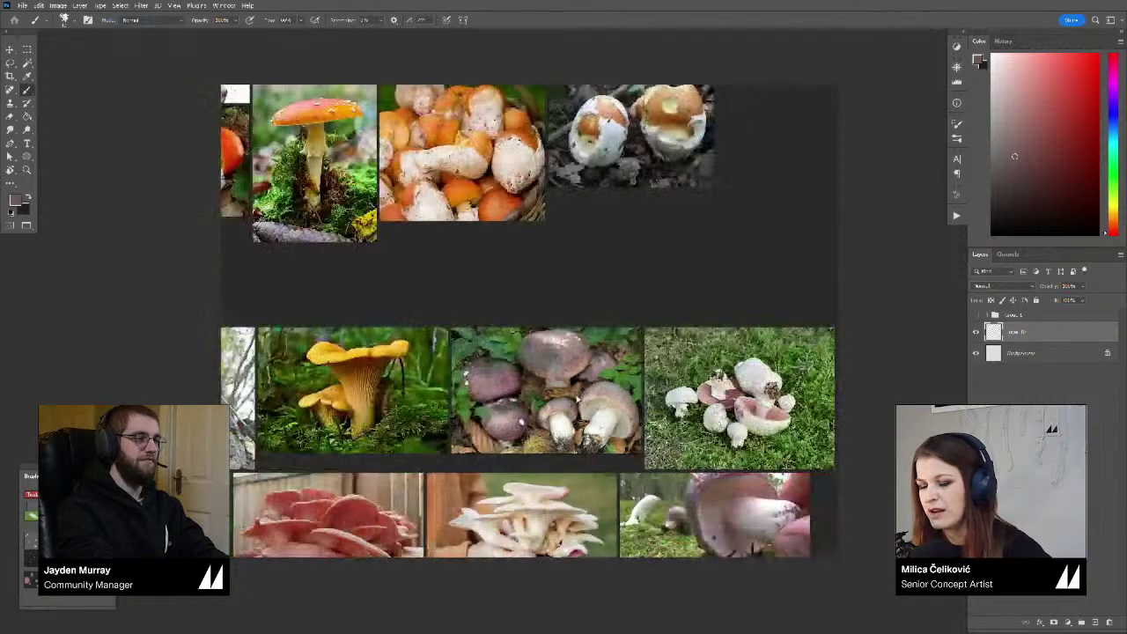
Revisit the "Amanita phalloides, death cap" growth-stage photos and compare them with the Caesar's mushroom group
scroll(417, 319, up, 4)
drag(382, 338, 518, 310)
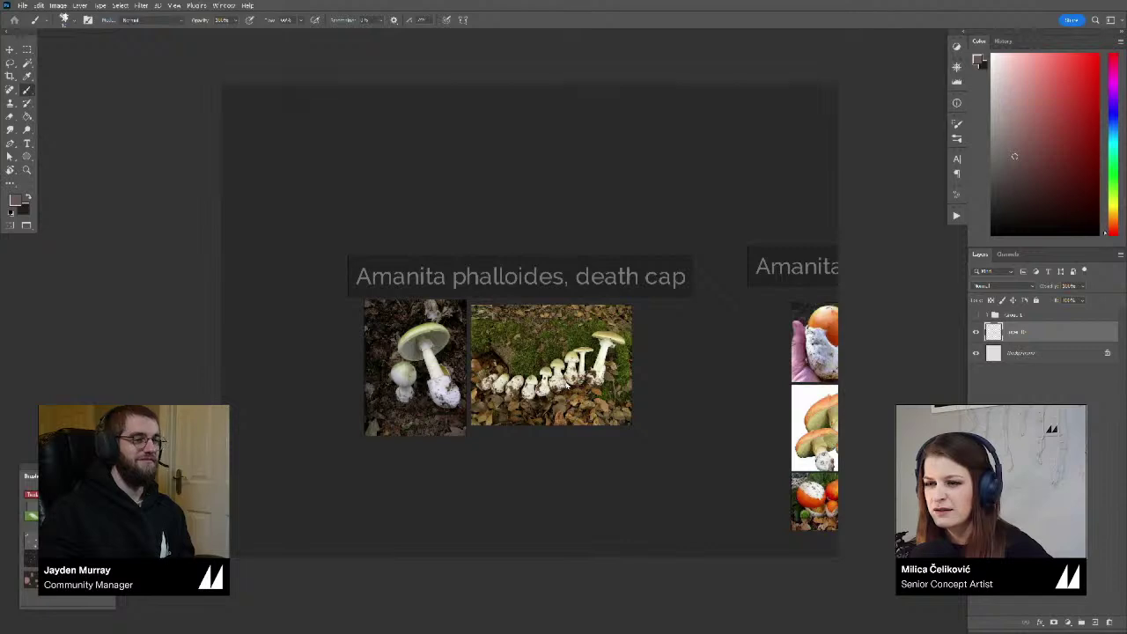
scroll(565, 380, up, 2)
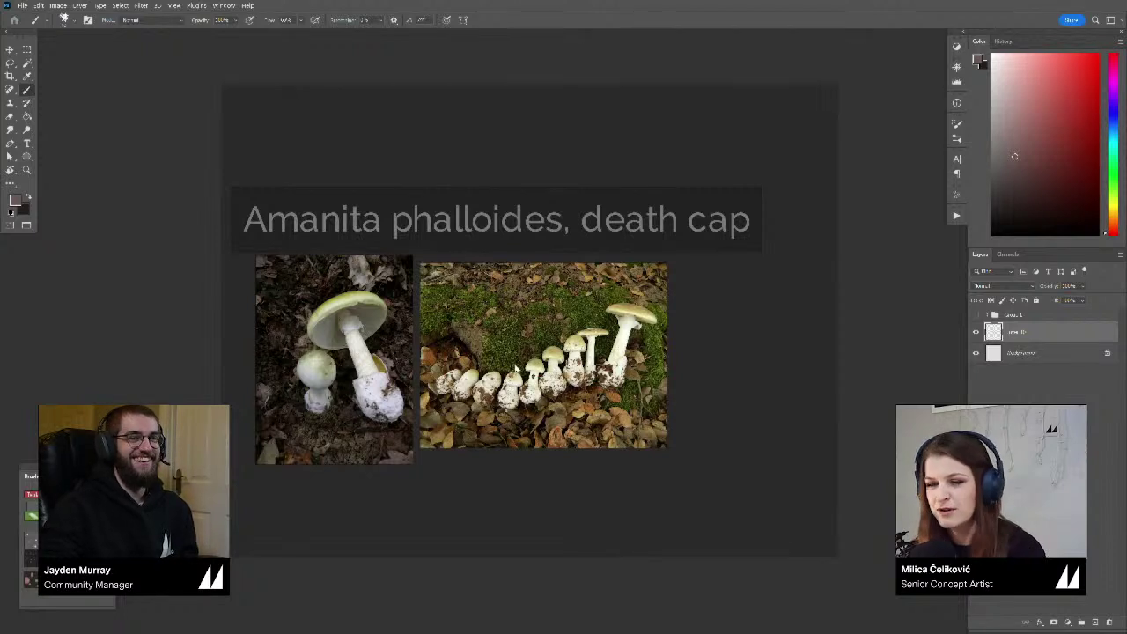
drag(677, 423, 604, 426)
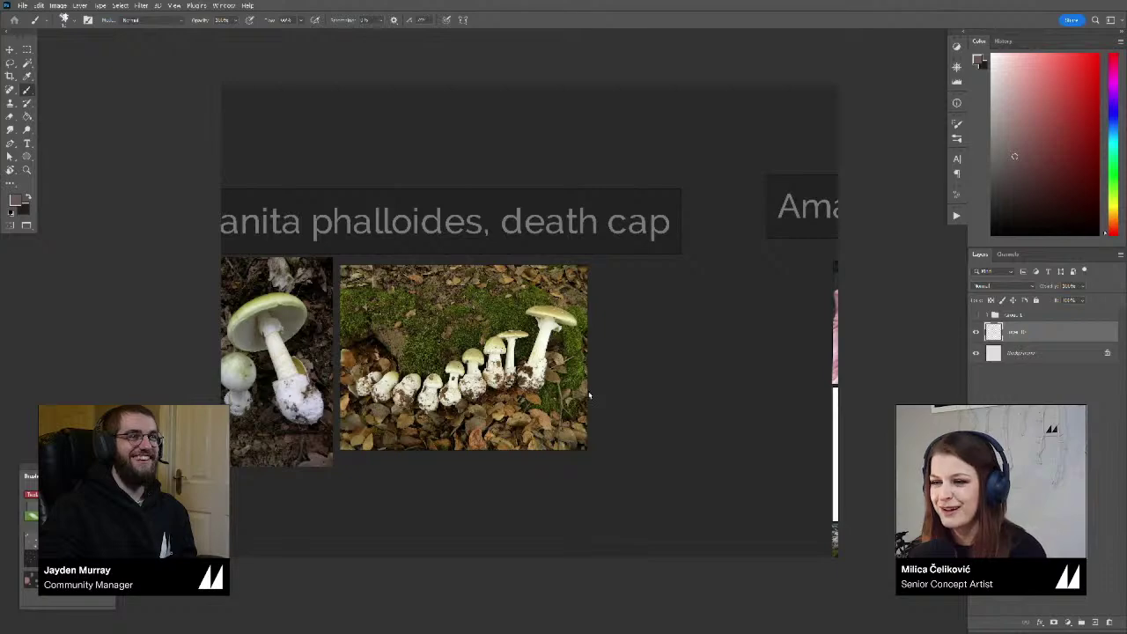
drag(590, 393, 322, 347)
drag(565, 359, 435, 359)
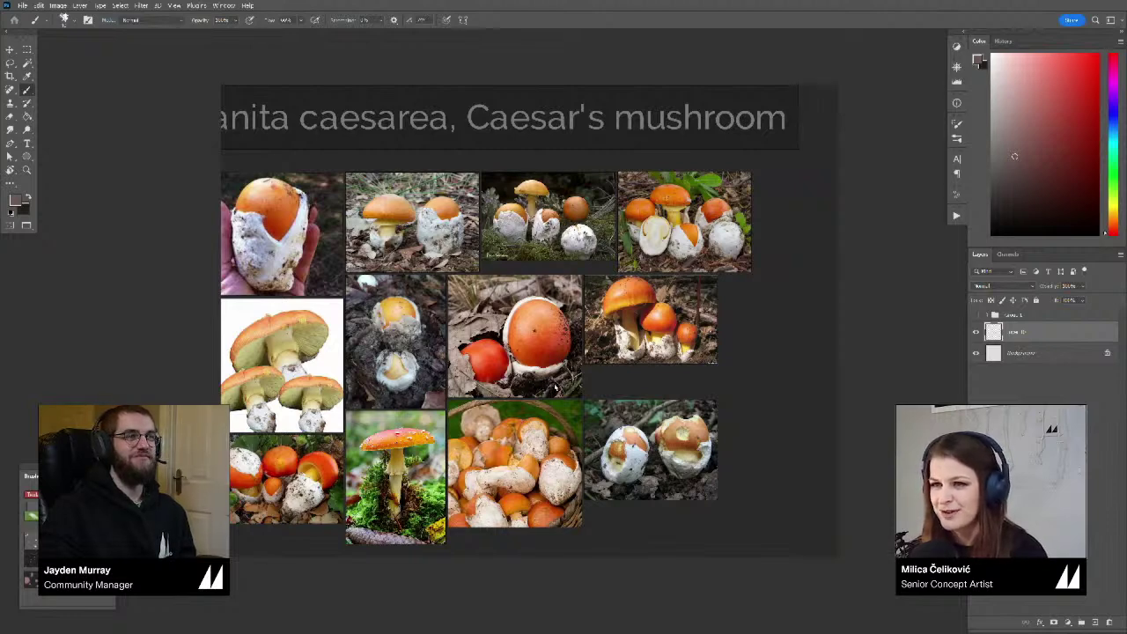
Return to the unlabelled mushroom grid and examine its upper rows, including the white mushrooms with pink gills
scroll(556, 388, down, 3)
drag(572, 434, 532, 132)
scroll(585, 330, up, 2)
drag(596, 344, 598, 329)
scroll(566, 280, up, 2)
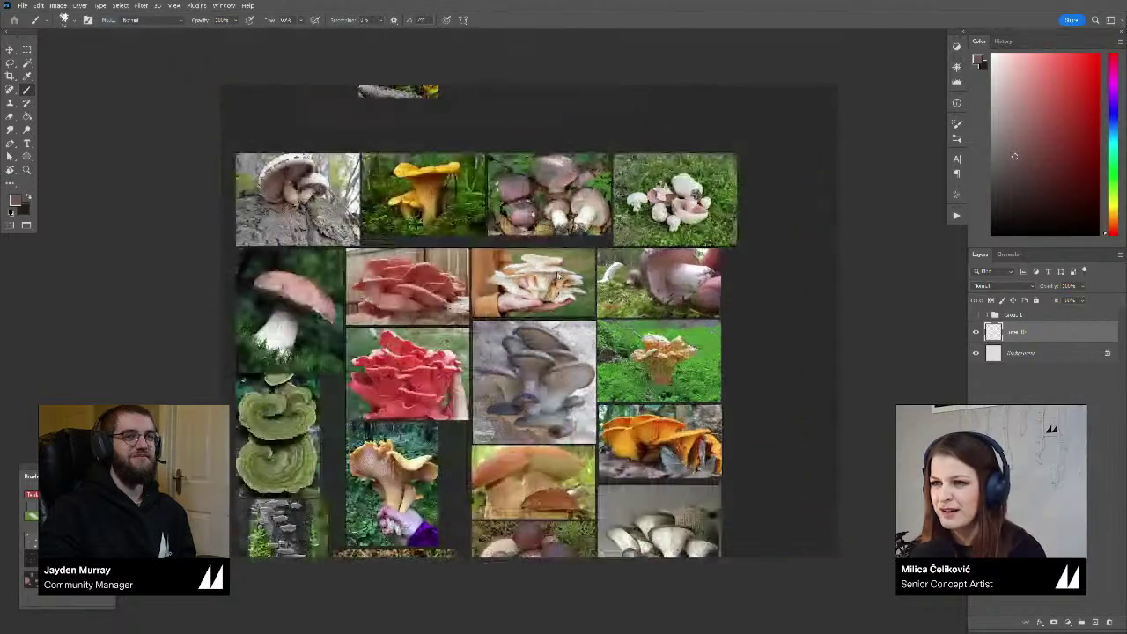
drag(568, 285, 611, 336)
scroll(574, 267, up, 1)
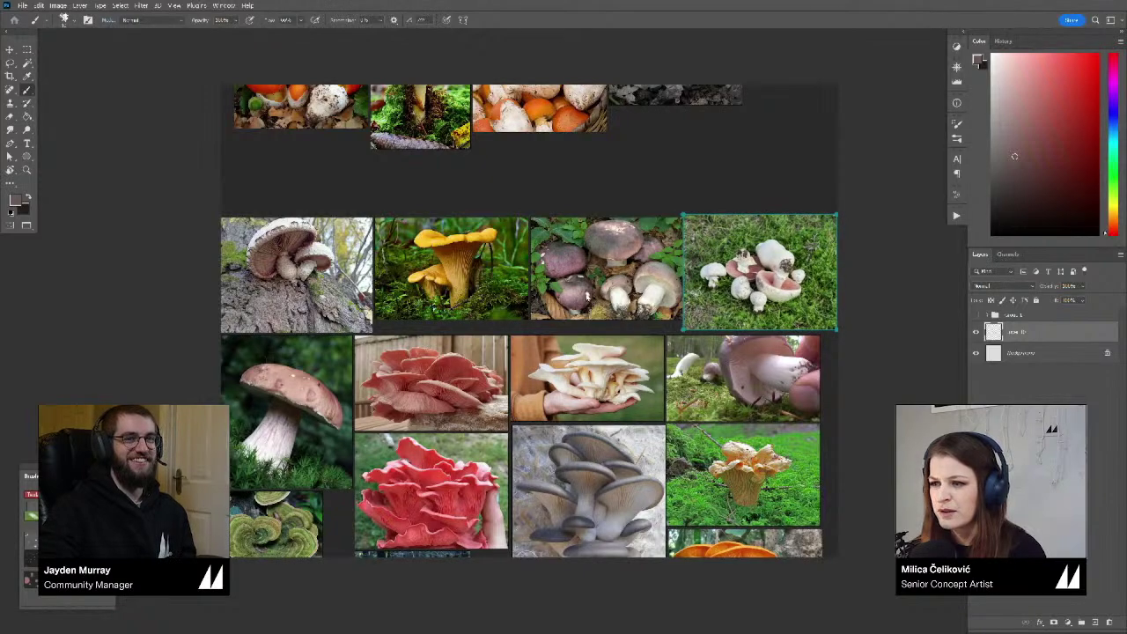
Study the oyster mushroom and yellow chanterelle photos, focusing on the ridged undersides and cap shapes
scroll(625, 535, down, 2)
drag(625, 535, 550, 393)
scroll(550, 393, up, 2)
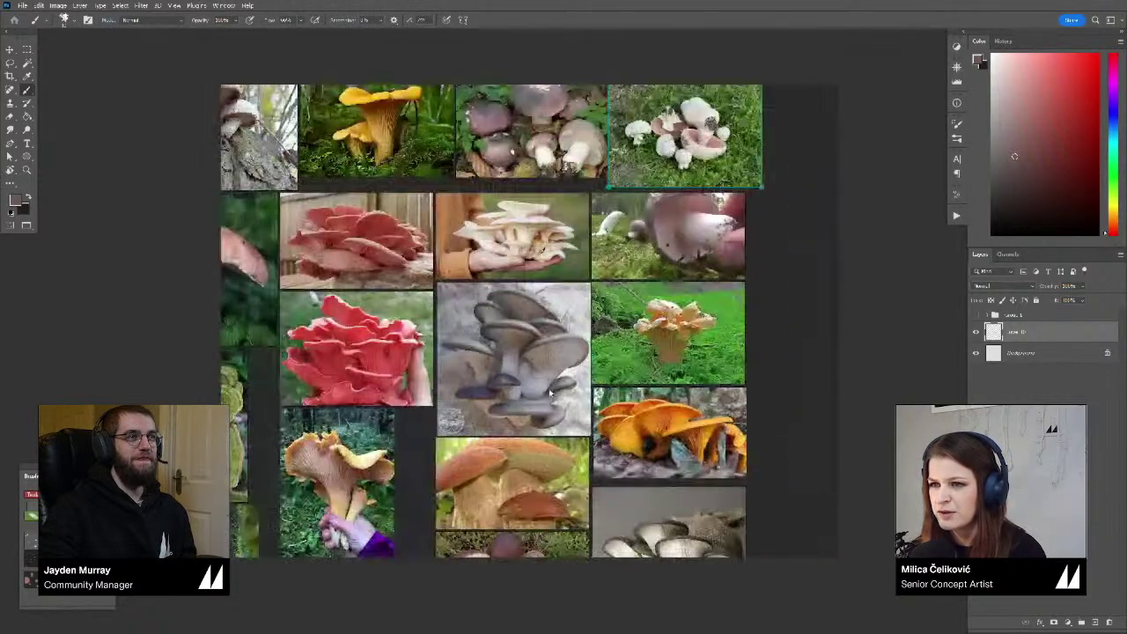
drag(370, 112, 459, 277)
scroll(458, 277, up, 3)
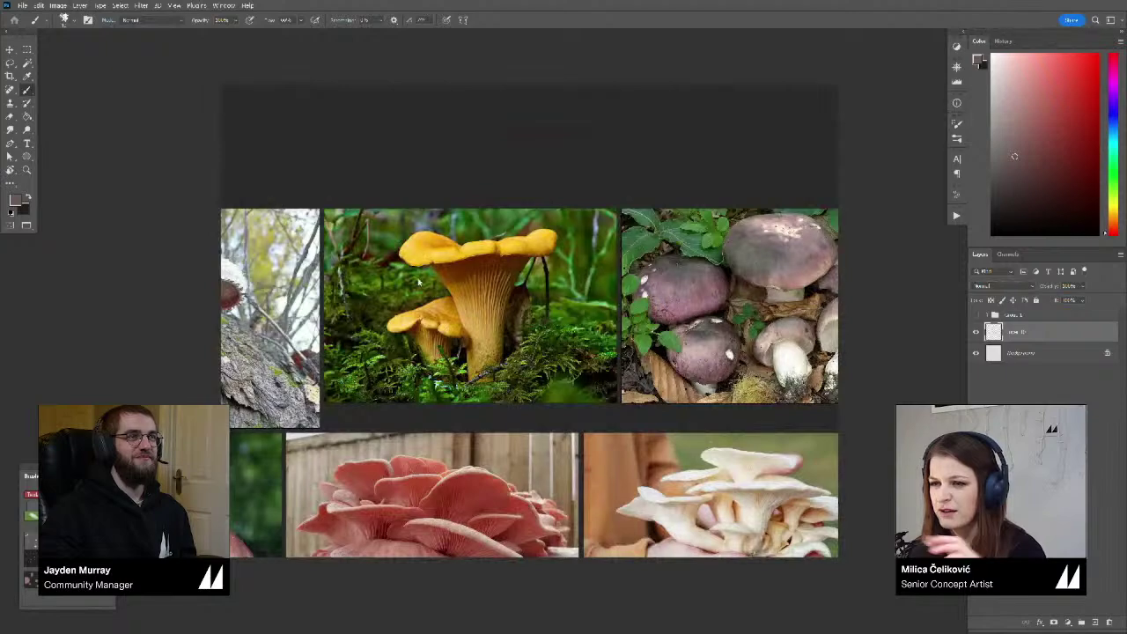
scroll(457, 303, down, 3)
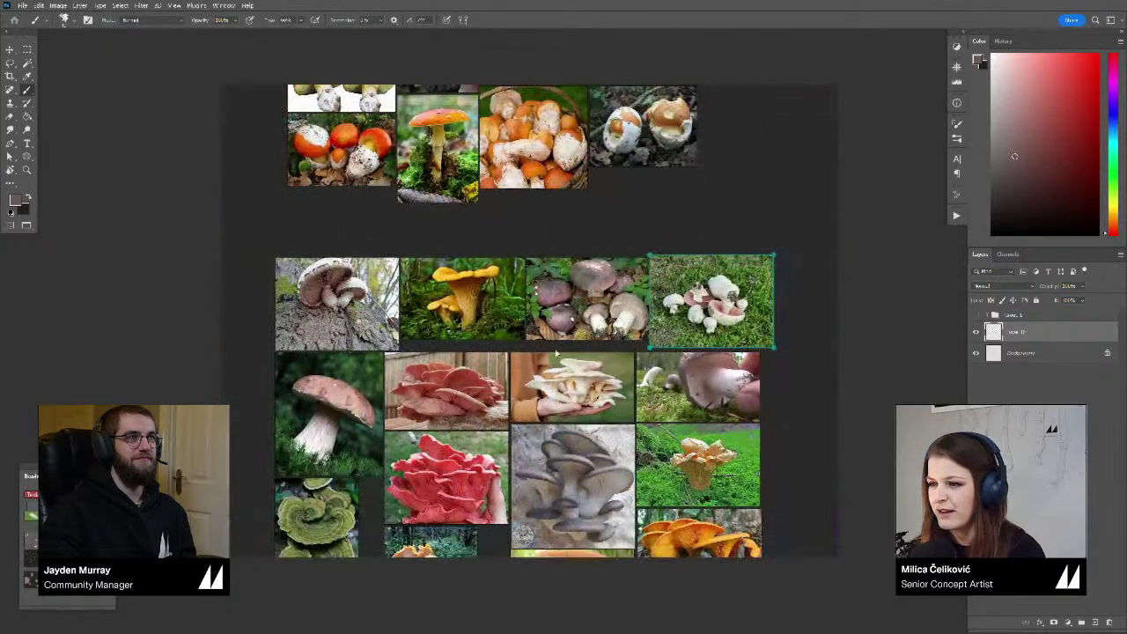
scroll(536, 371, up, 2)
Inspect the earthstar photos at the lower end of the grid, including the numbered collage of eight images
drag(555, 452, 586, 351)
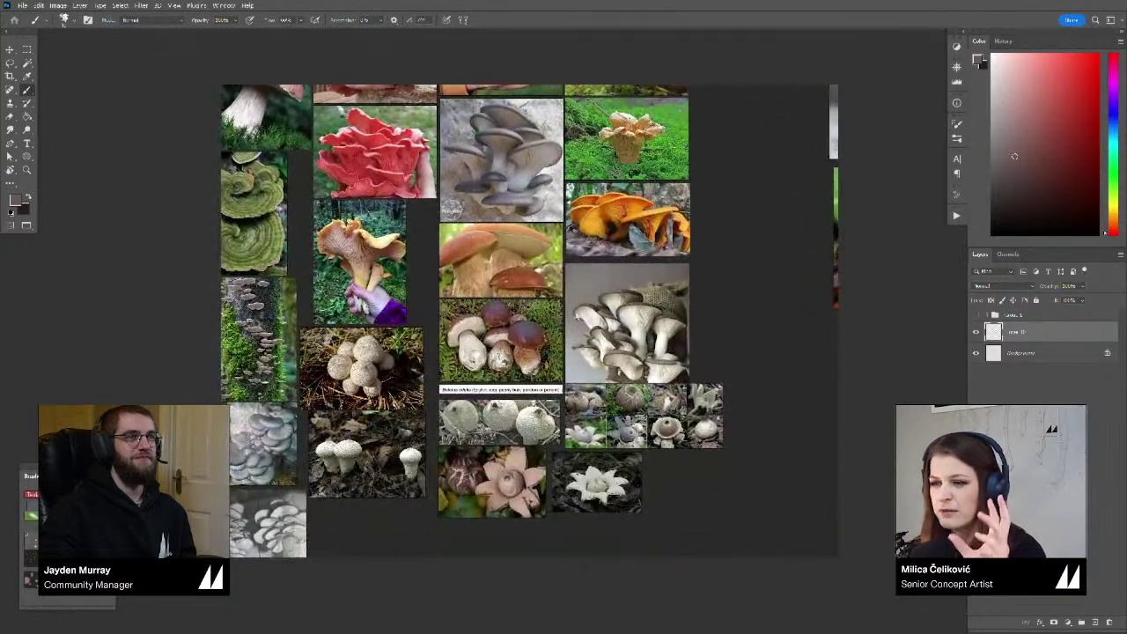
scroll(628, 455, down, 1)
scroll(652, 408, up, 2)
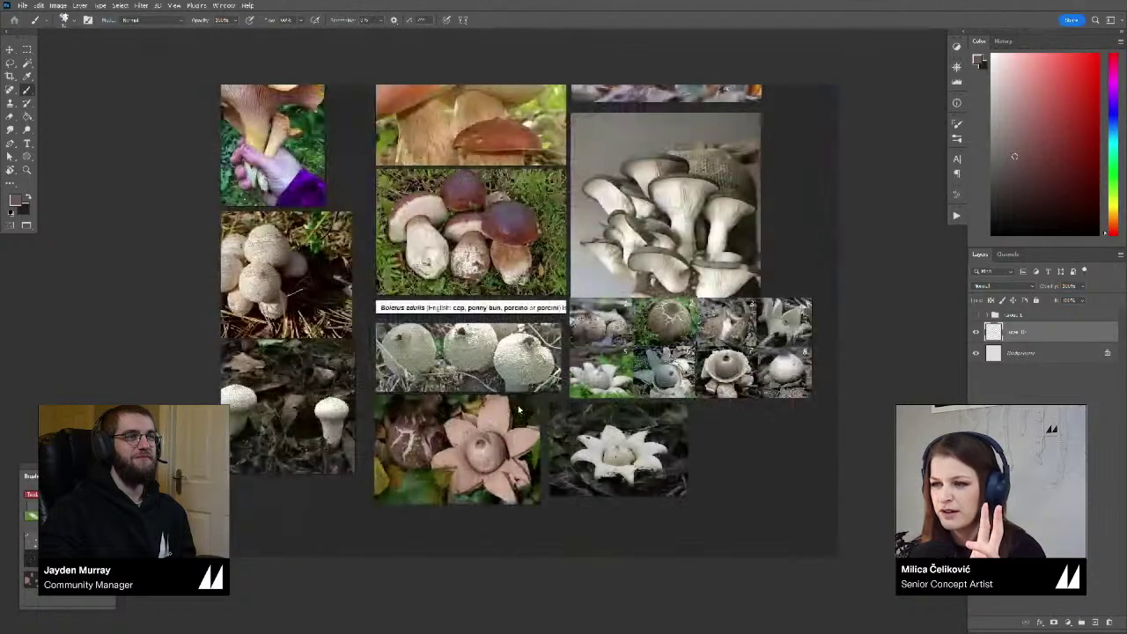
drag(652, 406, 612, 407)
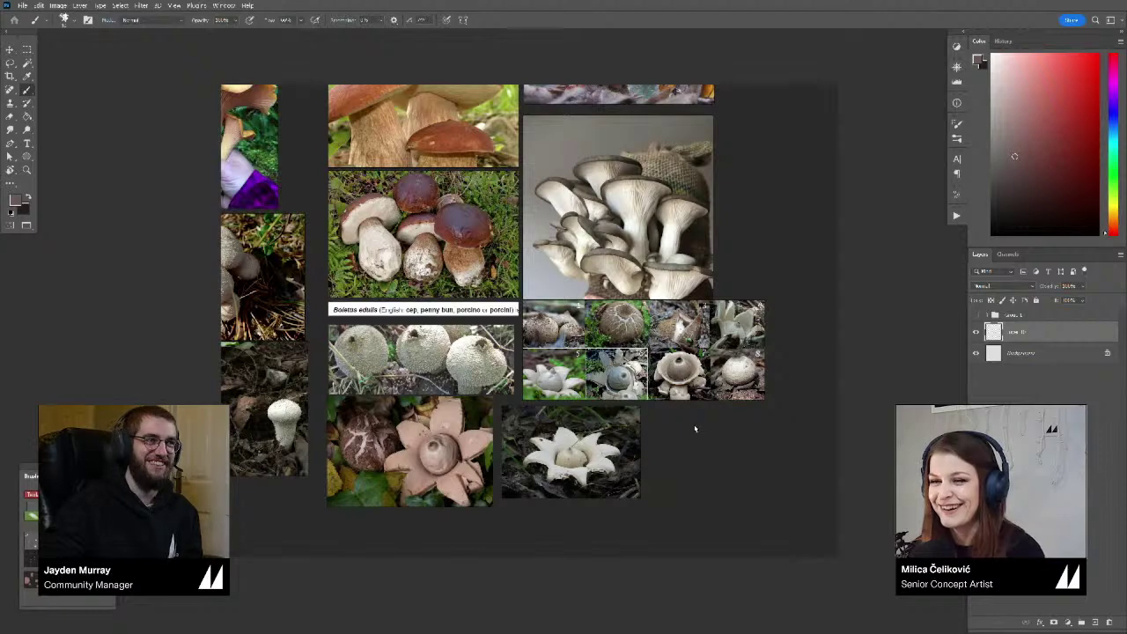
drag(695, 428, 652, 437)
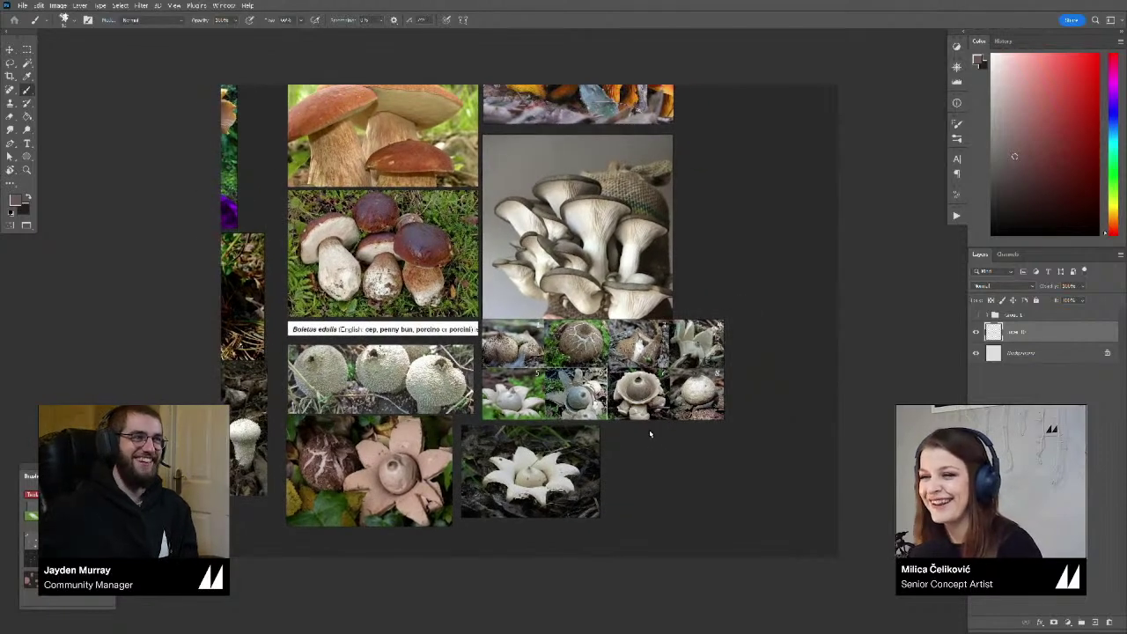
scroll(650, 433, up, 4)
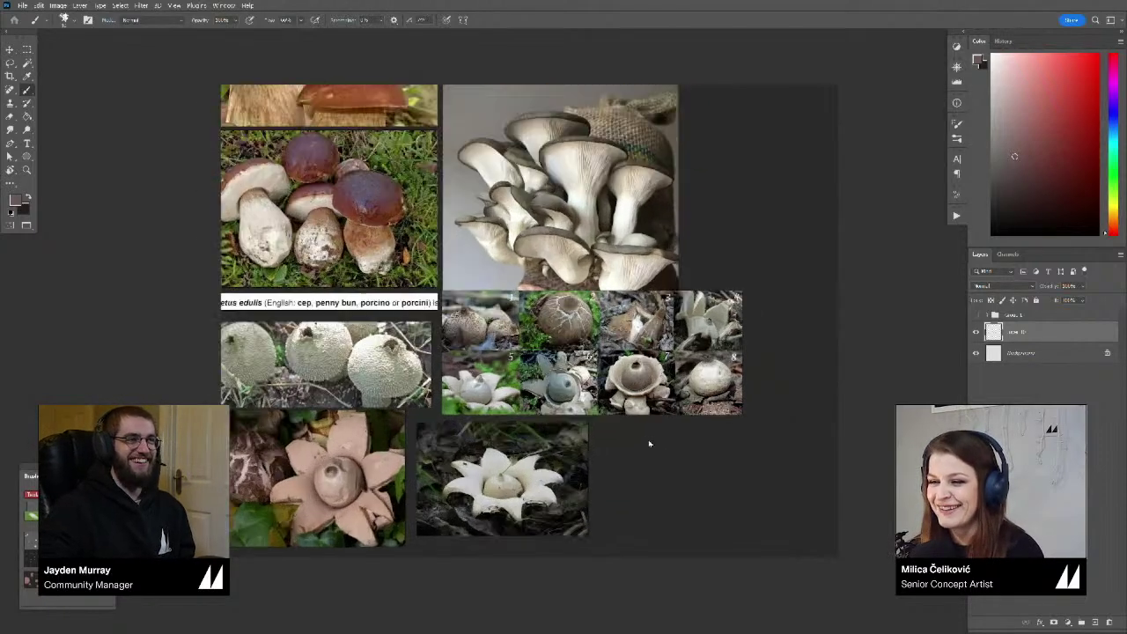
drag(645, 427, 635, 413)
drag(513, 342, 506, 352)
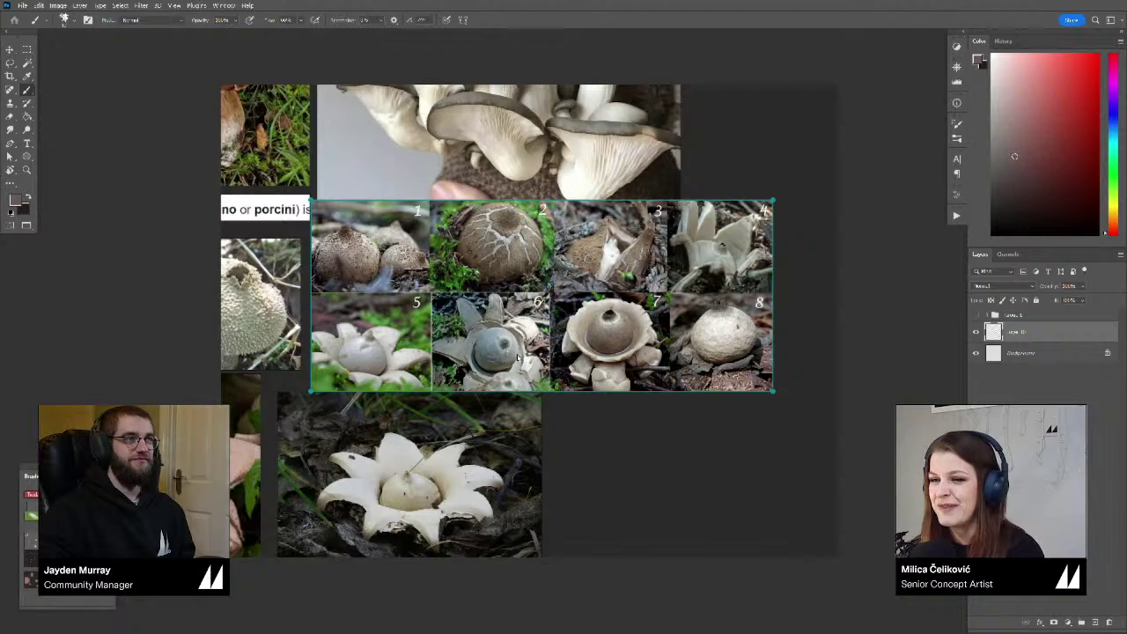
Look over the lichen and moss reference group beside the mushroom grid
scroll(562, 379, down, 10)
drag(419, 329, 622, 374)
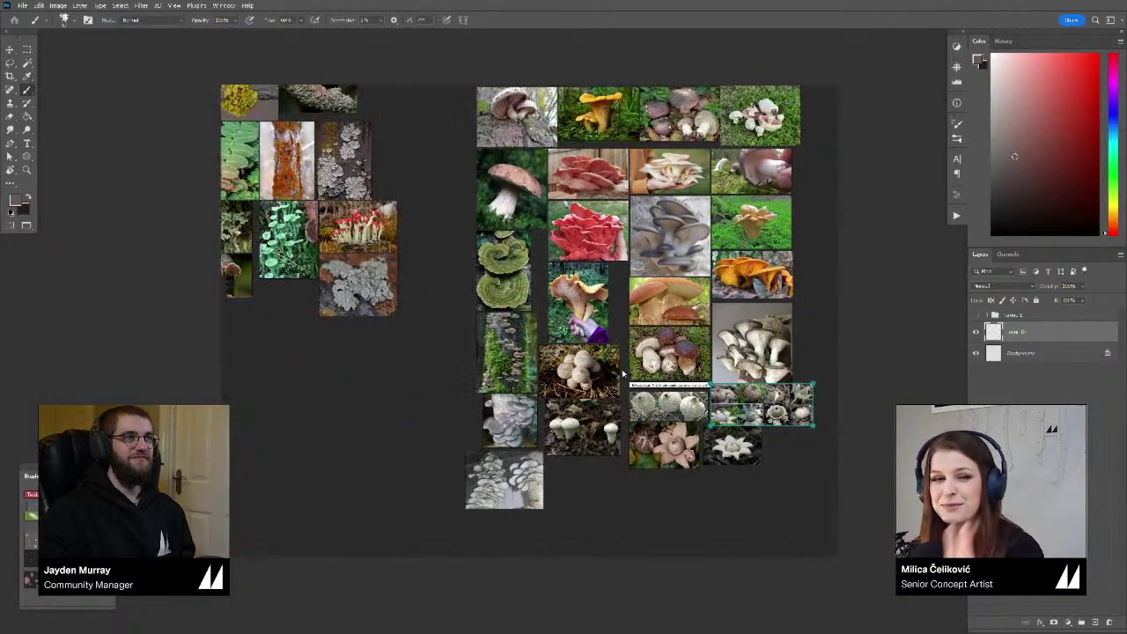
drag(511, 314, 695, 446)
scroll(695, 446, up, 1)
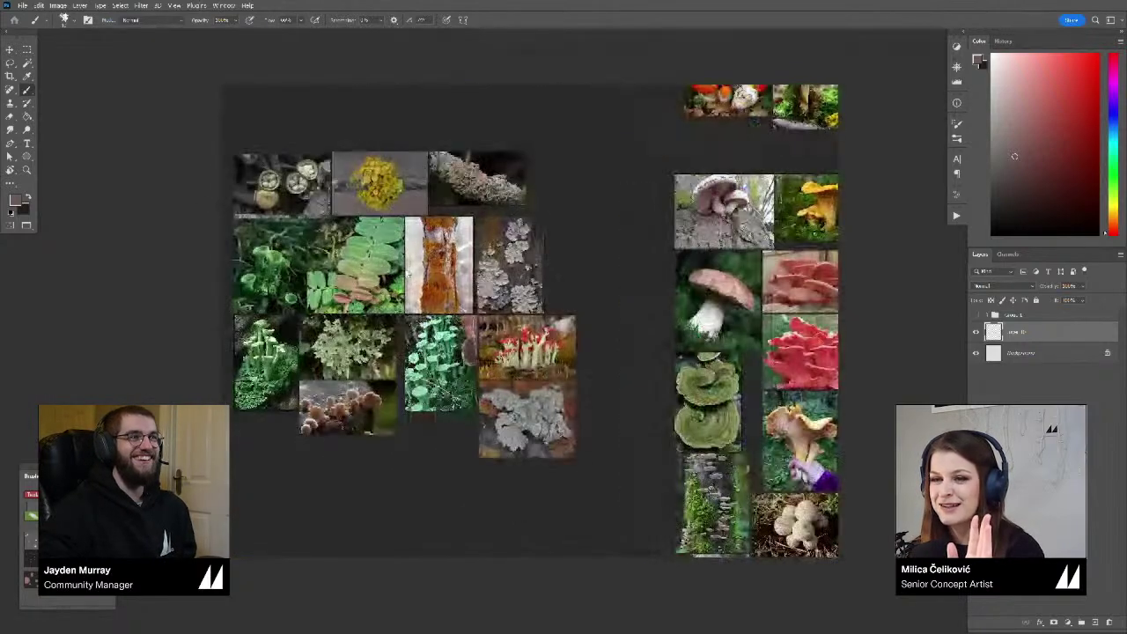
Browse the illustrated mushroom creature cards, from "Mycena nargan" down to "Marasme petite roue"
scroll(408, 281, down, 4)
drag(264, 220, 517, 306)
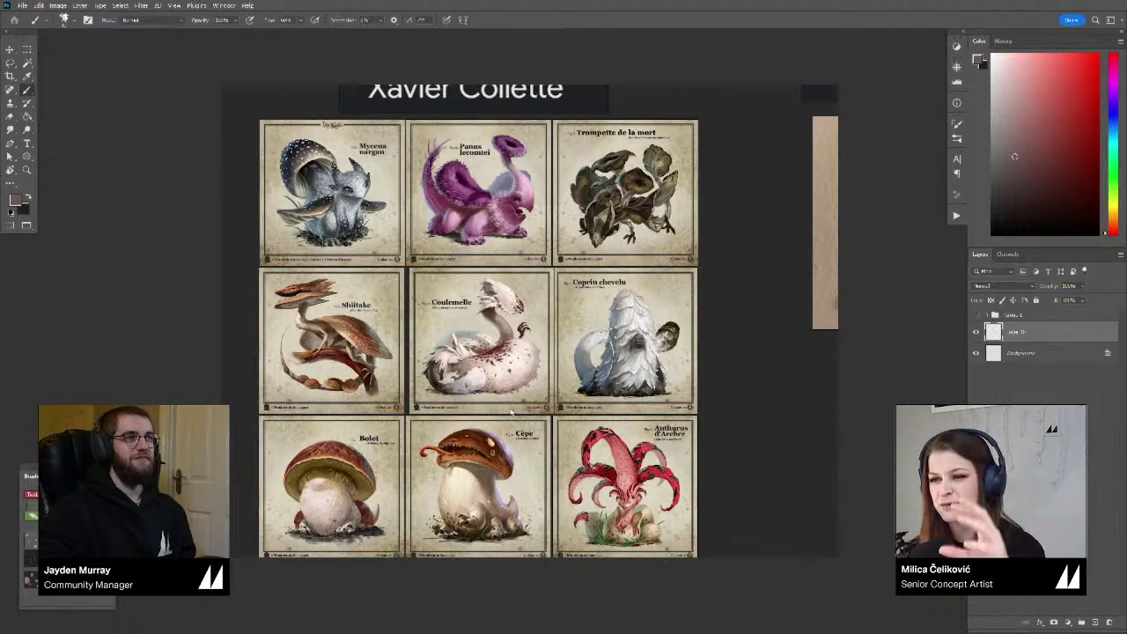
scroll(520, 396, down, 5)
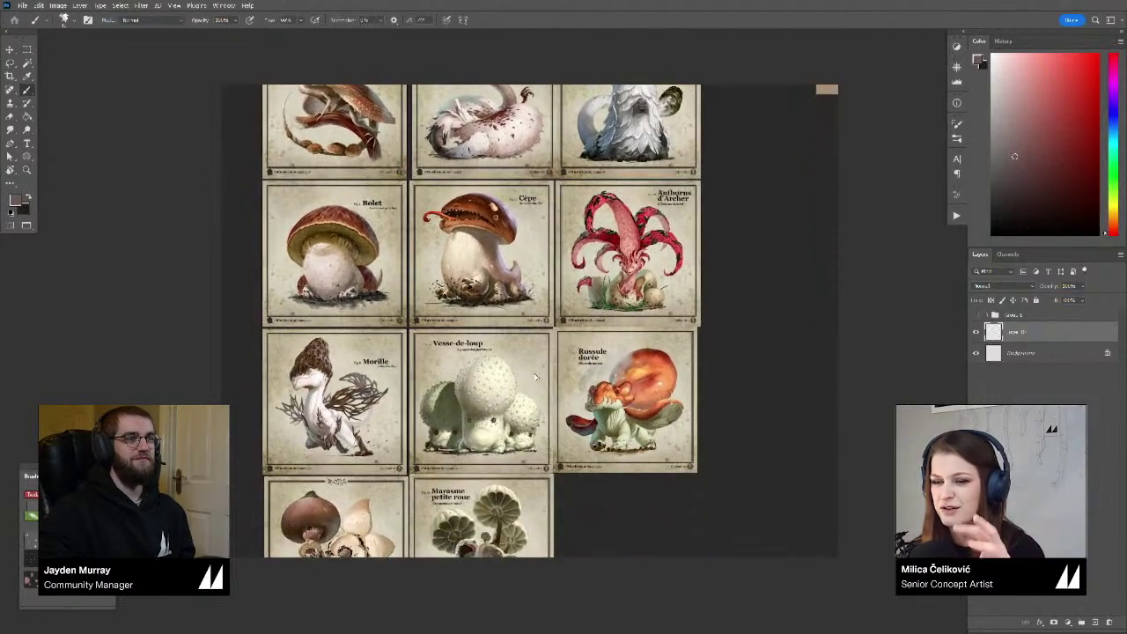
scroll(535, 377, down, 2)
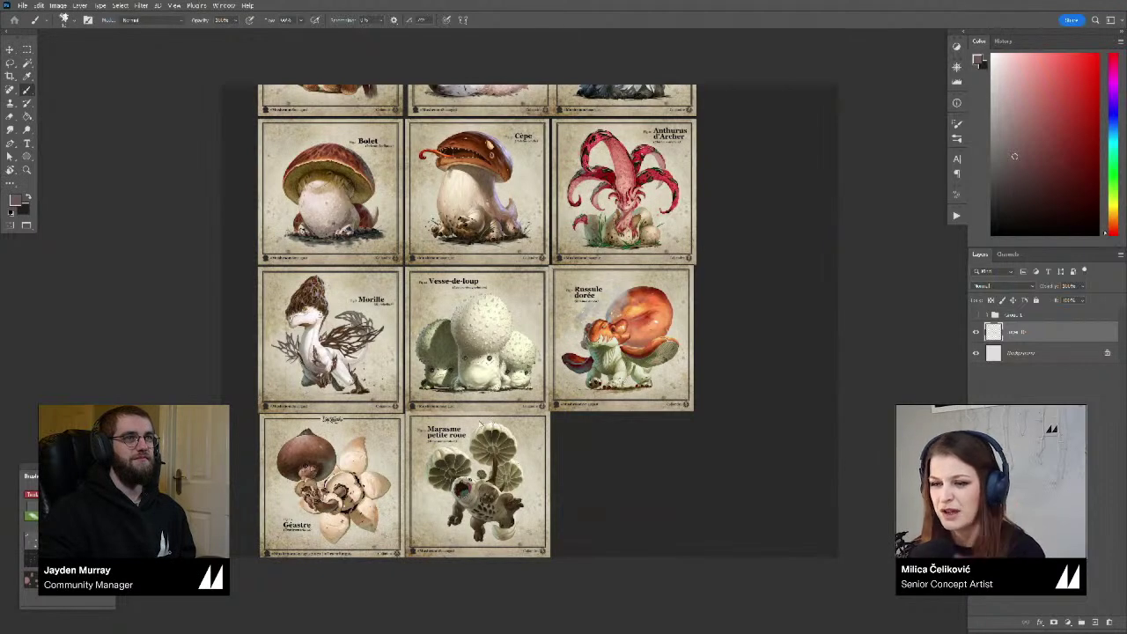
Examine the "Géastre" and "Vesse-de-loup" creature cards up close to see how mushroom features become anatomy
drag(315, 509, 397, 427)
scroll(387, 430, up, 4)
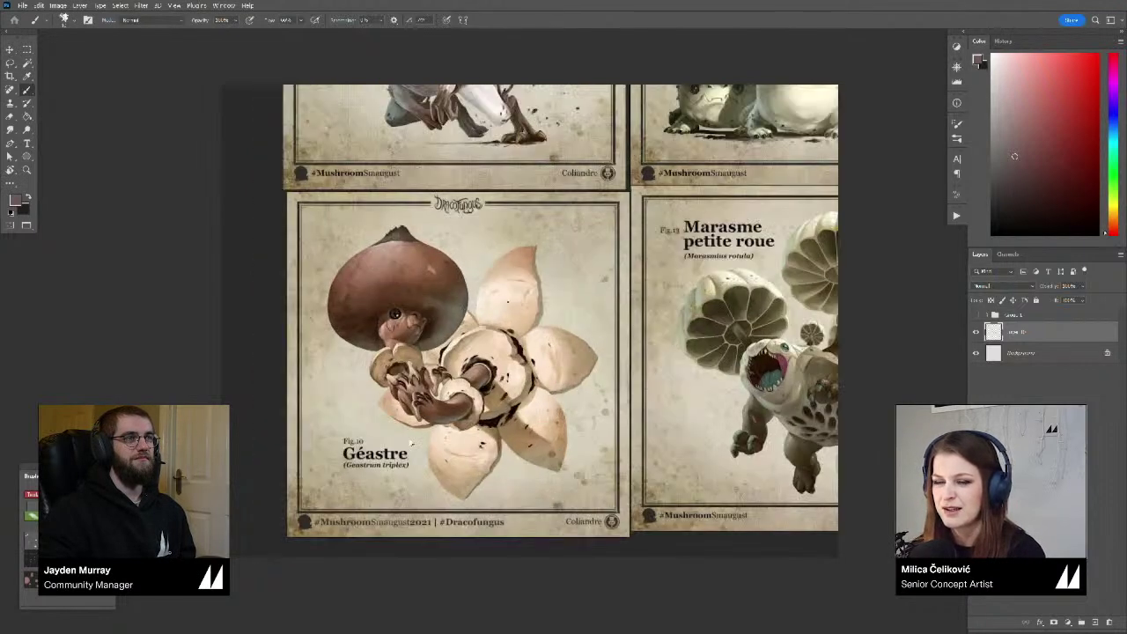
click(478, 368)
drag(479, 368, 484, 368)
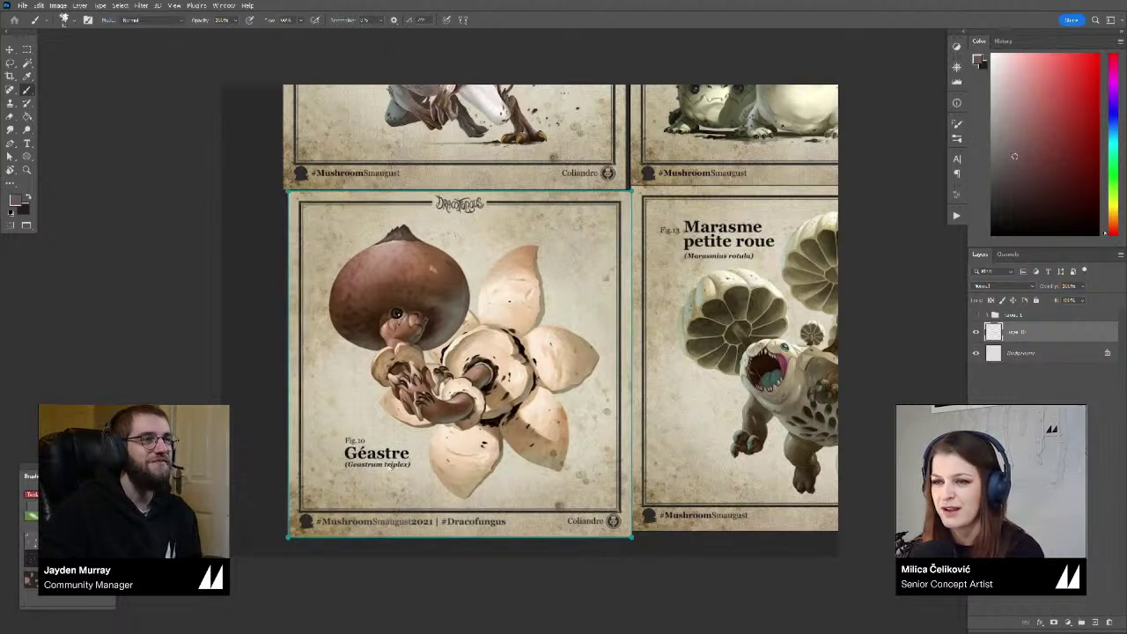
scroll(477, 364, down, 3)
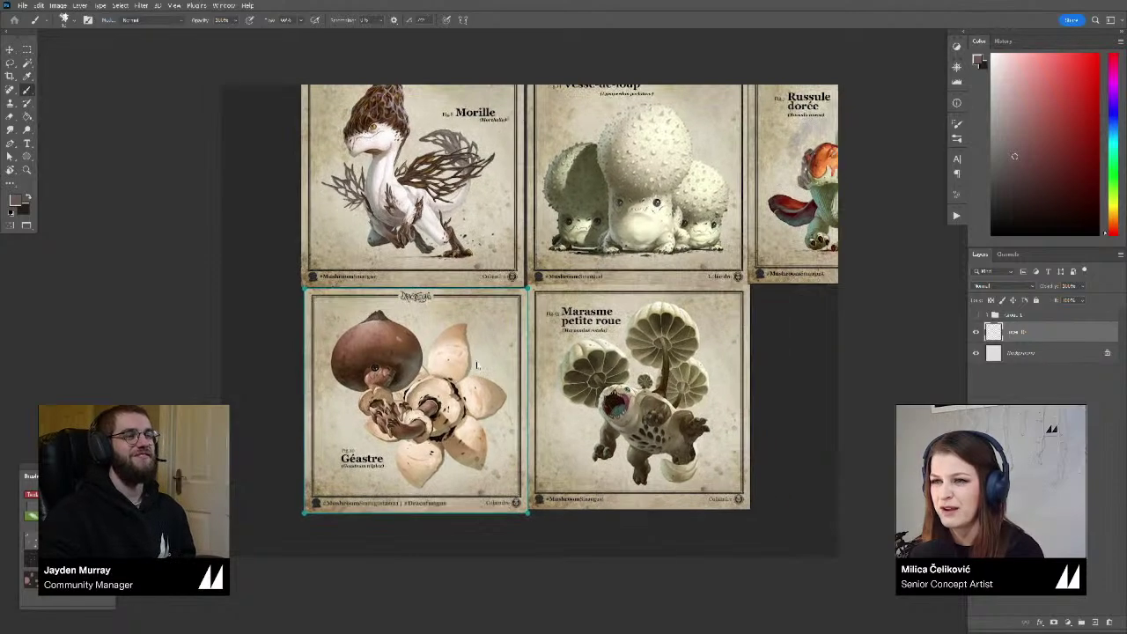
scroll(480, 352, up, 5)
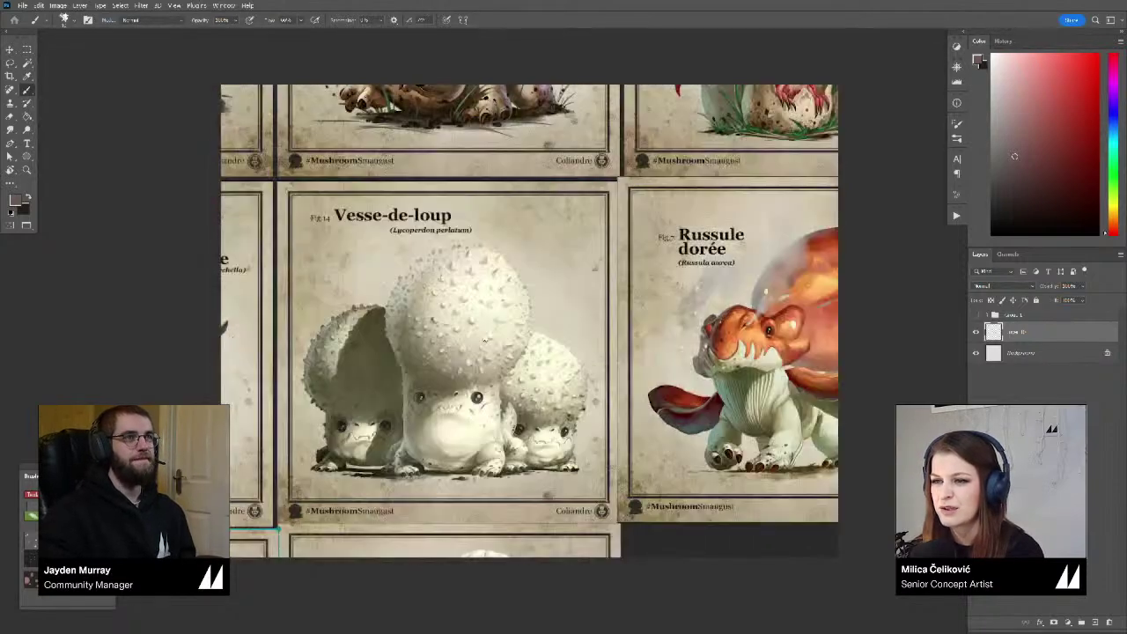
Go back to the real mushroom photos and study the white spiny puffballs growing among dead leaves
scroll(484, 339, down, 9)
drag(619, 360, 327, 325)
drag(654, 361, 191, 320)
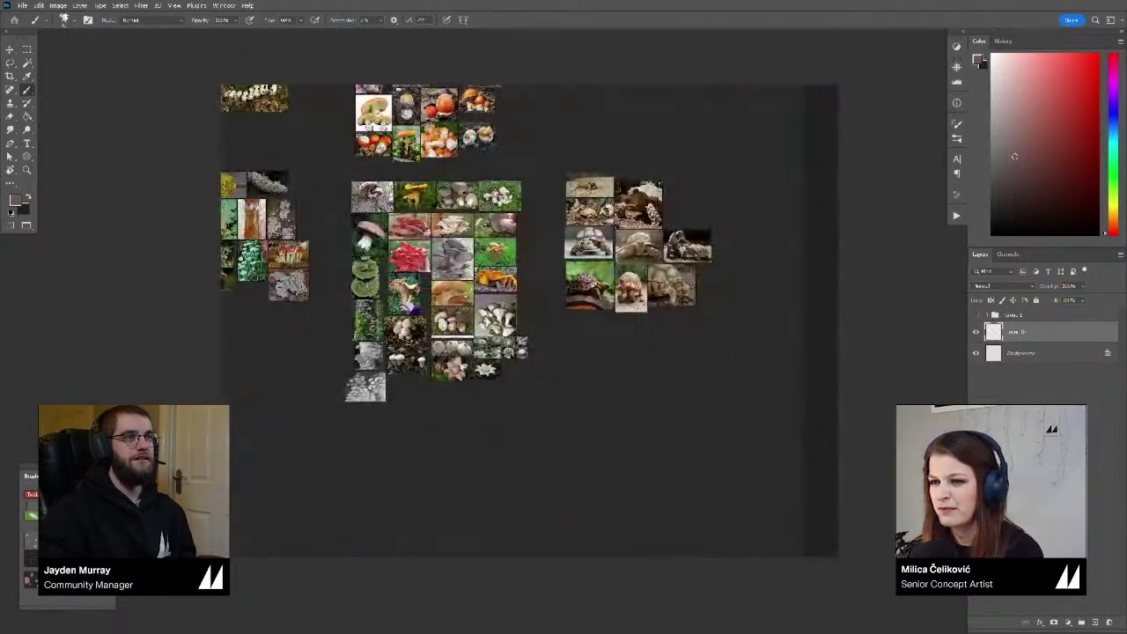
scroll(393, 322, up, 10)
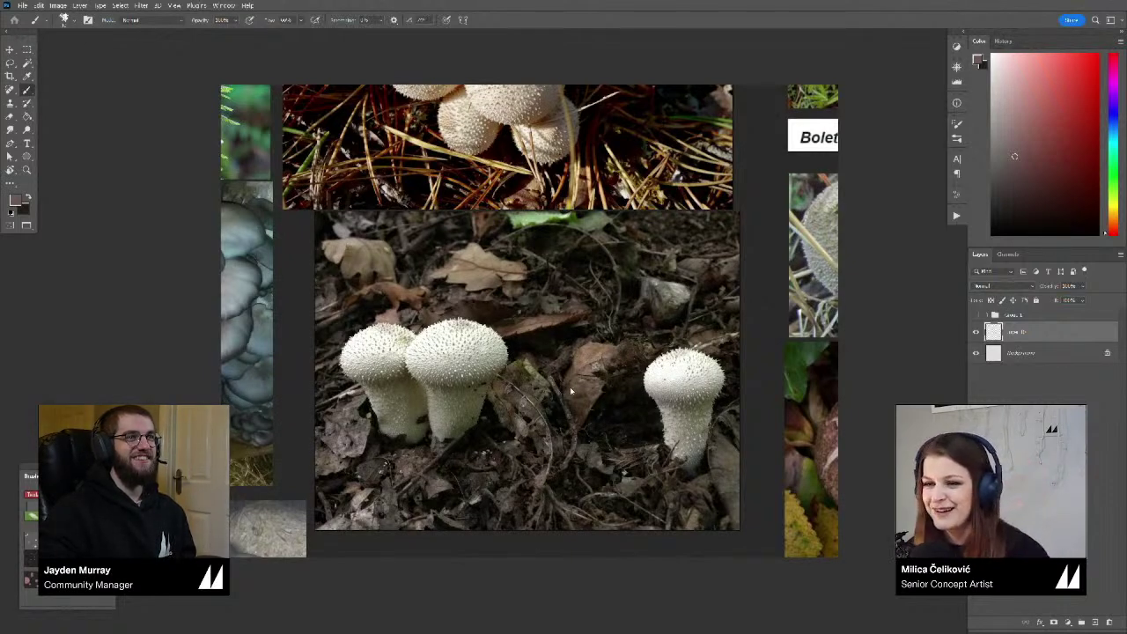
scroll(523, 405, down, 4)
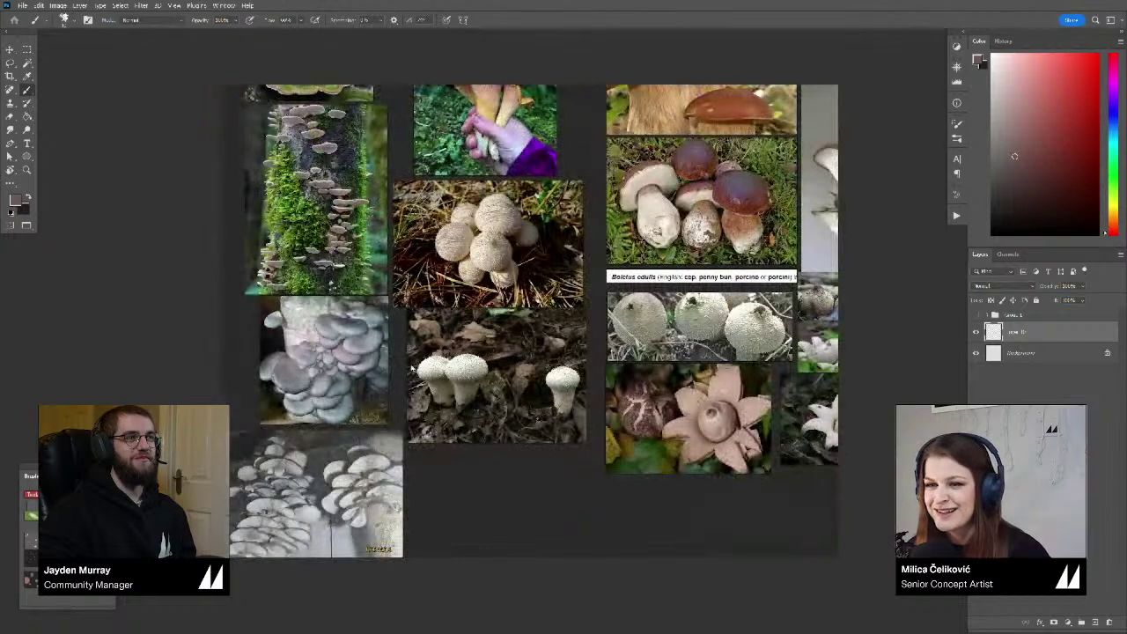
drag(412, 369, 581, 342)
drag(652, 377, 520, 388)
scroll(519, 389, up, 3)
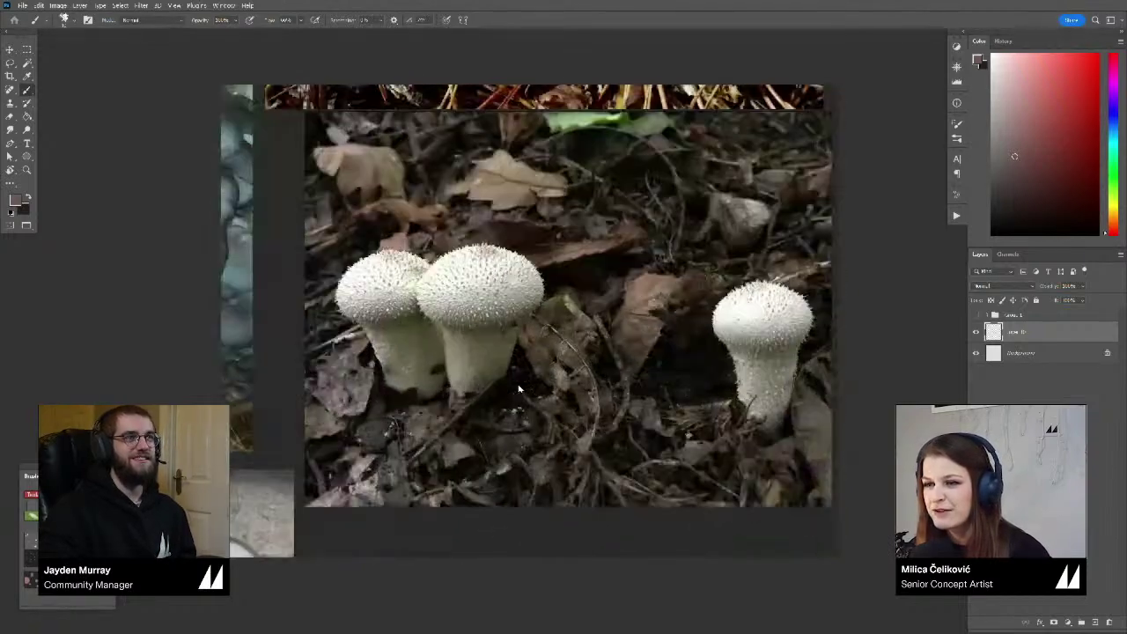
Inspect the photo of round puffballs with open holes on top, just below the "Boletus edulis" caption
scroll(518, 390, down, 4)
scroll(495, 384, up, 2)
drag(647, 377, 485, 403)
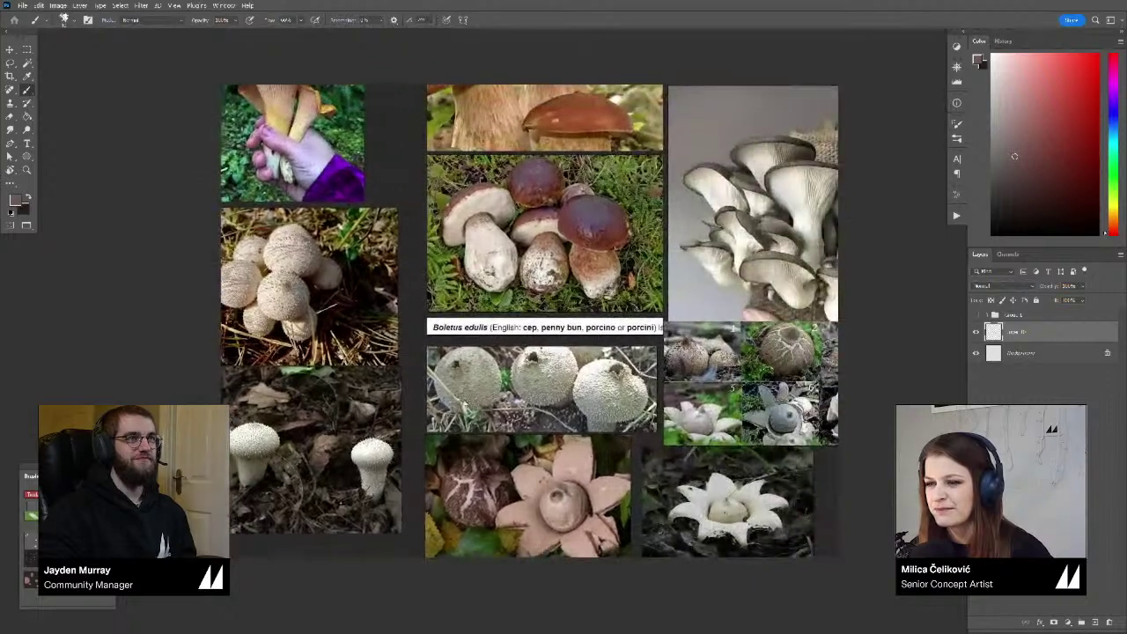
scroll(484, 404, up, 2)
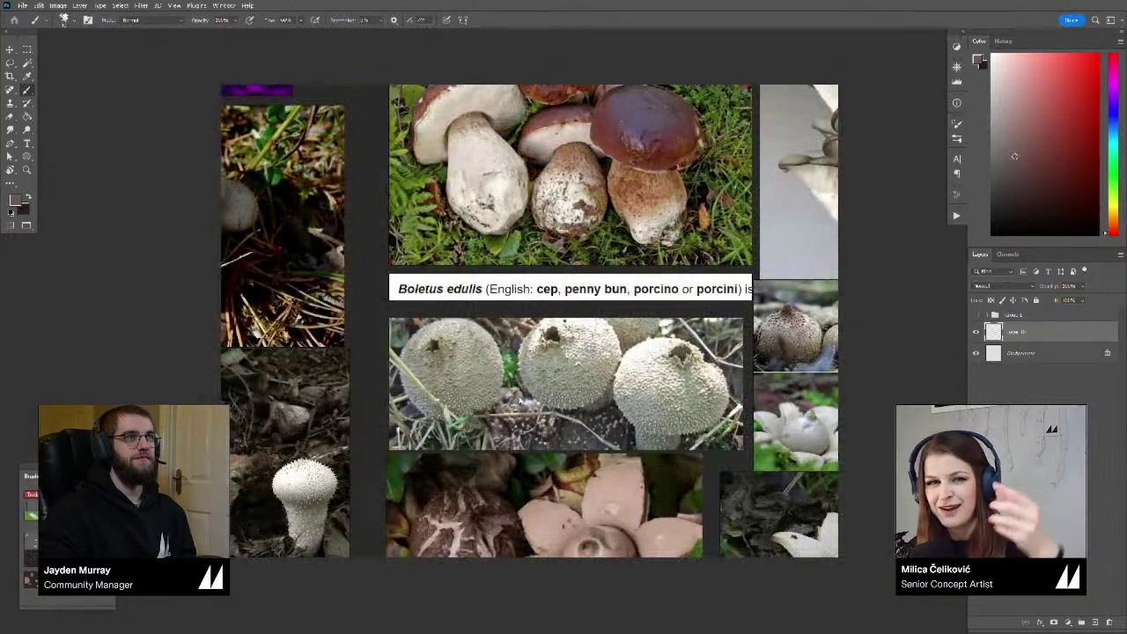
scroll(578, 384, up, 2)
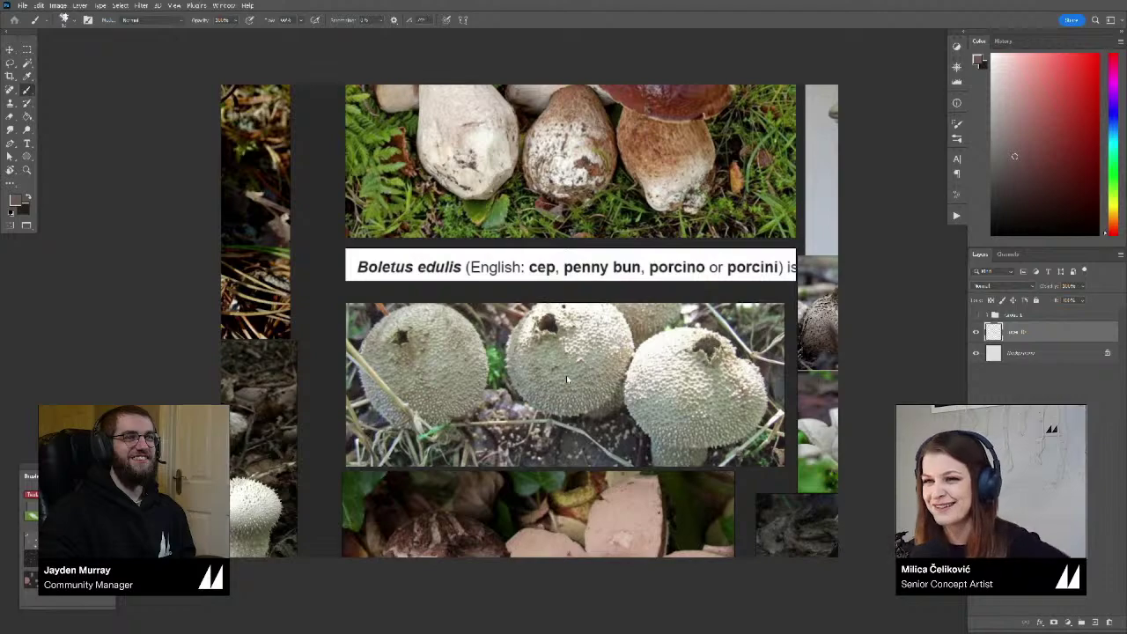
Examine the photo of green, spiral-banded bracket fungi up close on the mushroom reference board
scroll(420, 370, down, 5)
drag(400, 279, 878, 431)
drag(635, 257, 718, 333)
click(718, 333)
scroll(718, 333, up, 3)
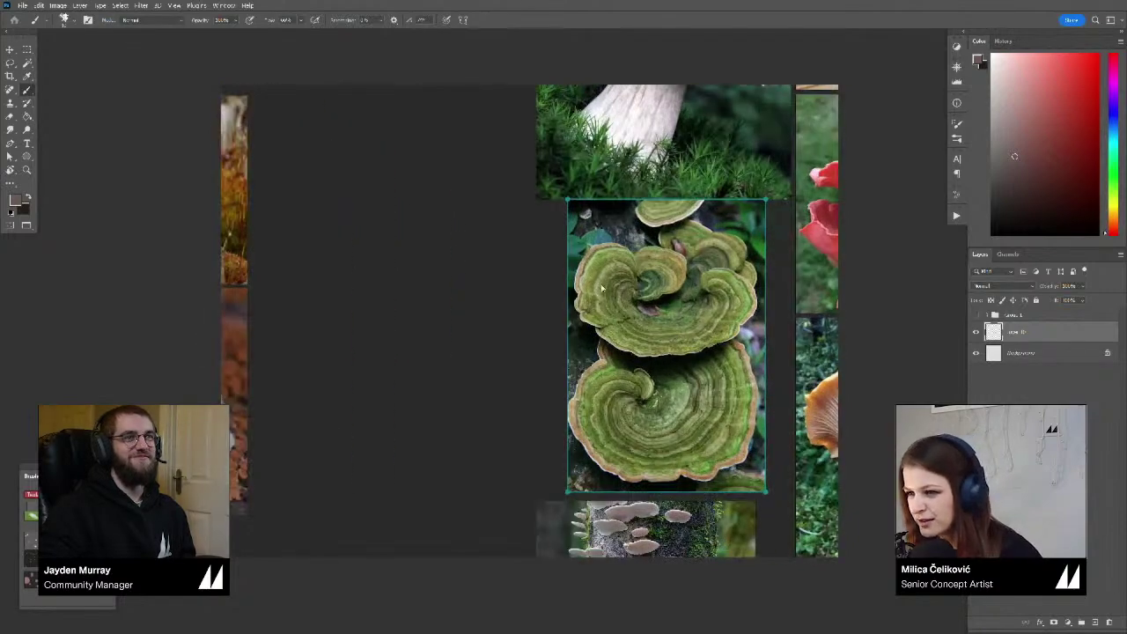
scroll(602, 288, down, 3)
scroll(613, 335, up, 4)
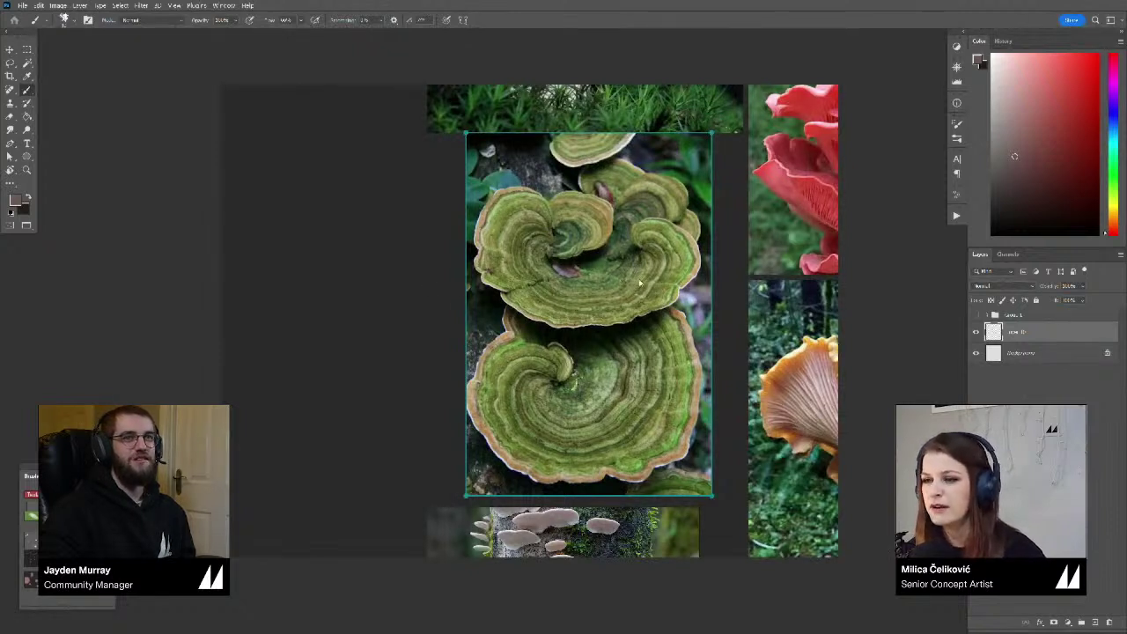
Inspect the photo of the mossy tree trunk covered in small shelf fungi, just below the green bracket fungi
scroll(635, 282, down, 3)
drag(442, 237, 453, 96)
scroll(627, 354, up, 3)
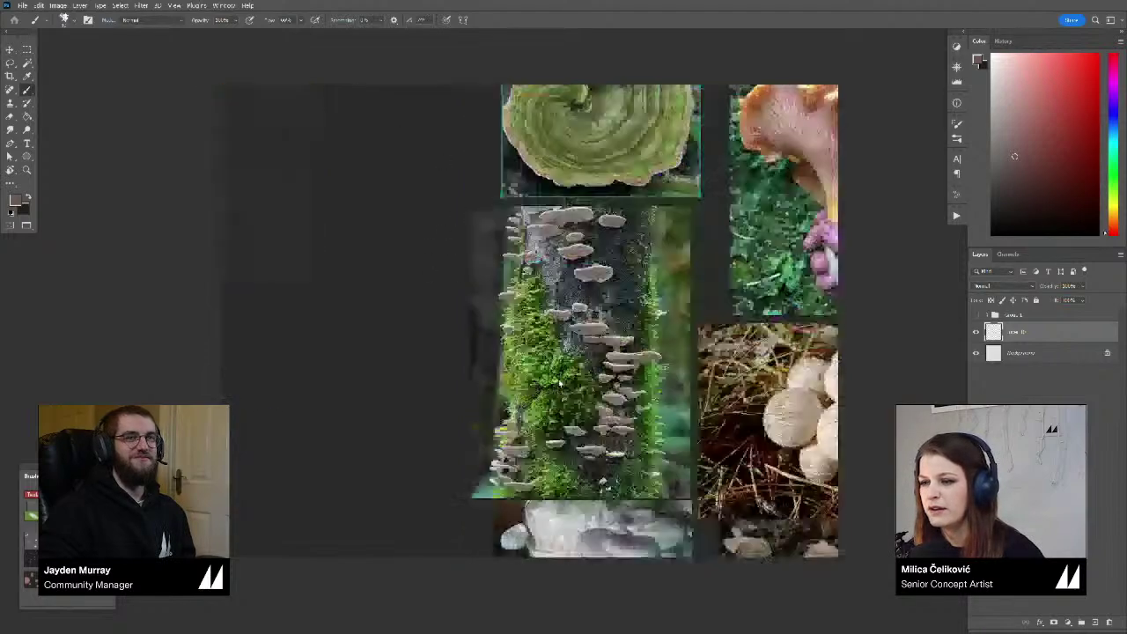
scroll(396, 244, down, 3)
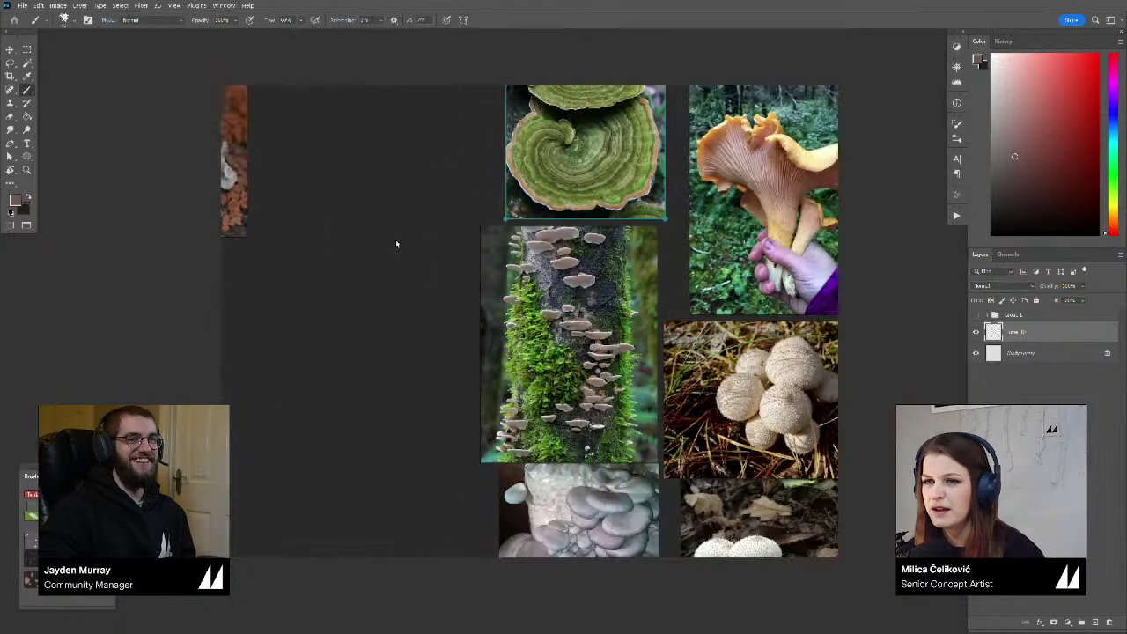
Look over the group of lichen, cup fungus and bird's nest fungus photos
scroll(511, 189, up, 3)
drag(511, 189, 604, 296)
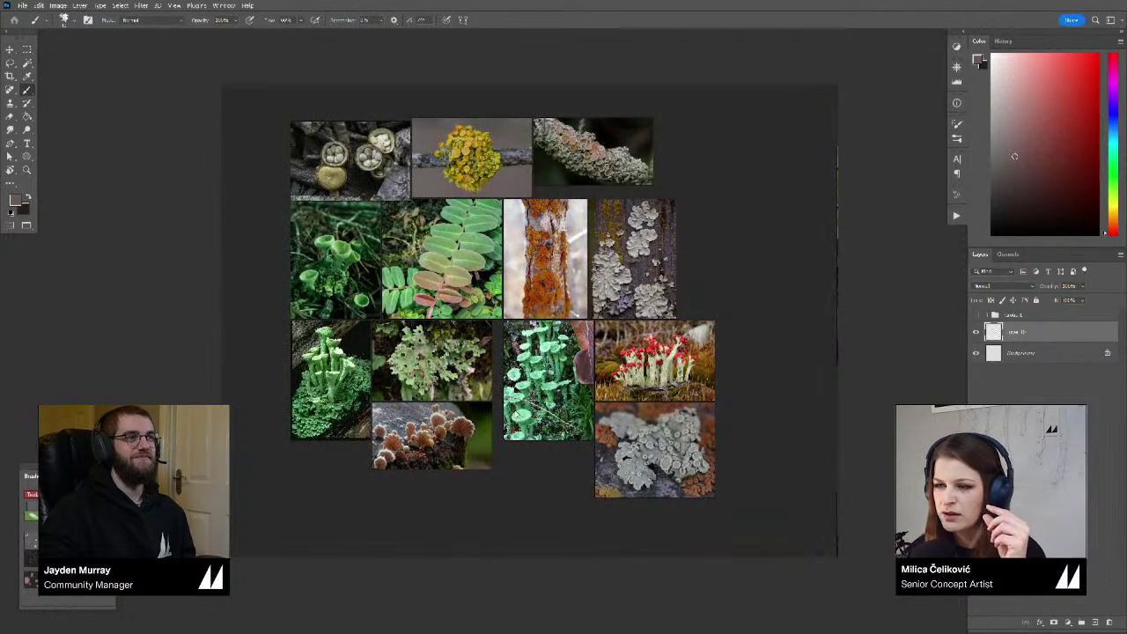
scroll(482, 404, up, 1)
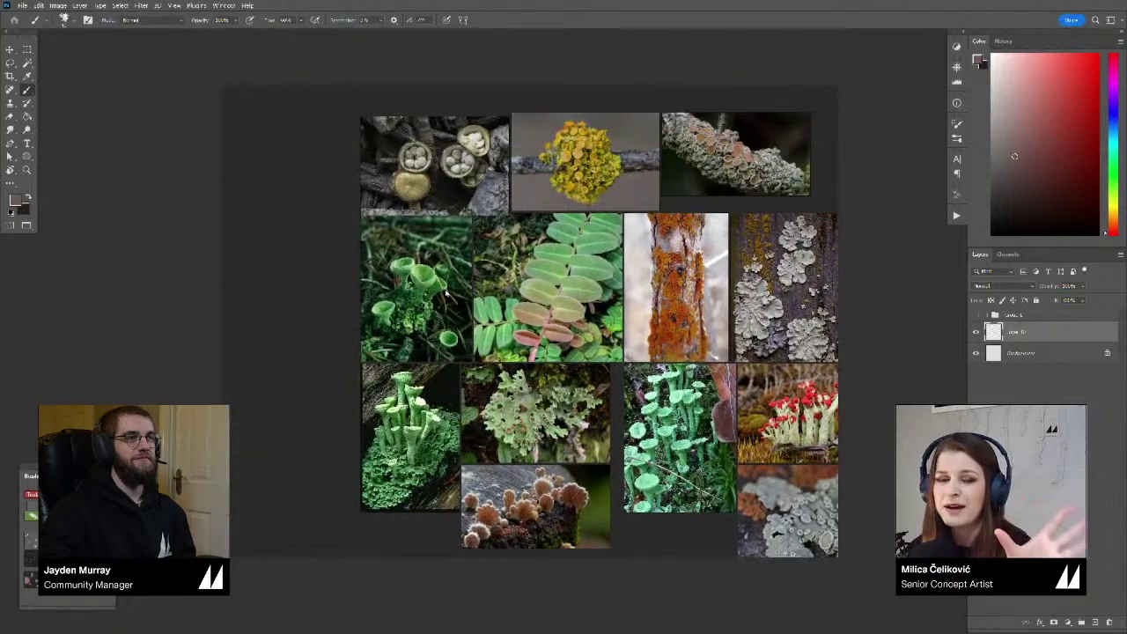
Study the "Faunwood" illustration of the green creature carrying black cups filled with red spheres
scroll(377, 265, down, 4)
mouse_move(376, 264)
mouse_down()
mouse_move(563, 335)
mouse_move(593, 366)
mouse_up()
scroll(470, 202, up, 4)
mouse_move(469, 206)
mouse_down()
mouse_move(564, 307)
mouse_move(634, 318)
mouse_move(529, 303)
mouse_up()
scroll(634, 318, down, 2)
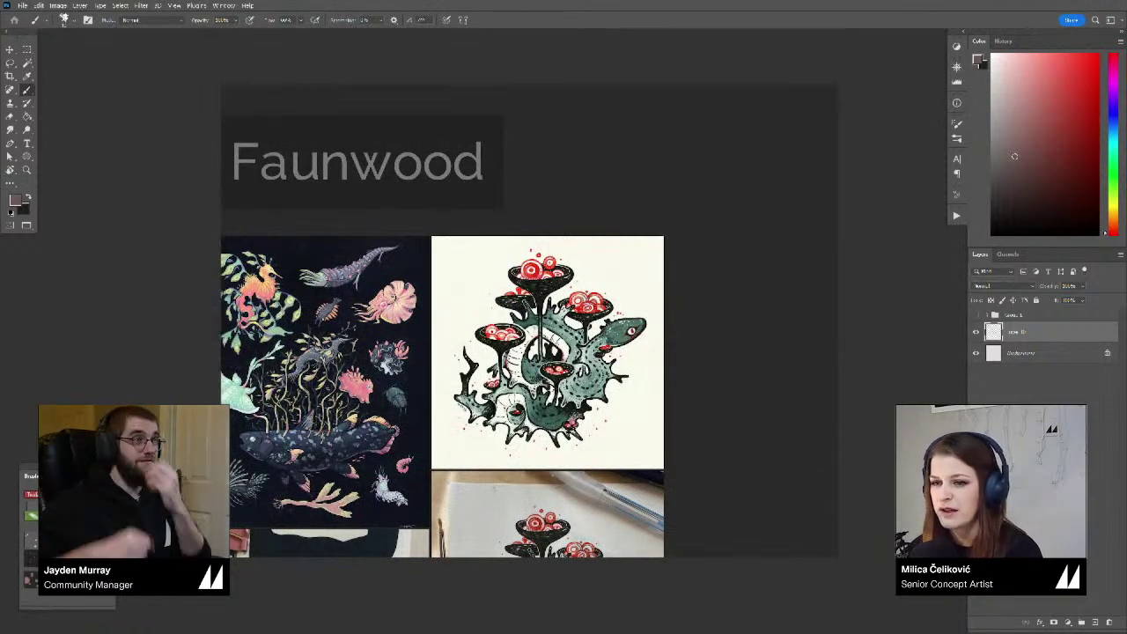
scroll(554, 379, up, 2)
drag(615, 368, 618, 366)
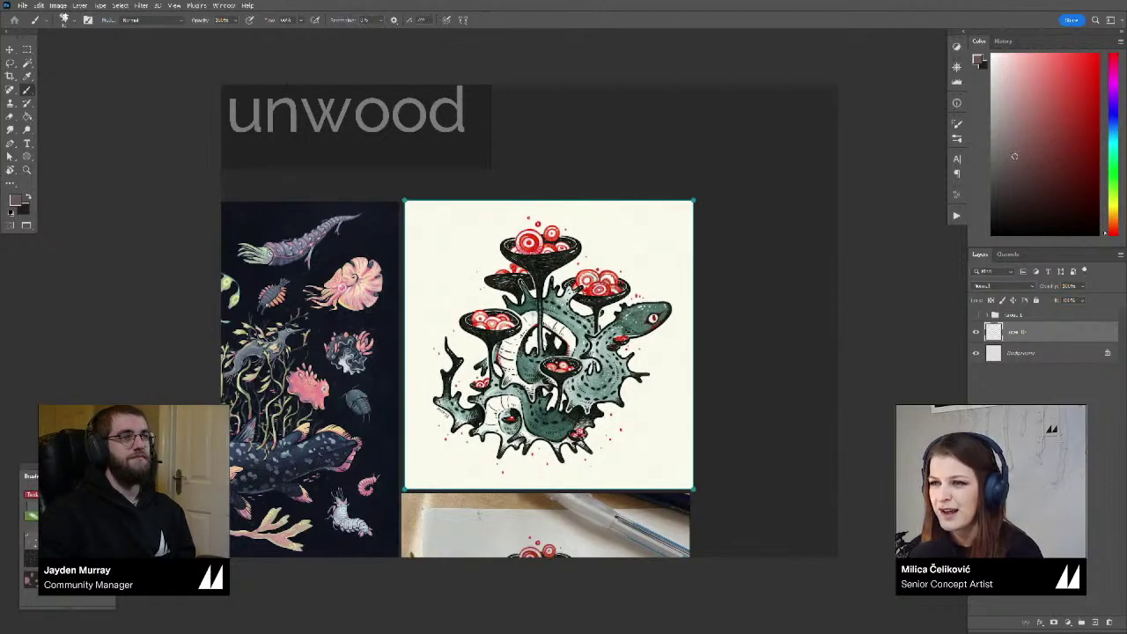
Compare the bird's nest fungus photo with the sphere-filled cups of the "Faunwood" creature
scroll(618, 367, down, 4)
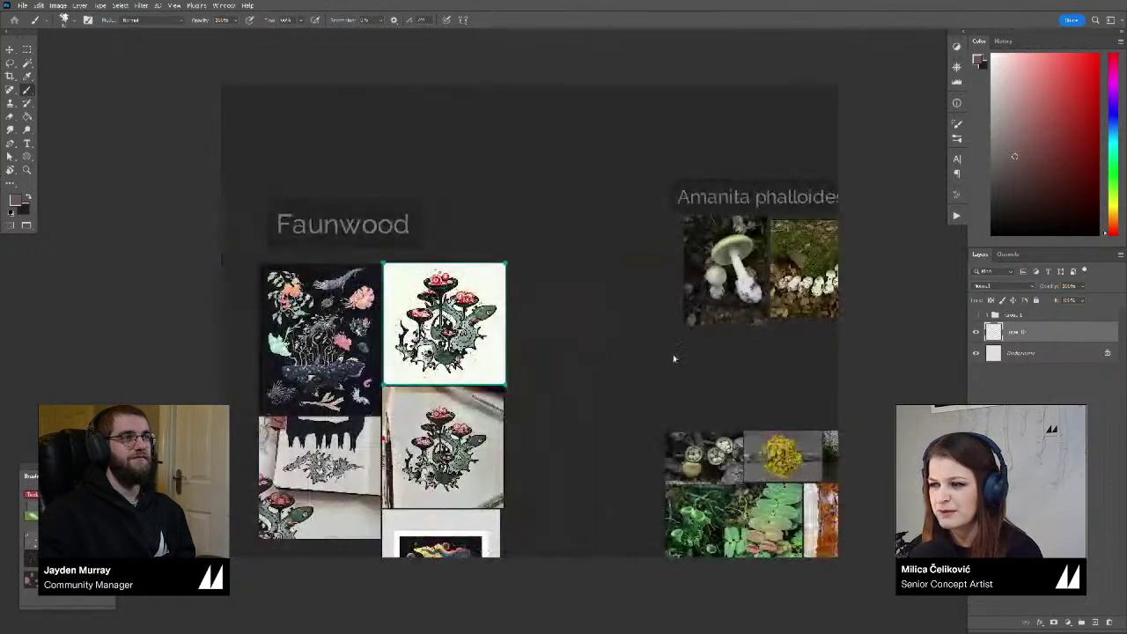
drag(674, 357, 554, 257)
scroll(596, 389, up, 6)
scroll(596, 388, down, 1)
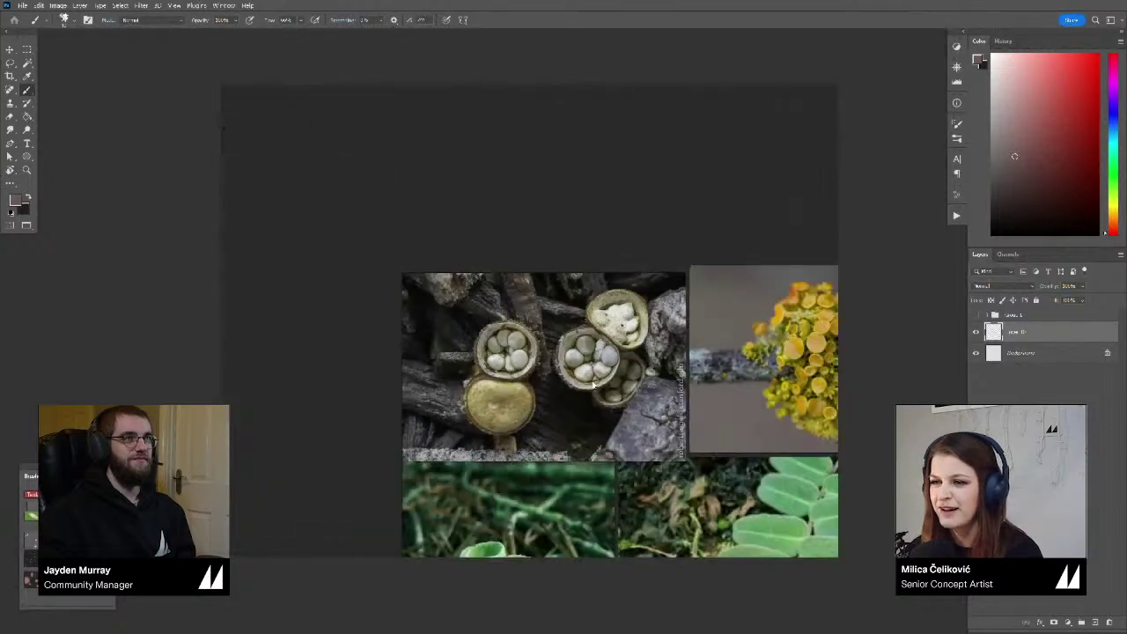
scroll(593, 383, down, 4)
drag(384, 320, 663, 371)
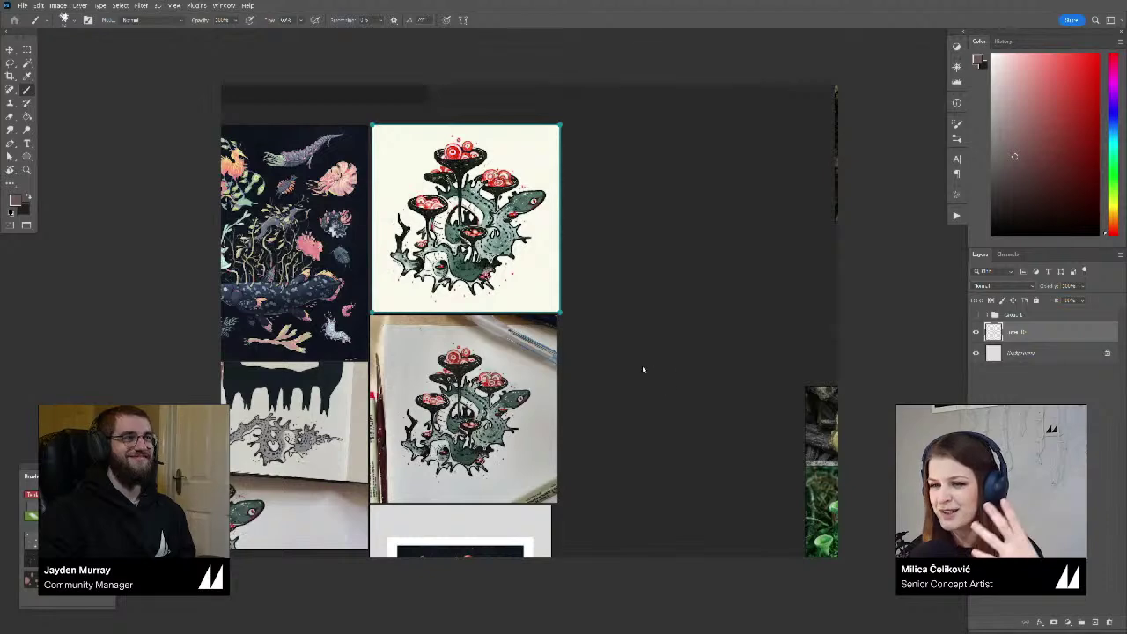
Examine the cartoon blue-capped mushroom characters and the game scene below them
scroll(639, 366, down, 5)
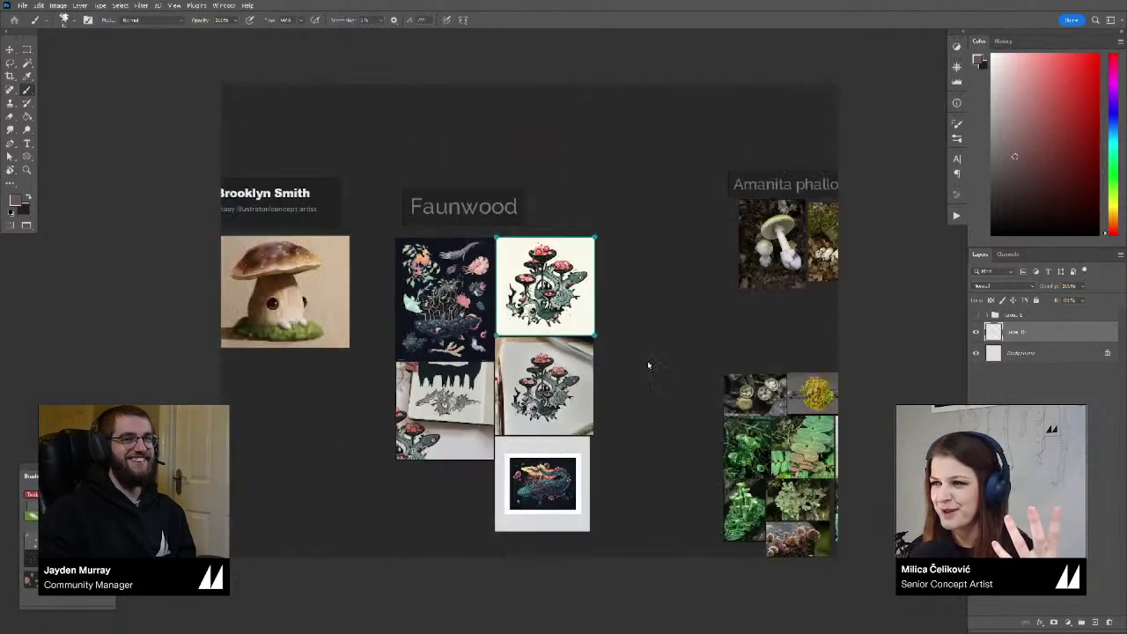
scroll(639, 367, down, 3)
drag(638, 367, 702, 388)
drag(461, 347, 685, 364)
scroll(526, 391, up, 5)
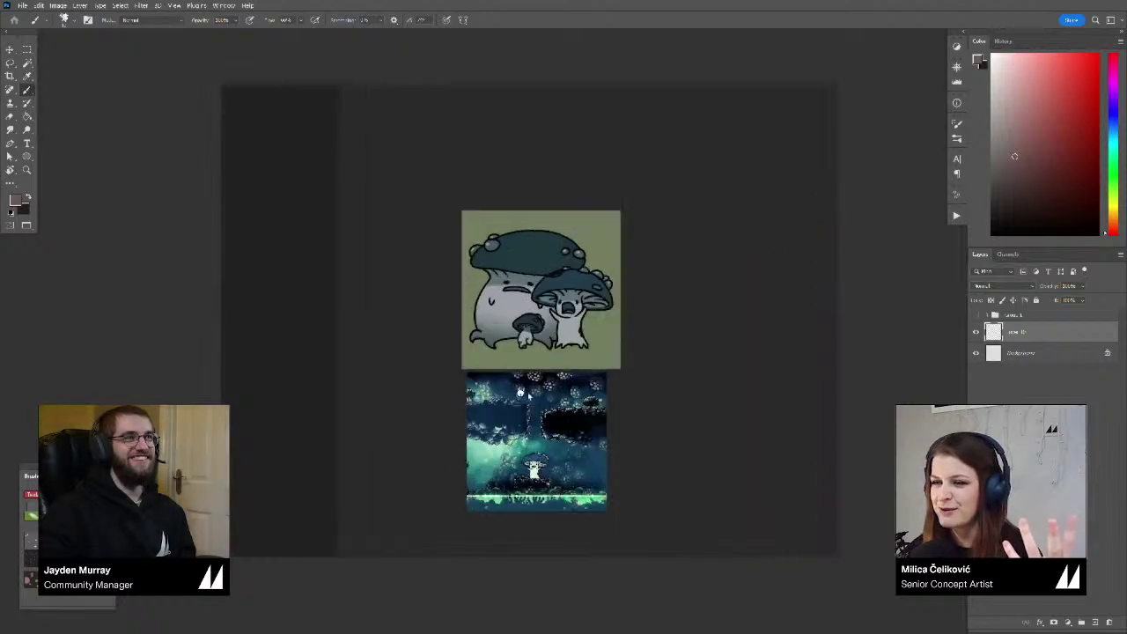
drag(527, 391, 410, 359)
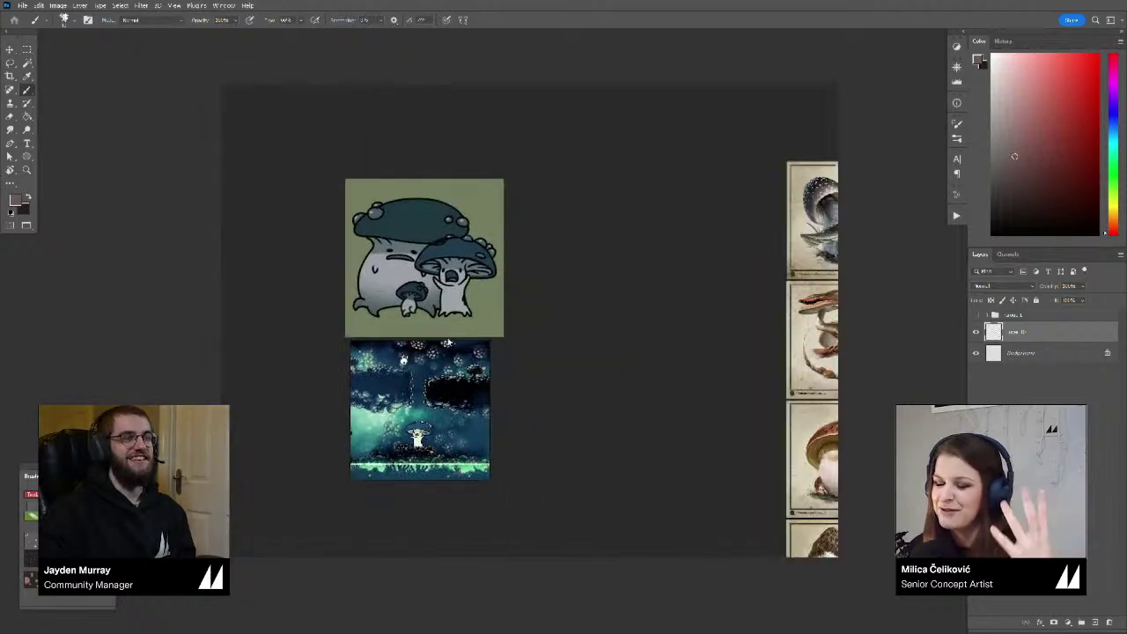
scroll(447, 362, up, 3)
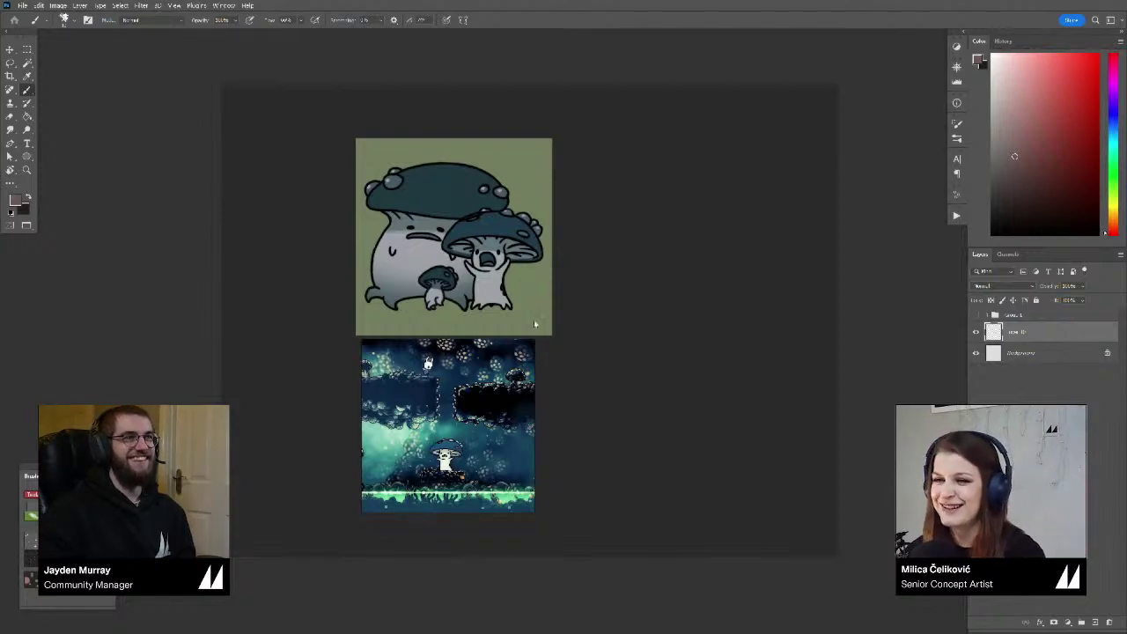
Study the painted brown-capped mushroom creature with dark round eyes and small paws on moss
scroll(534, 324, down, 3)
drag(705, 339, 327, 344)
drag(617, 360, 388, 370)
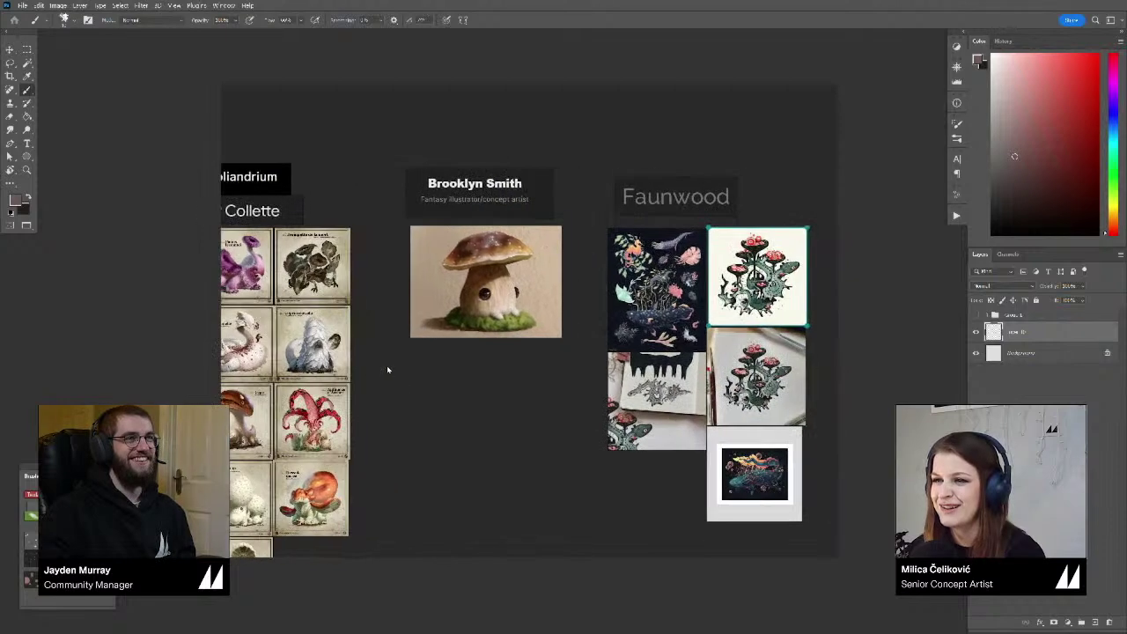
scroll(465, 251, up, 2)
drag(497, 236, 460, 263)
scroll(504, 392, up, 3)
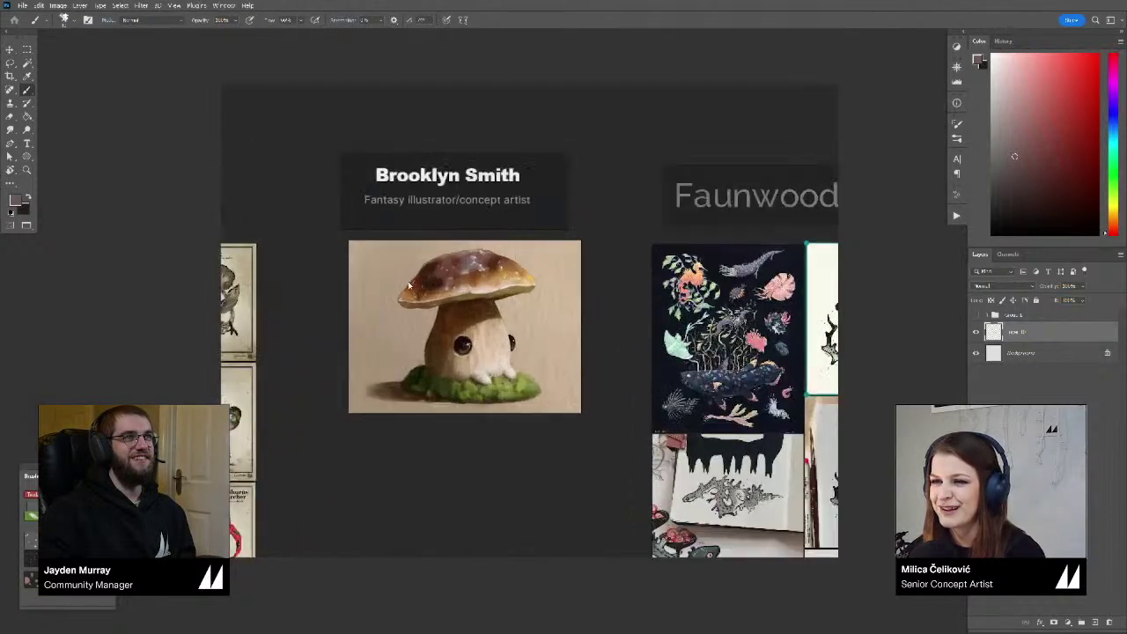
drag(552, 333, 529, 377)
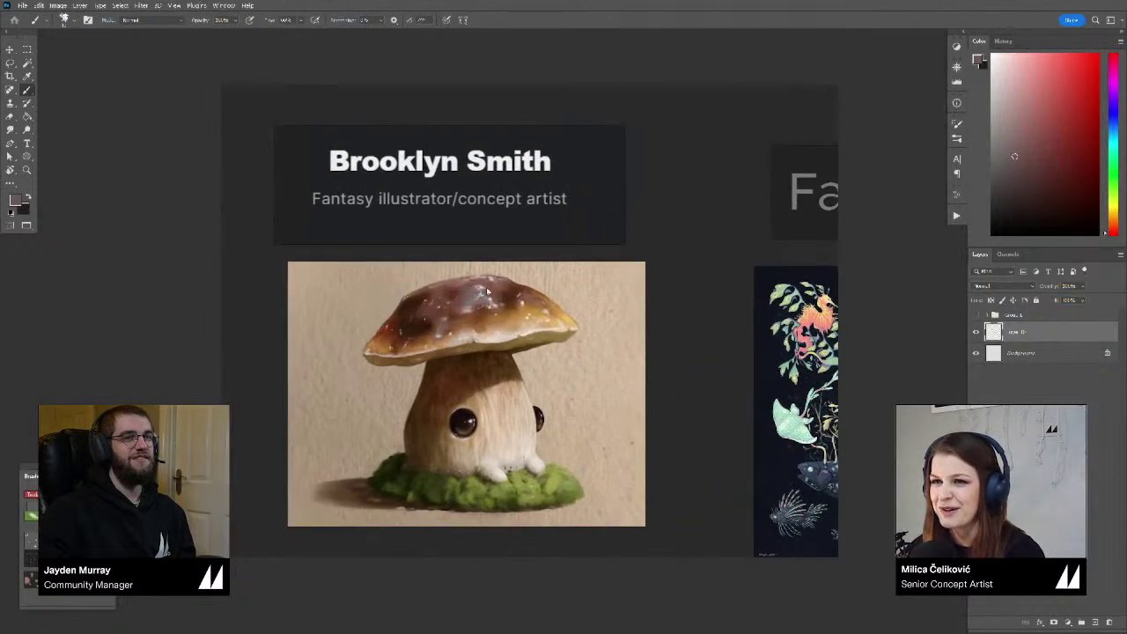
Find the tortoise photos on the reference board and enlarge the front-facing tortoise with the striped shell
scroll(487, 291, down, 5)
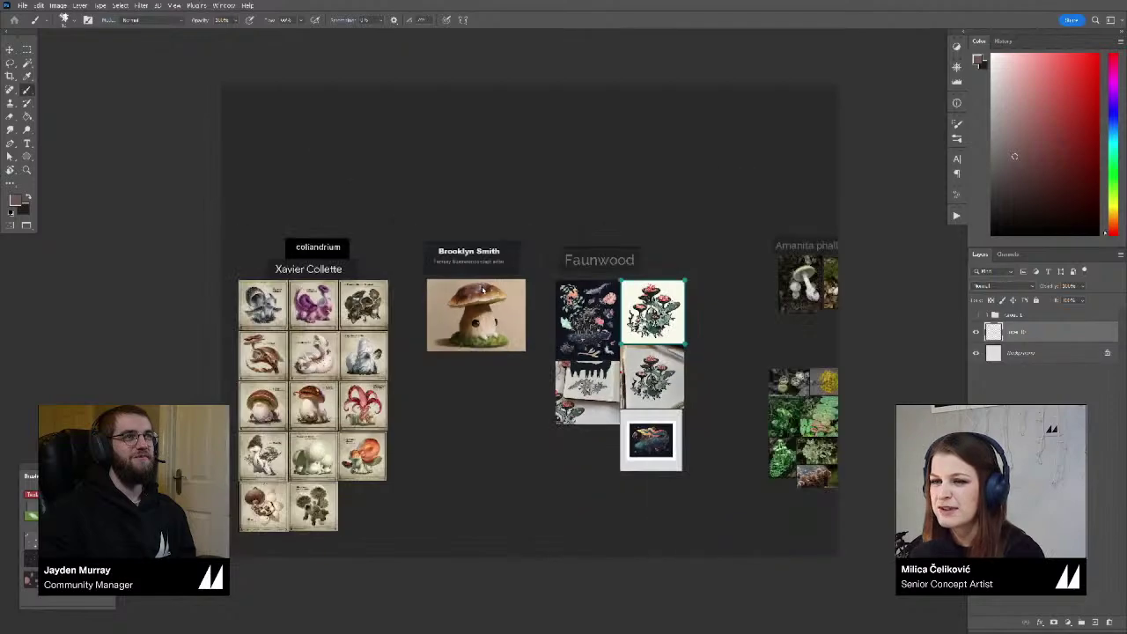
drag(405, 327, 453, 309)
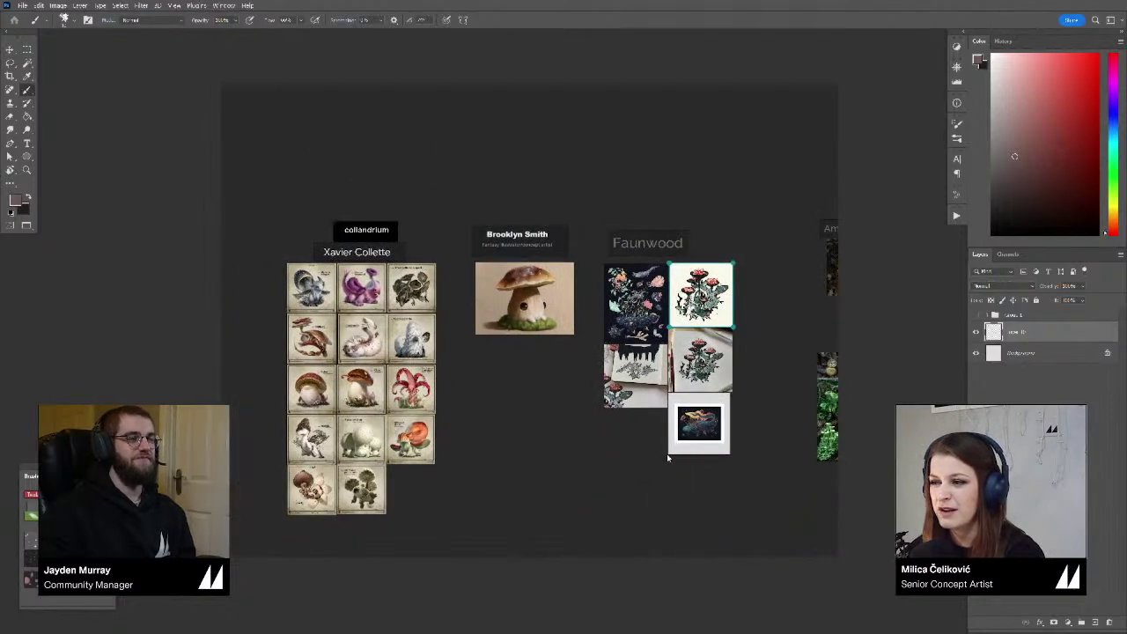
drag(668, 458, 270, 405)
drag(612, 393, 505, 384)
drag(680, 398, 508, 374)
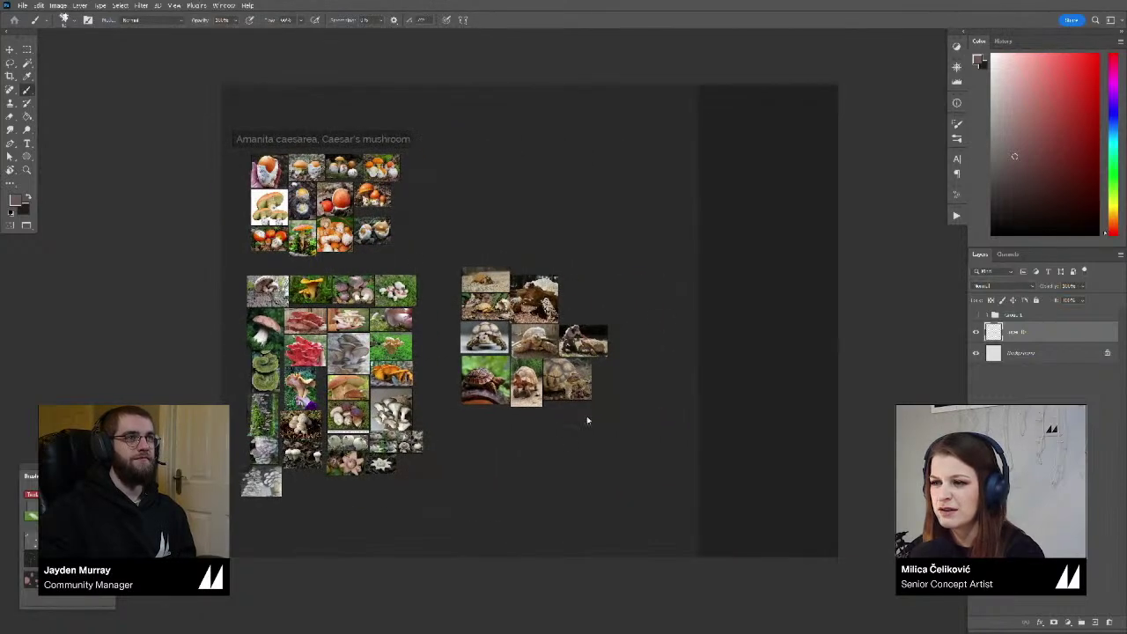
scroll(569, 385, up, 3)
drag(523, 266, 555, 355)
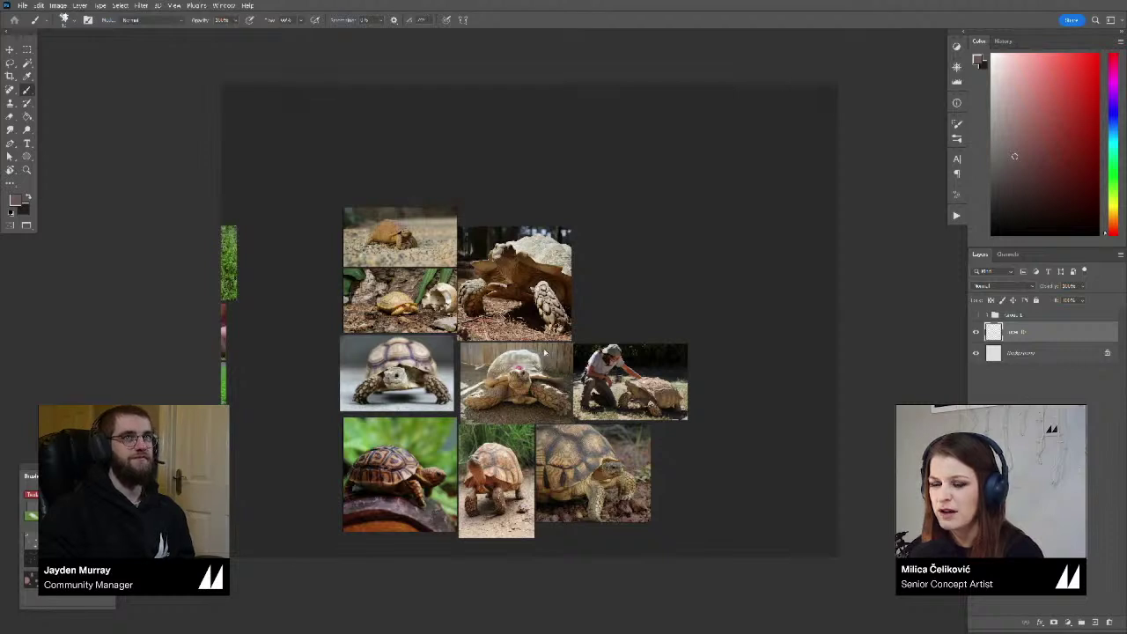
click(384, 355)
double_click(384, 354)
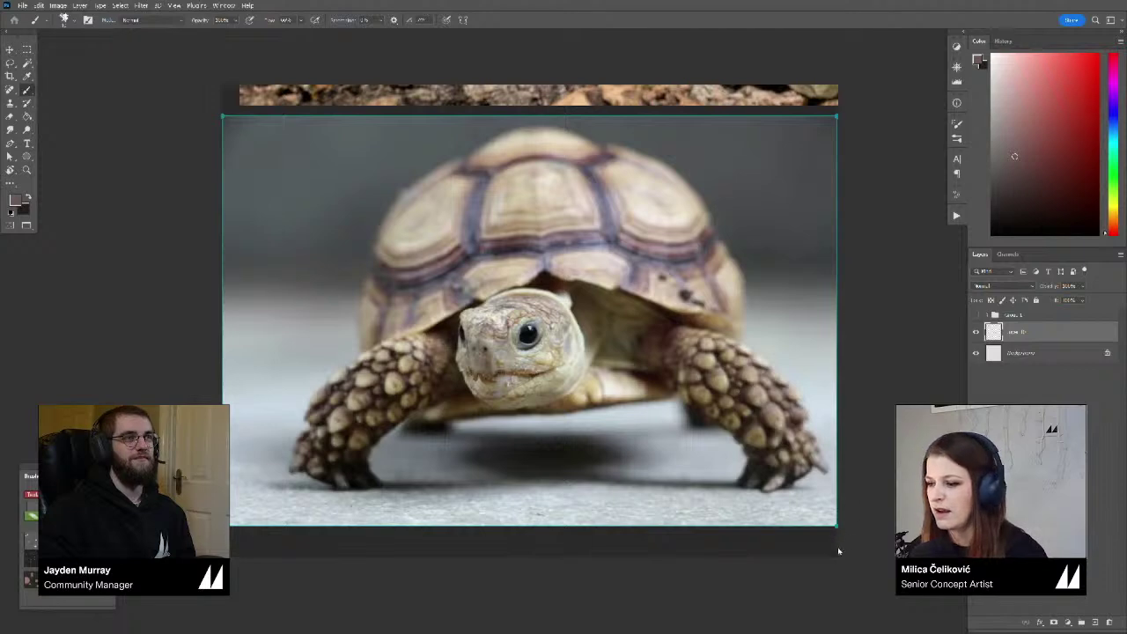
Shrink the reference board and place it beside the sketch canvas, and flip the tortoise sketch horizontally
drag(831, 552, 562, 442)
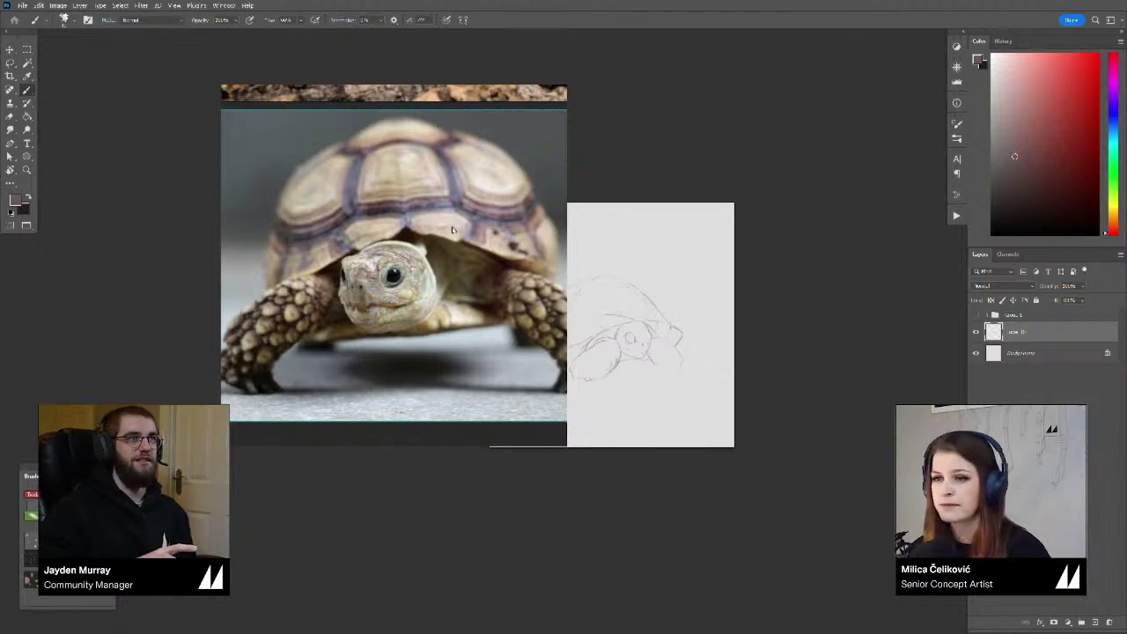
drag(397, 264, 264, 286)
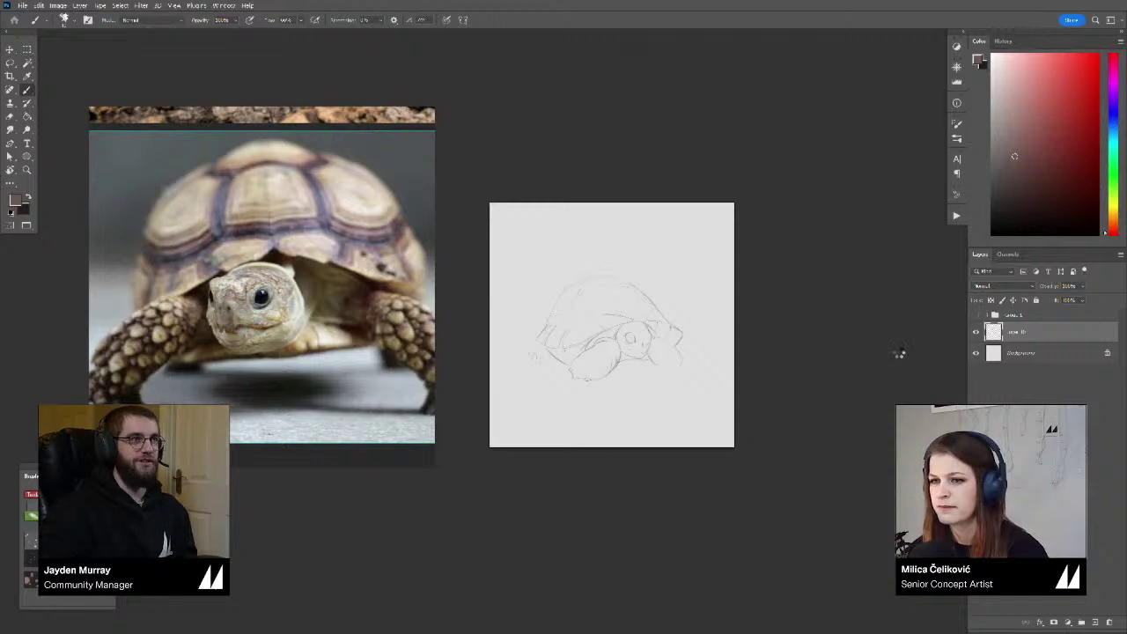
key(ctrl+shift+h)
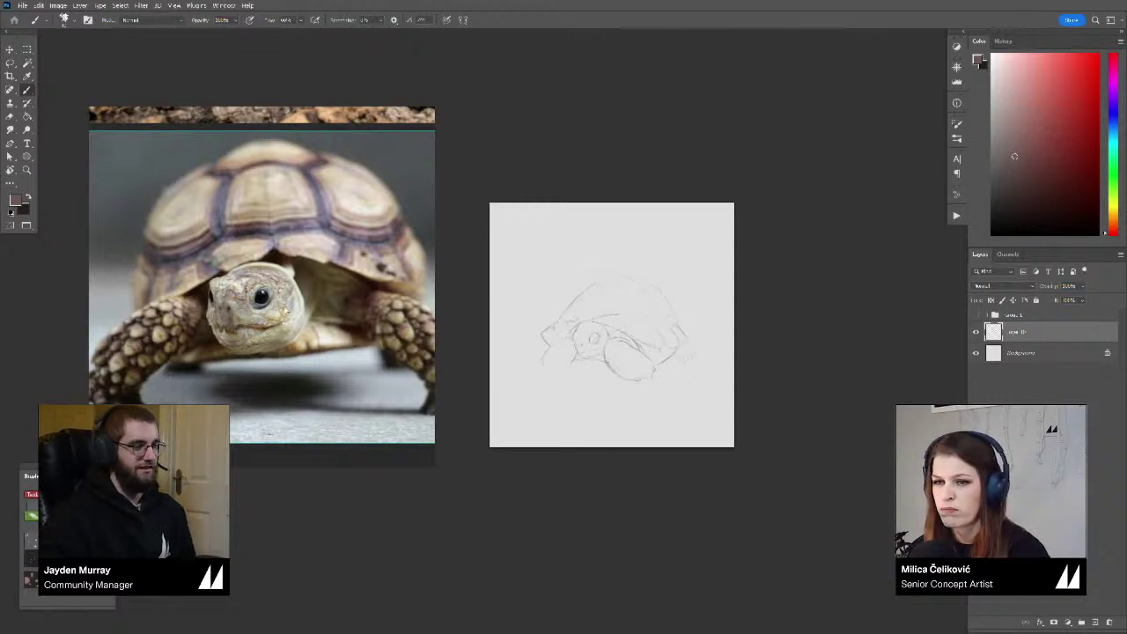
Show the yellow tortoise photo enlarged beside the sketch as the pose reference
scroll(280, 305, down, 6)
drag(338, 317, 278, 342)
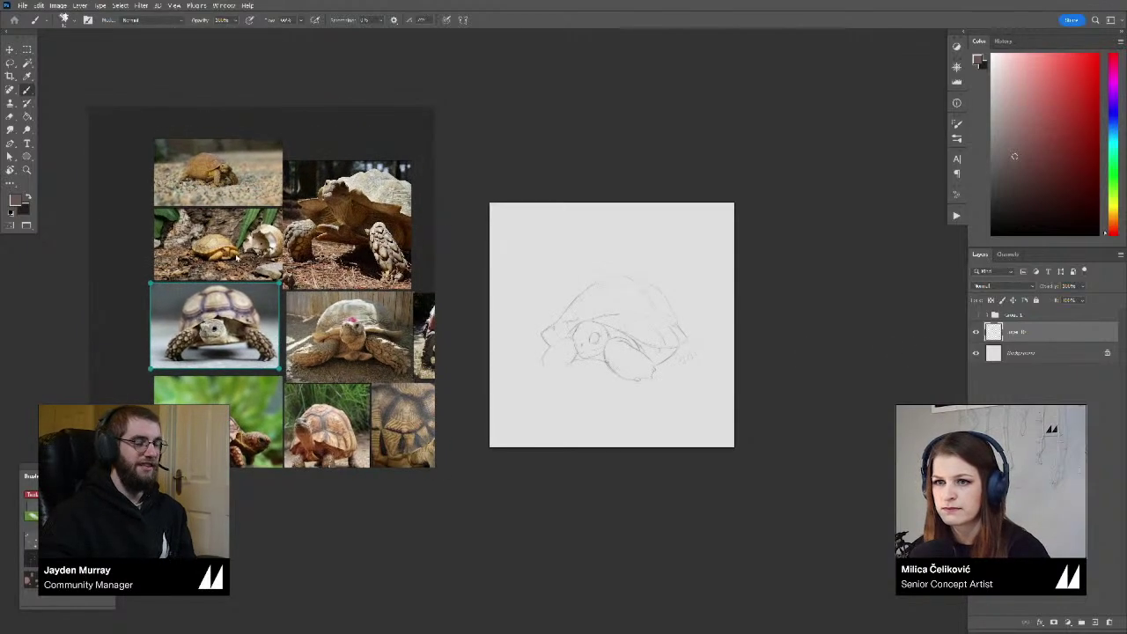
double_click(240, 260)
drag(239, 260, 271, 269)
scroll(271, 270, up, 3)
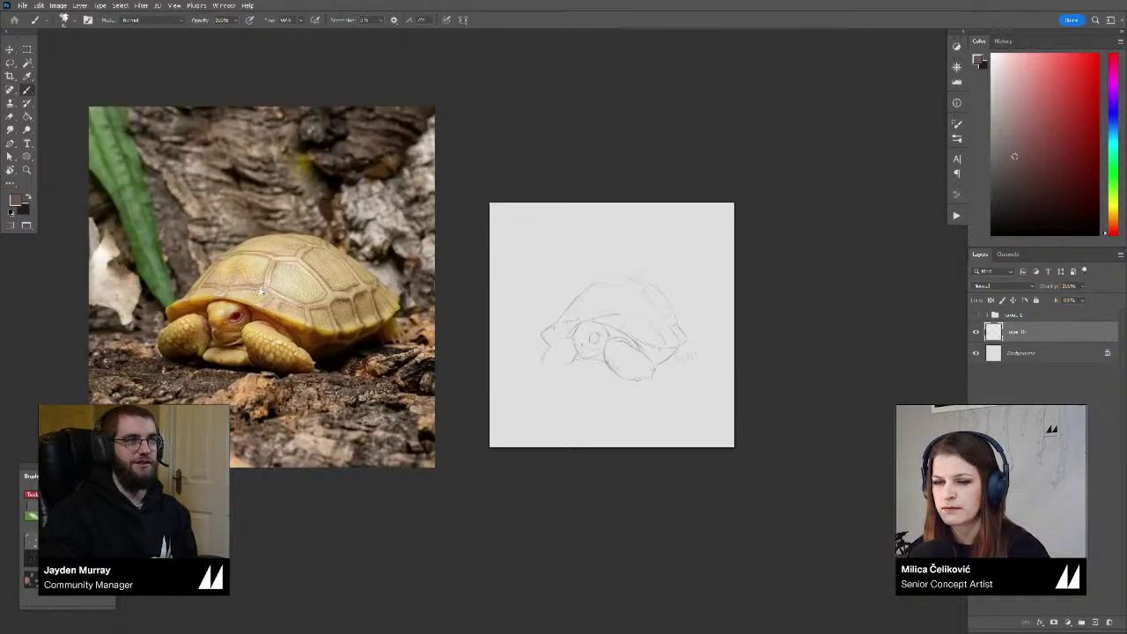
scroll(261, 293, up, 1)
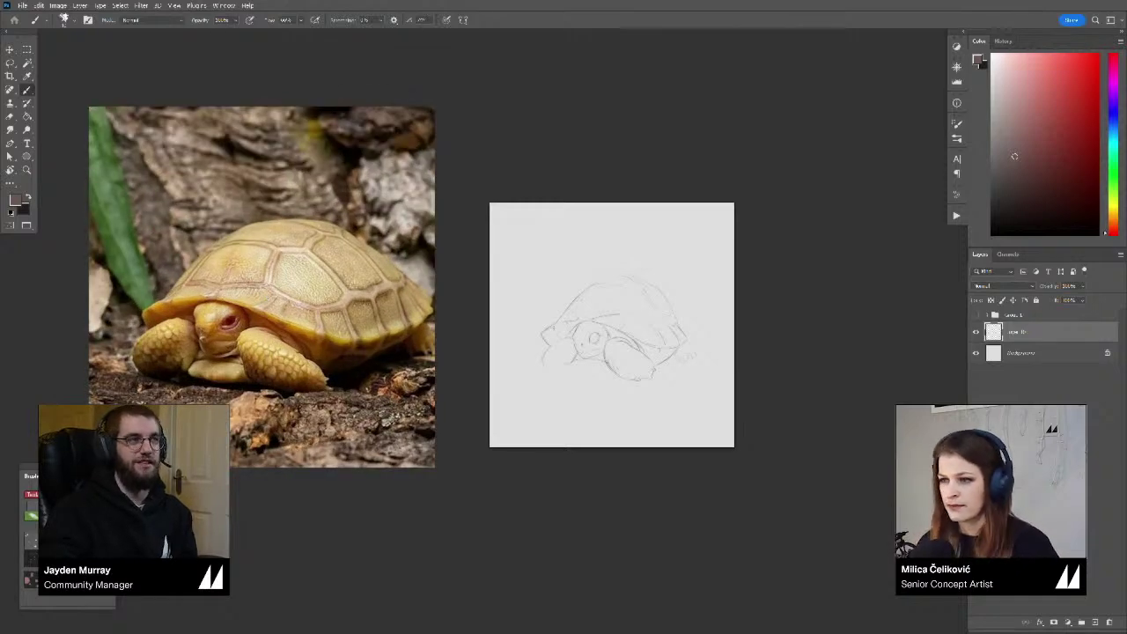
Refine the far front foot of the tortoise sketch after the yellow tortoise photo
key(z)
drag(584, 382, 605, 395)
drag(604, 396, 603, 405)
key(b)
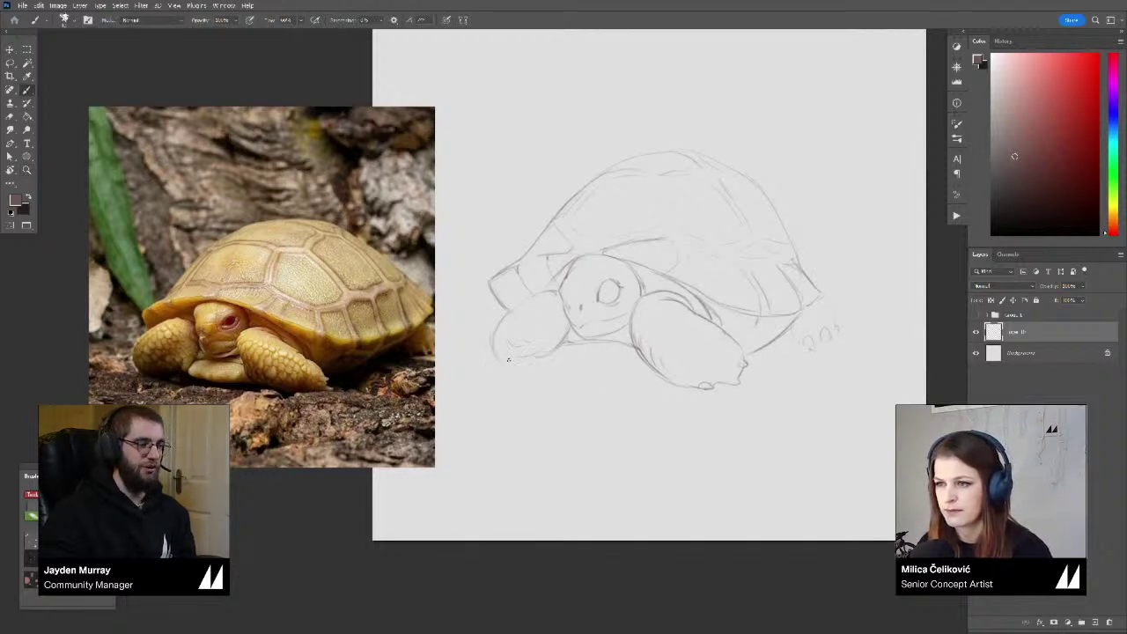
scroll(570, 327, up, 1)
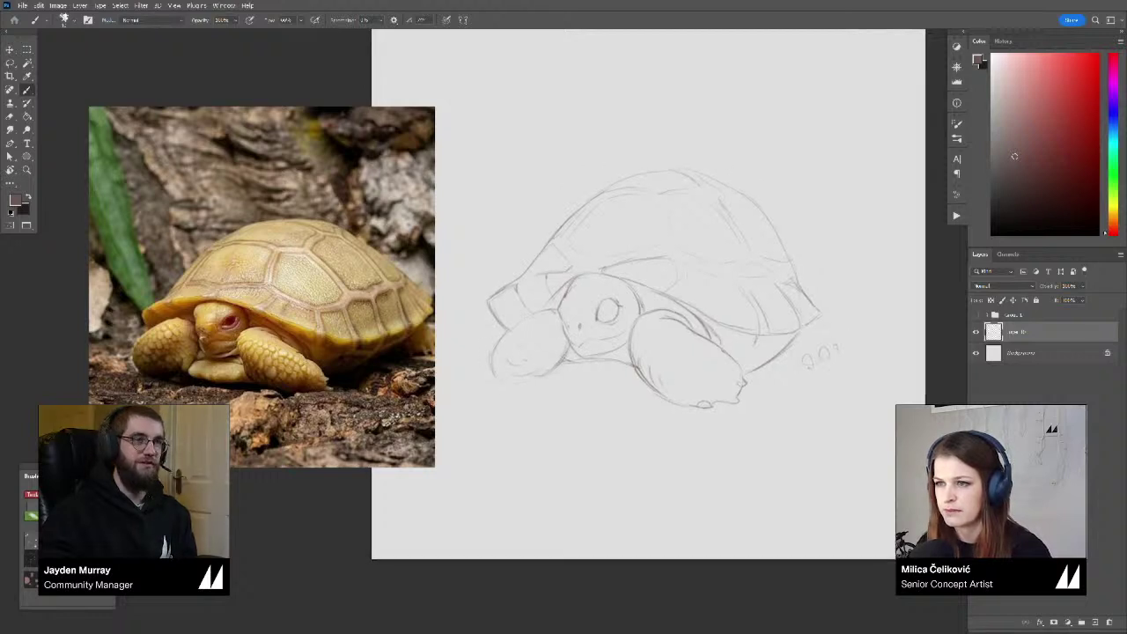
drag(556, 308, 547, 323)
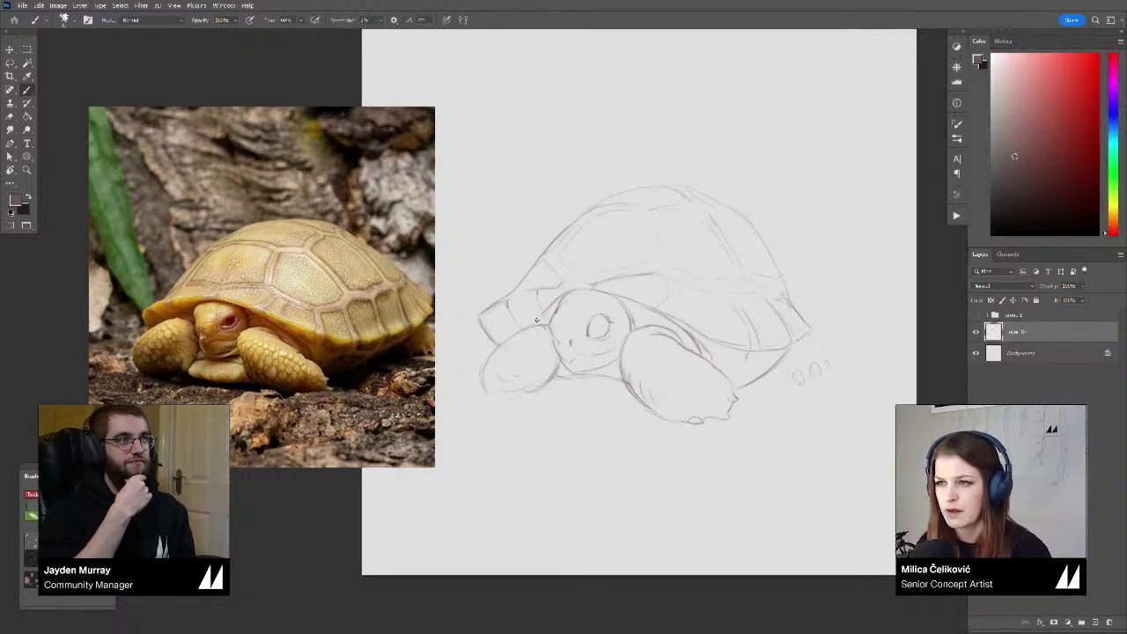
scroll(583, 288, down, 1)
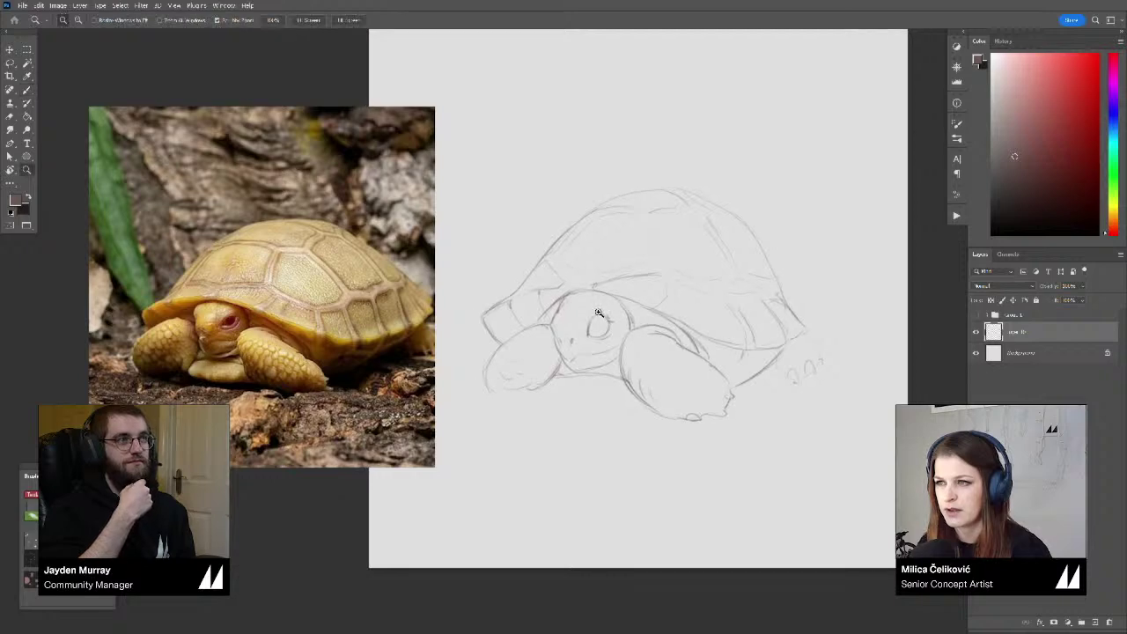
Browse the reference board past the tortoise and mushroom photos and examine the green cup lichens up close
scroll(339, 246, down, 8)
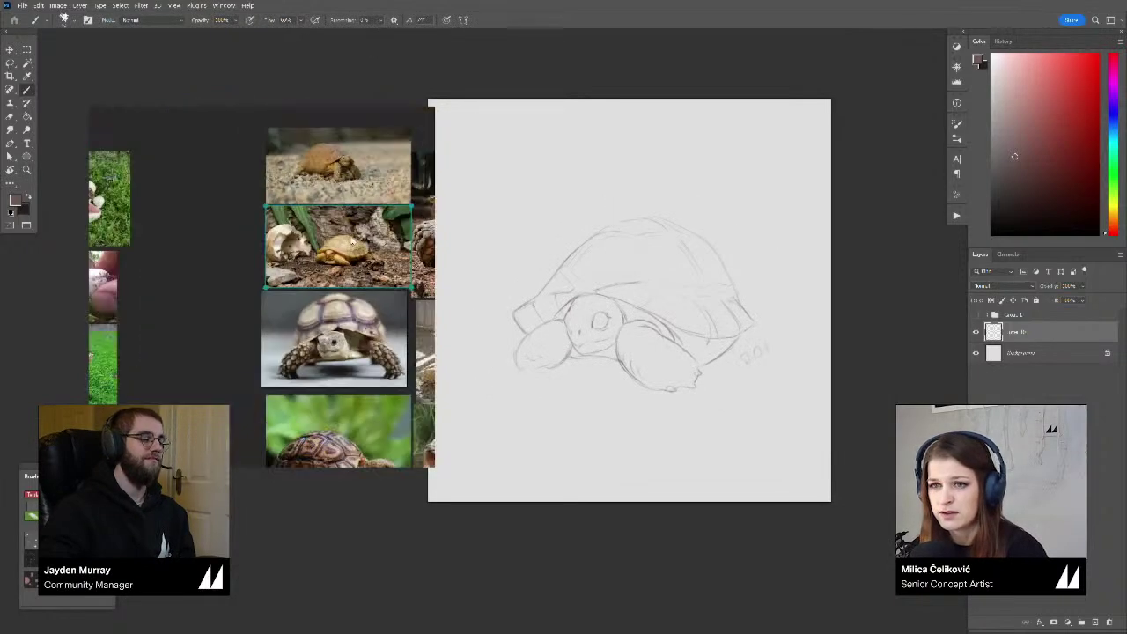
drag(287, 284, 387, 290)
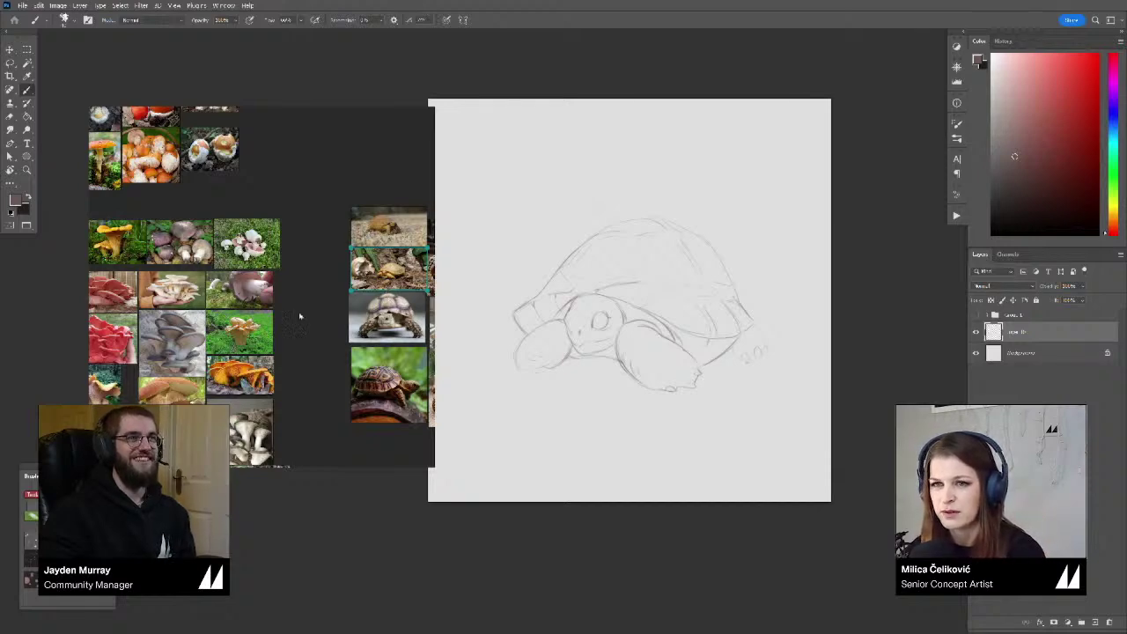
scroll(296, 314, down, 4)
drag(269, 304, 389, 319)
drag(166, 350, 286, 355)
scroll(284, 355, up, 4)
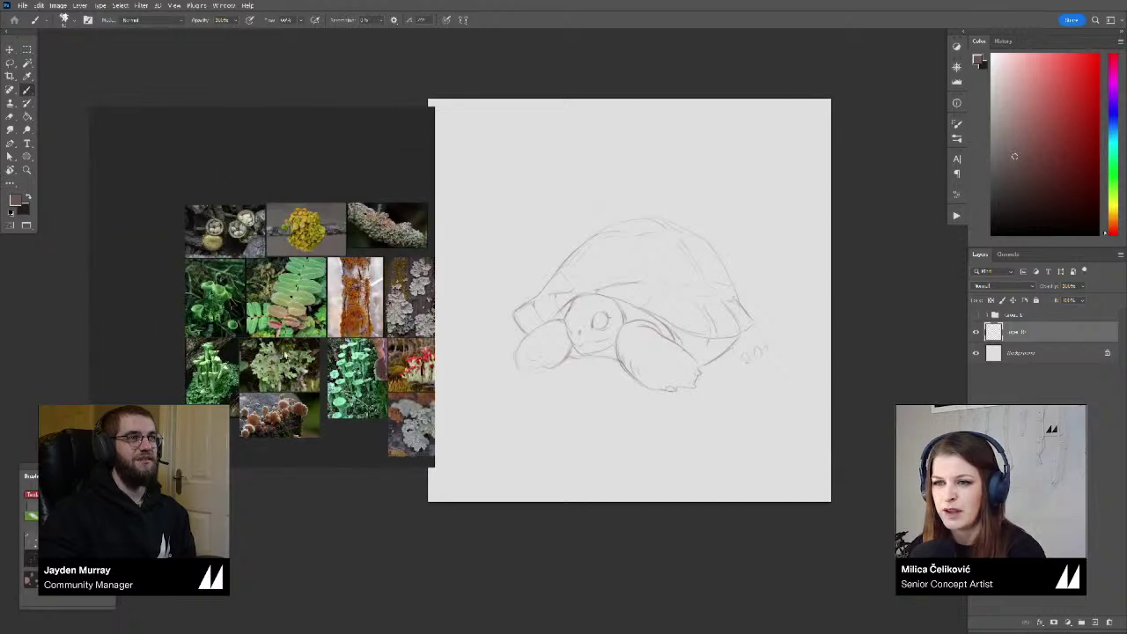
scroll(233, 402, up, 2)
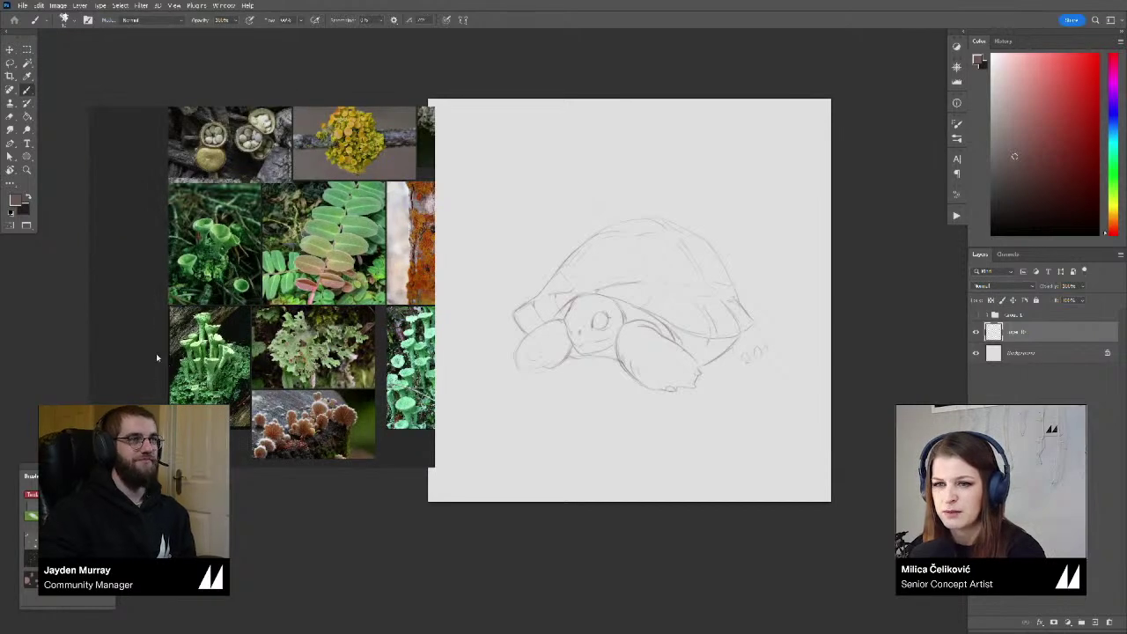
scroll(176, 370, up, 2)
scroll(194, 385, up, 2)
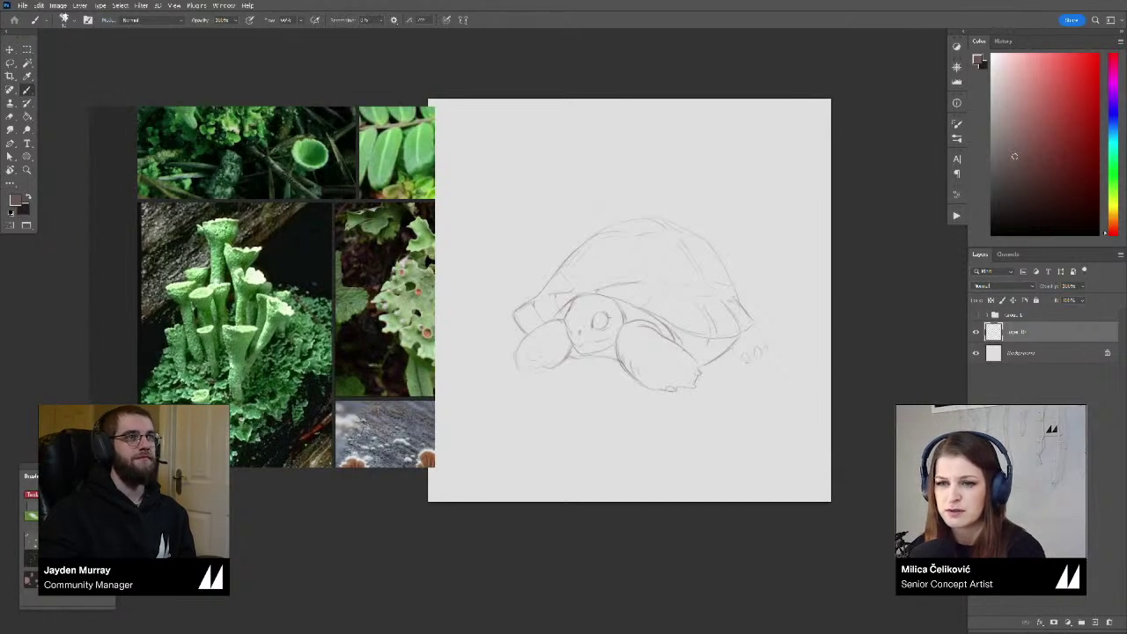
scroll(240, 390, down, 2)
scroll(251, 374, down, 4)
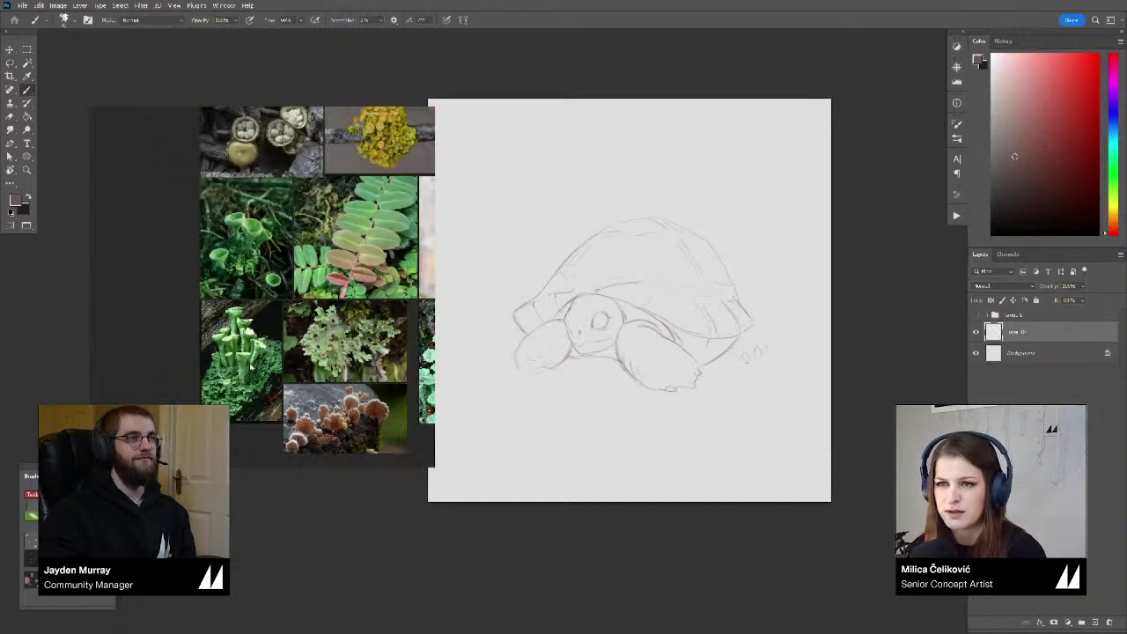
Examine the Faunwood illustrations up close, including the mushroom-covered green creature and the dark sheet of sea creatures
drag(148, 272, 287, 323)
scroll(267, 308, up, 5)
drag(229, 184, 294, 330)
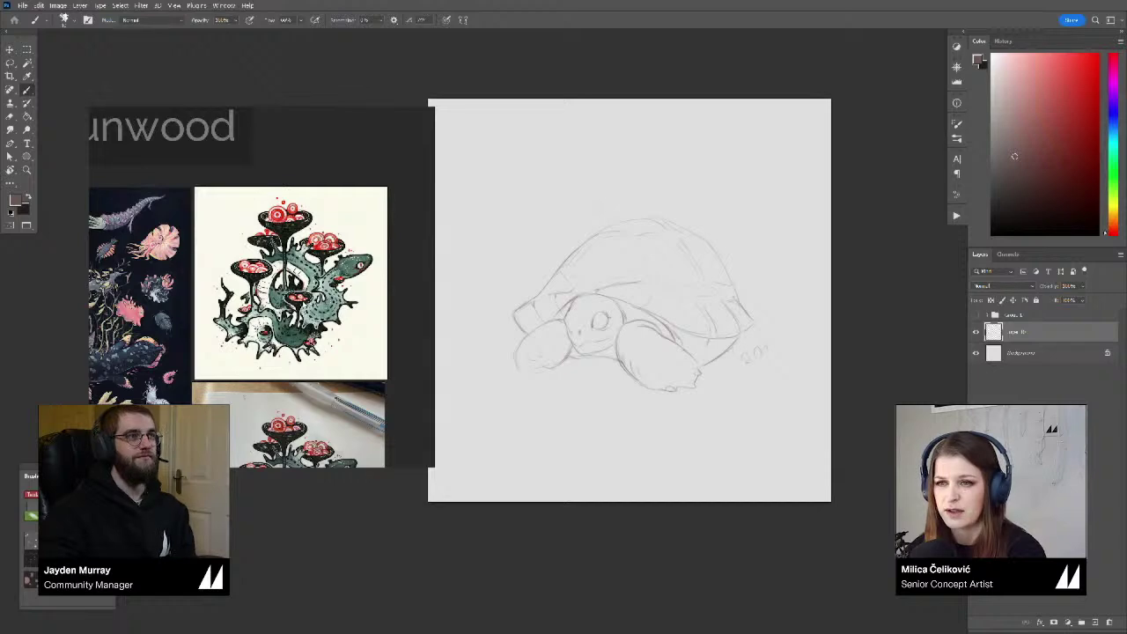
drag(205, 227, 207, 225)
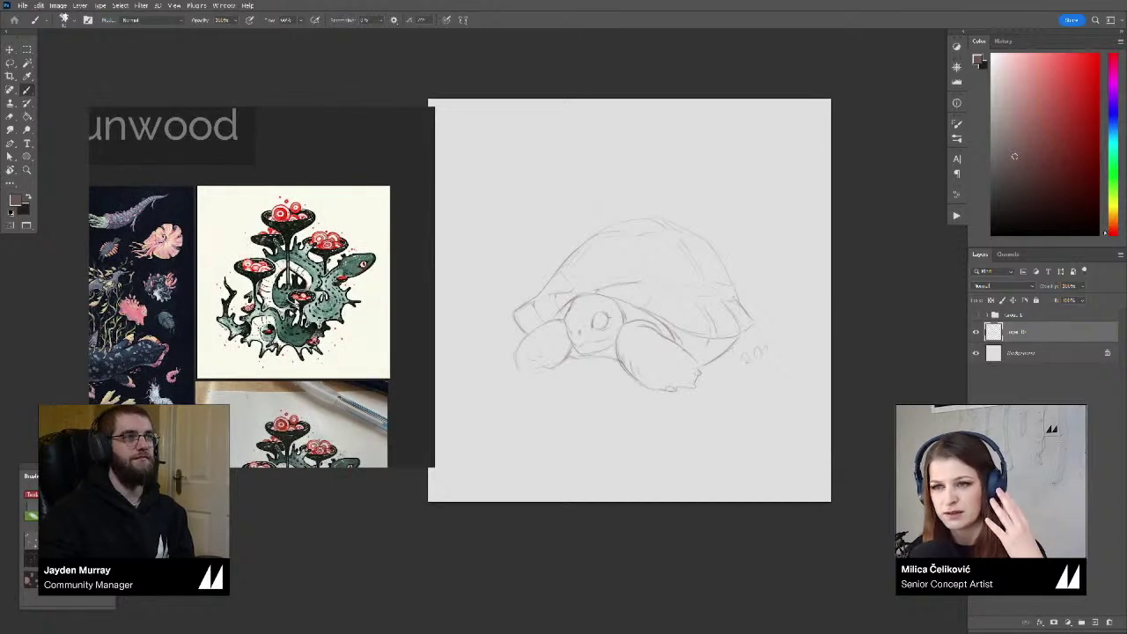
scroll(286, 302, down, 5)
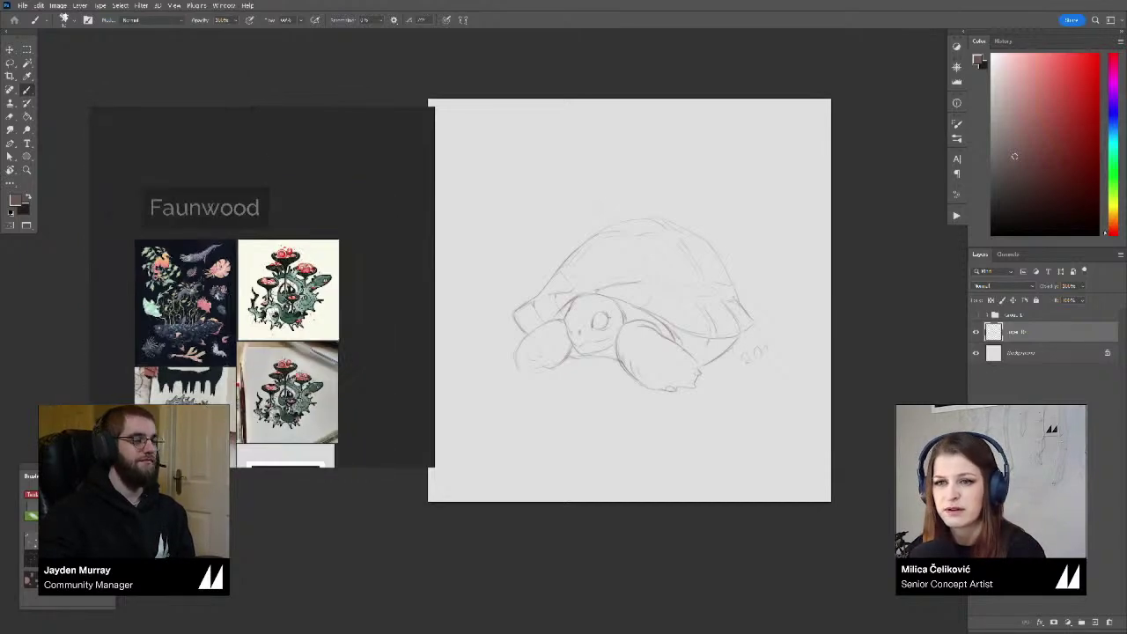
scroll(276, 297, up, 2)
drag(227, 360, 294, 244)
scroll(294, 245, up, 5)
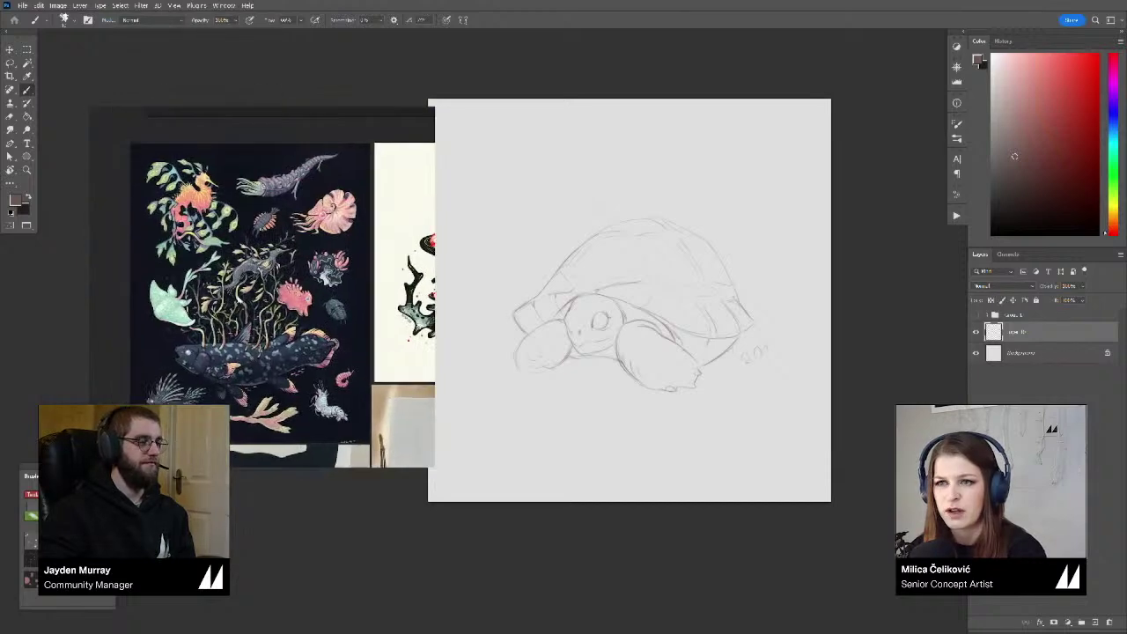
scroll(250, 337, down, 6)
Return to the tortoise photos on the reference board and enlarge the yellow tortoise beside the sketch
drag(430, 370, 227, 294)
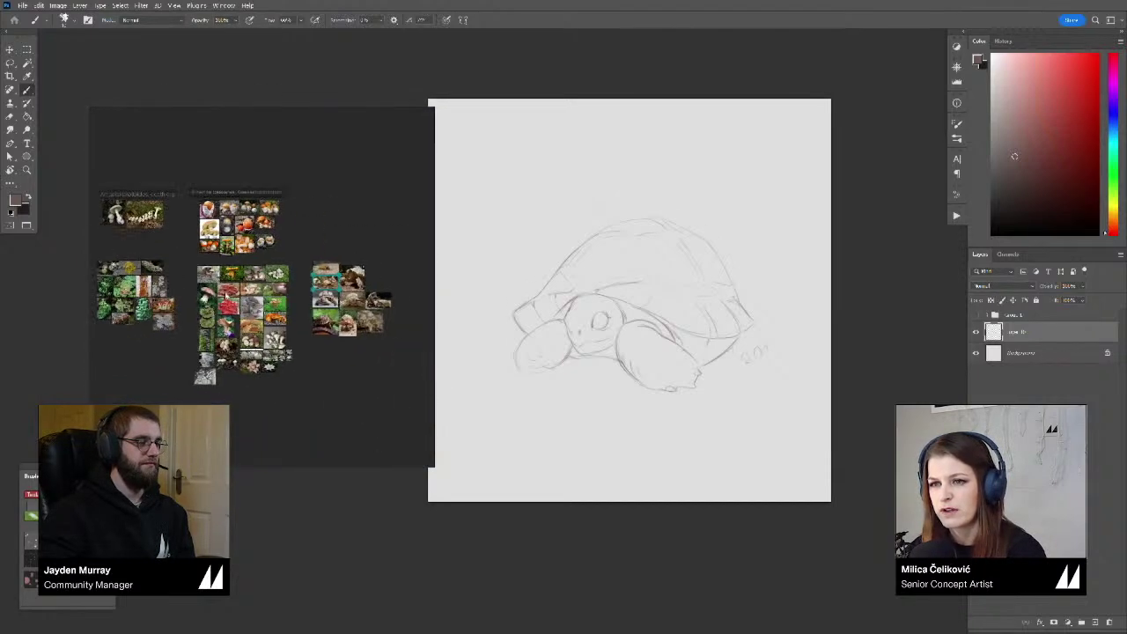
drag(363, 294, 303, 293)
scroll(303, 292, up, 4)
click(198, 254)
scroll(199, 251, up, 6)
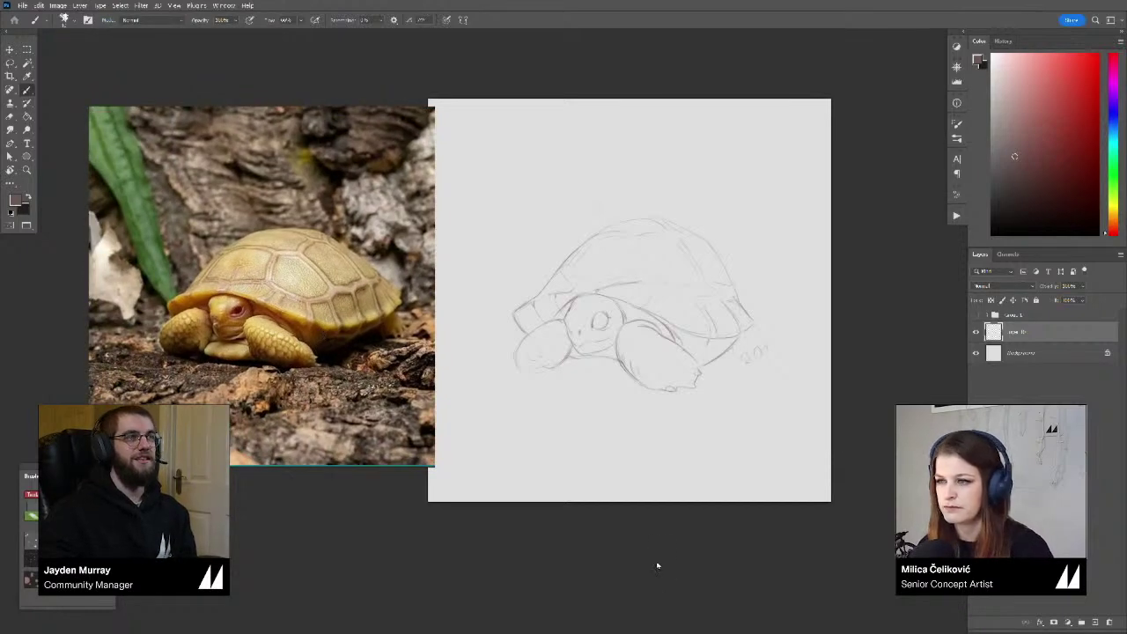
Darken the eye outline and refine the facial lines on the tortoise sketch's head
key(z)
drag(604, 321, 626, 338)
key(b)
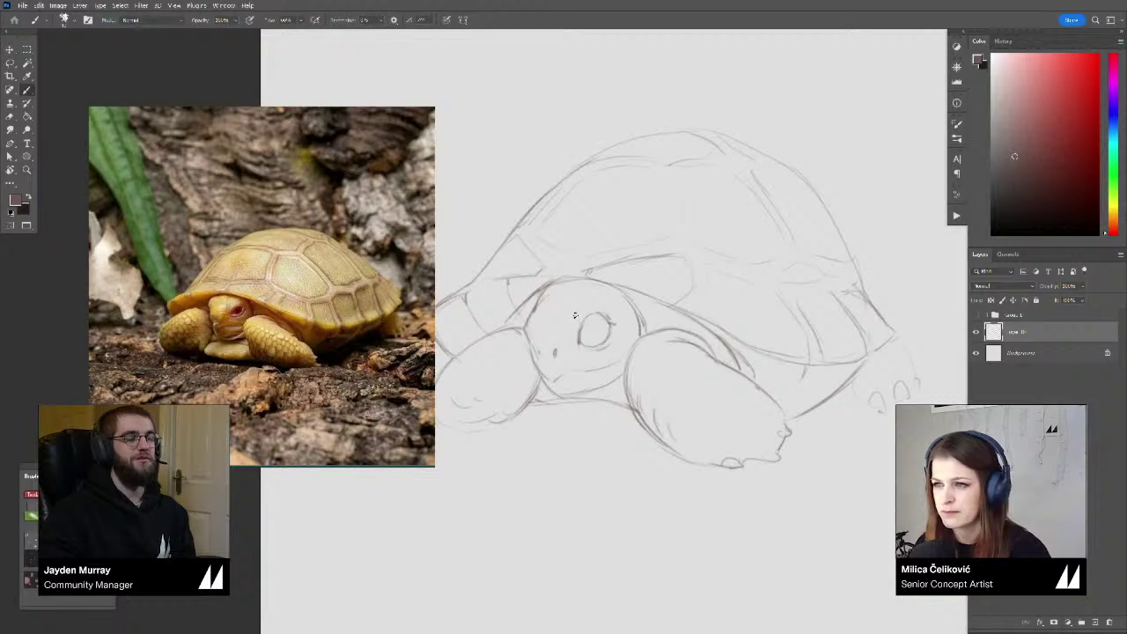
drag(604, 315, 599, 318)
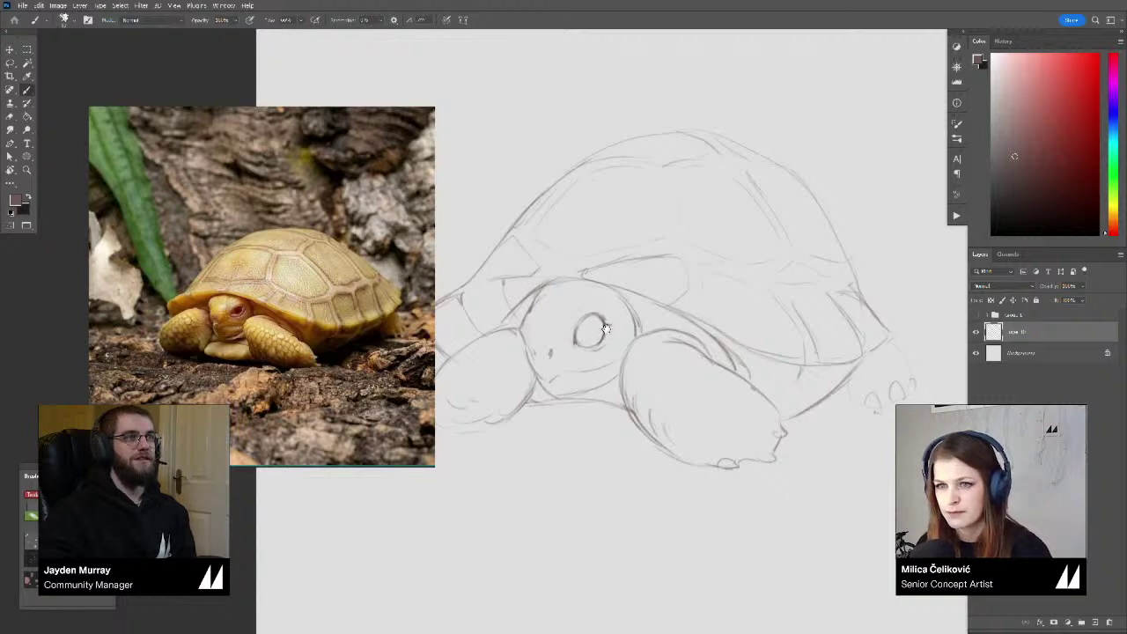
drag(606, 328, 606, 330)
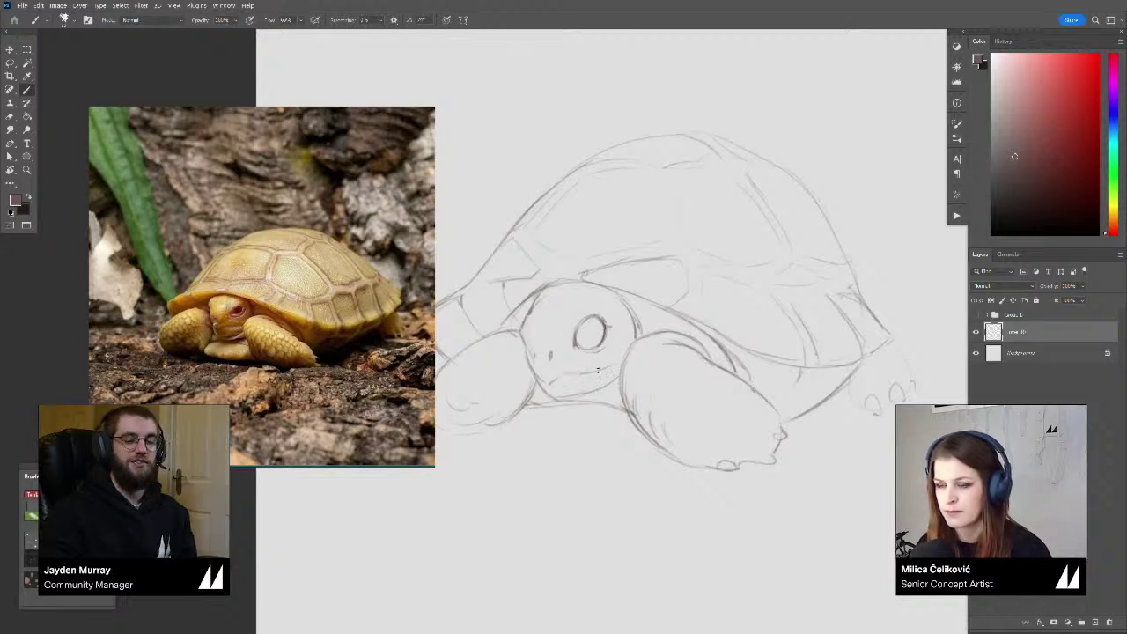
Compare the tortoise sketch with the older face sketch stored in the layer group, leaving the group hidden and collapsed
key(z)
drag(617, 352, 621, 376)
click(989, 316)
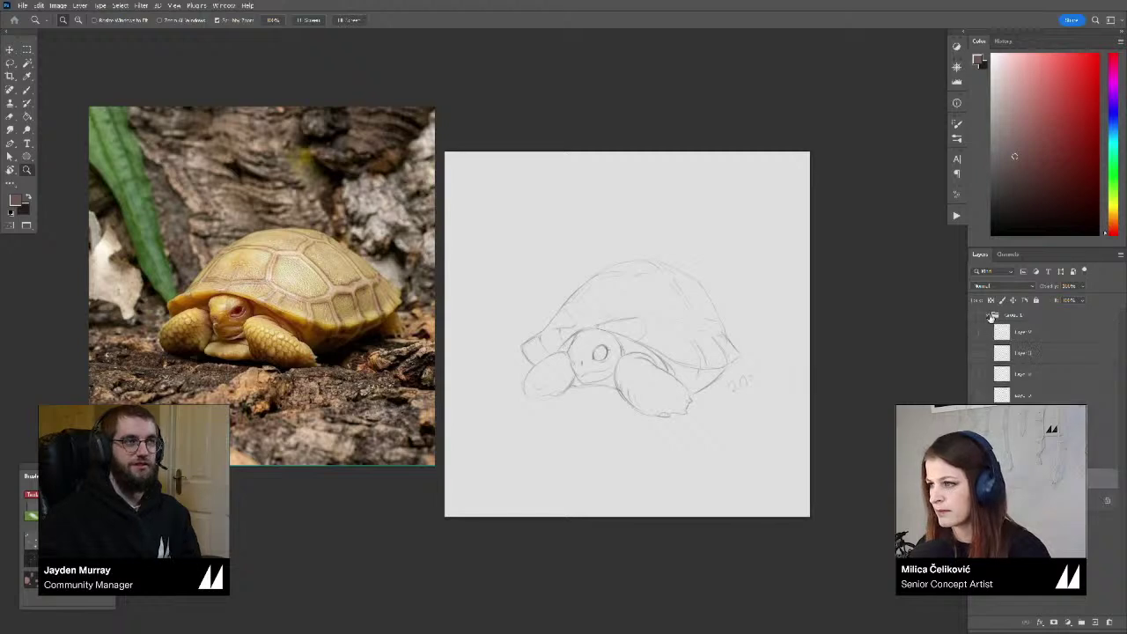
click(977, 332)
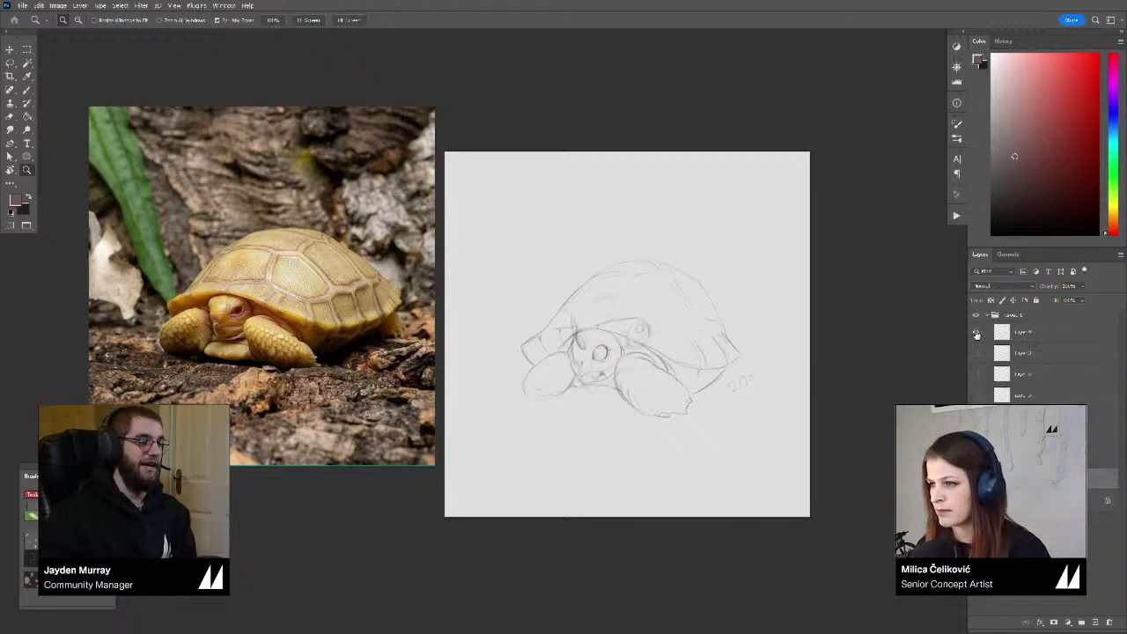
click(977, 353)
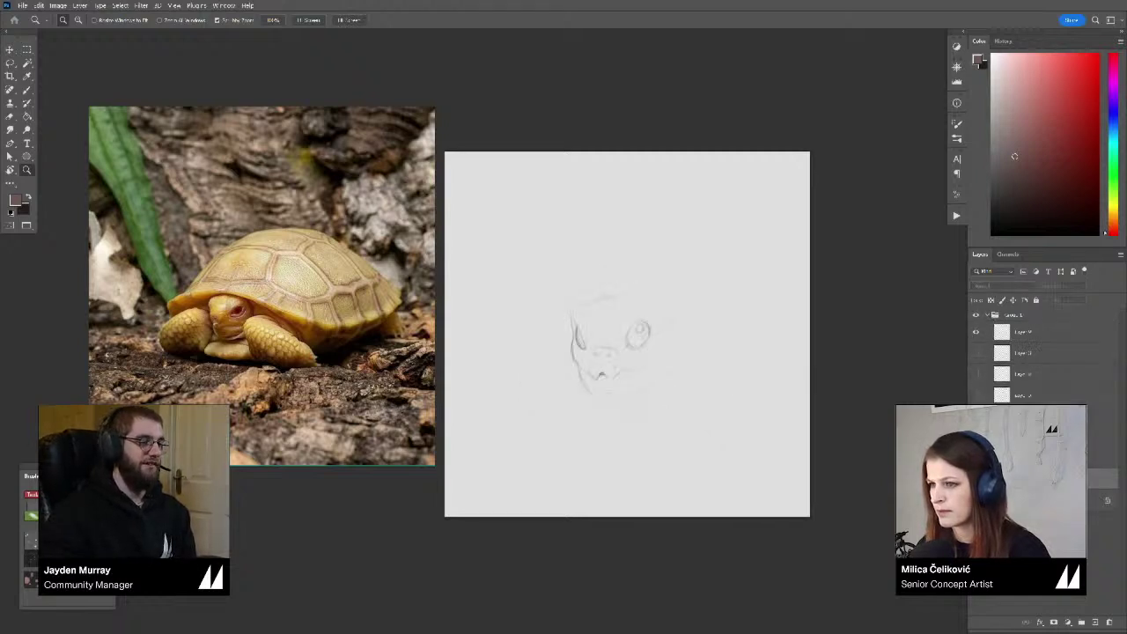
click(976, 353)
click(977, 332)
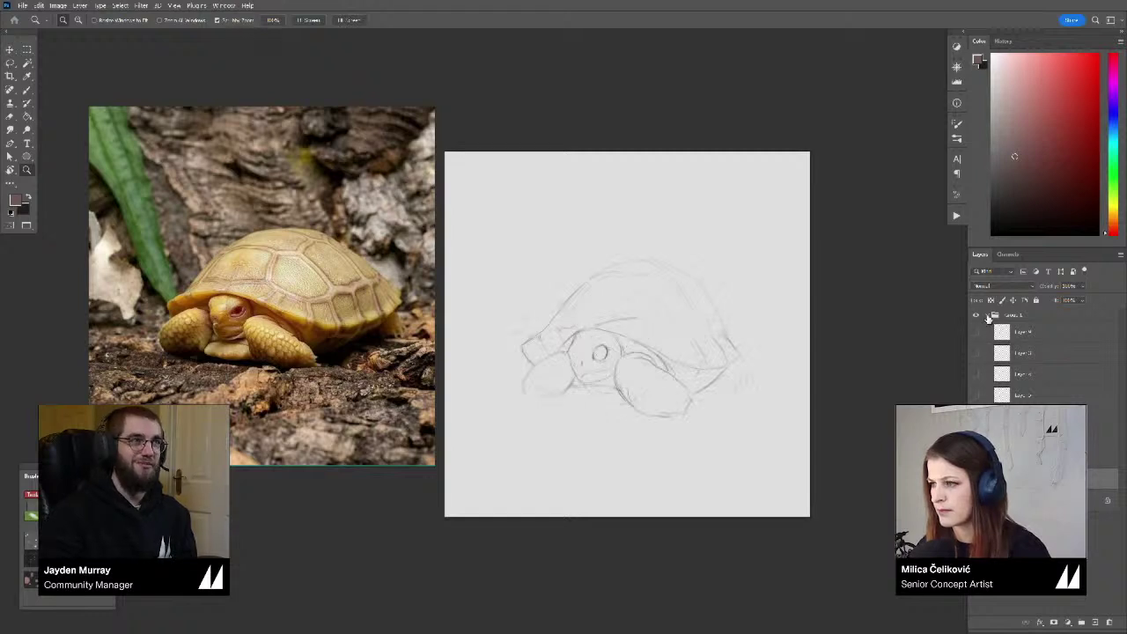
click(988, 318)
click(976, 315)
click(988, 315)
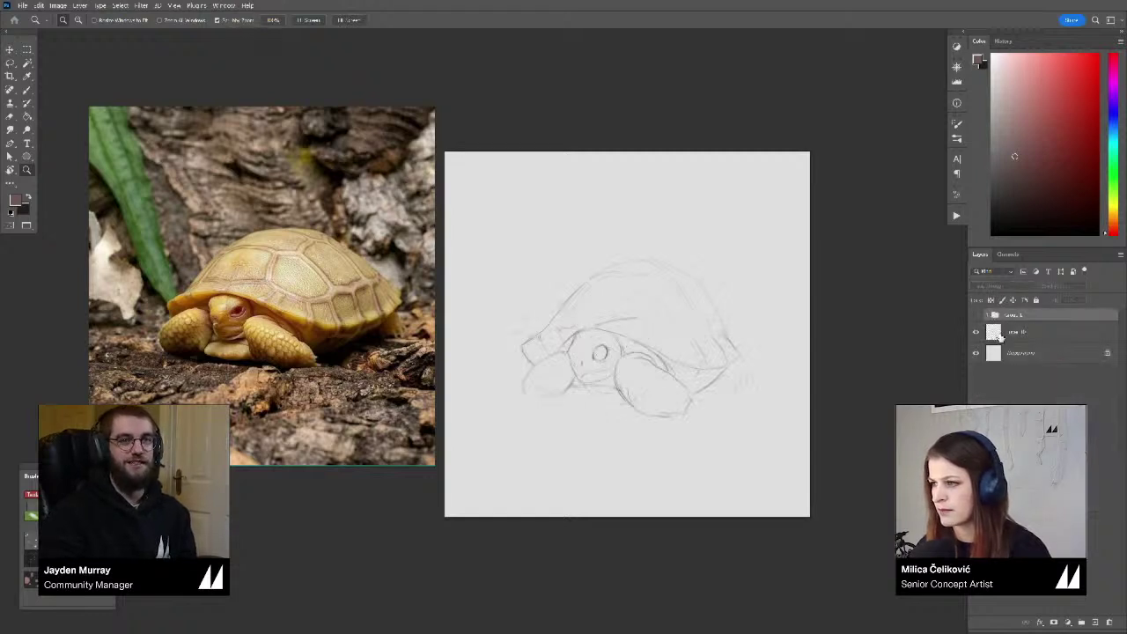
Hide the tortoise sketch layer and add a new empty layer directly above the background for a fresh drawing
click(1000, 336)
click(977, 333)
click(993, 354)
key(ctrl+alt+shift+n)
key(b)
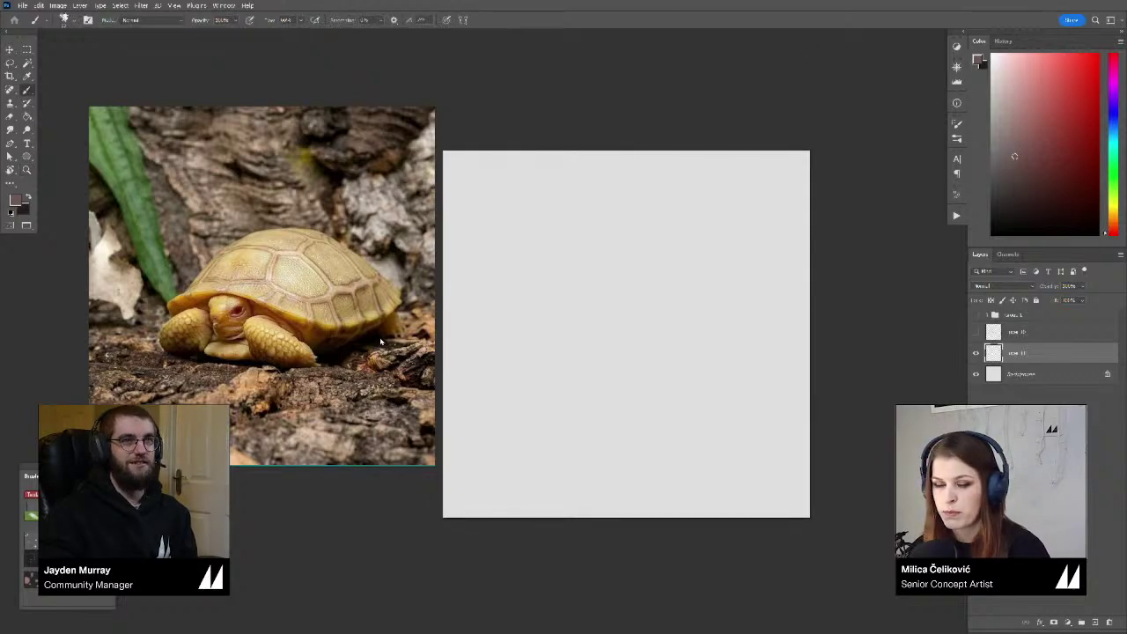
Look over the tortoise photos and enlarge the head of the front-facing tortoise with the striped shell as the face reference
scroll(381, 342, down, 6)
drag(362, 314, 322, 294)
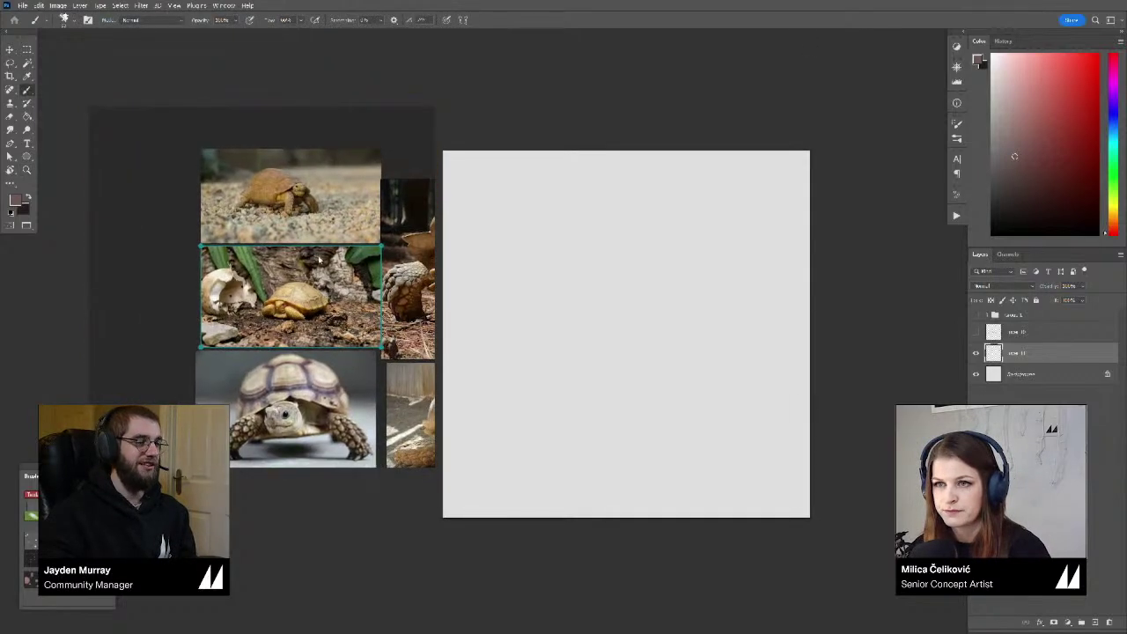
scroll(318, 258, up, 5)
scroll(318, 261, down, 3)
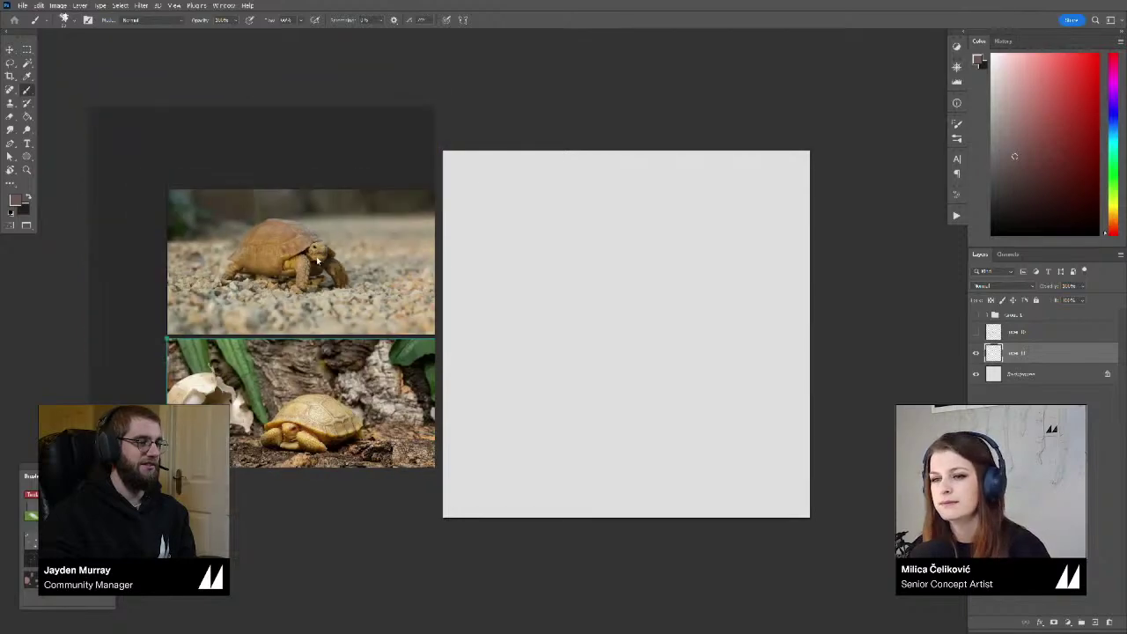
scroll(318, 260, down, 3)
scroll(285, 327, up, 5)
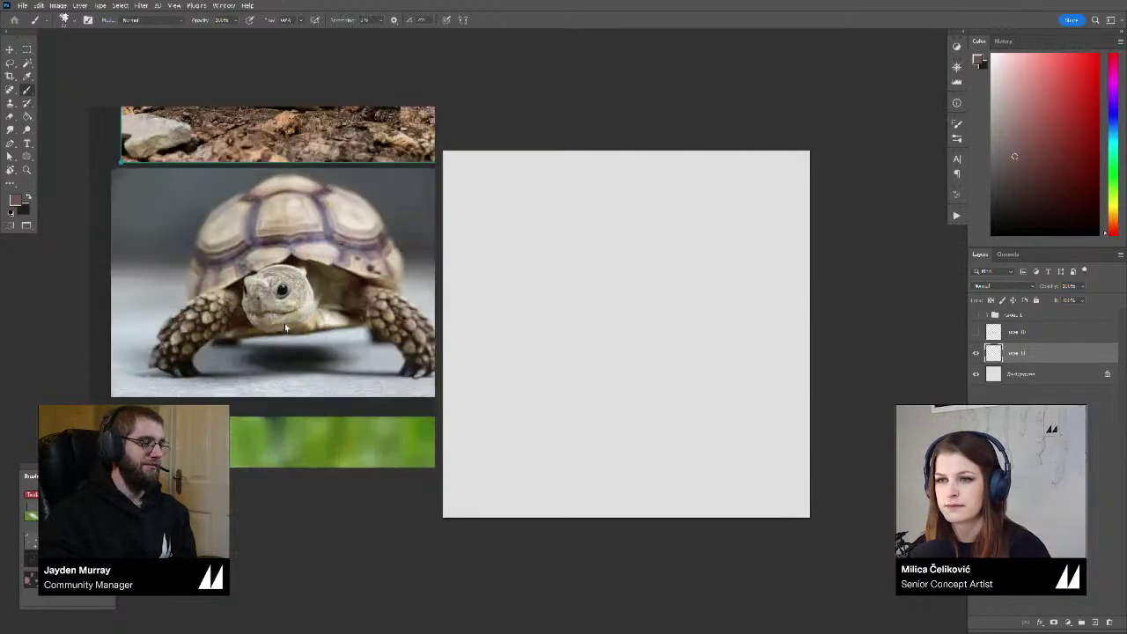
scroll(285, 327, up, 1)
scroll(273, 323, down, 3)
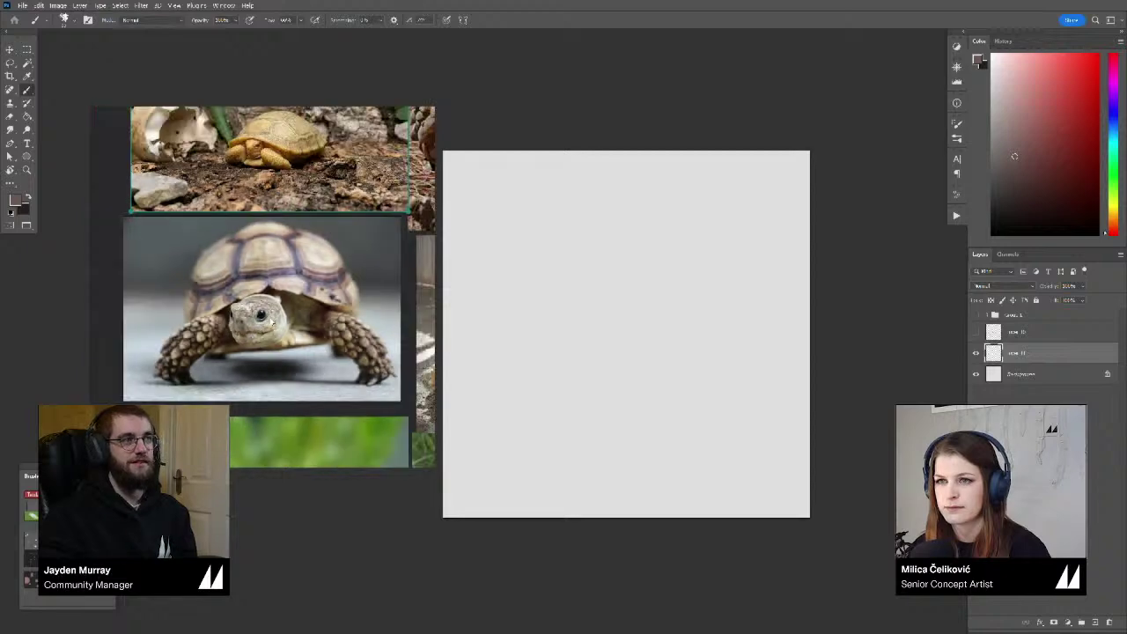
scroll(261, 319, up, 5)
scroll(261, 320, up, 3)
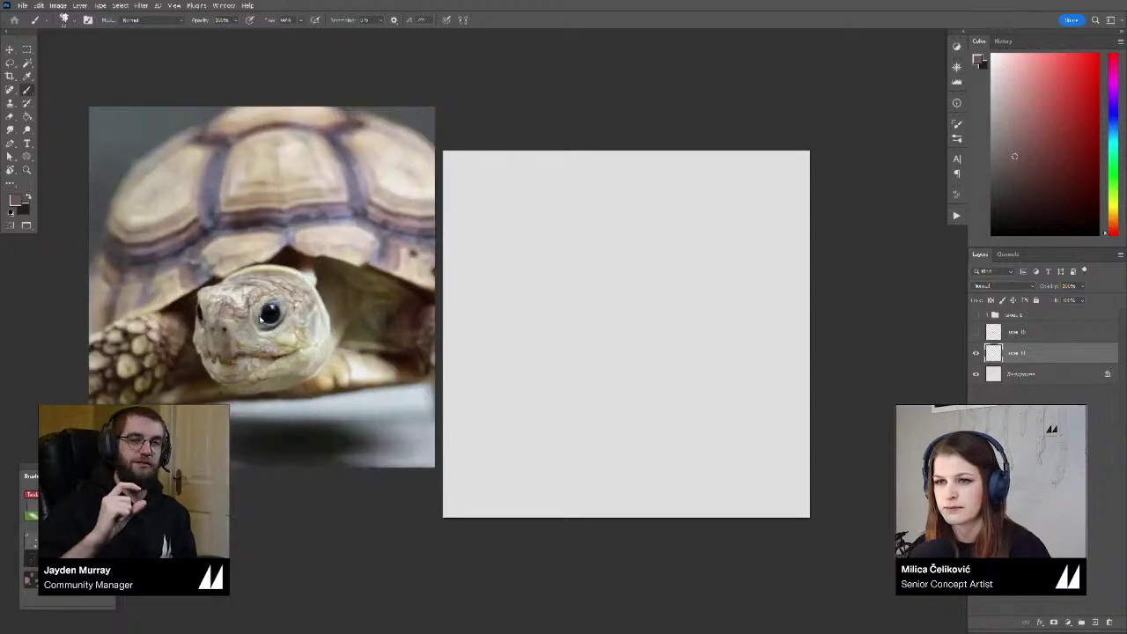
Sketch a narrow far eye, a rounder near eye and two small nostrils in the middle of the blank canvas
drag(623, 290, 629, 273)
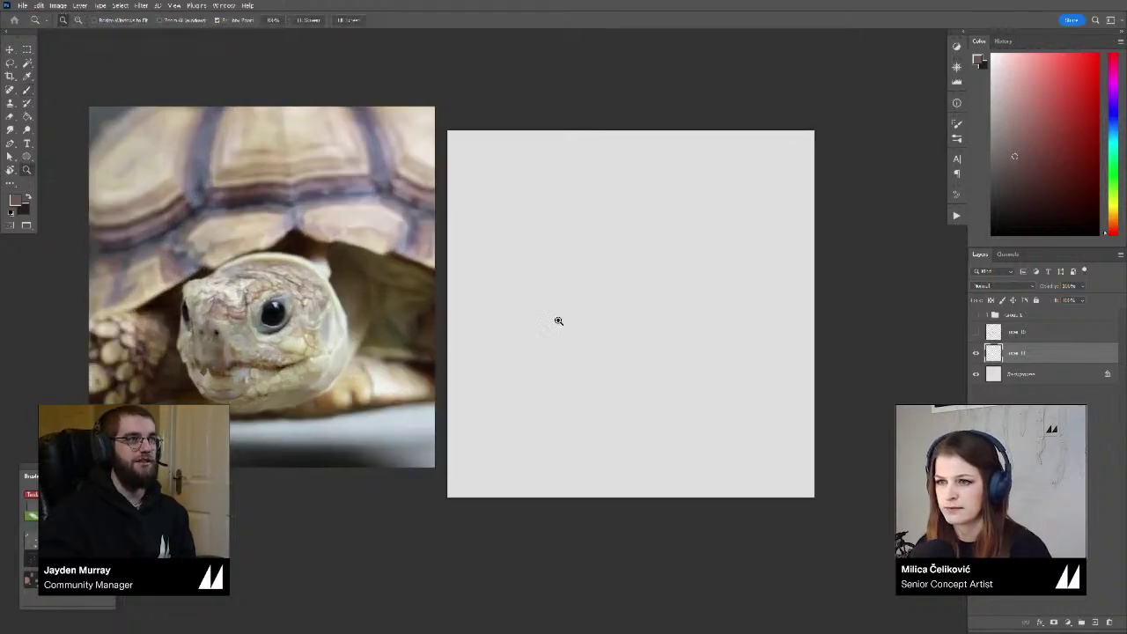
drag(558, 320, 607, 329)
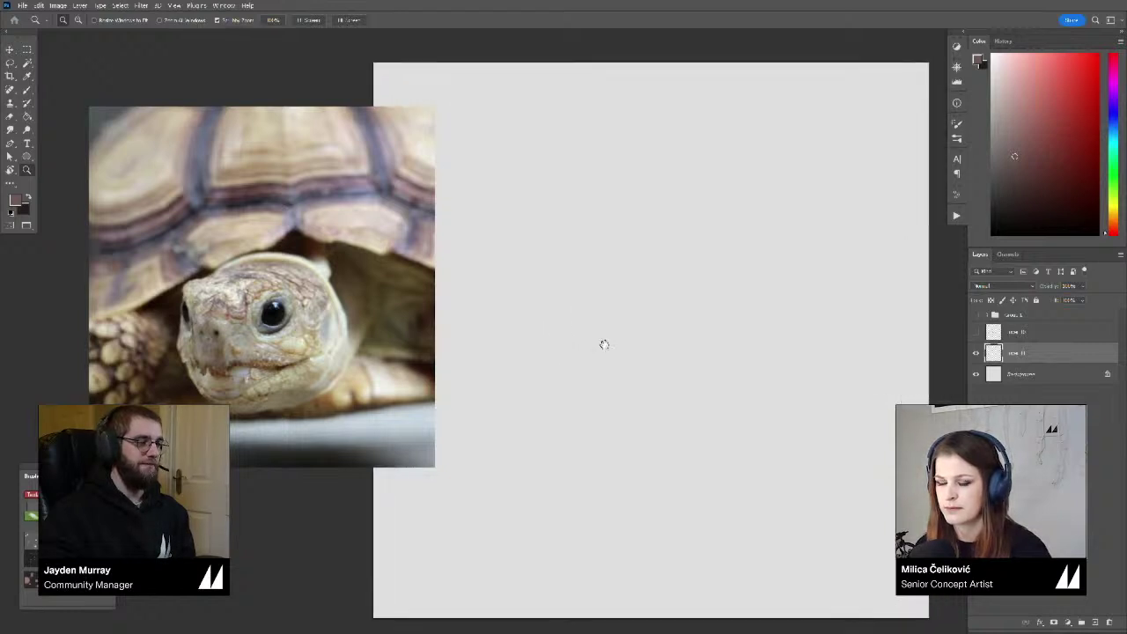
key(b)
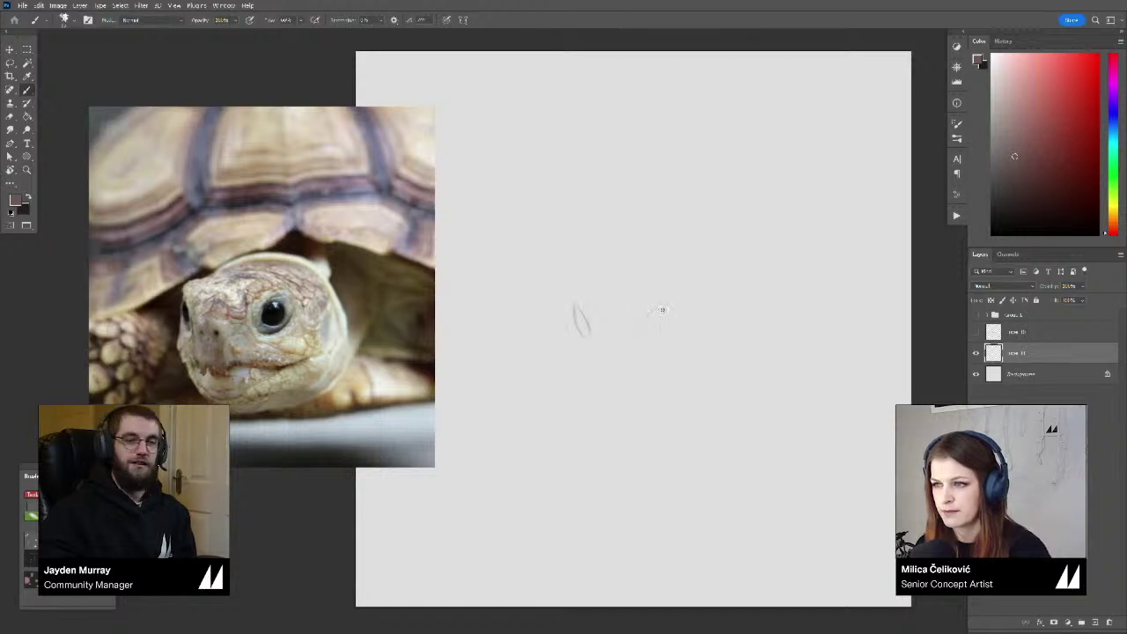
drag(654, 310, 647, 334)
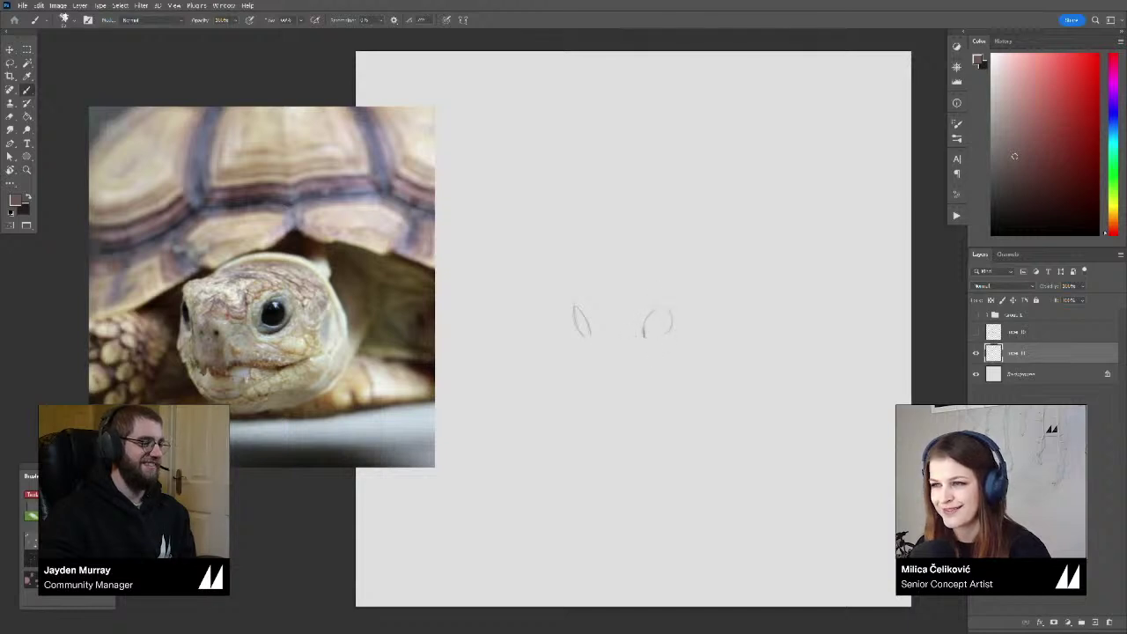
mouse_move(642, 338)
mouse_down()
mouse_move(660, 337)
mouse_move(671, 317)
mouse_up()
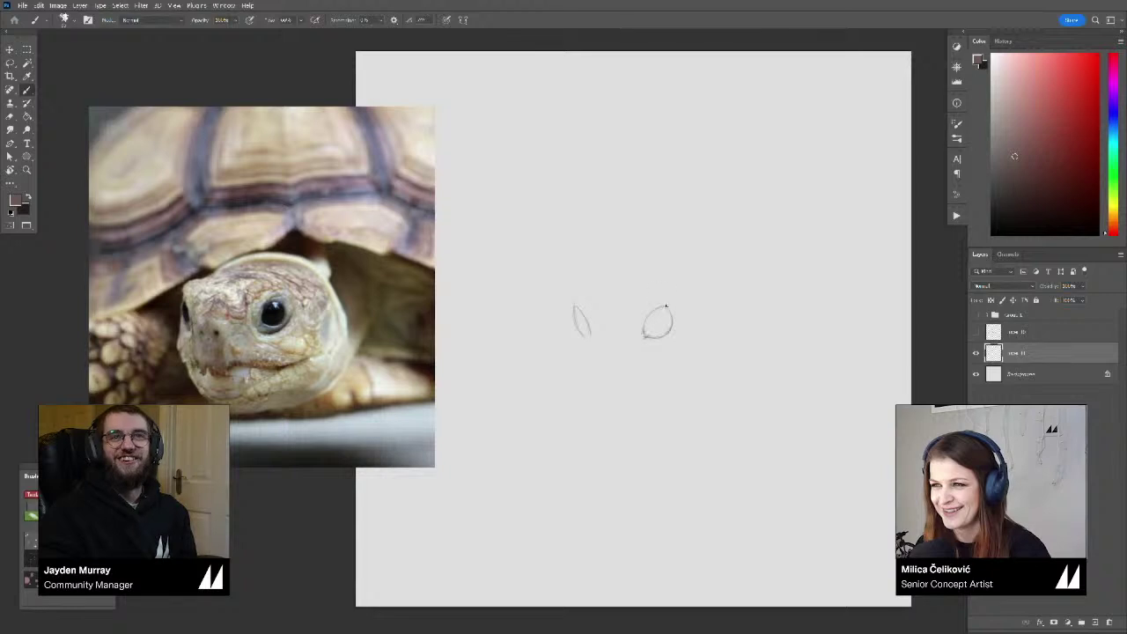
drag(604, 342, 619, 352)
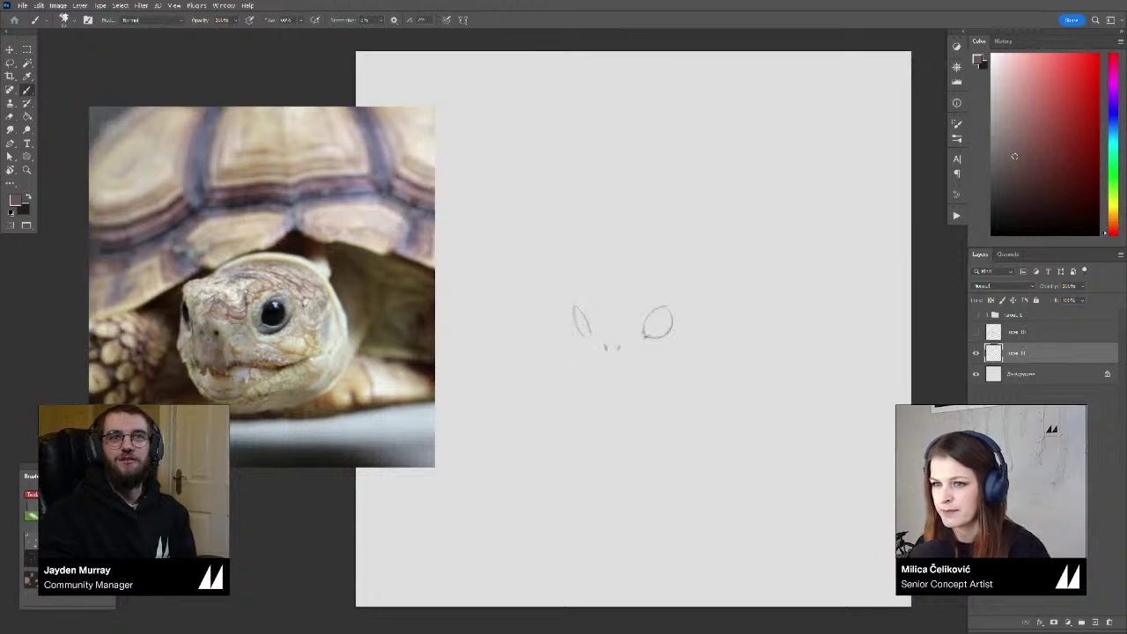
Sketch the wavy mouth and side of the snout below the nostrils, clean up the jaw corner and reinforce the narrow eye
mouse_move(574, 333)
mouse_down()
mouse_move(579, 365)
mouse_move(606, 370)
mouse_up()
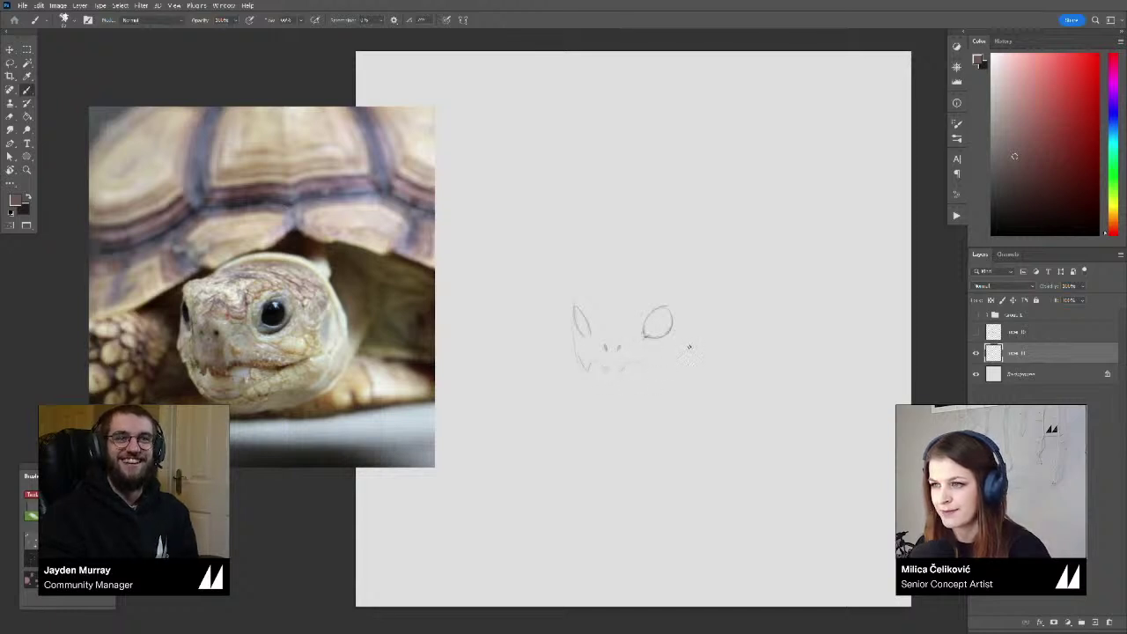
key(e)
drag(573, 347, 586, 370)
key(b)
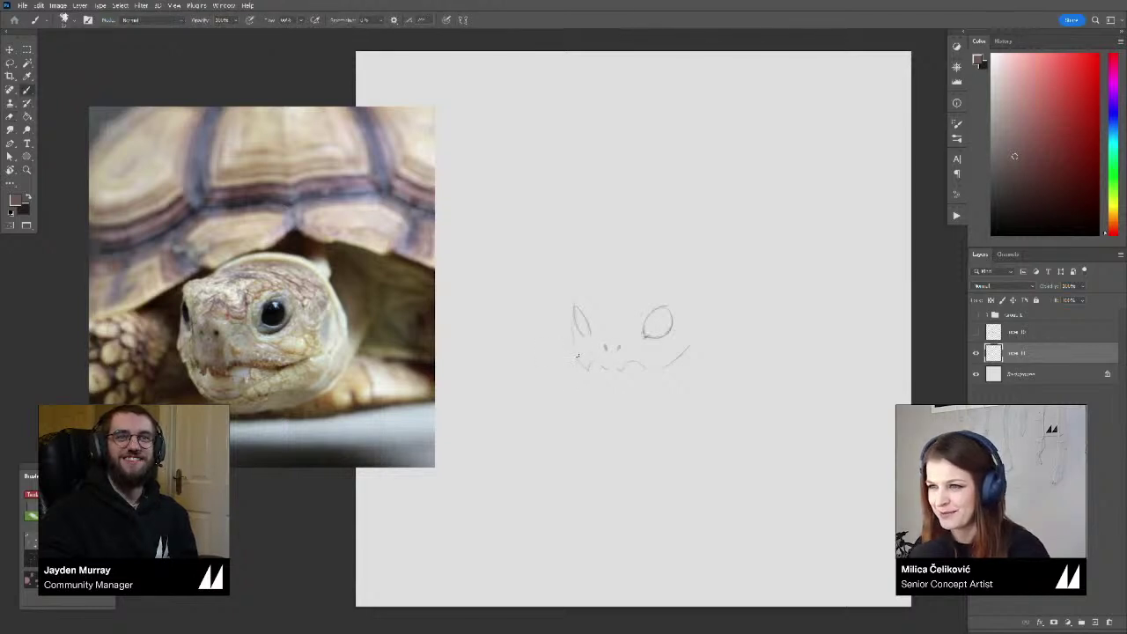
drag(579, 327, 589, 334)
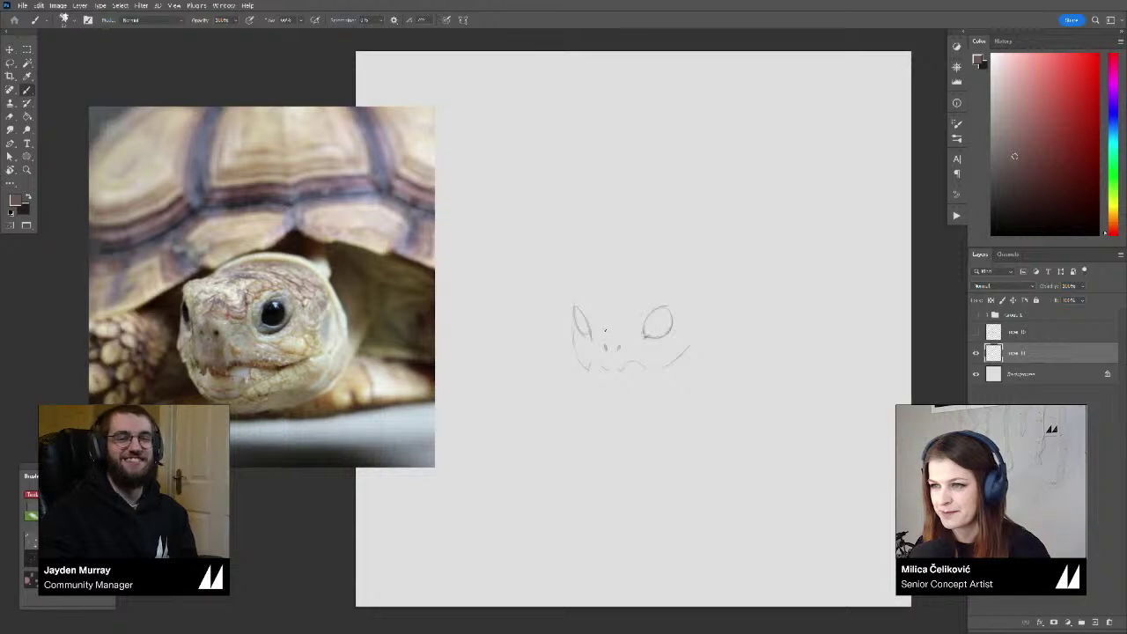
Rough in a light domed skull line above the eyes, erasing the first attempt and resketching it more faintly
key(e)
key(b)
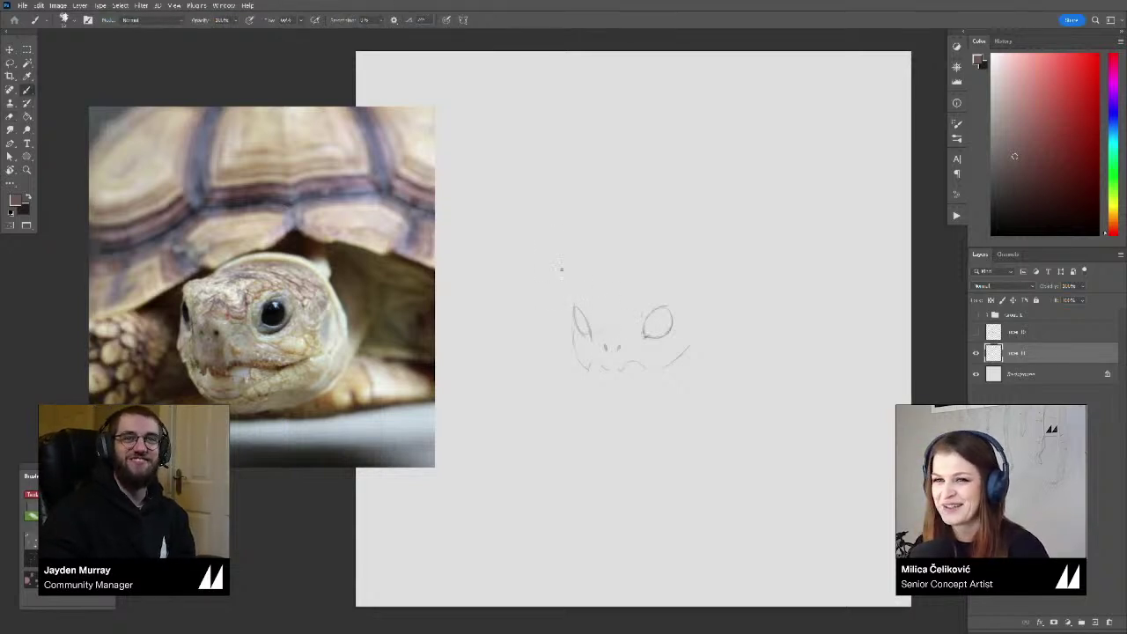
drag(573, 306, 575, 315)
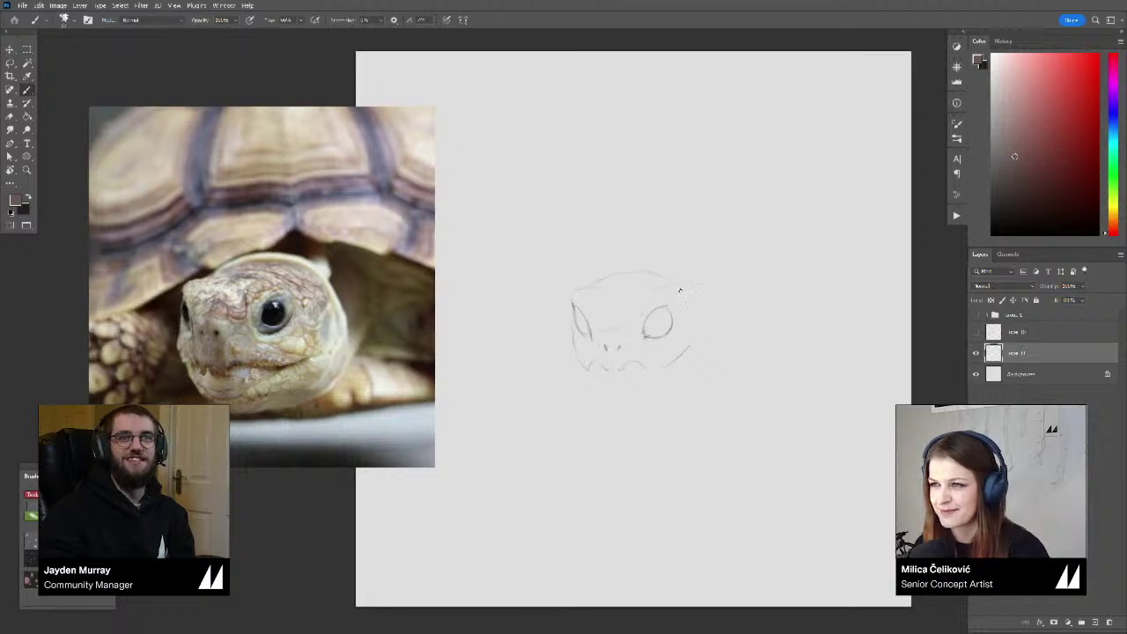
key(e)
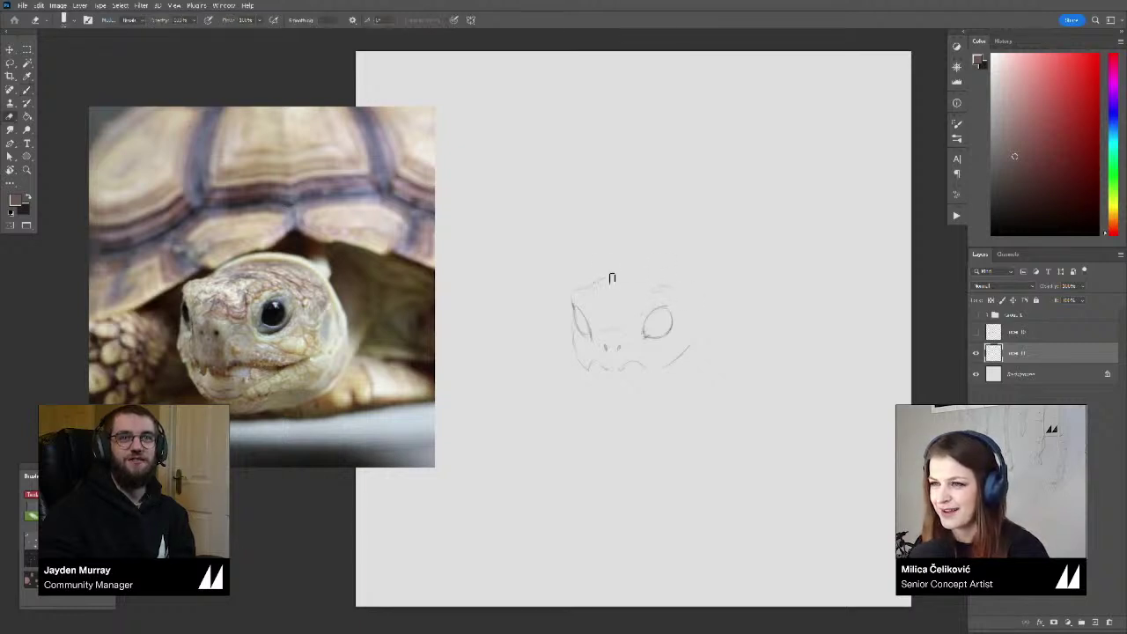
key(b)
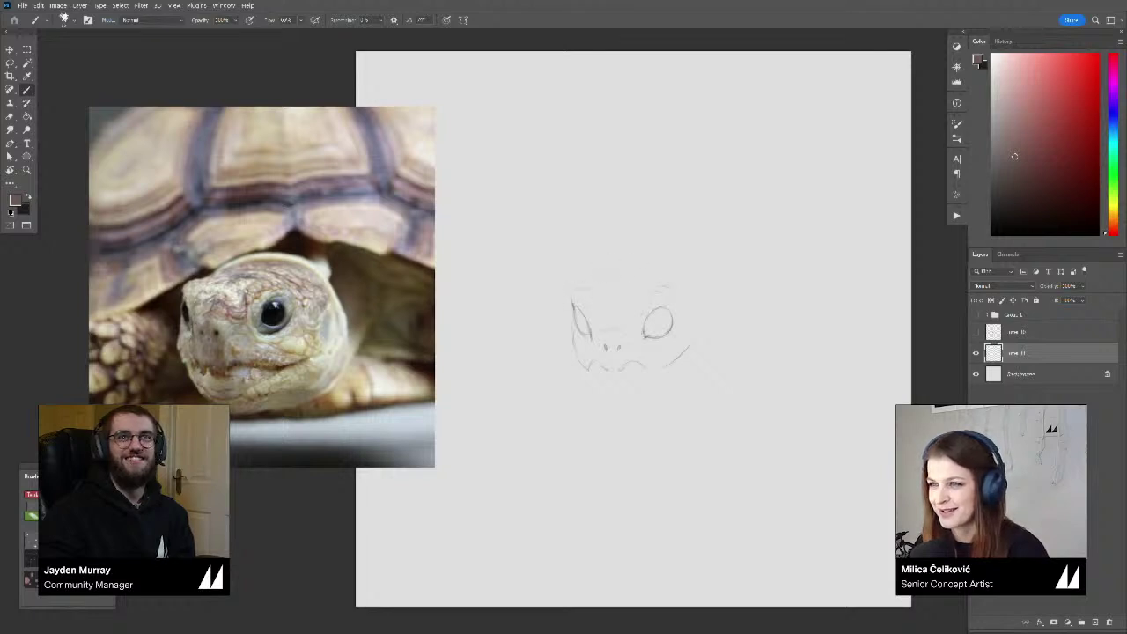
mouse_move(644, 271)
mouse_down()
mouse_move(667, 285)
mouse_move(642, 270)
mouse_up()
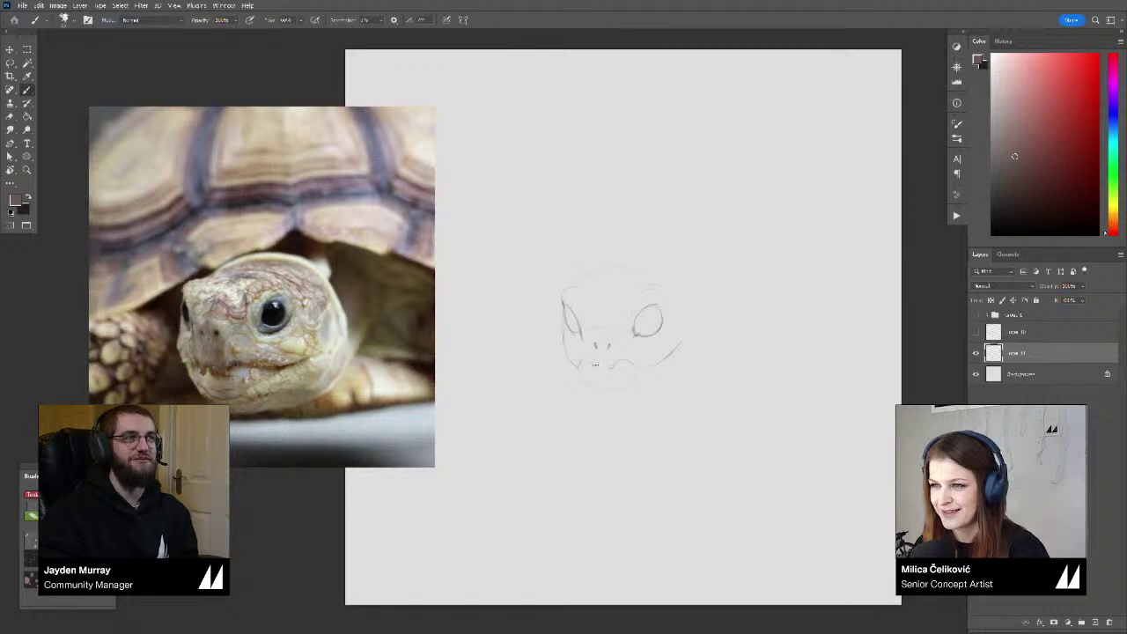
Clean up the mouth line below the nostrils and sketch a small curve at the far mouth corner
key(e)
key(b)
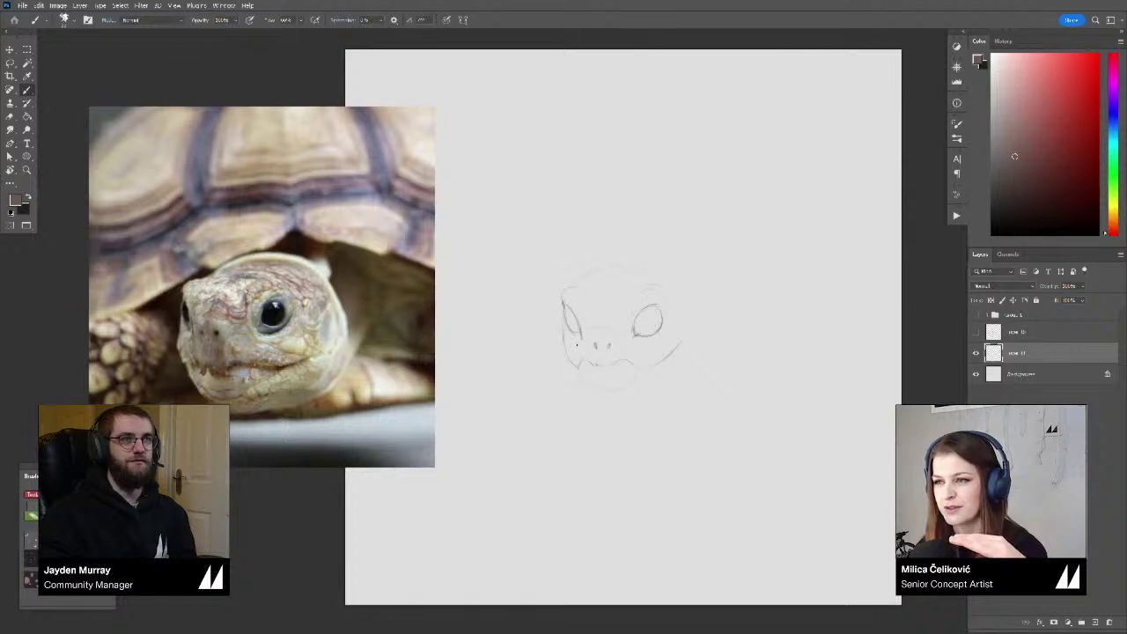
key(e)
mouse_move(602, 348)
mouse_down()
mouse_move(581, 360)
mouse_move(573, 343)
mouse_move(579, 352)
mouse_up()
key(b)
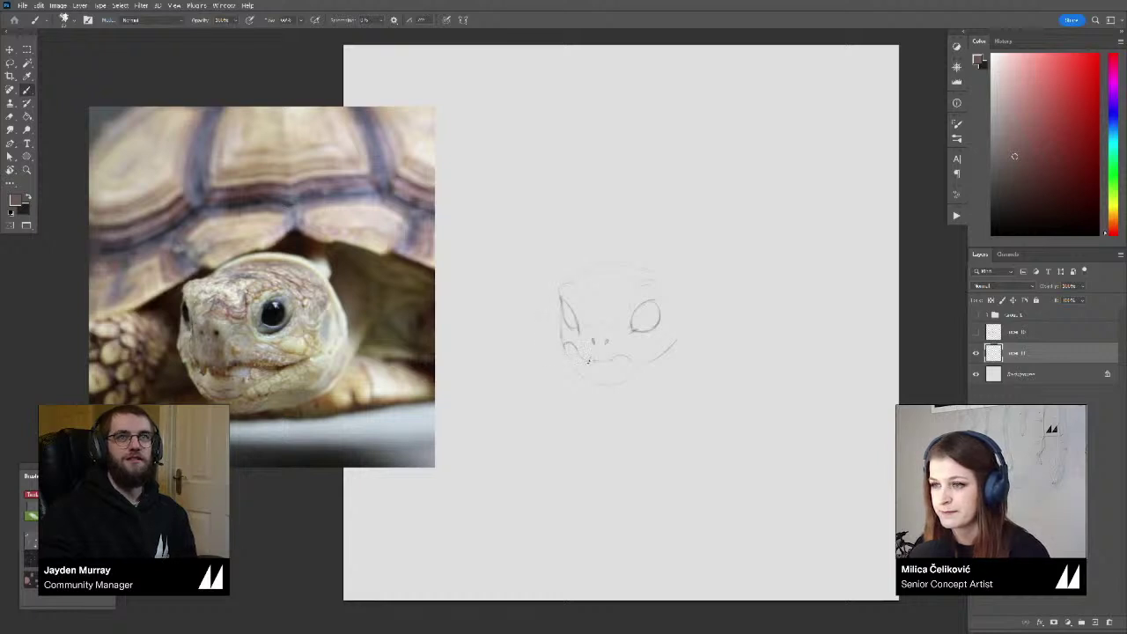
Redraw the upper lip as a continuous wavy line and strengthen its upward sweep at the near mouth corner
key(e)
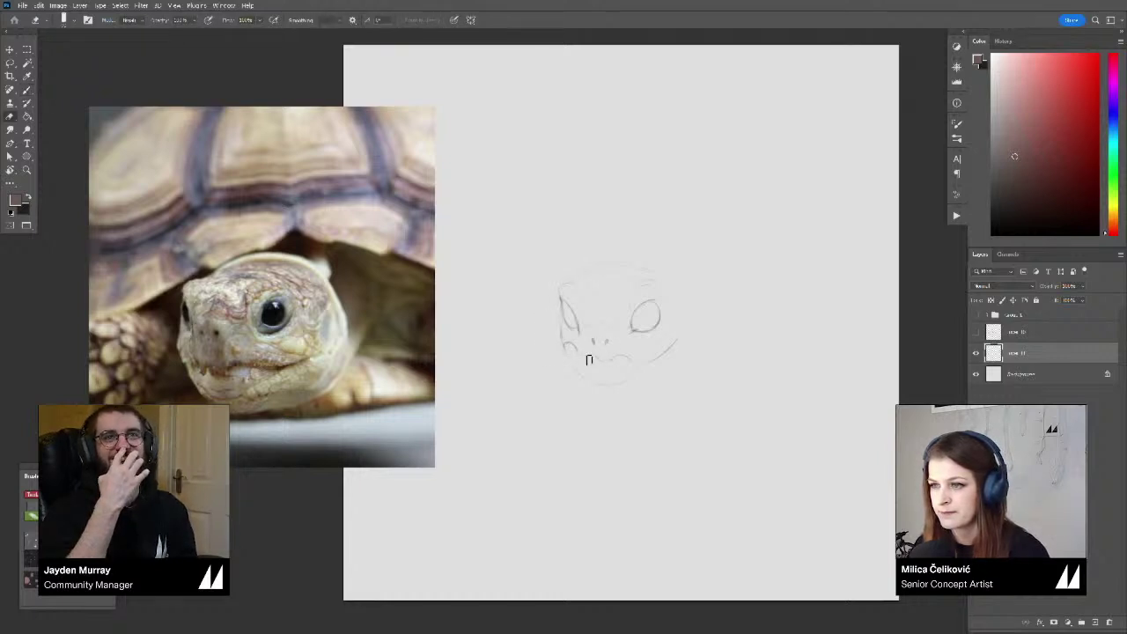
key(b)
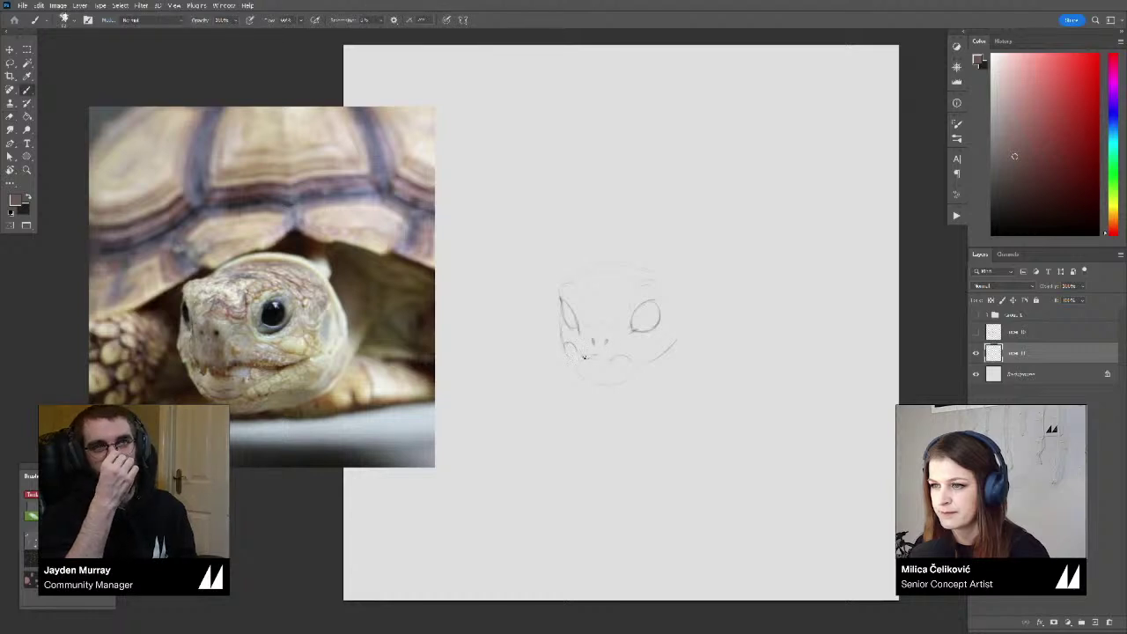
key(e)
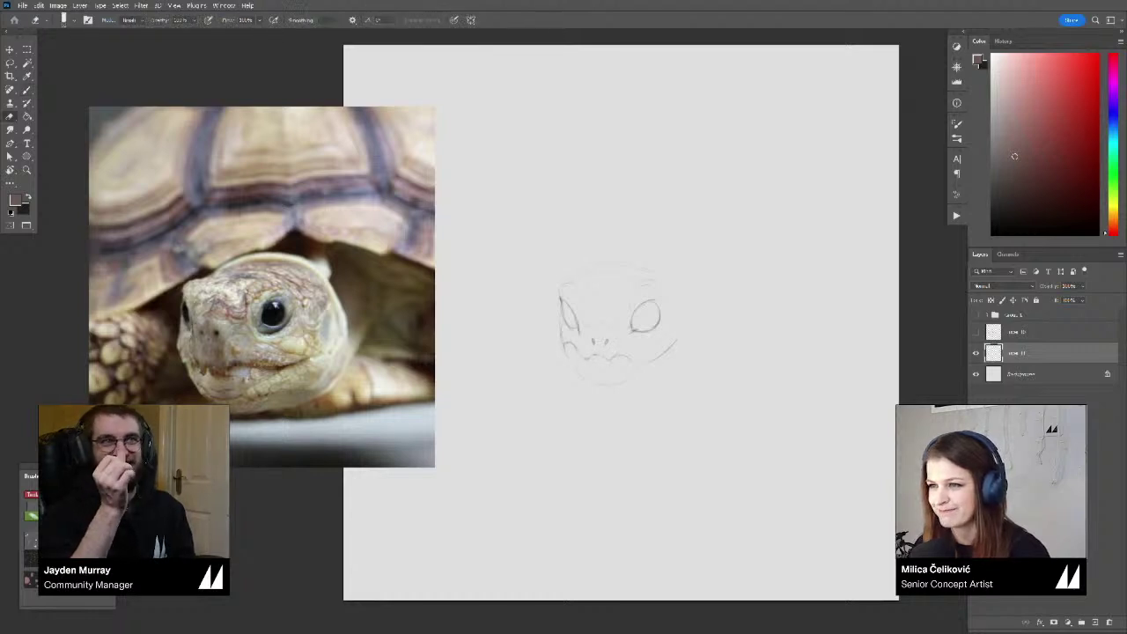
key(b)
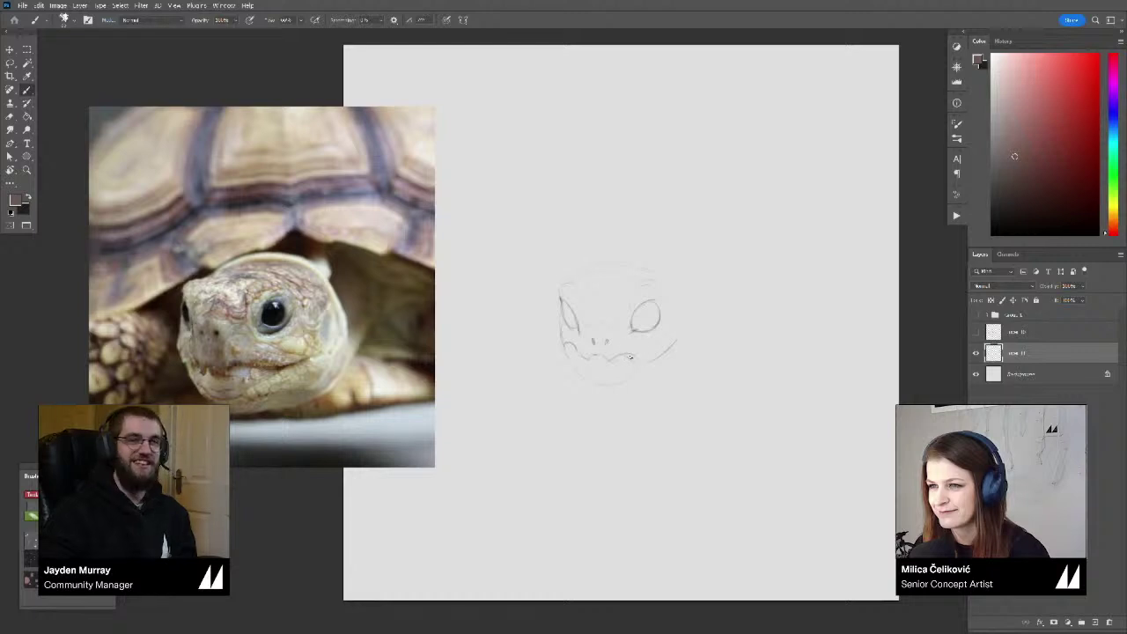
key(e)
key(b)
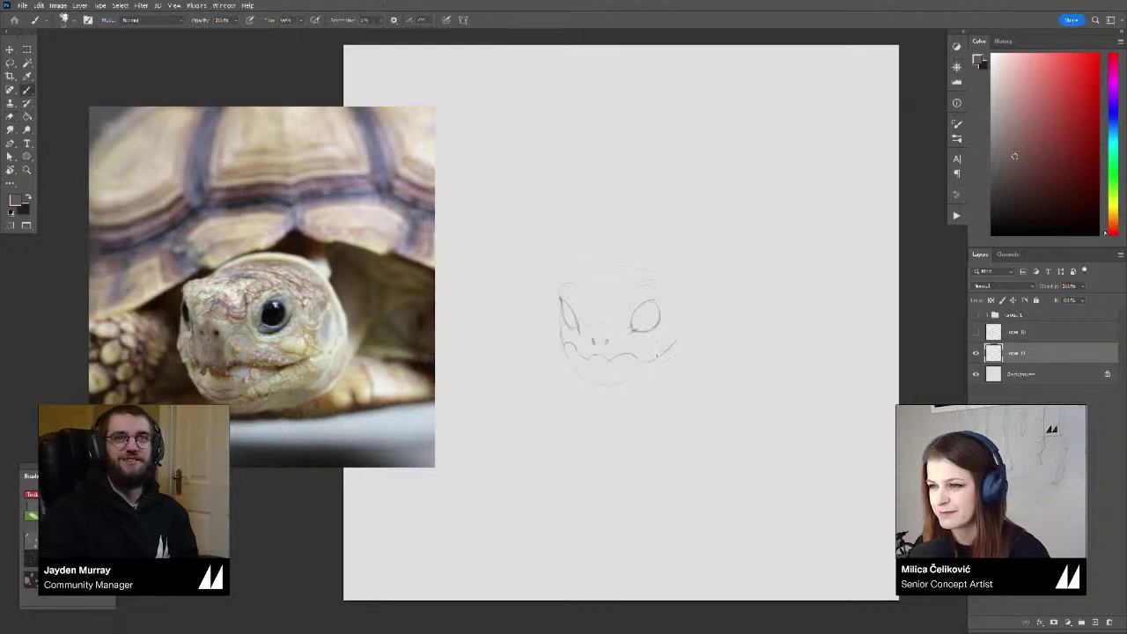
drag(650, 361, 671, 344)
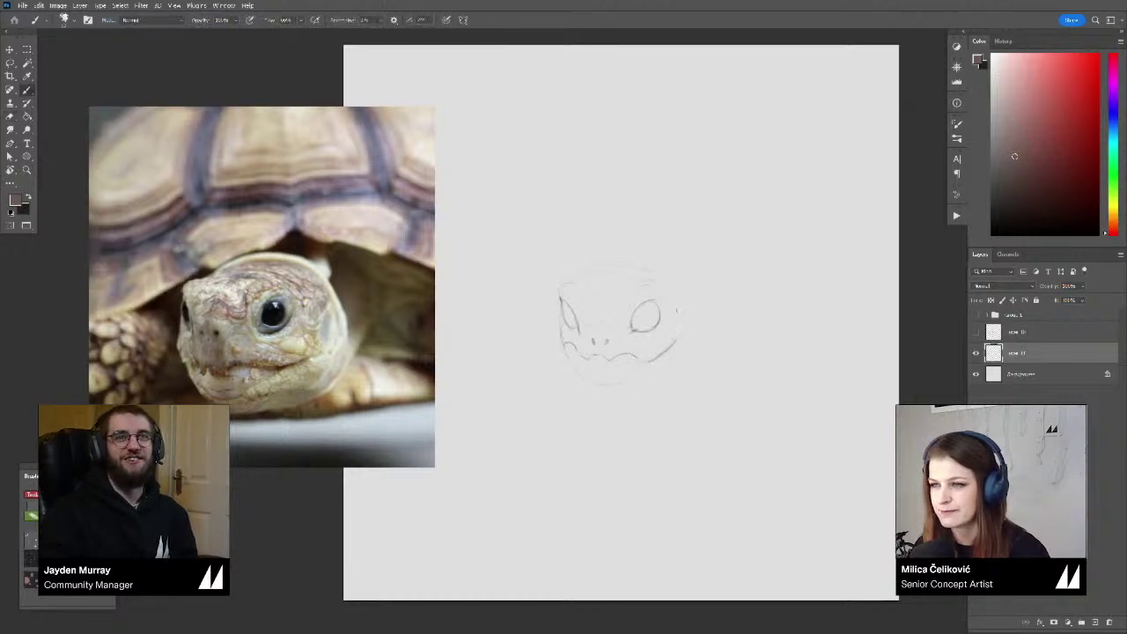
Add an oval ear disc behind the near eye and draw a clean domed skull line over the head
drag(689, 299, 688, 315)
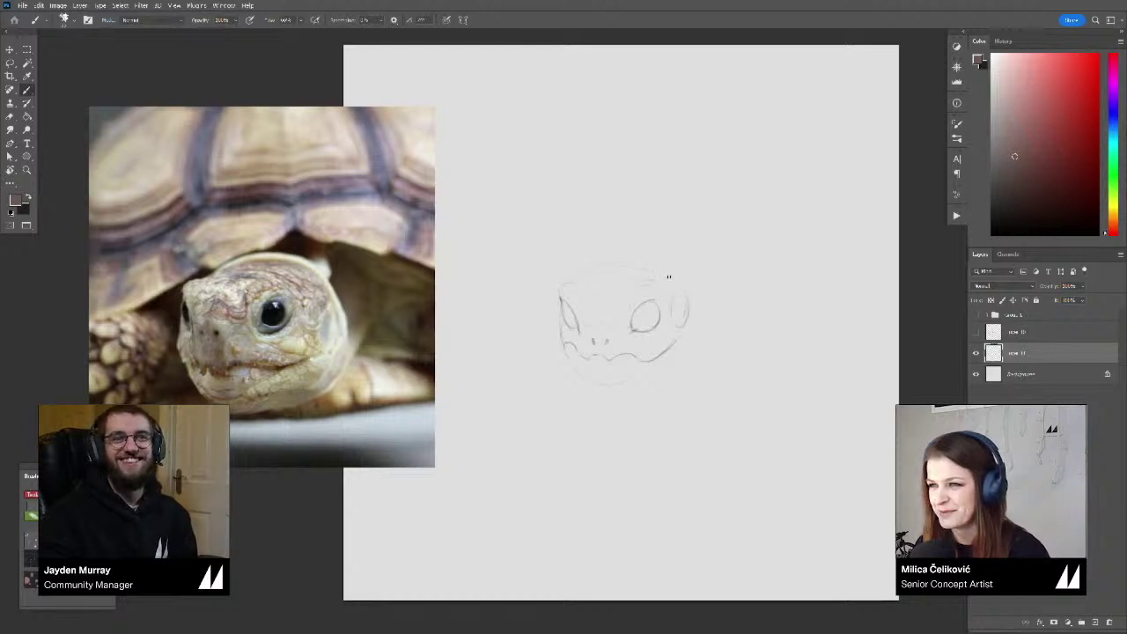
key(e)
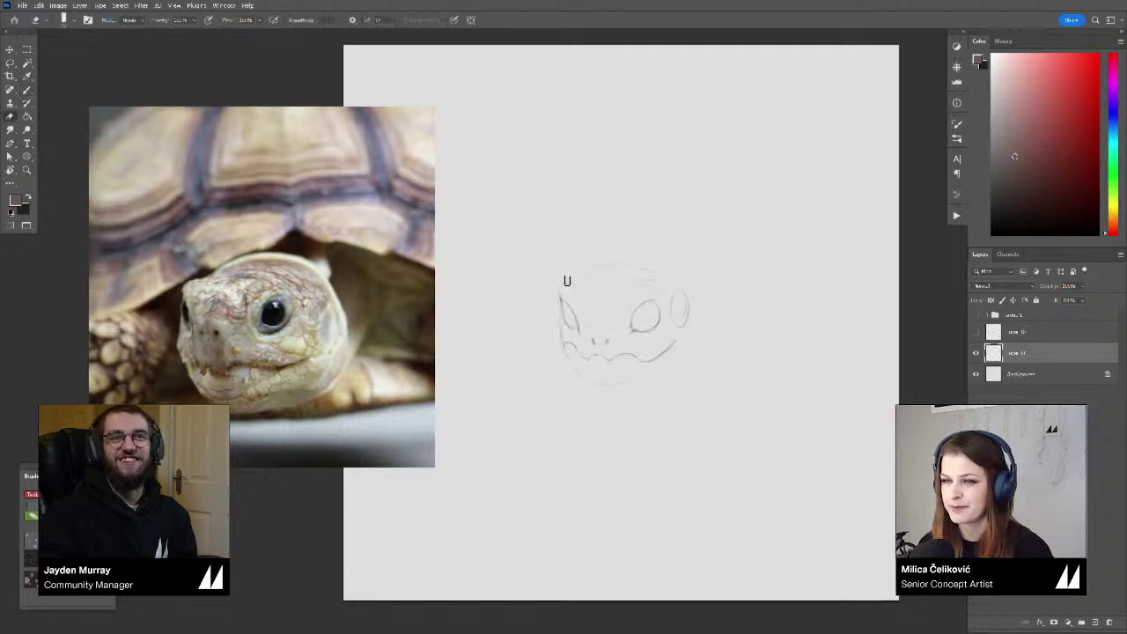
key(b)
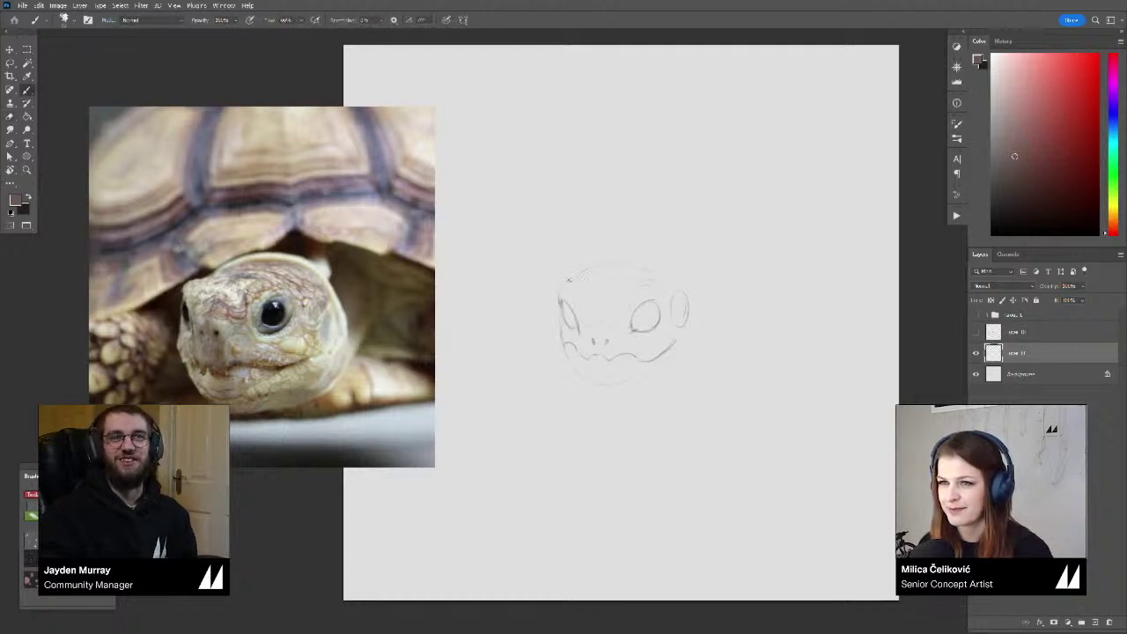
mouse_move(562, 287)
mouse_down()
mouse_move(590, 264)
mouse_move(634, 261)
mouse_up()
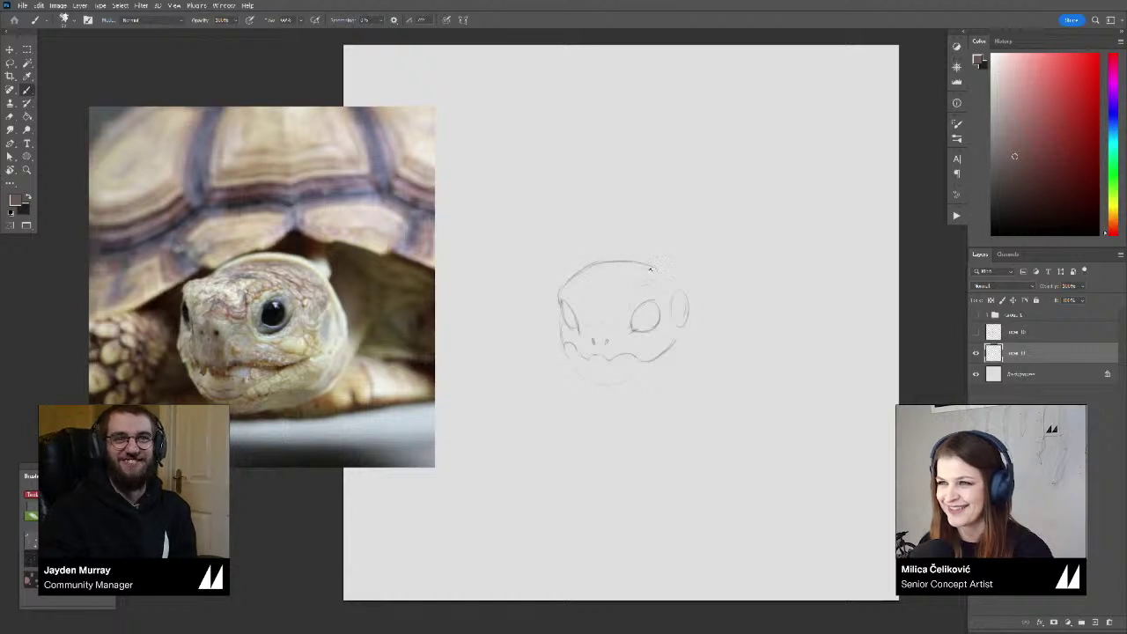
Draw the lower jaw below the mouth and rework its near side into a deeper, more pointed chin
key(e)
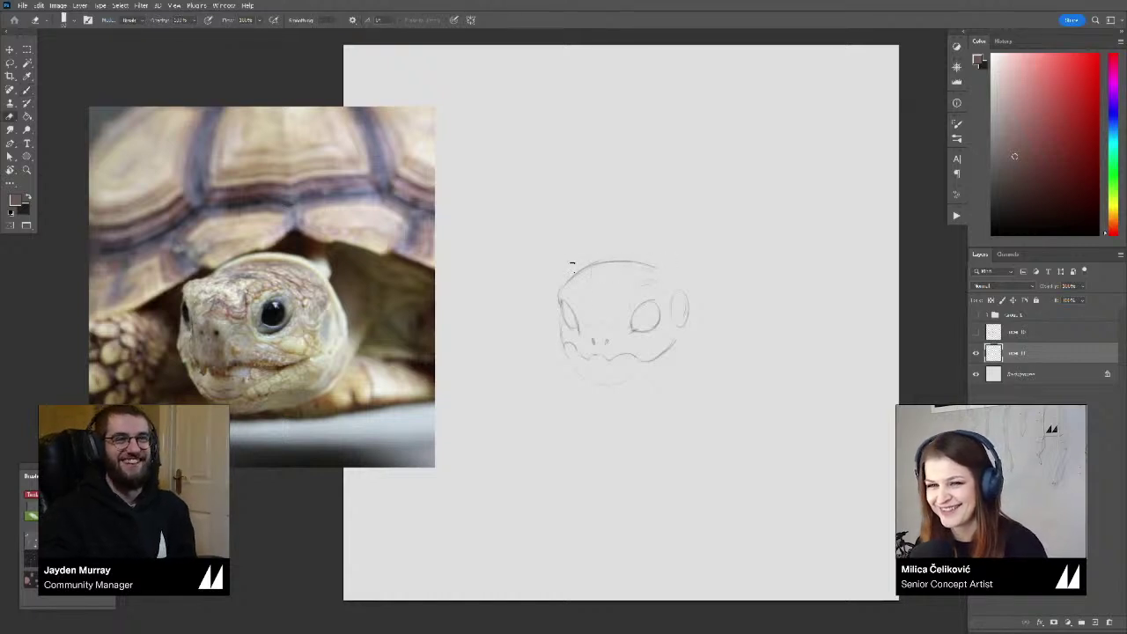
drag(609, 368, 588, 356)
key(b)
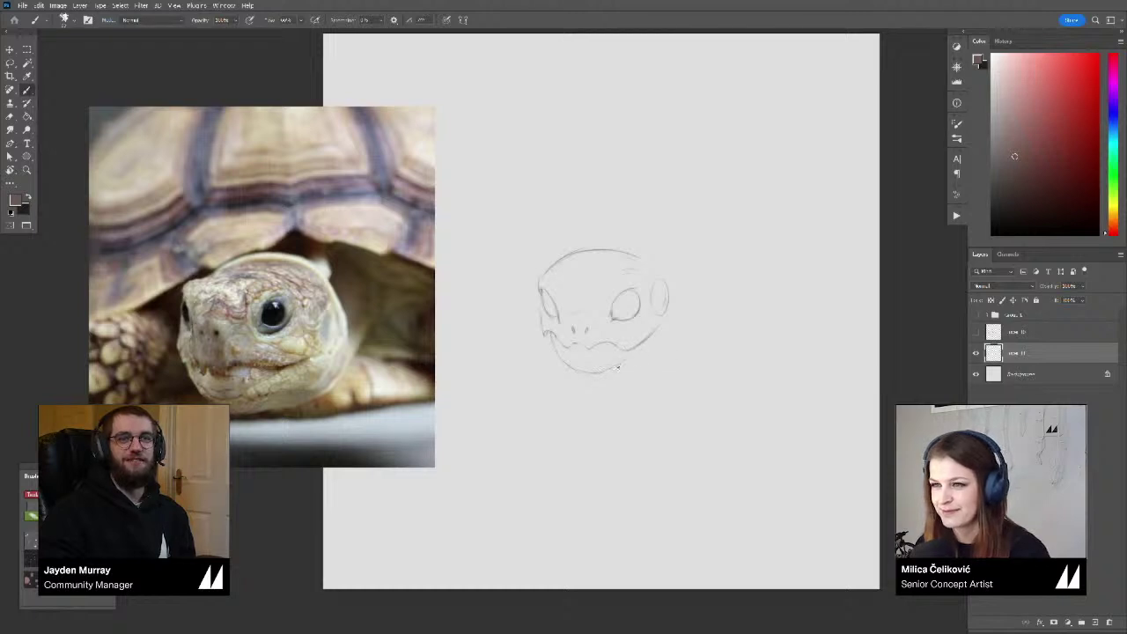
key(e)
mouse_move(627, 359)
mouse_down()
mouse_move(563, 378)
mouse_move(548, 343)
mouse_move(585, 383)
mouse_move(612, 377)
mouse_up()
key(b)
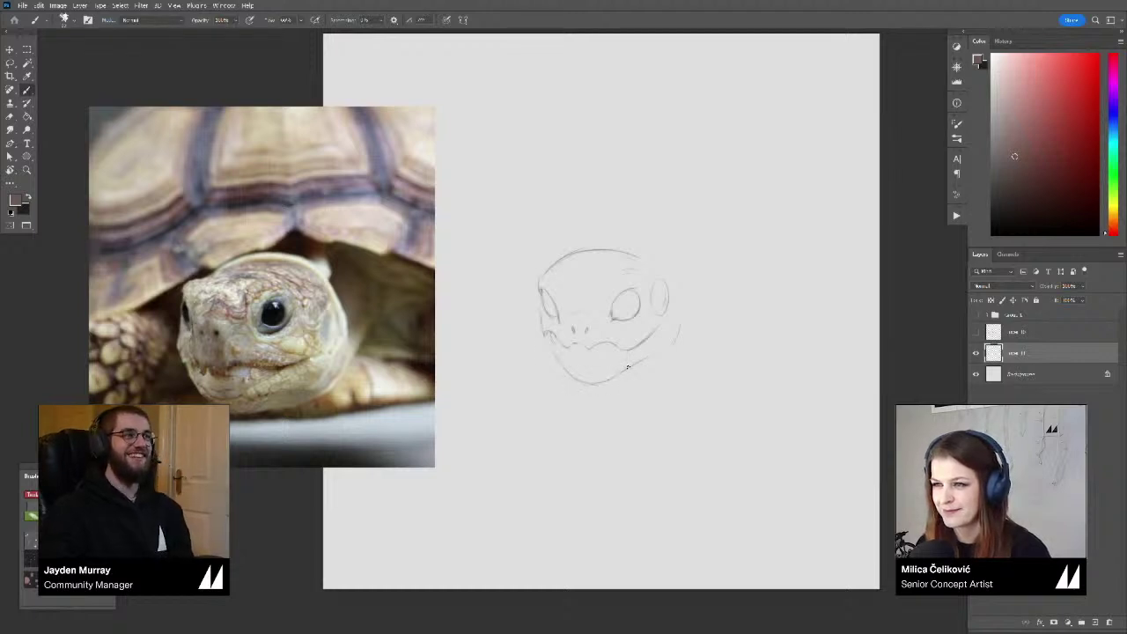
Erase the loose rear jaw marks and redraw the jaw as a curve rising behind the ear disc
key(e)
drag(677, 332, 634, 369)
key(b)
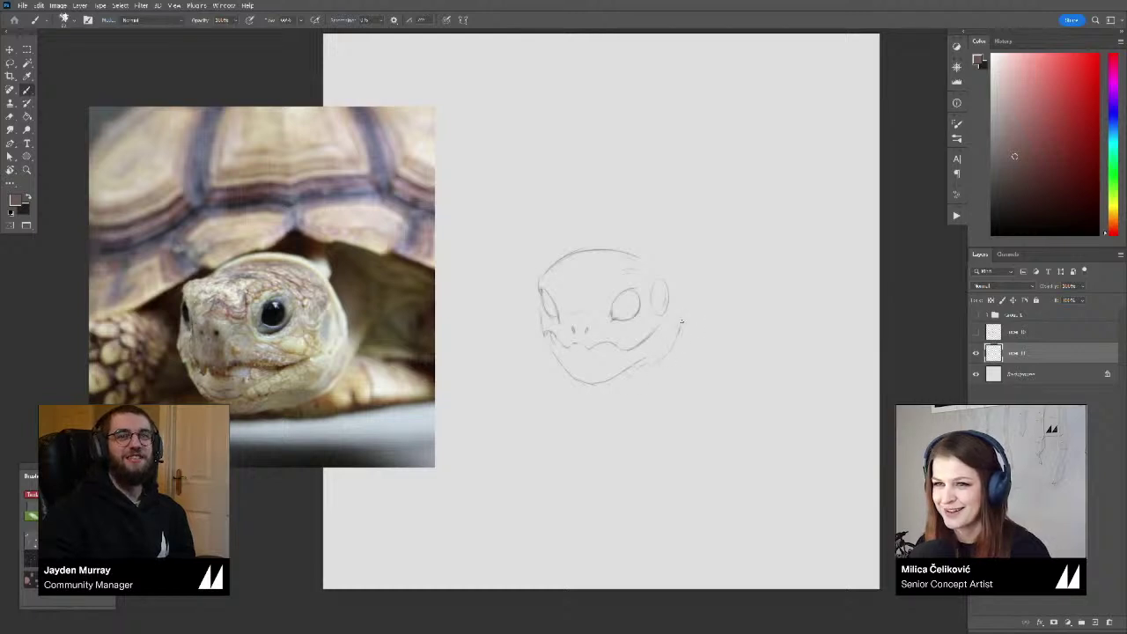
Erase the domed skull line and sketch small bumps above the far eye with light brow marks above the near eye
key(e)
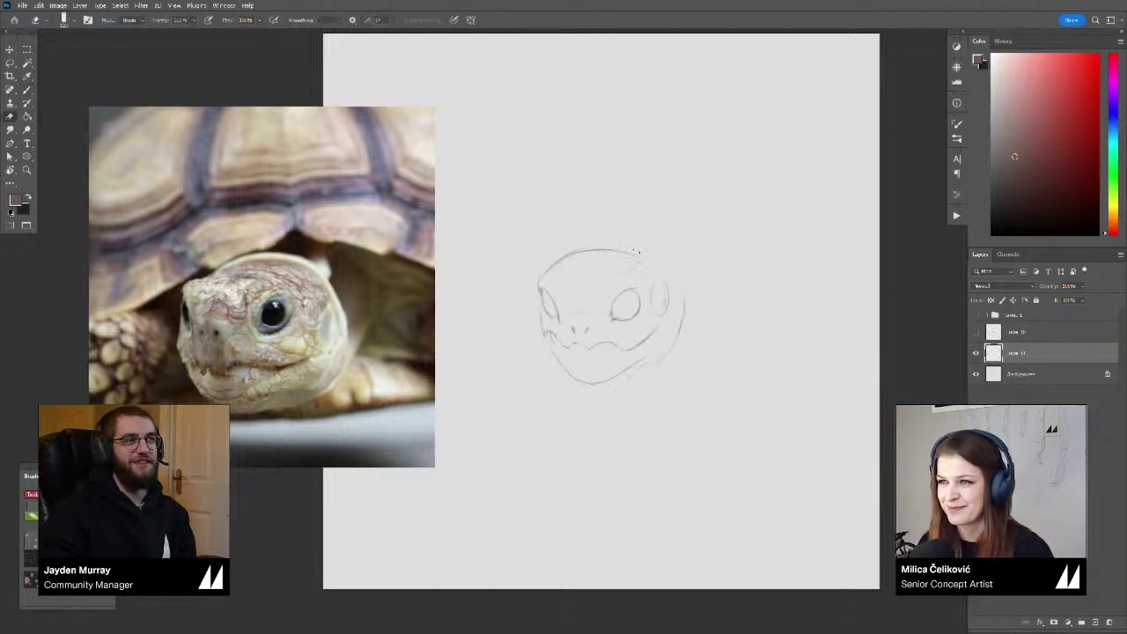
mouse_move(635, 252)
mouse_down()
mouse_move(586, 248)
mouse_move(571, 253)
mouse_move(645, 258)
mouse_move(581, 250)
mouse_move(540, 277)
mouse_move(577, 242)
mouse_move(588, 244)
mouse_move(549, 261)
mouse_move(612, 246)
mouse_move(556, 262)
mouse_up()
key(b)
key(e)
key(b)
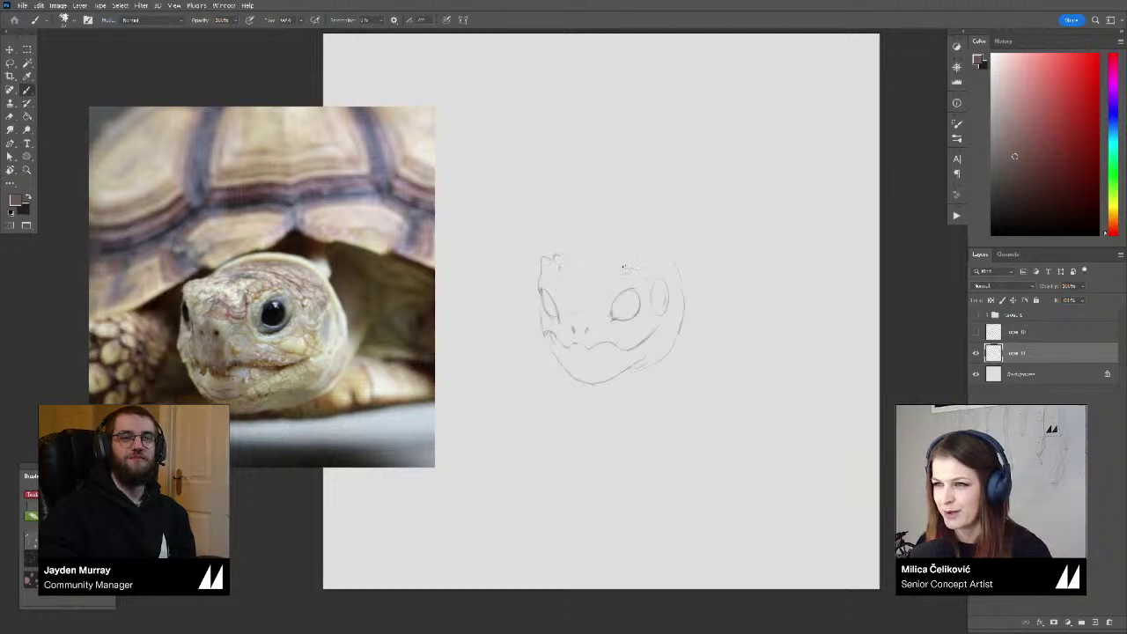
Replace the small bumps above the far eye with a single pointed horn and tidy the near brow
key(e)
drag(559, 268, 569, 267)
key(b)
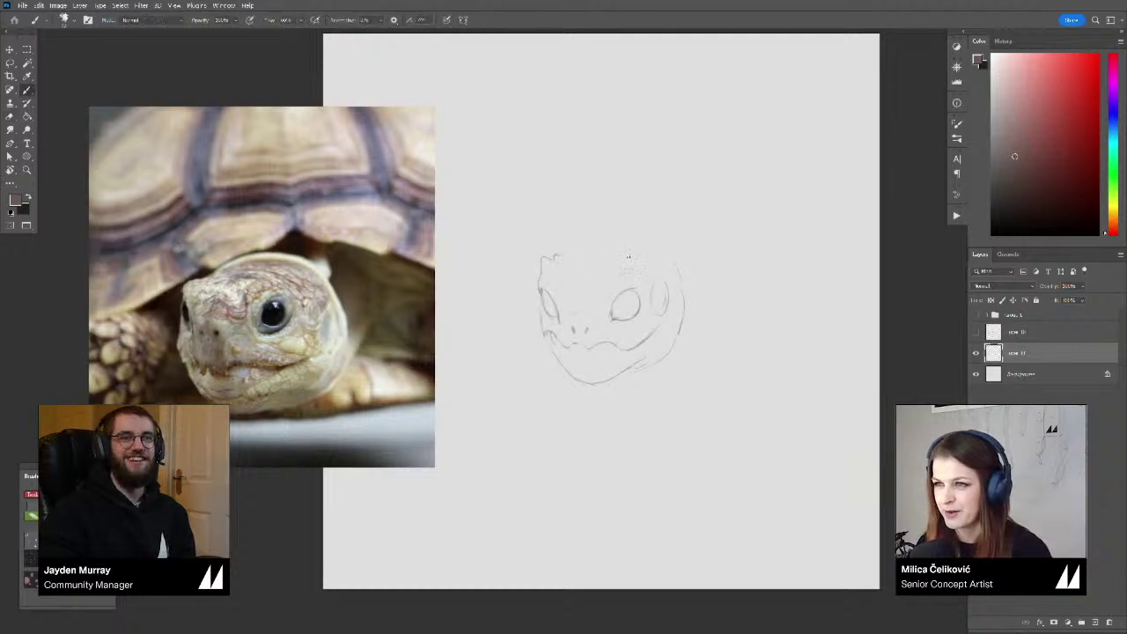
key(e)
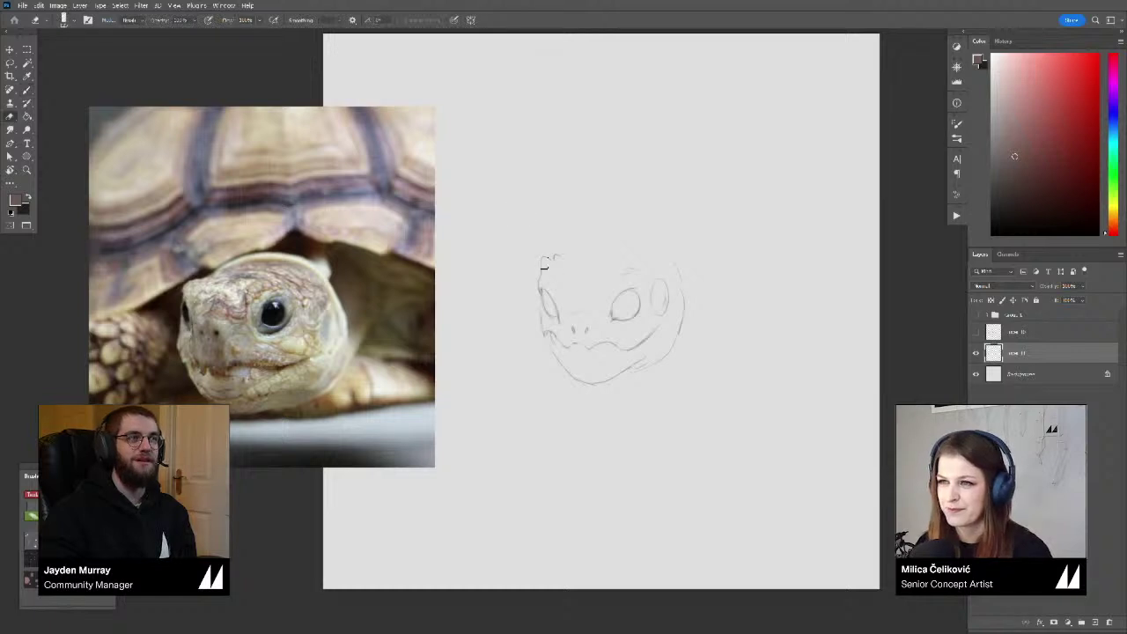
key(b)
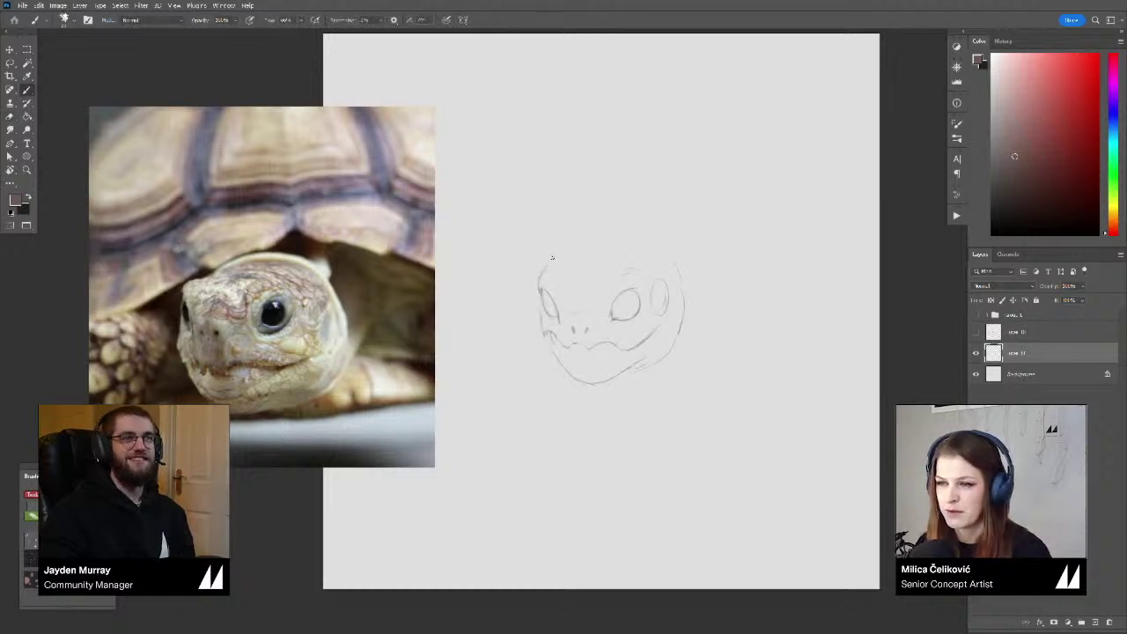
mouse_move(548, 262)
mouse_down()
mouse_move(553, 242)
mouse_move(561, 250)
mouse_up()
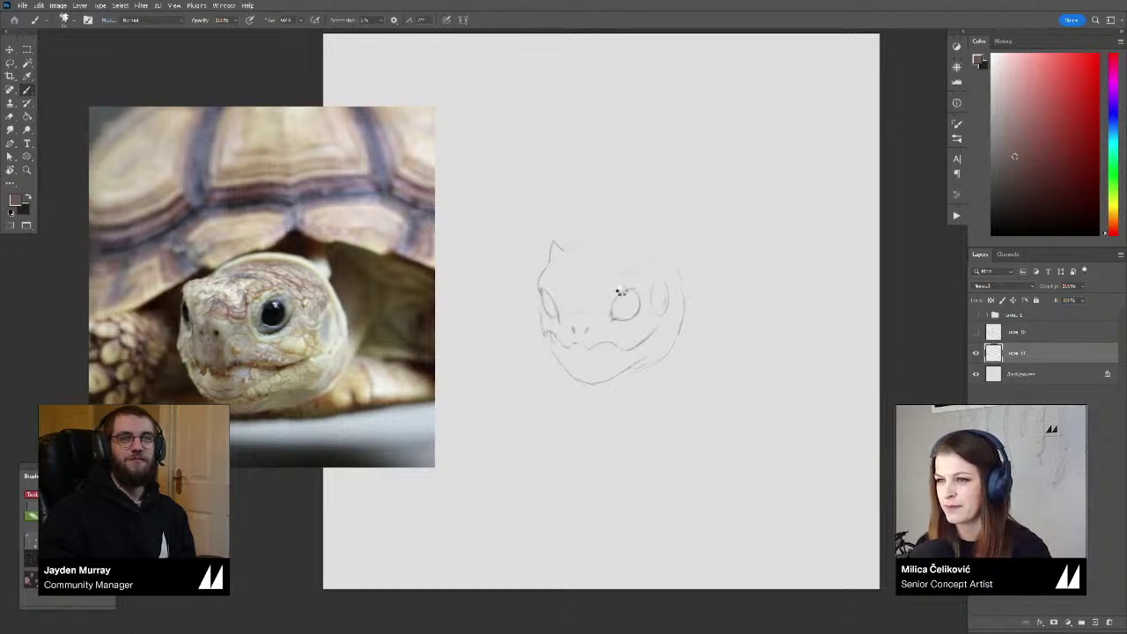
Flip the canvas horizontally to smooth the middle of the mouth and clean its corners, and flip it back
key(ctrl+shift+h)
key(e)
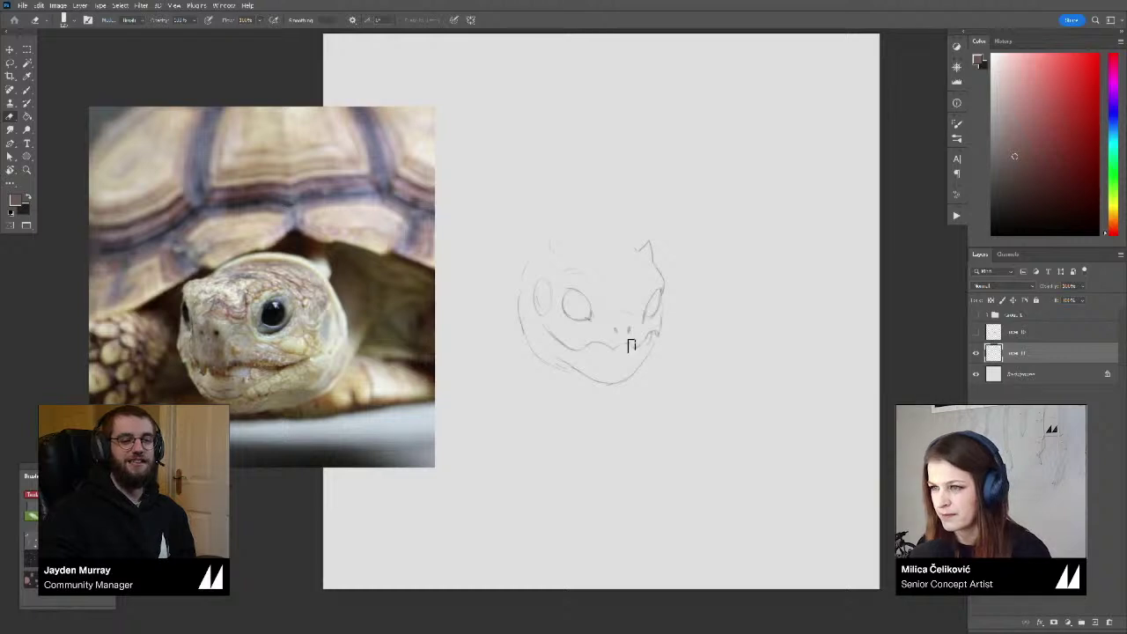
key(b)
mouse_move(636, 333)
mouse_down()
mouse_move(626, 335)
mouse_move(645, 343)
mouse_move(657, 333)
mouse_up()
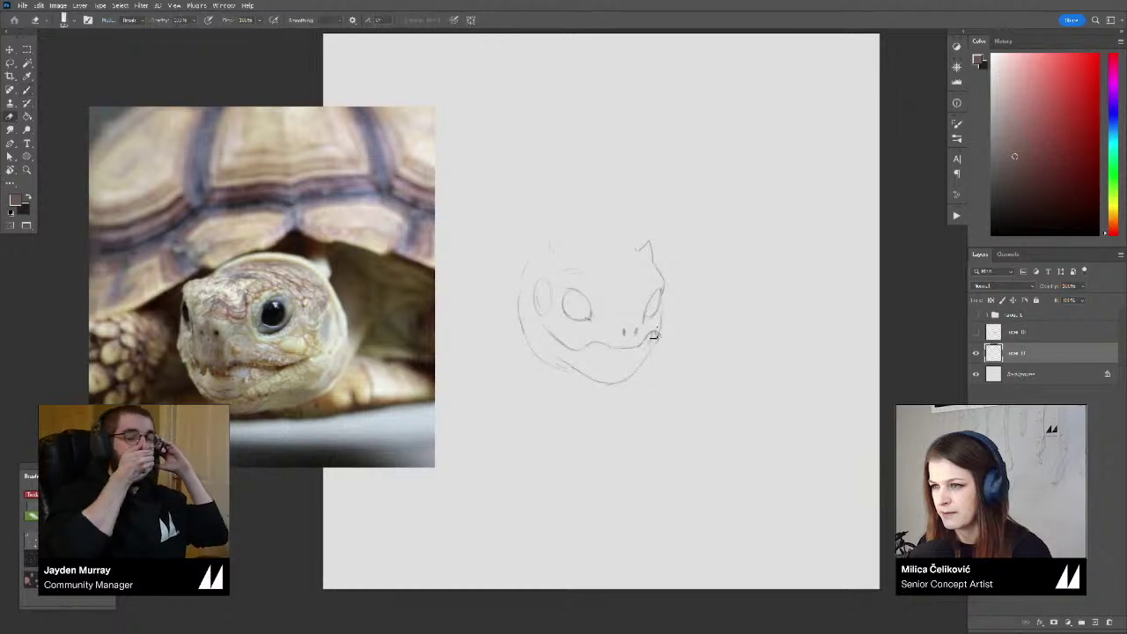
key(e)
drag(615, 346, 554, 350)
key(b)
key(ctrl+space)
key(ctrl+shift+h)
Reinforce the mouth, nostrils and far eye contour, and add a curved lip fold below the near eye
key(ctrl+space)
click(603, 340)
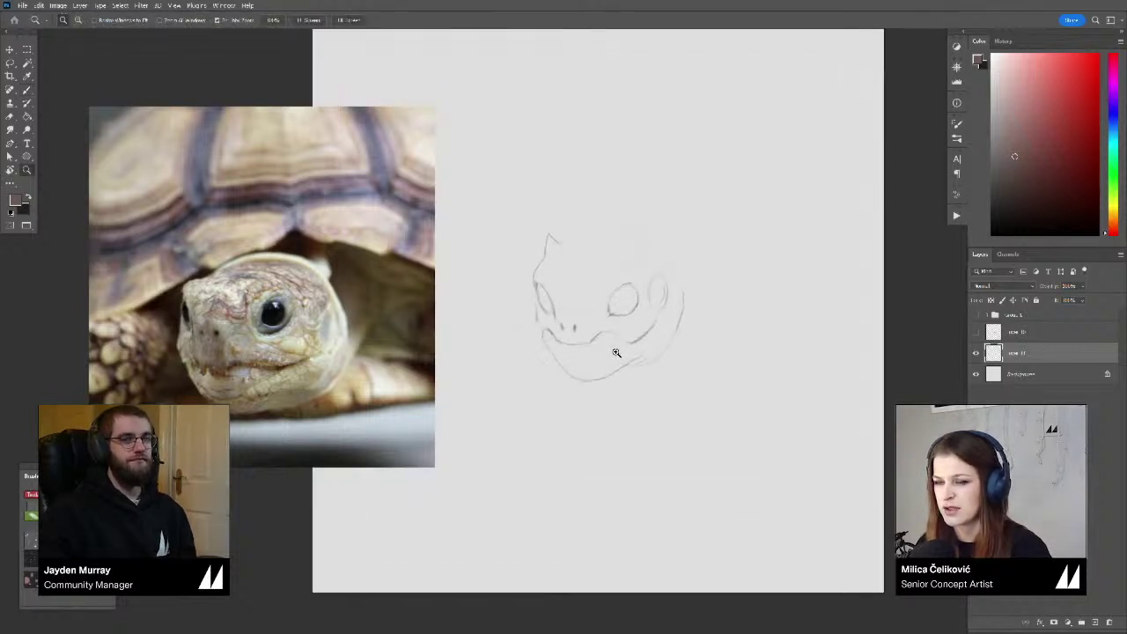
key(b)
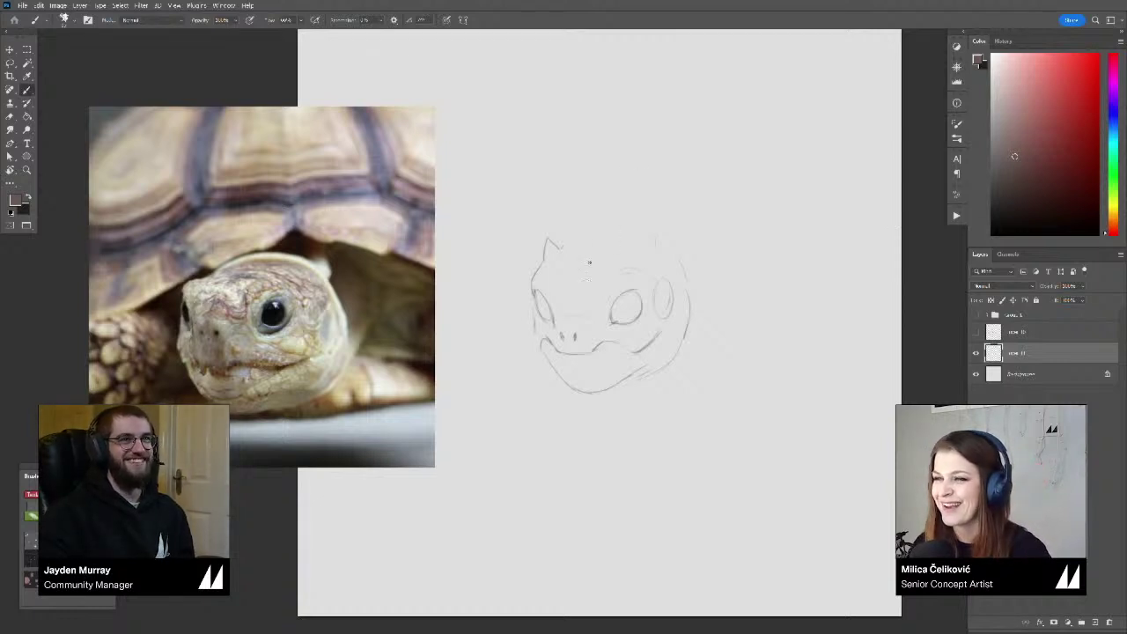
key(z)
key(b)
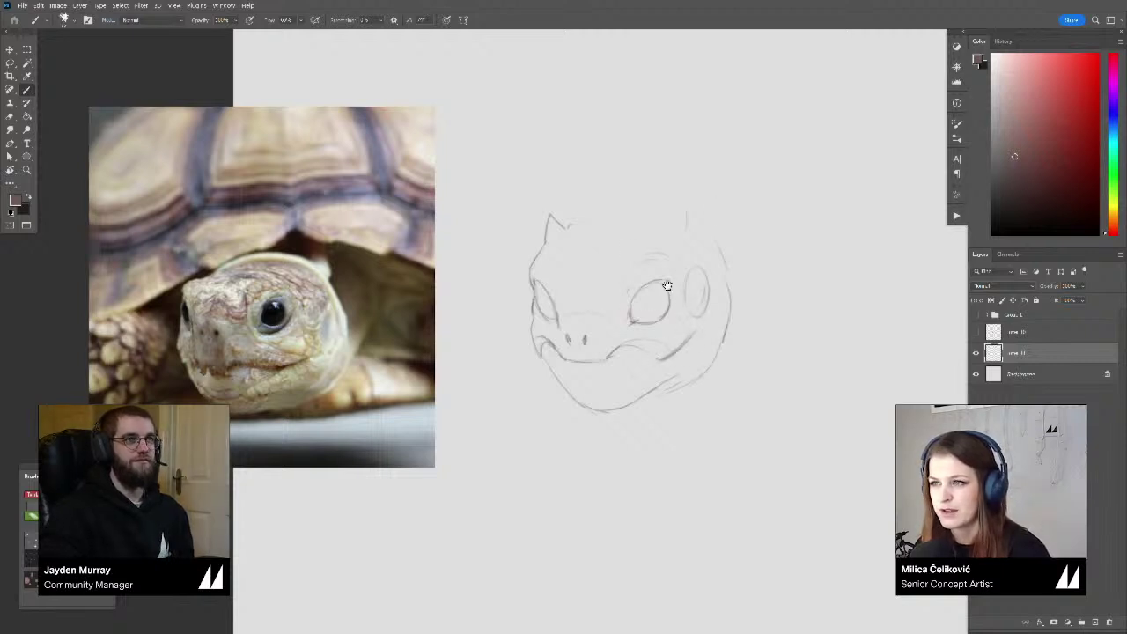
Erase the chin contour and redraw it as a shallower, rounder lower jaw running from the far mouth corner to the cheek
drag(622, 242, 571, 245)
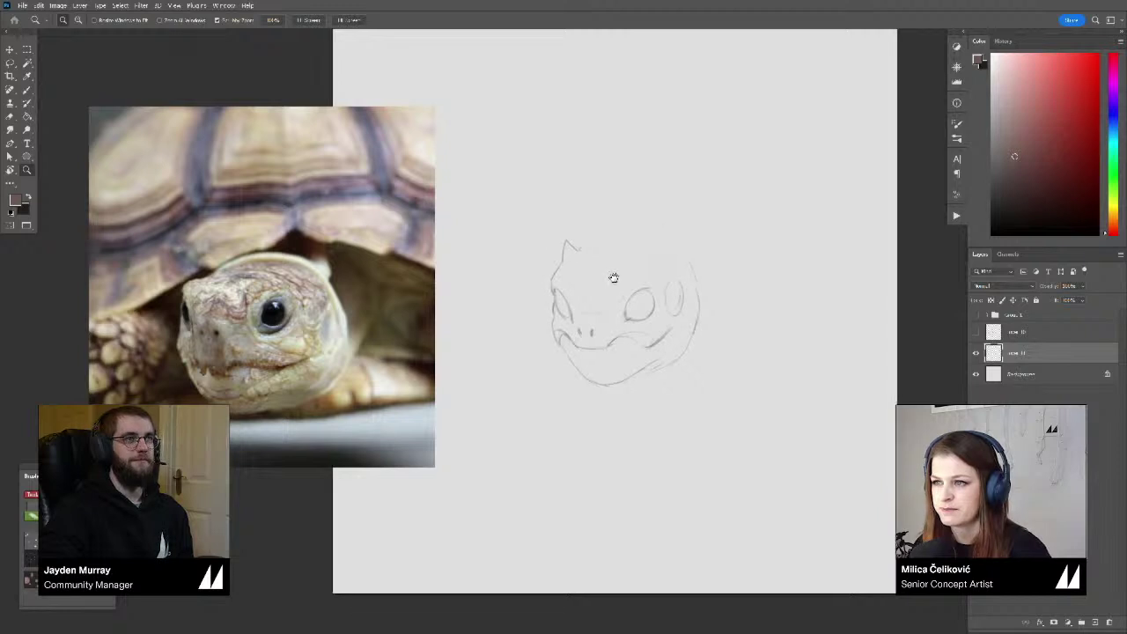
key(b)
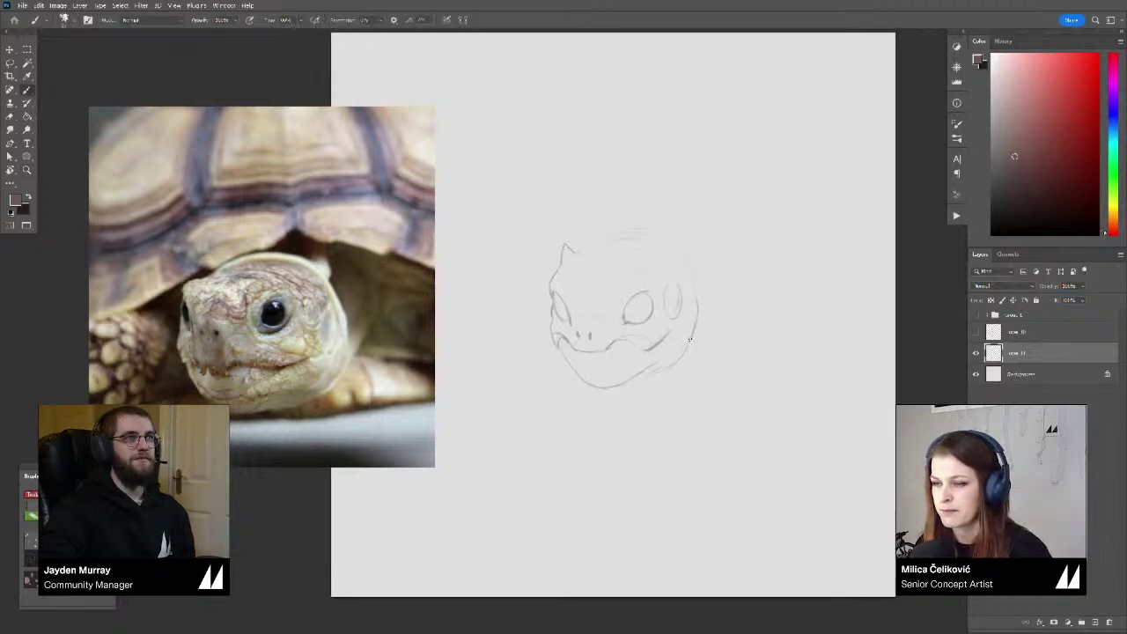
scroll(633, 375, down, 3)
key(e)
scroll(627, 387, up, 4)
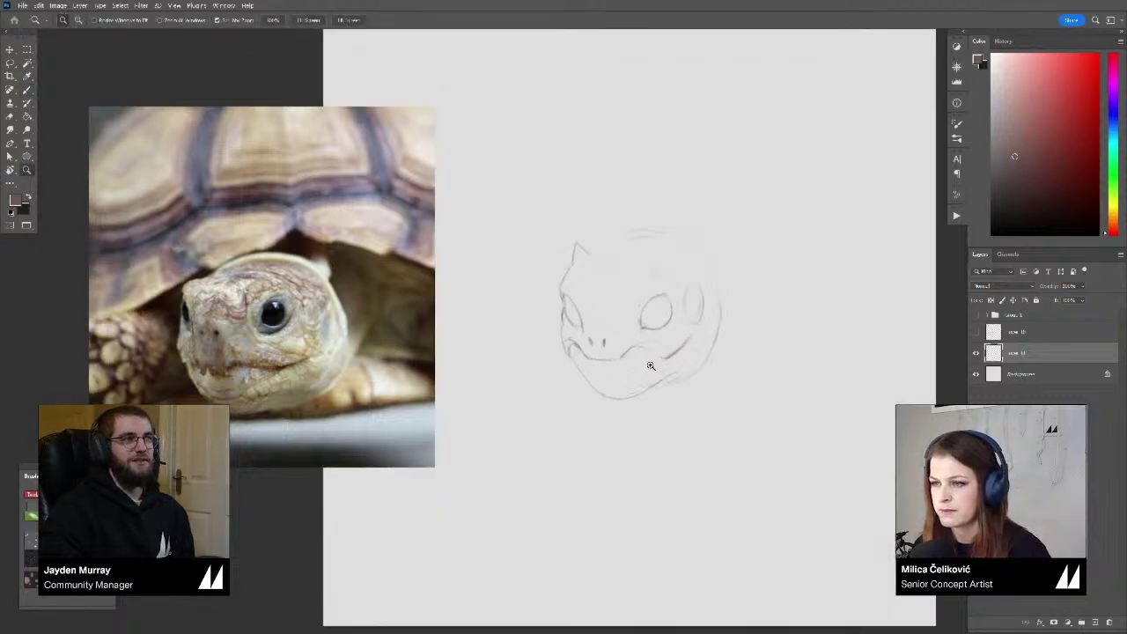
key(b)
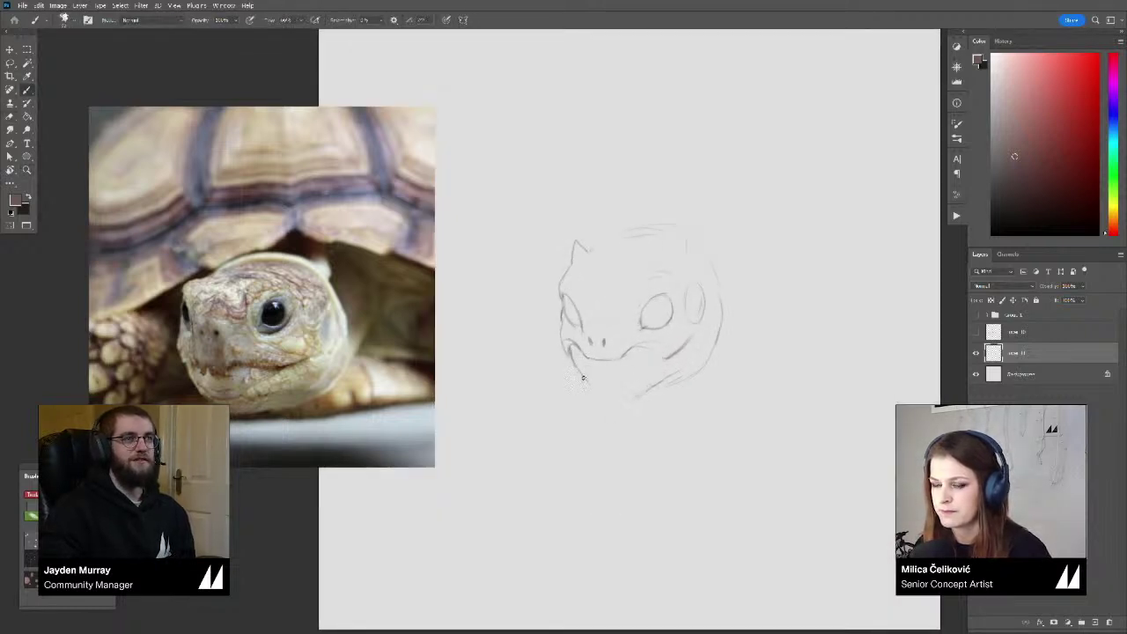
mouse_move(577, 367)
mouse_down()
mouse_move(604, 387)
mouse_move(662, 383)
mouse_up()
key(e)
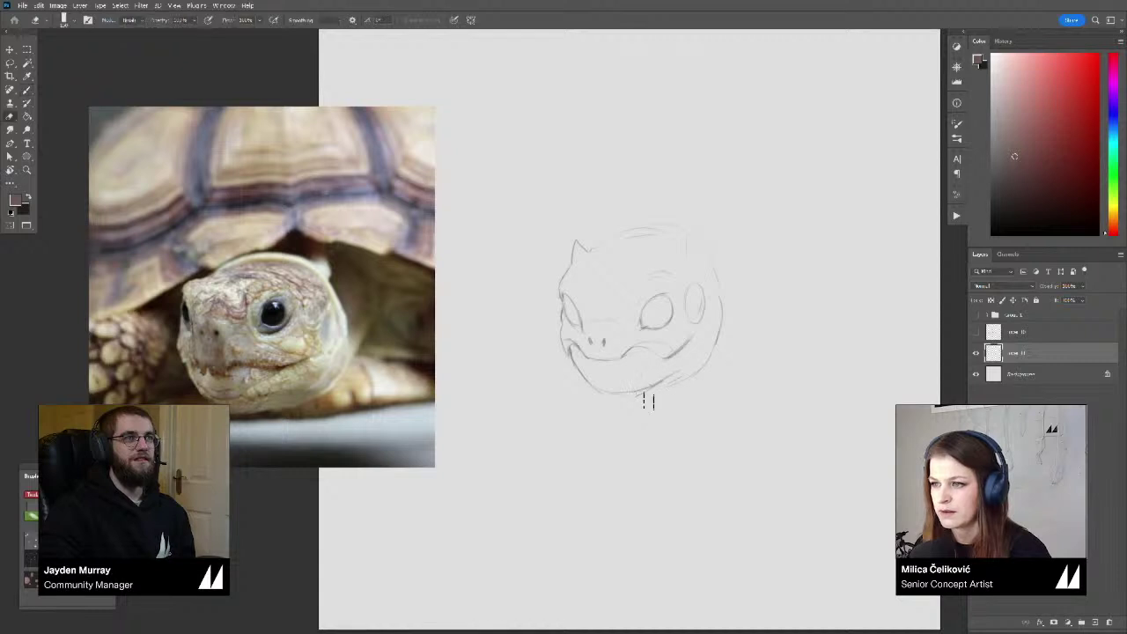
key(b)
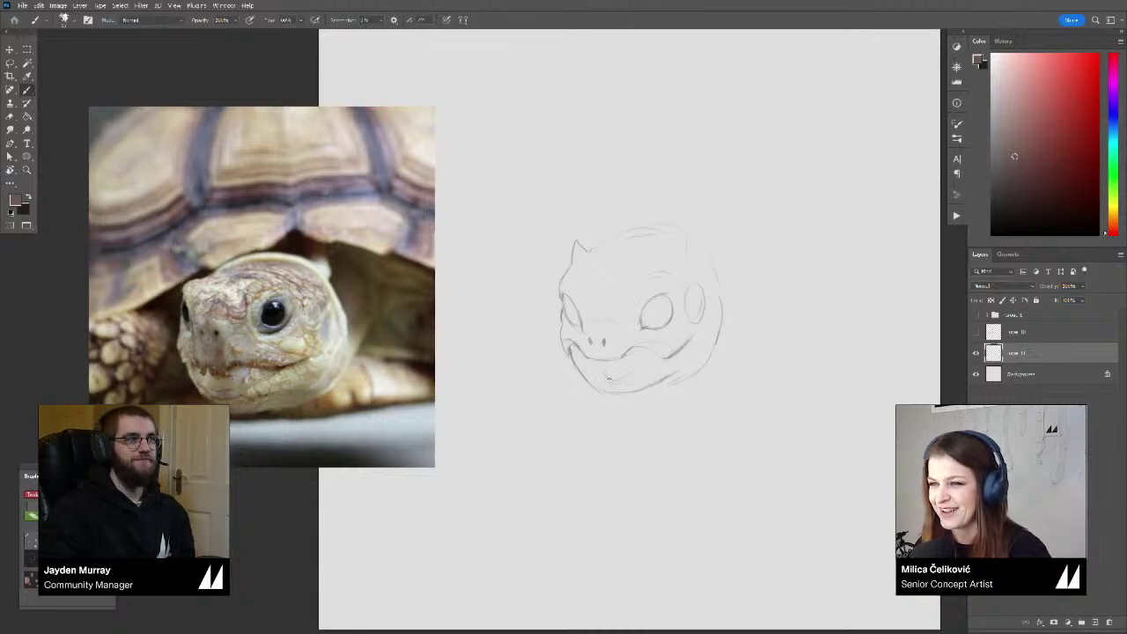
Sketch light lower-lip marks on the chin and add small pointed notches along the middle of the mouth
key(e)
key(b)
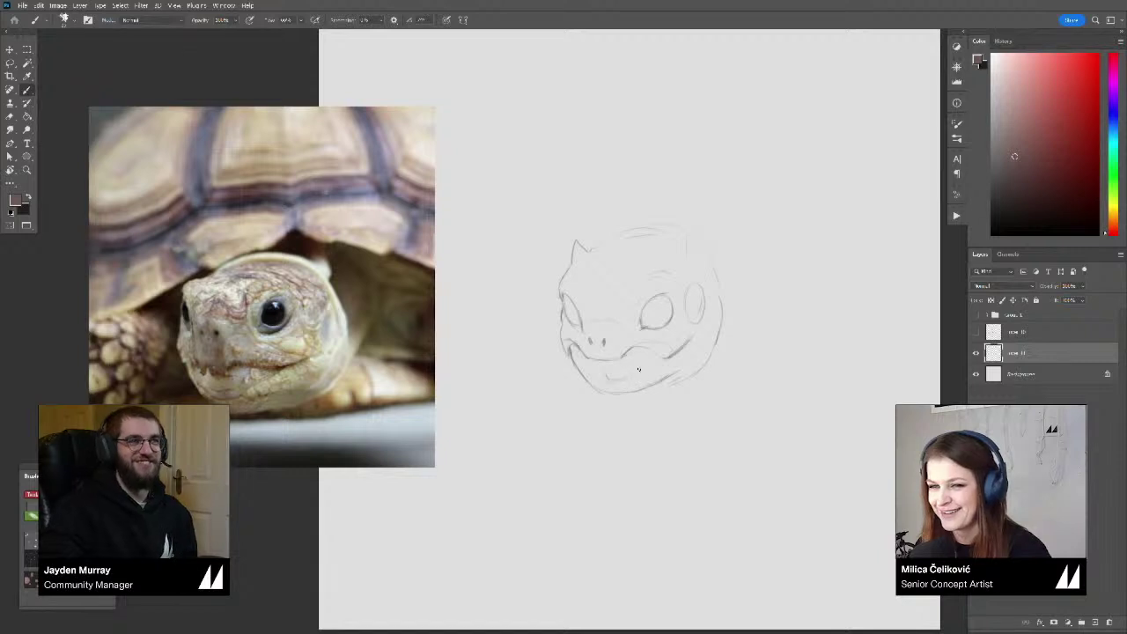
key(e)
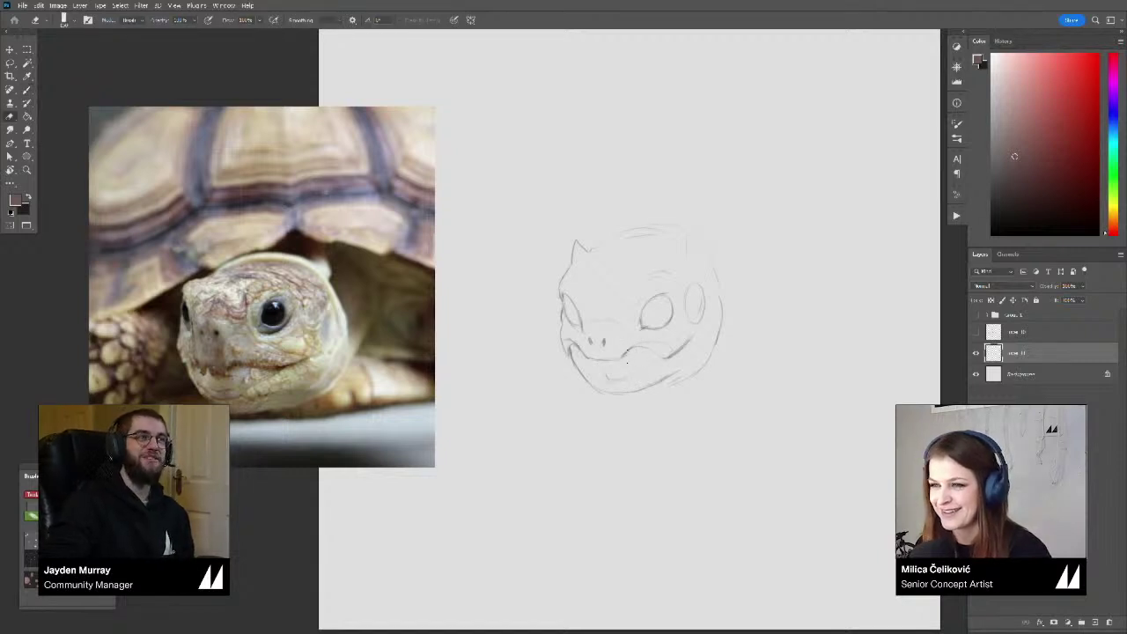
key(b)
drag(621, 357, 641, 346)
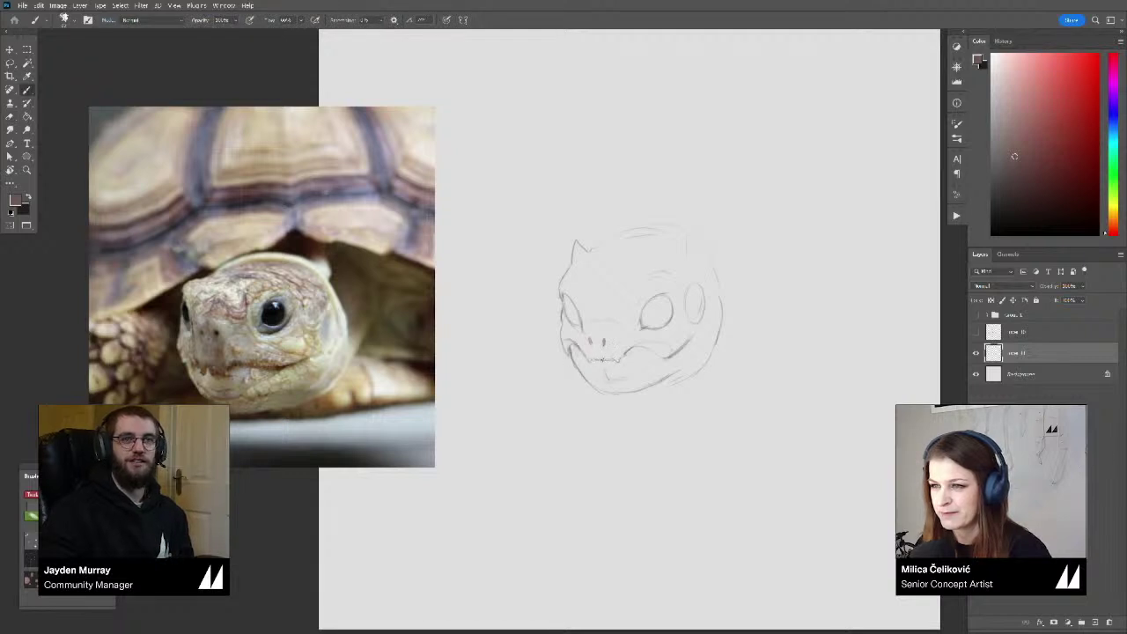
Flip the canvas horizontally and compare the head with the earlier sketch by toggling the visibility of both layers
key(ctrl+space)
drag(657, 335, 616, 350)
key(ctrl+shift+h)
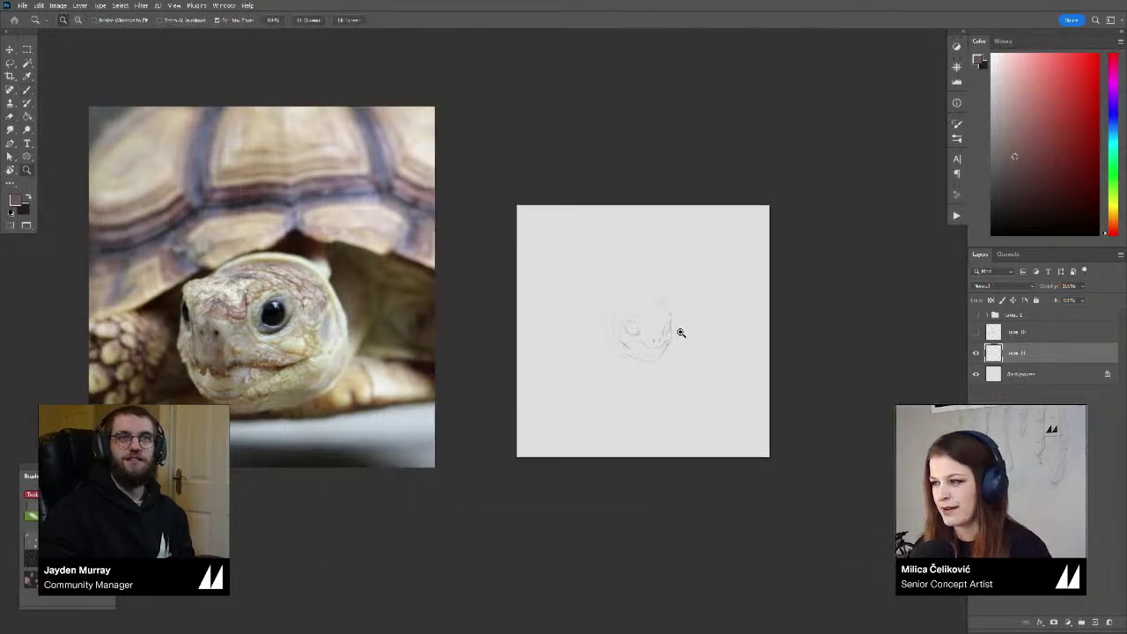
scroll(679, 326, up, 3)
click(976, 352)
click(976, 331)
click(976, 331)
click(976, 352)
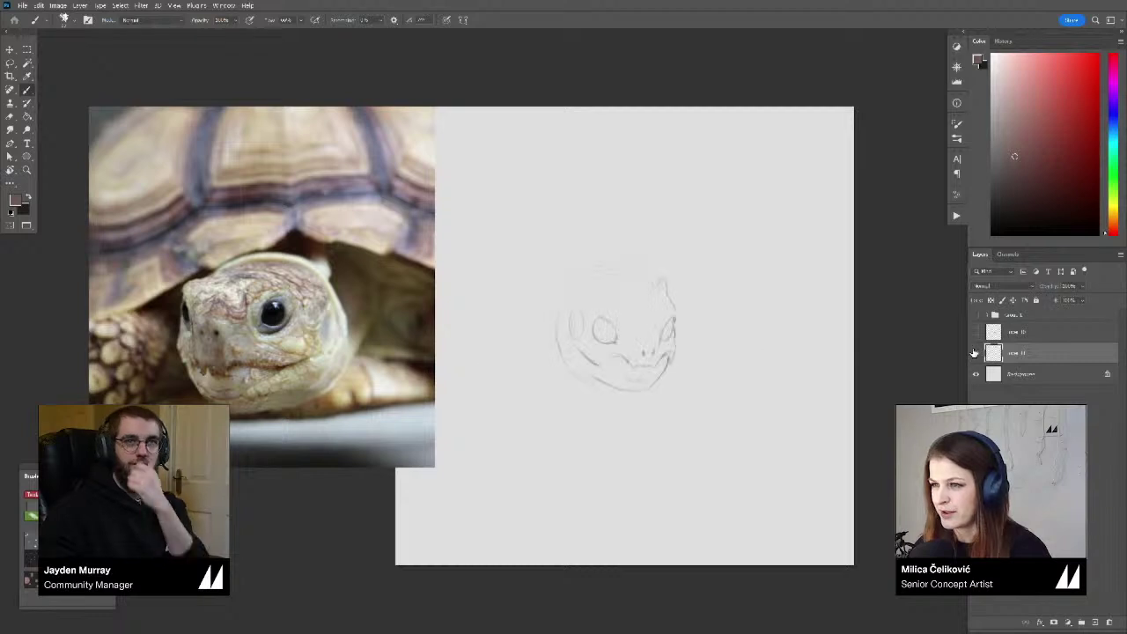
Draw a second pointed horn above the near eye, refine the far horn's base and mirror the tortoise reference photo
scroll(602, 319, up, 2)
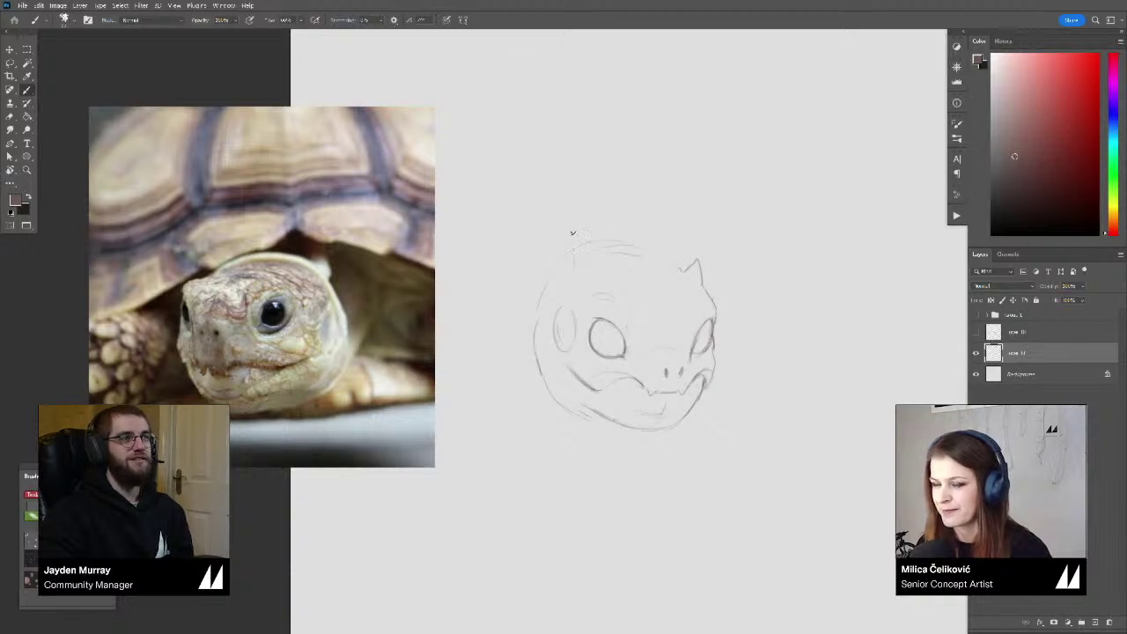
mouse_move(573, 269)
mouse_down()
mouse_move(590, 264)
mouse_move(595, 280)
mouse_up()
drag(679, 269, 697, 260)
drag(339, 366, 365, 366)
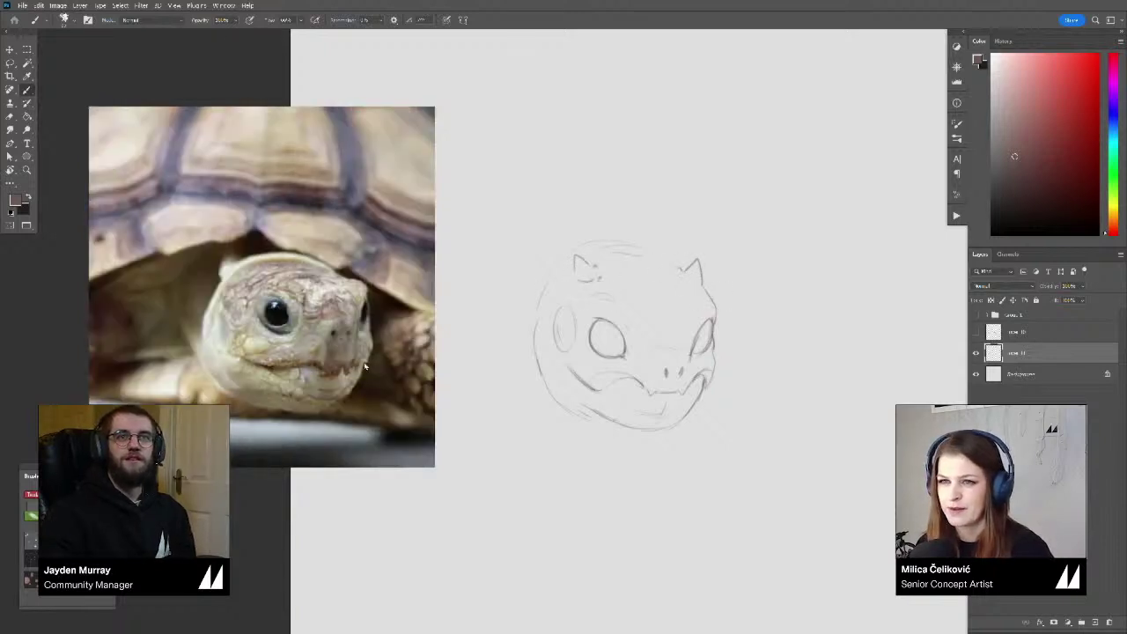
Sketch a short angled brow ridge above the near eye, between the new horn and the oval ear
scroll(590, 303, down, 1)
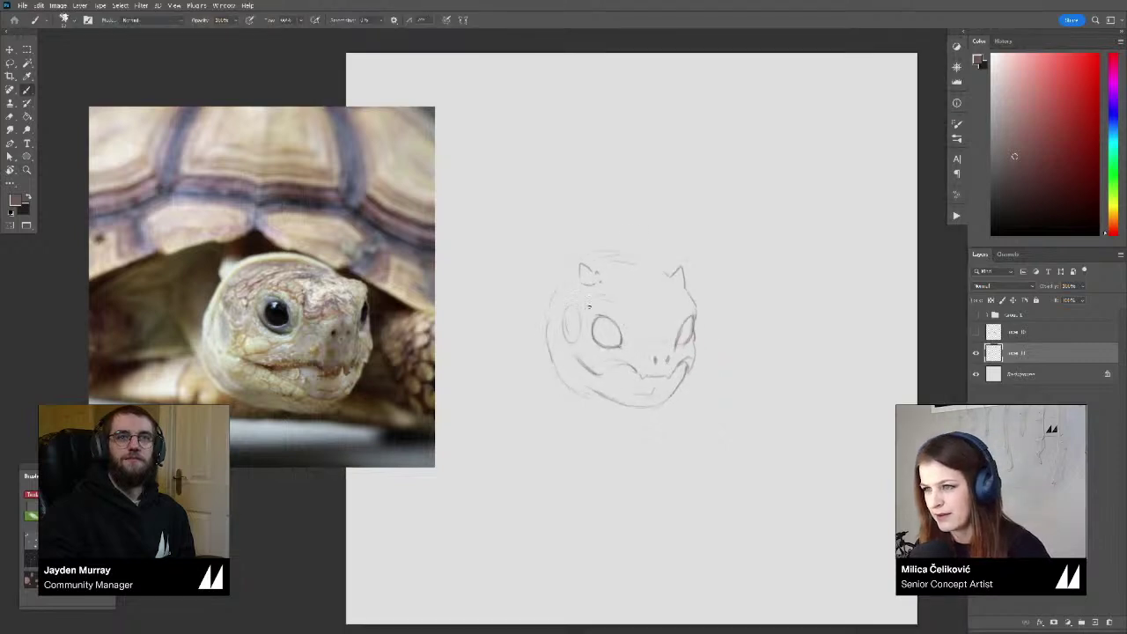
scroll(581, 284, up, 1)
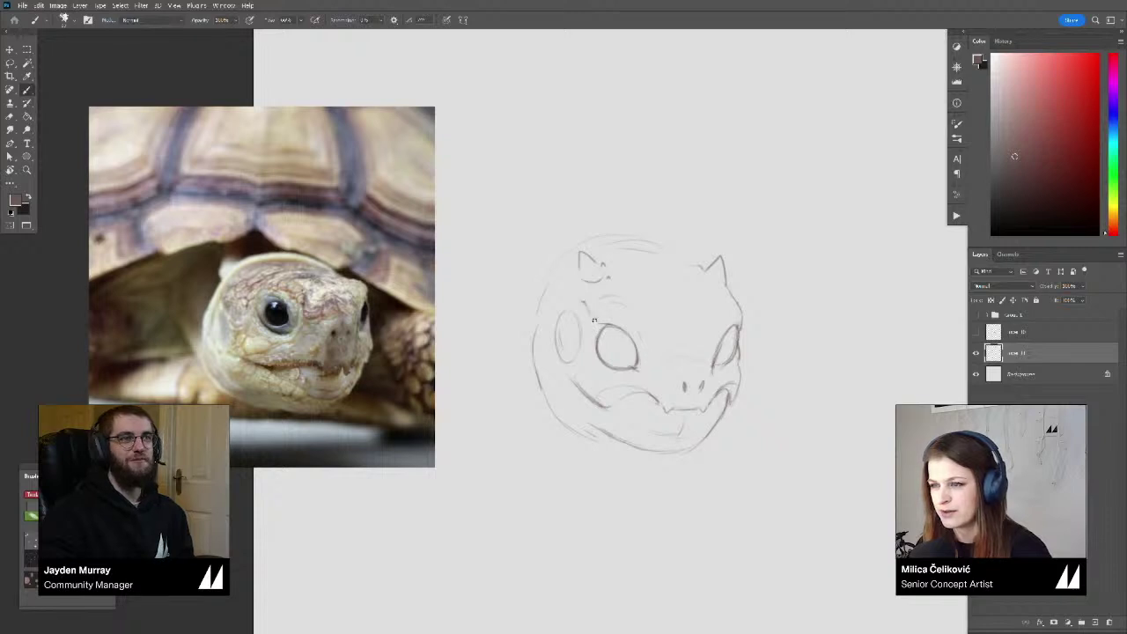
key(z)
drag(590, 310, 576, 303)
key(b)
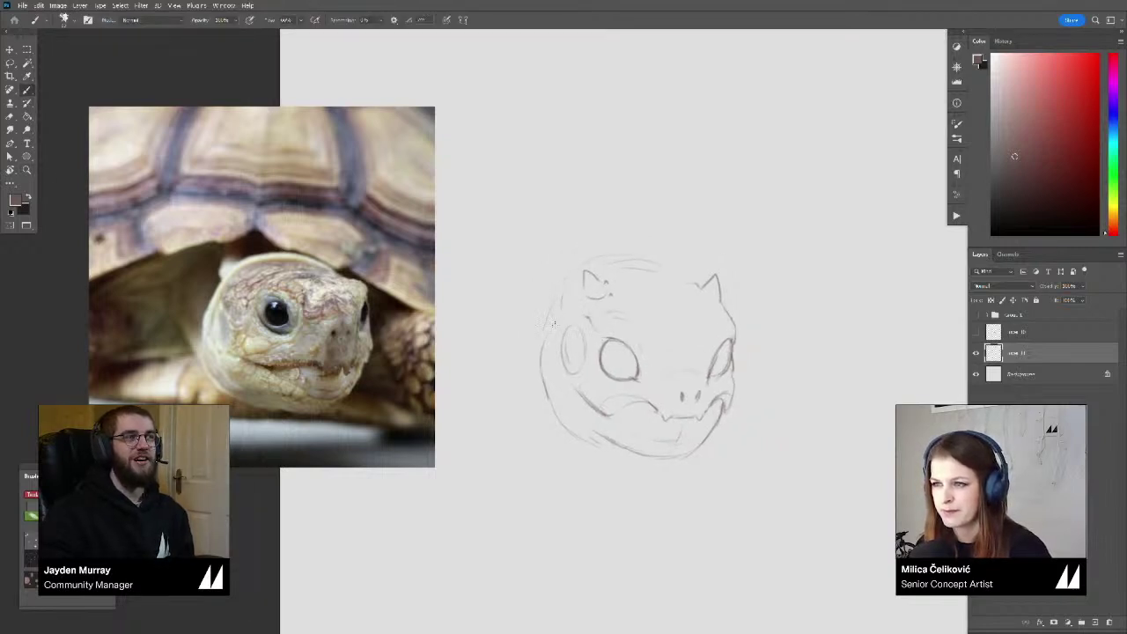
Darken the lower jaw contour and the near cheek fold, and define the lip at the far mouth corner
key(z)
drag(590, 302, 589, 376)
drag(591, 379, 553, 346)
key(b)
mouse_move(541, 393)
mouse_down()
mouse_move(620, 411)
mouse_move(666, 385)
mouse_move(642, 406)
mouse_move(679, 360)
mouse_up()
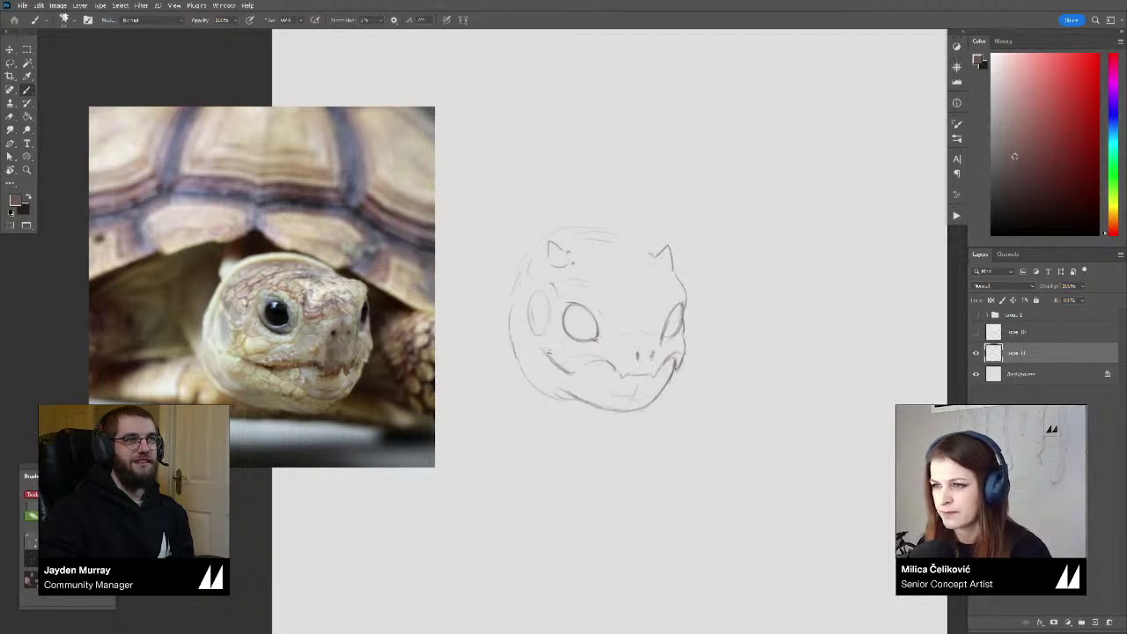
mouse_move(548, 360)
mouse_down()
mouse_move(571, 374)
mouse_move(610, 370)
mouse_up()
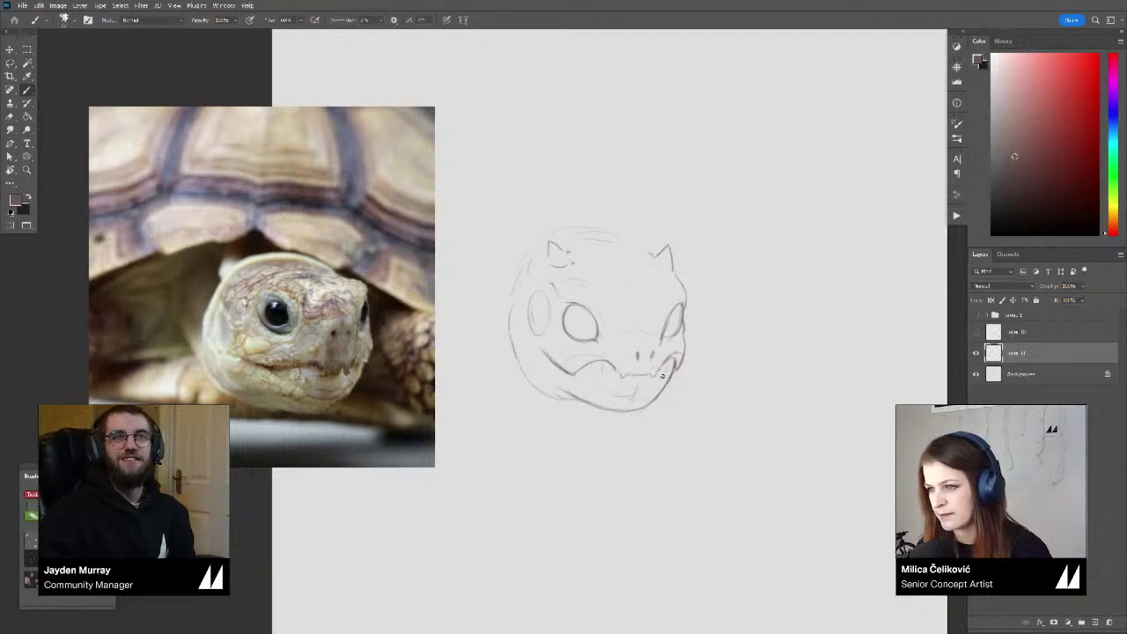
drag(663, 373, 621, 397)
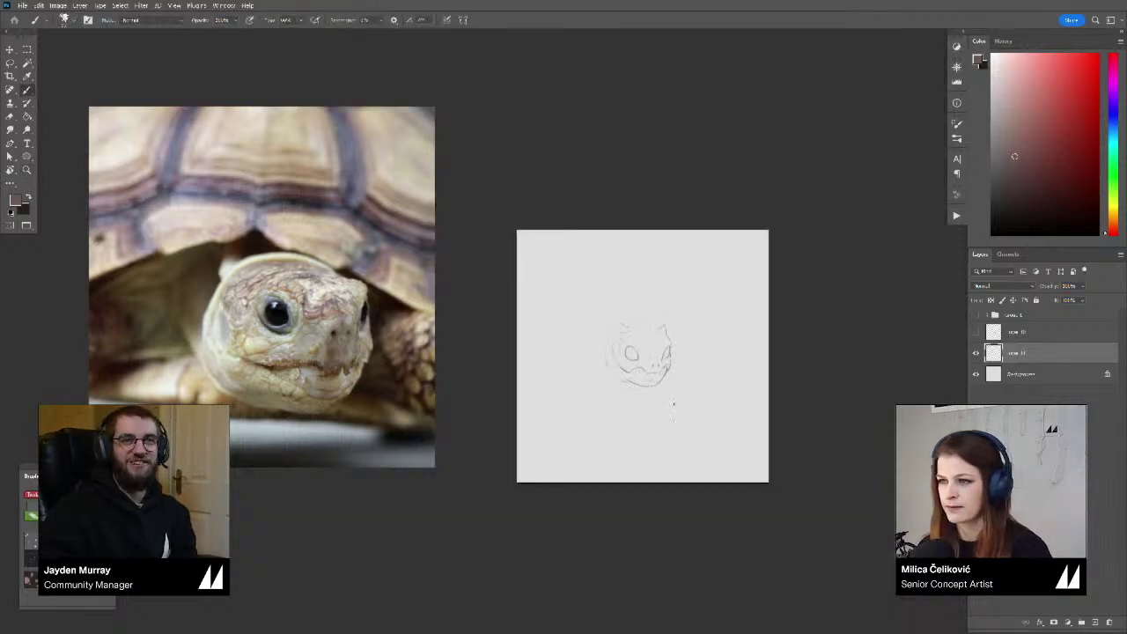
Flip the canvas horizontally back and shift the head sketch slightly down and left on the canvas
key(ctrl+shift+h)
scroll(666, 351, up, 4)
key(v)
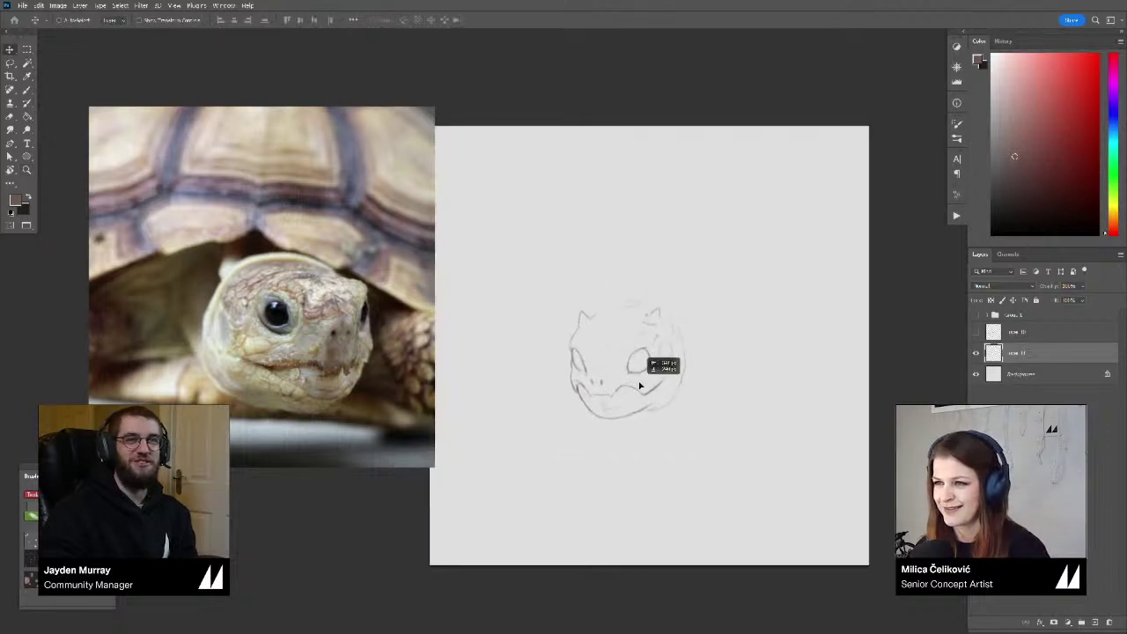
Switch the reference view to the photo of the tortoise with a raised head and scaly front legs
scroll(341, 272, down, 5)
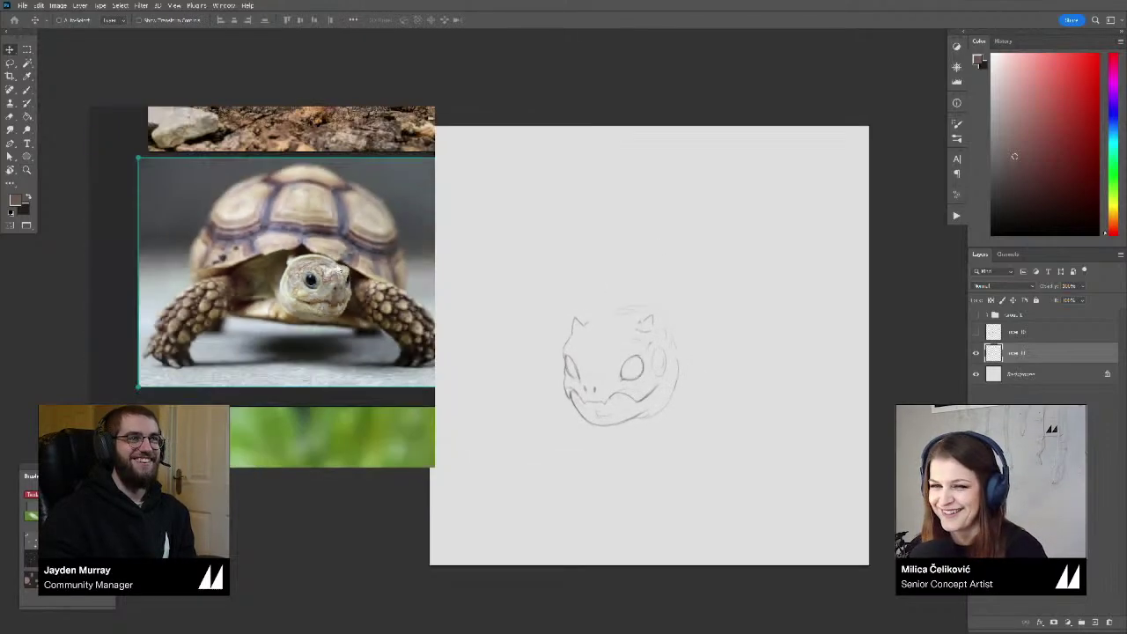
drag(362, 258, 265, 232)
mouse_move(332, 335)
mouse_down()
mouse_move(199, 328)
mouse_move(284, 385)
mouse_move(179, 381)
mouse_move(229, 459)
mouse_up()
scroll(226, 232, up, 4)
drag(246, 229, 266, 255)
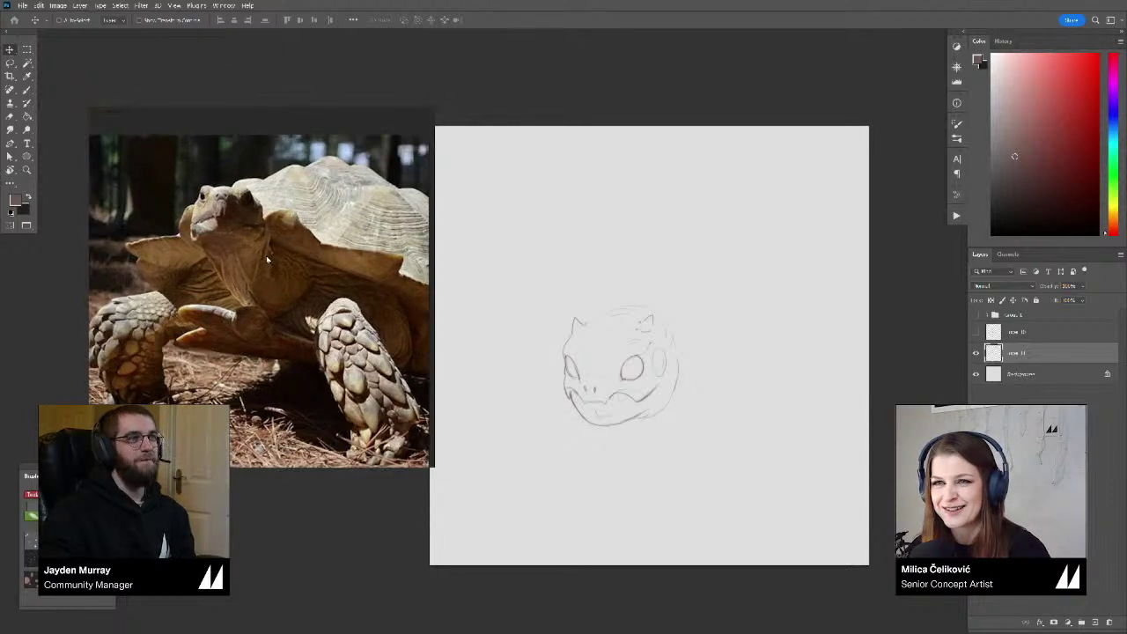
drag(312, 257, 306, 259)
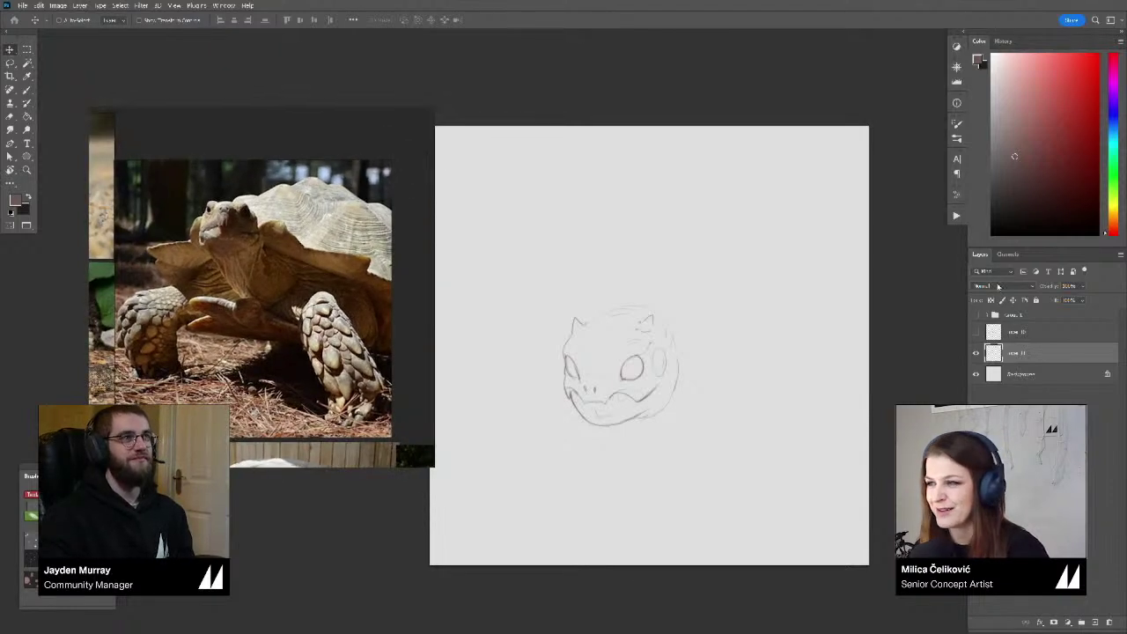
Create a new layer and sketch a light slanted shell-edge line beside the far horn
click(1094, 623)
drag(631, 360, 622, 356)
key(b)
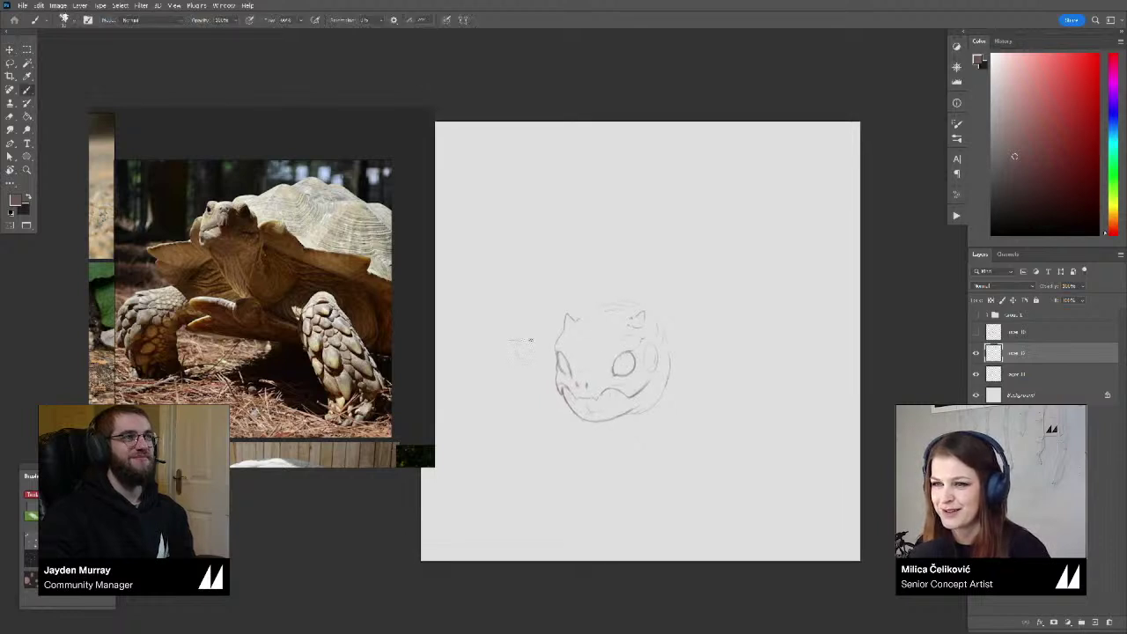
mouse_move(531, 333)
mouse_down()
mouse_move(511, 297)
mouse_move(551, 318)
mouse_move(532, 338)
mouse_up()
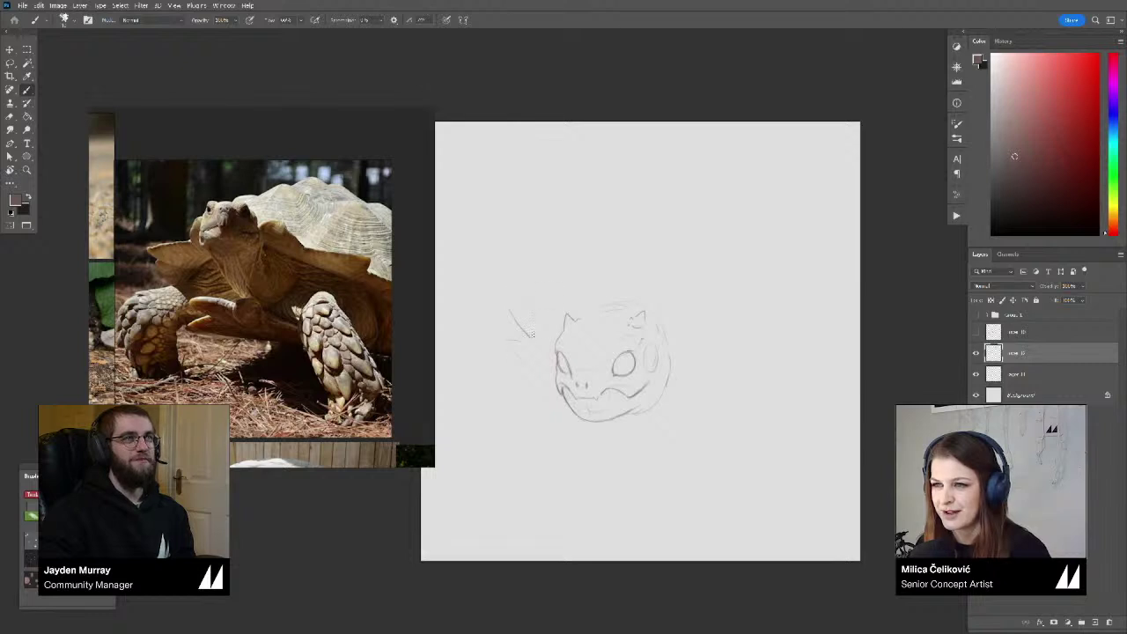
Study the pointed shell flap beside the reference tortoise's neck and draw a similar flap next to the far eye
scroll(215, 275, up, 5)
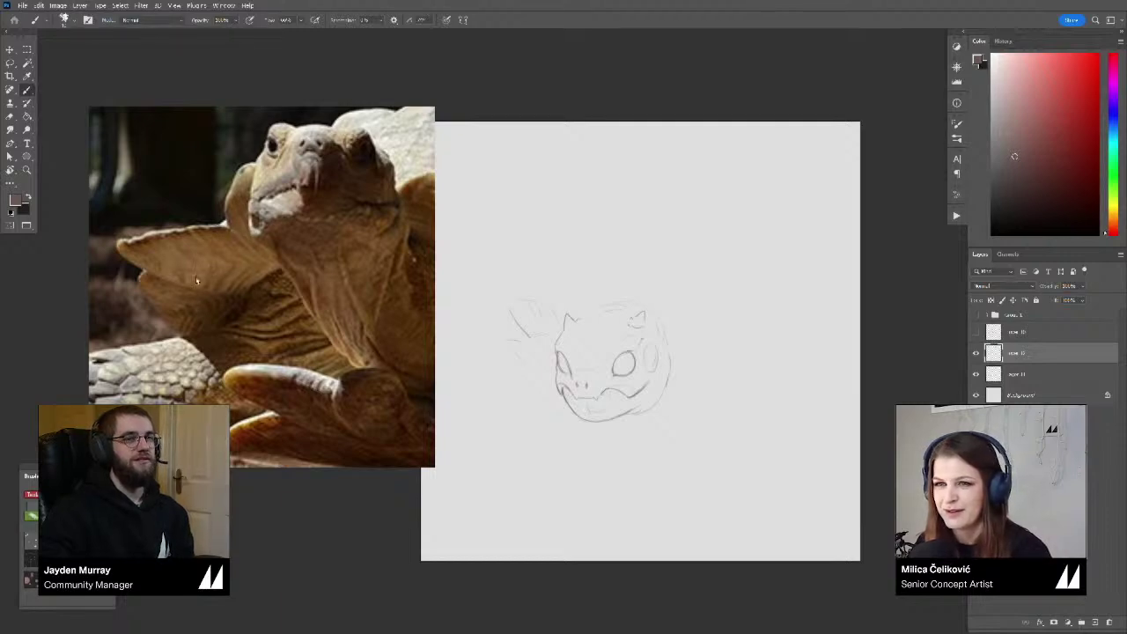
scroll(264, 299, down, 4)
drag(282, 317, 247, 311)
scroll(280, 307, up, 1)
scroll(282, 306, up, 3)
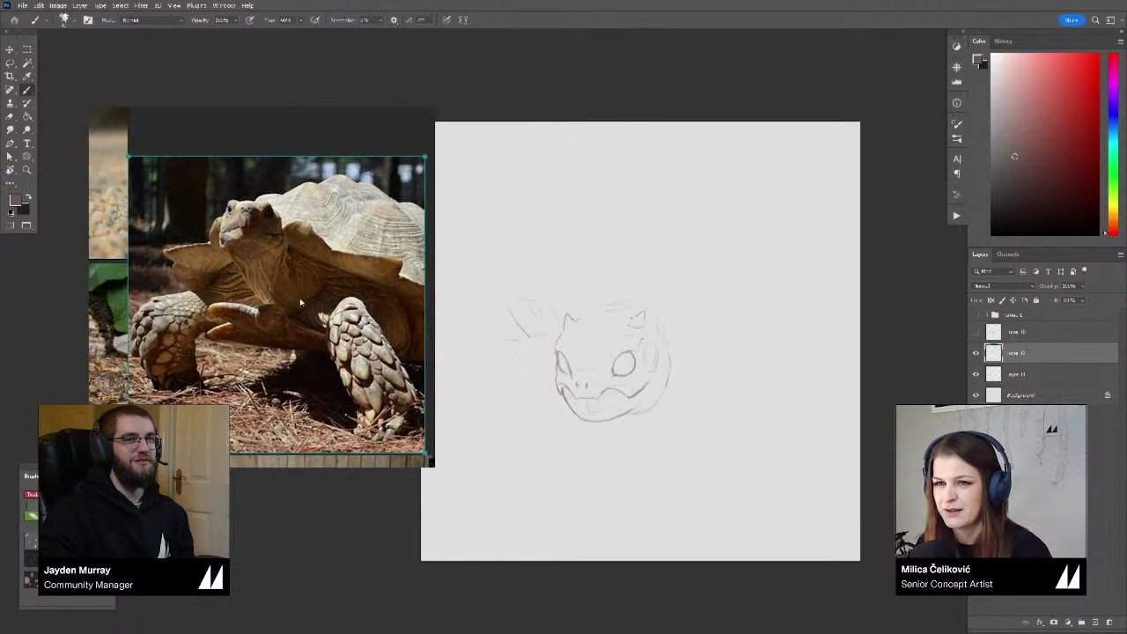
drag(548, 352, 535, 350)
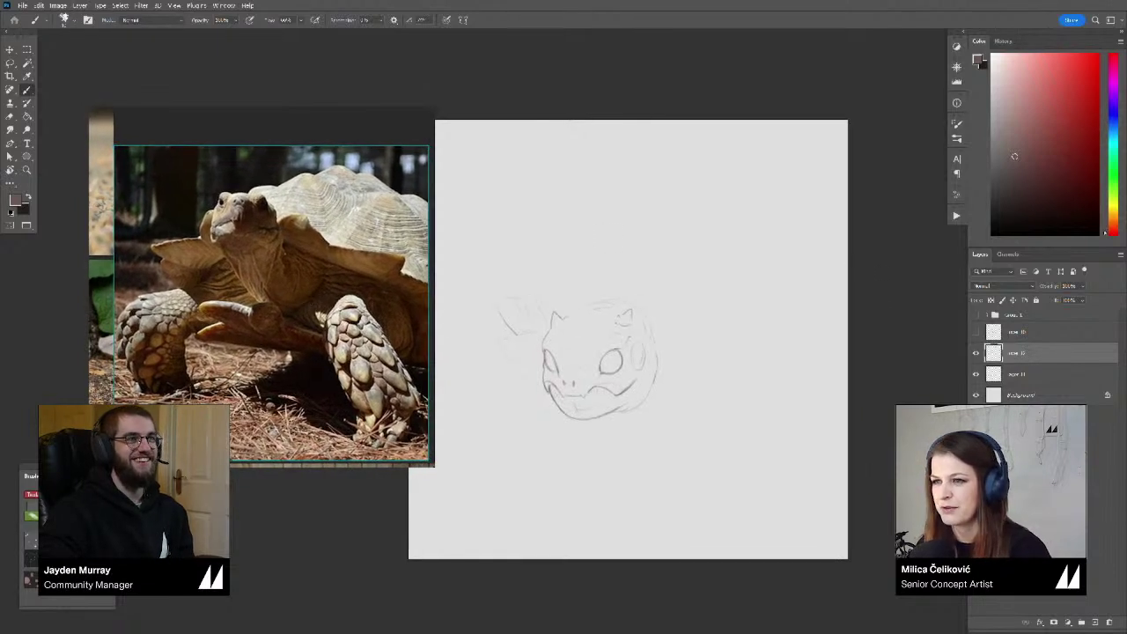
drag(501, 314, 521, 336)
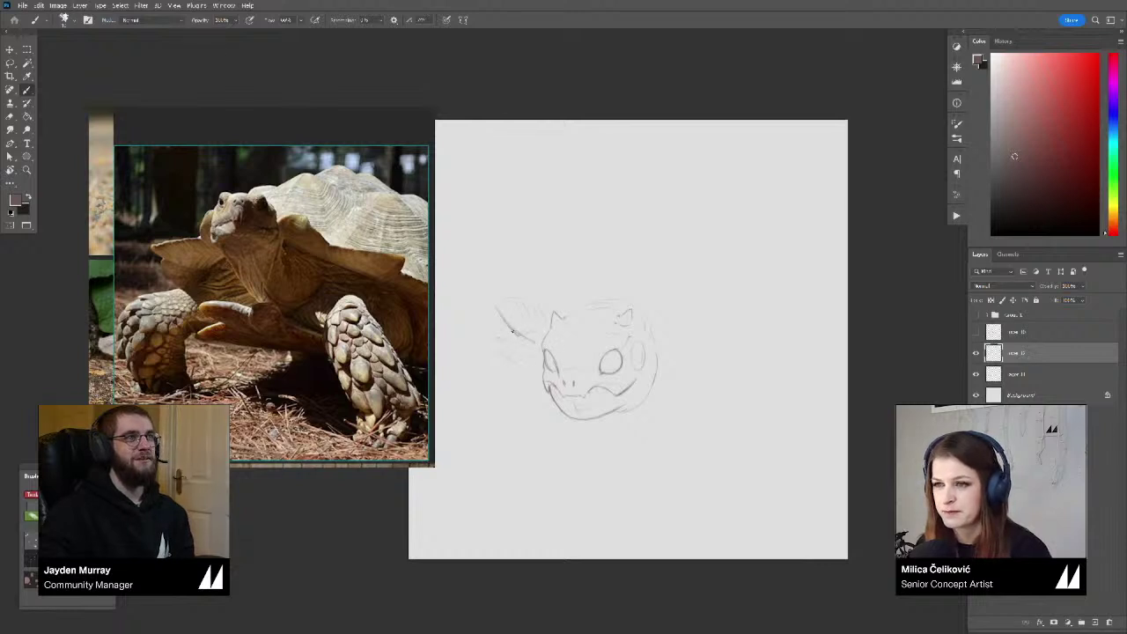
mouse_move(513, 330)
mouse_down()
mouse_move(520, 363)
mouse_move(540, 354)
mouse_move(520, 371)
mouse_move(548, 352)
mouse_up()
Sketch the far front leg as a curved outline below the shell flap, with small rounded toes at its base
scroll(551, 357, down, 2)
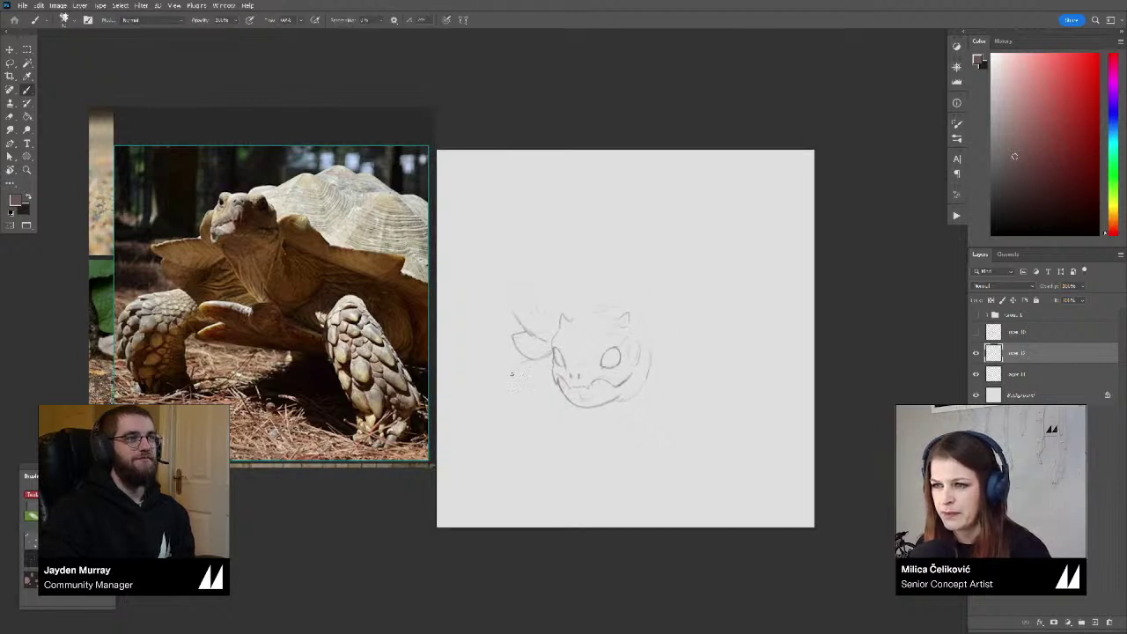
drag(514, 384, 510, 418)
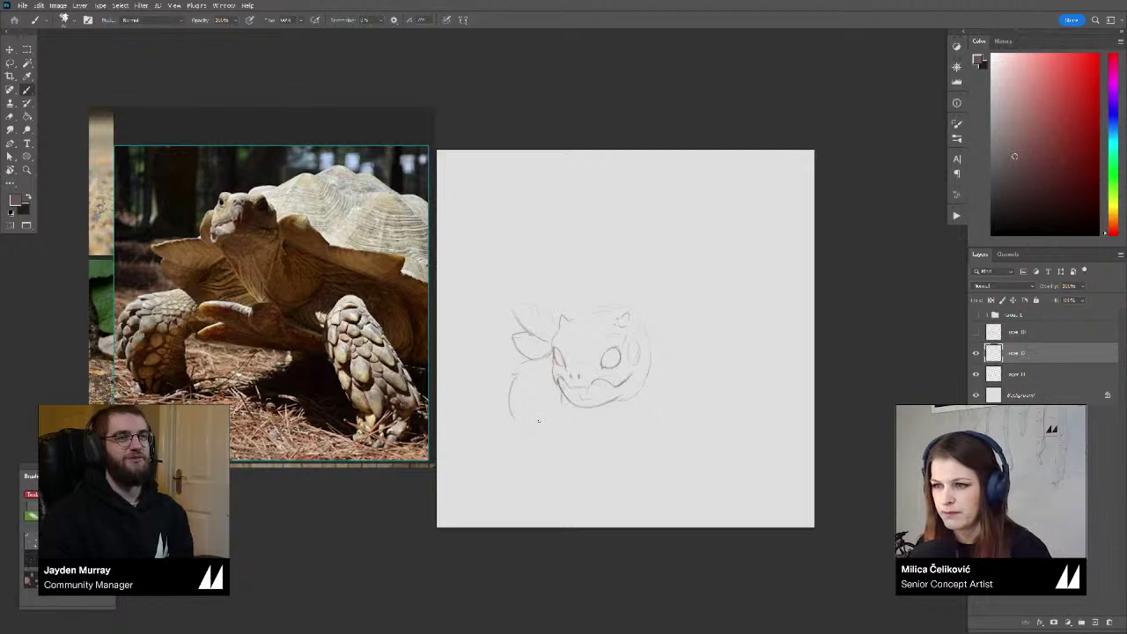
drag(657, 403, 643, 407)
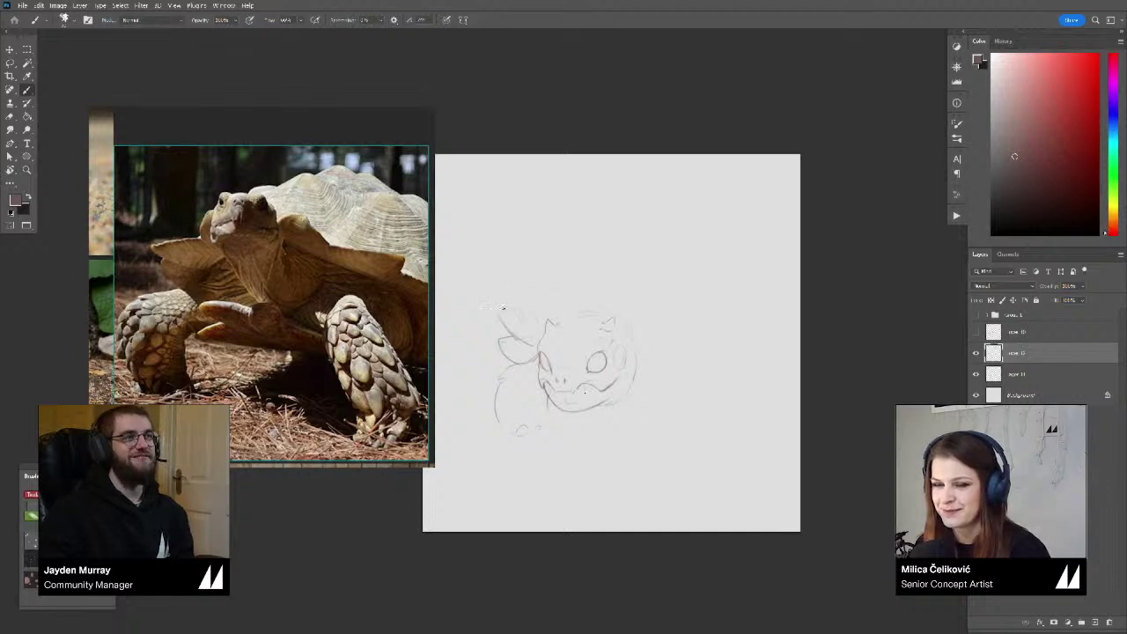
Draw the shell's front rim above the flap and a tall pointed shell plate rising behind the far horn
drag(504, 311, 539, 309)
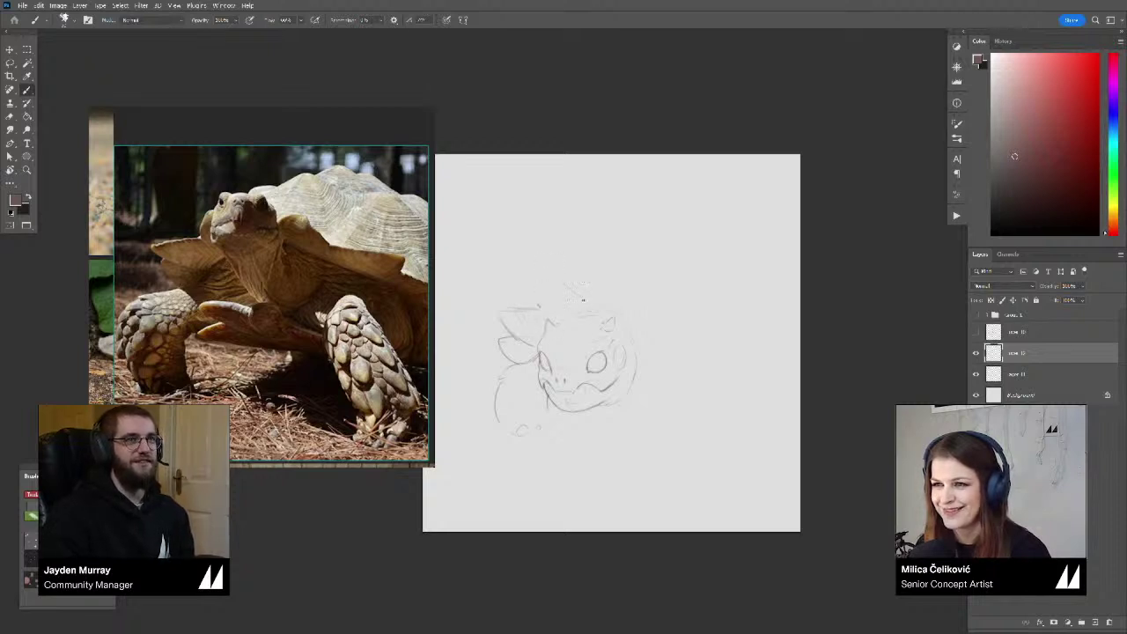
drag(583, 301, 579, 307)
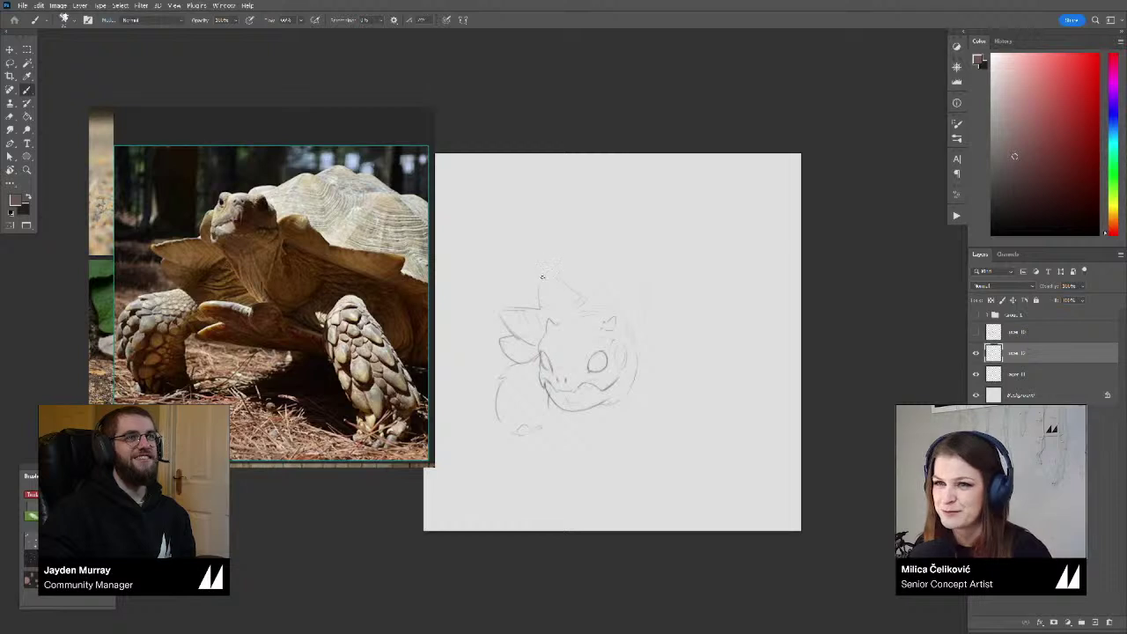
drag(545, 275, 540, 309)
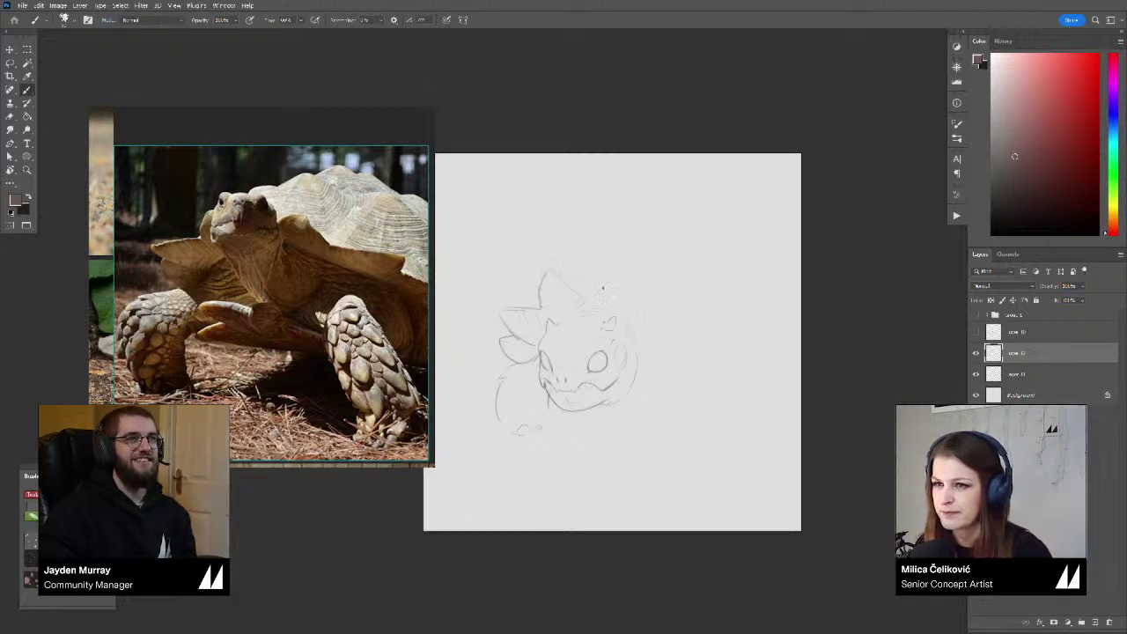
Draw the shell's front rim rising over the near horn and lightly arc the shell's dome behind the head
drag(643, 293, 656, 318)
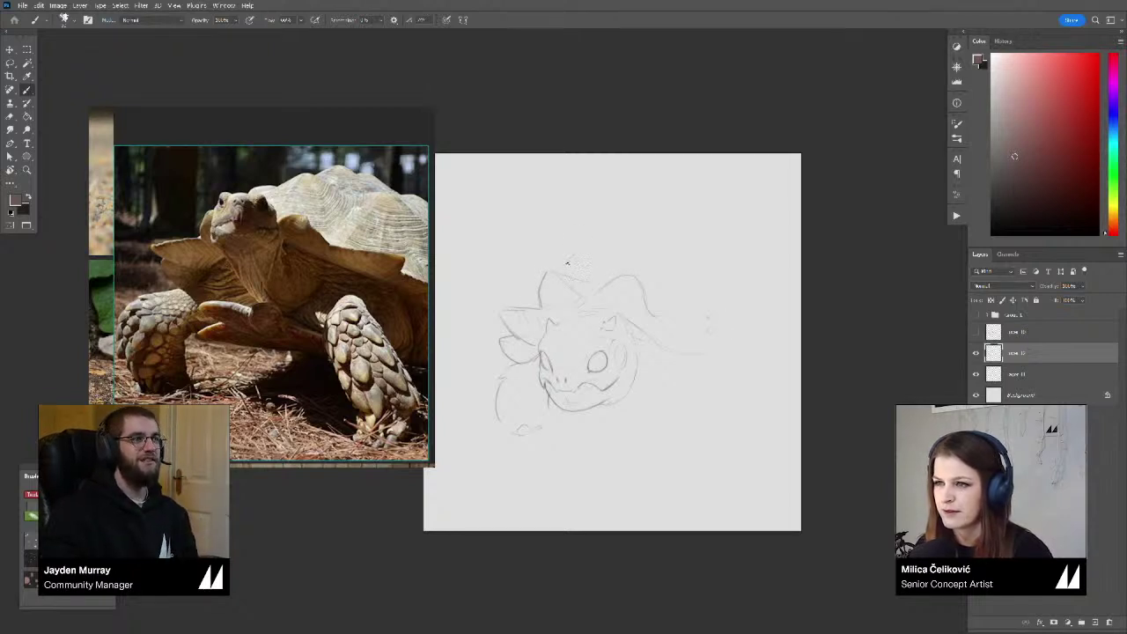
mouse_move(566, 264)
mouse_down()
mouse_move(635, 223)
mouse_move(593, 237)
mouse_move(656, 234)
mouse_up()
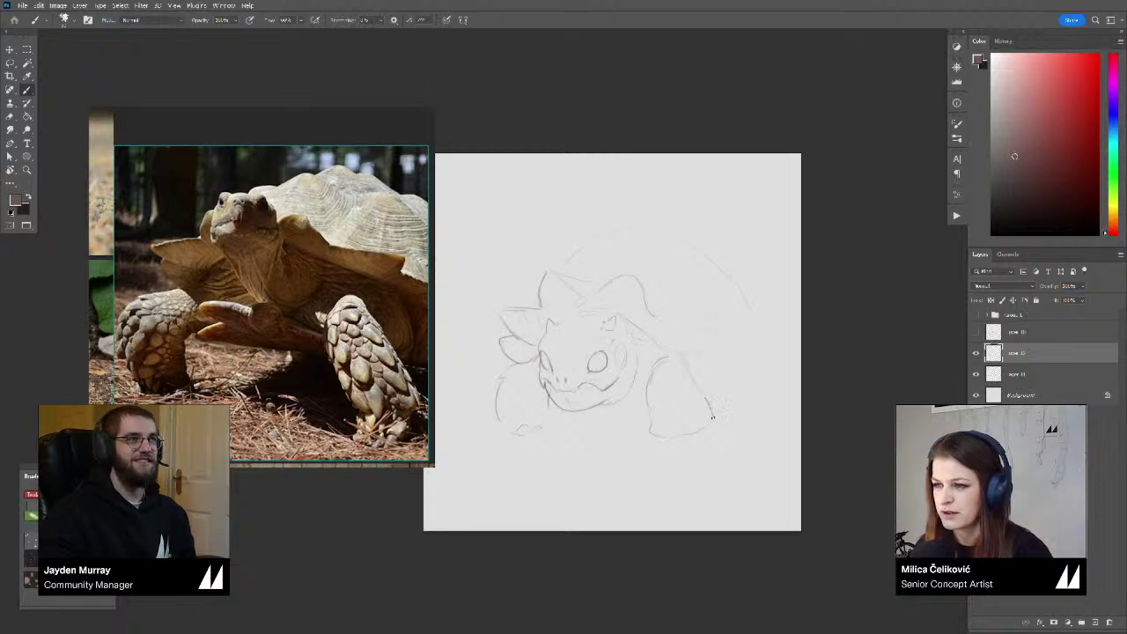
Sketch the near front leg as a wide curved outline below the shell rim, with four rounded toes at its base
key(e)
key(b)
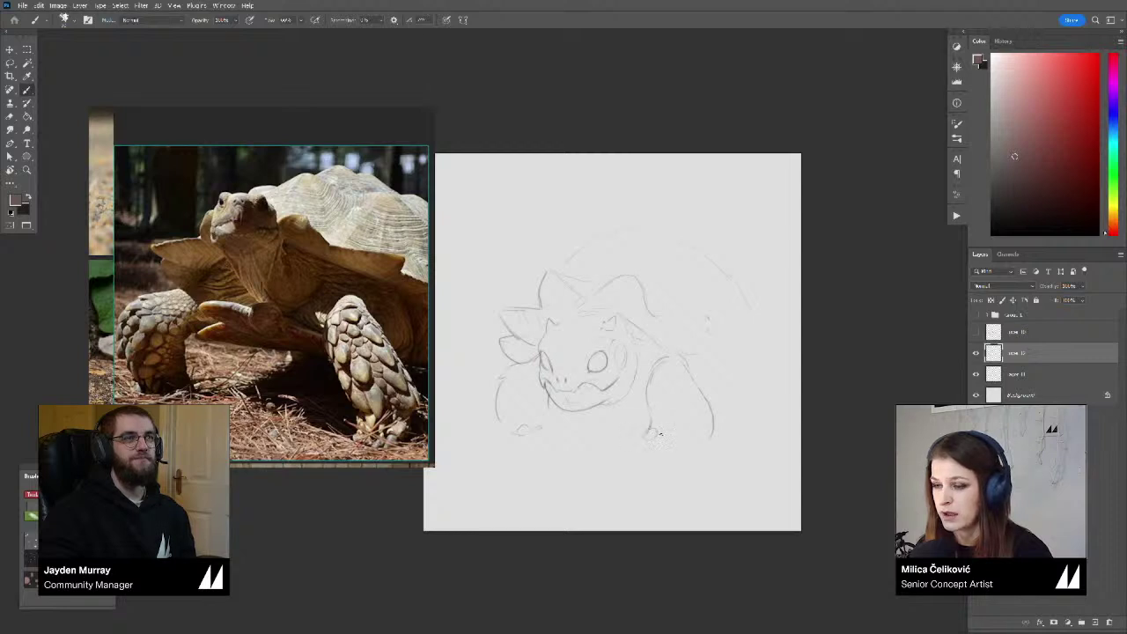
drag(667, 434, 713, 438)
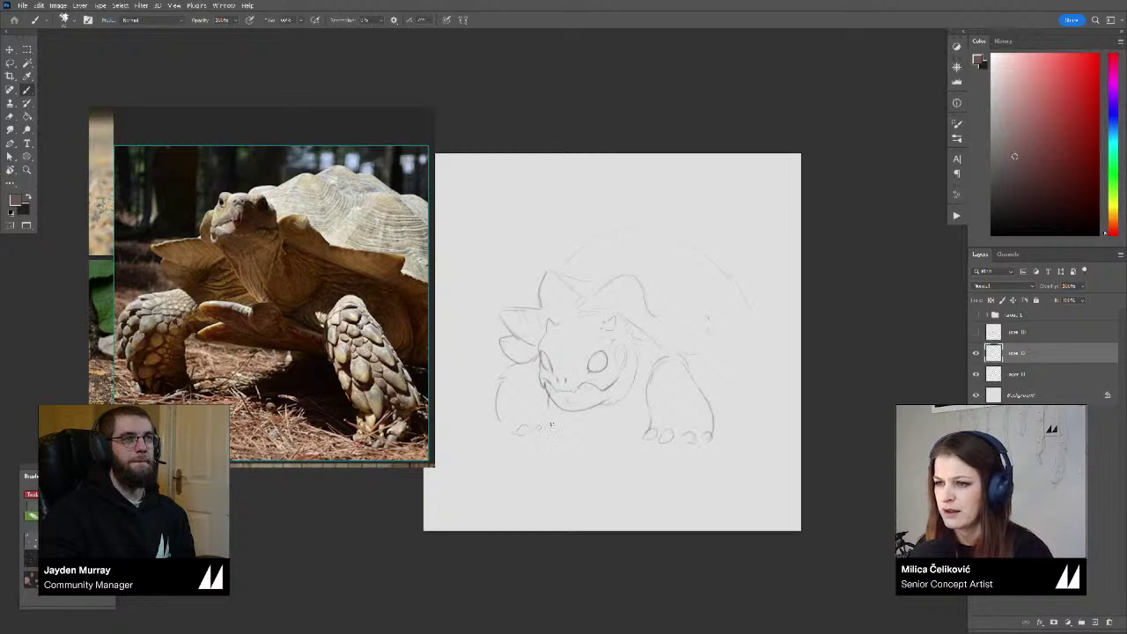
Finish the far front leg with its inner edge and rounded toes, and cover it with pointed overlapping scales
mouse_move(539, 426)
mouse_down()
mouse_move(581, 424)
mouse_move(554, 402)
mouse_up()
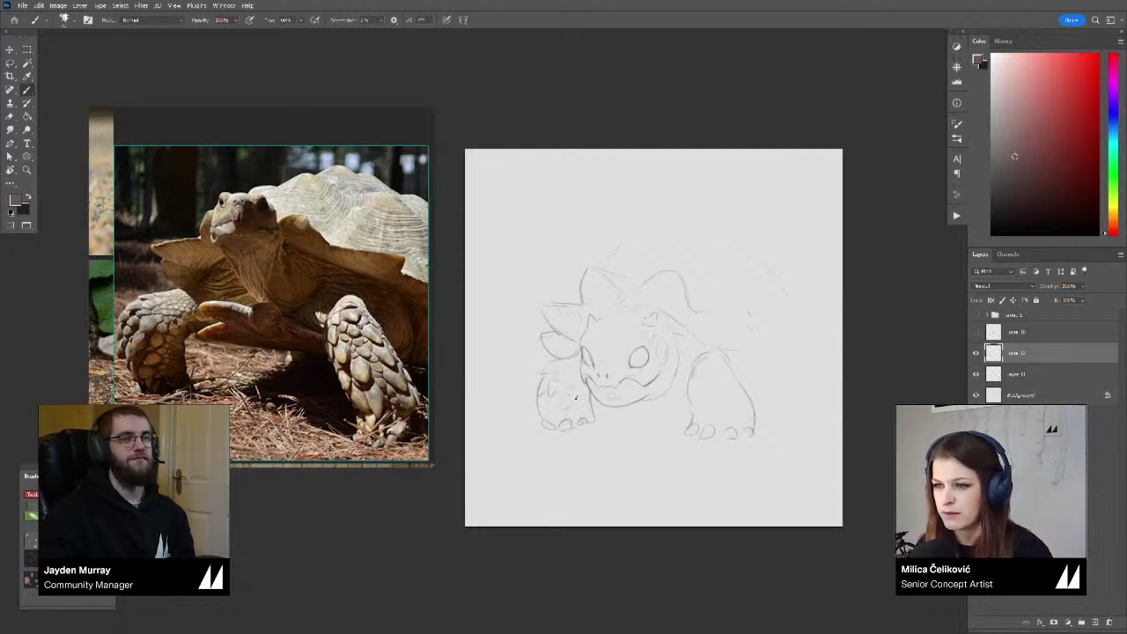
scroll(546, 406, up, 1)
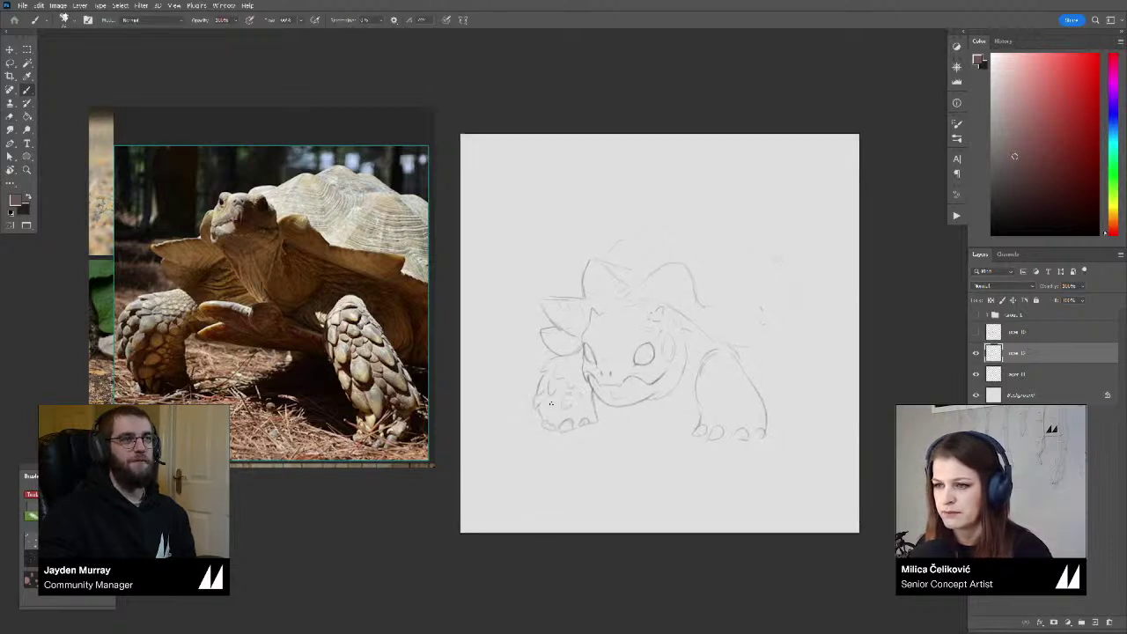
key(e)
drag(541, 388, 539, 395)
key(b)
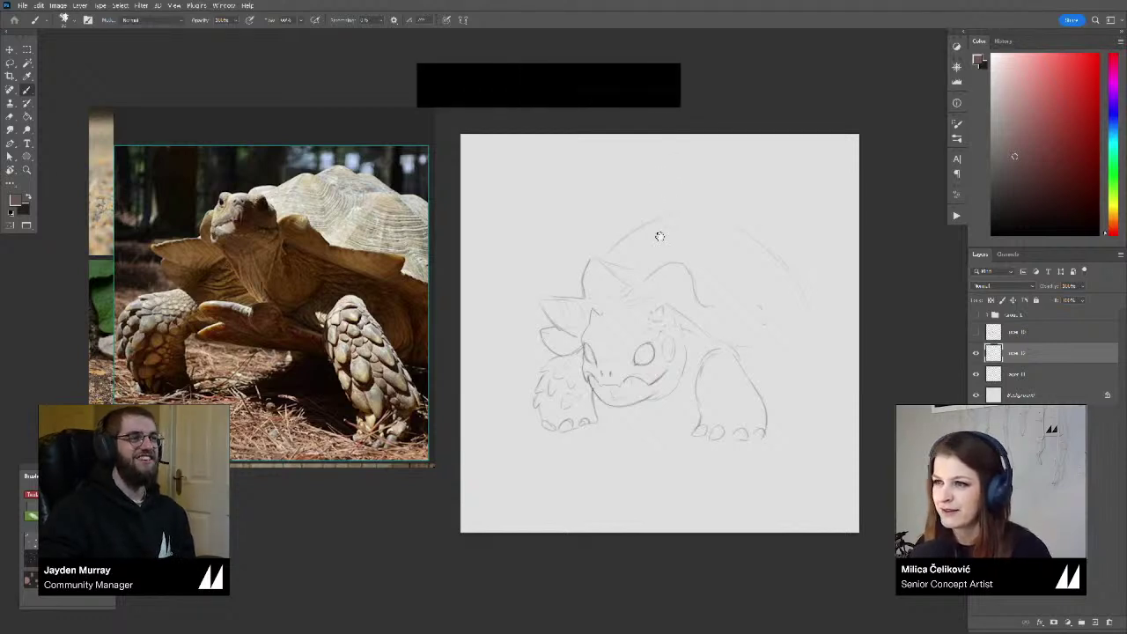
Strengthen the dome's edge behind the tall far plate and sketch light plate divisions on the shell's upper front
drag(659, 236, 656, 234)
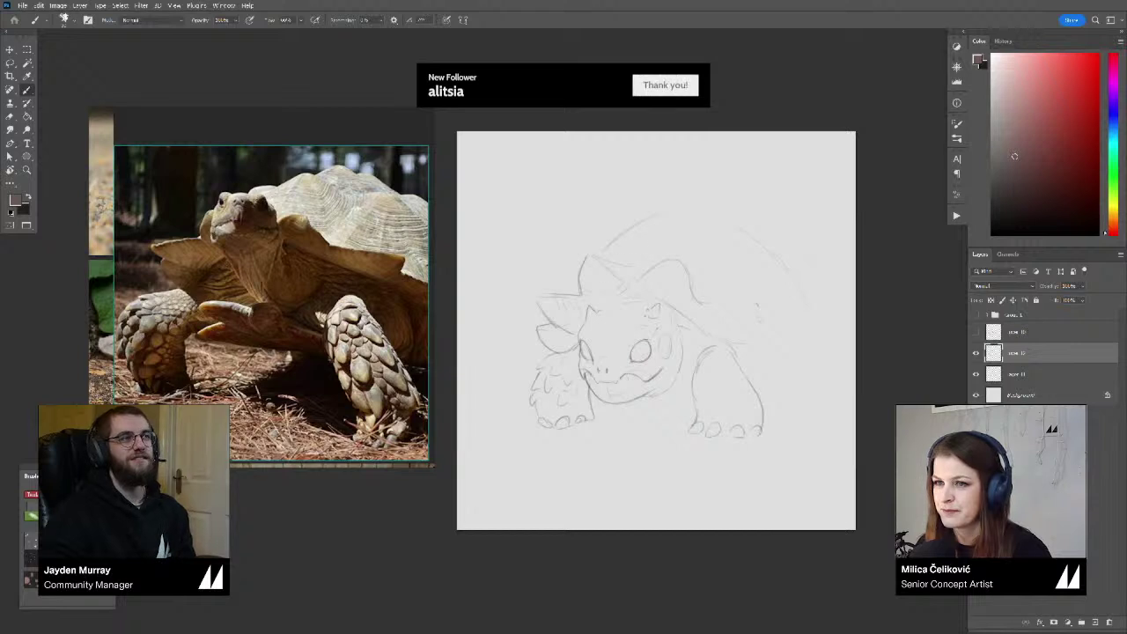
mouse_move(608, 246)
mouse_down()
mouse_move(653, 220)
mouse_move(672, 231)
mouse_move(643, 236)
mouse_up()
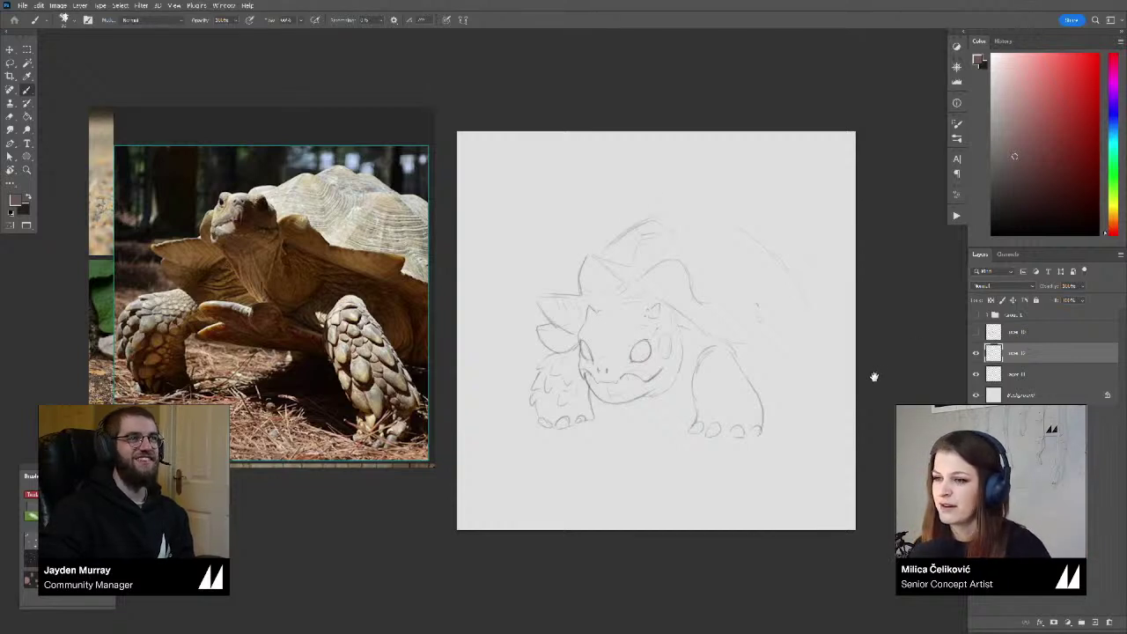
drag(873, 377, 871, 376)
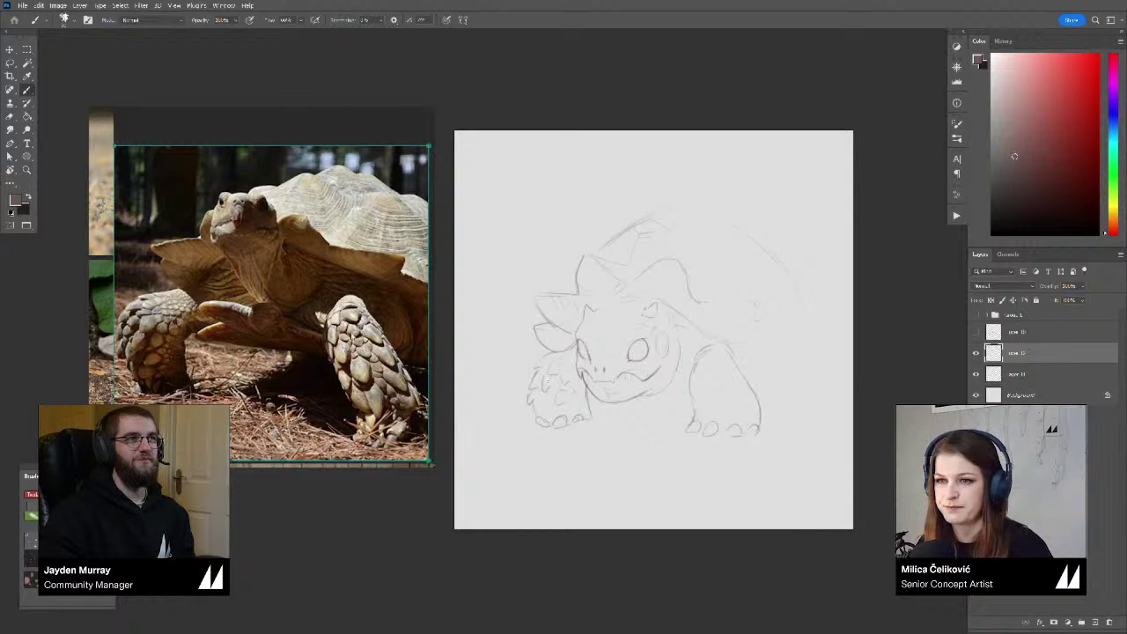
Flip the sketch and reference horizontally and add hatching to the shell's front rim and pointed plates
key(ctrl+shift+h)
mouse_move(581, 314)
mouse_down()
mouse_move(597, 315)
mouse_move(571, 323)
mouse_move(600, 302)
mouse_up()
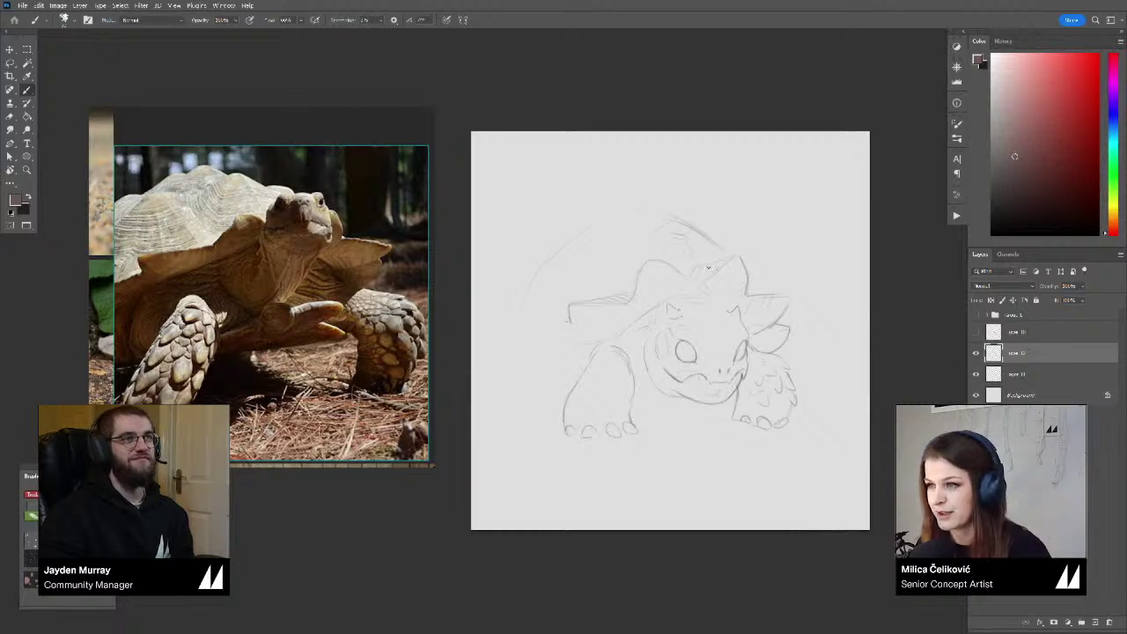
mouse_move(697, 266)
mouse_down()
mouse_move(729, 258)
mouse_move(774, 294)
mouse_move(762, 290)
mouse_move(786, 295)
mouse_up()
key(e)
key(b)
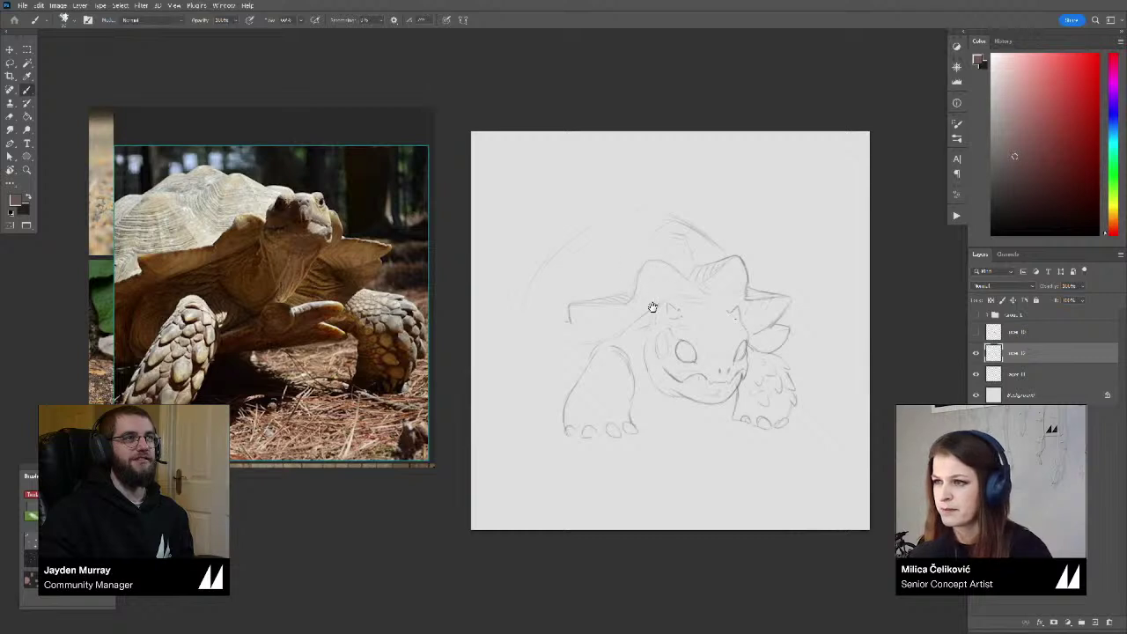
Refine the near end of the shell rim with short, light strokes
drag(652, 308, 655, 307)
drag(571, 319, 588, 312)
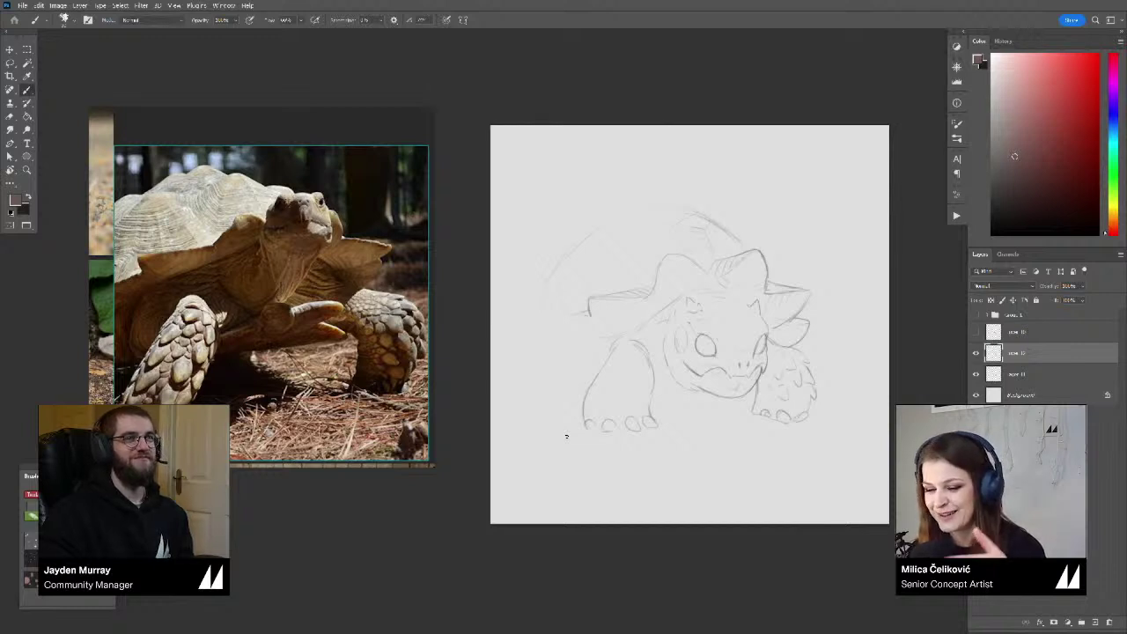
drag(546, 334, 551, 333)
Bring up the small yellow tortoise reference photo and flip it horizontally
scroll(340, 348, down, 6)
click(228, 354)
double_click(239, 354)
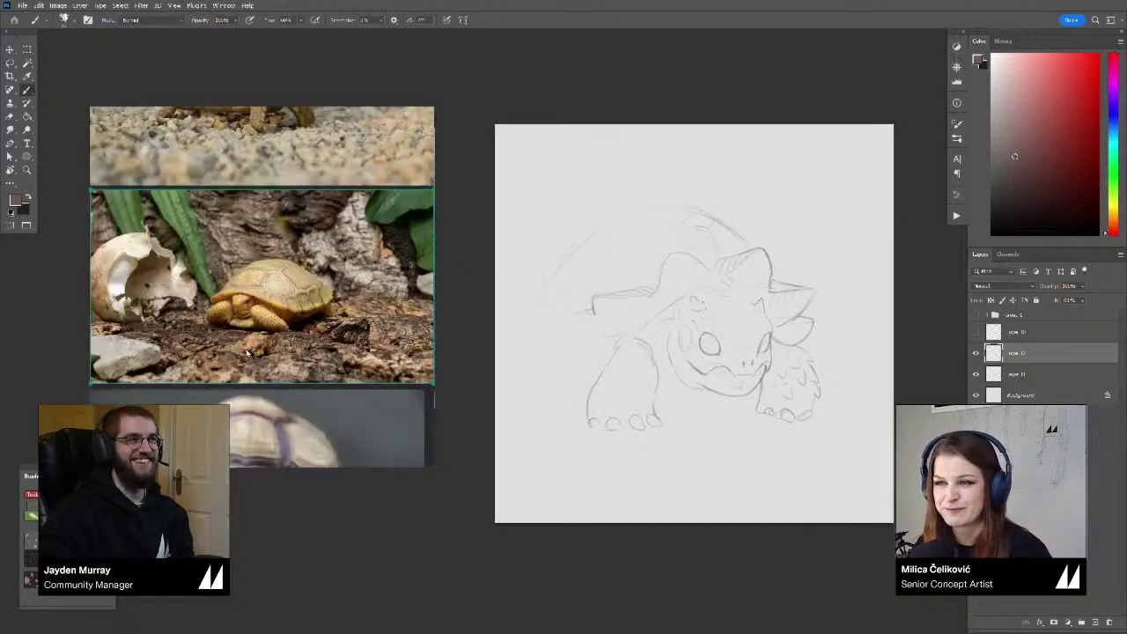
key(alt+shift+h)
scroll(242, 292, up, 3)
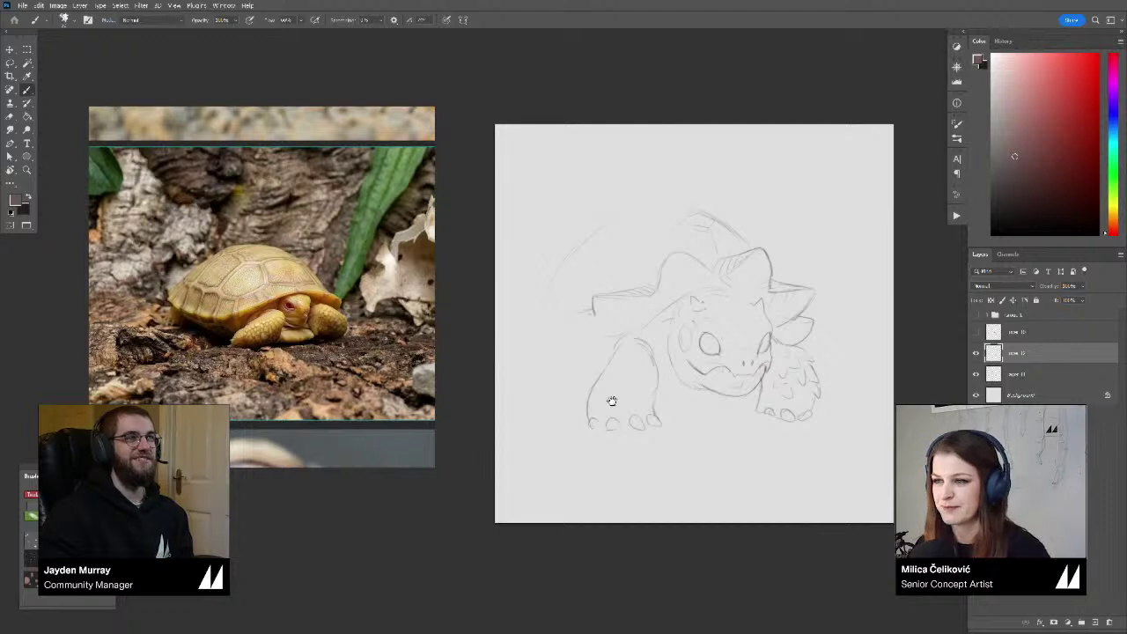
Compare the horned creature sketch with the earlier low-headed tortoise sketch by switching layer visibility
drag(612, 401, 605, 399)
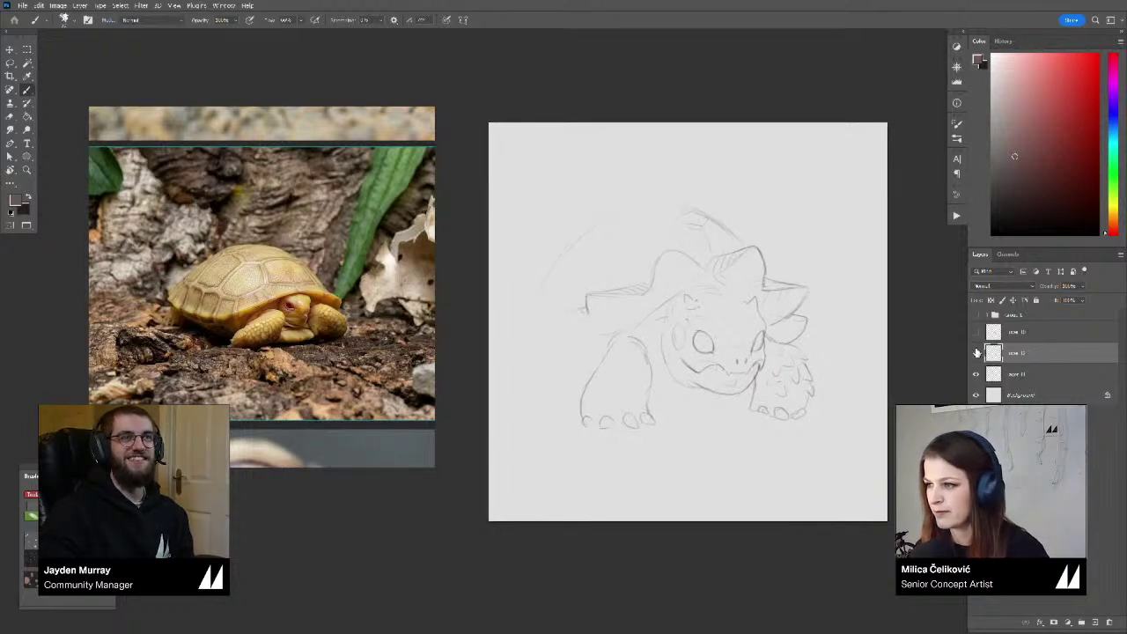
click(976, 353)
click(976, 333)
click(975, 373)
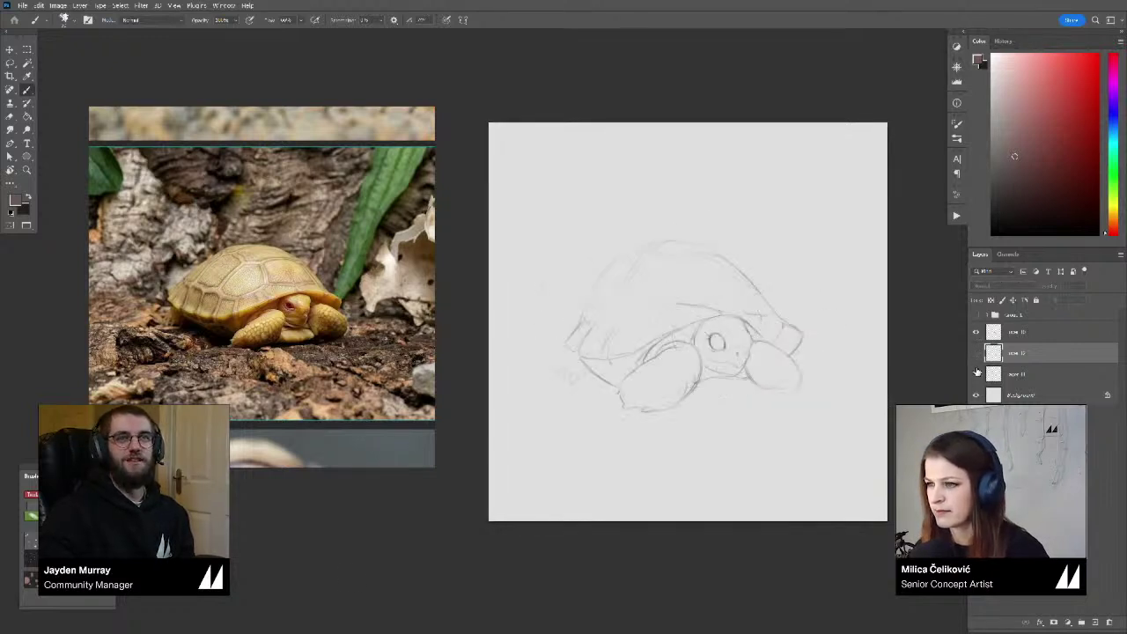
click(974, 375)
click(975, 353)
click(976, 334)
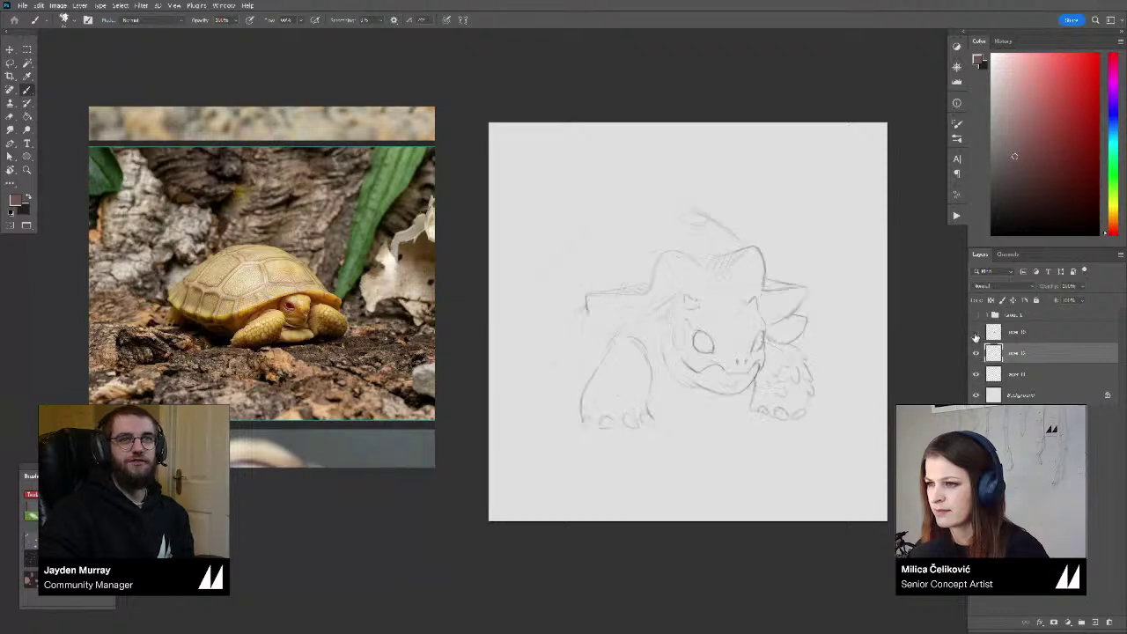
Show only the earlier tortoise sketch and make a freehand selection around its shell, excluding the head and near leg
click(976, 334)
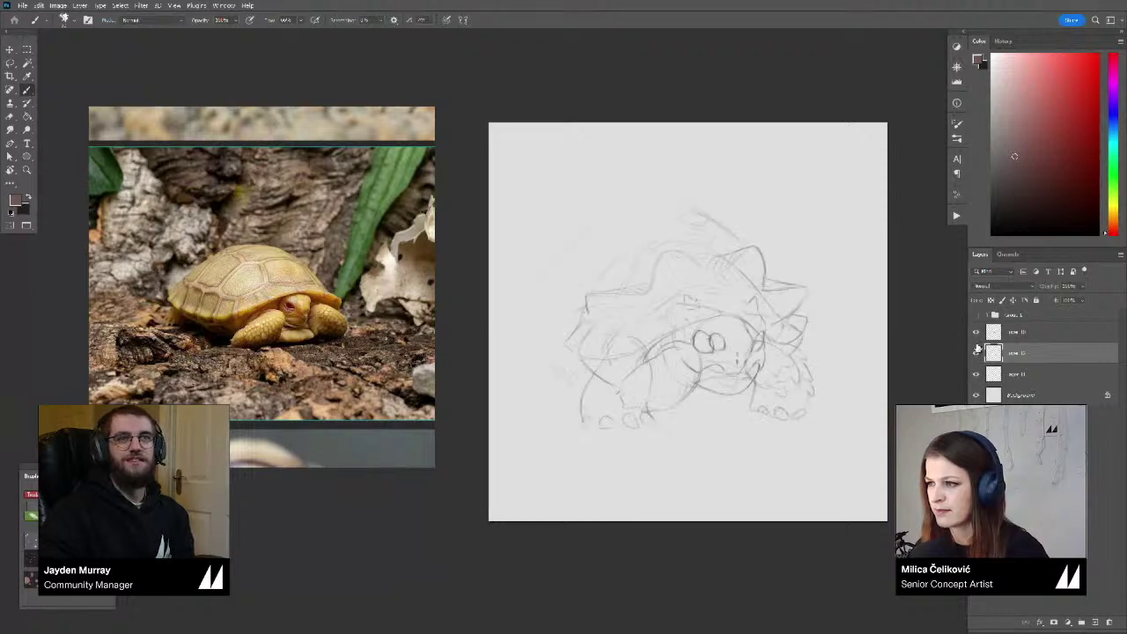
click(976, 352)
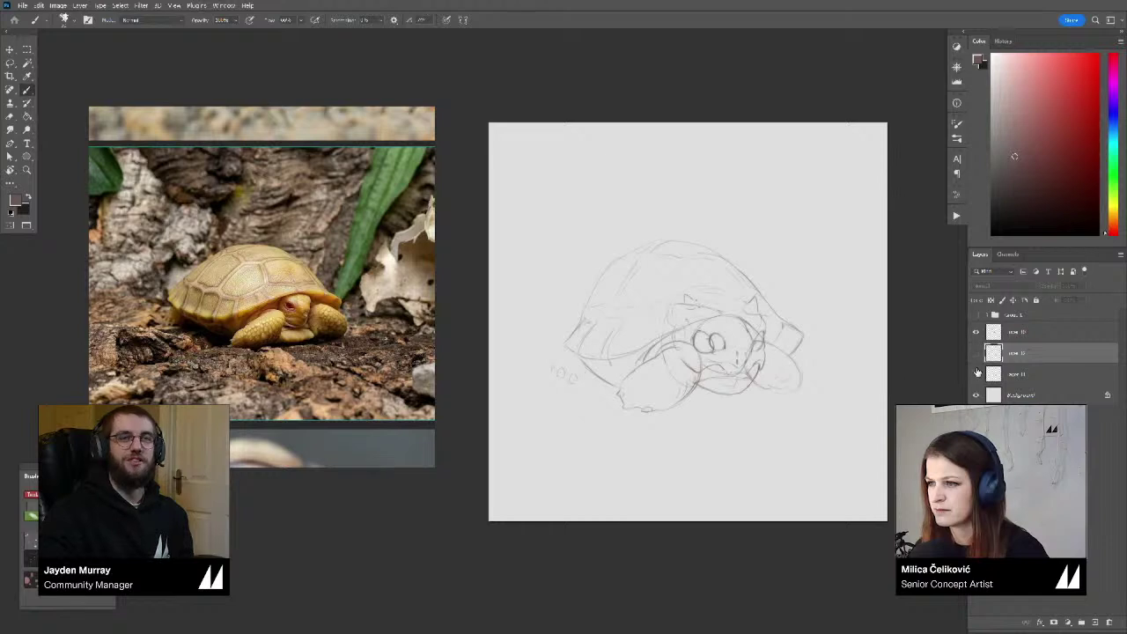
click(976, 373)
key(l)
mouse_move(544, 335)
mouse_down()
mouse_move(591, 428)
mouse_move(636, 374)
mouse_move(715, 321)
mouse_move(740, 318)
mouse_move(759, 337)
mouse_move(747, 377)
mouse_move(712, 378)
mouse_move(861, 362)
mouse_move(559, 259)
mouse_move(564, 308)
mouse_up()
right_click(684, 297)
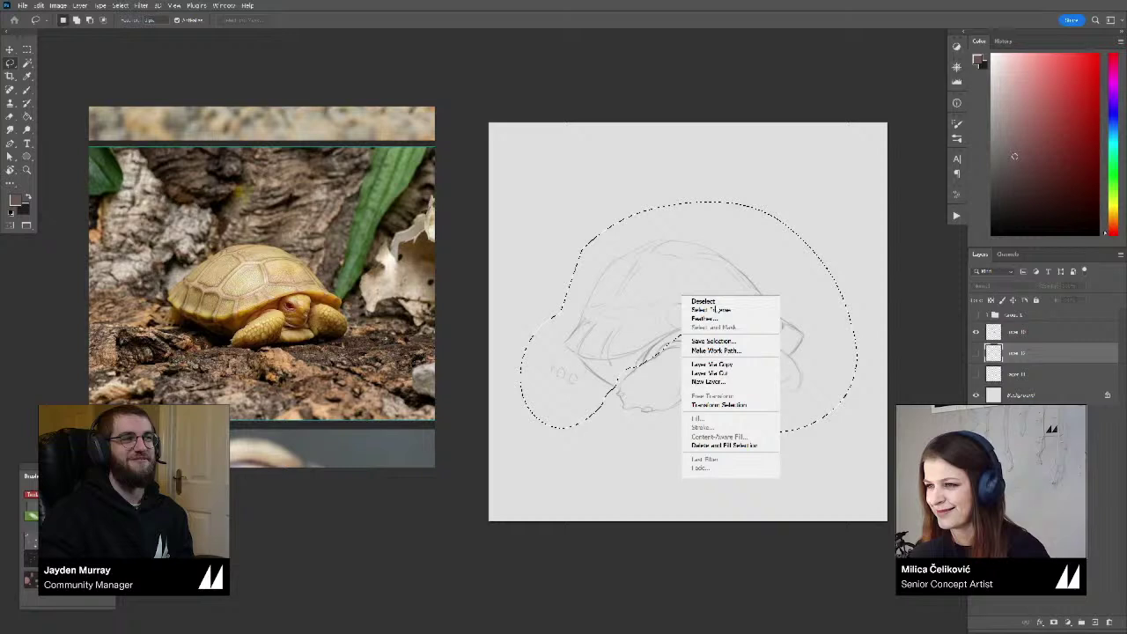
click(711, 364)
click(973, 334)
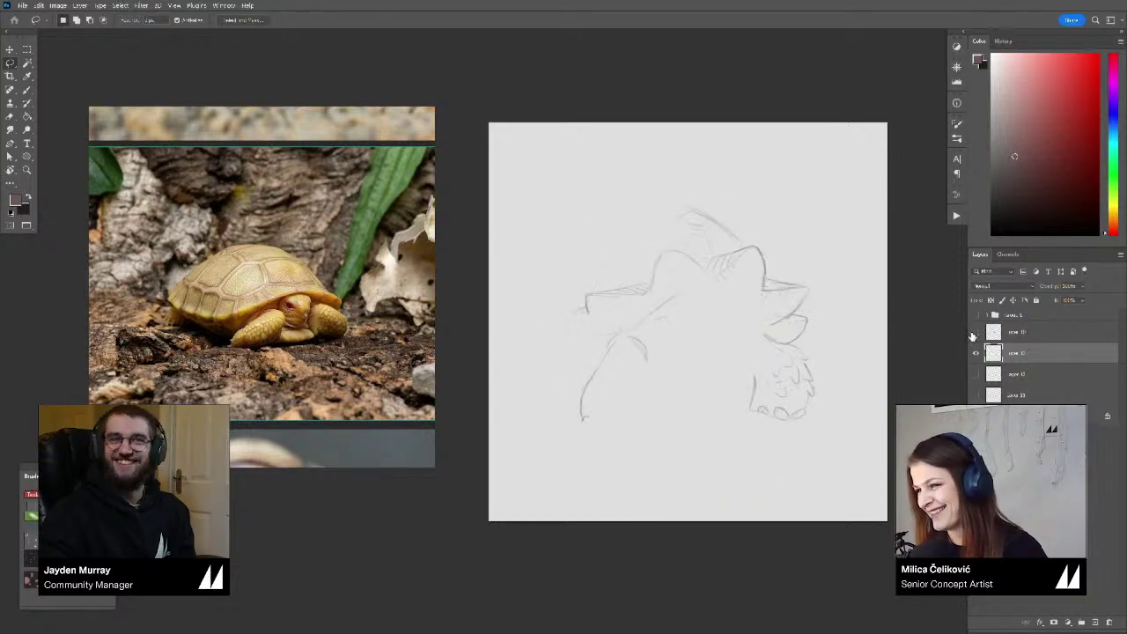
click(974, 335)
key(ctrl+z)
Copy the selected shell from the earlier tortoise sketch's layer onto a new layer
click(993, 334)
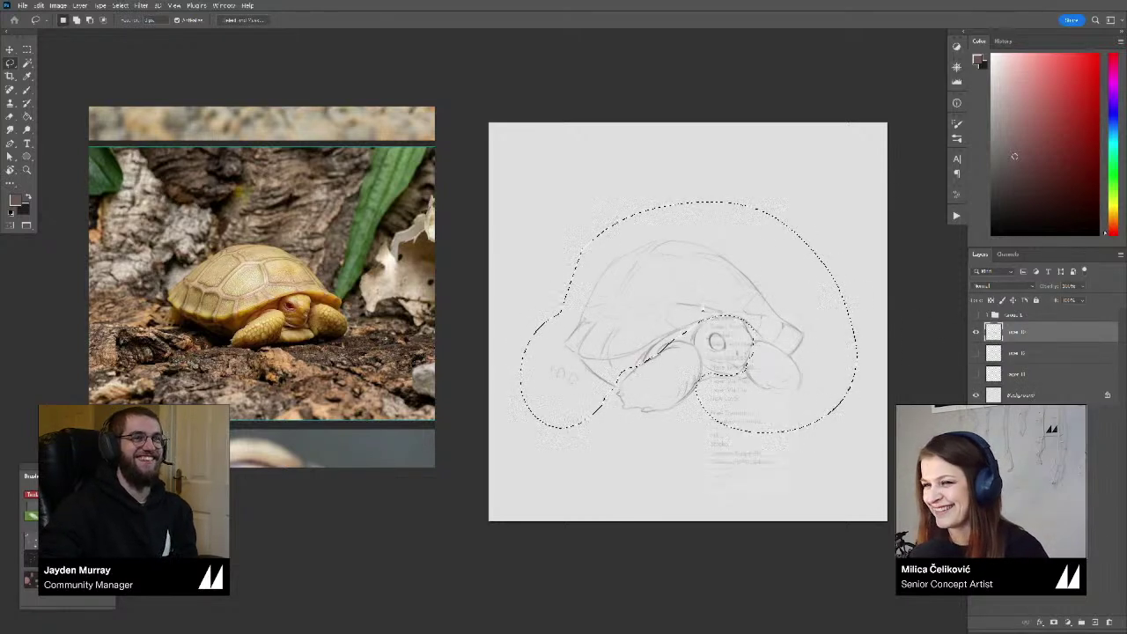
right_click(700, 314)
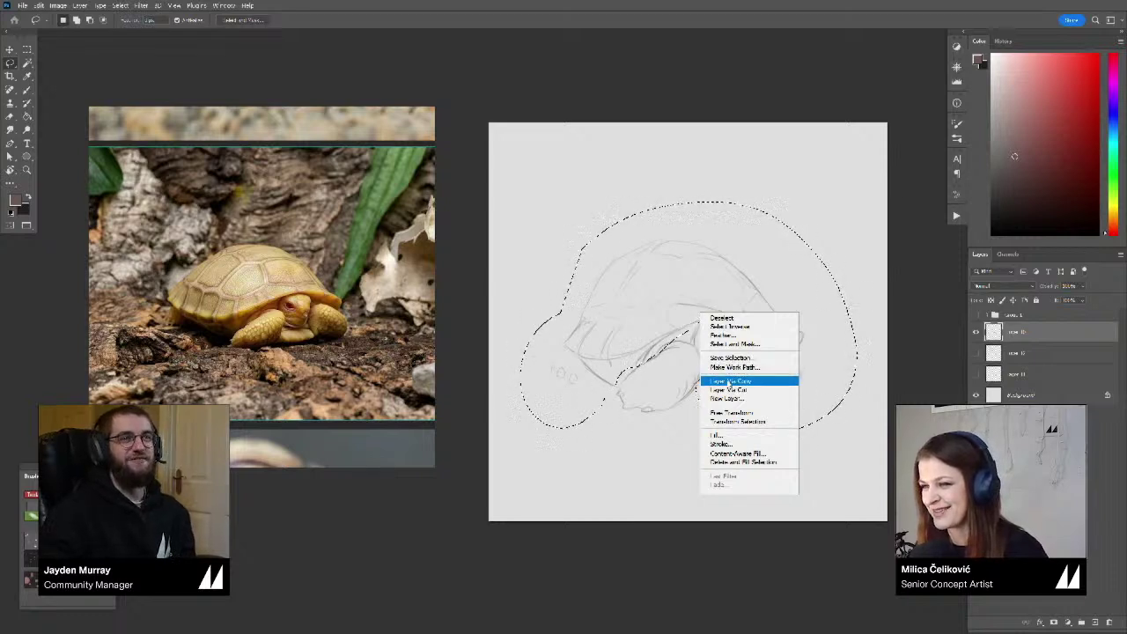
click(731, 380)
Hide the earlier tortoise sketch and show the copied shell together with the horned head and body layers
click(976, 354)
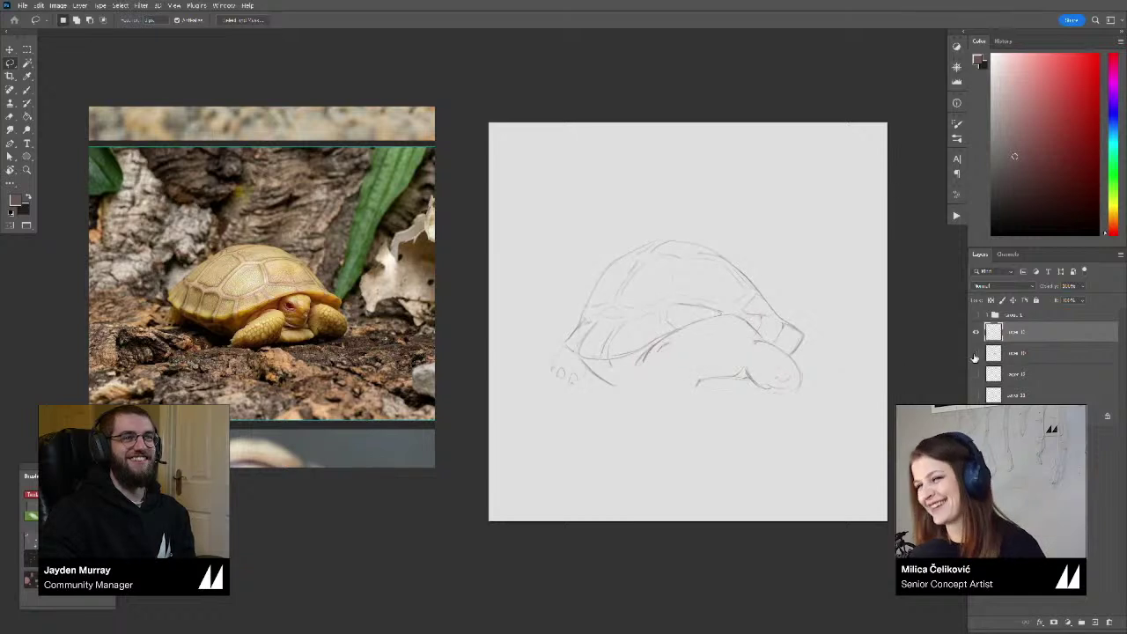
click(975, 396)
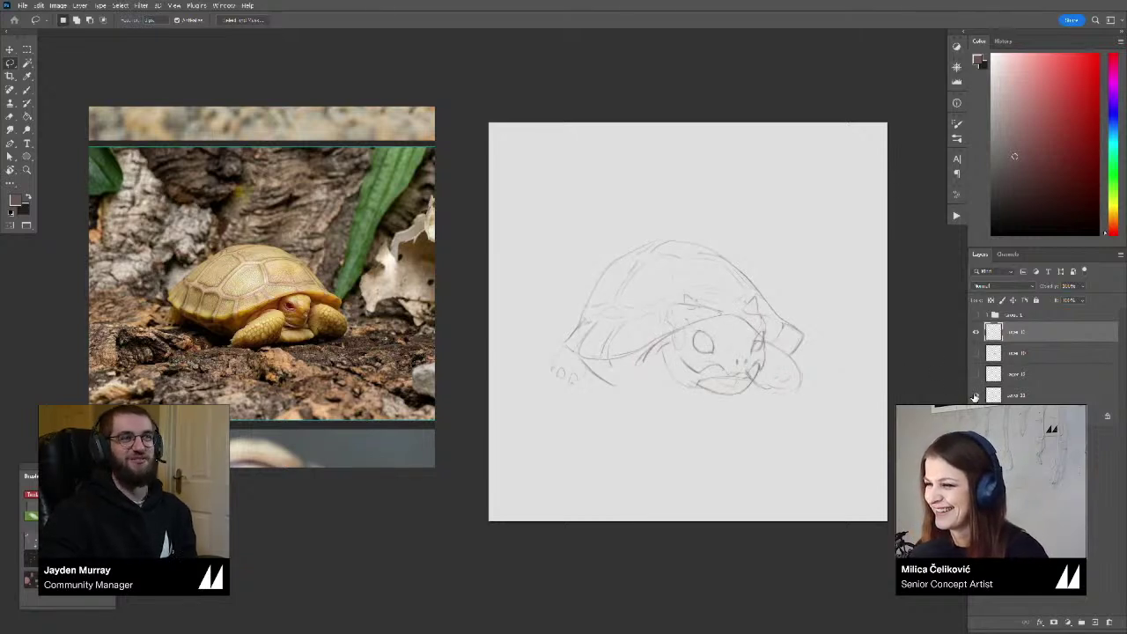
click(976, 332)
click(976, 374)
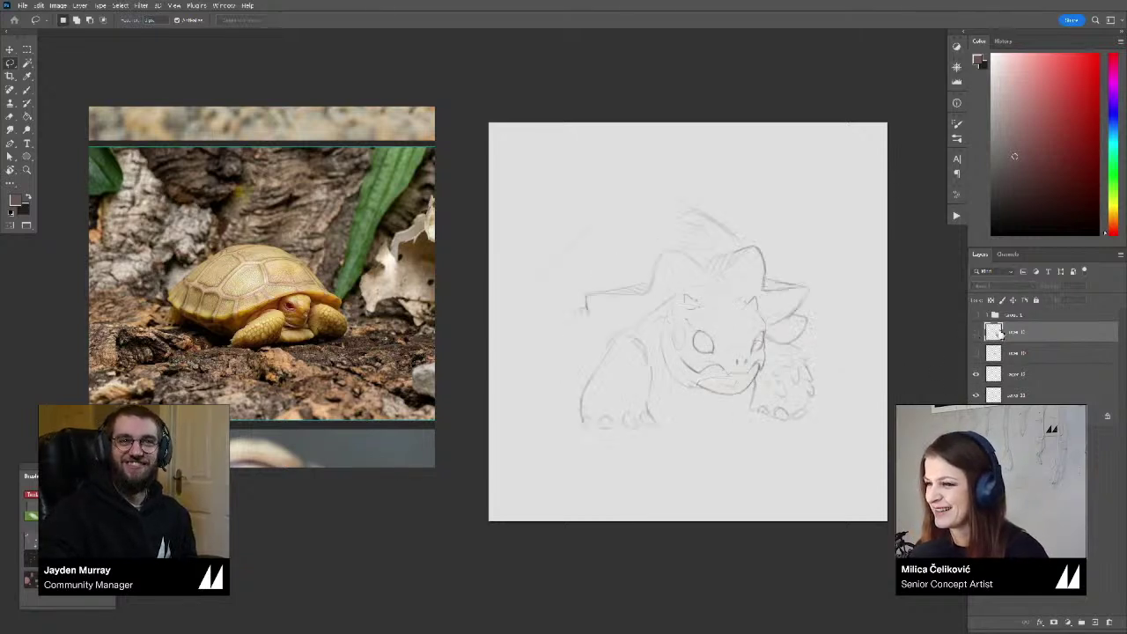
click(976, 332)
Enlarge the copied shell and move it up so it sits behind the horned head and over the legs
key(ctrl+t)
mouse_move(685, 397)
mouse_down()
mouse_move(683, 446)
mouse_move(683, 374)
mouse_up()
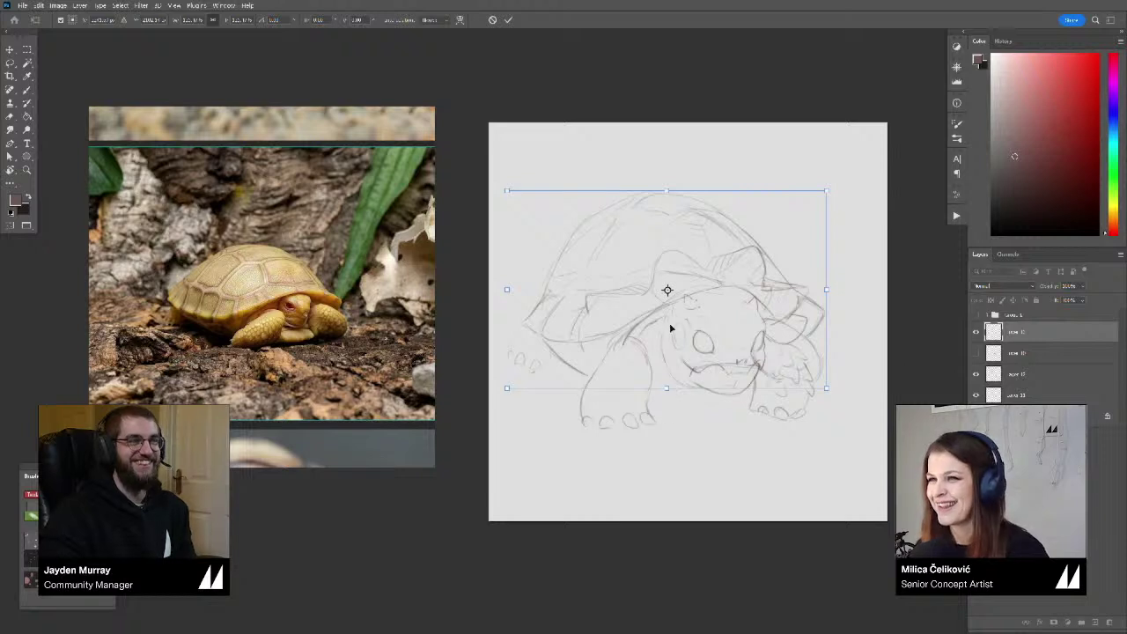
key(Return)
Compare the creature sketch with and without the copied shell
click(976, 335)
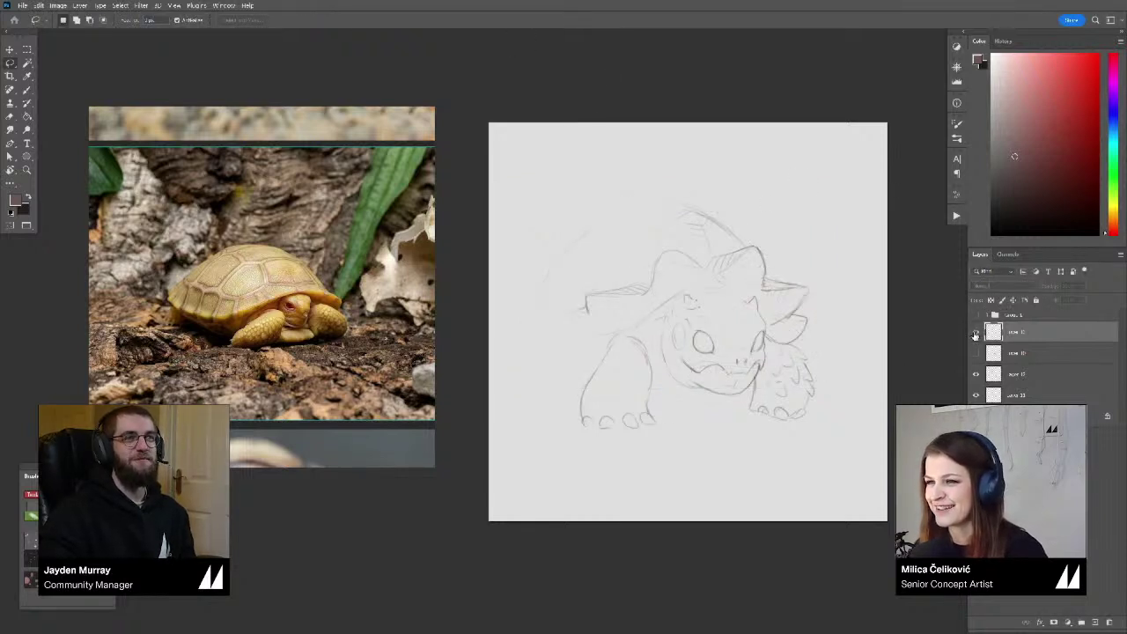
click(976, 335)
click(976, 334)
click(976, 334)
click(975, 335)
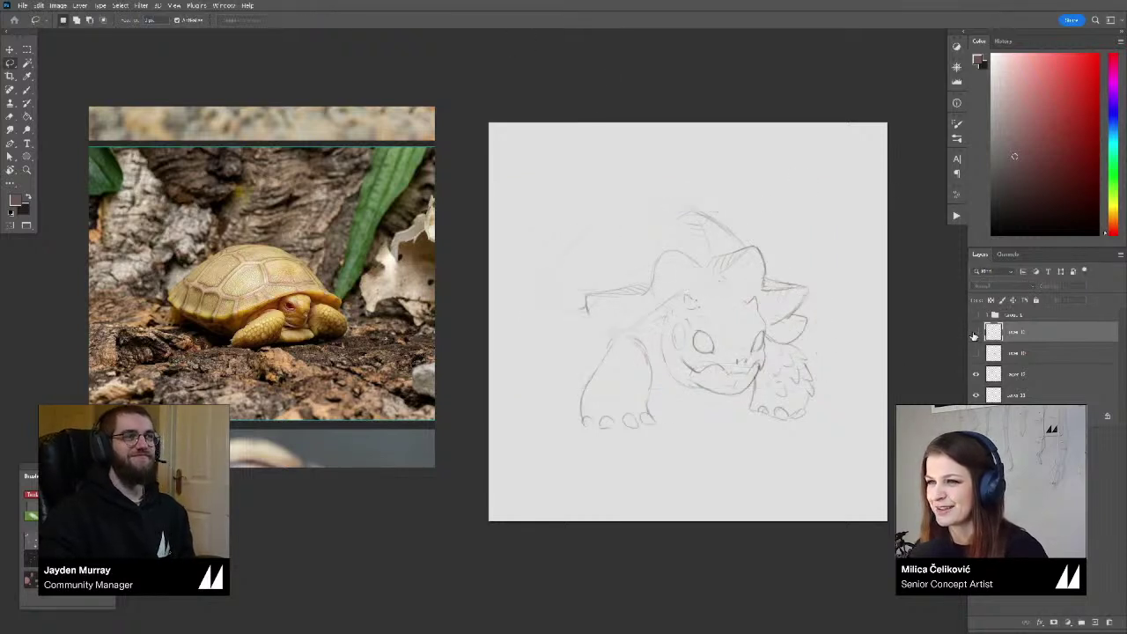
click(976, 334)
Erase the copied shell layer's leftover lines overlapping the far leg and pointed flaps, using a larger eraser
key(e)
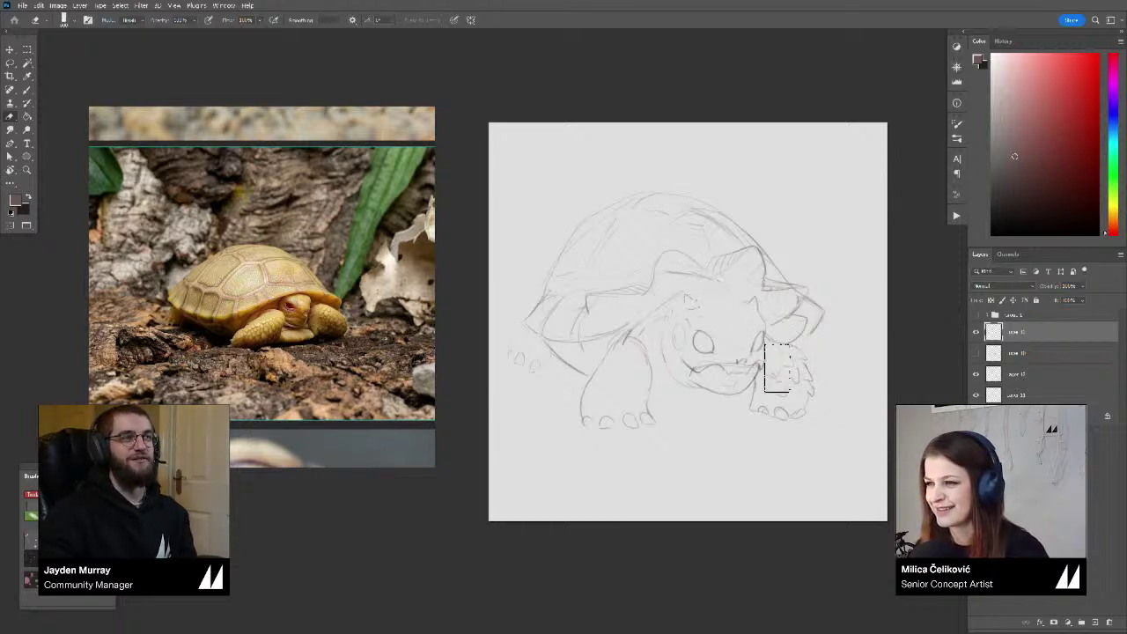
mouse_move(809, 300)
mouse_down()
mouse_move(782, 301)
mouse_move(817, 327)
mouse_up()
key(bracketright)
key(bracketright)
key(bracketright)
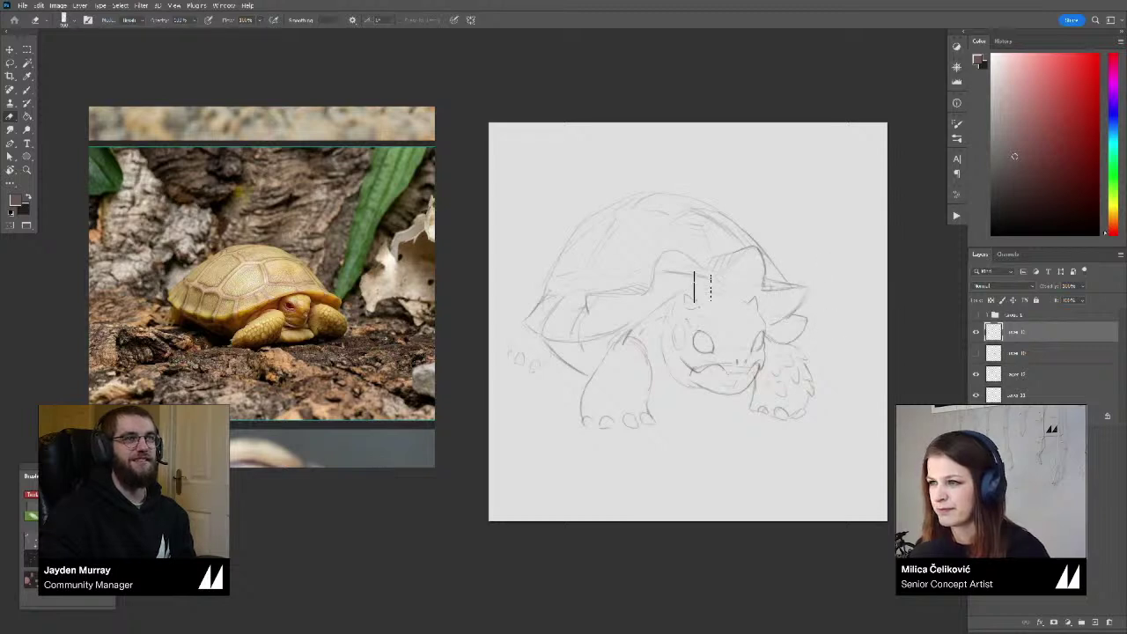
Erase the copied shell's leftover lines around the near side of the shell rim and the near front leg
key(z)
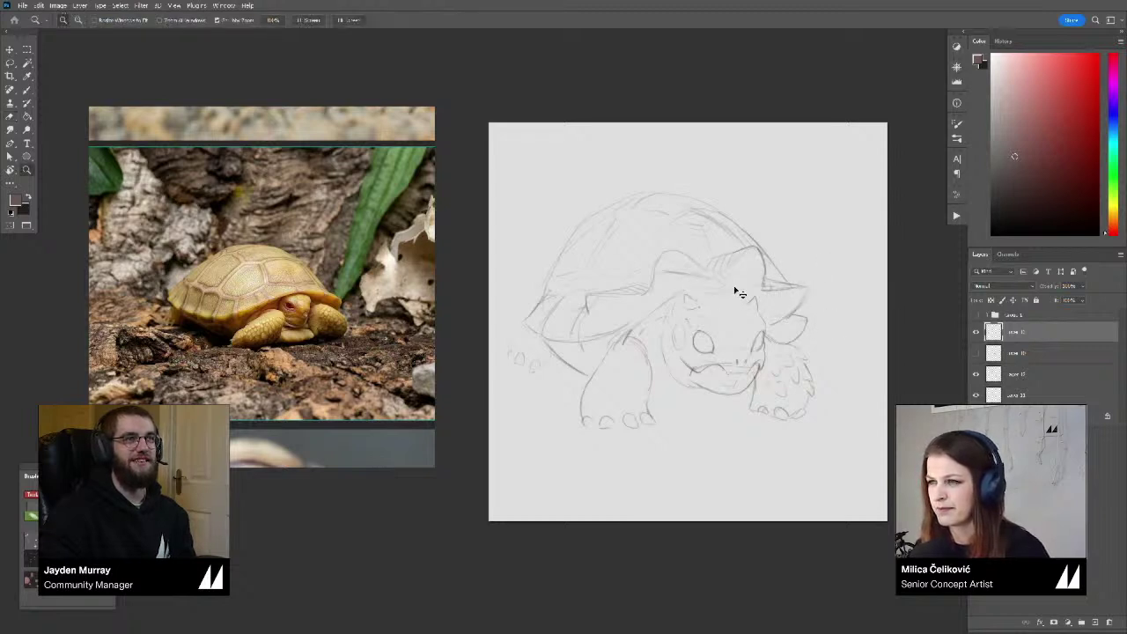
alt+click(749, 264)
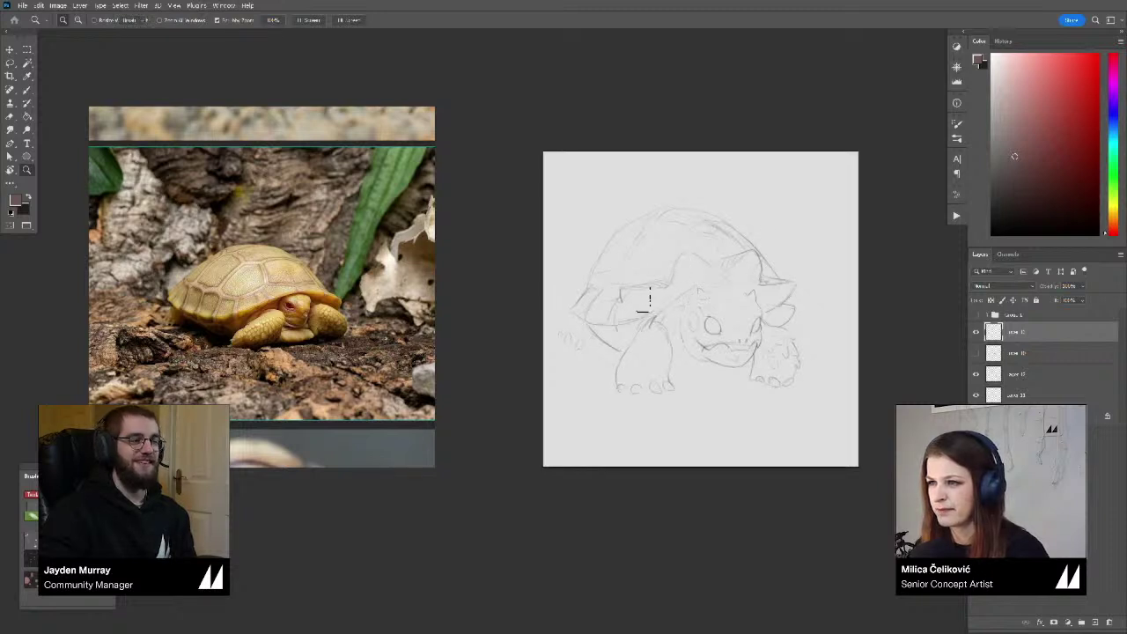
key(e)
drag(650, 320, 608, 327)
key(z)
click(607, 325)
key(e)
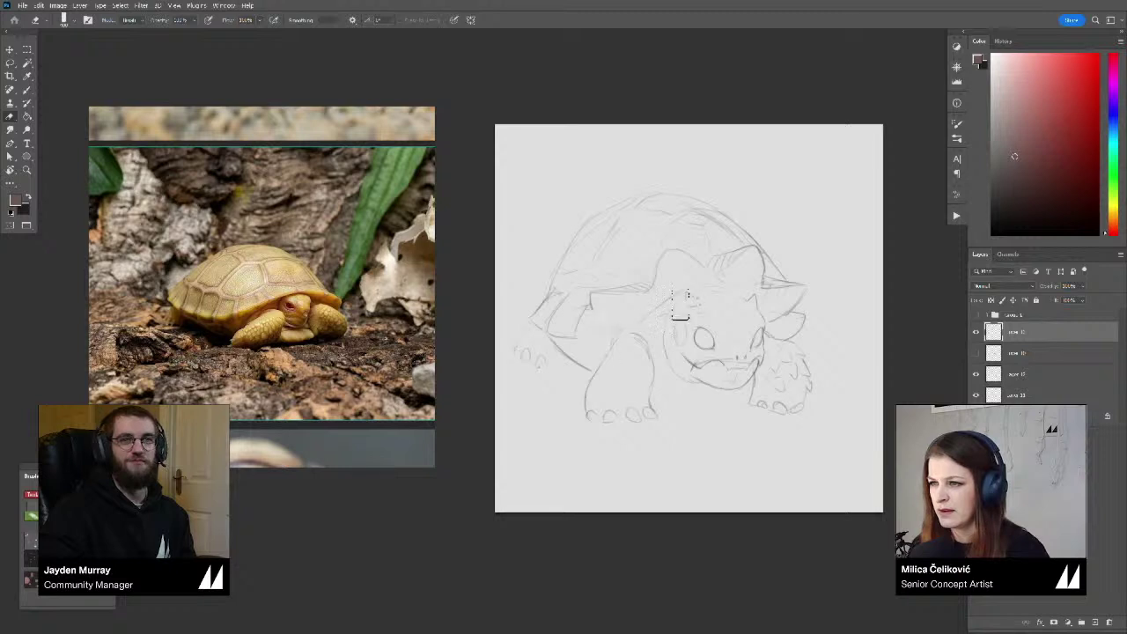
Mirror the canvas view and compare the creature sketch with and without the copied shell
key(z)
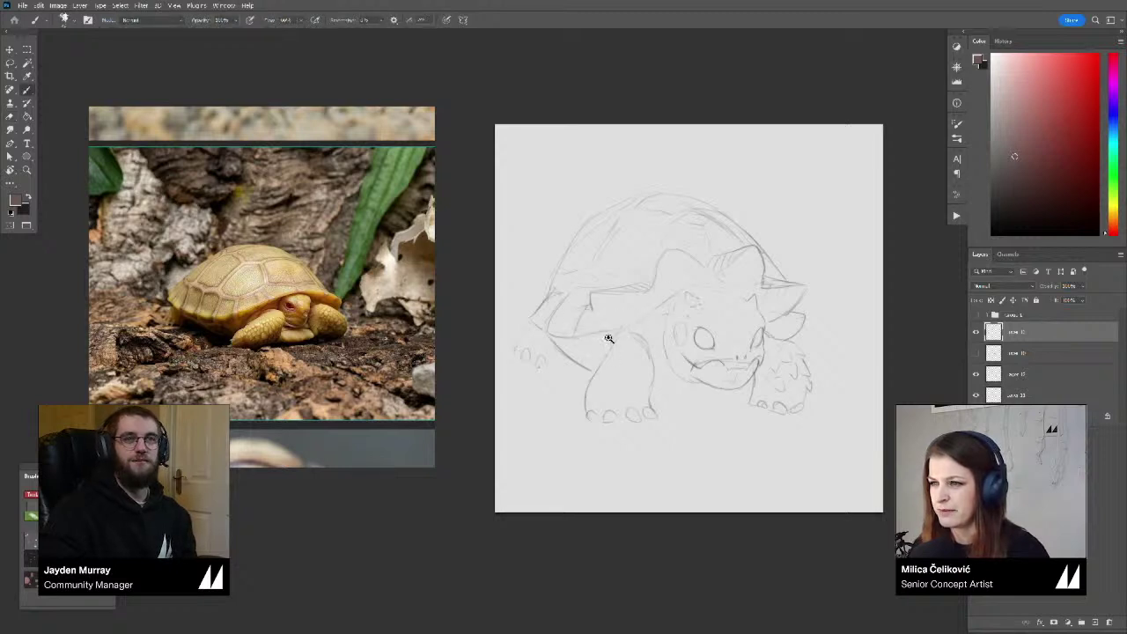
drag(611, 338, 599, 359)
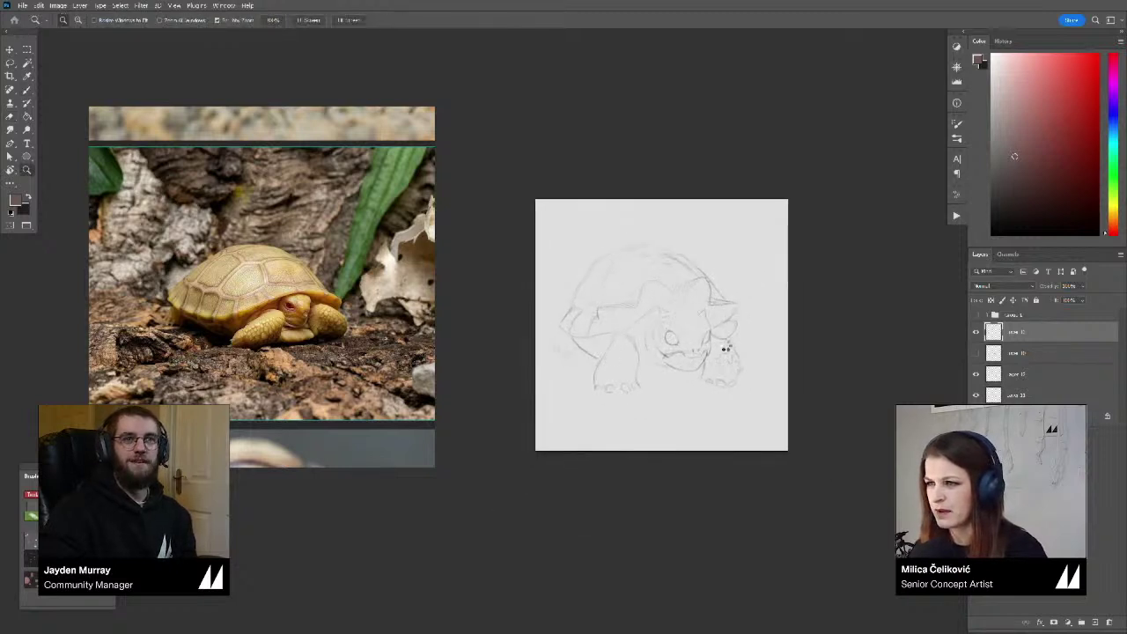
key(F2)
drag(786, 369, 769, 378)
key(b)
click(976, 334)
click(976, 334)
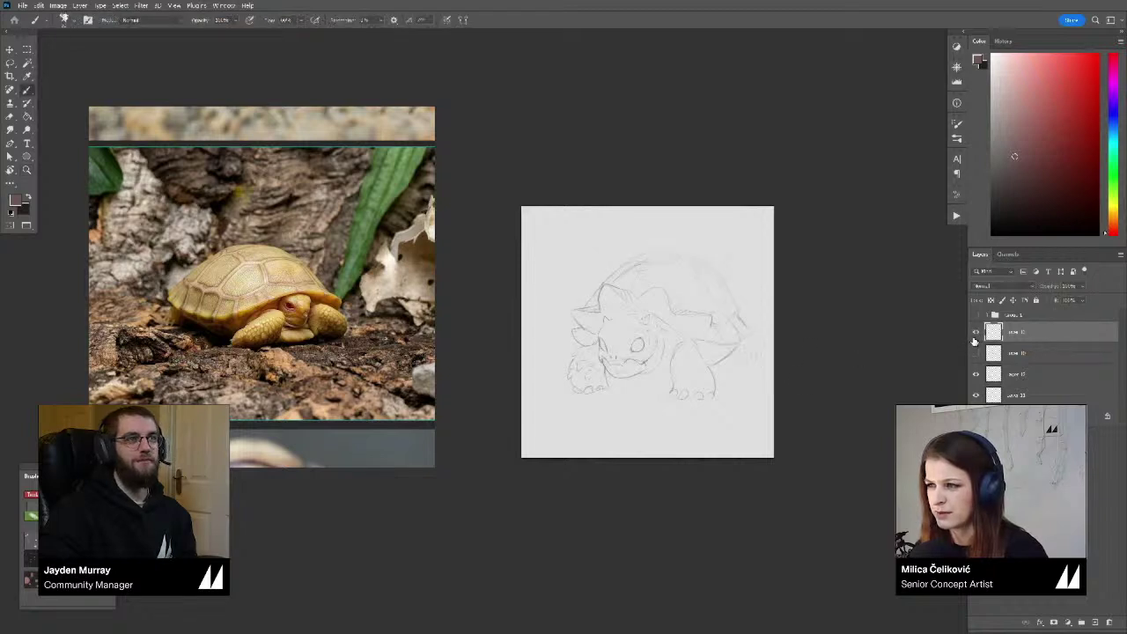
click(976, 333)
click(976, 334)
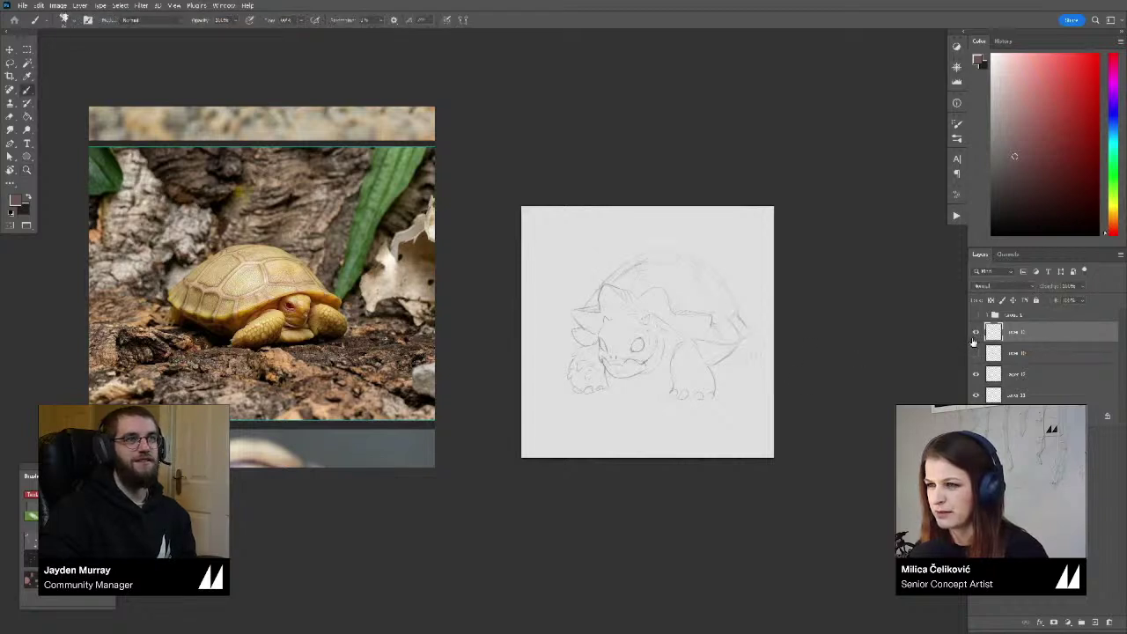
Delete the copied shell layer and hide the earlier tortoise sketch, keeping the horned head and body layers shown
click(975, 336)
click(975, 338)
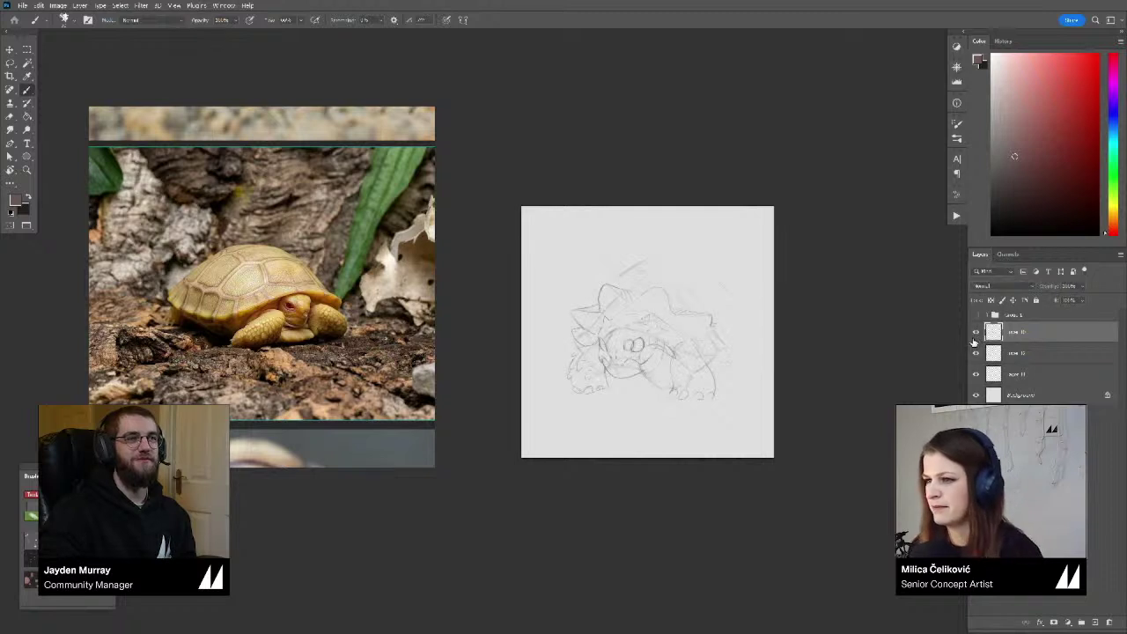
click(975, 337)
click(977, 355)
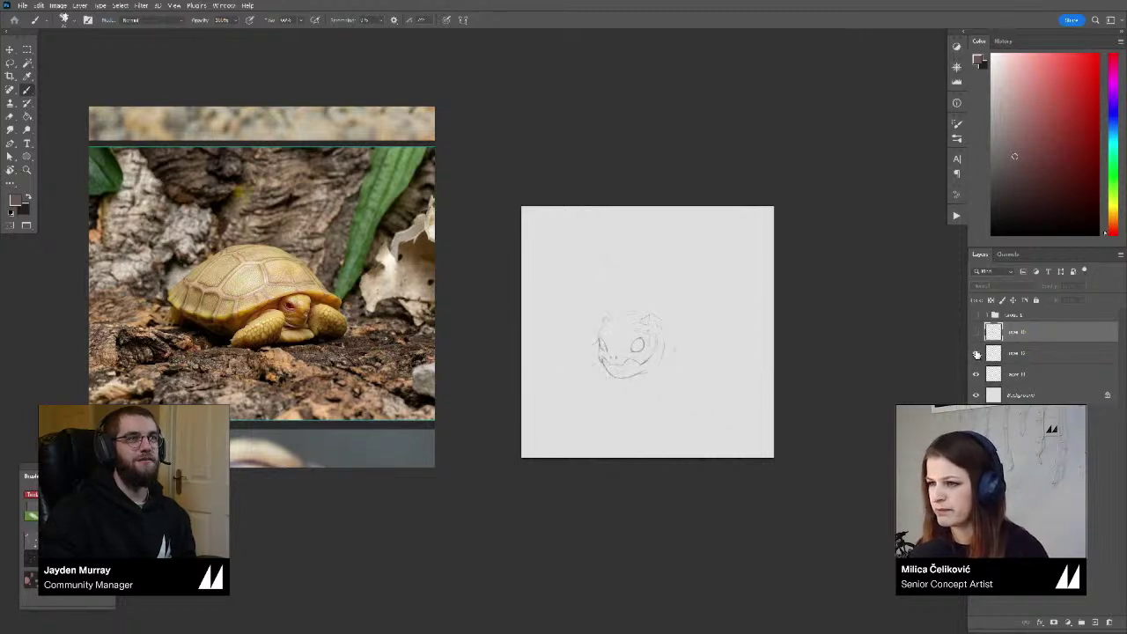
click(977, 355)
click(992, 358)
Restore the unmirrored view and shift the horned head and body layers together slightly to the right on the canvas
key(ctrl+shift+h)
key(z)
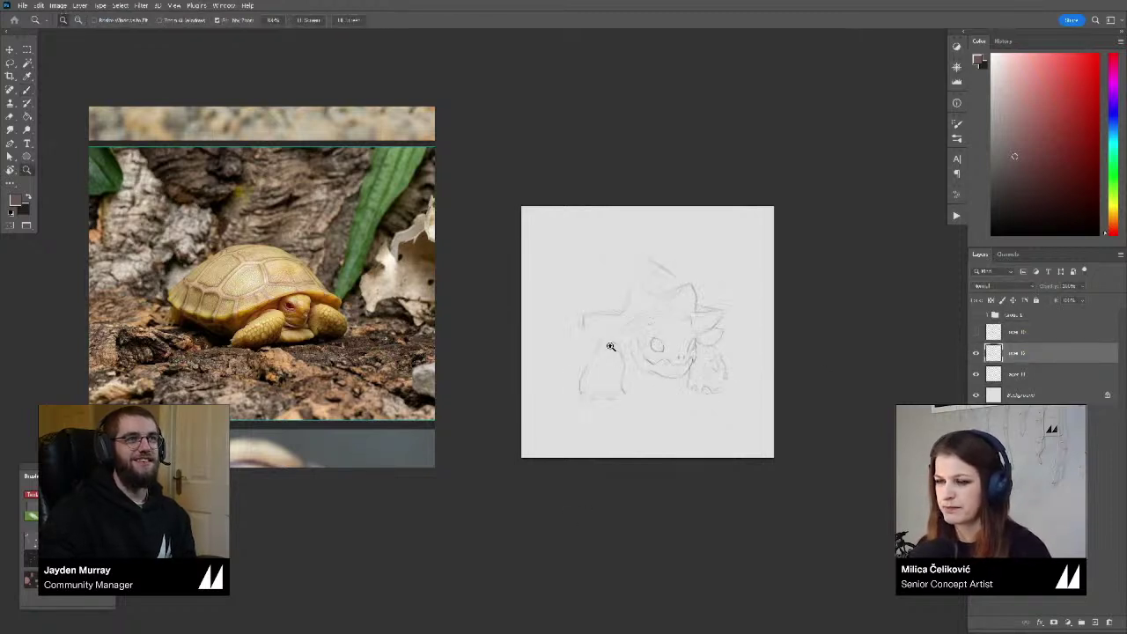
click(616, 372)
key(v)
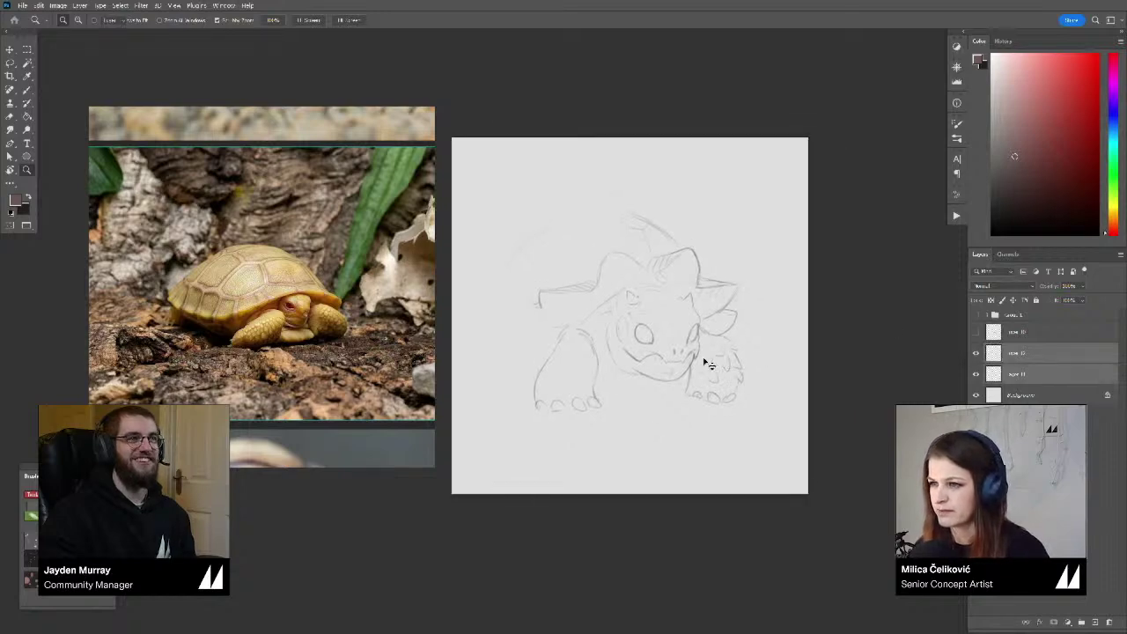
drag(730, 365, 759, 370)
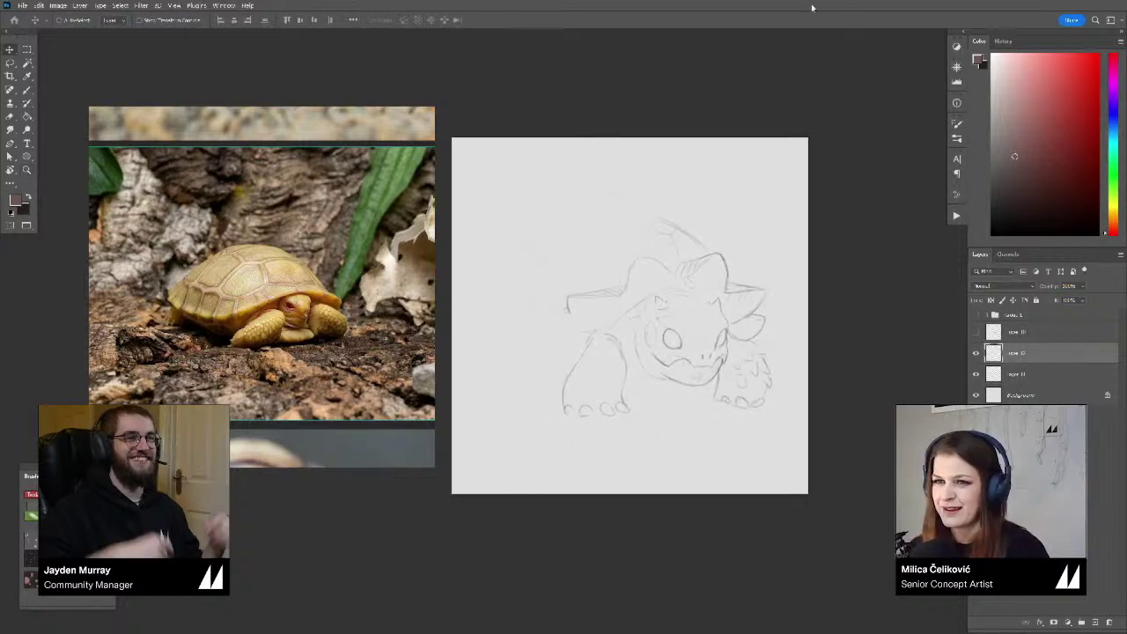
Examine the earthstar mushroom and tortoise photos on the reference board, ending on the small yellow tortoise
scroll(302, 362, down, 6)
scroll(302, 362, up, 6)
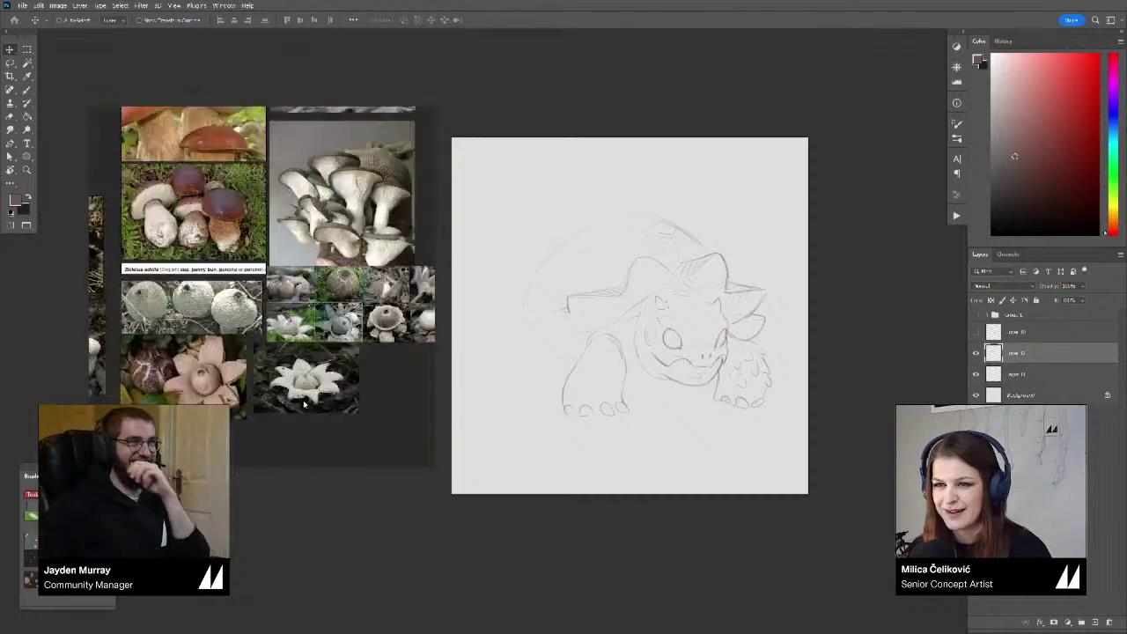
scroll(328, 349, down, 4)
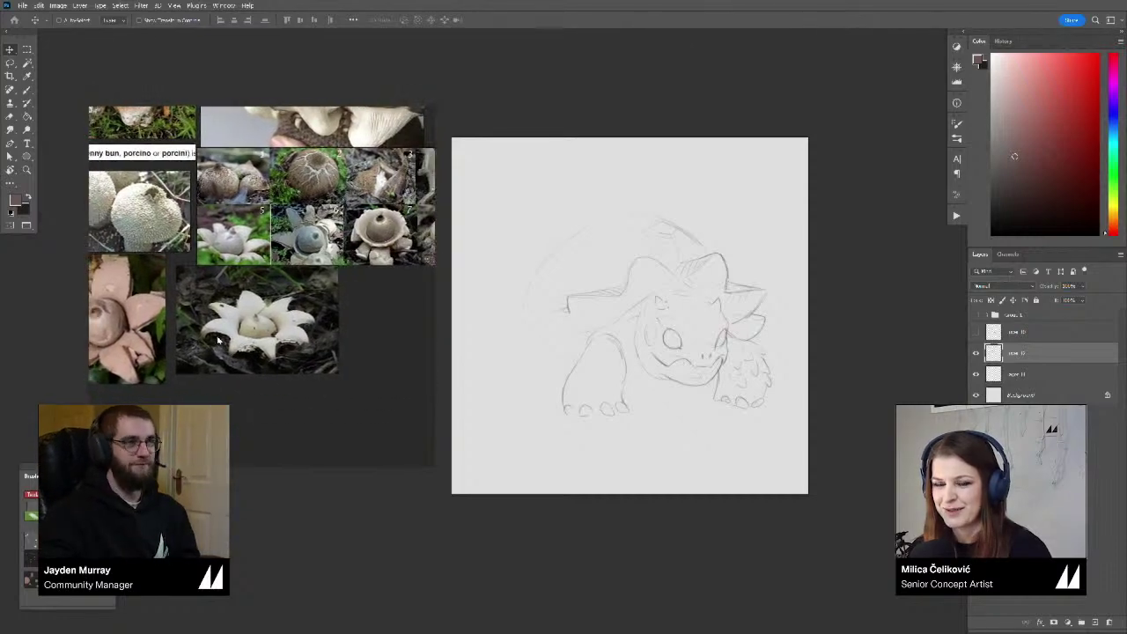
scroll(335, 291, up, 4)
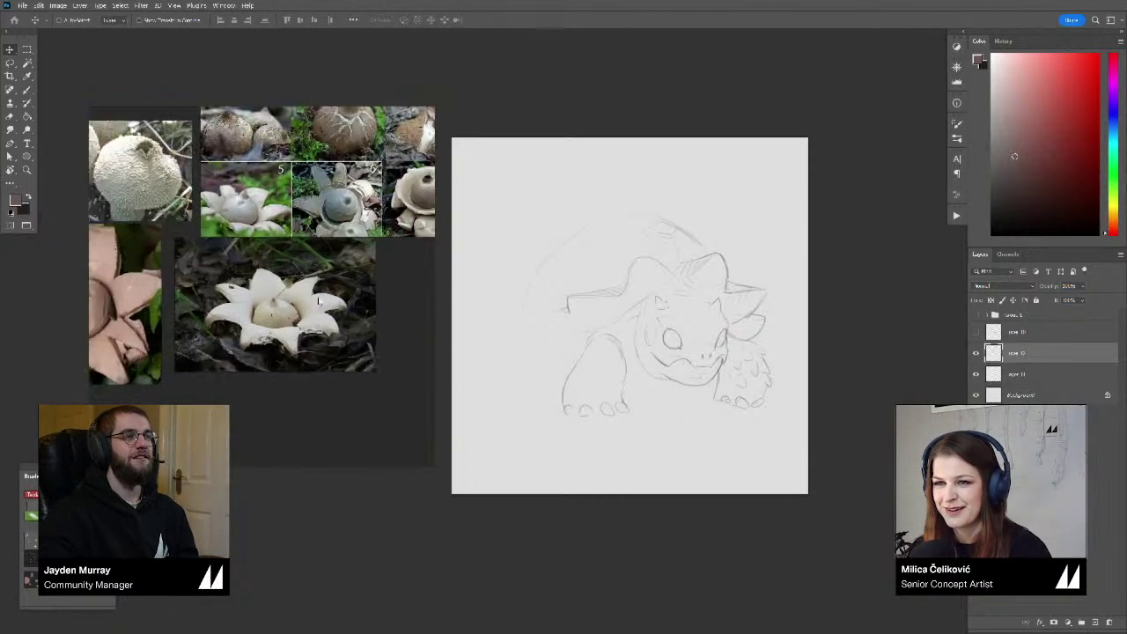
scroll(271, 337, down, 8)
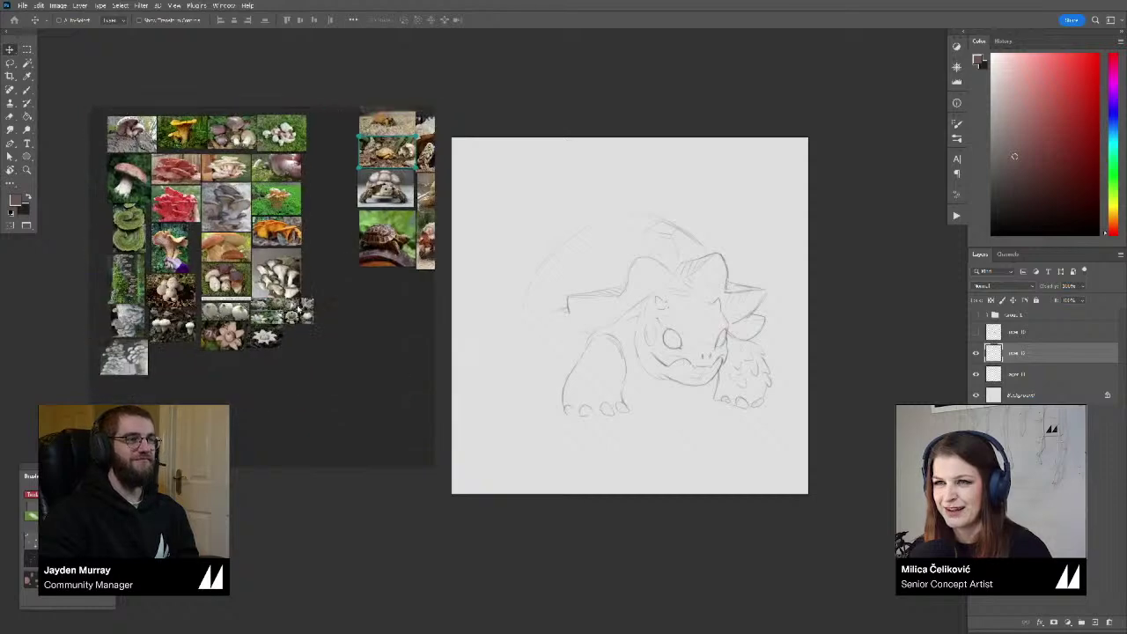
scroll(305, 277, up, 7)
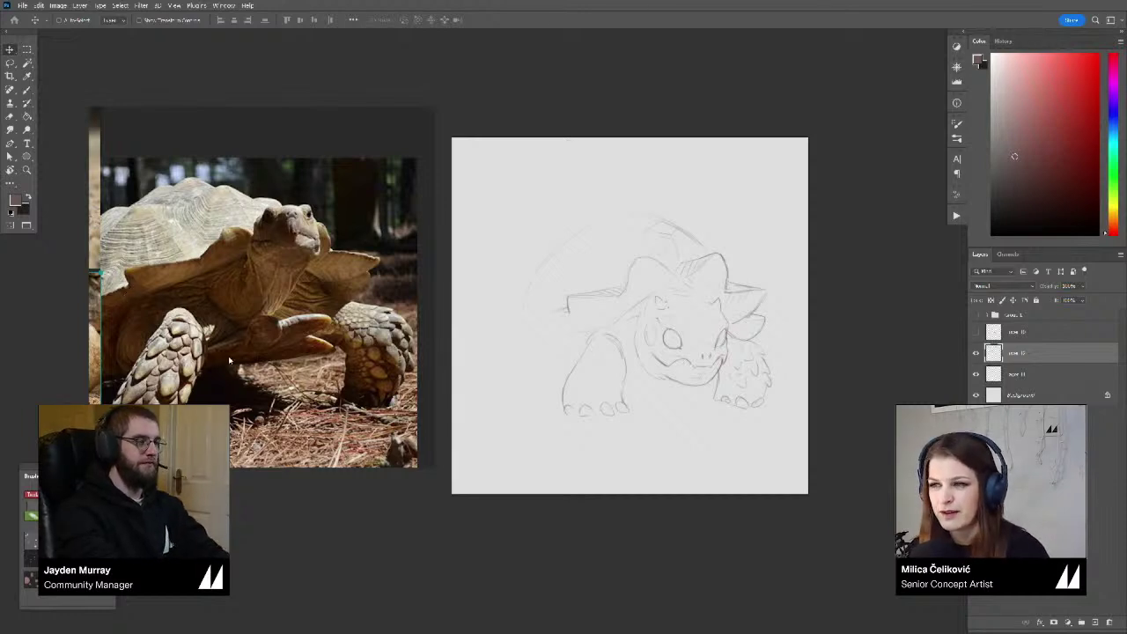
scroll(228, 360, up, 1)
scroll(223, 346, up, 1)
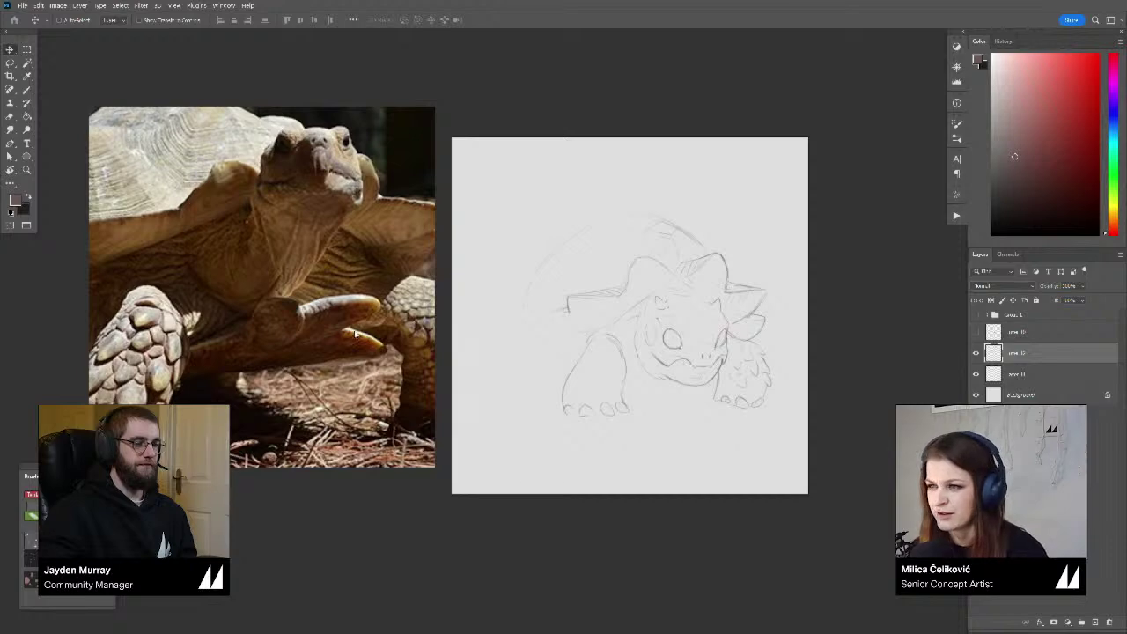
scroll(347, 247, down, 6)
drag(261, 288, 292, 258)
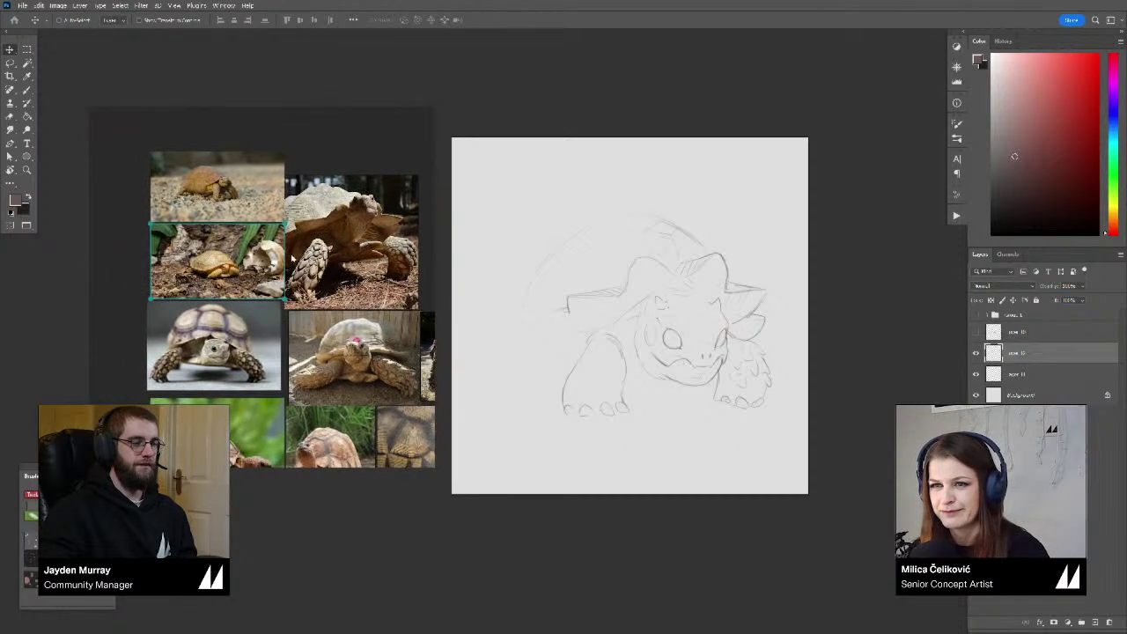
scroll(293, 258, up, 5)
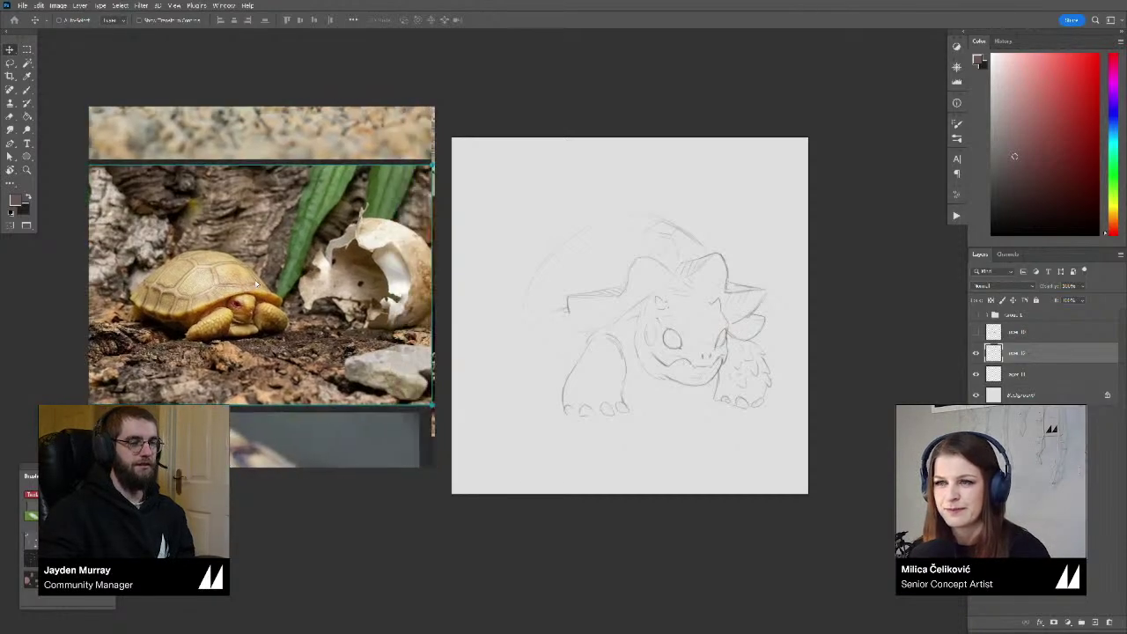
scroll(256, 284, up, 3)
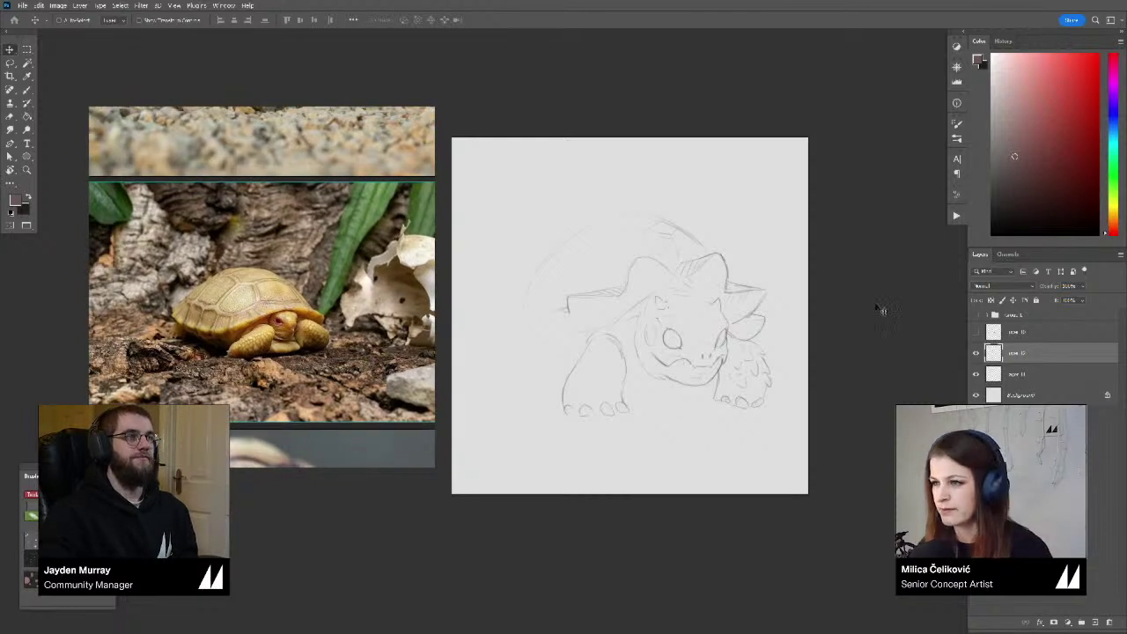
Check the sketch without the body layer and adjust the horned head layer's size slightly with Free Transform
drag(867, 383, 870, 385)
click(977, 356)
click(977, 356)
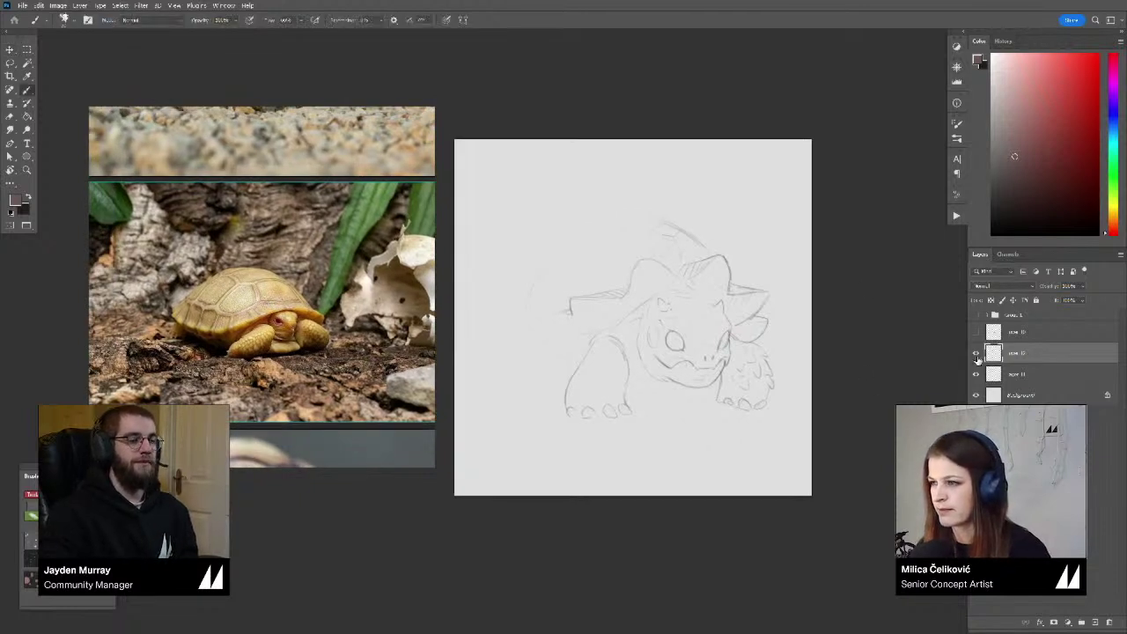
click(1004, 375)
key(ctrl+t)
drag(747, 289, 804, 329)
click(508, 21)
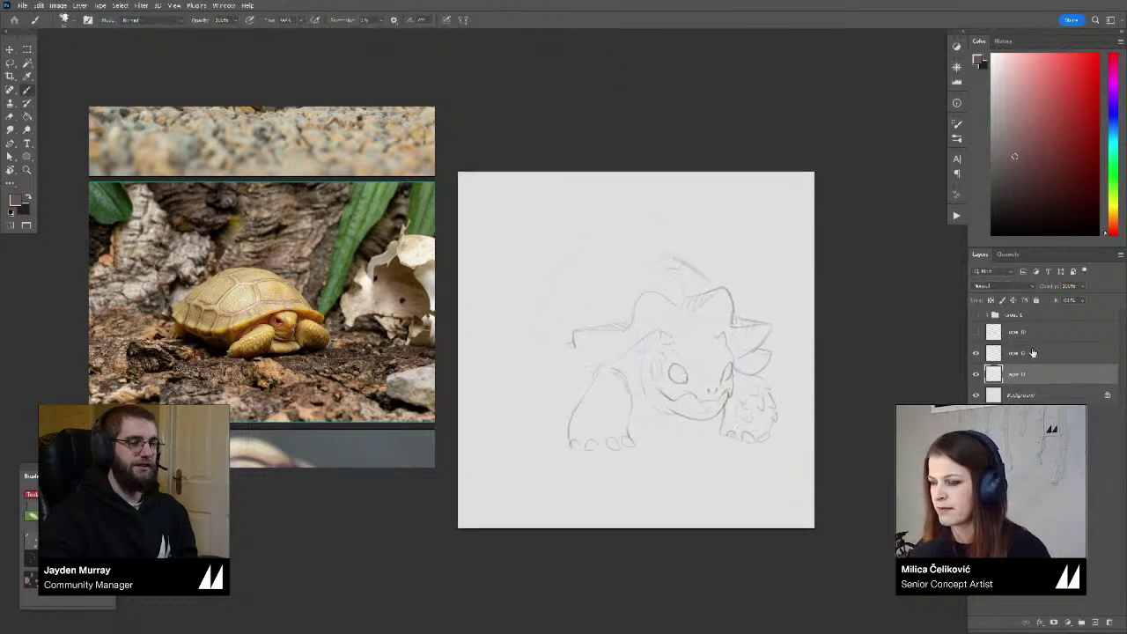
Nudge the head and body layers together a little further right to make room for the shell's rear
ctrl+click(1033, 354)
key(v)
drag(754, 409, 767, 412)
Draw a new domed shell outline on the body layer, with a curved rim over the head and a faint rear underside
click(1030, 354)
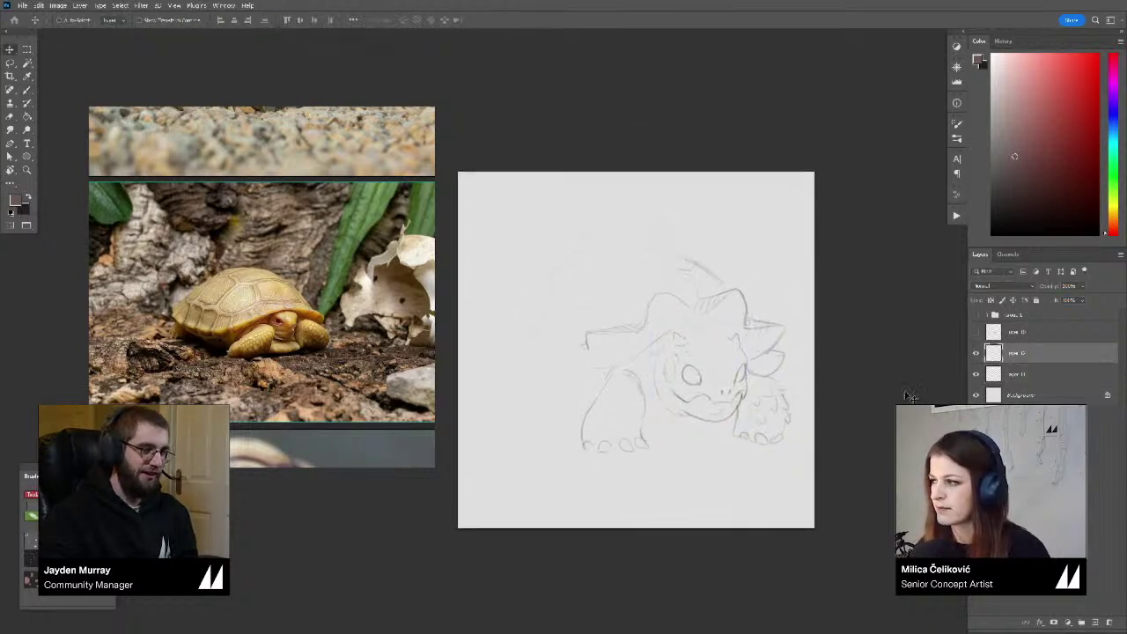
drag(881, 401, 878, 394)
key(b)
scroll(608, 300, up, 2)
scroll(578, 317, down, 1)
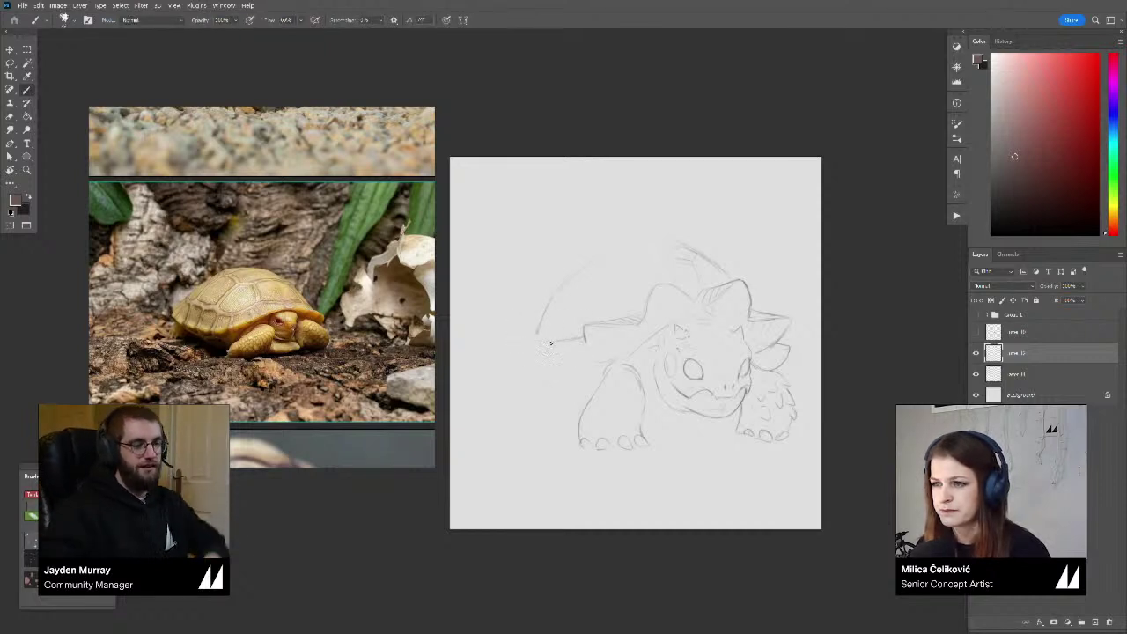
mouse_move(551, 315)
mouse_down()
mouse_move(502, 347)
mouse_move(537, 294)
mouse_move(600, 255)
mouse_move(589, 258)
mouse_move(660, 265)
mouse_move(638, 257)
mouse_move(679, 294)
mouse_move(531, 335)
mouse_up()
key(e)
key(b)
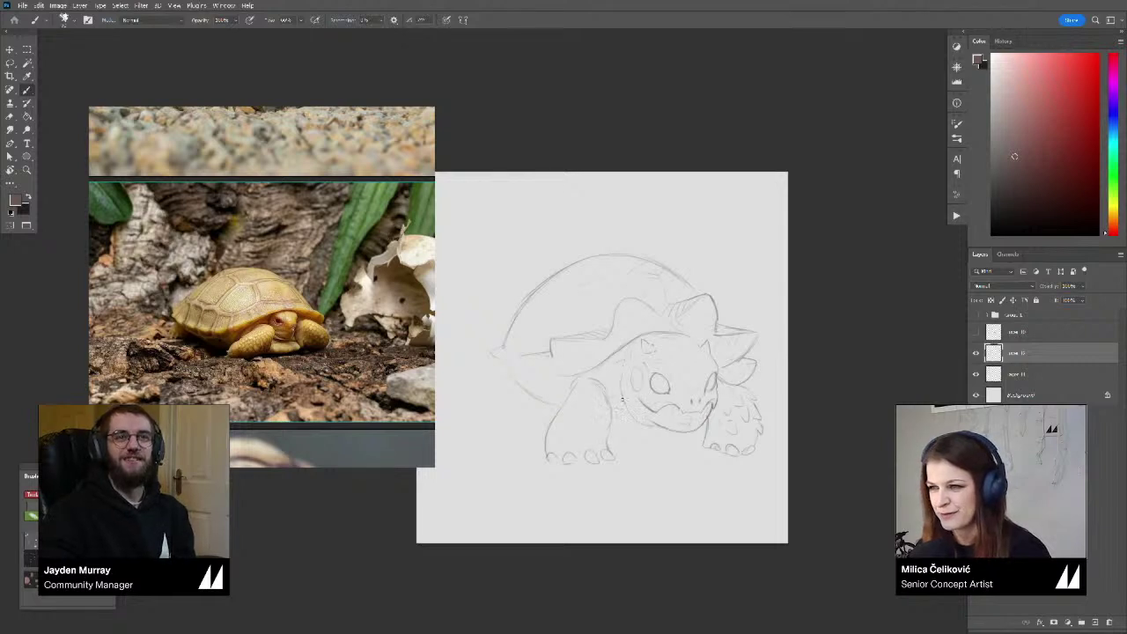
Scale the horned head layer down slightly so it sits under the shell's front rim
click(993, 376)
key(z)
click(746, 422)
key(ctrl+t)
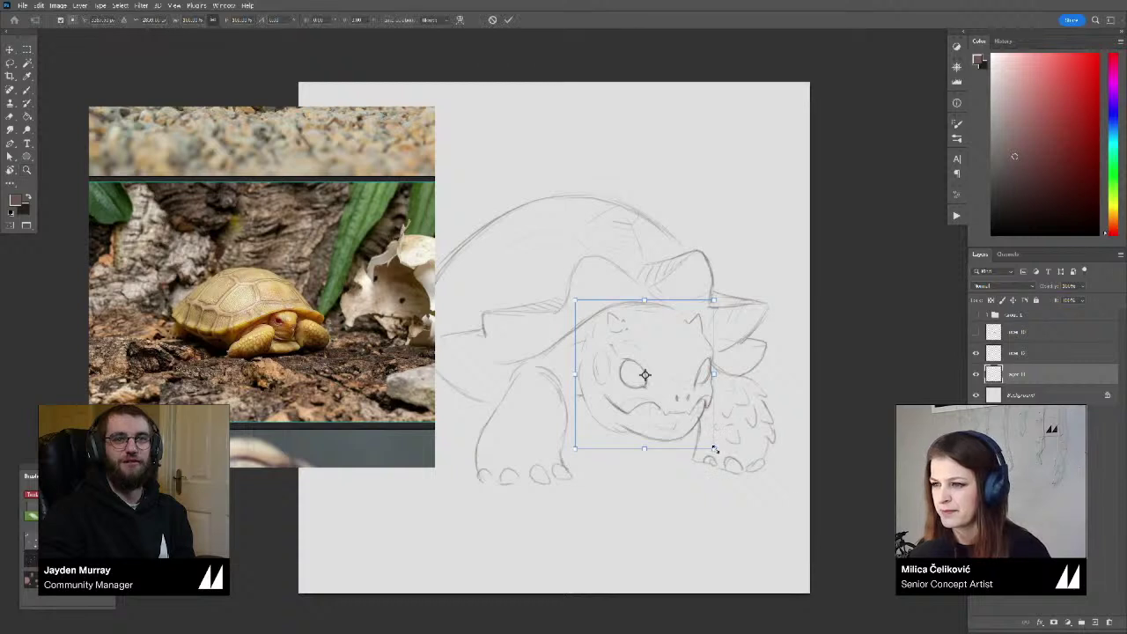
drag(711, 449, 695, 426)
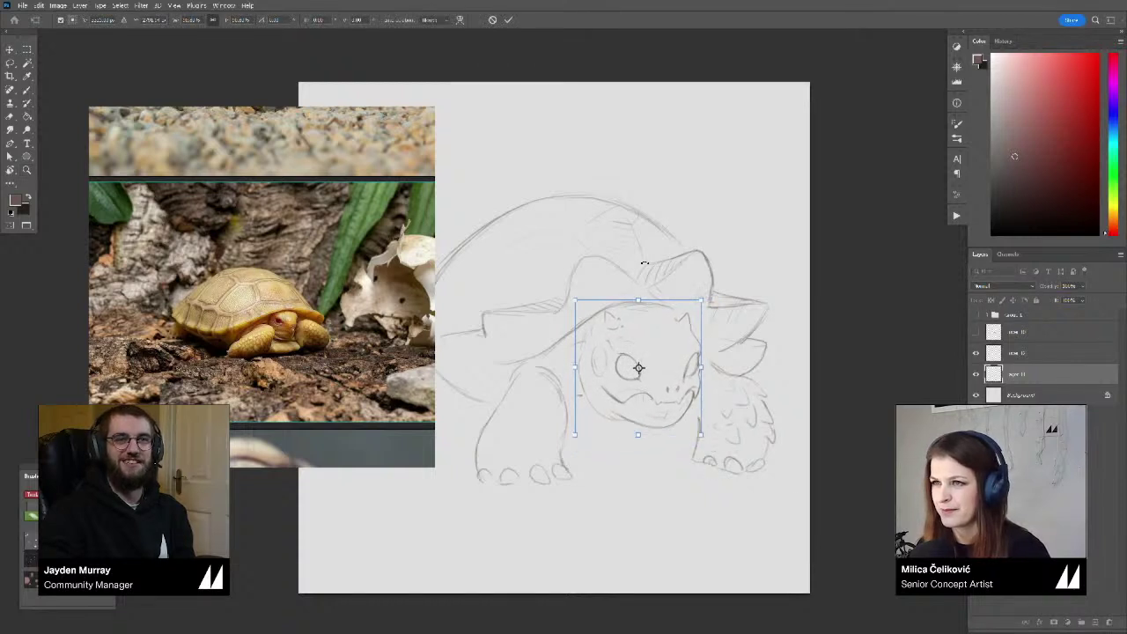
click(508, 19)
Check the creature's proportions in a mirrored view and compare it with the body layer shown and hidden
alt+click(671, 313)
key(b)
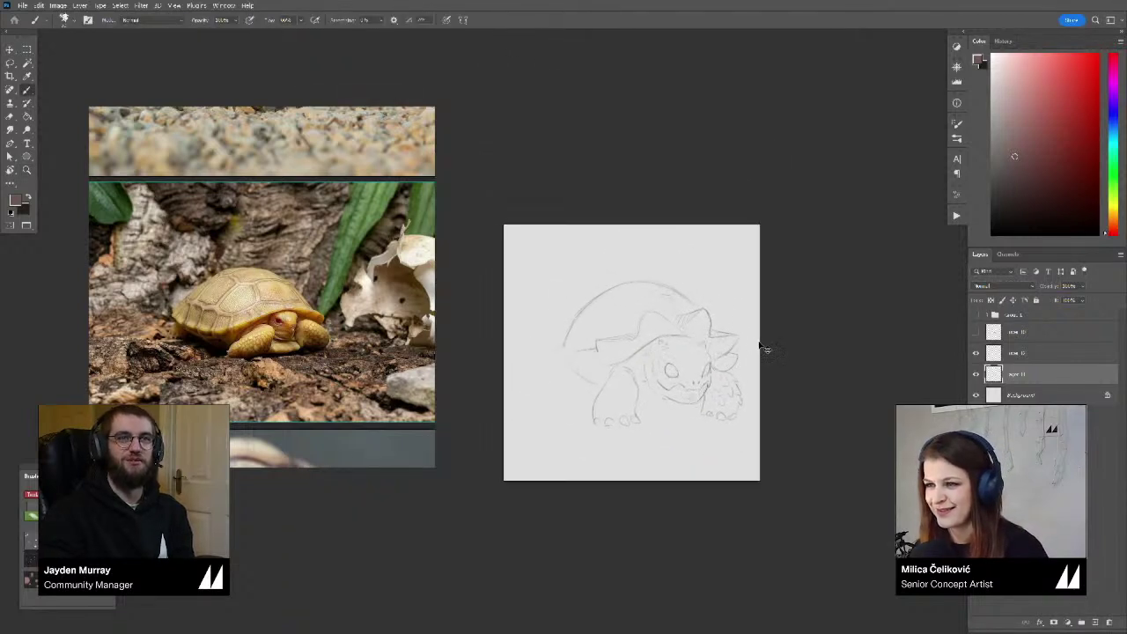
key(z)
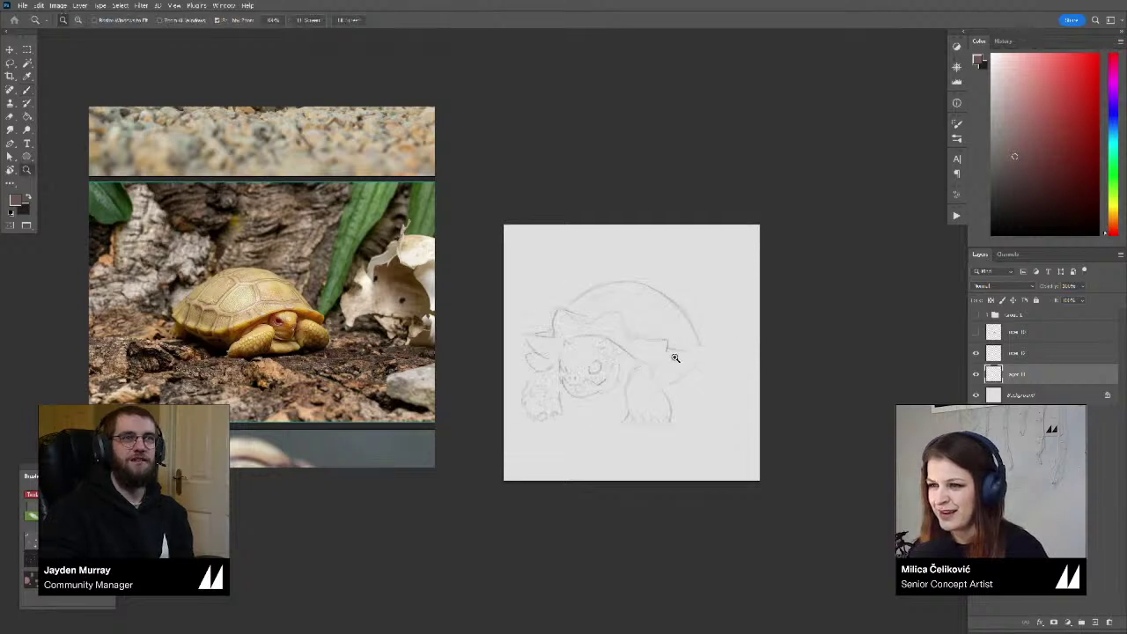
mouse_move(675, 358)
mouse_down()
mouse_move(685, 370)
mouse_move(746, 371)
mouse_up()
key(b)
click(991, 358)
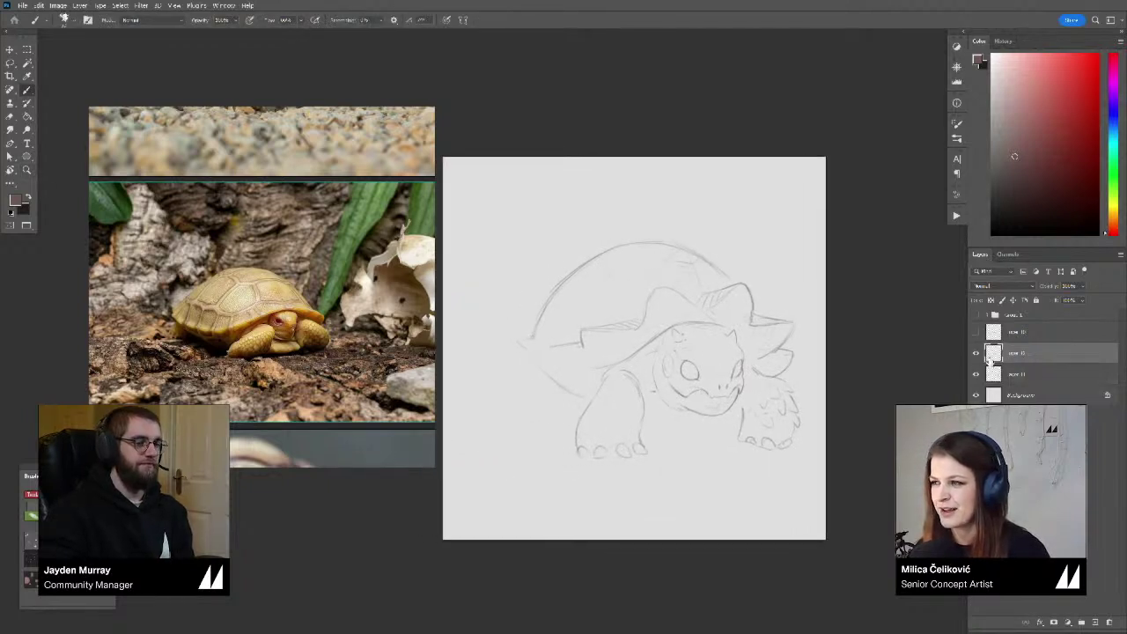
click(976, 354)
click(975, 354)
Sketch a small hind leg with rounded toes below the shell's rear, behind the near front leg
key(z)
drag(826, 397, 878, 403)
drag(634, 389, 662, 380)
key(b)
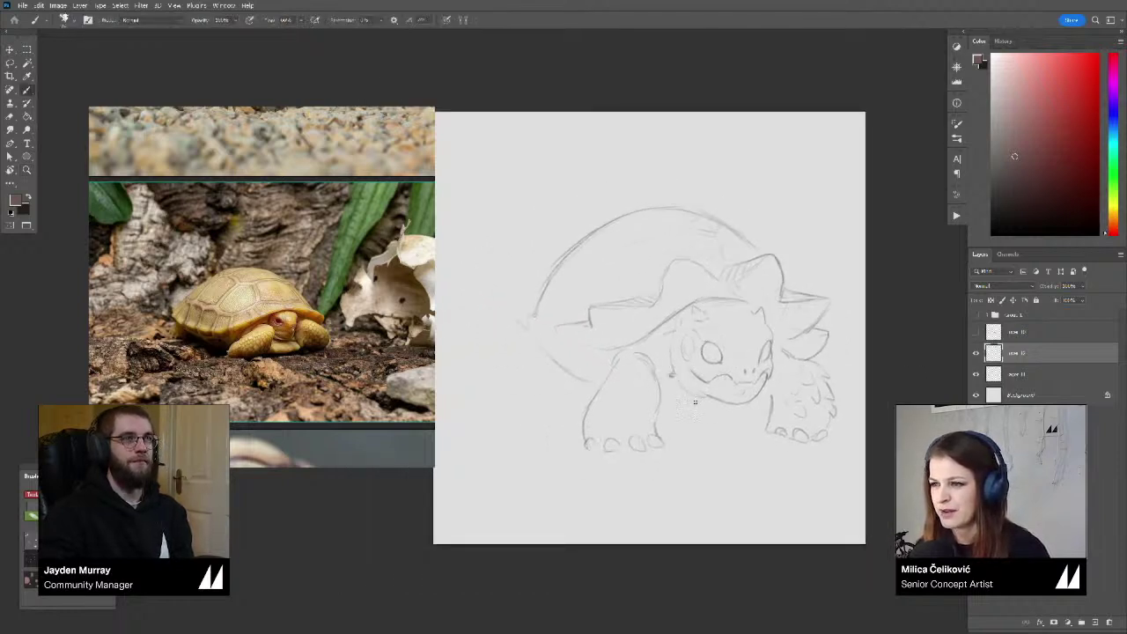
key(e)
key(b)
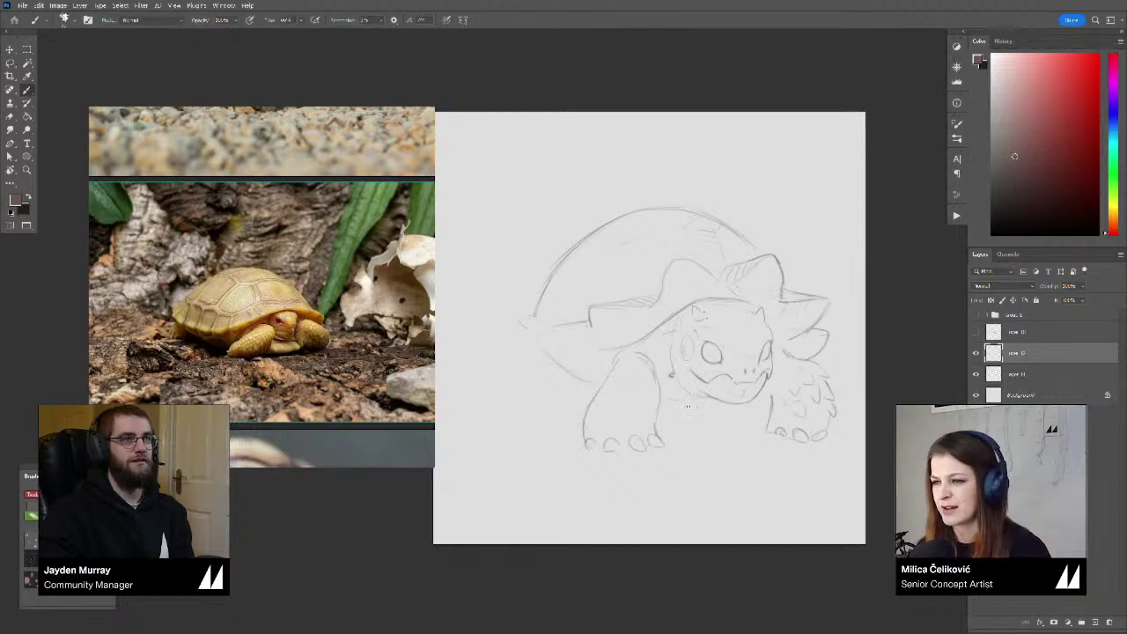
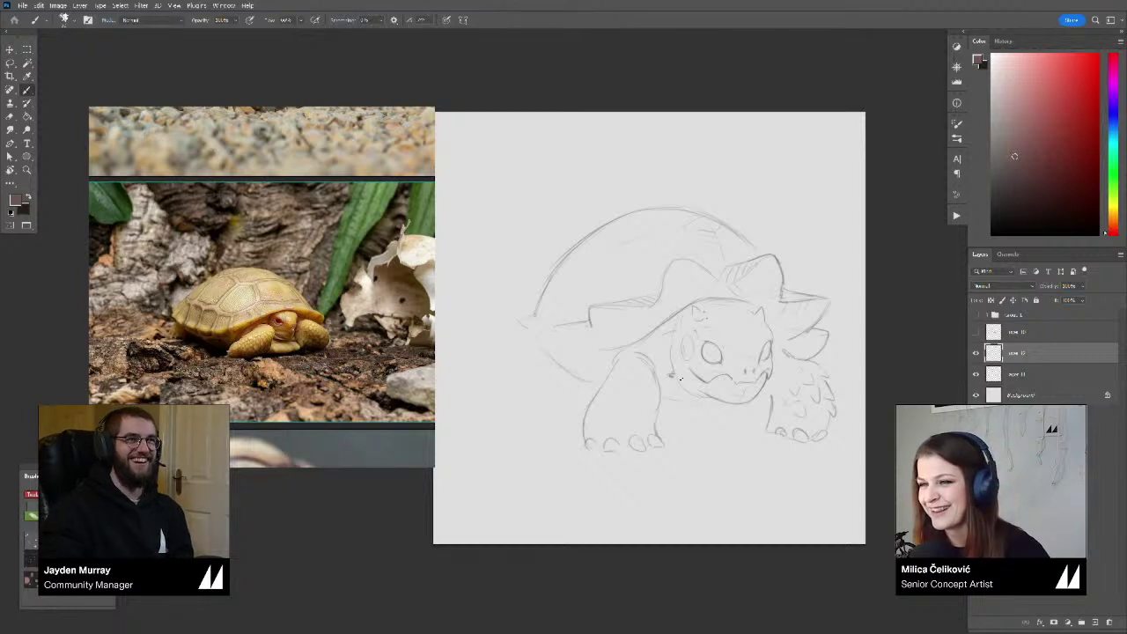
drag(556, 361, 549, 358)
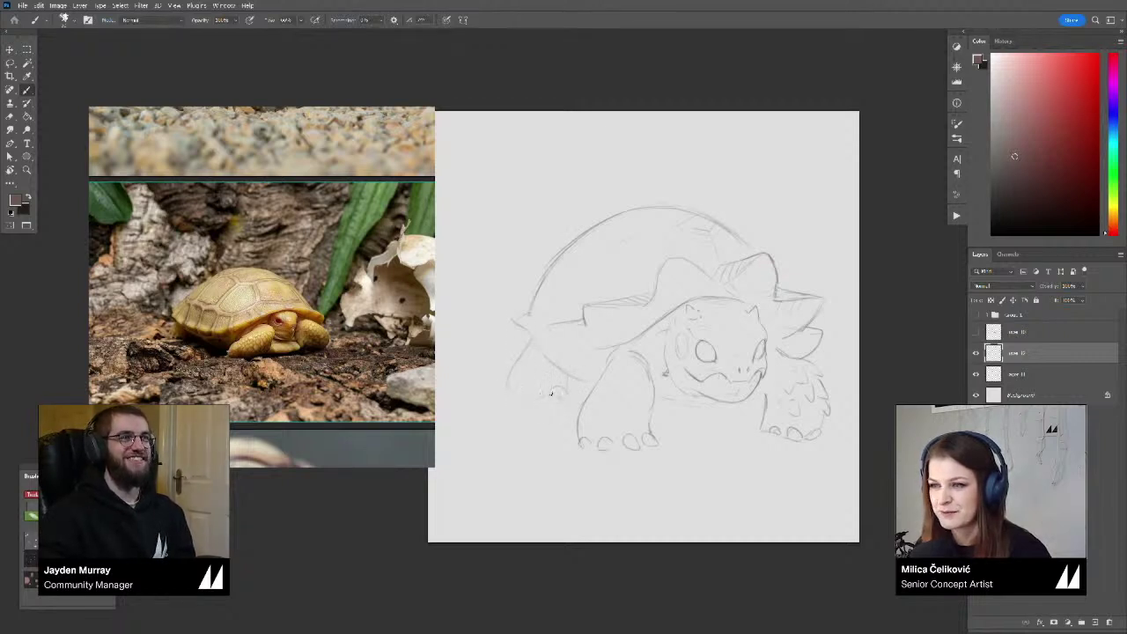
drag(551, 394, 534, 401)
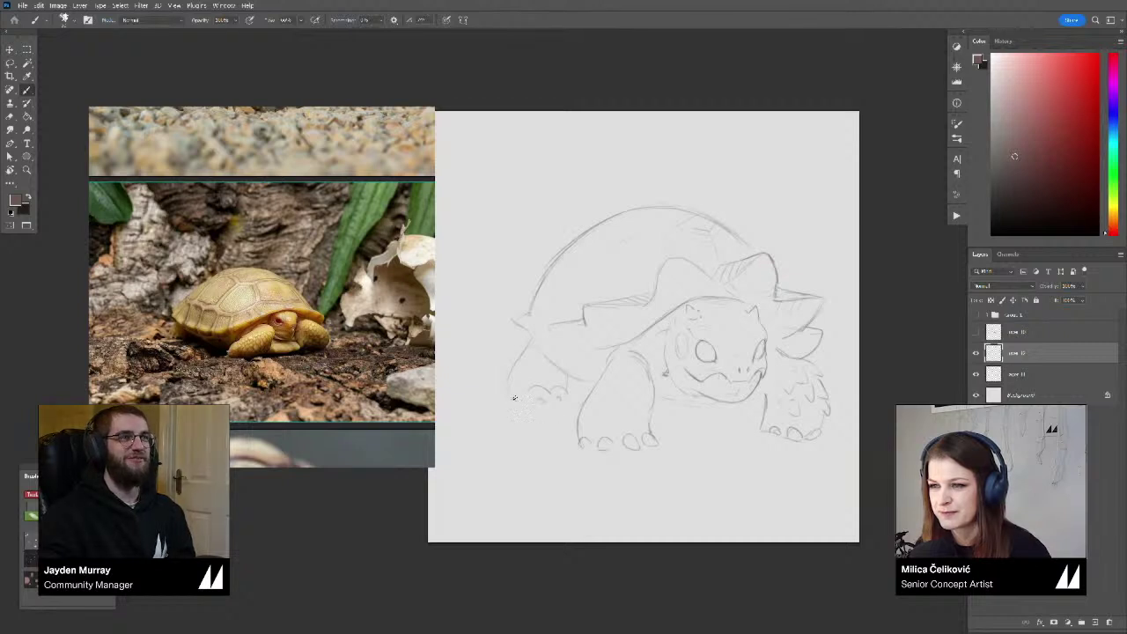
mouse_move(514, 396)
mouse_down()
mouse_move(523, 401)
mouse_move(515, 394)
mouse_up()
Refine the hind foot by erasing stray lines, redrawing its toes and sole, and lightly detailing the leg
key(e)
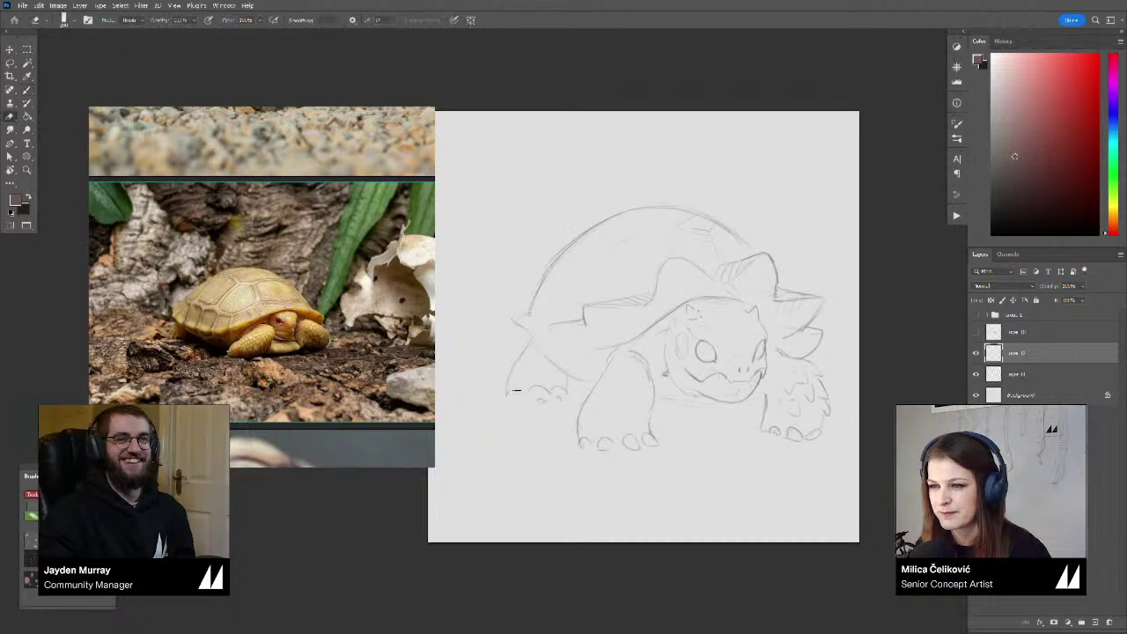
key(b)
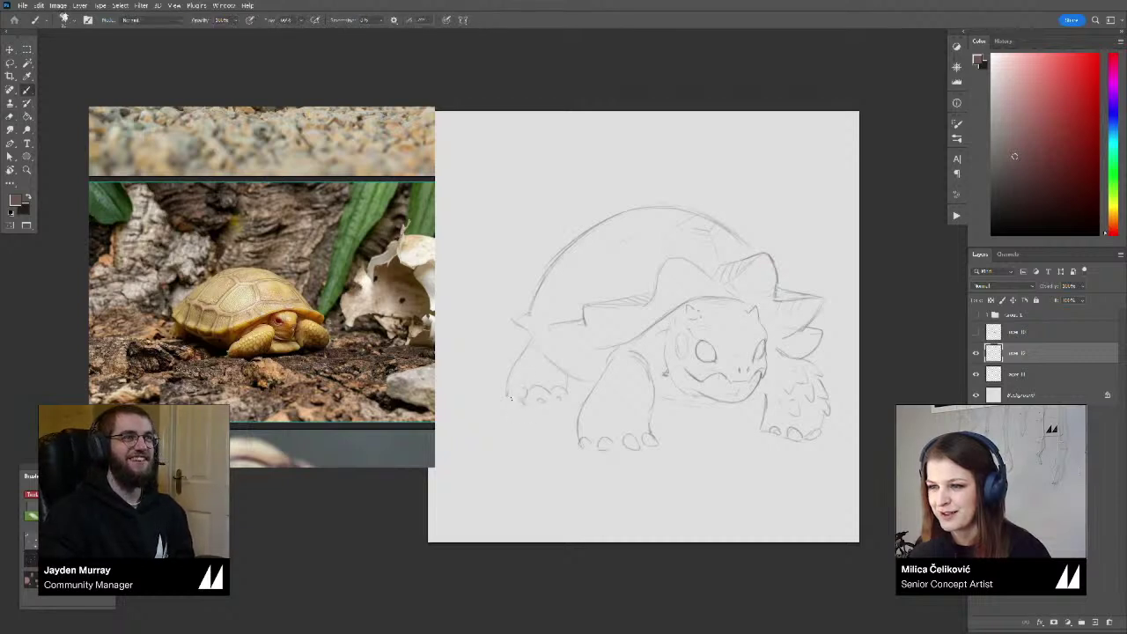
key(e)
key(b)
drag(540, 389, 521, 403)
key(e)
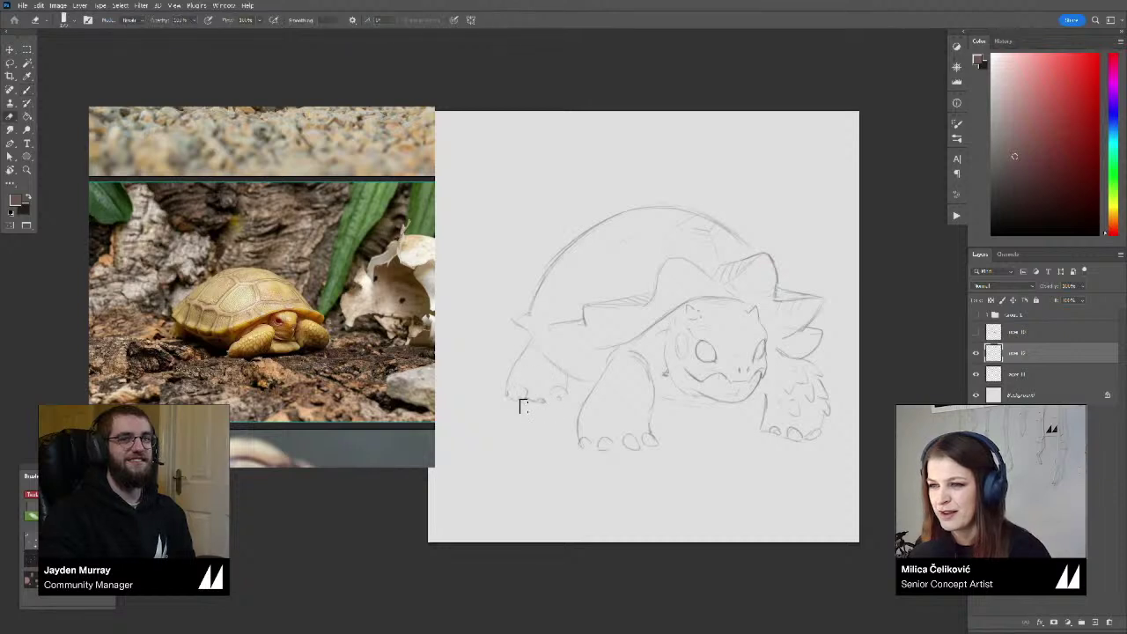
key(b)
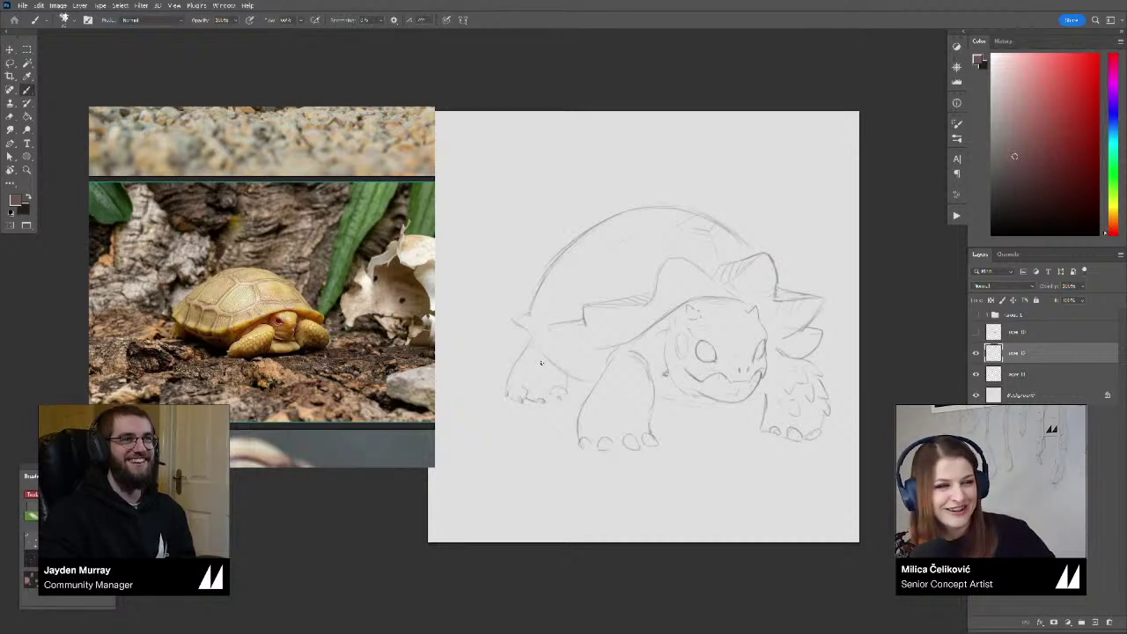
drag(543, 381, 529, 346)
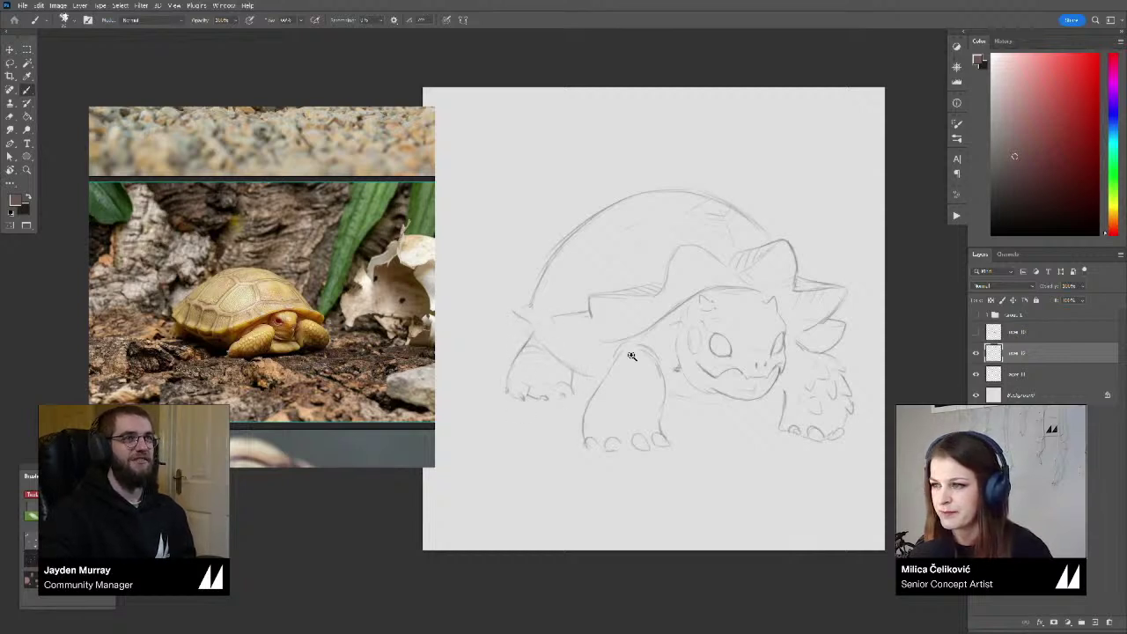
Mirror the view, scale the head and body layers down slightly together and place them lower on the canvas
drag(630, 359, 590, 359)
key(h)
drag(767, 345, 735, 380)
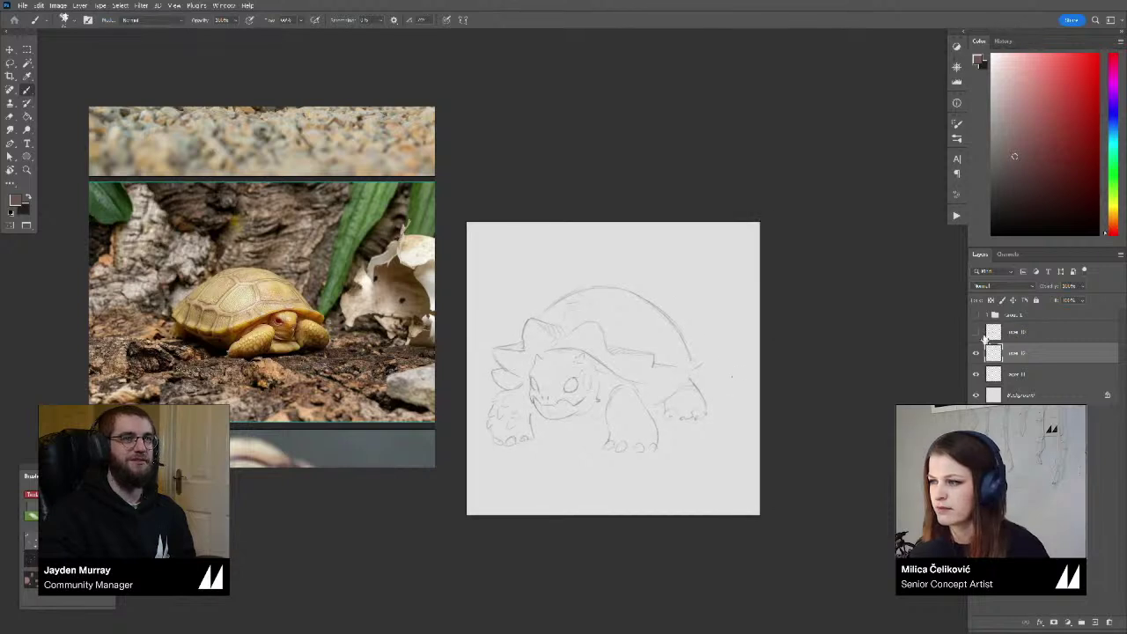
shift+click(992, 376)
key(ctrl+t)
drag(602, 284, 601, 298)
drag(624, 327, 636, 349)
click(508, 19)
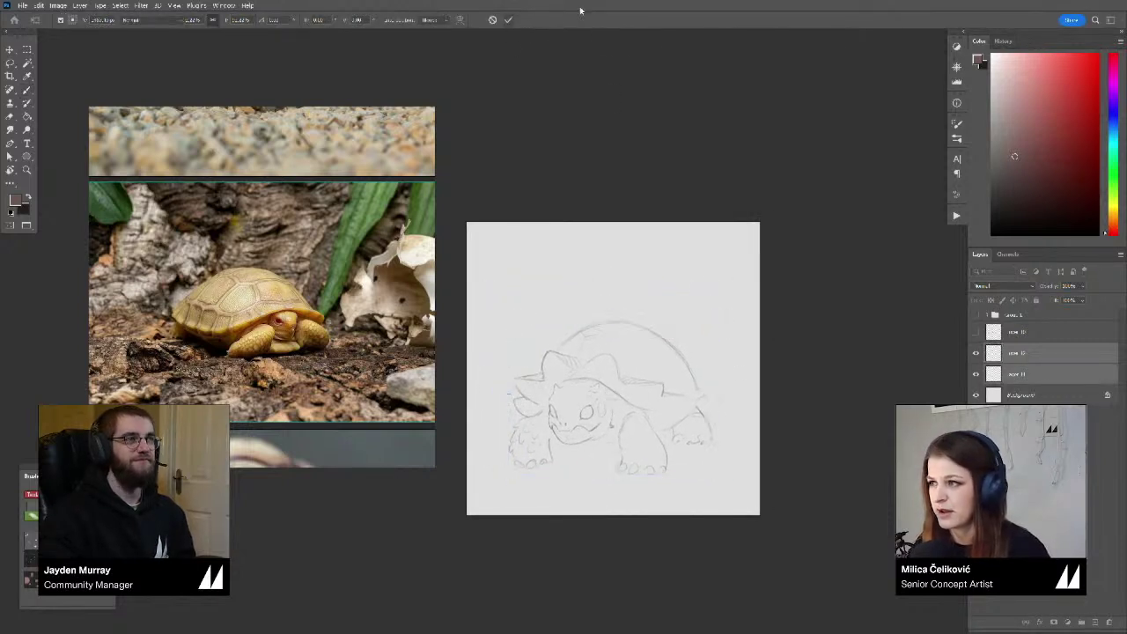
Add a new empty layer above the head and body sketch layers
click(992, 337)
click(999, 352)
key(ctrl+shift+alt+n)
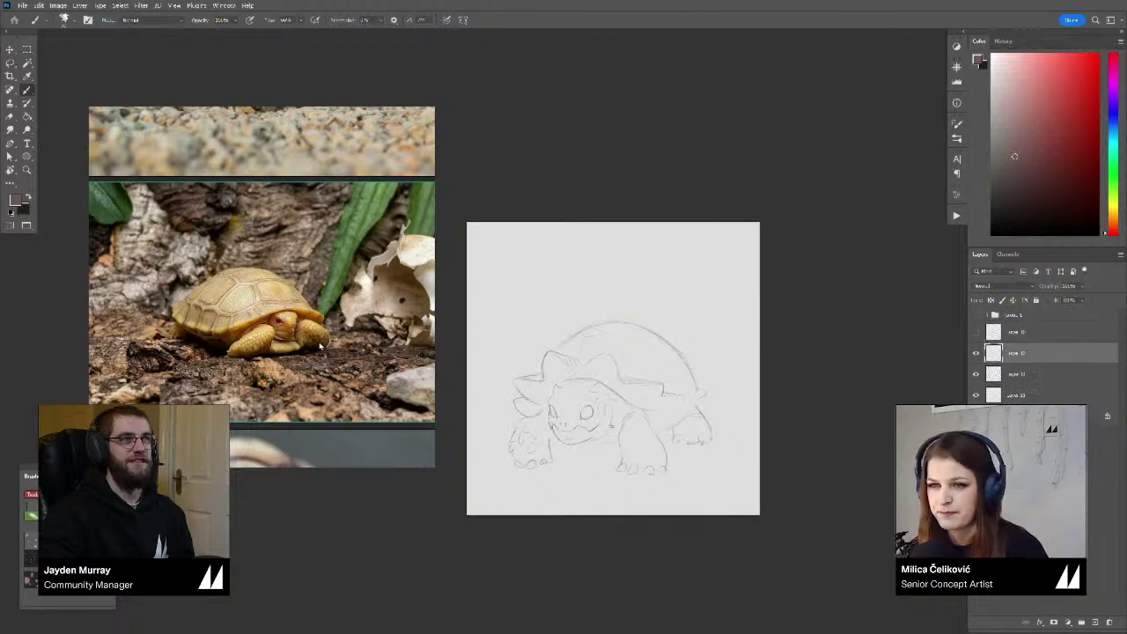
Browse the reference board from the tortoise photos to the Caesar's mushroom and assorted cap mushroom pictures
scroll(220, 310, down, 6)
drag(221, 310, 368, 308)
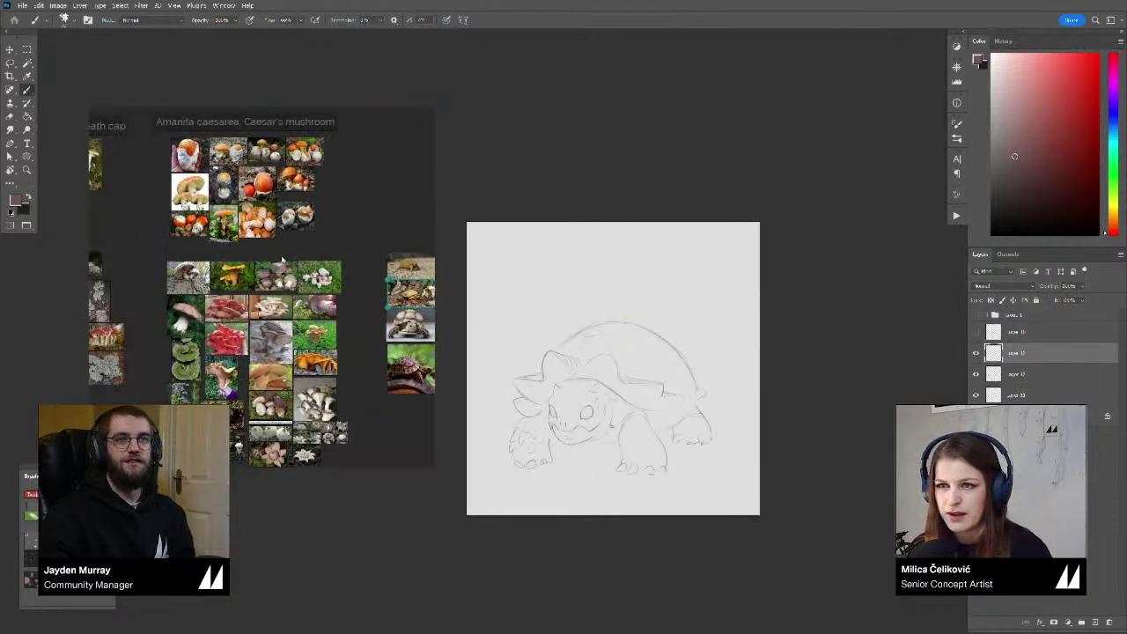
scroll(237, 178, up, 3)
drag(237, 178, 283, 277)
scroll(280, 258, up, 1)
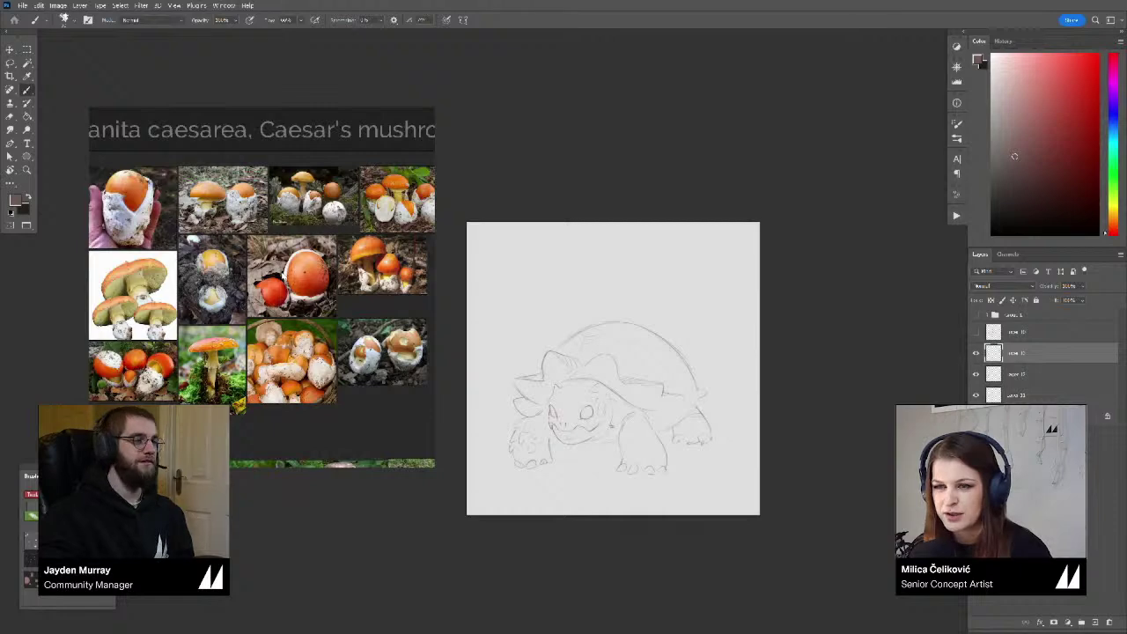
scroll(264, 280, down, 3)
drag(264, 348, 266, 159)
scroll(268, 344, up, 4)
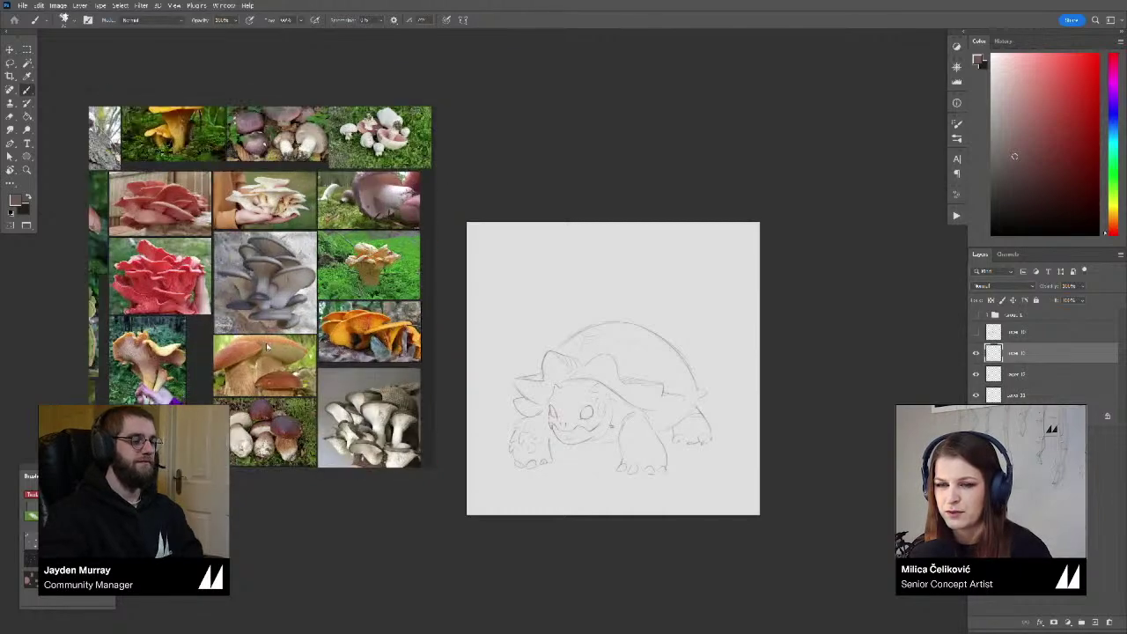
scroll(267, 347, up, 3)
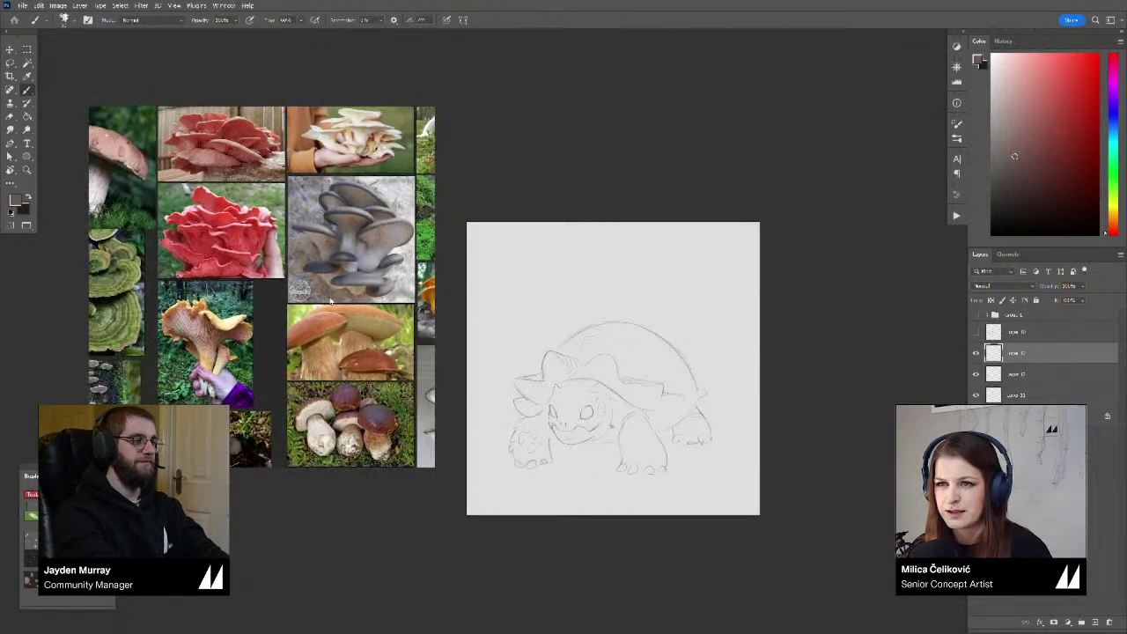
drag(331, 301, 218, 196)
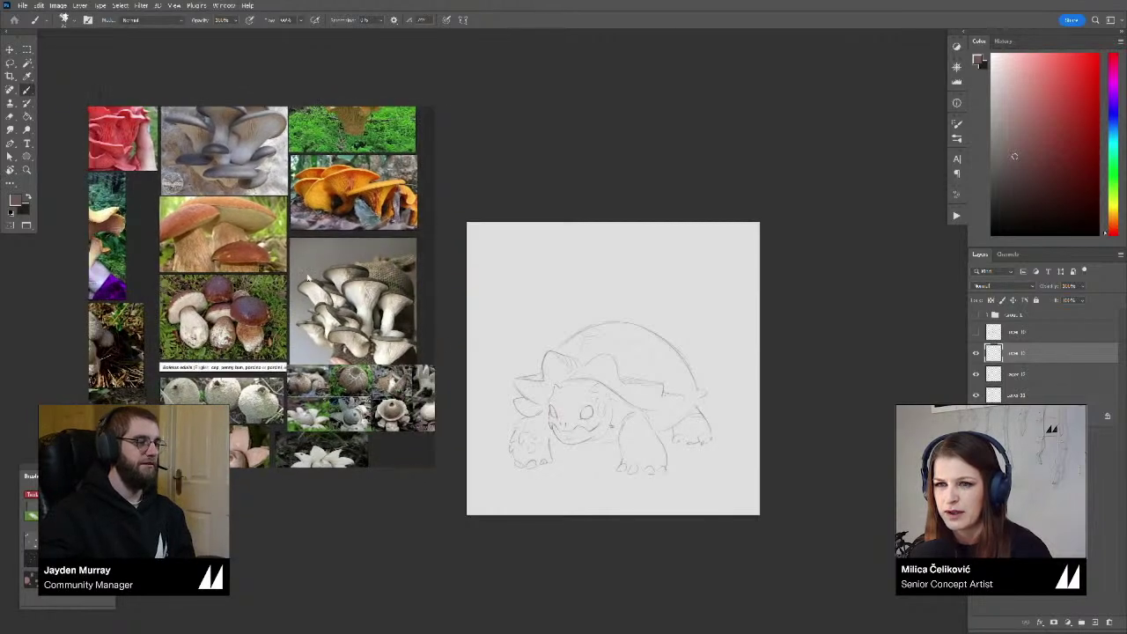
Examine the ruffled pink and grey oyster mushroom references up close for shell shape ideas
scroll(395, 307, up, 4)
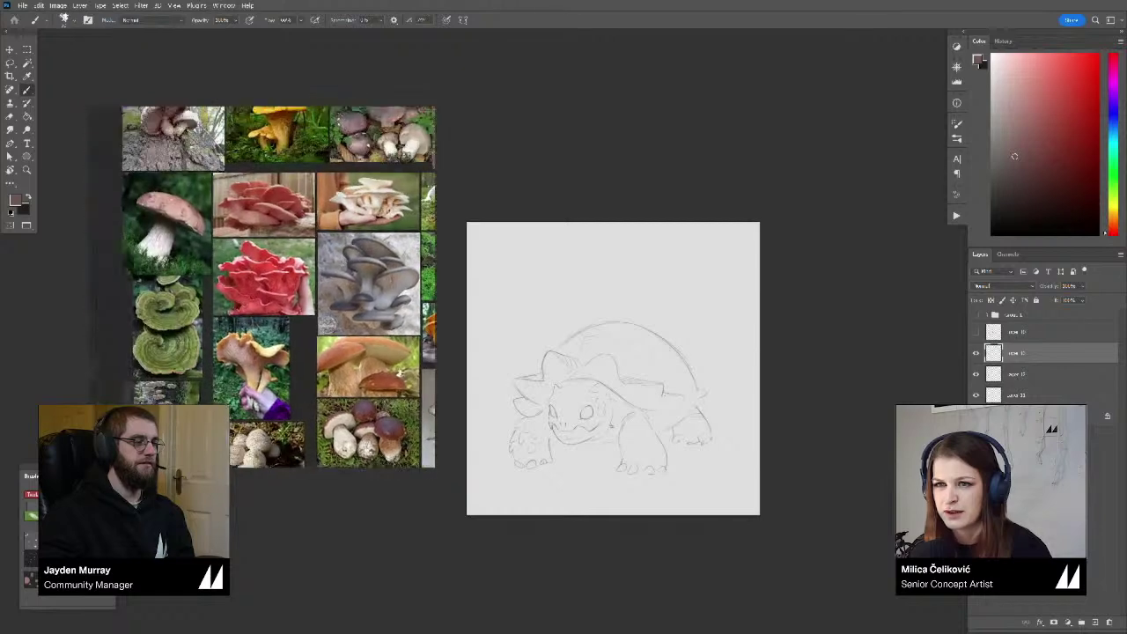
scroll(254, 274, up, 2)
mouse_move(332, 350)
mouse_down()
mouse_move(193, 362)
mouse_move(278, 364)
mouse_move(301, 343)
mouse_move(284, 353)
mouse_move(294, 337)
mouse_up()
scroll(286, 351, up, 2)
scroll(293, 338, up, 1)
scroll(299, 333, down, 3)
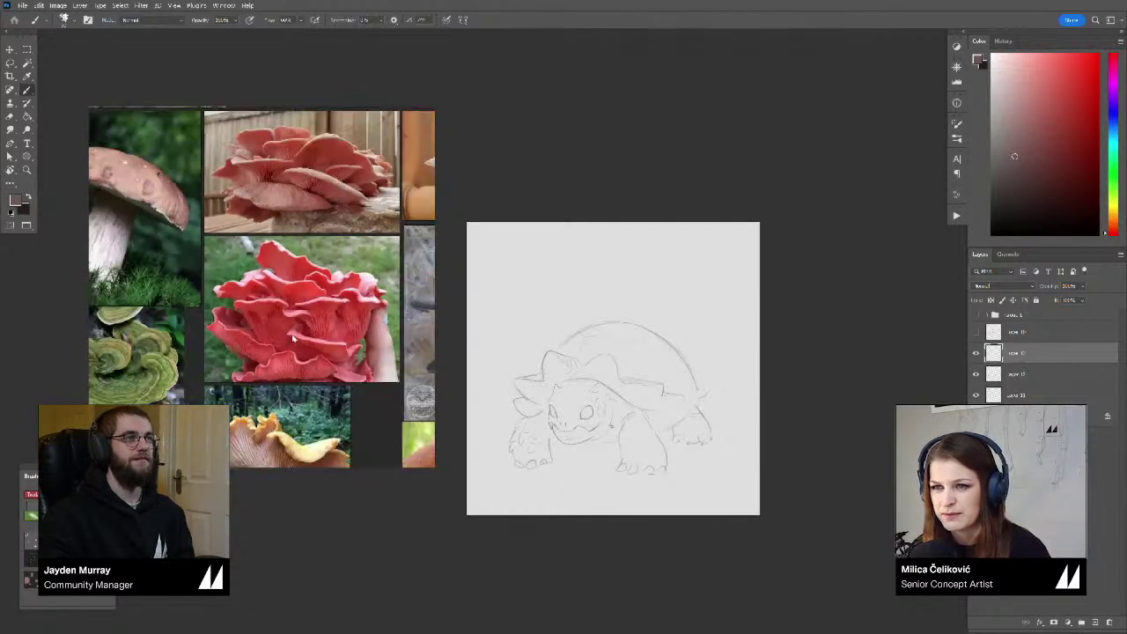
drag(312, 324, 161, 196)
scroll(161, 196, up, 2)
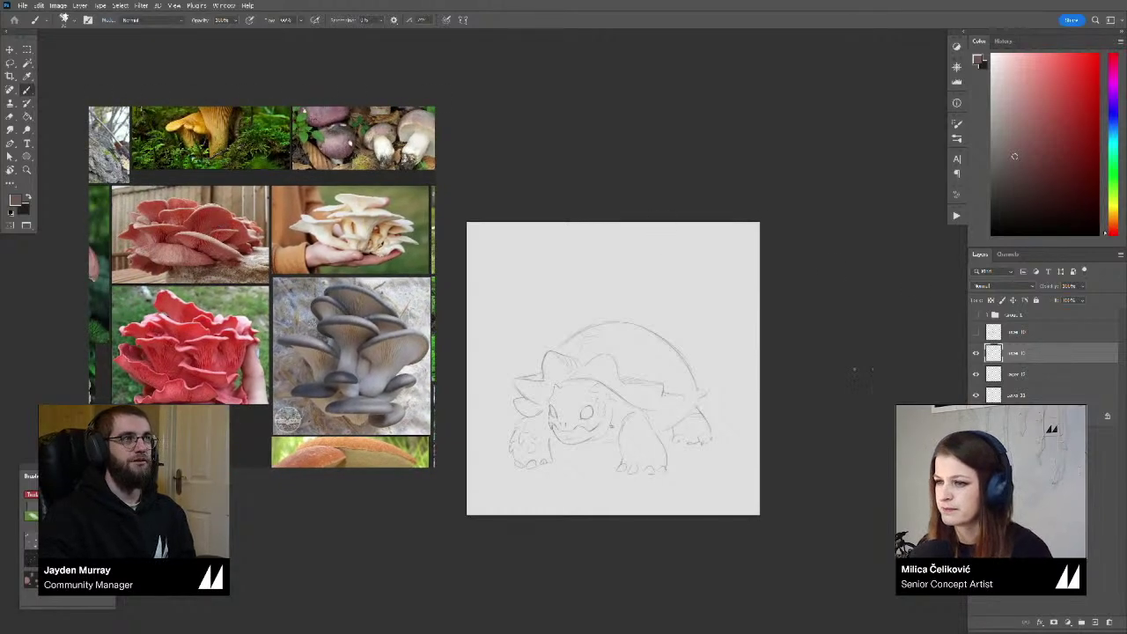
drag(838, 403, 830, 399)
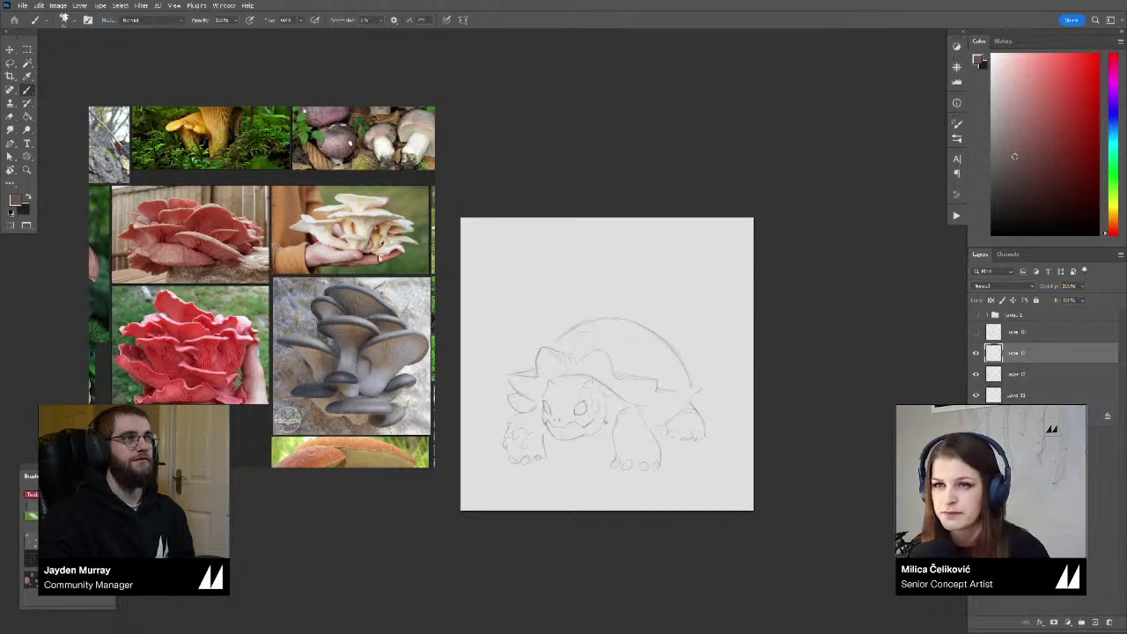
Compare the yellow chanterelle with the oyster mushrooms and enlarge the white oyster cluster as the reference beside the sketch
scroll(284, 178, down, 2)
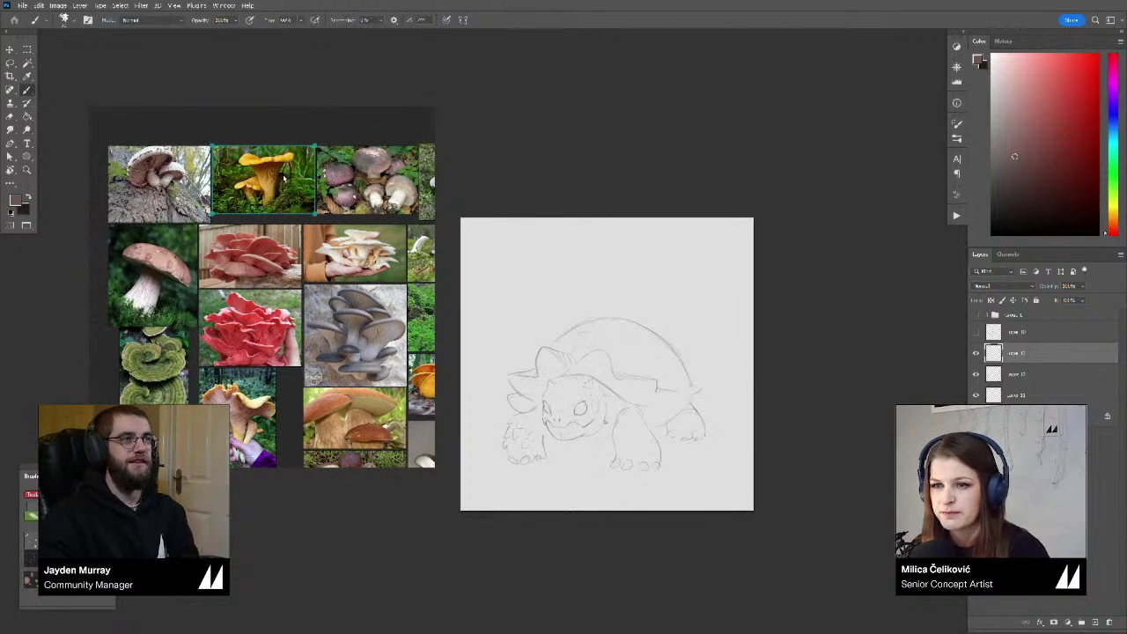
scroll(257, 149, up, 3)
scroll(255, 148, up, 1)
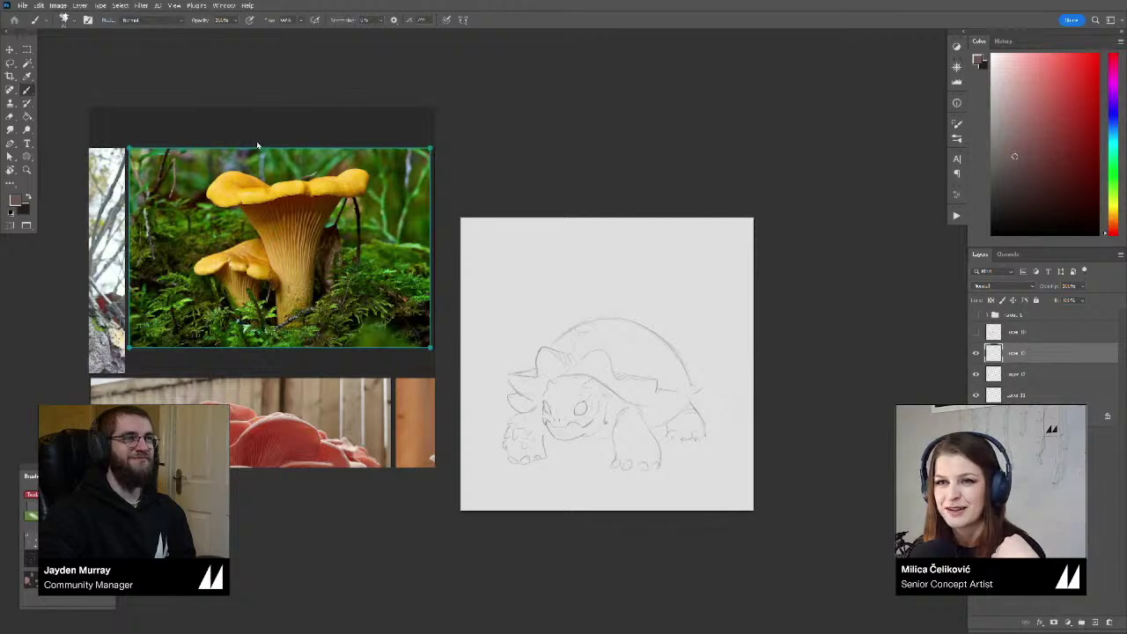
scroll(308, 246, down, 5)
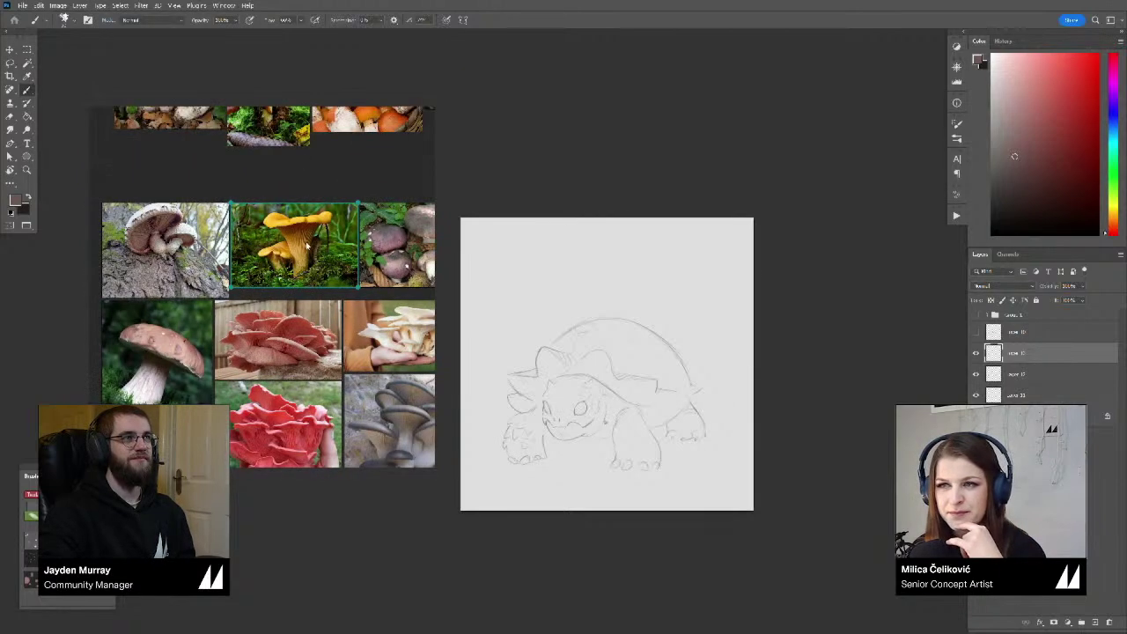
scroll(314, 278, down, 1)
scroll(314, 278, up, 4)
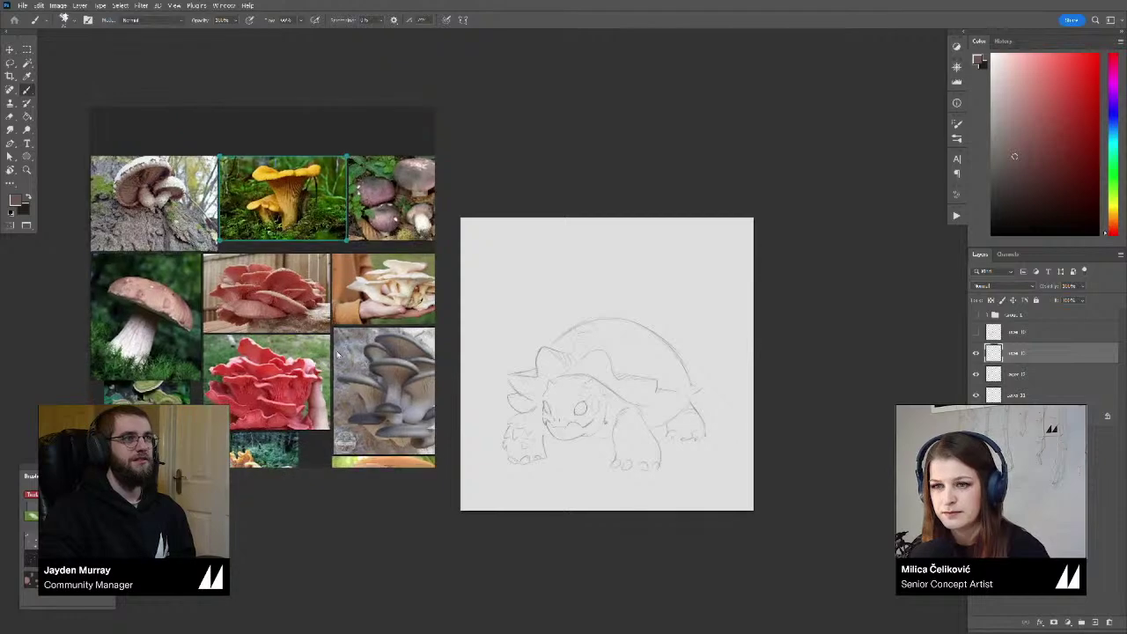
scroll(276, 261, up, 2)
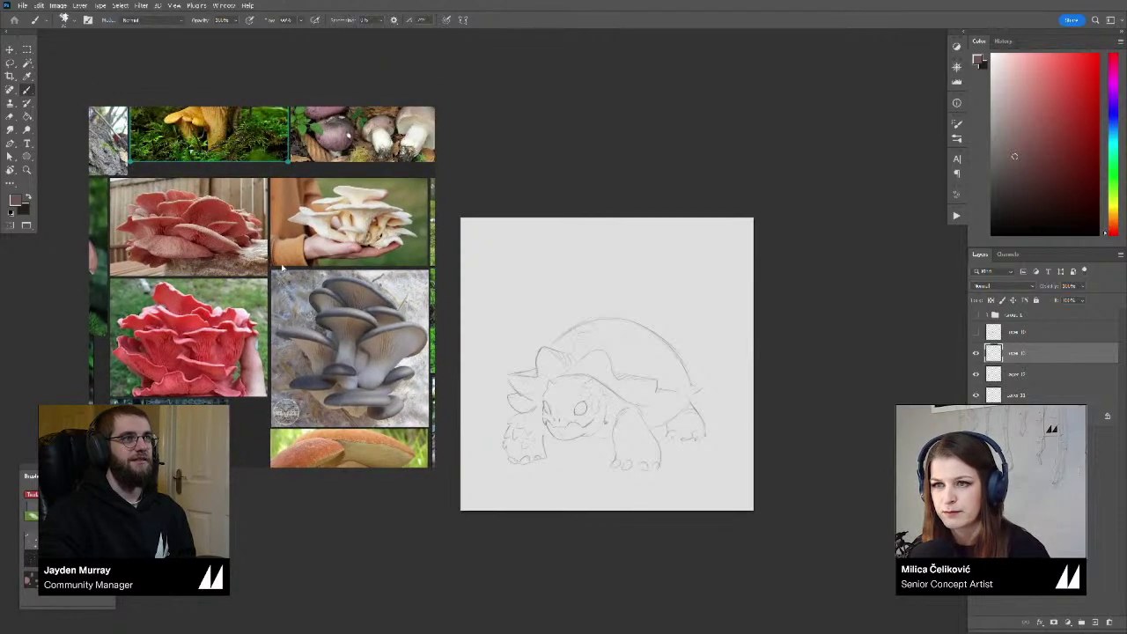
scroll(275, 262, up, 2)
drag(771, 338, 743, 331)
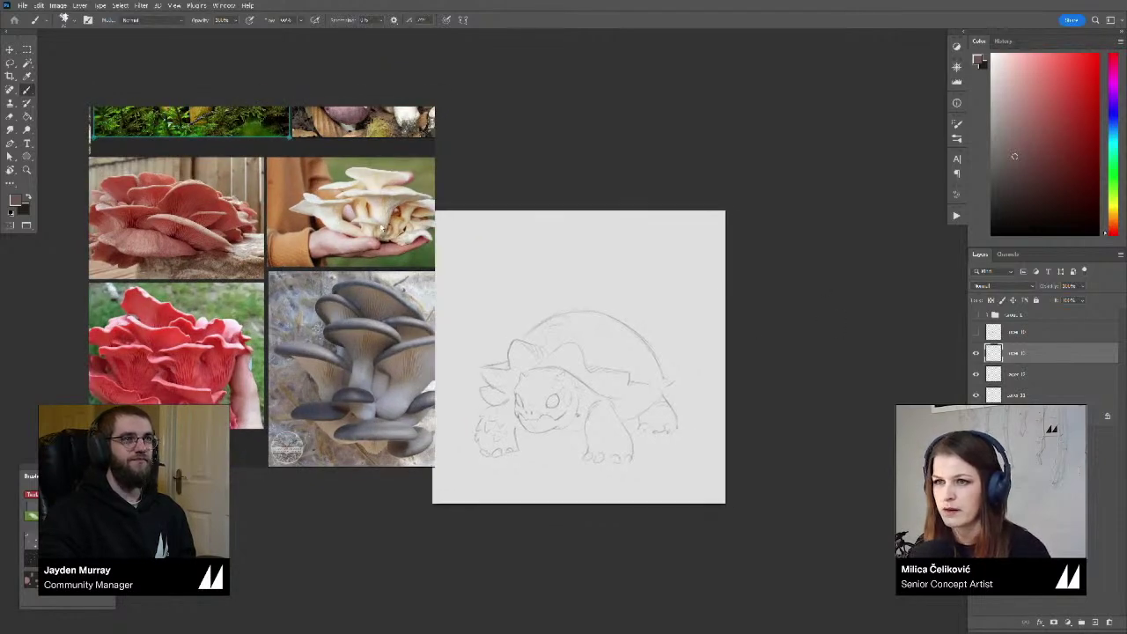
double_click(377, 216)
drag(673, 332, 699, 314)
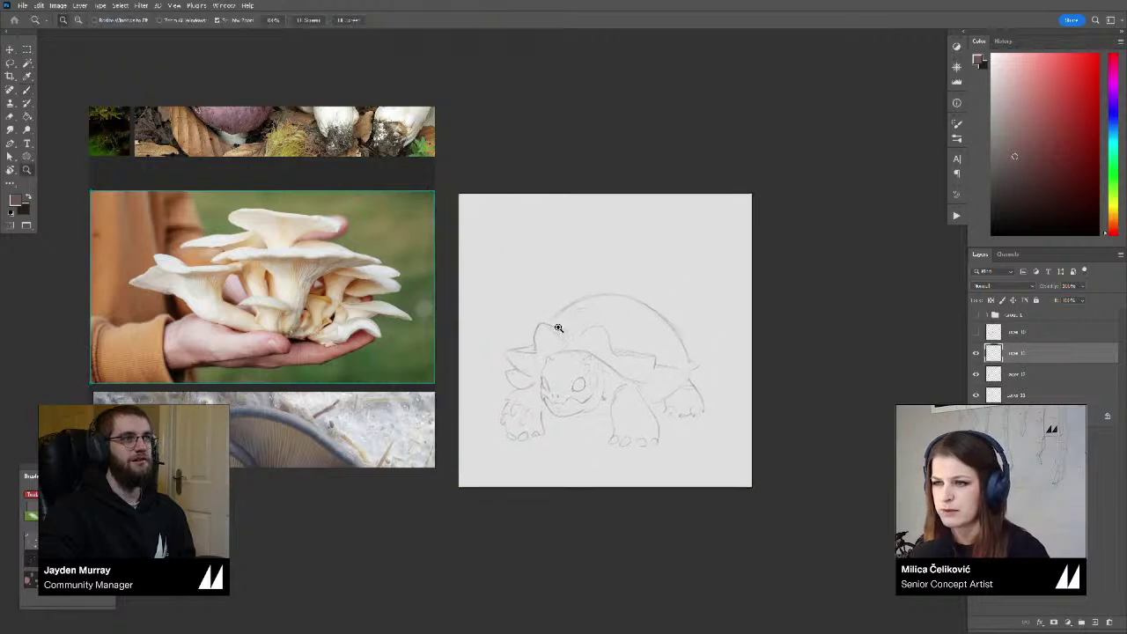
drag(559, 328, 614, 332)
Scale the three sketch layers down slightly together from the bottom edge
click(1034, 371)
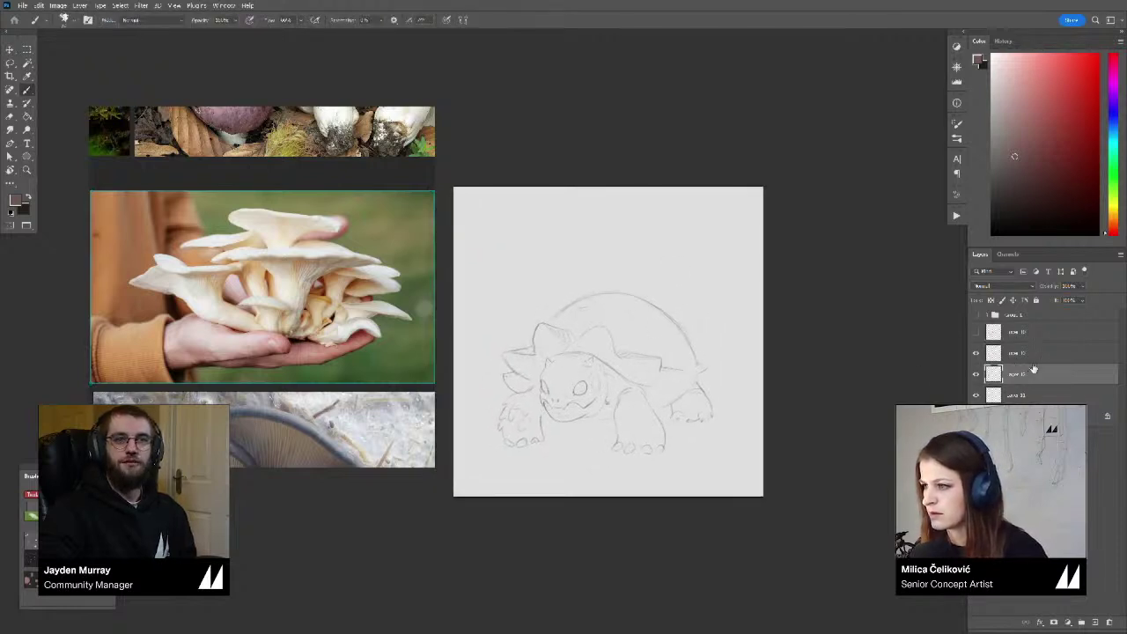
click(1035, 360)
ctrl+click(1032, 396)
key(ctrl+t)
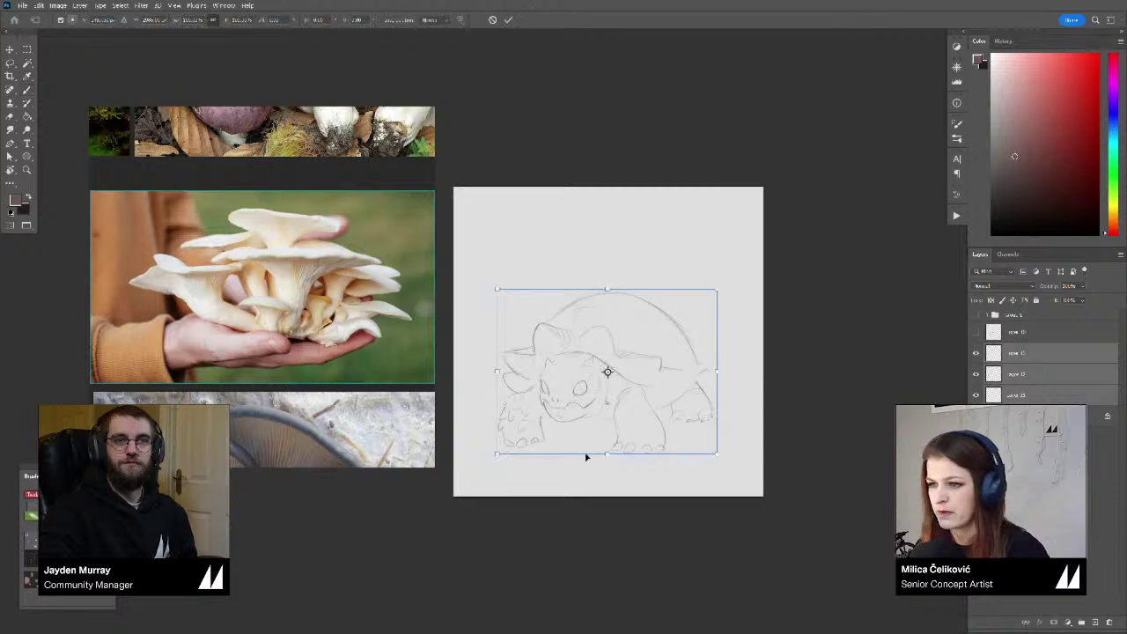
drag(606, 455, 607, 442)
click(508, 20)
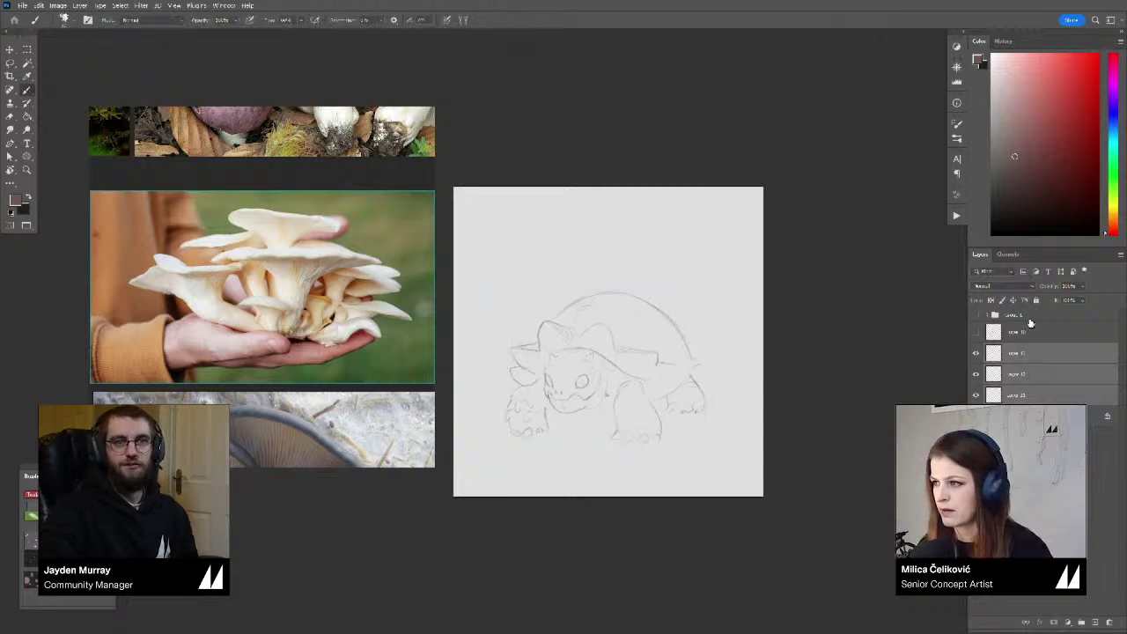
Paste a merged copy of the whole canvas above the layer group, hide it and make the new sketch layer active
click(1026, 317)
key(ctrl+a)
key(ctrl+shift+c)
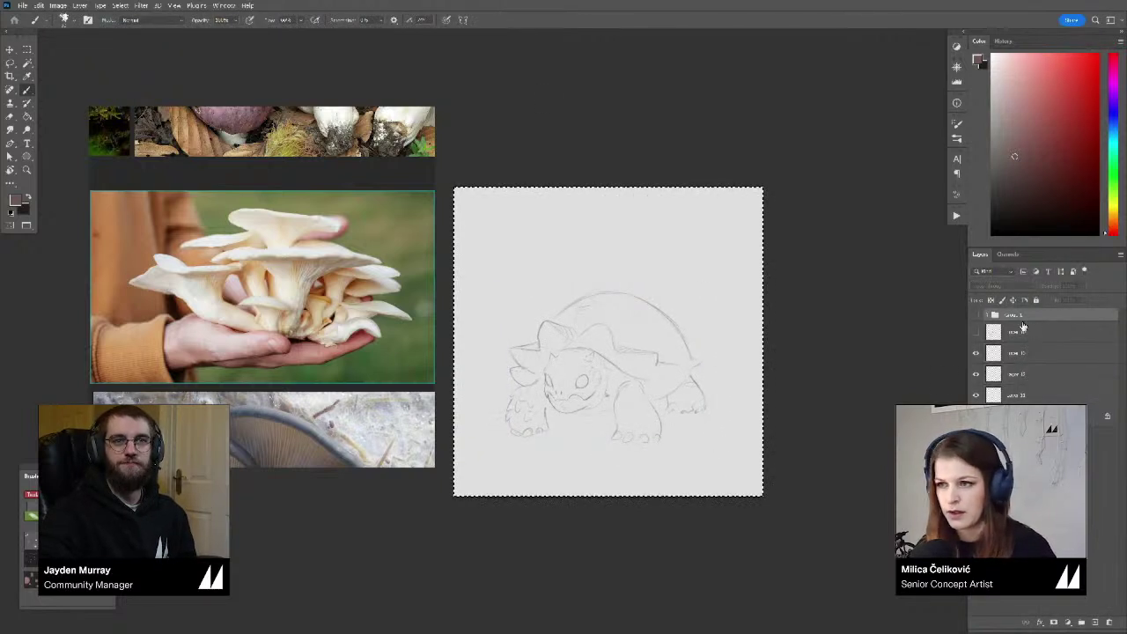
key(ctrl+v)
click(975, 319)
click(1002, 375)
click(976, 375)
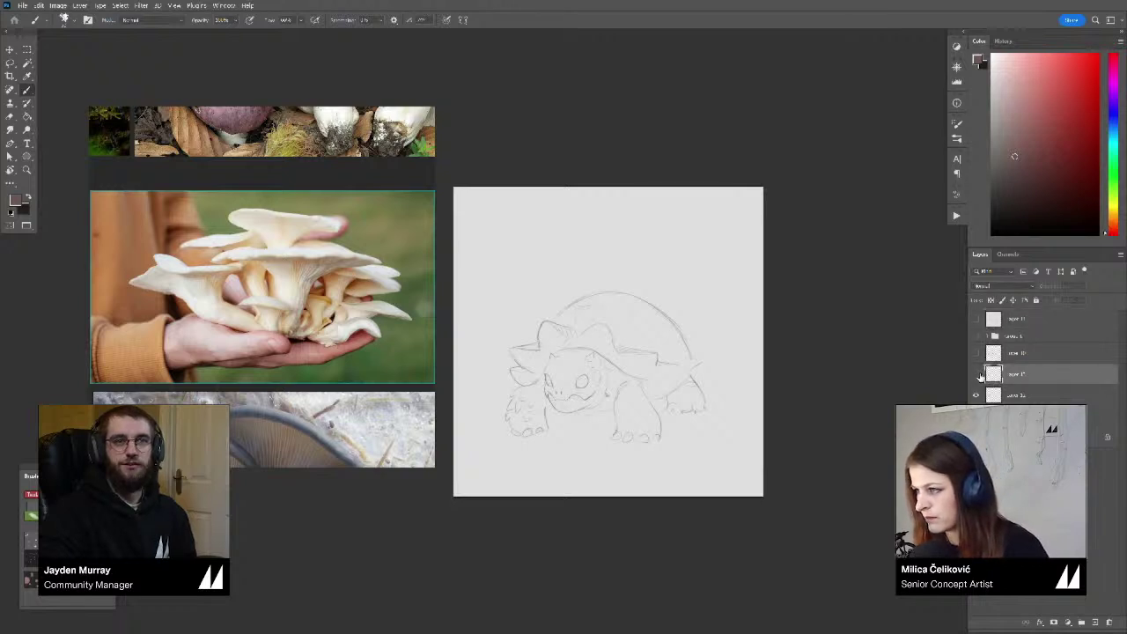
click(977, 375)
drag(855, 372, 844, 372)
drag(544, 344, 554, 341)
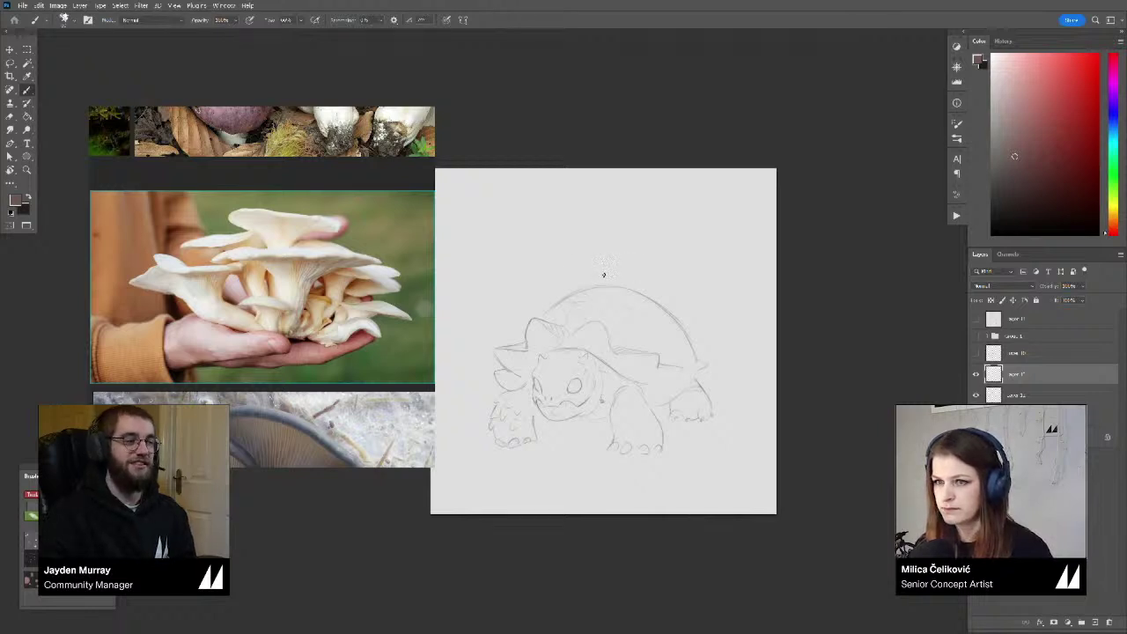
Sketch a wide flared oyster mushroom cap with a stem growing from the shell's top and a small cap beside the stem
drag(591, 278, 688, 267)
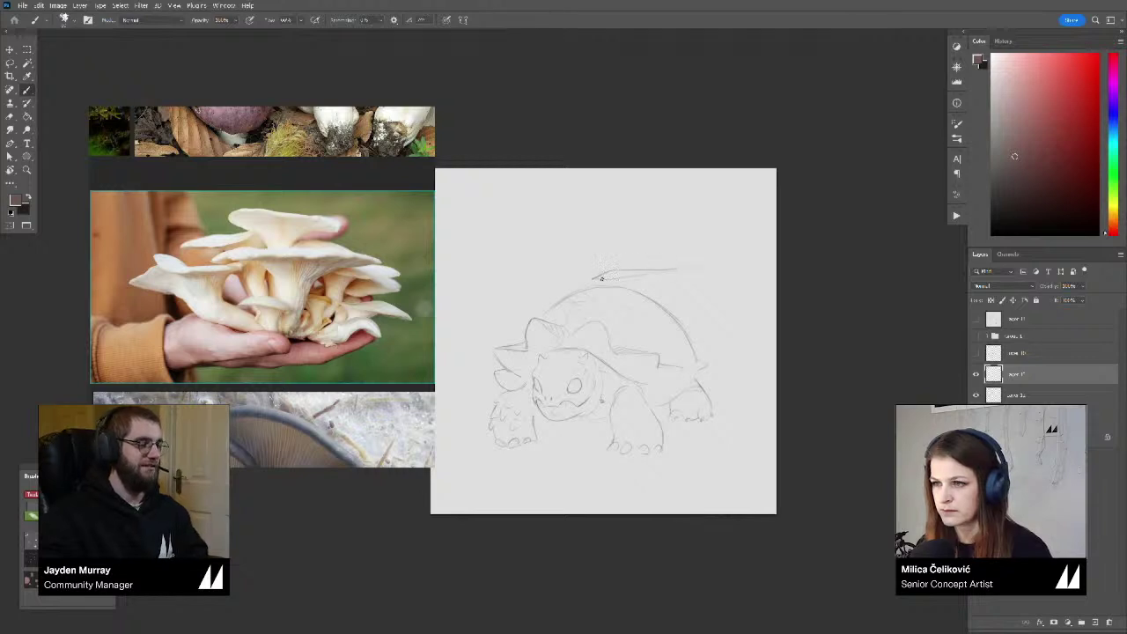
drag(642, 308, 644, 332)
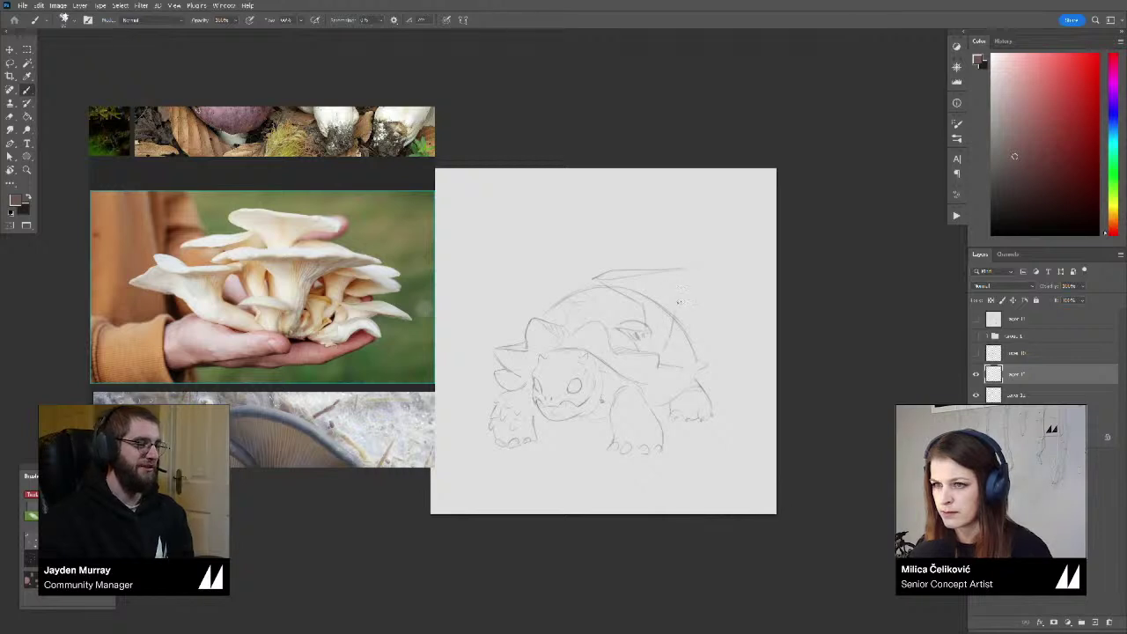
mouse_move(687, 296)
mouse_down()
mouse_move(723, 268)
mouse_move(701, 284)
mouse_move(705, 270)
mouse_up()
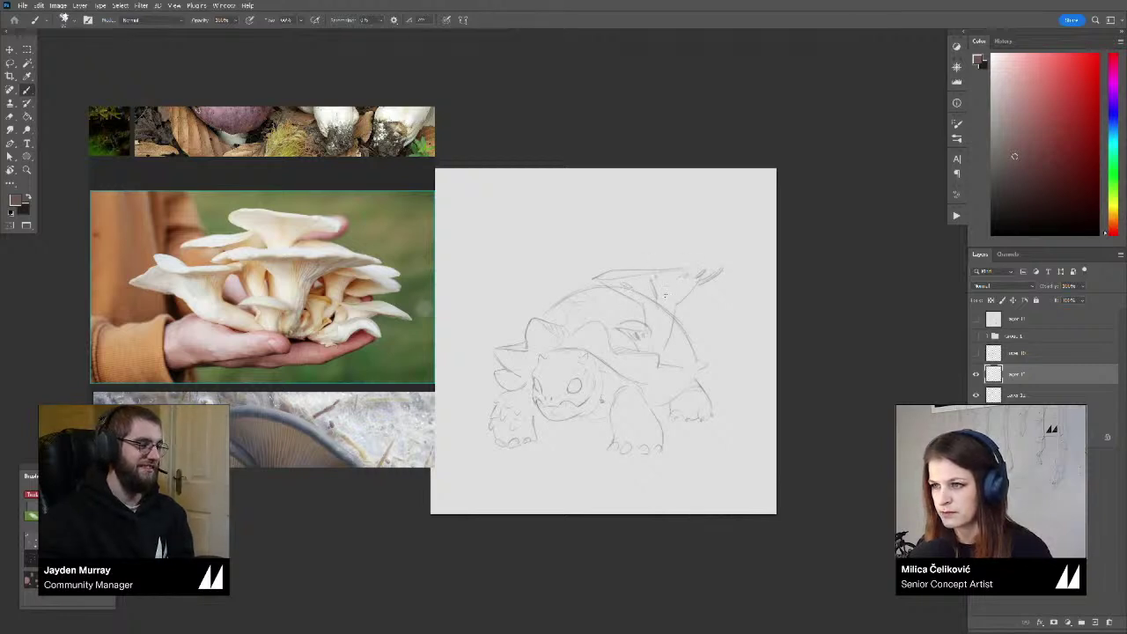
drag(676, 277, 665, 297)
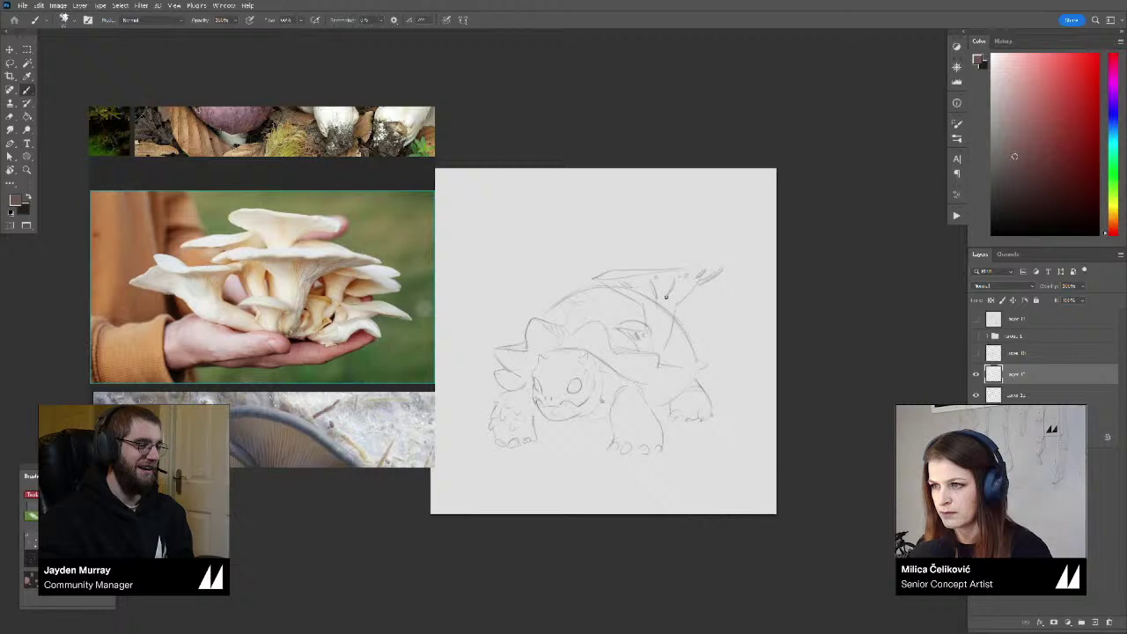
Lower the tortoise sketch layer's opacity to a faint guide and make the mushroom sketch layer active
click(1016, 395)
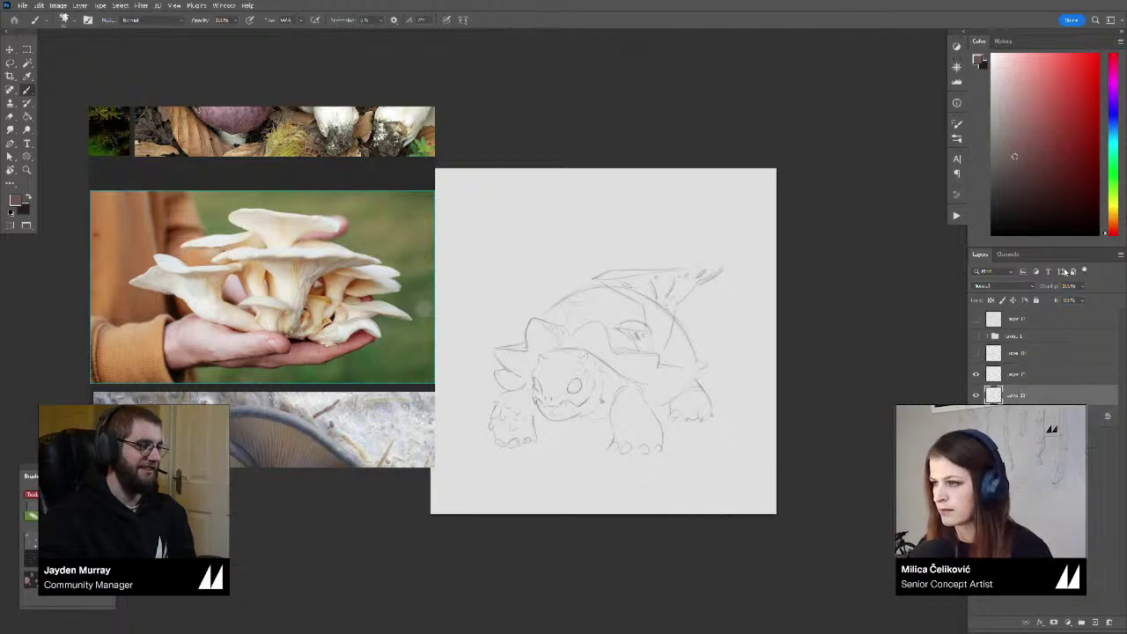
drag(1050, 288, 1036, 292)
click(1014, 380)
click(977, 378)
click(977, 379)
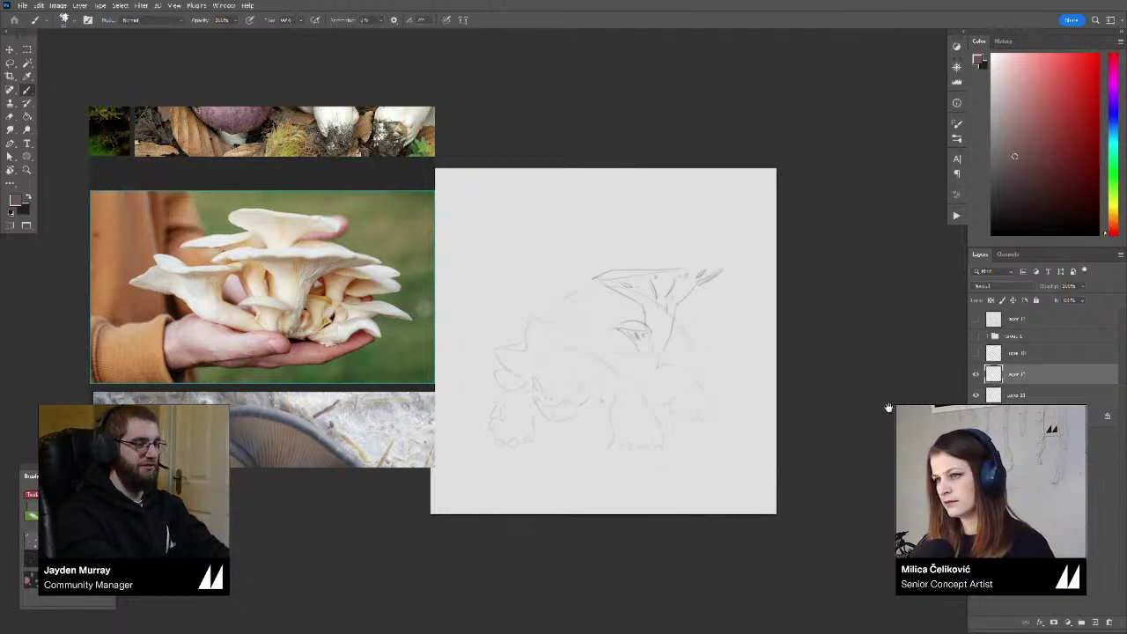
Complete the wide cap's rim with gill marks and sketch a smaller stemmed cap beside it over the rear of the shell
mouse_move(627, 284)
mouse_down()
mouse_move(608, 264)
mouse_move(738, 259)
mouse_up()
key(e)
key(b)
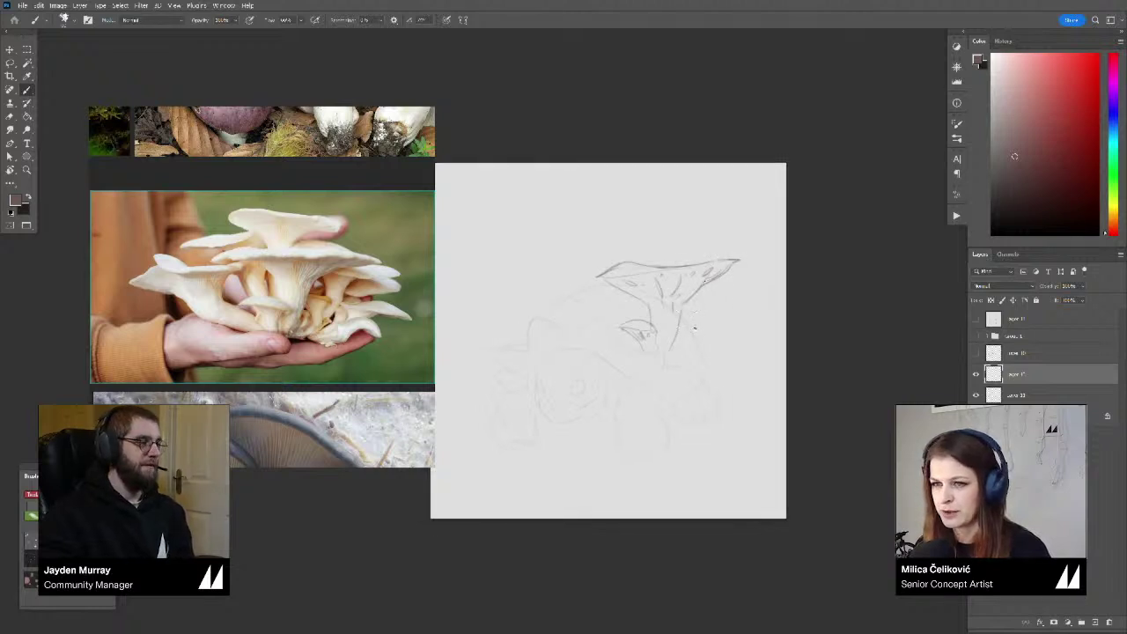
drag(685, 326, 762, 313)
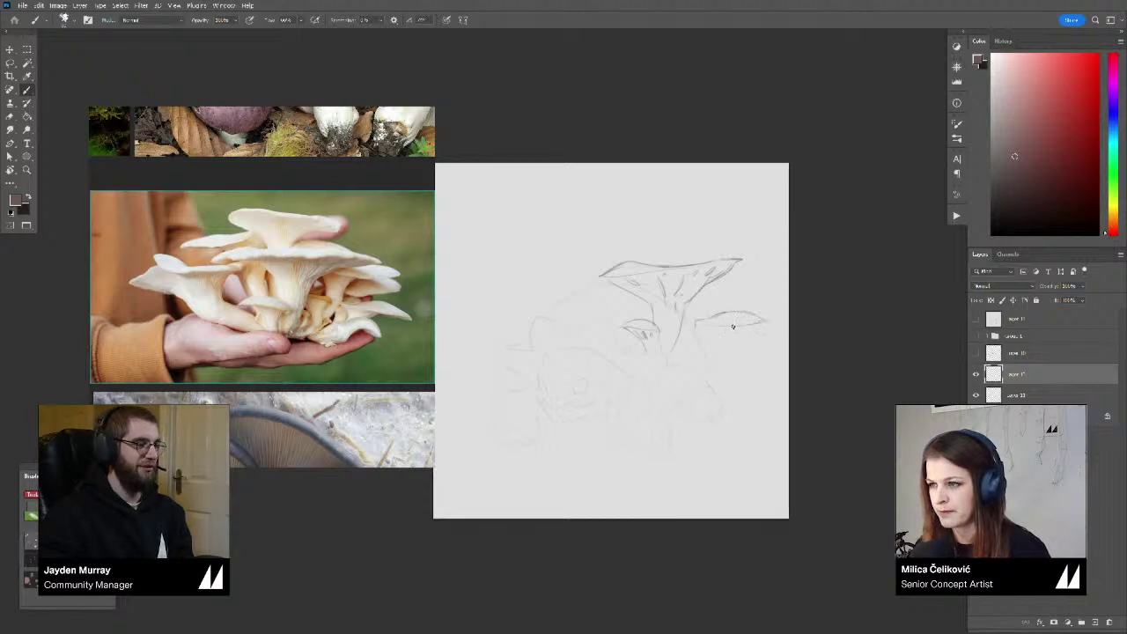
mouse_move(731, 331)
mouse_down()
mouse_move(695, 323)
mouse_move(699, 352)
mouse_up()
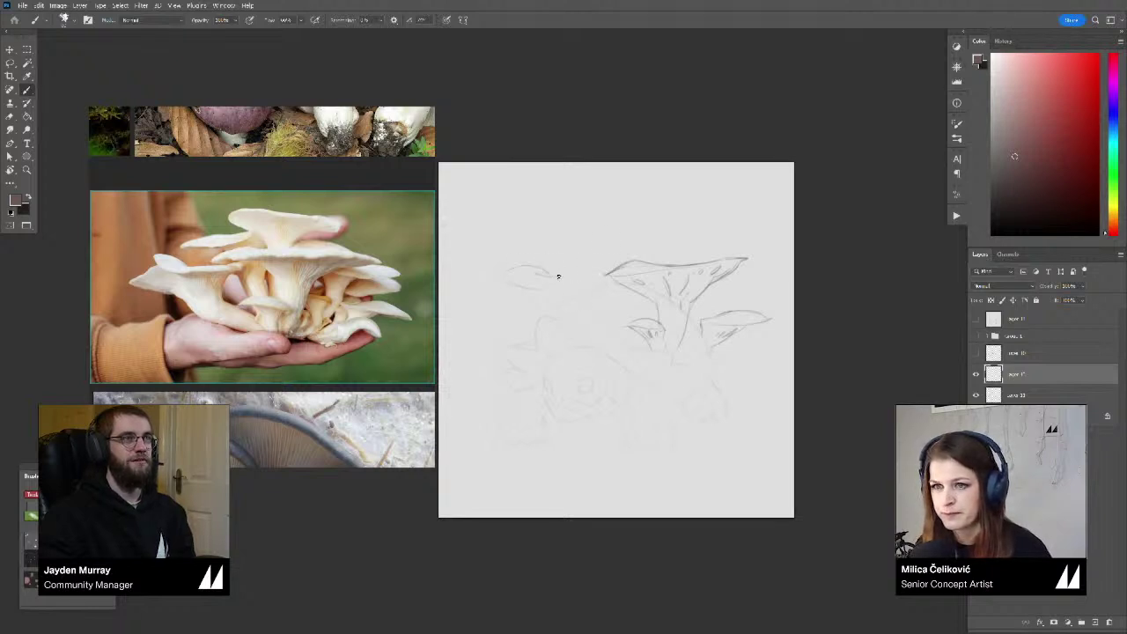
Sketch a wavy-rimmed cap with its stem above the head side of the shell and a pointed cap overlapping beneath it
drag(558, 277, 579, 270)
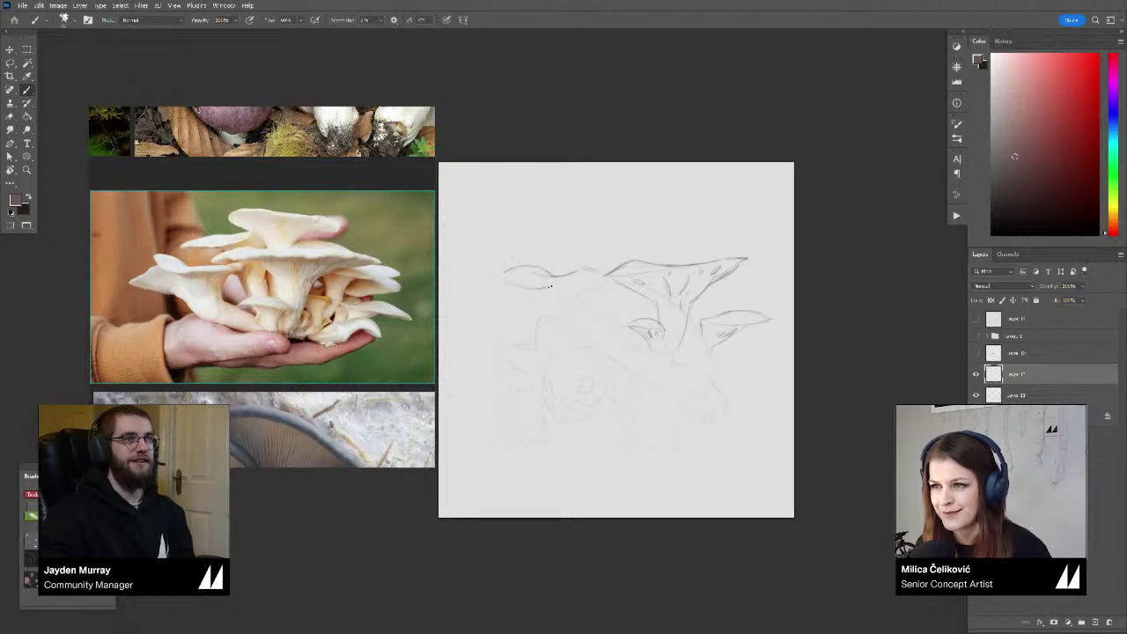
mouse_move(549, 286)
mouse_down()
mouse_move(595, 268)
mouse_move(578, 292)
mouse_up()
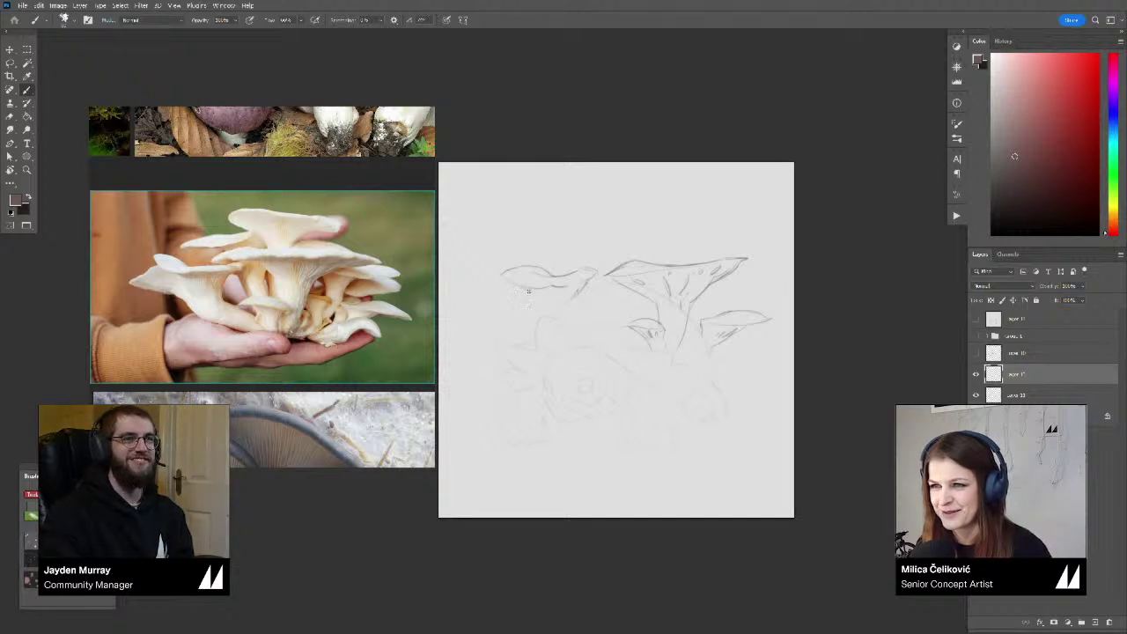
mouse_move(537, 300)
mouse_down()
mouse_move(547, 313)
mouse_move(578, 305)
mouse_up()
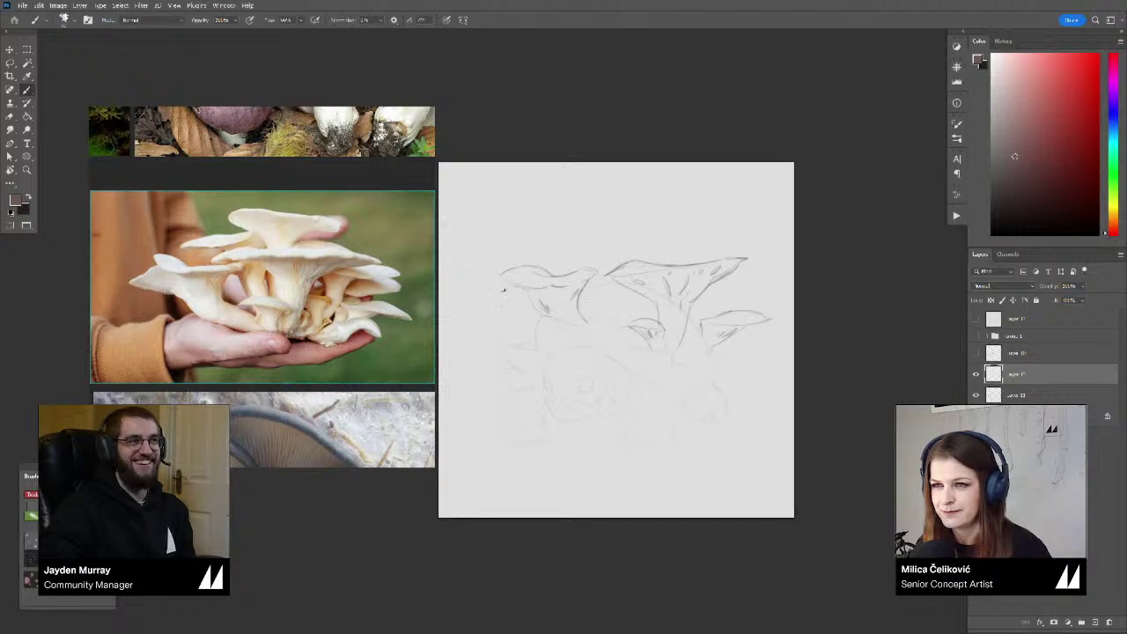
drag(479, 299, 506, 304)
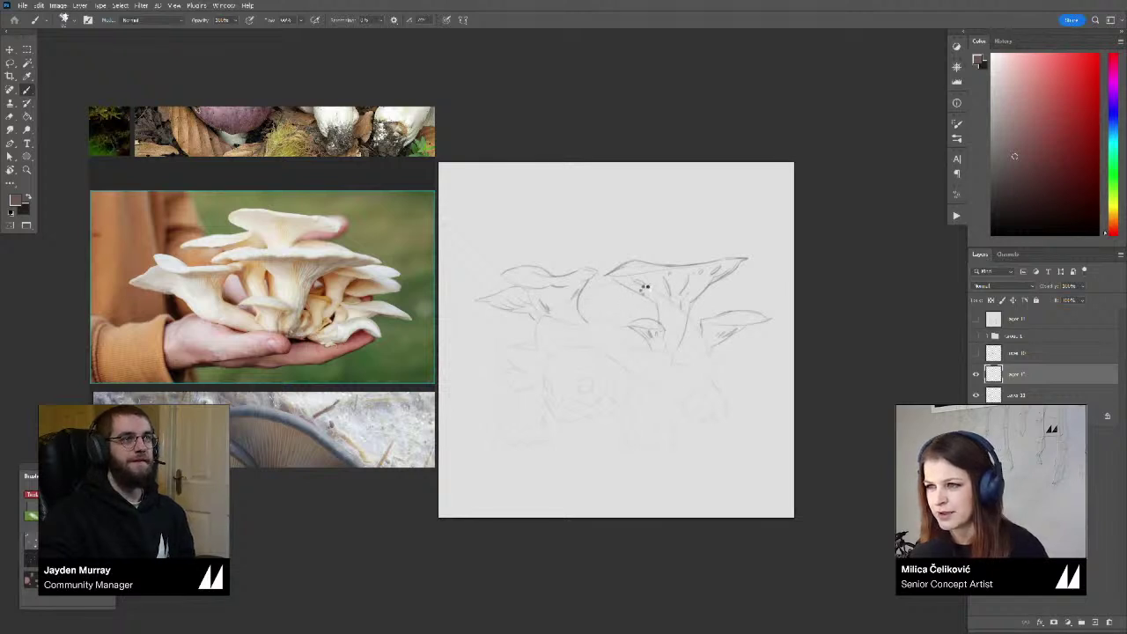
Check the composition mirrored, refine the wavy cap's rim and sketch a slim pointed cap above it
key(ctrl+shift+h)
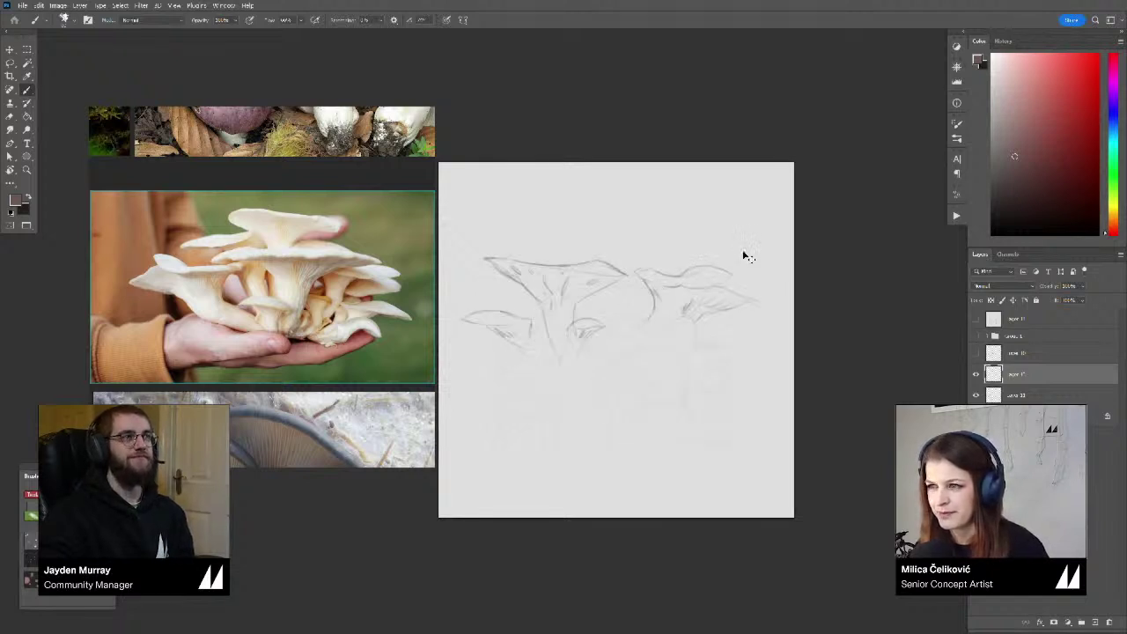
key(h)
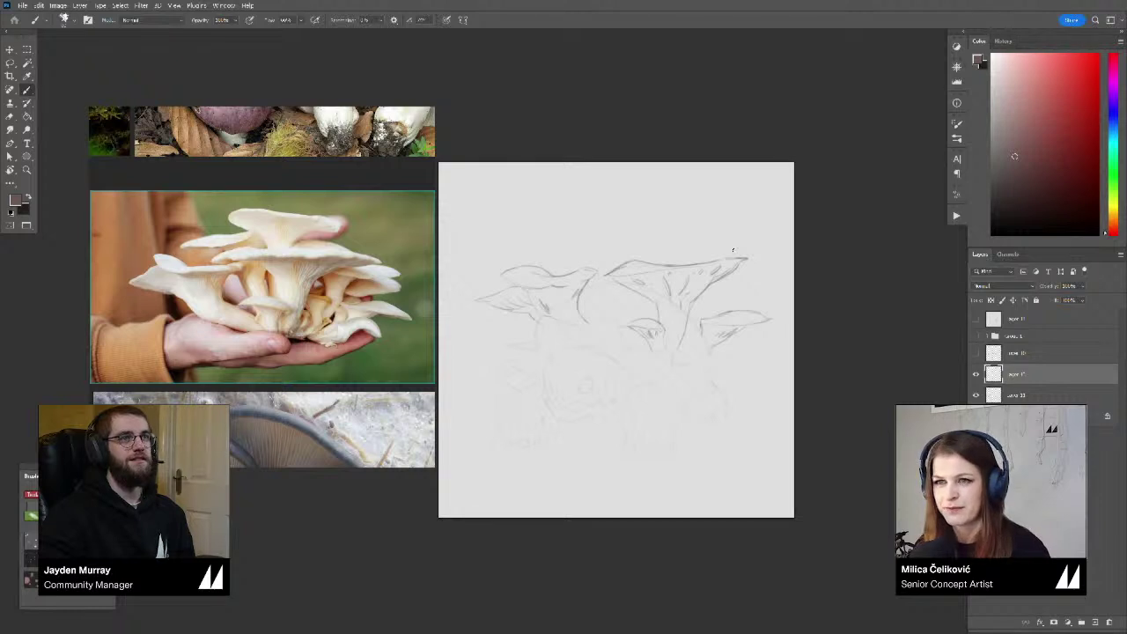
drag(621, 266, 591, 262)
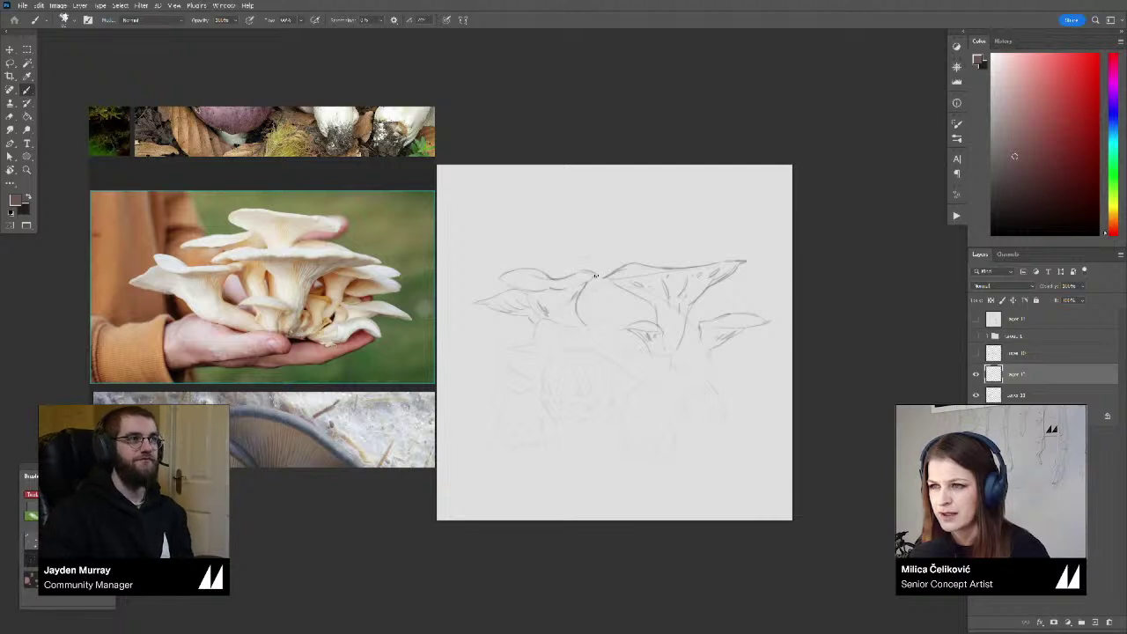
mouse_move(593, 278)
mouse_down()
mouse_move(585, 286)
mouse_move(573, 271)
mouse_up()
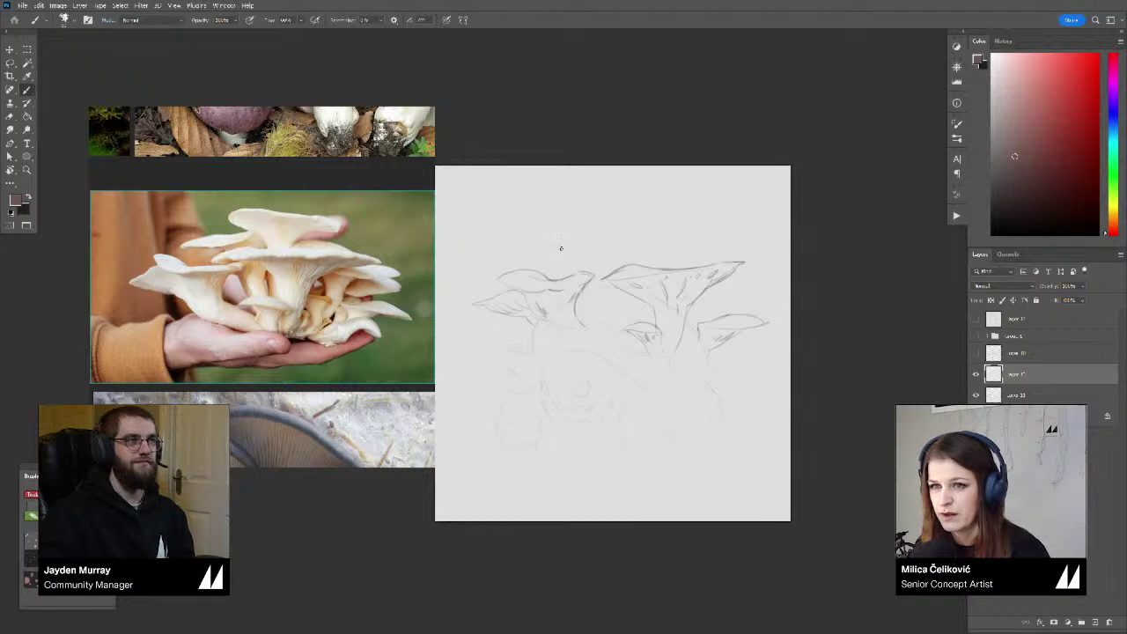
drag(526, 244, 589, 240)
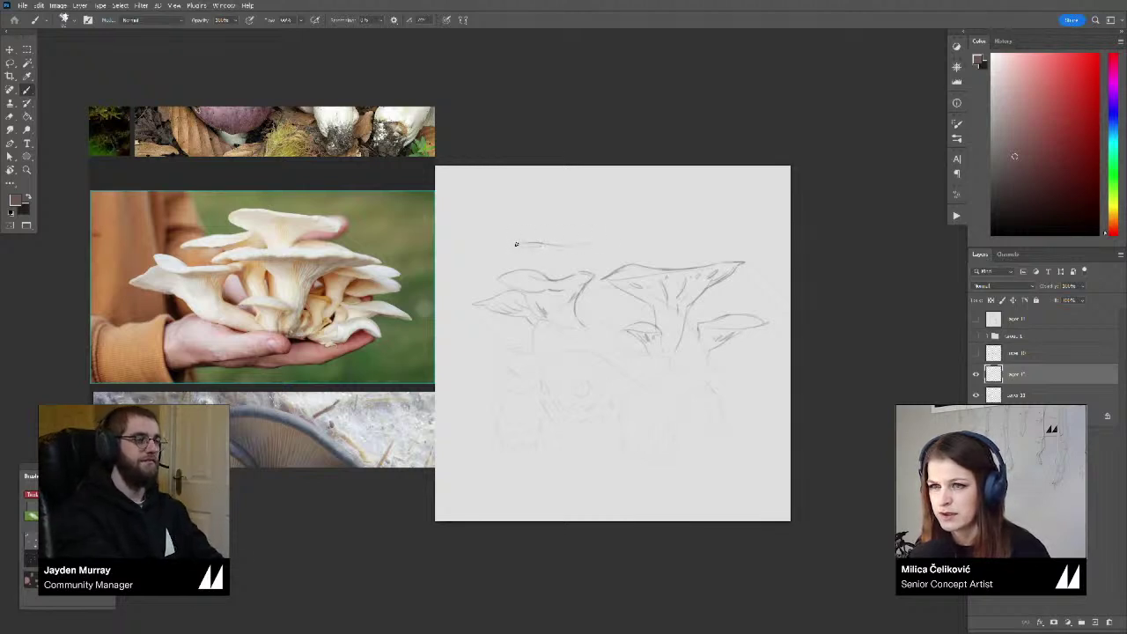
drag(515, 244, 569, 227)
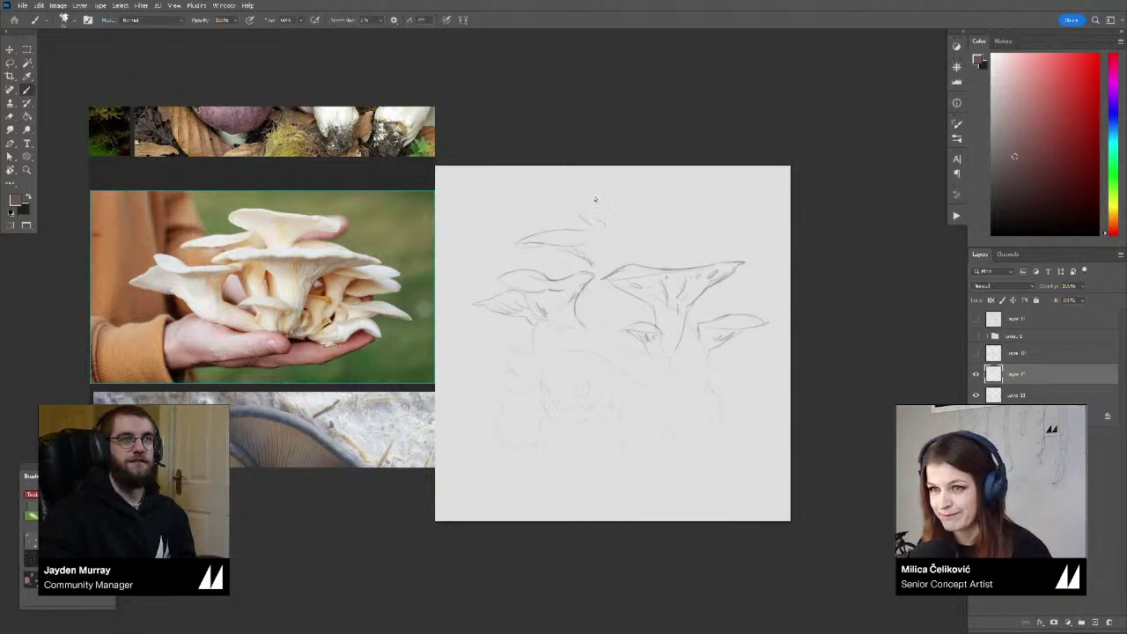
Sketch a large fan-shaped cap with radiating gill lines crowning the cluster, and detail a small cap between the main stems
drag(653, 202, 664, 205)
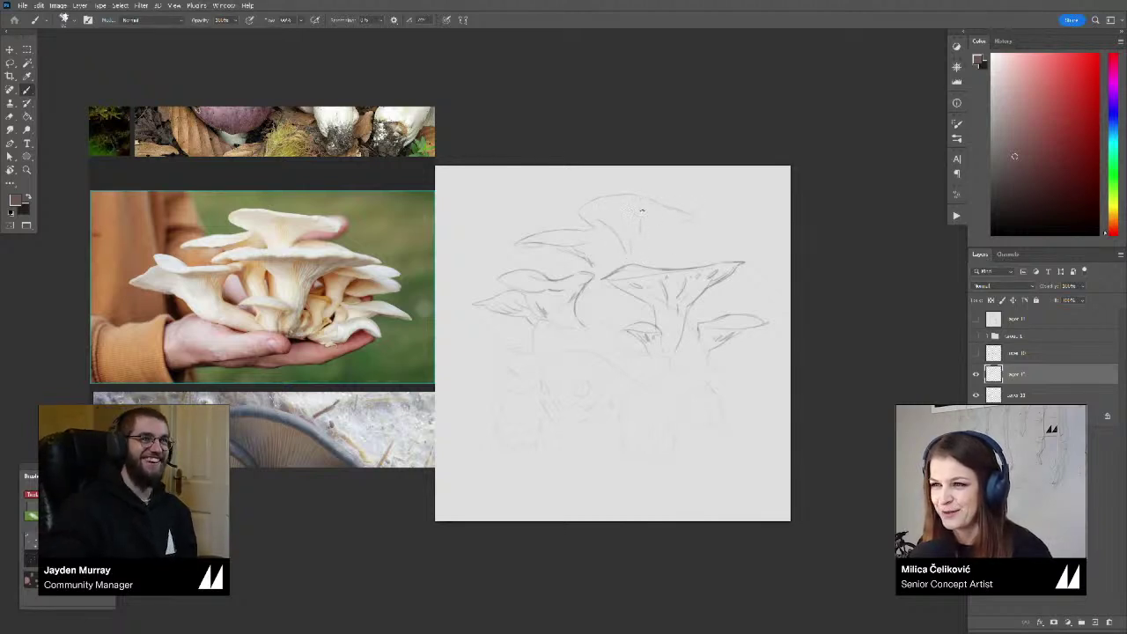
mouse_move(641, 212)
mouse_down()
mouse_move(643, 233)
mouse_move(656, 230)
mouse_up()
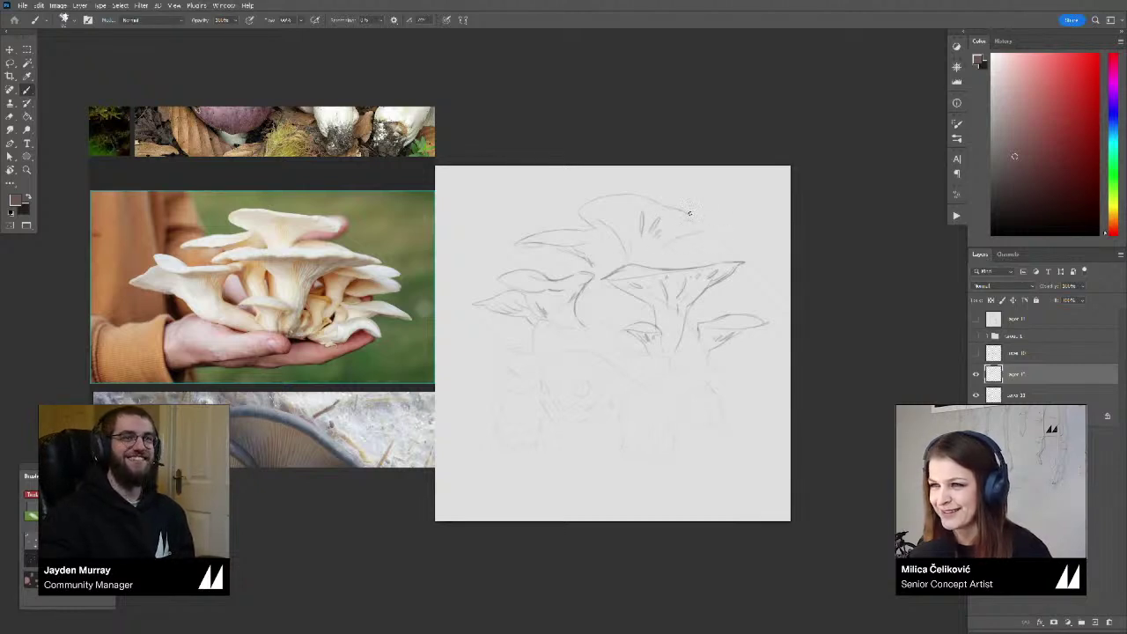
drag(690, 213, 711, 234)
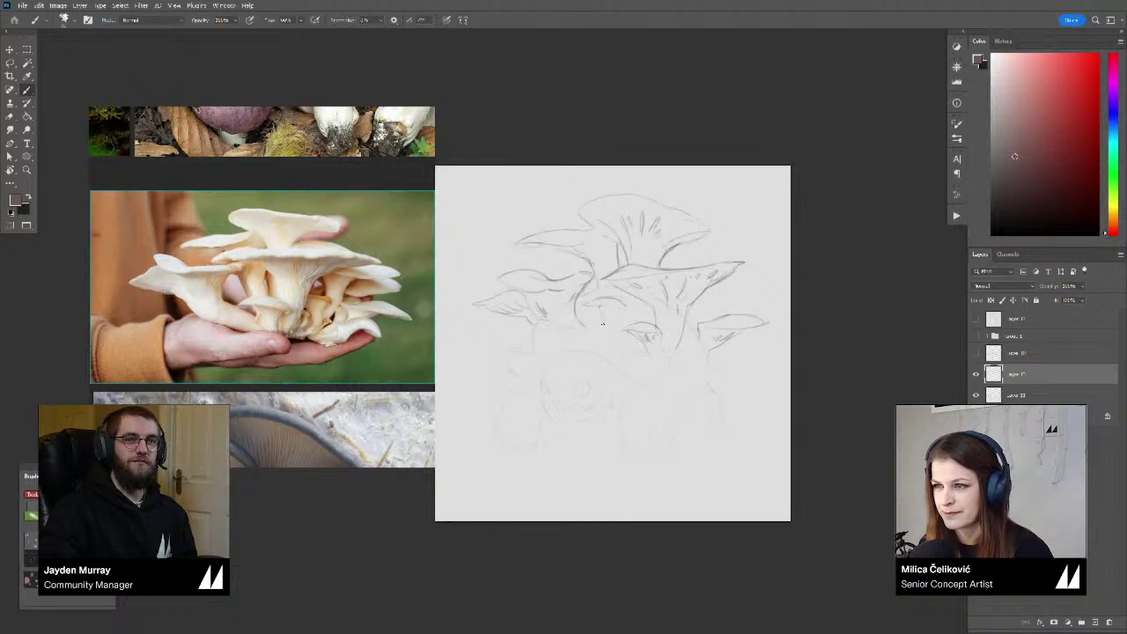
drag(608, 308, 614, 314)
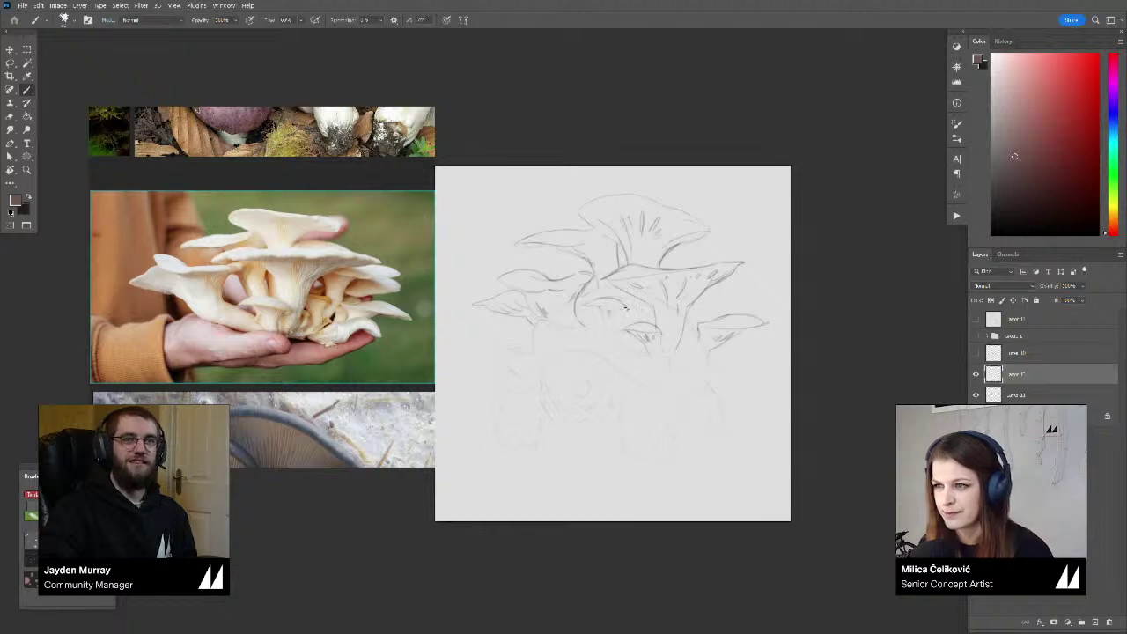
Mirror the canvas view horizontally and flip the white oyster mushroom reference photo to match
key(ctrl+shift+h)
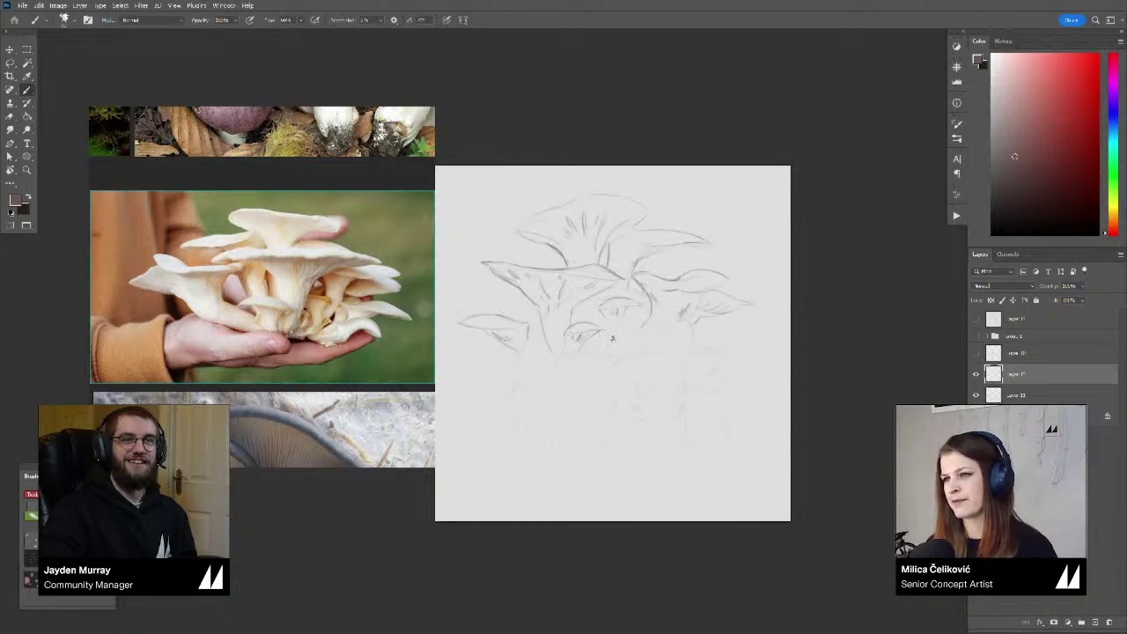
key(z)
mouse_move(641, 351)
mouse_down()
mouse_move(611, 373)
mouse_move(632, 396)
mouse_up()
key(b)
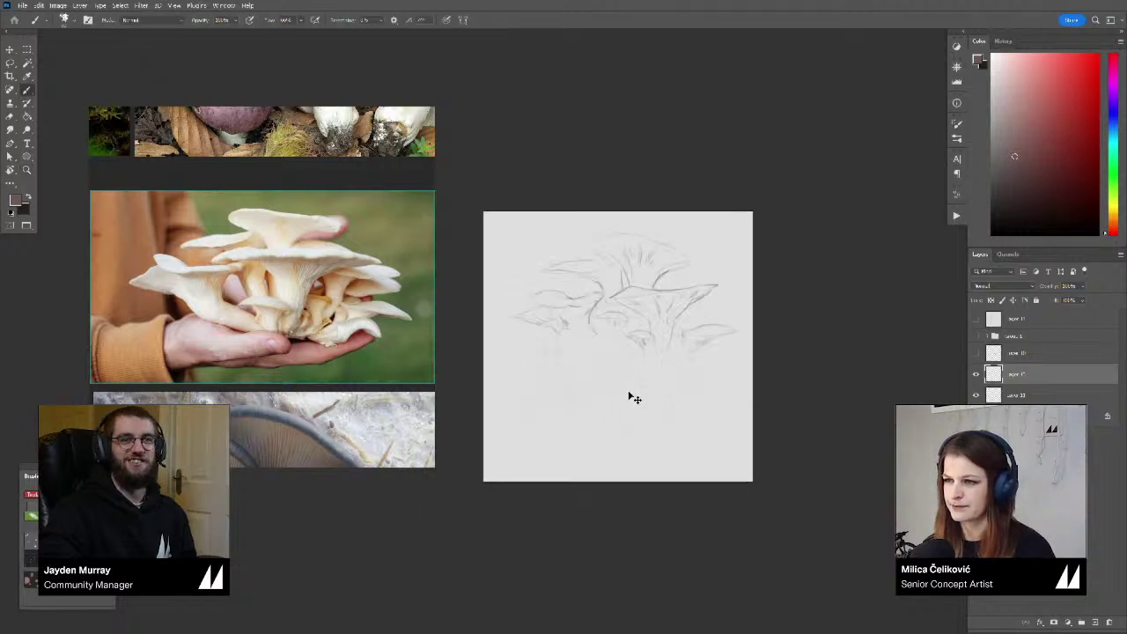
key(z)
drag(602, 328, 627, 335)
key(b)
click(404, 336)
key(alt+shift+h)
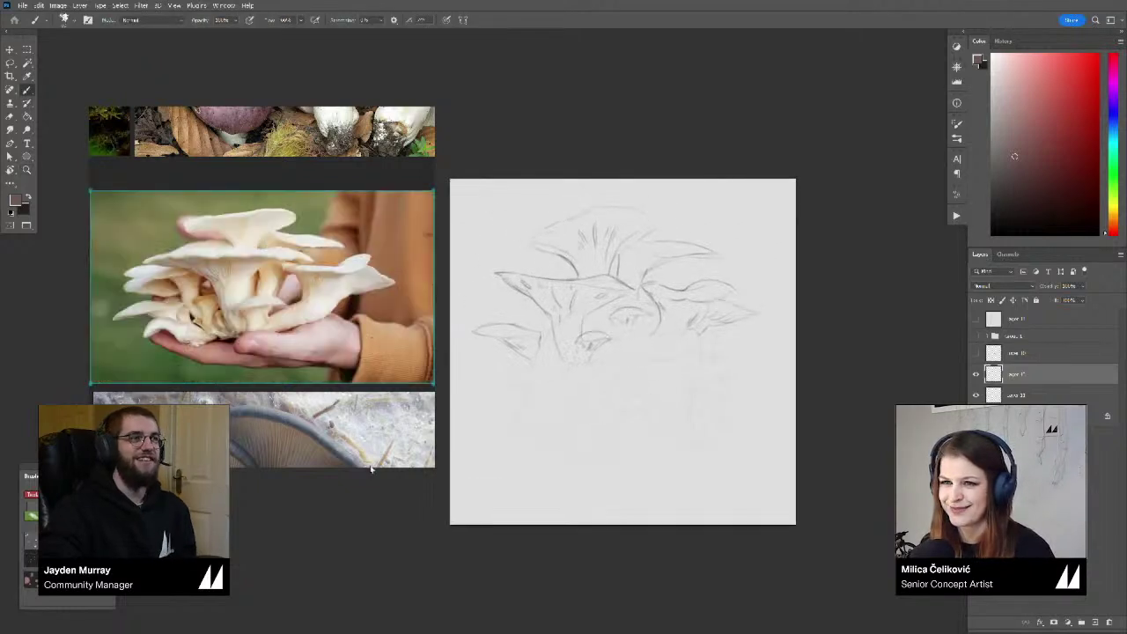
Darken the wide cap's stem and the lowest side cap's outline, and join their stems at the base
drag(560, 290, 566, 284)
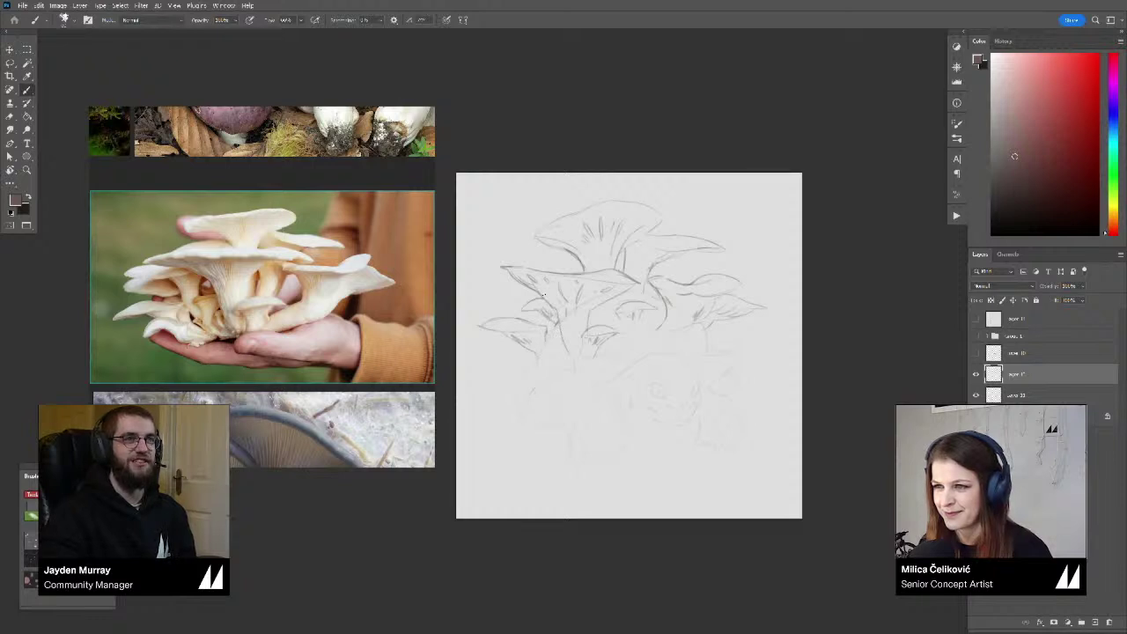
drag(558, 325, 572, 357)
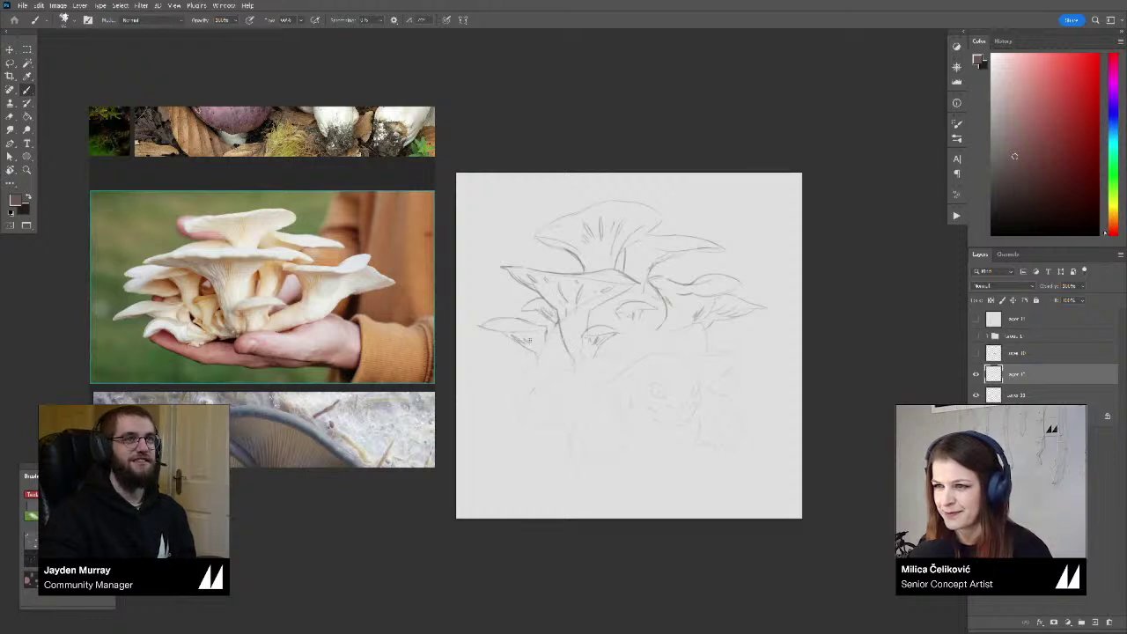
drag(503, 335, 534, 354)
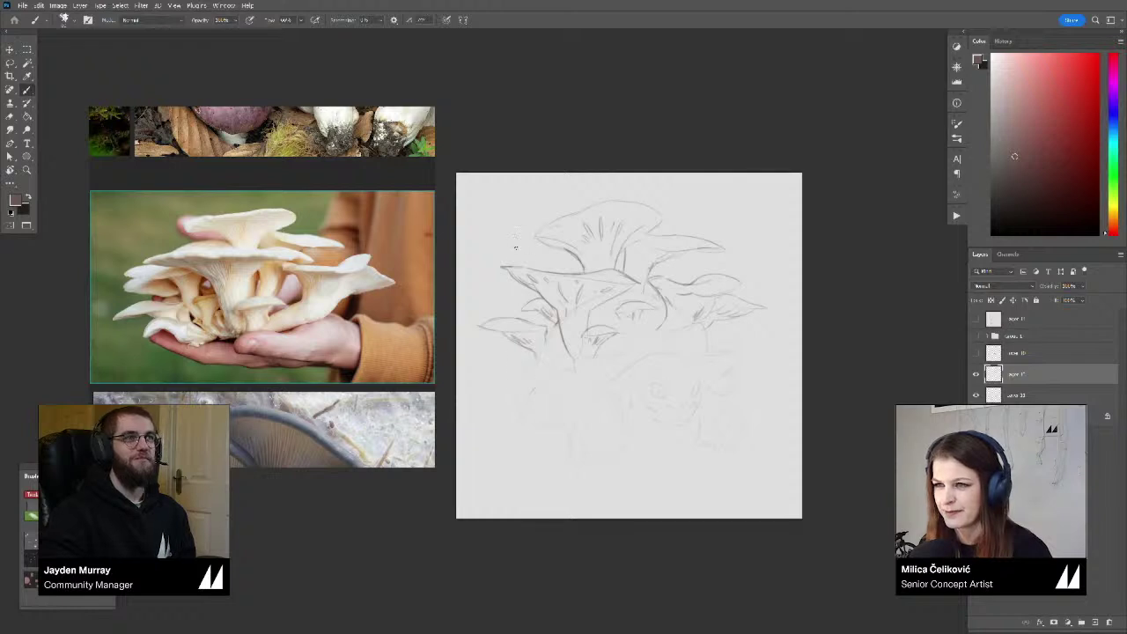
drag(481, 325, 507, 319)
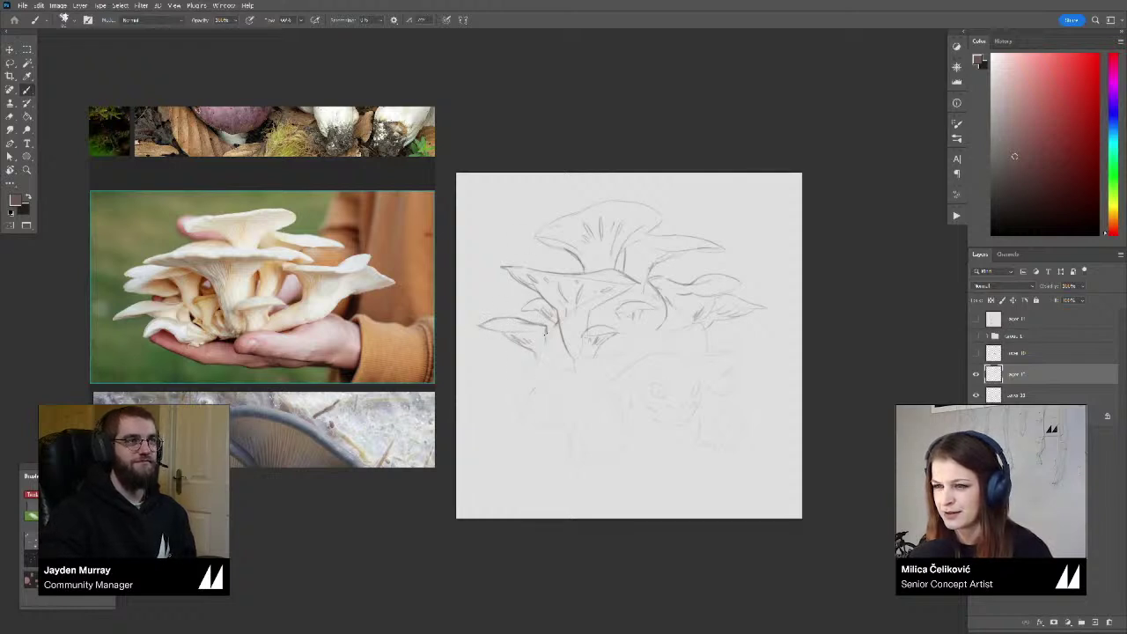
drag(562, 336, 570, 355)
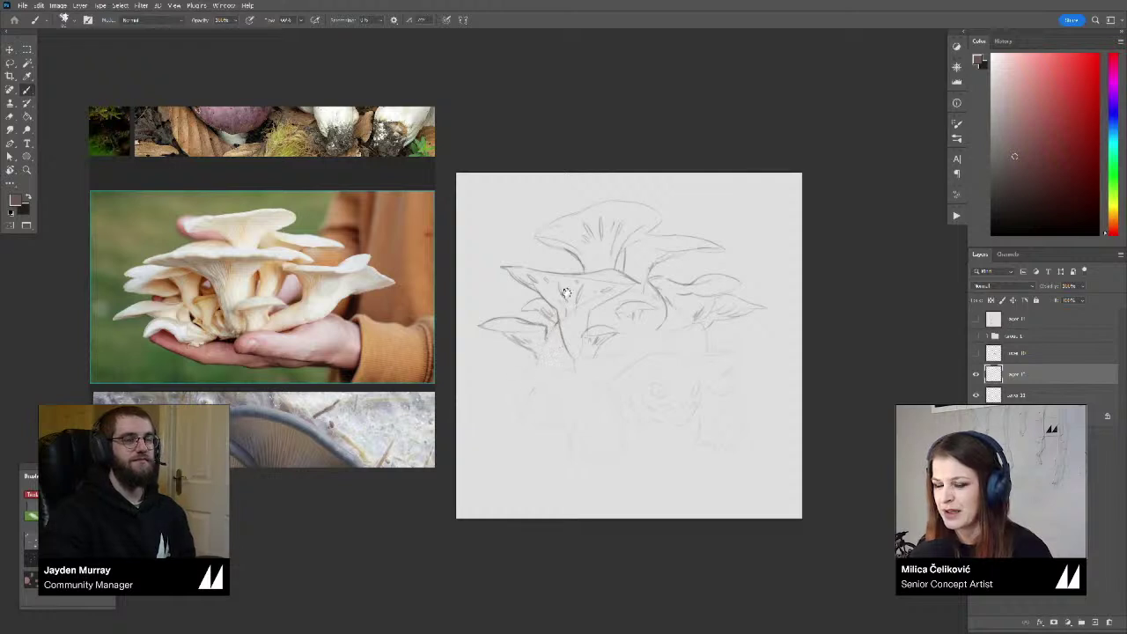
Refine the outline of the fan-shaped crowning cap and move in closer on the mushroom cluster
drag(567, 293, 571, 292)
drag(561, 219, 596, 206)
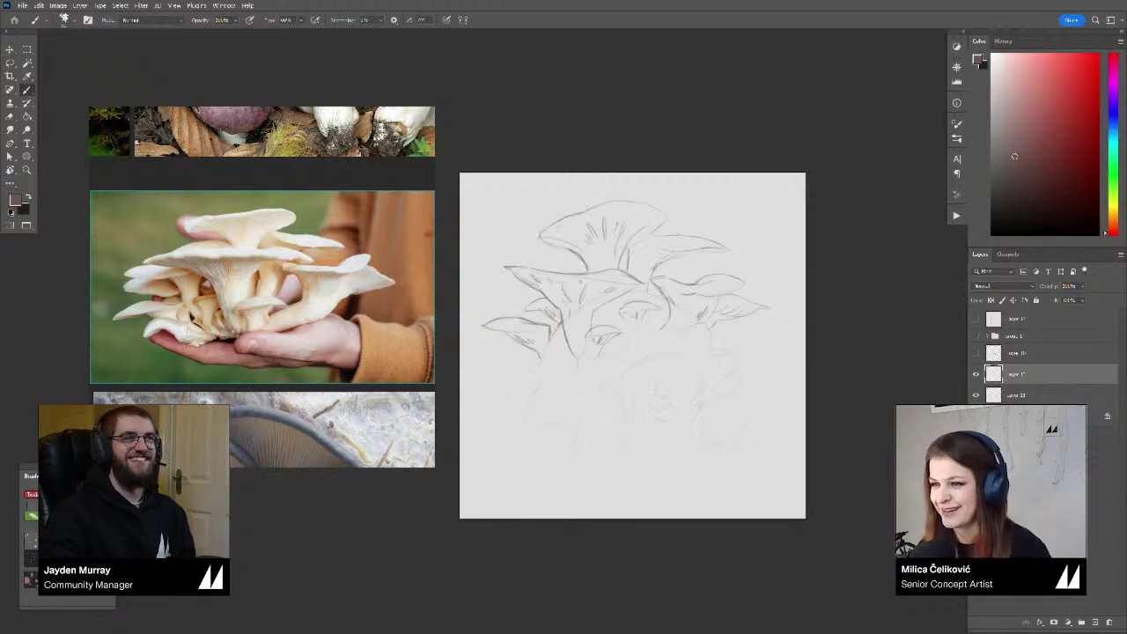
scroll(632, 291, down, 1)
key(ctrl+space)
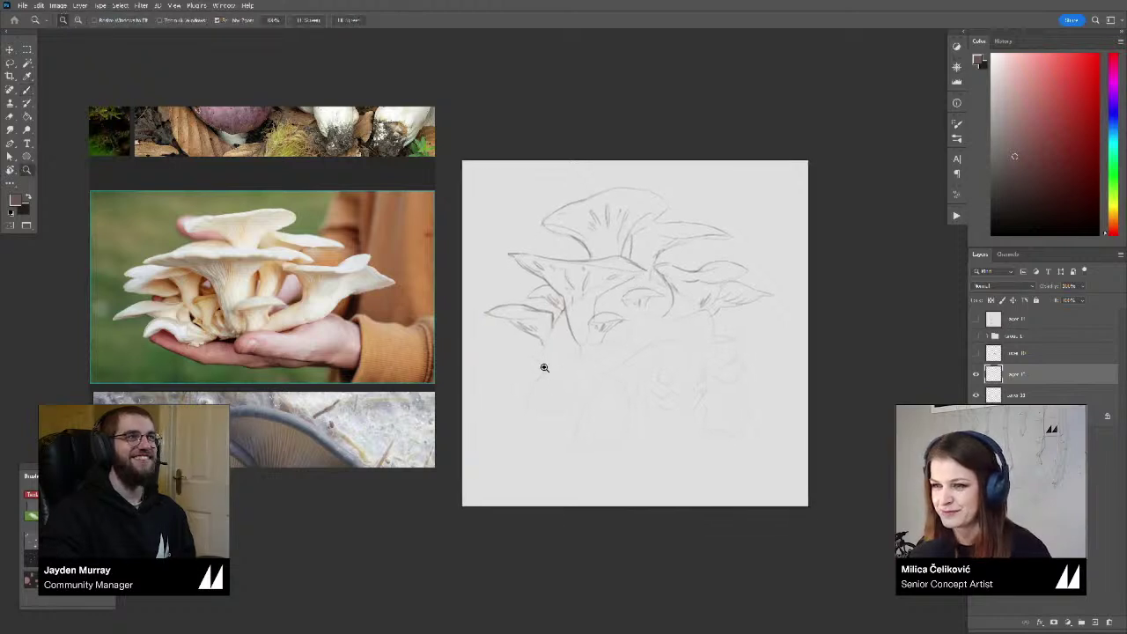
drag(543, 368, 564, 372)
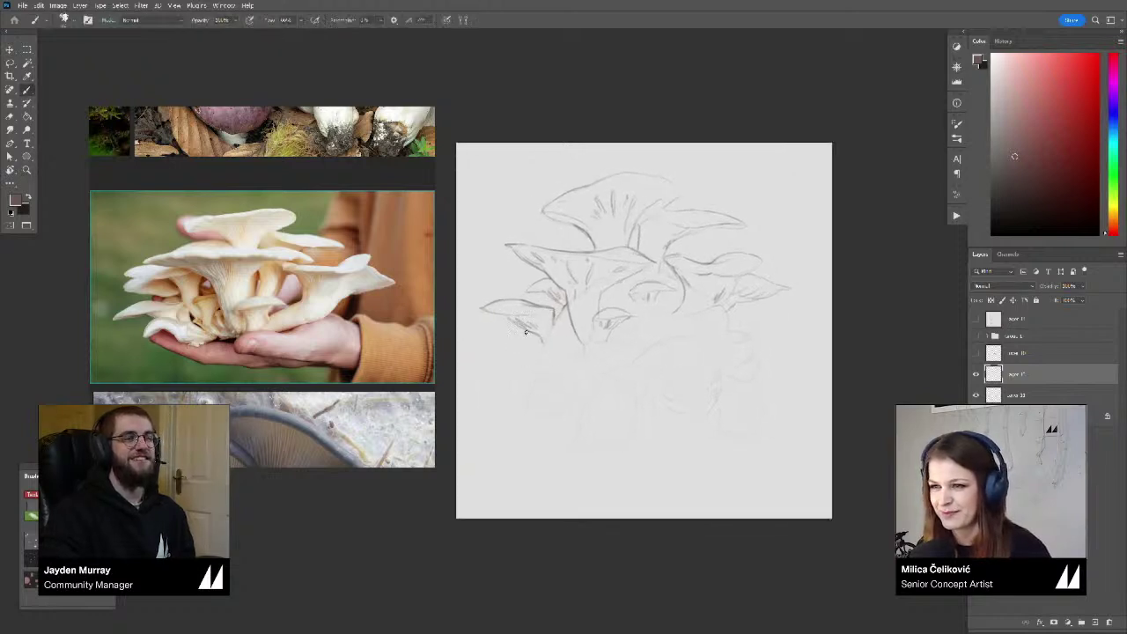
Refine the mushroom sketch with strokes on the lower-left small cap, the curled right cap and stem, and the central mushroom's stem edge
mouse_move(531, 332)
mouse_down()
mouse_move(506, 343)
mouse_move(542, 343)
mouse_move(526, 331)
mouse_move(508, 342)
mouse_move(526, 329)
mouse_move(508, 316)
mouse_move(543, 340)
mouse_up()
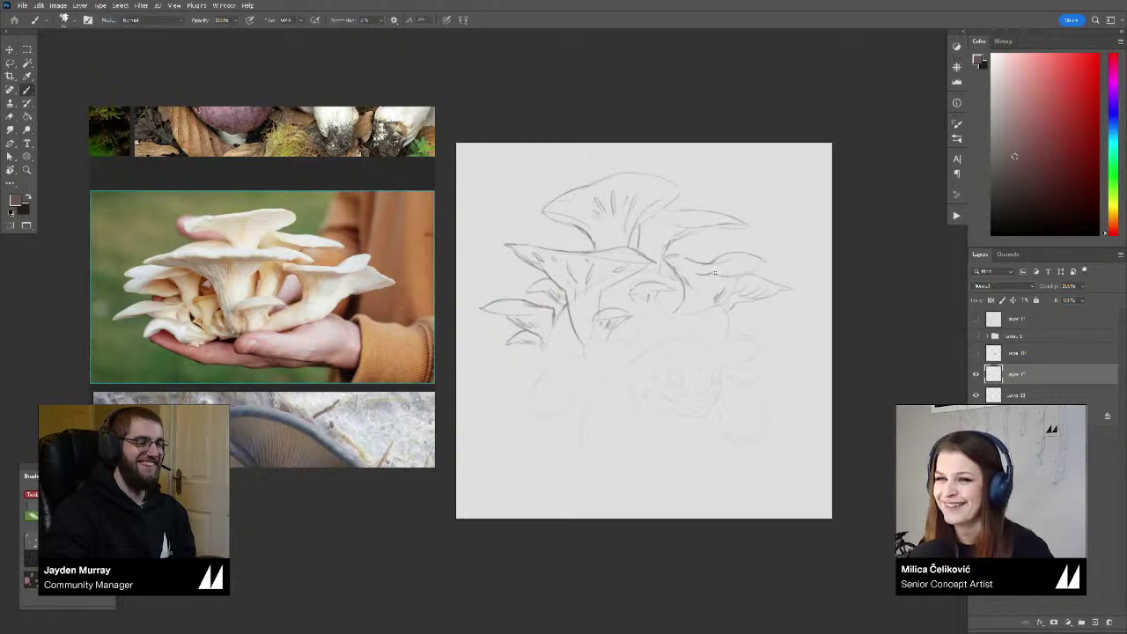
mouse_move(710, 274)
mouse_down()
mouse_move(705, 263)
mouse_move(745, 257)
mouse_up()
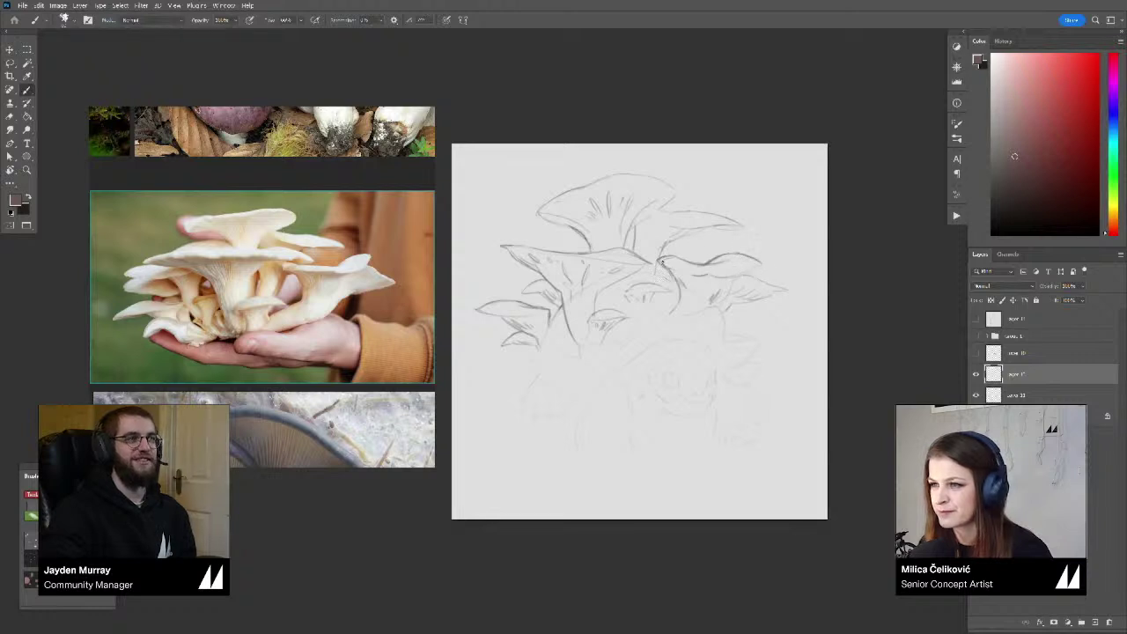
mouse_move(662, 260)
mouse_down()
mouse_move(707, 277)
mouse_move(760, 265)
mouse_move(719, 305)
mouse_up()
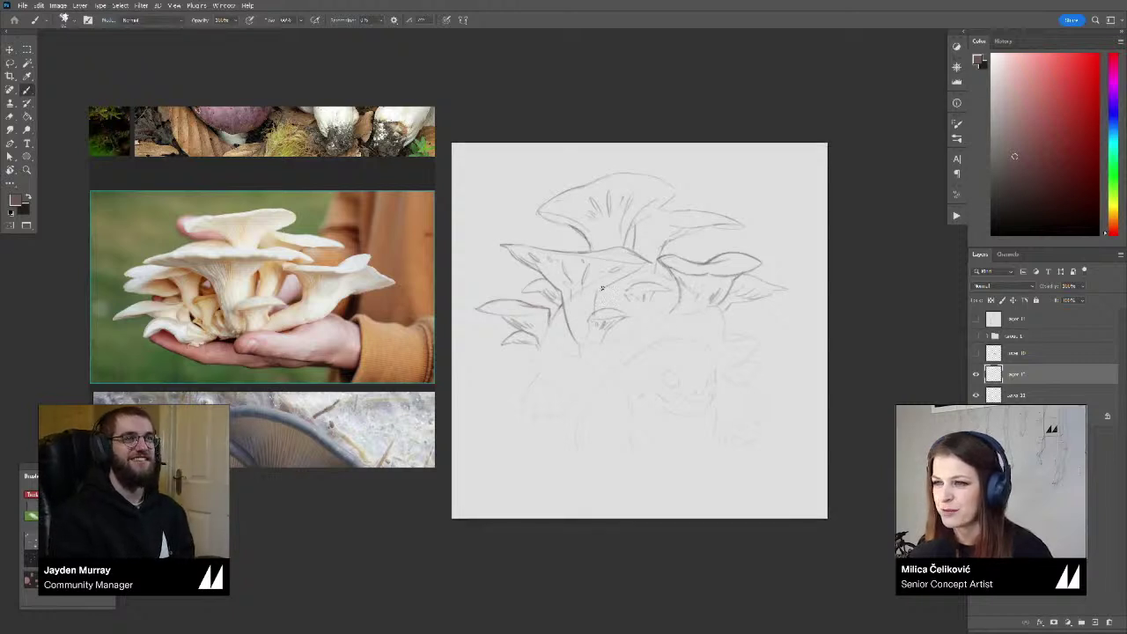
mouse_move(600, 290)
mouse_down()
mouse_move(597, 306)
mouse_move(644, 263)
mouse_up()
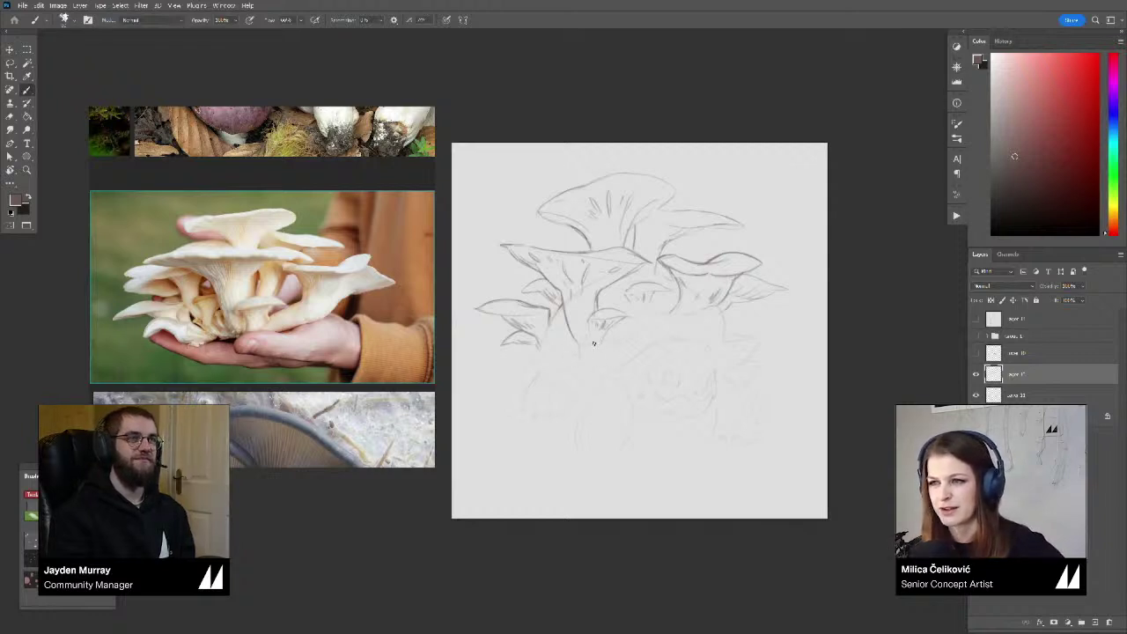
Add short gill strokes beneath the top cap and along the central mushroom's underside and stem
drag(558, 218, 562, 219)
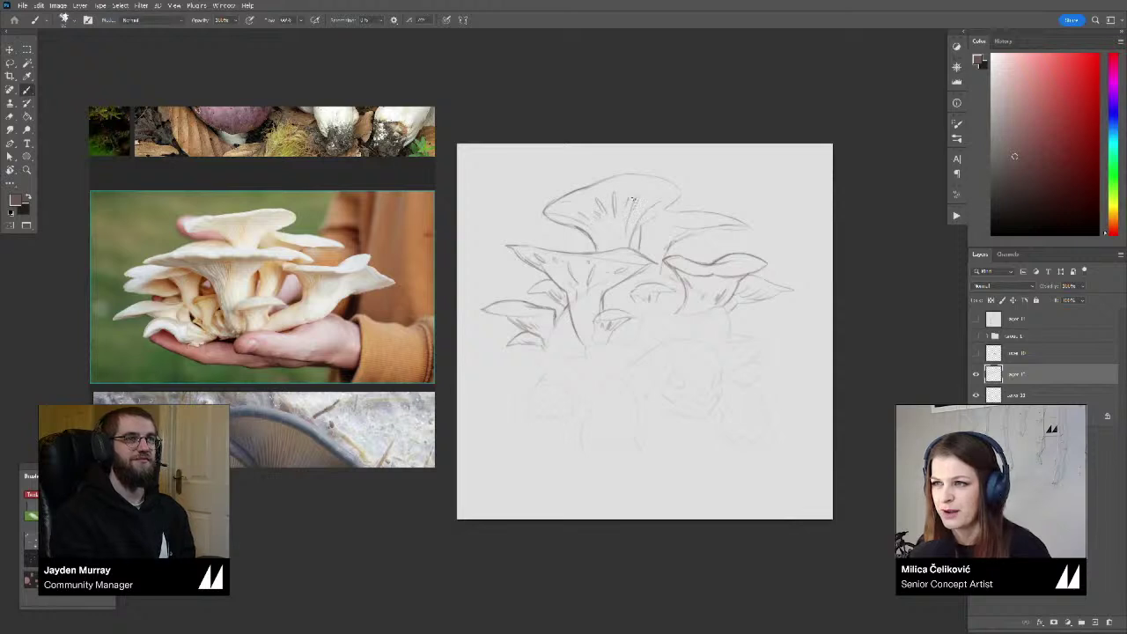
drag(578, 266, 581, 271)
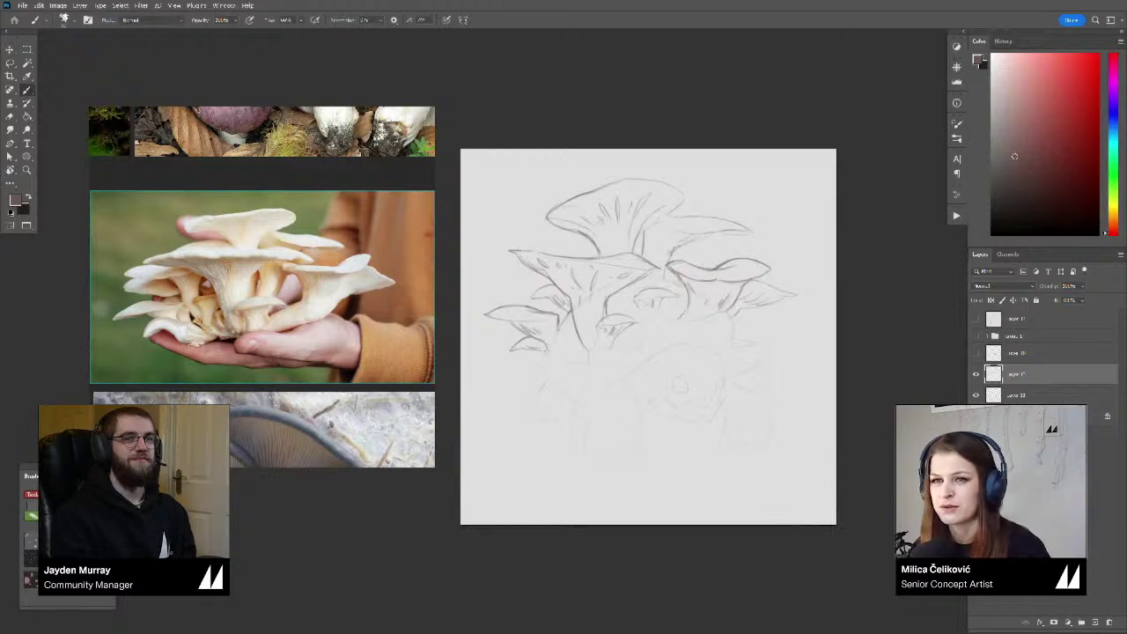
drag(608, 302, 597, 303)
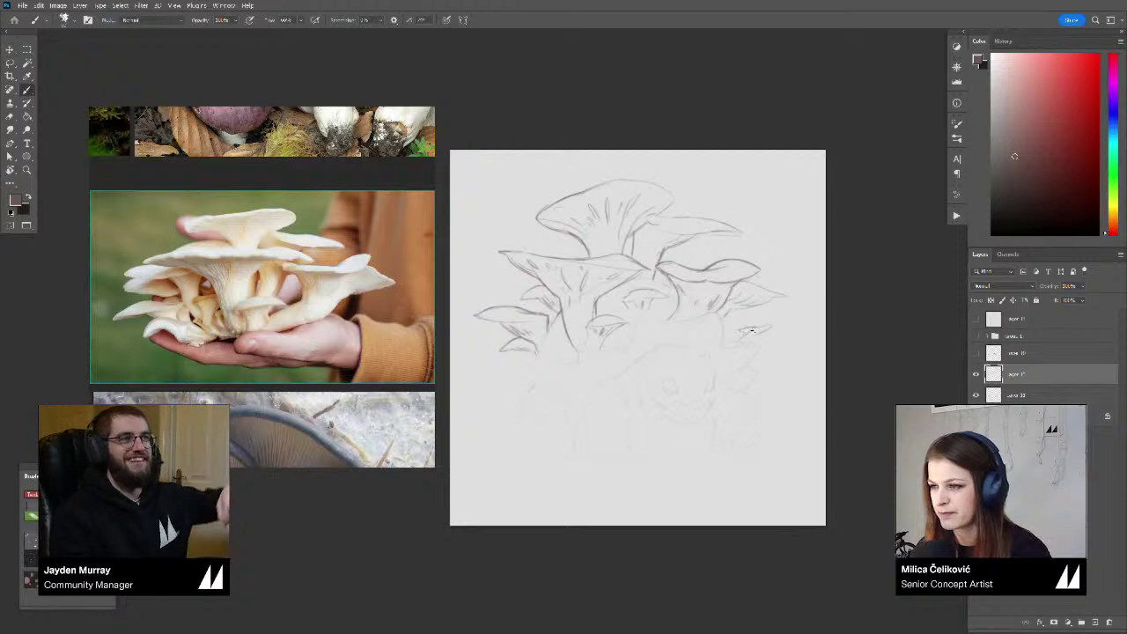
Sketch small shelf mushrooms on the lower-right and lower-left edges of the cluster, redrawing the left one after undoing its first outline
drag(751, 334, 770, 328)
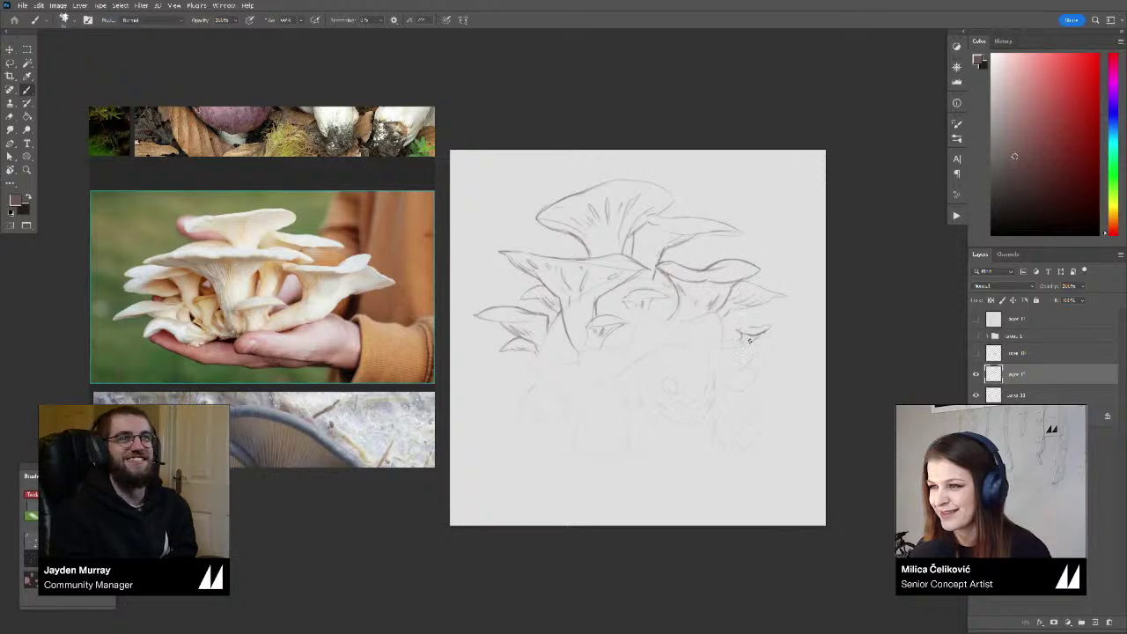
drag(504, 364, 536, 374)
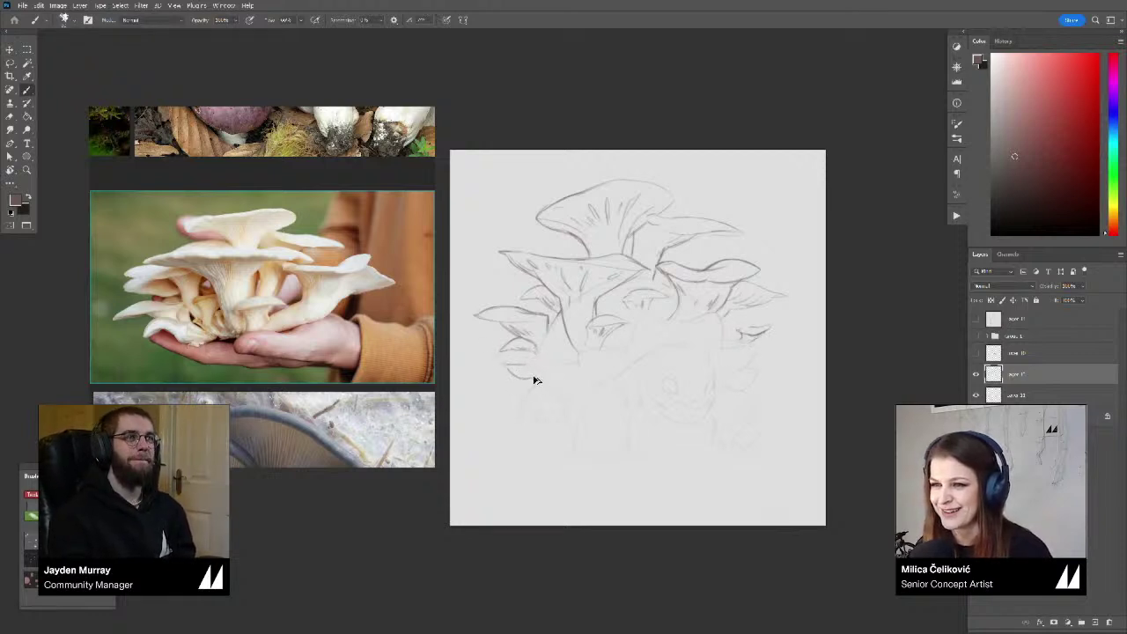
key(ctrl+z)
drag(535, 374, 505, 374)
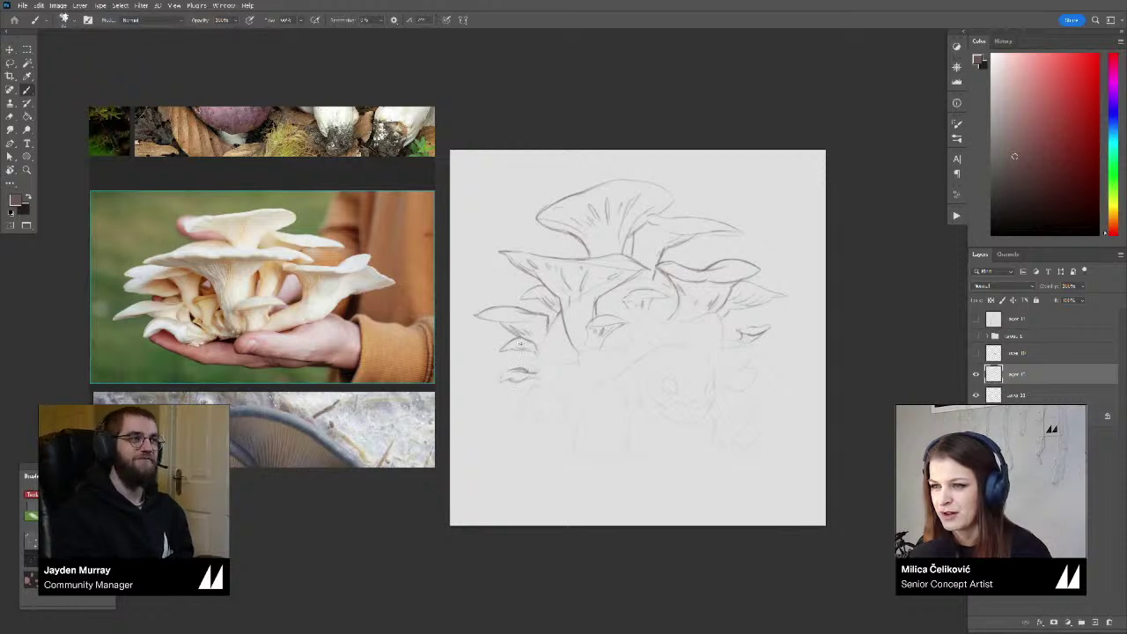
Mirror the whole canvas back and forth to check the balance of the mushroom sketch
key(z)
alt+click(606, 346)
key(b)
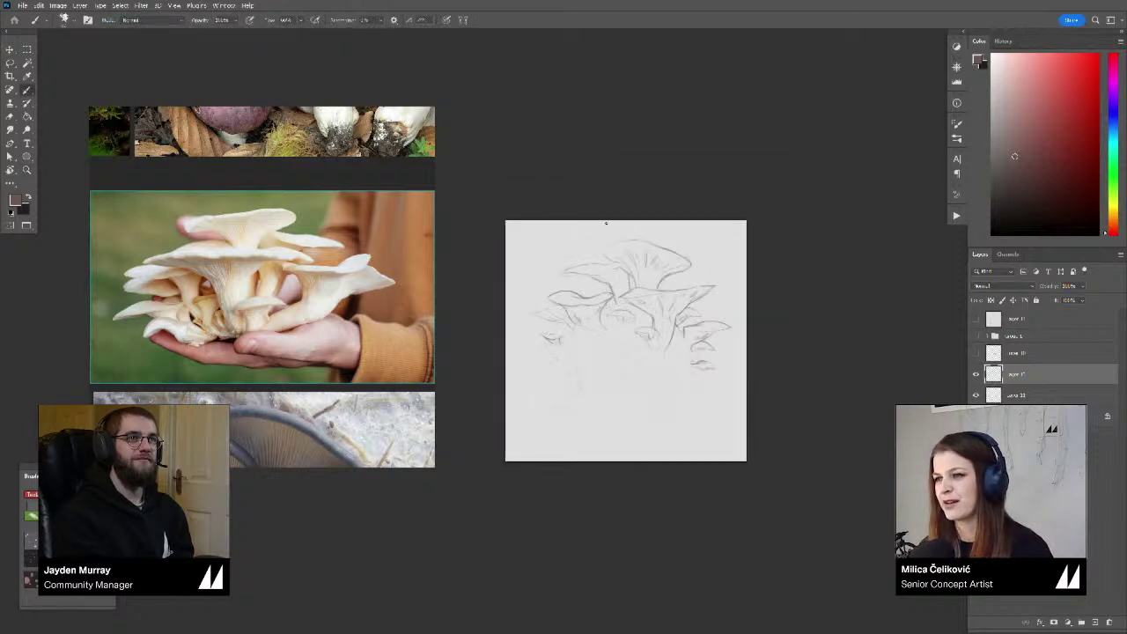
key(ctrl+shift+h)
key(ctrl+shift+h)
key(ctrl+shift+h)
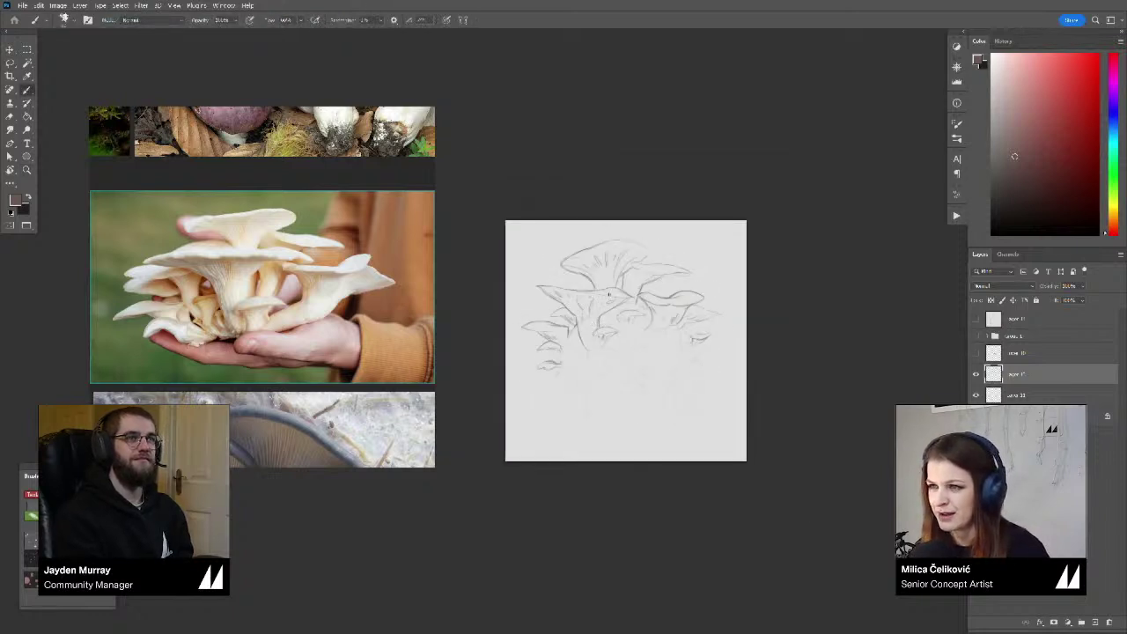
Warp the mushroom sketch layer, stretching its upper-left area outward and its upper-right area slightly outward, and apply the transform
key(z)
click(609, 290)
key(ctrl+t)
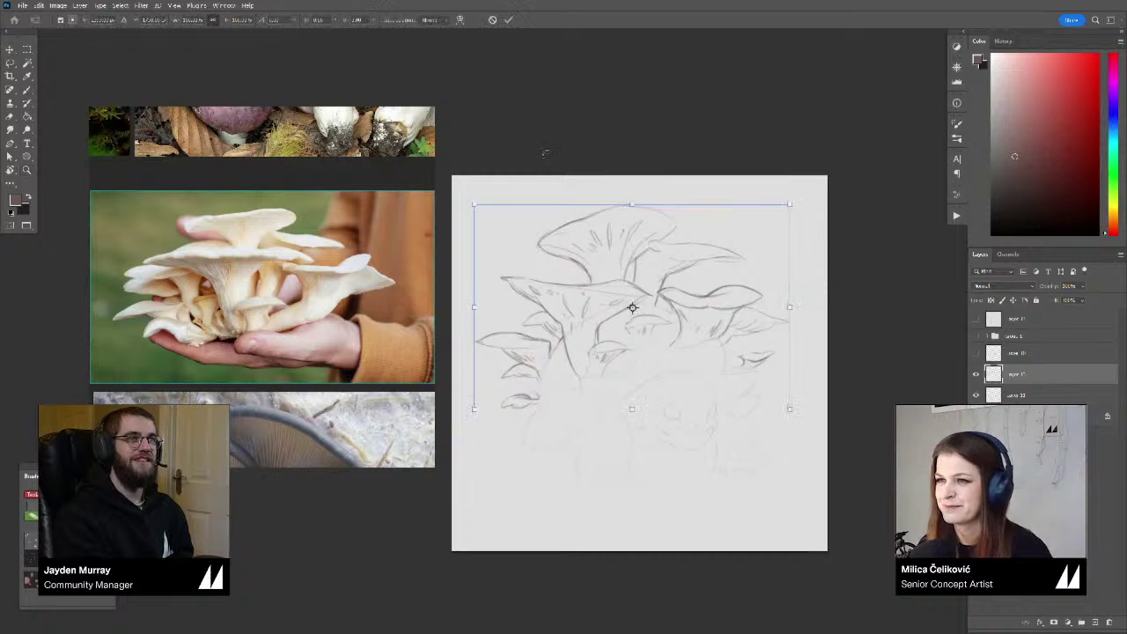
click(459, 21)
drag(519, 217, 504, 213)
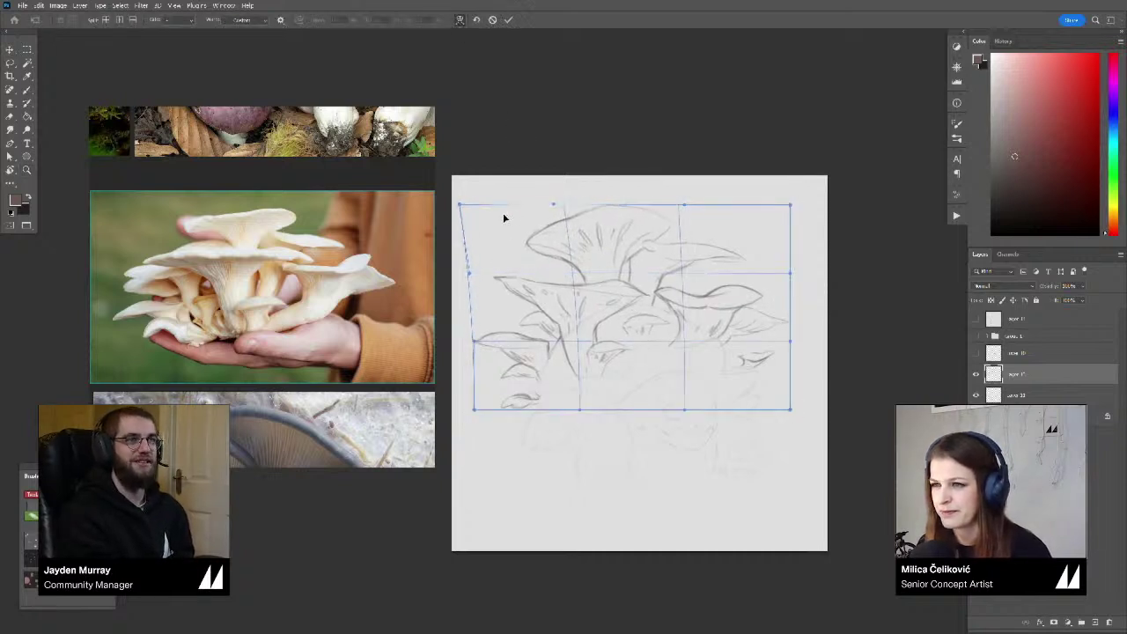
drag(732, 221, 740, 220)
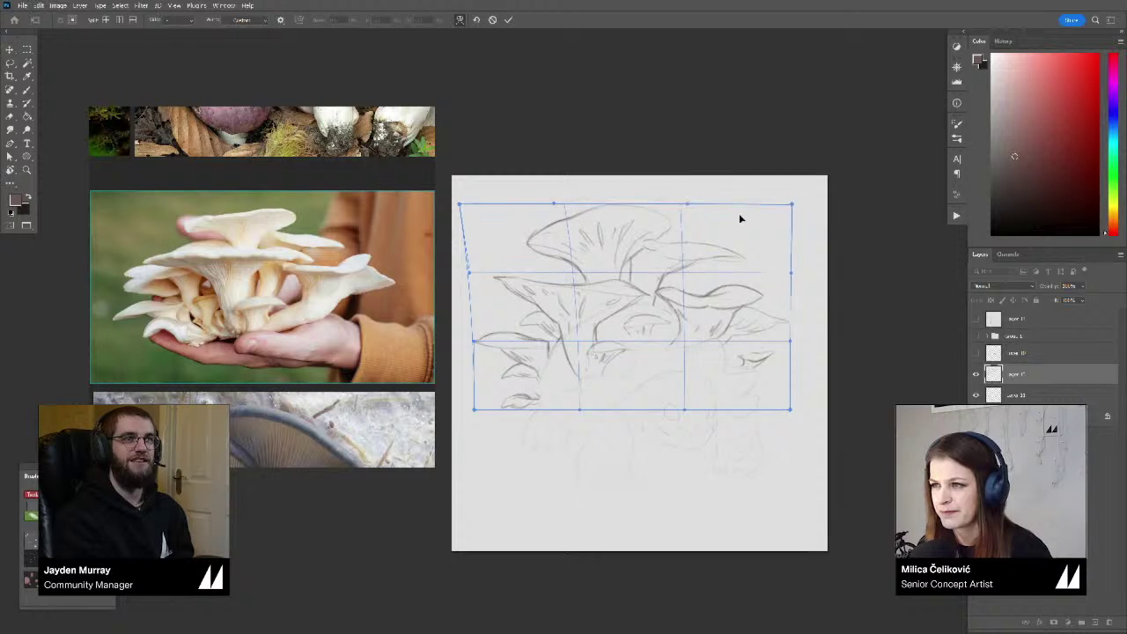
click(509, 20)
key(b)
drag(637, 144, 641, 142)
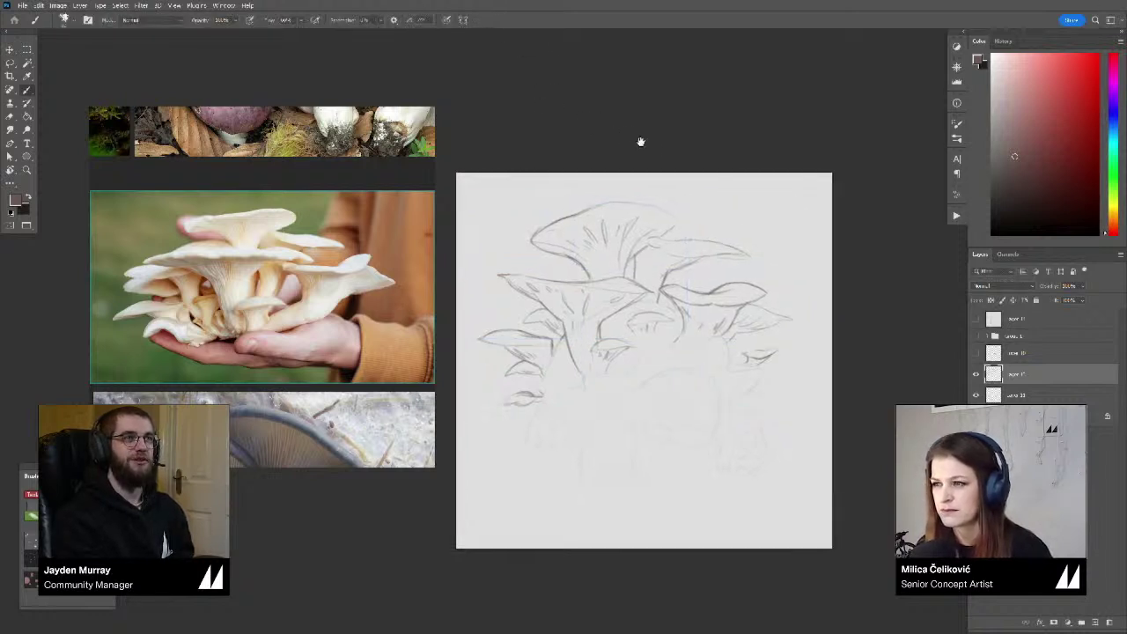
Toggle the selected sketch layer's visibility repeatedly to compare the drawing with and without it
click(976, 374)
click(976, 374)
click(976, 374)
click(976, 374)
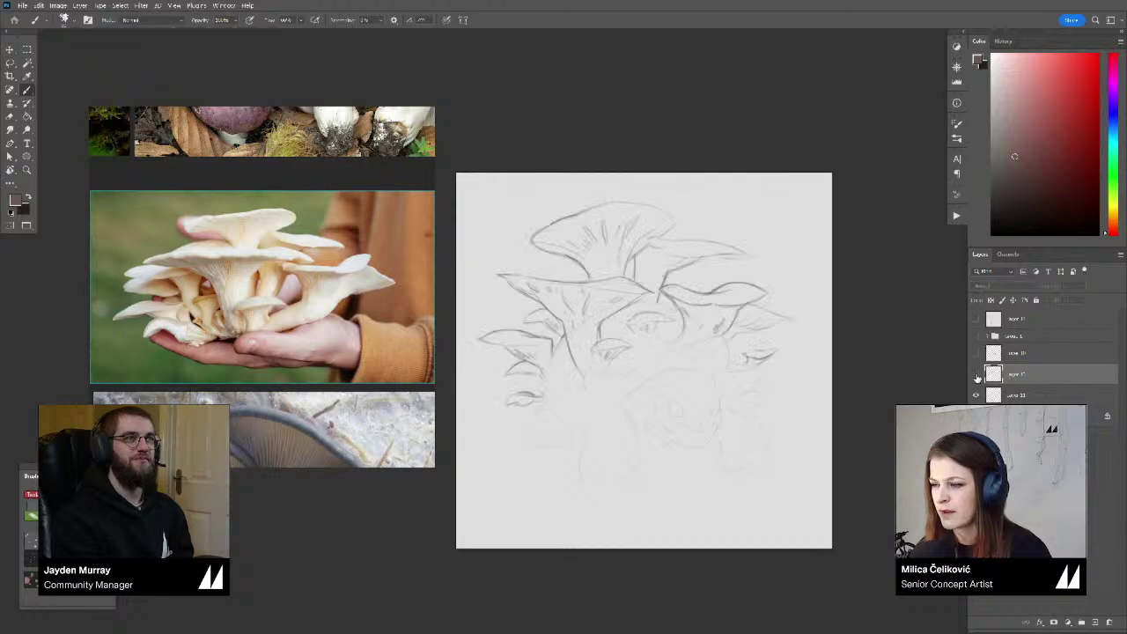
click(977, 377)
click(977, 376)
click(977, 377)
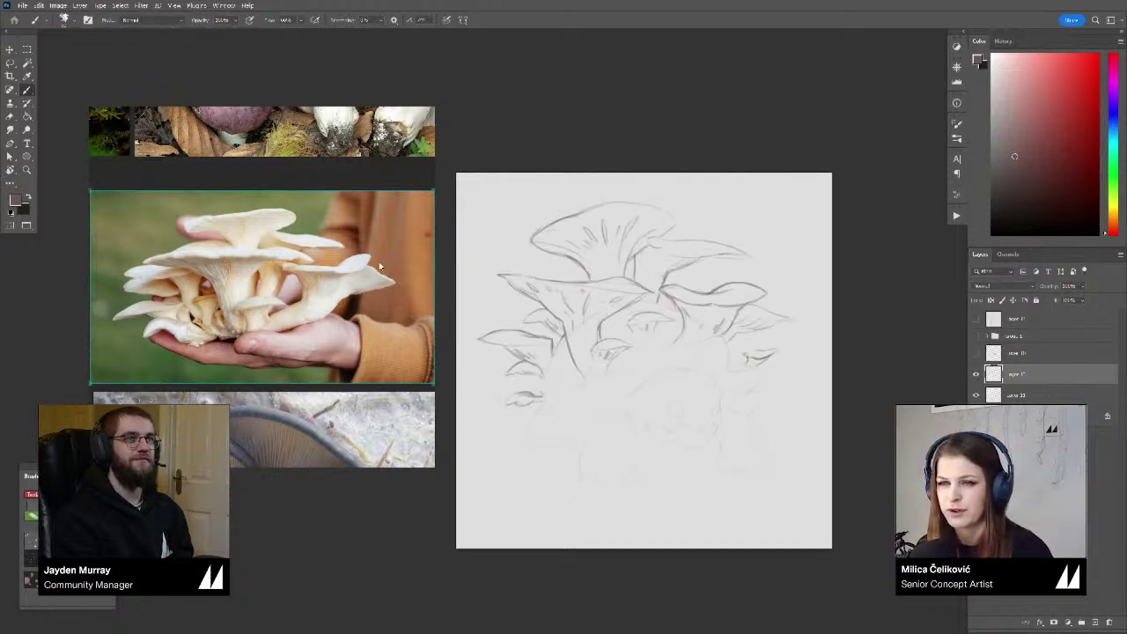
Examine the wider set of mushroom photos on the reference board and compare them with the whole sketch
key(z)
drag(365, 277, 354, 282)
scroll(354, 282, down, 2)
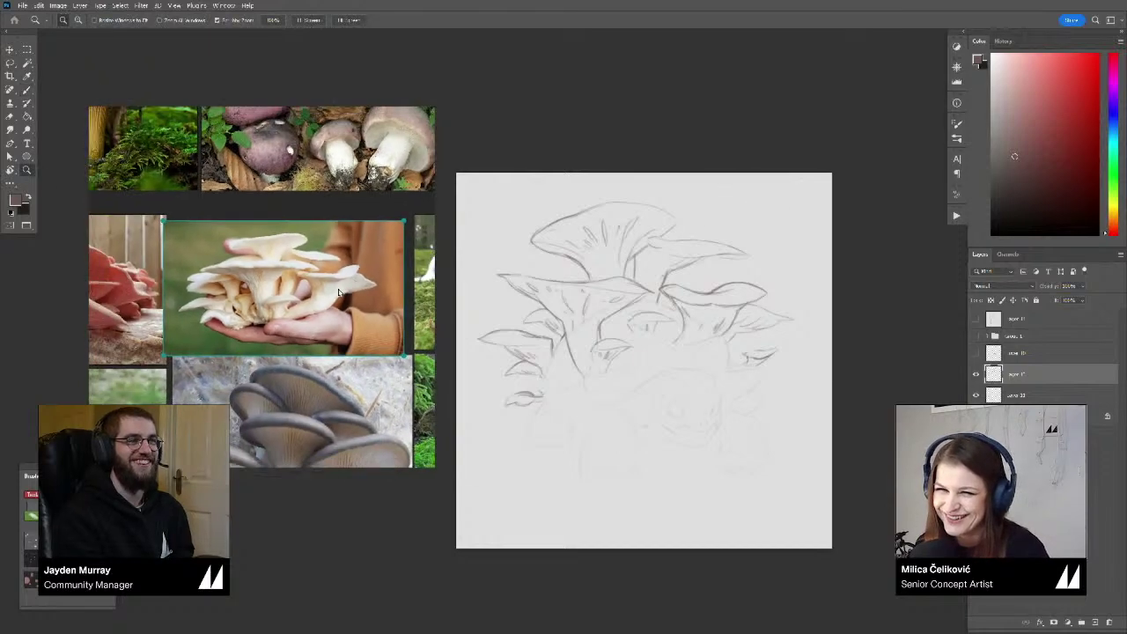
scroll(357, 299, down, 1)
scroll(355, 304, down, 2)
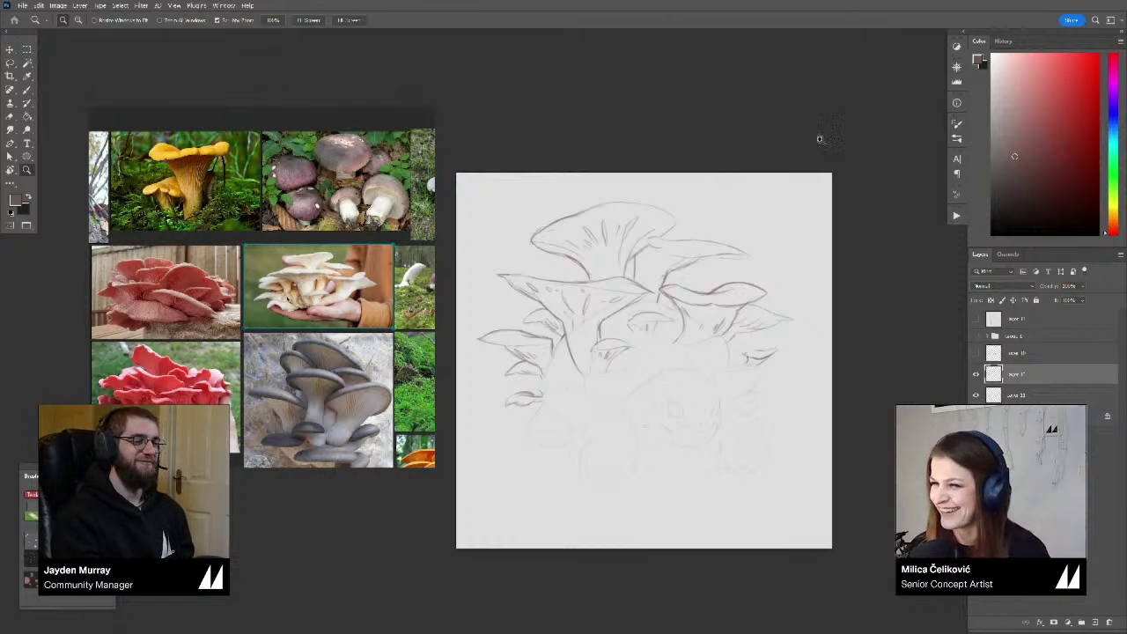
click(805, 111)
key(b)
drag(805, 408, 863, 365)
key(z)
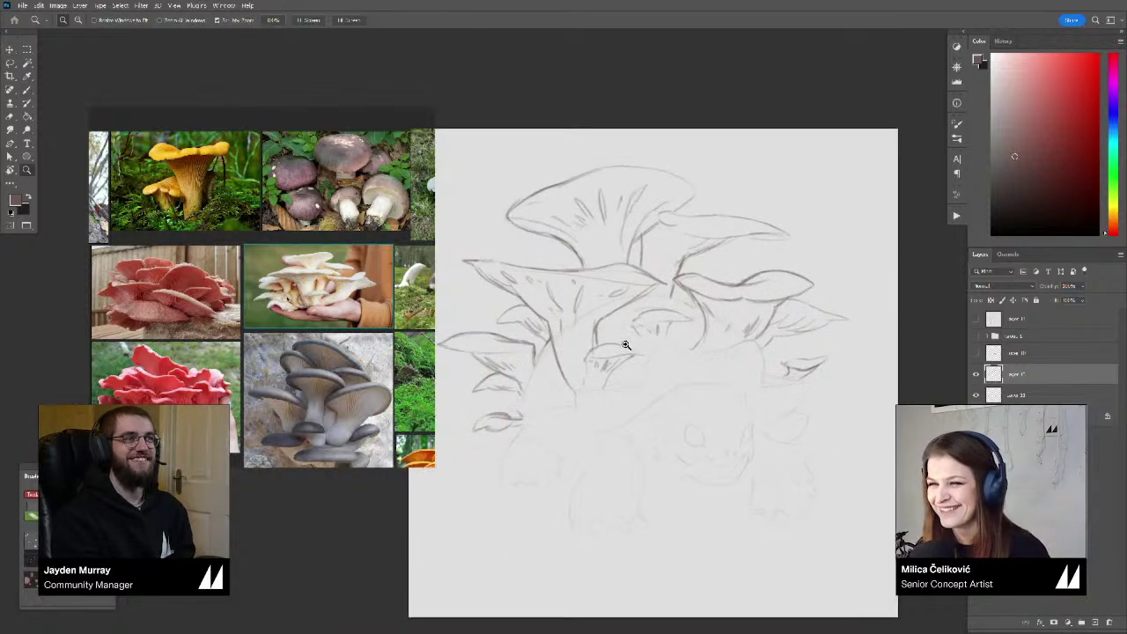
drag(626, 342, 619, 278)
key(b)
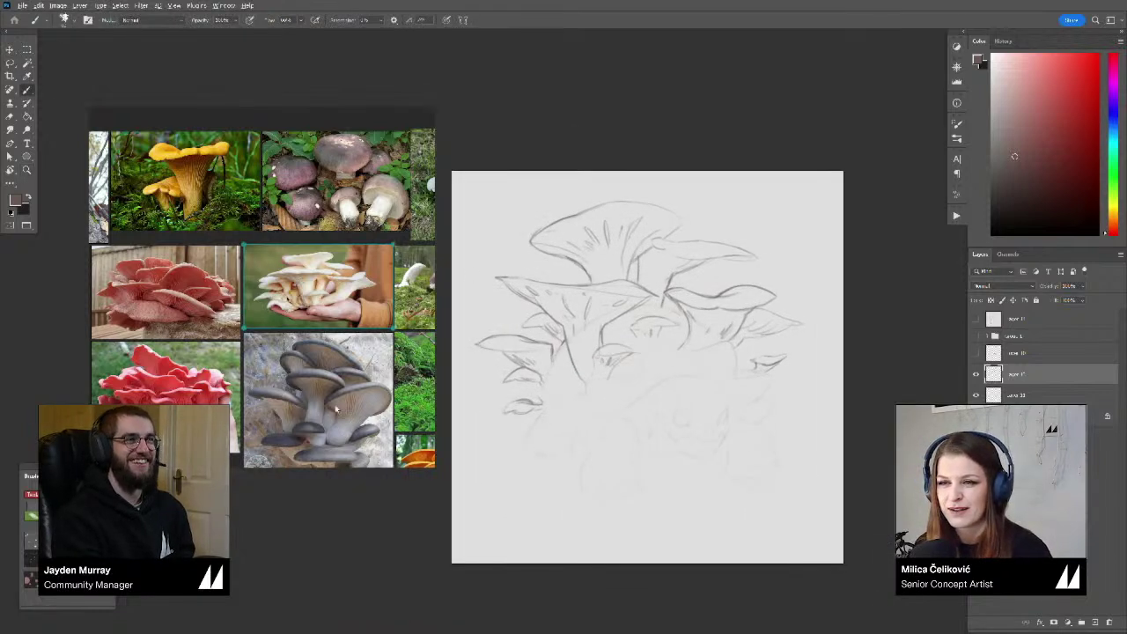
Browse the reference board down to the lichen and moss photos and examine the green cup-lichen image
mouse_move(338, 422)
mouse_down()
mouse_move(333, 365)
mouse_move(347, 329)
mouse_up()
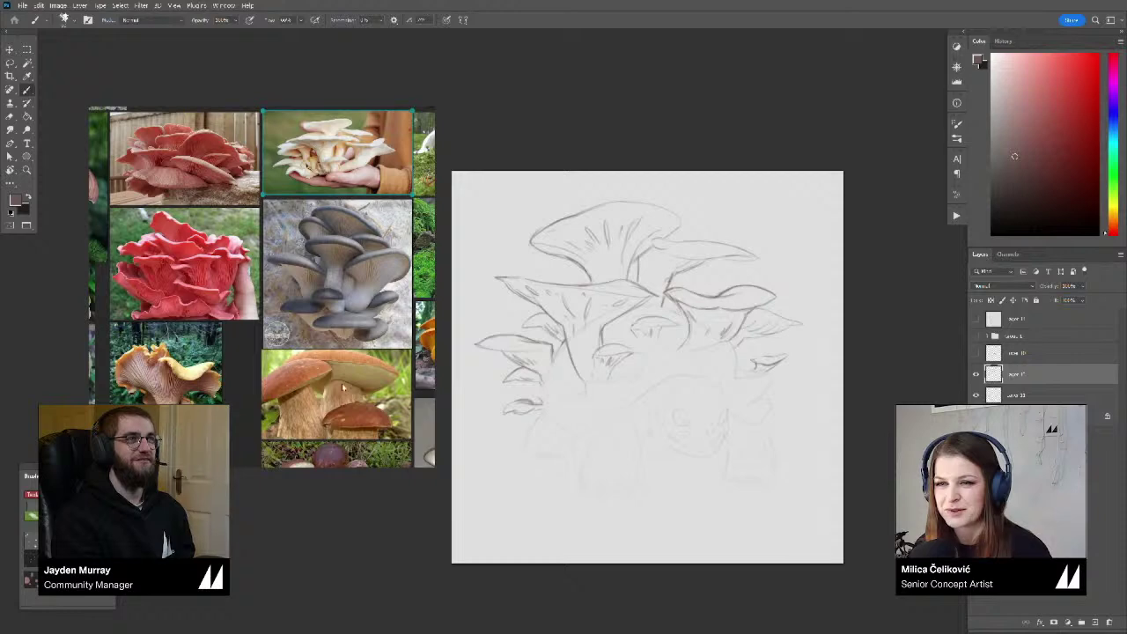
drag(343, 387, 318, 283)
scroll(333, 310, down, 3)
drag(130, 339, 266, 359)
drag(164, 346, 306, 345)
scroll(258, 371, down, 2)
scroll(374, 314, up, 4)
drag(146, 267, 182, 276)
click(304, 343)
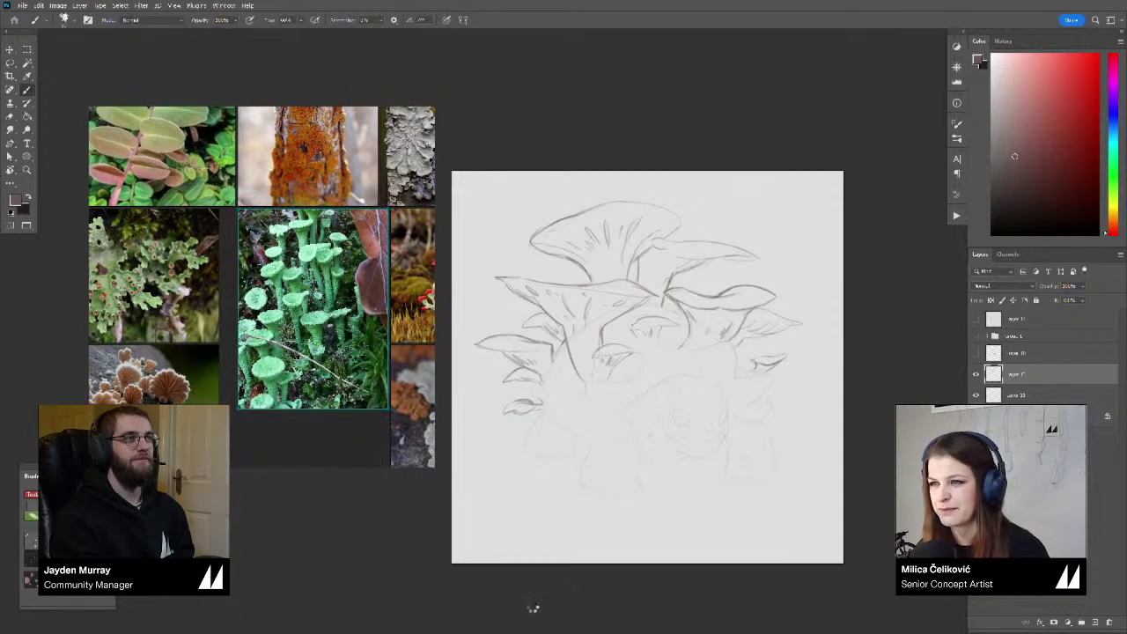
Mirror the canvas horizontally and compare the sketch with the selected layer hidden and shown
key(ctrl+shift+h)
drag(652, 367, 642, 364)
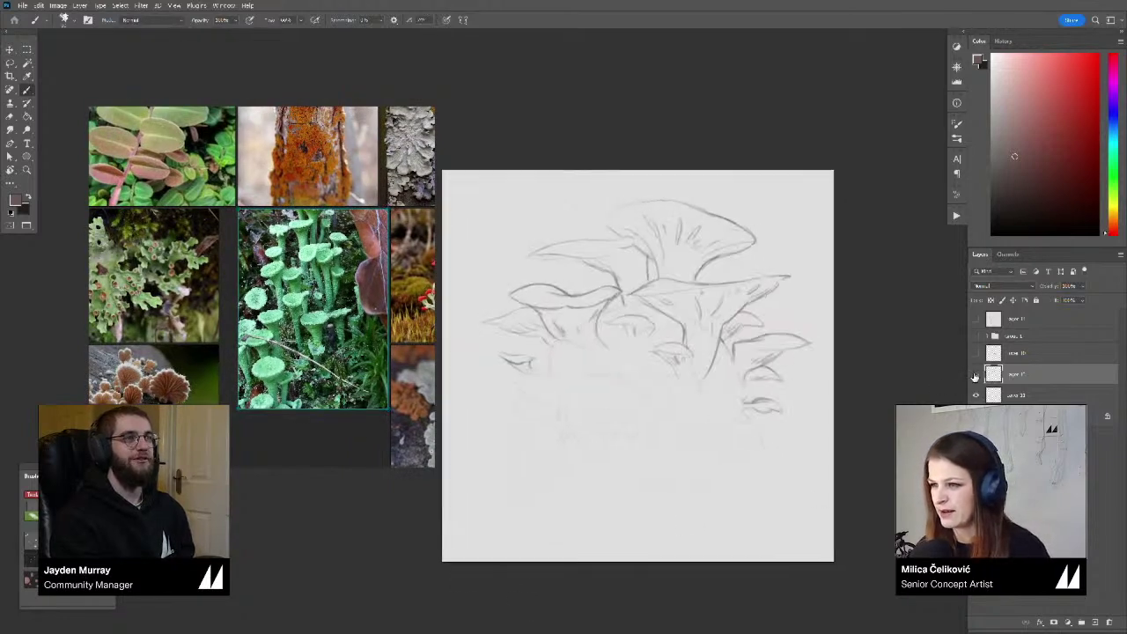
click(975, 376)
click(975, 376)
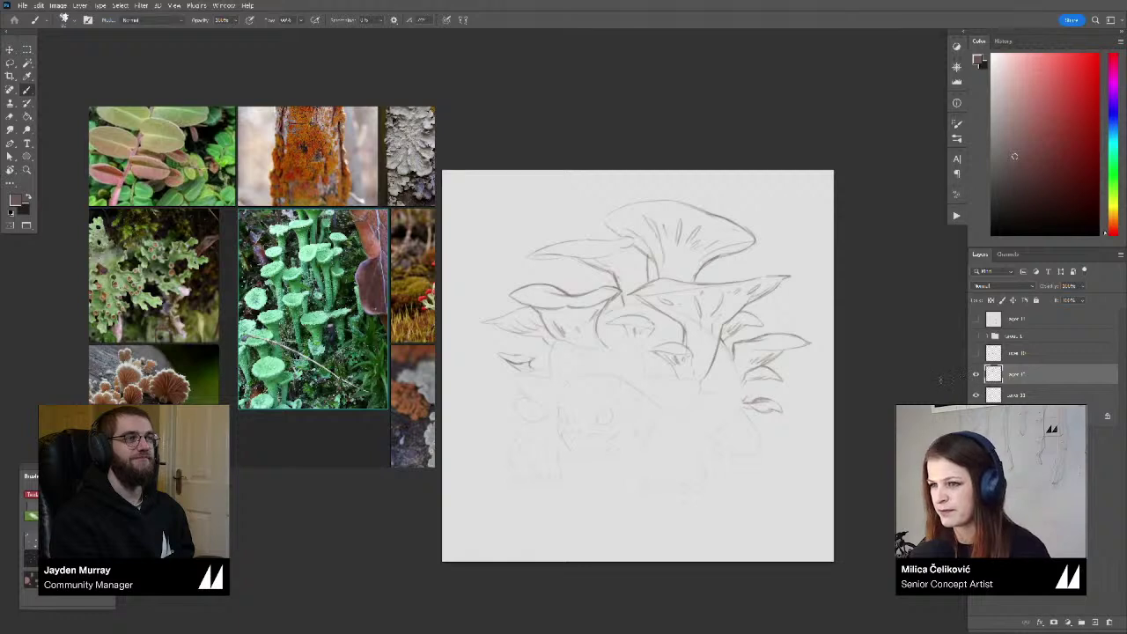
Sketch a light line down the front edge of the creature's back, beside the small mushroom above its head
key(z)
drag(573, 407, 588, 396)
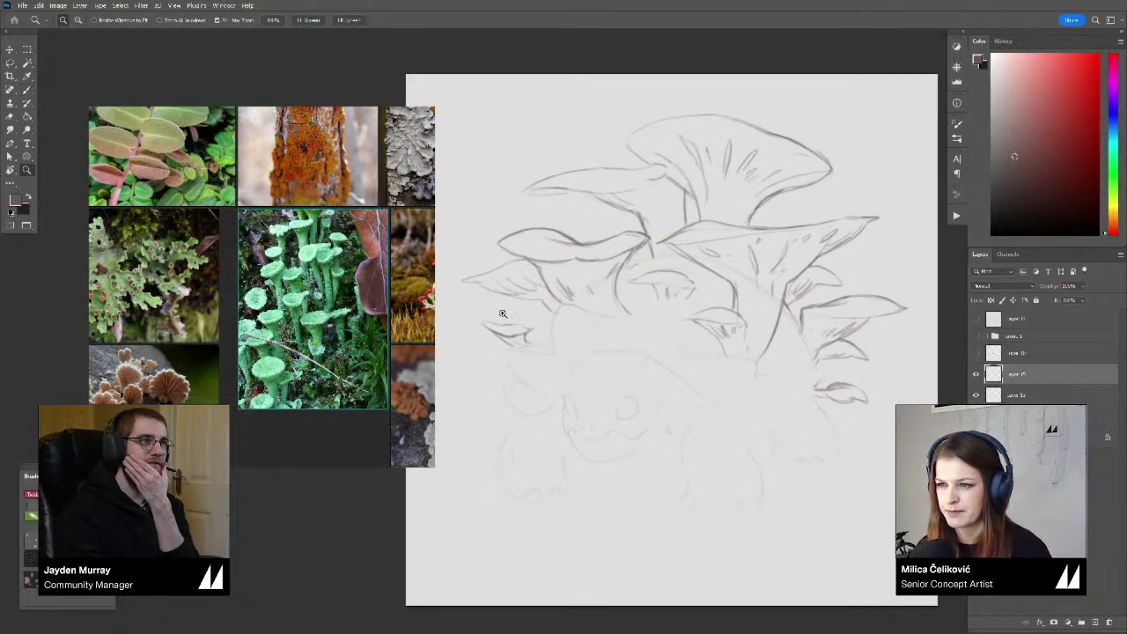
drag(523, 368, 549, 374)
click(548, 374)
key(b)
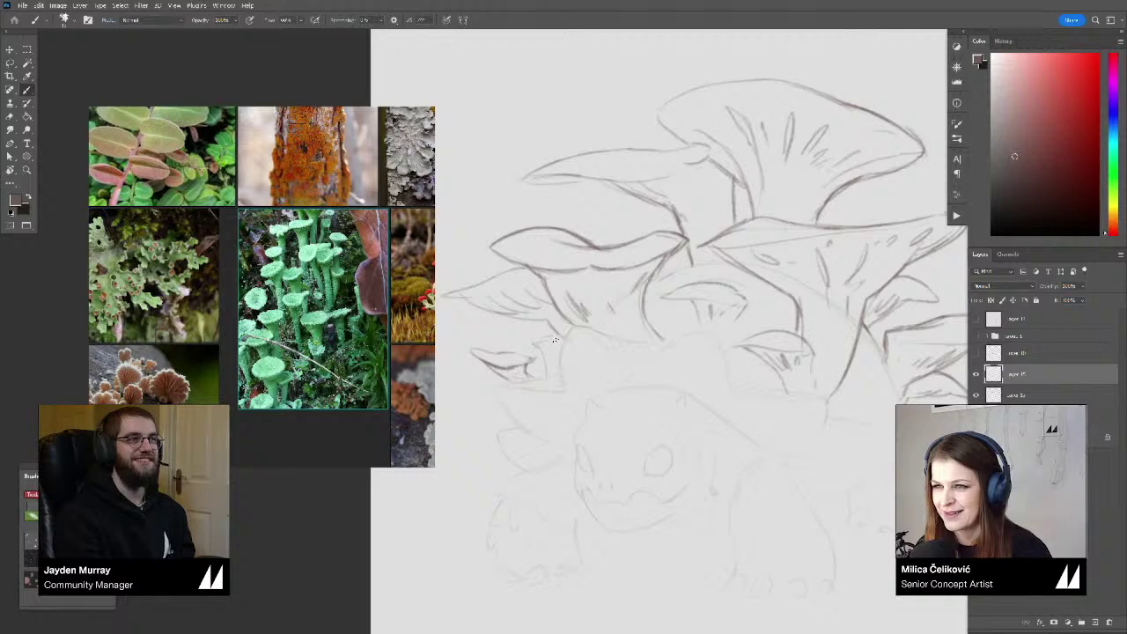
drag(556, 340, 557, 385)
key(z)
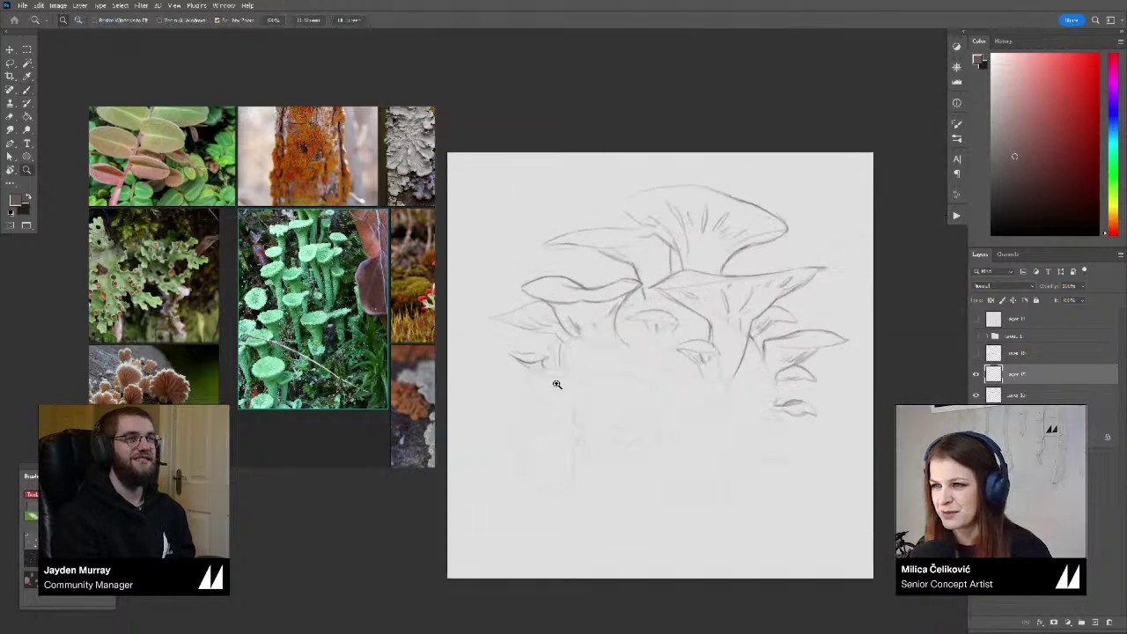
key(b)
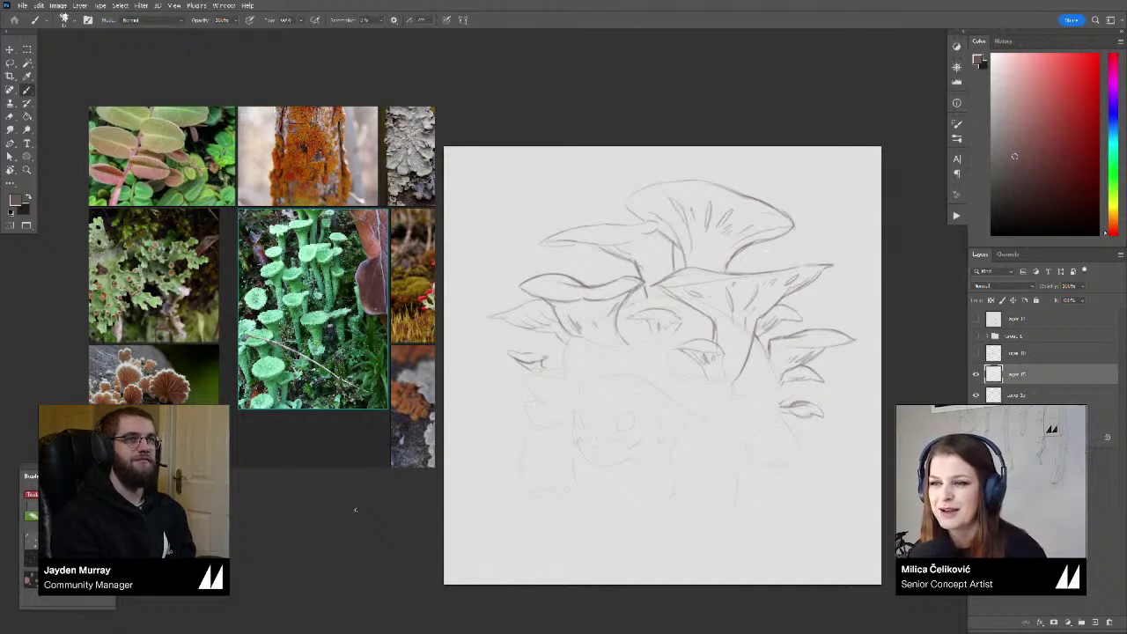
drag(851, 253, 838, 247)
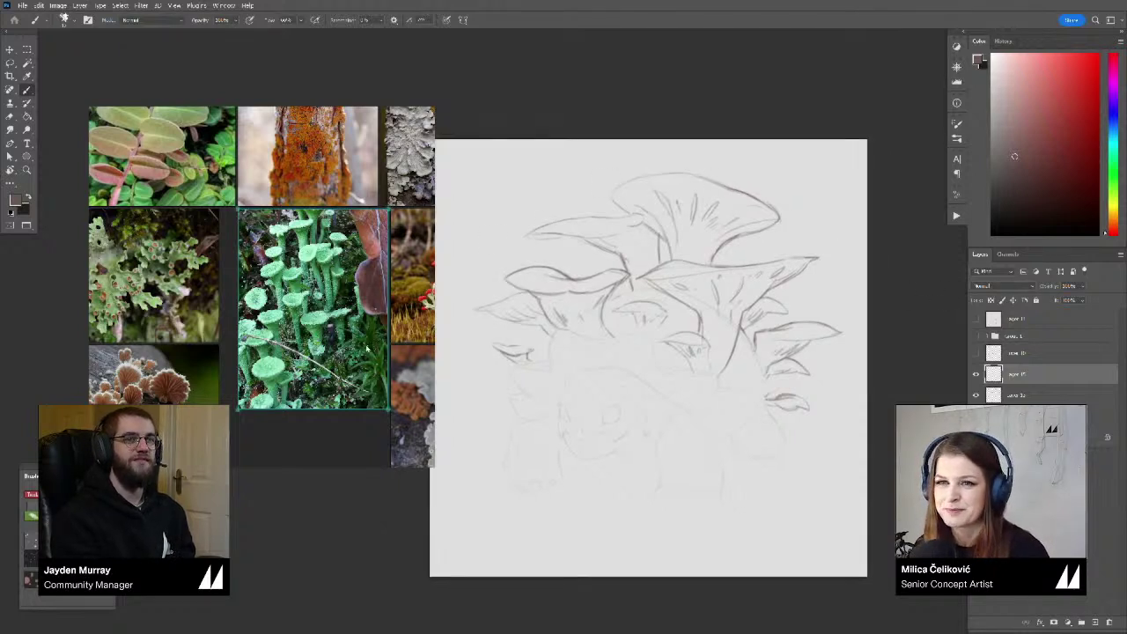
Look over the full group of lichen and moss references and move the reference board clear of the canvas
scroll(355, 343, down, 3)
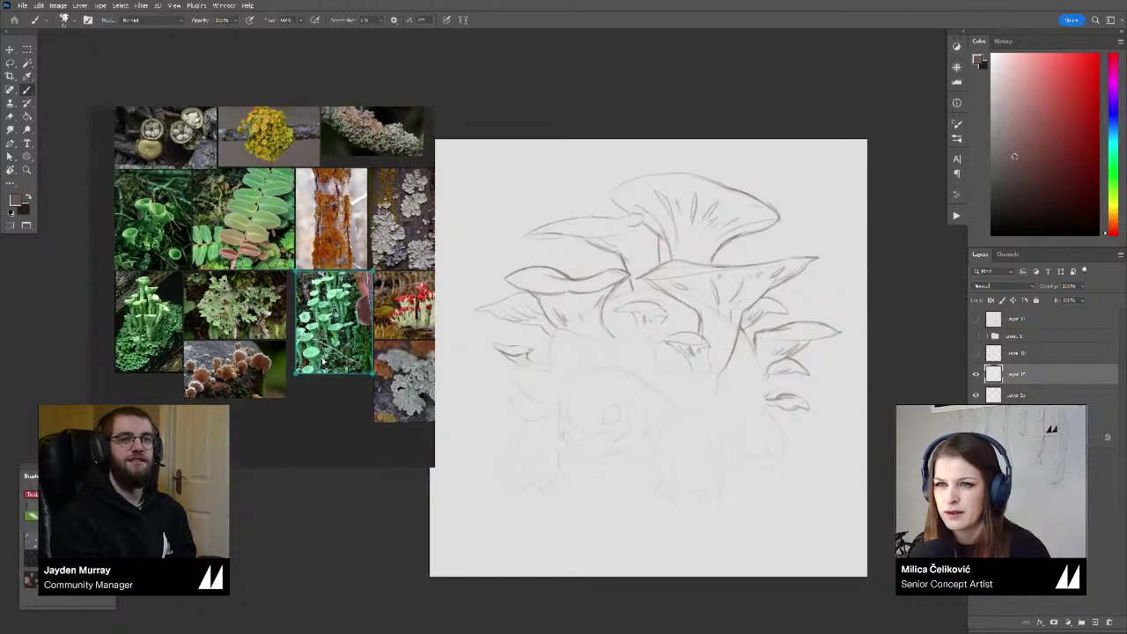
scroll(323, 361, down, 4)
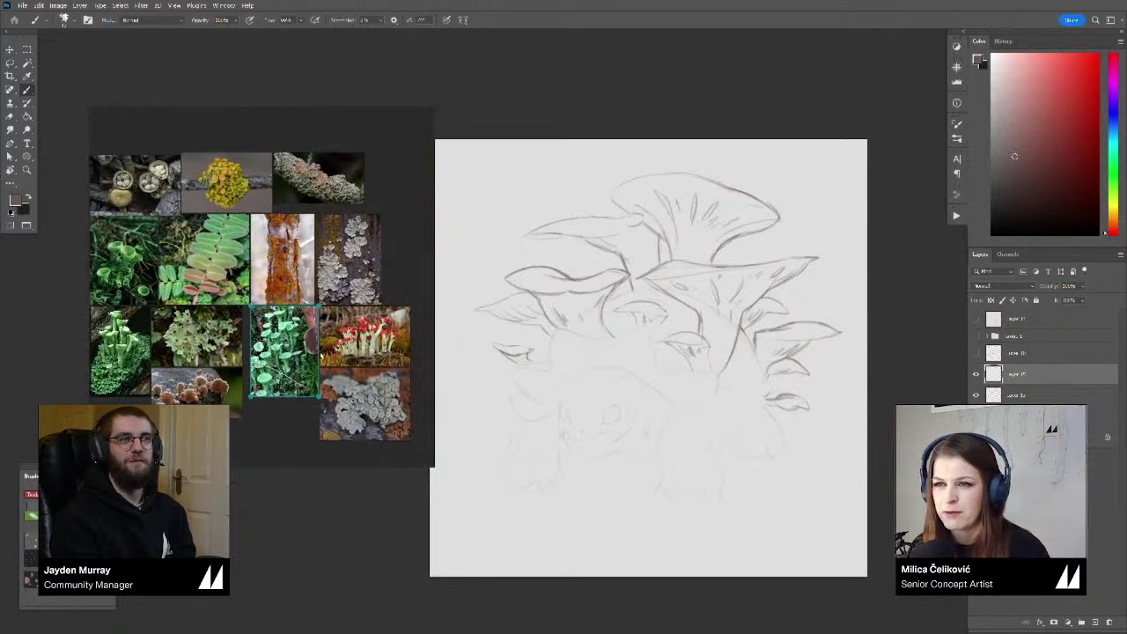
scroll(318, 353, up, 5)
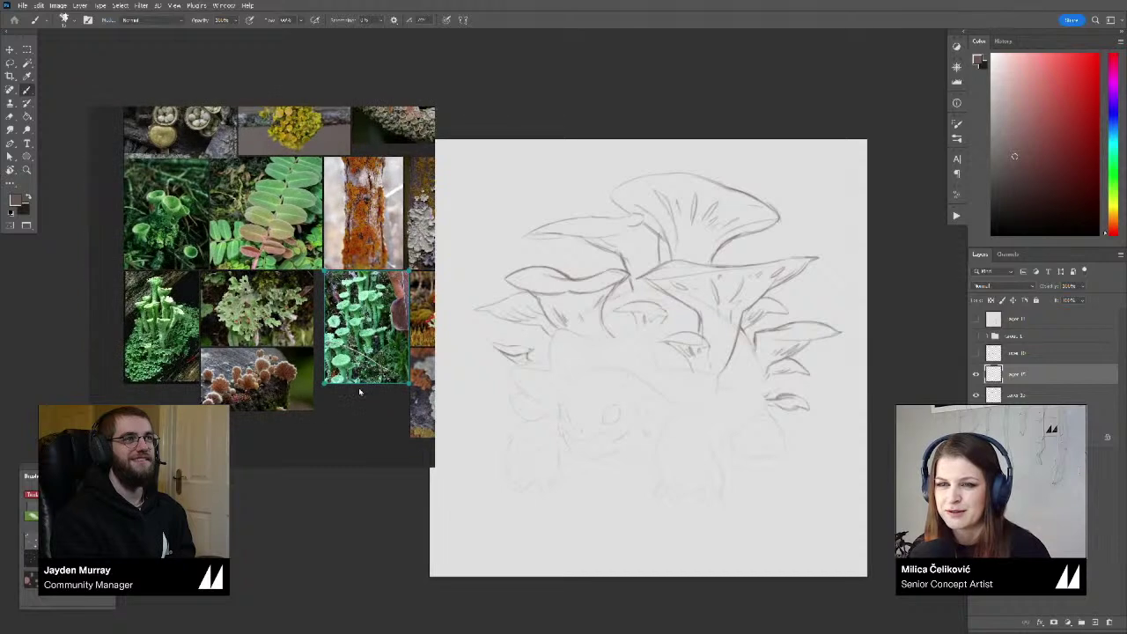
drag(365, 385, 288, 408)
Hide the mushroom sketch layer so only the faint creature drawing shows
click(976, 396)
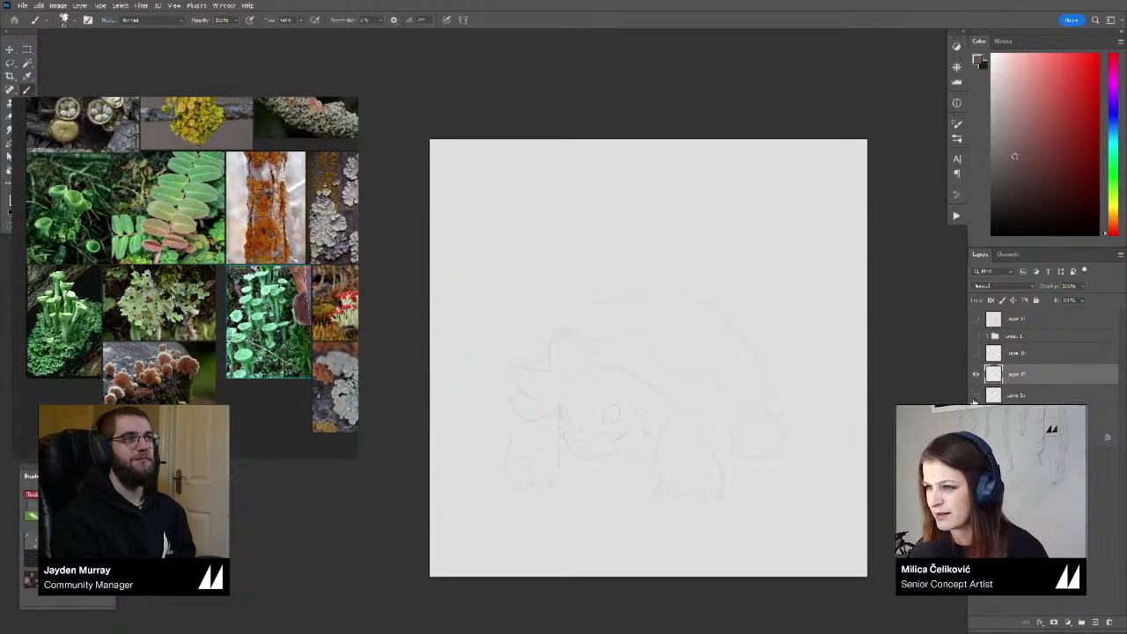
Show the mushroom sketch layer again and erase overlapping creature lines on the layer beneath it
click(975, 396)
click(1022, 416)
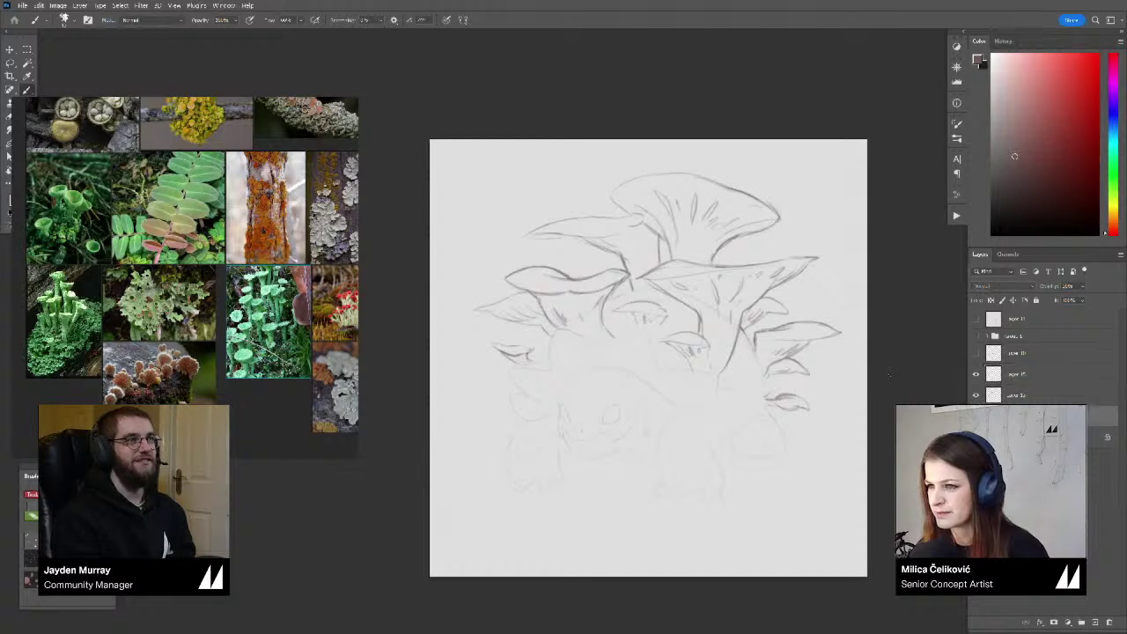
key(e)
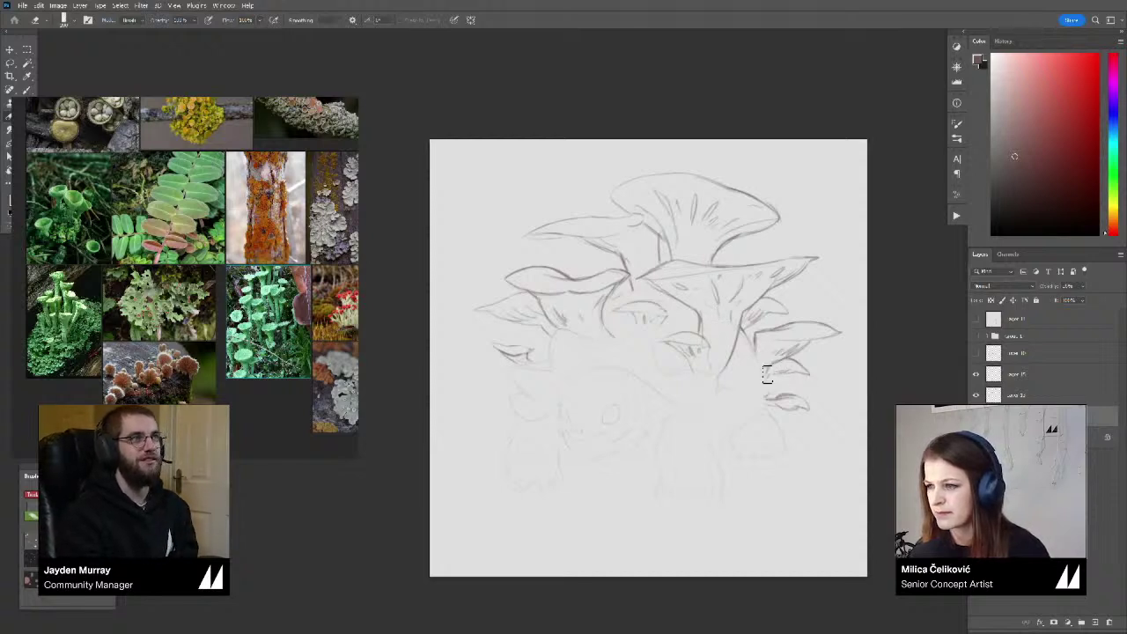
key(b)
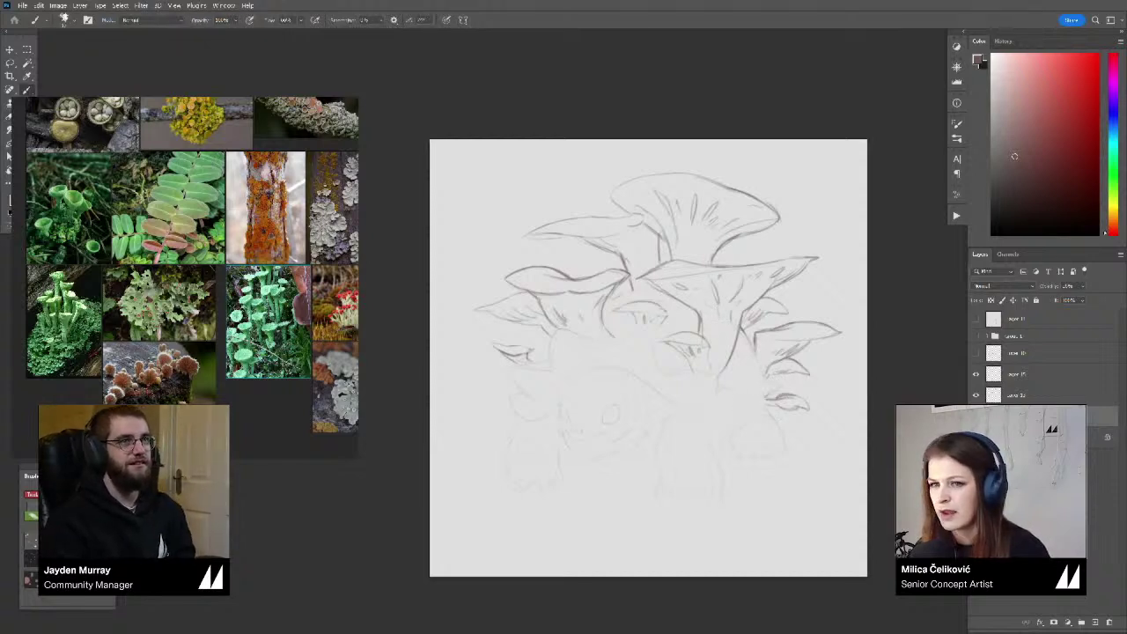
Examine the lichen, cup fungus and moss reference photos up close across the reference board
scroll(179, 279, up, 3)
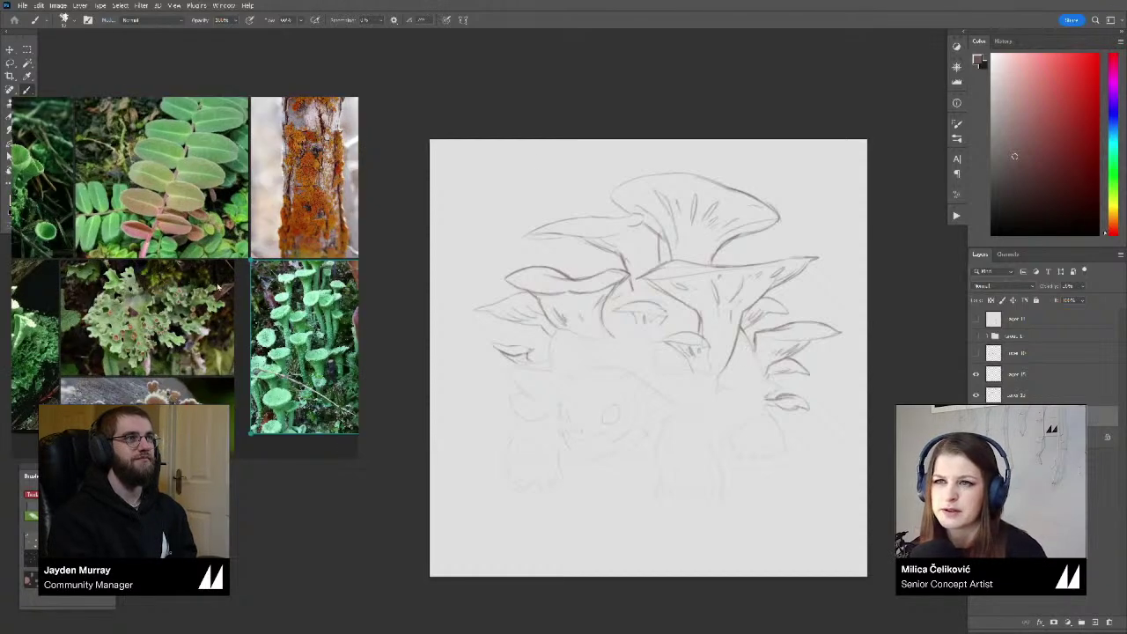
drag(334, 159, 150, 318)
scroll(252, 280, up, 3)
scroll(216, 296, down, 1)
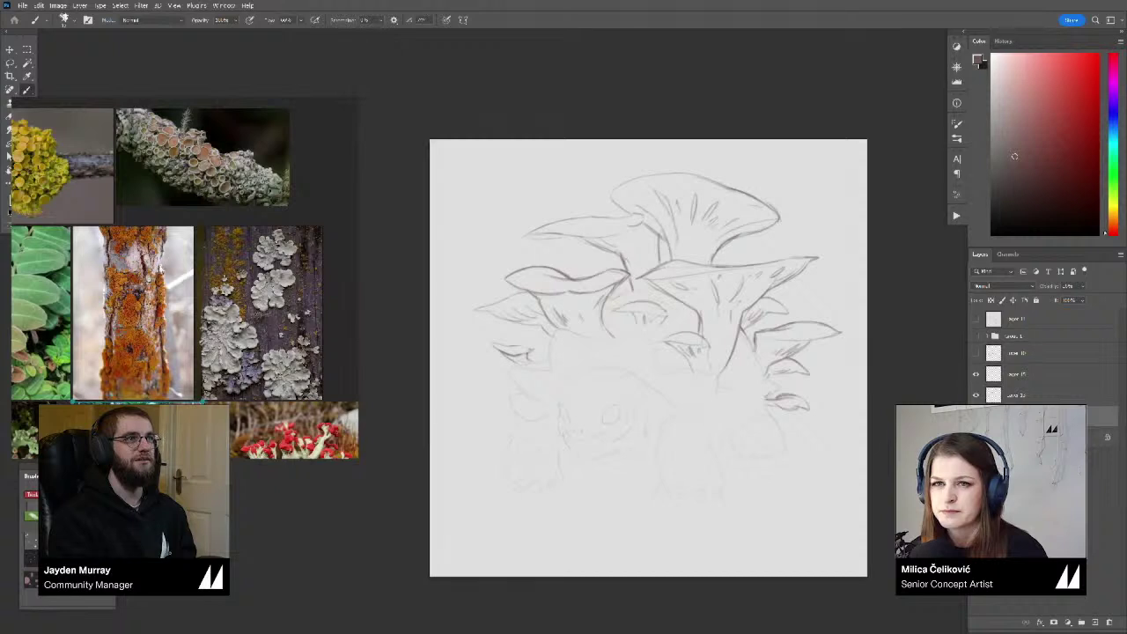
scroll(219, 306, up, 2)
scroll(218, 307, up, 1)
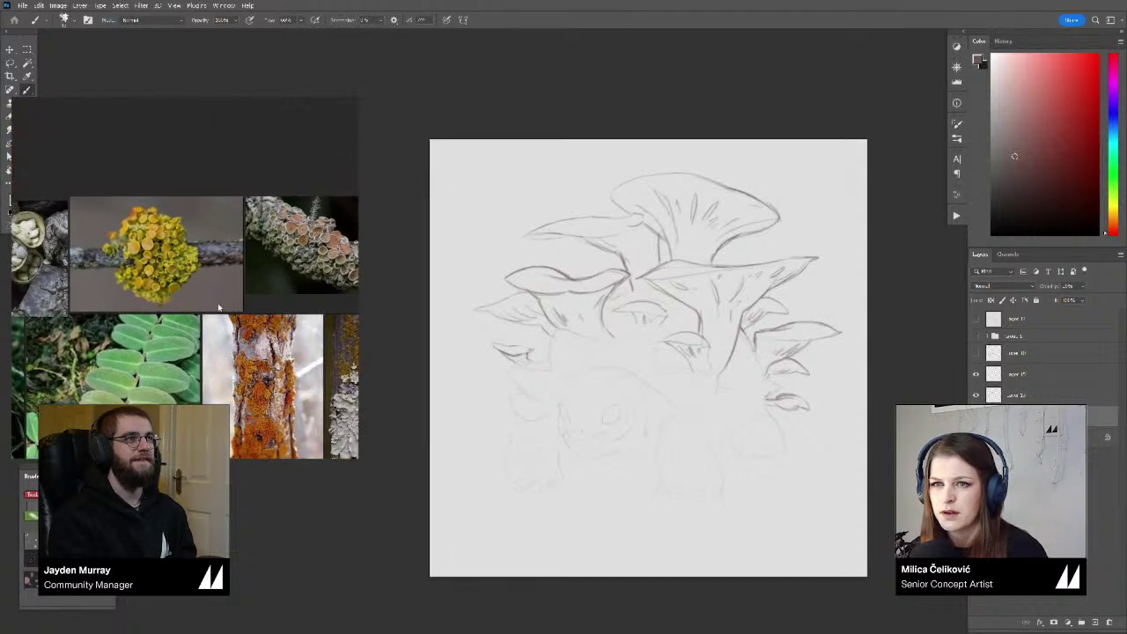
scroll(203, 319, down, 1)
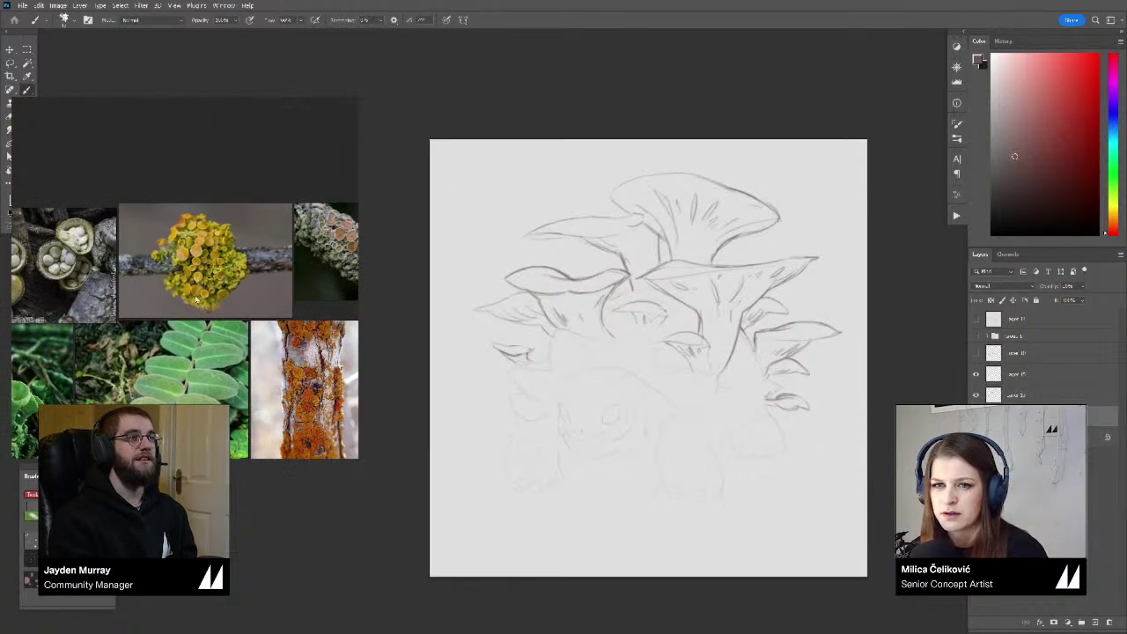
scroll(183, 336, up, 2)
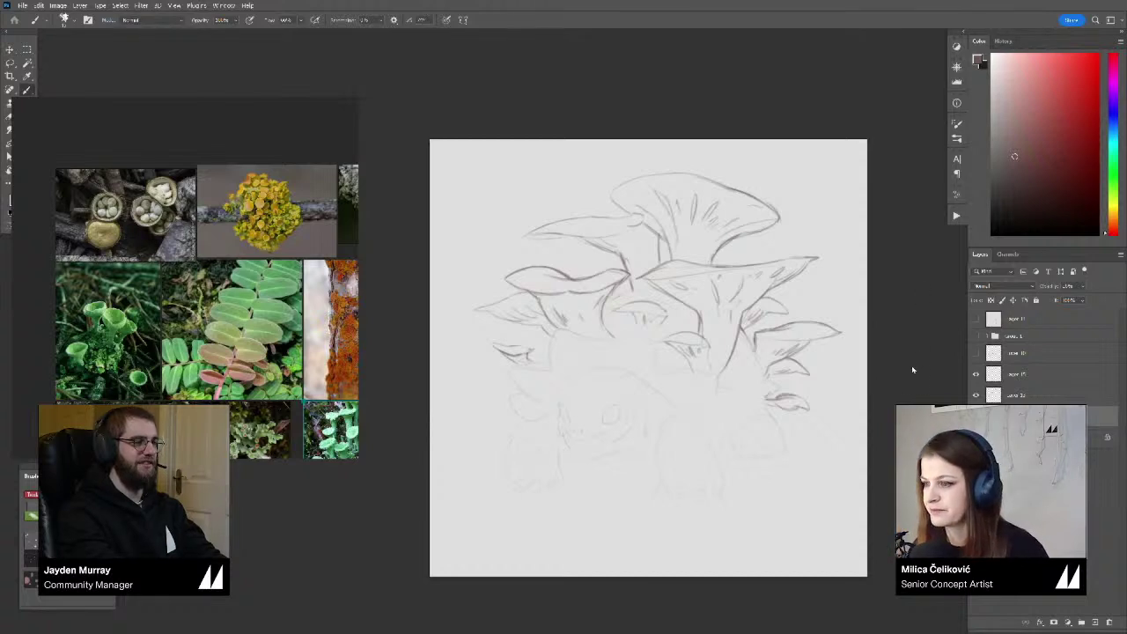
Raise the creature sketch layer's opacity and clean up the shell lines around the small central mushroom
drag(916, 448, 890, 449)
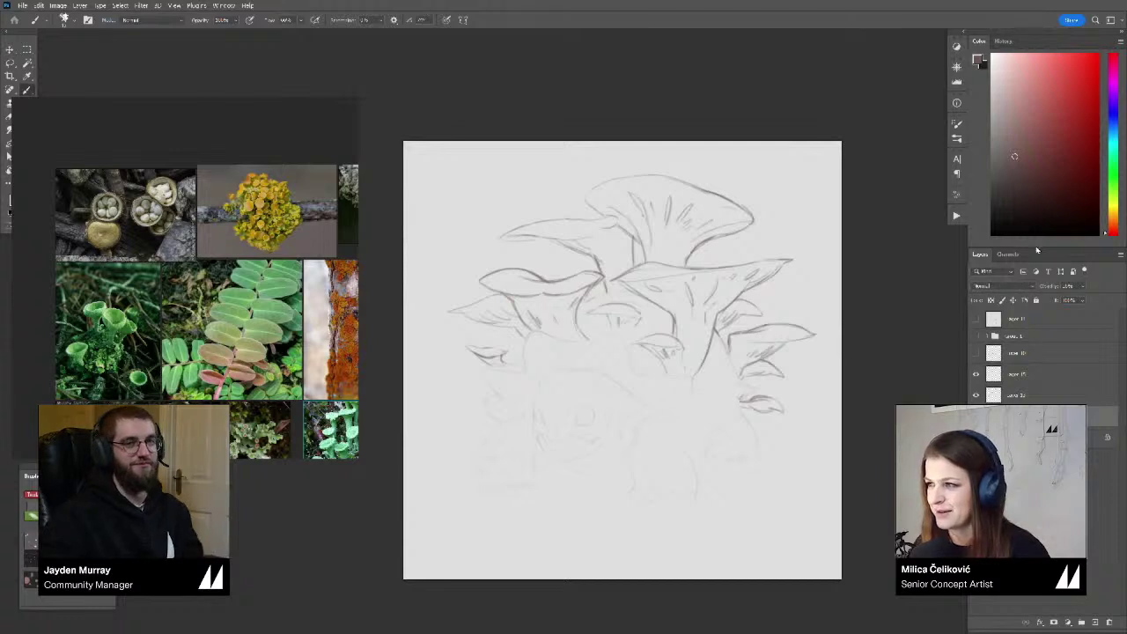
drag(894, 377, 885, 375)
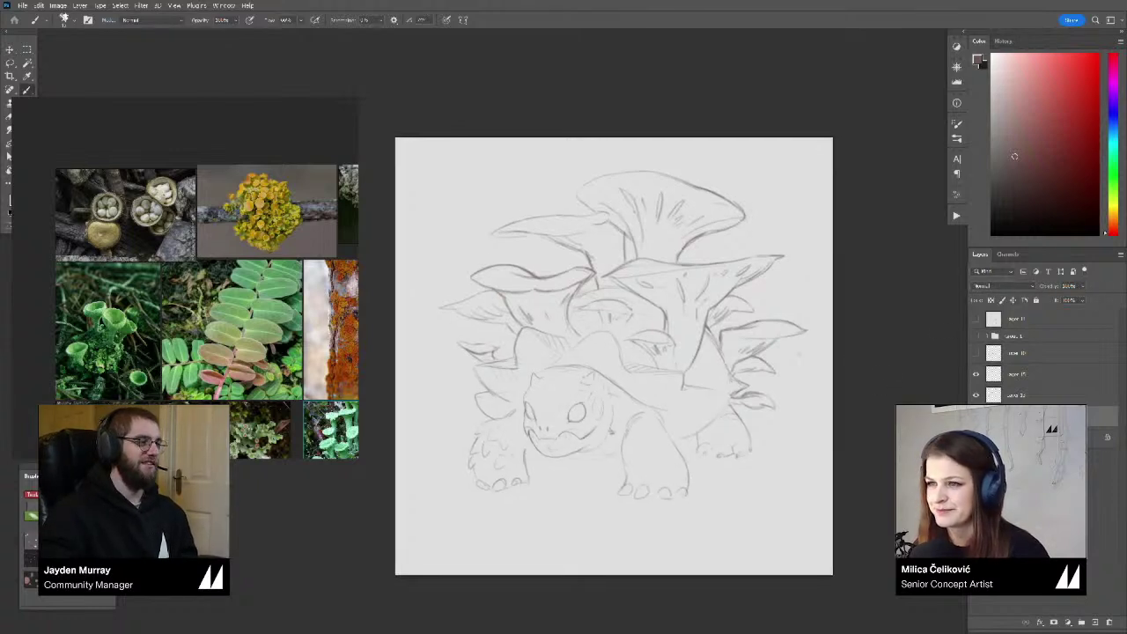
key(e)
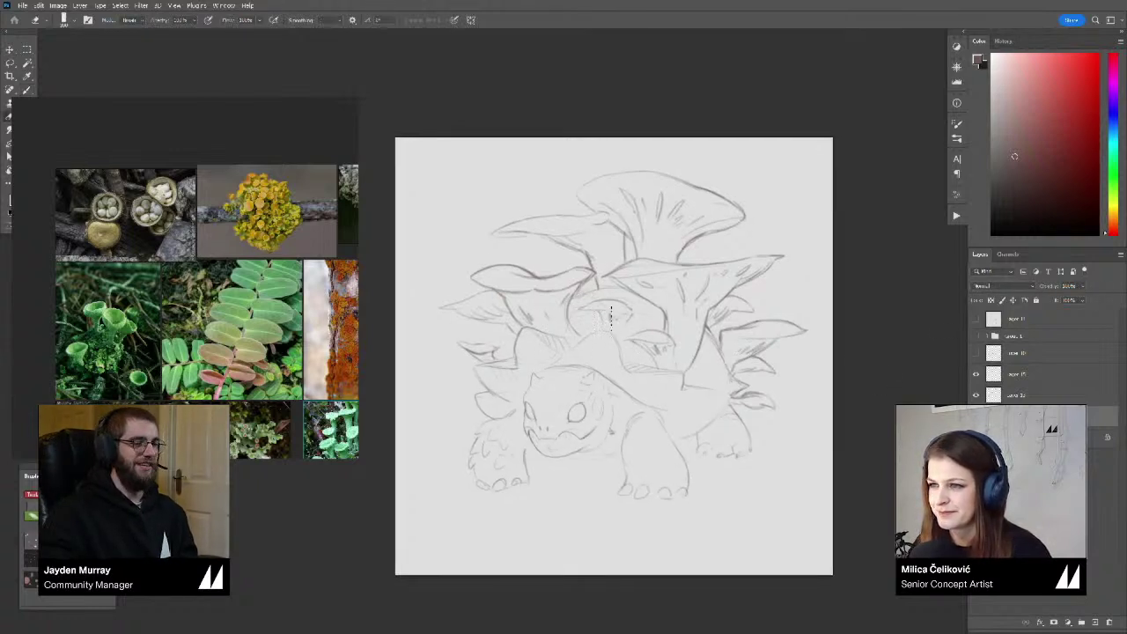
key(b)
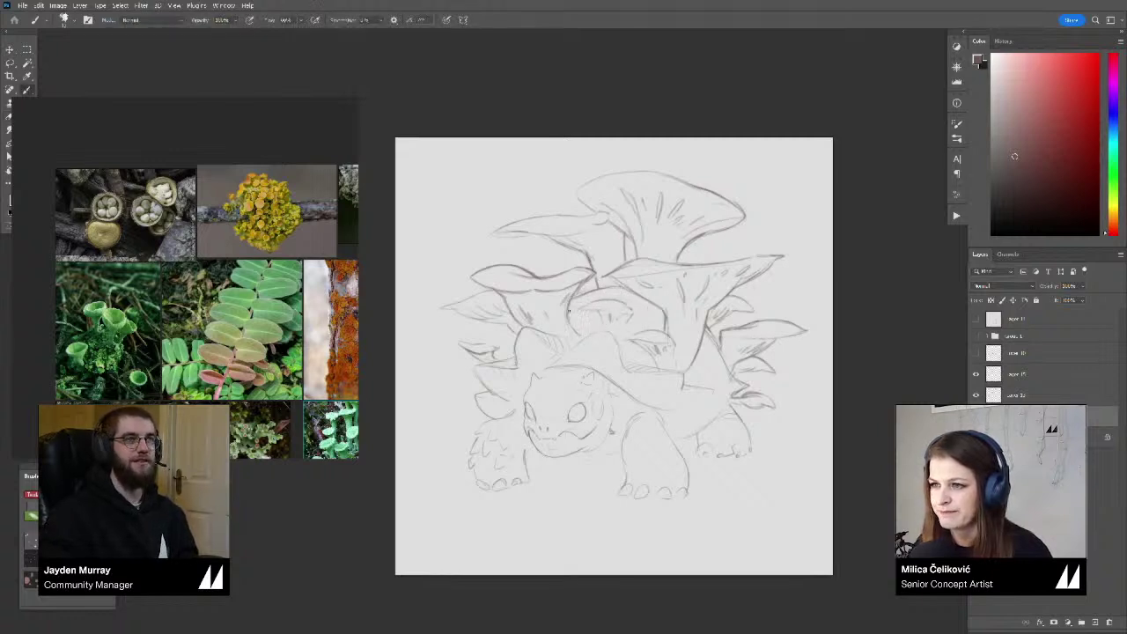
drag(569, 311, 579, 334)
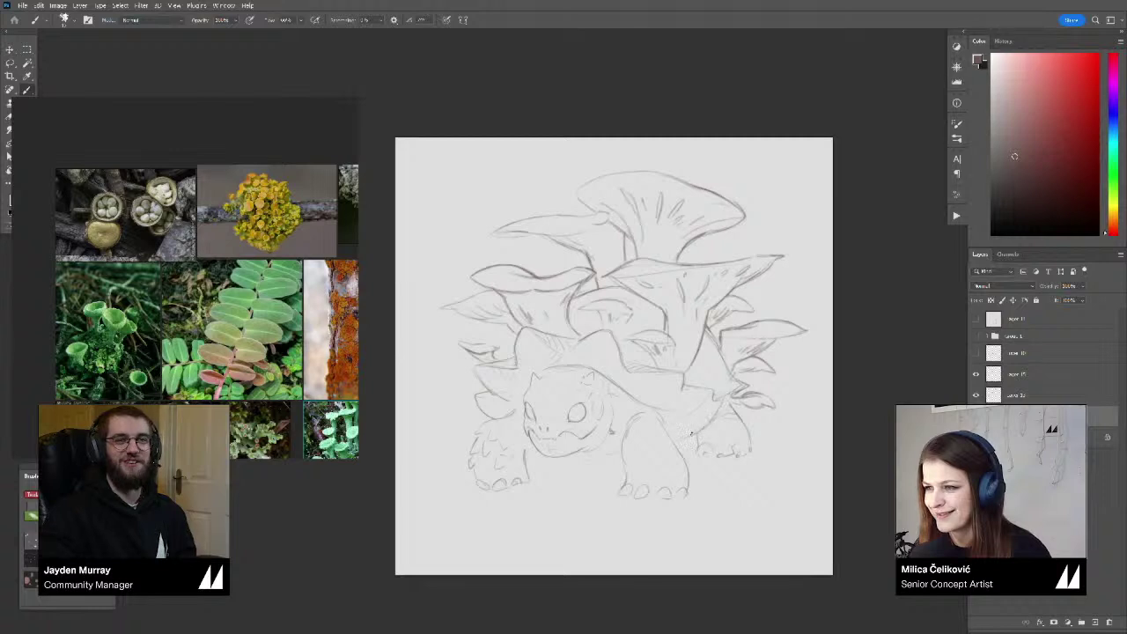
Sketch the shell's rear edge and lower rim toward the front leg, erasing stray lines by the small lower mushroom
drag(712, 422, 746, 387)
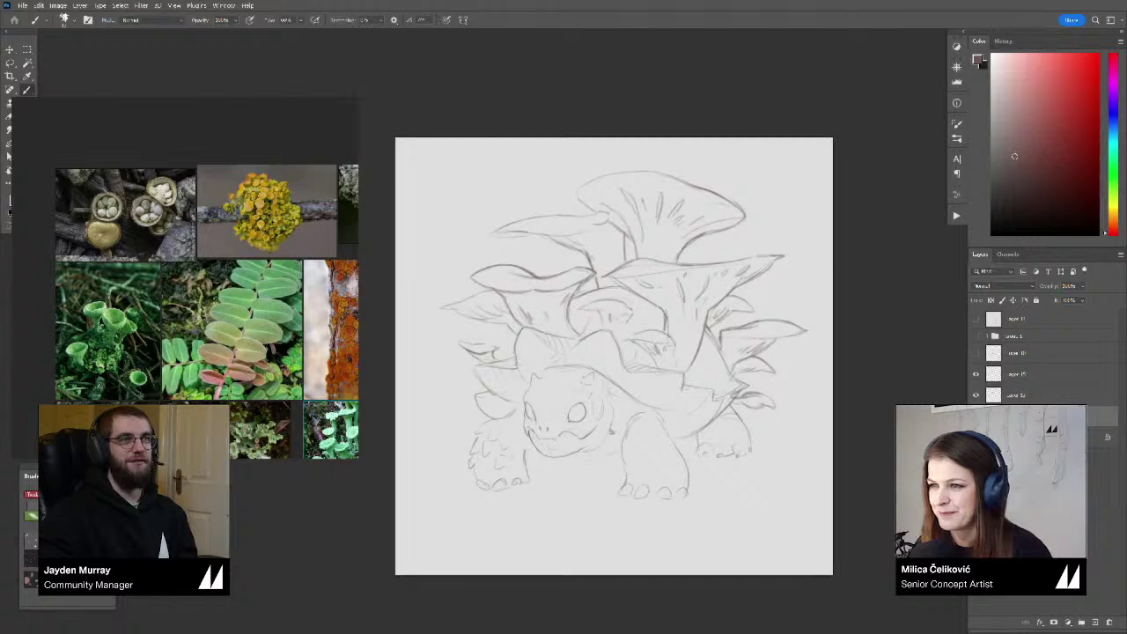
key(e)
mouse_move(634, 340)
mouse_down()
mouse_move(633, 364)
mouse_move(669, 369)
mouse_move(648, 358)
mouse_up()
key(b)
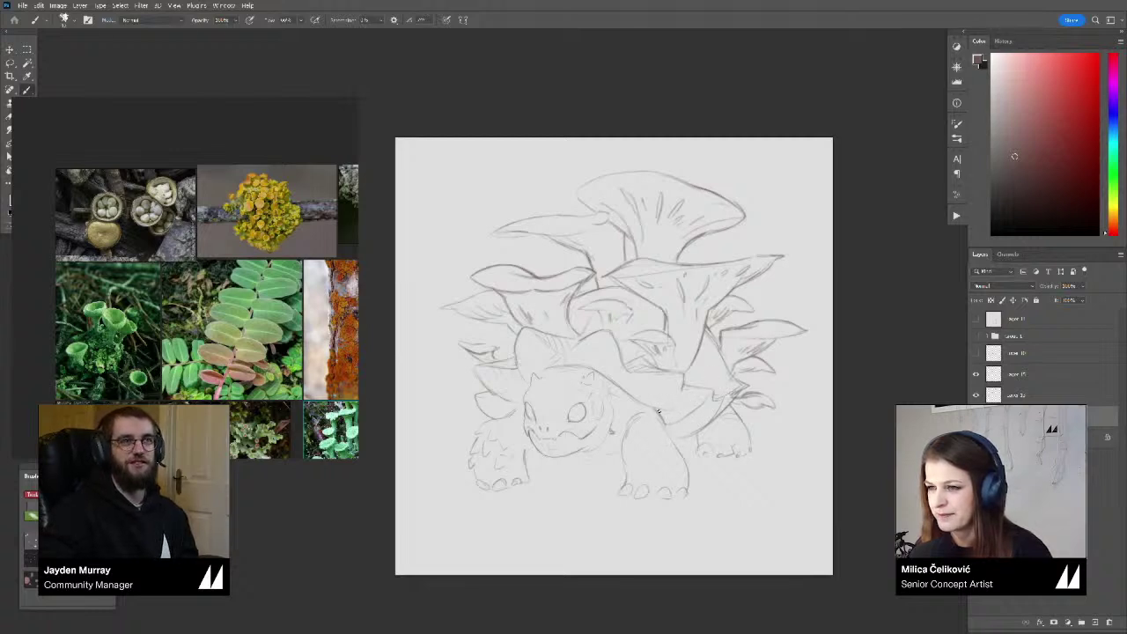
drag(652, 408, 671, 412)
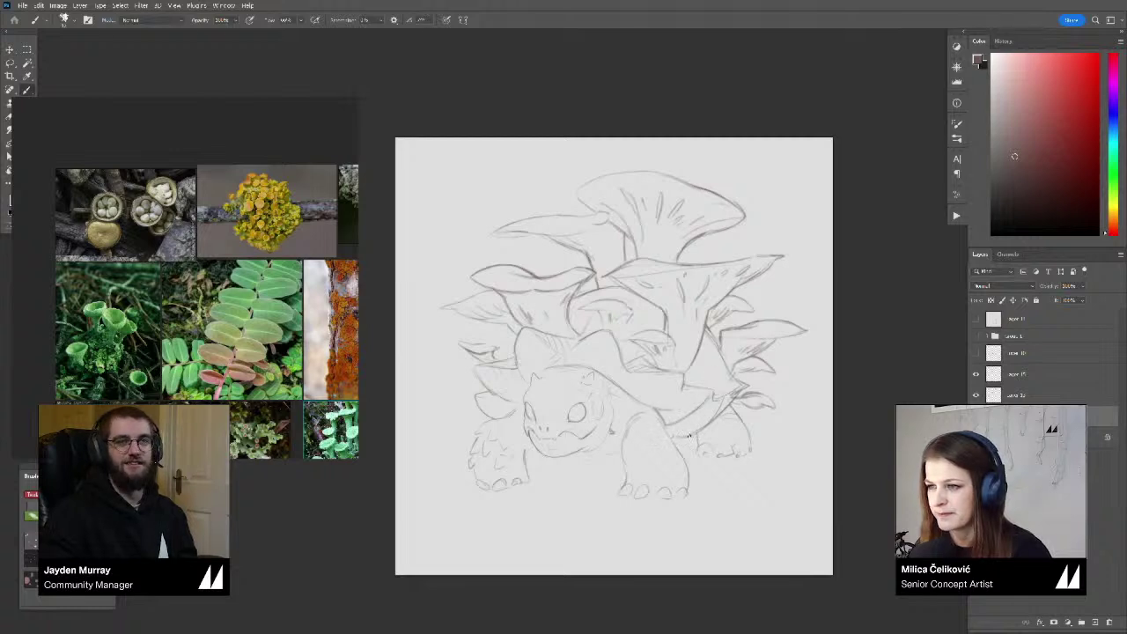
drag(714, 412, 614, 410)
Mirror the canvas horizontally several times and check the whole creature's silhouette at a reduced size
key(ctrl+shift+h)
drag(765, 431, 727, 426)
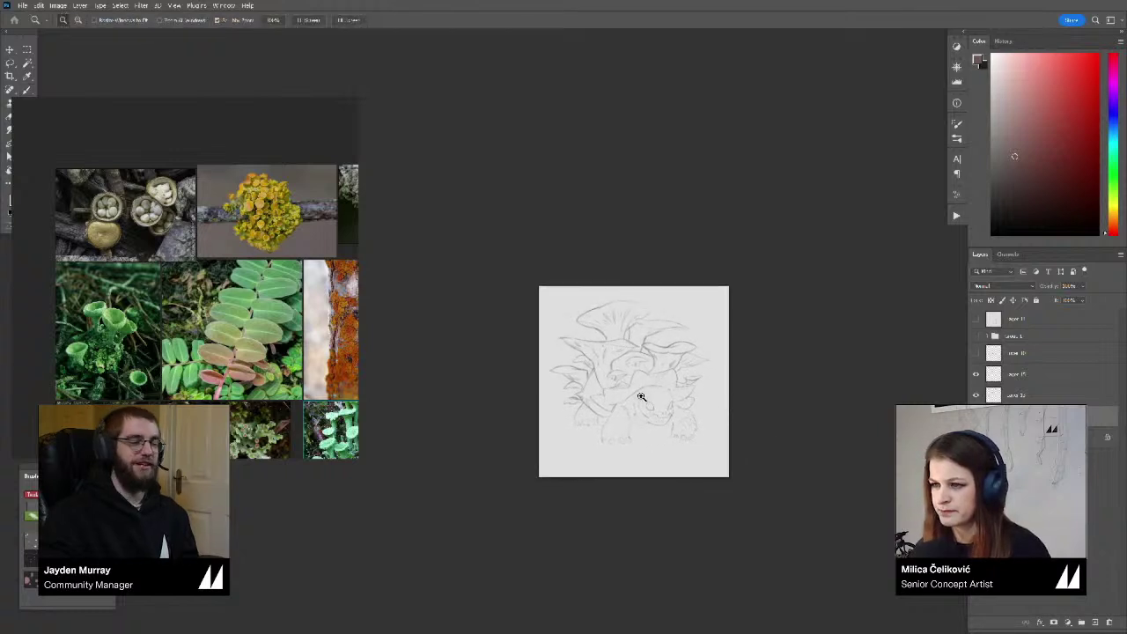
mouse_move(640, 395)
mouse_down()
mouse_move(713, 409)
mouse_move(602, 413)
mouse_up()
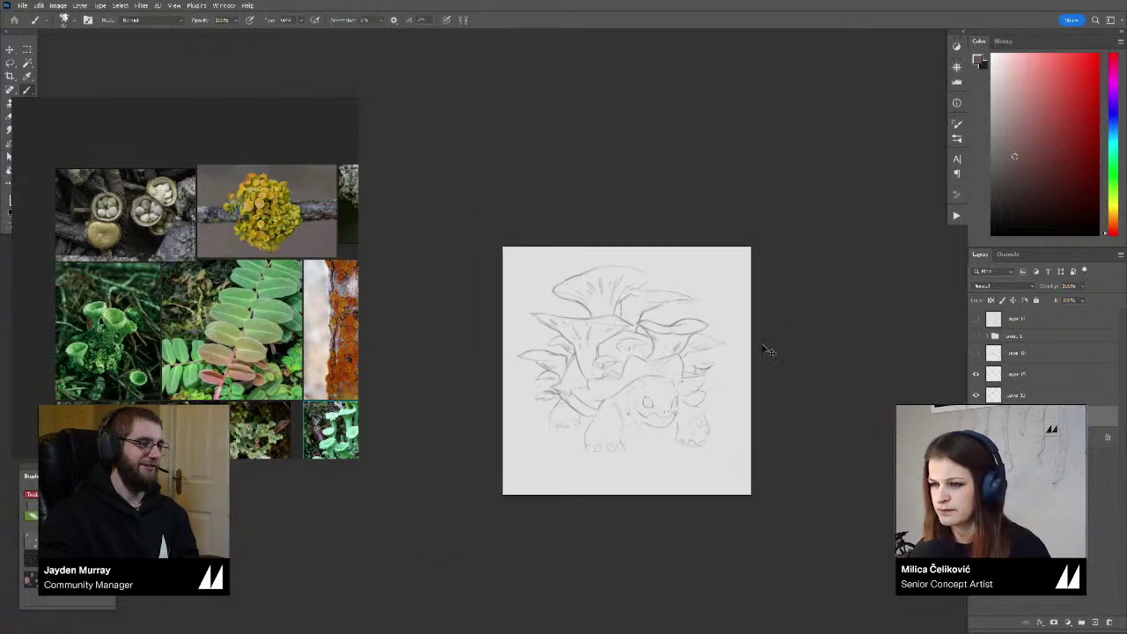
key(ctrl+shift+h)
key(ctrl+shift+h)
key(ctrl+shift+h)
key(ctrl+shift+h)
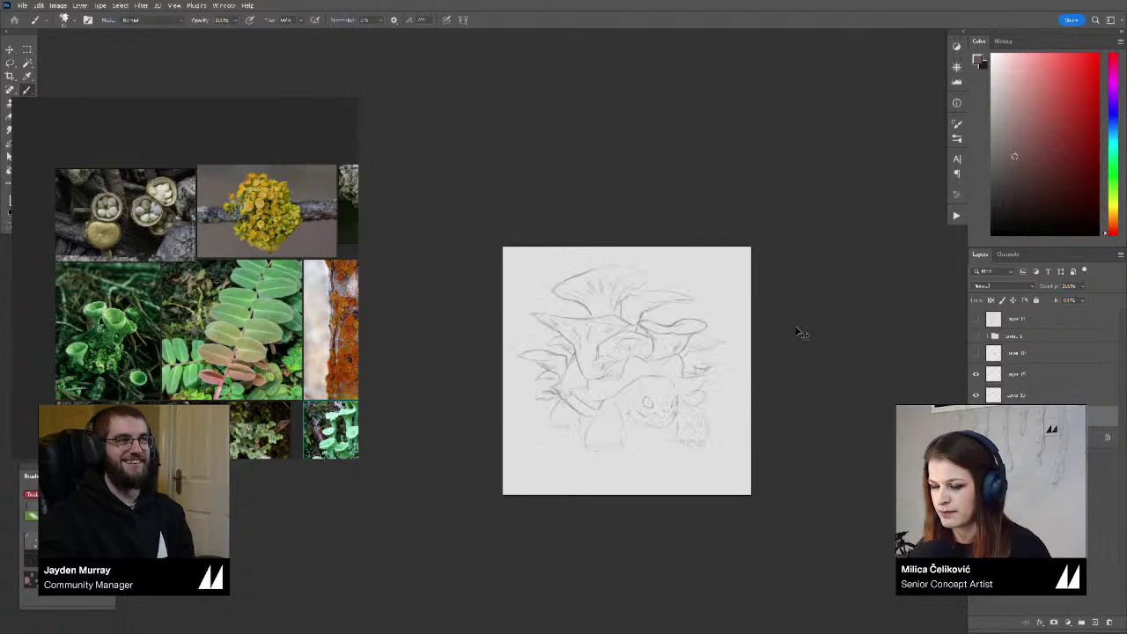
Sketch a tiny snail with raised tentacles and a spiral shell on top of the upper side mushroom's cap
key(z)
drag(647, 400, 669, 380)
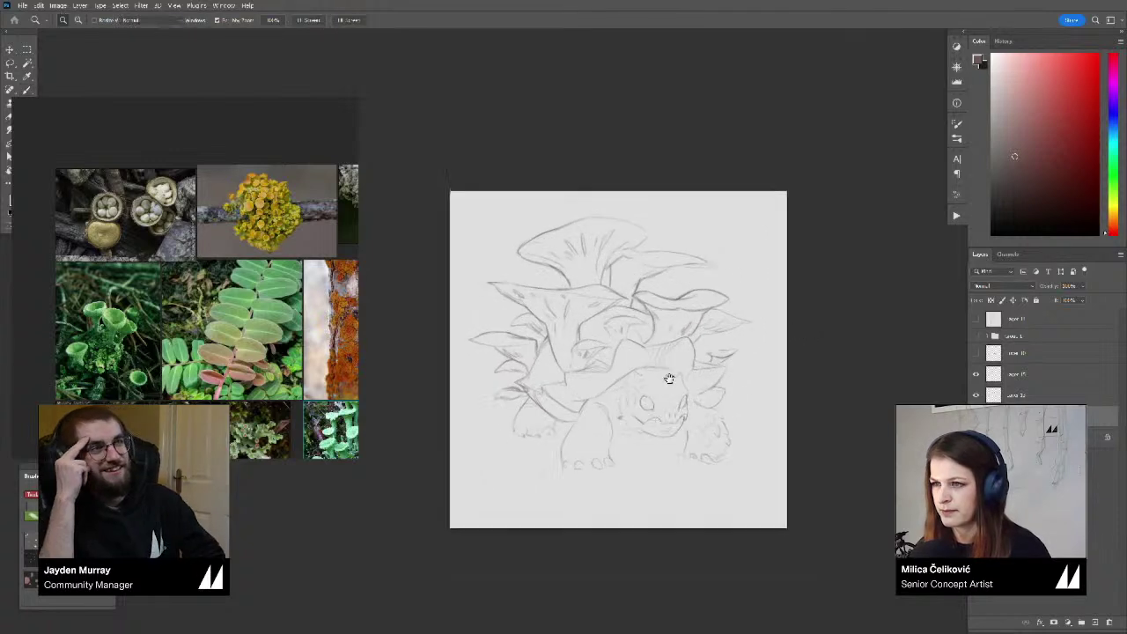
mouse_move(679, 247)
mouse_down()
mouse_move(703, 265)
mouse_move(622, 294)
mouse_move(612, 279)
mouse_move(618, 290)
mouse_up()
key(b)
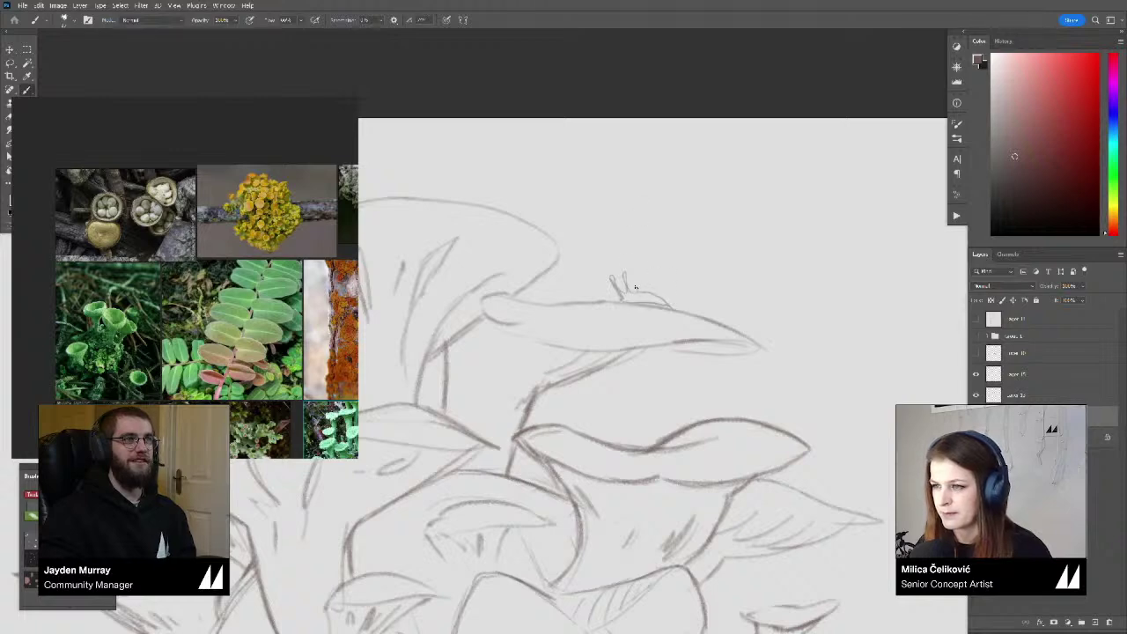
mouse_move(635, 286)
mouse_down()
mouse_move(656, 256)
mouse_move(676, 286)
mouse_move(665, 295)
mouse_up()
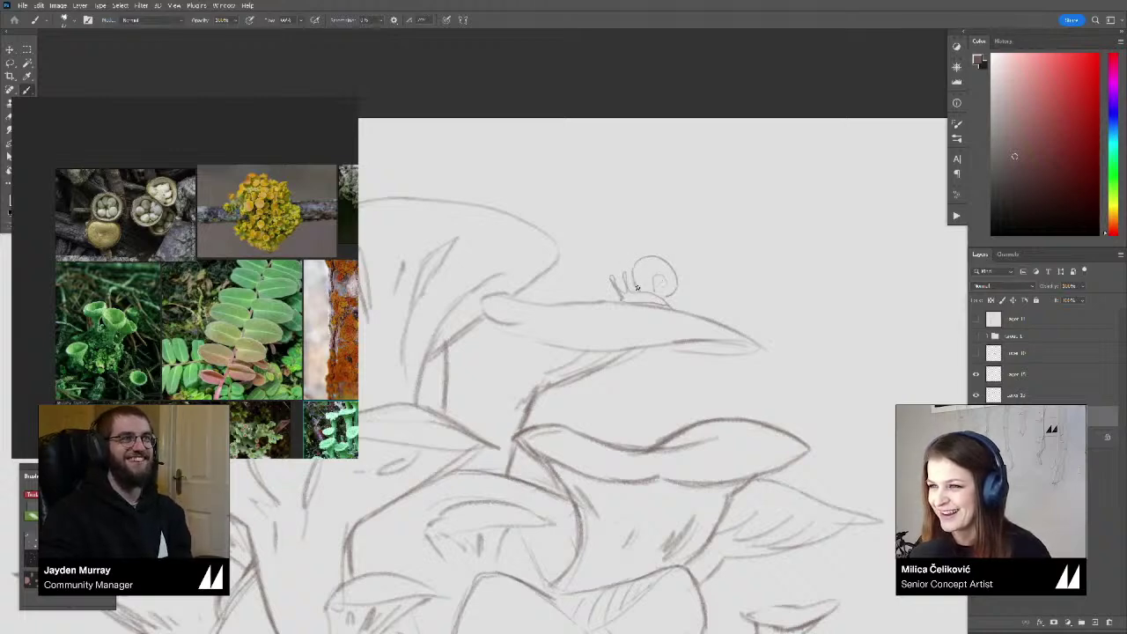
Erase the overlap between the snail's head and shell and refine its body line beneath the shell
key(e)
drag(636, 283, 643, 291)
key(b)
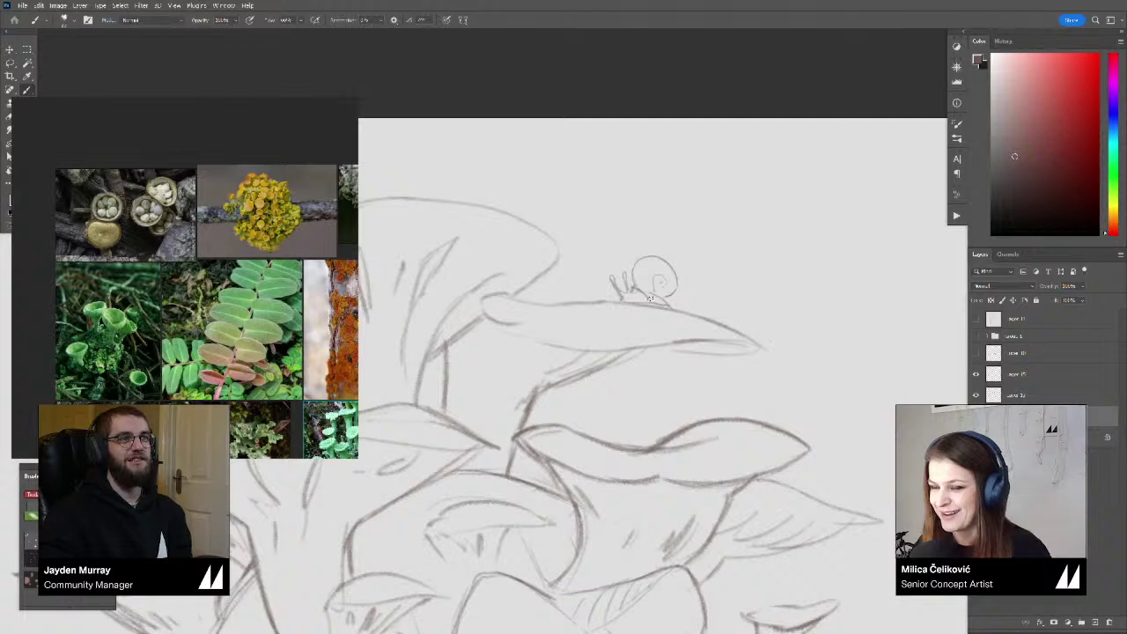
mouse_move(665, 282)
mouse_down()
mouse_move(667, 295)
mouse_move(632, 288)
mouse_move(645, 263)
mouse_move(656, 280)
mouse_move(687, 270)
mouse_move(655, 275)
mouse_move(680, 295)
mouse_up()
drag(684, 339, 639, 313)
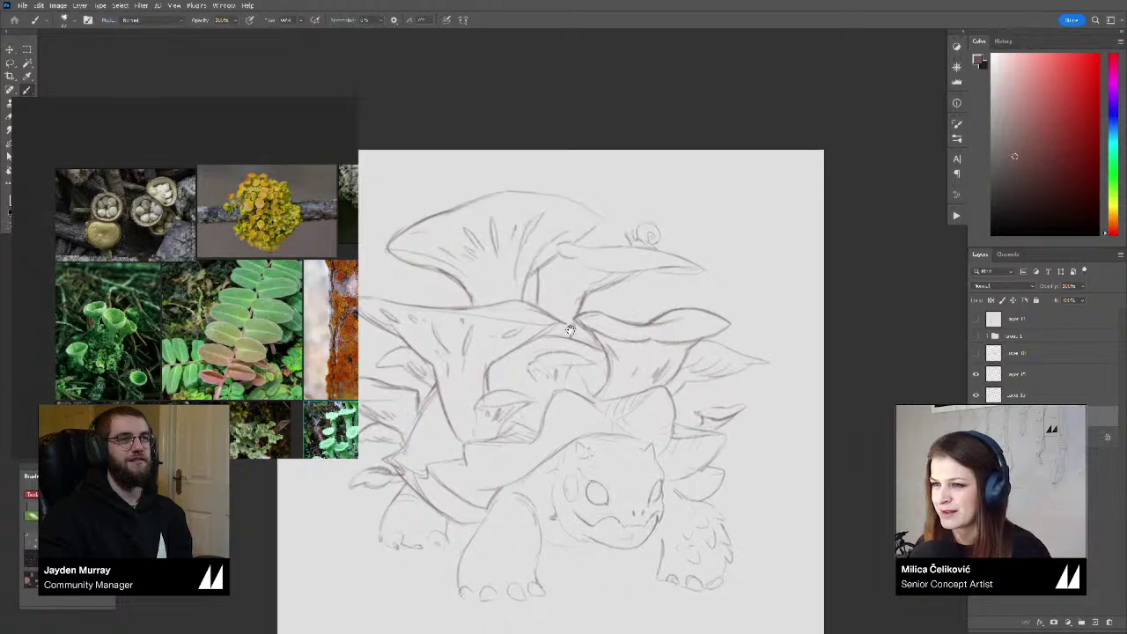
Check the sketch layers by toggling their visibility and merge the mushroom and creature drawings into one layer
drag(570, 327, 679, 312)
key(e)
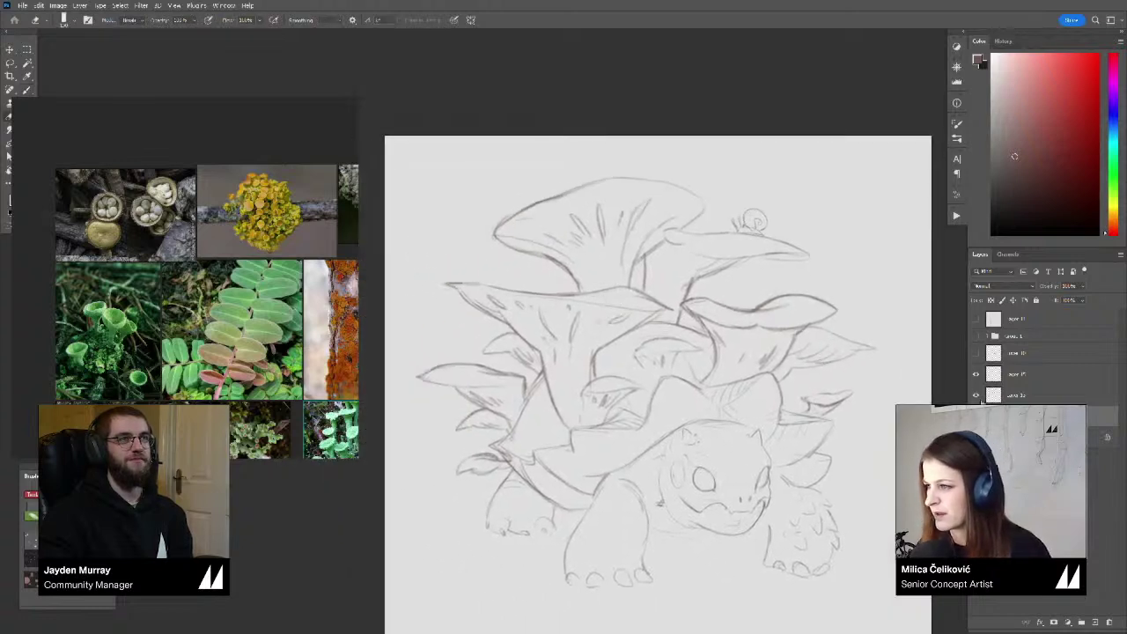
click(976, 396)
click(975, 396)
click(992, 397)
click(976, 395)
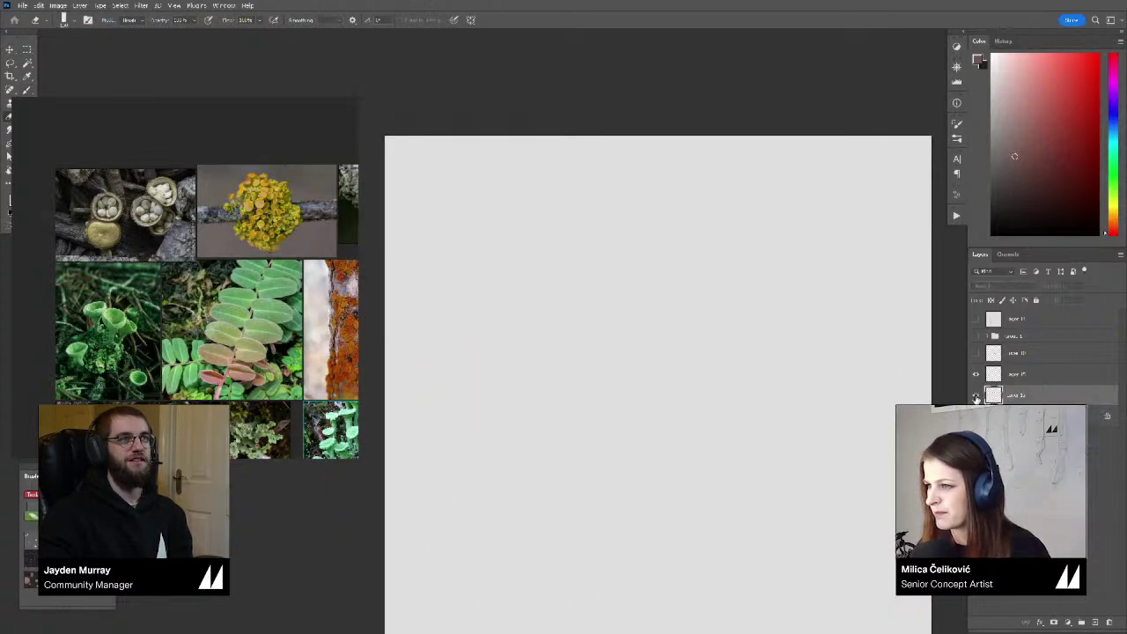
click(976, 396)
click(997, 376)
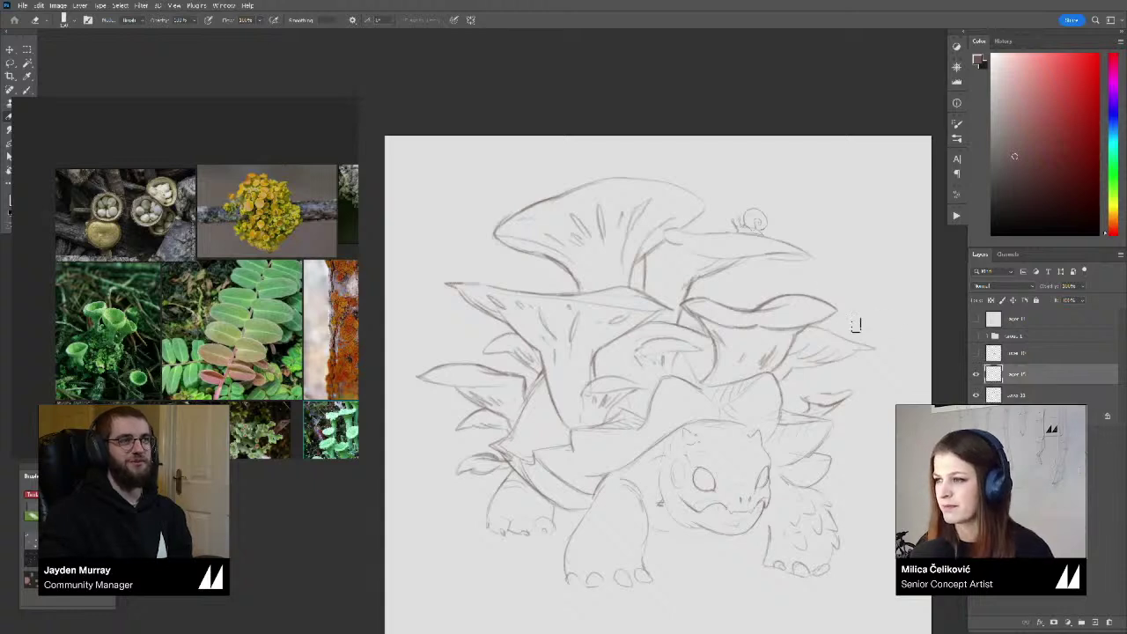
Clear part of the large middle mushroom's cap and draw small rounded bumps there
drag(593, 297, 616, 300)
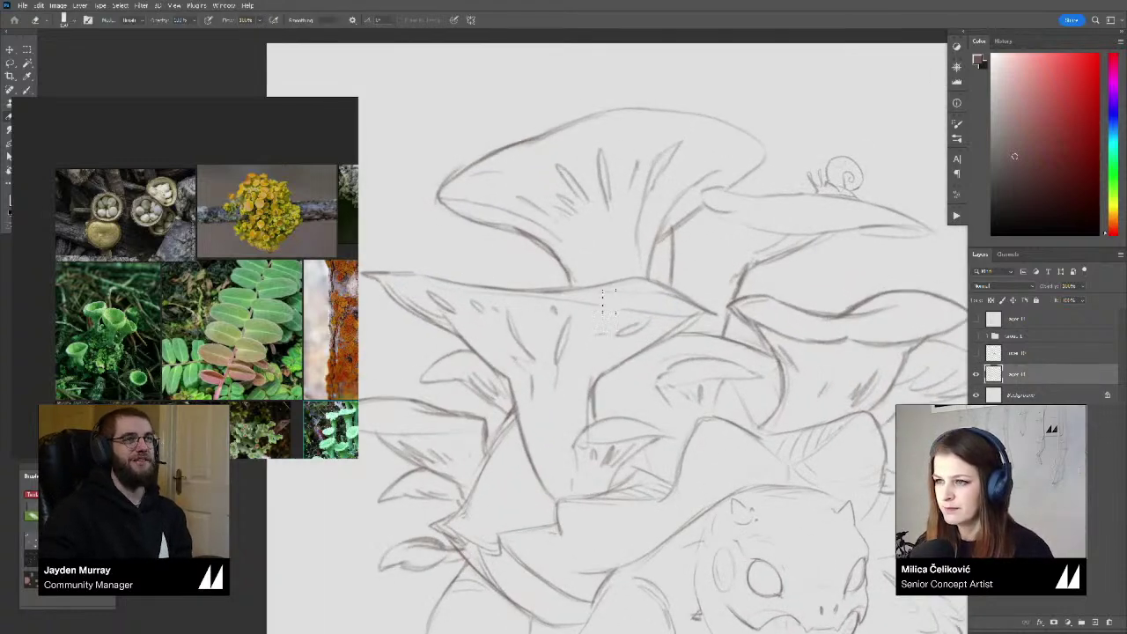
key(b)
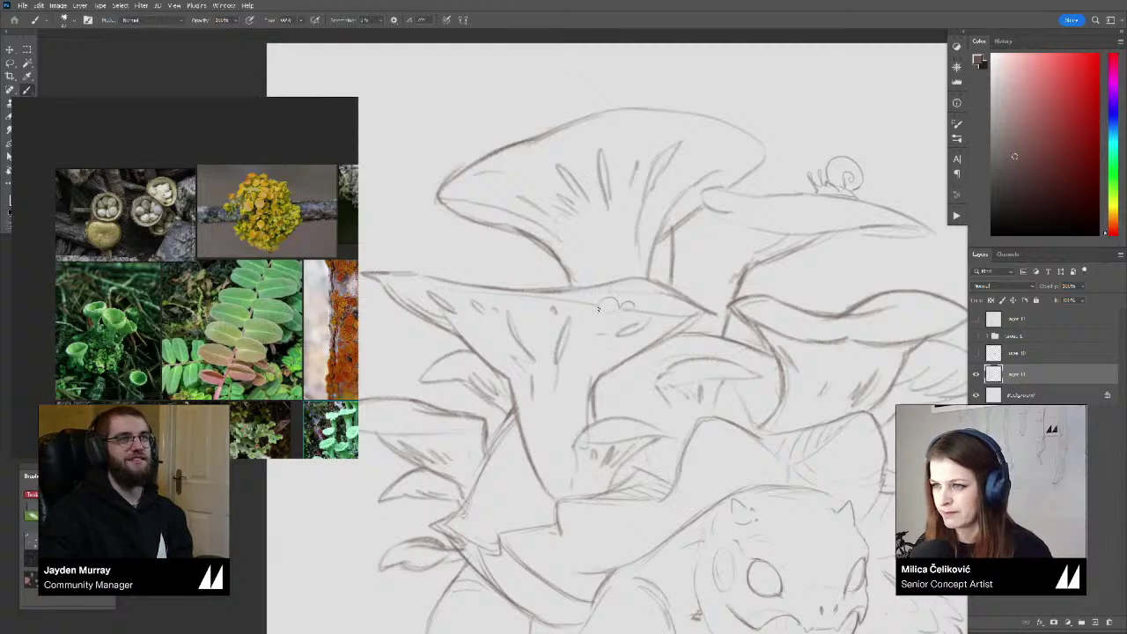
scroll(641, 300, down, 5)
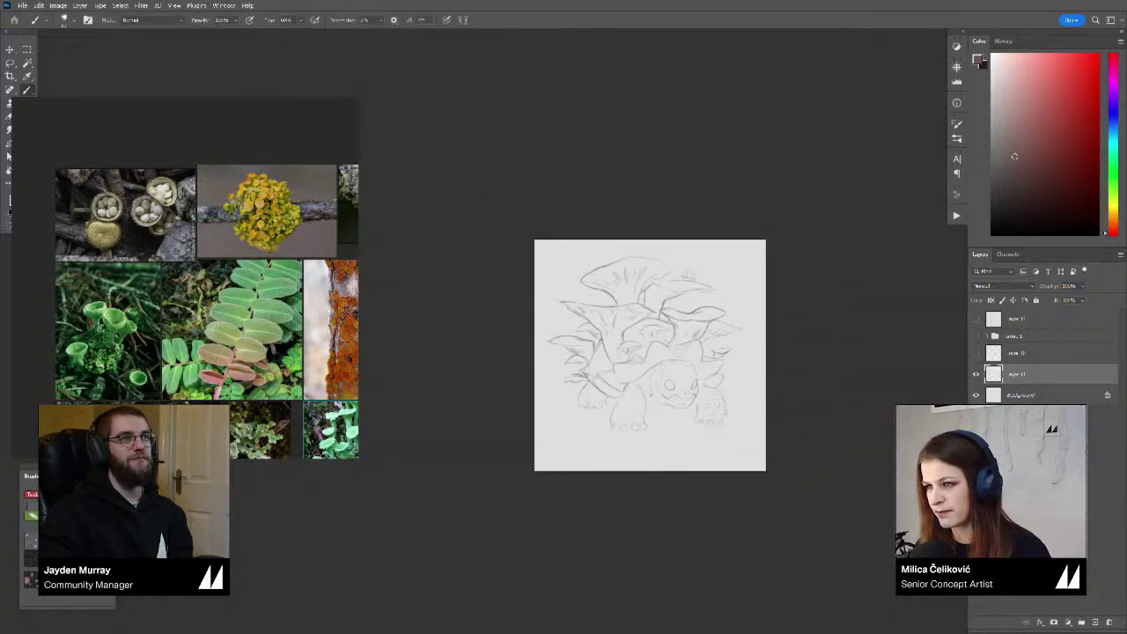
key(z)
mouse_move(654, 352)
mouse_down()
mouse_move(661, 367)
mouse_move(686, 362)
mouse_up()
key(b)
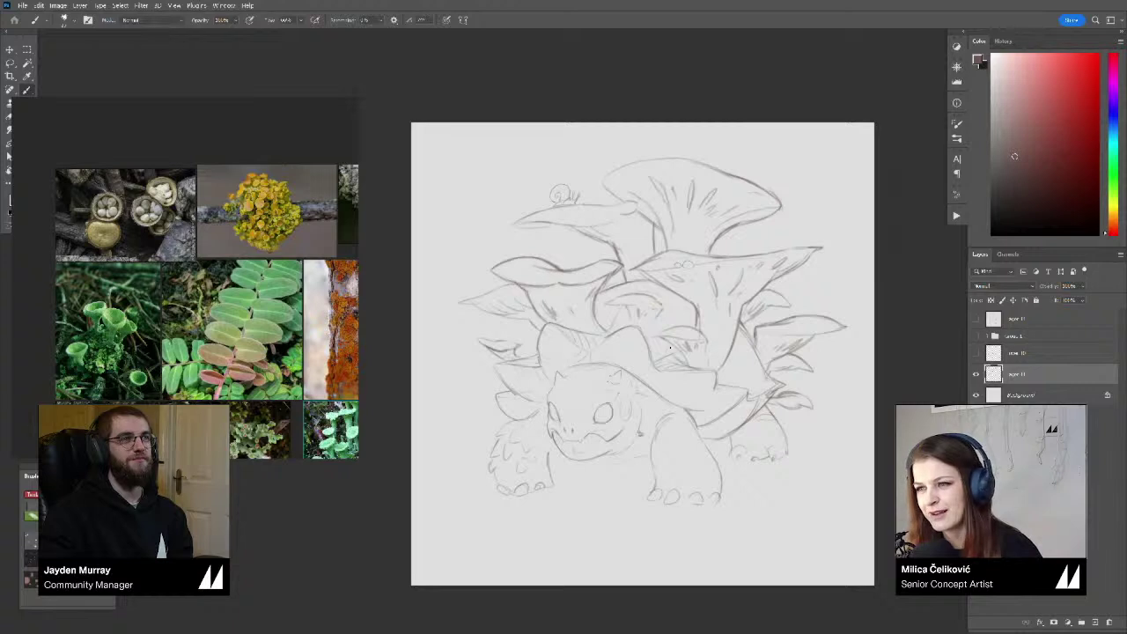
Rotate the canvas and darken the shell's front edge above the creature's head and neck
key(r)
drag(617, 373, 627, 304)
key(z)
mouse_move(591, 343)
mouse_down()
mouse_move(645, 328)
mouse_move(619, 356)
mouse_move(606, 347)
mouse_move(586, 363)
mouse_move(618, 341)
mouse_move(579, 365)
mouse_move(613, 329)
mouse_move(589, 350)
mouse_up()
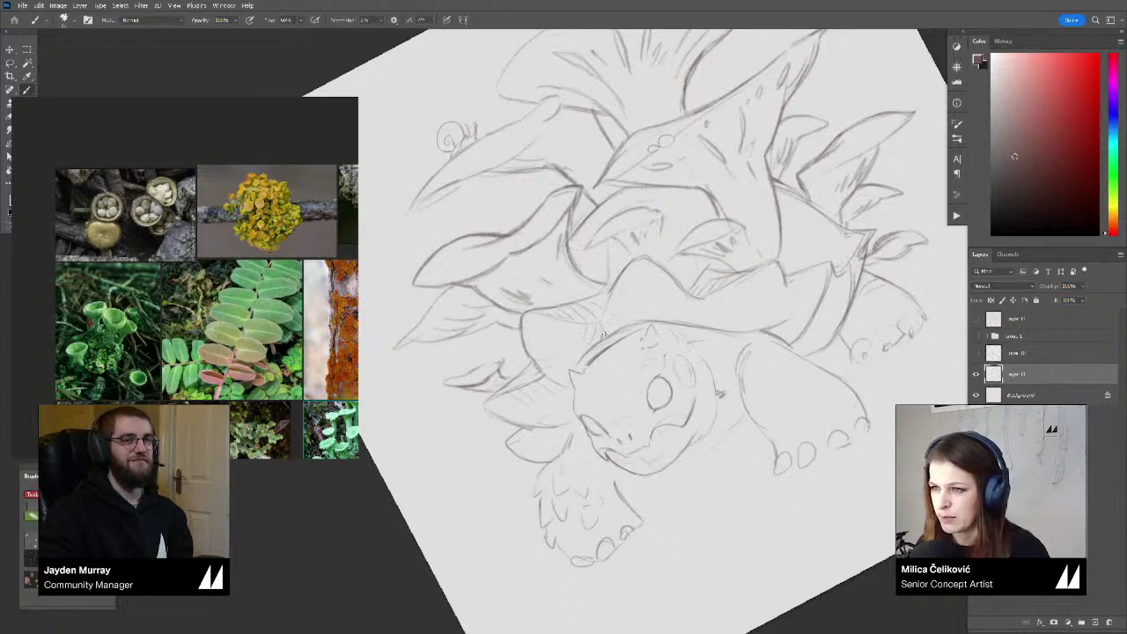
mouse_move(816, 401)
mouse_down()
mouse_move(625, 397)
mouse_move(580, 361)
mouse_up()
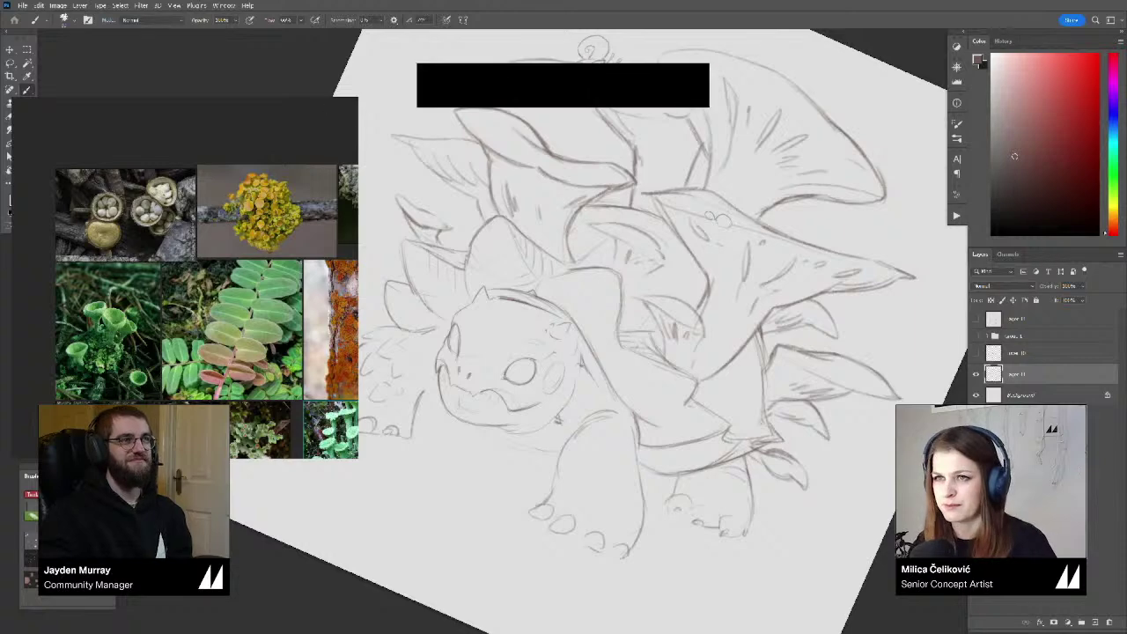
drag(682, 241, 654, 334)
Redraw the snail's round shell outline and clean up where its body meets the mushroom cap
key(r)
drag(778, 264, 732, 184)
mouse_move(497, 158)
mouse_down()
mouse_move(565, 228)
mouse_move(634, 230)
mouse_up()
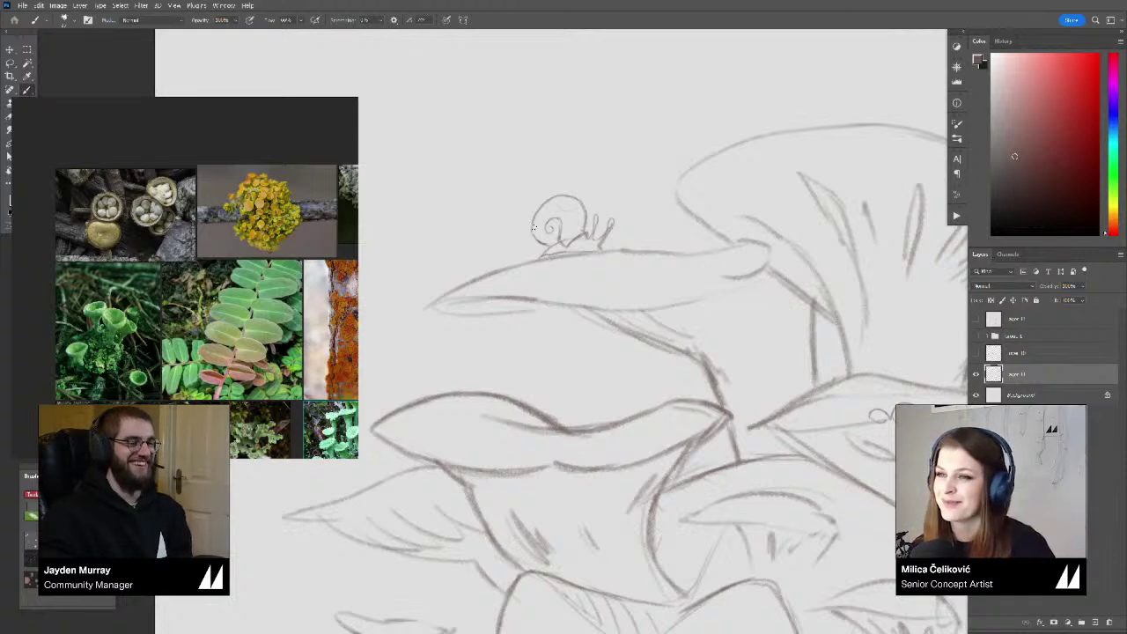
key(z)
click(545, 253)
key(b)
drag(557, 246, 535, 261)
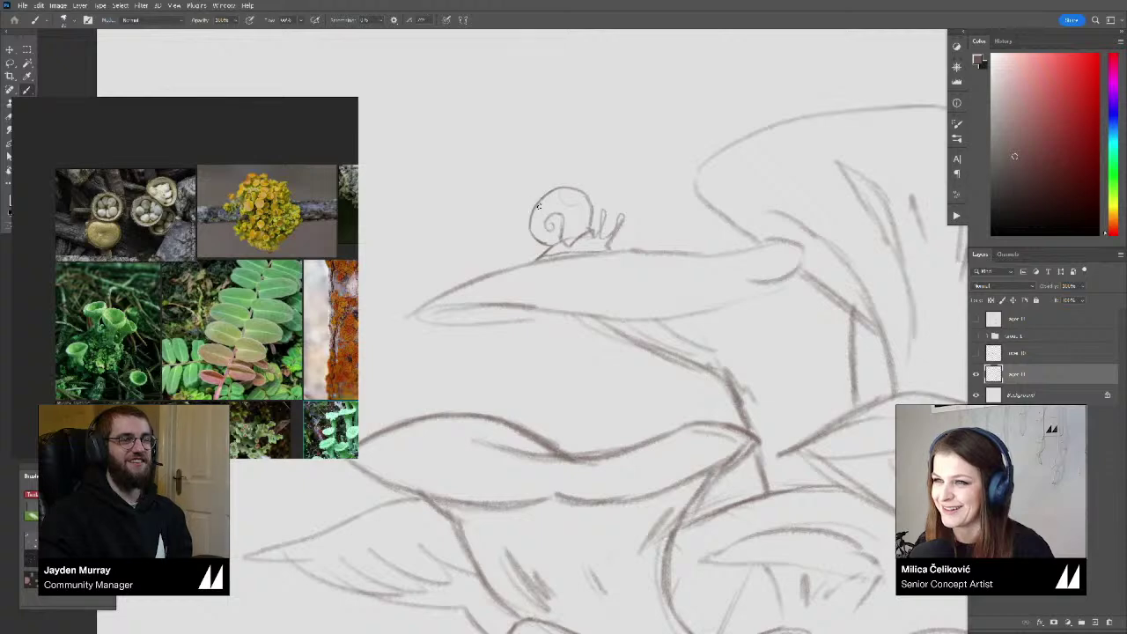
key(e)
key(b)
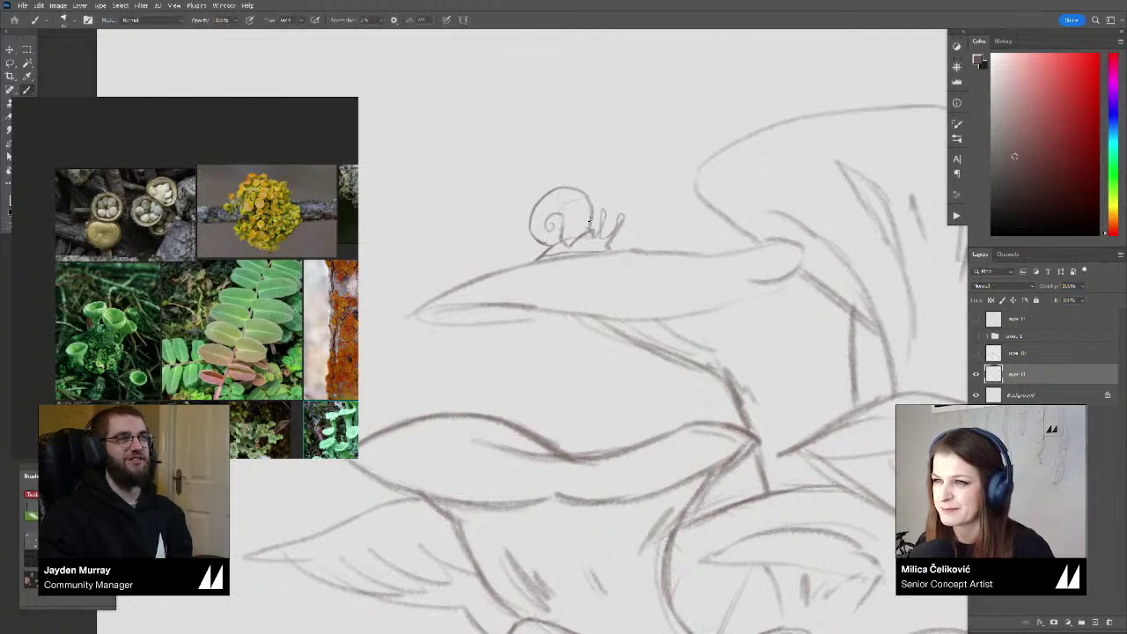
drag(597, 254, 511, 264)
Check the whole creature by toggling its sketch layer, and bring up the yellow tortoise photo on the reference board
drag(606, 300, 587, 296)
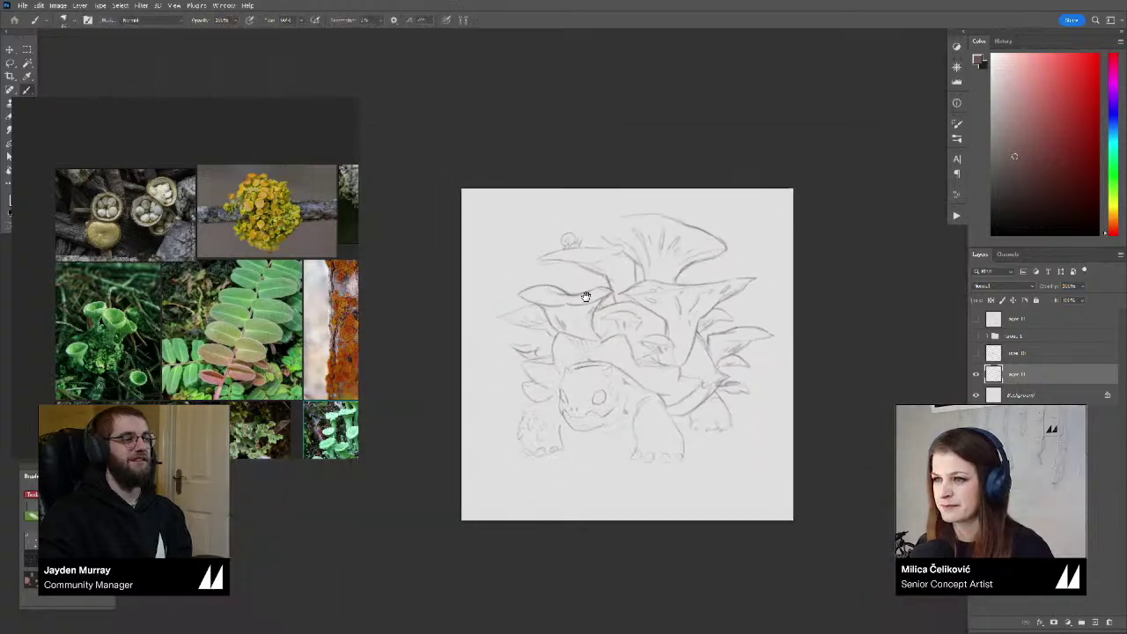
click(608, 351)
key(b)
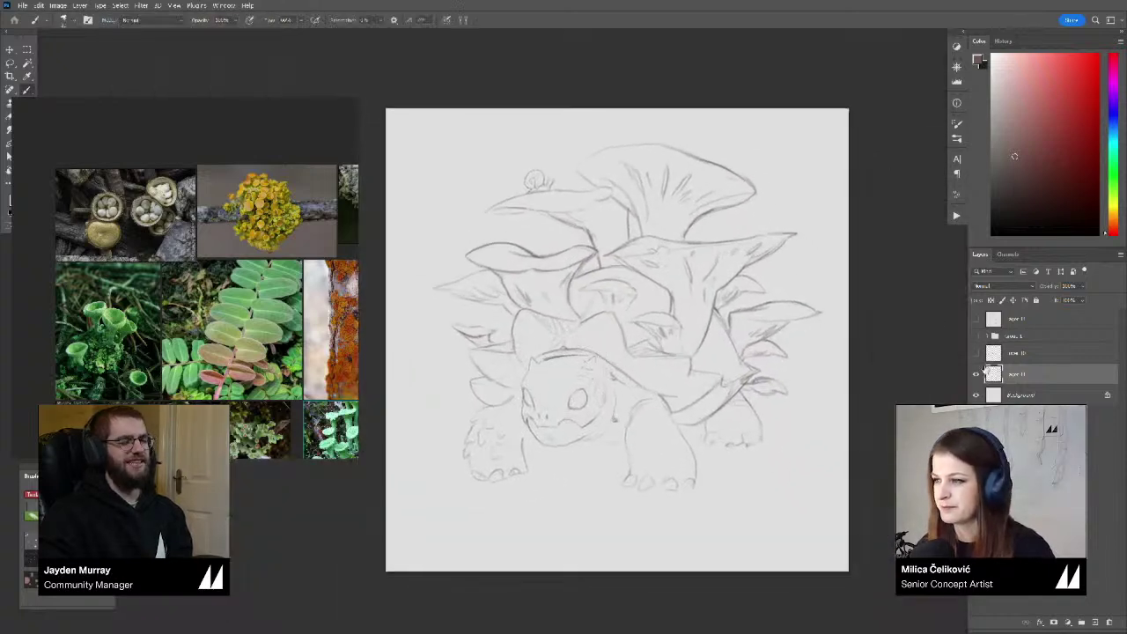
click(976, 374)
click(976, 374)
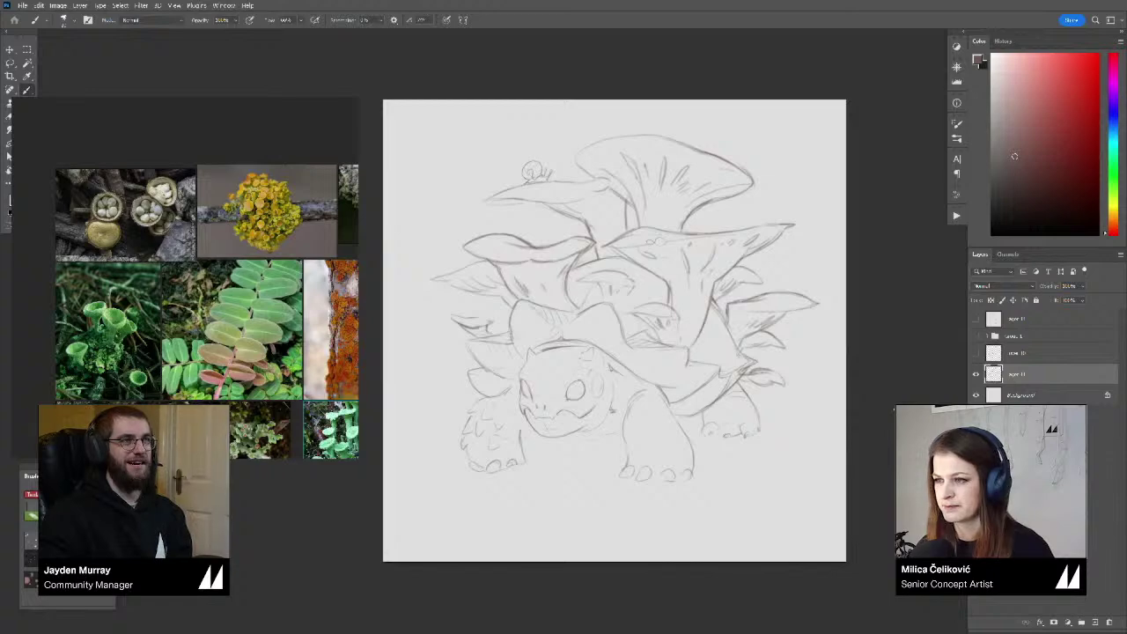
drag(689, 414, 697, 413)
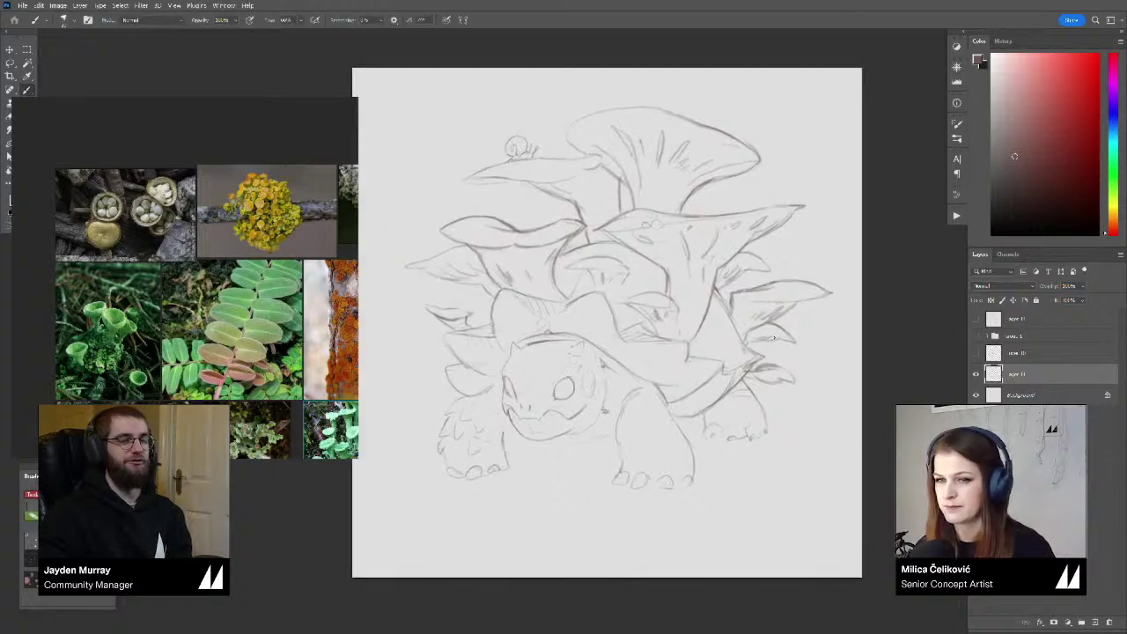
scroll(260, 299, down, 5)
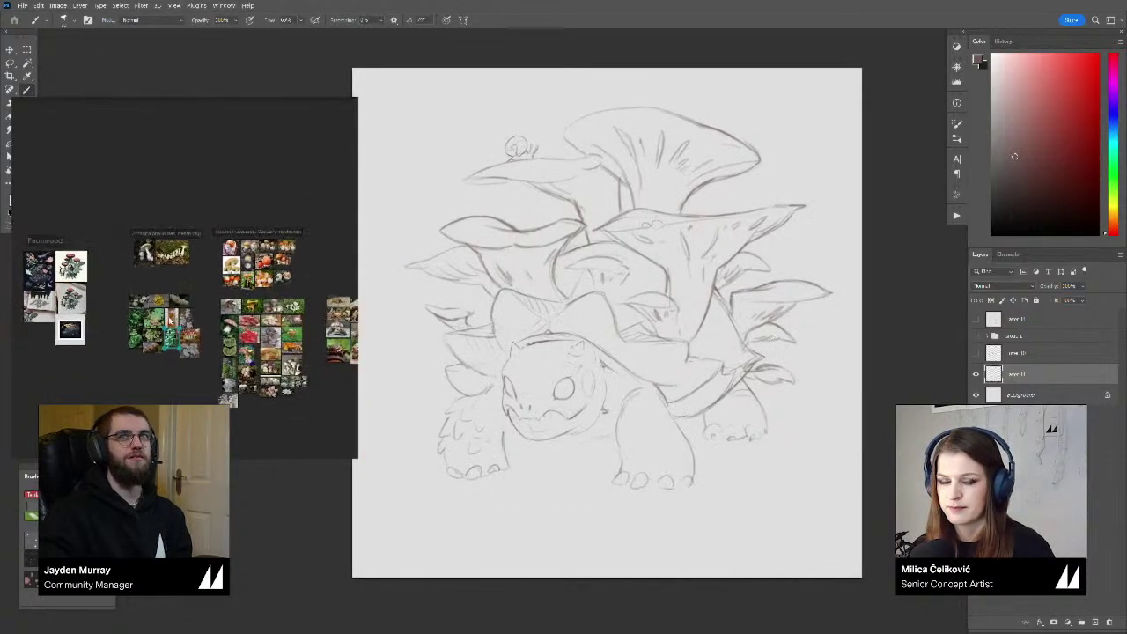
scroll(255, 346, up, 5)
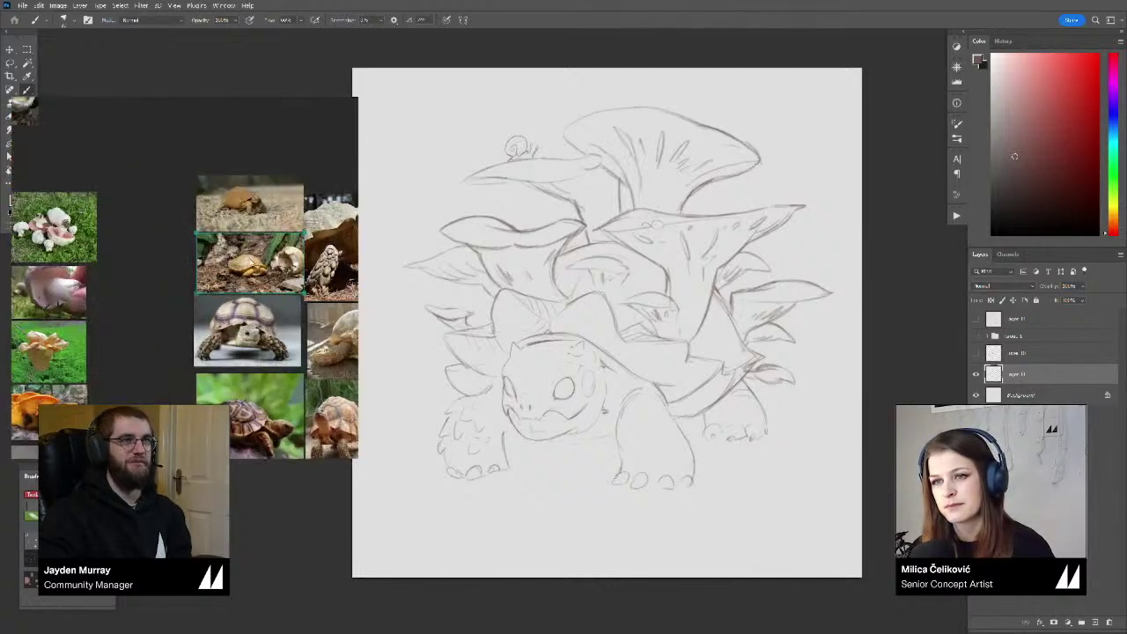
click(271, 263)
scroll(255, 262, up, 6)
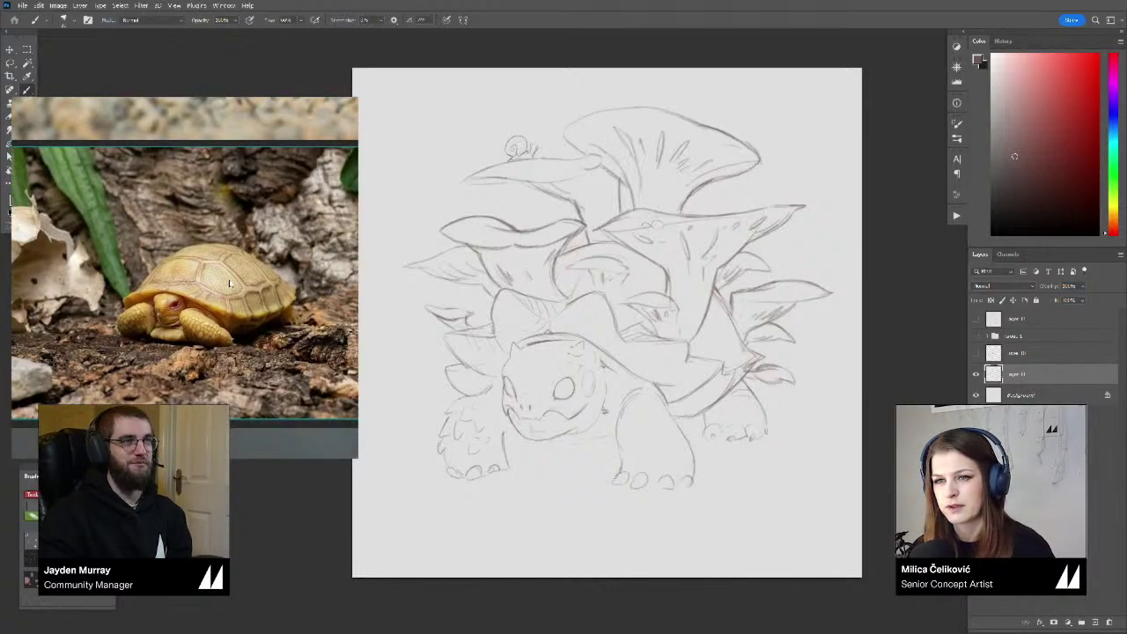
drag(469, 468, 462, 443)
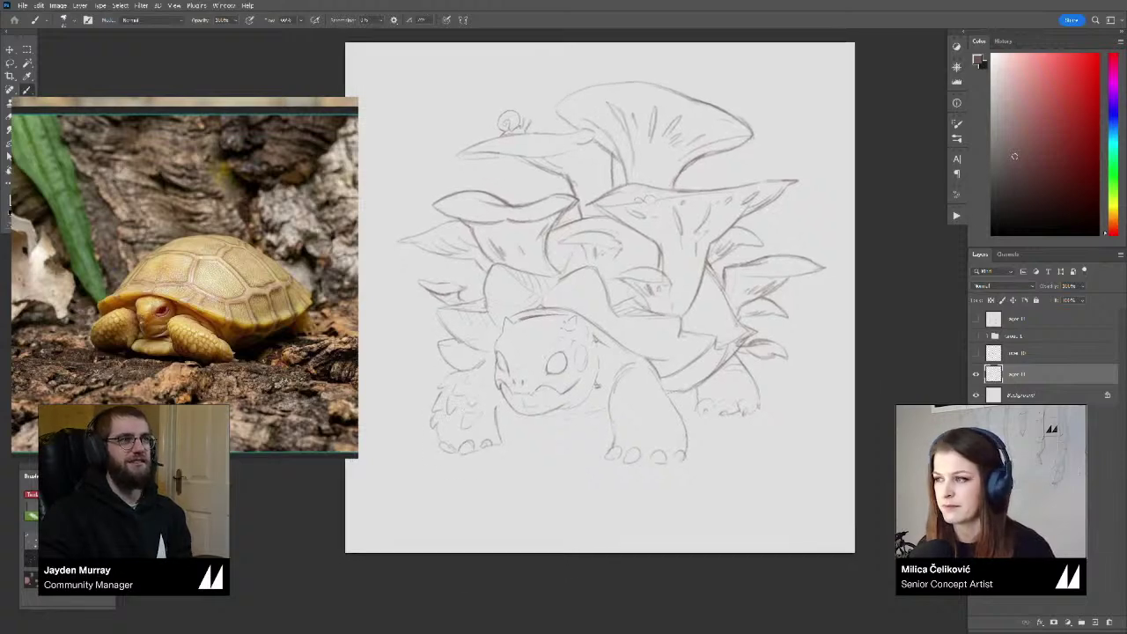
Duplicate the sketch layer as a backup, hide the copy and make the original layer active
key(ctrl+j)
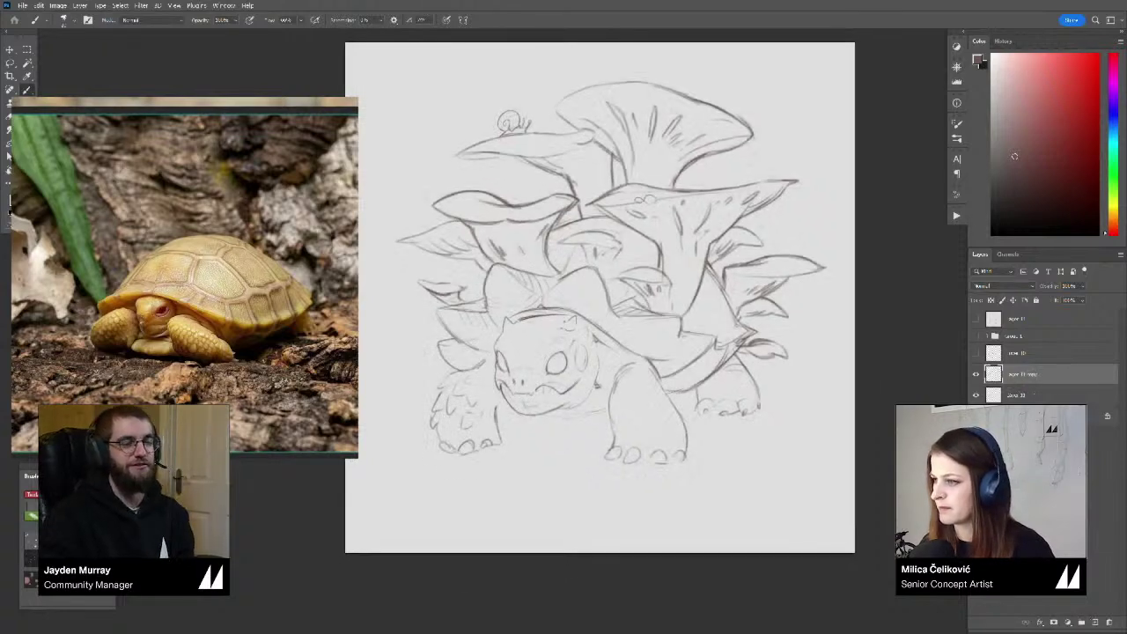
click(976, 374)
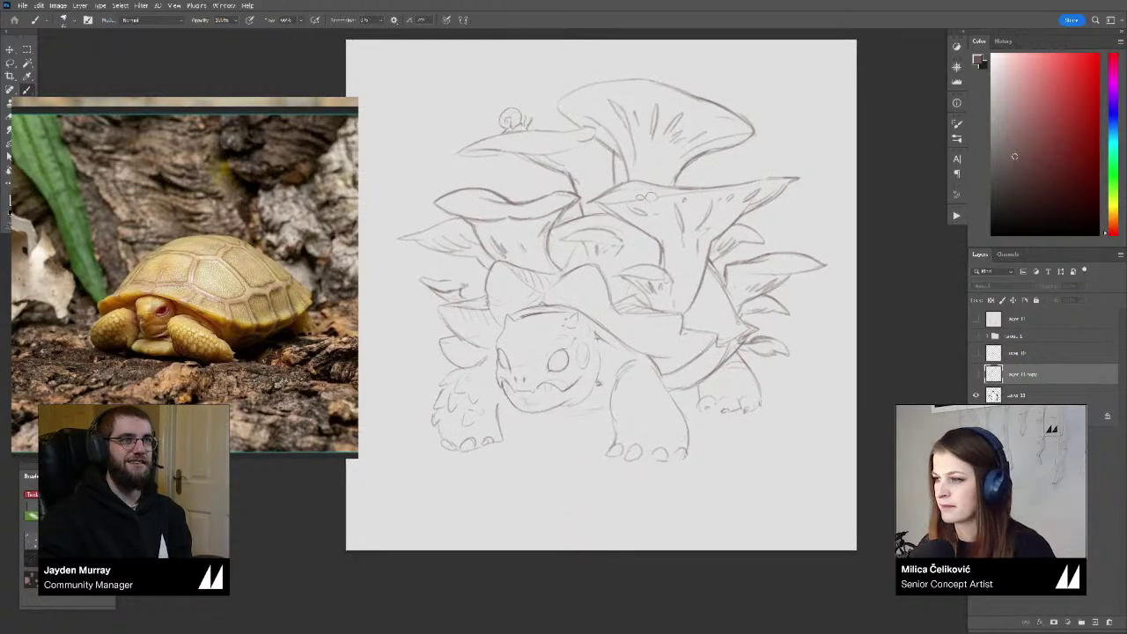
click(1017, 395)
Erase the far front foot with its toes and redraw the leg as a rounded, inward-turned shape with scales
key(e)
mouse_move(480, 429)
mouse_down()
mouse_move(448, 447)
mouse_move(484, 444)
mouse_move(497, 410)
mouse_up()
key(b)
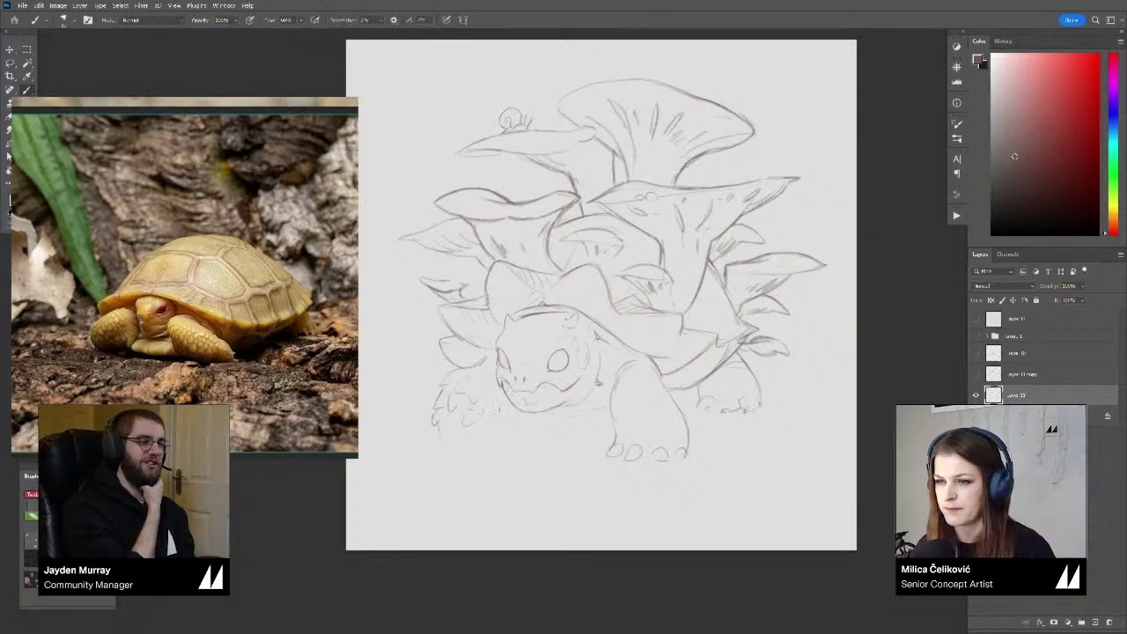
mouse_move(508, 401)
mouse_down()
mouse_move(482, 435)
mouse_move(440, 433)
mouse_up()
key(e)
key(b)
mouse_move(443, 385)
mouse_down()
mouse_move(430, 435)
mouse_move(439, 422)
mouse_move(452, 429)
mouse_move(428, 441)
mouse_move(480, 434)
mouse_up()
mouse_move(437, 394)
mouse_down()
mouse_move(434, 426)
mouse_move(423, 412)
mouse_move(430, 401)
mouse_move(446, 437)
mouse_move(486, 427)
mouse_up()
key(e)
key(b)
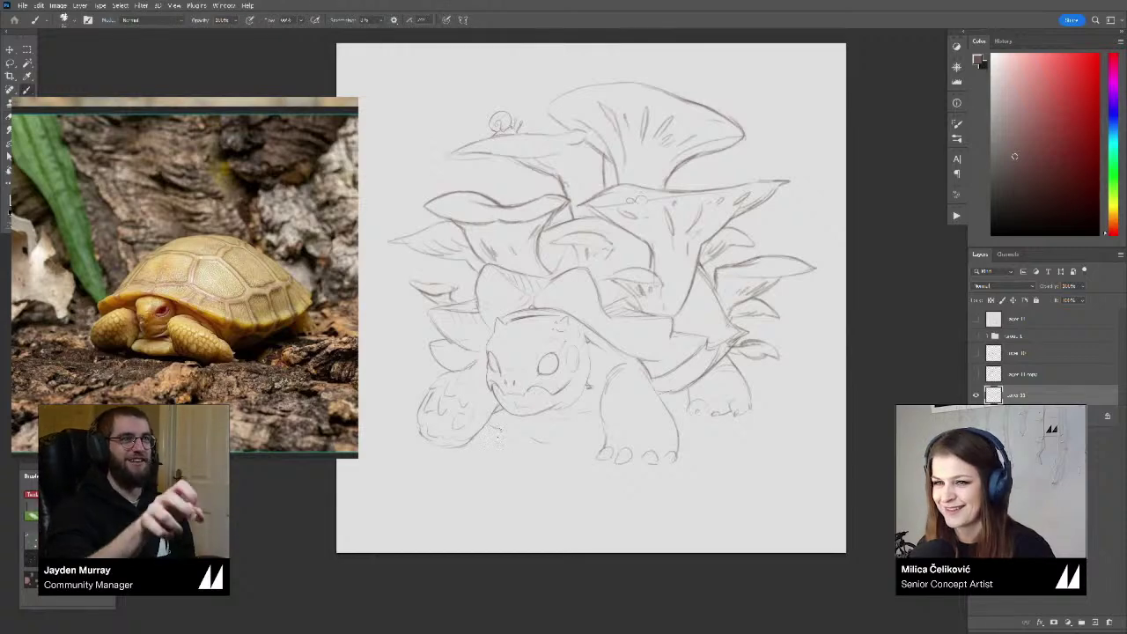
Sketch a jagged lower shell edge beneath the head, running between the two front legs
mouse_move(499, 435)
mouse_down()
mouse_move(553, 442)
mouse_move(526, 437)
mouse_up()
key(e)
key(b)
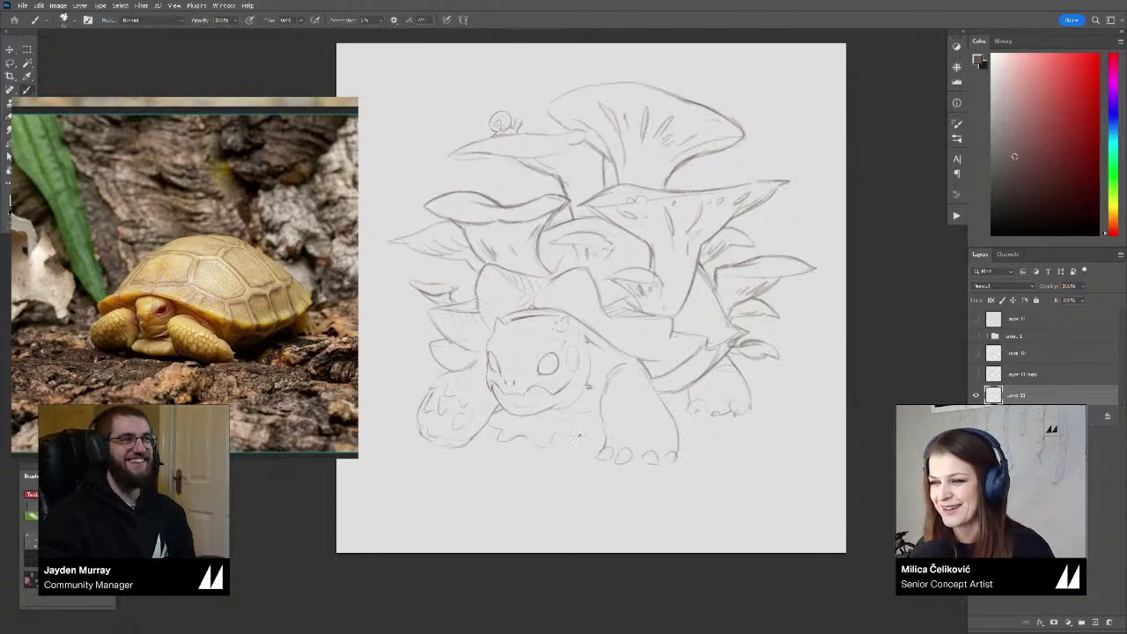
key(r)
drag(585, 403, 602, 399)
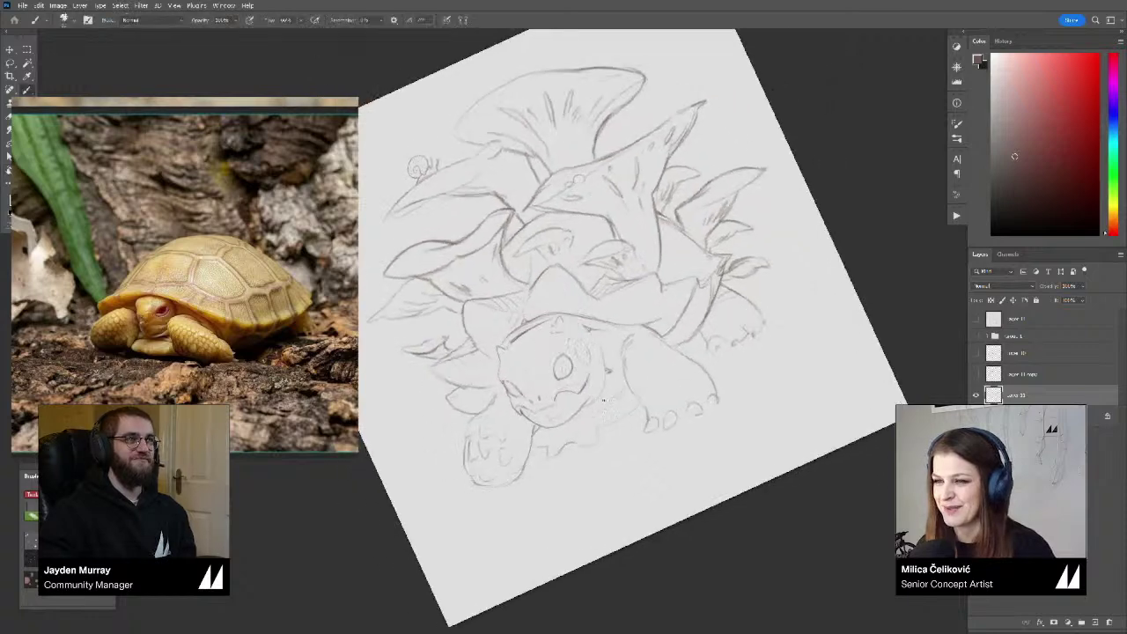
key(r)
key(Escape)
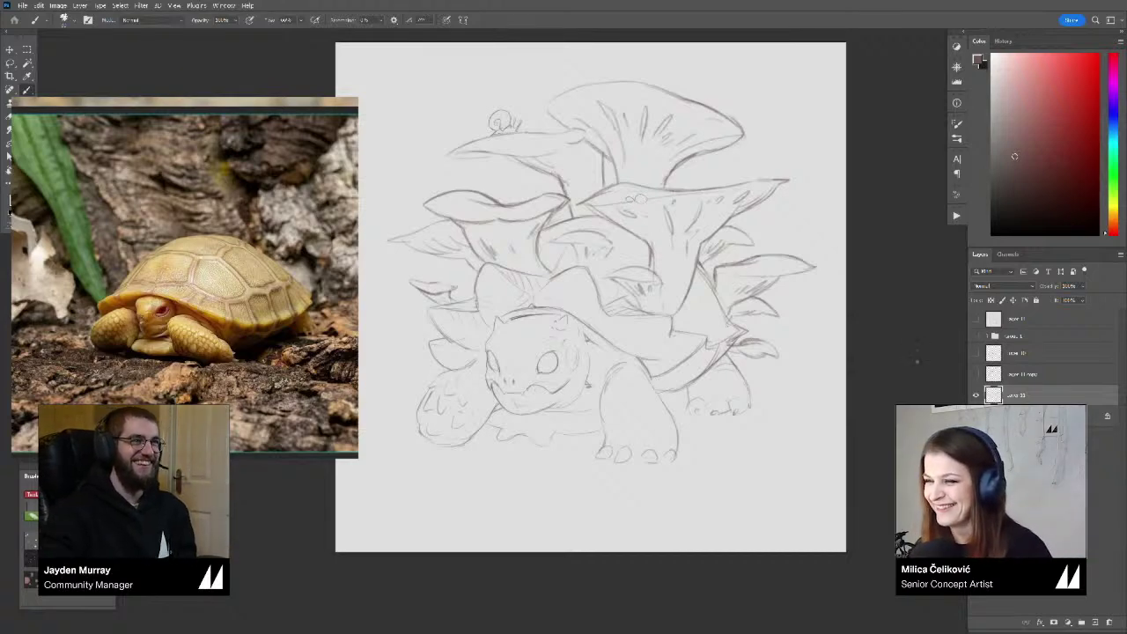
Mirror the canvas and the tortoise reference horizontally, and refine the lower shell edge between the front legs
key(ctrl+shift+h)
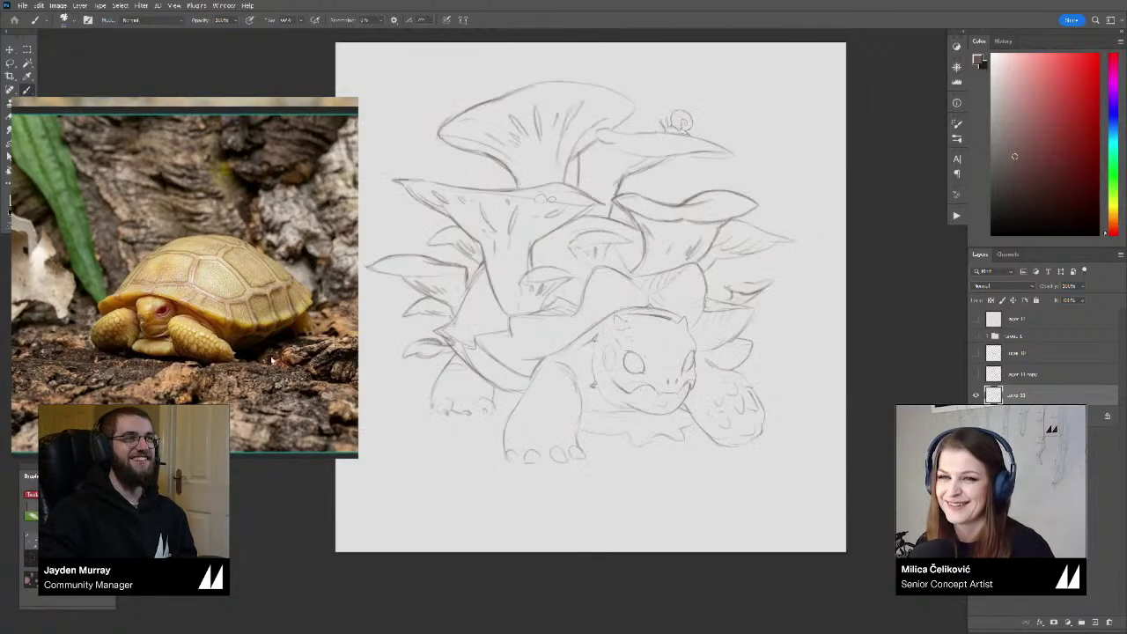
drag(269, 357, 260, 425)
drag(689, 419, 677, 418)
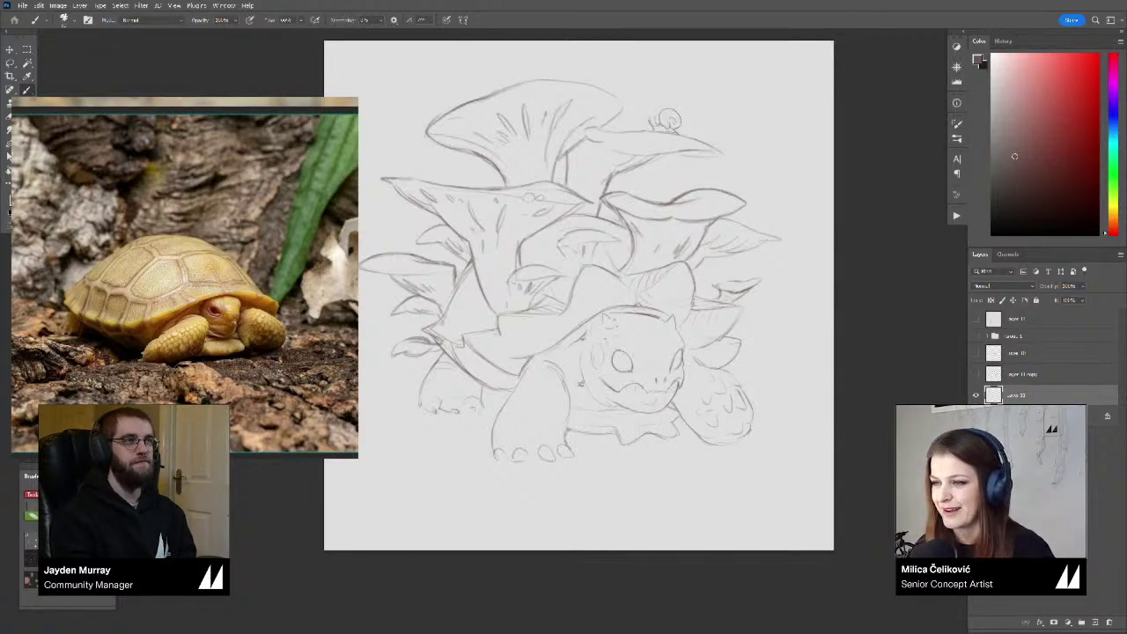
drag(699, 441, 622, 462)
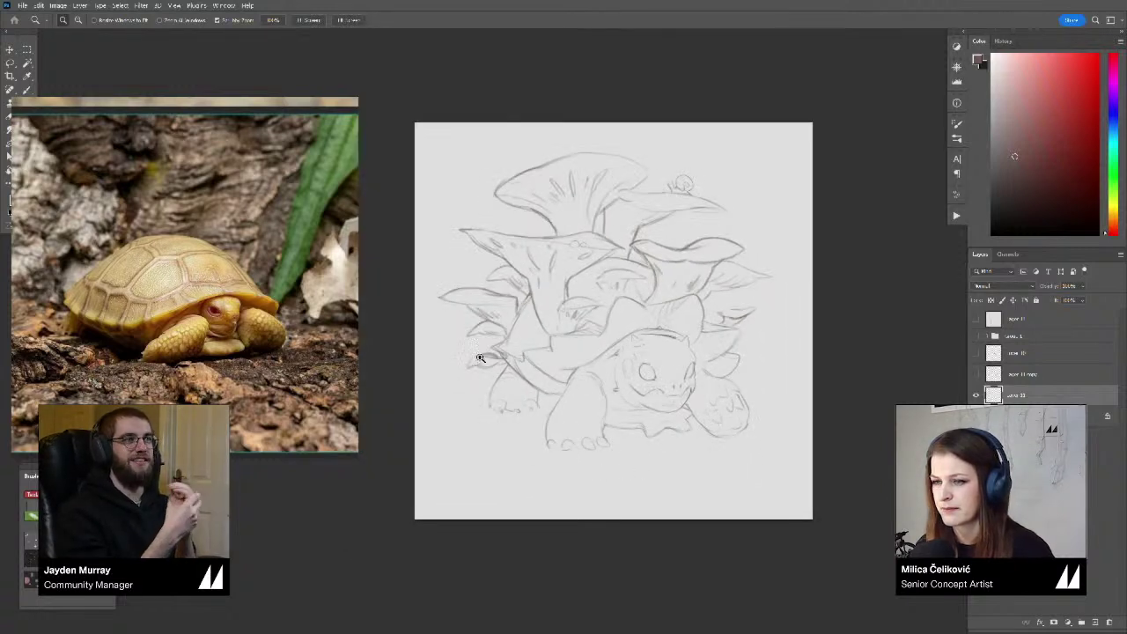
Move the hind foot down and away from the shell, and redraw the leg outline joining it to the body
mouse_move(482, 375)
mouse_down()
mouse_move(502, 355)
mouse_move(494, 370)
mouse_move(516, 435)
mouse_move(543, 406)
mouse_move(536, 397)
mouse_move(527, 419)
mouse_up()
key(l)
key(v)
key(b)
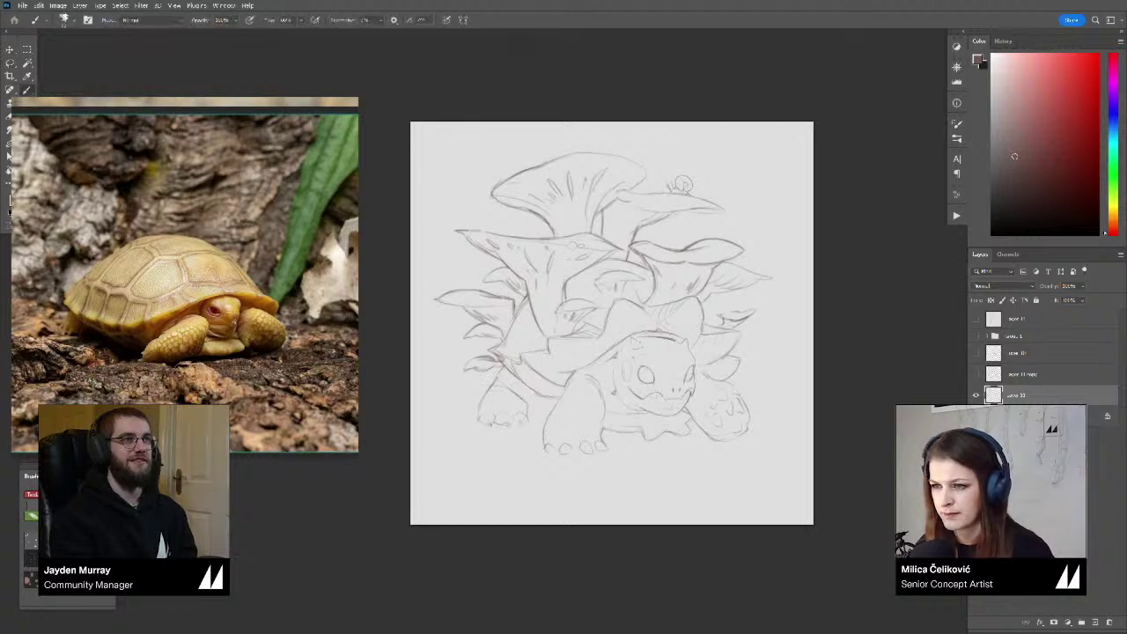
key(e)
mouse_move(506, 368)
mouse_down()
mouse_move(486, 392)
mouse_move(518, 395)
mouse_up()
key(b)
key(e)
key(b)
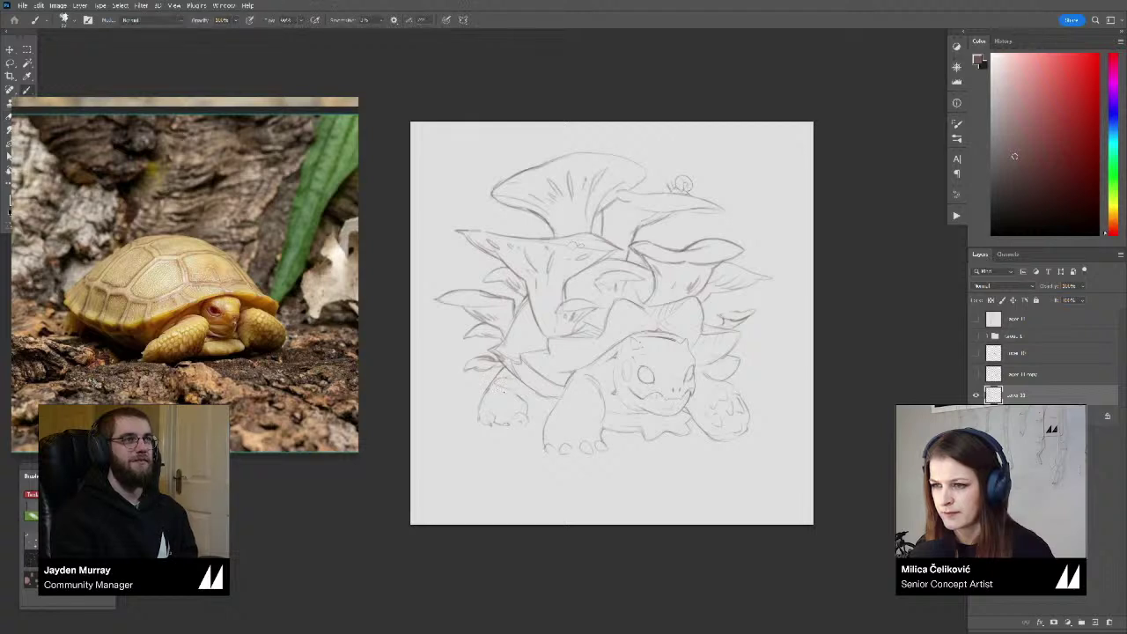
Draw the hind leg's inner edge, clean up its outer contour and refine the toes and upper scales
scroll(520, 399, up, 1)
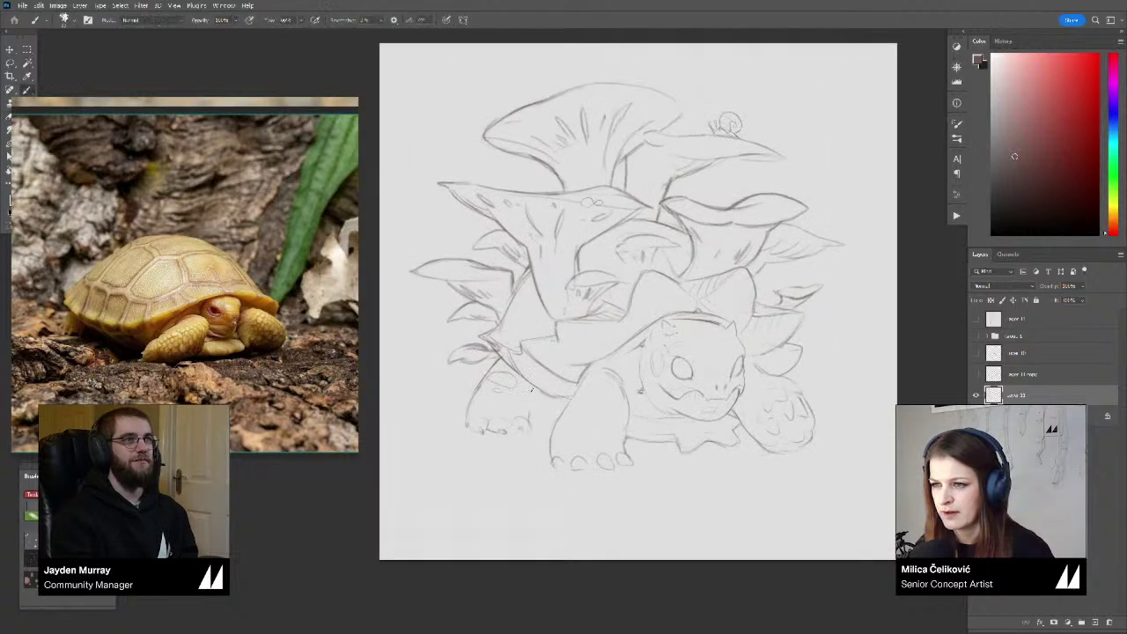
drag(533, 392, 529, 432)
key(e)
key(b)
key(e)
key(b)
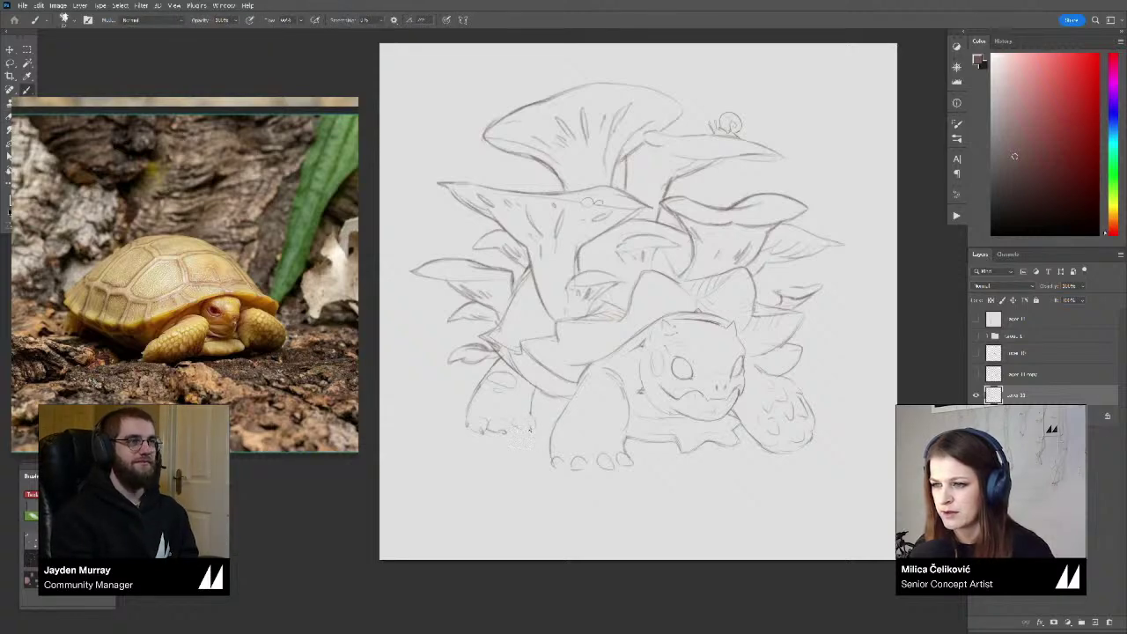
key(e)
drag(486, 376, 468, 405)
key(b)
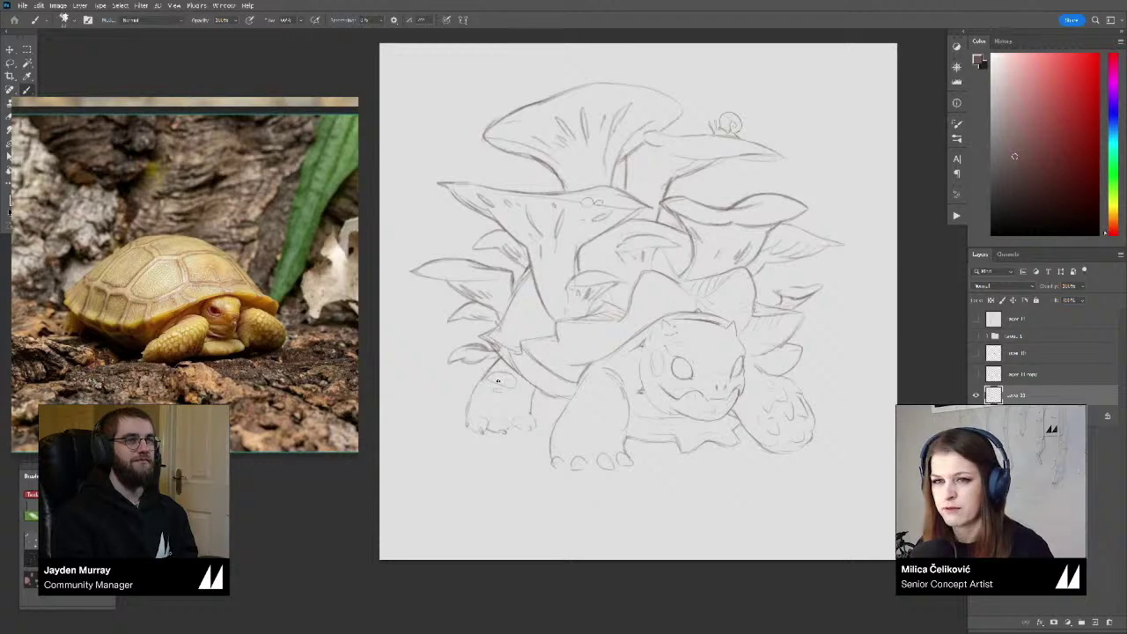
drag(488, 391, 463, 412)
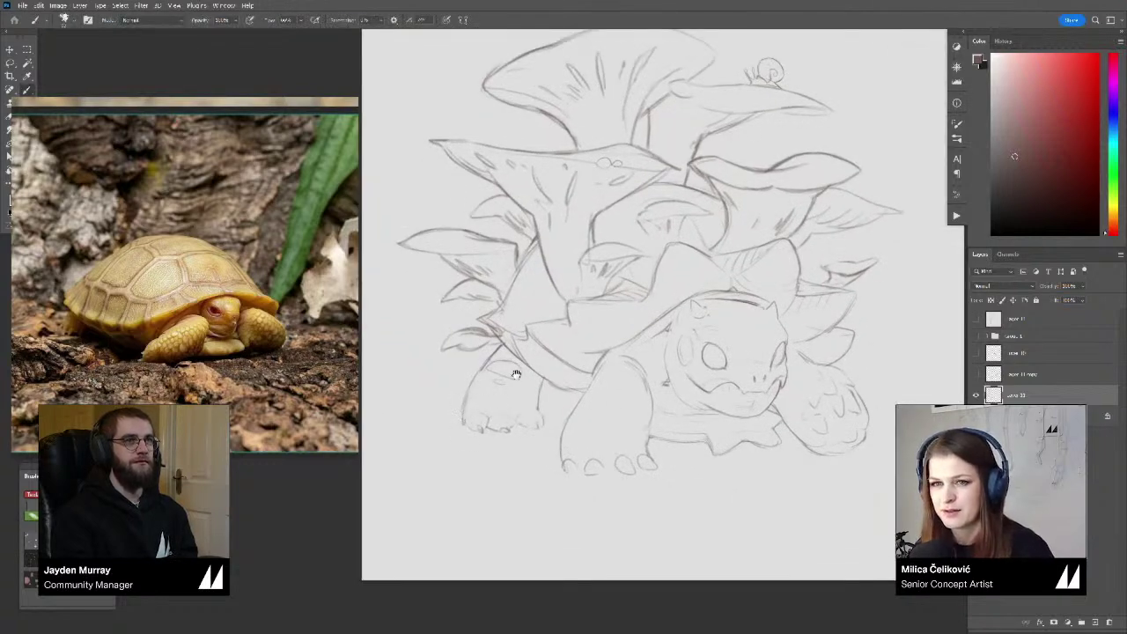
drag(512, 369, 506, 368)
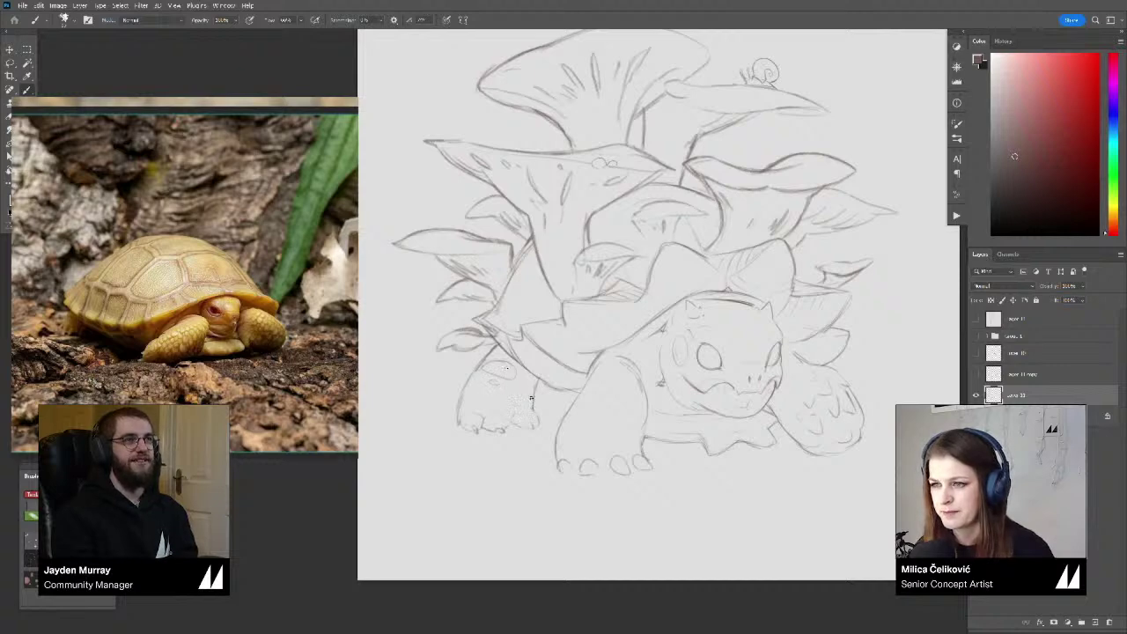
Draw small curved scale marks on the middle of the large near front leg
scroll(511, 401, right, 3)
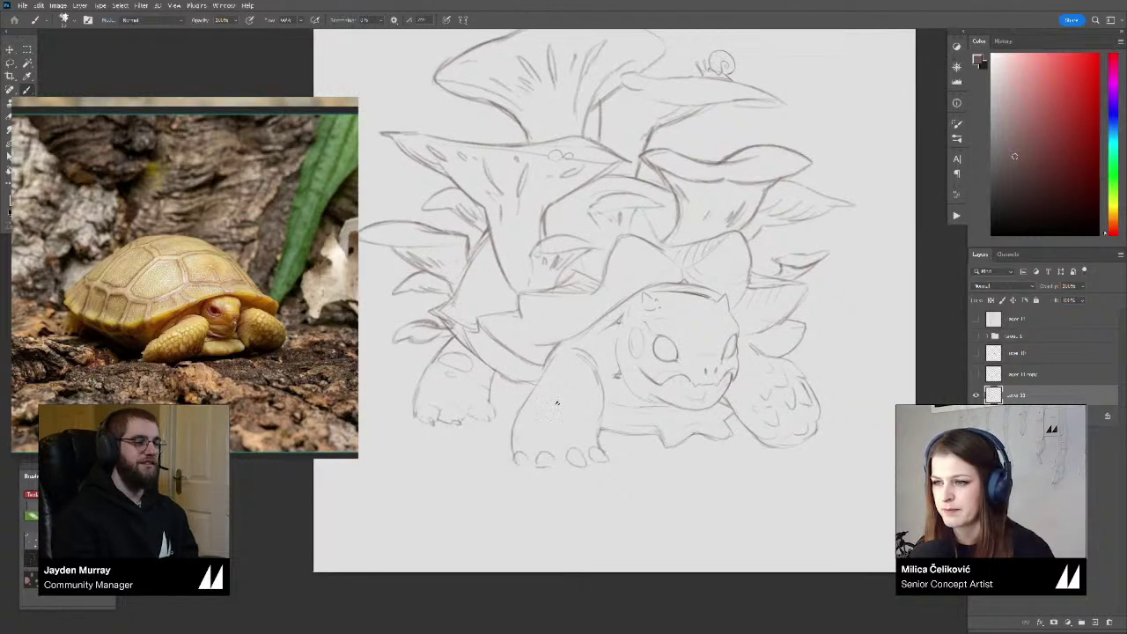
drag(534, 408, 542, 413)
mouse_move(551, 406)
mouse_down()
mouse_move(559, 412)
mouse_move(564, 390)
mouse_up()
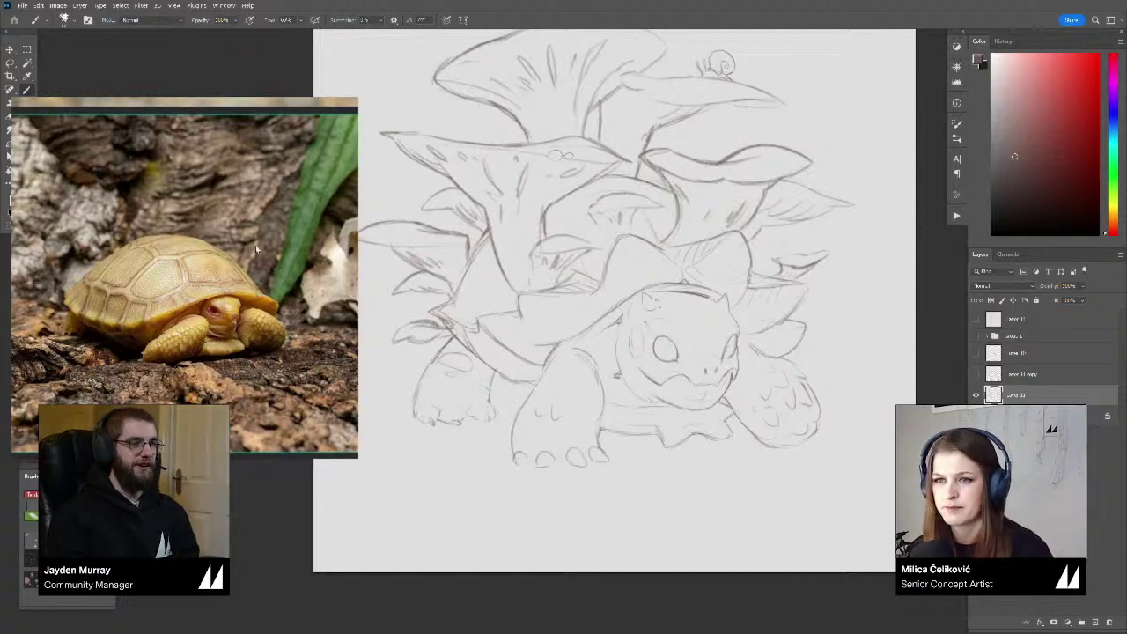
Bring up the reference photo of the scaly-legged tortoise and rework the lower shell edge between the front legs
scroll(256, 245, down, 3)
scroll(154, 264, up, 5)
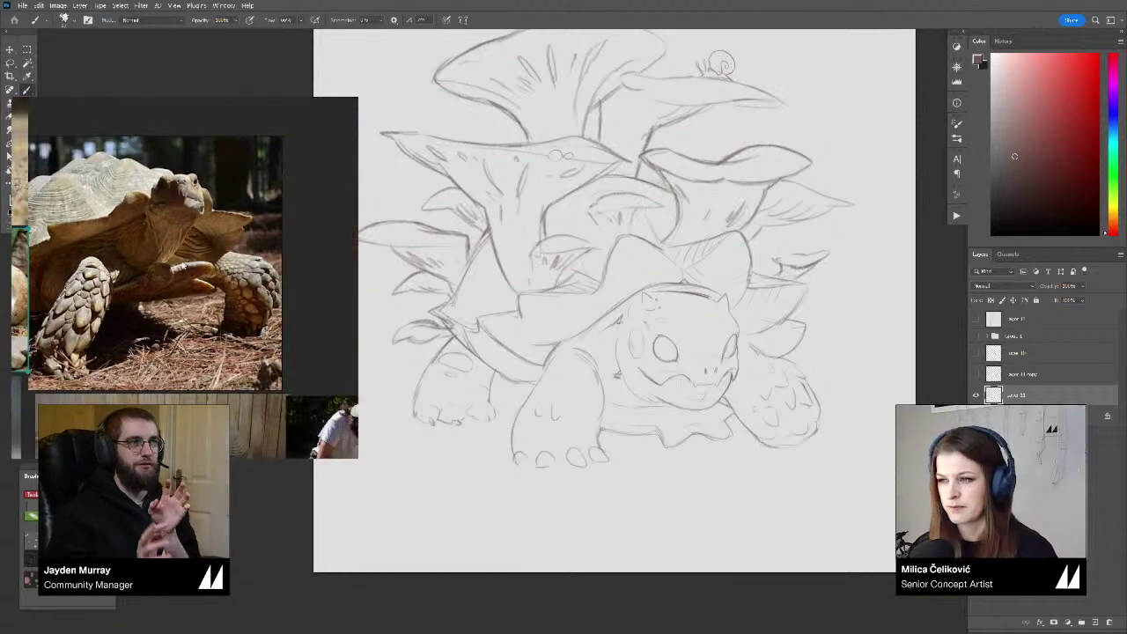
drag(925, 391, 921, 392)
key(z)
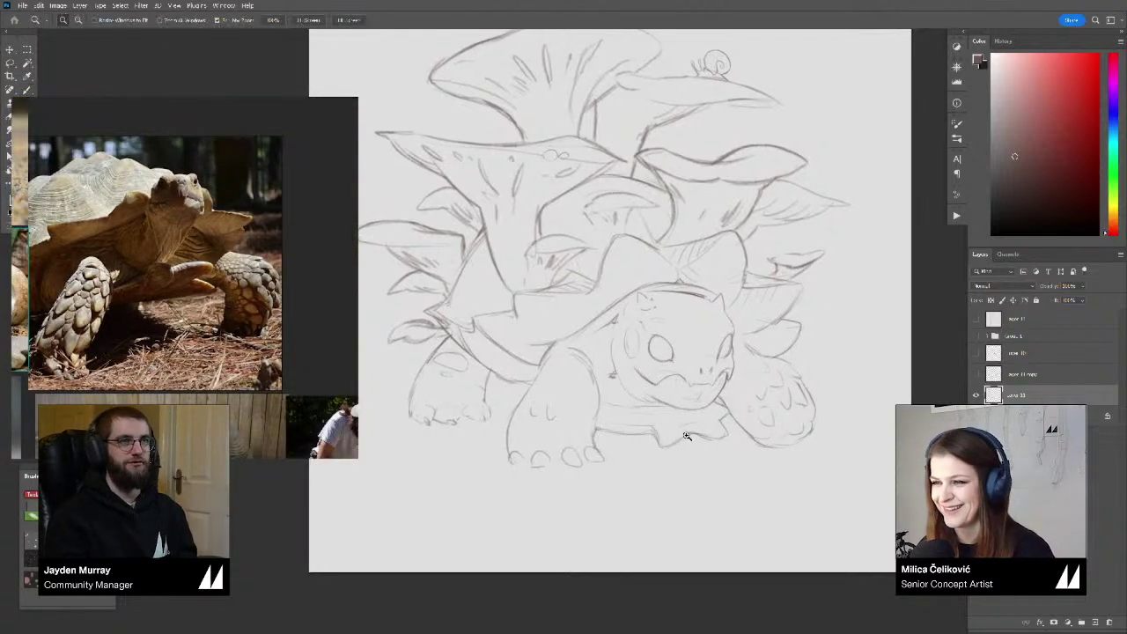
drag(680, 436, 678, 447)
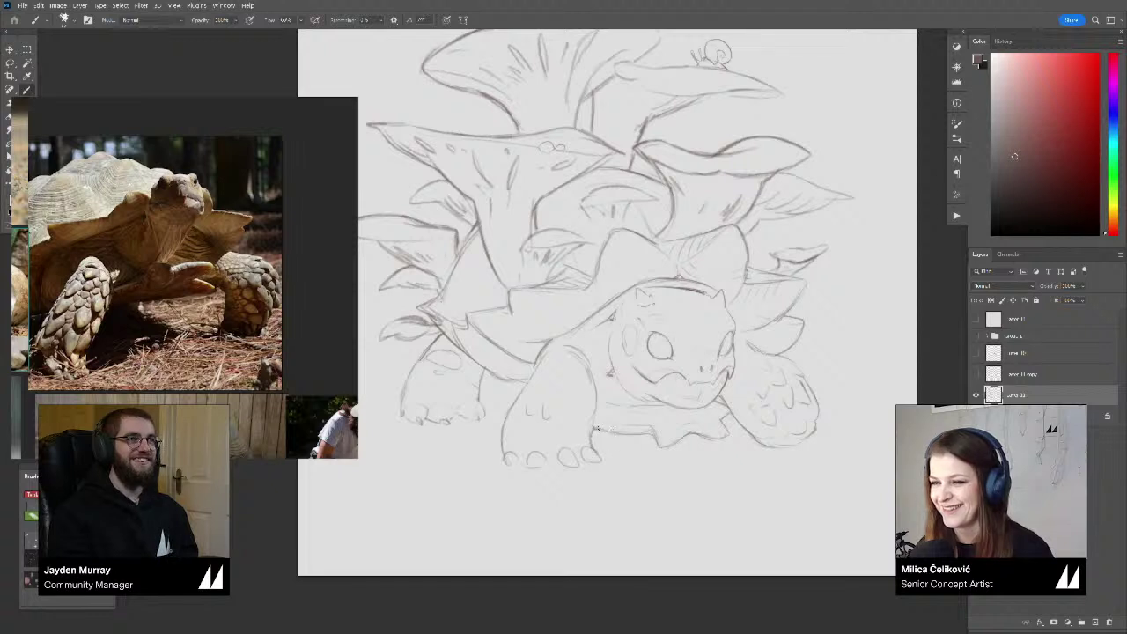
mouse_move(601, 430)
mouse_down()
mouse_move(648, 425)
mouse_move(648, 436)
mouse_up()
key(e)
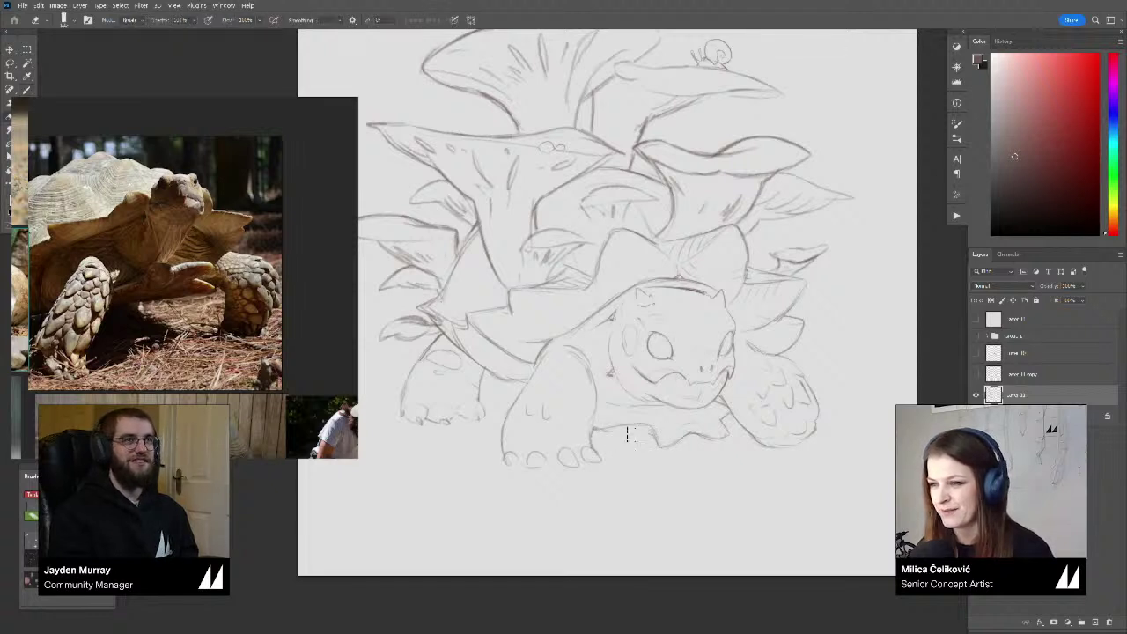
key(b)
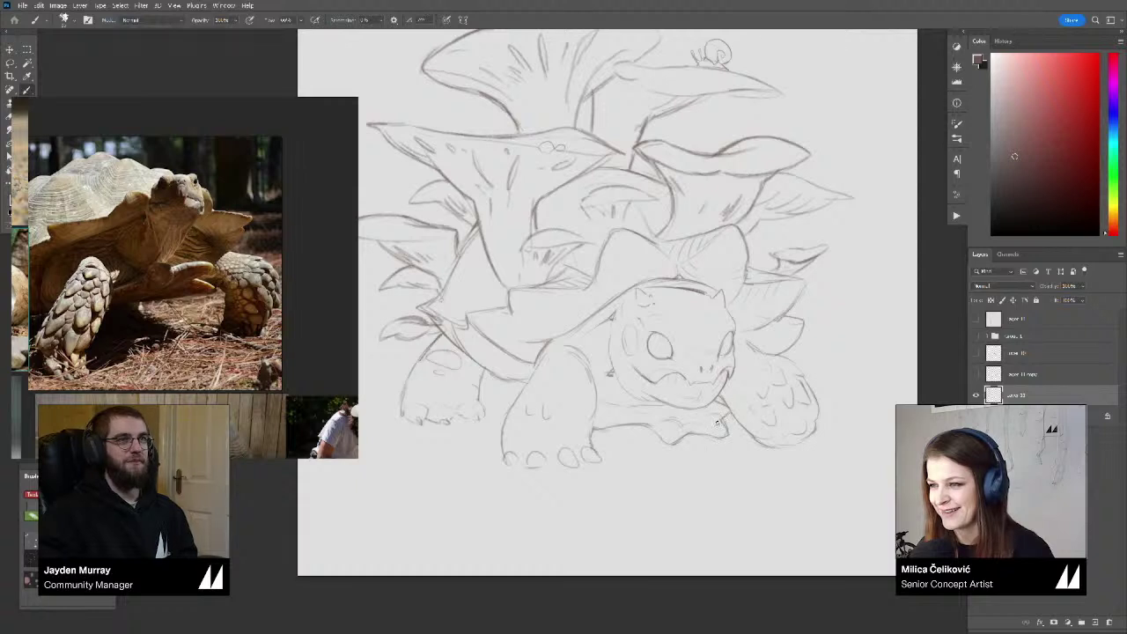
Finish the belly plate's edge beneath the chin and sketch overlapping scales on the knee of the near front leg
mouse_move(722, 415)
mouse_down()
mouse_move(729, 432)
mouse_move(723, 416)
mouse_up()
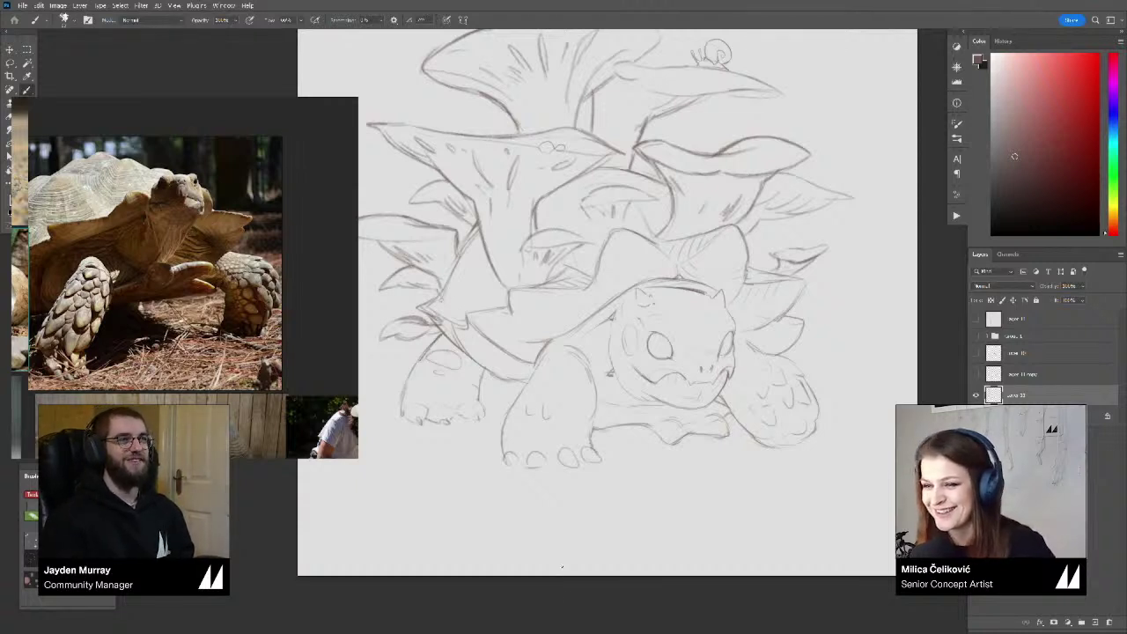
drag(526, 507, 569, 506)
drag(553, 461, 558, 471)
scroll(557, 469, up, 3)
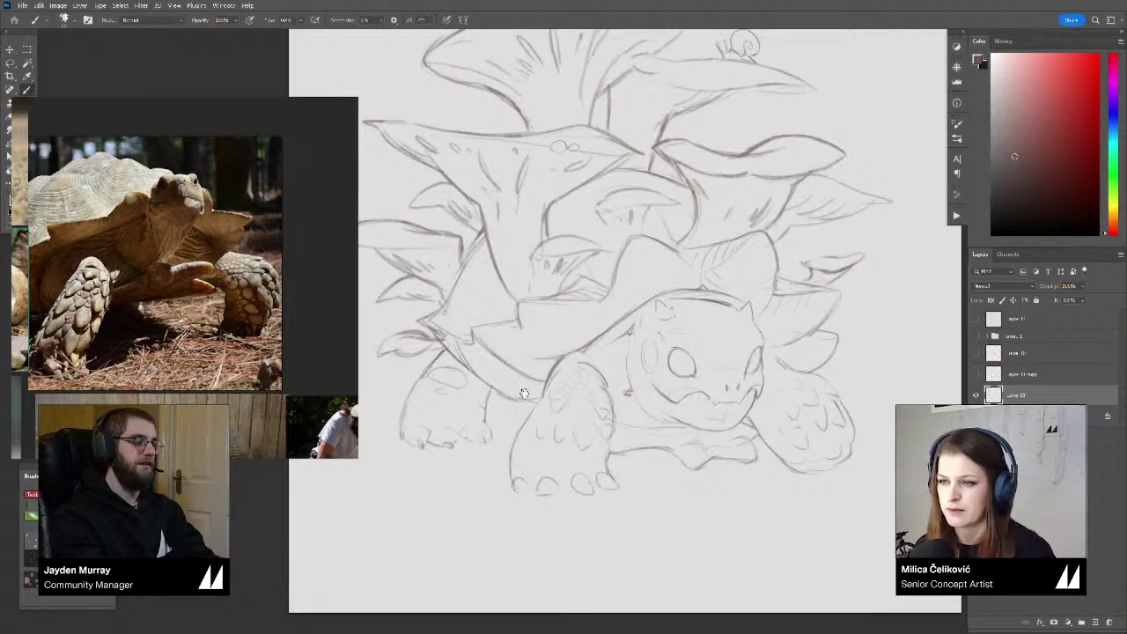
Clean up and redraw the lower shell rim between the hind leg and the near front leg
key(space)
key(r)
mouse_move(525, 394)
mouse_down()
mouse_move(536, 385)
mouse_move(482, 340)
mouse_move(492, 326)
mouse_up()
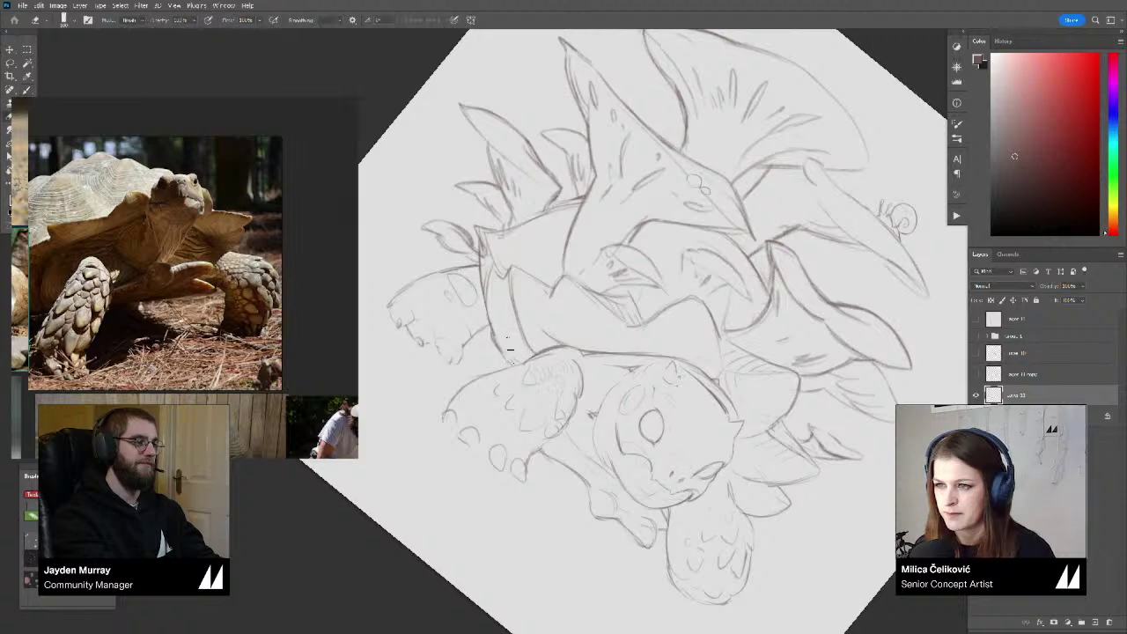
key(r)
drag(414, 350, 489, 476)
key(r)
key(Escape)
key(b)
drag(504, 370, 502, 424)
key(z)
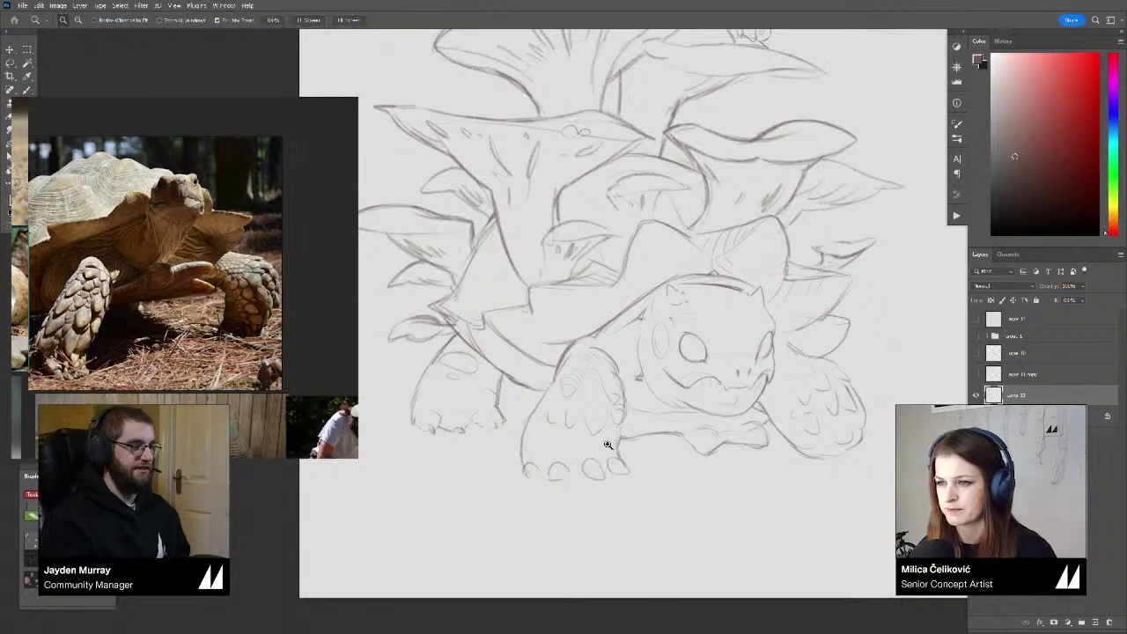
mouse_move(607, 445)
mouse_down()
mouse_move(581, 466)
mouse_move(596, 469)
mouse_up()
key(b)
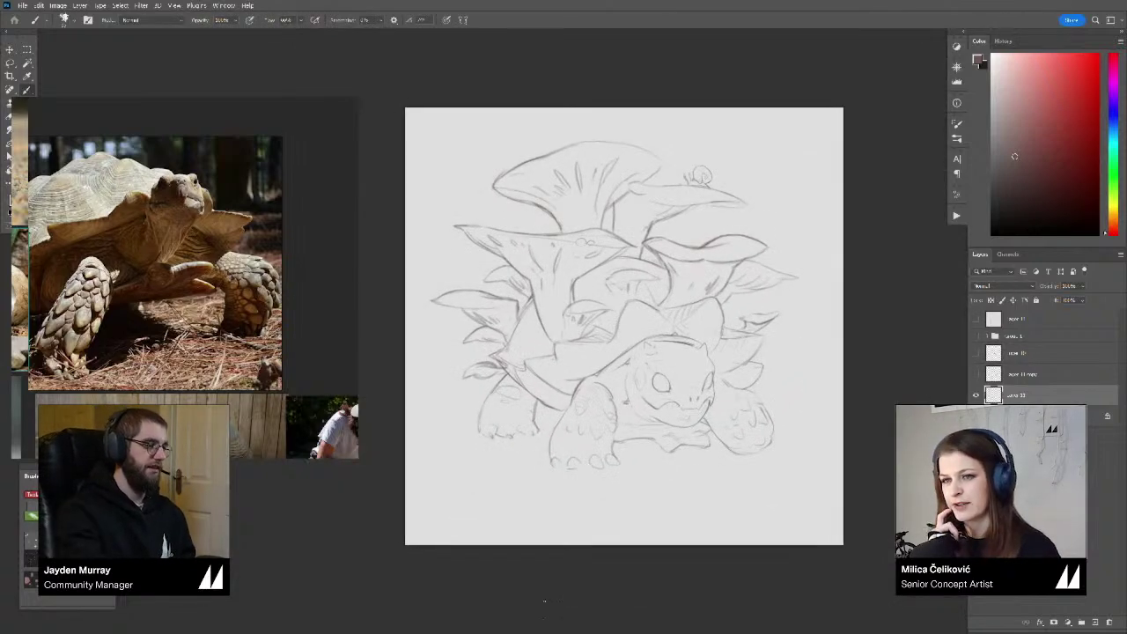
Strengthen the inner contour of the far front leg below the chin
key(space)
drag(876, 445, 843, 436)
key(z)
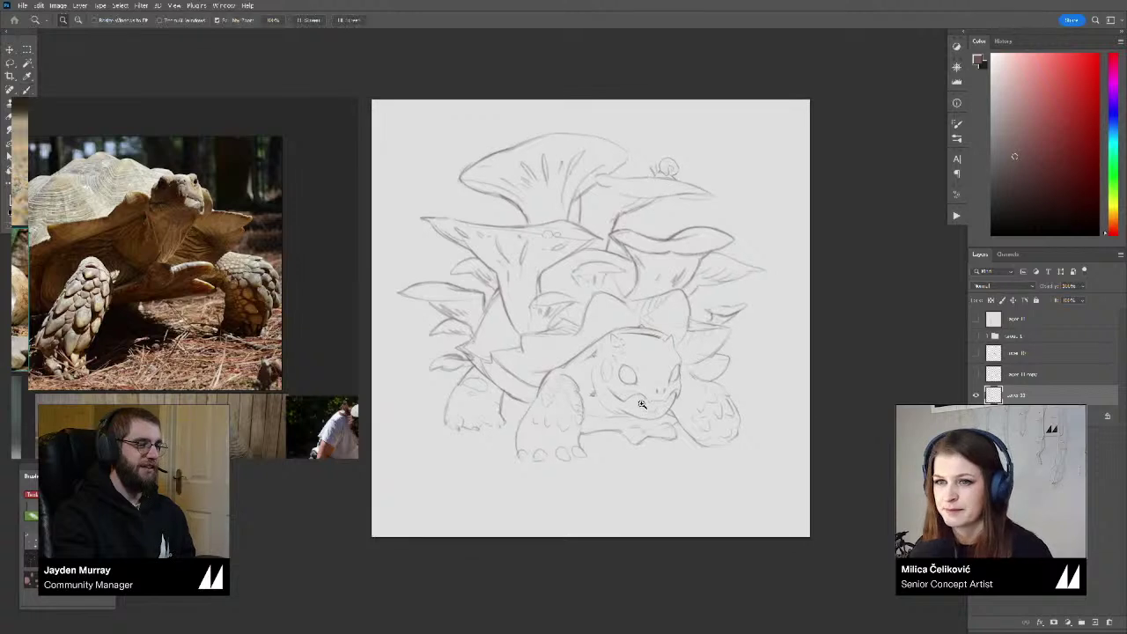
drag(636, 415, 690, 411)
key(b)
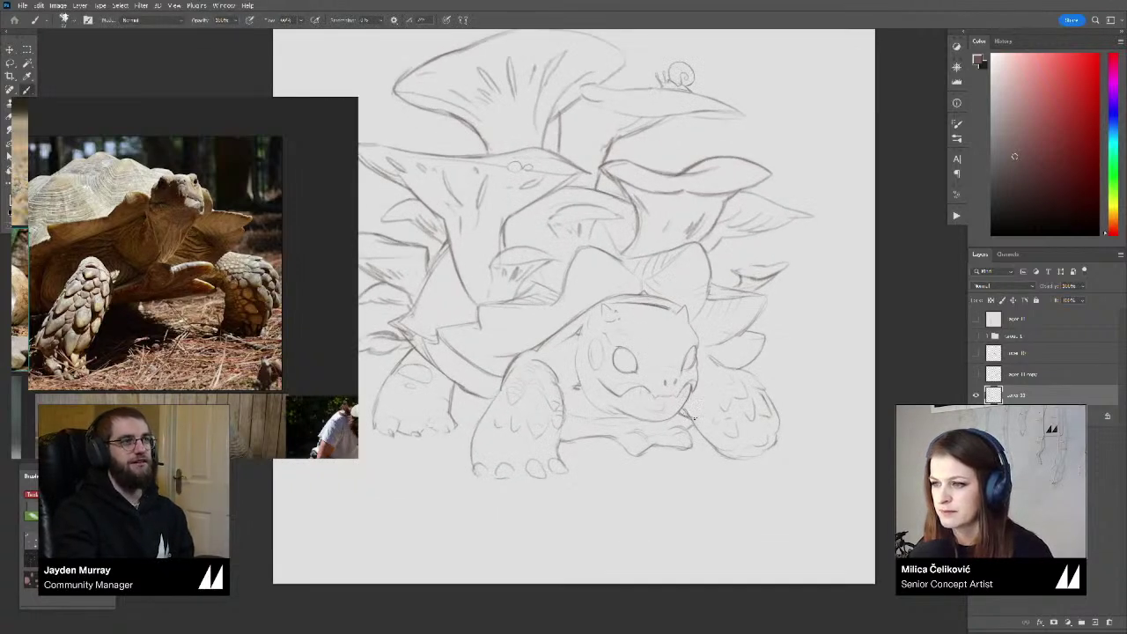
drag(547, 337, 579, 370)
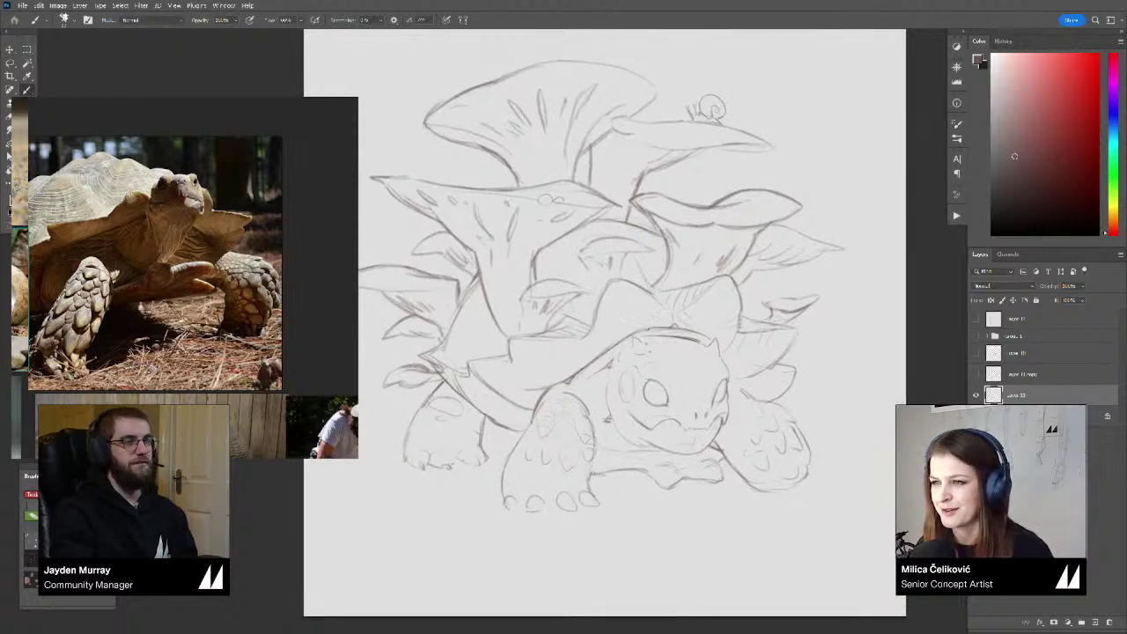
Erase stray marks along the shell edge above the head and redraw the rim where it meets the raised spikes
key(r)
drag(765, 320, 718, 320)
drag(718, 319, 667, 332)
key(e)
drag(591, 333, 596, 331)
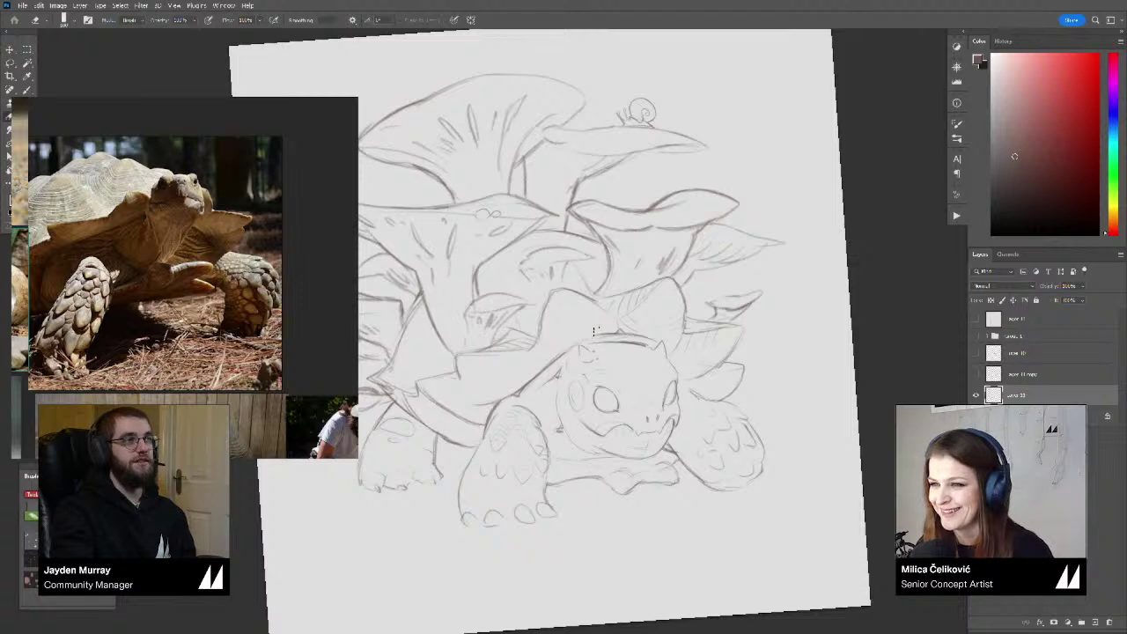
key(b)
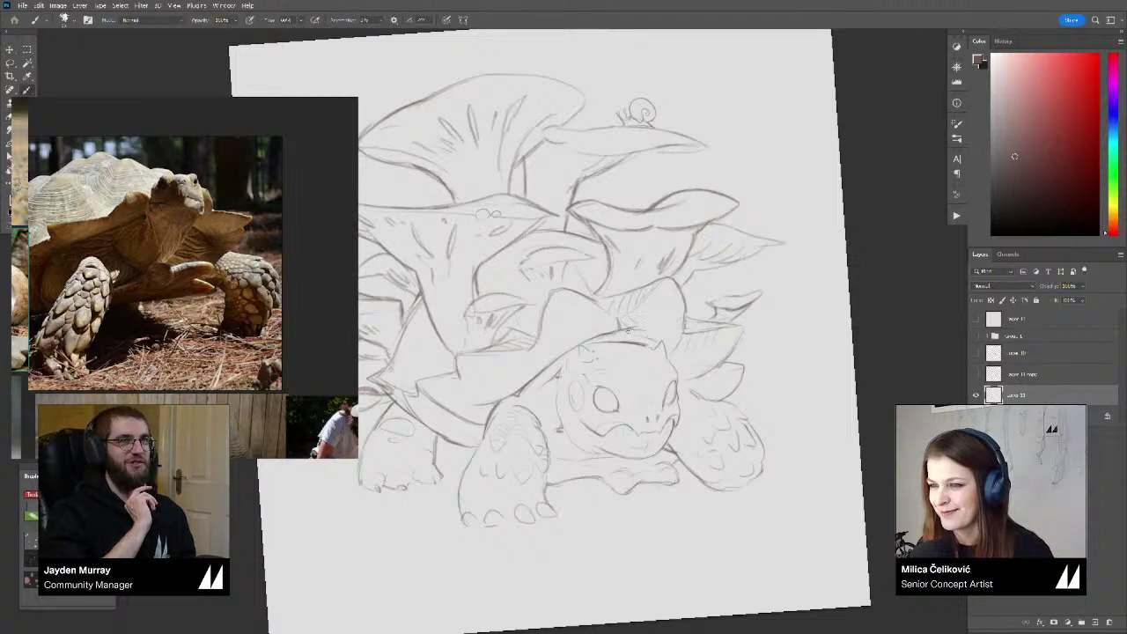
key(r)
drag(663, 347, 663, 353)
key(b)
Erase the near horn on the creature's head and redraw it with a sharper point
key(e)
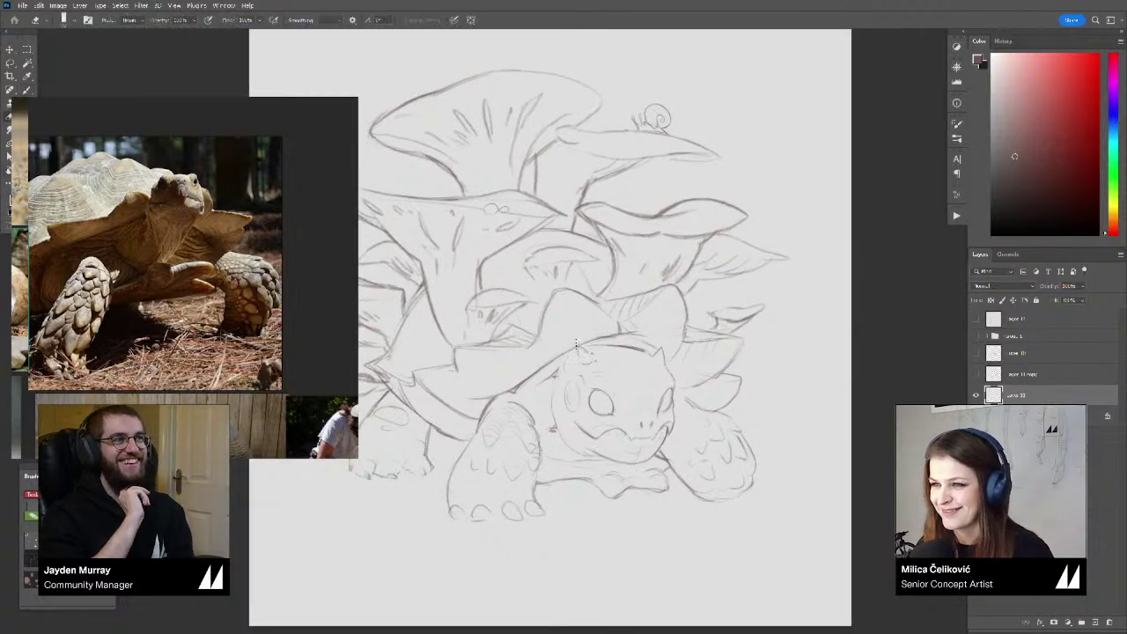
key(b)
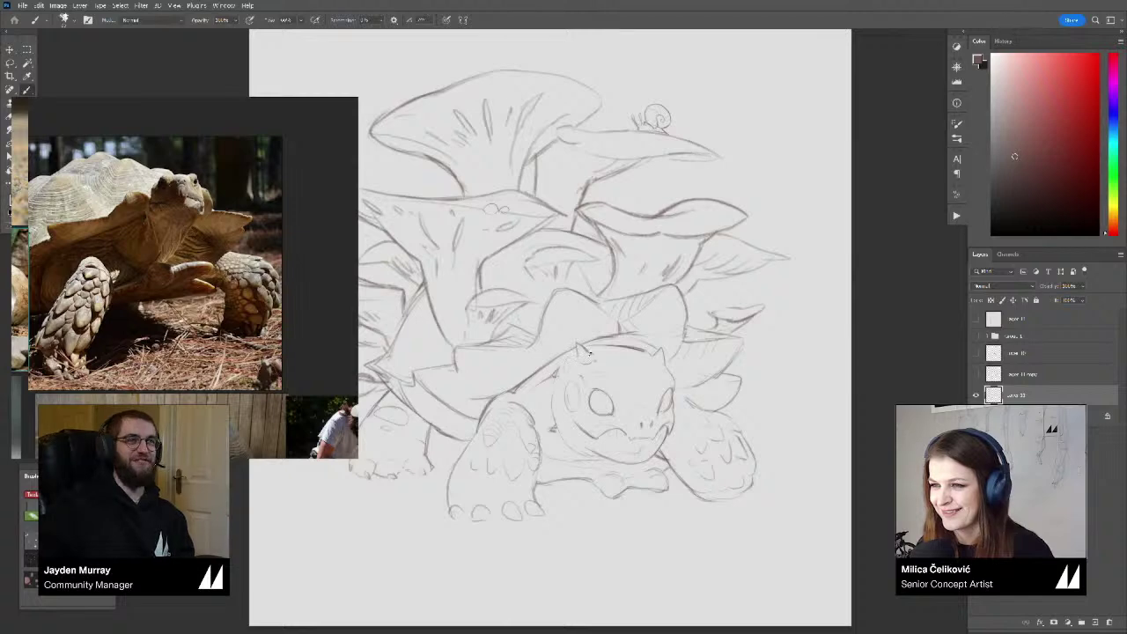
key(z)
drag(646, 362, 620, 389)
key(b)
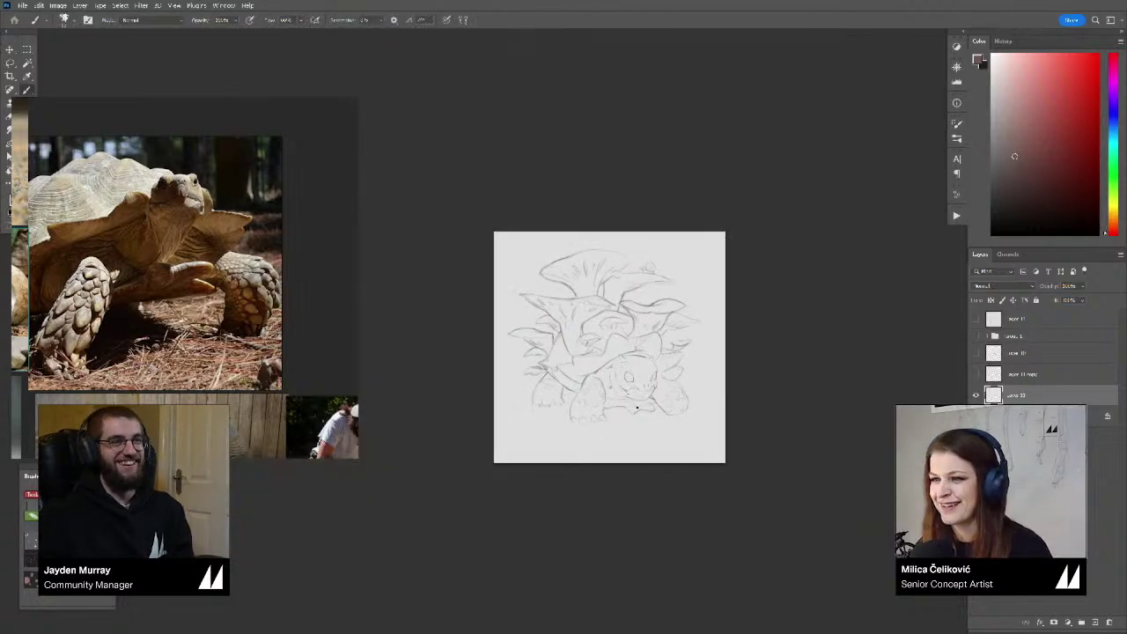
Flip the canvas horizontally and check the creature's overall proportions in the mirrored drawing
key(ctrl+shift+h)
key(z)
click(614, 373)
key(b)
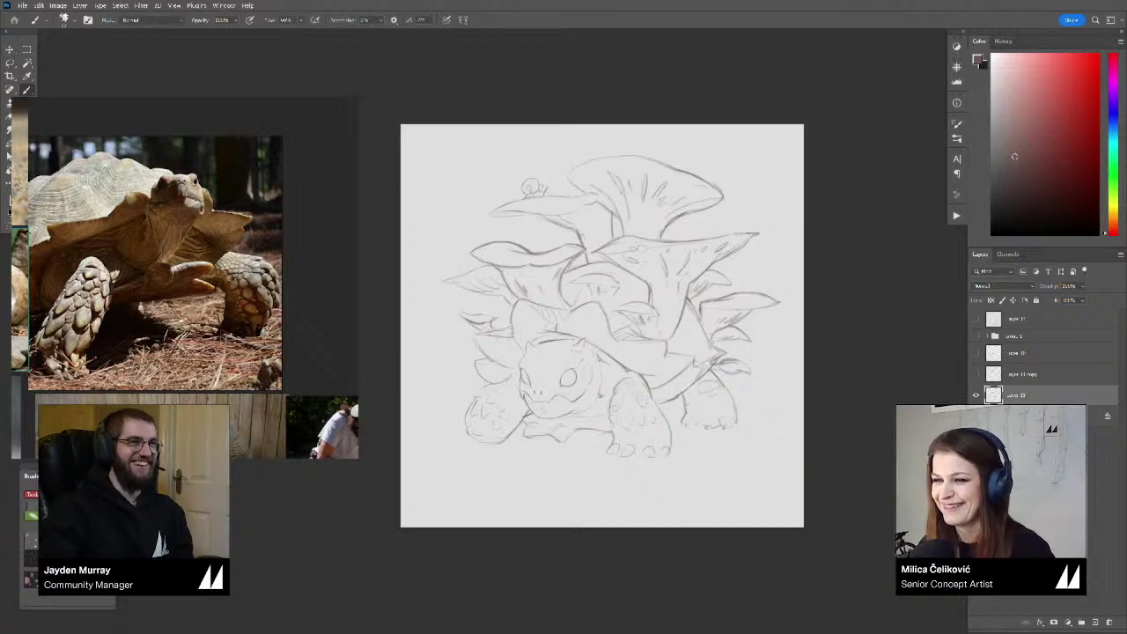
drag(540, 385, 552, 385)
Bring up the reference photo of the yellow tortoise resting with its head pulled in and look closely at its front legs
click(264, 321)
scroll(264, 321, down, 5)
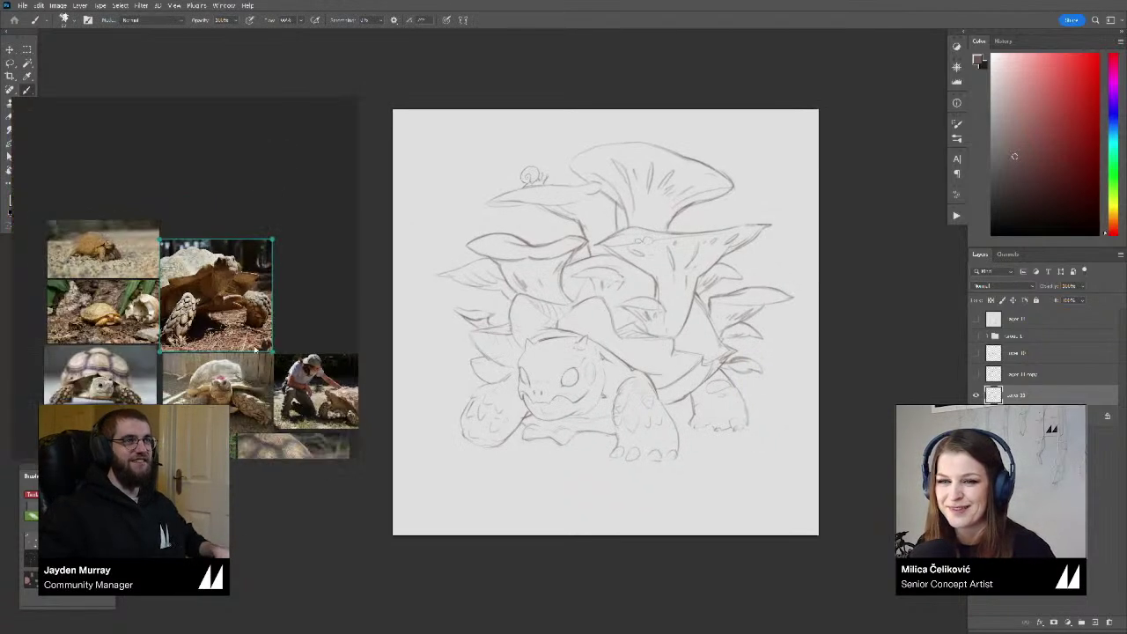
drag(263, 385, 293, 339)
click(117, 328)
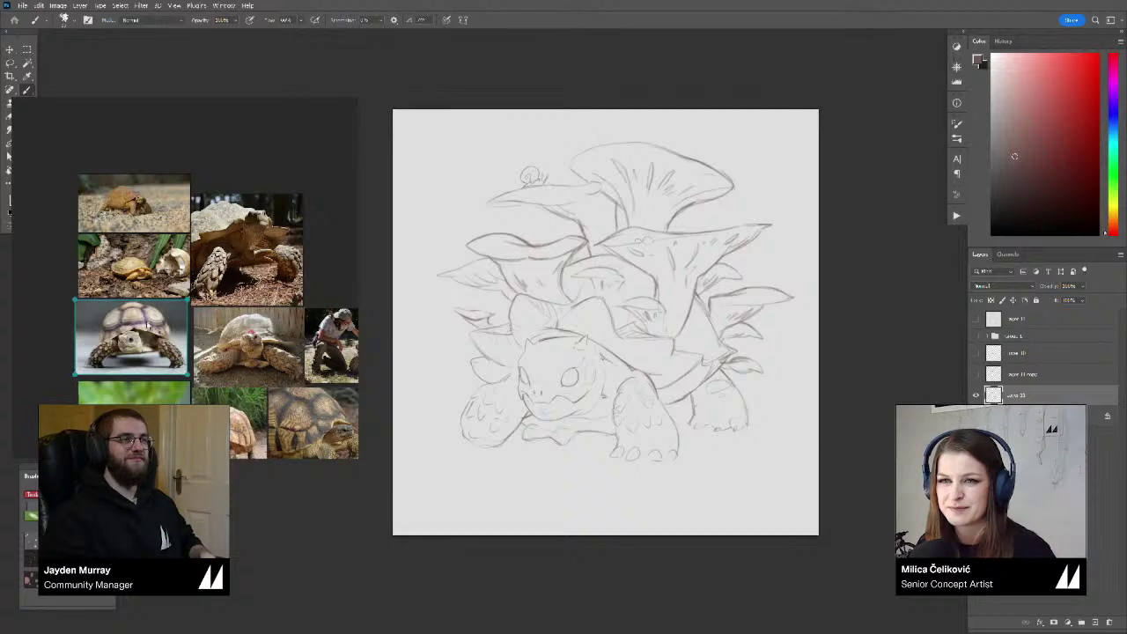
double_click(121, 276)
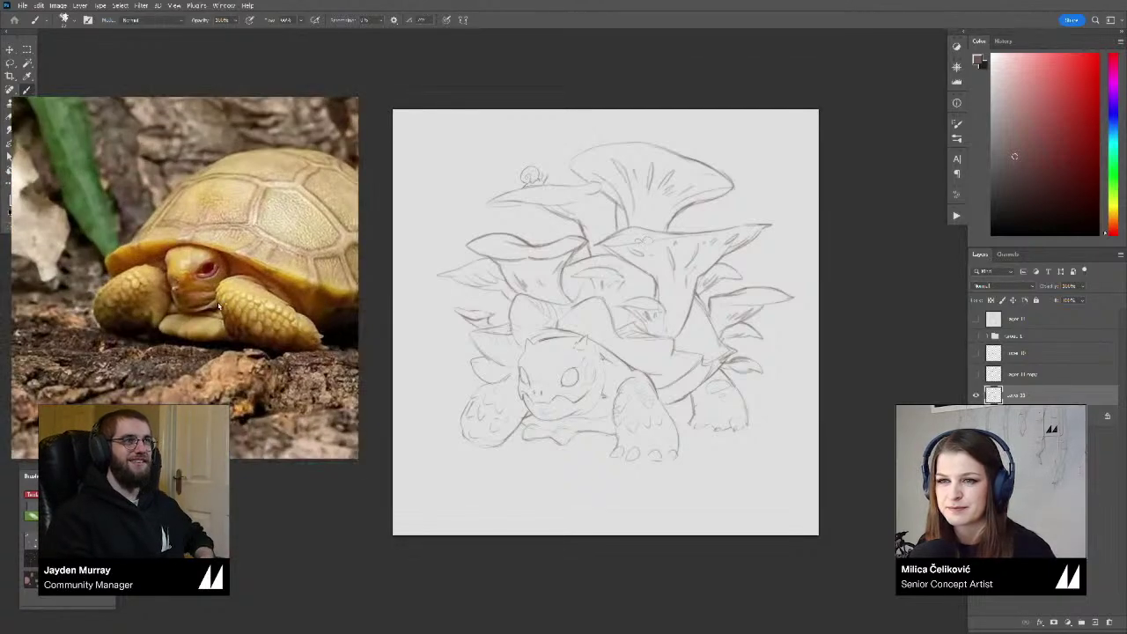
scroll(218, 306, up, 2)
Refine the nostrils and mouth line on the creature's face, correcting them with eraser and brush
drag(560, 480, 532, 475)
mouse_move(509, 373)
mouse_down()
mouse_move(519, 394)
mouse_move(473, 385)
mouse_up()
key(b)
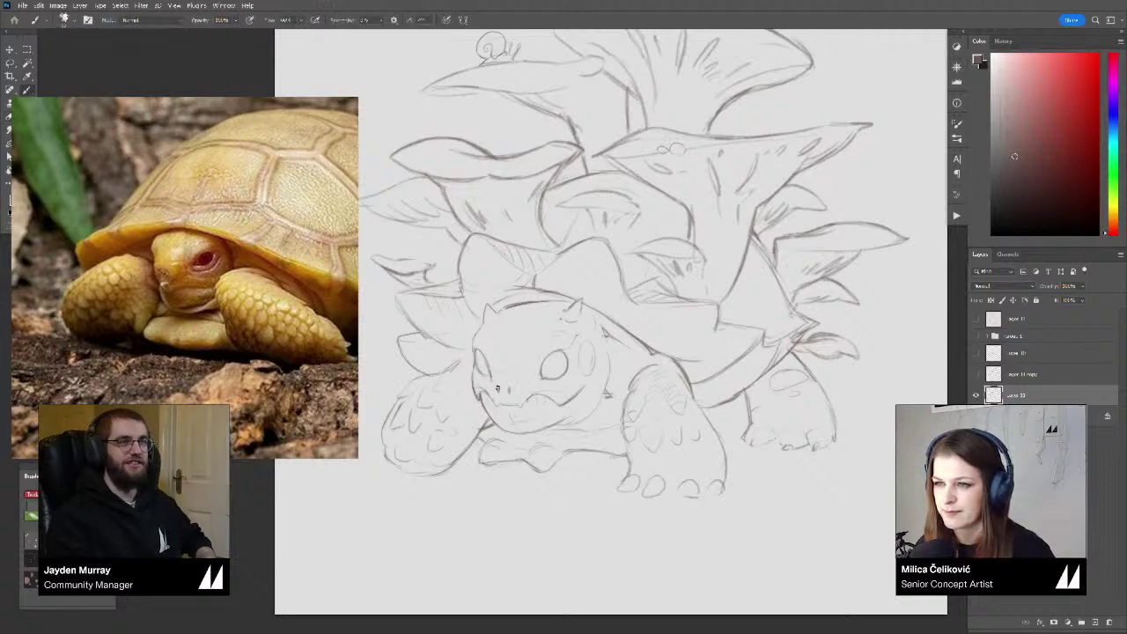
key(e)
key(b)
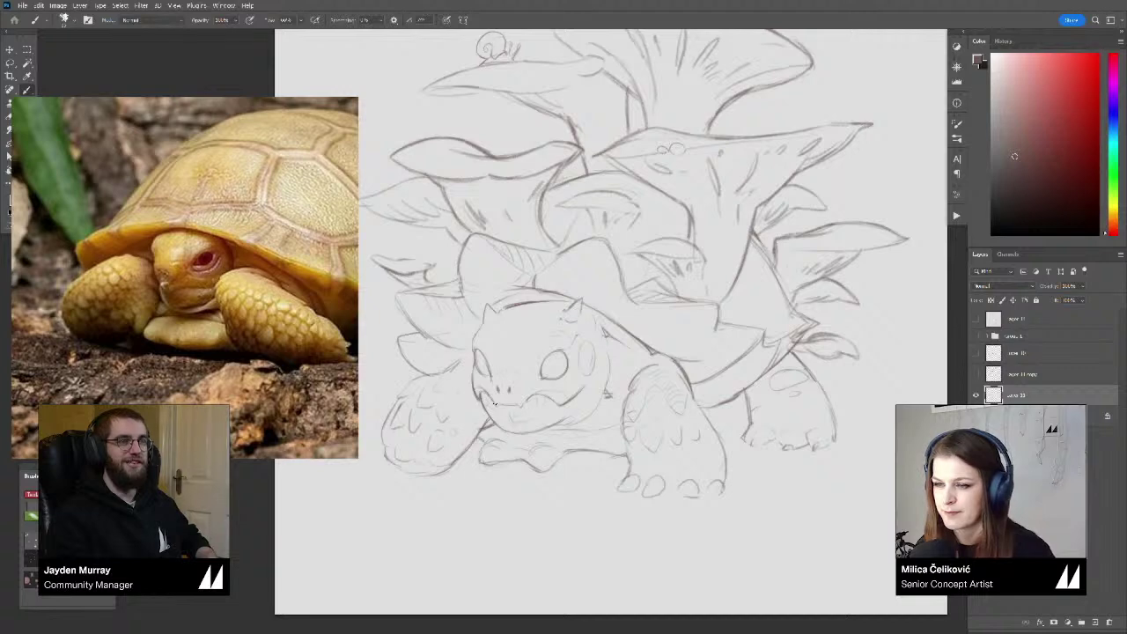
mouse_move(498, 405)
mouse_down()
mouse_move(561, 393)
mouse_move(539, 363)
mouse_up()
key(b)
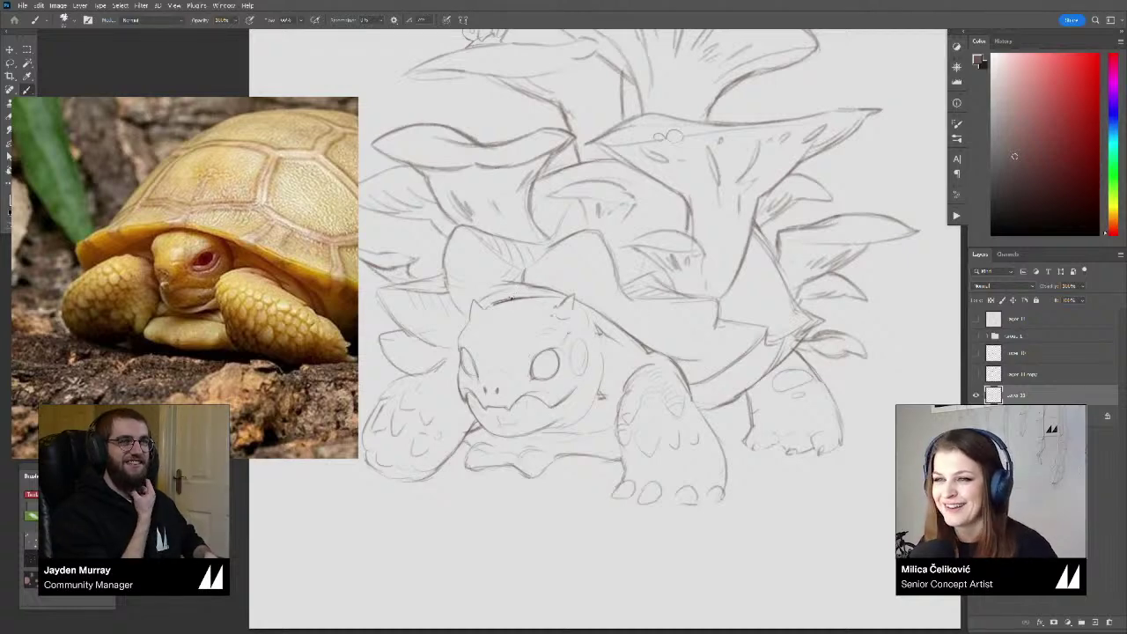
Clean up the heavy line over the top of the head and draw a neck fold between the cheek and near front leg
key(e)
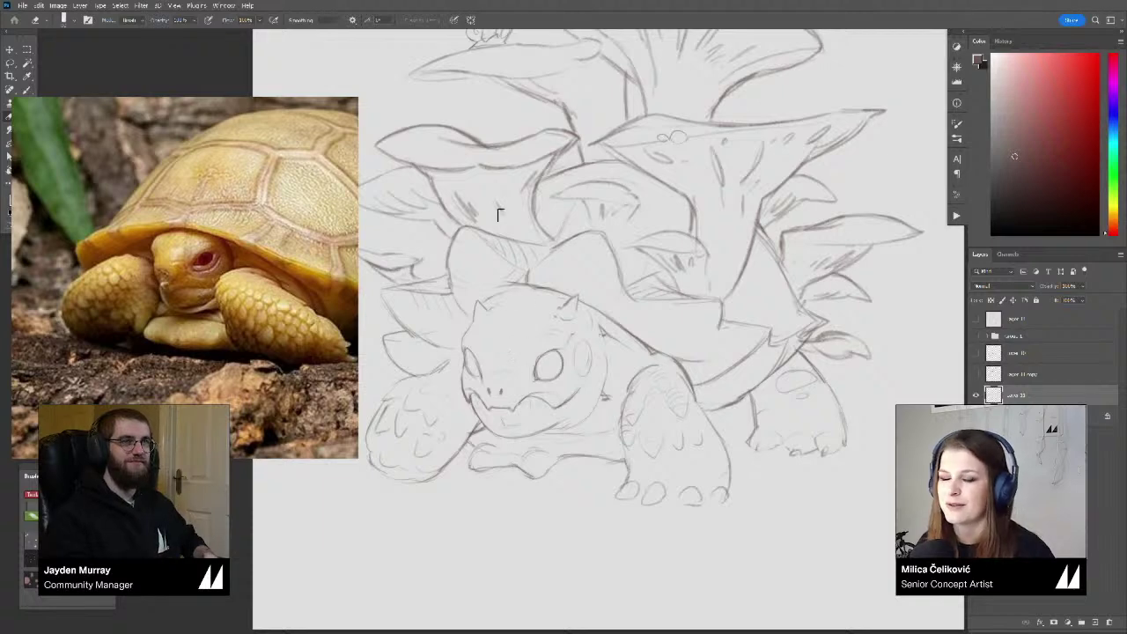
key(b)
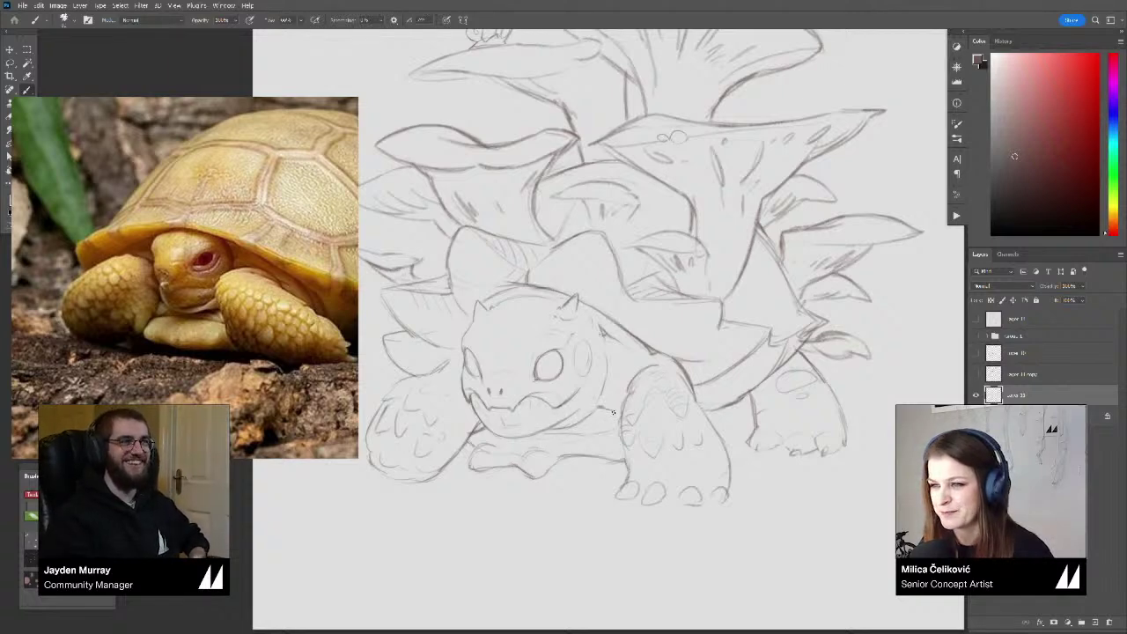
mouse_move(674, 466)
mouse_down()
mouse_move(600, 426)
mouse_move(660, 387)
mouse_move(733, 442)
mouse_move(680, 462)
mouse_up()
Flip the canvas back to its original orientation and rework the rounded front edge of the belly plate under the chin
key(r)
key(ctrl+space)
drag(590, 408, 506, 414)
key(F2)
key(ctrl+space)
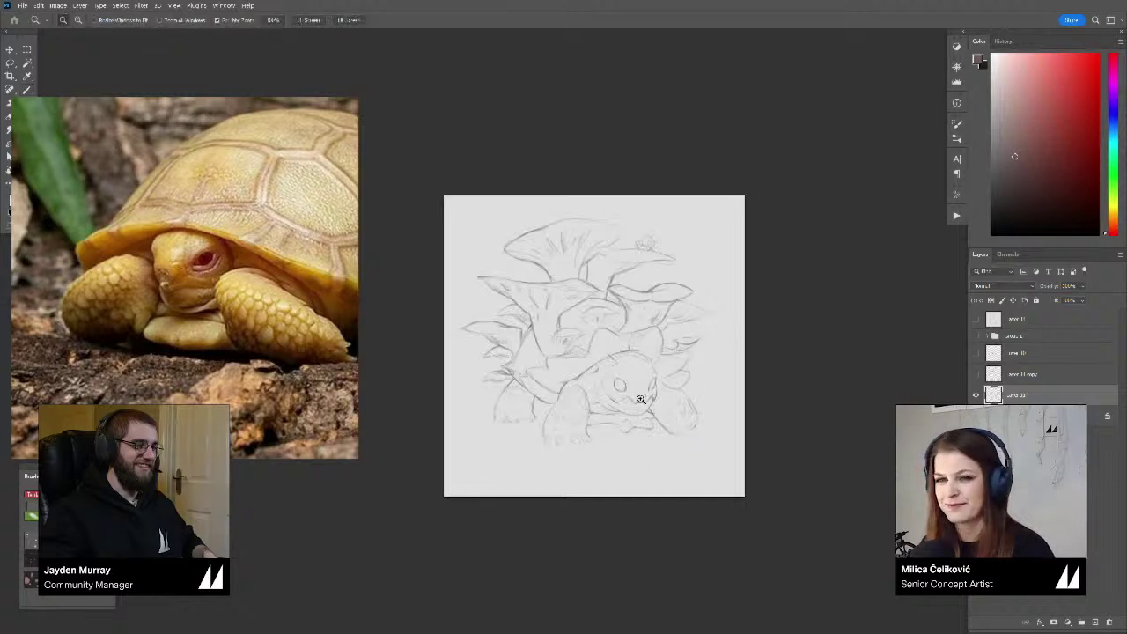
drag(627, 411, 642, 428)
key(b)
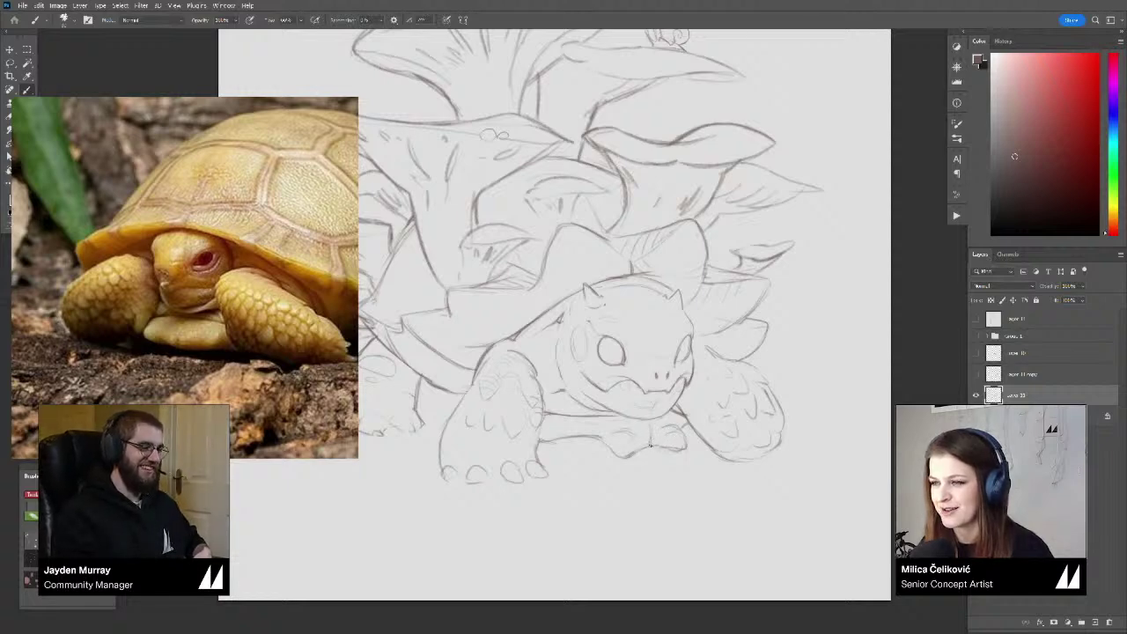
drag(569, 444, 596, 439)
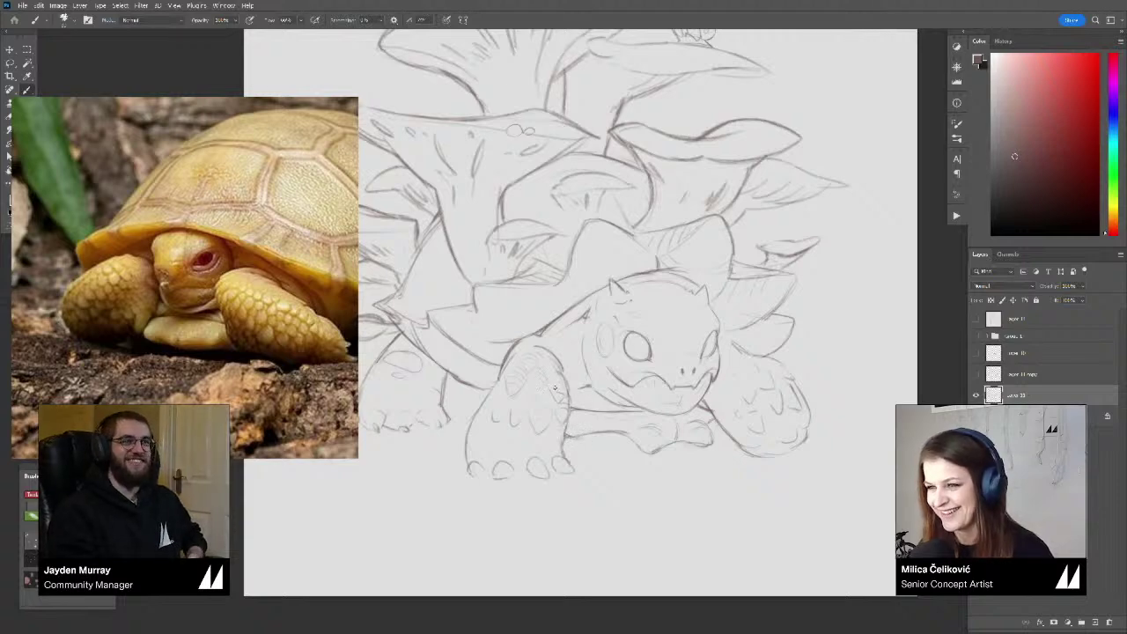
Refine the knee contour and clean up the scales on the near front leg
scroll(555, 389, up, 2)
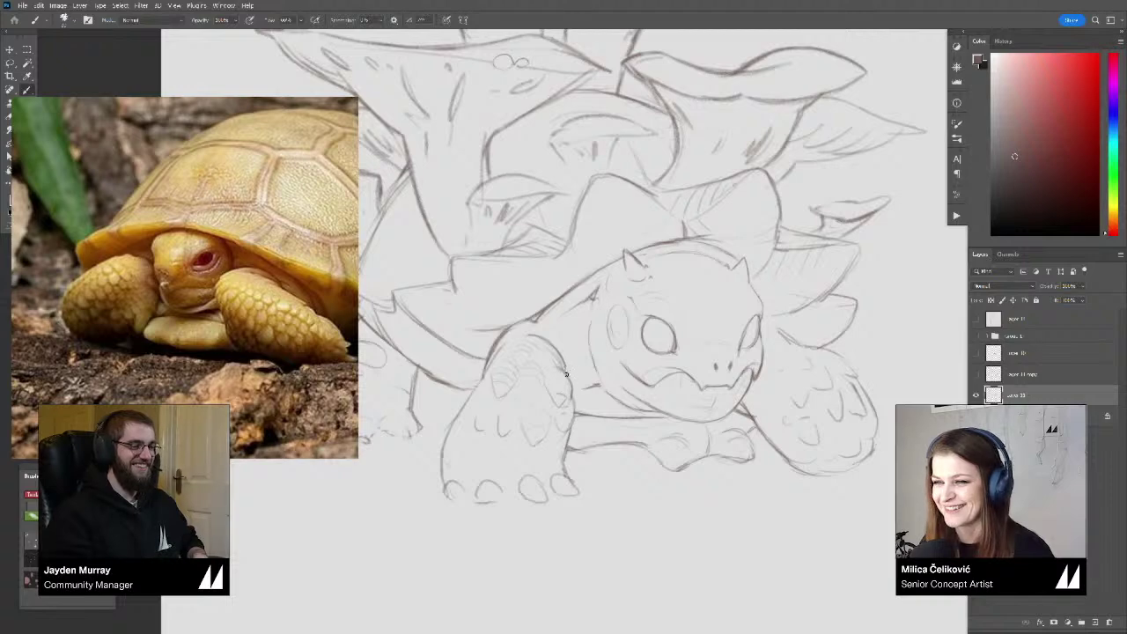
drag(503, 349, 536, 324)
key(e)
drag(493, 386, 511, 363)
key(b)
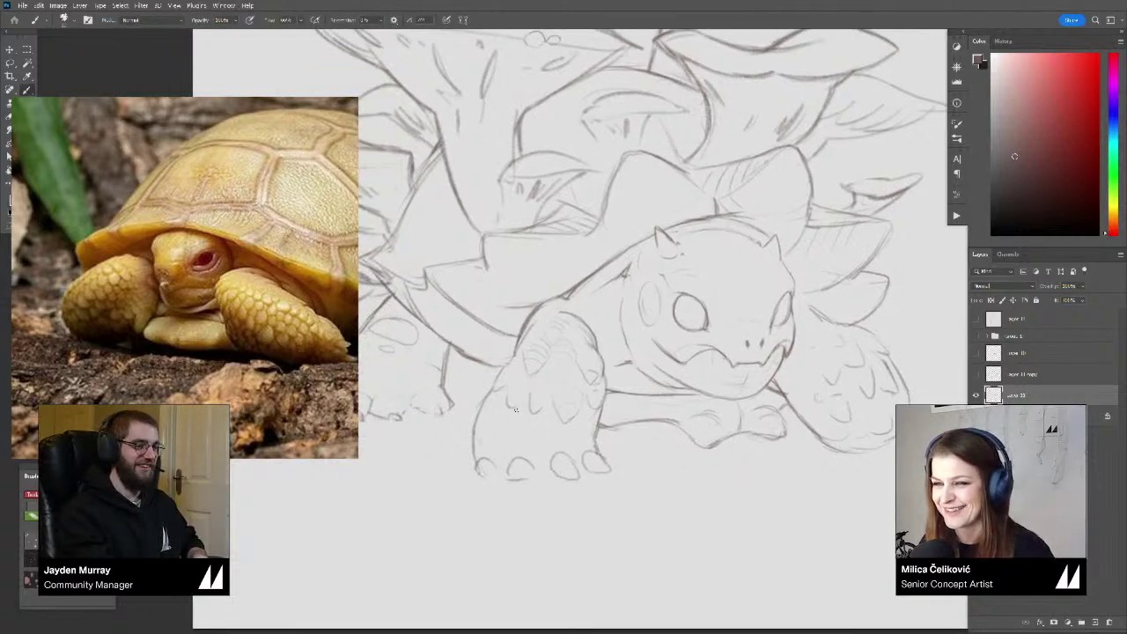
Erase and redraw the outer contour of the far front leg, shaping its scaly edge
drag(691, 426, 538, 441)
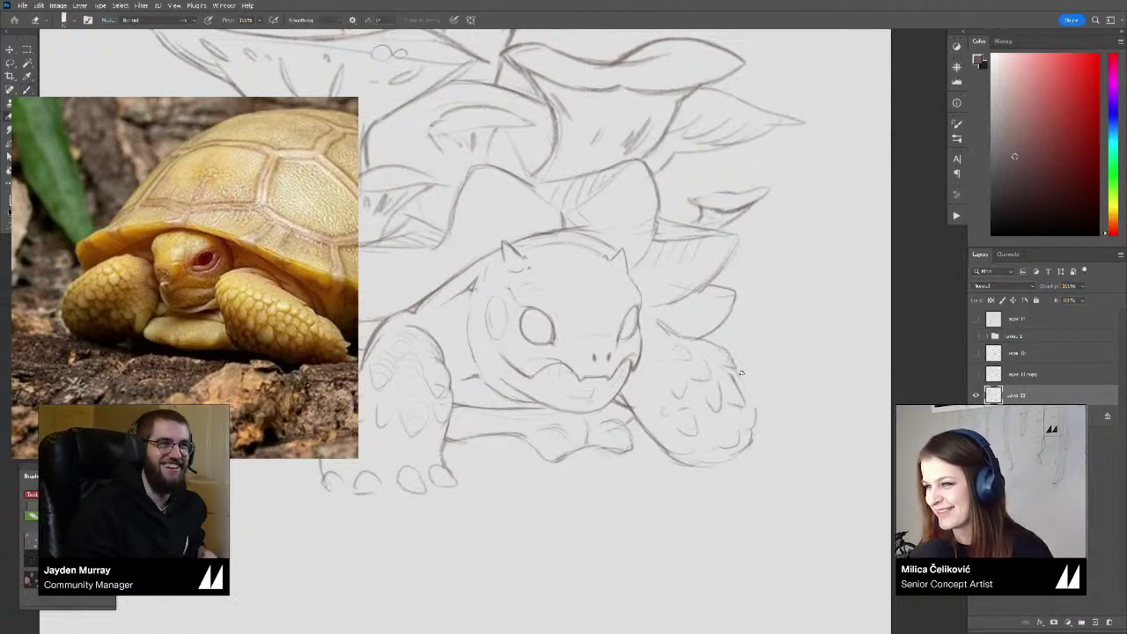
mouse_move(737, 369)
mouse_down()
mouse_move(755, 412)
mouse_move(730, 395)
mouse_move(754, 385)
mouse_up()
drag(665, 372, 595, 553)
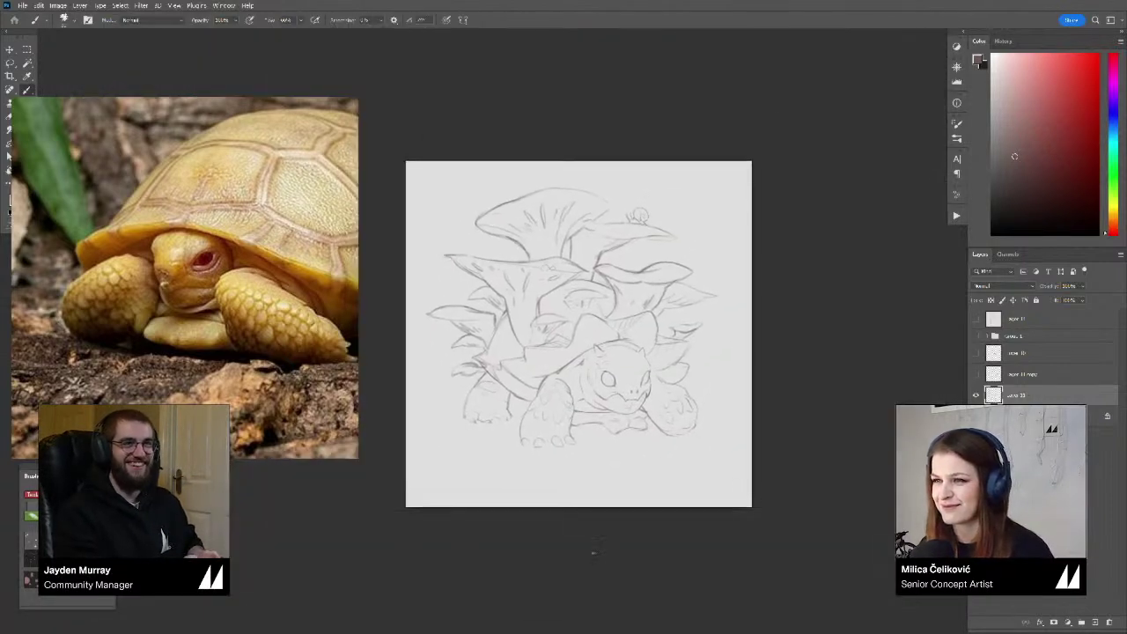
mouse_move(593, 364)
mouse_down()
mouse_move(573, 393)
mouse_move(610, 403)
mouse_move(611, 417)
mouse_move(592, 403)
mouse_move(598, 414)
mouse_up()
key(b)
Check the whole creature by flipping the canvas horizontally back and forth at different sizes
key(ctrl+shift+h)
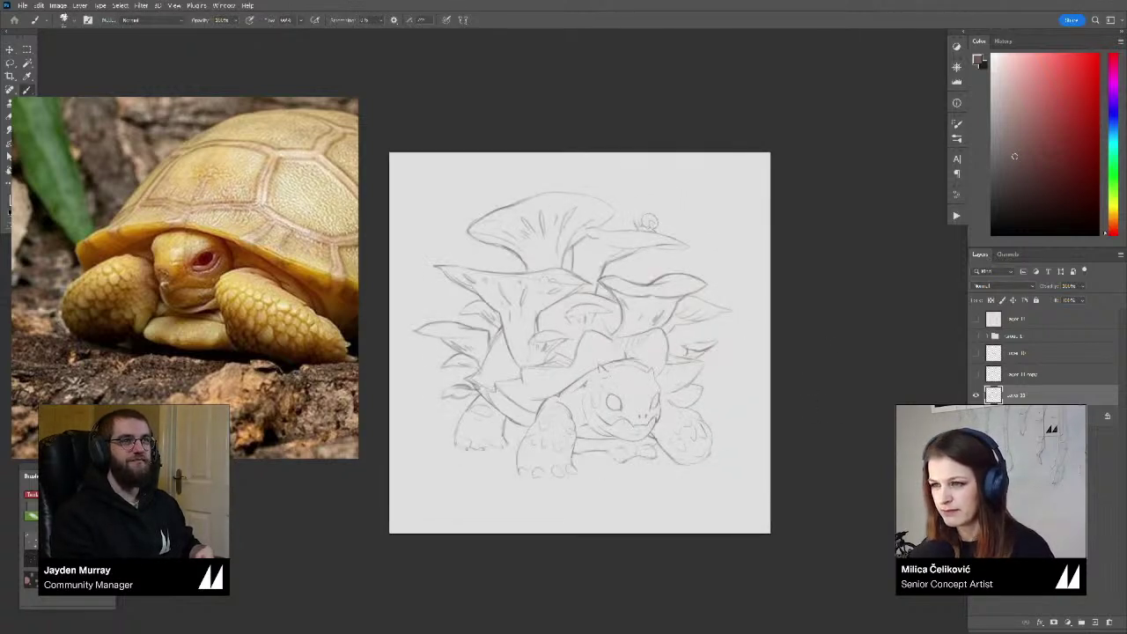
key(z)
scroll(596, 407, down, 2)
scroll(596, 407, up, 2)
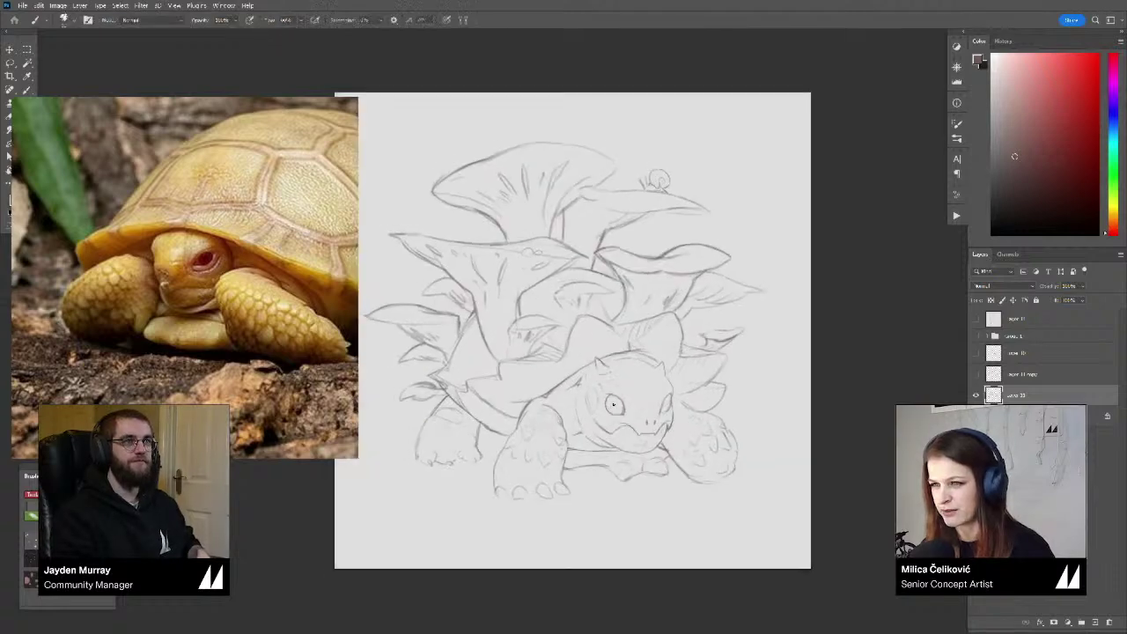
key(ctrl+shift+h)
scroll(616, 379, down, 1)
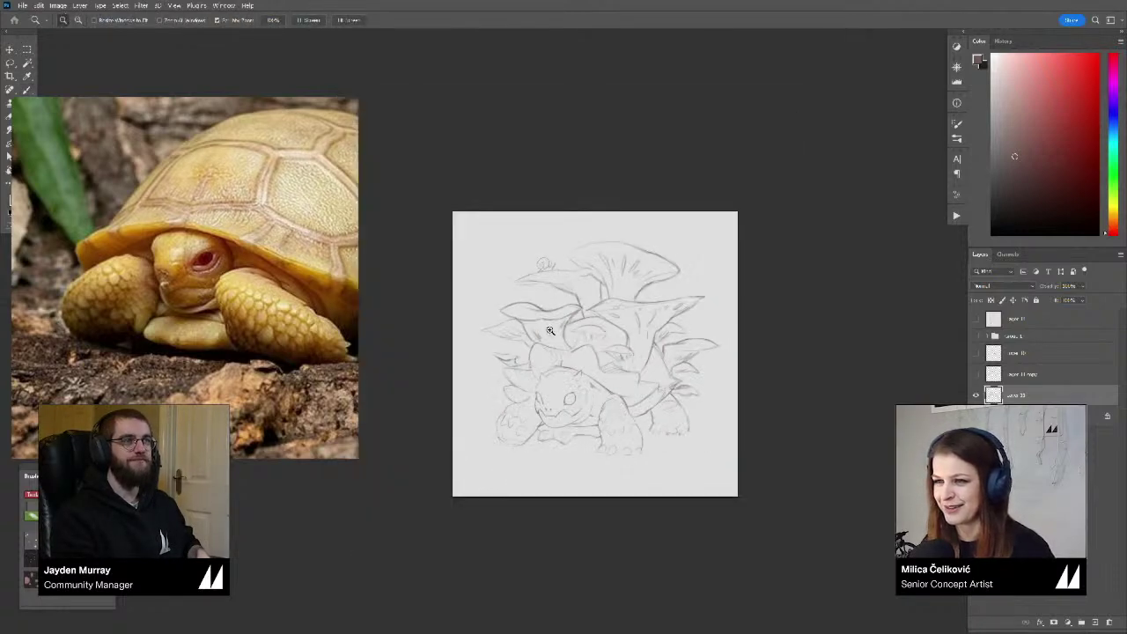
scroll(549, 330, up, 1)
key(b)
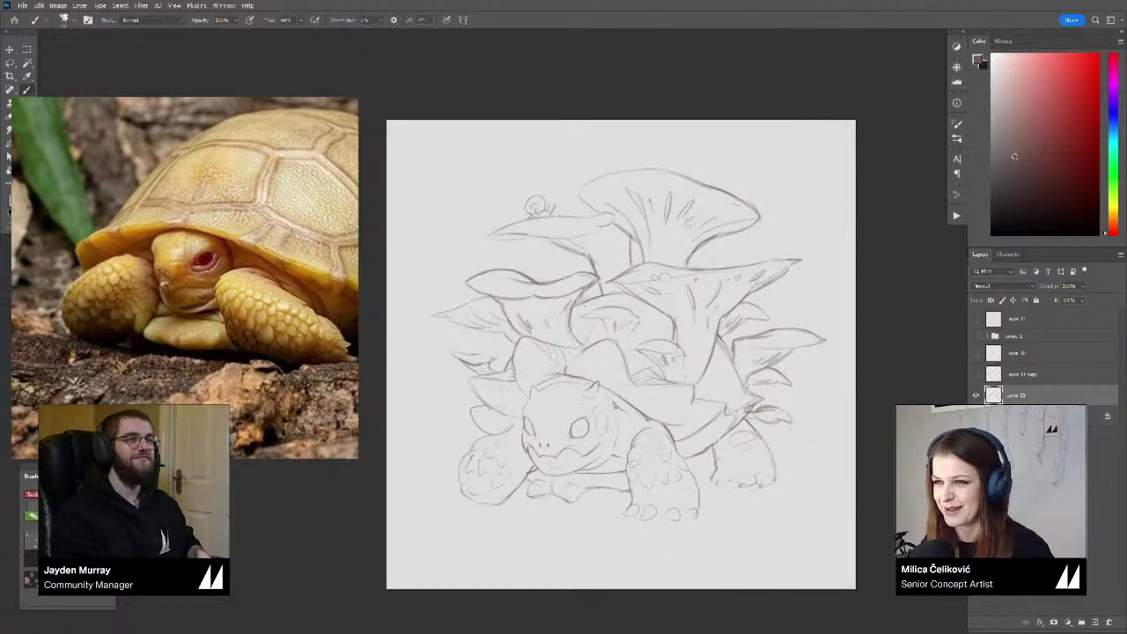
Leave the yellow tortoise photo and bring the mushroom photos on the reference board into view
scroll(320, 332, down, 4)
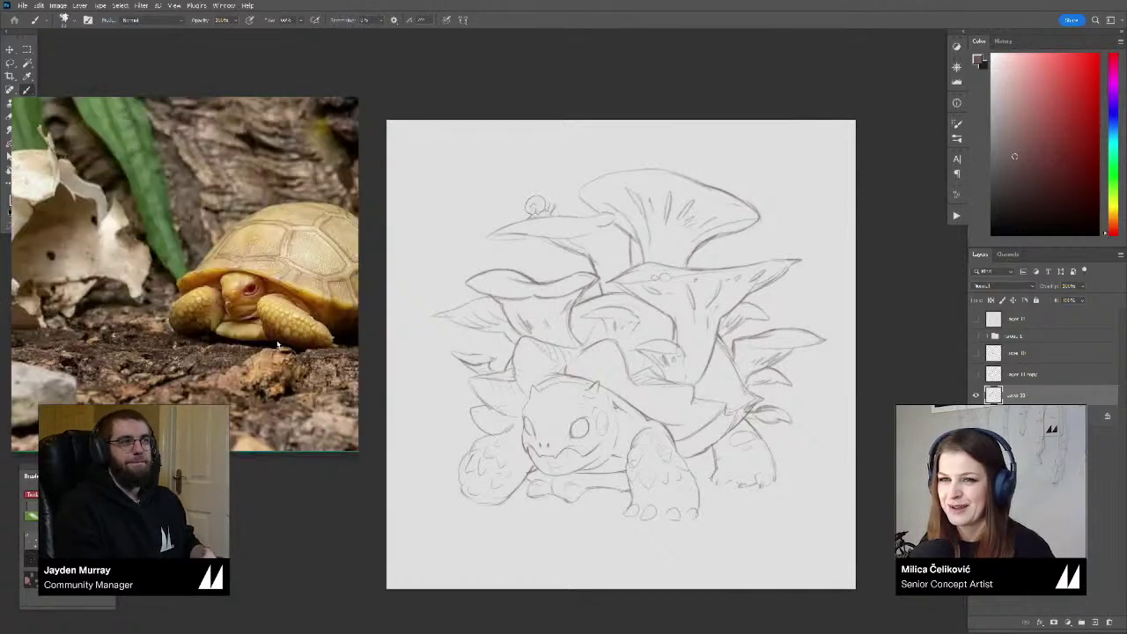
scroll(309, 359, up, 1)
scroll(310, 359, down, 3)
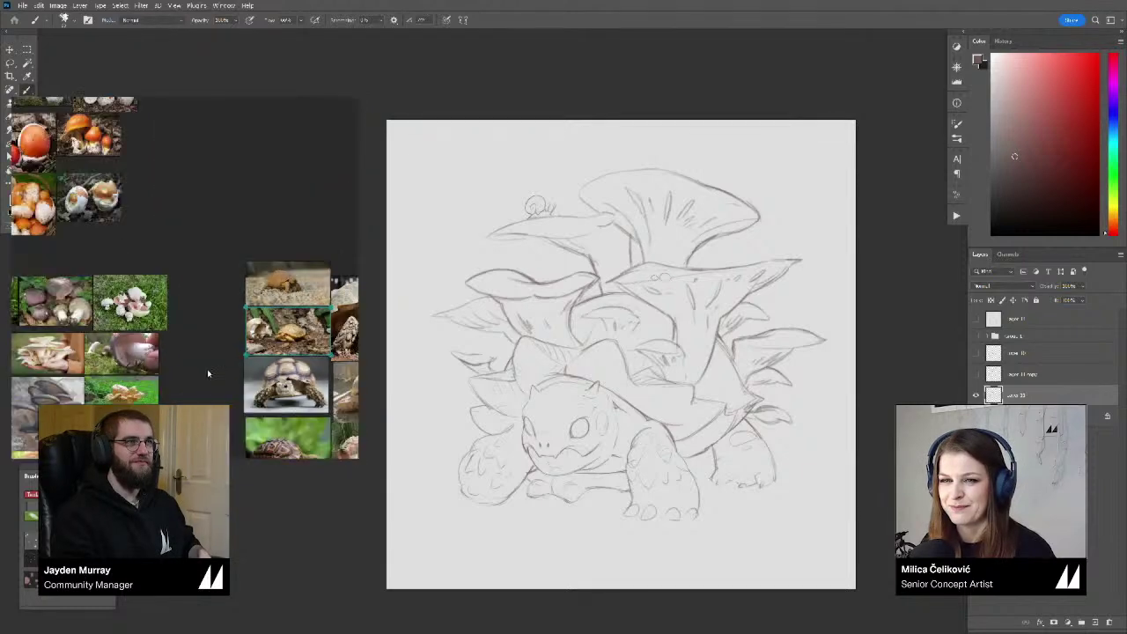
Browse the reference board to the Amanita caesarea mushroom photos and examine their caps and stems
drag(173, 328, 272, 360)
scroll(207, 356, up, 2)
drag(132, 232, 269, 344)
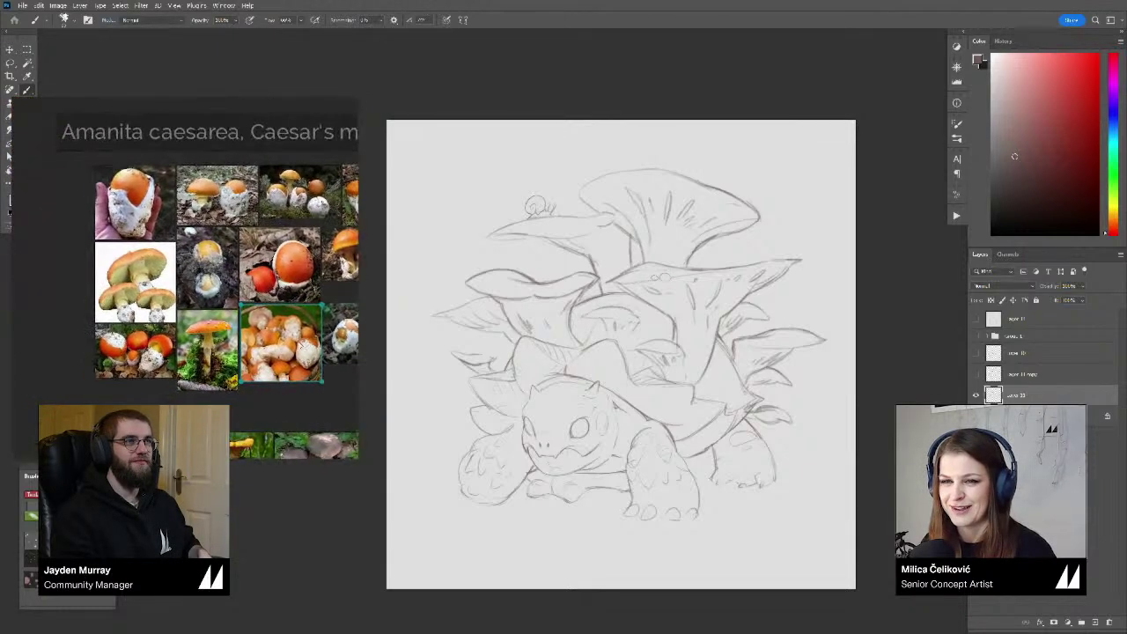
scroll(215, 348, up, 2)
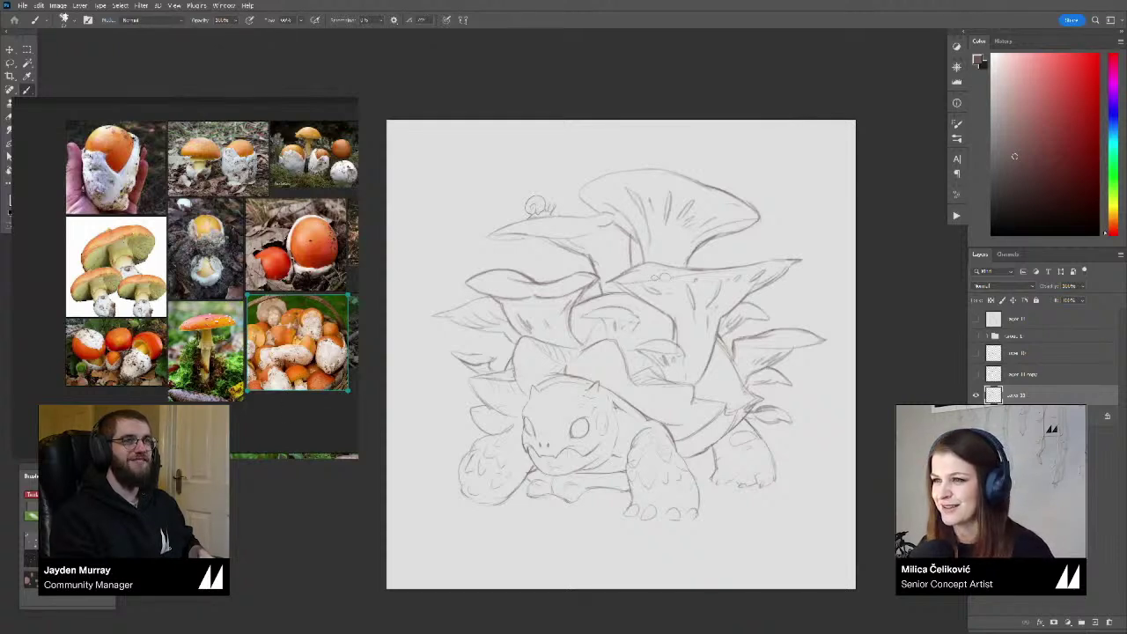
drag(332, 568, 313, 566)
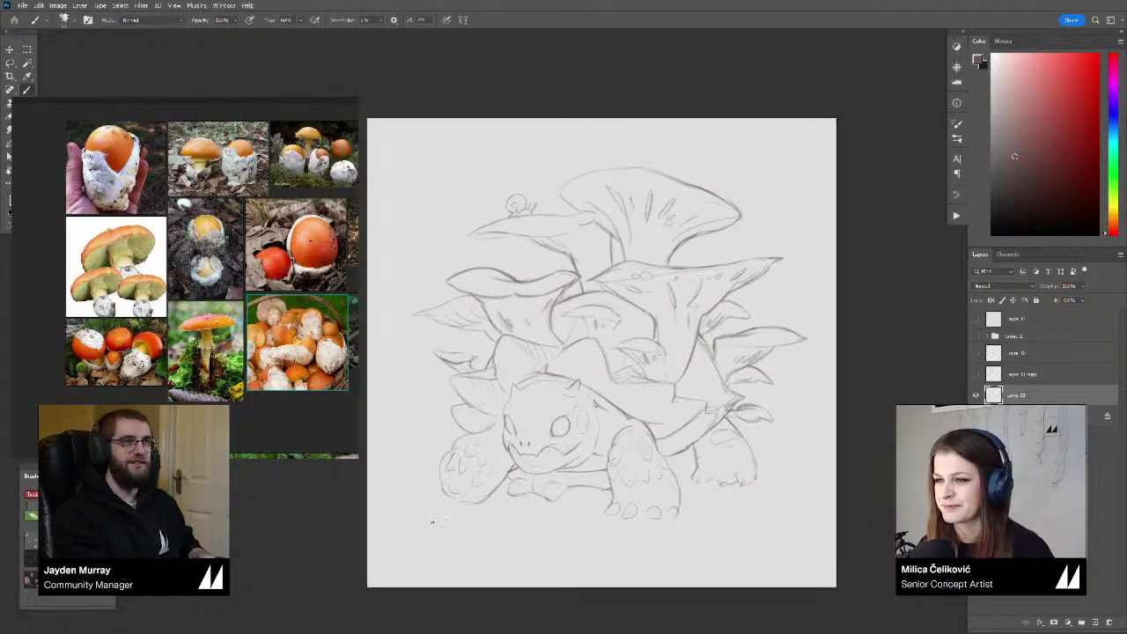
mouse_move(503, 514)
mouse_down()
mouse_move(540, 506)
mouse_move(542, 516)
mouse_up()
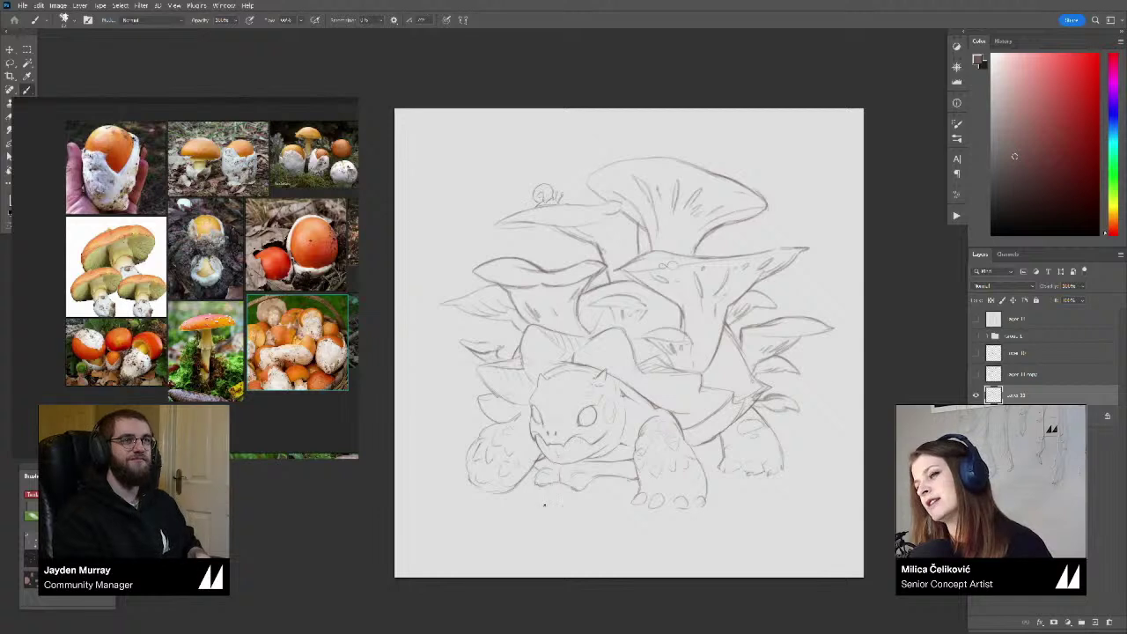
Flip the canvas horizontally and touch up the lower shell spike beside the far front leg
key(ctrl+shift+h)
mouse_move(672, 415)
mouse_down()
mouse_move(635, 404)
mouse_move(740, 396)
mouse_move(756, 421)
mouse_move(778, 382)
mouse_up()
key(l)
drag(768, 398, 764, 394)
key(ctrl+d)
key(b)
key(e)
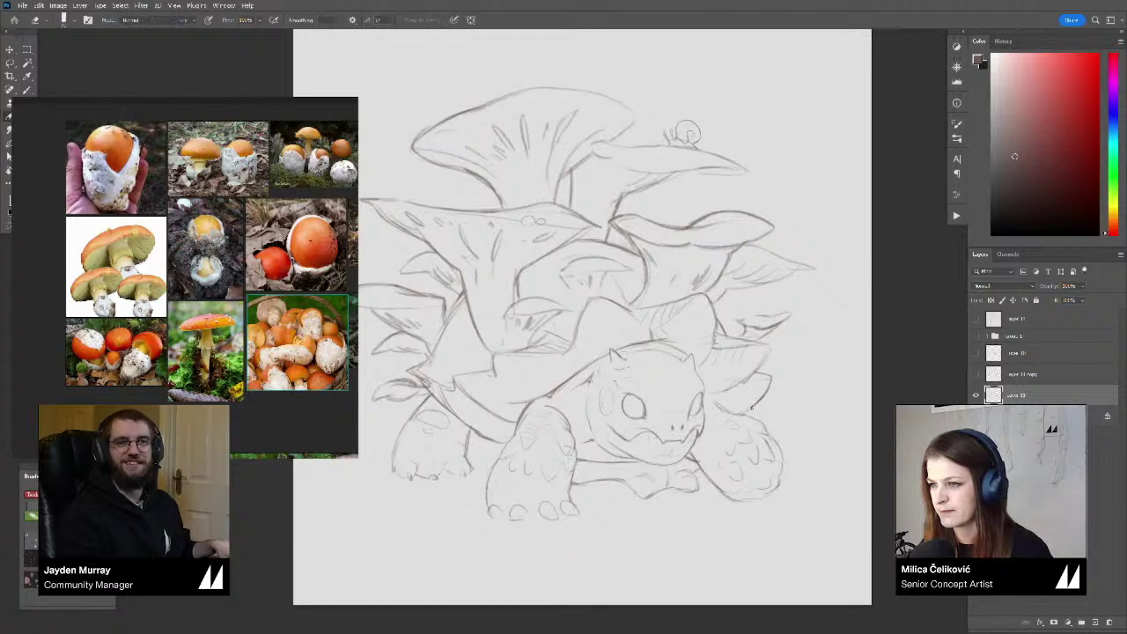
key(b)
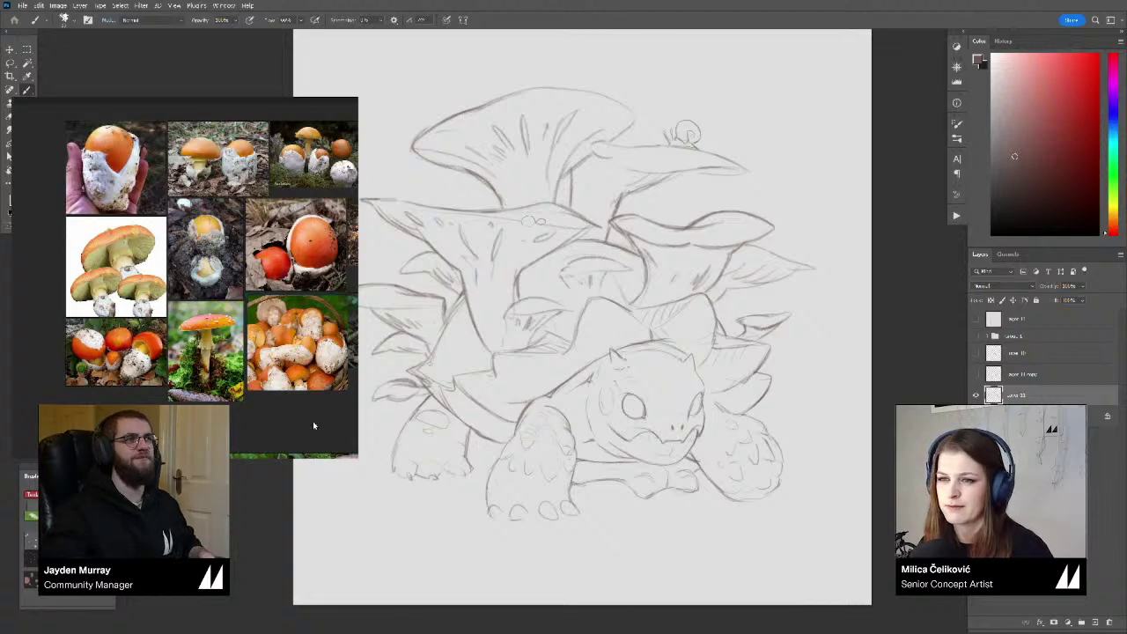
Move the reference board clear of the canvas and set the sketch layer's blend mode to Multiply
drag(315, 422, 155, 353)
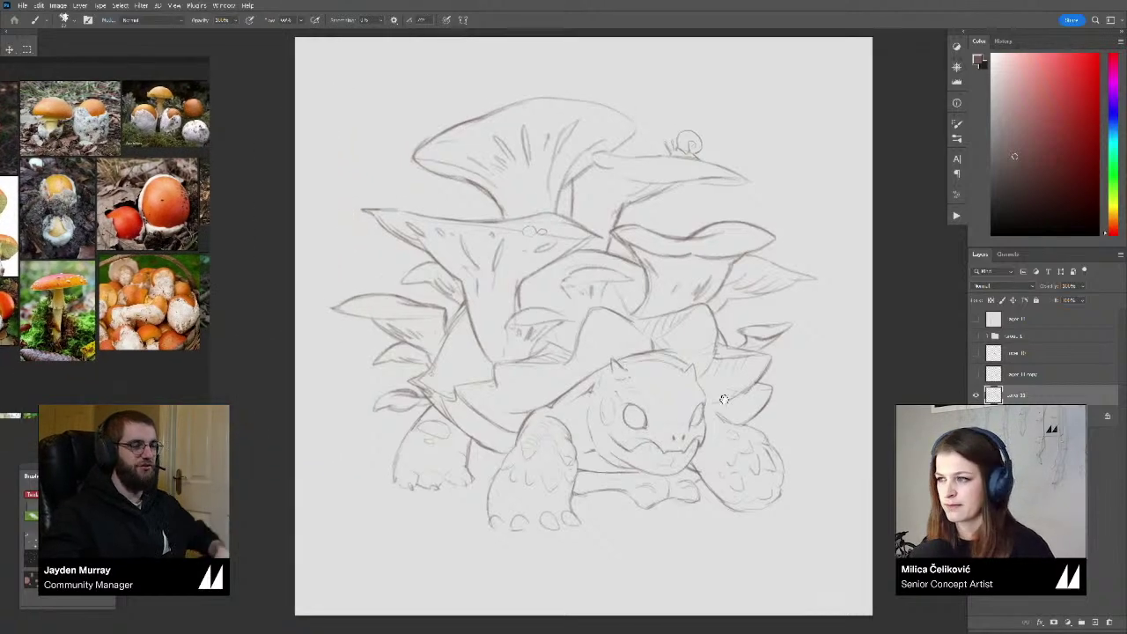
click(1004, 287)
click(980, 325)
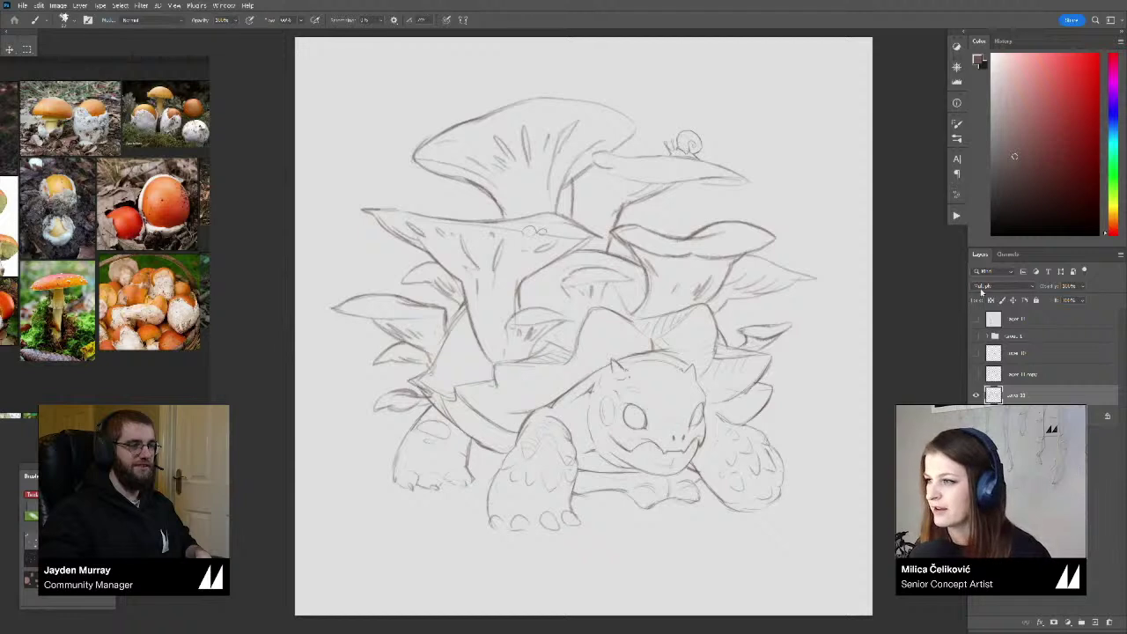
drag(906, 342, 913, 338)
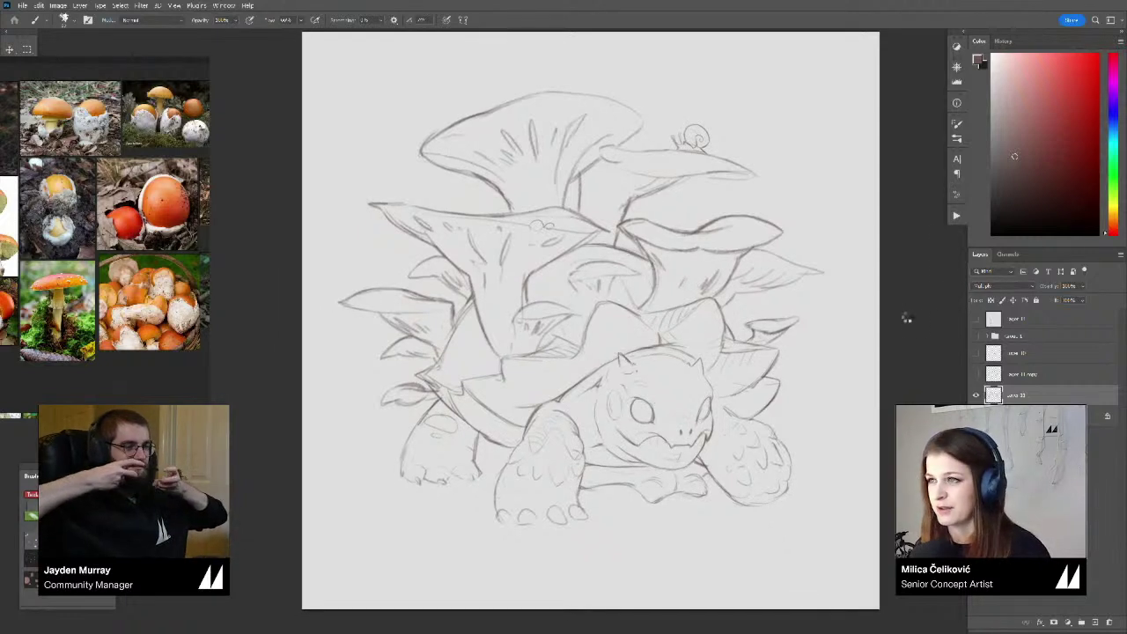
Flip the canvas back horizontally and check the whole creature's silhouette at different sizes
key(ctrl+shift+h)
drag(781, 229, 778, 231)
key(z)
mouse_move(650, 334)
mouse_down()
mouse_move(617, 358)
mouse_move(650, 371)
mouse_up()
drag(810, 258, 801, 267)
key(ctrl+space)
drag(602, 325, 612, 327)
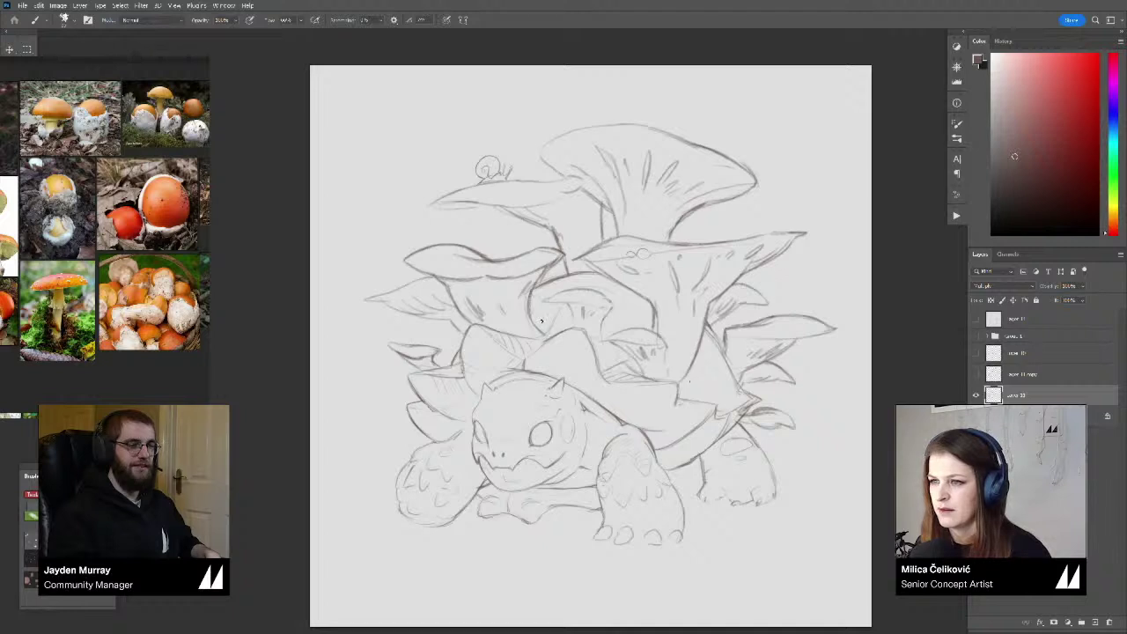
scroll(577, 322, down, 2)
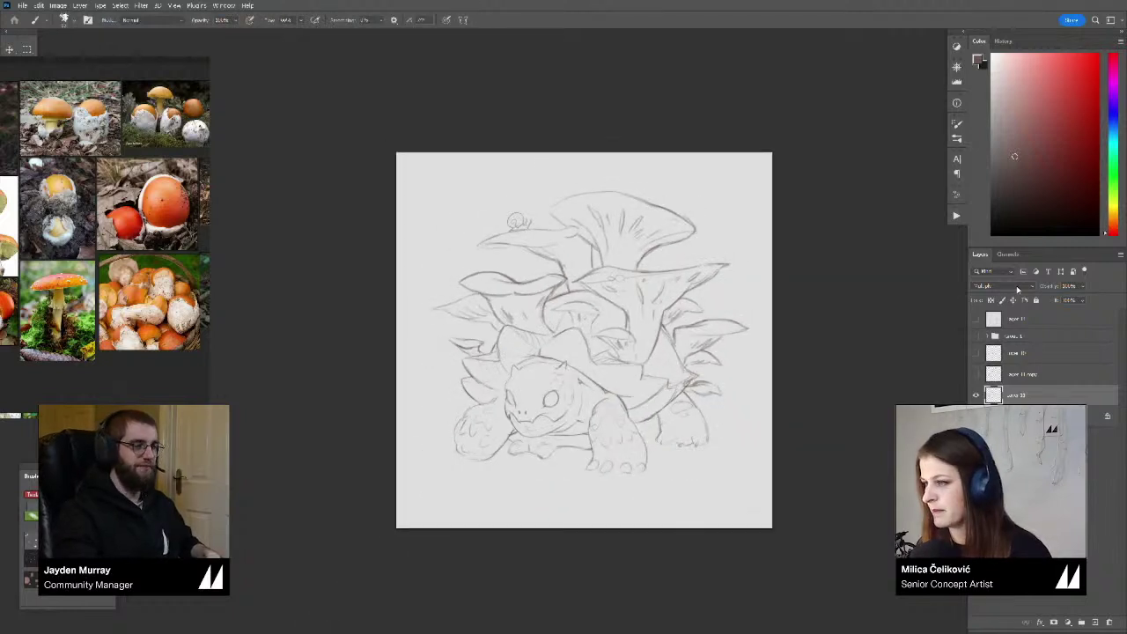
drag(666, 380, 668, 371)
Copy the topmost layer into a new layer, hide it, and reselect the sketch layer
click(1014, 321)
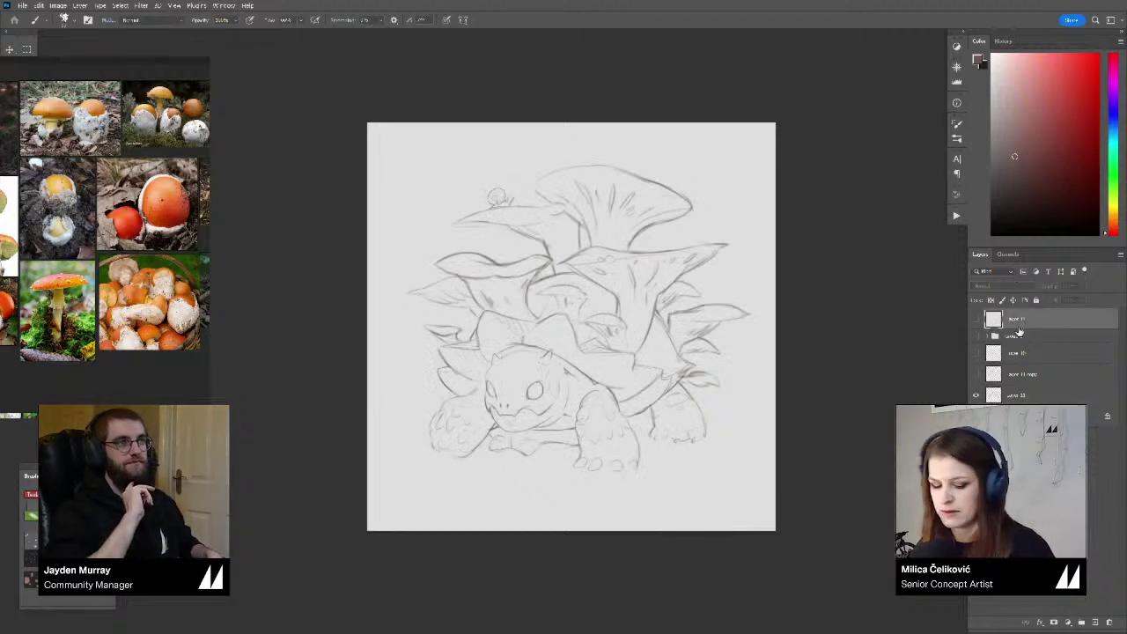
key(ctrl+a)
key(ctrl+j)
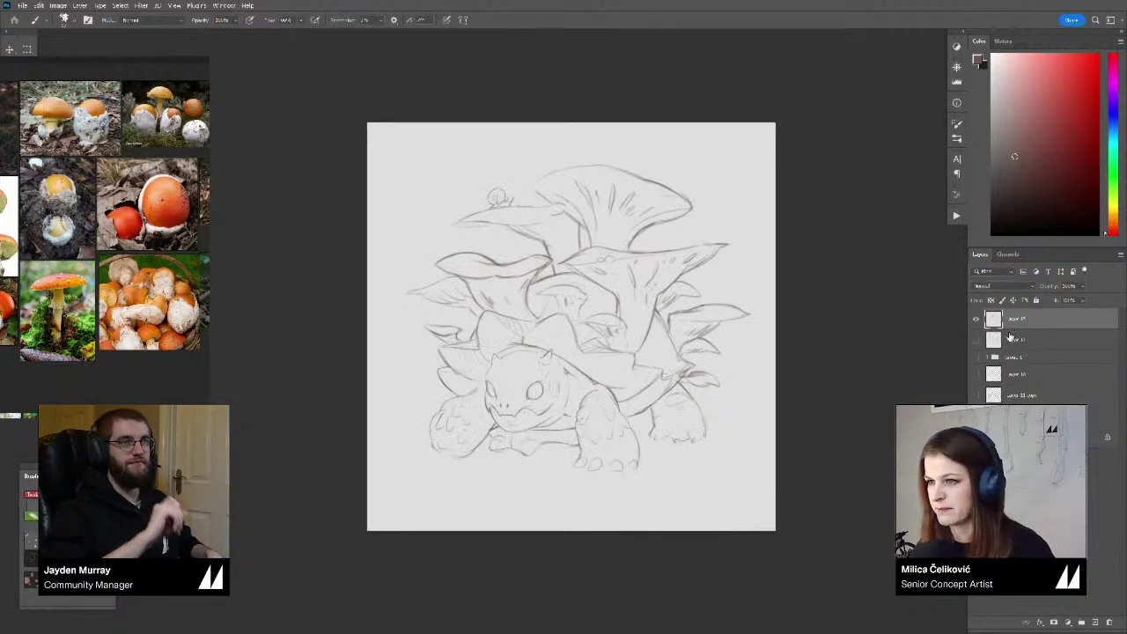
click(978, 320)
click(1022, 416)
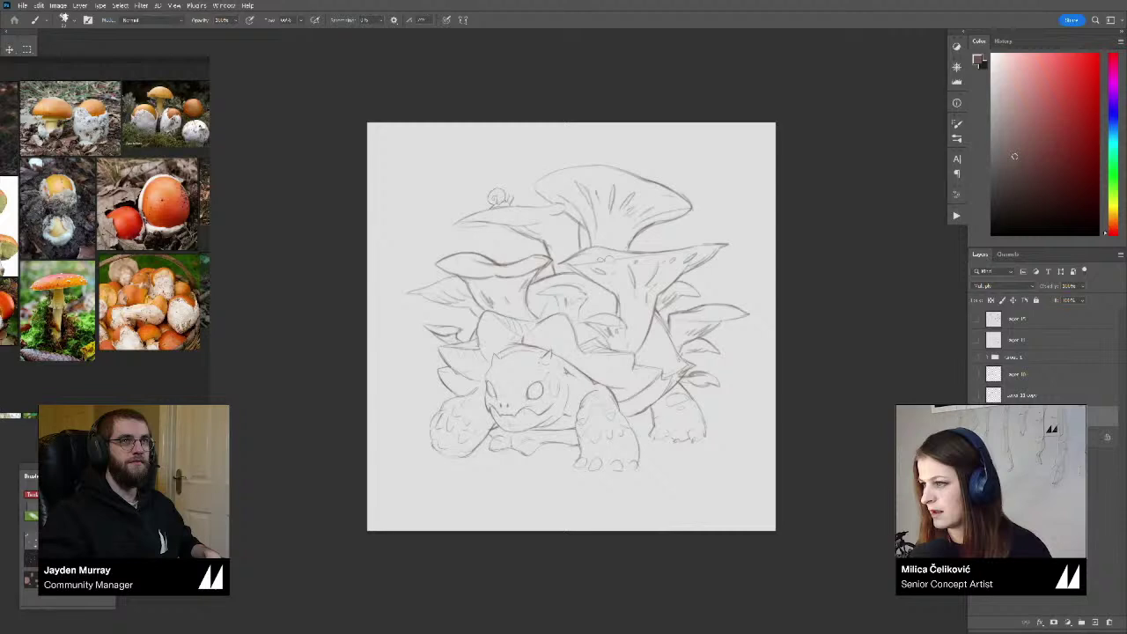
Compare the sketch with its older copy by swapping their visibility, and delete the older copy layer
click(977, 395)
click(977, 416)
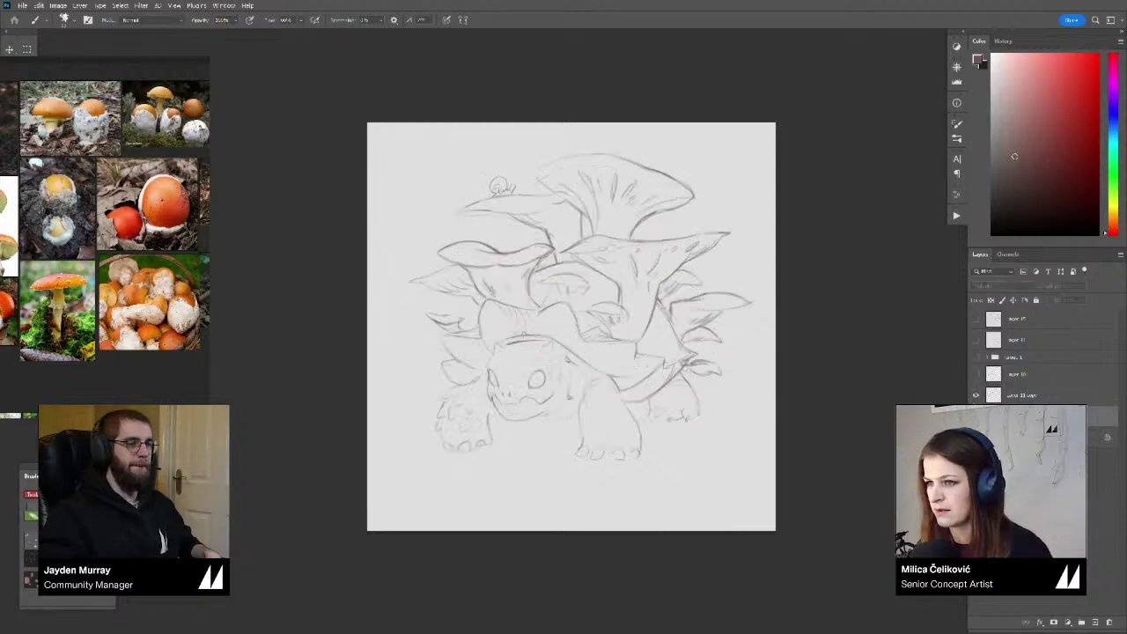
click(997, 396)
key(Delete)
Reveal the rough tortoise sketch layer to identify it and move it into the hidden layer group
click(998, 378)
click(977, 375)
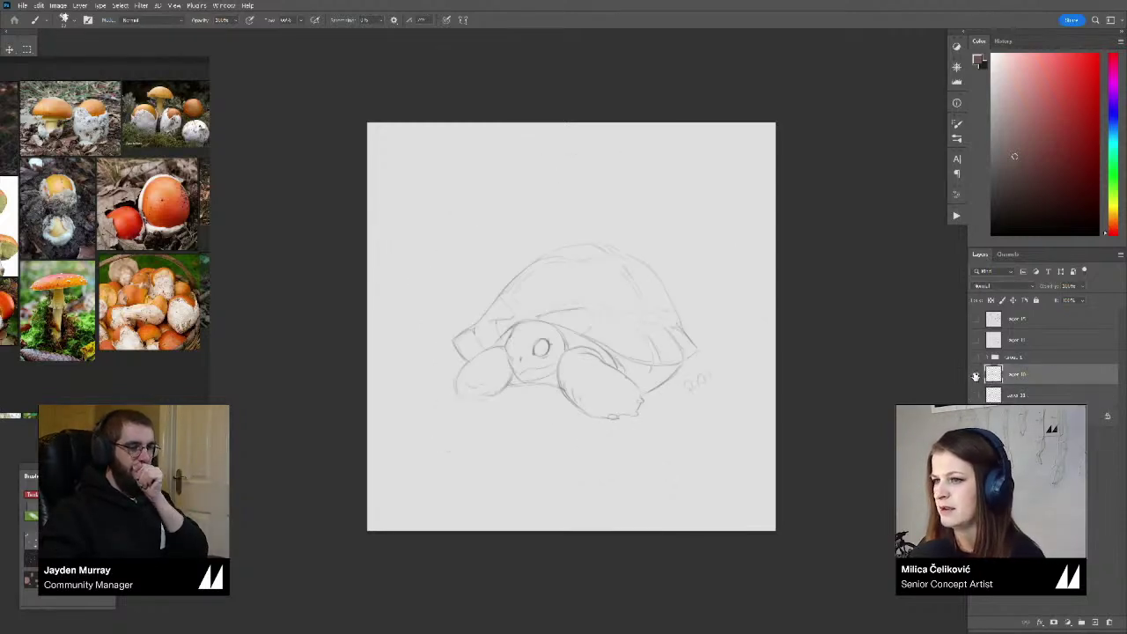
drag(1016, 376, 1012, 360)
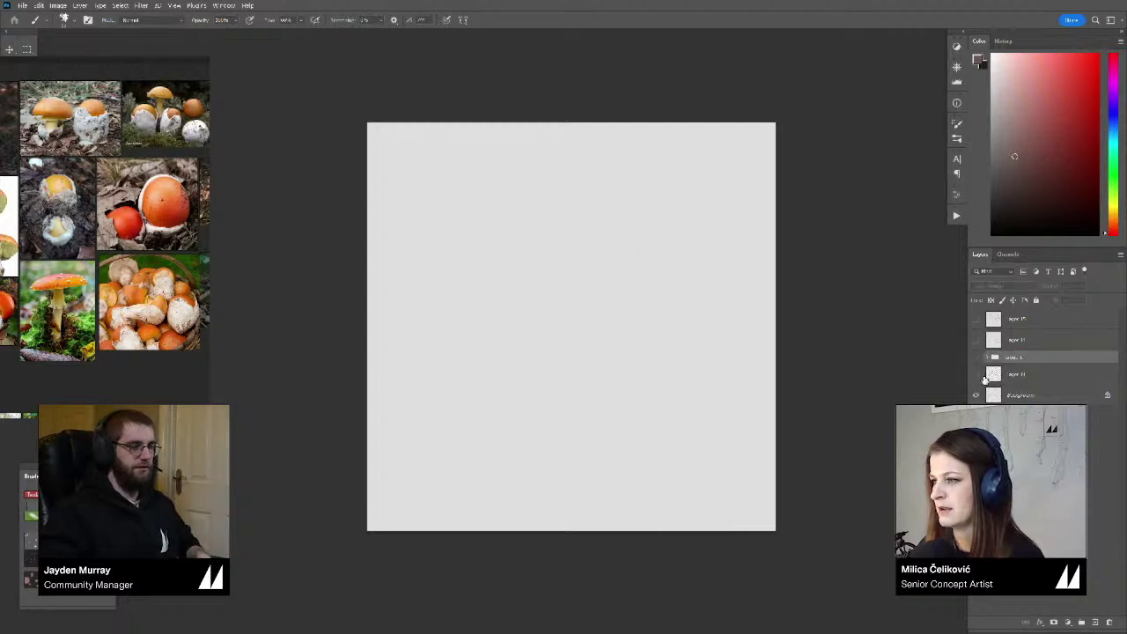
Show the refined creature sketch layer, lower its opacity, and give it a violet label
click(976, 374)
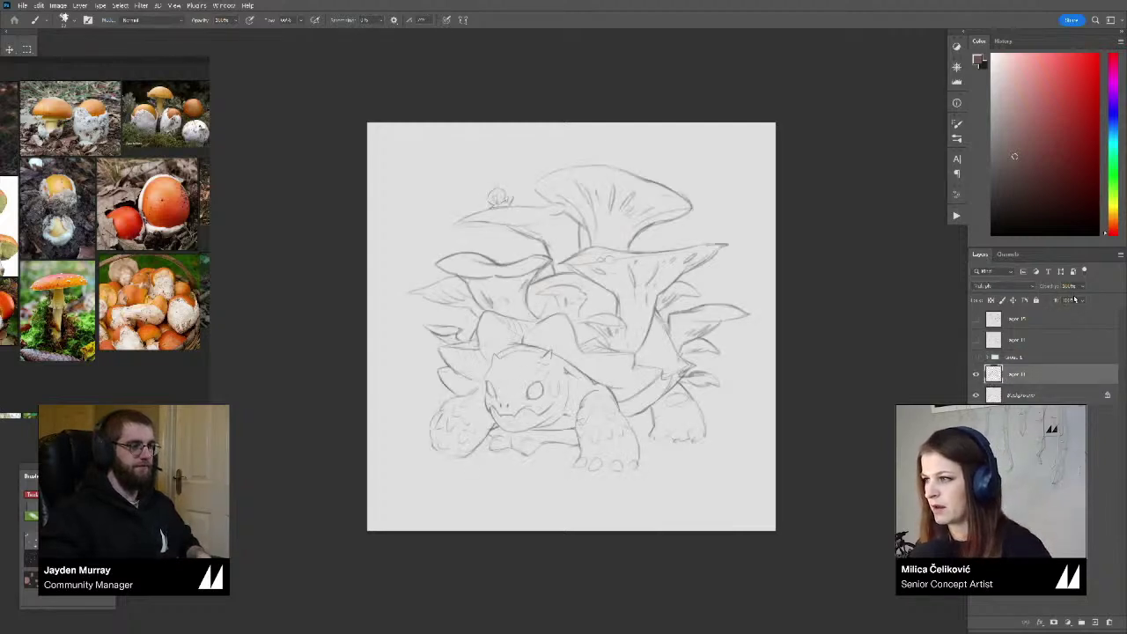
drag(1053, 287, 1045, 291)
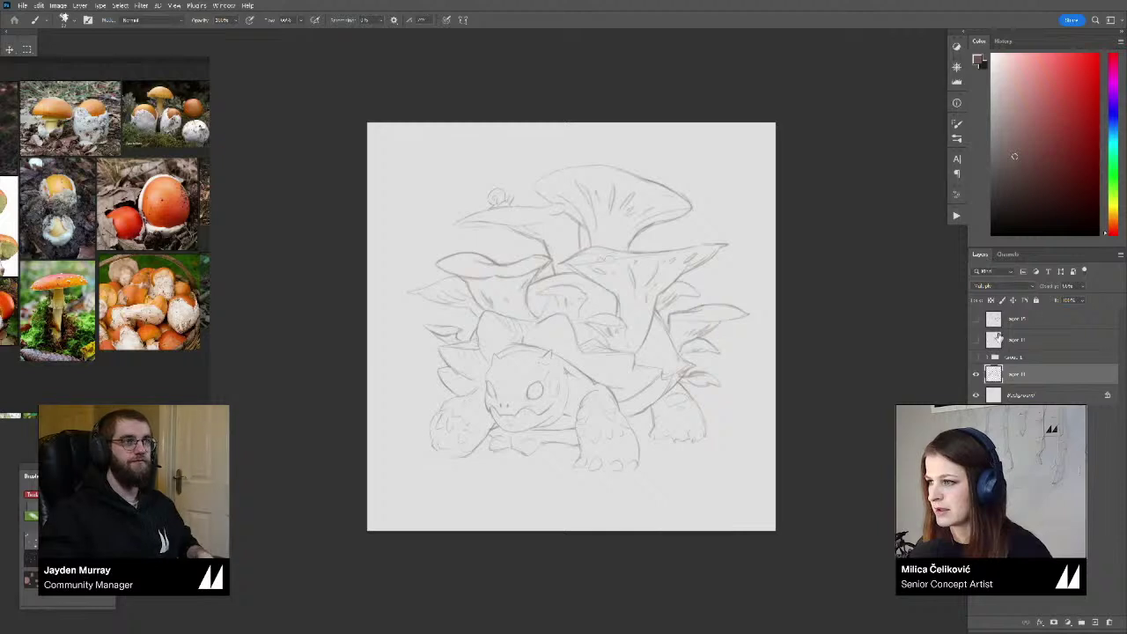
right_click(1047, 373)
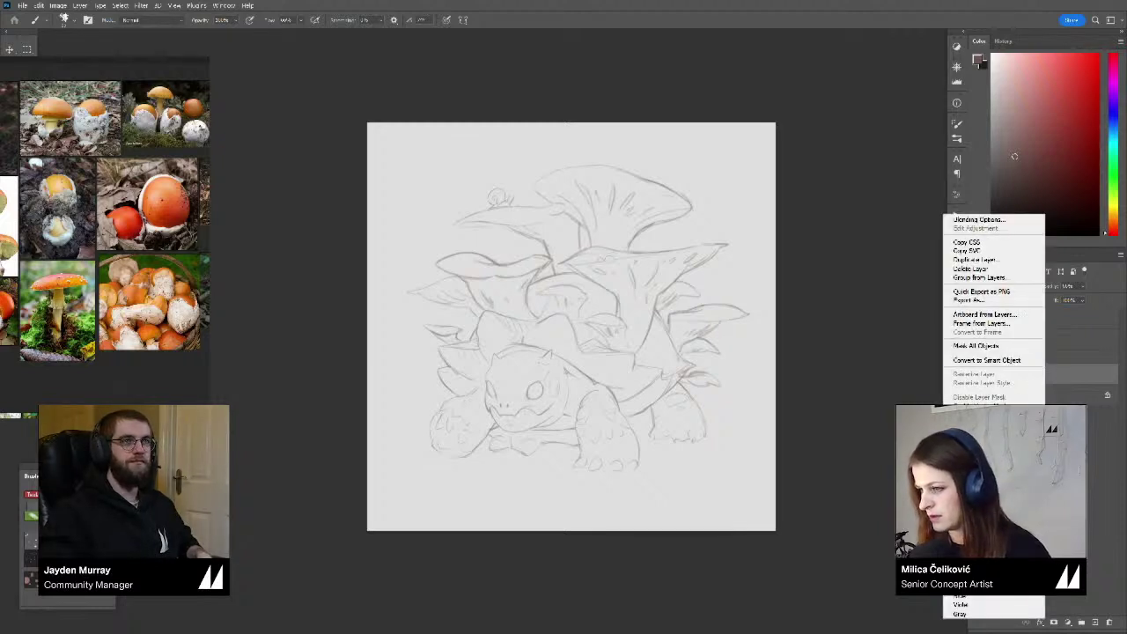
click(961, 605)
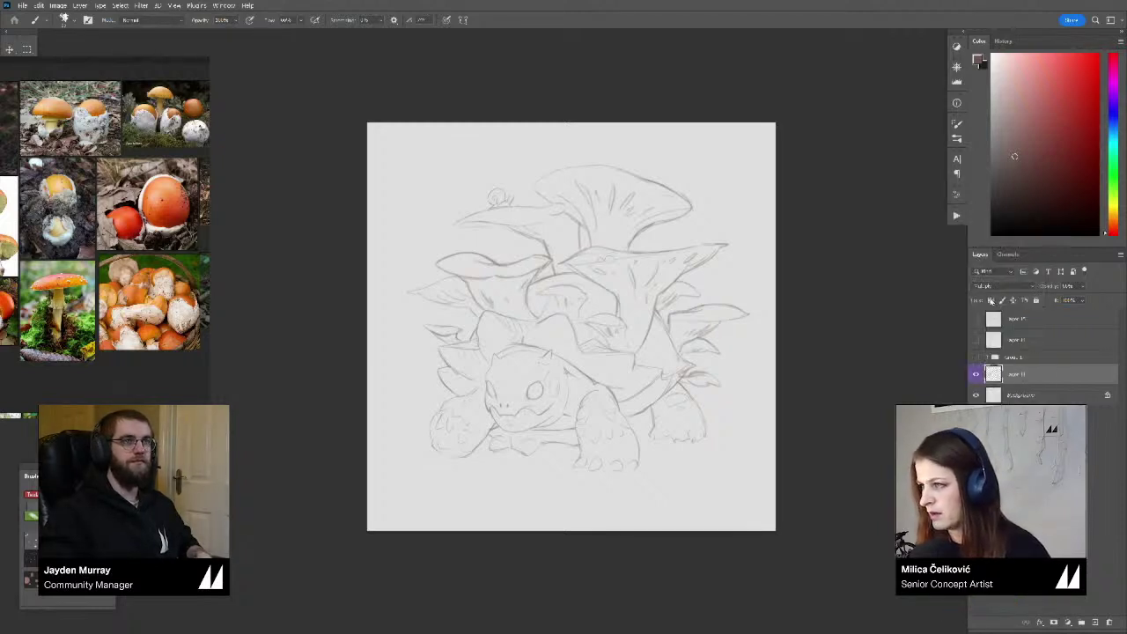
Lock the sketch layer and add a new layer between it and the background
click(1022, 395)
key(ctrl+shift+alt+n)
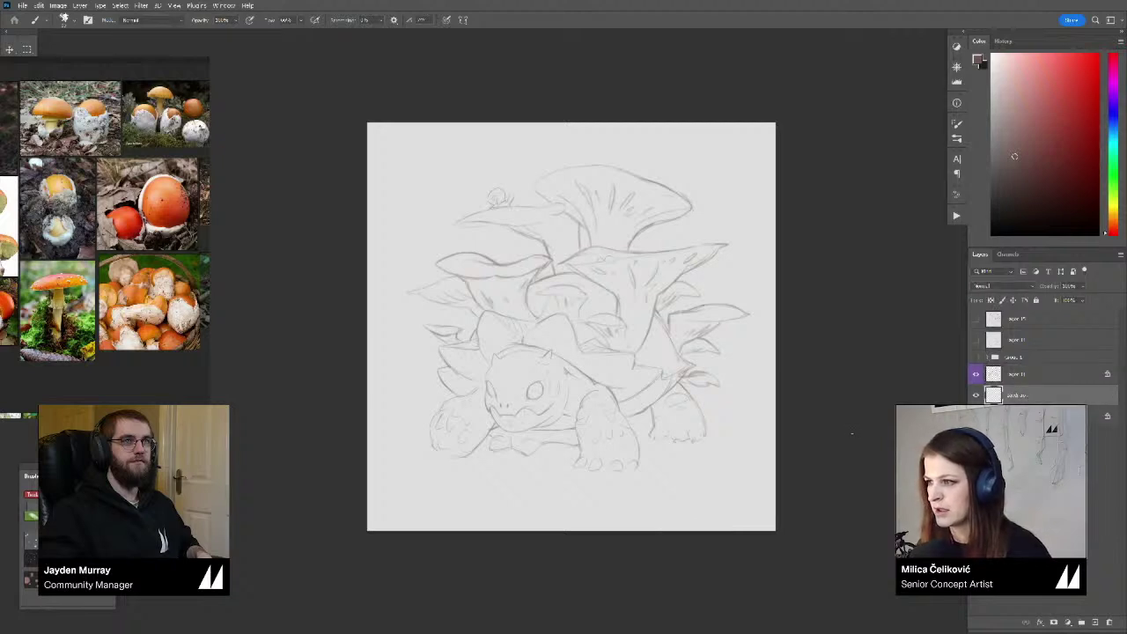
drag(845, 444, 855, 441)
Lasso the far front leg along its scaly outer contour, adding its lower edge to the selection
key(v)
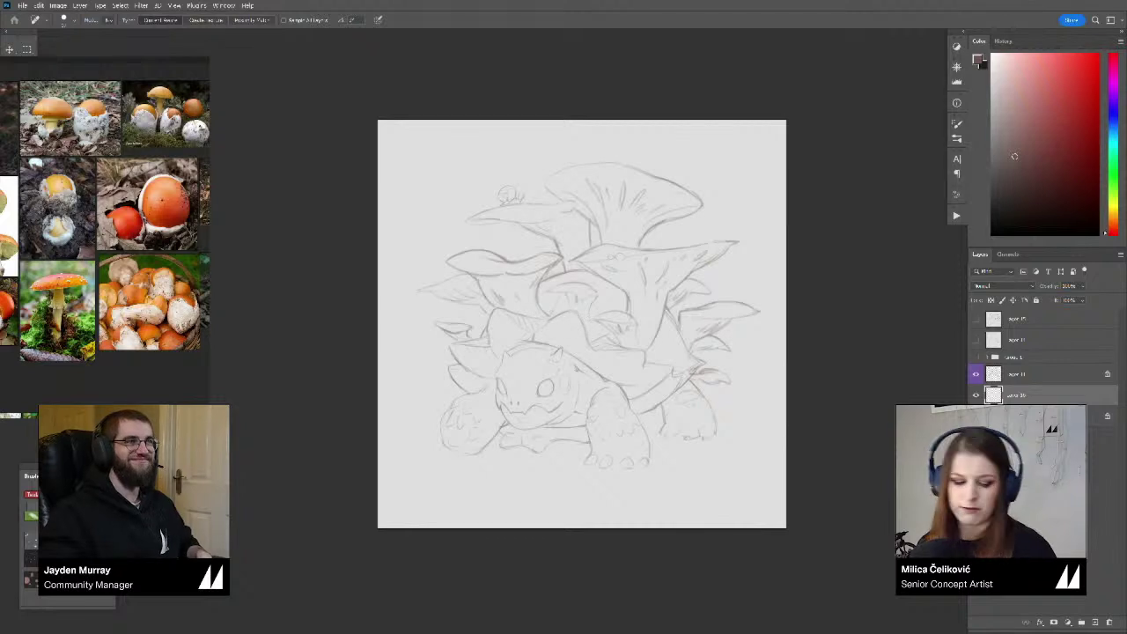
key(l)
drag(505, 340, 528, 309)
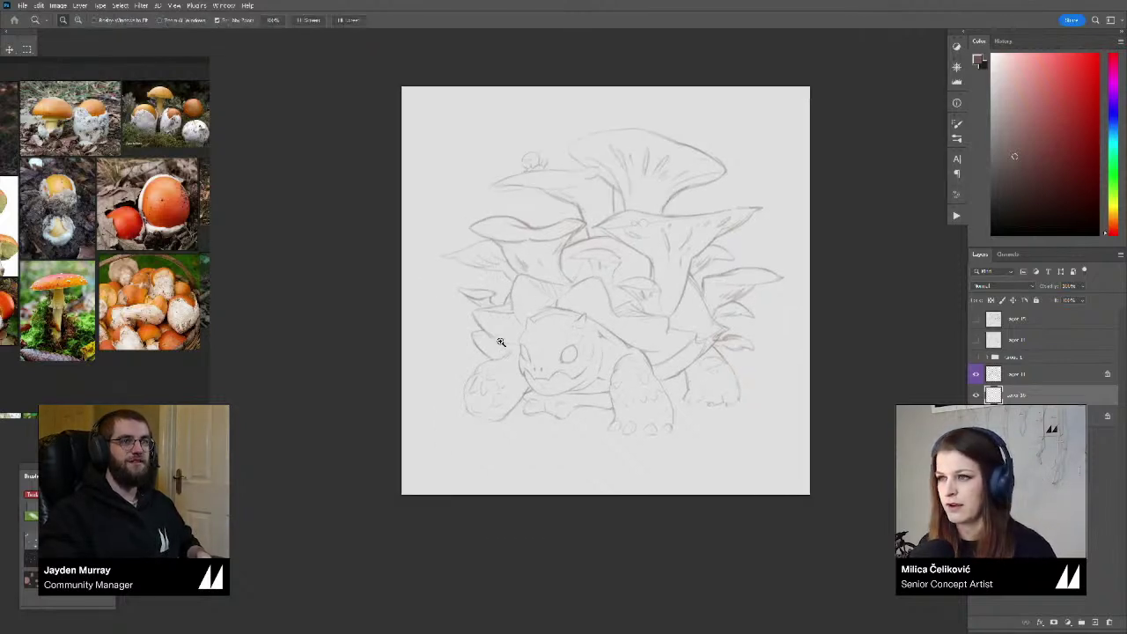
drag(500, 344, 531, 374)
drag(466, 388, 513, 331)
key(l)
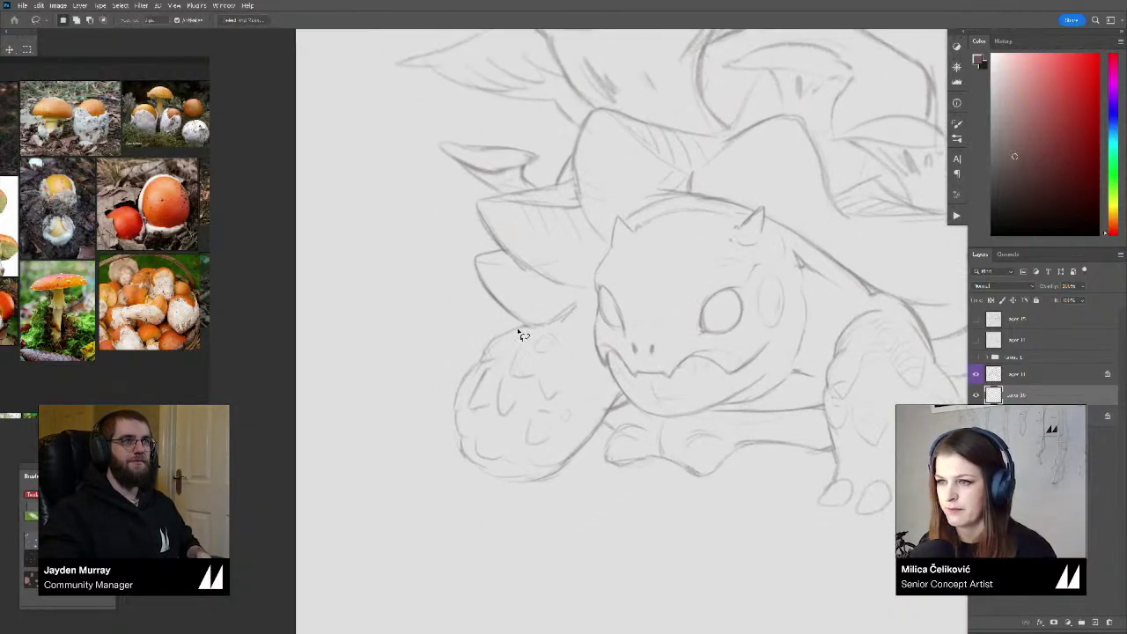
drag(480, 363, 482, 364)
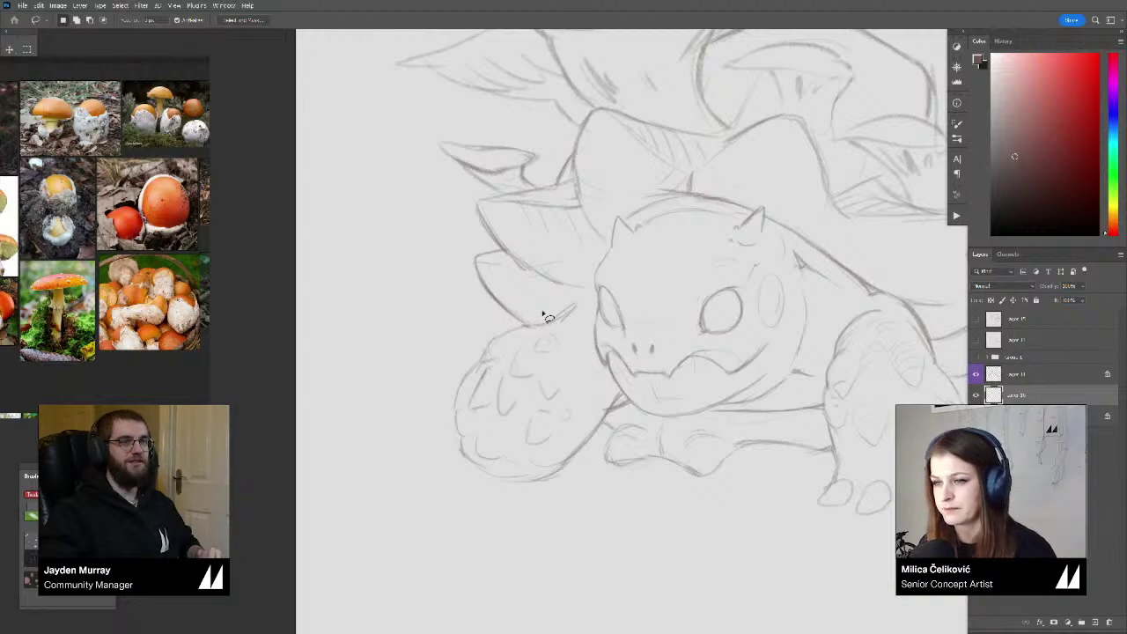
drag(535, 320, 634, 284)
mouse_move(486, 368)
mouse_down()
mouse_move(457, 400)
mouse_move(461, 436)
mouse_move(542, 423)
mouse_move(549, 343)
mouse_move(570, 327)
mouse_up()
drag(506, 392, 483, 352)
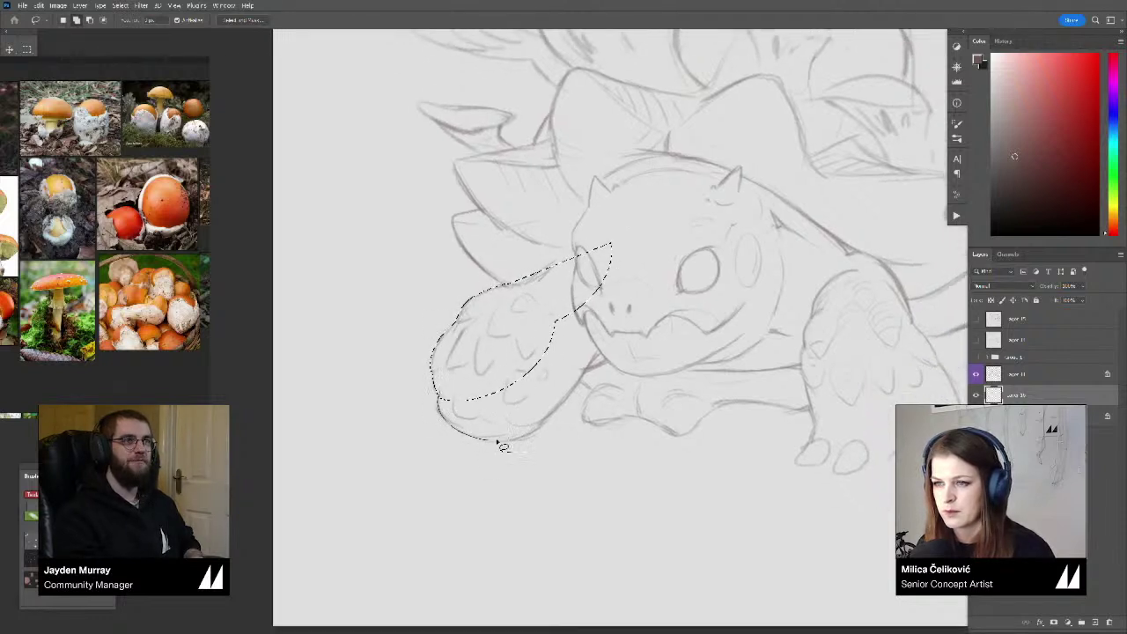
mouse_move(498, 443)
mouse_down()
mouse_move(539, 357)
mouse_move(497, 387)
mouse_move(487, 364)
mouse_up()
mouse_move(500, 383)
mouse_down()
mouse_move(475, 399)
mouse_move(535, 409)
mouse_move(506, 277)
mouse_up()
Extend the lasso selection along the front edge of the belly plate beneath the head
scroll(498, 370, down, 1)
scroll(497, 370, right, 1)
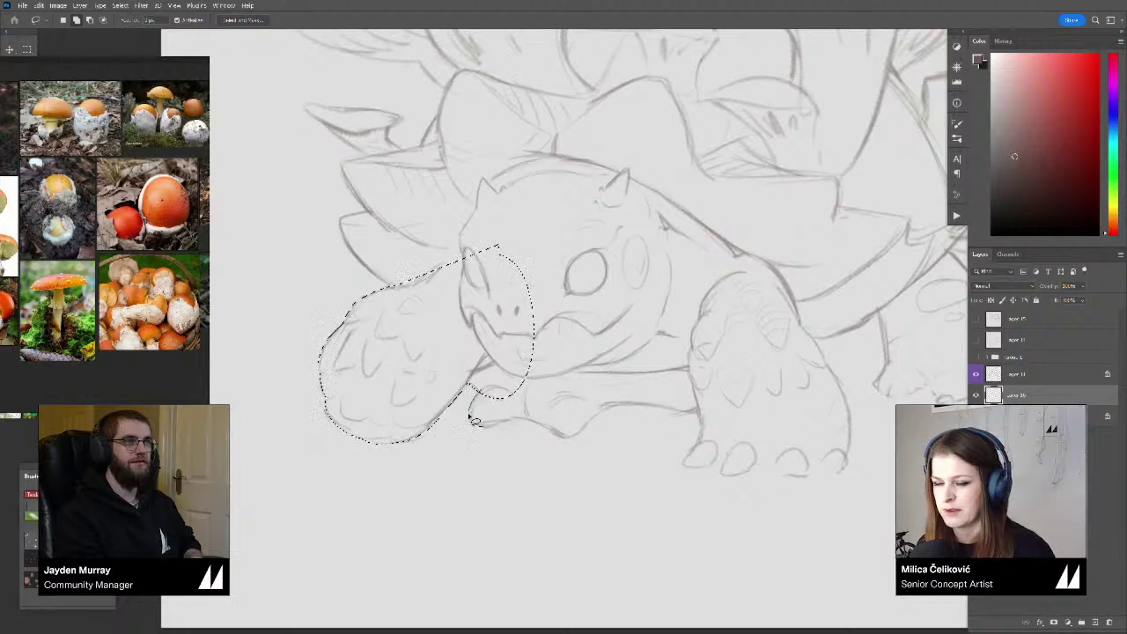
mouse_move(532, 425)
mouse_down()
mouse_move(591, 354)
mouse_move(533, 325)
mouse_up()
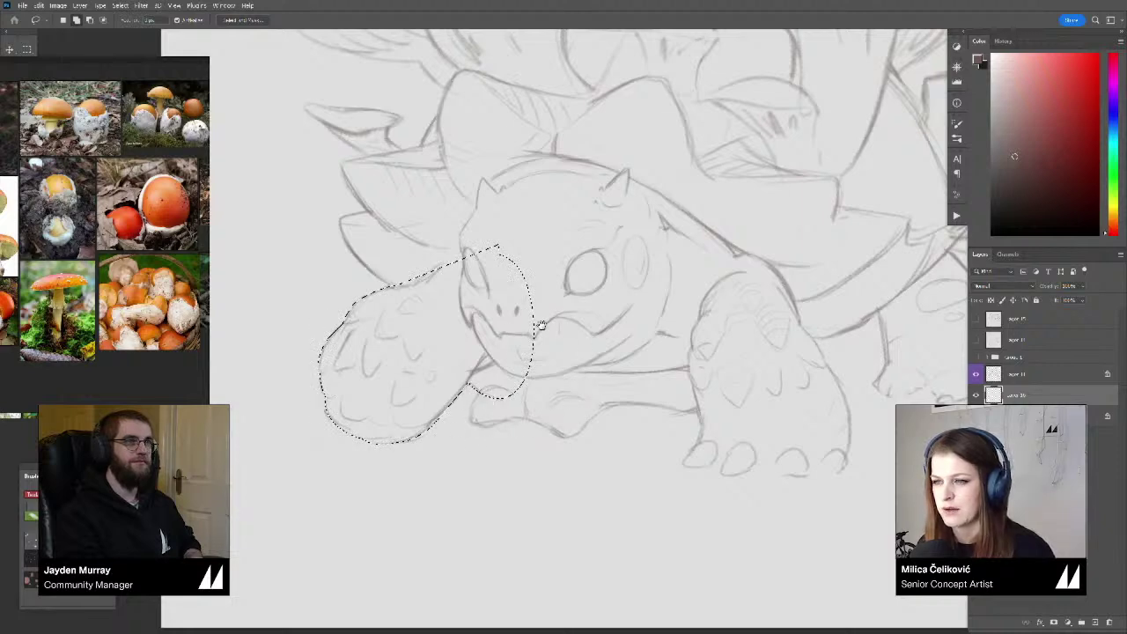
scroll(533, 352, right, 4)
mouse_move(458, 423)
mouse_down()
mouse_move(483, 437)
mouse_move(509, 430)
mouse_move(524, 368)
mouse_move(515, 354)
mouse_up()
Add the rest of the belly plate's lower edge, up to the near front leg, to the selection
key(z)
drag(608, 415, 645, 423)
key(l)
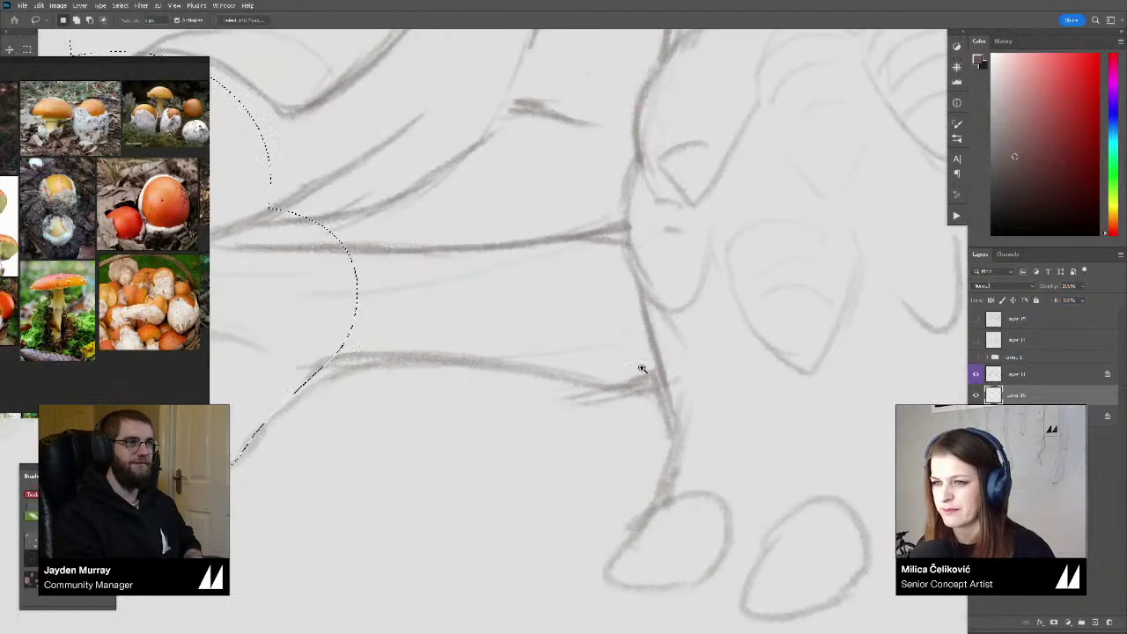
key(z)
drag(638, 377, 624, 389)
key(l)
drag(501, 374, 559, 363)
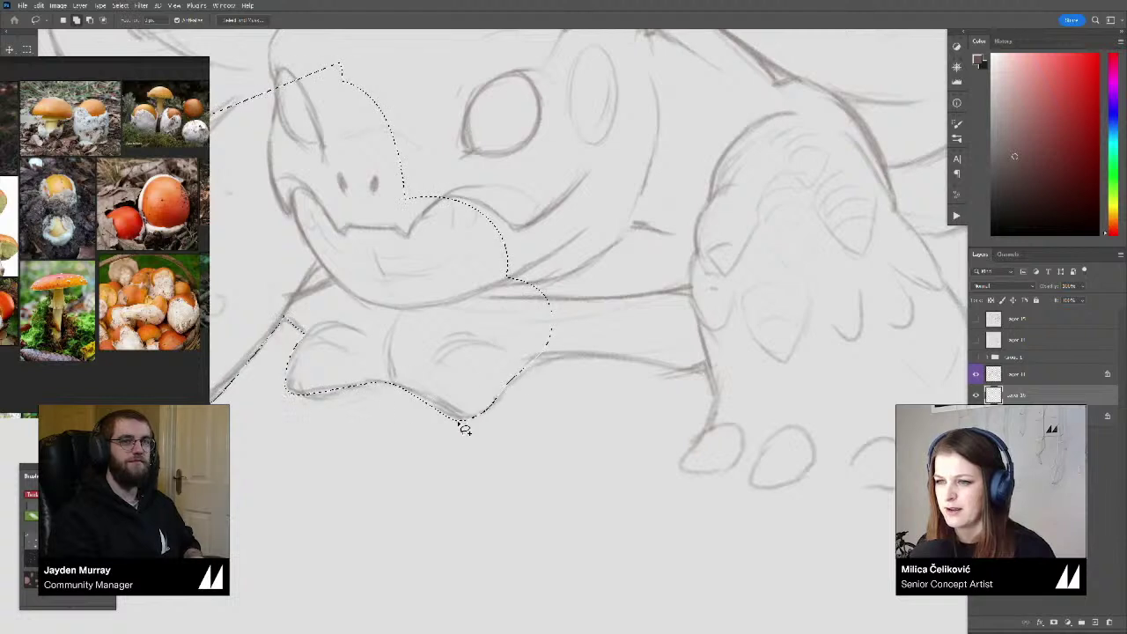
scroll(491, 378, right, 3)
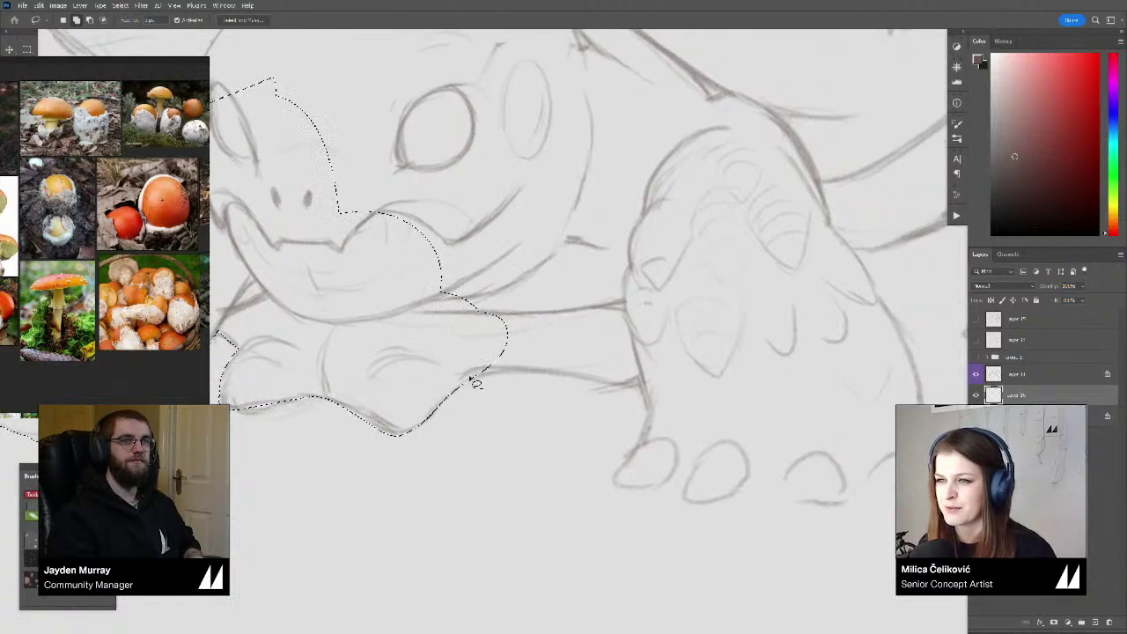
mouse_move(560, 377)
mouse_down()
mouse_move(716, 404)
mouse_move(666, 249)
mouse_move(370, 255)
mouse_up()
Add the near front leg's front edge and the lower contour of its toes to the lasso selection
mouse_move(643, 399)
mouse_down()
mouse_move(545, 342)
mouse_move(607, 330)
mouse_move(553, 374)
mouse_up()
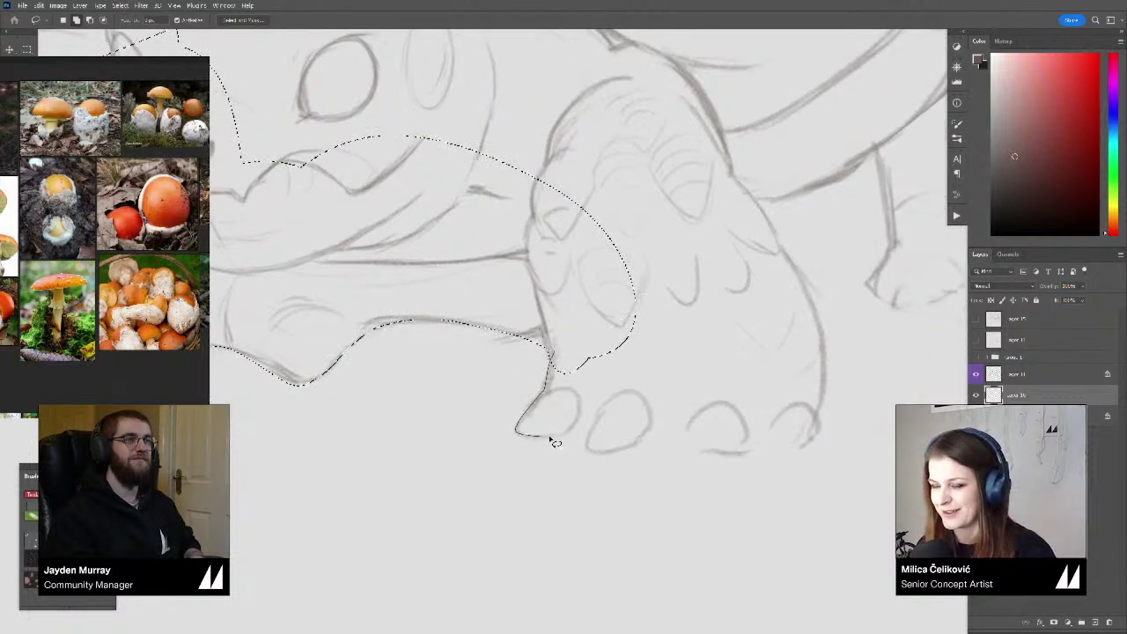
mouse_move(619, 453)
mouse_down()
mouse_move(680, 387)
mouse_move(562, 335)
mouse_up()
drag(687, 384, 571, 372)
mouse_move(537, 424)
mouse_down()
mouse_move(565, 423)
mouse_move(552, 329)
mouse_up()
drag(667, 397, 560, 407)
mouse_move(527, 442)
mouse_down()
mouse_move(579, 446)
mouse_move(600, 422)
mouse_move(538, 357)
mouse_move(549, 410)
mouse_up()
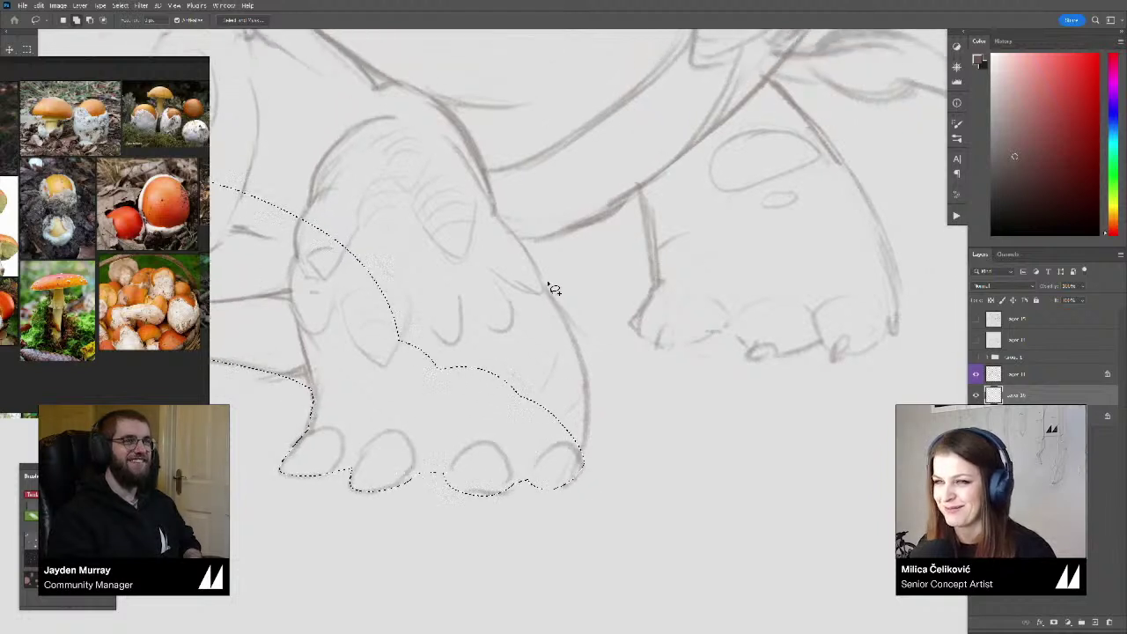
Extend the lasso selection along the rear edge of the near front leg, down to its last toe
mouse_move(543, 280)
mouse_down()
mouse_move(349, 264)
mouse_move(357, 238)
mouse_up()
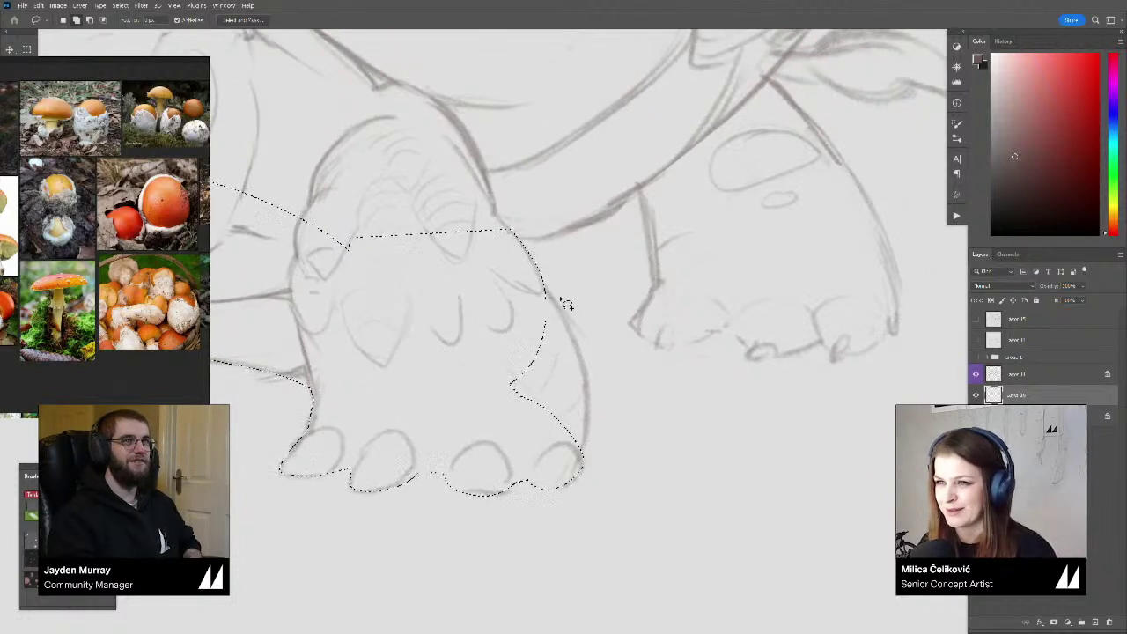
mouse_move(587, 452)
mouse_down()
mouse_move(518, 309)
mouse_move(538, 289)
mouse_up()
drag(578, 398, 572, 518)
mouse_move(513, 362)
mouse_down()
mouse_move(589, 348)
mouse_move(419, 271)
mouse_move(518, 361)
mouse_up()
Add the belly's lower edge between the near front leg and the hind leg to the selection
drag(724, 339, 583, 337)
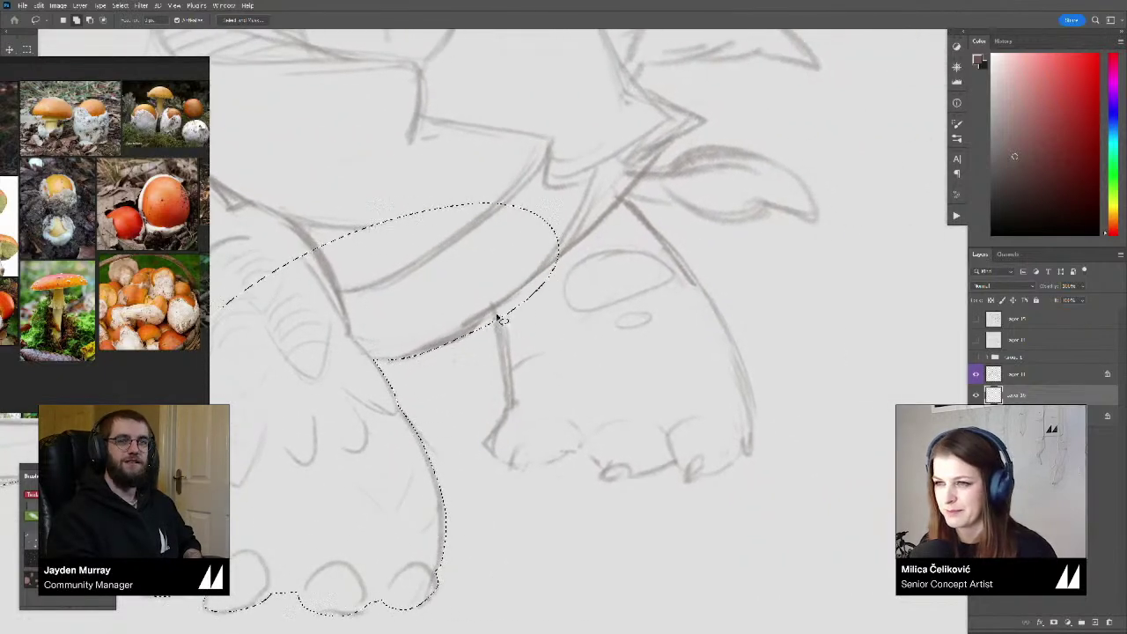
drag(463, 343, 526, 301)
mouse_move(481, 338)
mouse_down()
mouse_move(503, 315)
mouse_move(496, 307)
mouse_up()
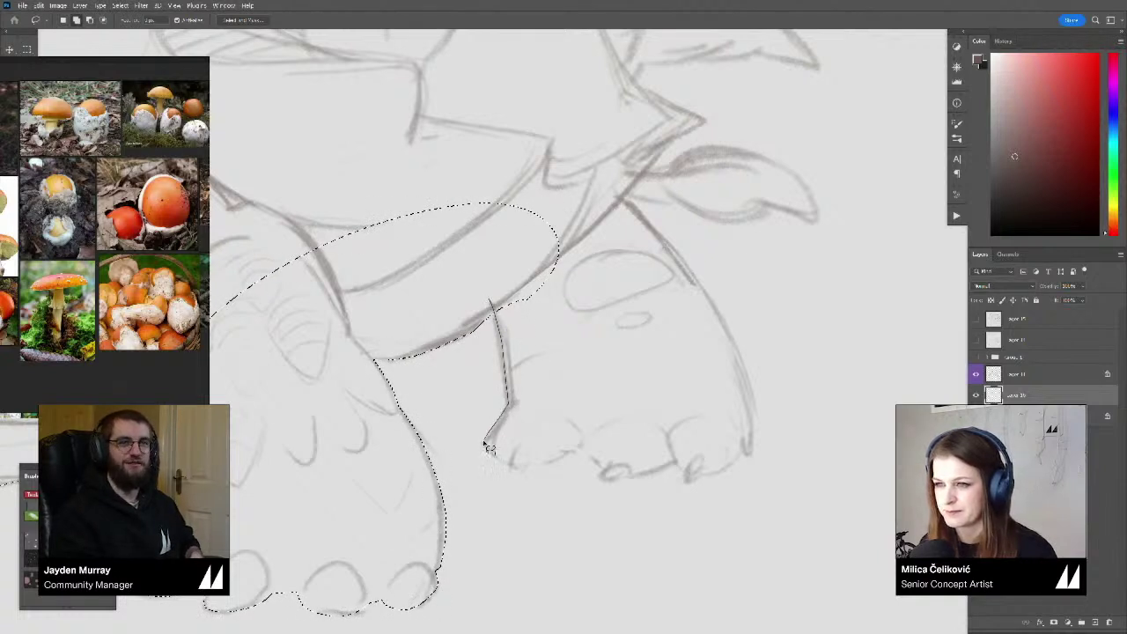
Lasso the hind leg's front edge and trace around its toes, adding them to the selection
drag(542, 465, 525, 231)
drag(579, 386, 532, 342)
drag(529, 395, 552, 425)
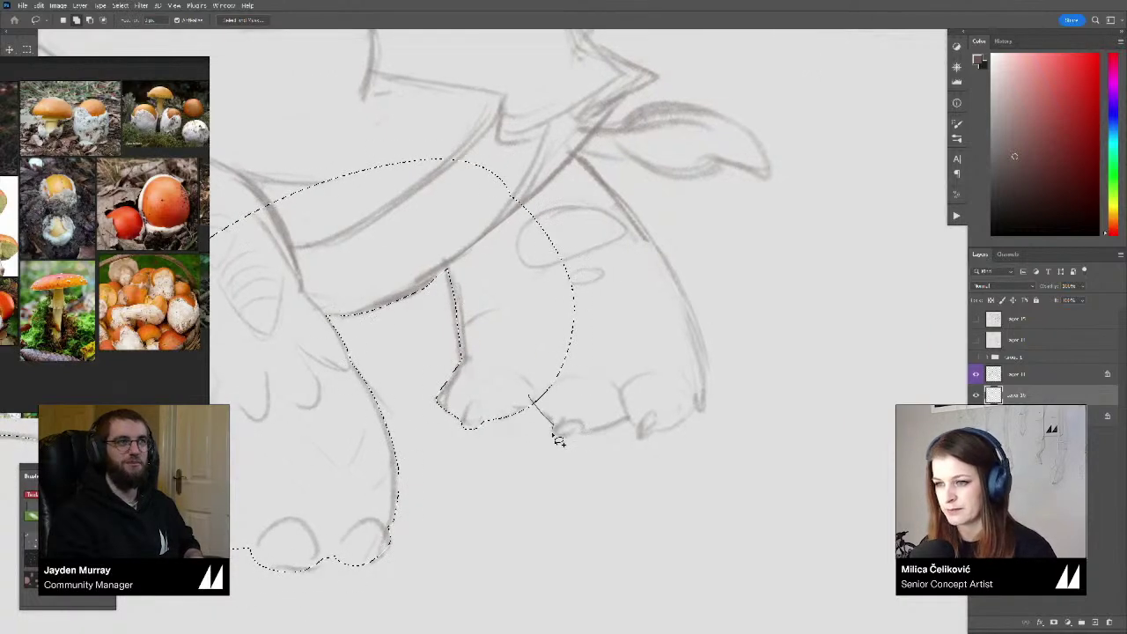
mouse_move(642, 394)
mouse_down()
mouse_move(569, 272)
mouse_move(565, 440)
mouse_move(493, 339)
mouse_up()
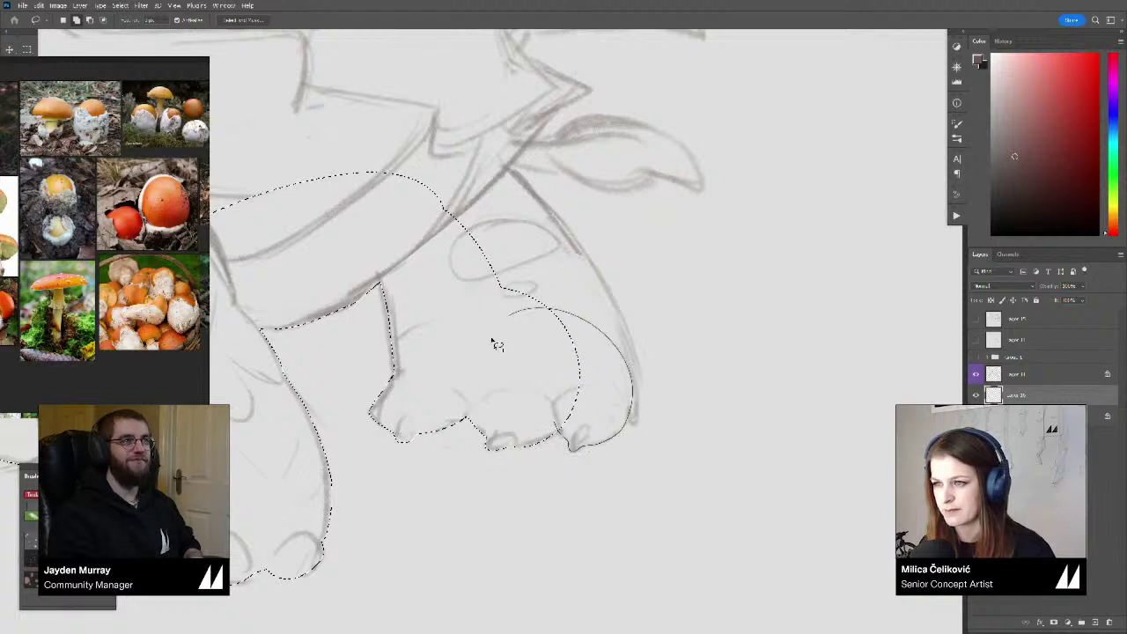
Add the hind leg's curved rear edge to the selection, from the shell down to the last toe
scroll(511, 308, right, 2)
scroll(511, 309, up, 2)
drag(470, 194, 529, 260)
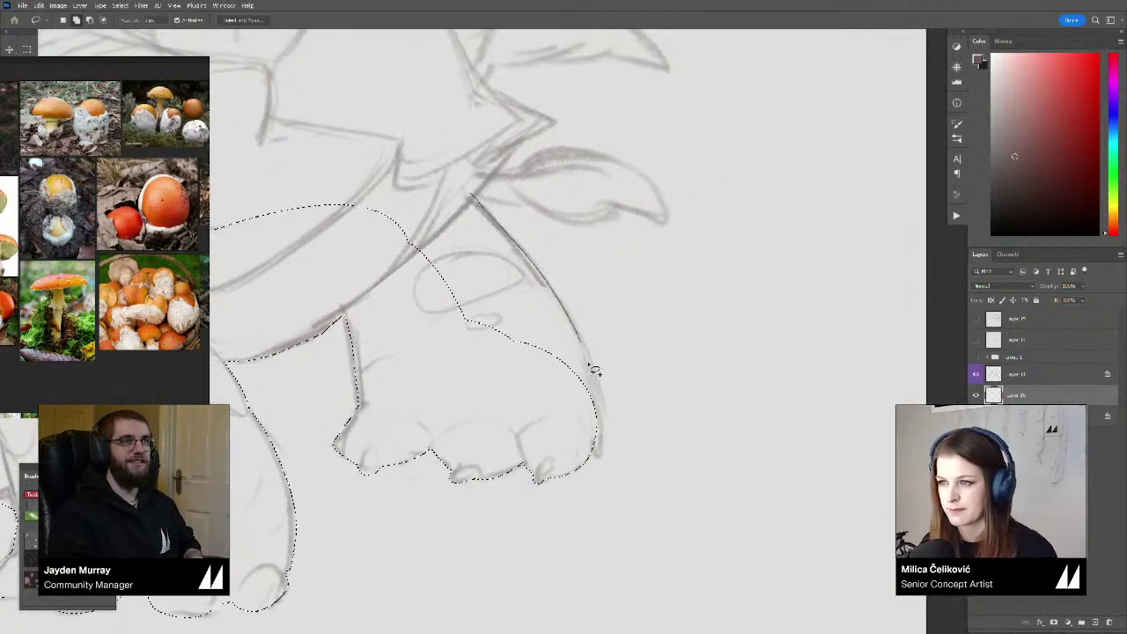
mouse_move(602, 460)
mouse_down()
mouse_move(390, 281)
mouse_move(469, 196)
mouse_up()
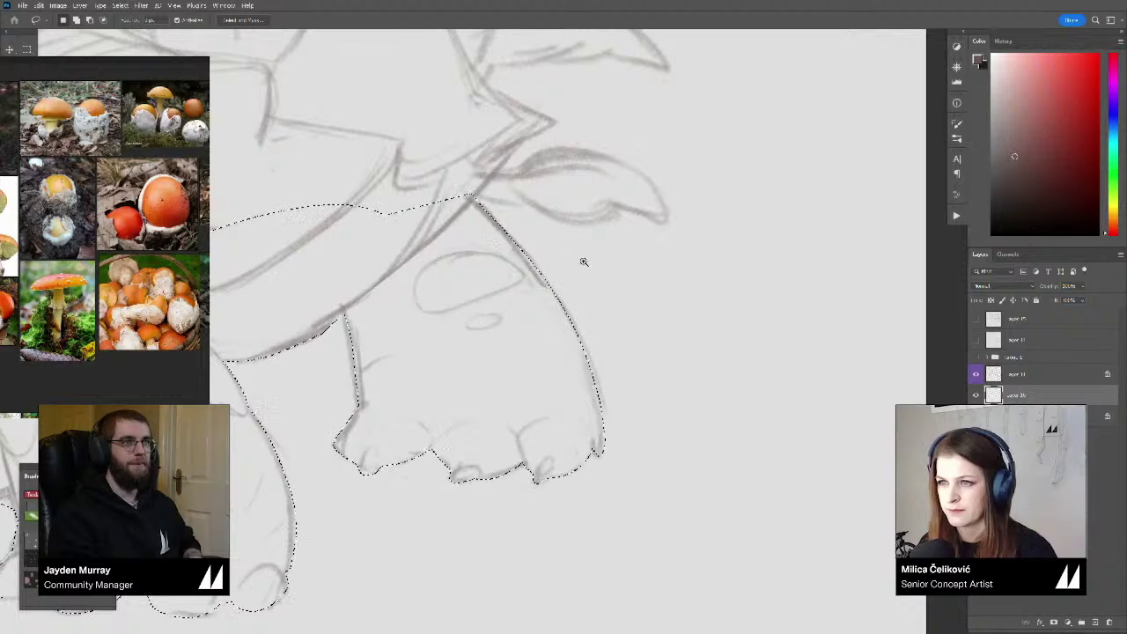
Rotate the canvas and lasso the leaf-shaped tail above the hind leg into the selection
drag(584, 262, 518, 310)
mouse_move(572, 283)
mouse_down()
mouse_move(576, 331)
mouse_move(612, 330)
mouse_up()
key(z)
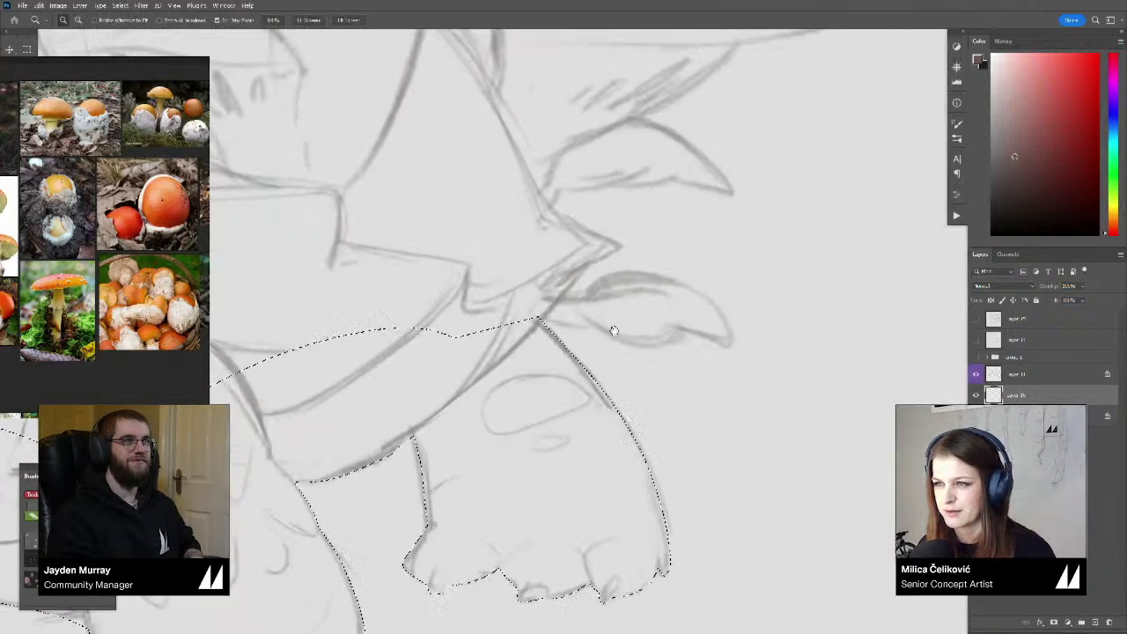
key(r)
drag(687, 382, 642, 273)
key(l)
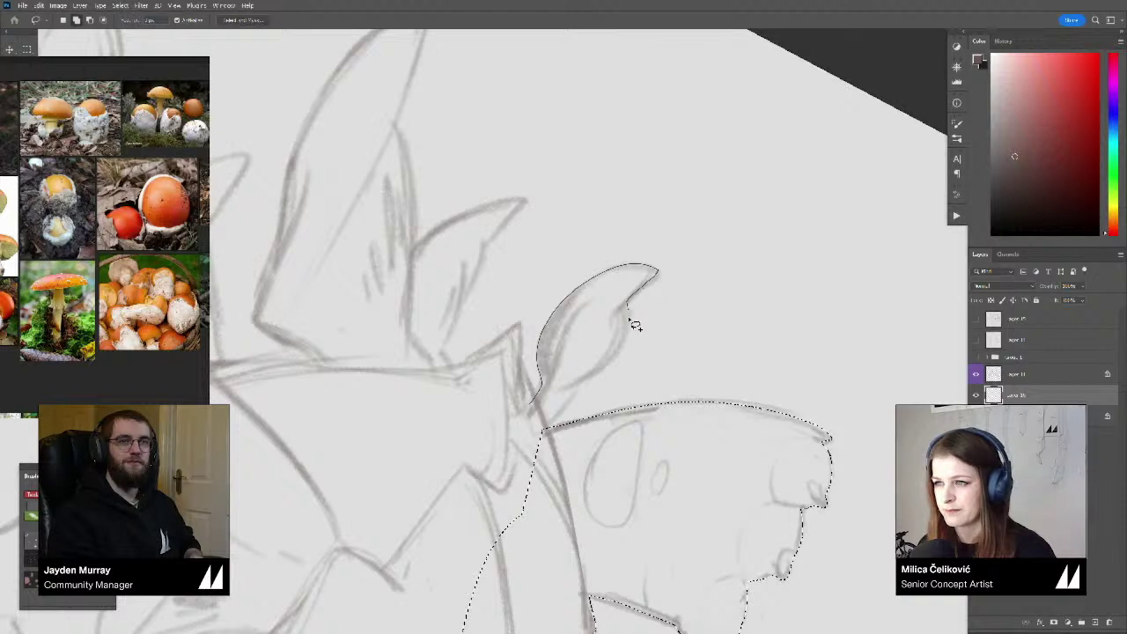
drag(574, 410, 444, 473)
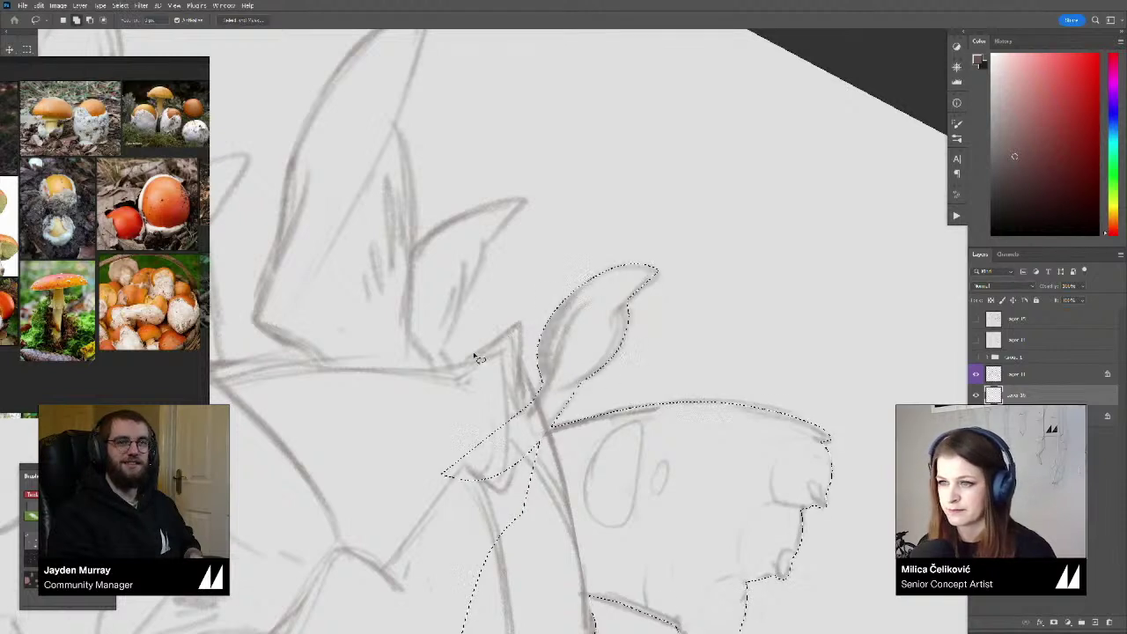
Add the shell's pointed rear corner and the small curved spike beside it to the selection
drag(524, 326, 530, 361)
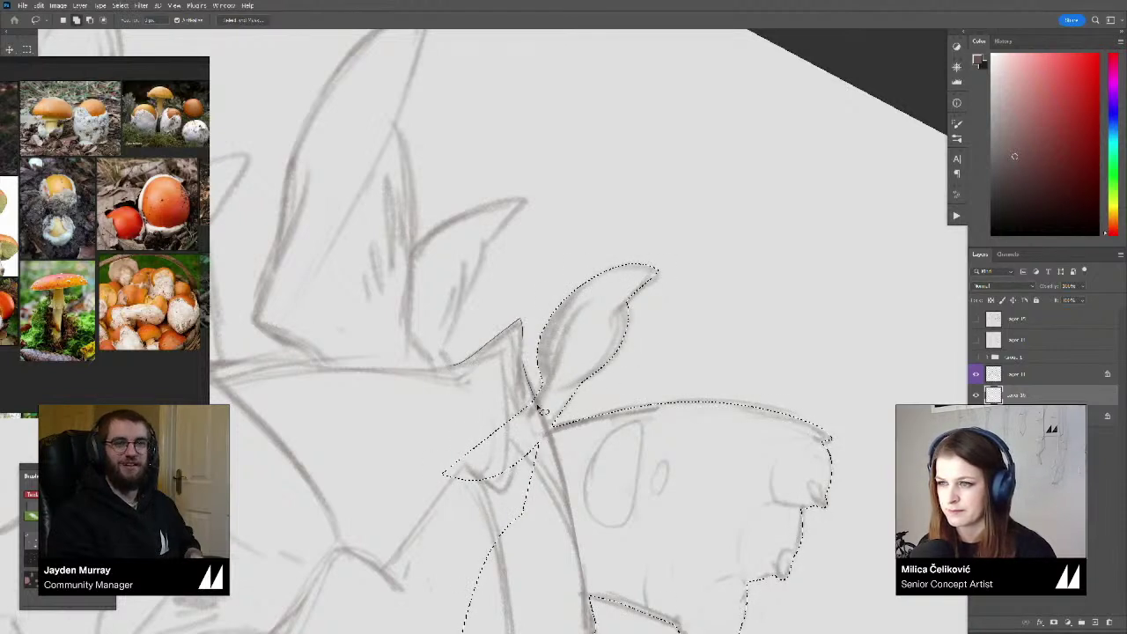
mouse_move(538, 406)
mouse_down()
mouse_move(534, 556)
mouse_move(342, 503)
mouse_up()
drag(415, 395, 510, 444)
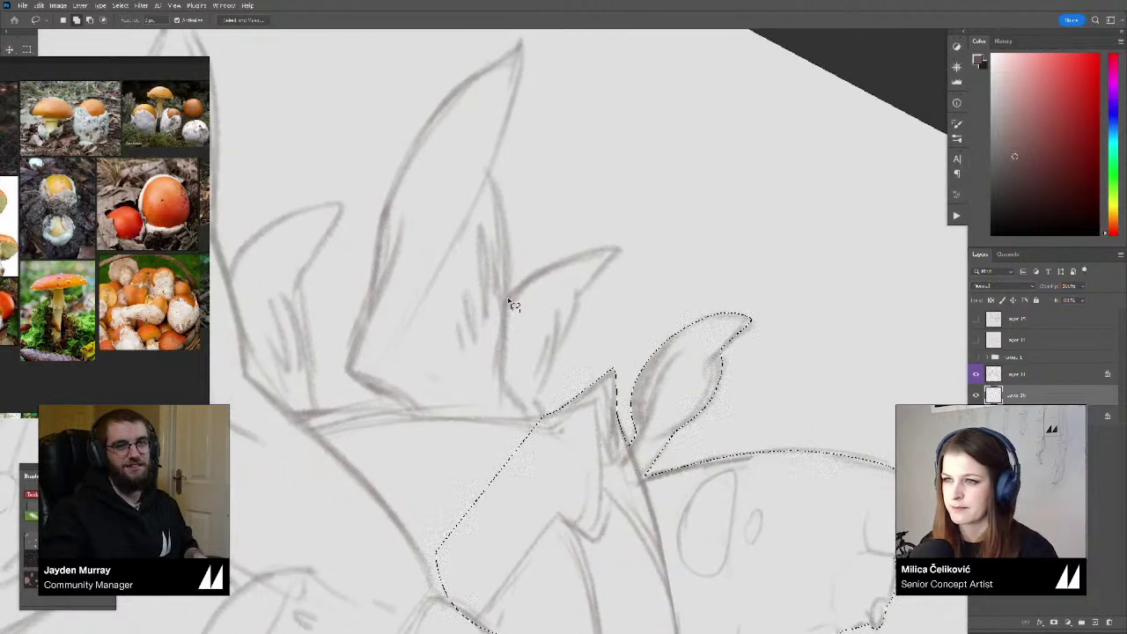
mouse_move(497, 310)
mouse_down()
mouse_move(598, 254)
mouse_move(493, 371)
mouse_up()
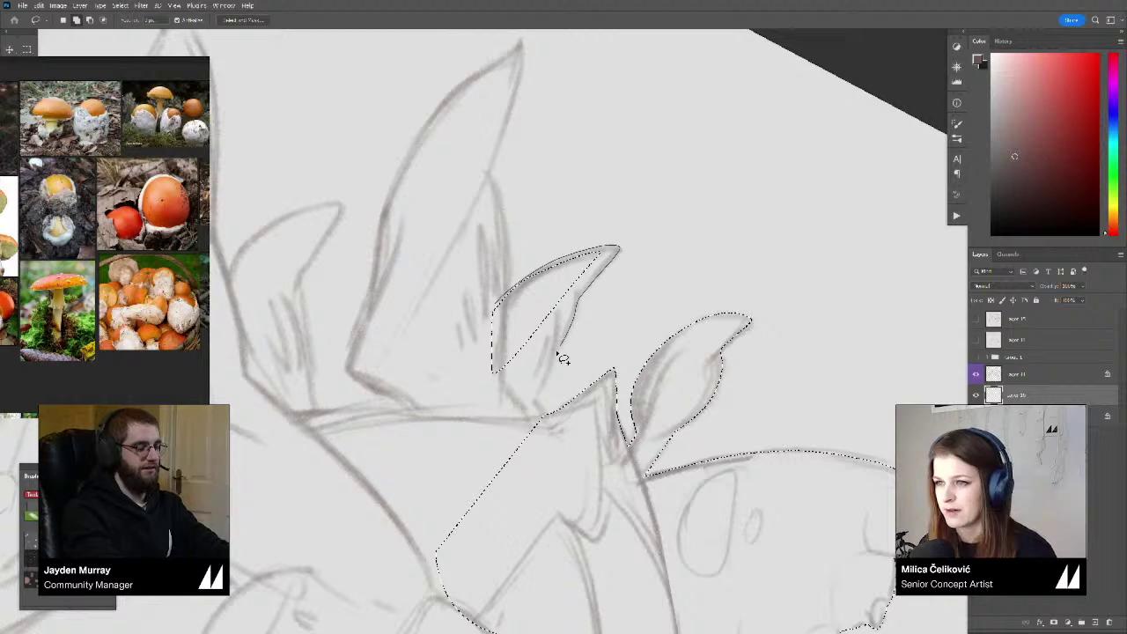
mouse_move(536, 398)
mouse_down()
mouse_move(443, 399)
mouse_move(551, 427)
mouse_move(487, 468)
mouse_up()
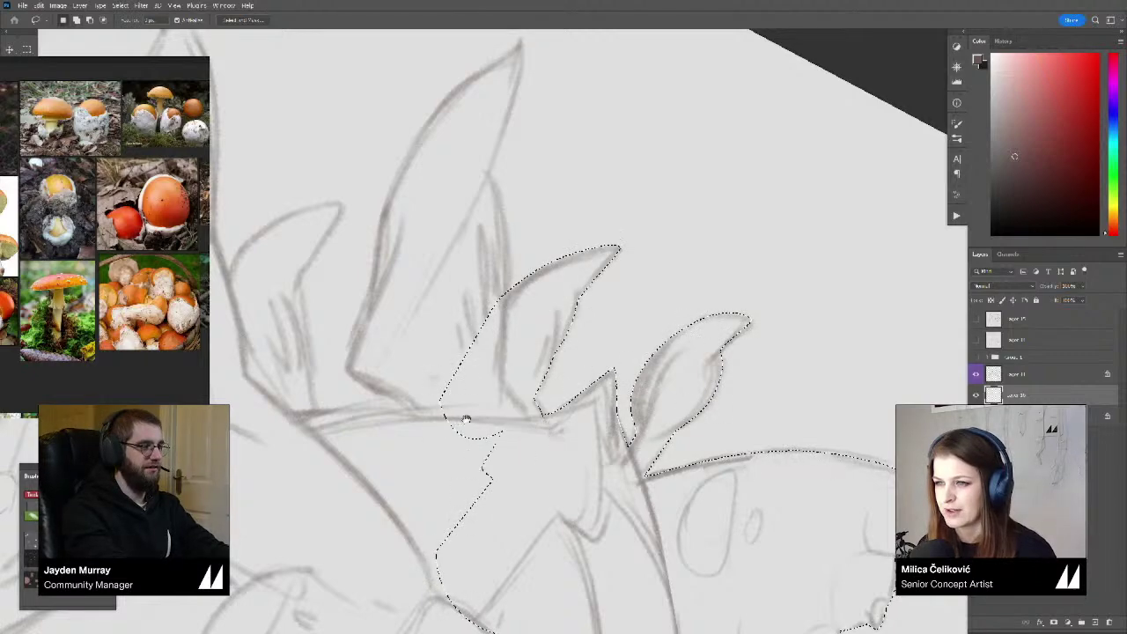
drag(465, 420, 543, 452)
Lasso the large shell spike from its base around the tip and down its other edge, adding it to the selection
drag(433, 359, 424, 405)
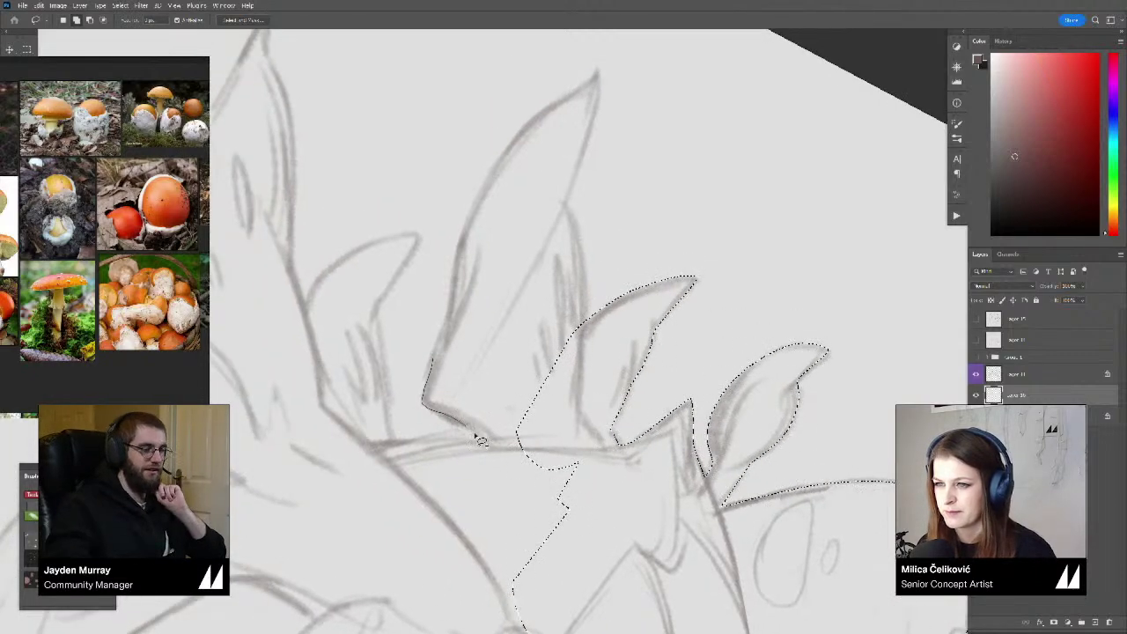
drag(476, 435, 516, 341)
drag(545, 467, 573, 527)
drag(525, 356, 524, 429)
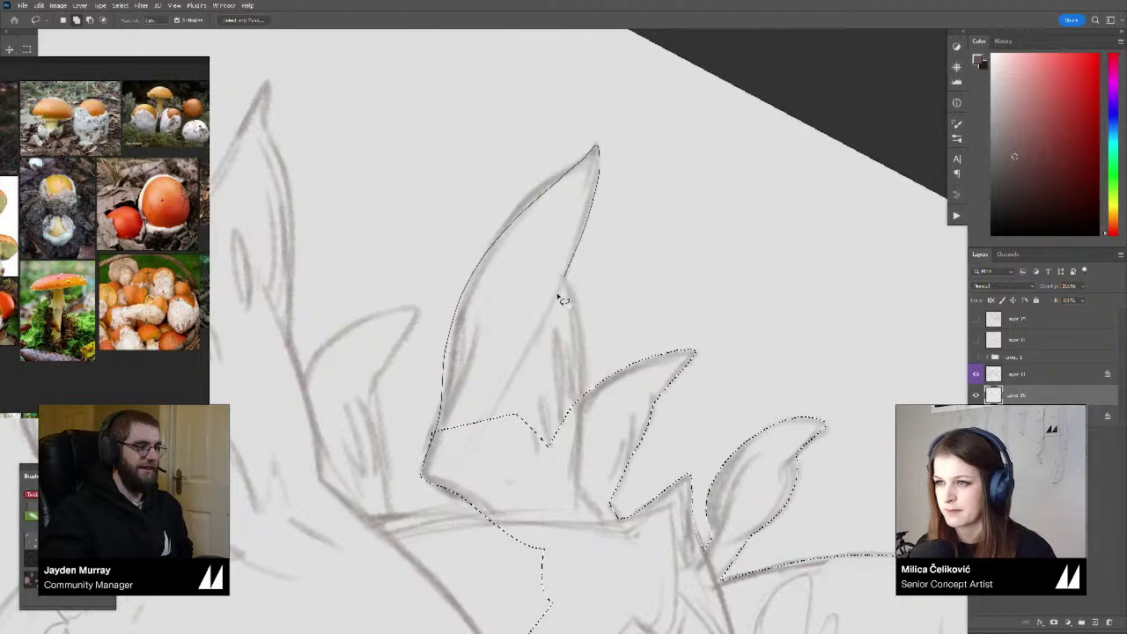
drag(558, 295, 518, 408)
drag(562, 268, 588, 367)
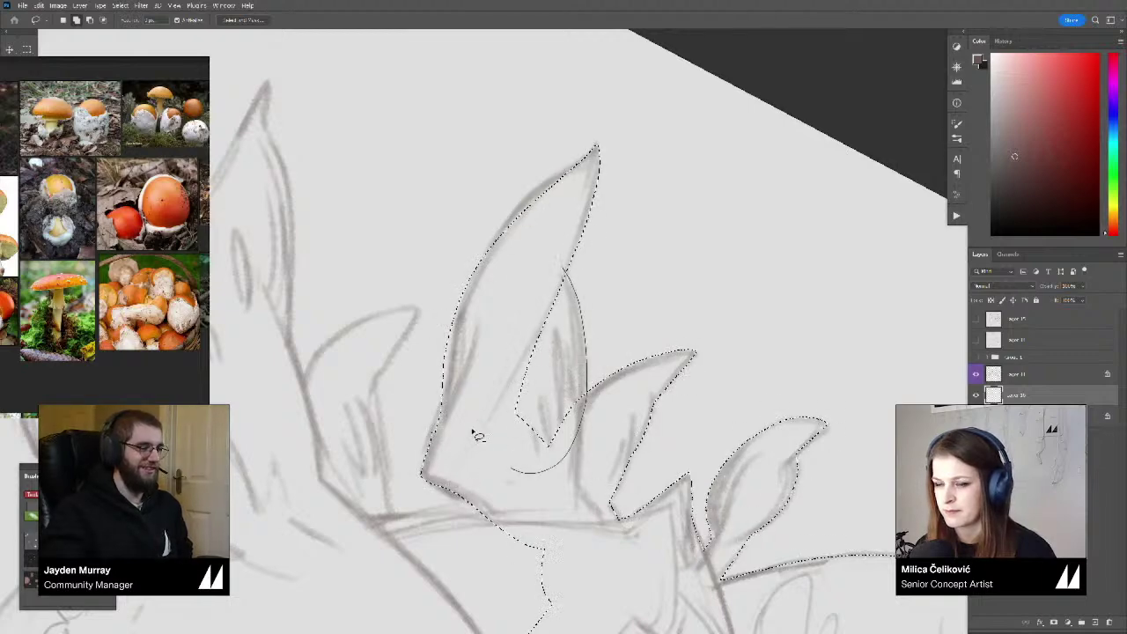
drag(473, 432, 472, 424)
drag(474, 332, 483, 354)
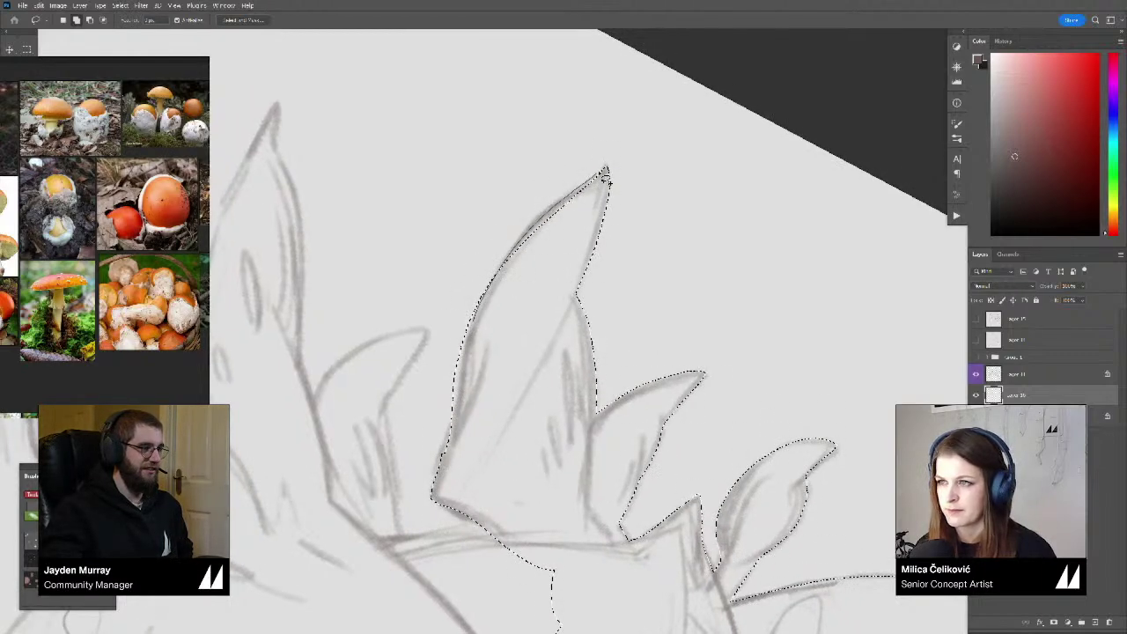
drag(600, 173, 548, 308)
Add the small curved spike beyond the large one and the shell rim between them to the selection
drag(480, 426, 602, 263)
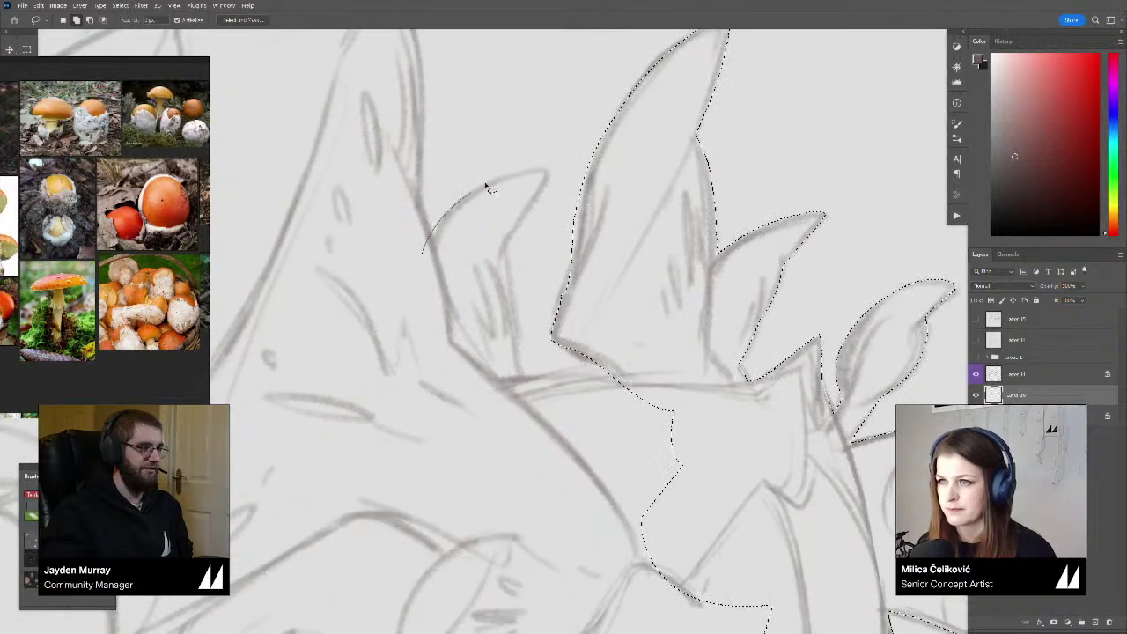
mouse_move(519, 234)
mouse_down()
mouse_move(395, 327)
mouse_move(514, 236)
mouse_up()
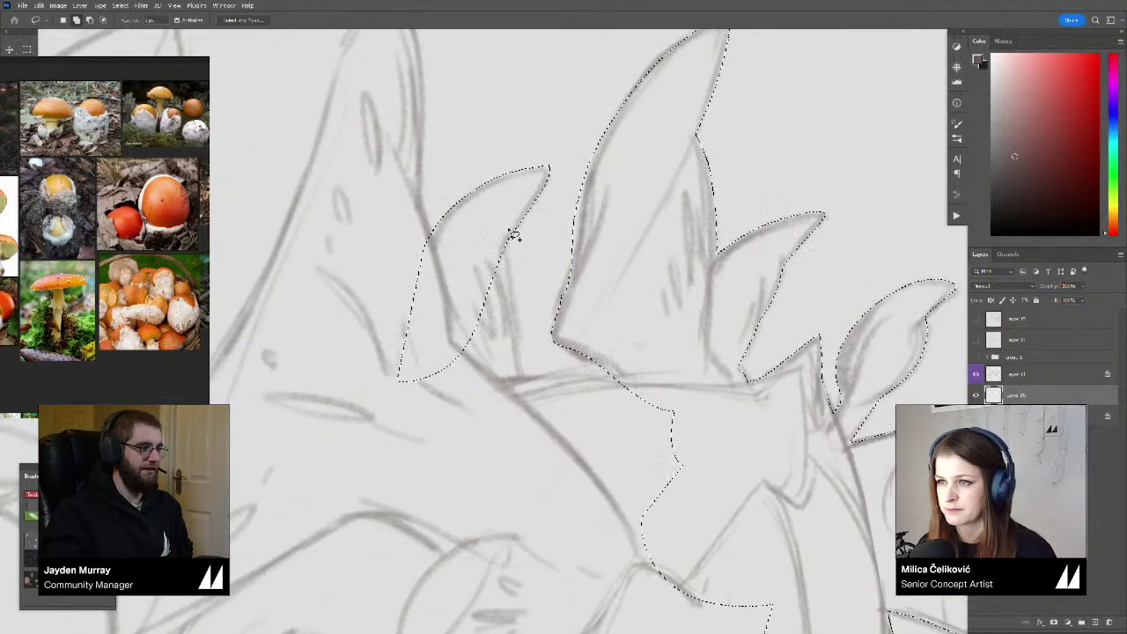
mouse_move(530, 375)
mouse_down()
mouse_move(418, 267)
mouse_move(529, 384)
mouse_up()
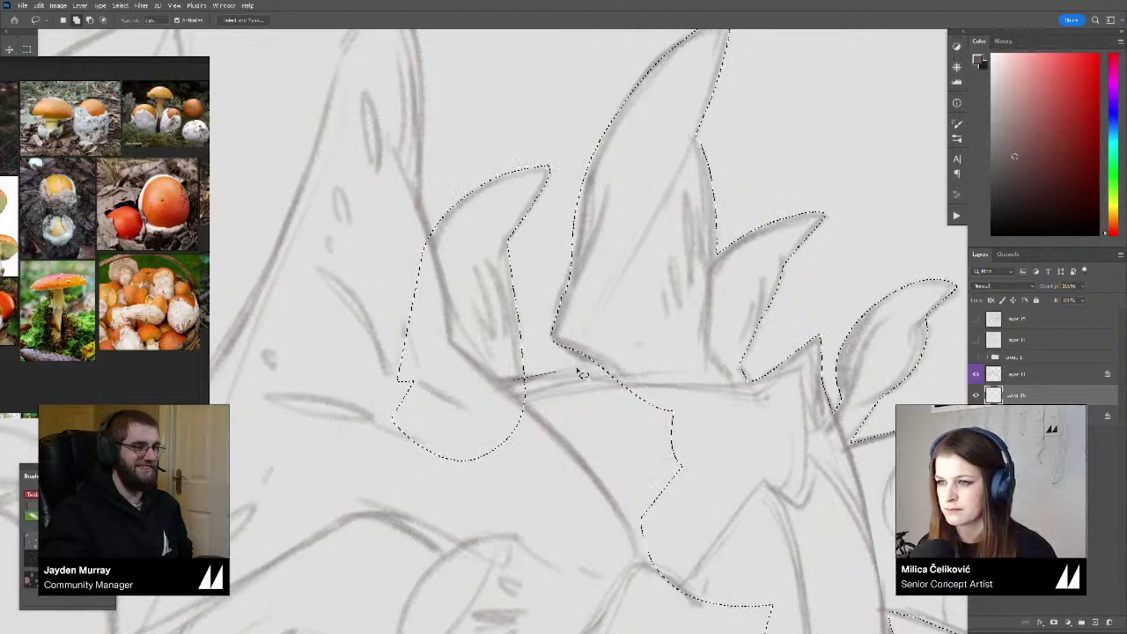
drag(707, 519, 486, 441)
Add the rear edge of the largest mushroom cap and the tall pointed cap beside it to the selection
mouse_move(447, 406)
mouse_down()
mouse_move(554, 405)
mouse_move(631, 435)
mouse_up()
mouse_move(538, 370)
mouse_down()
mouse_move(461, 317)
mouse_move(397, 295)
mouse_up()
mouse_move(608, 175)
mouse_down()
mouse_move(642, 185)
mouse_move(585, 299)
mouse_move(585, 361)
mouse_up()
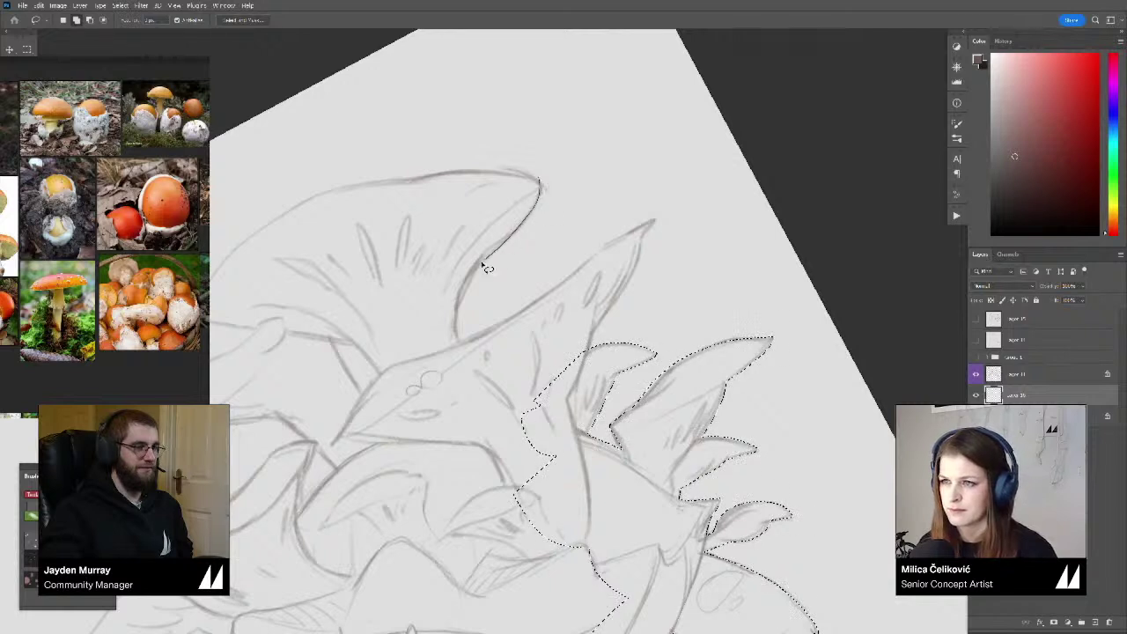
mouse_move(331, 329)
mouse_down()
mouse_move(482, 322)
mouse_move(457, 349)
mouse_up()
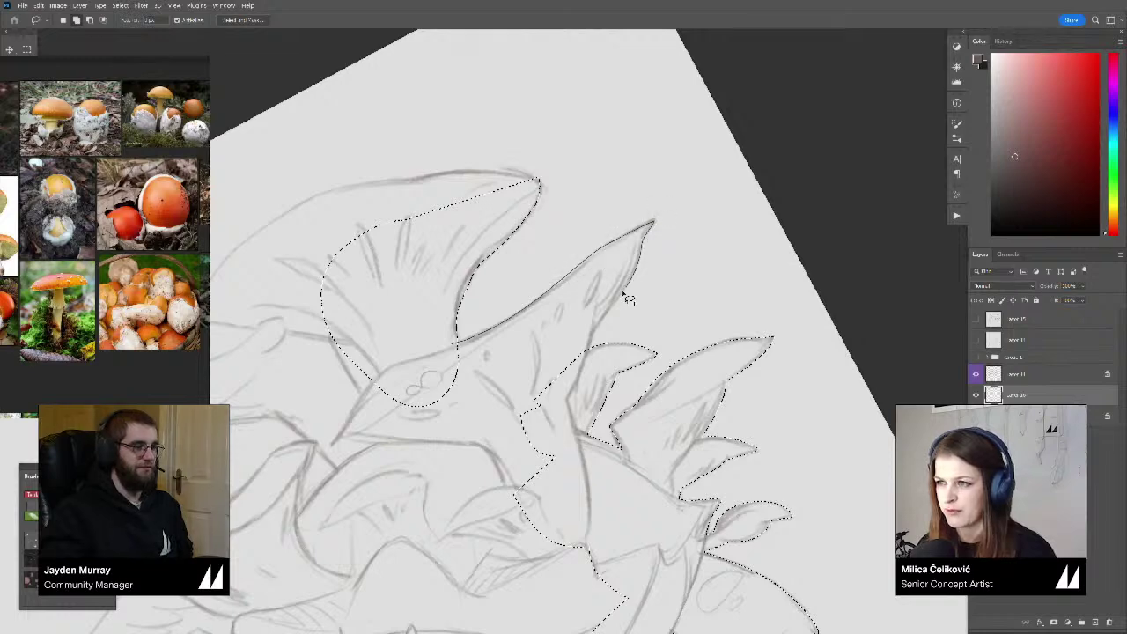
drag(428, 437, 429, 438)
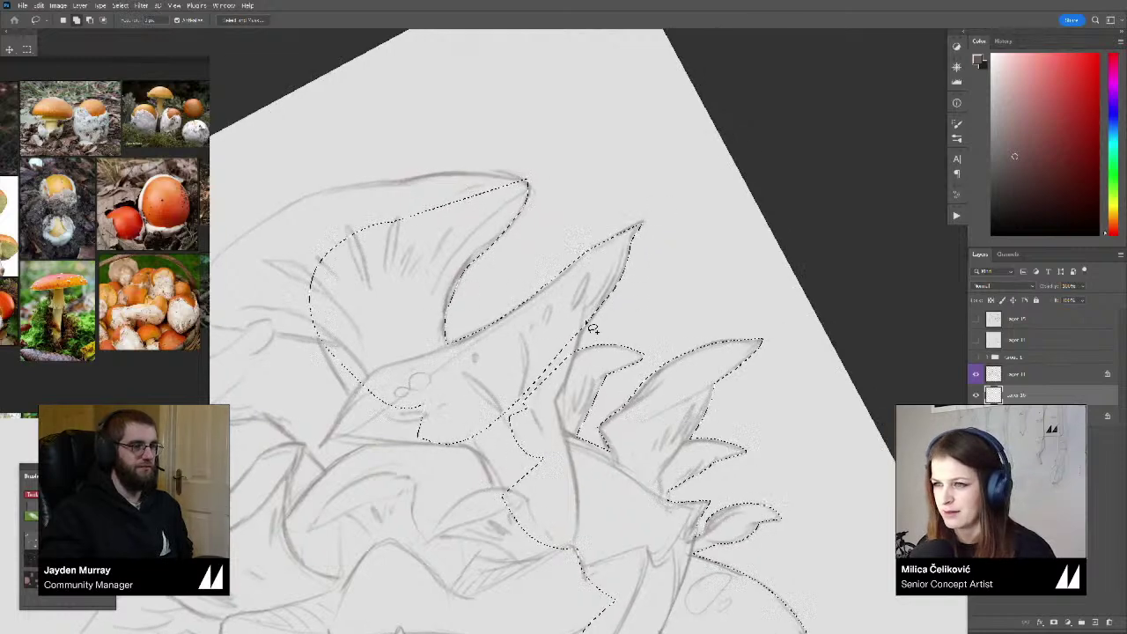
drag(592, 287, 587, 314)
drag(474, 372, 566, 312)
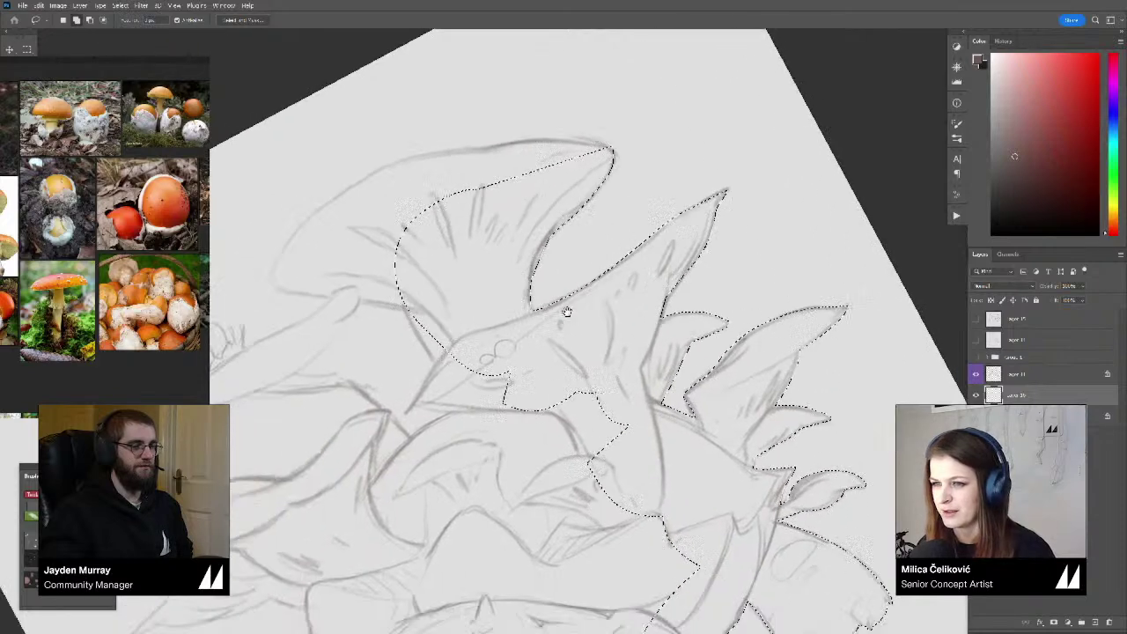
Extend the lasso selection along the largest mushroom cap's upper contour and its lower rim
mouse_move(531, 351)
mouse_down()
mouse_move(535, 542)
mouse_move(653, 397)
mouse_move(498, 303)
mouse_move(528, 333)
mouse_move(534, 301)
mouse_move(384, 354)
mouse_move(476, 273)
mouse_up()
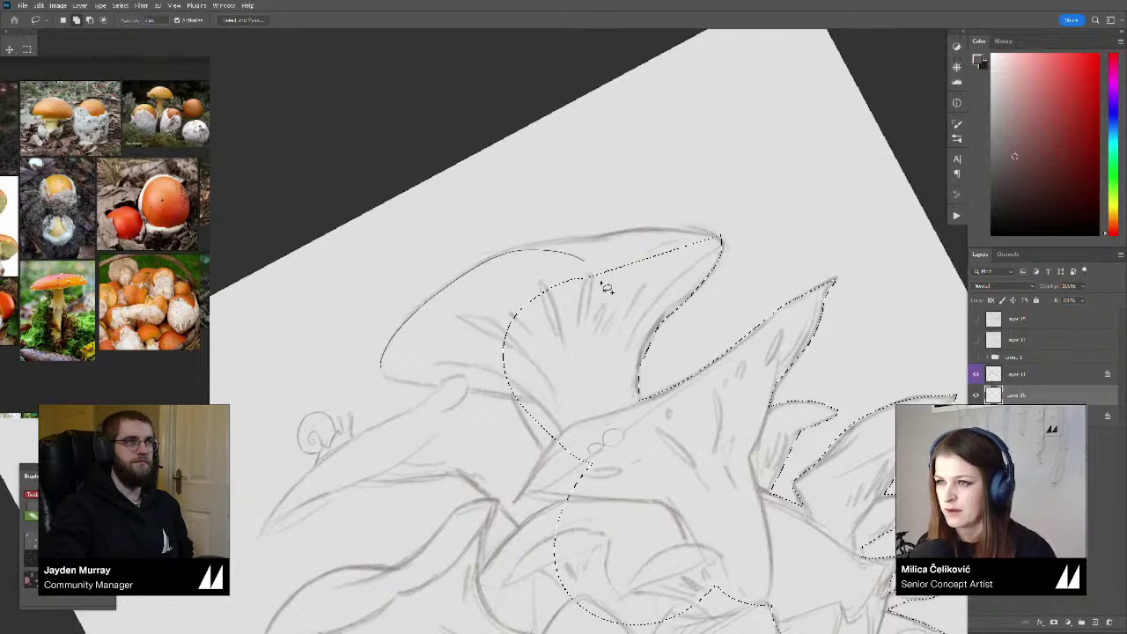
drag(607, 289, 610, 290)
drag(684, 290, 507, 324)
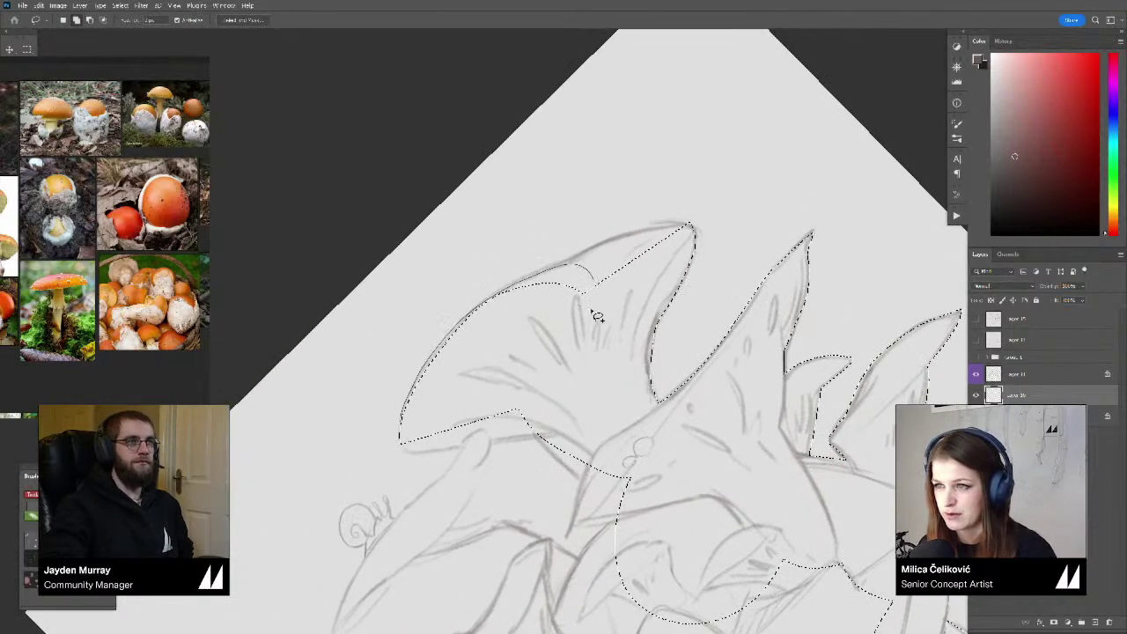
drag(592, 310, 577, 319)
drag(470, 312, 540, 271)
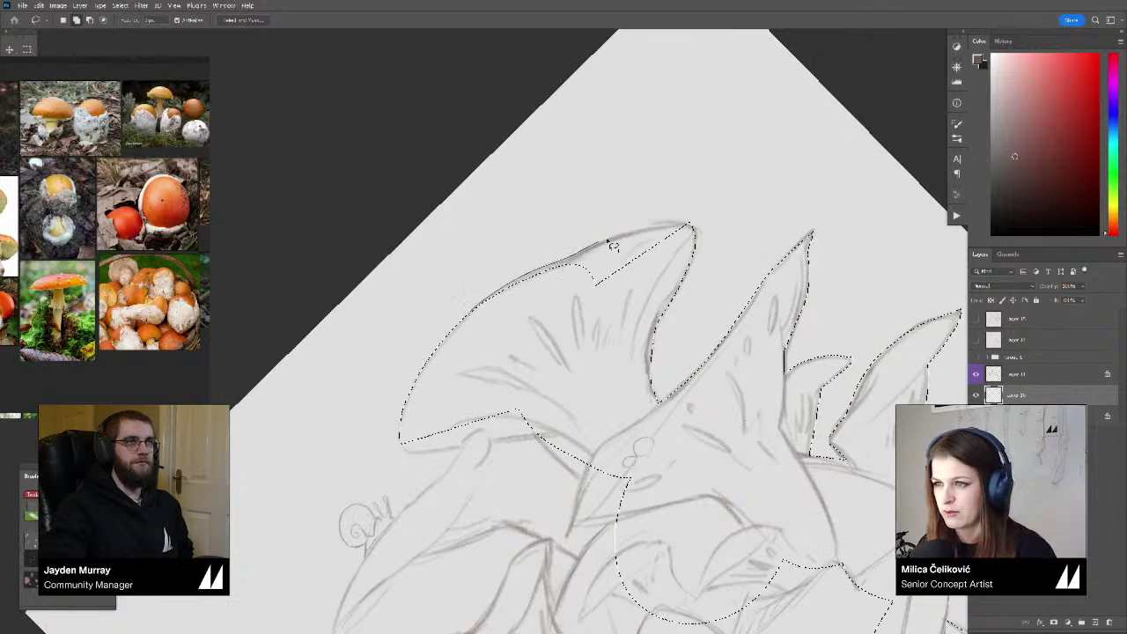
mouse_move(692, 255)
mouse_down()
mouse_move(623, 313)
mouse_move(677, 242)
mouse_up()
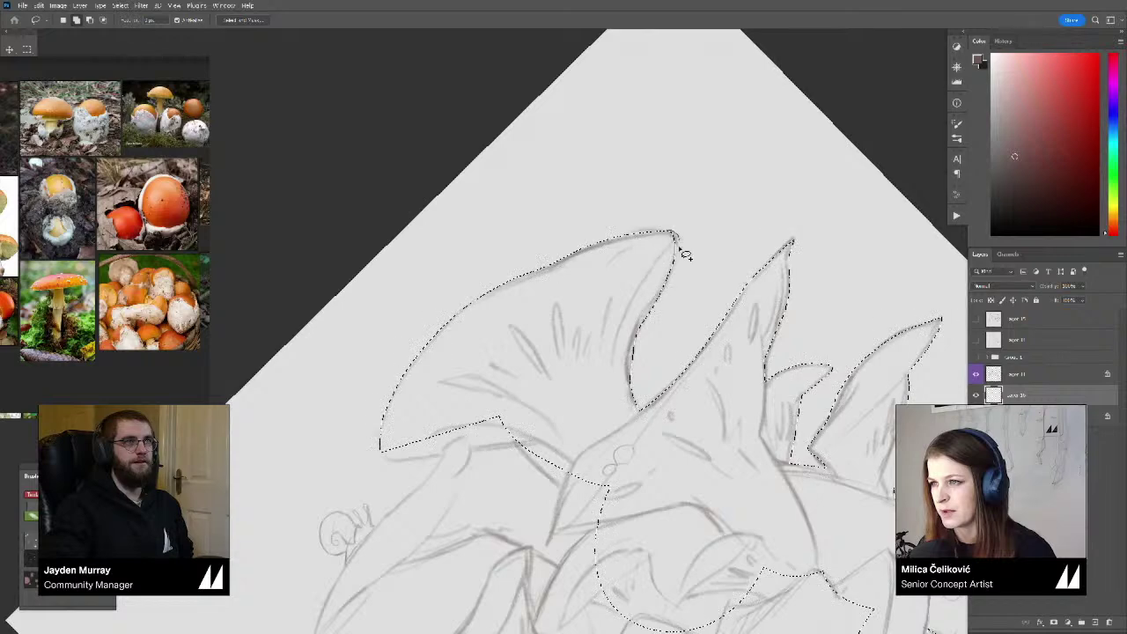
mouse_move(606, 361)
mouse_down()
mouse_move(624, 262)
mouse_move(464, 327)
mouse_up()
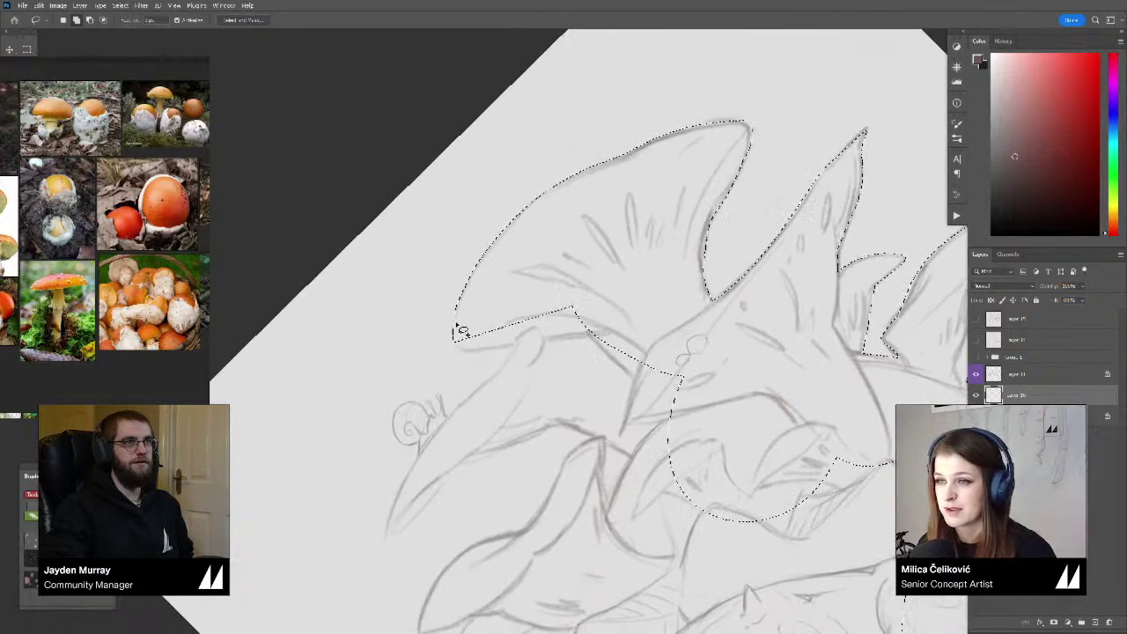
mouse_move(644, 299)
mouse_down()
mouse_move(528, 307)
mouse_move(508, 339)
mouse_move(489, 340)
mouse_move(610, 321)
mouse_up()
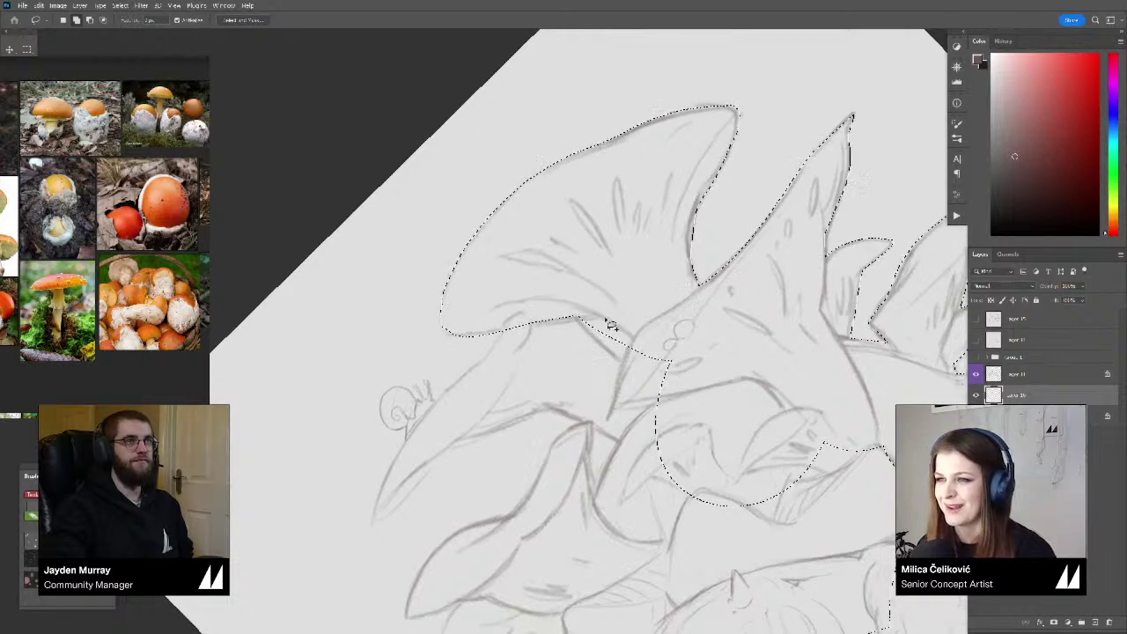
Add the outer edge of the mushroom cap carrying the snail to the selection, down to its tip
drag(491, 342, 517, 307)
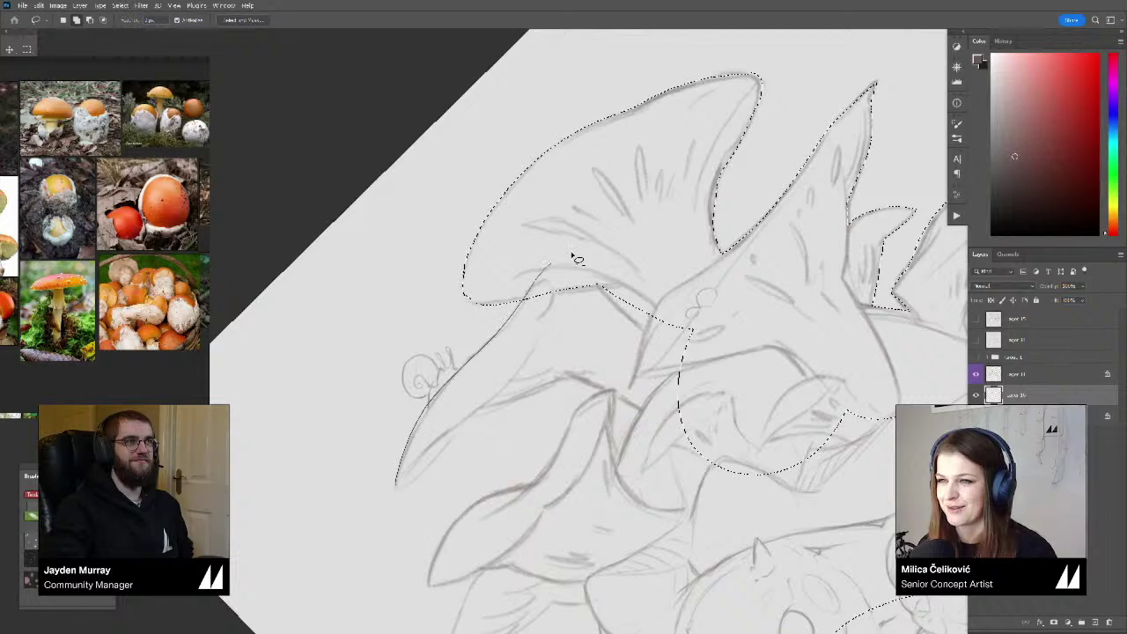
mouse_move(539, 364)
mouse_down()
mouse_move(505, 388)
mouse_move(497, 361)
mouse_move(399, 476)
mouse_up()
drag(452, 380, 403, 454)
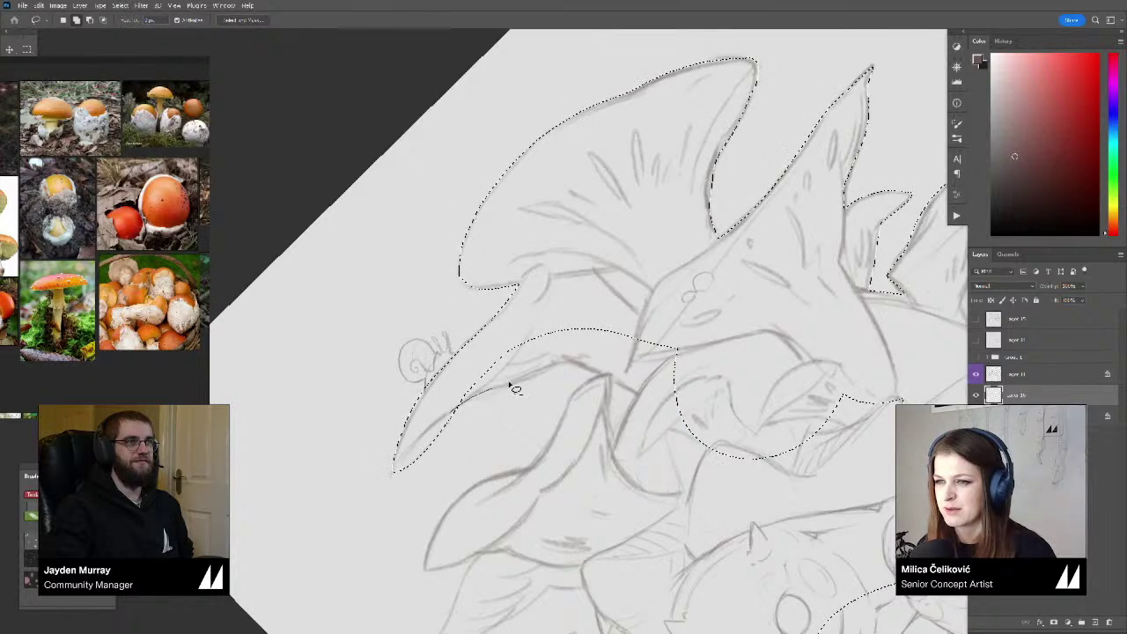
Fit the selection to the underside of the snail-carrying mushroom cap, up to where it meets the mushroom below
mouse_move(478, 353)
mouse_down()
mouse_move(526, 307)
mouse_move(566, 365)
mouse_up()
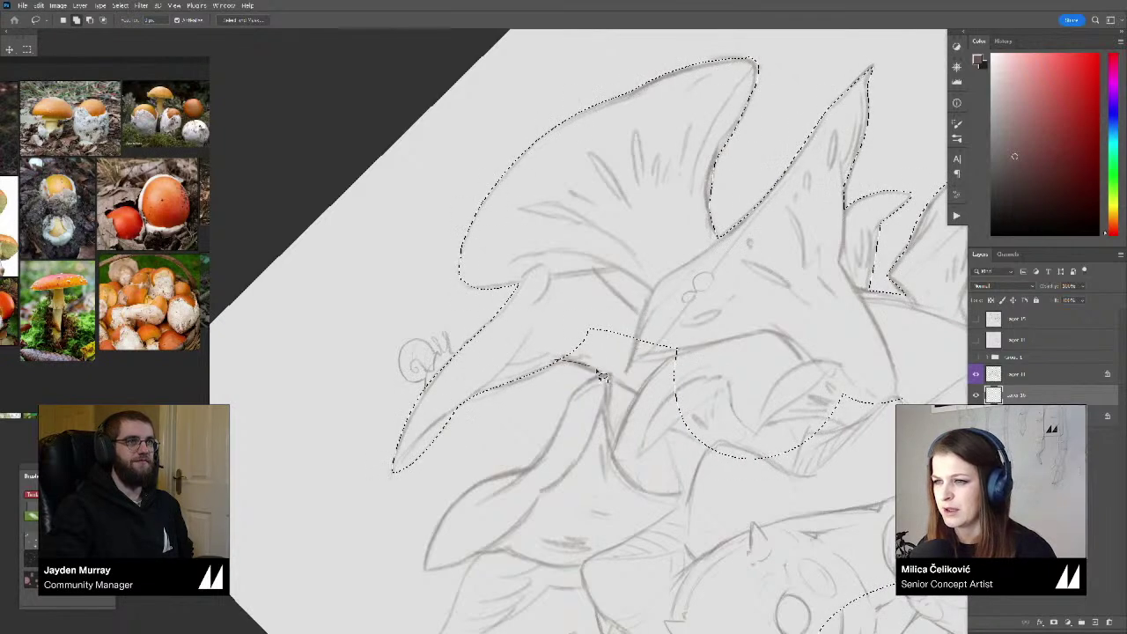
mouse_move(707, 365)
mouse_down()
mouse_move(557, 361)
mouse_move(658, 397)
mouse_move(577, 361)
mouse_up()
drag(529, 293, 554, 332)
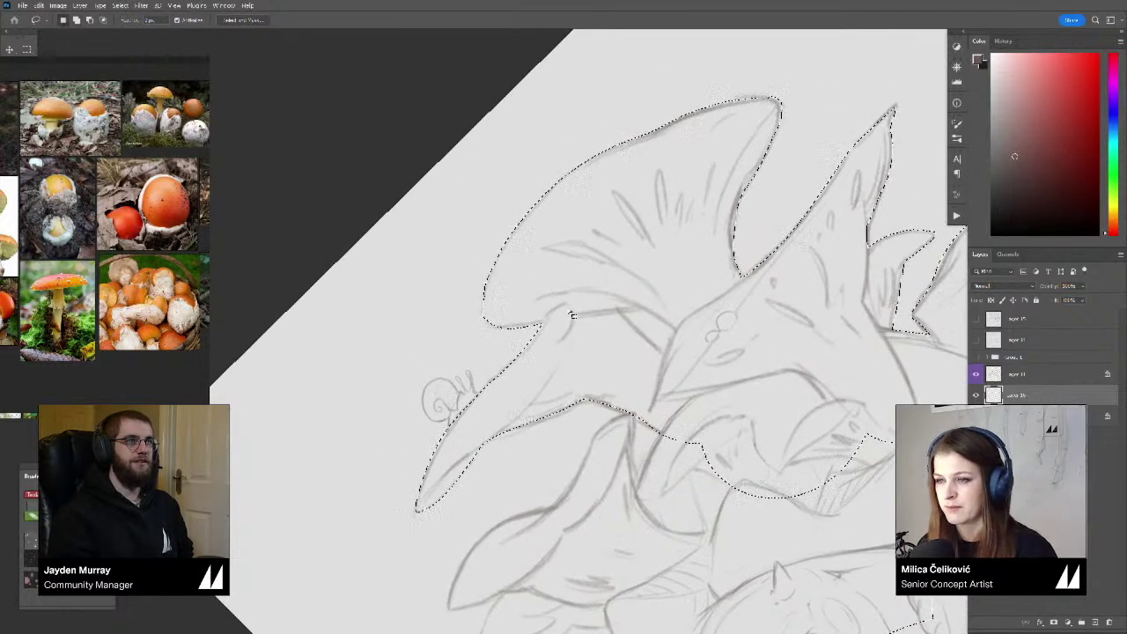
drag(523, 377, 536, 350)
Refine the selection along that cap's outer edge and add the snail's round shell to it
mouse_move(462, 384)
mouse_down()
mouse_move(493, 398)
mouse_move(517, 319)
mouse_up()
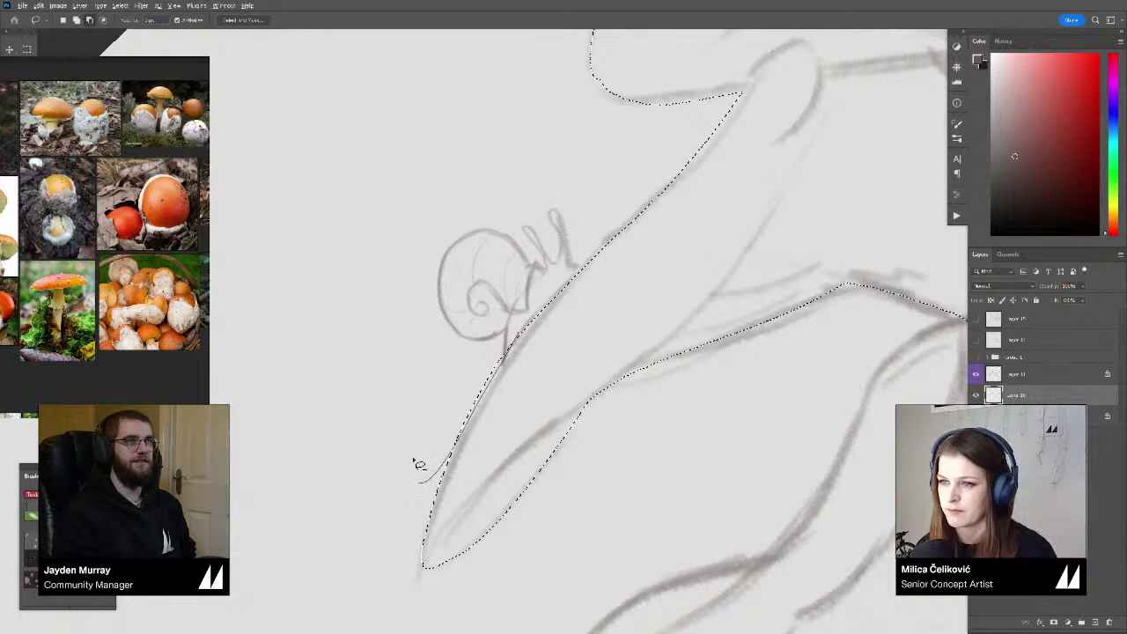
mouse_move(414, 460)
mouse_down()
mouse_move(504, 340)
mouse_move(492, 392)
mouse_up()
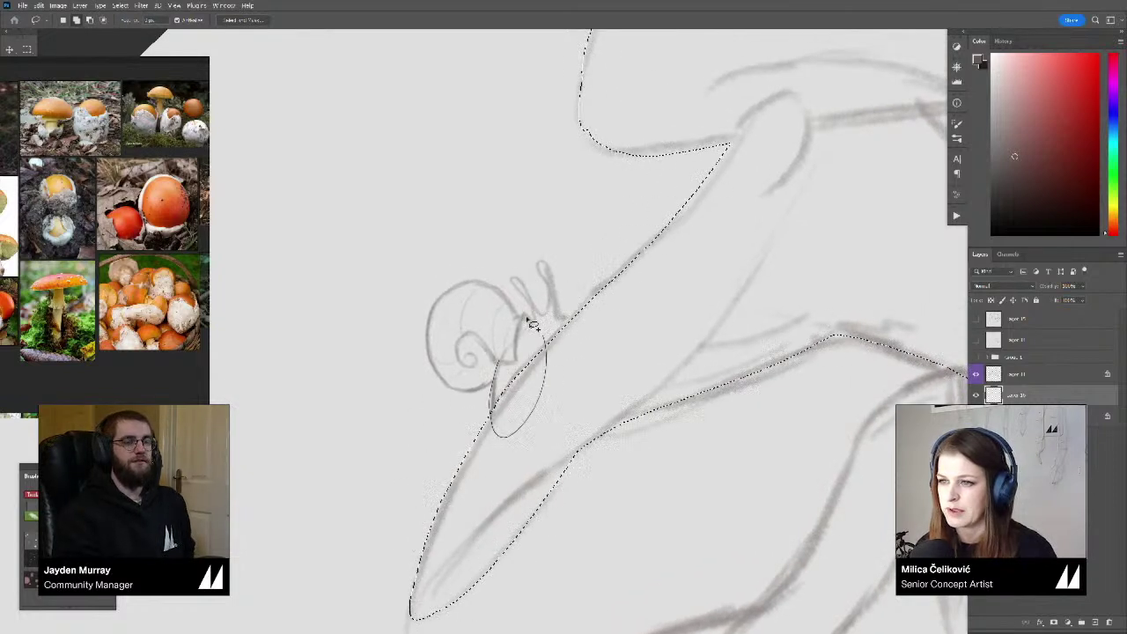
drag(527, 319, 503, 359)
mouse_move(496, 389)
mouse_down()
mouse_move(469, 411)
mouse_move(446, 371)
mouse_move(482, 332)
mouse_move(526, 393)
mouse_up()
mouse_move(497, 362)
mouse_down()
mouse_move(456, 391)
mouse_move(451, 402)
mouse_move(447, 369)
mouse_up()
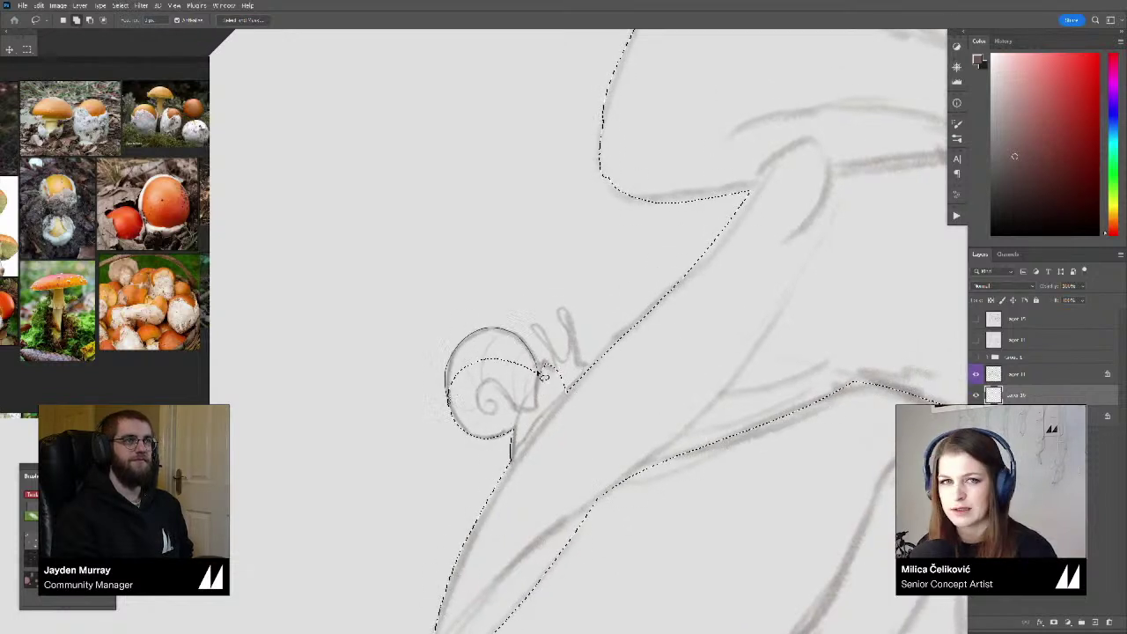
drag(539, 379, 497, 404)
mouse_move(407, 410)
mouse_down()
mouse_move(478, 370)
mouse_move(497, 389)
mouse_up()
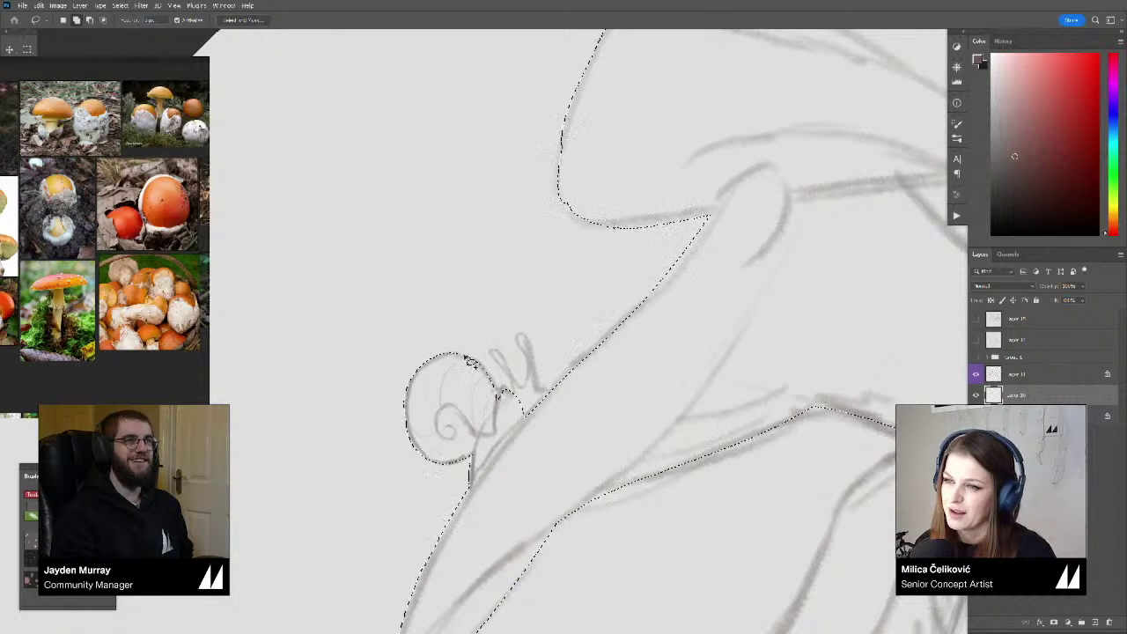
Add the snail's two tentacles and the front of its head to the selection
scroll(514, 395, up, 1)
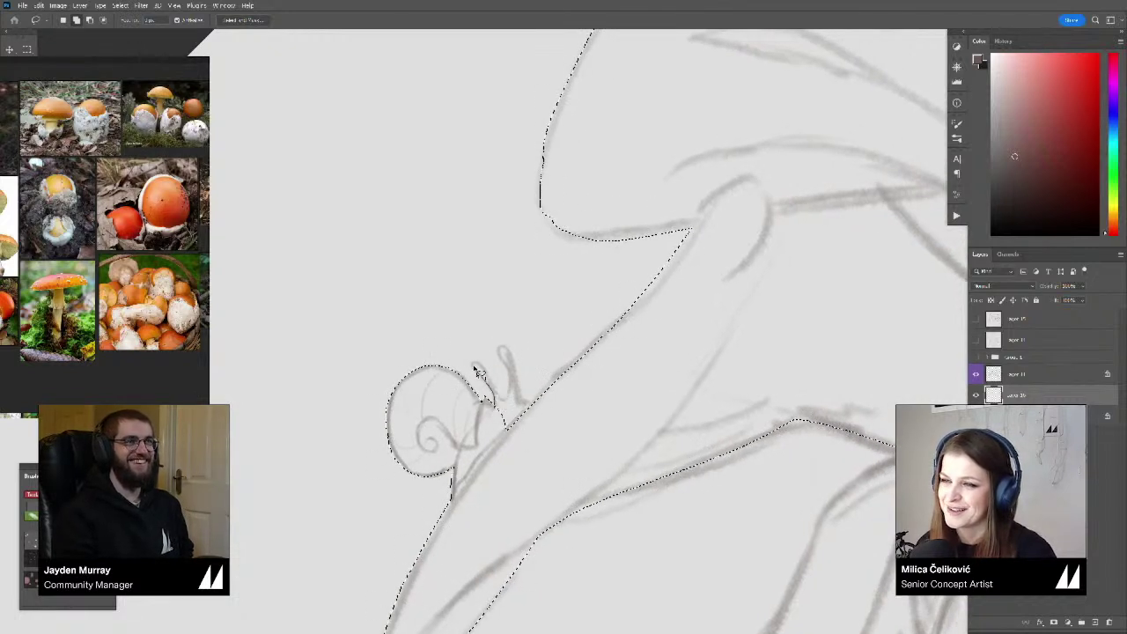
drag(509, 409, 510, 443)
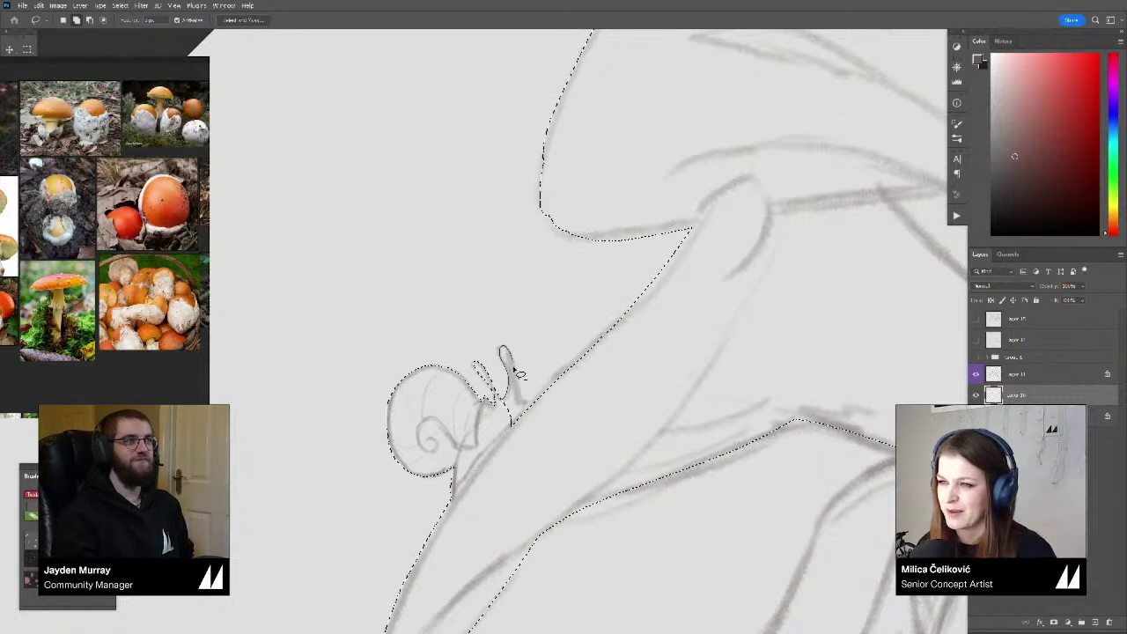
drag(542, 446, 533, 414)
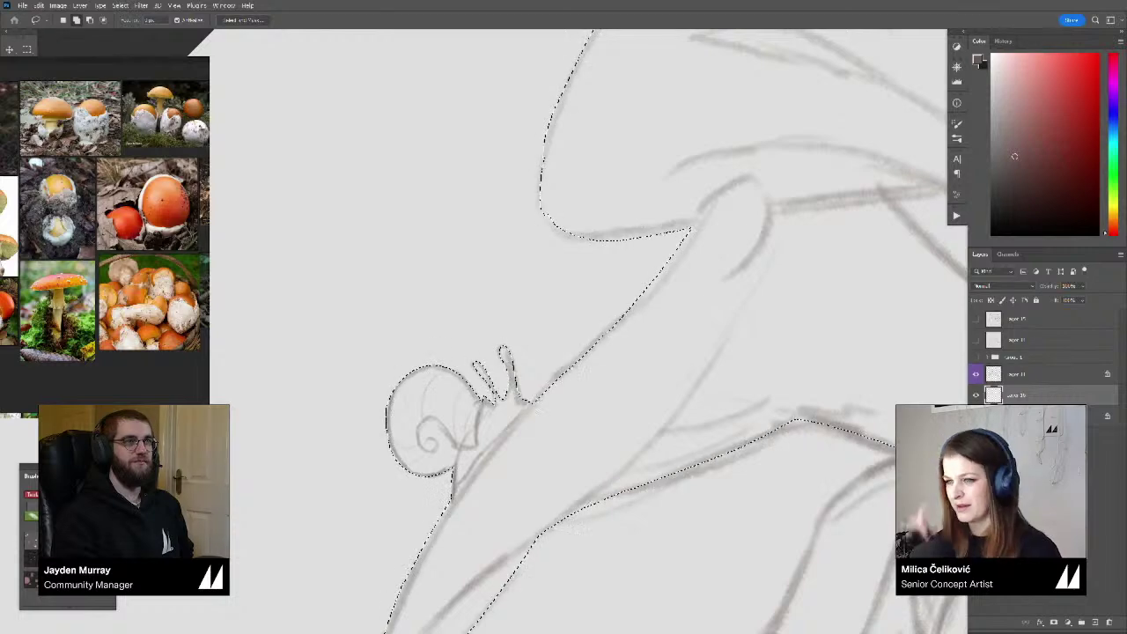
Add the tip and lower edge of the wavy mushroom cap below the snail's cap to the selection
drag(438, 594, 428, 399)
key(z)
drag(502, 365, 444, 366)
key(r)
drag(770, 243, 784, 308)
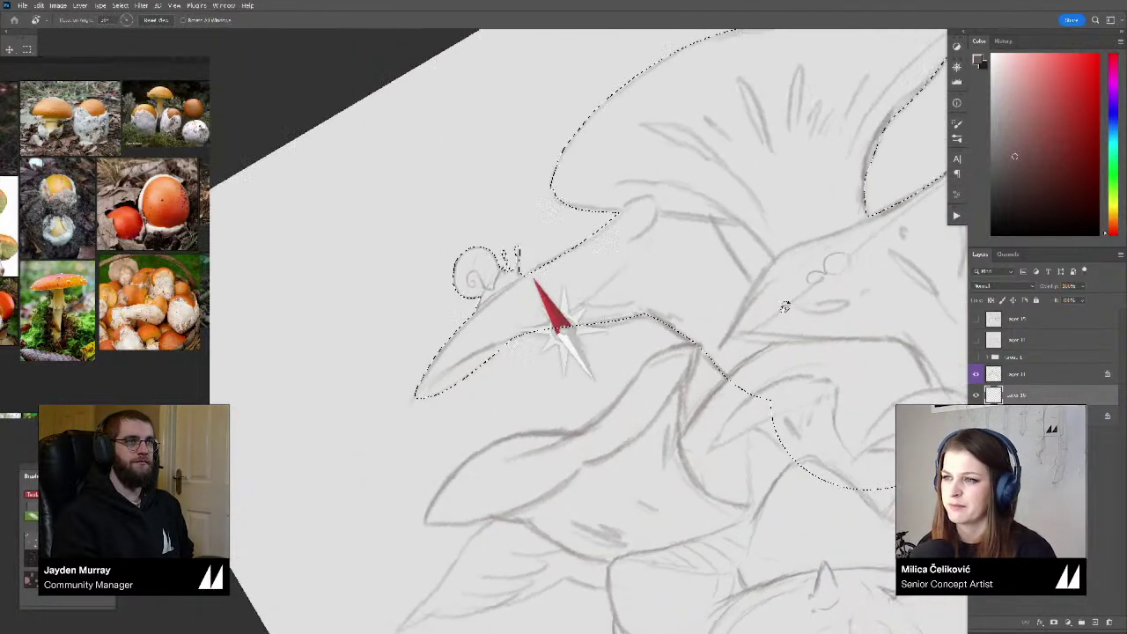
mouse_move(679, 348)
mouse_down()
mouse_move(622, 297)
mouse_move(641, 269)
mouse_up()
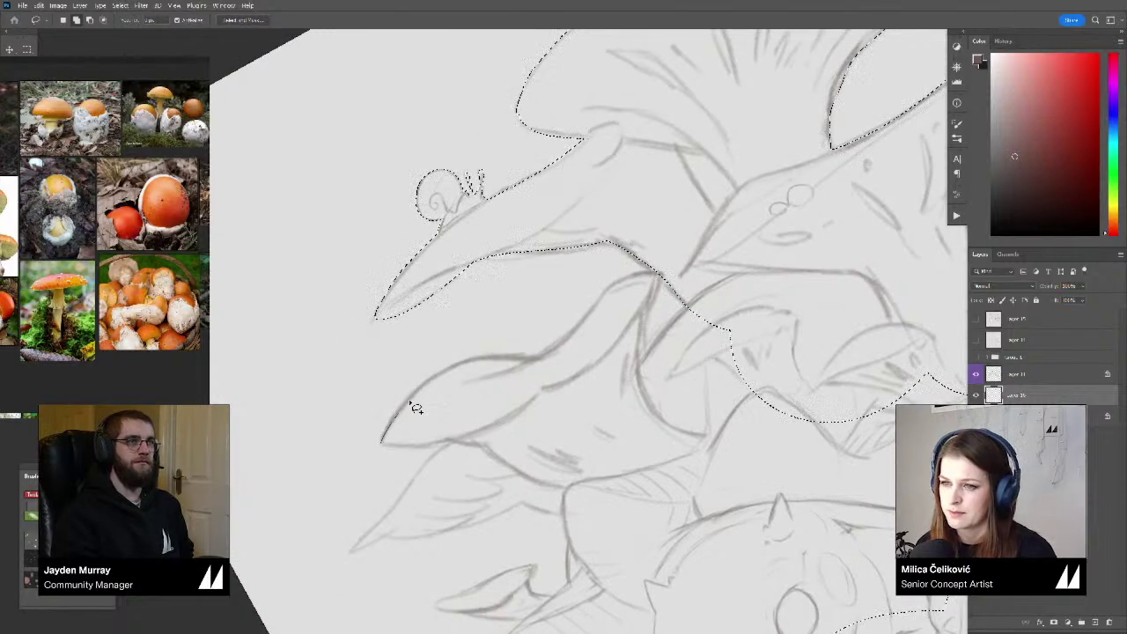
mouse_move(476, 445)
mouse_down()
mouse_move(382, 442)
mouse_move(446, 443)
mouse_up()
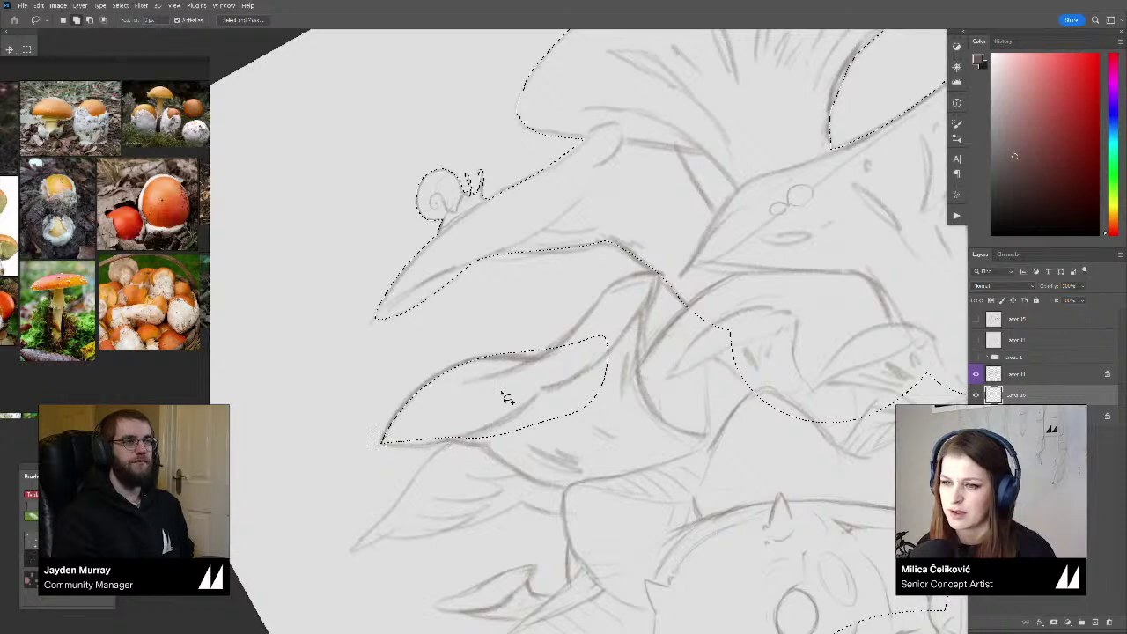
drag(502, 393, 387, 438)
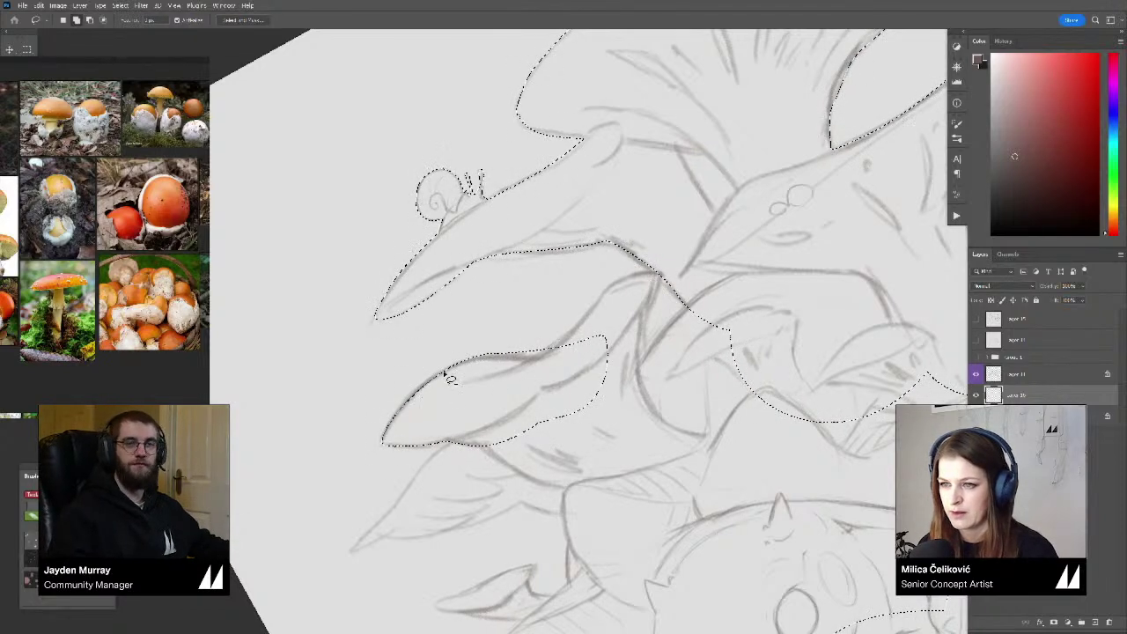
Extend the selection along the wavy cap's upper contour to its peak and across its body
drag(560, 357, 464, 413)
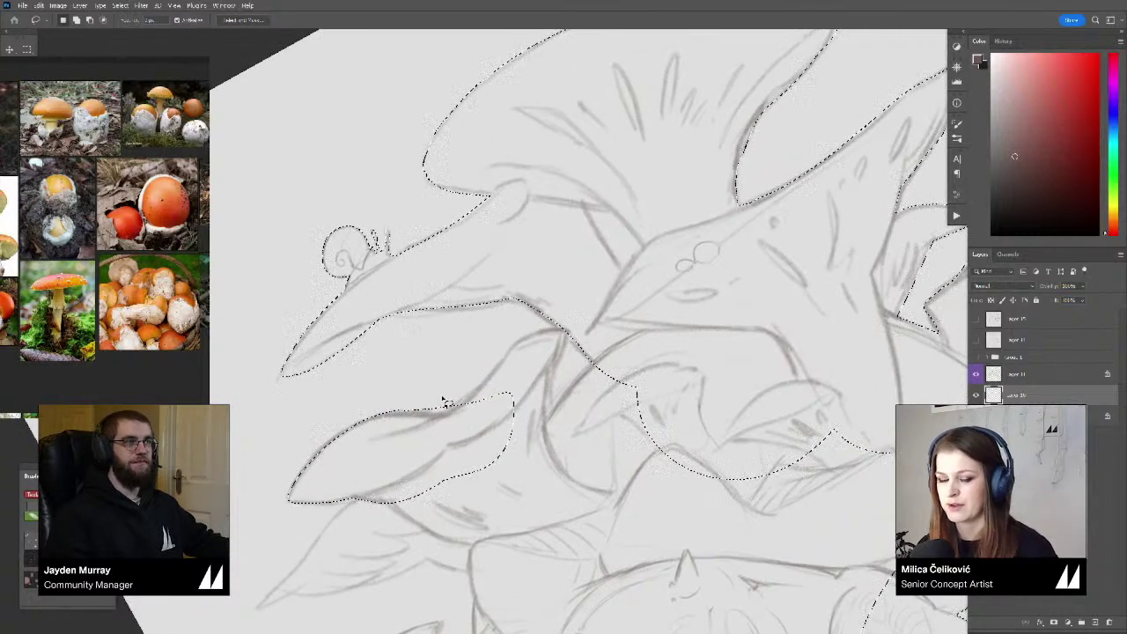
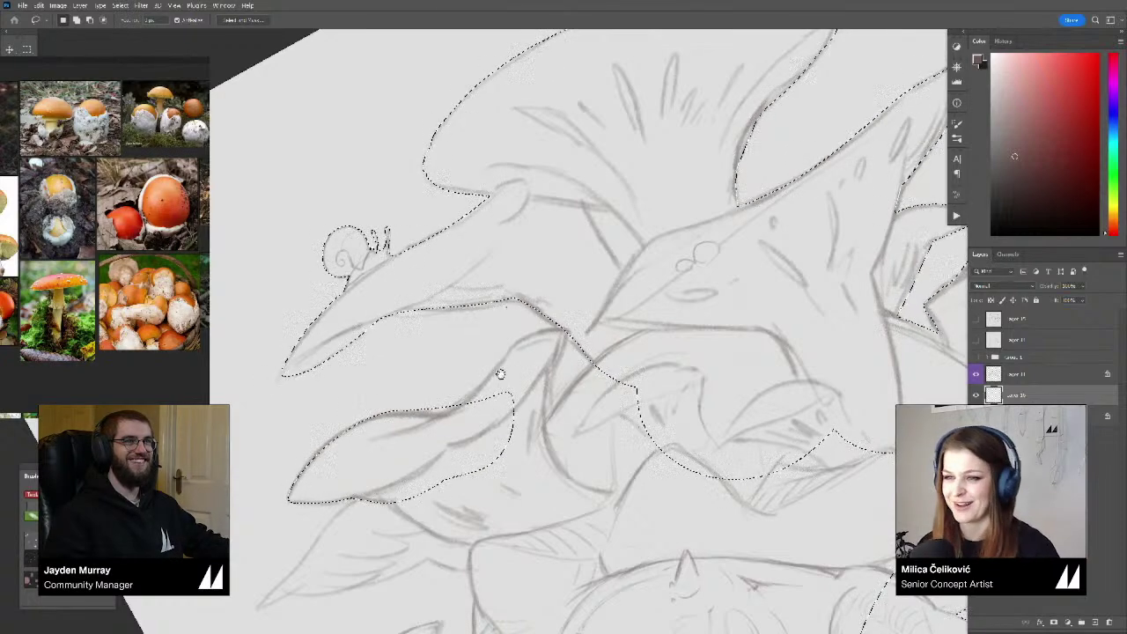
drag(435, 414, 427, 414)
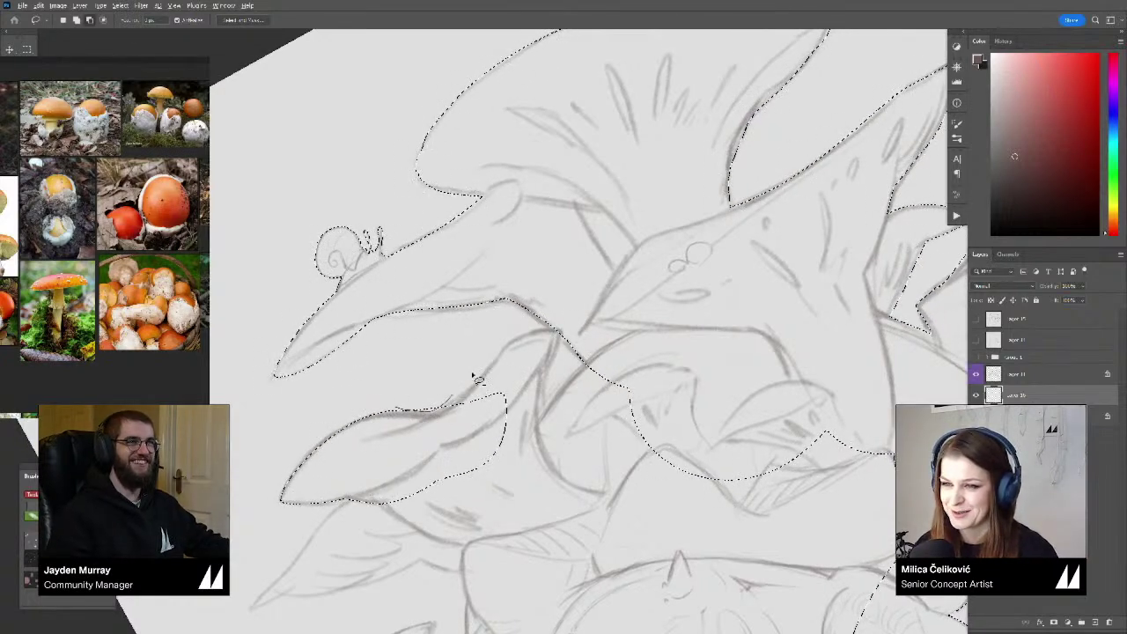
drag(473, 376, 471, 379)
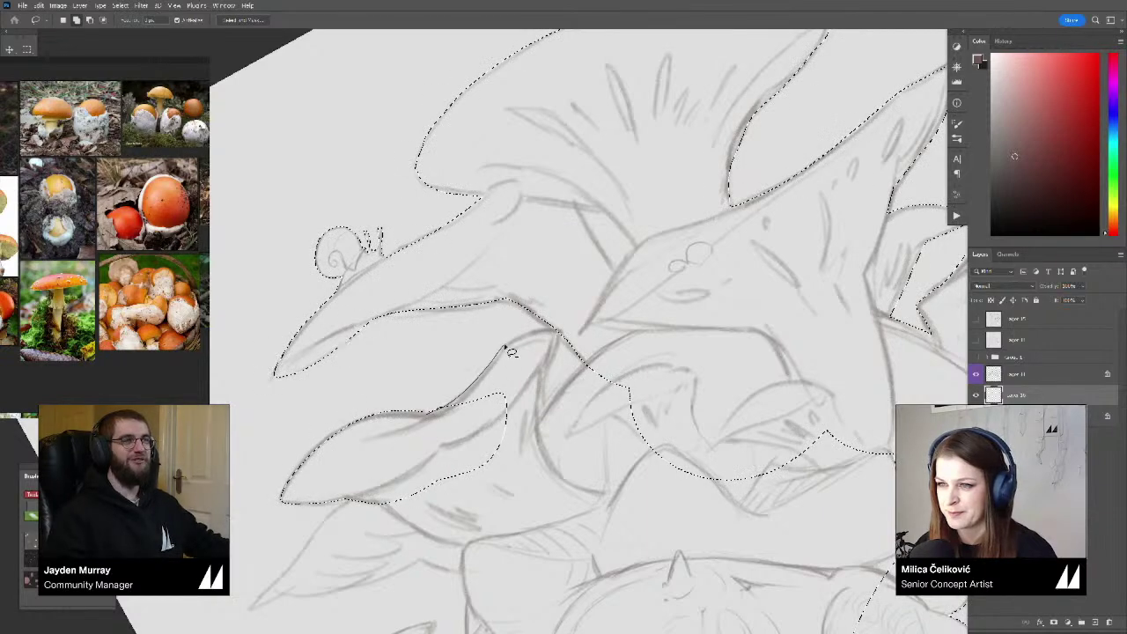
drag(508, 506, 472, 512)
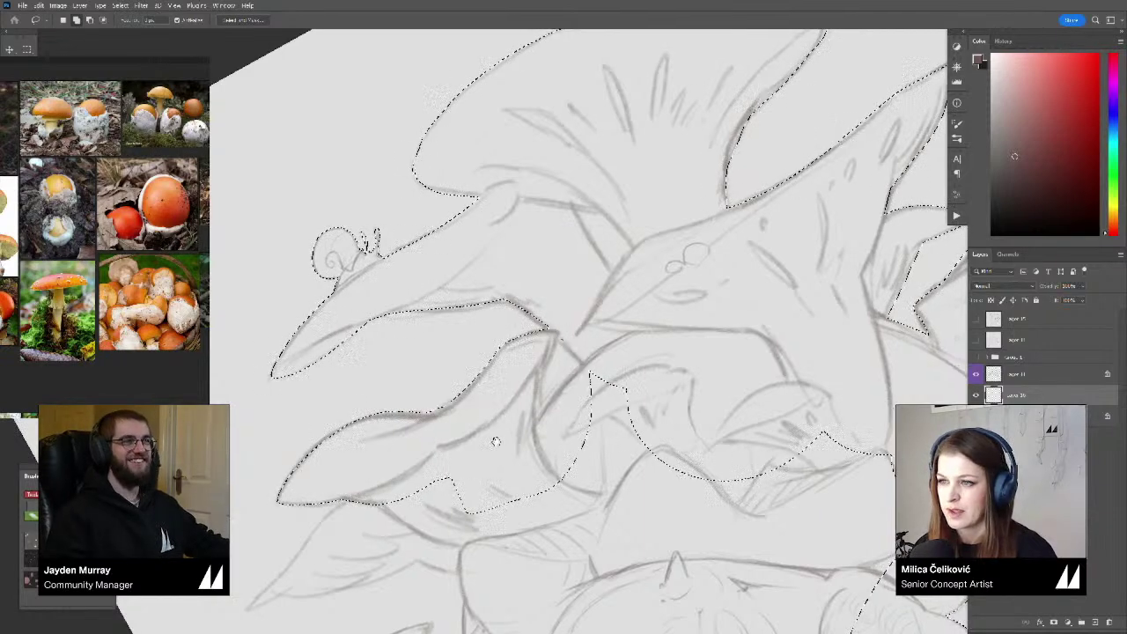
Subtract the triangular gap beside the wavy mushroom's peak and add the unselected area beneath it
drag(496, 440, 465, 455)
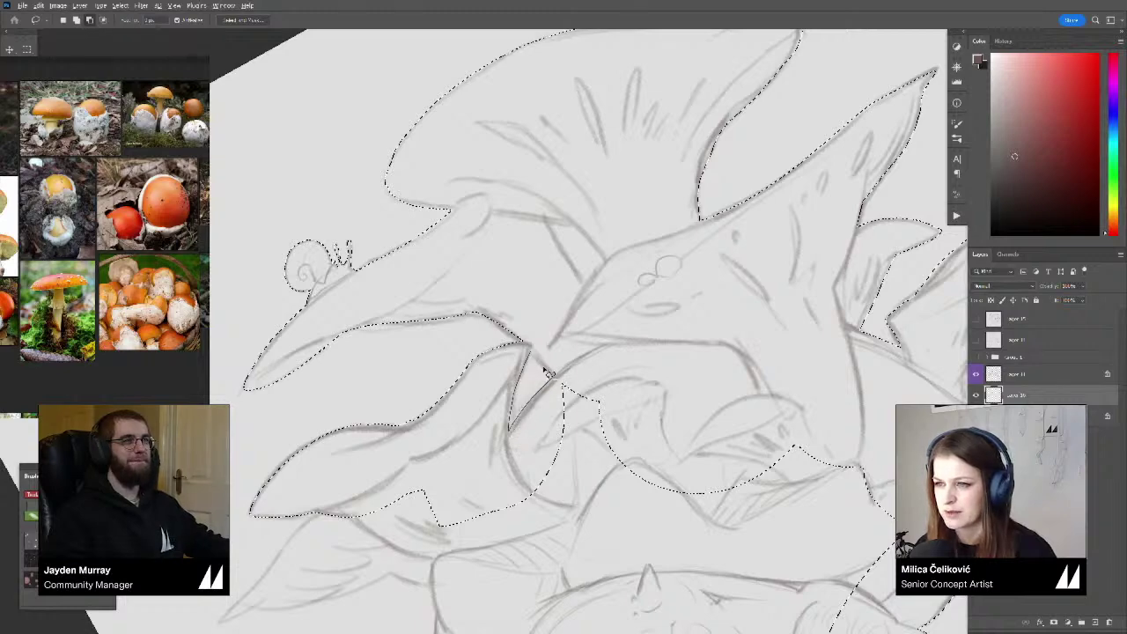
mouse_move(543, 369)
mouse_down()
mouse_move(530, 349)
mouse_move(554, 335)
mouse_move(589, 277)
mouse_up()
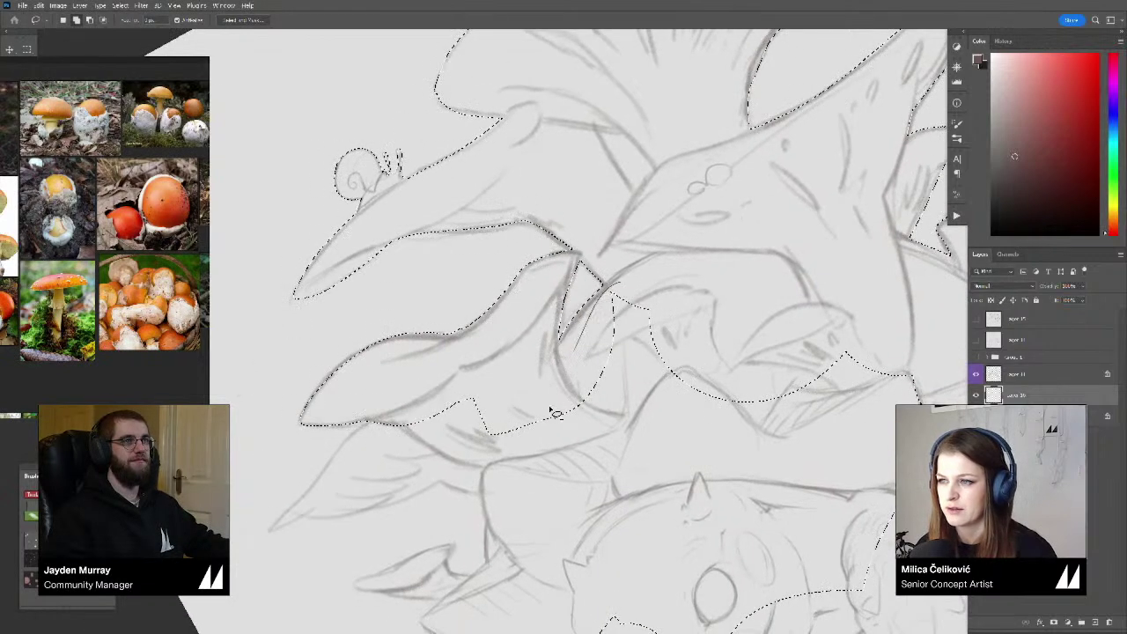
mouse_move(551, 410)
mouse_down()
mouse_move(654, 281)
mouse_move(629, 284)
mouse_up()
Add the pointed leaf-shaped spike beneath the wavy mushroom cap to the selection, including its join with the body
drag(577, 333, 722, 224)
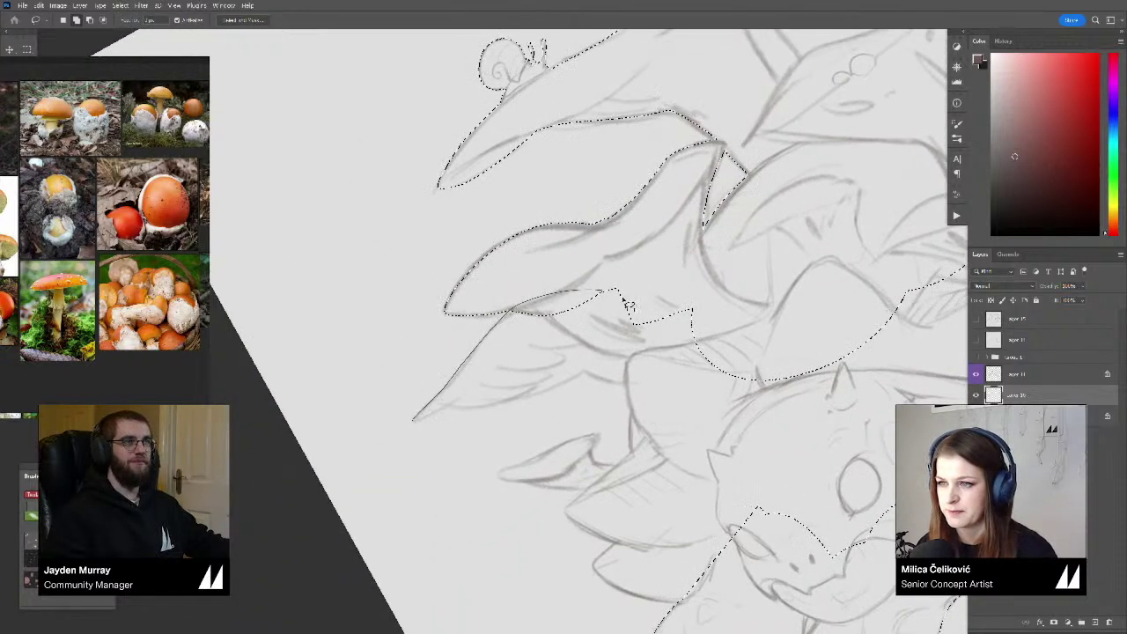
mouse_move(629, 304)
mouse_down()
mouse_move(461, 411)
mouse_move(414, 419)
mouse_up()
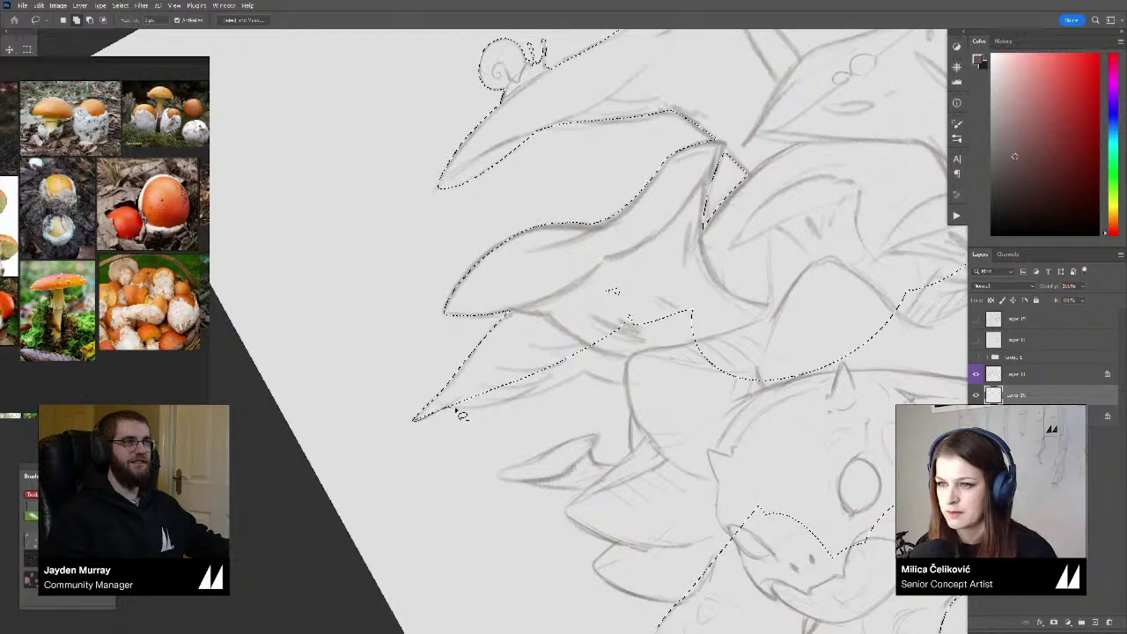
scroll(600, 331, right, 4)
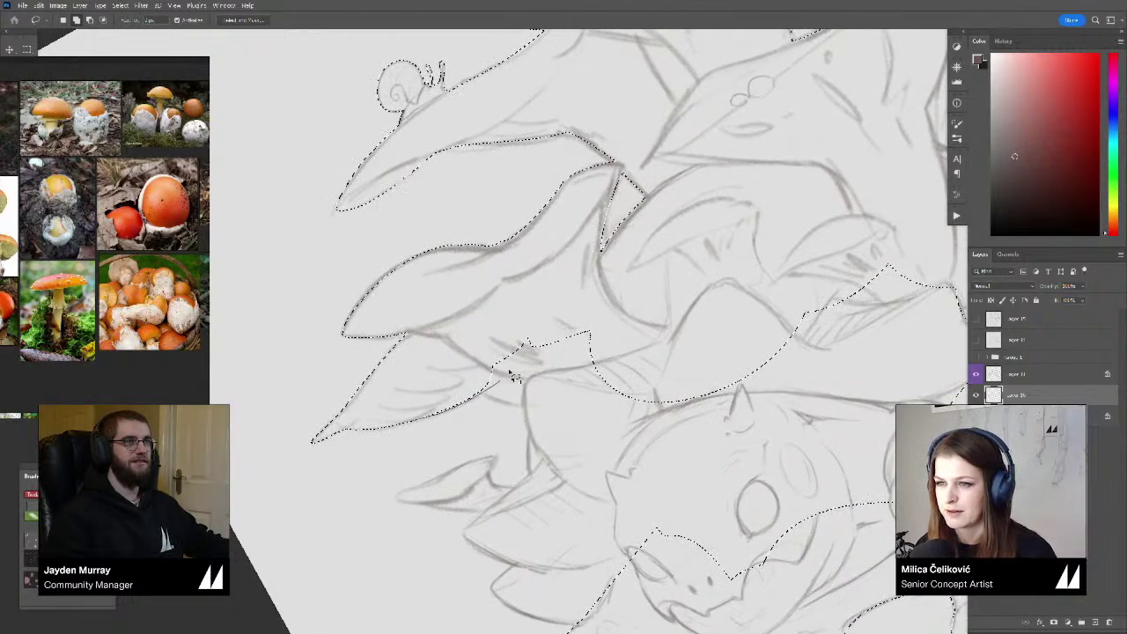
mouse_move(483, 393)
mouse_down()
mouse_move(611, 306)
mouse_move(530, 329)
mouse_up()
drag(544, 353, 543, 350)
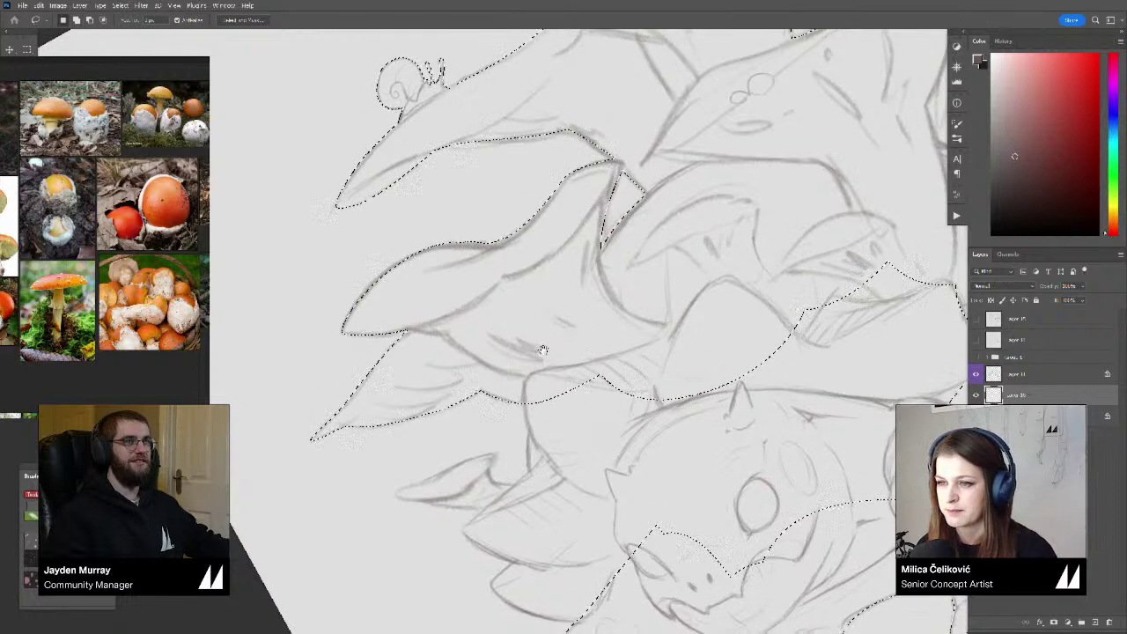
Add the shell edge beside the creature's head and the small curled spike next to it to the selection
scroll(543, 351, down, 3)
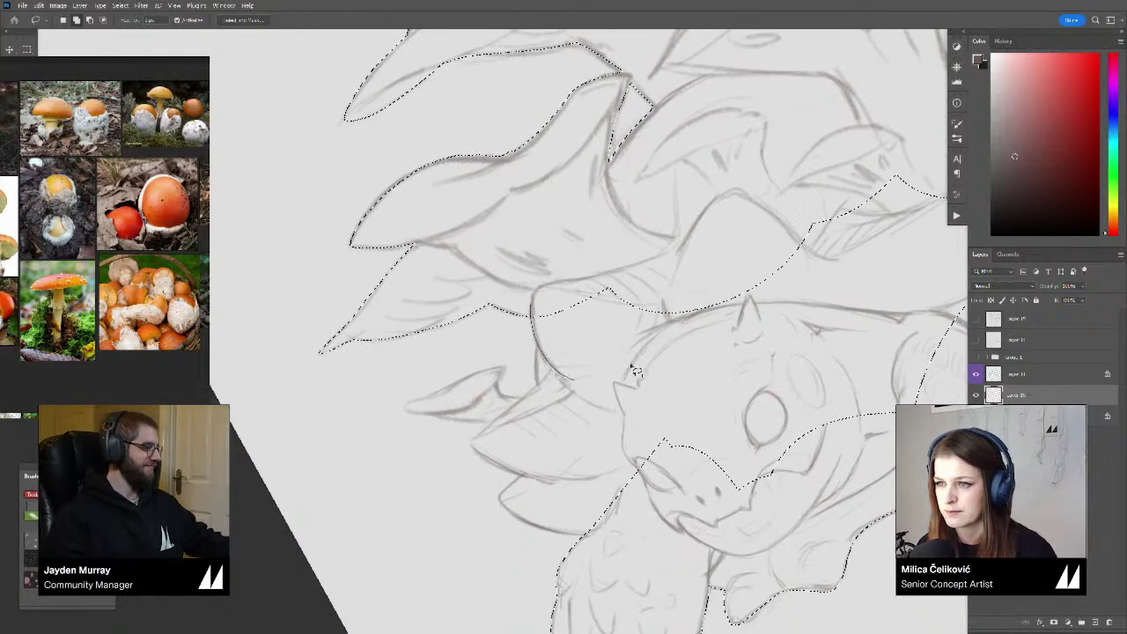
drag(631, 367, 654, 312)
mouse_move(536, 329)
mouse_down()
mouse_move(541, 384)
mouse_move(578, 386)
mouse_up()
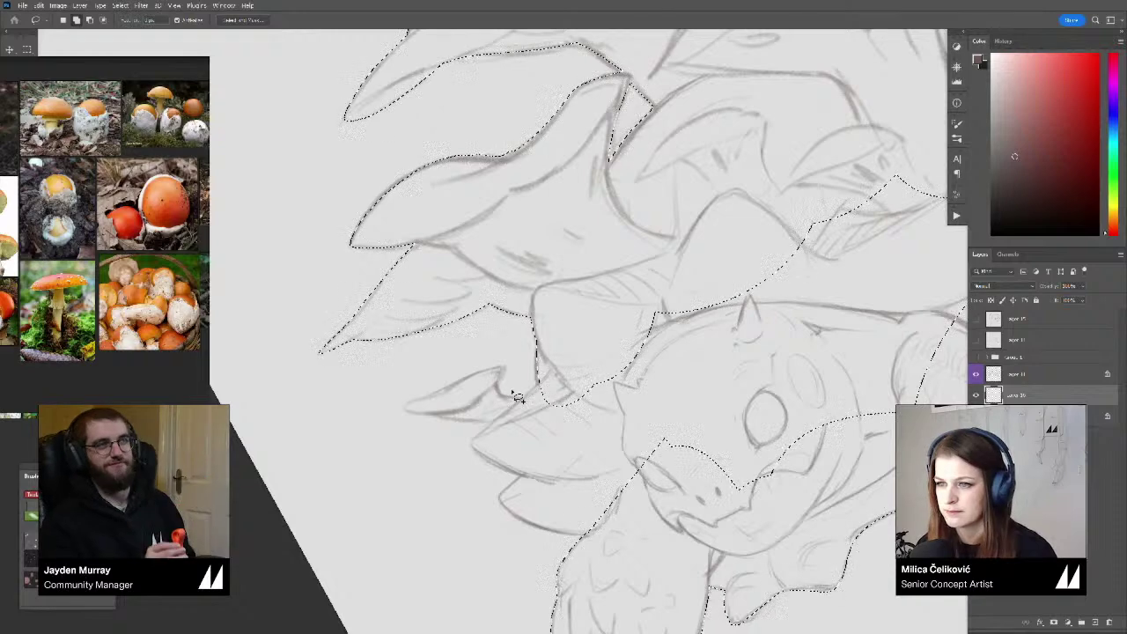
mouse_move(502, 392)
mouse_down()
mouse_move(493, 374)
mouse_move(407, 406)
mouse_move(417, 421)
mouse_up()
mouse_move(503, 423)
mouse_down()
mouse_move(572, 390)
mouse_move(496, 403)
mouse_move(545, 383)
mouse_move(488, 374)
mouse_move(470, 387)
mouse_up()
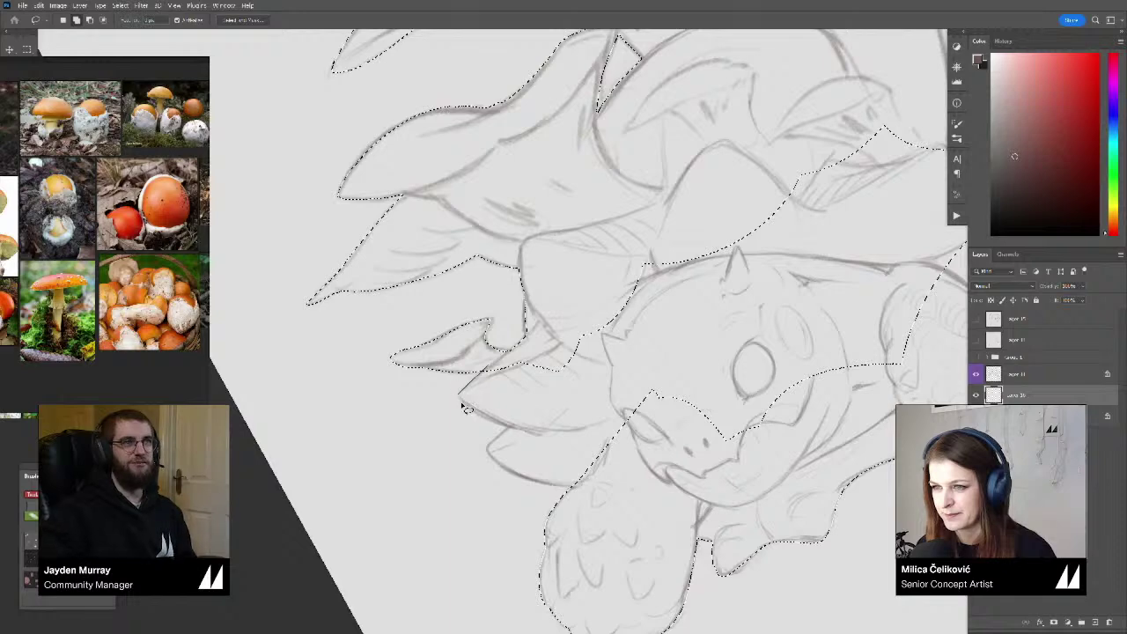
Add the two broad spikes above the front leg and the unselected areas inside the head and shell to the selection
drag(564, 333, 554, 347)
mouse_move(559, 410)
mouse_down()
mouse_move(502, 354)
mouse_move(437, 389)
mouse_up()
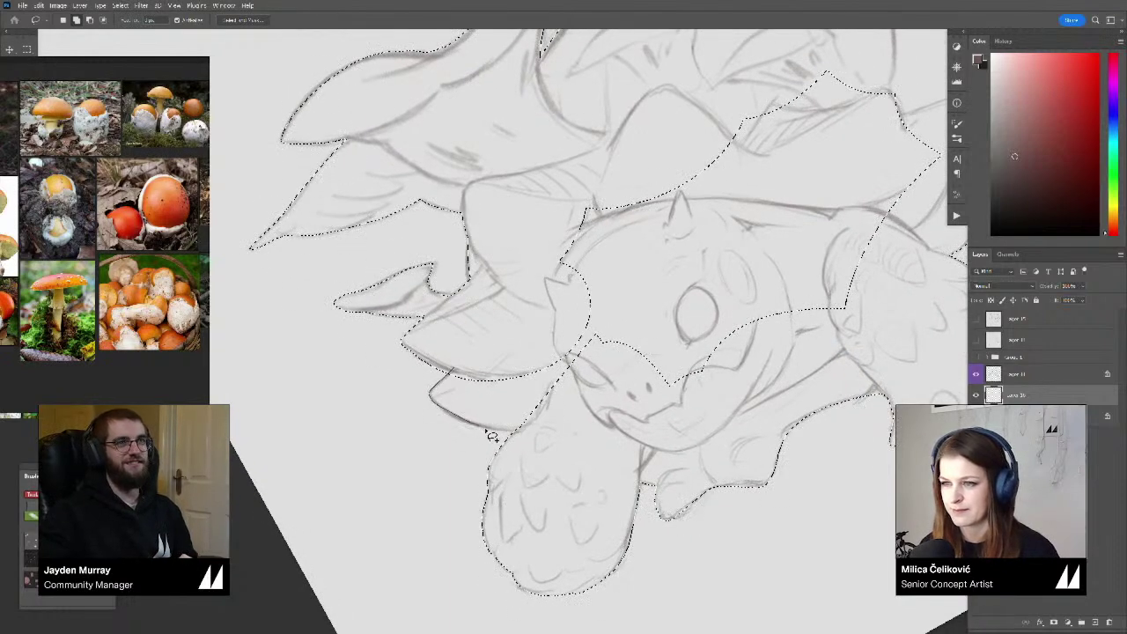
scroll(583, 410, up, 2)
mouse_move(427, 276)
mouse_down()
mouse_move(445, 485)
mouse_move(711, 293)
mouse_move(609, 222)
mouse_up()
mouse_move(727, 291)
mouse_down()
mouse_move(561, 371)
mouse_move(555, 387)
mouse_up()
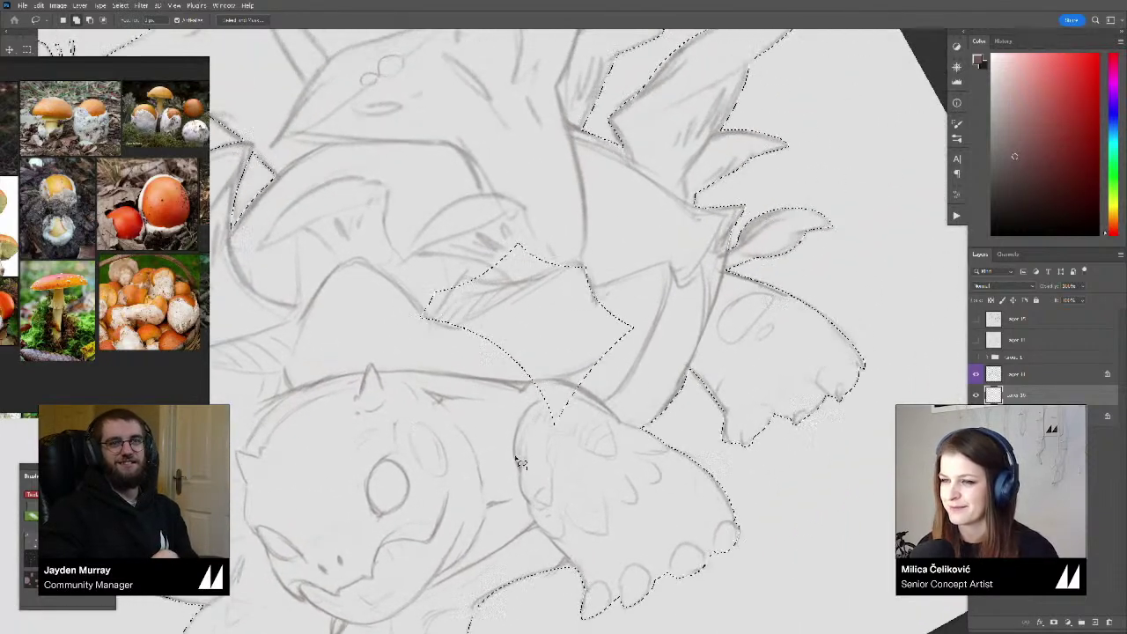
mouse_move(514, 459)
mouse_down()
mouse_move(600, 245)
mouse_move(400, 290)
mouse_up()
Straighten the canvas view and subtract the narrow gap between the stems beneath the largest mushroom cap from the selection
key(z)
drag(542, 332, 467, 336)
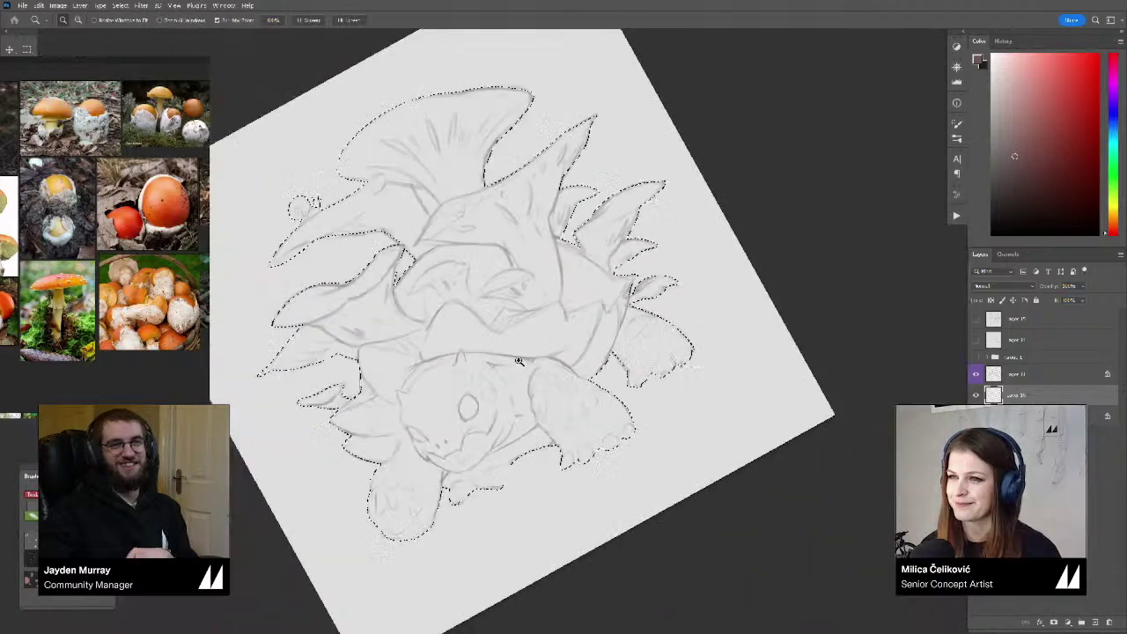
key(r)
mouse_move(775, 230)
mouse_down()
mouse_move(796, 303)
mouse_move(740, 312)
mouse_up()
drag(704, 264, 709, 320)
key(z)
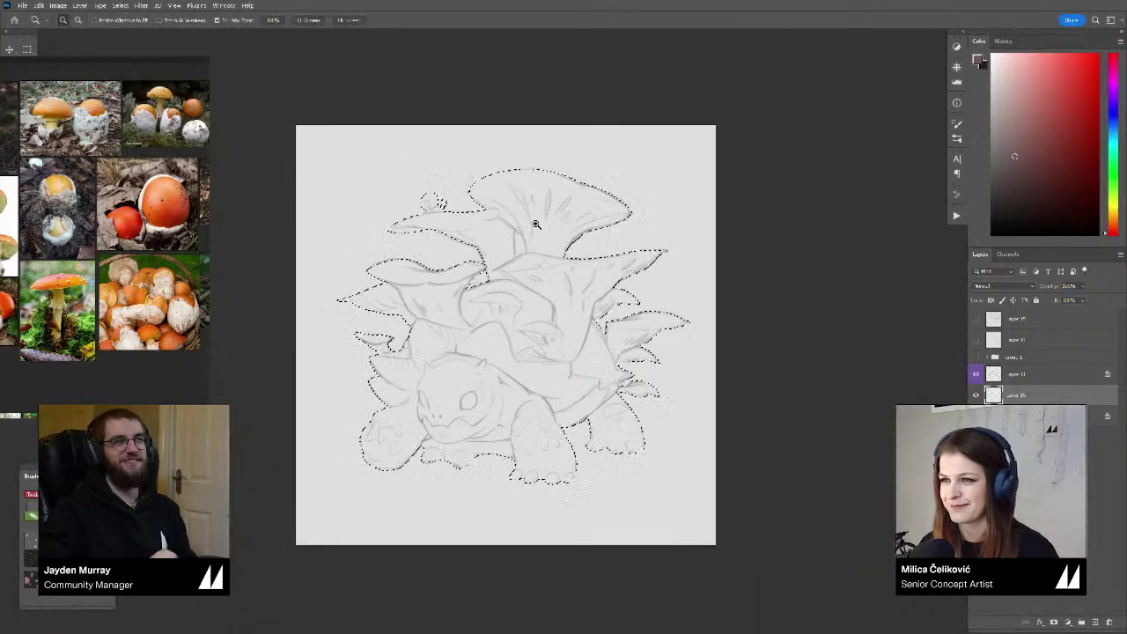
drag(539, 224, 561, 239)
click(561, 239)
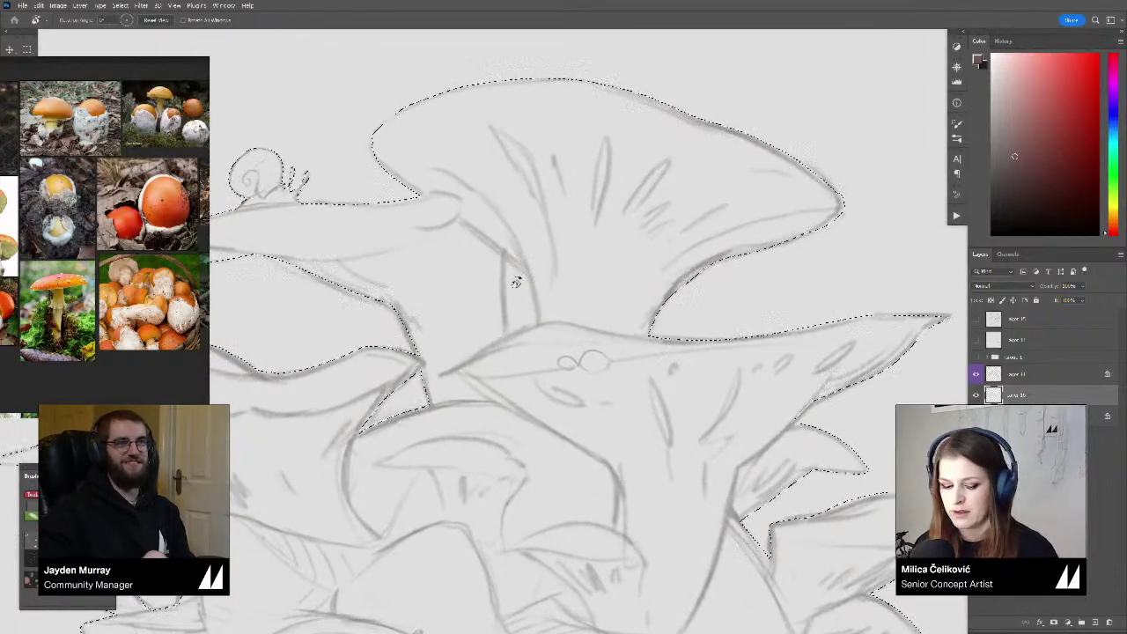
key(l)
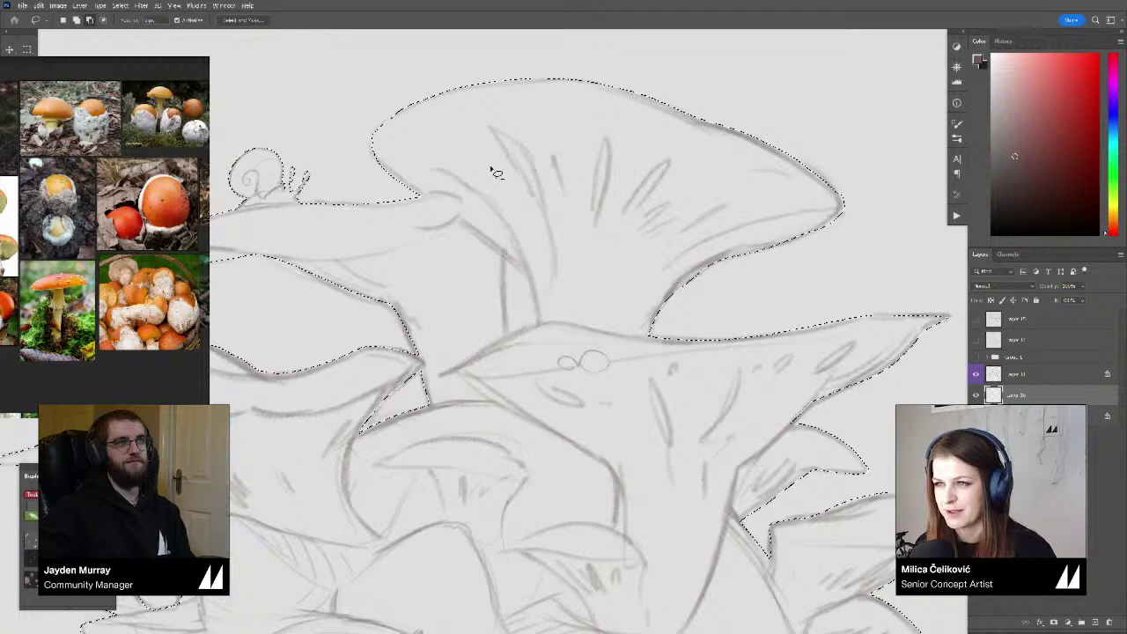
mouse_move(505, 256)
mouse_down()
mouse_move(536, 262)
mouse_move(566, 297)
mouse_up()
Refine the selection's lower edge where the gap between the stems meets the rim of the wide mushroom cap
key(z)
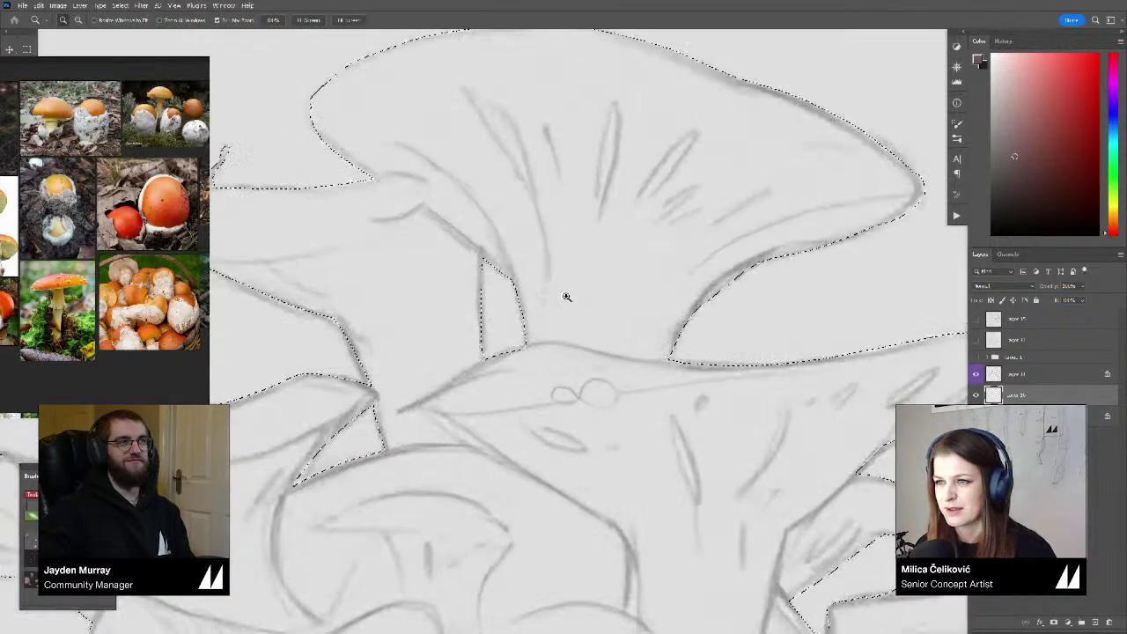
key(l)
key(z)
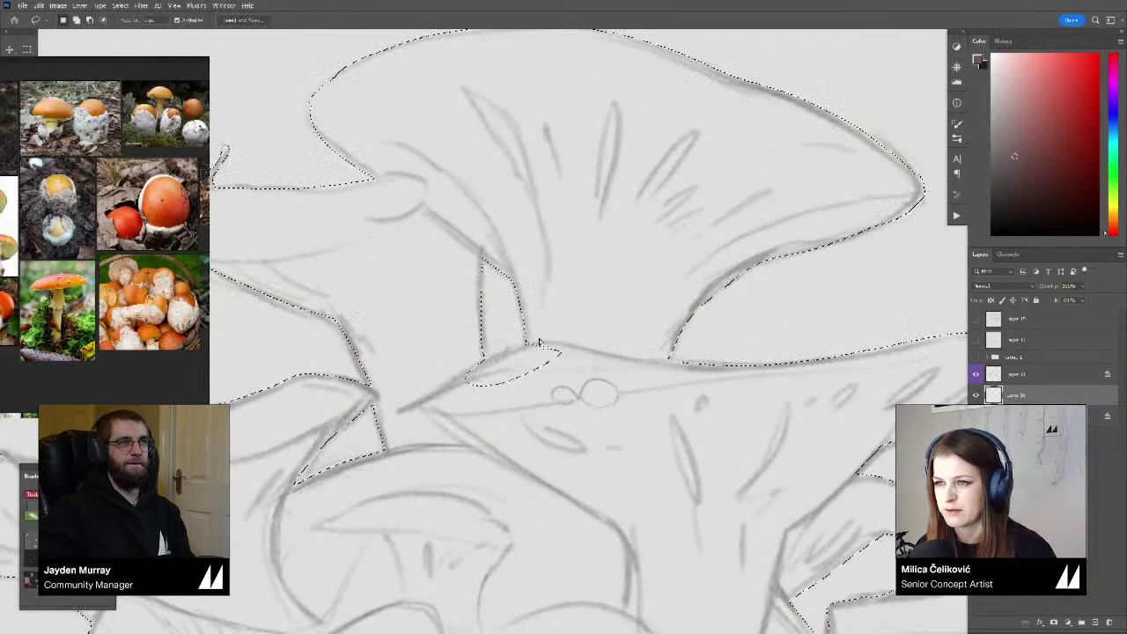
mouse_move(481, 388)
mouse_down()
mouse_move(440, 380)
mouse_move(528, 354)
mouse_up()
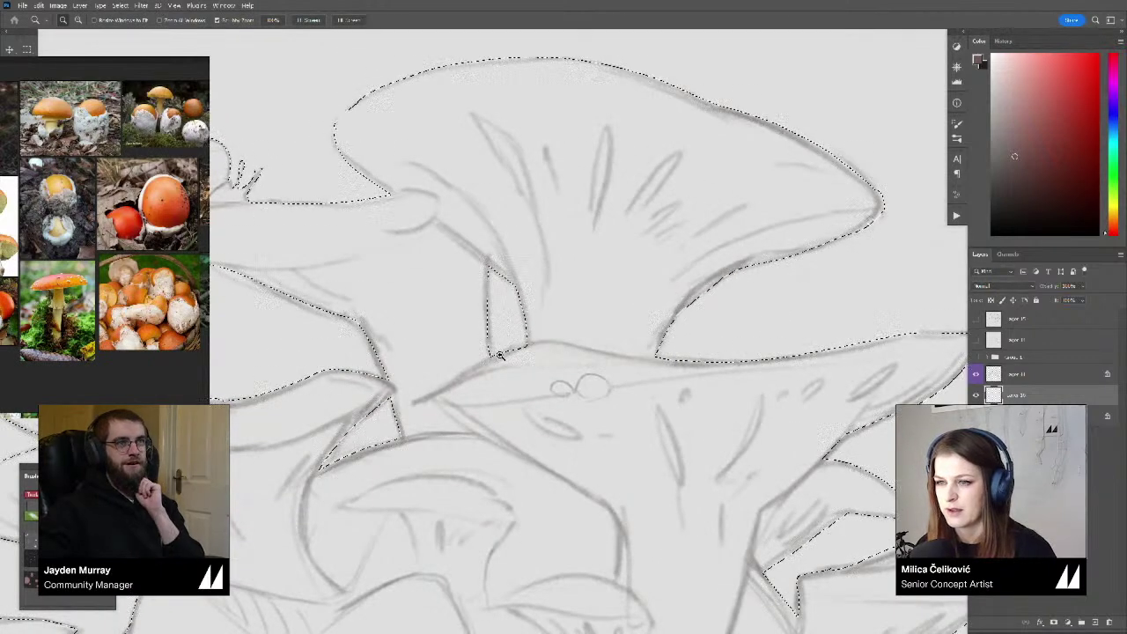
key(l)
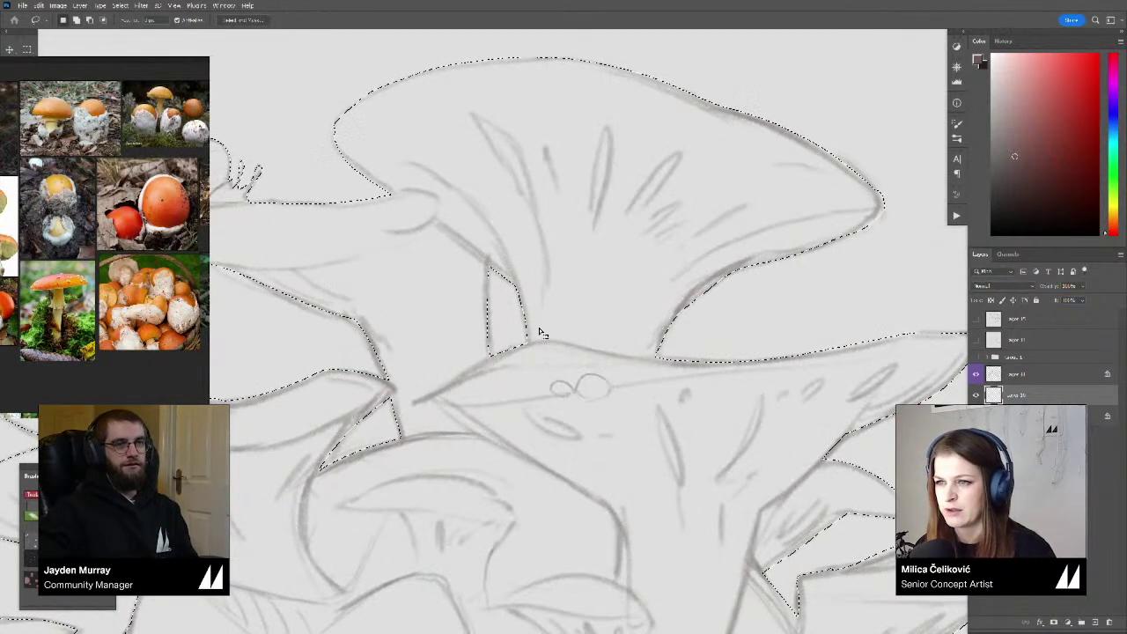
key(z)
mouse_move(540, 332)
mouse_down()
mouse_move(515, 358)
mouse_move(520, 372)
mouse_move(525, 349)
mouse_up()
key(l)
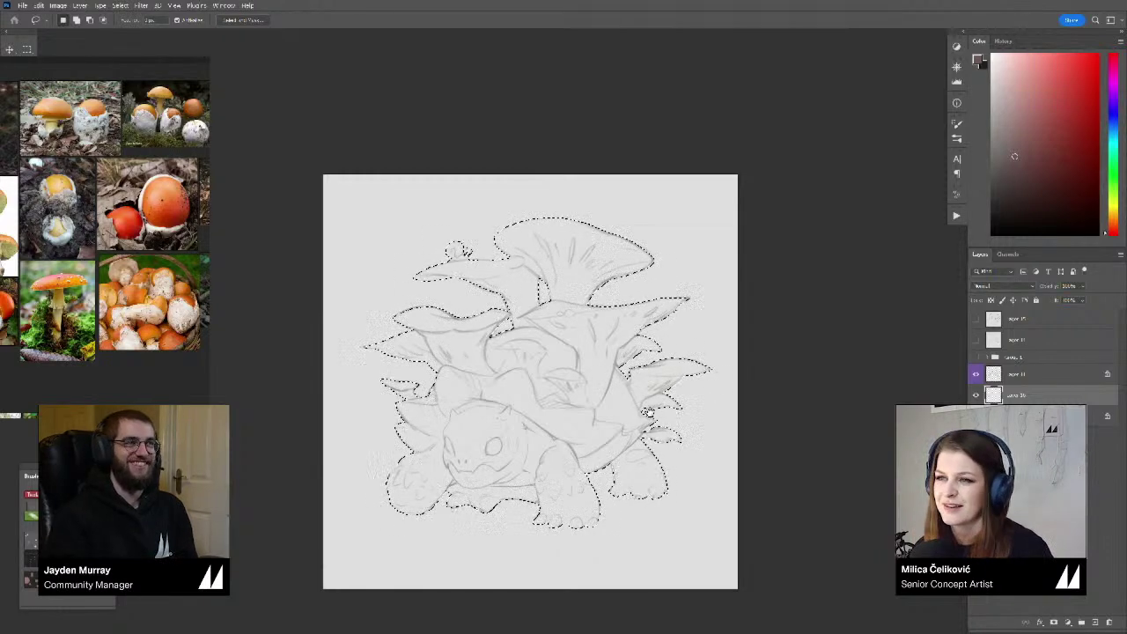
Fill the selected creature silhouette with a muted ochre colour beneath the line art and clear the selection
drag(650, 412, 660, 409)
click(1114, 216)
click(1027, 110)
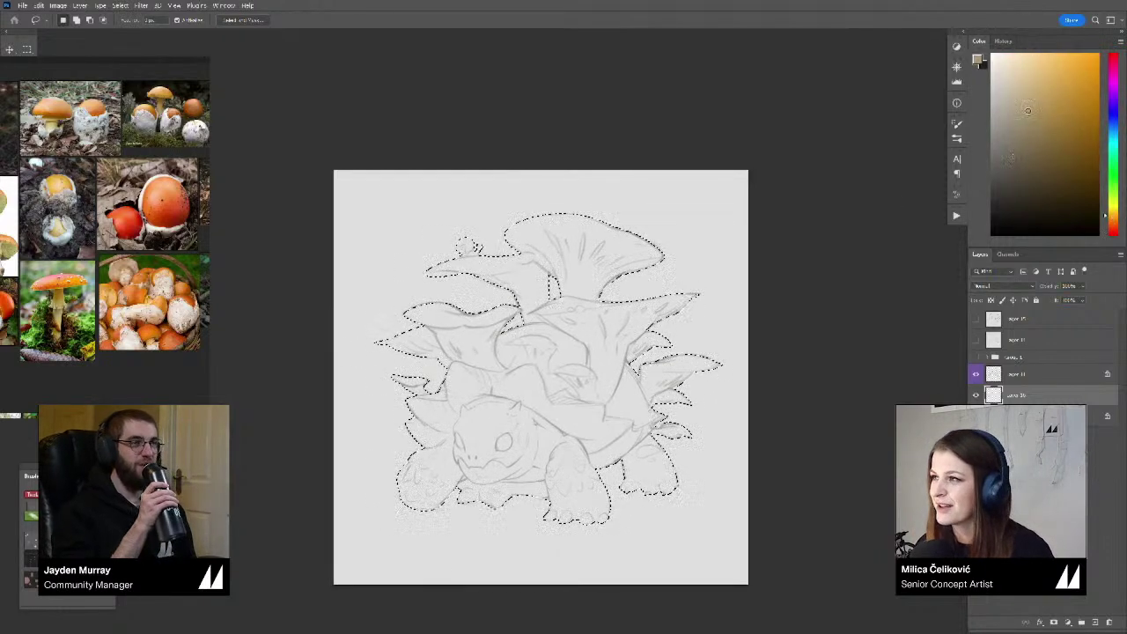
drag(1028, 111, 1028, 96)
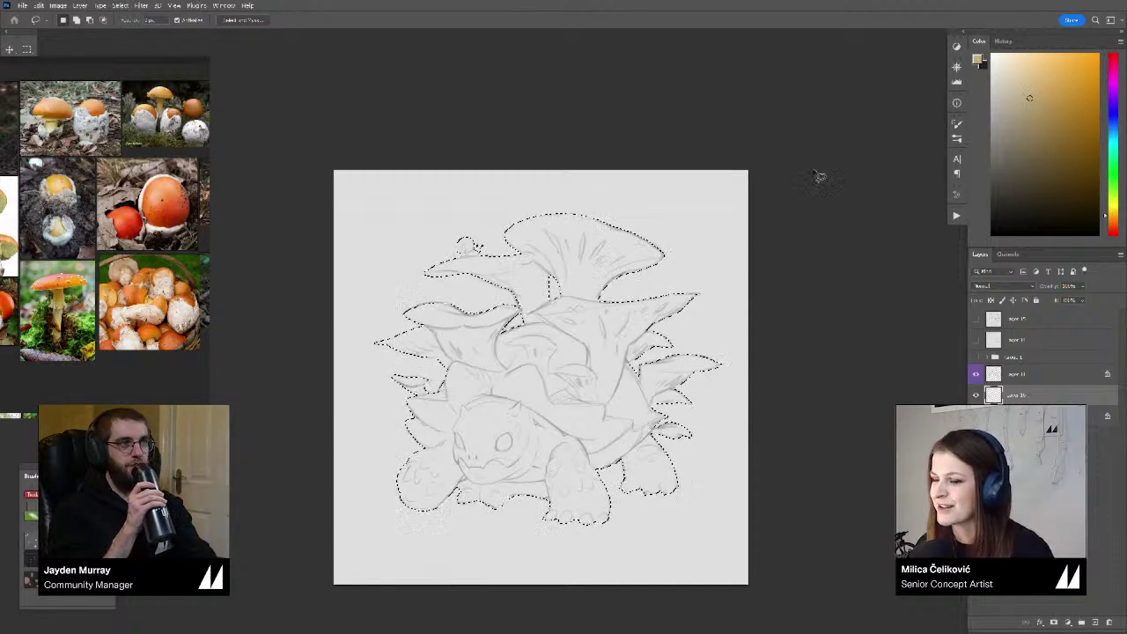
key(g)
click(567, 357)
key(ctrl+z)
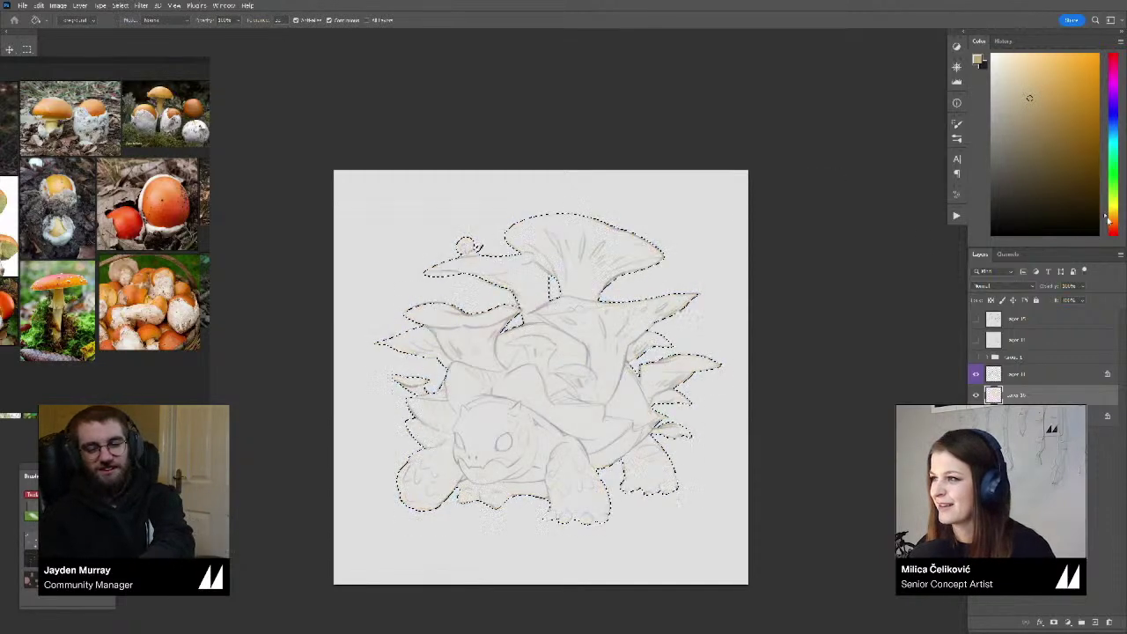
click(576, 353)
key(ctrl+d)
scroll(652, 390, down, 1)
Brush ochre over the unfilled slivers around the small curled spike beside the creature's head
key(z)
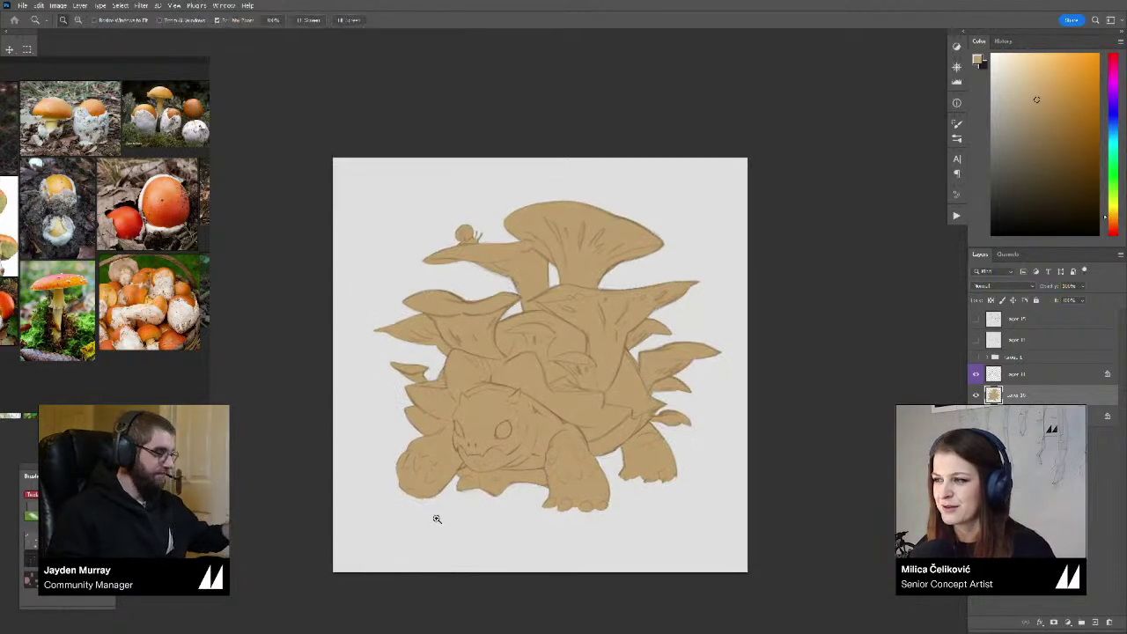
click(432, 521)
mouse_move(487, 465)
mouse_down()
mouse_move(498, 464)
mouse_move(508, 432)
mouse_up()
key(r)
drag(690, 427, 702, 406)
key(b)
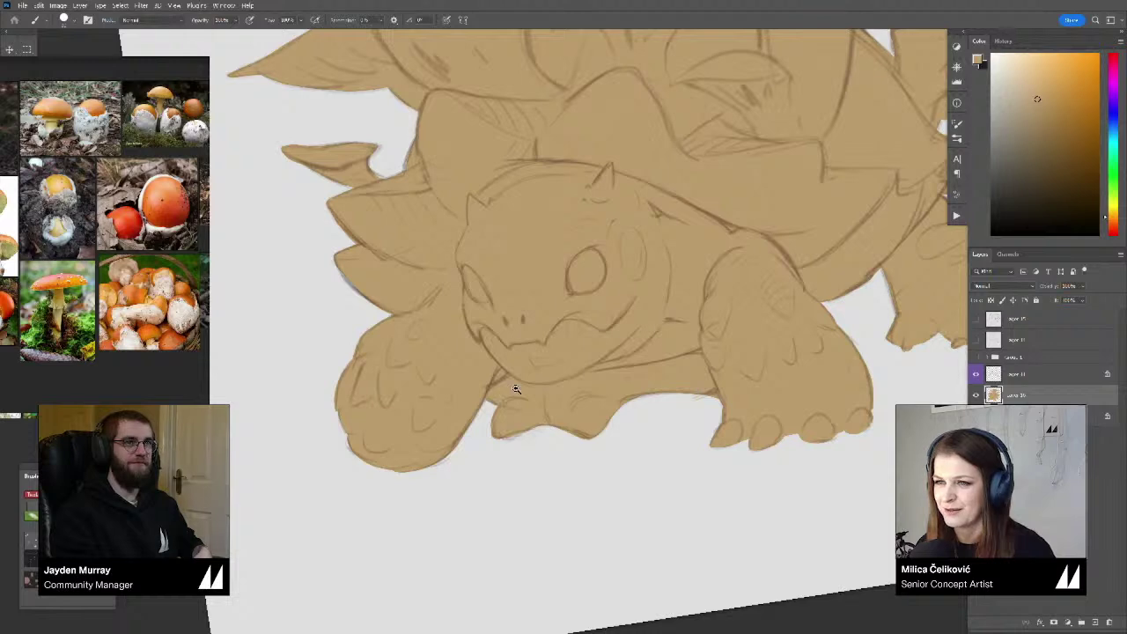
drag(516, 389, 502, 388)
key(r)
mouse_move(364, 320)
mouse_down()
mouse_move(418, 259)
mouse_move(458, 319)
mouse_up()
key(z)
mouse_move(440, 304)
mouse_down()
mouse_move(463, 303)
mouse_move(447, 303)
mouse_move(459, 327)
mouse_up()
key(b)
drag(504, 244, 480, 339)
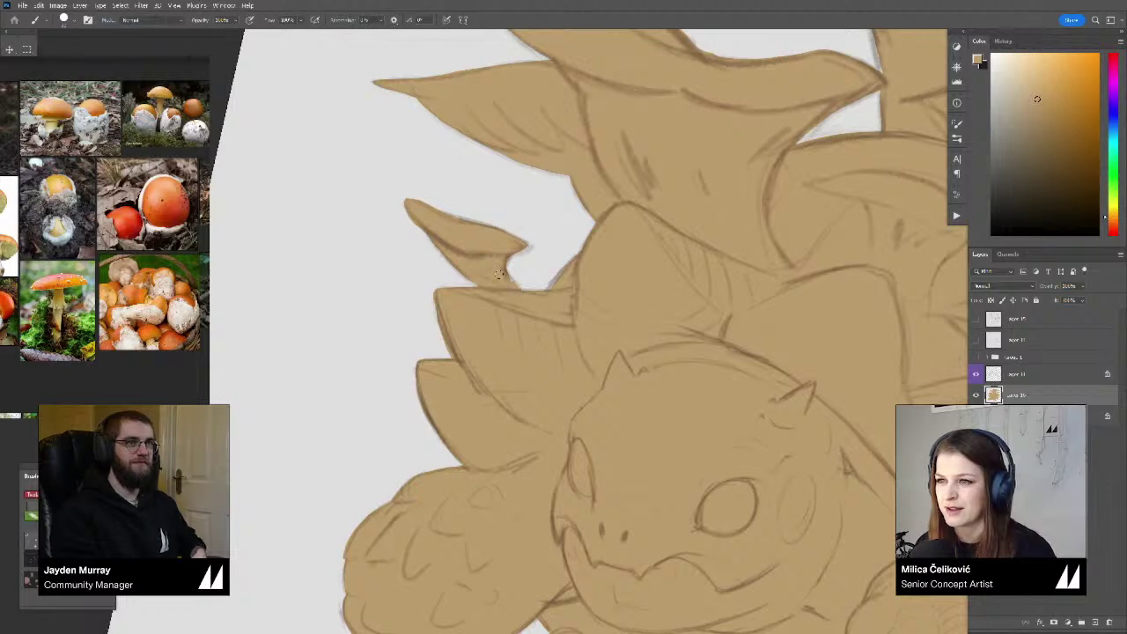
Paint the ochre fill out to the line art along the pointed leaf-shaped spike and the adjacent shell edge
key(r)
drag(415, 233, 429, 448)
key(b)
key(bracketleft)
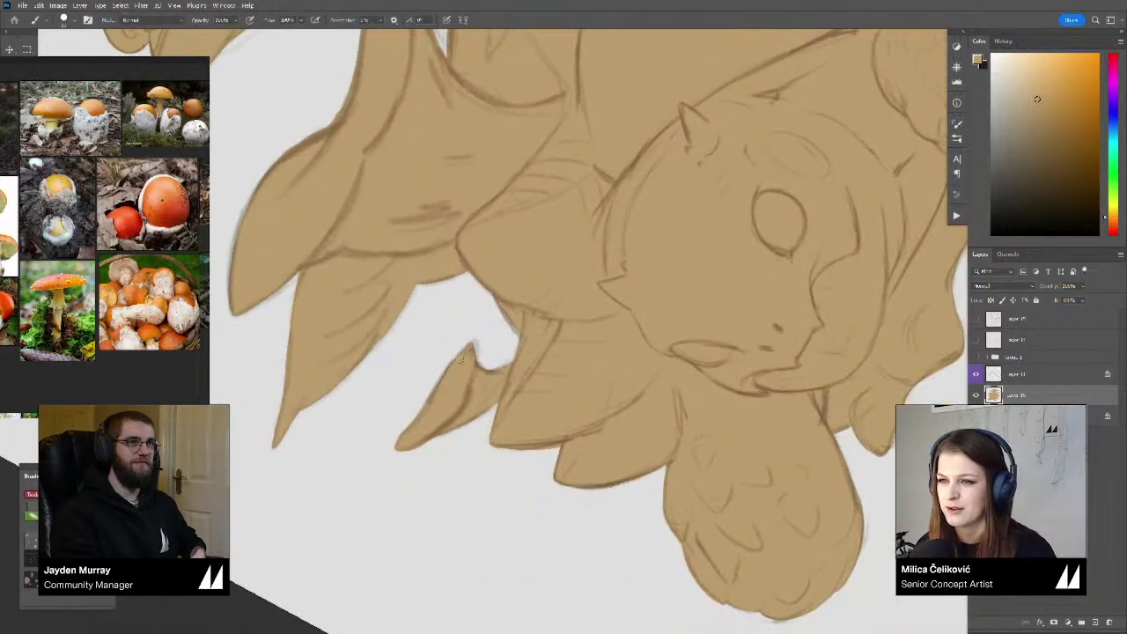
drag(398, 351, 429, 364)
drag(333, 419, 394, 367)
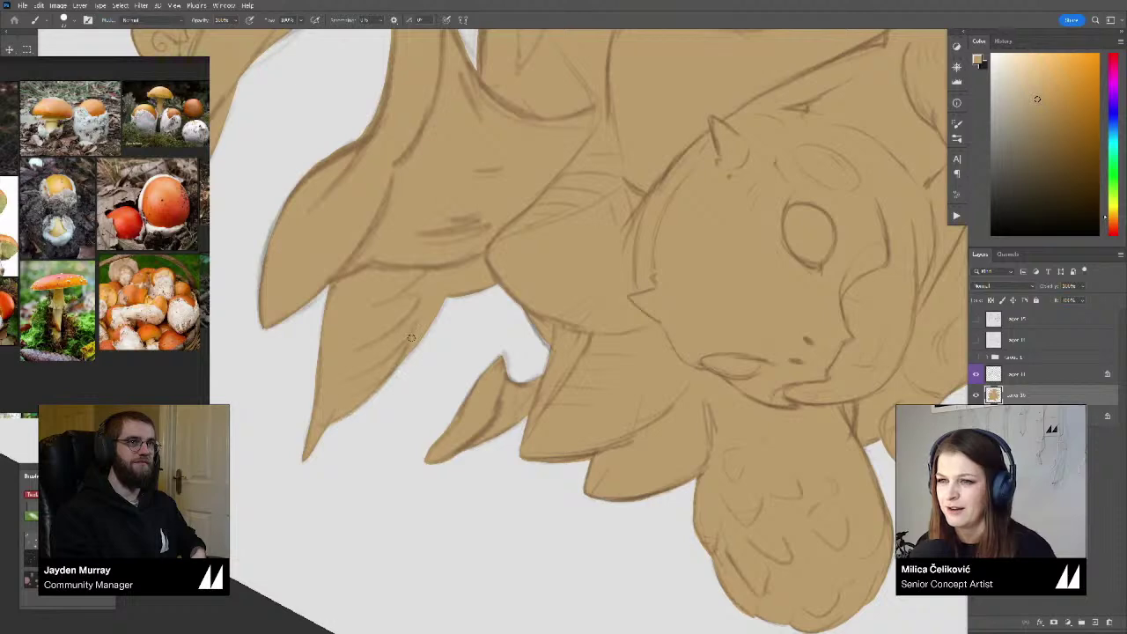
key(r)
drag(632, 220, 683, 278)
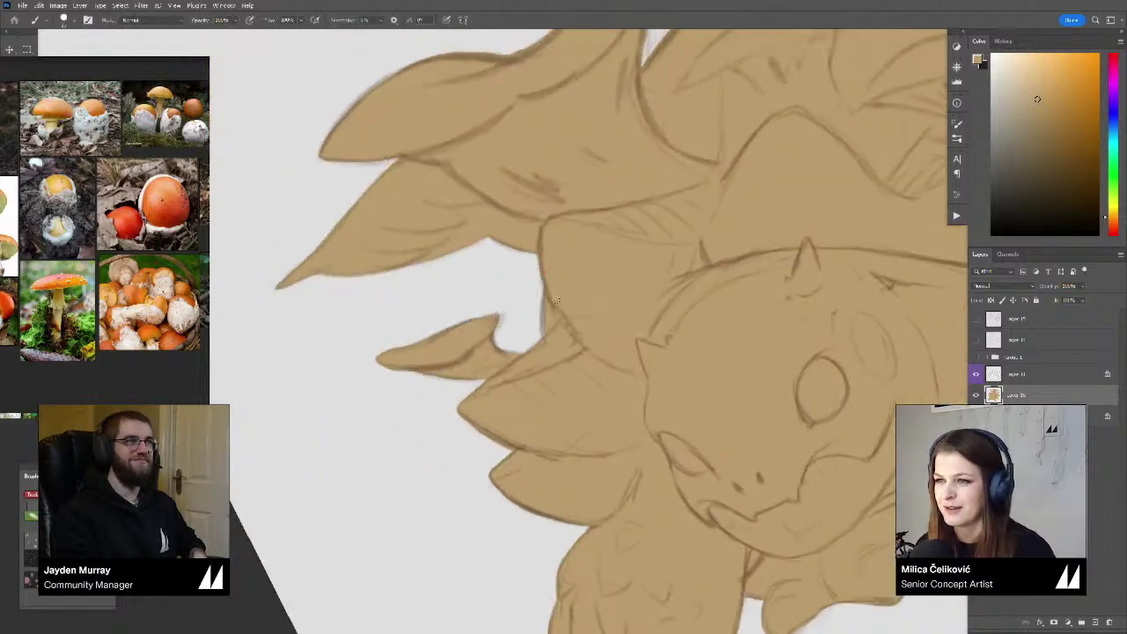
drag(545, 309, 544, 337)
Check the whole filled silhouette in a horizontally mirrored view and restore the normal orientation
key(ctrl+minus)
key(ctrl+minus)
key(ctrl+minus)
key(ctrl+minus)
key(ctrl+minus)
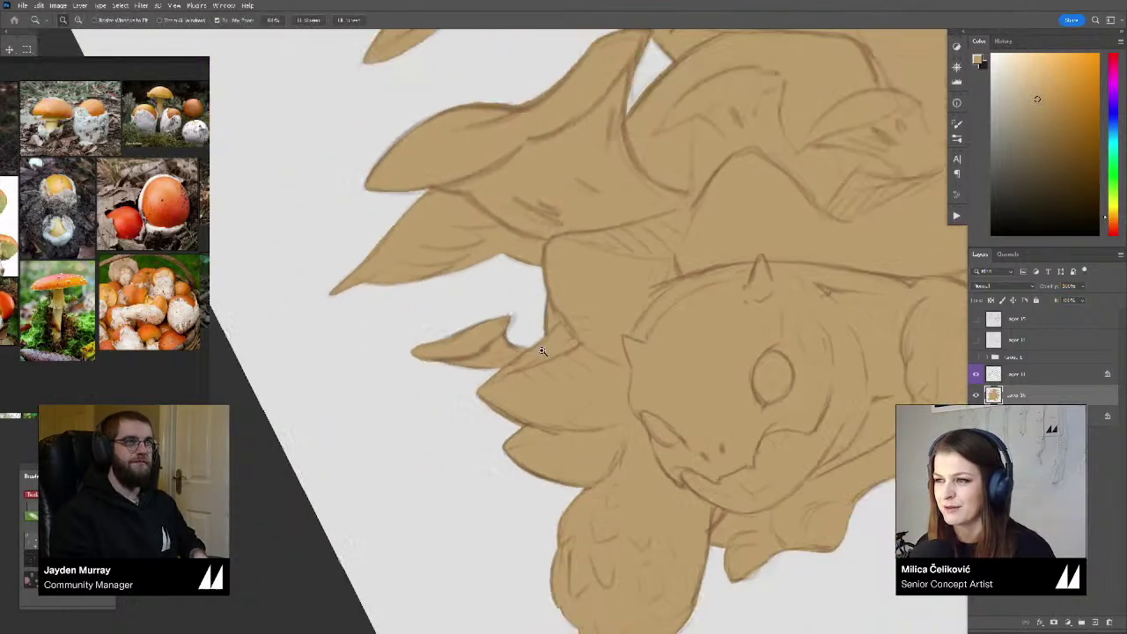
key(r)
drag(788, 270, 771, 363)
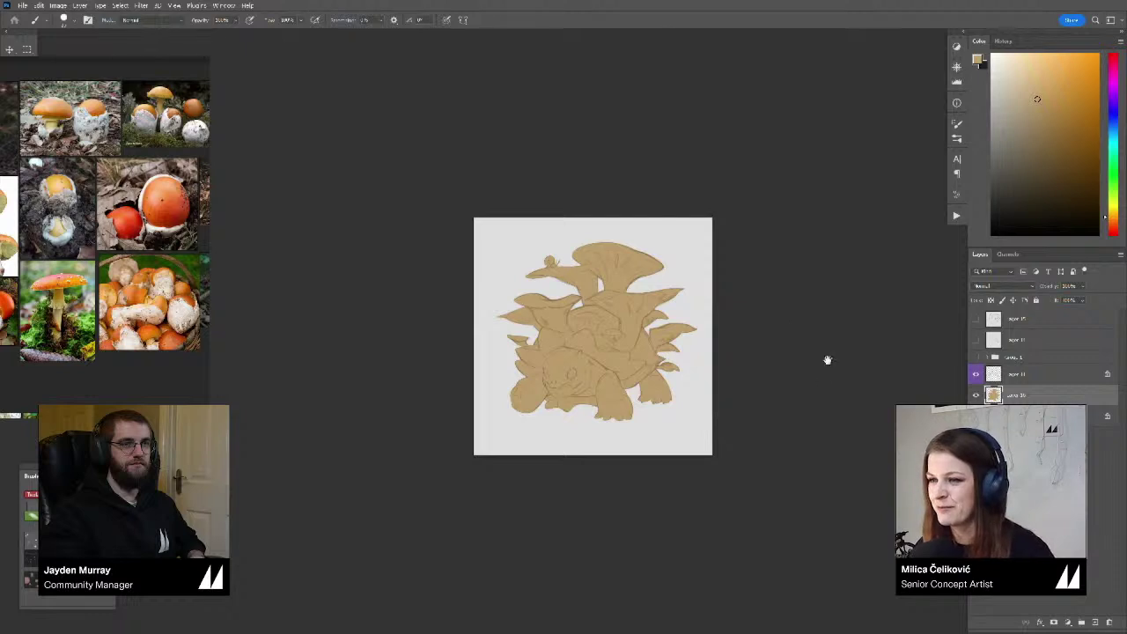
drag(800, 408, 780, 412)
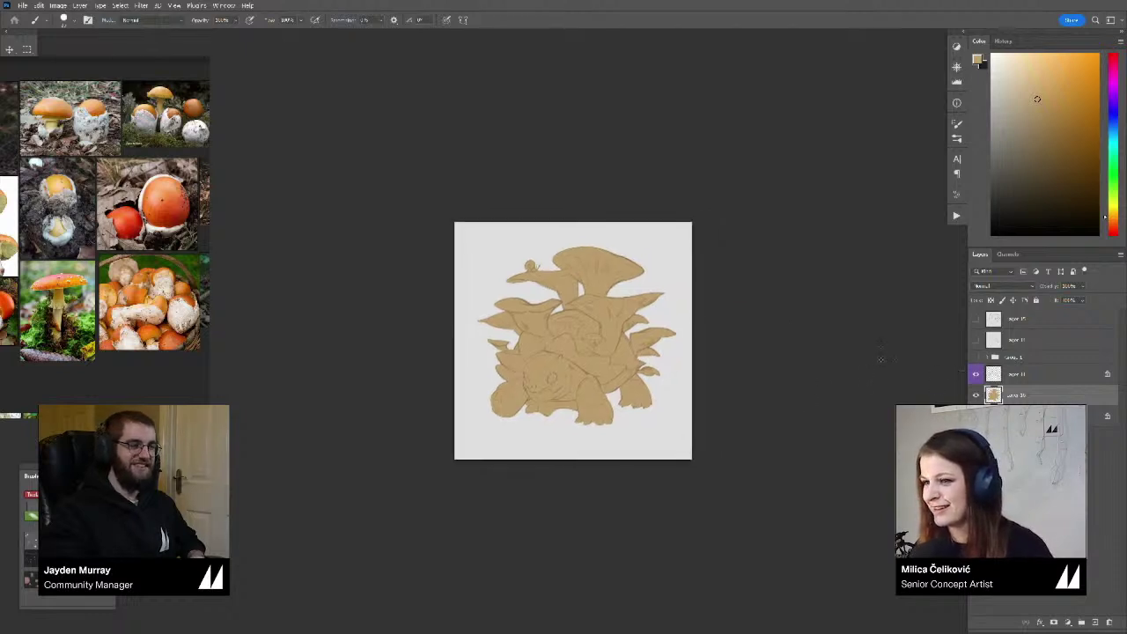
key(ctrl+shift+h)
key(z)
mouse_move(619, 381)
mouse_down()
mouse_move(591, 407)
mouse_move(651, 452)
mouse_up()
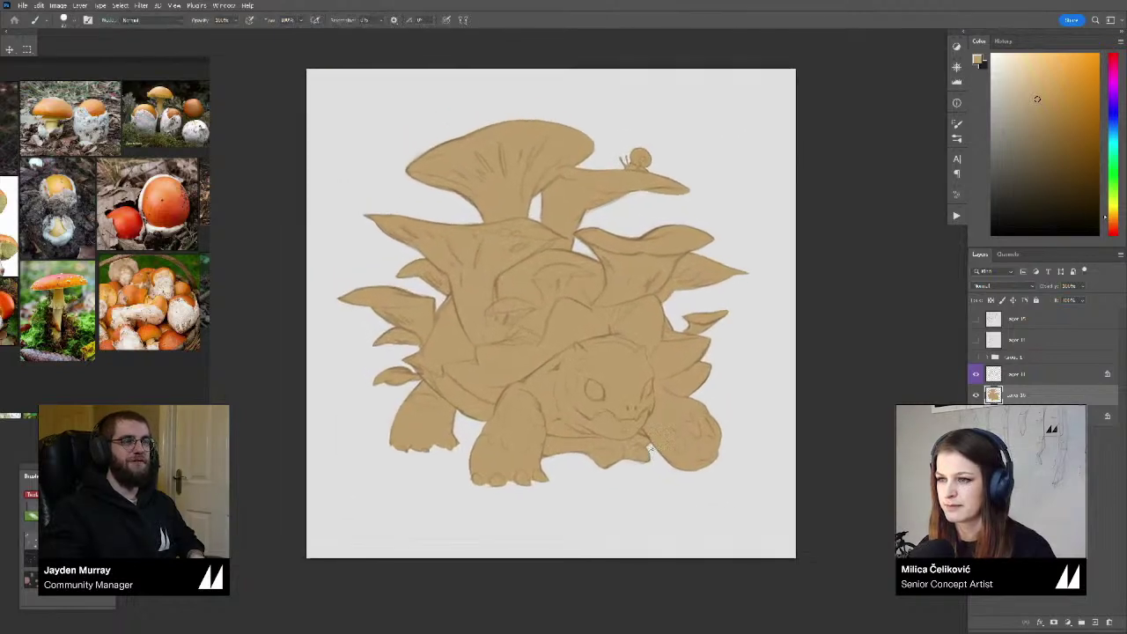
key(ctrl+shift+h)
Select the line-art layer above the ochre fill and set its opacity to 100%
click(1020, 324)
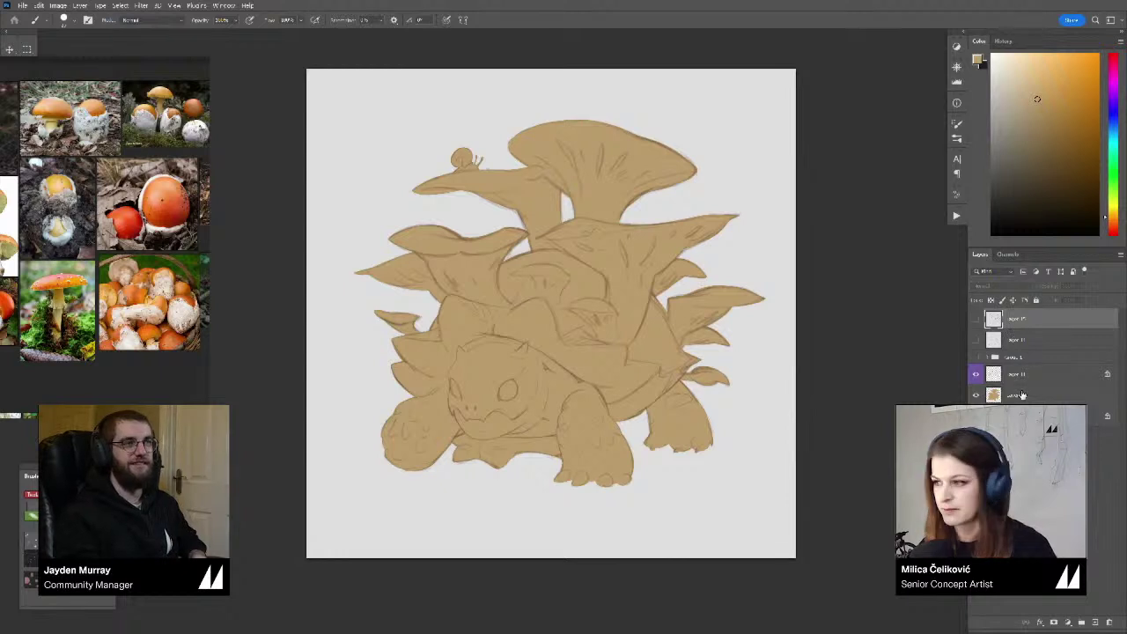
click(1018, 394)
click(1017, 373)
click(1070, 286)
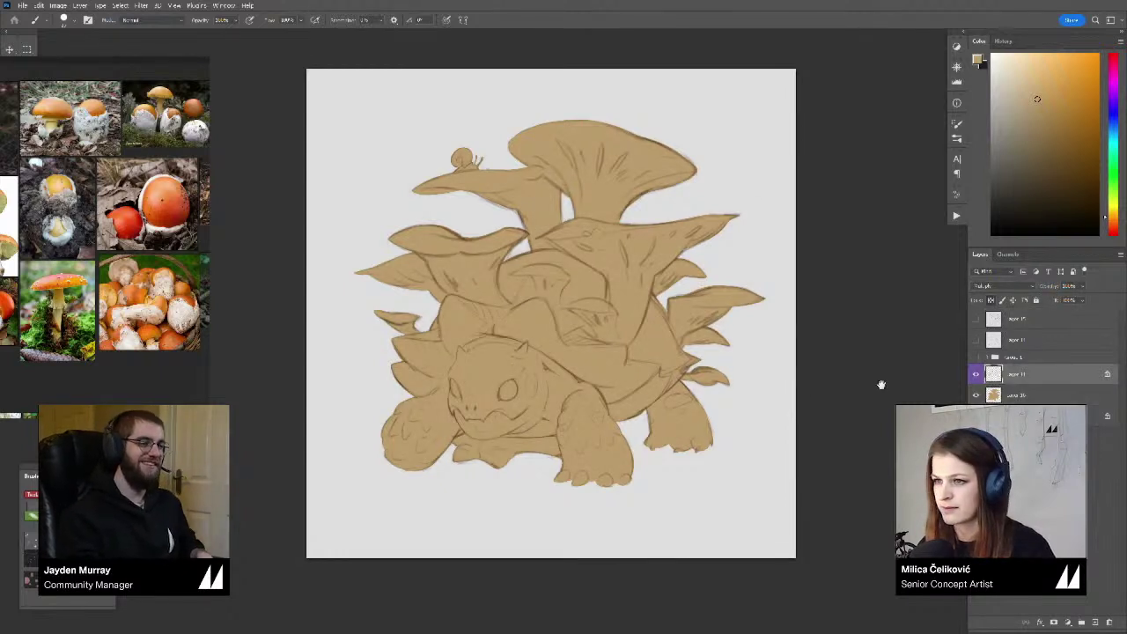
Place a merged copy of the drawing at the top of the layer stack and hide it
drag(881, 385, 874, 399)
key(ctrl+a)
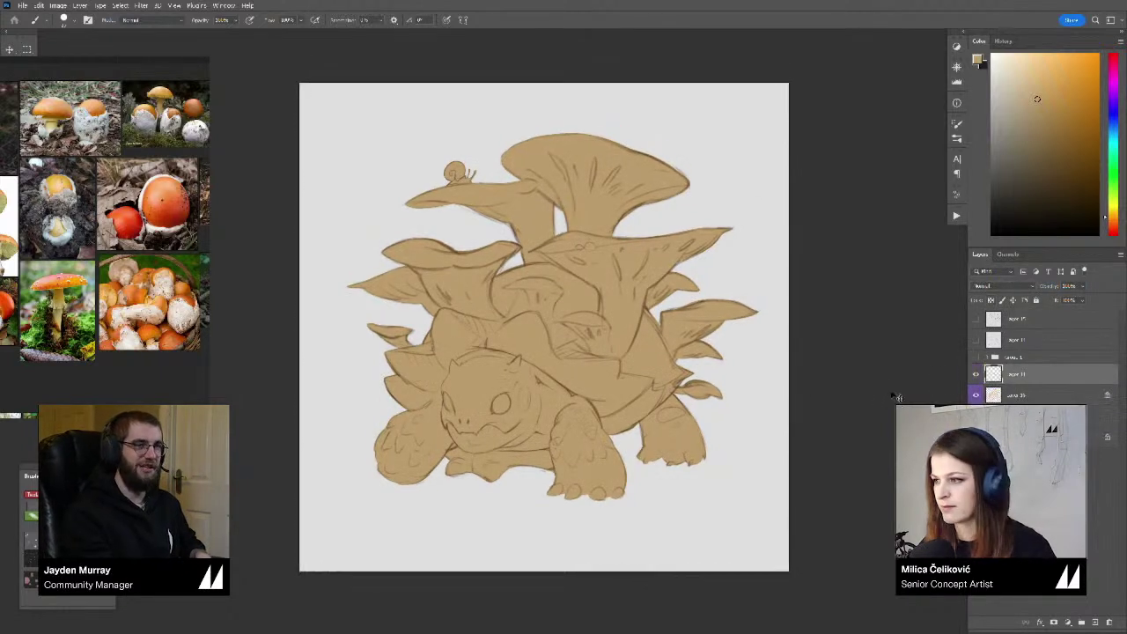
drag(1003, 395, 975, 321)
click(975, 319)
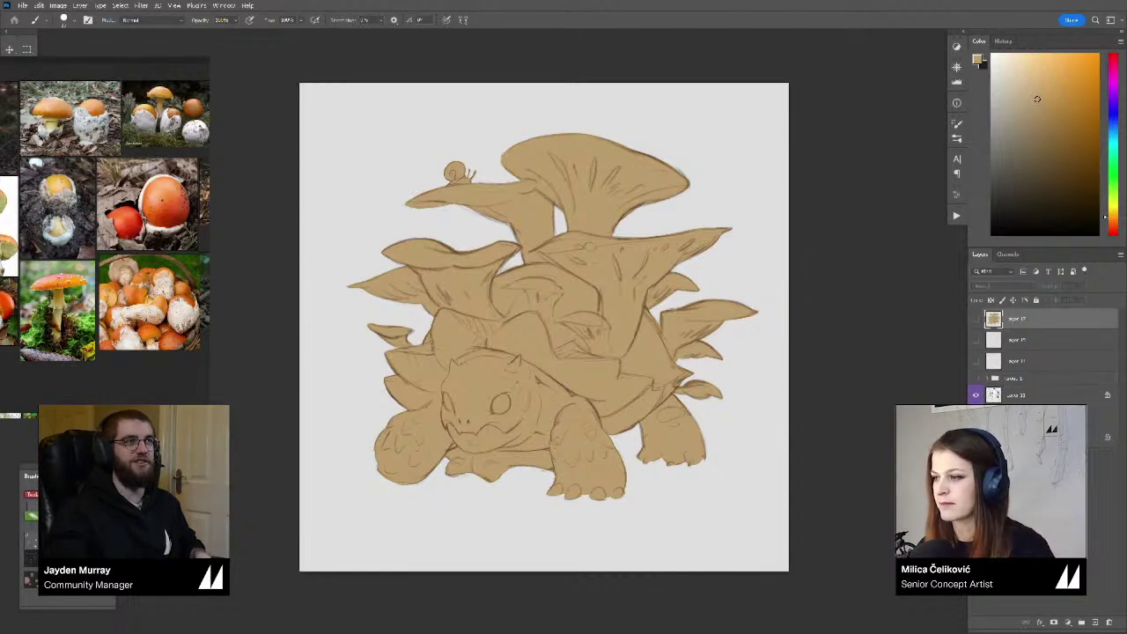
Lock the transparent pixels of the ochre silhouette layer and add a new layer above it
click(1022, 396)
click(1022, 416)
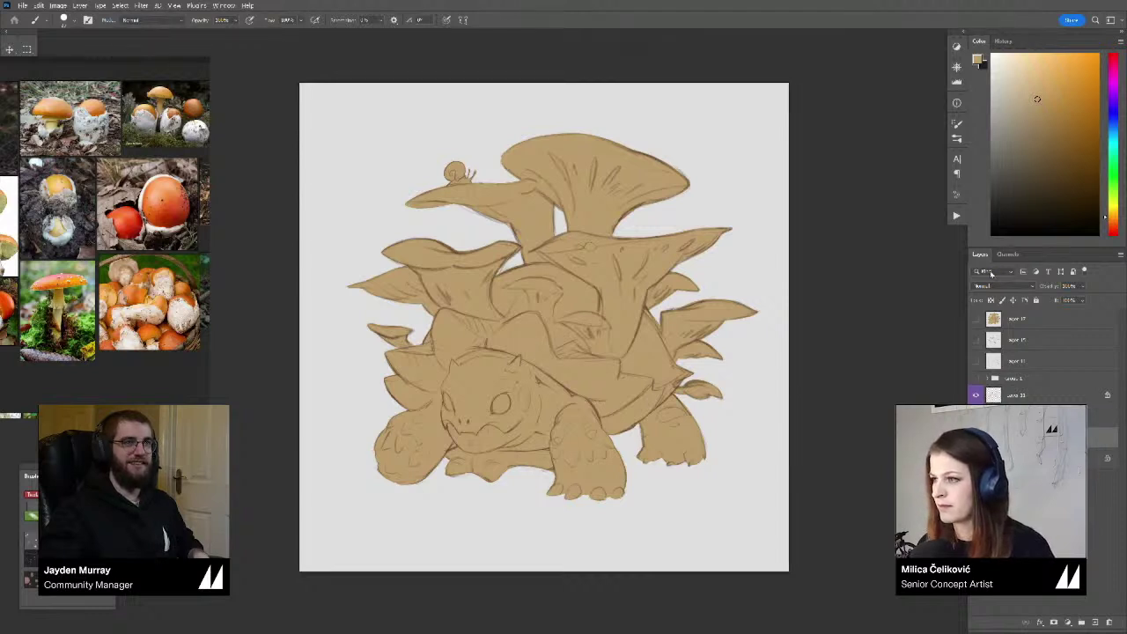
click(991, 300)
key(ctrl+alt+shift+n)
drag(875, 423, 873, 421)
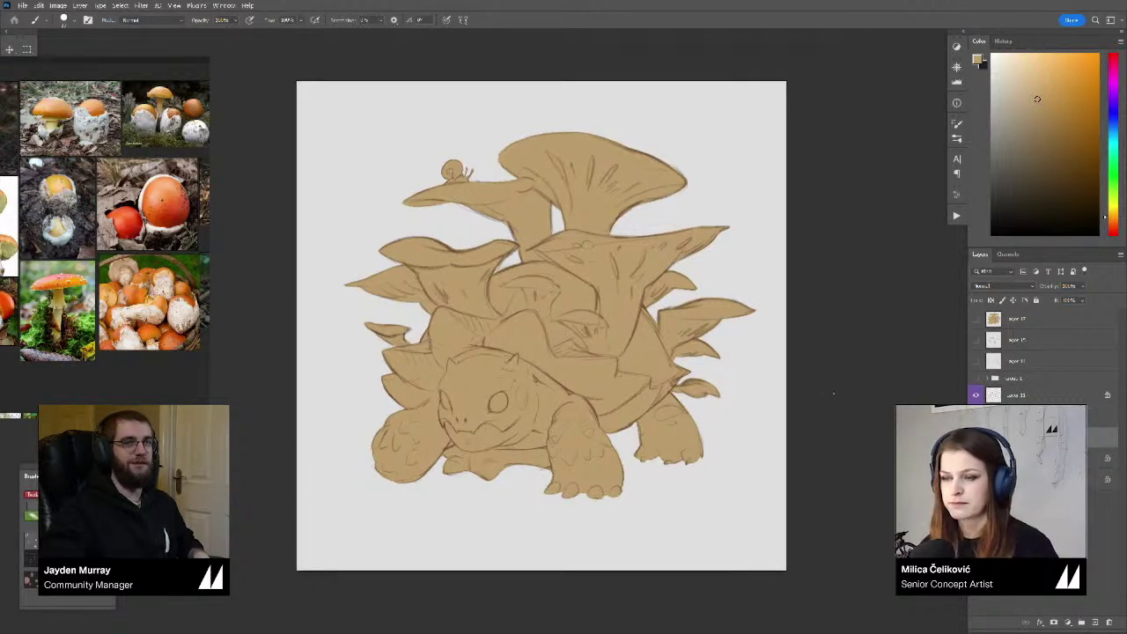
Bring more of the reference board into view and review the Caesar's mushroom photos and the mushroom pictures around them
scroll(141, 273, down, 4)
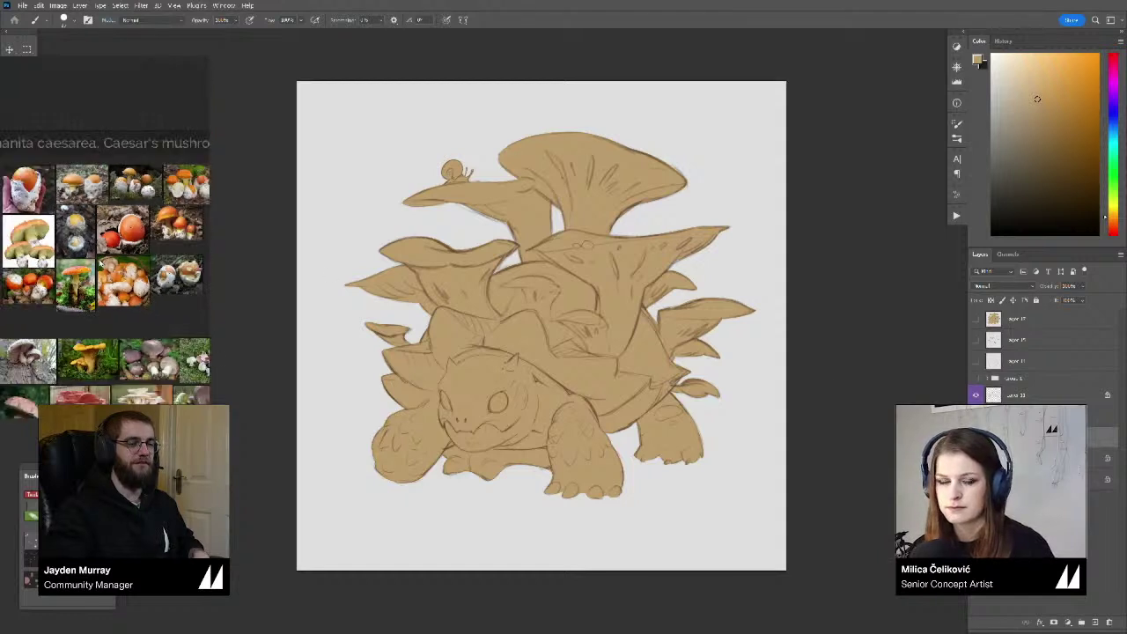
drag(132, 283, 120, 271)
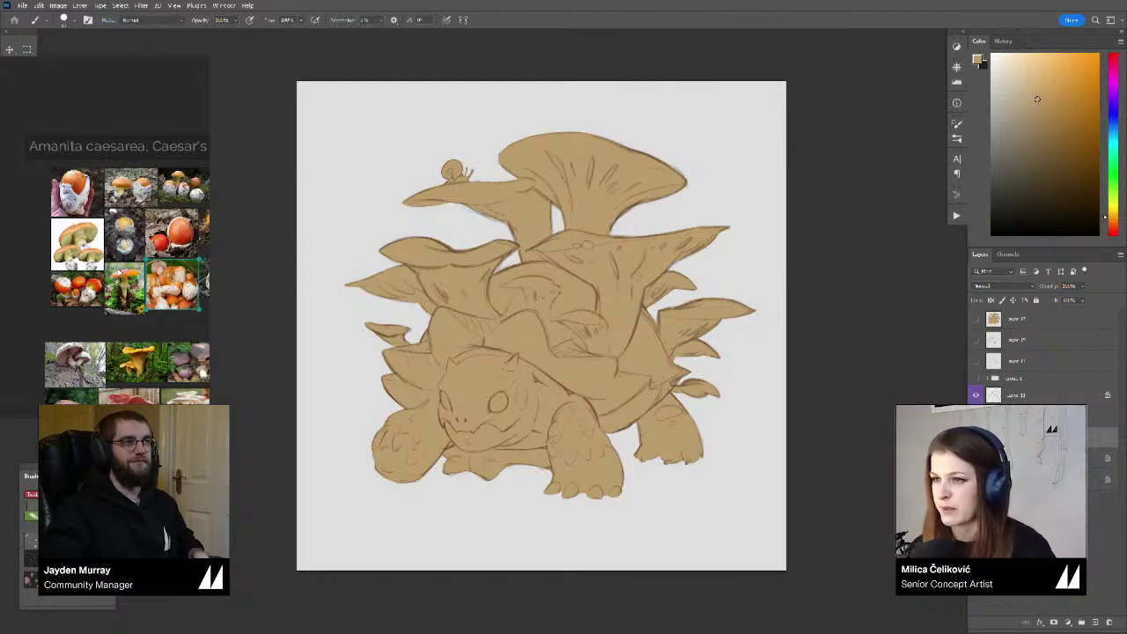
drag(847, 363, 848, 373)
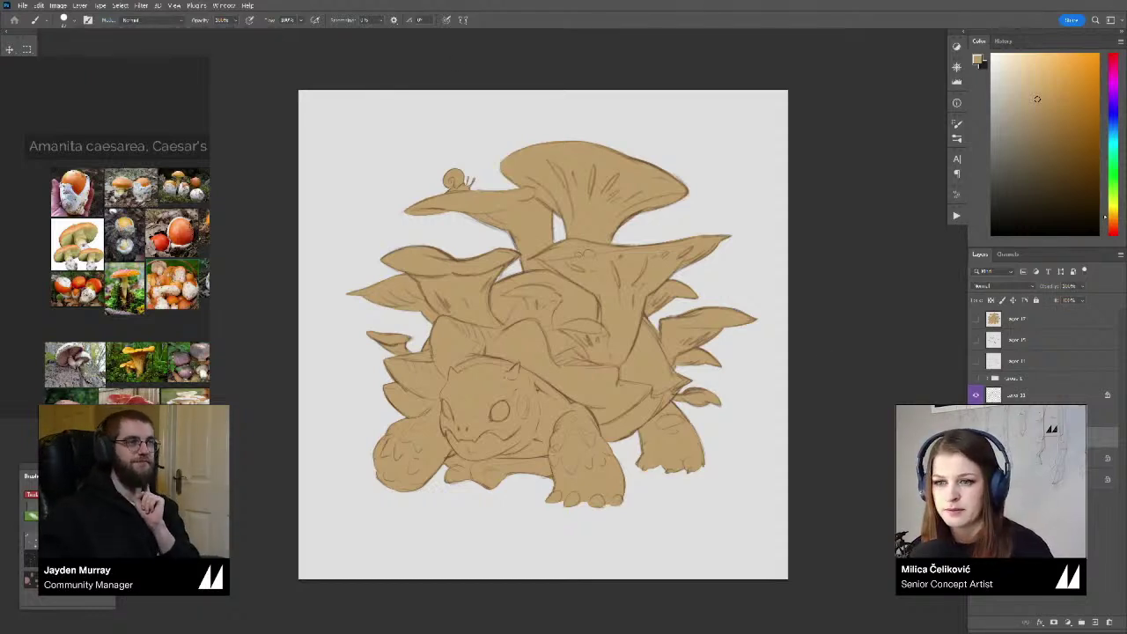
click(176, 282)
drag(184, 384, 335, 408)
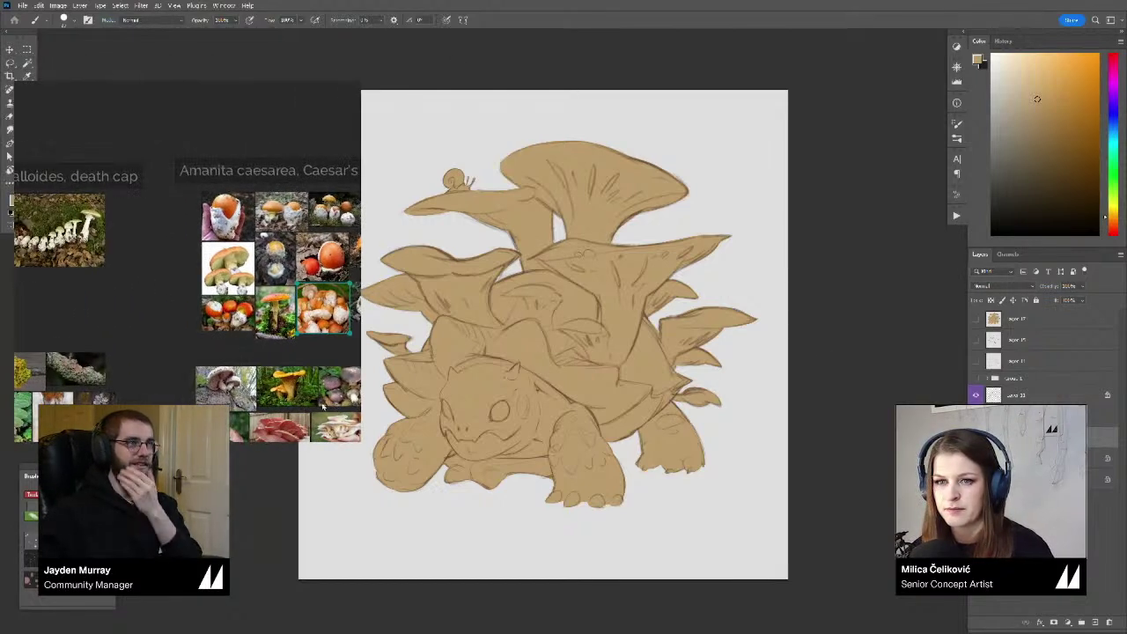
drag(275, 341, 194, 259)
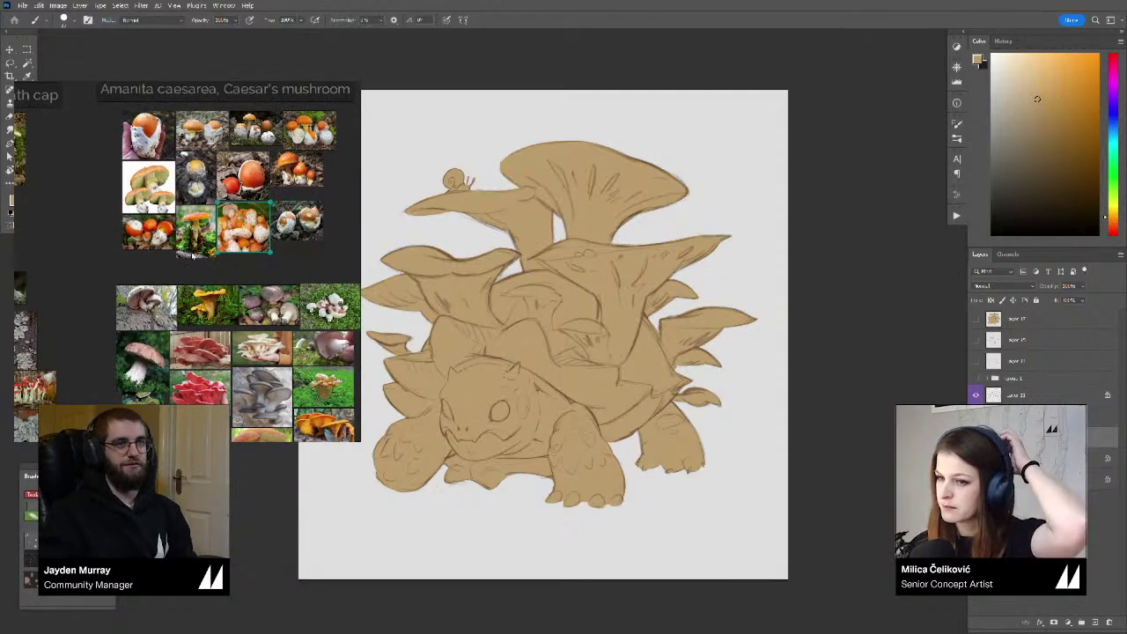
scroll(194, 255, down, 3)
scroll(185, 256, up, 2)
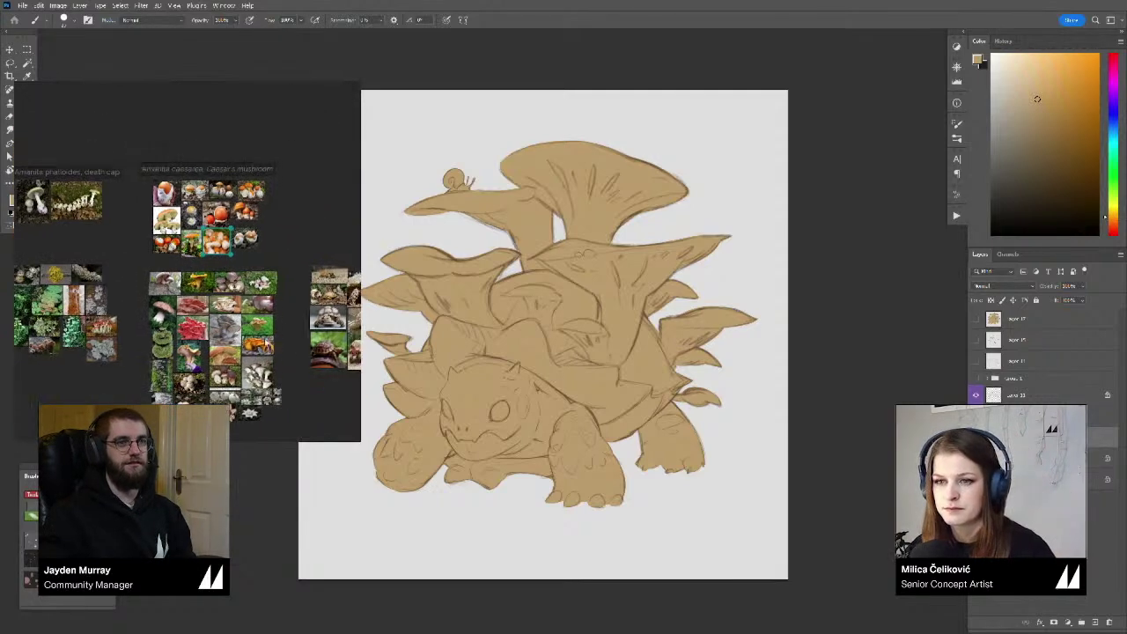
Enlarge the reference photo of the tan tortoise walking on gravel and flip it horizontally
scroll(184, 256, up, 6)
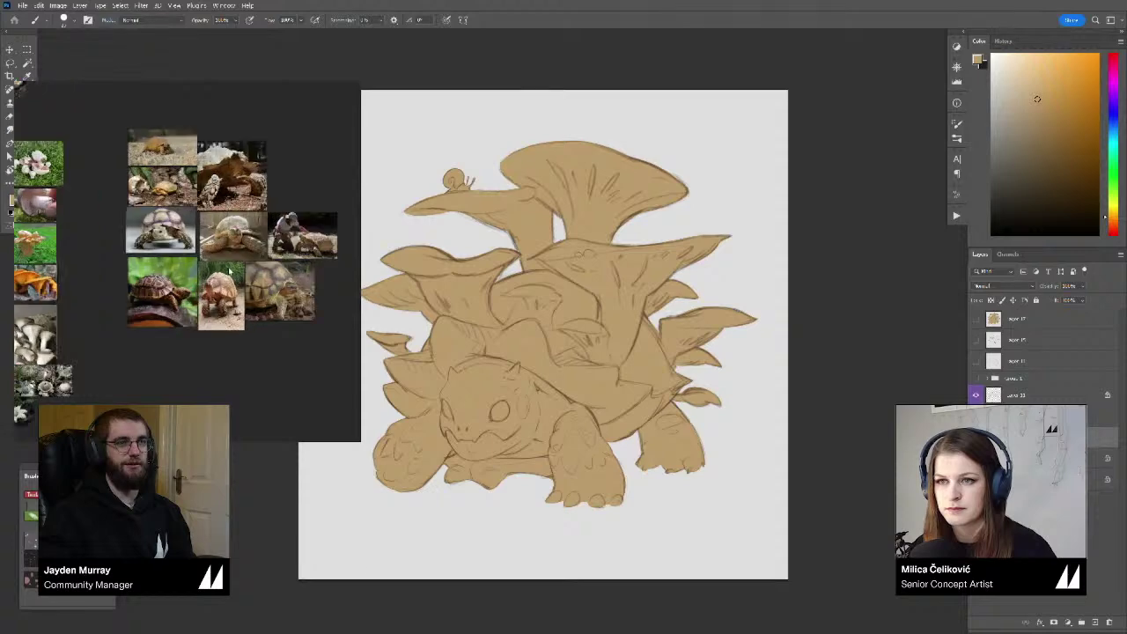
drag(135, 166, 168, 280)
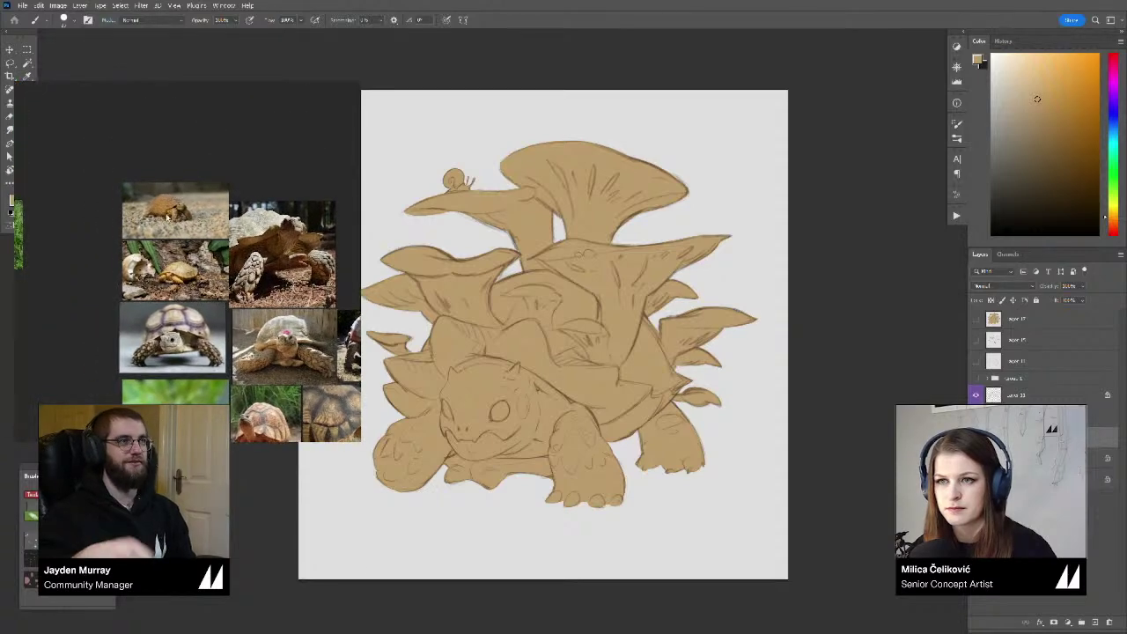
scroll(167, 216, up, 5)
scroll(168, 215, up, 2)
scroll(170, 210, down, 1)
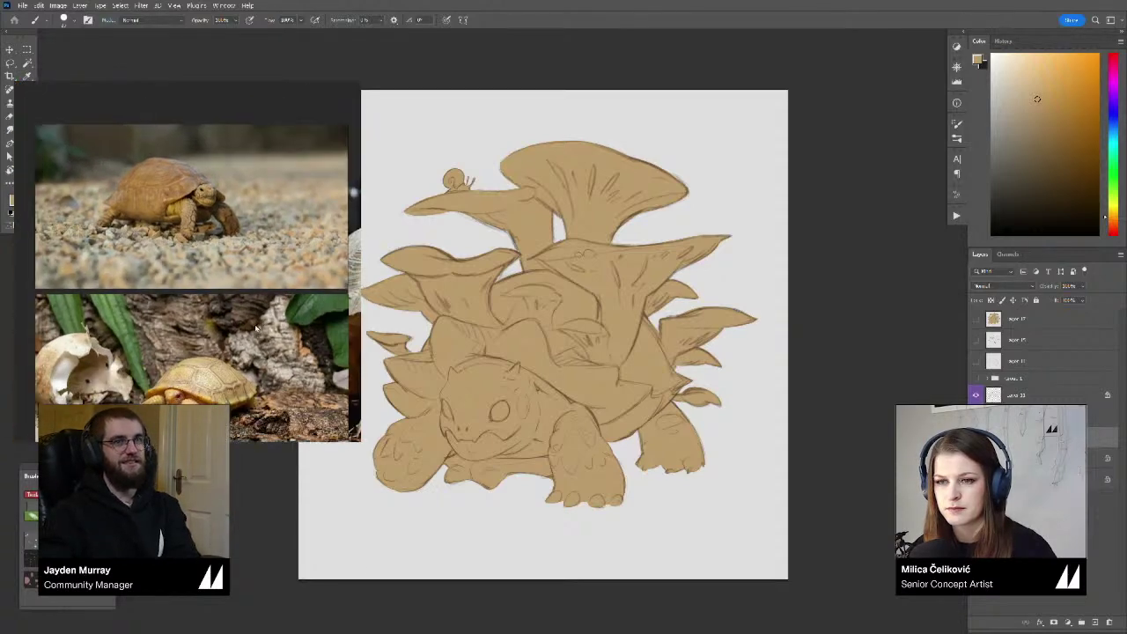
drag(194, 418, 183, 371)
scroll(182, 370, up, 2)
drag(184, 260, 165, 416)
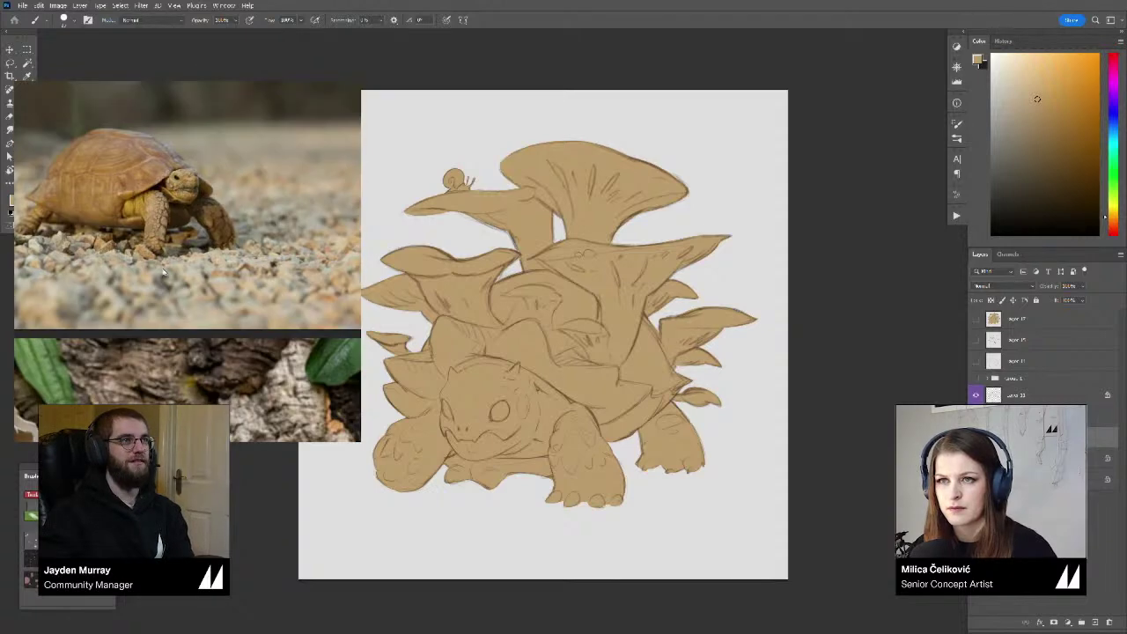
drag(244, 251, 187, 244)
scroll(189, 192, up, 4)
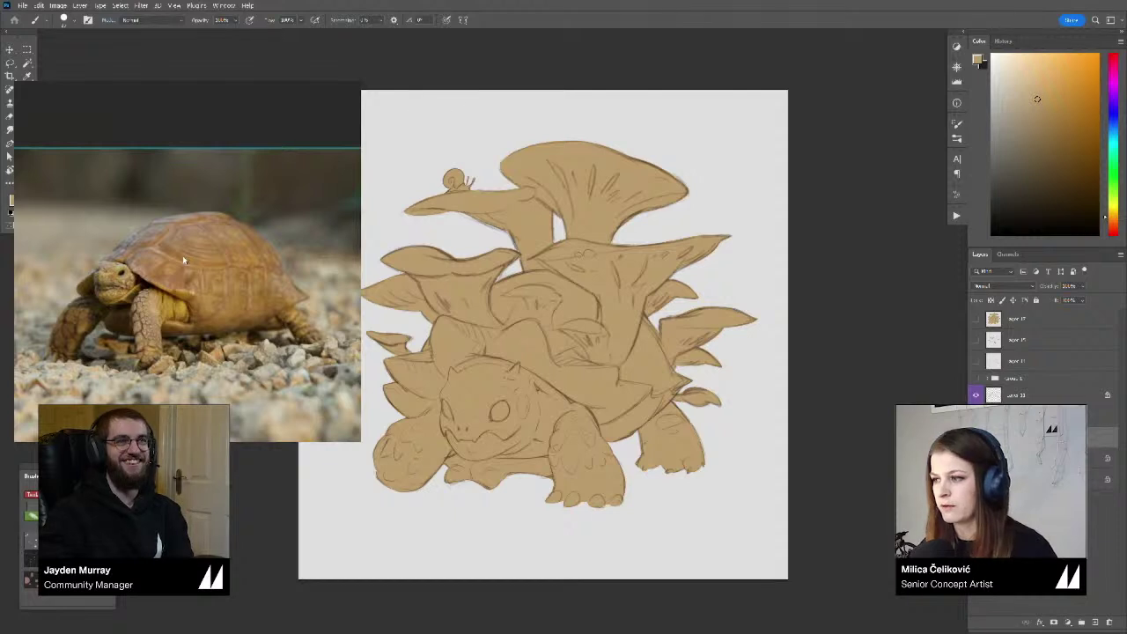
Choose a darker brown and block in the turtle's shell rim, body and shadowed legs, enlarging the brush for the broad areas
drag(517, 516, 537, 518)
mouse_move(544, 458)
mouse_down()
mouse_move(561, 460)
mouse_move(532, 456)
mouse_move(586, 459)
mouse_up()
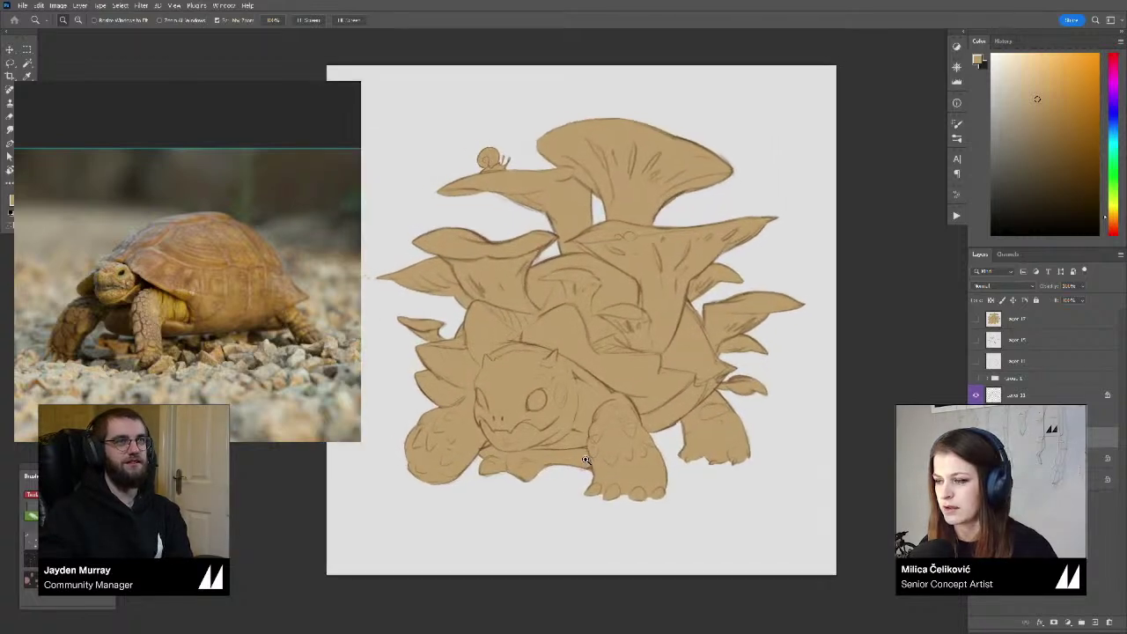
key(b)
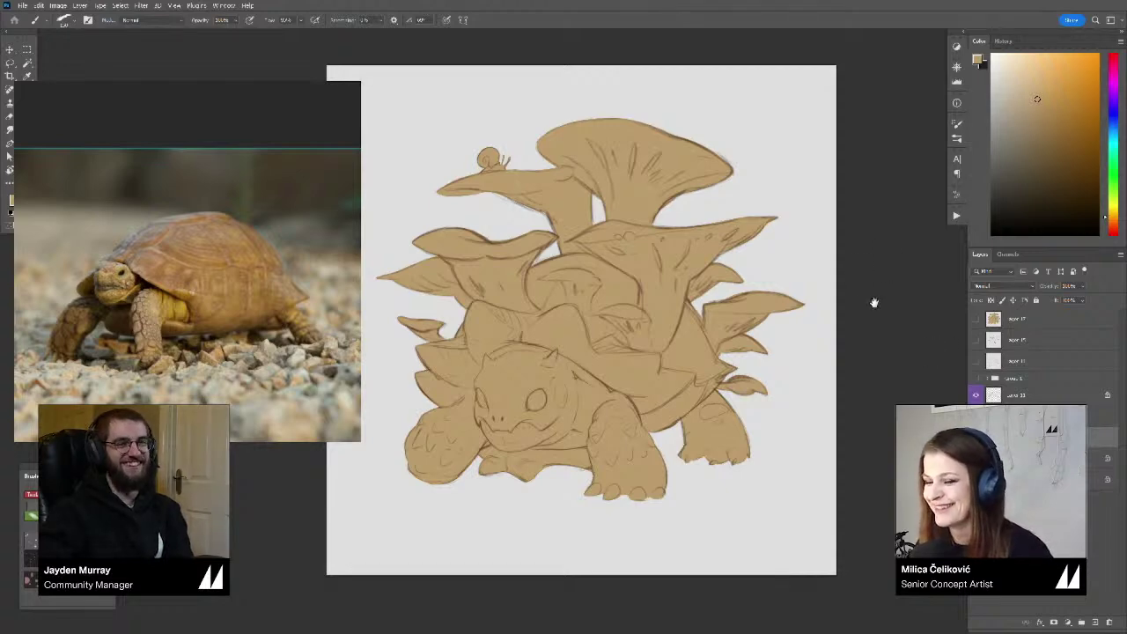
drag(874, 304, 877, 308)
drag(685, 261, 673, 265)
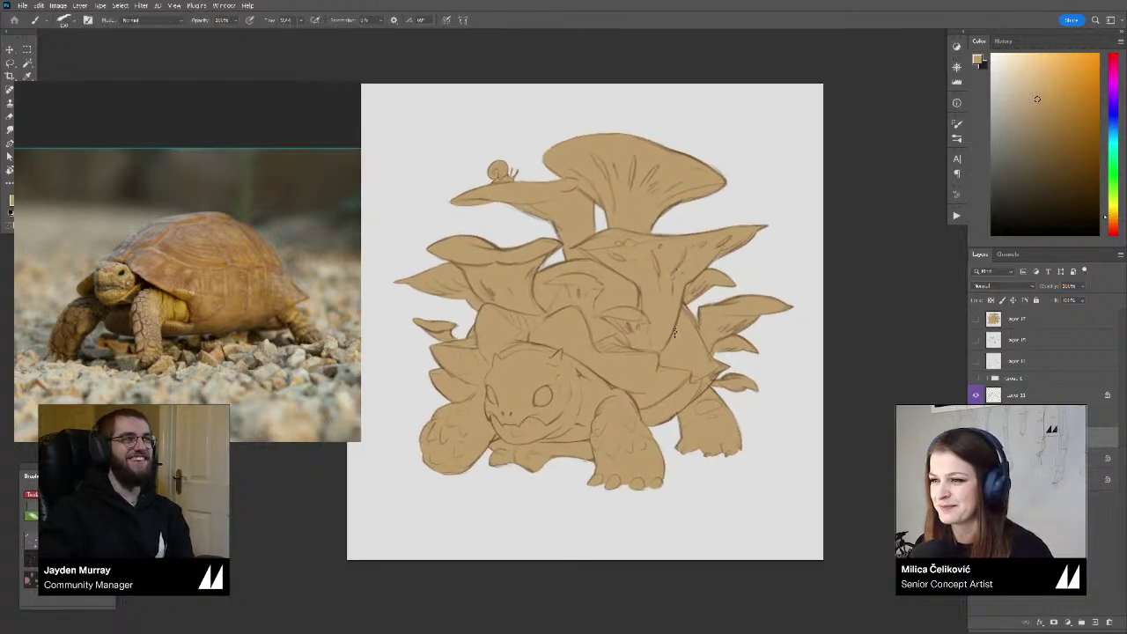
click(1057, 126)
click(1113, 221)
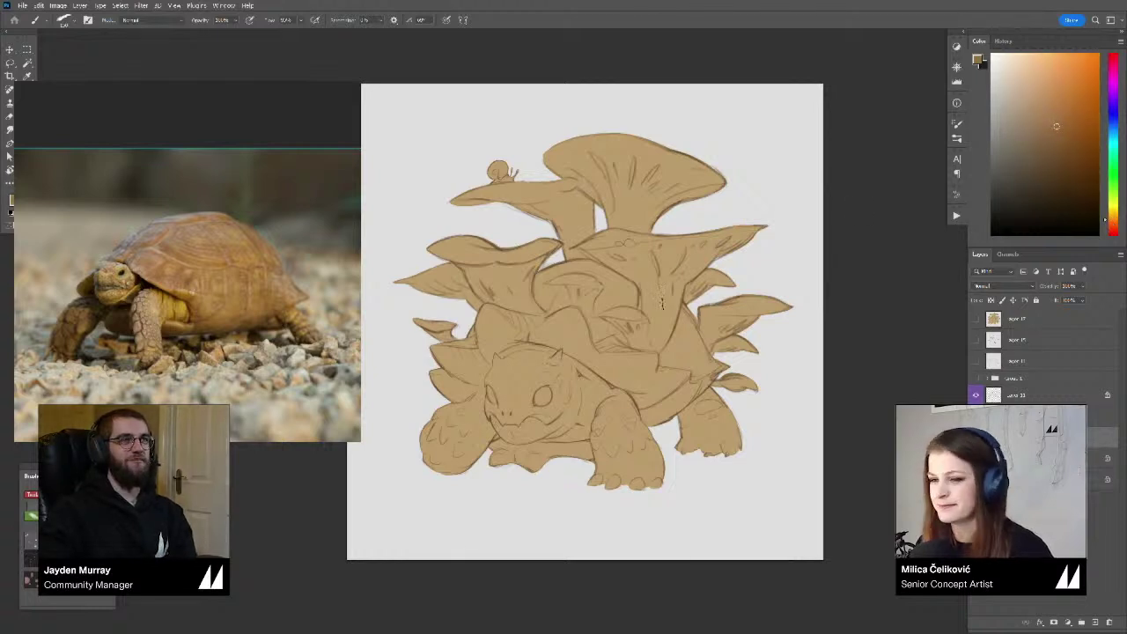
mouse_move(574, 411)
mouse_down()
mouse_move(560, 467)
mouse_move(594, 383)
mouse_move(538, 476)
mouse_move(471, 478)
mouse_move(500, 440)
mouse_move(489, 463)
mouse_move(482, 428)
mouse_move(433, 377)
mouse_move(437, 387)
mouse_move(465, 377)
mouse_move(457, 362)
mouse_move(467, 375)
mouse_move(449, 350)
mouse_move(435, 354)
mouse_move(475, 365)
mouse_move(486, 307)
mouse_move(516, 331)
mouse_move(490, 334)
mouse_move(557, 335)
mouse_move(563, 317)
mouse_move(553, 322)
mouse_move(578, 330)
mouse_move(572, 315)
mouse_move(581, 347)
mouse_move(567, 335)
mouse_move(562, 346)
mouse_move(648, 368)
mouse_move(597, 357)
mouse_move(658, 409)
mouse_move(653, 427)
mouse_move(662, 375)
mouse_move(676, 401)
mouse_move(705, 382)
mouse_move(664, 402)
mouse_move(726, 373)
mouse_move(678, 333)
mouse_move(685, 403)
mouse_move(722, 388)
mouse_move(682, 433)
mouse_up()
key(bracketright)
key(bracketright)
mouse_move(595, 429)
mouse_down()
mouse_move(610, 394)
mouse_move(637, 400)
mouse_move(560, 350)
mouse_move(530, 346)
mouse_move(560, 346)
mouse_move(556, 355)
mouse_move(530, 335)
mouse_move(504, 359)
mouse_move(536, 379)
mouse_move(531, 364)
mouse_move(528, 386)
mouse_move(490, 390)
mouse_move(534, 374)
mouse_up()
Model the turtle's head and the area around its eyes with intermediate browns sampled from the painting
alt+click(499, 395)
alt+click(567, 382)
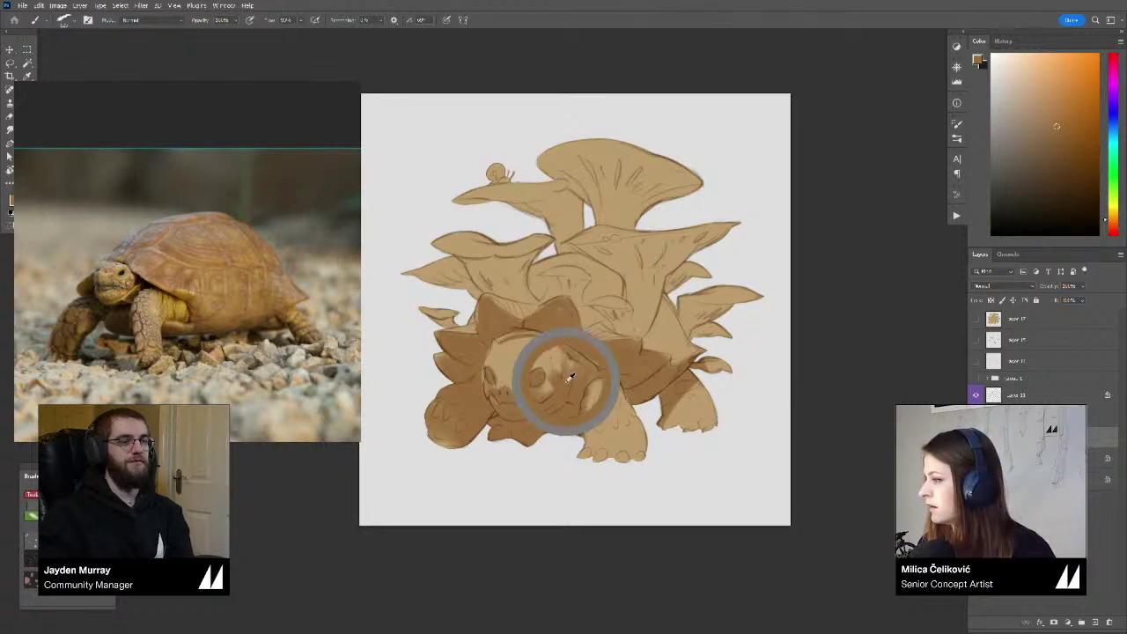
alt+click(567, 365)
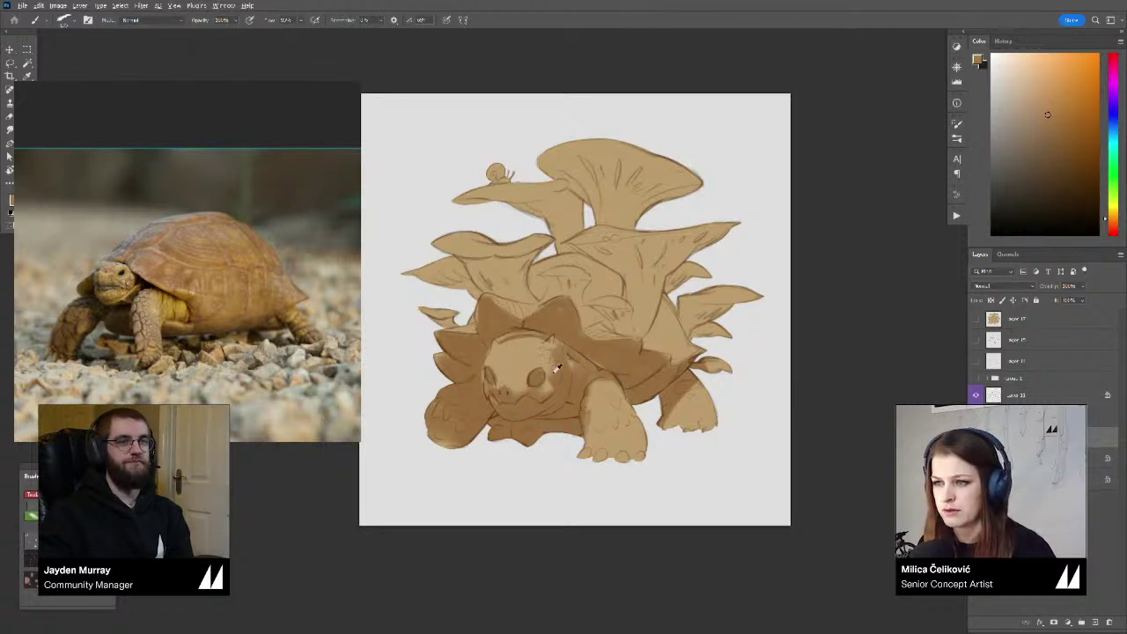
alt+click(557, 368)
alt+click(517, 324)
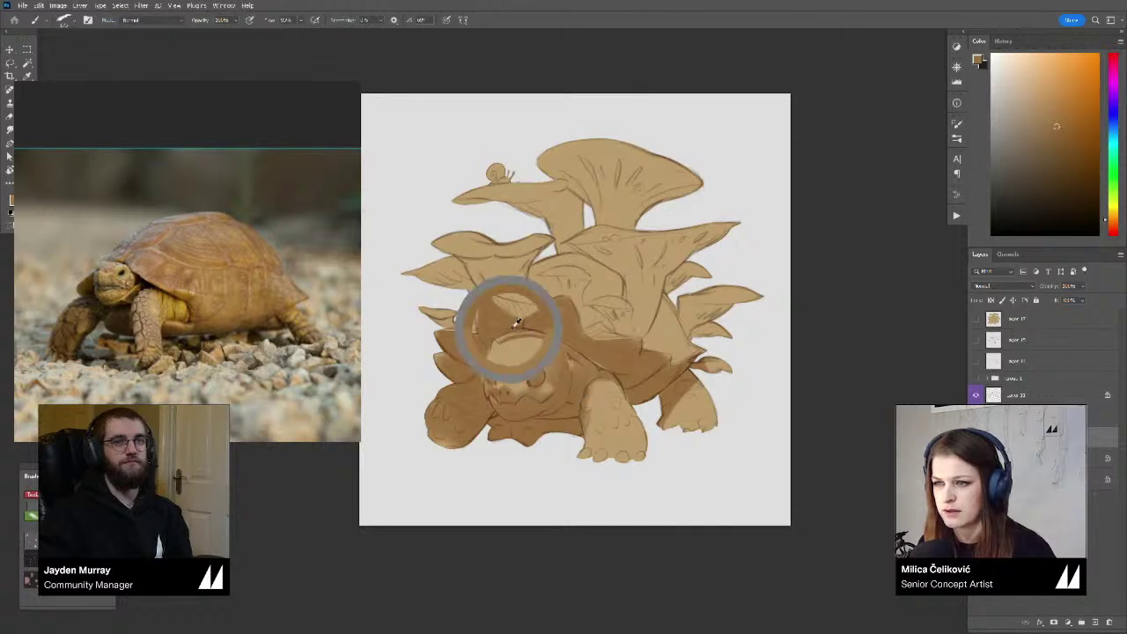
alt+click(509, 427)
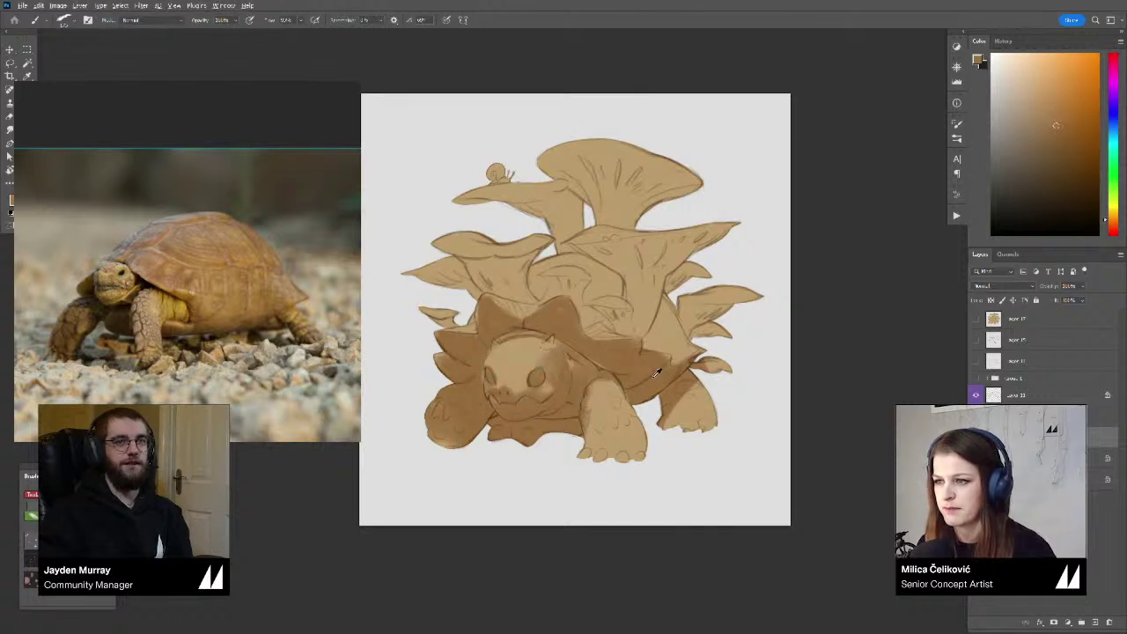
Darken the upper part of the front leg, leaving a scalloped edge above the lighter foot
mouse_move(615, 380)
mouse_down()
mouse_move(583, 405)
mouse_move(622, 401)
mouse_up()
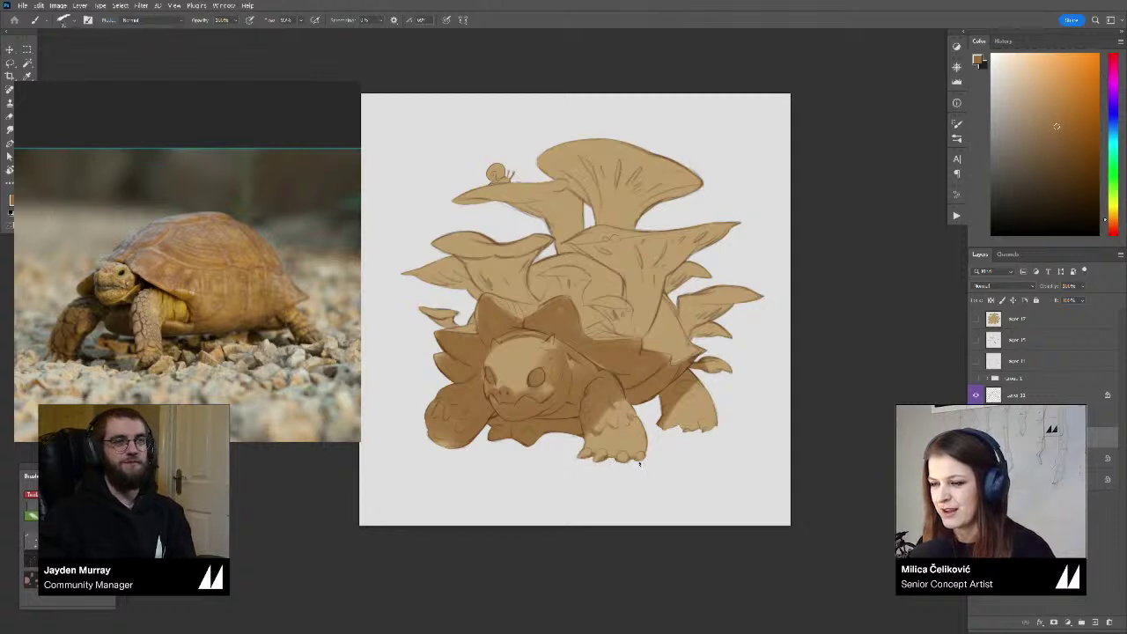
drag(645, 451, 639, 421)
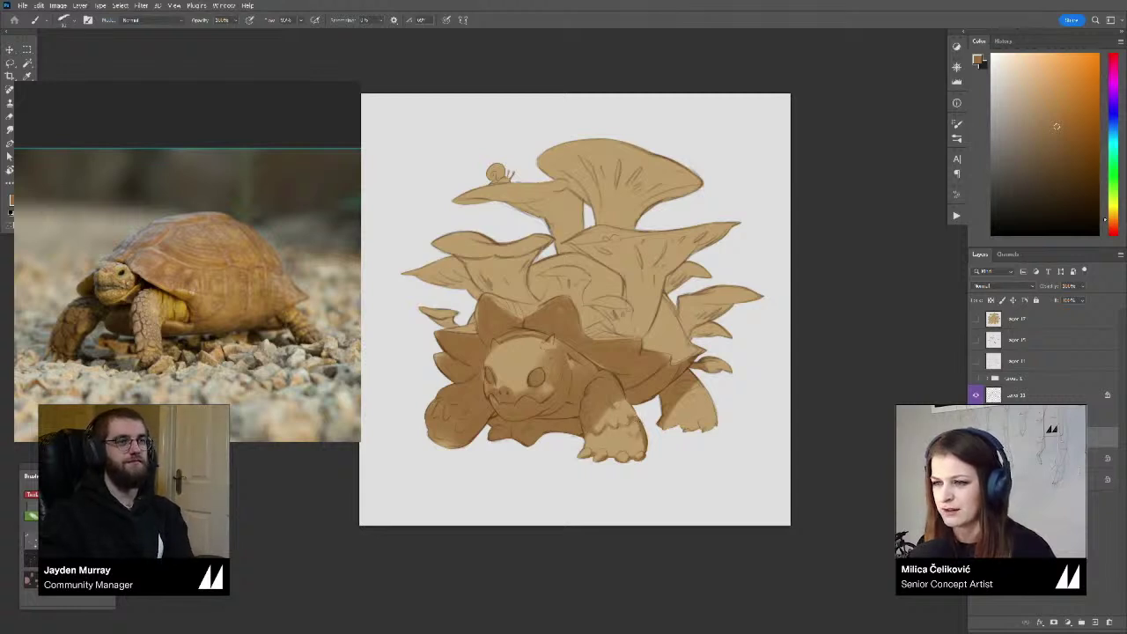
drag(452, 408, 457, 414)
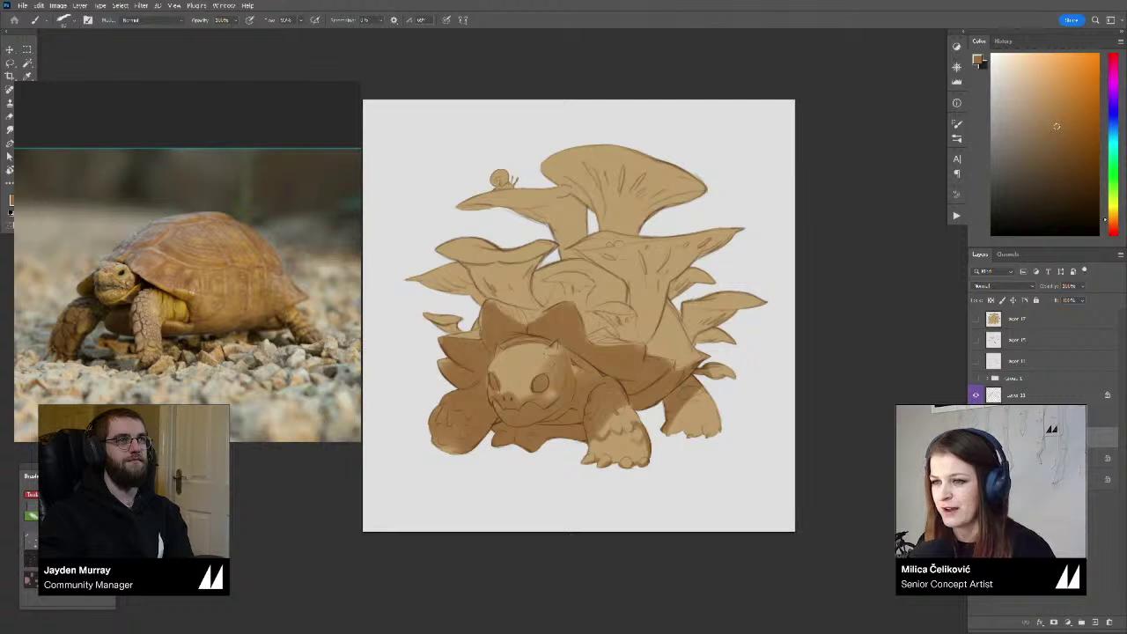
Refine the tones on the turtle's brow and the neighbouring shell spikes with sampled ochre and browns
alt+click(438, 361)
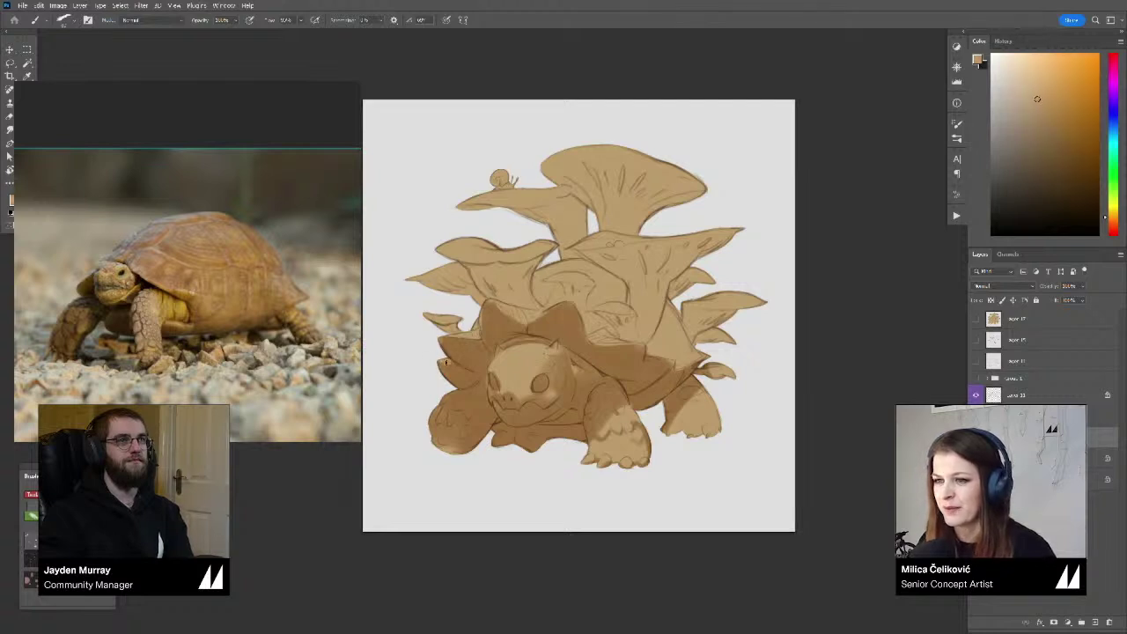
alt+click(471, 356)
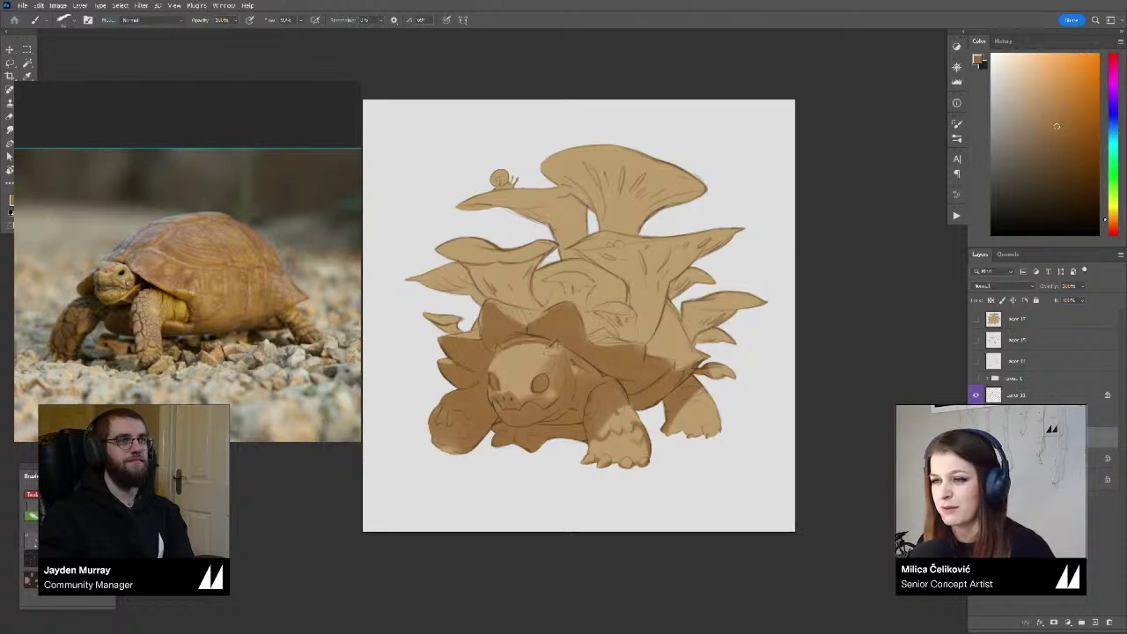
alt+click(498, 360)
alt+click(503, 350)
alt+click(501, 332)
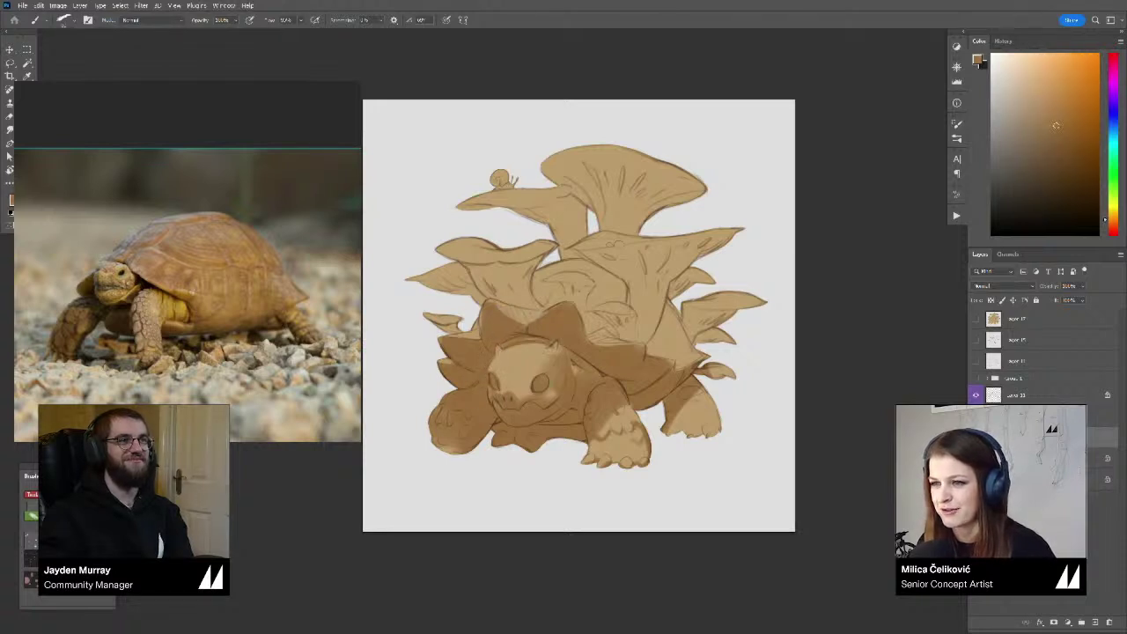
alt+click(522, 325)
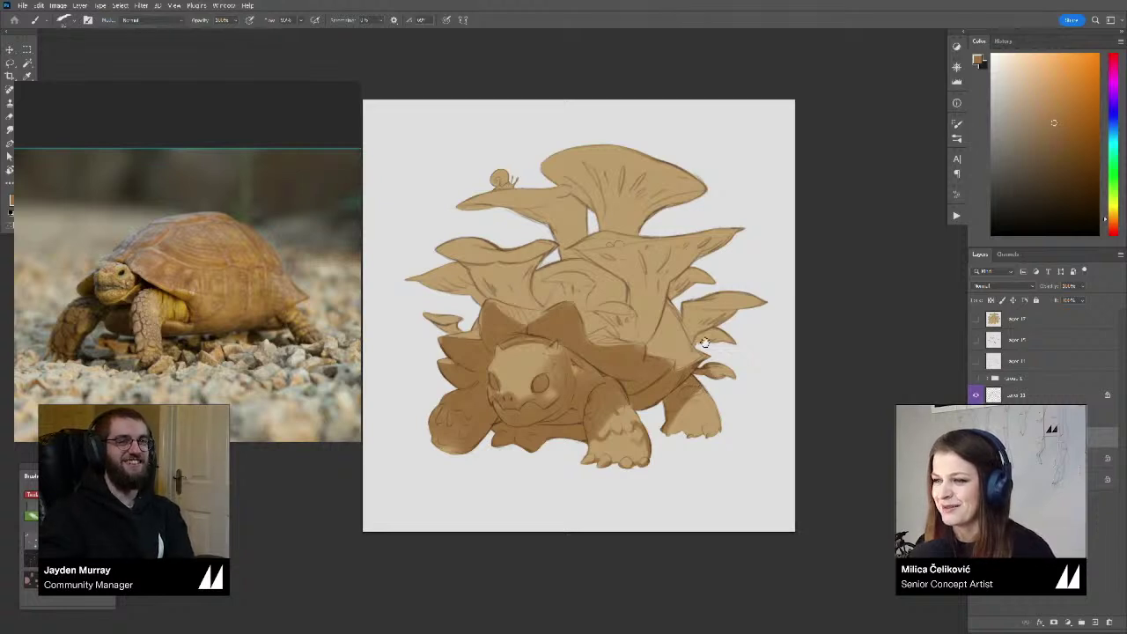
Choose a darker reddish brown and shade the shell spikes beside the head, softening them with sampled in-between tones
drag(705, 344, 704, 354)
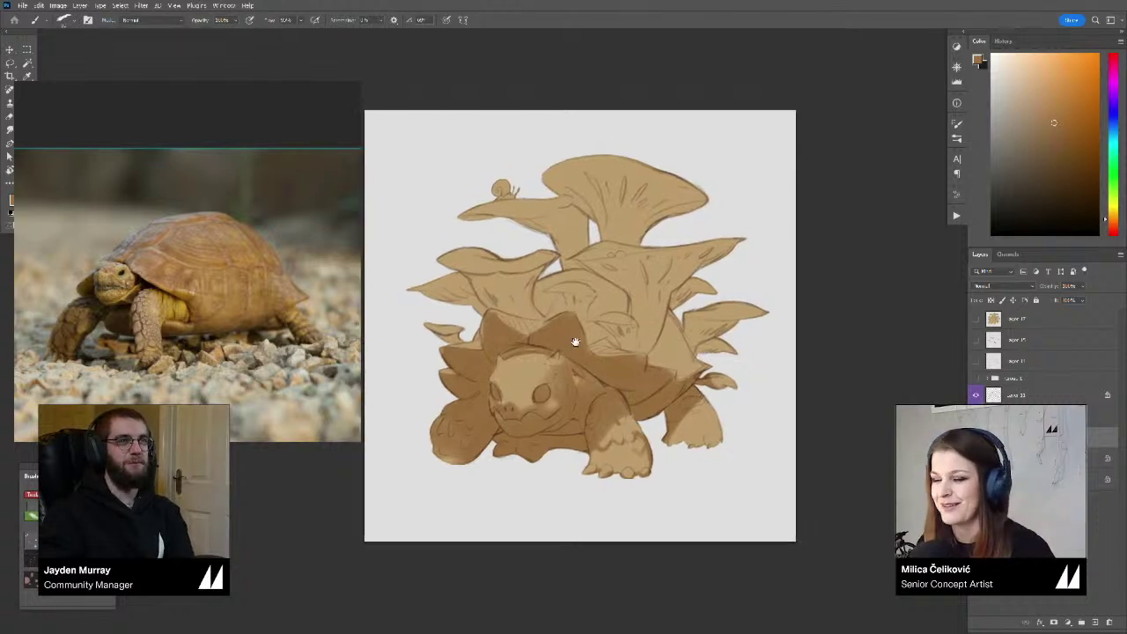
drag(634, 307, 645, 305)
click(1114, 222)
drag(1060, 132, 1065, 139)
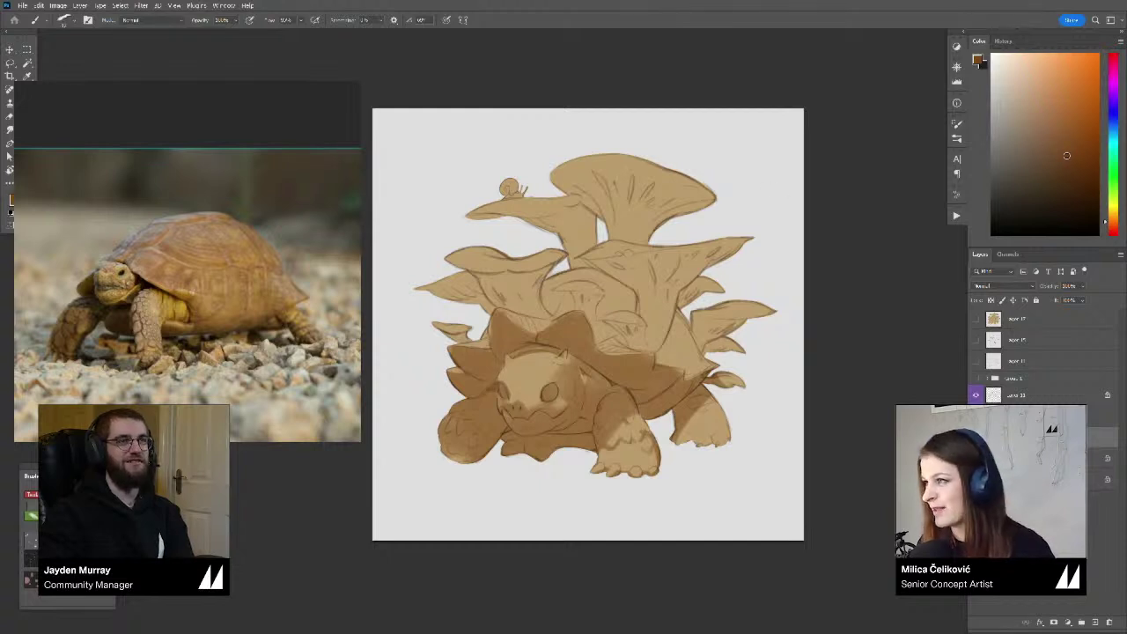
click(1066, 160)
mouse_move(493, 385)
mouse_down()
mouse_move(472, 392)
mouse_move(456, 377)
mouse_up()
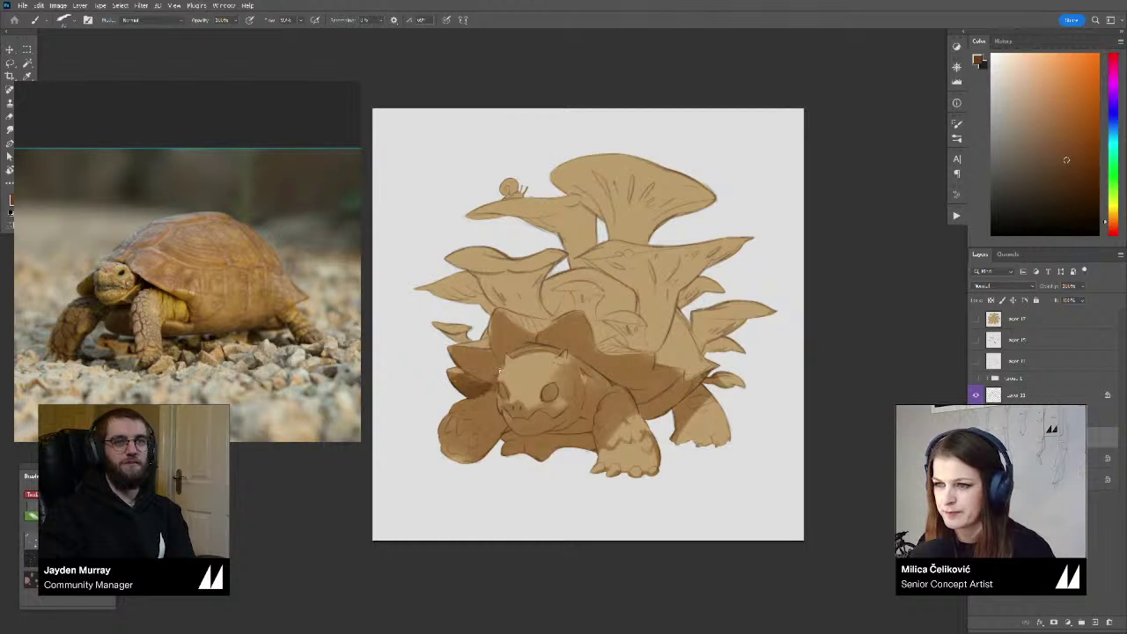
alt+click(494, 369)
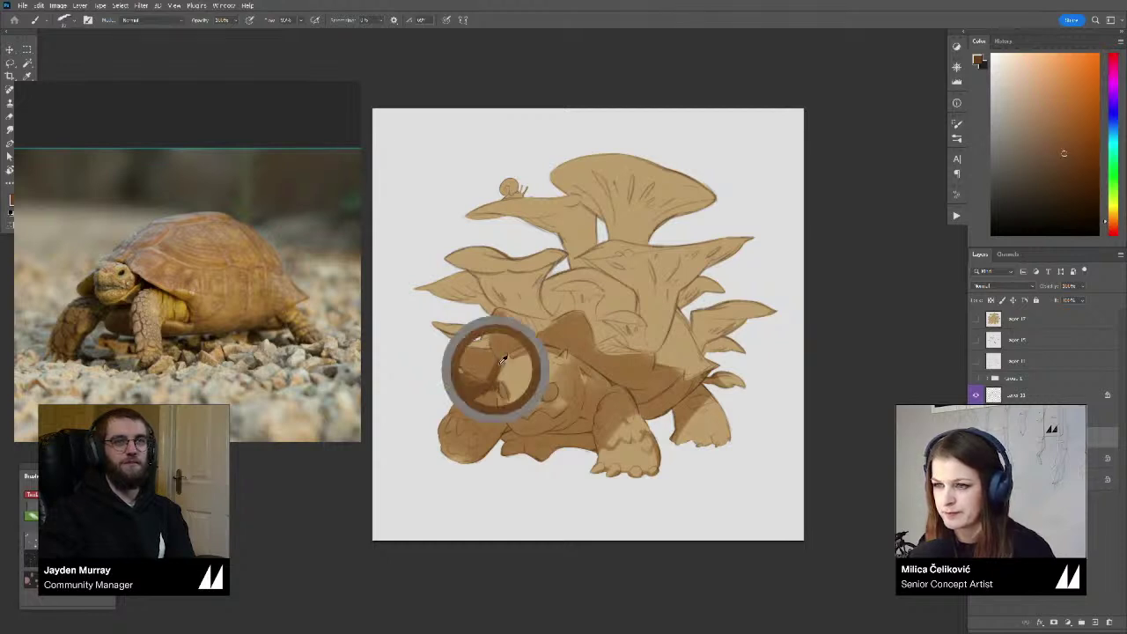
alt+click(488, 366)
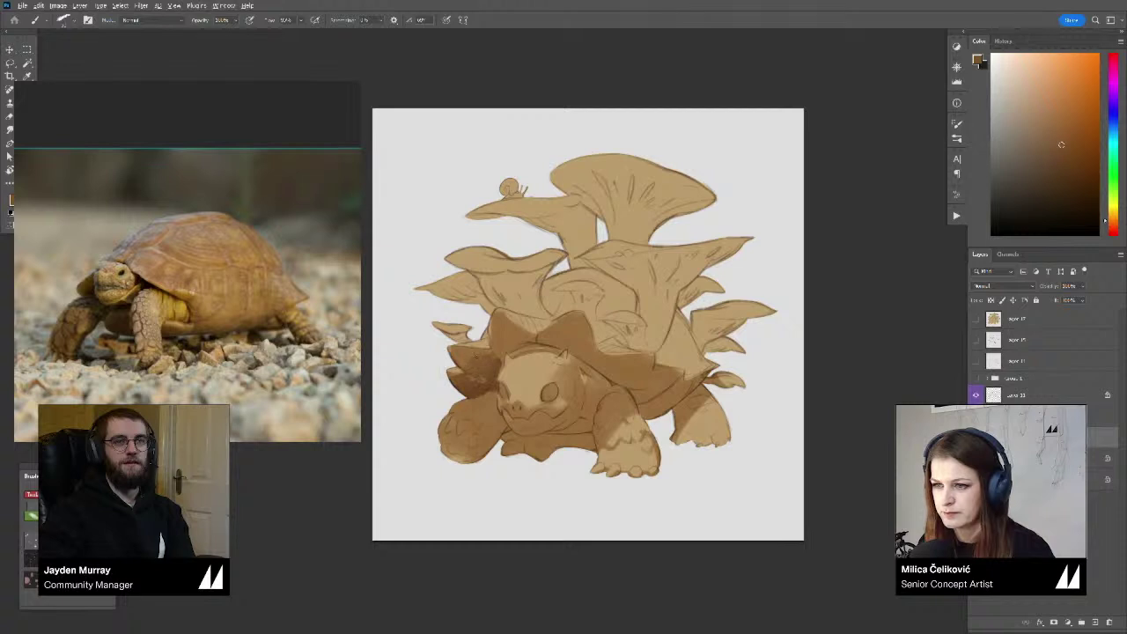
alt+click(495, 369)
Deepen the shell spikes directly above the turtle's head with sampled dark browns
mouse_move(505, 357)
mouse_down()
mouse_move(531, 336)
mouse_move(498, 349)
mouse_move(499, 320)
mouse_up()
alt+click(509, 337)
alt+click(527, 339)
alt+click(520, 344)
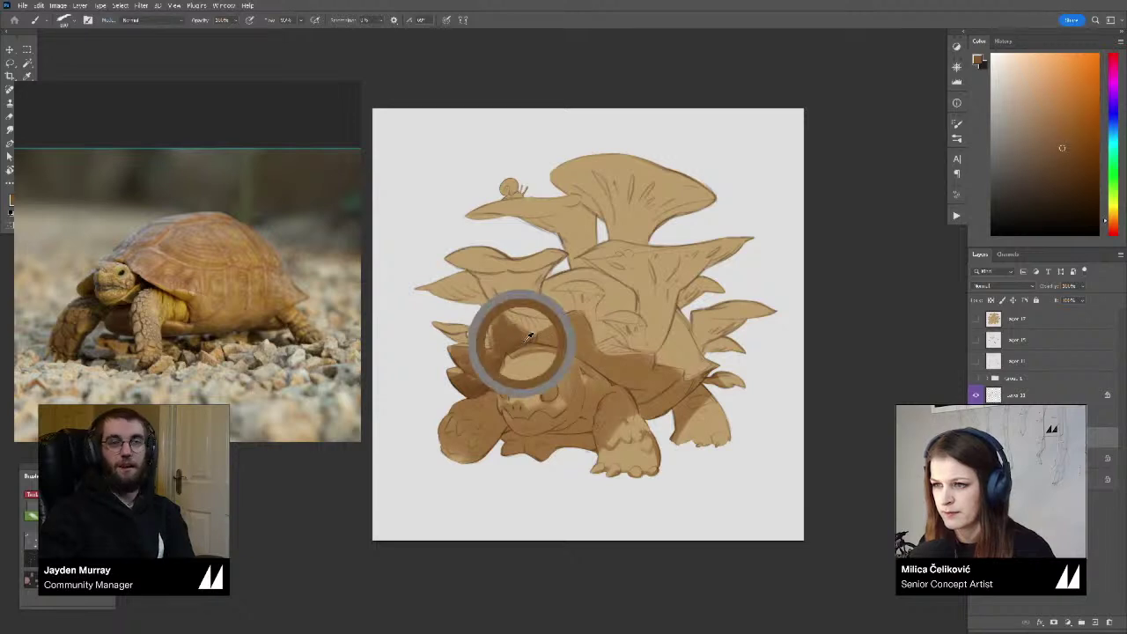
alt+click(555, 343)
key(bracketright)
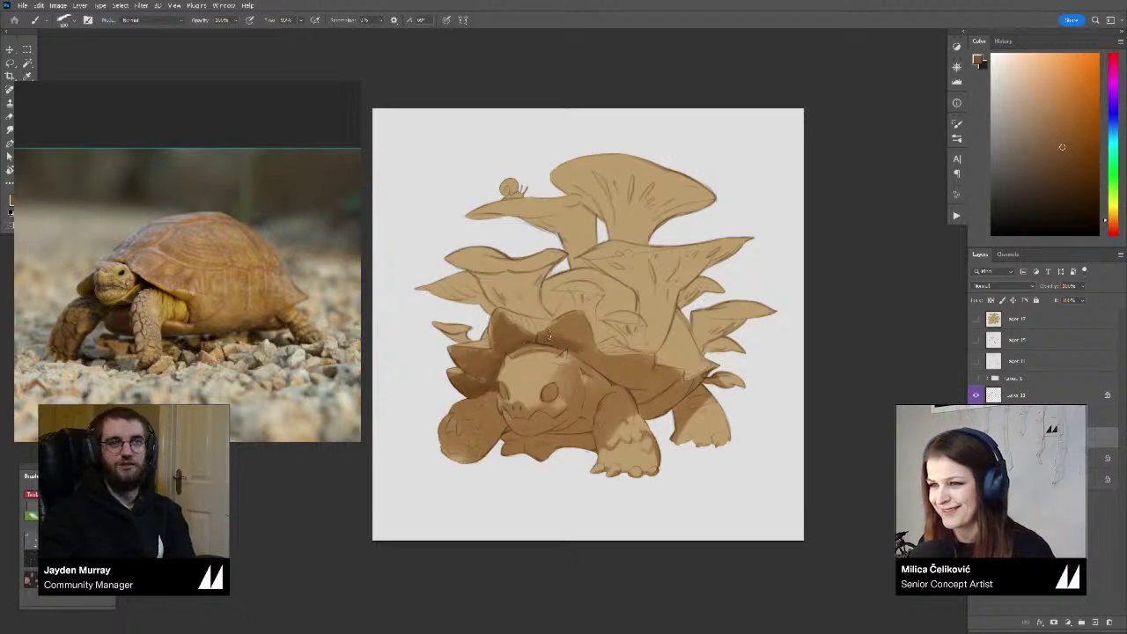
Extend the darker brown along the shell rim from above the head toward the rear leg, blending with sampled tones
mouse_move(551, 334)
mouse_down()
mouse_move(497, 376)
mouse_move(651, 399)
mouse_move(638, 392)
mouse_move(659, 413)
mouse_move(687, 387)
mouse_move(655, 391)
mouse_move(701, 401)
mouse_move(646, 388)
mouse_up()
alt+click(578, 341)
alt+click(601, 358)
alt+click(498, 376)
key(bracketleft)
key(bracketleft)
alt+click(619, 385)
click(1067, 129)
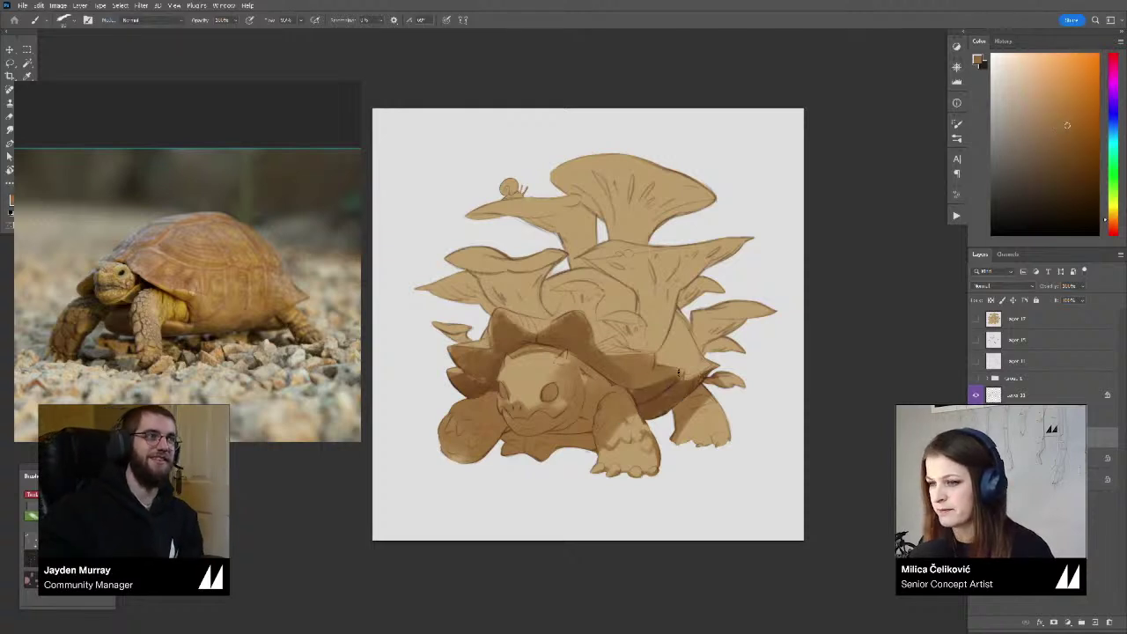
Shade the underside of the shell rim between the front and rear legs with a larger brush and sampled browns
alt+click(649, 414)
key(bracketright)
key(bracketright)
key(bracketright)
key(bracketright)
key(bracketright)
key(bracketright)
drag(643, 408, 671, 403)
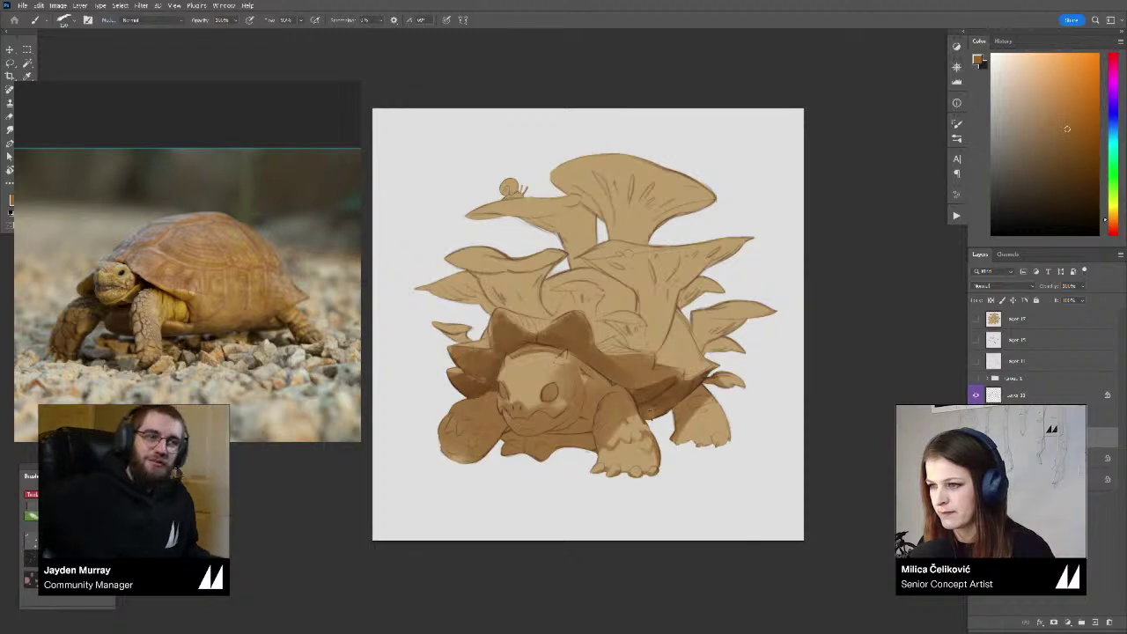
alt+click(663, 401)
alt+click(674, 394)
alt+click(666, 387)
alt+click(670, 384)
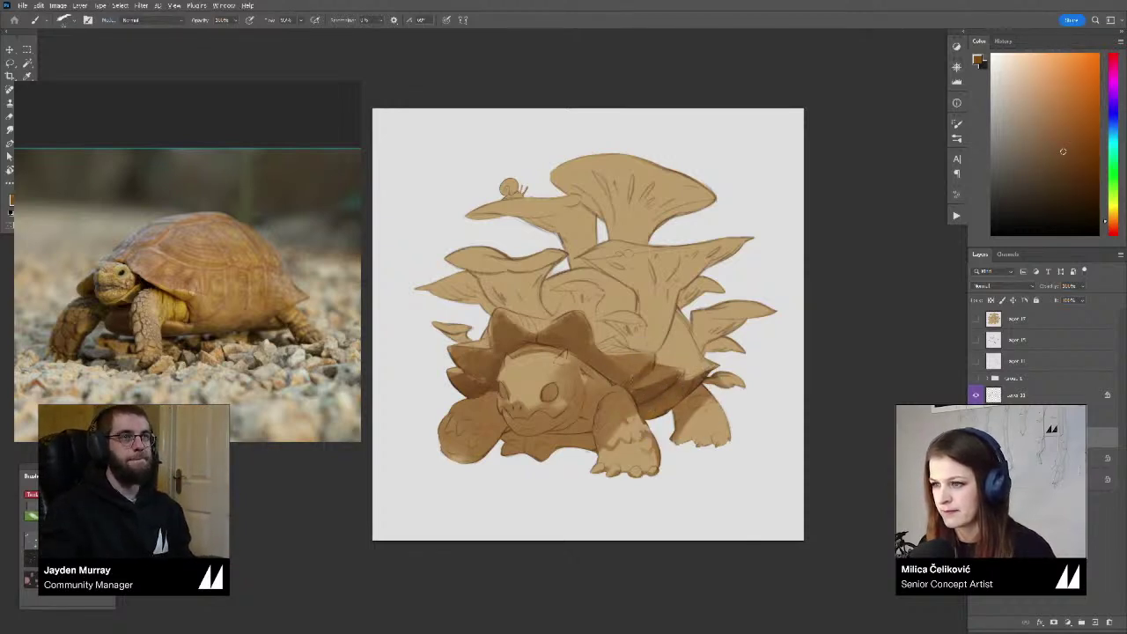
Mirror the canvas and the tortoise reference horizontally and touch up the shell shading with a sampled brown
alt+click(639, 368)
key(z)
alt+click(609, 358)
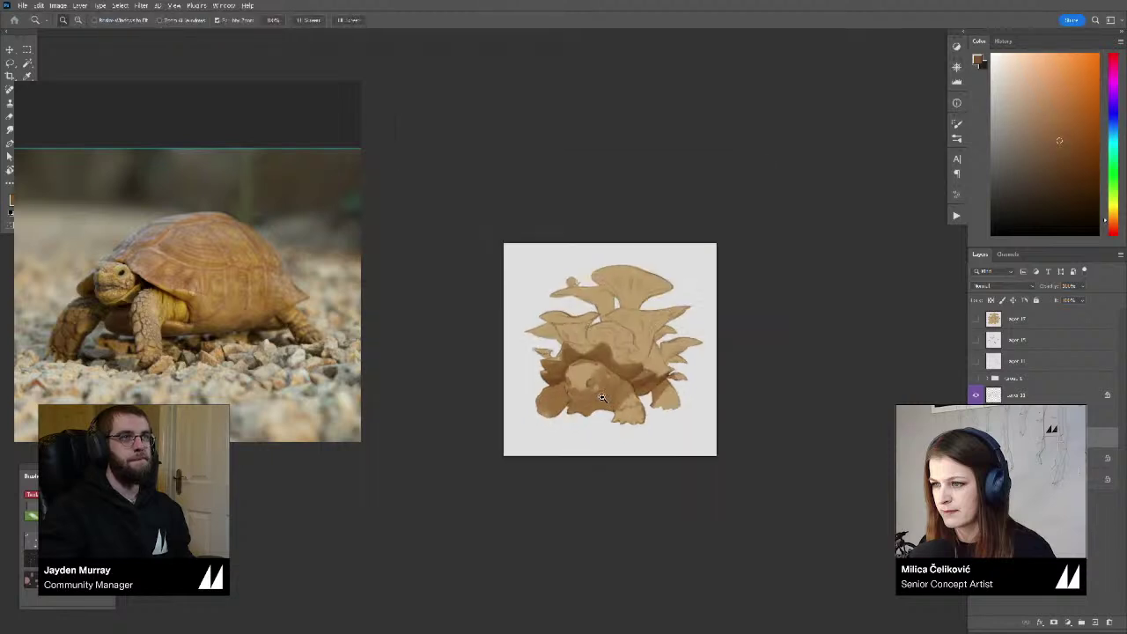
alt+click(610, 358)
drag(629, 370, 715, 375)
alt+click(543, 387)
mouse_move(559, 390)
mouse_down()
mouse_move(577, 396)
mouse_move(576, 377)
mouse_move(583, 393)
mouse_move(557, 383)
mouse_move(597, 414)
mouse_move(578, 428)
mouse_up()
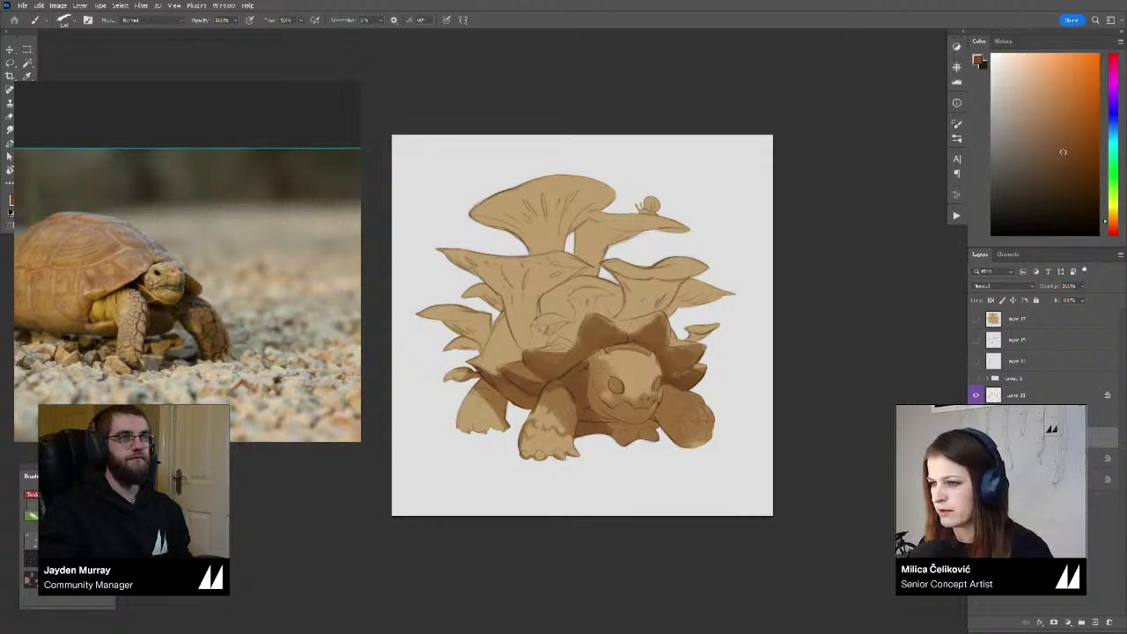
Add a new layer behind the creature and fill it with a neutral mid-grey
click(1021, 479)
key(ctrl+alt+shift+n)
drag(848, 329, 853, 346)
drag(1019, 170, 967, 114)
key(g)
click(747, 273)
drag(745, 281, 746, 287)
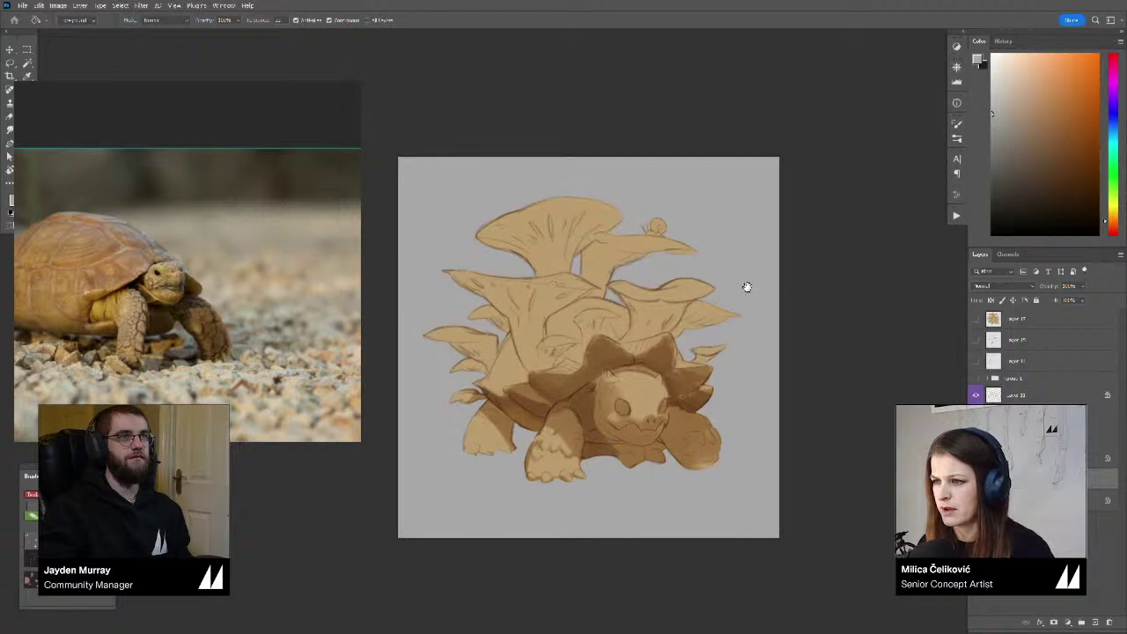
Return to the creature's colour layer and deepen the shell rim and the shadow around the mouth with sampled browns
key(b)
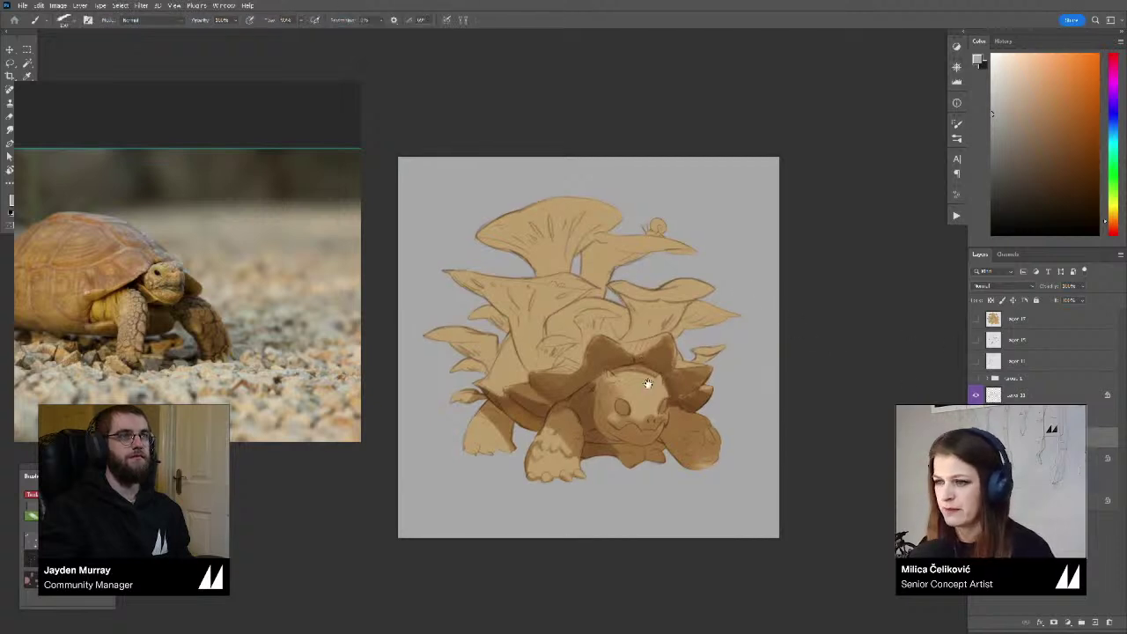
drag(648, 385, 656, 371)
alt+click(583, 393)
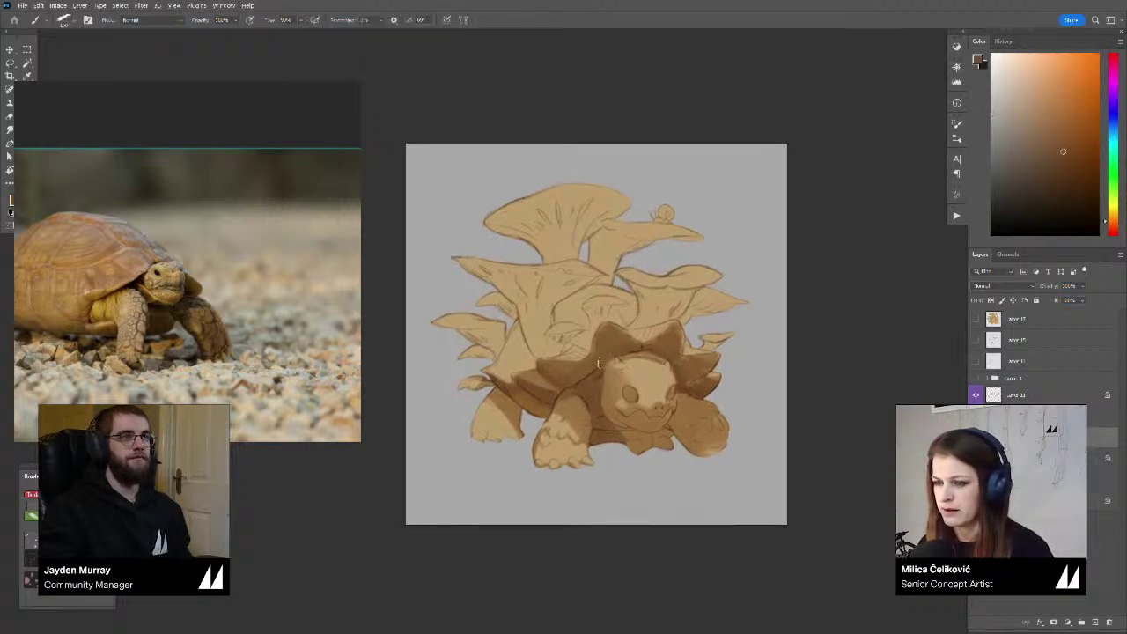
alt+click(518, 390)
drag(499, 394, 504, 397)
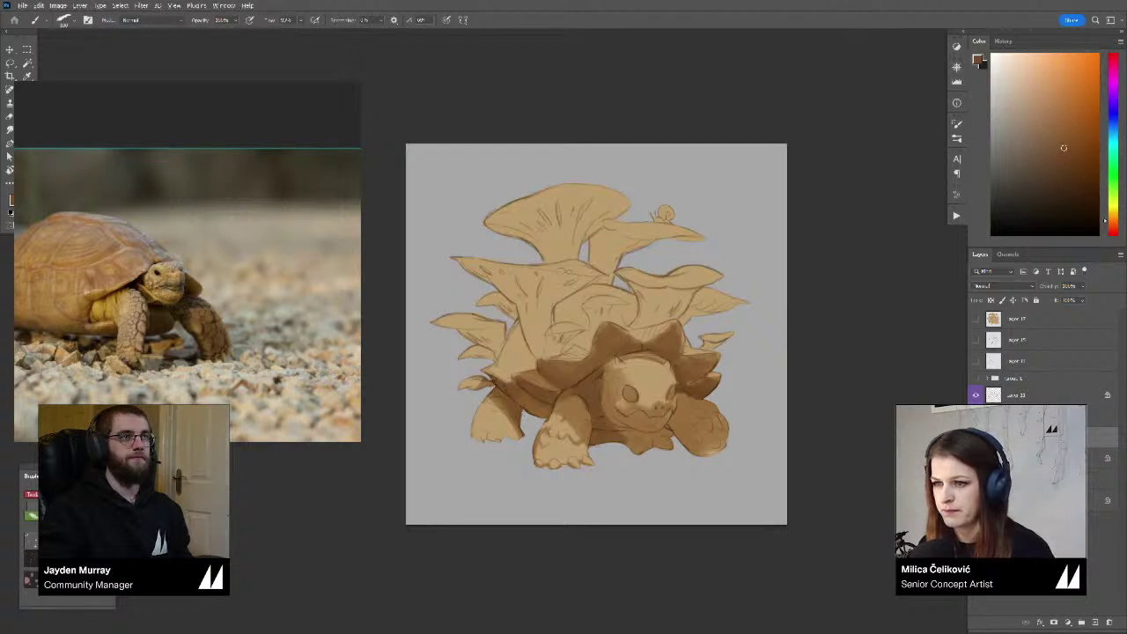
mouse_move(636, 443)
mouse_down()
mouse_move(670, 435)
mouse_move(624, 419)
mouse_up()
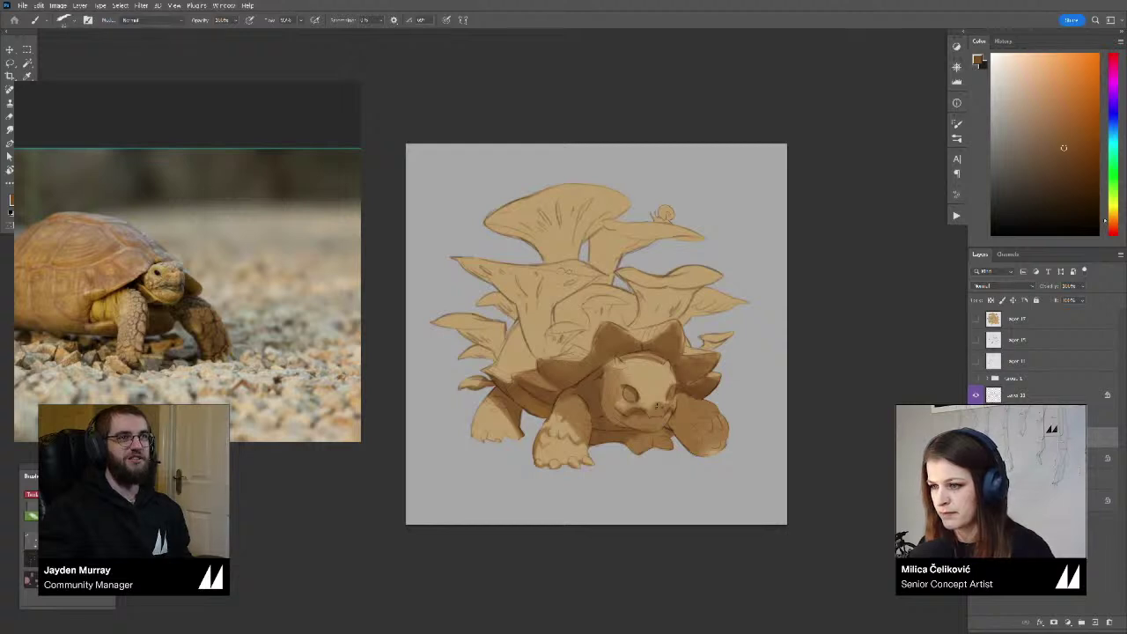
Pick light ochre and refine the turtle's cheek and mouth corner, blending with tones sampled from the face
click(1037, 98)
mouse_move(661, 424)
mouse_down()
mouse_move(625, 458)
mouse_move(655, 461)
mouse_move(640, 464)
mouse_up()
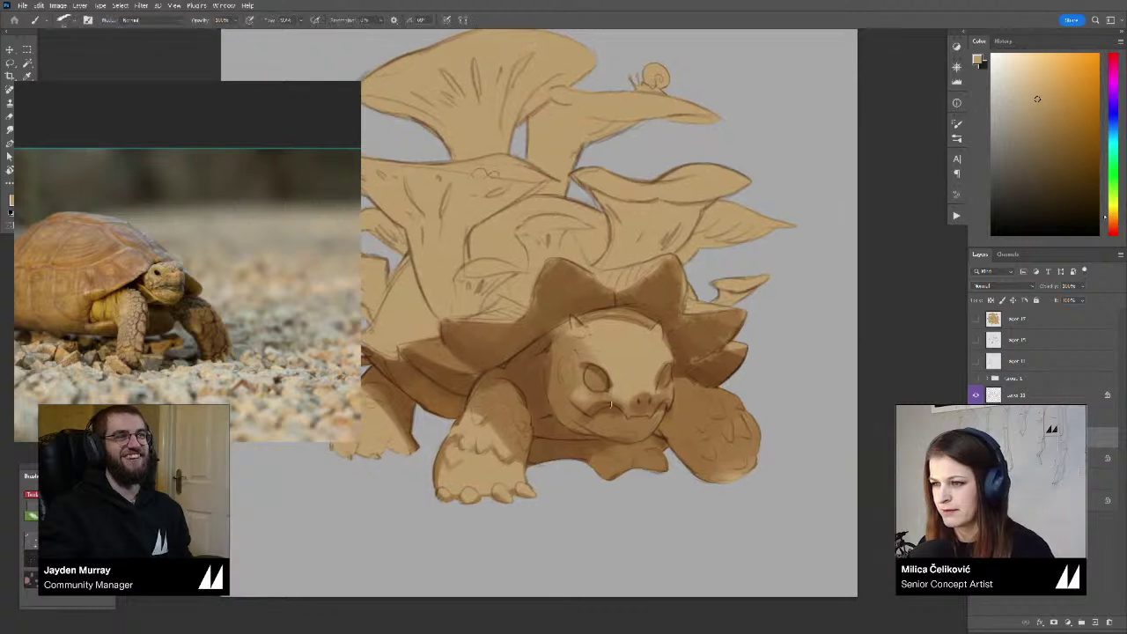
alt+click(561, 381)
alt+click(595, 407)
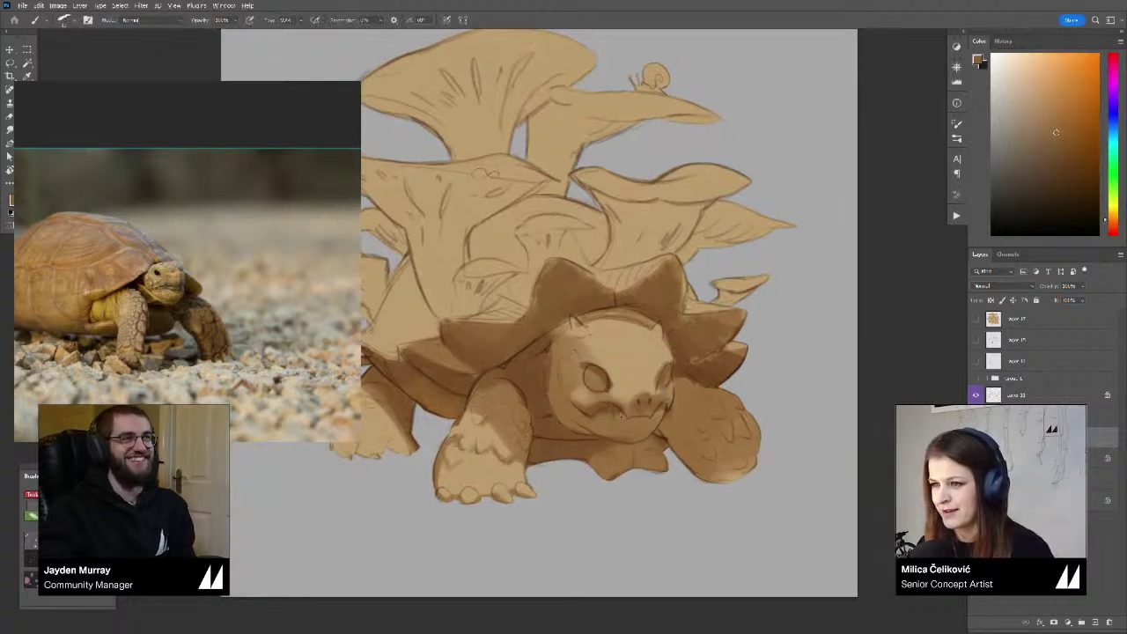
alt+click(630, 384)
alt+click(612, 413)
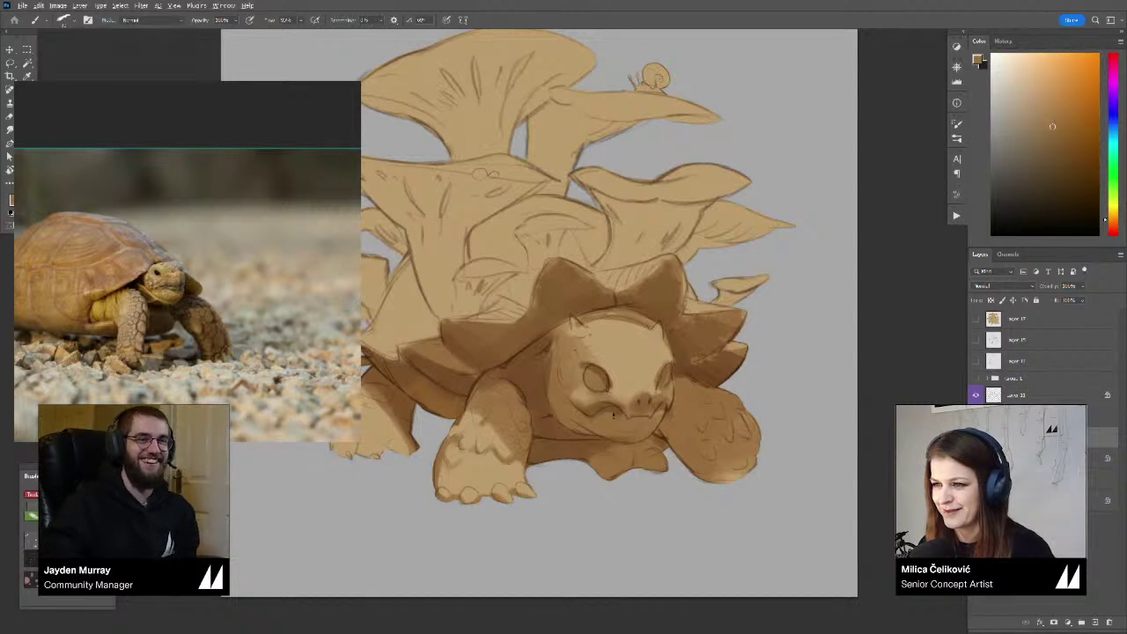
Refine the shading around the turtle's mouth and nose with brown and ochre tones sampled from the face
alt+click(634, 400)
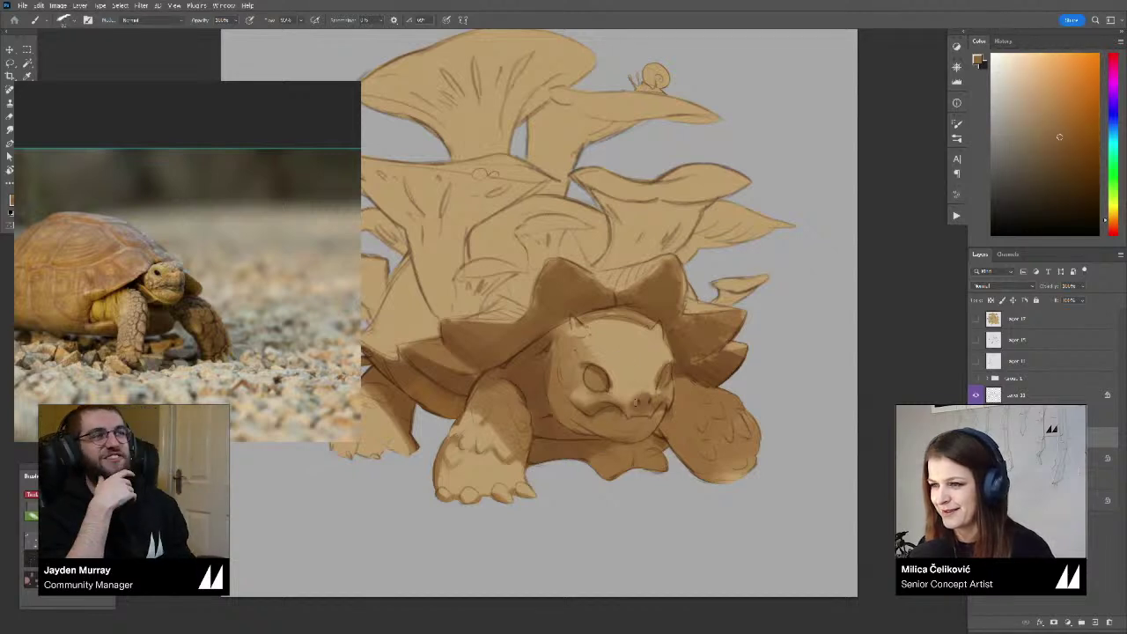
alt+click(634, 401)
alt+click(613, 398)
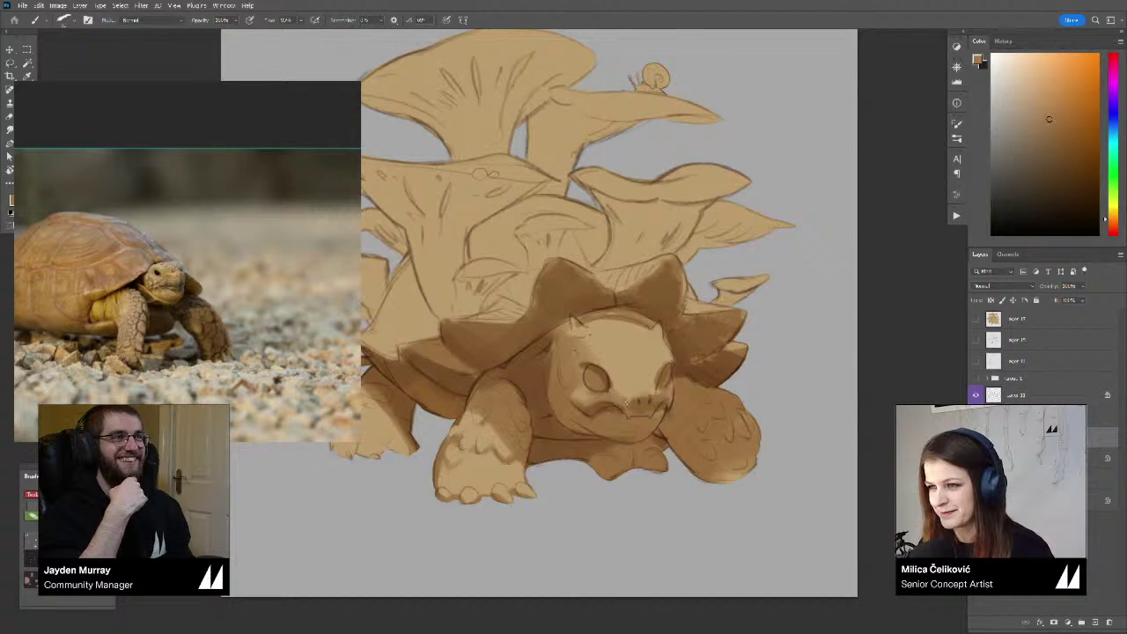
mouse_move(635, 379)
mouse_down()
mouse_move(629, 386)
mouse_move(640, 384)
mouse_up()
alt+click(635, 378)
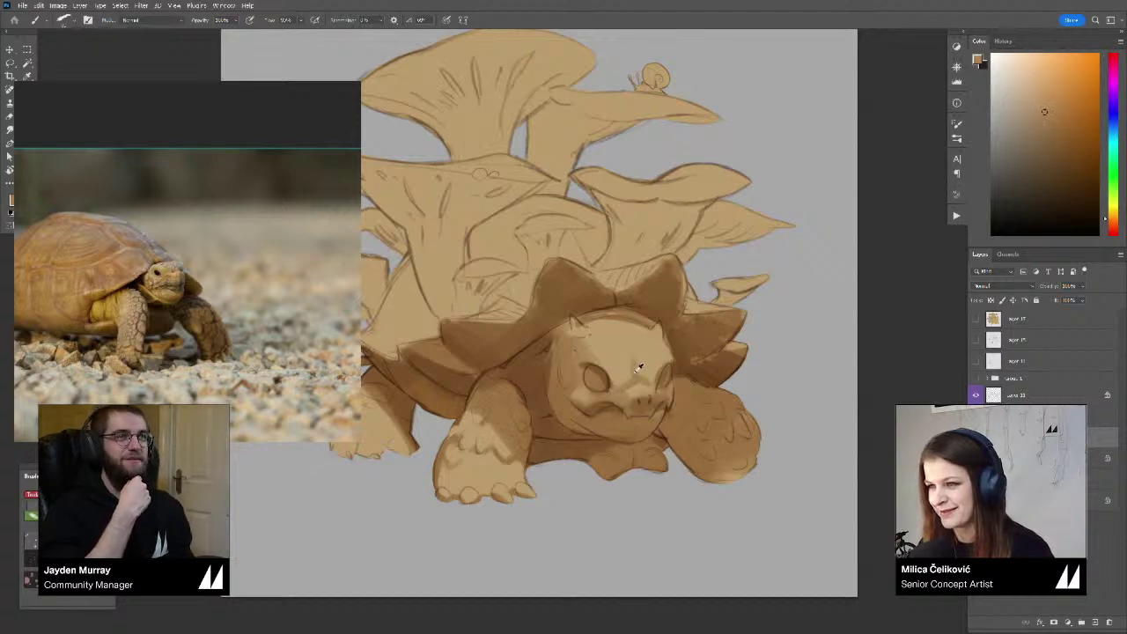
alt+click(634, 375)
Blend the planes between the turtle's eyes and up to the forehead with light tones sampled from the face
mouse_move(622, 381)
mouse_down()
mouse_move(634, 363)
mouse_move(622, 359)
mouse_up()
alt+click(632, 366)
alt+click(627, 359)
alt+click(632, 358)
alt+click(630, 350)
key(z)
alt+click(643, 370)
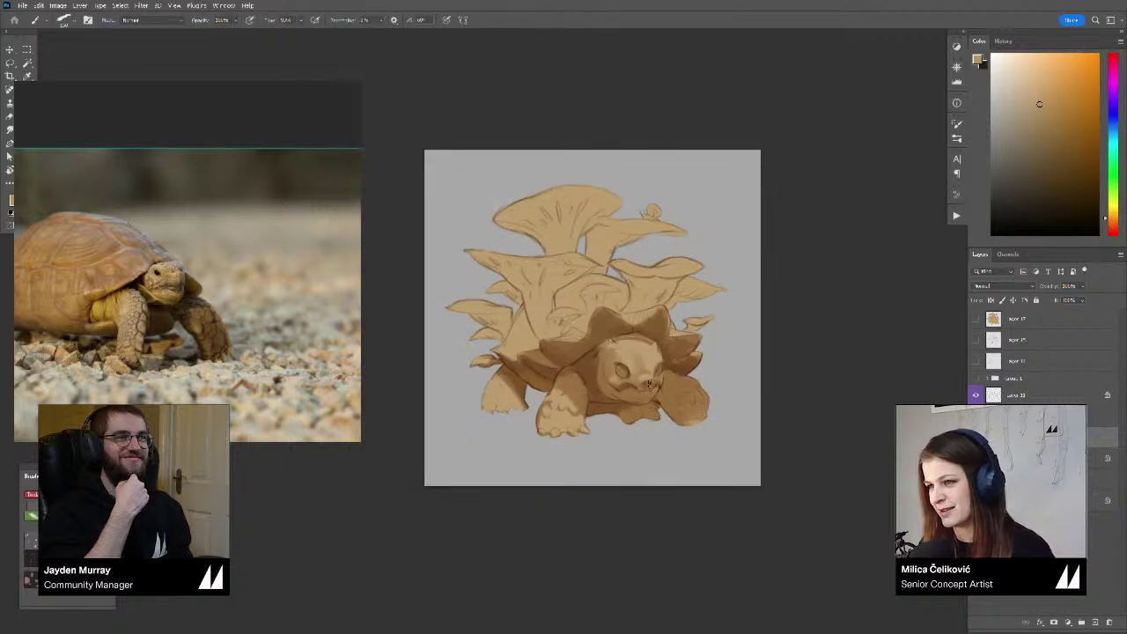
Lighten and smooth the bridge of the turtle's nose on the mirrored canvas, using tones sampled around the snout
click(536, 356)
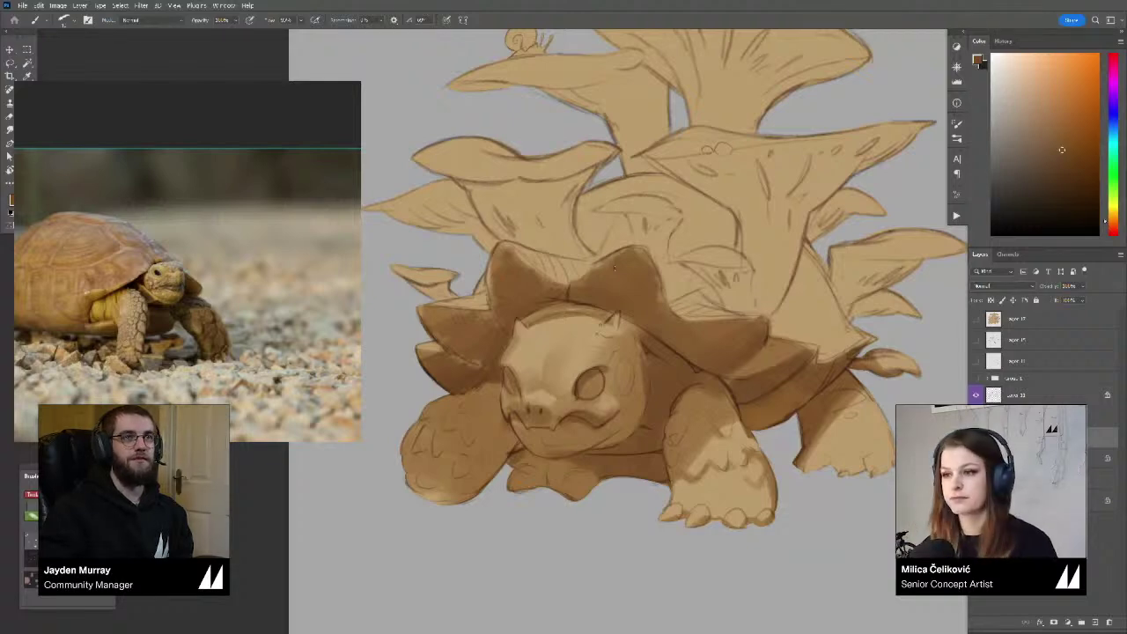
mouse_move(559, 306)
mouse_down()
mouse_move(467, 326)
mouse_move(589, 374)
mouse_up()
alt+click(537, 370)
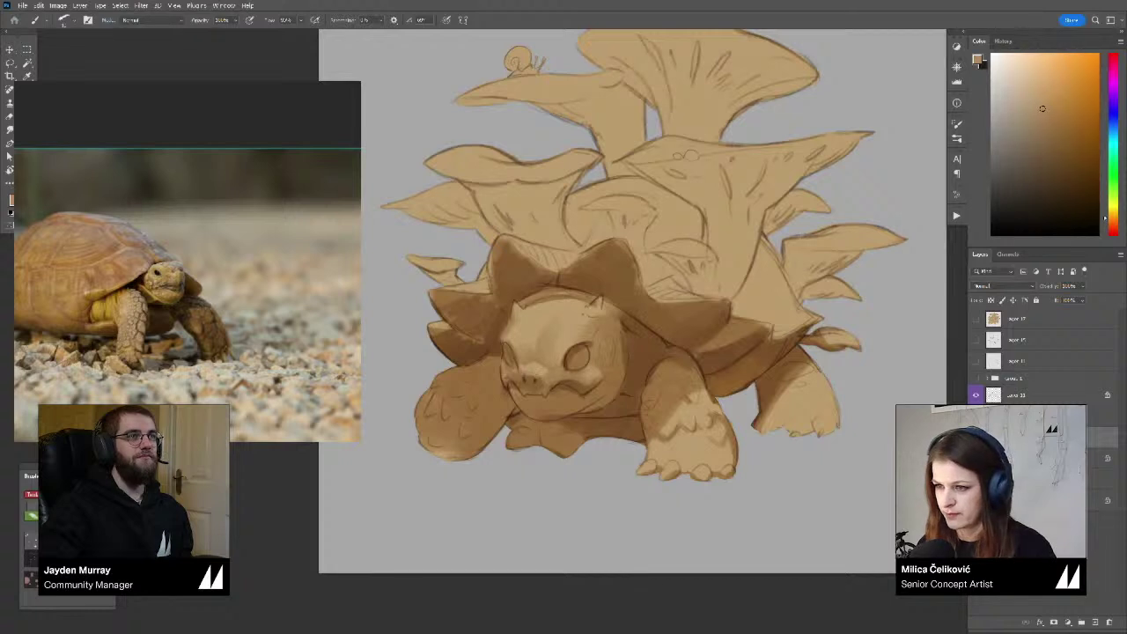
alt+click(532, 375)
alt+click(524, 372)
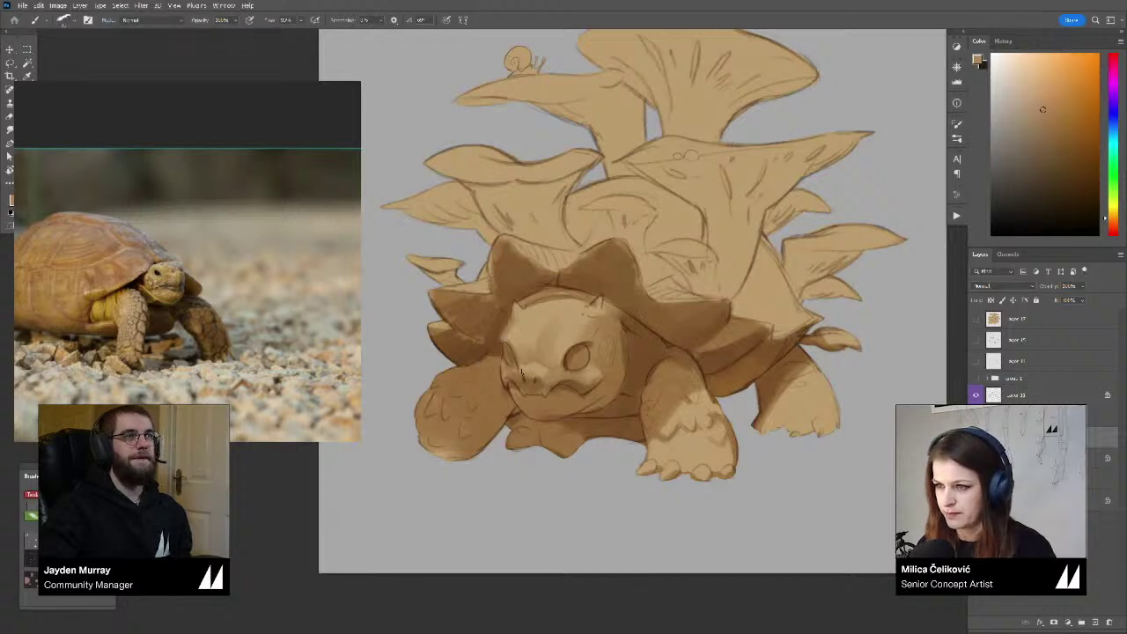
alt+click(537, 369)
alt+click(541, 367)
alt+click(530, 366)
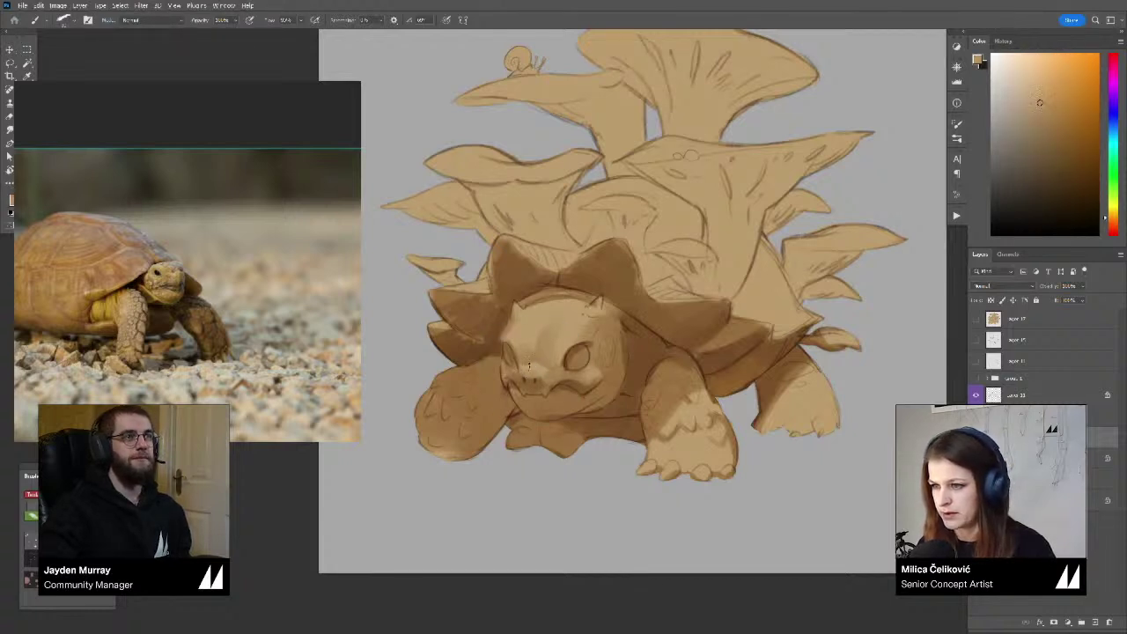
Shade the side of the snout, the nostrils and the mouth edge with browns sampled from the face
alt+click(546, 379)
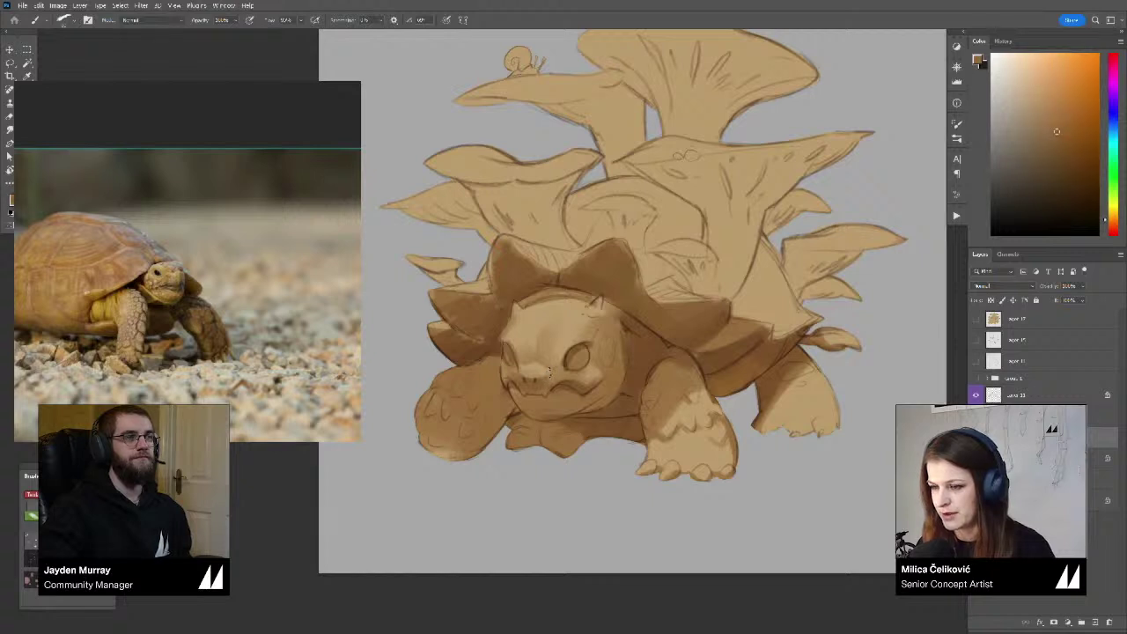
alt+click(553, 375)
alt+click(545, 362)
alt+click(524, 381)
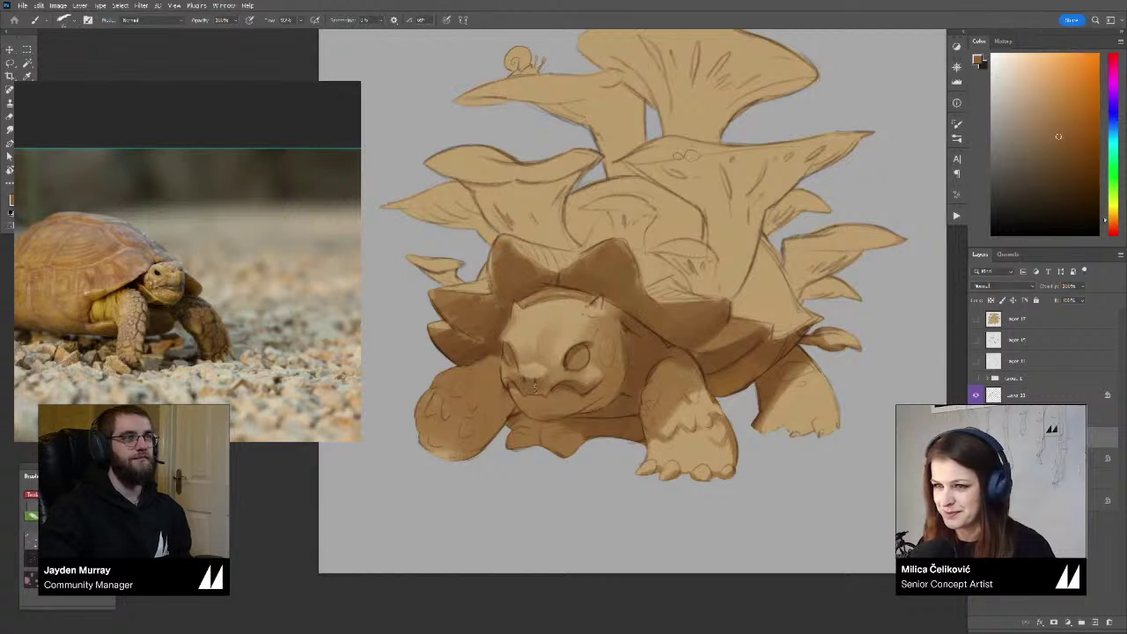
alt+click(521, 387)
alt+click(514, 391)
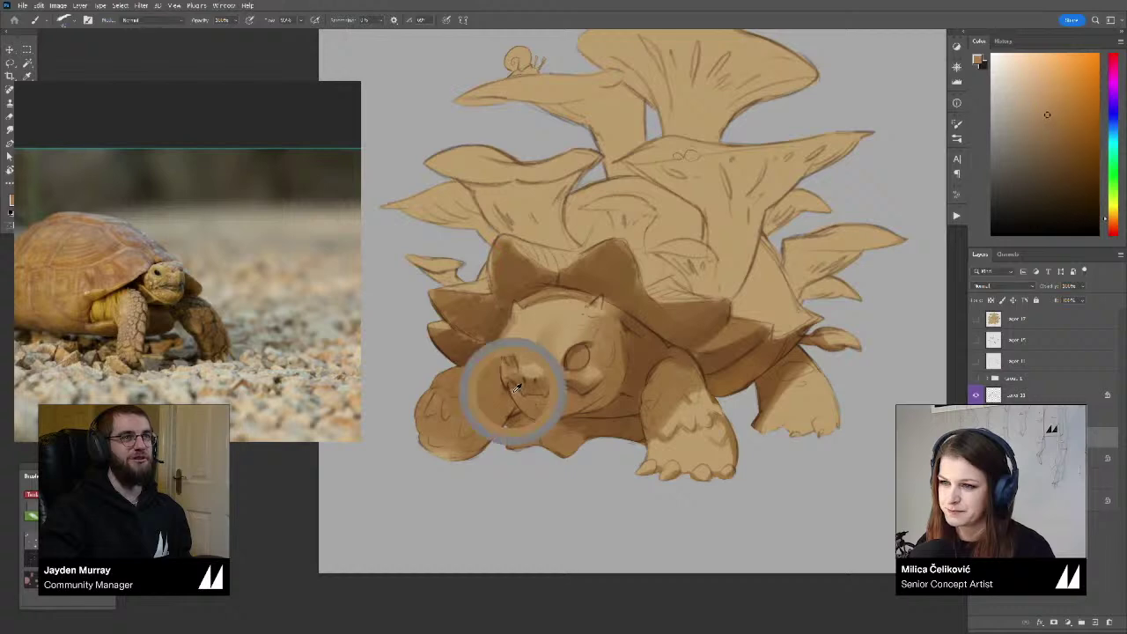
Compare the whole creature with and without its shading by toggling the shading layer's visibility
mouse_move(575, 379)
mouse_down()
mouse_move(541, 410)
mouse_move(573, 419)
mouse_move(561, 426)
mouse_up()
click(976, 436)
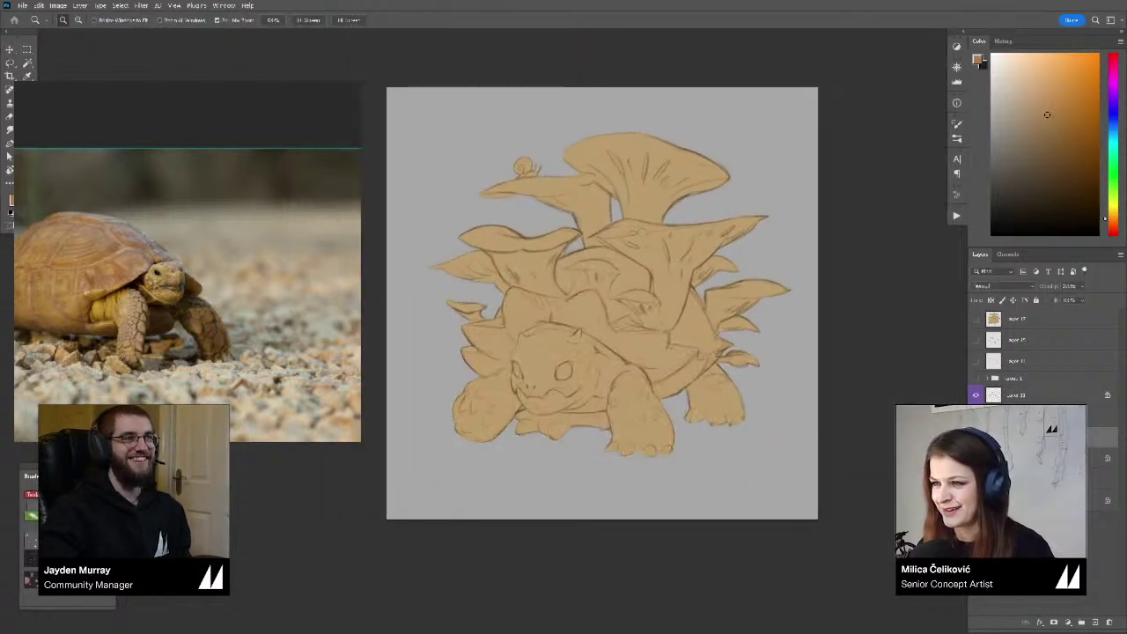
click(976, 437)
drag(900, 460, 878, 481)
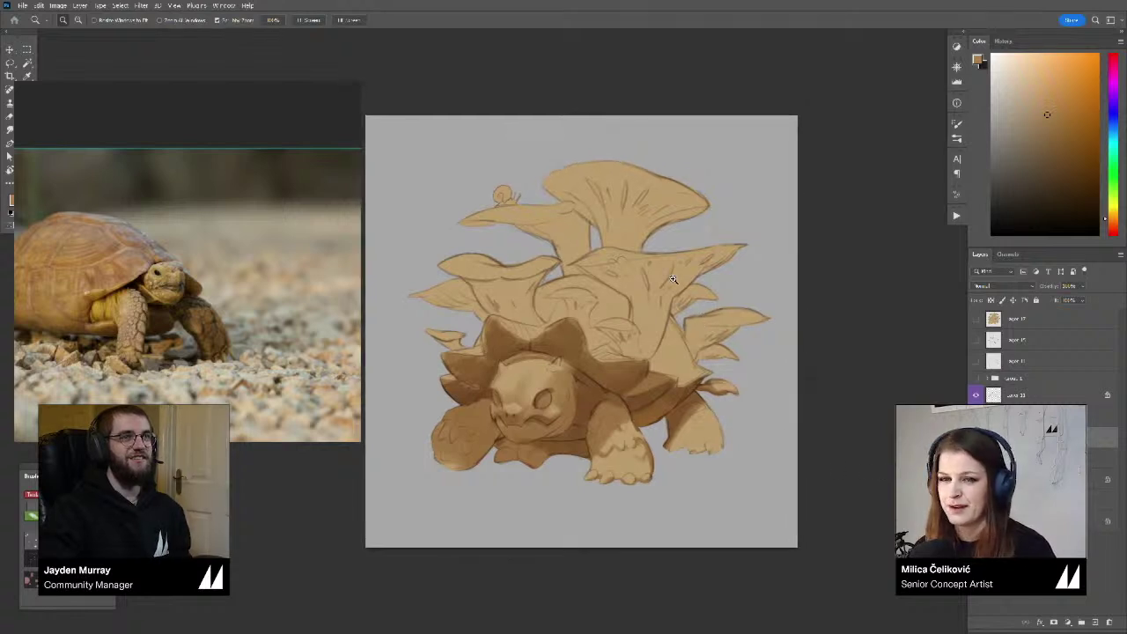
Sample a brown and shade the rear part of the shell beside the large mushroom's stem
key(b)
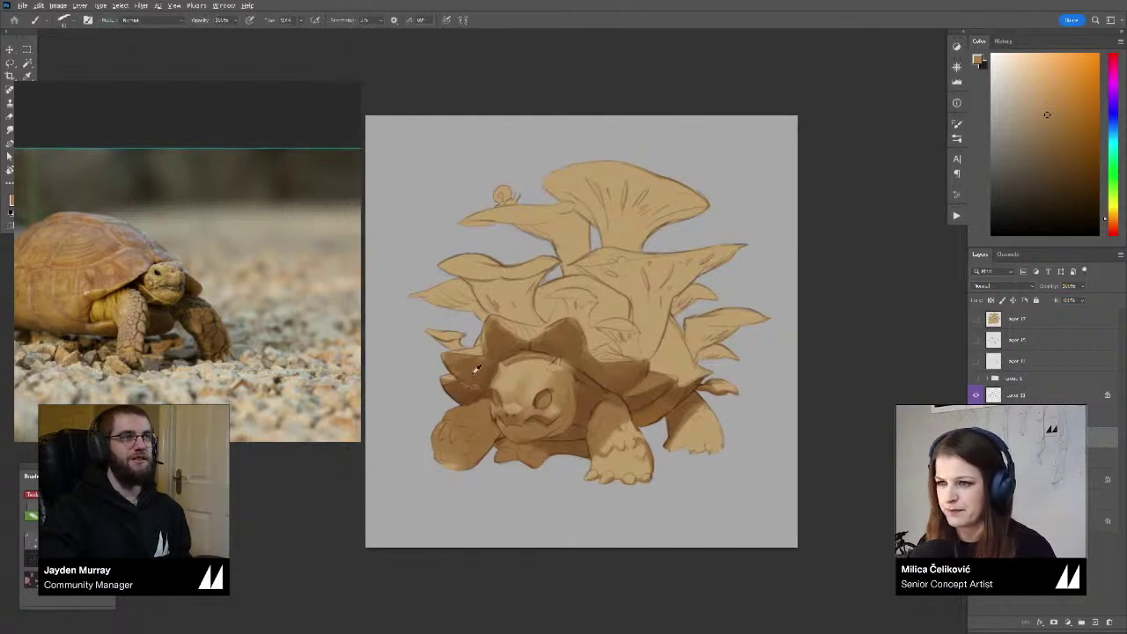
alt+click(661, 408)
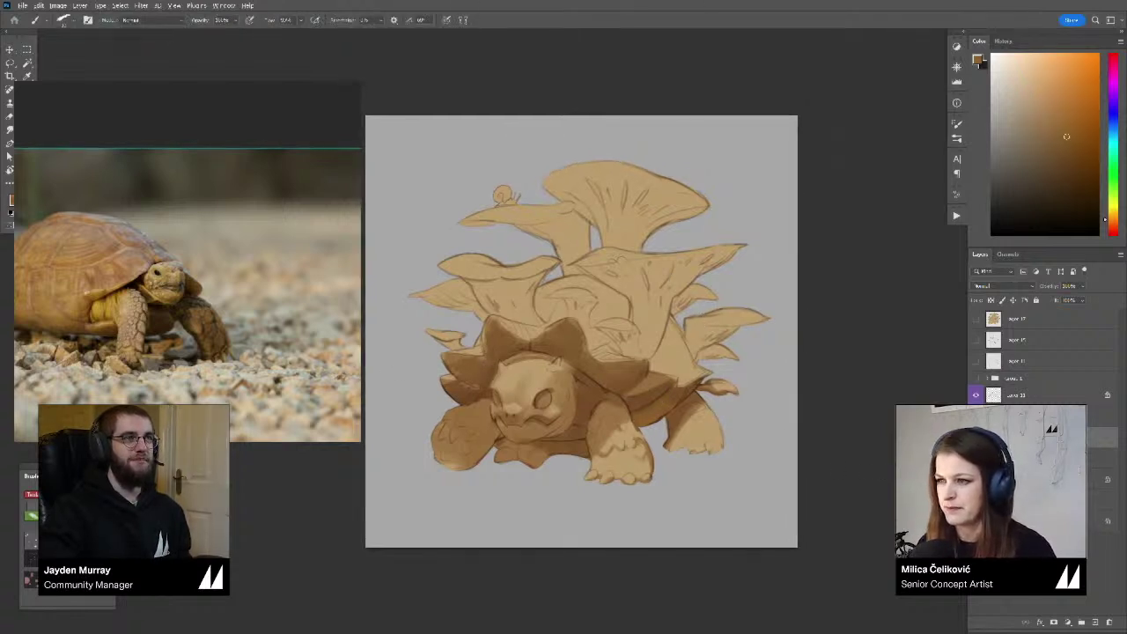
alt+click(670, 336)
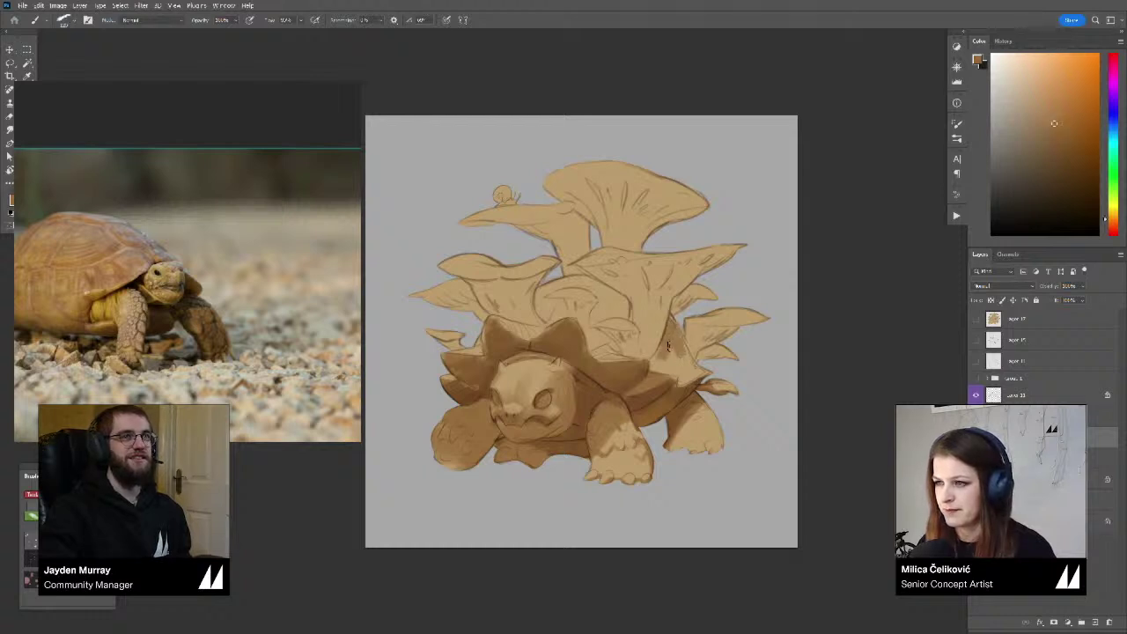
mouse_move(655, 361)
mouse_down()
mouse_move(683, 360)
mouse_move(672, 367)
mouse_up()
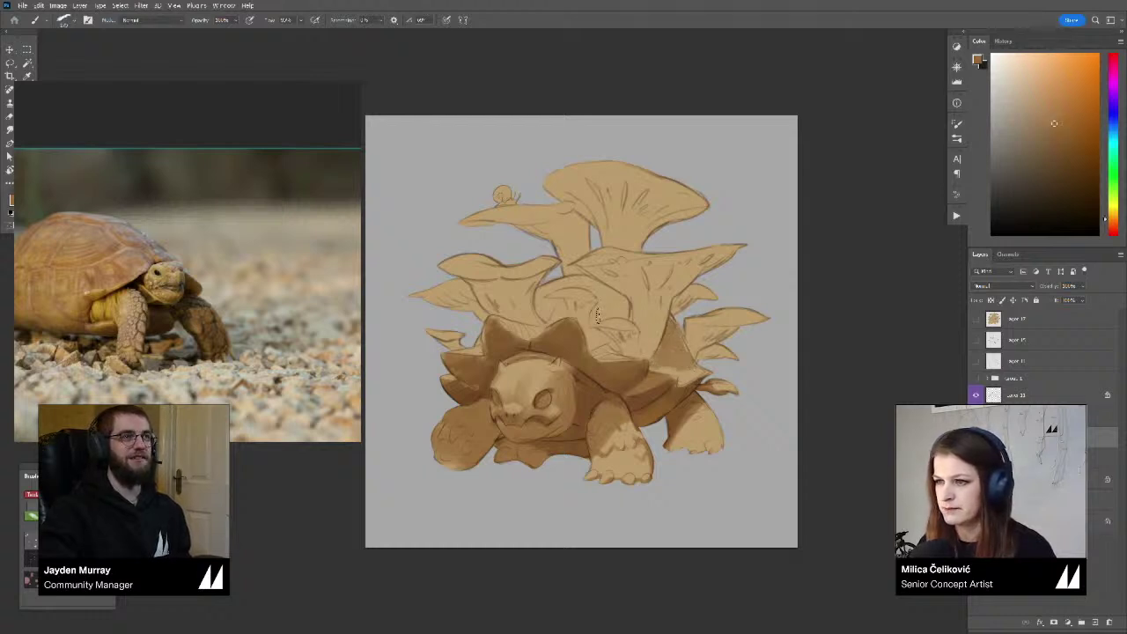
Block in the shell dome behind the small mushrooms with mid brown, following its curved upper edge
mouse_move(597, 317)
mouse_down()
mouse_move(624, 291)
mouse_move(627, 310)
mouse_up()
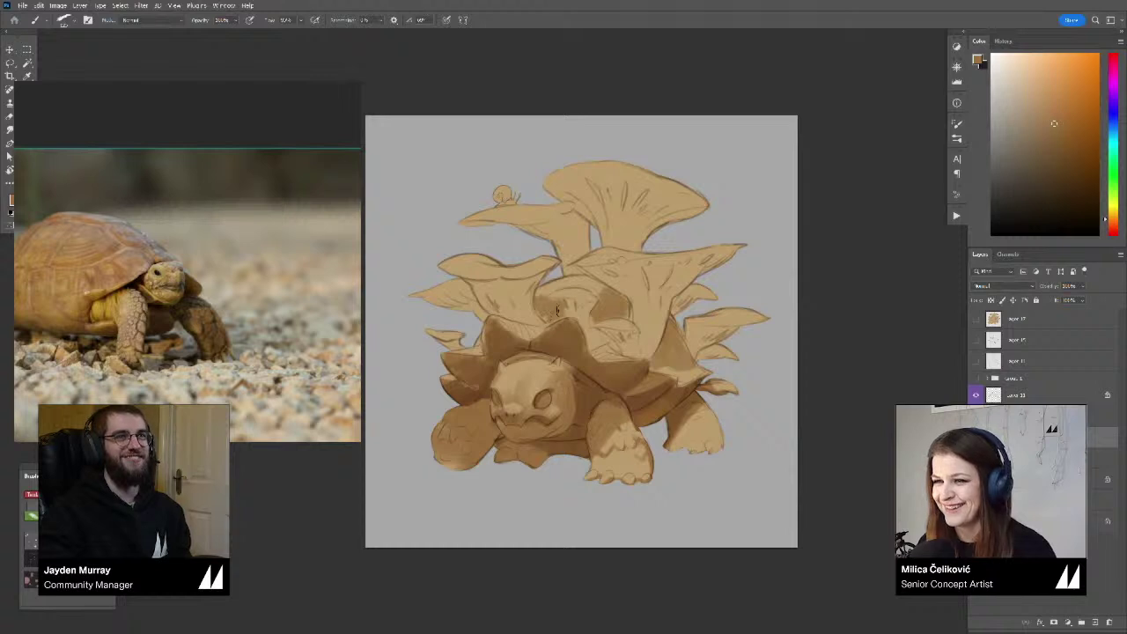
key([)
mouse_move(539, 297)
mouse_down()
mouse_move(564, 283)
mouse_move(606, 294)
mouse_up()
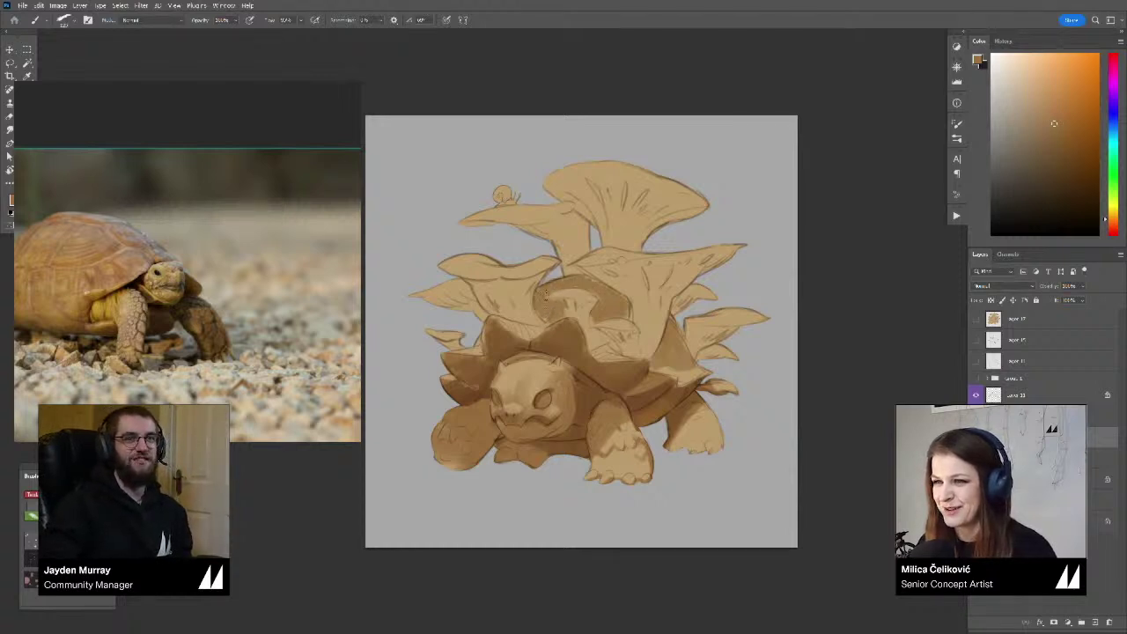
Paint sampled browns around the small mushroom's cap and stem to separate it from the shell dome
alt+click(547, 308)
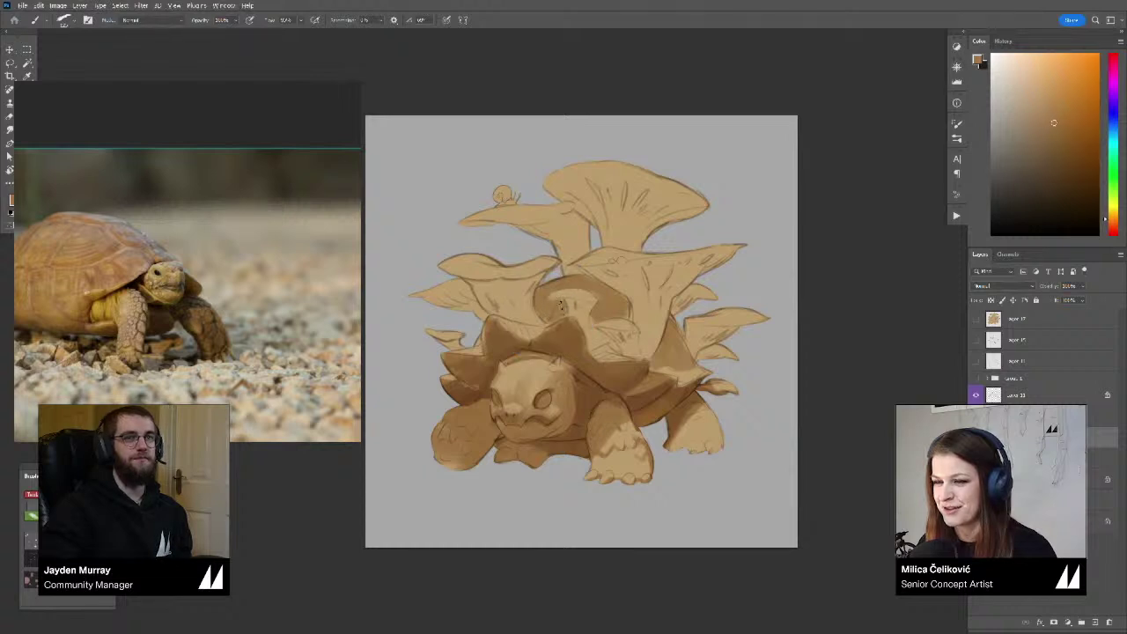
alt+click(544, 299)
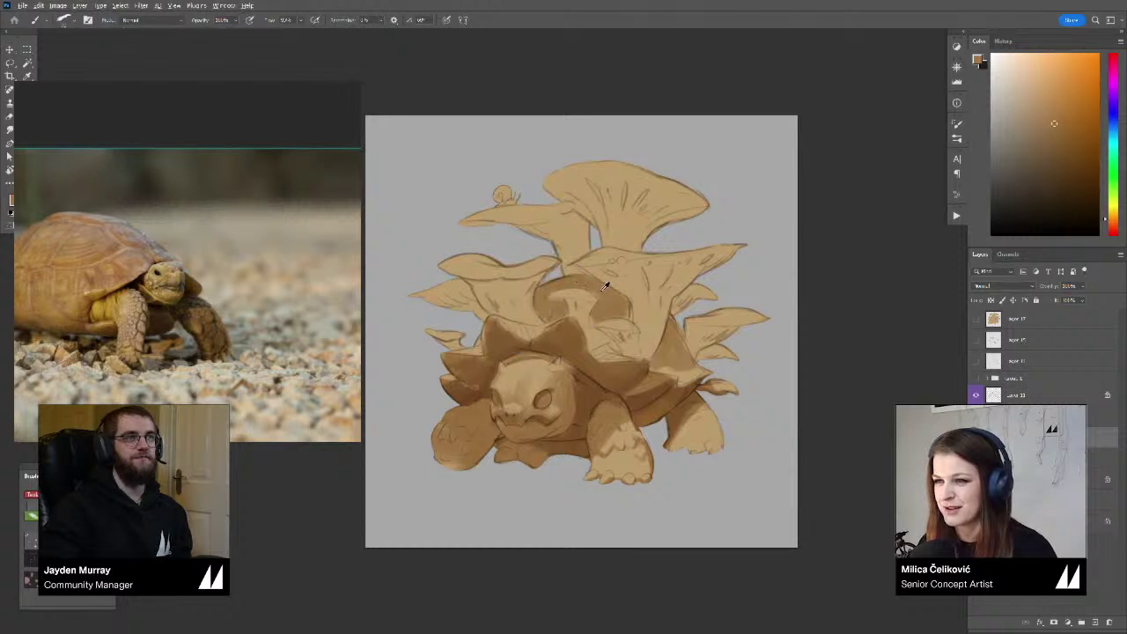
alt+click(601, 315)
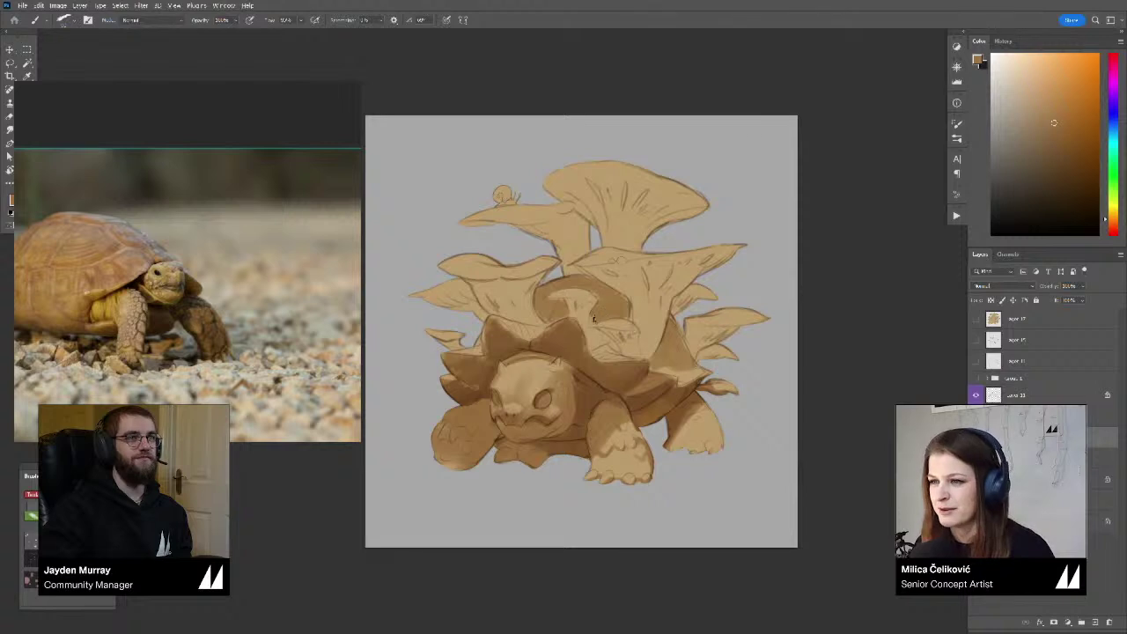
drag(590, 316, 594, 335)
alt+click(550, 289)
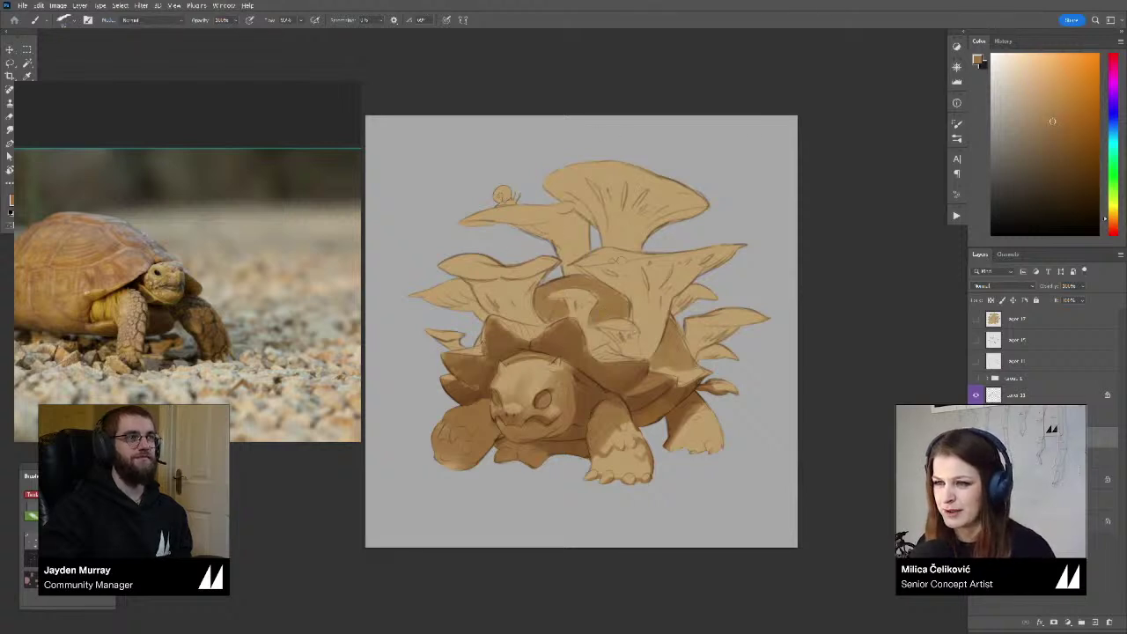
Blend the shell dome's upper edge and fill the gaps around the lower small mushroom with sampled browns
alt+click(543, 284)
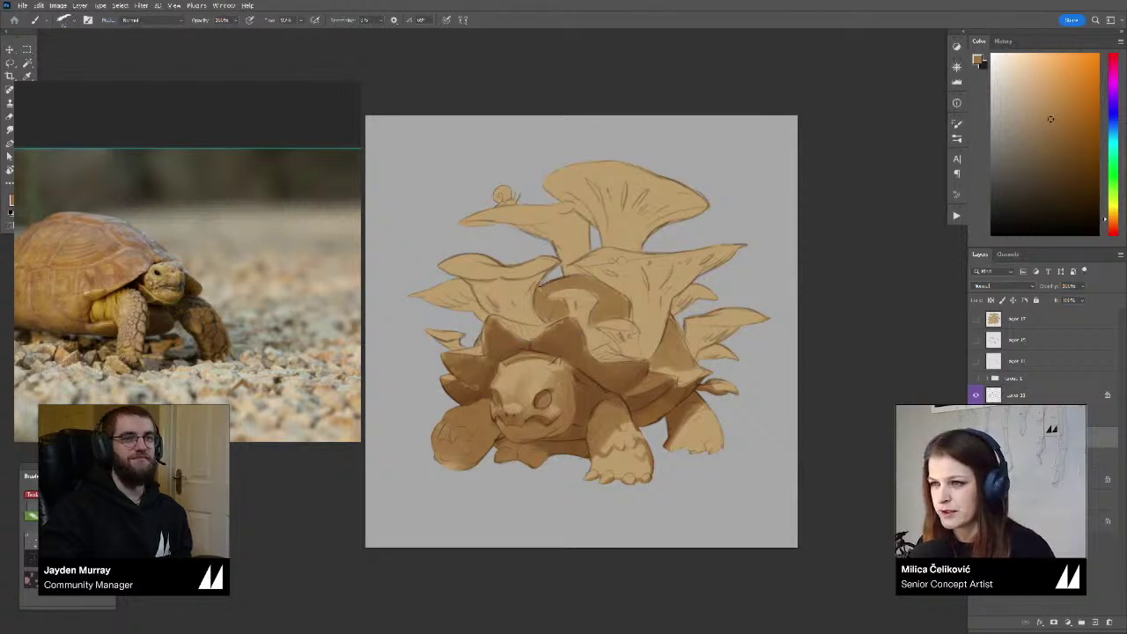
alt+click(585, 283)
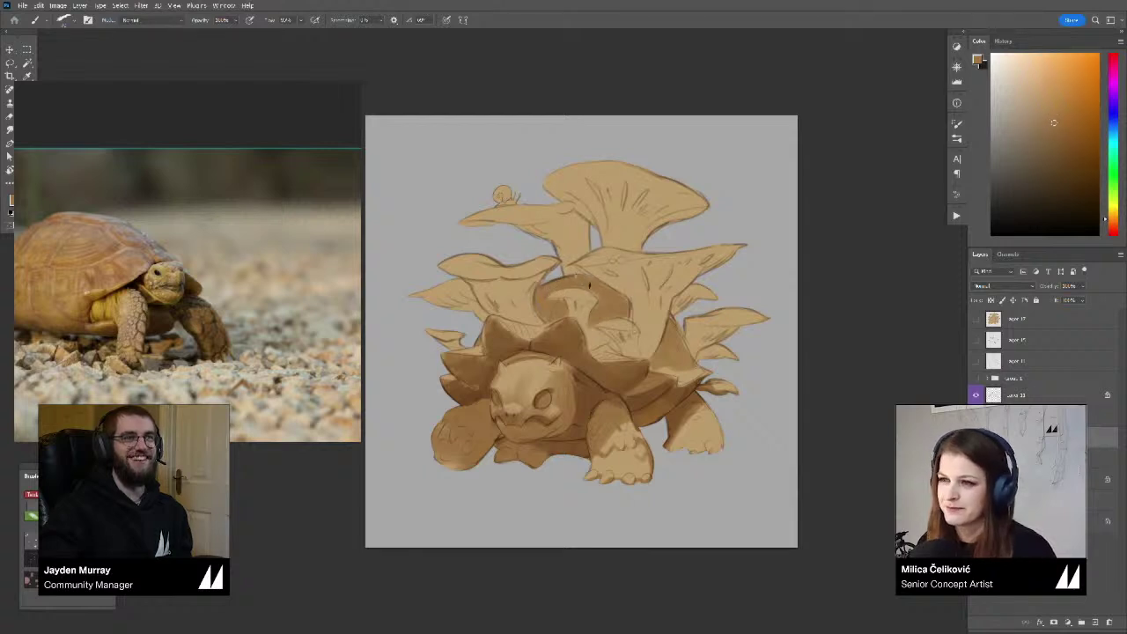
alt+click(603, 316)
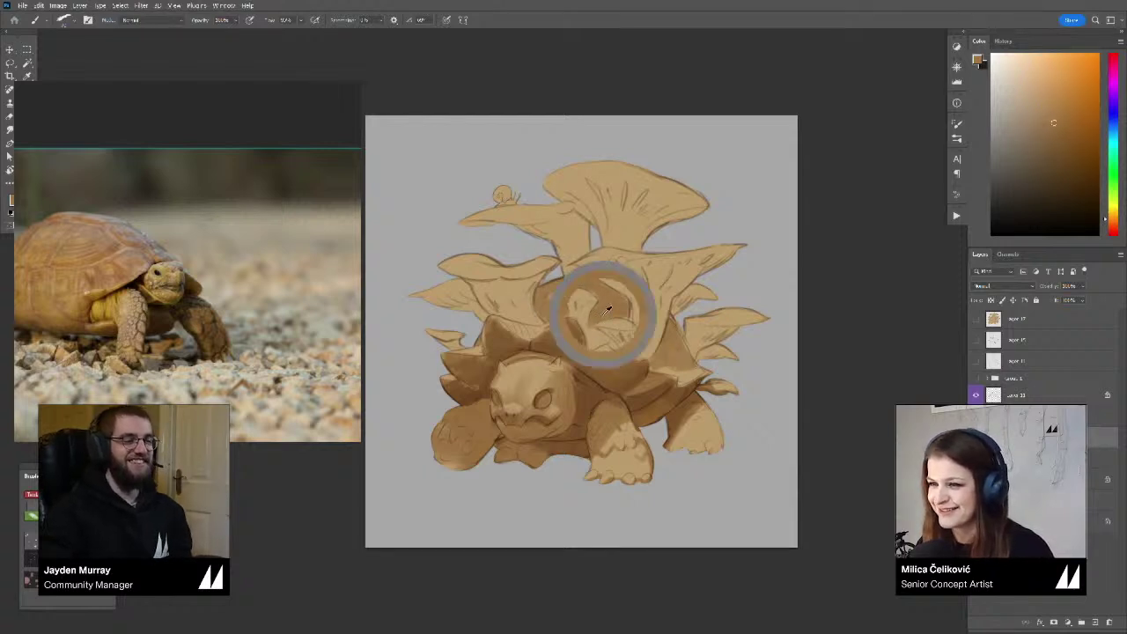
alt+click(608, 336)
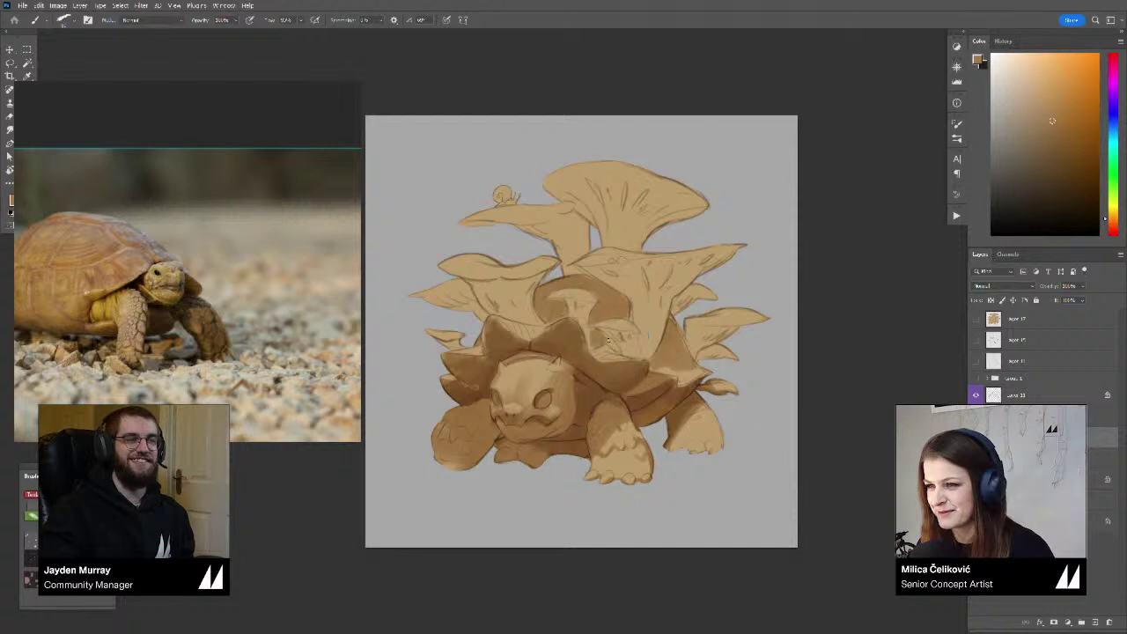
drag(613, 329, 546, 348)
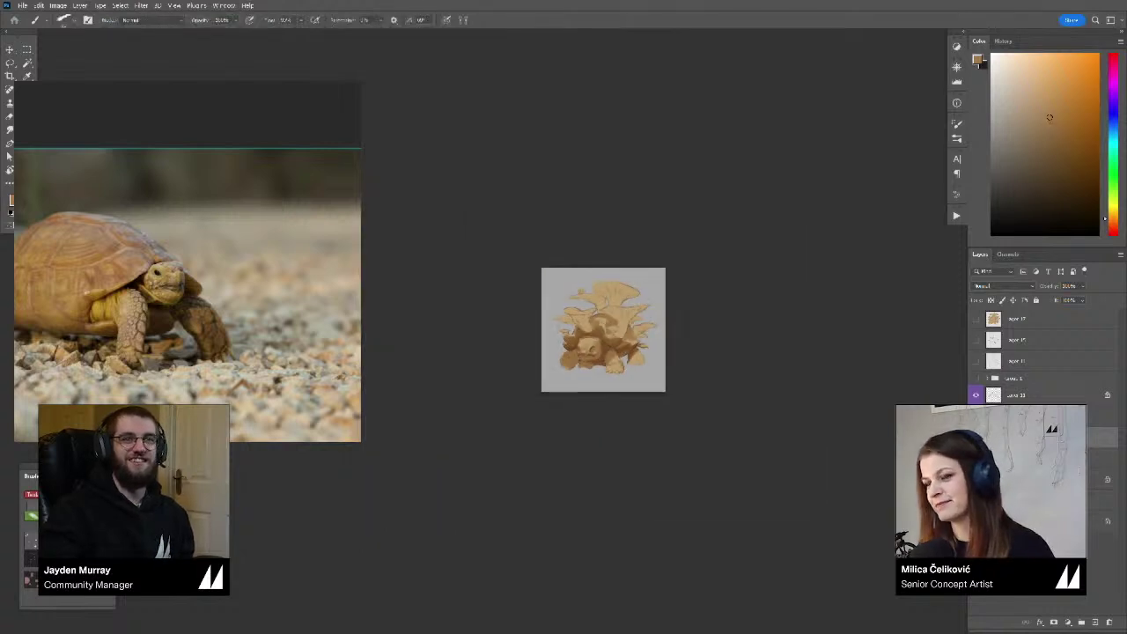
Pick a darker orange-brown and shade the gap between the shell rim and the side of the tortoise's head
key(ctrl+h)
click(599, 310)
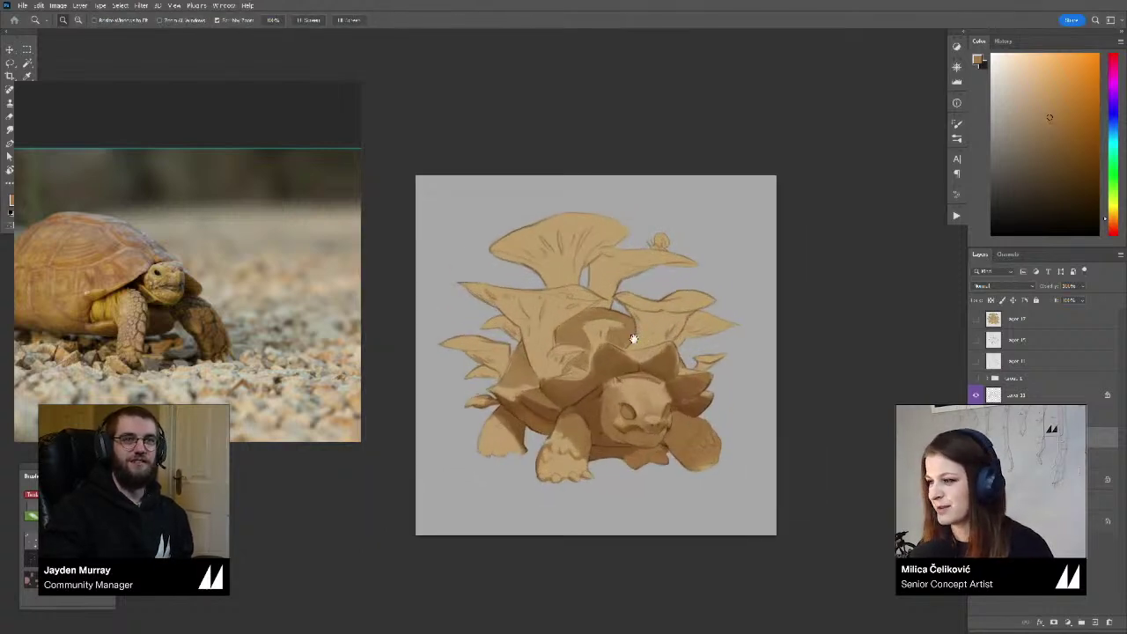
click(762, 463)
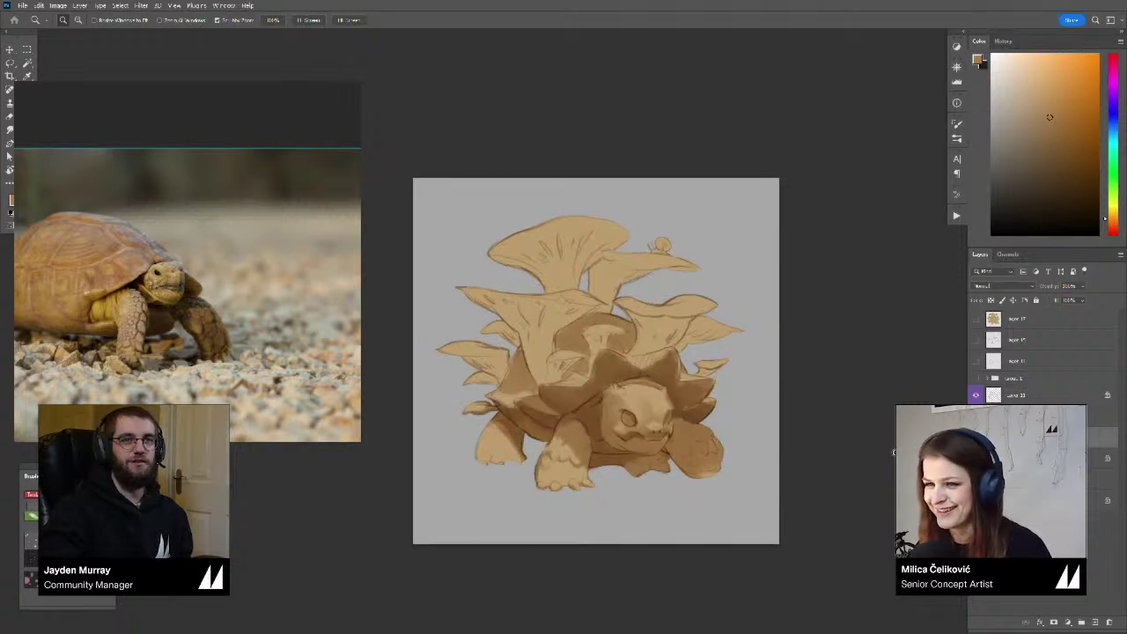
drag(618, 407, 647, 408)
key(r)
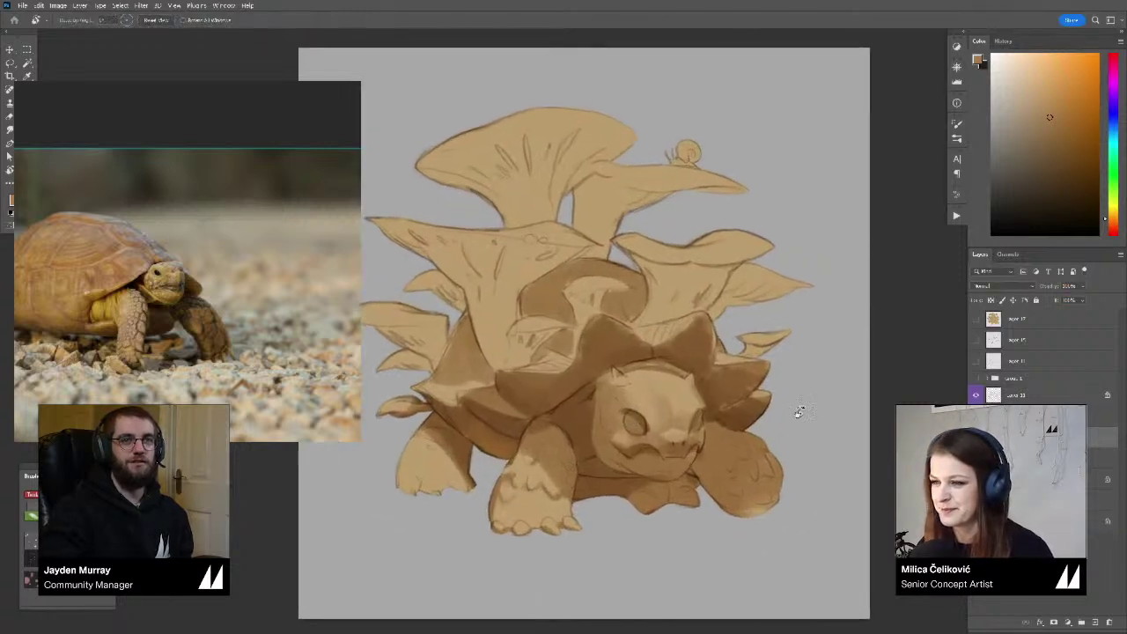
drag(799, 411, 803, 373)
drag(594, 392, 581, 387)
click(1063, 150)
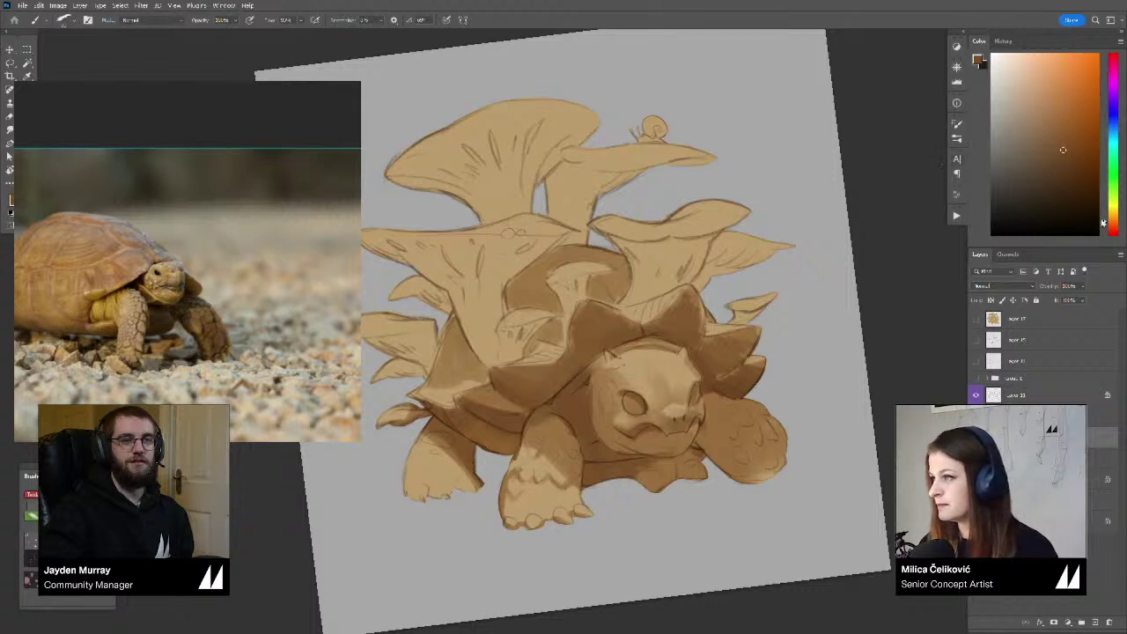
click(1070, 182)
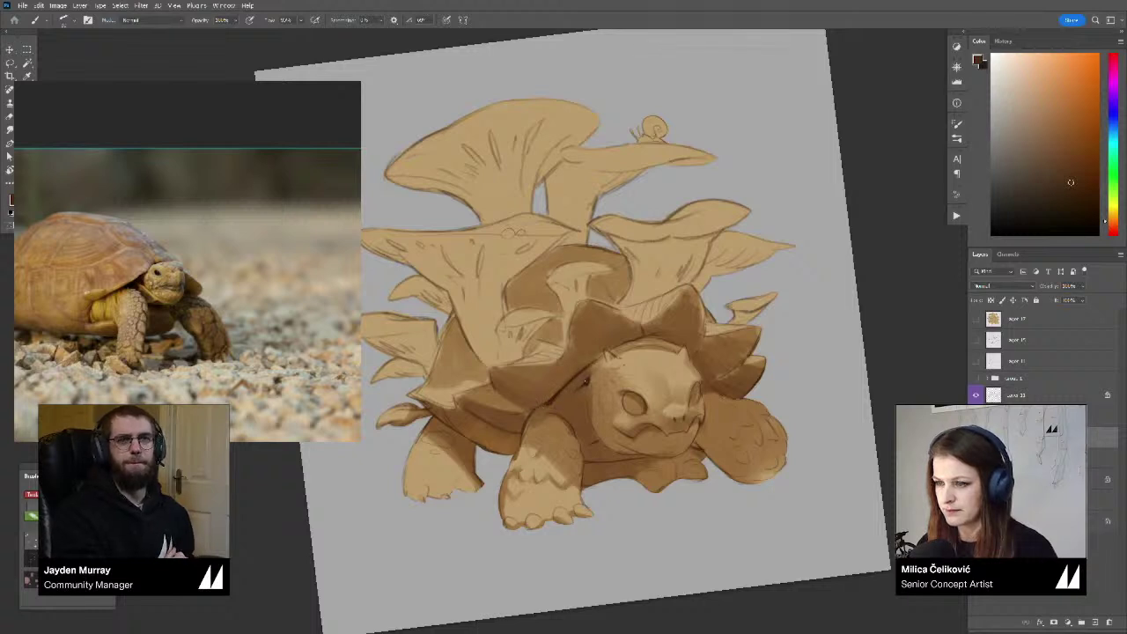
alt+click(578, 385)
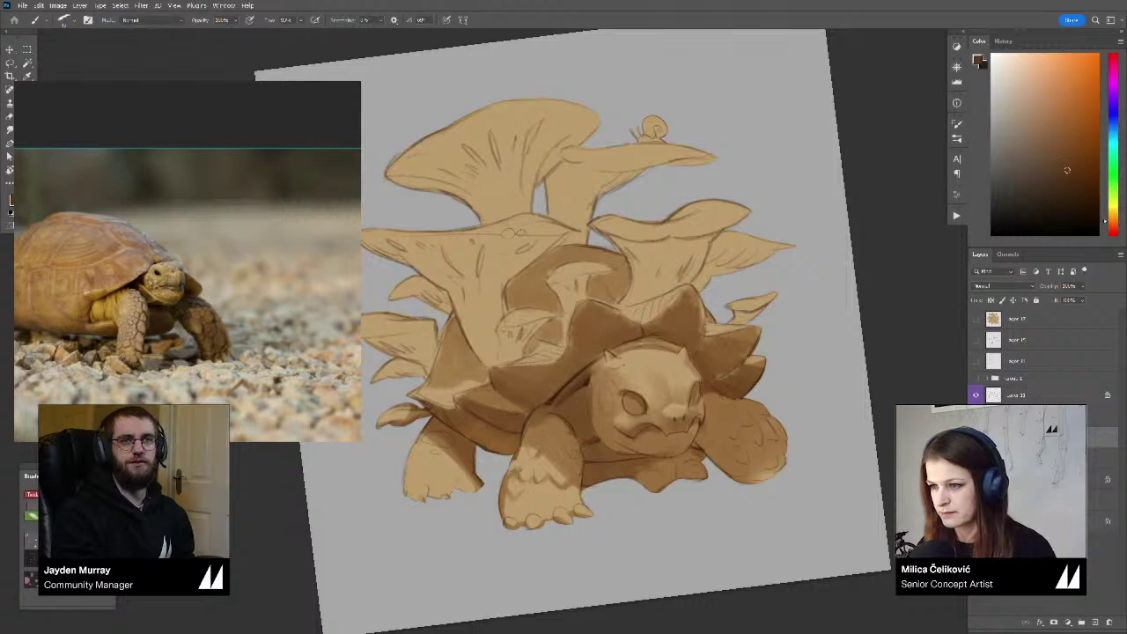
Deepen and blend the neck shadow between the head and the near front leg, using browns sampled from the painting
alt+click(587, 438)
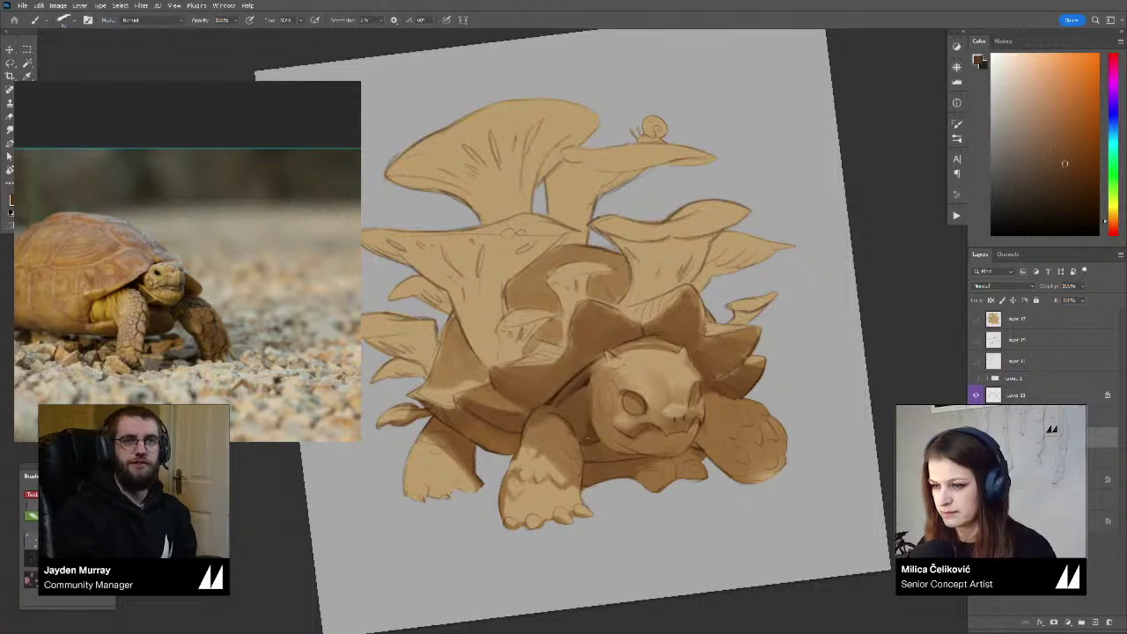
alt+click(577, 411)
alt+click(581, 408)
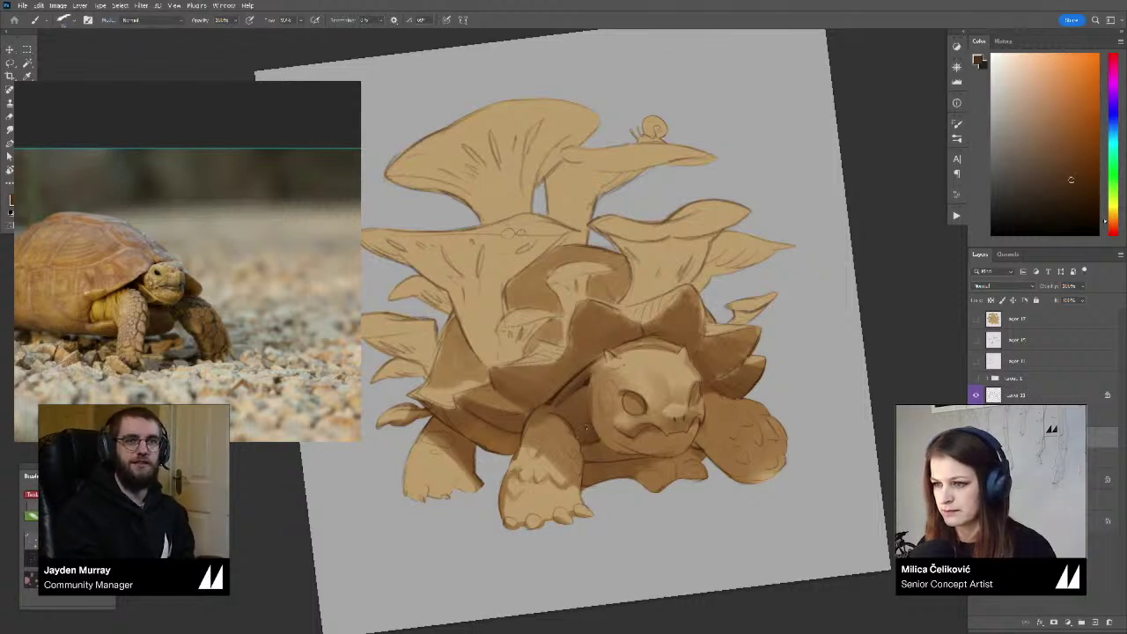
alt+click(584, 427)
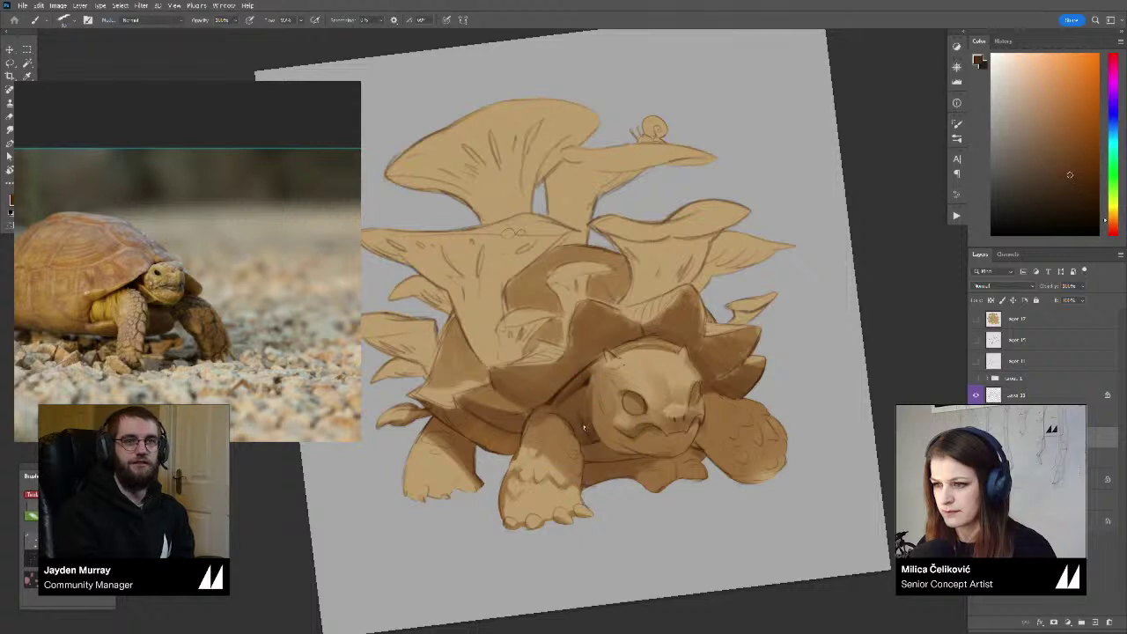
alt+click(588, 420)
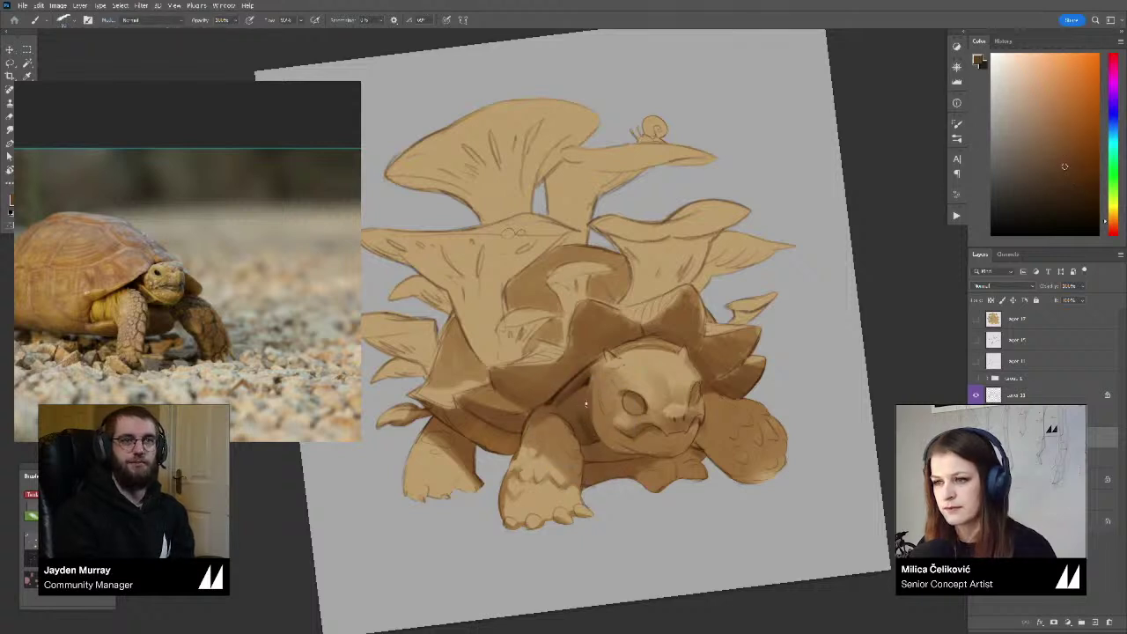
alt+click(591, 433)
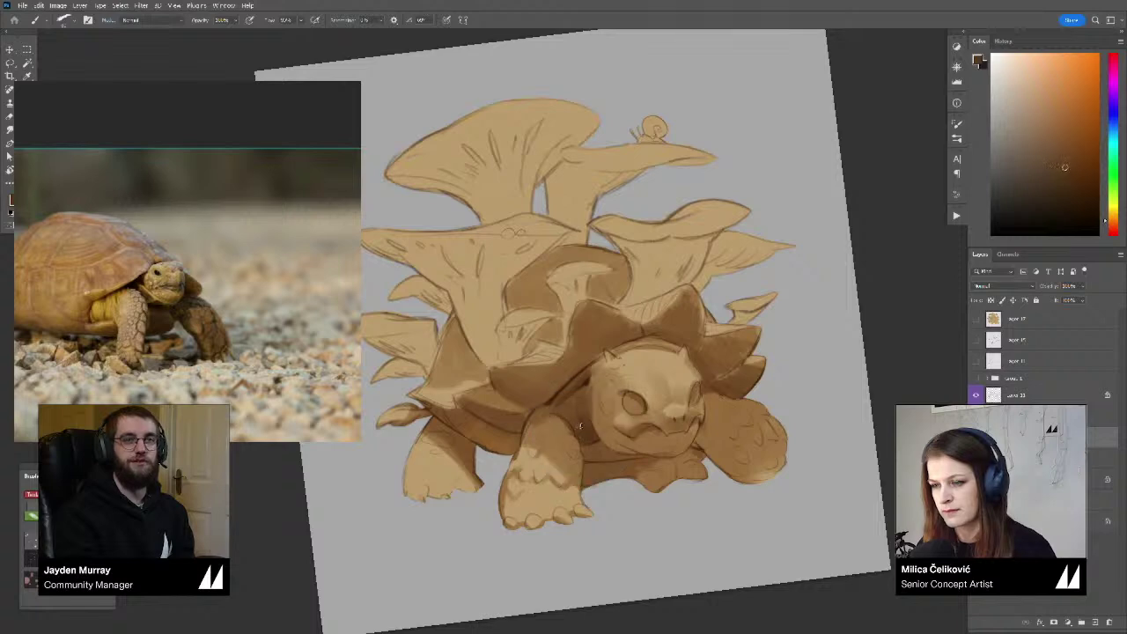
alt+click(579, 414)
alt+click(575, 386)
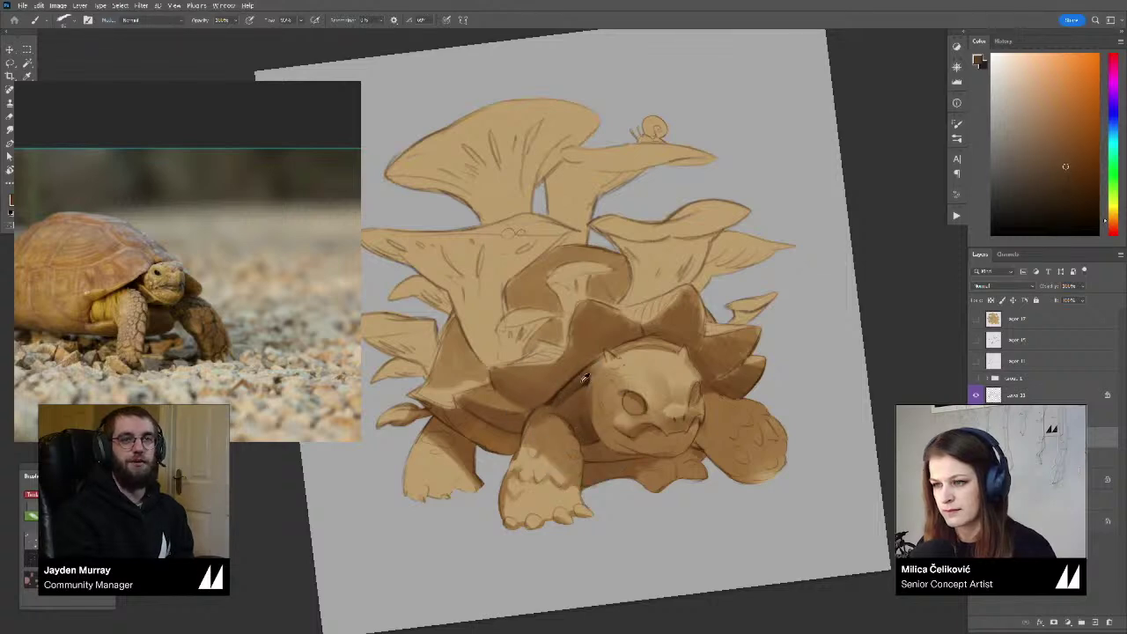
Shade under the shell rim just above the near front leg, using browns sampled from the surrounding area
key(r)
drag(516, 434, 509, 381)
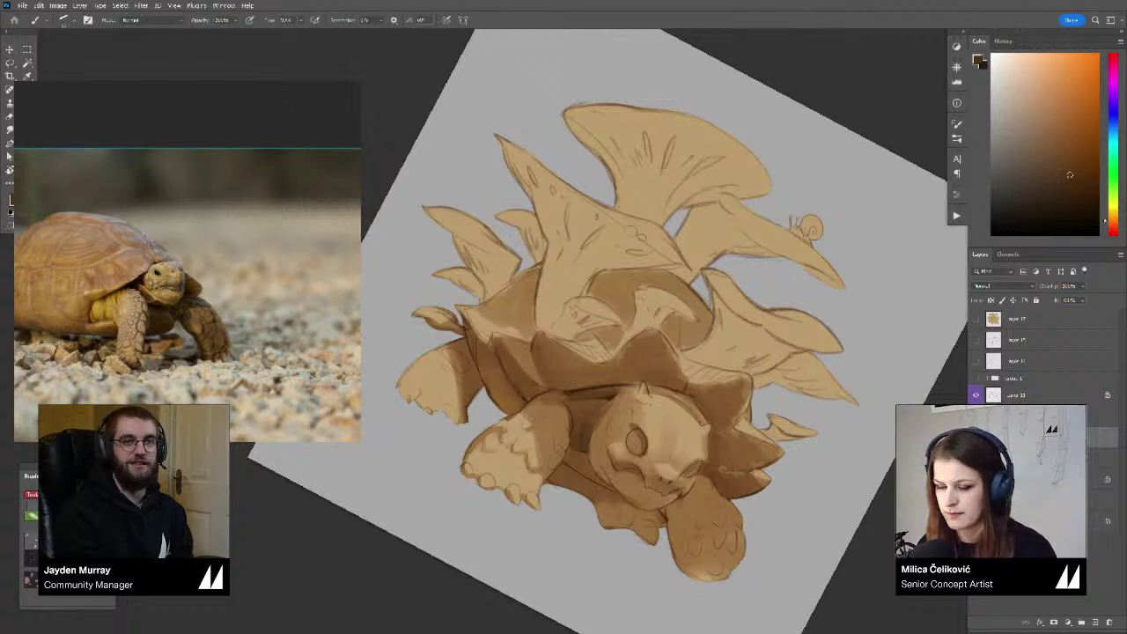
alt+click(524, 393)
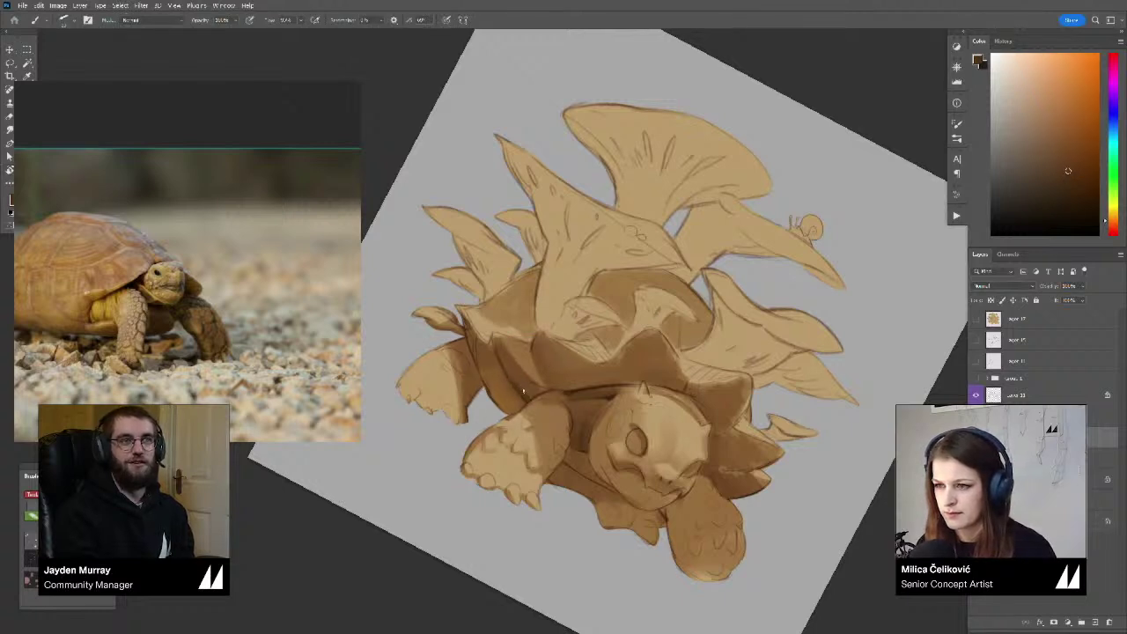
alt+click(516, 384)
alt+click(517, 384)
alt+click(530, 394)
Paint and blend the shadow on the shell's side rim between the front and hind legs with sampled browns
key(r)
drag(495, 326, 499, 297)
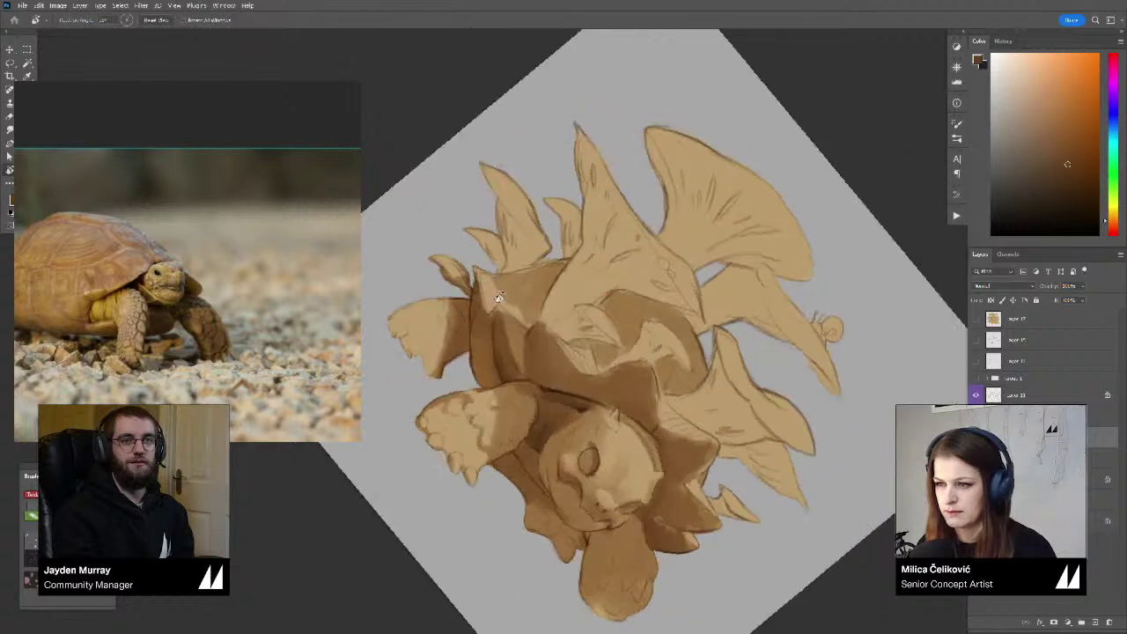
alt+click(502, 334)
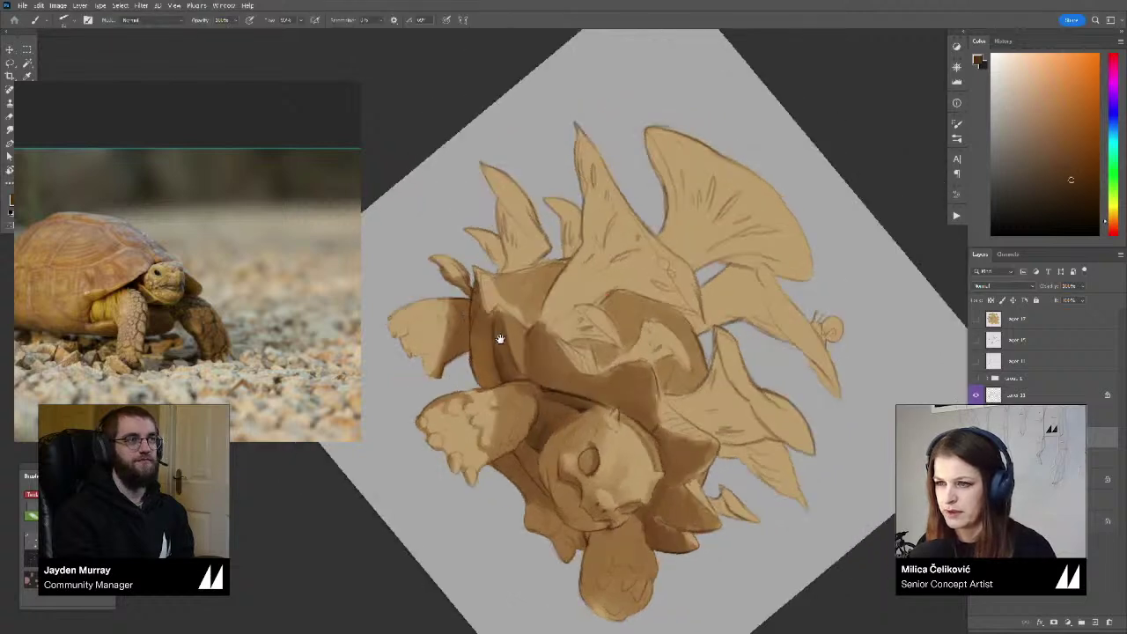
drag(499, 339, 512, 369)
alt+click(498, 337)
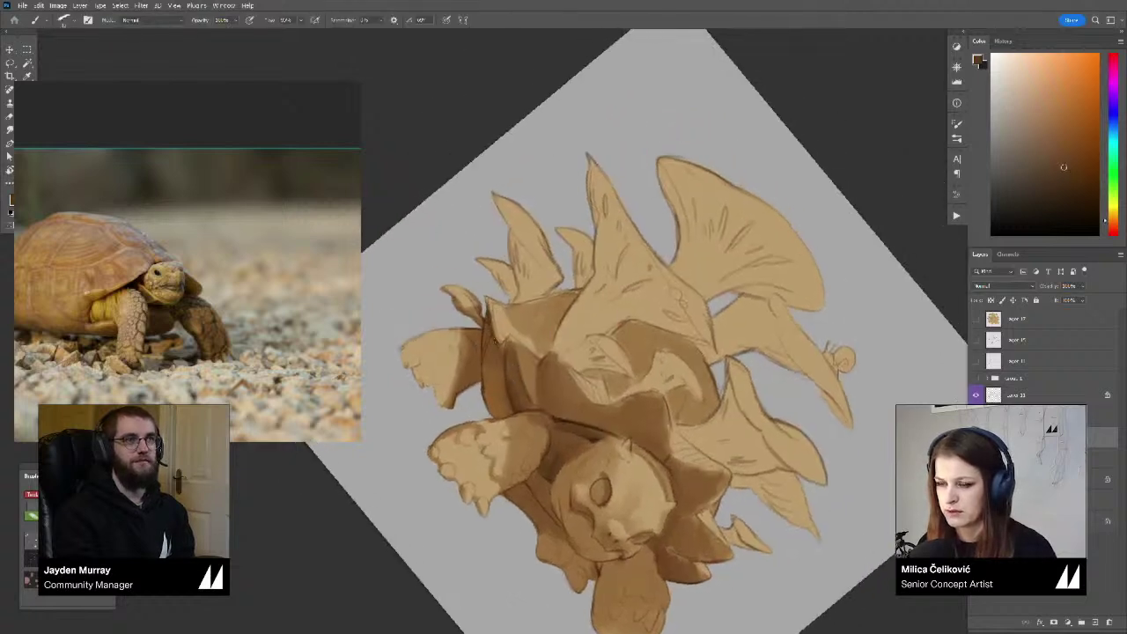
alt+click(494, 349)
alt+click(492, 345)
alt+click(495, 347)
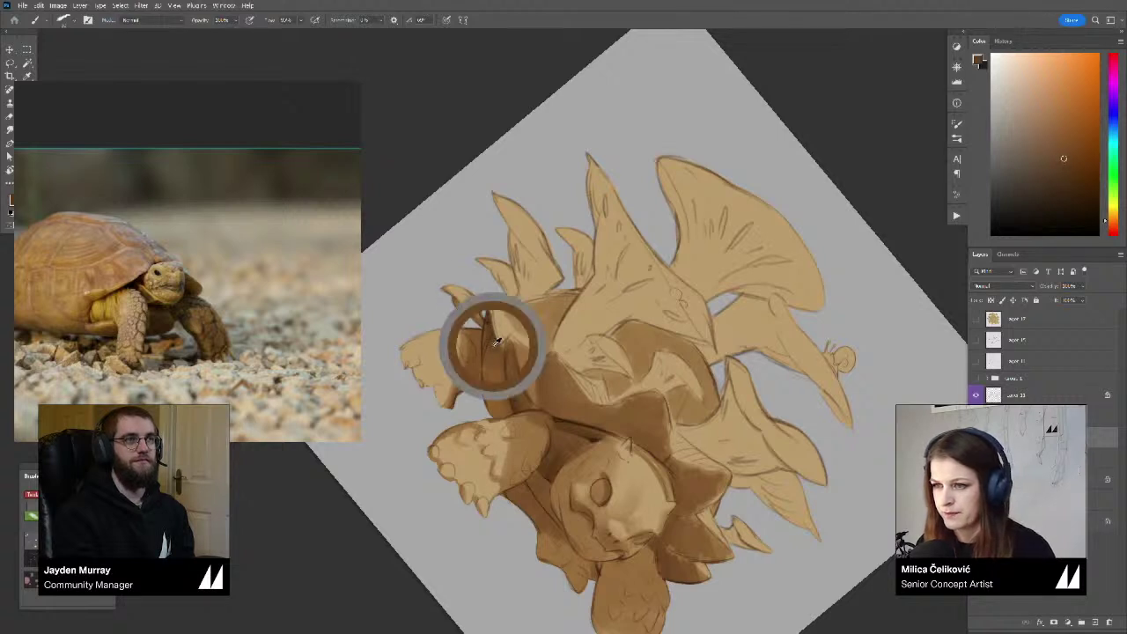
Mirror the canvas and darken the belly area between the chin and the near front leg with sampled browns
drag(509, 356, 454, 355)
key(r)
drag(439, 403, 540, 473)
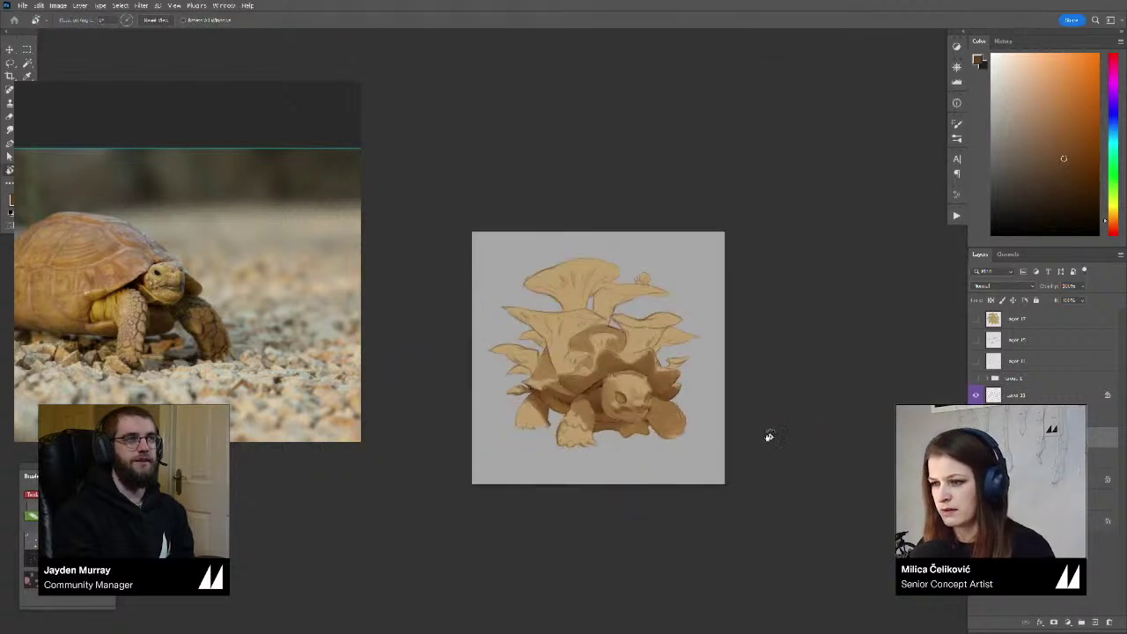
key(ctrl+shift+h)
click(597, 397)
key(b)
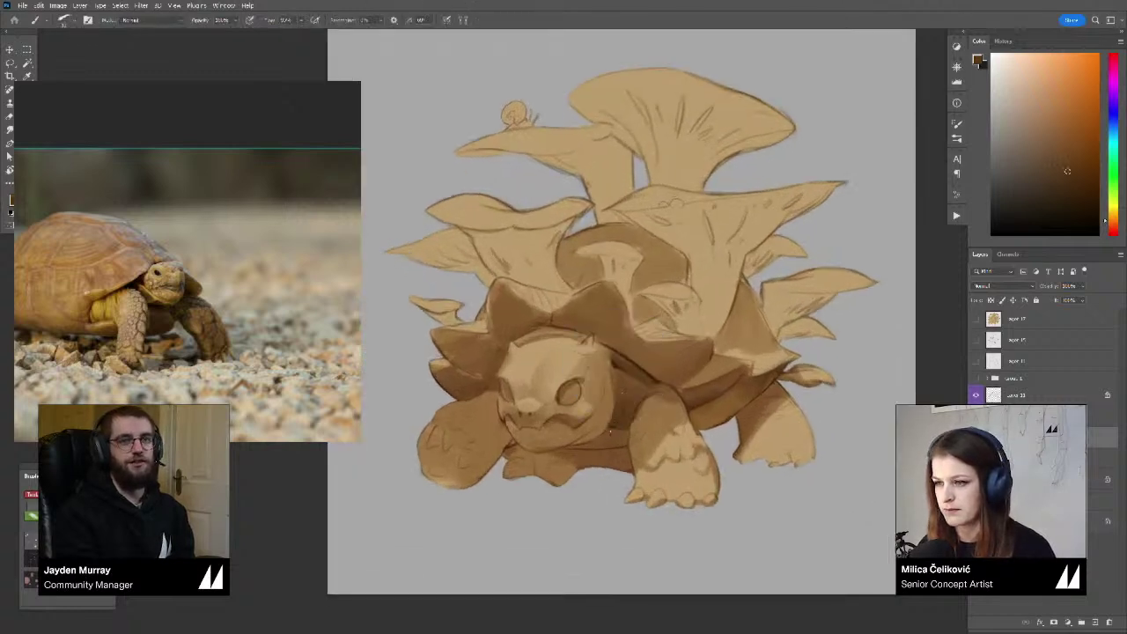
key(r)
drag(610, 432, 622, 446)
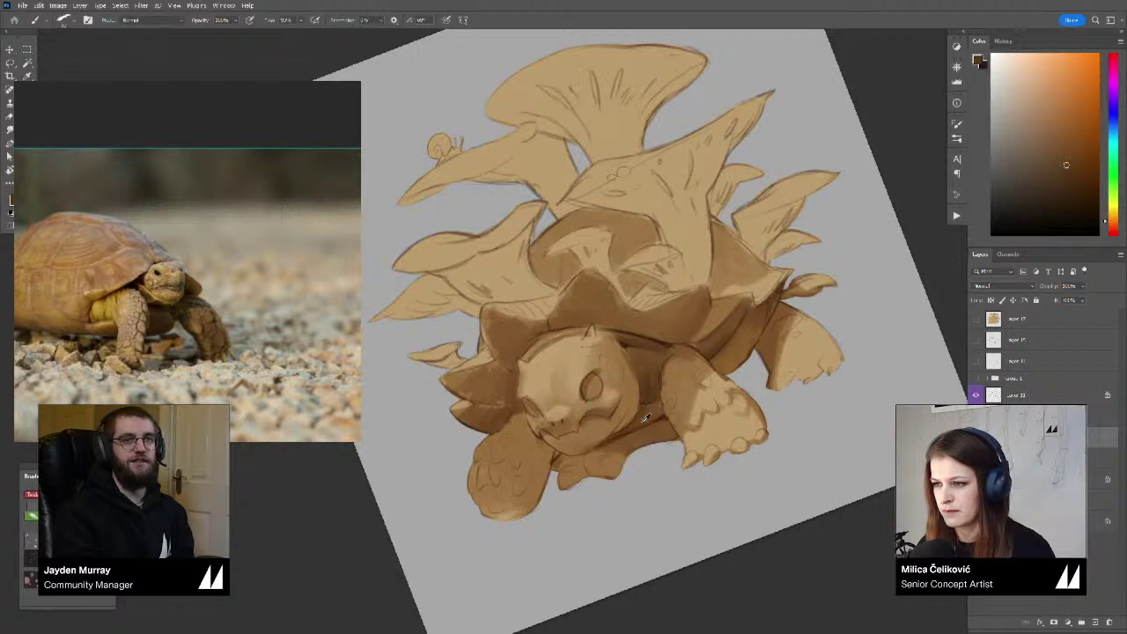
alt+click(646, 418)
alt+click(657, 418)
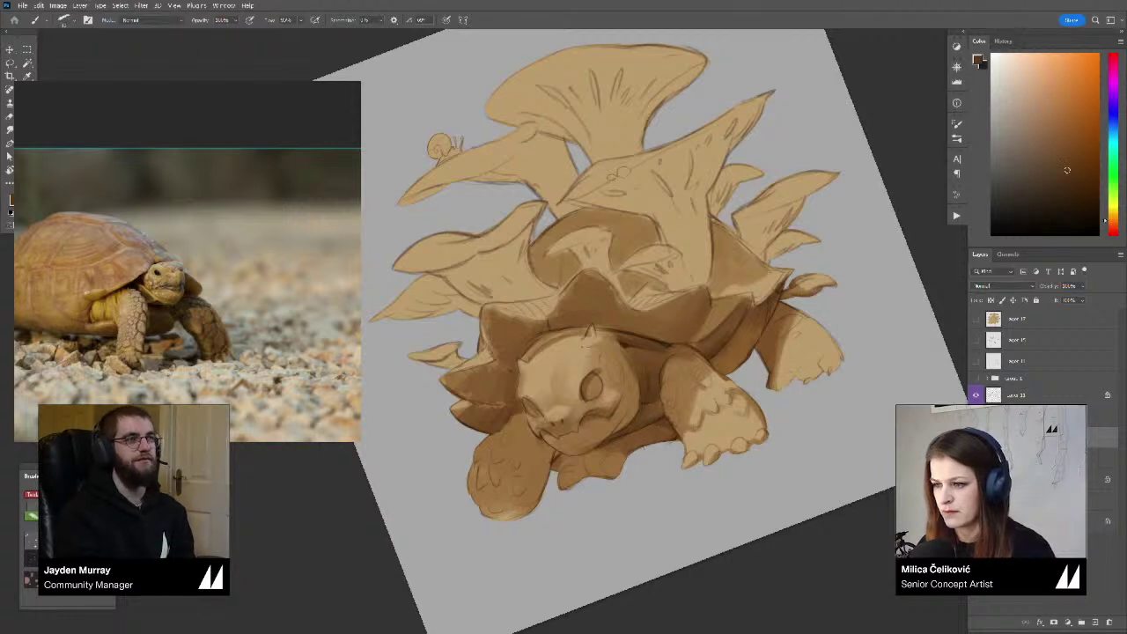
Shade and blend the belly plate that sticks out below the chin, using dark to lighter sampled browns
key(r)
drag(641, 447, 586, 456)
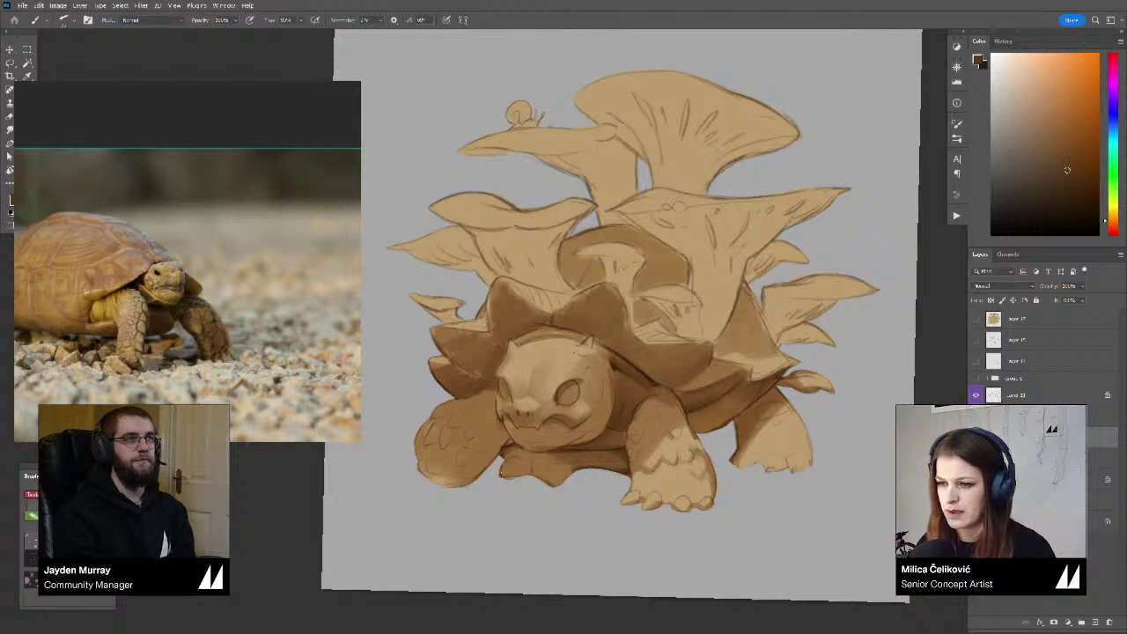
alt+click(519, 462)
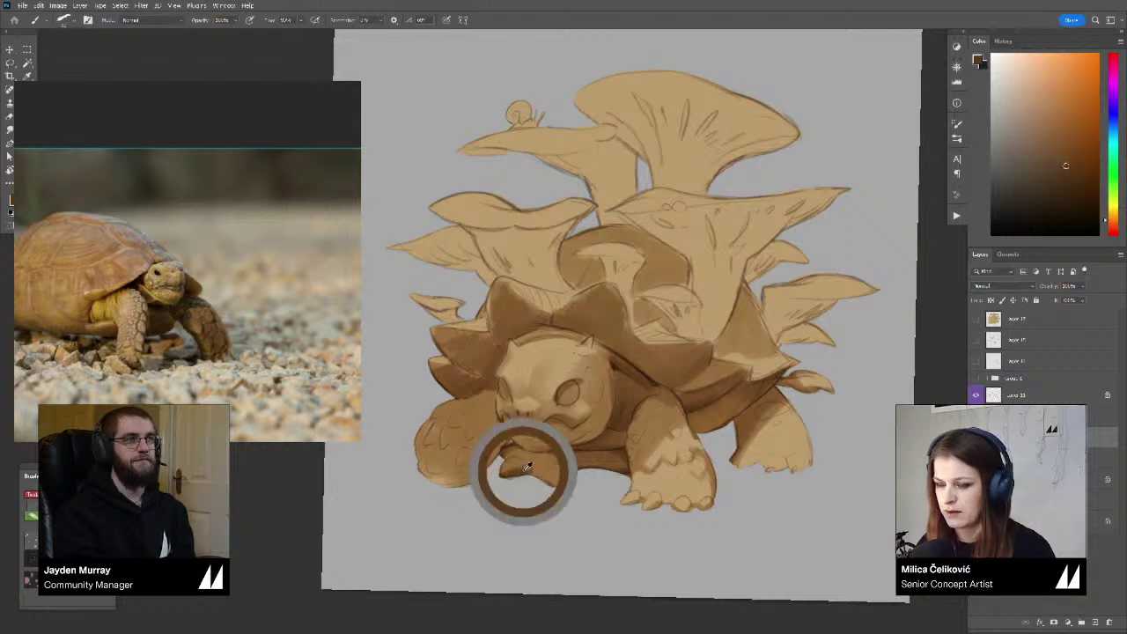
alt+click(526, 464)
alt+click(528, 464)
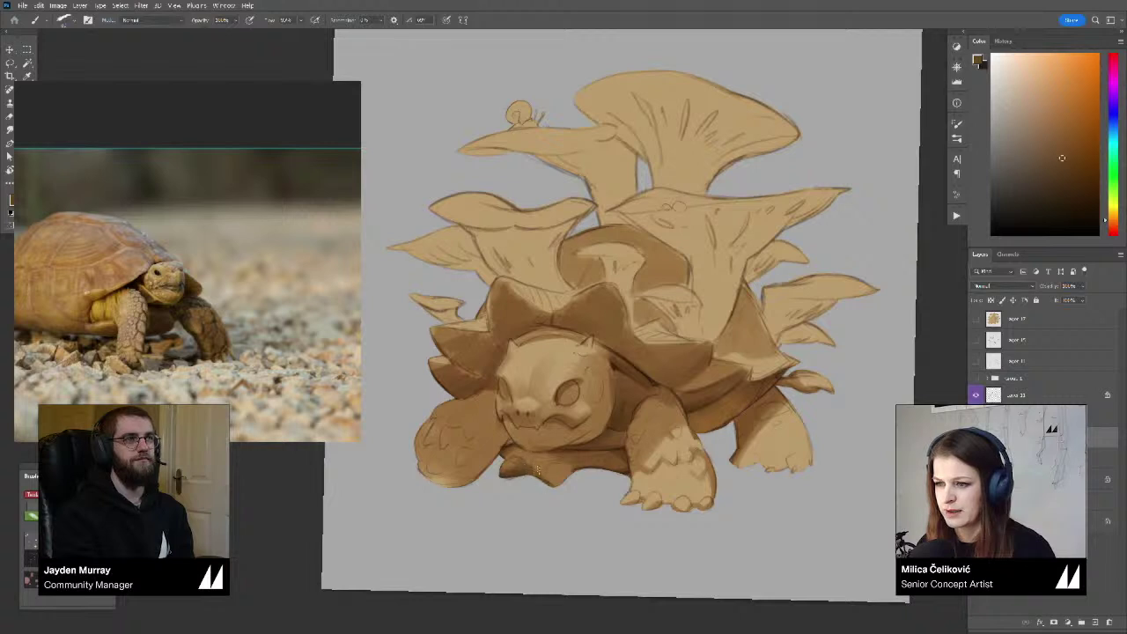
alt+click(539, 470)
alt+click(548, 472)
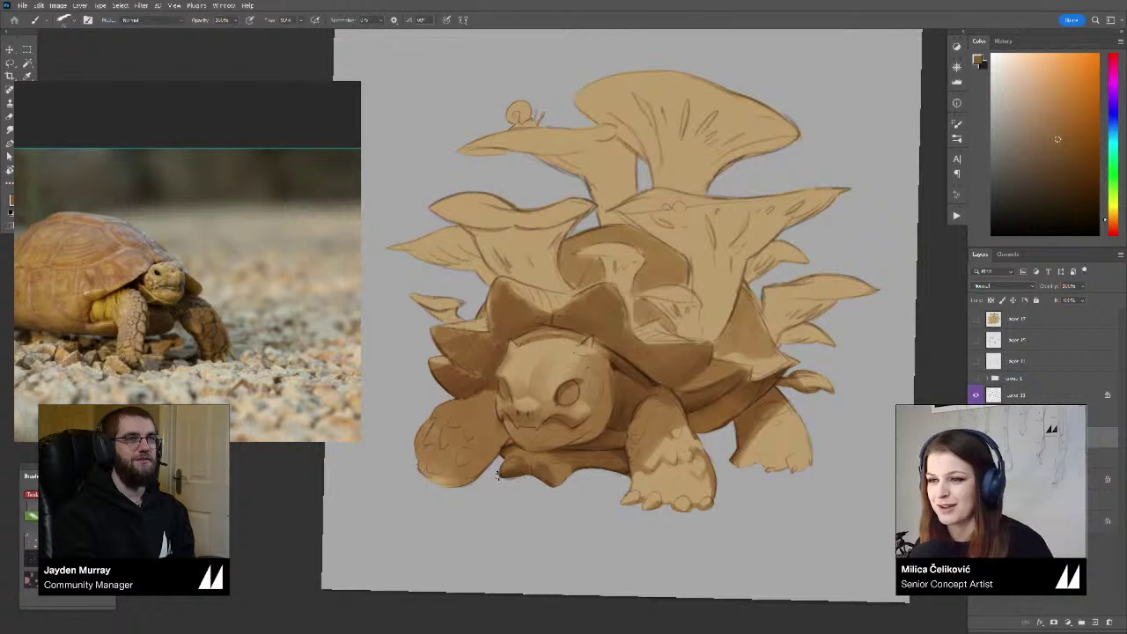
Blend the shading on the shell spikes beside the head, above the far front leg, with sampled browns
mouse_move(445, 380)
mouse_down()
mouse_move(462, 374)
mouse_move(451, 359)
mouse_move(442, 372)
mouse_move(491, 346)
mouse_up()
alt+click(446, 417)
alt+click(470, 365)
alt+click(469, 355)
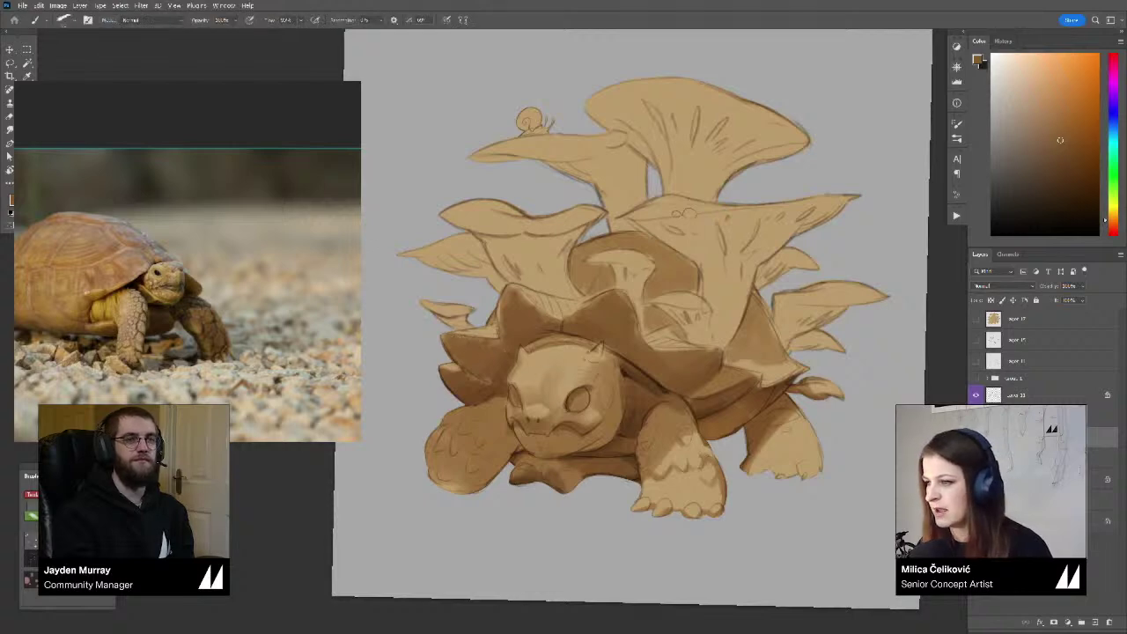
Hide the line art and shading layers and check the flat tortoise silhouette in both the normal and mirrored view
click(974, 395)
click(975, 438)
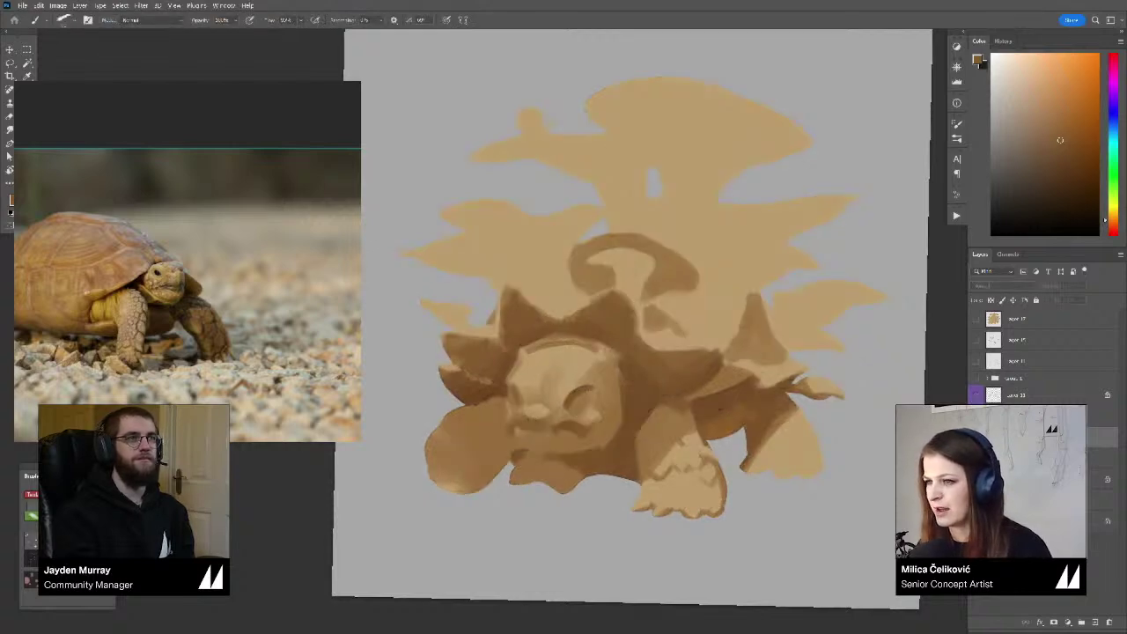
click(975, 458)
click(975, 479)
key(z)
mouse_move(663, 393)
mouse_down()
mouse_move(615, 433)
mouse_move(647, 433)
mouse_move(652, 470)
mouse_move(771, 393)
mouse_up()
drag(705, 310, 687, 372)
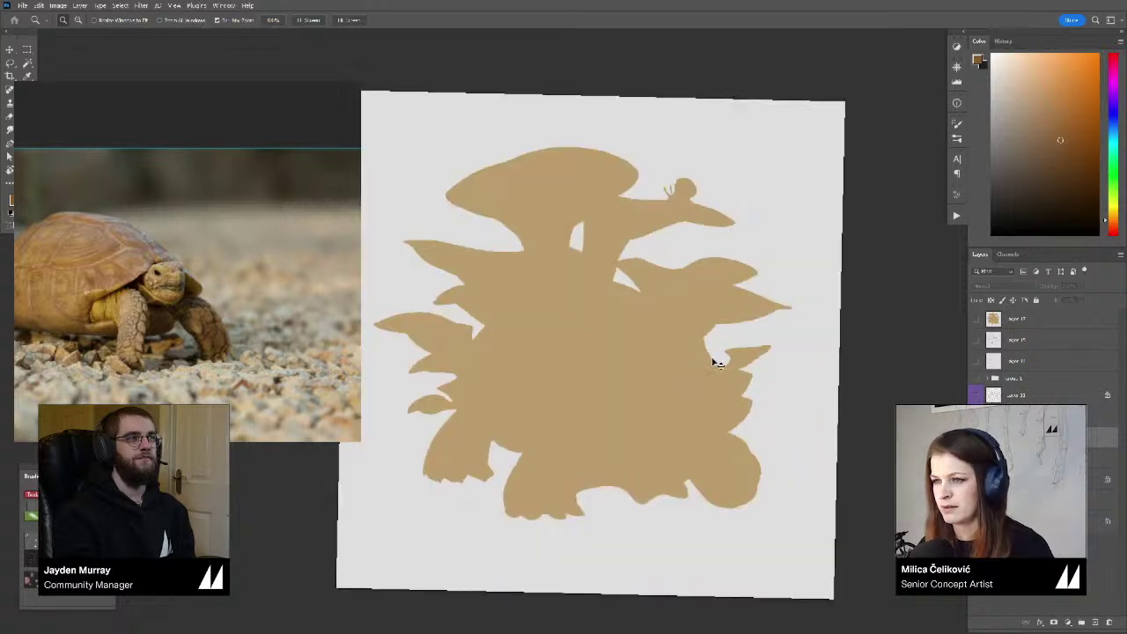
key(ctrl+shift+h)
drag(825, 413, 834, 413)
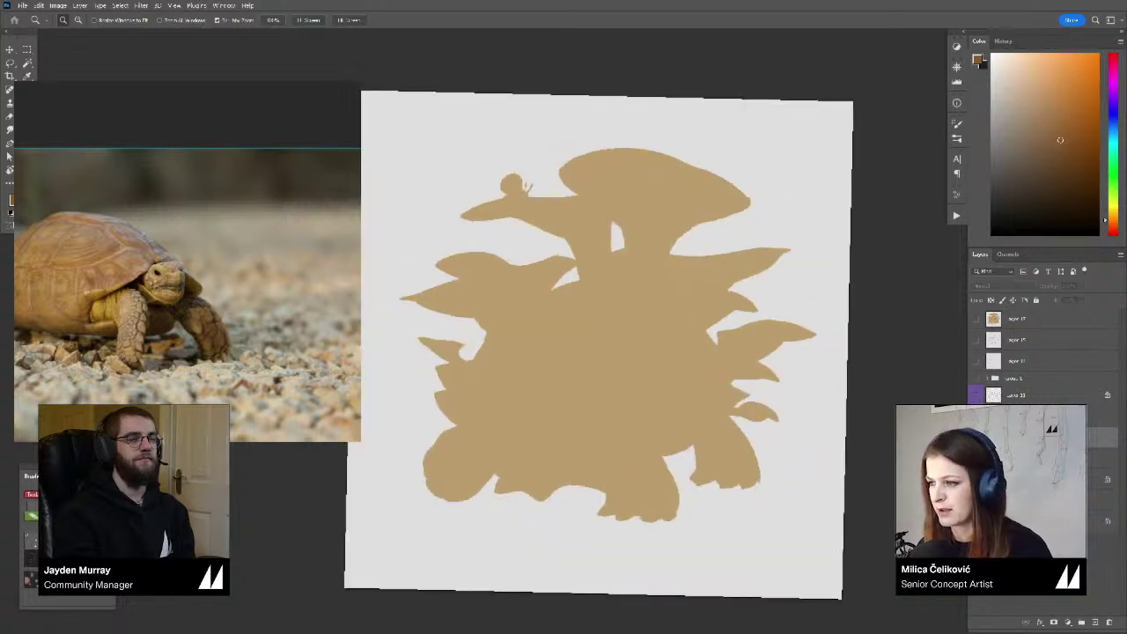
Show the shading and line art layers again to review the whole tortoise
click(975, 521)
click(975, 438)
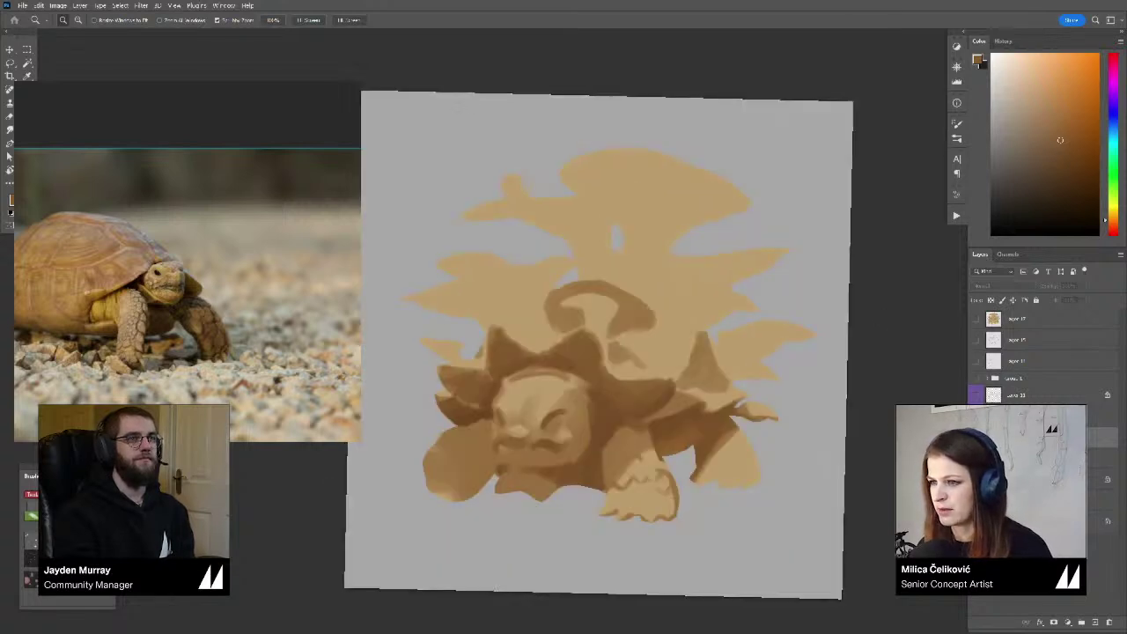
click(976, 397)
drag(665, 398, 669, 432)
drag(669, 432, 654, 435)
key(r)
mouse_move(815, 421)
mouse_down()
mouse_move(826, 408)
mouse_move(840, 448)
mouse_up()
key(b)
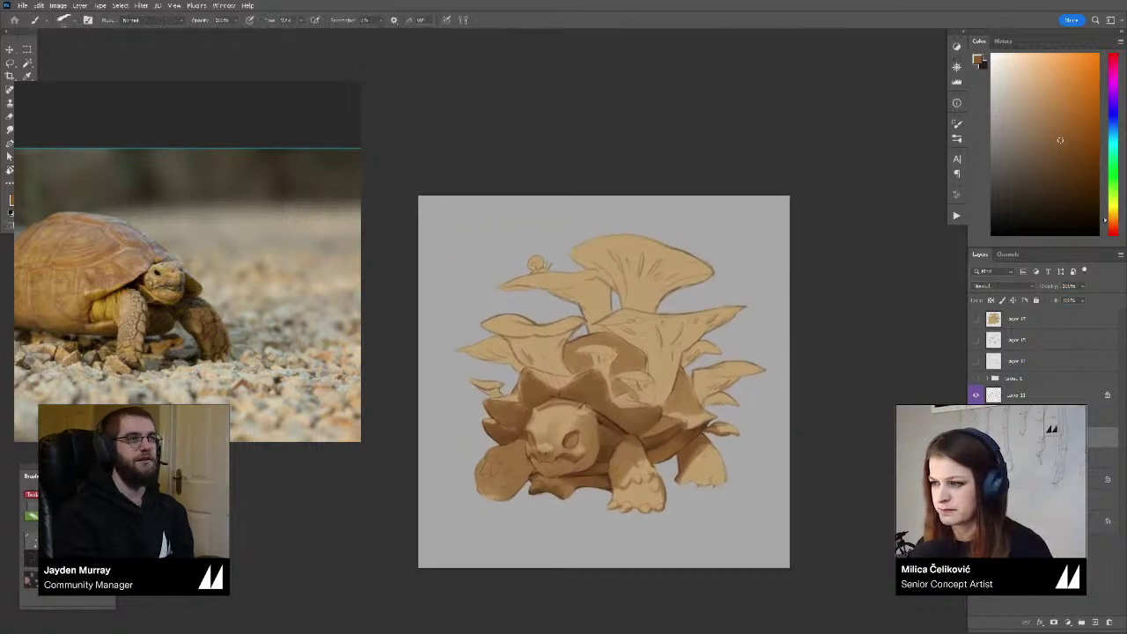
Shade the upper rim of the shell dome behind the small mushroom with sampled browns
key(z)
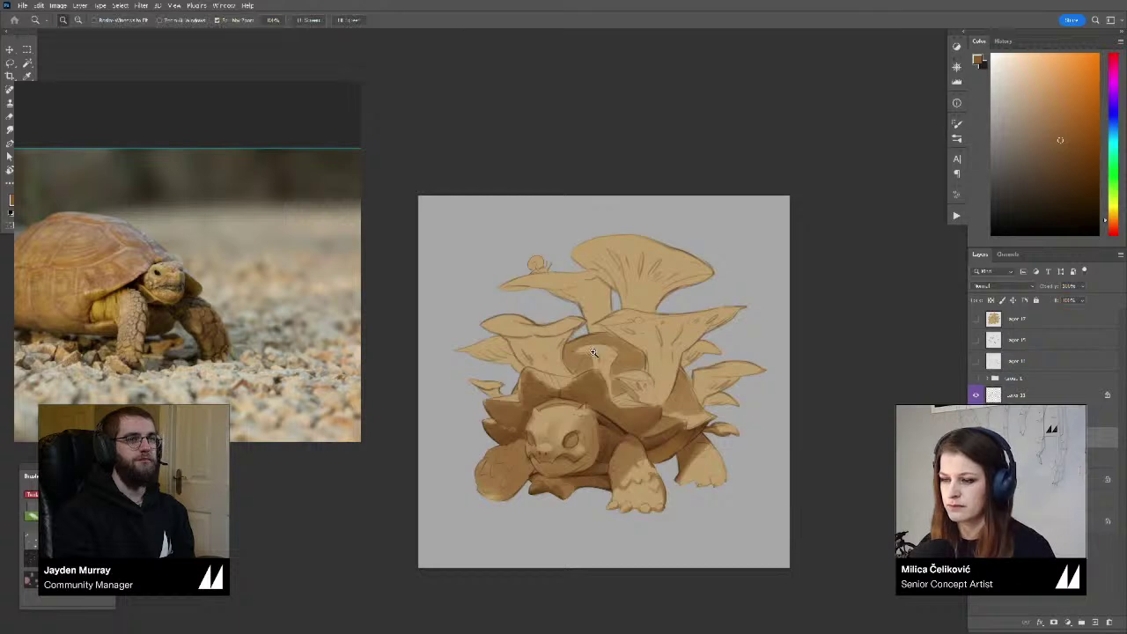
drag(594, 352, 621, 356)
key(b)
alt+click(614, 450)
key(r)
drag(617, 447, 662, 411)
key(b)
drag(600, 318, 598, 340)
alt+click(601, 339)
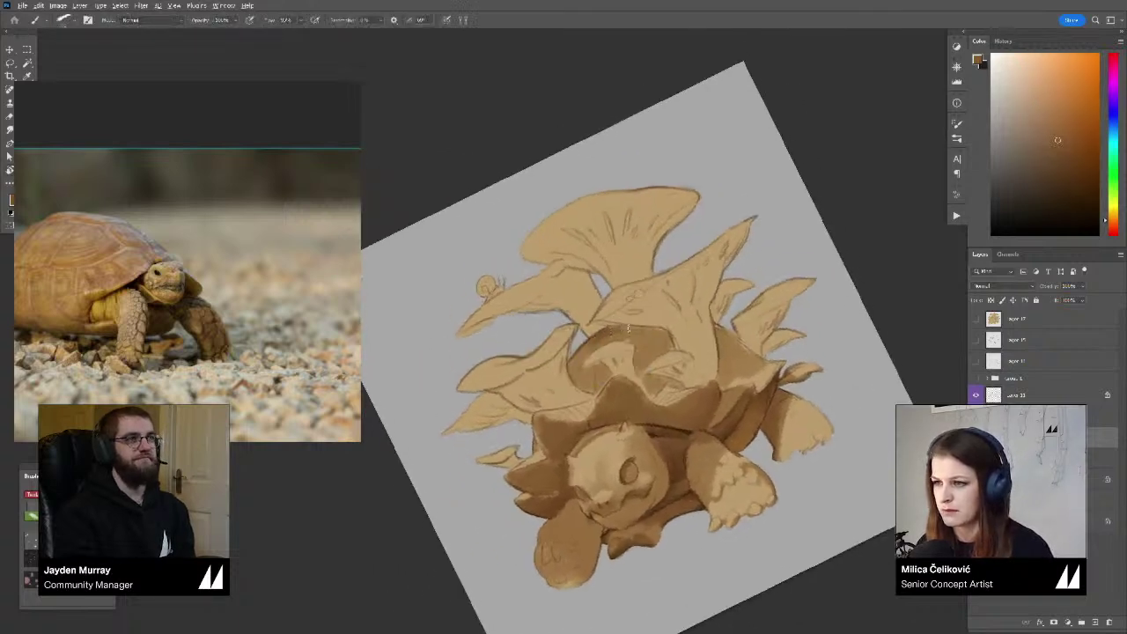
alt+click(616, 329)
alt+click(621, 331)
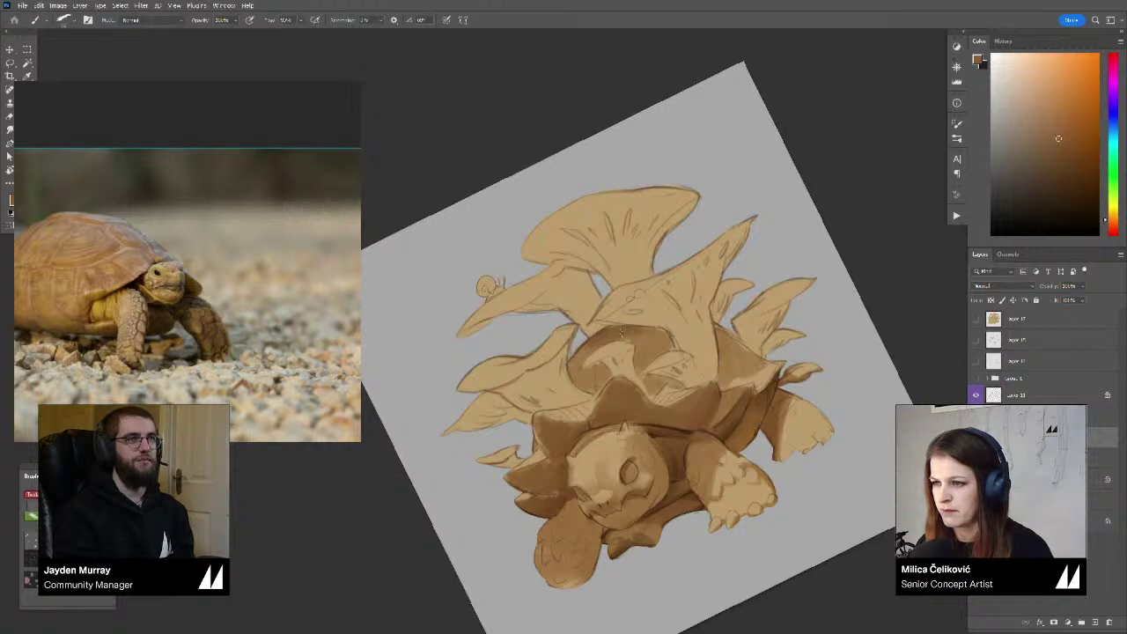
Blend the dome's shading down its side toward the neighbouring mushroom with progressively lighter sampled browns, and straighten the canvas
alt+click(627, 336)
alt+click(611, 334)
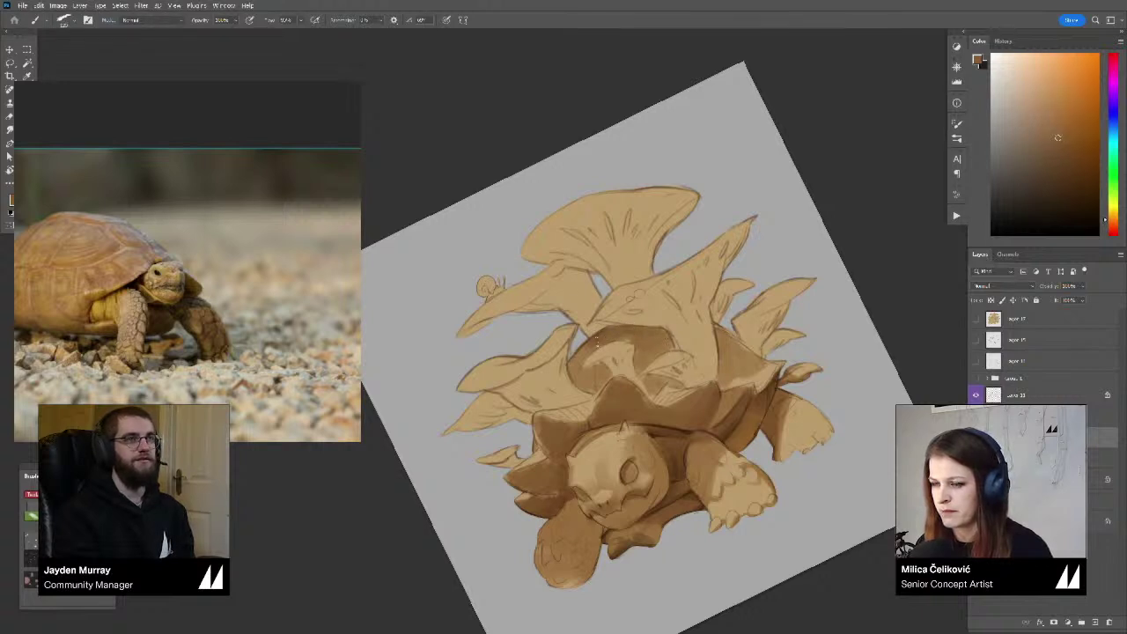
alt+click(597, 338)
alt+click(590, 347)
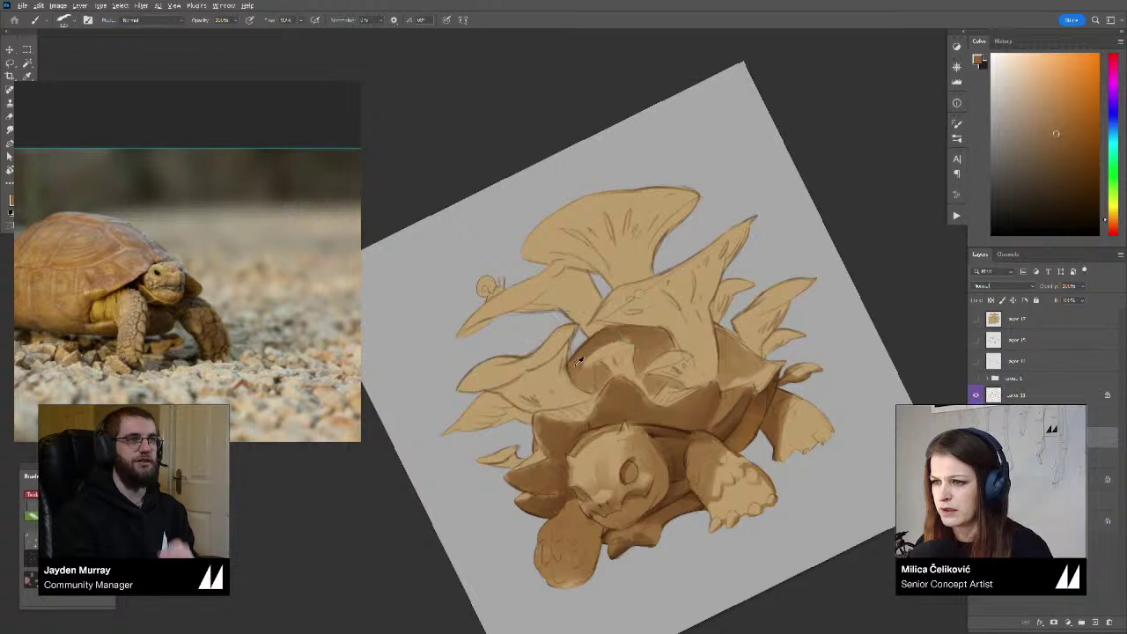
alt+click(599, 362)
key(z)
drag(609, 356, 534, 359)
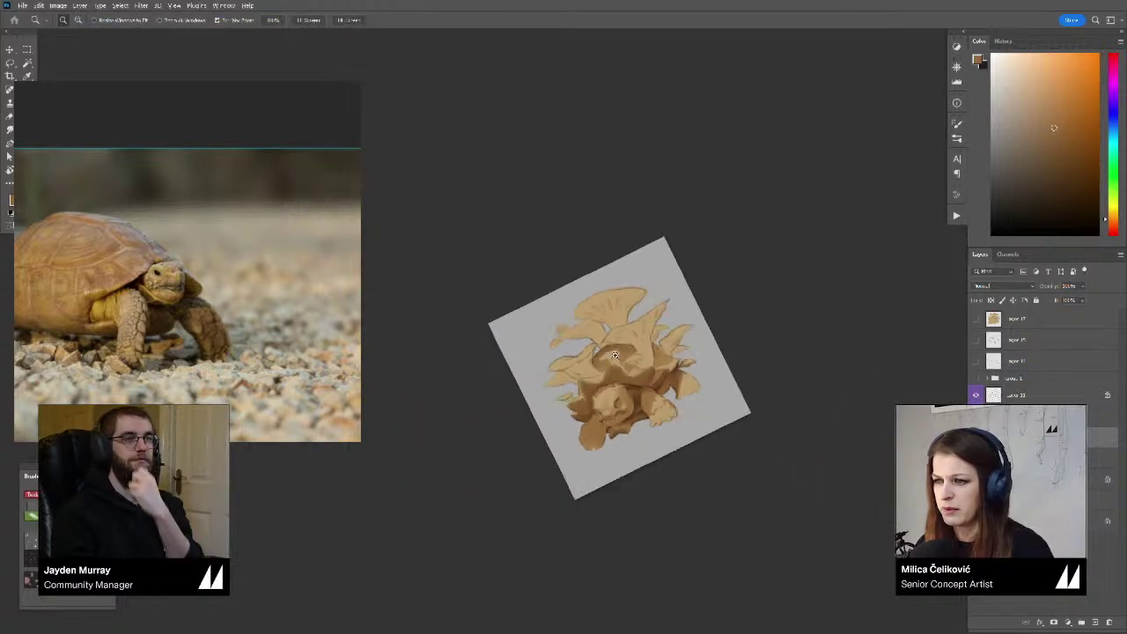
key(r)
mouse_move(759, 307)
mouse_down()
mouse_move(763, 358)
mouse_move(744, 372)
mouse_move(749, 362)
mouse_up()
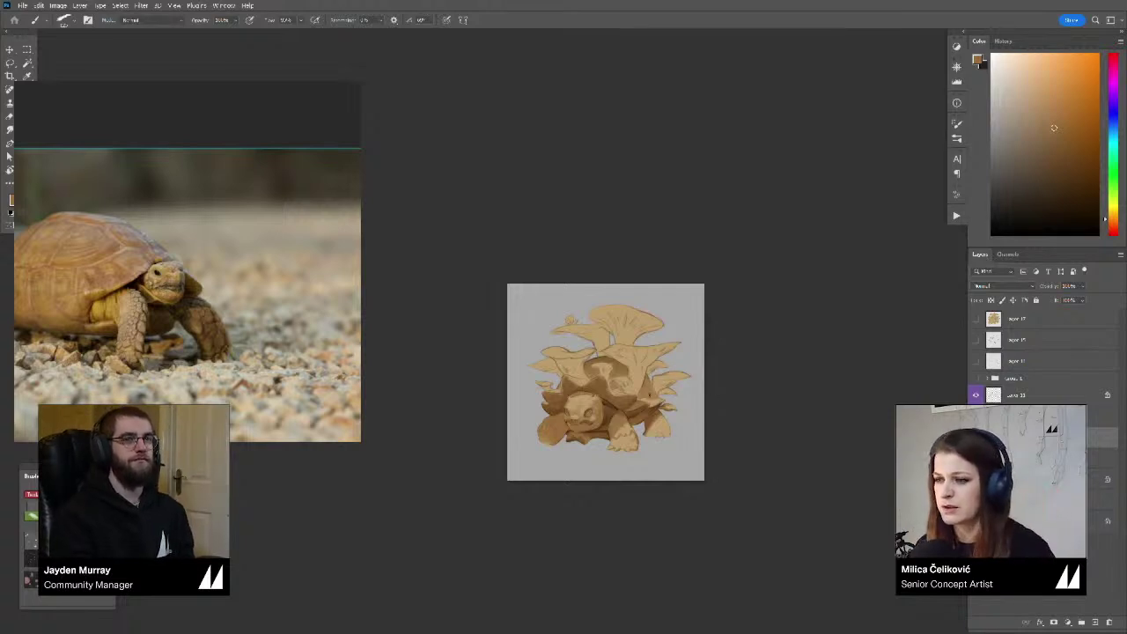
Paint a light desaturated yellow highlight on the lower edge of the rear shell spike above the hind leg
drag(644, 397, 683, 383)
alt+click(664, 399)
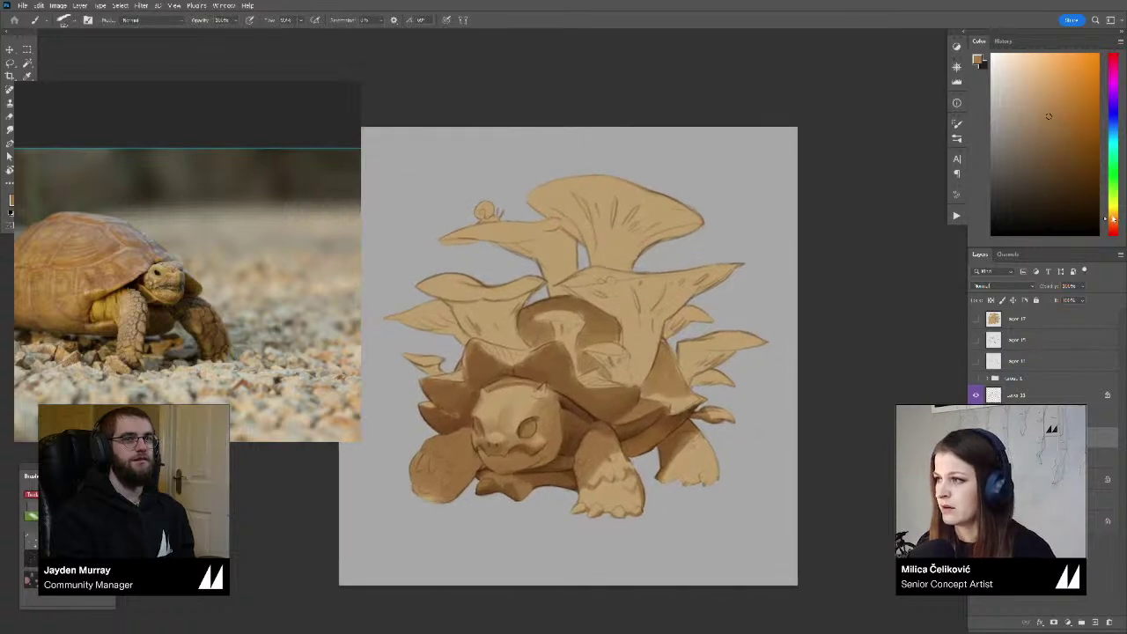
drag(1113, 218, 1113, 212)
click(1053, 109)
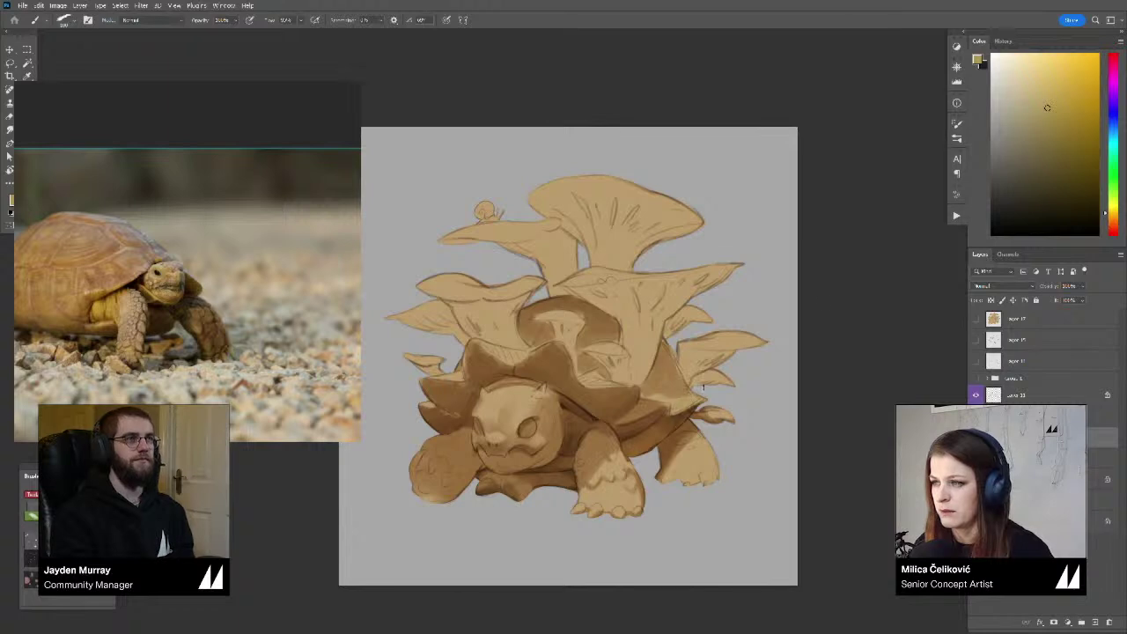
drag(1049, 106, 1045, 96)
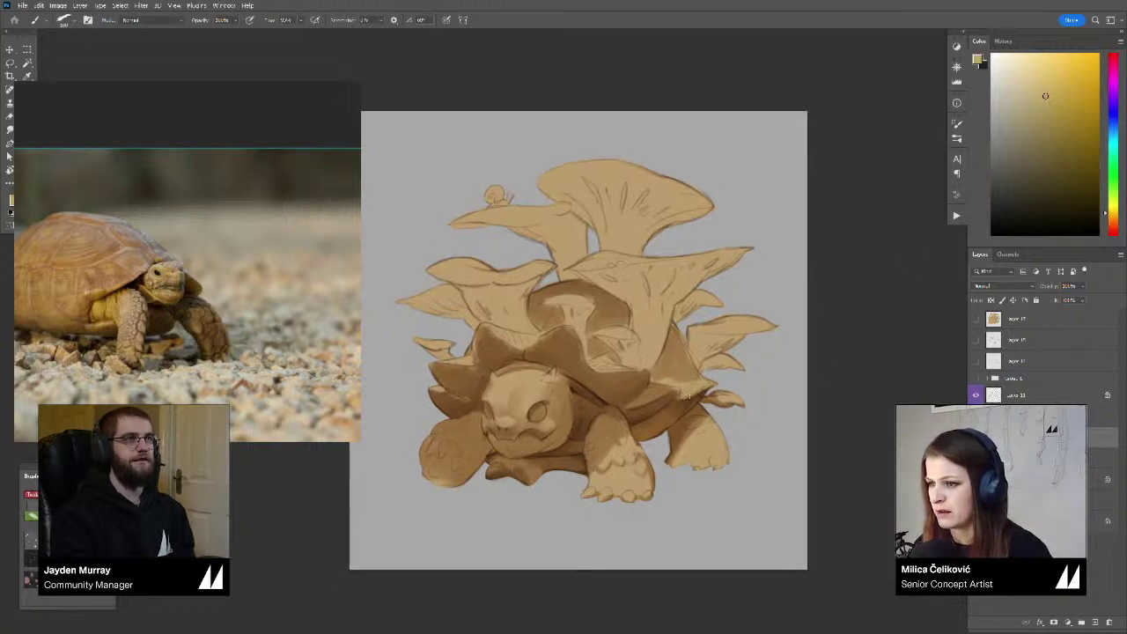
drag(693, 387, 697, 421)
key([)
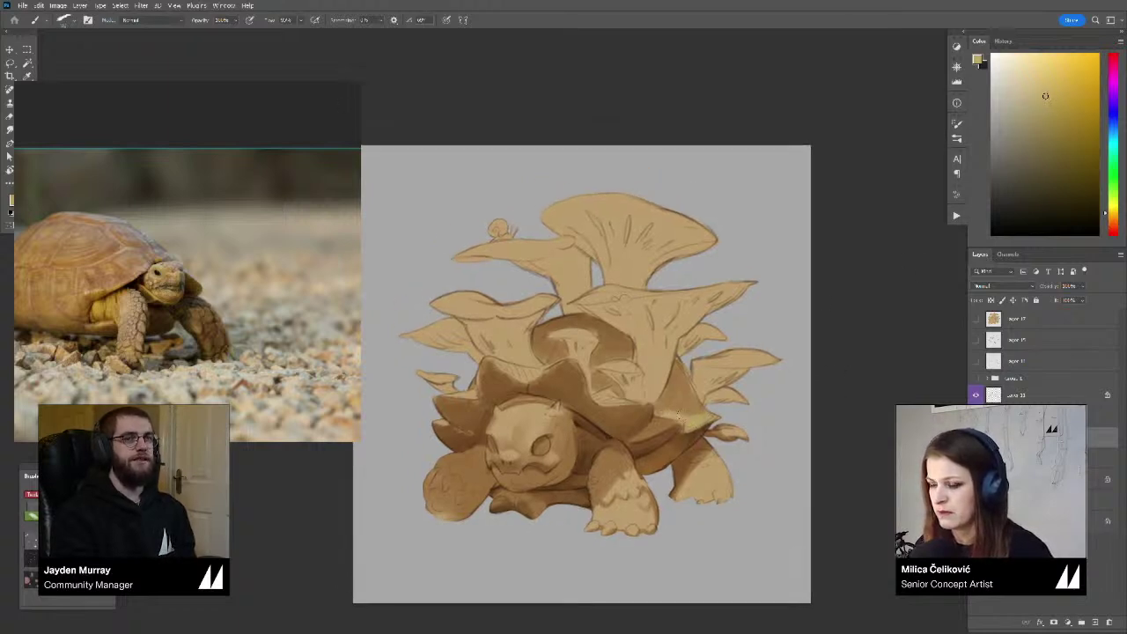
Blend the yellow highlight on the rear shell spike into the surrounding brown using sampled in-between tones
alt+click(673, 417)
alt+click(692, 417)
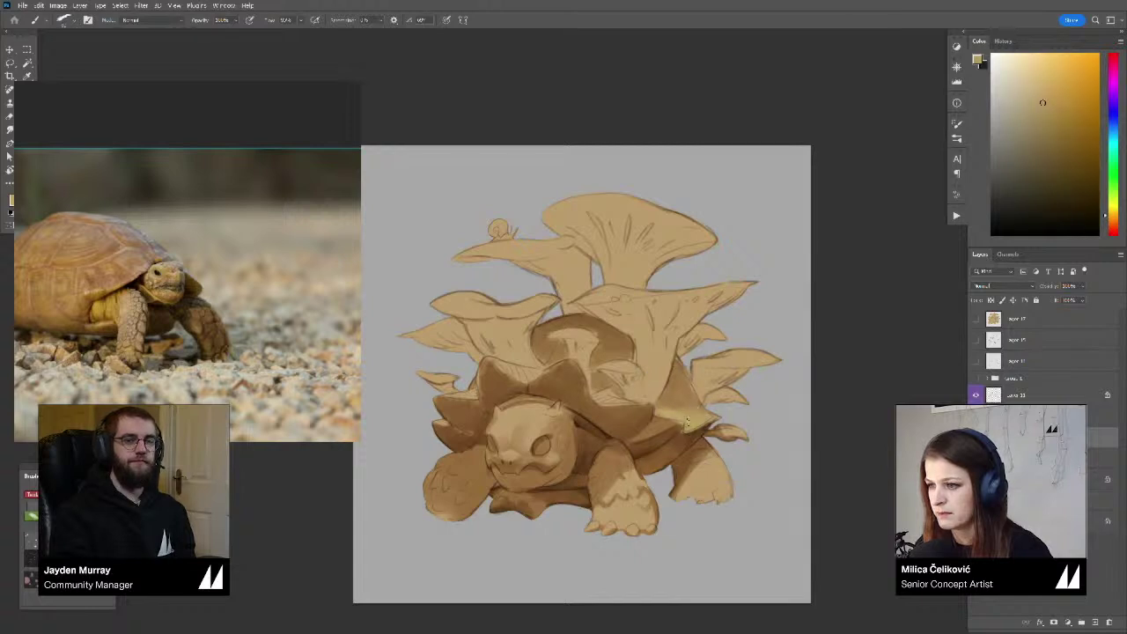
alt+click(694, 407)
alt+click(689, 404)
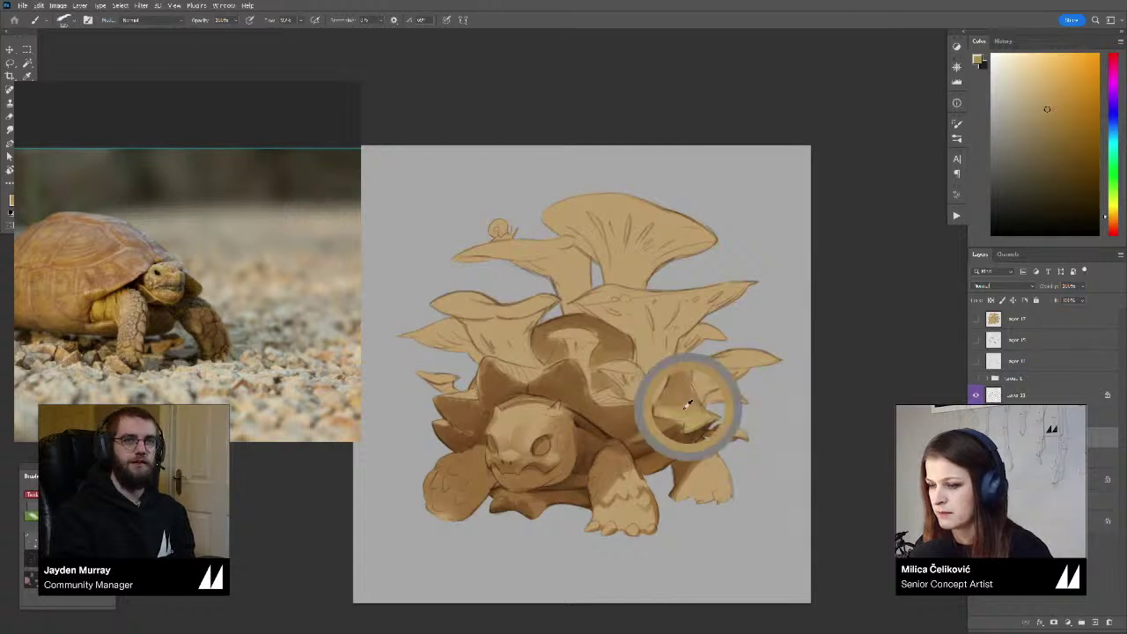
mouse_move(676, 409)
mouse_down()
mouse_move(689, 399)
mouse_move(696, 408)
mouse_up()
alt+click(695, 409)
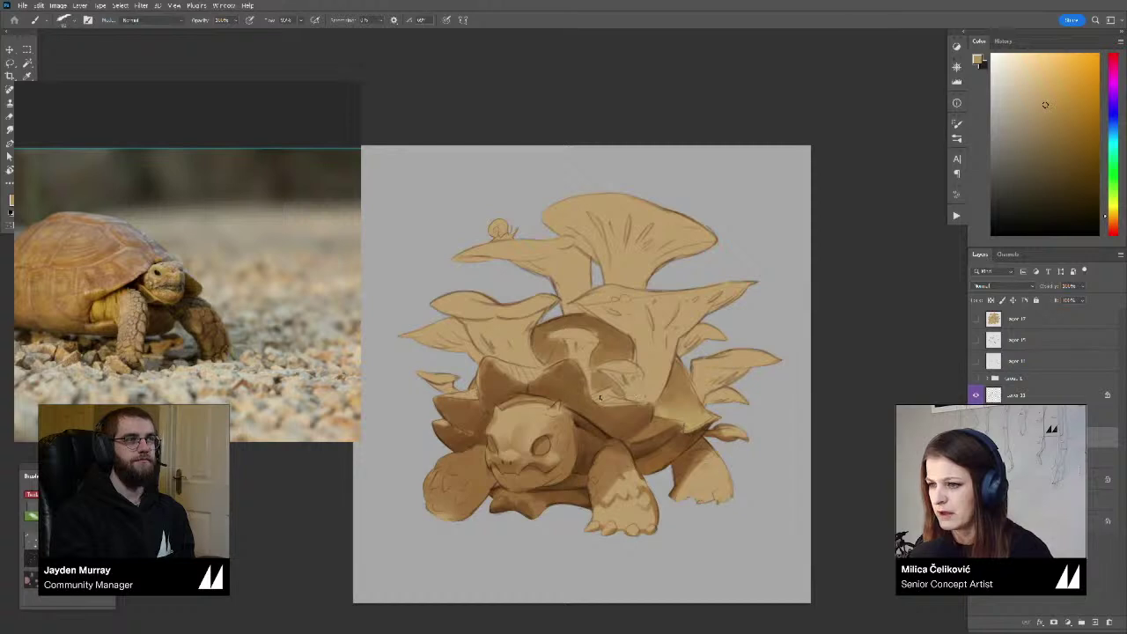
alt+click(673, 401)
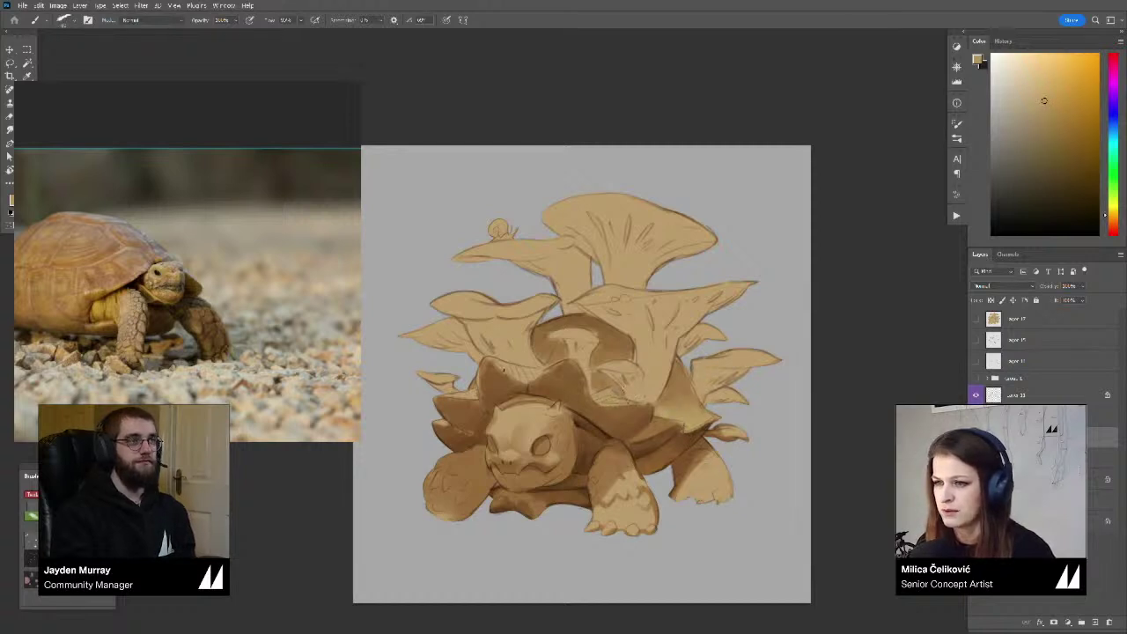
Paint brighter yellow on the shell surface between the front spikes and below the small mushrooms, and merge the layer down
click(1057, 95)
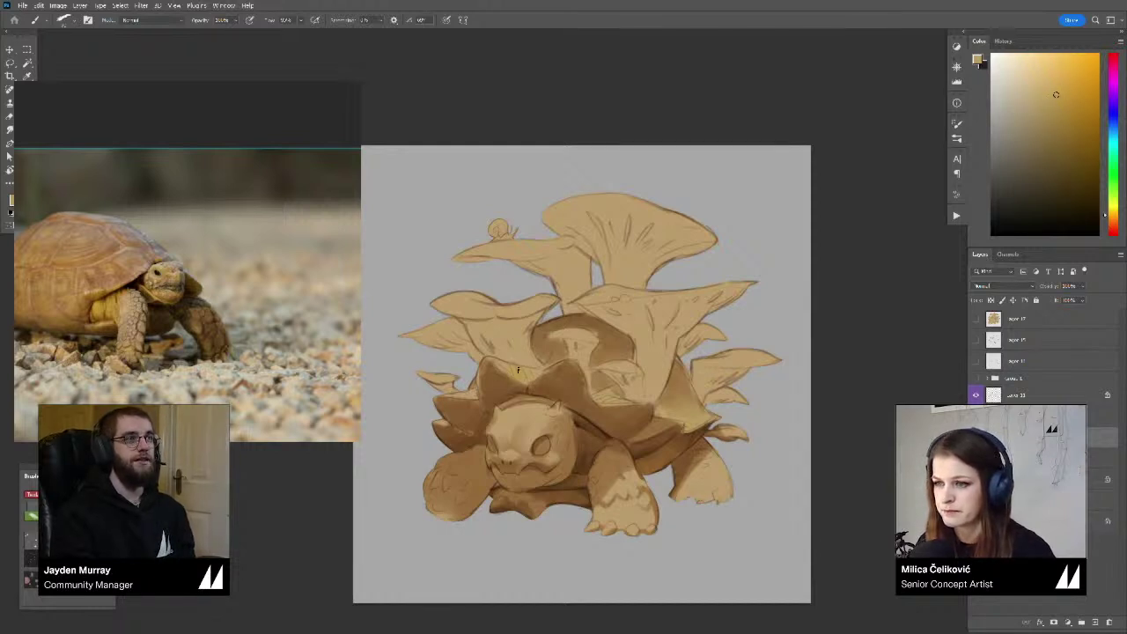
alt+click(536, 386)
alt+click(533, 372)
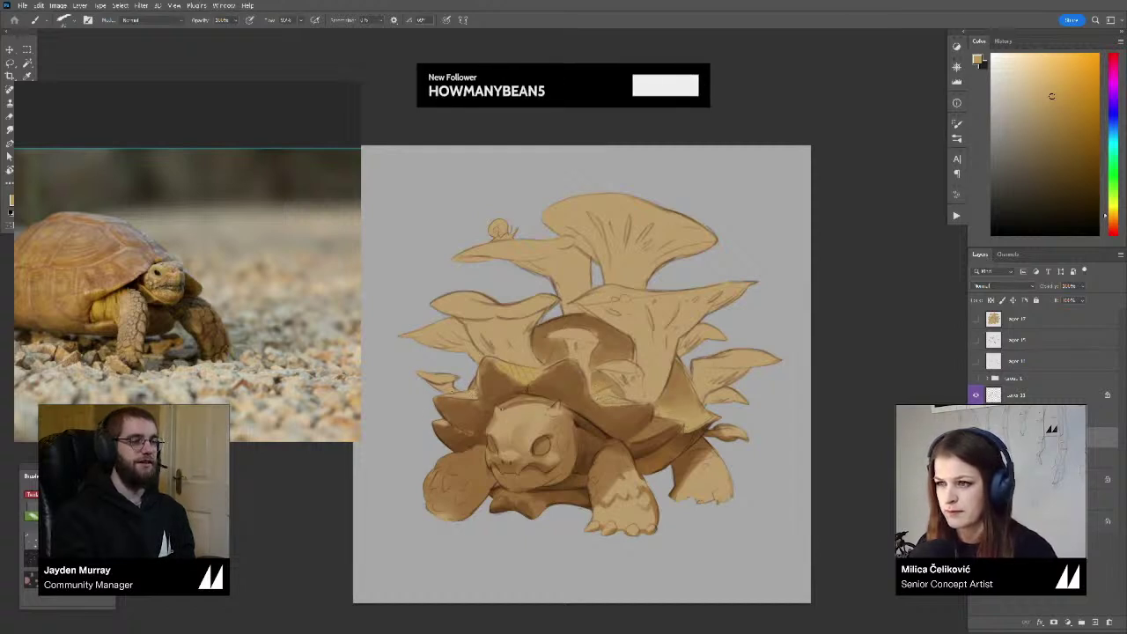
mouse_move(610, 389)
mouse_down()
mouse_move(576, 427)
mouse_move(601, 430)
mouse_up()
key(ctrl+e)
key(ctrl+z)
key(ctrl+shift+z)
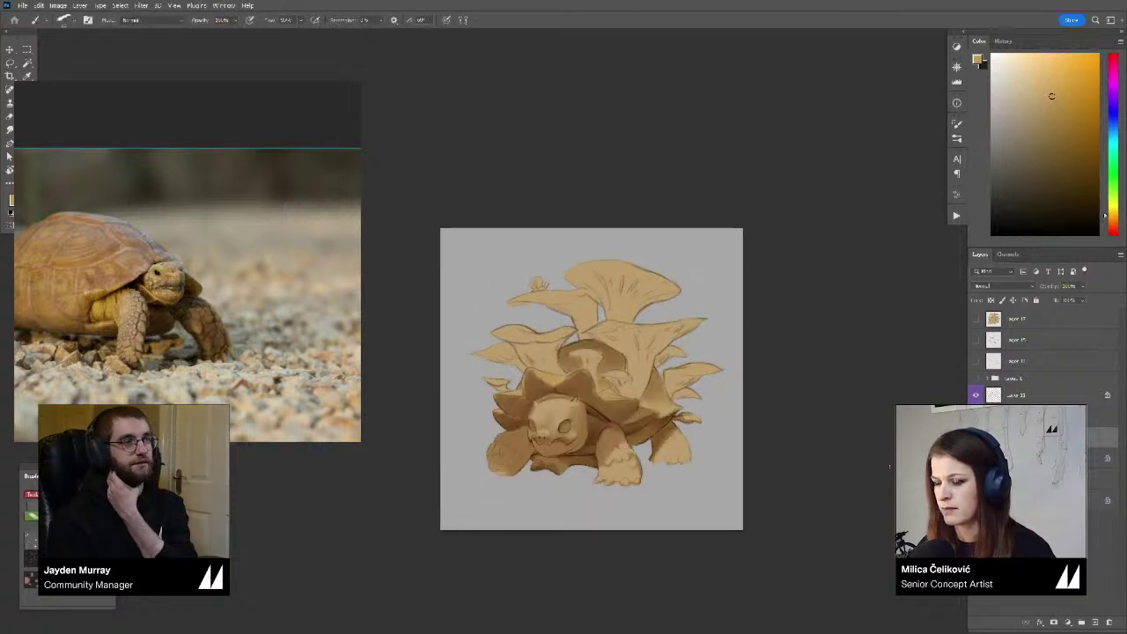
Lasso the mushrooms on the head side of the shell, following the spiked shell edge and the dome's rim
key(z)
click(581, 379)
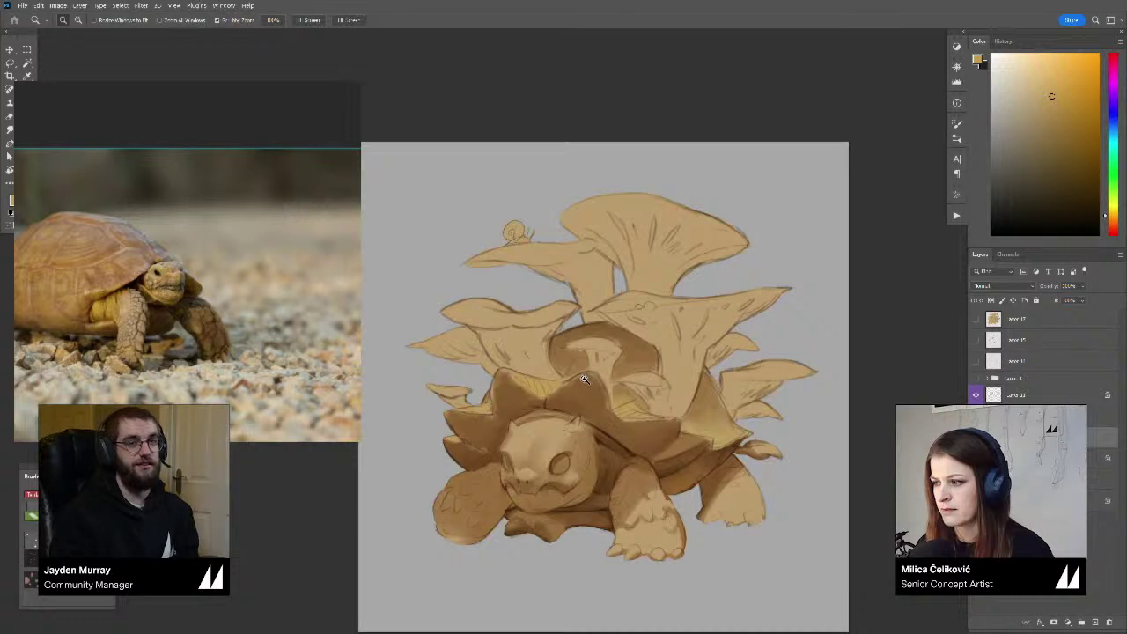
click(454, 393)
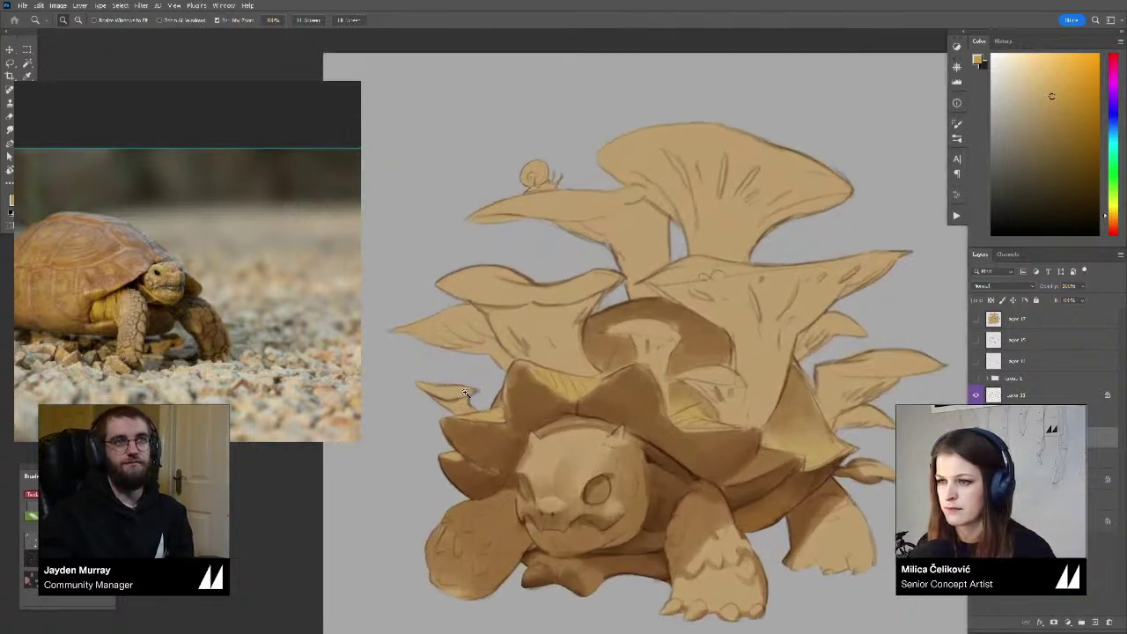
key(l)
mouse_move(446, 416)
mouse_down()
mouse_move(483, 414)
mouse_move(511, 380)
mouse_move(589, 381)
mouse_move(596, 370)
mouse_up()
mouse_move(590, 350)
mouse_down()
mouse_move(614, 304)
mouse_move(671, 303)
mouse_move(809, 252)
mouse_move(769, 113)
mouse_move(450, 192)
mouse_move(388, 296)
mouse_move(403, 420)
mouse_up()
drag(620, 401, 528, 408)
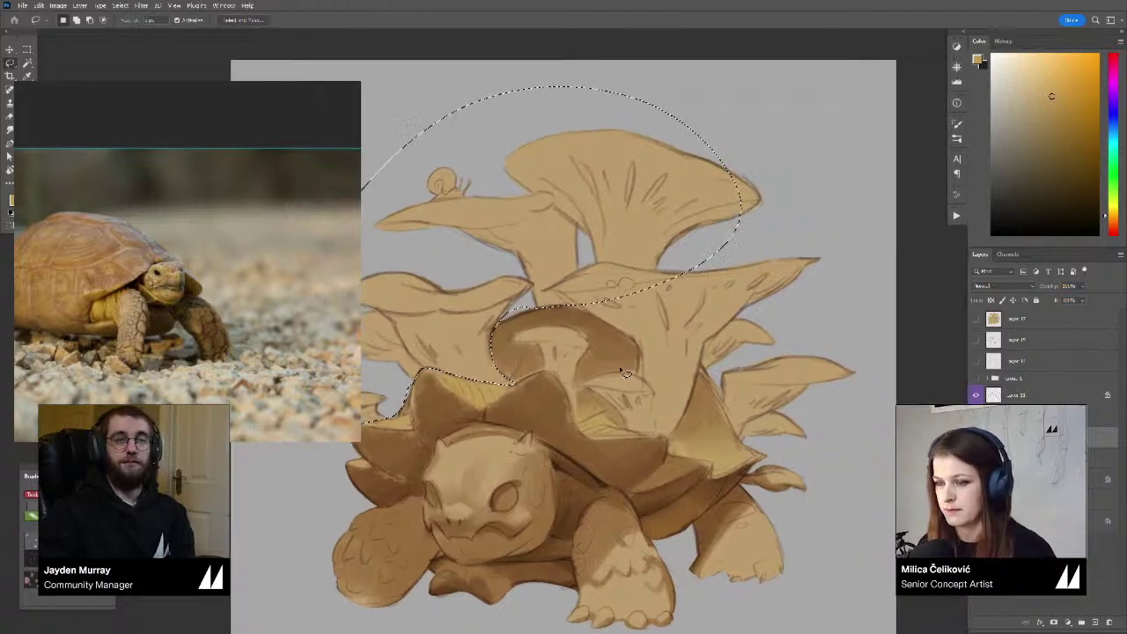
Extend the selection around the tall mushrooms and the rear cluster, down to the small mushroom above the hind leg
drag(603, 325, 630, 323)
mouse_move(578, 295)
mouse_down()
mouse_move(518, 289)
mouse_move(596, 337)
mouse_move(596, 379)
mouse_move(673, 322)
mouse_move(661, 356)
mouse_move(653, 342)
mouse_move(685, 188)
mouse_move(674, 198)
mouse_up()
drag(647, 176, 815, 183)
drag(623, 253, 756, 233)
mouse_move(846, 285)
mouse_down()
mouse_move(551, 290)
mouse_move(516, 276)
mouse_up()
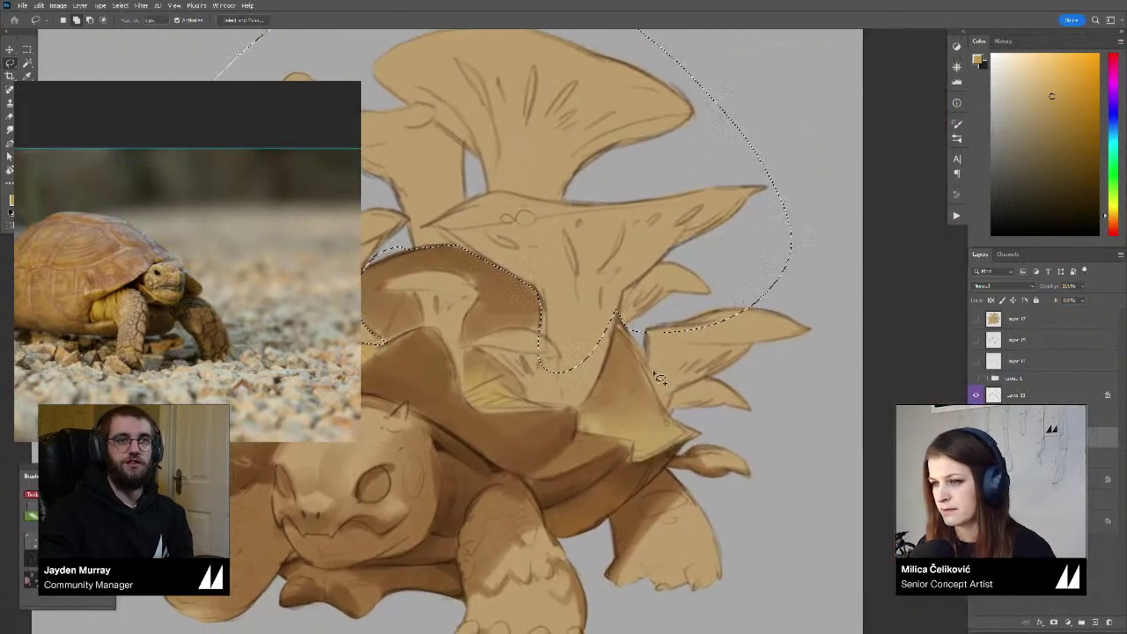
mouse_move(636, 328)
mouse_down()
mouse_move(665, 406)
mouse_move(687, 425)
mouse_move(795, 409)
mouse_move(684, 247)
mouse_move(681, 456)
mouse_move(670, 473)
mouse_move(776, 451)
mouse_move(736, 424)
mouse_up()
drag(637, 372, 669, 383)
Add the two small mushrooms in front of the dome to the selection and refine its border along the rear spike
mouse_move(573, 347)
mouse_down()
mouse_move(588, 356)
mouse_move(484, 307)
mouse_move(470, 318)
mouse_move(571, 311)
mouse_move(480, 324)
mouse_move(550, 313)
mouse_move(569, 363)
mouse_move(565, 419)
mouse_up()
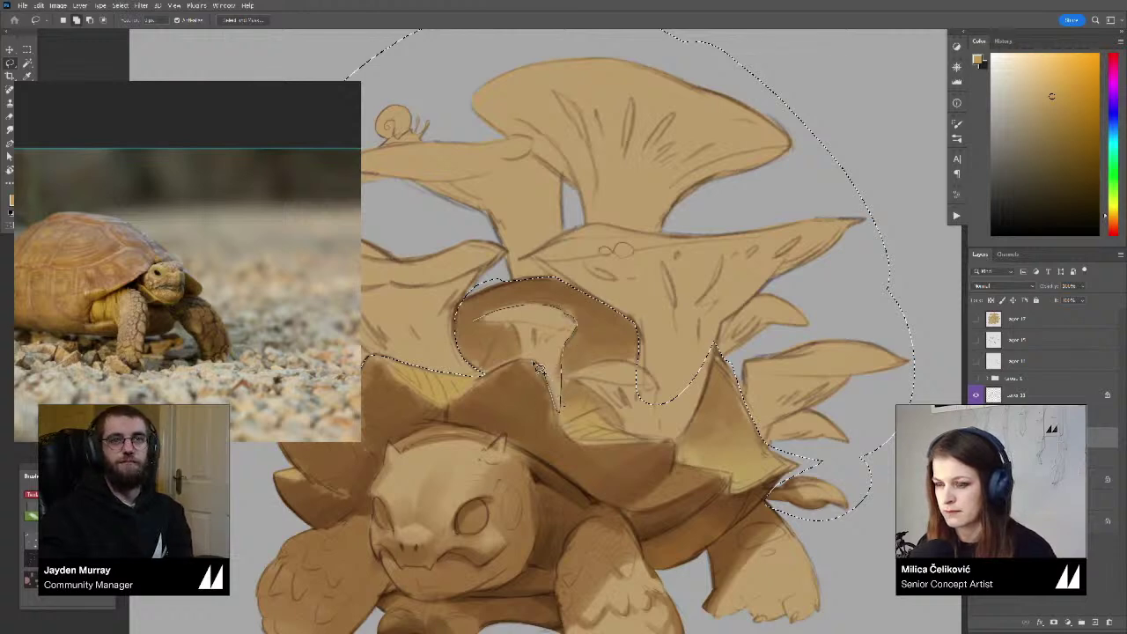
drag(510, 325, 486, 321)
drag(632, 388, 579, 350)
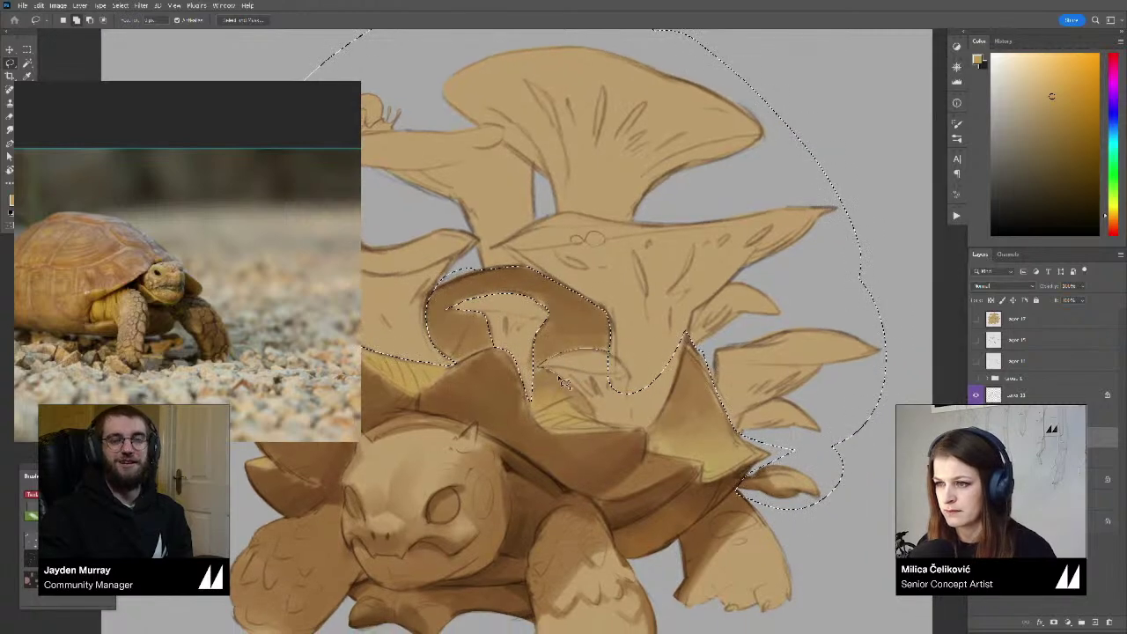
mouse_move(603, 425)
mouse_down()
mouse_move(638, 433)
mouse_move(691, 339)
mouse_move(666, 428)
mouse_move(691, 339)
mouse_up()
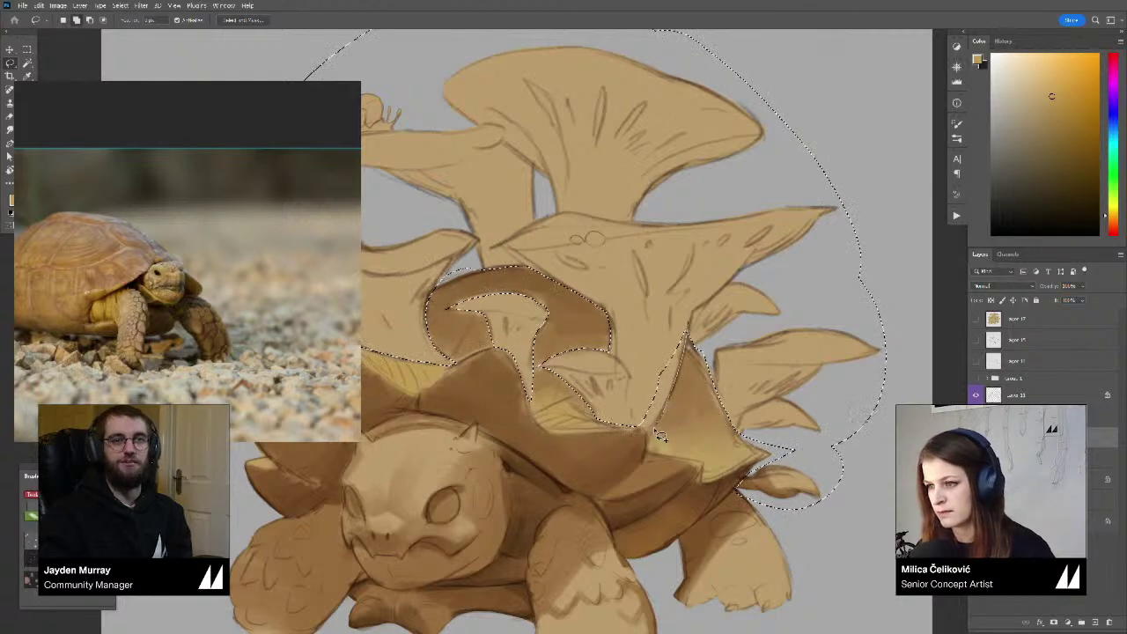
drag(644, 434, 656, 341)
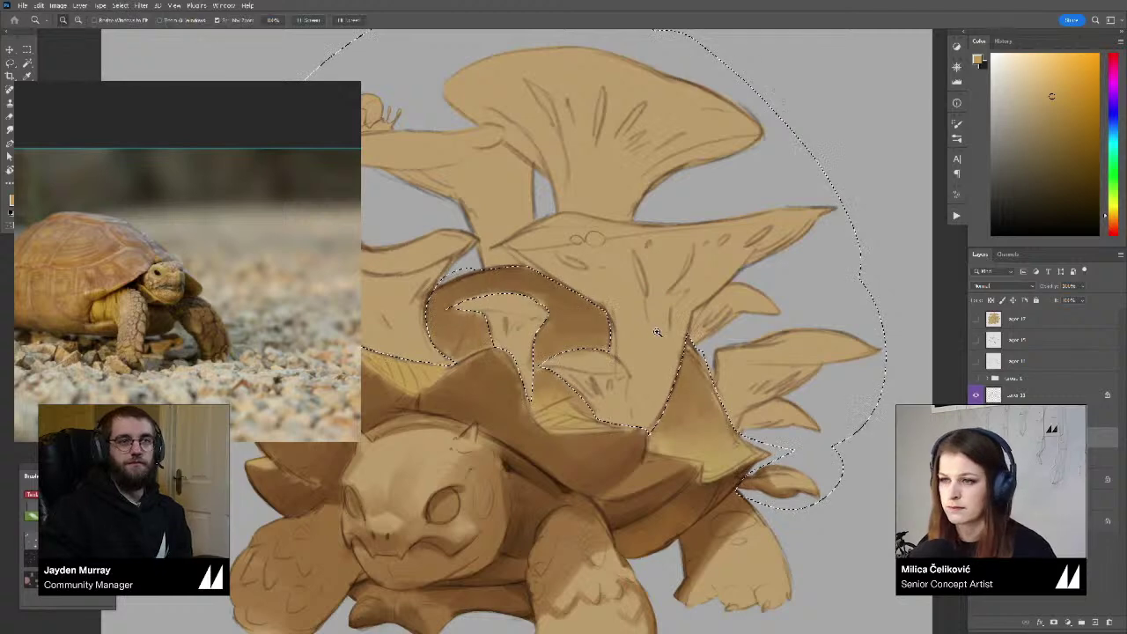
mouse_move(529, 262)
mouse_down()
mouse_move(582, 302)
mouse_move(558, 337)
mouse_move(592, 336)
mouse_up()
key(z)
key(l)
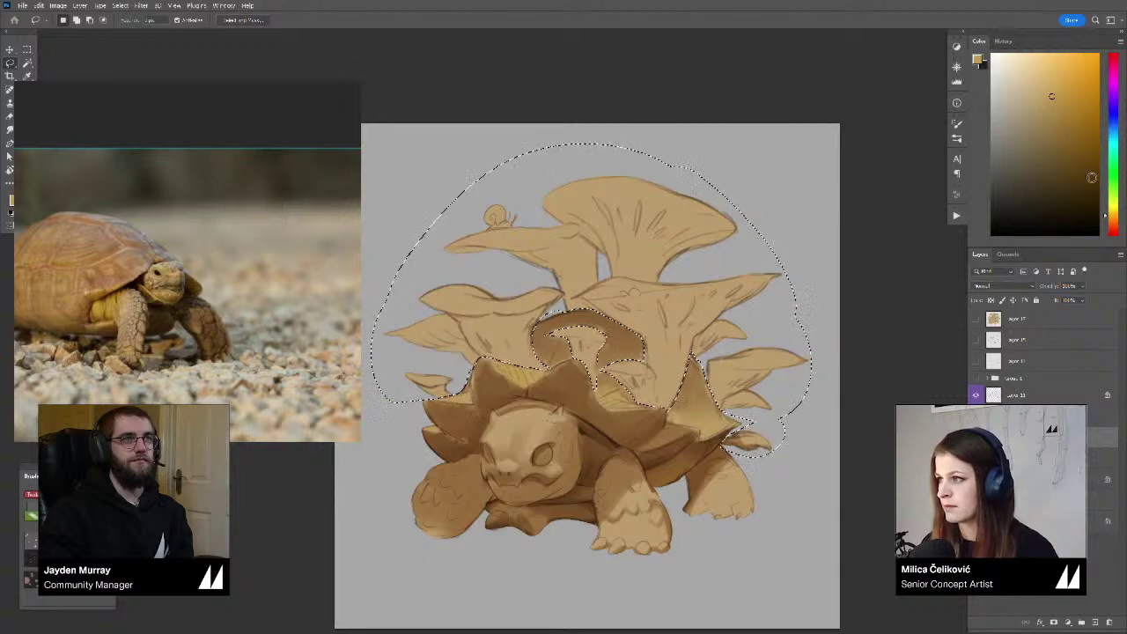
Fill the selected mushrooms with a muted greyish yellow-green and clear the selection
click(1115, 213)
click(1020, 128)
key(g)
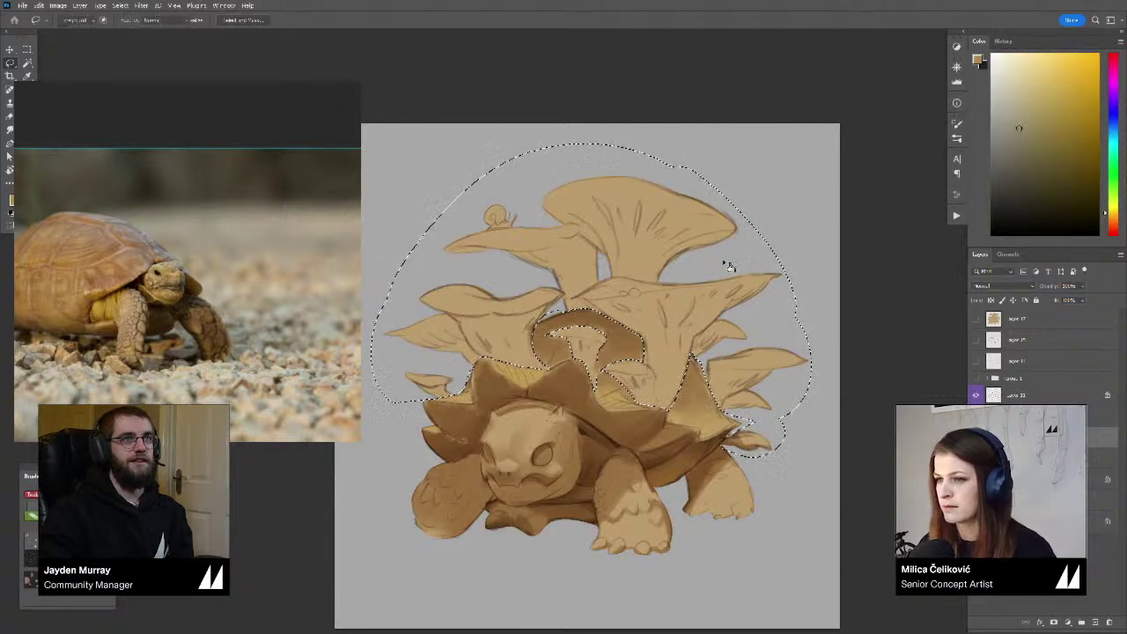
key(b)
key(alt+BackSpace)
key(ctrl+d)
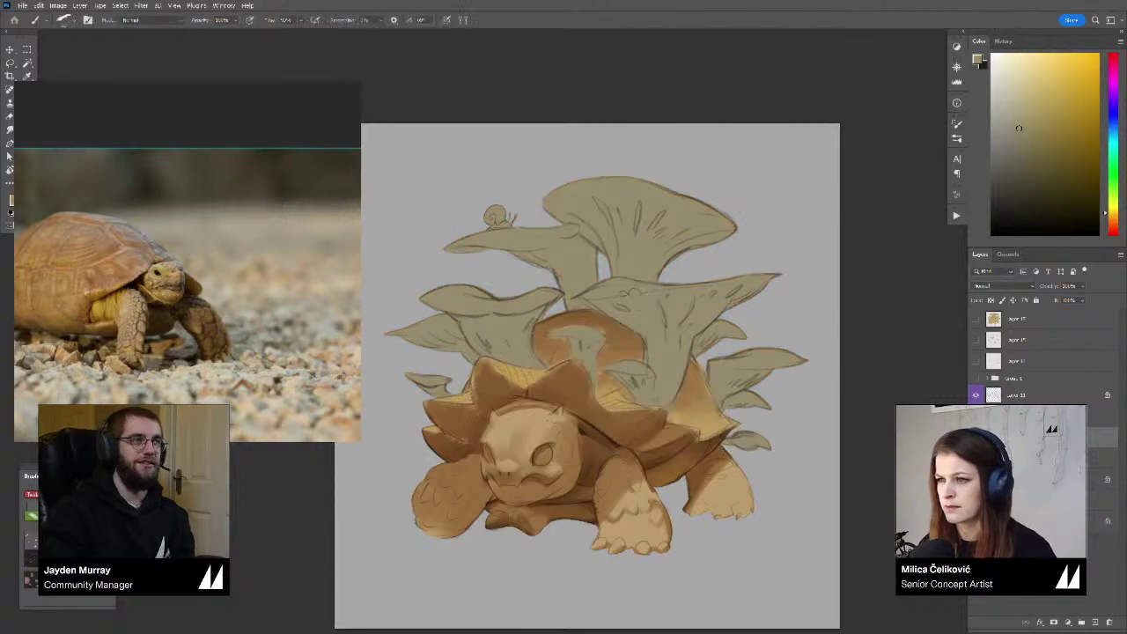
Lock the layer's transparent pixels and softly lighten the mushroom stems near the shell with a pale warm beige
key(ctrl+space)
mouse_move(634, 322)
mouse_down()
mouse_move(586, 353)
mouse_move(633, 375)
mouse_up()
click(991, 300)
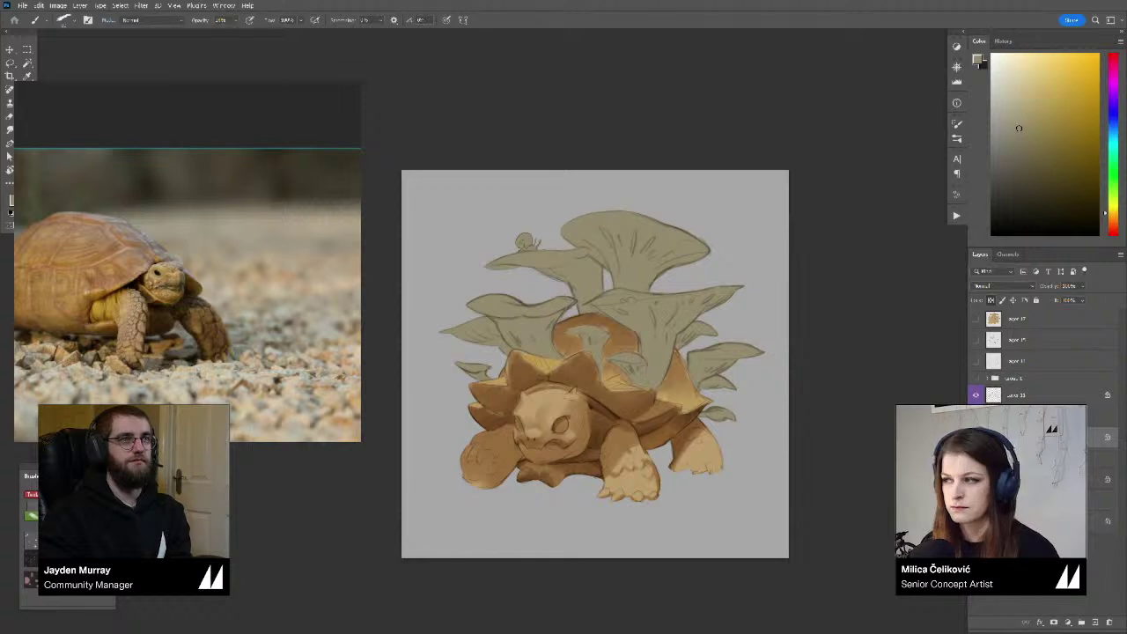
click(1115, 223)
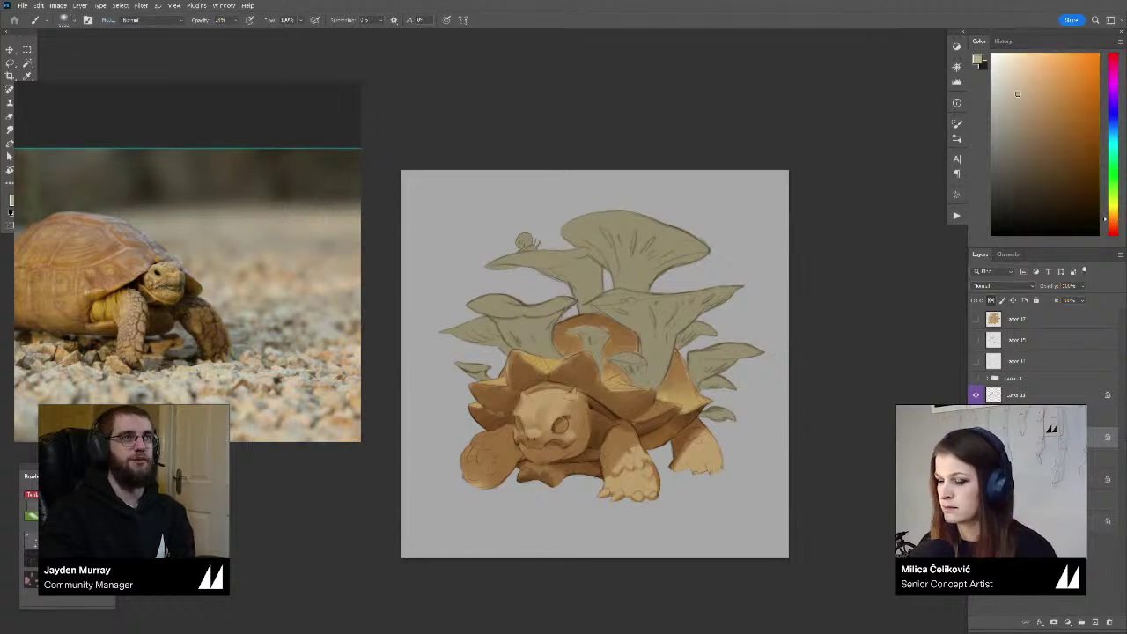
click(1018, 92)
mouse_move(616, 374)
mouse_down()
mouse_move(646, 385)
mouse_move(660, 363)
mouse_move(693, 368)
mouse_move(712, 388)
mouse_move(523, 355)
mouse_move(512, 375)
mouse_move(484, 377)
mouse_up()
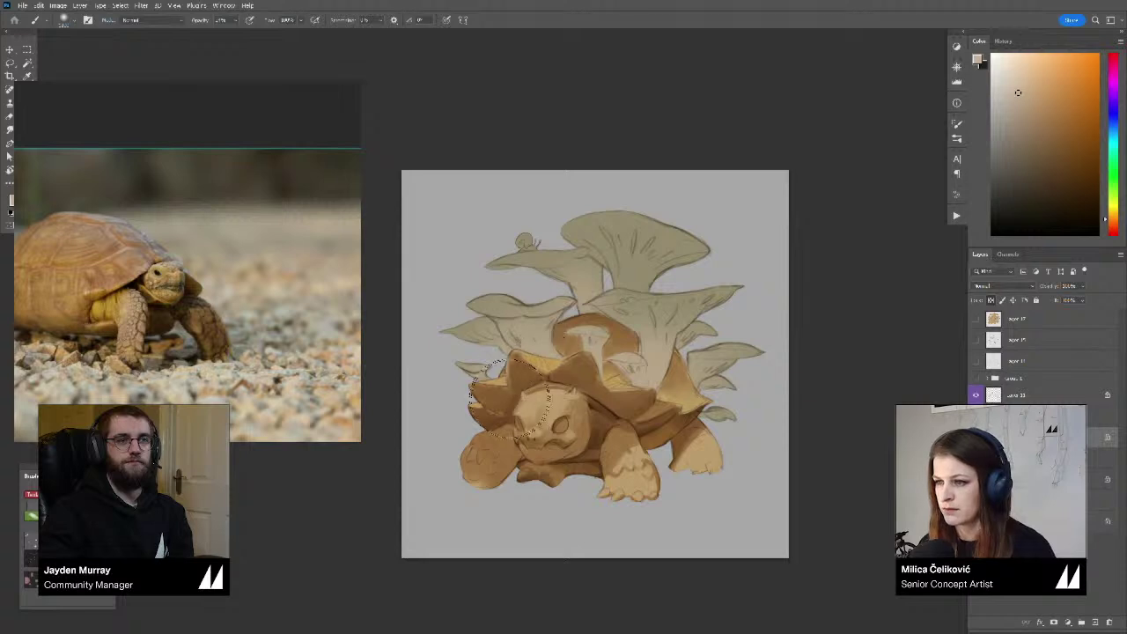
Paste a merged copy of the painting as a new top layer and toggle its visibility to compare with the earlier version
click(1010, 324)
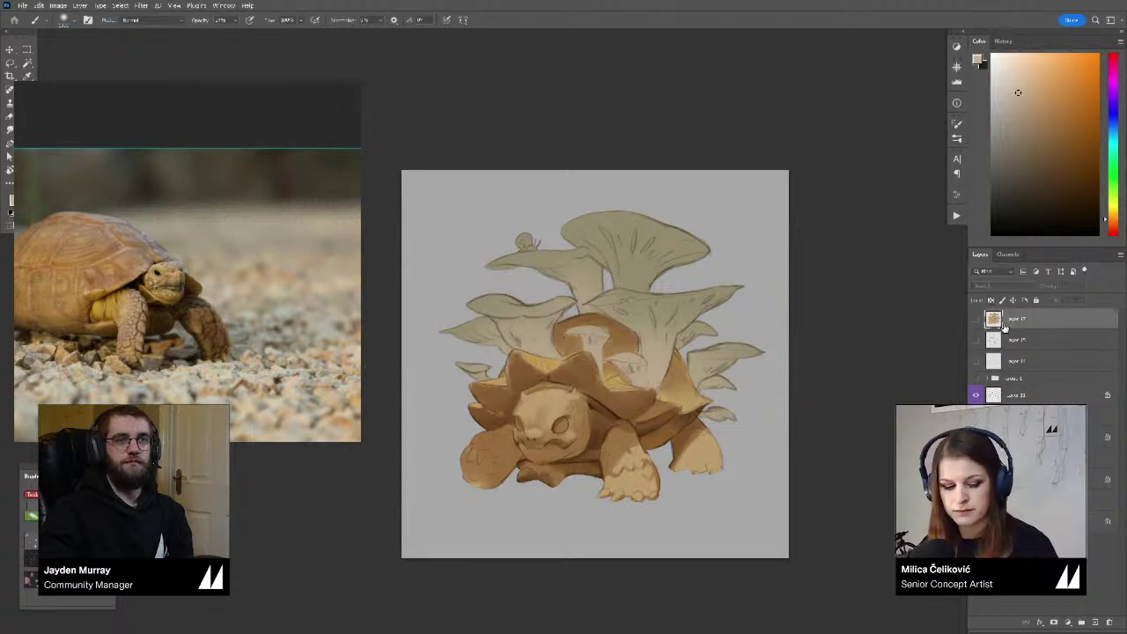
key(ctrl+a)
key(ctrl+shift+c)
key(ctrl+v)
click(977, 324)
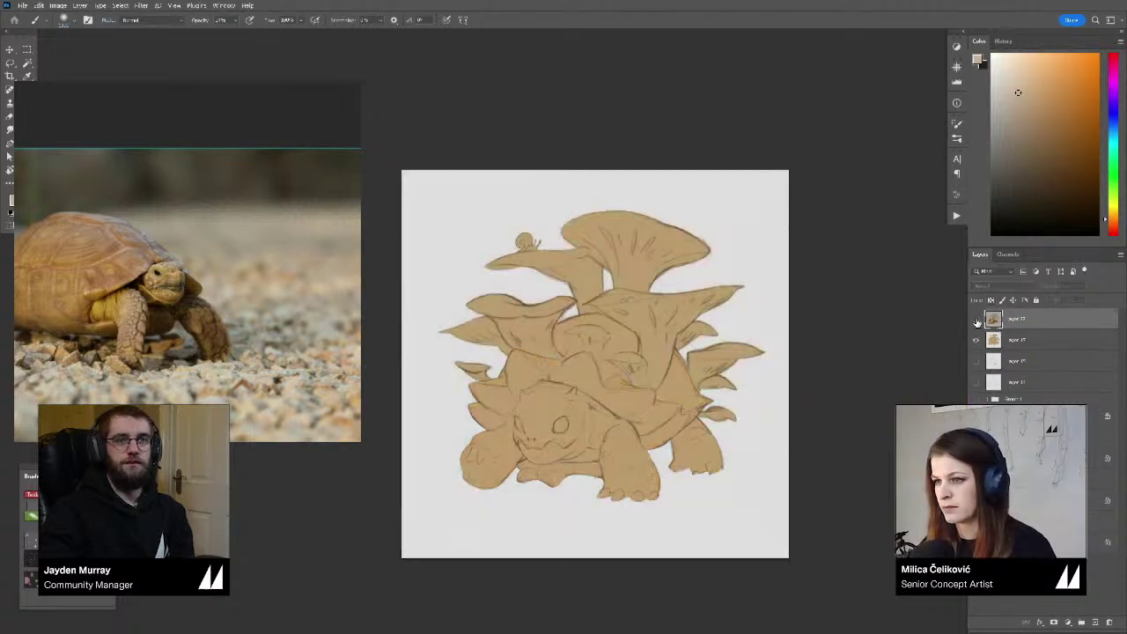
click(977, 322)
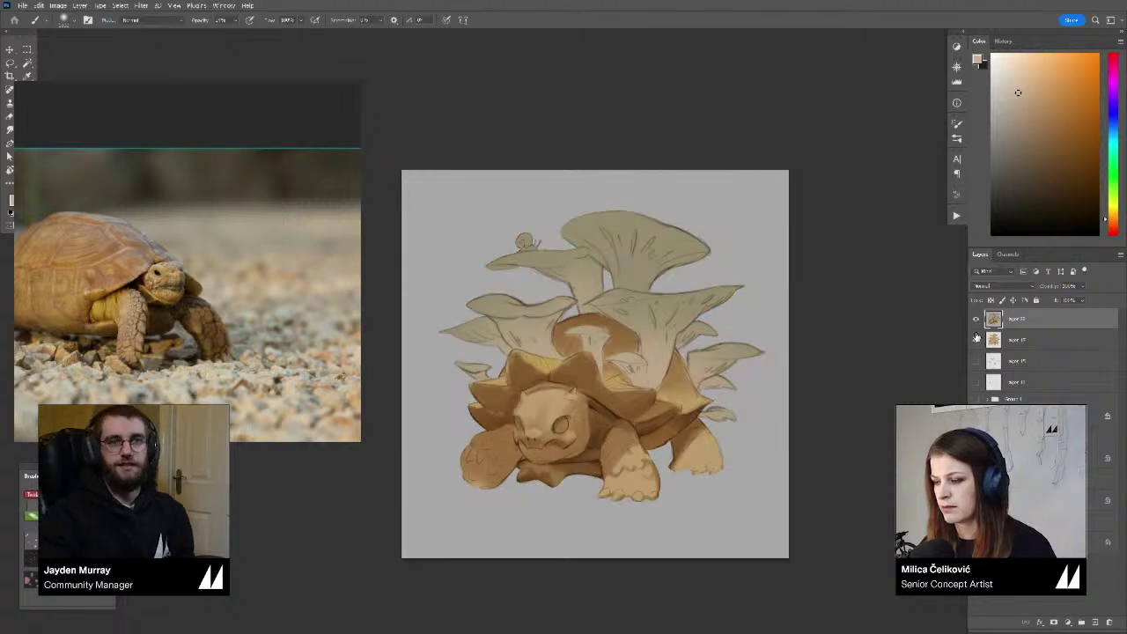
Redo the merged copy with the flat base layer hidden, paste it as a new top layer and toggle it to compare versions
key(ctrl+z)
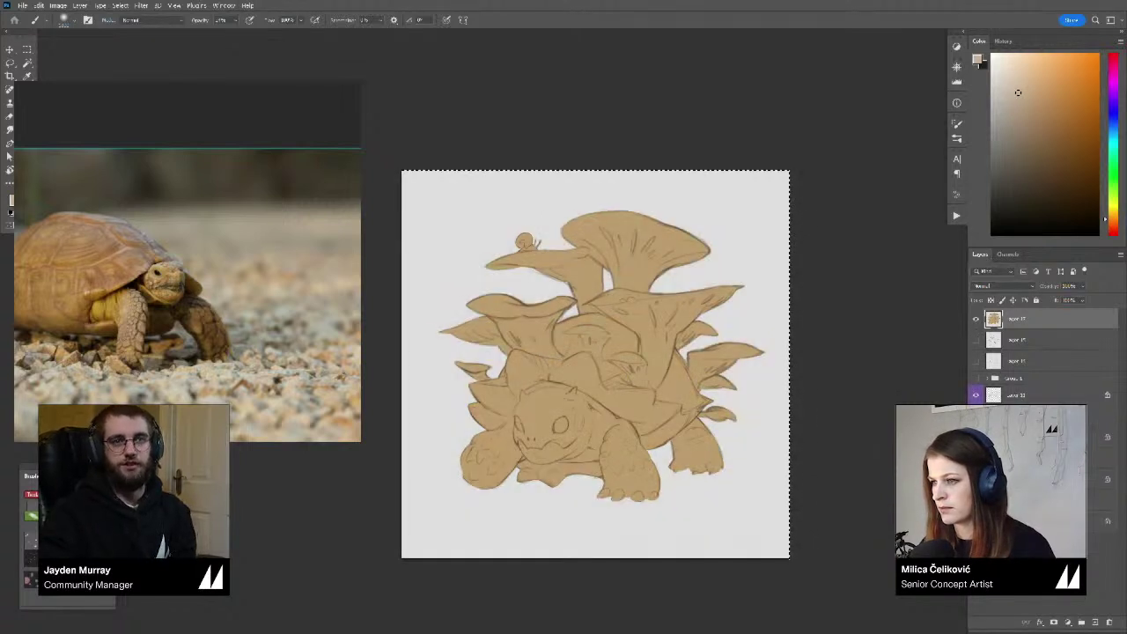
click(975, 338)
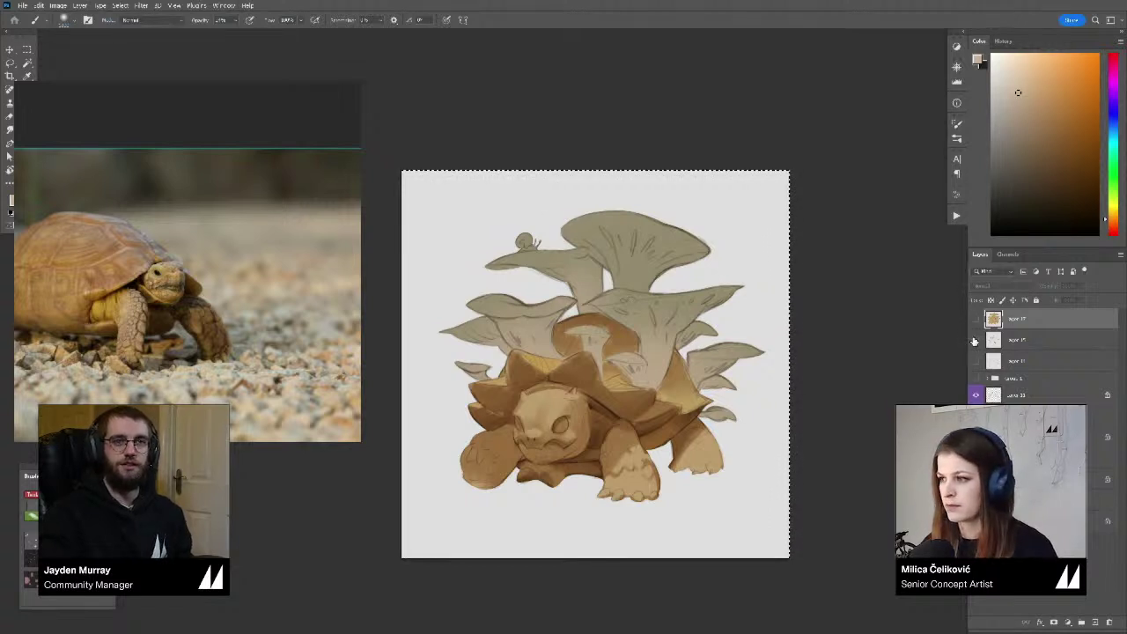
key(ctrl+v)
click(975, 321)
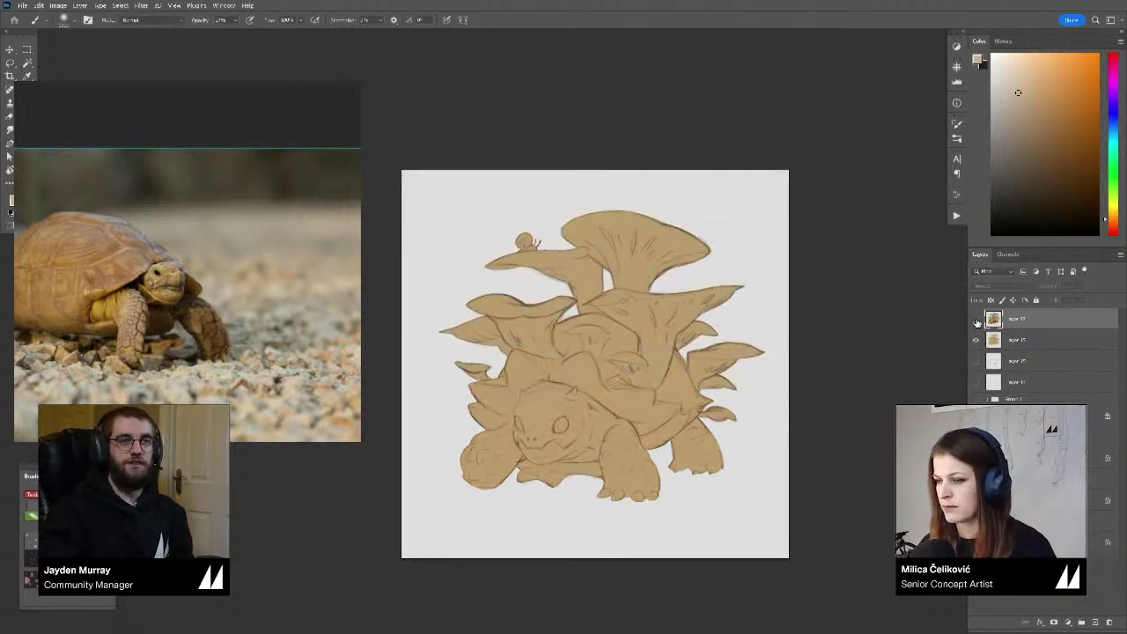
click(976, 321)
click(976, 321)
click(976, 320)
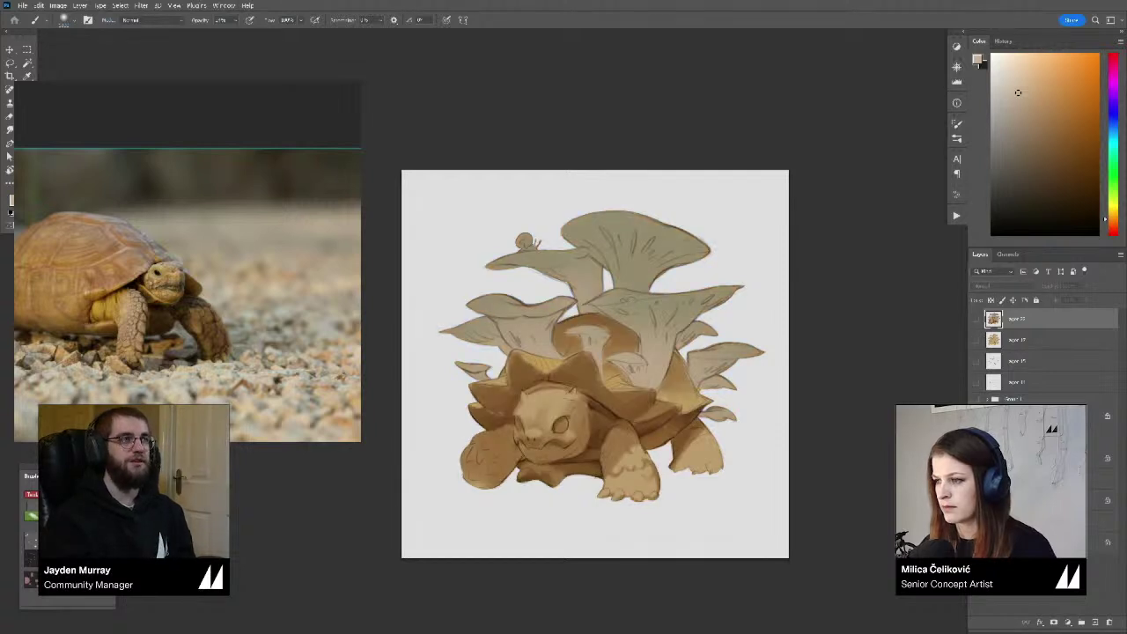
click(976, 320)
drag(596, 364, 579, 363)
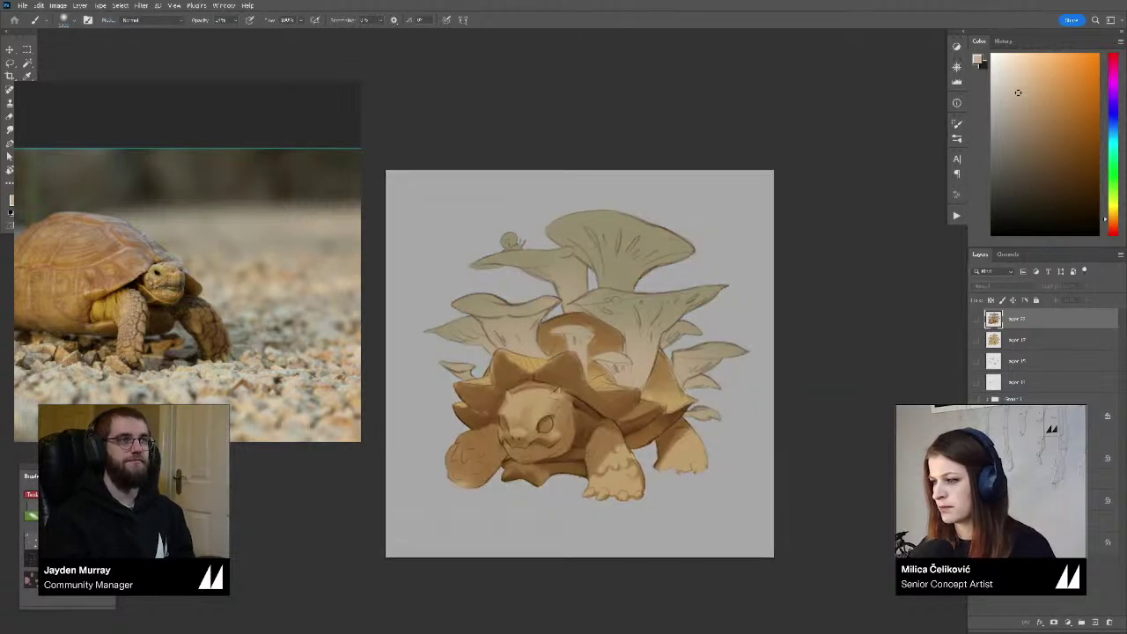
Select the mushroom colour layer and toggle its visibility to check which areas it covers
click(1039, 458)
click(976, 458)
click(976, 458)
click(976, 458)
click(976, 458)
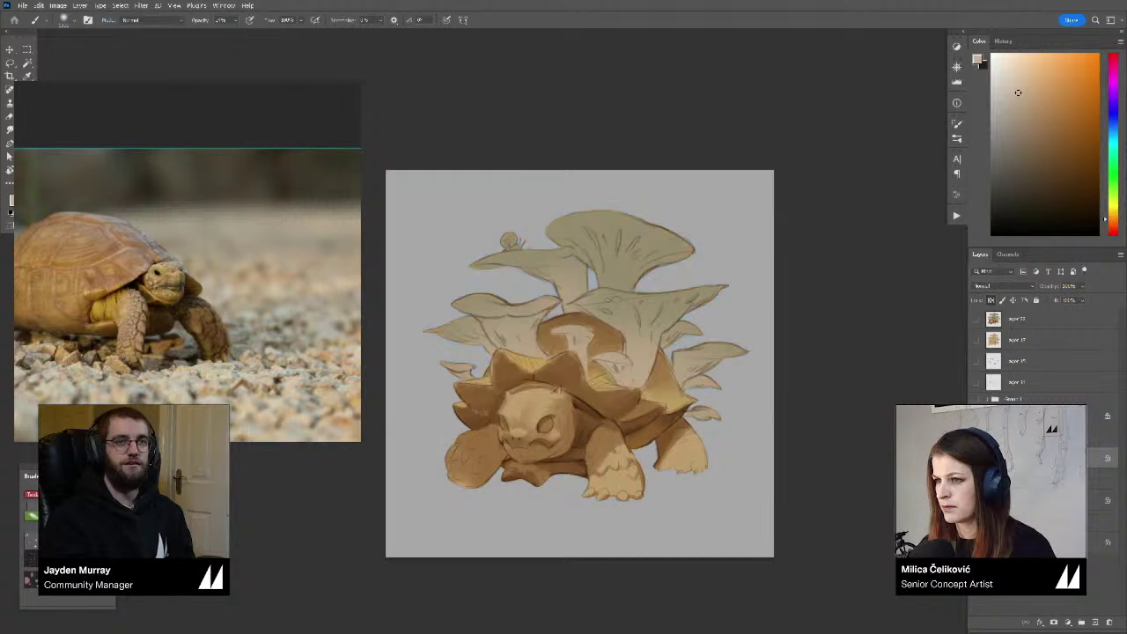
click(976, 458)
click(976, 458)
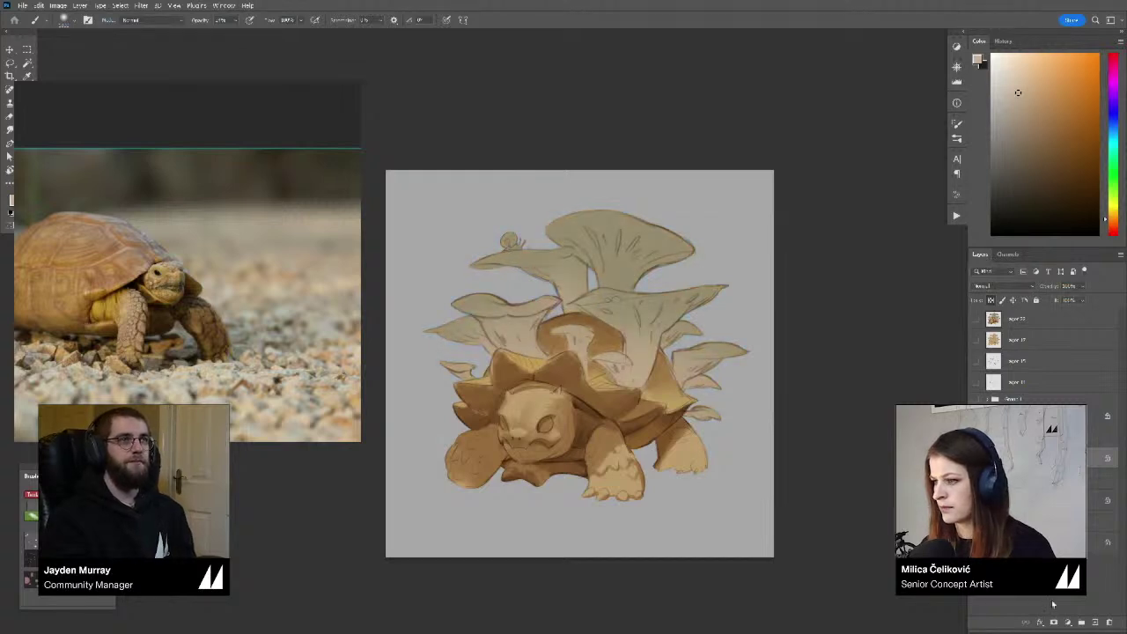
Mask the mushroom colour layer with the creature's full silhouette and apply the layer mask
key(d)
key(x)
key(ctrl+z)
ctrl+click(993, 500)
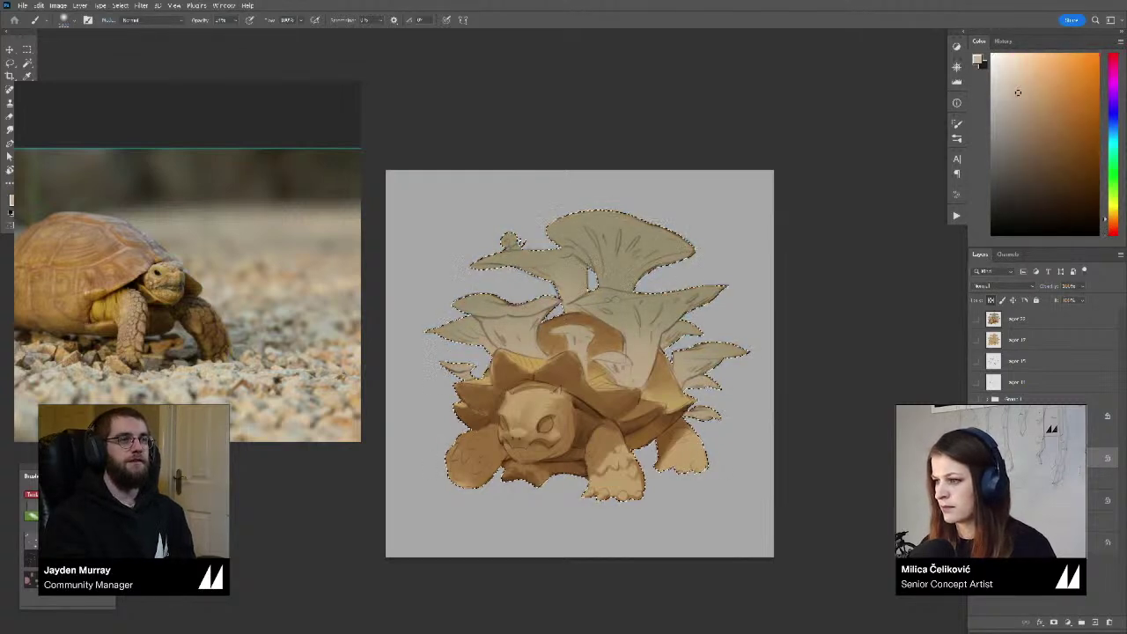
click(1055, 621)
right_click(1018, 460)
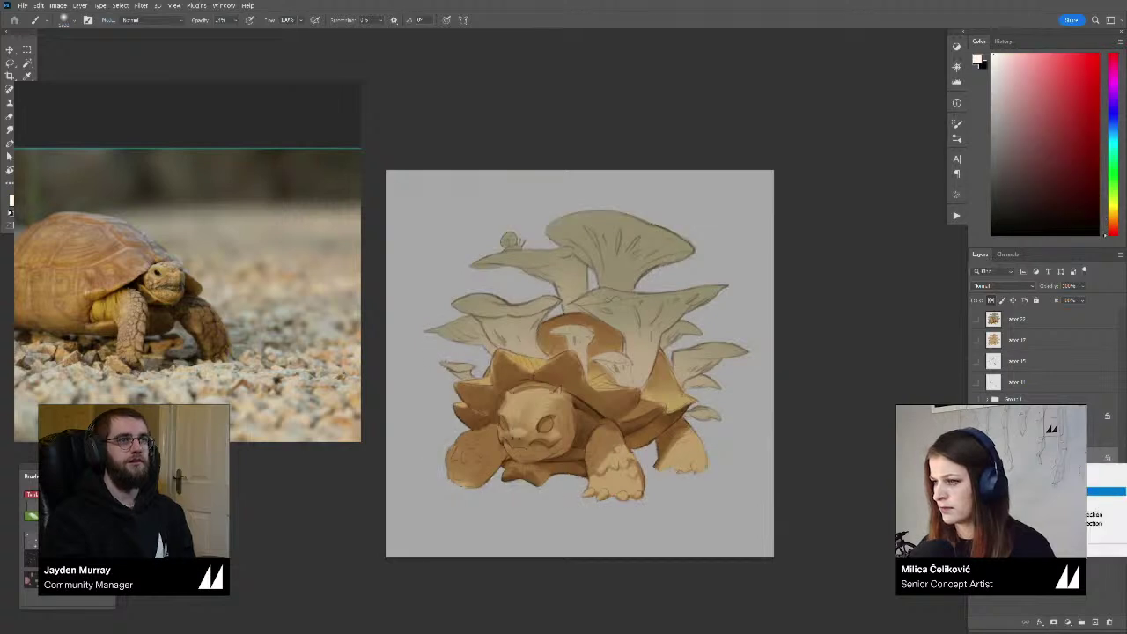
click(1066, 491)
Load the mushrooms' outline as a selection and add a new layer masked to it above the shading layers
ctrl+click(993, 500)
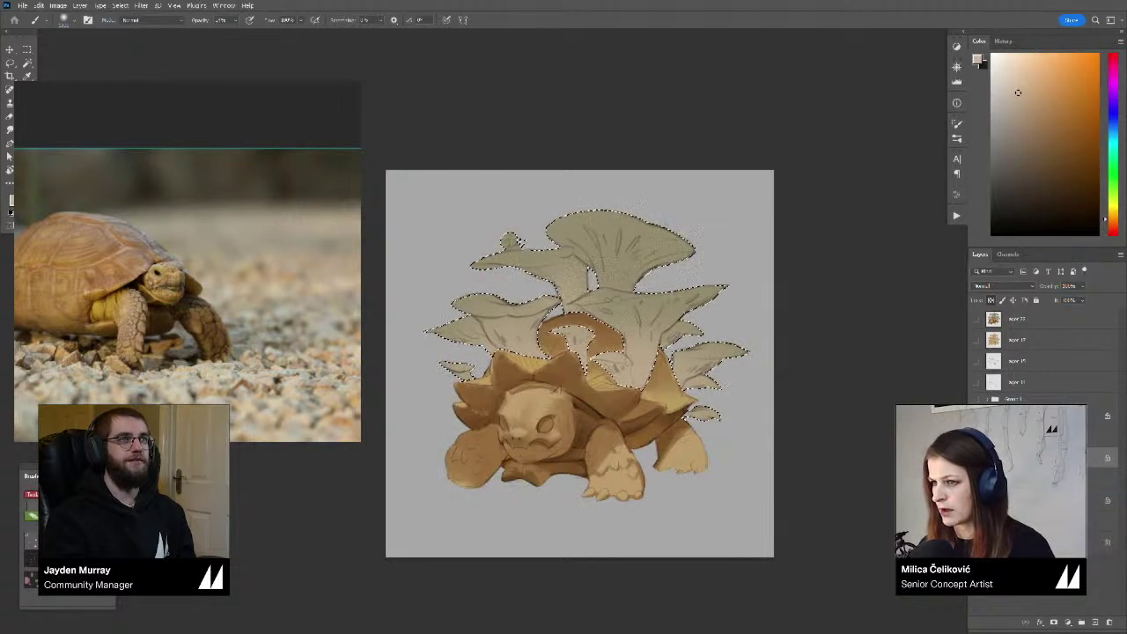
drag(580, 364, 583, 375)
click(1021, 437)
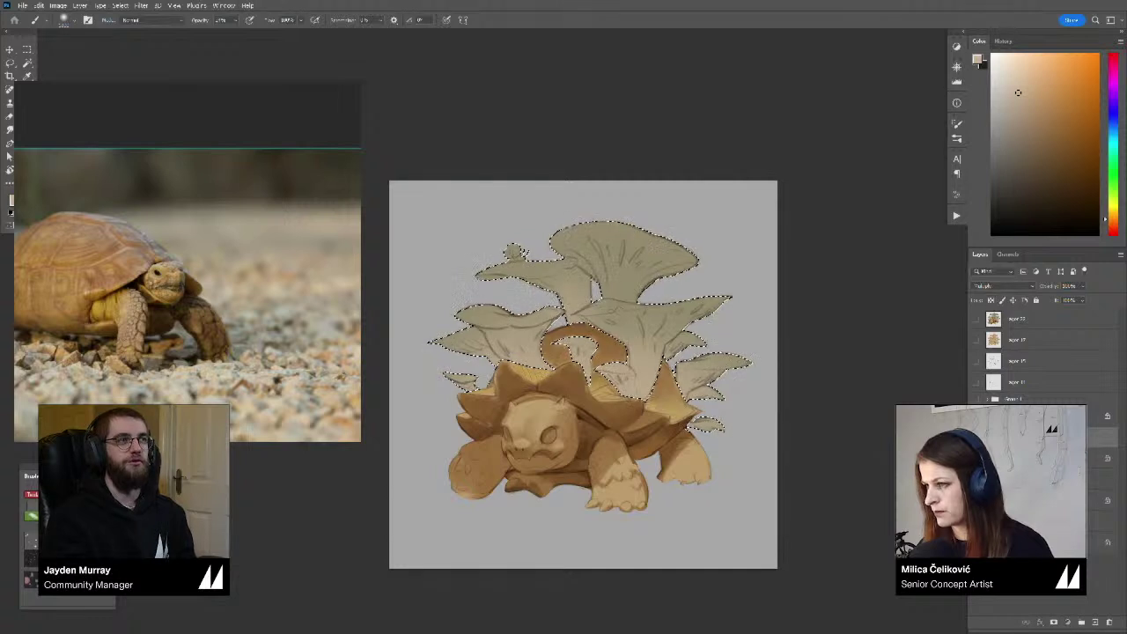
click(1022, 416)
click(1096, 621)
click(1055, 624)
click(994, 416)
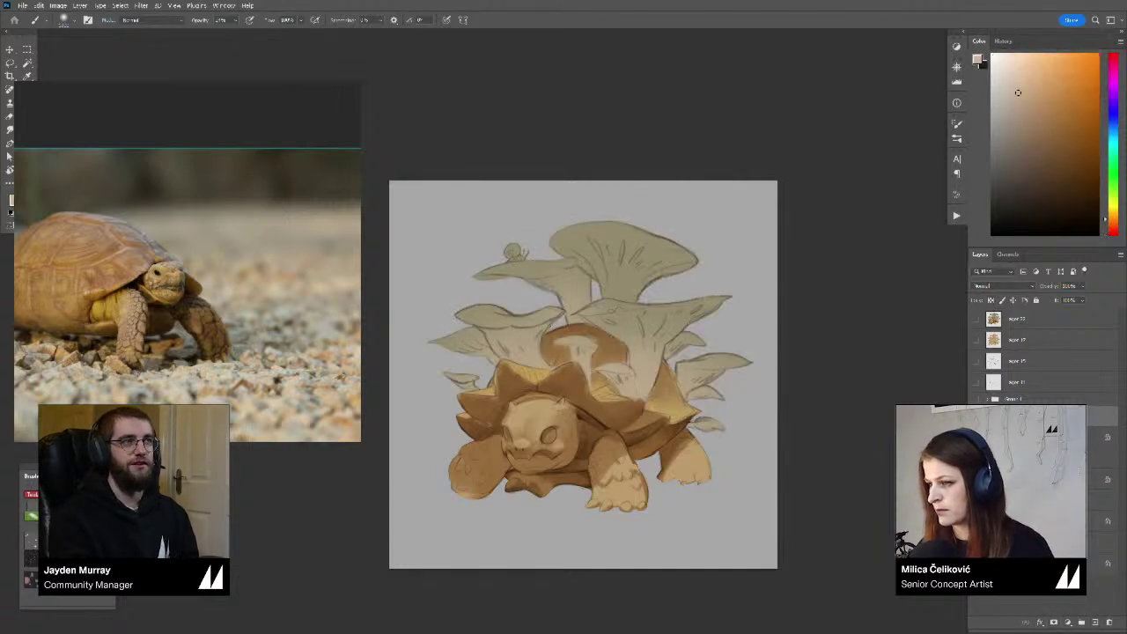
Flip the canvas horizontally, return to the mushroom colour layer and softly glaze the mushroom stems with a warm peach-orange
drag(860, 511, 863, 506)
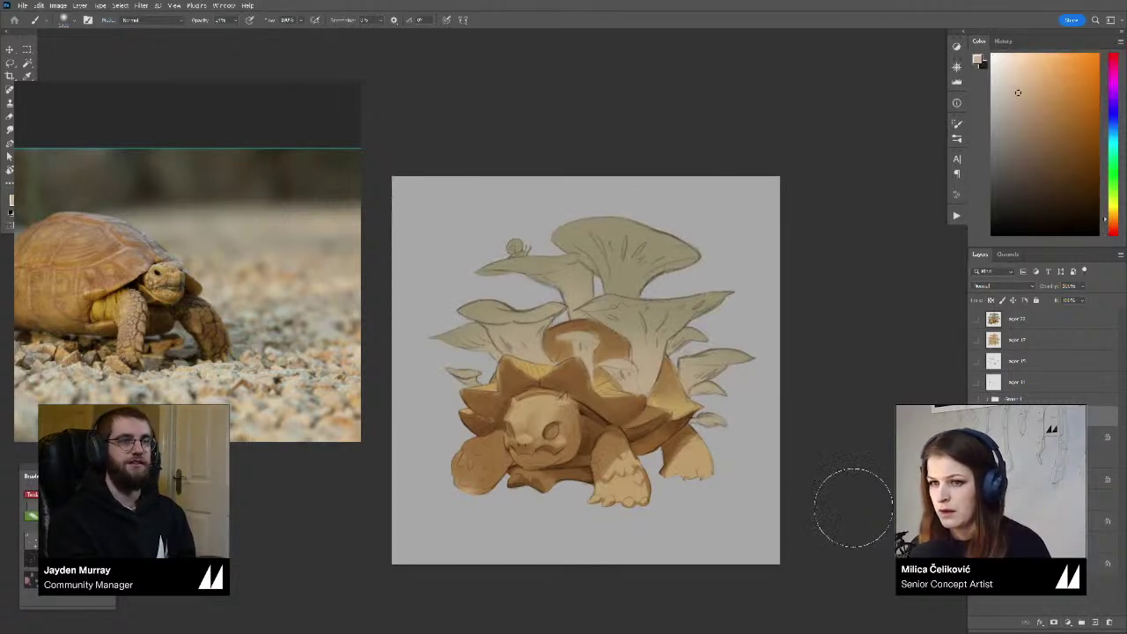
key(ctrl+shift+h)
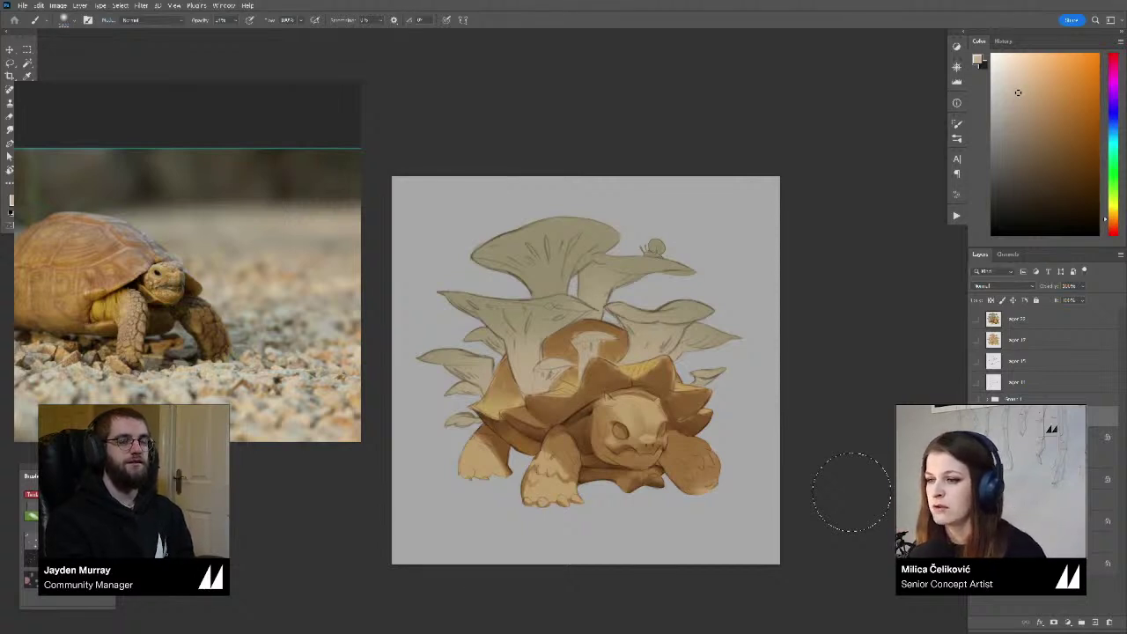
click(1032, 479)
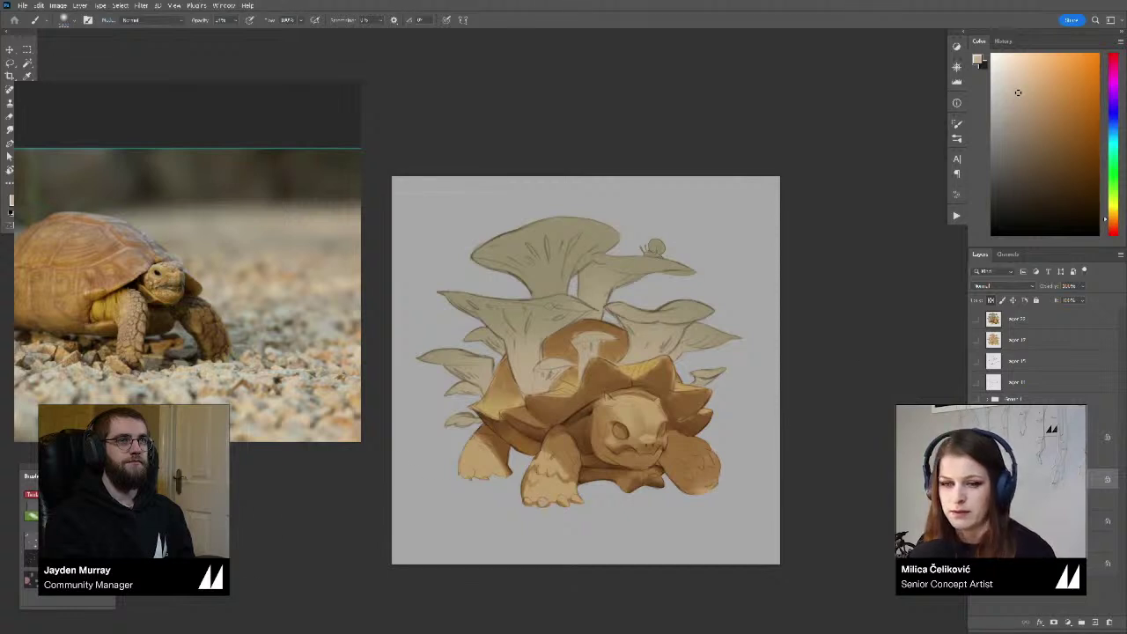
drag(549, 419, 560, 416)
alt+click(539, 382)
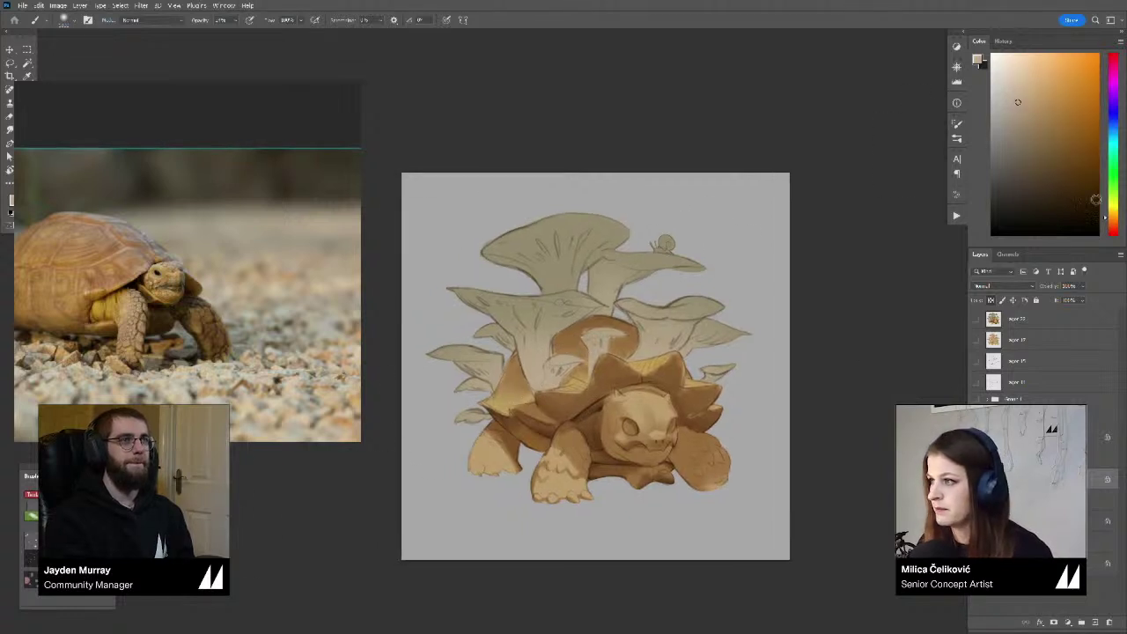
click(1113, 223)
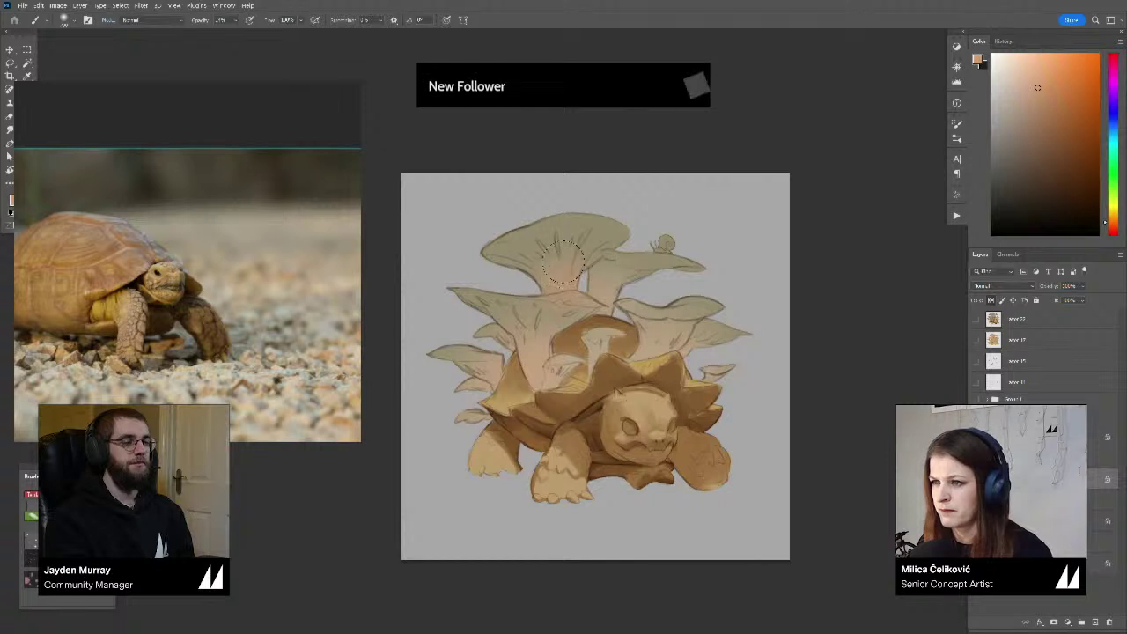
Examine the peach-tinted mushrooms at thumbnail size and with the canvas mirrored both ways
key(ctrl+space)
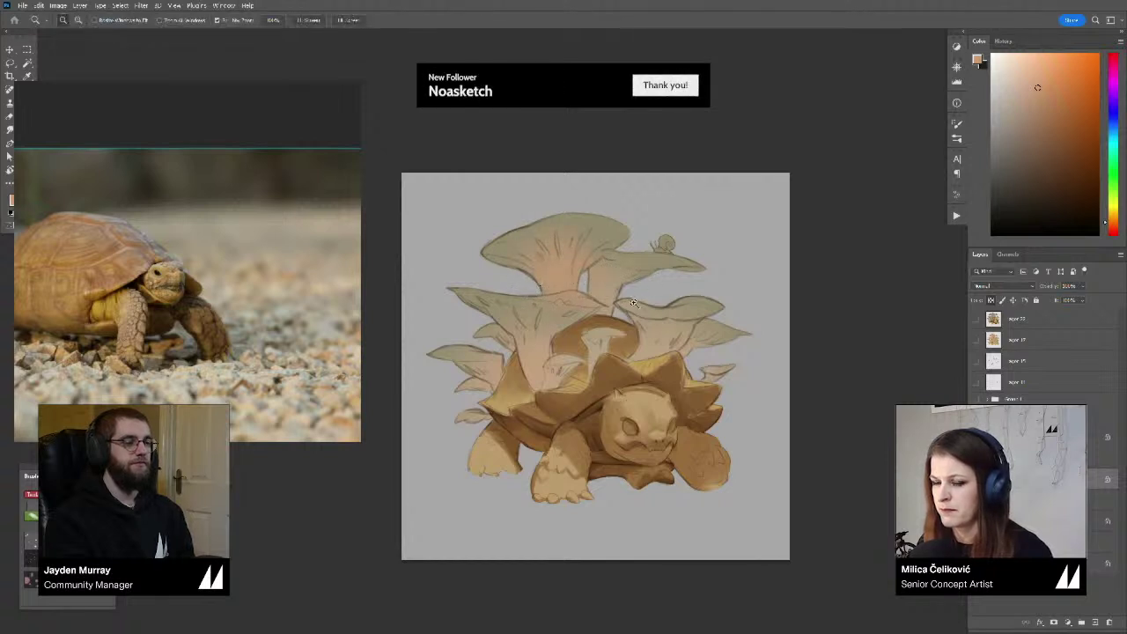
mouse_move(623, 310)
mouse_down()
mouse_move(551, 351)
mouse_move(568, 360)
mouse_up()
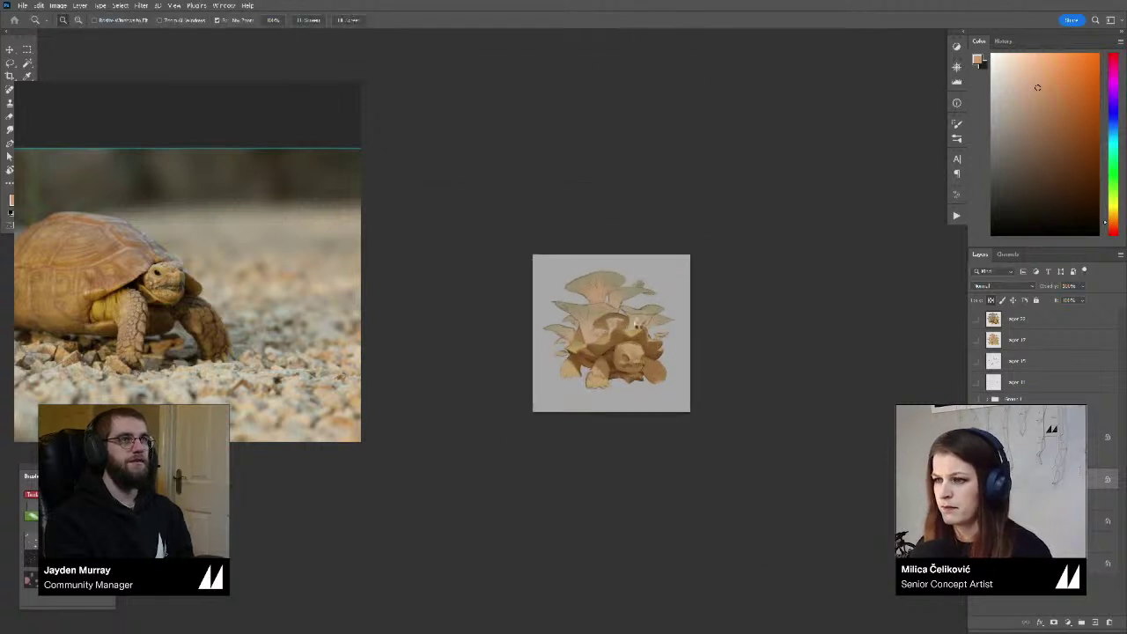
drag(635, 323, 797, 329)
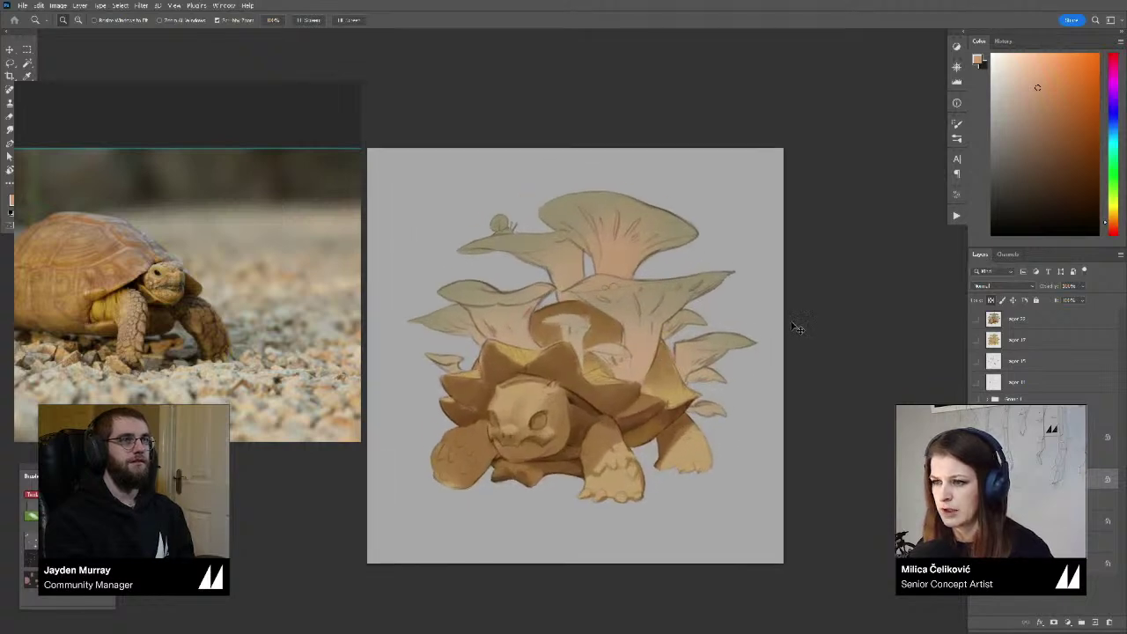
key(ctrl+shift+h)
key(ctrl+shift+h)
key(ctrl+shift+h)
key(ctrl+shift+h)
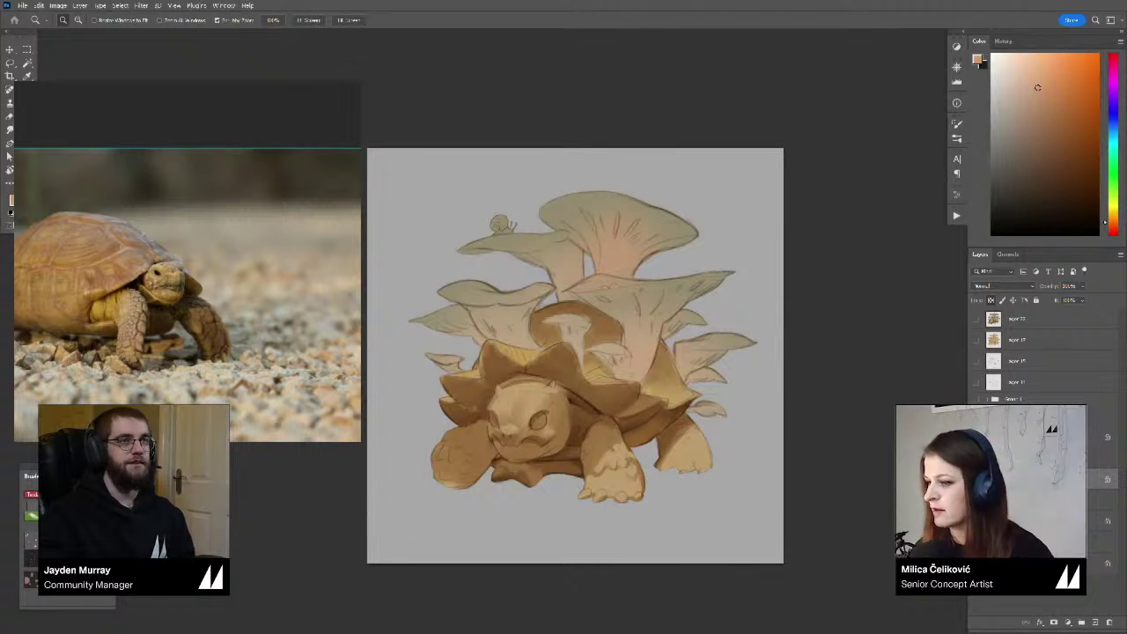
Browse the mushroom photos on the reference board and enlarge the white oyster mushroom cluster held in a hand
drag(888, 476, 882, 474)
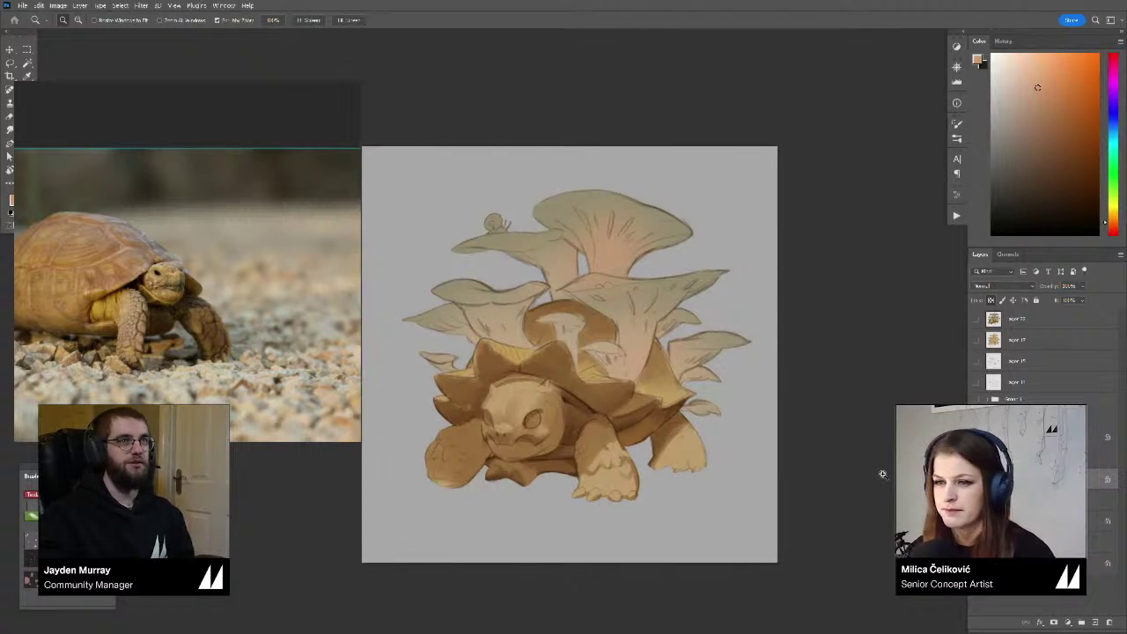
scroll(308, 277, down, 8)
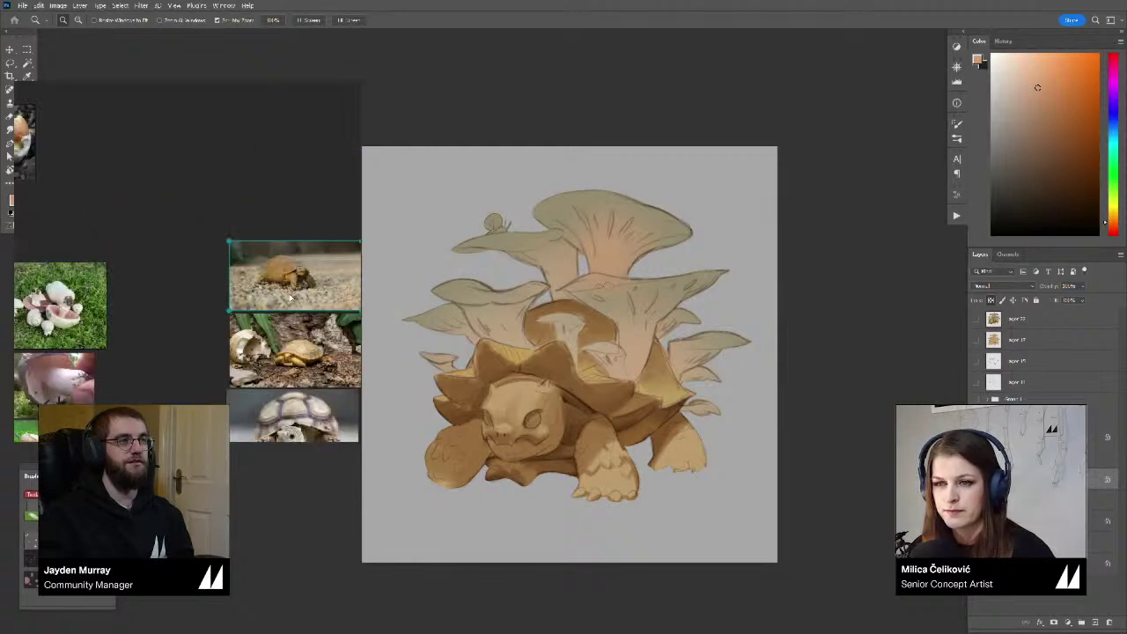
drag(212, 281, 298, 277)
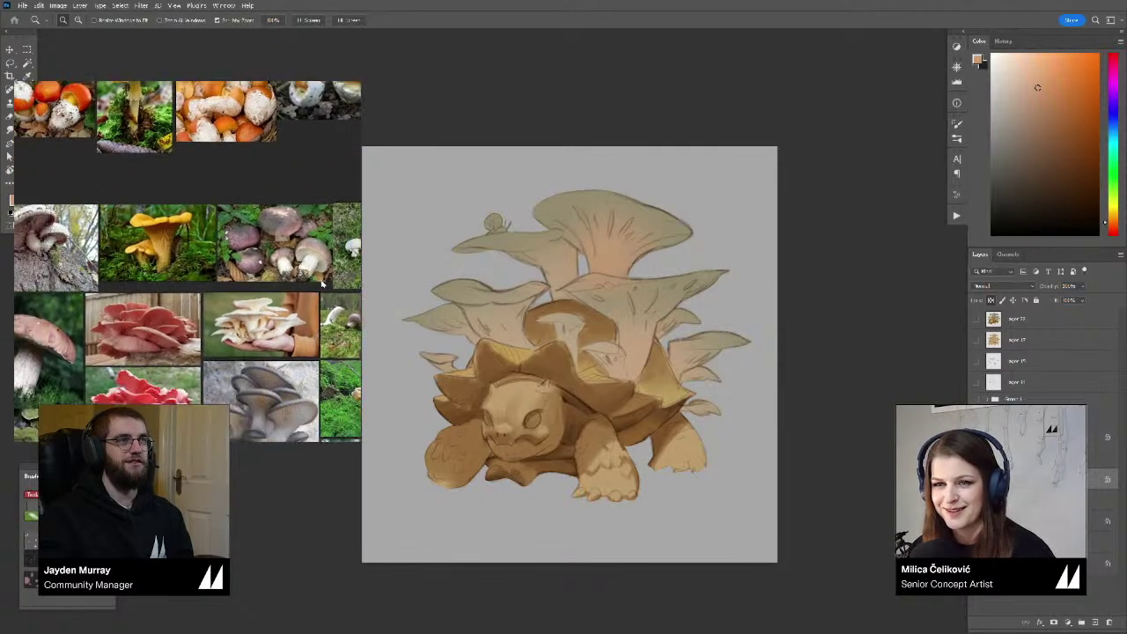
drag(331, 202, 252, 169)
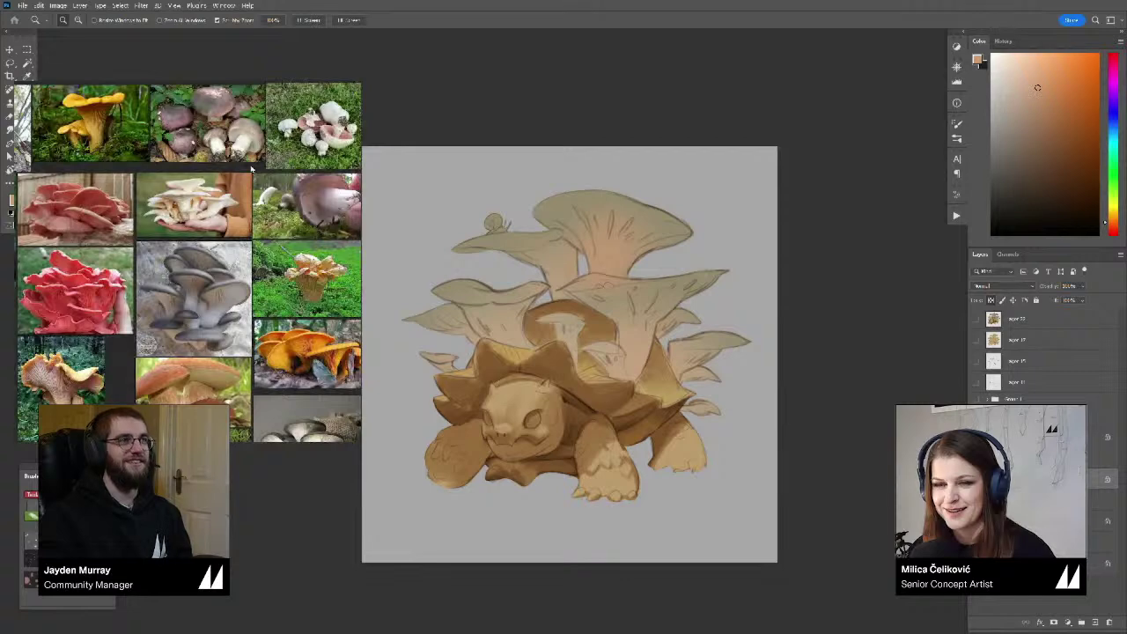
scroll(187, 262, down, 2)
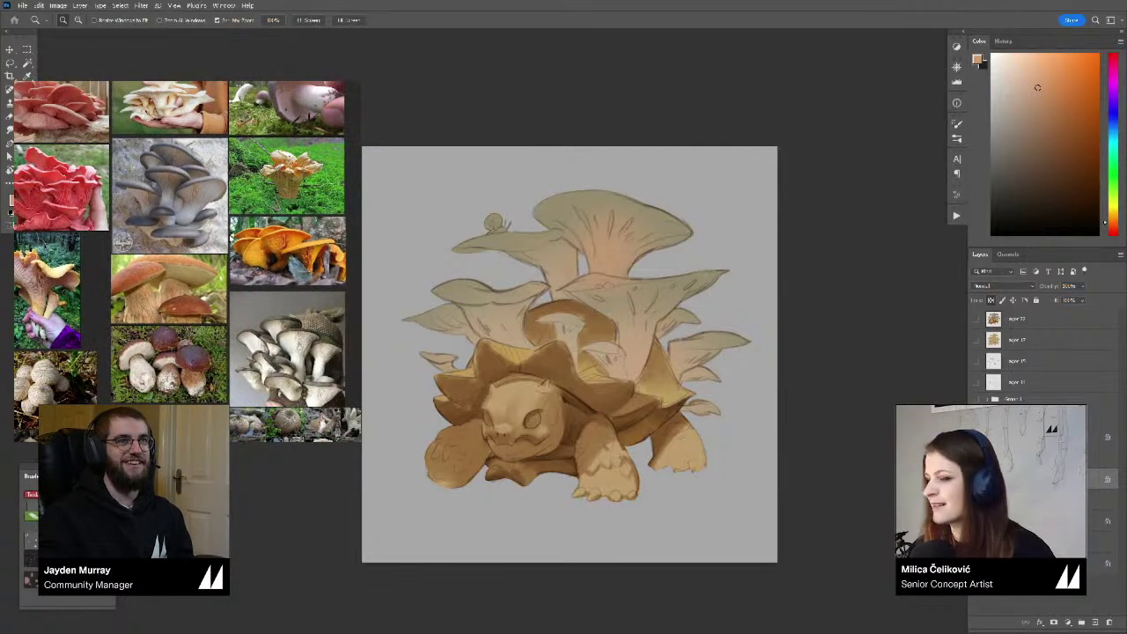
scroll(221, 291, down, 3)
drag(167, 337, 212, 451)
drag(235, 285, 227, 308)
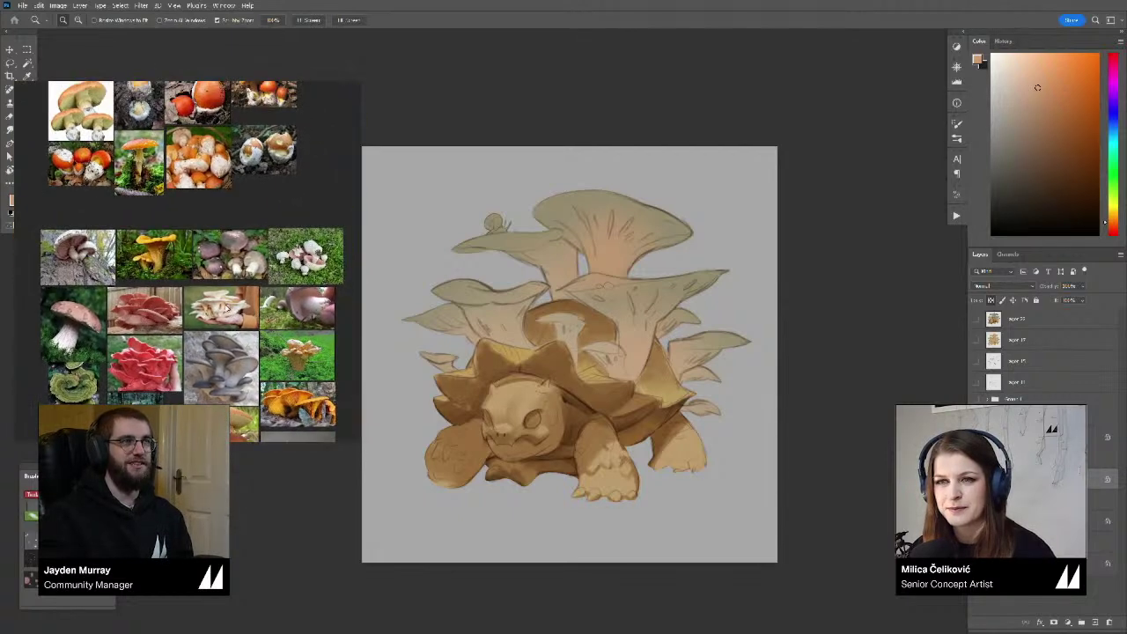
scroll(227, 308, up, 3)
scroll(227, 310, up, 3)
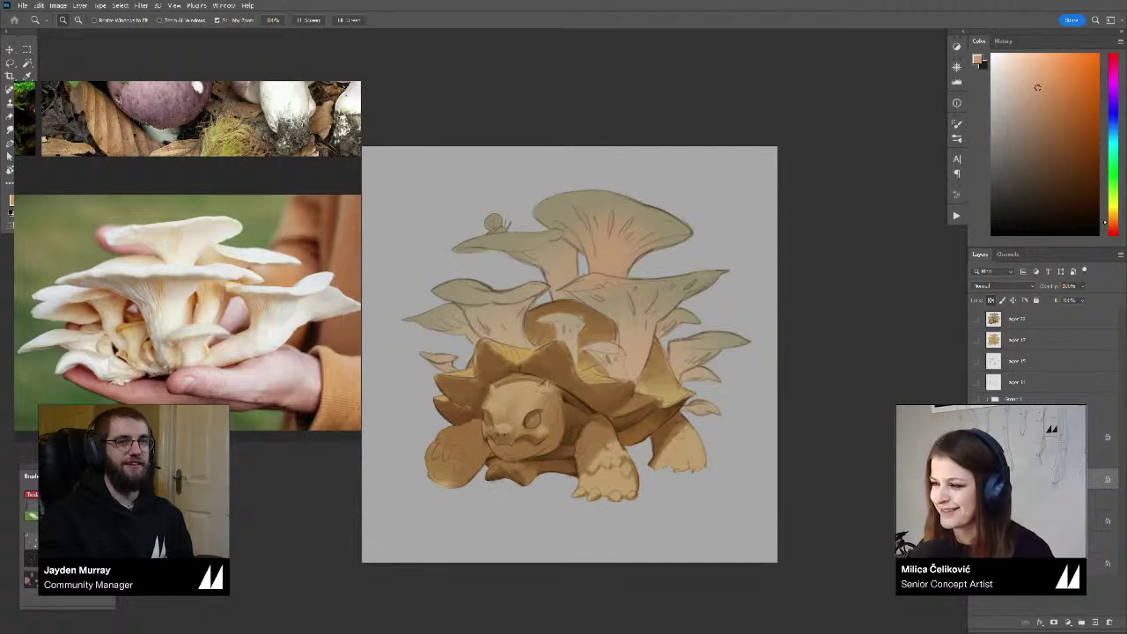
Toggle the mushroom colour layer's visibility and check the whole painting at thumbnail size
click(975, 480)
click(976, 480)
click(976, 480)
click(976, 480)
drag(628, 416, 604, 433)
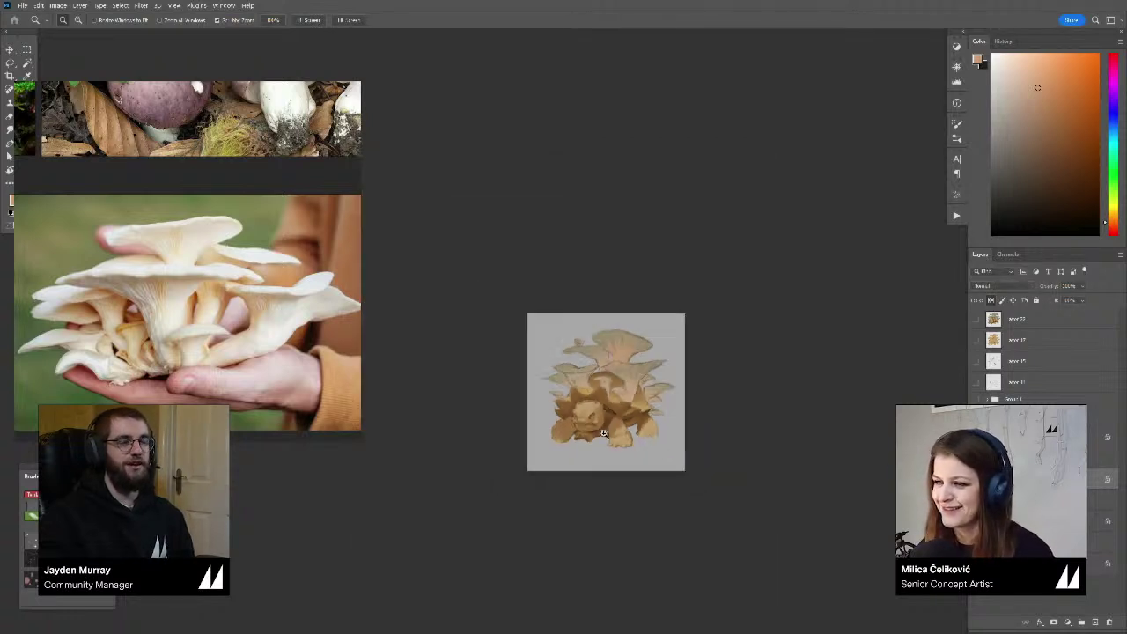
scroll(604, 434, up, 3)
Sample a colour from the rear mushrooms and add a new layer masked to the mushrooms' outline above their colour layer
key(b)
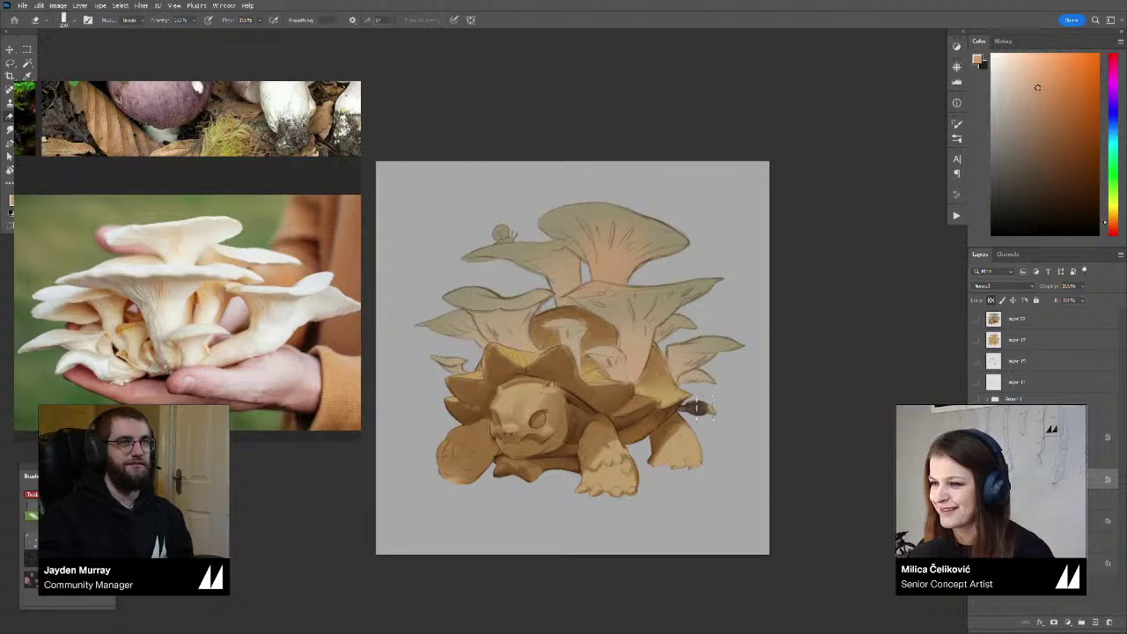
drag(686, 425, 672, 434)
alt+click(672, 433)
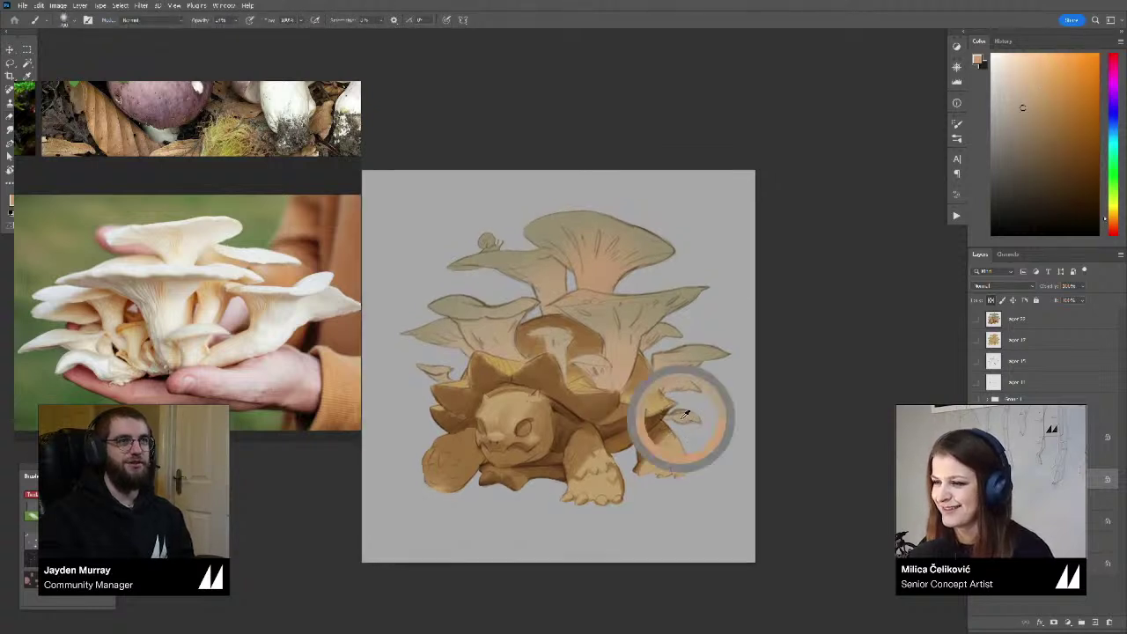
ctrl+click(998, 479)
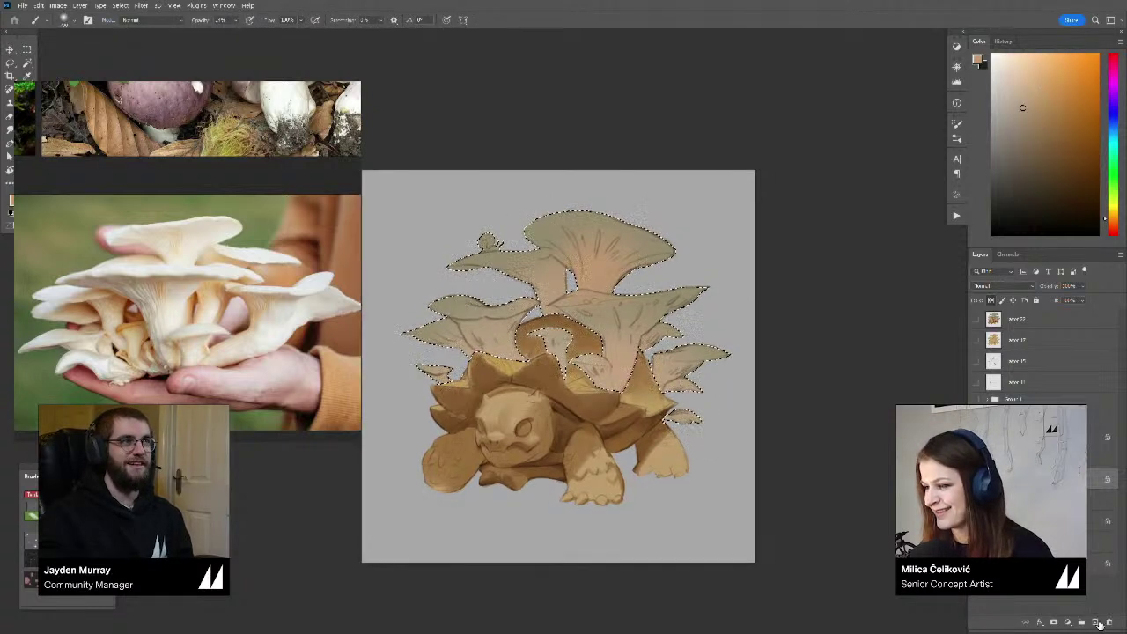
click(1096, 623)
click(1054, 622)
click(994, 479)
drag(867, 491, 875, 510)
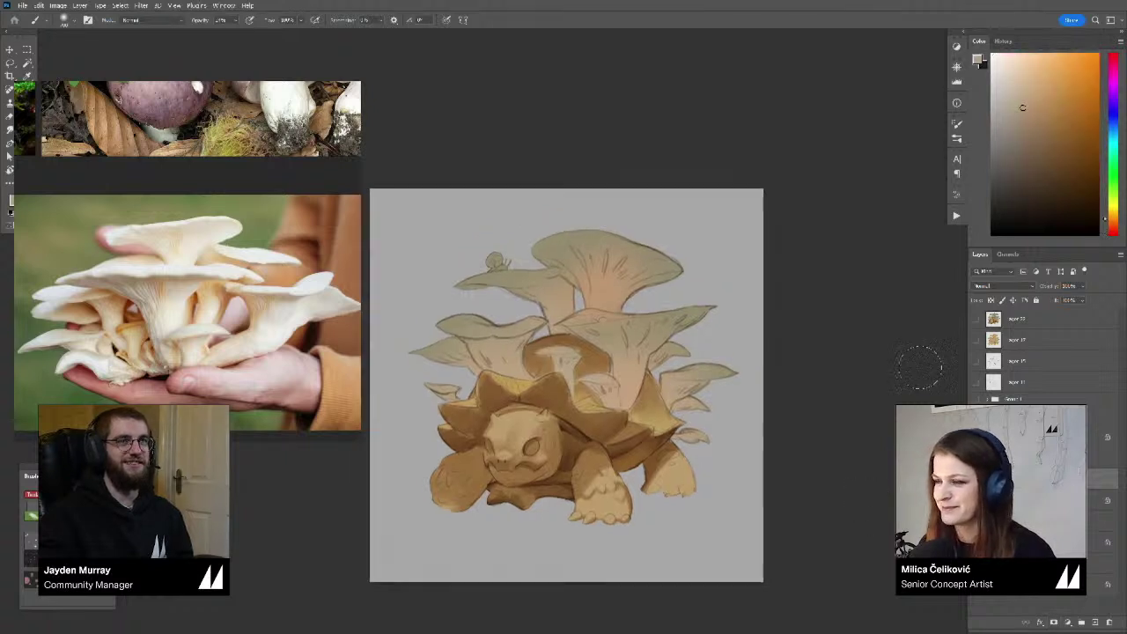
Choose a dark reddish brown and paint dark accents on the small lower mushroom beside the rear leg and at the front mushroom's base
drag(1114, 220, 1114, 227)
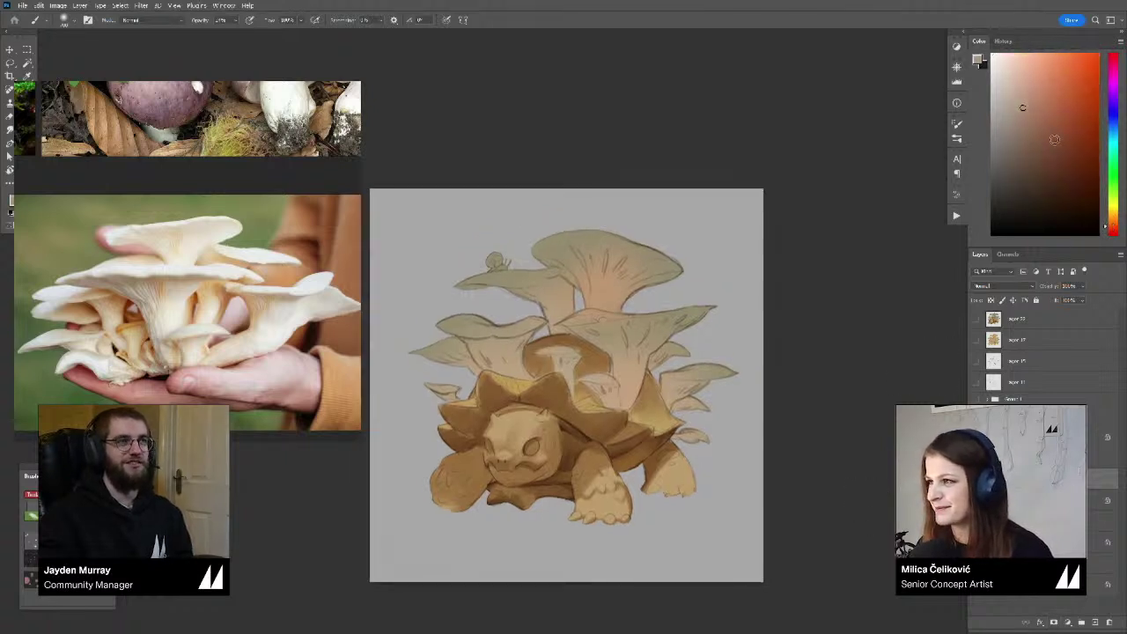
click(1049, 145)
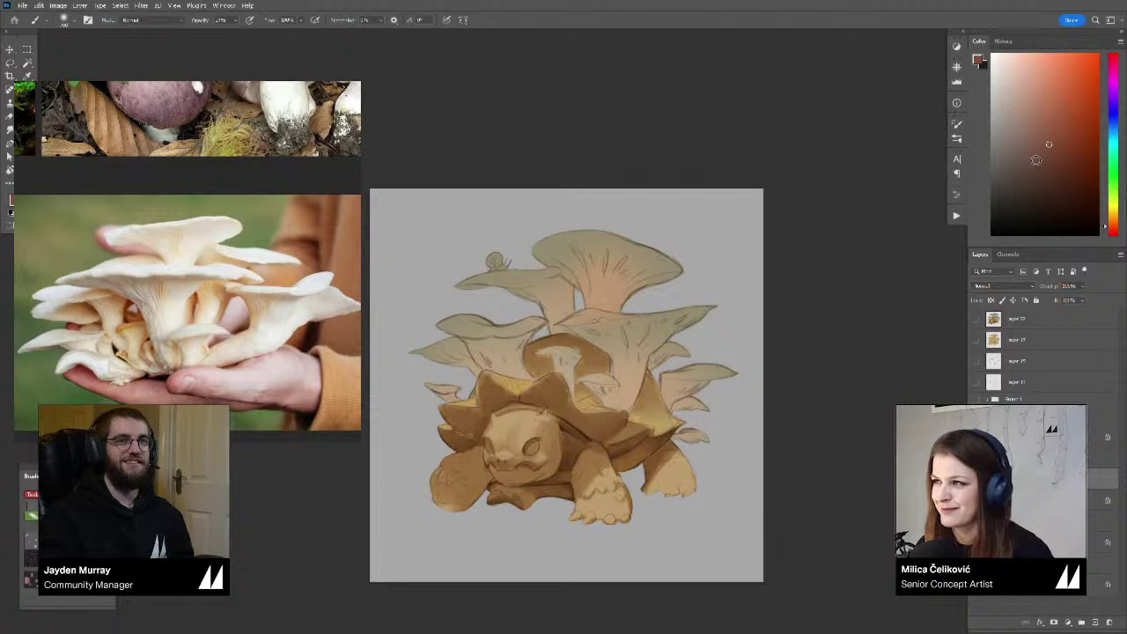
click(1046, 177)
drag(839, 363, 822, 367)
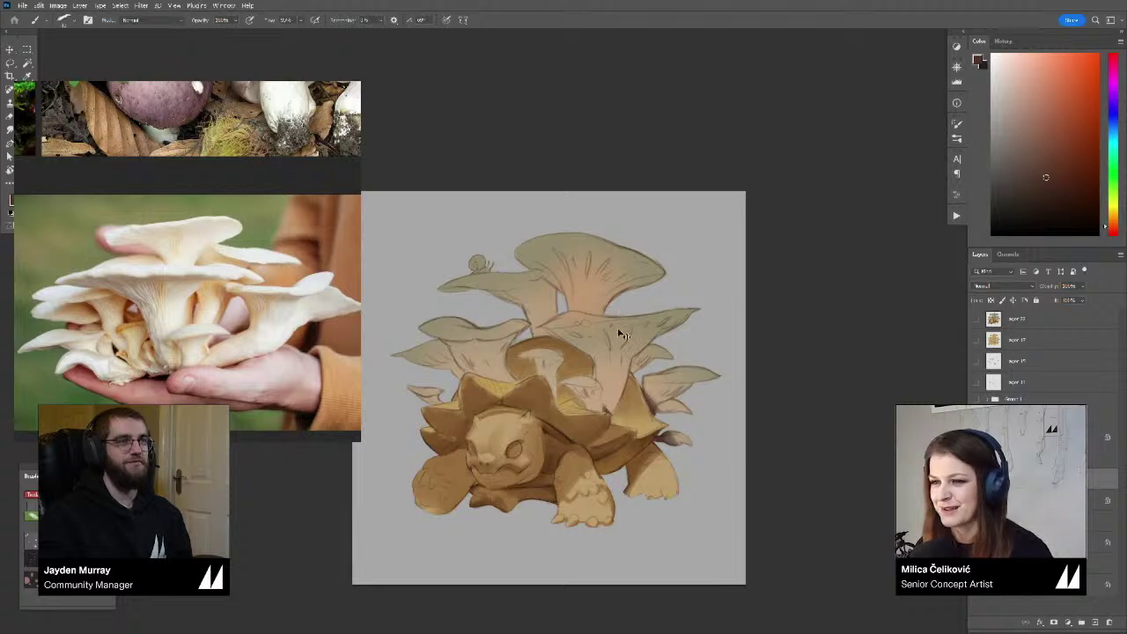
drag(620, 333, 643, 347)
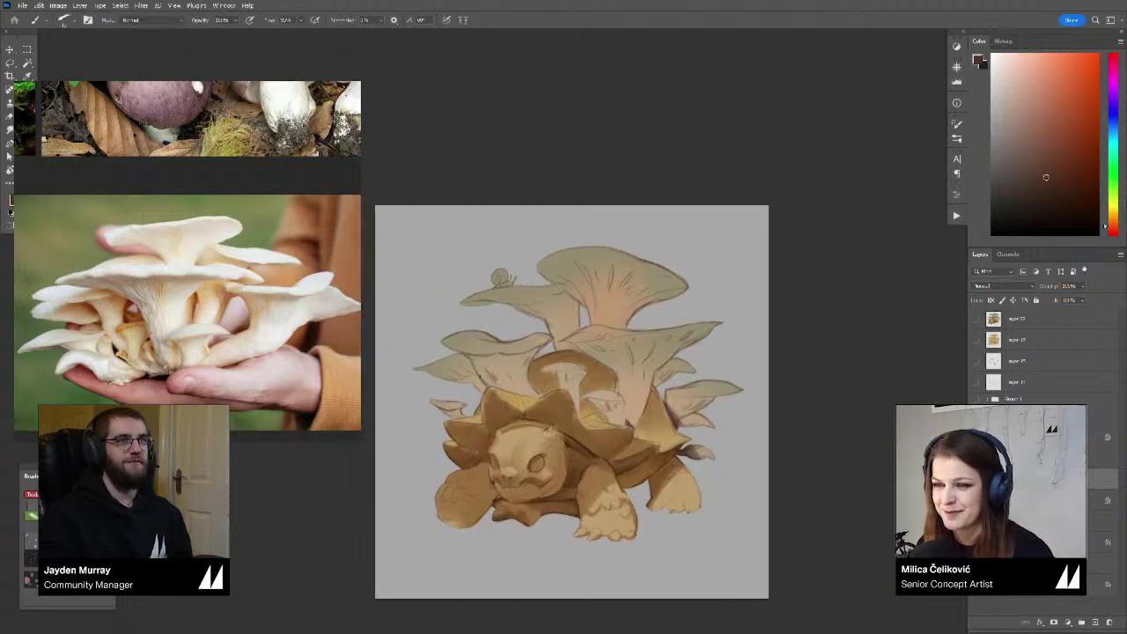
Lower the opacity of the Multiply layer and toggle the visibility of the mushroom layers below to compare
click(1026, 437)
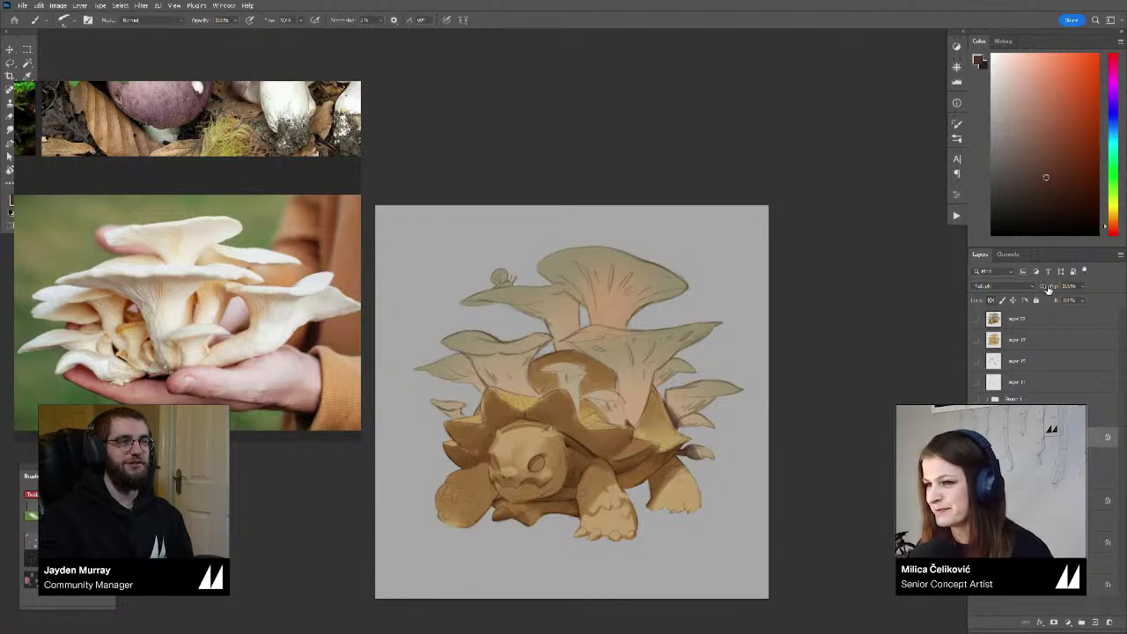
scroll(913, 359, down, 1)
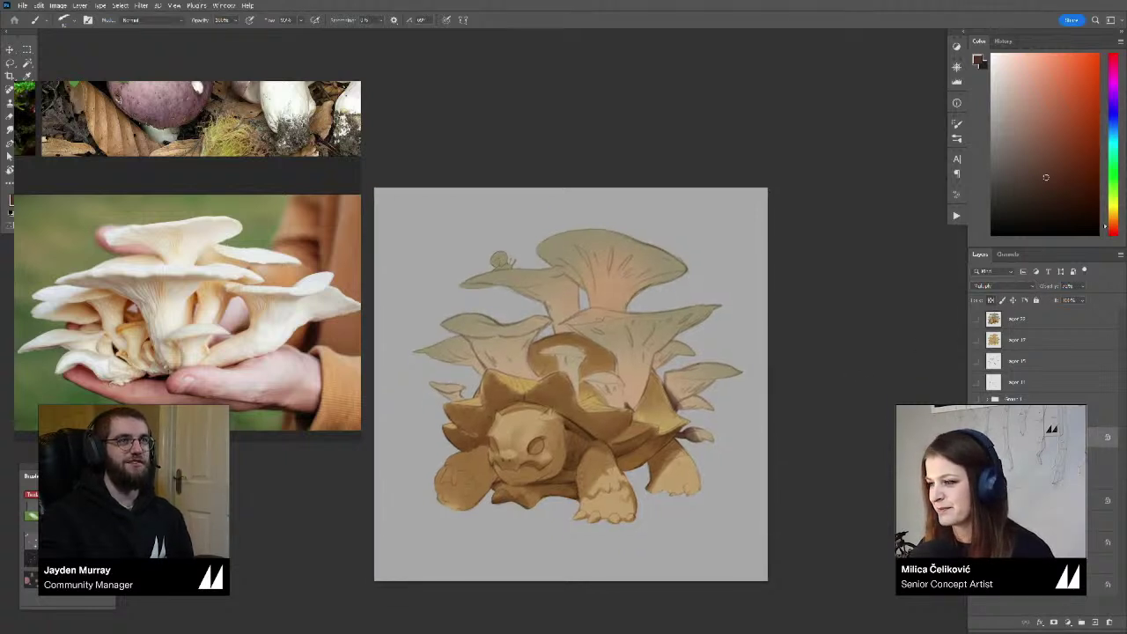
click(1026, 521)
click(977, 521)
click(975, 521)
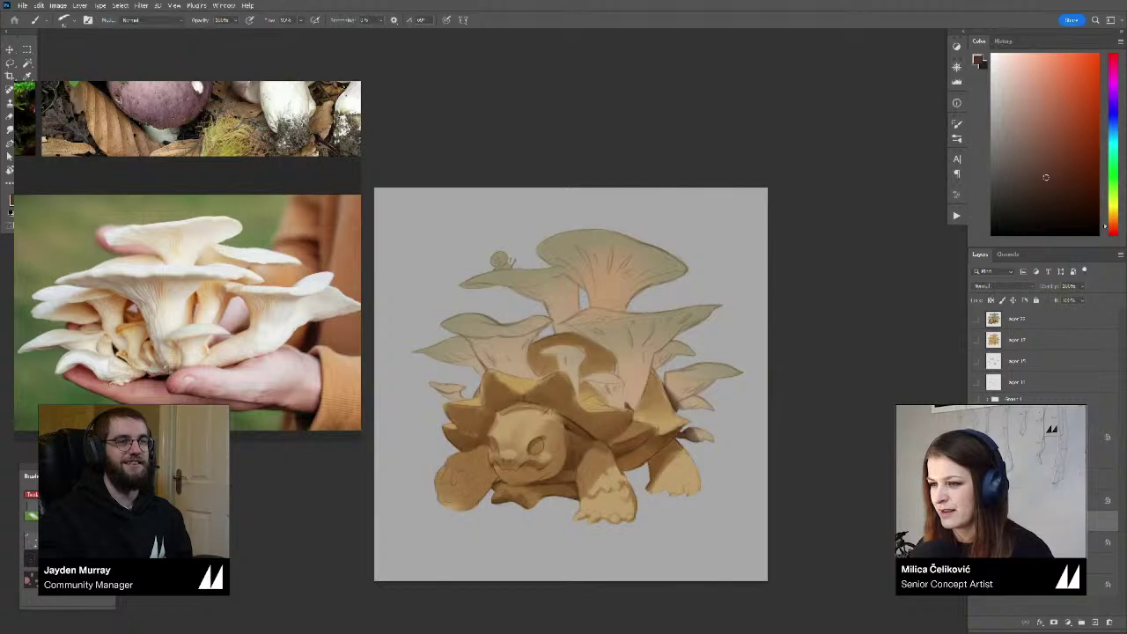
click(976, 542)
click(975, 542)
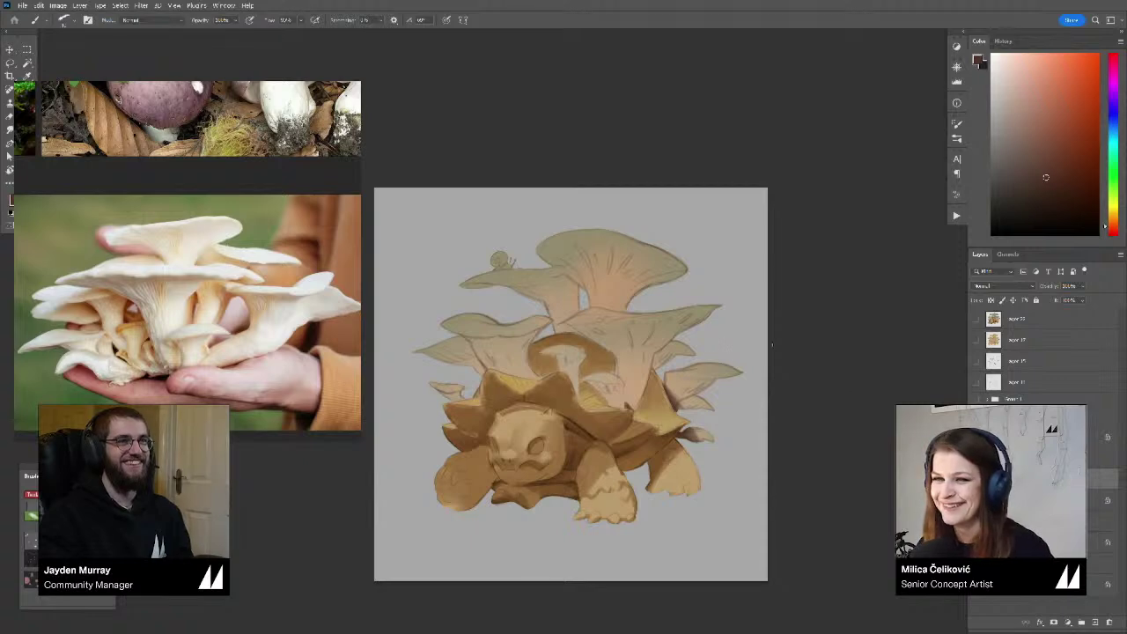
Browse the mushroom photos on the reference board, examining the pink, red and grey oyster clusters and the boletes
drag(796, 413, 795, 425)
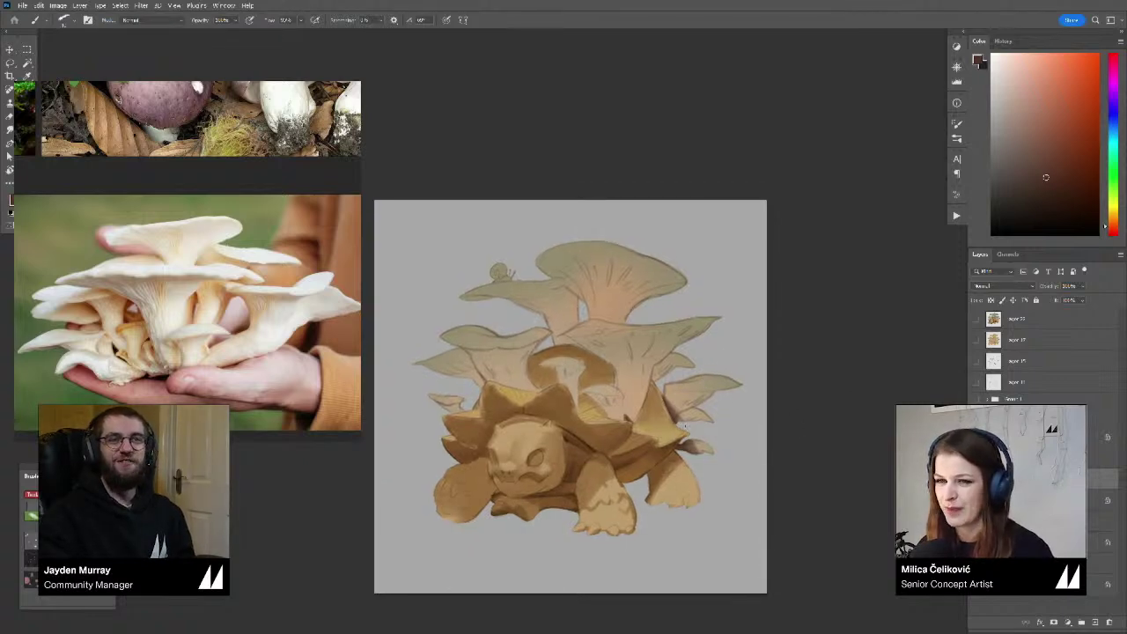
scroll(280, 339, down, 5)
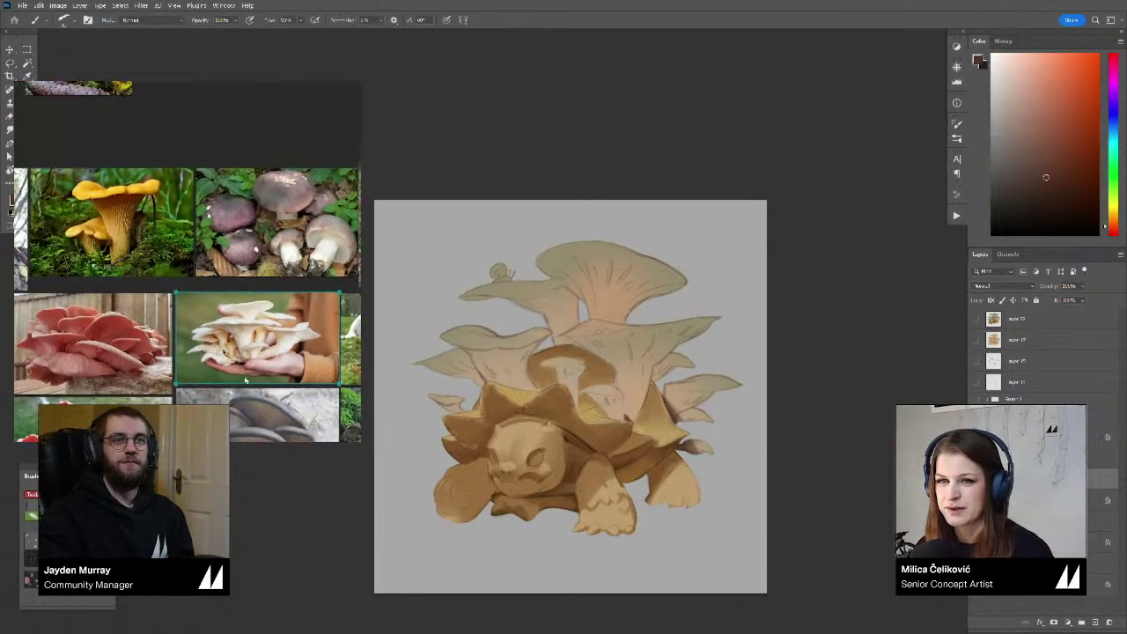
scroll(168, 322, up, 6)
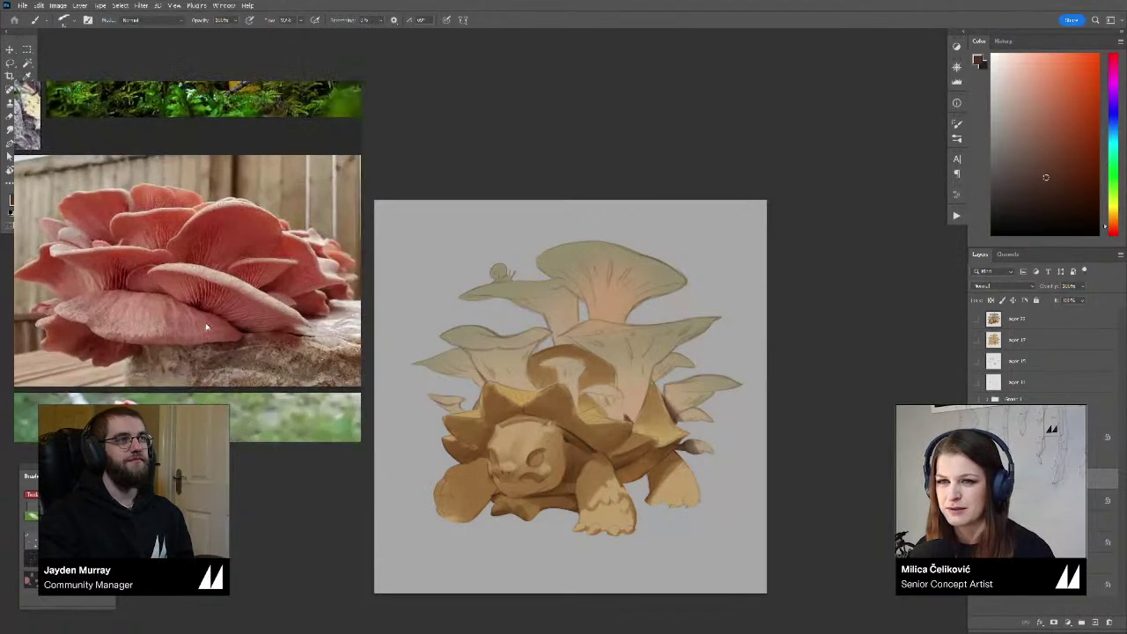
scroll(207, 327, down, 5)
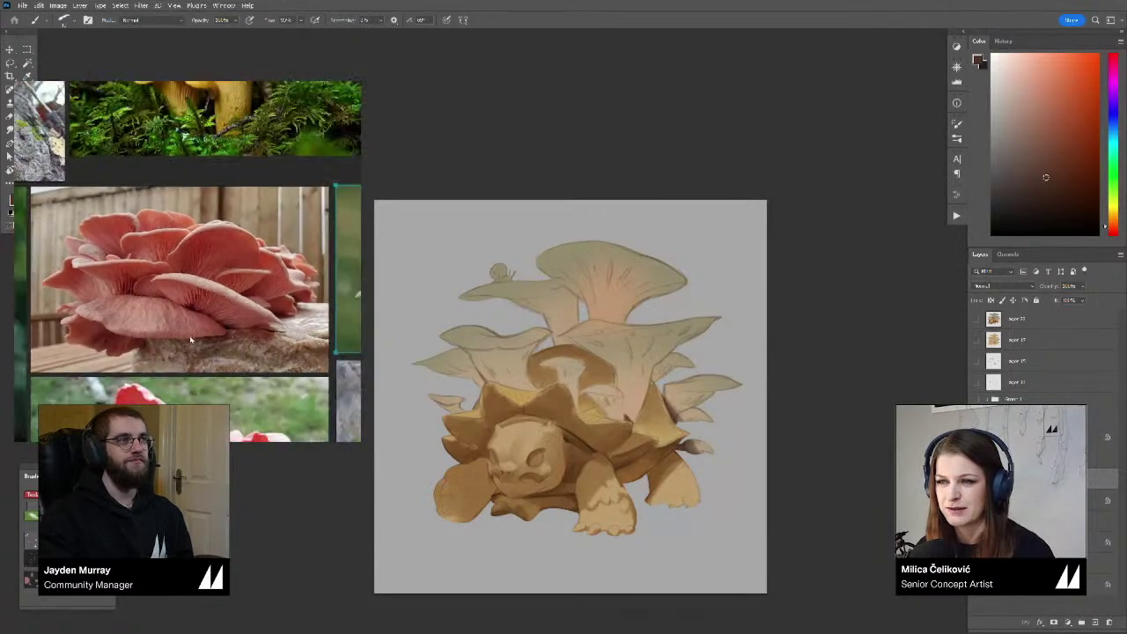
drag(250, 297, 188, 130)
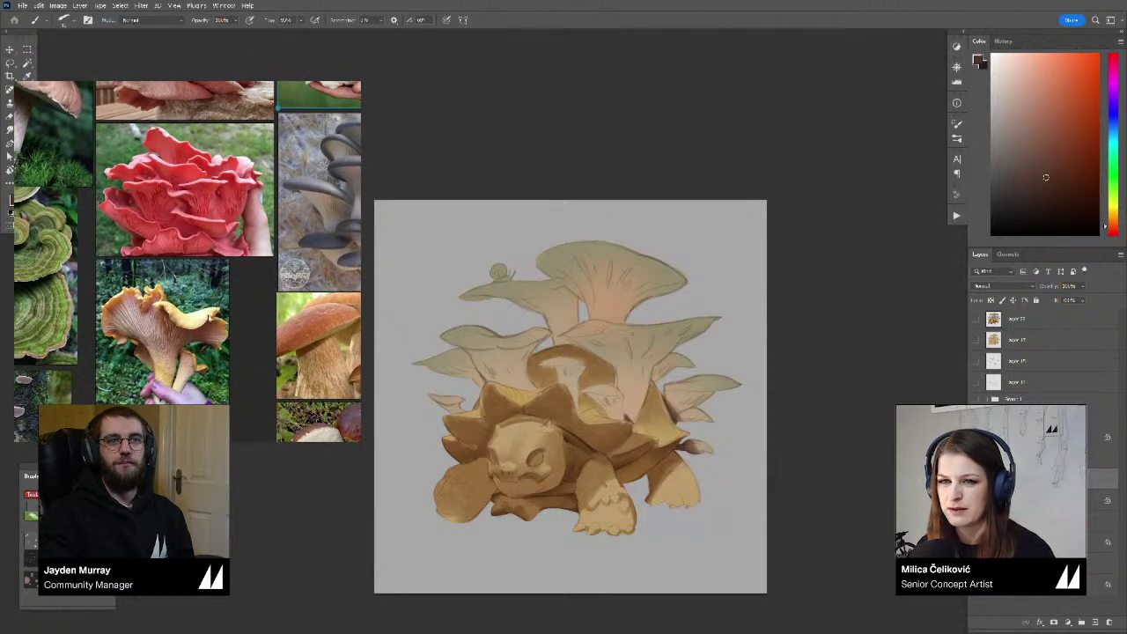
mouse_move(272, 407)
mouse_down()
mouse_move(252, 375)
mouse_move(188, 329)
mouse_move(170, 347)
mouse_move(163, 283)
mouse_move(210, 220)
mouse_up()
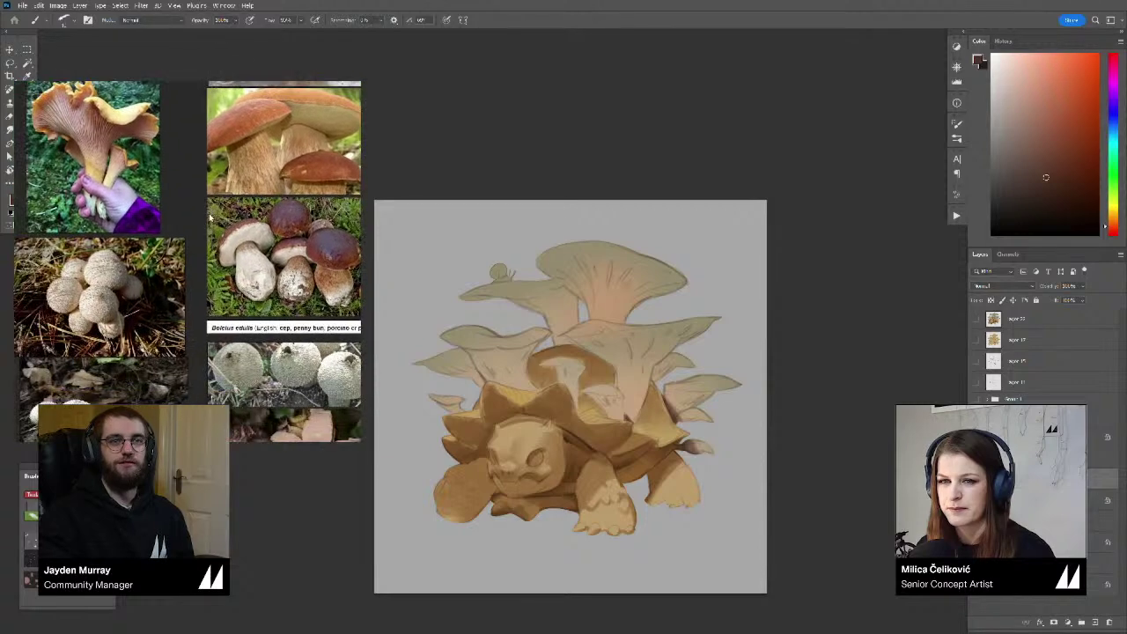
drag(214, 116, 233, 395)
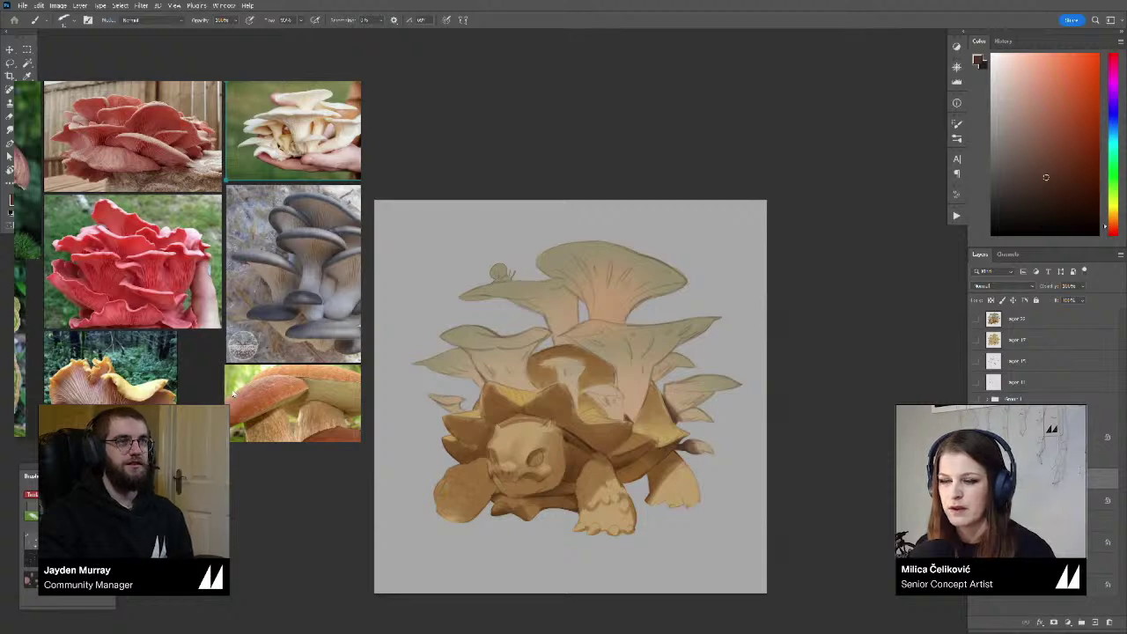
drag(233, 395, 154, 356)
scroll(171, 351, down, 5)
drag(350, 344, 155, 372)
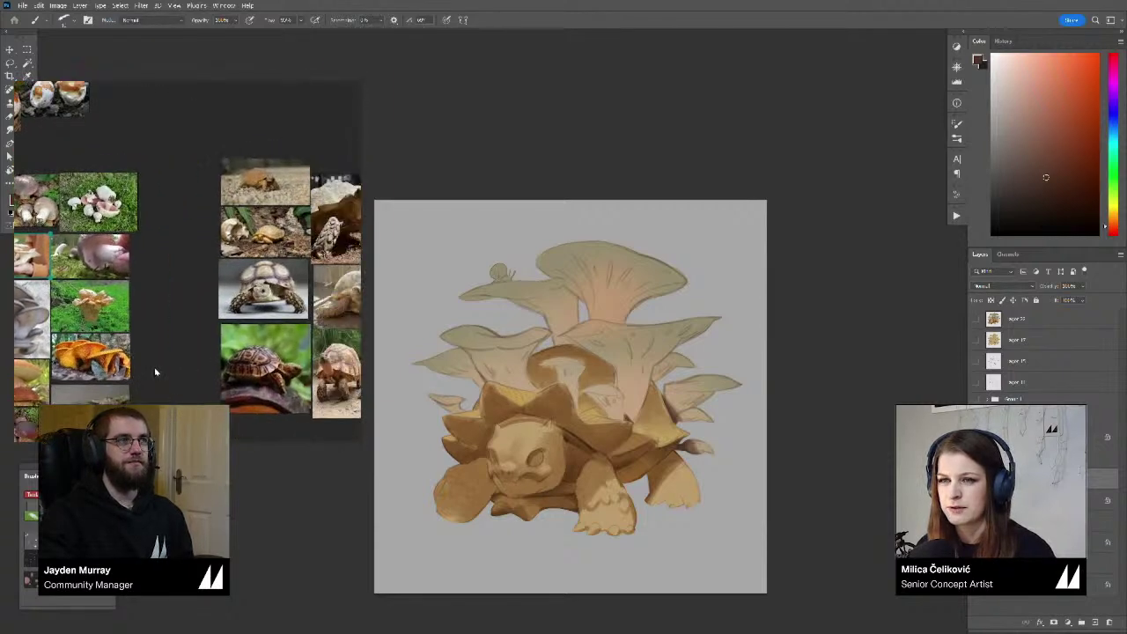
Enlarge the photo of the sandy tortoise walking on gravel and sample brown tones from the painted shell to compare
drag(276, 159, 202, 304)
scroll(202, 234, up, 5)
scroll(168, 290, up, 4)
scroll(202, 304, up, 2)
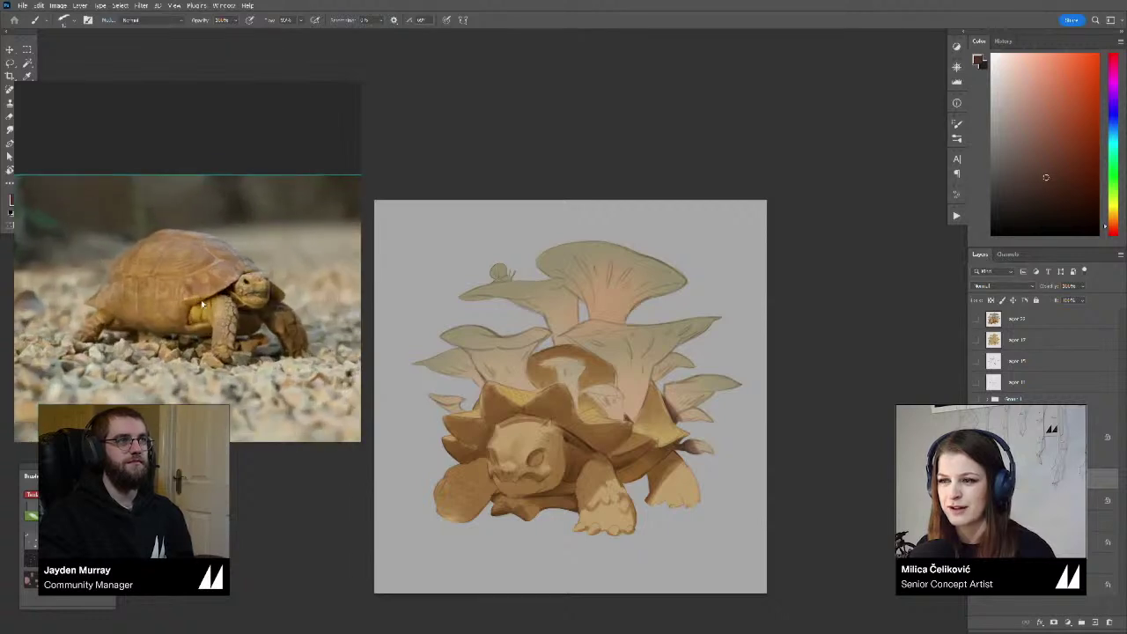
alt+click(595, 438)
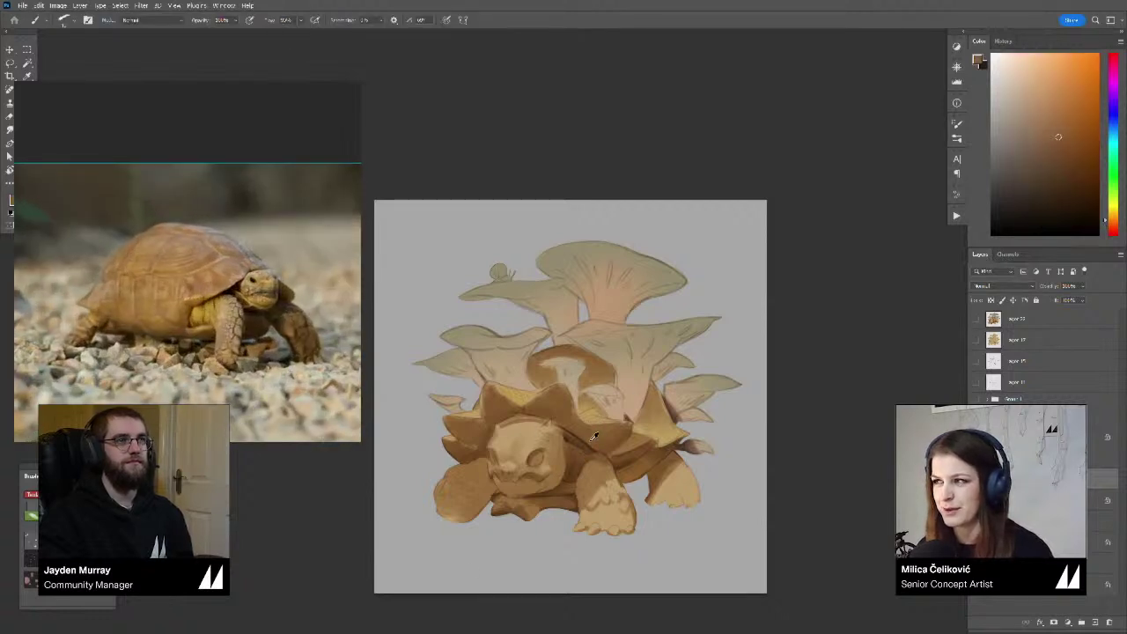
alt+click(588, 441)
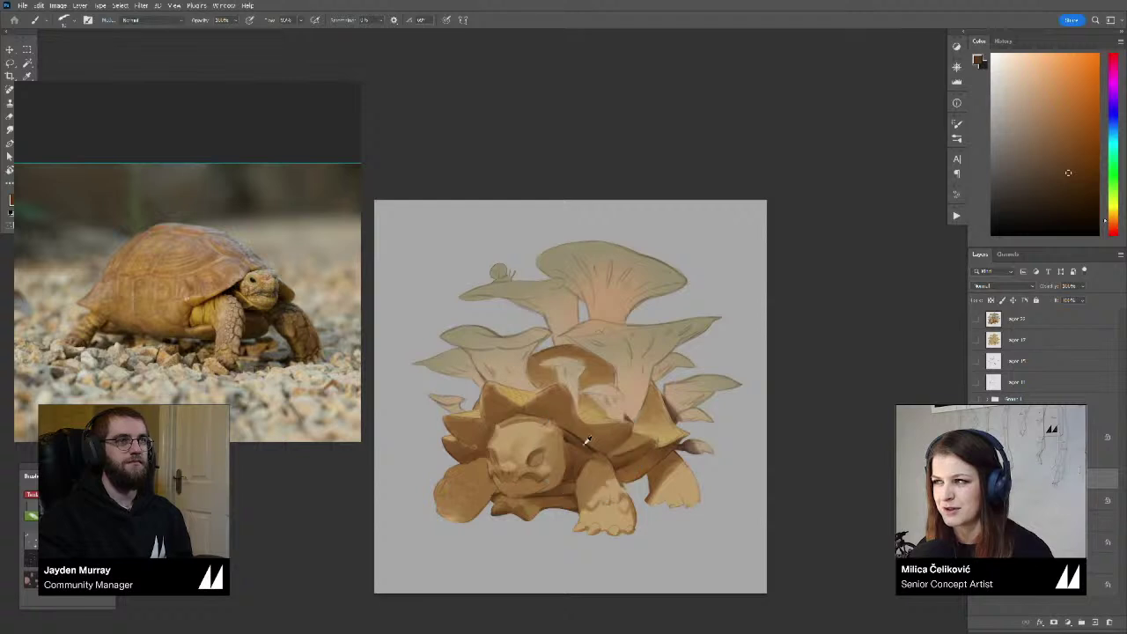
alt+click(586, 441)
alt+click(587, 442)
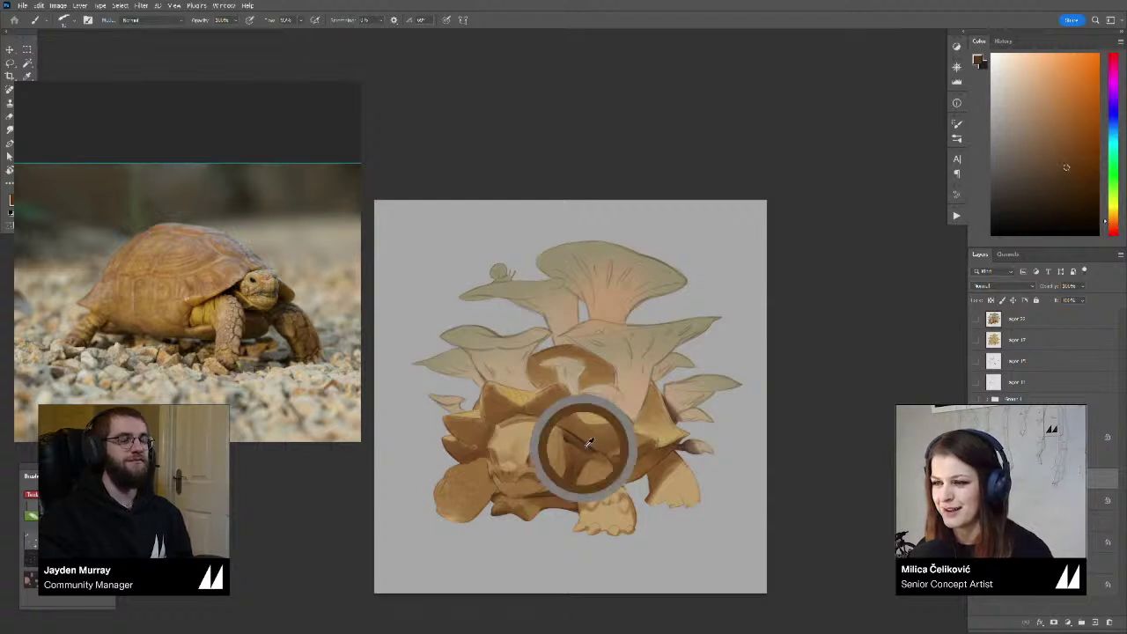
scroll(232, 325, up, 1)
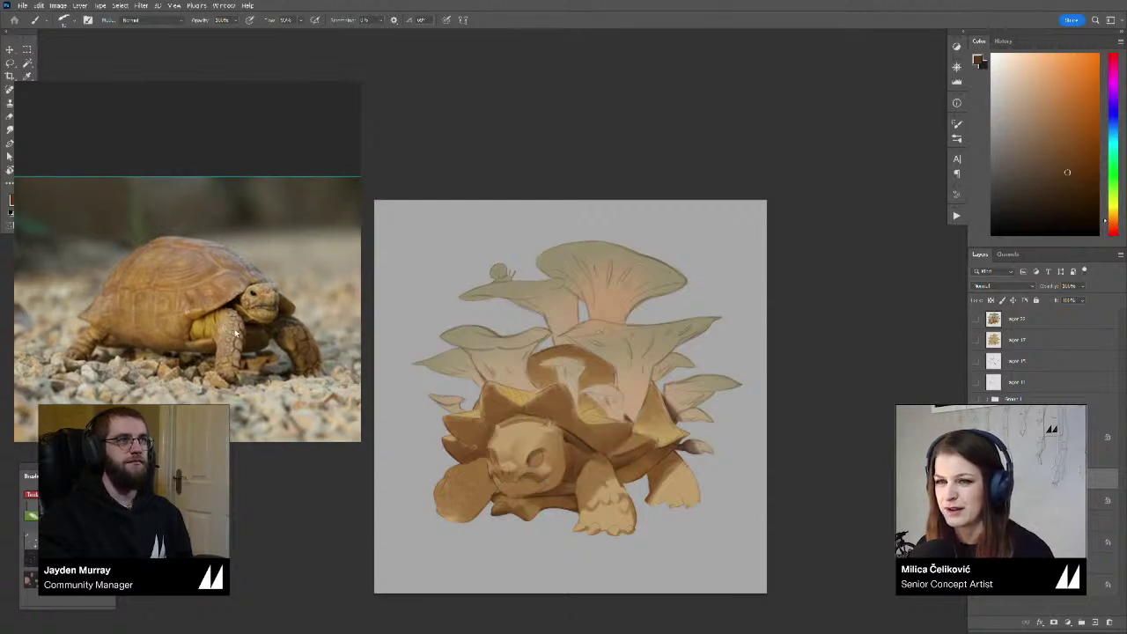
Return to the mushroom photos on the reference board and enlarge the pink oyster mushroom cluster
scroll(225, 356, down, 3)
scroll(223, 359, down, 6)
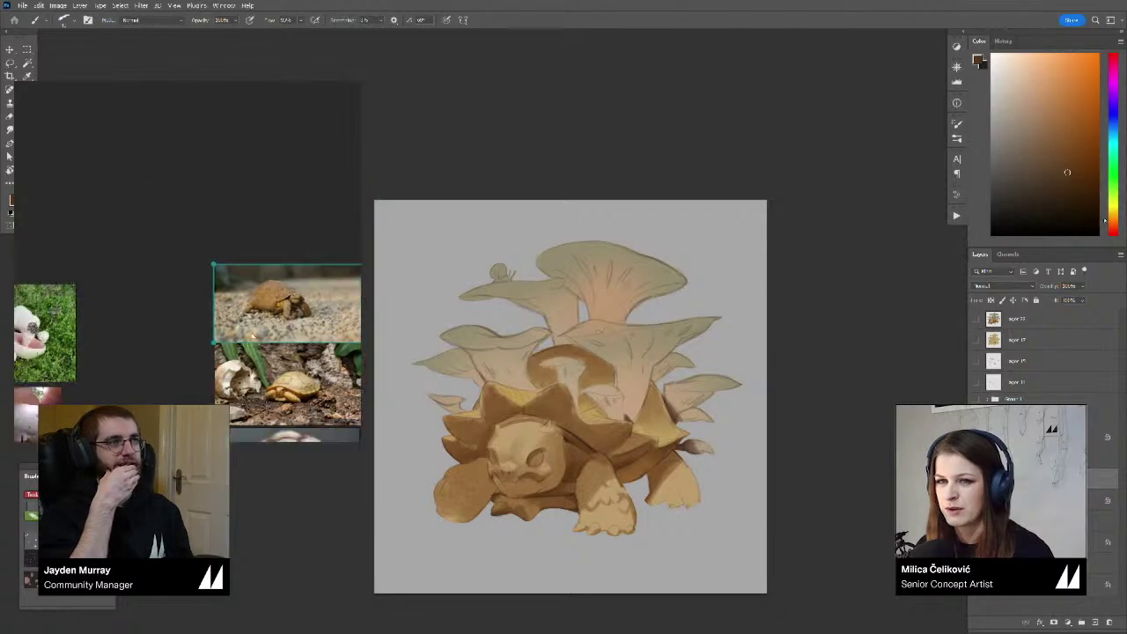
drag(223, 359, 303, 341)
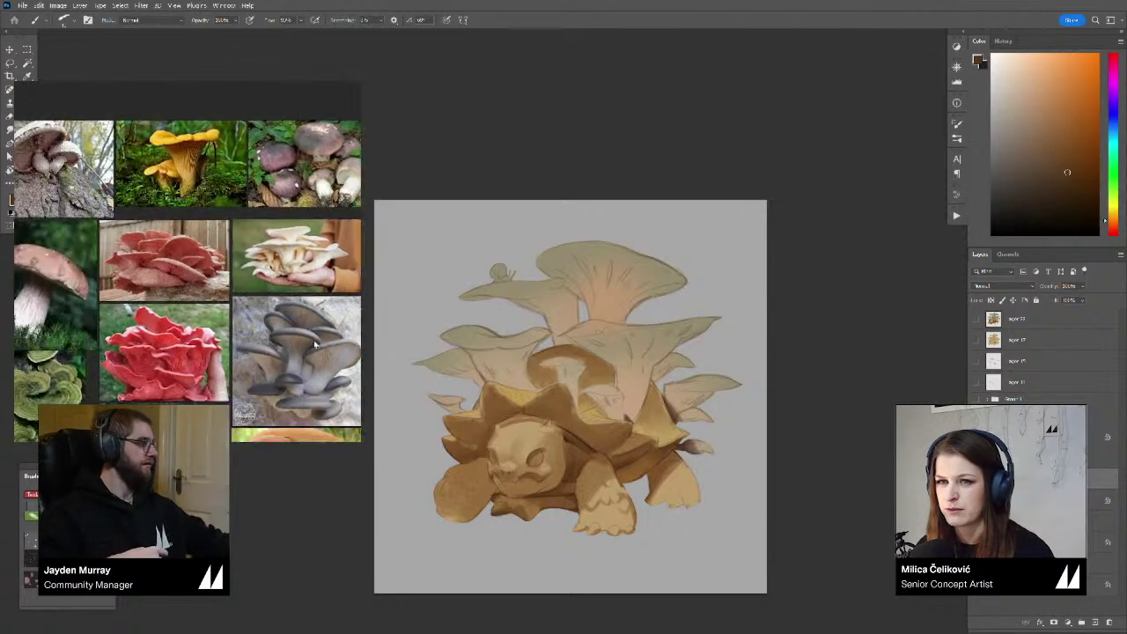
drag(175, 260, 235, 299)
scroll(236, 299, up, 4)
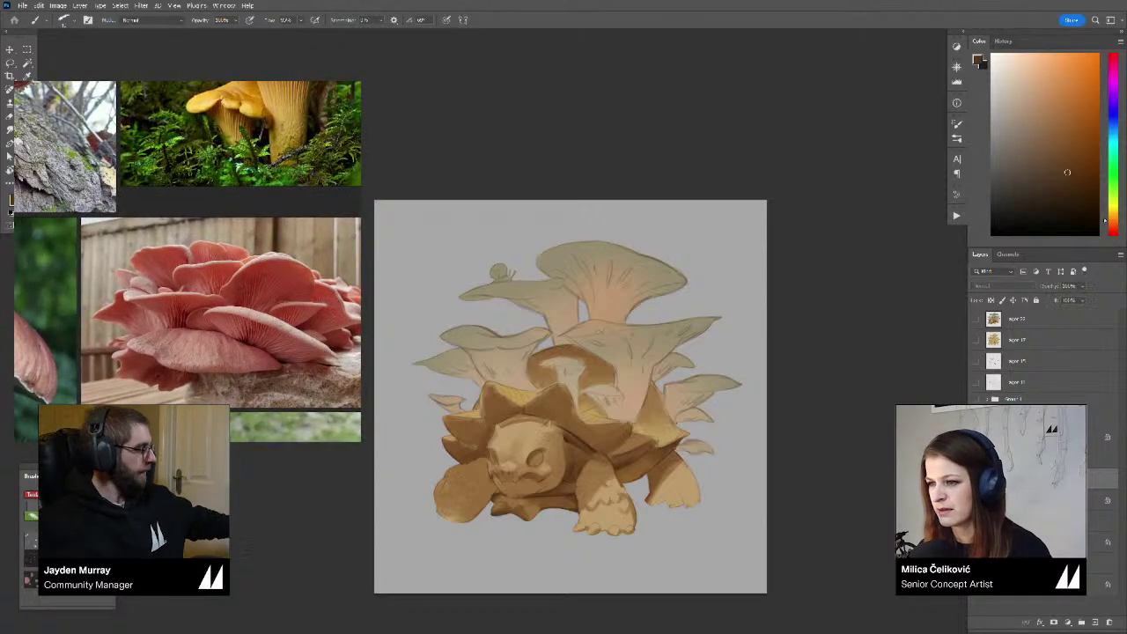
Choose a muted red and paint it over the undersides of the large front mushroom and the smaller ones beside it above the rear leg
drag(836, 404, 867, 315)
key(r)
drag(867, 315, 860, 339)
alt+click(612, 339)
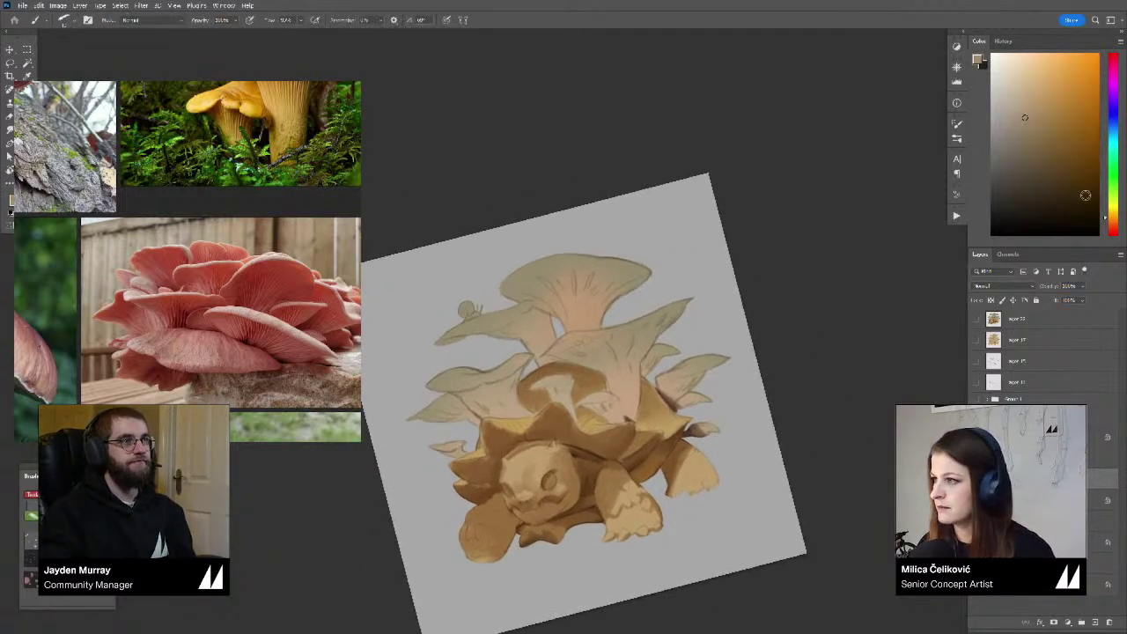
click(1114, 229)
click(1053, 125)
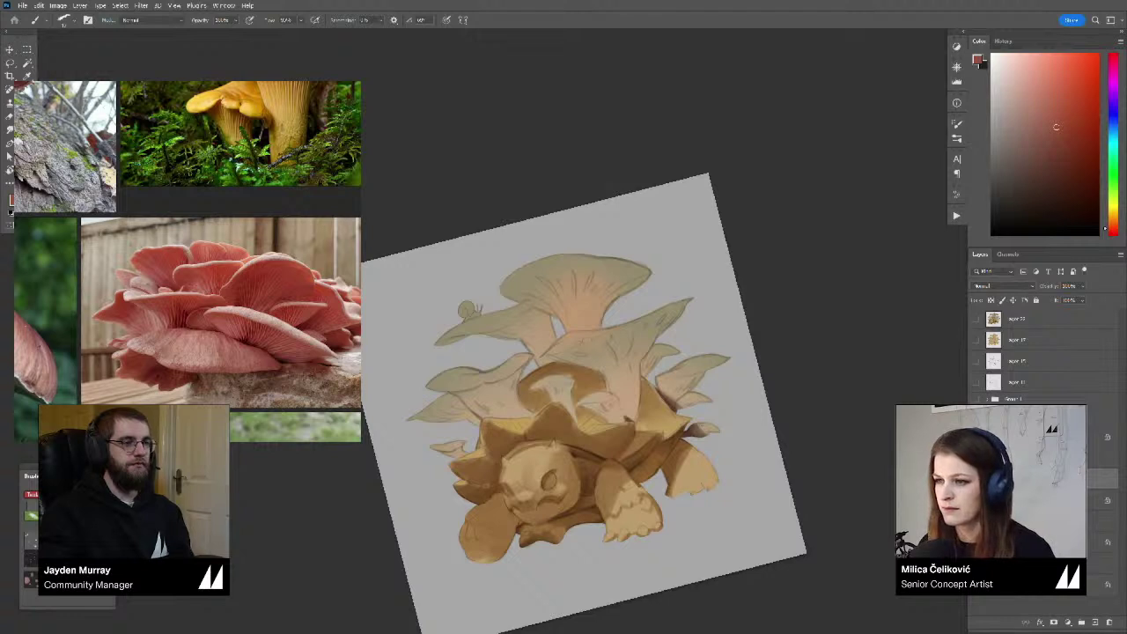
mouse_move(546, 361)
mouse_down()
mouse_move(690, 300)
mouse_move(570, 373)
mouse_move(599, 377)
mouse_move(632, 356)
mouse_move(611, 381)
mouse_move(626, 379)
mouse_move(626, 338)
mouse_move(738, 311)
mouse_move(702, 375)
mouse_move(681, 390)
mouse_move(663, 386)
mouse_move(701, 401)
mouse_up()
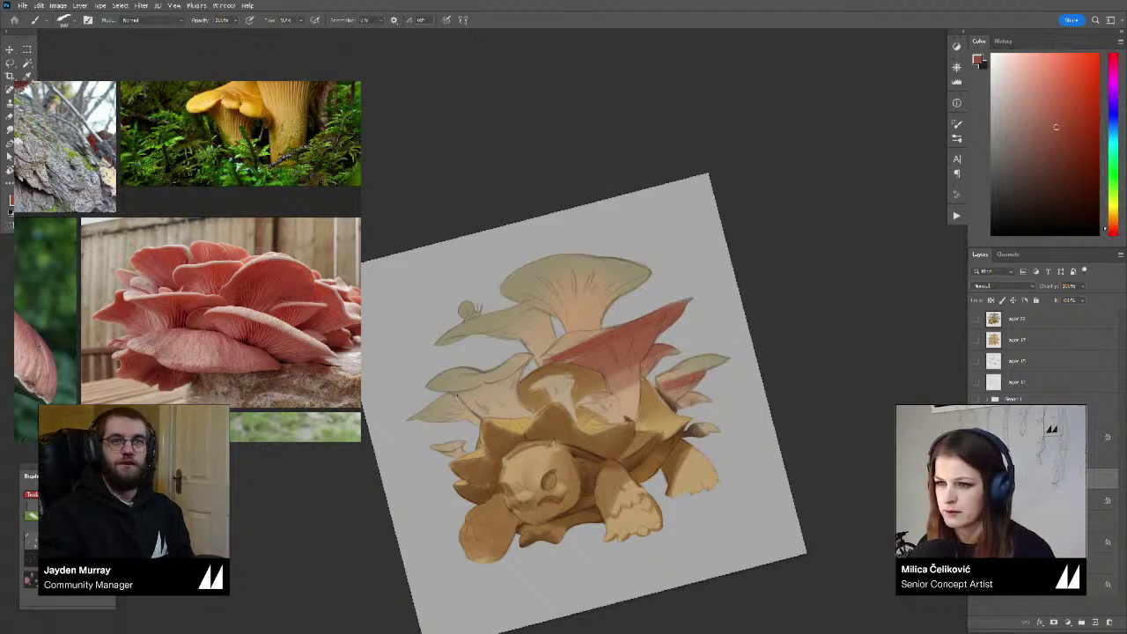
Paint the same muted red on the undersides of the mushrooms above the tortoise's head side and the small ones in the shell opening
mouse_move(457, 398)
mouse_down()
mouse_move(525, 377)
mouse_move(455, 401)
mouse_move(515, 385)
mouse_move(512, 394)
mouse_move(448, 403)
mouse_move(418, 428)
mouse_move(472, 403)
mouse_up()
key([)
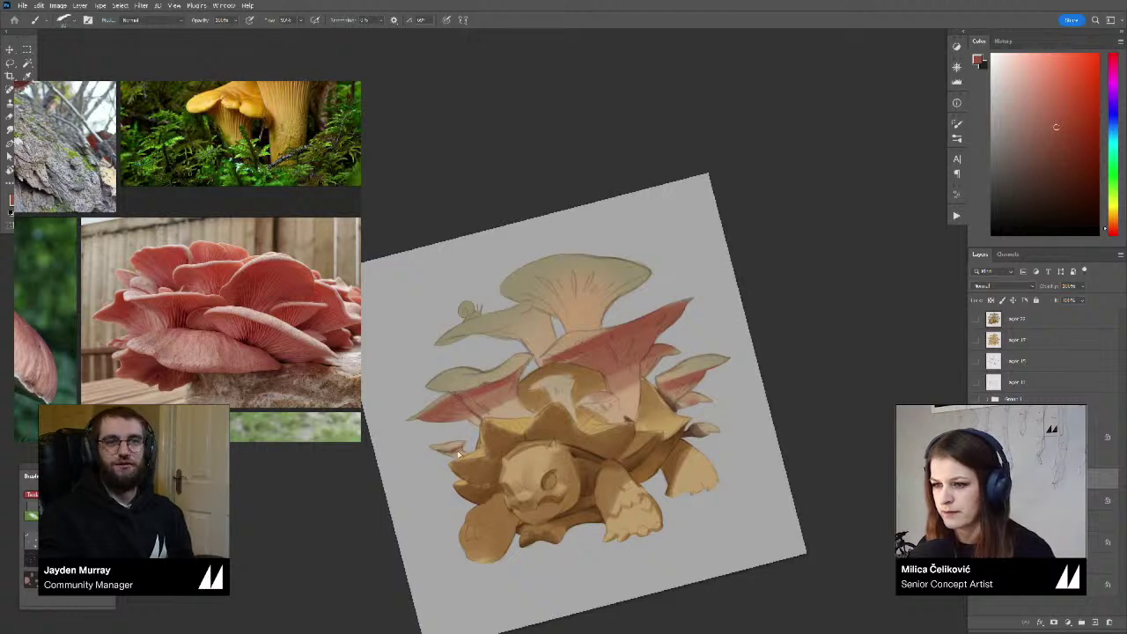
drag(440, 491, 435, 499)
key([)
key([)
key([)
mouse_move(543, 397)
mouse_down()
mouse_move(567, 395)
mouse_move(564, 403)
mouse_up()
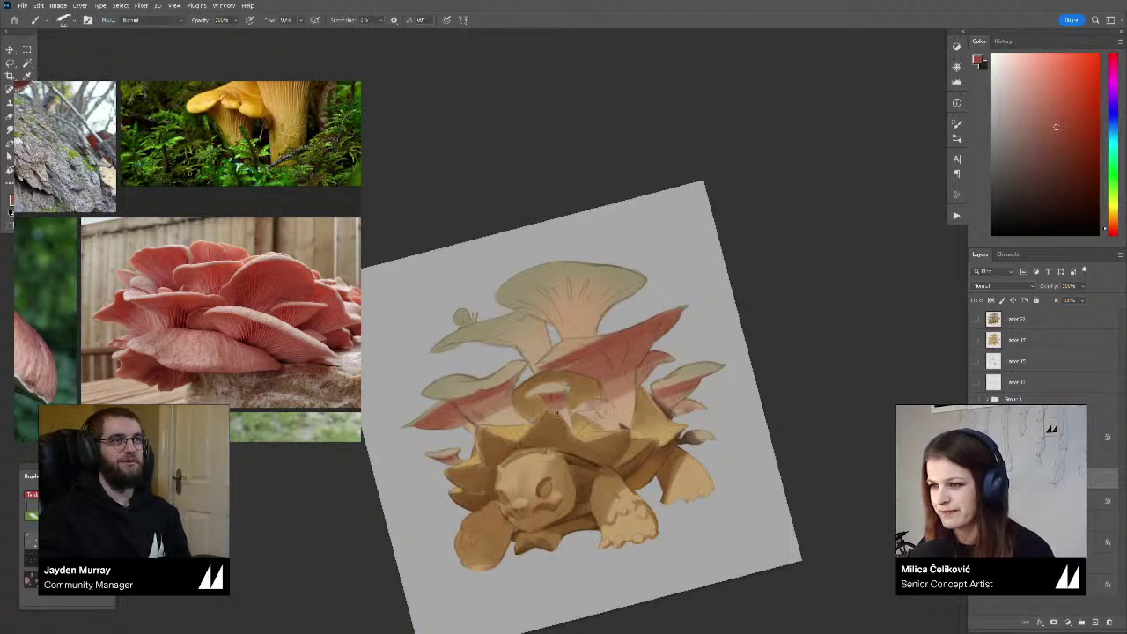
mouse_move(585, 418)
mouse_down()
mouse_move(610, 407)
mouse_move(581, 427)
mouse_move(616, 418)
mouse_move(493, 407)
mouse_up()
Check the painting at thumbnail size and paint the muted red on the undersides of the two tall rear mushrooms
key(z)
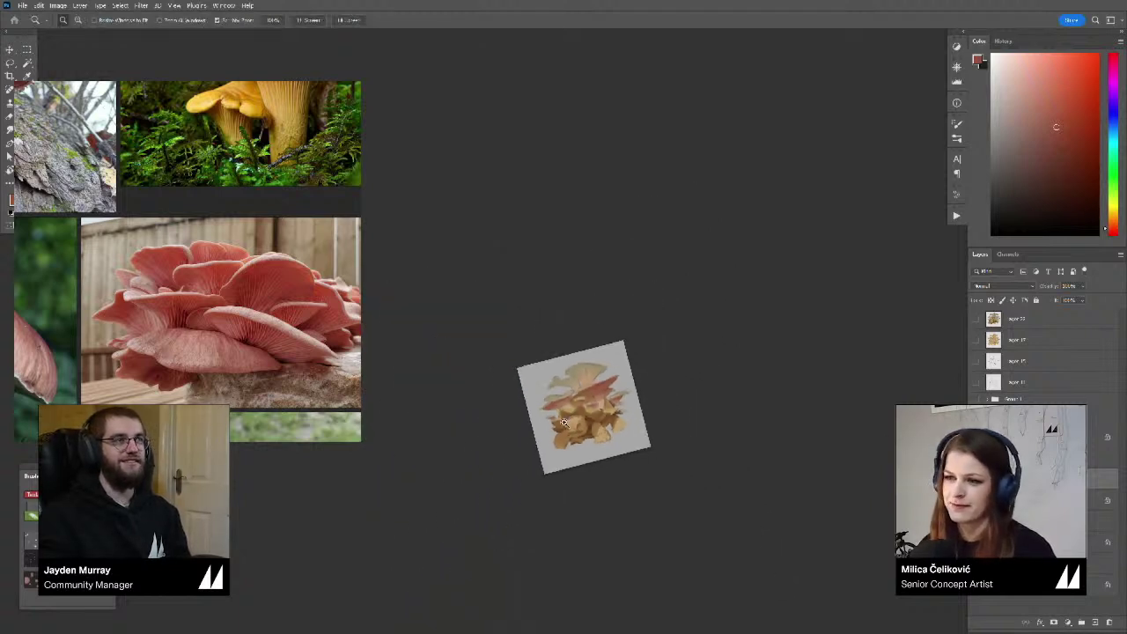
key(r)
key(Escape)
key(b)
scroll(577, 398, up, 3)
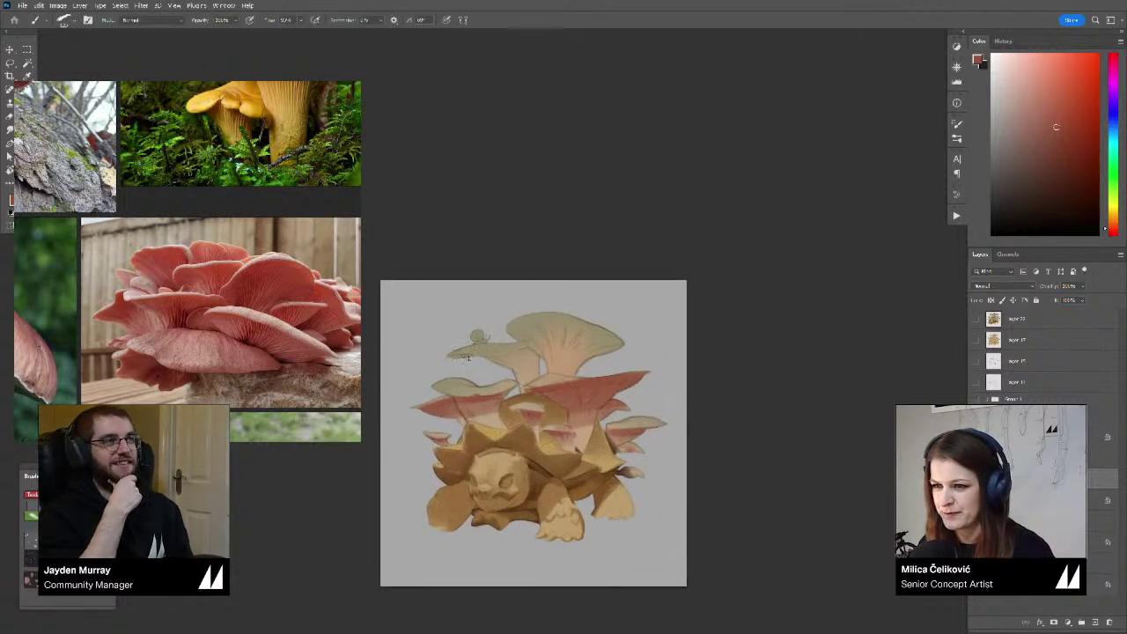
mouse_move(483, 363)
mouse_down()
mouse_move(527, 351)
mouse_move(519, 365)
mouse_move(534, 369)
mouse_up()
key(r)
mouse_move(664, 314)
mouse_down()
mouse_move(658, 293)
mouse_move(577, 264)
mouse_up()
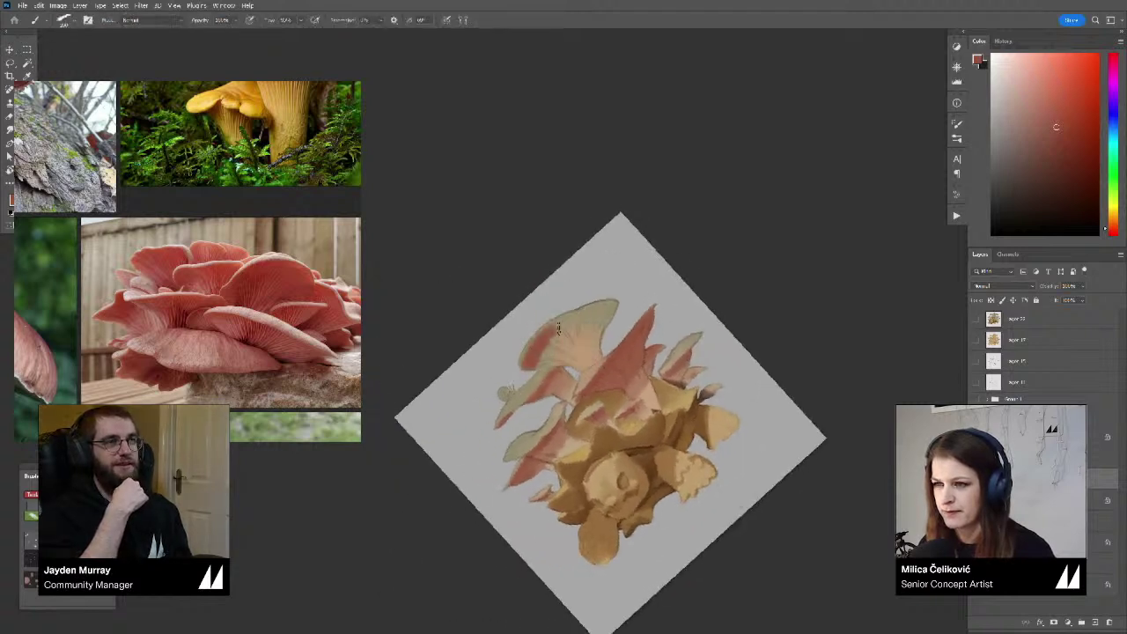
mouse_move(557, 328)
mouse_down()
mouse_move(577, 317)
mouse_move(549, 348)
mouse_move(581, 347)
mouse_up()
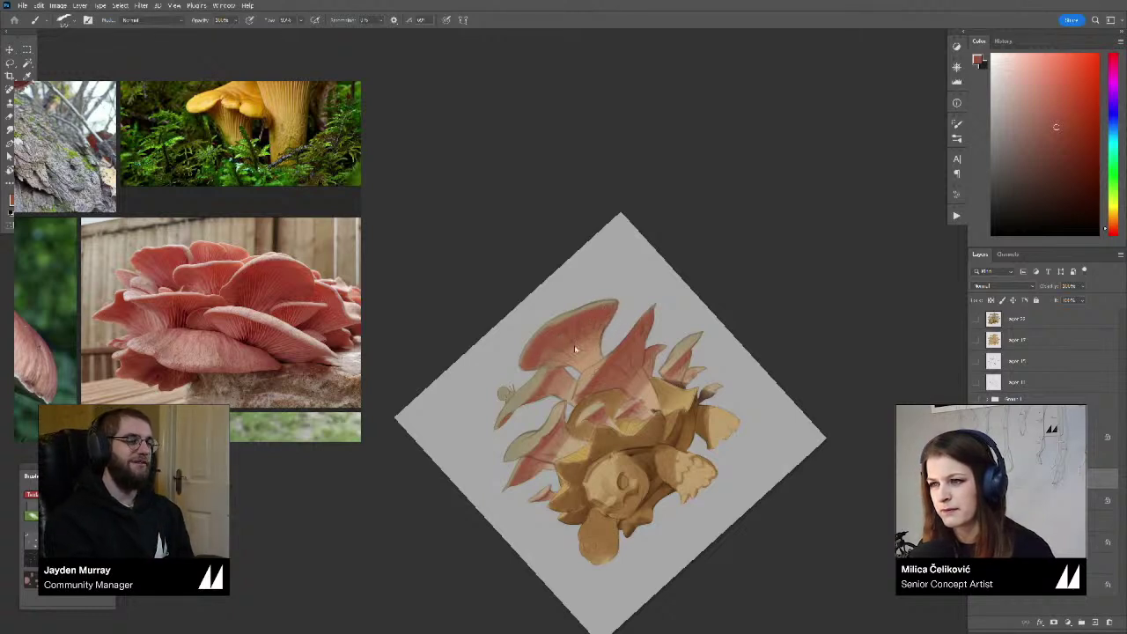
Check the reddened mushrooms in a mirrored view and erase the red from the small mushroom behind the large front one
key(z)
drag(569, 356, 498, 359)
key(r)
drag(669, 297, 685, 350)
drag(532, 358, 576, 405)
drag(573, 407, 554, 393)
key(r)
drag(717, 372, 723, 327)
key(b)
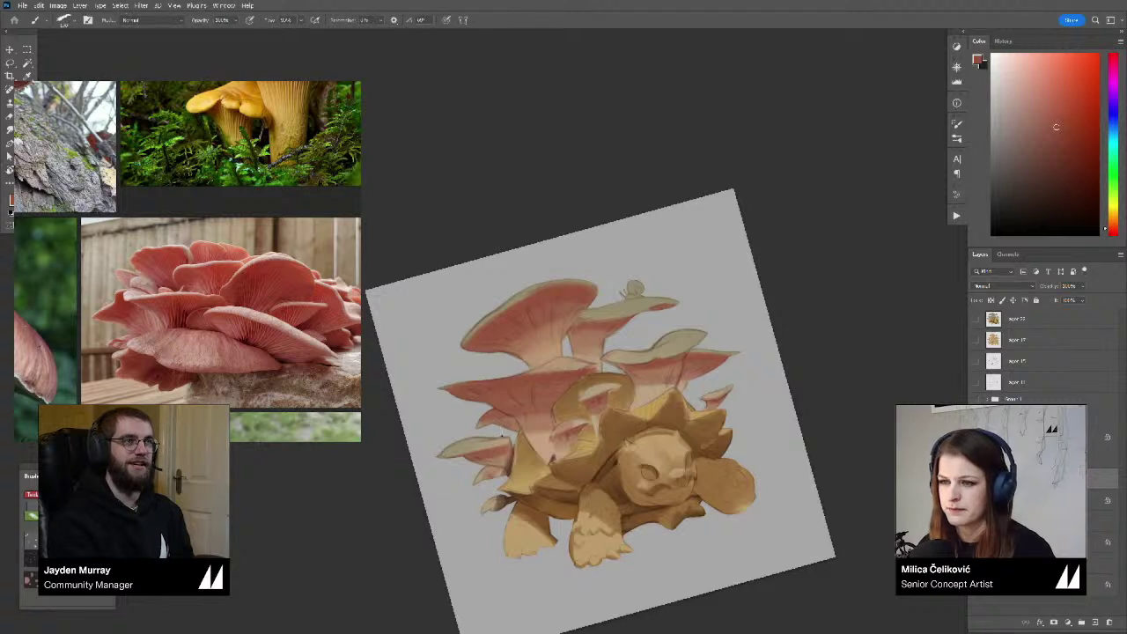
key(e)
mouse_move(501, 408)
mouse_down()
mouse_move(478, 419)
mouse_move(497, 409)
mouse_up()
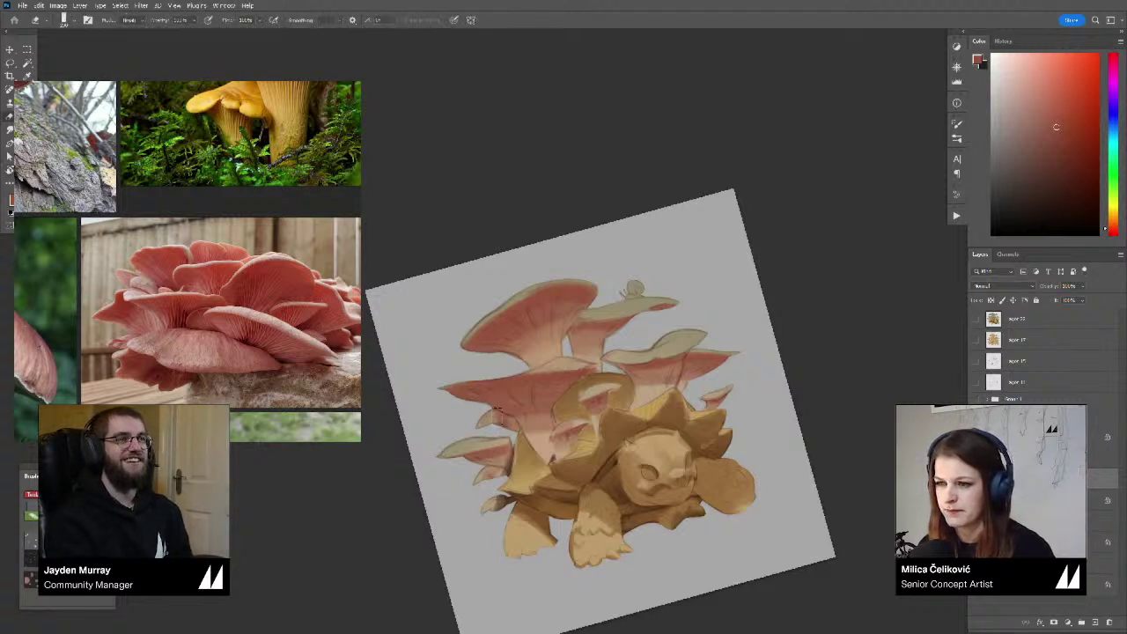
Touch up the muted red on the small mushrooms above the rear leg, adding it to the lowest one's underside
key(b)
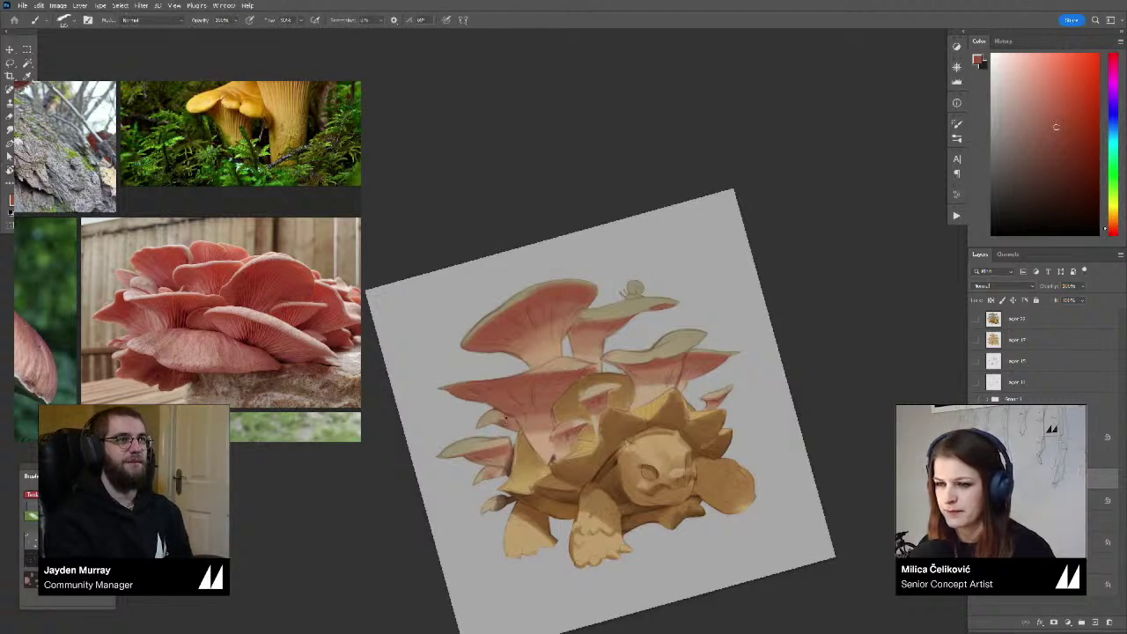
key(e)
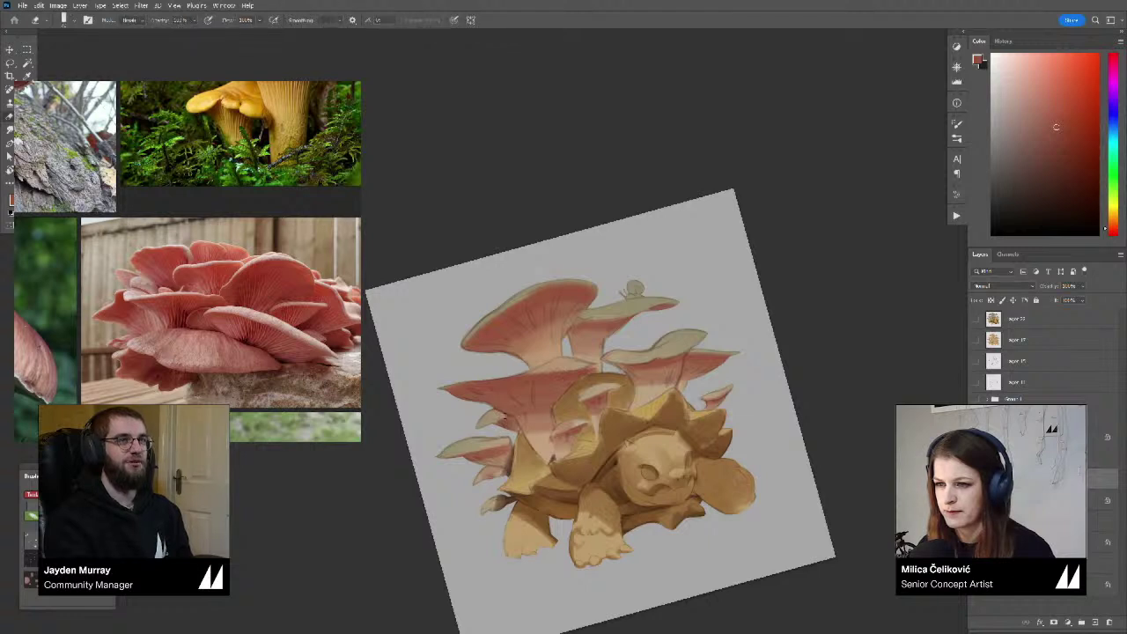
key(b)
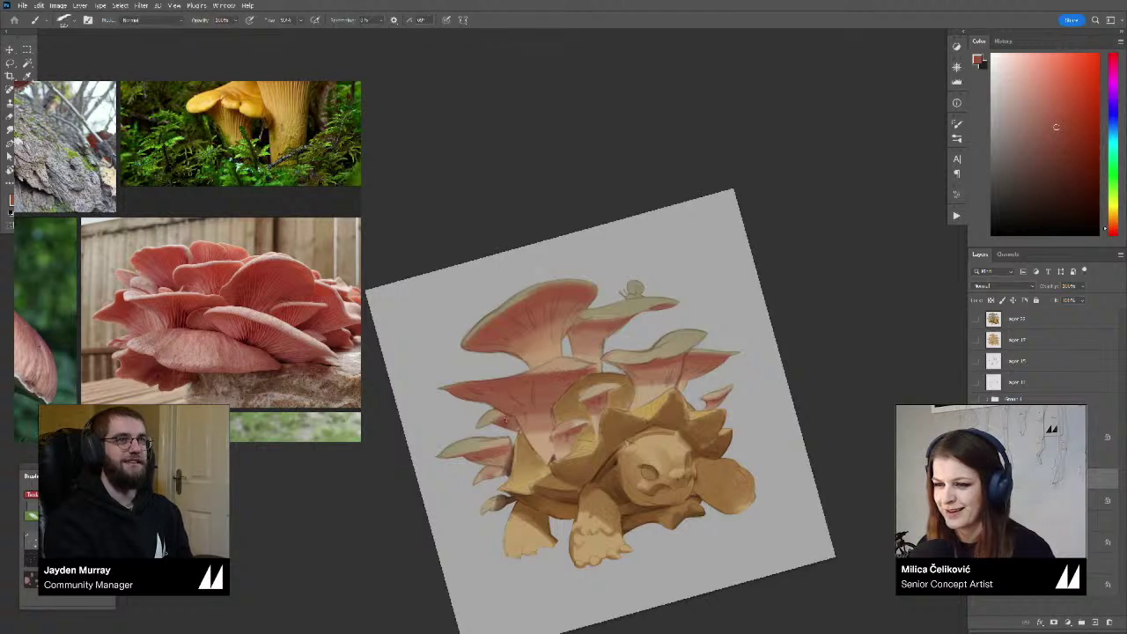
drag(529, 419, 511, 443)
key(e)
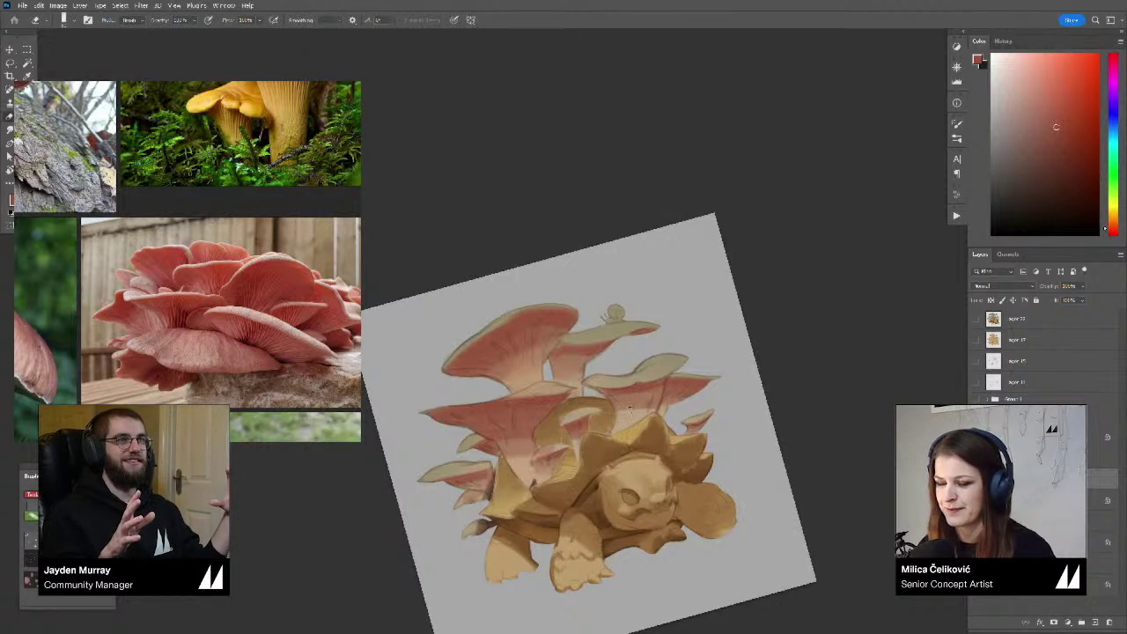
key(r)
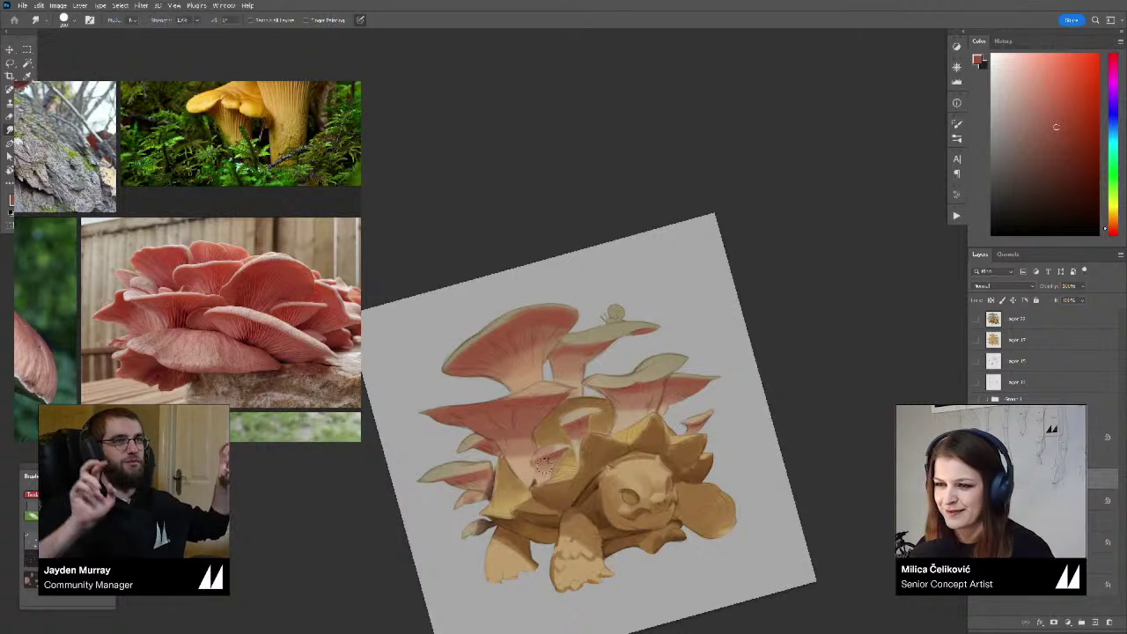
key(b)
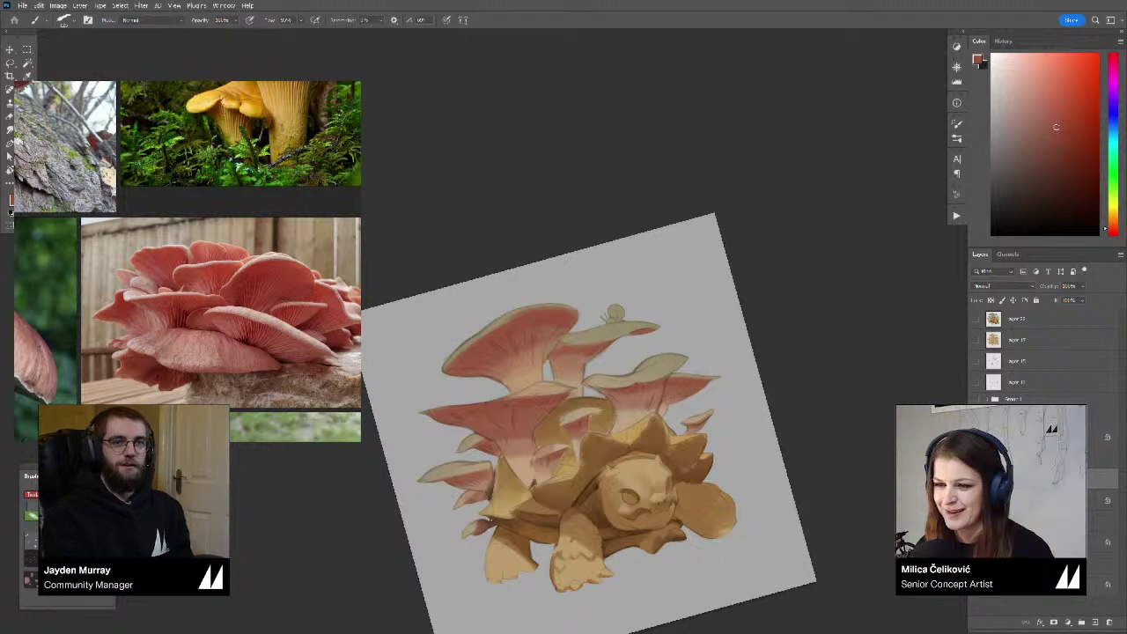
Erase the red from the cap rim of the tallest rear mushroom so only the underside stays tinted
key(e)
drag(508, 340, 504, 363)
key(b)
key(e)
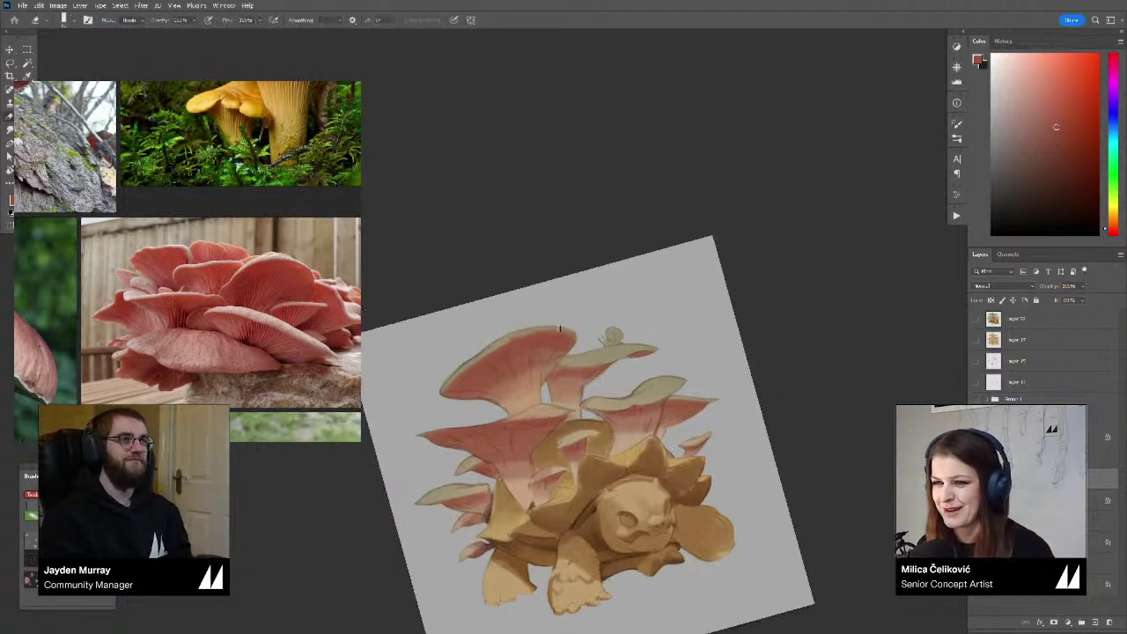
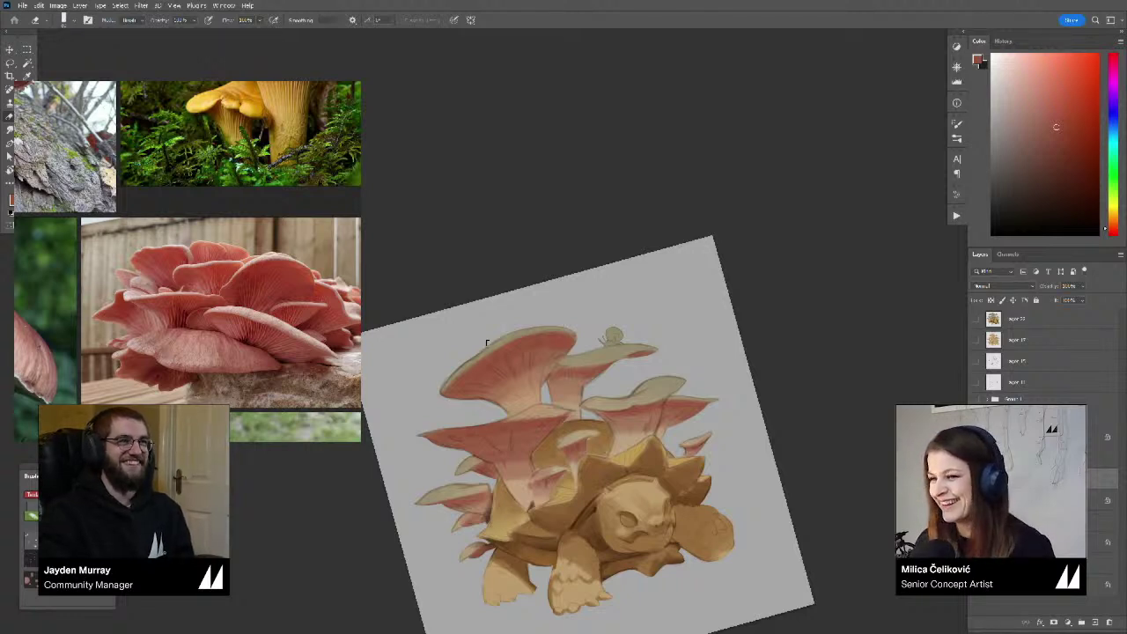
drag(640, 351, 655, 326)
key(b)
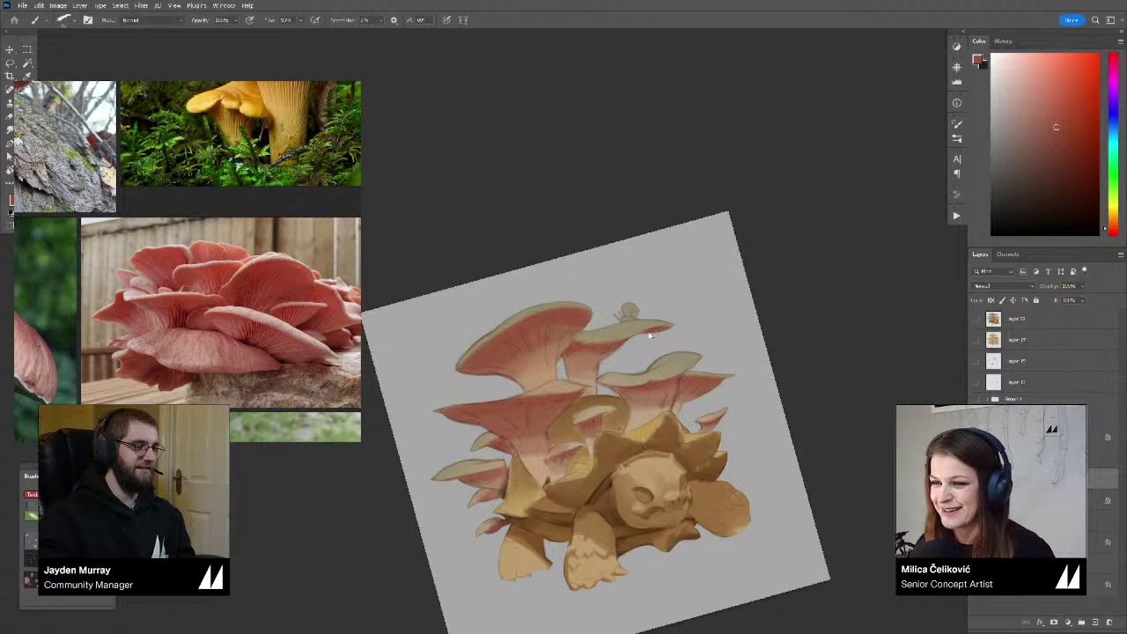
In a mirrored view, blend sampled pinks and reds from the underside into the stem of the large front mushroom
key(r)
drag(731, 283, 737, 330)
key(z)
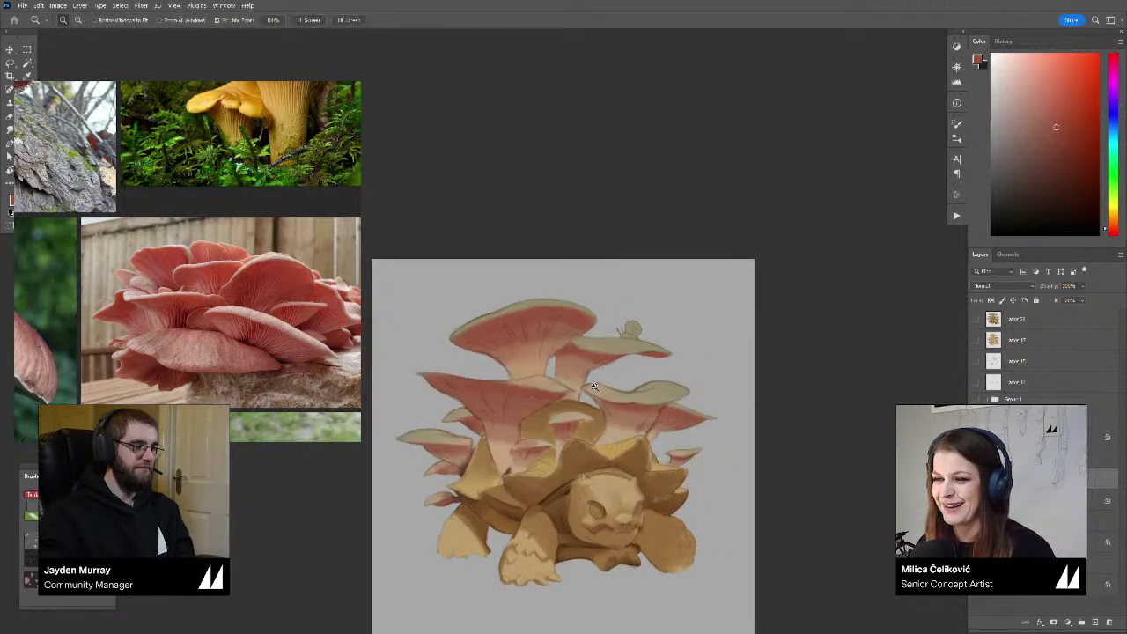
drag(593, 387, 546, 395)
key(b)
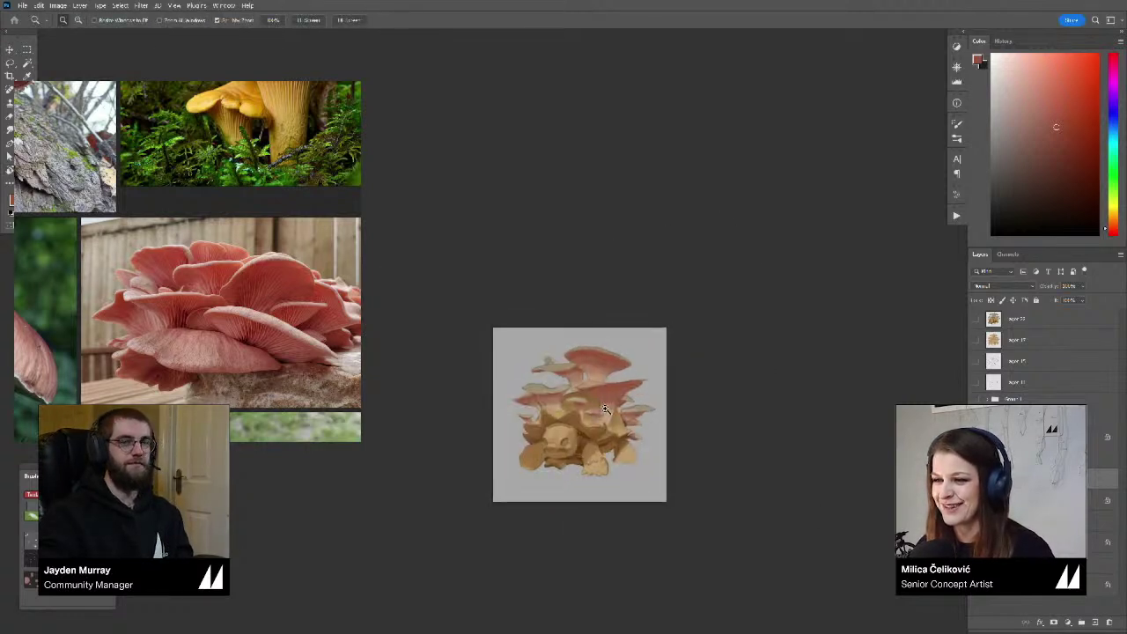
scroll(613, 405, up, 3)
alt+click(606, 388)
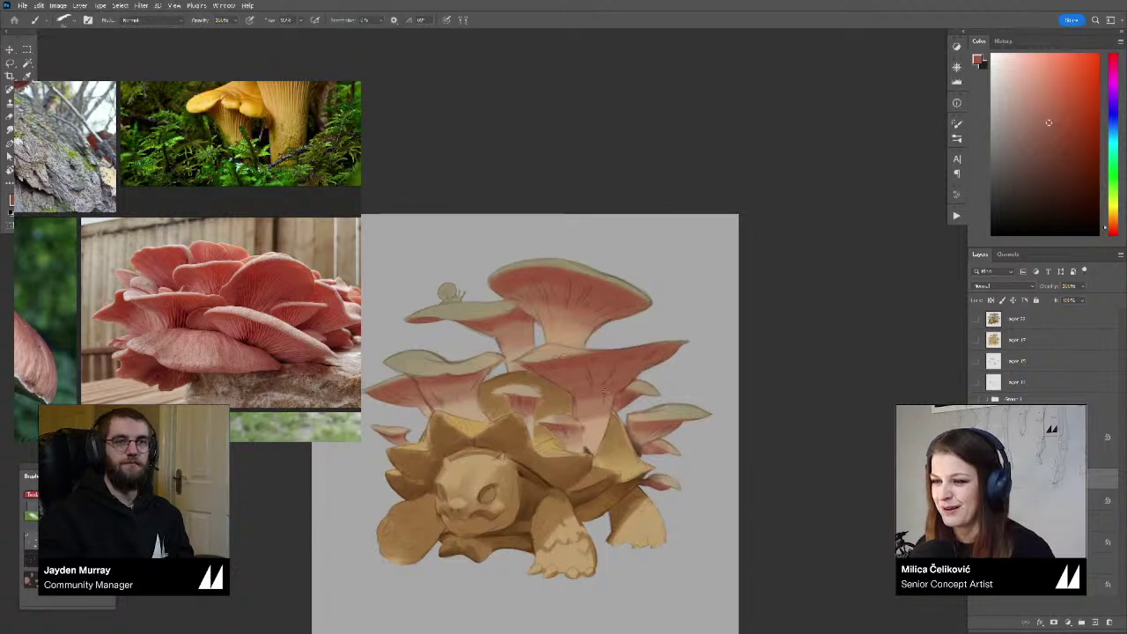
alt+click(599, 405)
alt+click(600, 408)
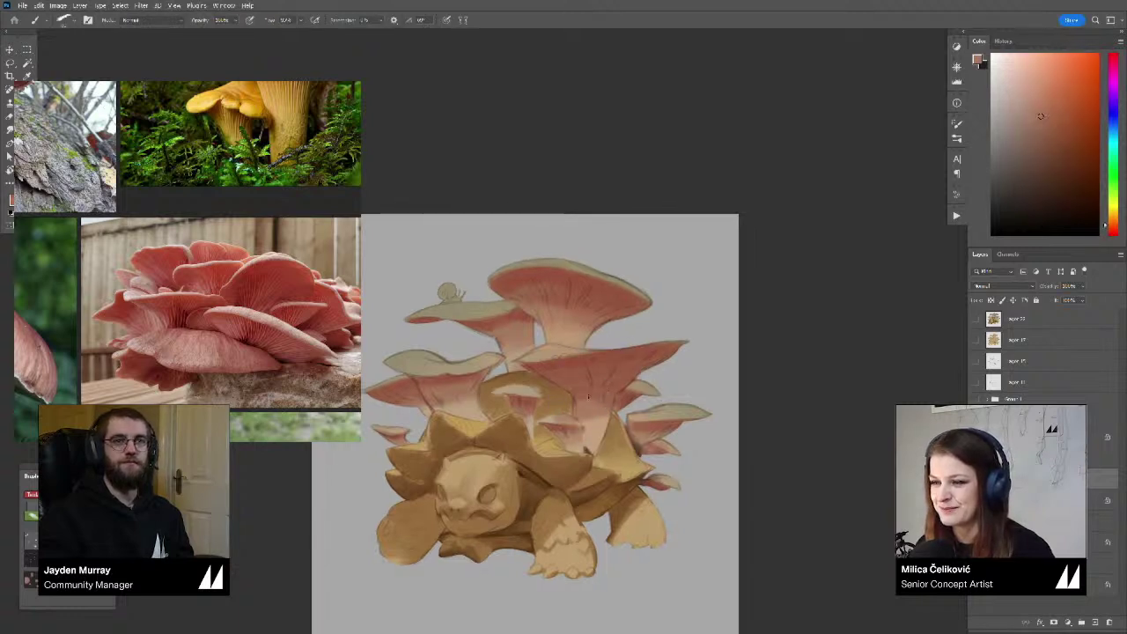
alt+click(590, 407)
alt+click(597, 407)
alt+click(604, 395)
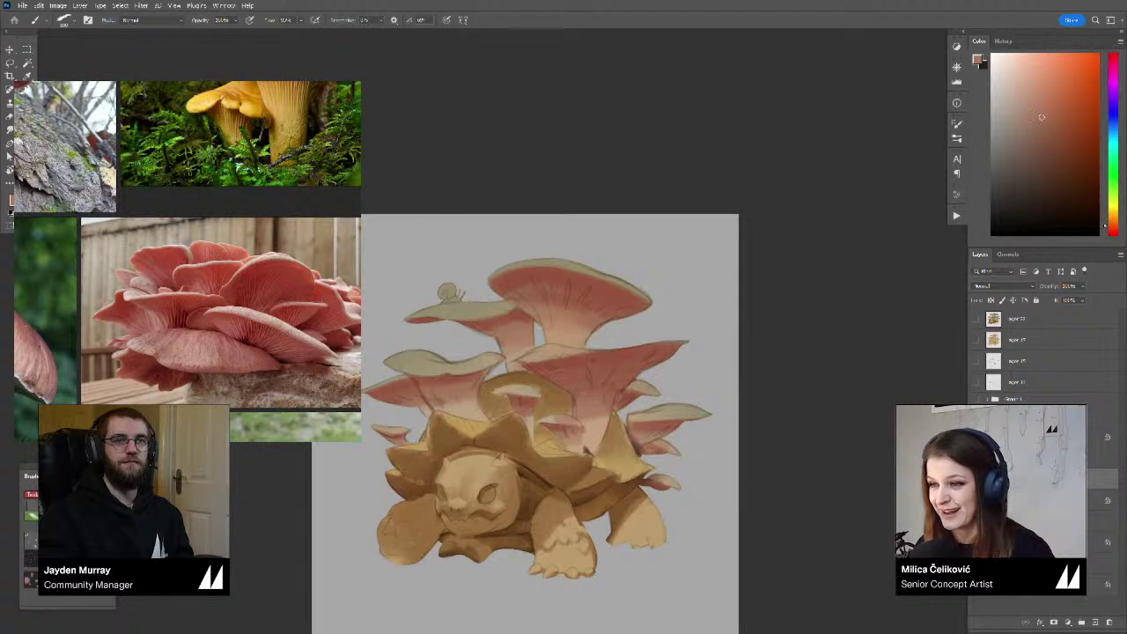
alt+click(591, 390)
alt+click(588, 390)
alt+click(579, 363)
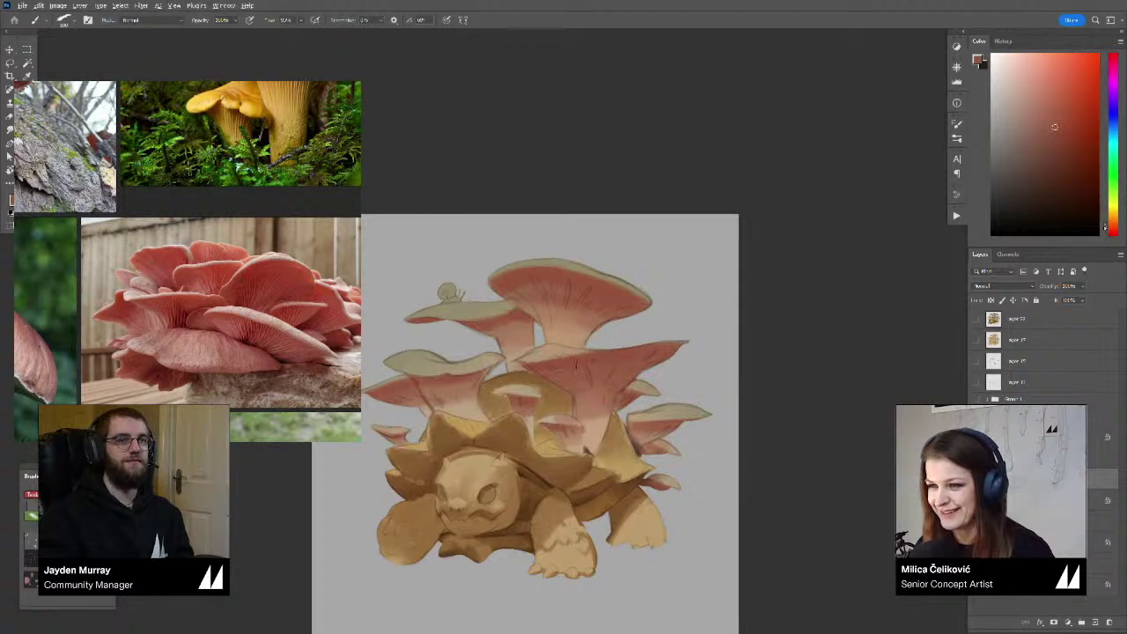
Sample pale beige tones and touch up the inner cap edge of the large front mushroom beside the rear stem
alt+click(528, 354)
alt+click(514, 352)
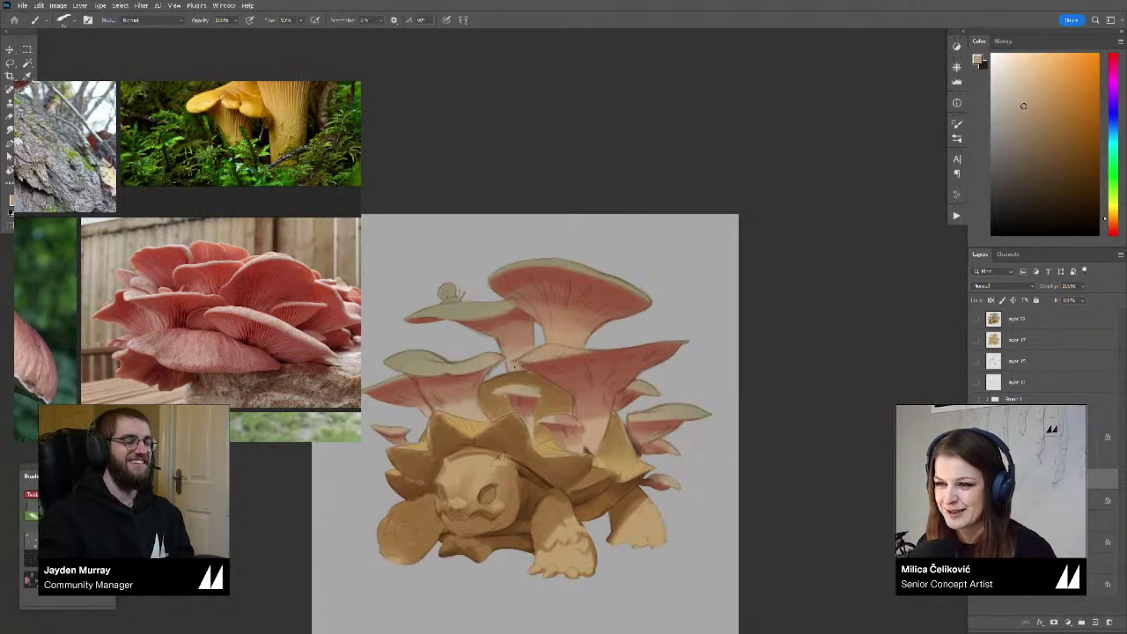
alt+click(516, 353)
alt+click(519, 349)
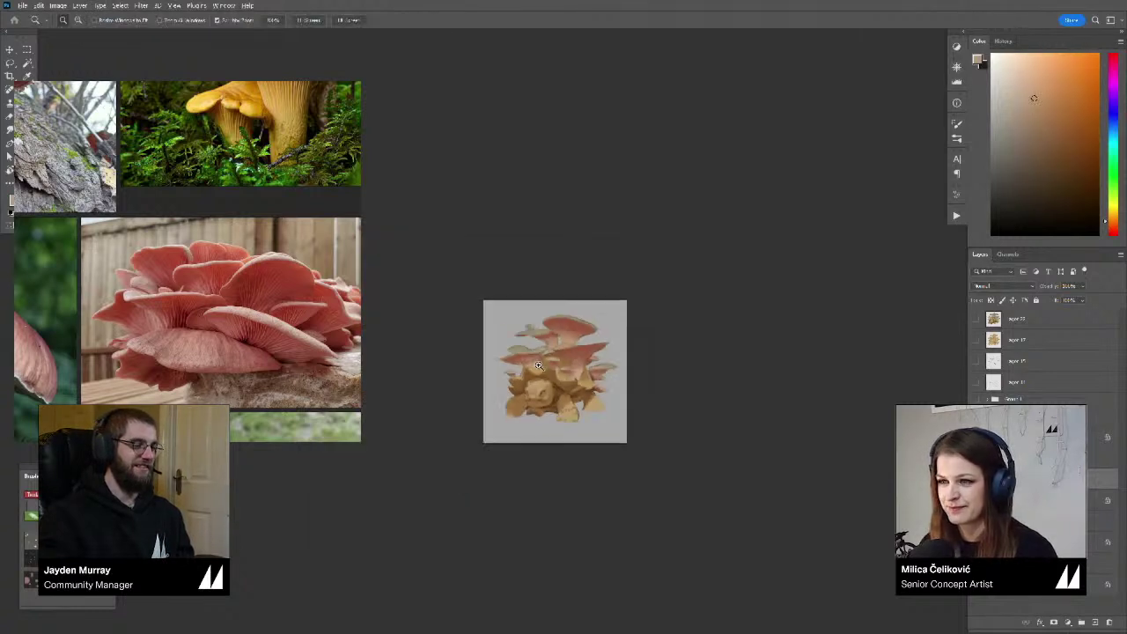
Check the painting at thumbnail size and add a new layer masked to the mushroom shapes
key(z)
drag(574, 344, 544, 371)
mouse_move(557, 377)
mouse_down()
mouse_move(534, 396)
mouse_move(562, 380)
mouse_up()
key(r)
drag(737, 367, 731, 276)
drag(731, 276, 738, 300)
drag(557, 377, 571, 377)
ctrl+click(994, 500)
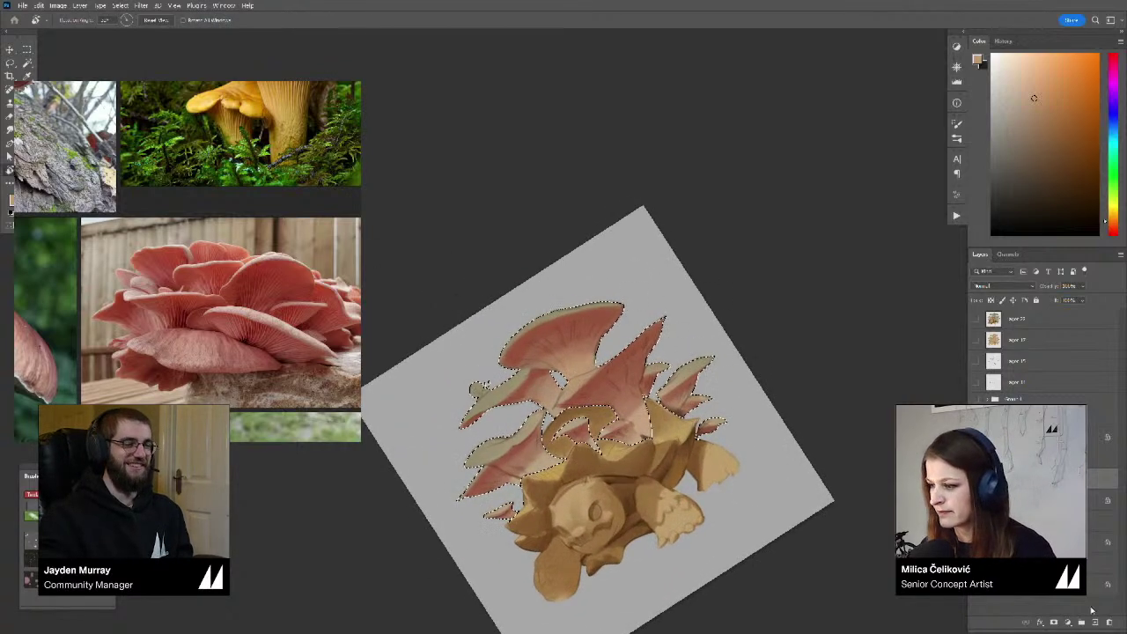
click(1096, 621)
click(1054, 622)
key(x)
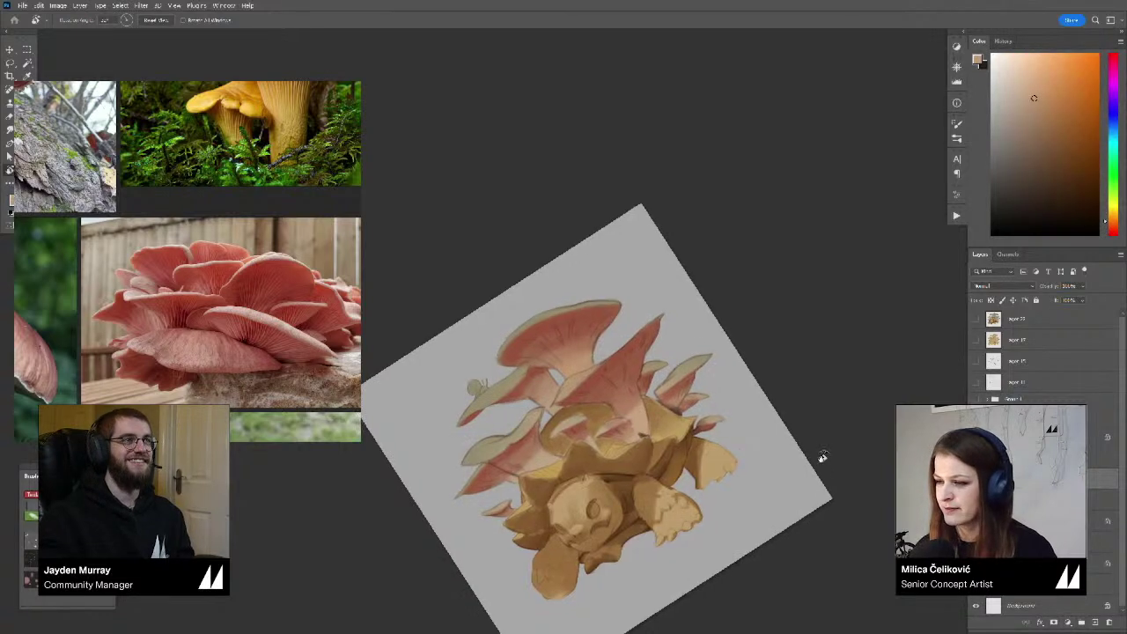
Choose a light pink and paint it along the cap rim of the tallest mushroom
key(b)
alt+click(477, 387)
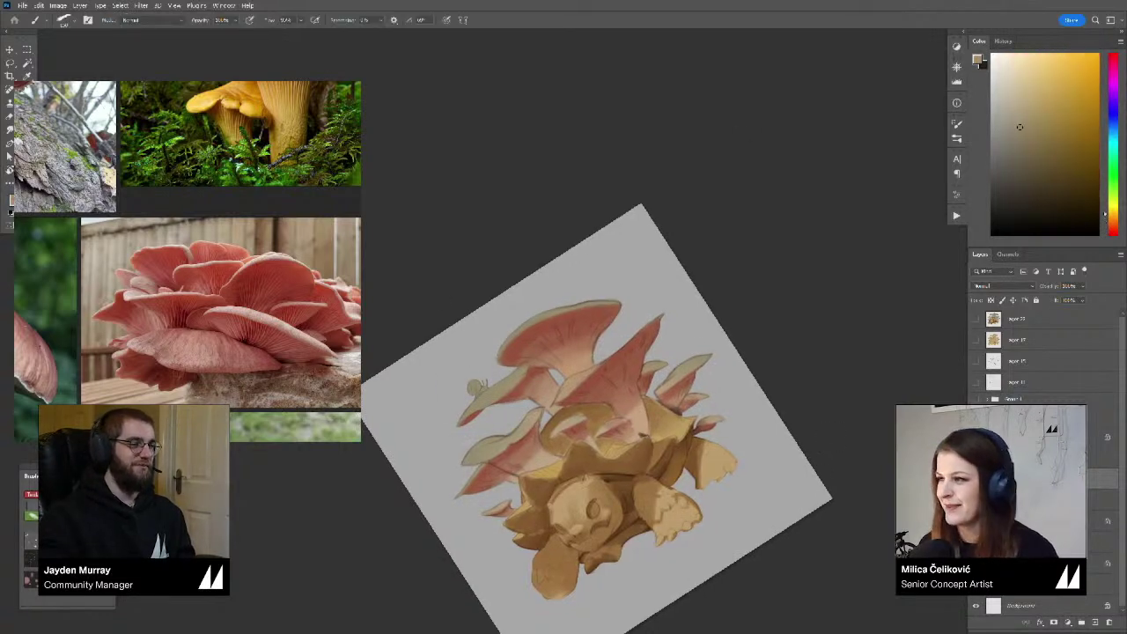
drag(1118, 211, 1115, 229)
click(1030, 73)
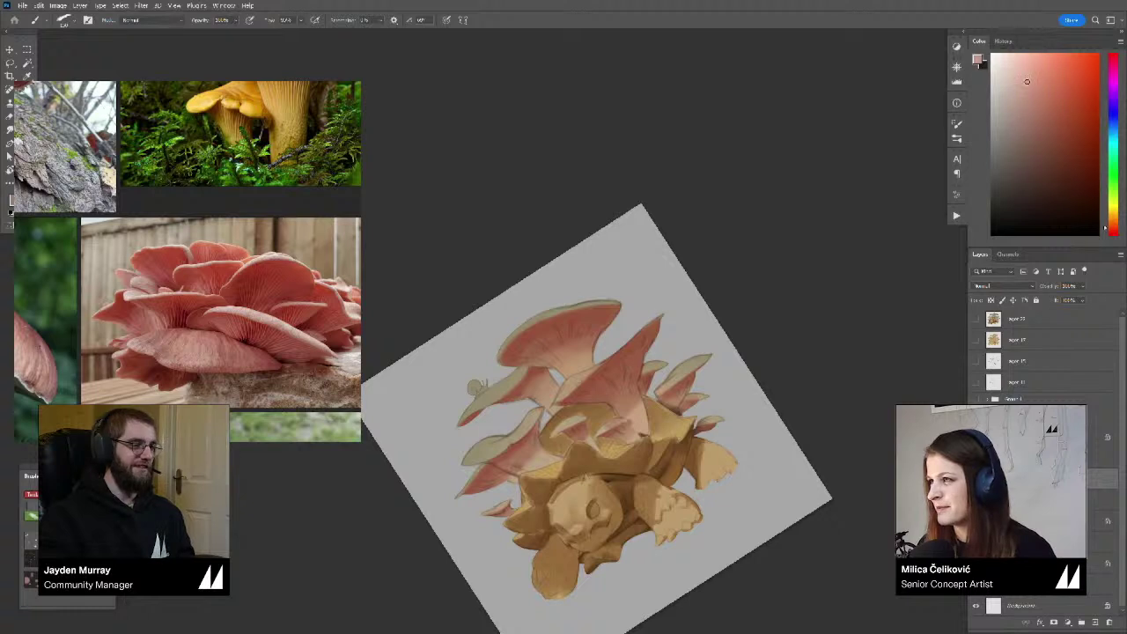
drag(544, 306, 547, 308)
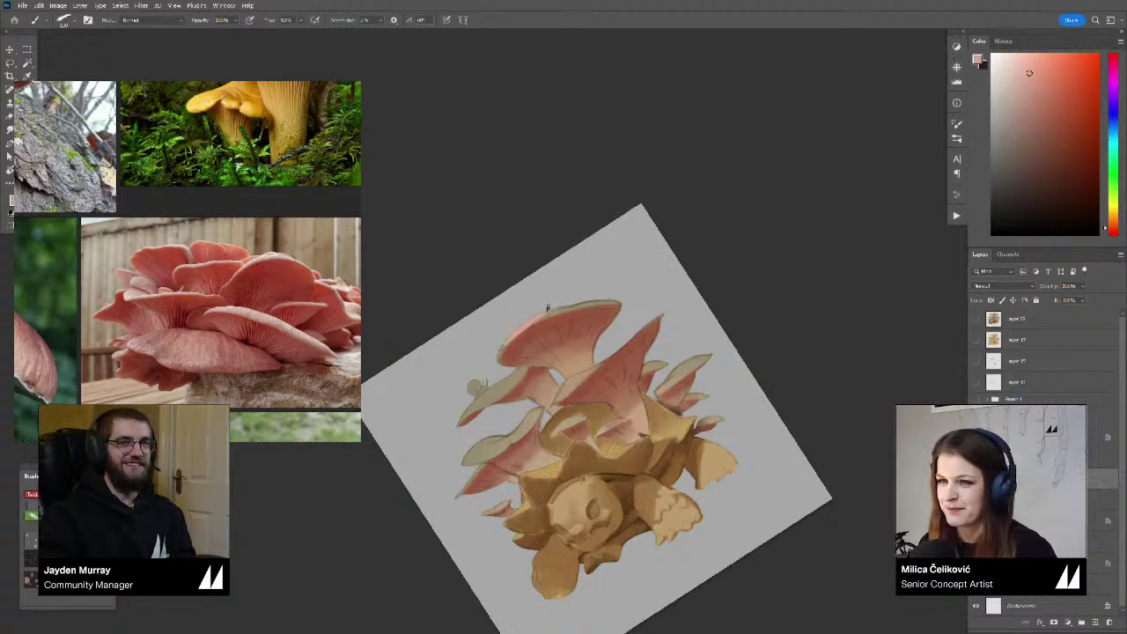
click(1026, 80)
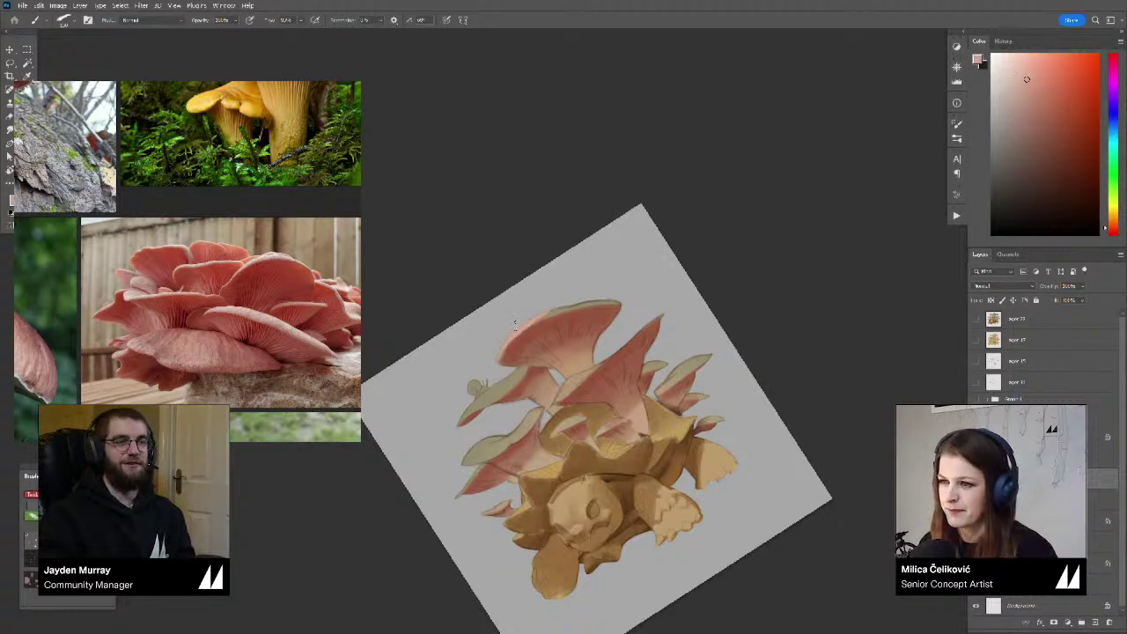
drag(536, 315, 612, 301)
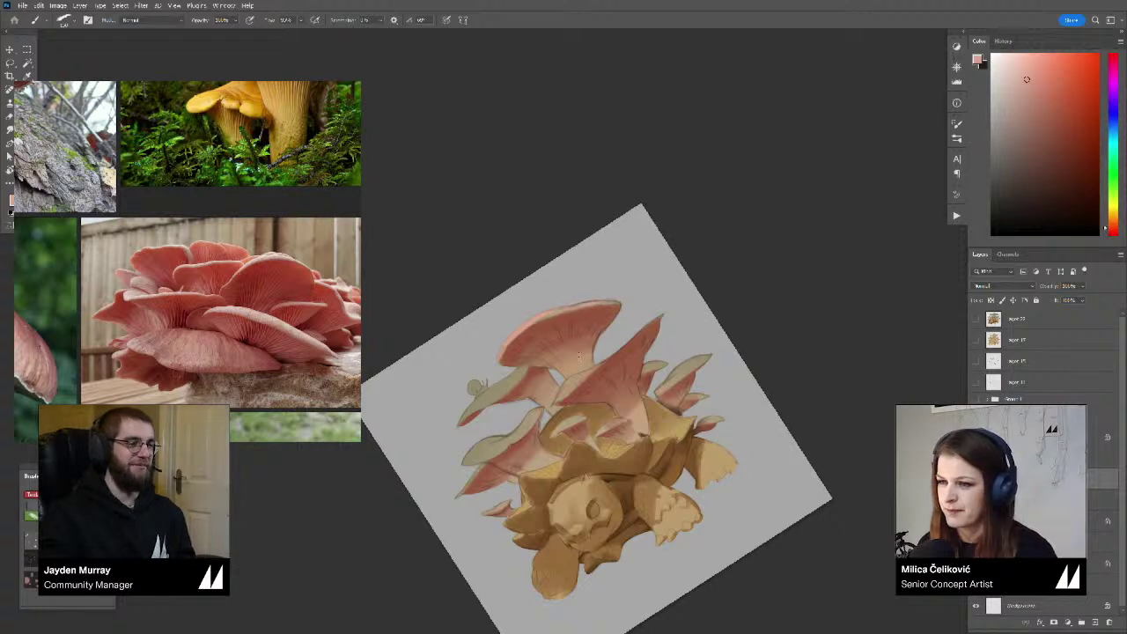
Paint the light pink over the caps of the snail's mushroom and the mushroom above the tortoise's head
mouse_move(466, 411)
mouse_down()
mouse_move(508, 378)
mouse_move(458, 400)
mouse_up()
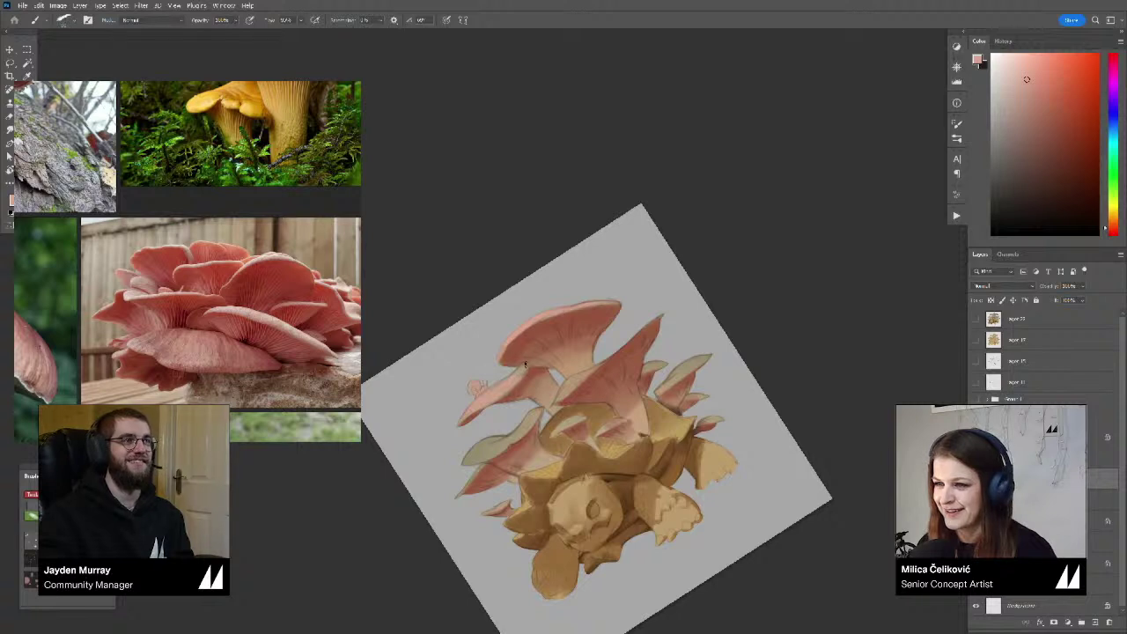
mouse_move(491, 433)
mouse_down()
mouse_move(478, 446)
mouse_move(499, 439)
mouse_move(478, 458)
mouse_up()
key(bracketright)
alt+click(490, 449)
alt+click(474, 455)
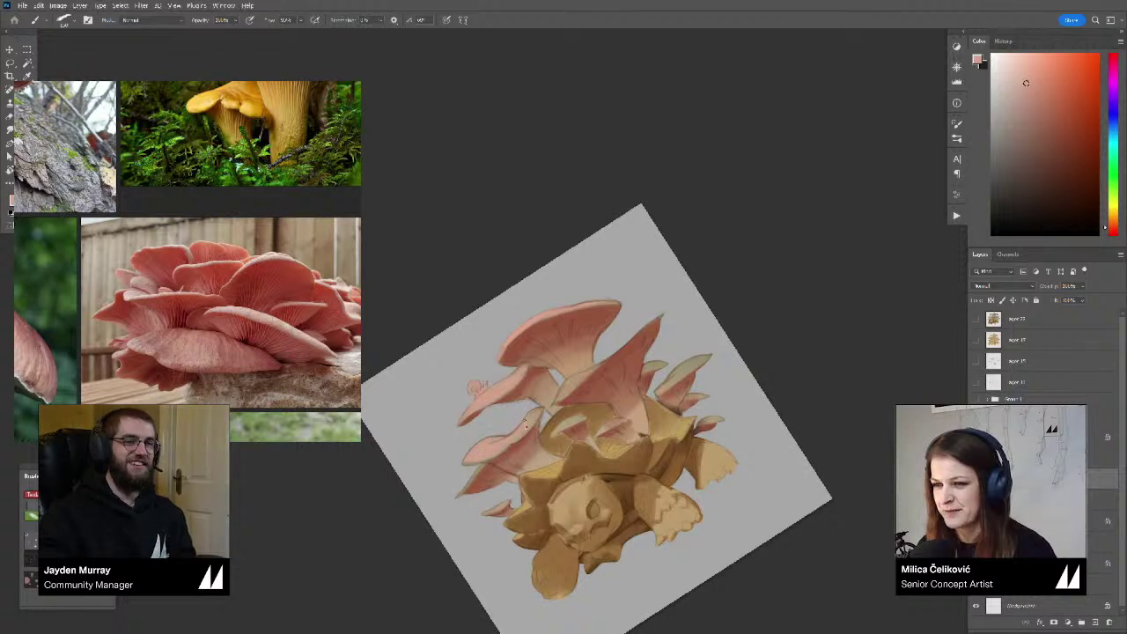
alt+click(486, 448)
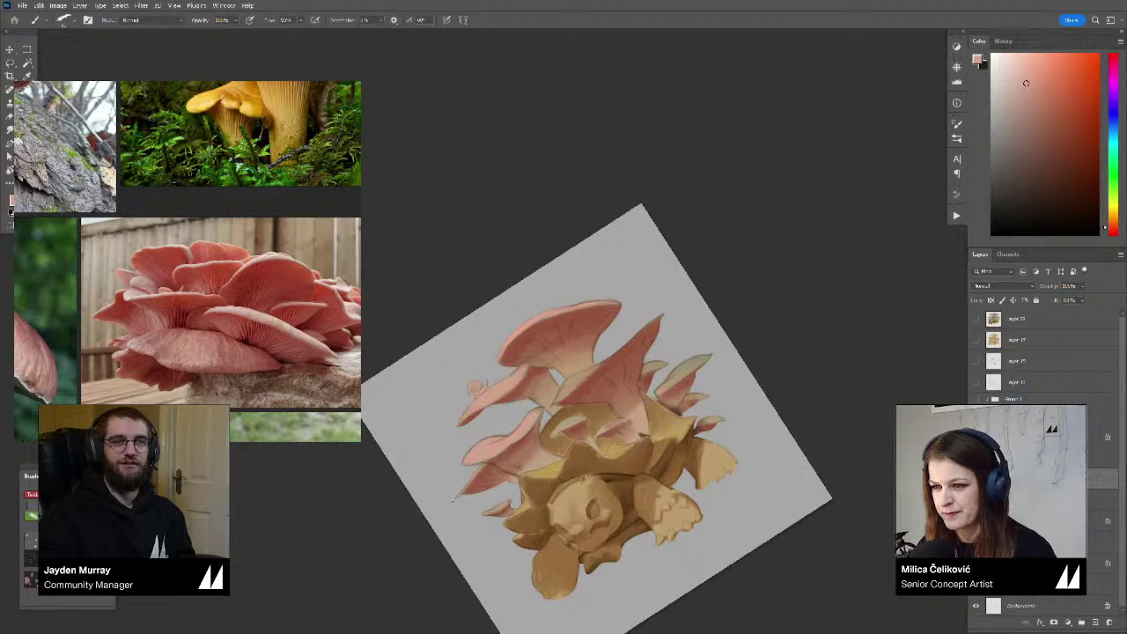
Check the pink caps at thumbnail size and in the unmirrored view
key(ctrl+space)
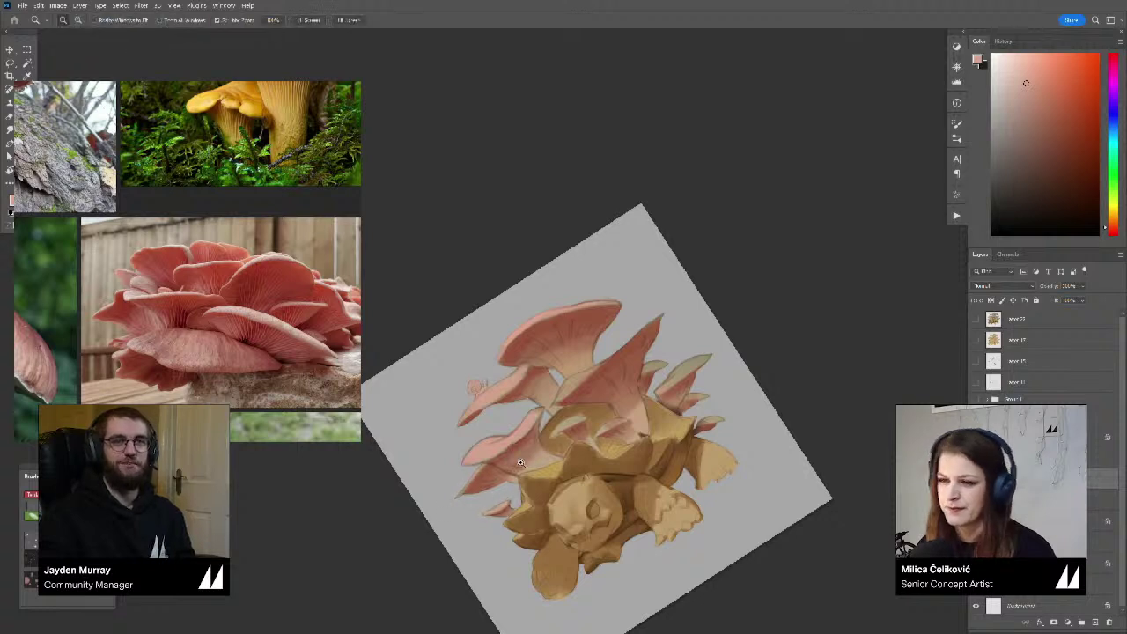
drag(516, 466, 423, 466)
key(r)
drag(667, 473, 697, 455)
key(space)
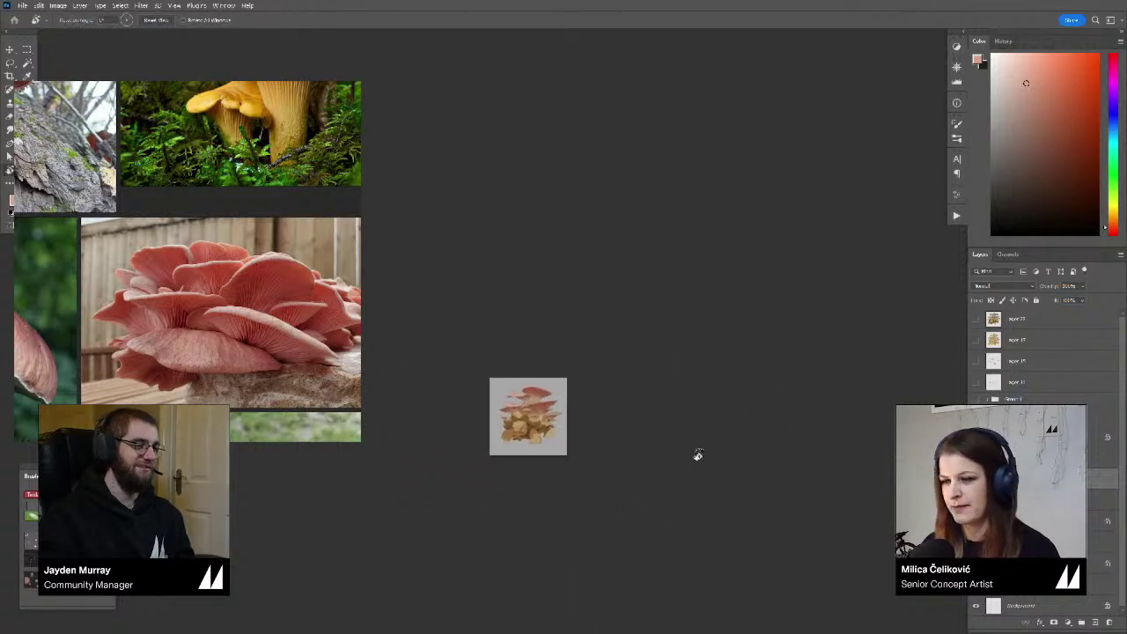
key(ctrl+space)
drag(516, 423, 611, 425)
drag(696, 448, 733, 374)
key(ctrl+space)
drag(586, 339, 585, 360)
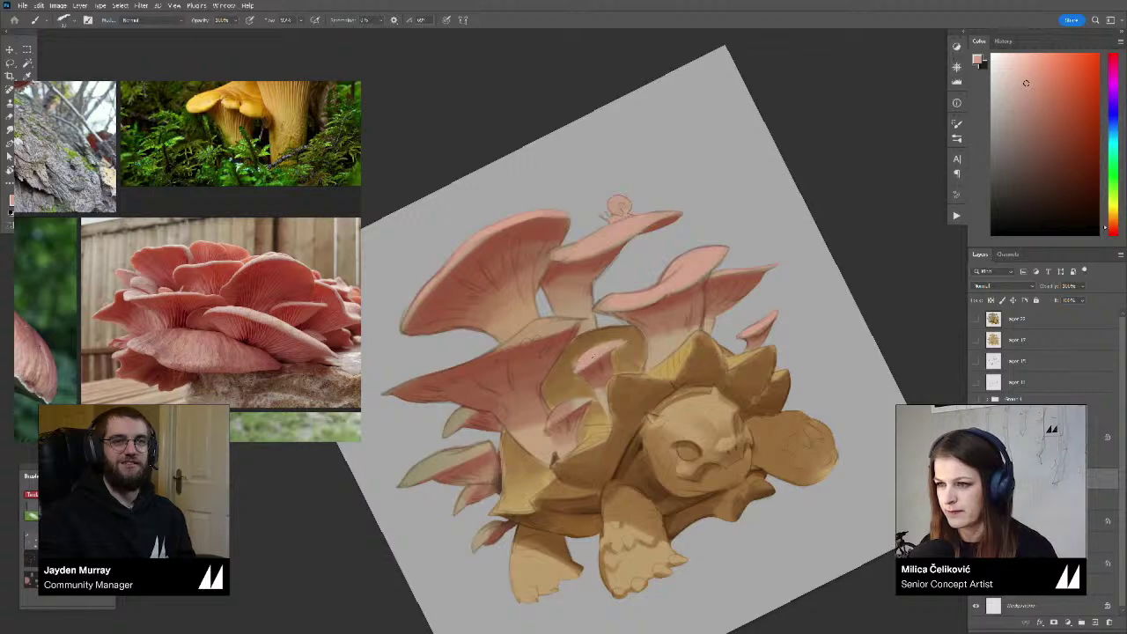
Paint the light pink over the caps of the small mushrooms above the rear leg
key(space)
drag(535, 395, 607, 384)
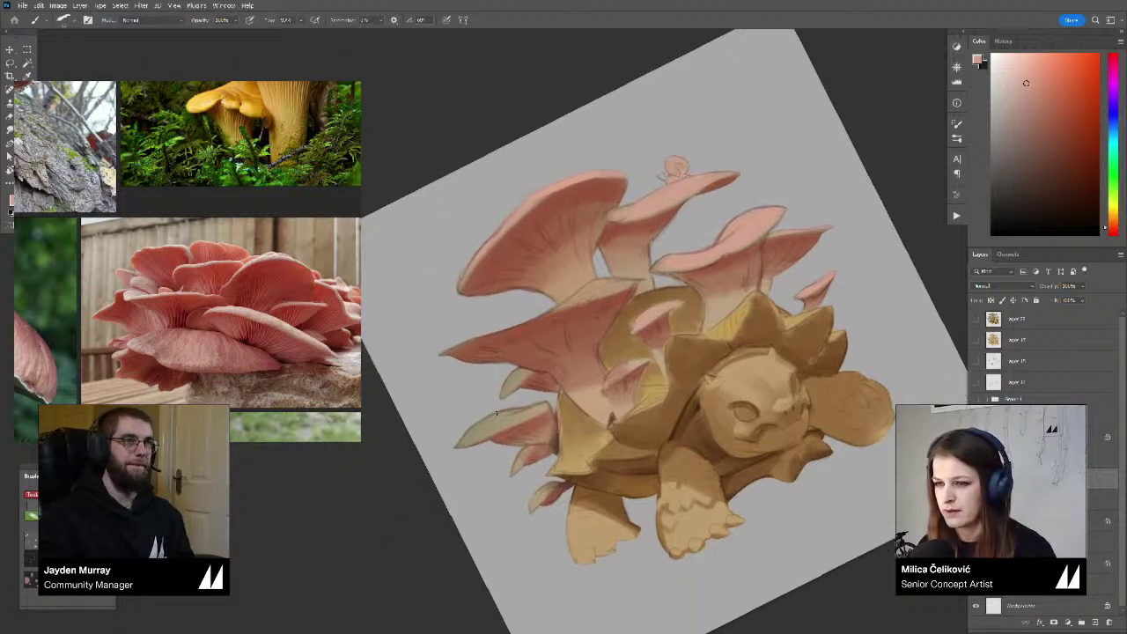
mouse_move(497, 413)
mouse_down()
mouse_move(449, 447)
mouse_move(526, 406)
mouse_up()
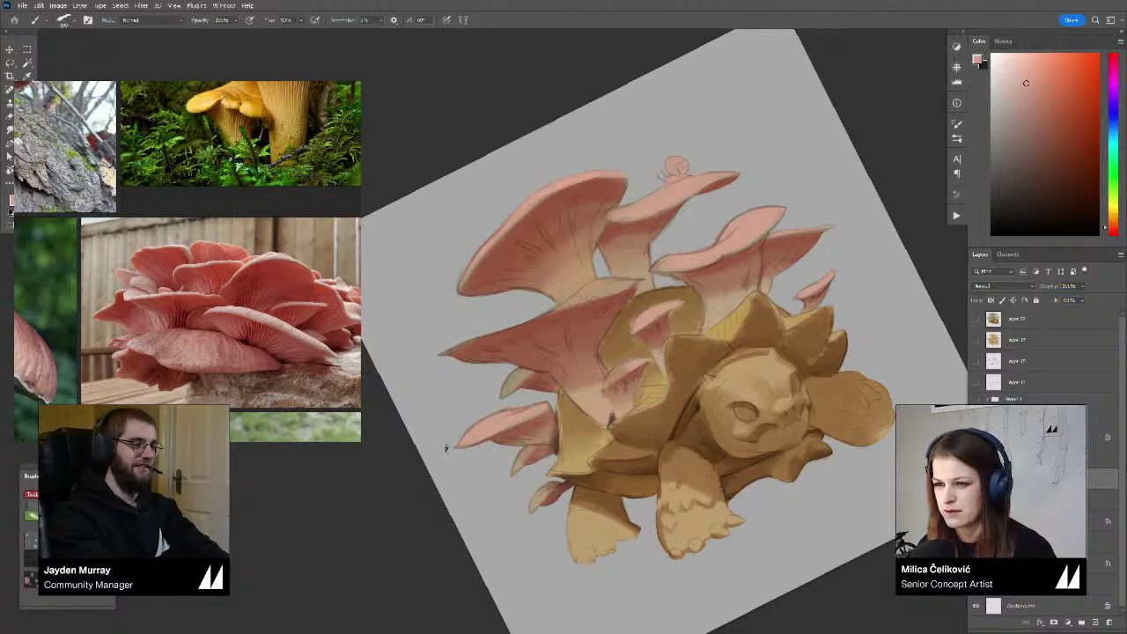
drag(504, 423, 487, 441)
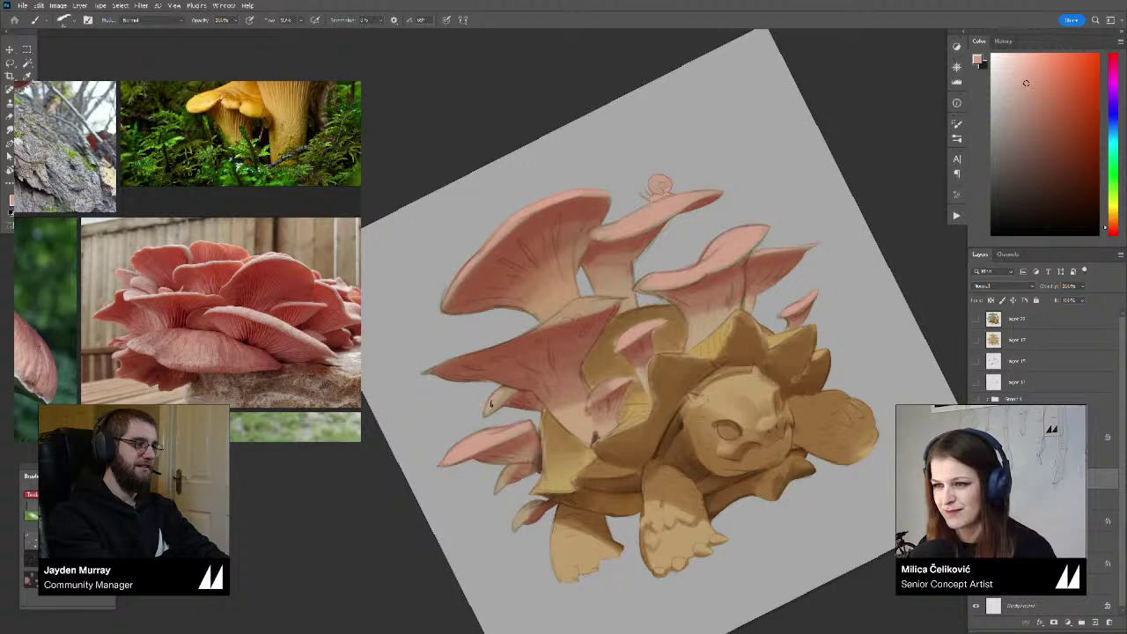
drag(496, 392, 506, 430)
Paint the light pink over the unpainted upper surface of the large front mushroom's cap, sampling nearby pinks to blend
key(r)
mouse_move(429, 398)
mouse_down()
mouse_move(476, 291)
mouse_move(632, 191)
mouse_move(535, 242)
mouse_up()
key(b)
drag(657, 254, 624, 269)
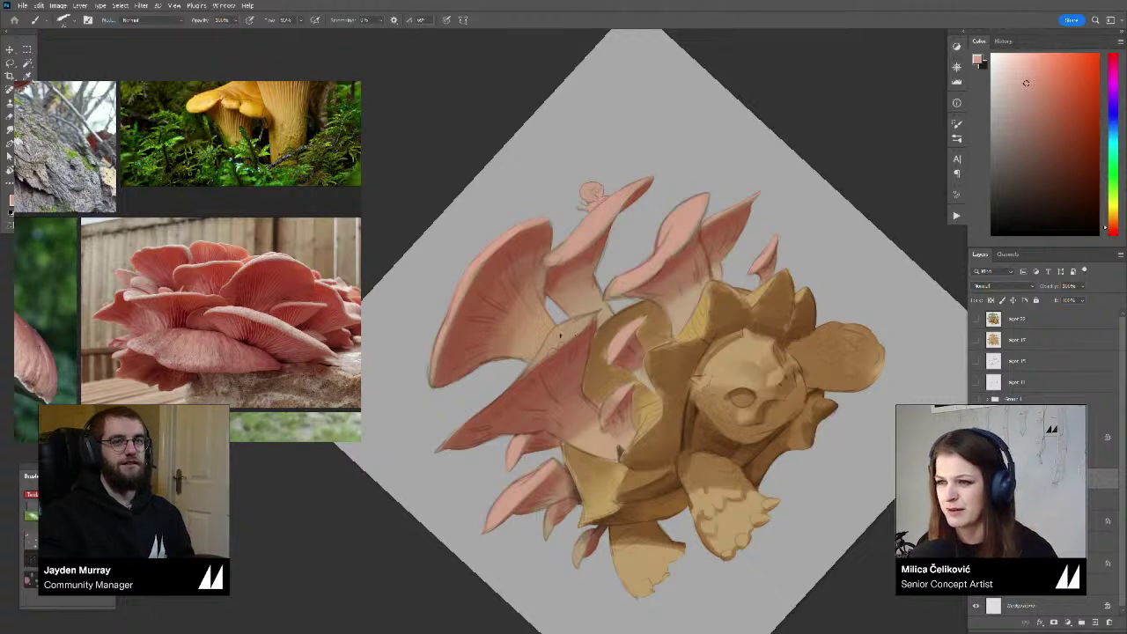
drag(560, 334, 546, 343)
alt+click(540, 353)
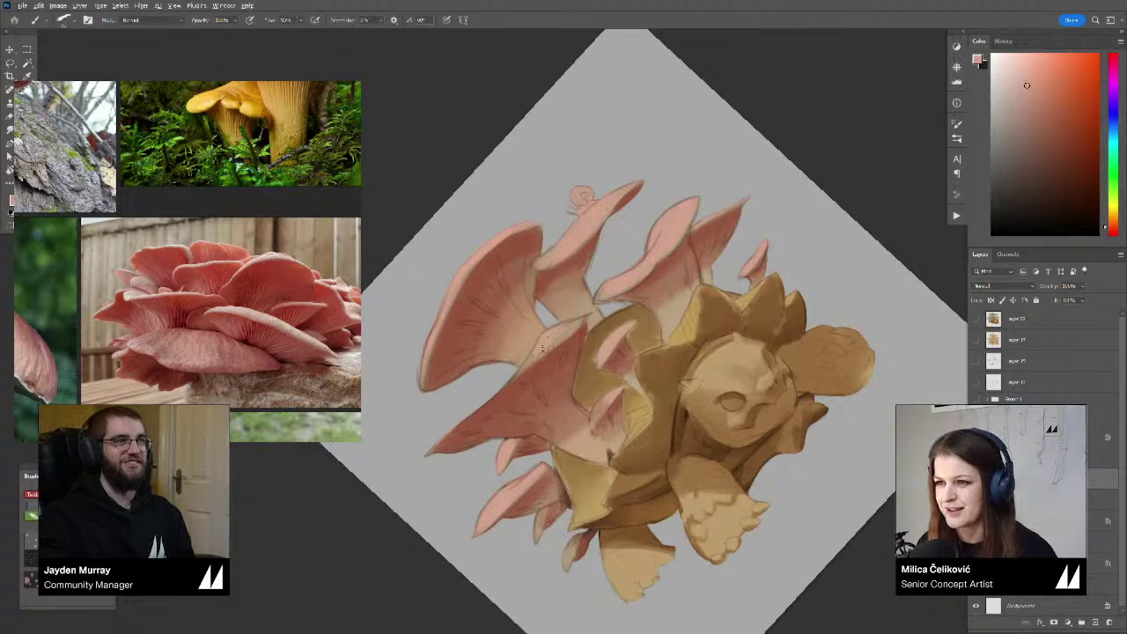
alt+click(543, 348)
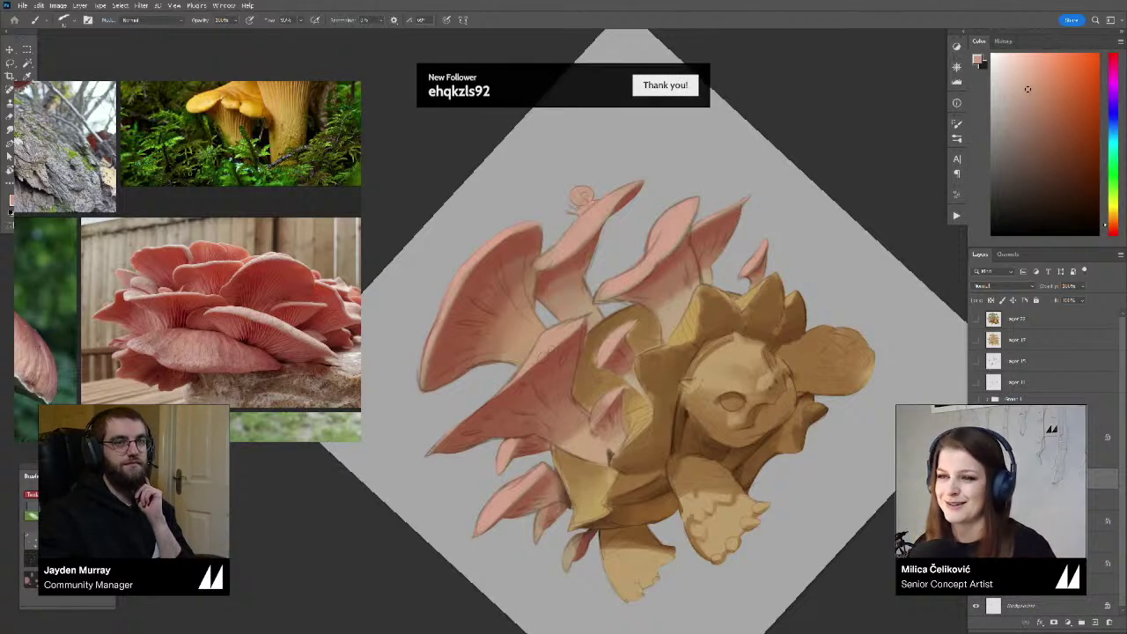
Touch up the cap edges of the tallest and front mushrooms with pinks, a muted brown and a dark red
drag(460, 336, 502, 259)
alt+click(481, 279)
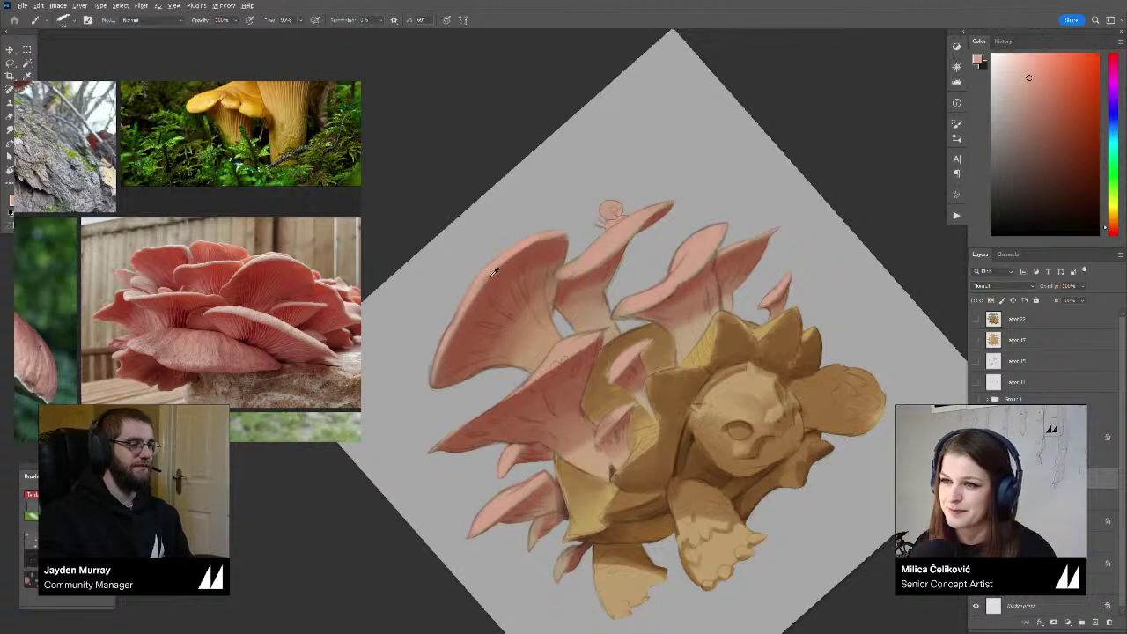
alt+click(496, 270)
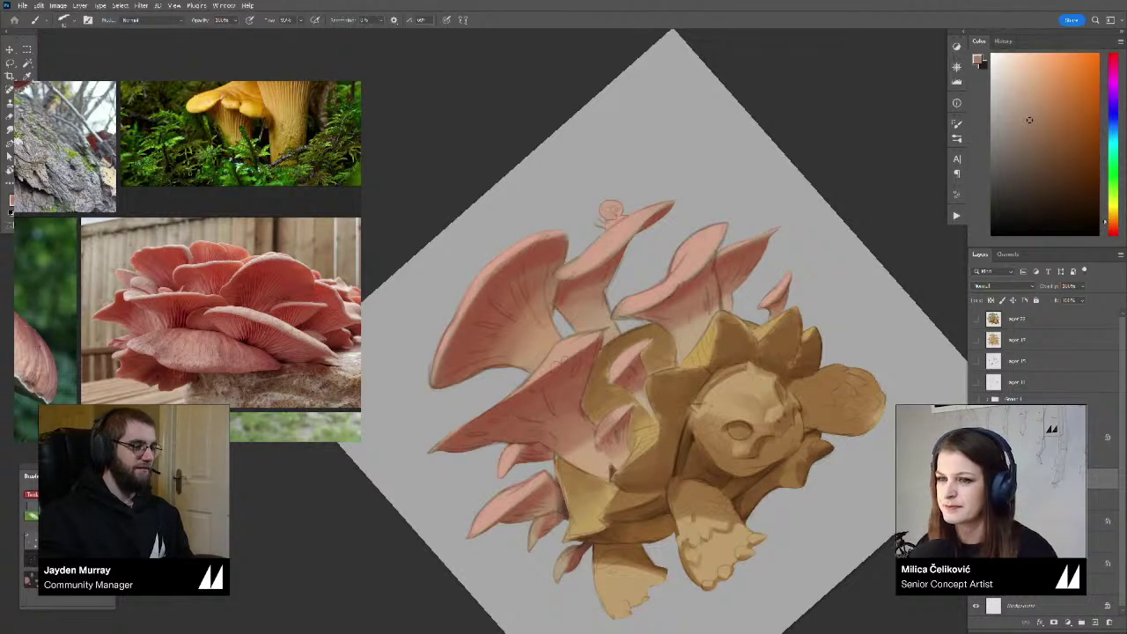
click(1038, 129)
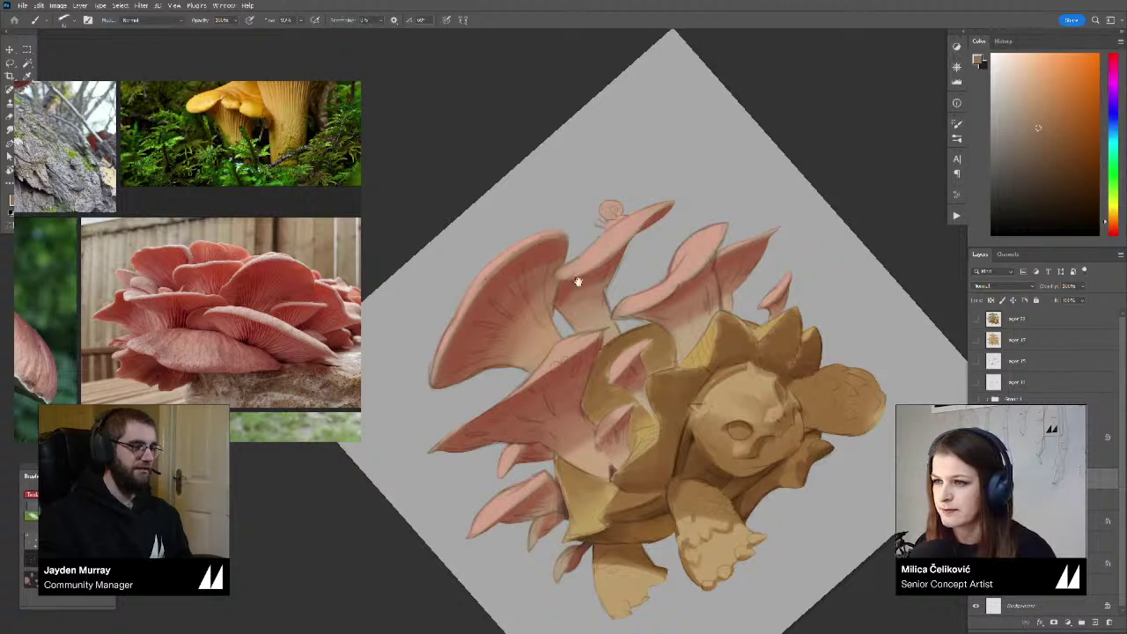
mouse_move(578, 281)
mouse_down()
mouse_move(566, 292)
mouse_move(586, 277)
mouse_move(559, 298)
mouse_move(559, 335)
mouse_up()
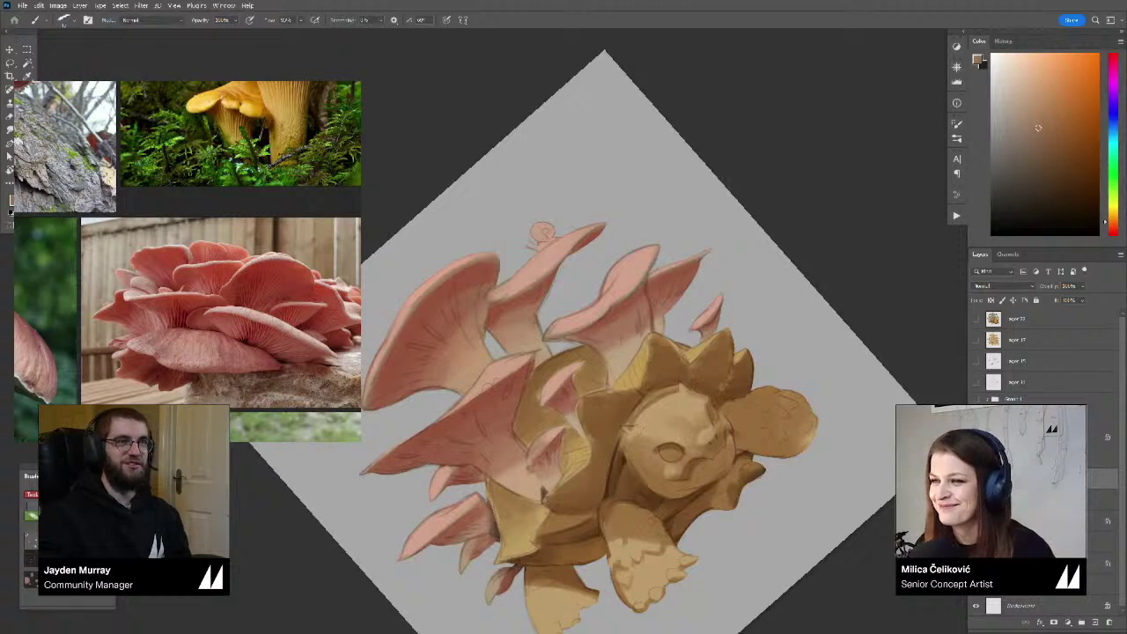
drag(695, 303, 633, 306)
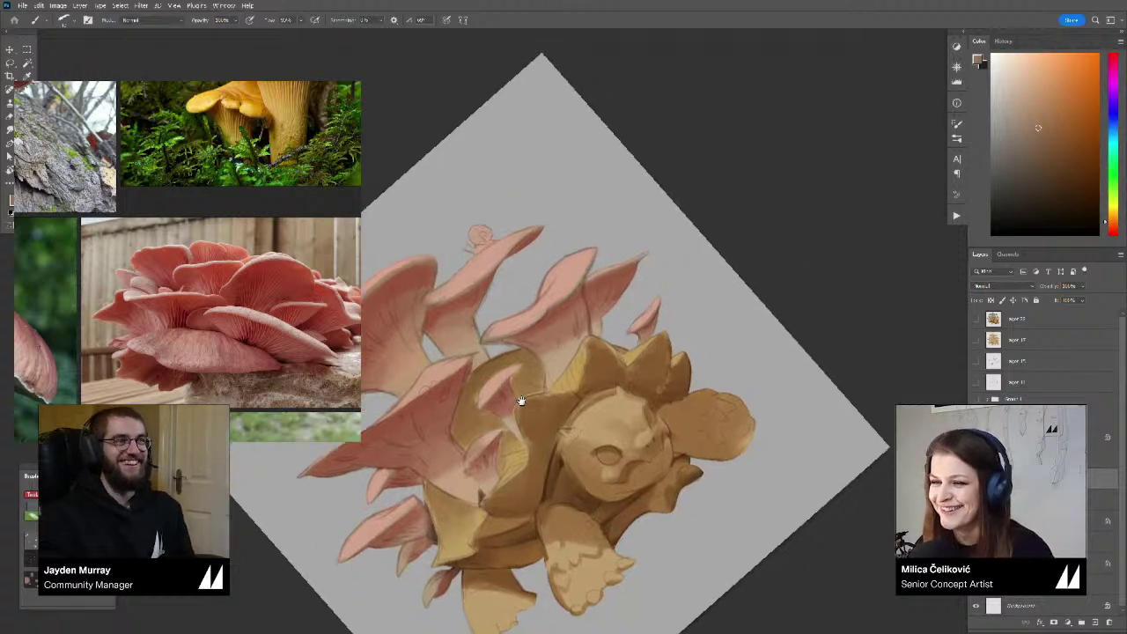
drag(520, 399, 674, 301)
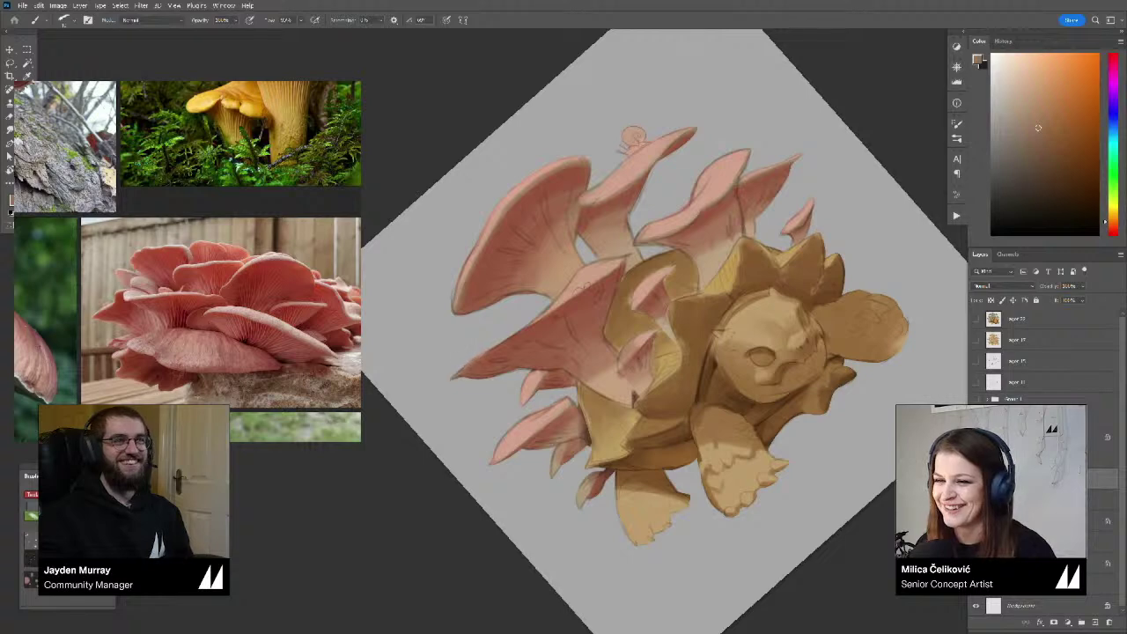
drag(511, 343, 485, 360)
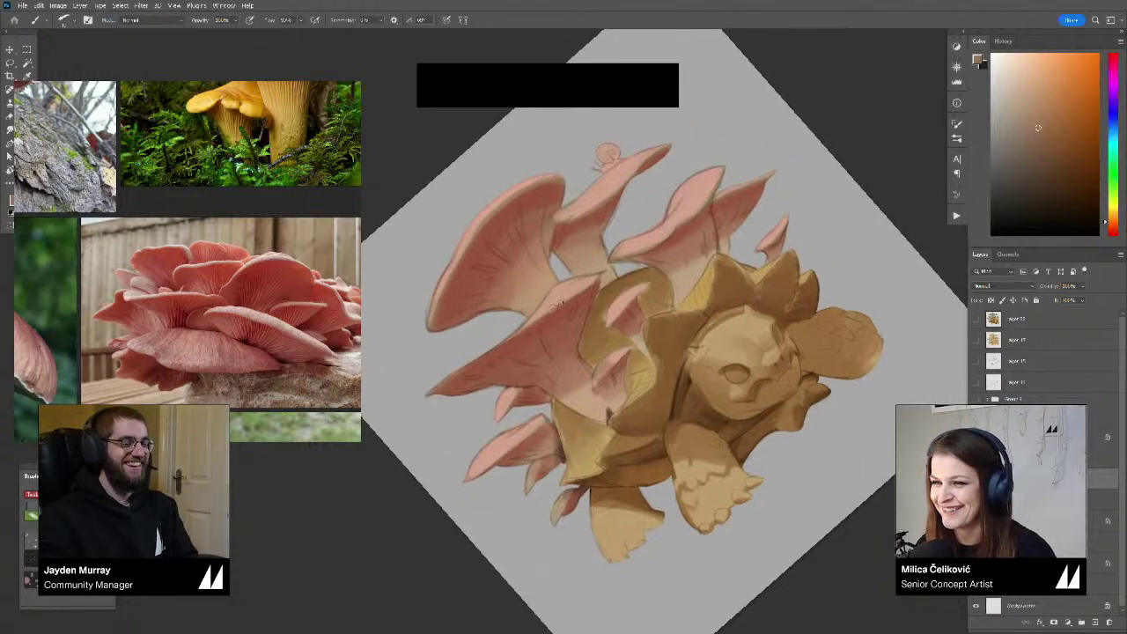
alt+click(554, 307)
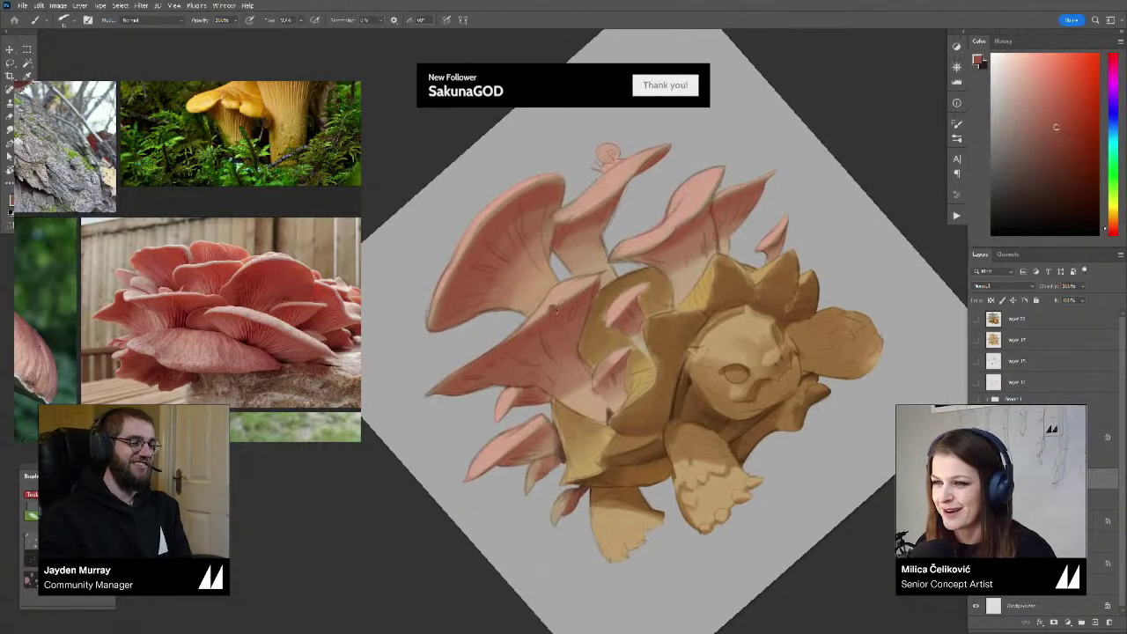
Check the whole painting upright at a small size and in the horizontally flipped view
key(z)
drag(562, 313, 475, 319)
key(r)
drag(802, 265, 772, 413)
key(b)
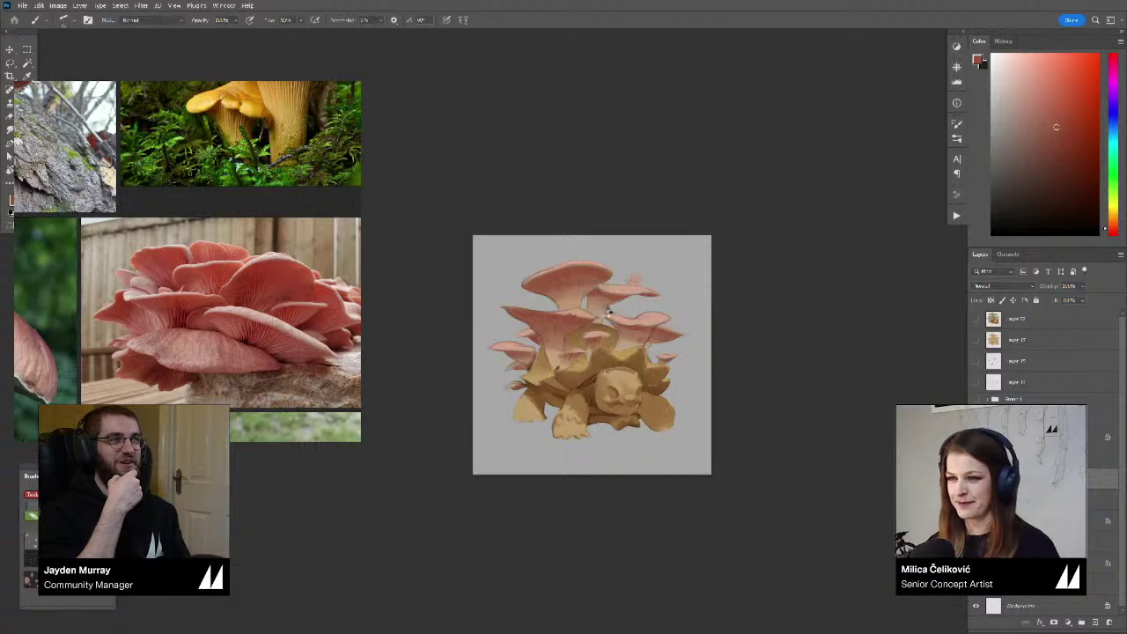
key(ctrl+shift+h)
key(z)
mouse_move(590, 359)
mouse_down()
mouse_move(554, 380)
mouse_move(738, 393)
mouse_up()
key(b)
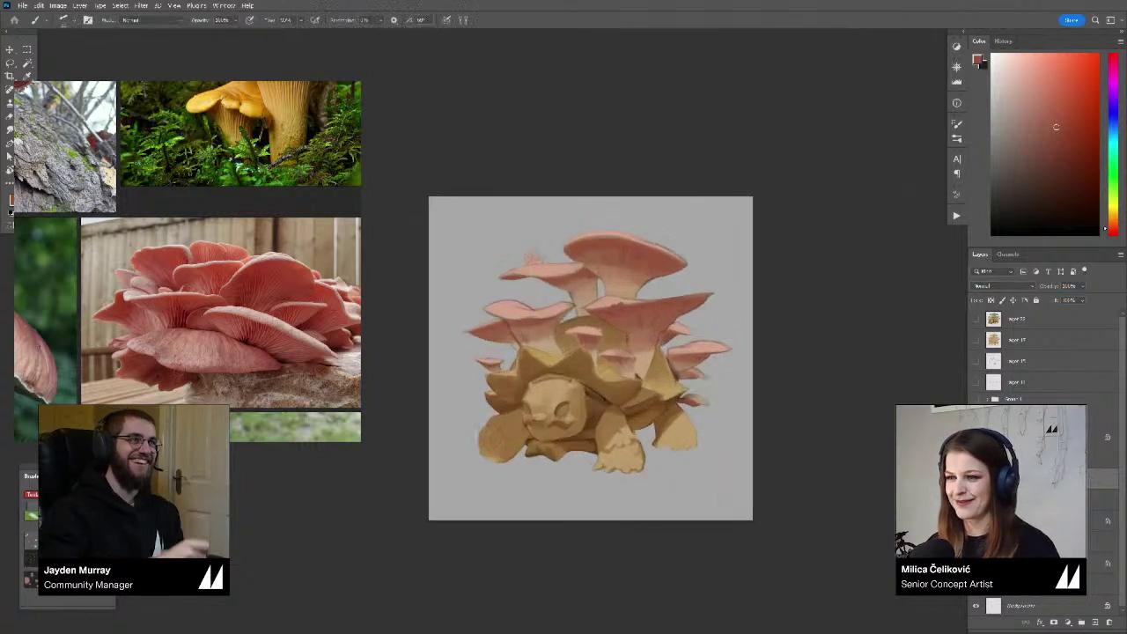
Paste a merged copy of the whole canvas without the grey backdrop at the top of the layer stack and hide it
click(1012, 324)
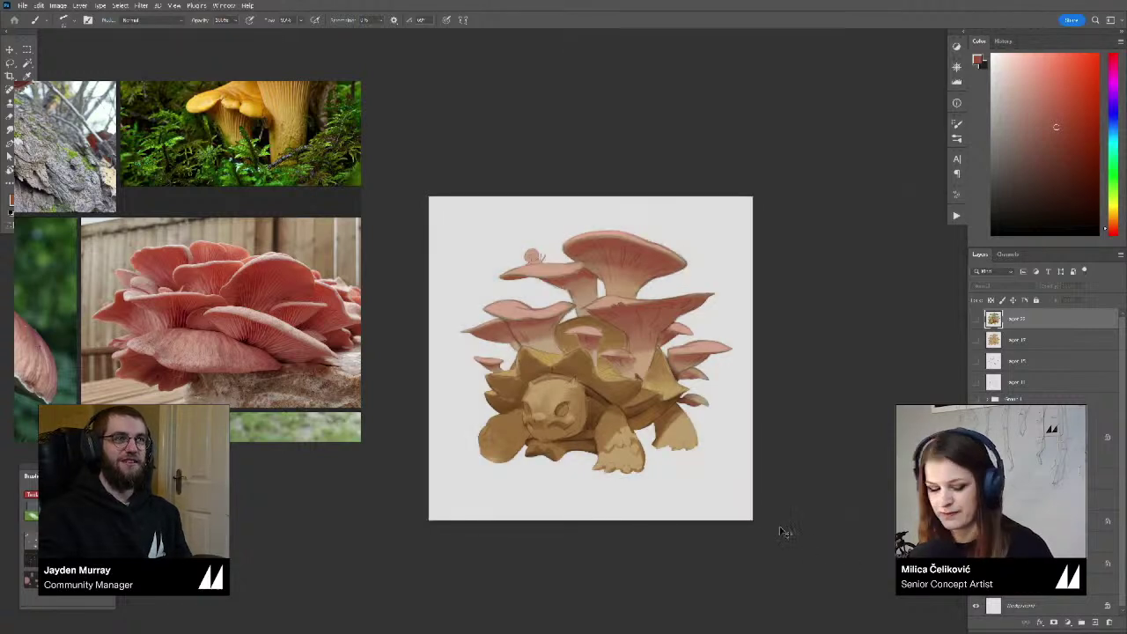
key(ctrl+a)
key(ctrl+shift+c)
key(ctrl+v)
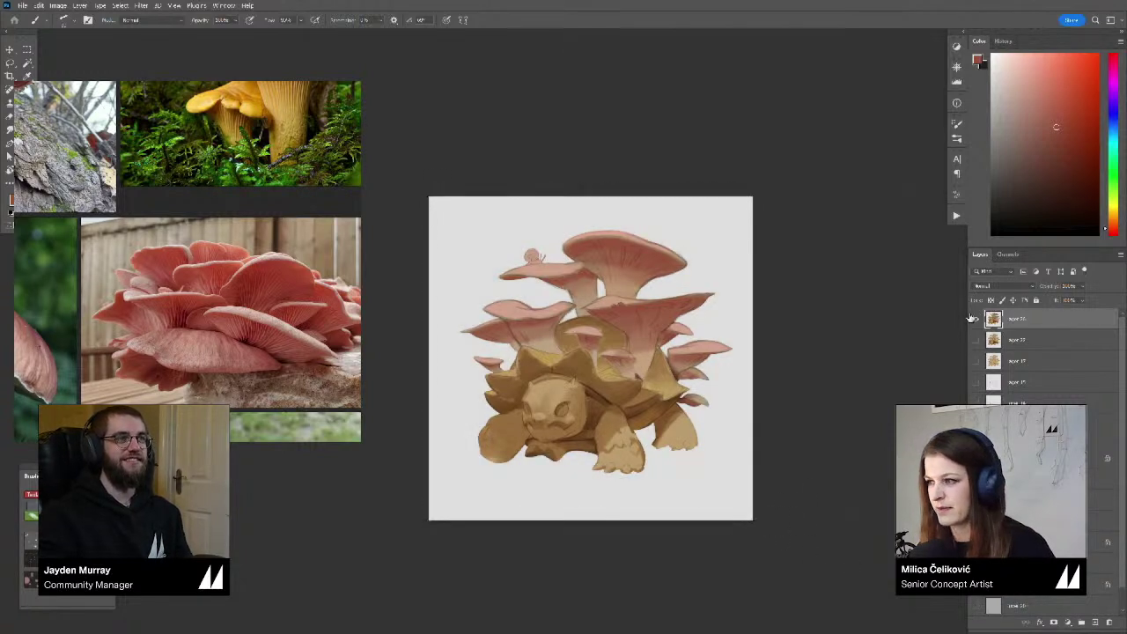
click(975, 321)
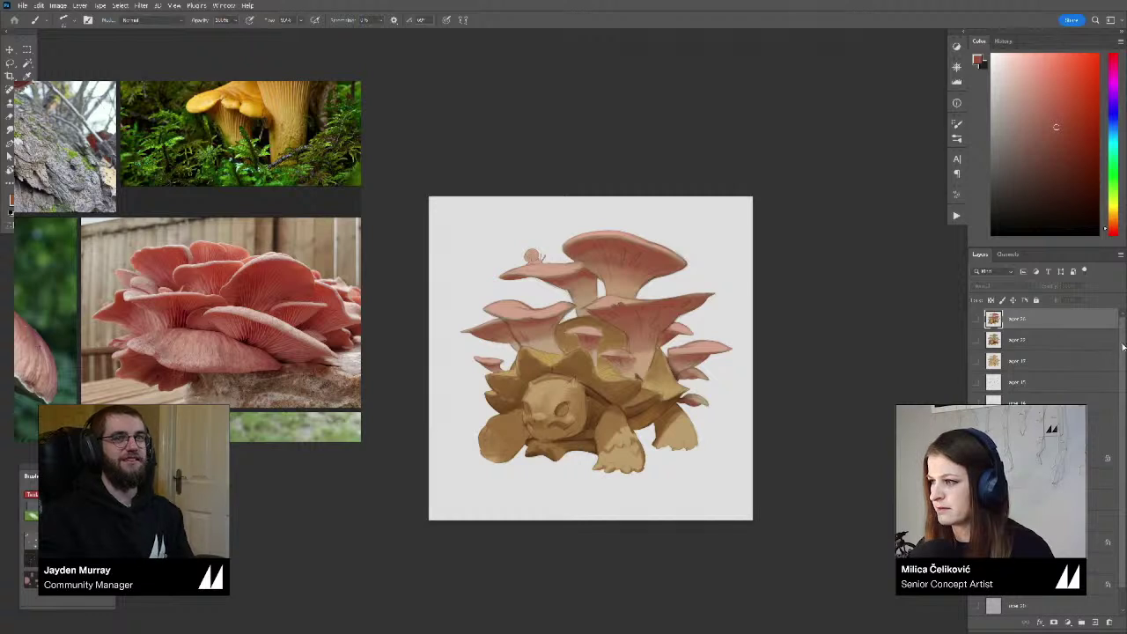
Show the grey backdrop layer again behind the tortoise
drag(1123, 347, 1123, 374)
click(976, 585)
drag(874, 466, 870, 484)
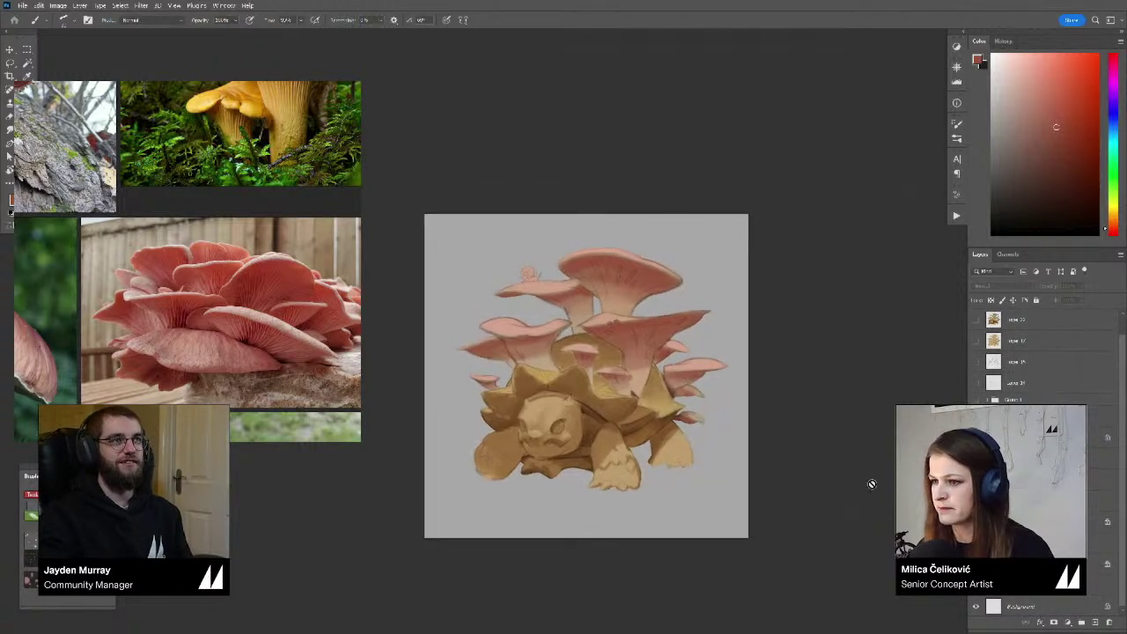
click(870, 484)
key(Escape)
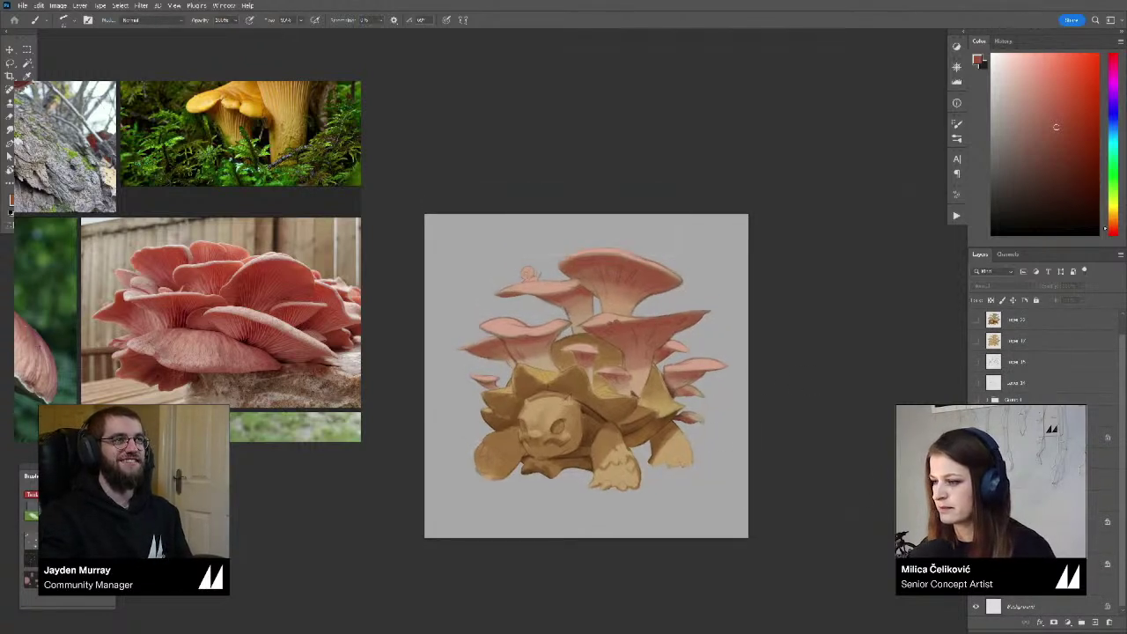
Choose a pale yellow-orange and paint the body and eye stalks of the snail sitting on the mushroom cap
key(z)
drag(525, 274, 718, 283)
key(r)
drag(718, 289, 696, 232)
mouse_move(705, 296)
mouse_down()
mouse_move(694, 362)
mouse_move(802, 367)
mouse_up()
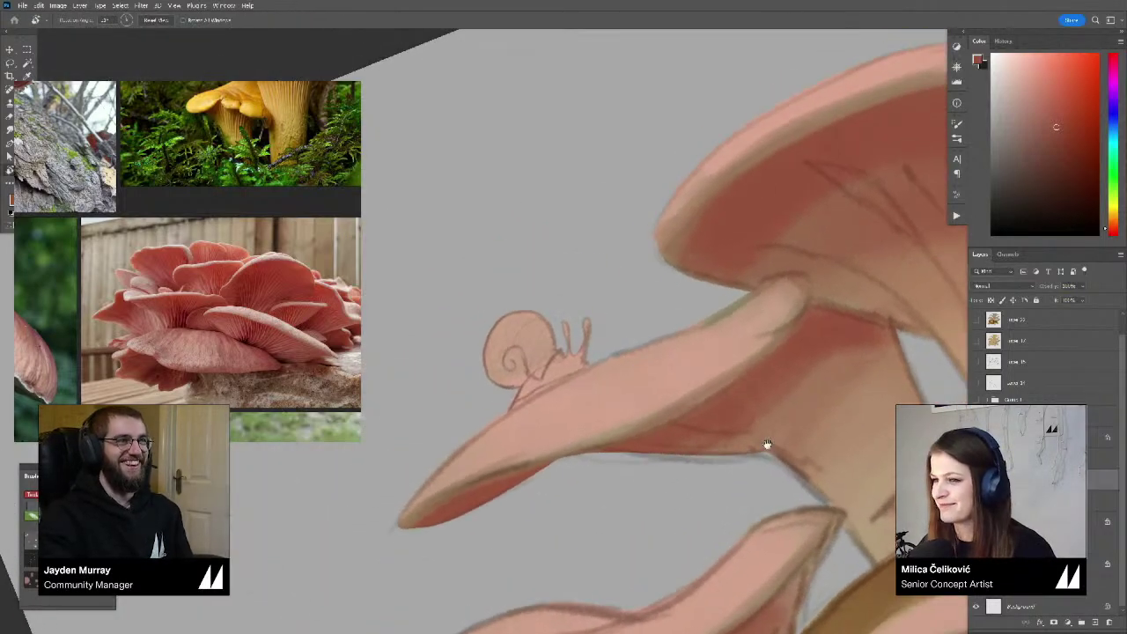
drag(767, 445, 773, 454)
key(b)
alt+click(553, 381)
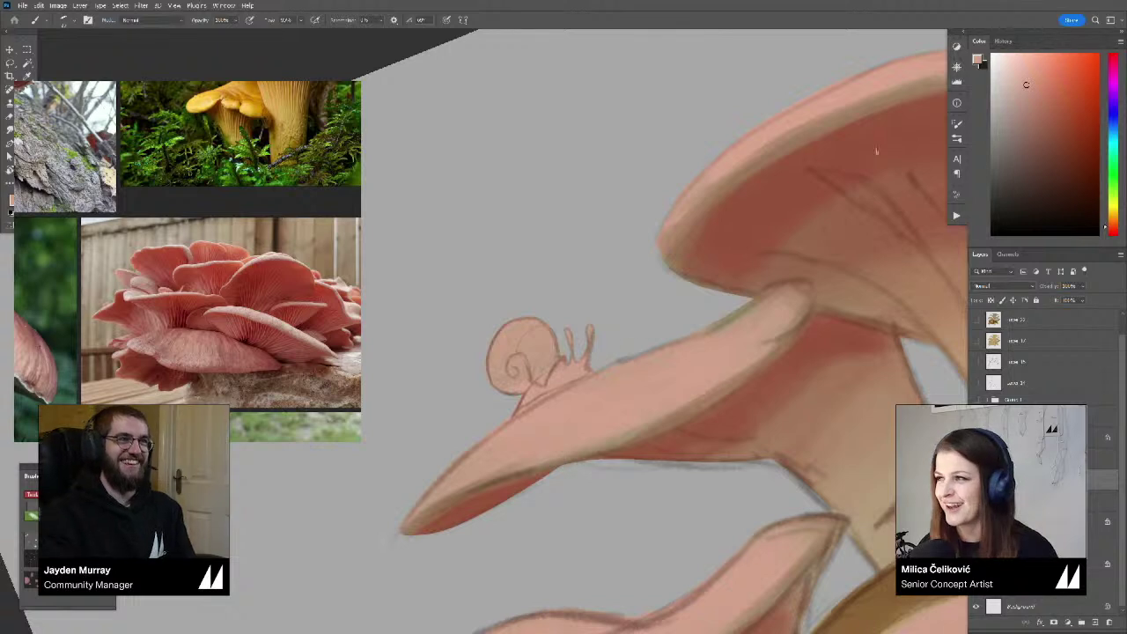
click(1115, 219)
click(1030, 76)
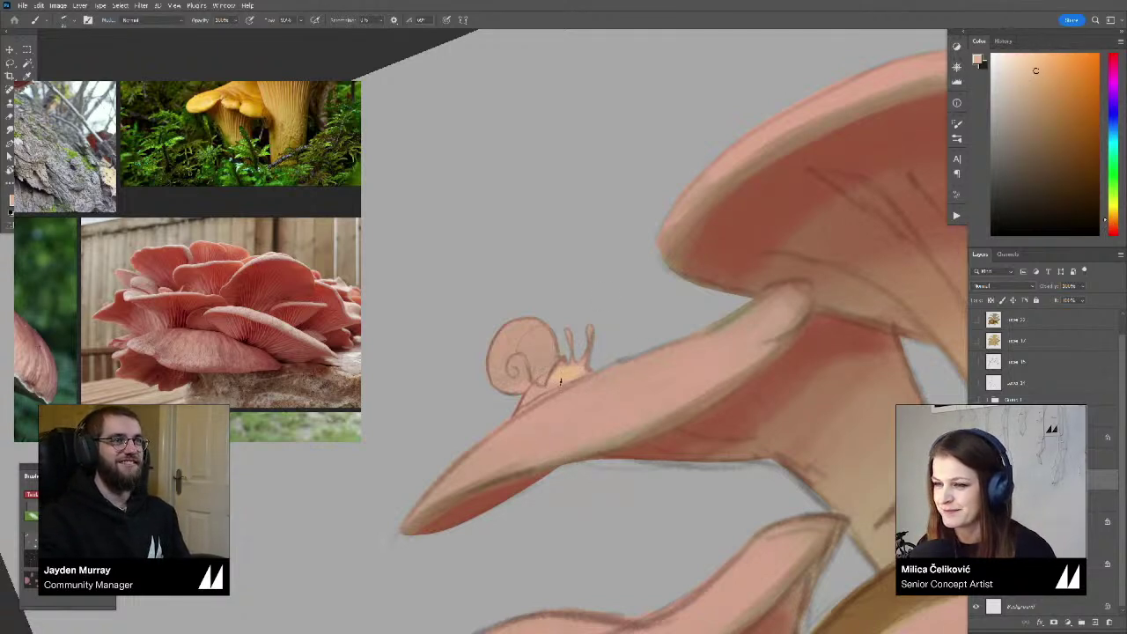
mouse_move(526, 398)
mouse_down()
mouse_move(568, 379)
mouse_move(534, 398)
mouse_up()
mouse_move(582, 371)
mouse_down()
mouse_move(590, 329)
mouse_move(572, 352)
mouse_up()
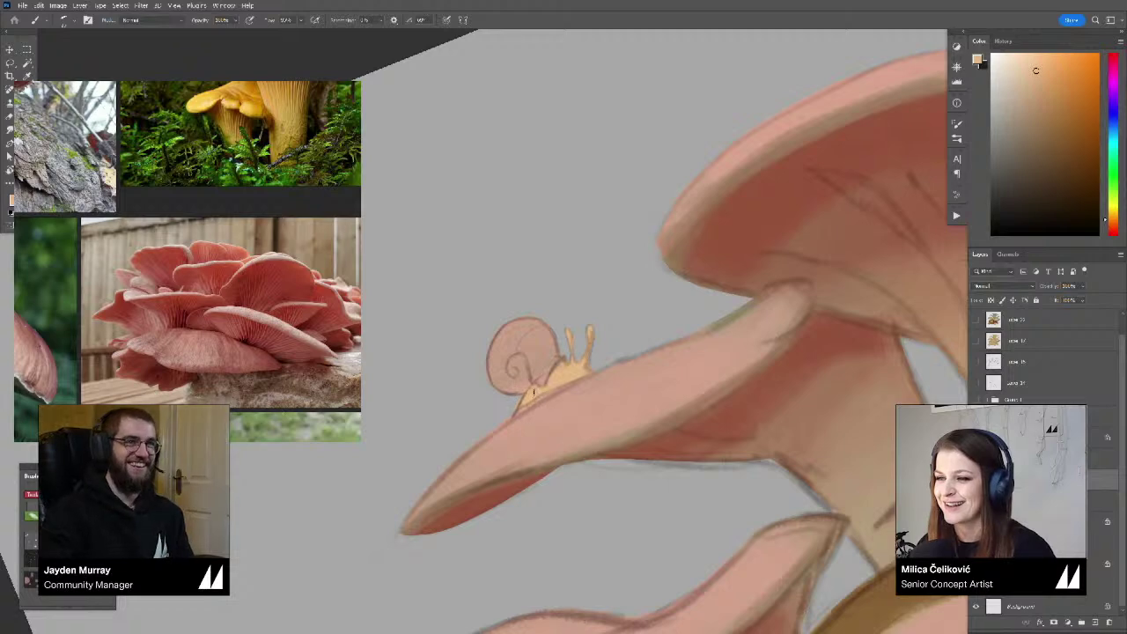
Sample a darker reddish brown and paint it along the snail shell's opening and inner spiral
key(r)
drag(464, 373, 518, 377)
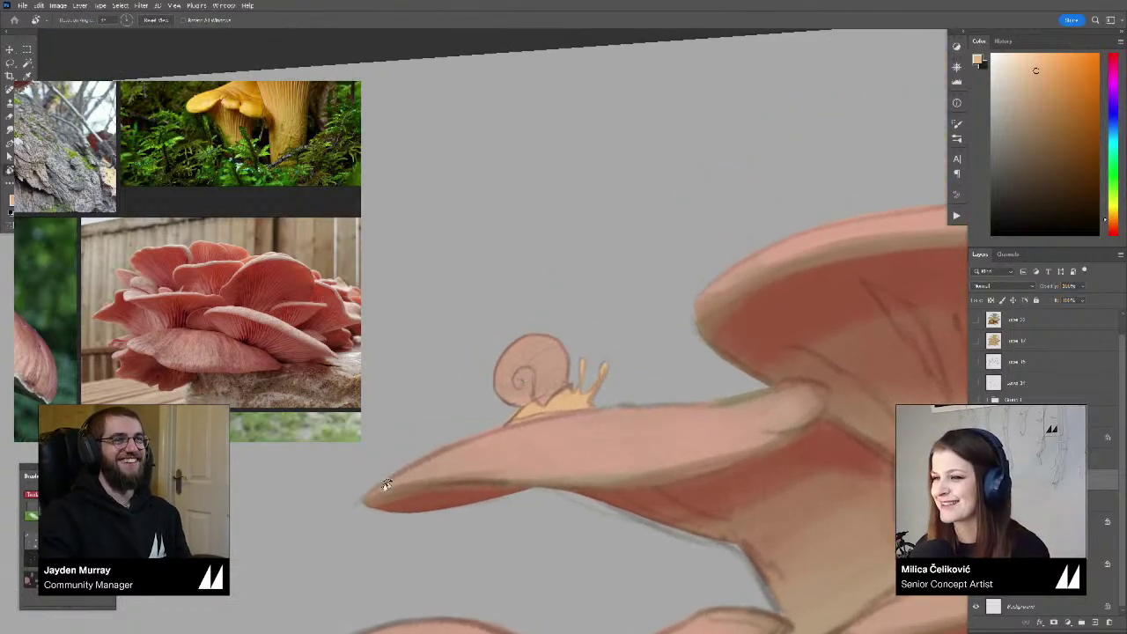
key(b)
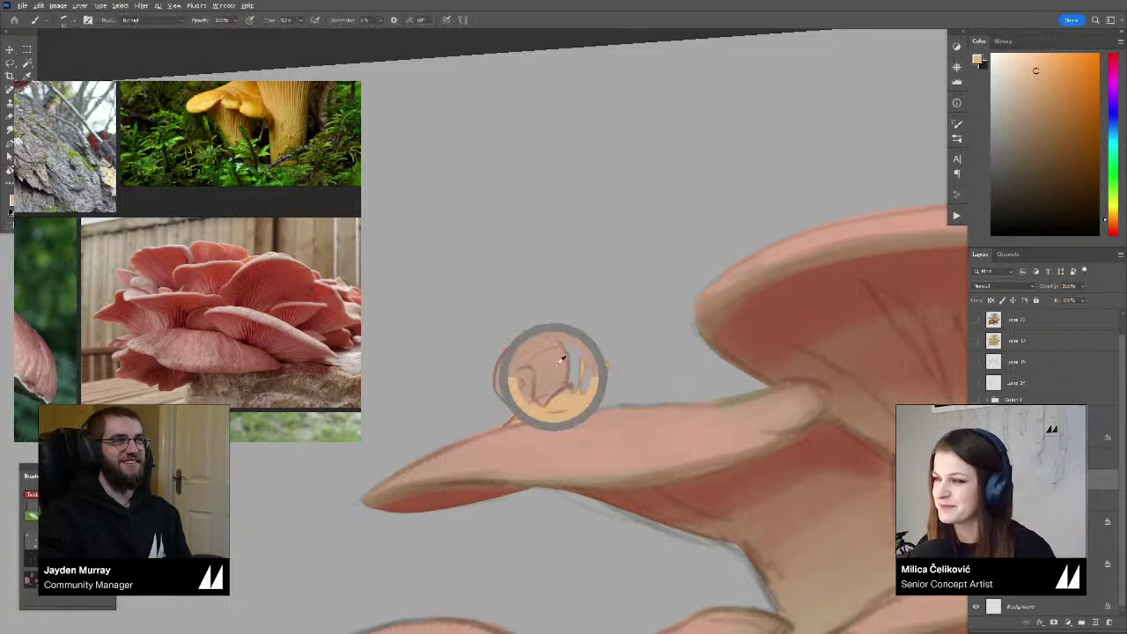
alt+click(560, 359)
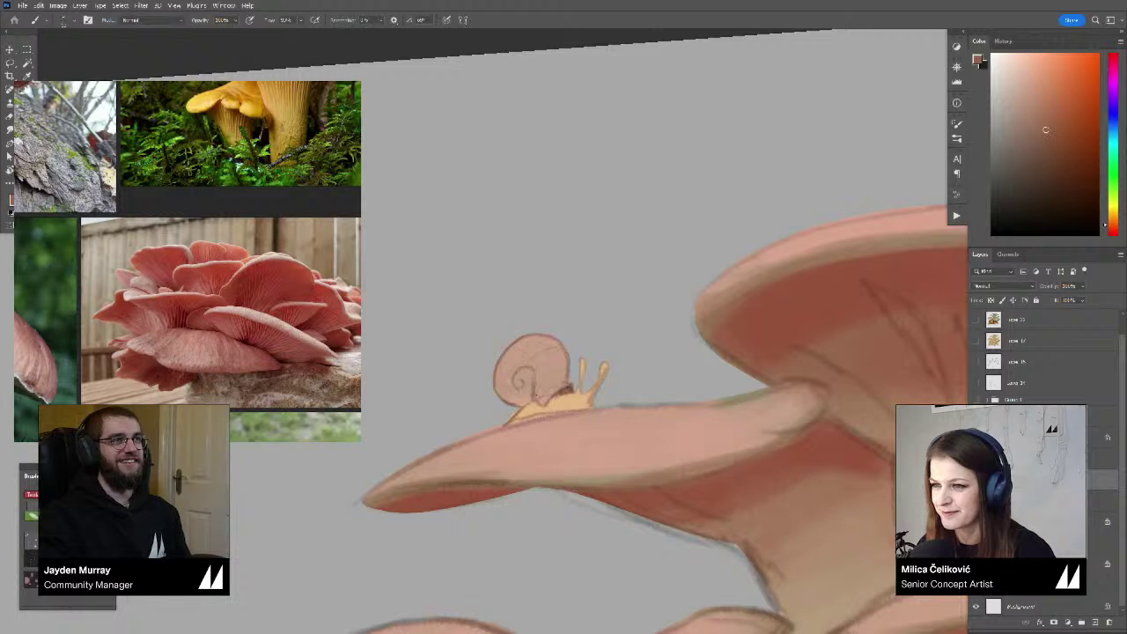
mouse_move(530, 399)
mouse_down()
mouse_move(498, 401)
mouse_move(529, 364)
mouse_move(539, 383)
mouse_move(534, 374)
mouse_up()
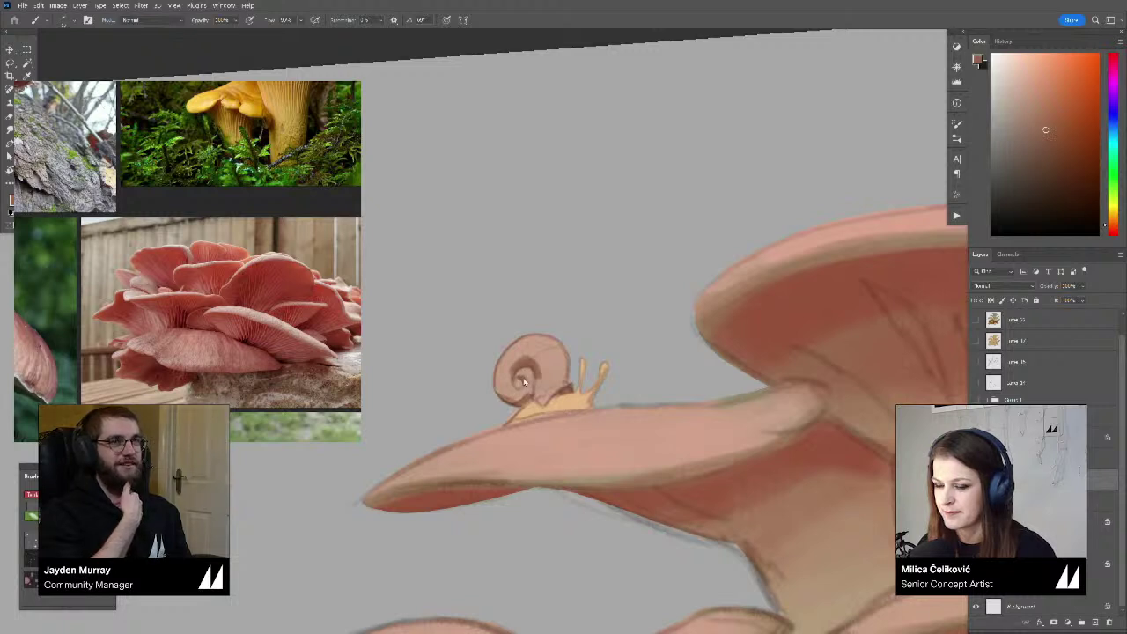
Blend the shading around the snail shell's spiral and lower edge with tones sampled from the shell
alt+click(543, 361)
drag(543, 358, 538, 395)
alt+click(534, 349)
alt+click(523, 360)
mouse_move(525, 354)
mouse_down()
mouse_move(509, 359)
mouse_move(504, 382)
mouse_move(518, 380)
mouse_up()
alt+click(523, 357)
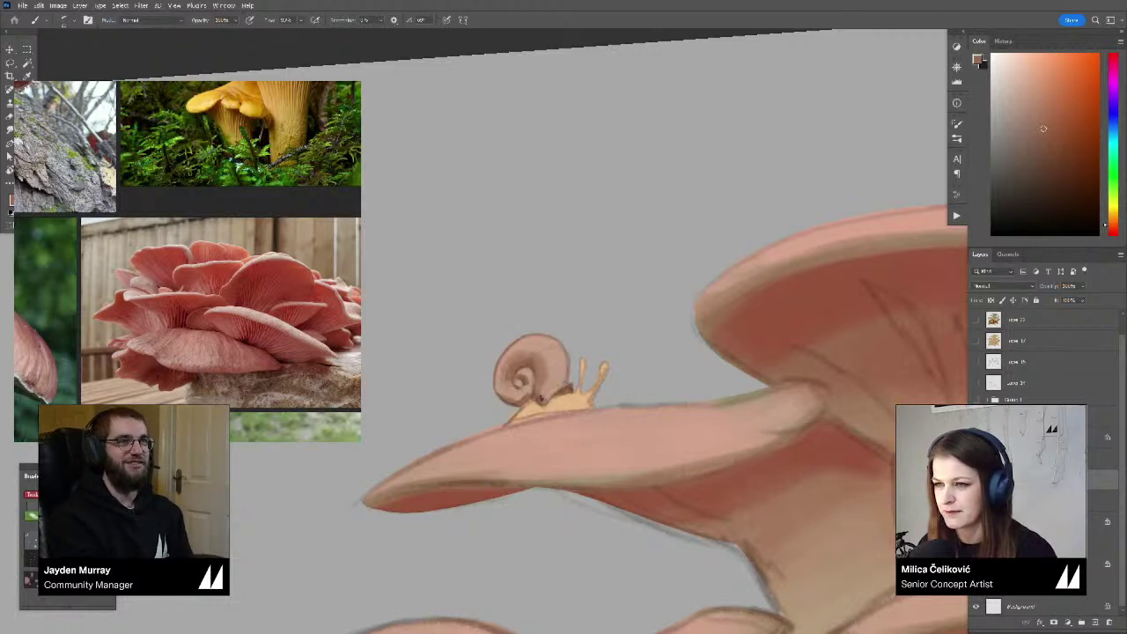
alt+click(544, 385)
mouse_move(543, 390)
mouse_down()
mouse_move(548, 376)
mouse_move(521, 421)
mouse_move(566, 422)
mouse_up()
Choose a saturated orange and shade the snail's underside, tail and eye stalks, blending with sampled body tones
key(r)
drag(682, 386, 686, 329)
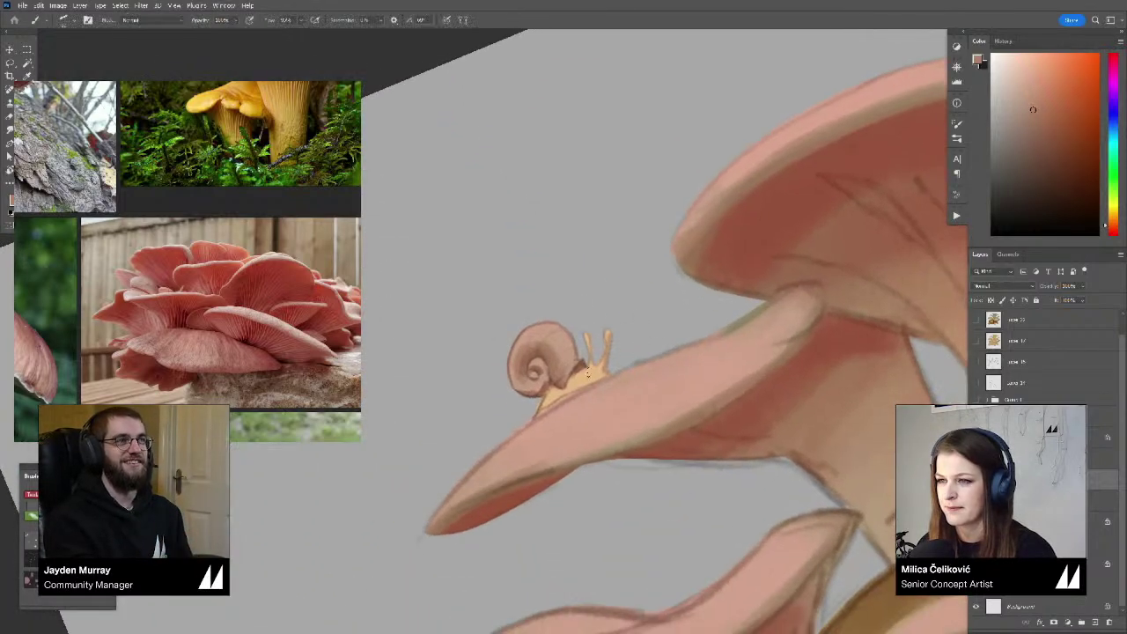
alt+click(588, 374)
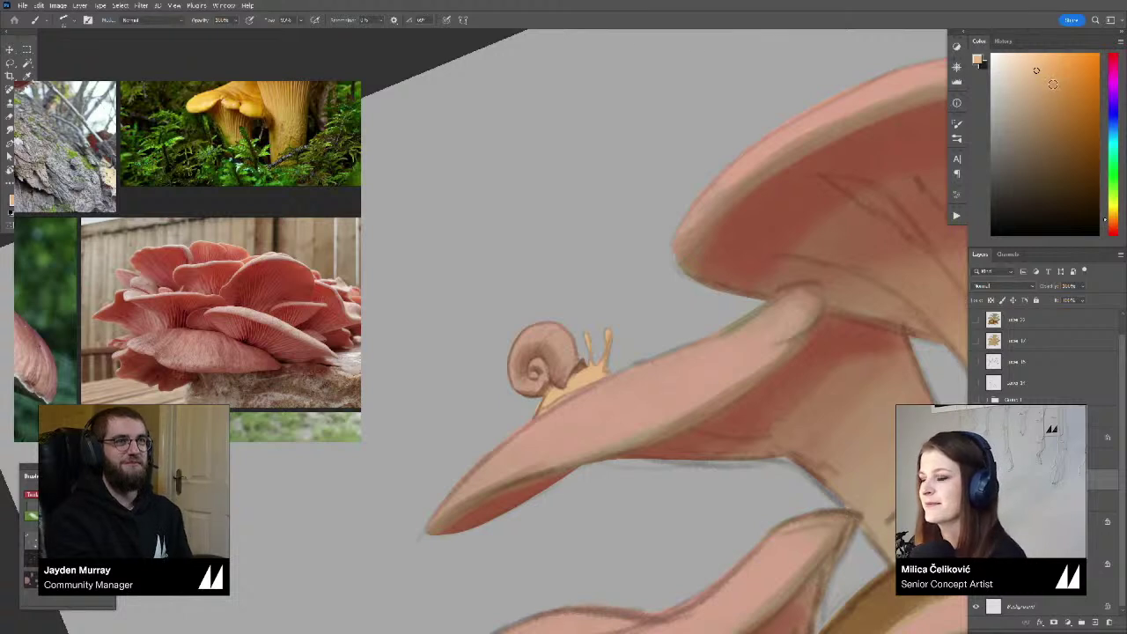
click(1066, 95)
click(1113, 224)
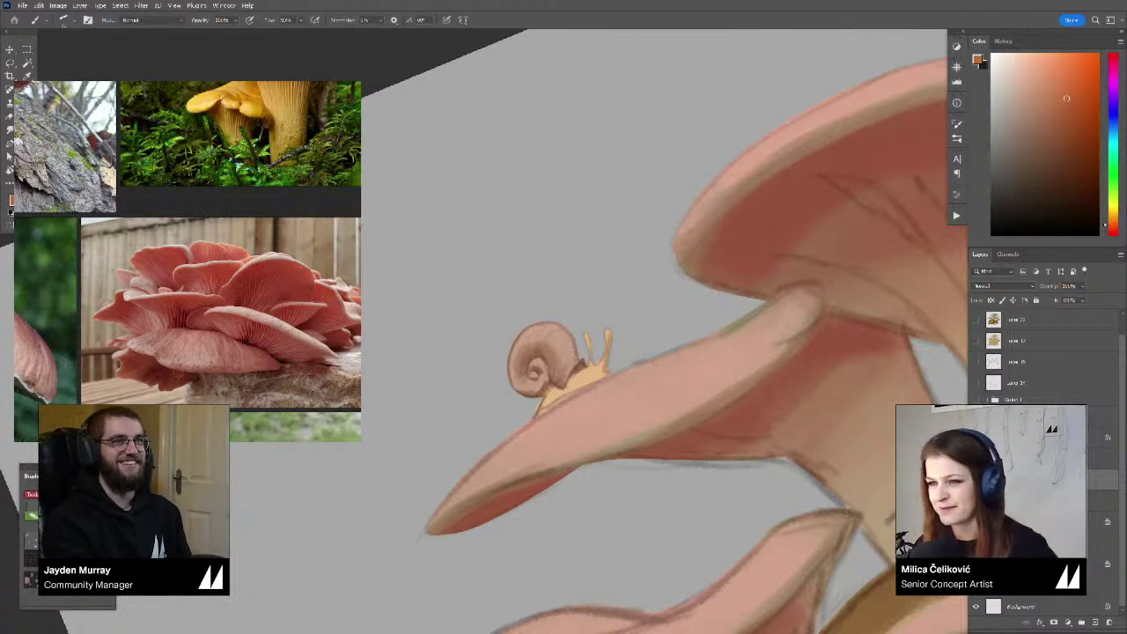
mouse_move(536, 417)
mouse_down()
mouse_move(615, 365)
mouse_move(588, 329)
mouse_up()
drag(552, 402, 537, 415)
alt+click(553, 400)
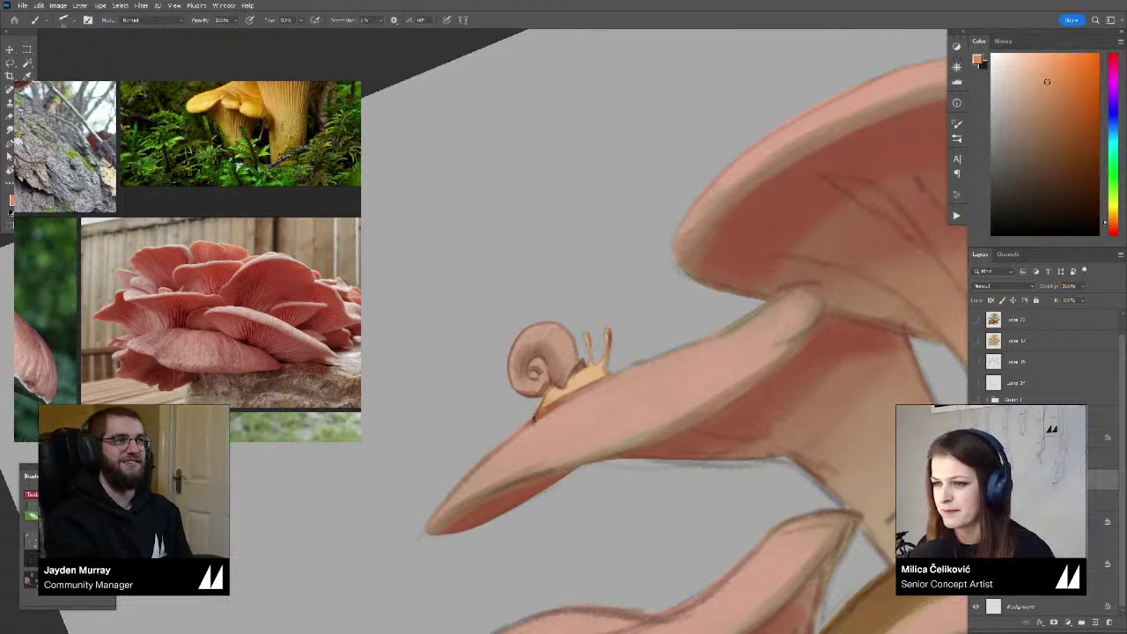
alt+click(555, 399)
alt+click(552, 401)
alt+click(552, 403)
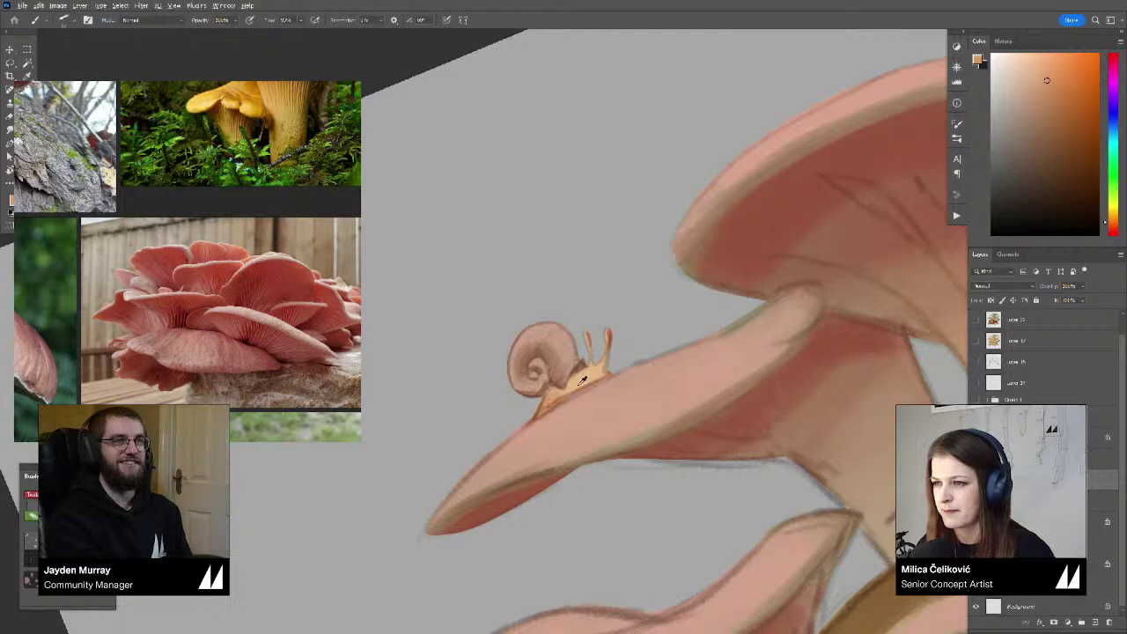
Check the painted snail at thumbnail size and flip the view horizontally
drag(582, 380, 458, 387)
key(r)
drag(782, 366, 769, 418)
key(b)
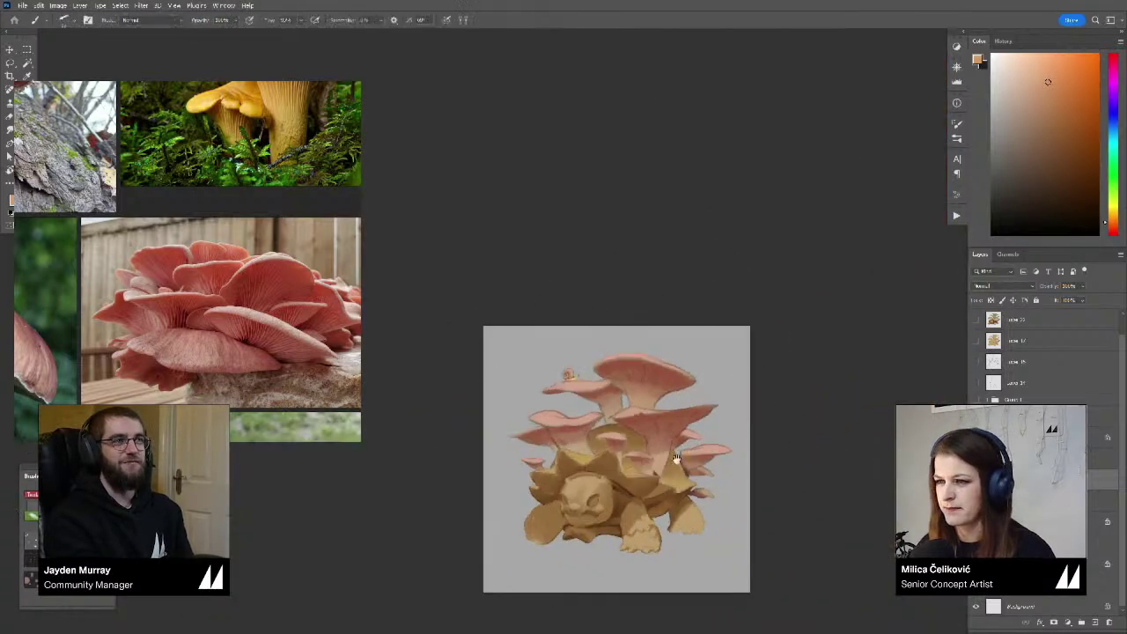
drag(674, 455, 660, 409)
key(shift+h)
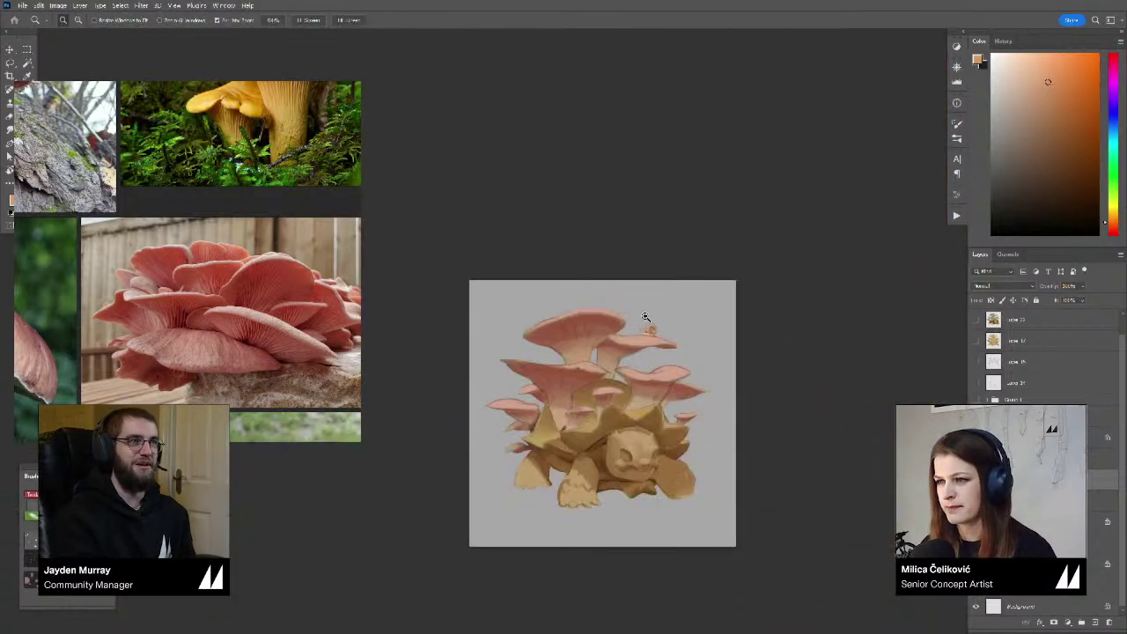
Sample the snail shell's tone, shift it to a saturated orange-red and paint it along the shell's outer front curve
drag(647, 320, 768, 324)
alt+click(624, 336)
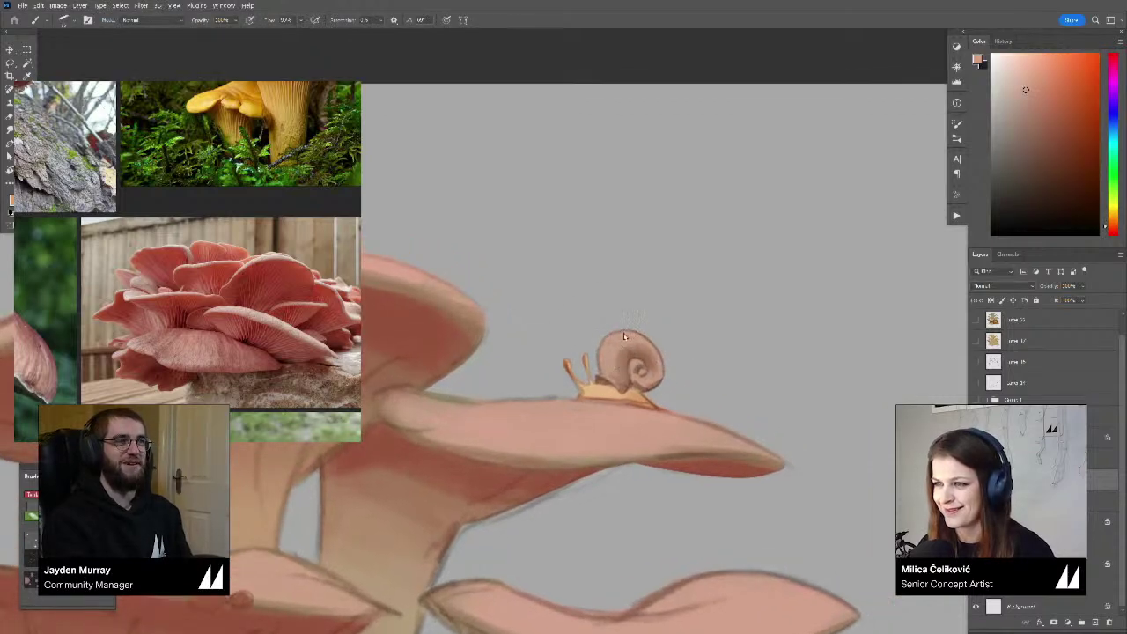
drag(1030, 89, 1064, 77)
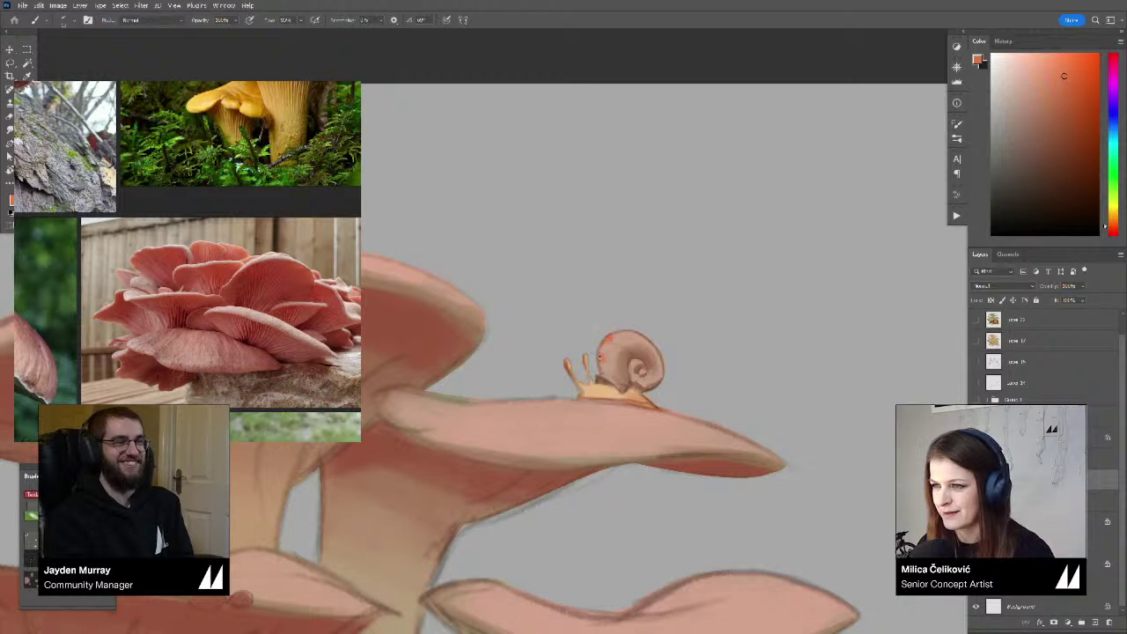
mouse_move(601, 357)
mouse_down()
mouse_move(629, 335)
mouse_move(656, 350)
mouse_move(537, 349)
mouse_move(632, 346)
mouse_up()
Blend the orange-red across the snail shell with sampled tones and refine the spiral with a smaller brush
key(bracketright)
alt+click(621, 339)
alt+click(616, 341)
alt+click(614, 349)
key(bracketleft)
key(bracketleft)
key(bracketleft)
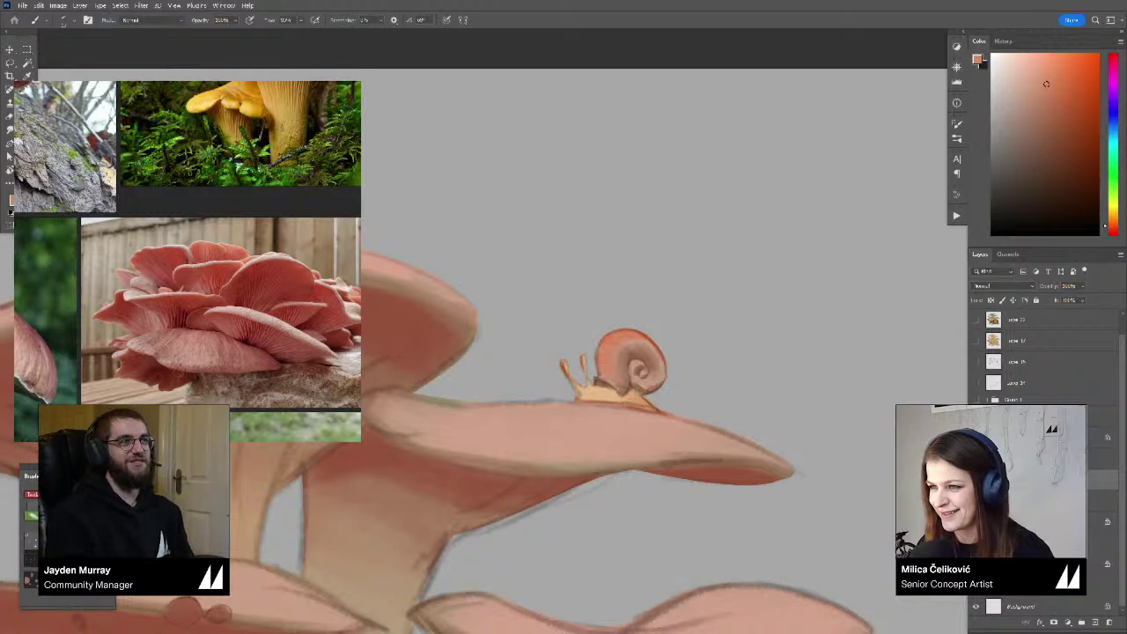
mouse_move(635, 369)
mouse_down()
mouse_move(623, 377)
mouse_move(639, 367)
mouse_move(633, 354)
mouse_up()
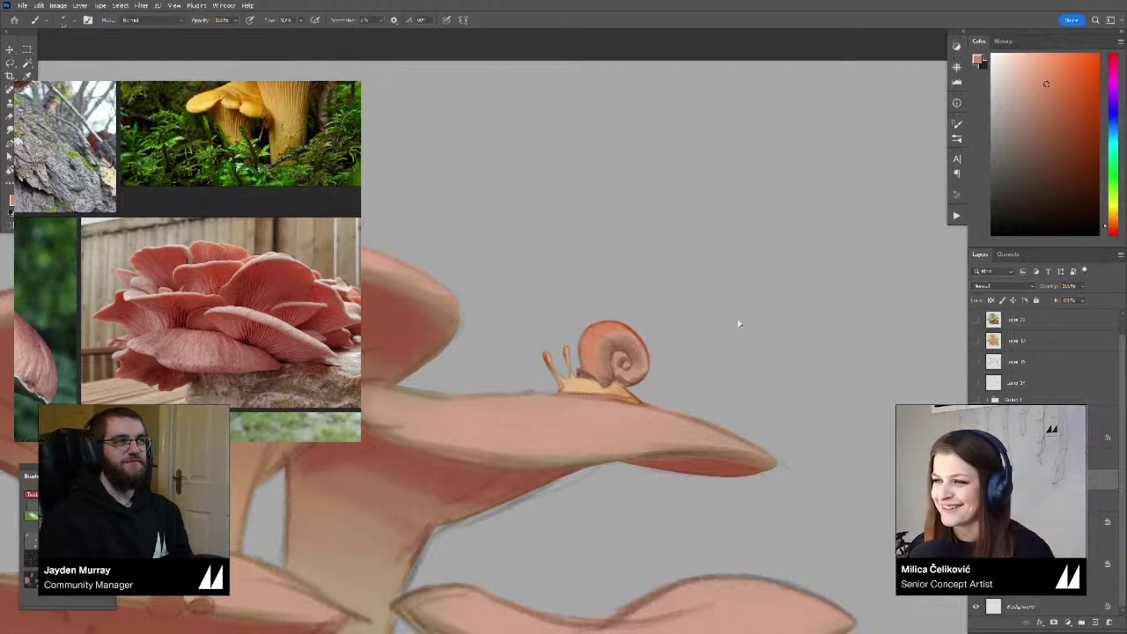
Touch up the snail shell with a brighter orange and add a small near-white highlight on its front
scroll(724, 308, up, 1)
scroll(732, 290, up, 1)
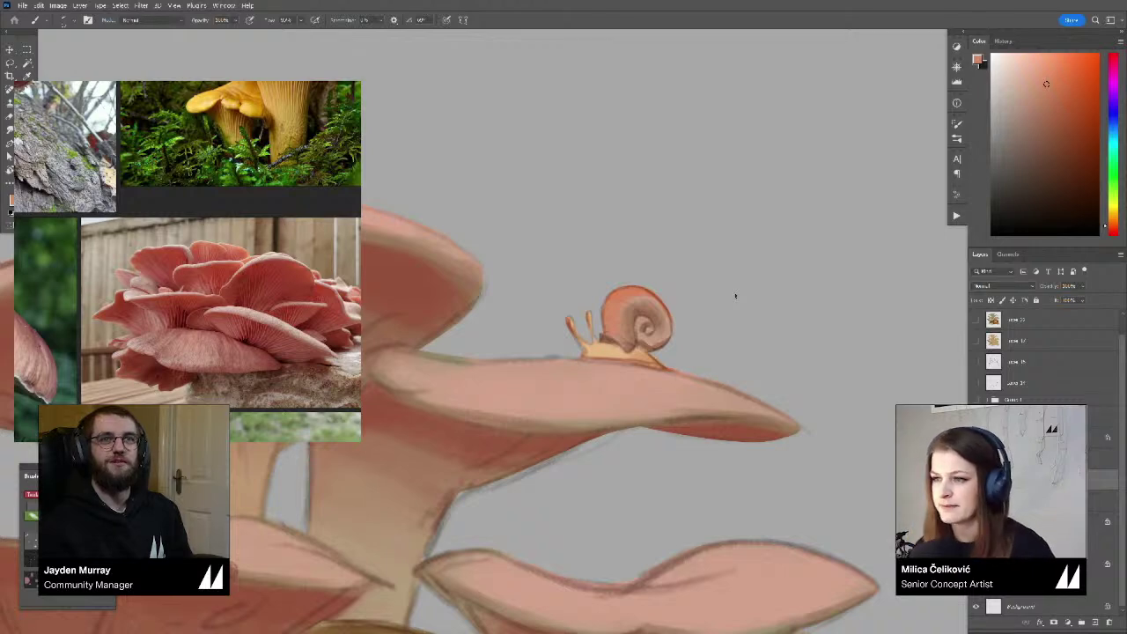
drag(654, 273, 634, 285)
click(1052, 81)
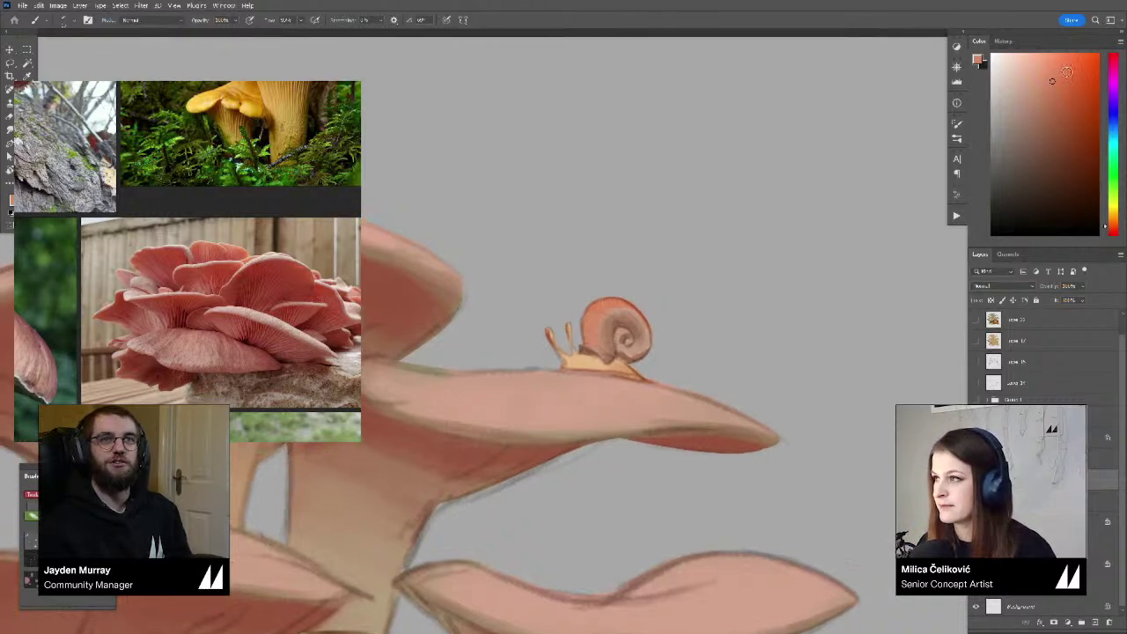
click(1013, 62)
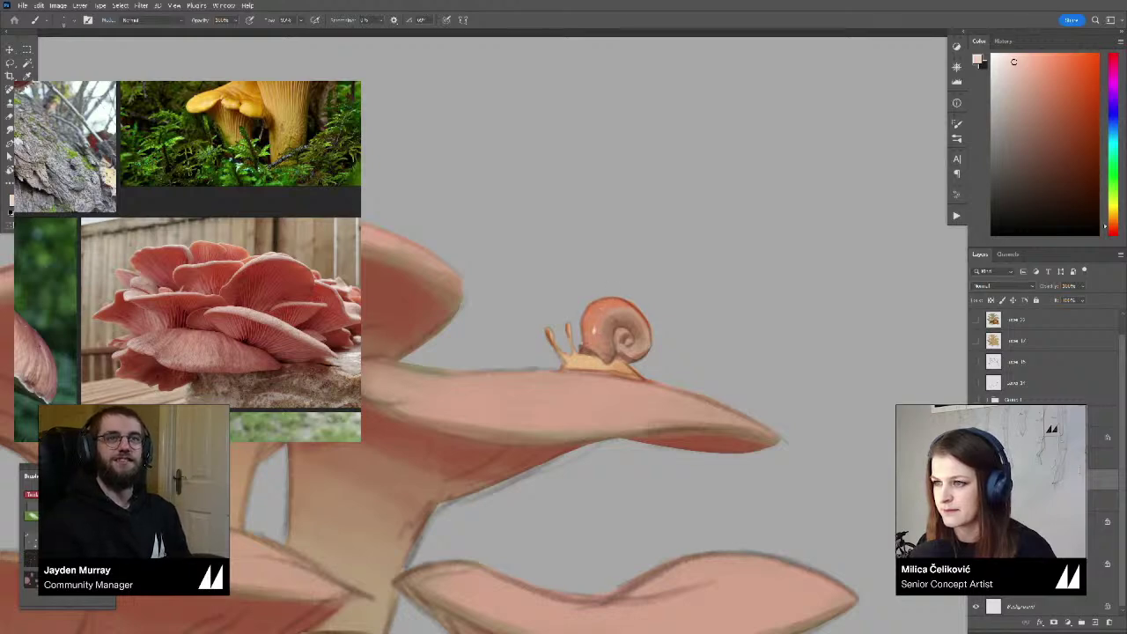
Shade the snail's head, neck and eye stalks with sampled orange and light yellow body tones
mouse_move(634, 335)
mouse_down()
mouse_move(603, 363)
mouse_move(648, 356)
mouse_move(687, 279)
mouse_up()
key(b)
alt+click(559, 344)
key(r)
key(b)
alt+click(619, 359)
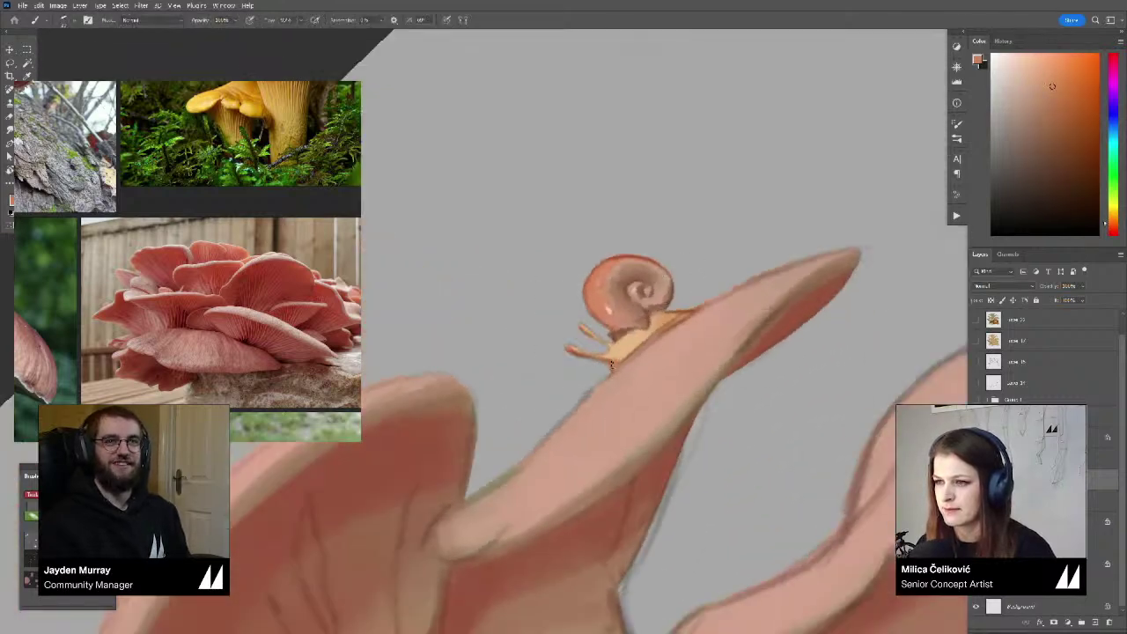
drag(615, 364, 630, 349)
alt+click(627, 349)
alt+click(631, 338)
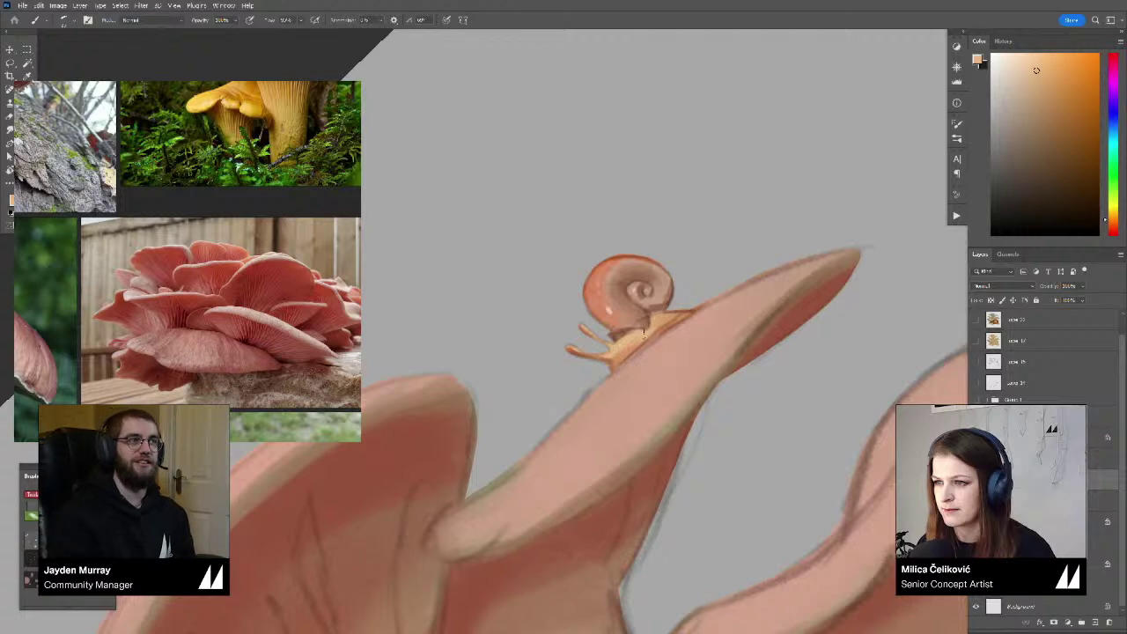
Check the coloured snail against the whole tortoise at reduced size and in a horizontally flipped view
key(z)
drag(621, 337, 533, 345)
key(Escape)
key(space)
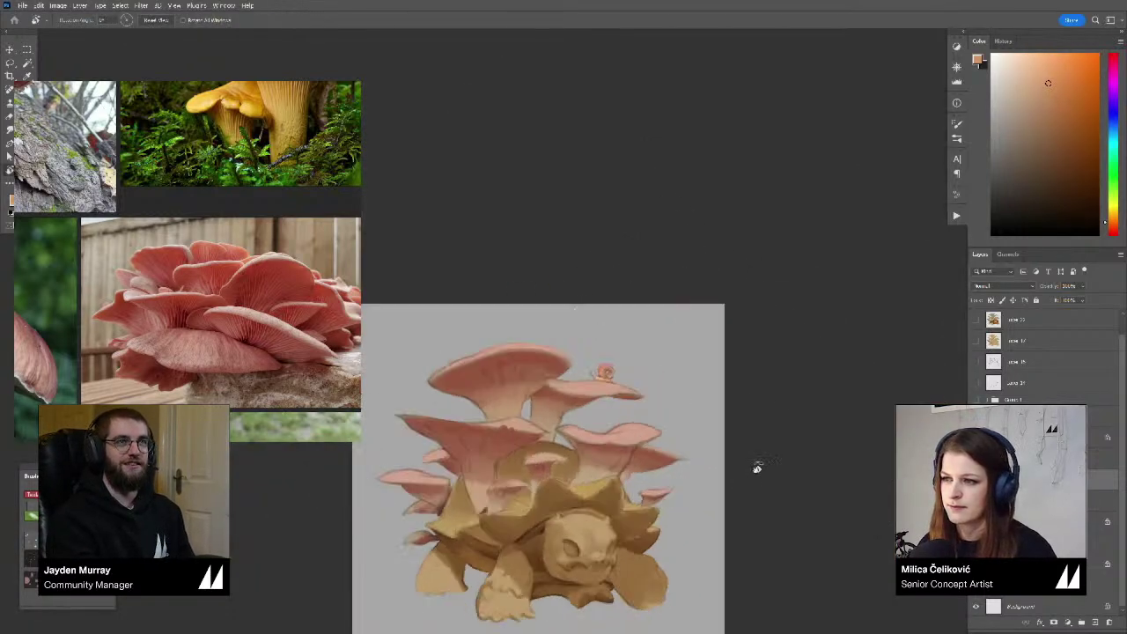
drag(740, 450, 783, 355)
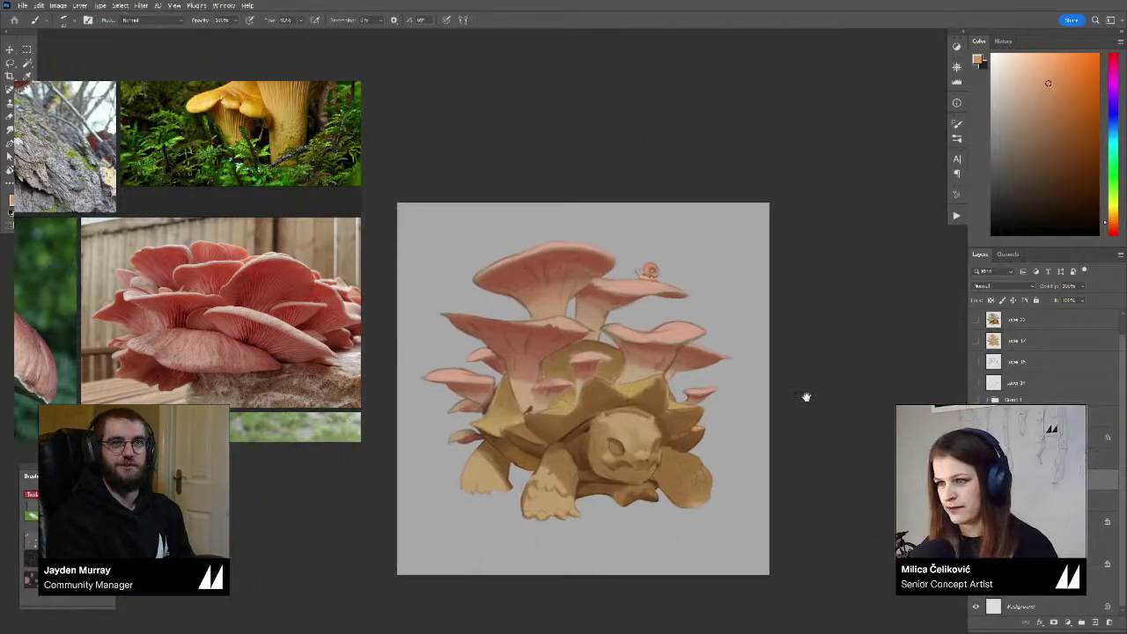
key(ctrl+shift+h)
key(space)
drag(814, 405, 823, 404)
key(ctrl+plus)
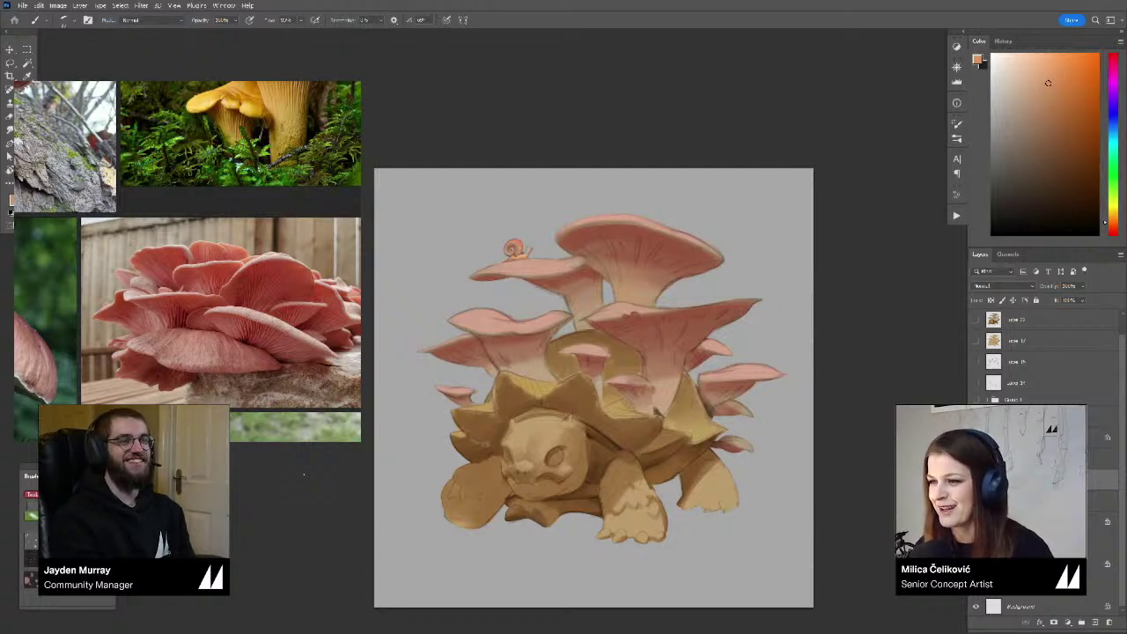
drag(830, 412, 813, 401)
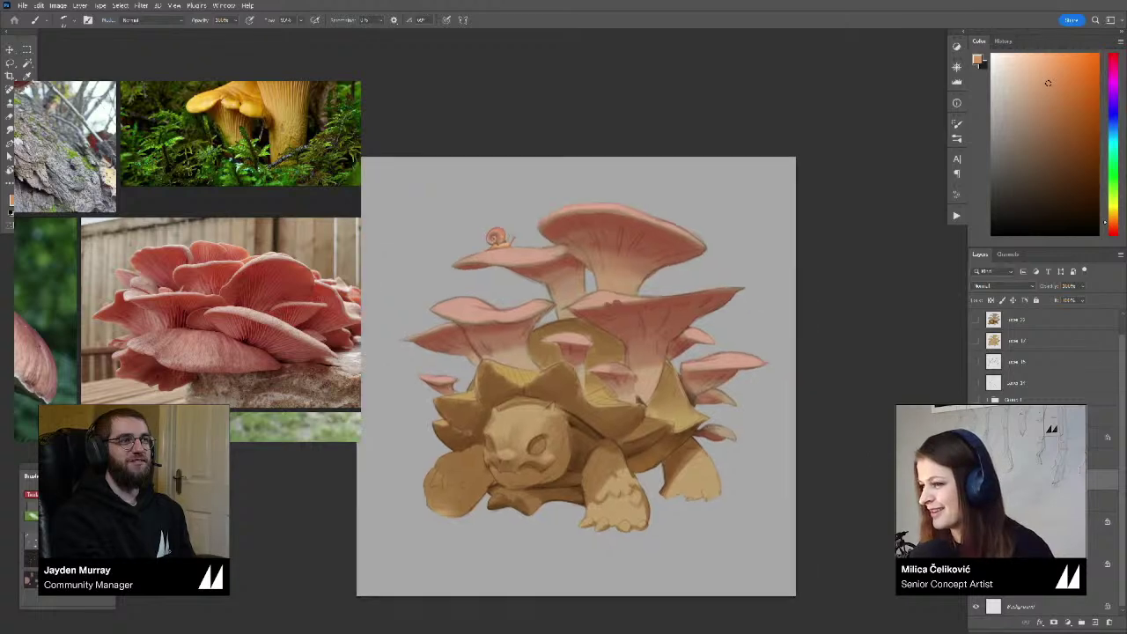
Sample a dark brown and deepen the lines under the cap of the mushroom beside the rear shell spike
drag(684, 393, 720, 393)
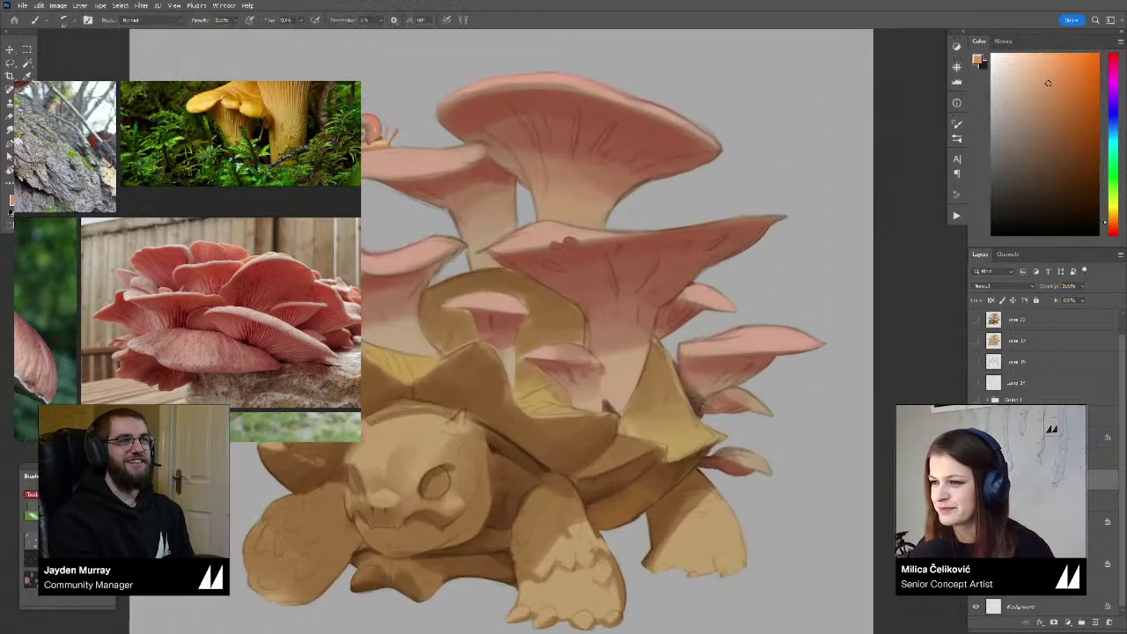
alt+click(697, 407)
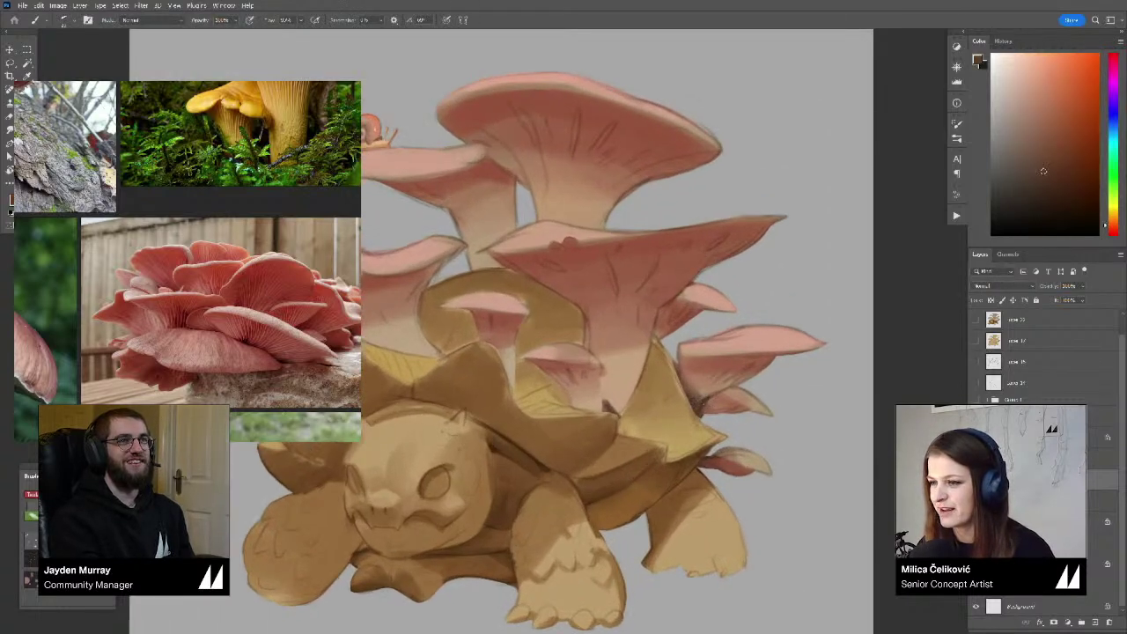
drag(720, 395, 756, 376)
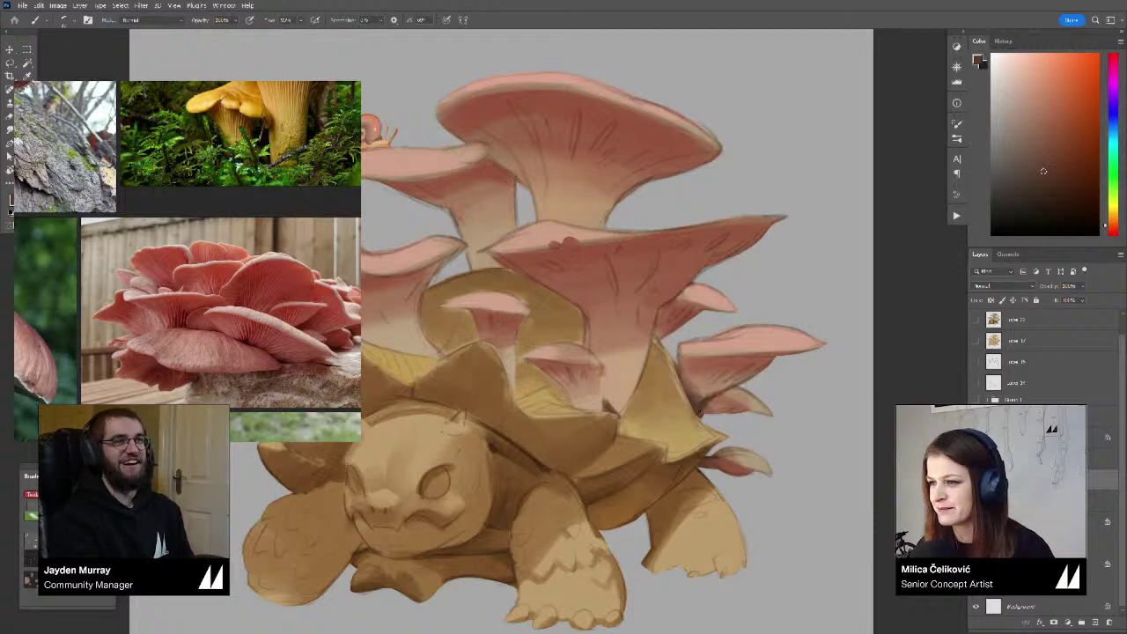
Refine the rear mushroom's cap edge and underside with sampled reddish-brown and dark brown tones
key(r)
drag(831, 366, 820, 269)
mouse_move(819, 269)
mouse_down()
mouse_move(725, 340)
mouse_move(671, 329)
mouse_up()
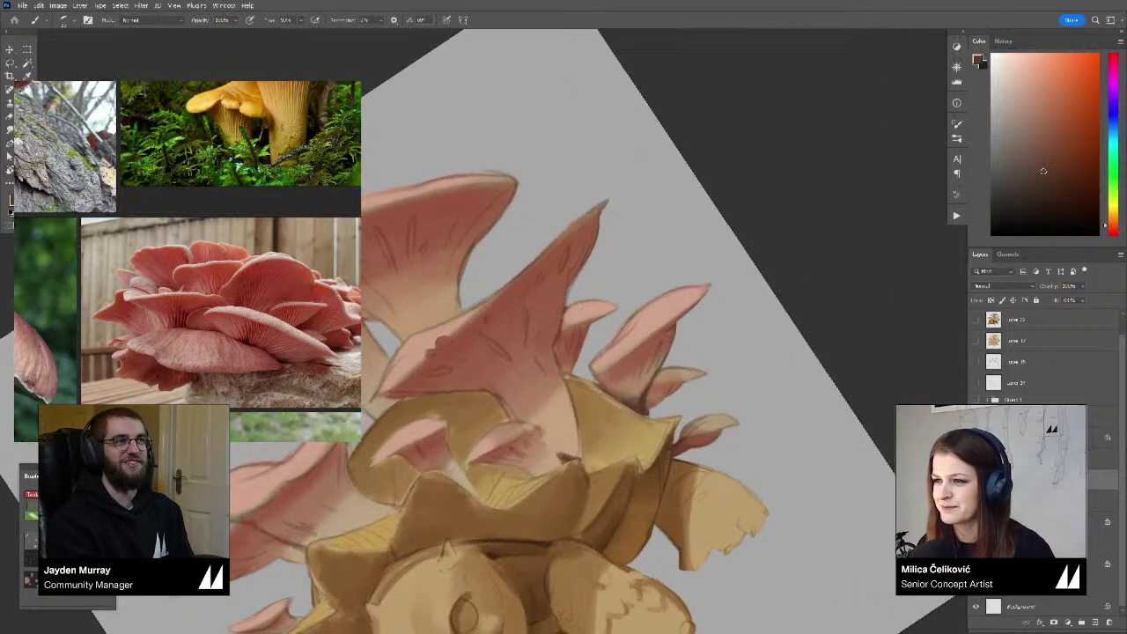
alt+click(662, 328)
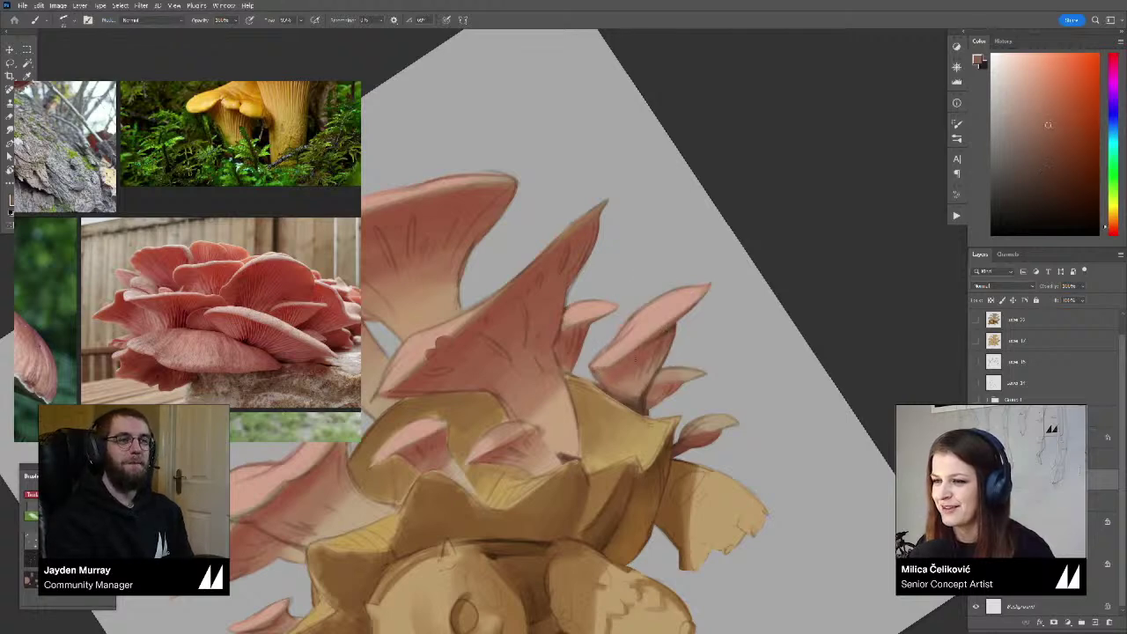
drag(606, 368, 596, 385)
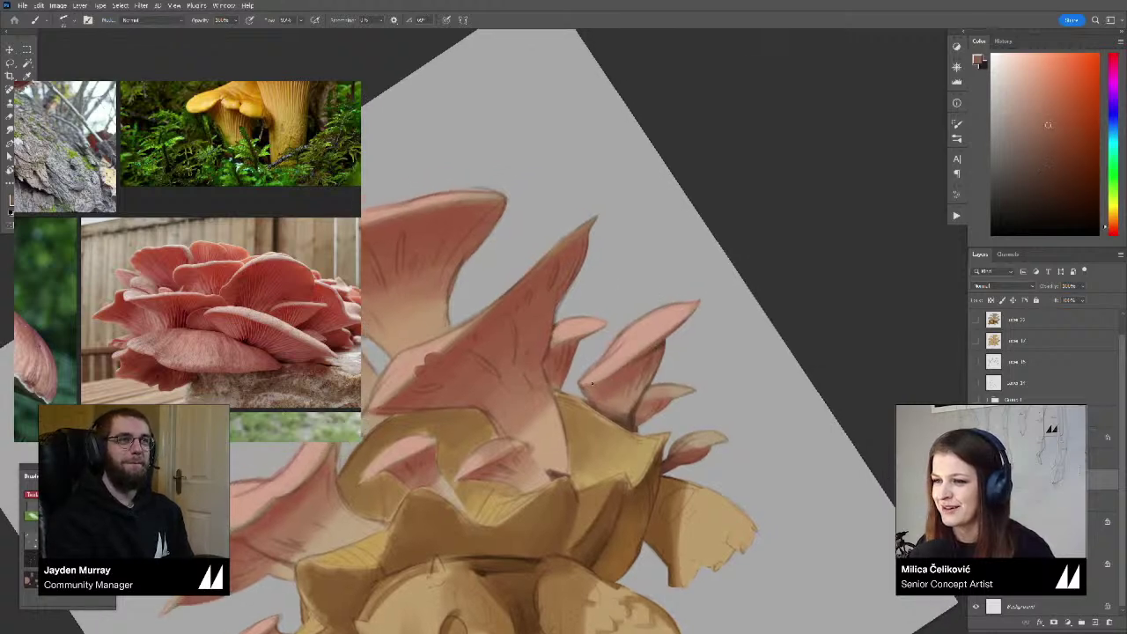
alt+click(667, 343)
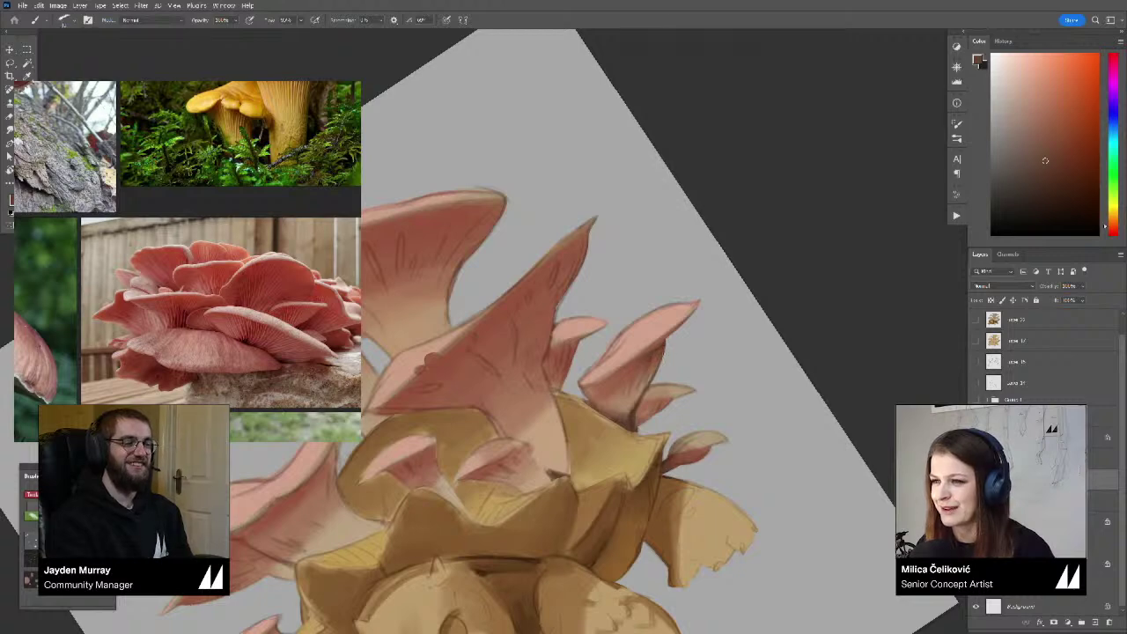
drag(745, 302, 742, 387)
drag(614, 374, 591, 454)
mouse_move(727, 370)
mouse_down()
mouse_move(727, 291)
mouse_move(737, 305)
mouse_move(631, 322)
mouse_move(675, 327)
mouse_up()
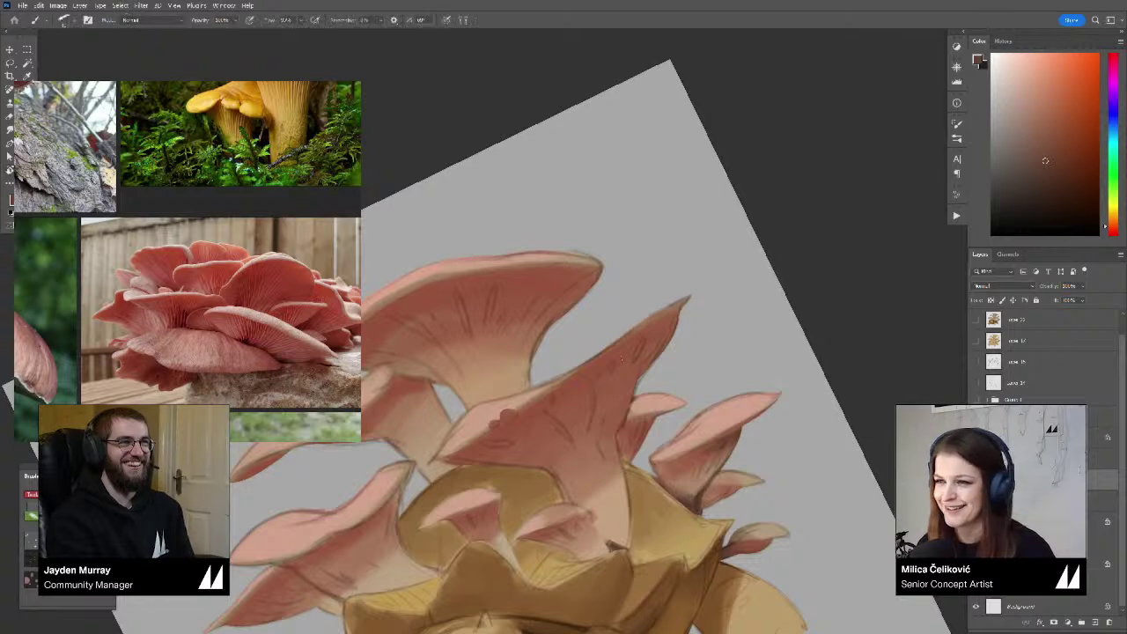
Load the mushroom layer's outline as a selection and create a new layer masked to it
ctrl+click(993, 480)
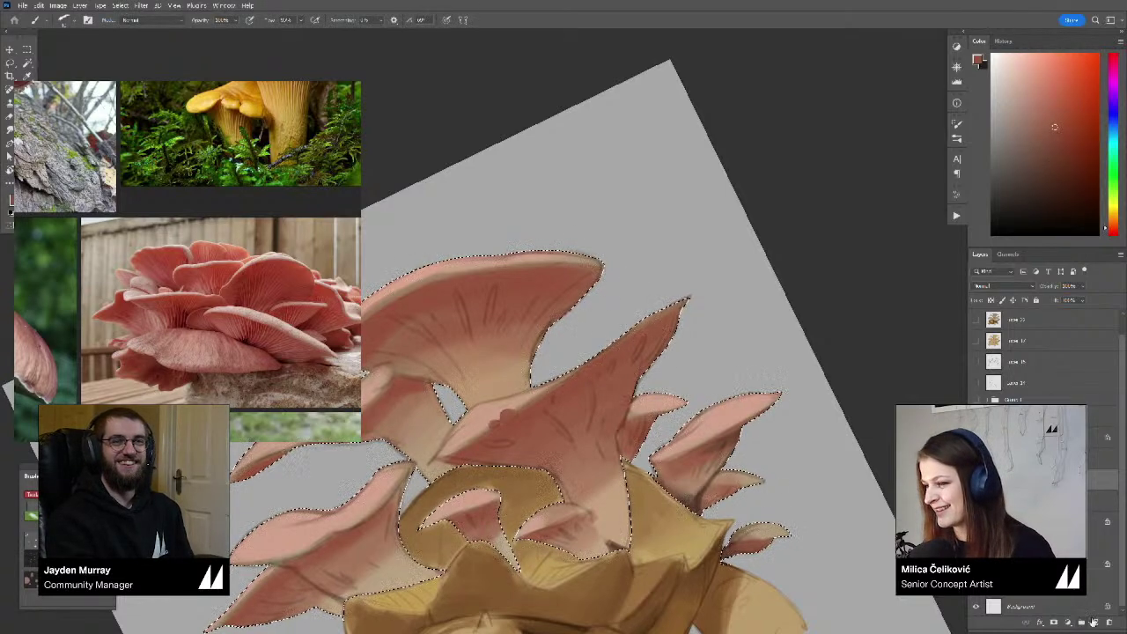
click(1096, 622)
click(1054, 622)
click(993, 480)
Choose a dark saturated red and paint spots and streaks on the underside of the large middle mushroom
drag(822, 447, 841, 464)
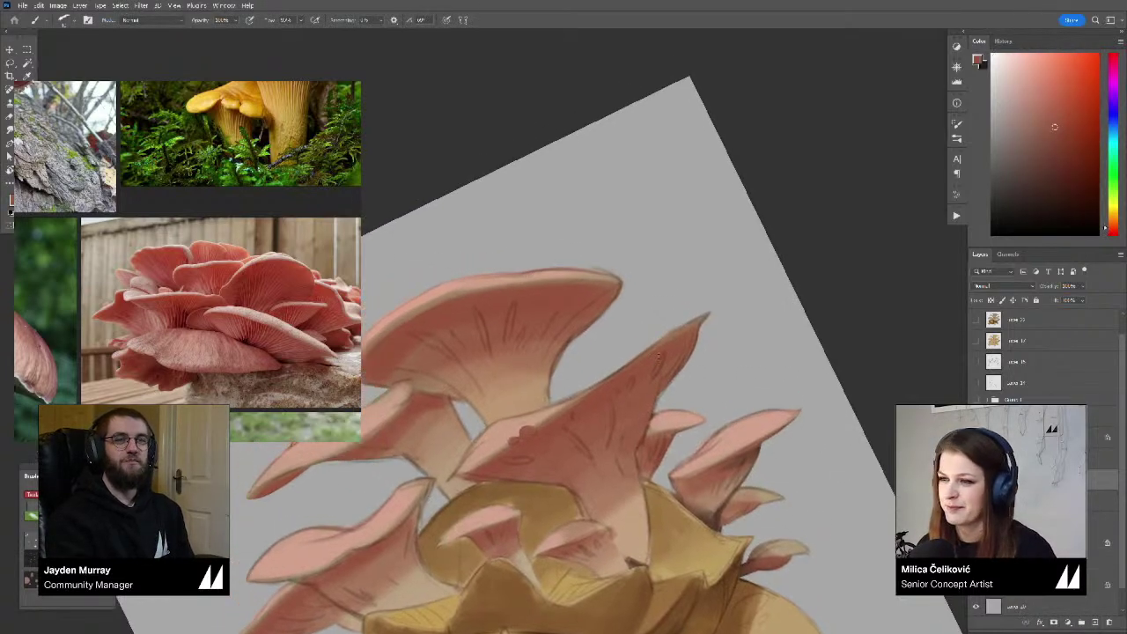
alt+click(651, 371)
click(1069, 156)
click(1112, 233)
drag(790, 305, 760, 261)
mouse_move(630, 311)
mouse_down()
mouse_move(620, 344)
mouse_move(644, 317)
mouse_up()
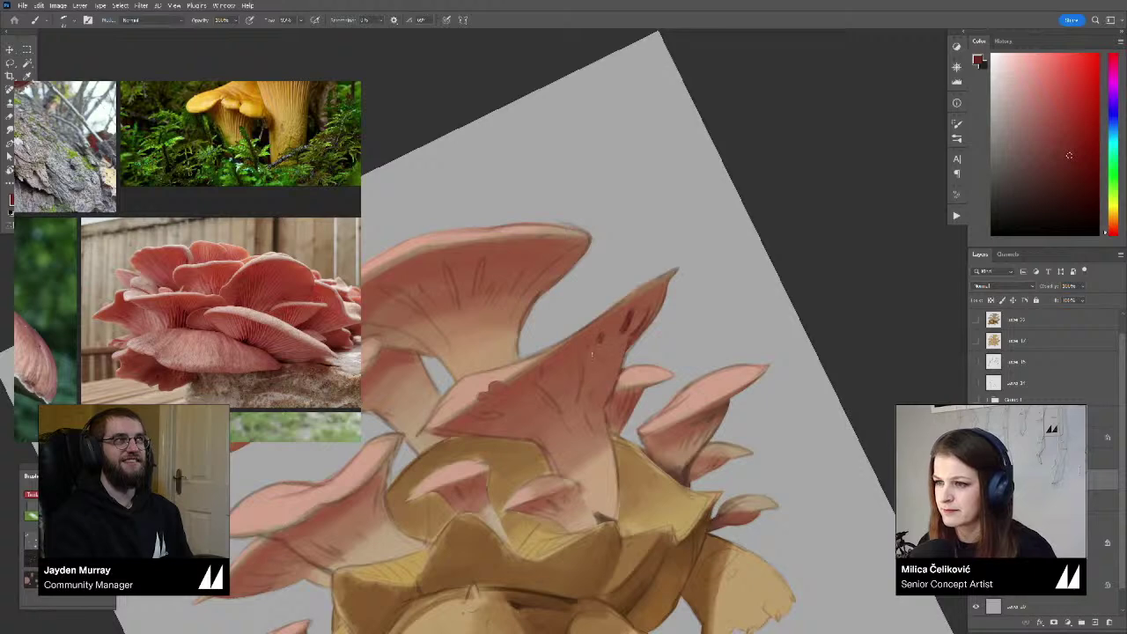
drag(578, 356, 583, 373)
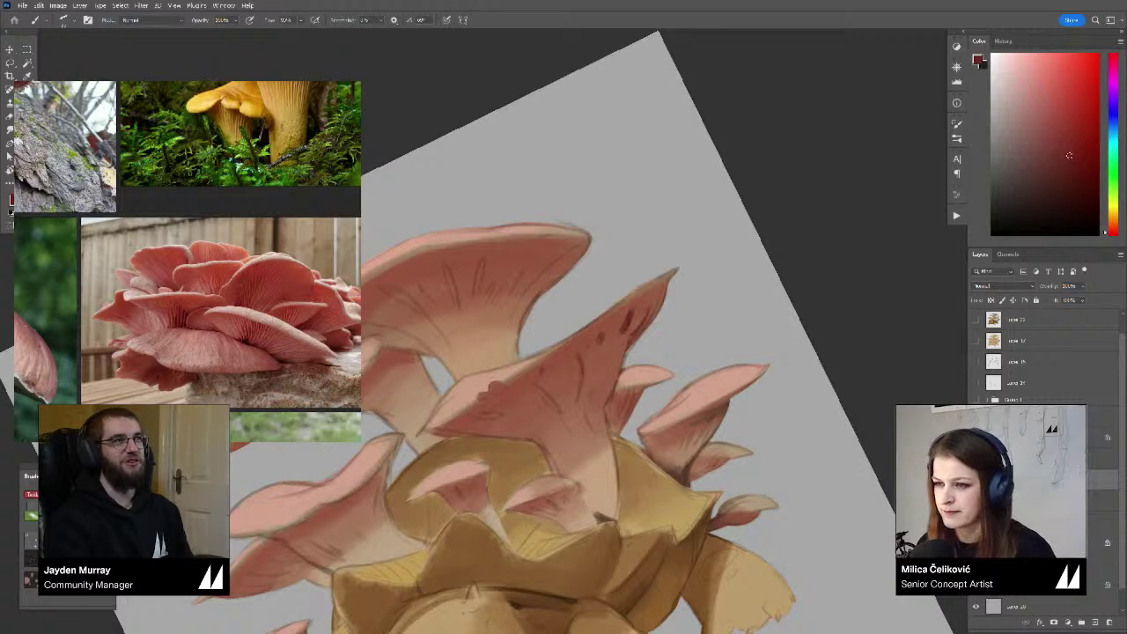
Shape small round spots on the middle mushroom's upper cap with sampled pale pink and dark red
alt+click(499, 388)
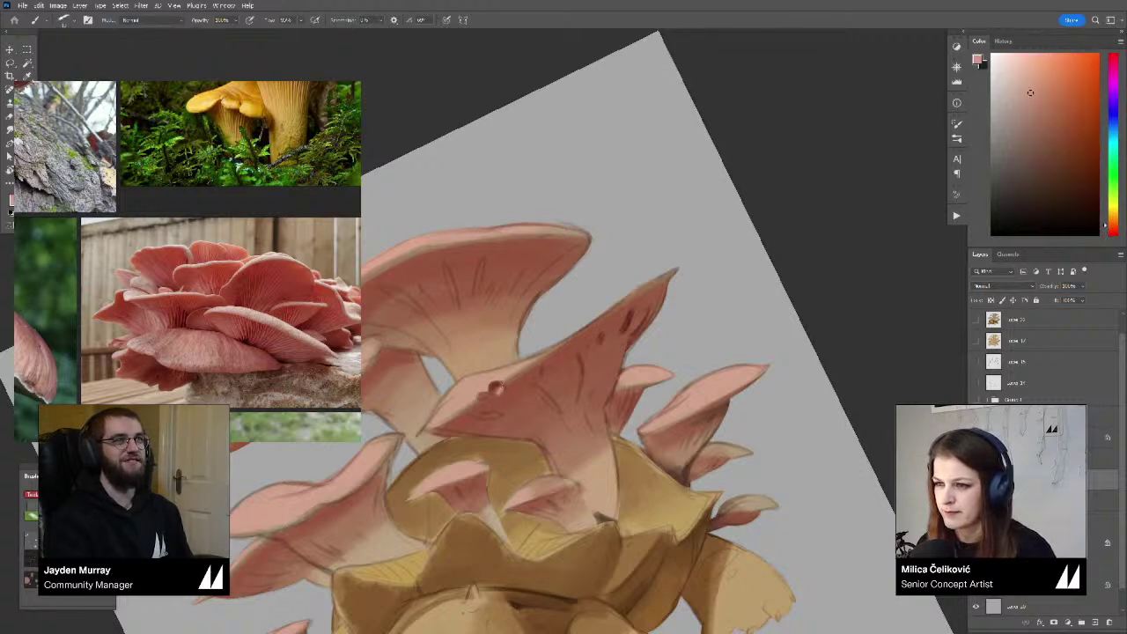
alt+click(495, 388)
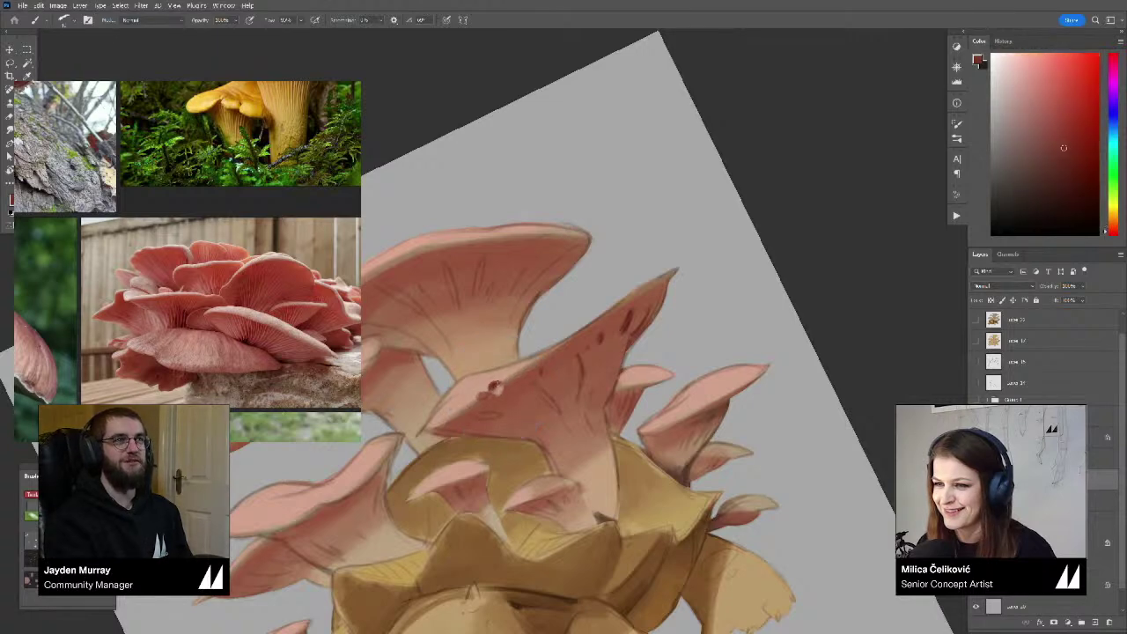
alt+click(489, 385)
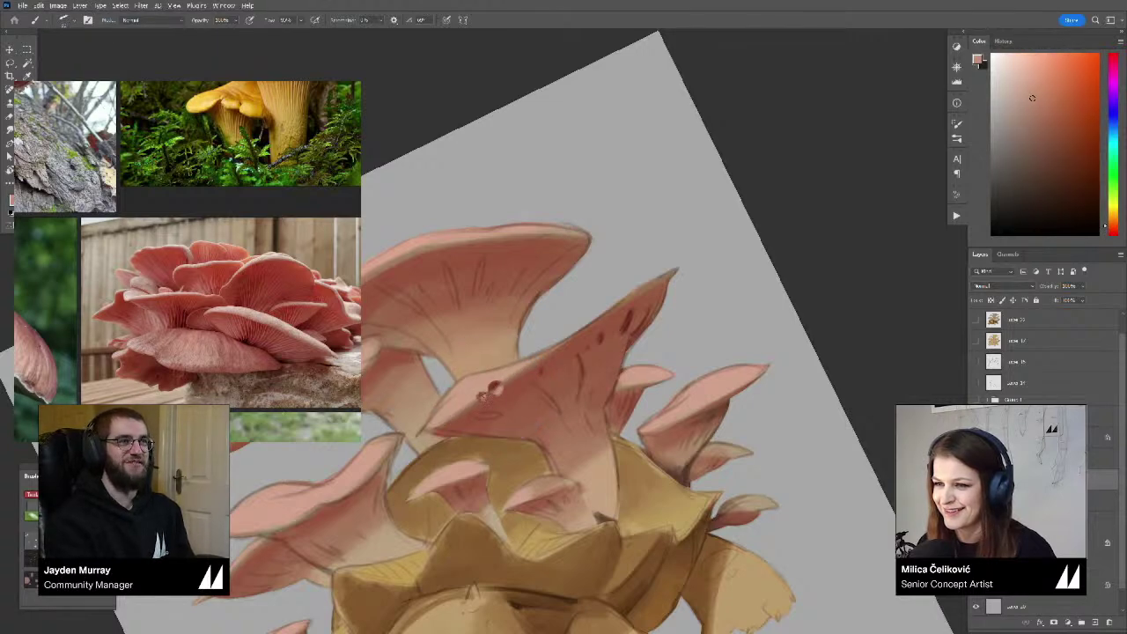
alt+click(495, 387)
Check the spots at thumbnail size and extend the dark red streaks along the middle mushroom's underside and stem
drag(535, 371, 452, 373)
key(Escape)
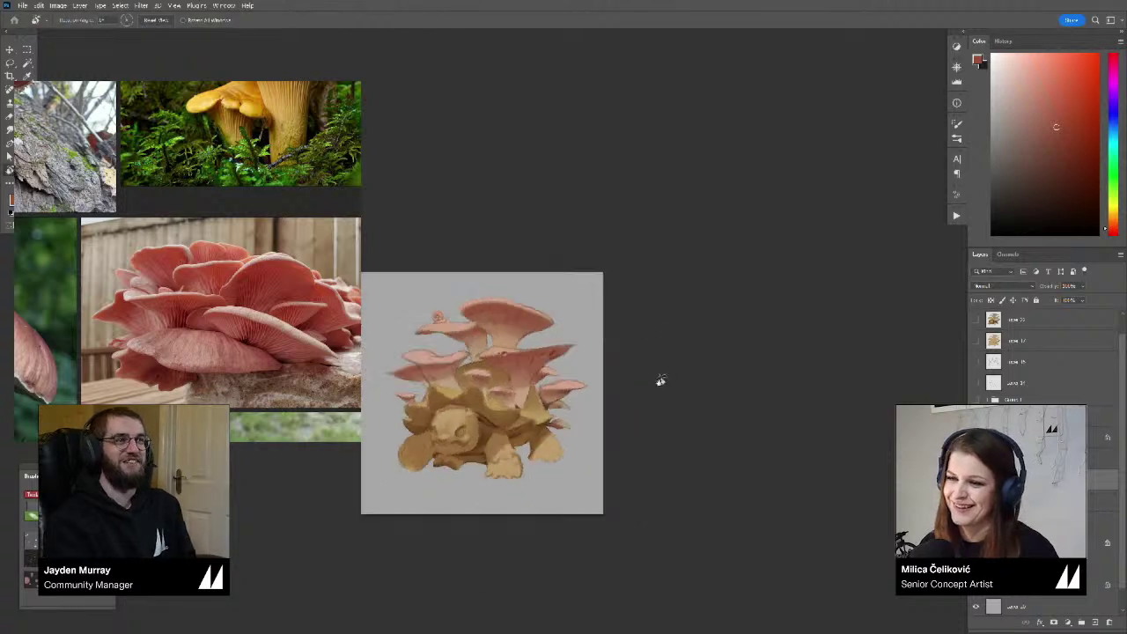
drag(660, 368, 717, 358)
drag(620, 337, 700, 340)
alt+click(590, 354)
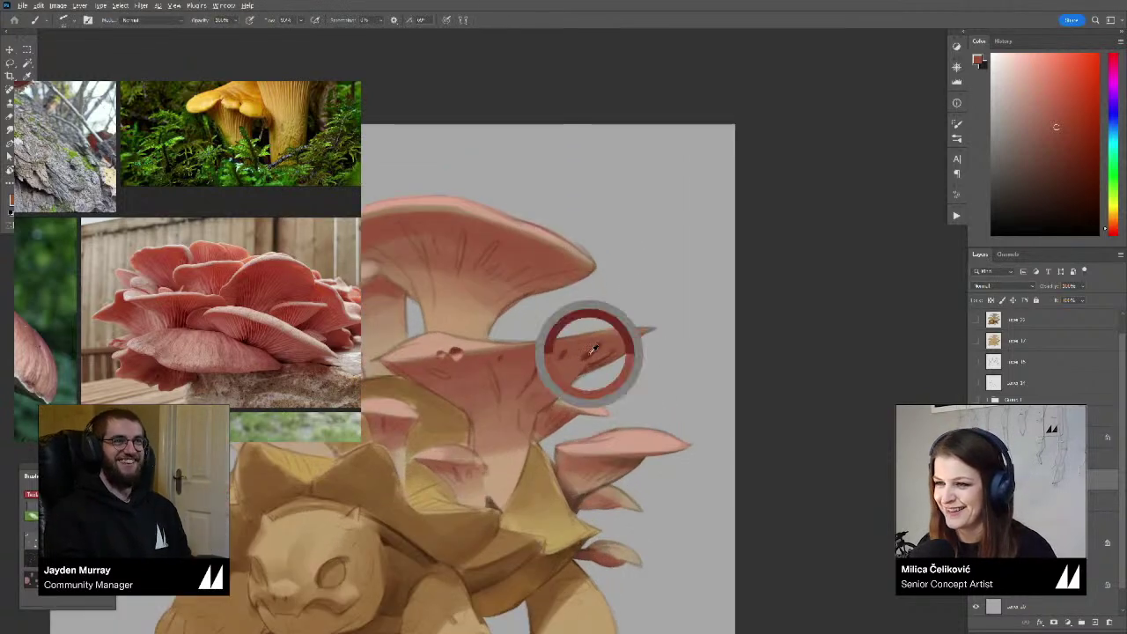
drag(591, 354, 643, 325)
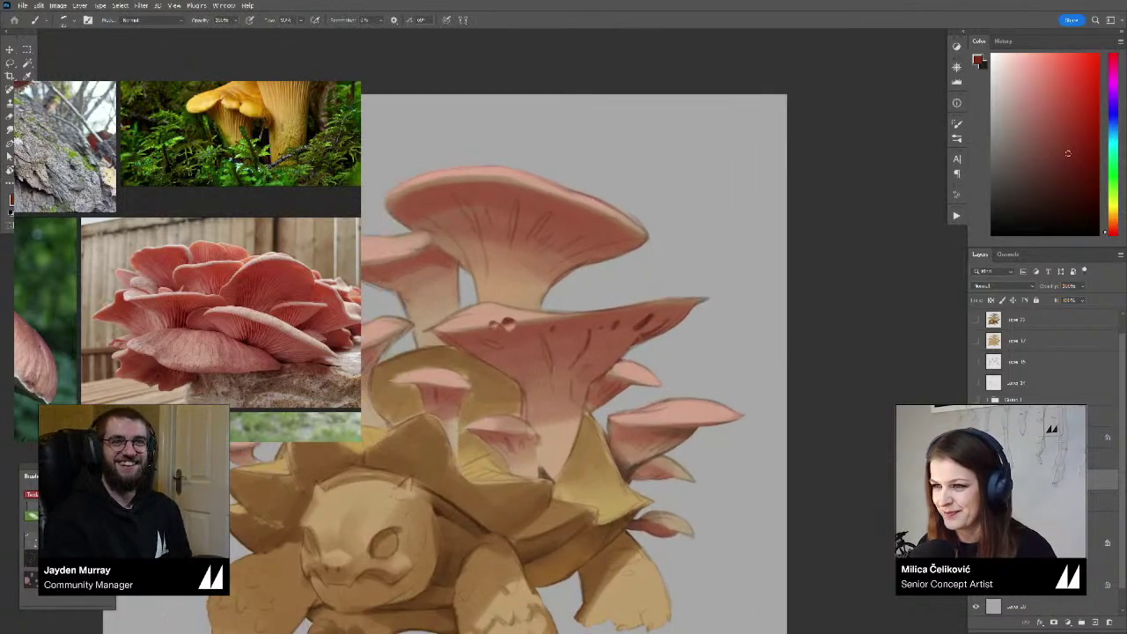
drag(543, 340, 549, 363)
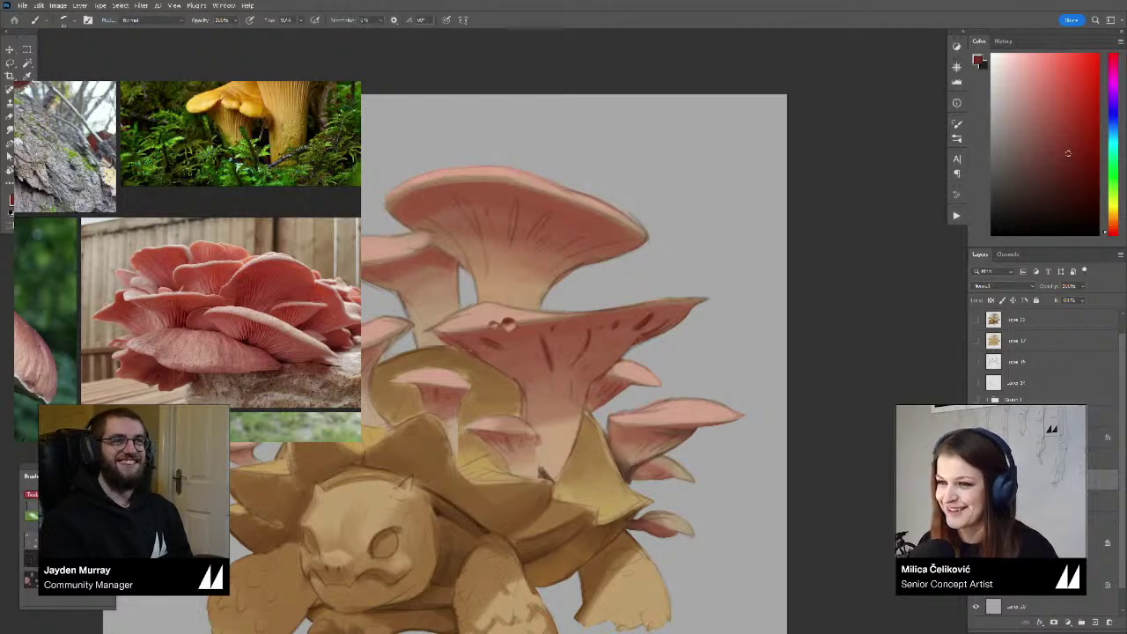
mouse_move(551, 372)
mouse_down()
mouse_move(554, 389)
mouse_move(545, 375)
mouse_up()
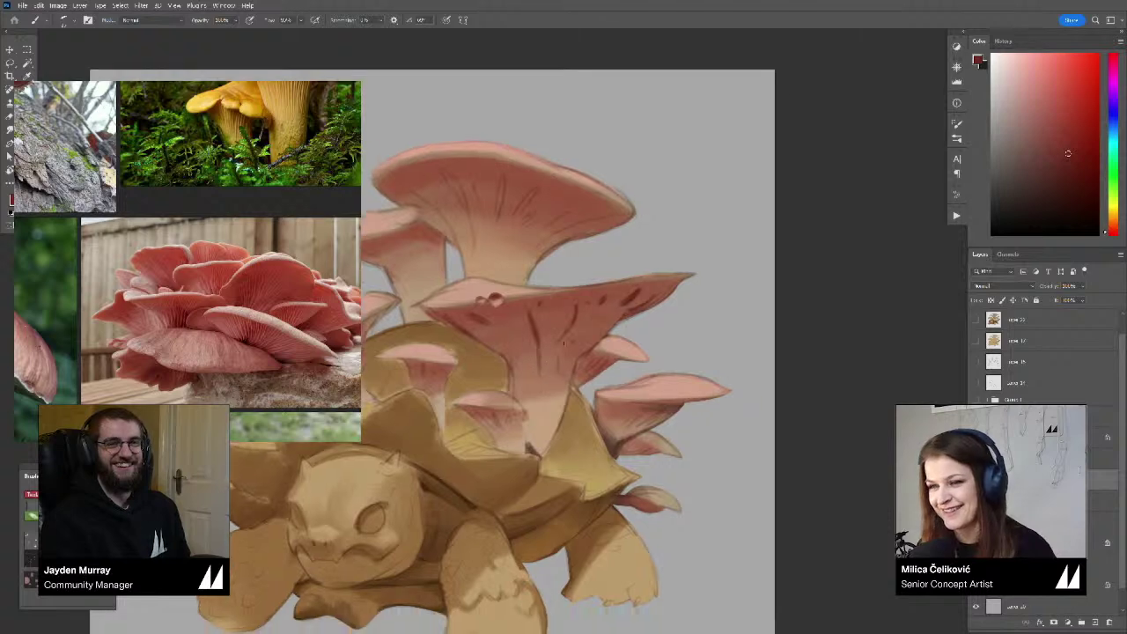
Soften the dark streaks on the middle mushroom's underside and stem with pink and muted red tones sampled around them
alt+click(549, 384)
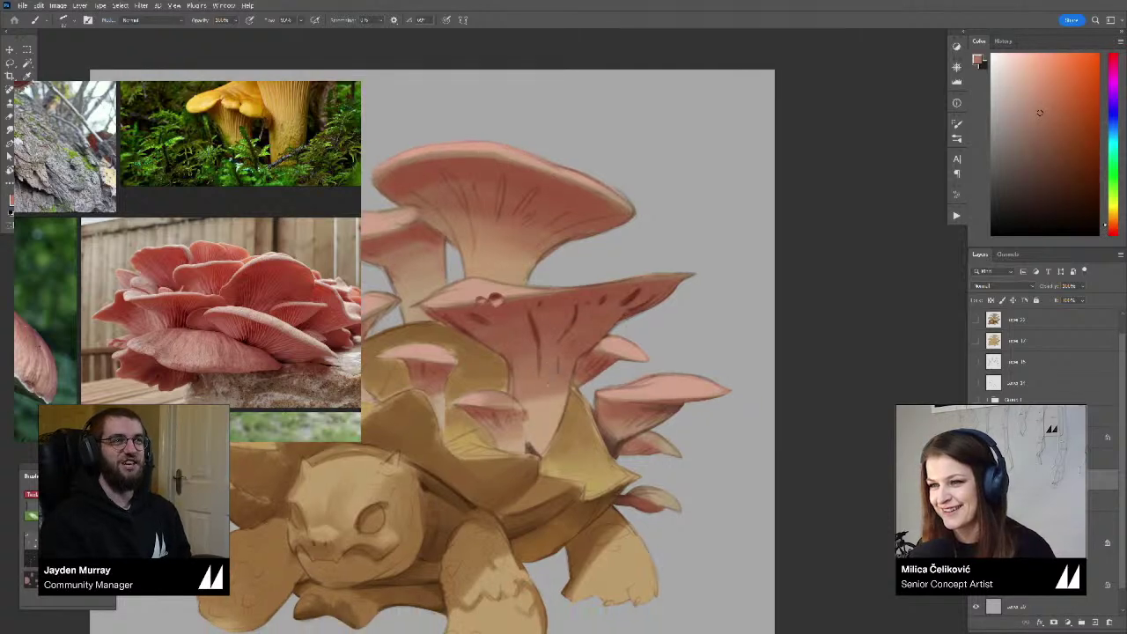
alt+click(579, 339)
alt+click(602, 320)
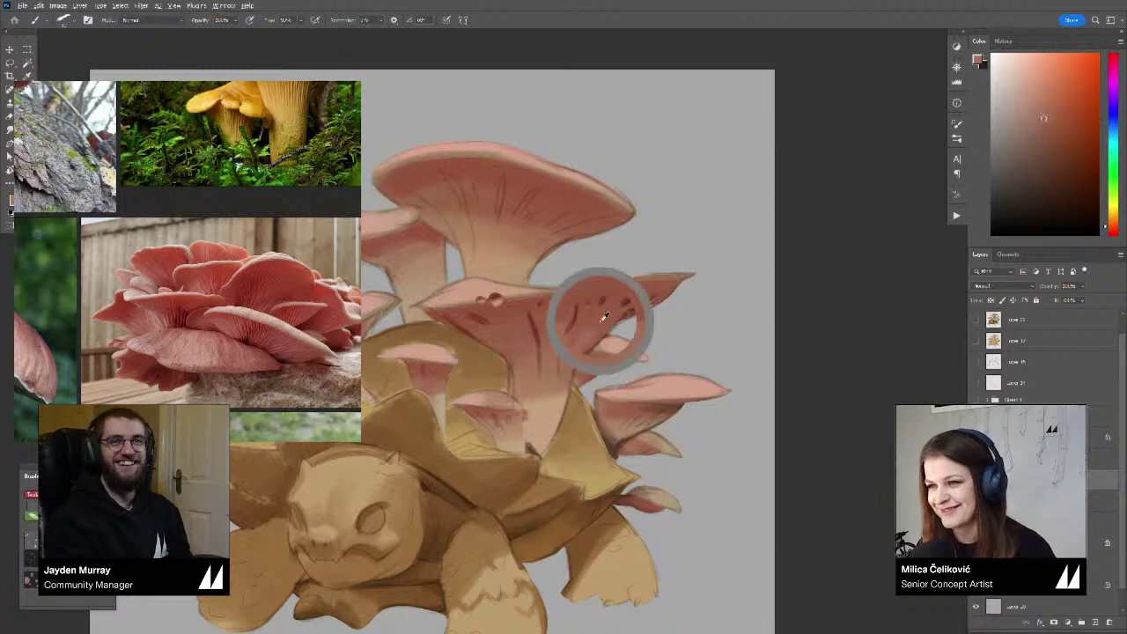
alt+click(596, 332)
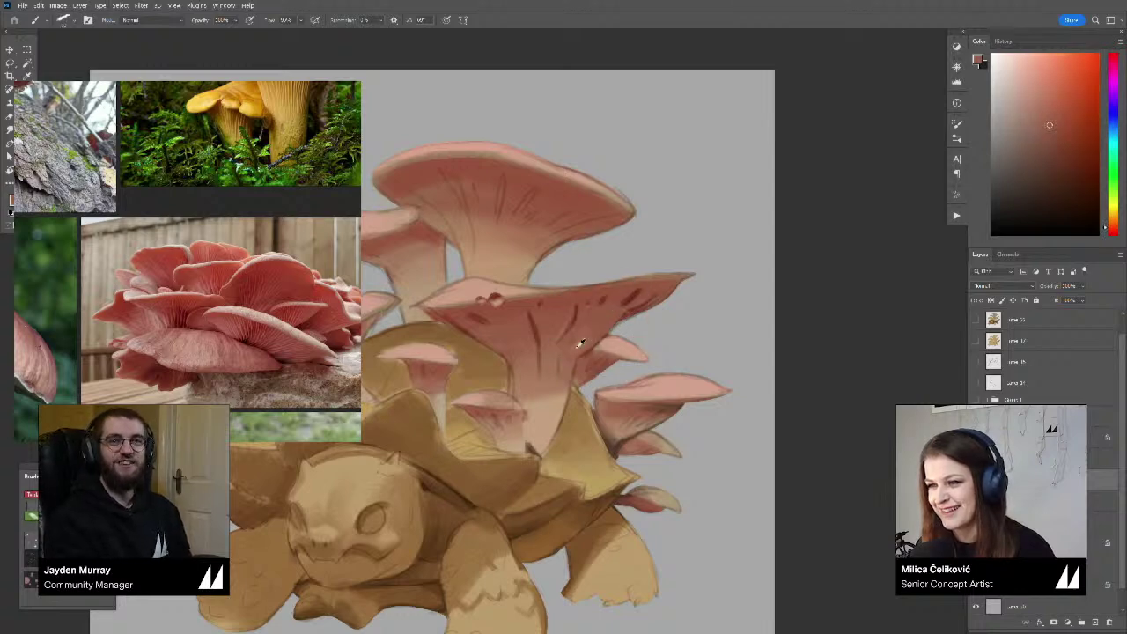
alt+click(537, 378)
alt+click(532, 346)
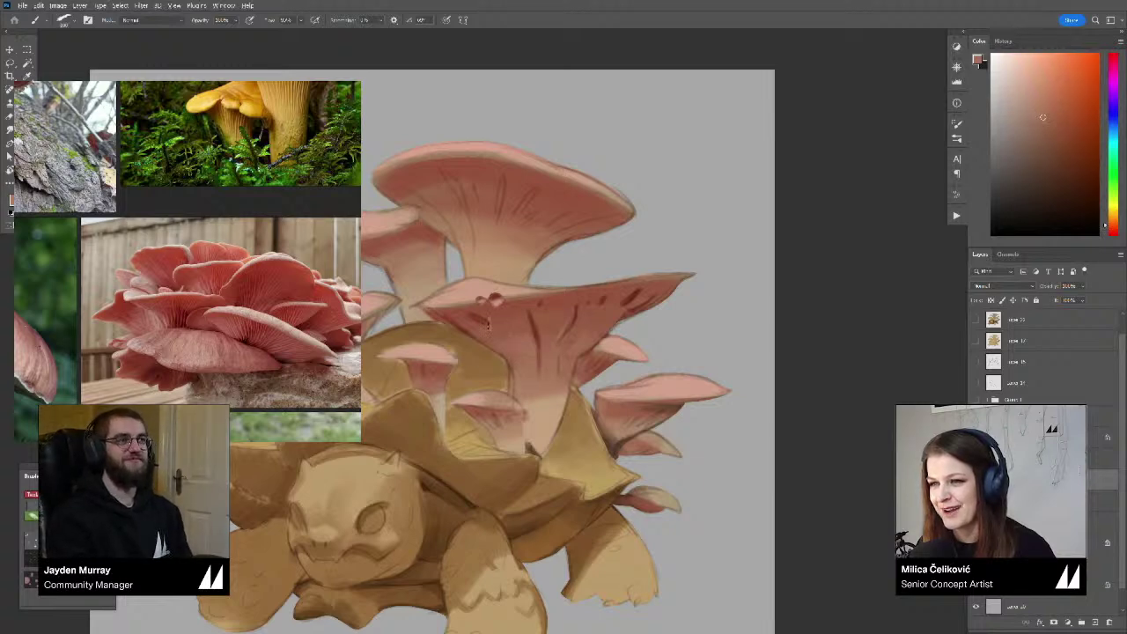
alt+click(497, 338)
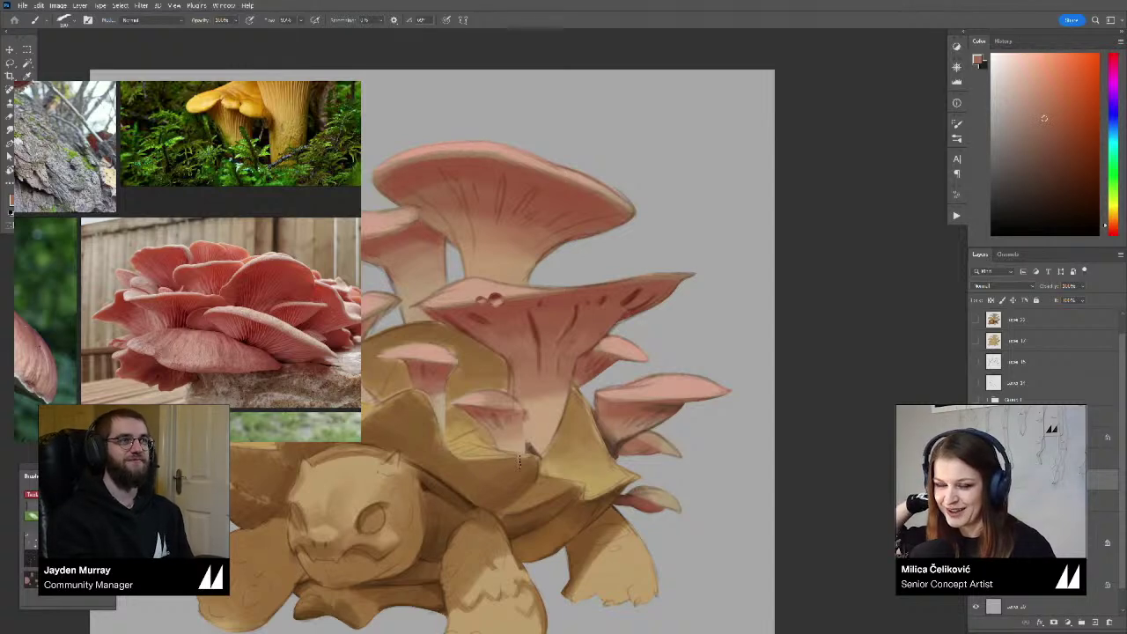
drag(530, 307, 560, 326)
alt+click(540, 352)
Mirror the canvas horizontally and paint dark red streaks on the underside of the topmost mushroom with a sampled dark red
key(z)
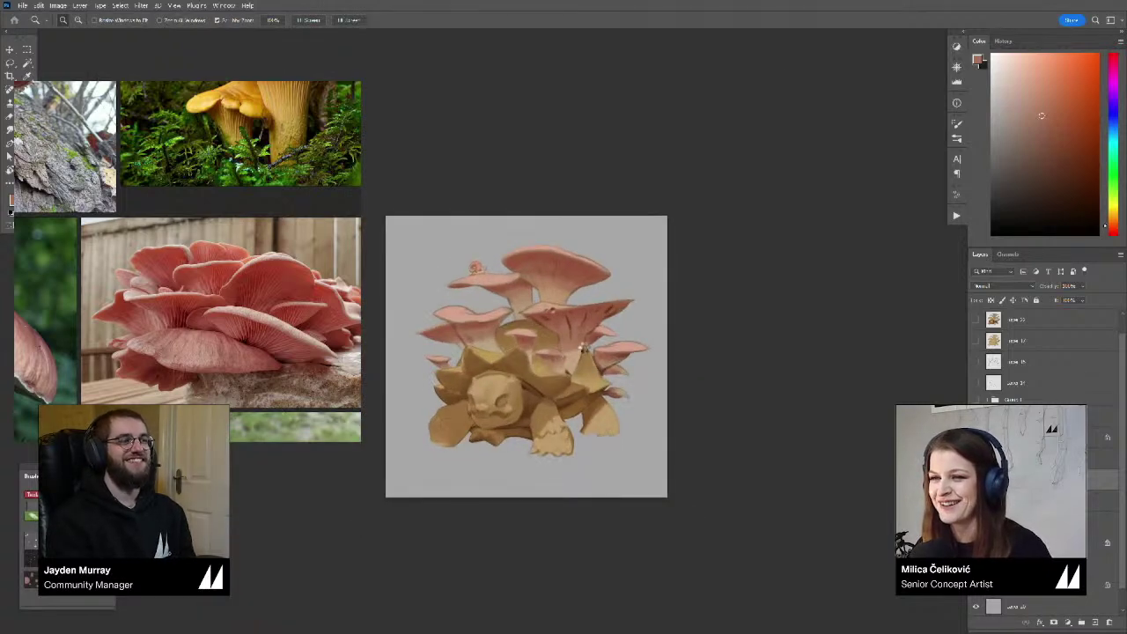
key(ctrl+shift+h)
drag(653, 280, 691, 285)
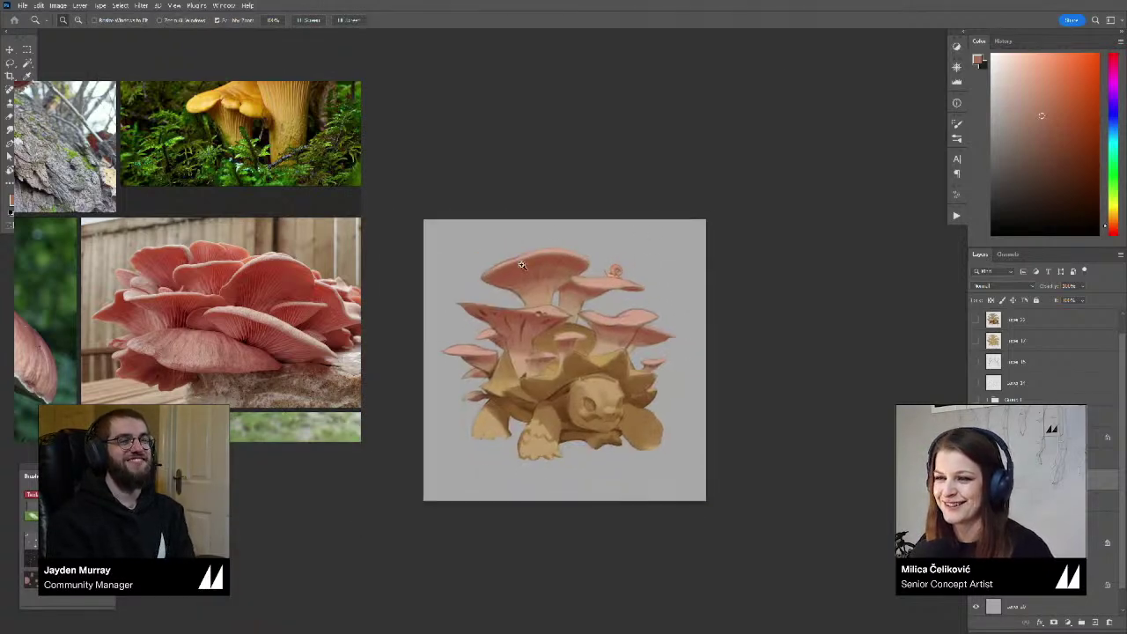
drag(524, 269, 546, 283)
key(b)
alt+click(523, 368)
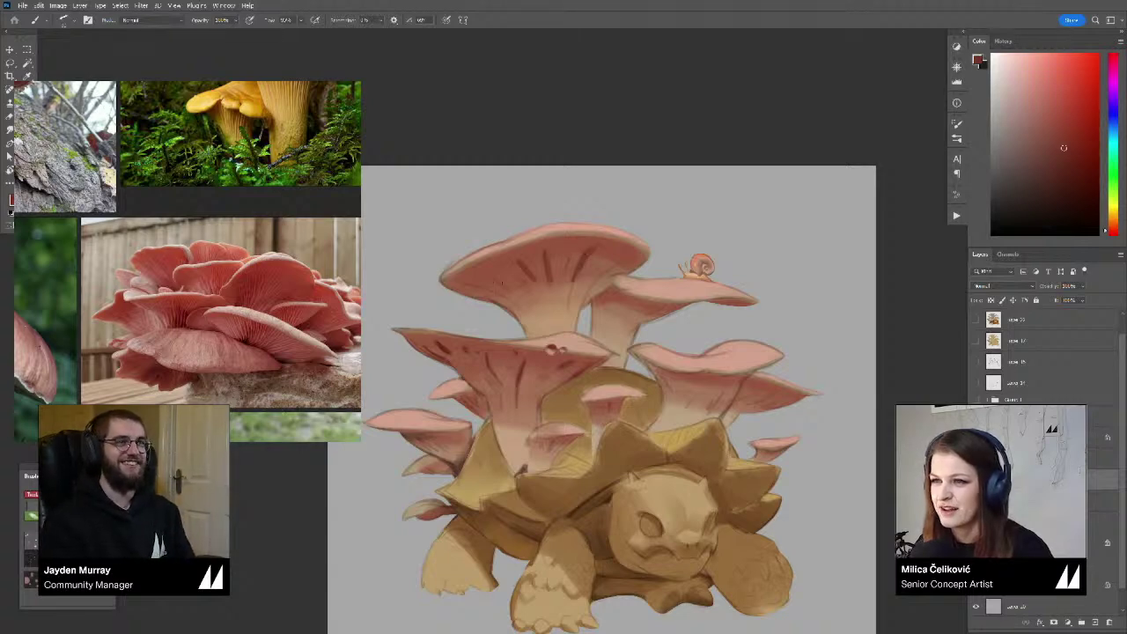
Add finer dark red streaks towards the outer edge of the topmost mushroom's underside
key(z)
drag(514, 281, 564, 282)
key(r)
drag(464, 302, 533, 221)
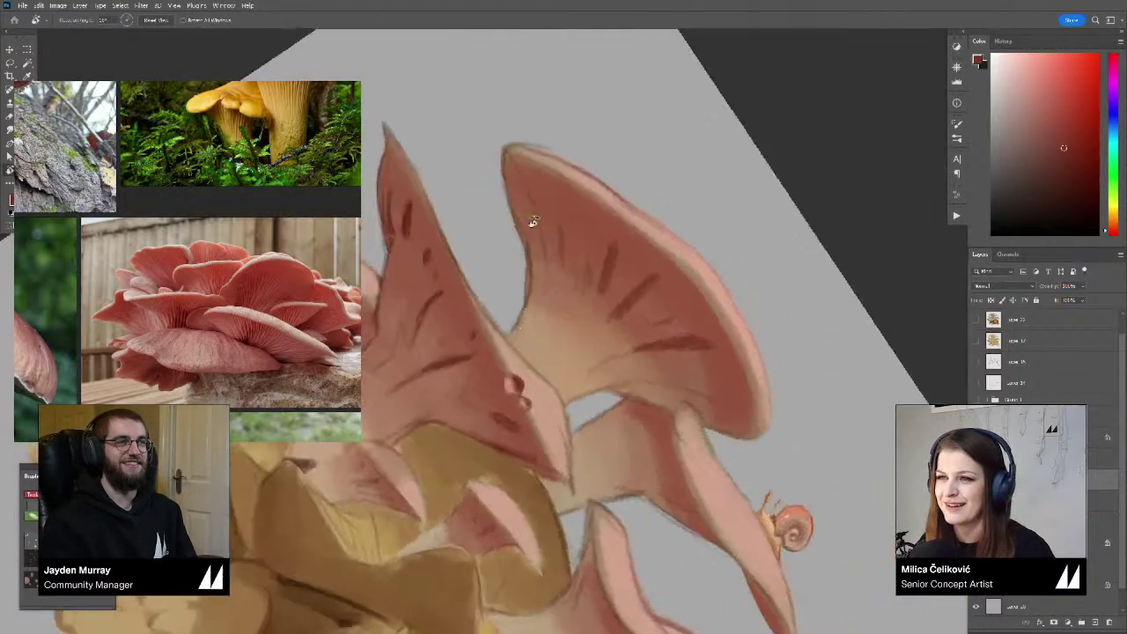
key(b)
scroll(533, 222, down, 3)
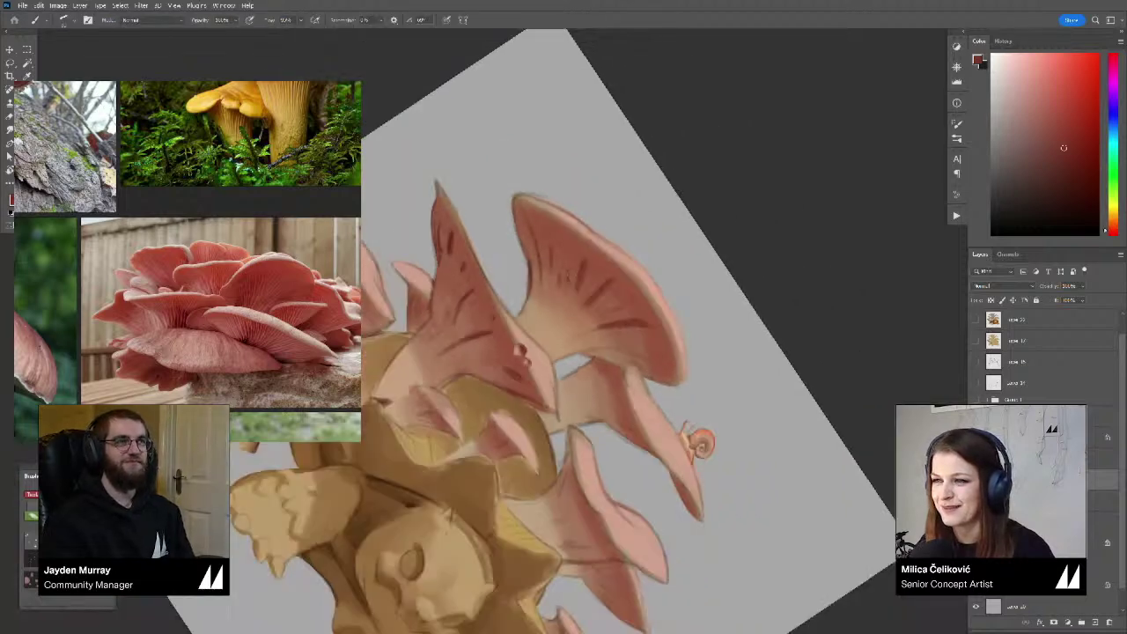
drag(568, 272, 569, 290)
Blend the topmost mushroom's streaks into its stem with sampled beige and pink tones
key(r)
drag(505, 233, 469, 356)
key(b)
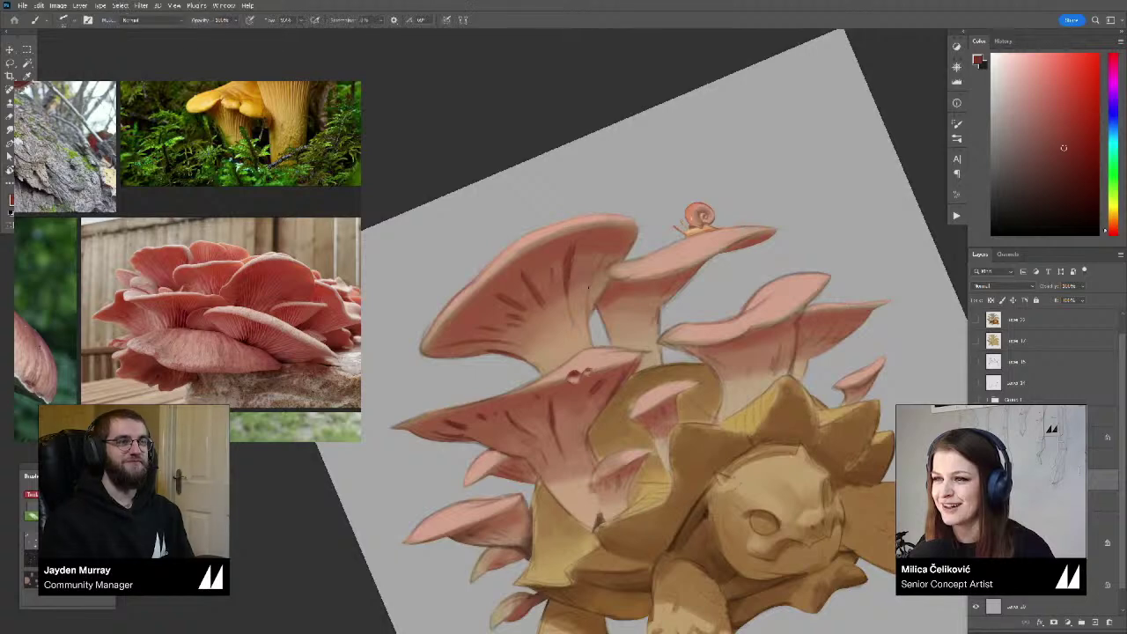
alt+click(588, 297)
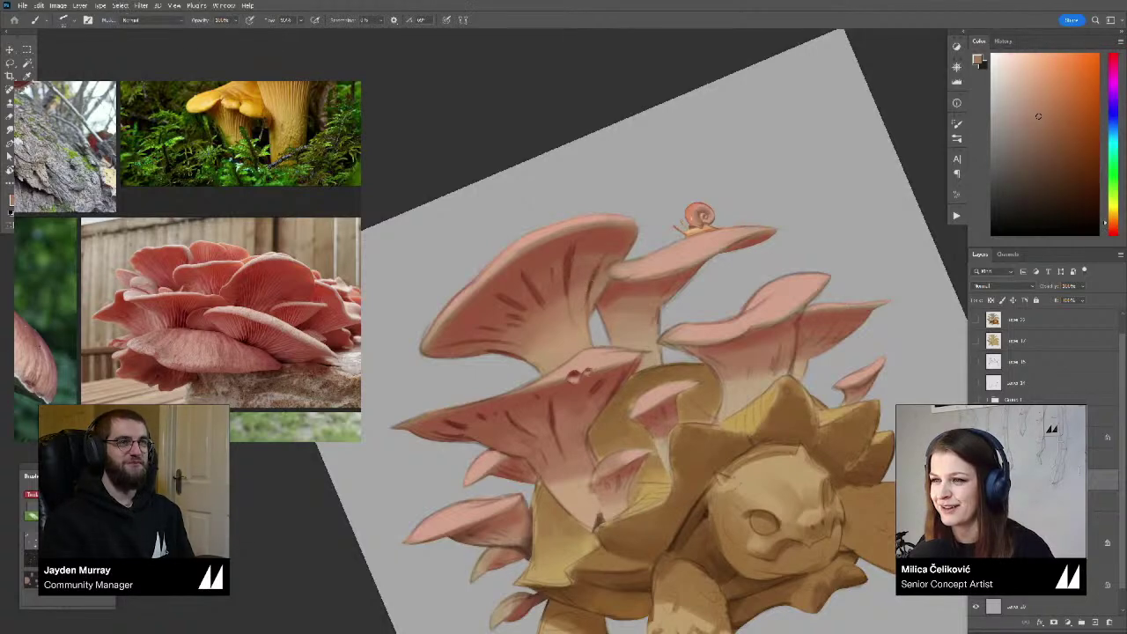
alt+click(602, 257)
drag(597, 291, 521, 298)
Paint a deep red shadow under the snail's mushroom beside the topmost cap and blend its edge with sampled reds
alt+click(497, 271)
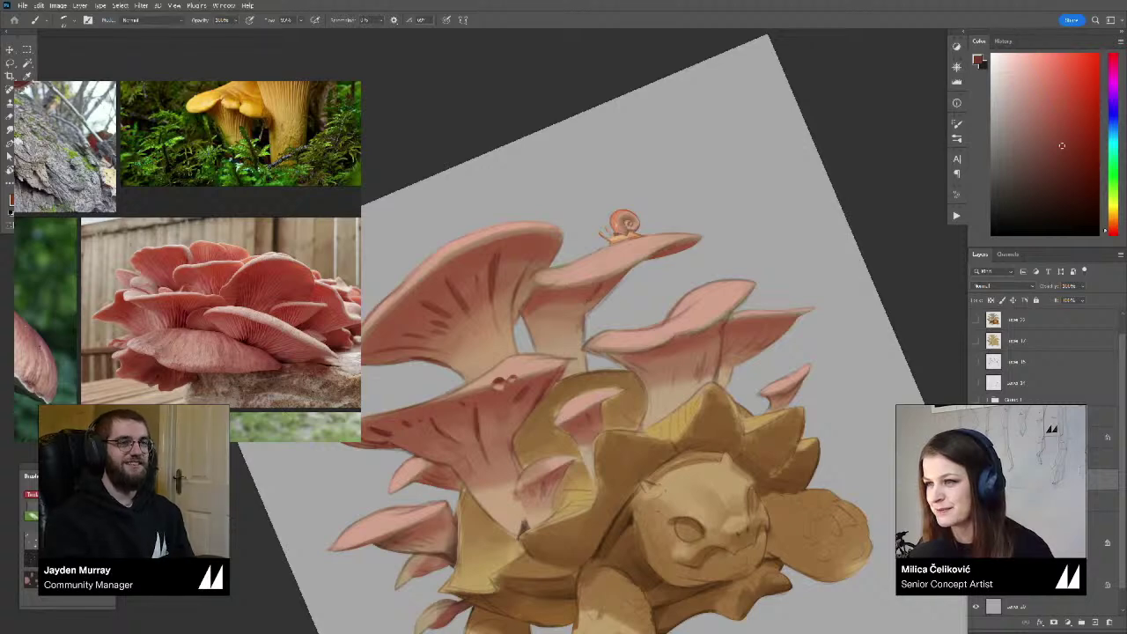
key(r)
drag(725, 229, 681, 183)
key(b)
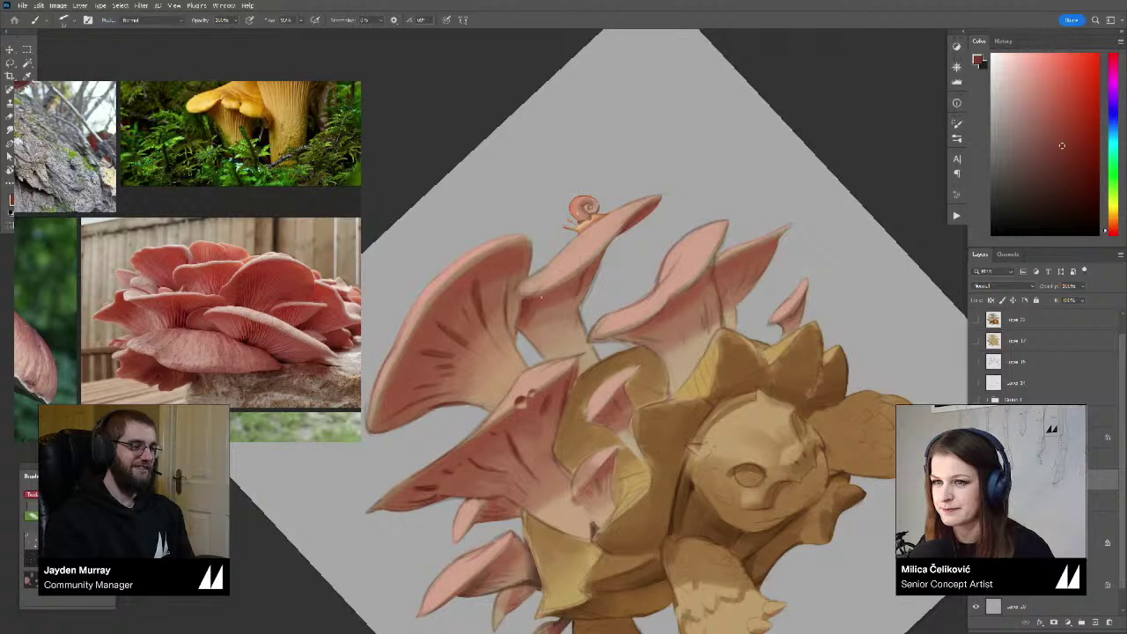
click(1078, 174)
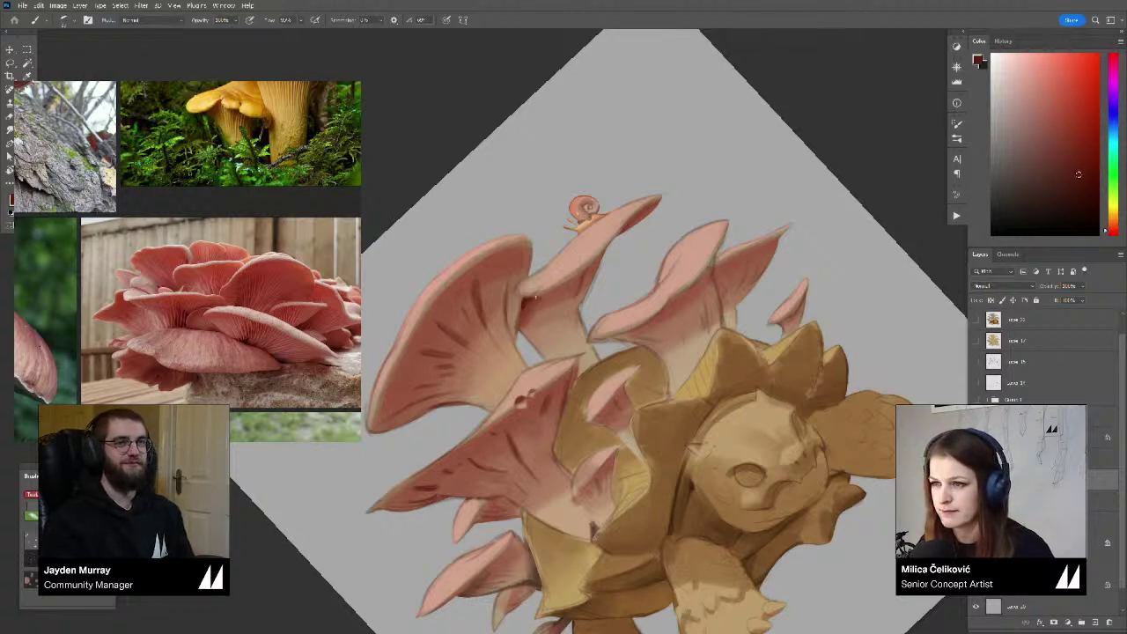
alt+click(526, 304)
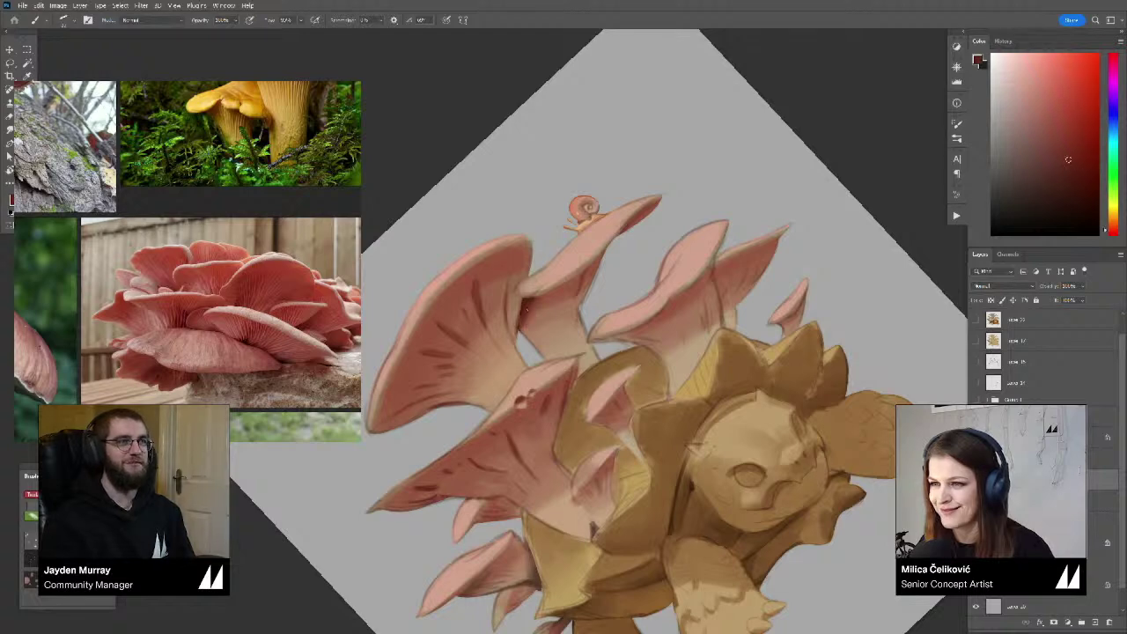
alt+click(532, 336)
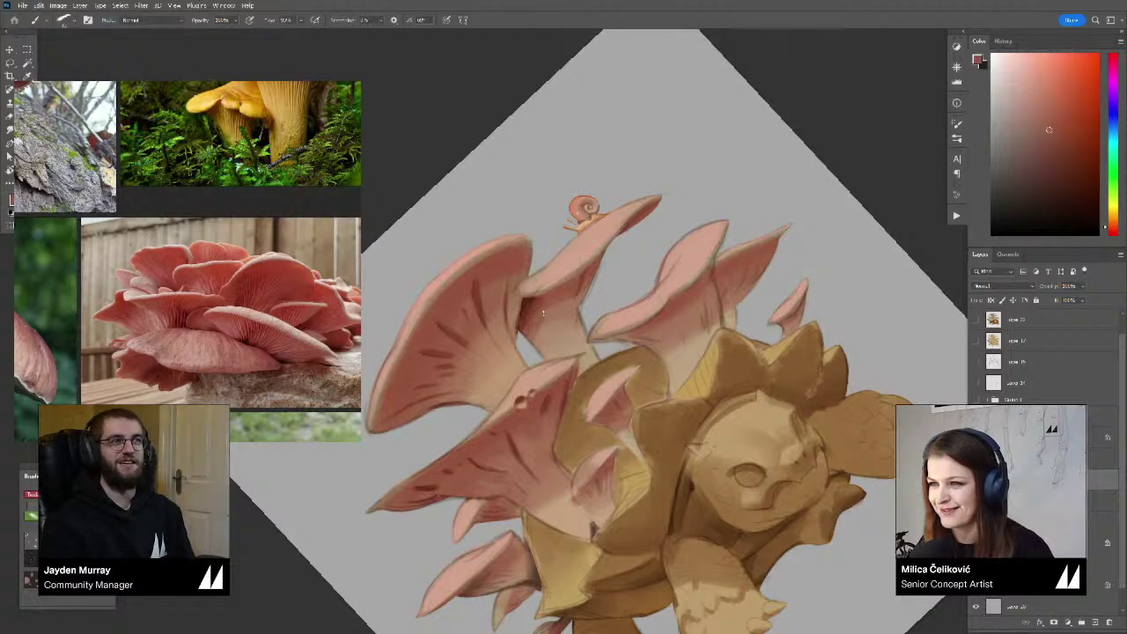
Straighten the canvas, check the painting at thumbnail size and in the greyscale proof view, and mirror it back horizontally
key(r)
drag(662, 247, 696, 344)
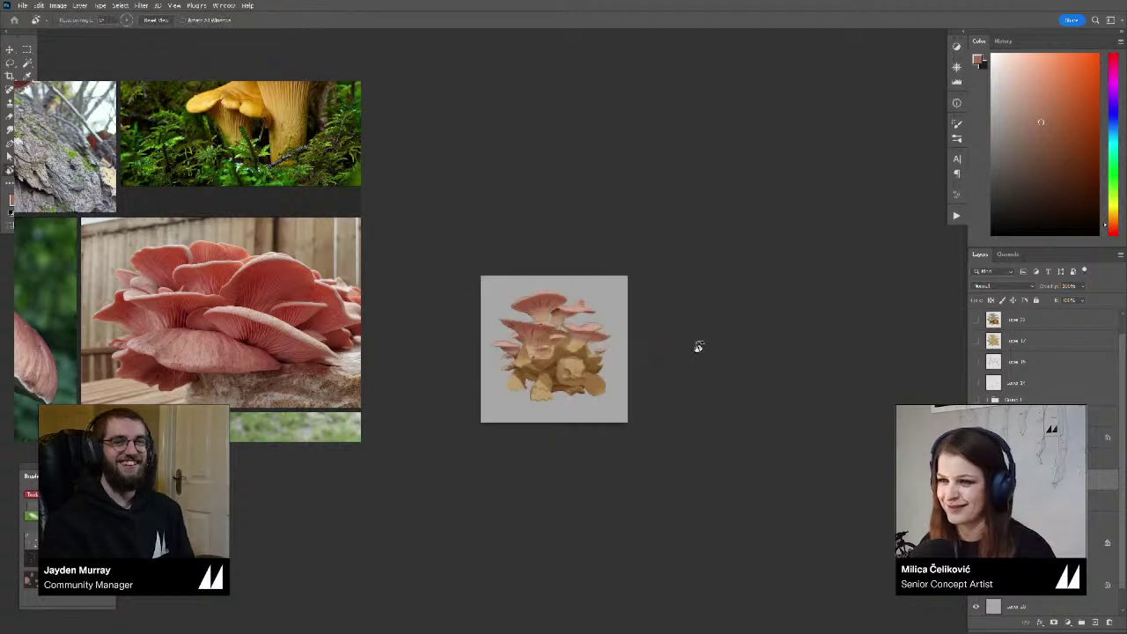
key(z)
drag(550, 330, 577, 348)
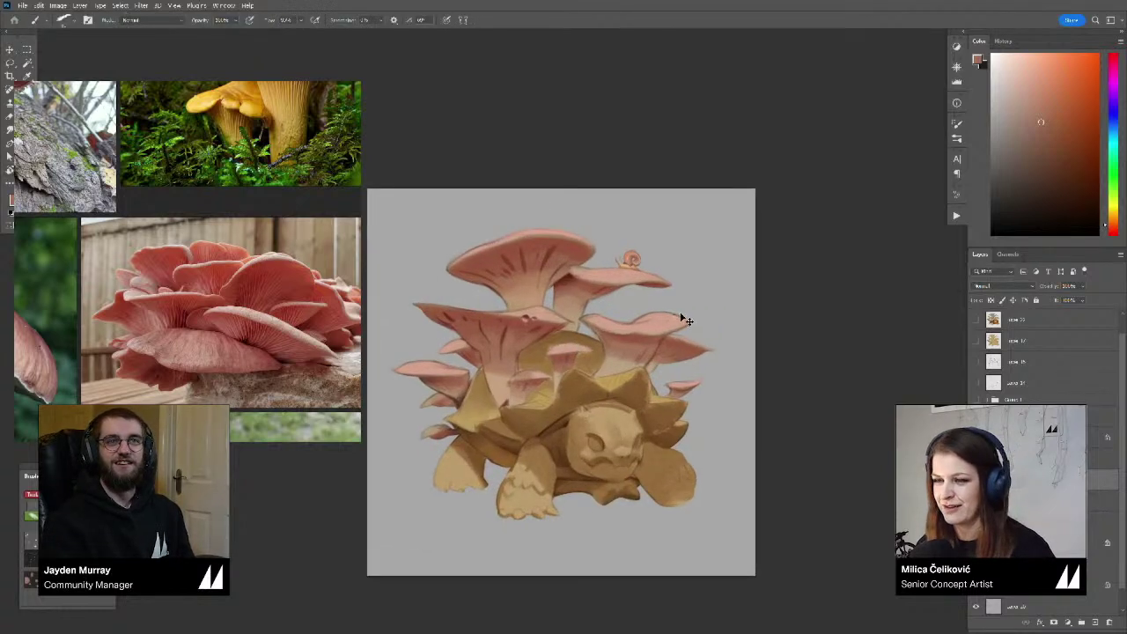
key(ctrl+y)
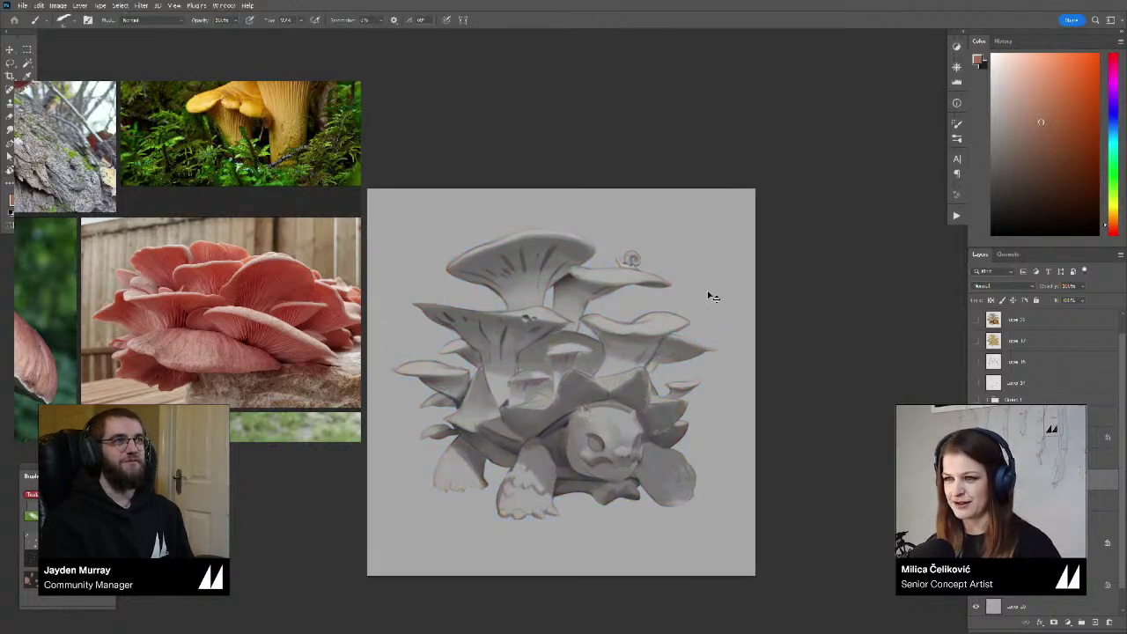
key(ctrl+y)
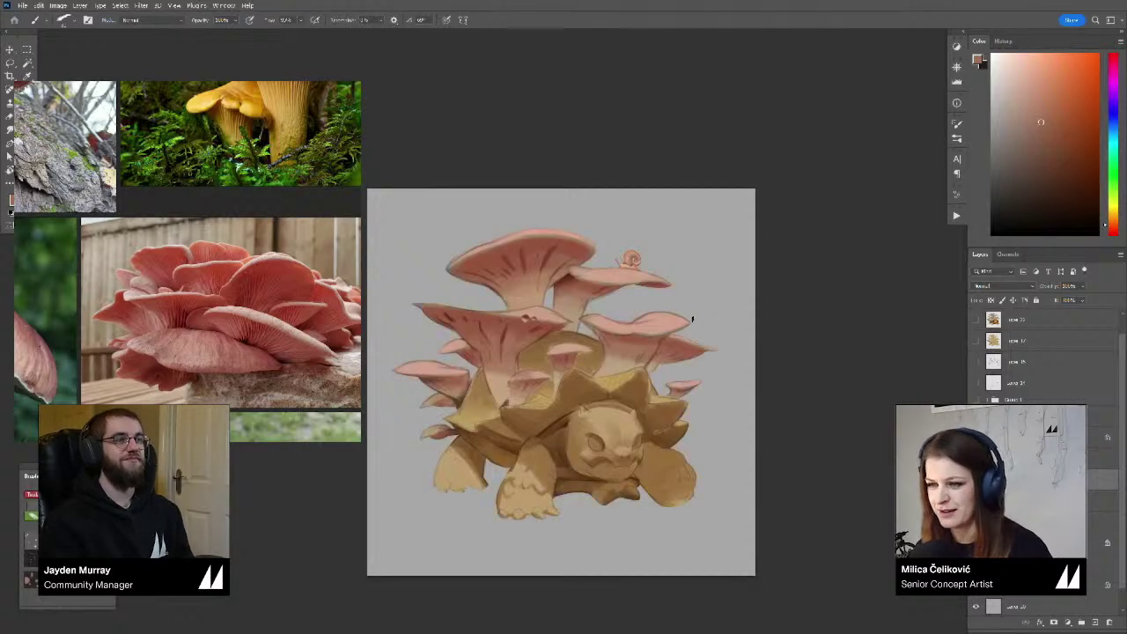
key(ctrl+shift+h)
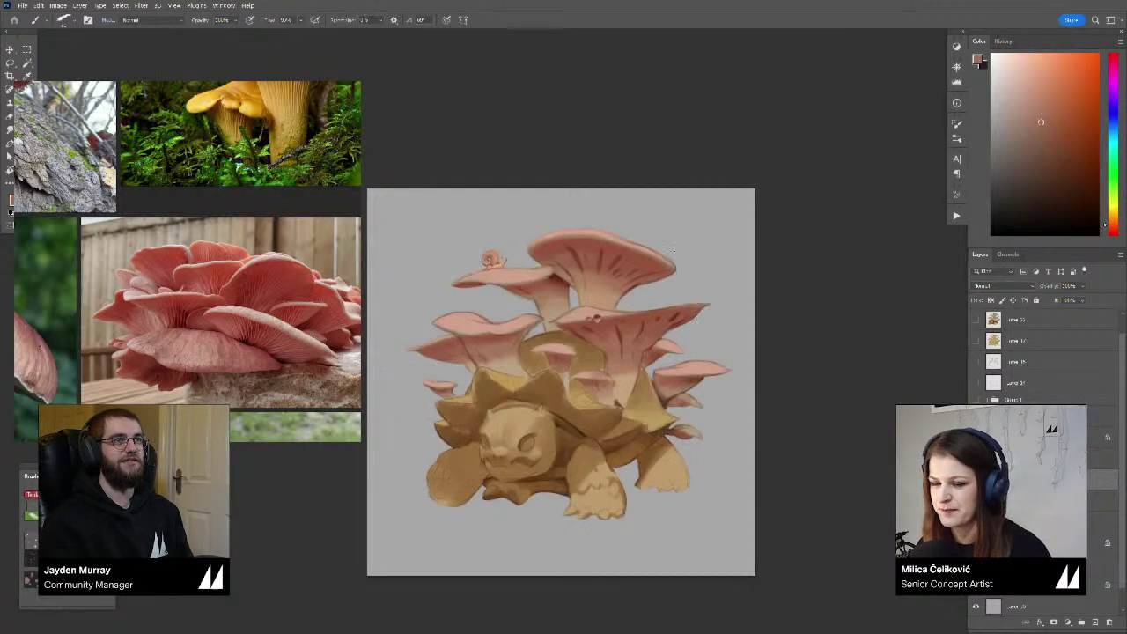
Deepen the shadow on the small mushroom behind the middle mushroom's stem with sampled dark red
drag(616, 263, 636, 262)
alt+click(529, 285)
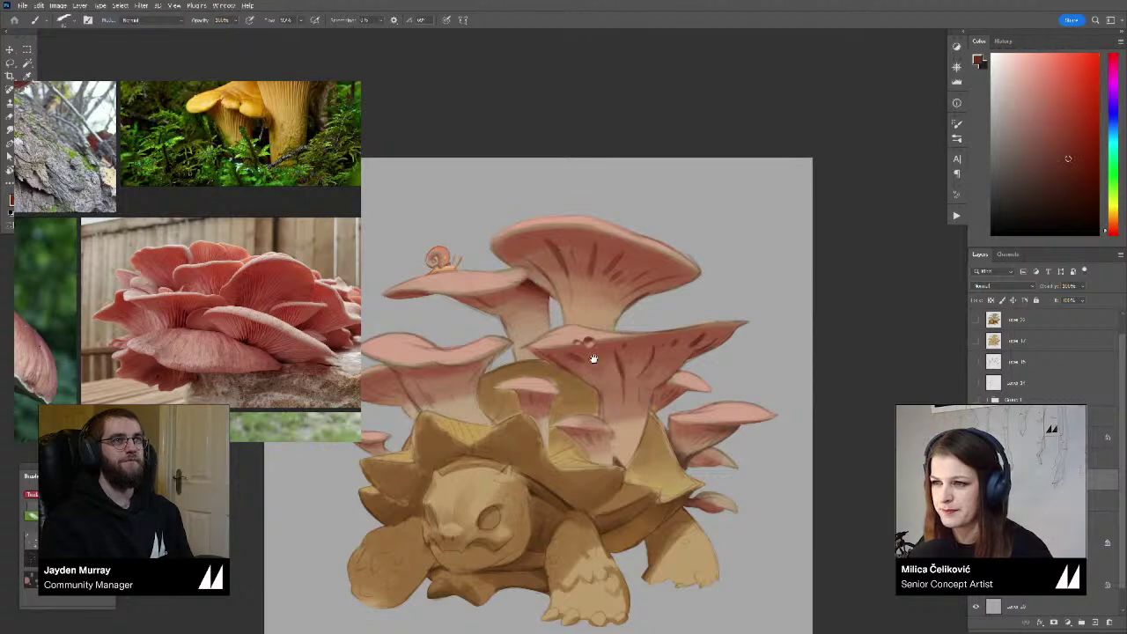
drag(594, 359, 592, 334)
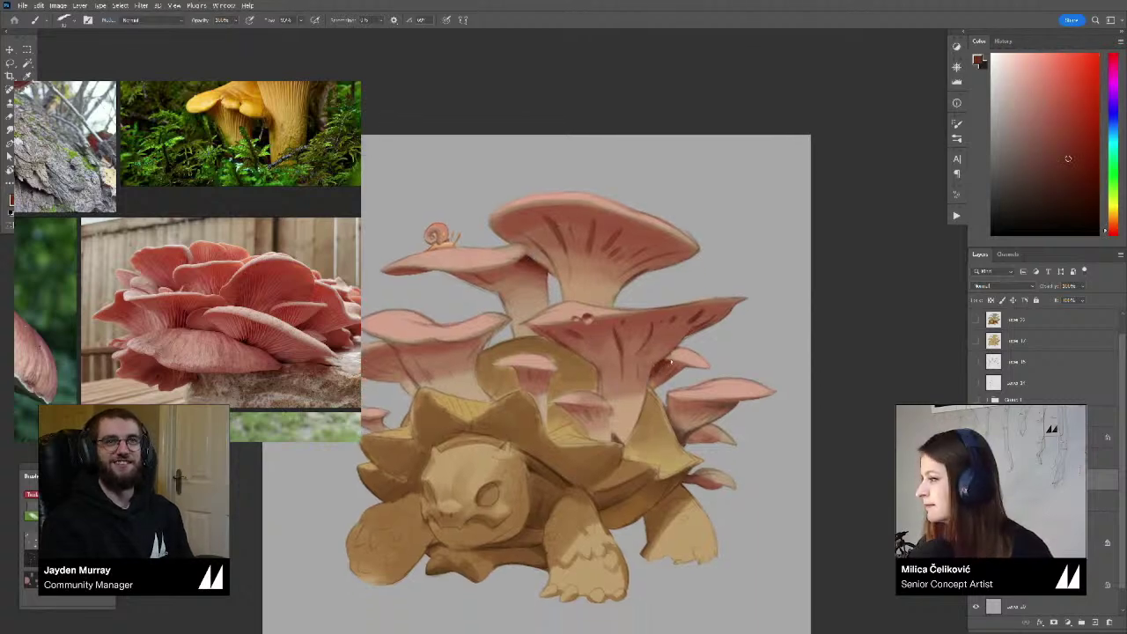
mouse_move(671, 361)
mouse_down()
mouse_move(745, 314)
mouse_move(673, 326)
mouse_up()
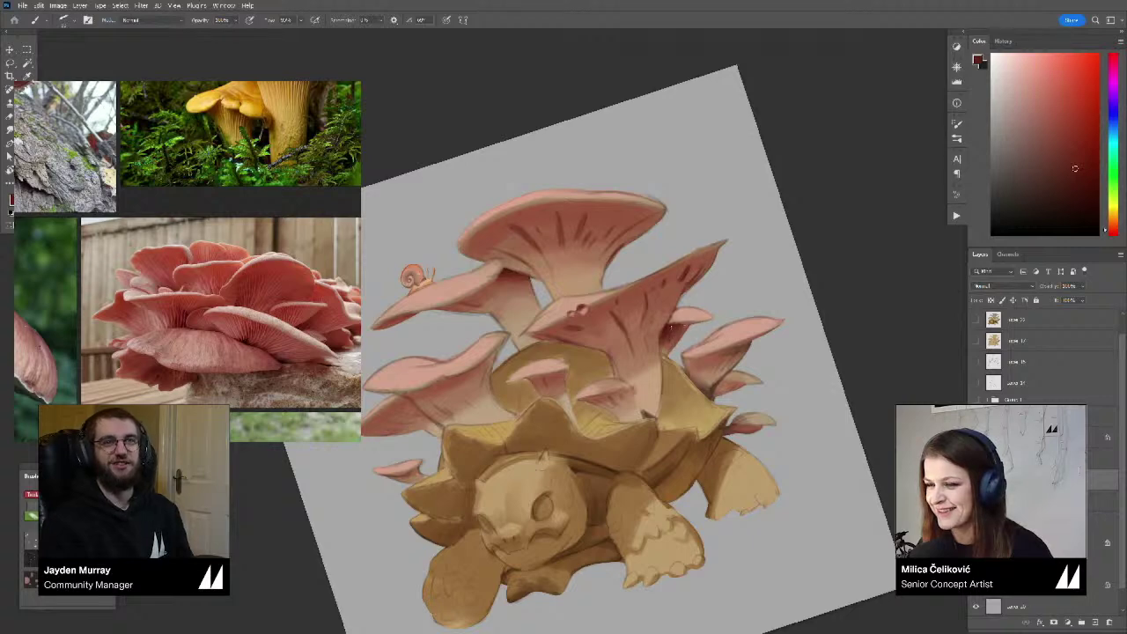
key(ctrl+space)
drag(684, 333, 653, 333)
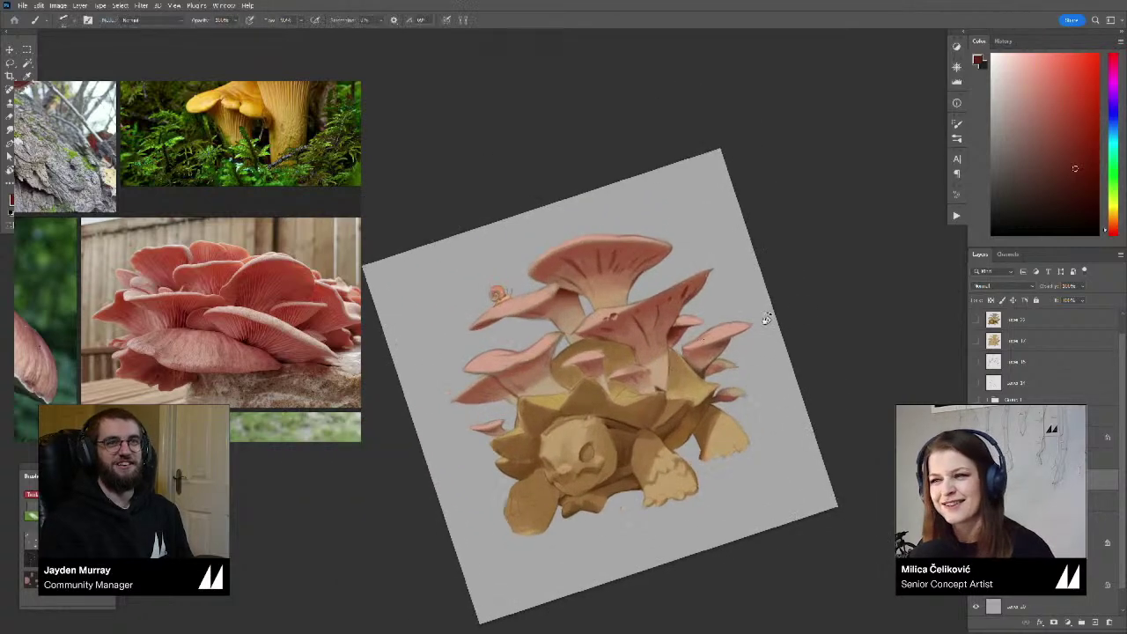
Shade the underside of the outer mushroom at the shell's rear with dark red and blend it with sampled mid reds
key(r)
drag(824, 331, 826, 339)
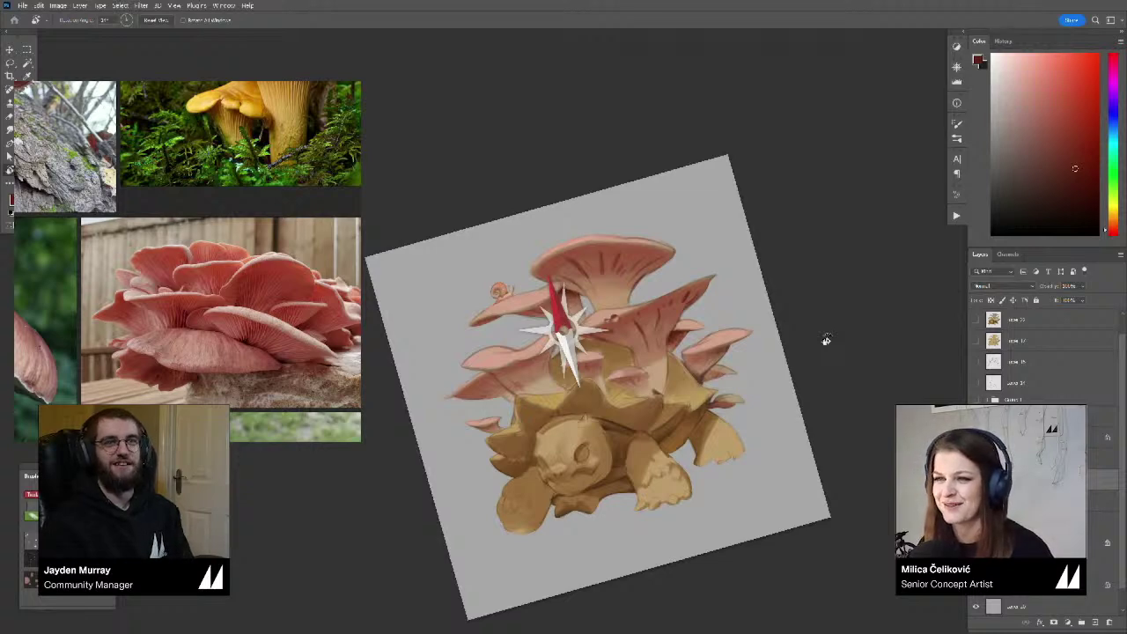
drag(827, 340, 806, 236)
key(ctrl+space)
drag(748, 245, 793, 246)
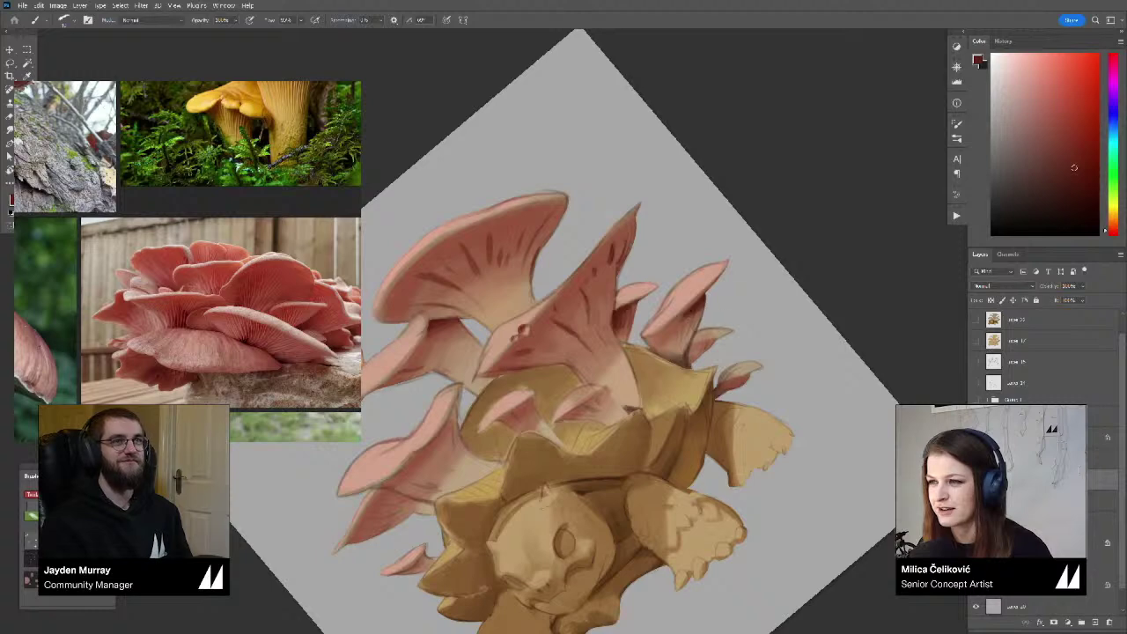
alt+click(682, 318)
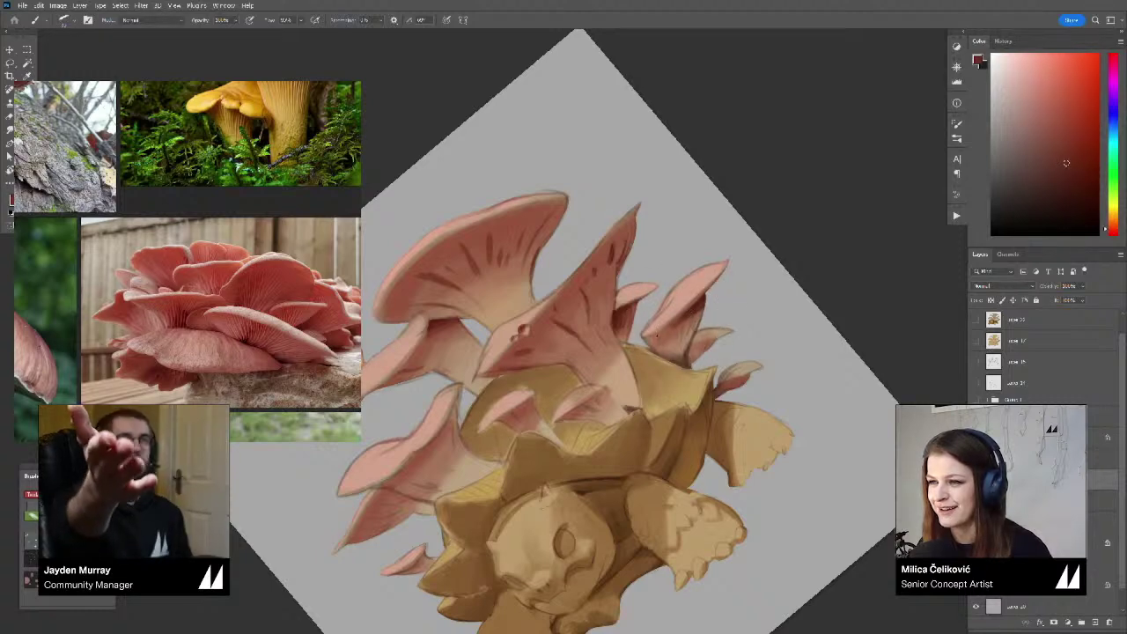
alt+click(655, 339)
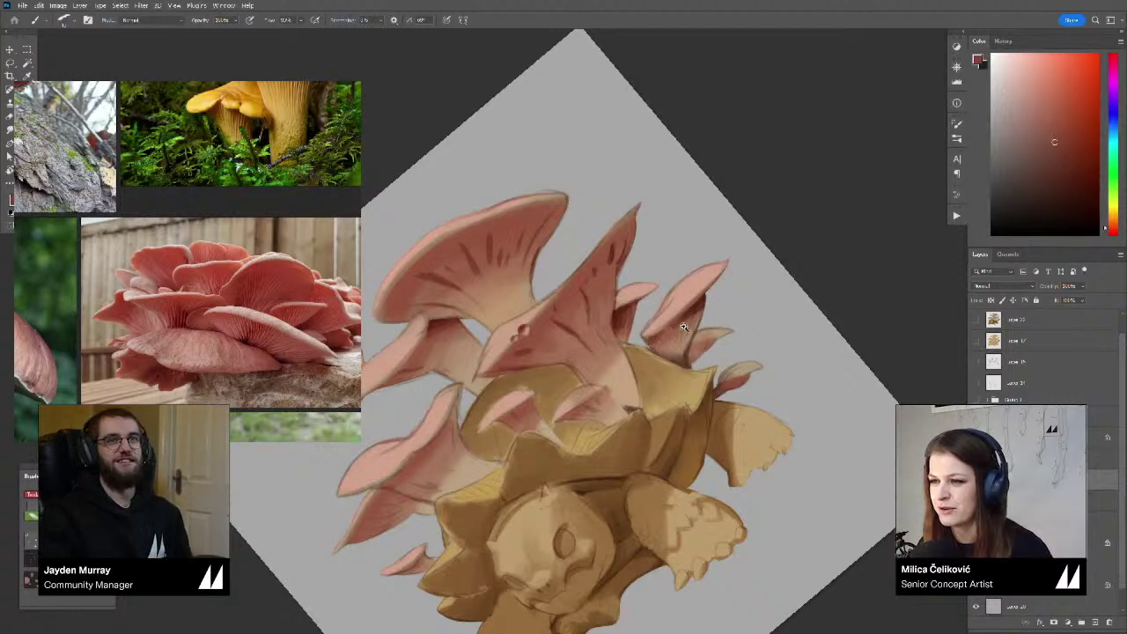
Mirror the canvas horizontally and deepen the dark red shading beneath the small mushrooms around the shell
drag(684, 326, 630, 330)
key(r)
drag(757, 337, 712, 428)
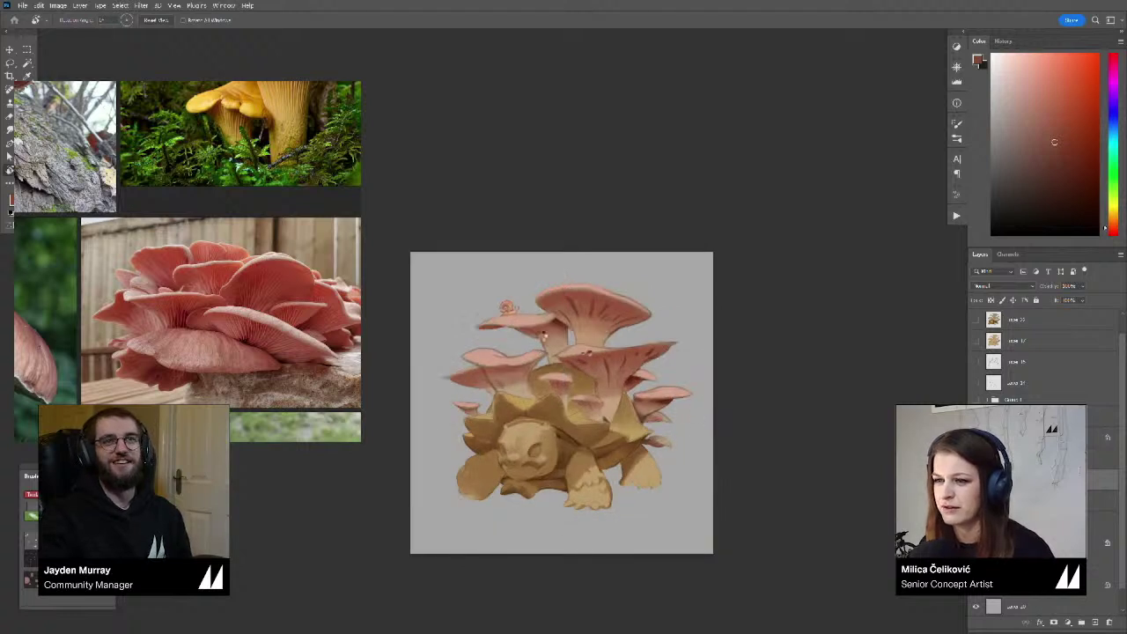
key(ctrl+shift+h)
key(z)
drag(499, 386, 540, 422)
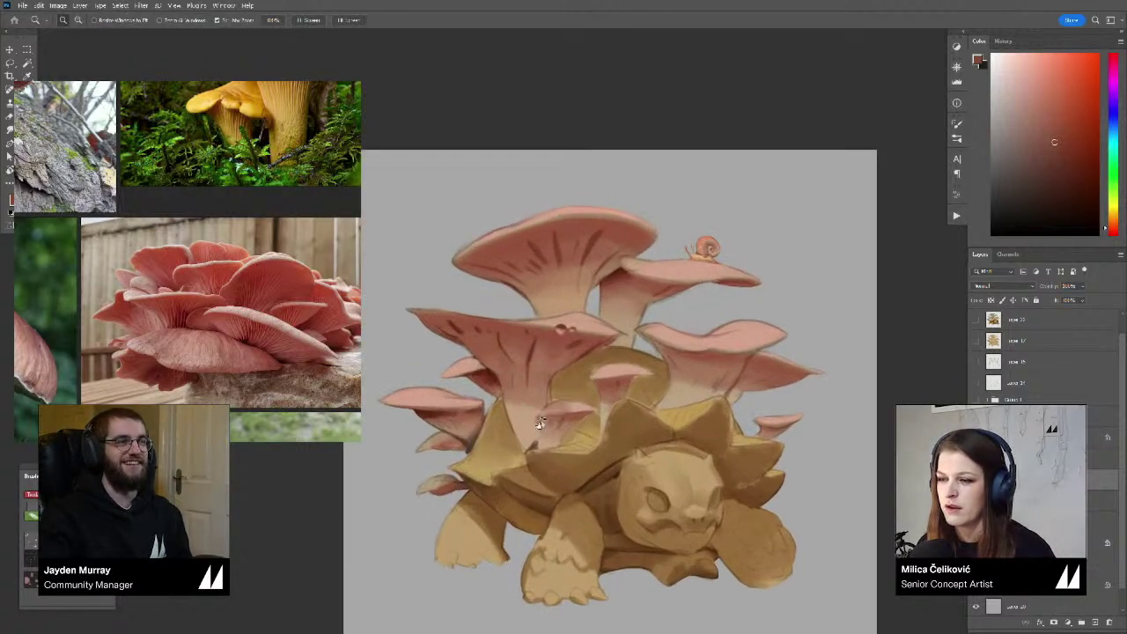
key(r)
drag(602, 465, 613, 463)
key(b)
alt+click(609, 271)
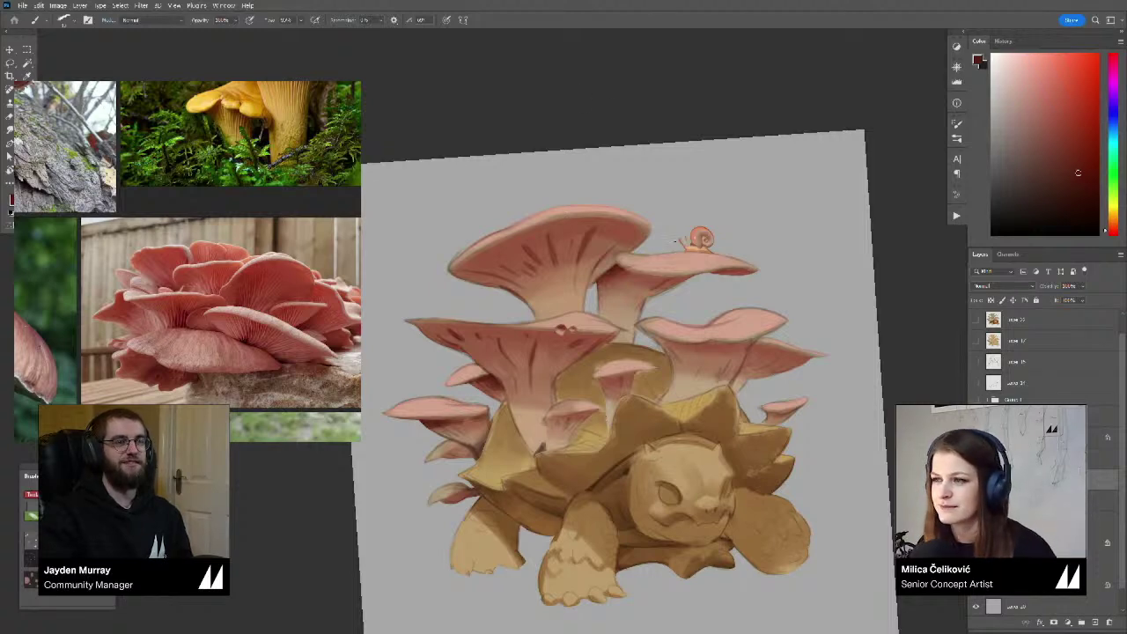
Shade and blend the underside of the outer mushrooms at the shell's rear with sampled dark and mid reds
alt+click(460, 414)
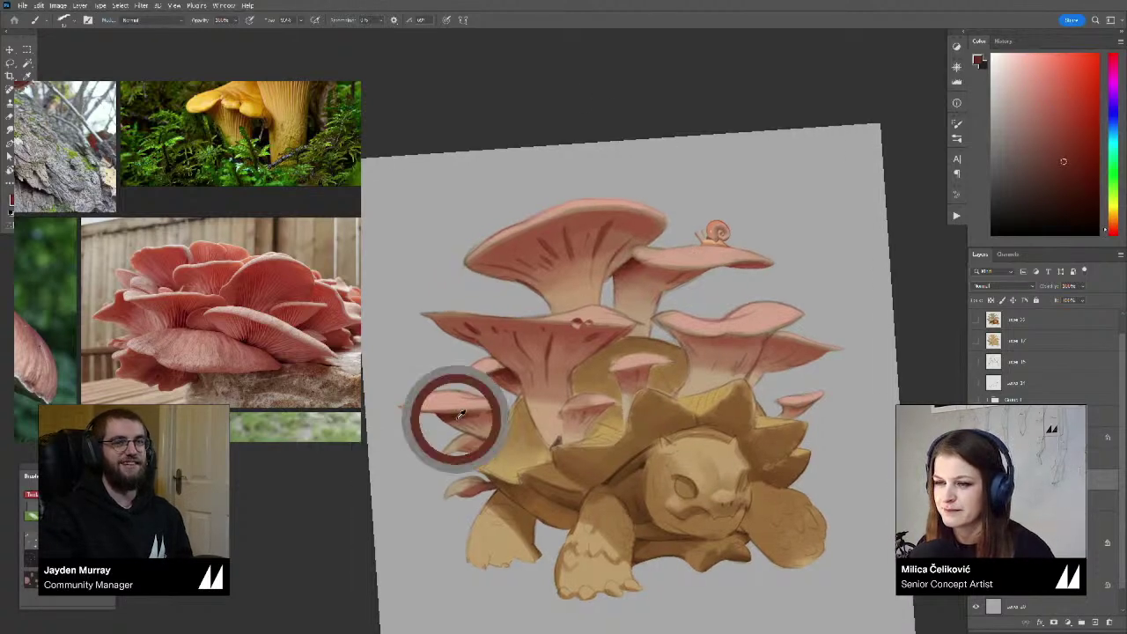
alt+click(472, 415)
alt+click(475, 416)
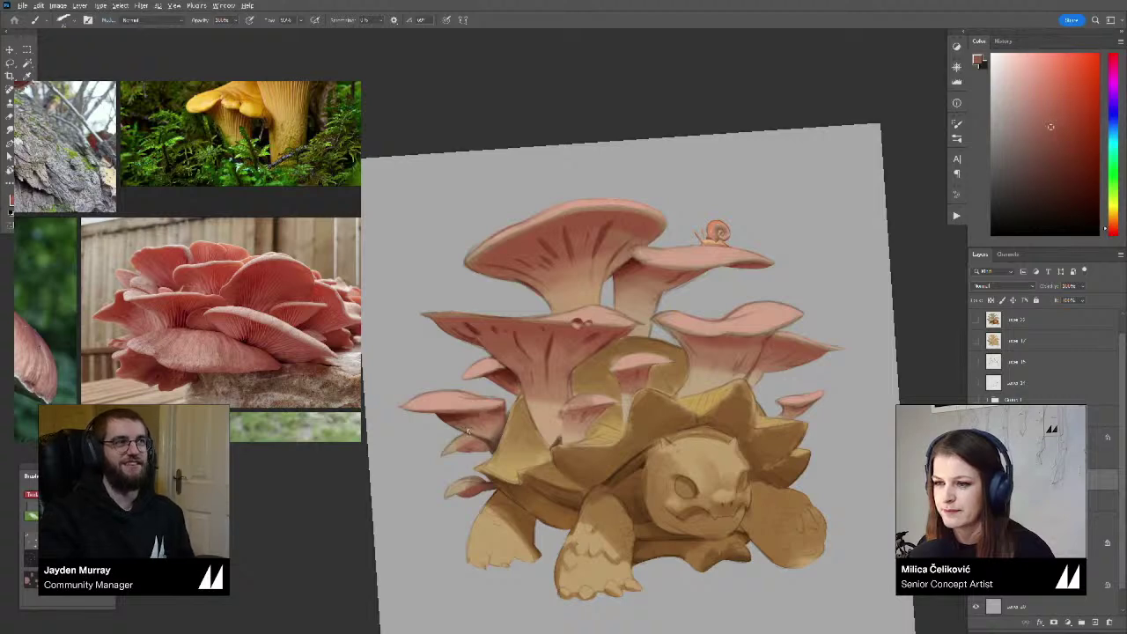
alt+click(462, 416)
alt+click(458, 421)
alt+click(466, 414)
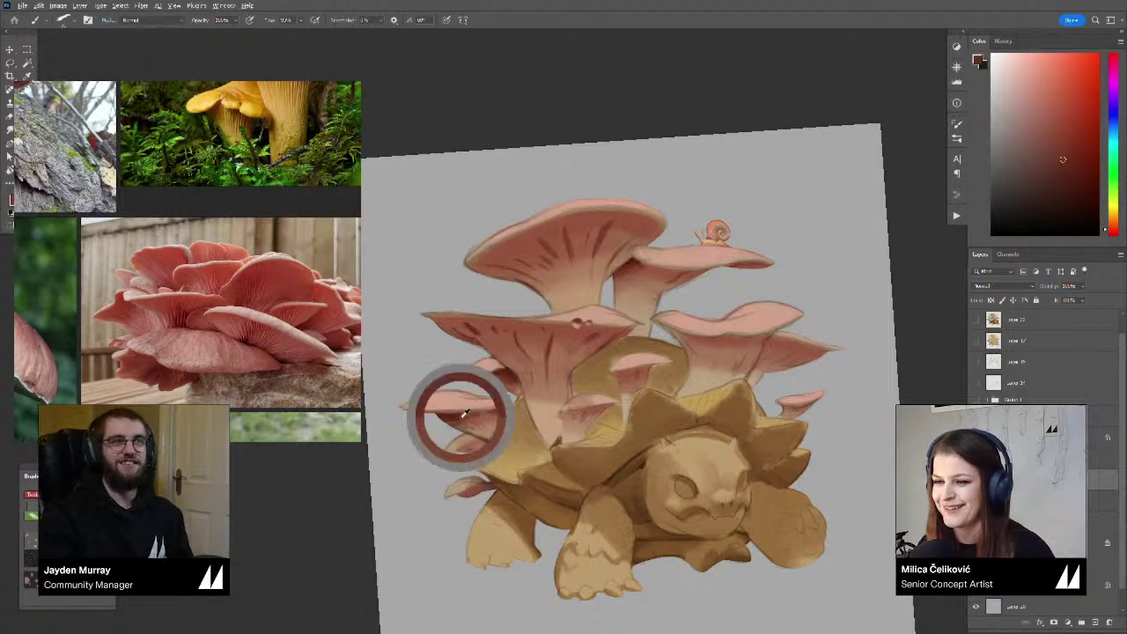
alt+click(631, 253)
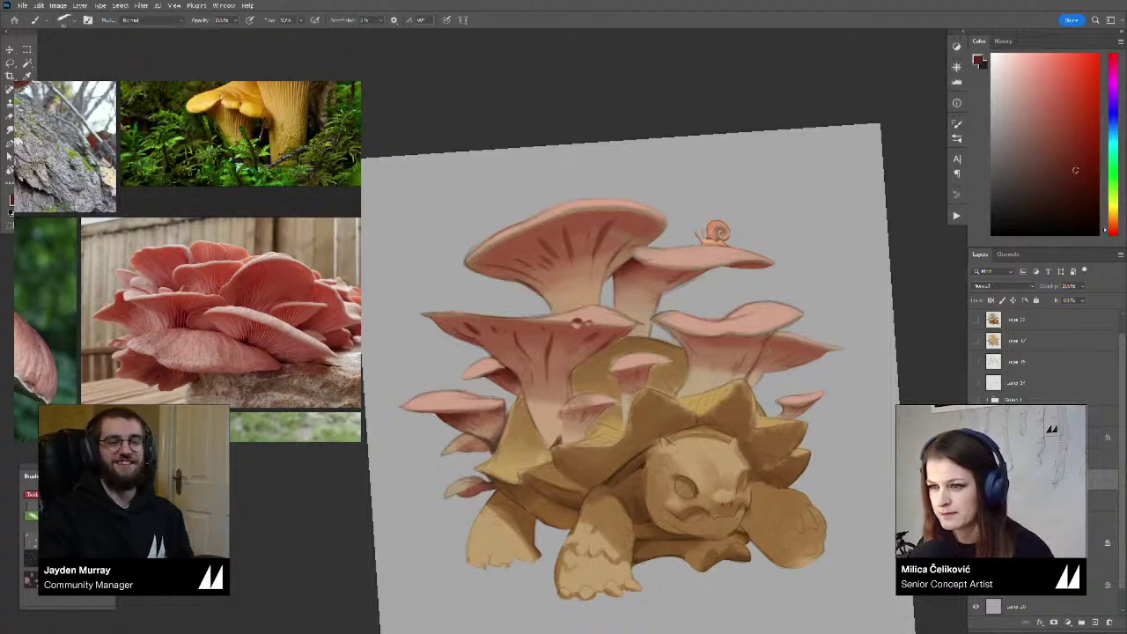
drag(474, 424, 472, 398)
drag(481, 466, 450, 462)
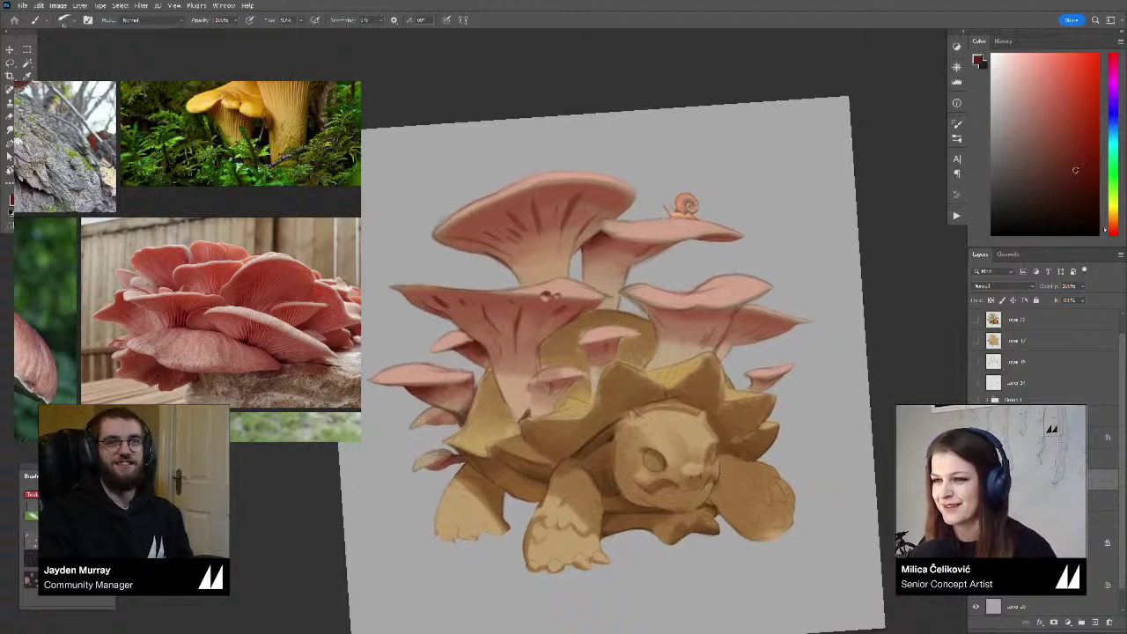
Darken the underside of the small mushroom in front of the middle mushroom's stem with sampled dark red
key(r)
mouse_move(573, 379)
mouse_down()
mouse_move(563, 370)
mouse_move(593, 378)
mouse_up()
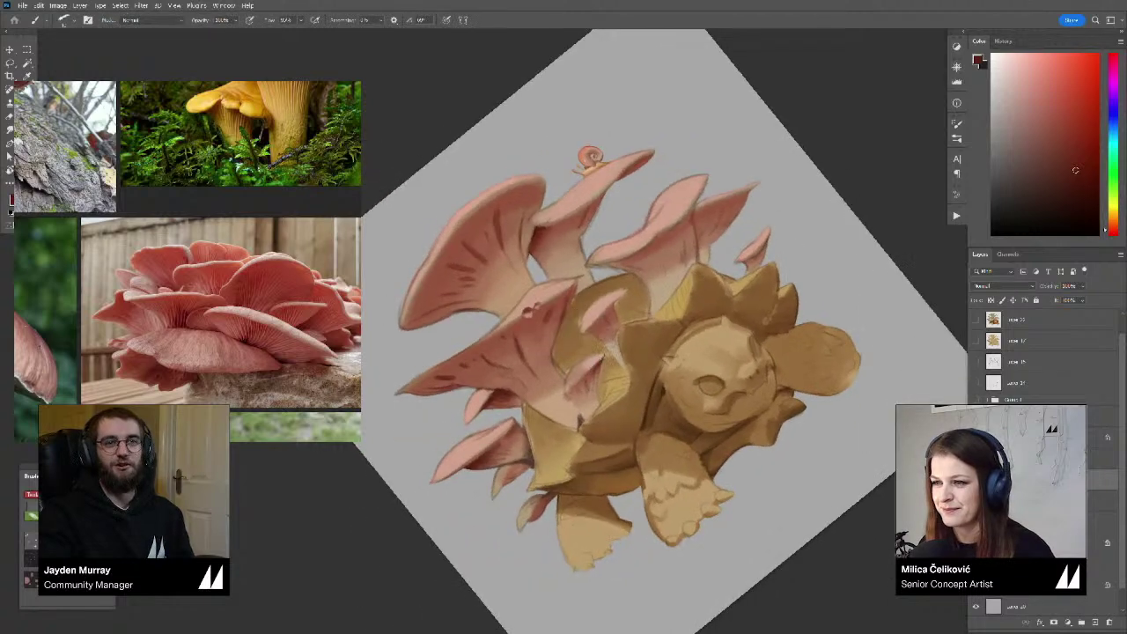
scroll(591, 379, up, 1)
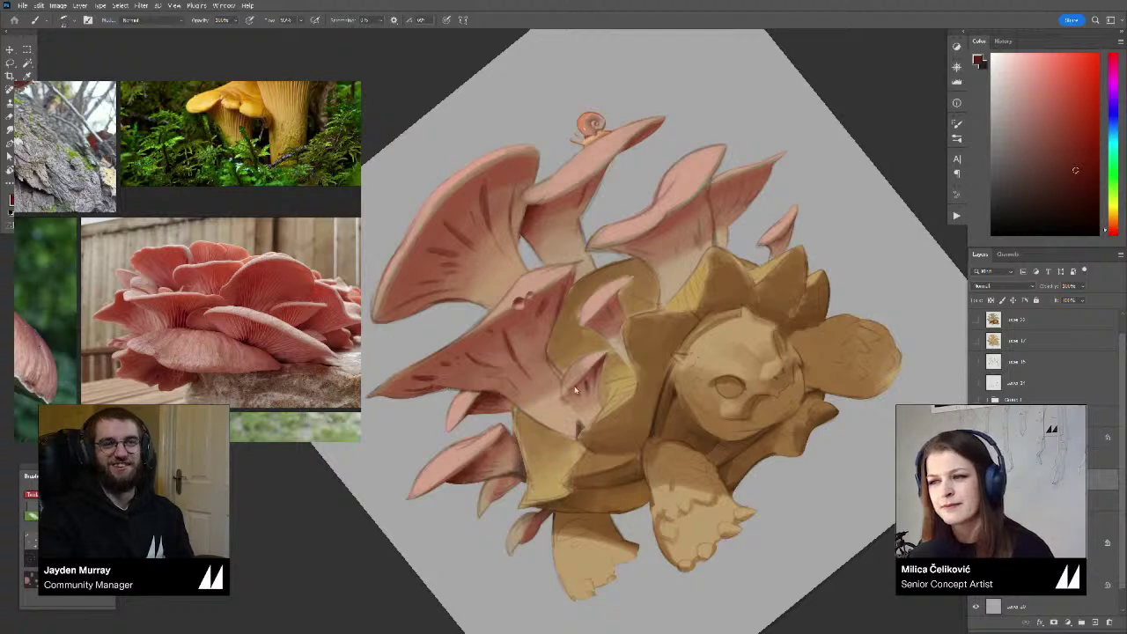
alt+click(600, 368)
drag(583, 384, 576, 394)
alt+click(594, 377)
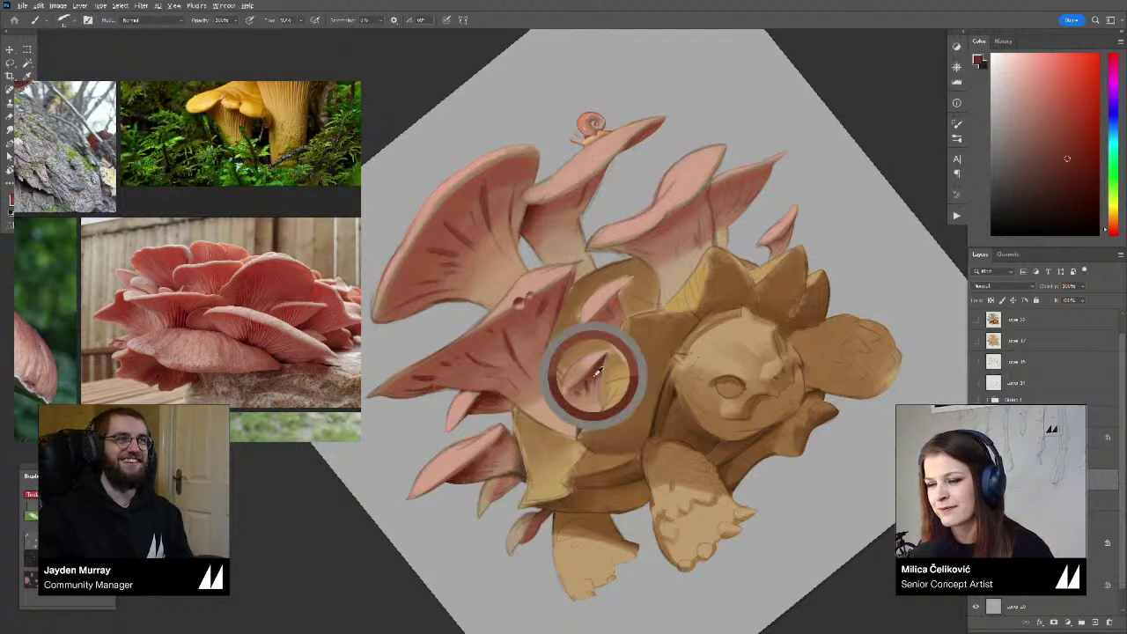
alt+click(565, 405)
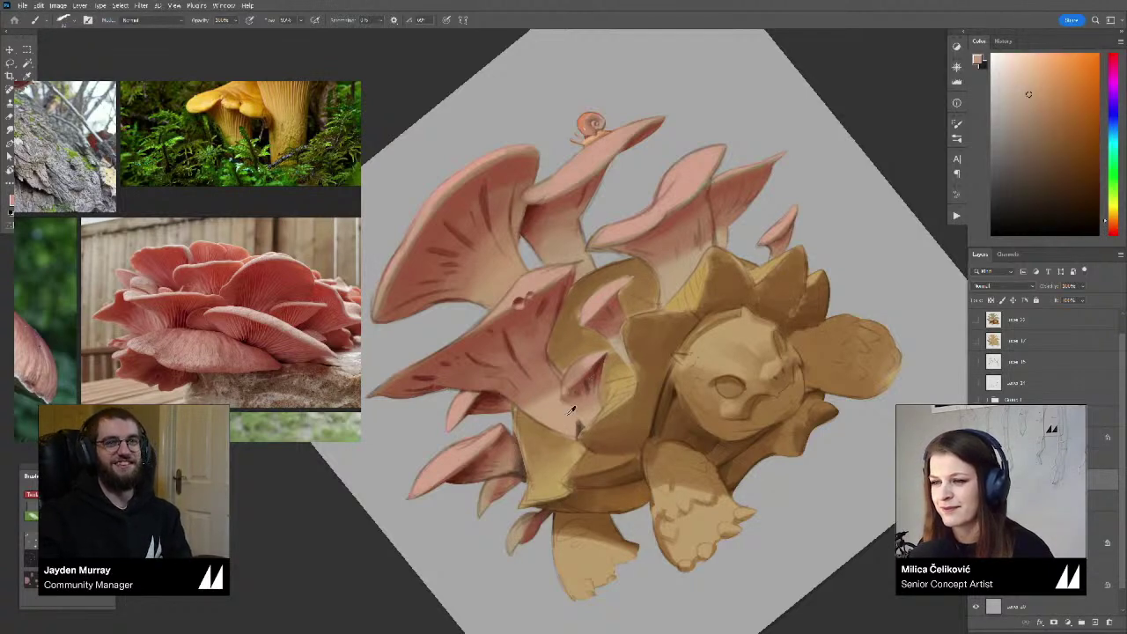
Blend the lower stem of the middle mushroom with peach tones sampled from the stem
alt+click(529, 398)
alt+click(537, 411)
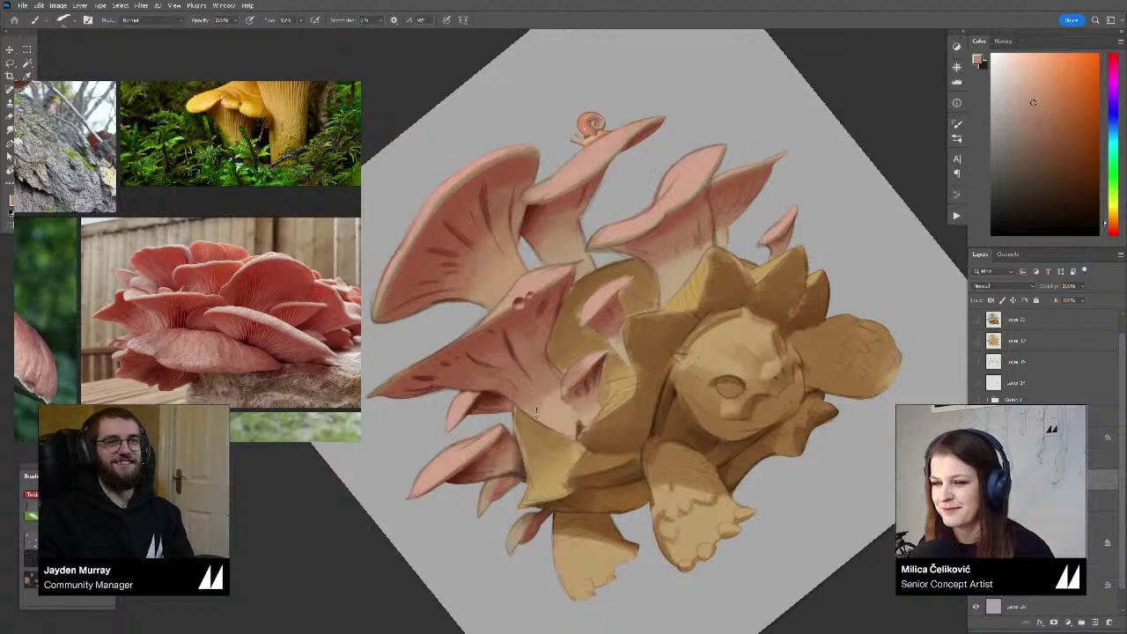
alt+click(544, 411)
drag(512, 384, 560, 422)
Straighten the canvas, check the painting at thumbnail size, and mirror it horizontally
key(r)
drag(699, 374, 671, 424)
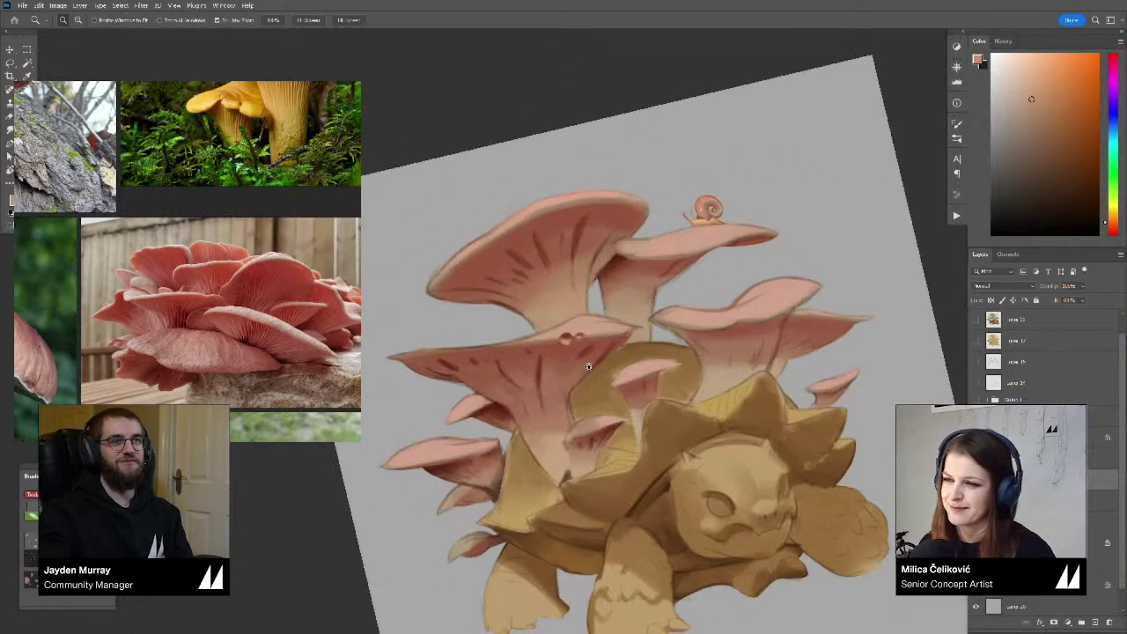
drag(584, 370, 506, 374)
key(r)
drag(742, 342, 735, 388)
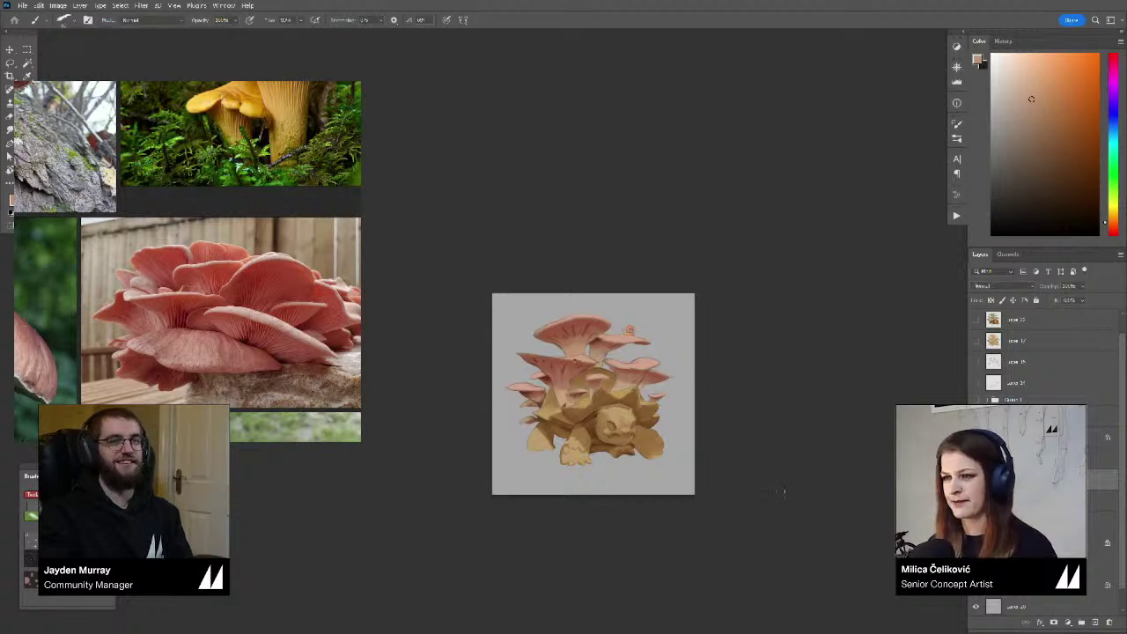
key(F2)
key(z)
drag(619, 379, 672, 385)
Soften the shading of the small mushroom behind the middle mushroom's stem with a soft eraser
key(e)
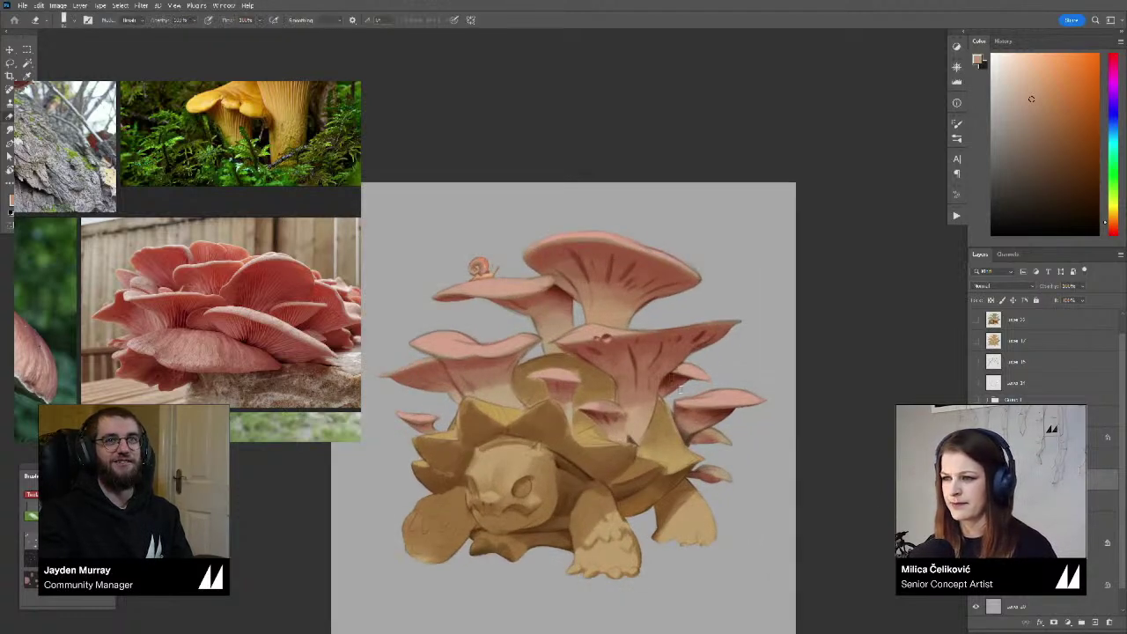
click(74, 537)
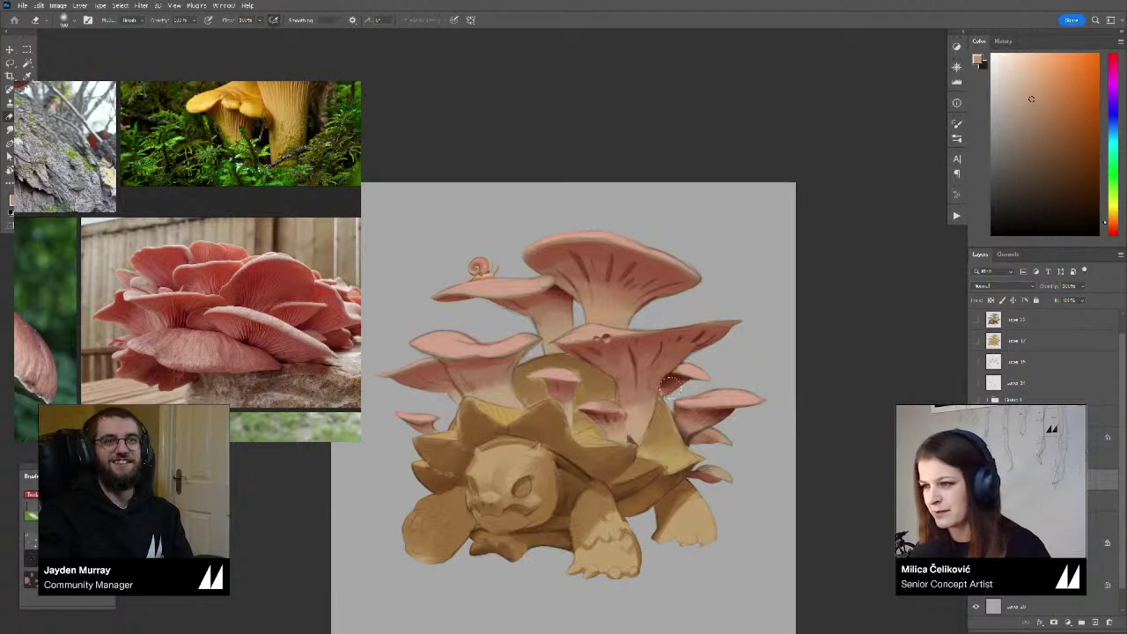
drag(673, 395, 662, 397)
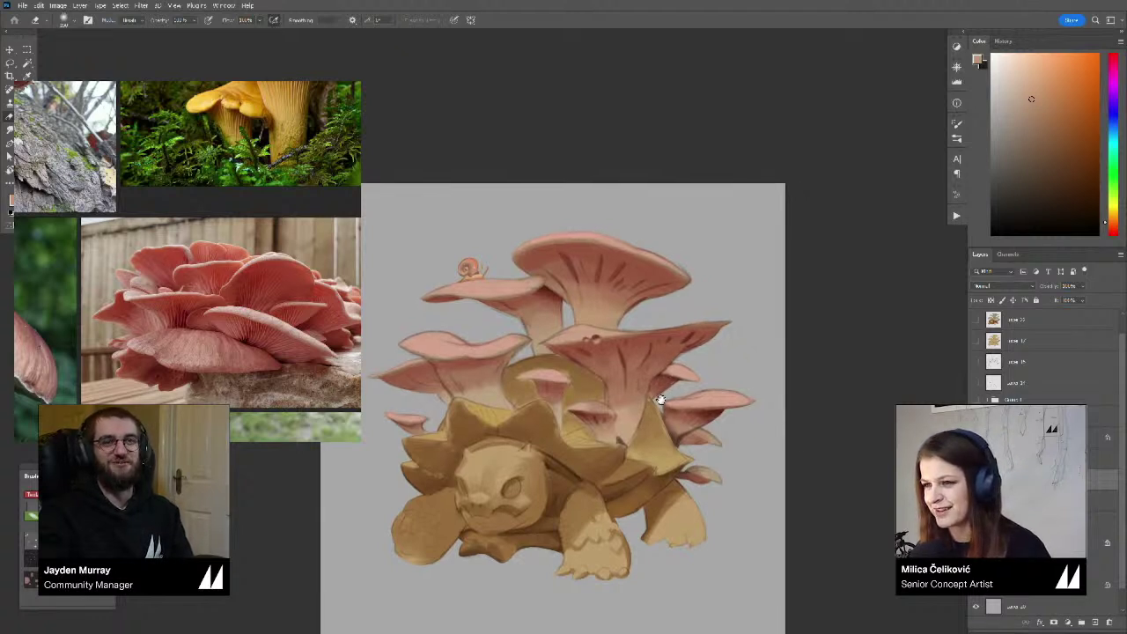
Refine the small mushroom and the adjoining edge of the middle mushroom's stem with sampled dark red and tan tones
key(b)
alt+click(660, 380)
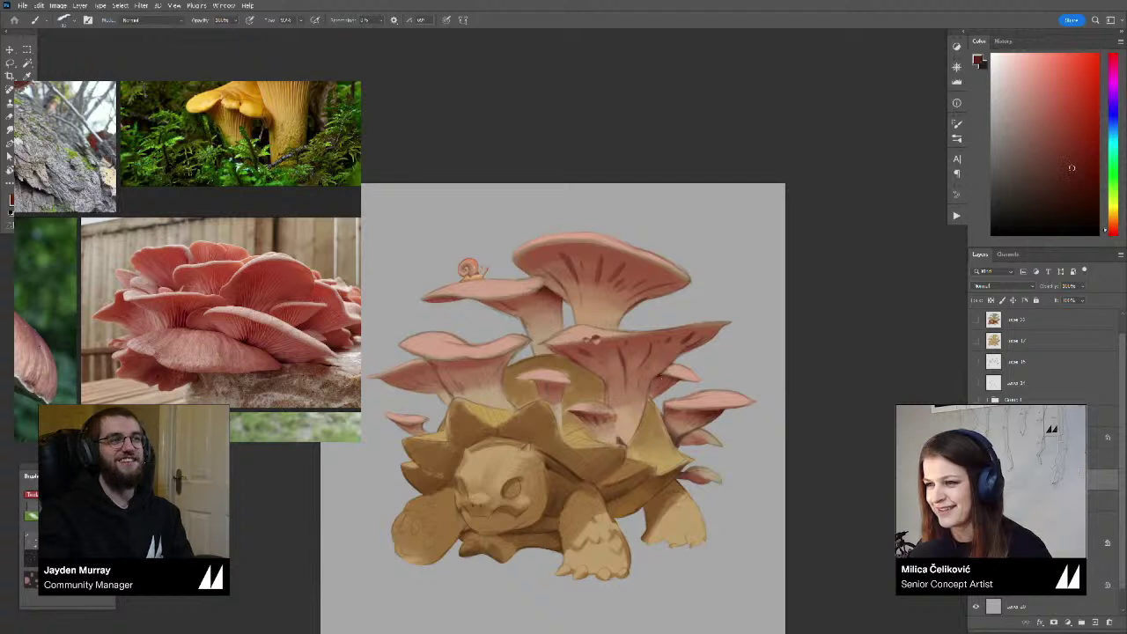
key(r)
drag(731, 371, 728, 349)
key(b)
alt+click(672, 355)
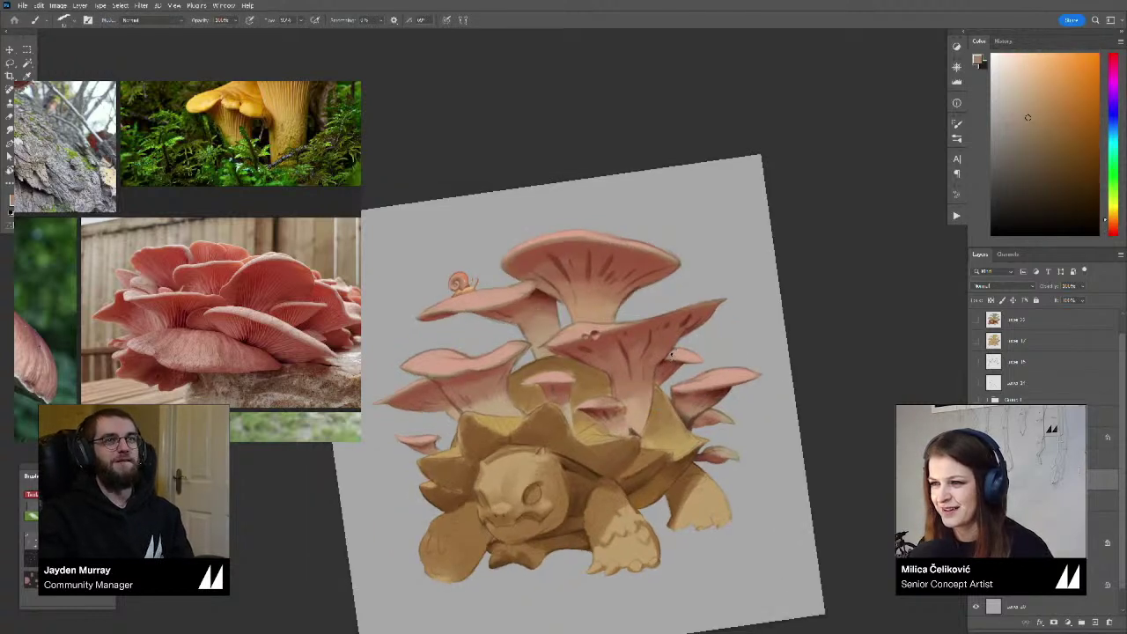
click(1045, 133)
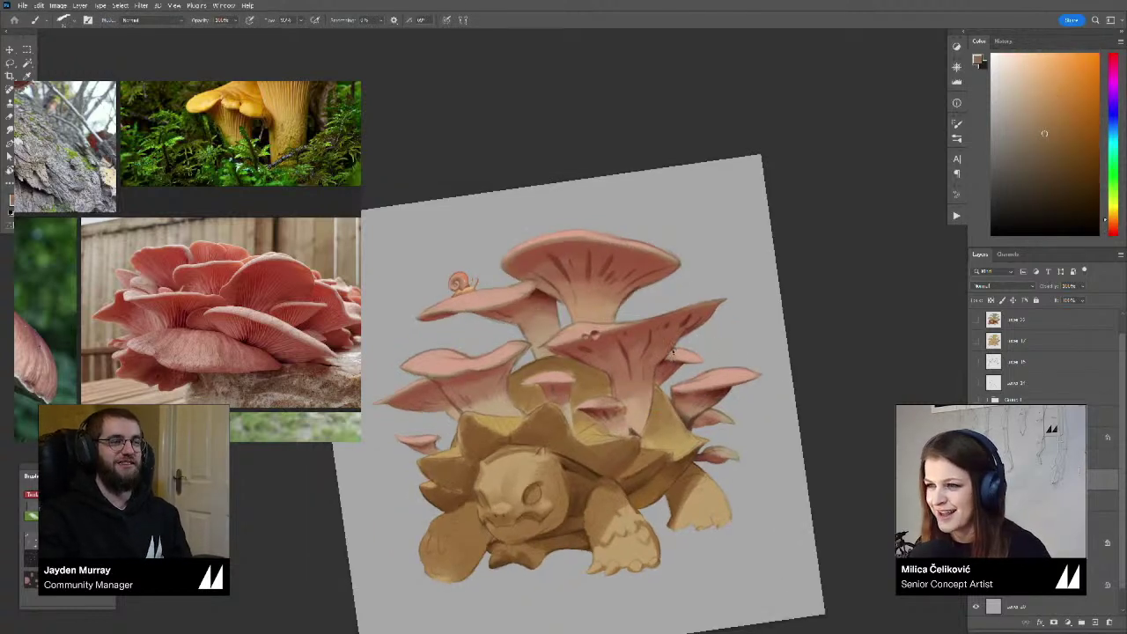
alt+click(675, 353)
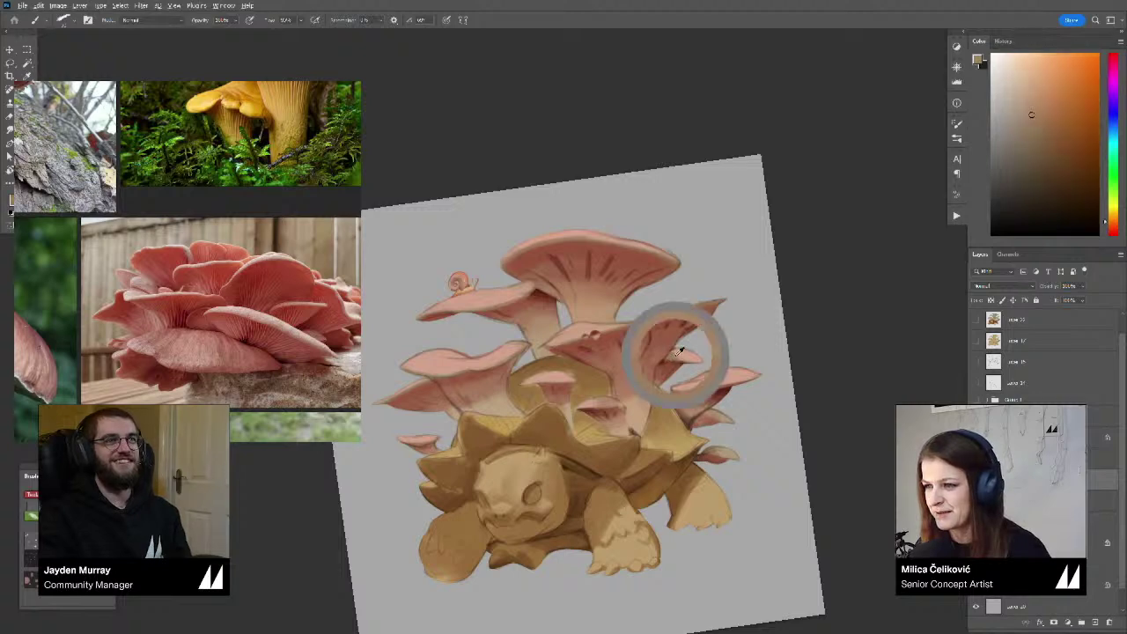
alt+click(667, 361)
Deepen the shadow under the upper cap of the paired mushrooms above the tortoise's head with sampled dark red
key(r)
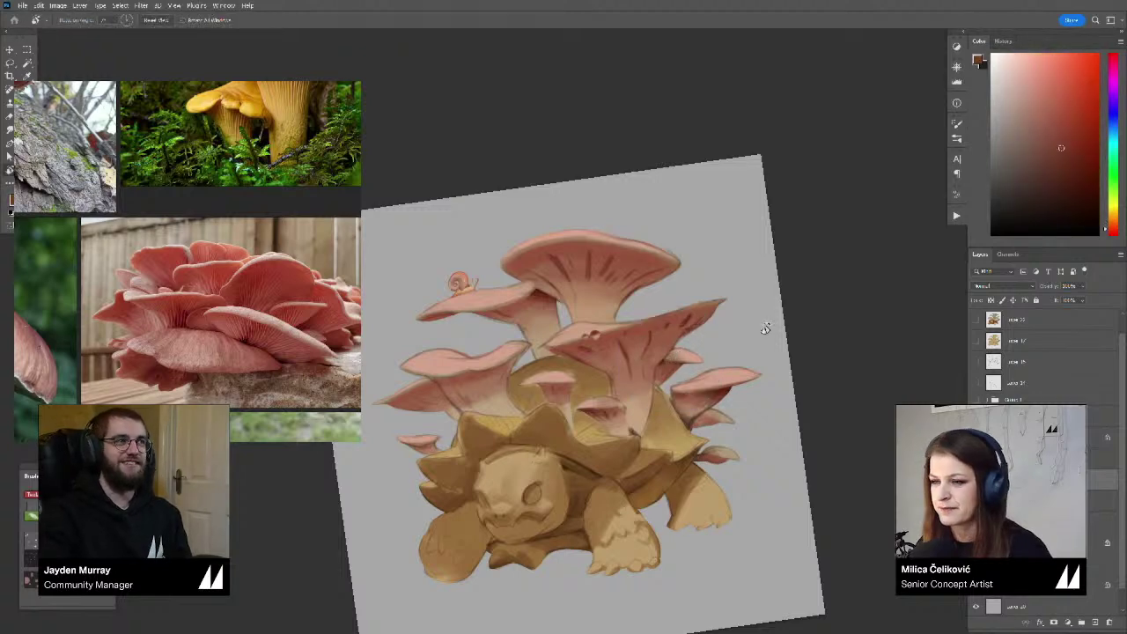
drag(765, 329, 753, 264)
key(b)
alt+click(613, 393)
mouse_move(581, 396)
mouse_down()
mouse_move(615, 381)
mouse_move(545, 380)
mouse_up()
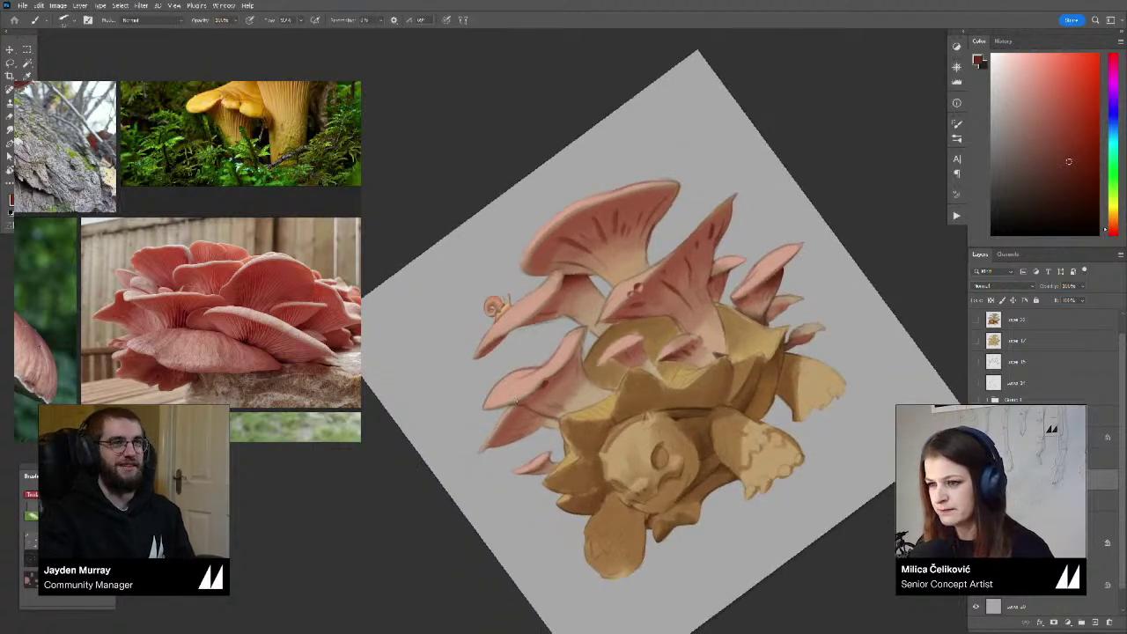
alt+click(546, 383)
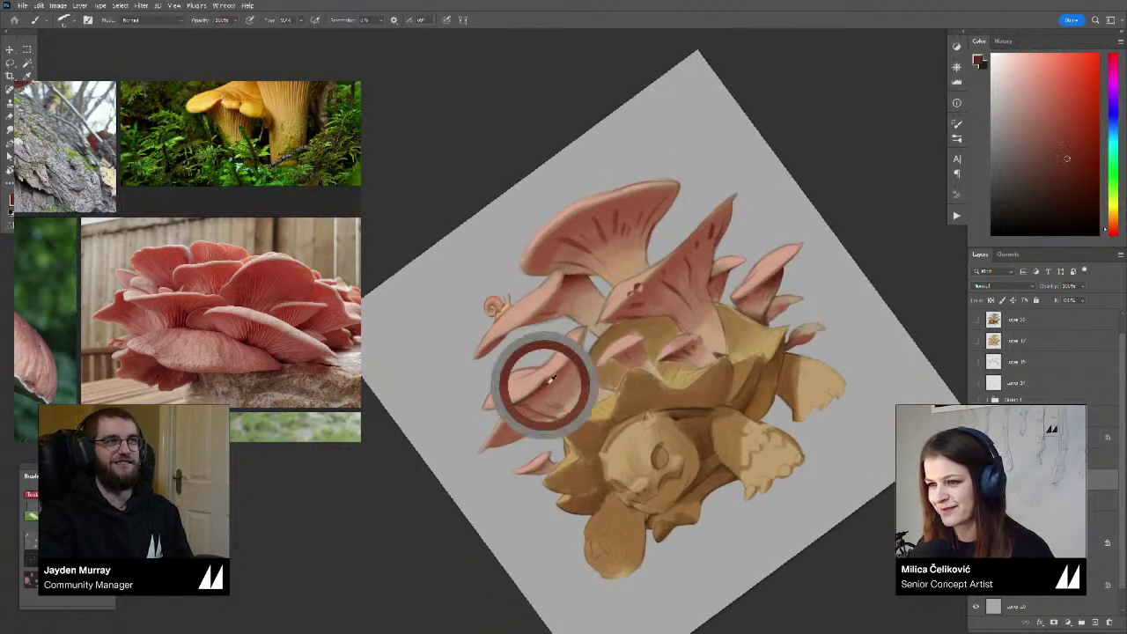
alt+click(547, 383)
Blend the shadow under the upper paired cap into its stem with a smaller brush and sampled mid reds
key([)
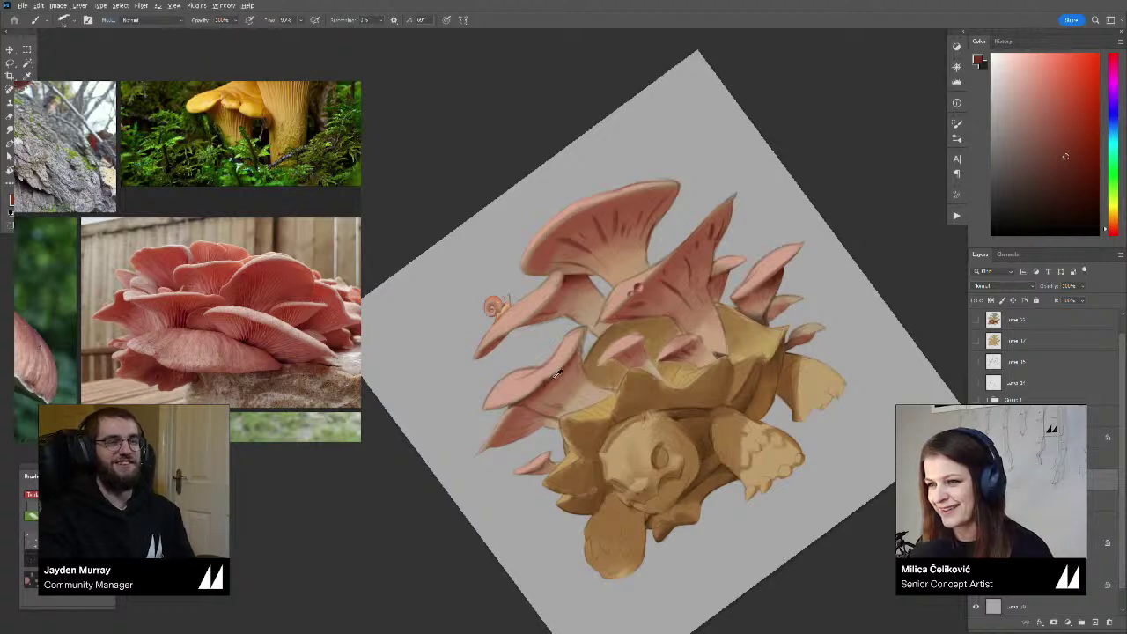
alt+click(557, 374)
alt+click(556, 375)
alt+click(549, 380)
alt+click(560, 379)
alt+click(563, 373)
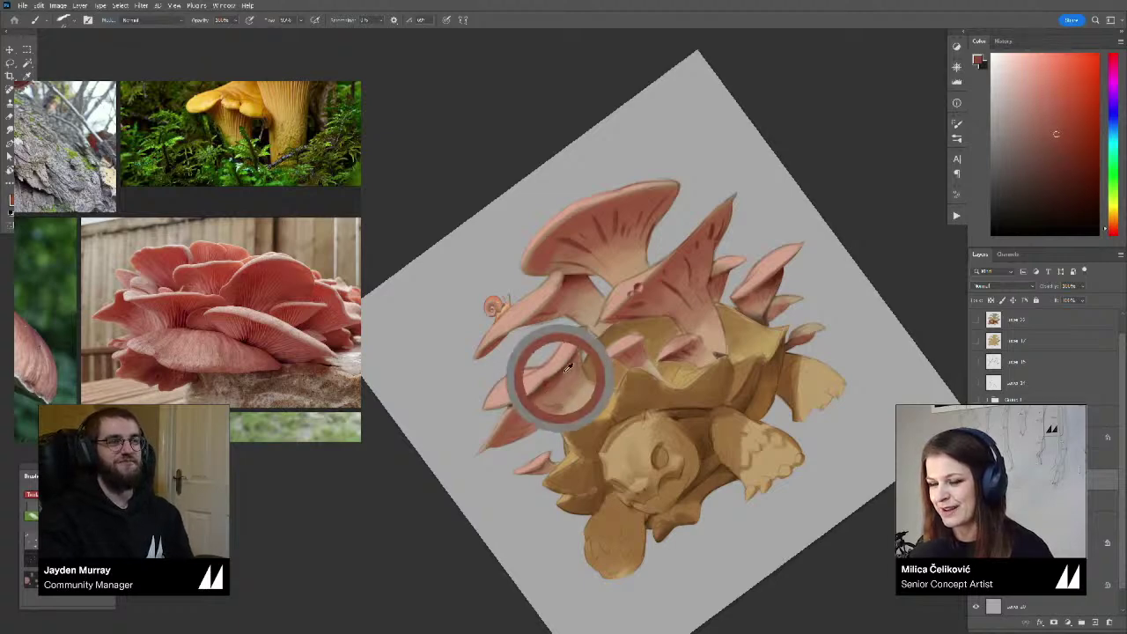
alt+click(576, 360)
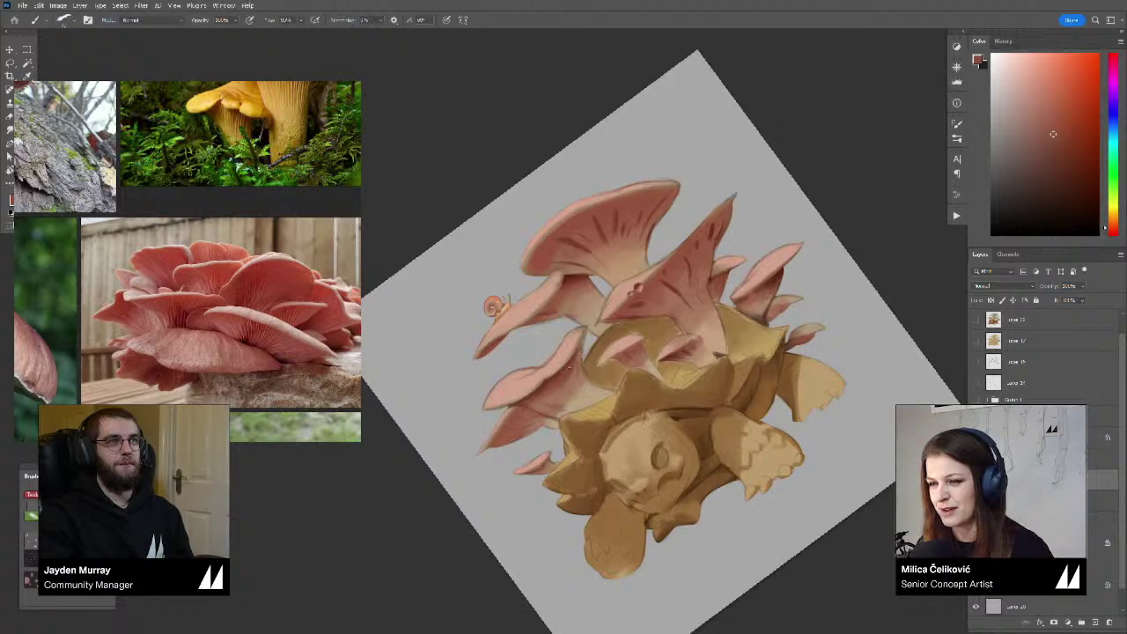
alt+click(560, 372)
alt+click(557, 382)
alt+click(543, 393)
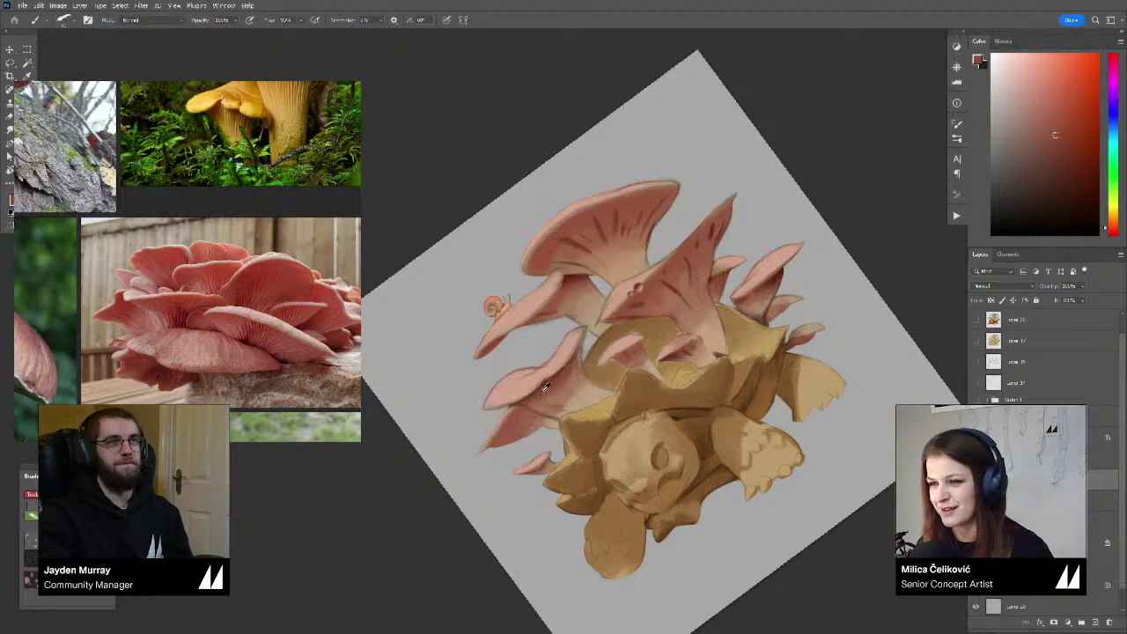
alt+click(550, 385)
alt+click(544, 402)
alt+click(547, 421)
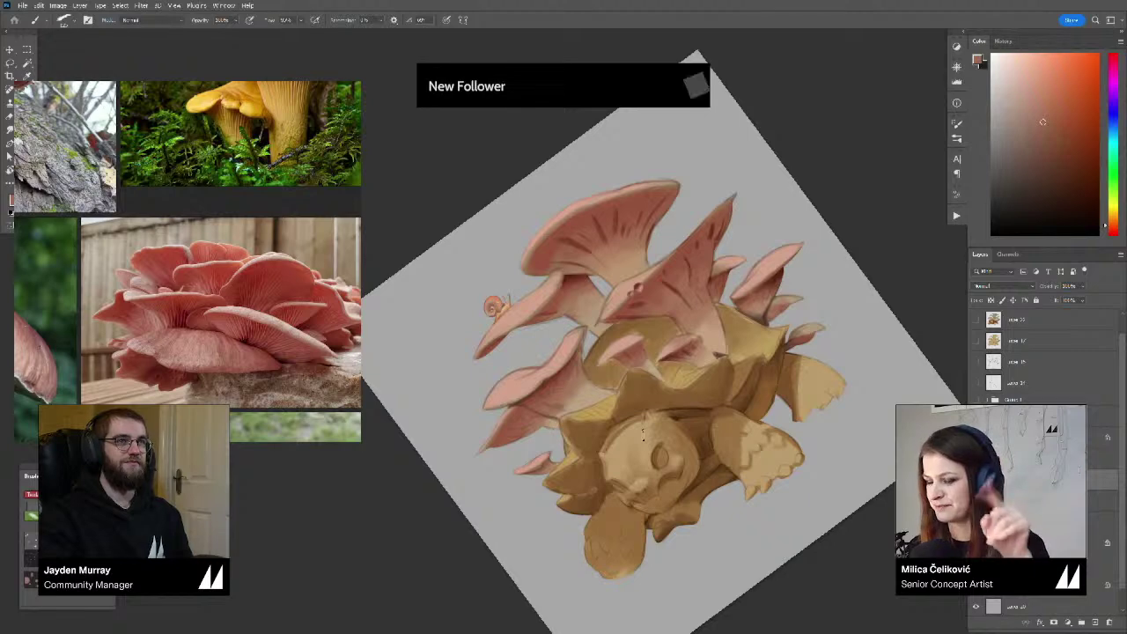
Shade the underside of the lower mushroom in the pair with sampled dark reds and a finer brush
key(r)
drag(476, 385, 476, 267)
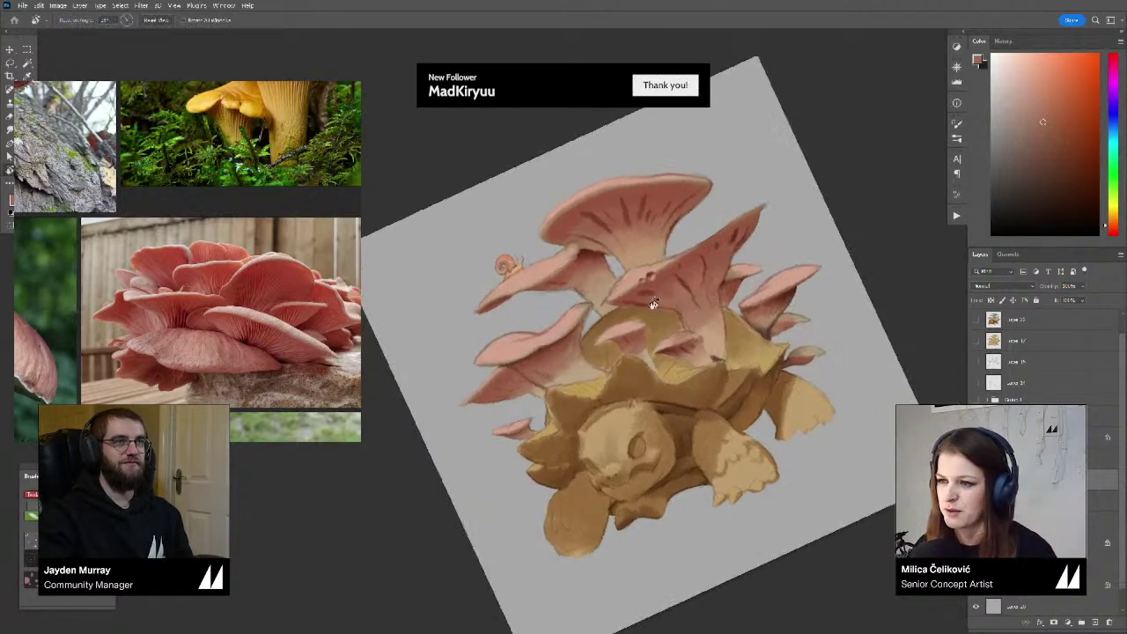
alt+click(542, 349)
mouse_move(526, 384)
mouse_down()
mouse_move(480, 406)
mouse_move(489, 396)
mouse_up()
key(bracketleft)
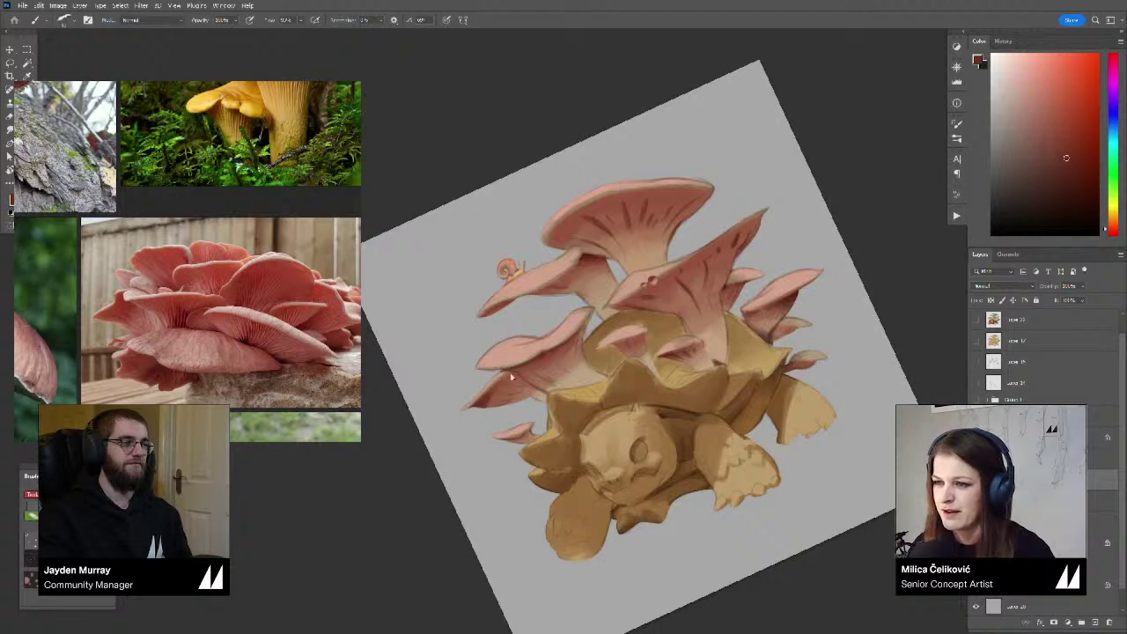
alt+click(495, 390)
alt+click(482, 399)
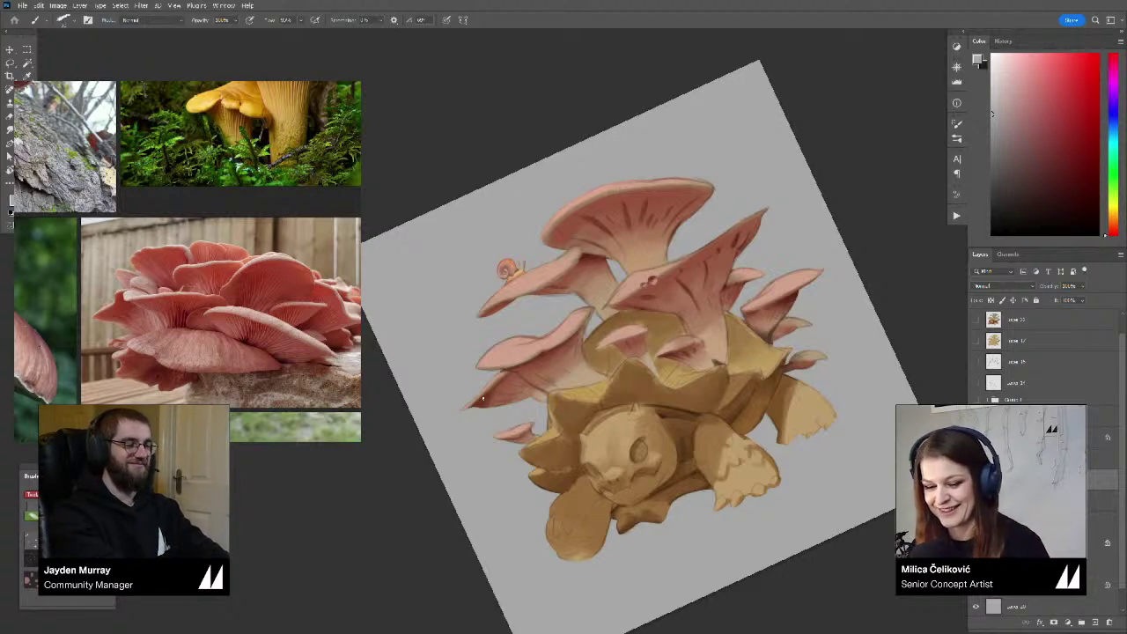
drag(438, 499, 424, 501)
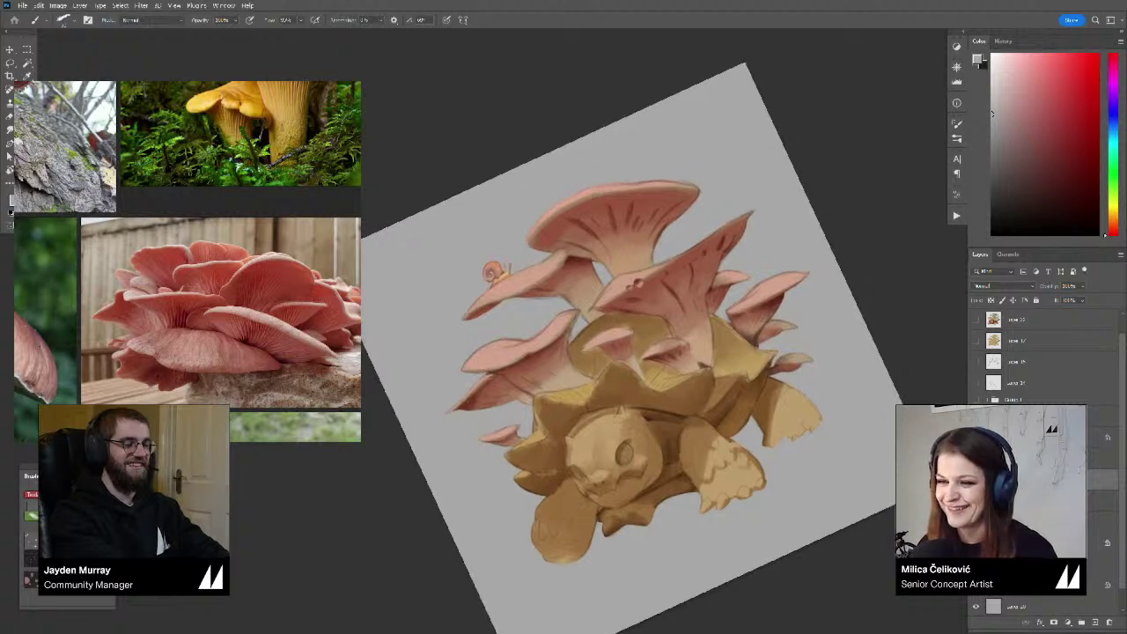
alt+click(477, 399)
key(r)
drag(483, 390, 469, 274)
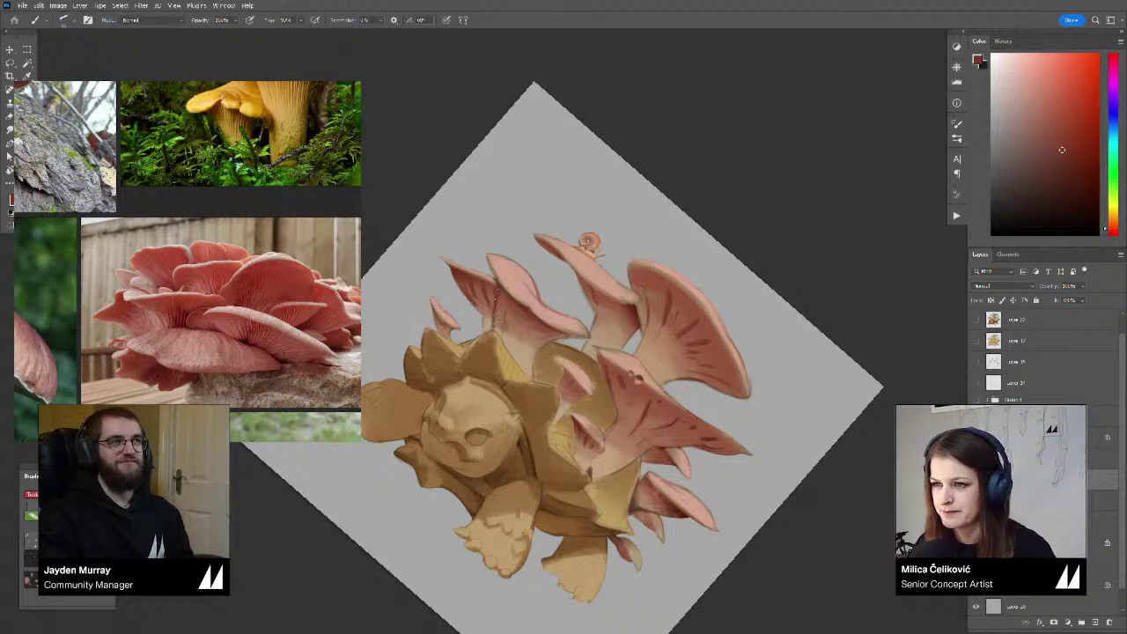
Check the straightened painting at thumbnail size and return to a close, tilted view of the mushrooms
key(z)
drag(492, 245, 431, 247)
key(r)
drag(480, 238, 407, 291)
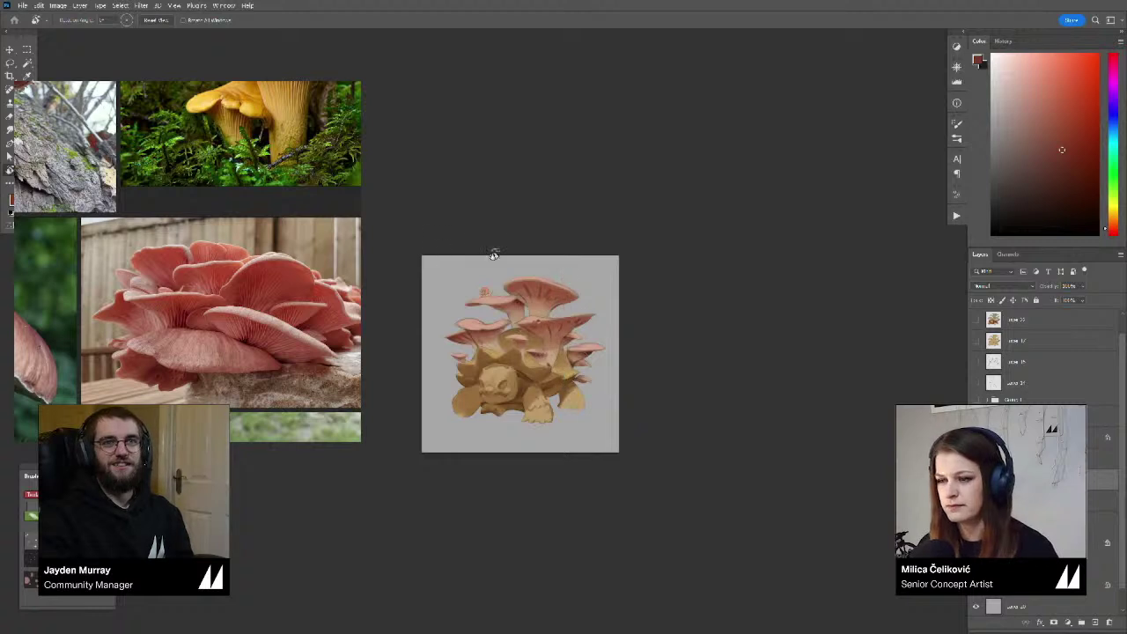
drag(582, 271, 619, 268)
key(z)
drag(541, 316, 602, 313)
key(r)
drag(699, 244, 721, 354)
drag(601, 276, 582, 304)
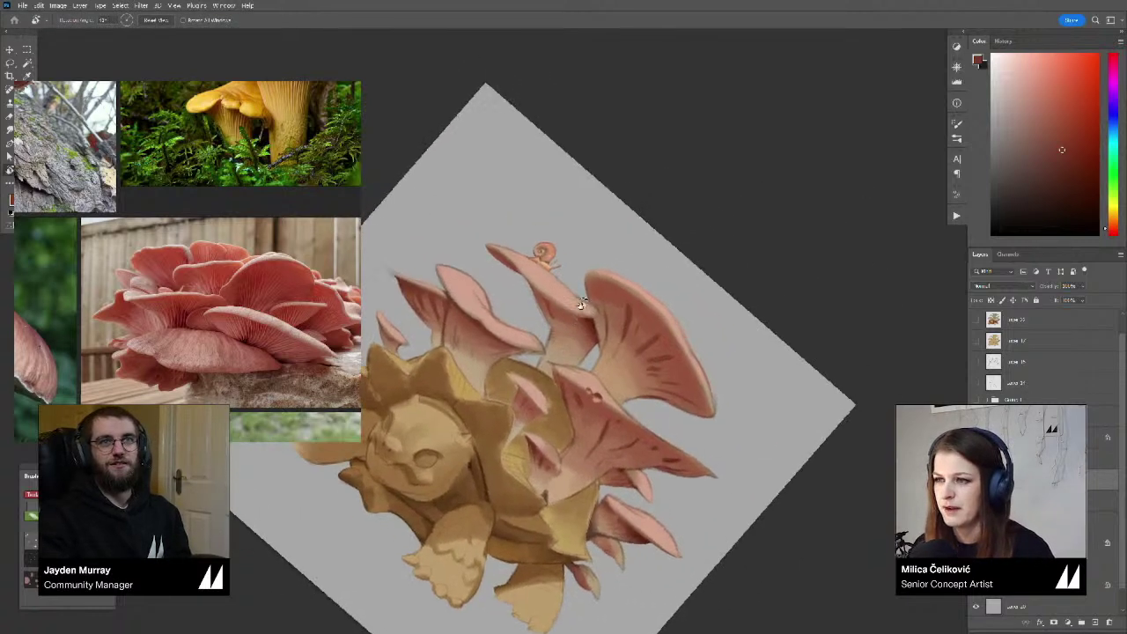
key(b)
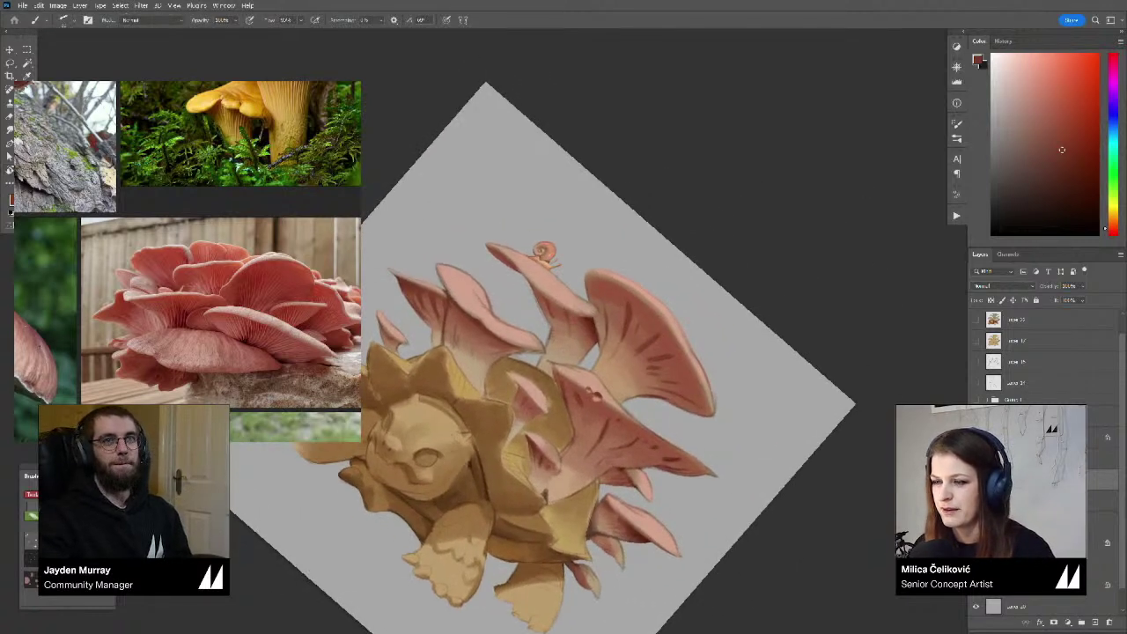
Blend the shadow under the snail's mushroom cap into its stem with sampled mid reds
alt+click(582, 323)
alt+click(569, 316)
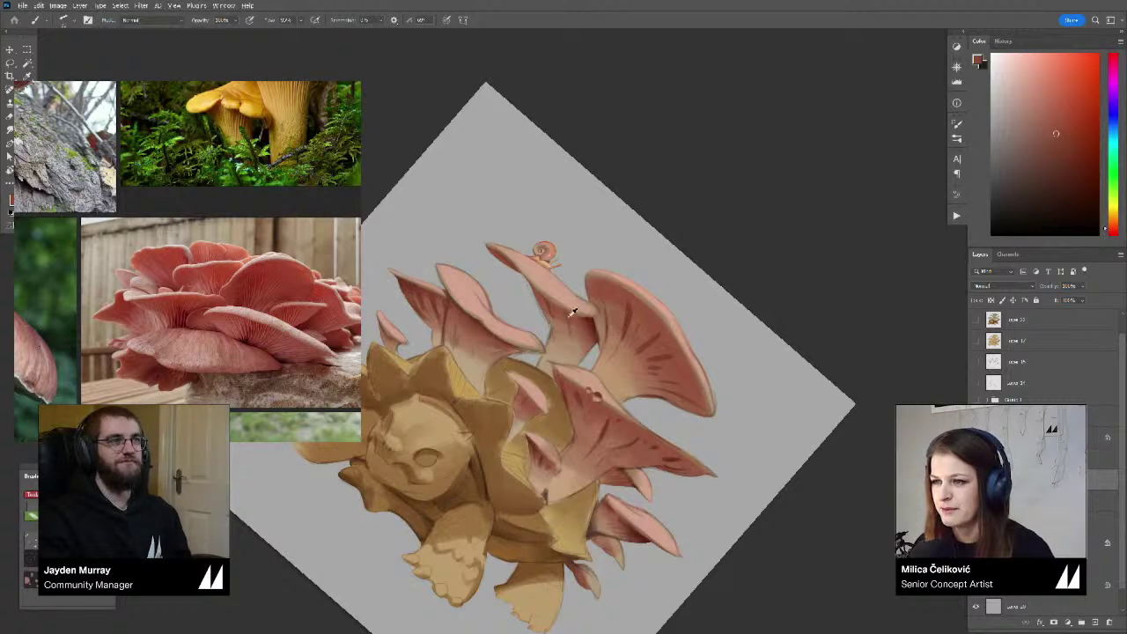
alt+click(570, 316)
Inspect the snail and its cap up close, and mirror the straightened full painting horizontally to check the composition
key(r)
drag(619, 242, 512, 236)
key(z)
drag(488, 291, 547, 287)
key(b)
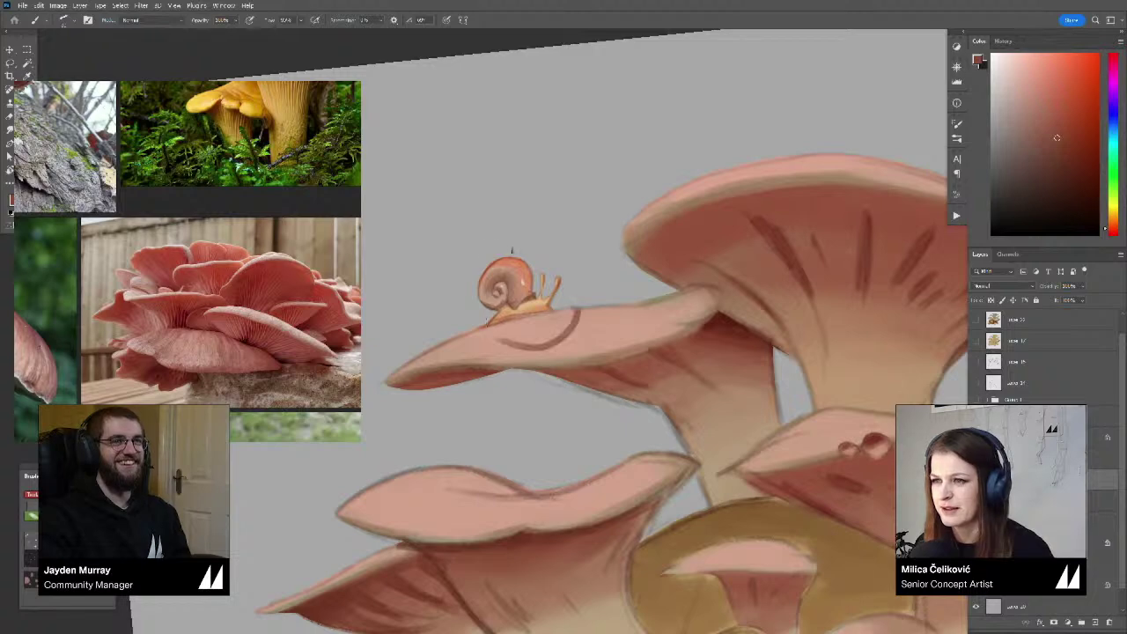
key(z)
key(ctrl+0)
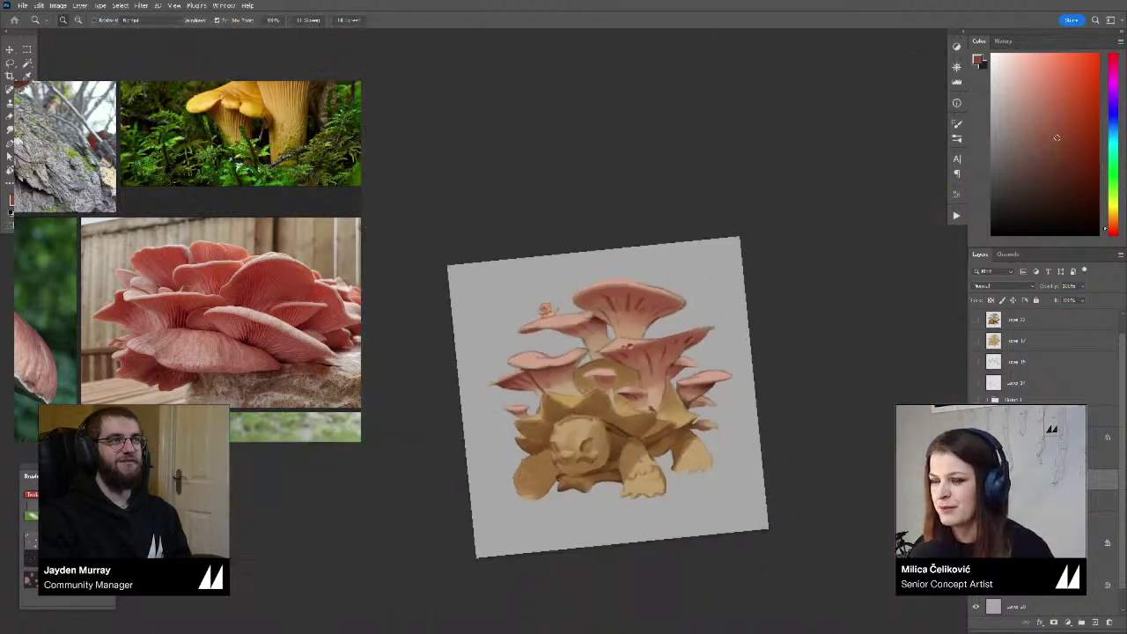
key(b)
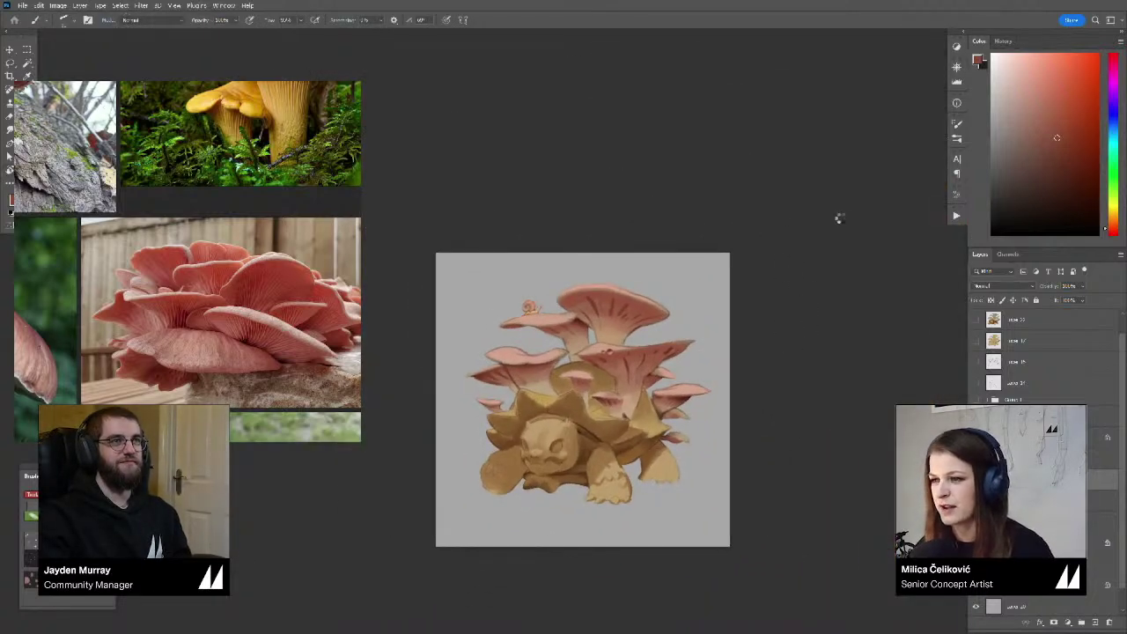
key(ctrl+shift+h)
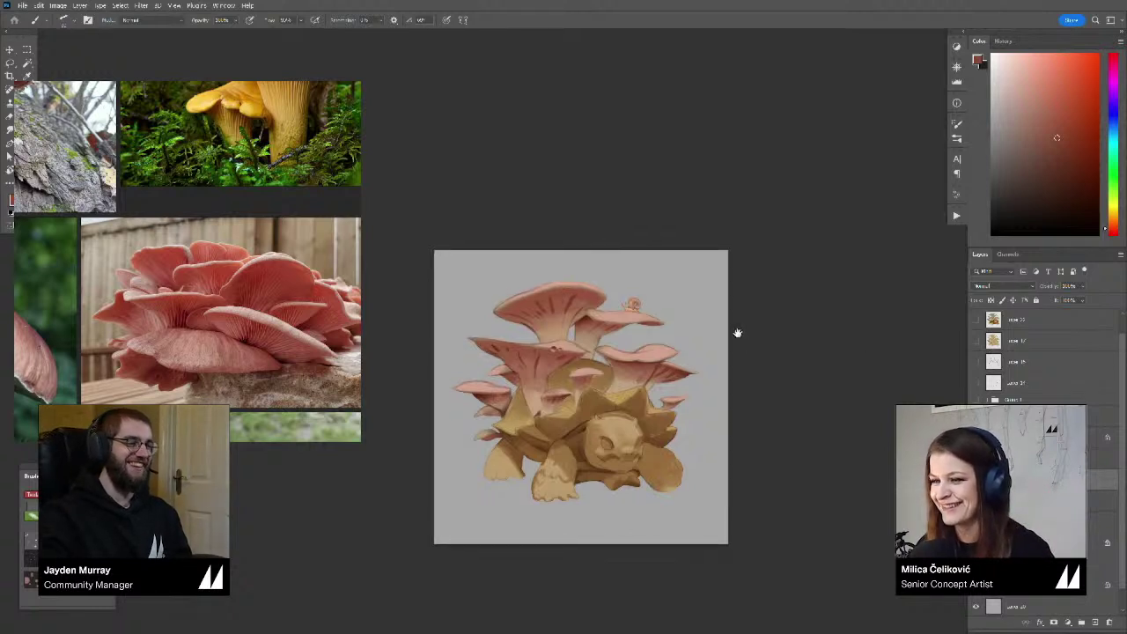
Brighten the top of the upper cap of the paired mushrooms above the tortoise's head with sampled light pink
scroll(621, 370, up, 4)
drag(626, 375, 659, 364)
drag(787, 335, 782, 285)
drag(670, 333, 688, 369)
alt+click(679, 332)
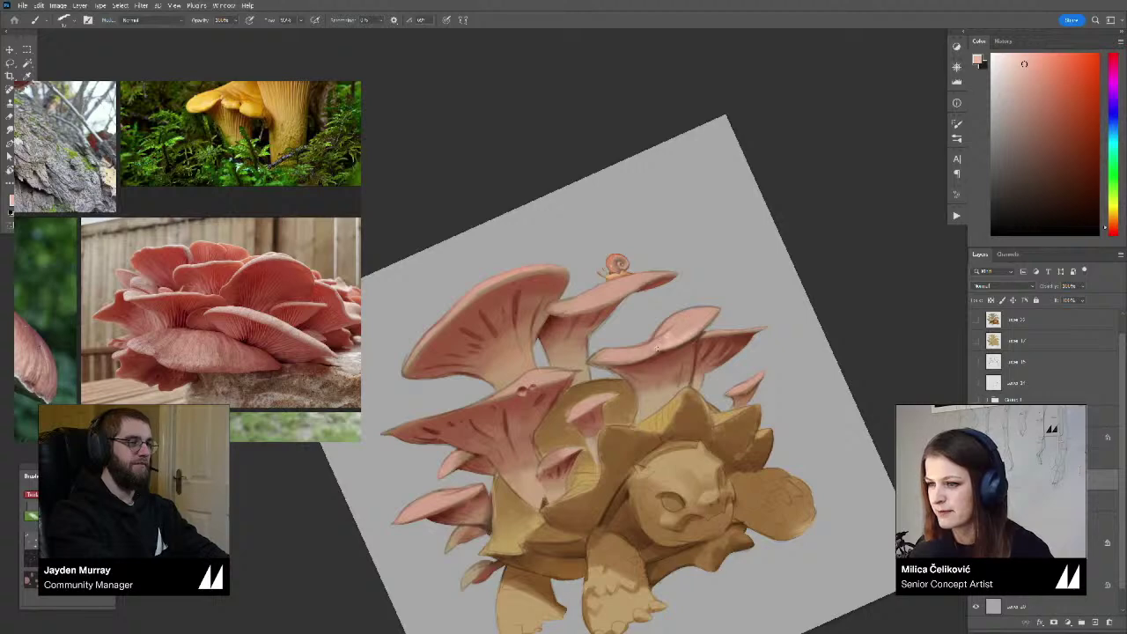
Examine the wavy-edged mushroom and brown-capped bolete photos on the reference board
scroll(363, 238, down, 4)
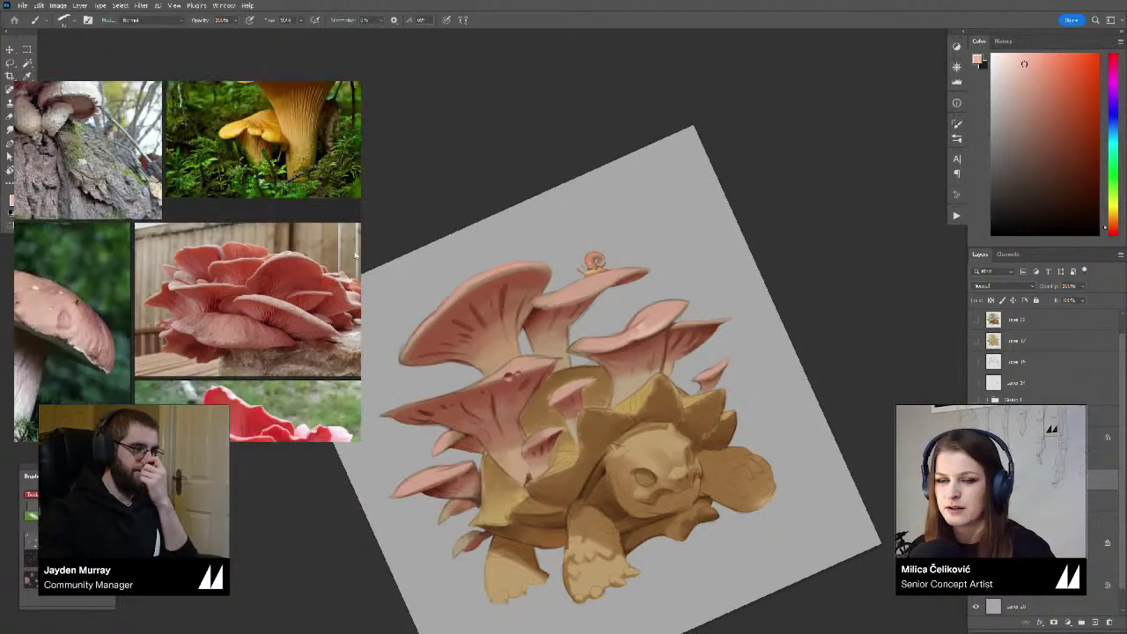
drag(325, 152, 234, 318)
scroll(234, 320, down, 5)
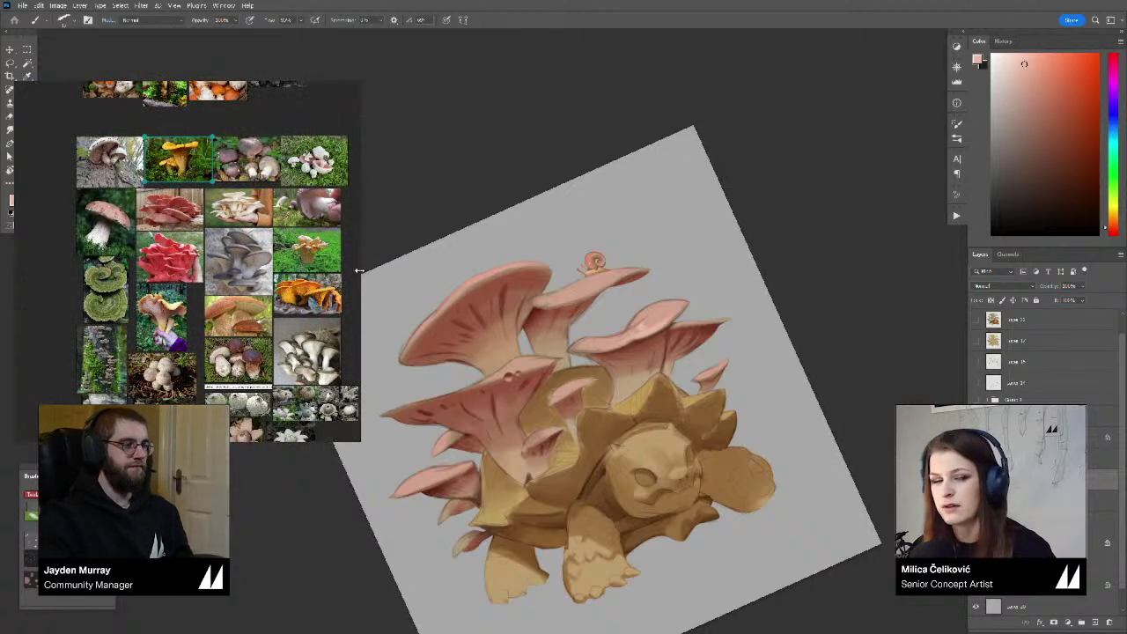
drag(144, 320, 125, 274)
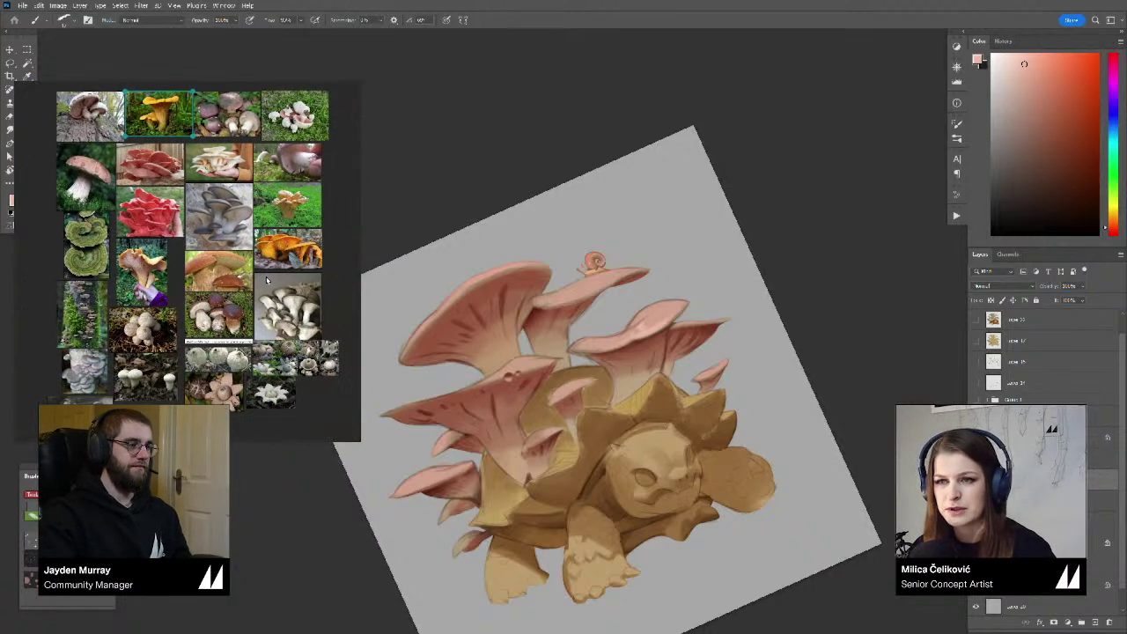
click(137, 273)
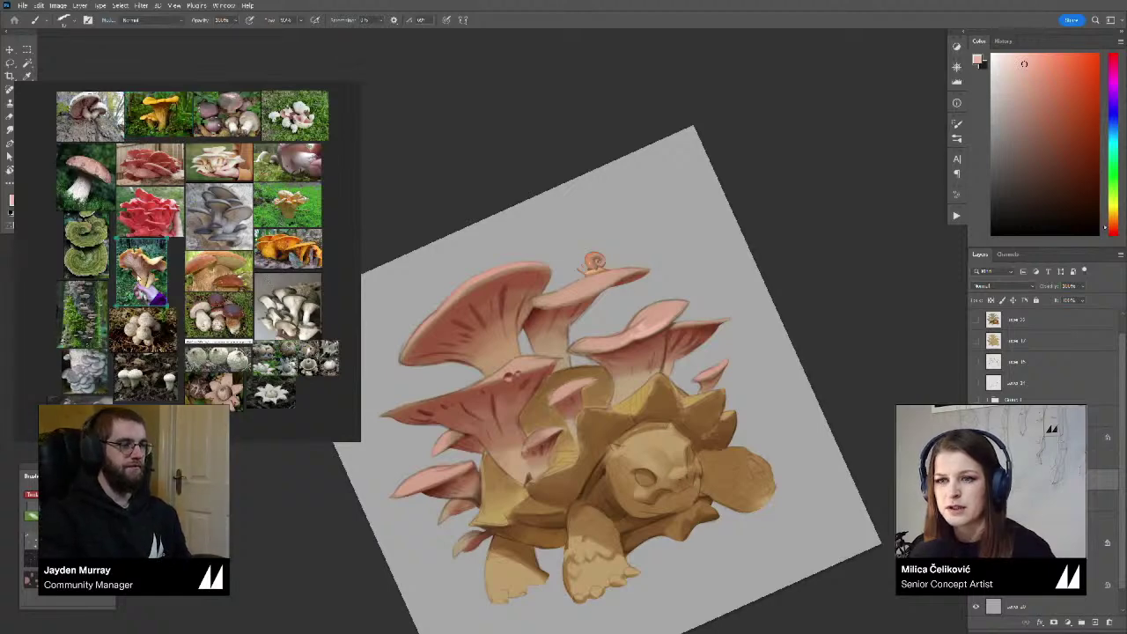
scroll(207, 289, up, 3)
scroll(204, 291, up, 2)
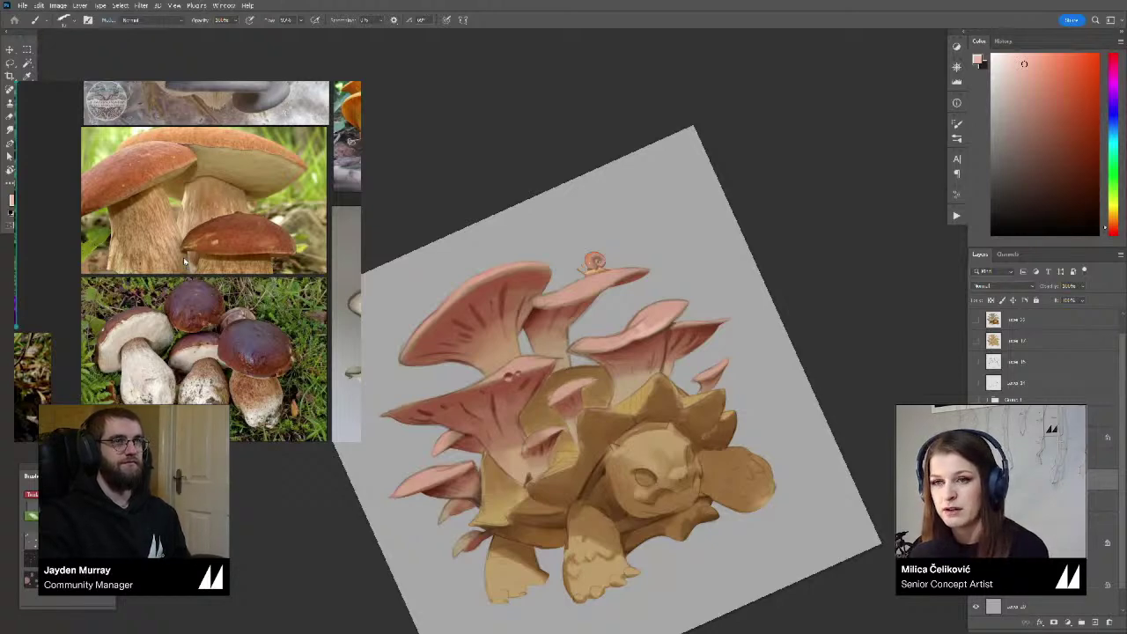
scroll(185, 261, down, 5)
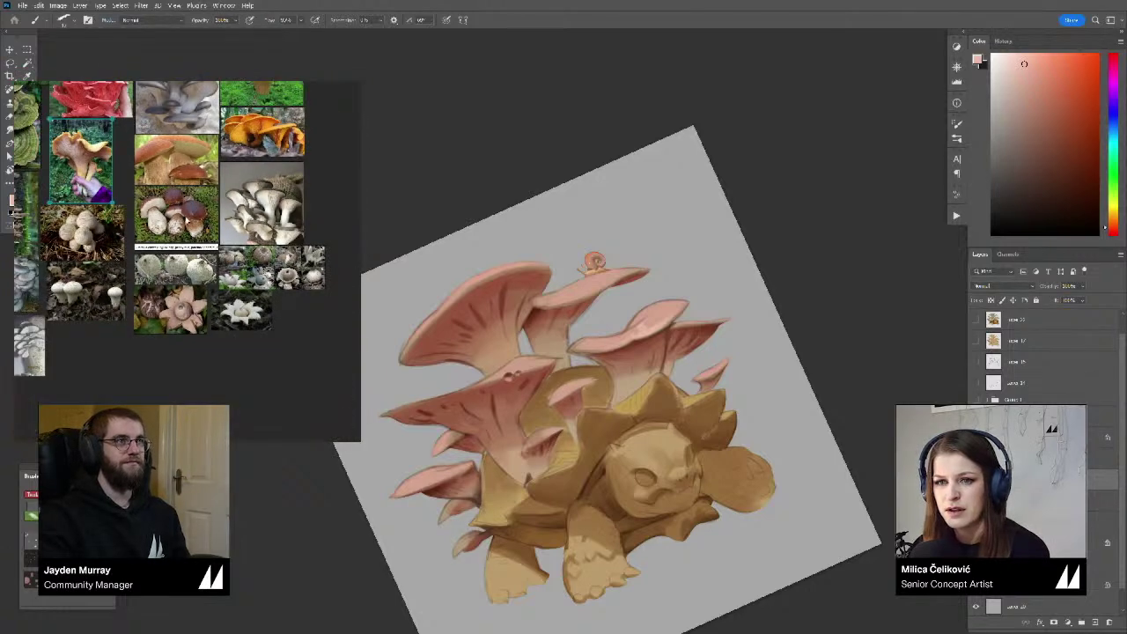
Examine the clustered oyster mushroom photos and the mossy trunk photo on the reference board
mouse_move(187, 220)
mouse_down()
mouse_move(292, 262)
mouse_move(299, 319)
mouse_up()
drag(123, 388, 180, 284)
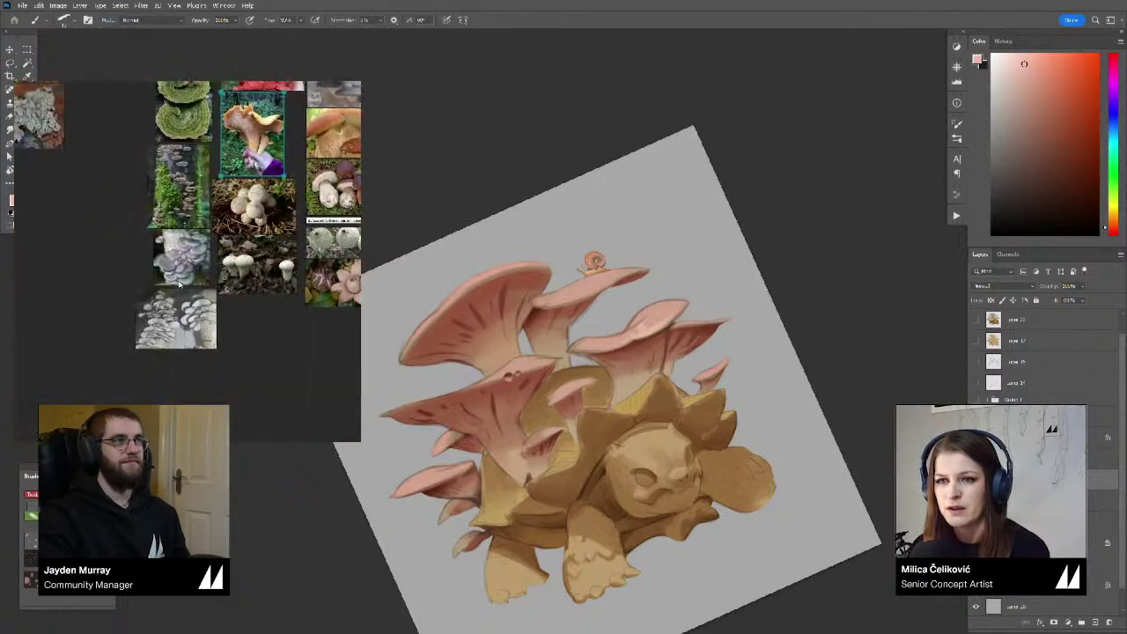
scroll(179, 284, up, 5)
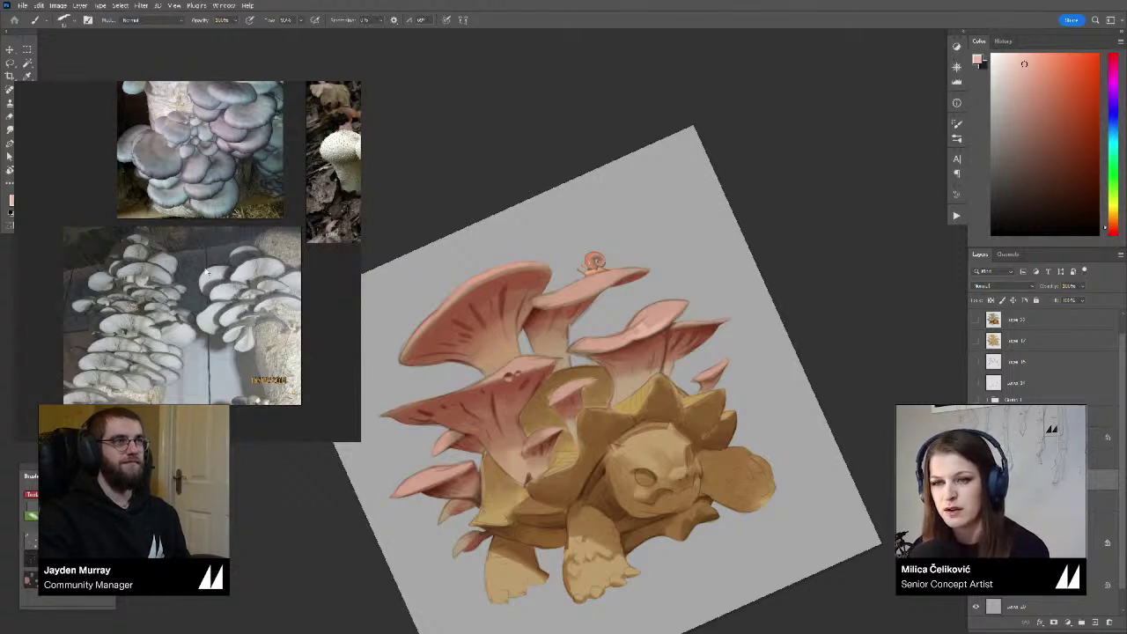
mouse_move(205, 225)
mouse_down()
mouse_move(203, 293)
mouse_move(202, 250)
mouse_up()
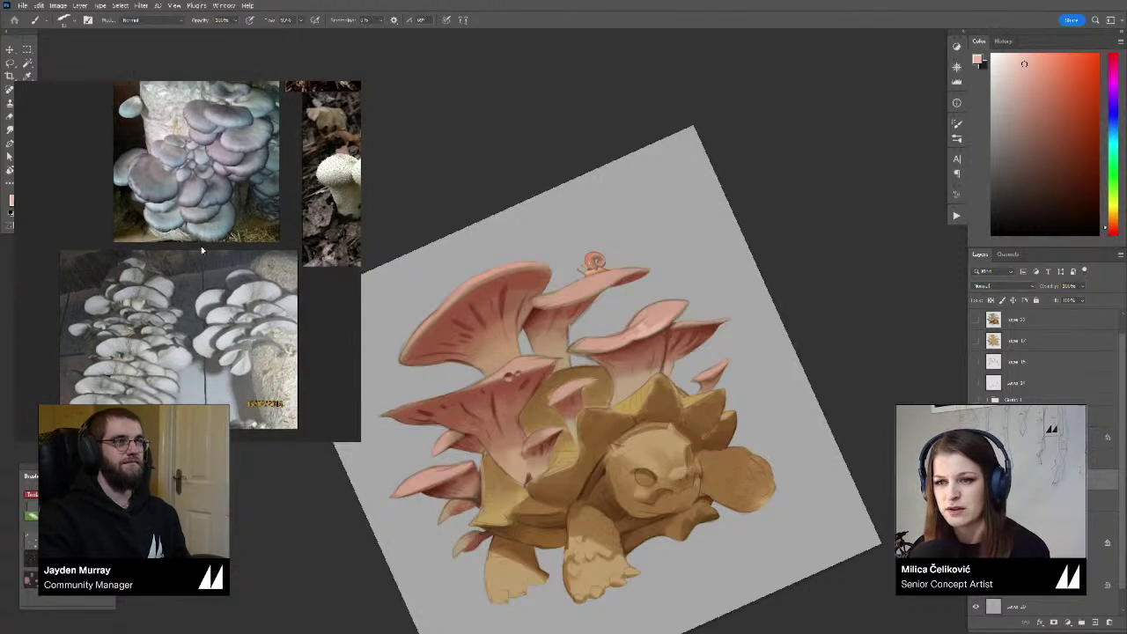
scroll(196, 297, down, 3)
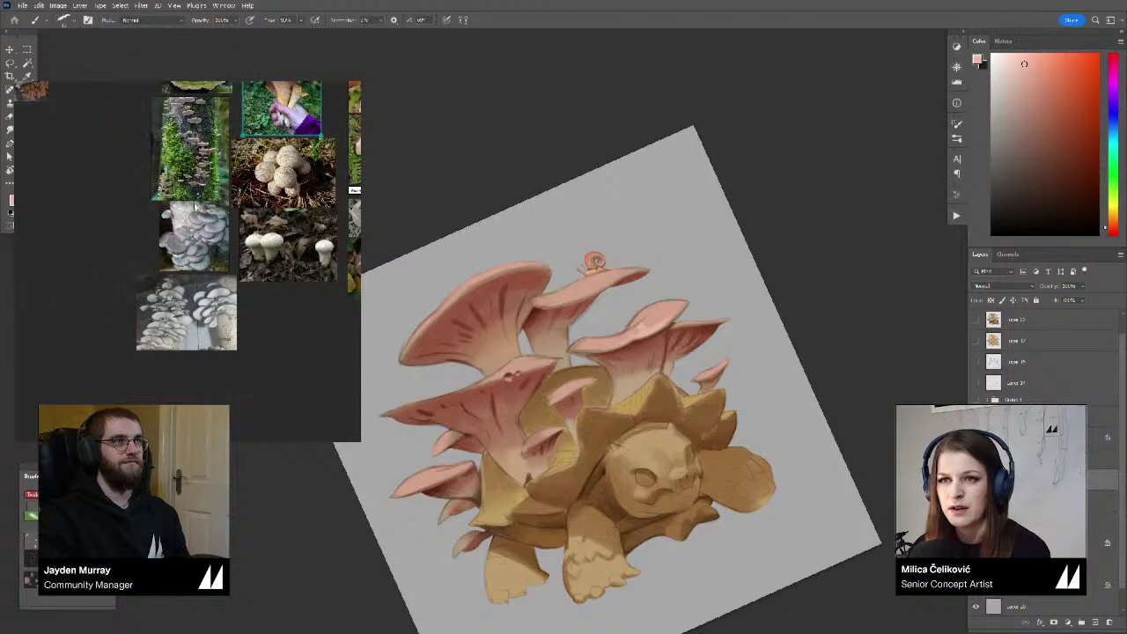
scroll(195, 206, up, 4)
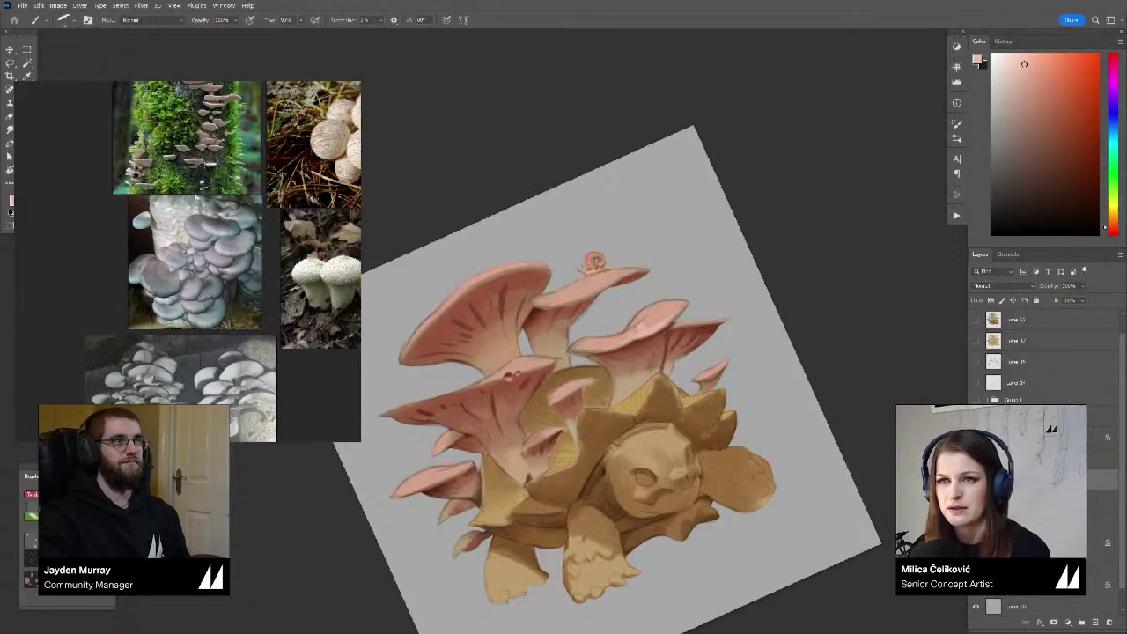
Examine the ringed surface of the green bracket fungus in the reference photo
drag(195, 198, 156, 395)
drag(241, 110, 240, 301)
scroll(200, 239, down, 2)
scroll(200, 240, down, 2)
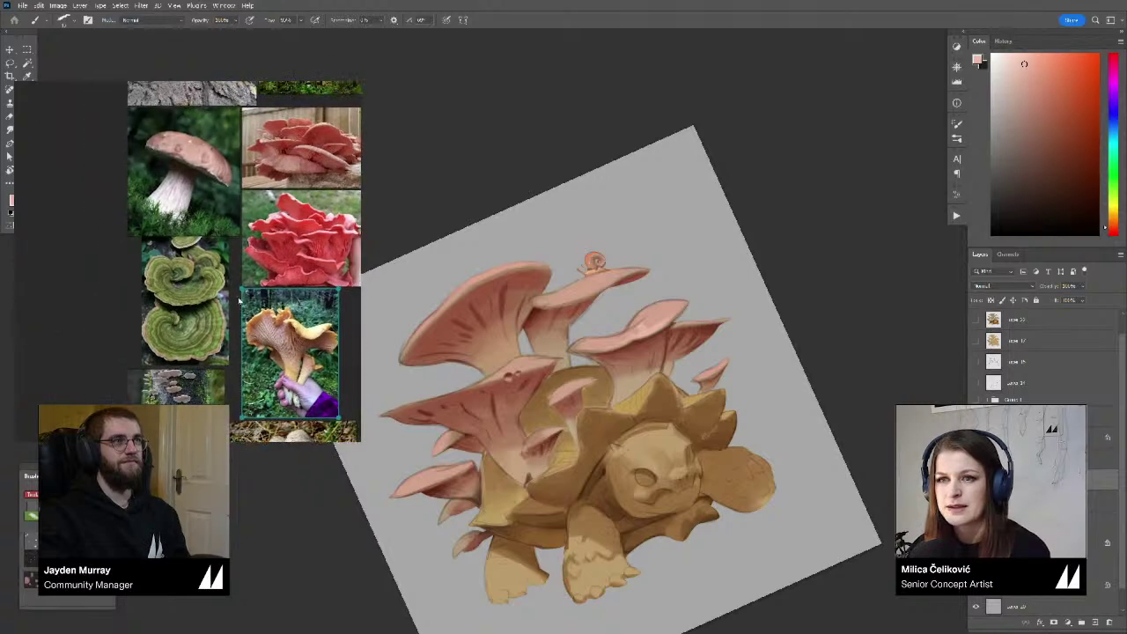
scroll(179, 286, up, 2)
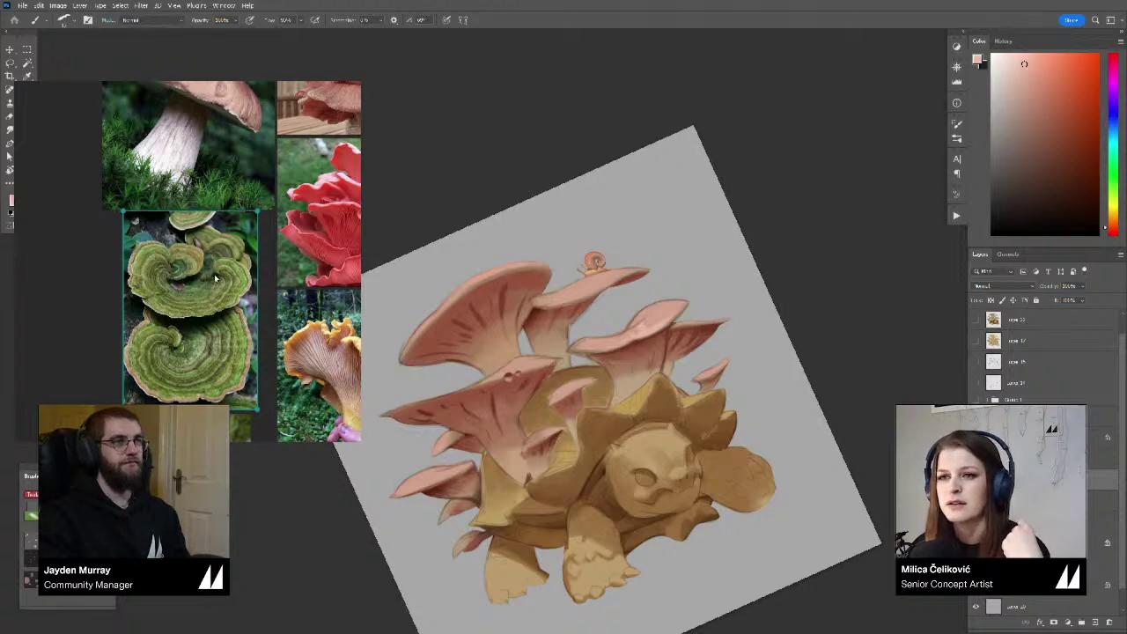
scroll(203, 276, down, 2)
scroll(215, 279, up, 3)
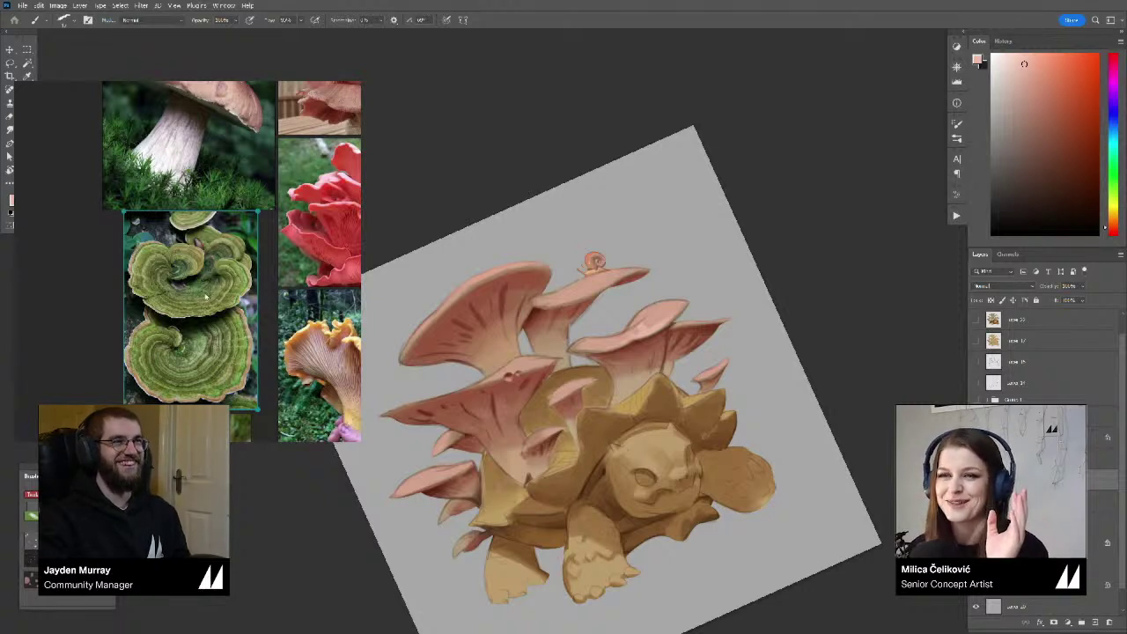
click(113, 271)
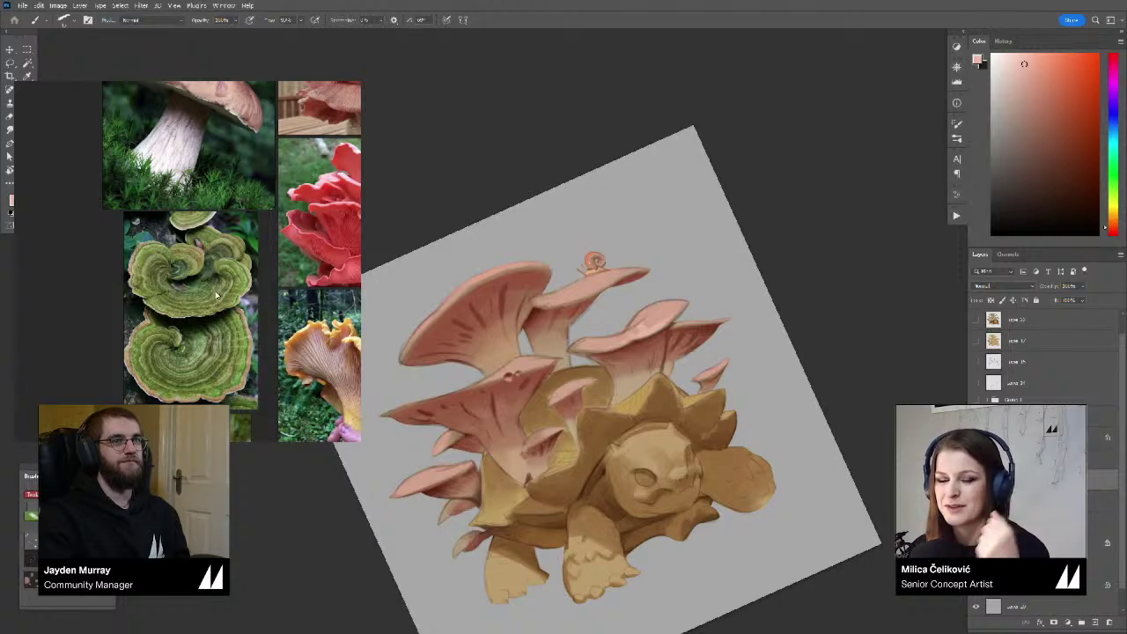
Examine the Amanita caesarea (Caesar's mushroom) photo group on the reference board
scroll(208, 256, down, 1)
drag(207, 256, 121, 414)
drag(173, 224, 187, 347)
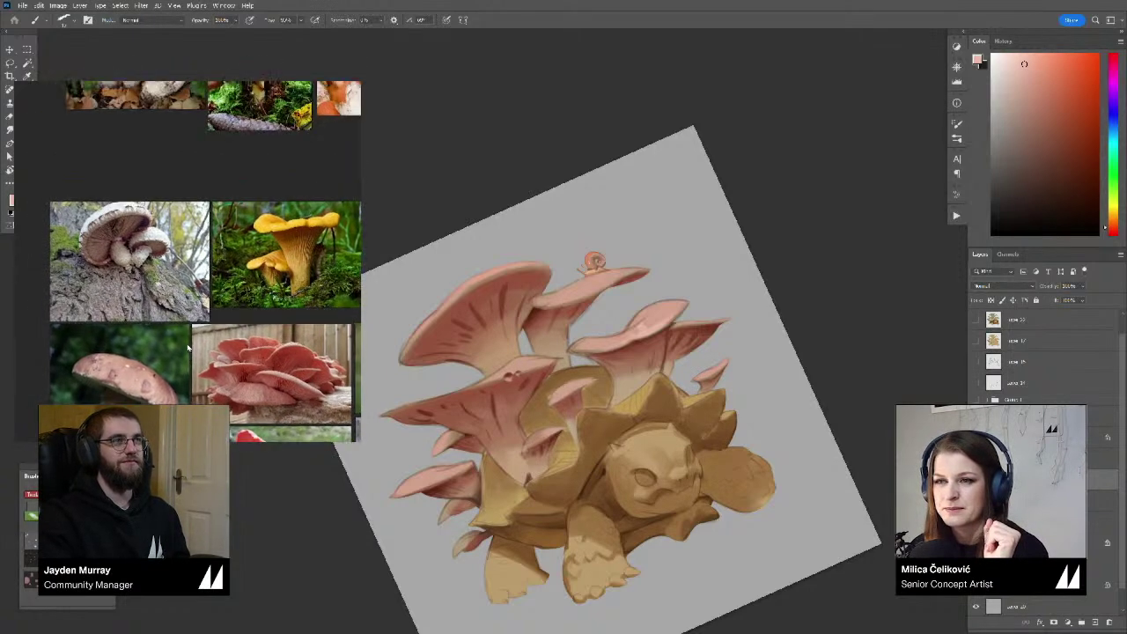
scroll(188, 349, up, 10)
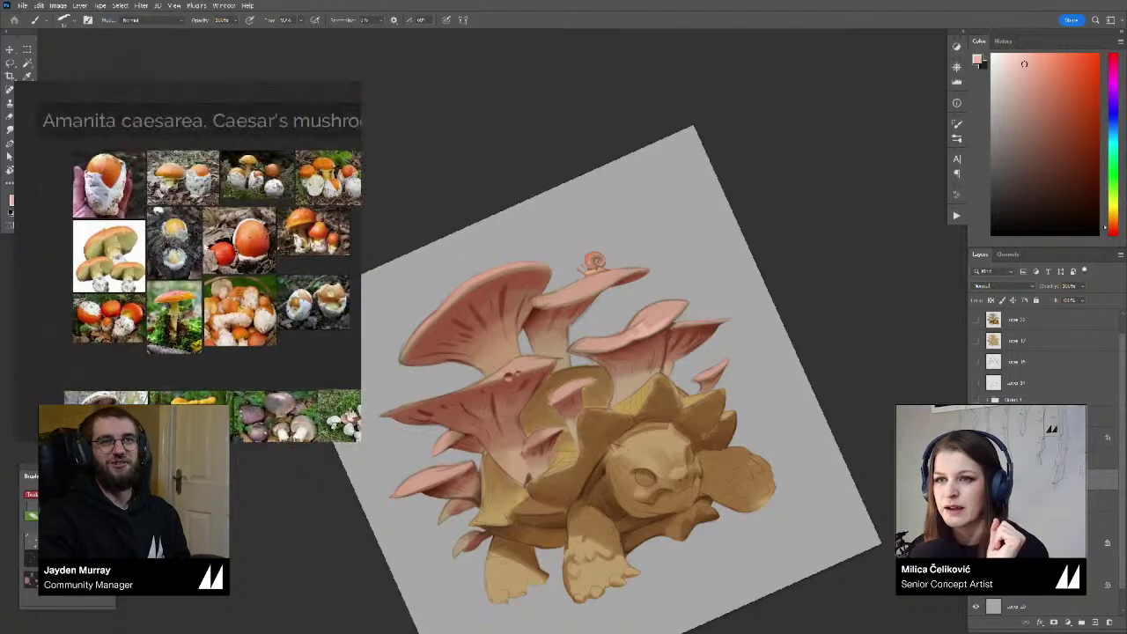
scroll(220, 264, up, 4)
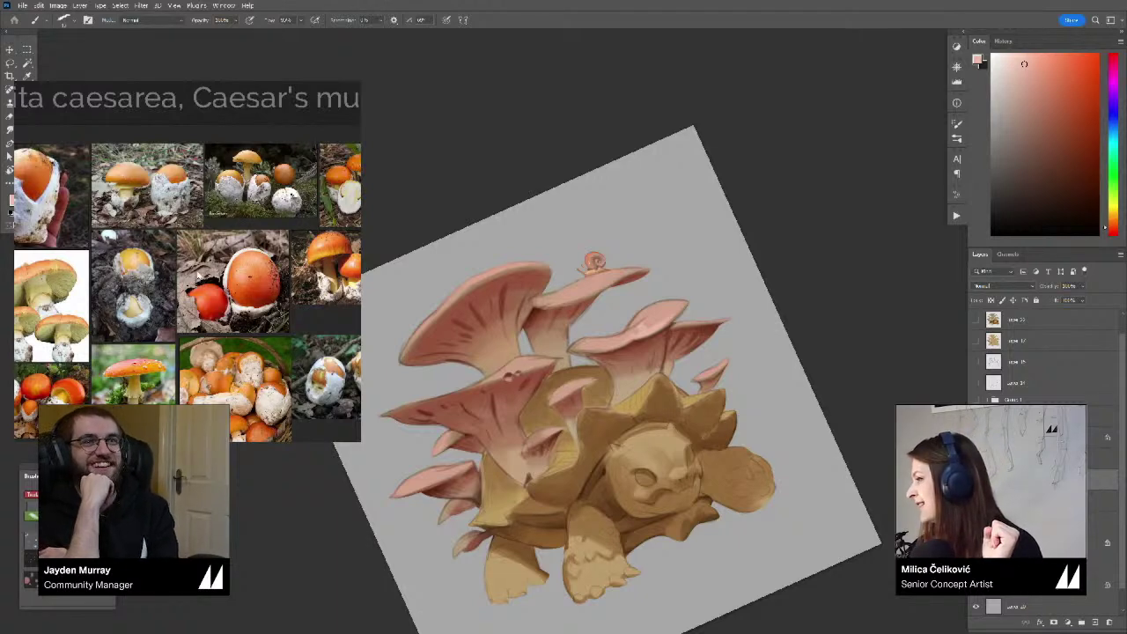
scroll(203, 274, down, 3)
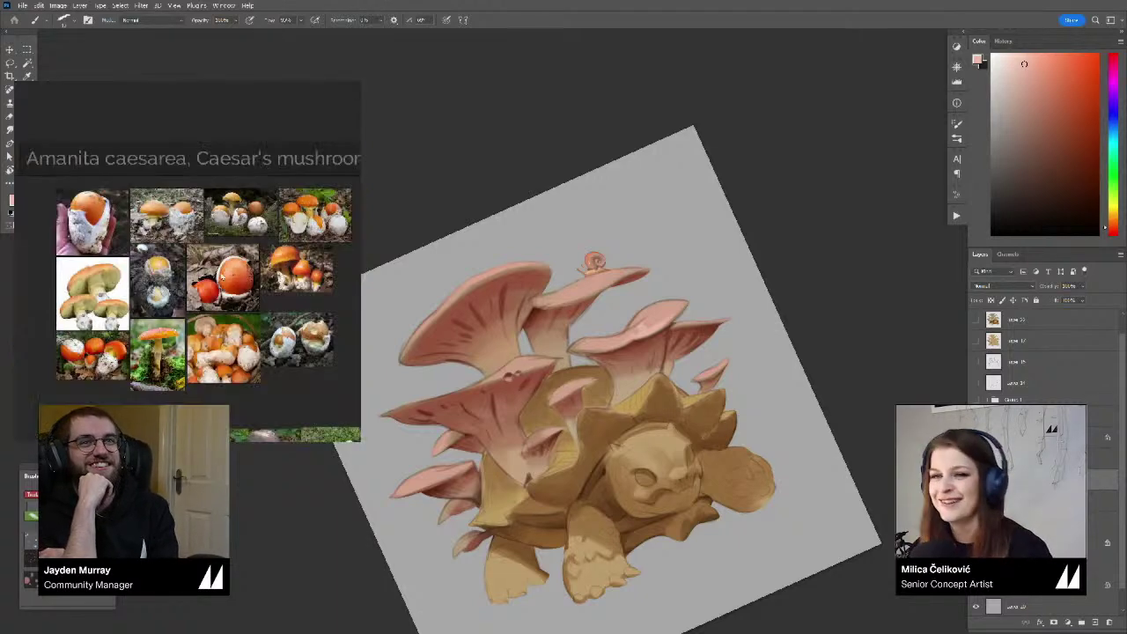
Bring the photo of the brown tortoise walking on gravel into close view on the reference board
drag(352, 405, 270, 217)
drag(266, 337, 296, 206)
scroll(297, 206, down, 5)
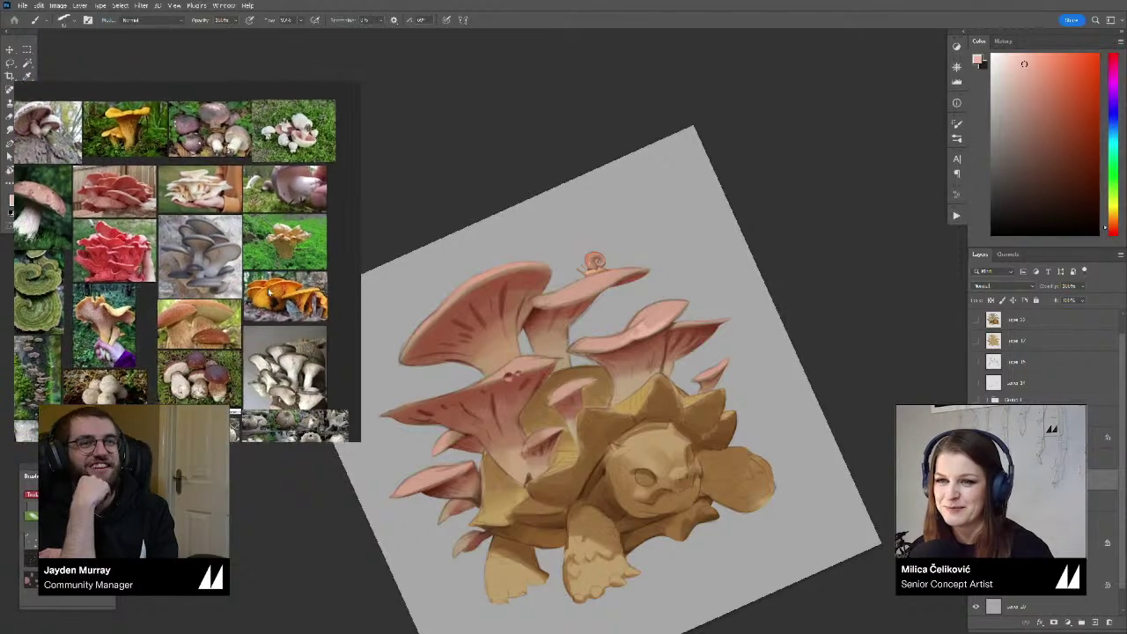
scroll(194, 253, down, 3)
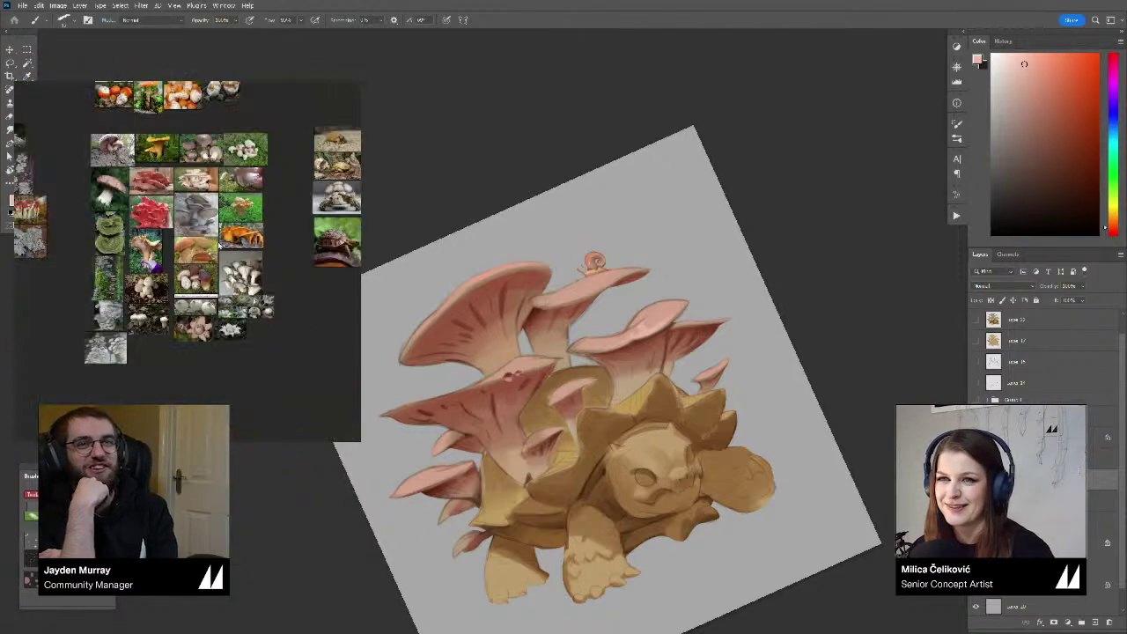
scroll(244, 212, up, 8)
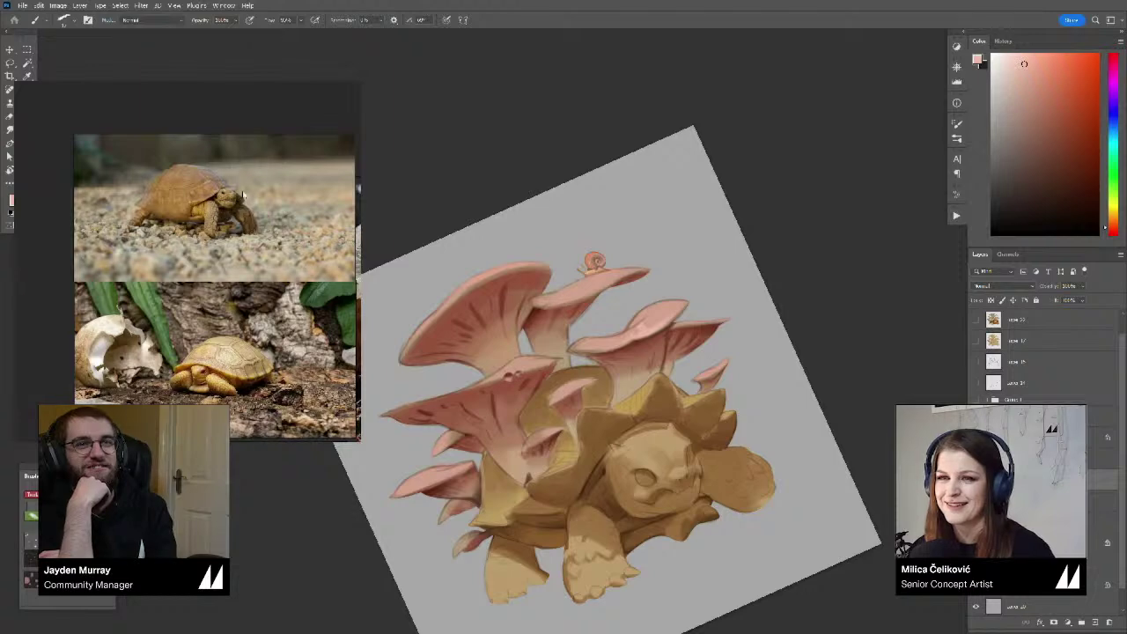
scroll(239, 214, up, 4)
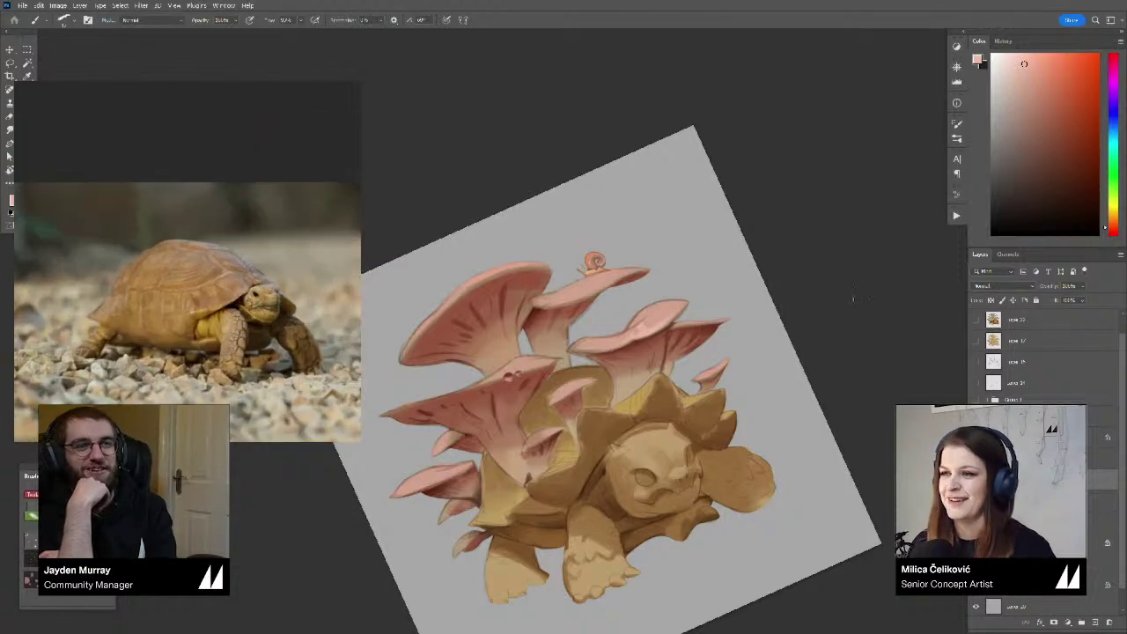
Check the mirrored painting upright at thumbnail size and return to a close, tilted view of the mushrooms
key(z)
drag(614, 401, 546, 403)
key(r)
drag(803, 377, 776, 474)
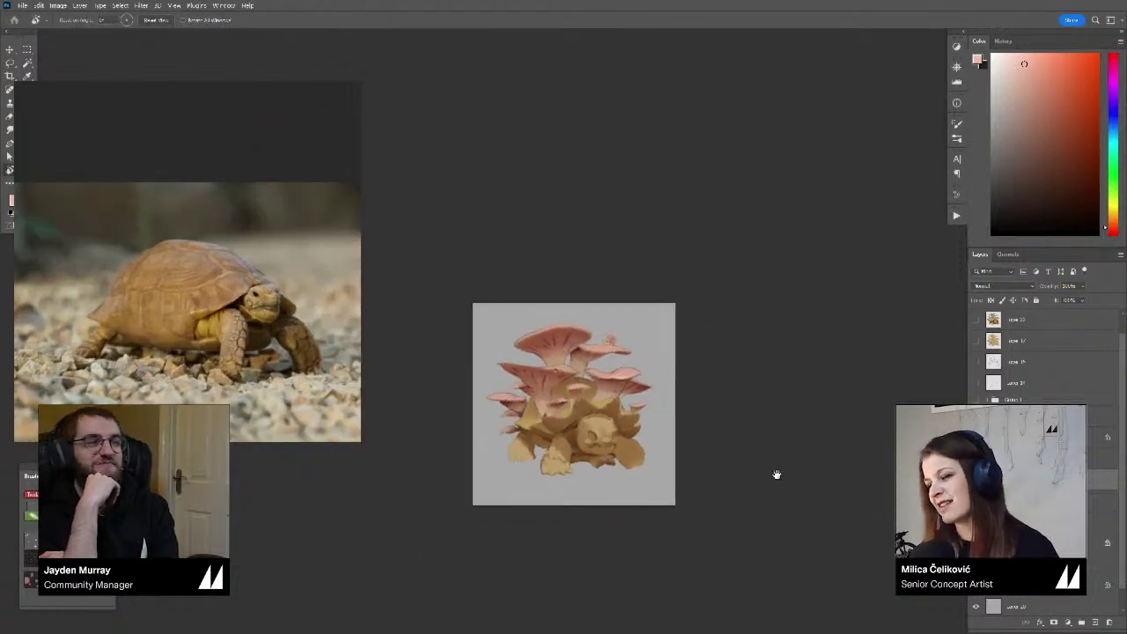
key(z)
drag(608, 384, 687, 392)
key(r)
drag(714, 438, 740, 378)
key(z)
drag(539, 355, 581, 359)
key(r)
drag(667, 380, 675, 356)
drag(675, 357, 705, 382)
Tint the stem of the largest mushroom with a warm yellow-orange, blending it with colours sampled from the stem
alt+click(534, 399)
drag(1113, 223, 1114, 219)
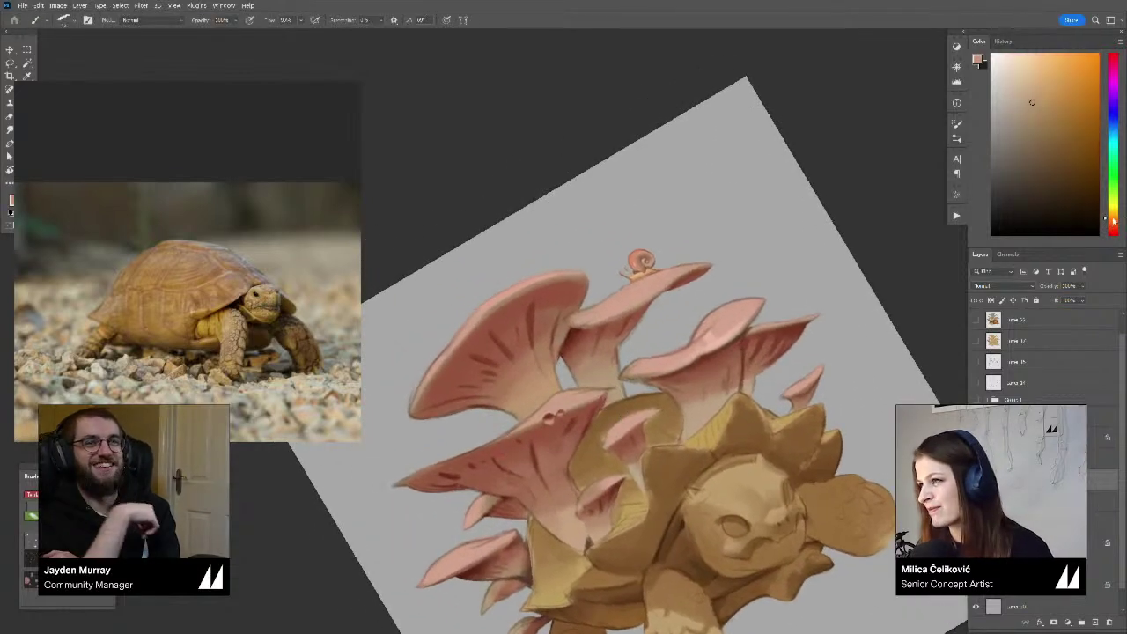
click(1036, 85)
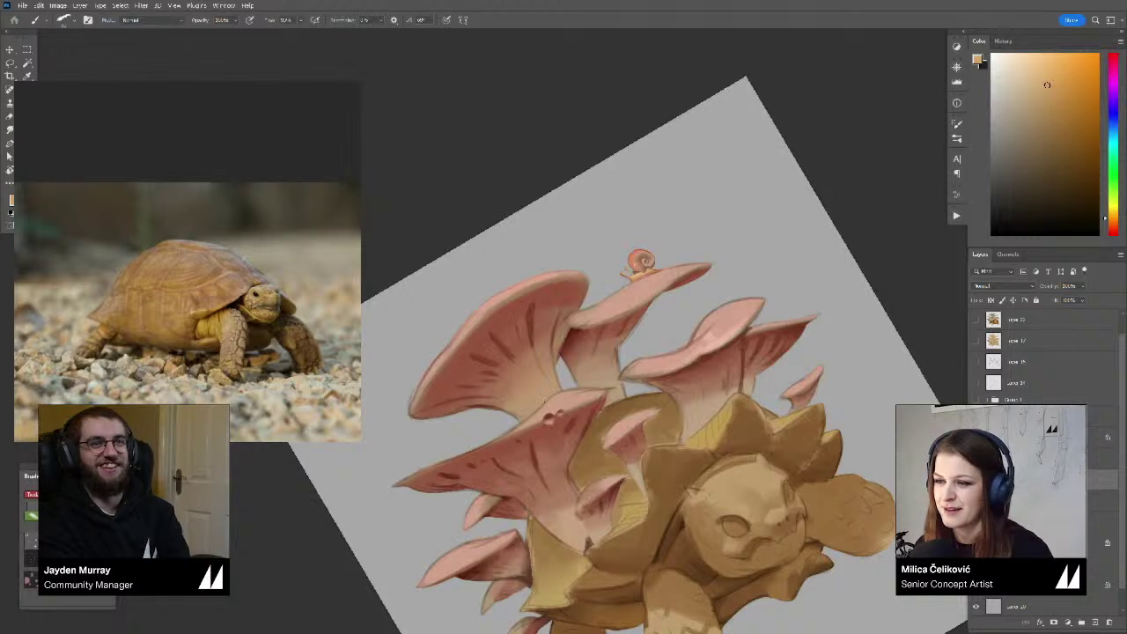
alt+click(541, 394)
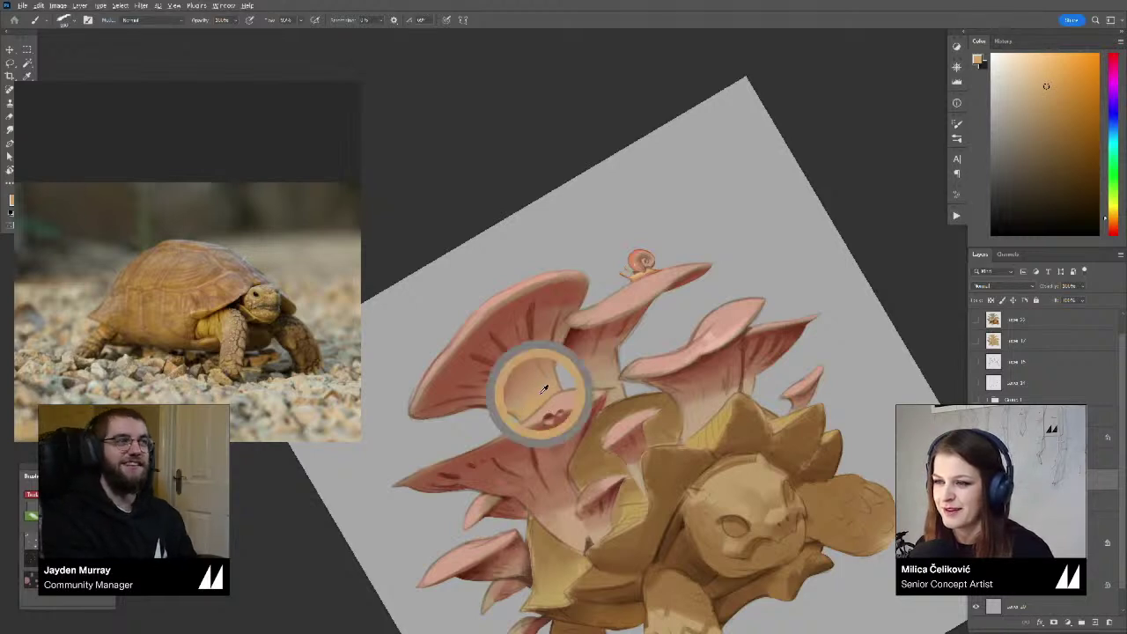
alt+click(543, 389)
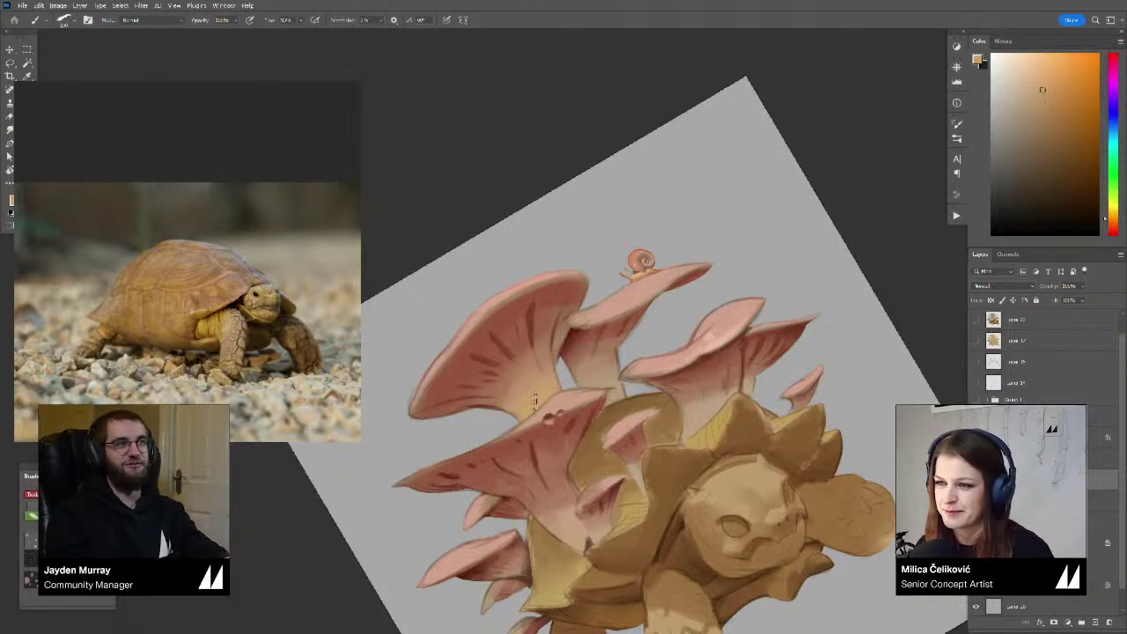
Sample the stem's existing tones and paint them along the stem of the mushroom beneath the snail
alt+click(608, 385)
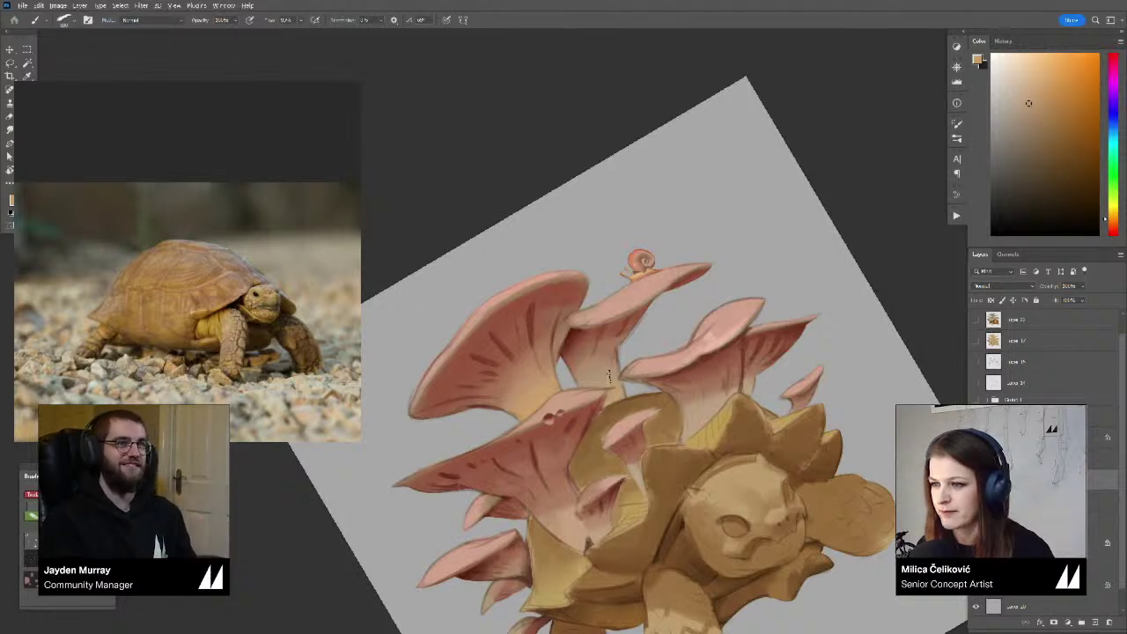
alt+click(594, 376)
drag(610, 383, 517, 386)
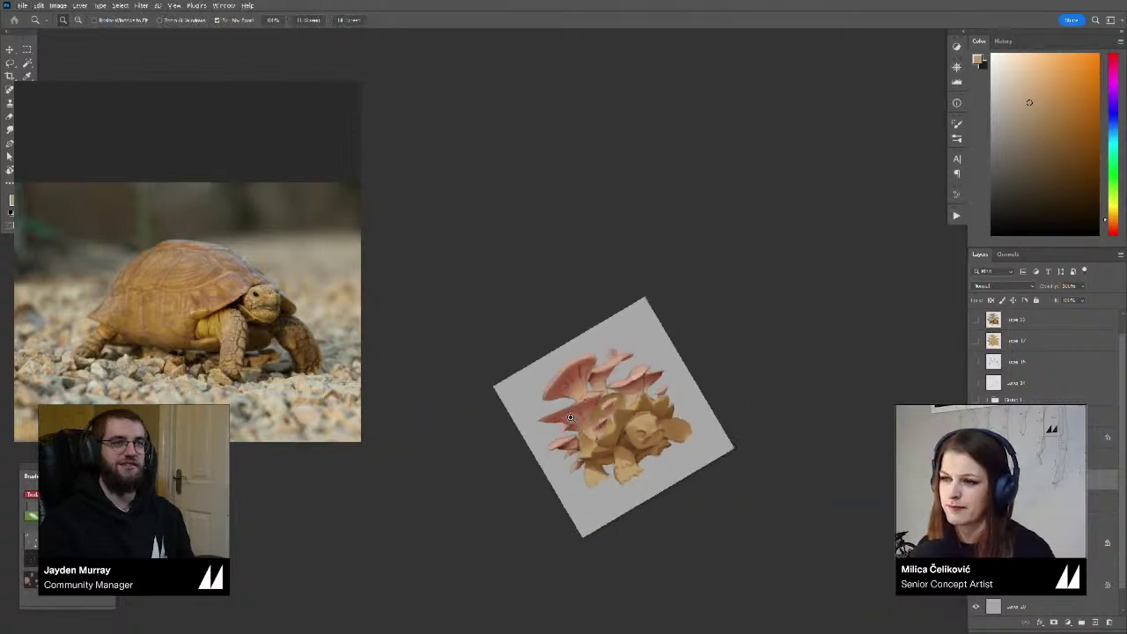
Sample the warm yellow from the tallest mushroom's stem and apply it to the stem base of the large front mushroom
key(r)
drag(751, 369, 716, 448)
mouse_move(576, 432)
mouse_down()
mouse_move(672, 449)
mouse_move(716, 380)
mouse_up()
key(r)
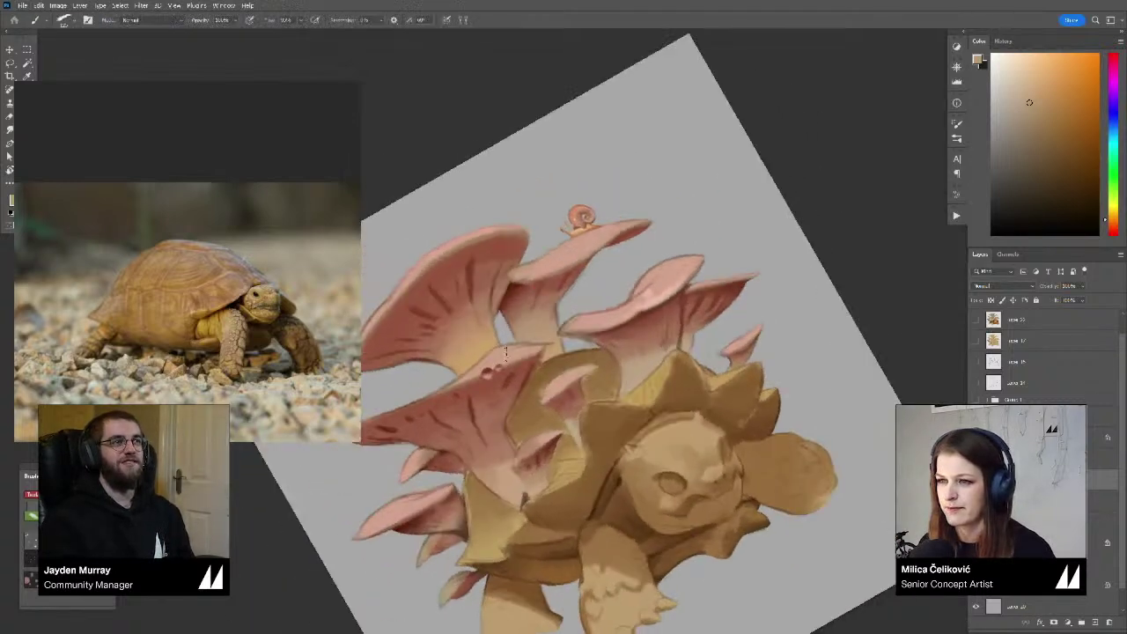
alt+click(486, 350)
drag(540, 489, 547, 448)
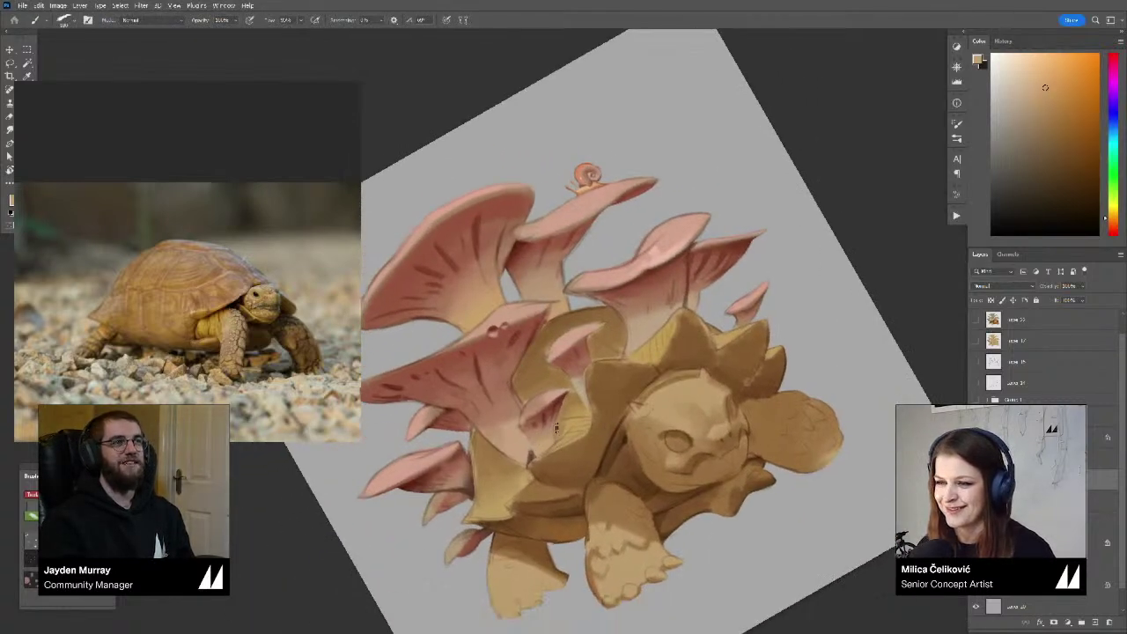
alt+click(527, 447)
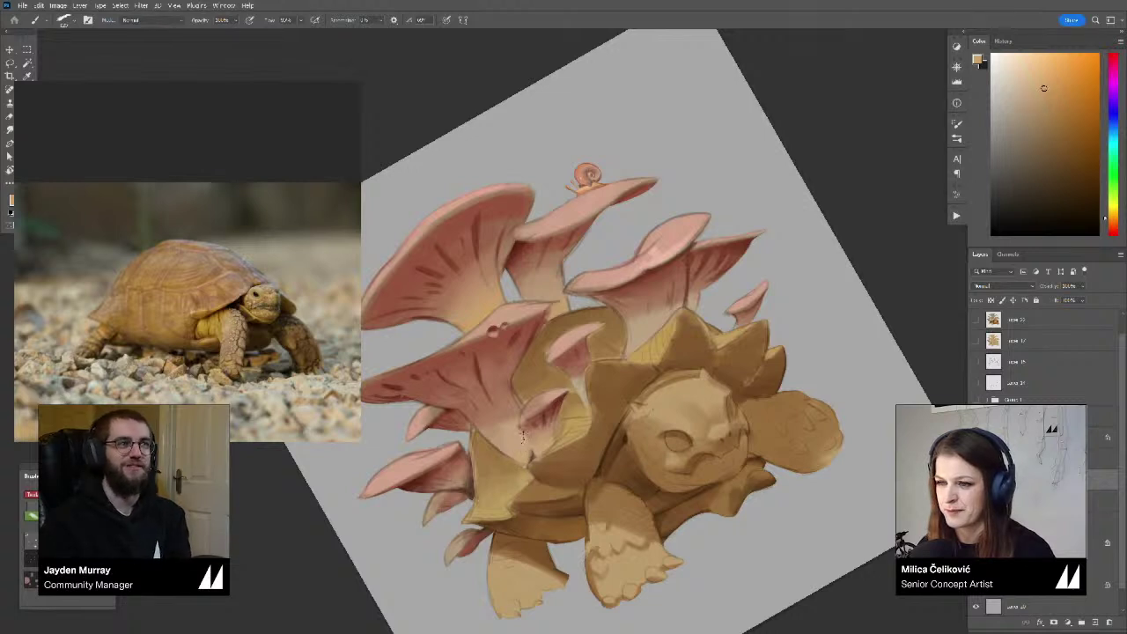
Blend sampled yellow and pink tones up the front mushroom's stem with a larger brush, and shade the stem of the small outer mushroom
key(bracketright)
alt+click(521, 432)
alt+click(502, 436)
alt+click(514, 414)
alt+click(515, 408)
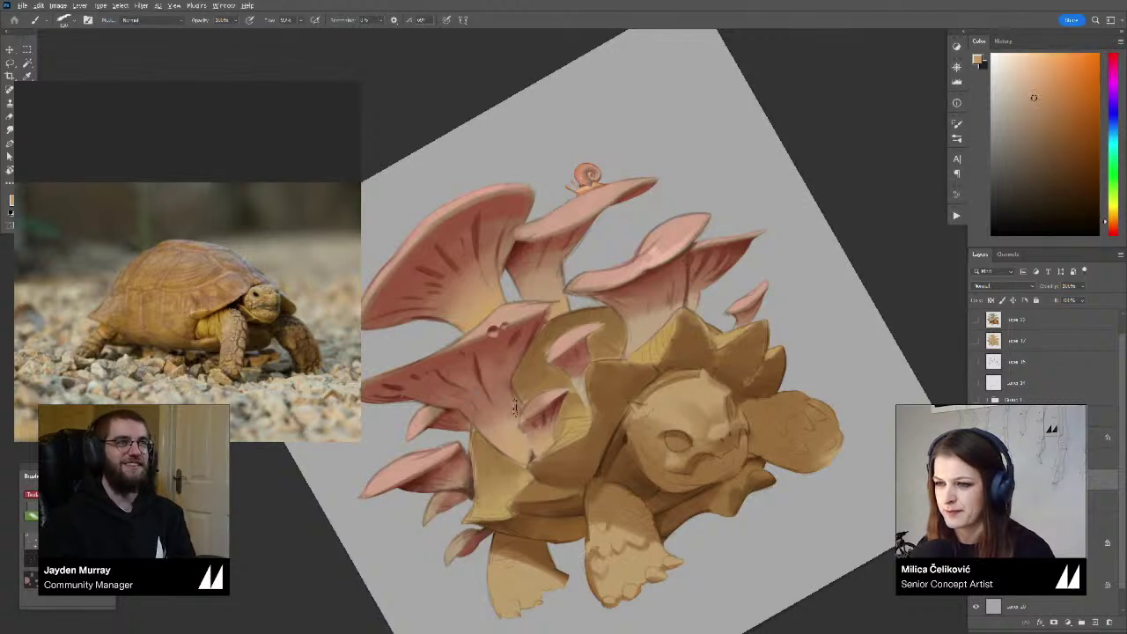
alt+click(524, 450)
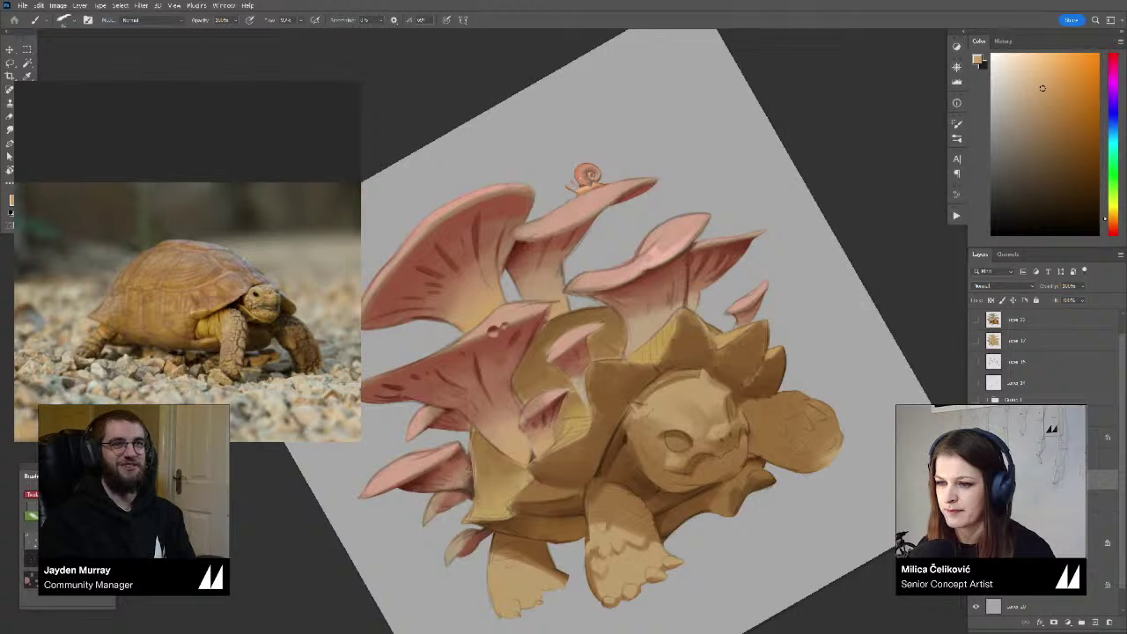
alt+click(461, 467)
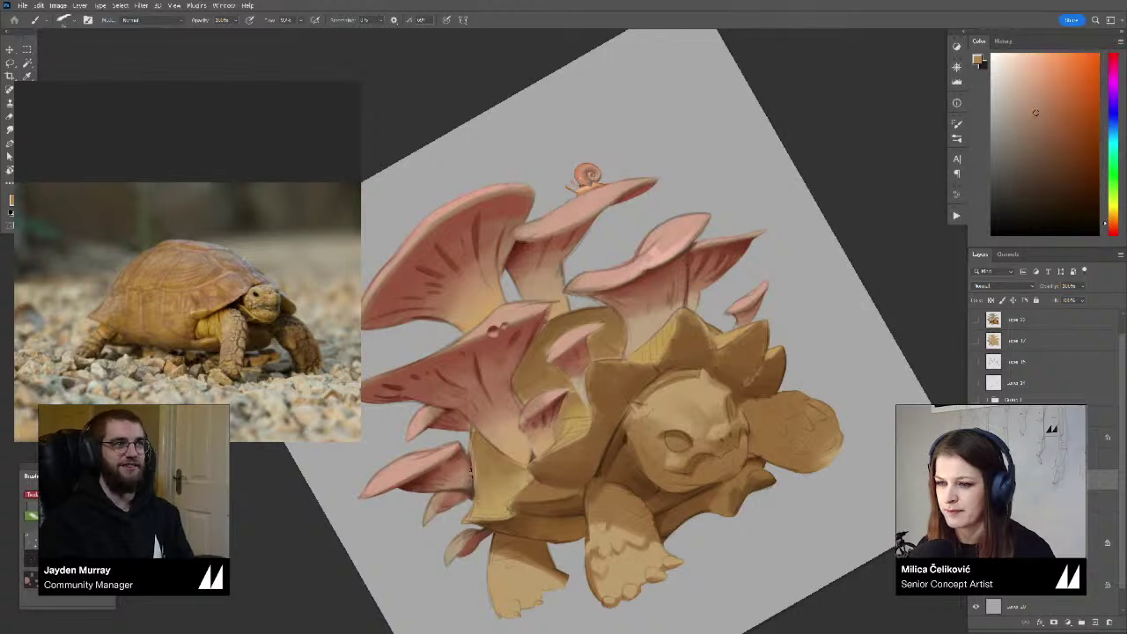
alt+click(470, 482)
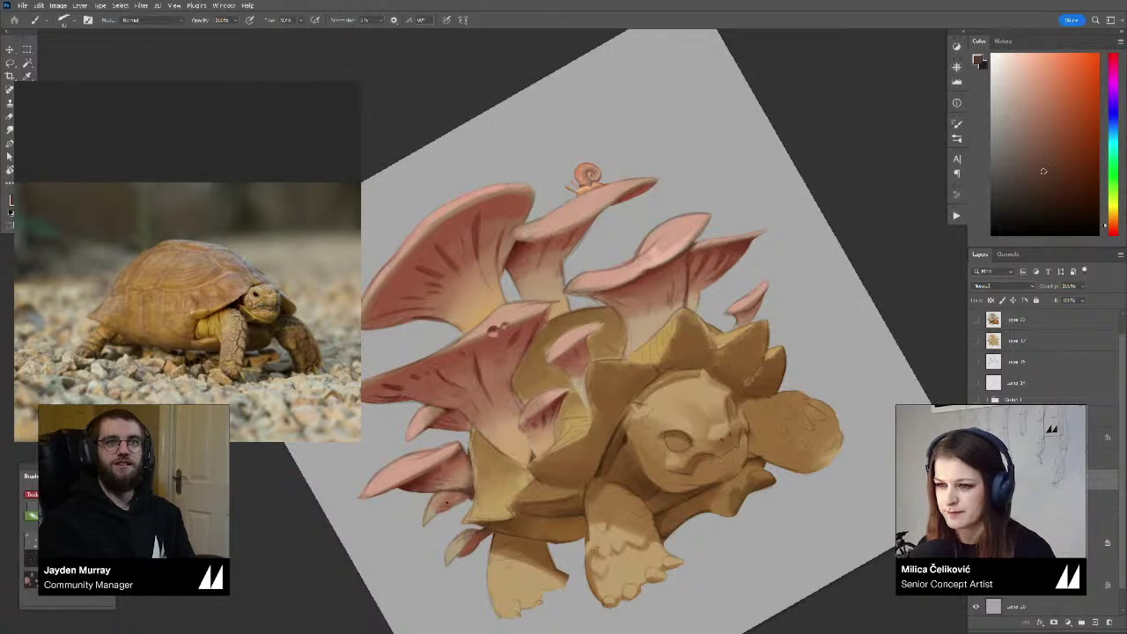
Straighten the rotated canvas and brush sampled warm yellow over the lower stem of the front mushroom
key(r)
scroll(470, 480, down, 5)
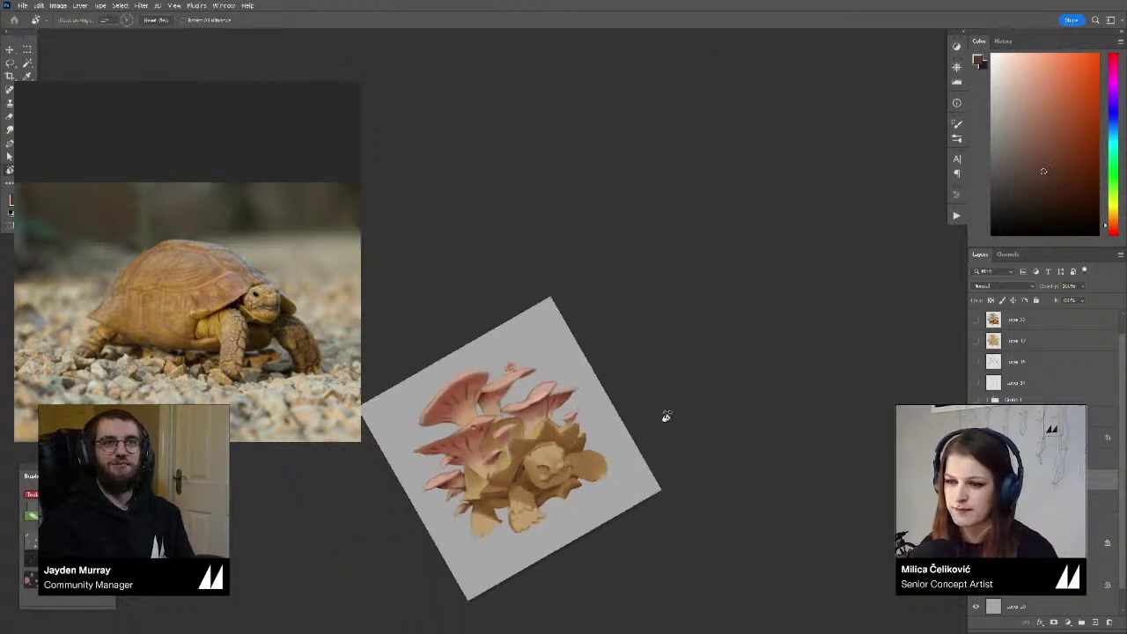
drag(664, 417, 652, 485)
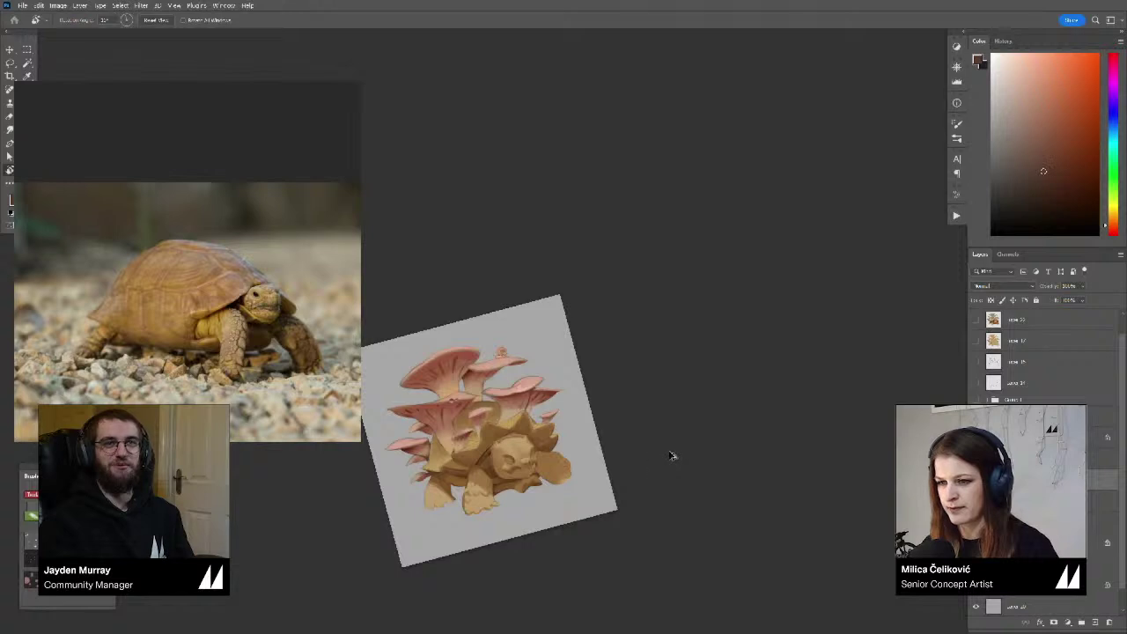
drag(706, 419, 684, 448)
drag(612, 388, 687, 375)
key(z)
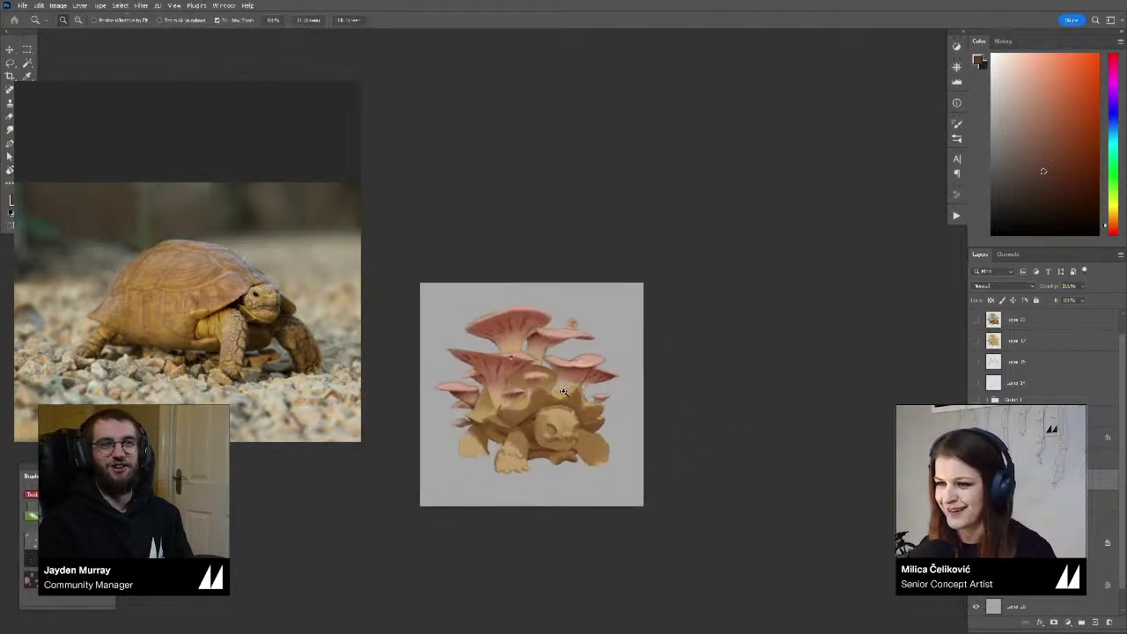
drag(561, 390, 620, 406)
alt+click(470, 431)
drag(483, 449, 526, 463)
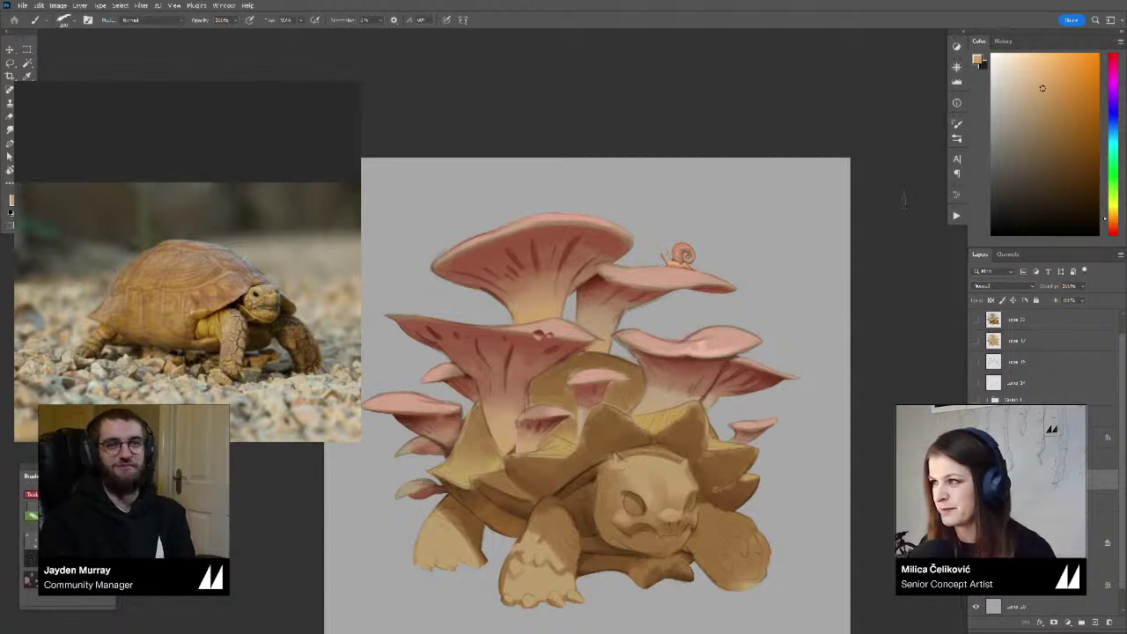
Blend a more saturated warm yellow with sampled stem tones into the stem base of the mushroom behind the turtle's head
click(1055, 87)
alt+click(668, 402)
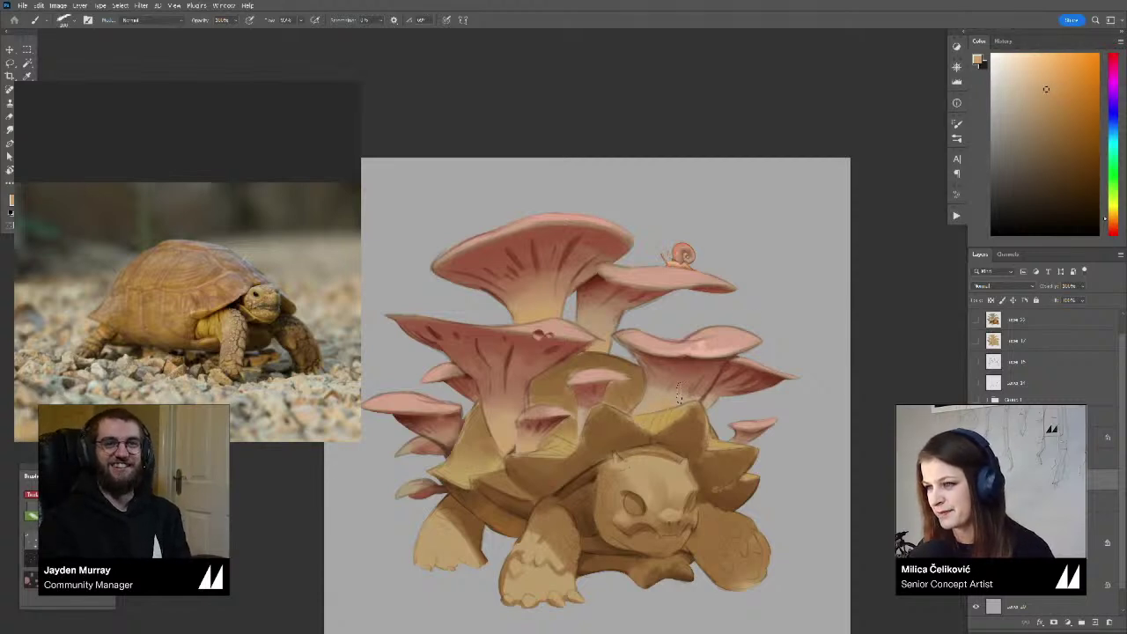
alt+click(675, 380)
alt+click(668, 402)
mouse_move(686, 385)
mouse_down()
mouse_move(682, 401)
mouse_move(637, 421)
mouse_move(531, 453)
mouse_up()
key(])
alt+click(659, 385)
alt+click(656, 406)
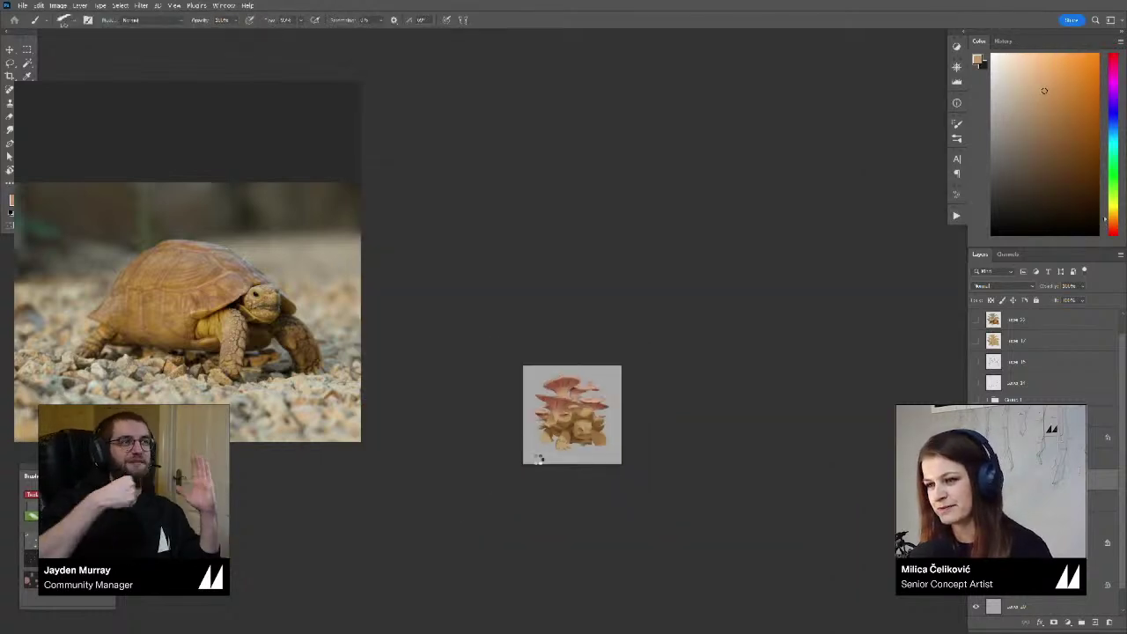
Flip the canvas horizontally and check the whole painting in the mirrored view
key(ctrl+shift+h)
drag(574, 408, 626, 427)
drag(627, 427, 630, 413)
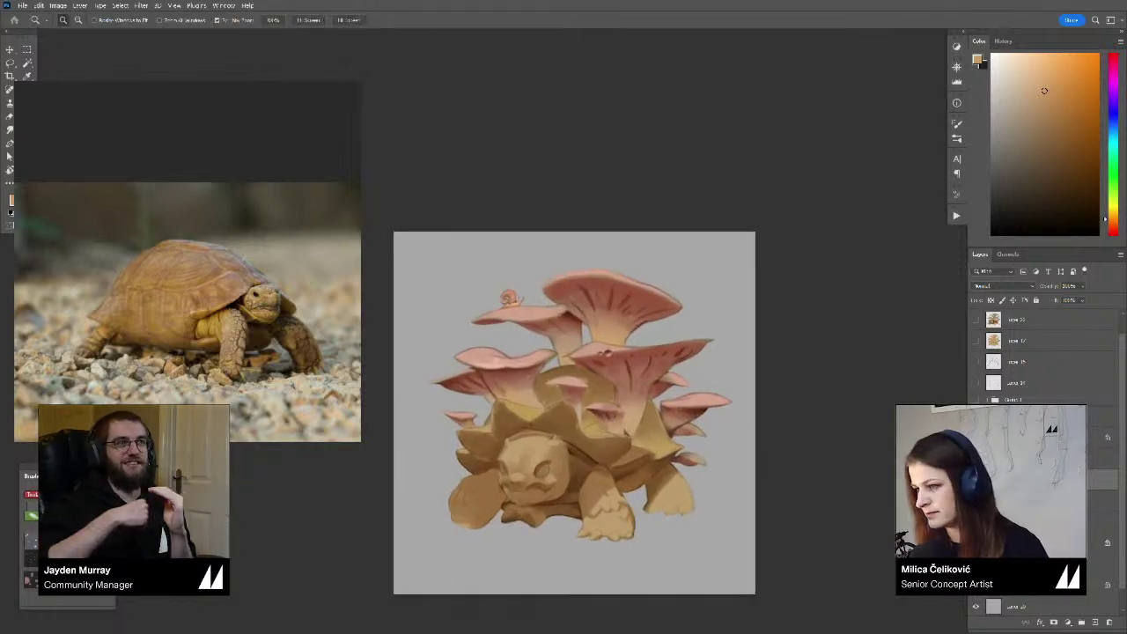
Load the mushroom layer's silhouette as a selection
click(1039, 543)
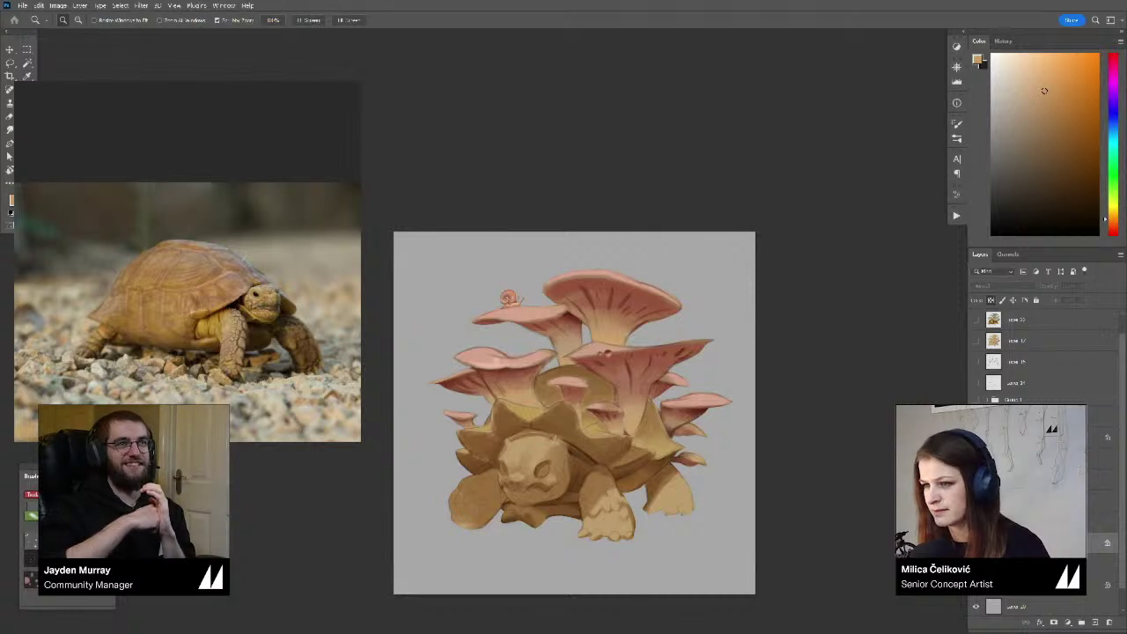
mouse_move(640, 437)
mouse_down()
mouse_move(584, 437)
mouse_move(675, 470)
mouse_move(675, 455)
mouse_up()
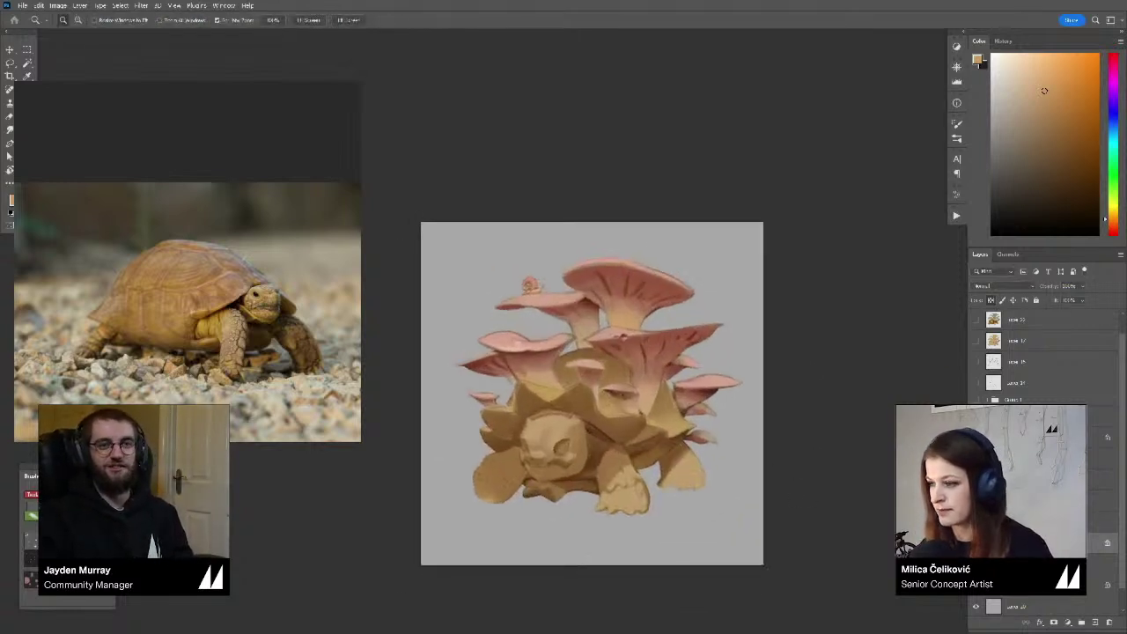
key(ctrl+z)
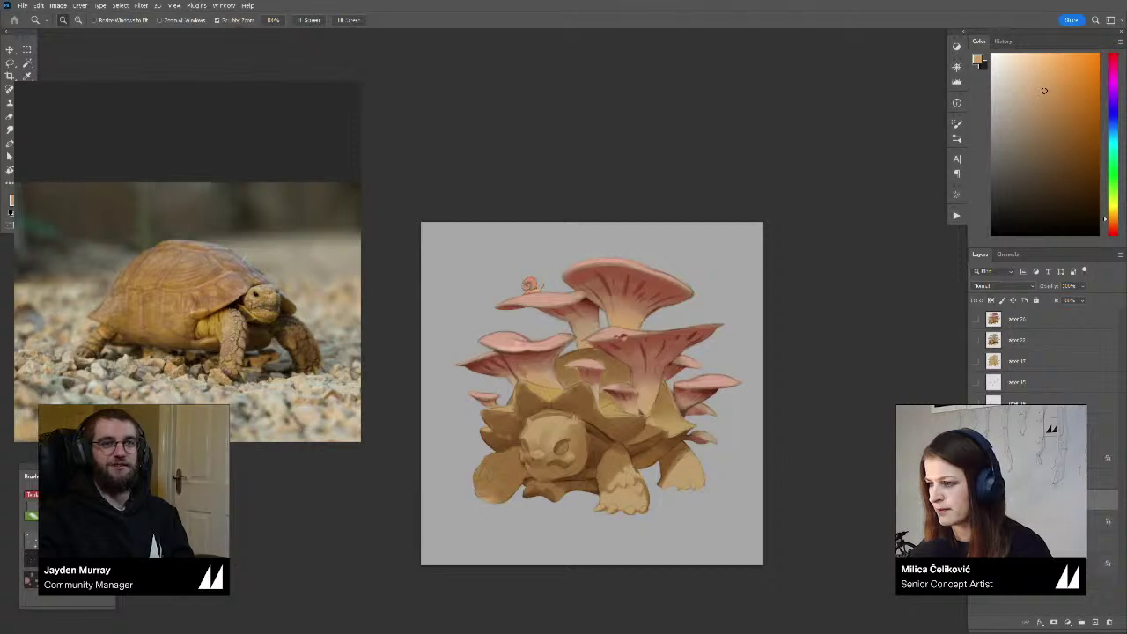
ctrl+click(993, 499)
click(1095, 623)
click(1054, 623)
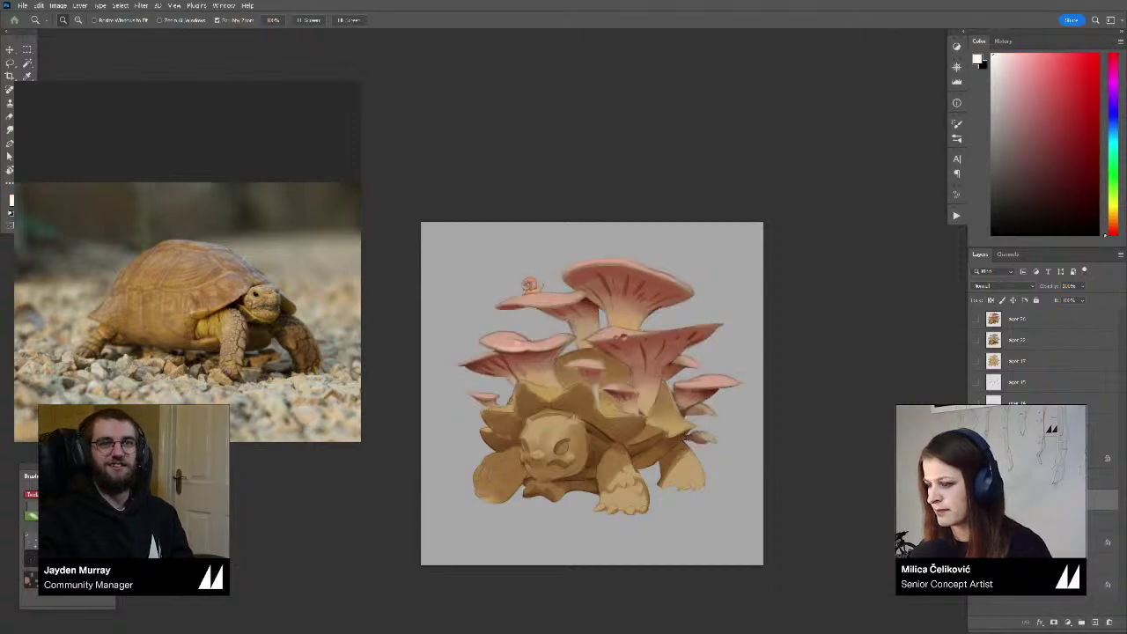
key(ctrl+z)
key(ctrl+z)
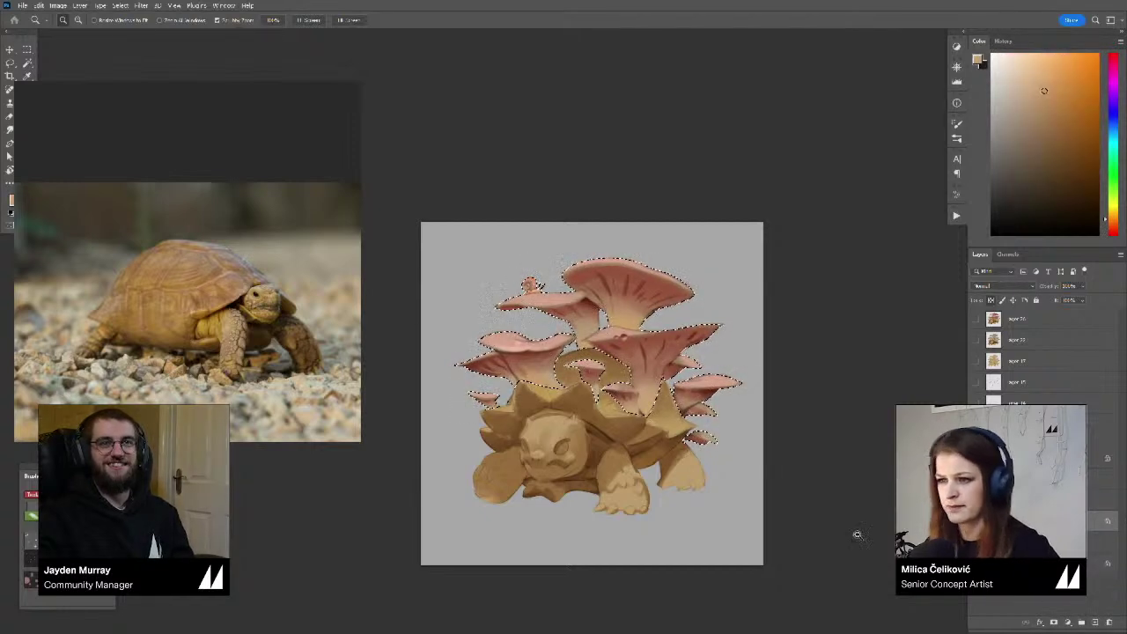
Invert the mushroom selection and create a new layer masked by it above the turtle's body layer
key(ctrl+shift+i)
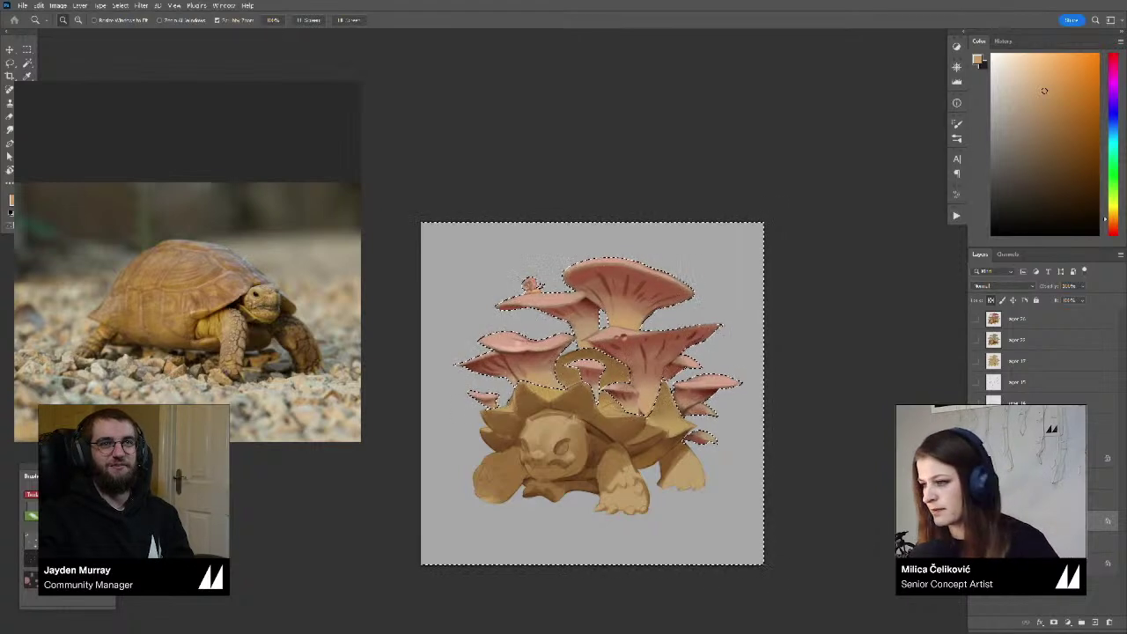
key(ctrl+d)
key(x)
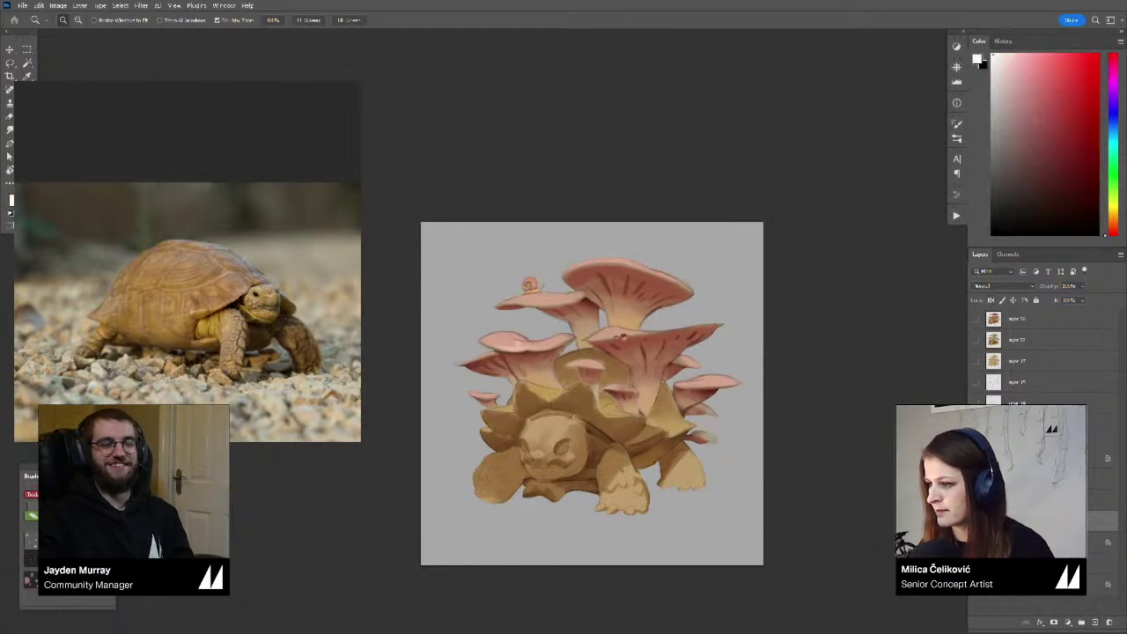
key(x)
Choose the soft round brush and set the paint colour to a dark reddish brown
drag(860, 525, 854, 525)
key(r)
drag(803, 359, 802, 332)
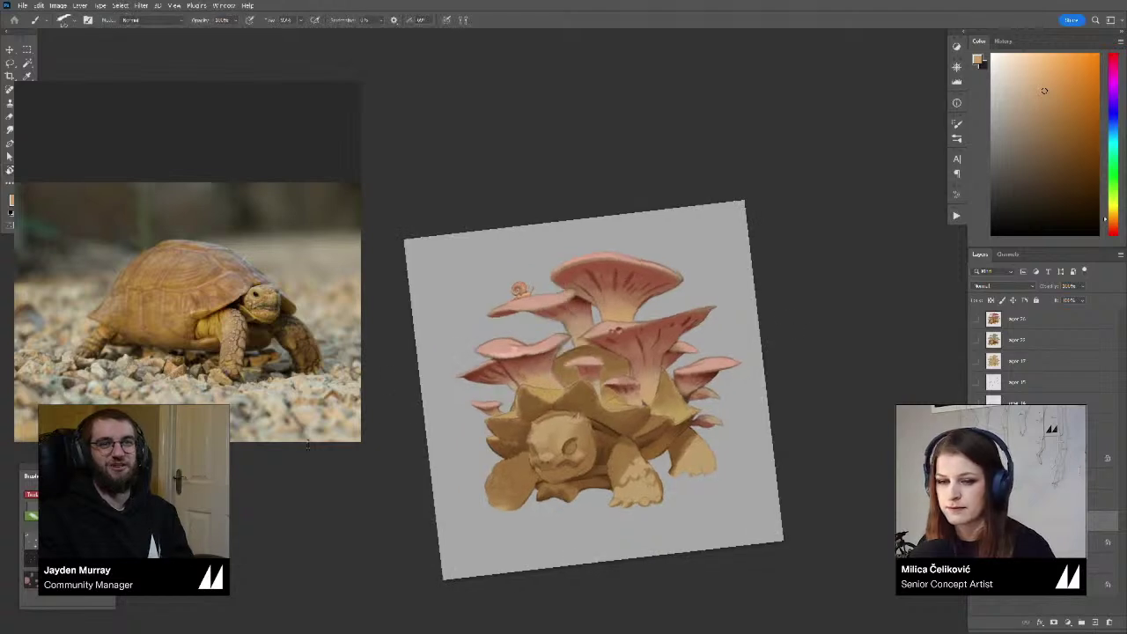
click(75, 537)
click(1059, 140)
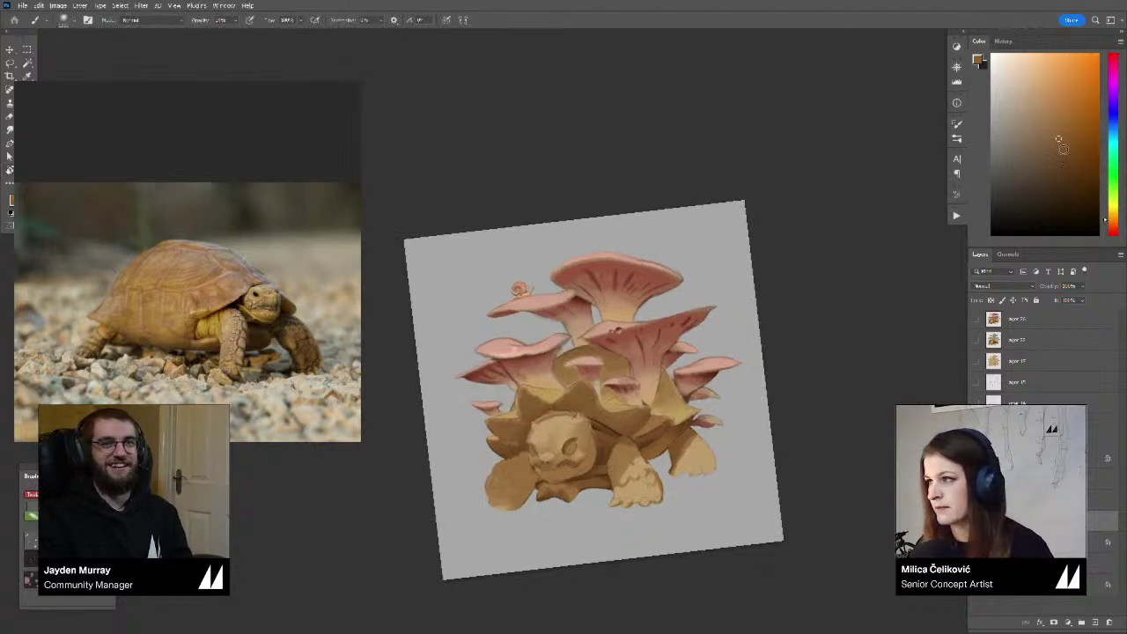
click(1113, 224)
click(1065, 159)
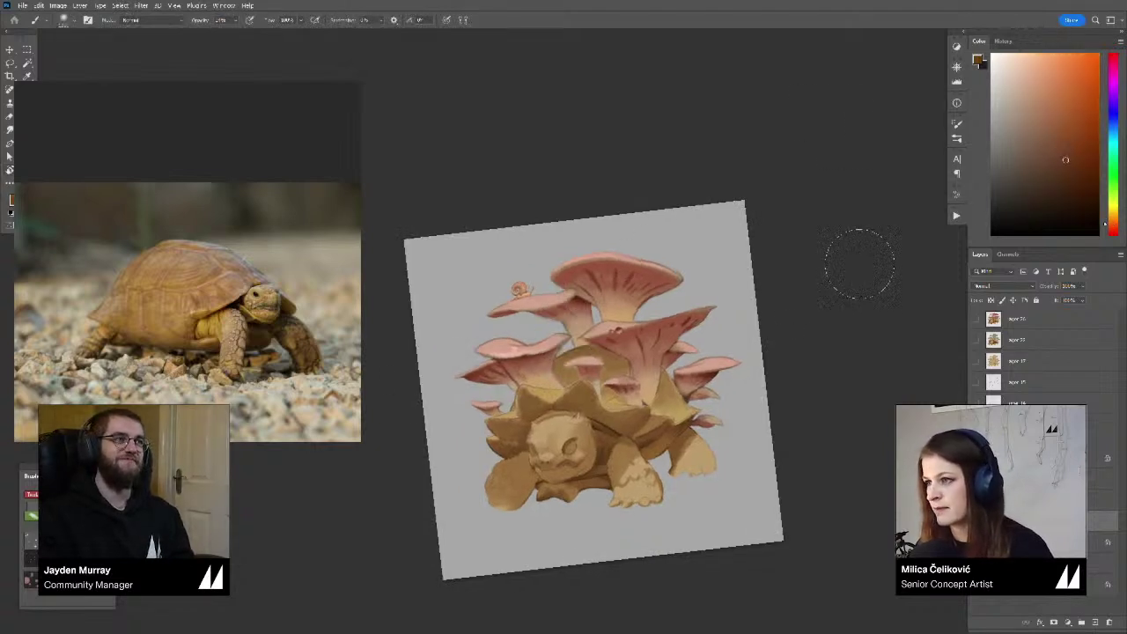
Paint soft brown shading on the shell areas behind and beneath the mushrooms
drag(863, 266, 845, 262)
key(r)
key(Escape)
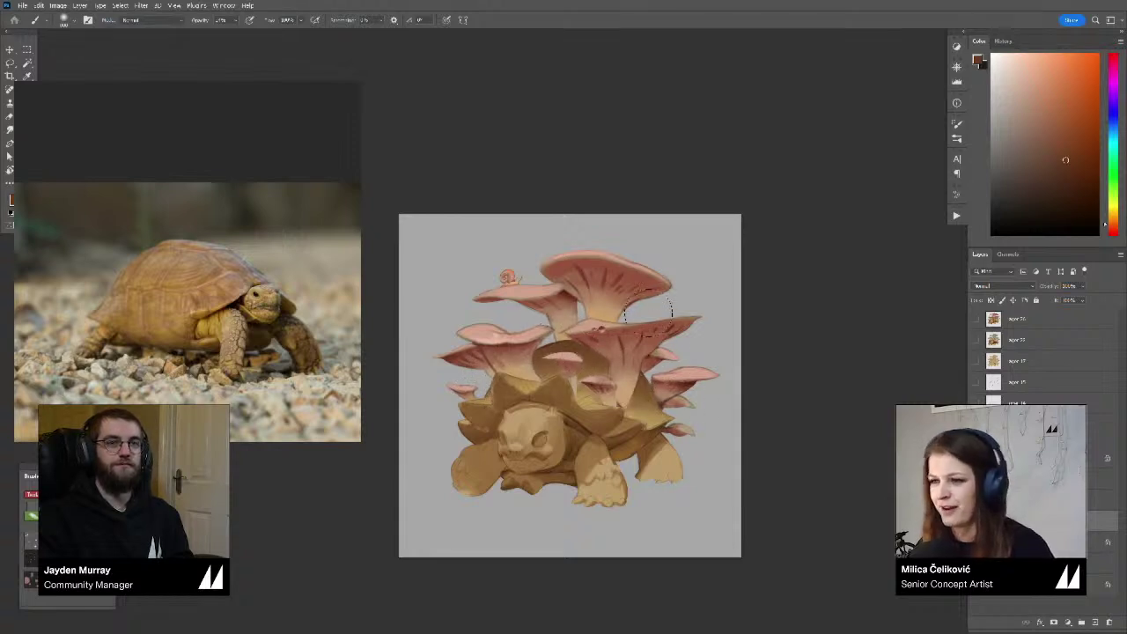
key(z)
mouse_move(604, 351)
mouse_down()
mouse_move(566, 379)
mouse_move(627, 385)
mouse_up()
key(b)
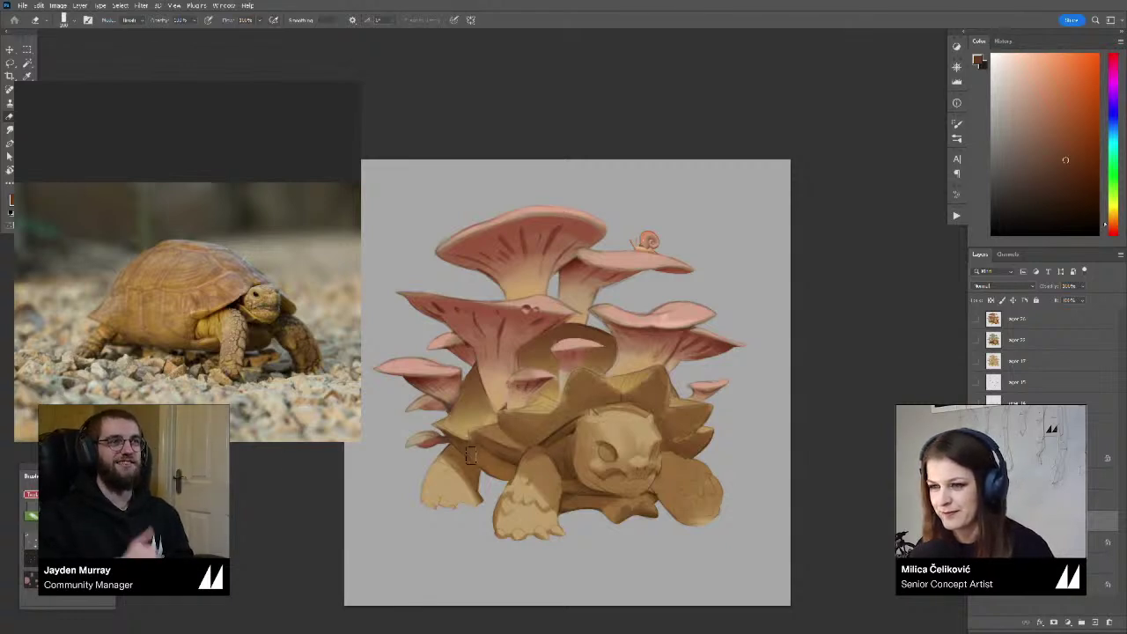
Erase excess brown shading around the turtle's front legs and lower shell edge with the Eraser
drag(538, 442, 513, 449)
key(])
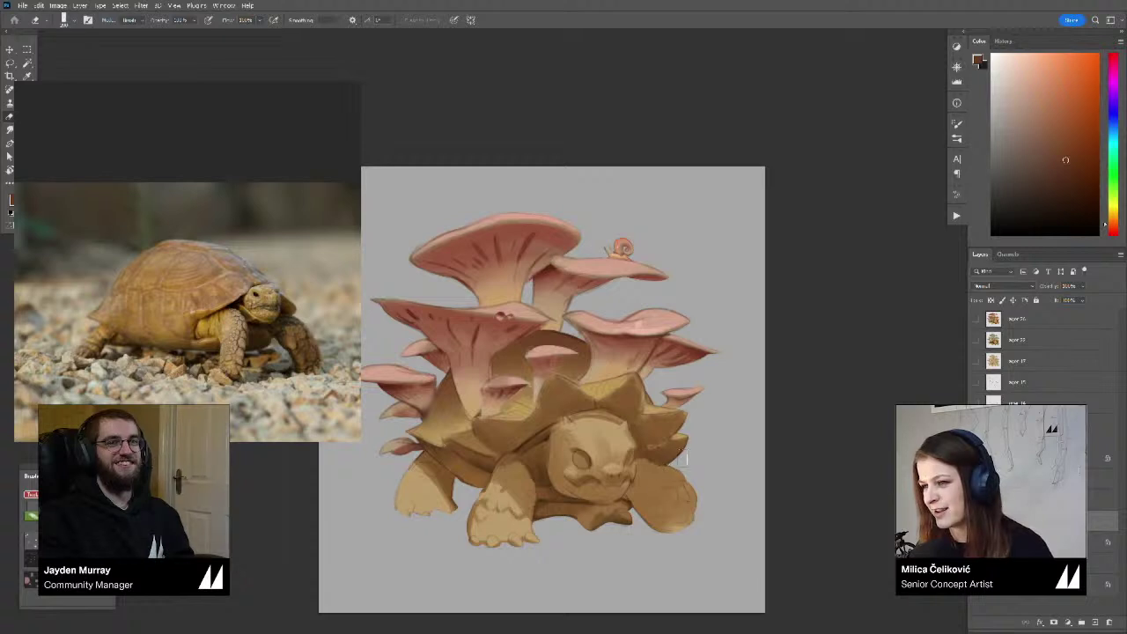
drag(561, 452, 549, 452)
Deepen the shell's shading beneath the mushrooms with the soft brush, and choose a darker, redder brown
key(b)
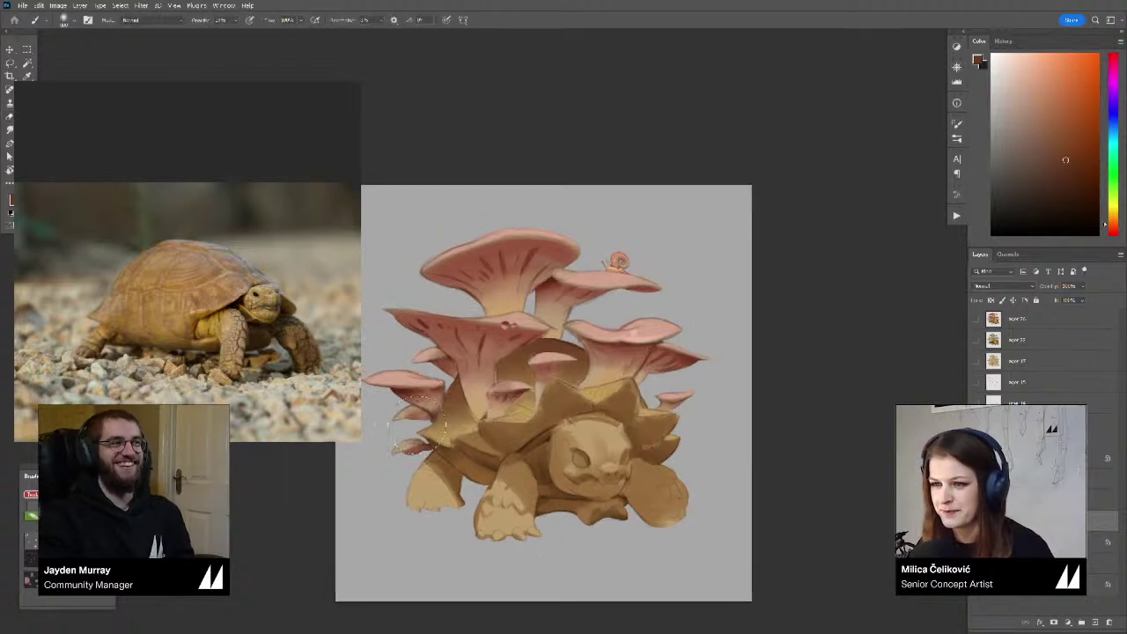
drag(470, 393, 441, 394)
click(1071, 168)
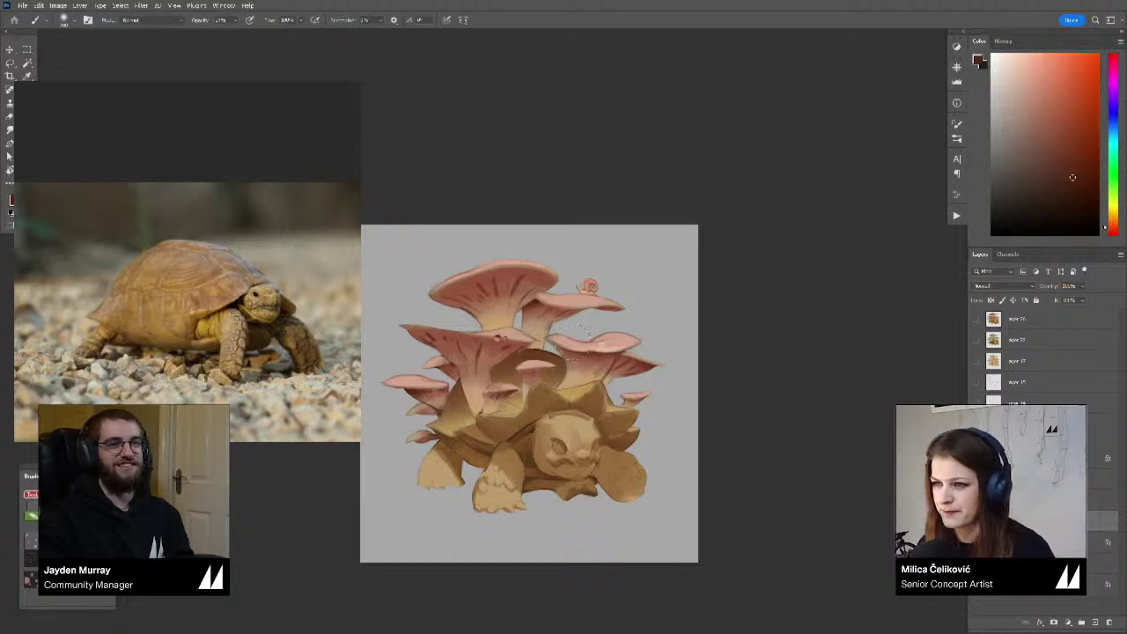
Review the shaded turtle, and browse the reference board to examine how real mushroom caps and stems are coloured
key(z)
drag(490, 402, 501, 405)
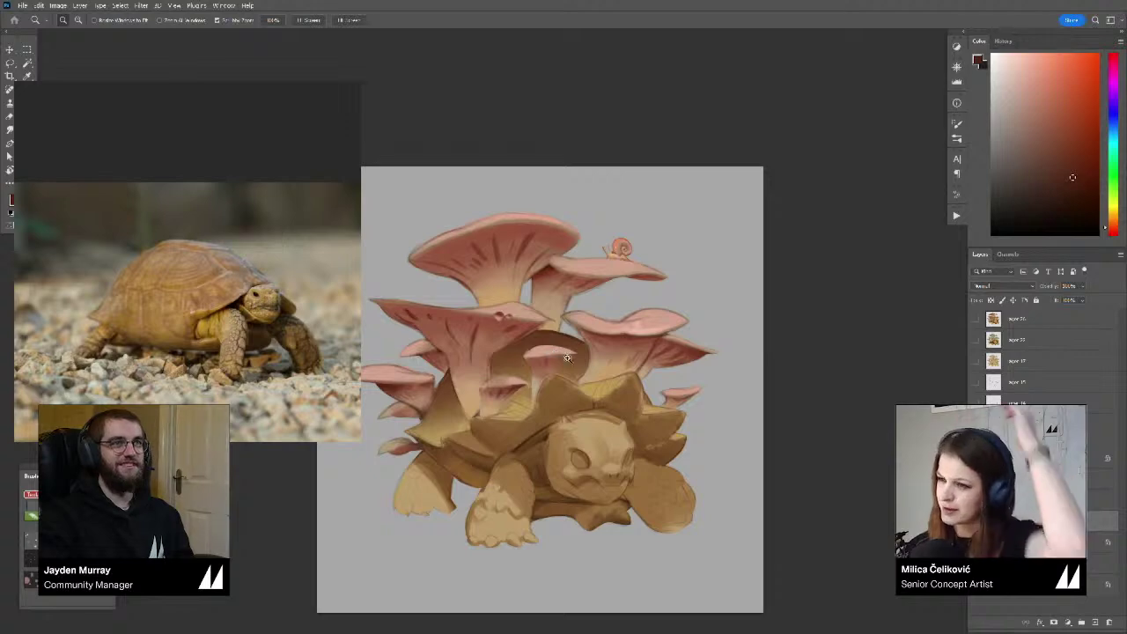
drag(587, 380, 577, 381)
scroll(193, 311, down, 4)
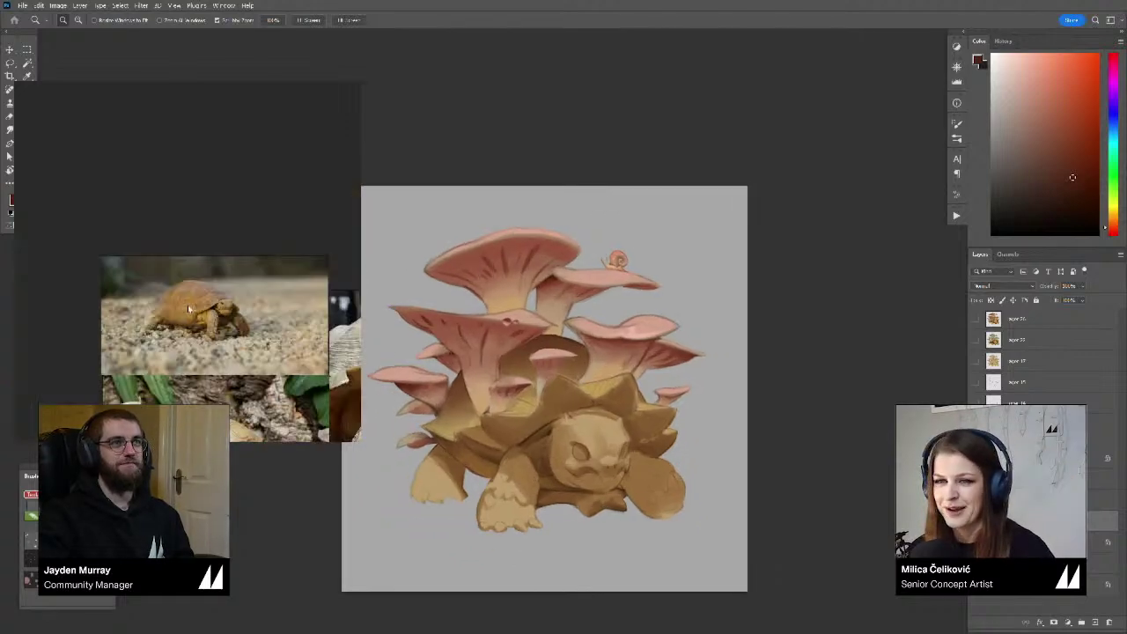
drag(104, 383, 179, 261)
scroll(178, 260, down, 3)
scroll(194, 385, up, 6)
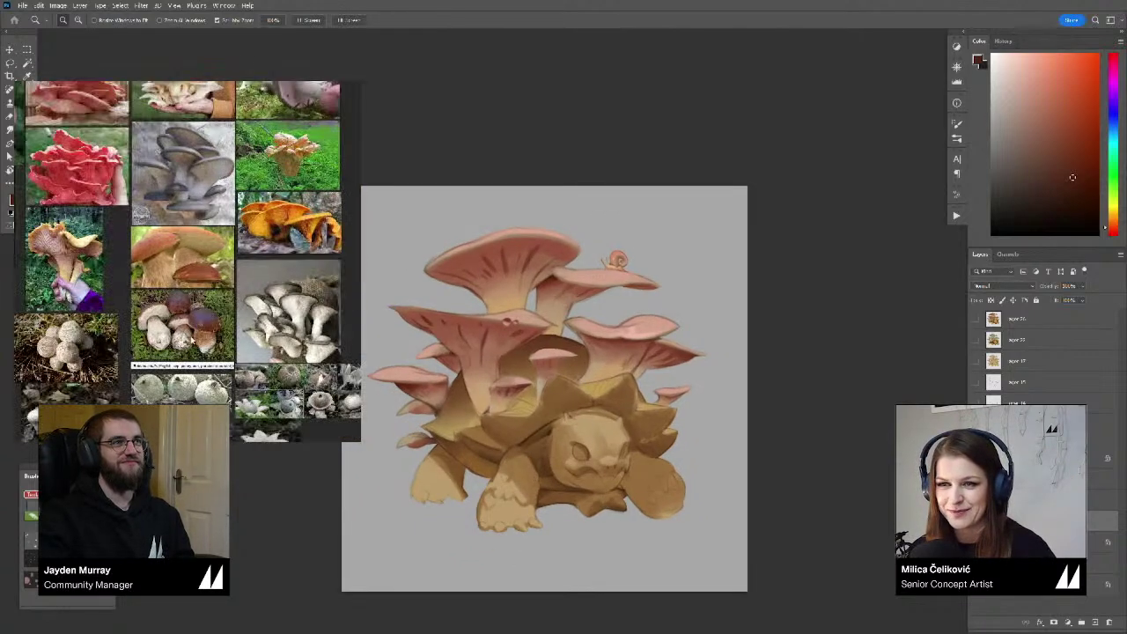
scroll(193, 385, up, 3)
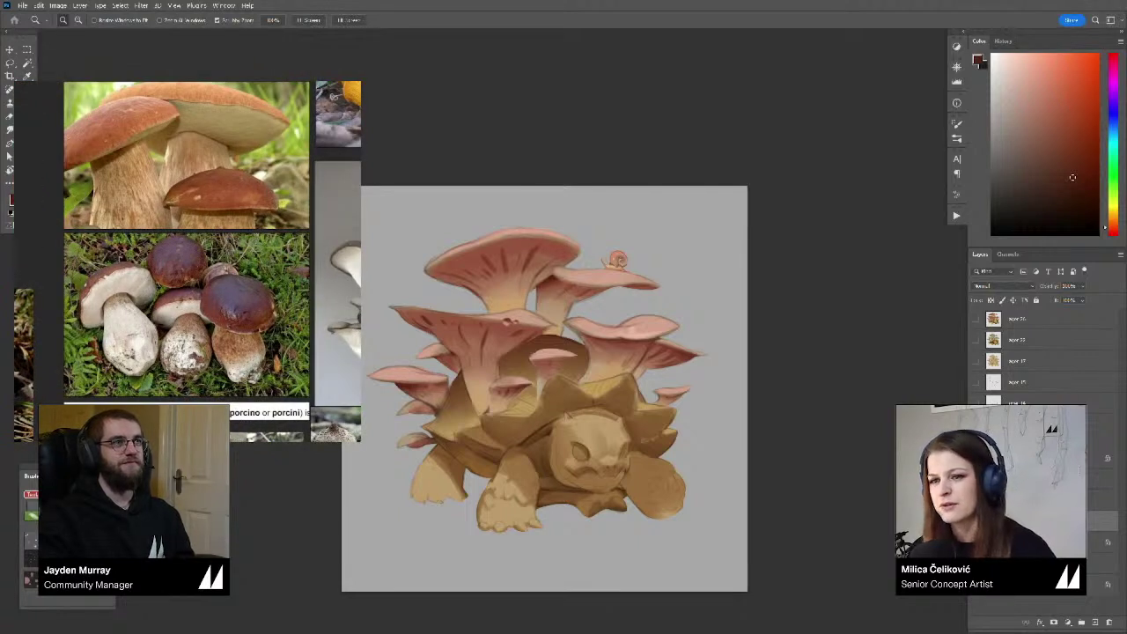
Examine the boletus and neighbouring mushroom photos on the reference board for cap and stem colours
drag(194, 386, 195, 390)
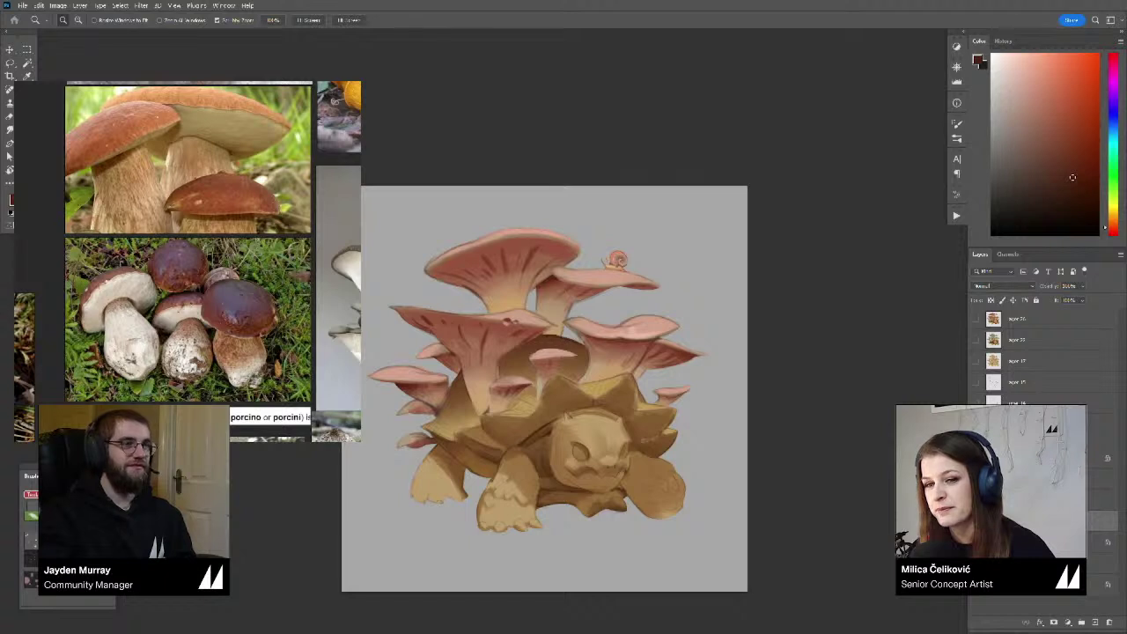
scroll(194, 386, up, 1)
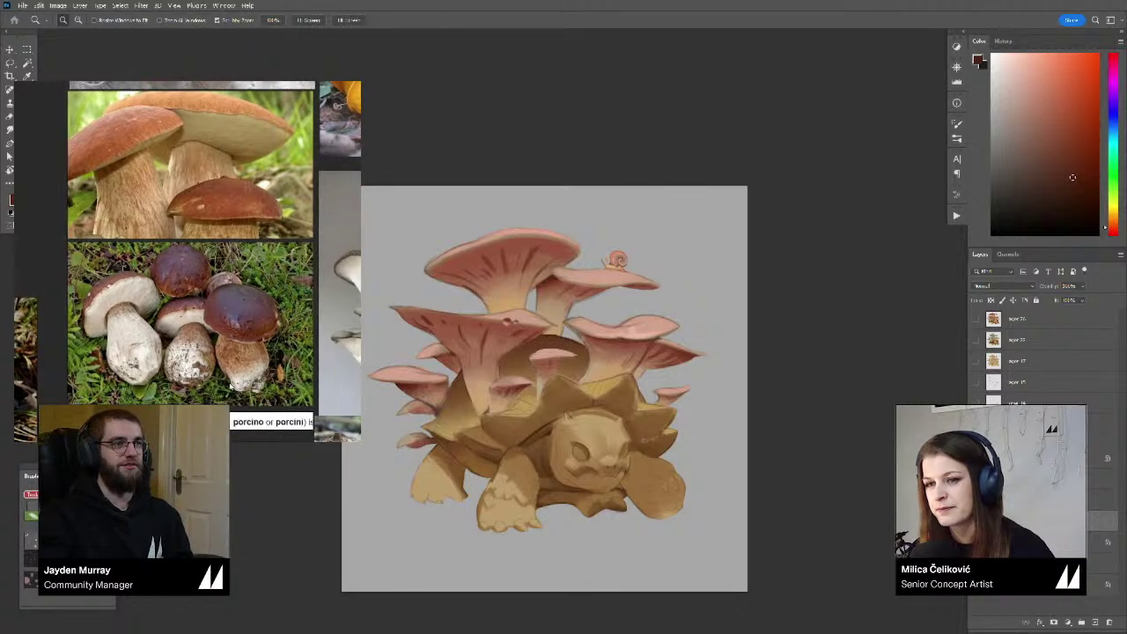
drag(214, 421, 217, 363)
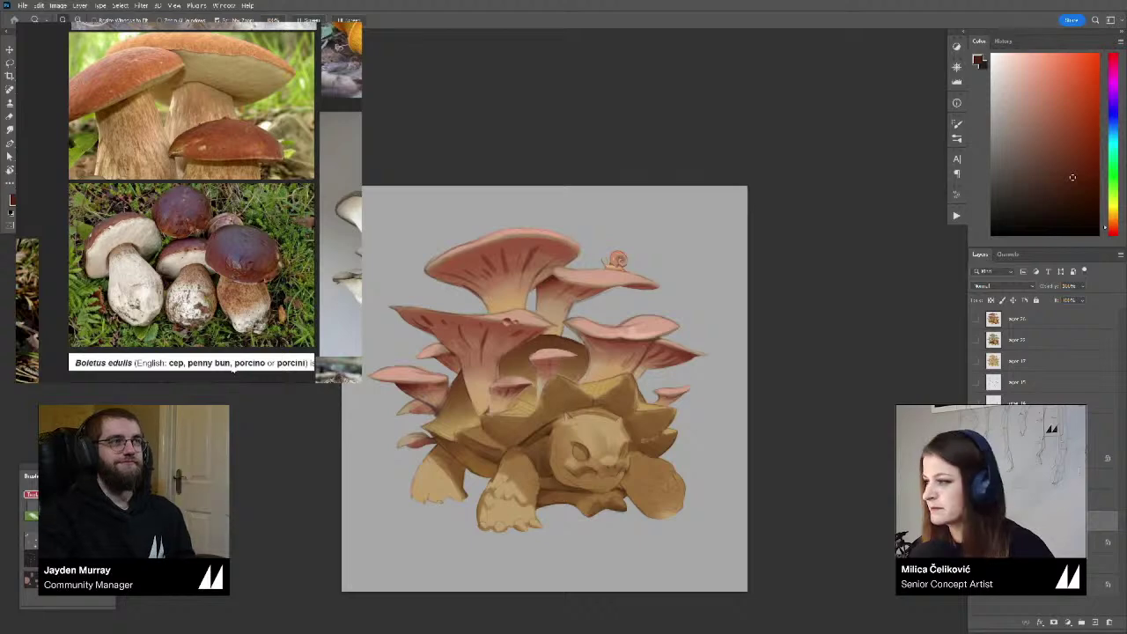
drag(236, 287, 228, 364)
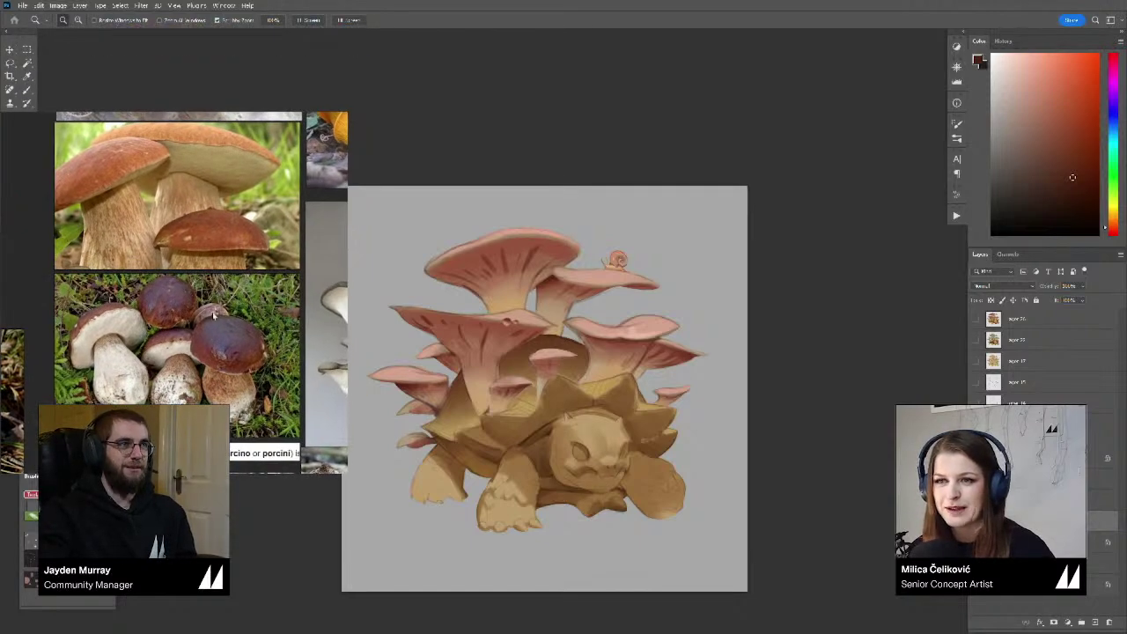
drag(213, 275, 217, 298)
scroll(216, 298, down, 3)
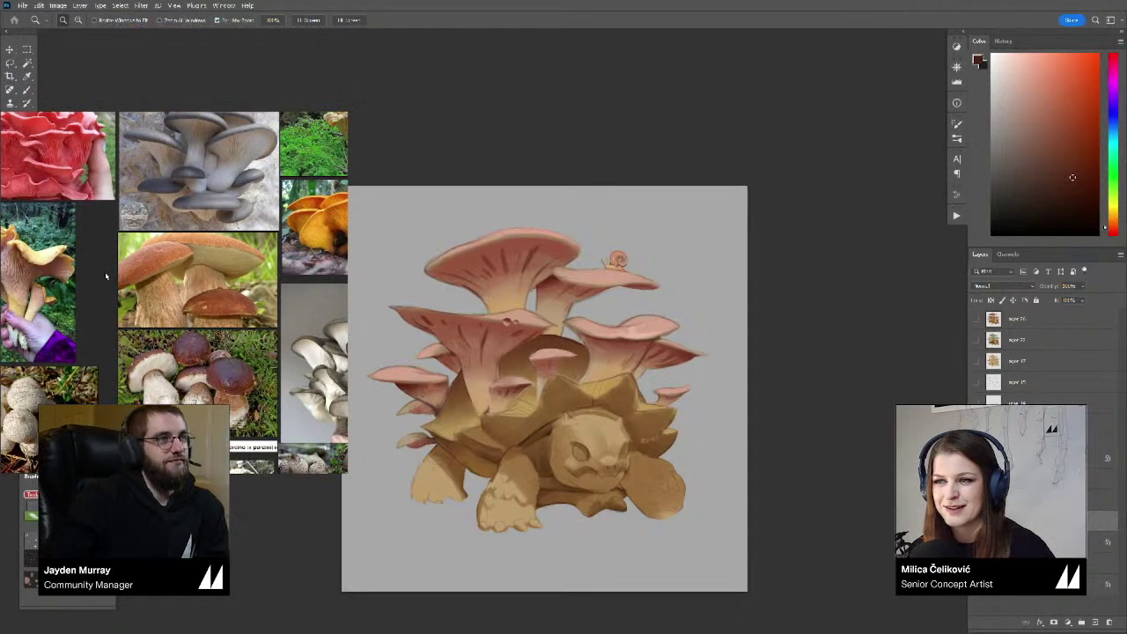
scroll(106, 272, up, 3)
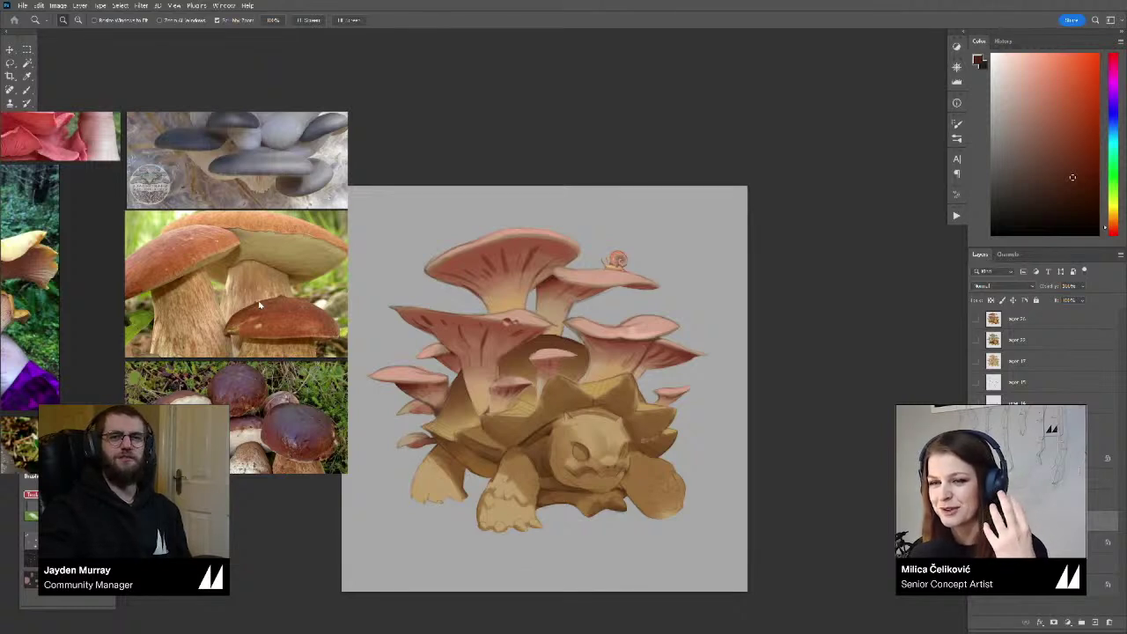
scroll(260, 305, down, 3)
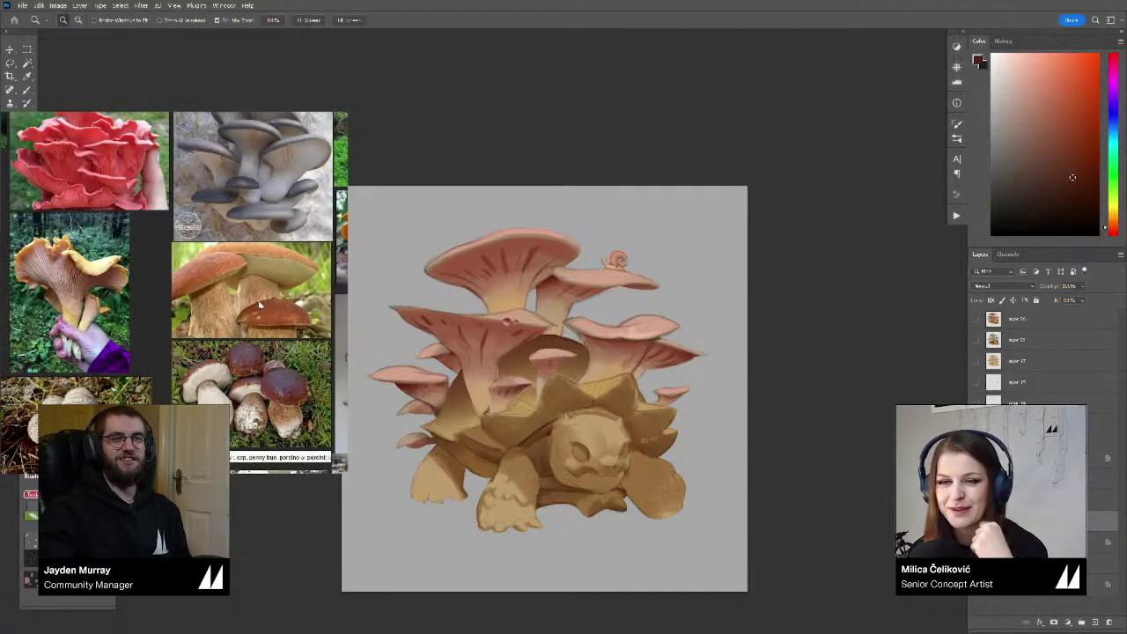
scroll(261, 304, down, 1)
Find the tortoise photos on the reference board and enlarge the one of a tan tortoise walking on gravel
drag(271, 341, 137, 309)
scroll(173, 372, down, 4)
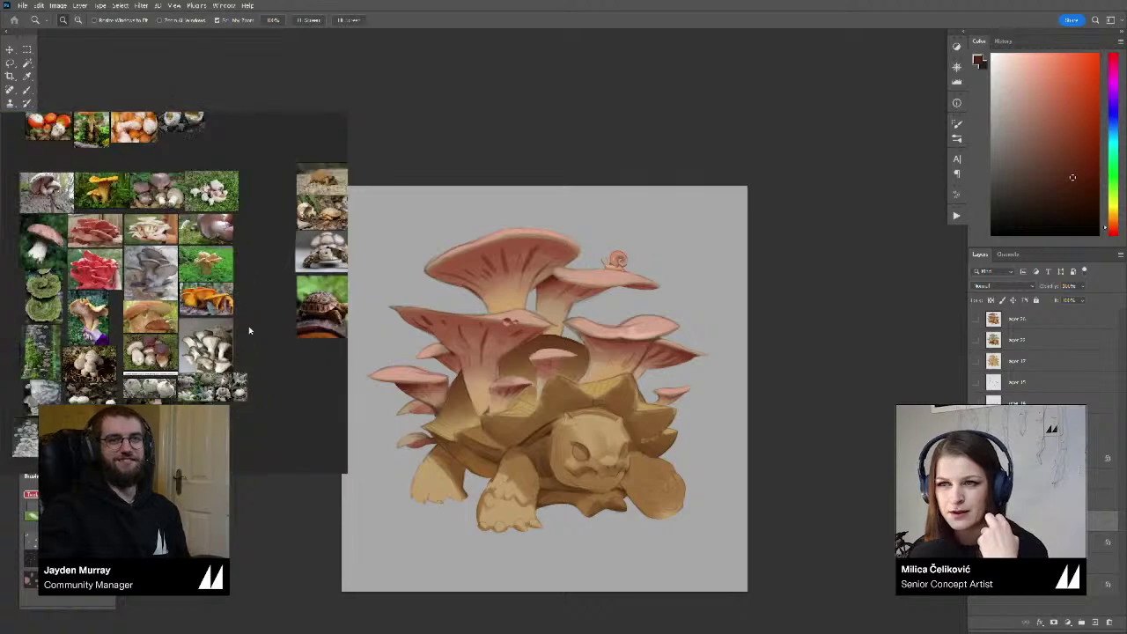
drag(250, 330, 113, 362)
scroll(182, 229, up, 10)
scroll(200, 246, up, 2)
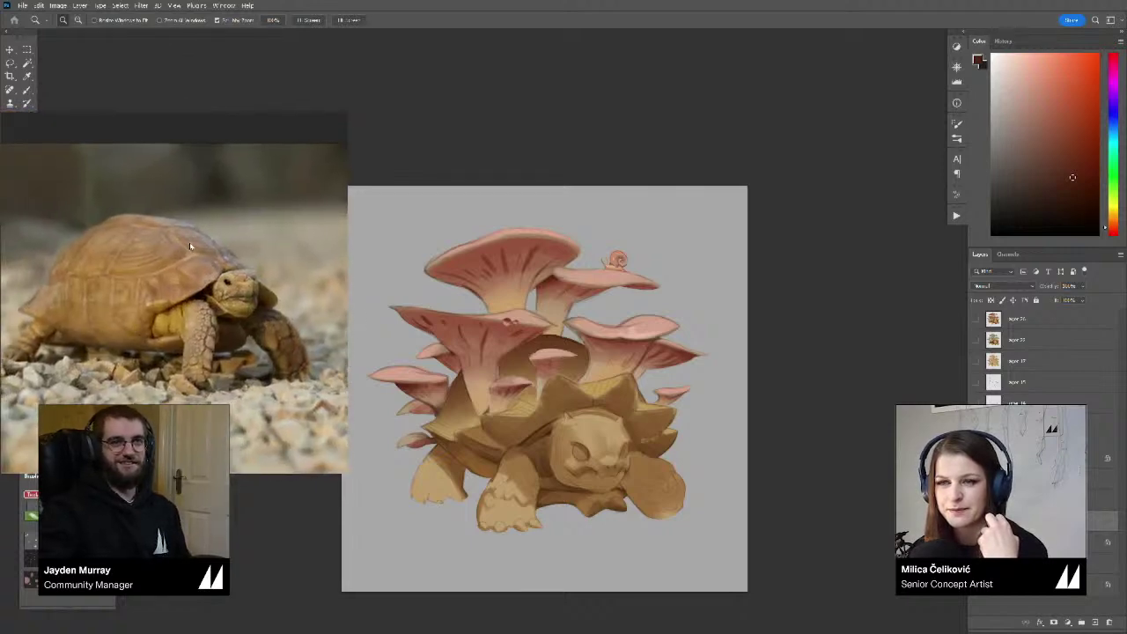
Sample browns from the turtle's body and softly shade its legs and underside with the brush
drag(832, 481, 862, 472)
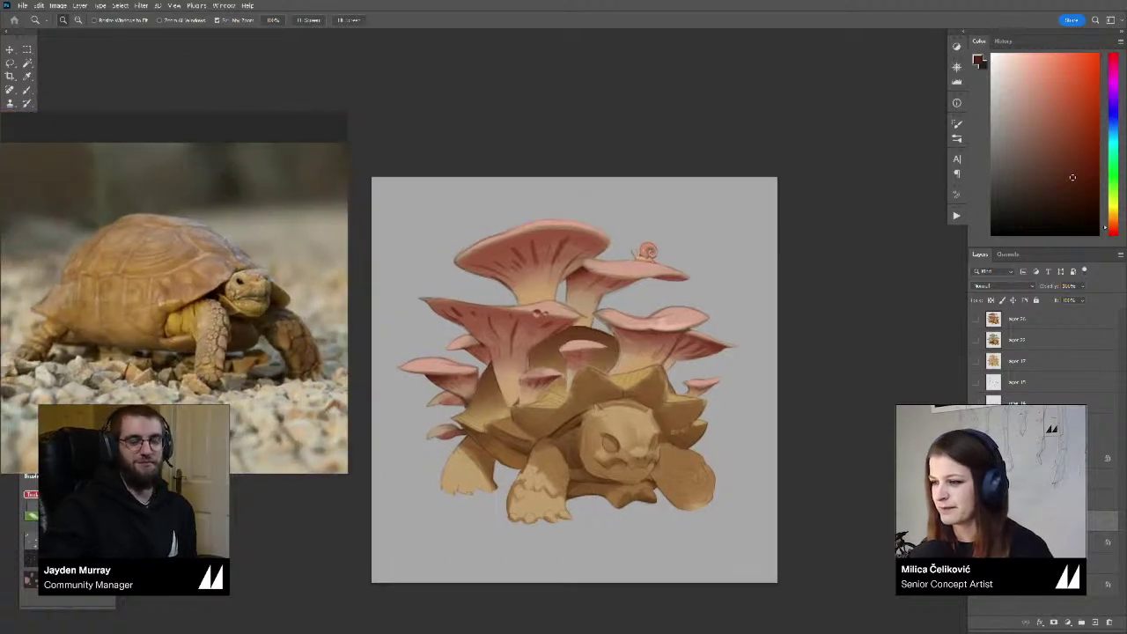
drag(849, 546, 837, 533)
key(b)
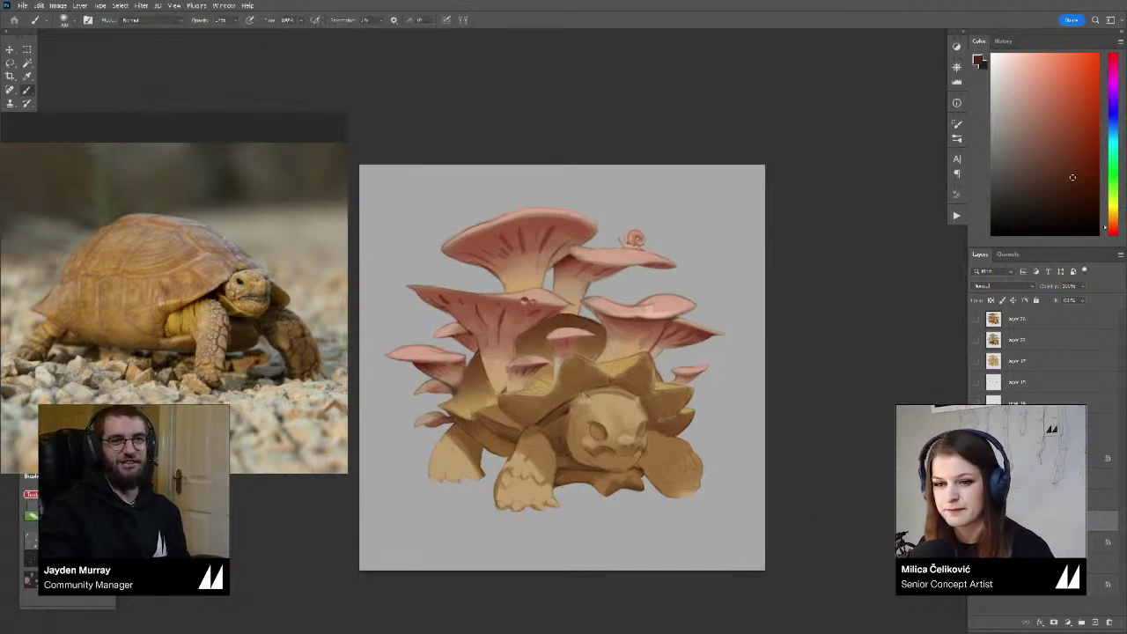
alt+click(467, 447)
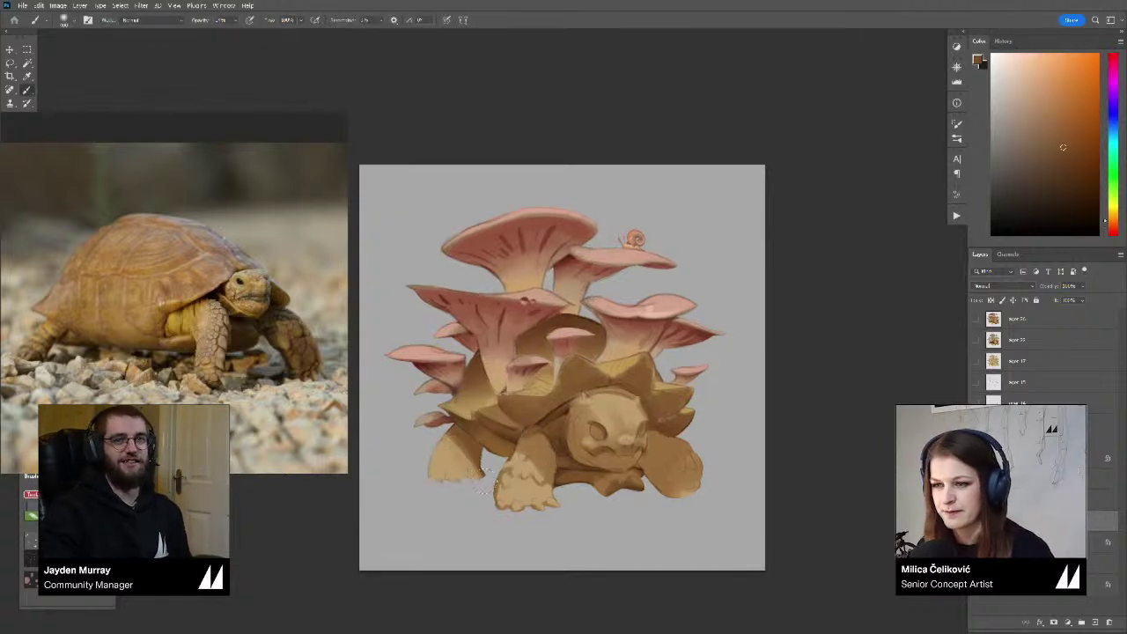
drag(498, 473, 486, 473)
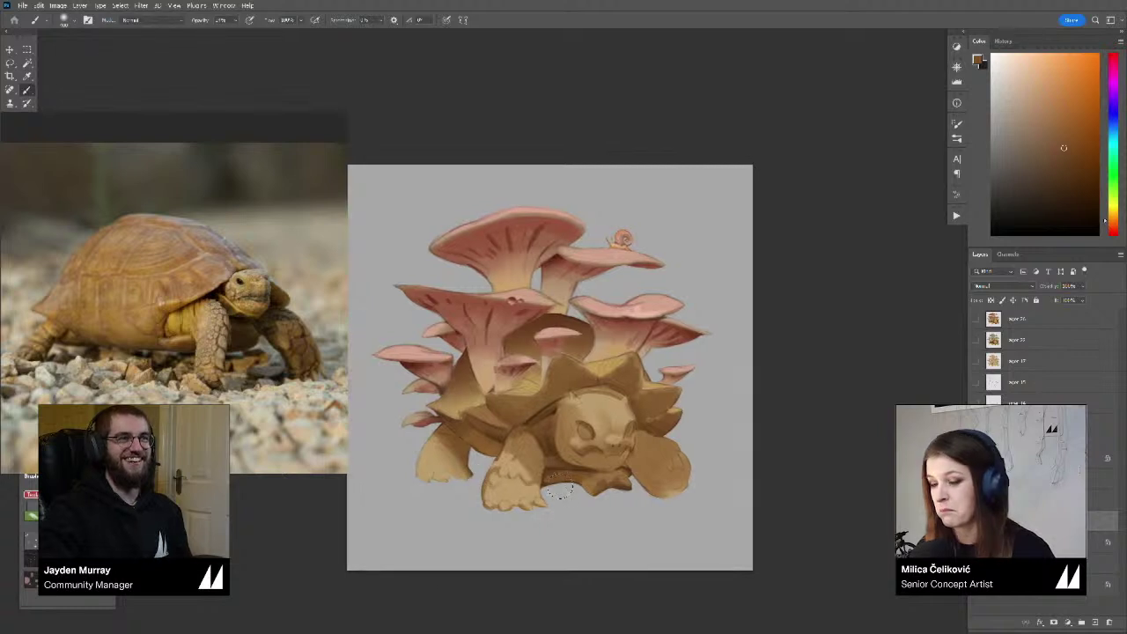
alt+click(546, 481)
mouse_move(665, 465)
mouse_down()
mouse_move(632, 477)
mouse_move(674, 502)
mouse_up()
Enlarge the soft brush and blend a brown sampled beside the rear leg into the area between the legs
key(bracketright)
key(bracketright)
key(bracketright)
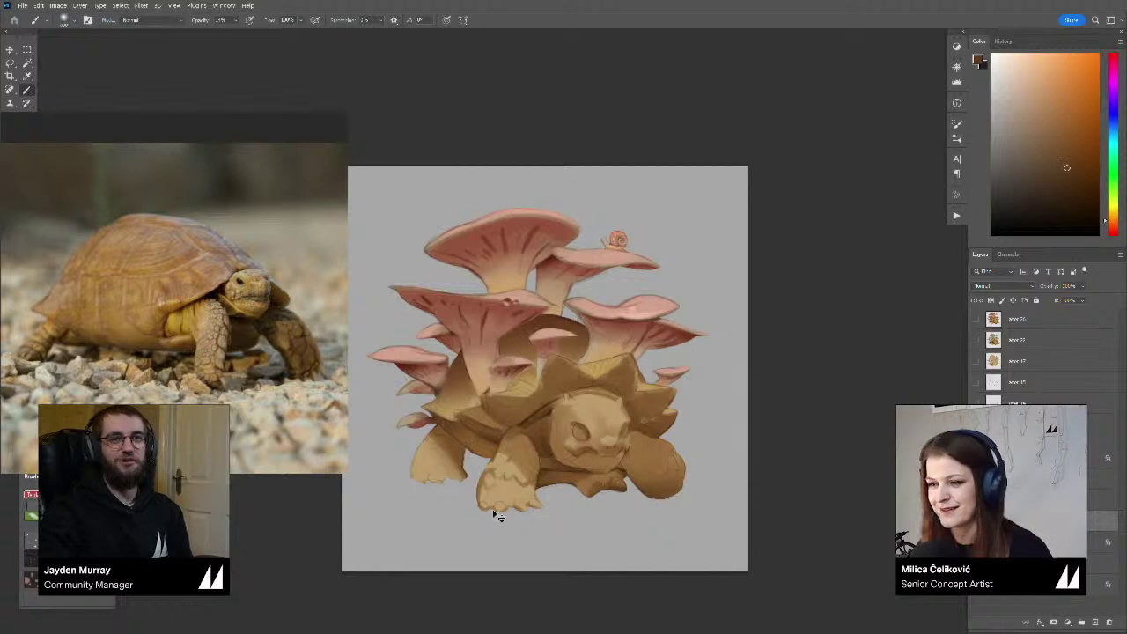
alt+click(460, 466)
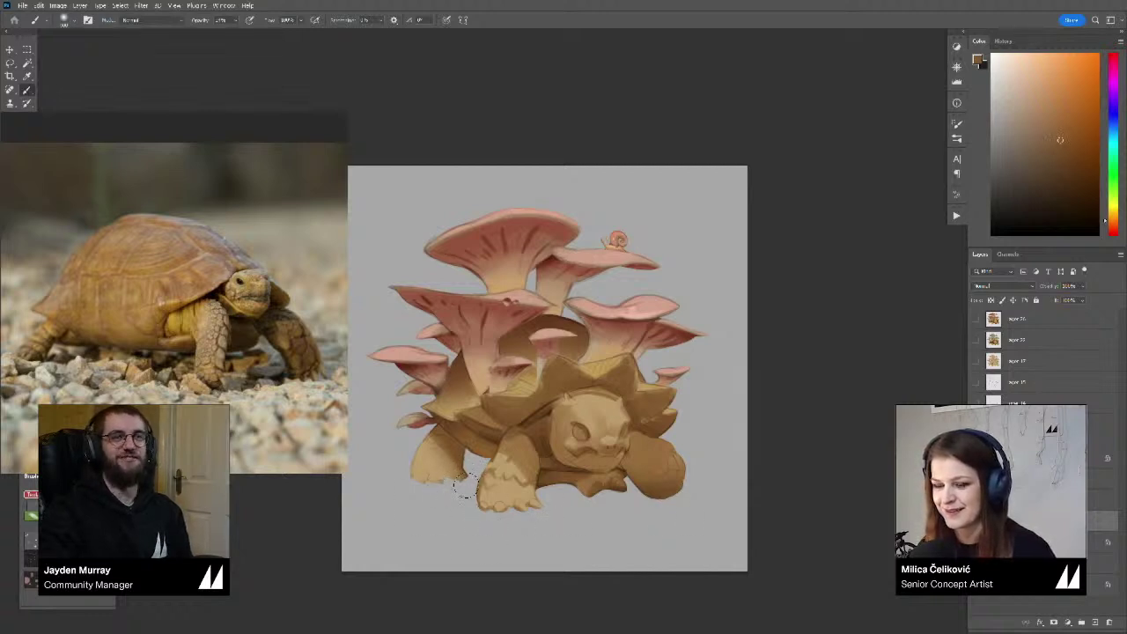
drag(473, 510, 472, 513)
ctrl+drag(575, 452, 621, 490)
drag(621, 490, 655, 481)
ctrl+click(1018, 520)
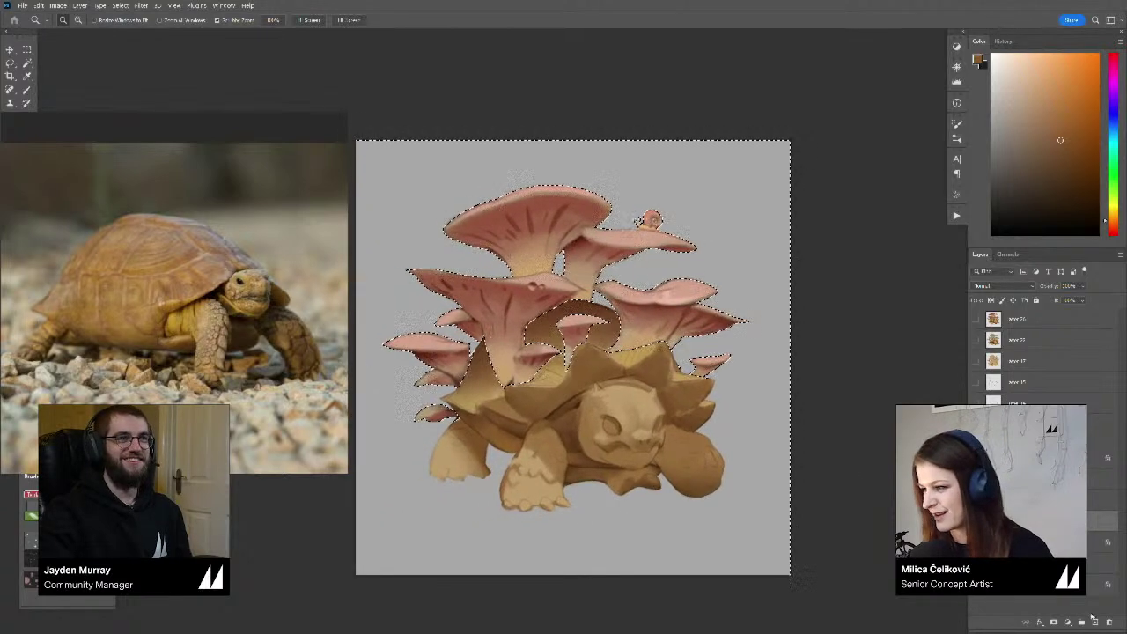
click(1096, 623)
click(1055, 623)
click(1026, 542)
key(x)
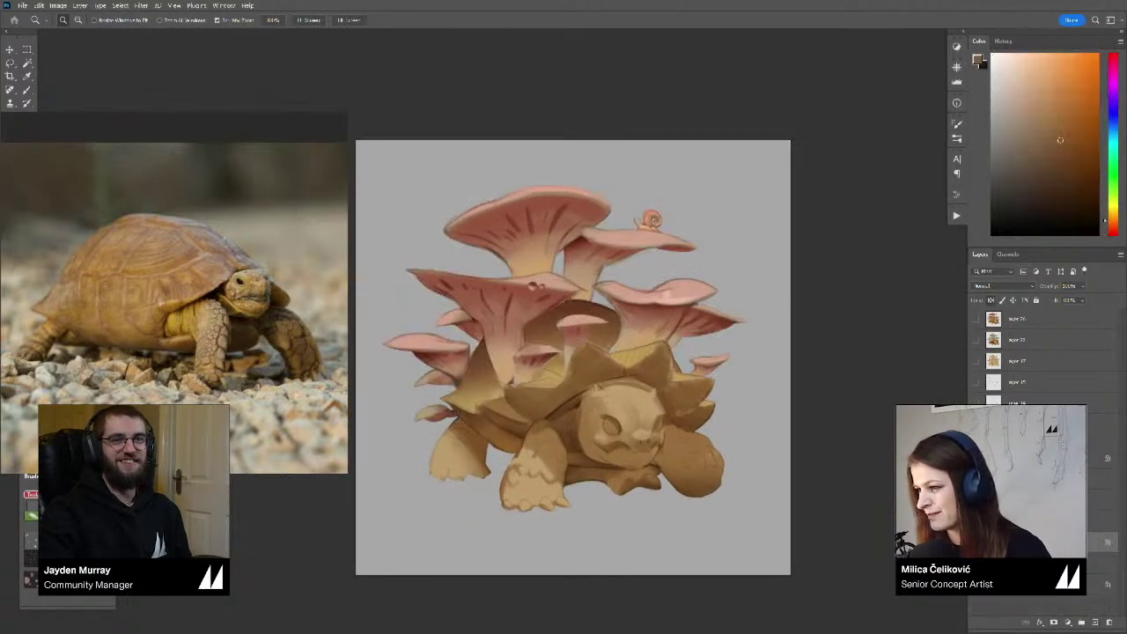
key(b)
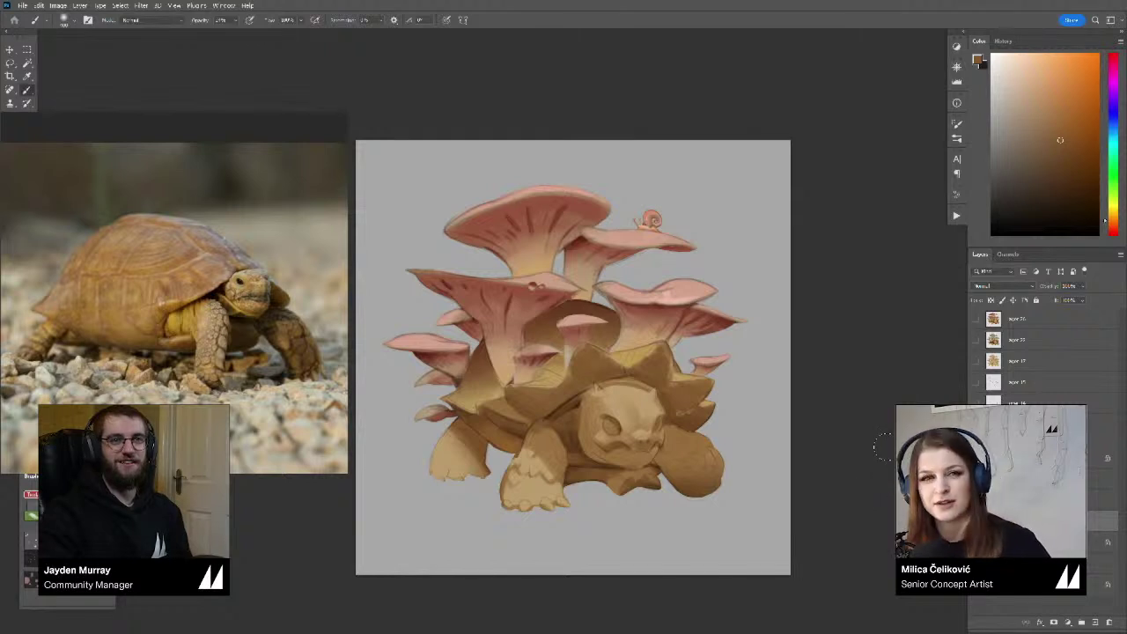
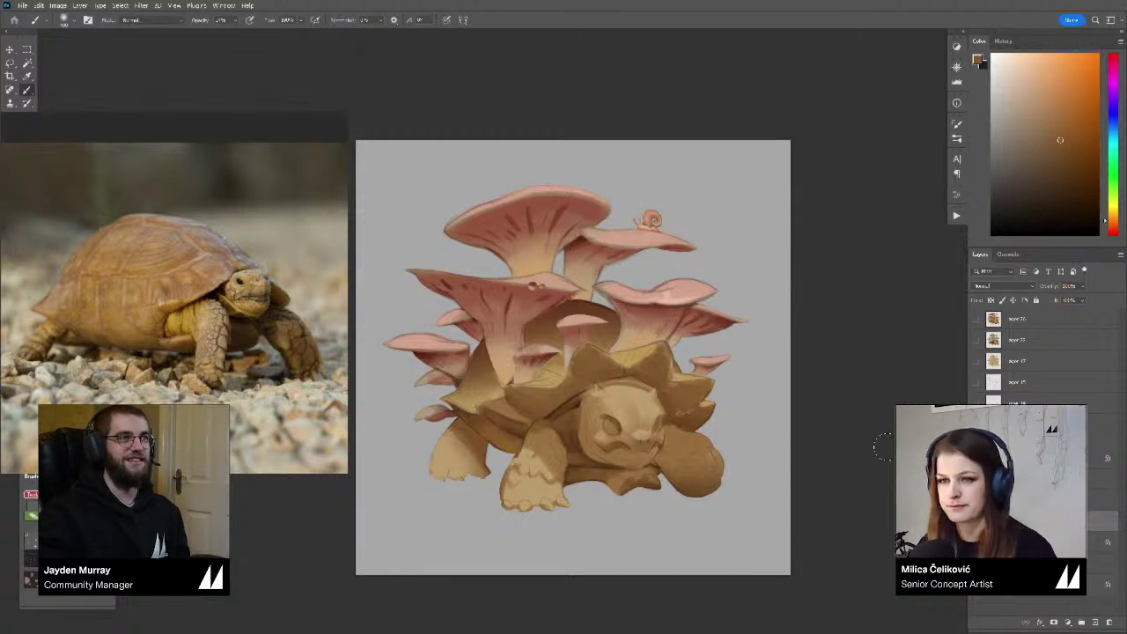
Browse the other tortoise photos and enlarge the front-facing one to examine its face, eyes and scales
click(257, 350)
scroll(255, 351, down, 5)
drag(227, 361, 212, 325)
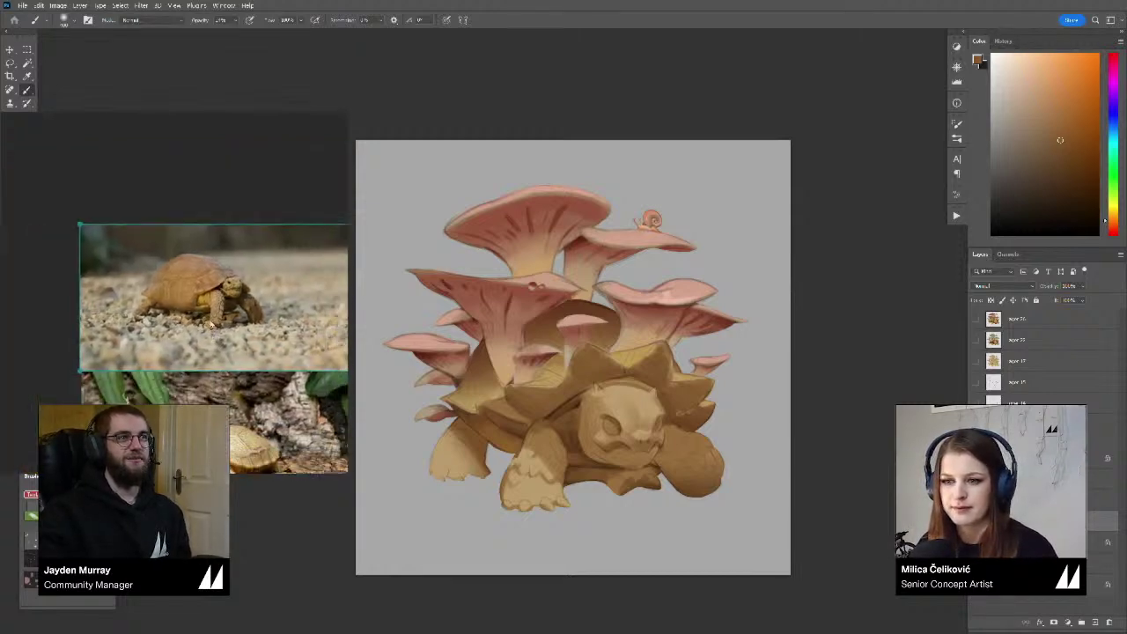
scroll(211, 324, down, 5)
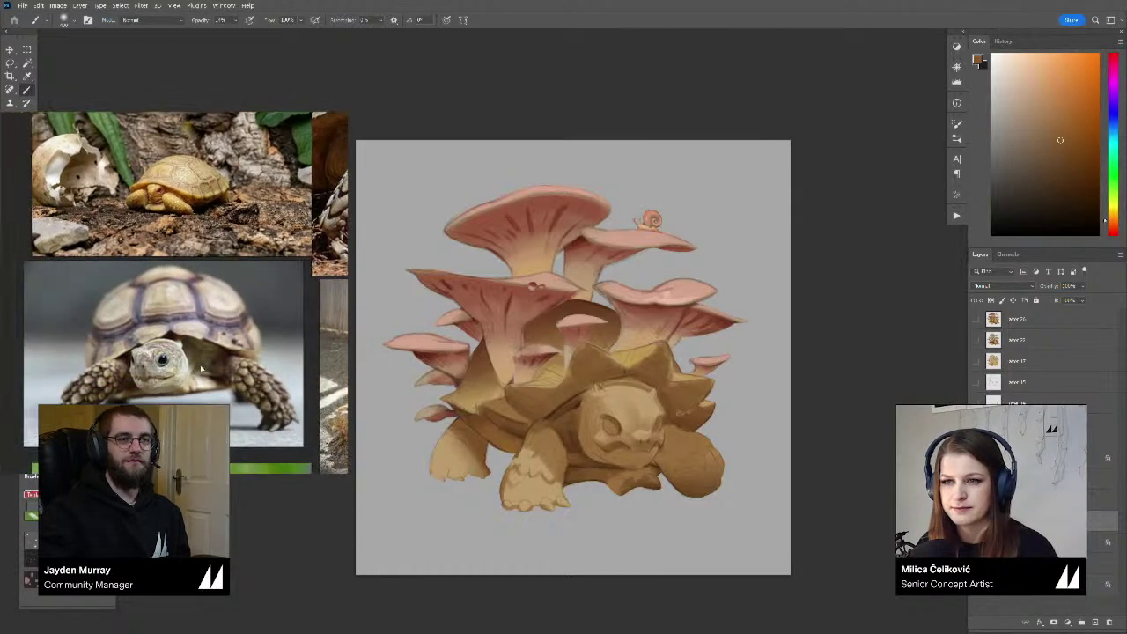
scroll(201, 370, up, 4)
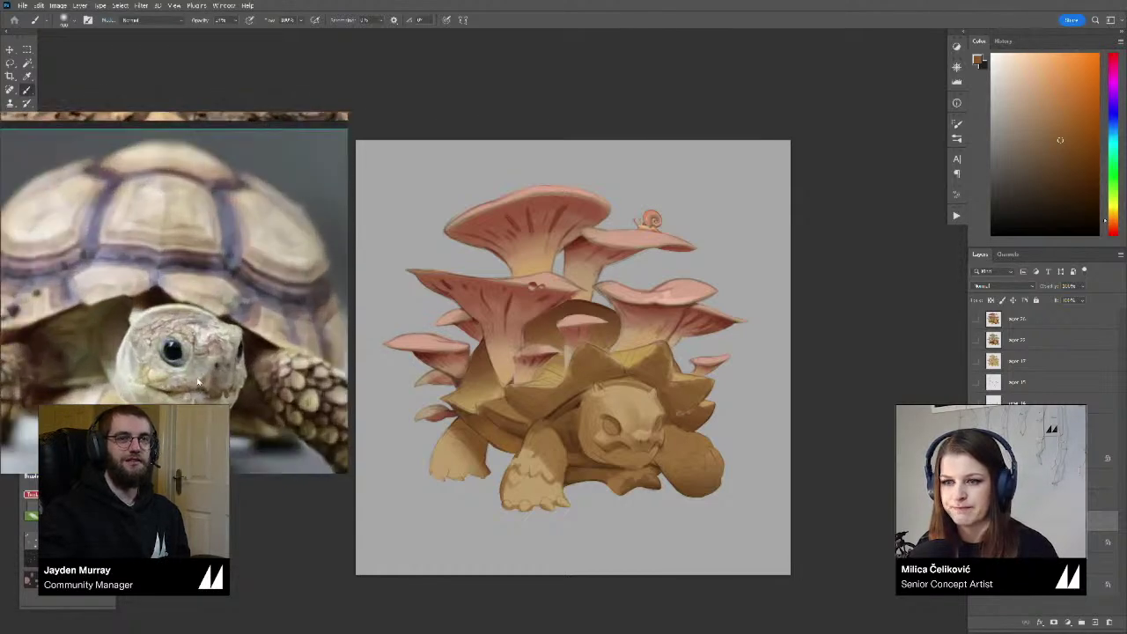
scroll(199, 380, down, 3)
scroll(199, 381, up, 3)
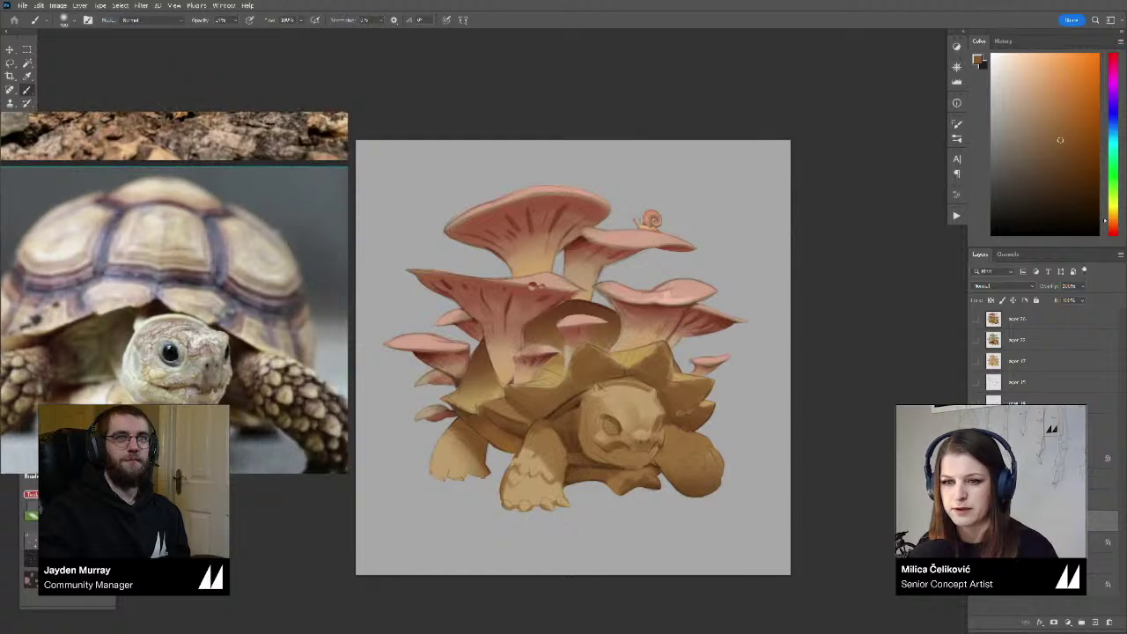
Pick a very dark reddish brown with a smaller textured brush and fill in the turtle's nearer eye
drag(653, 545, 616, 521)
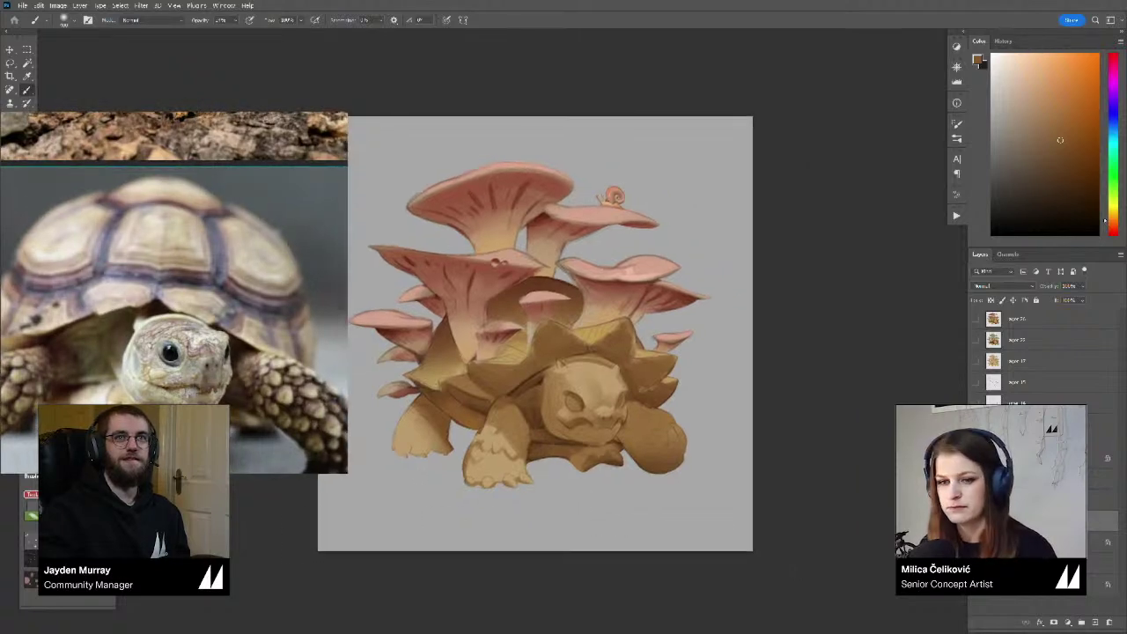
ctrl+click(568, 446)
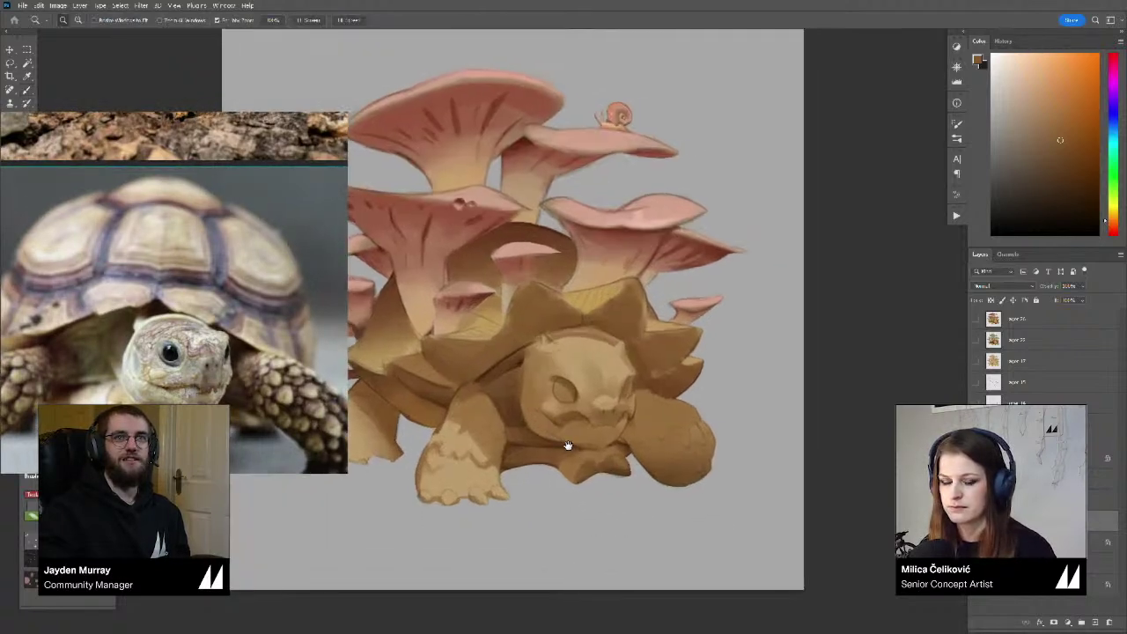
drag(545, 392, 564, 388)
alt+click(563, 388)
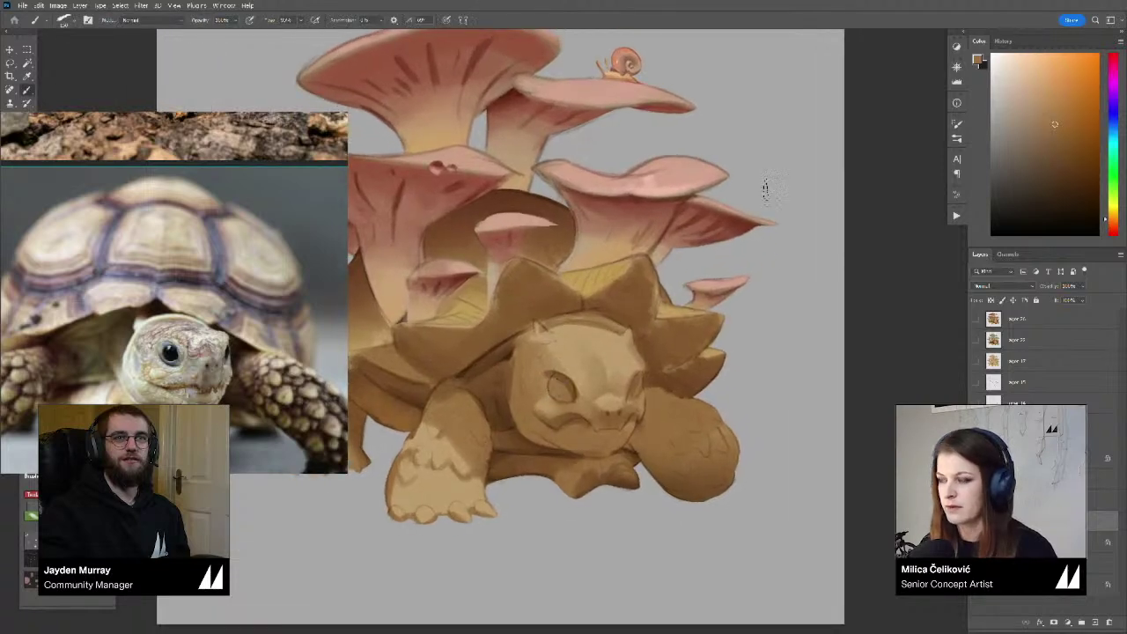
alt+click(562, 388)
alt+click(561, 387)
alt+click(562, 387)
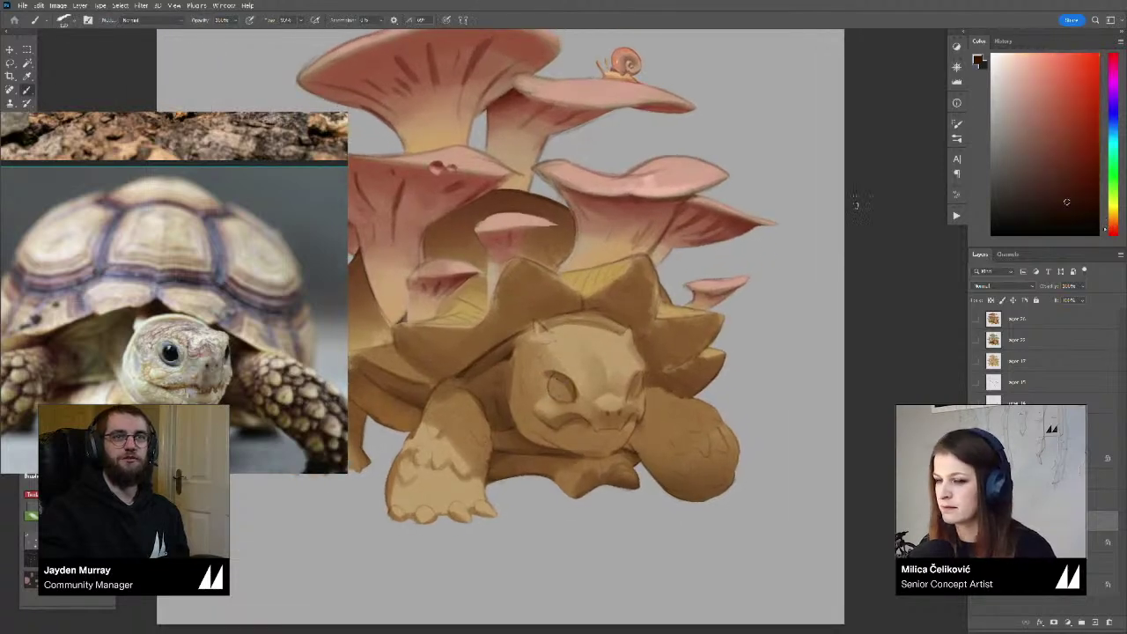
drag(562, 387, 567, 398)
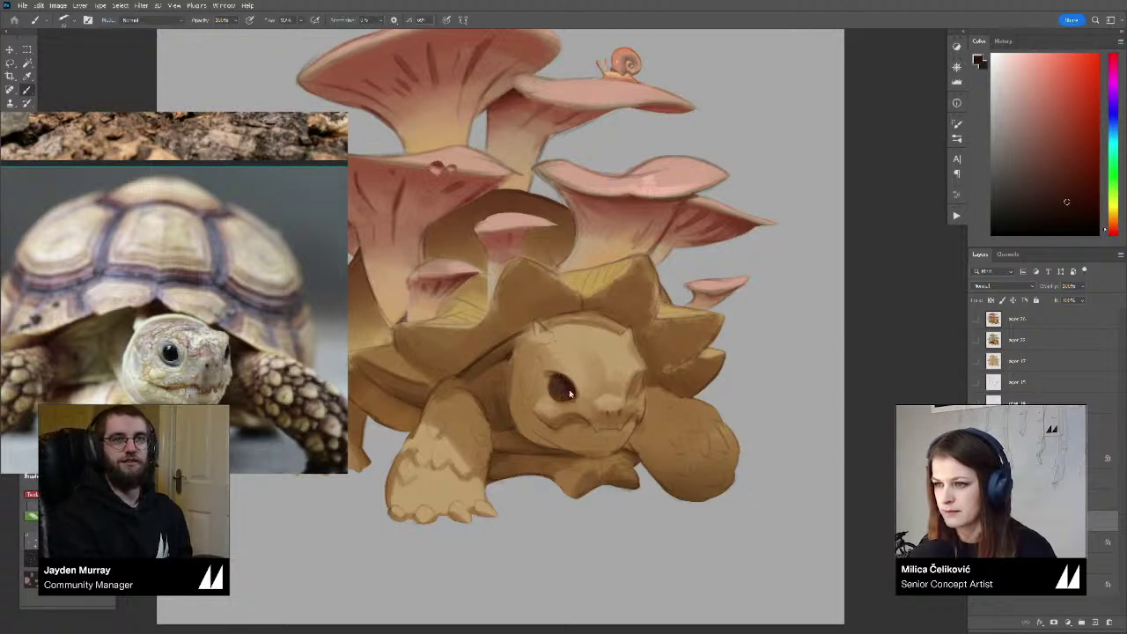
Refine the nearer eye's dark shape and paint the turtle's far eye in the same dark brown
scroll(568, 389, up, 1)
drag(554, 378, 550, 372)
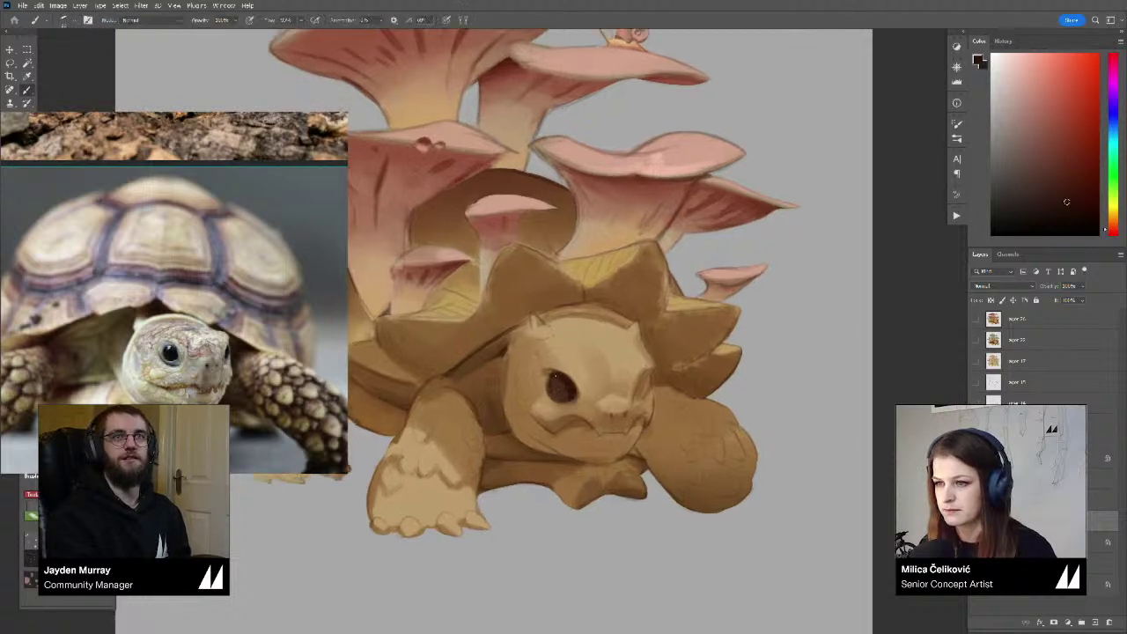
mouse_move(641, 392)
mouse_down()
mouse_move(644, 374)
mouse_move(634, 393)
mouse_up()
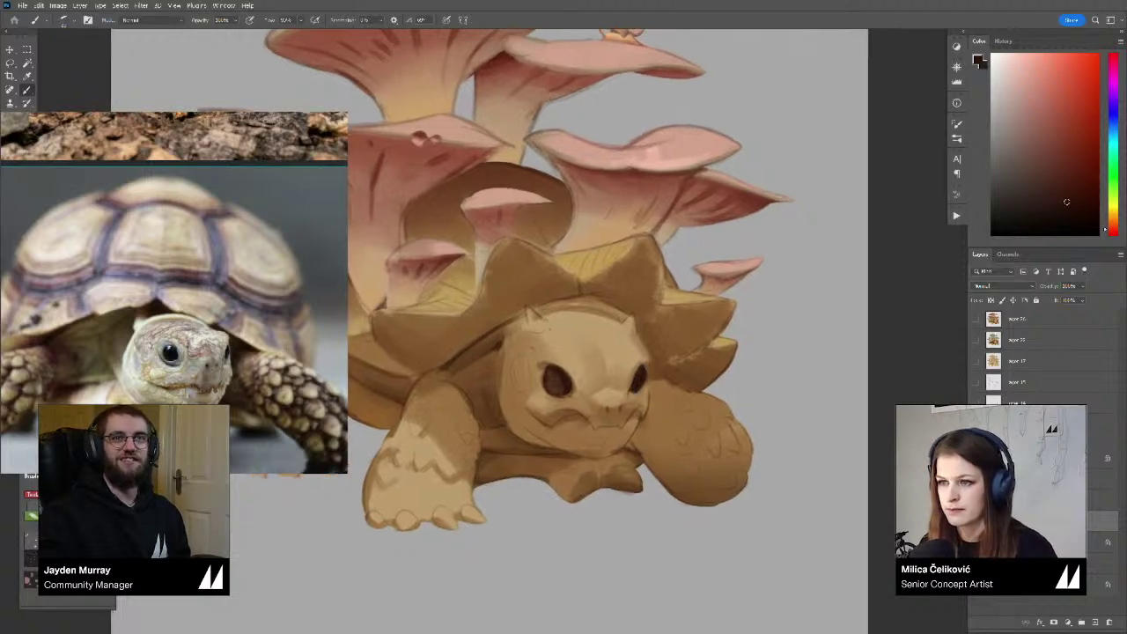
drag(518, 395, 517, 394)
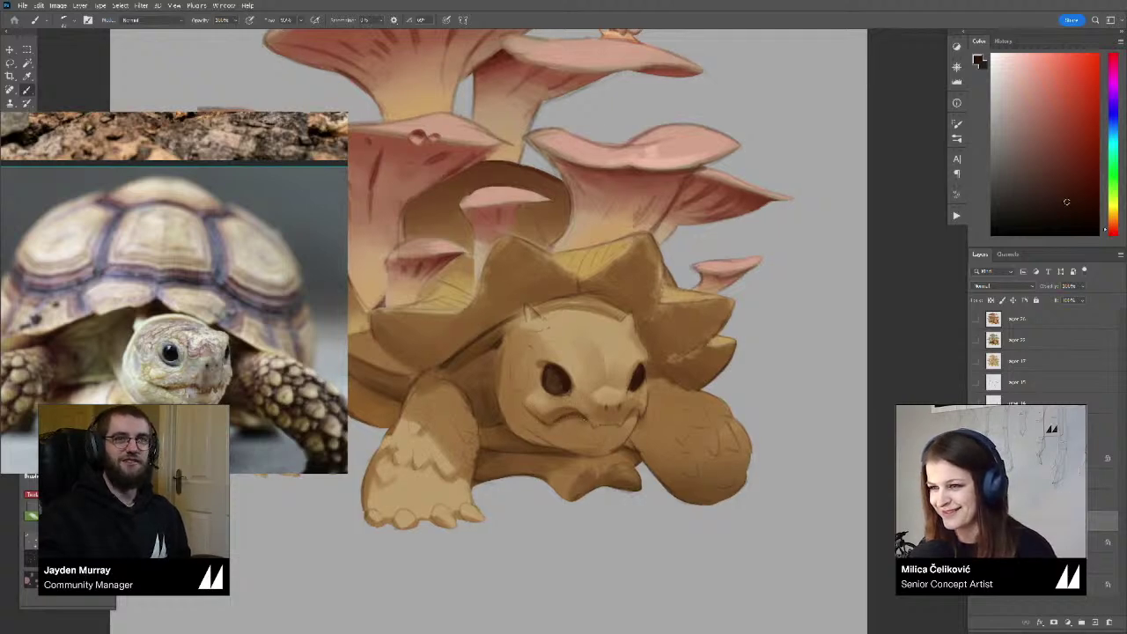
Define the turtle's mouth line and its corners with darker browns sampled from the face
alt+click(643, 412)
alt+click(642, 409)
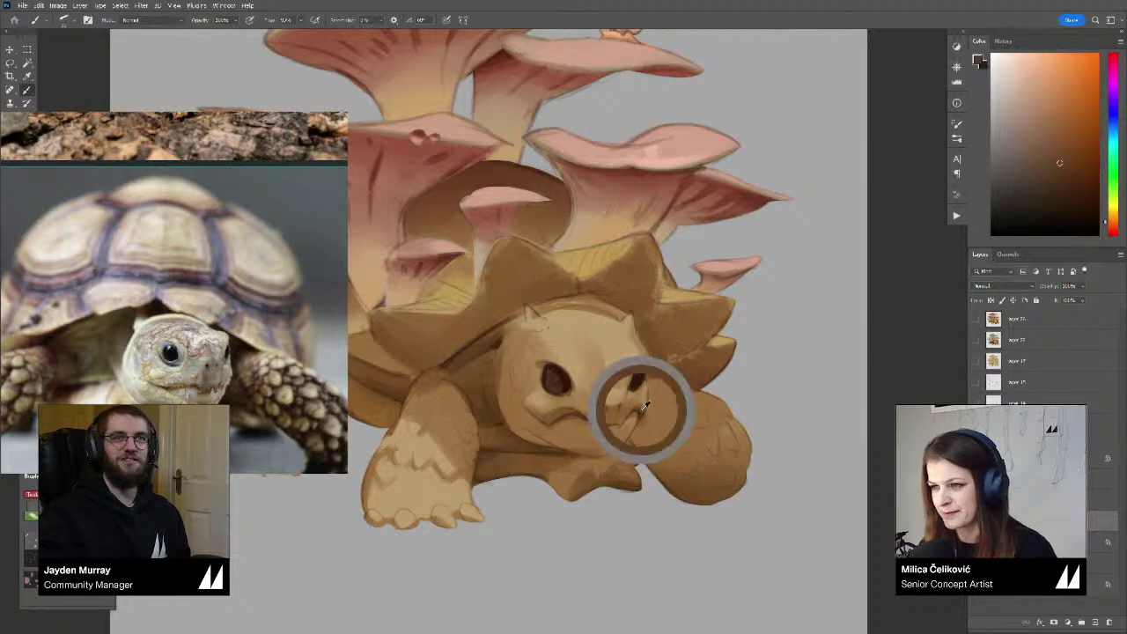
alt+click(566, 412)
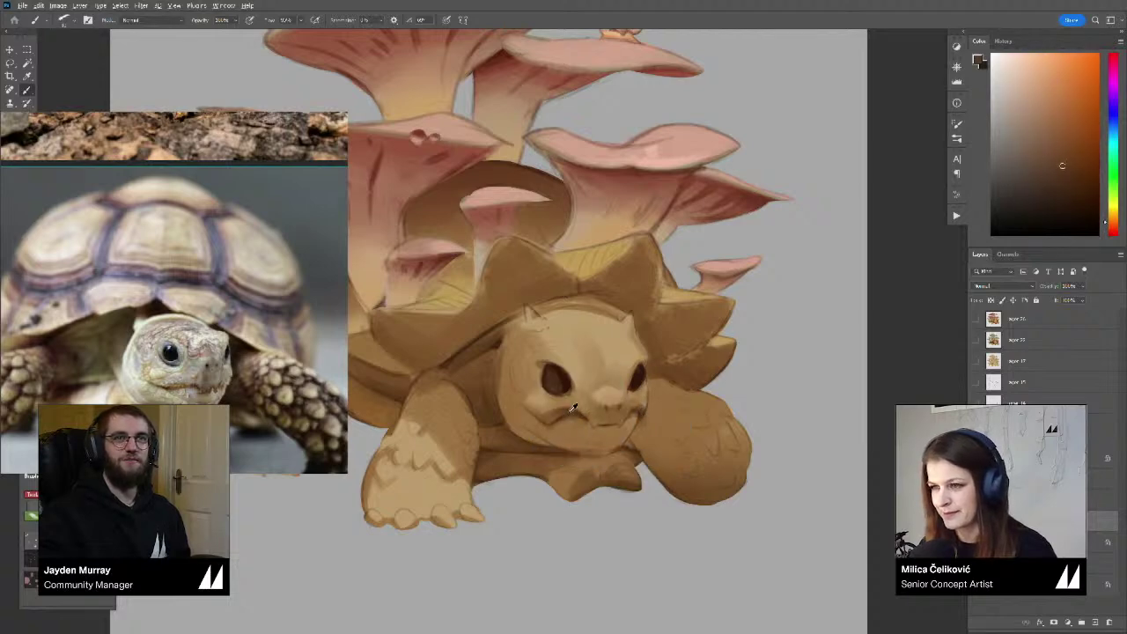
alt+click(569, 410)
alt+click(556, 414)
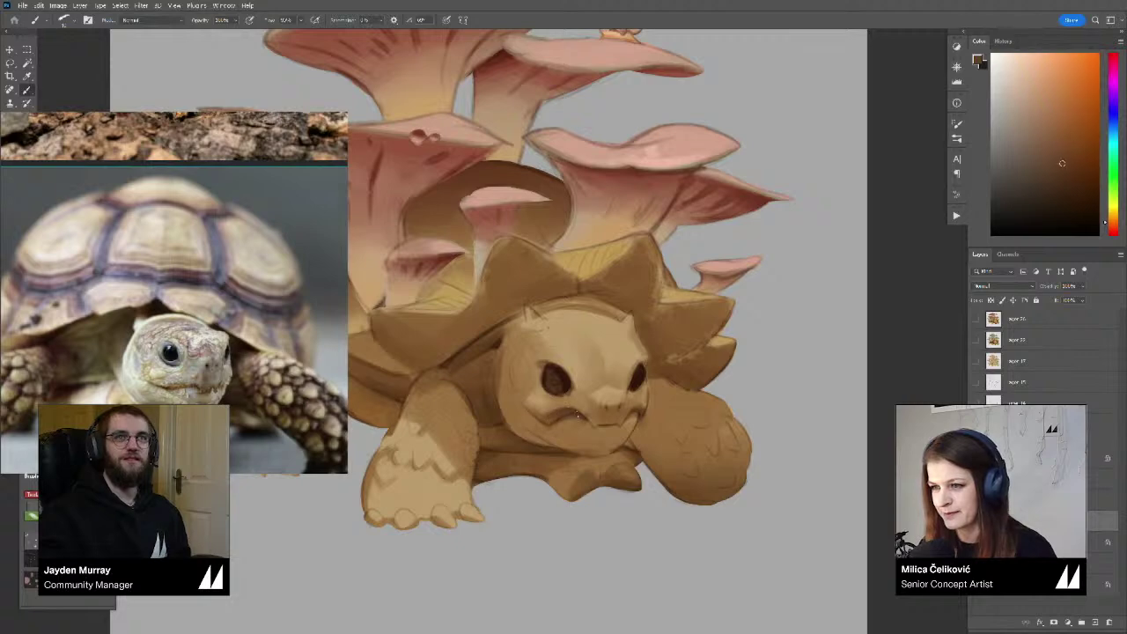
alt+click(577, 418)
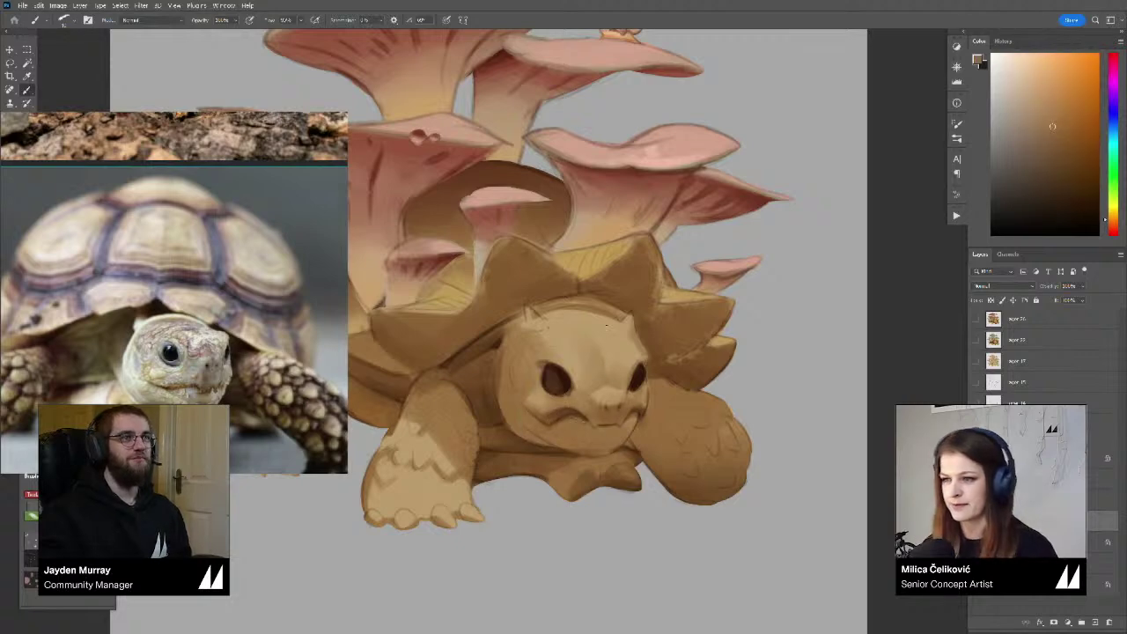
Touch up the skin around the turtle's nearer eye with light tan tones sampled from the face
mouse_move(605, 404)
mouse_down()
mouse_move(573, 432)
mouse_move(614, 411)
mouse_up()
alt+click(552, 367)
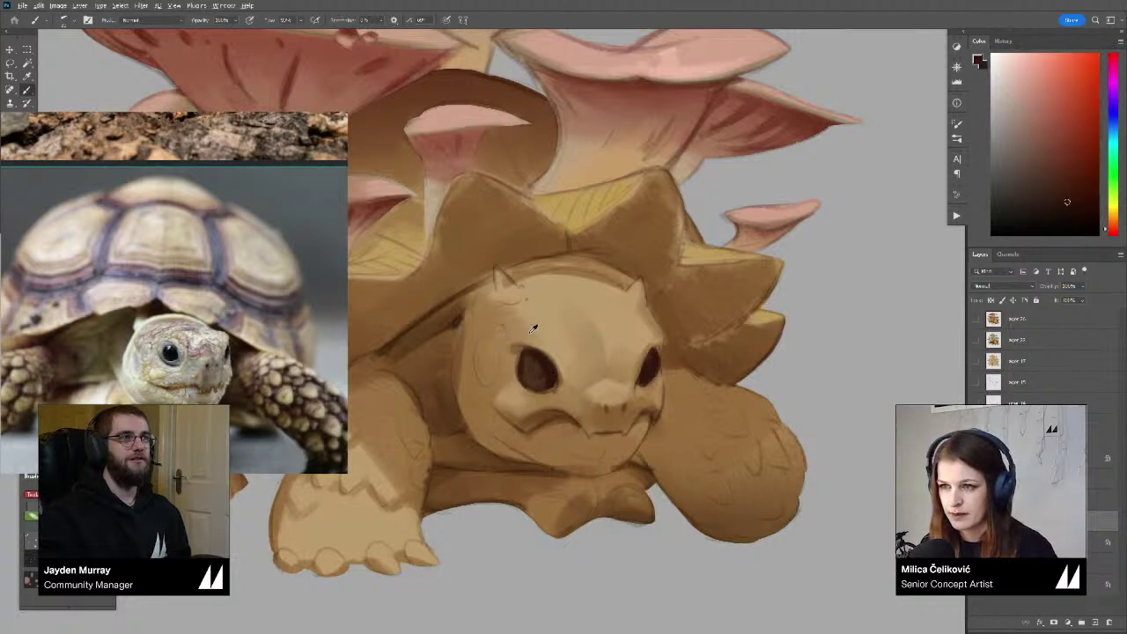
alt+click(545, 328)
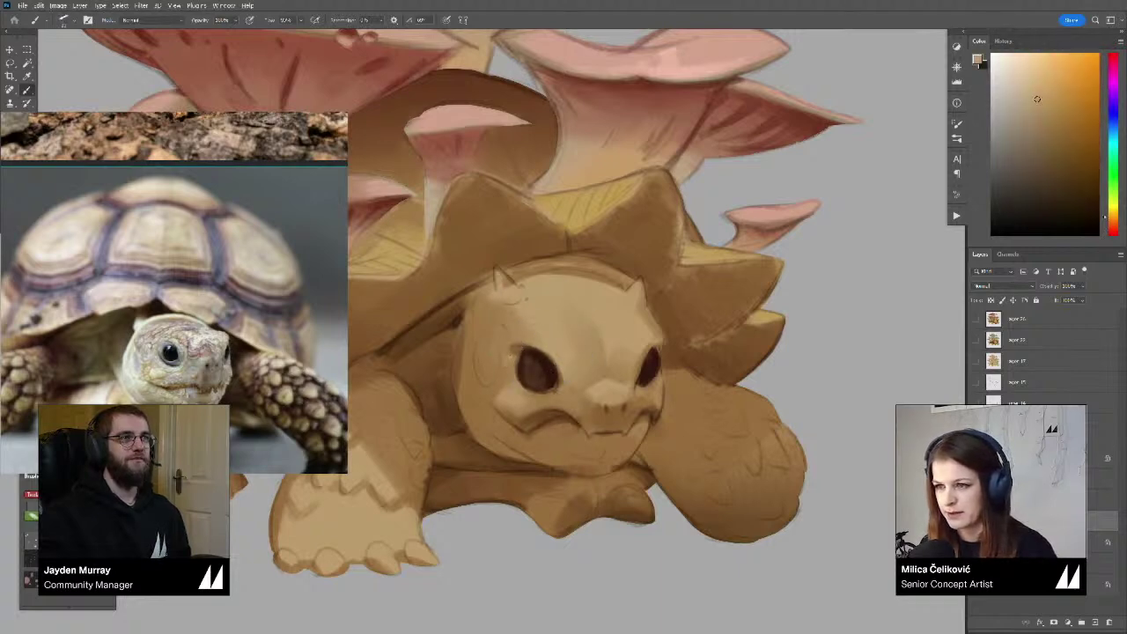
alt+click(512, 357)
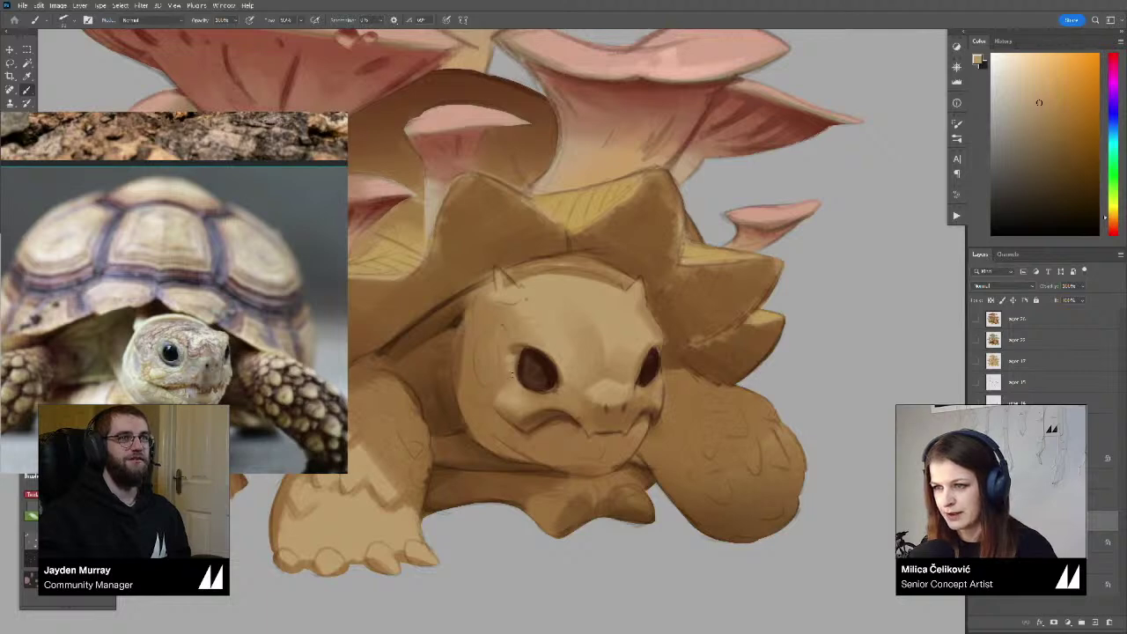
alt+click(512, 355)
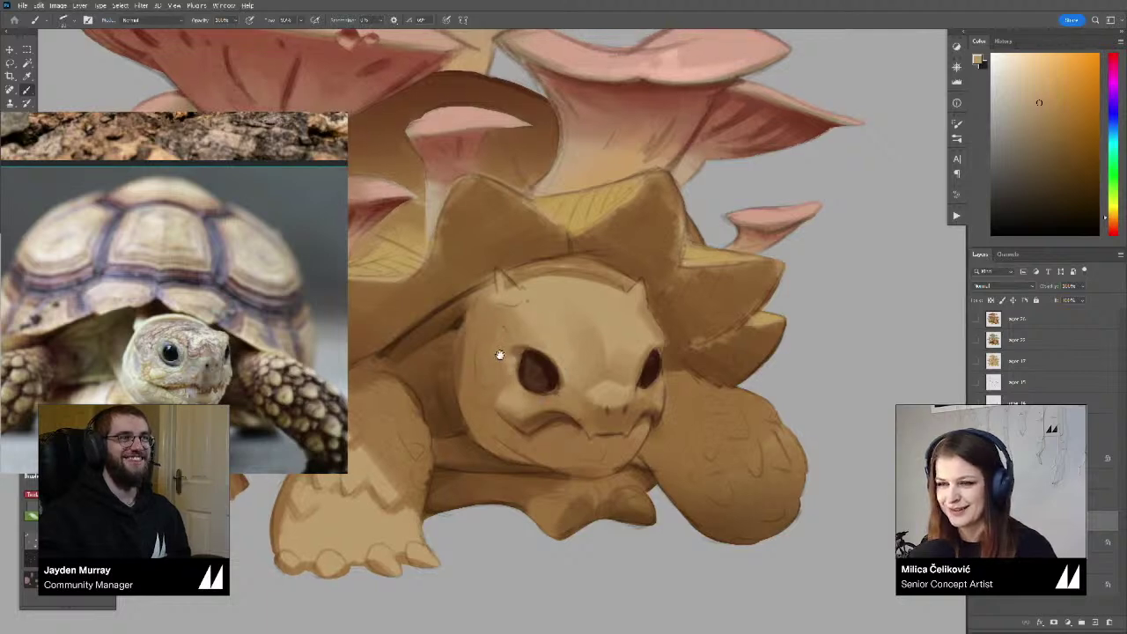
Paint a darker brown oval ear patch on the side of the head behind the nearer eye, using sampled browns
alt+click(536, 423)
drag(488, 340, 494, 359)
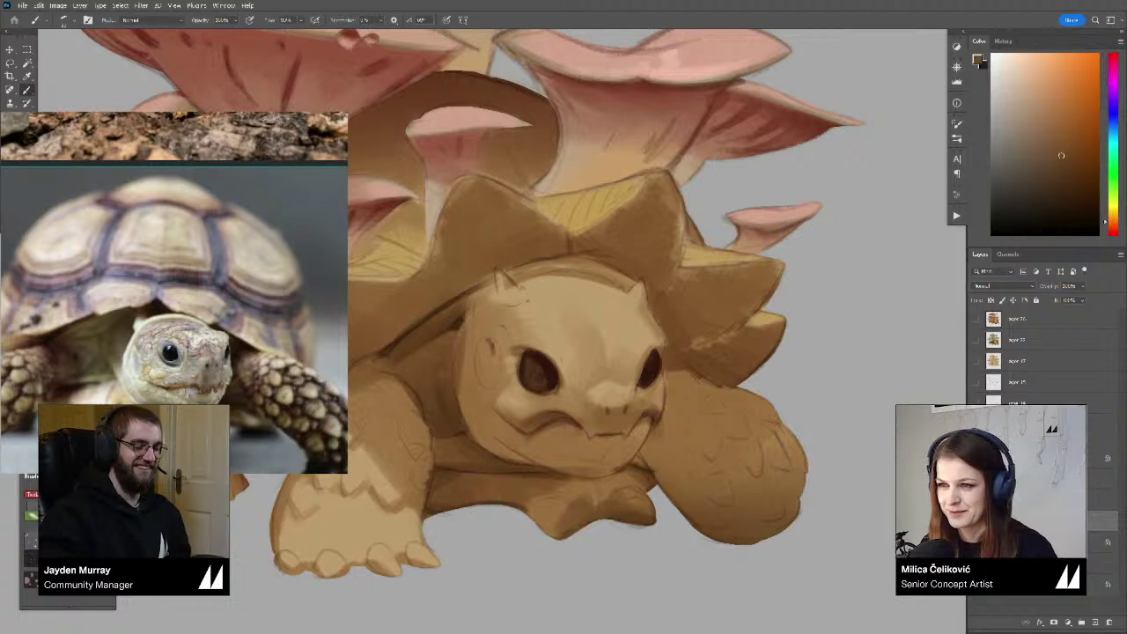
alt+click(491, 345)
alt+click(497, 346)
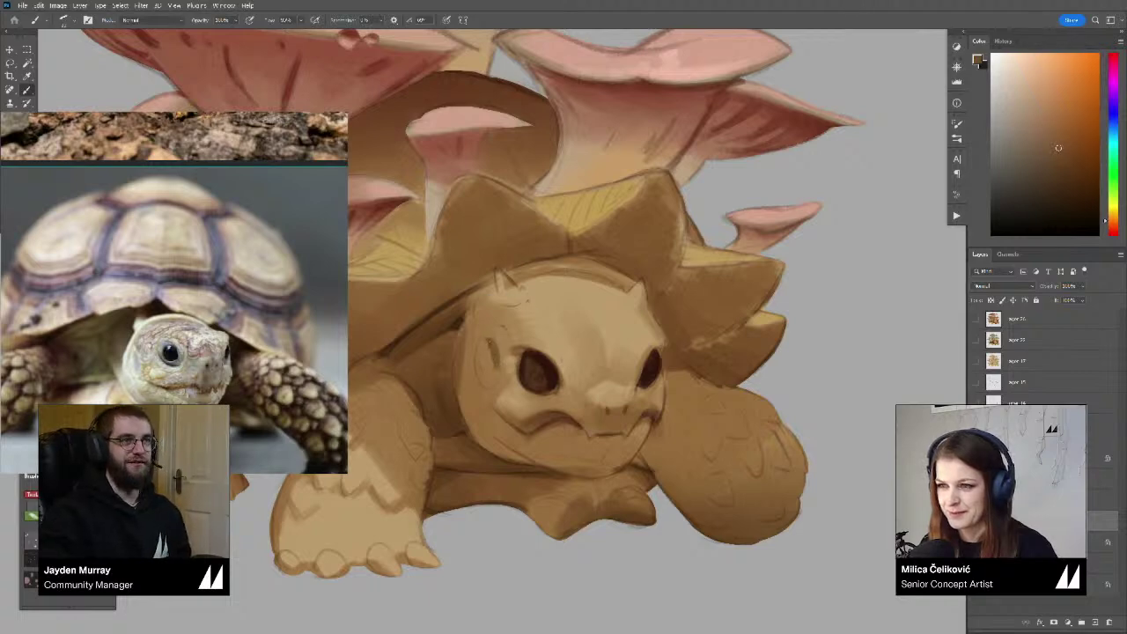
alt+click(494, 342)
mouse_move(494, 342)
mouse_down()
mouse_move(480, 382)
mouse_move(491, 363)
mouse_up()
alt+click(481, 384)
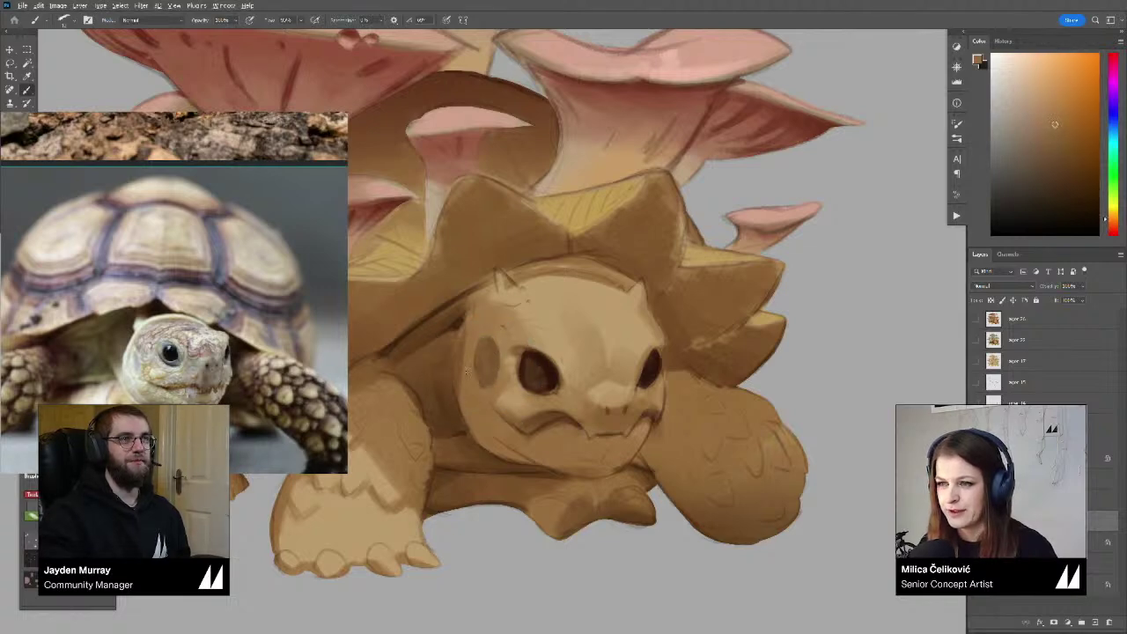
alt+click(470, 381)
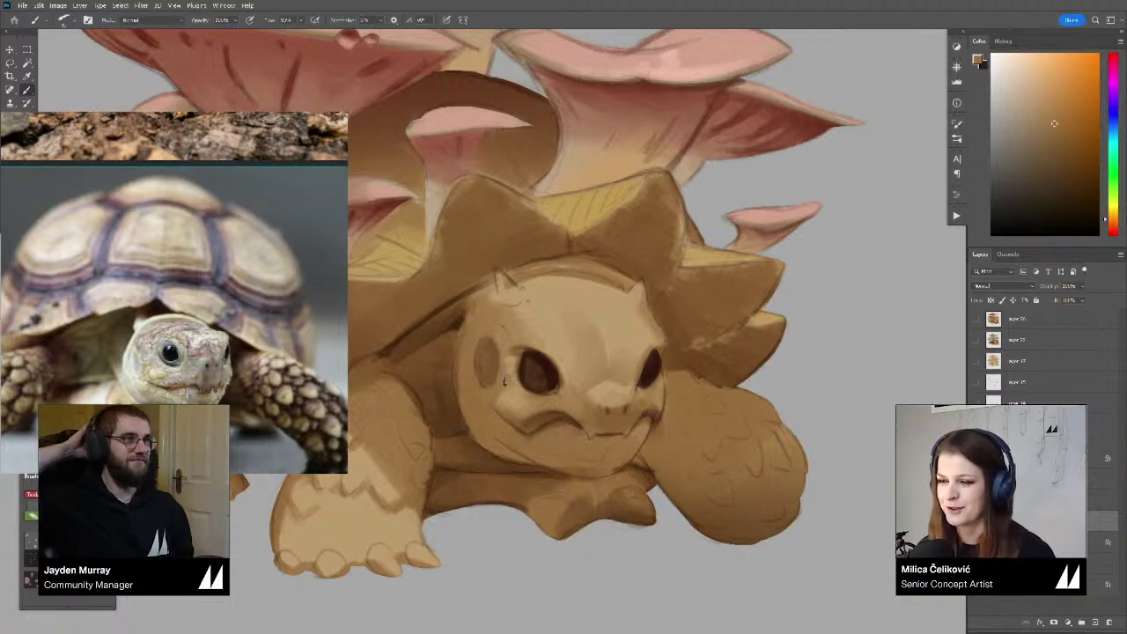
Refine the nearer eye's shape and interior with very dark reddish browns sampled from the eye itself
alt+click(544, 362)
drag(548, 381, 538, 382)
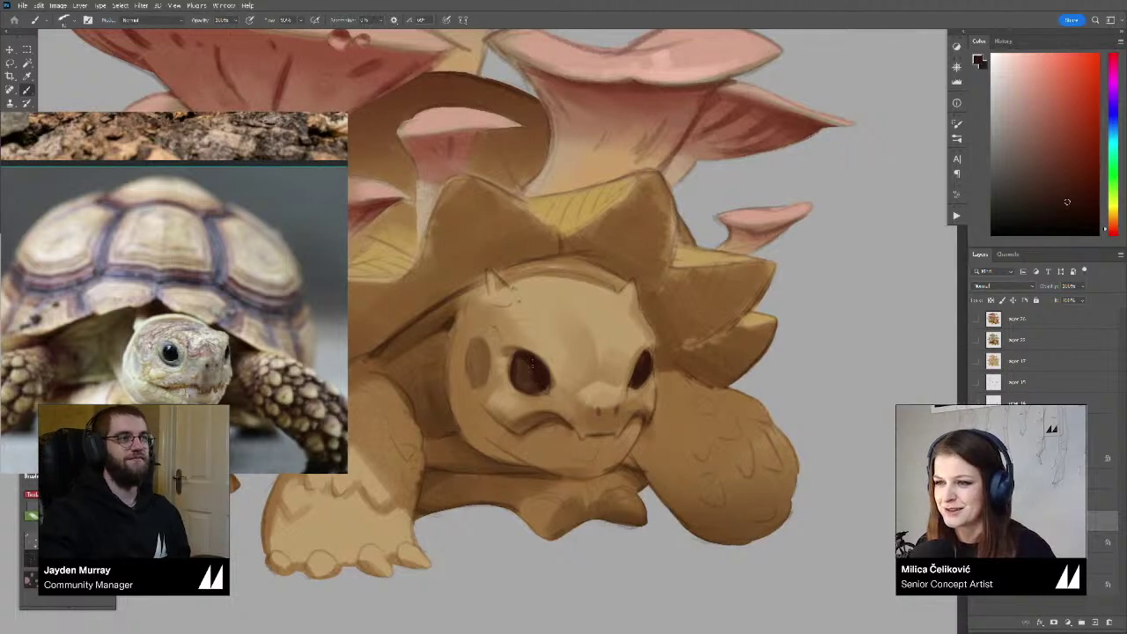
alt+click(523, 356)
alt+click(526, 382)
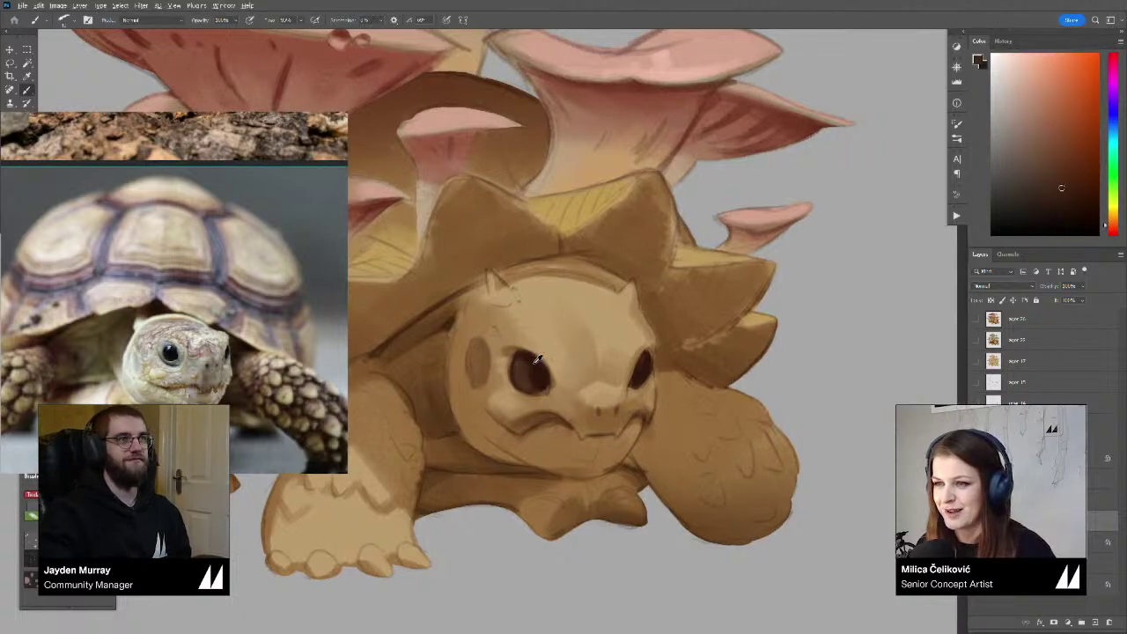
alt+click(537, 360)
alt+click(535, 368)
drag(522, 357, 520, 367)
alt+click(538, 385)
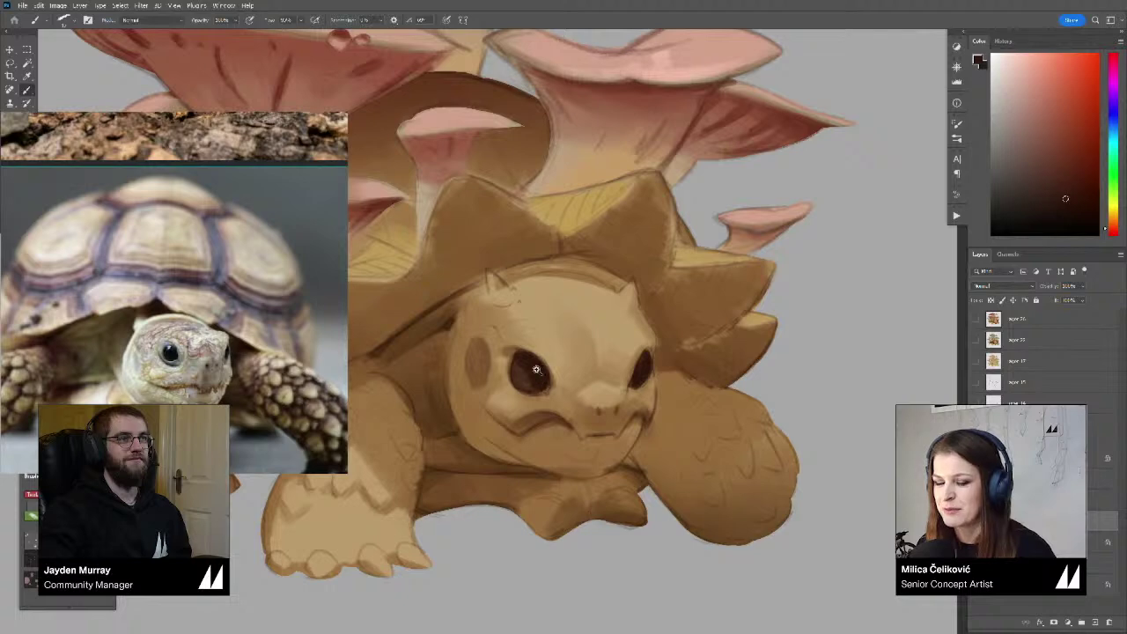
scroll(537, 370, up, 2)
alt+click(519, 366)
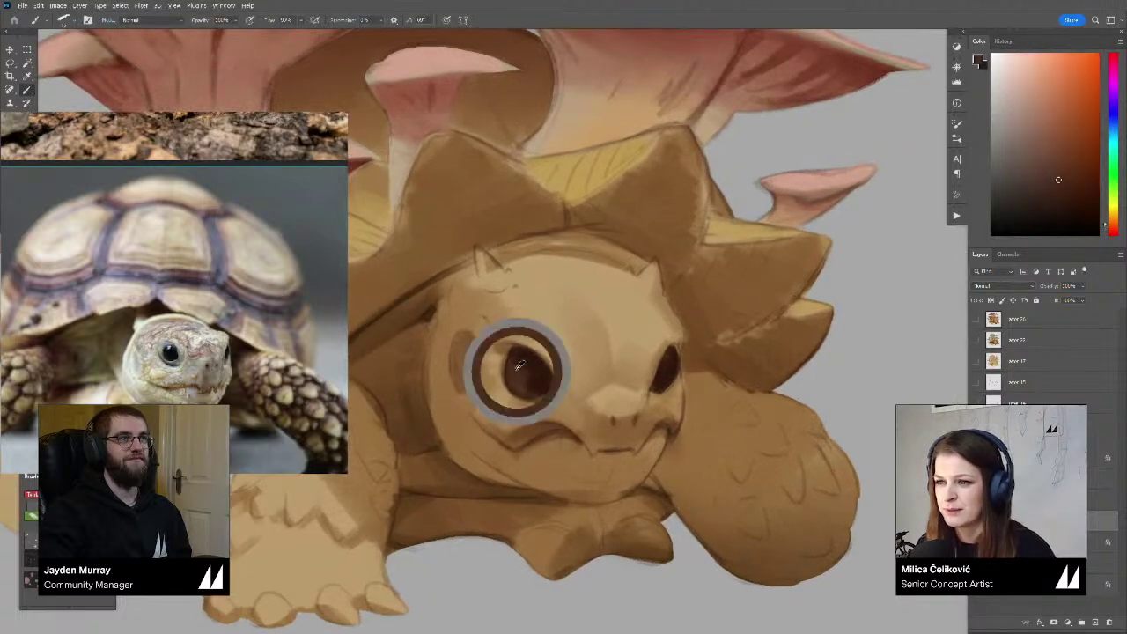
alt+click(537, 373)
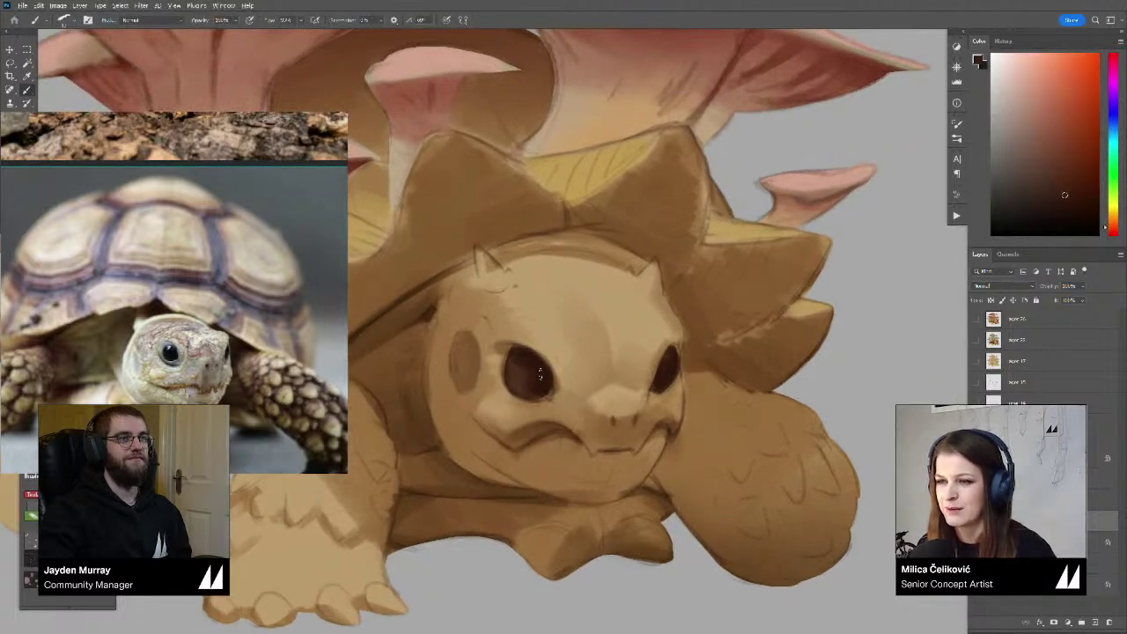
Paint small highlights in the turtle's eyes, using a muted pinkish grey and a much lighter pinkish white, and check the whole figure
click(1016, 137)
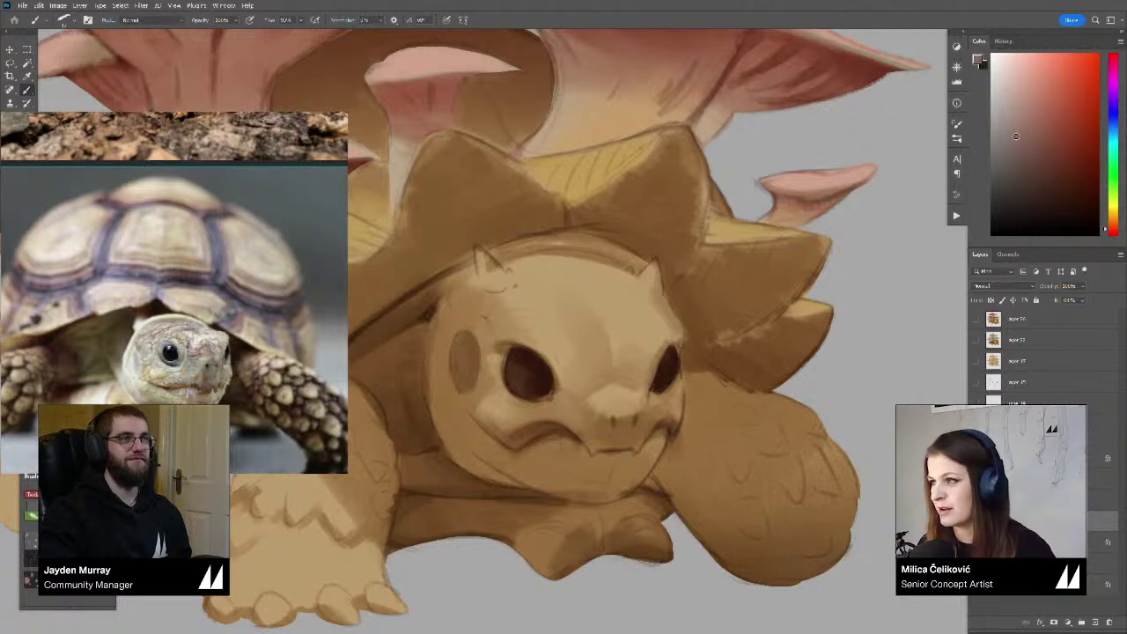
click(526, 359)
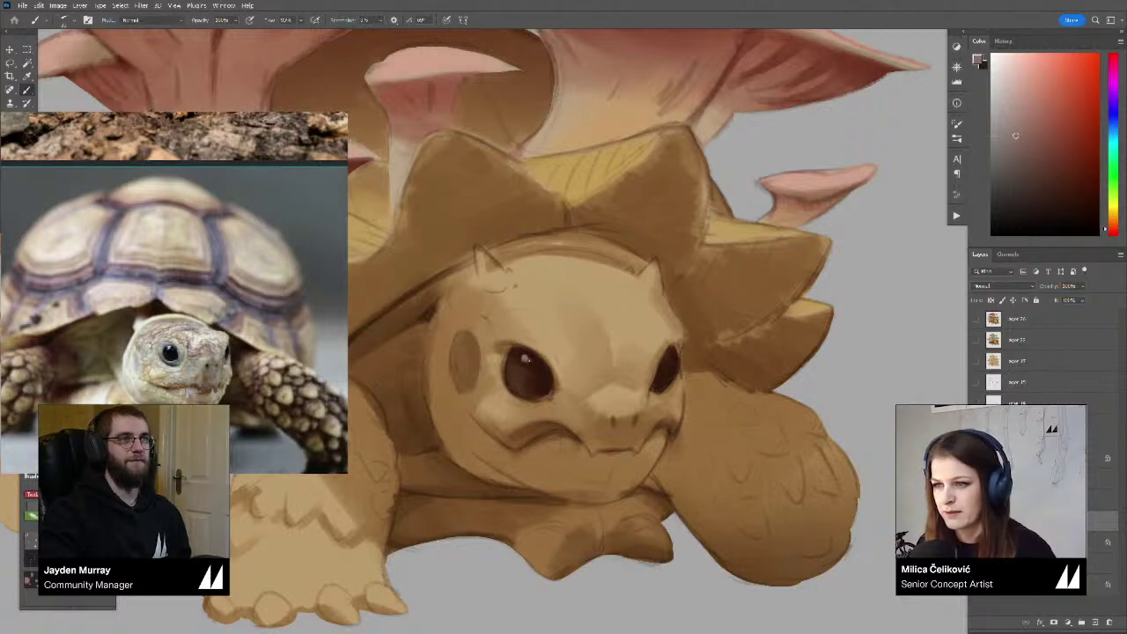
click(1004, 79)
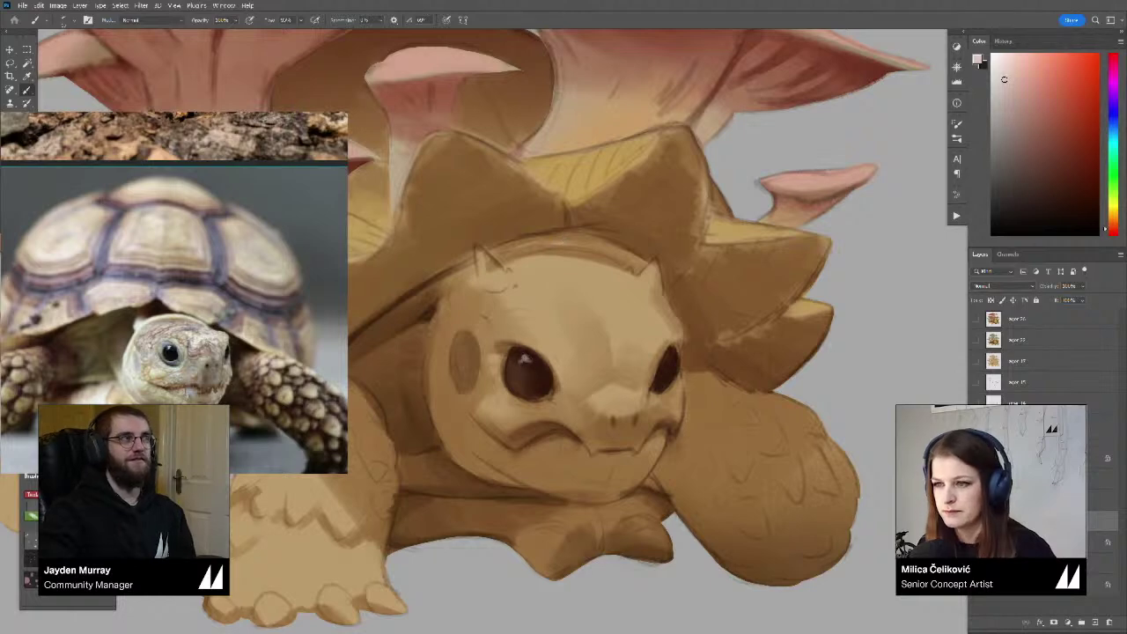
click(526, 359)
drag(527, 359, 530, 363)
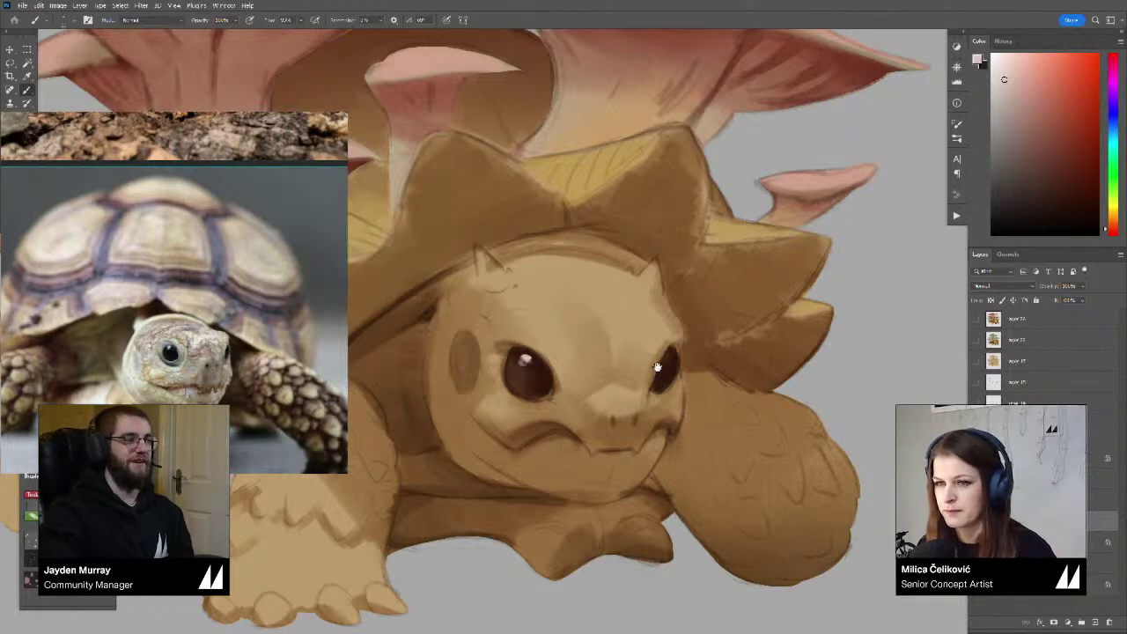
mouse_move(657, 366)
mouse_down()
mouse_move(617, 403)
mouse_move(635, 404)
mouse_up()
drag(783, 467, 758, 492)
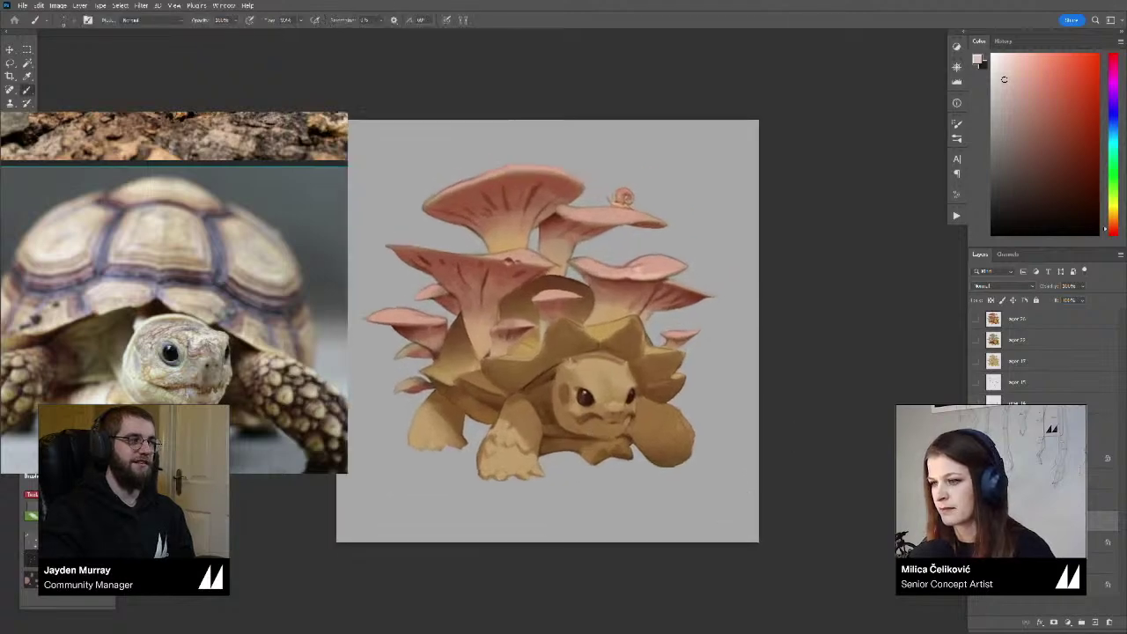
click(975, 520)
click(976, 521)
Shift the sampled face brown toward orange and red hues and tint the skin around the eyes with it
drag(624, 407, 642, 429)
alt+click(600, 413)
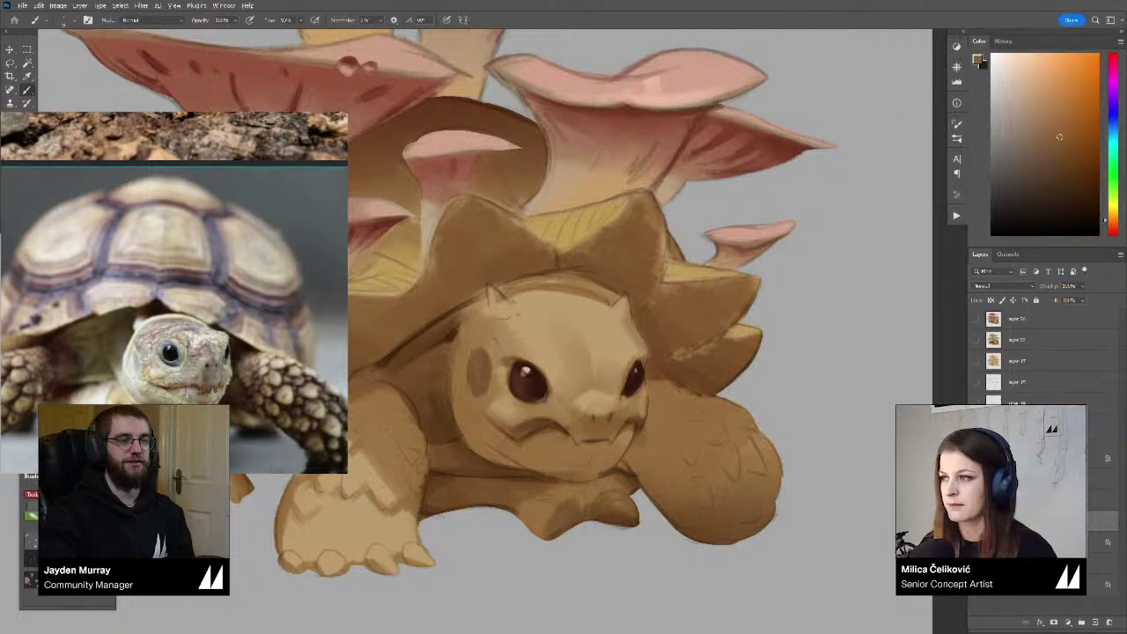
click(1111, 223)
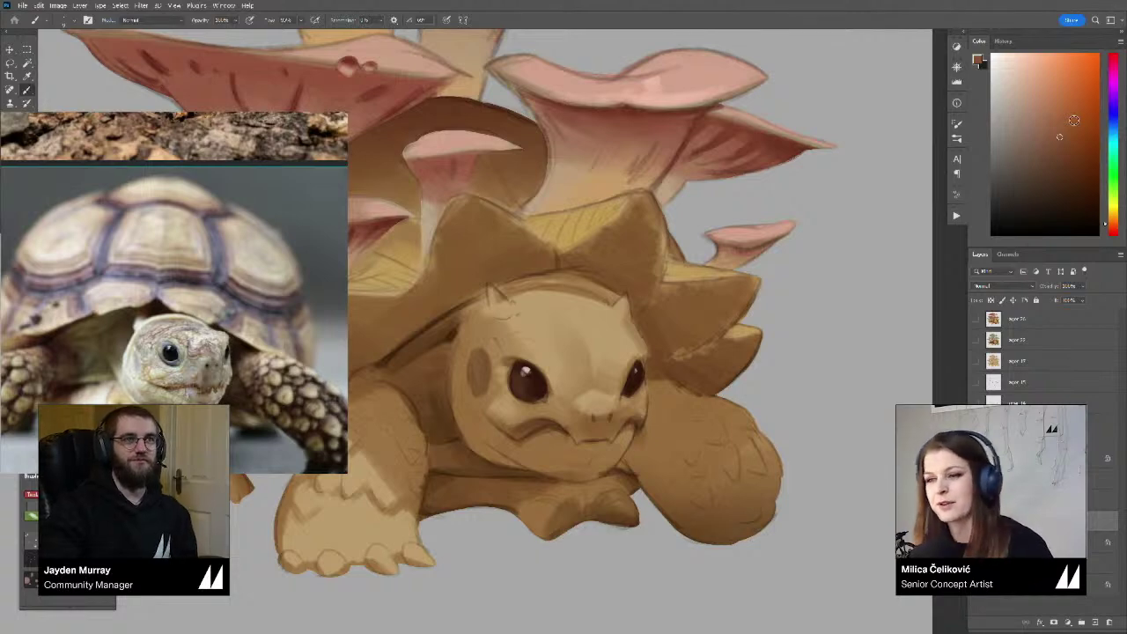
drag(779, 294, 798, 275)
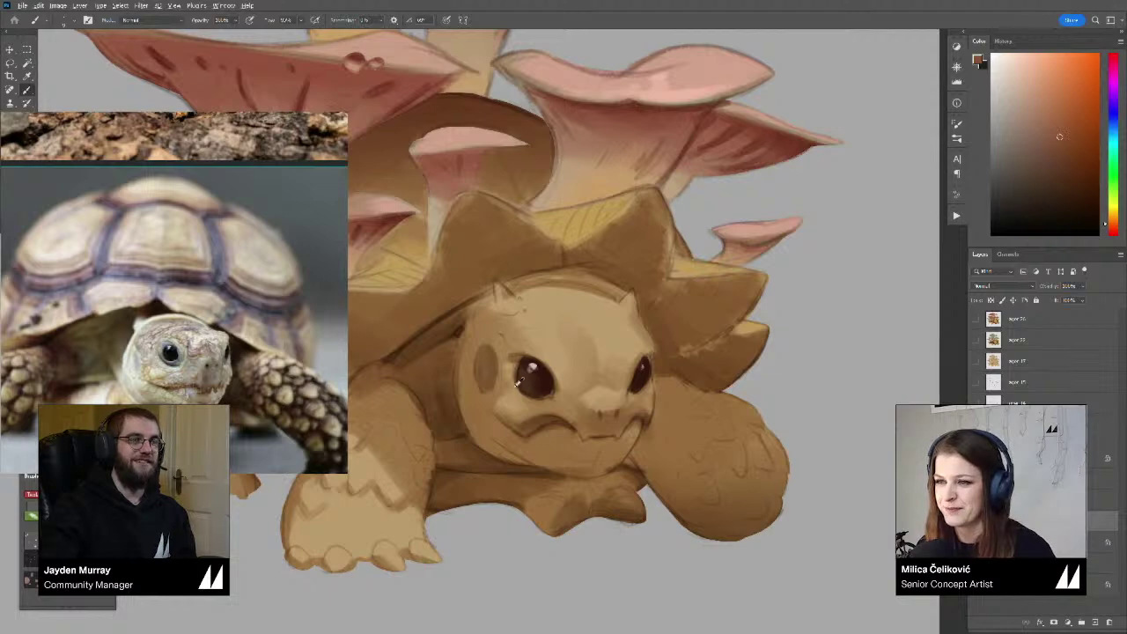
drag(522, 389, 539, 401)
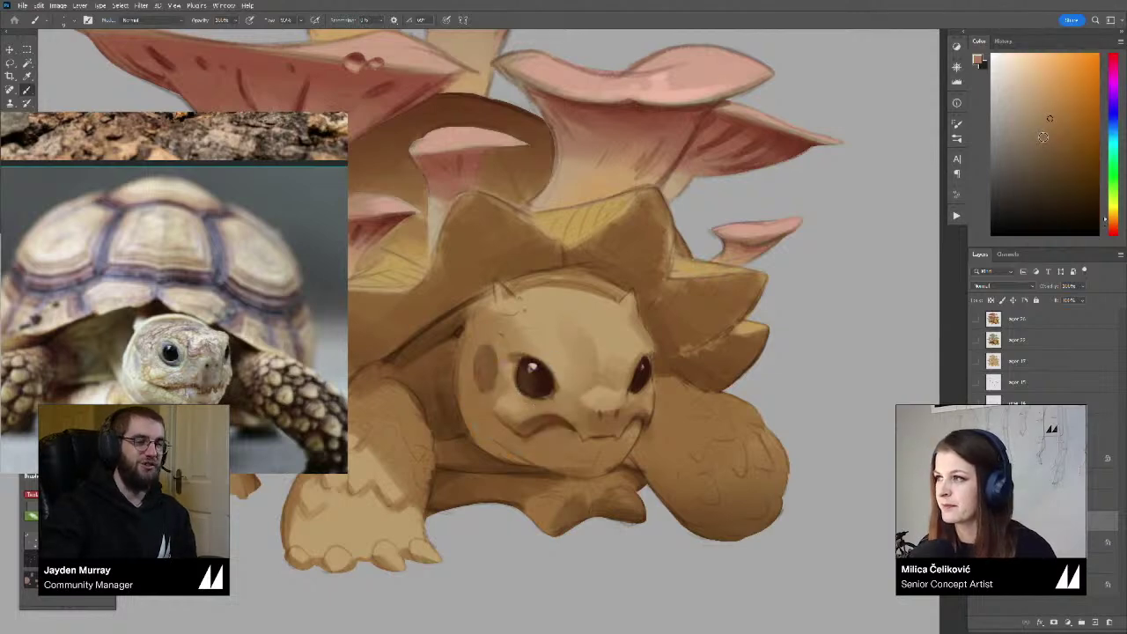
click(1115, 229)
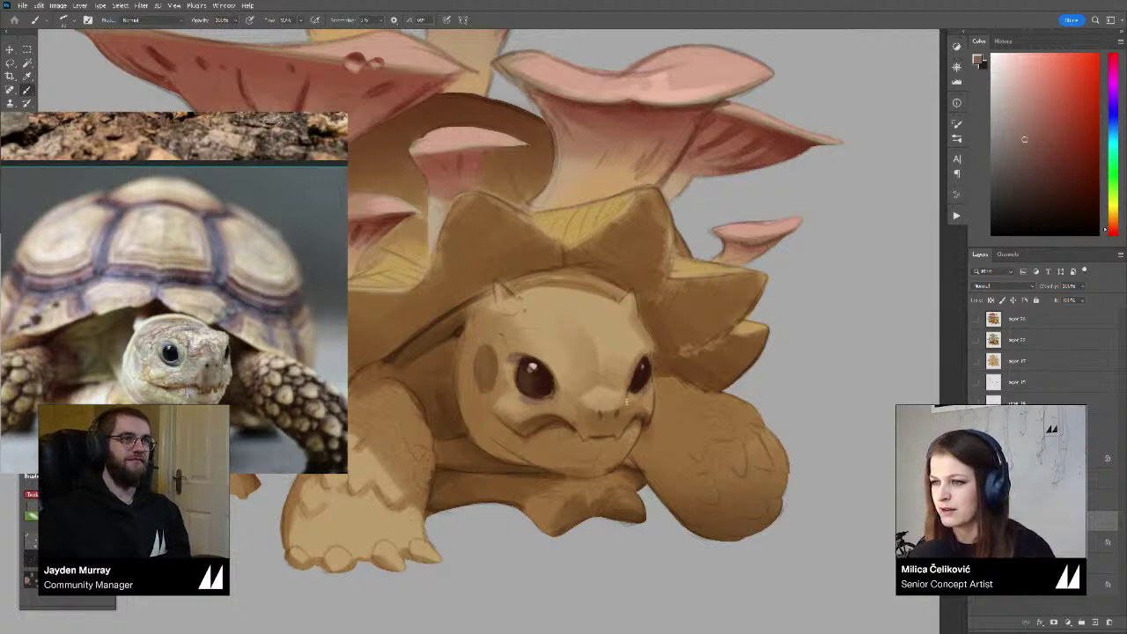
drag(581, 354, 538, 361)
Flip both the tortoise reference photo and the painting horizontally to check the creature in mirror view
drag(249, 411, 246, 415)
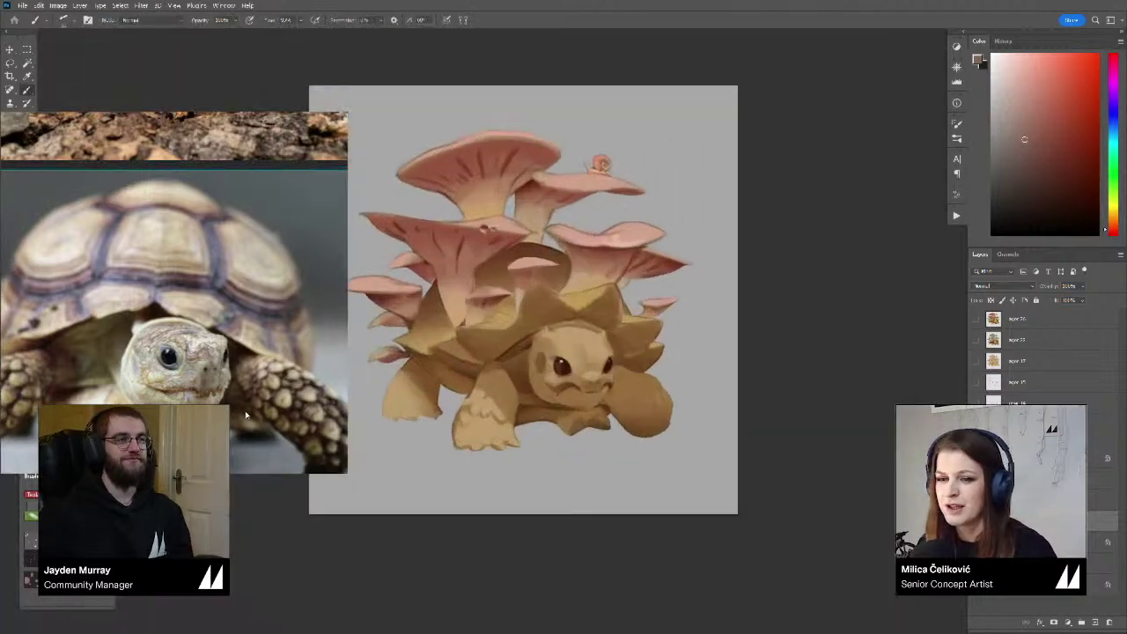
key(alt+shift+h)
key(ctrl+shift+h)
drag(499, 286, 539, 296)
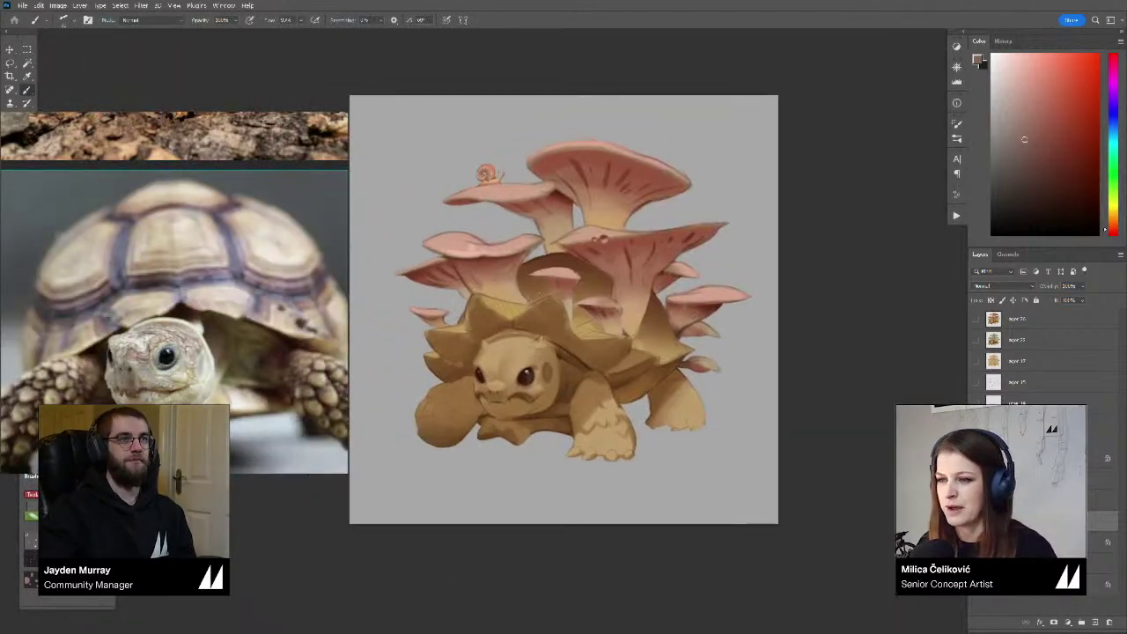
scroll(500, 364, up, 5)
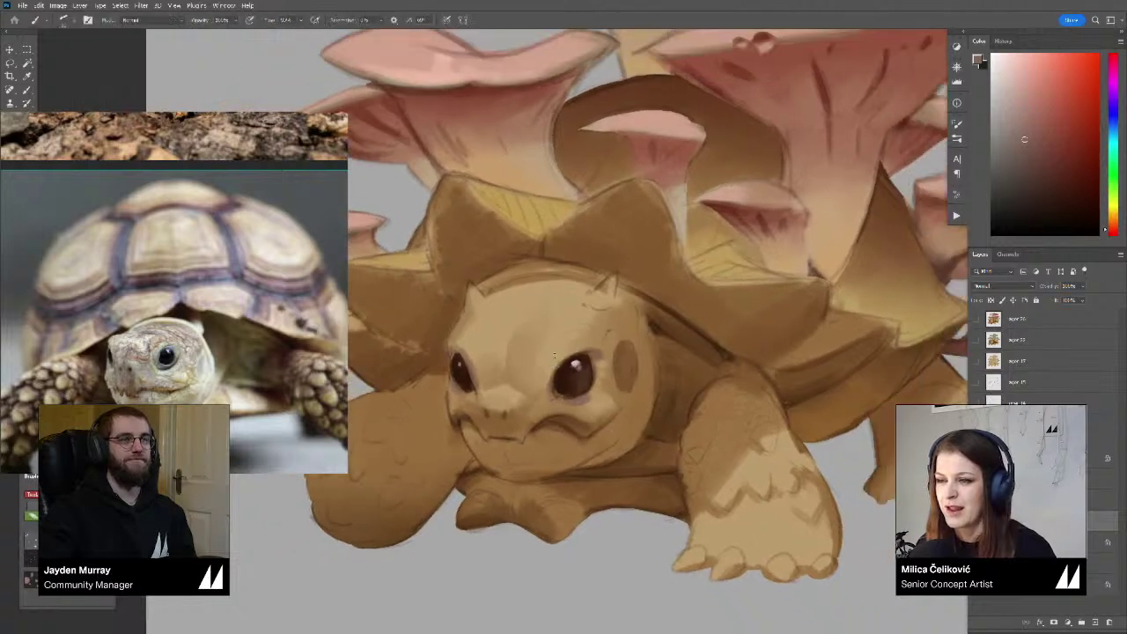
Paint and blend a pale cream highlight on the forehead above the nearer eye
alt+click(566, 327)
click(1034, 74)
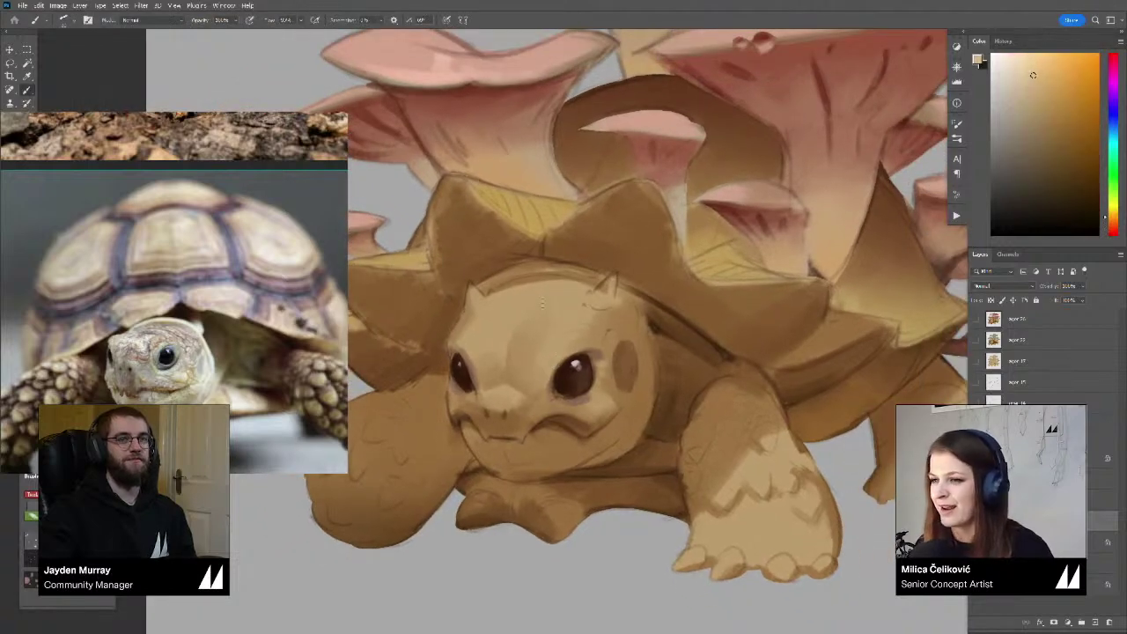
key([)
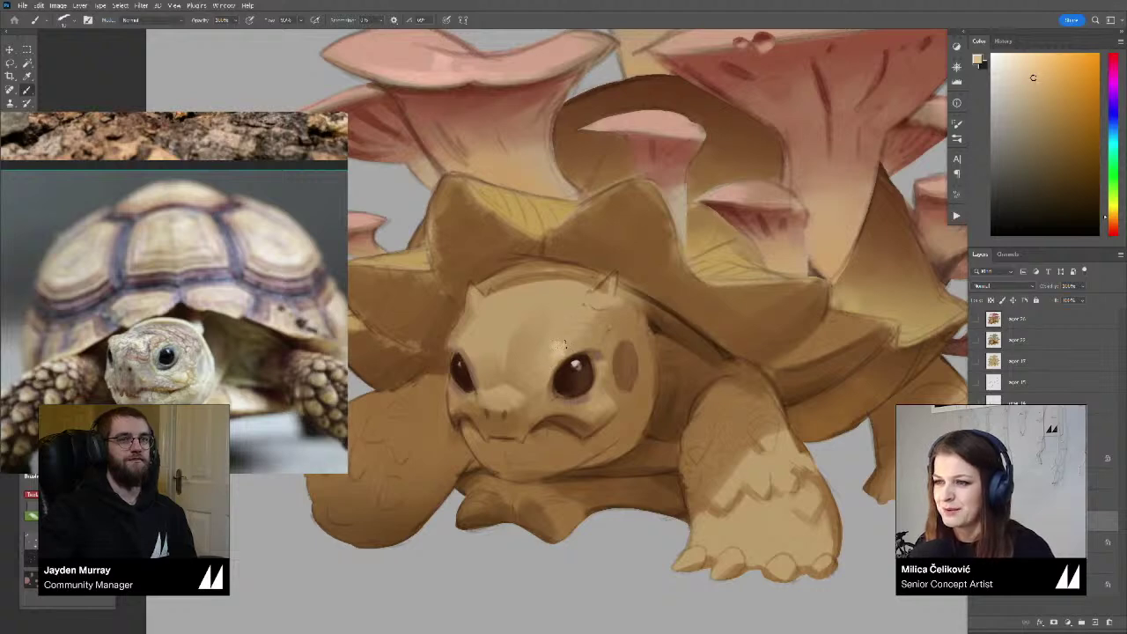
alt+click(558, 347)
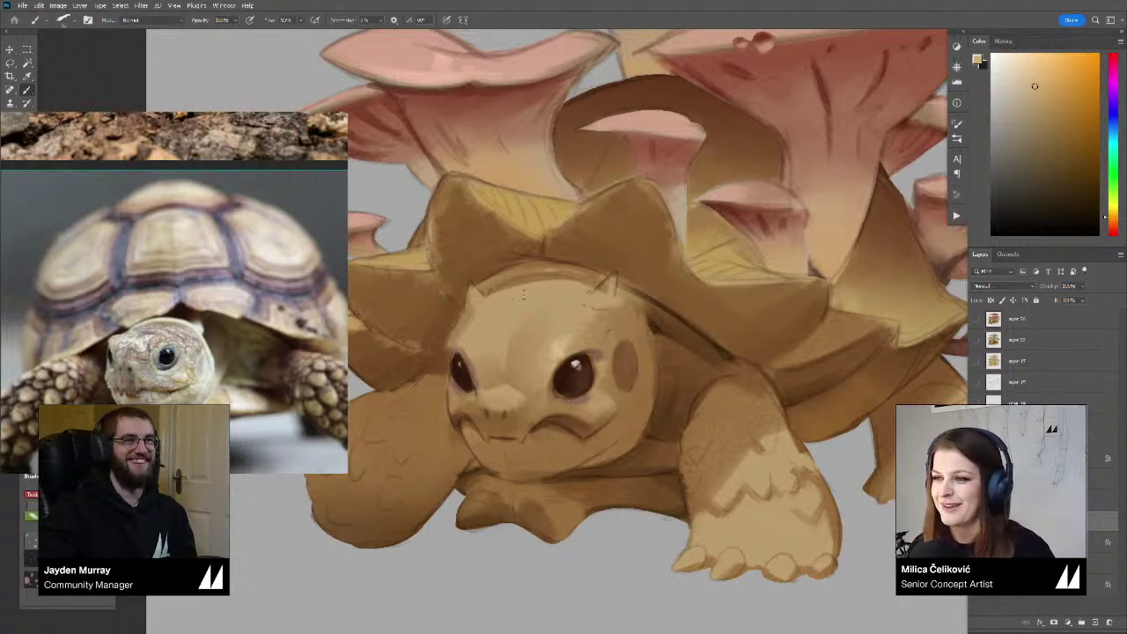
alt+click(560, 344)
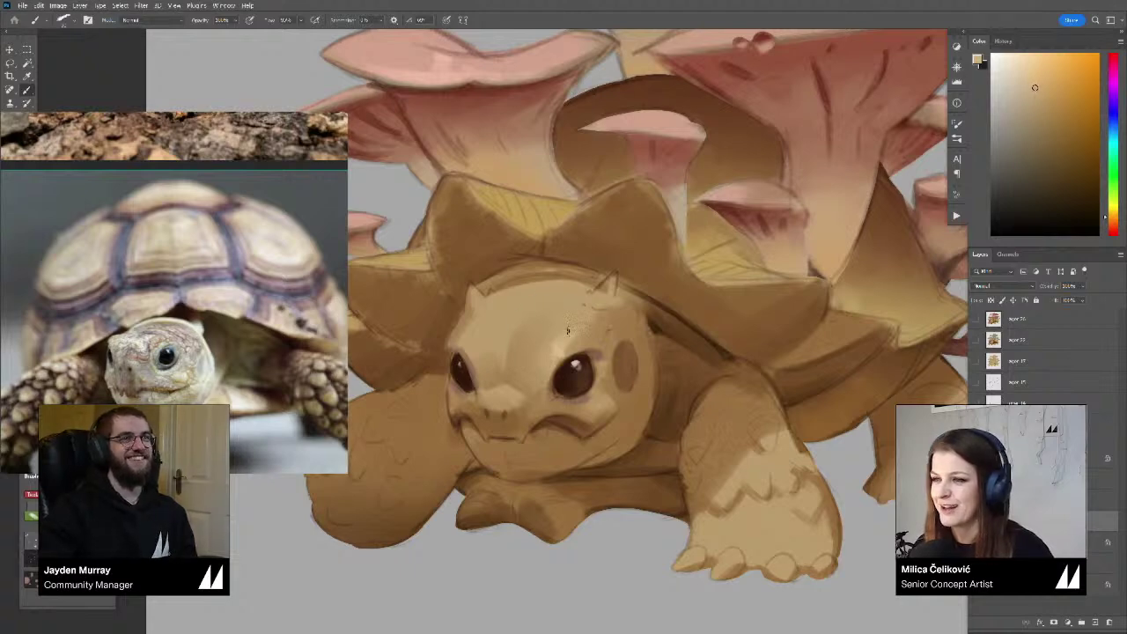
alt+click(572, 332)
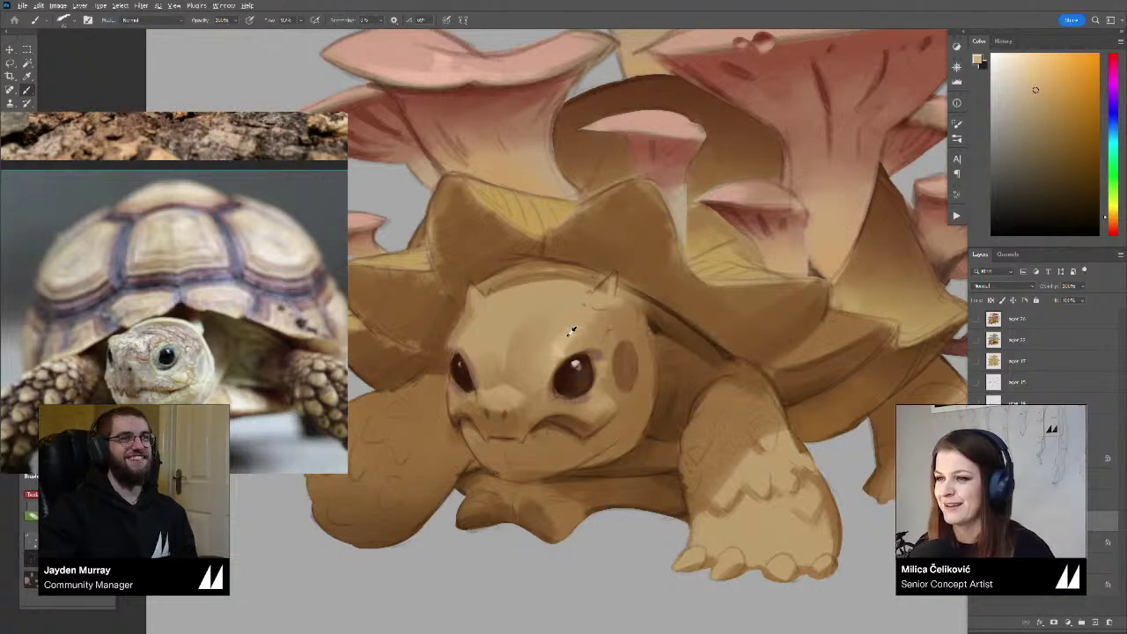
Define the small horn above the nearer eye with sampled light and mid browns
alt+click(604, 289)
alt+click(610, 297)
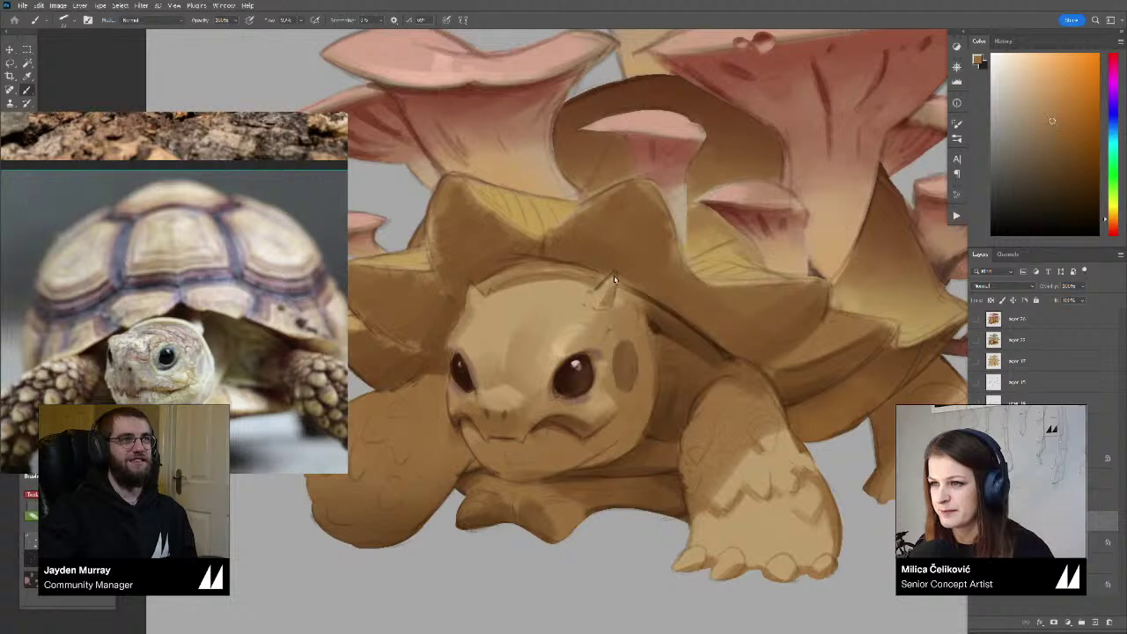
alt+click(609, 290)
alt+click(610, 301)
Shade the side of the brow between the small horn and the nearer eye with sampled mid browns
drag(606, 320, 605, 333)
alt+click(602, 349)
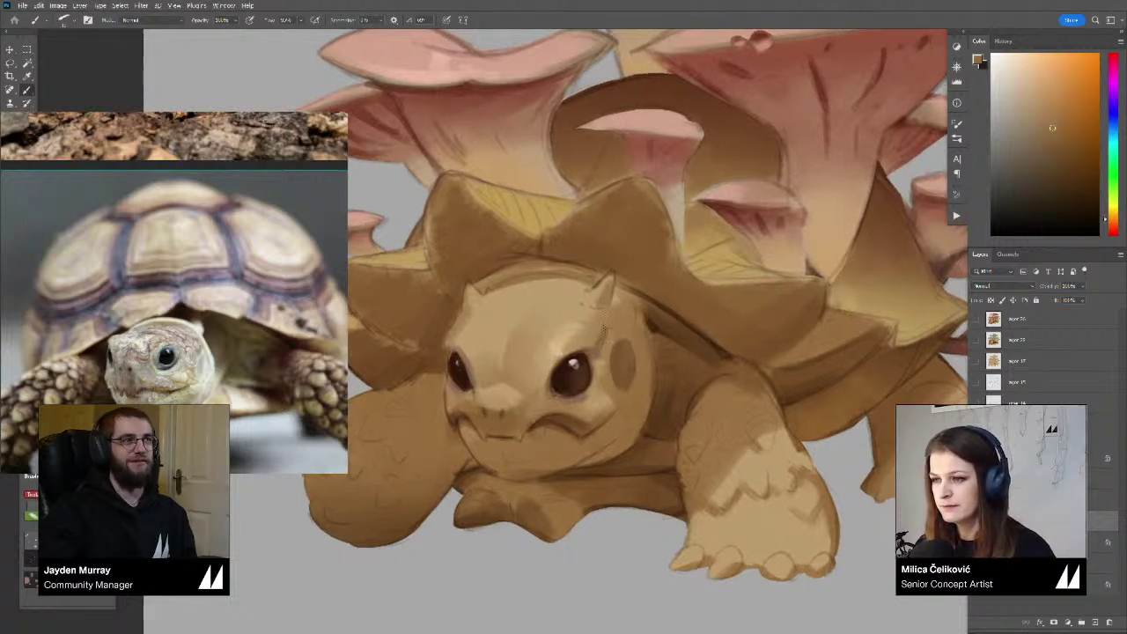
alt+click(601, 330)
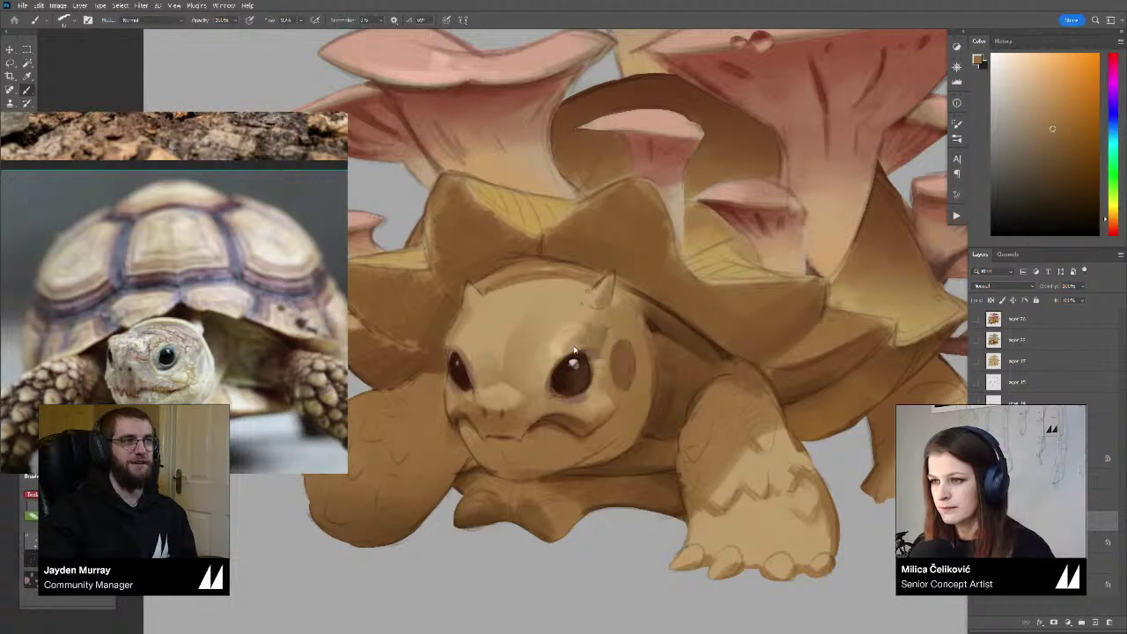
alt+click(602, 351)
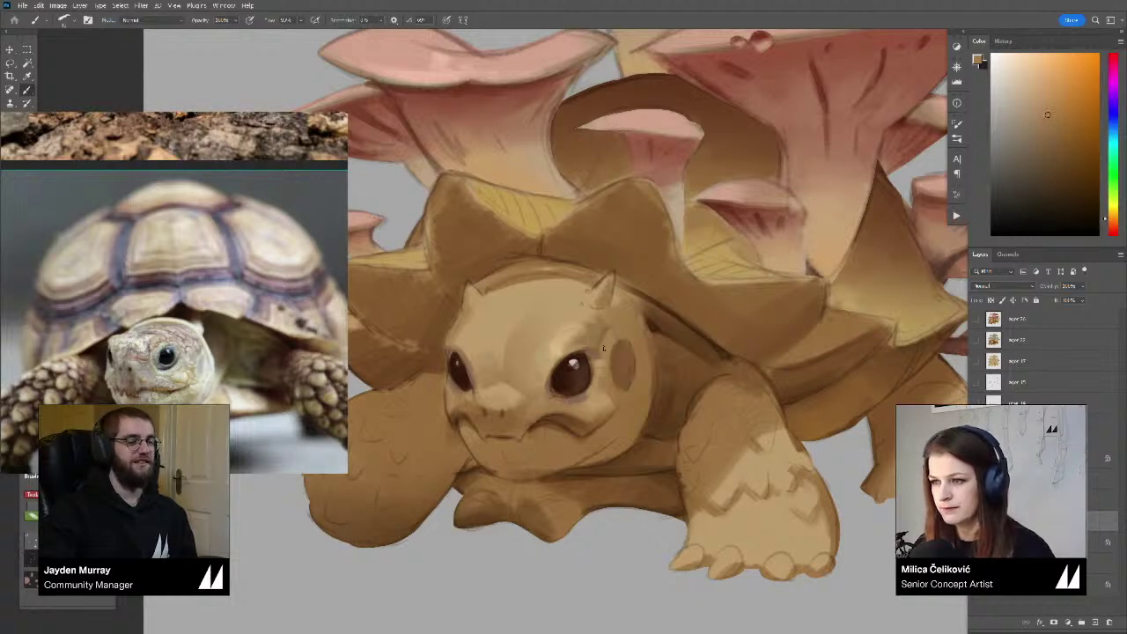
Shape the small horn above the farther eye with light and mid tans sampled from the head
alt+click(471, 327)
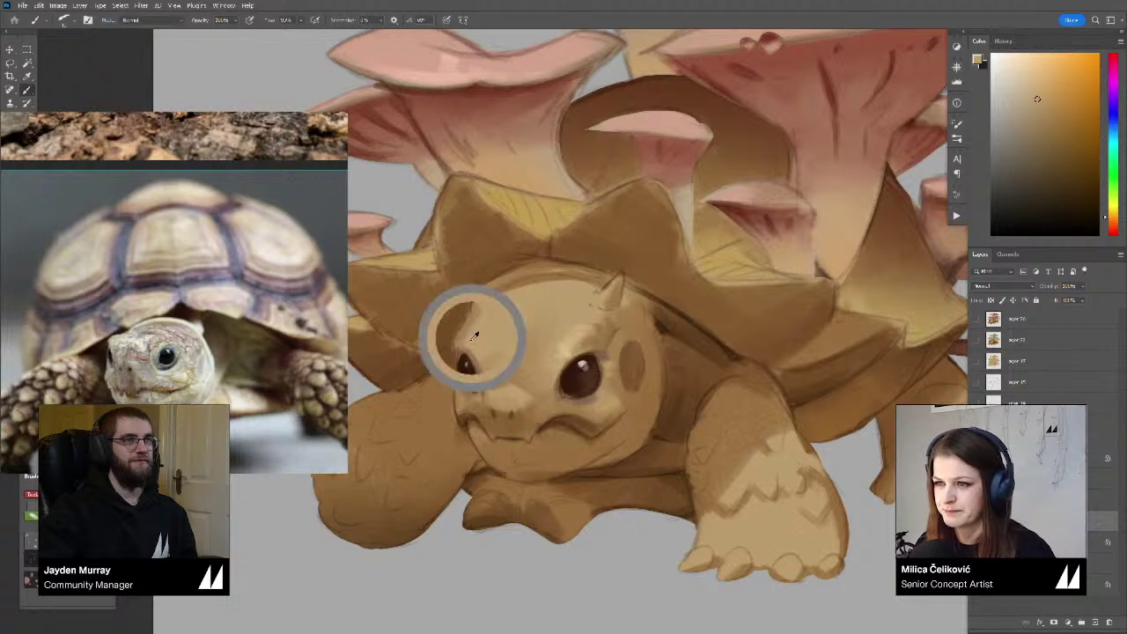
alt+click(482, 296)
alt+click(575, 329)
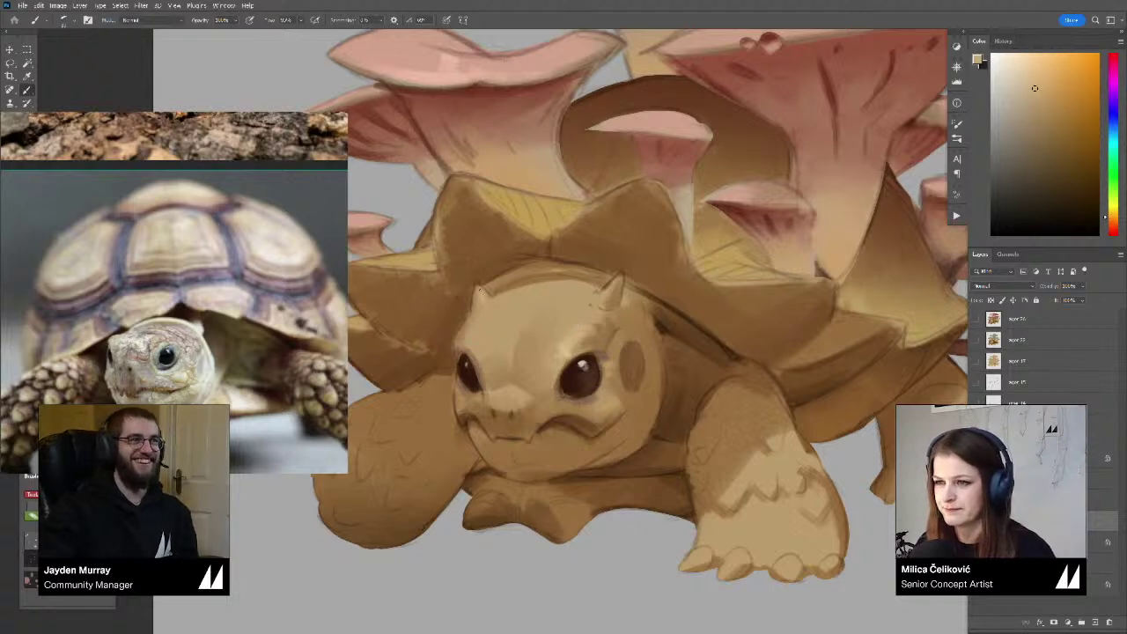
alt+click(488, 292)
drag(488, 292, 481, 289)
alt+click(482, 300)
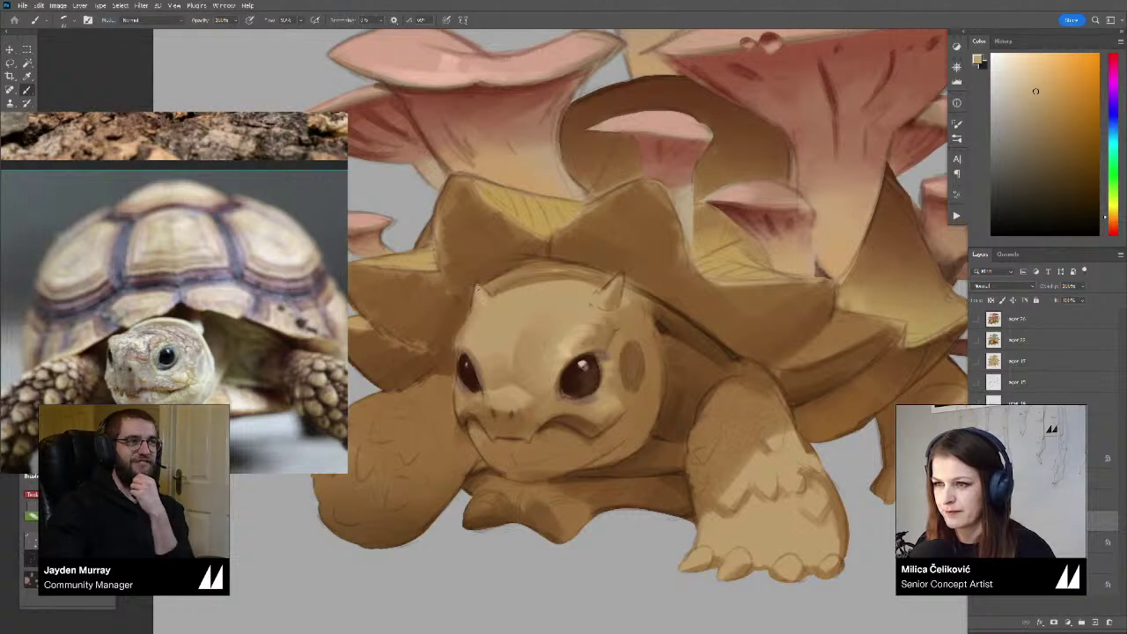
alt+click(477, 300)
Darken the nostril area of the snout with the dark brown sampled from the farther eye
key(z)
mouse_move(565, 316)
mouse_down()
mouse_move(529, 356)
mouse_move(558, 363)
mouse_move(496, 395)
mouse_move(503, 388)
mouse_up()
key(b)
alt+click(464, 351)
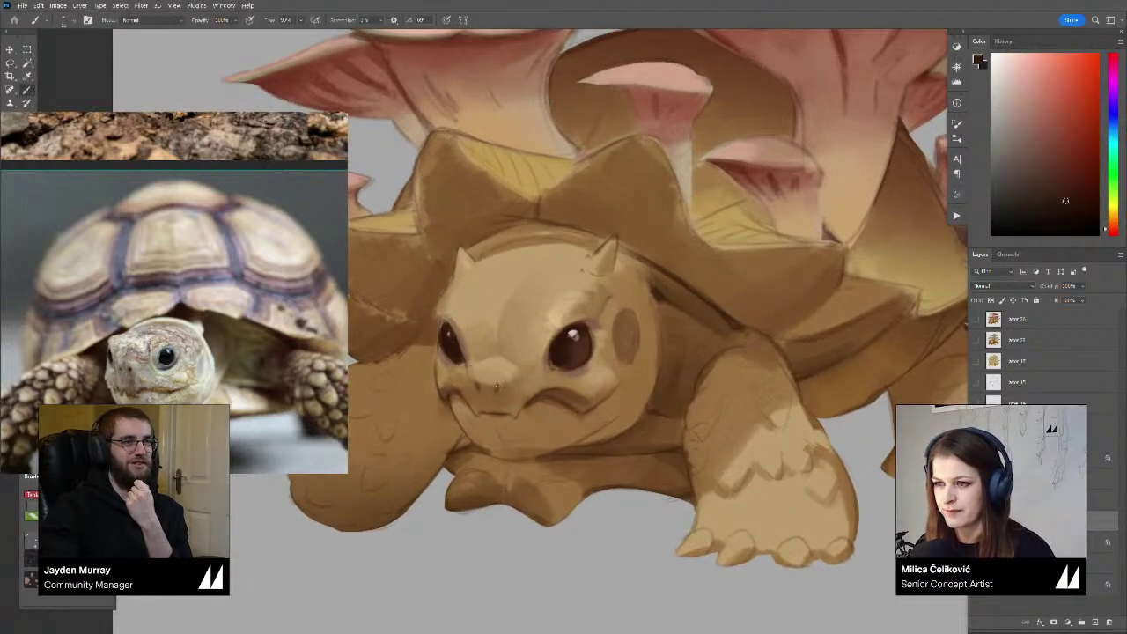
key(z)
drag(528, 372, 507, 382)
key(b)
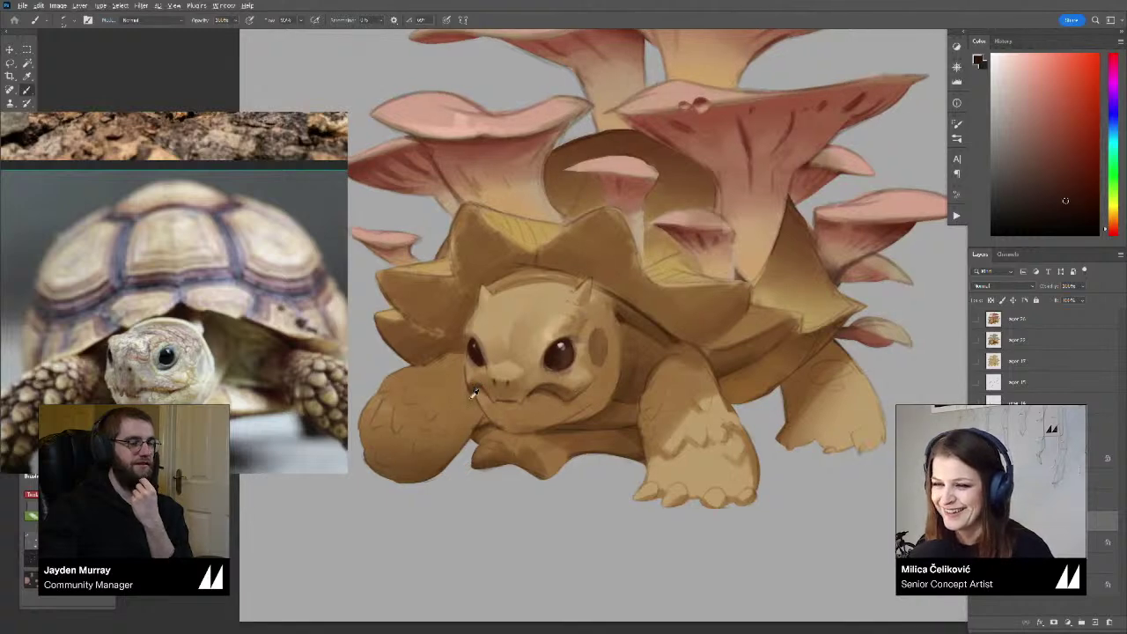
Shade the gap between the raised front leg and the cheek with sampled dark and mid browns
alt+click(476, 395)
alt+click(487, 423)
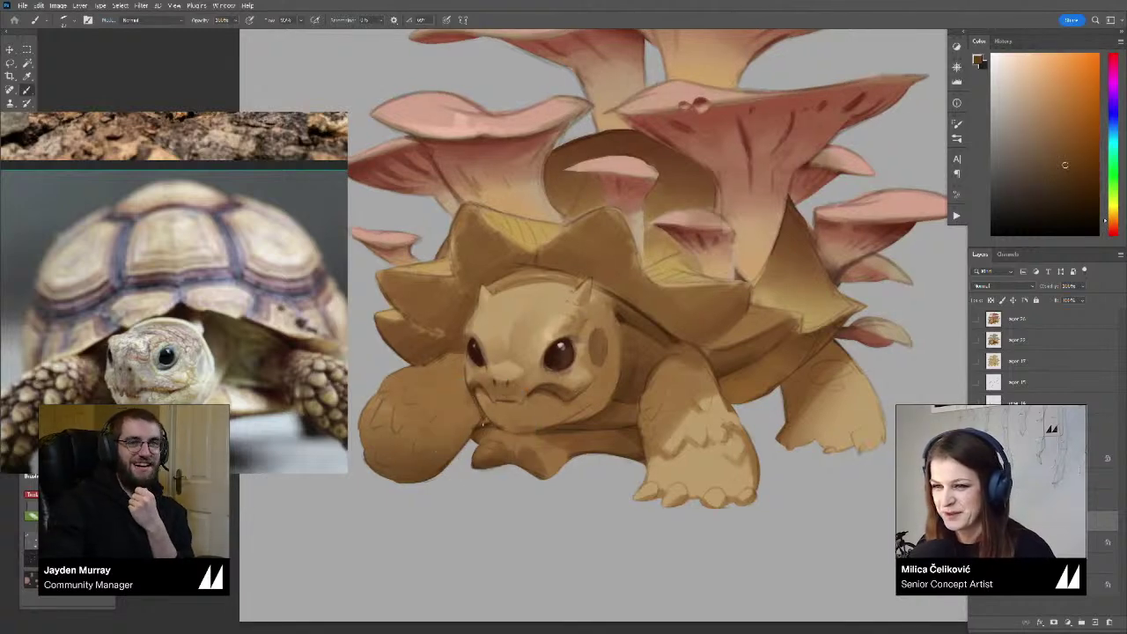
alt+click(474, 403)
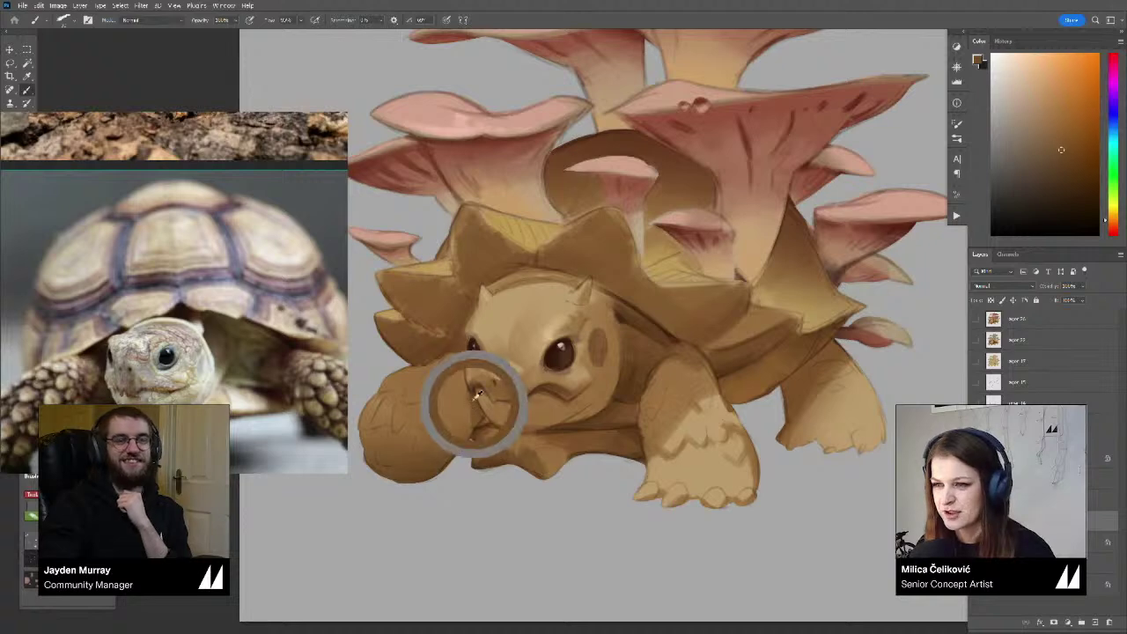
drag(473, 410, 478, 406)
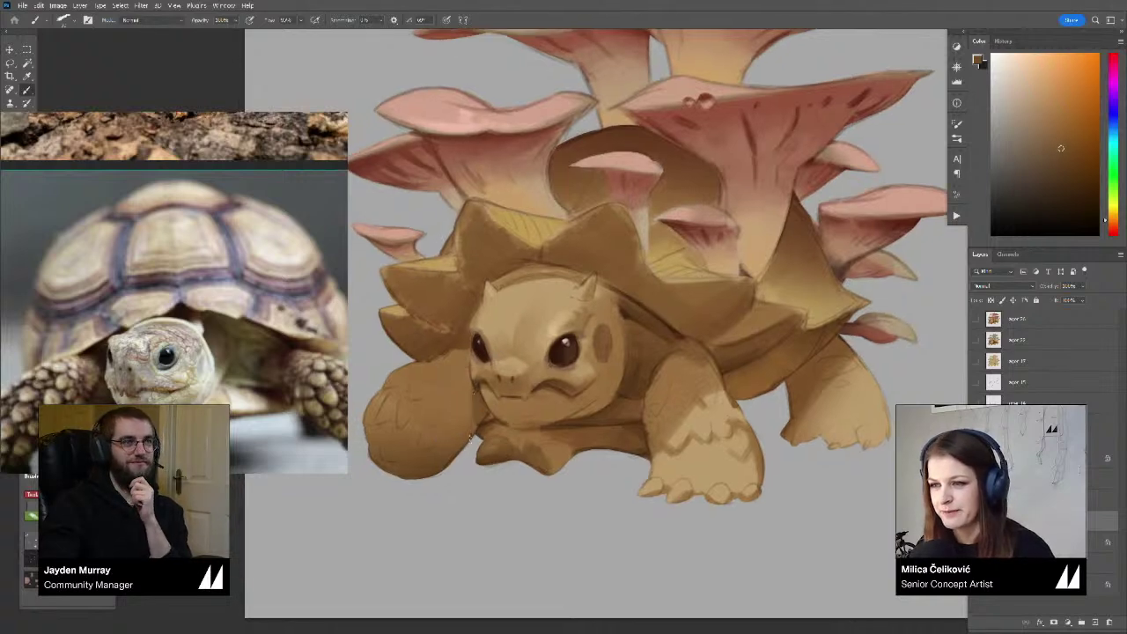
alt+click(474, 412)
alt+click(473, 416)
alt+click(477, 396)
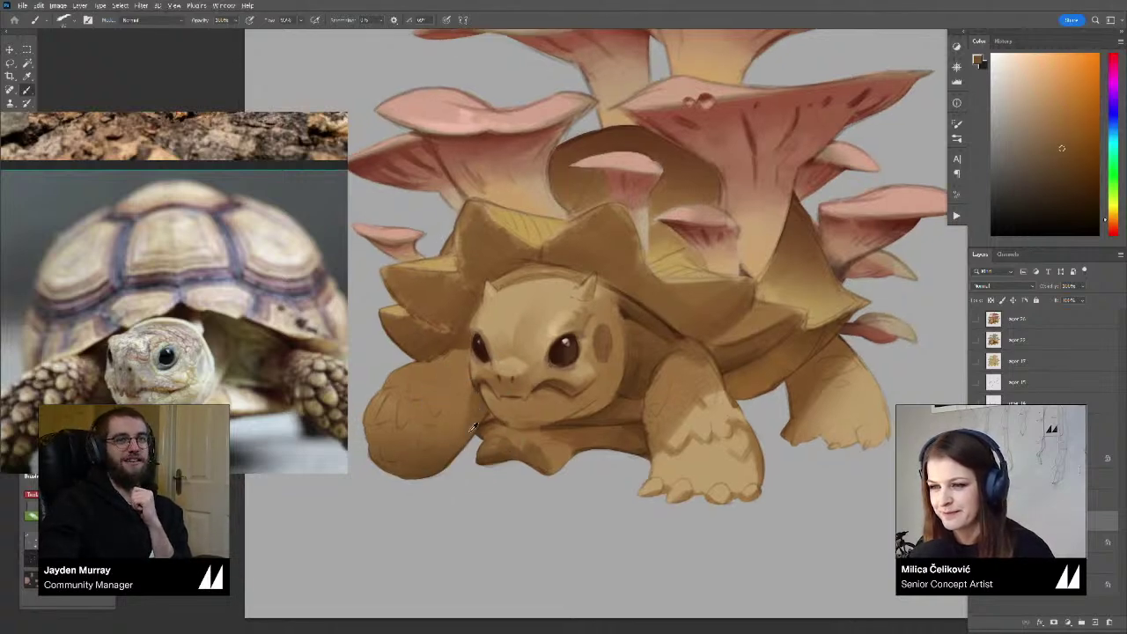
drag(474, 429, 482, 415)
alt+click(478, 430)
alt+click(482, 426)
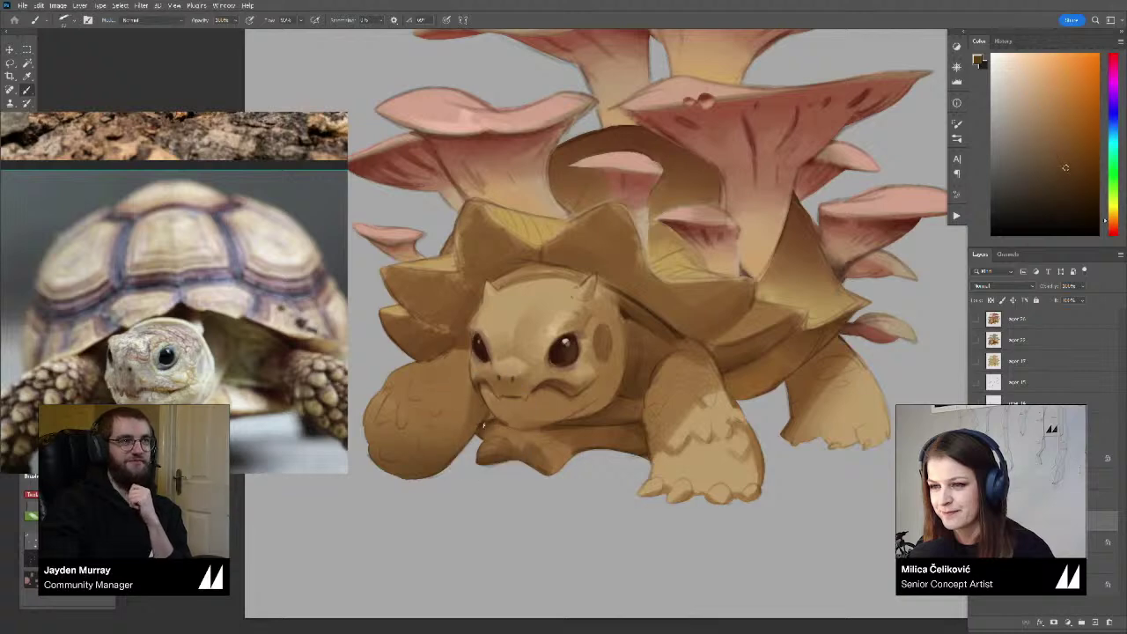
Deepen the shadows under the chin and where the back of the head meets the shell with sampled browns
alt+click(575, 422)
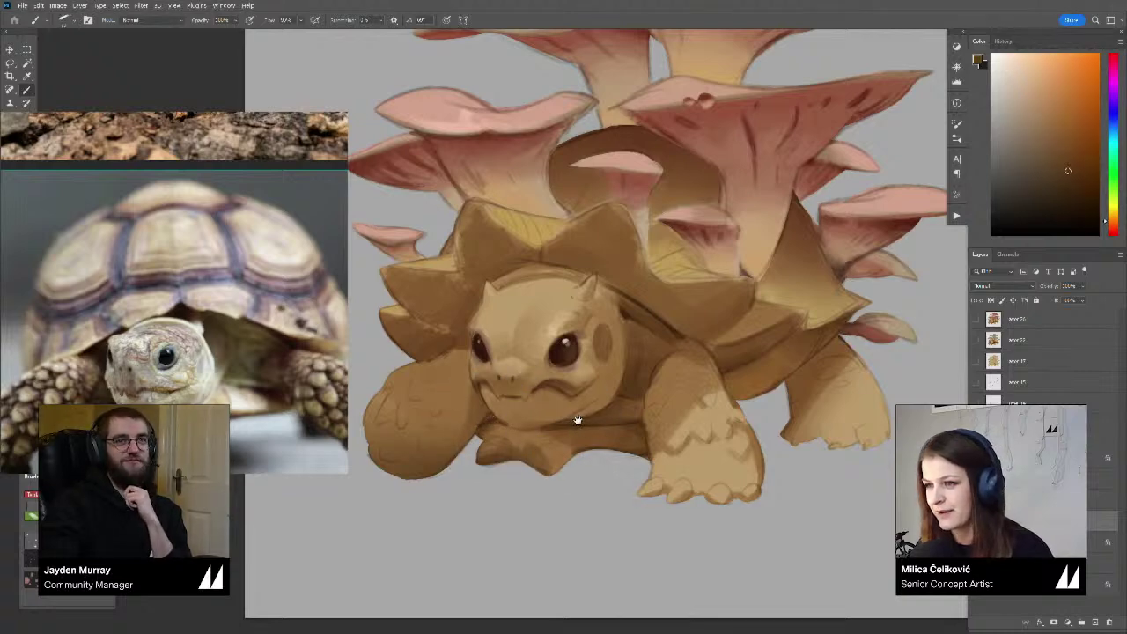
drag(579, 420, 572, 425)
alt+click(621, 311)
drag(621, 347, 619, 370)
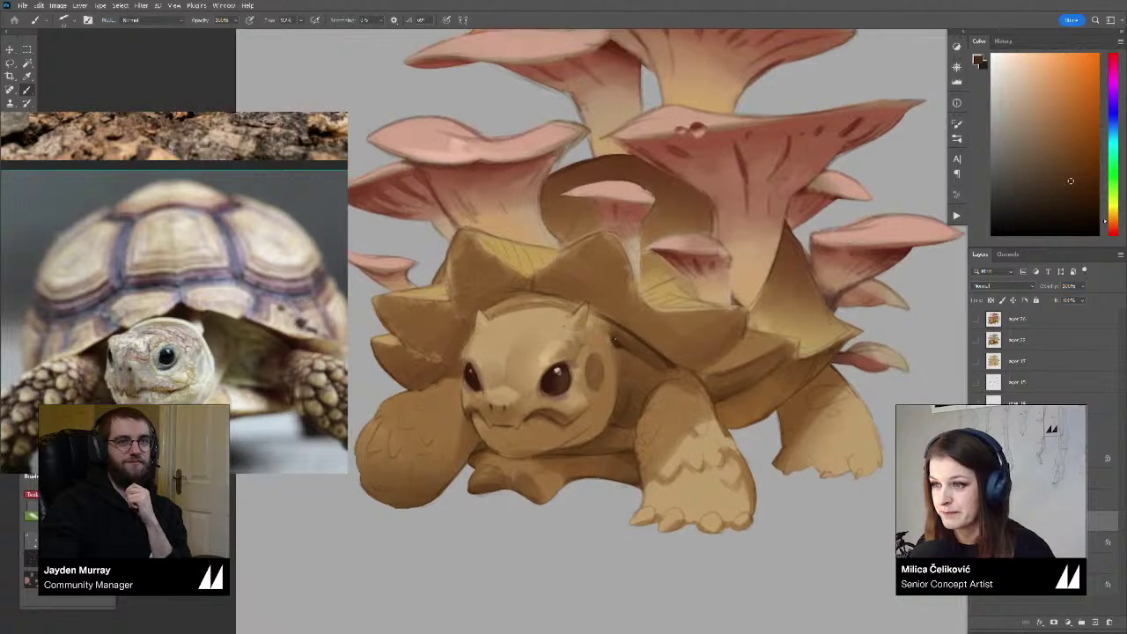
alt+click(604, 324)
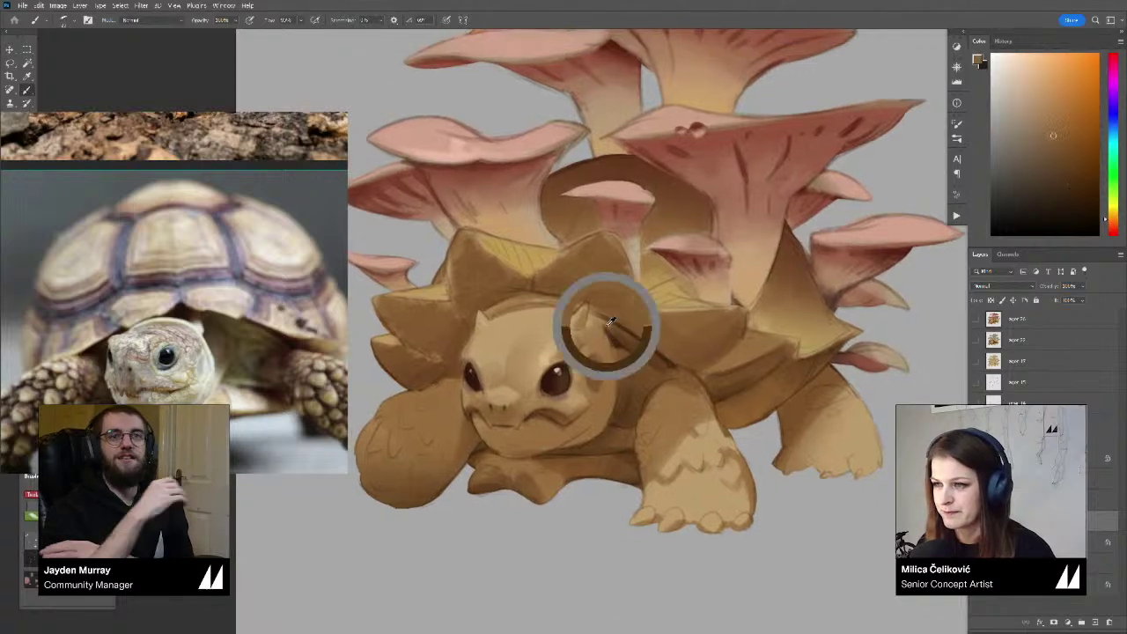
Rotate the canvas and blend the upper rim of the head against the shell with sampled browns and tans
key(r)
mouse_move(604, 324)
mouse_down()
mouse_move(541, 372)
mouse_move(613, 299)
mouse_move(606, 308)
mouse_up()
alt+click(606, 309)
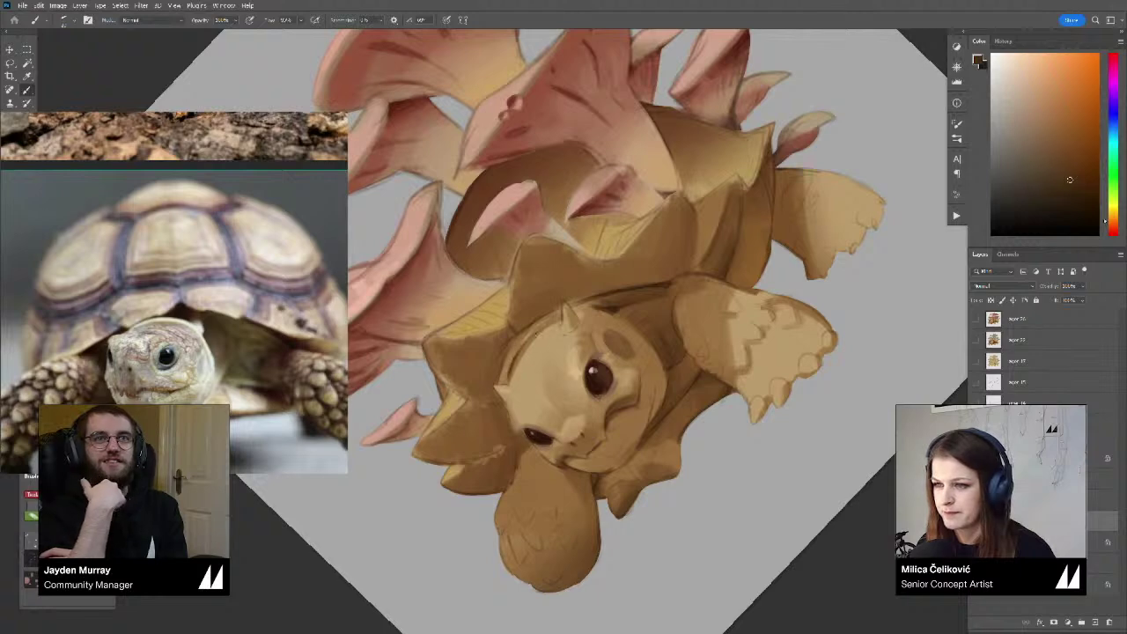
alt+click(523, 347)
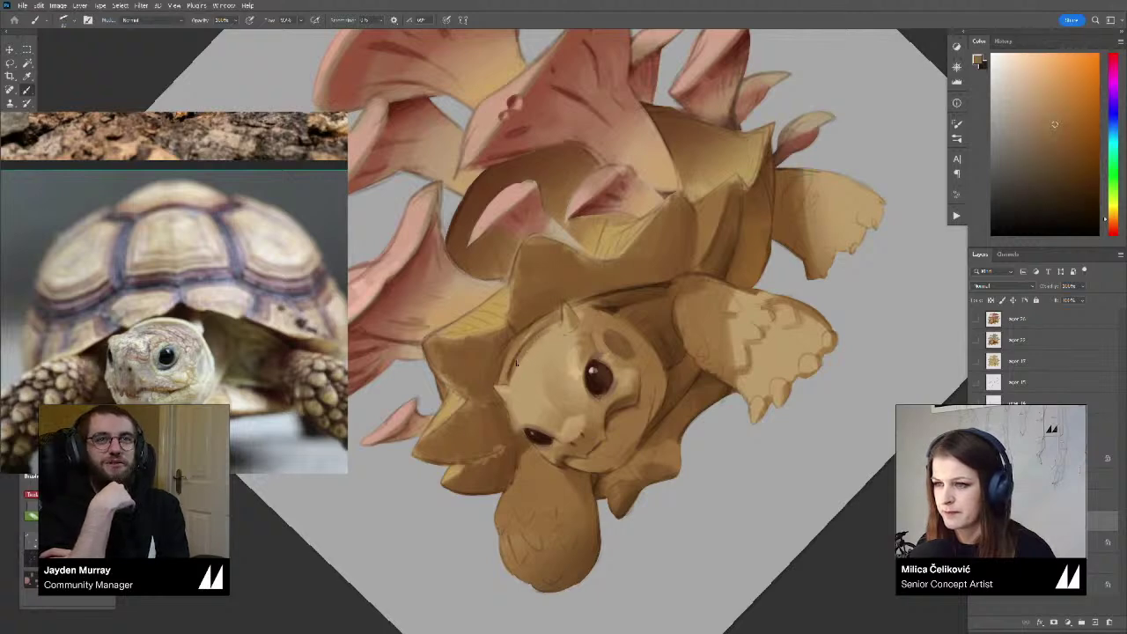
alt+click(539, 350)
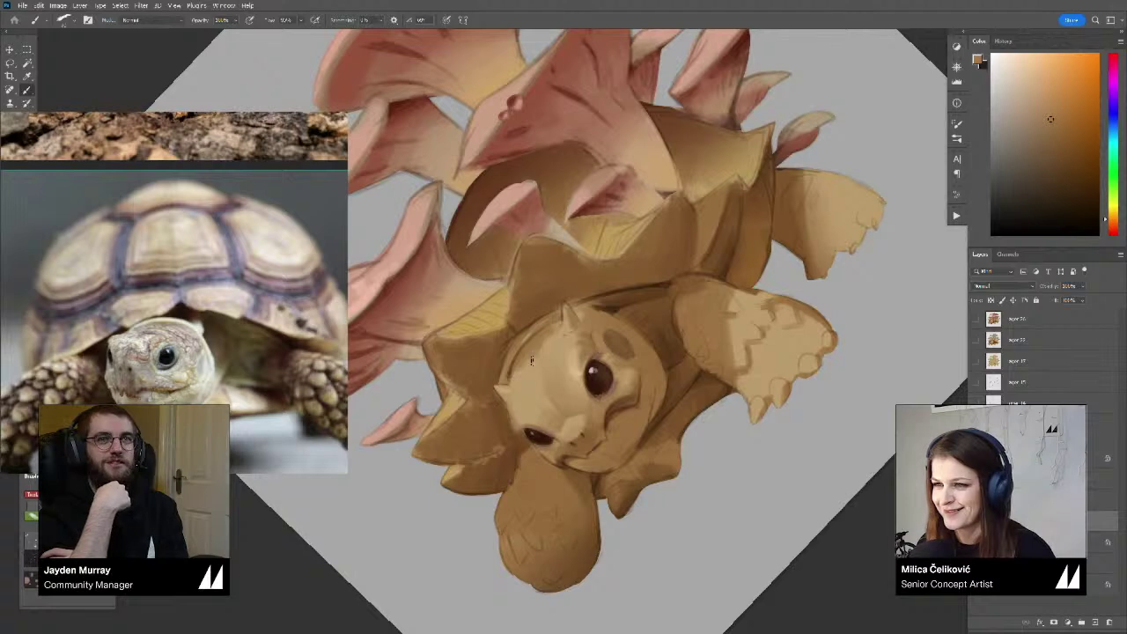
alt+click(526, 363)
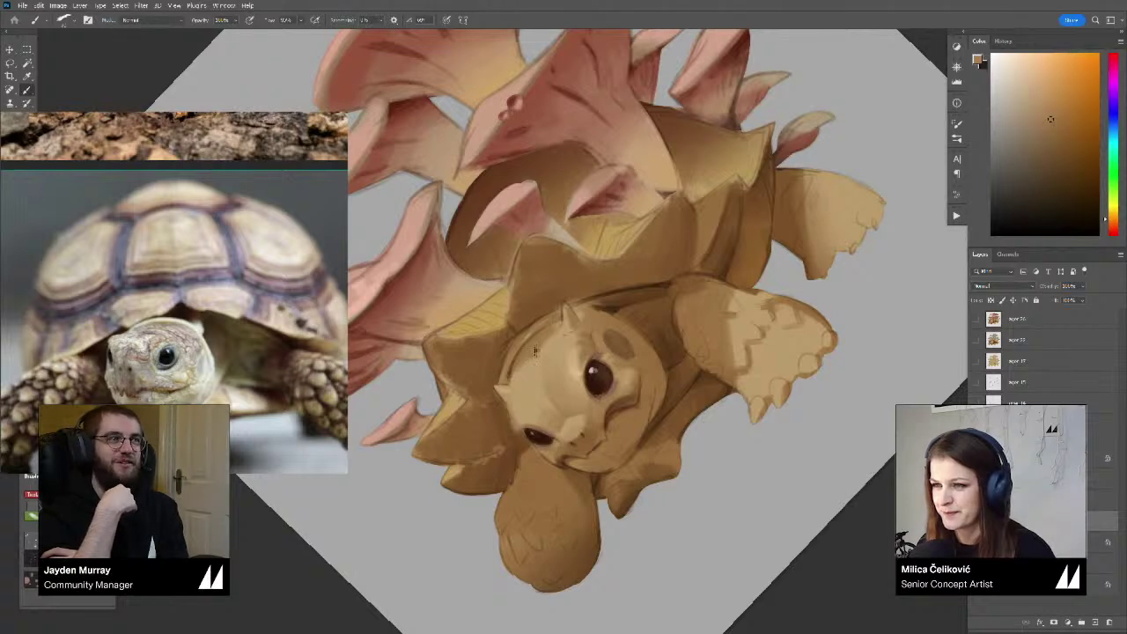
drag(547, 331, 515, 333)
Return the canvas upright and soften the top of the forehead with sampled pale tan
drag(738, 257, 742, 403)
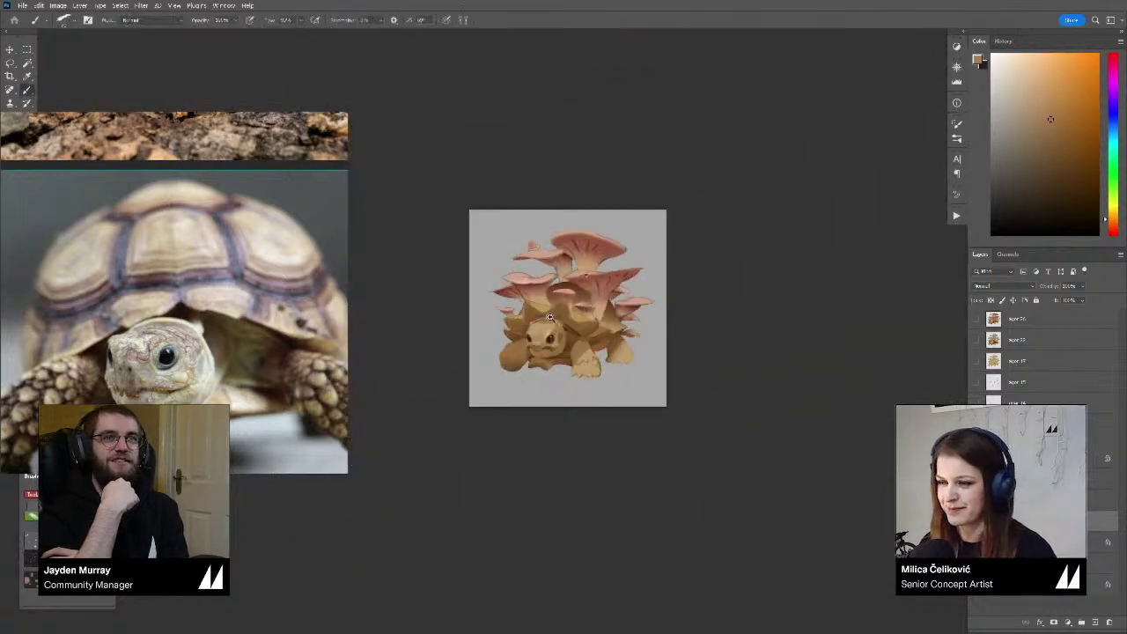
drag(550, 326, 577, 326)
key(b)
alt+click(534, 321)
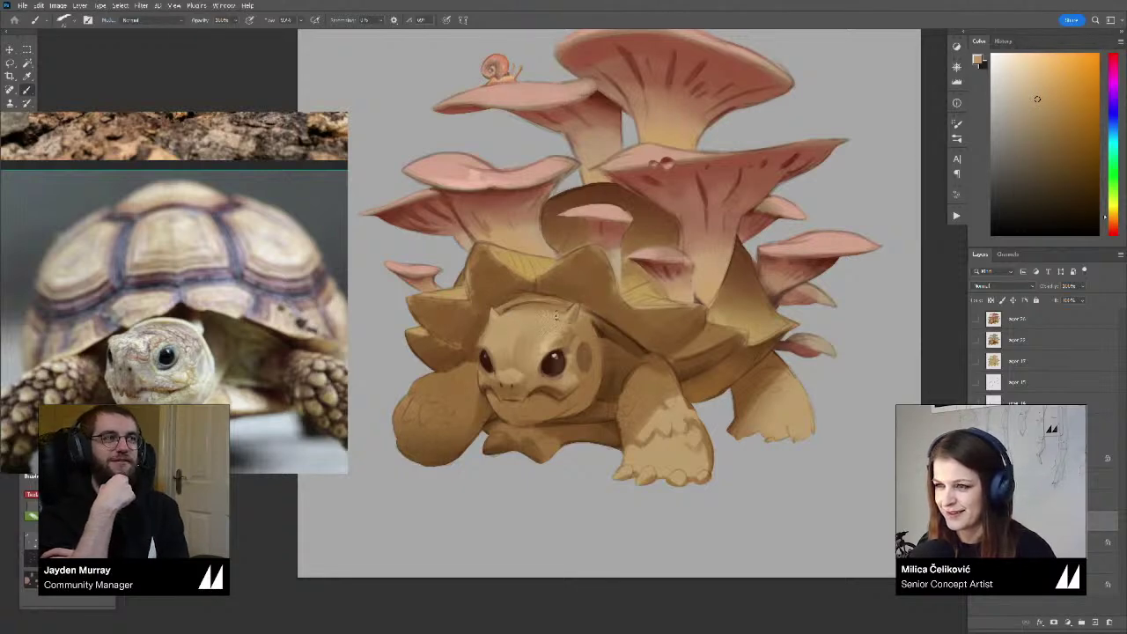
mouse_move(509, 314)
mouse_down()
mouse_move(550, 308)
mouse_move(493, 324)
mouse_up()
alt+click(549, 319)
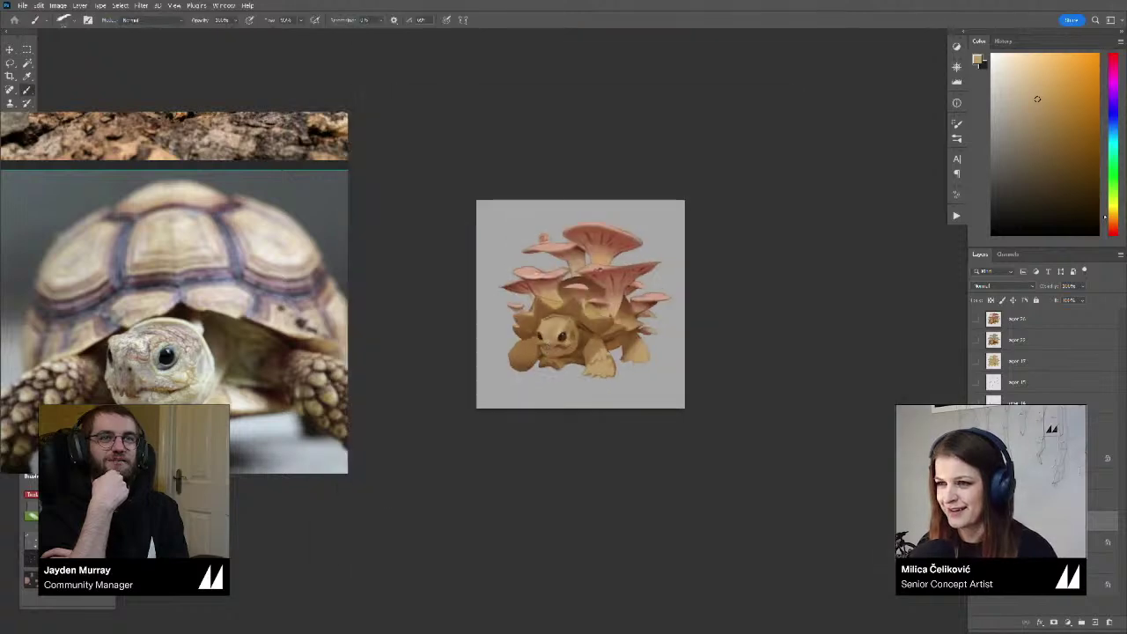
Flip the painting and tortoise photo horizontally and paint light tan scale patches on the upper part of the raised front foot
key(ctrl+shift+h)
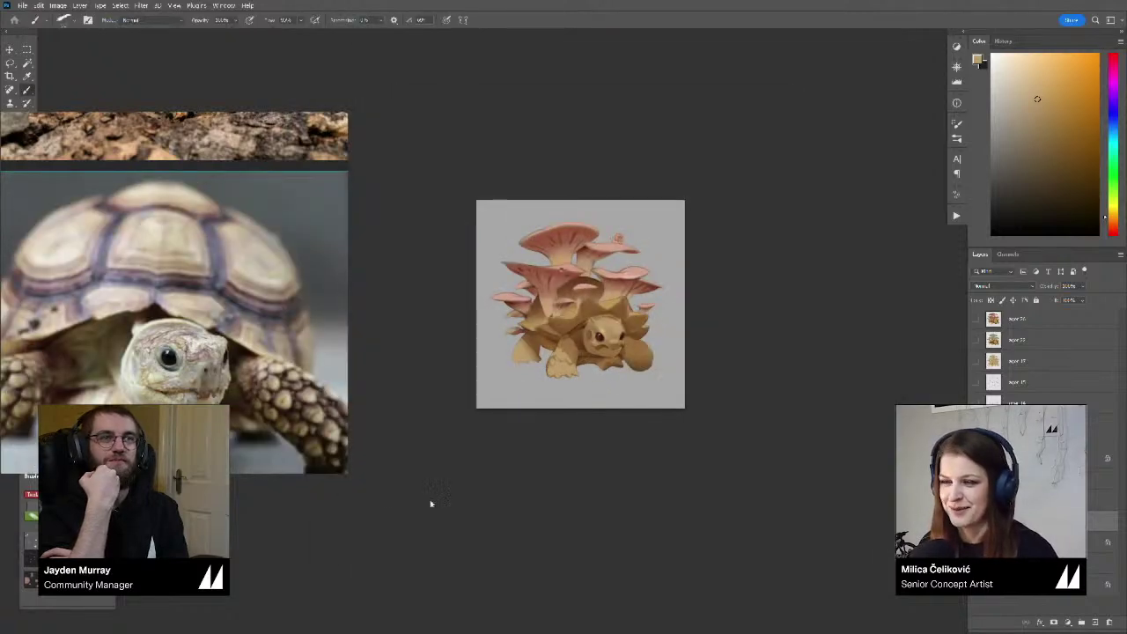
key(z)
mouse_move(634, 314)
mouse_down()
mouse_move(653, 341)
mouse_move(673, 333)
mouse_move(678, 343)
mouse_move(655, 384)
mouse_move(497, 423)
mouse_move(677, 384)
mouse_up()
key(b)
alt+click(677, 386)
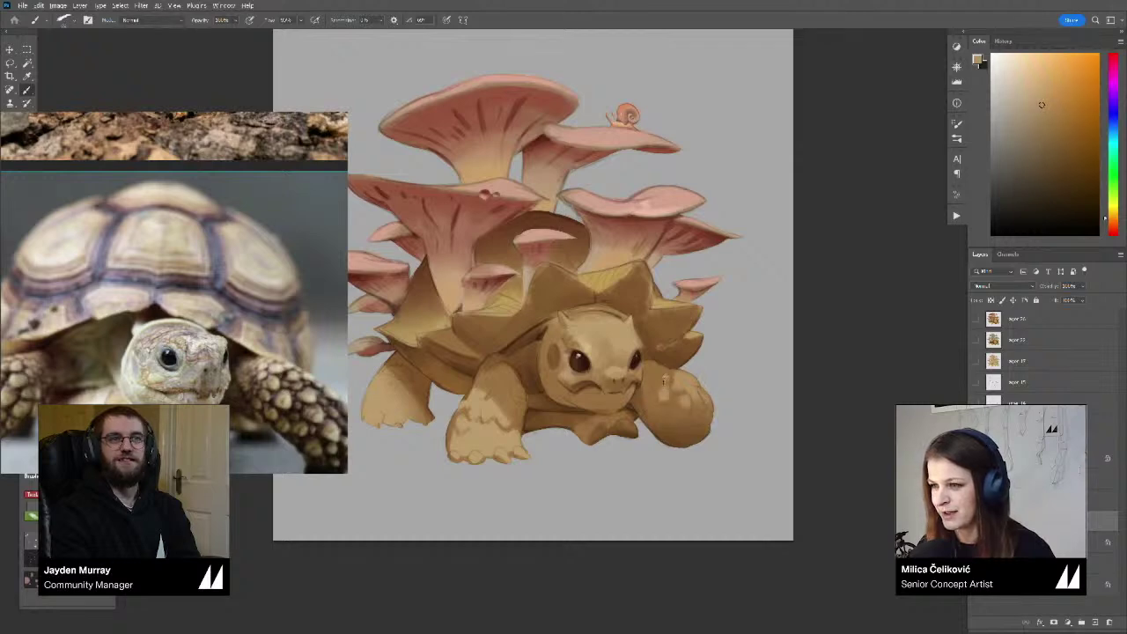
alt+click(675, 388)
alt+click(668, 389)
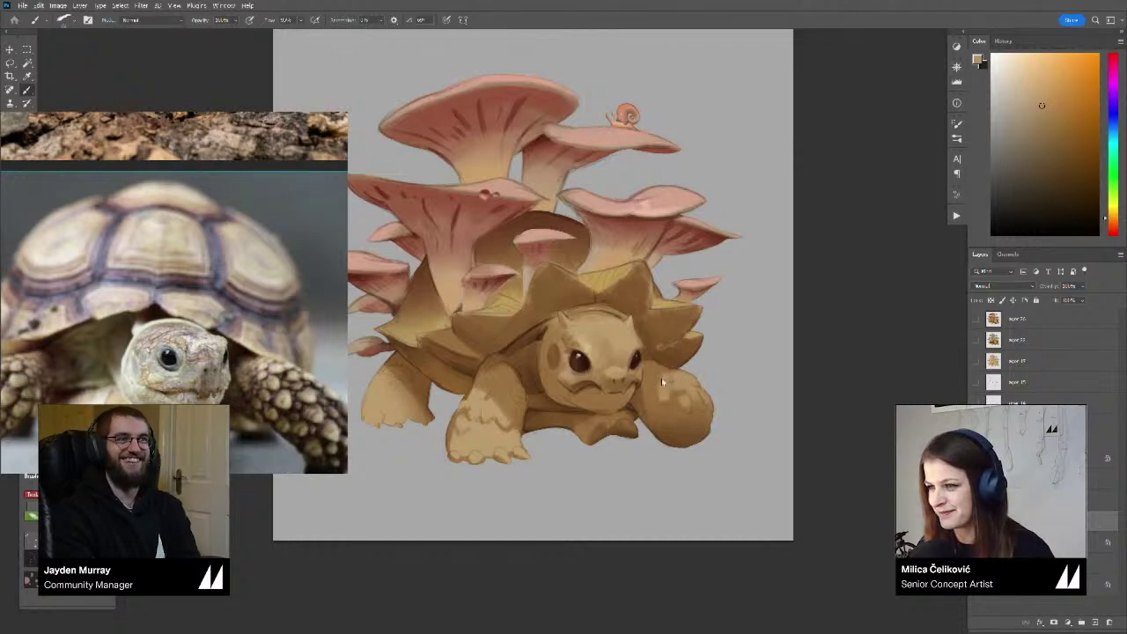
Extend the light scale patches across the raised front foot and refine their edges with sampled tans
alt+click(660, 385)
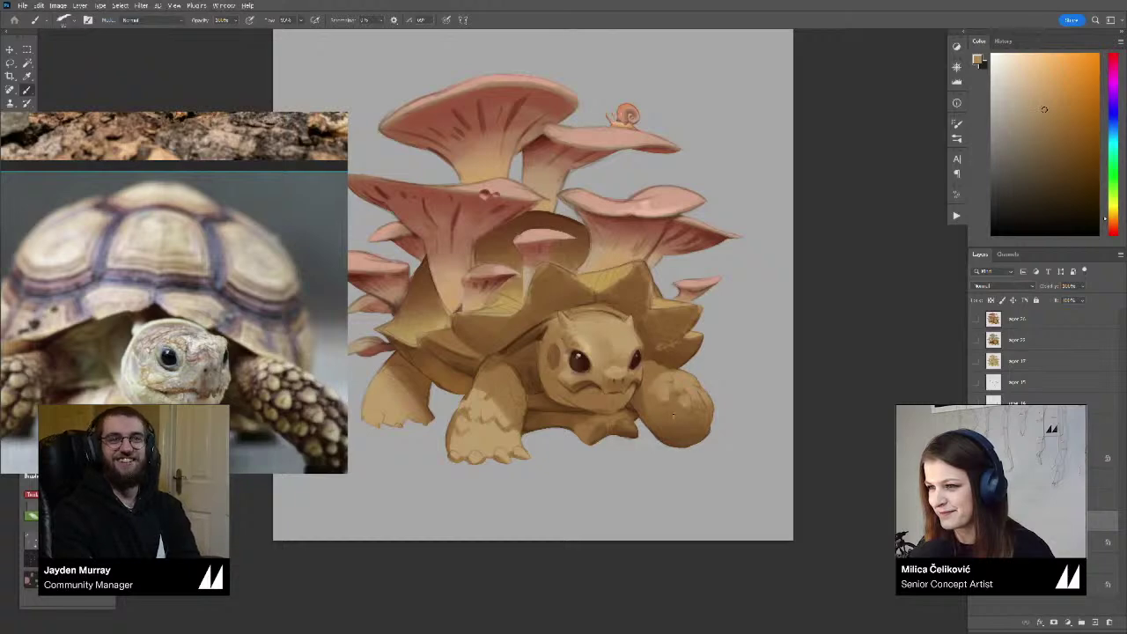
alt+click(671, 417)
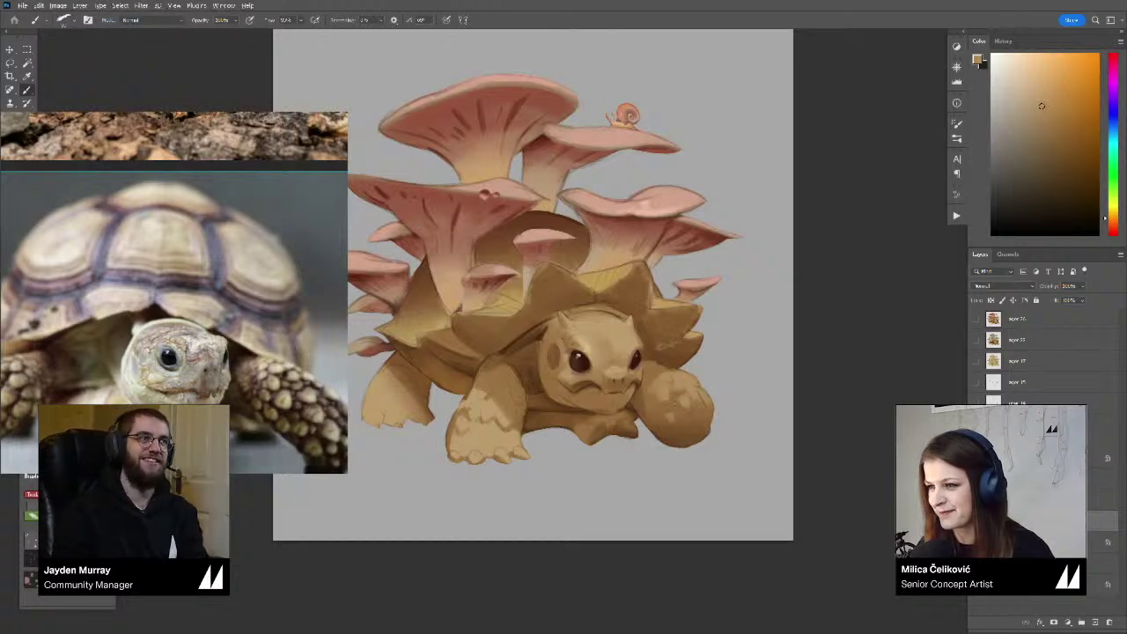
alt+click(664, 395)
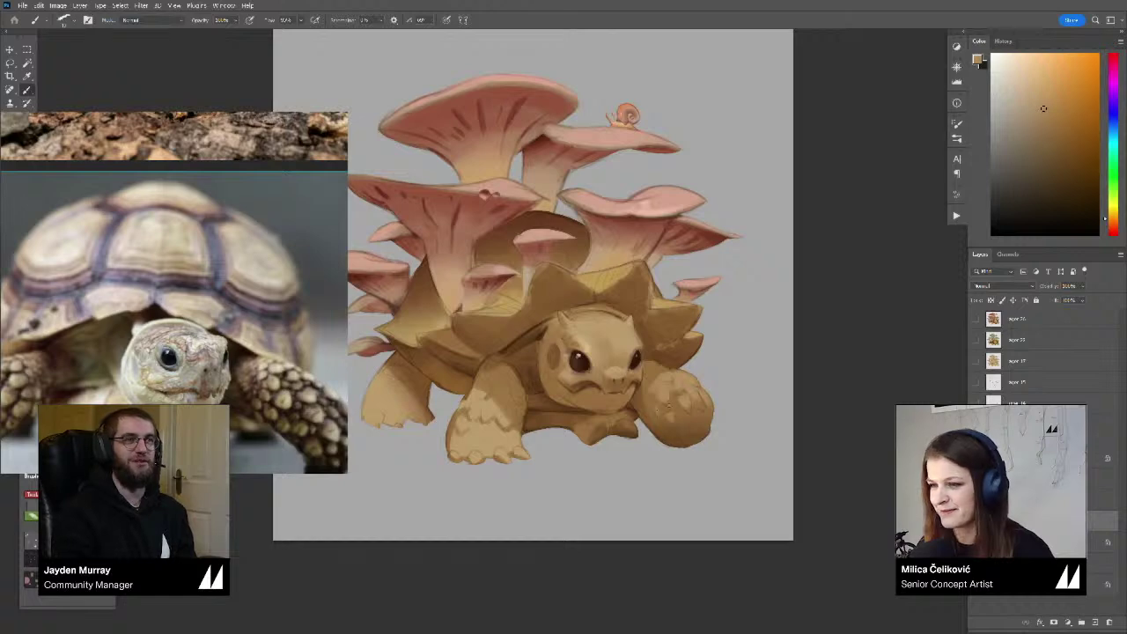
drag(690, 396, 658, 400)
alt+click(635, 377)
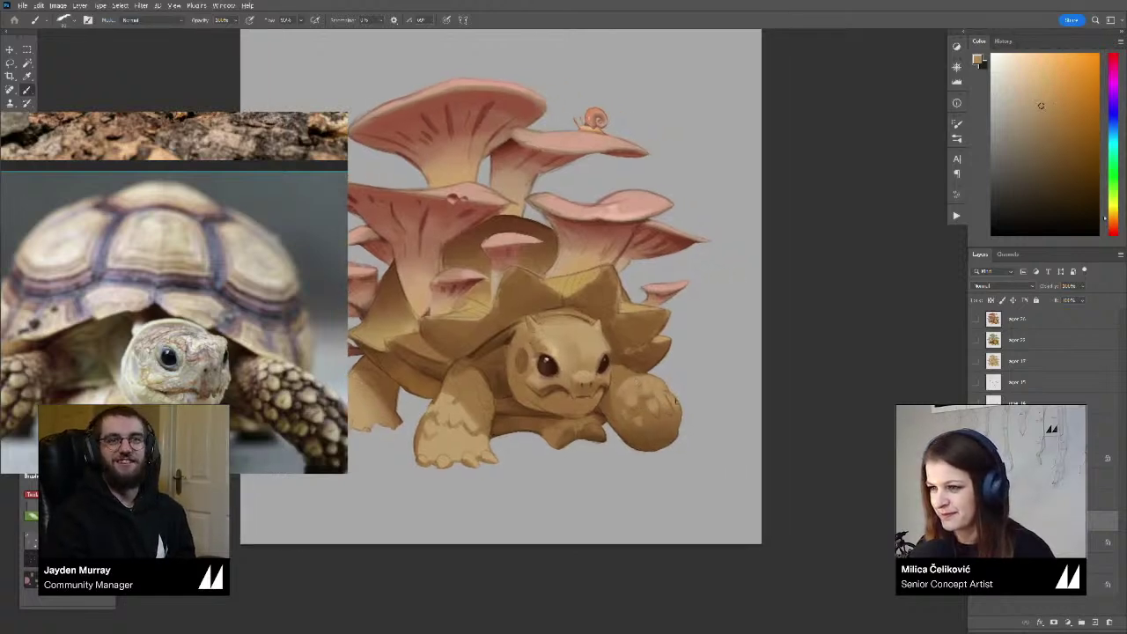
drag(686, 410, 678, 448)
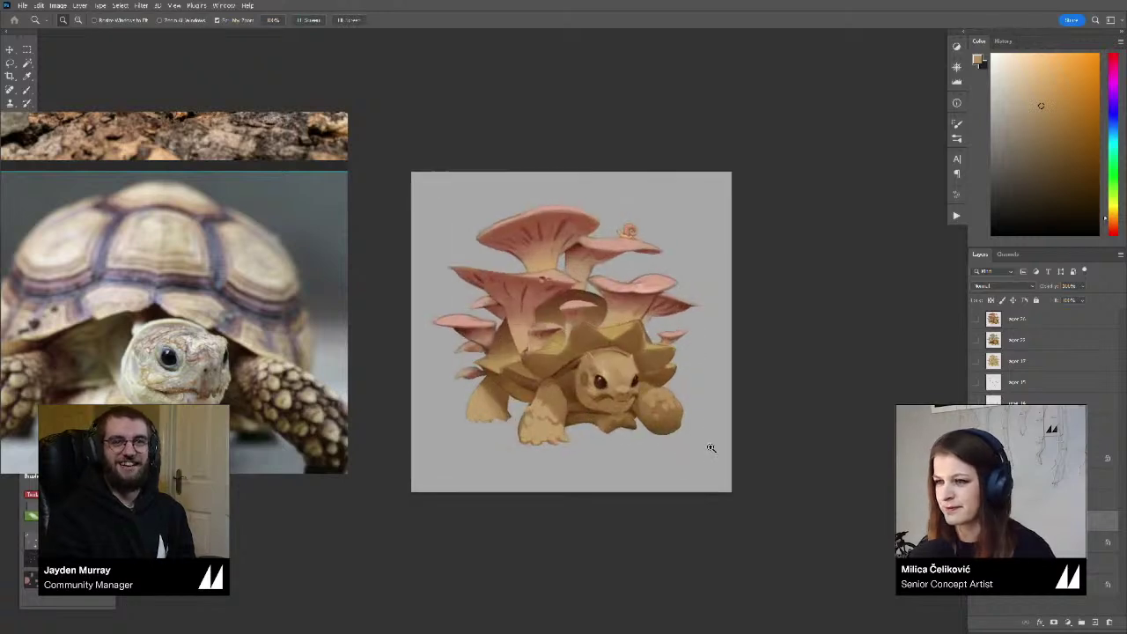
Paint the toes and scalloped scale edge of the rear foot with sampled tan and brown tones
drag(498, 396, 527, 393)
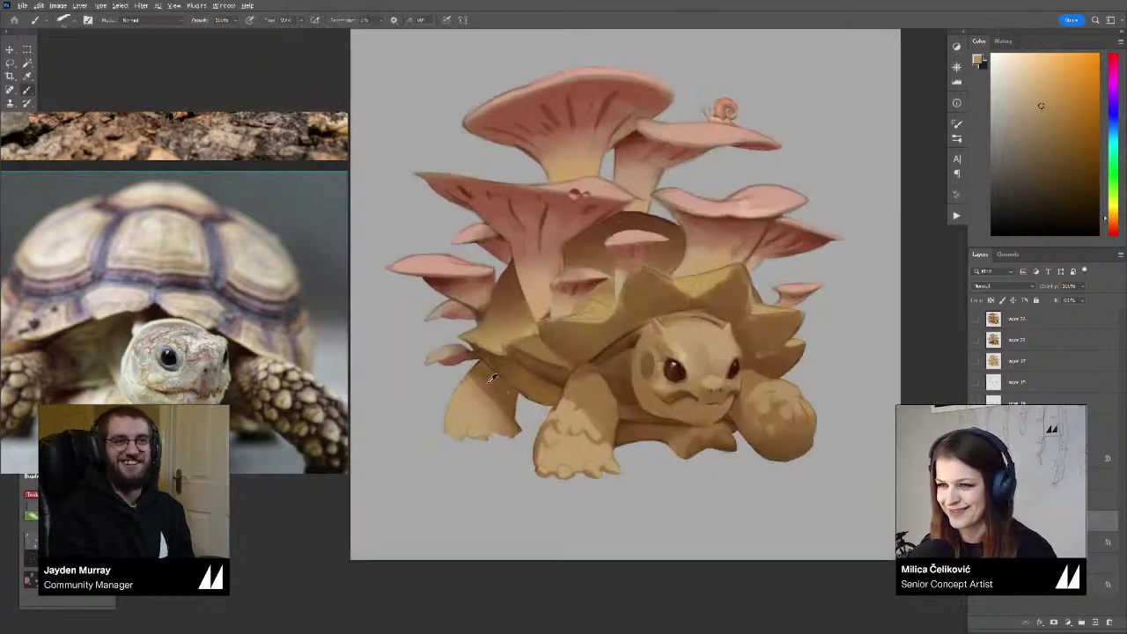
alt+click(471, 381)
alt+click(489, 388)
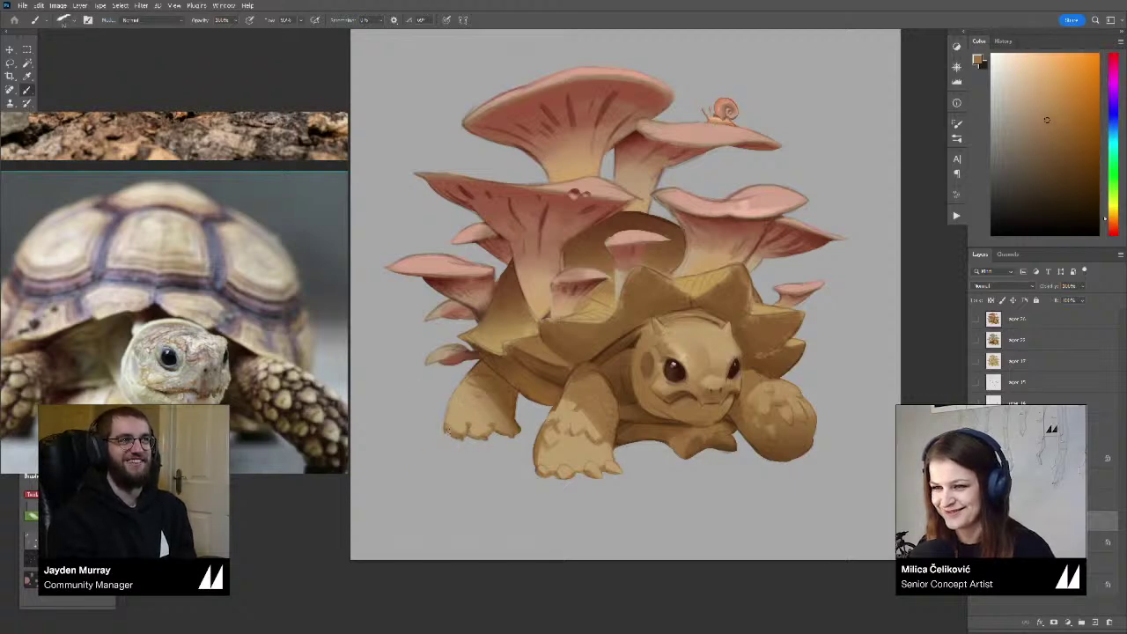
drag(455, 391, 446, 420)
alt+click(453, 406)
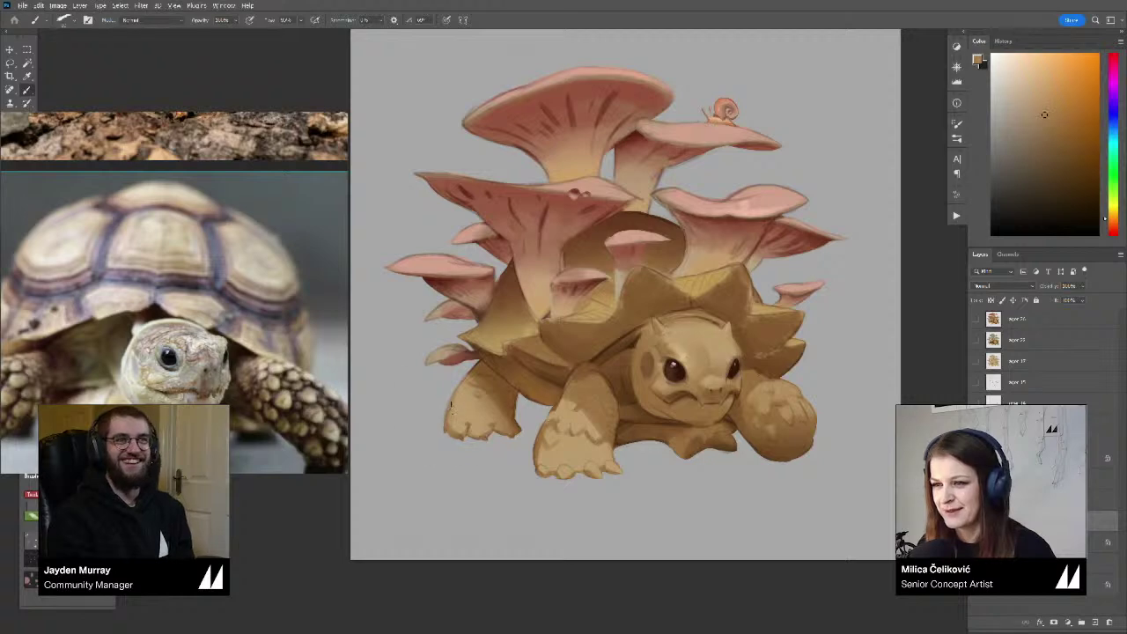
alt+click(458, 401)
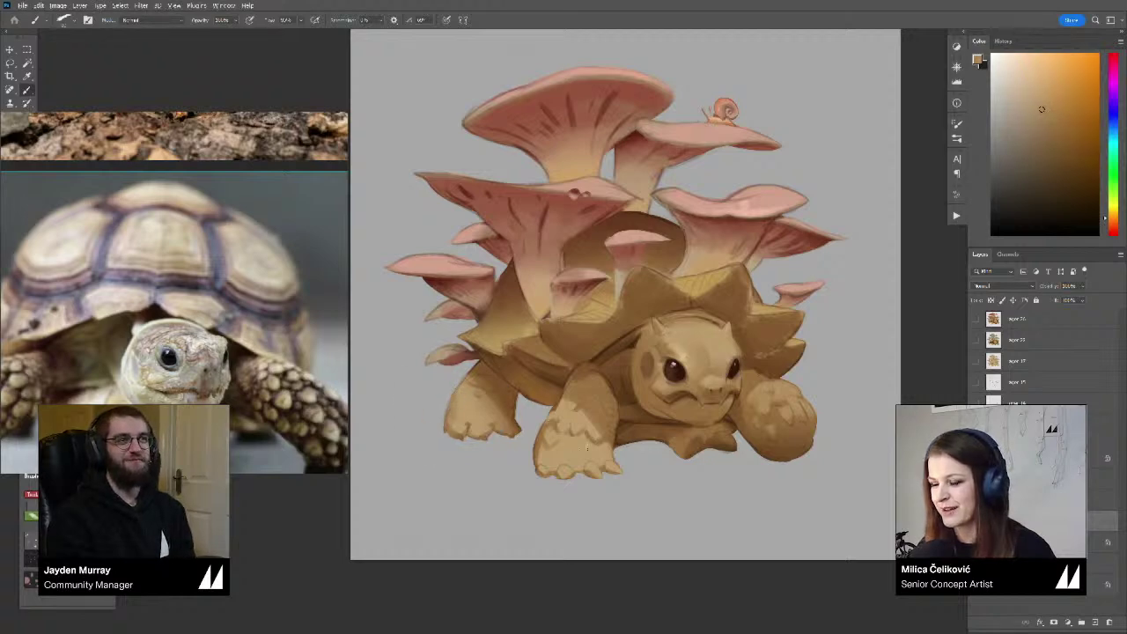
scroll(611, 424, up, 1)
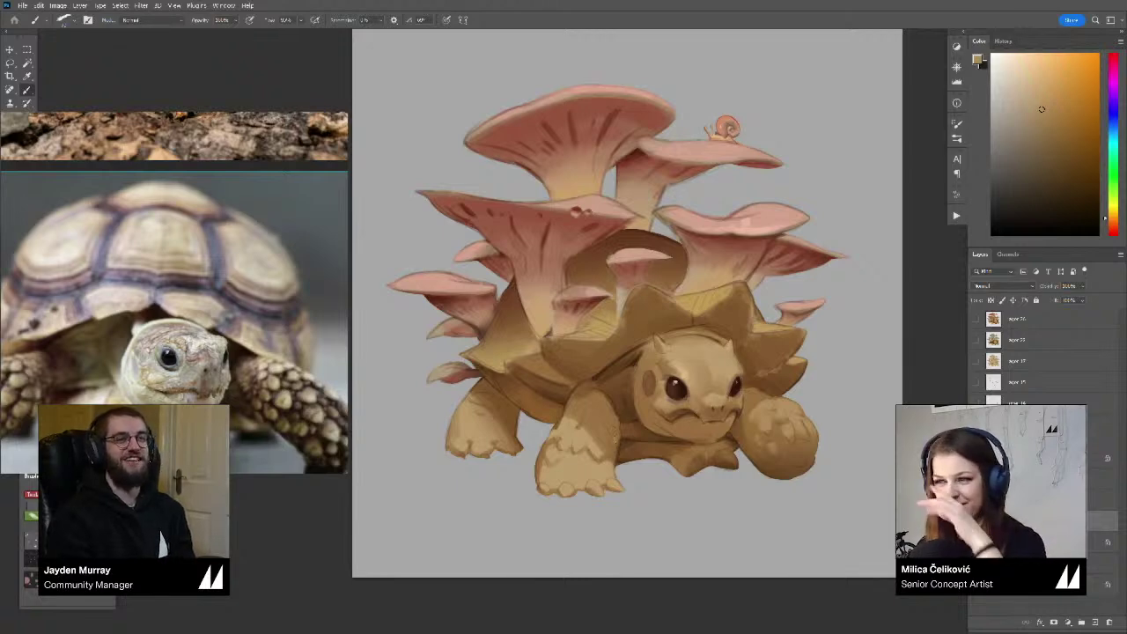
Paint the pointed front plate beneath the turtle's chin with a sampled brown shifted toward yellow ochre
drag(752, 412, 729, 430)
key(z)
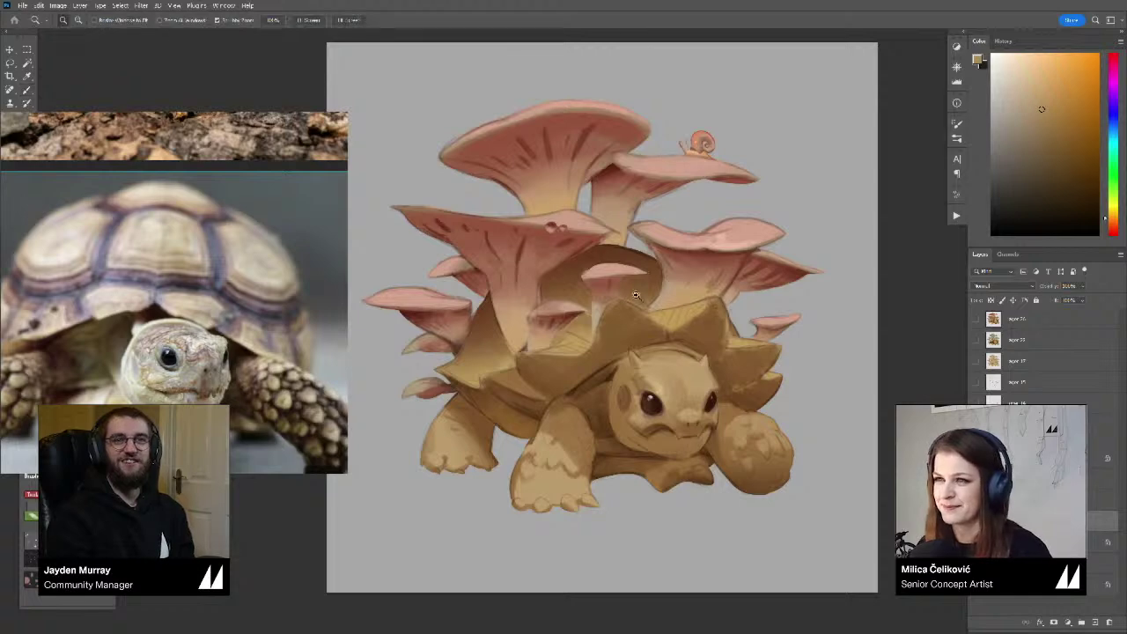
mouse_move(639, 303)
mouse_down()
mouse_move(590, 341)
mouse_move(633, 354)
mouse_up()
mouse_move(627, 359)
mouse_down()
mouse_move(598, 392)
mouse_move(649, 416)
mouse_move(617, 424)
mouse_move(631, 425)
mouse_up()
alt+click(615, 422)
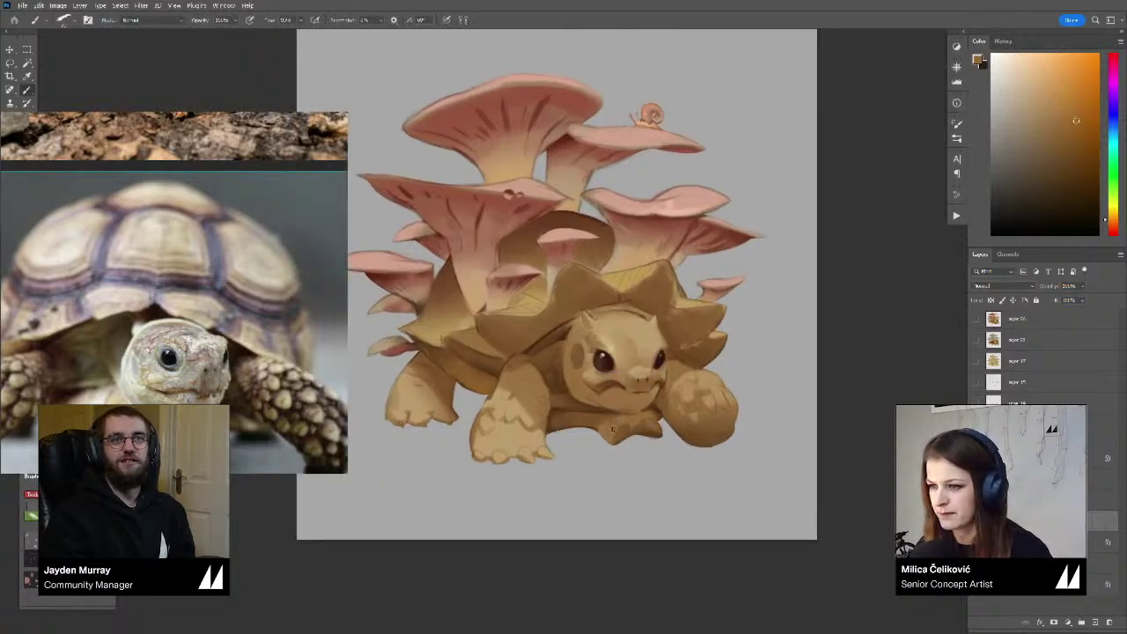
drag(1114, 223, 1115, 217)
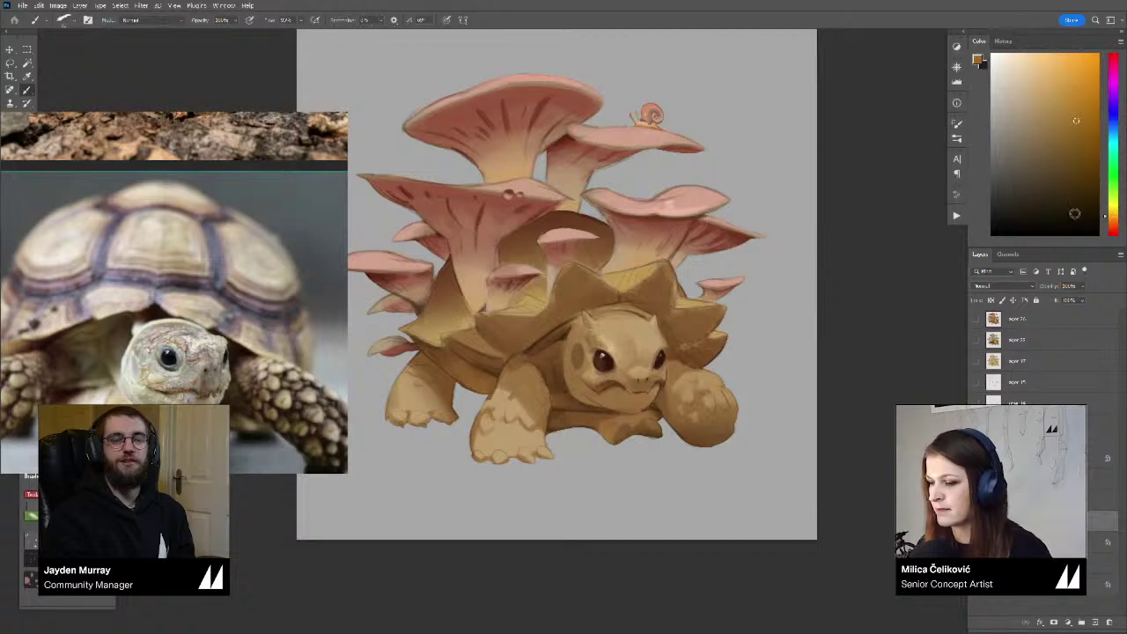
alt+click(617, 426)
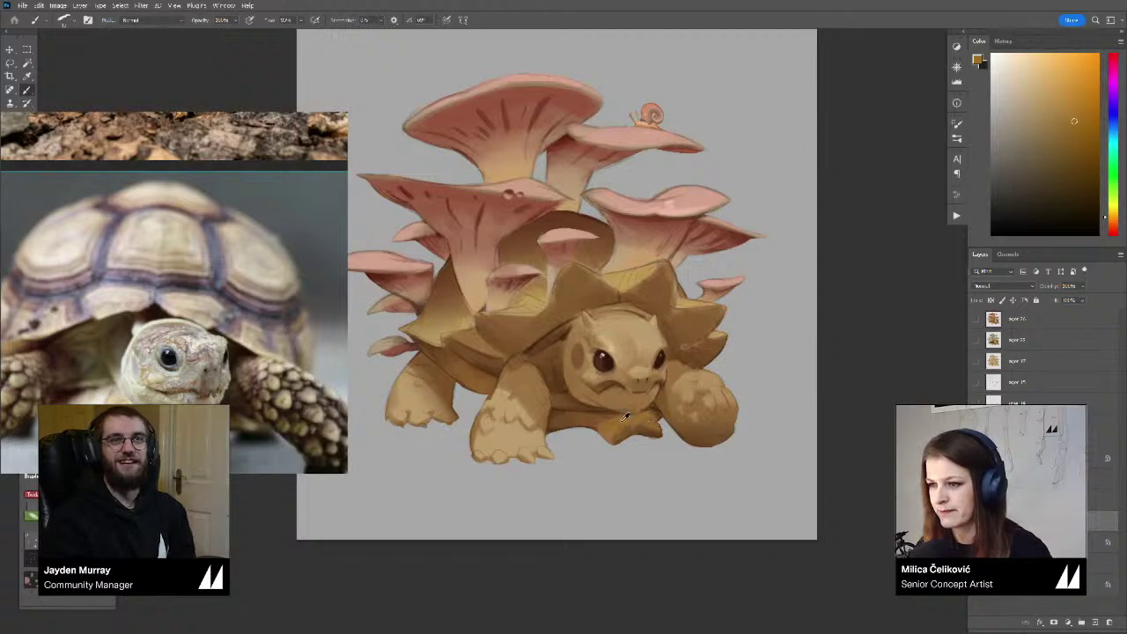
alt+click(626, 419)
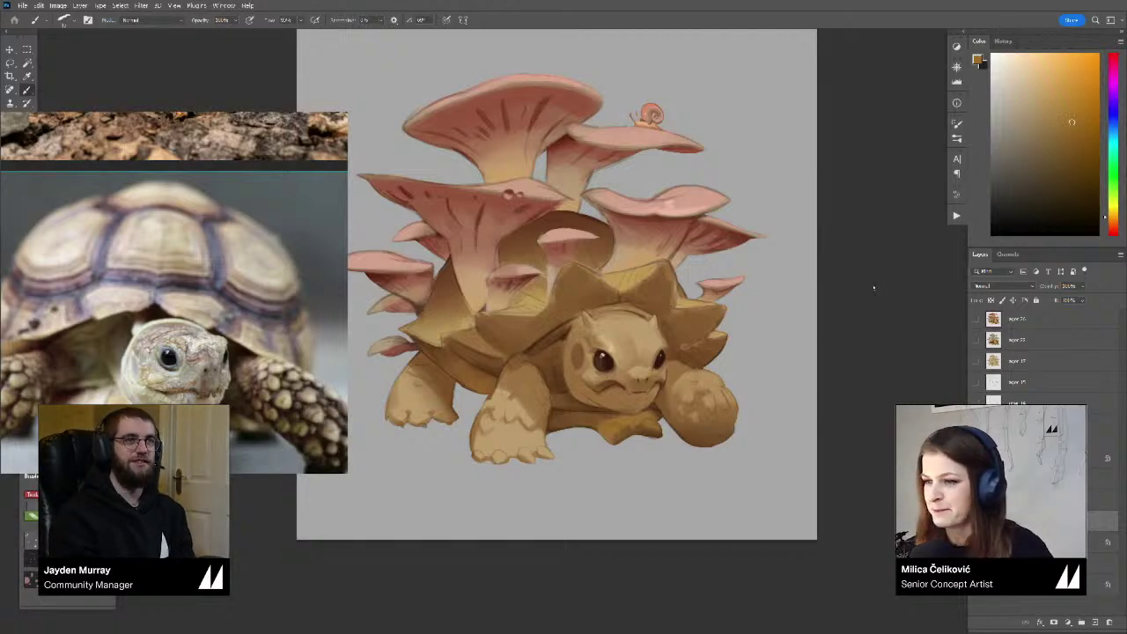
Refine the outer edge and scalloped scale pattern of the planted front foot with sampled brown and tan tones
drag(855, 369, 862, 382)
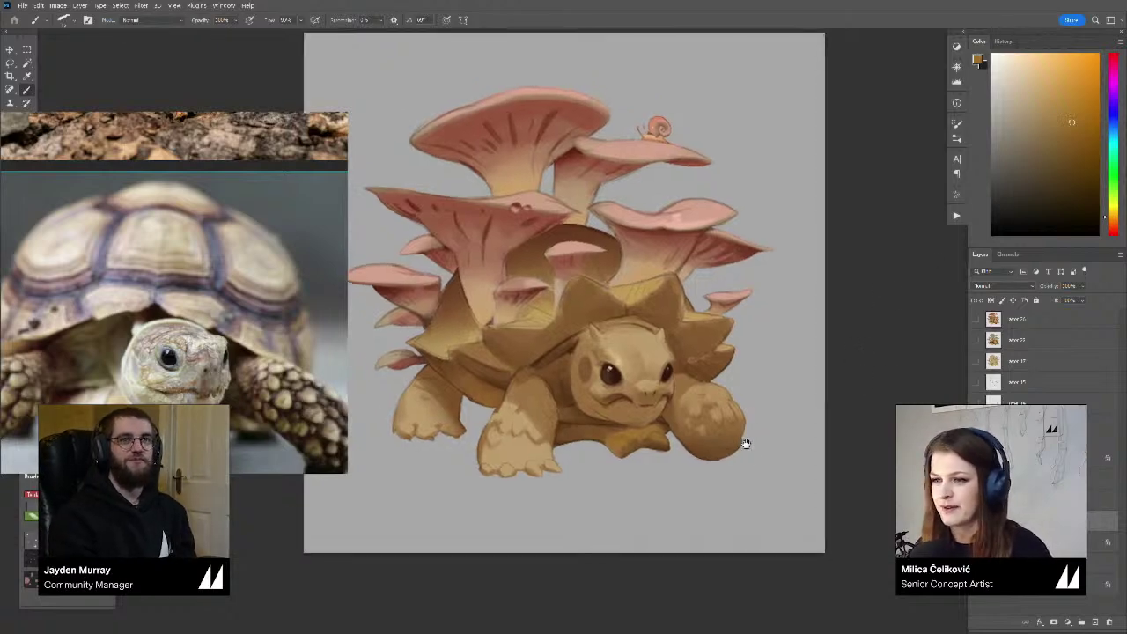
drag(724, 424, 729, 428)
drag(541, 402, 547, 405)
alt+click(509, 414)
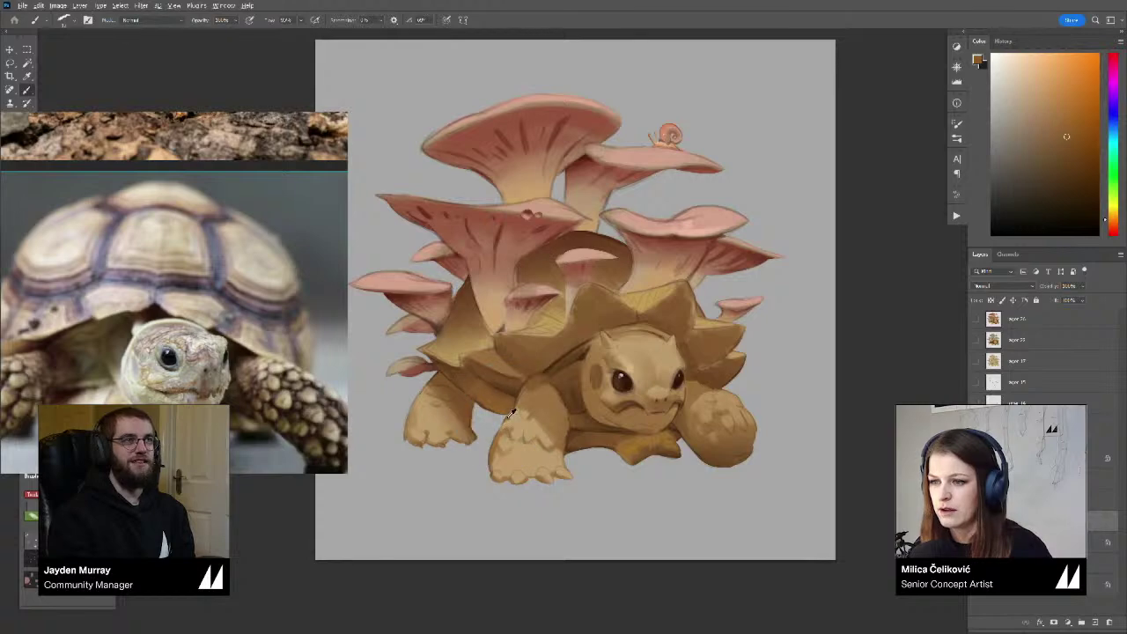
alt+click(508, 417)
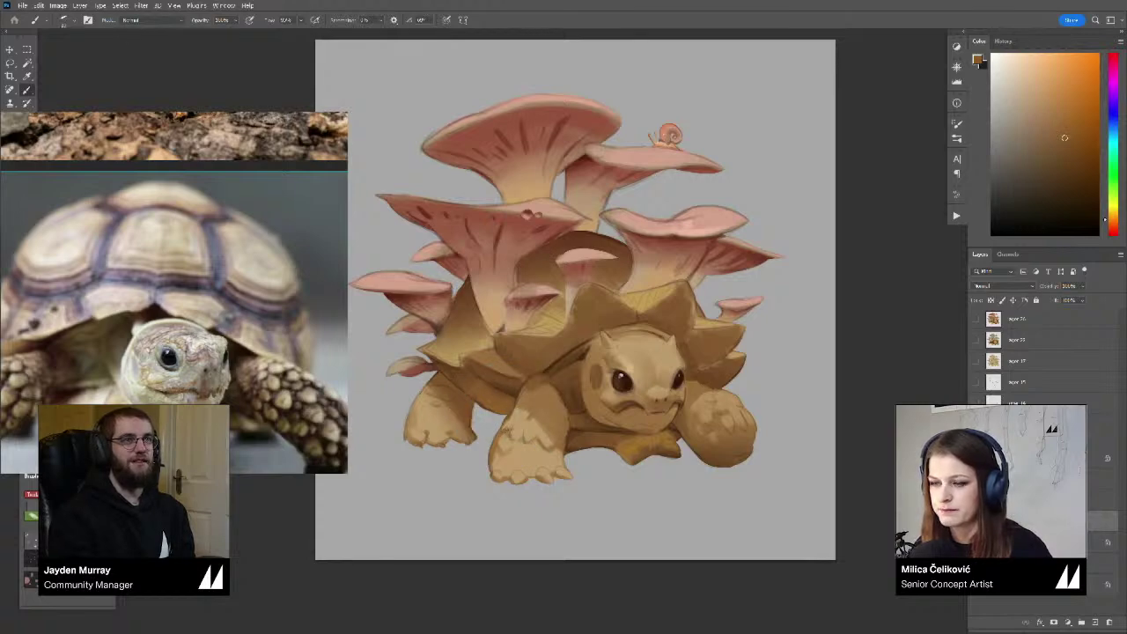
alt+click(494, 447)
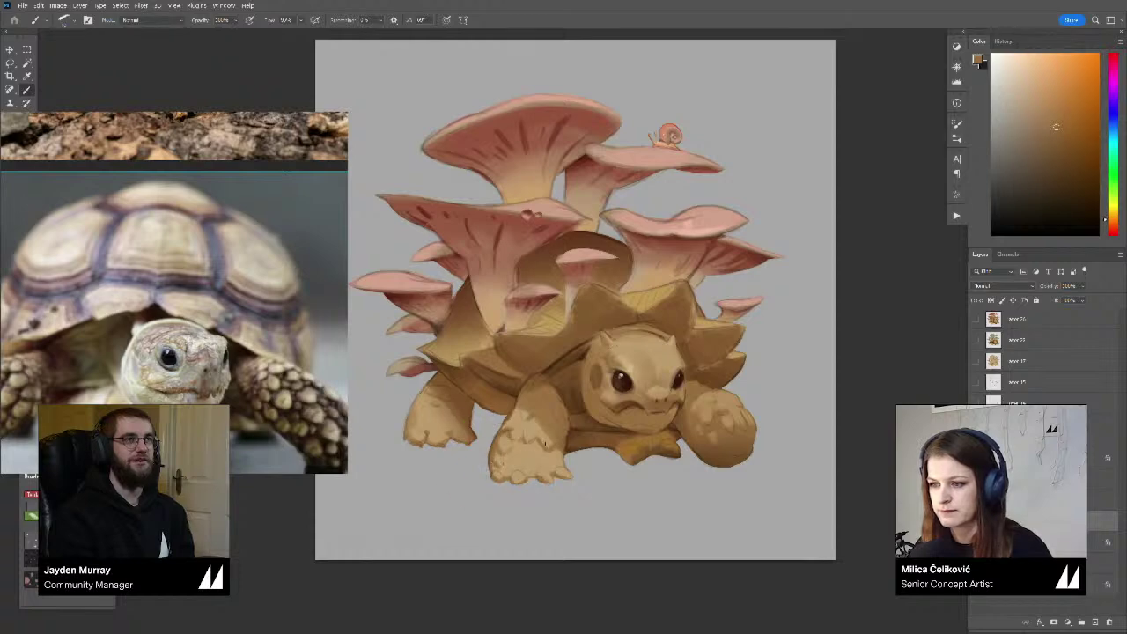
alt+click(556, 443)
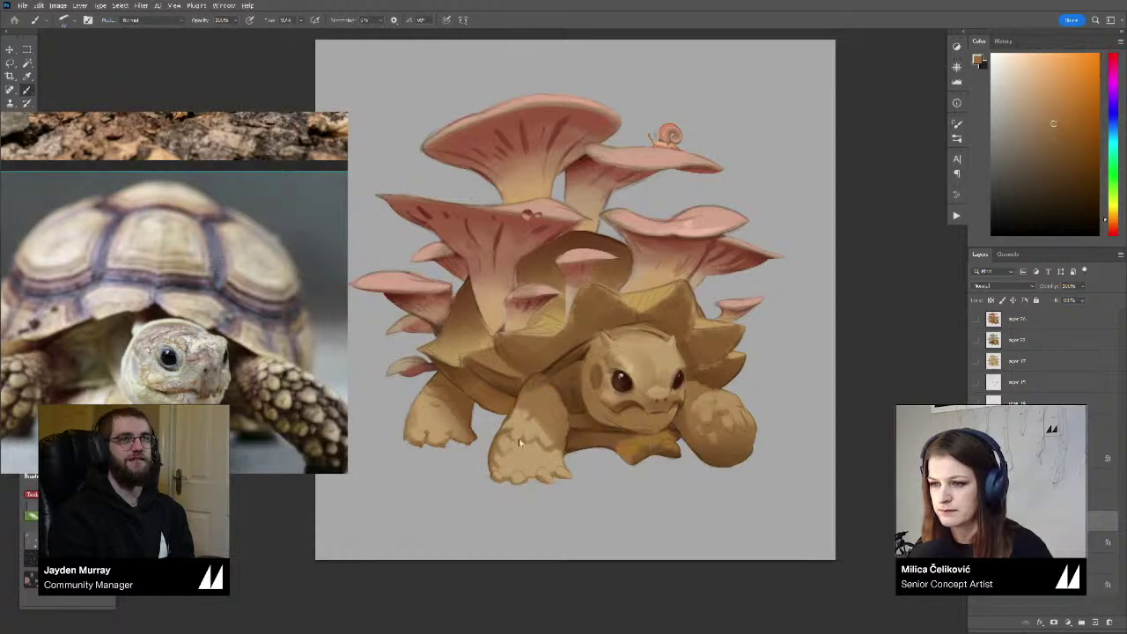
alt+click(511, 434)
alt+click(519, 440)
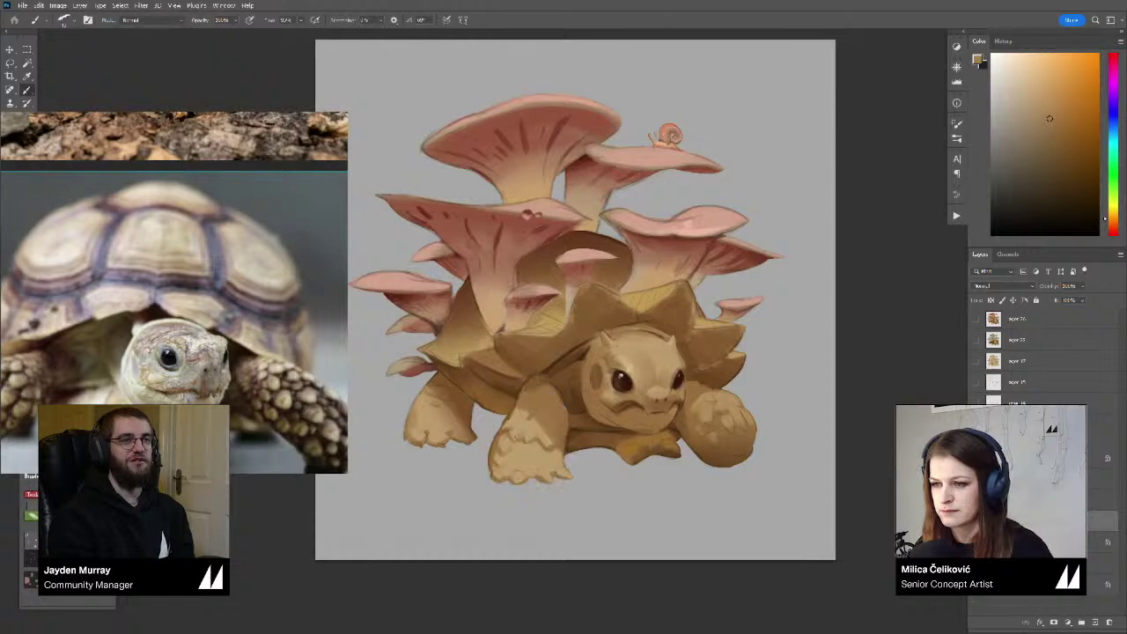
Touch up the upper scales and shaded inner side of the planted front leg with sampled light tan and browns
alt+click(524, 415)
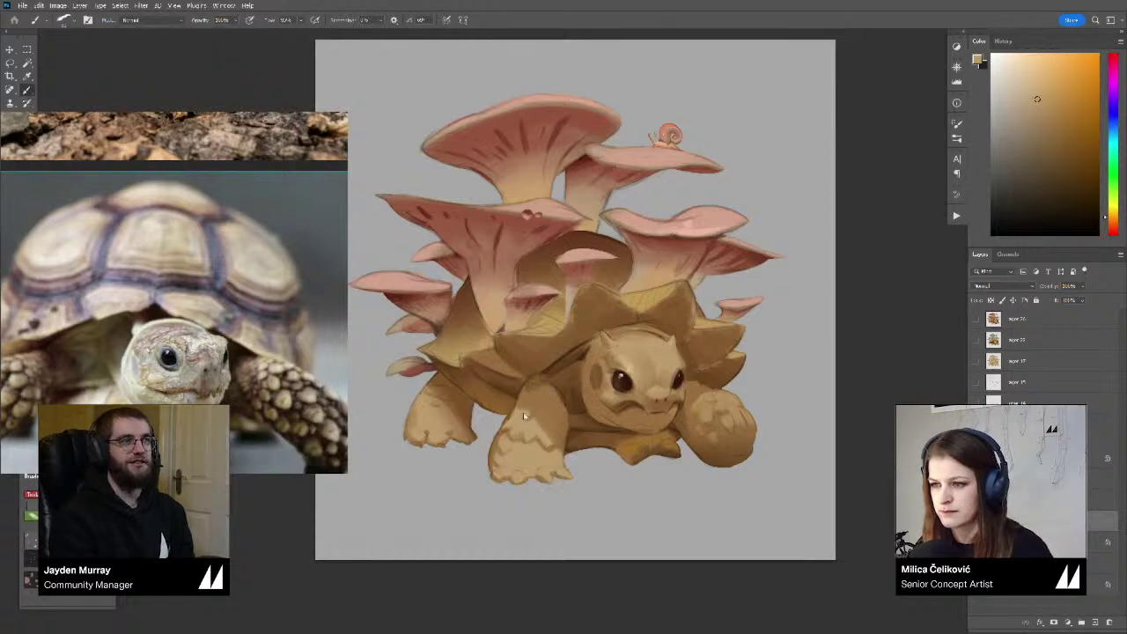
alt+click(541, 416)
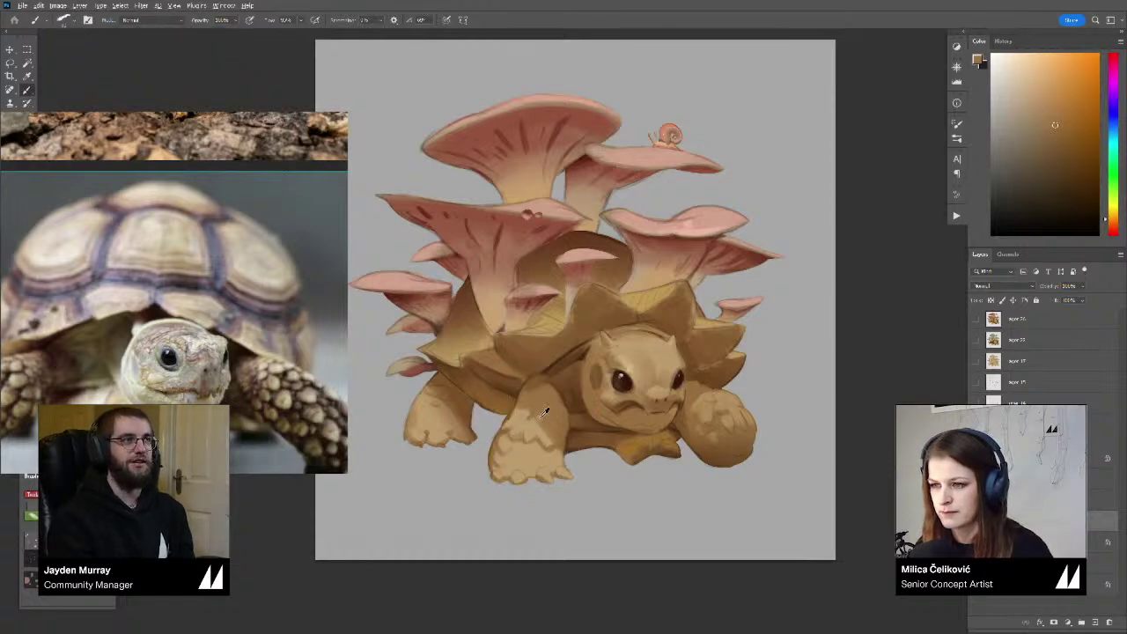
alt+click(638, 438)
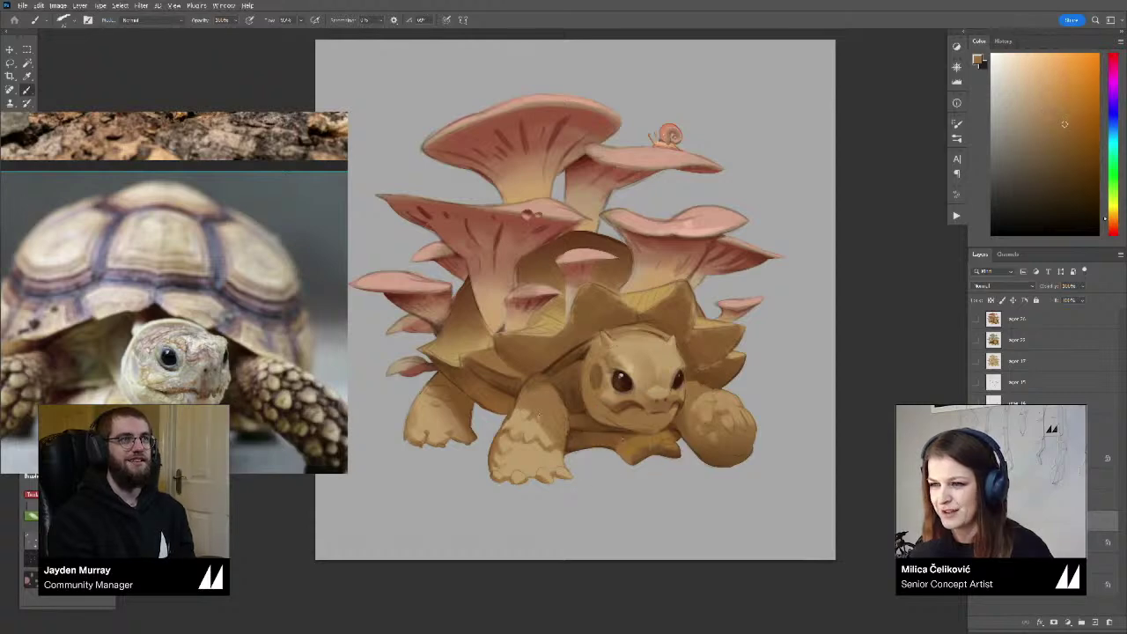
alt+click(542, 414)
scroll(546, 423, up, 2)
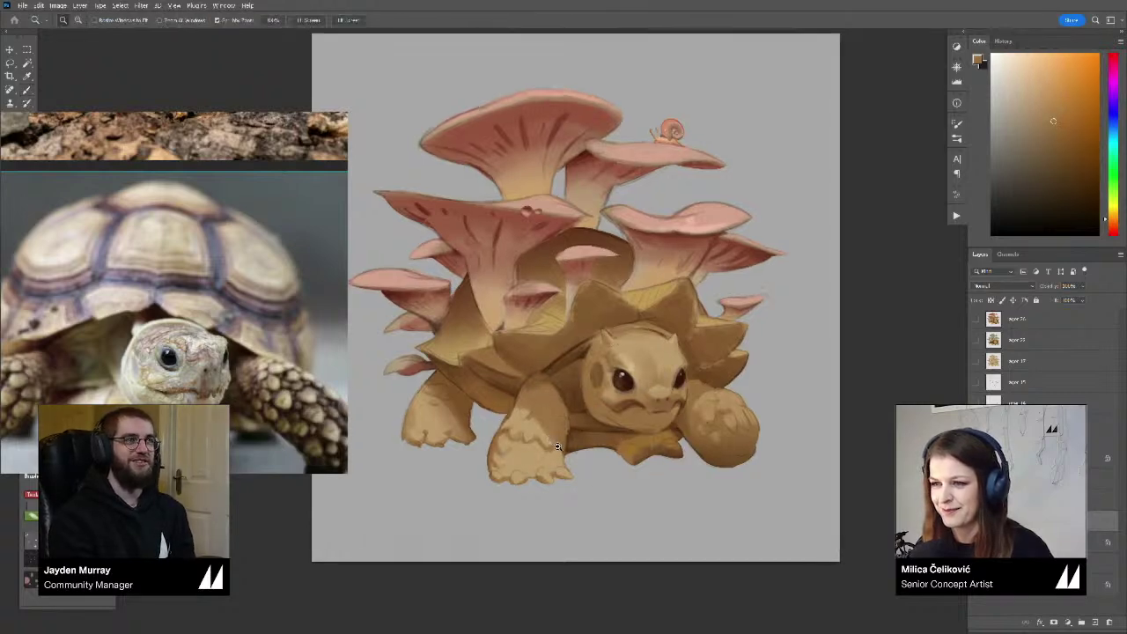
alt+click(577, 429)
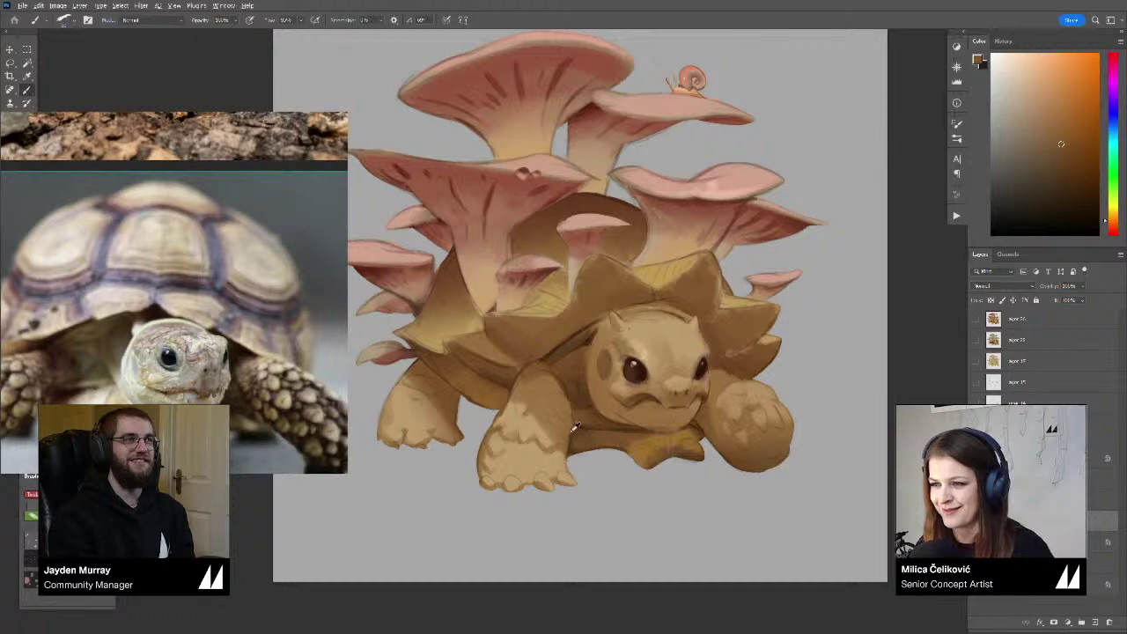
alt+click(574, 419)
Clean up the base and edge of the horn above the near eye with sampled pale tans
scroll(574, 423, right, 2)
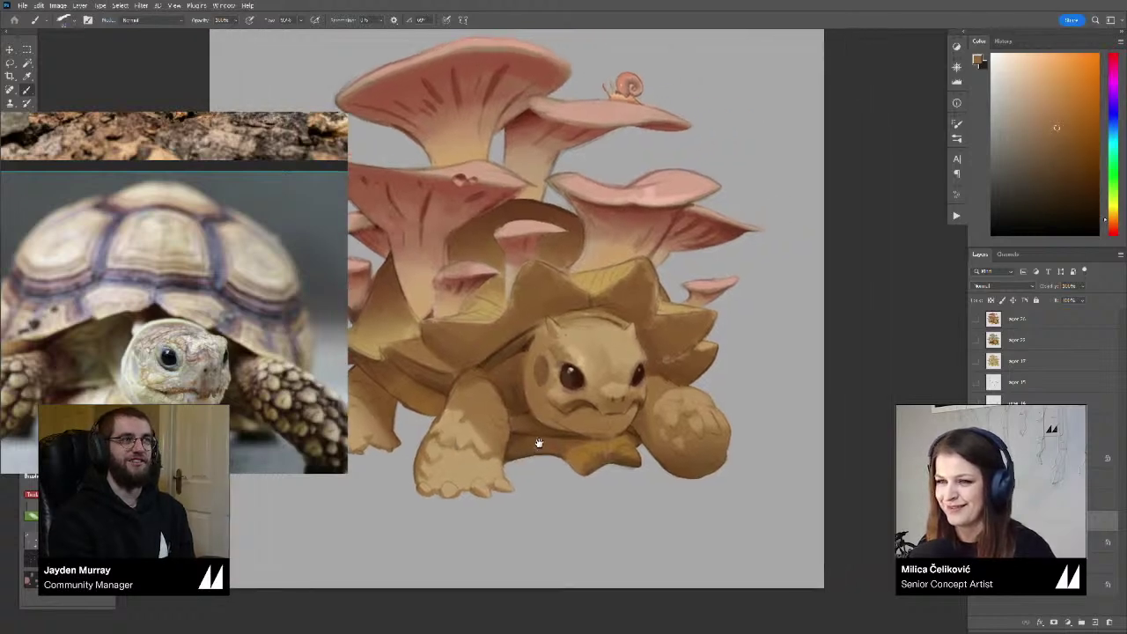
scroll(564, 361, up, 3)
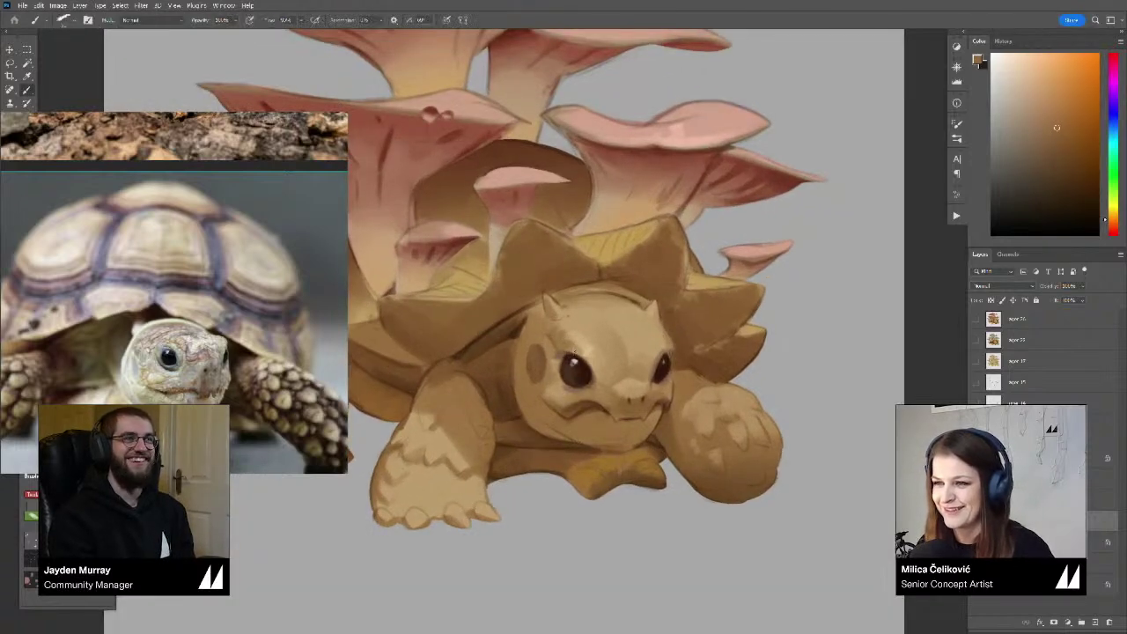
alt+click(545, 363)
alt+click(554, 332)
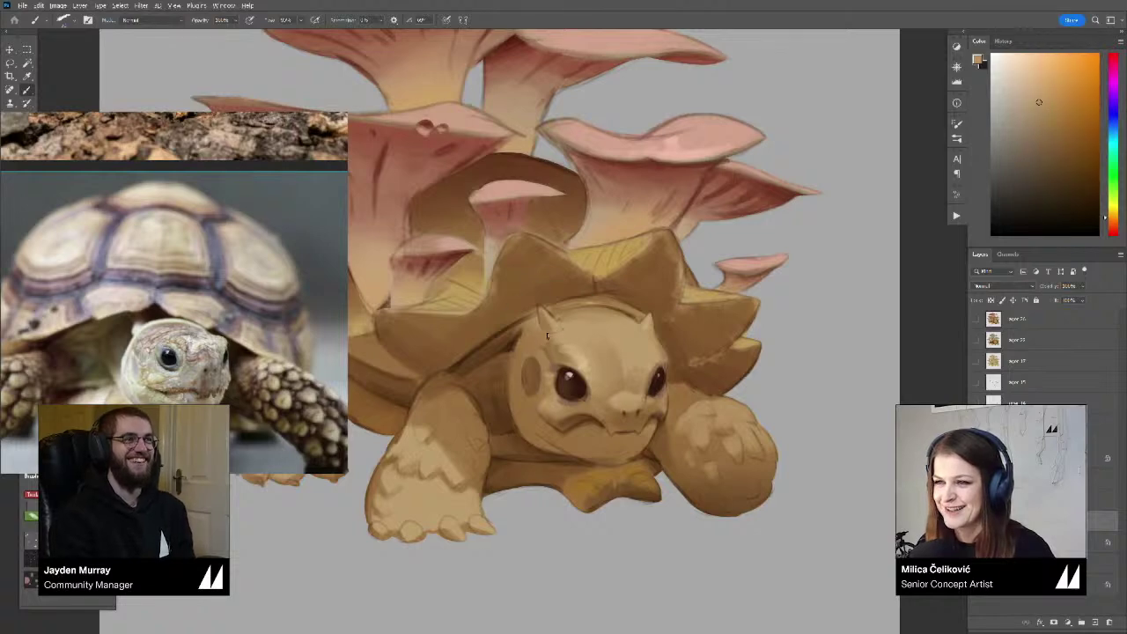
alt+click(537, 321)
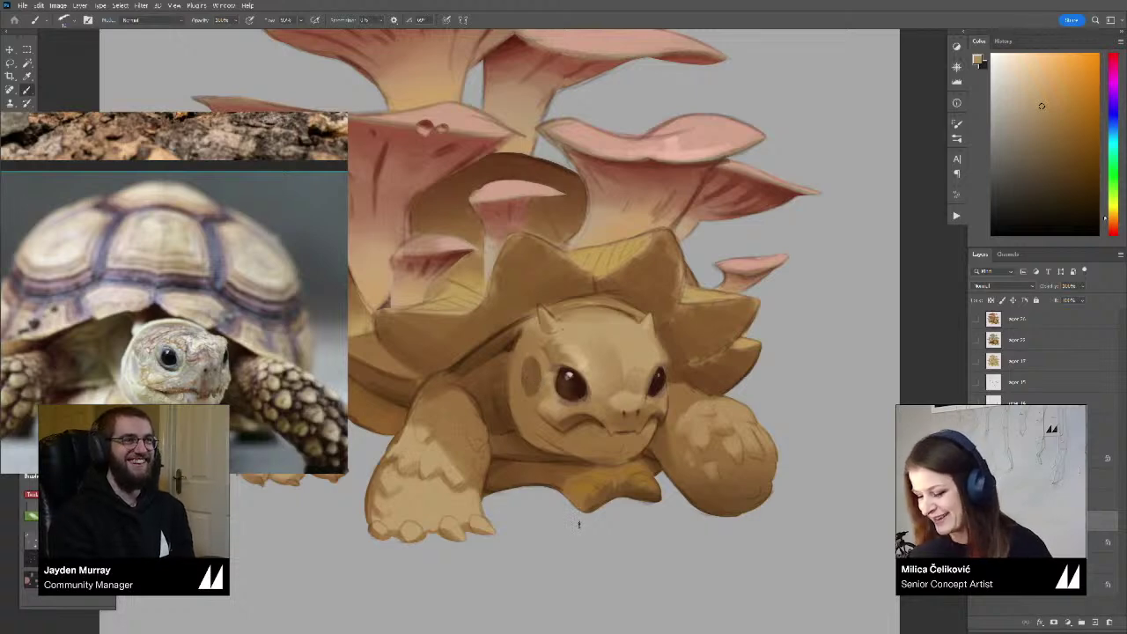
Tilt the canvas and deepen the shadow between the back of the head and the shell rim with sampled dark browns
key(r)
drag(544, 351, 515, 335)
scroll(515, 334, up, 1)
key(b)
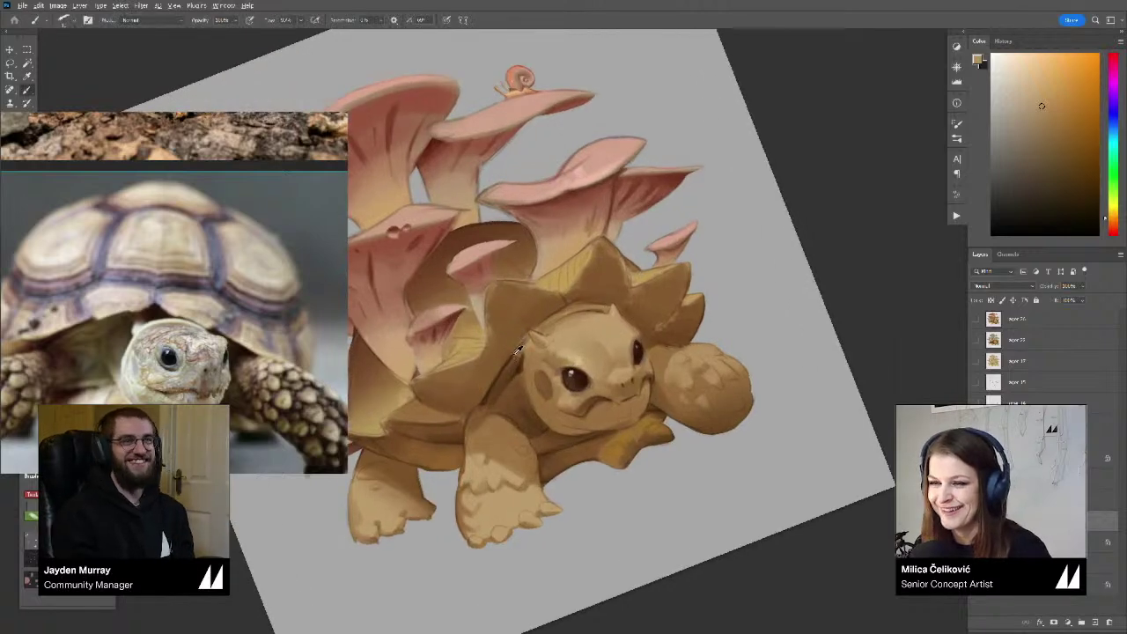
alt+click(519, 350)
alt+click(517, 348)
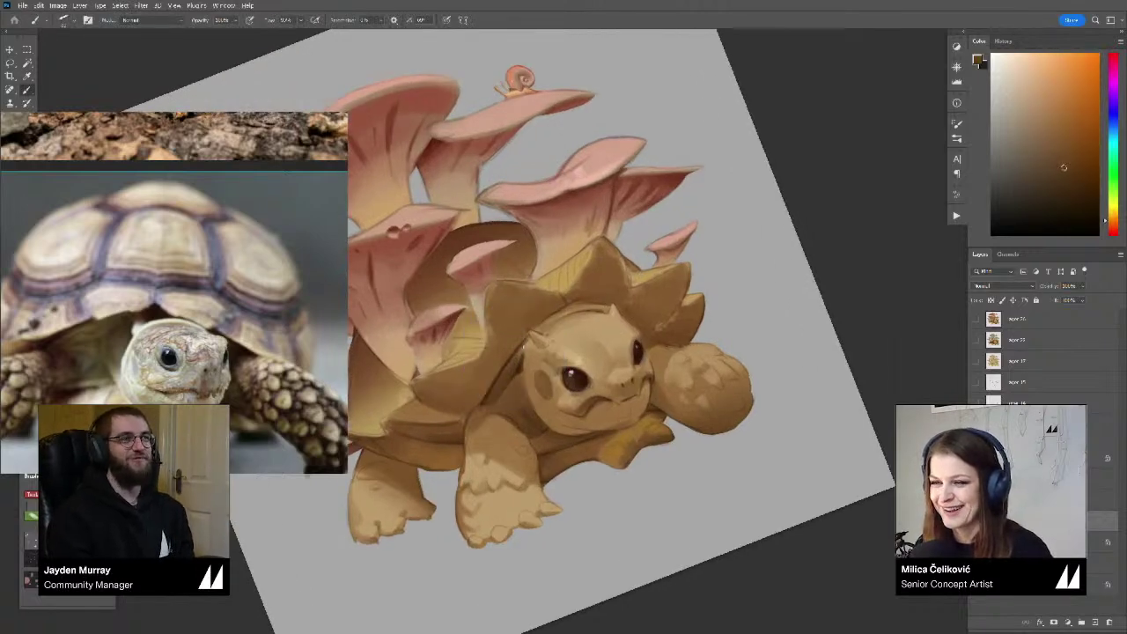
alt+click(521, 351)
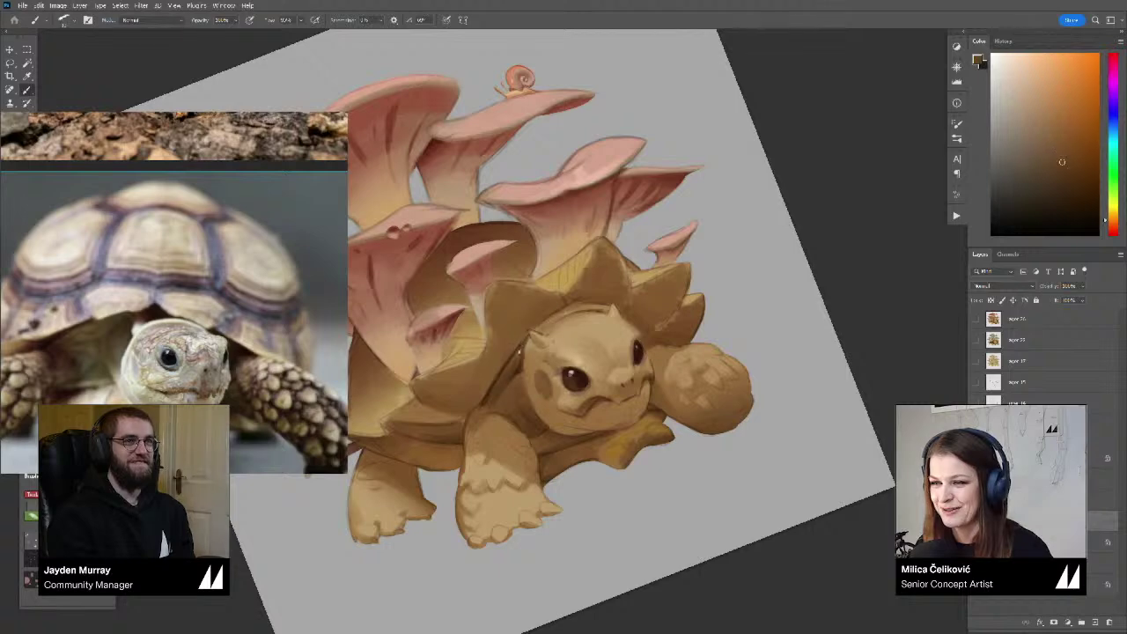
alt+click(520, 350)
drag(519, 362, 513, 370)
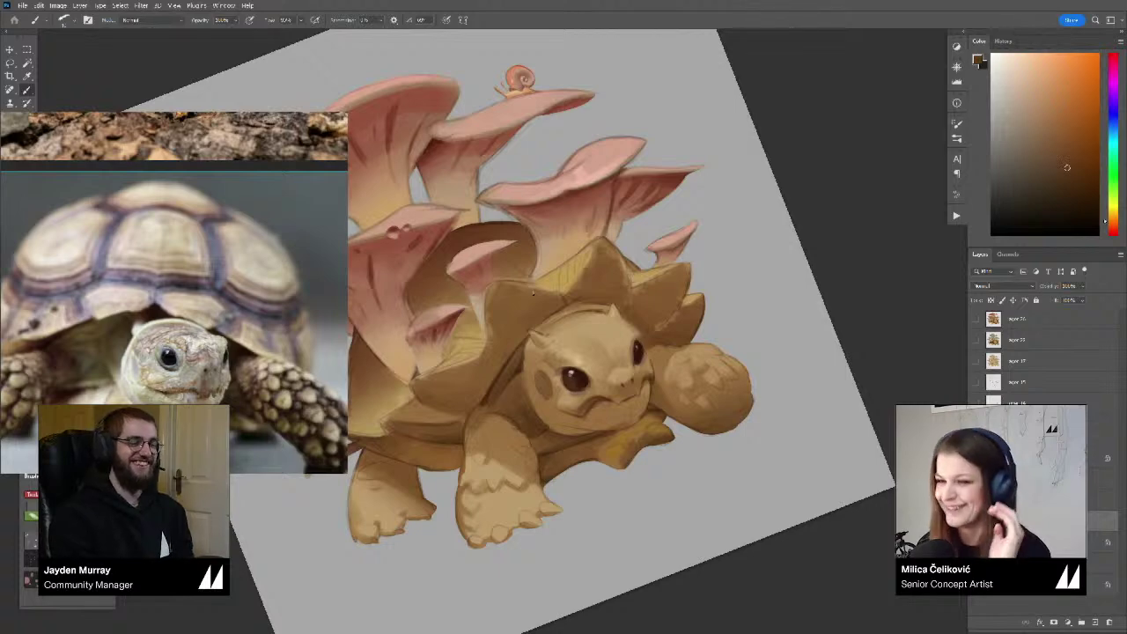
Rotate the canvas nearly upright and tint the shell spike above the head with a warmer reddish brown blended from sampled tones
key(r)
mouse_move(534, 344)
mouse_down()
mouse_move(543, 347)
mouse_move(489, 339)
mouse_move(532, 352)
mouse_up()
alt+click(526, 296)
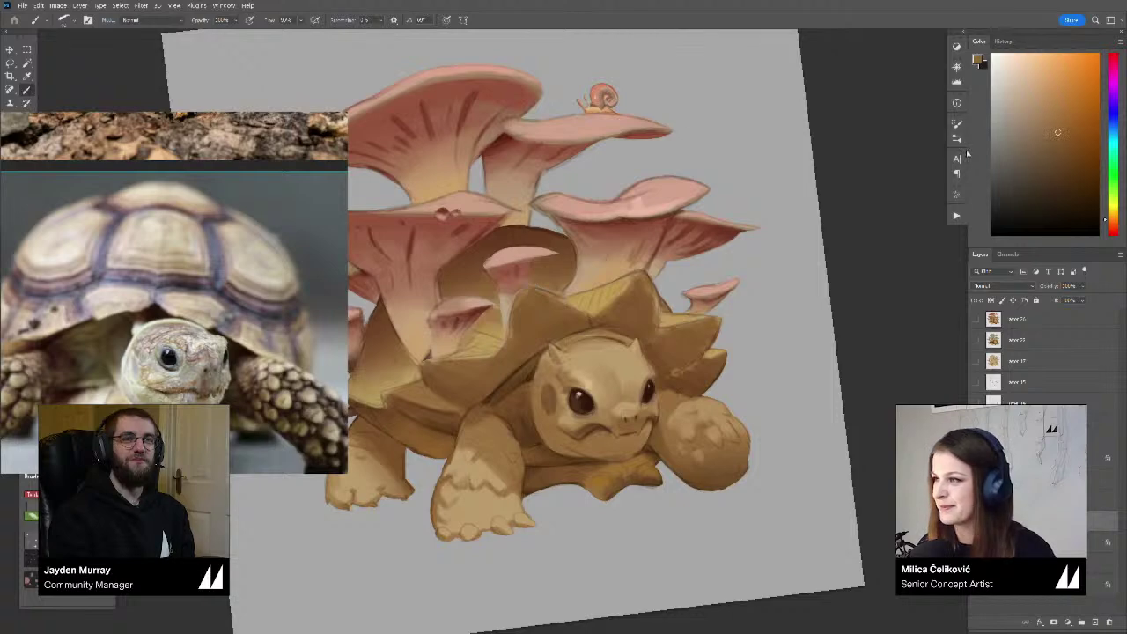
click(1110, 226)
click(1070, 147)
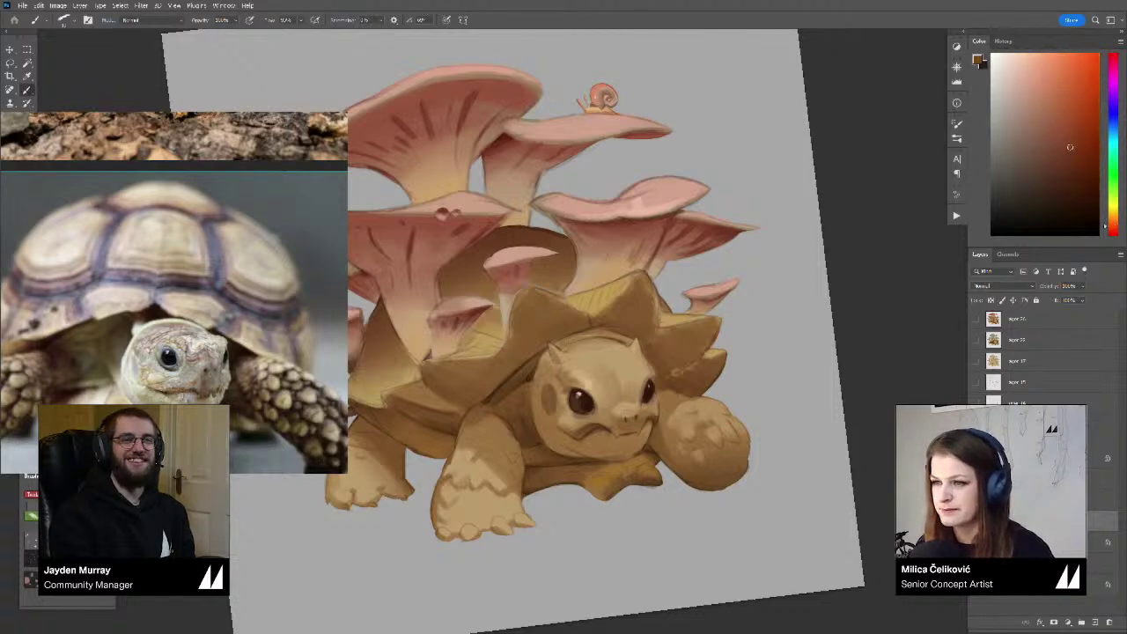
alt+click(533, 313)
alt+click(533, 313)
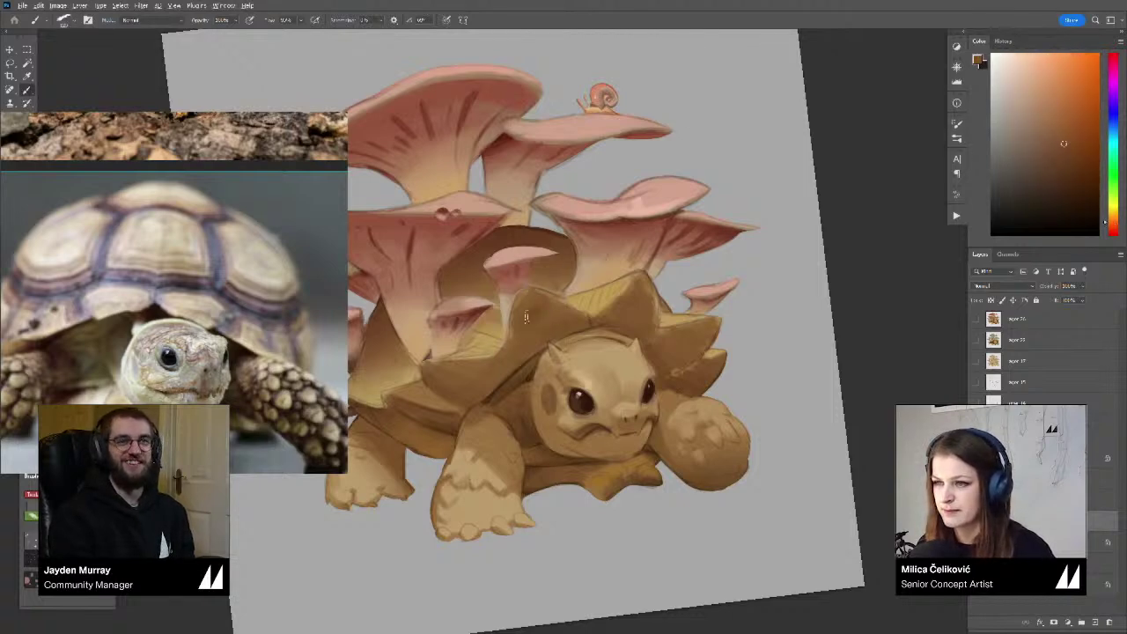
alt+click(540, 310)
alt+click(525, 313)
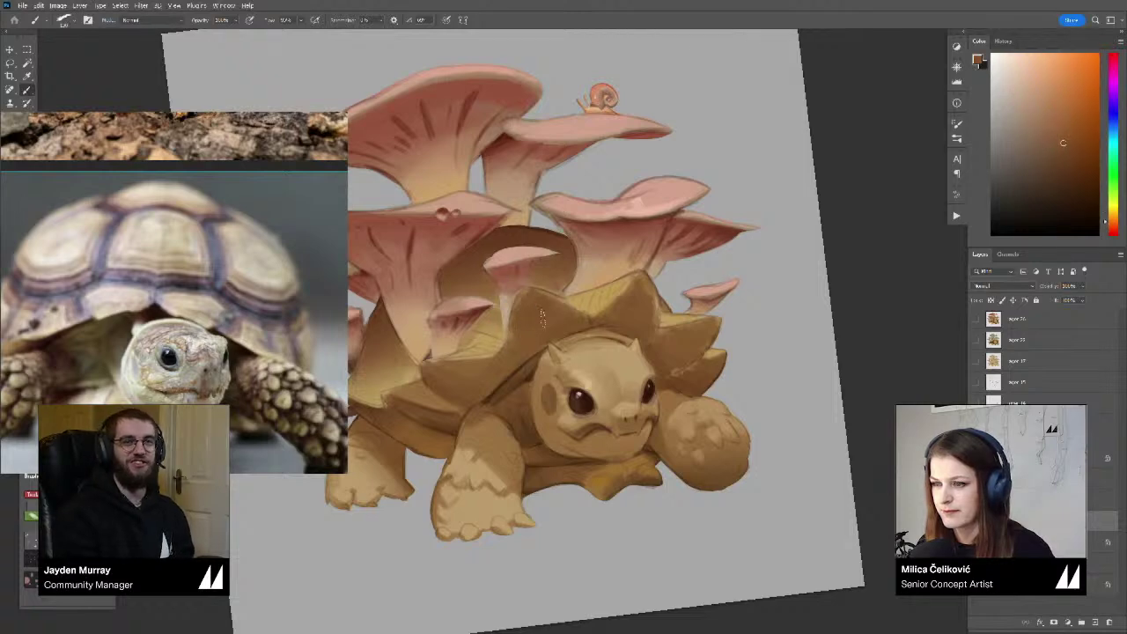
Shift the brush color to a more saturated yellowish brown and blend it into the shell spike above the head
alt+click(542, 313)
click(1076, 141)
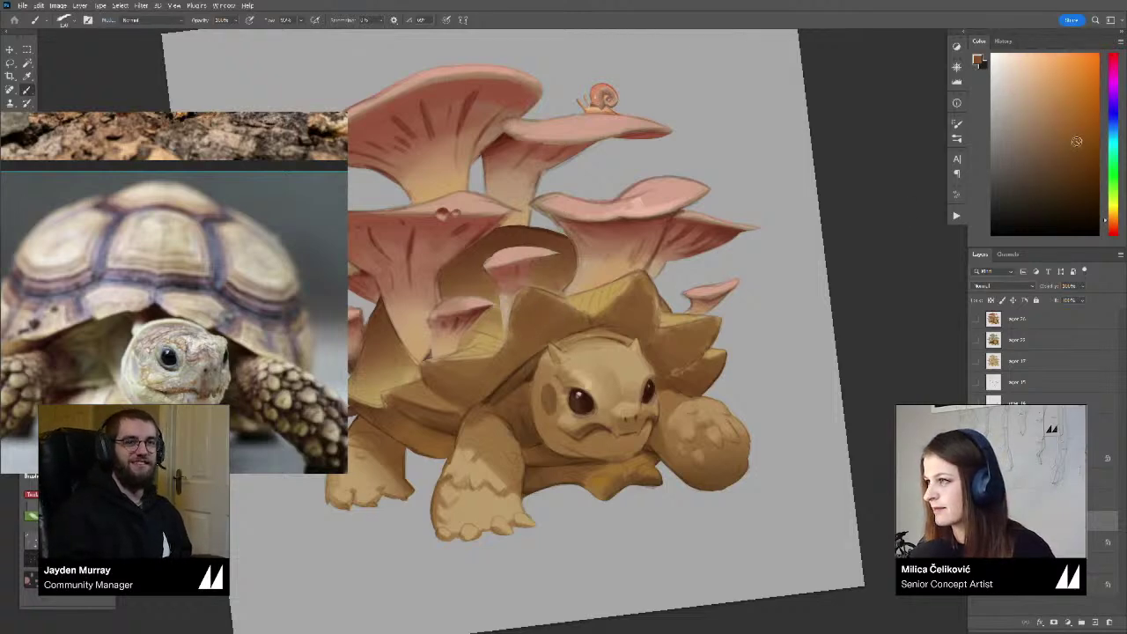
click(1113, 219)
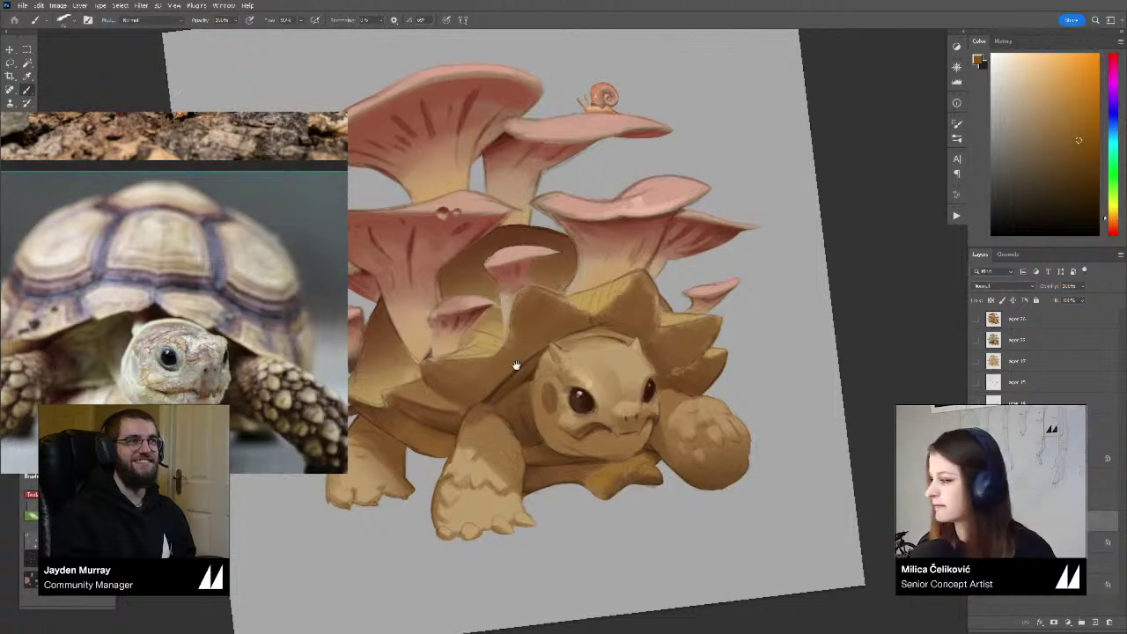
drag(539, 365, 528, 367)
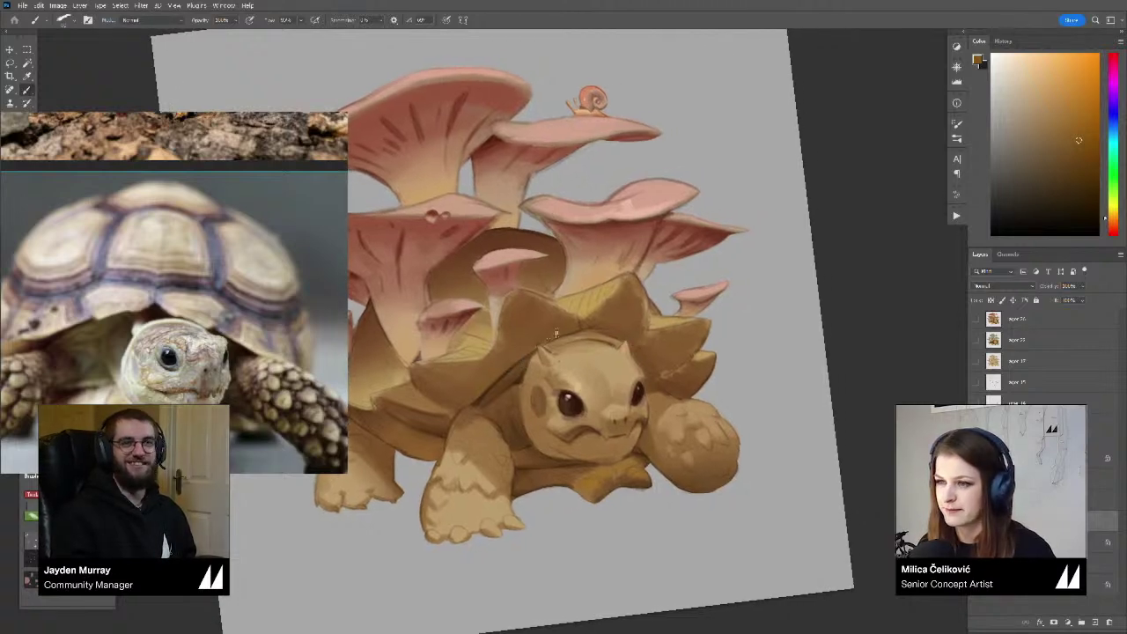
alt+click(541, 331)
Rotate the canvas sideways and blend sampled browns into the shell rim plates between the near front leg and the hind leg
drag(475, 387, 551, 349)
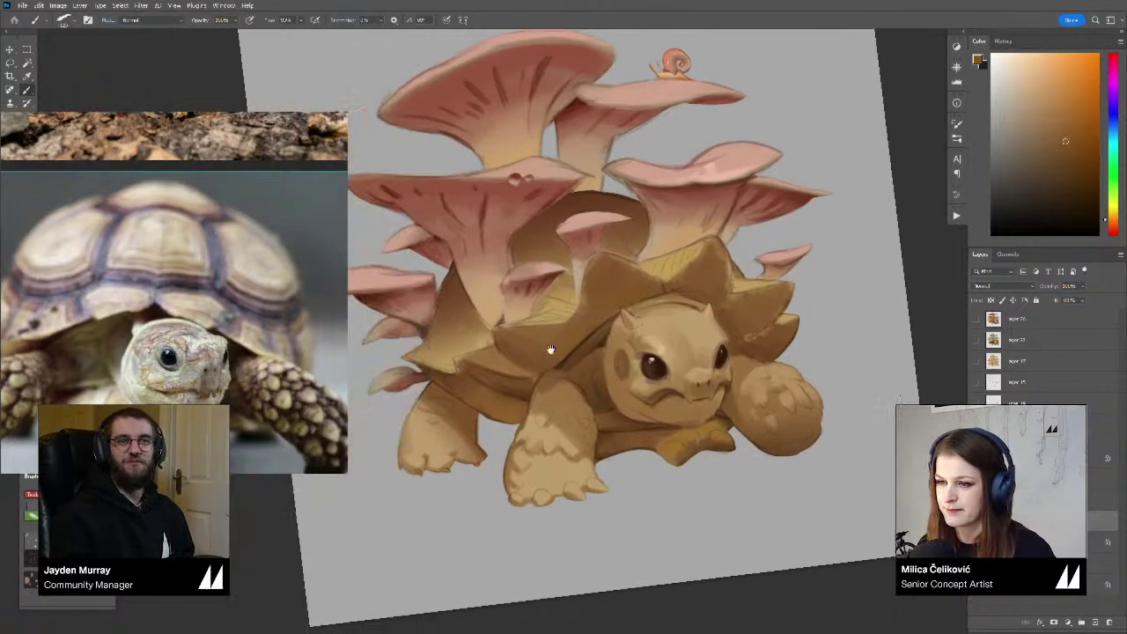
key(r)
mouse_move(465, 336)
mouse_down()
mouse_move(465, 299)
mouse_move(525, 237)
mouse_up()
alt+click(508, 300)
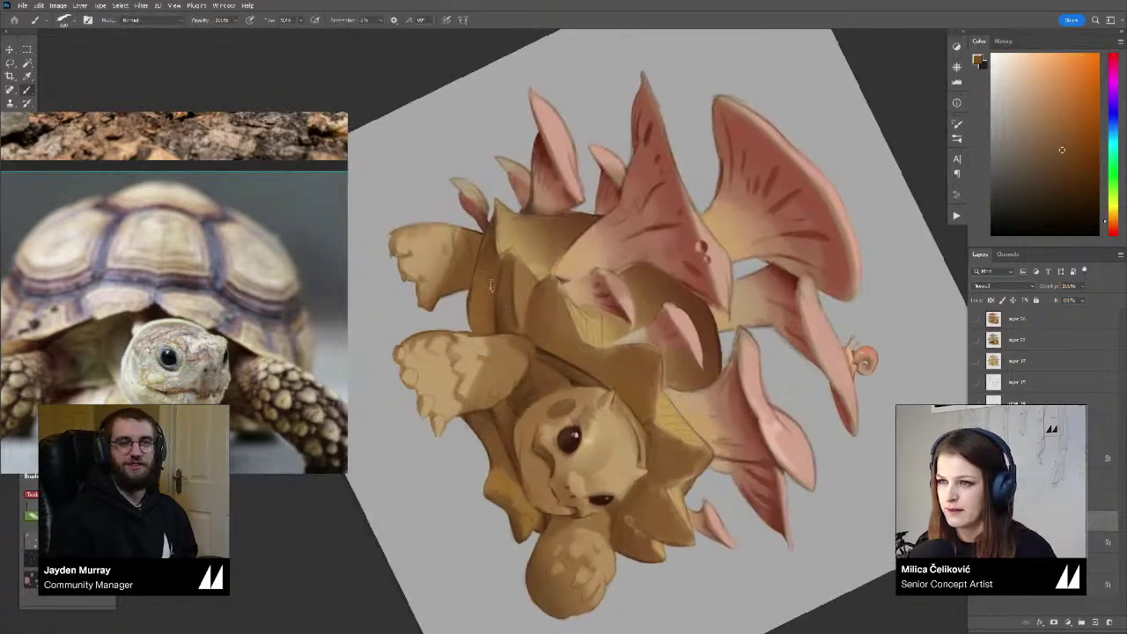
alt+click(494, 269)
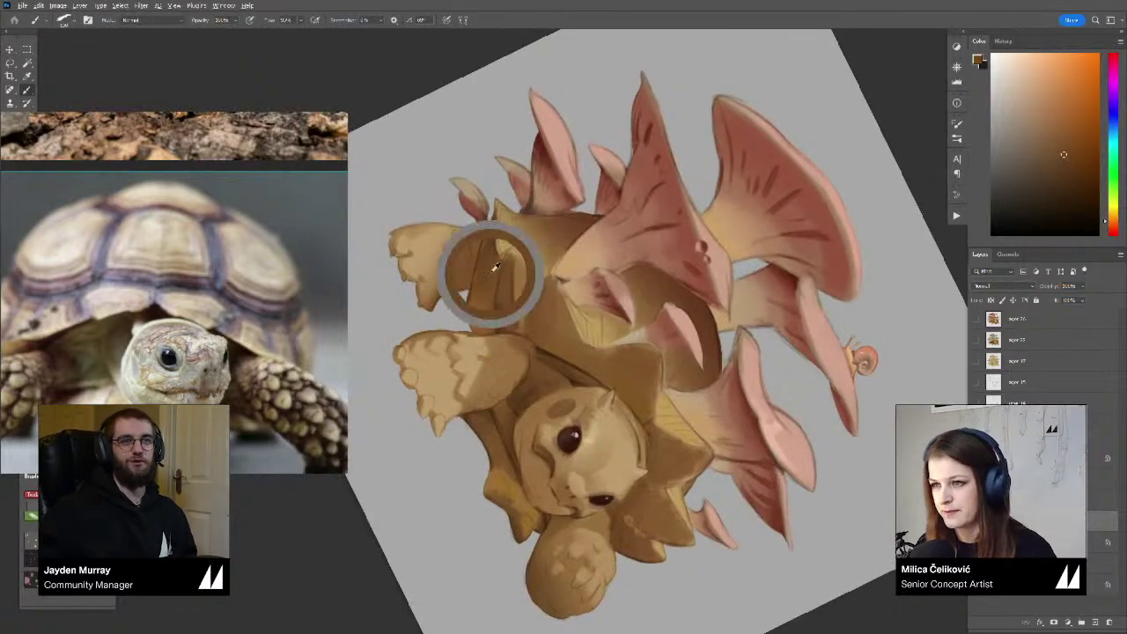
alt+click(507, 308)
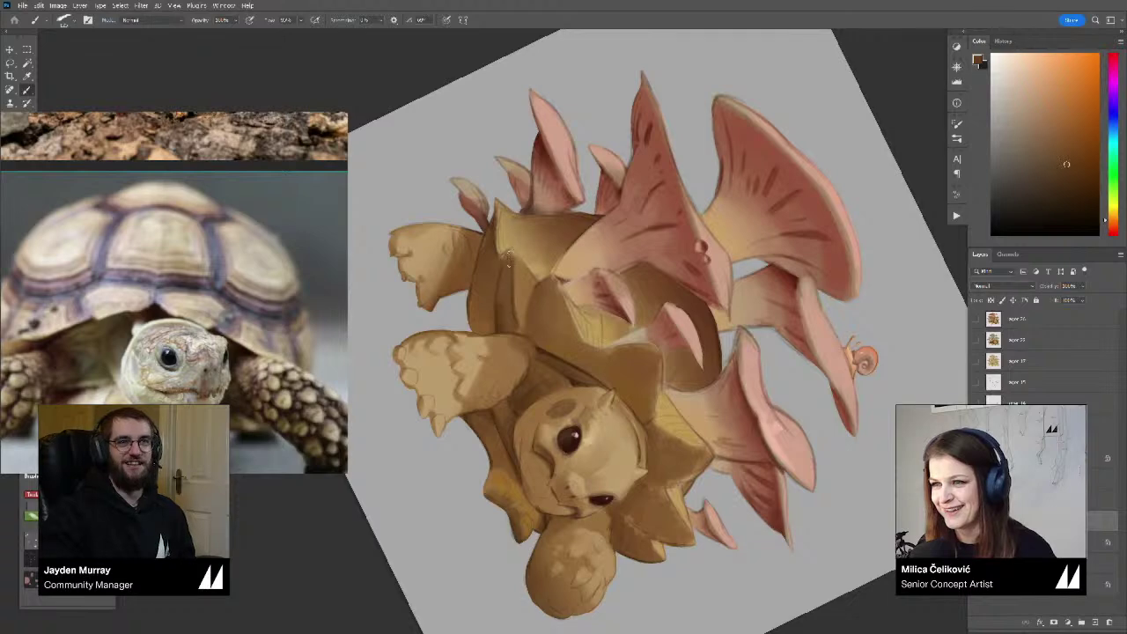
alt+click(509, 264)
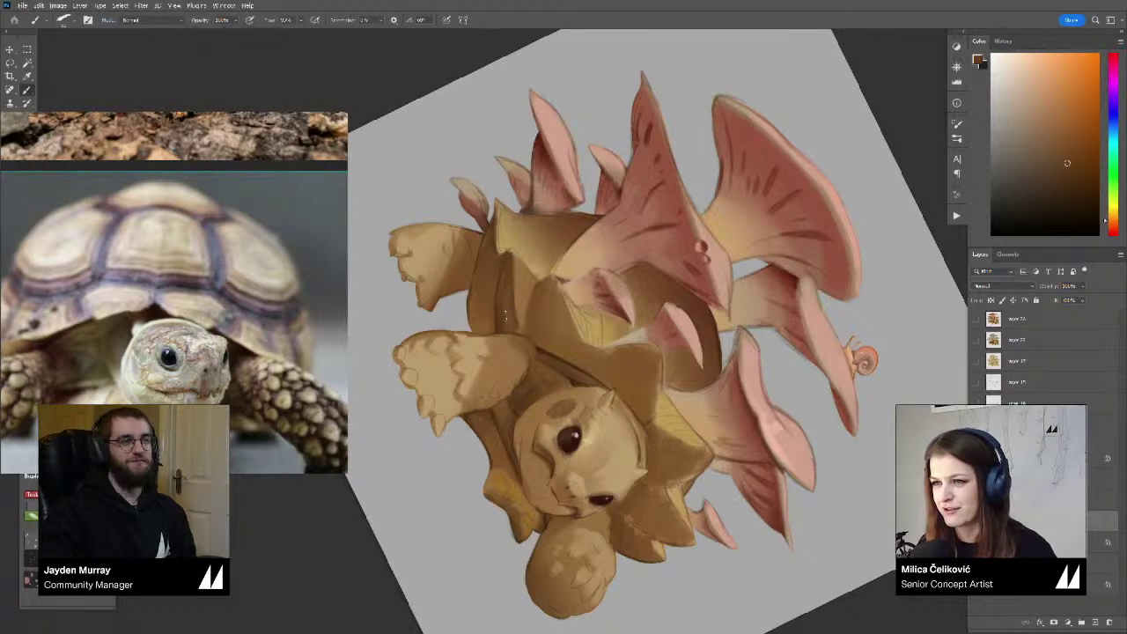
alt+click(505, 308)
scroll(513, 314, up, 1)
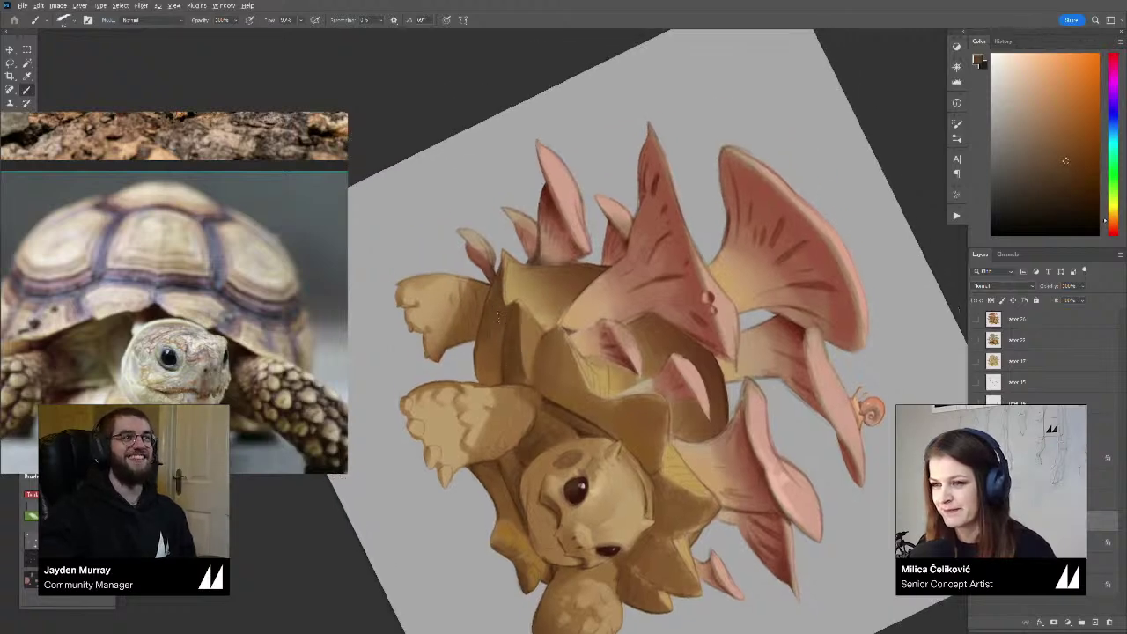
alt+click(494, 325)
Straighten and mirror the canvas view to check the whole creature, with a closer look at the head and front feet
key(r)
mouse_move(496, 331)
mouse_down()
mouse_move(429, 361)
mouse_move(495, 381)
mouse_move(432, 381)
mouse_up()
key(Escape)
key(b)
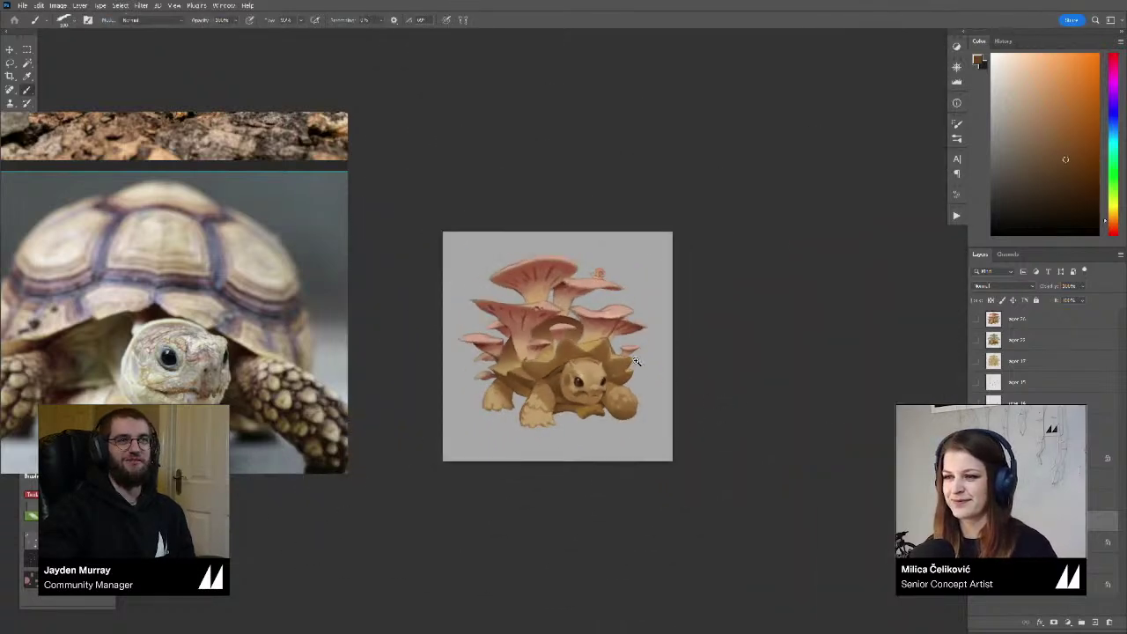
key(z)
mouse_move(511, 391)
mouse_down()
mouse_move(536, 407)
mouse_move(511, 403)
mouse_move(492, 425)
mouse_up()
key(b)
key(z)
drag(506, 387, 530, 391)
key(b)
drag(692, 326, 675, 361)
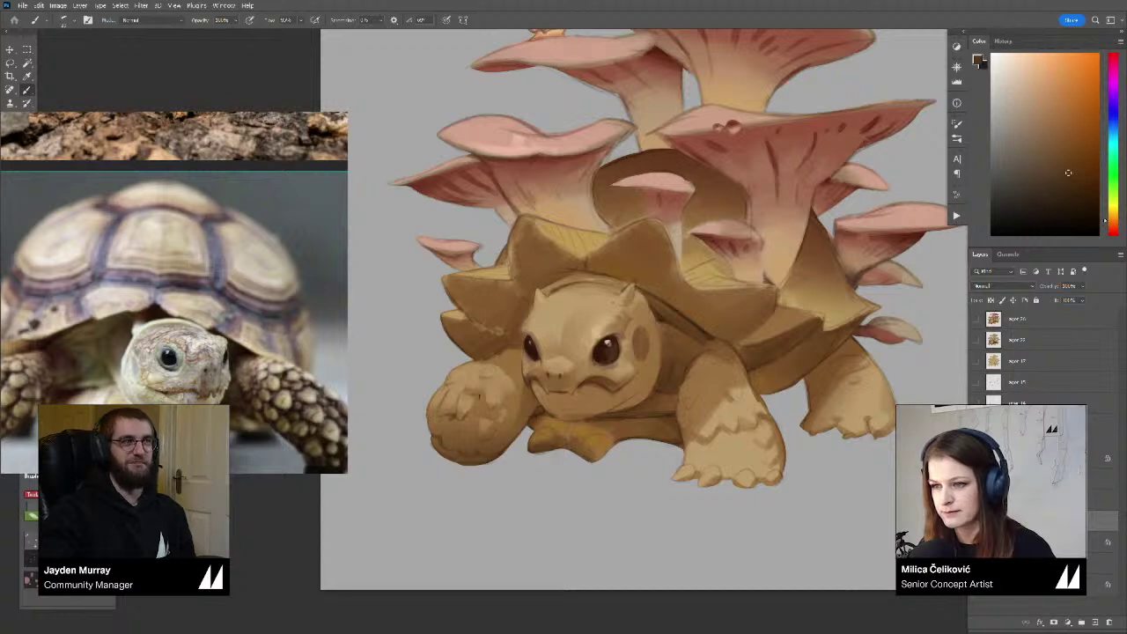
Shade the lower edge of the raised front foot beside the belly plate with sampled darker brown
drag(1068, 173, 1061, 153)
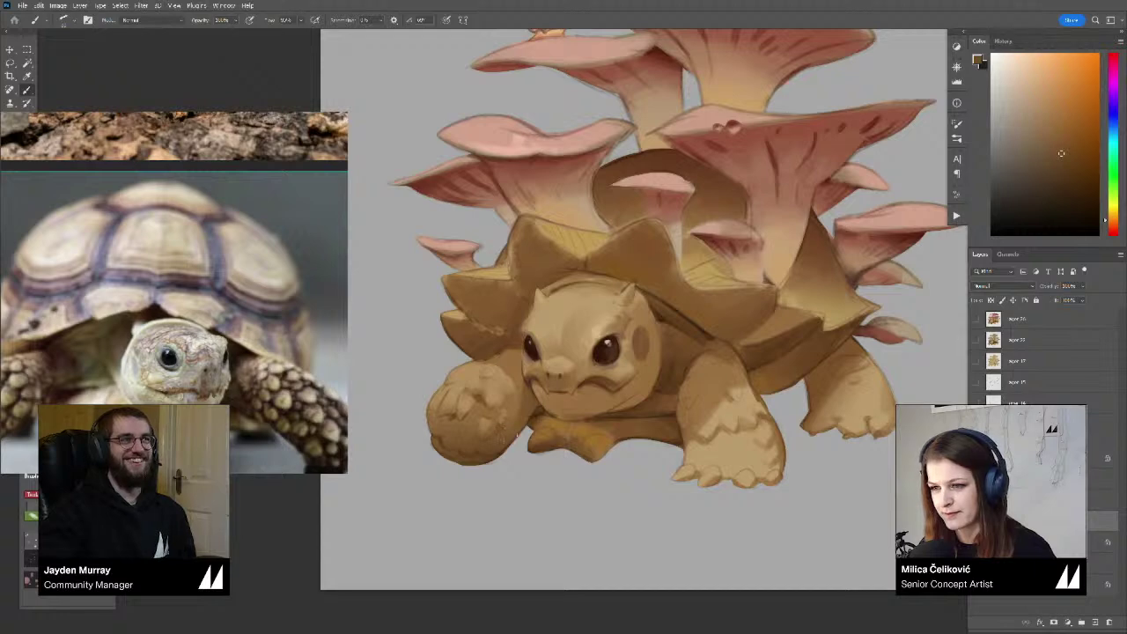
alt+click(539, 411)
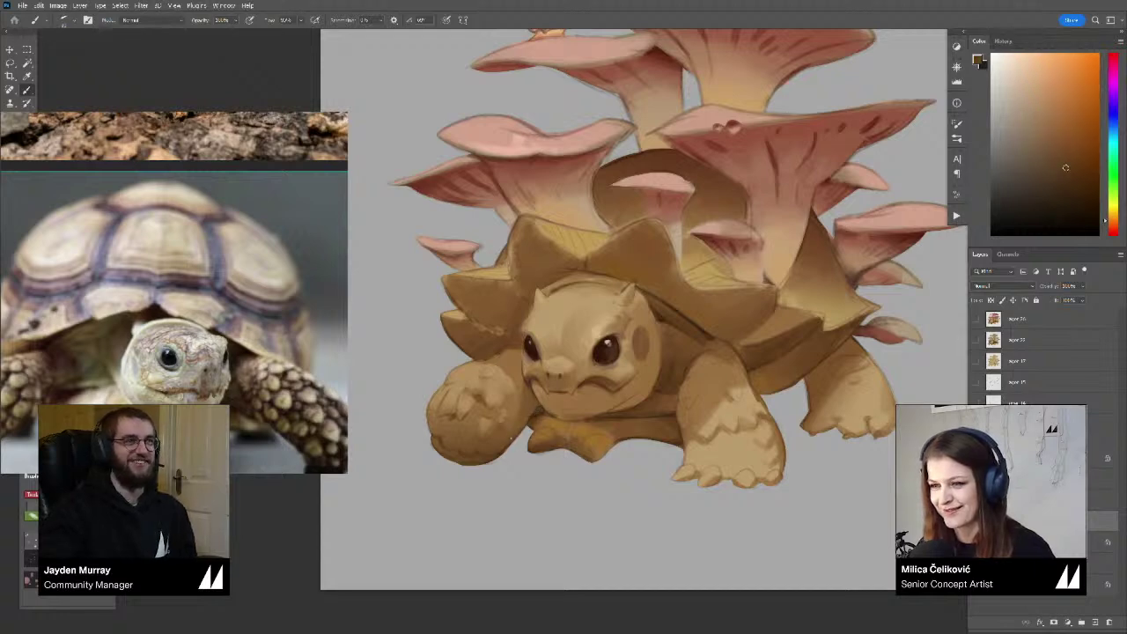
drag(503, 447, 506, 441)
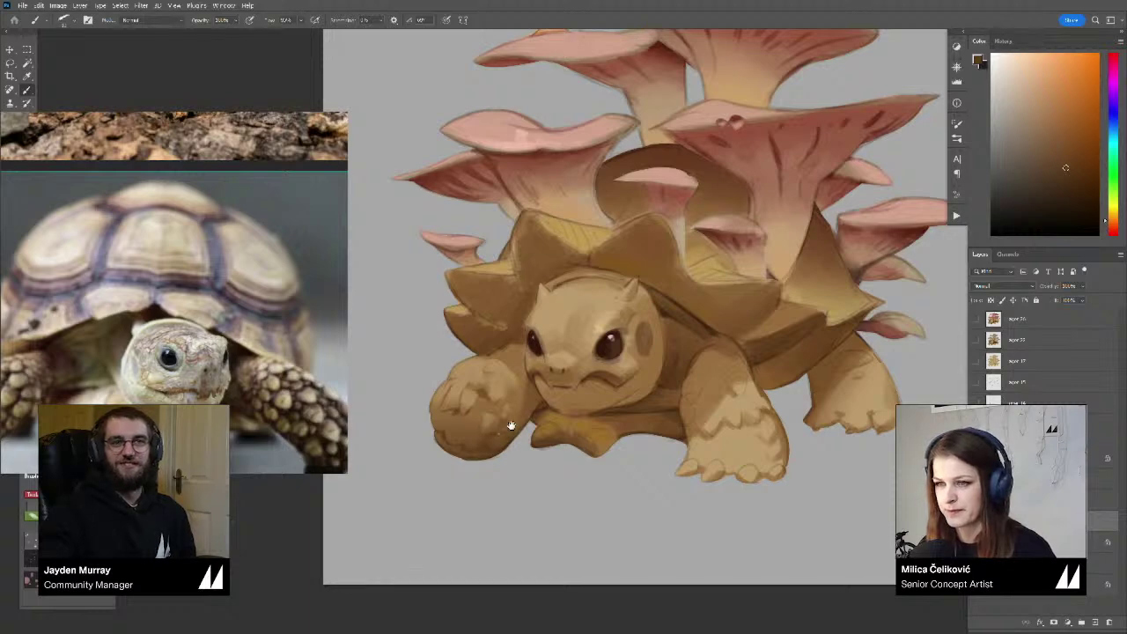
Switch the reference to the yellowish-brown tortoise walking on gravel and compare it with the full turtle painting
scroll(511, 427, down, 5)
double_click(262, 391)
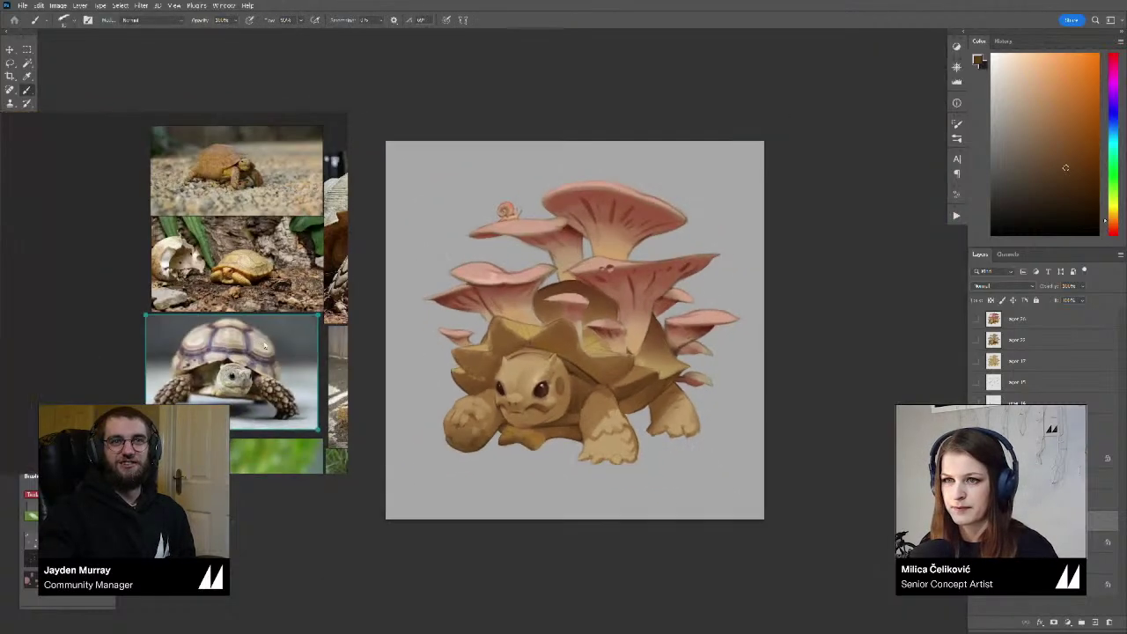
drag(266, 353, 251, 437)
double_click(244, 275)
drag(235, 275, 177, 279)
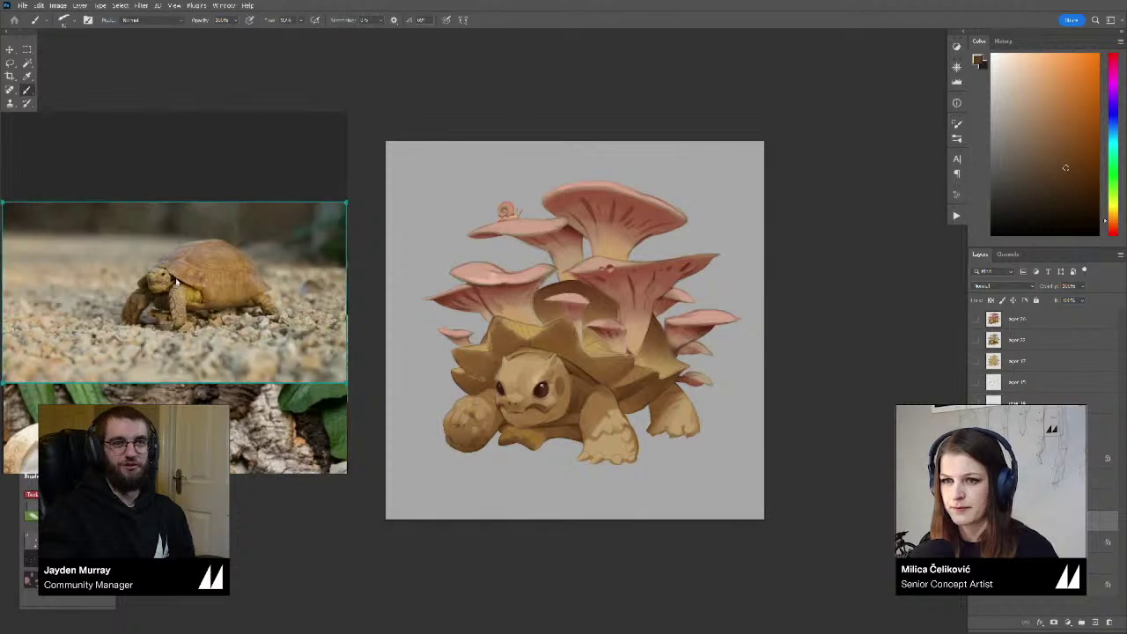
scroll(174, 280, up, 4)
drag(513, 545, 514, 554)
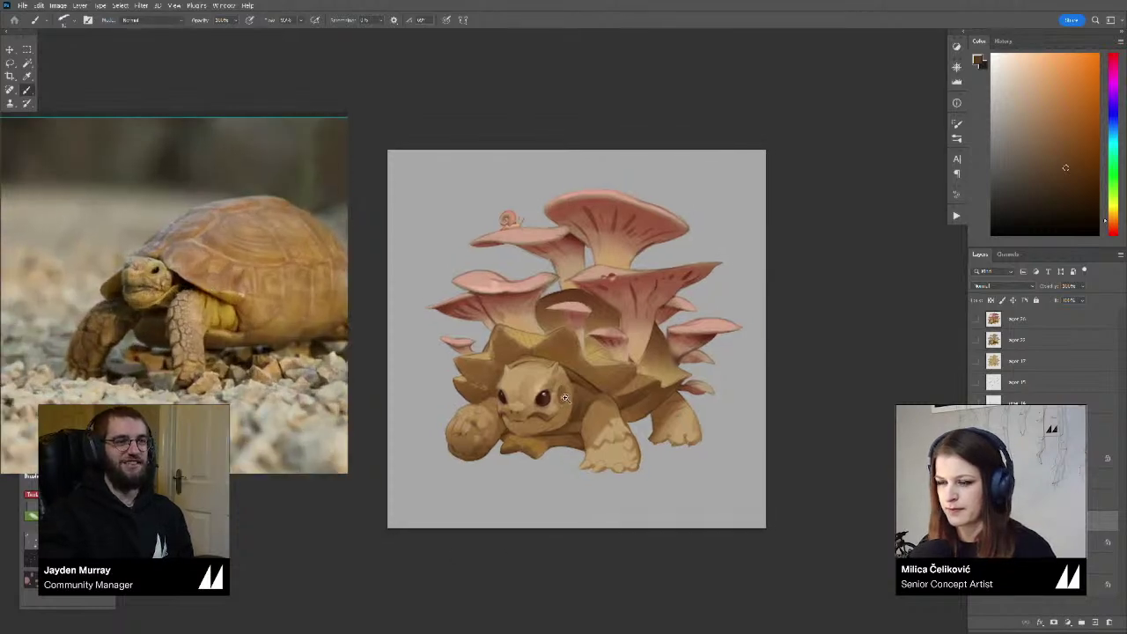
mouse_move(567, 417)
mouse_down()
mouse_move(537, 447)
mouse_move(614, 478)
mouse_up()
drag(553, 397, 568, 404)
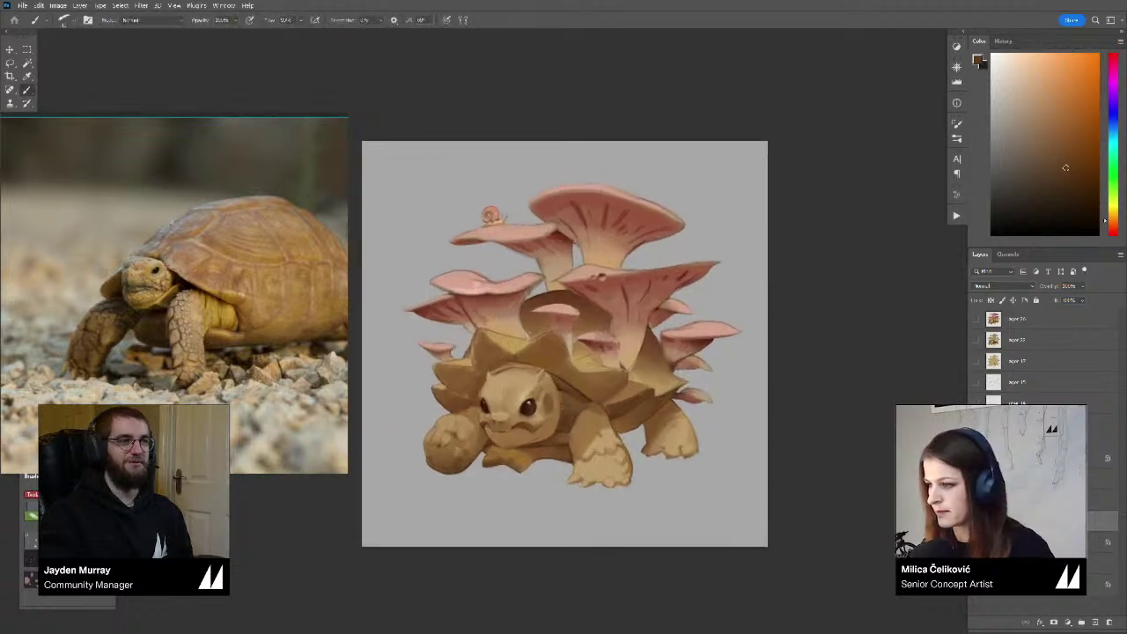
ctrl+click(995, 542)
key(ctrl+d)
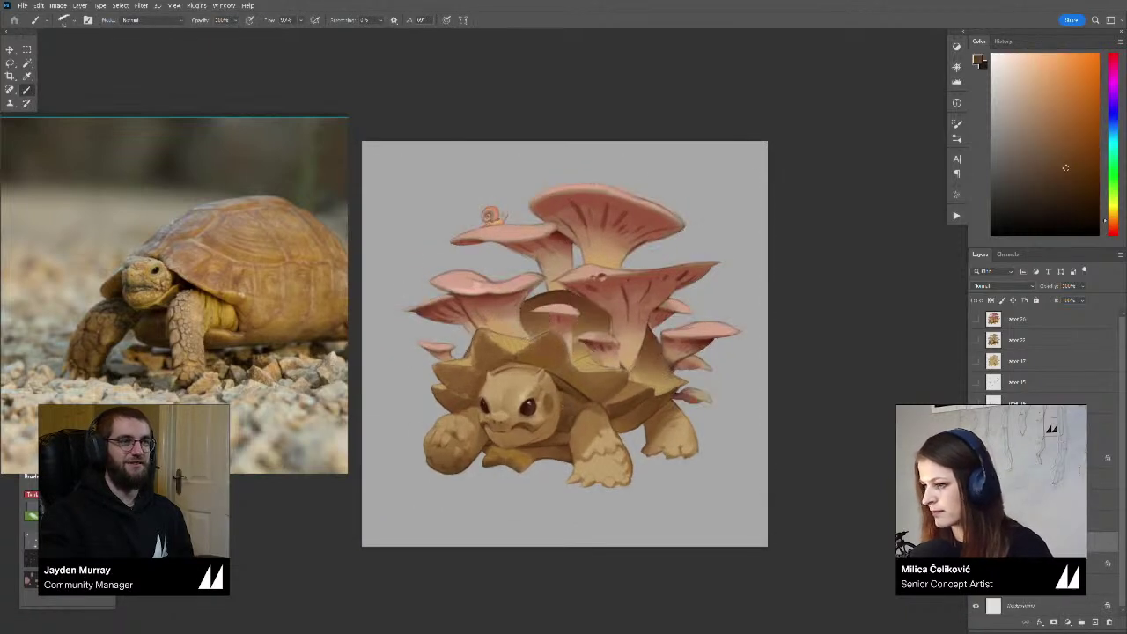
key(Delete)
click(1039, 521)
Darken the shadow between the shell rim and the raised front foot with a deeper brown and sampled neighboring tones
drag(825, 538, 844, 549)
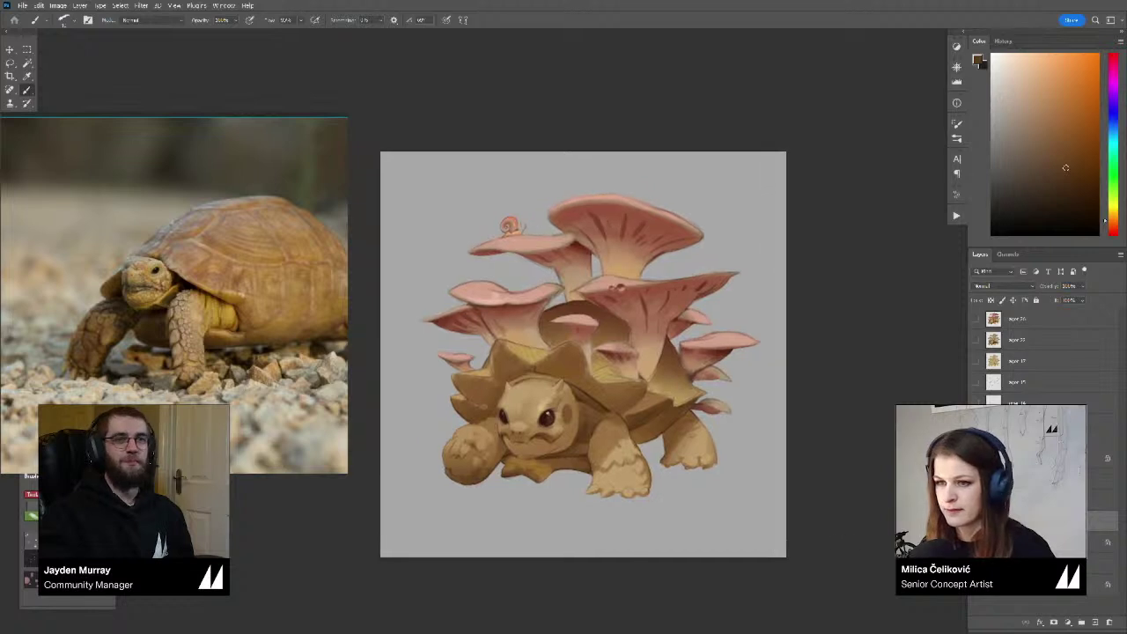
drag(491, 414, 508, 424)
drag(509, 424, 504, 414)
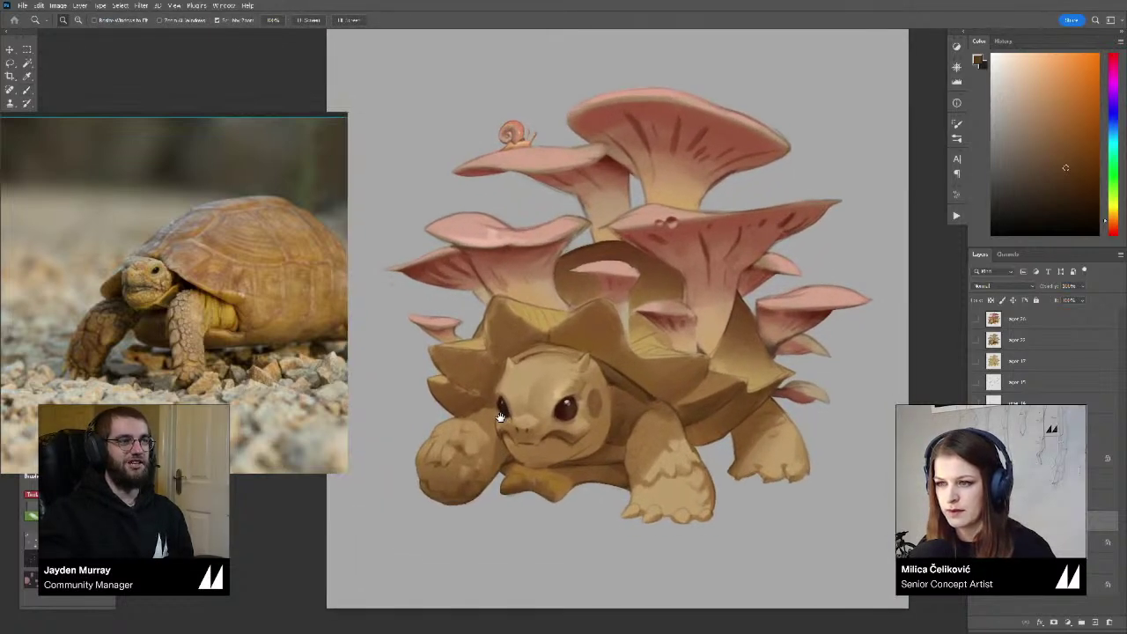
key(b)
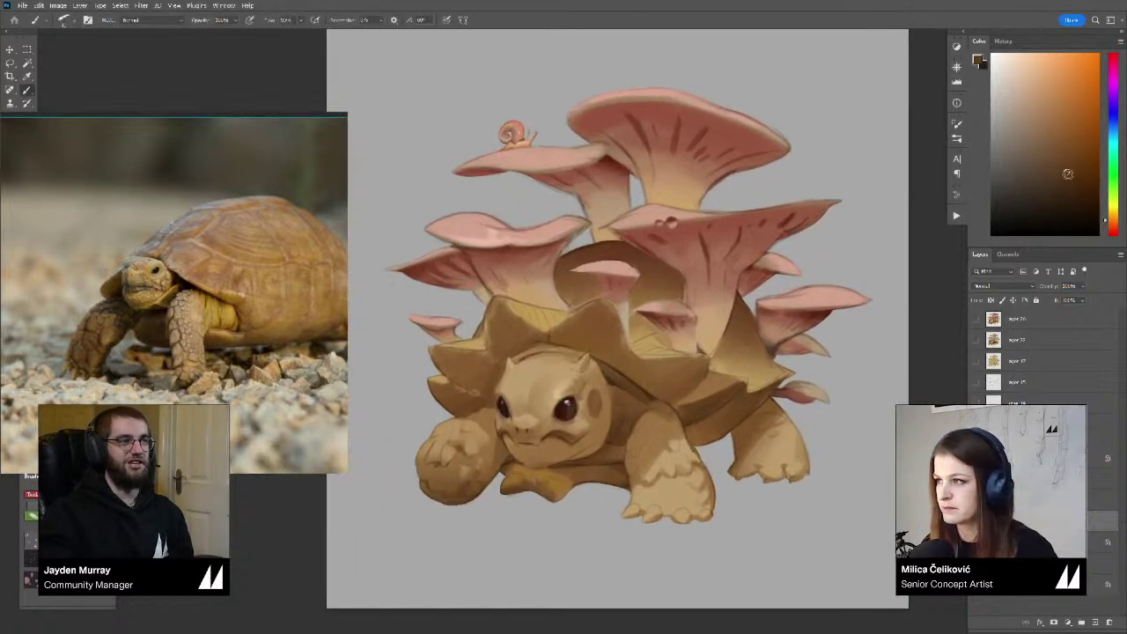
drag(1068, 173, 1065, 188)
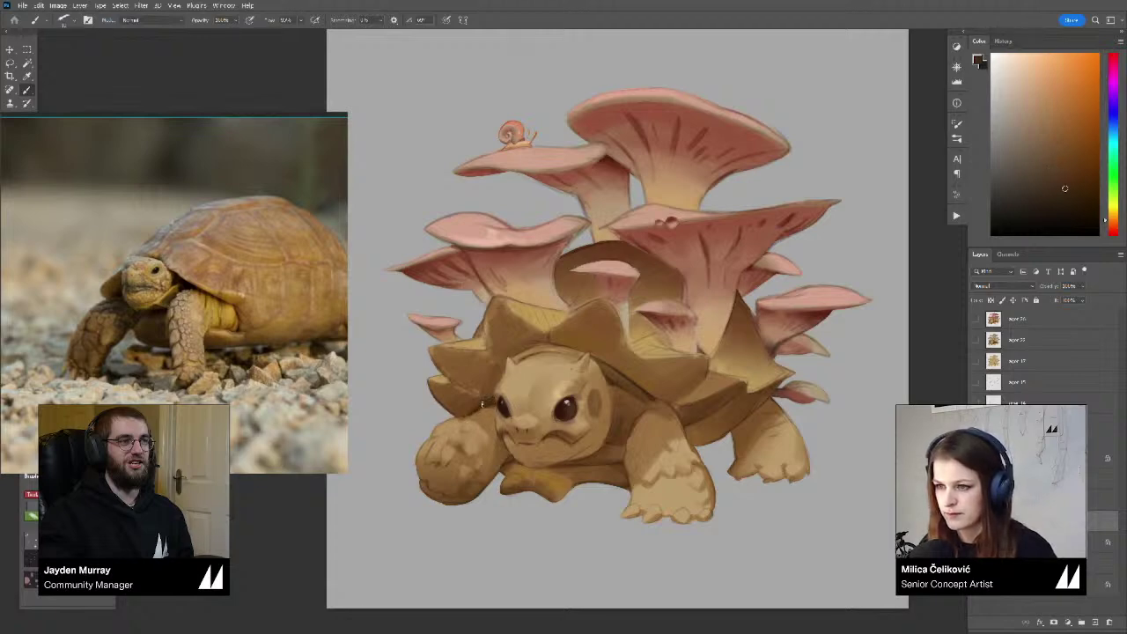
alt+click(482, 404)
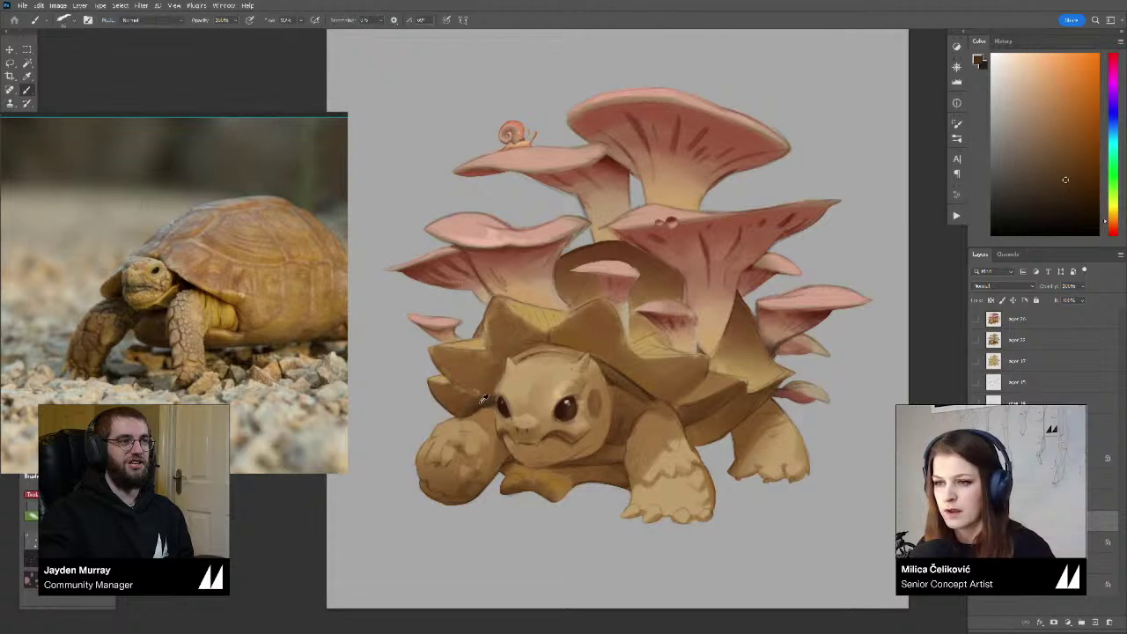
alt+click(468, 414)
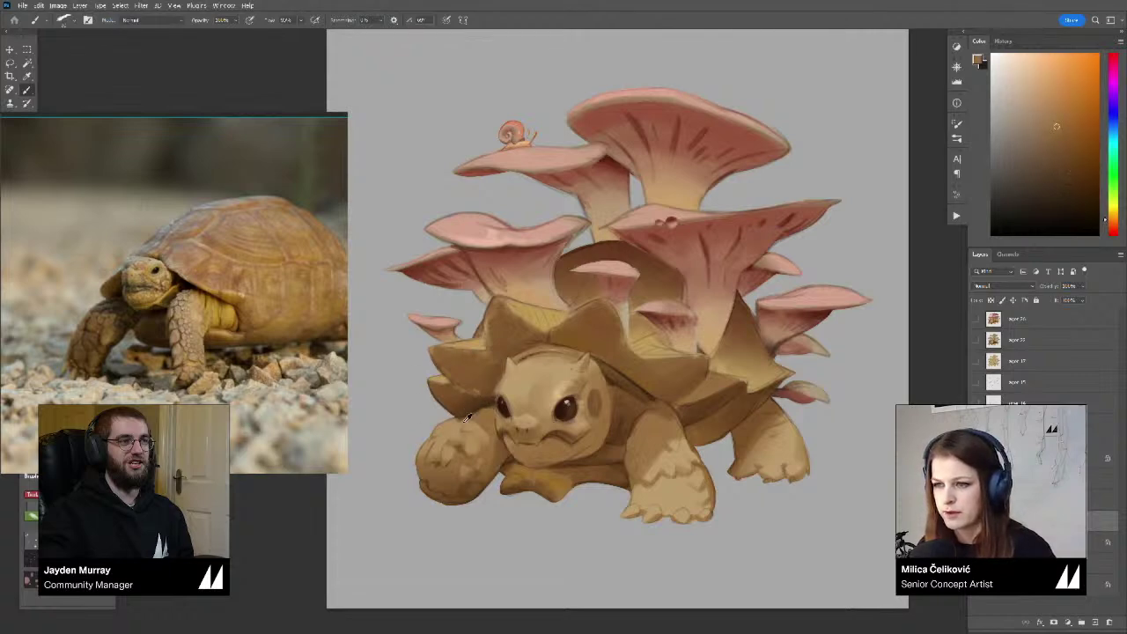
alt+click(466, 413)
alt+click(487, 401)
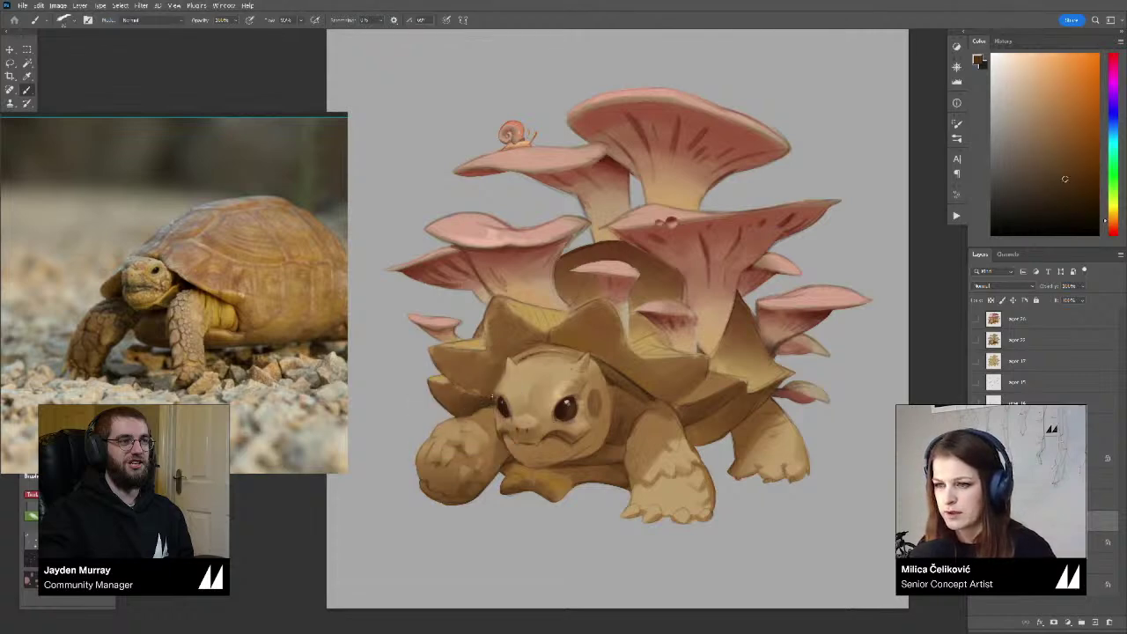
Blend the shell rim spikes beside the far eye with sampled mid and dark browns
alt+click(500, 372)
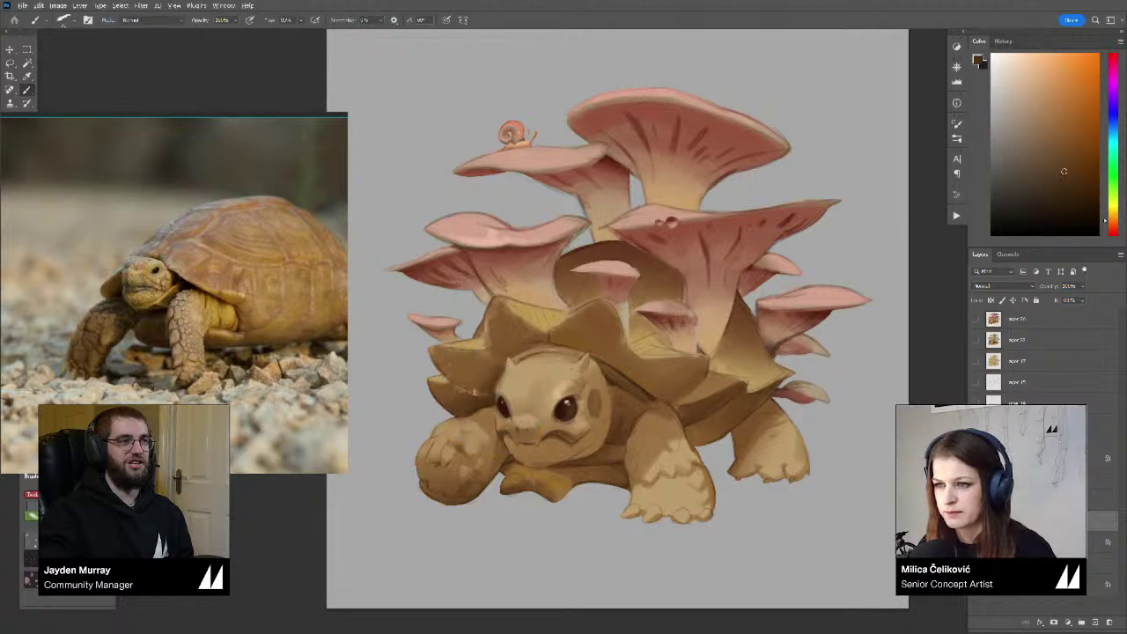
alt+click(491, 377)
alt+click(489, 363)
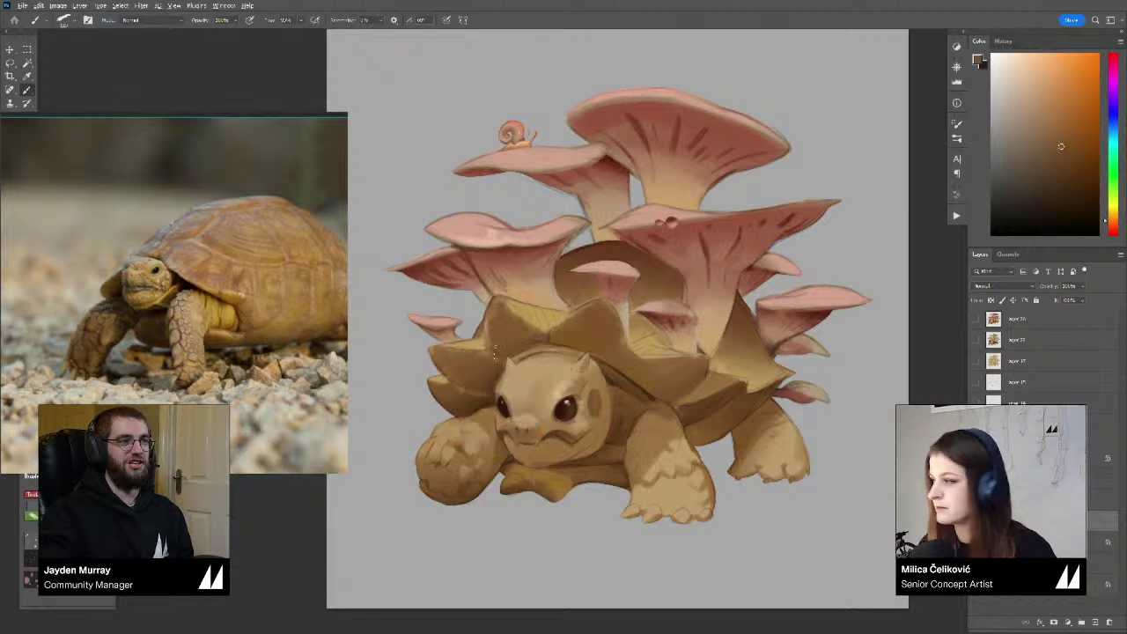
drag(495, 374, 487, 389)
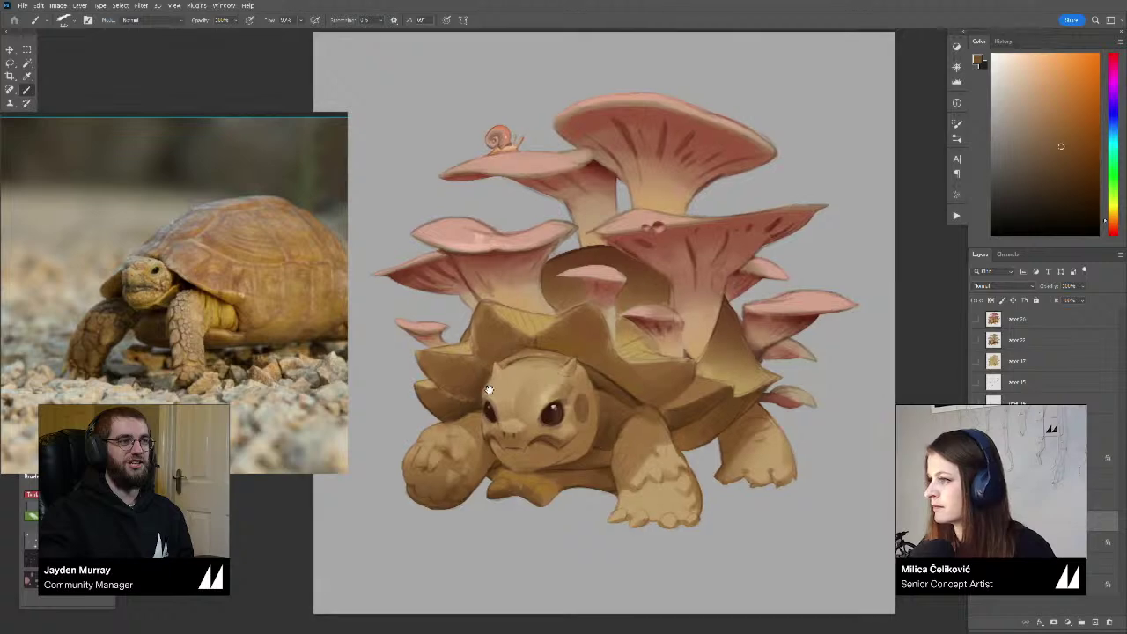
alt+click(479, 398)
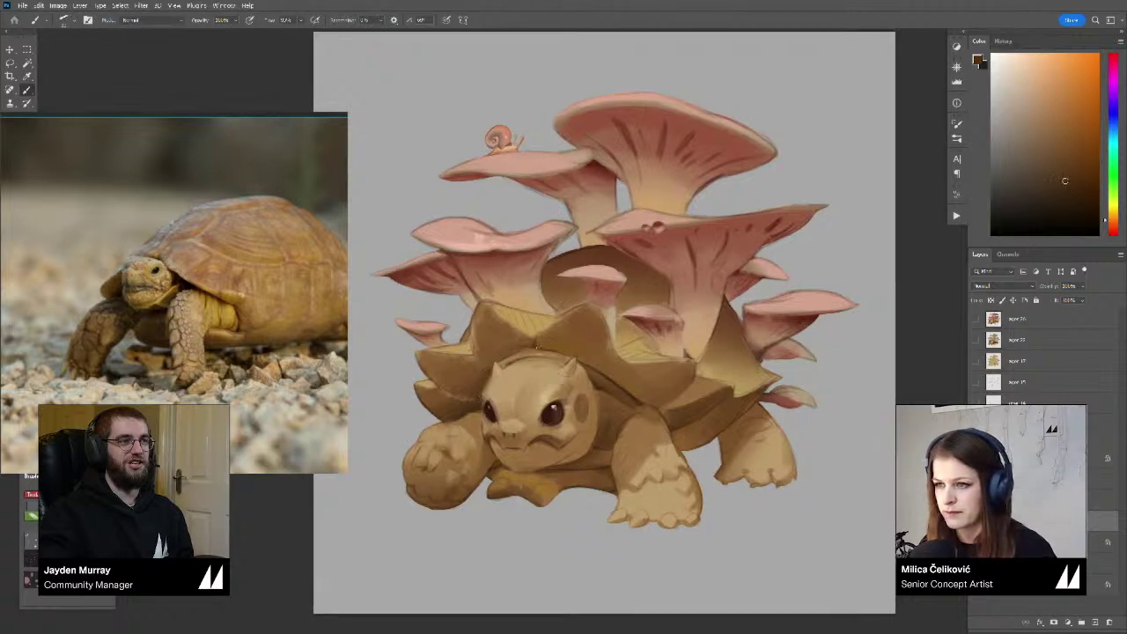
Tilt the canvas and refine the notch between the two shell spikes above the head with sampled browns
key(r)
mouse_move(533, 355)
mouse_down()
mouse_move(566, 345)
mouse_move(553, 361)
mouse_up()
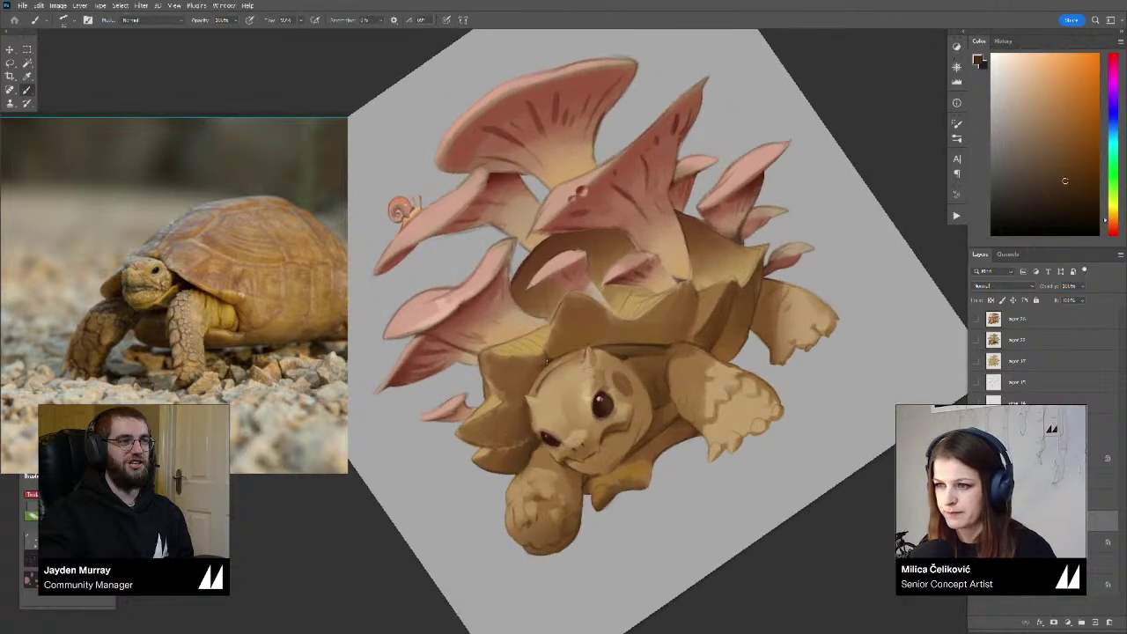
alt+click(537, 368)
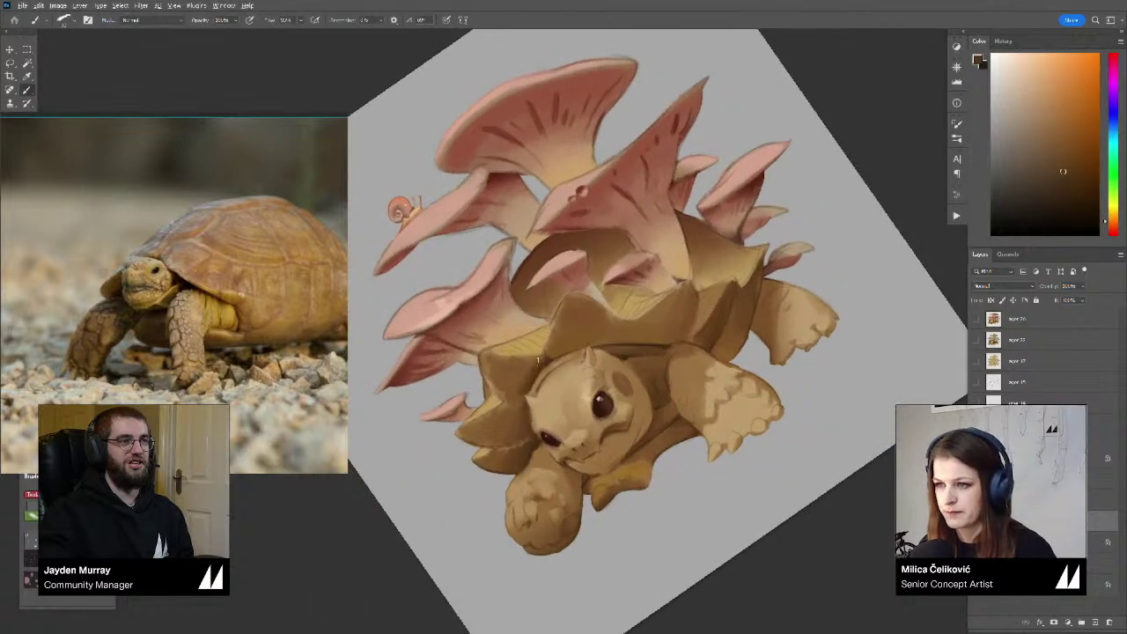
alt+click(529, 368)
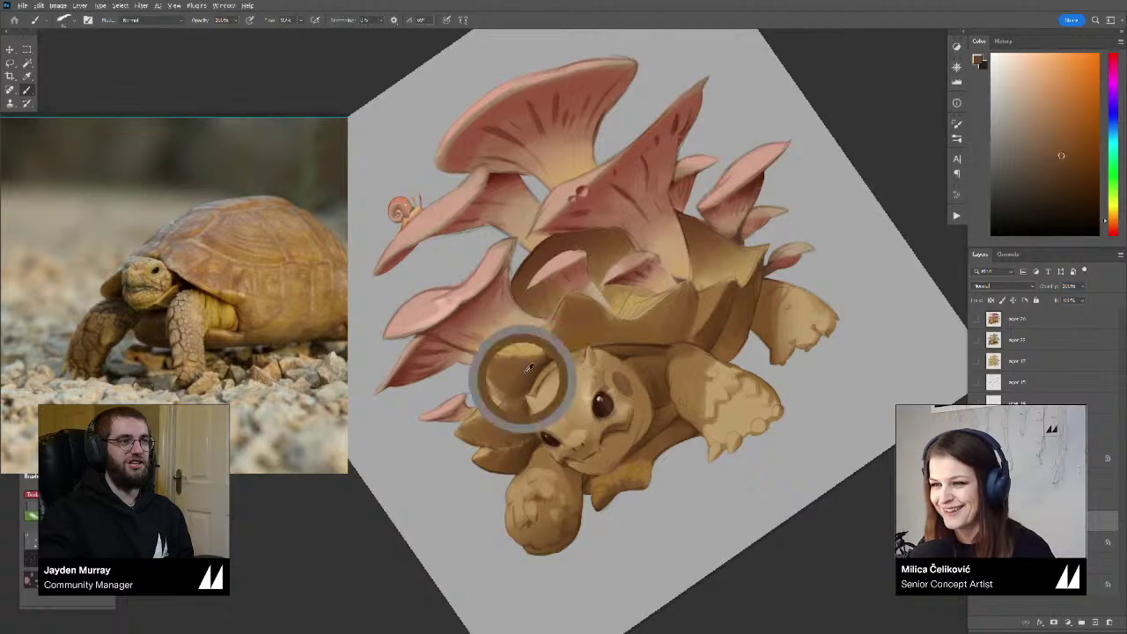
alt+click(512, 379)
alt+click(529, 384)
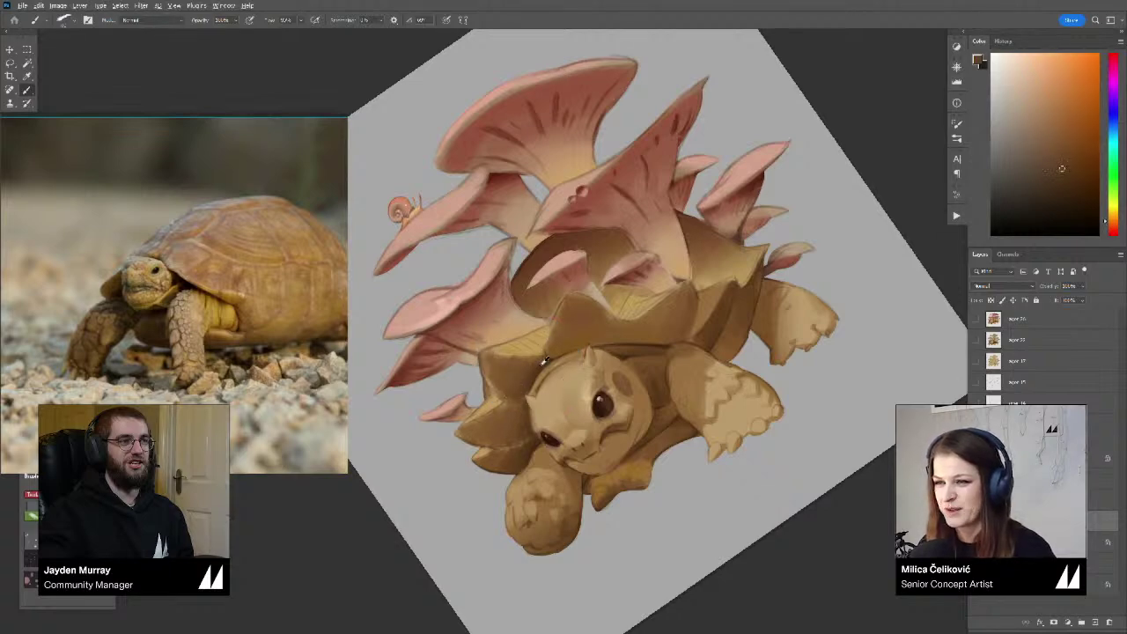
Rotate the canvas the opposite way and model the shell spike above the near horn with sampled browns
key(r)
mouse_move(528, 384)
mouse_down()
mouse_move(693, 314)
mouse_move(548, 330)
mouse_up()
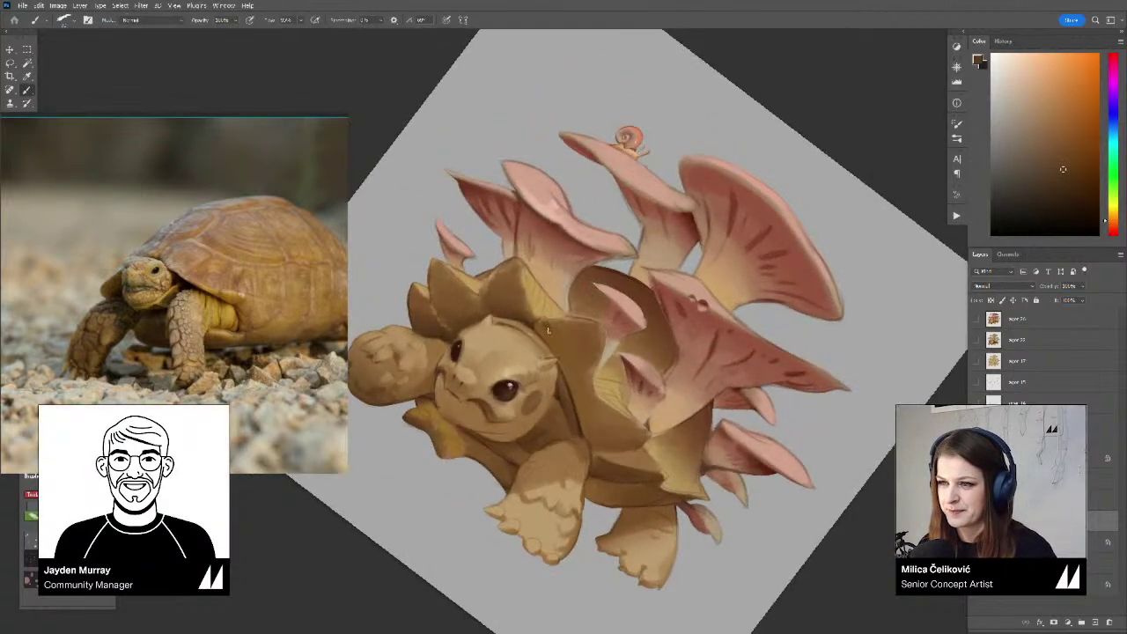
alt+click(569, 359)
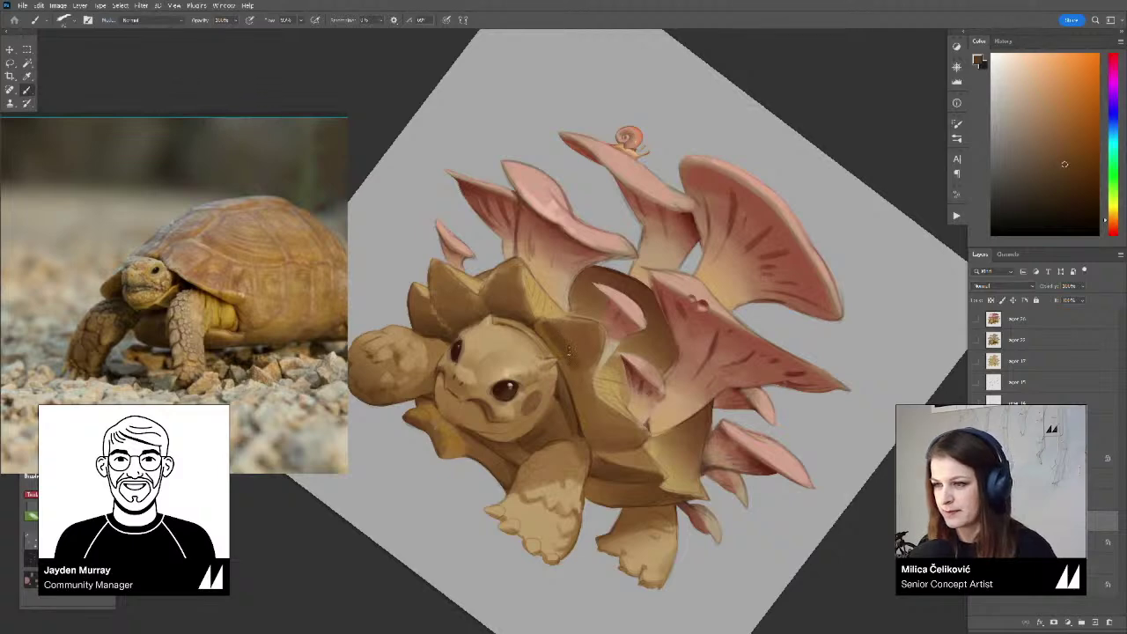
drag(574, 347, 584, 365)
alt+click(580, 327)
alt+click(589, 334)
Model the base of the shell spike above the near horn with browns and ochres sampled from the rim around it
key(r)
mouse_move(668, 345)
mouse_down()
mouse_move(679, 299)
mouse_move(656, 240)
mouse_move(631, 240)
mouse_move(617, 284)
mouse_move(709, 300)
mouse_move(717, 273)
mouse_move(712, 265)
mouse_move(630, 314)
mouse_move(686, 295)
mouse_move(643, 245)
mouse_up()
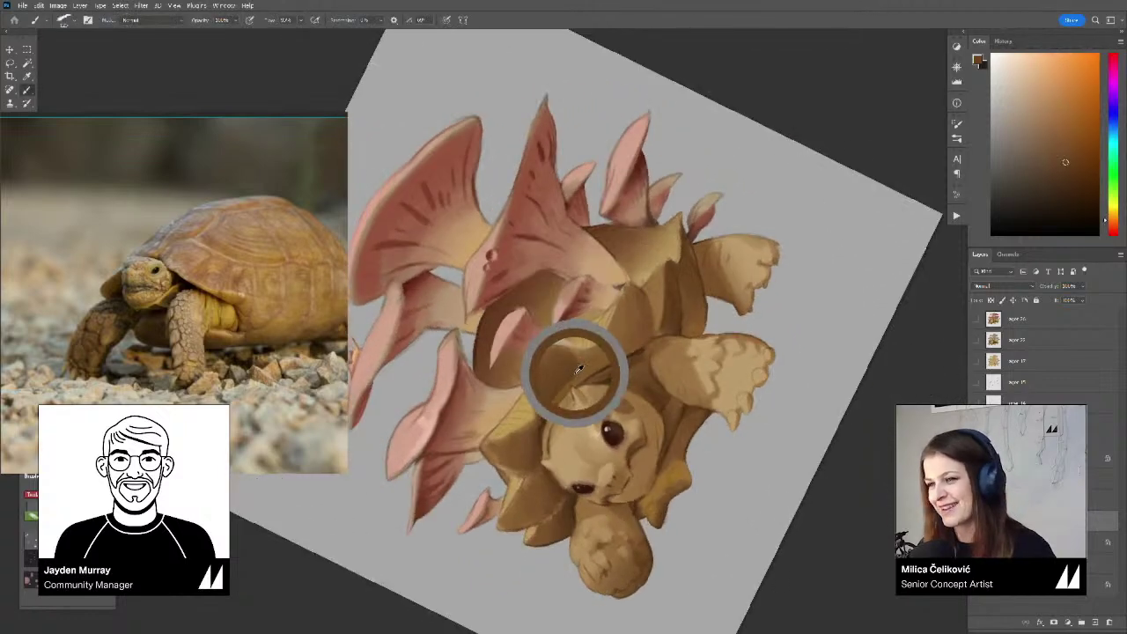
alt+click(578, 370)
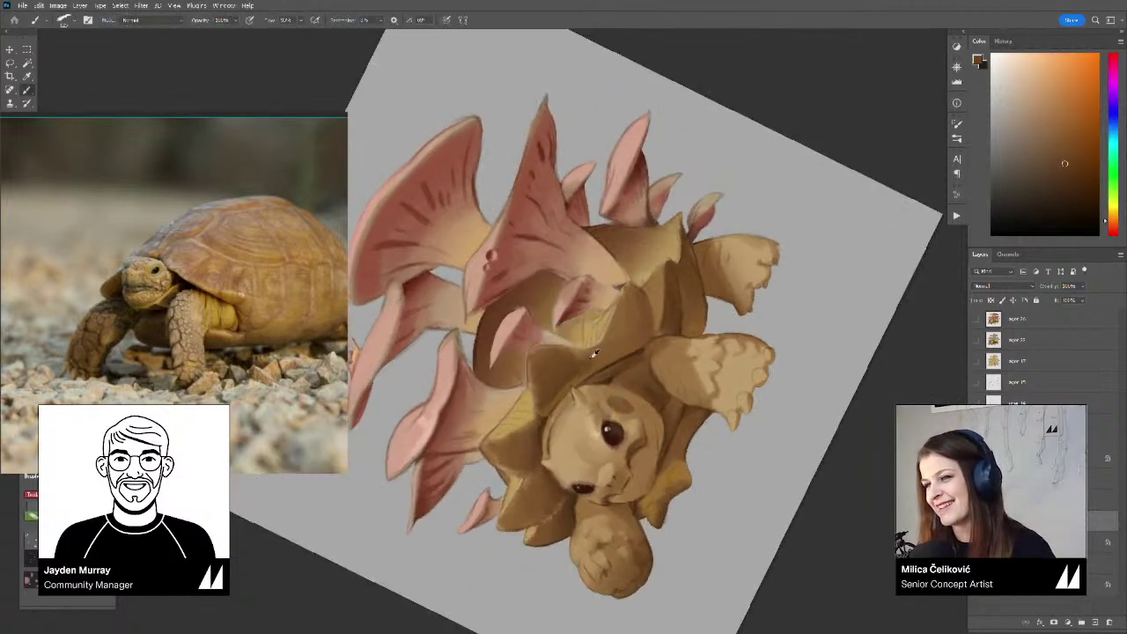
alt+click(559, 396)
alt+click(553, 398)
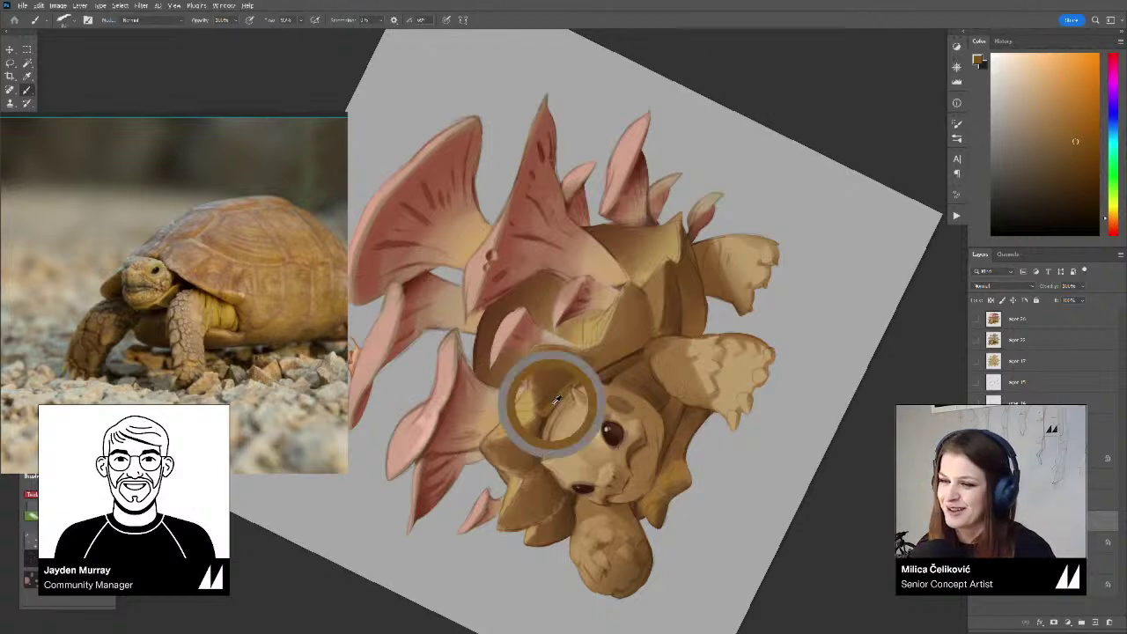
alt+click(548, 397)
alt+click(547, 399)
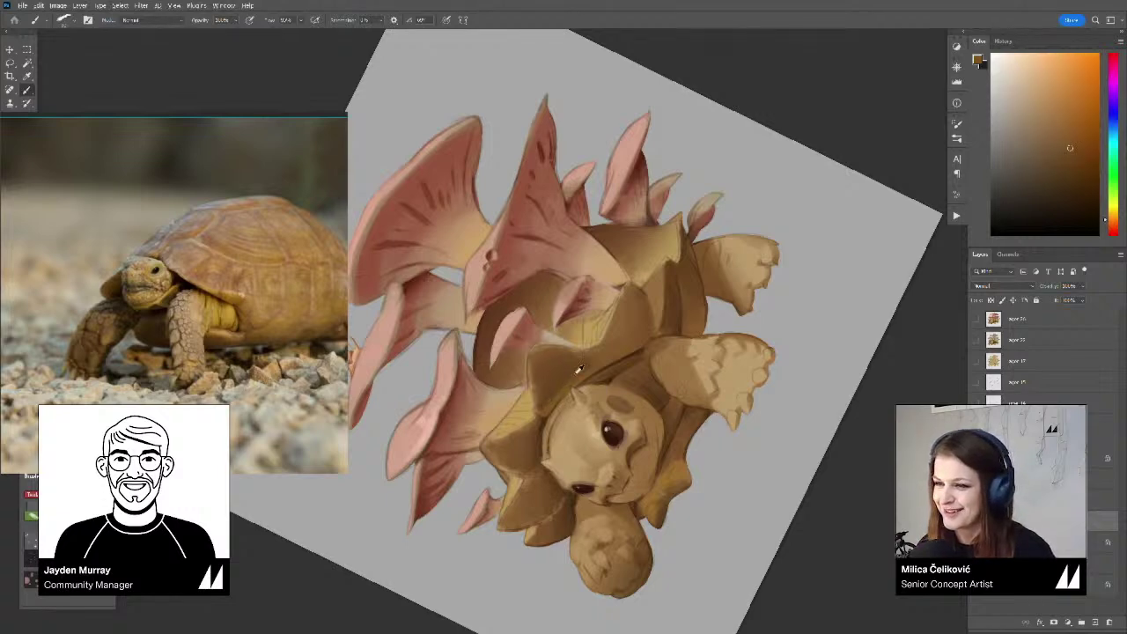
alt+click(537, 406)
Shade the rim spike above the far horn and the notch beside it with sampled mid and dark browns
key(r)
drag(571, 373, 512, 385)
alt+click(530, 396)
key(r)
key(space)
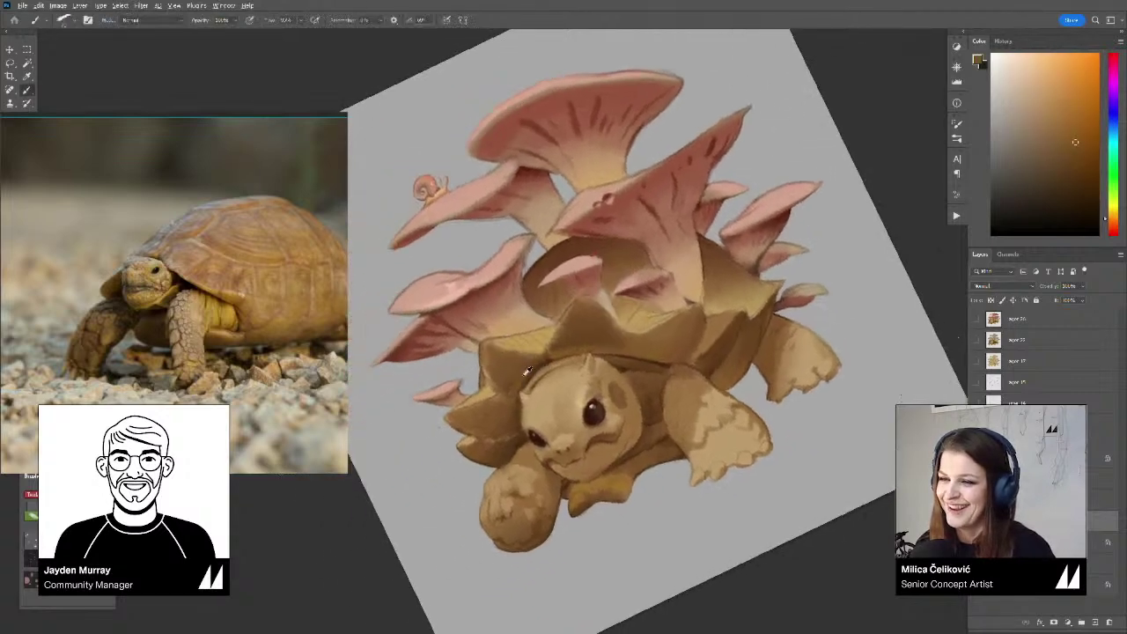
alt+click(532, 364)
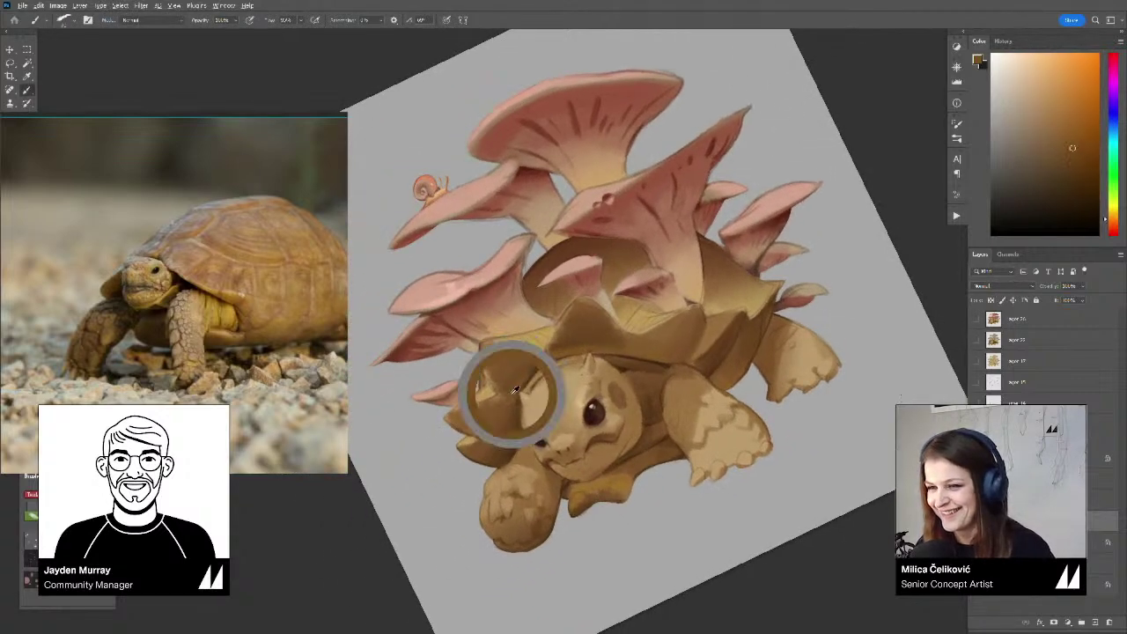
alt+click(539, 365)
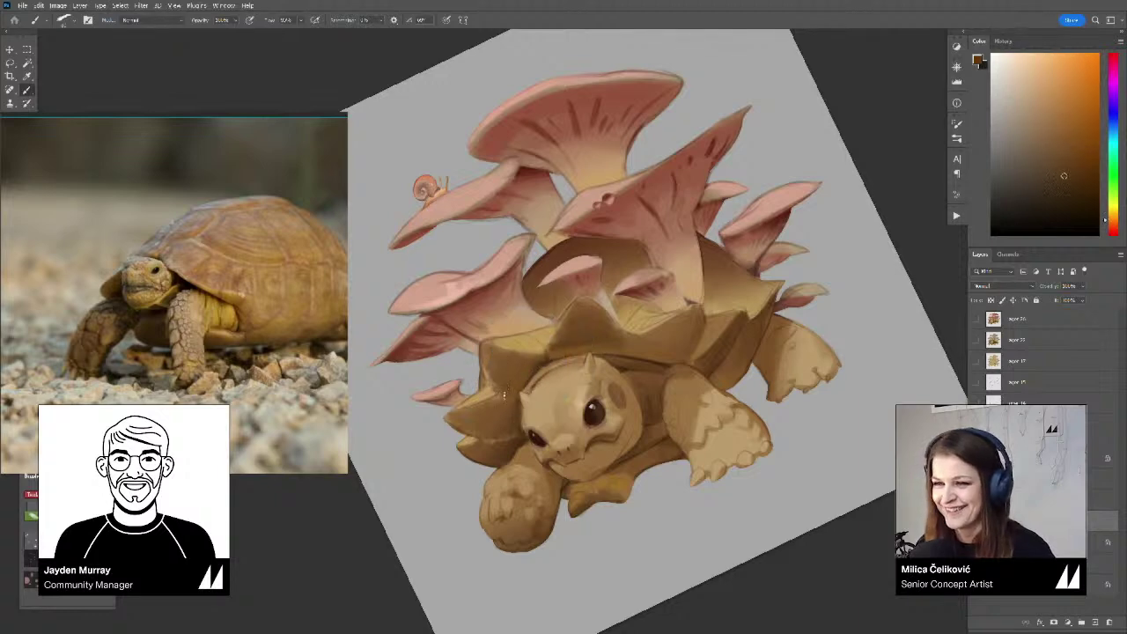
alt+click(524, 359)
alt+click(521, 361)
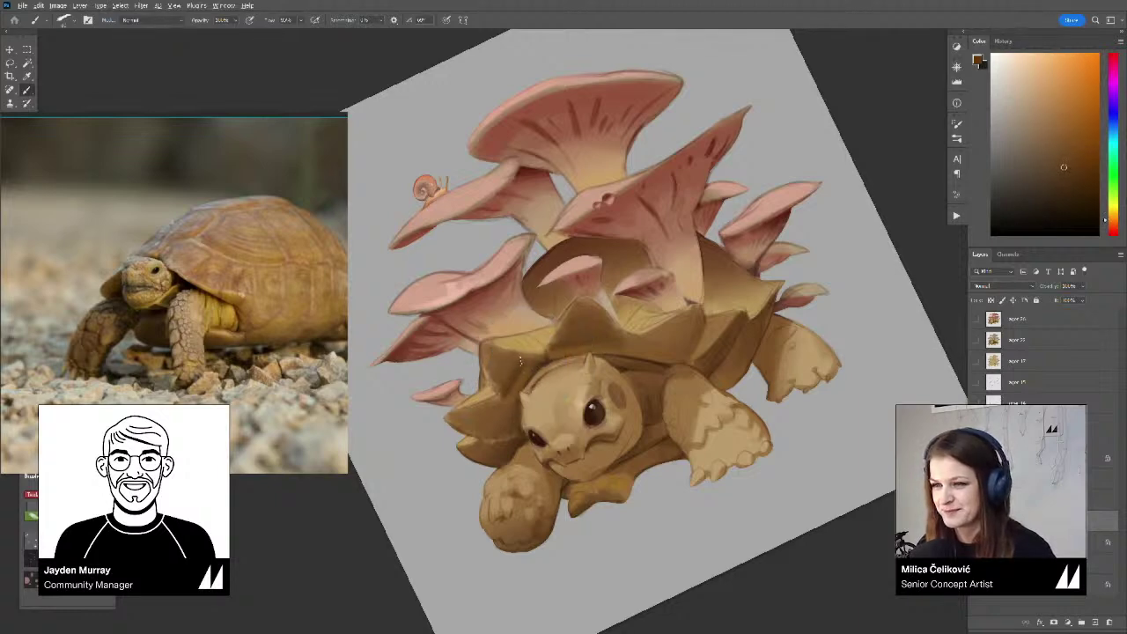
alt+click(508, 396)
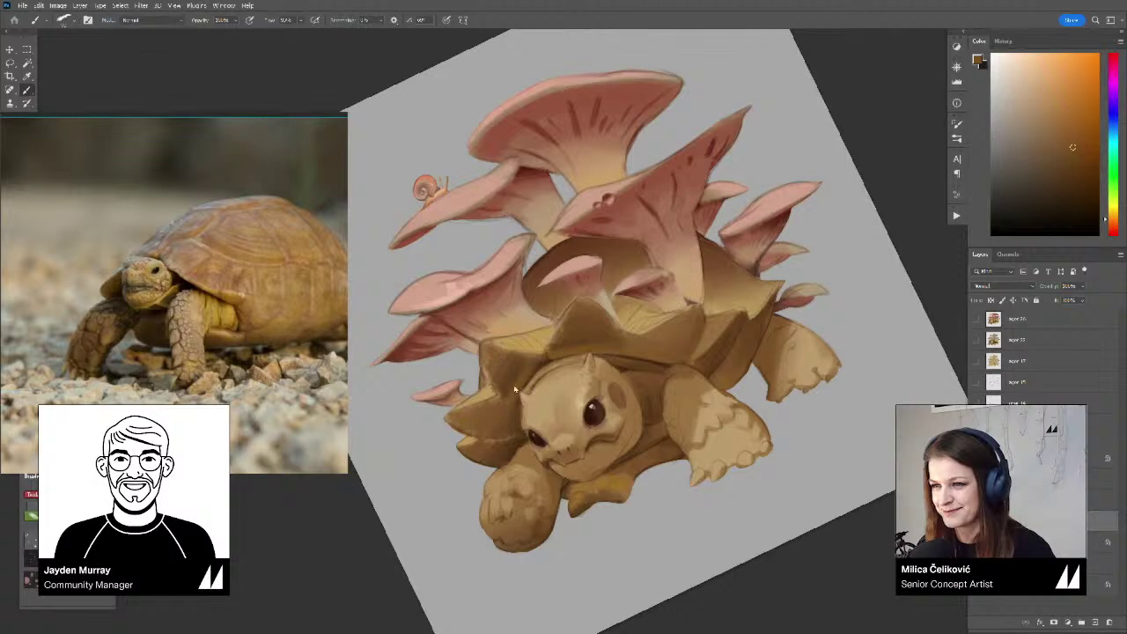
Bring the canvas near upright and blend the far-side rim spikes above the raised foot with neighboring browns
drag(534, 359, 449, 359)
key(r)
drag(653, 275, 672, 350)
key(Escape)
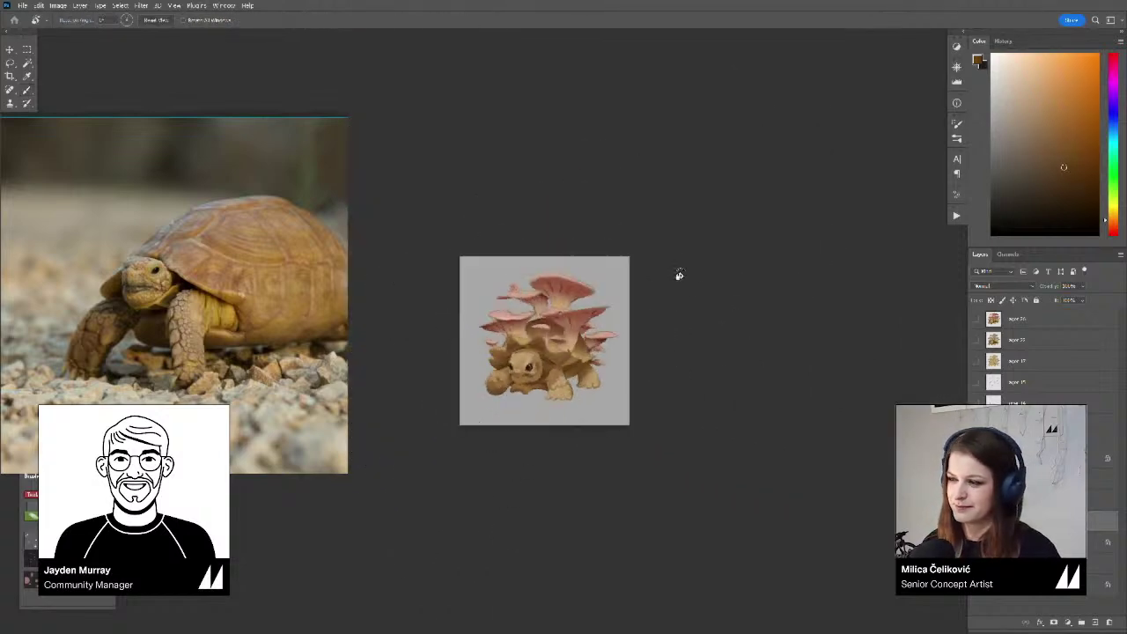
mouse_move(521, 332)
mouse_down()
mouse_move(523, 346)
mouse_move(601, 365)
mouse_up()
key(r)
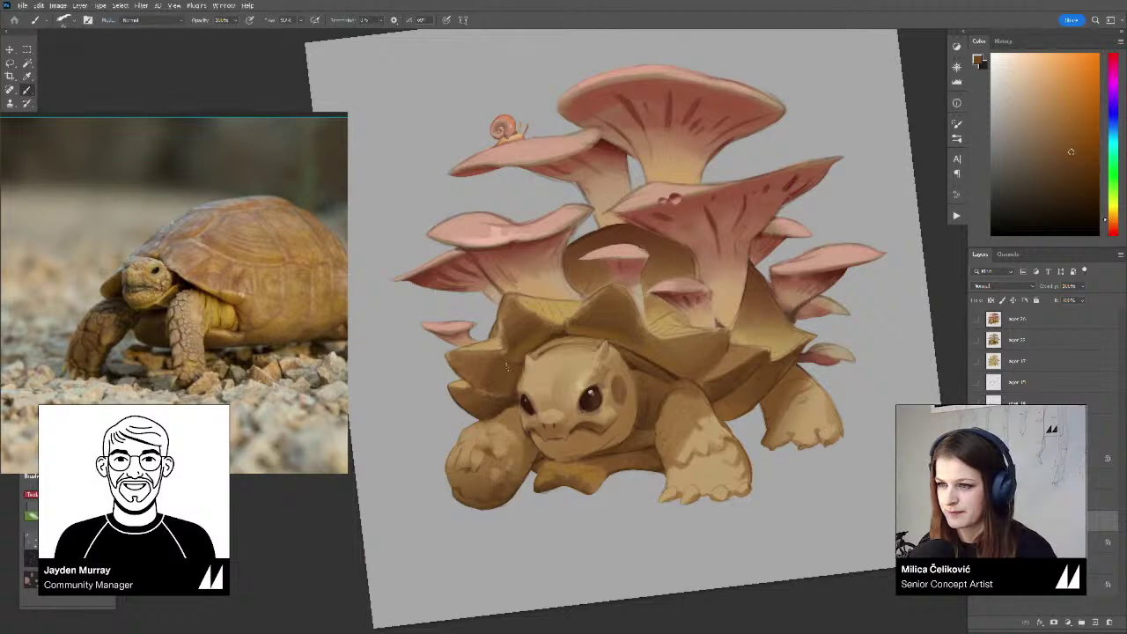
alt+click(508, 373)
key(r)
drag(478, 390, 467, 378)
alt+click(522, 328)
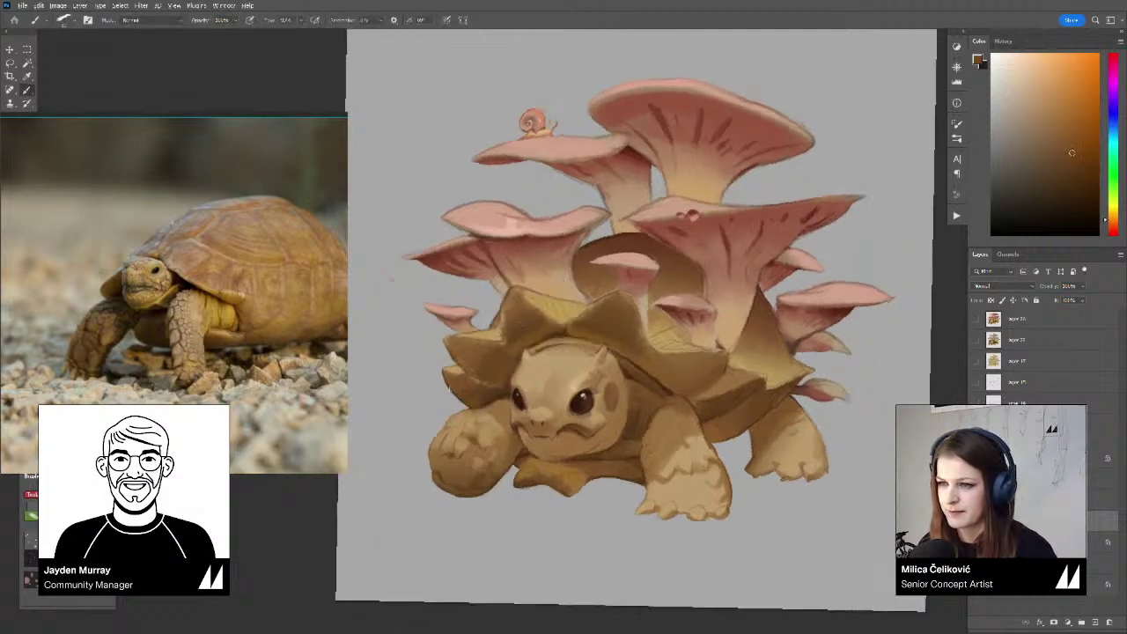
alt+click(478, 382)
Smooth the shell rim from the spike above the near horn down toward the near front leg with sampled browns
key(ctrl+space)
drag(560, 370, 467, 374)
key(r)
key(Escape)
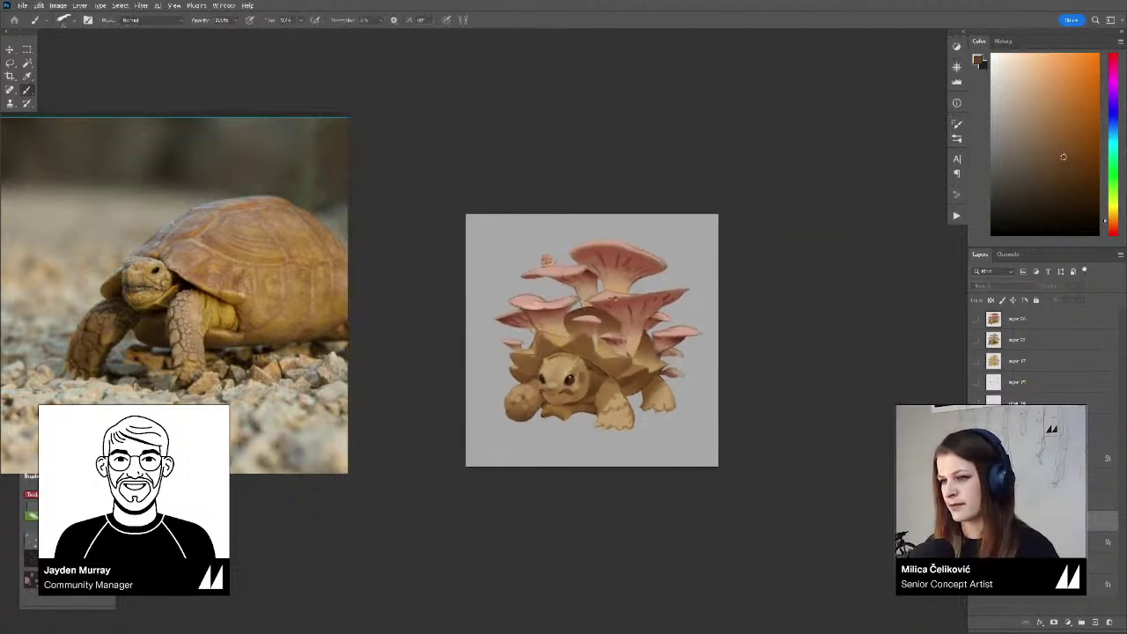
key(z)
drag(685, 325, 658, 405)
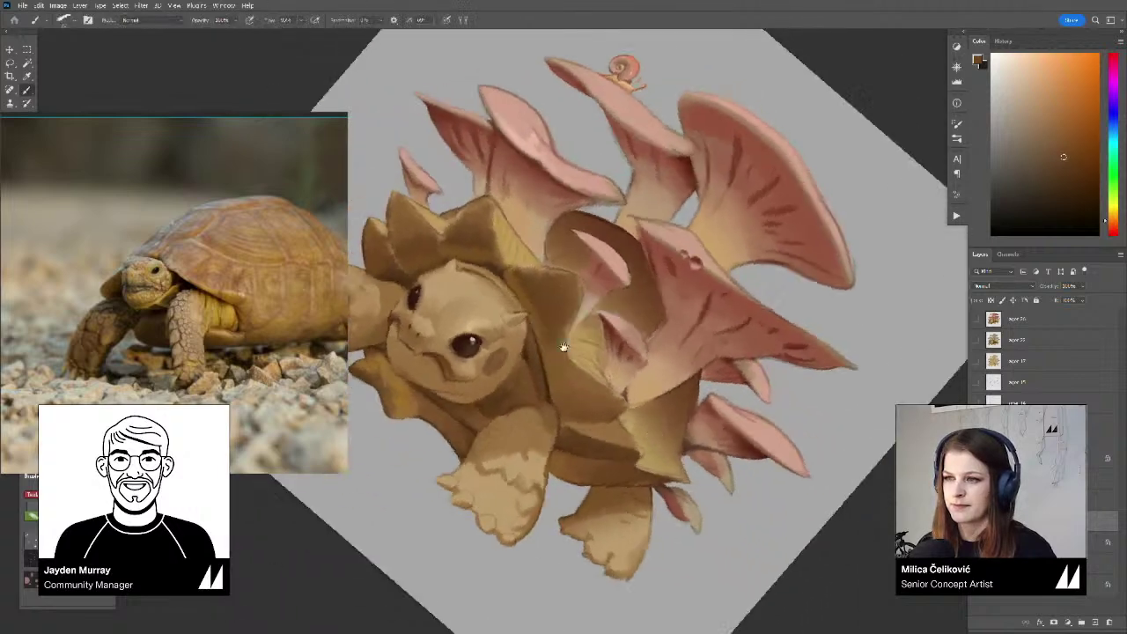
drag(563, 347, 575, 358)
alt+click(544, 314)
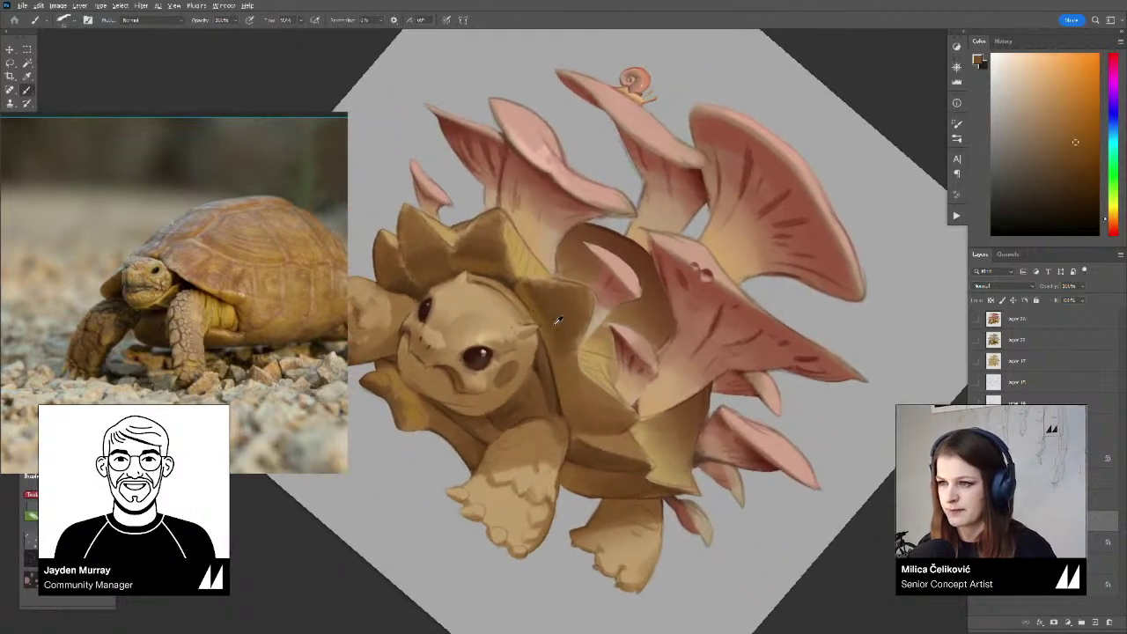
alt+click(558, 320)
drag(577, 371, 591, 421)
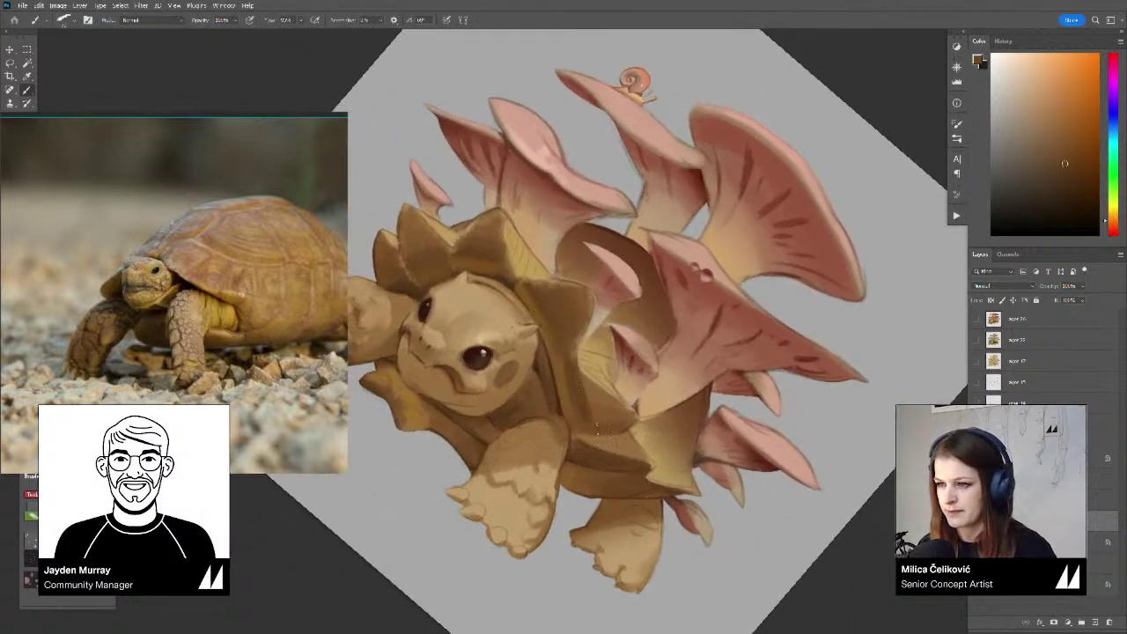
alt+click(573, 375)
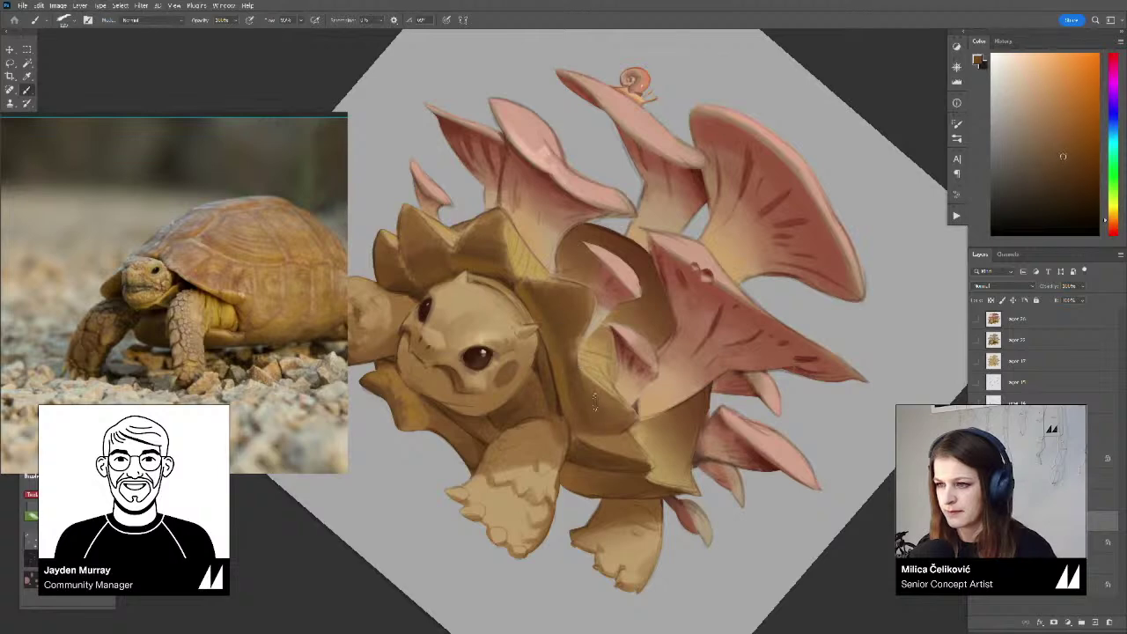
alt+drag(571, 379, 568, 356)
drag(579, 430, 576, 365)
Shade the rim spikes above the near front leg, separating their faces with sampled light and dark browns
key(r)
drag(747, 391, 667, 167)
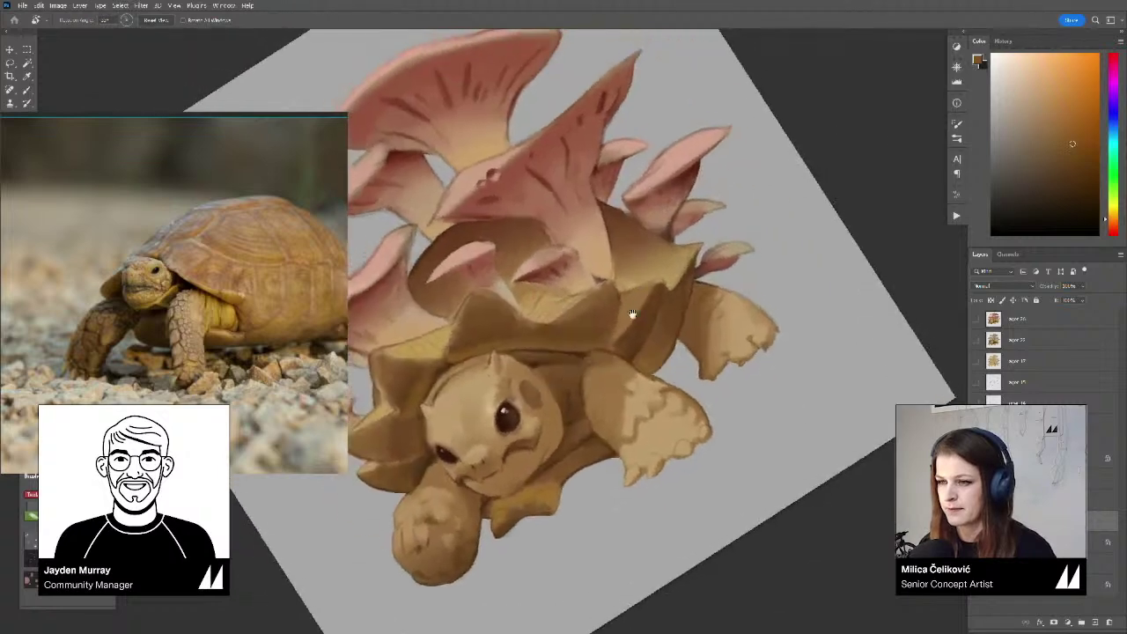
mouse_move(583, 336)
mouse_down()
mouse_move(579, 368)
mouse_move(630, 385)
mouse_up()
alt+click(580, 368)
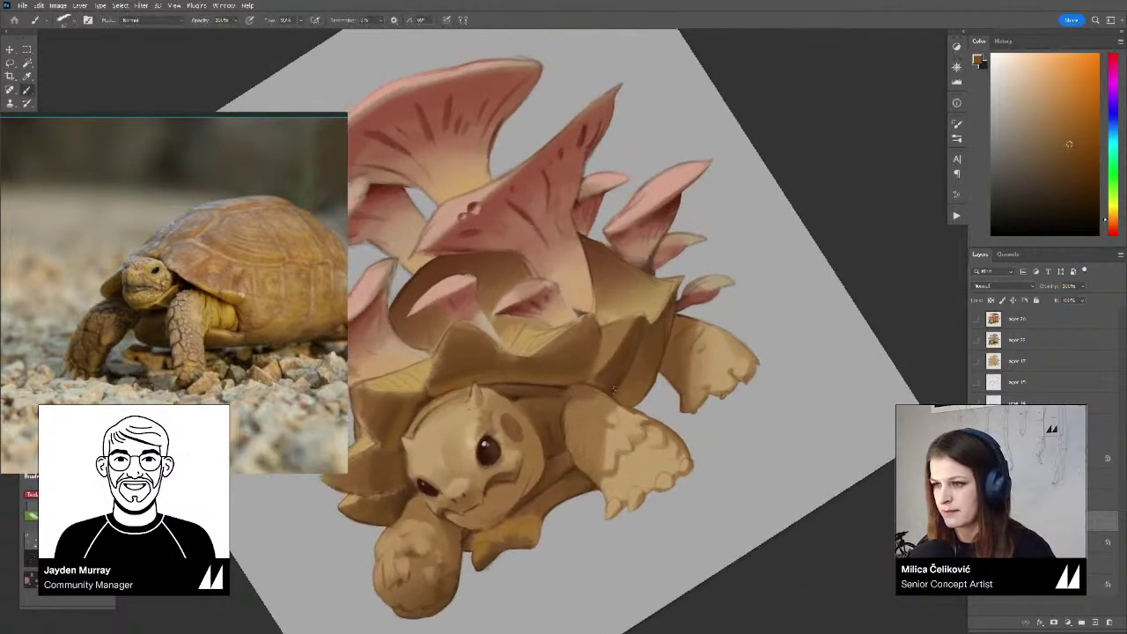
alt+click(614, 372)
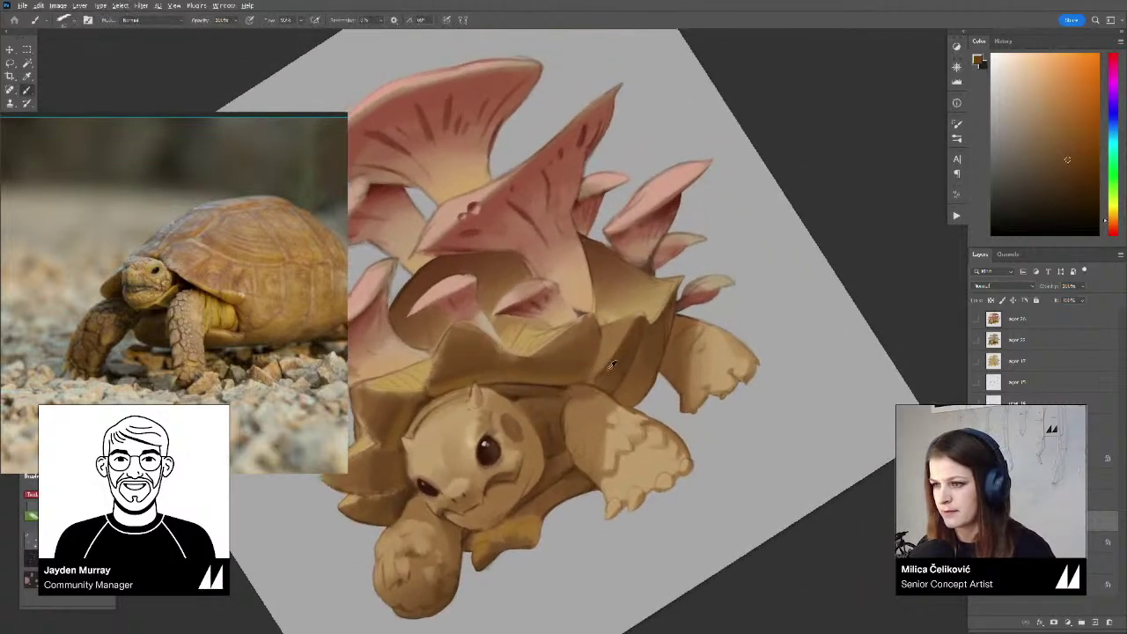
alt+click(552, 364)
alt+click(619, 363)
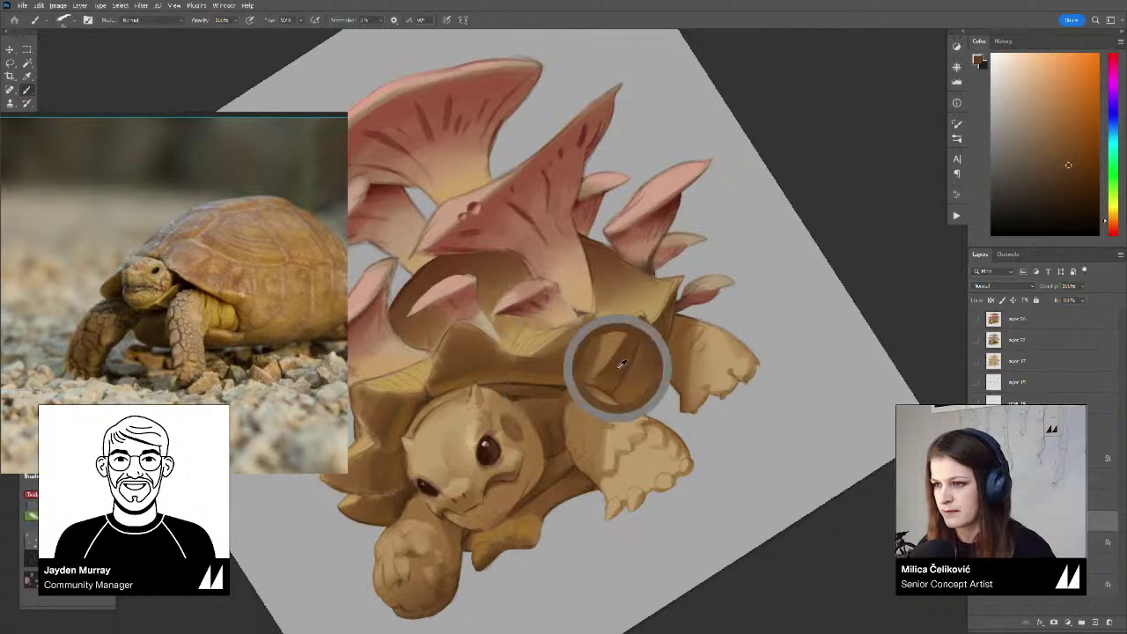
alt+click(393, 420)
Refine the edge of the rear rim spike between the two near legs with a sampled light tan and deeper brown
drag(646, 332, 629, 356)
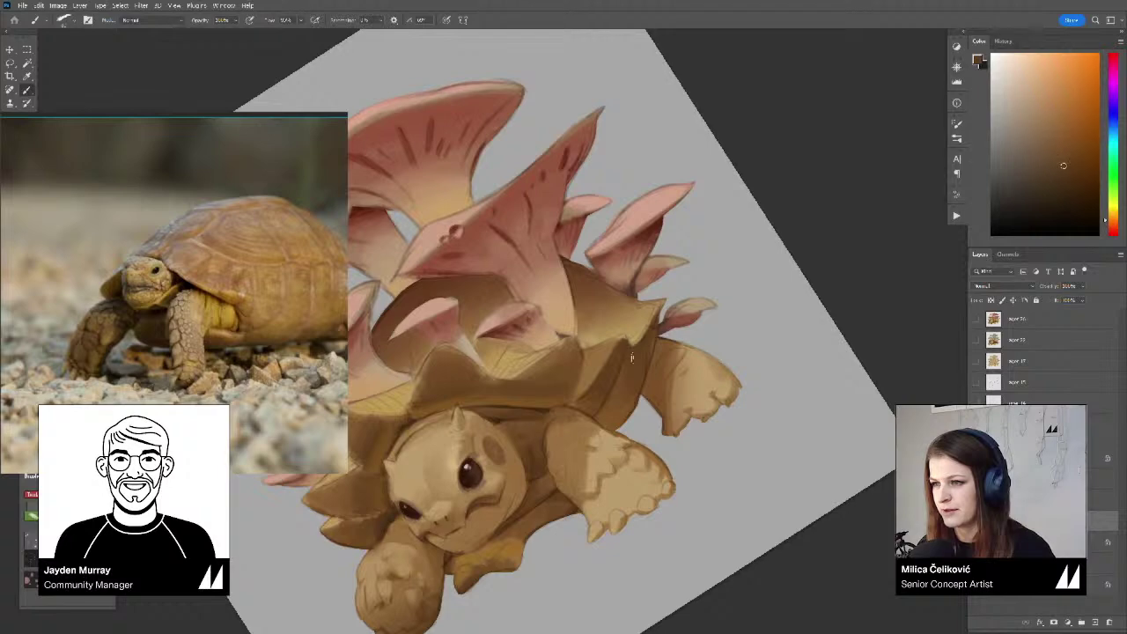
alt+click(601, 353)
key(r)
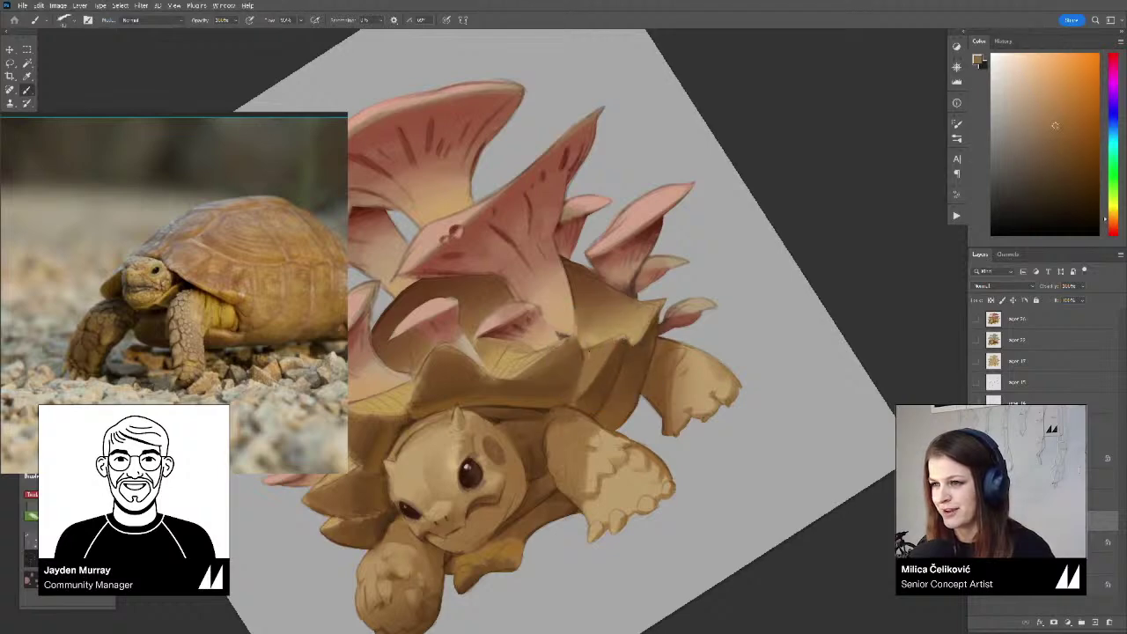
mouse_move(621, 341)
mouse_down()
mouse_move(613, 372)
mouse_move(721, 339)
mouse_move(669, 370)
mouse_move(659, 415)
mouse_move(677, 389)
mouse_up()
alt+click(647, 379)
Review the whole creature with the canvas set upright to judge the shading of the shell rim
key(r)
key(r)
mouse_move(717, 348)
mouse_down()
mouse_move(708, 365)
mouse_move(719, 349)
mouse_up()
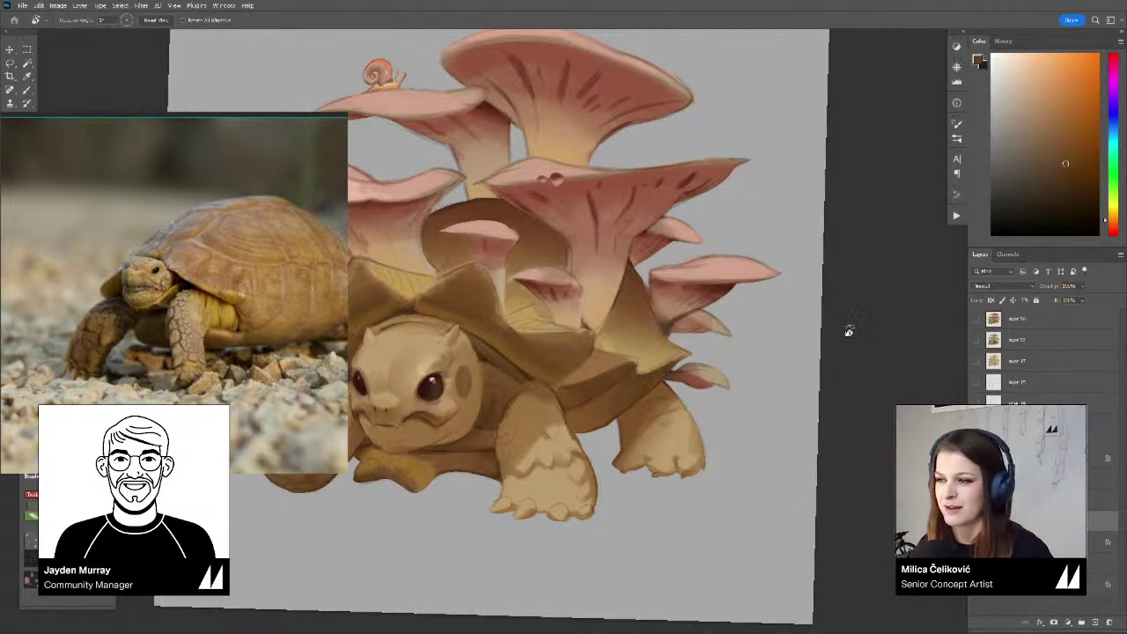
key(ctrl+space)
drag(634, 333, 590, 336)
key(Escape)
drag(706, 316, 734, 323)
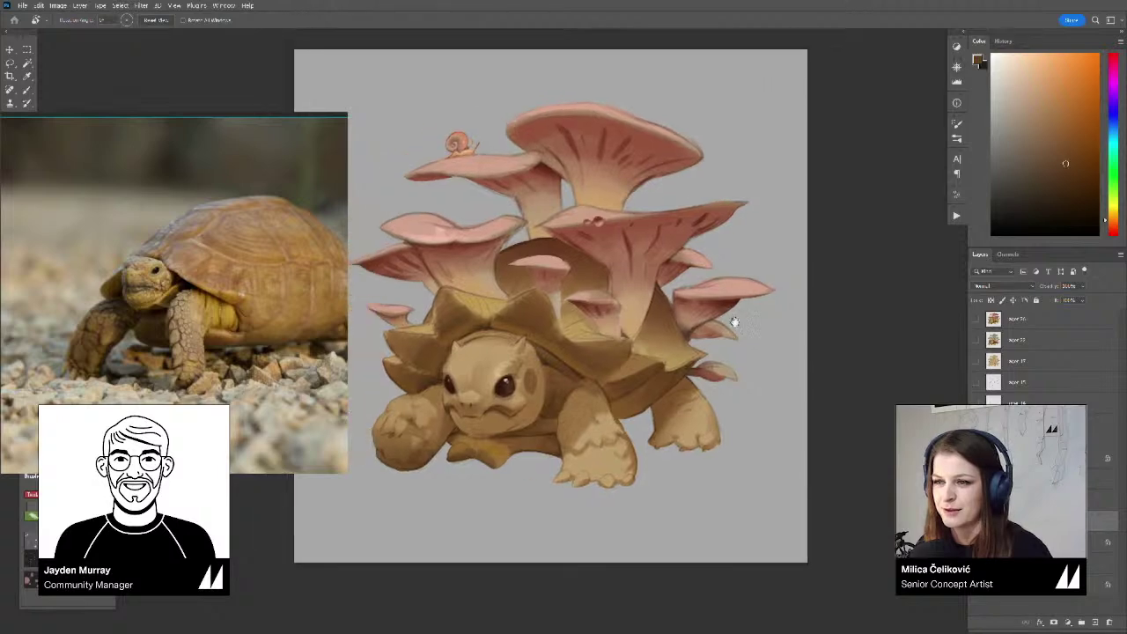
drag(621, 328, 667, 326)
Blend the crease between the two far-side rim spikes beside the raised foot with sampled tan and dark brown
key(ctrl+space)
mouse_move(417, 372)
mouse_down()
mouse_move(480, 366)
mouse_move(499, 265)
mouse_move(500, 304)
mouse_up()
key(r)
alt+click(490, 341)
alt+click(491, 342)
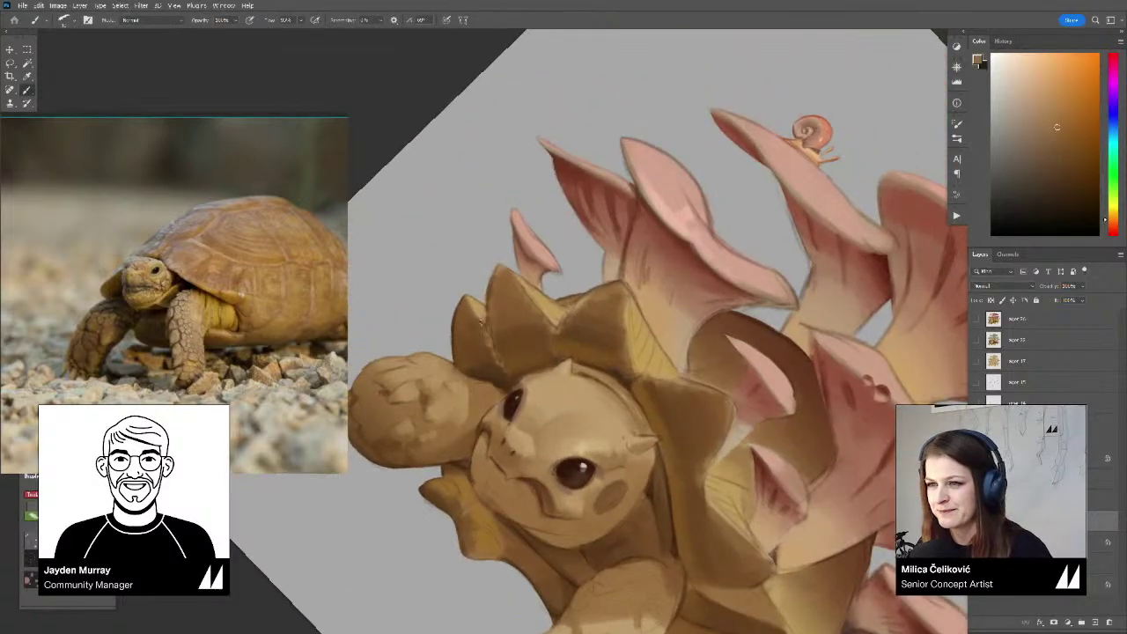
alt+click(481, 330)
alt+click(493, 357)
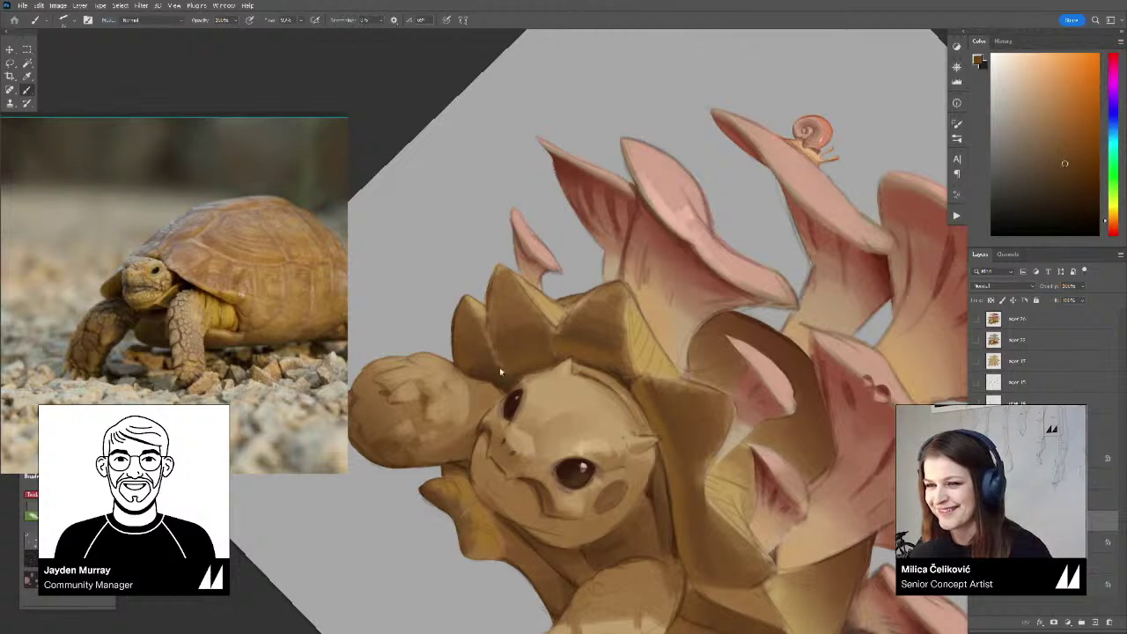
alt+click(501, 372)
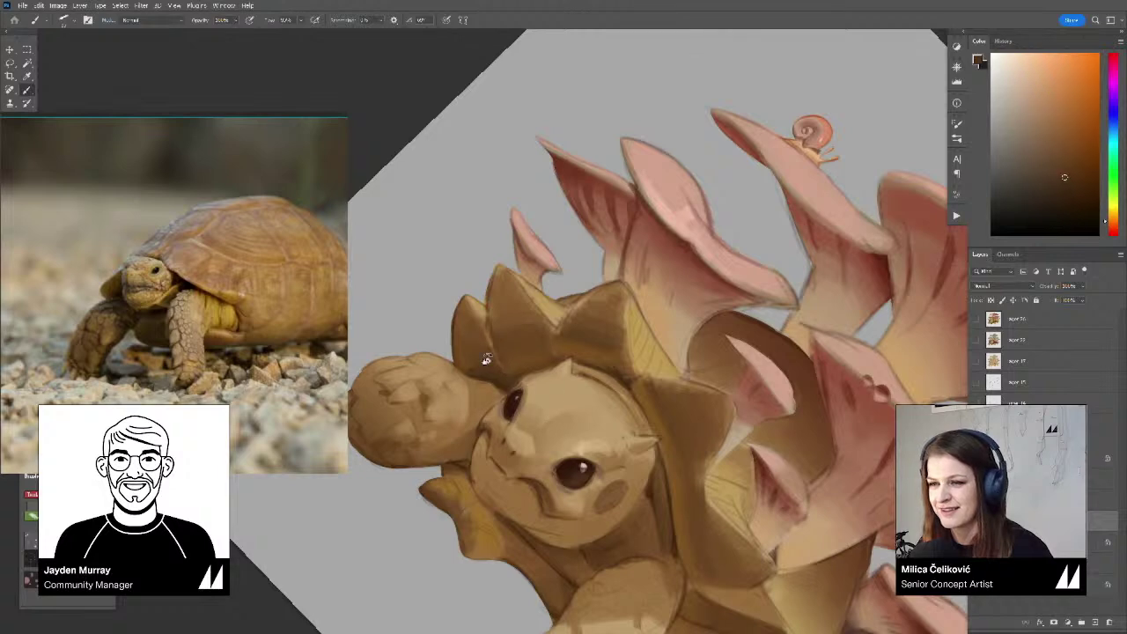
Darken the shadow between the far eye, the rim spikes and the raised foot with sampled browns
key(r)
mouse_move(499, 348)
mouse_down()
mouse_move(545, 474)
mouse_move(585, 411)
mouse_up()
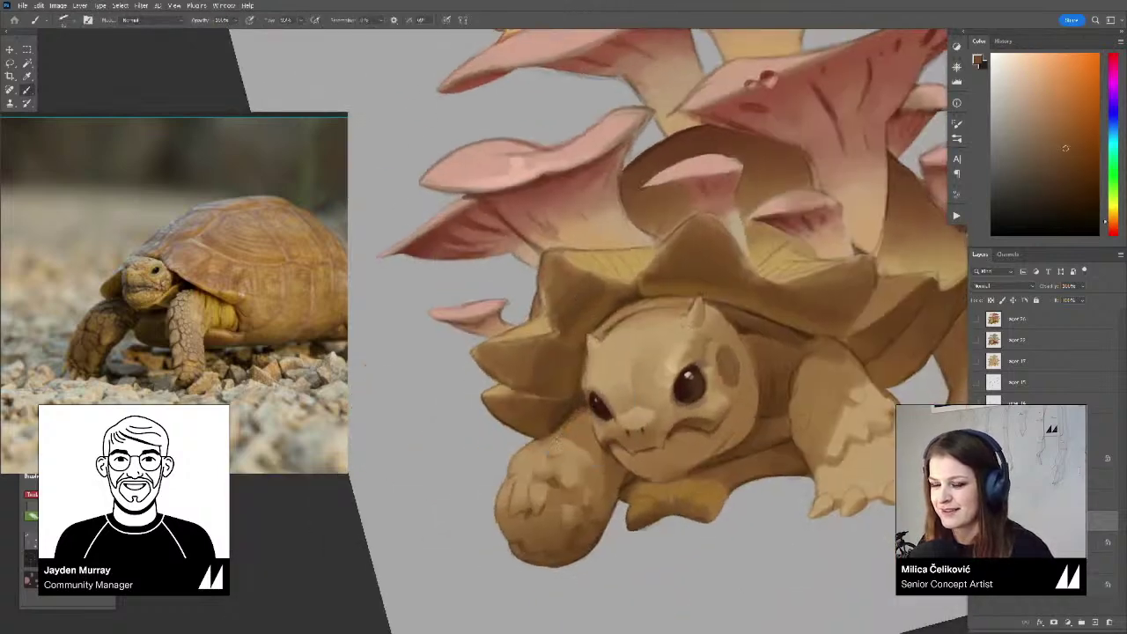
alt+click(579, 403)
alt+click(579, 403)
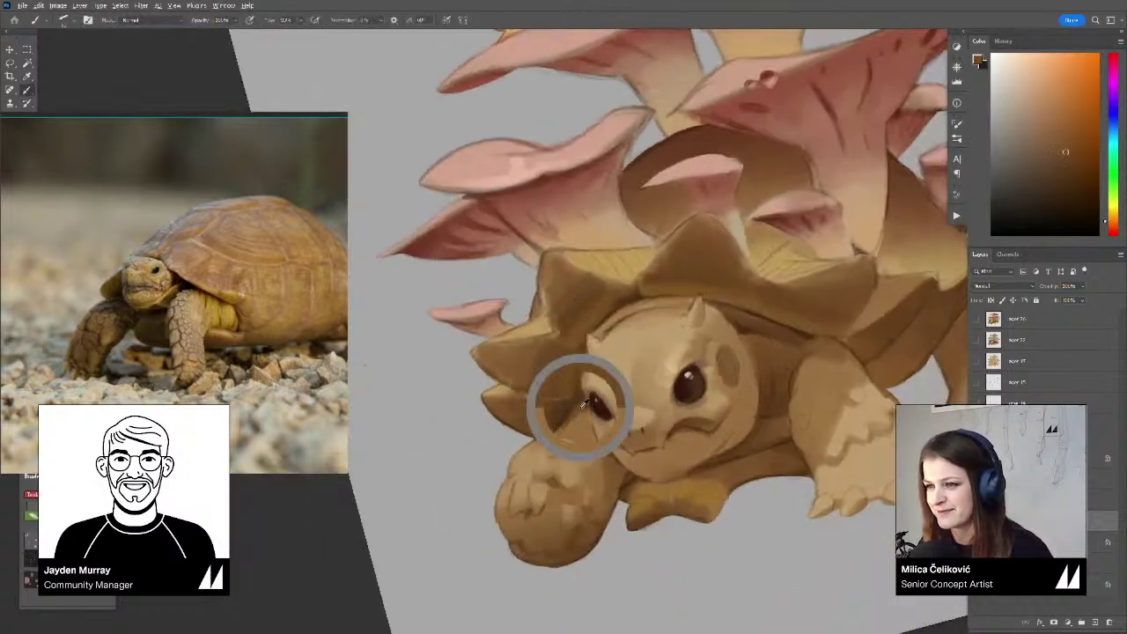
Refine the edge between the far side of the head and the shell rim with sampled browns and a light tan
key(ctrl+space)
drag(582, 398, 449, 405)
key(r)
drag(812, 414, 781, 476)
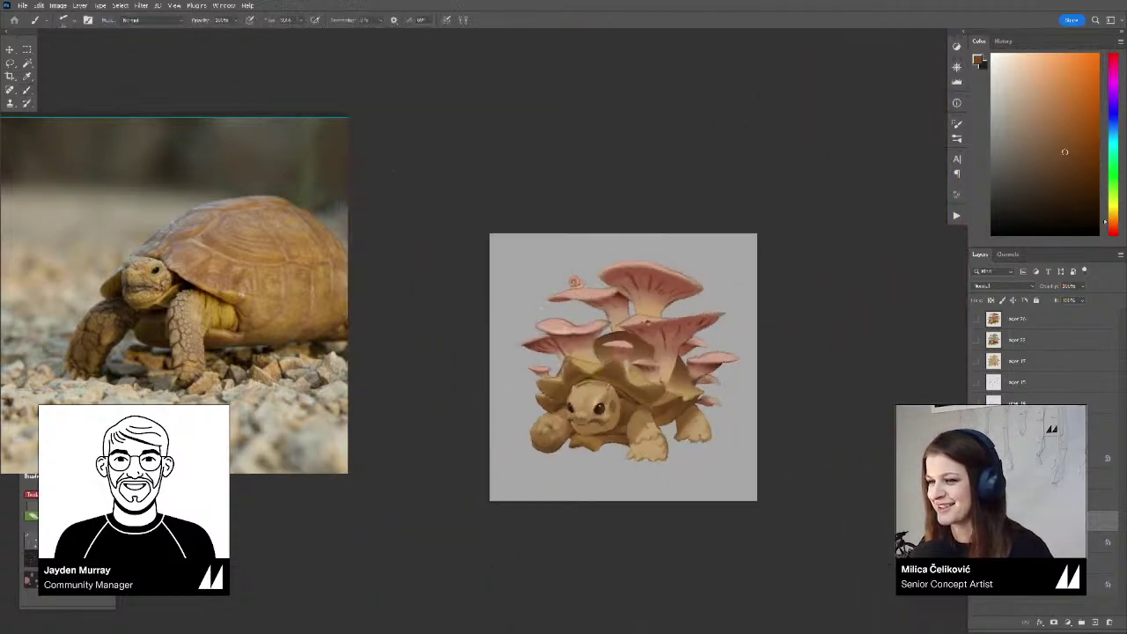
key(ctrl+space)
mouse_move(604, 370)
mouse_down()
mouse_move(591, 365)
mouse_move(679, 379)
mouse_up()
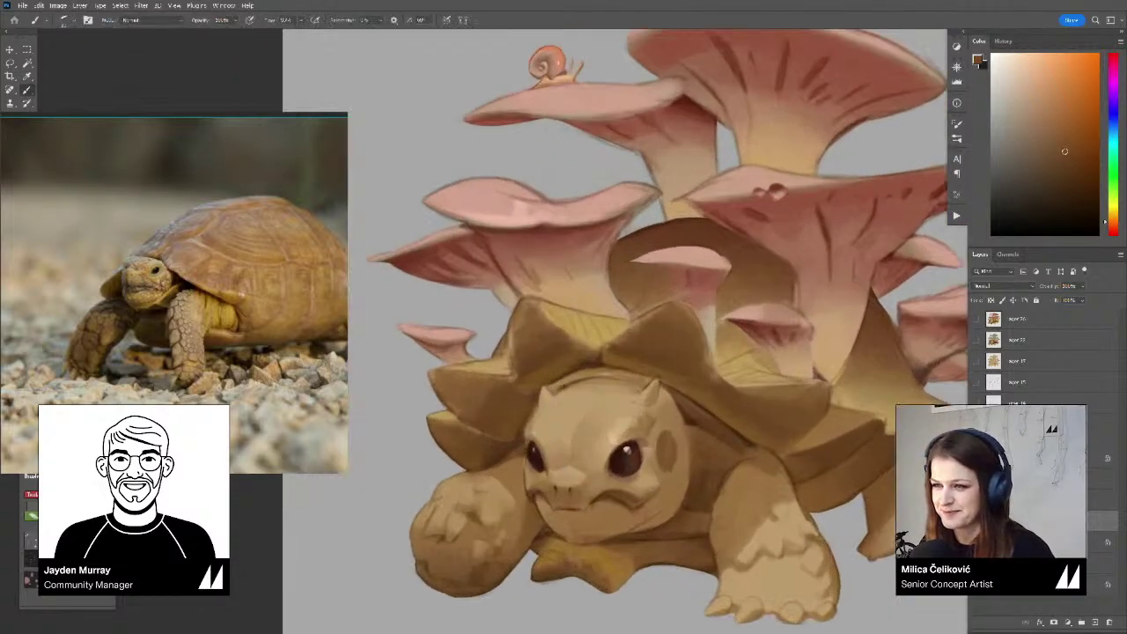
key(r)
drag(581, 370, 592, 364)
key(r)
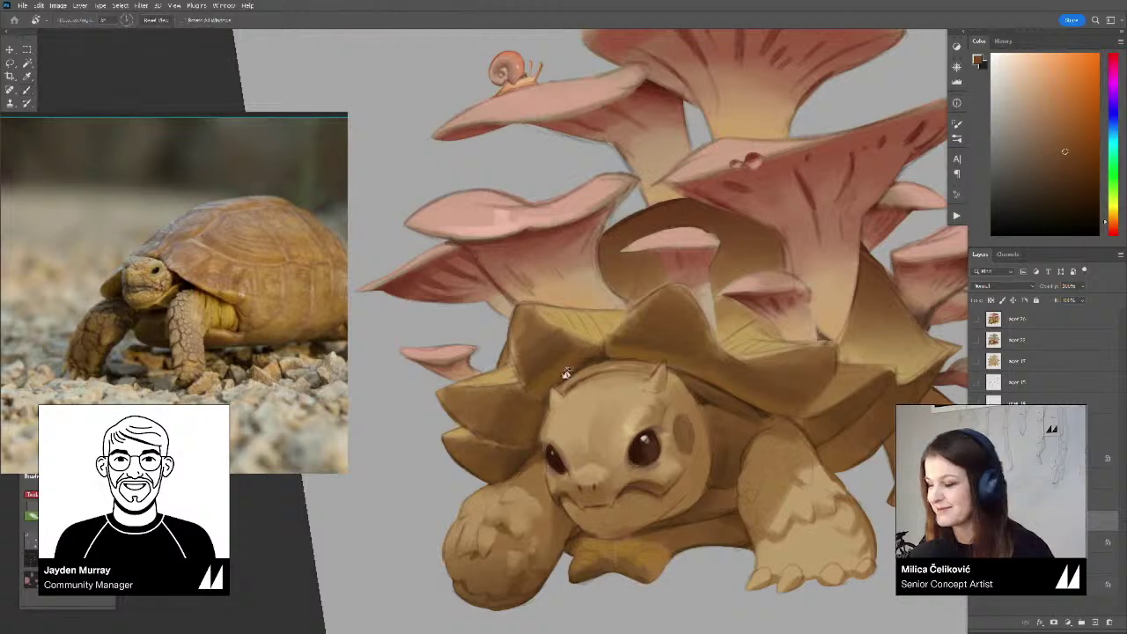
drag(519, 404, 537, 410)
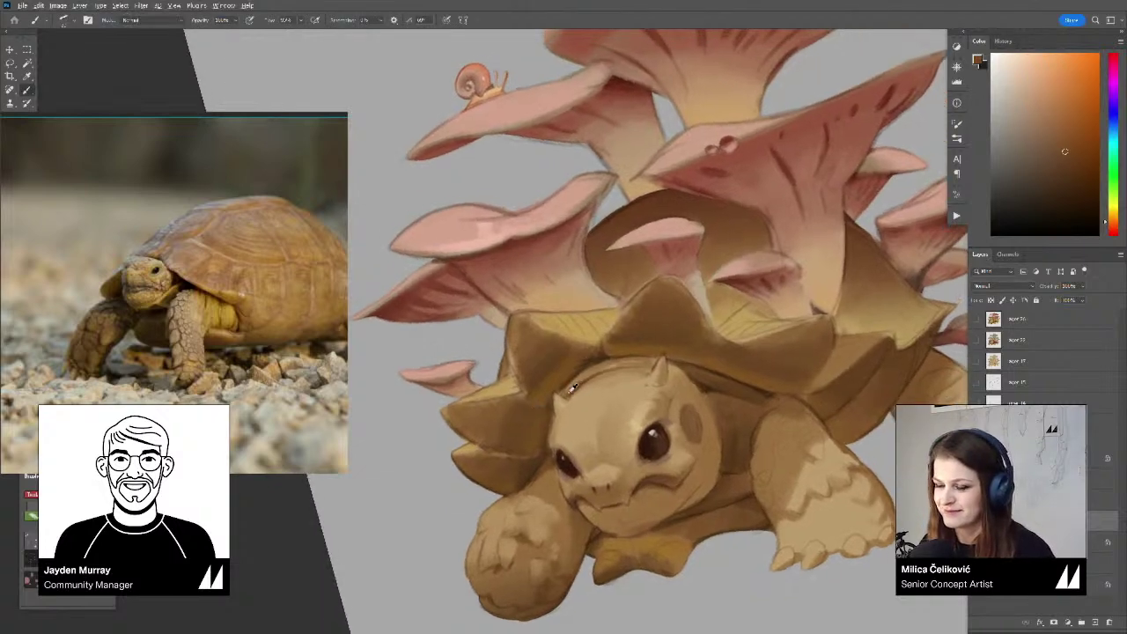
alt+click(564, 395)
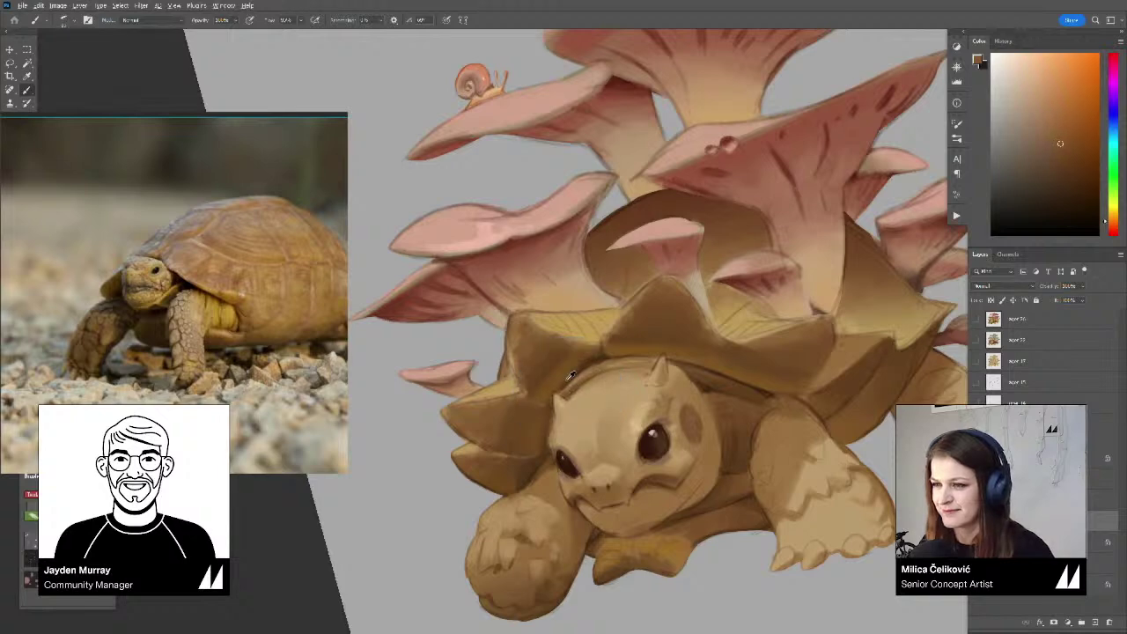
alt+click(594, 352)
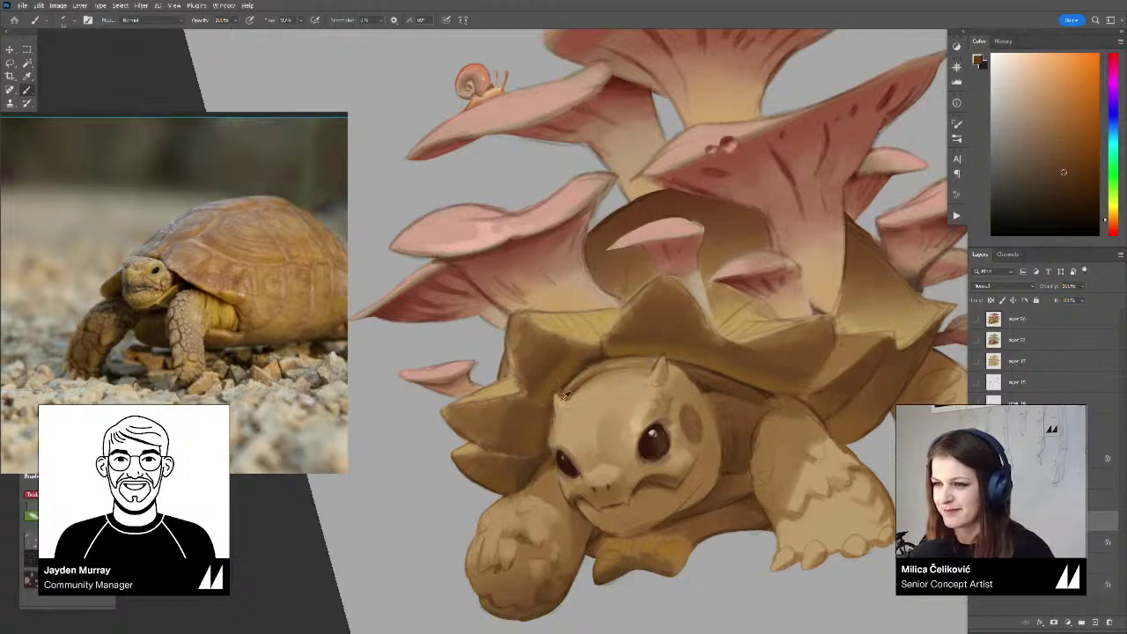
click(1039, 101)
key(r)
drag(523, 380, 502, 327)
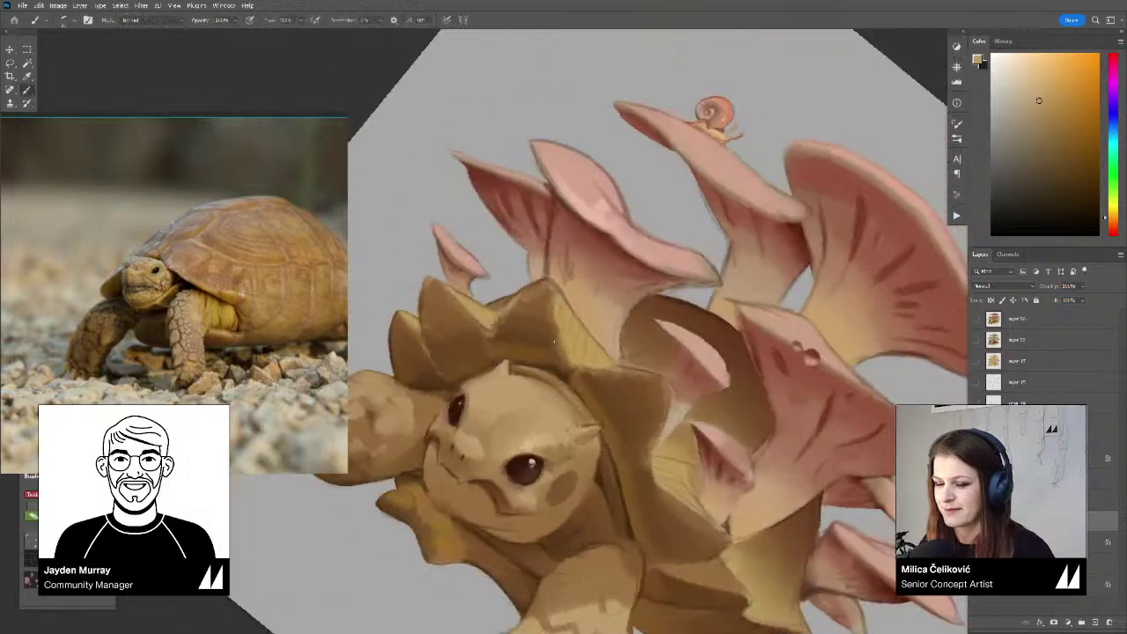
Mirror the canvas view horizontally to check the creature's head and shell rim
mouse_move(563, 344)
mouse_down()
mouse_move(503, 407)
mouse_move(531, 492)
mouse_move(579, 526)
mouse_up()
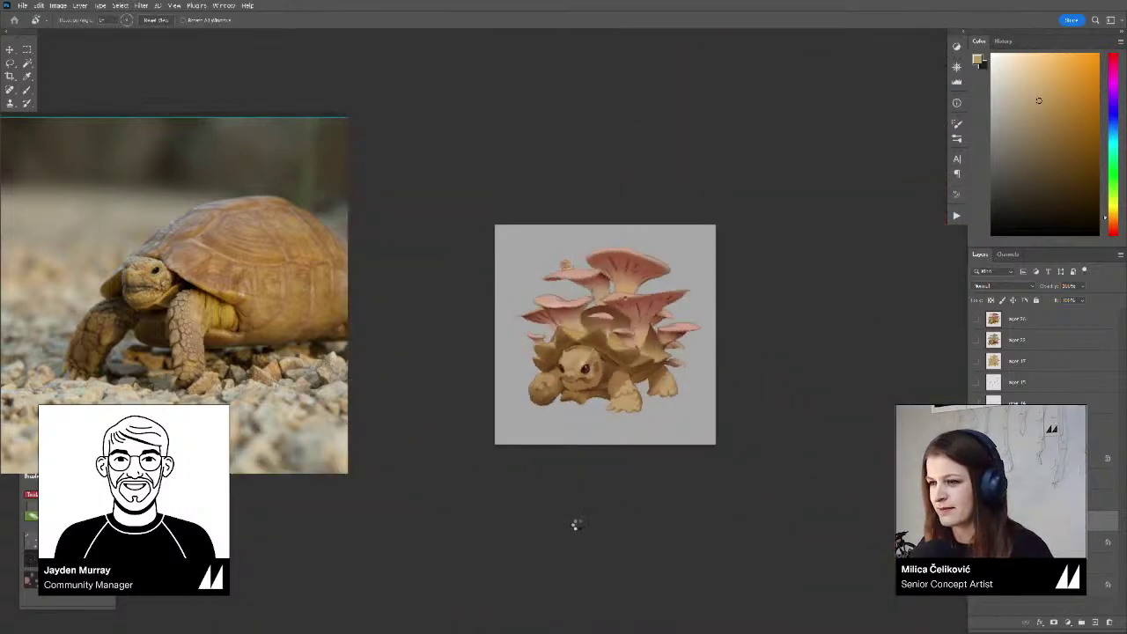
key(h)
key(z)
drag(615, 360, 704, 348)
mouse_move(728, 347)
mouse_down()
mouse_move(699, 368)
mouse_move(607, 331)
mouse_move(618, 330)
mouse_move(596, 343)
mouse_up()
key(r)
key(z)
Blend the crease between the near-side horn and the shell rim with sampled tan-brown tones
key(b)
alt+click(624, 325)
key(z)
key(b)
alt+click(583, 354)
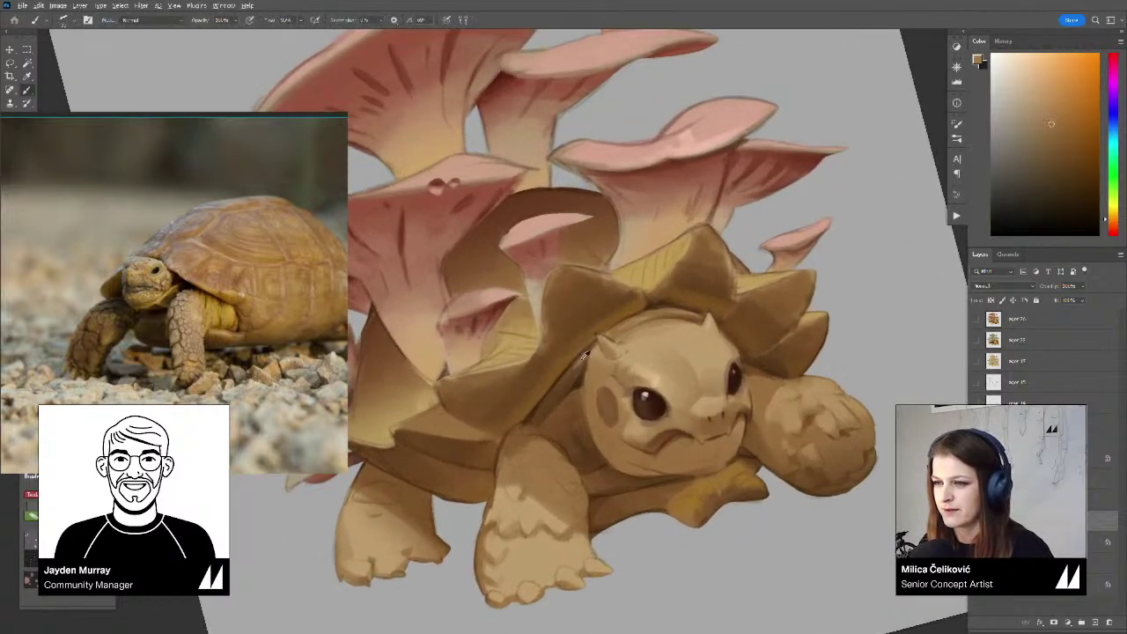
alt+click(583, 355)
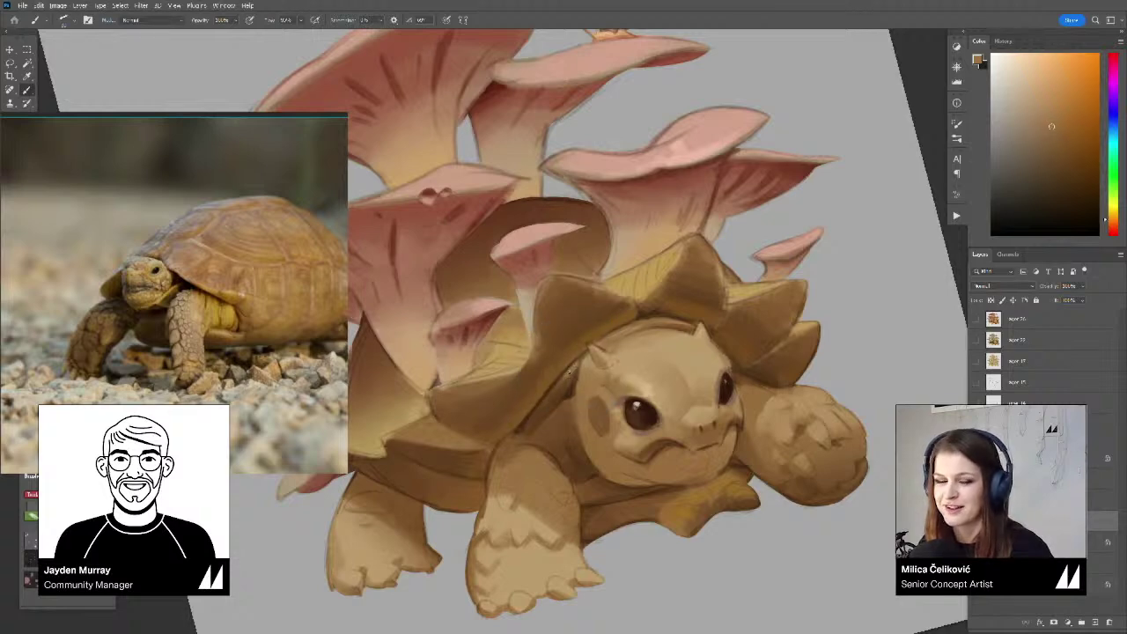
alt+click(569, 368)
alt+click(569, 368)
alt+click(569, 368)
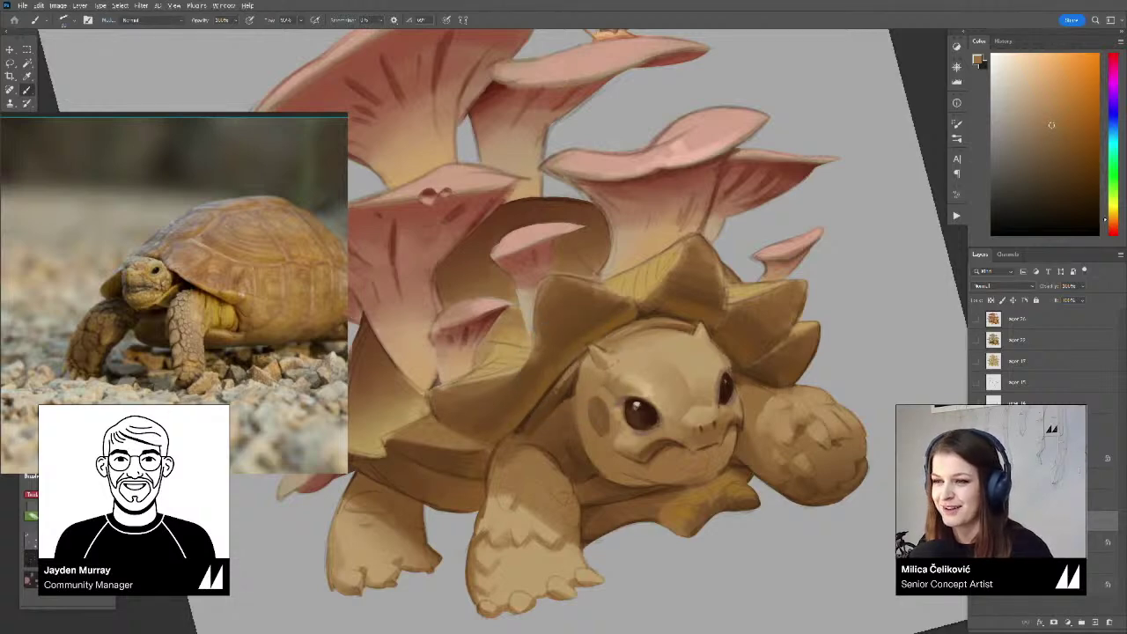
Deepen the neck shadow behind the cheek and under the shell rim with sampled darker browns
alt+click(578, 374)
alt+click(562, 386)
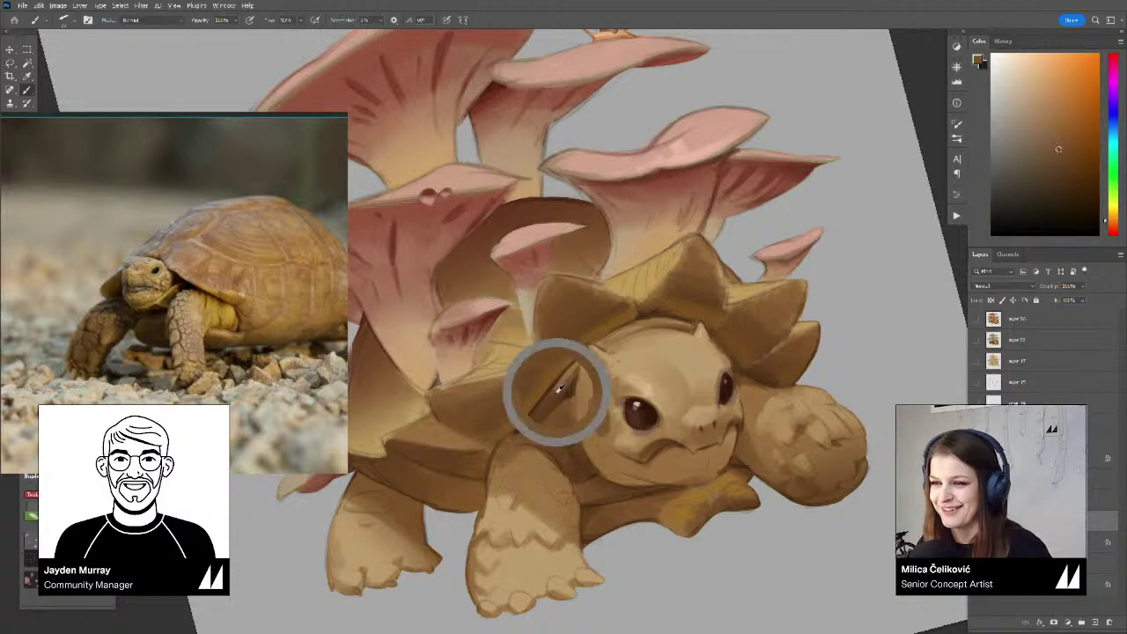
alt+click(570, 378)
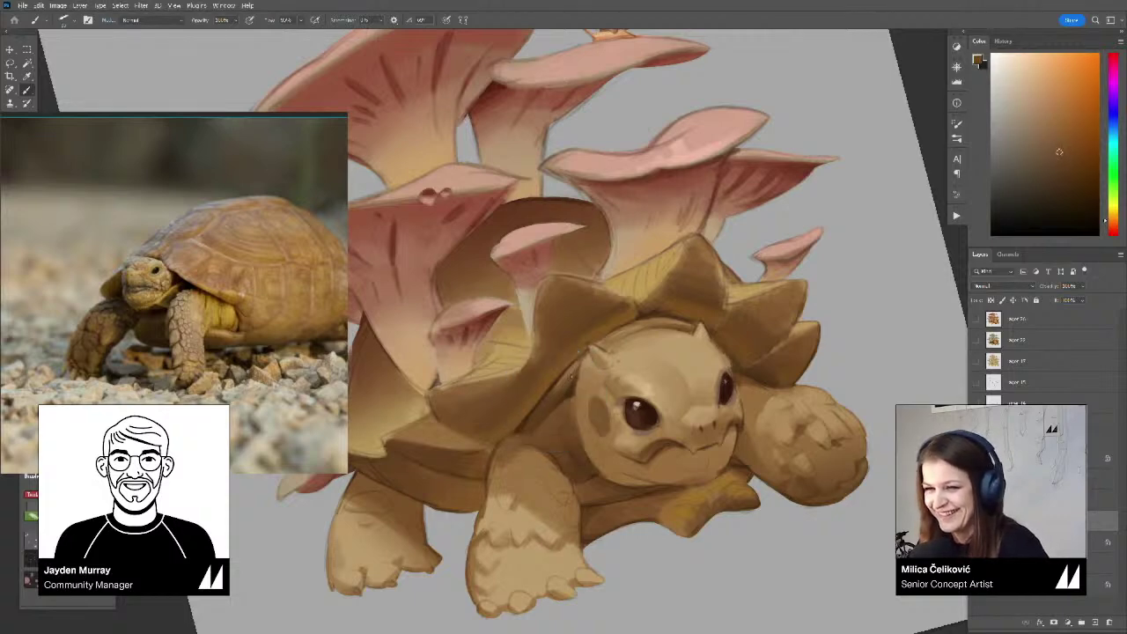
alt+click(582, 359)
alt+click(563, 381)
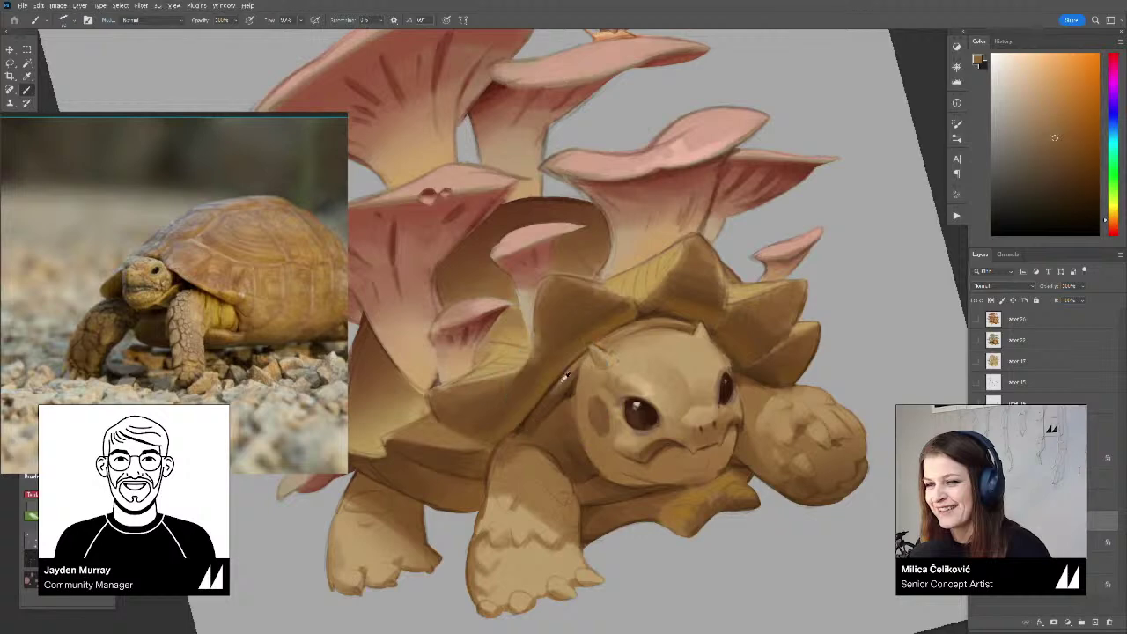
alt+click(562, 396)
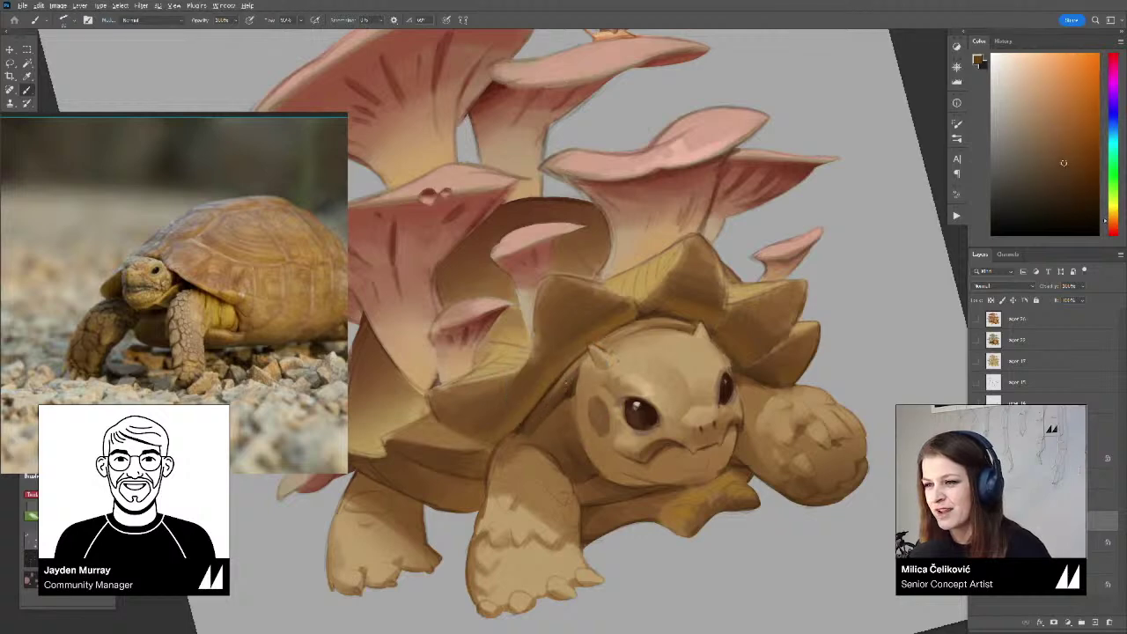
alt+click(558, 389)
Review the whole mirrored creature with the canvas upright to judge the neck shadow and near front leg
drag(571, 383, 497, 386)
key(r)
drag(735, 284, 742, 333)
key(b)
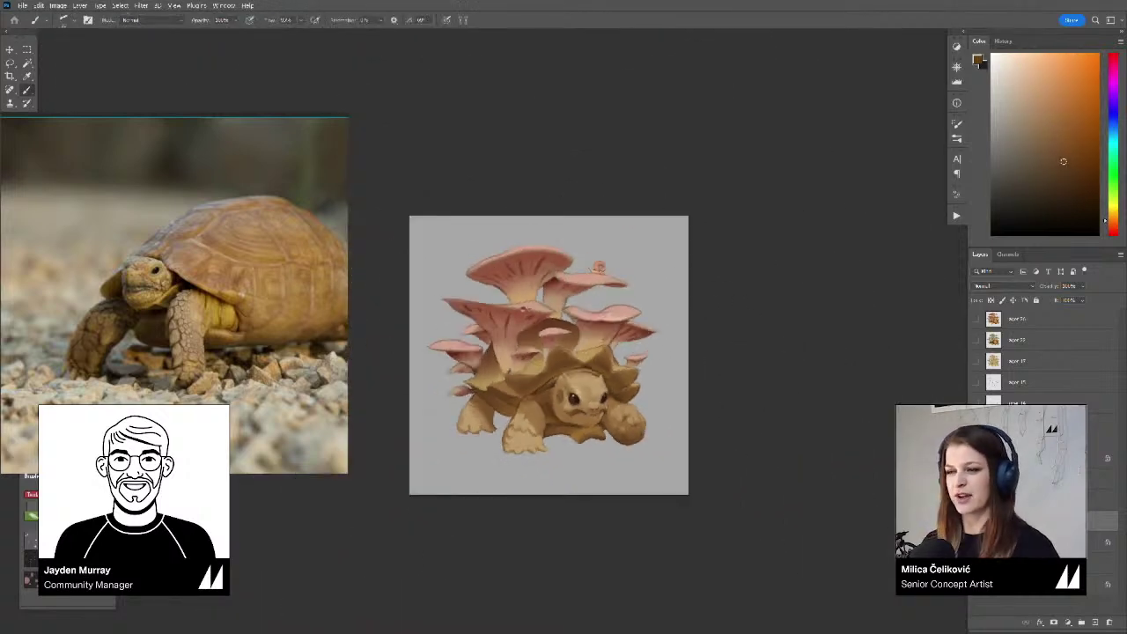
drag(535, 400, 576, 404)
mouse_move(560, 428)
mouse_down()
mouse_move(551, 399)
mouse_move(577, 399)
mouse_move(549, 404)
mouse_move(555, 411)
mouse_move(533, 392)
mouse_move(548, 423)
mouse_up()
key(z)
click(551, 399)
Extend the brown shadow over the upper part of the near front leg above the pale scales with sampled browns
key(b)
alt+click(547, 421)
alt+click(526, 418)
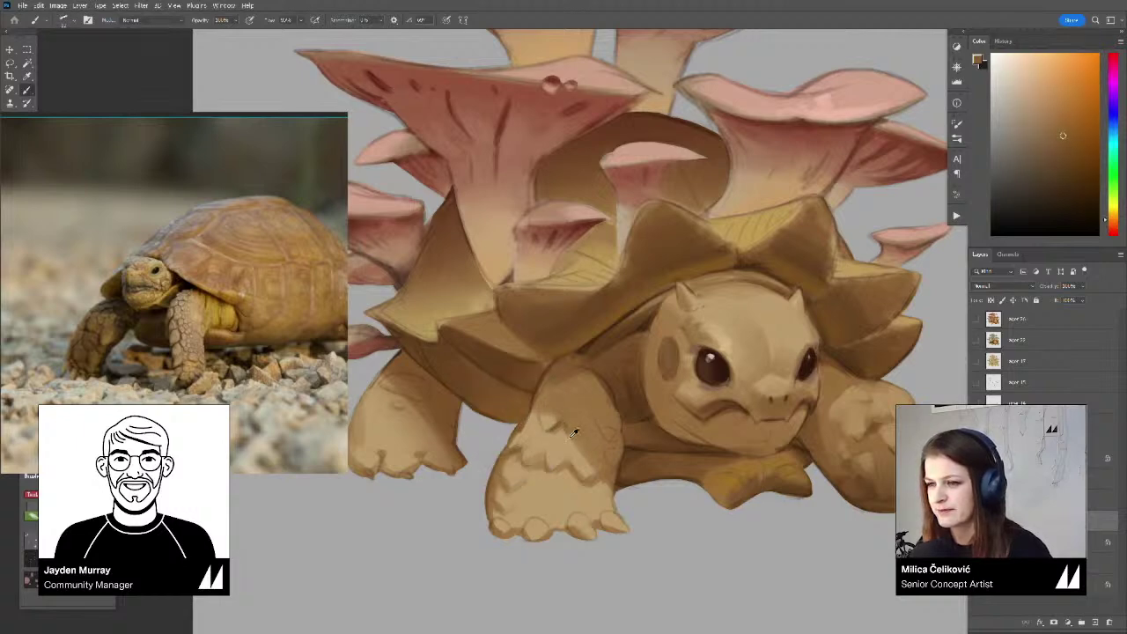
alt+click(573, 430)
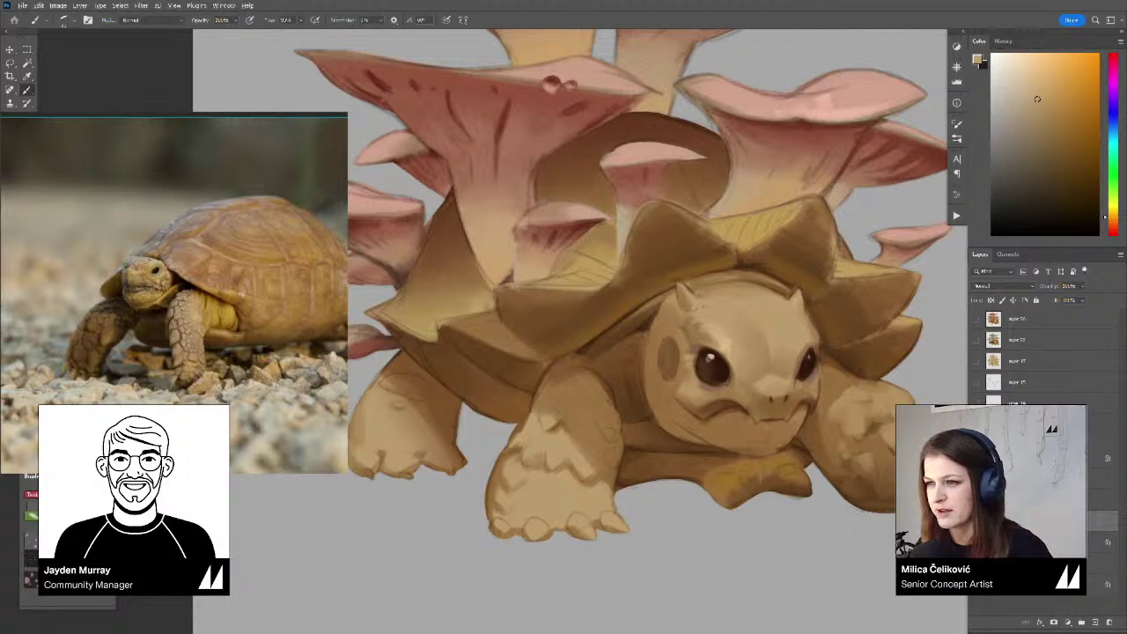
alt+click(598, 345)
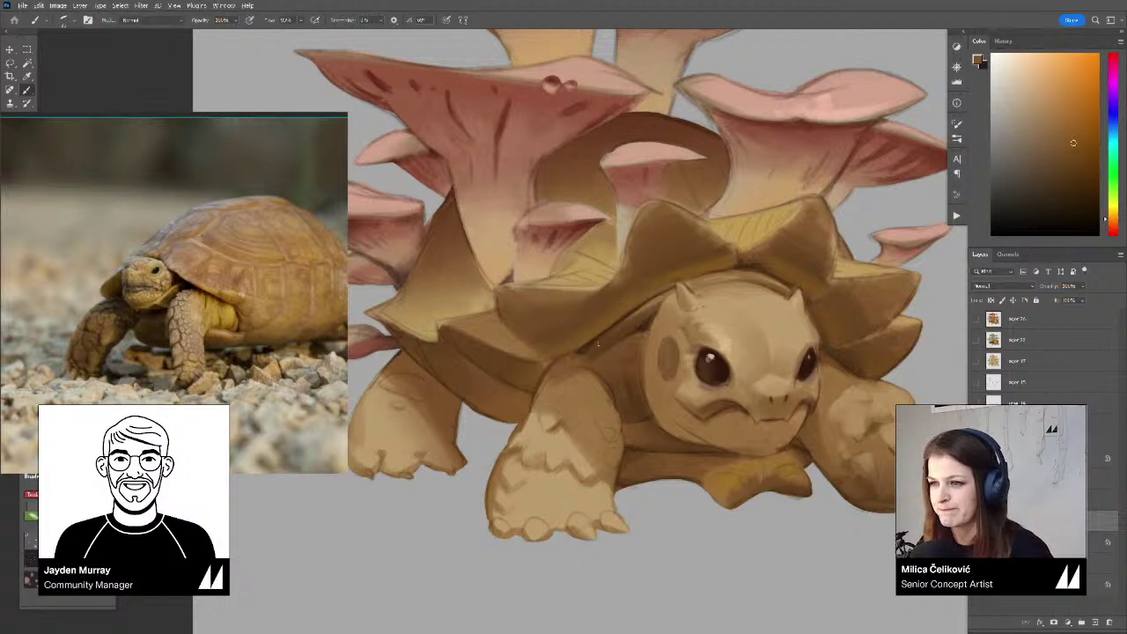
alt+click(578, 429)
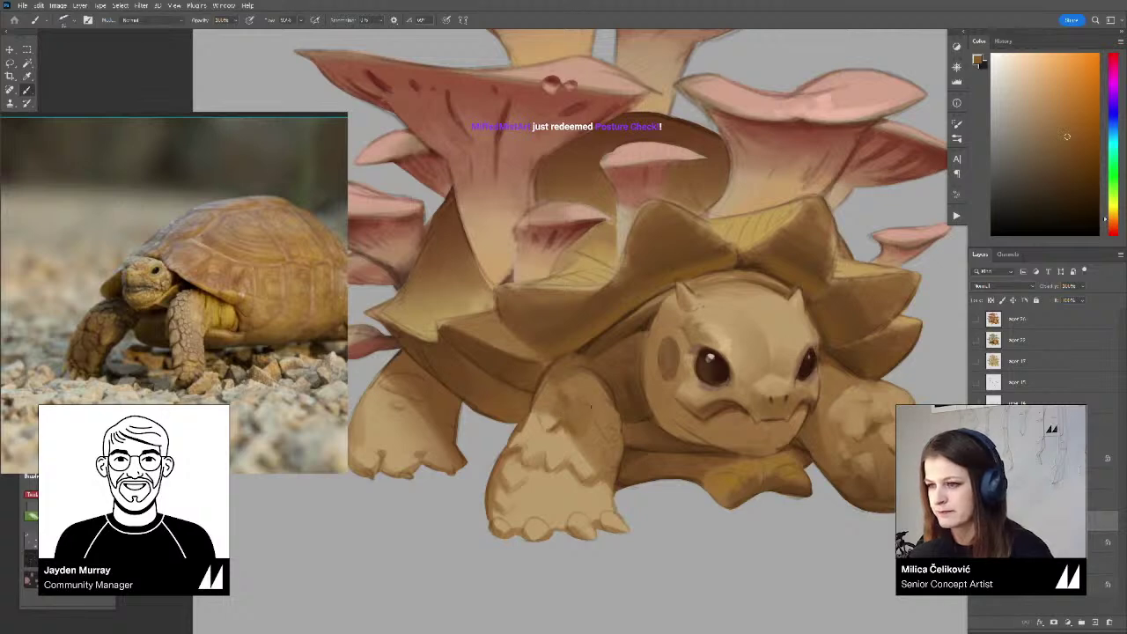
drag(595, 428, 586, 420)
alt+click(597, 381)
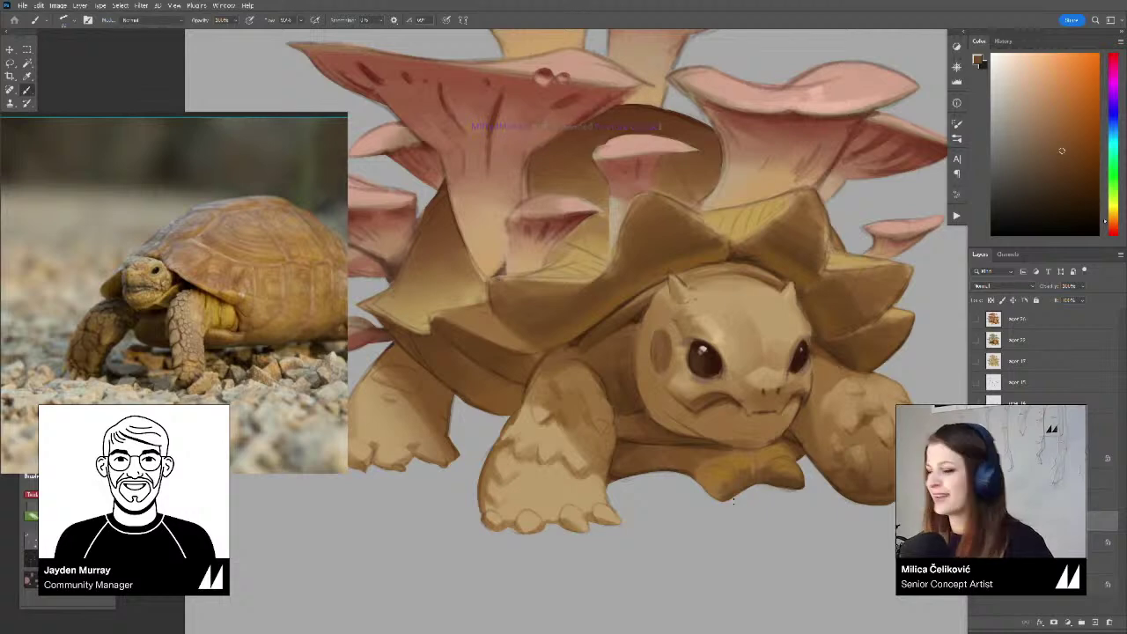
Darken the area where the near front leg tucks under the shell rim with sampled dark browns
drag(602, 323, 579, 307)
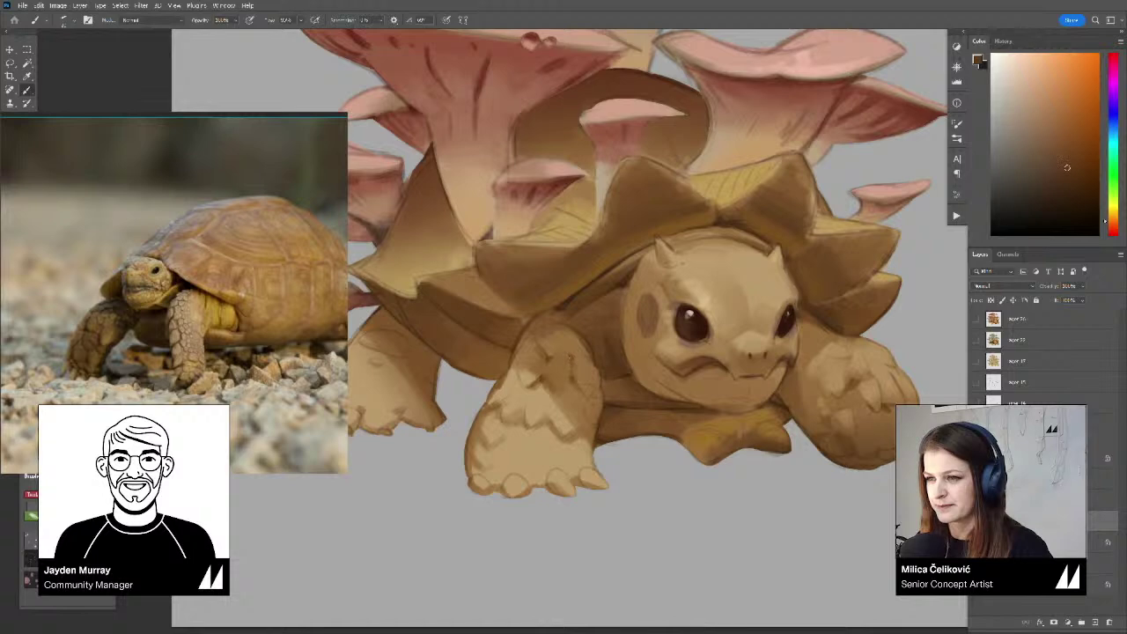
alt+click(563, 302)
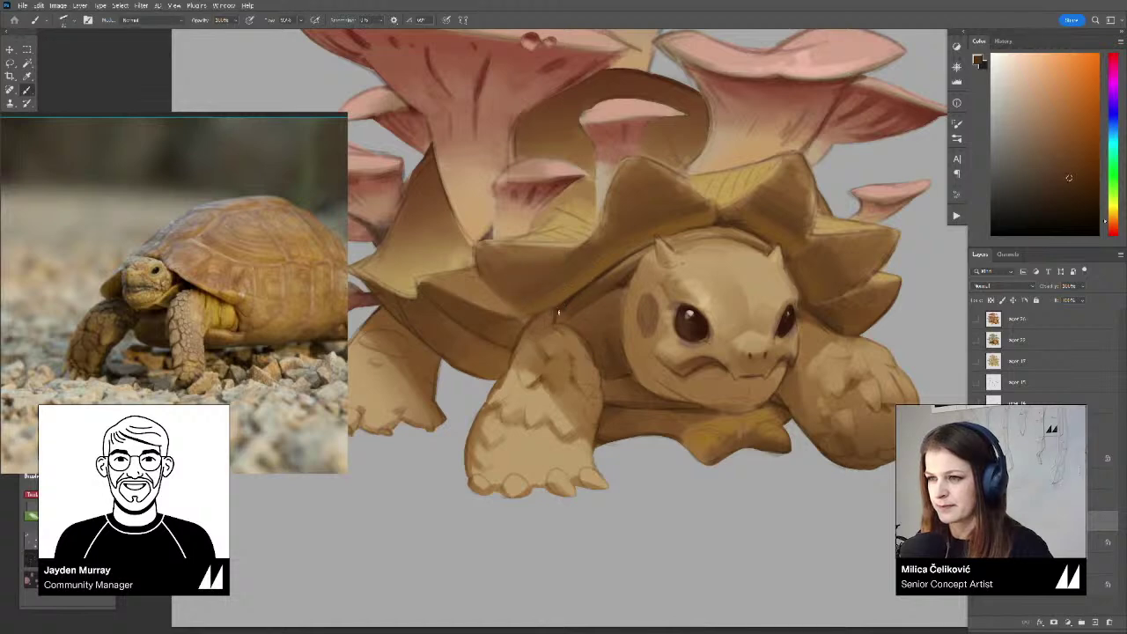
alt+click(568, 303)
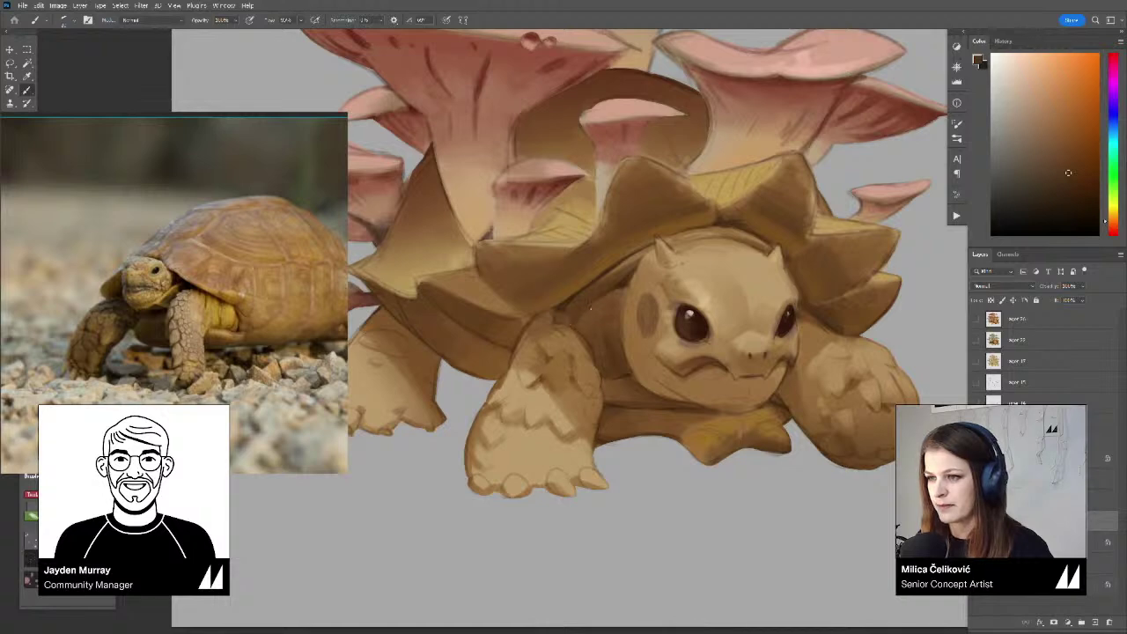
drag(525, 318, 485, 363)
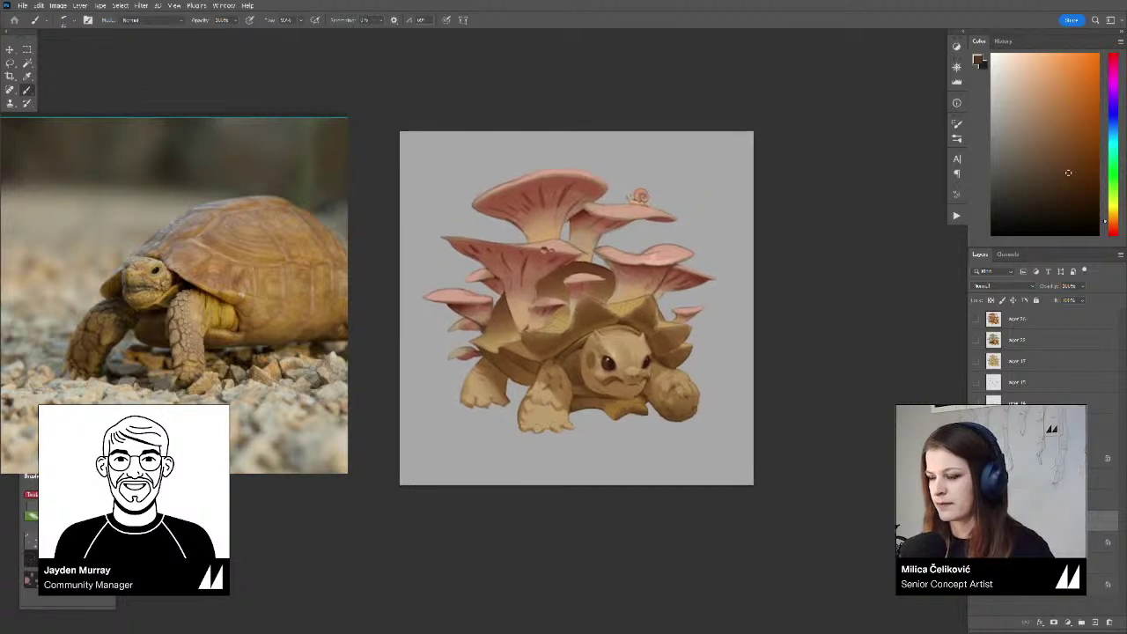
Shade the underside of the shell between the near front and hind legs with a sampled dark brown
key(z)
mouse_move(620, 362)
mouse_down()
mouse_move(587, 399)
mouse_move(612, 406)
mouse_move(602, 372)
mouse_move(672, 336)
mouse_move(728, 388)
mouse_move(738, 270)
mouse_move(753, 312)
mouse_move(660, 326)
mouse_move(728, 305)
mouse_move(763, 307)
mouse_move(773, 329)
mouse_move(795, 285)
mouse_up()
key(r)
key(b)
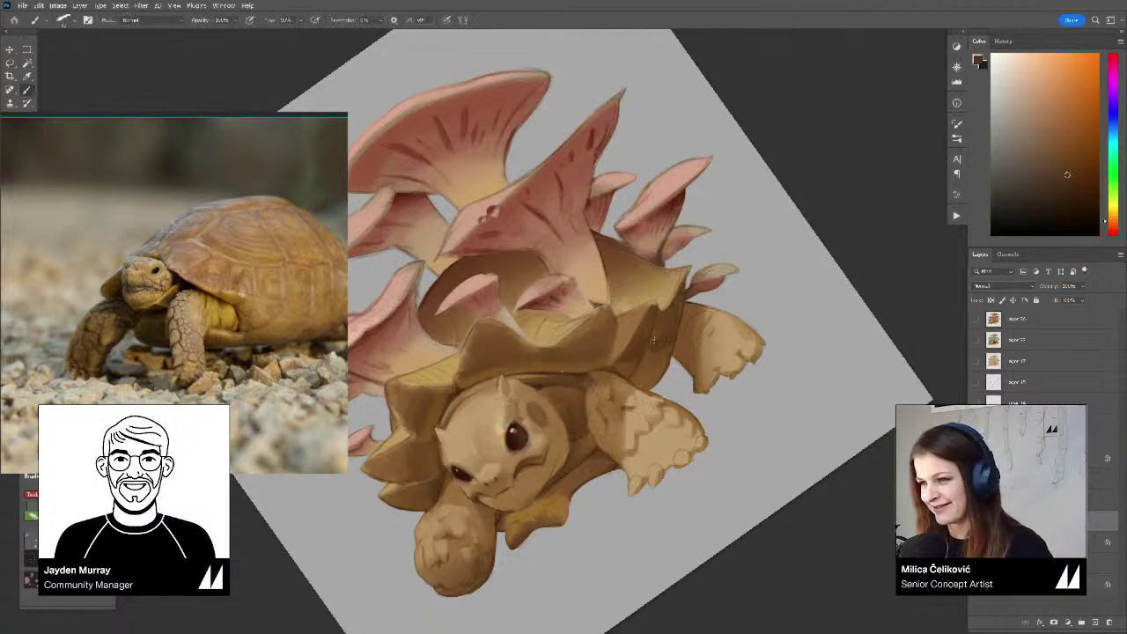
key(r)
drag(658, 335, 520, 346)
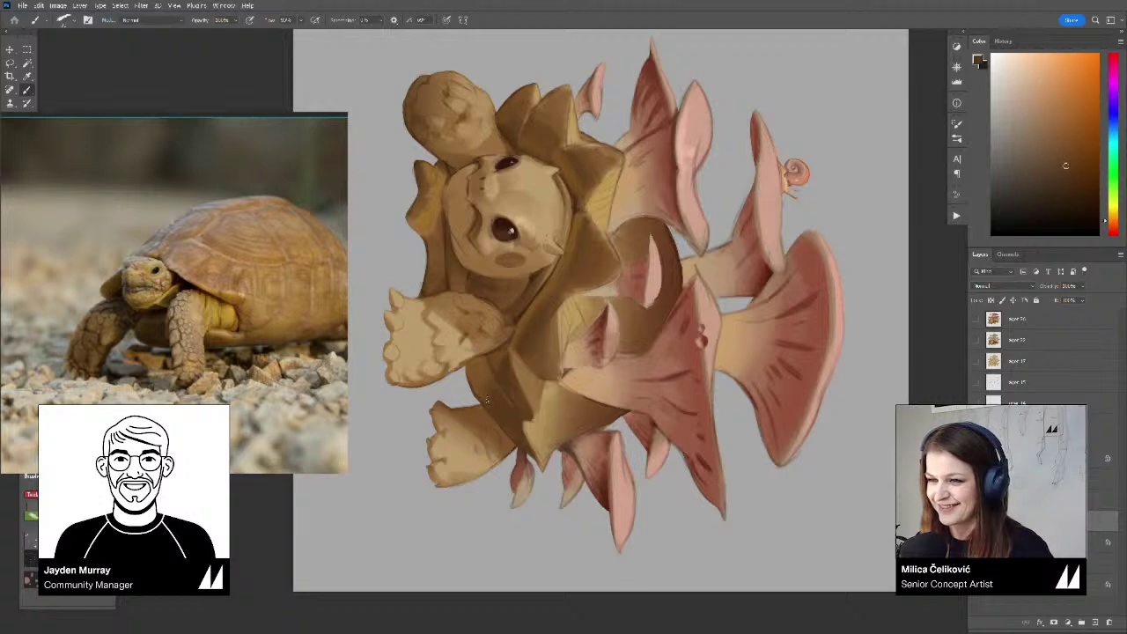
alt+click(492, 395)
key(r)
drag(506, 361, 555, 324)
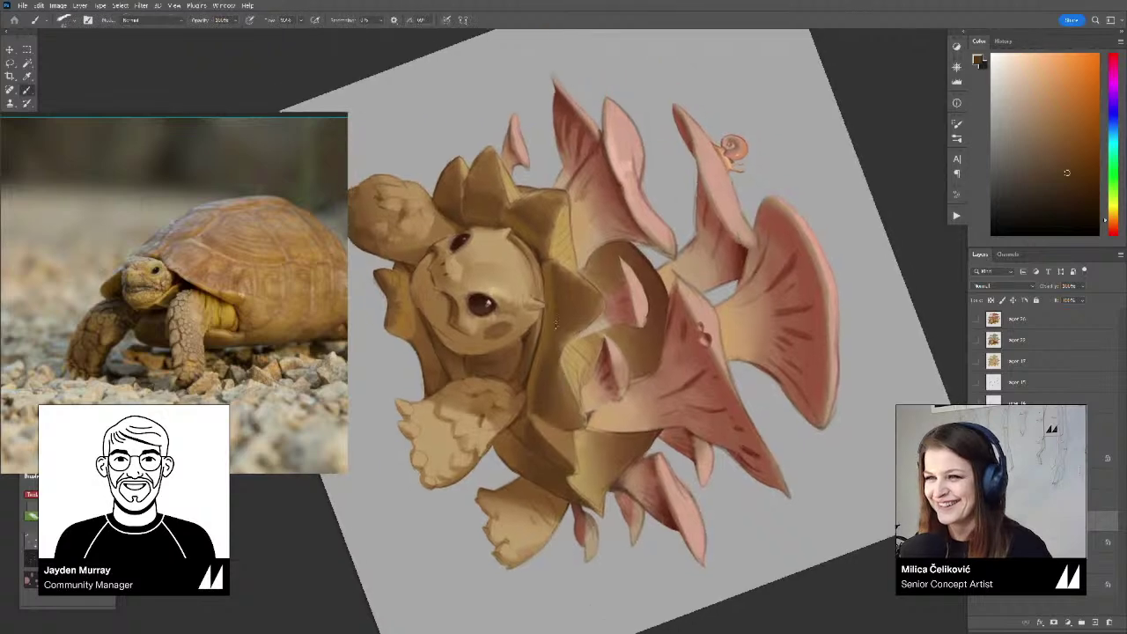
Shade the large rim spike above the near-side horn with browns sampled from the shell rim
key(r)
drag(556, 275, 590, 320)
key(b)
alt+click(619, 293)
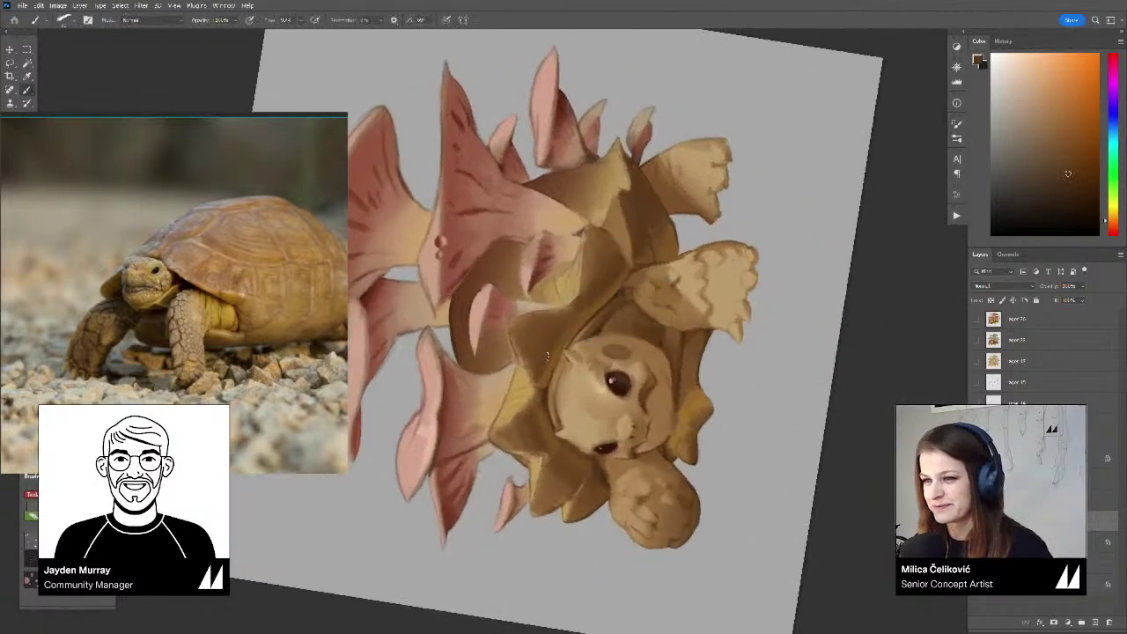
alt+click(541, 370)
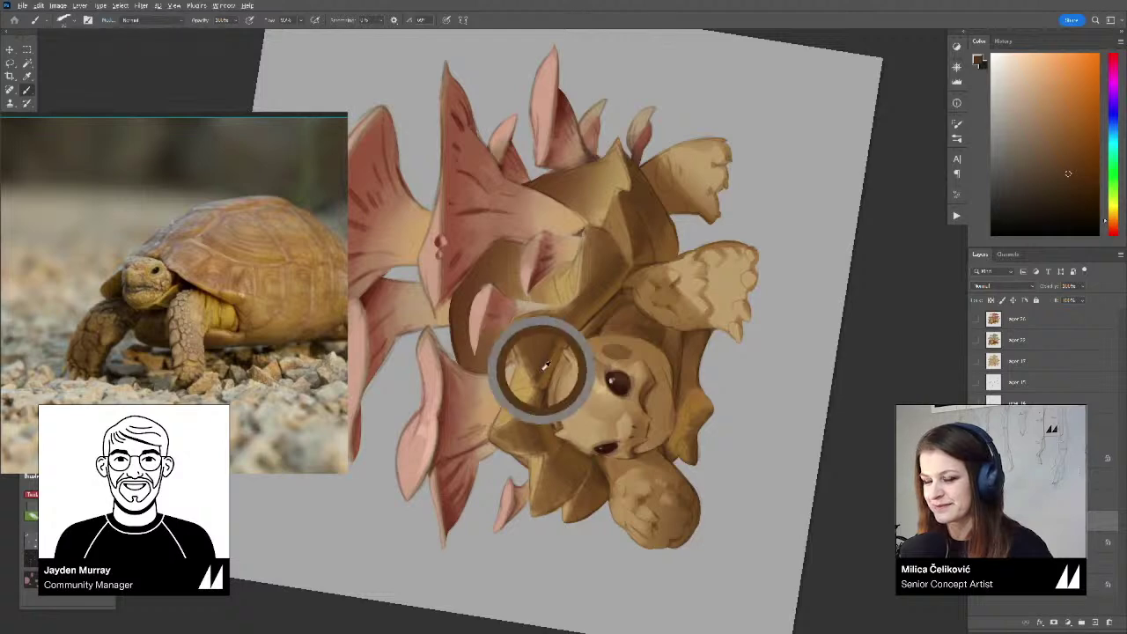
alt+click(545, 355)
alt+click(556, 337)
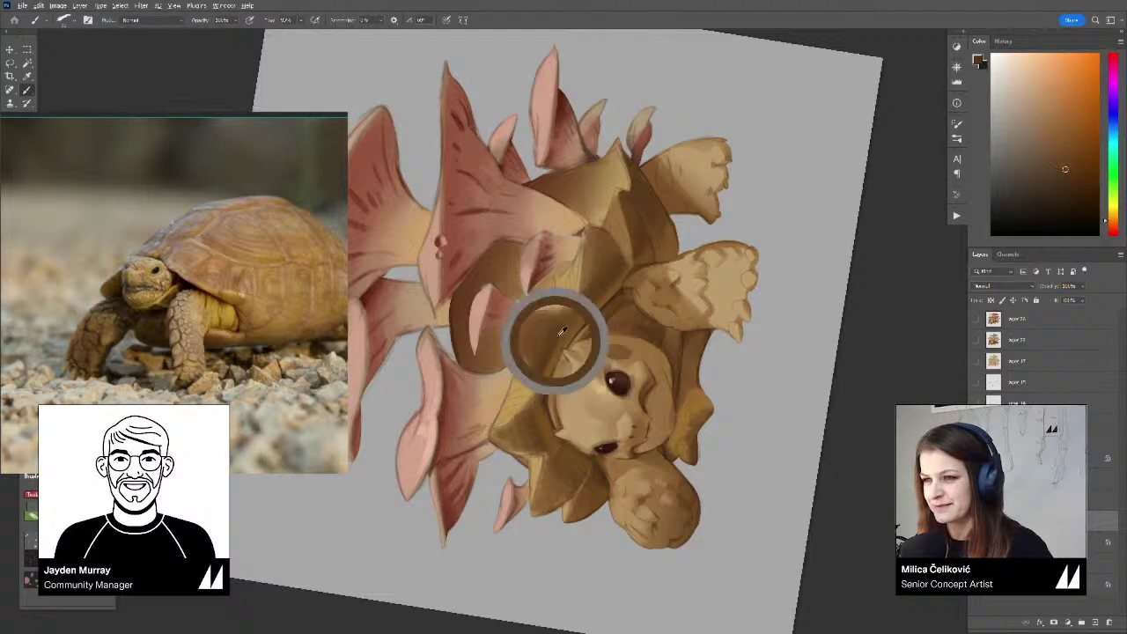
alt+click(555, 344)
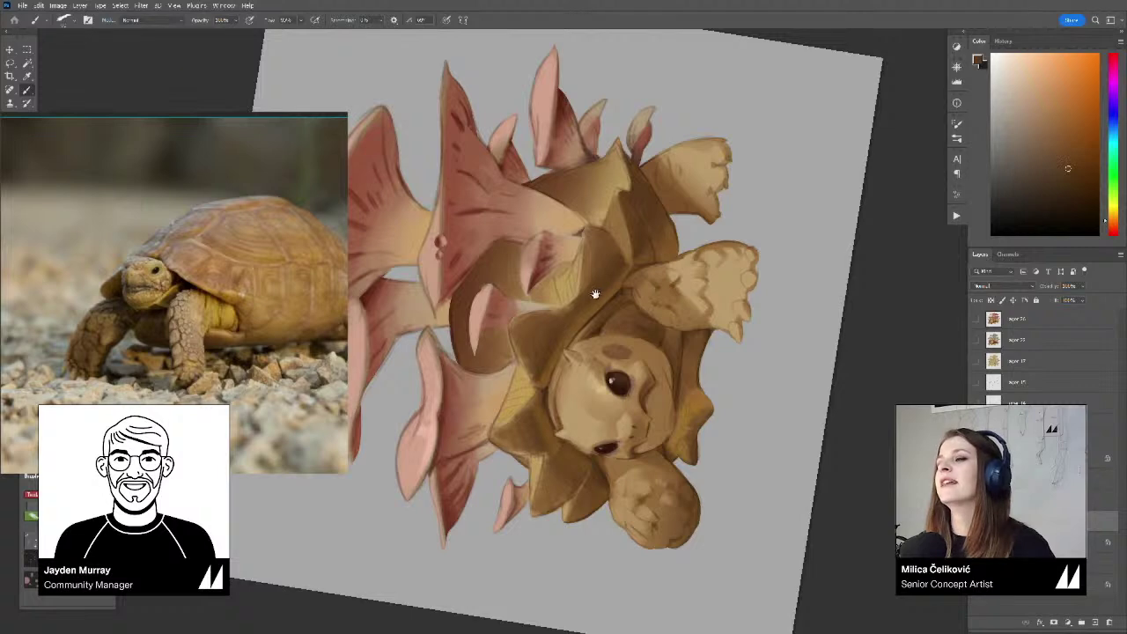
drag(595, 294, 584, 314)
alt+click(543, 368)
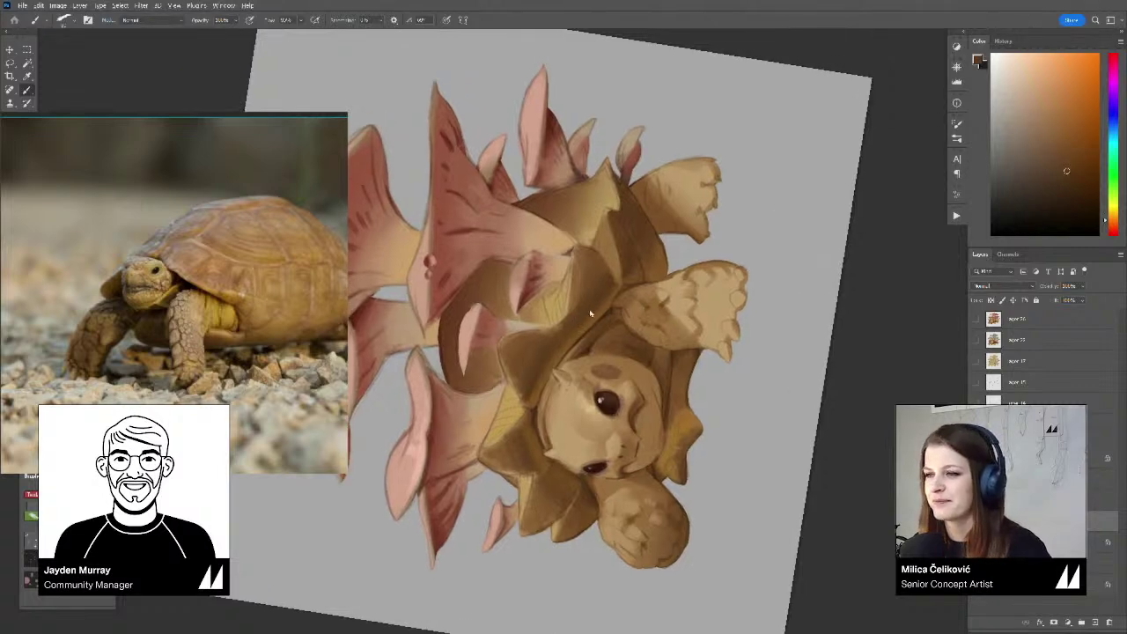
Shade the far-side shell rim spikes beside the head with browns sampled from the spikes
key(r)
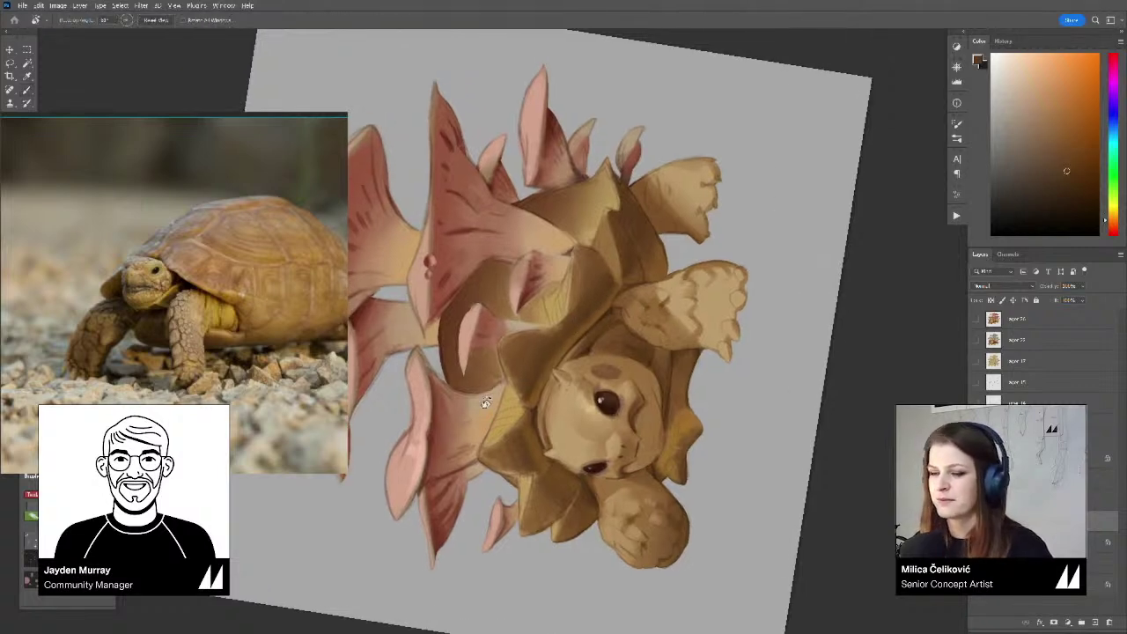
drag(485, 400, 464, 305)
drag(454, 391, 520, 320)
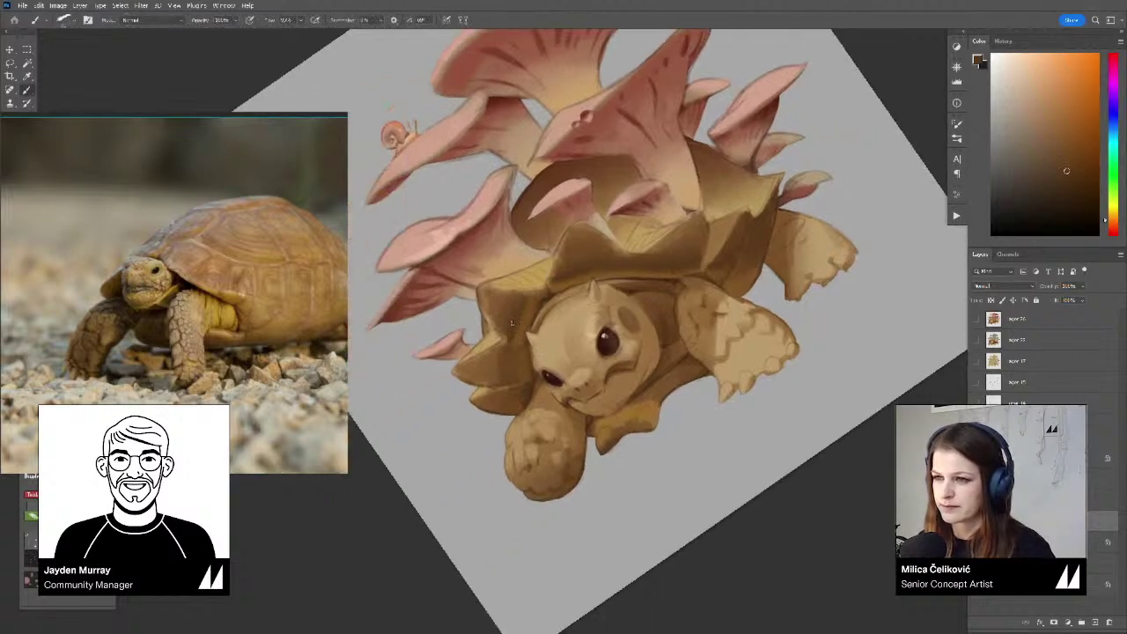
alt+click(516, 354)
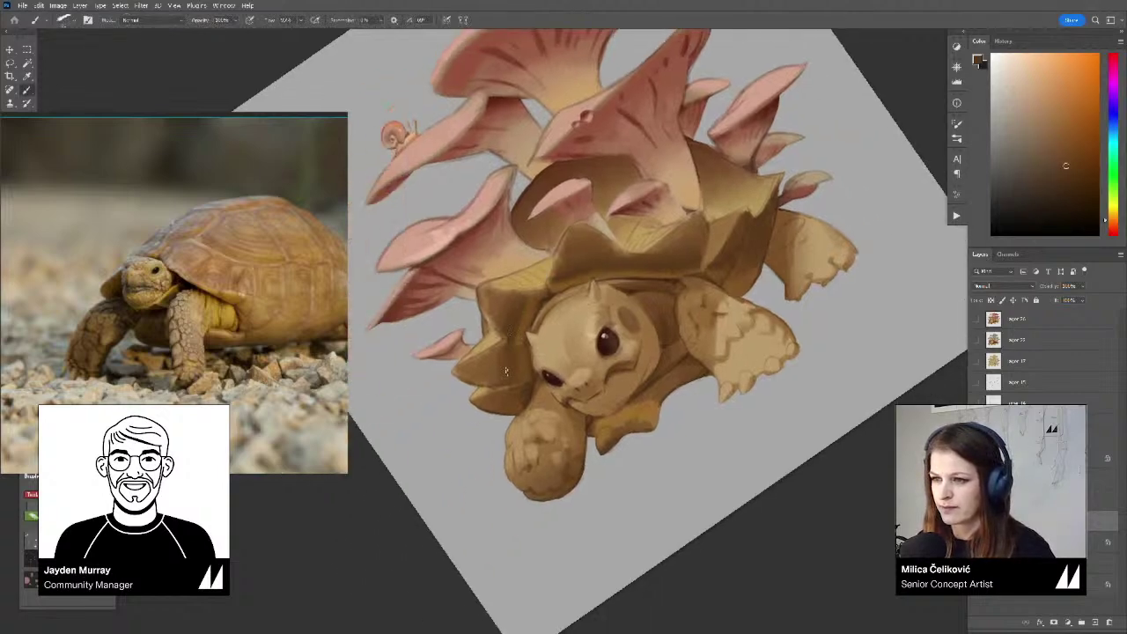
alt+click(507, 361)
alt+click(495, 369)
drag(516, 337, 458, 393)
Review the whole creature at a reduced size, both mirrored and in its normal orientation
key(r)
drag(689, 271, 707, 355)
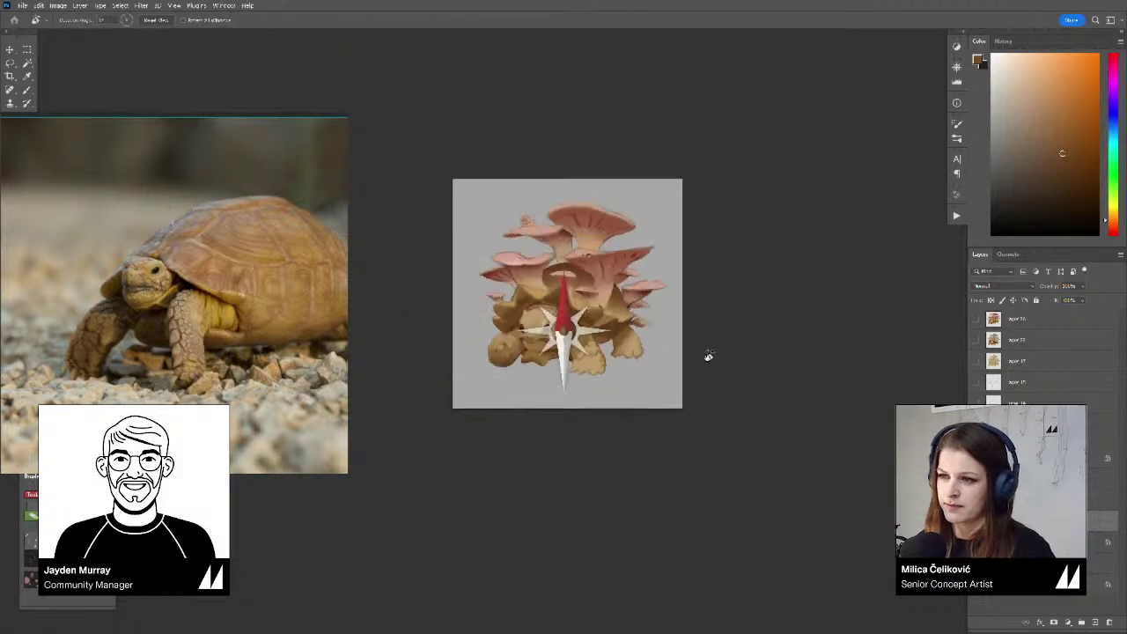
key(z)
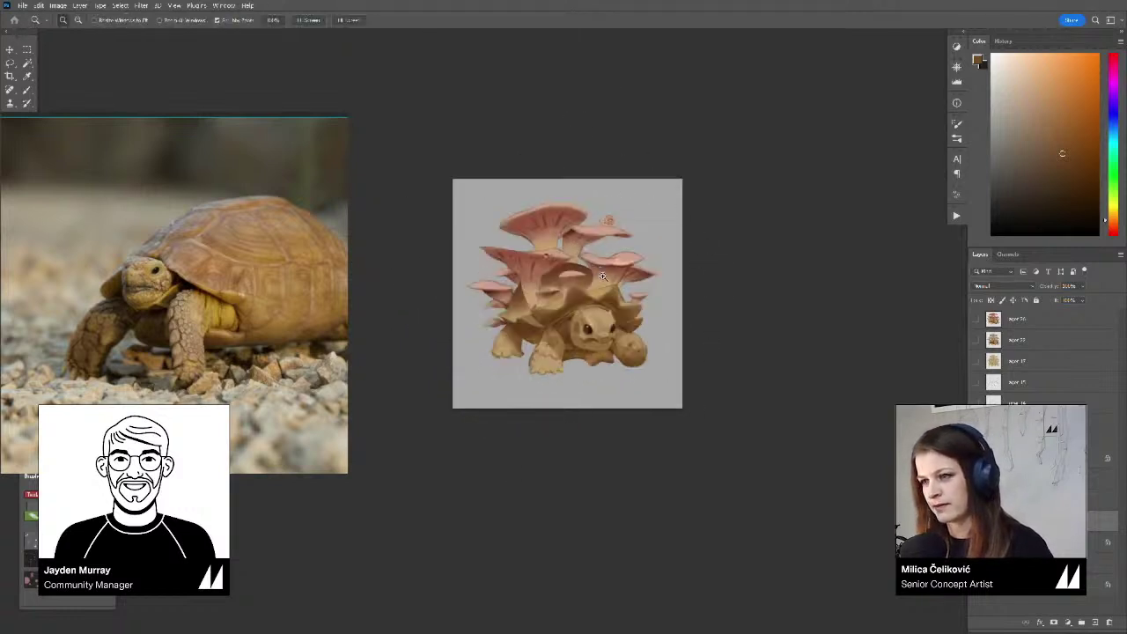
click(576, 323)
drag(594, 337, 602, 340)
drag(591, 315, 621, 351)
key(ctrl+shift+h)
key(b)
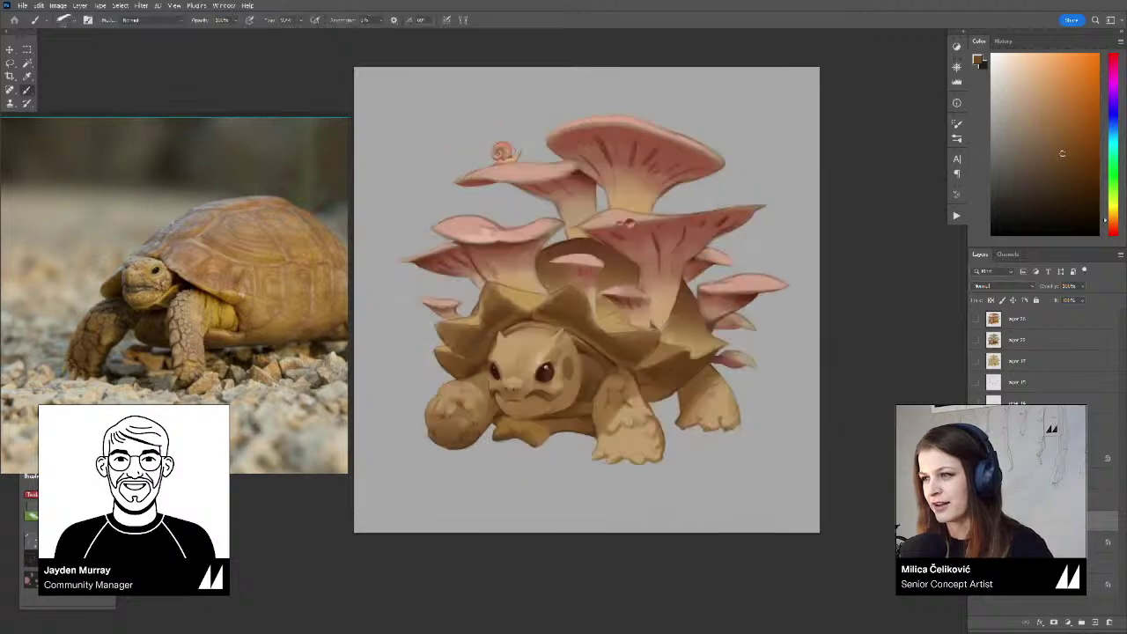
key(r)
drag(867, 295, 760, 378)
drag(762, 309, 760, 298)
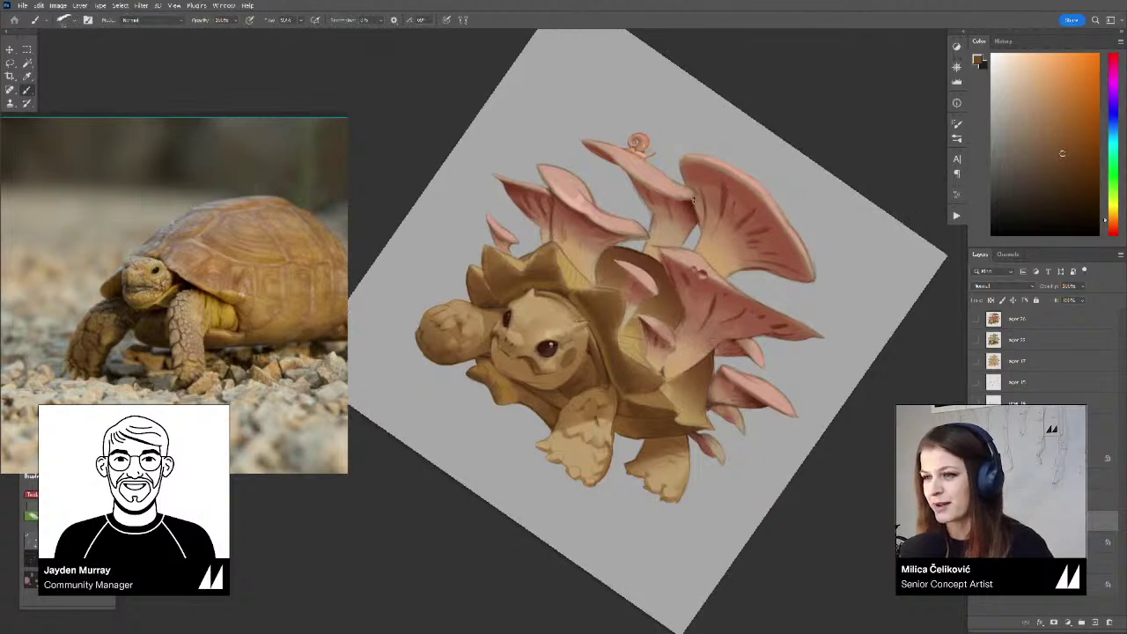
Refine the body's lower edge between the belly plate and the near front leg with picked and sampled light browns
key(r)
drag(730, 442, 753, 265)
key(ctrl+space)
drag(580, 369, 627, 369)
key(r)
mouse_move(718, 360)
mouse_down()
mouse_move(715, 374)
mouse_move(710, 349)
mouse_move(761, 372)
mouse_up()
drag(677, 382, 684, 359)
click(1065, 125)
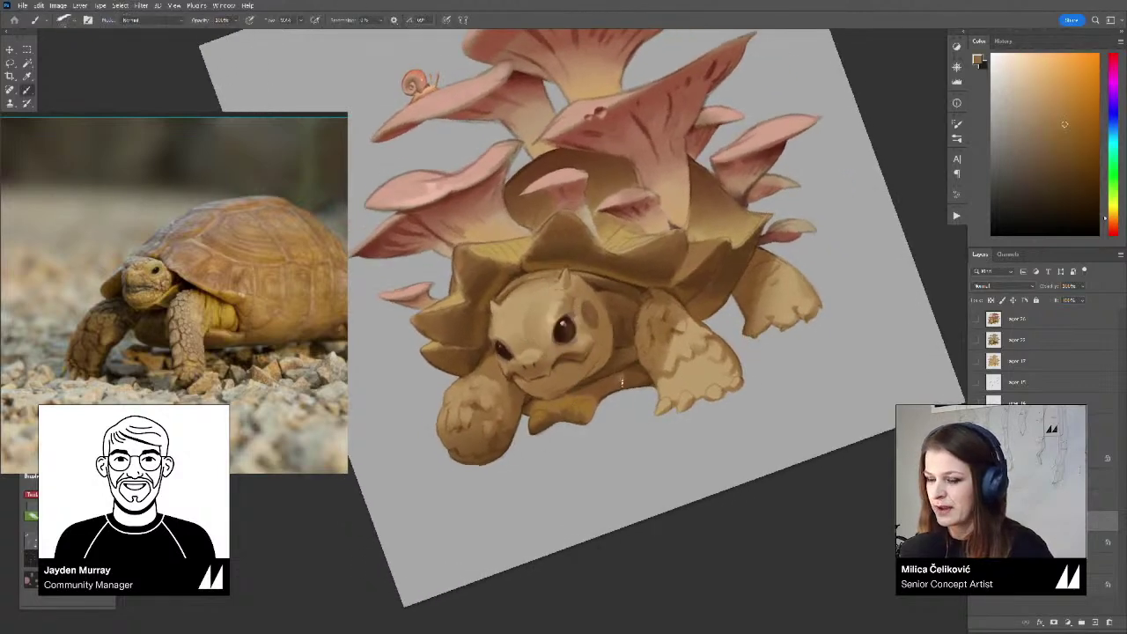
alt+click(623, 379)
alt+click(625, 376)
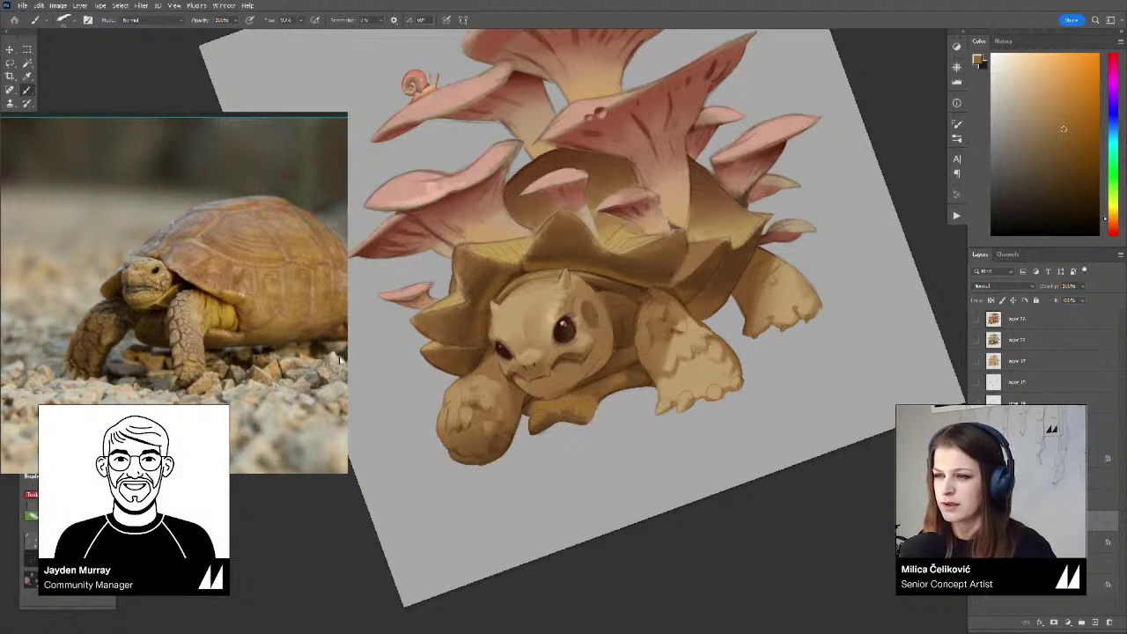
Shade the upper part of the far front leg where it meets the cheek with sampled browns
alt+click(491, 351)
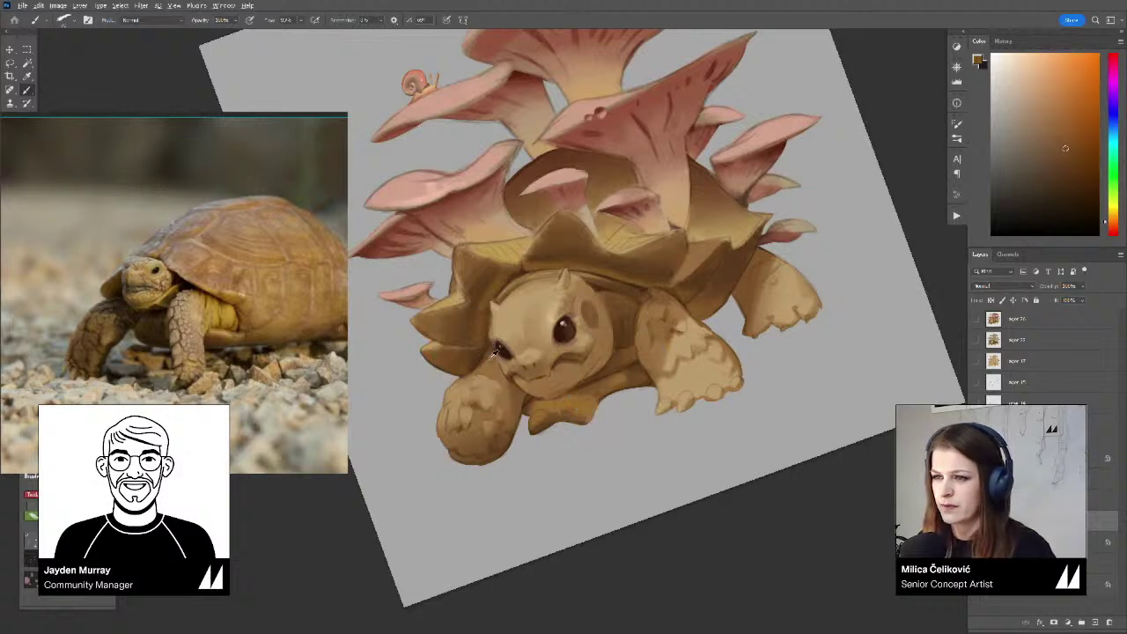
alt+click(494, 353)
alt+click(493, 352)
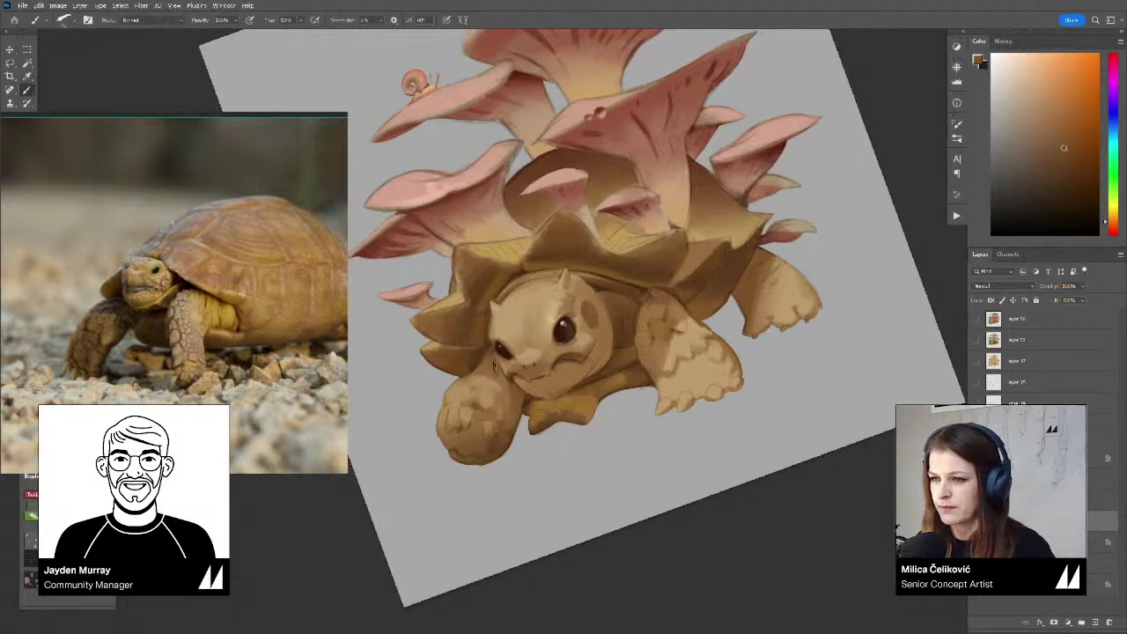
alt+click(479, 371)
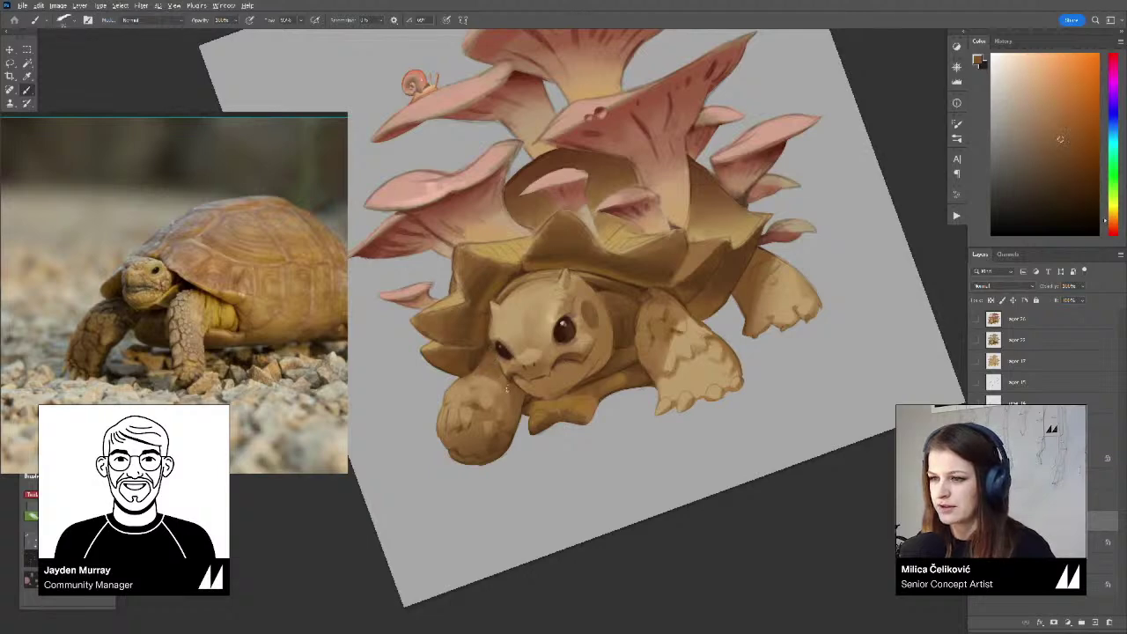
alt+click(516, 402)
key(r)
mouse_move(498, 359)
mouse_down()
mouse_move(492, 339)
mouse_move(517, 367)
mouse_up()
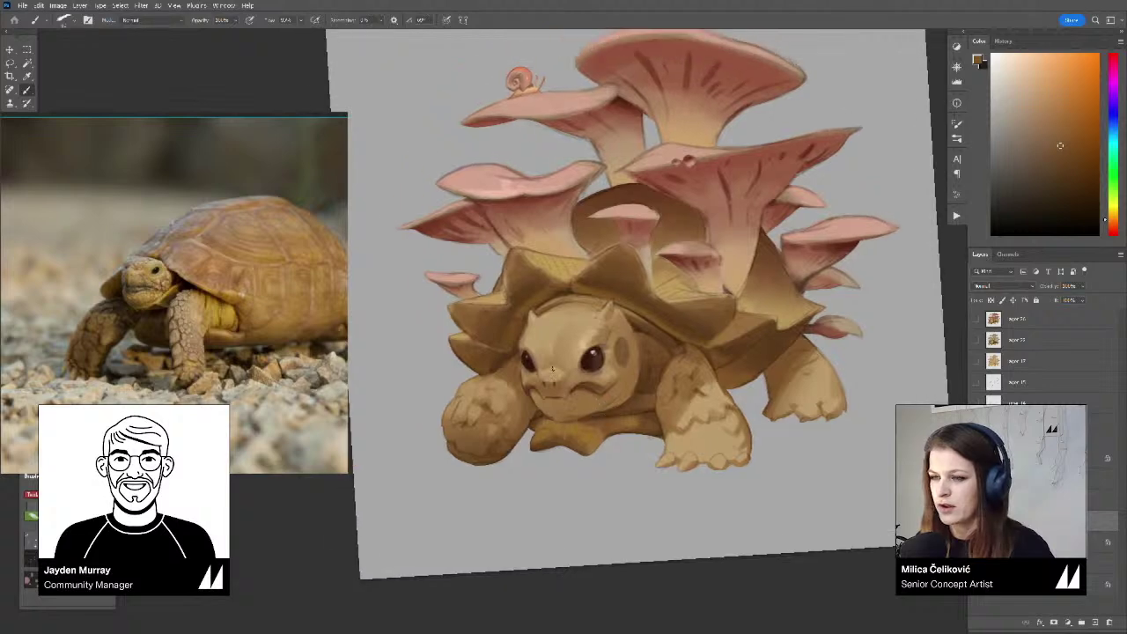
alt+click(517, 367)
Shade the inner edge of the near front leg with a brown sampled beside the far cheek
key(r)
drag(728, 325, 740, 404)
mouse_move(631, 365)
mouse_down()
mouse_move(579, 405)
mouse_move(677, 422)
mouse_up()
mouse_move(677, 421)
mouse_down()
mouse_move(671, 446)
mouse_move(592, 458)
mouse_move(582, 472)
mouse_up()
key(z)
key(ctrl+0)
key(b)
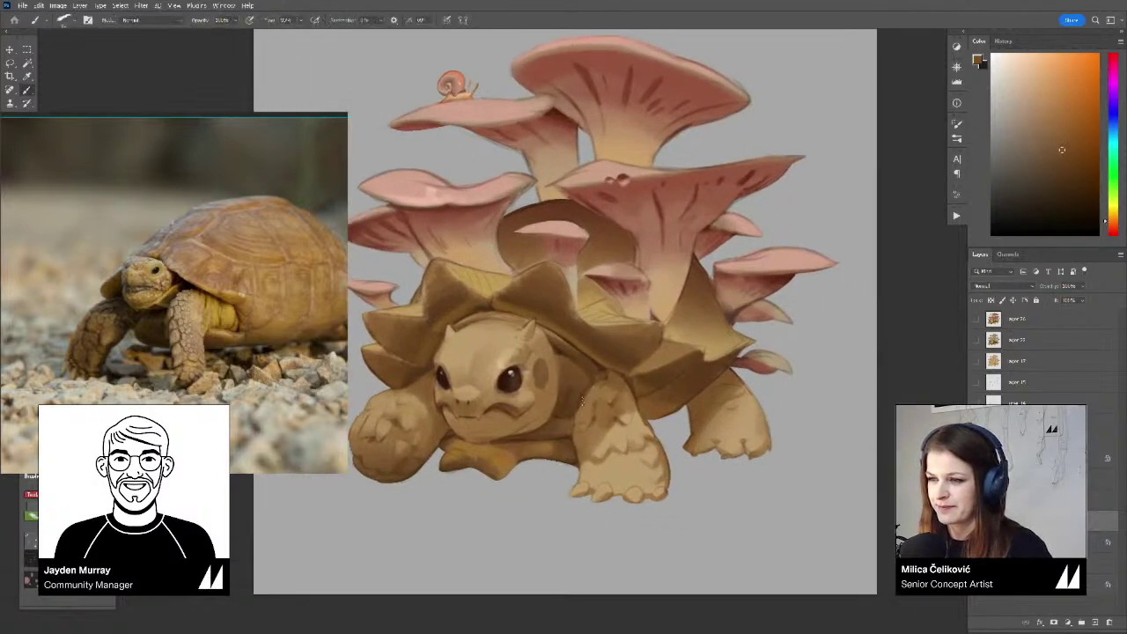
alt+click(432, 388)
drag(578, 448, 583, 421)
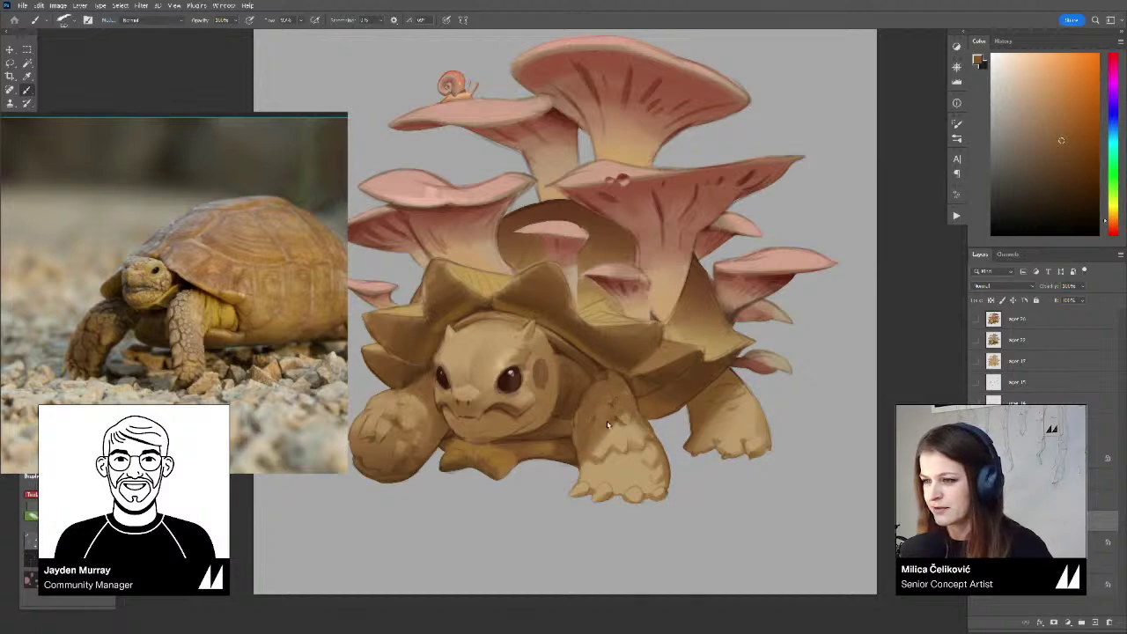
drag(634, 431, 613, 438)
Glaze a sampled ochre over the pale scales and toes of the near front foot with a larger brush
alt+click(686, 403)
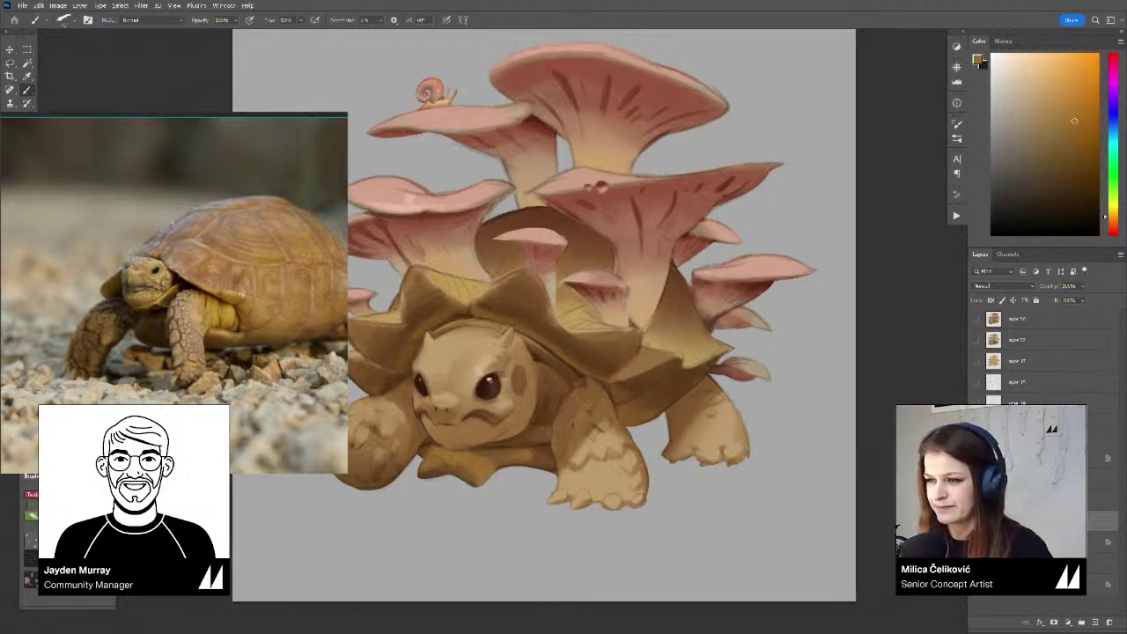
alt+click(576, 471)
key(bracketright)
mouse_move(580, 482)
mouse_down()
mouse_move(620, 479)
mouse_move(631, 491)
mouse_move(569, 498)
mouse_up()
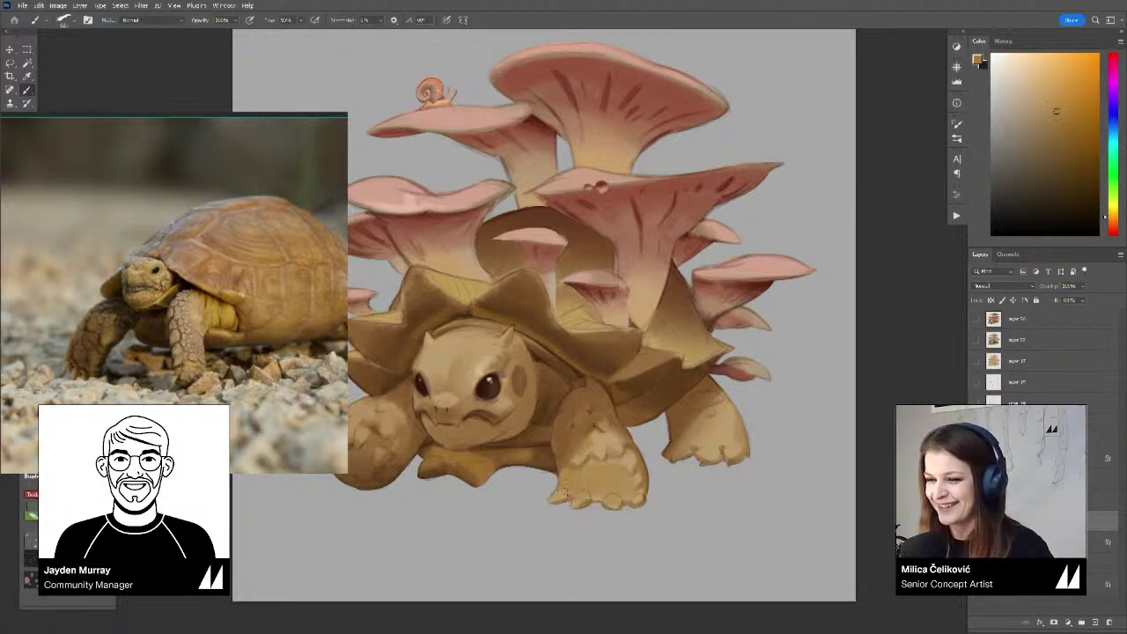
key(bracketright)
mouse_move(630, 476)
mouse_down()
mouse_move(603, 455)
mouse_move(595, 440)
mouse_move(606, 437)
mouse_up()
Soften the scale edges across the middle of the near front leg with sampled tans and a smaller brush
alt+click(587, 445)
key(bracketleft)
key(bracketleft)
alt+click(597, 433)
alt+click(606, 437)
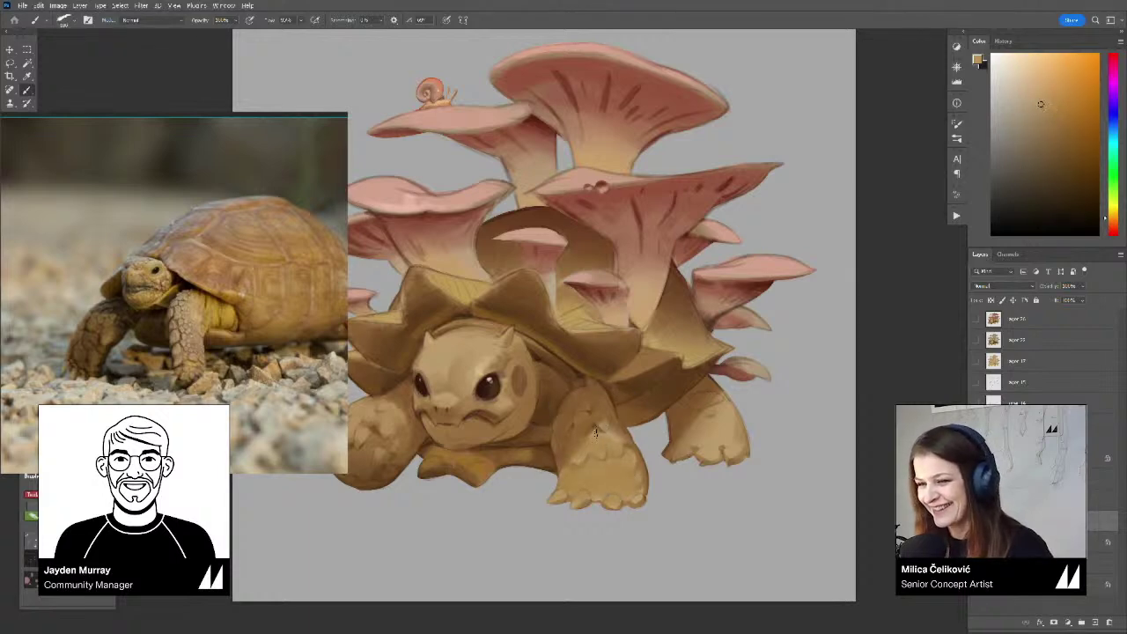
alt+click(598, 437)
alt+click(606, 433)
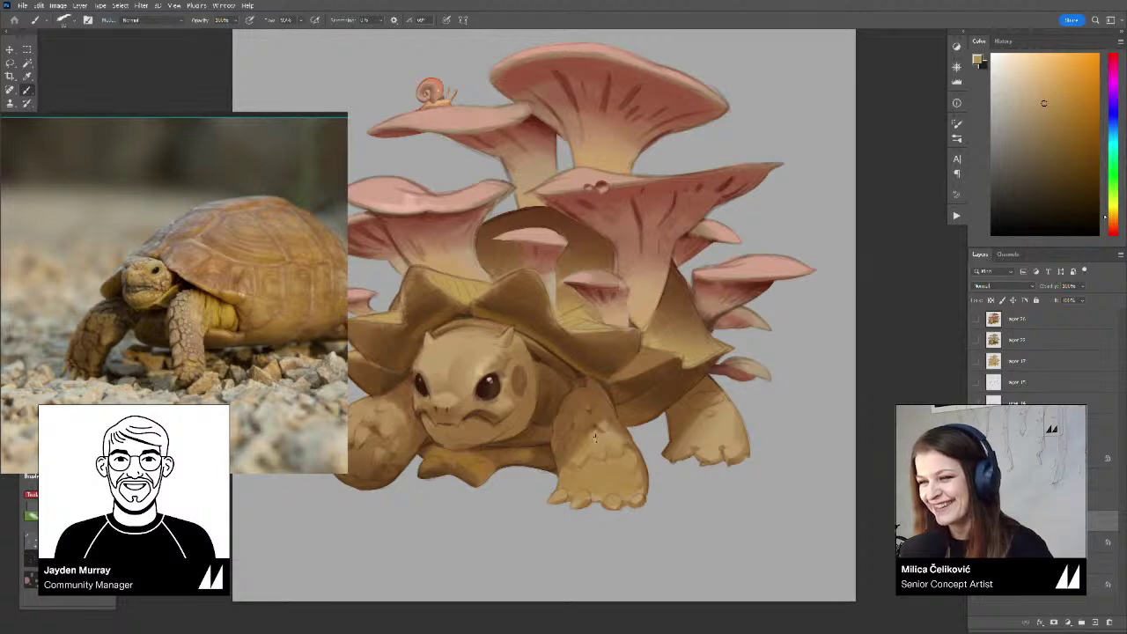
alt+click(590, 442)
alt+click(578, 460)
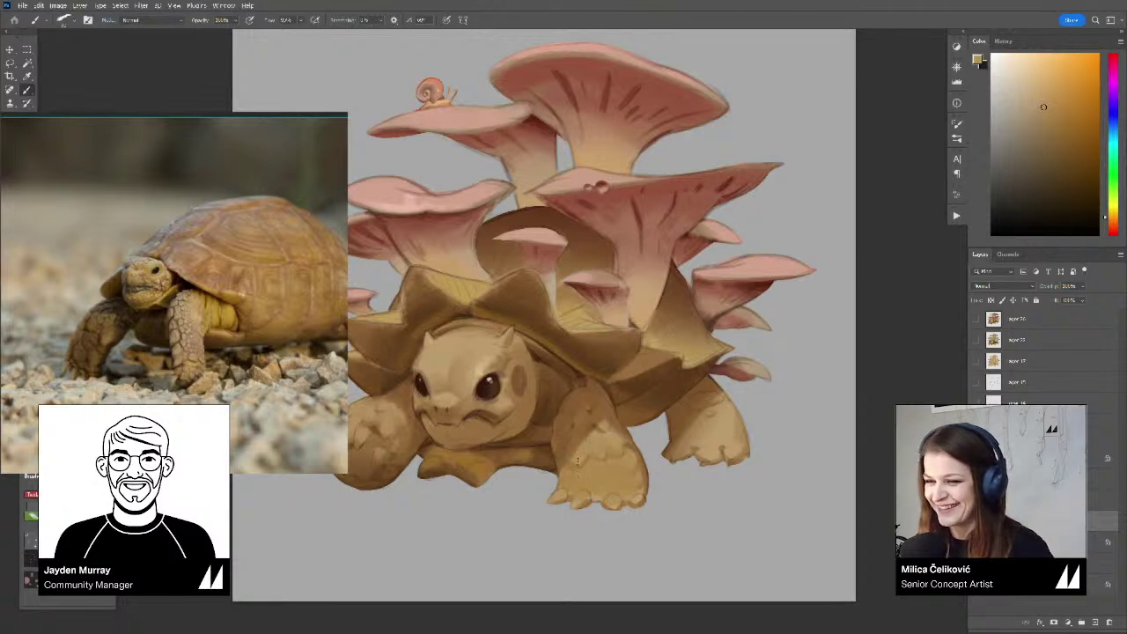
alt+click(591, 435)
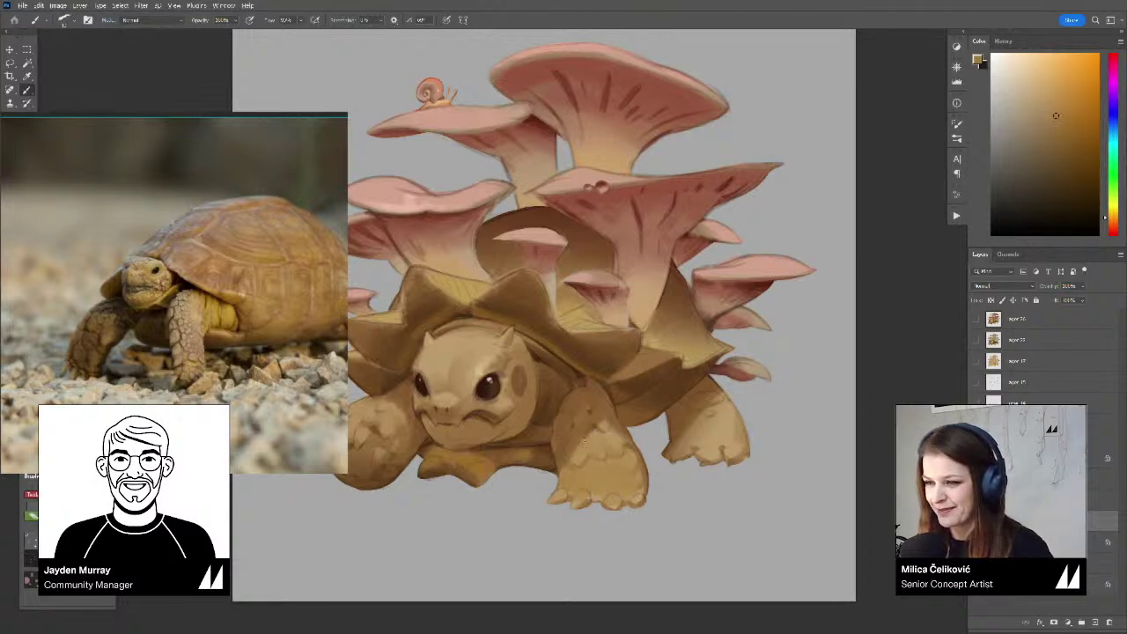
Deepen the near front leg's shading with a darker ochre and a brown sampled from its outer side
drag(1056, 116, 1063, 124)
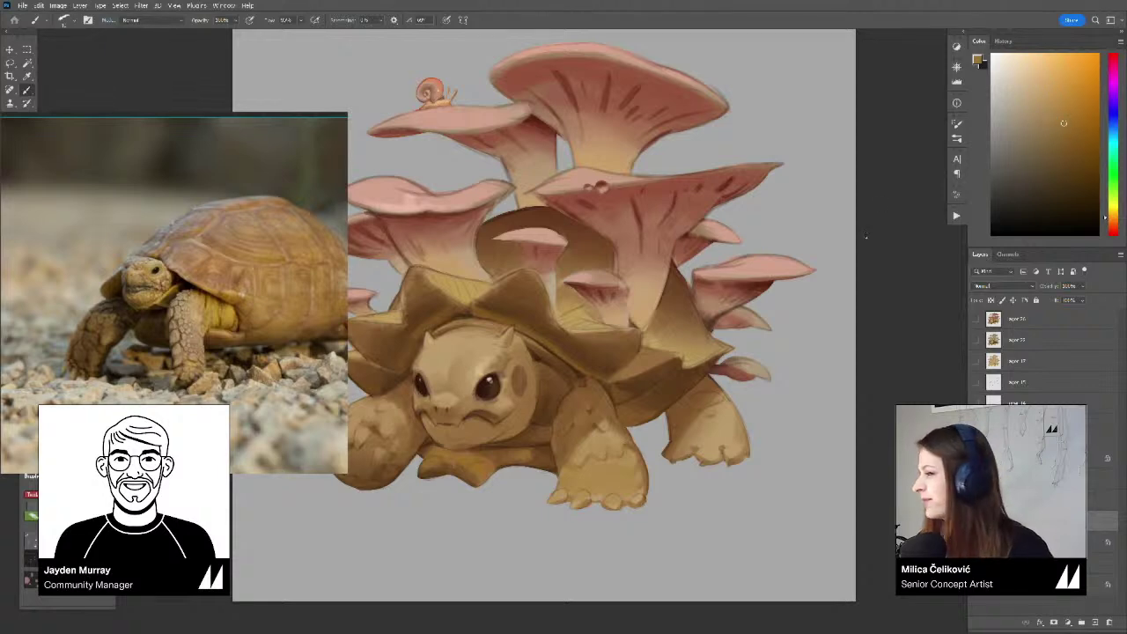
drag(726, 359, 732, 352)
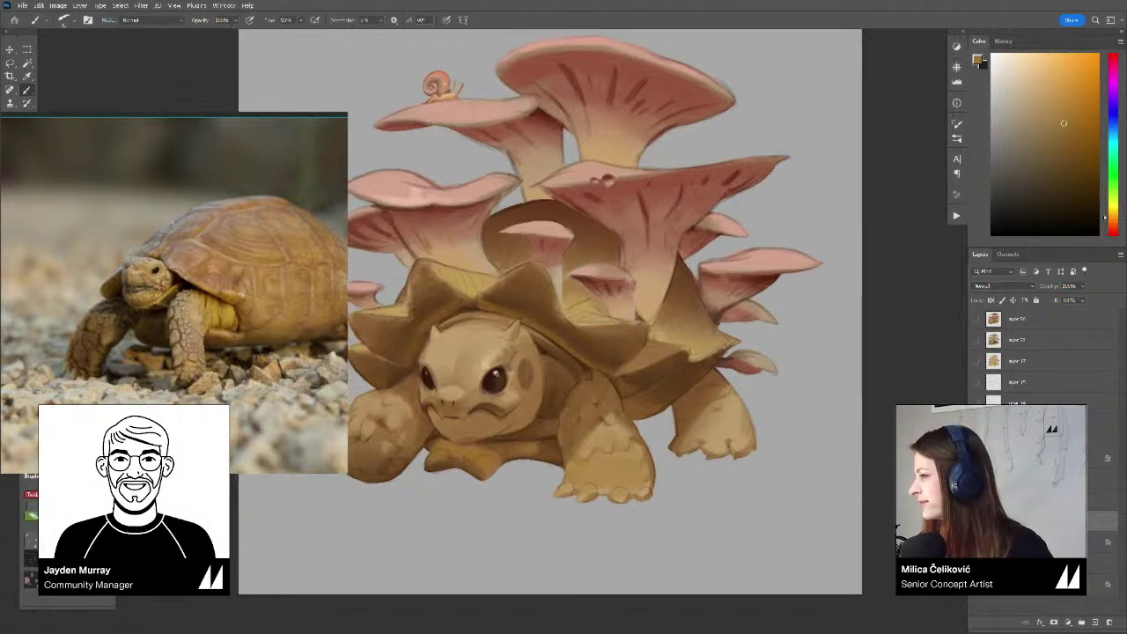
drag(576, 412, 578, 410)
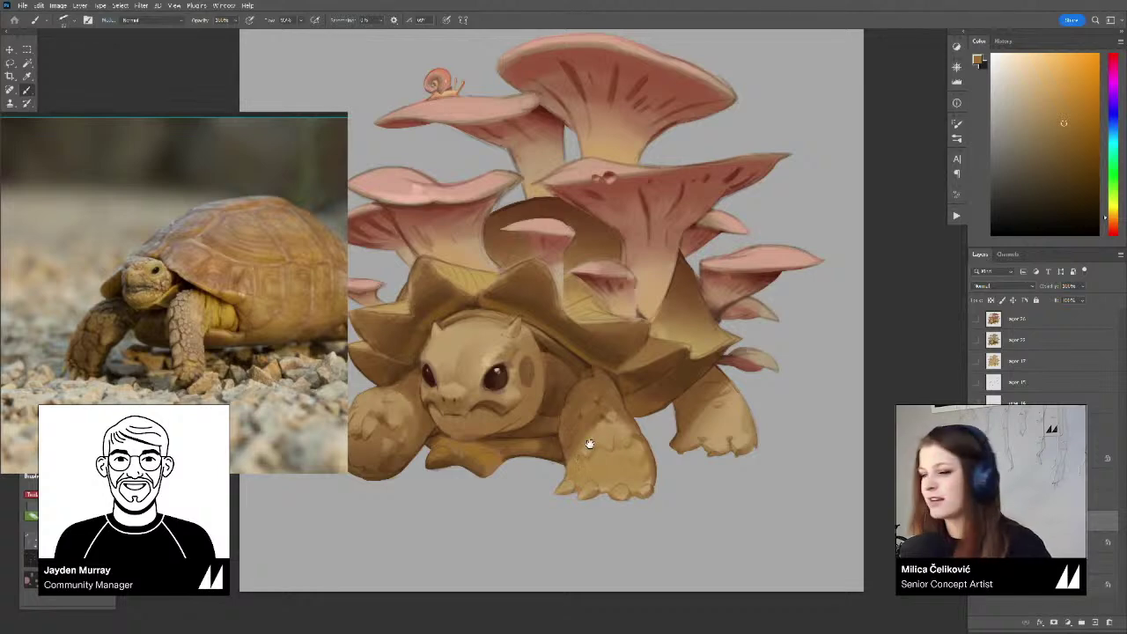
drag(591, 445, 584, 446)
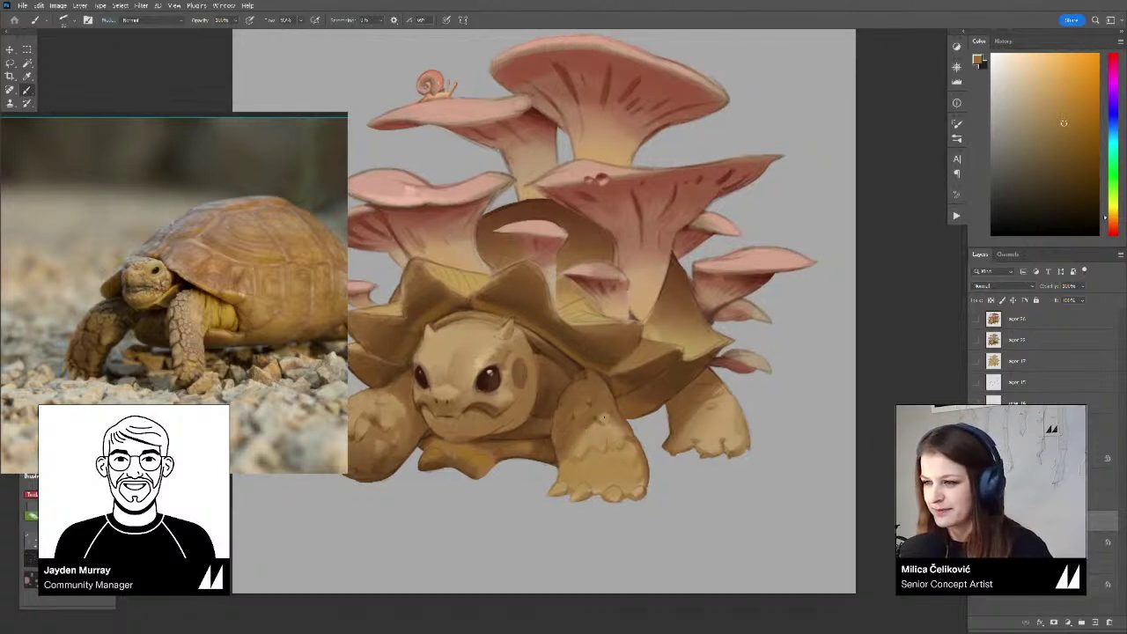
alt+click(631, 438)
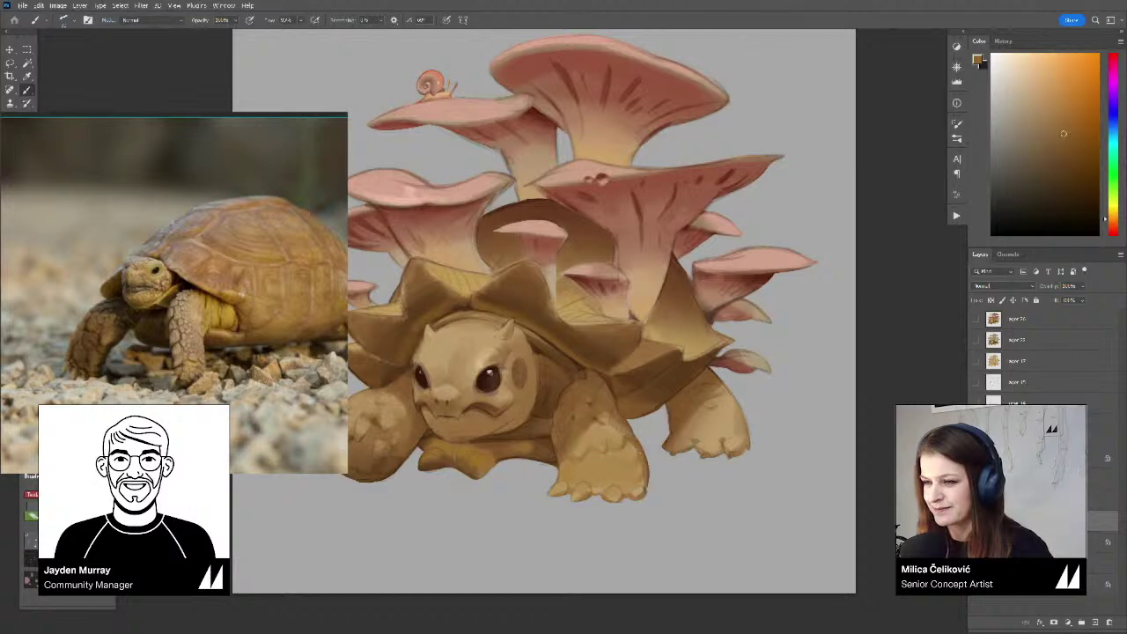
Mirror the canvas and repaint the lower scales of the far front foot with sampled tans and browns
key(z)
mouse_move(647, 471)
mouse_down()
mouse_move(624, 496)
mouse_move(635, 504)
mouse_up()
key(ctrl+shift+h)
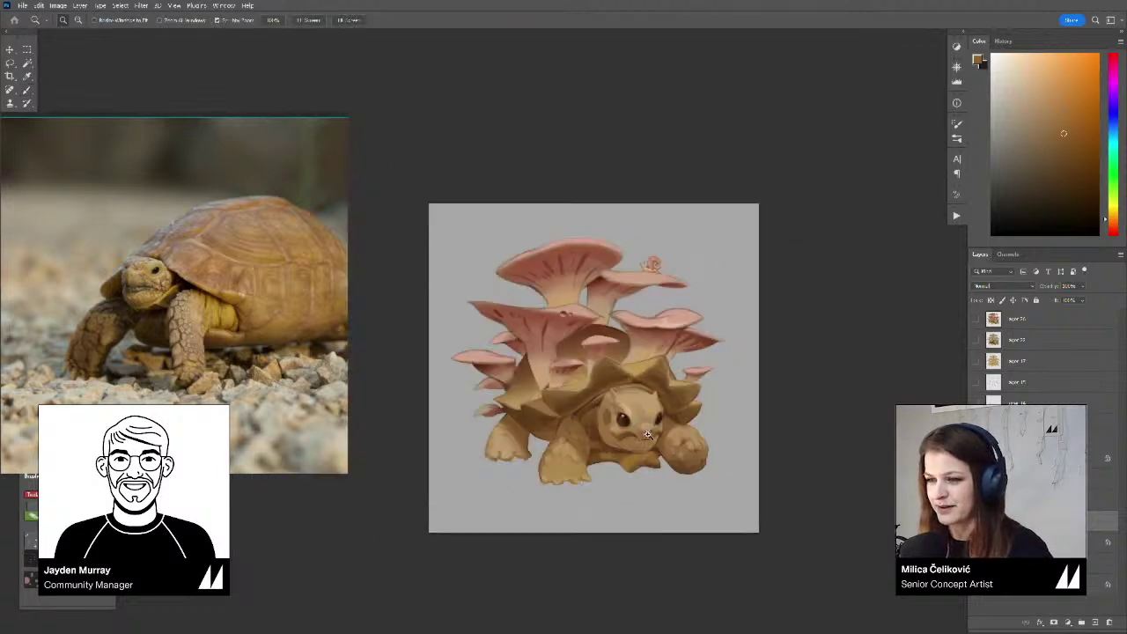
mouse_move(614, 462)
mouse_down()
mouse_move(597, 483)
mouse_move(616, 484)
mouse_move(622, 470)
mouse_move(550, 467)
mouse_up()
key(b)
alt+click(490, 470)
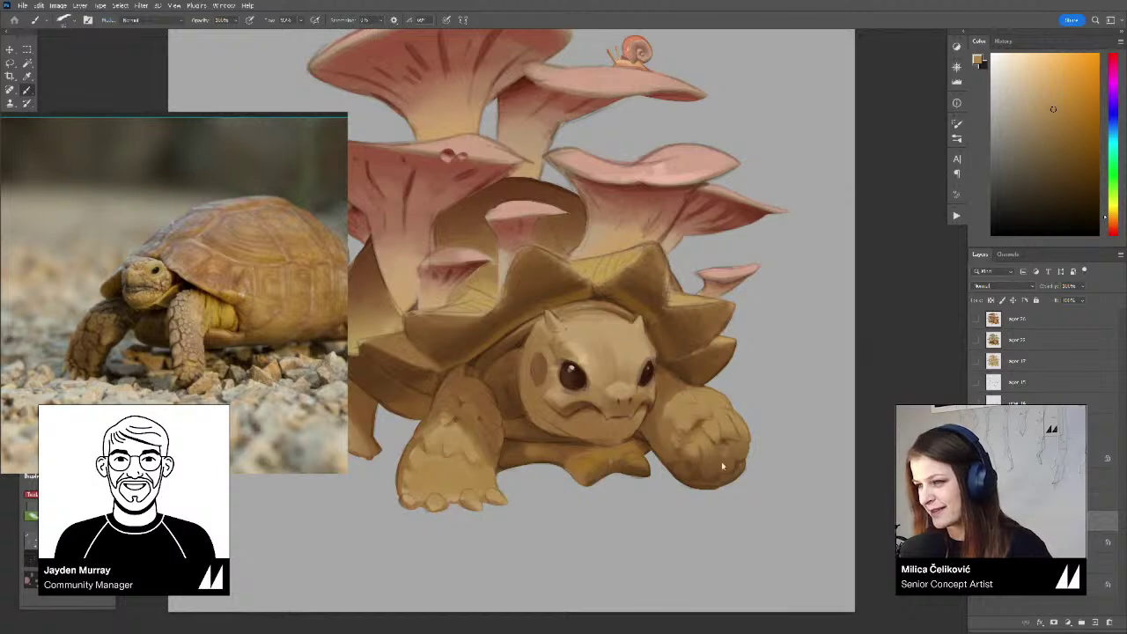
alt+click(724, 451)
alt+click(726, 455)
alt+click(733, 443)
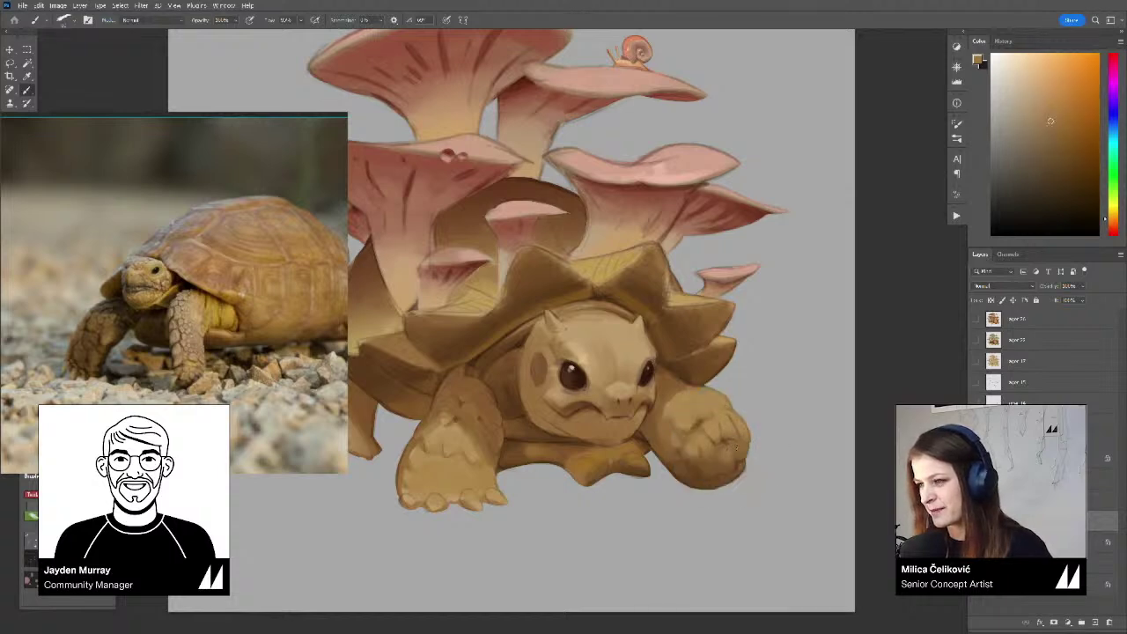
mouse_move(735, 456)
mouse_down()
mouse_move(702, 481)
mouse_move(723, 485)
mouse_move(732, 462)
mouse_move(724, 432)
mouse_move(740, 446)
mouse_move(700, 465)
mouse_move(678, 460)
mouse_move(715, 458)
mouse_up()
alt+click(733, 444)
alt+click(729, 461)
alt+click(727, 449)
Compare the painting with the current layer hidden and shown, and review the whole creature in its normal orientation
click(976, 520)
click(976, 521)
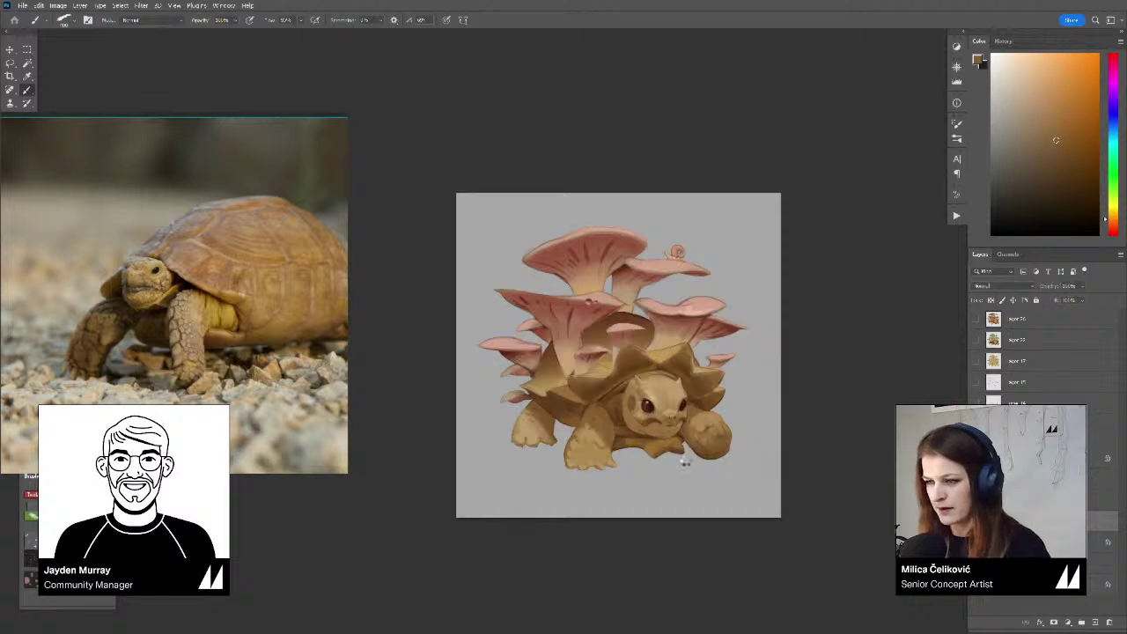
key(h)
drag(617, 441, 638, 480)
drag(634, 483, 616, 460)
key(b)
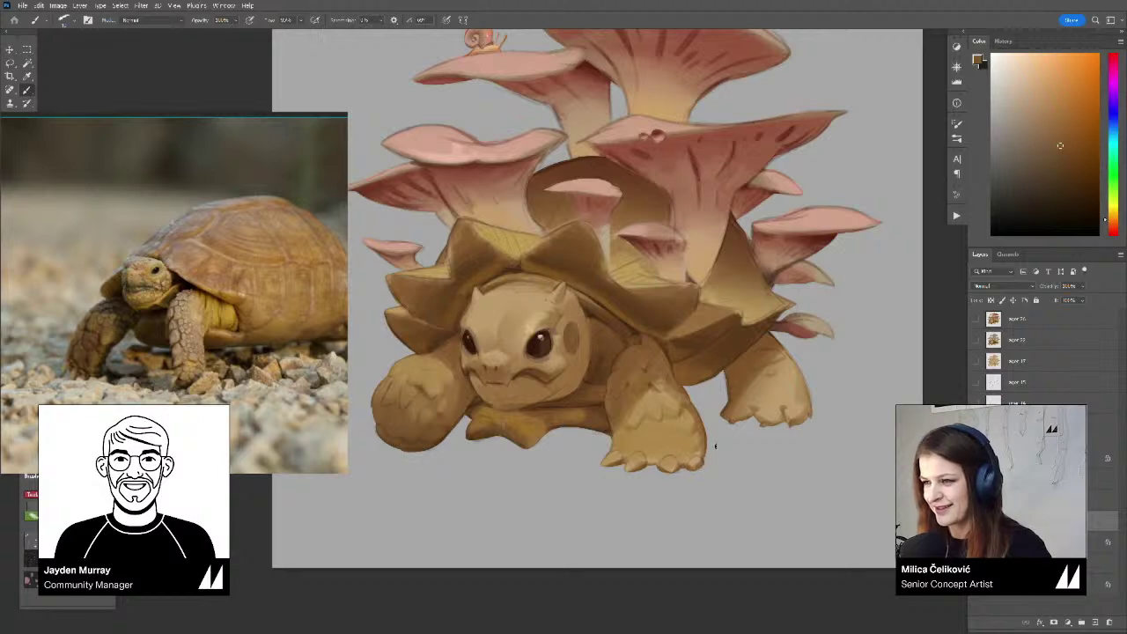
drag(715, 446, 663, 468)
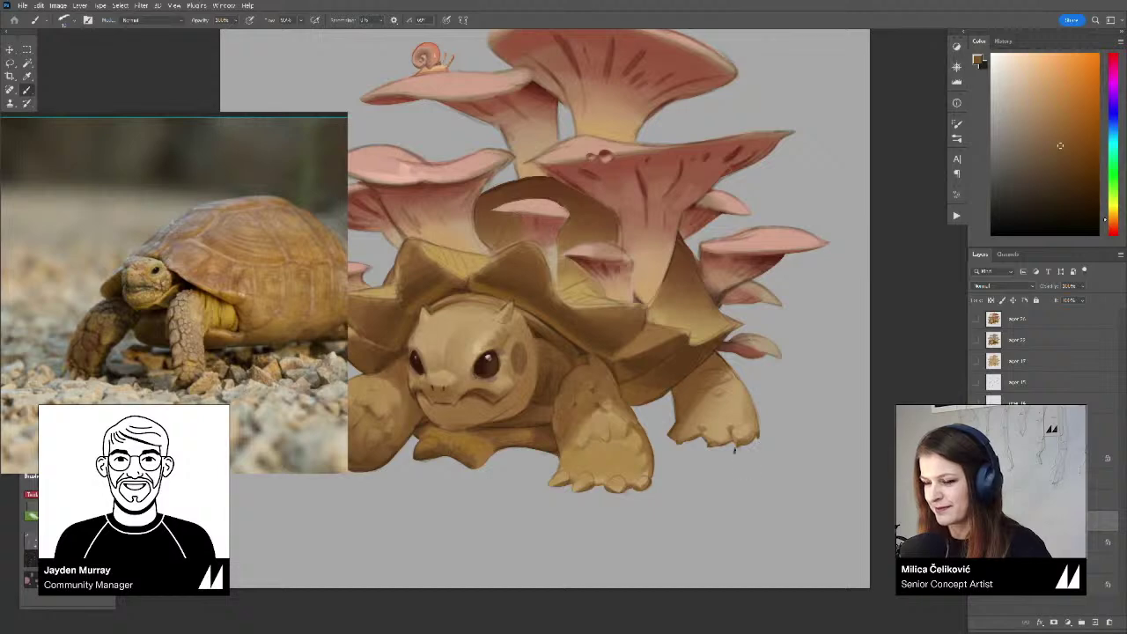
scroll(734, 450, down, 5)
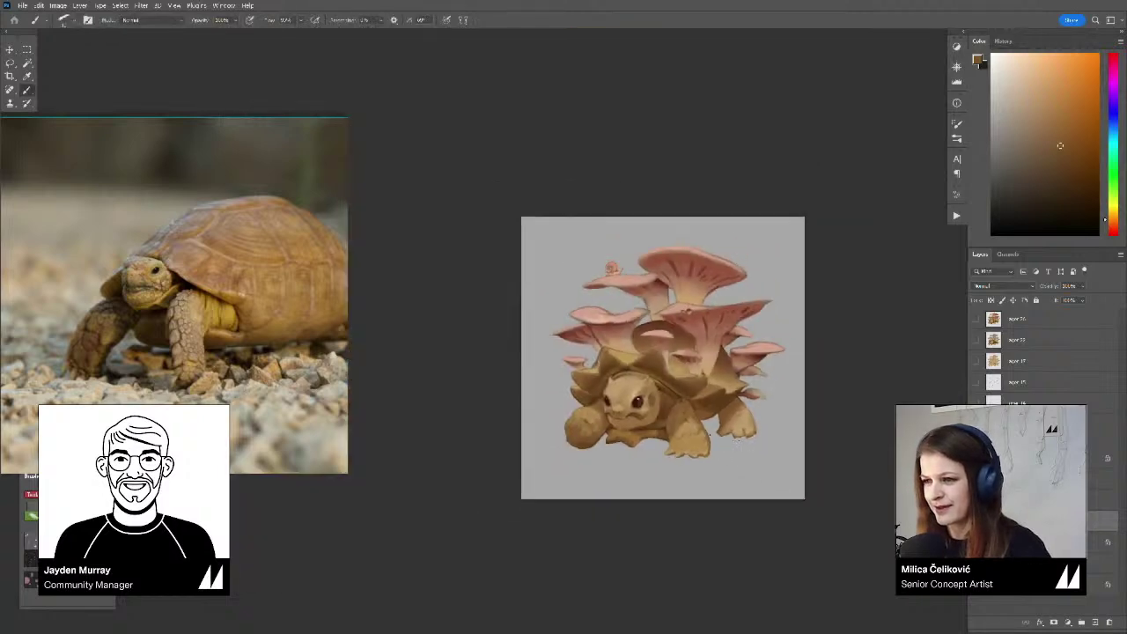
scroll(669, 454, up, 4)
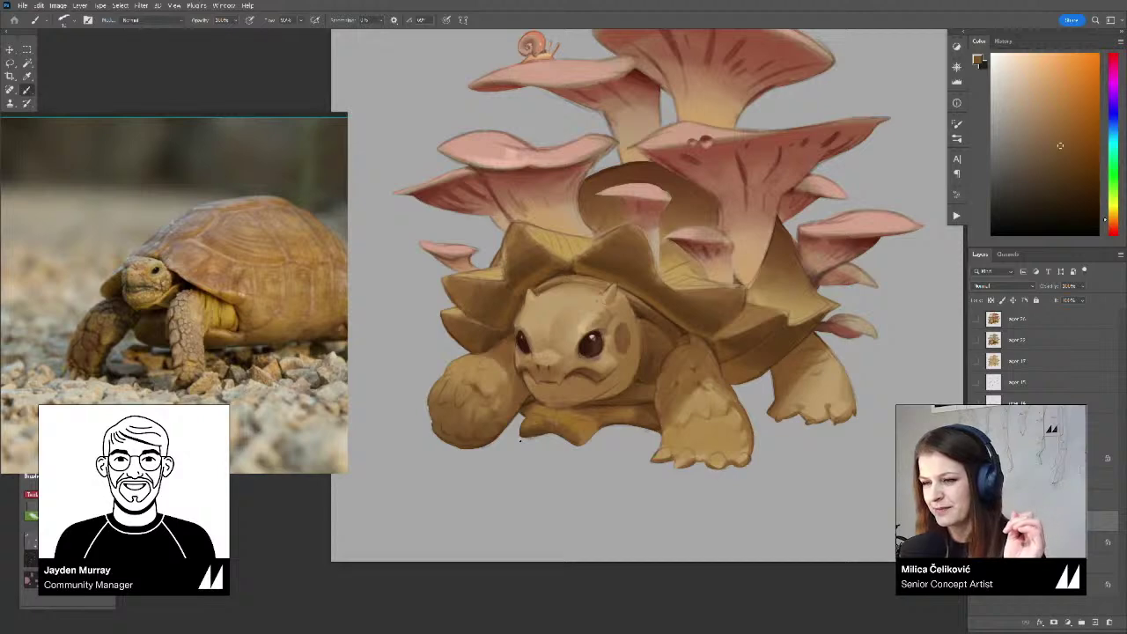
Rotate the canvas and refine the shadow beneath the shell rim and the lower jaw with sampled browns and tans
drag(586, 497, 519, 514)
key(r)
drag(742, 489, 788, 412)
alt+click(573, 327)
alt+click(576, 323)
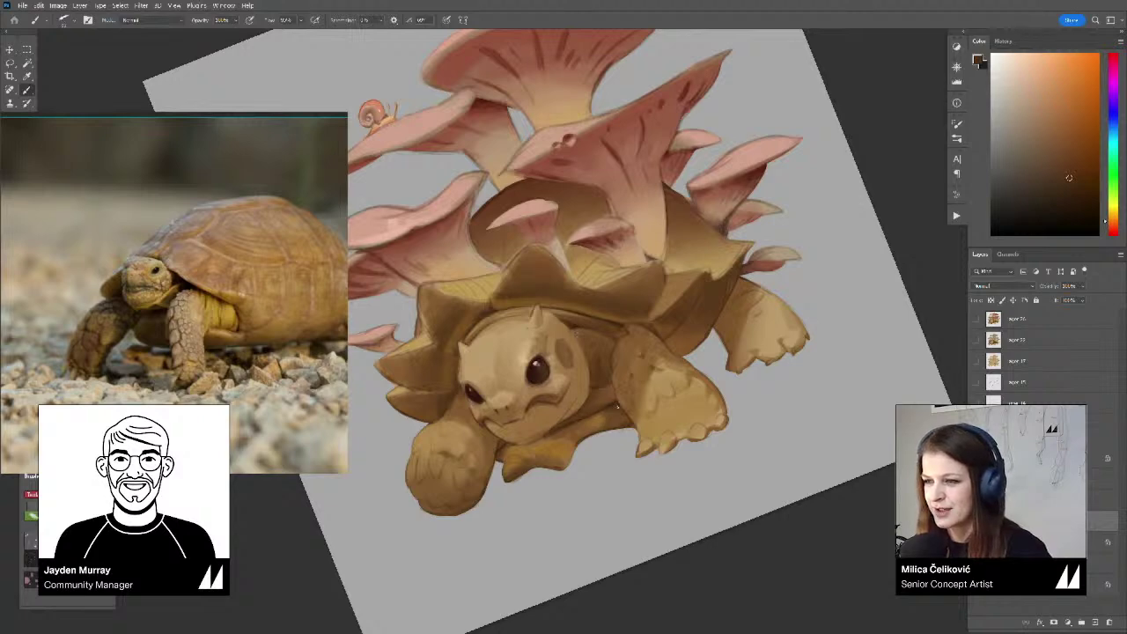
alt+click(558, 428)
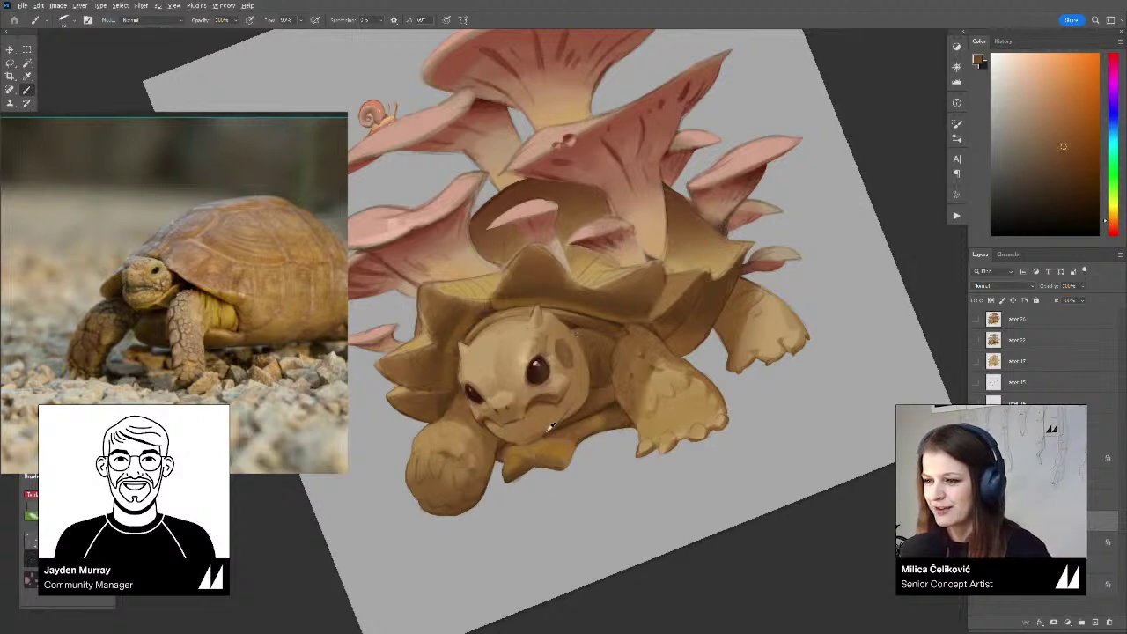
alt+click(543, 435)
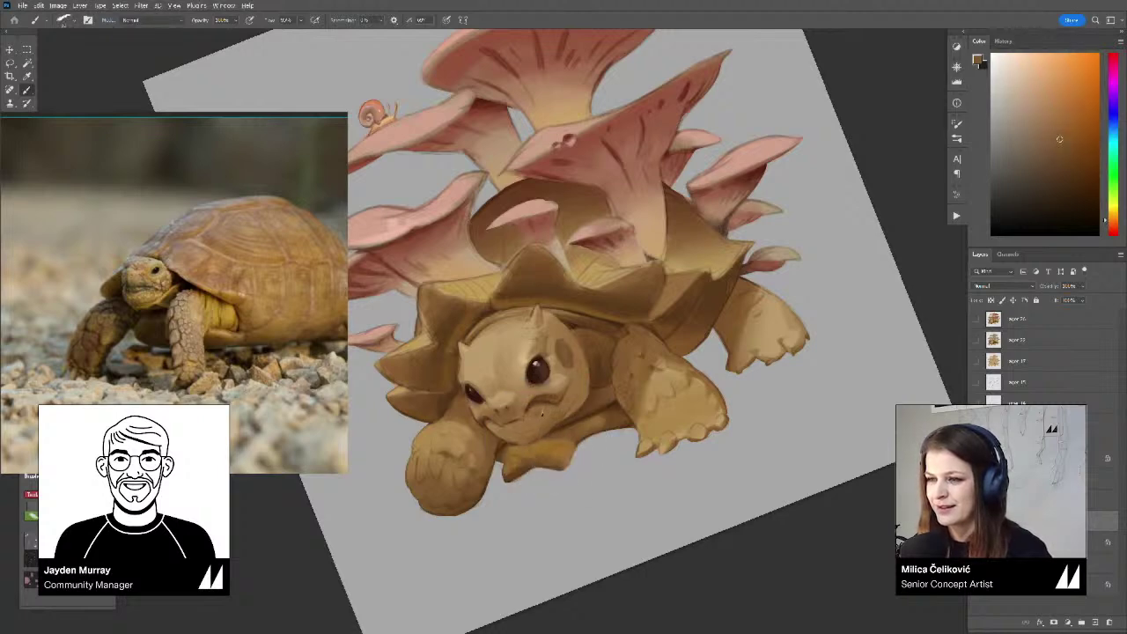
alt+click(539, 417)
mouse_move(523, 422)
mouse_down()
mouse_move(471, 395)
mouse_move(509, 414)
mouse_up()
alt+click(529, 425)
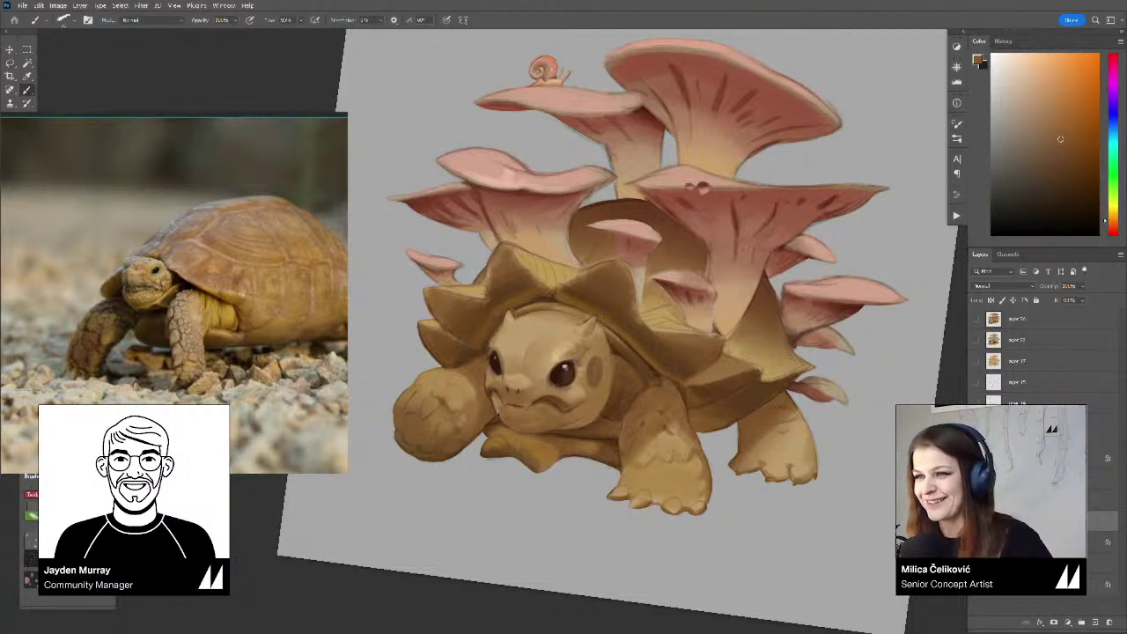
Straighten the canvas, then mirror both the painting and the tortoise reference photo
scroll(566, 496, down, 5)
key(r)
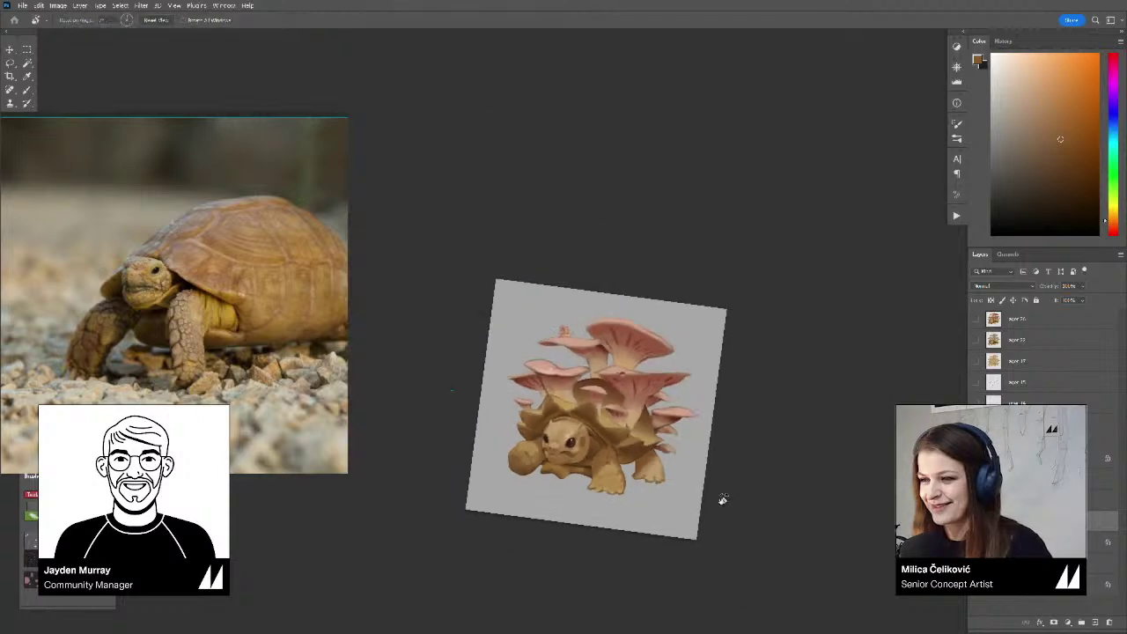
drag(722, 498, 774, 475)
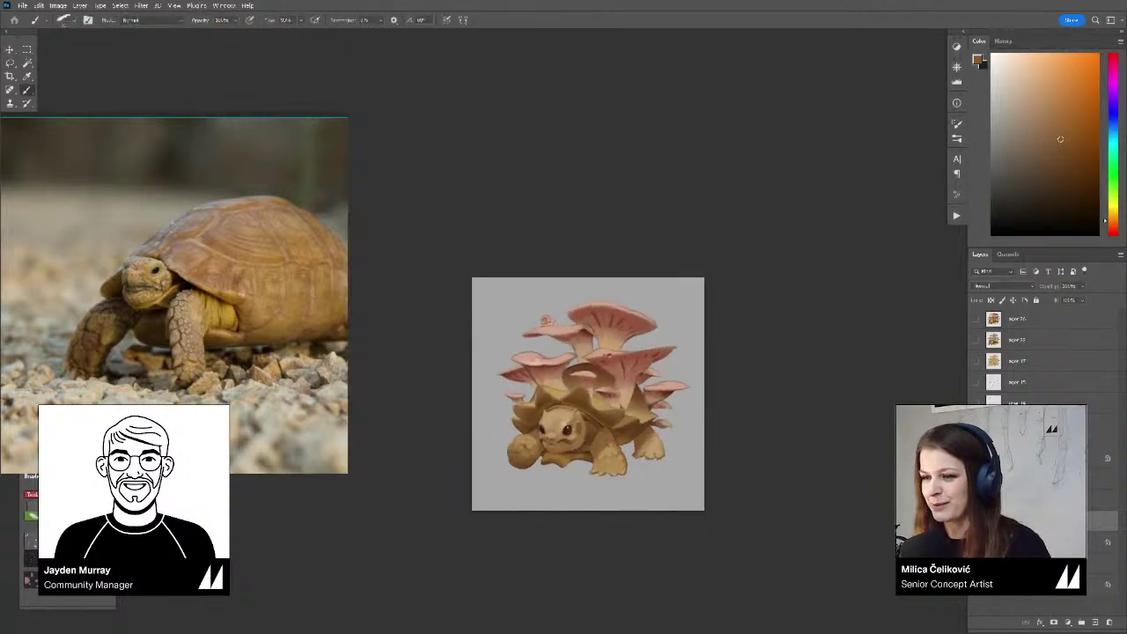
click(599, 424)
drag(597, 428, 595, 424)
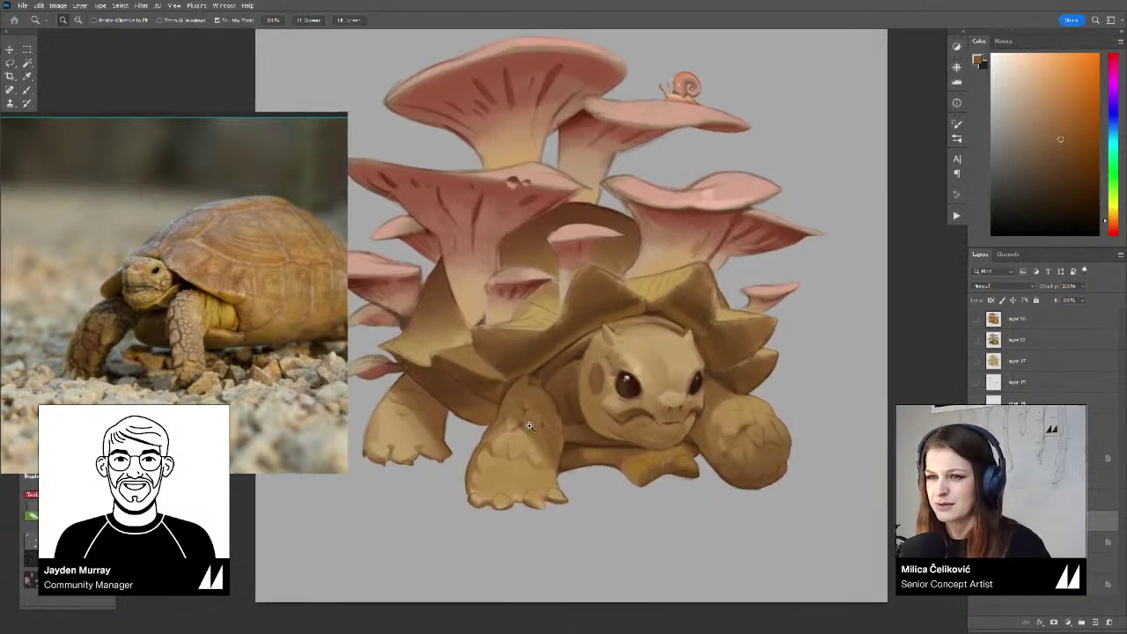
click(302, 409)
mouse_move(302, 409)
mouse_down()
mouse_move(248, 421)
mouse_move(288, 423)
mouse_up()
scroll(288, 423, down, 2)
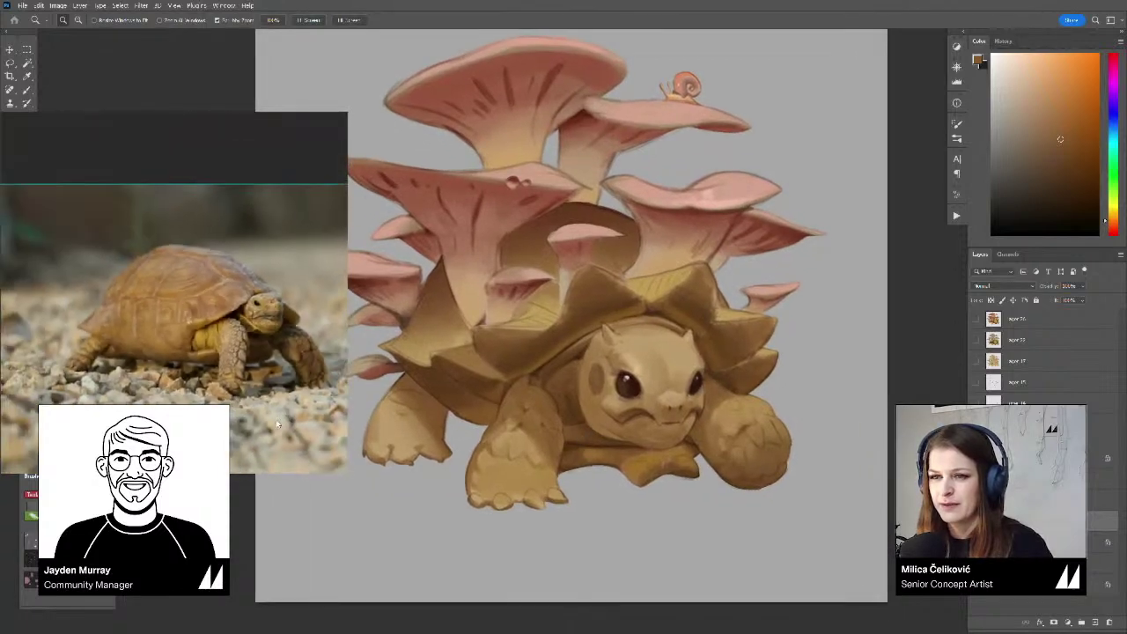
Deepen the shadow where the near front leg meets the shell rim with a sampled dark brown
key(b)
drag(414, 533, 389, 528)
drag(517, 460, 559, 452)
scroll(541, 382, left, 1)
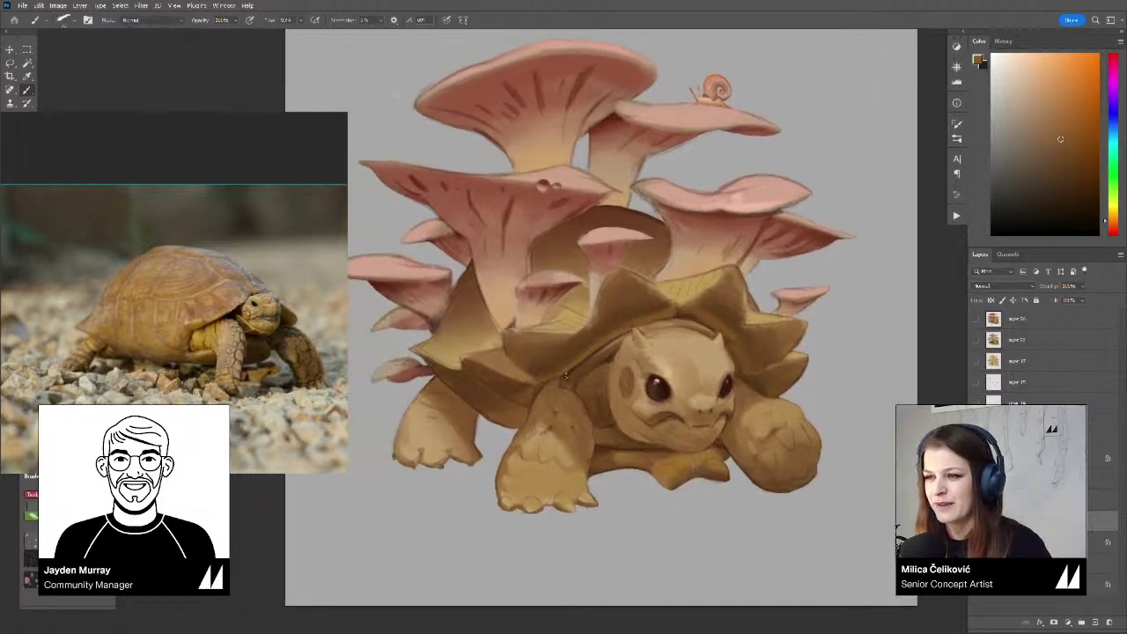
alt+click(566, 375)
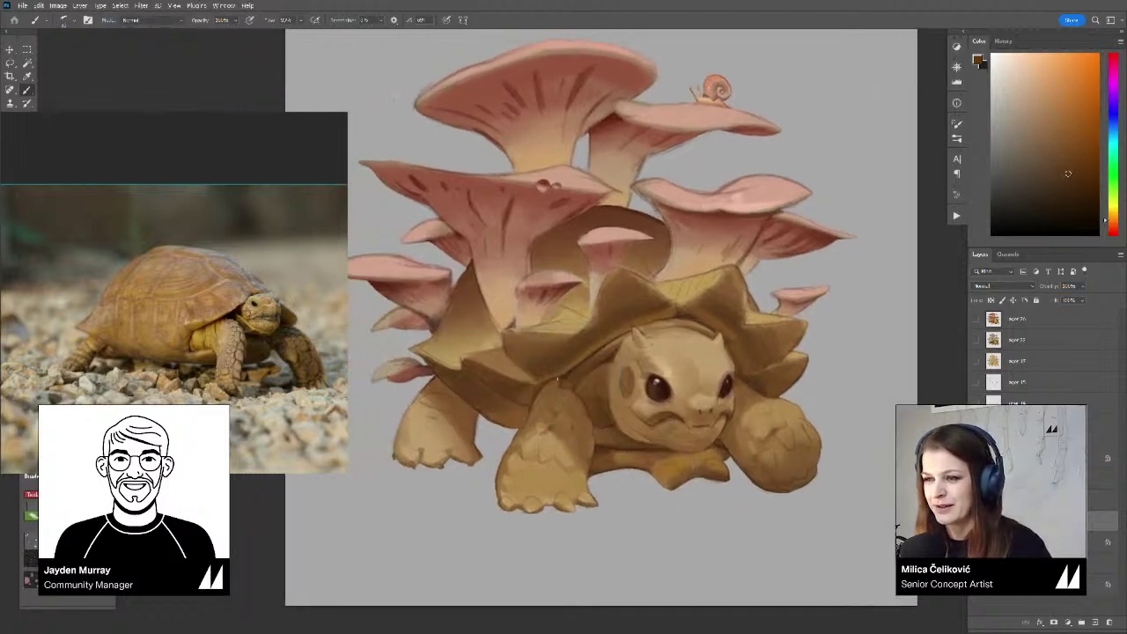
scroll(540, 422, right, 2)
scroll(540, 421, down, 1)
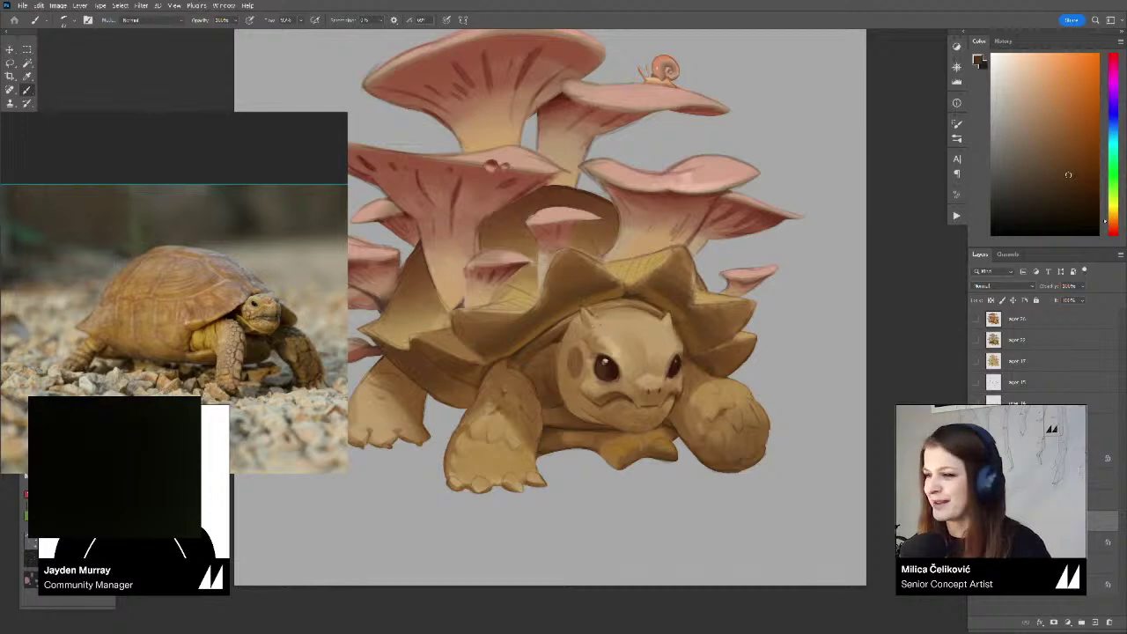
Touch up the yellow inner shell rim between the front spikes with a sampled ochre, then reset the canvas rotation
drag(754, 303, 763, 334)
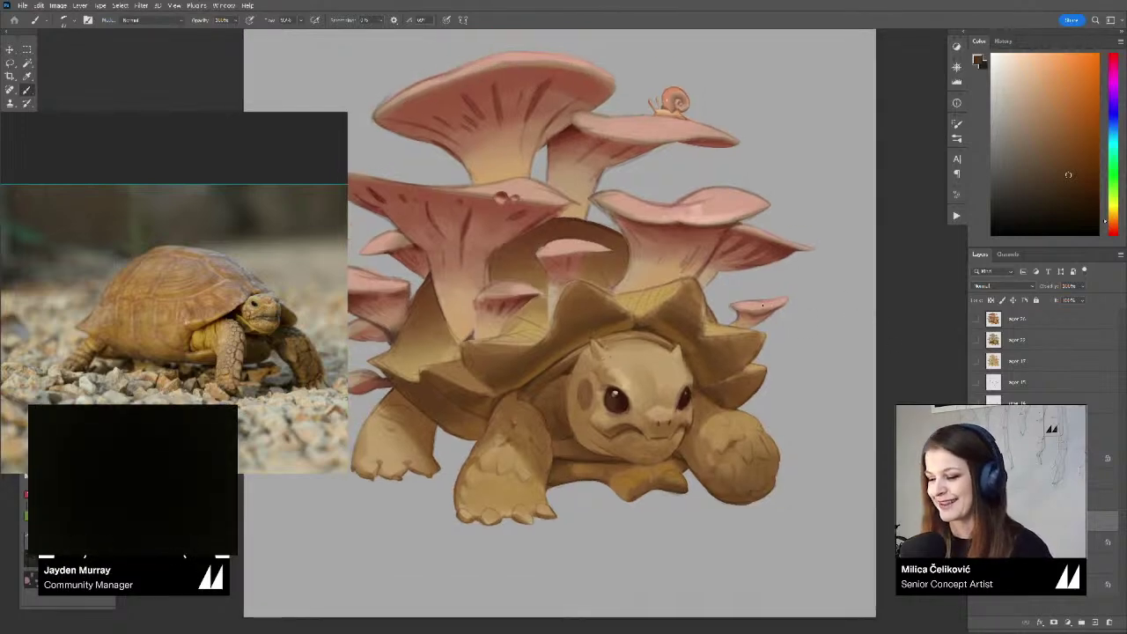
key(r)
drag(680, 328, 599, 318)
alt+click(616, 320)
key(r)
key(Escape)
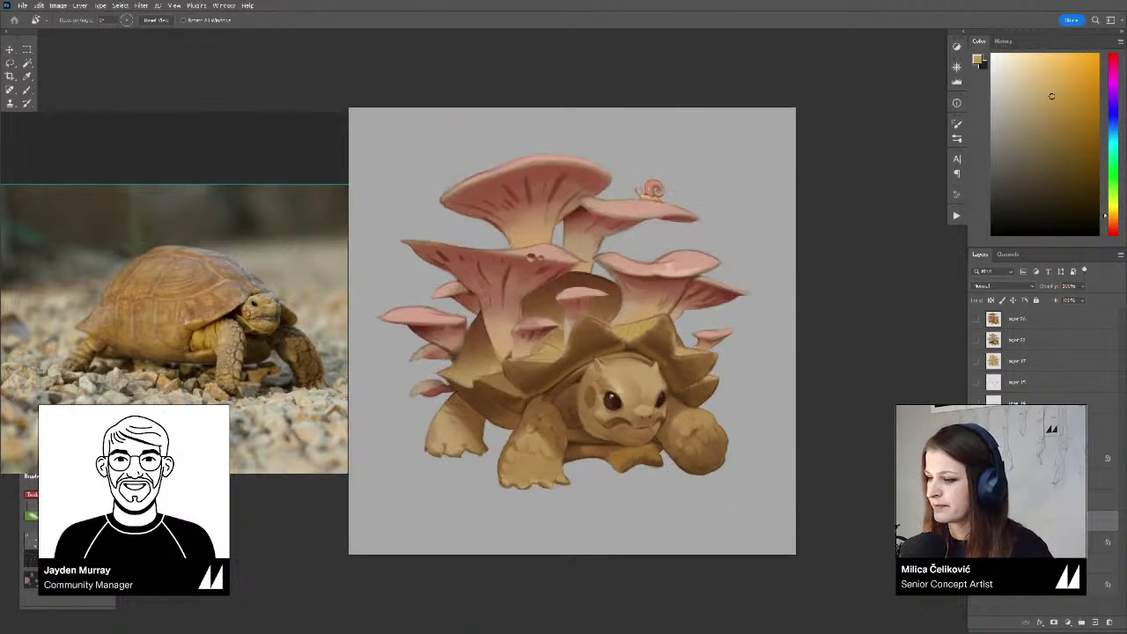
Hide the grey backdrop layer to view the whole creature against the light background
click(975, 564)
key(z)
drag(609, 362, 578, 390)
click(577, 387)
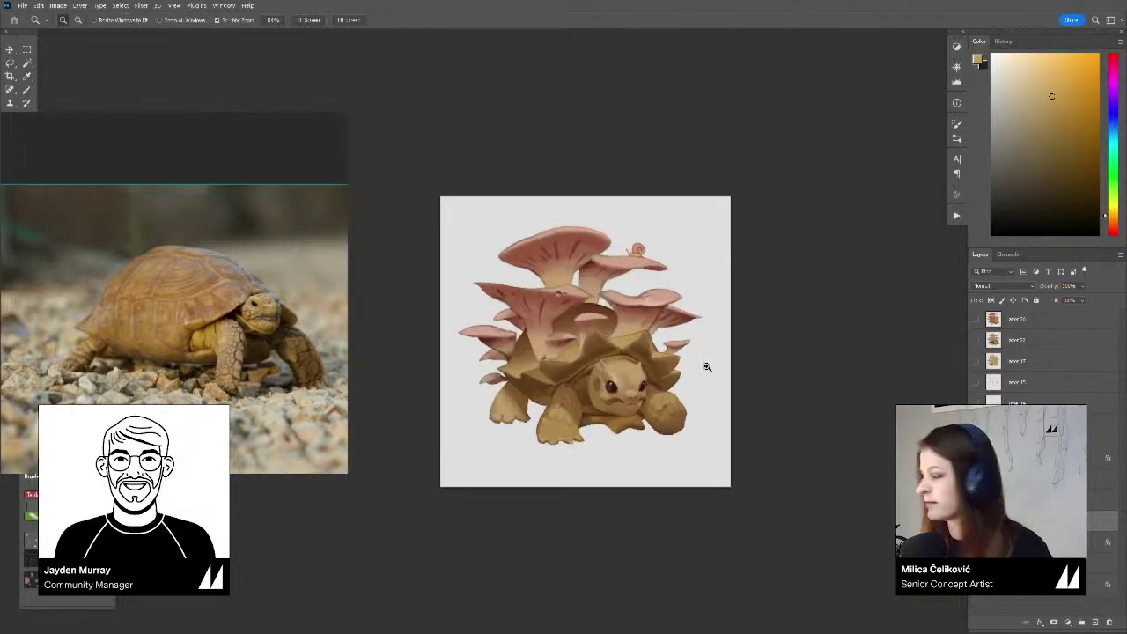
Flip the small-scale painting horizontally back and forth to check the creature's silhouette and balance
key(ctrl+shift+h)
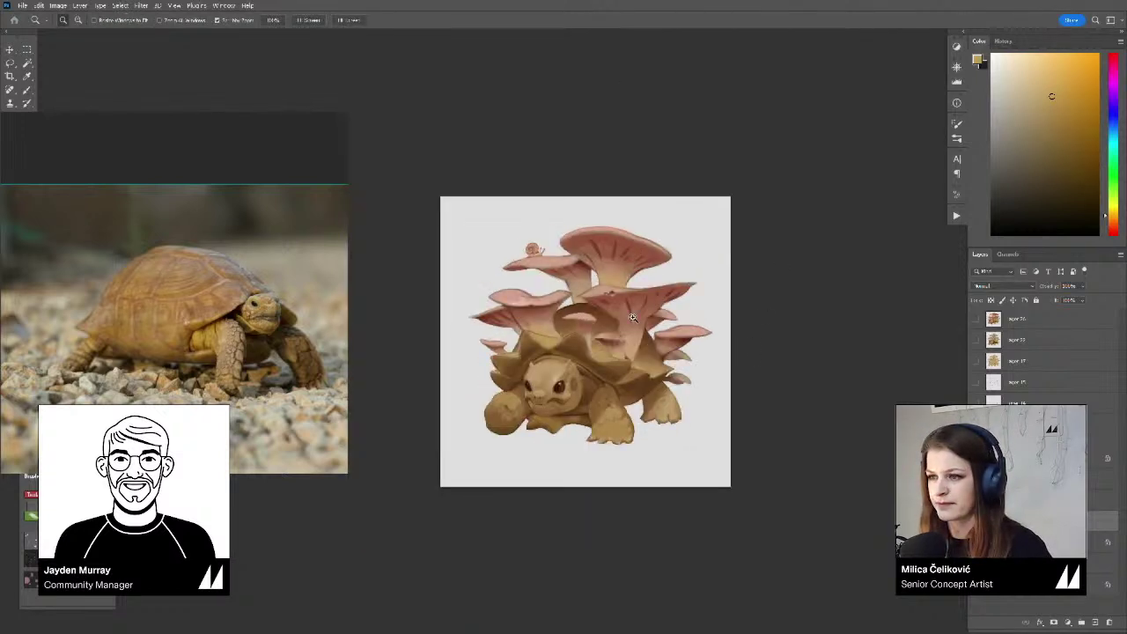
drag(632, 322, 627, 353)
key(ctrl+shift+h)
key(ctrl+shift+h)
key(ctrl+shift+h)
key(ctrl+shift+h)
key(ctrl+shift+h)
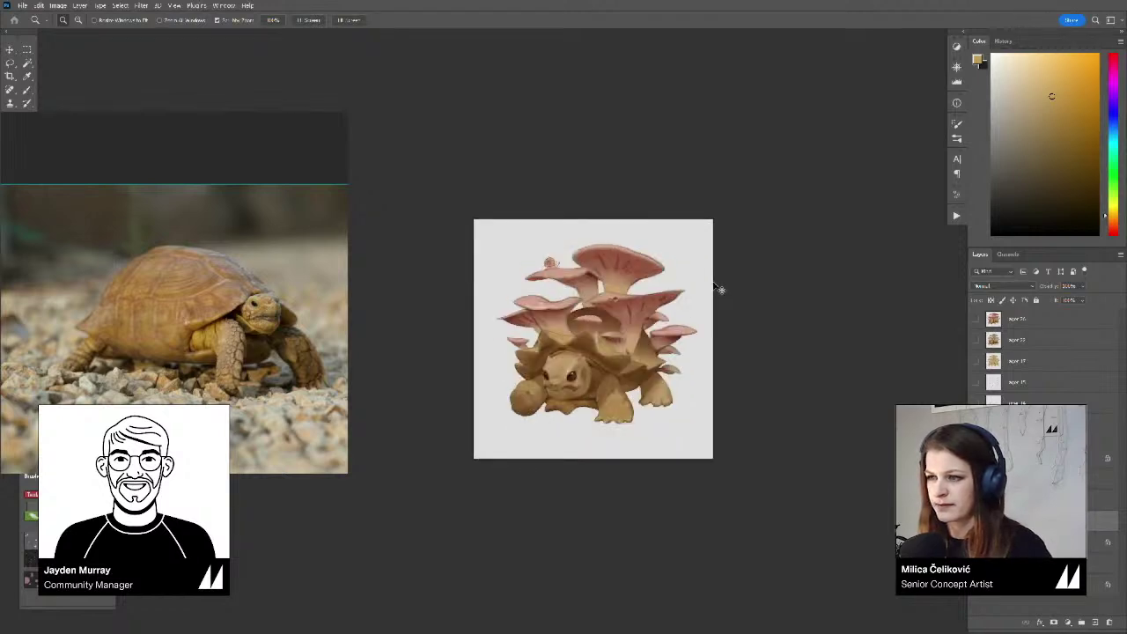
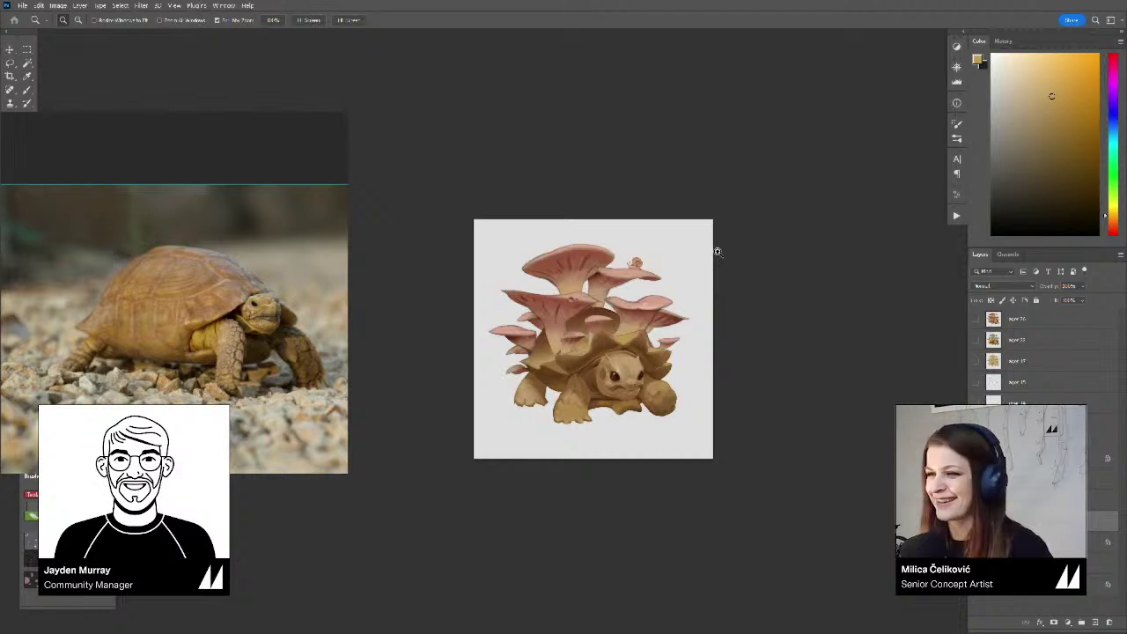
Sample tans from the forehead and near front foot for the brow, and enlarge the tortoise's head in the reference photo
key(b)
drag(624, 359, 671, 411)
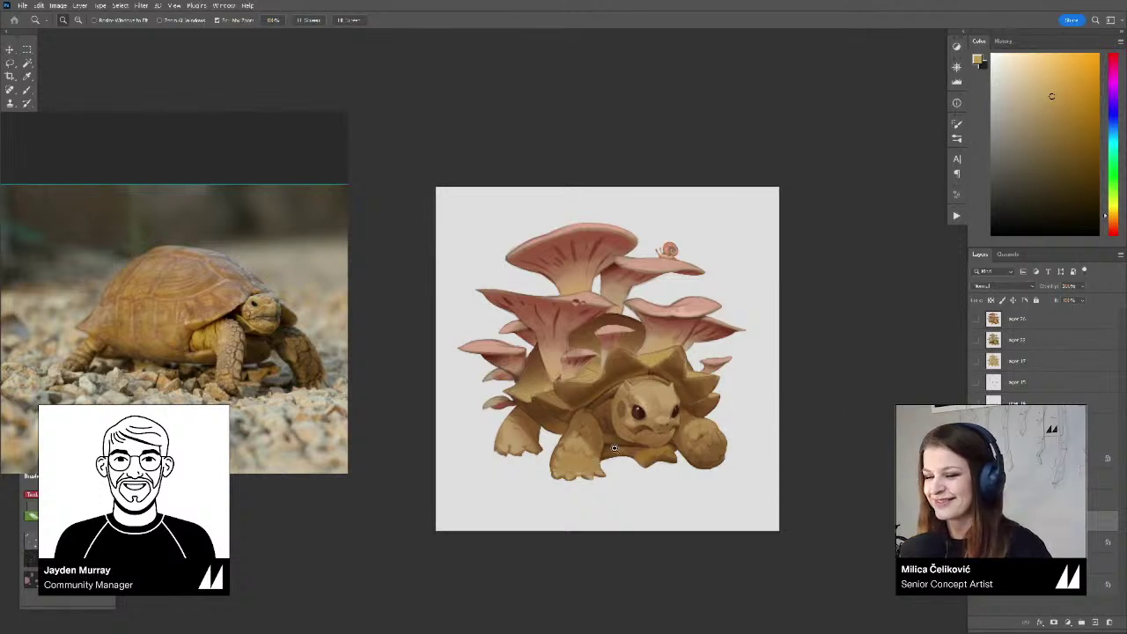
click(629, 455)
drag(824, 462, 775, 482)
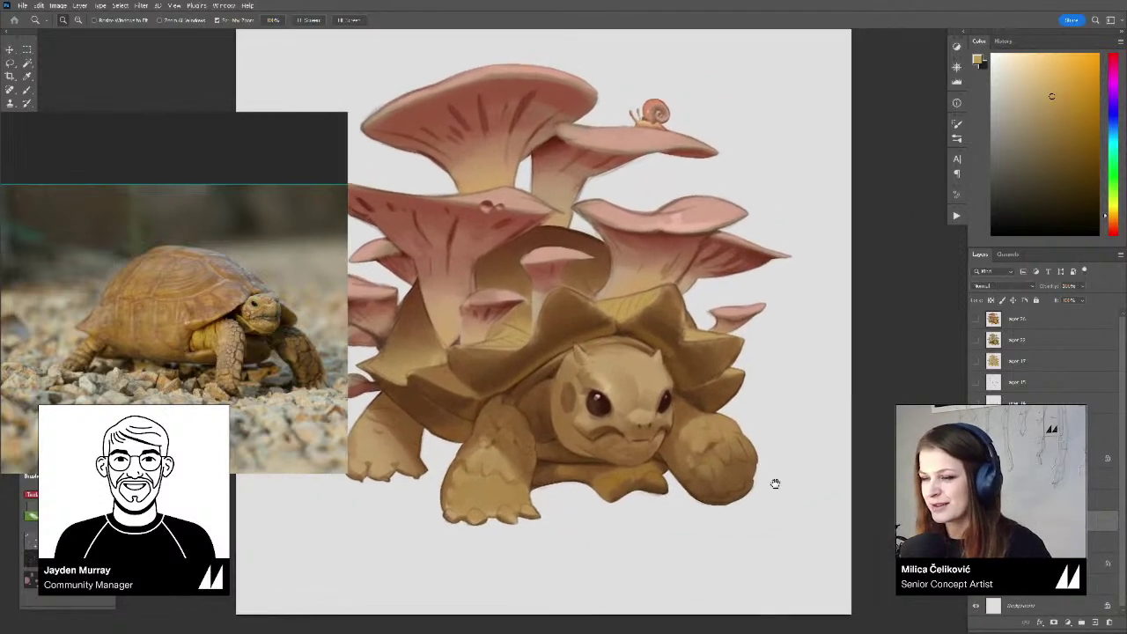
alt+click(616, 357)
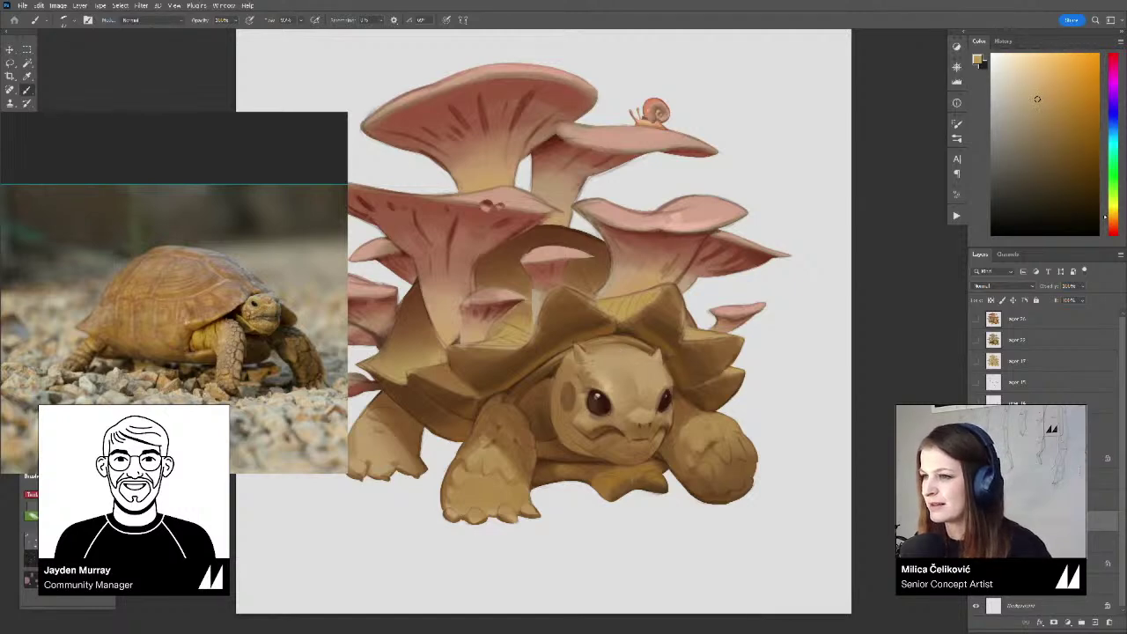
alt+click(499, 485)
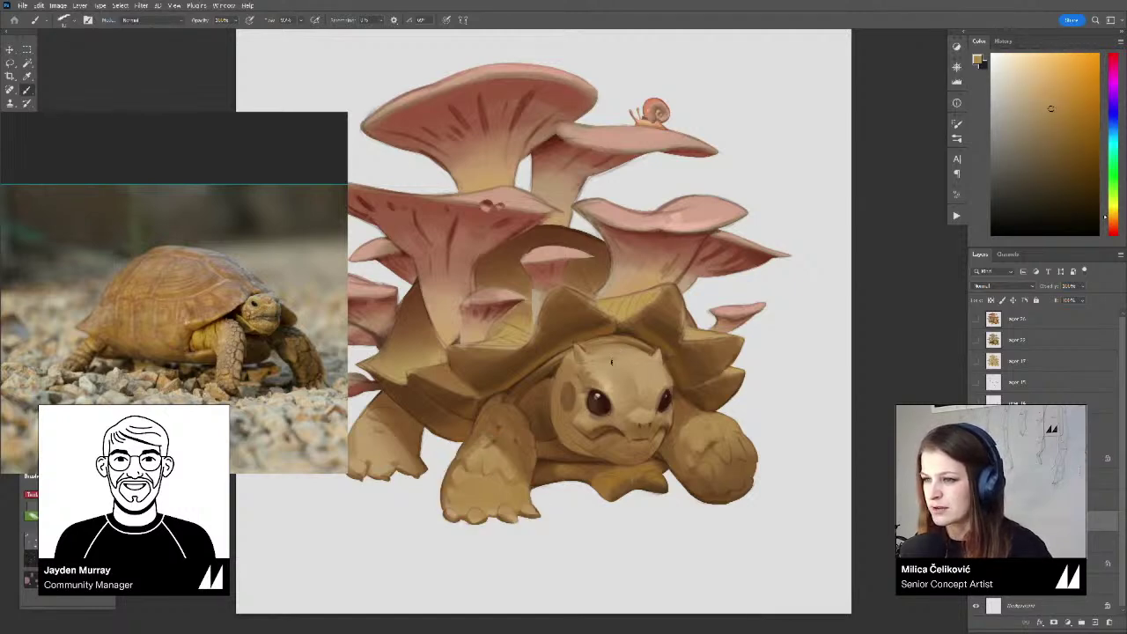
scroll(256, 324, up, 5)
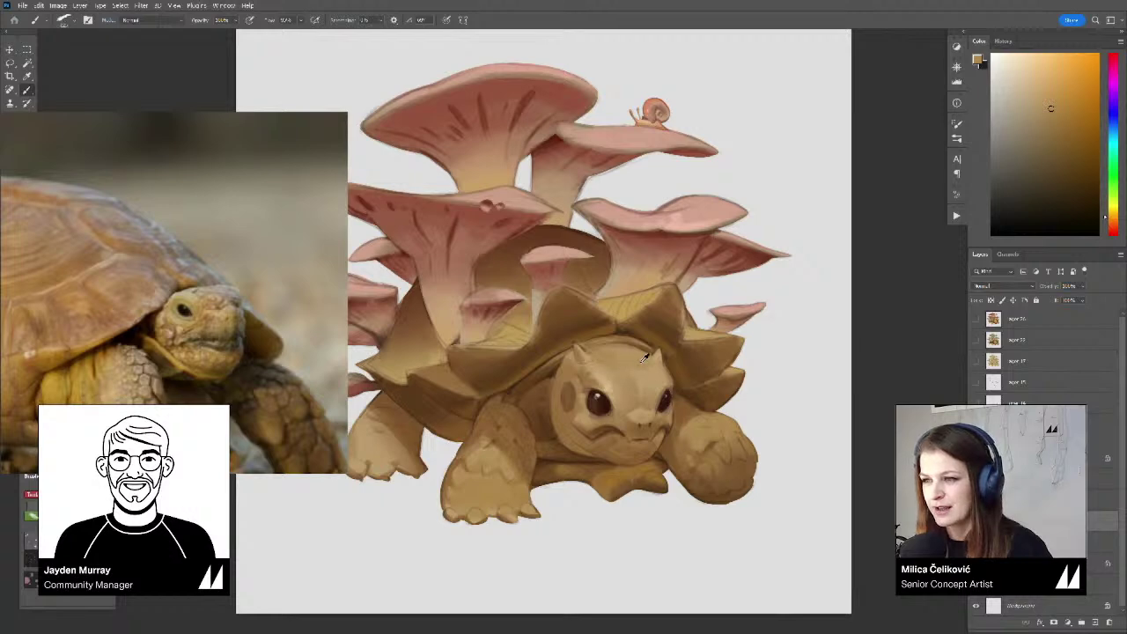
Repaint the forehead planes between the horns and above the near eye with sampled light and mid tans
alt+click(642, 357)
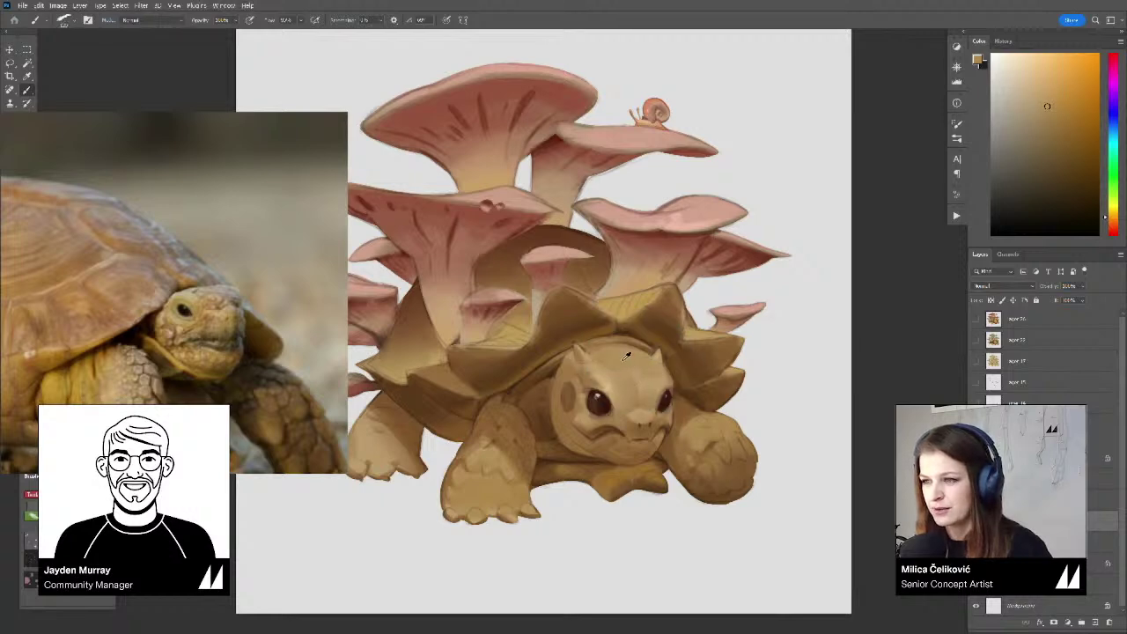
alt+click(618, 357)
alt+click(605, 379)
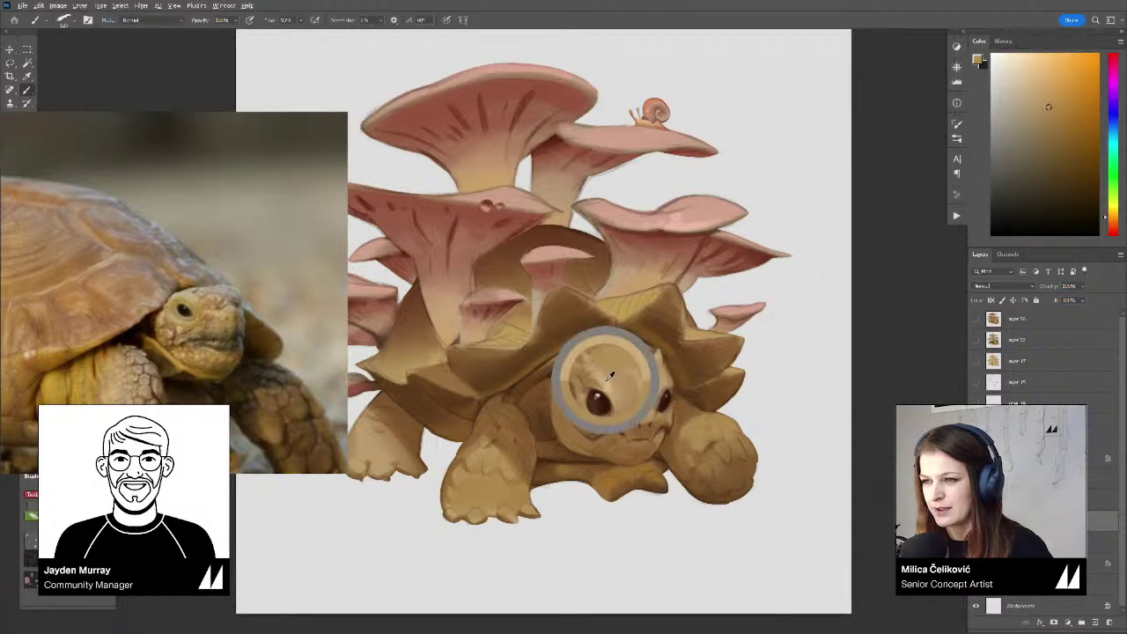
alt+click(613, 376)
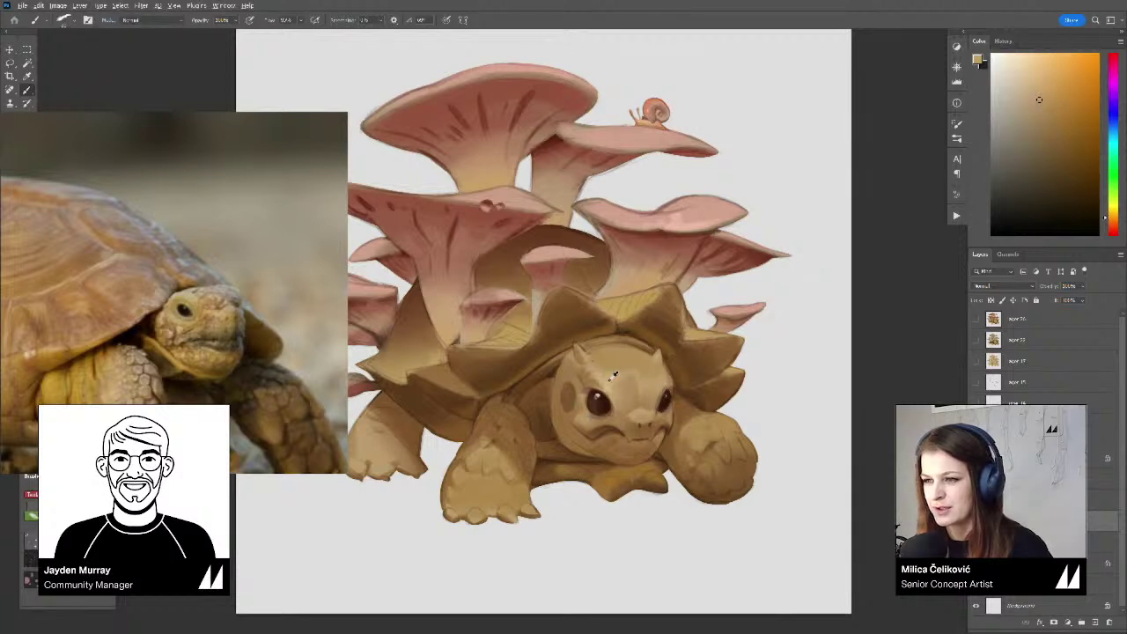
drag(601, 387, 592, 396)
alt+click(590, 397)
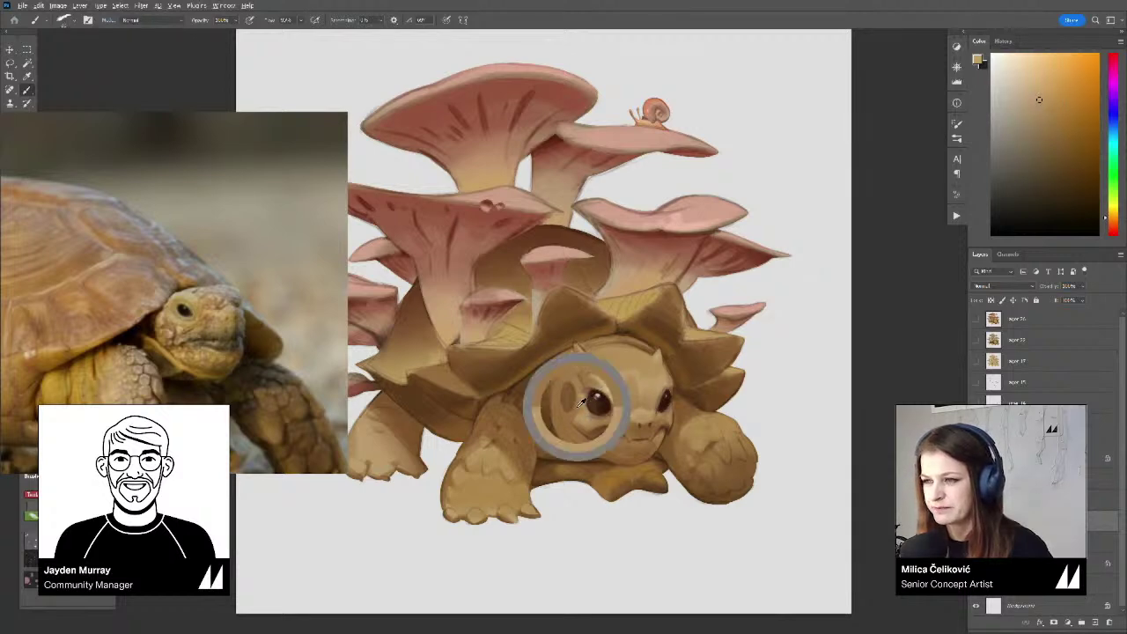
Refine the skin folds around the near eye's outer corner with a warm brown, muted tans and a smaller brush
click(1070, 155)
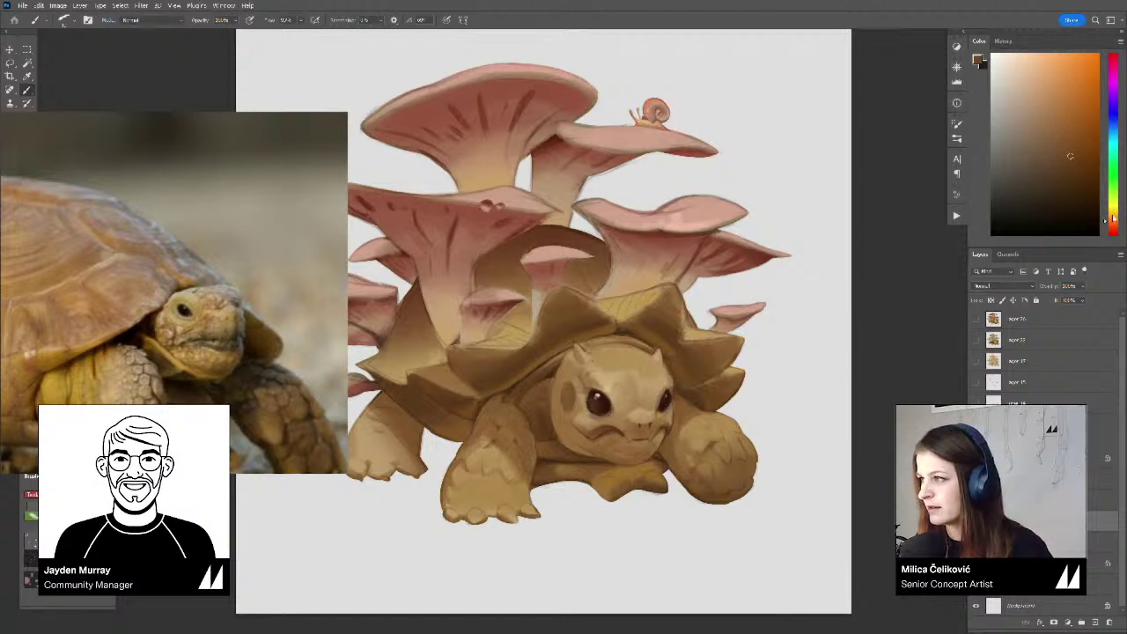
click(1114, 218)
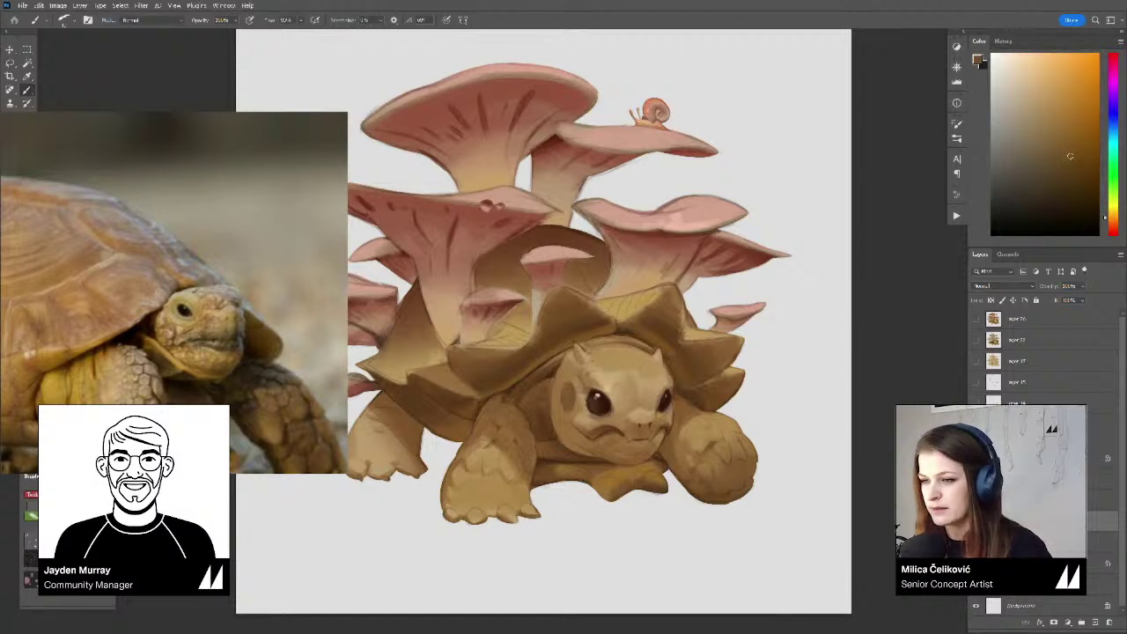
alt+click(583, 406)
key(bracketleft)
key(bracketleft)
key(bracketleft)
key(bracketleft)
key(bracketleft)
alt+click(588, 412)
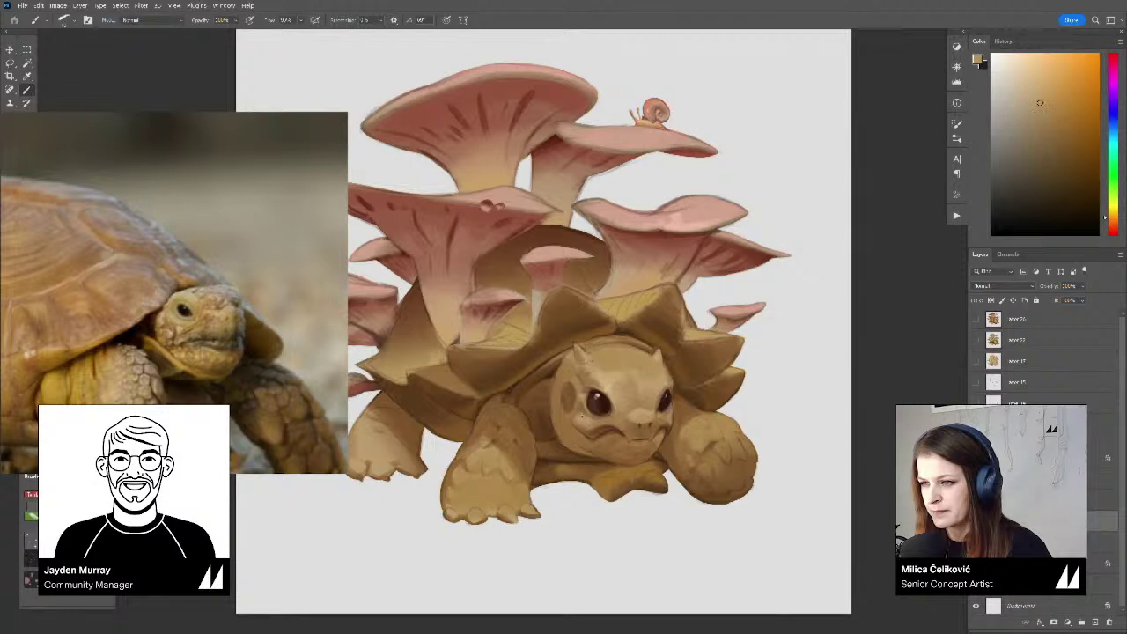
drag(590, 415, 585, 404)
alt+click(581, 398)
click(1041, 107)
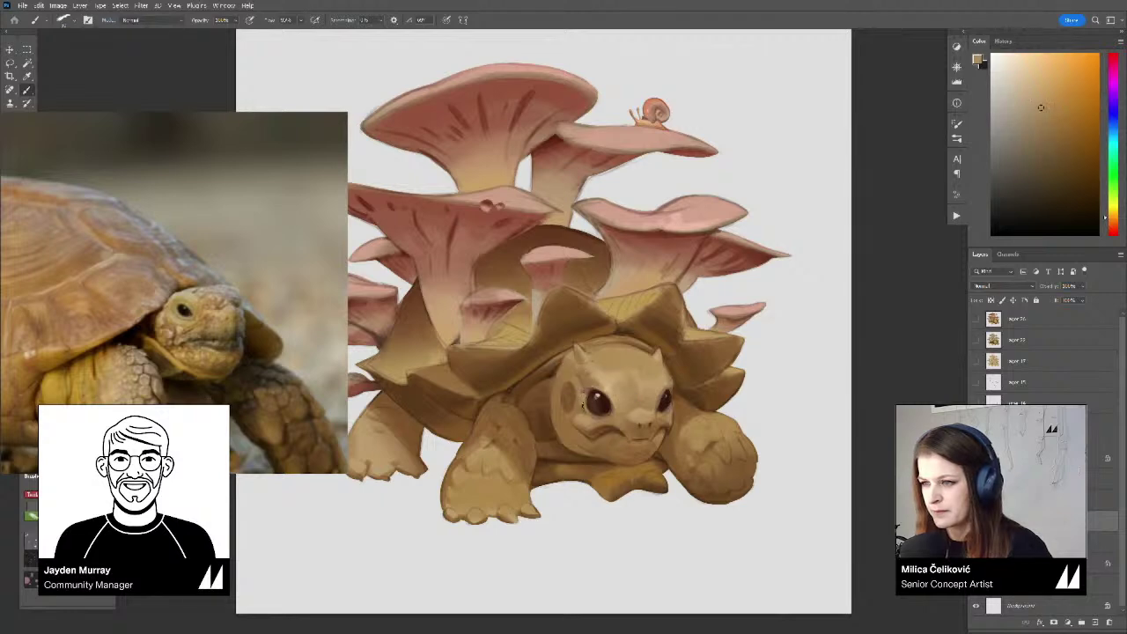
Darken both eyes with a near-black based on a red-brown sampled from the near eye
alt+click(584, 402)
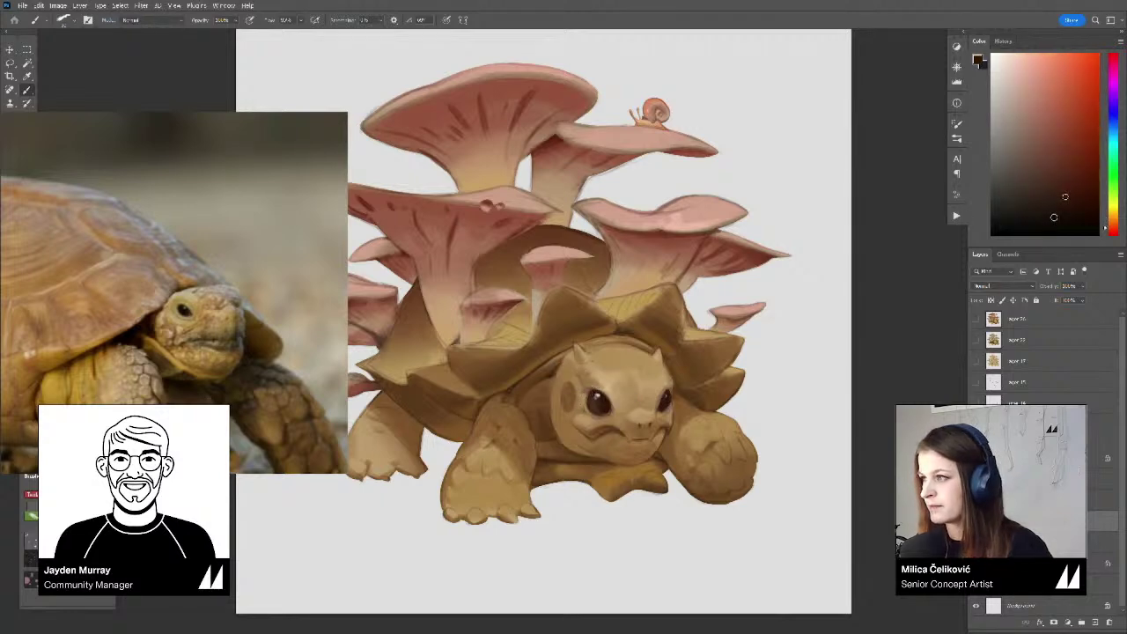
click(1053, 223)
key(ctrl+space)
click(625, 432)
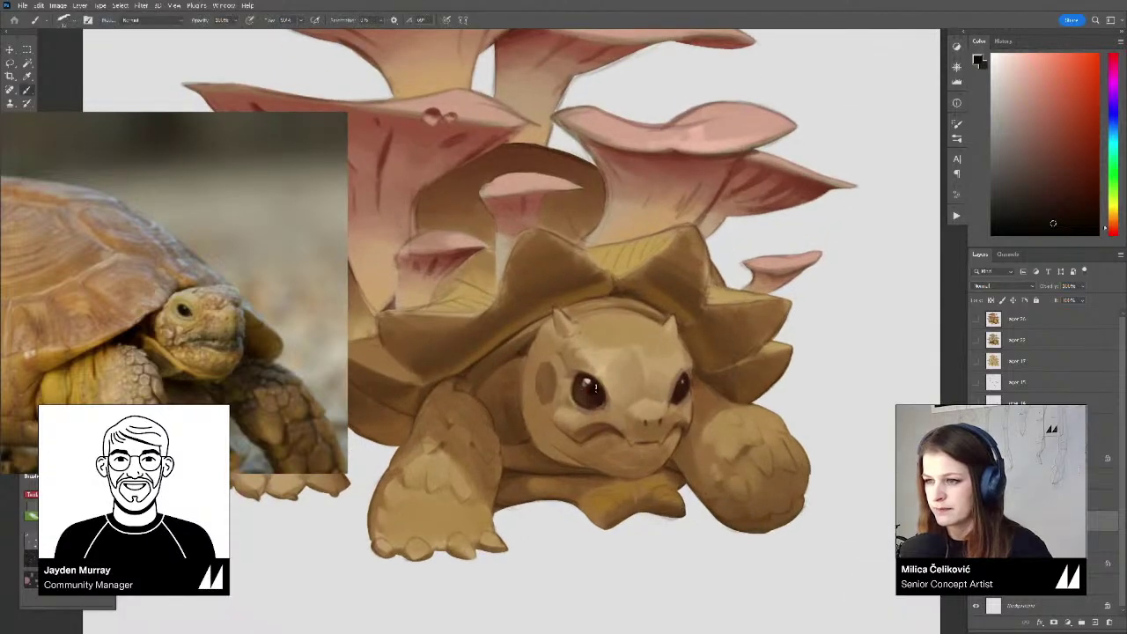
scroll(596, 390, down, 3)
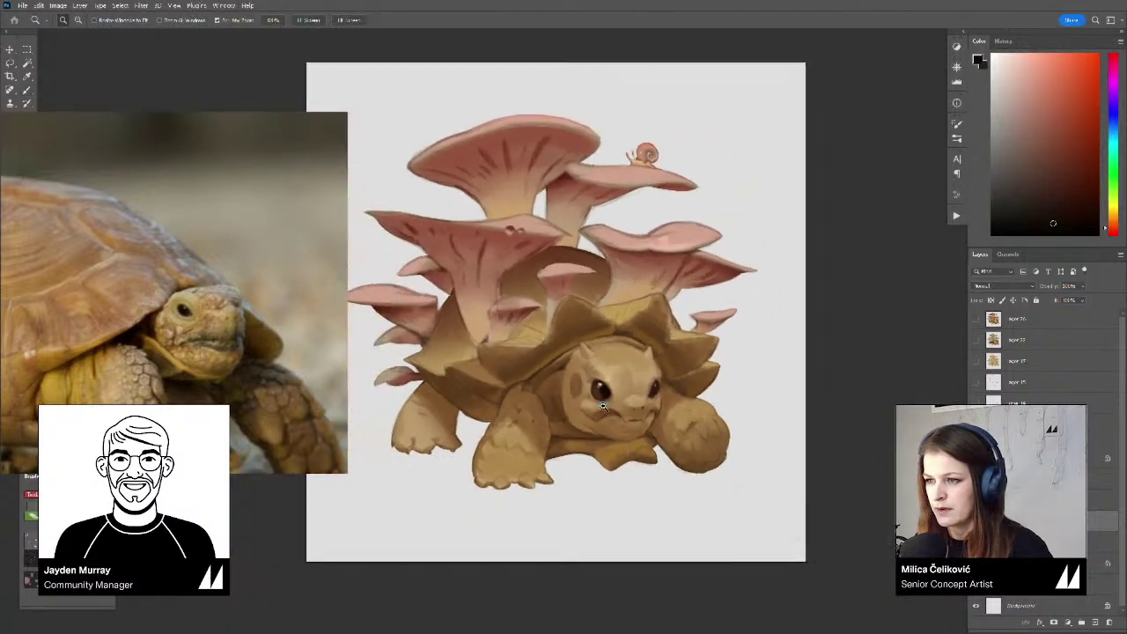
scroll(588, 387, up, 4)
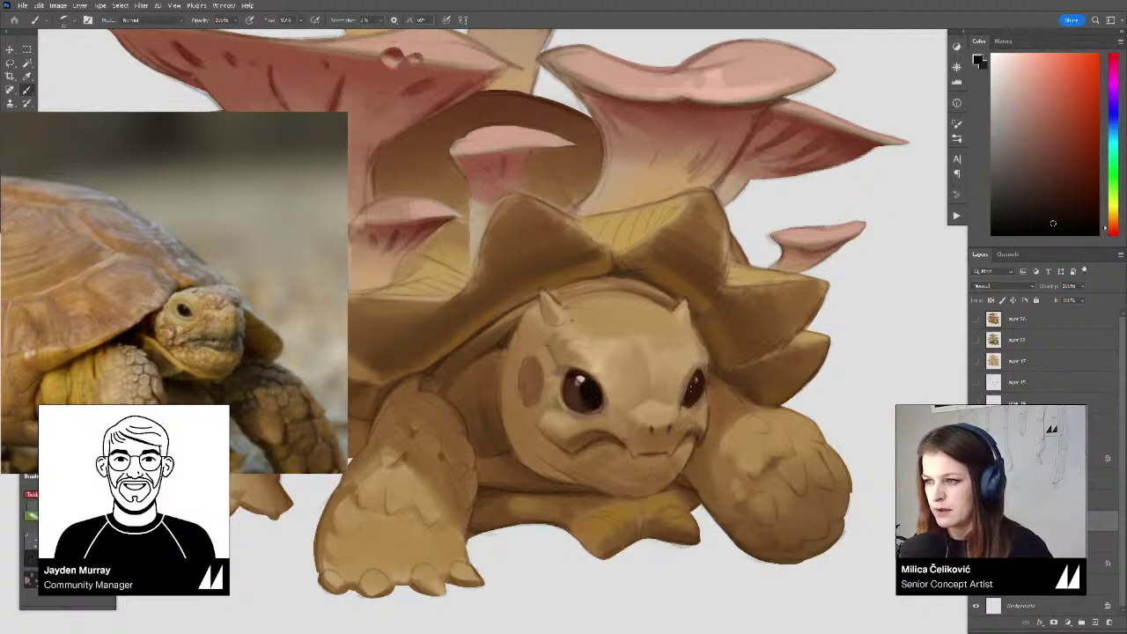
drag(691, 387, 694, 393)
Touch up the shell's edges around the mushroom bases with an ochre sampled from its rear rim
scroll(658, 374, down, 4)
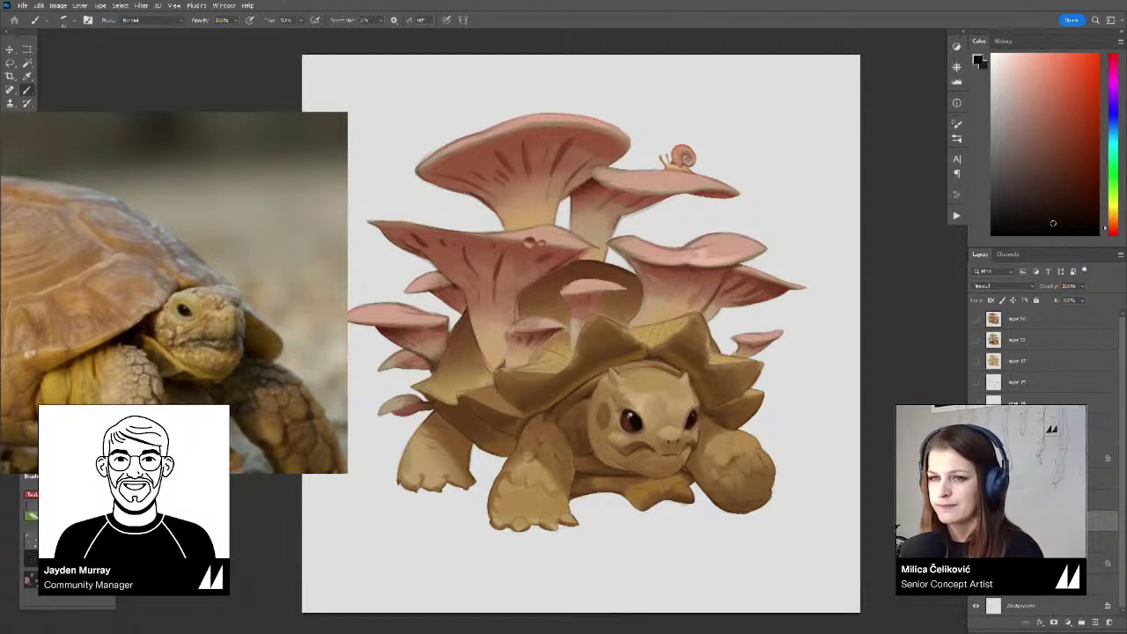
drag(576, 377, 605, 376)
alt+click(483, 384)
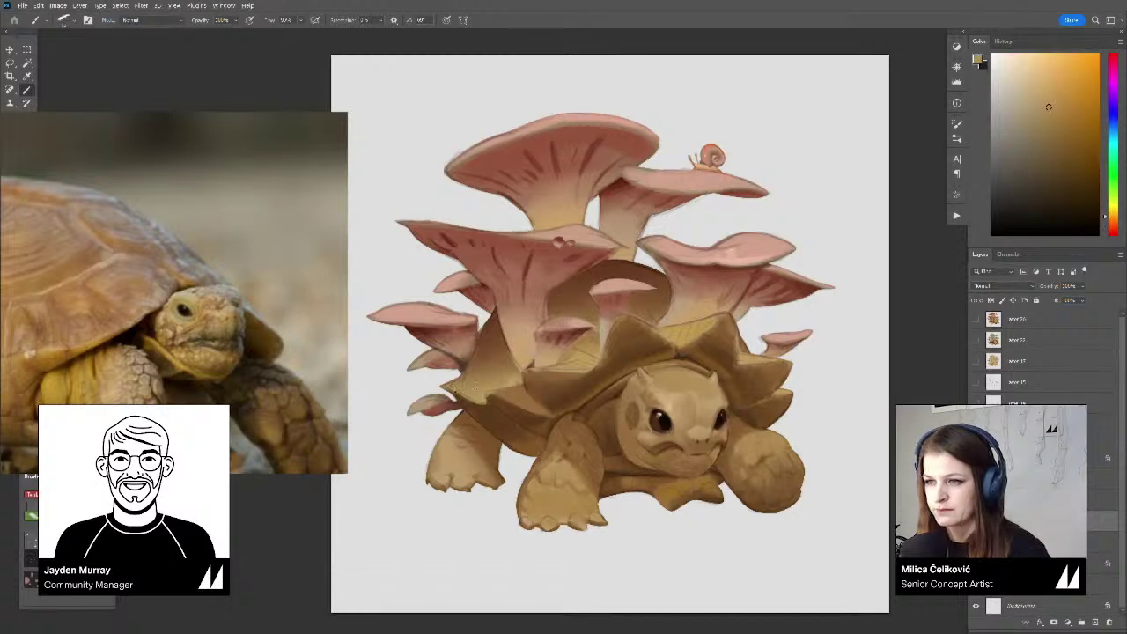
drag(594, 349, 583, 355)
drag(712, 412, 668, 394)
scroll(667, 394, up, 3)
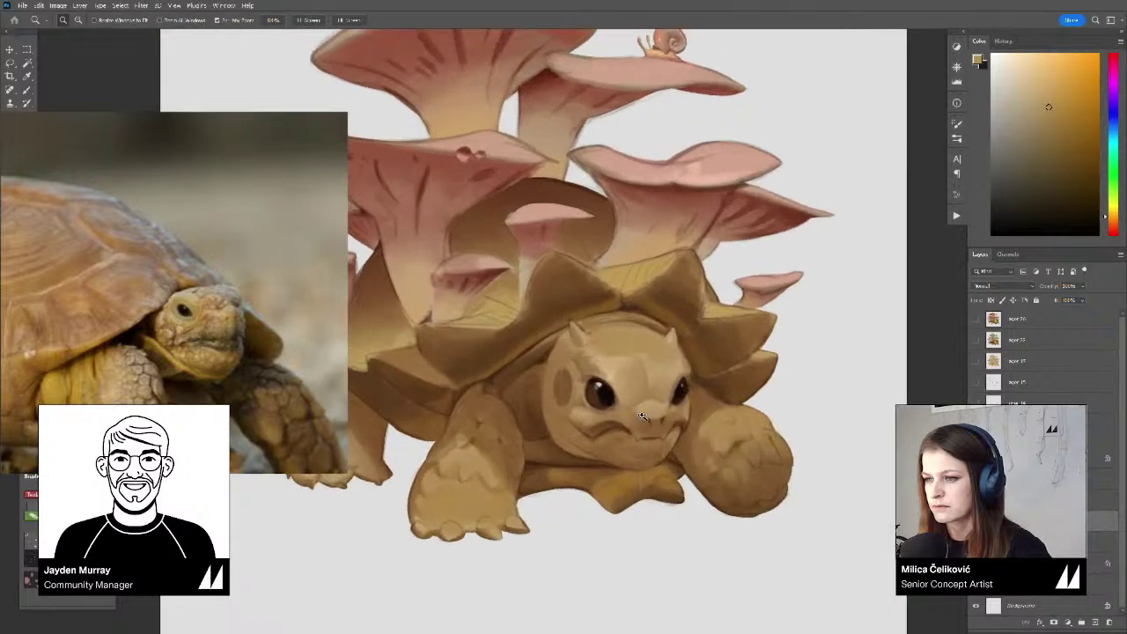
Blend sampled tan and brown tones into the turtle's cheek beside the eye and onto the forehead
alt+click(567, 400)
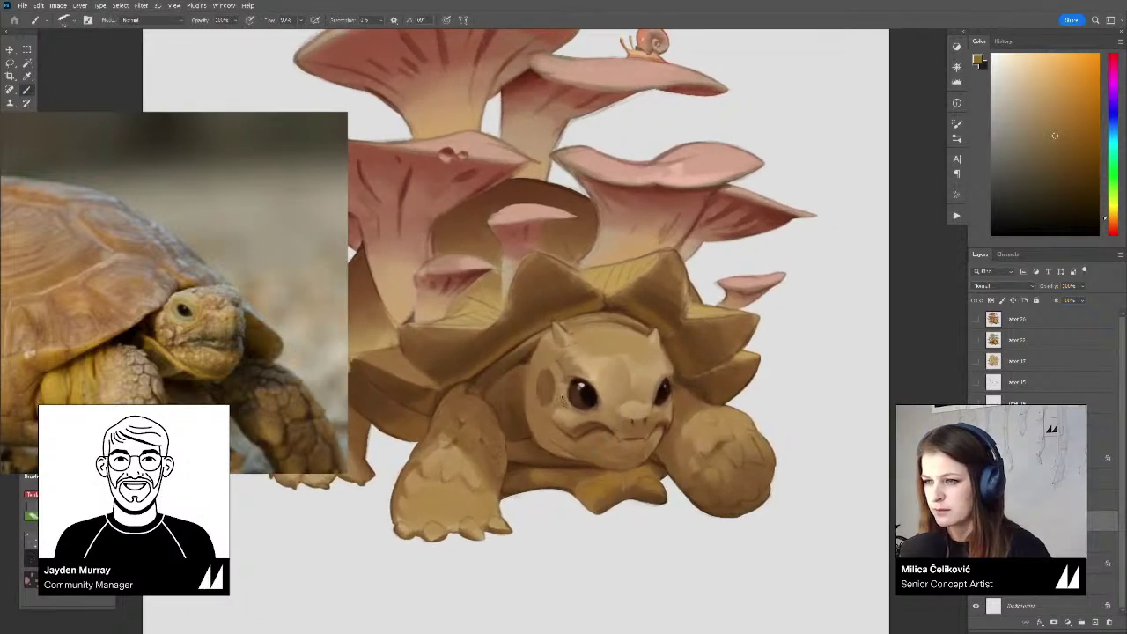
alt+click(569, 380)
alt+click(569, 382)
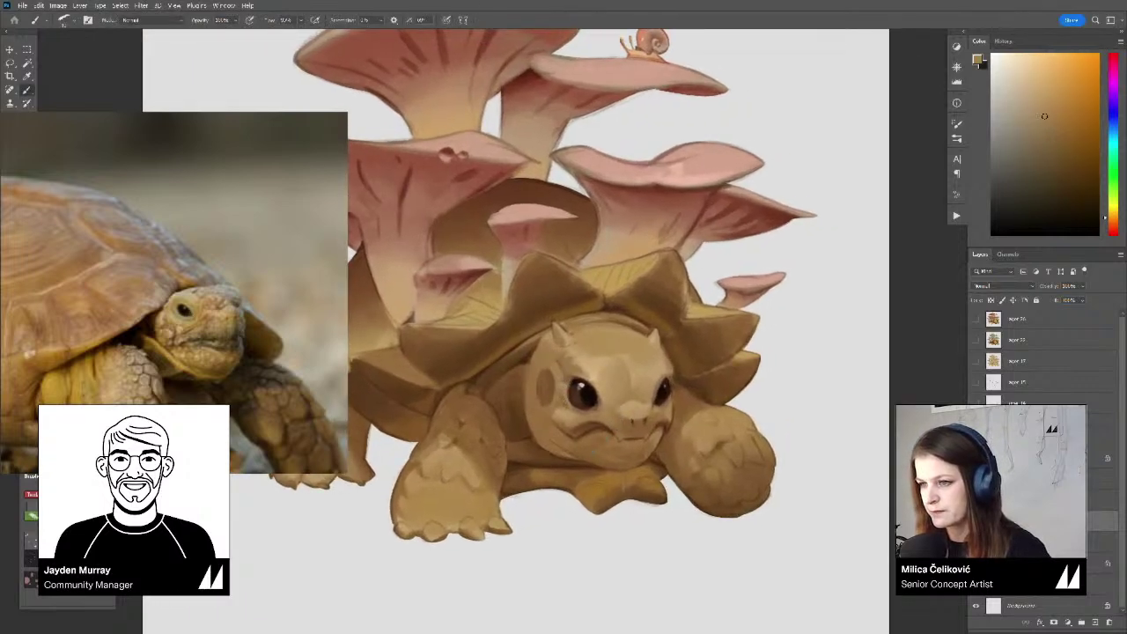
alt+click(568, 389)
alt+click(613, 347)
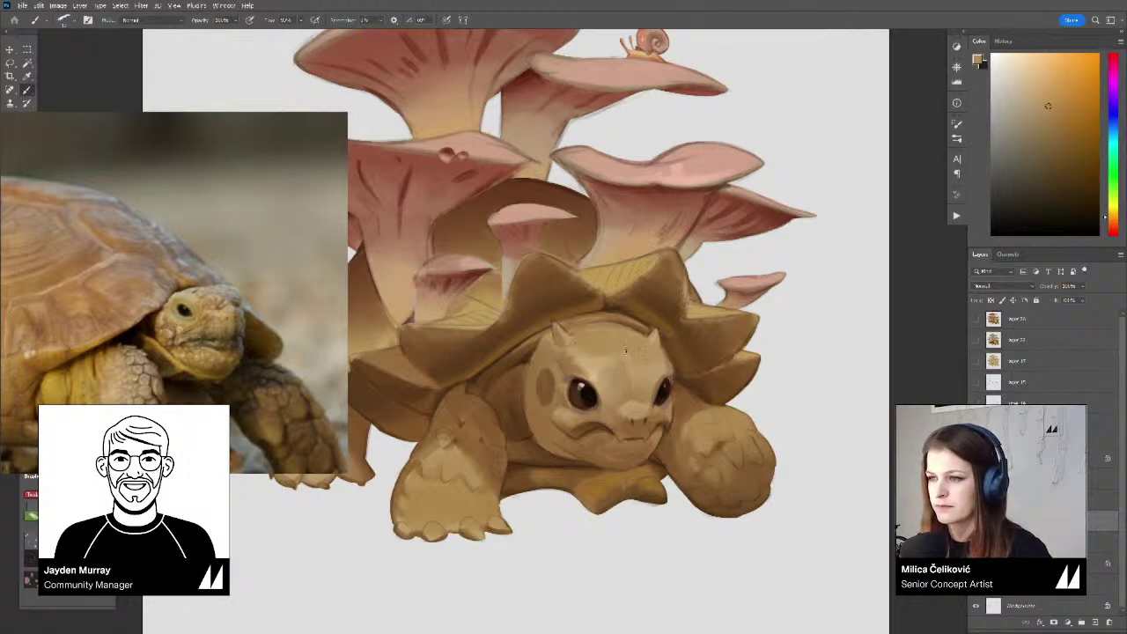
alt+click(549, 390)
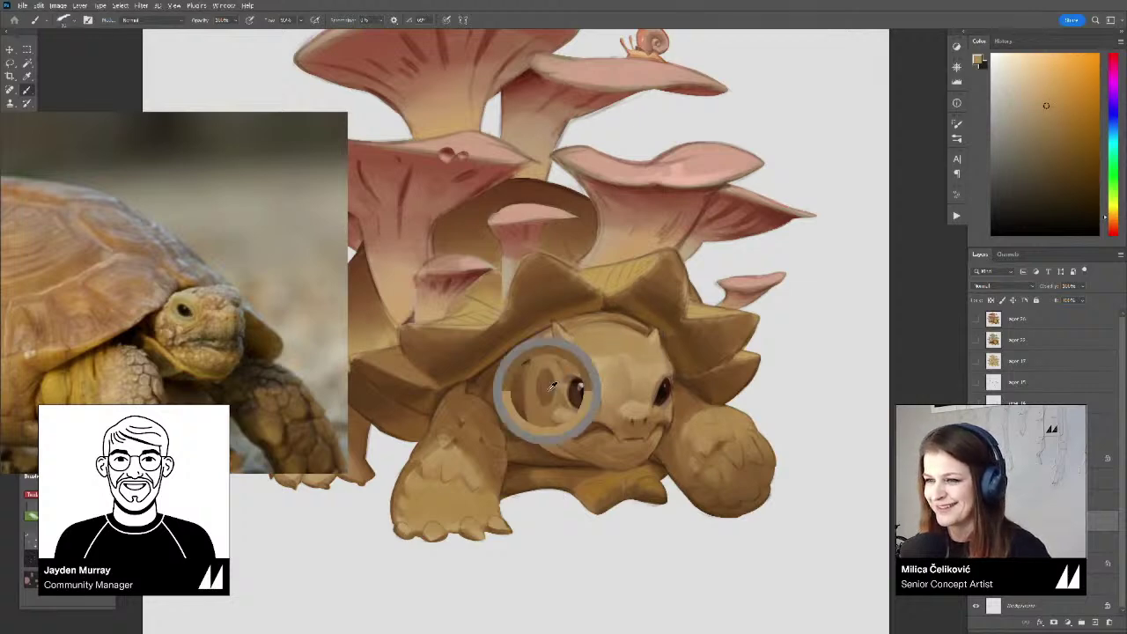
Shade the bridge of the turtle's snout between the eyes with sampled mid-brown and light tan tones
alt+click(628, 396)
alt+click(630, 392)
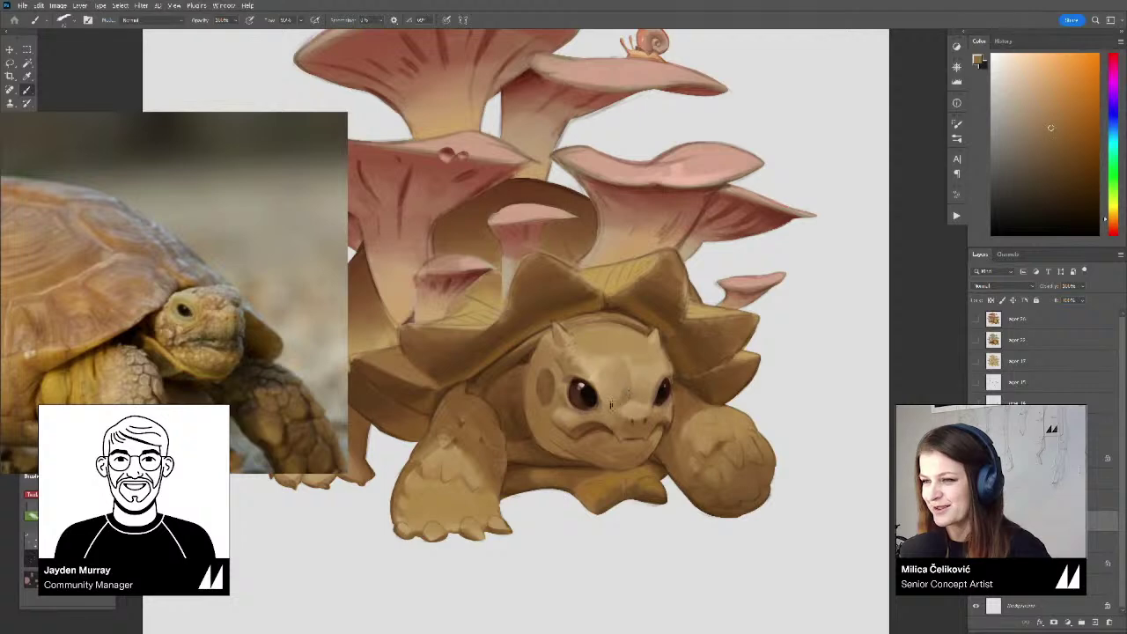
alt+click(626, 387)
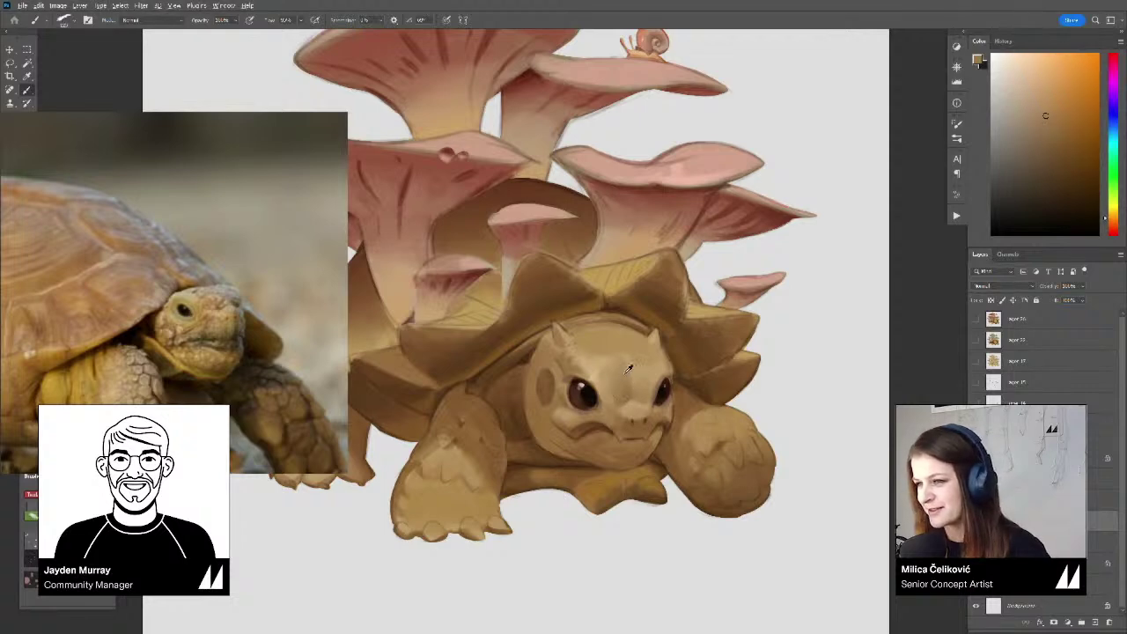
alt+click(627, 389)
alt+click(623, 403)
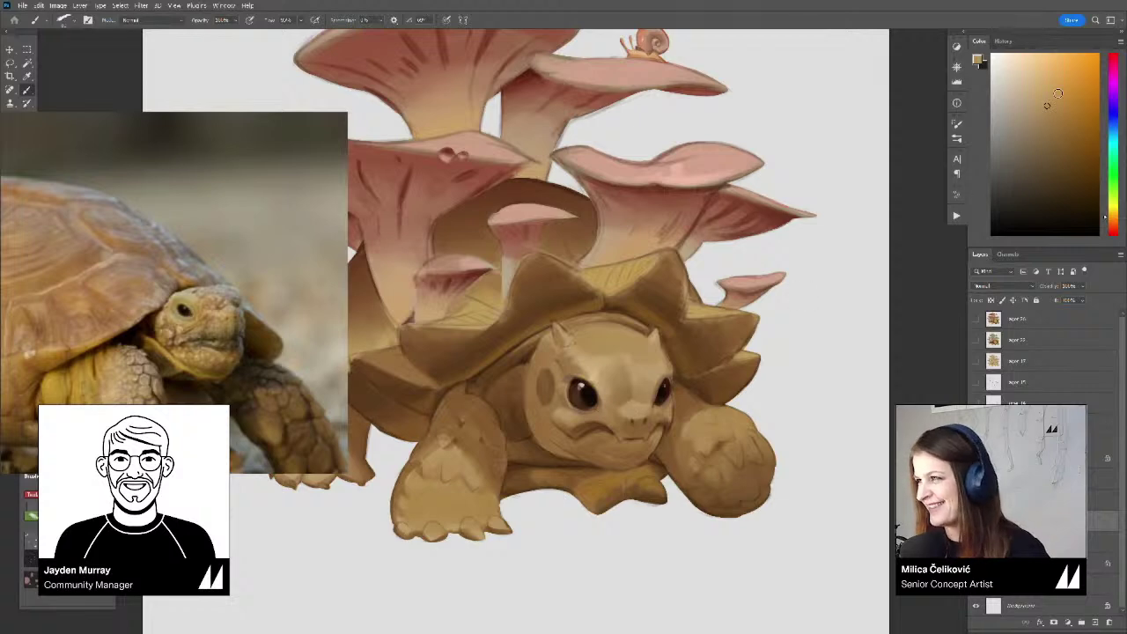
Paint a lighter warm tan highlight on the turtle's nose tip and blend it into the surrounding skin
drag(1057, 93, 1050, 86)
drag(631, 405, 636, 406)
alt+click(629, 406)
alt+click(635, 408)
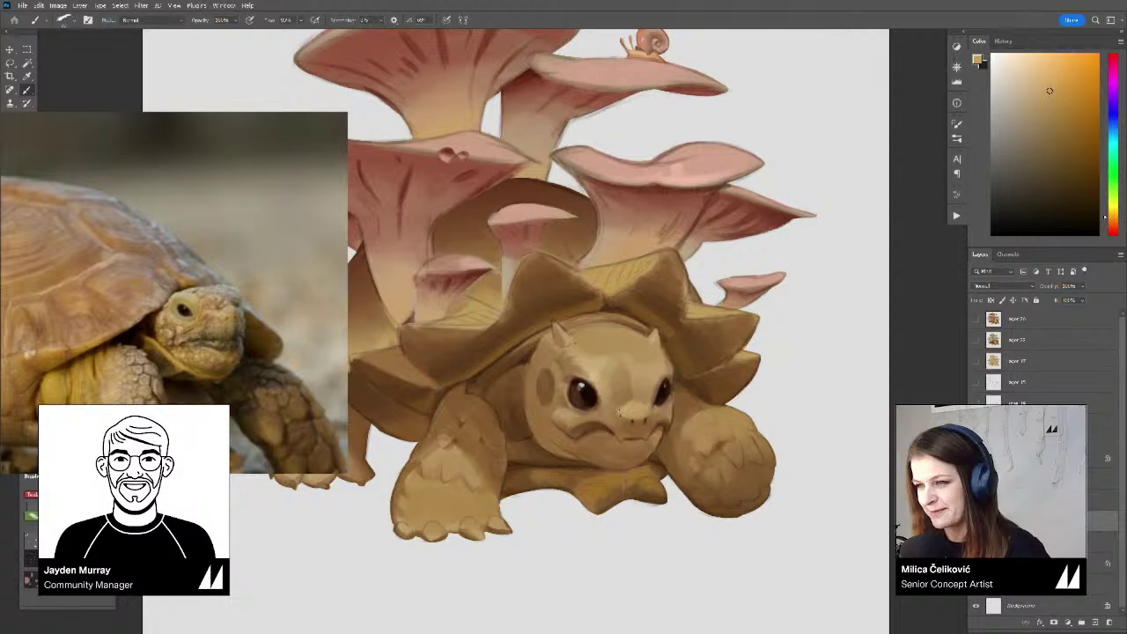
alt+click(631, 404)
alt+click(647, 406)
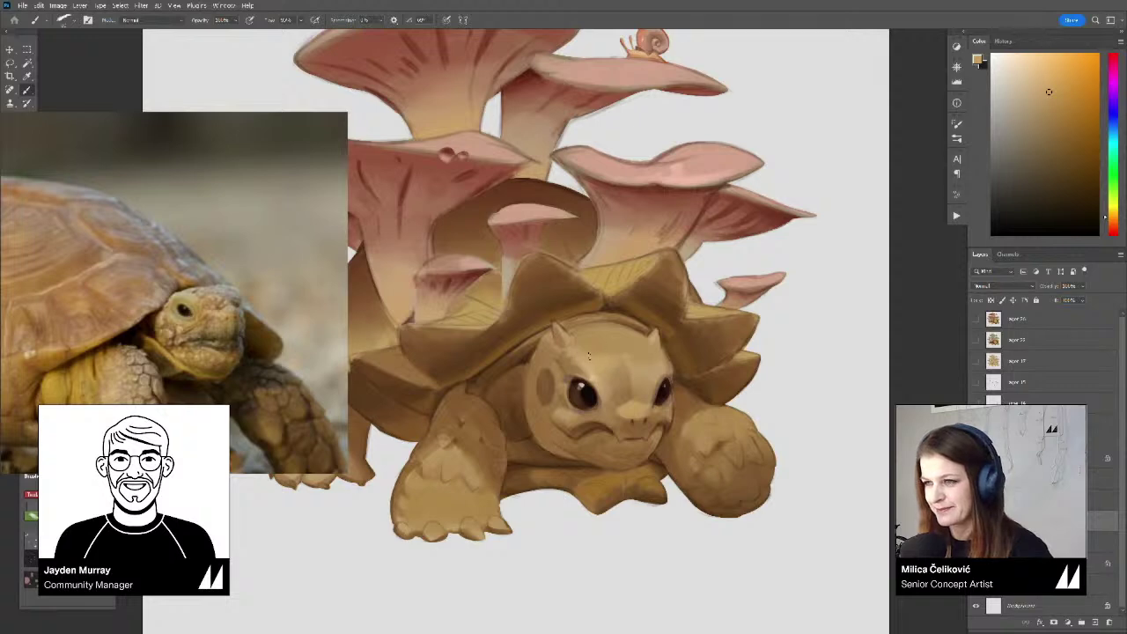
Brighten the forehead with sampled light tan and refine the skin around the small horn
alt+click(599, 348)
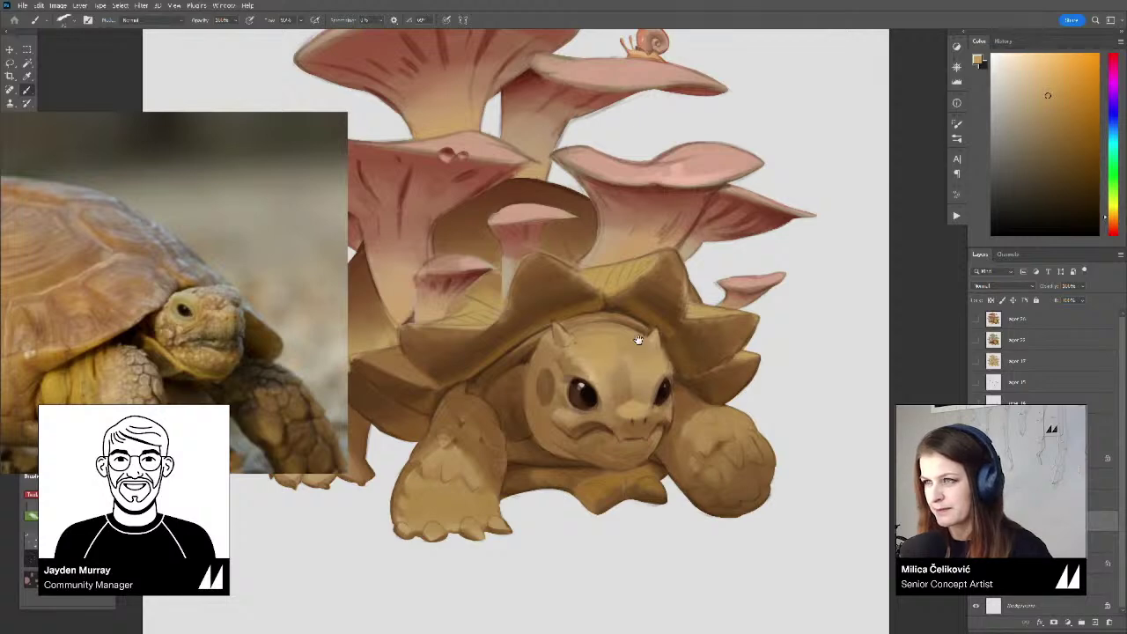
drag(638, 341, 649, 385)
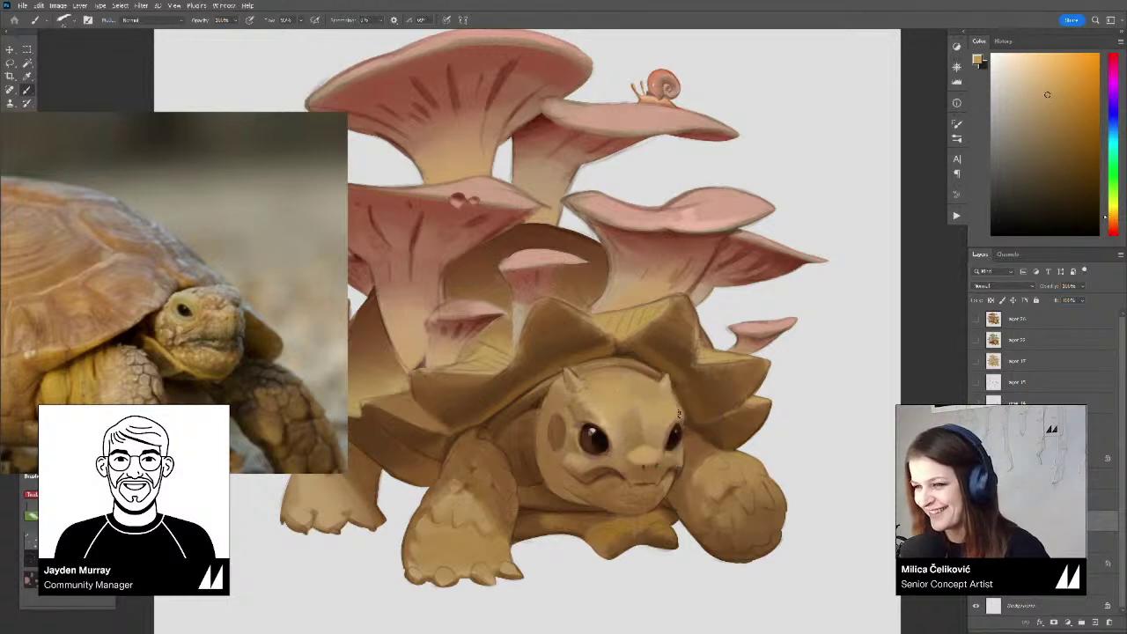
alt+click(668, 383)
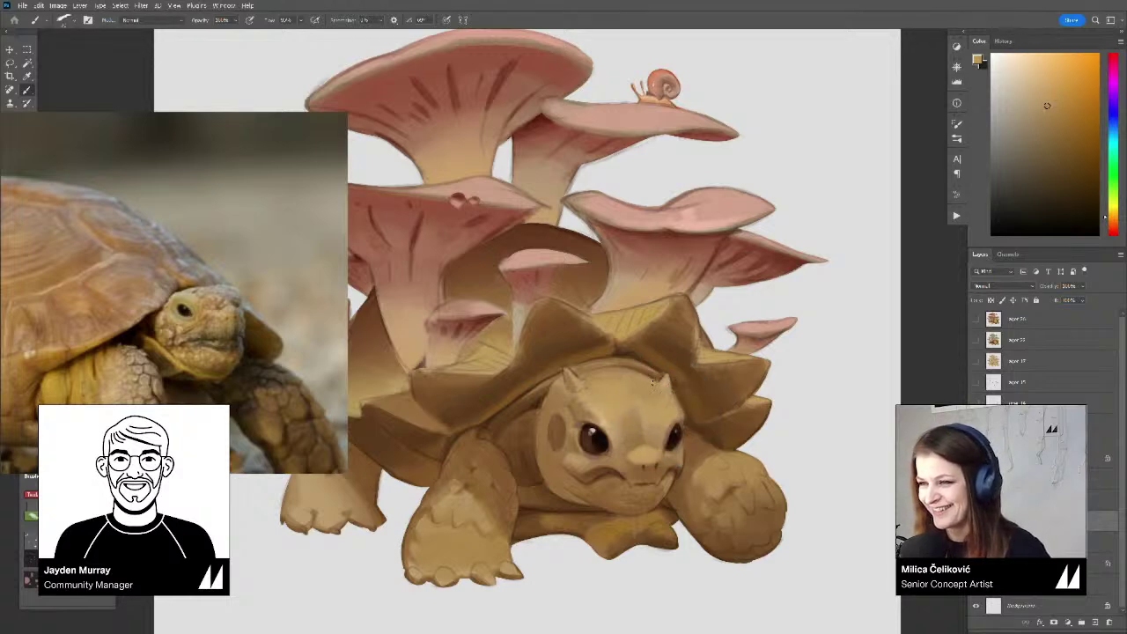
alt+click(667, 382)
Mirror the canvas horizontally and frame the turtle's head
key(z)
mouse_move(667, 372)
mouse_down()
mouse_move(642, 392)
mouse_move(658, 387)
mouse_up()
key(ctrl+shift+h)
key(z)
key(space)
drag(591, 415, 604, 401)
key(z)
drag(529, 417, 551, 424)
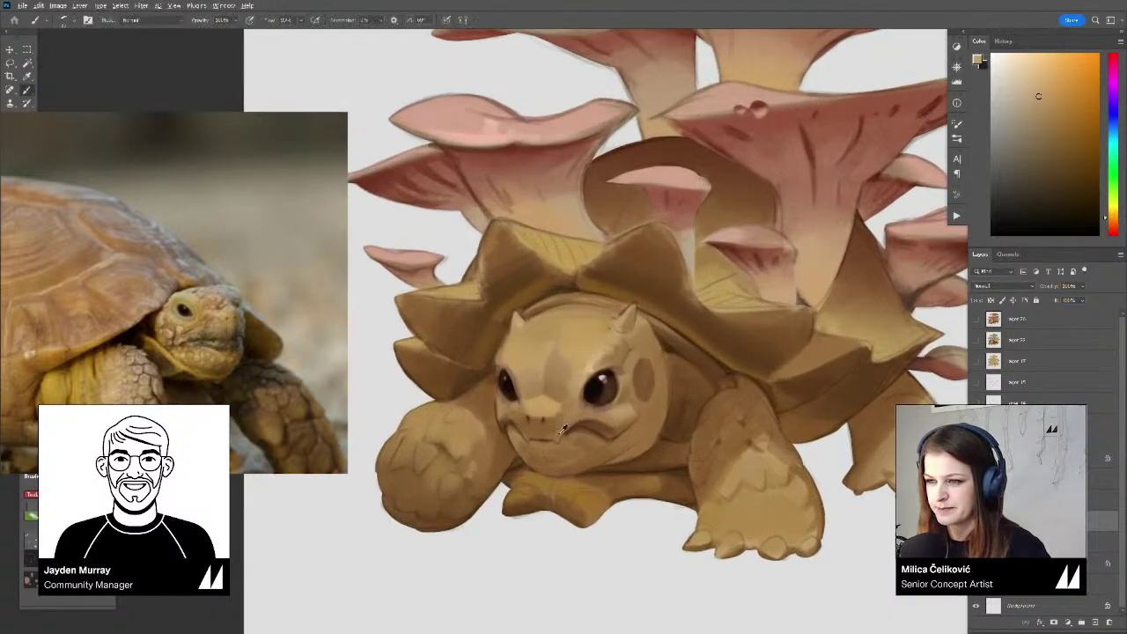
Mix a muted red and paint a pinkish tint onto the turtle's mouth
alt+click(544, 434)
click(1113, 229)
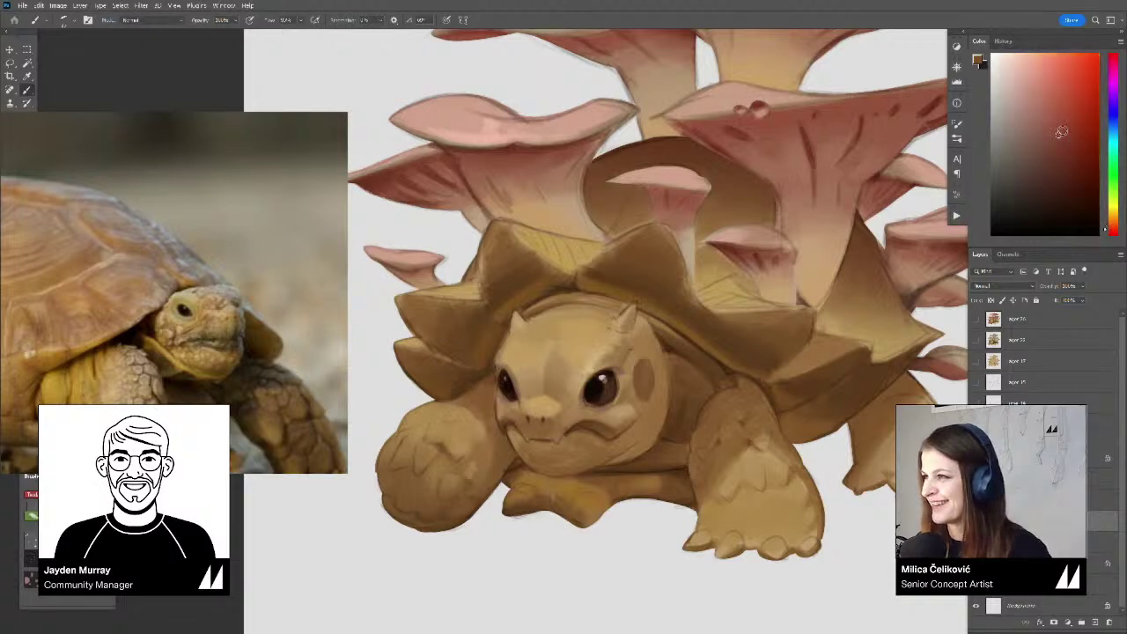
drag(1061, 132, 1038, 103)
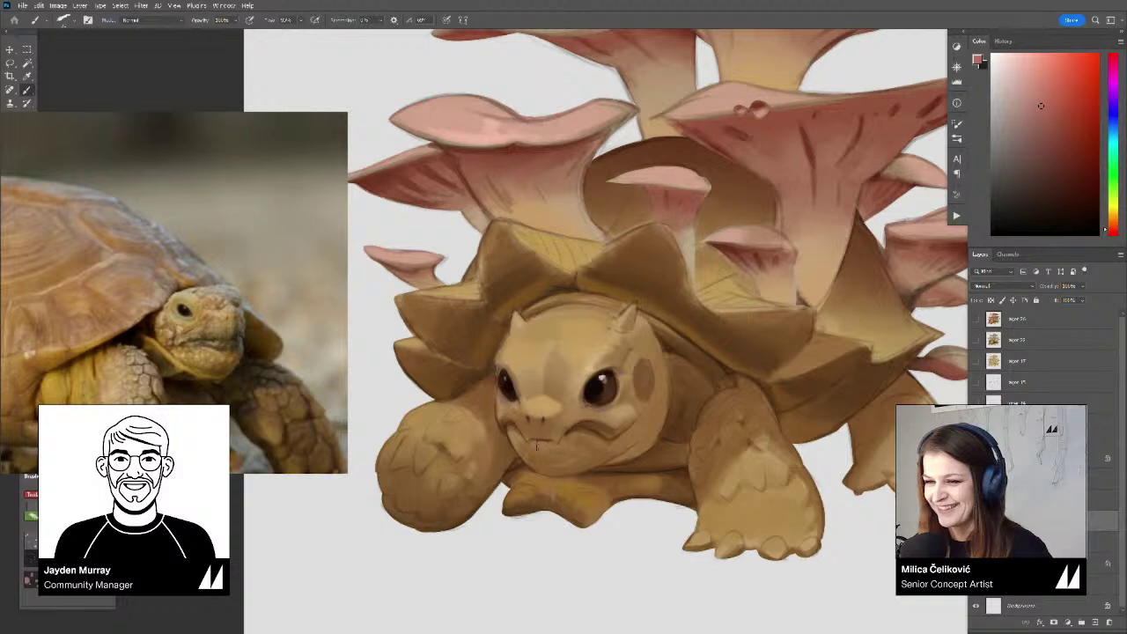
drag(1040, 105, 1033, 144)
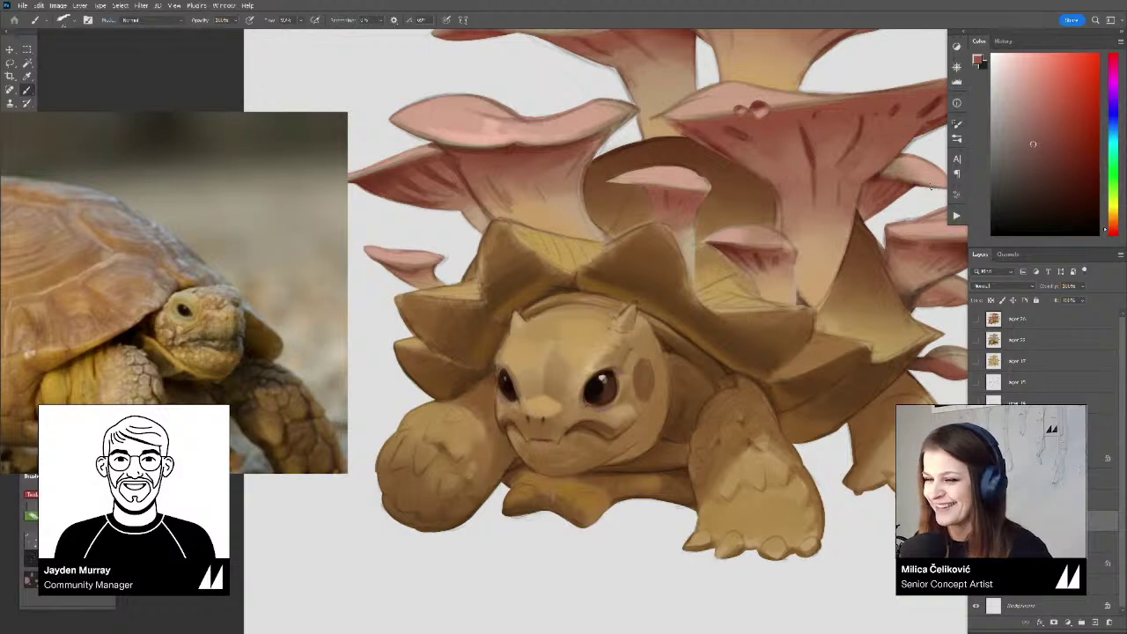
alt+click(532, 434)
drag(530, 431, 553, 431)
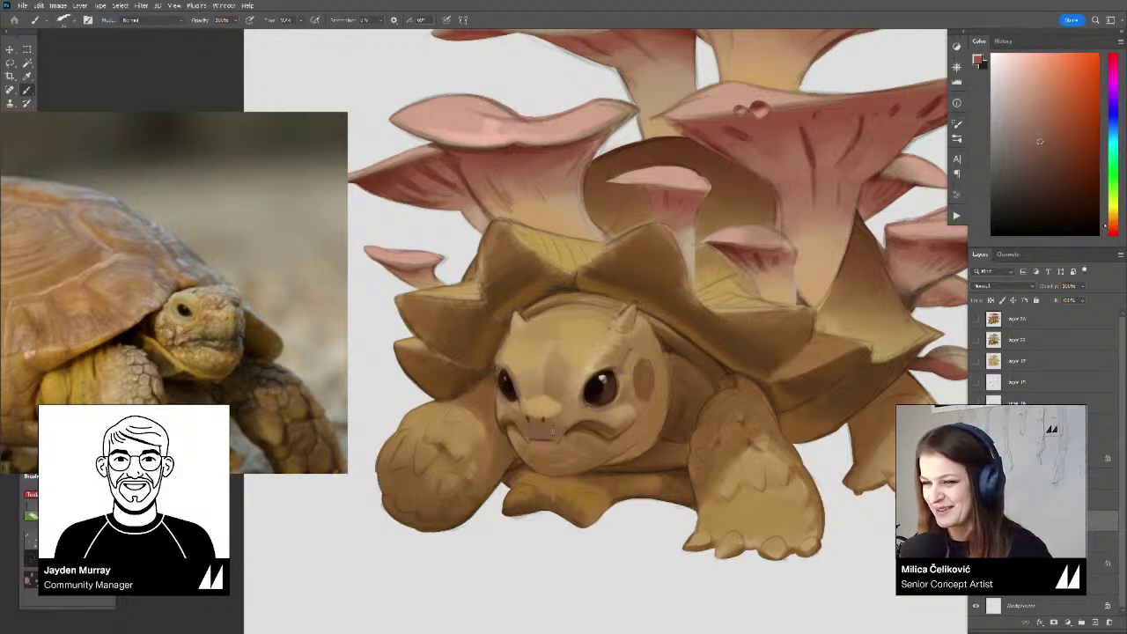
Blend the pink mouth tint into the lips and chin with colours sampled around the mouth
alt+click(532, 447)
alt+click(537, 445)
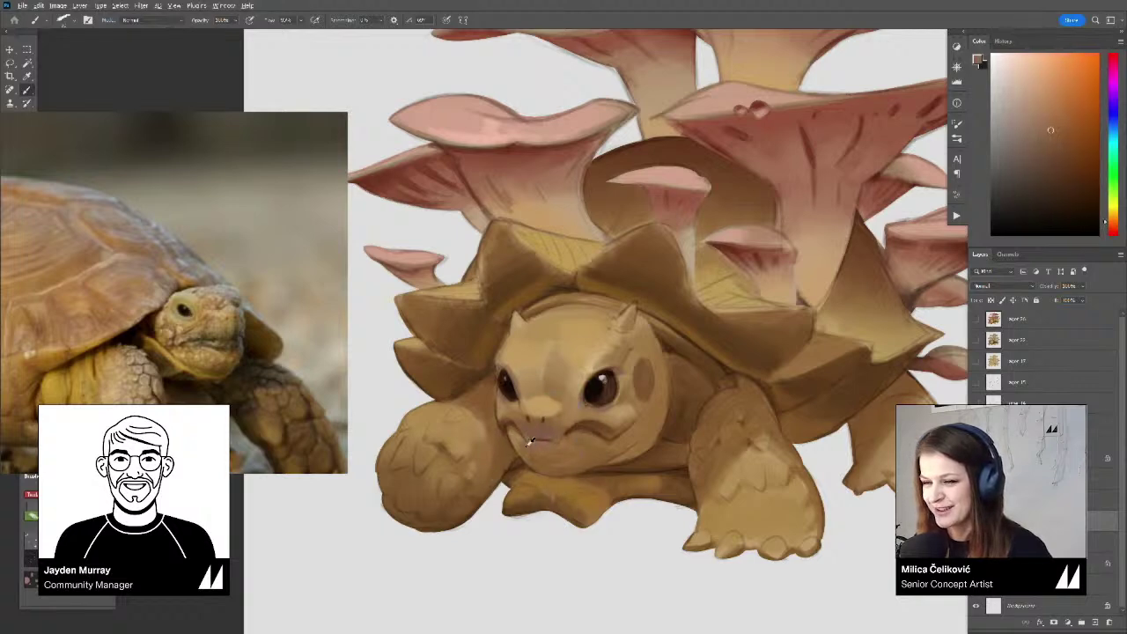
alt+click(518, 440)
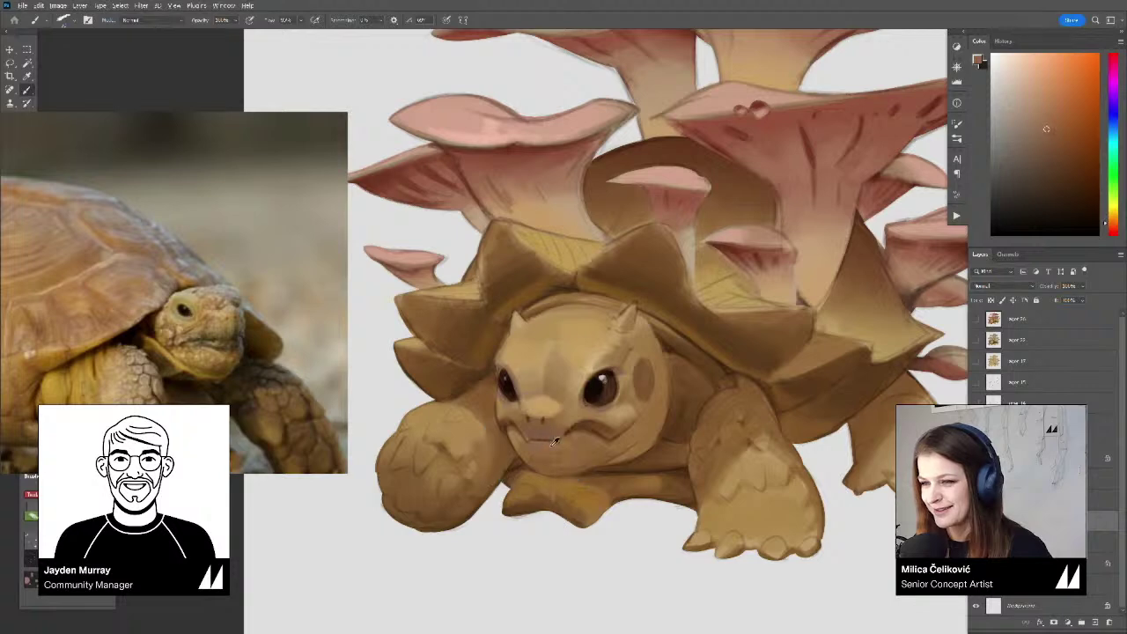
alt+click(553, 442)
alt+click(537, 442)
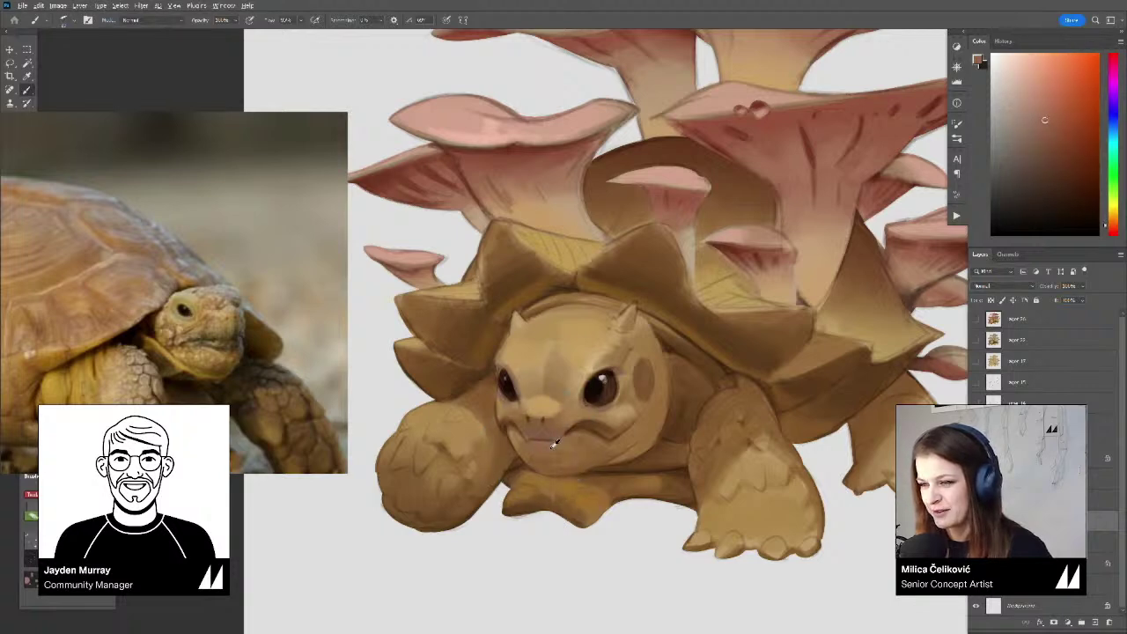
alt+click(564, 450)
alt+click(564, 451)
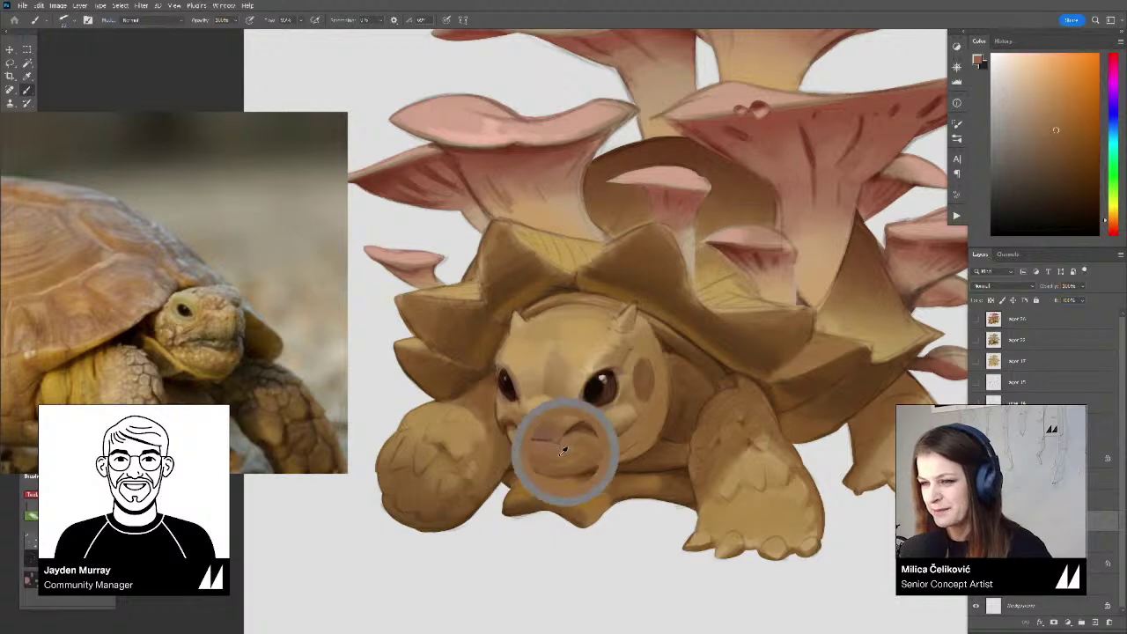
alt+click(542, 440)
Check the whole painting, then refine the lower lip and chin with sampled tones
key(ctrl+0)
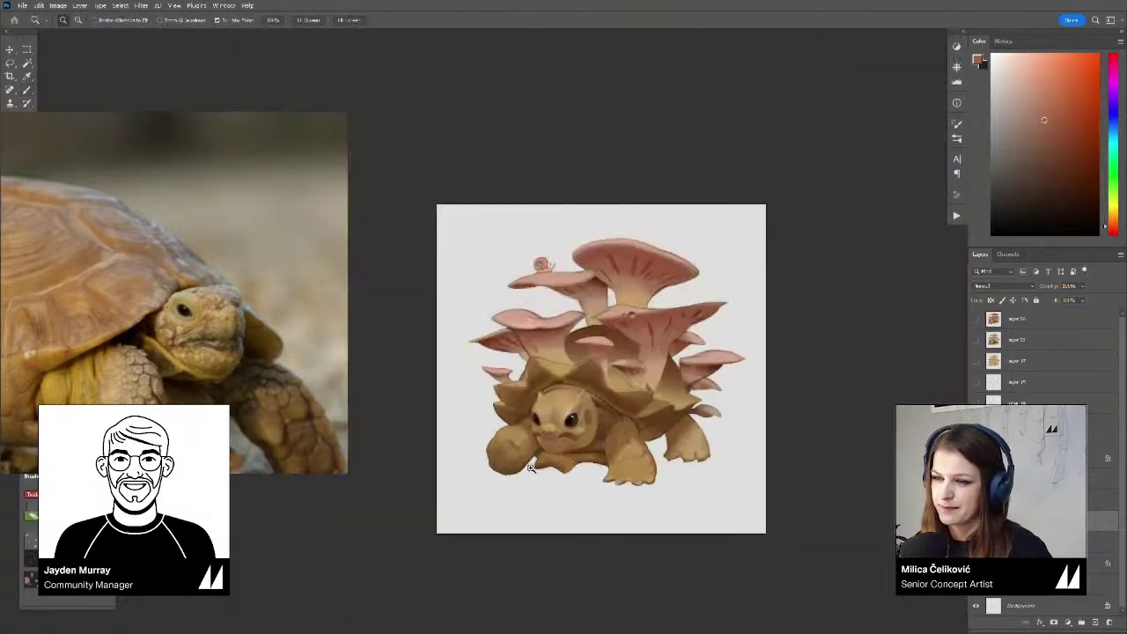
mouse_move(531, 468)
mouse_down()
mouse_move(539, 433)
mouse_move(527, 443)
mouse_move(431, 332)
mouse_move(484, 386)
mouse_up()
alt+click(529, 451)
alt+click(534, 450)
alt+click(541, 459)
Paint a desaturated blue tint along the chin's lower edge and soften it with sampled skin tones
key(r)
click(1013, 140)
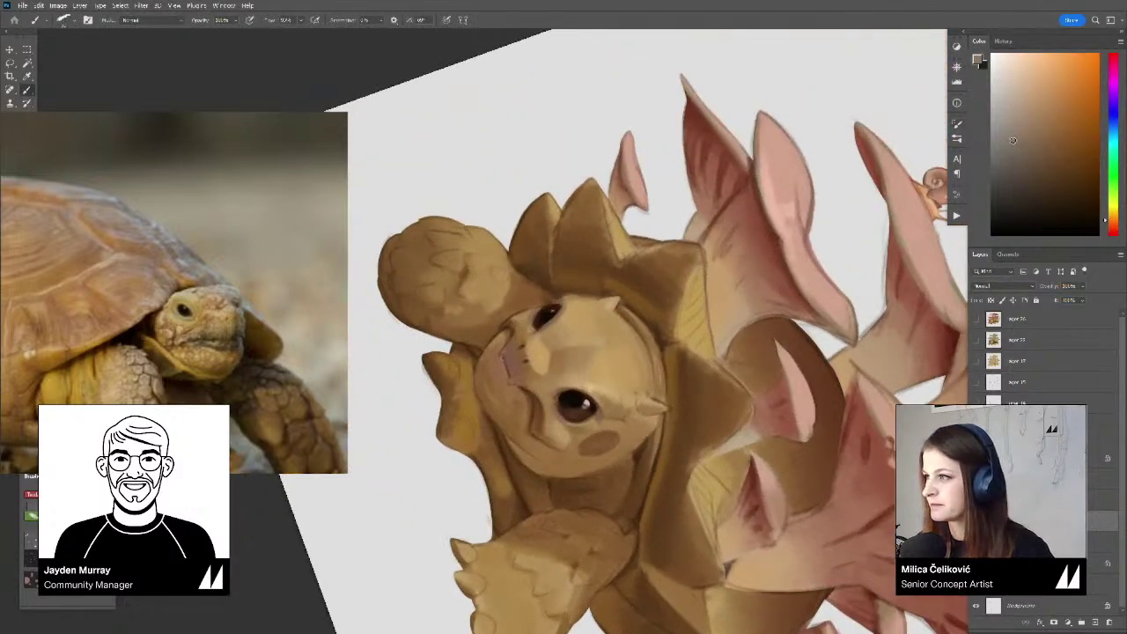
click(1114, 126)
drag(487, 384, 502, 405)
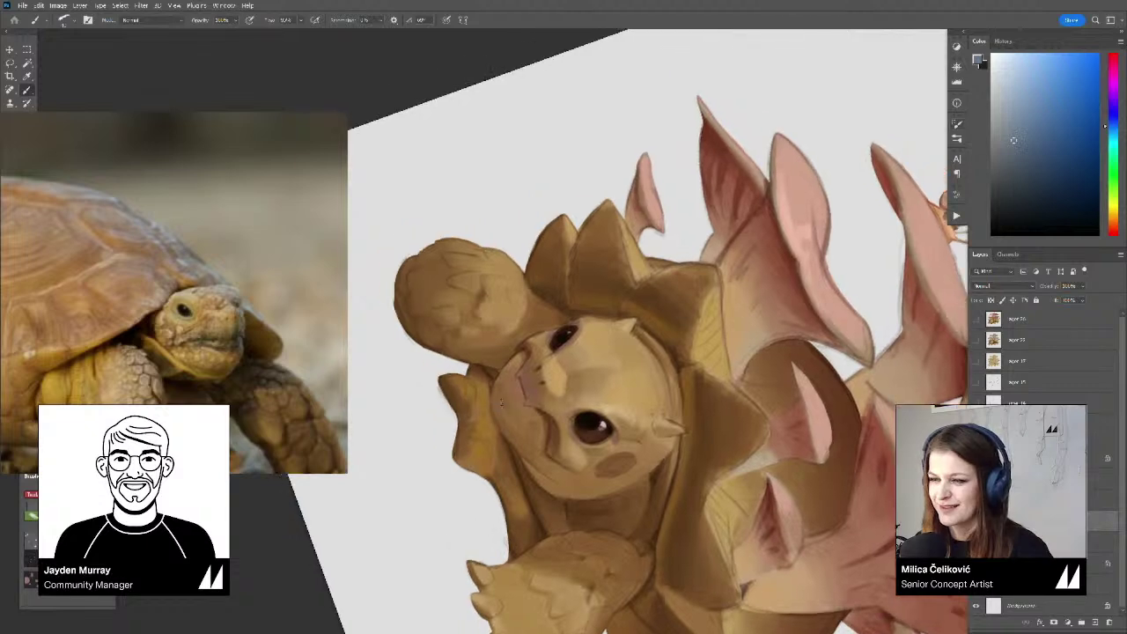
alt+click(495, 391)
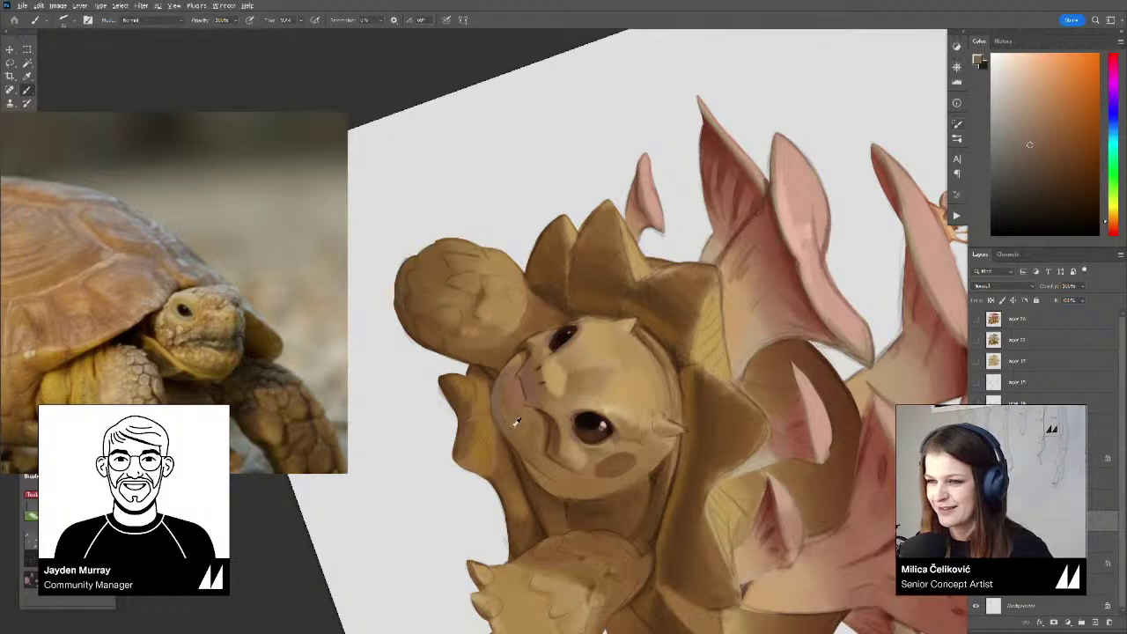
alt+click(513, 430)
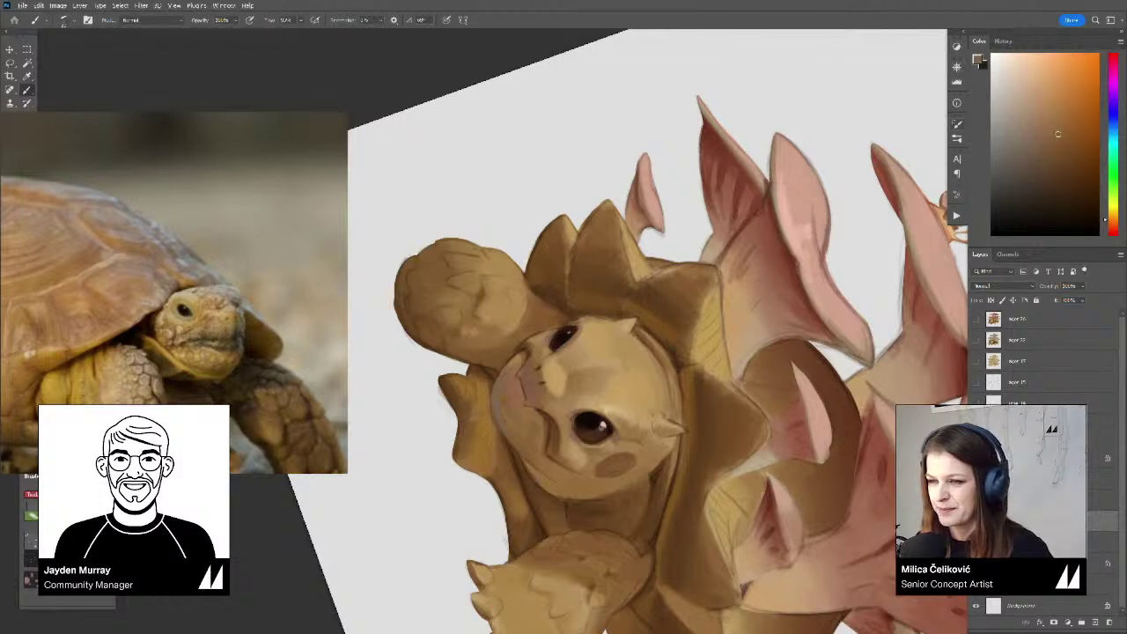
alt+click(502, 361)
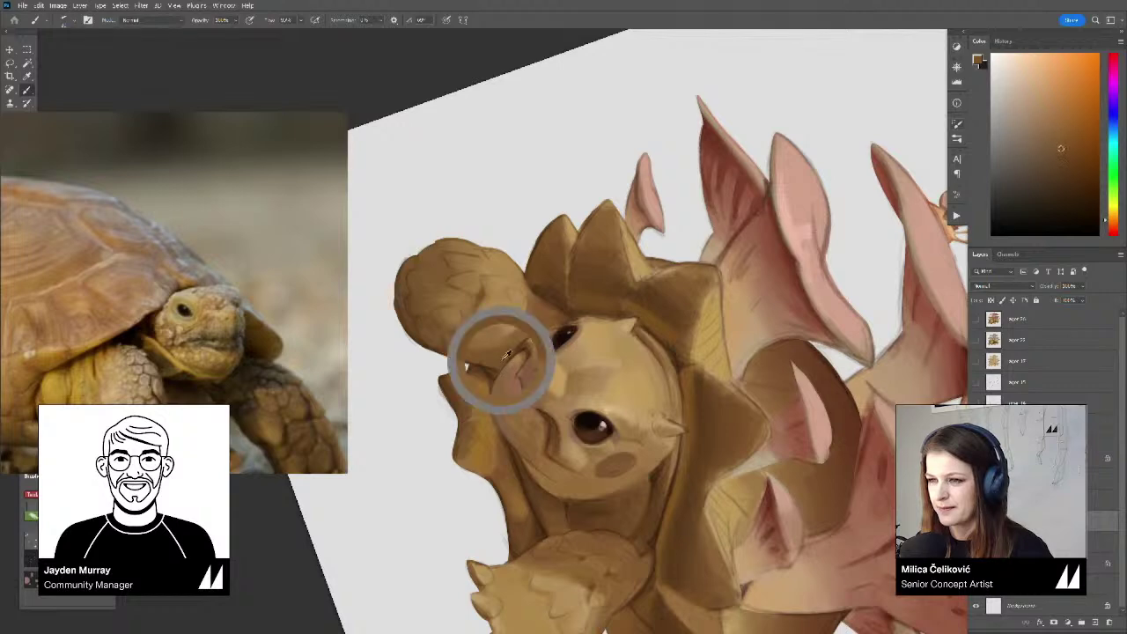
Rework the mouth line and the mouth corner below the larger eye with sampled tan and dark brown
key(r)
mouse_move(516, 341)
mouse_down()
mouse_move(481, 440)
mouse_move(541, 476)
mouse_up()
drag(566, 437, 518, 469)
key(b)
alt+click(530, 409)
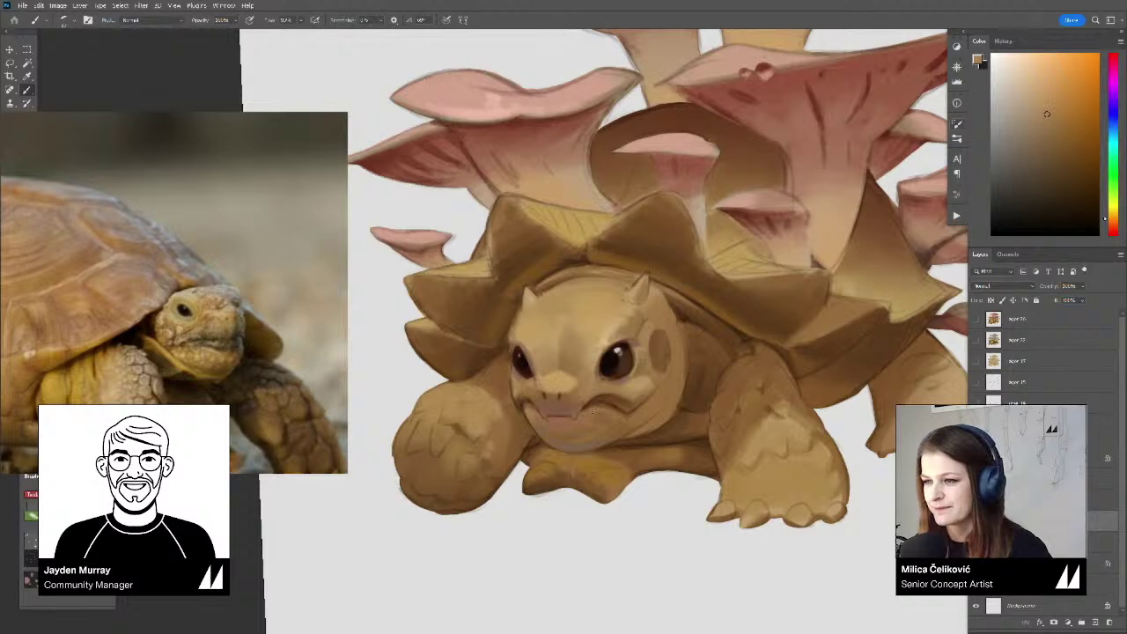
alt+click(600, 404)
alt+click(601, 404)
alt+click(606, 398)
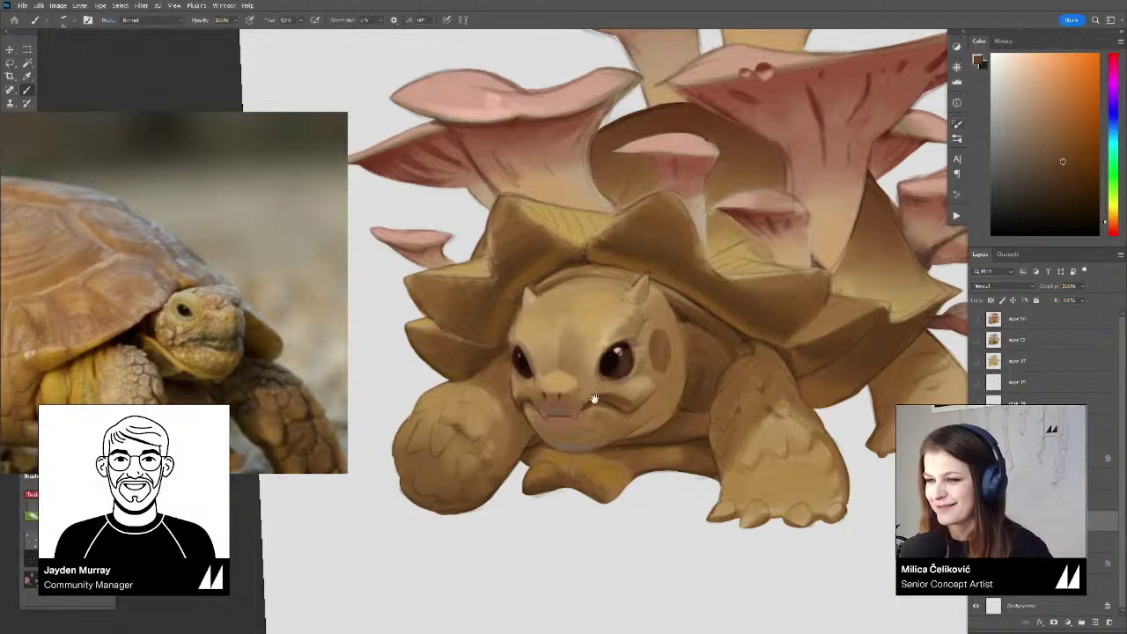
Refine the upper lip and the muzzle around the nostrils with sampled brown tones
drag(597, 396, 589, 403)
alt+click(572, 397)
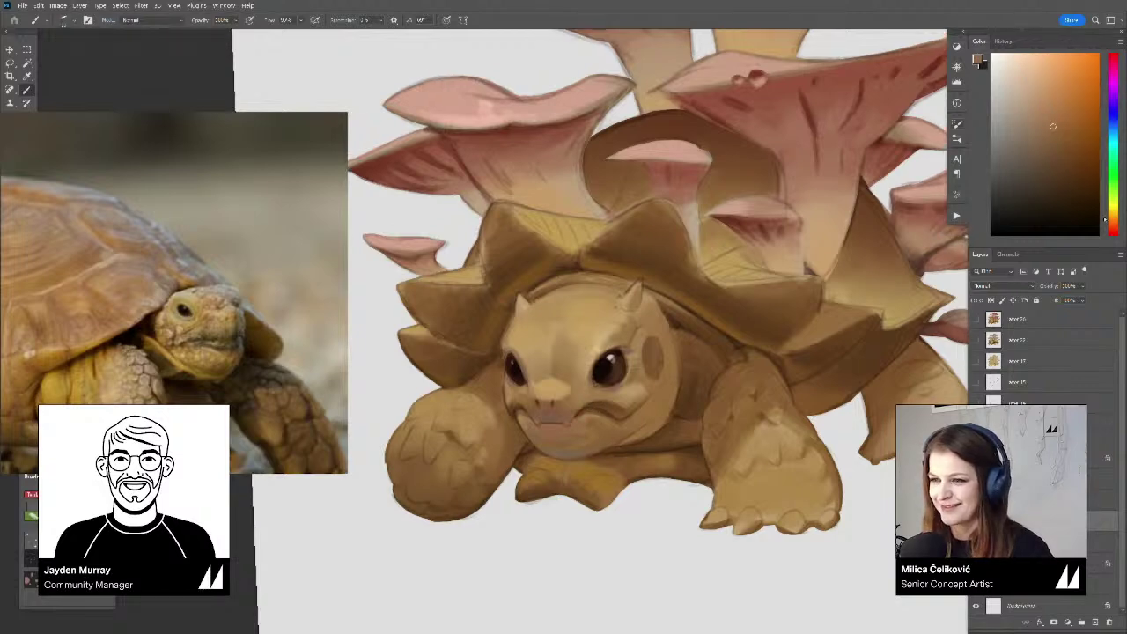
alt+click(568, 398)
alt+click(535, 396)
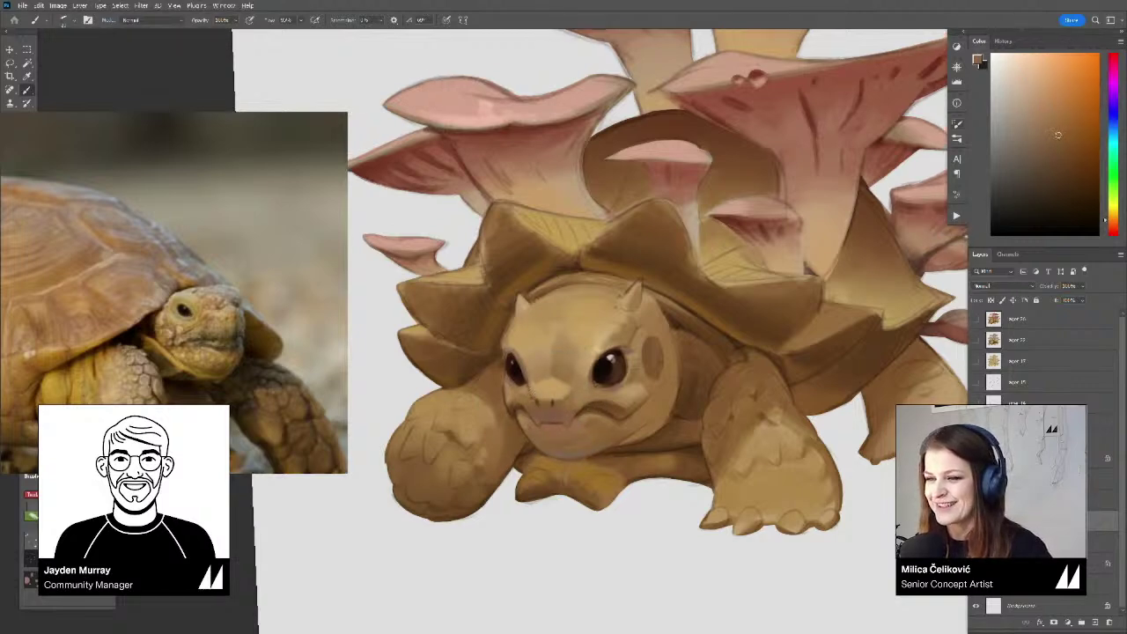
alt+click(532, 401)
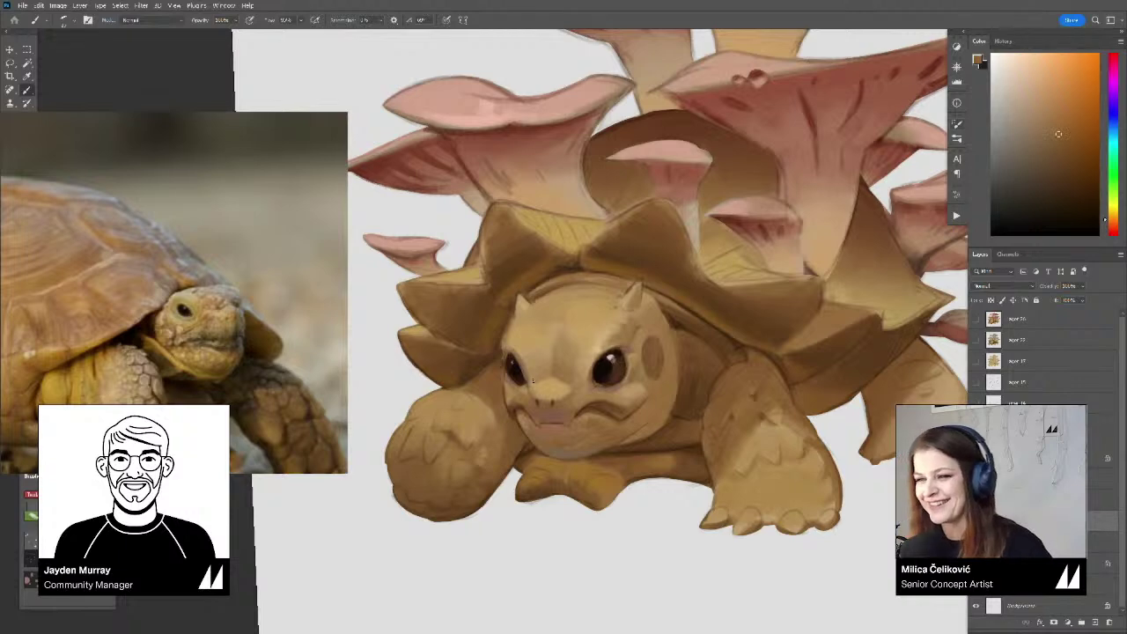
Touch up the lower lip and chin with a sampled tan tone
drag(580, 419, 567, 410)
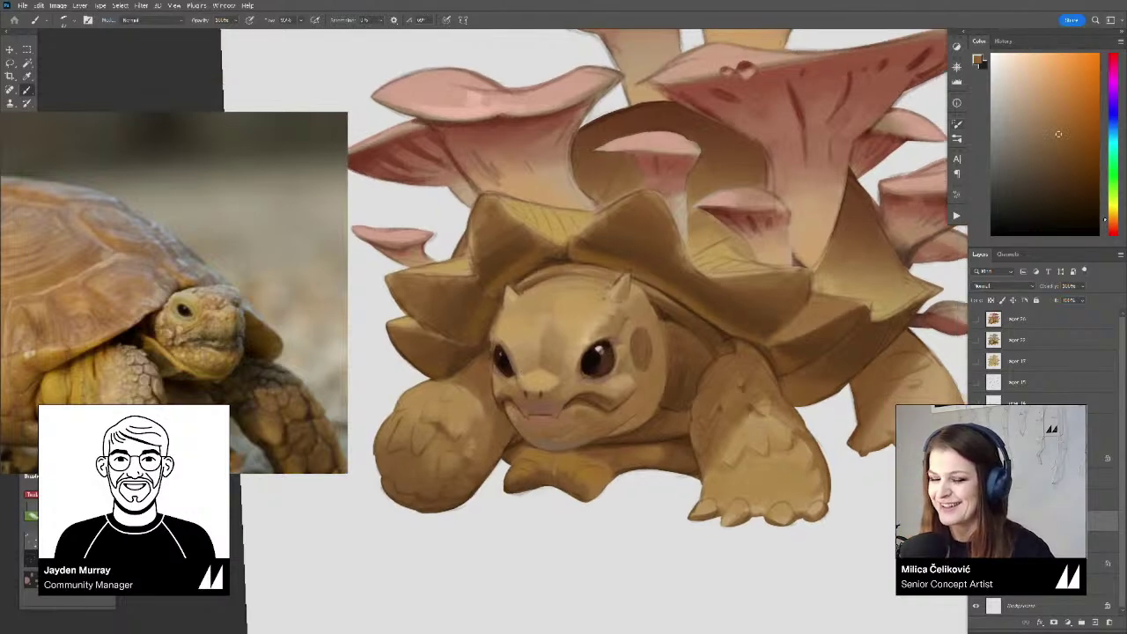
key(r)
drag(479, 416, 438, 310)
drag(467, 360, 493, 373)
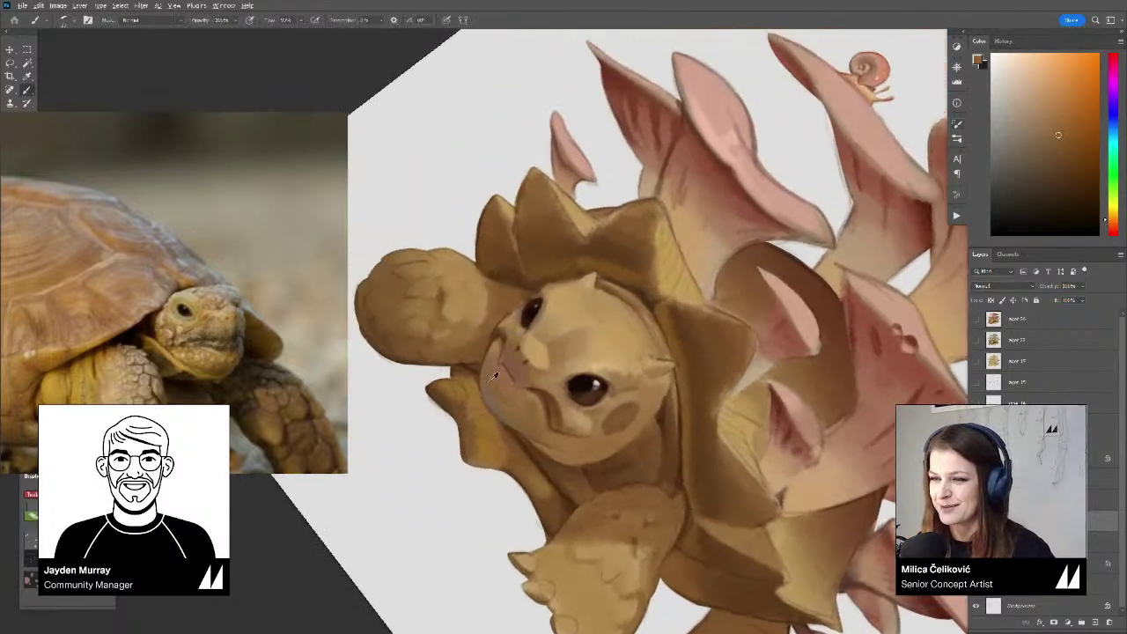
Examine the face up close and the whole creature with the canvas upright
key(z)
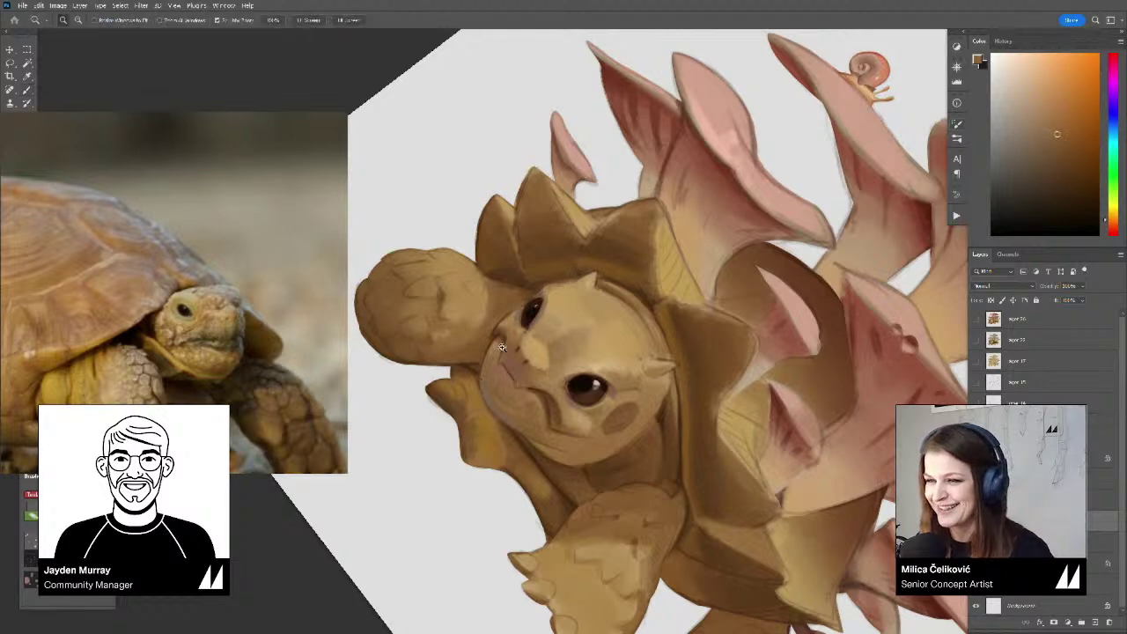
drag(501, 347, 454, 354)
key(r)
drag(435, 408, 579, 495)
drag(603, 478, 614, 503)
key(z)
drag(565, 429, 642, 440)
key(b)
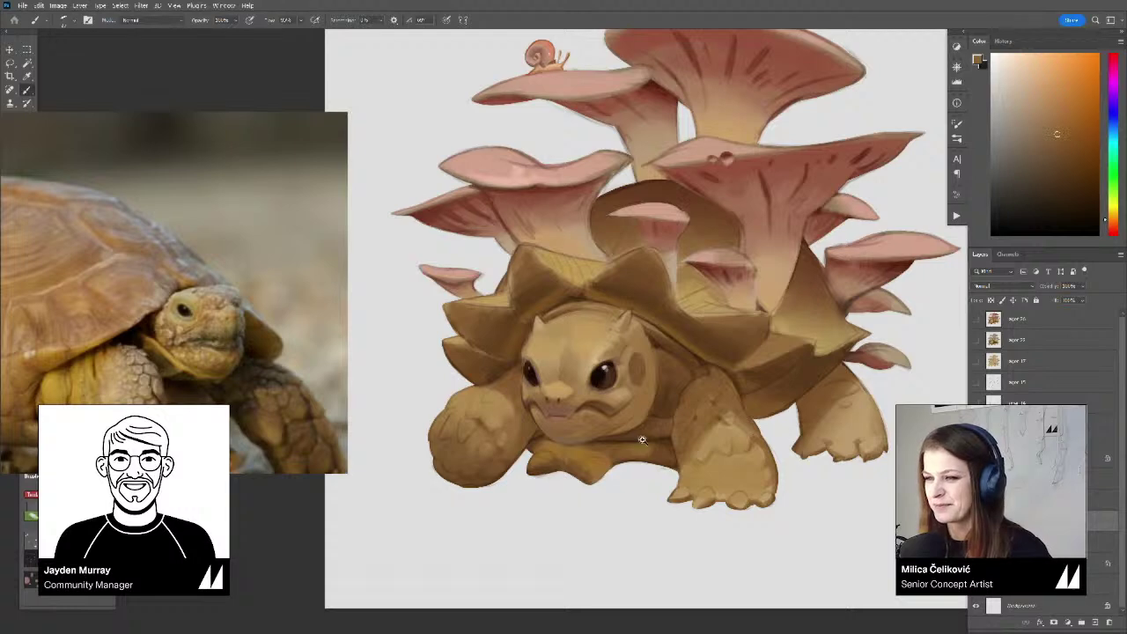
key(z)
mouse_move(575, 401)
mouse_down()
mouse_move(453, 411)
mouse_move(599, 443)
mouse_move(593, 451)
mouse_up()
key(b)
Compare against the topmost snapshot layer, then stamp all visible artwork into a new layer above it
click(977, 320)
click(976, 320)
click(998, 321)
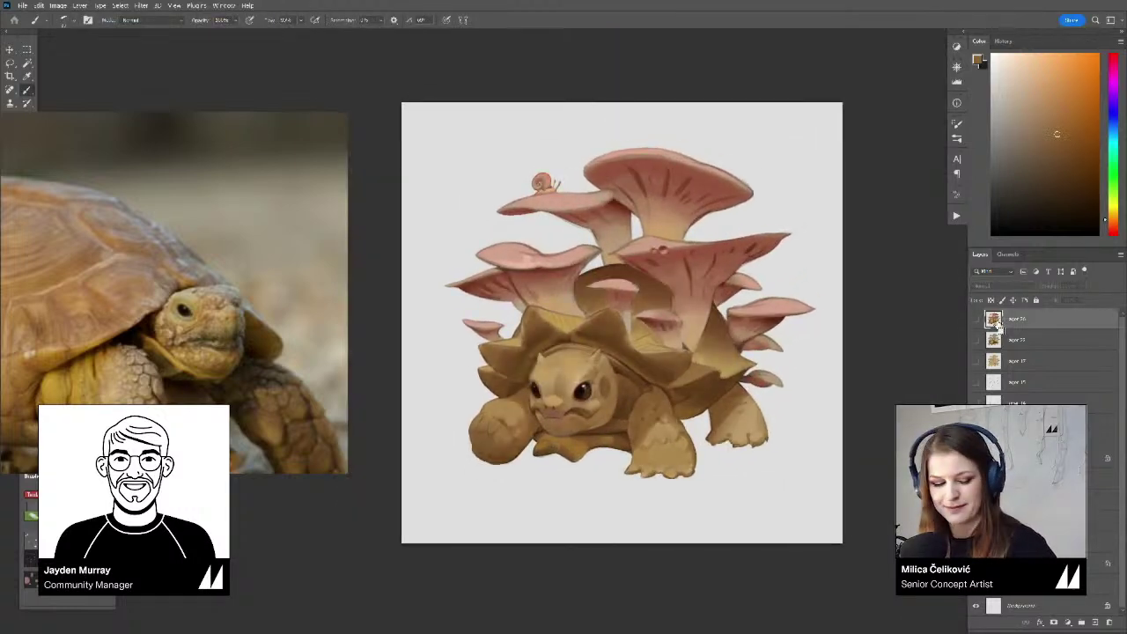
key(ctrl+shift+alt+e)
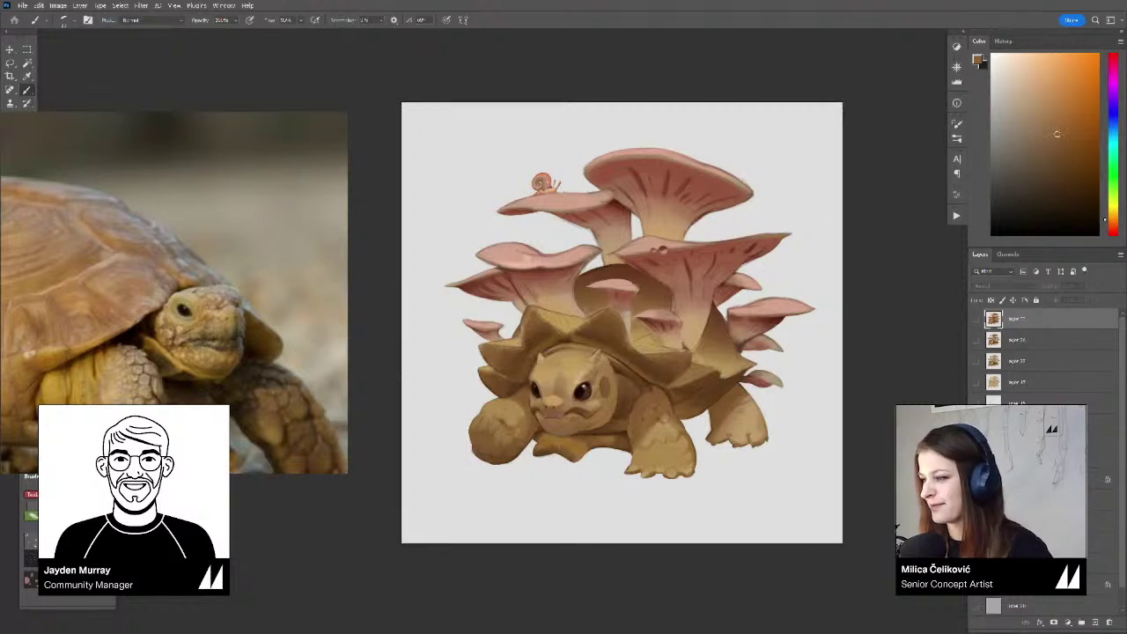
Select a painting layer in the lower part of the layer stack
click(1021, 542)
drag(598, 405, 568, 368)
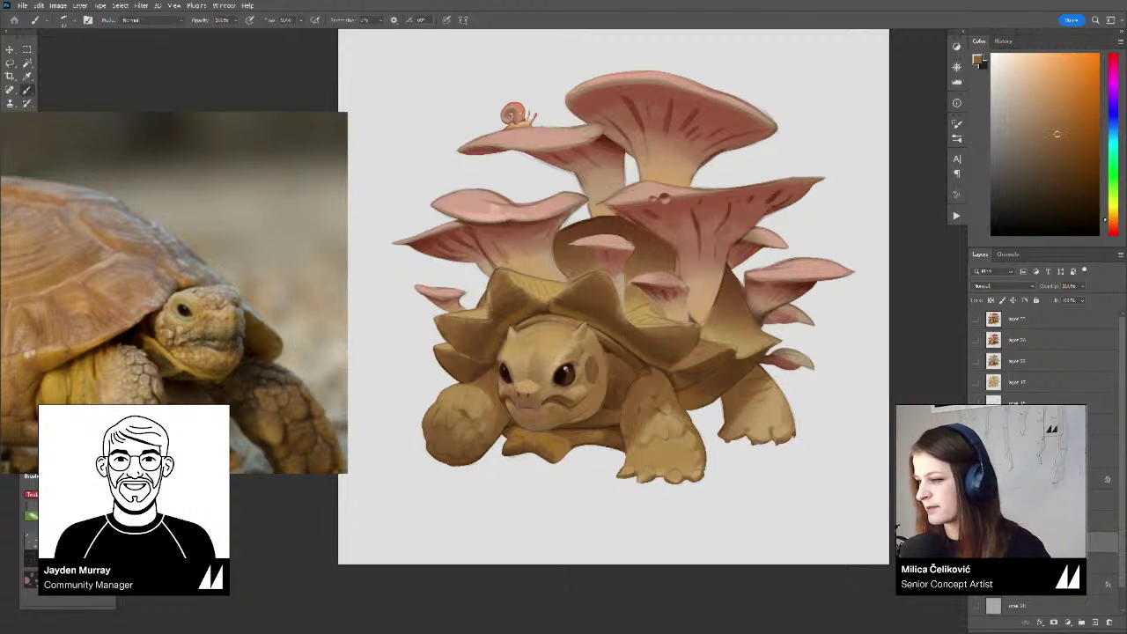
key(ctrl+h)
click(1054, 623)
click(1031, 584)
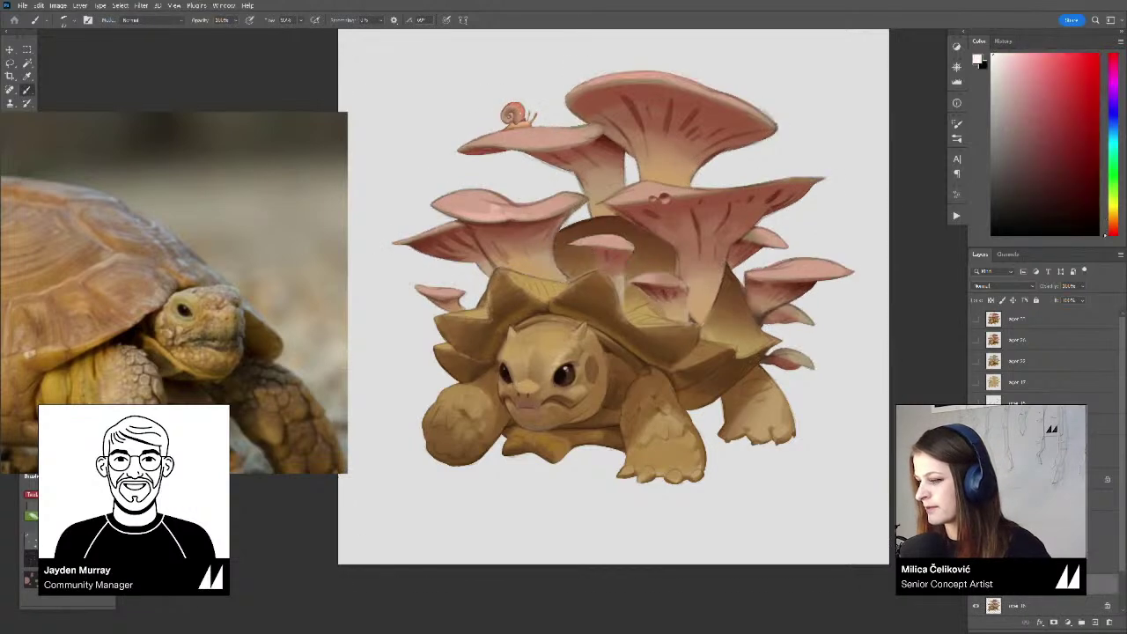
click(1039, 563)
Pick a dark reddish brown and paint thin growth lines across the outer shell spike beside the smaller eye
drag(629, 421, 625, 433)
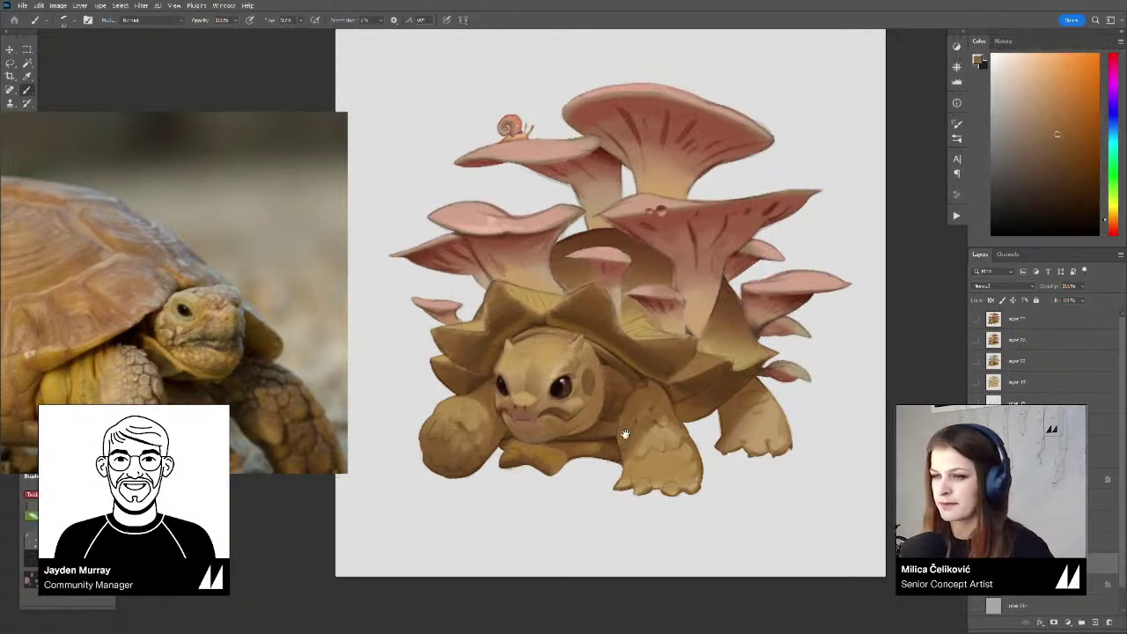
key(z)
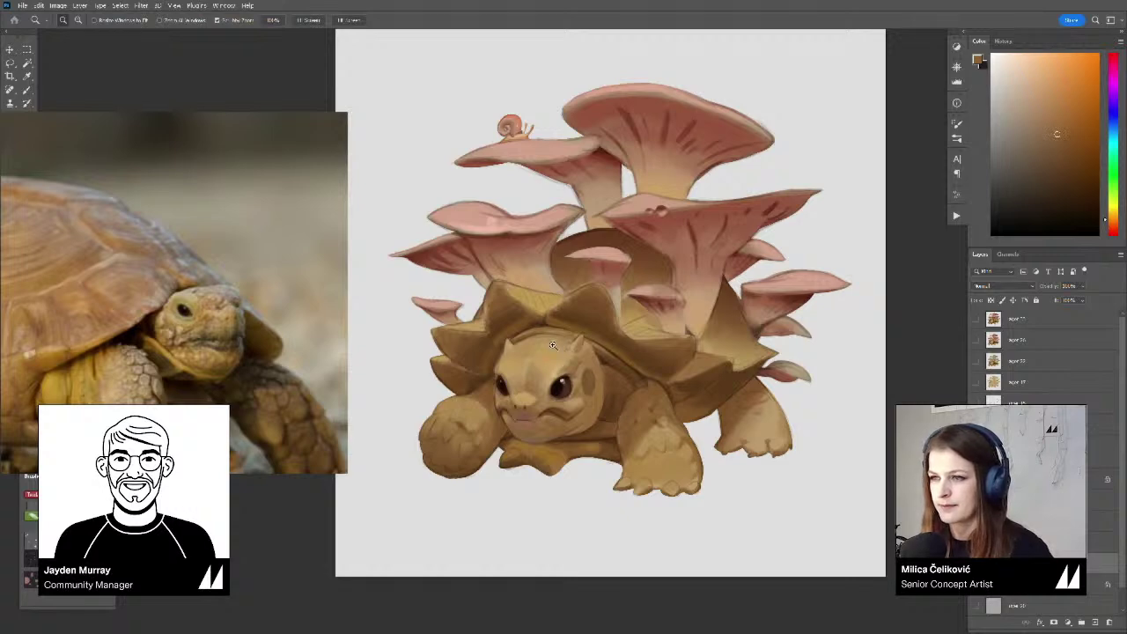
click(495, 363)
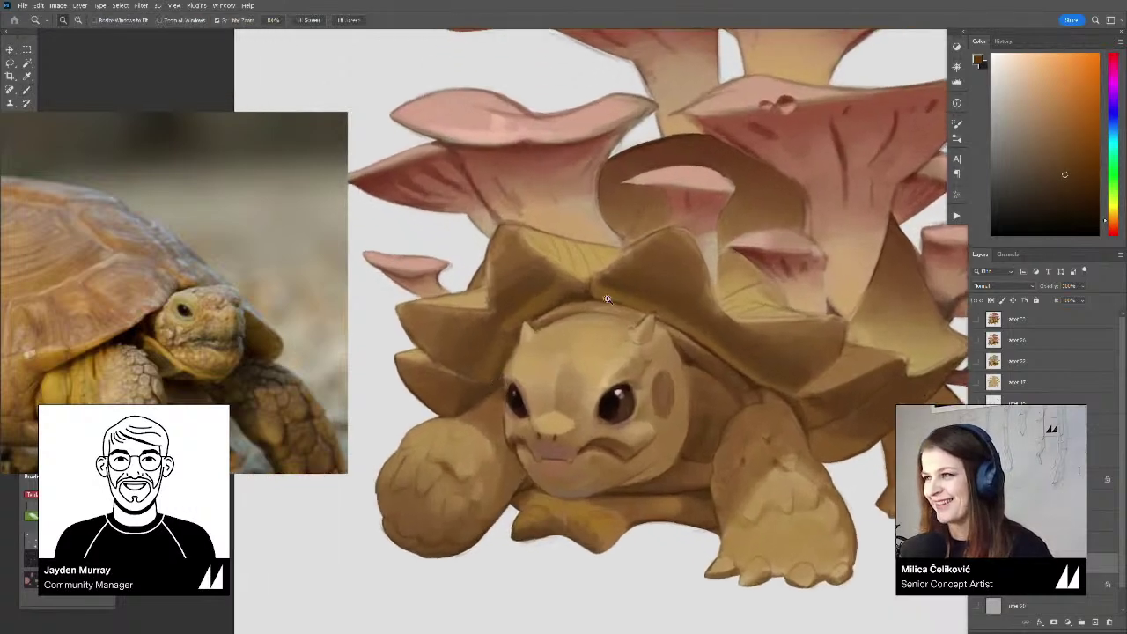
key(b)
mouse_move(1067, 170)
mouse_down()
mouse_move(1075, 198)
mouse_move(1116, 227)
mouse_up()
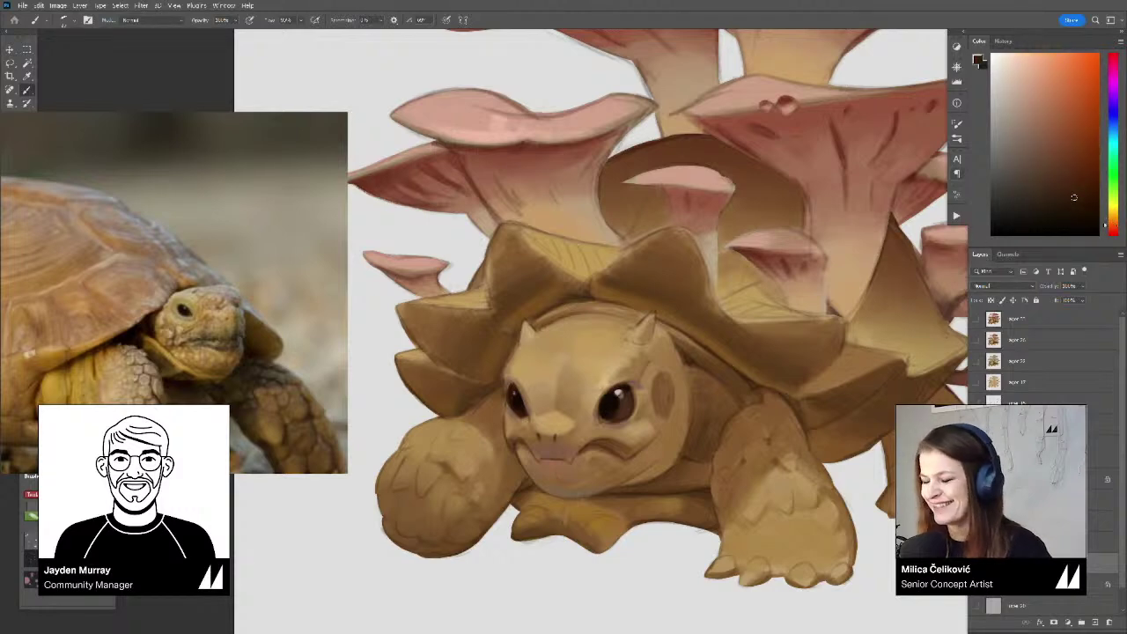
drag(506, 365, 515, 362)
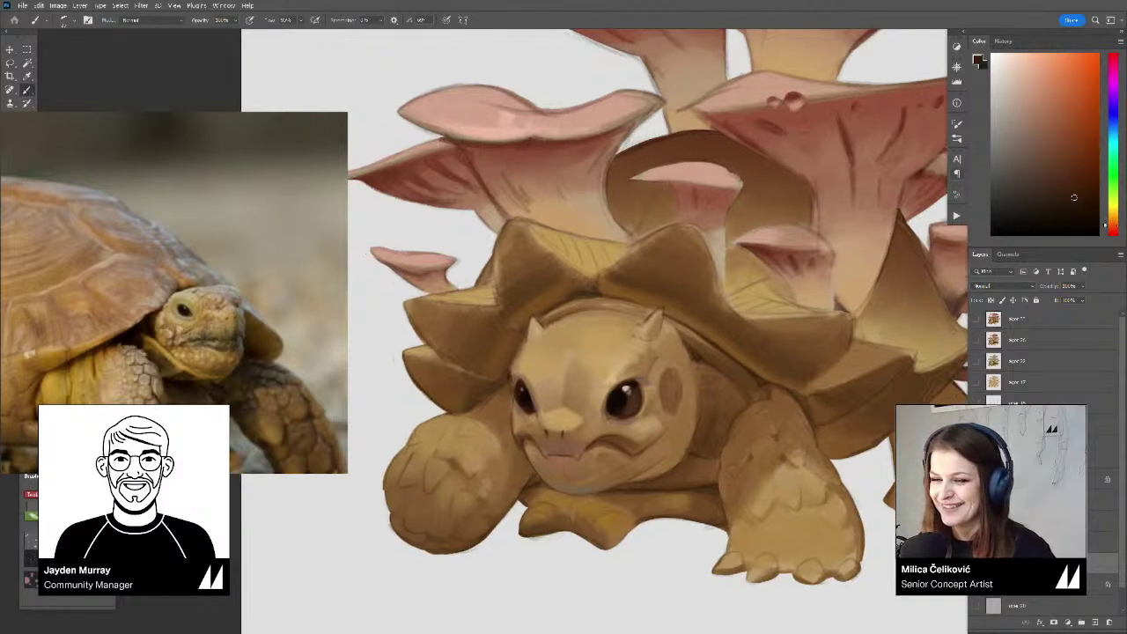
key(r)
mouse_move(424, 348)
mouse_down()
mouse_move(448, 234)
mouse_move(498, 205)
mouse_up()
drag(493, 303, 502, 322)
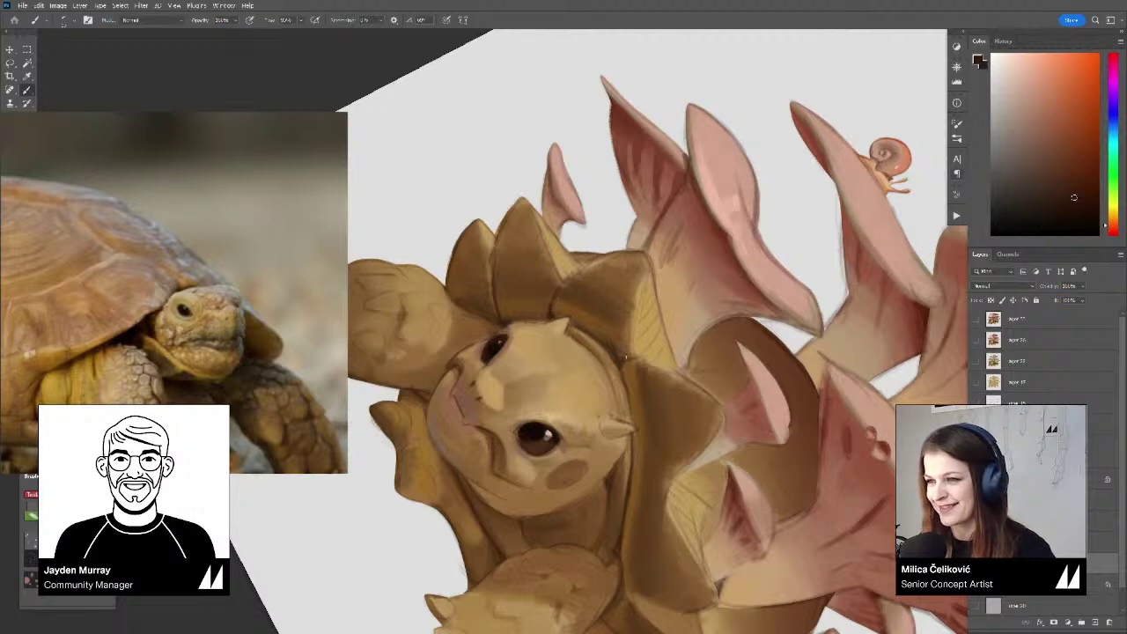
key(r)
mouse_move(591, 250)
mouse_down()
mouse_move(563, 244)
mouse_move(504, 303)
mouse_up()
scroll(546, 325, down, 2)
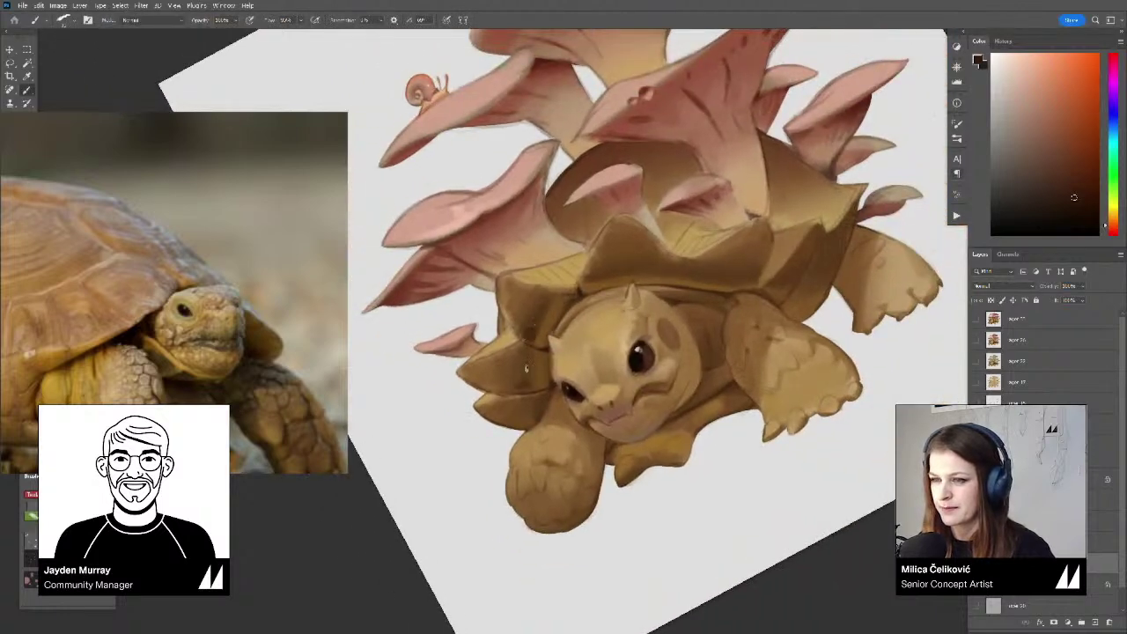
key(bracketleft)
drag(507, 356, 502, 362)
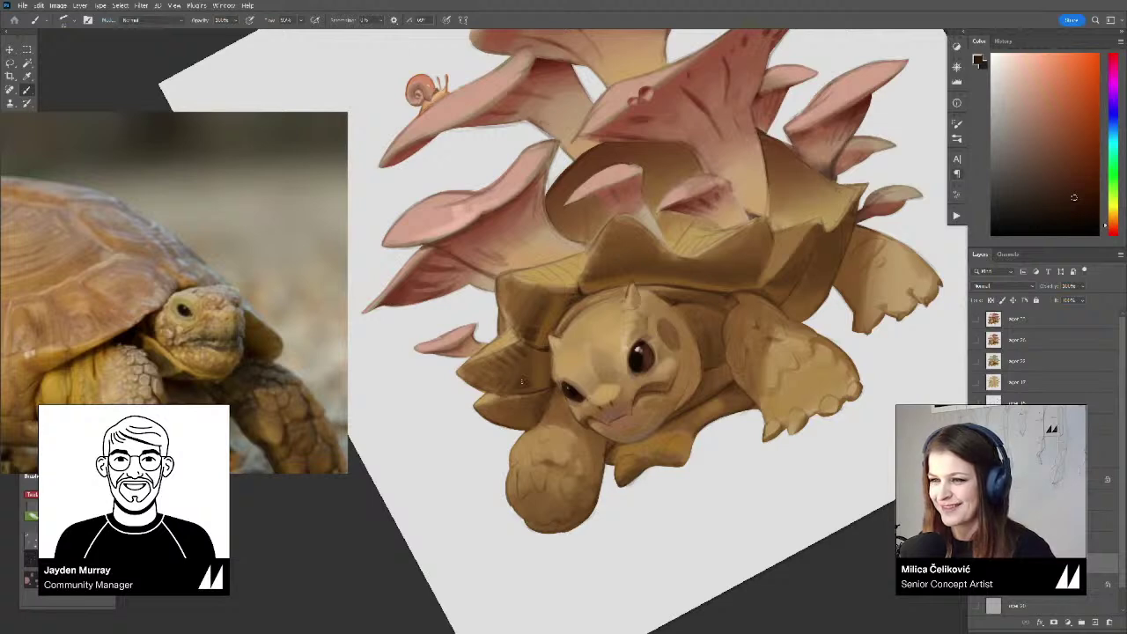
Add growth lines to the lowest outer shell spike and blend the spike above it with sampled browns
key(z)
drag(532, 363, 462, 363)
key(r)
drag(707, 290, 691, 356)
key(z)
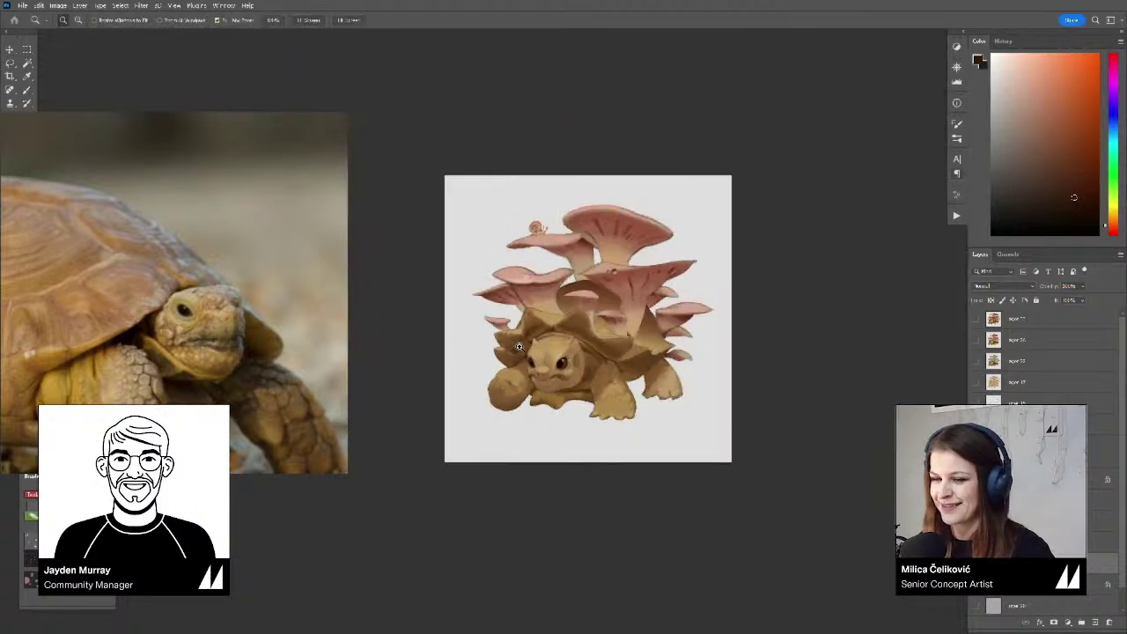
click(520, 346)
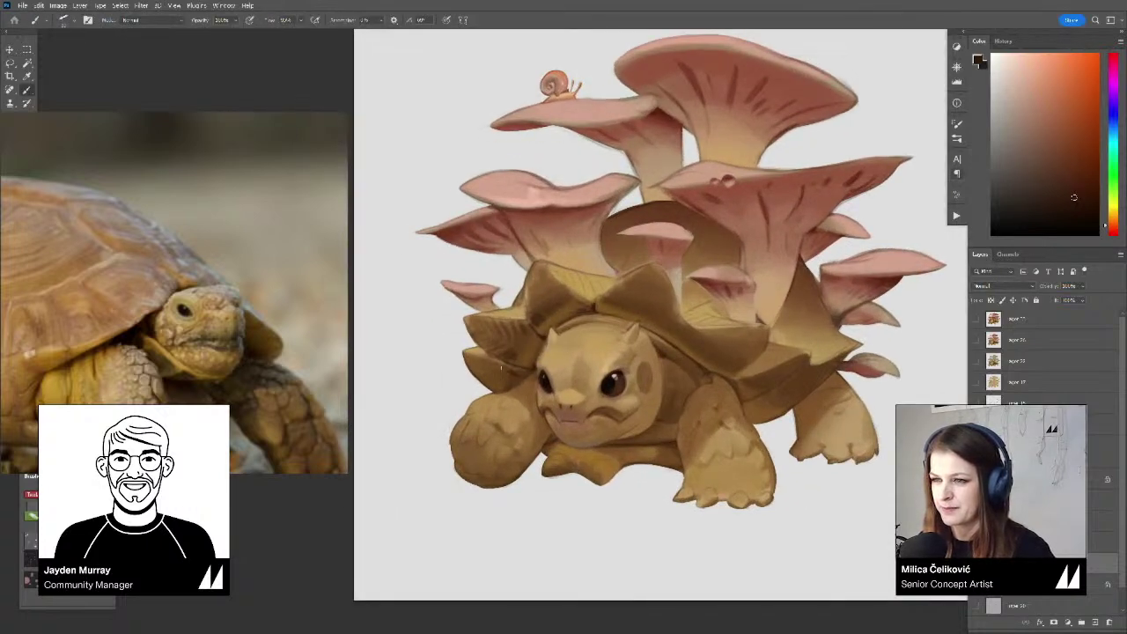
alt+click(507, 368)
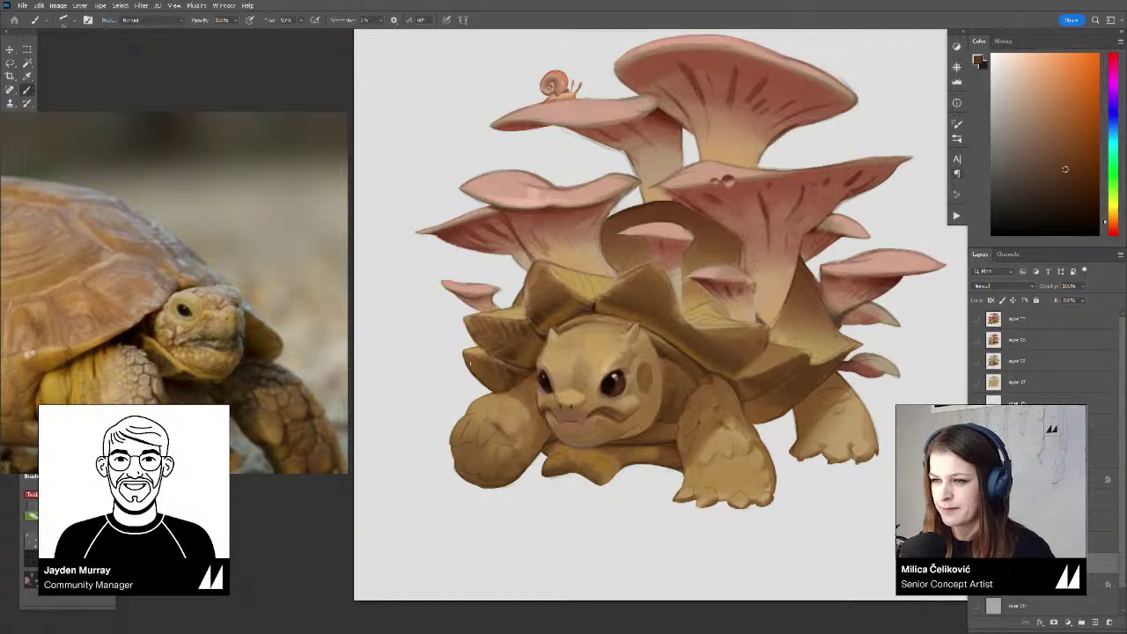
alt+click(517, 370)
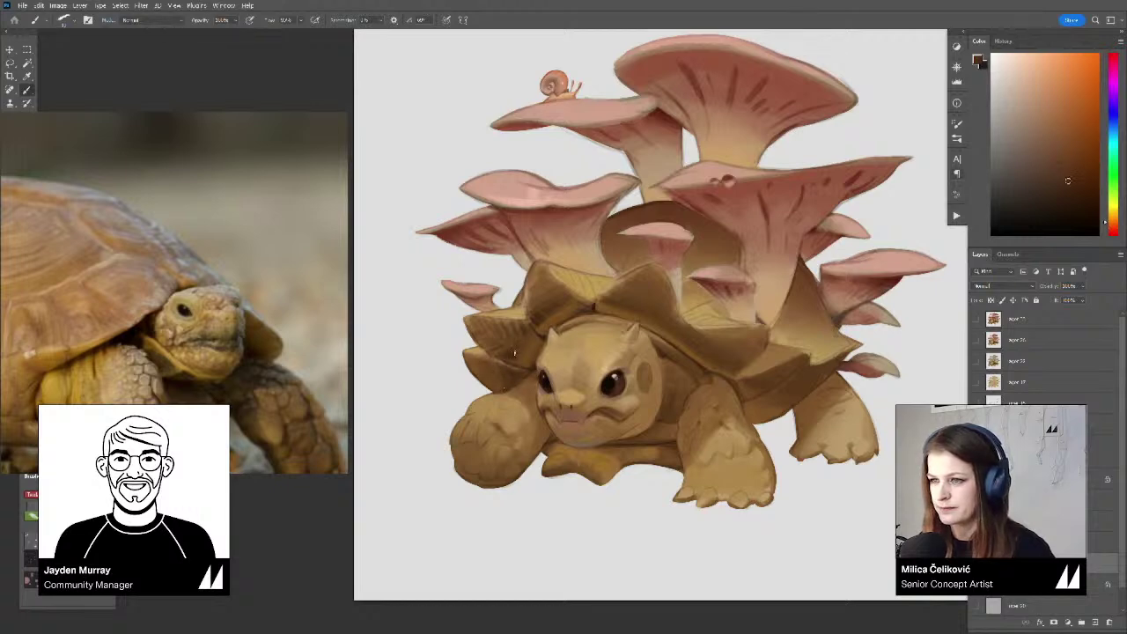
alt+click(515, 358)
alt+click(509, 356)
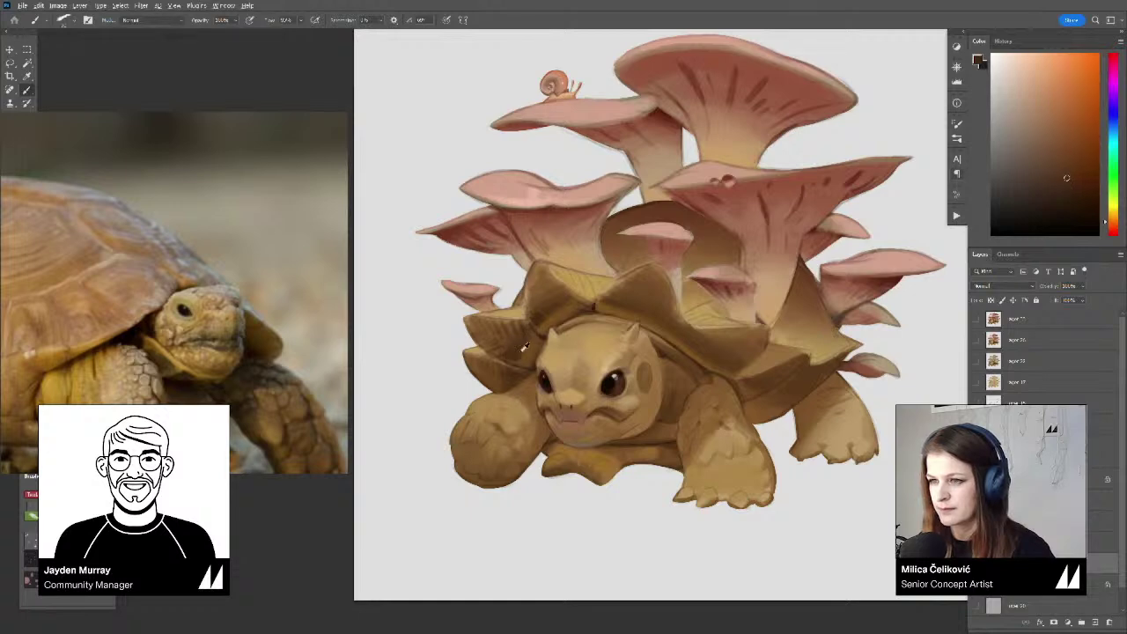
alt+click(520, 352)
alt+click(524, 347)
Texture and shade the large shell spike above the smaller eye with sampled brown tones
alt+click(545, 318)
alt+click(552, 320)
alt+click(539, 313)
alt+click(547, 306)
drag(550, 298, 458, 304)
alt+click(535, 295)
key(bracketright)
Check the painting's values in the greyscale proof view, then flip the canvas horizontally
key(ctrl+y)
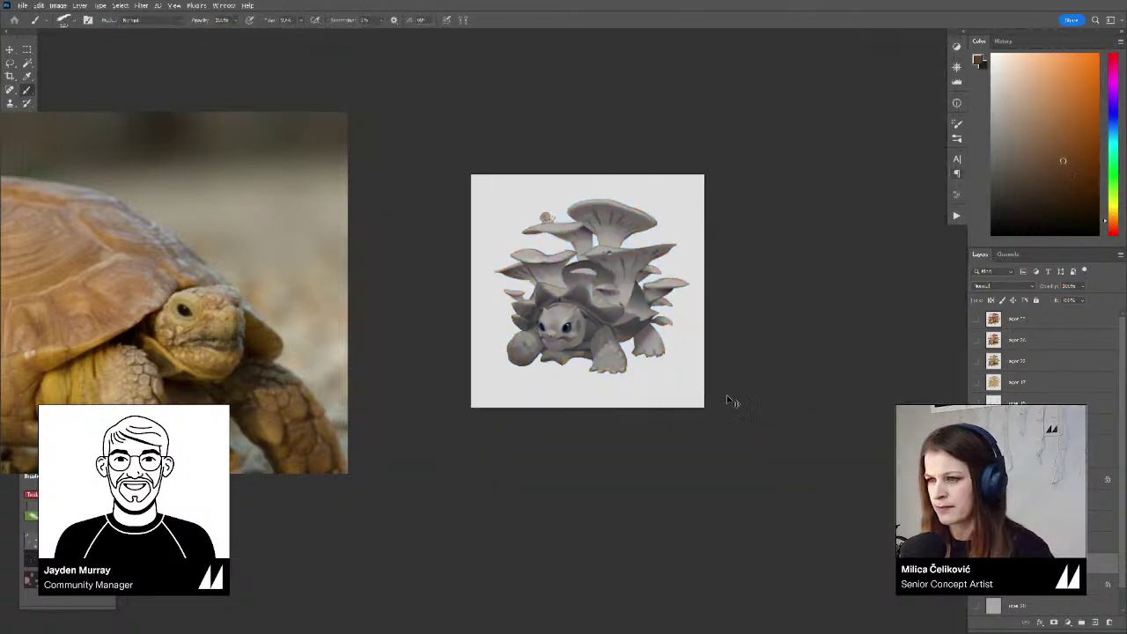
key(ctrl+y)
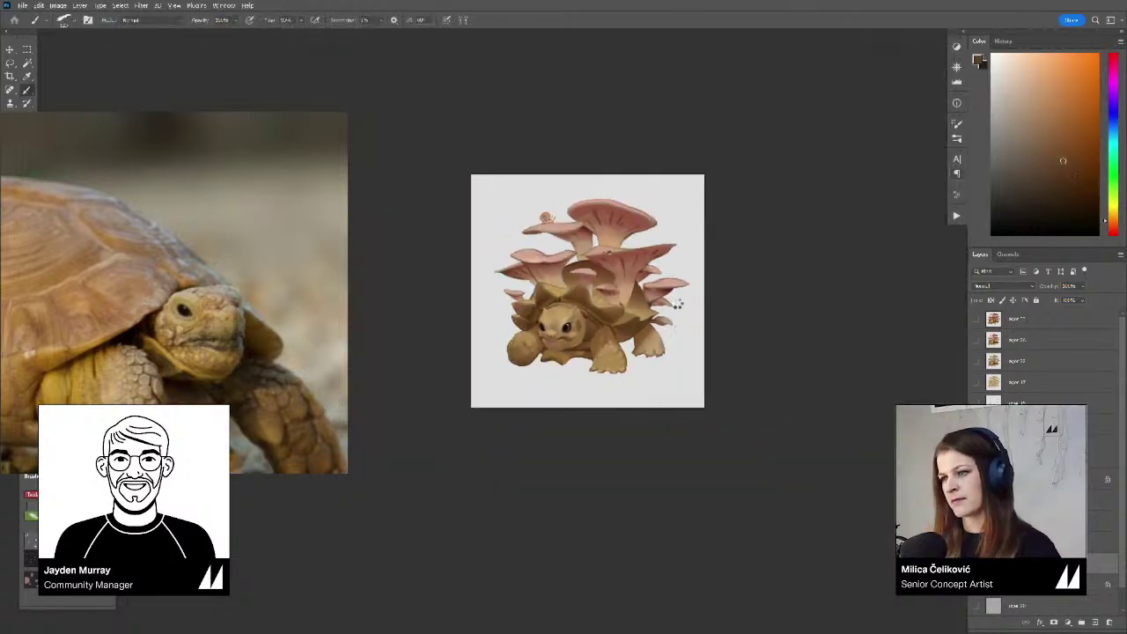
key(ctrl+shift+h)
Paint fine dark brown growth lines on the shell spikes above the larger eye and front leg with a smaller brush
mouse_move(610, 301)
mouse_down()
mouse_move(655, 354)
mouse_move(665, 324)
mouse_up()
alt+click(705, 334)
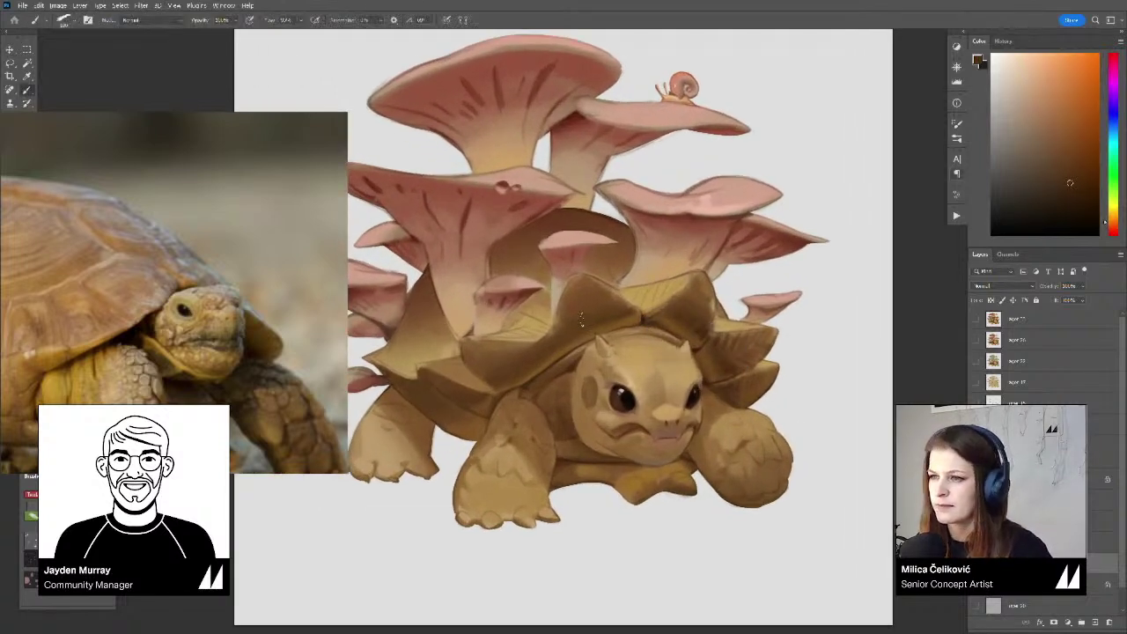
key(bracketleft)
key(bracketleft)
key(bracketleft)
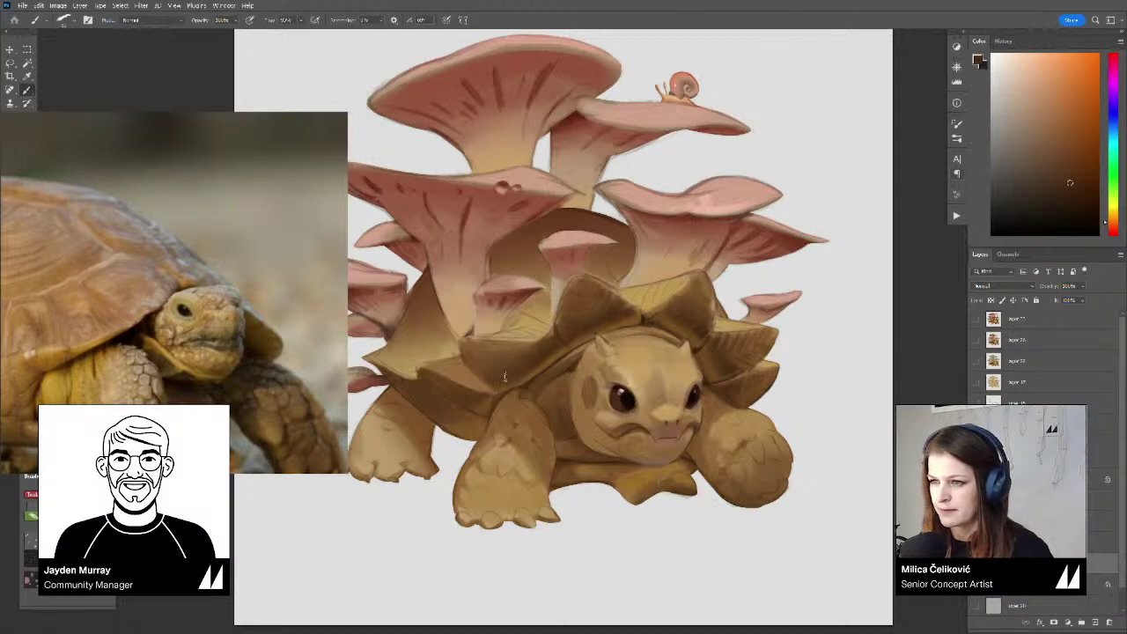
mouse_move(529, 367)
mouse_down()
mouse_move(440, 367)
mouse_move(516, 362)
mouse_up()
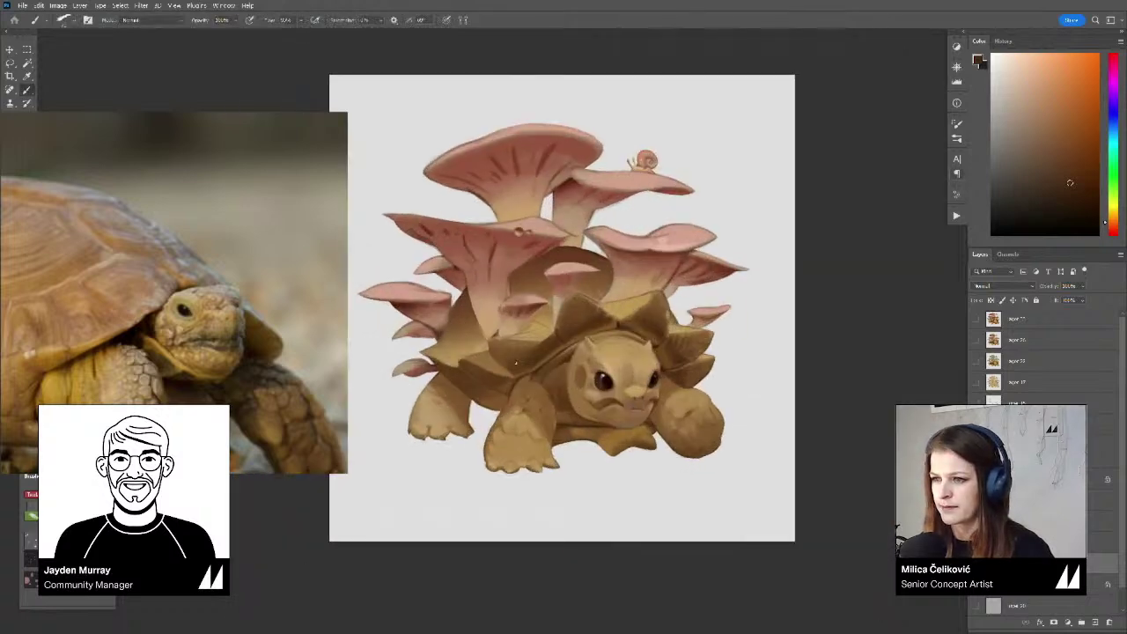
Refine the rim of the wide shell spike above the front leg with sampled tan and brown
scroll(502, 364, up, 1)
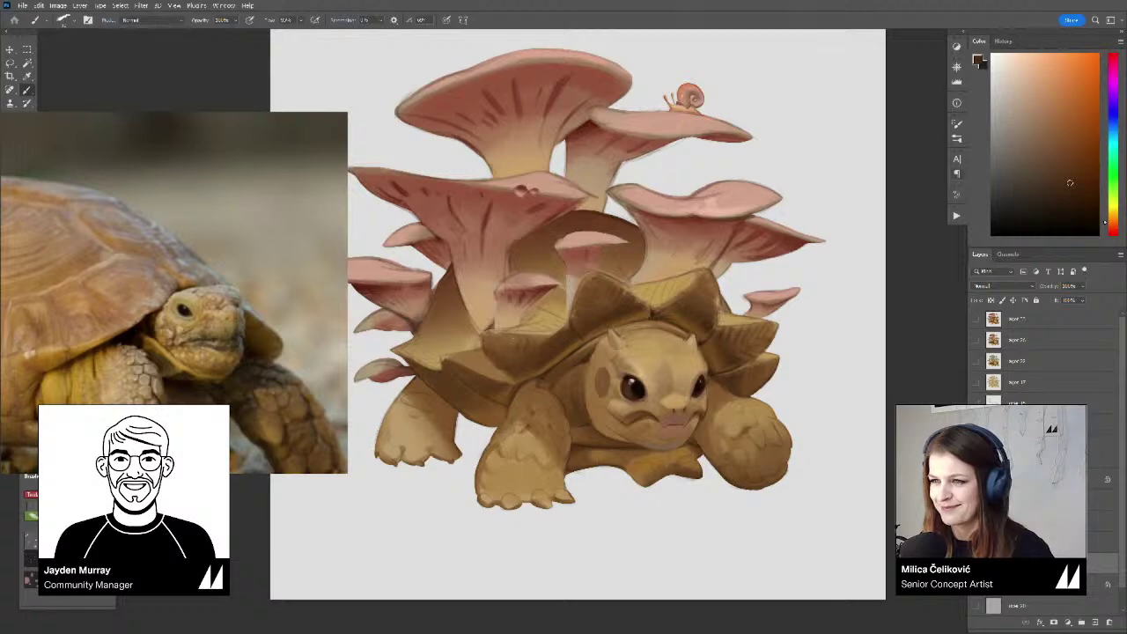
drag(529, 349, 536, 349)
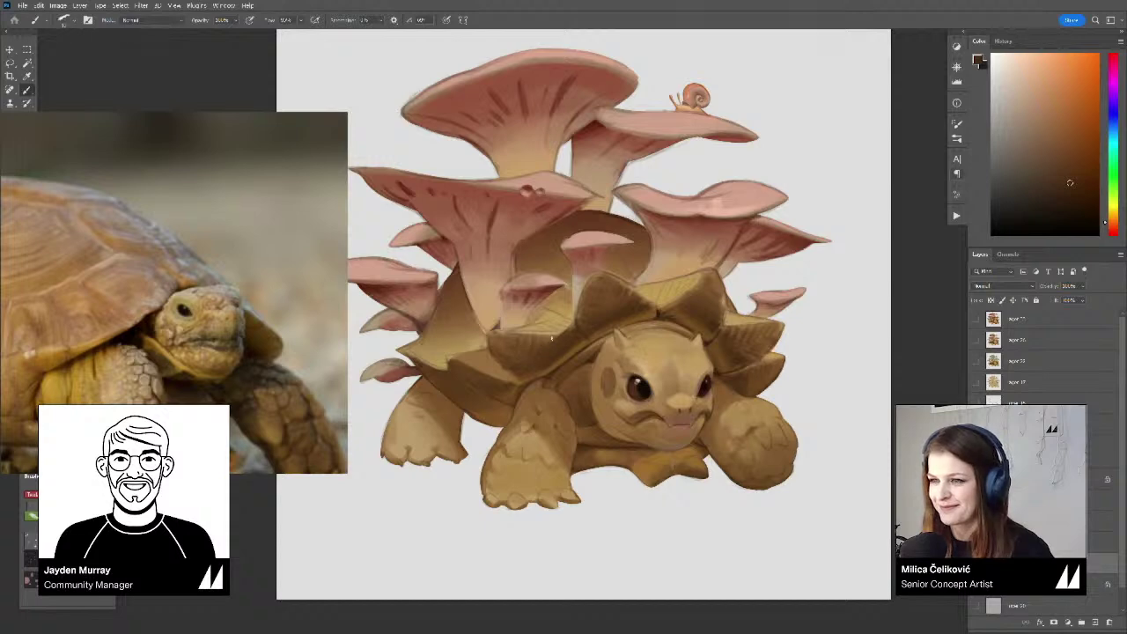
key(r)
drag(649, 336, 624, 269)
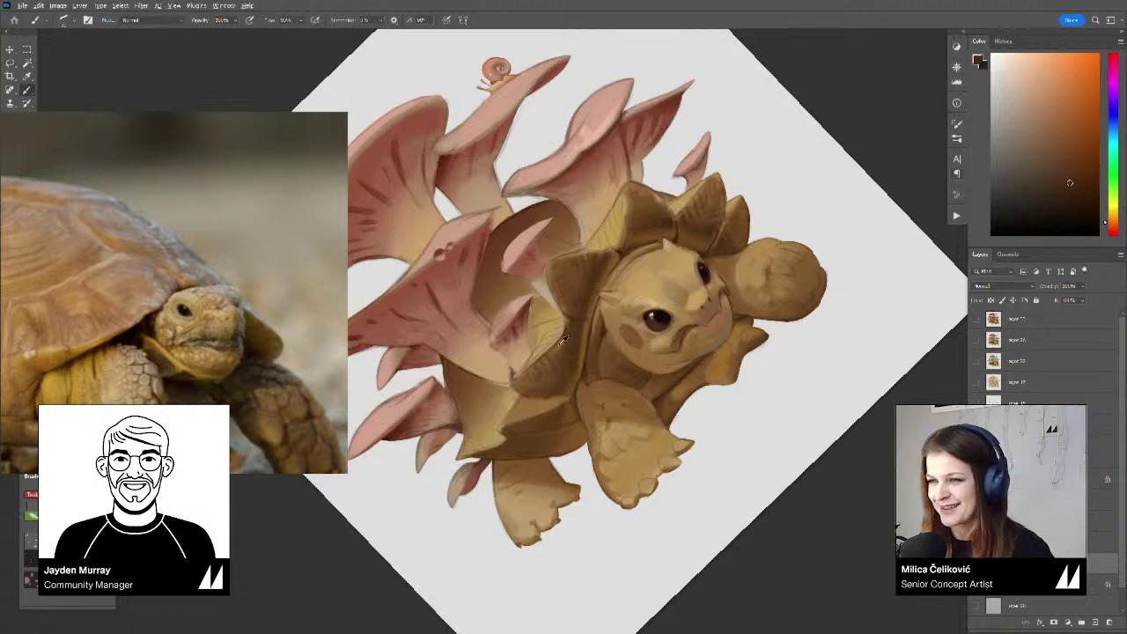
alt+click(556, 345)
alt+click(558, 347)
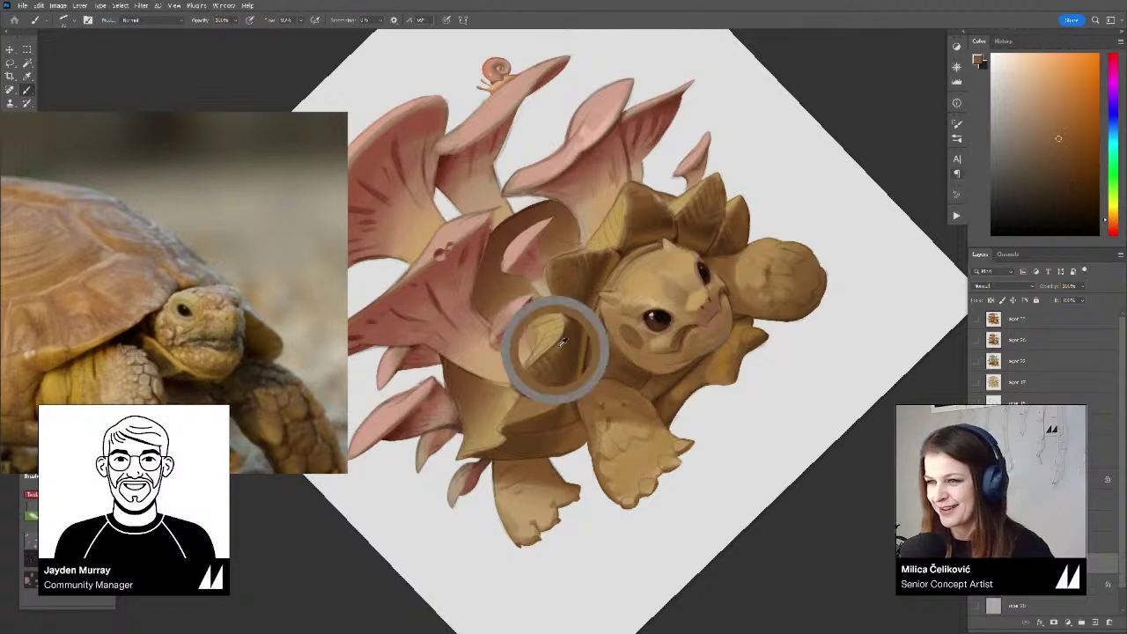
alt+click(515, 375)
key(r)
drag(715, 292, 703, 411)
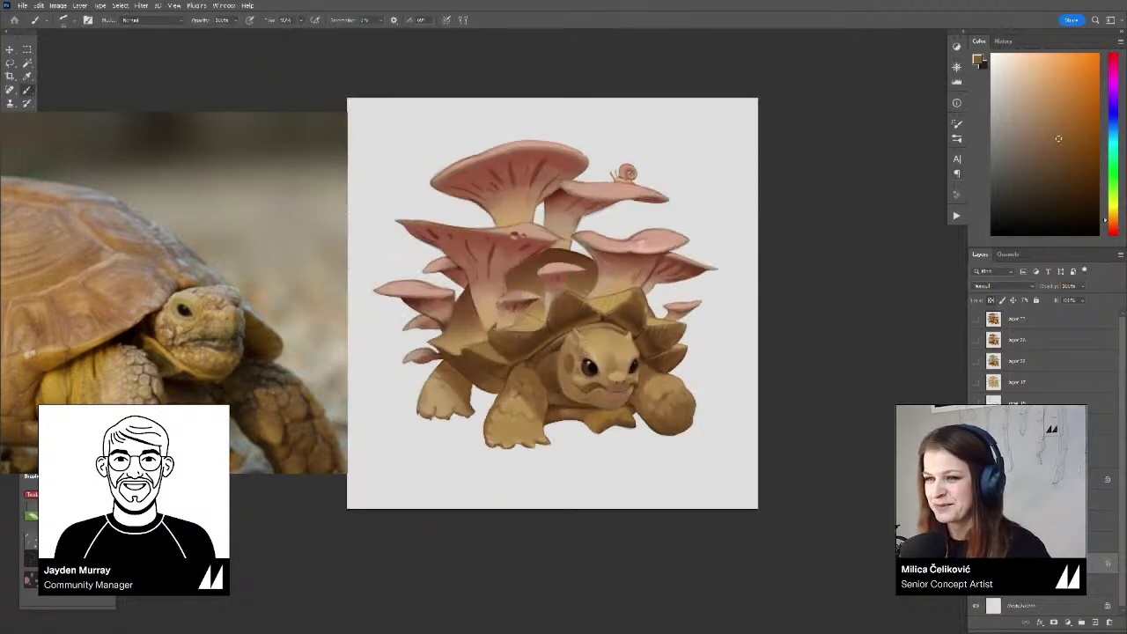
Blend the shell surface around the base of the large mushroom stem with sampled tan tones
mouse_move(490, 367)
mouse_down()
mouse_move(441, 368)
mouse_move(505, 363)
mouse_up()
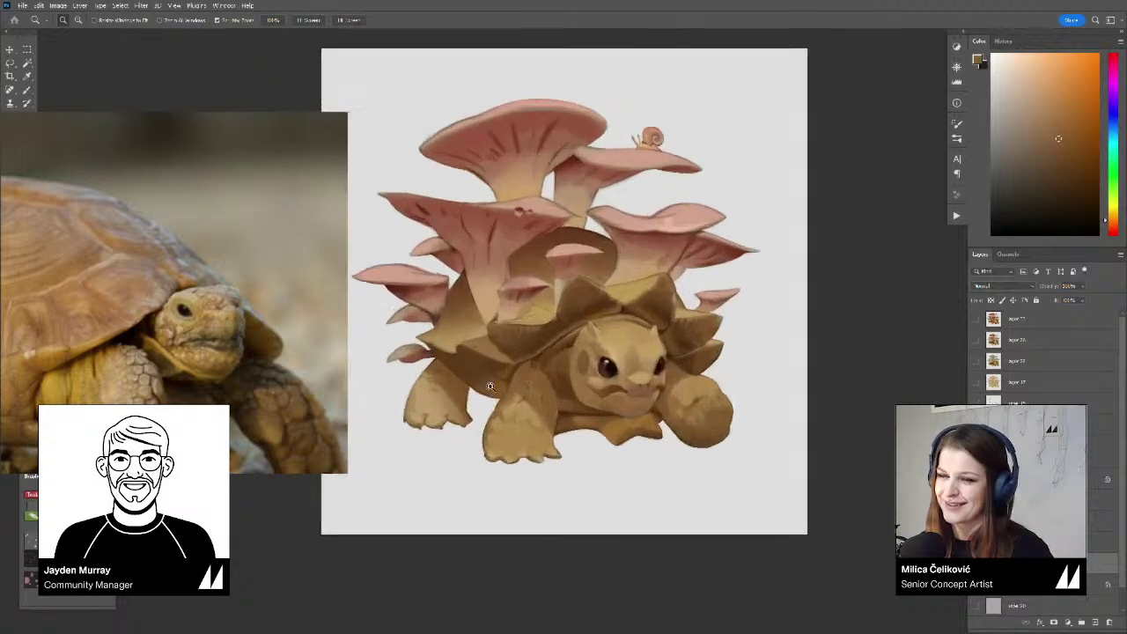
drag(471, 316, 500, 336)
alt+click(500, 335)
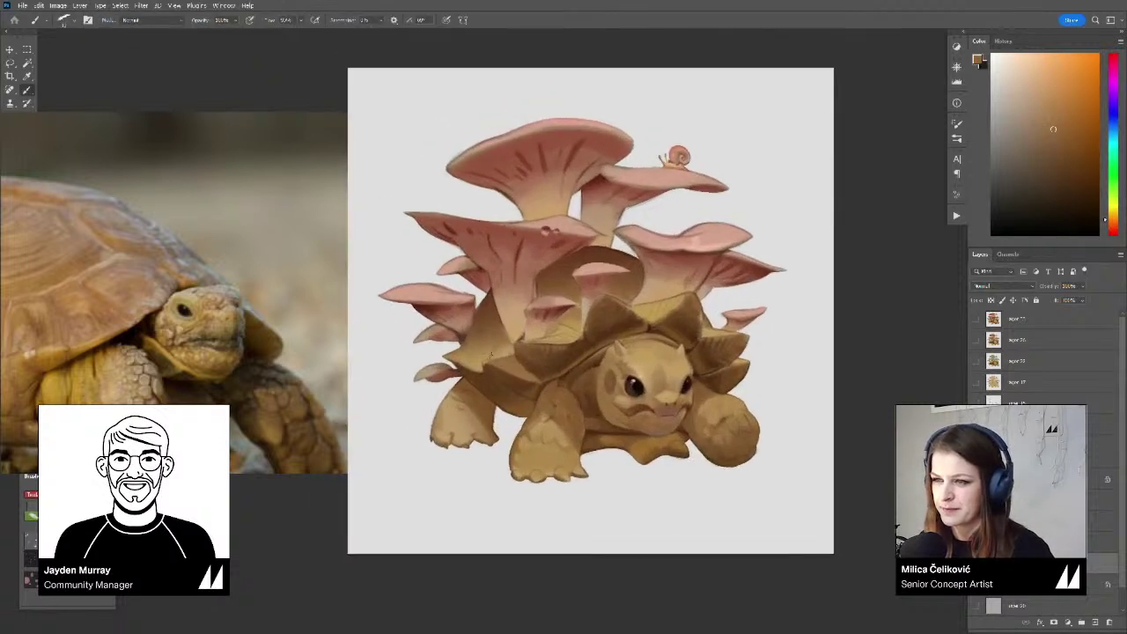
alt+click(504, 336)
alt+click(505, 338)
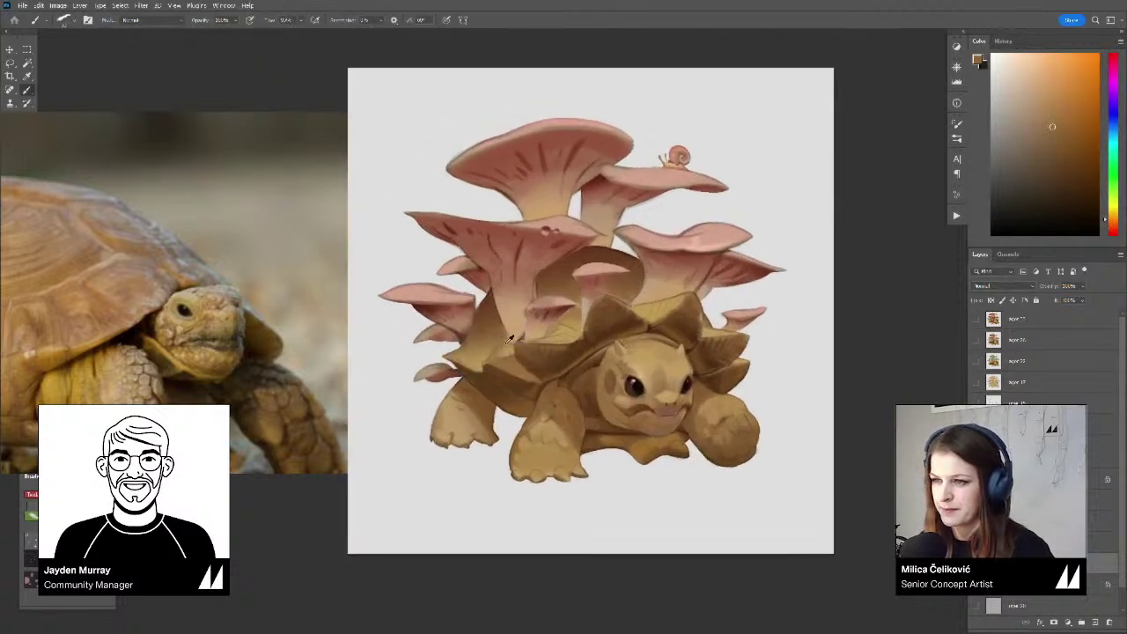
alt+click(507, 338)
alt+click(498, 340)
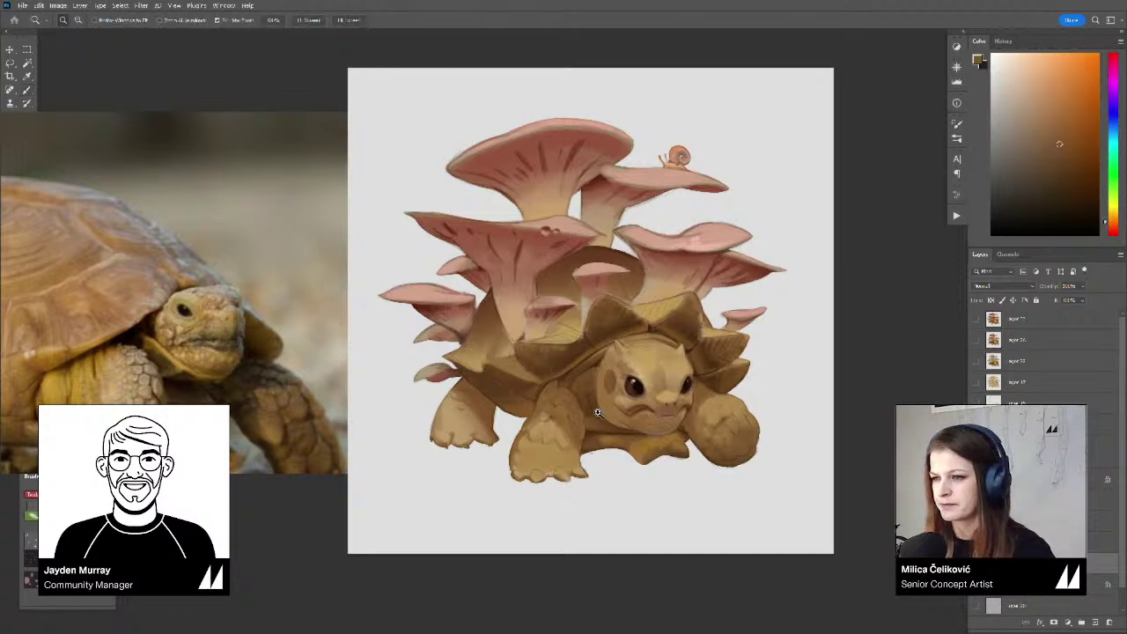
Paint light tan scale highlights on the nearer front leg with a brightened tone sampled from the skin
drag(599, 414, 599, 431)
drag(591, 435, 542, 414)
click(490, 450)
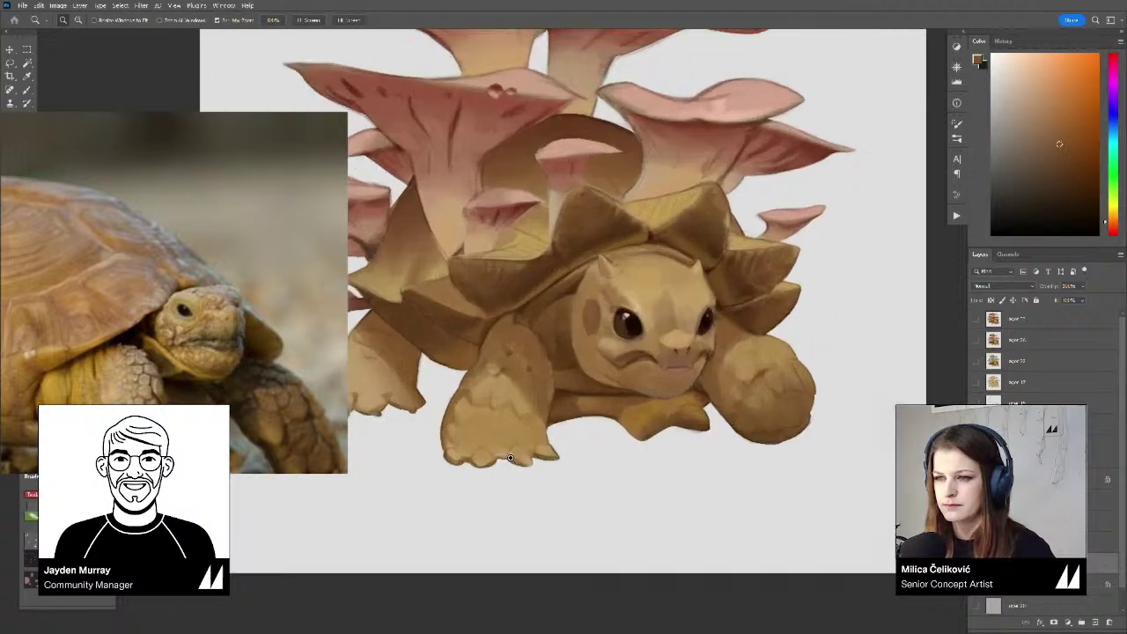
key(b)
alt+click(515, 398)
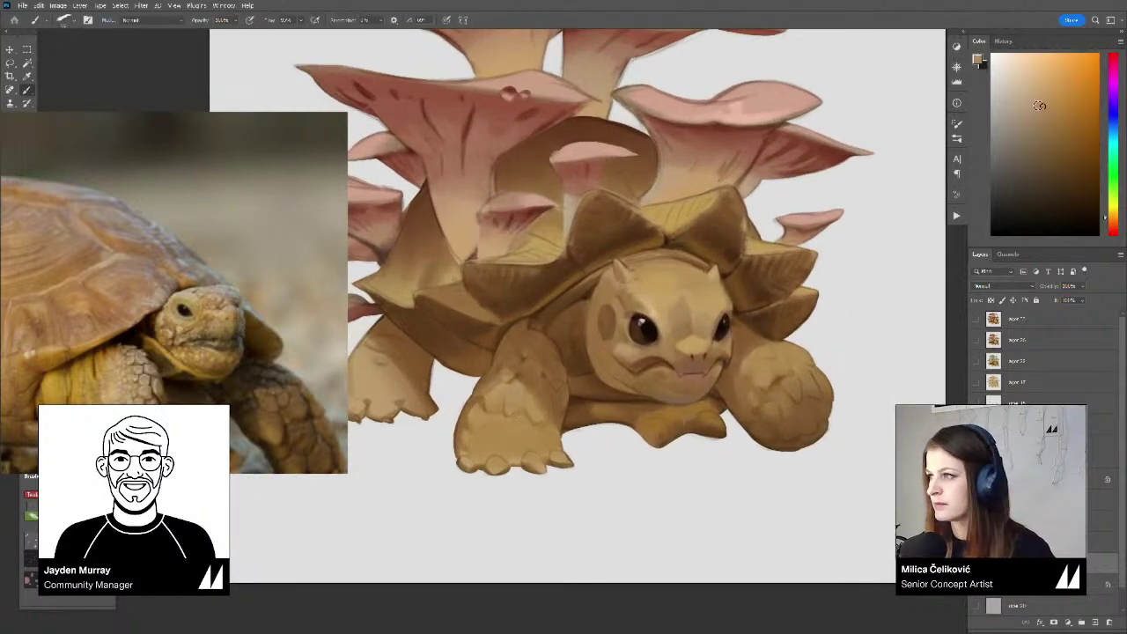
drag(1038, 105, 1040, 90)
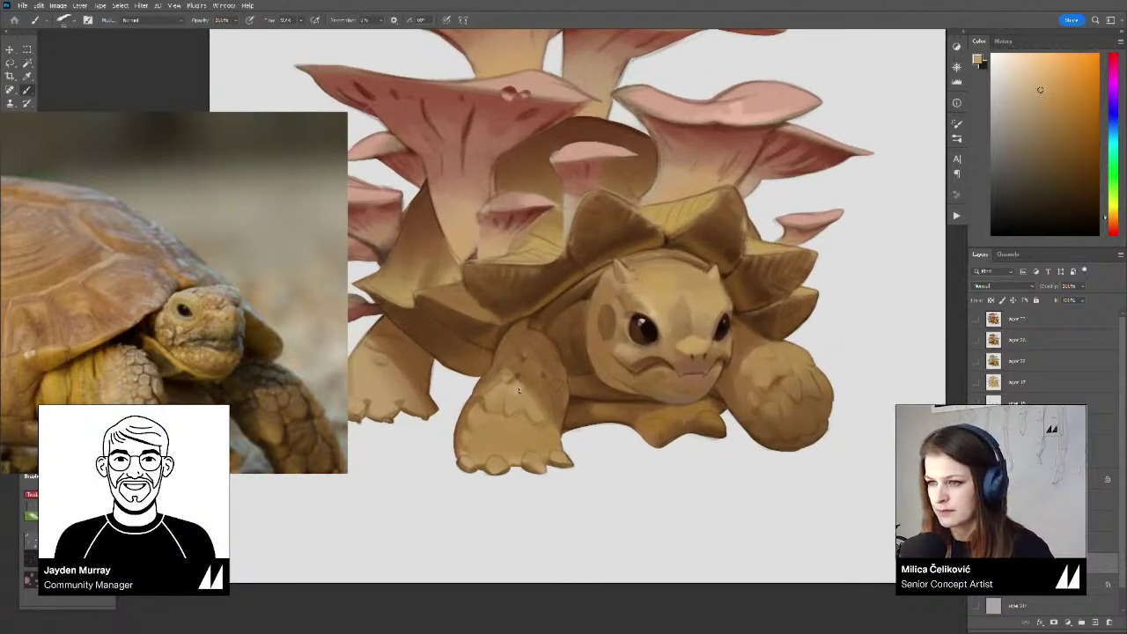
drag(515, 400, 508, 403)
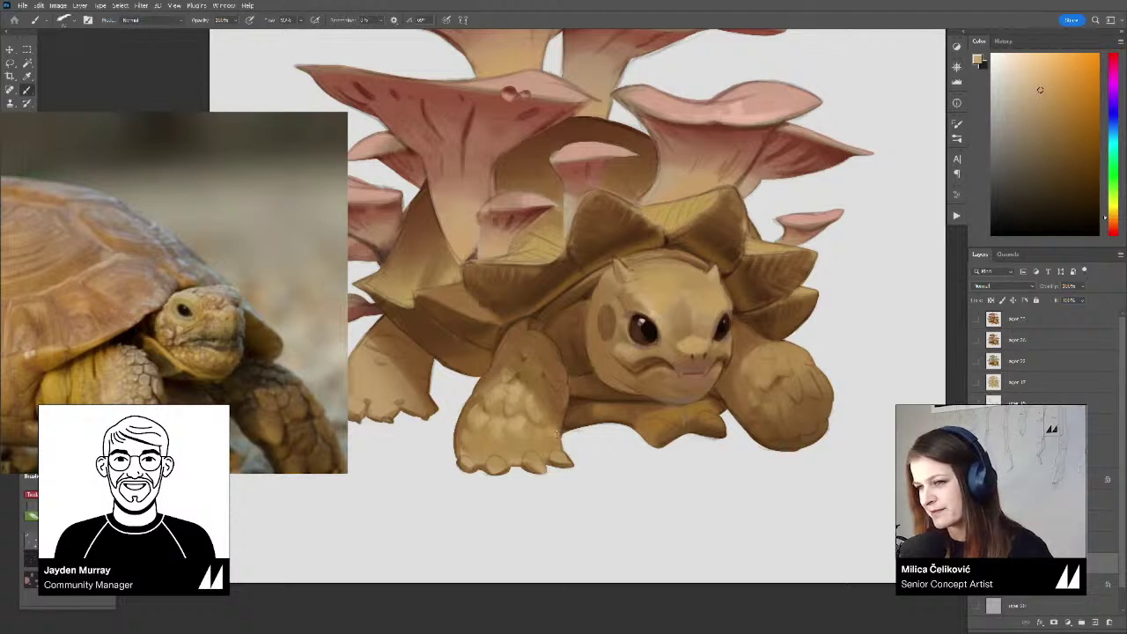
scroll(555, 437, down, 5)
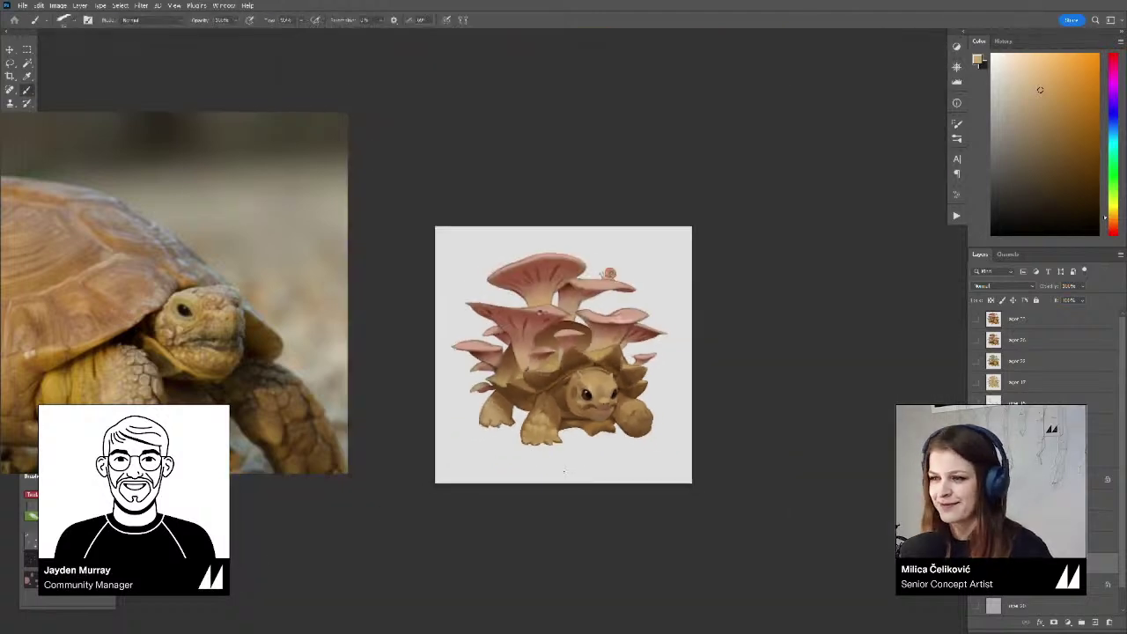
Flip the canvas horizontally and refine the light scales on the nearer front leg with a sampled tan
key(ctrl+shift+h)
key(ctrl+space)
drag(594, 437, 618, 453)
click(77, 539)
key(space)
drag(490, 463, 498, 475)
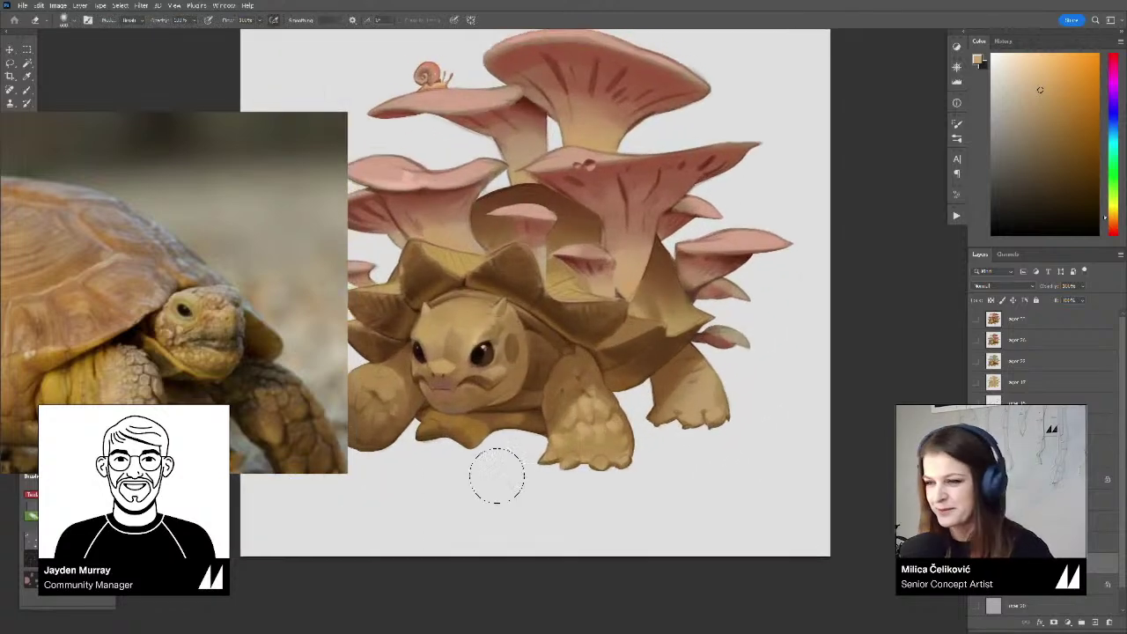
key(z)
click(578, 428)
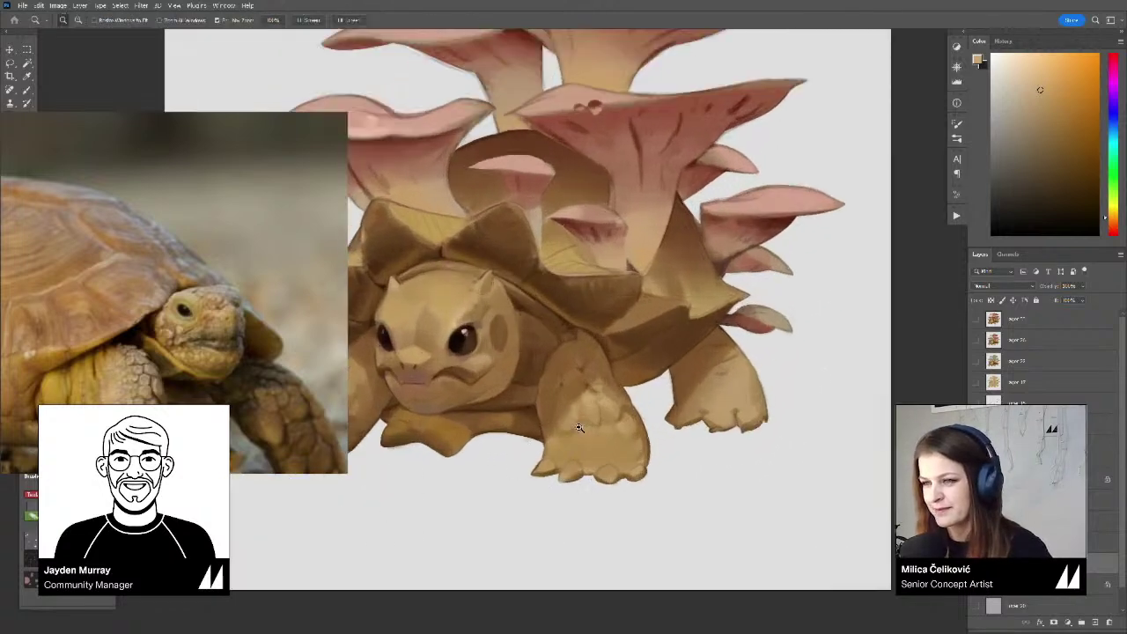
click(578, 428)
key(b)
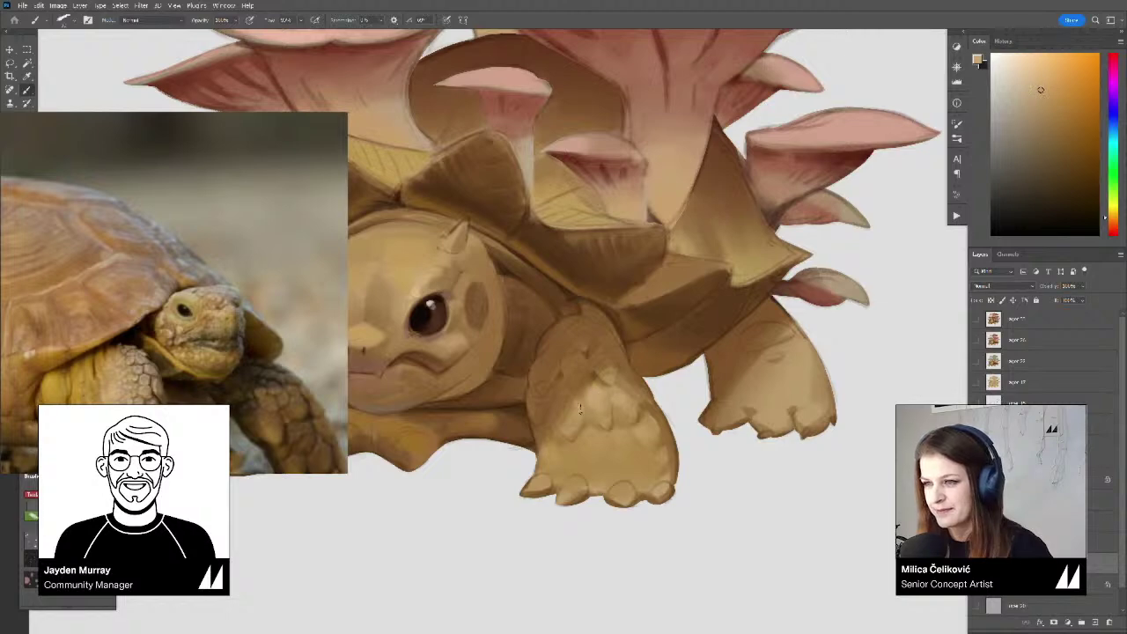
alt+click(624, 396)
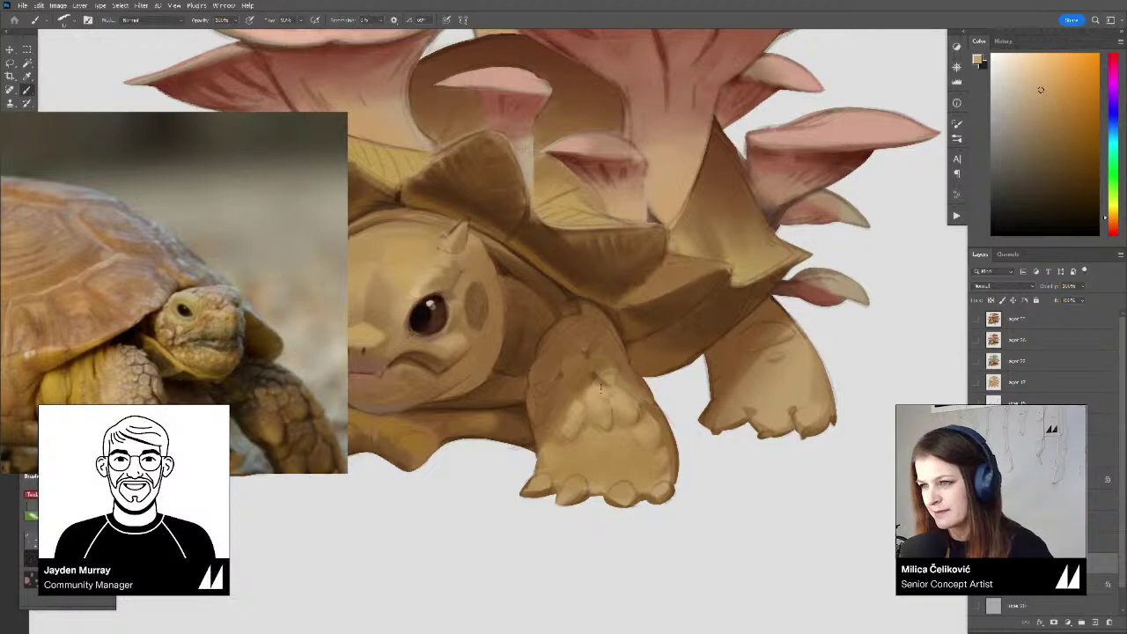
Examine the whole creature at several magnifications to judge the new front leg highlights
key(ctrl+0)
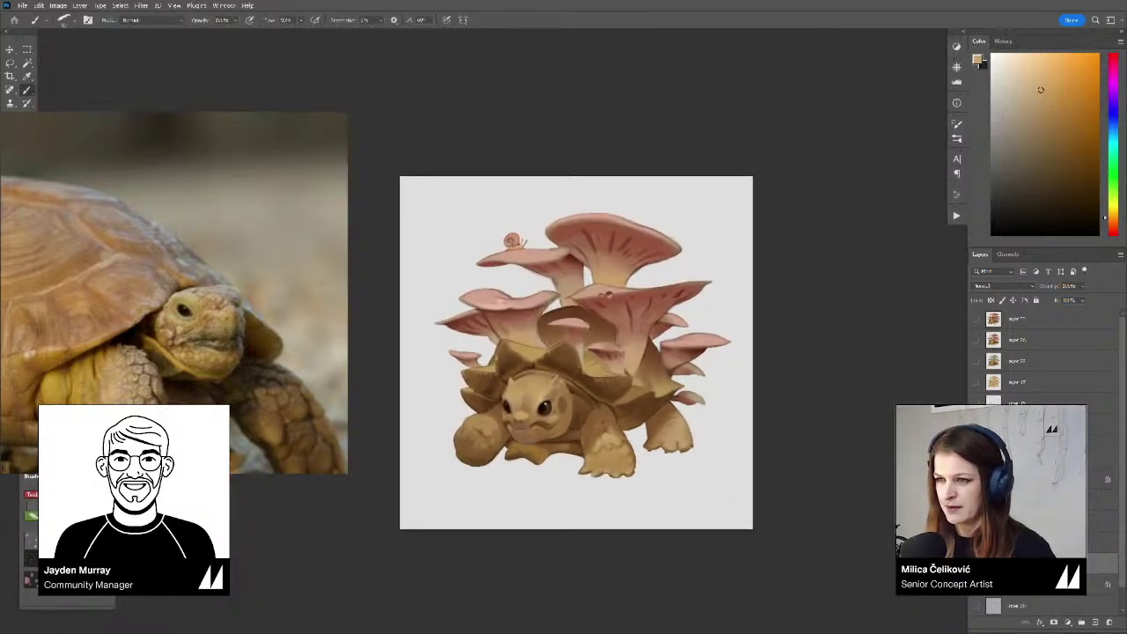
key(z)
mouse_move(509, 412)
mouse_down()
mouse_move(524, 437)
mouse_move(555, 428)
mouse_move(560, 369)
mouse_up()
drag(570, 419, 576, 421)
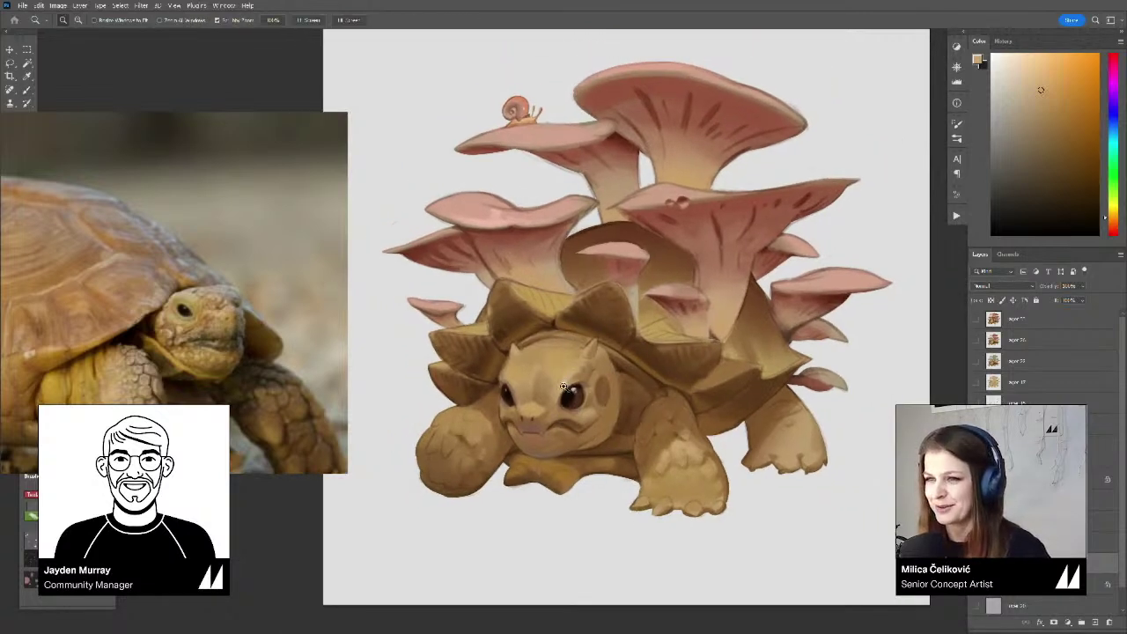
alt+click(564, 388)
key(b)
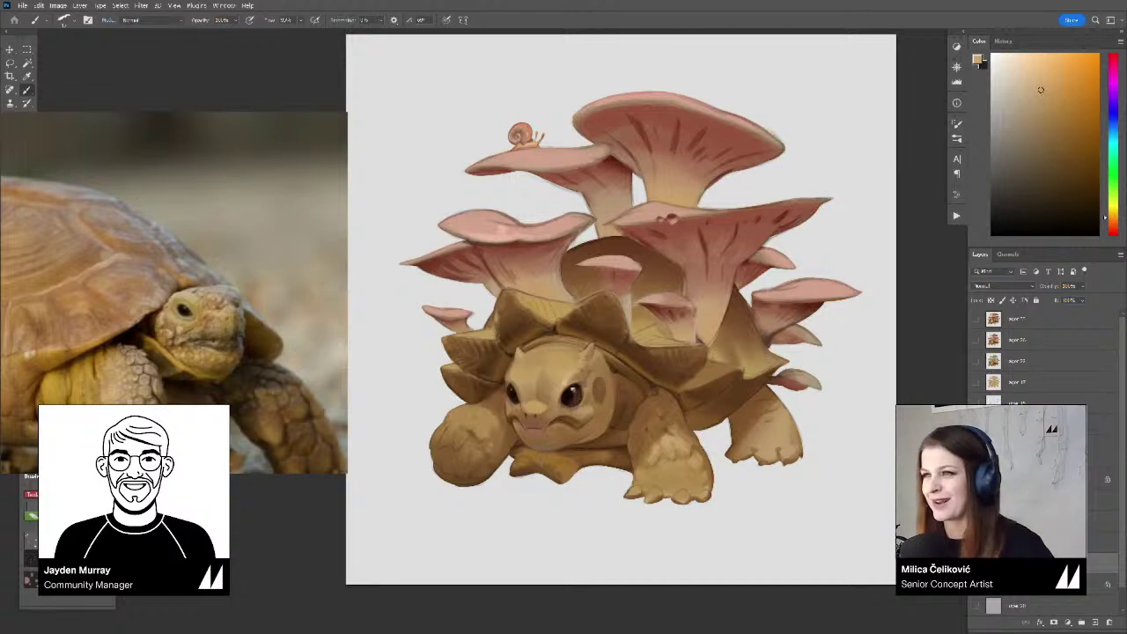
drag(646, 359, 623, 398)
alt+click(652, 357)
drag(651, 357, 655, 374)
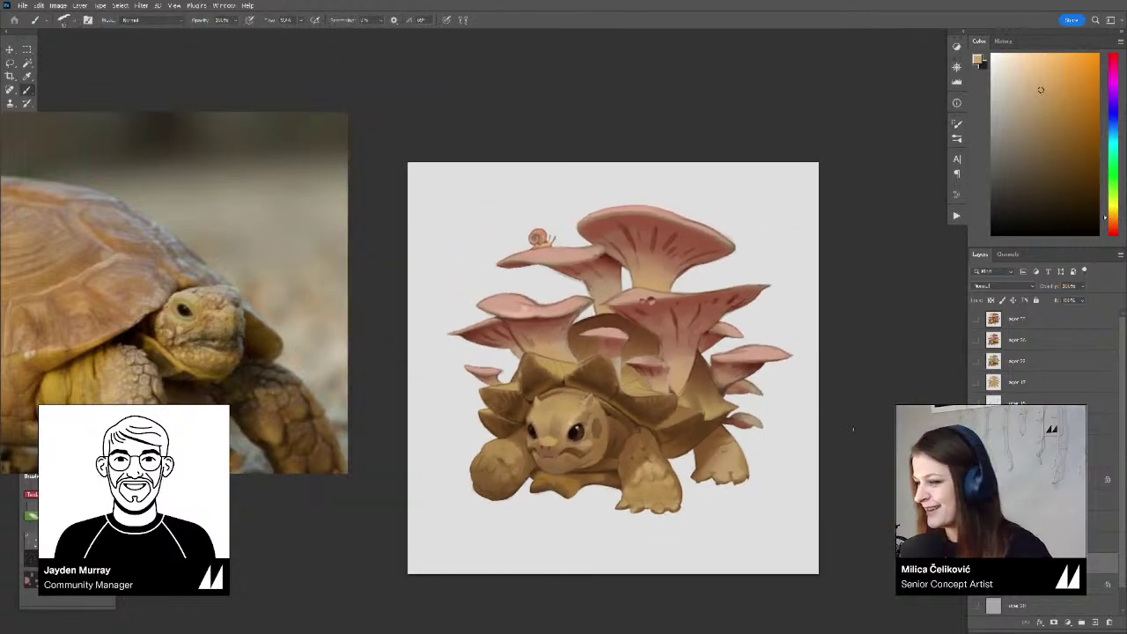
Merge the painting layer down and add a new layer masked to the mushroom selection
key(ctrl+e)
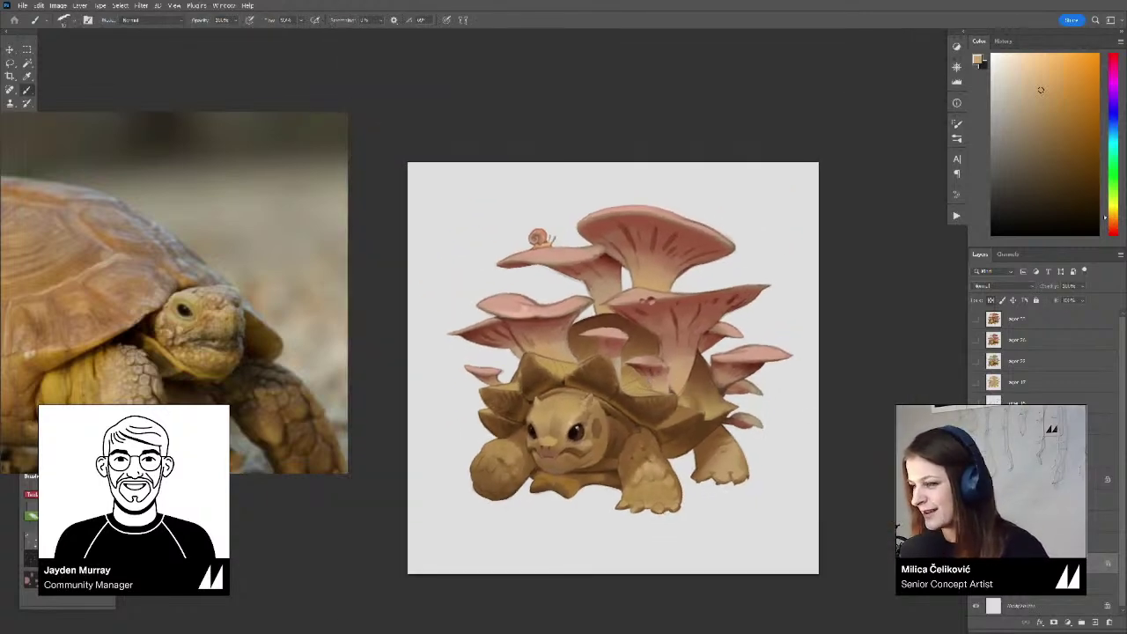
drag(634, 361, 624, 361)
ctrl+click(993, 564)
click(1030, 521)
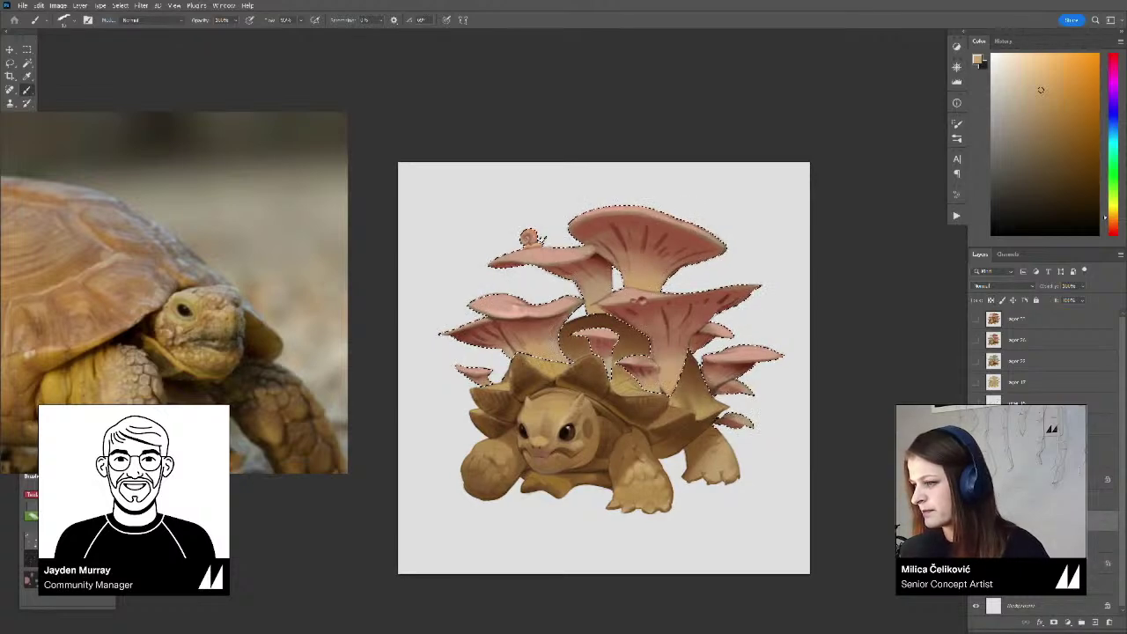
click(1039, 564)
click(1096, 623)
click(1054, 622)
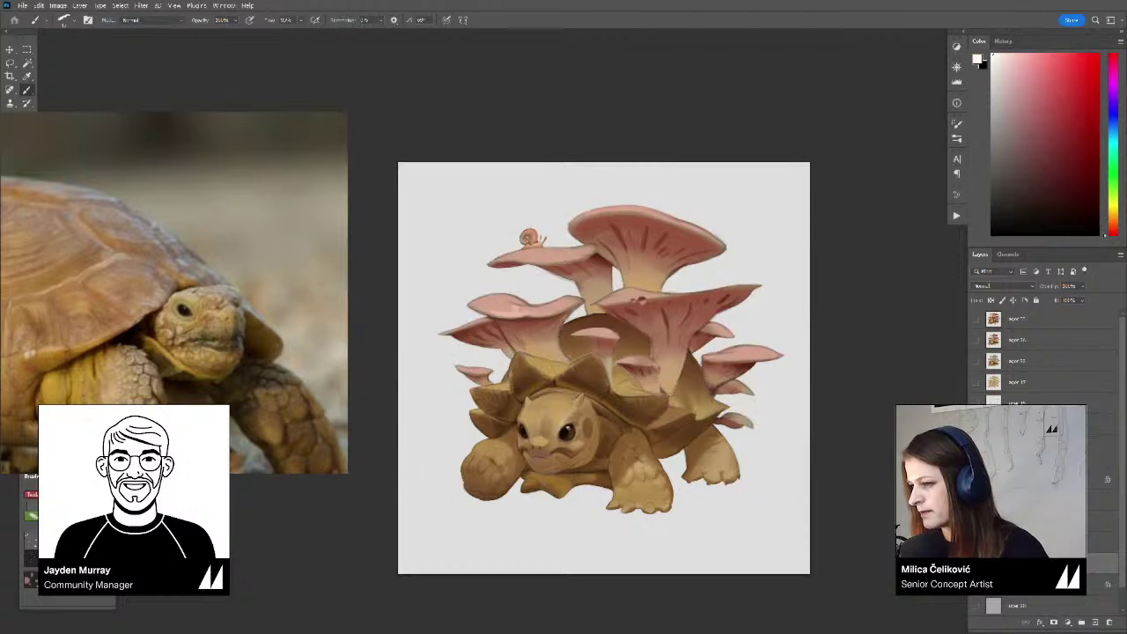
Set the new masked layer's blend mode to Overlay and reposition the tortoise reference photo to show it fully
drag(634, 361, 629, 352)
click(993, 563)
click(1002, 287)
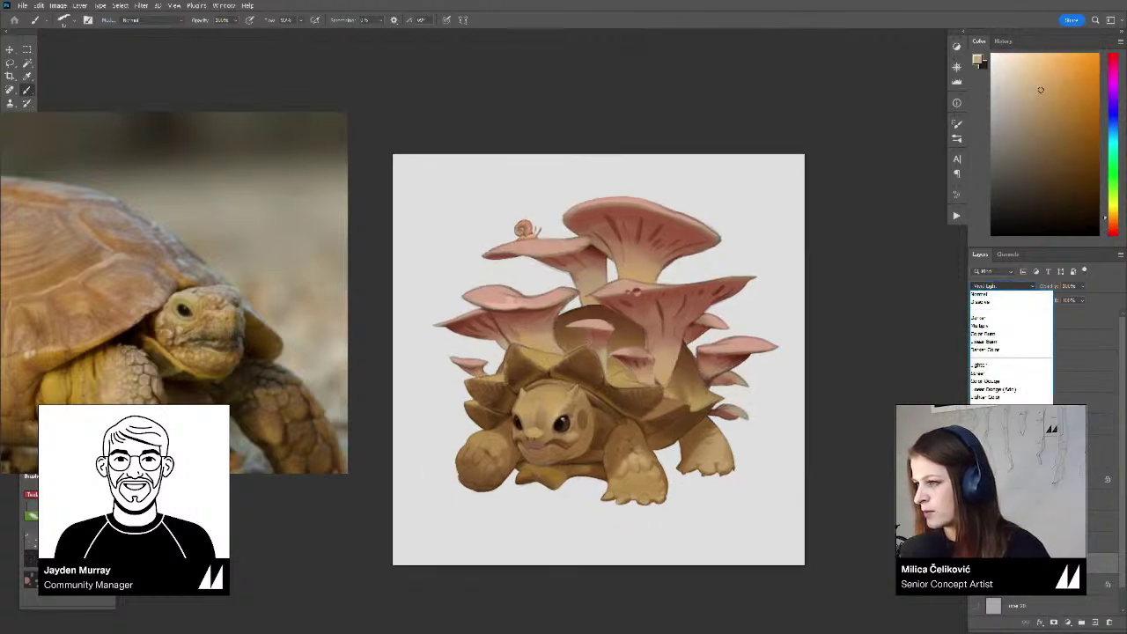
click(994, 413)
drag(797, 443, 792, 435)
drag(648, 429, 610, 429)
drag(221, 367, 283, 305)
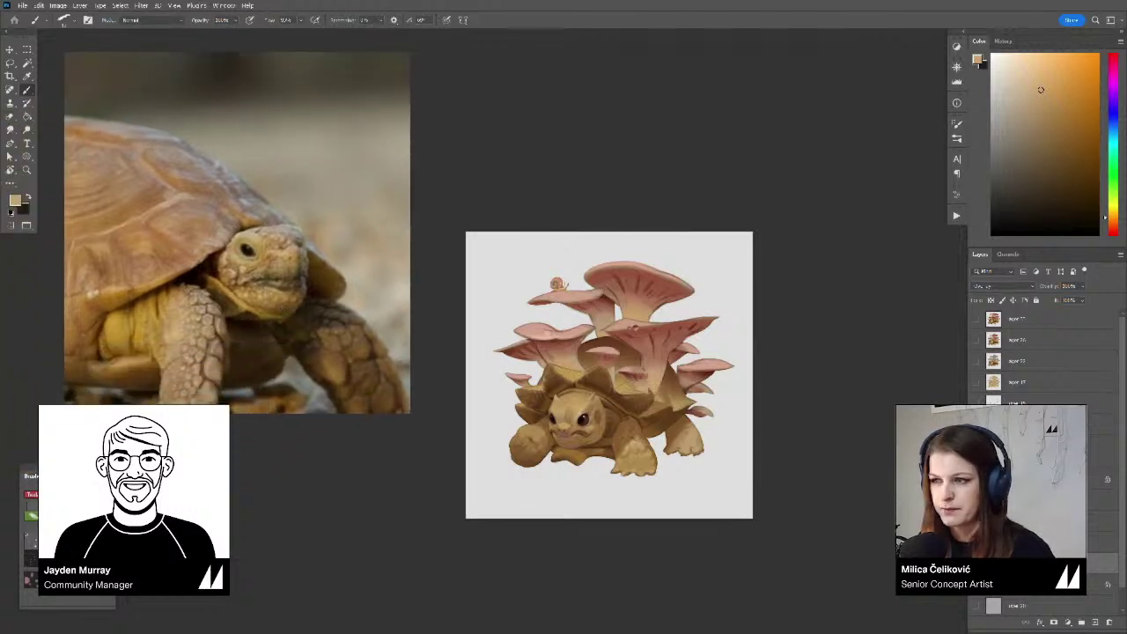
Glaze brighter salmon pink over the mushroom caps and the snail with a soft brush, and flip the canvas horizontally
alt+click(580, 294)
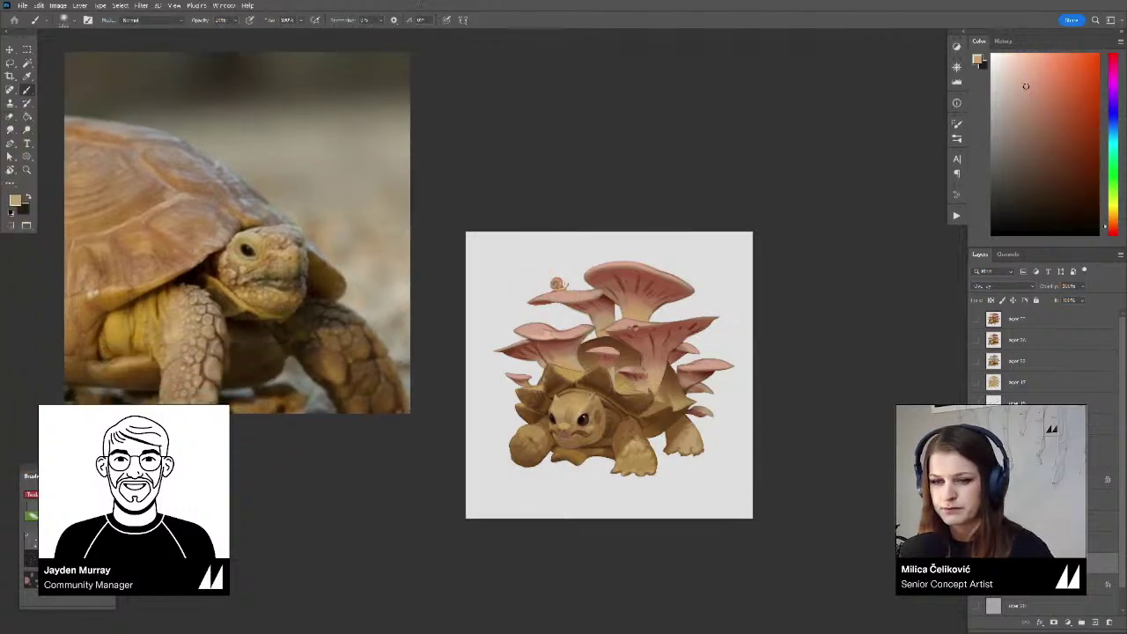
drag(1026, 84, 1024, 63)
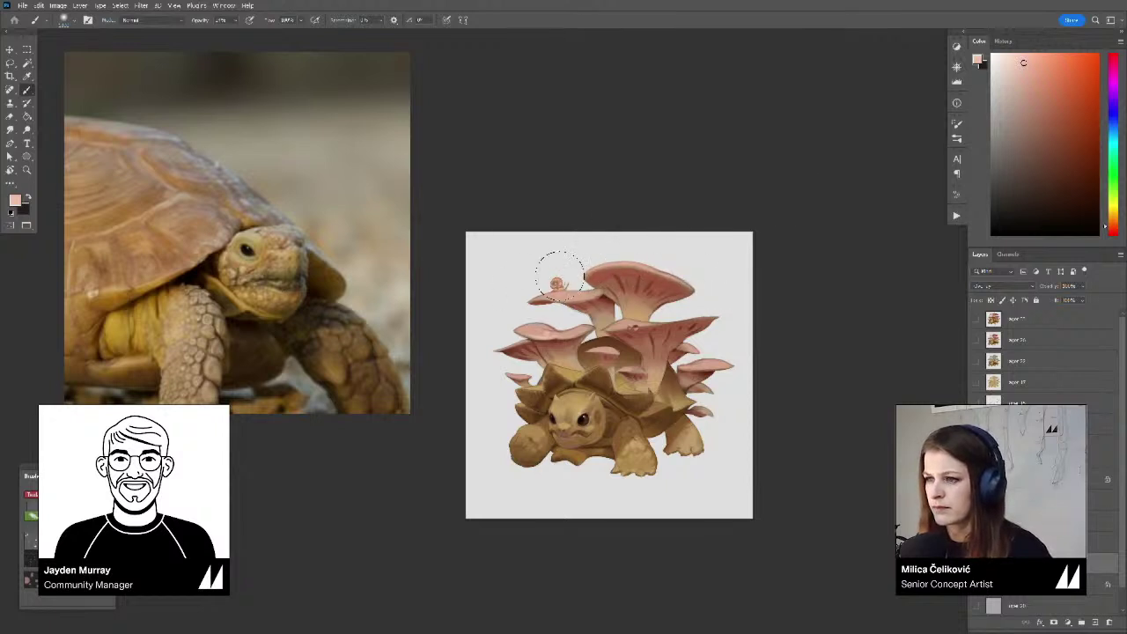
drag(1034, 68, 1046, 65)
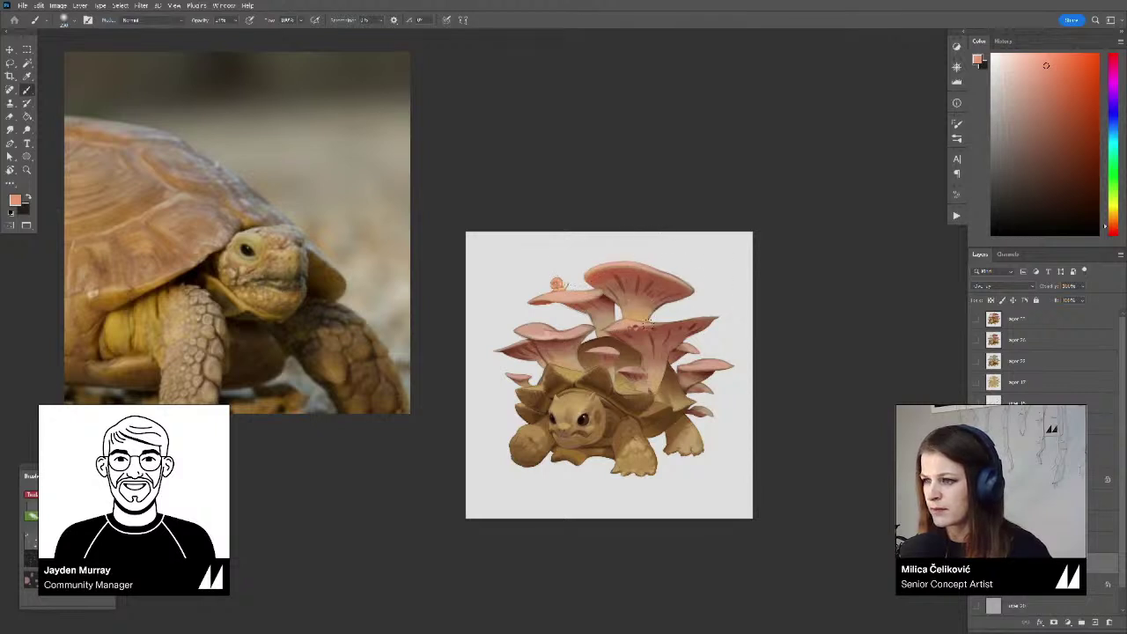
key(e)
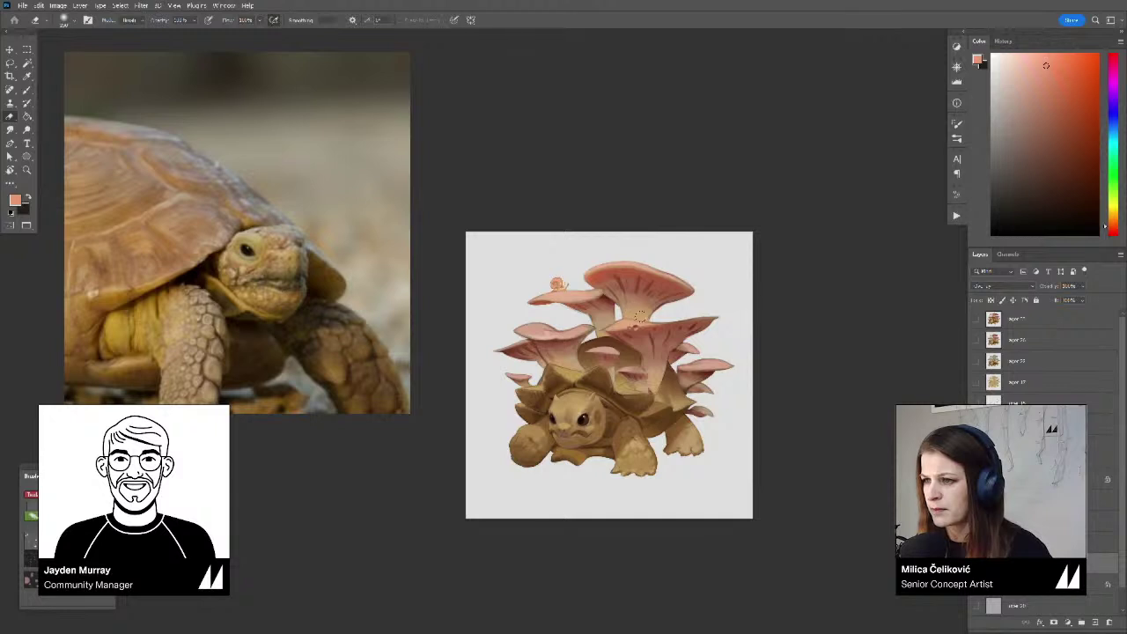
key(b)
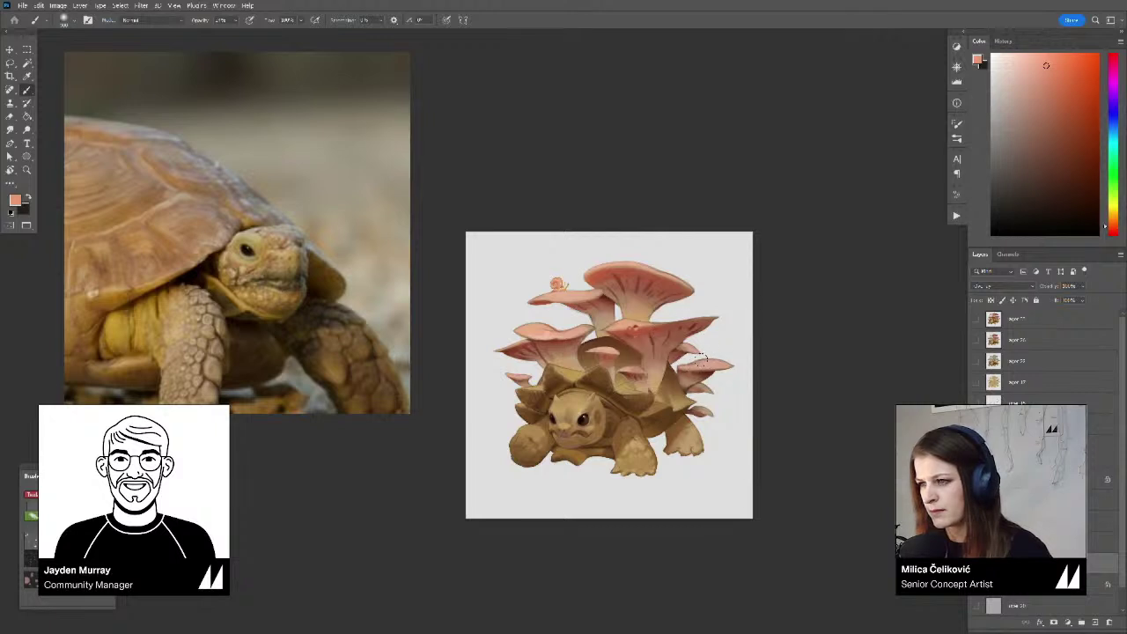
scroll(679, 386, down, 3)
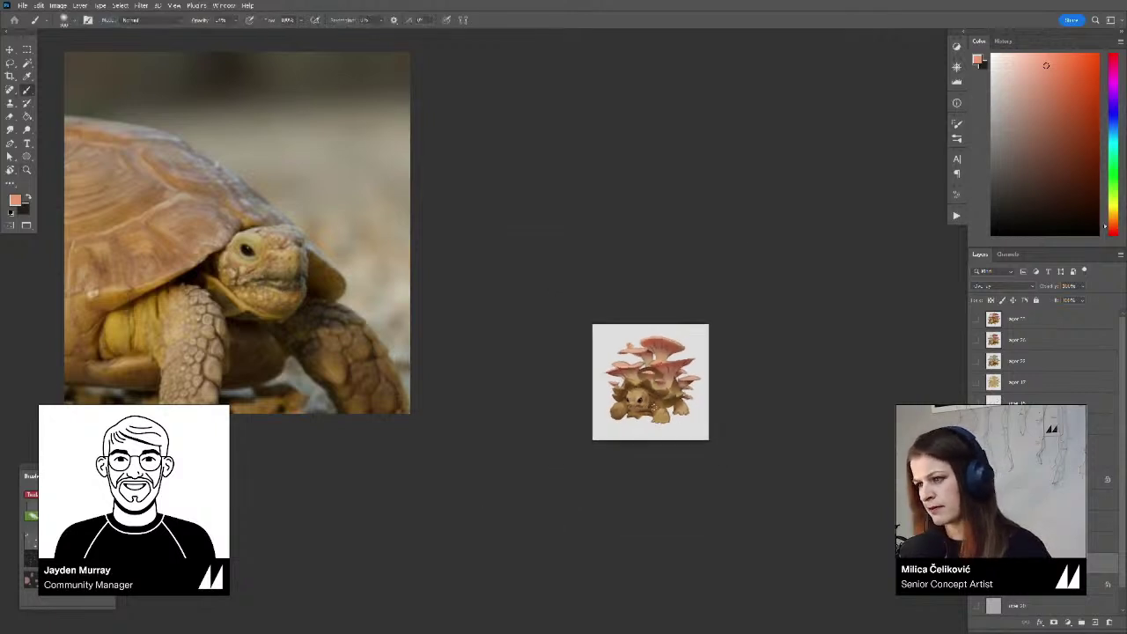
scroll(669, 384, up, 3)
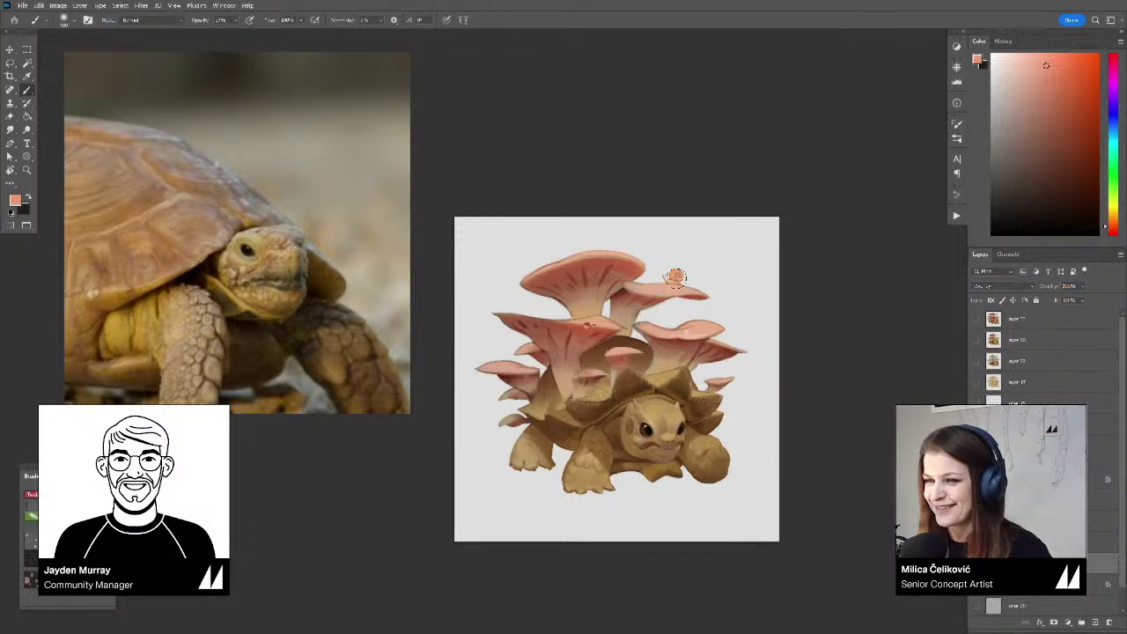
Tint the small lower mushrooms above the back leg with a muted light blue on the Overlay layer
drag(1111, 187, 1111, 132)
click(1025, 119)
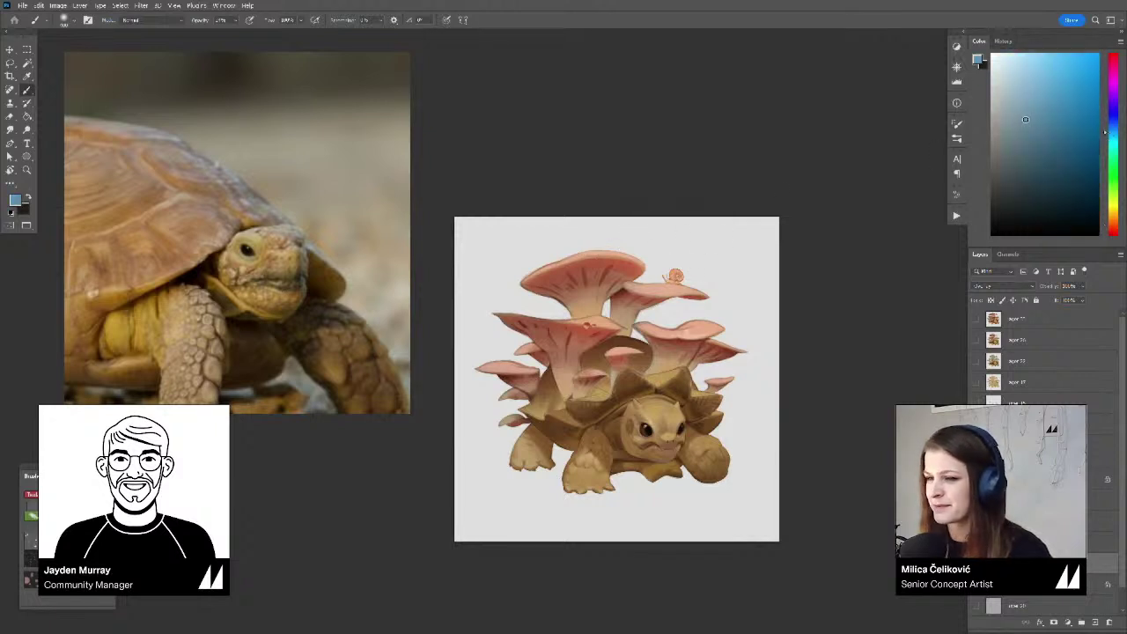
click(1030, 100)
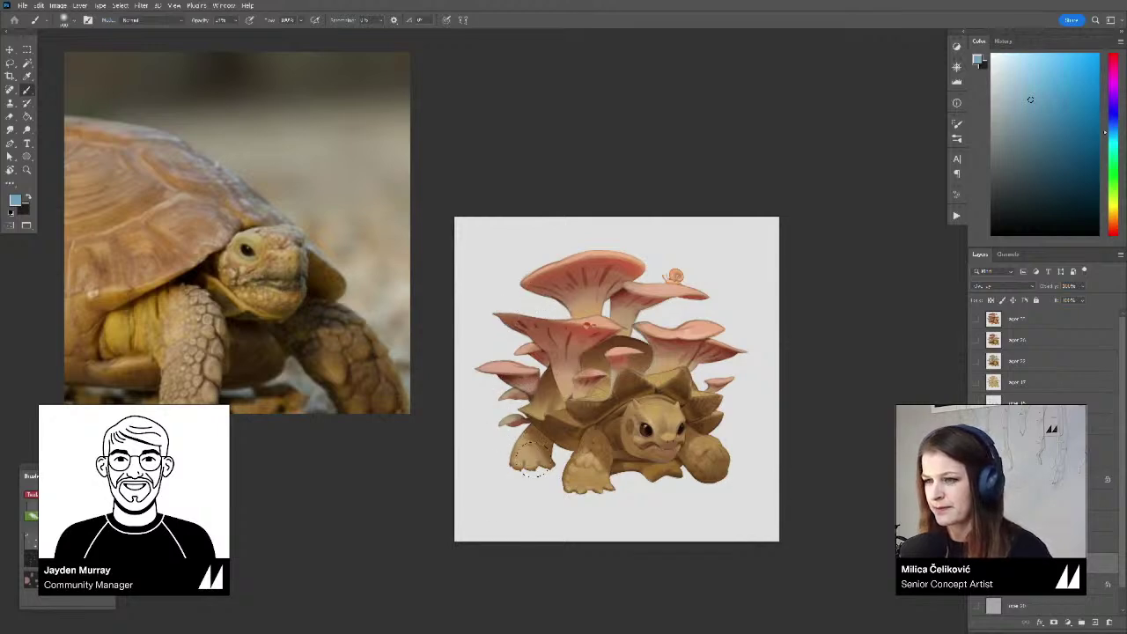
key(z)
mouse_move(567, 405)
mouse_down()
mouse_move(521, 445)
mouse_move(535, 452)
mouse_up()
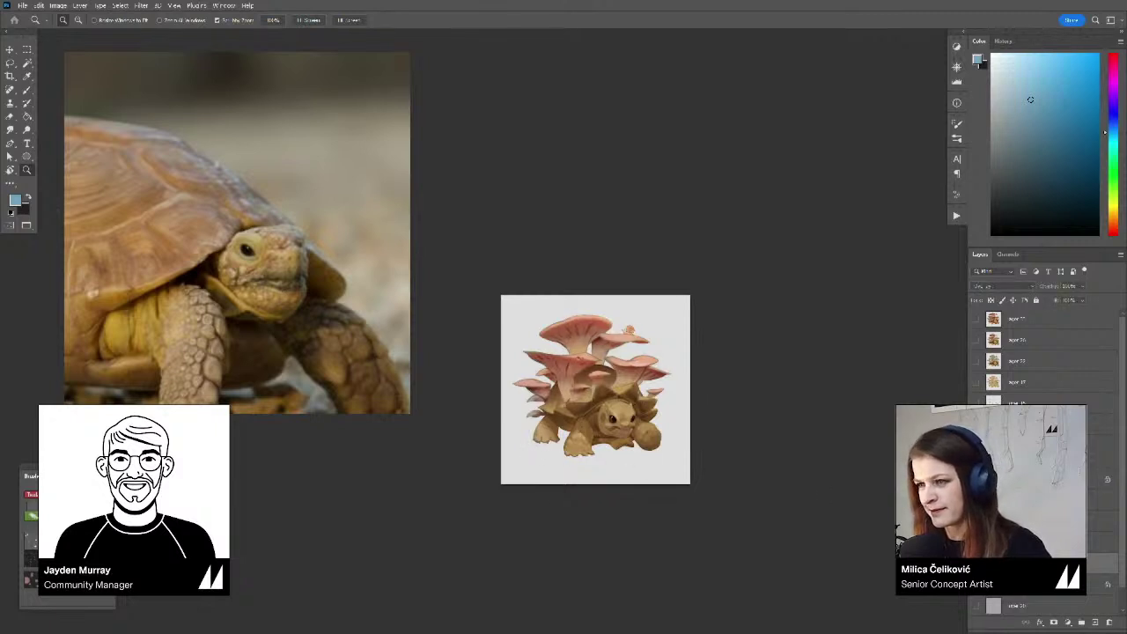
click(634, 388)
key(b)
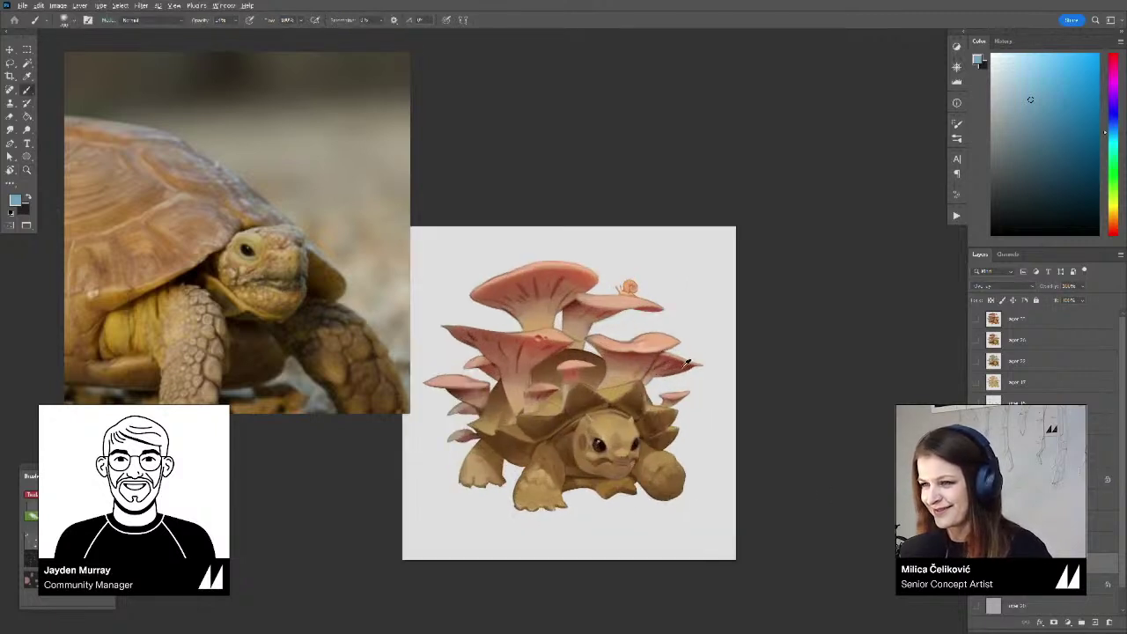
Deepen the undersides of the large mushroom caps with a dark red sampled from the gills
alt+click(685, 368)
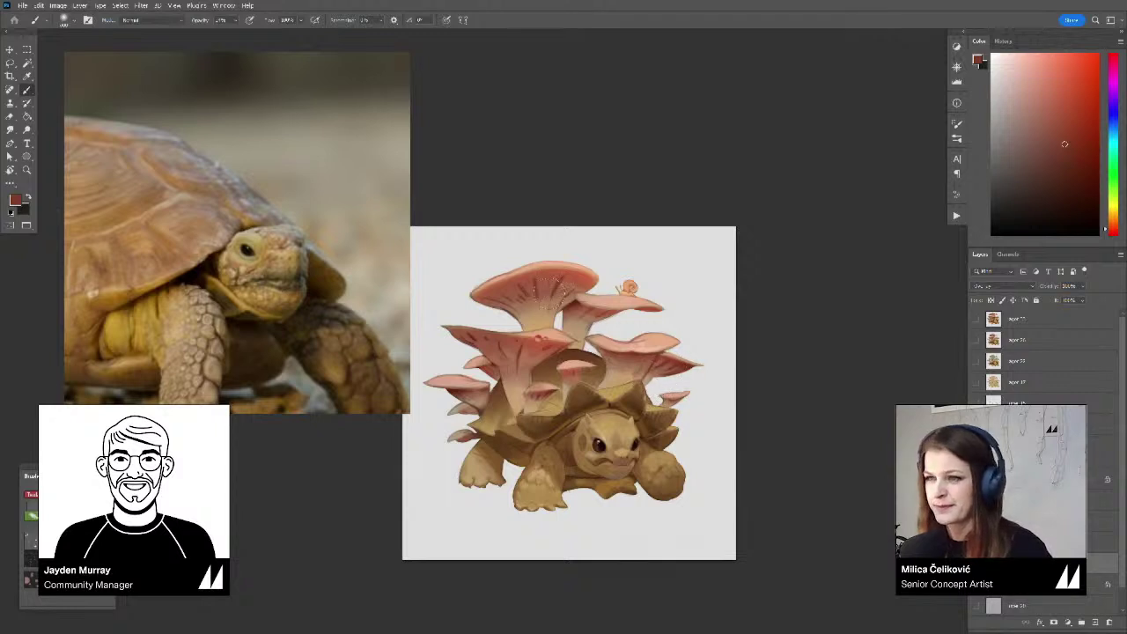
mouse_move(551, 294)
mouse_down()
mouse_move(524, 304)
mouse_move(541, 304)
mouse_move(511, 349)
mouse_move(595, 323)
mouse_up()
key(z)
key(b)
key(z)
key(b)
drag(526, 352, 539, 364)
scroll(540, 364, up, 2)
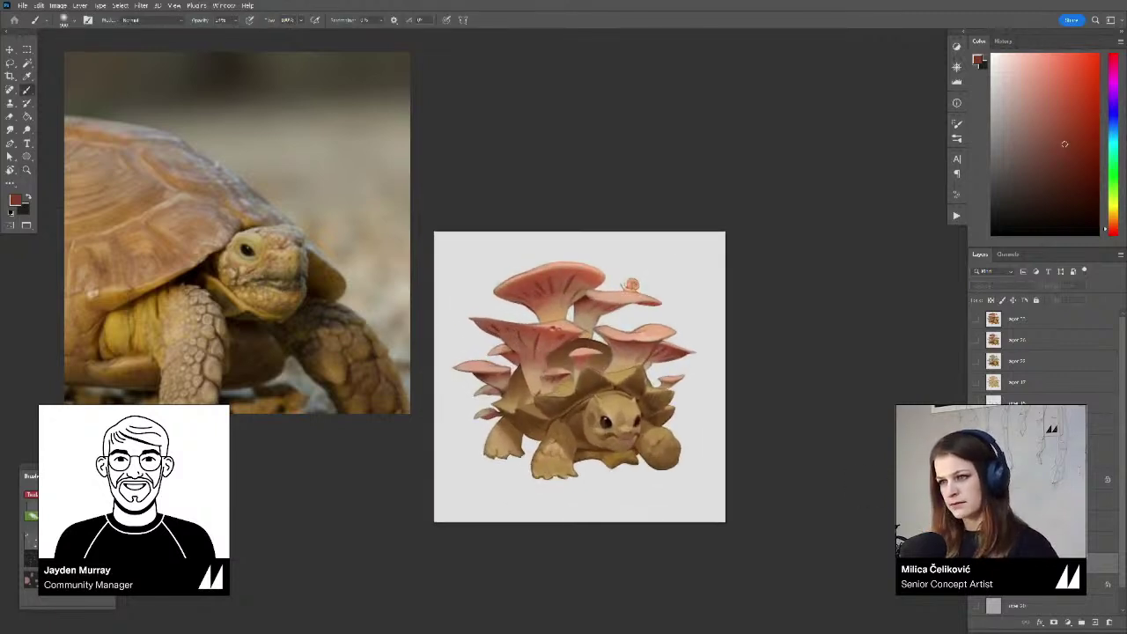
Merge the Overlay layer down and add another new layer masked from the selection outlining the mushrooms
key(ctrl+e)
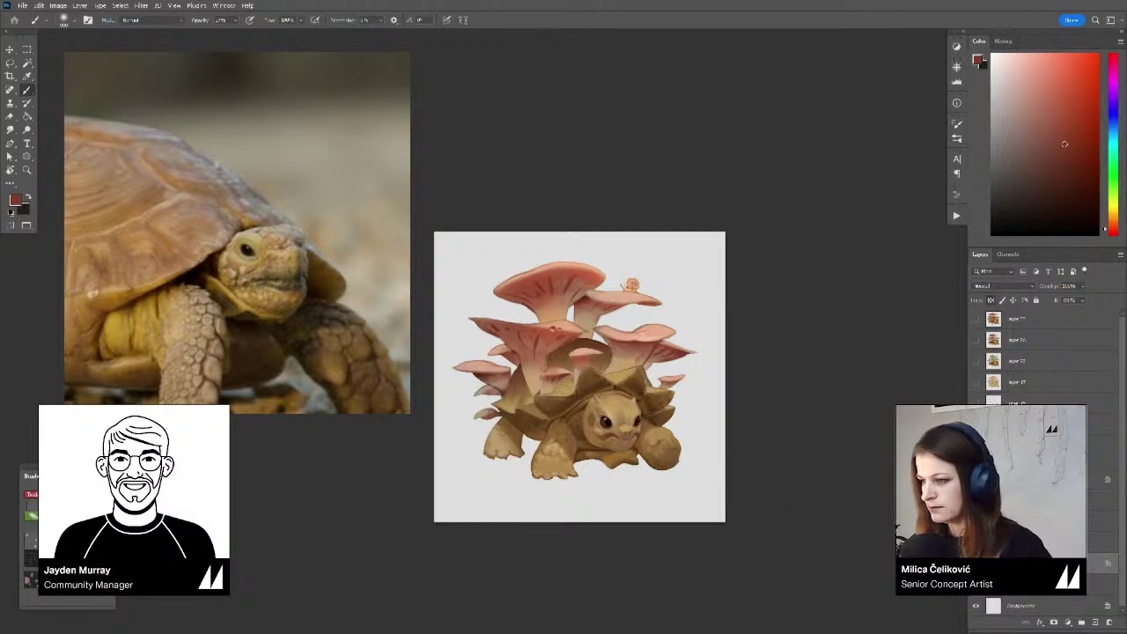
ctrl+click(993, 563)
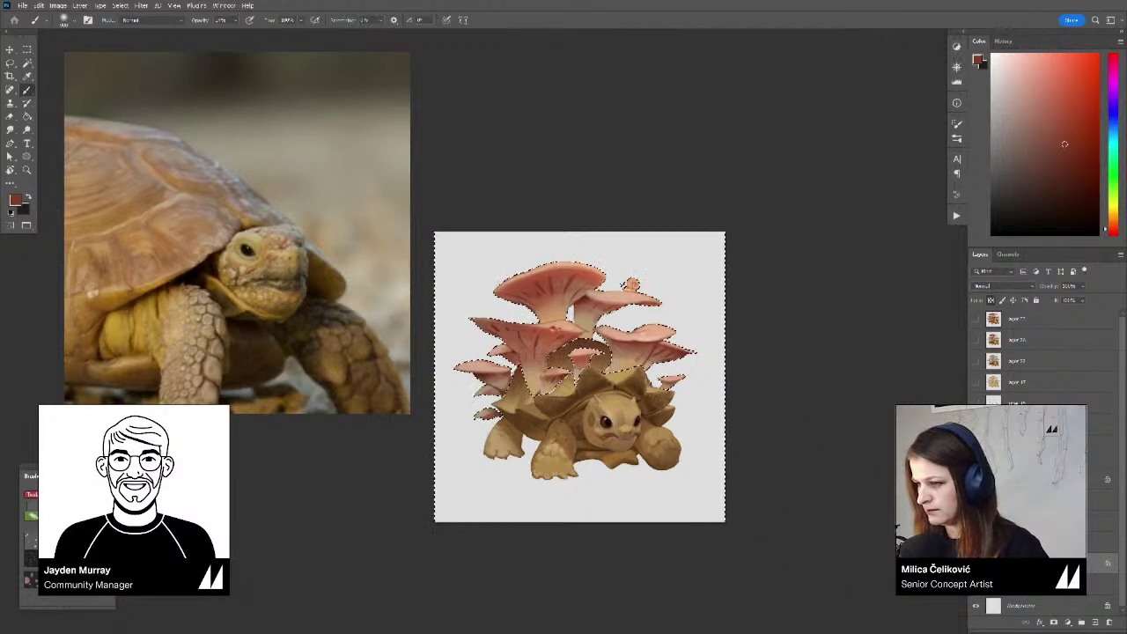
click(1095, 623)
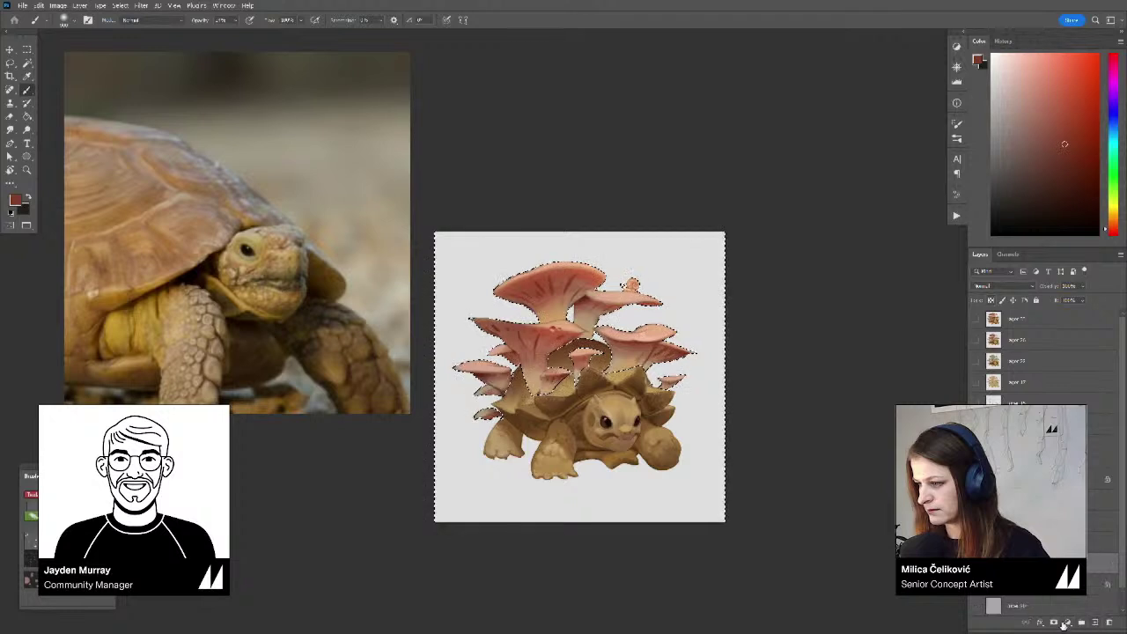
click(1054, 623)
drag(866, 523, 888, 503)
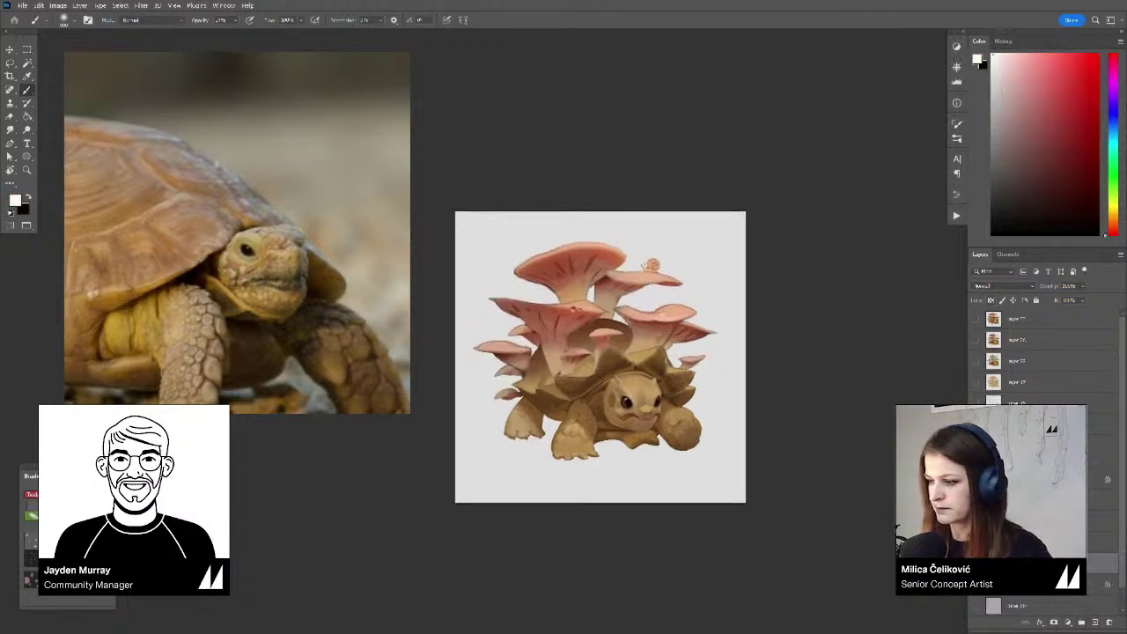
Try to glaze a dark red shadow between the large mushroom stems with an enlarged soft brush, and undo the stroke
click(994, 562)
drag(823, 451, 828, 465)
alt+click(619, 337)
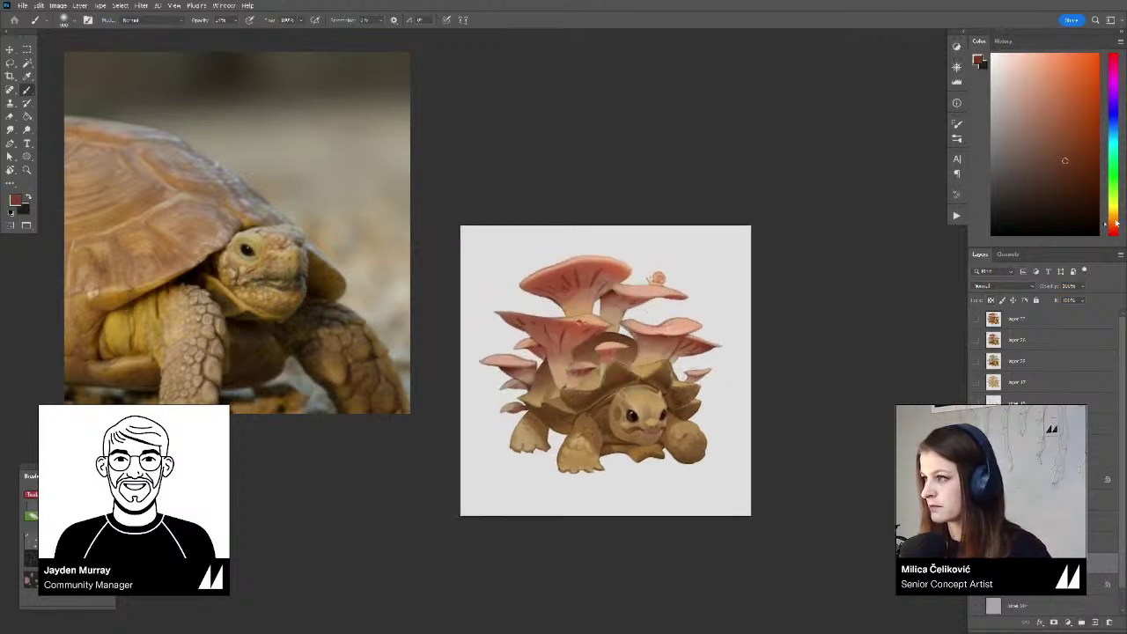
drag(1116, 224, 1115, 233)
click(1066, 206)
key(bracketright)
key(bracketright)
key(bracketright)
drag(636, 340, 556, 357)
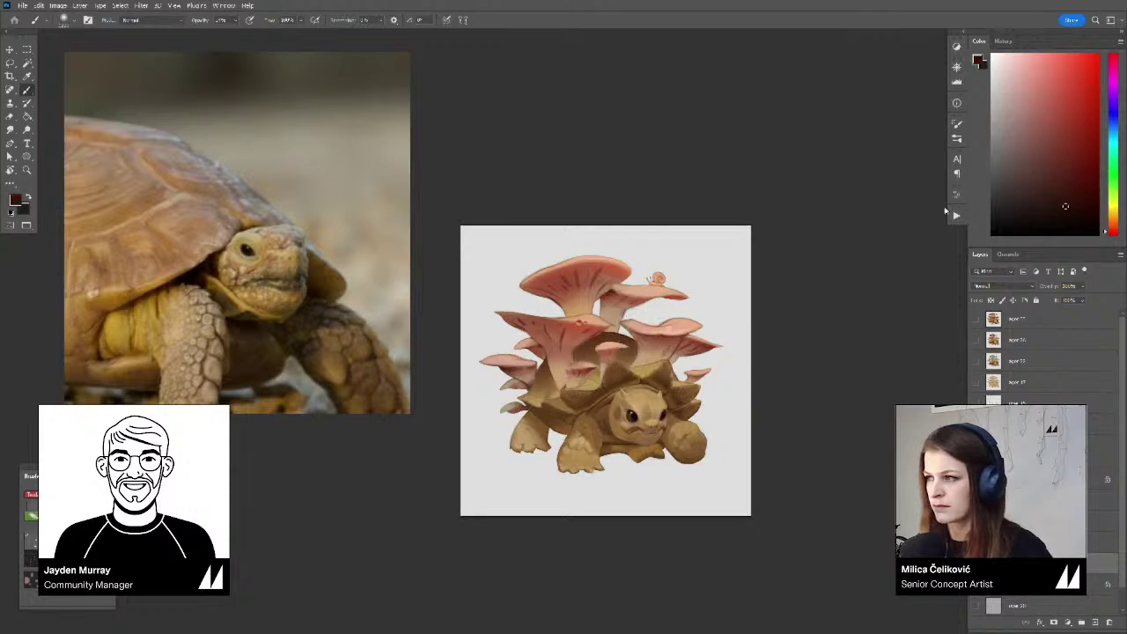
key(ctrl+z)
Shade around the turtle's front leg and beneath its head with soft near-black strokes while viewing the painting in greyscale
click(1055, 220)
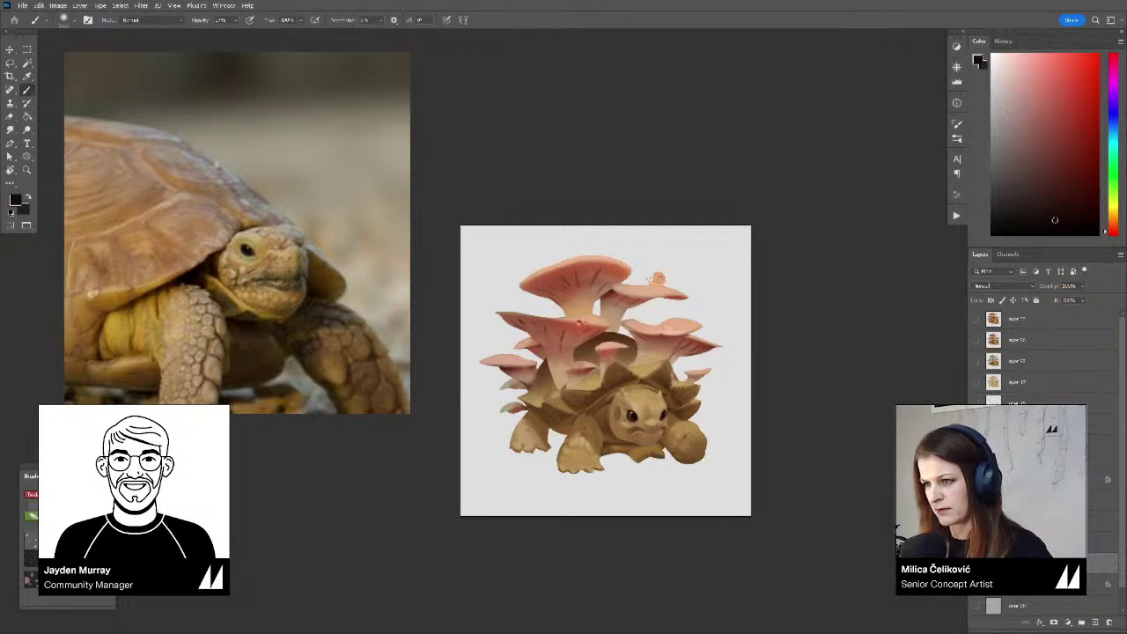
key(ctrl+y)
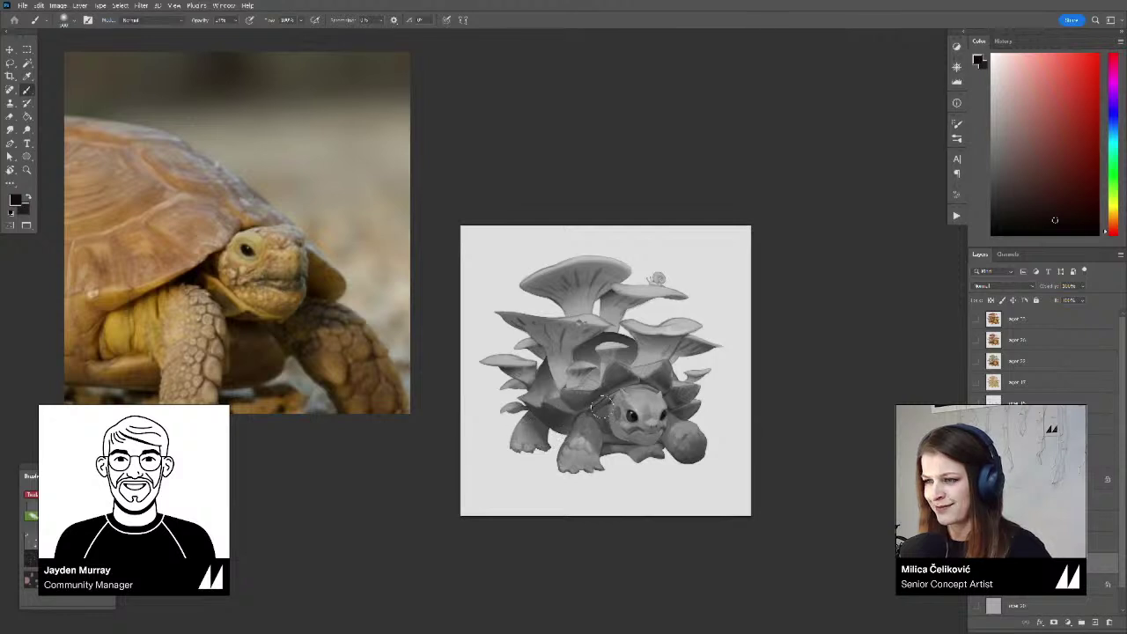
mouse_move(601, 407)
mouse_down()
mouse_move(604, 425)
mouse_move(584, 423)
mouse_move(598, 451)
mouse_move(636, 465)
mouse_move(574, 445)
mouse_up()
mouse_move(659, 452)
mouse_down()
mouse_move(692, 432)
mouse_move(676, 403)
mouse_move(656, 443)
mouse_move(675, 432)
mouse_move(672, 403)
mouse_move(657, 430)
mouse_move(664, 396)
mouse_up()
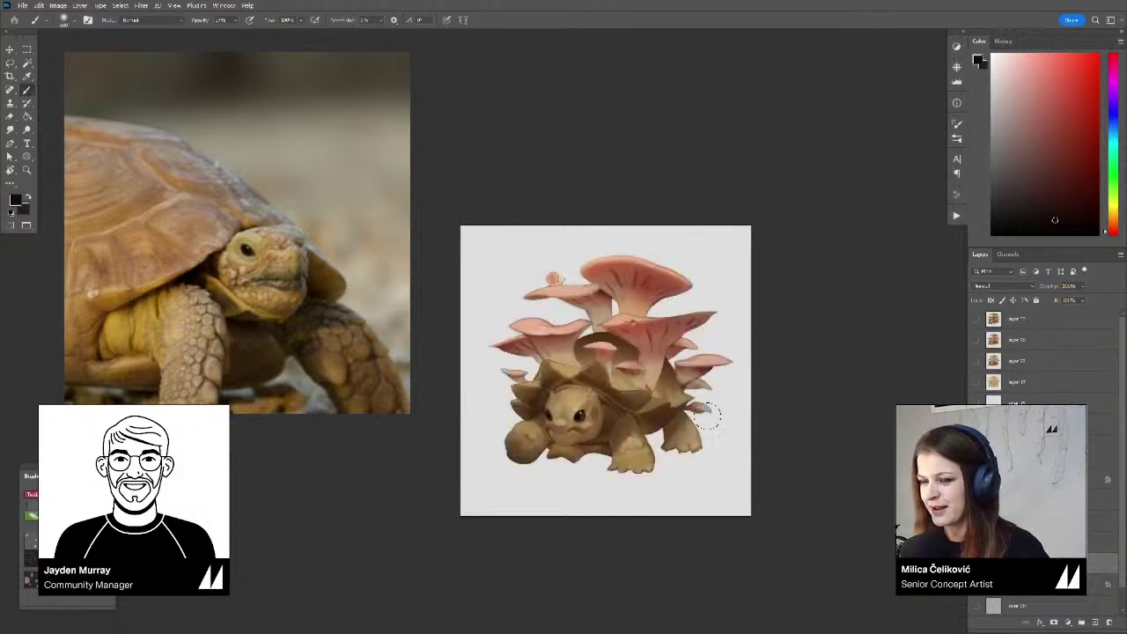
Erase excess dark shading from the turtle's face using a smaller soft eraser
key(z)
click(577, 427)
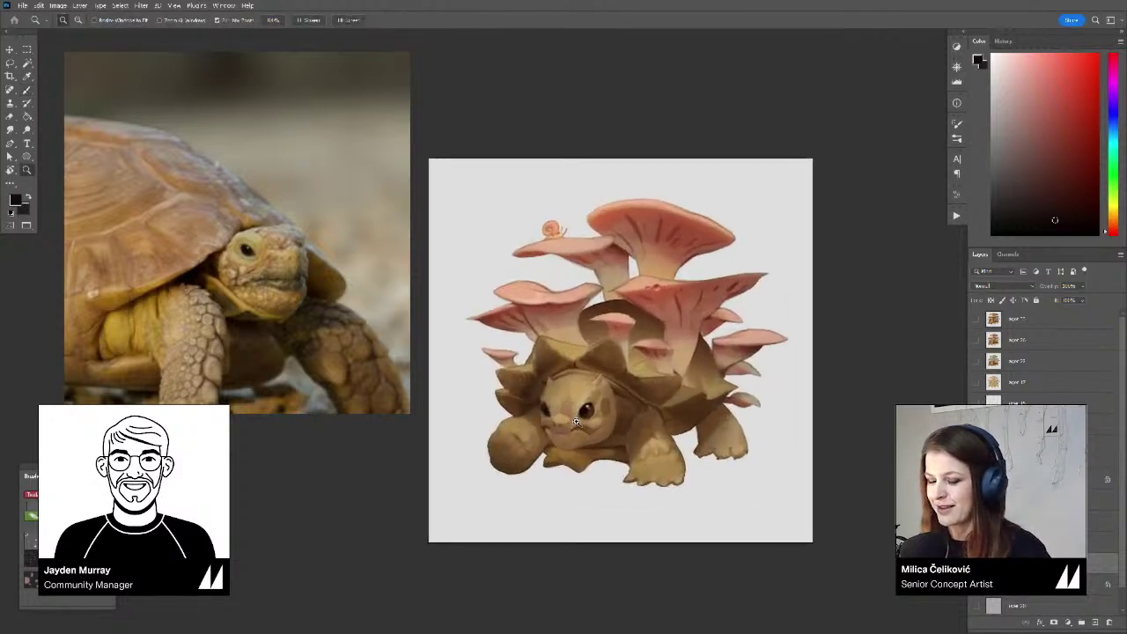
key(b)
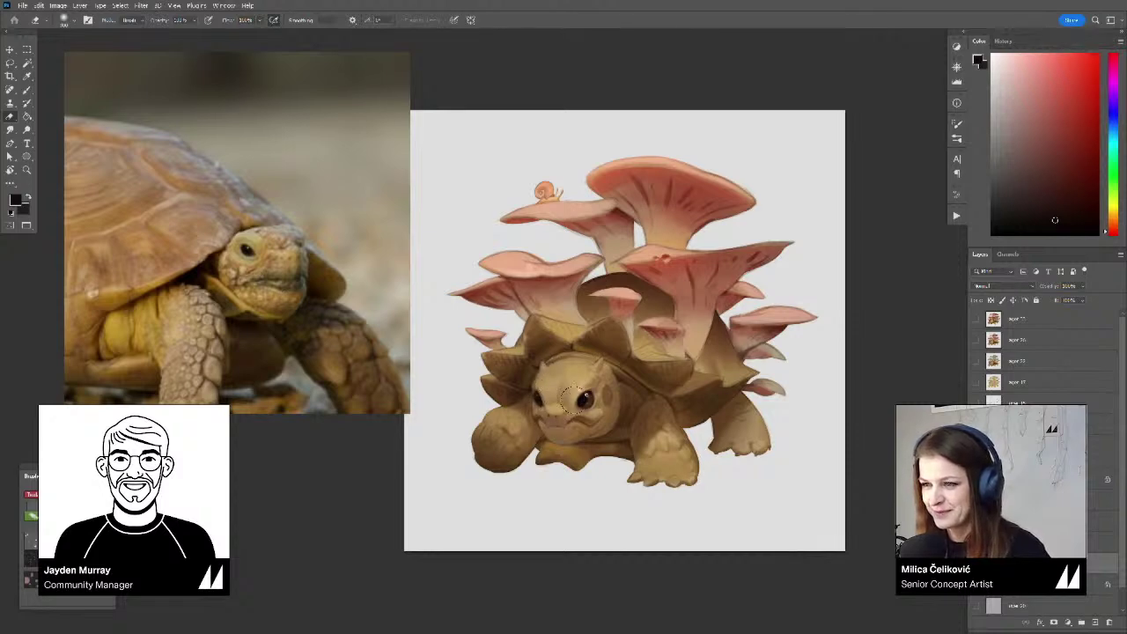
key(bracketleft)
key(bracketleft)
drag(574, 382, 584, 377)
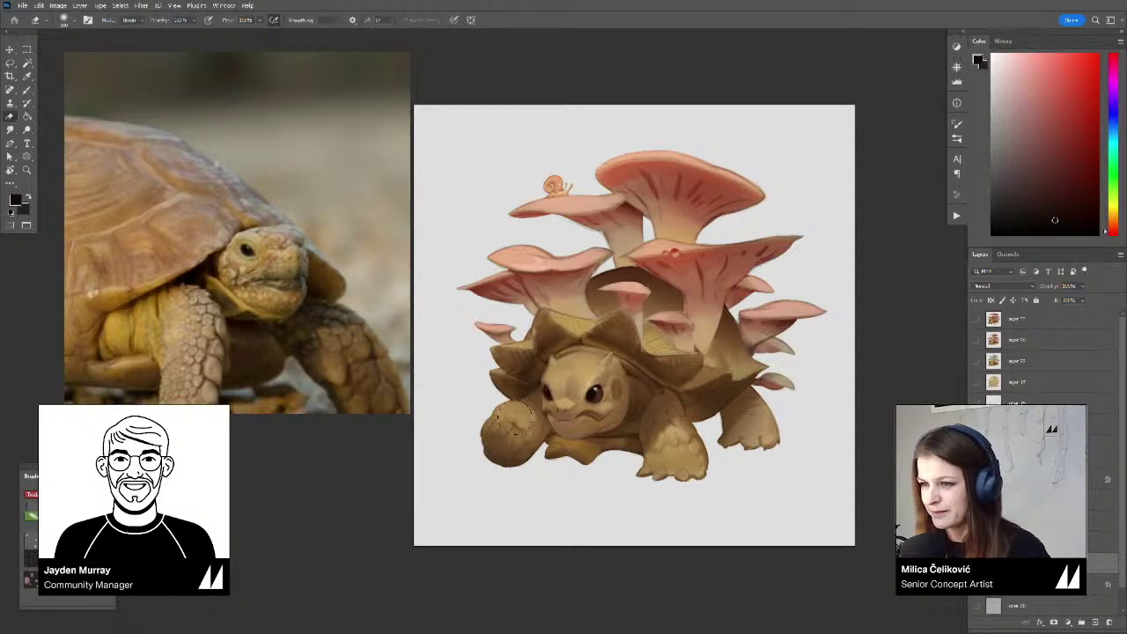
drag(591, 405, 575, 414)
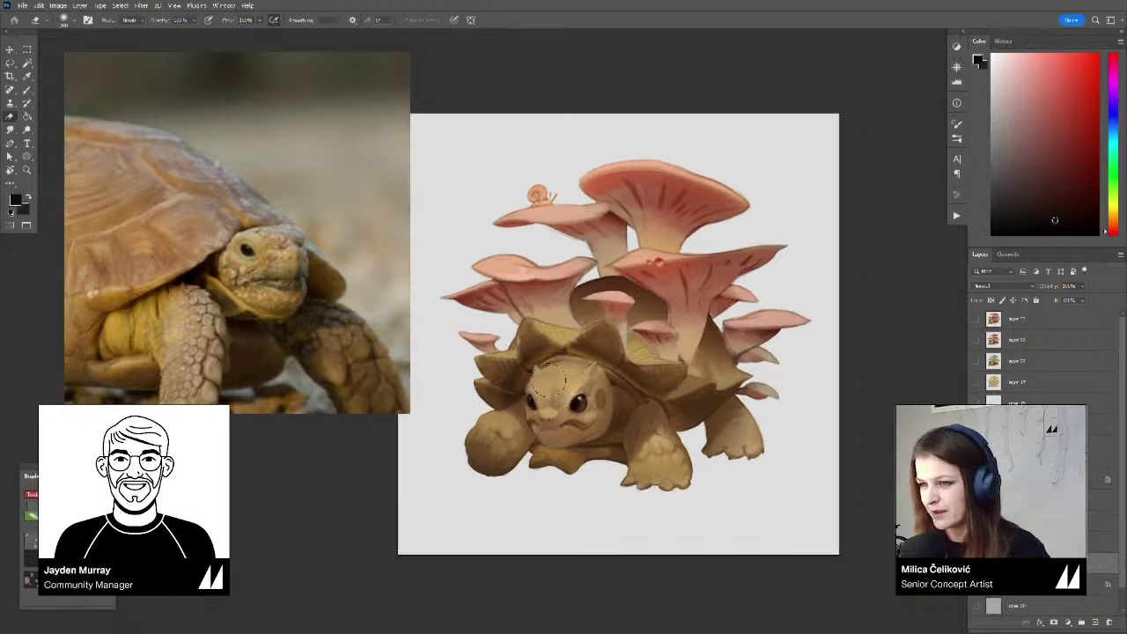
drag(554, 377, 572, 394)
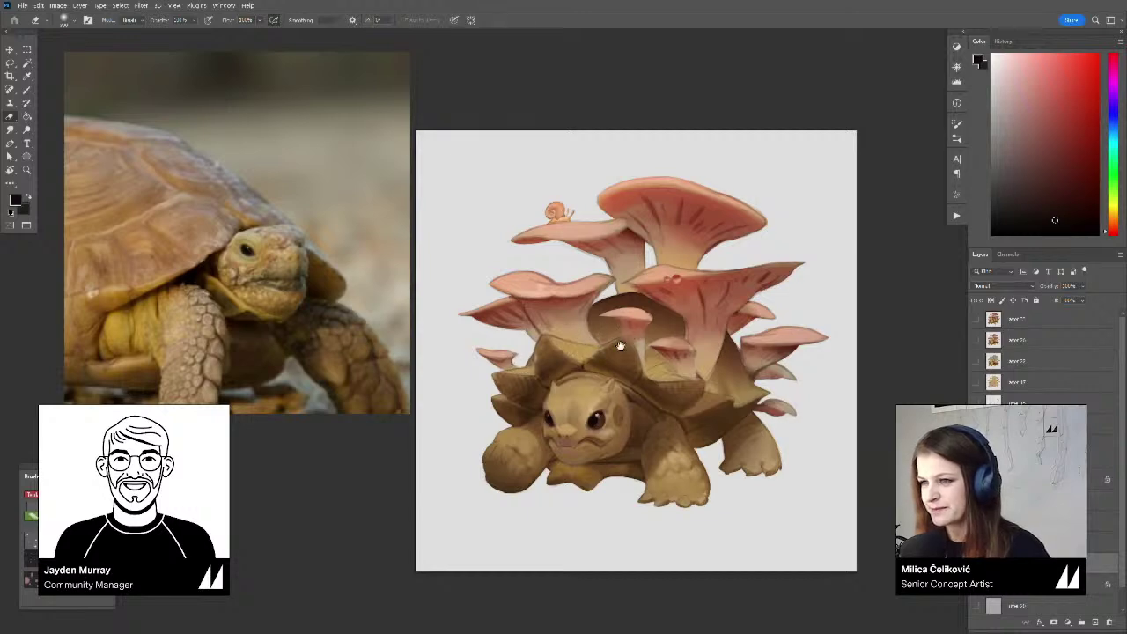
Check the creature's values in greyscale and compare the painting with the shading layer hidden and shown
drag(629, 350, 621, 349)
alt+click(649, 381)
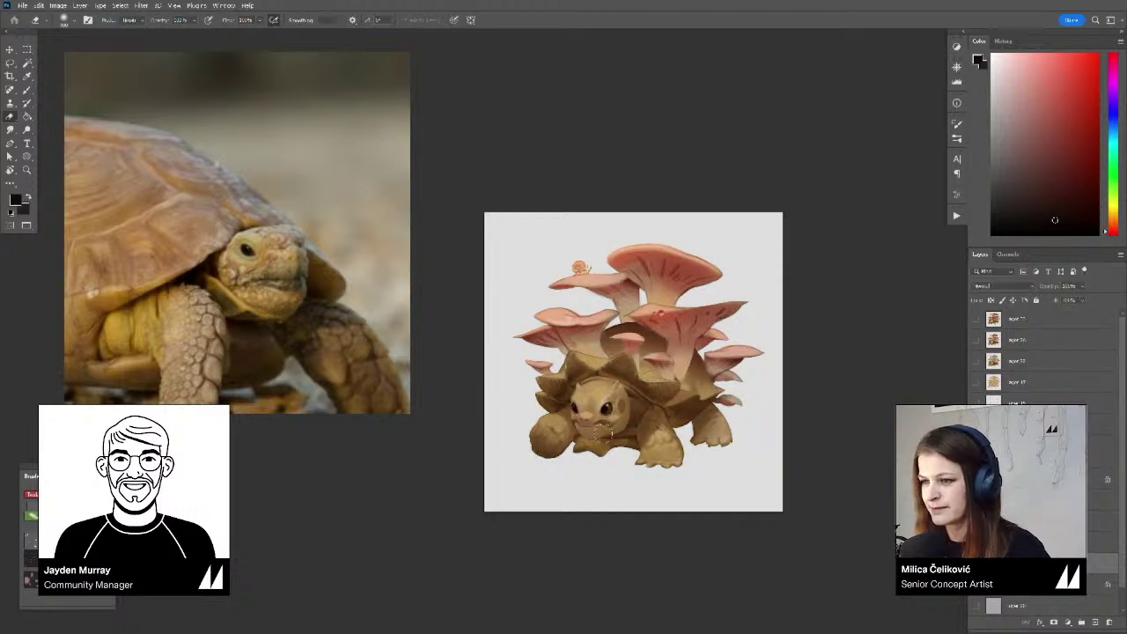
mouse_move(604, 428)
mouse_down()
mouse_move(574, 450)
mouse_move(661, 481)
mouse_up()
key(ctrl+y)
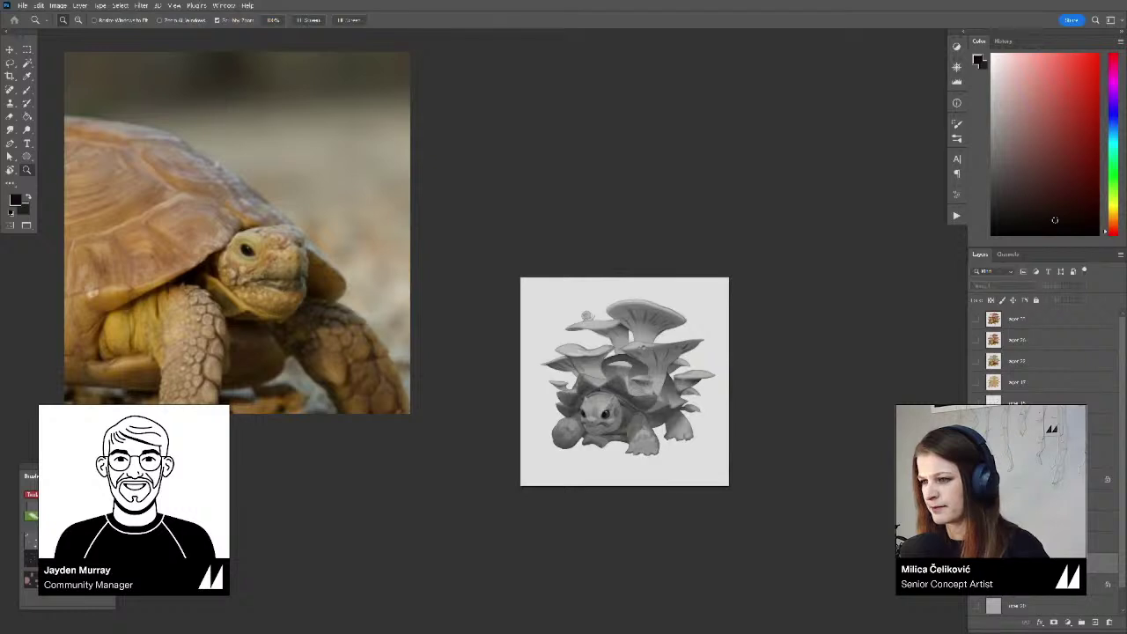
key(b)
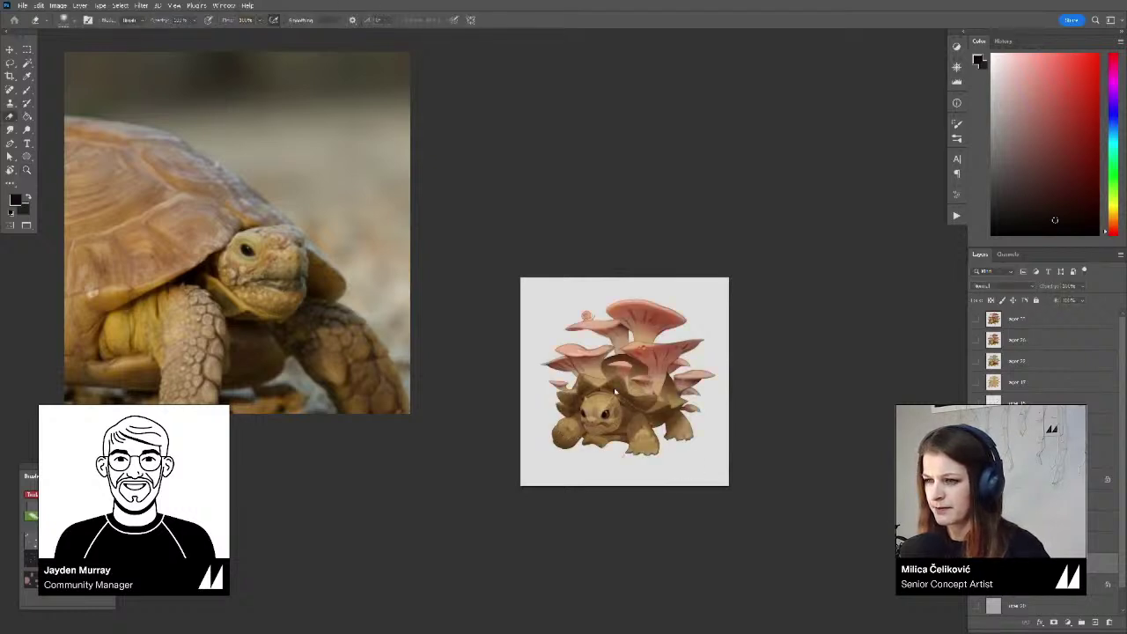
key(ctrl+plus)
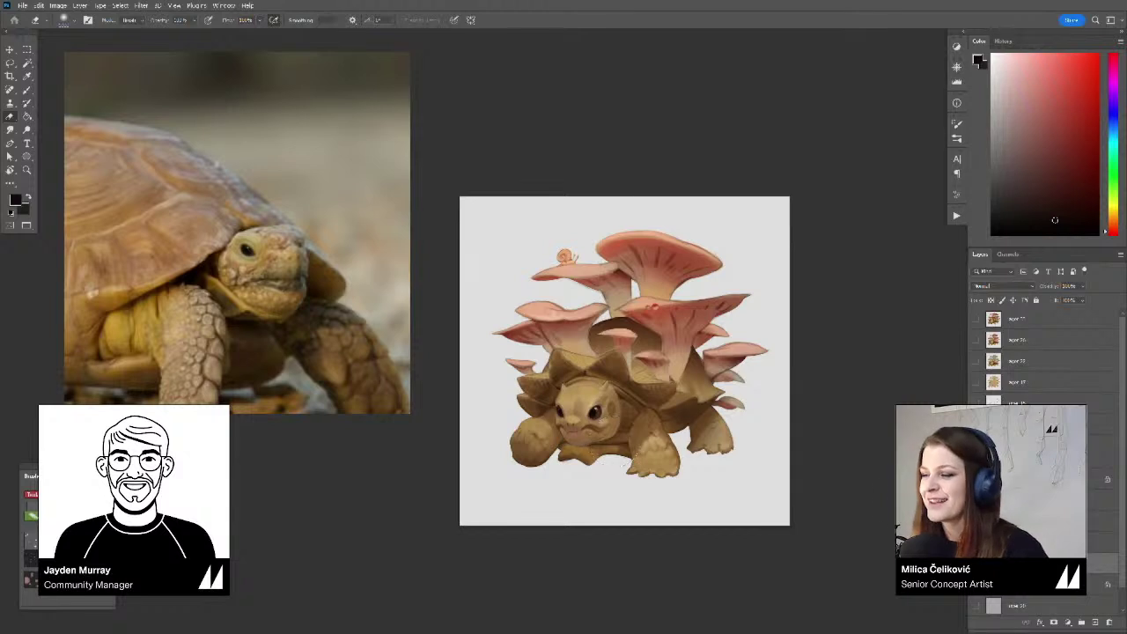
drag(872, 511, 865, 512)
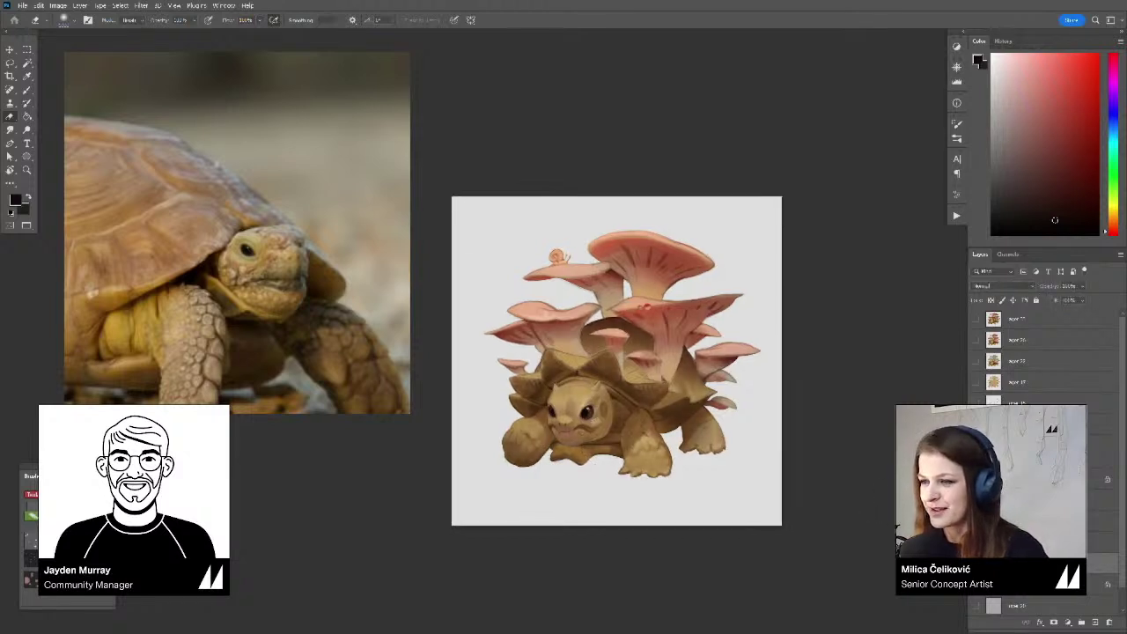
click(975, 564)
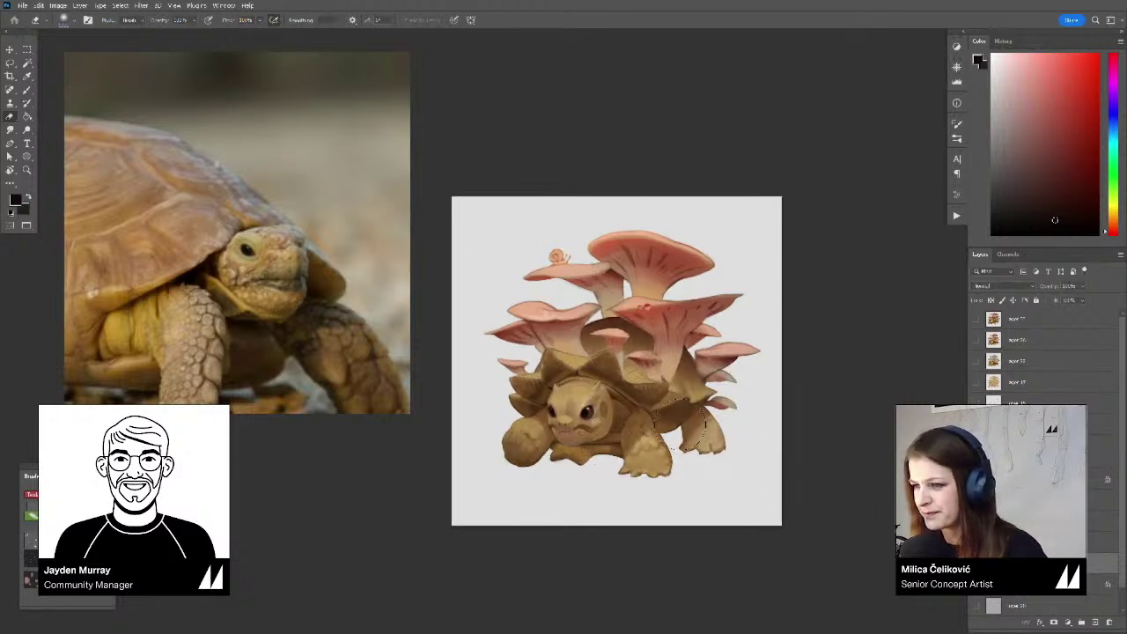
click(976, 564)
click(976, 564)
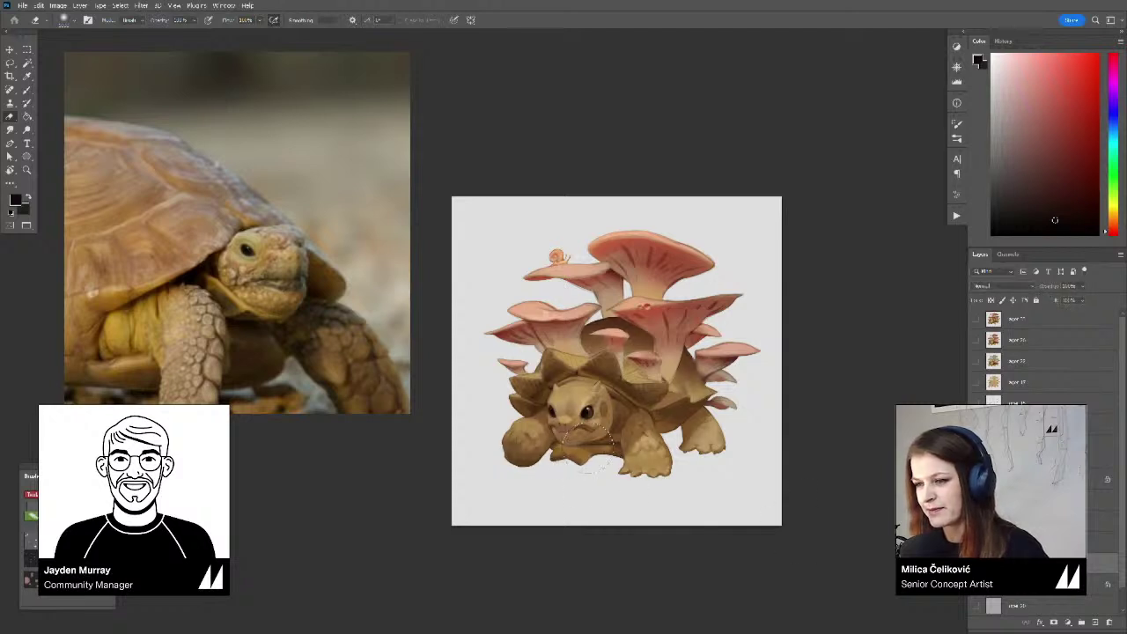
Flip the canvas horizontally and sample the light tan from the turtle's front leg as the painting colour
key(b)
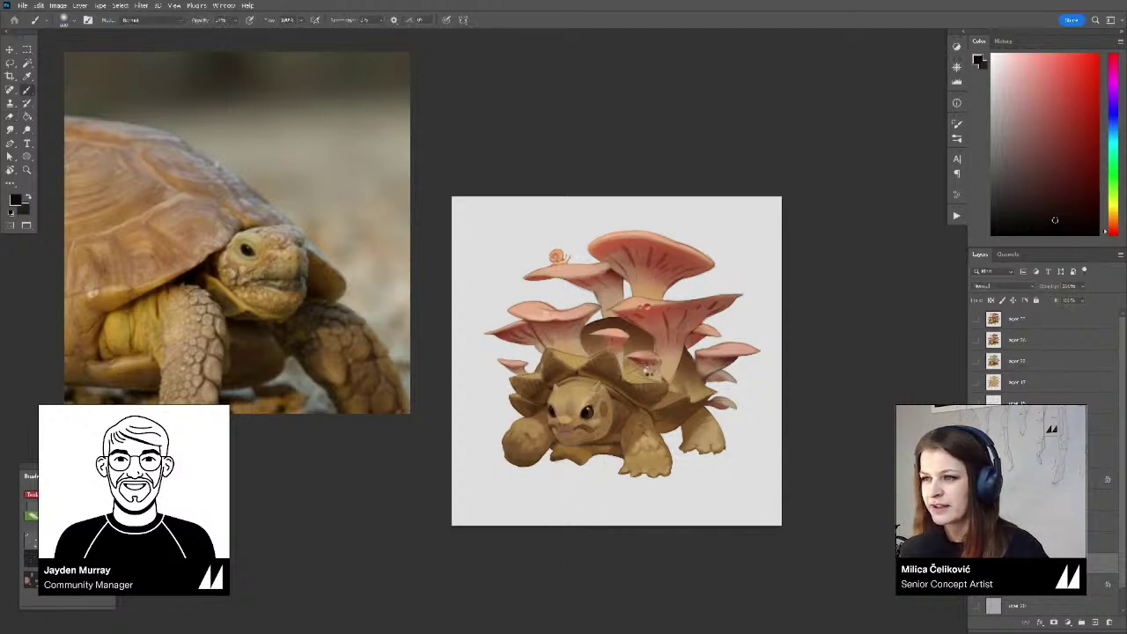
key(ctrl+shift+h)
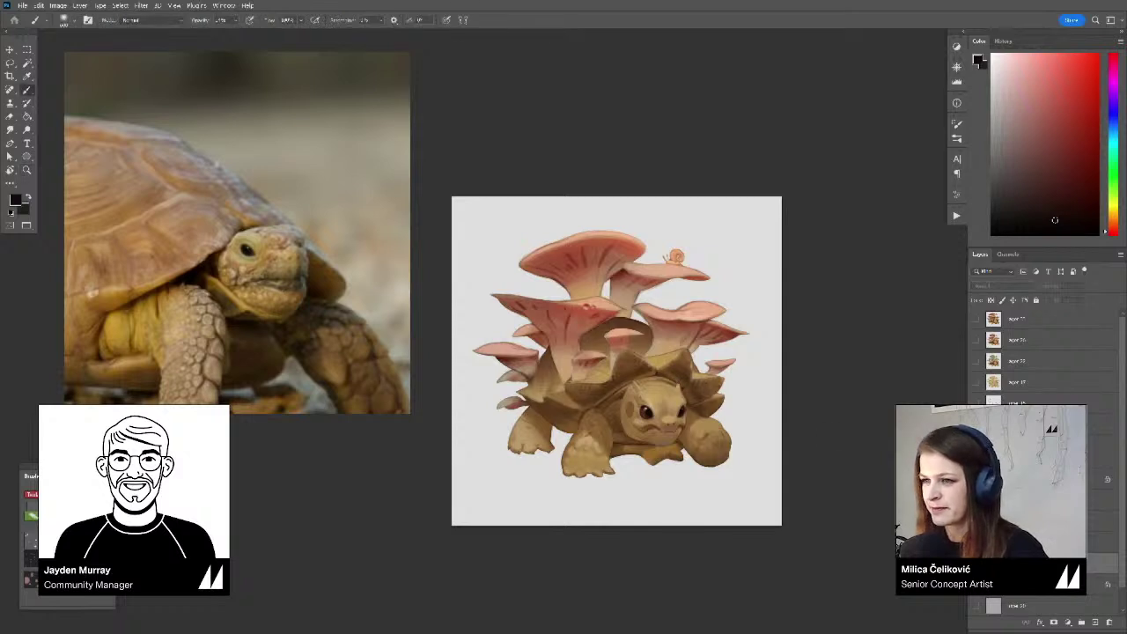
key(z)
mouse_move(679, 410)
mouse_down()
mouse_move(645, 442)
mouse_move(679, 452)
mouse_up()
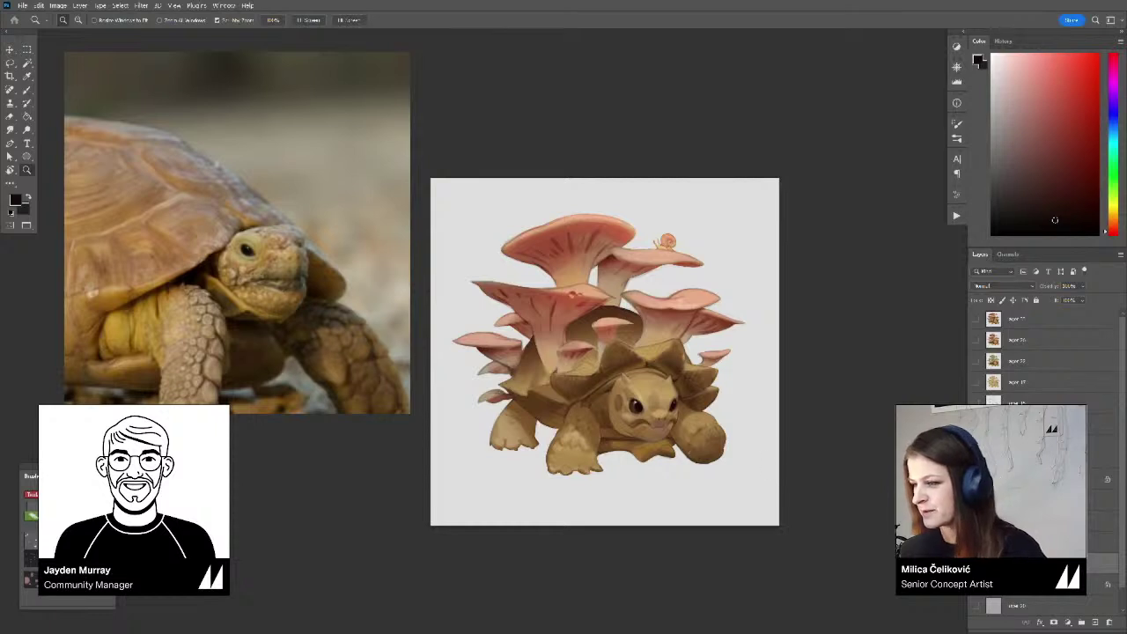
drag(893, 511, 891, 505)
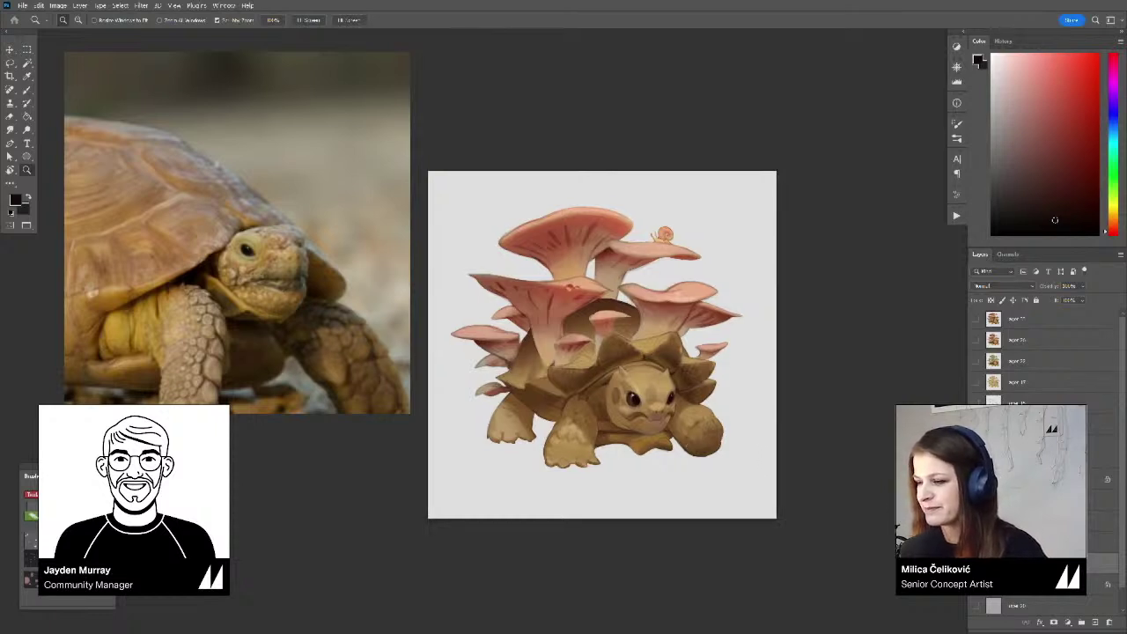
drag(797, 500, 820, 522)
key(b)
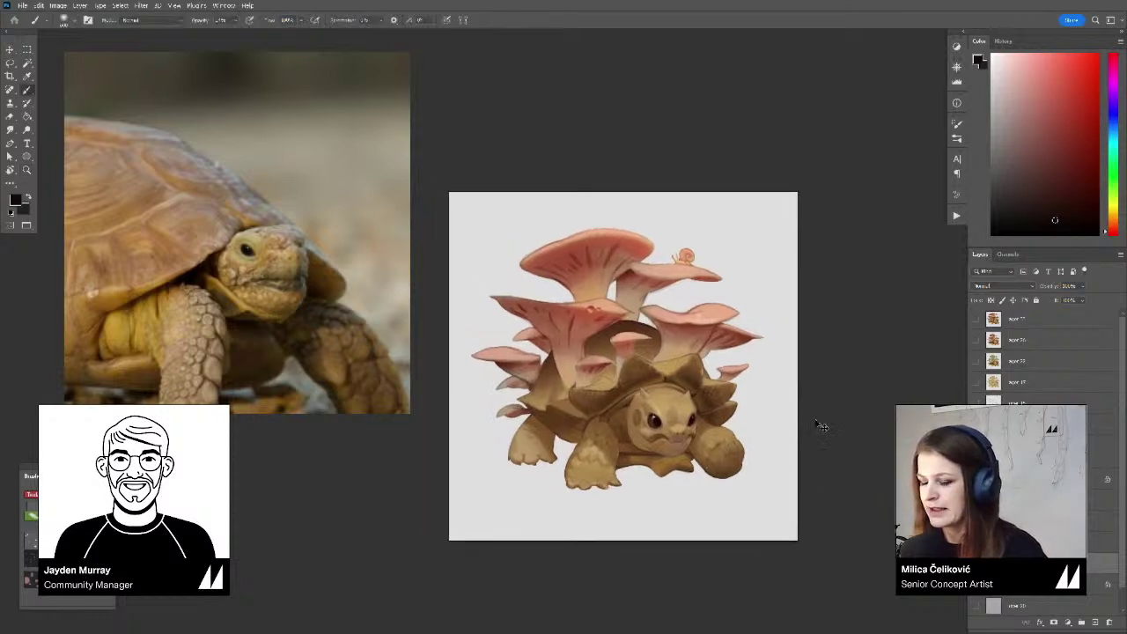
drag(816, 419, 791, 397)
alt+click(565, 431)
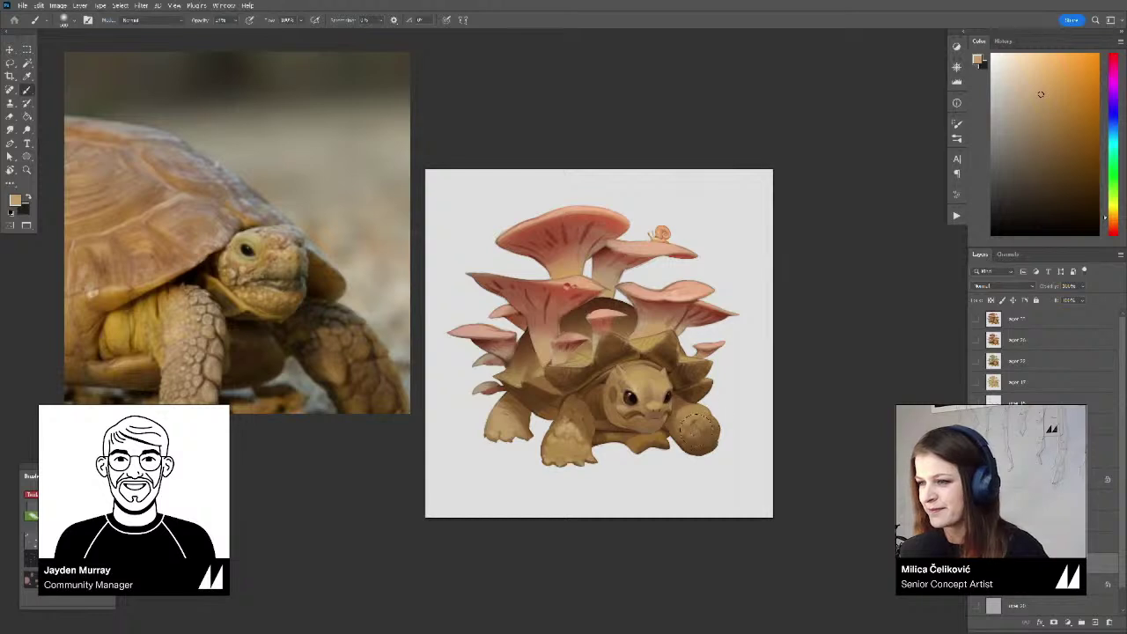
drag(720, 442, 706, 448)
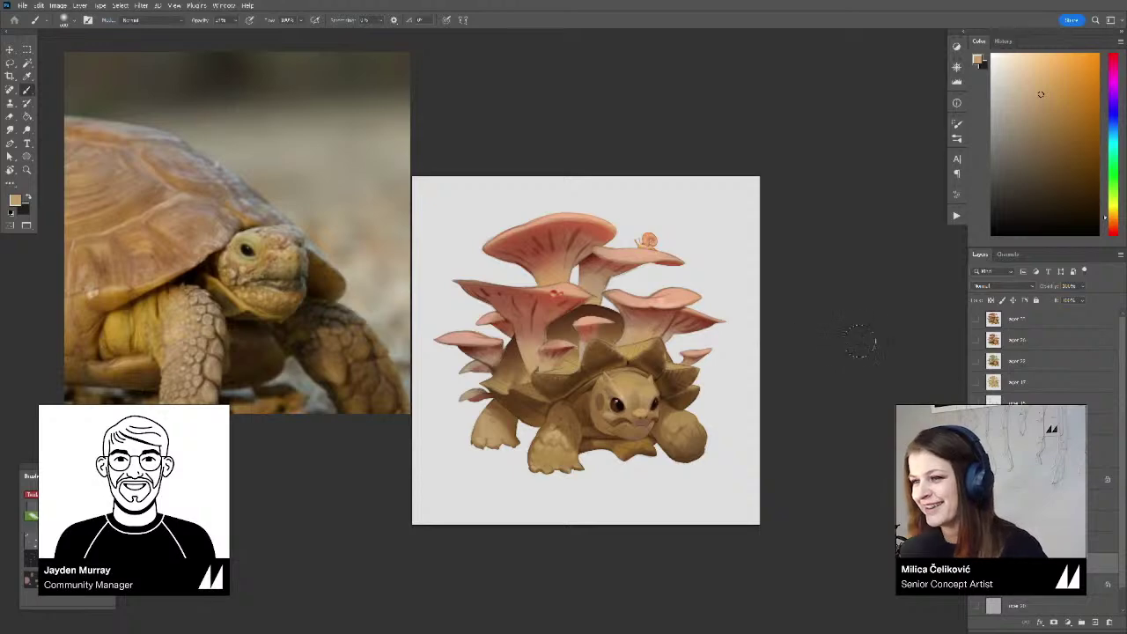
Switch from the soft round brush to a slanted-stroke brush preset for detailing the shell
key(z)
click(598, 356)
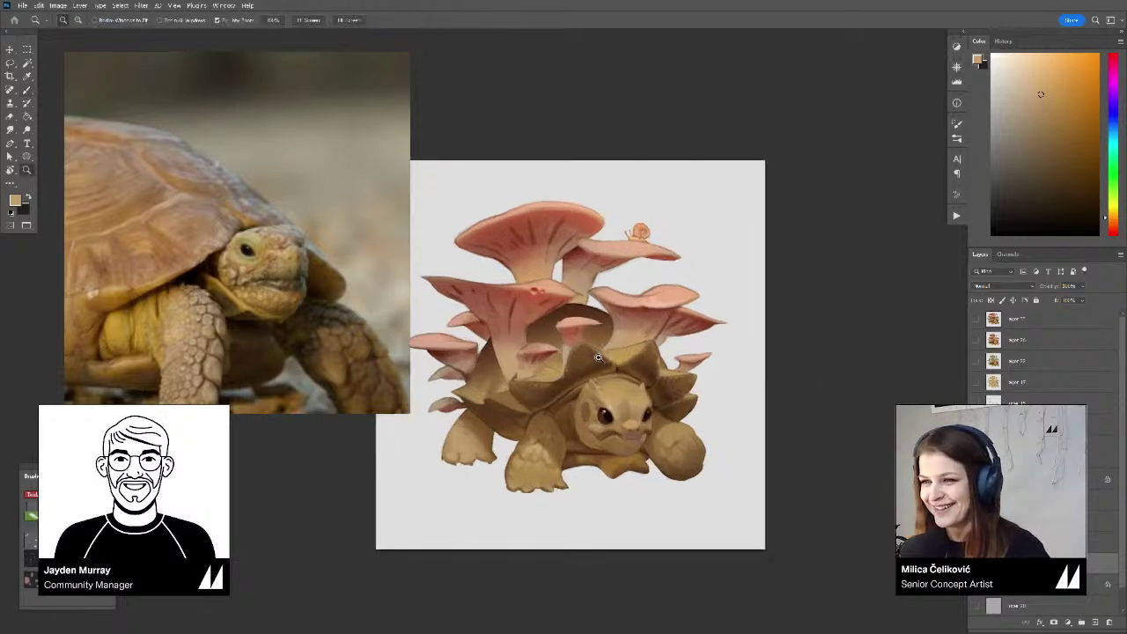
drag(598, 357, 634, 357)
key(r)
drag(798, 381, 788, 324)
drag(755, 362, 754, 368)
key(z)
drag(617, 339, 670, 339)
key(r)
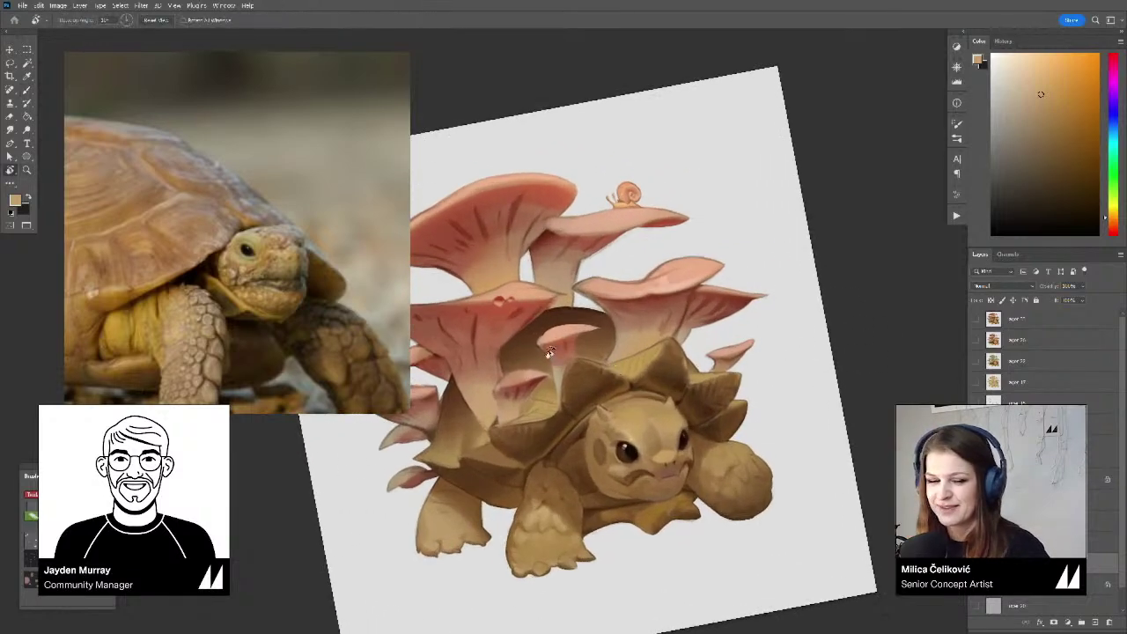
key(b)
click(74, 539)
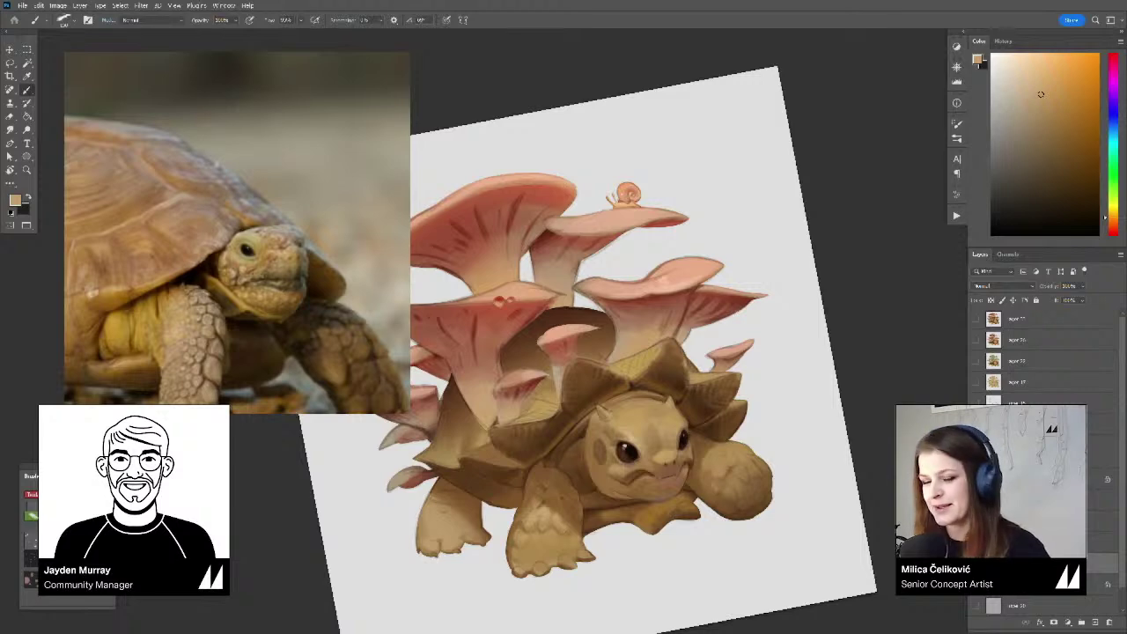
key(r)
mouse_move(778, 423)
mouse_down()
mouse_move(791, 375)
mouse_move(794, 398)
mouse_up()
key(b)
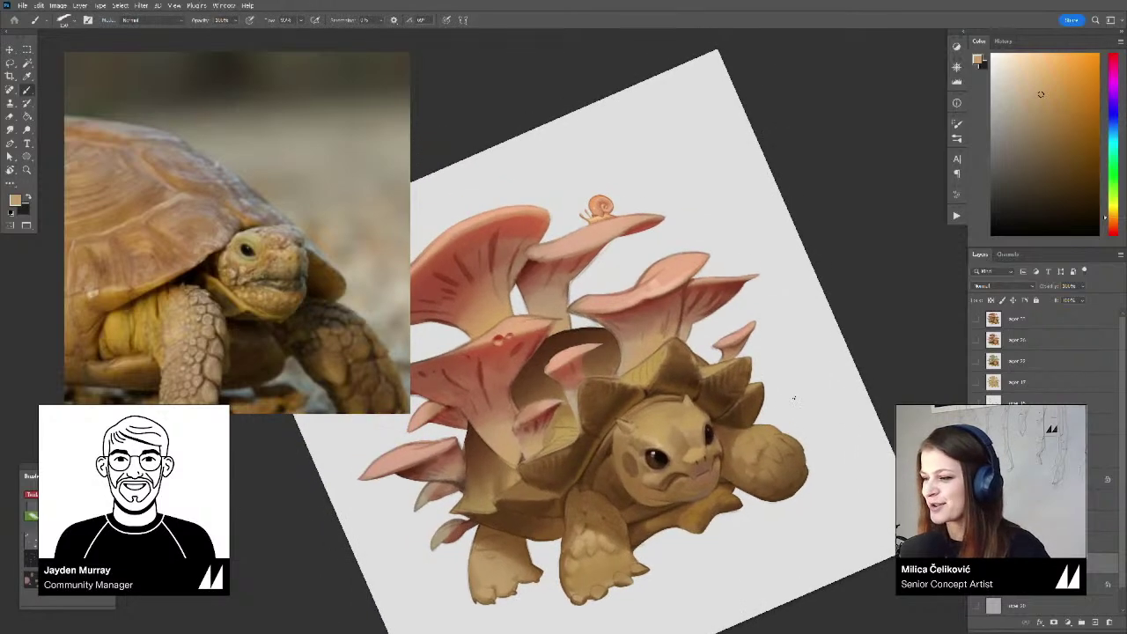
drag(863, 393, 867, 400)
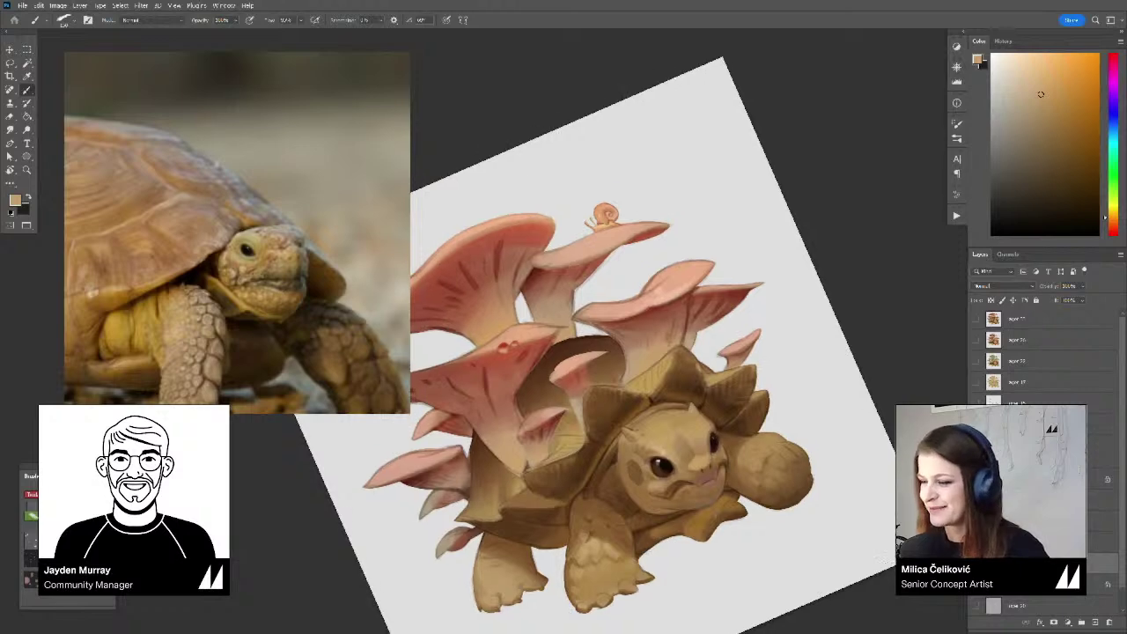
Mask the active layer with the outline of the layer beneath it and return to painting on the layer itself
ctrl+click(993, 585)
click(1054, 623)
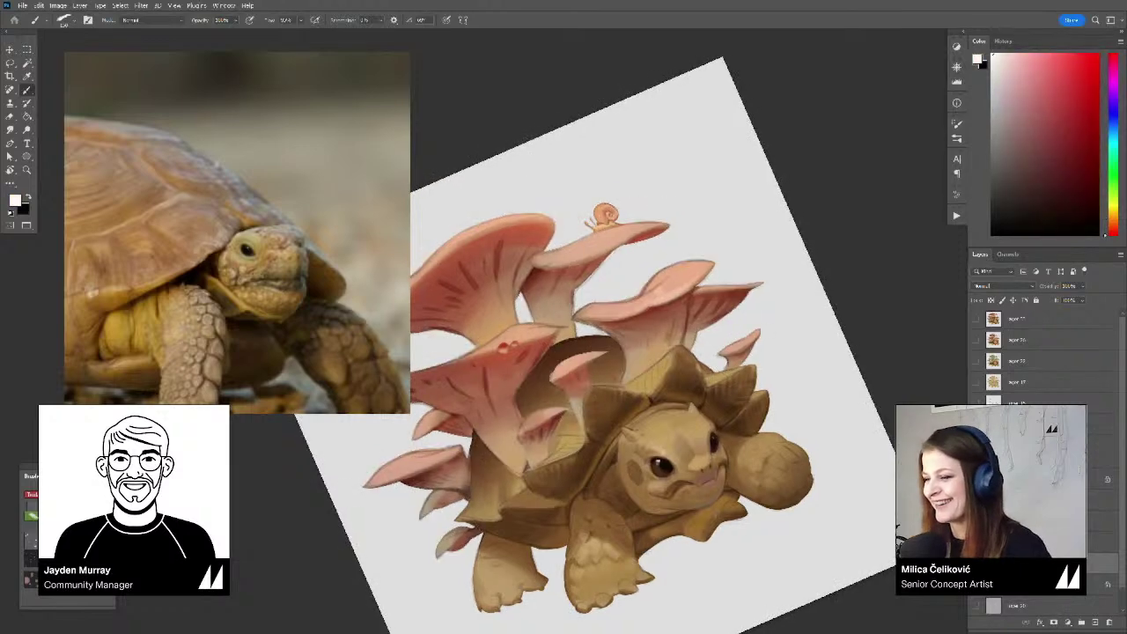
click(994, 564)
Paint light yellow highlights along the ridges of the upper shell spikes, using a brightened colour sampled from the shell
key(r)
drag(867, 369, 889, 381)
key(b)
drag(601, 381, 609, 372)
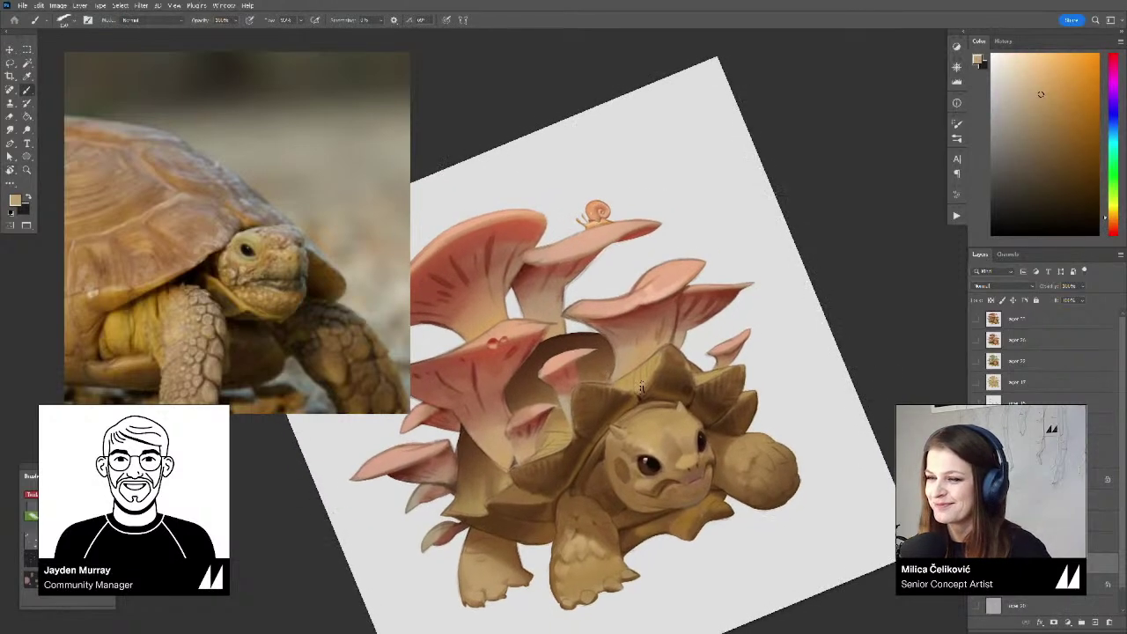
alt+click(640, 380)
drag(1046, 82, 1043, 73)
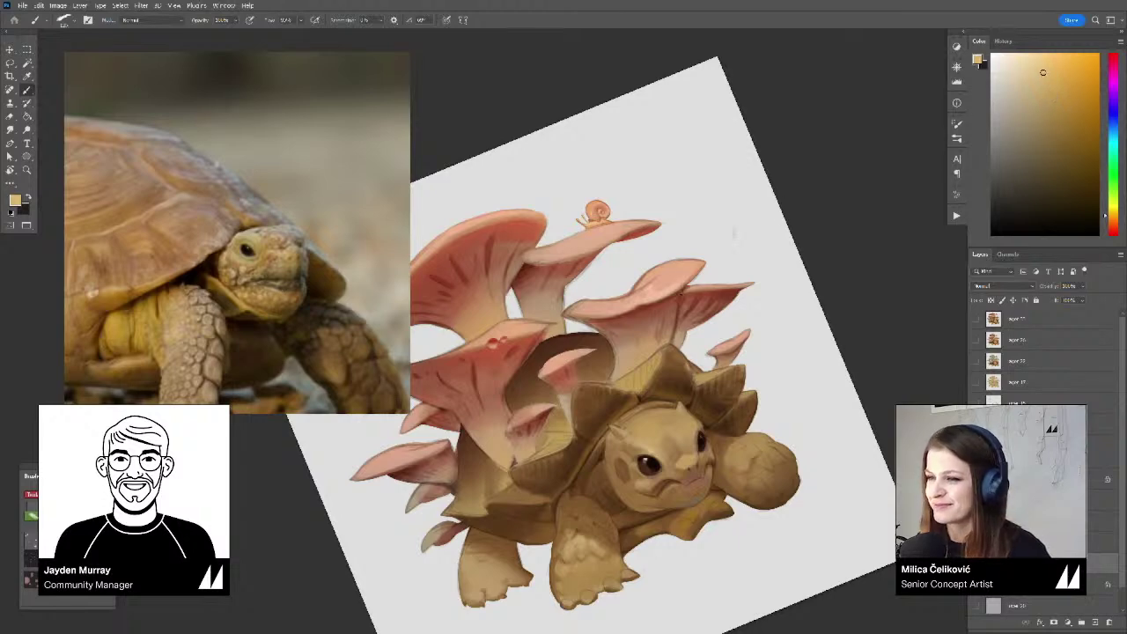
drag(637, 370, 639, 390)
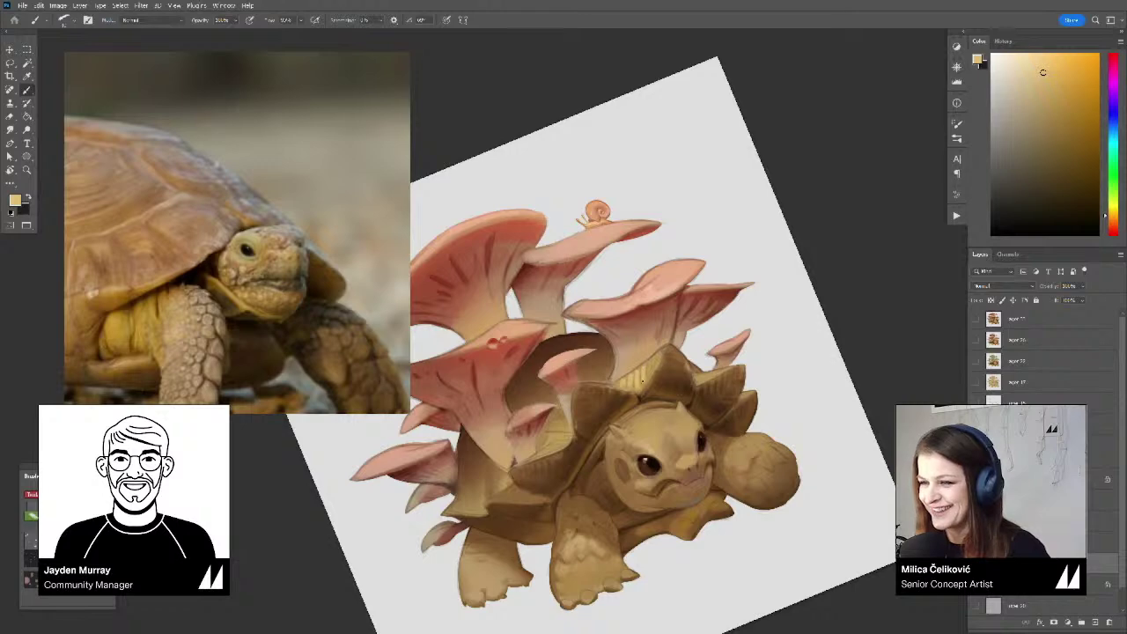
drag(629, 378, 643, 369)
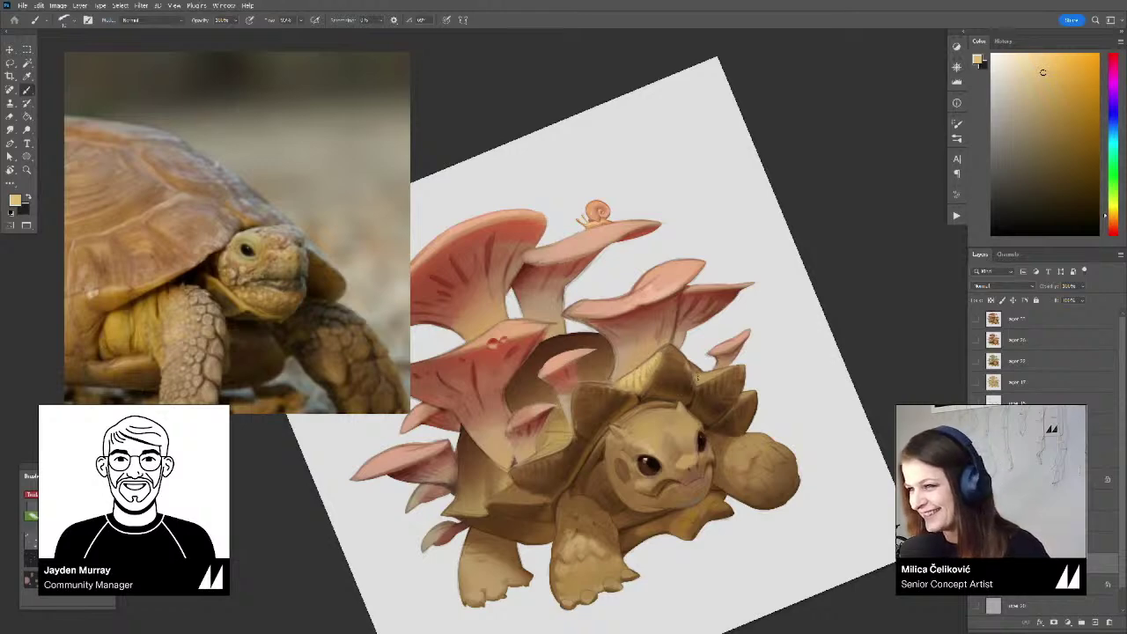
drag(698, 378, 715, 372)
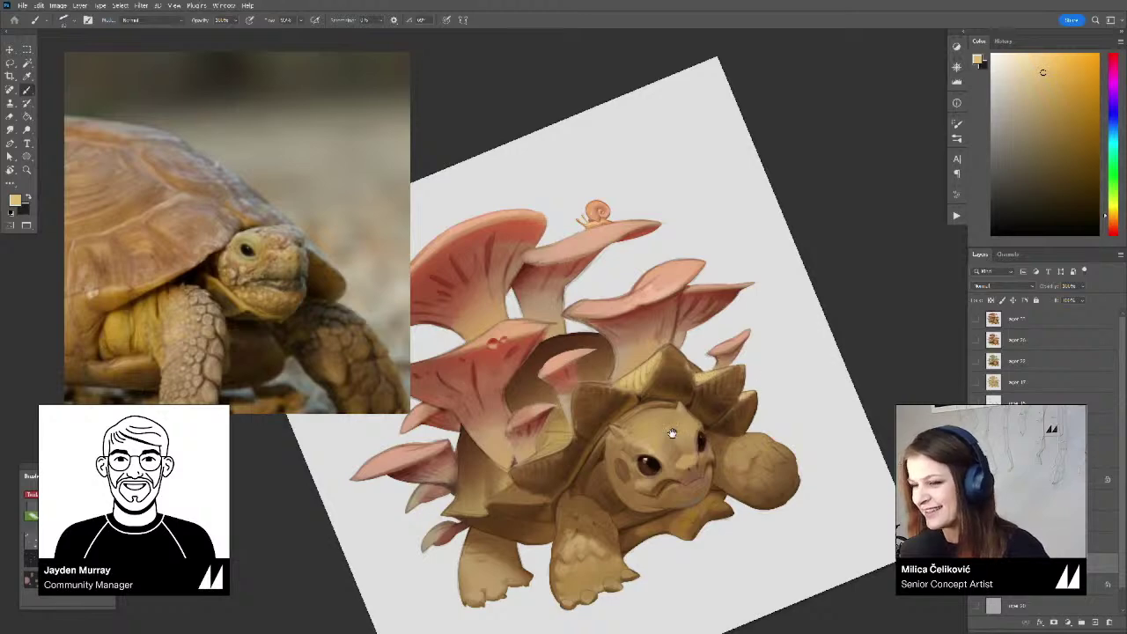
Straighten the rotated canvas, flip it horizontally to check the creature, and return to the brush
key(r)
drag(792, 344, 802, 402)
key(z)
drag(712, 368, 641, 361)
key(r)
key(Escape)
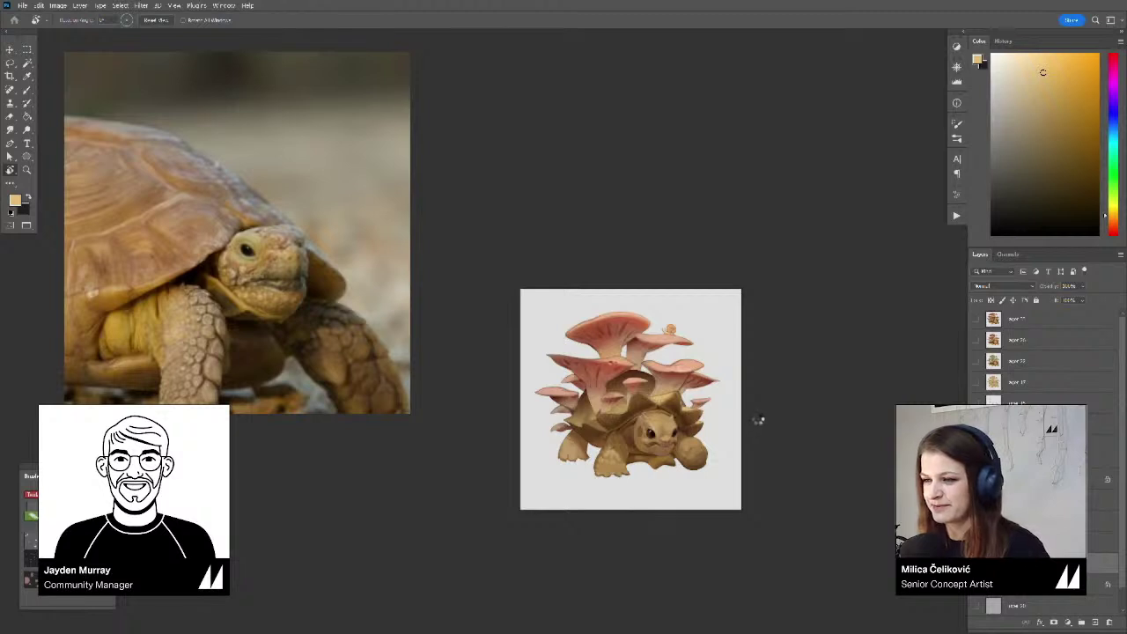
key(ctrl+shift+h)
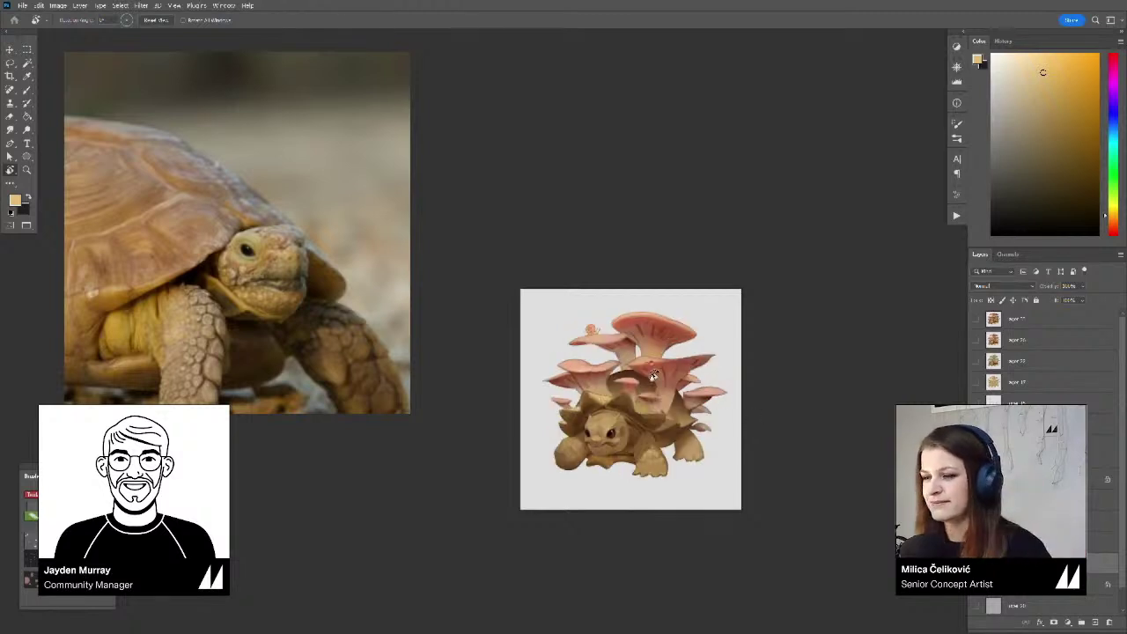
key(z)
click(656, 417)
key(b)
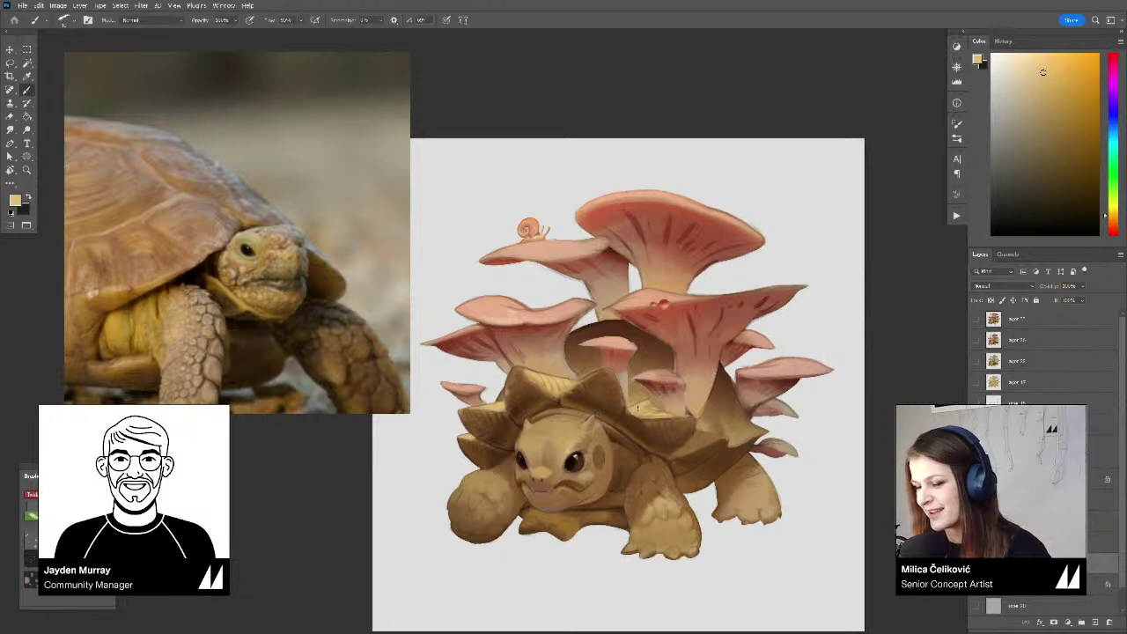
Sample tan and brown tones from the lower side shell and paint lighter top planes on its plates beside the hind leg
drag(705, 439, 689, 430)
alt+click(678, 426)
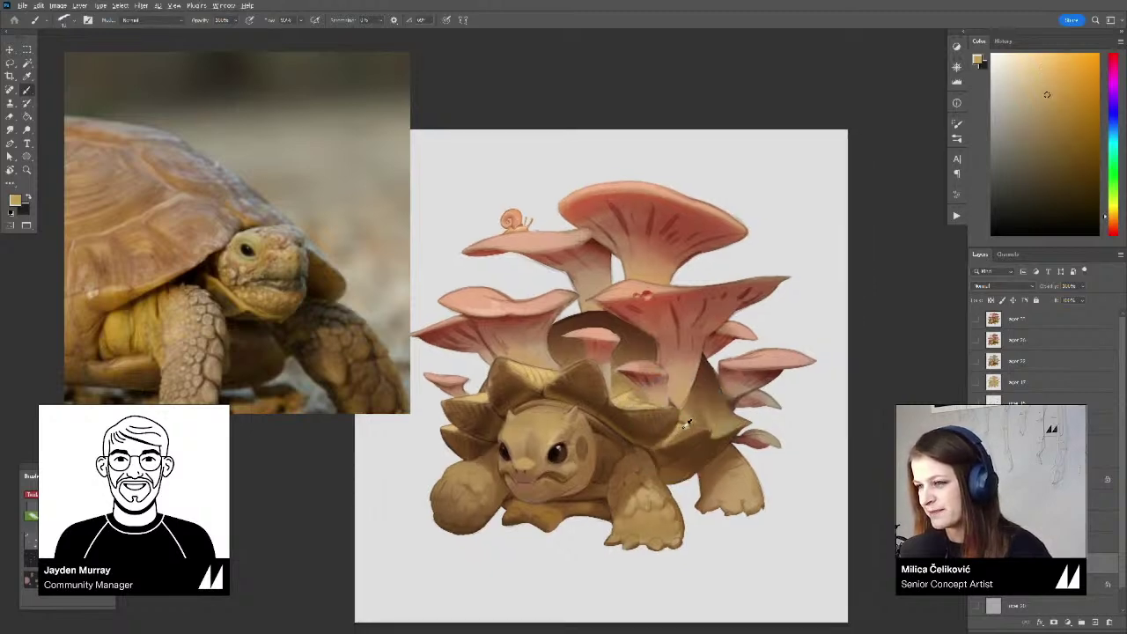
drag(694, 432, 690, 430)
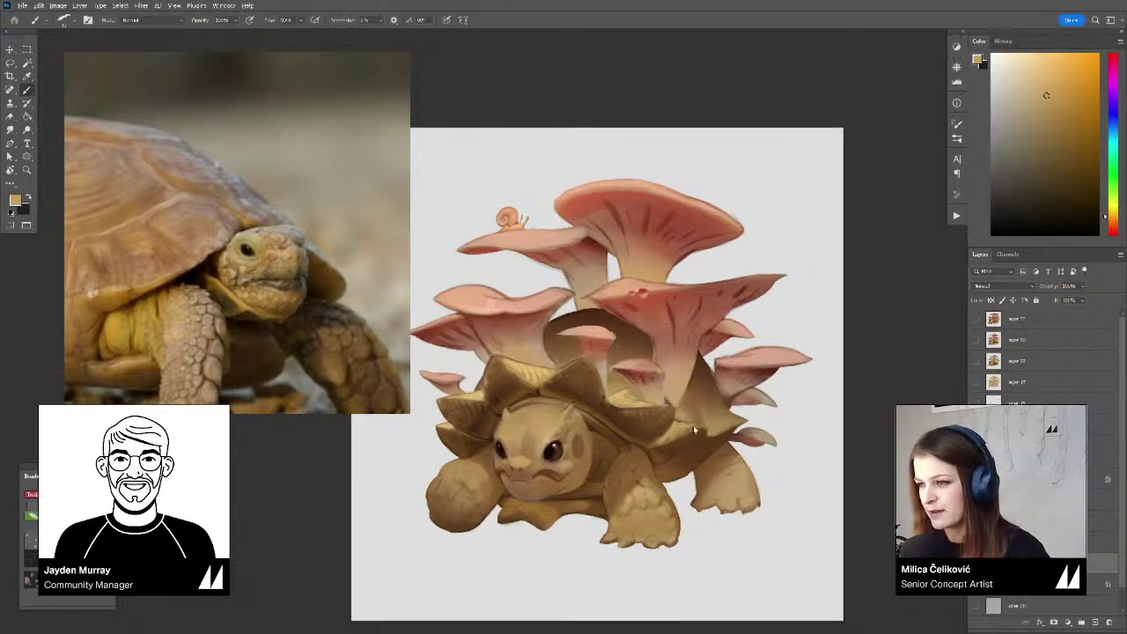
alt+click(668, 435)
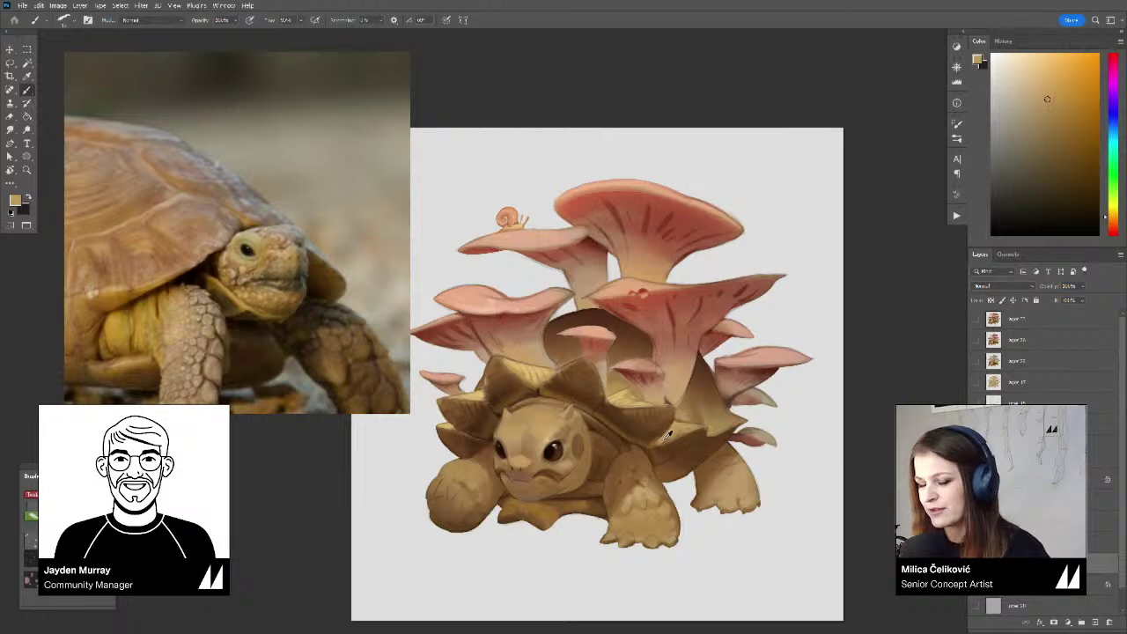
alt+click(668, 434)
alt+click(669, 436)
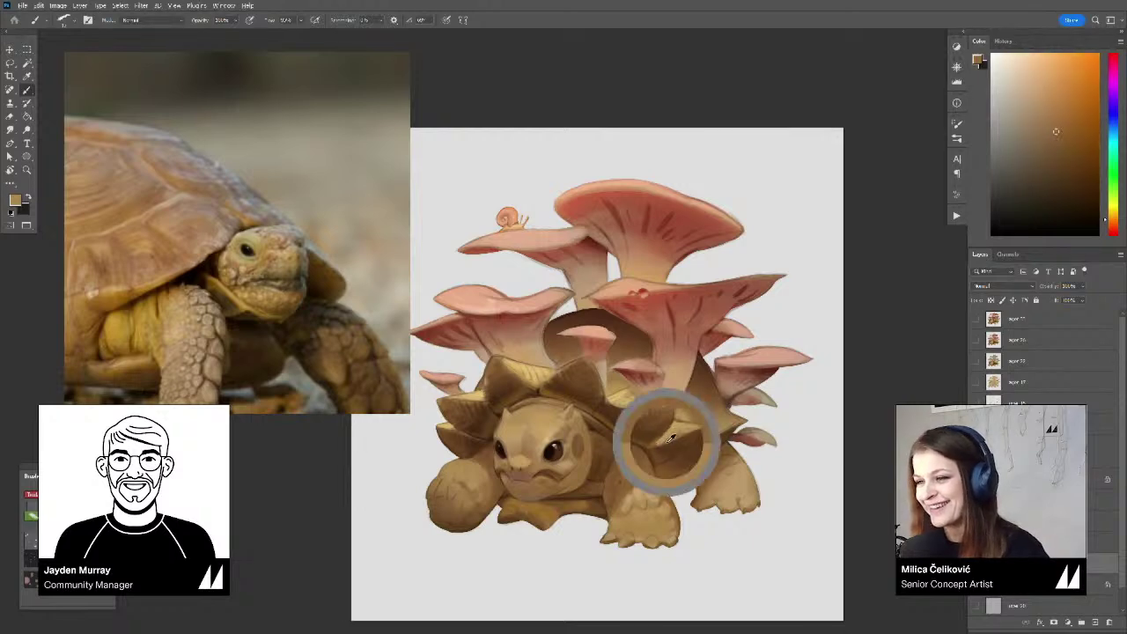
alt+click(682, 426)
alt+click(684, 426)
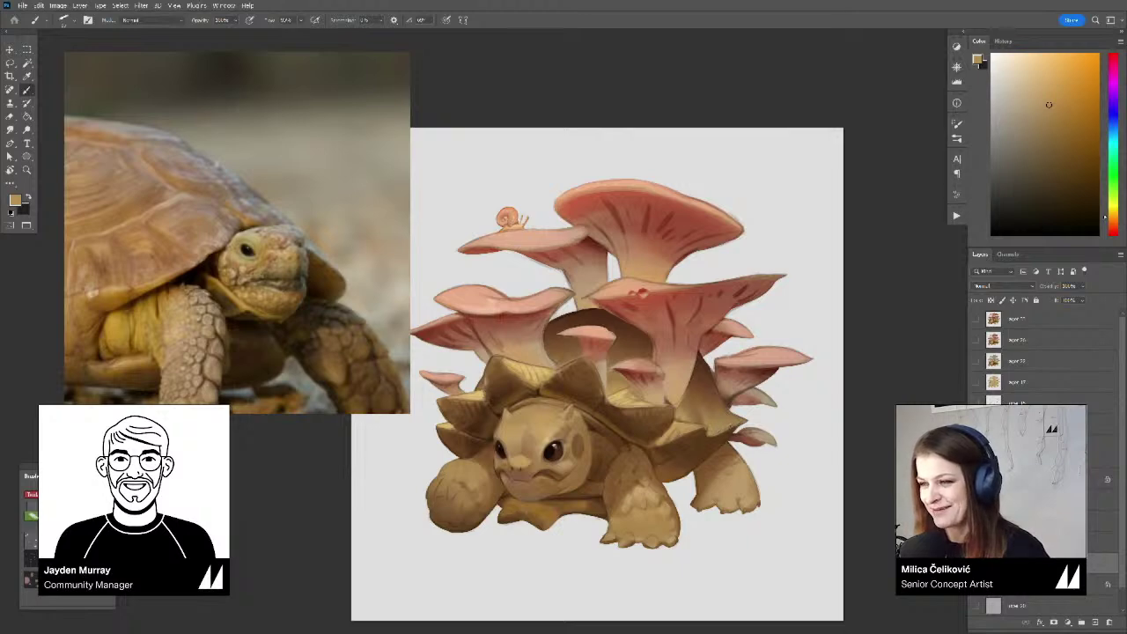
Flip the canvas horizontally and refine the side shell's highlights using light yellow tones sampled from the plates below the small mushroom
drag(635, 417, 658, 414)
drag(624, 378, 607, 304)
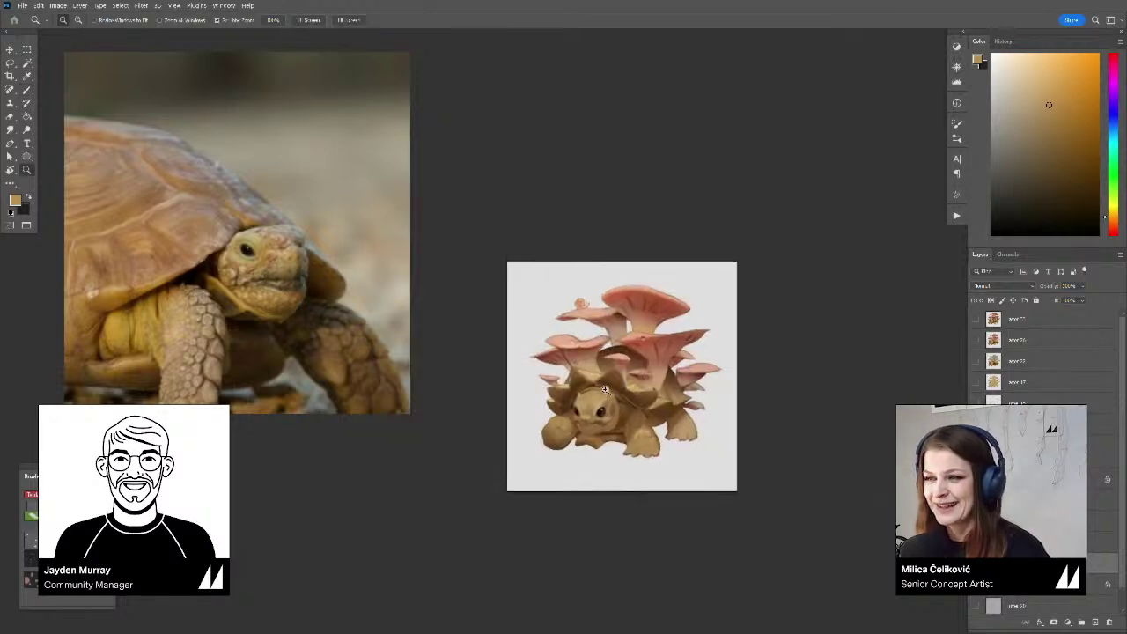
scroll(622, 372, up, 2)
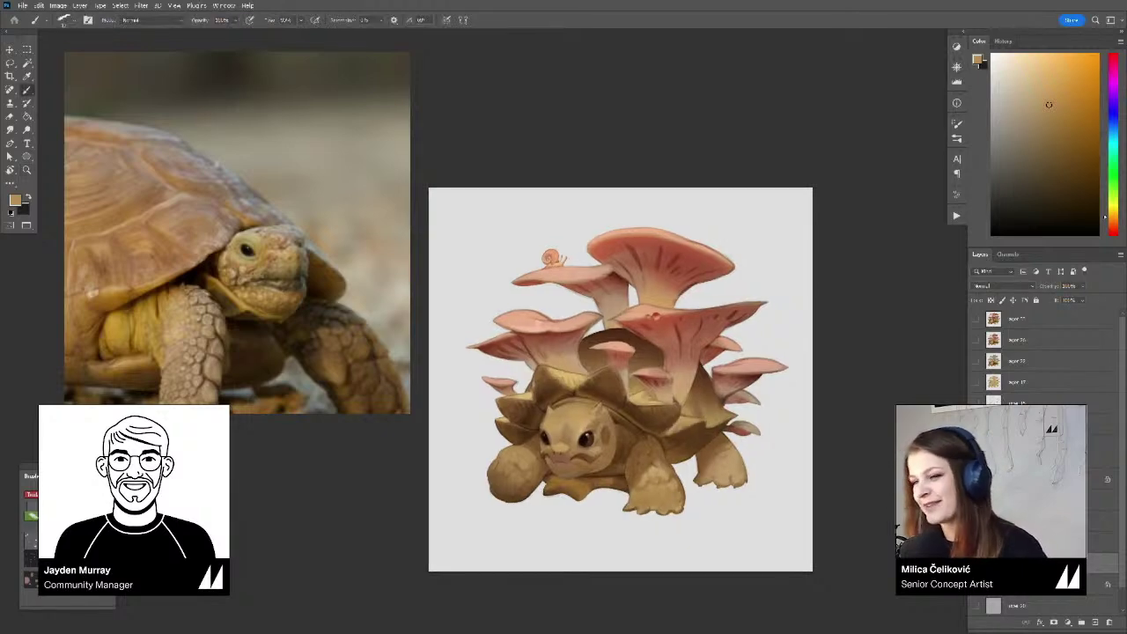
key(F2)
drag(610, 403, 625, 400)
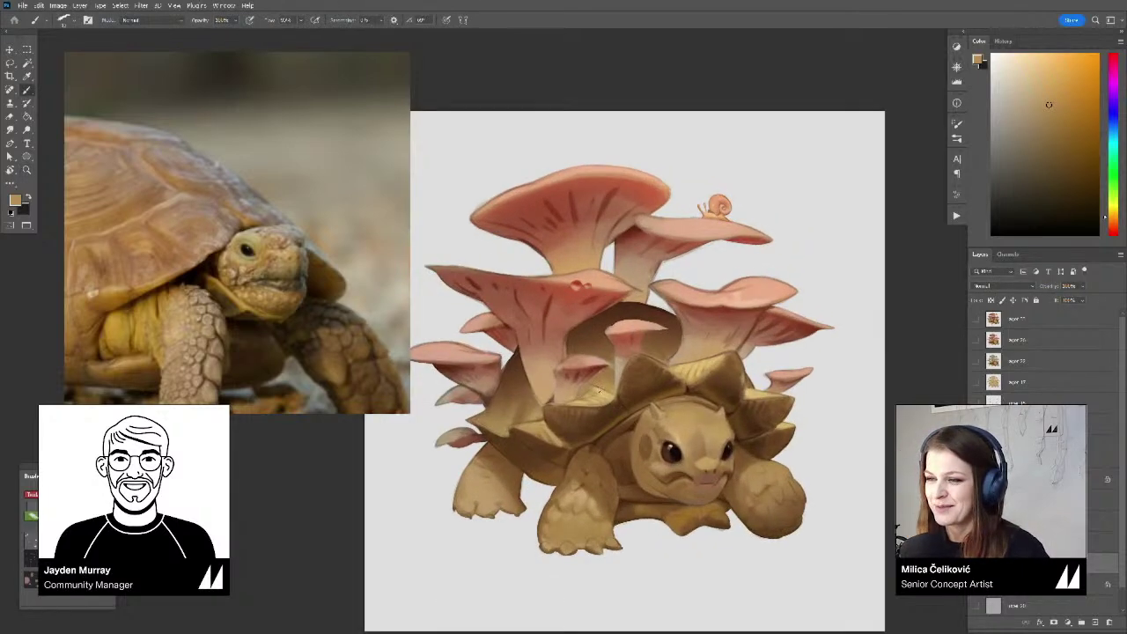
alt+click(602, 393)
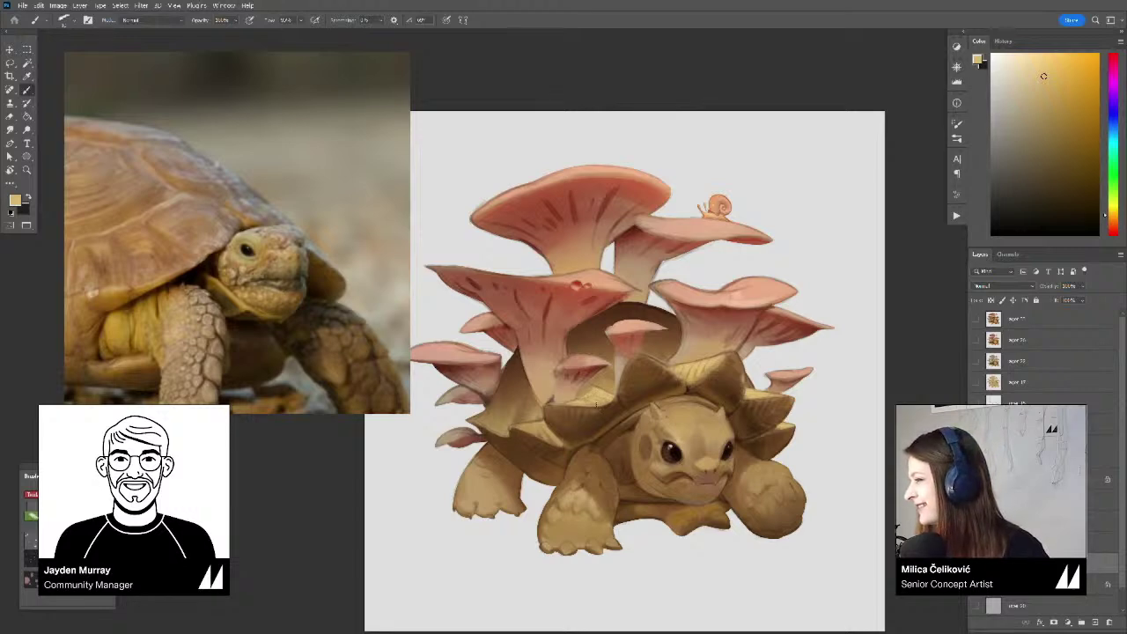
alt+click(602, 392)
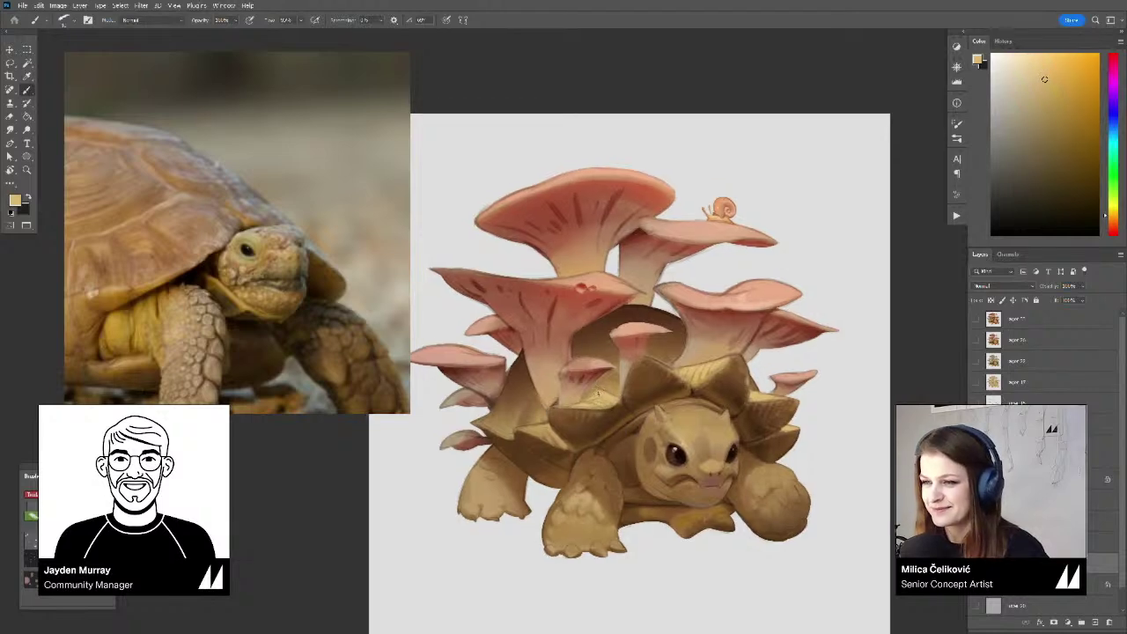
alt+click(548, 428)
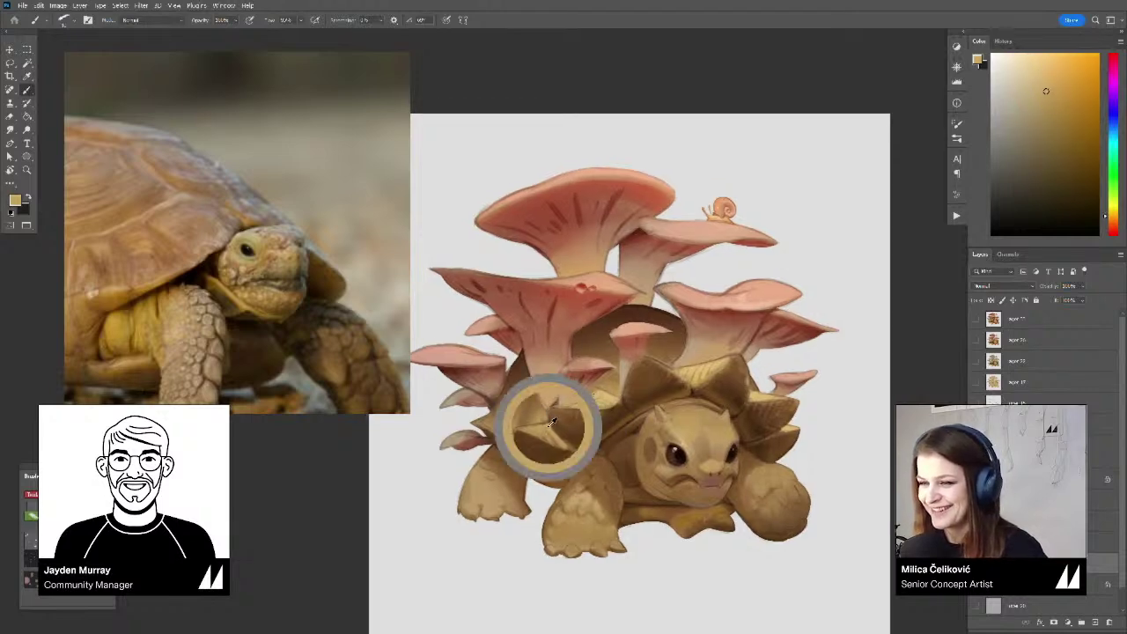
Choose a paler cream and highlight the front foot's claws, with the reference photo shifted to show the tortoise's feet
key(z)
drag(604, 414, 581, 450)
drag(767, 439, 741, 405)
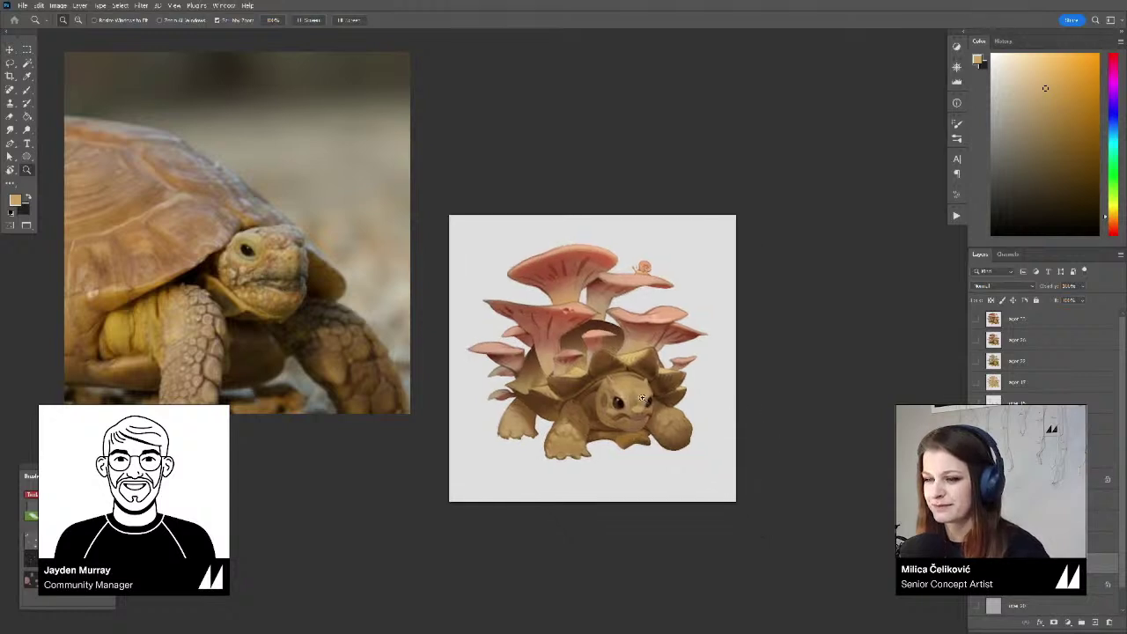
drag(542, 436, 604, 438)
key(b)
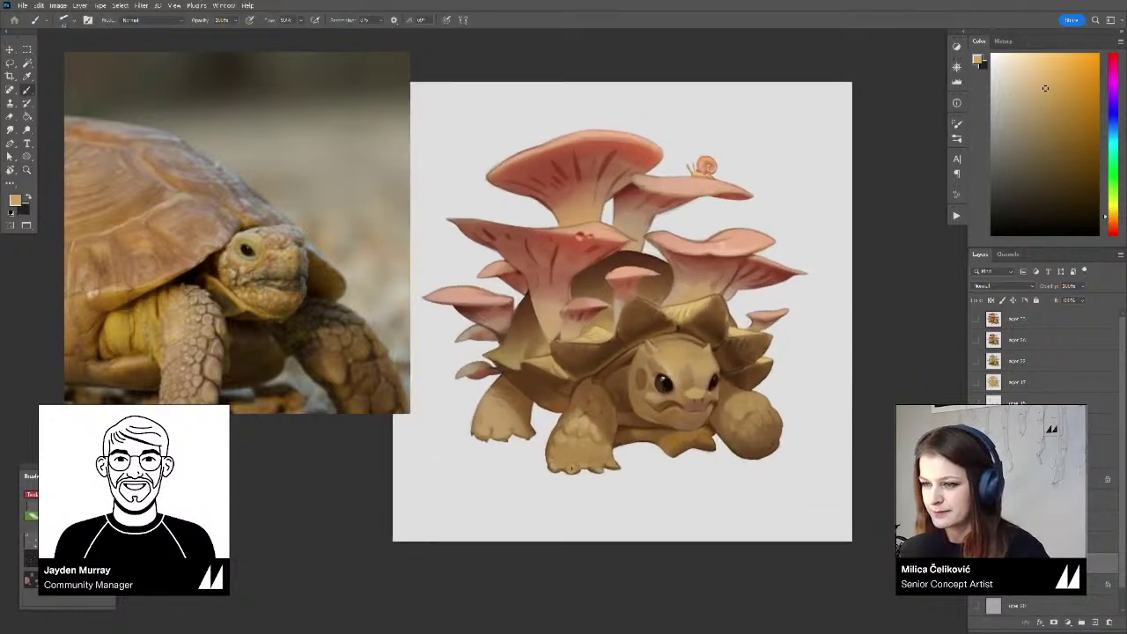
click(1027, 67)
drag(580, 437, 587, 437)
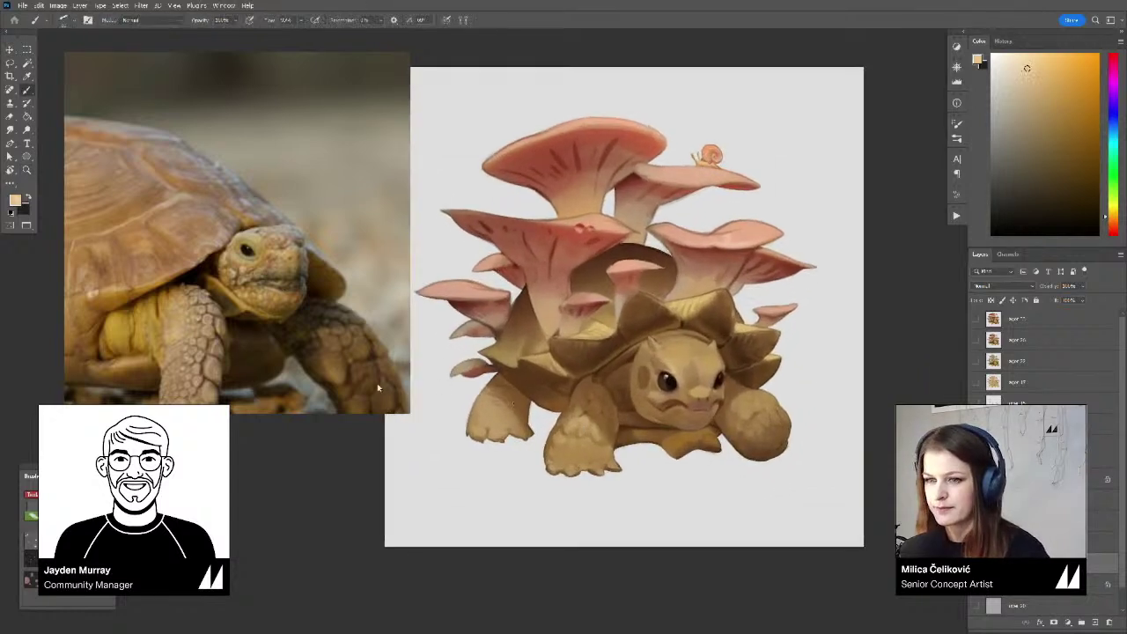
drag(377, 385, 306, 283)
scroll(577, 489, up, 1)
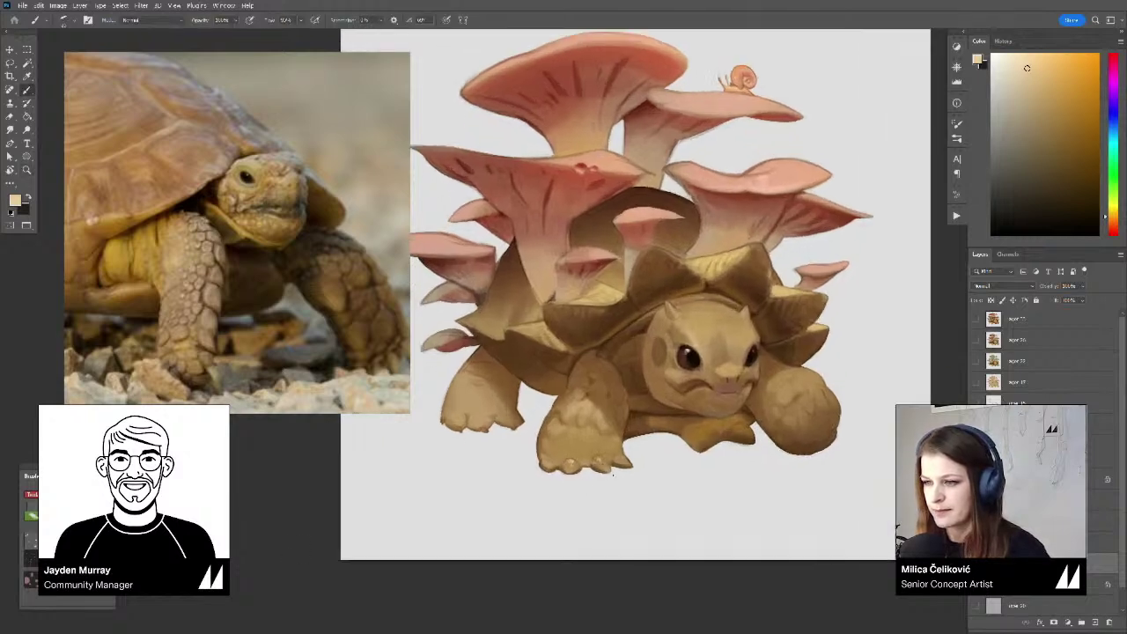
drag(606, 458, 587, 465)
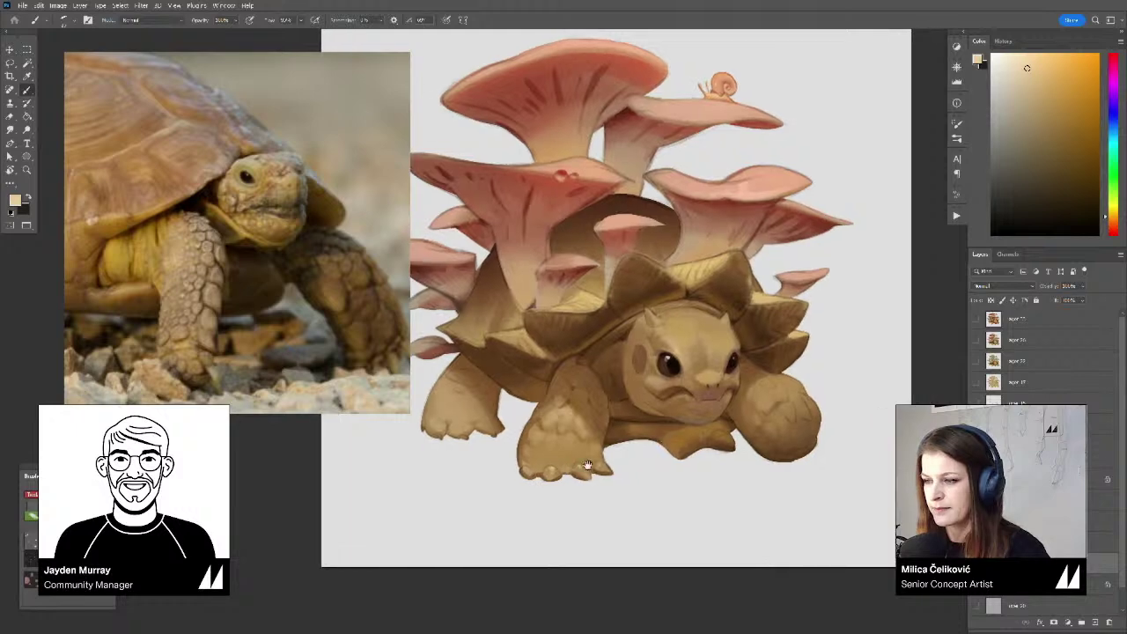
drag(764, 429, 755, 436)
Sample mustard and brown tones from the turtle's underside and repaint the strip between the front leg and the chest plate
alt+click(674, 443)
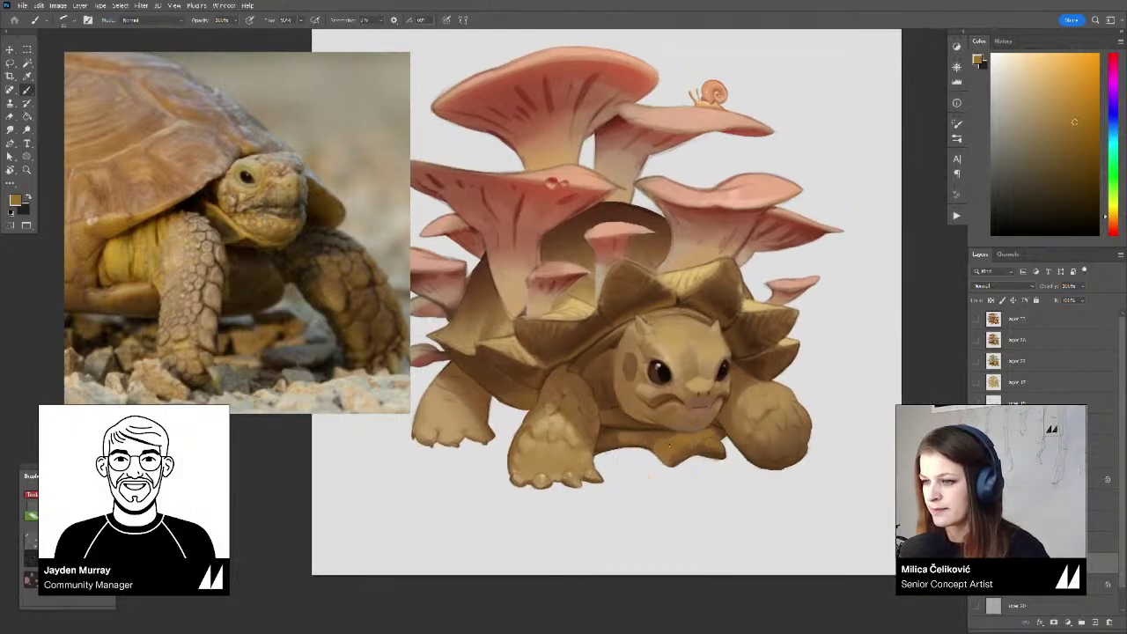
mouse_move(675, 444)
mouse_down()
mouse_move(644, 420)
mouse_move(688, 420)
mouse_up()
alt+click(683, 441)
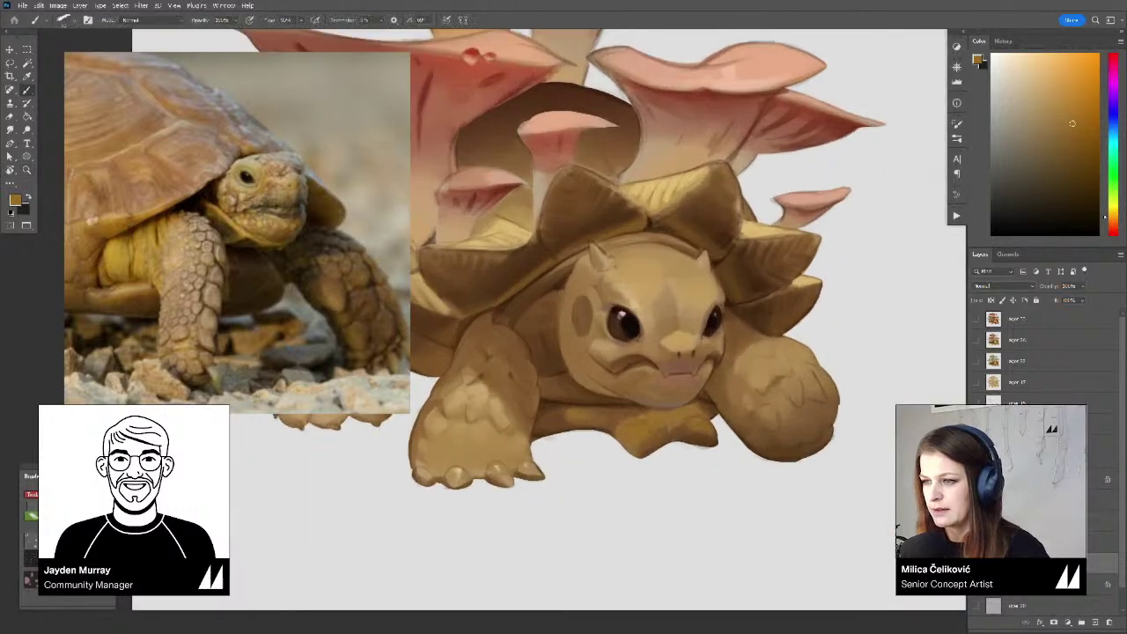
alt+click(575, 410)
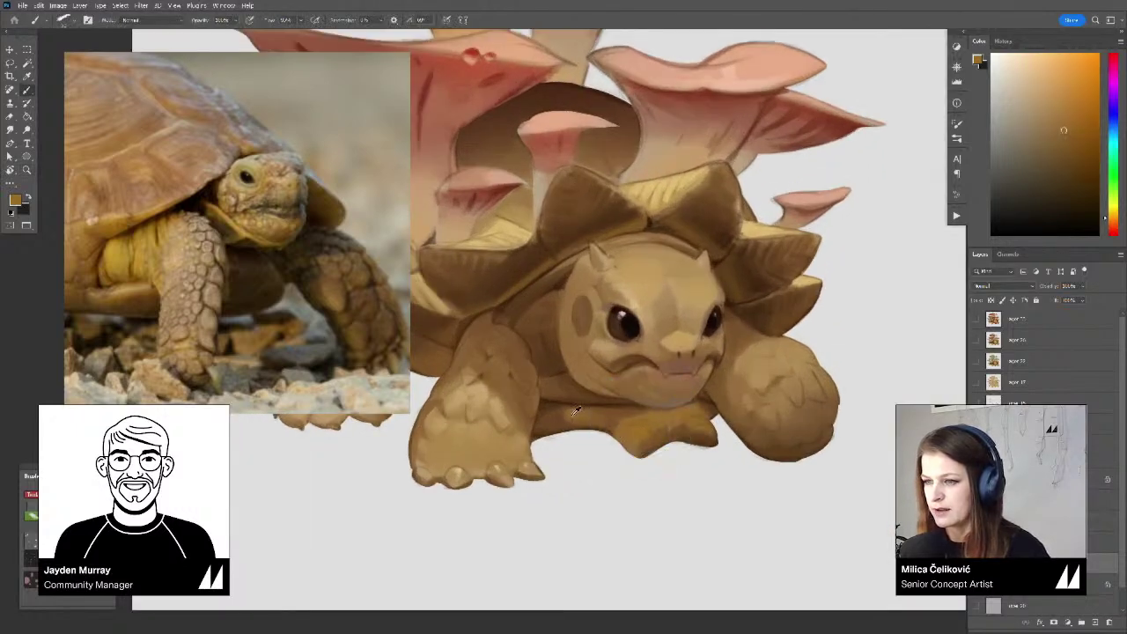
alt+click(563, 417)
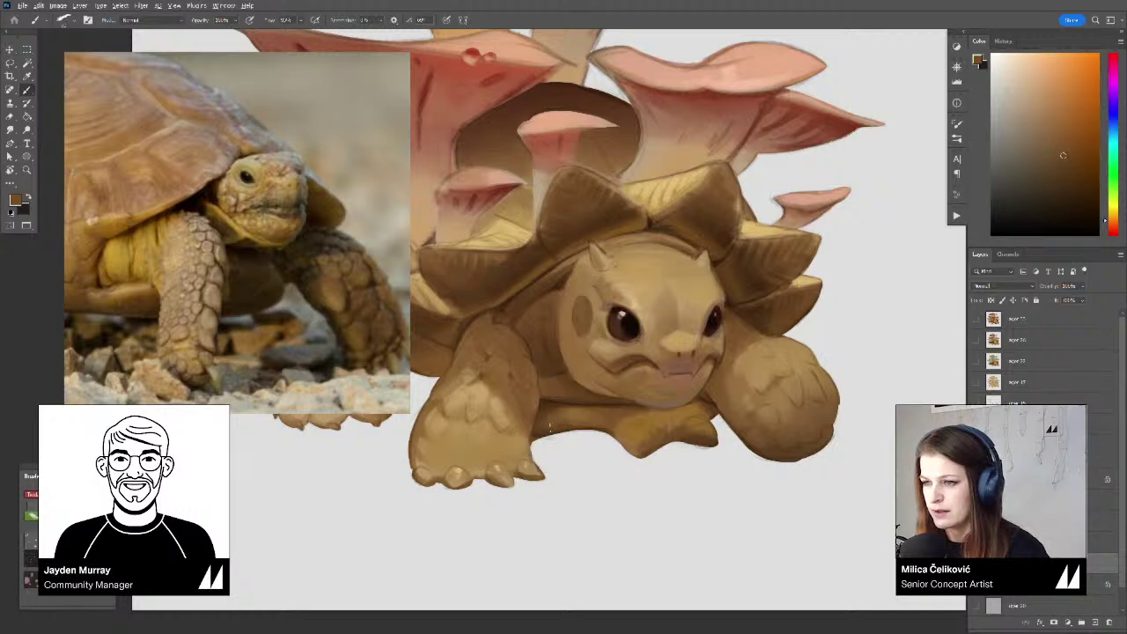
alt+click(570, 422)
alt+click(571, 416)
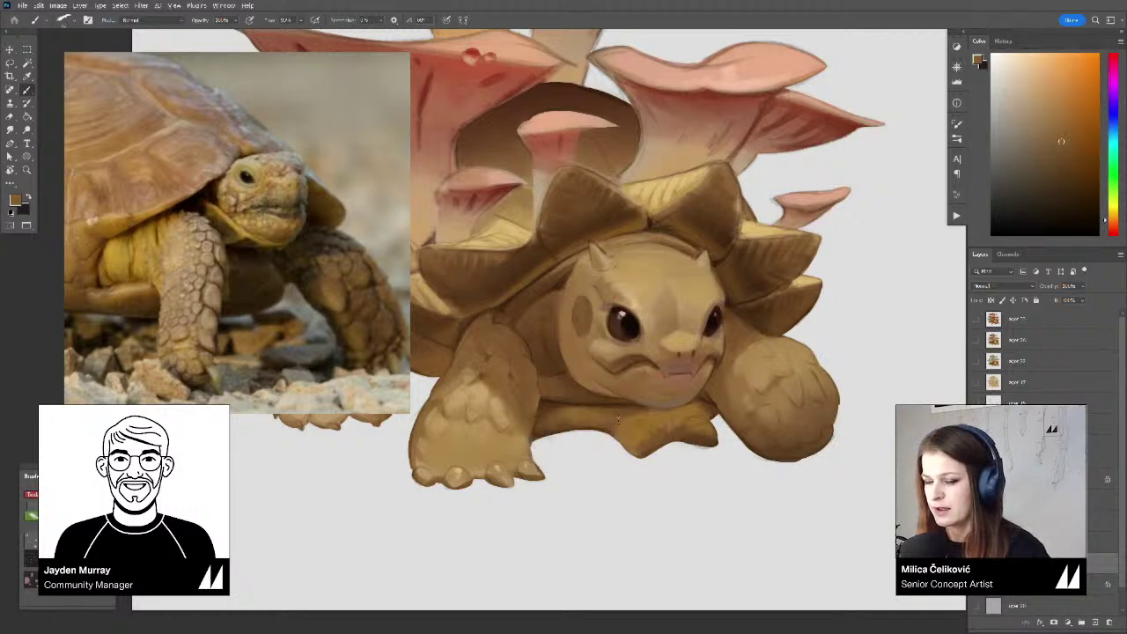
Blend the mustard chest plate into the brown underside below the head with colours sampled along their border
alt+click(616, 418)
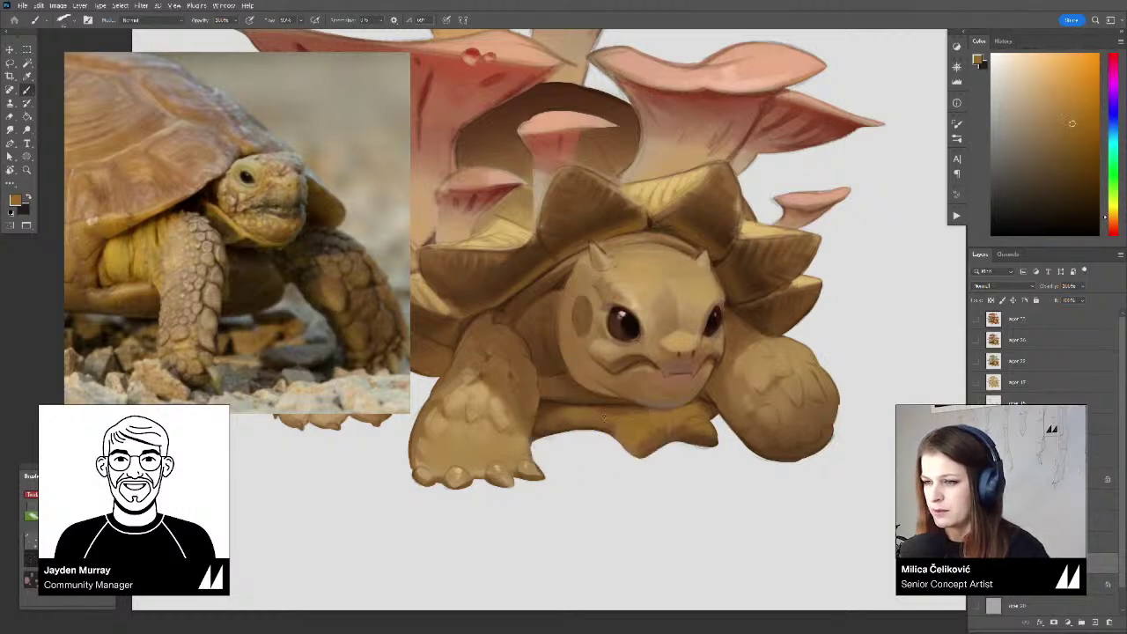
alt+click(625, 414)
alt+click(622, 412)
alt+click(638, 421)
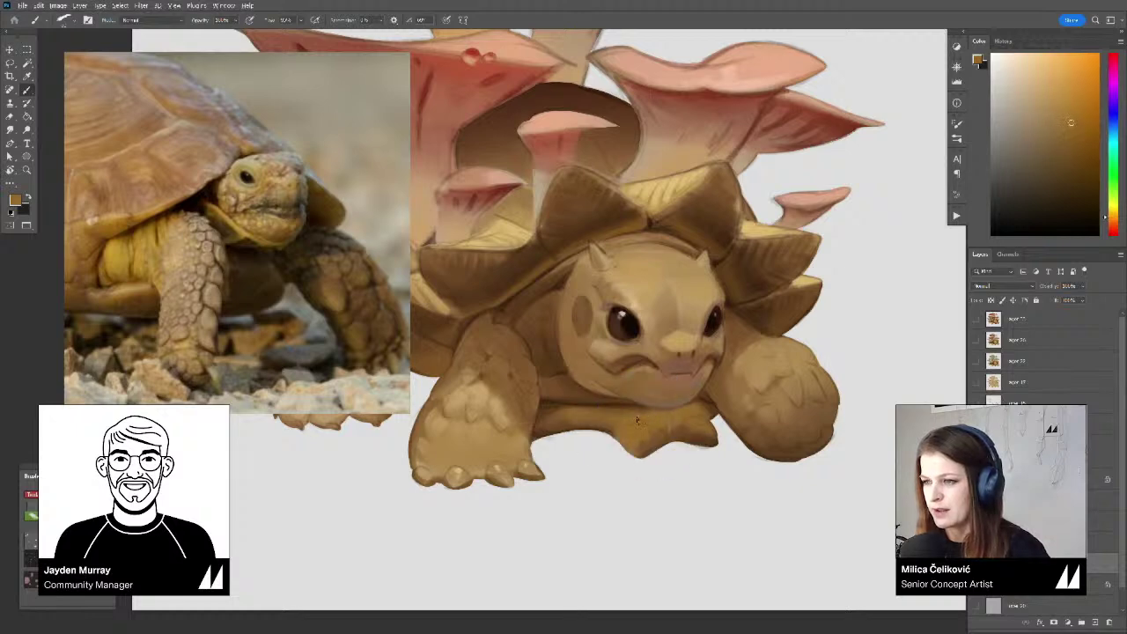
alt+click(608, 426)
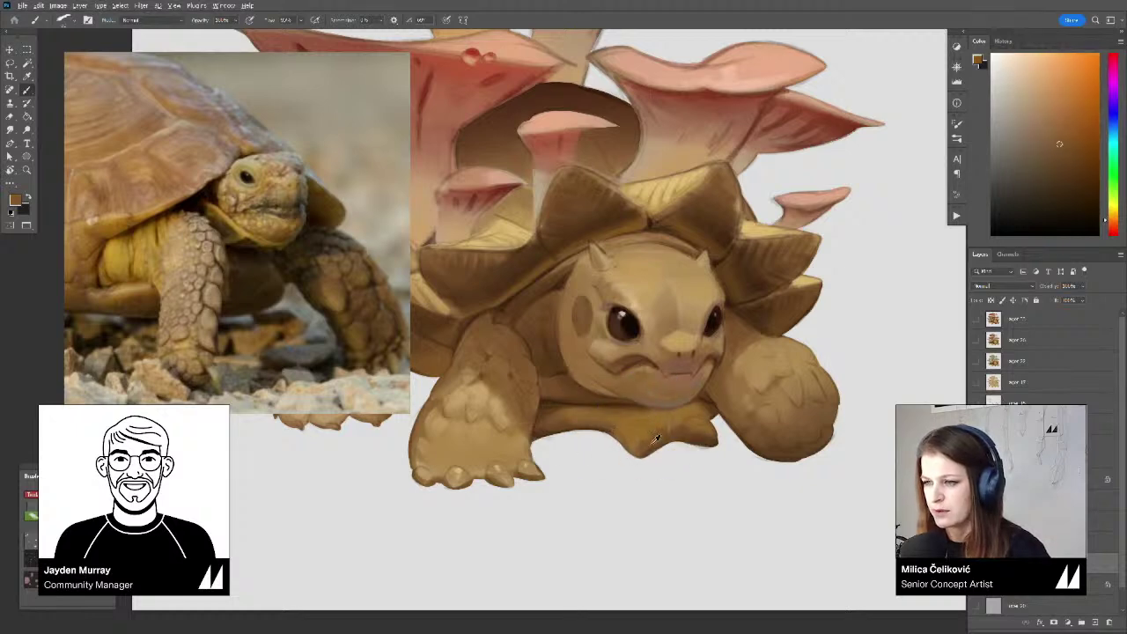
Flip the canvas horizontally to review the whole creature and return to the brush near the legs
scroll(656, 440, down, 4)
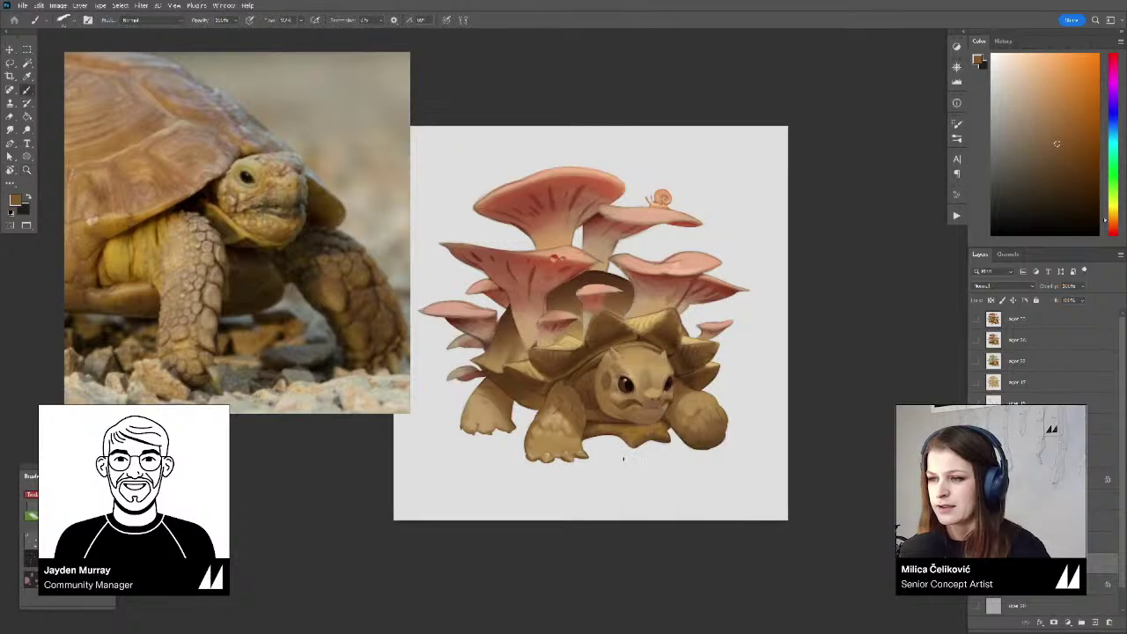
key(ctrl+shift+h)
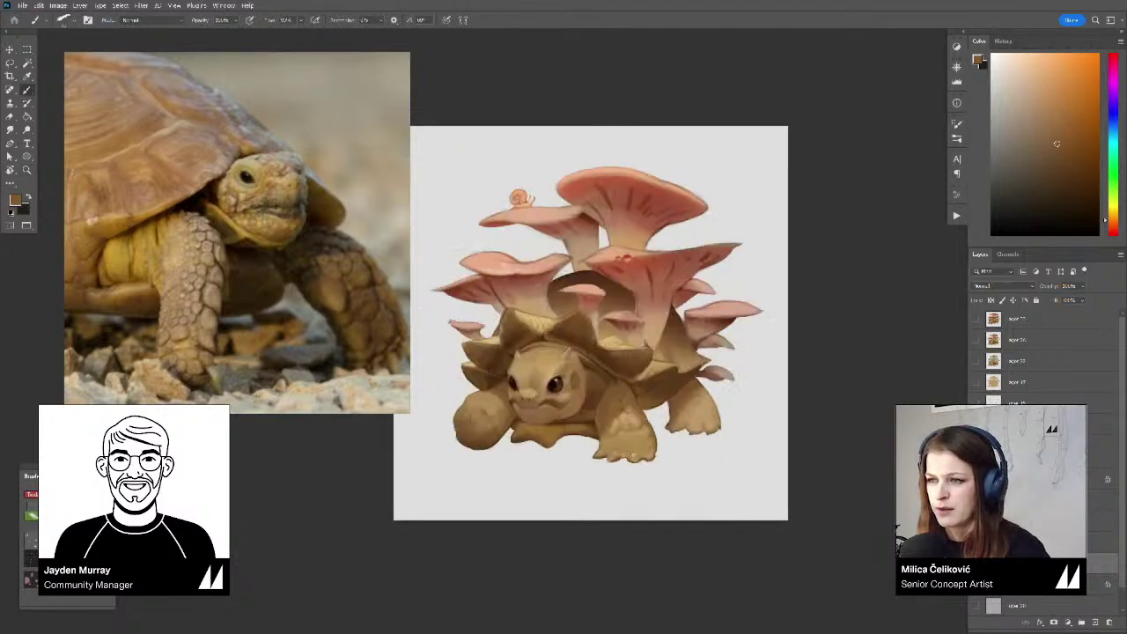
drag(535, 383, 574, 405)
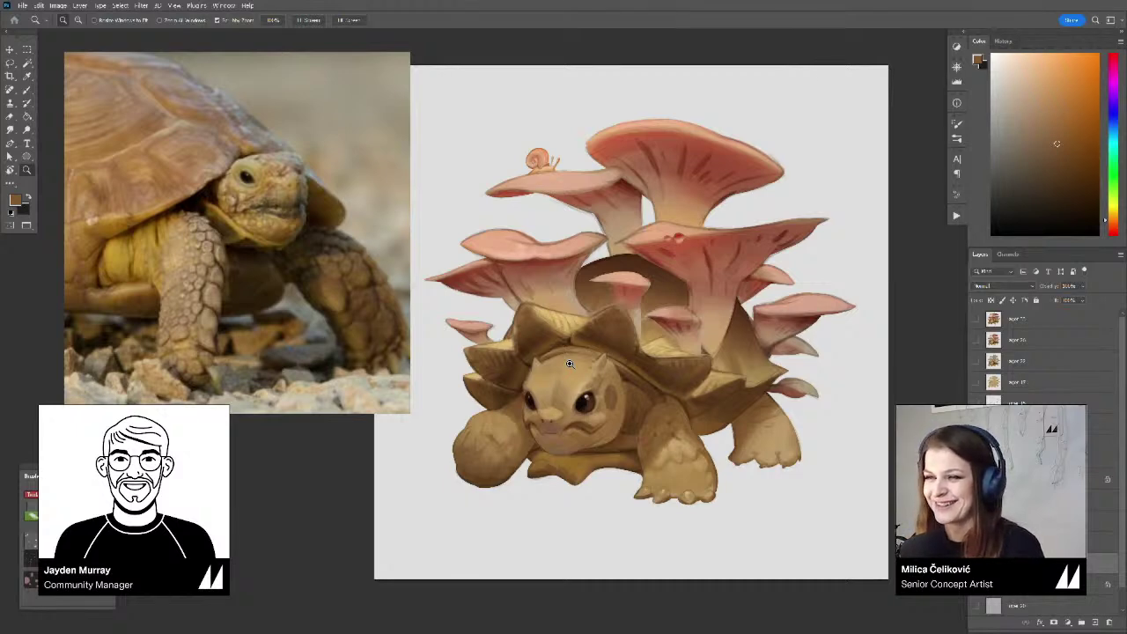
drag(889, 358, 854, 386)
drag(712, 388, 701, 399)
scroll(632, 449, up, 2)
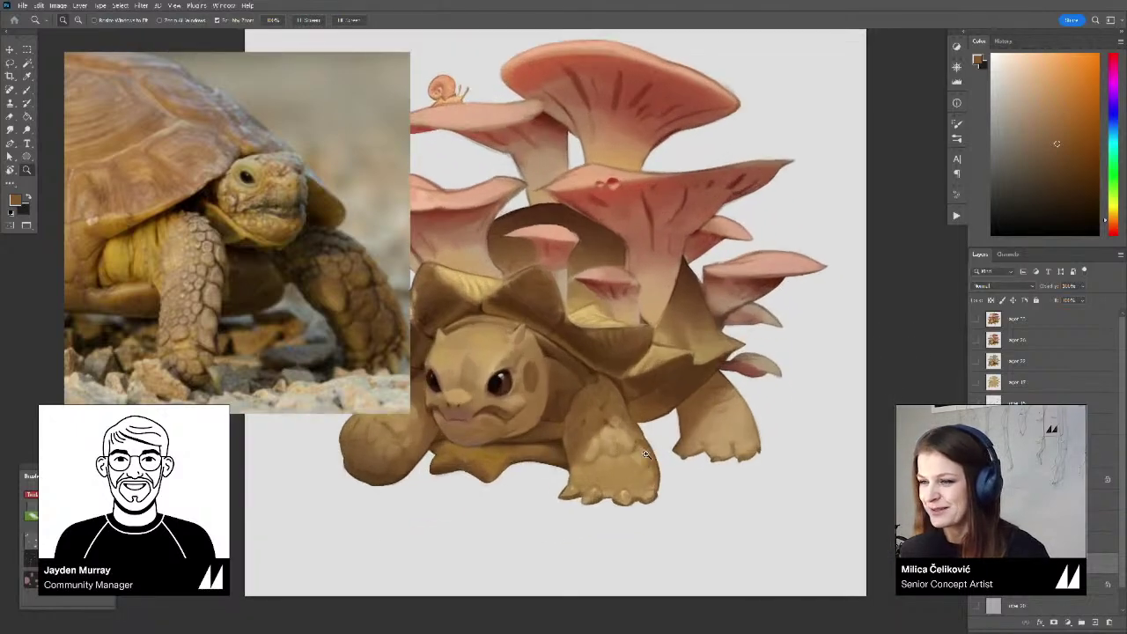
key(b)
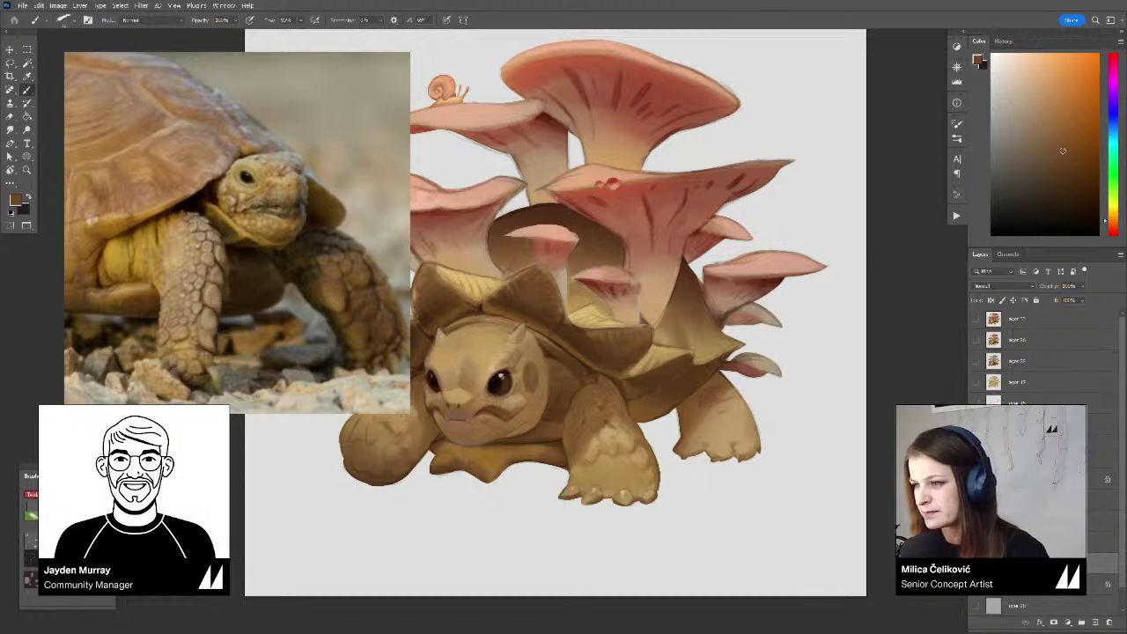
Sample browns around the hind leg and the shell's underside and shade the upper hind leg with them
alt+click(692, 410)
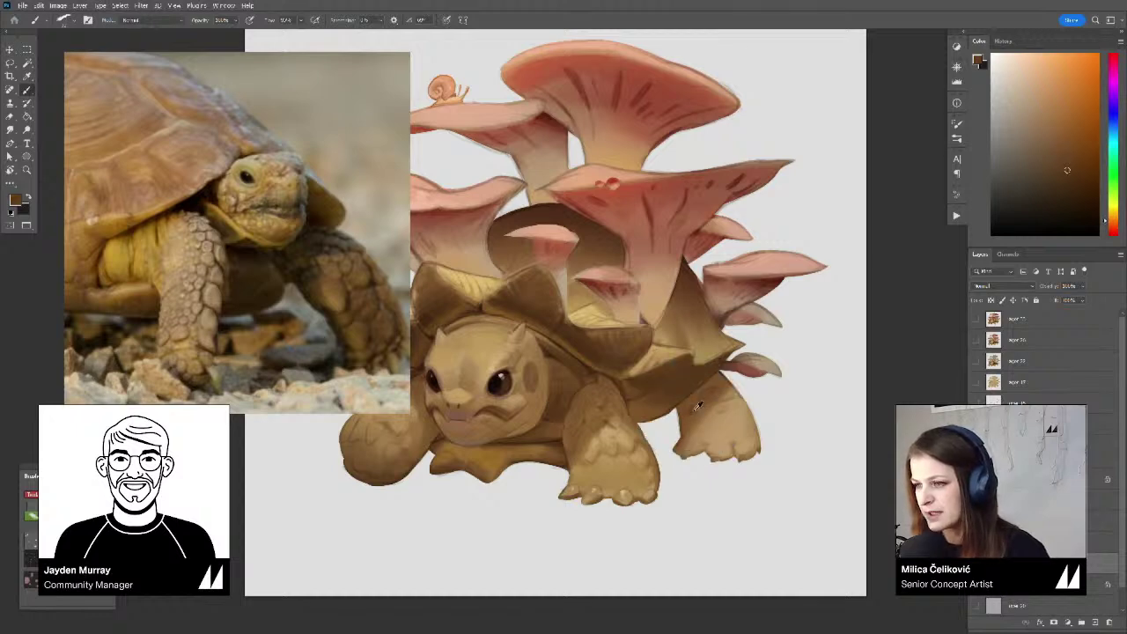
alt+click(693, 410)
alt+click(693, 401)
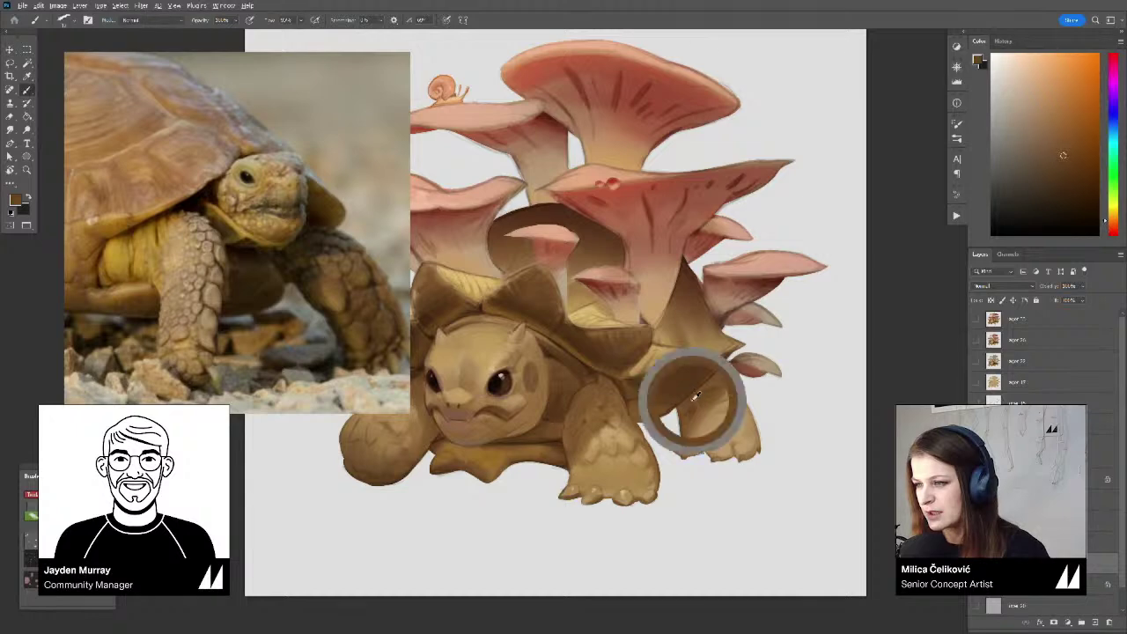
mouse_move(702, 407)
mouse_down()
mouse_move(672, 438)
mouse_move(695, 407)
mouse_move(656, 398)
mouse_up()
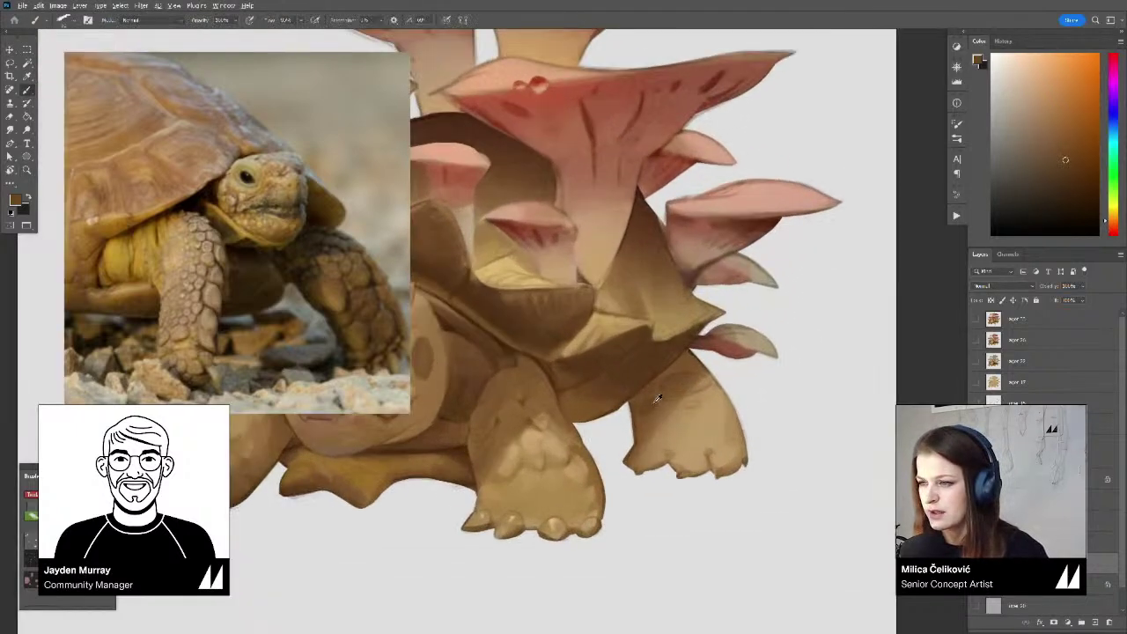
key(b)
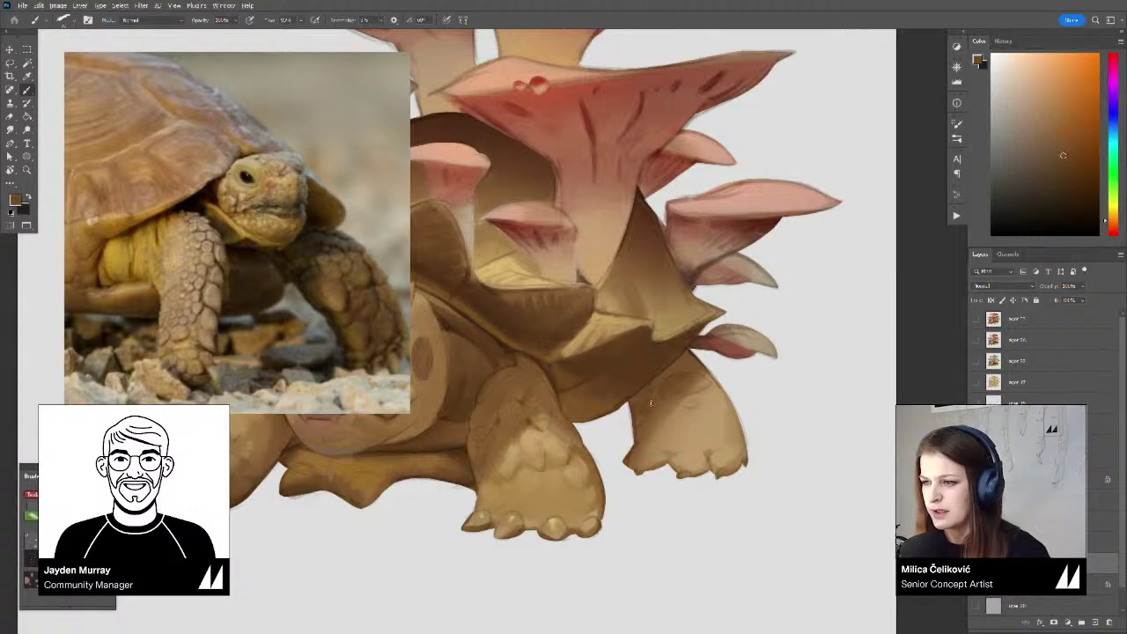
alt+click(654, 400)
drag(686, 403, 715, 431)
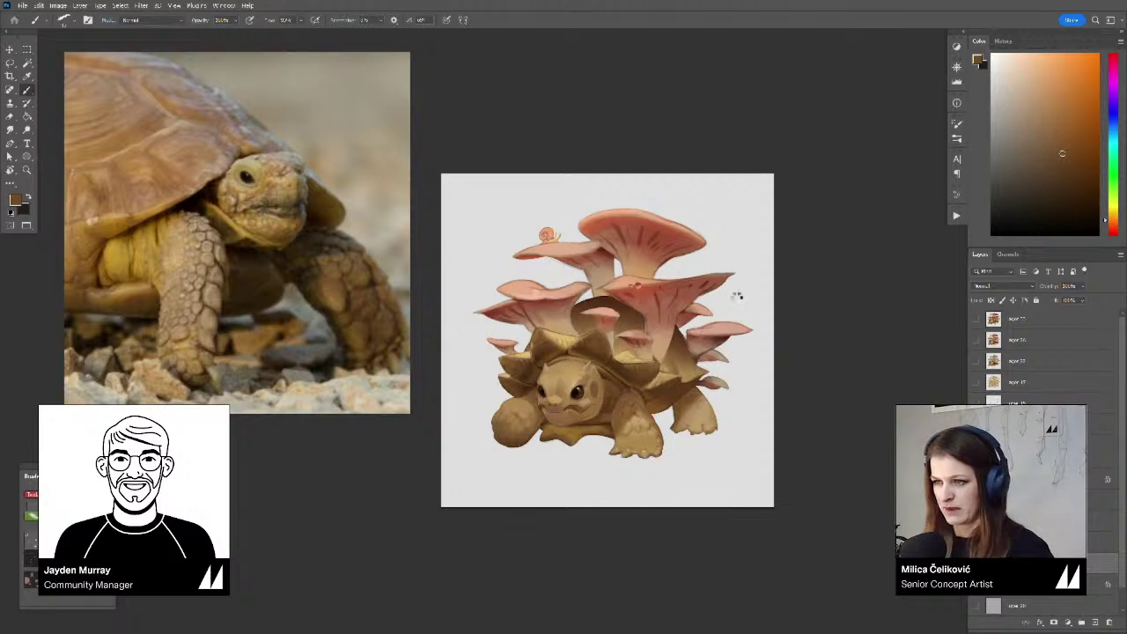
Flip the canvas horizontally, sample pale yellow from the inner shell, and touch up the highlights on the shell's rear rim
key(ctrl+shift+h)
key(ctrl+space)
drag(631, 379, 585, 368)
drag(587, 364, 666, 368)
drag(620, 382, 605, 384)
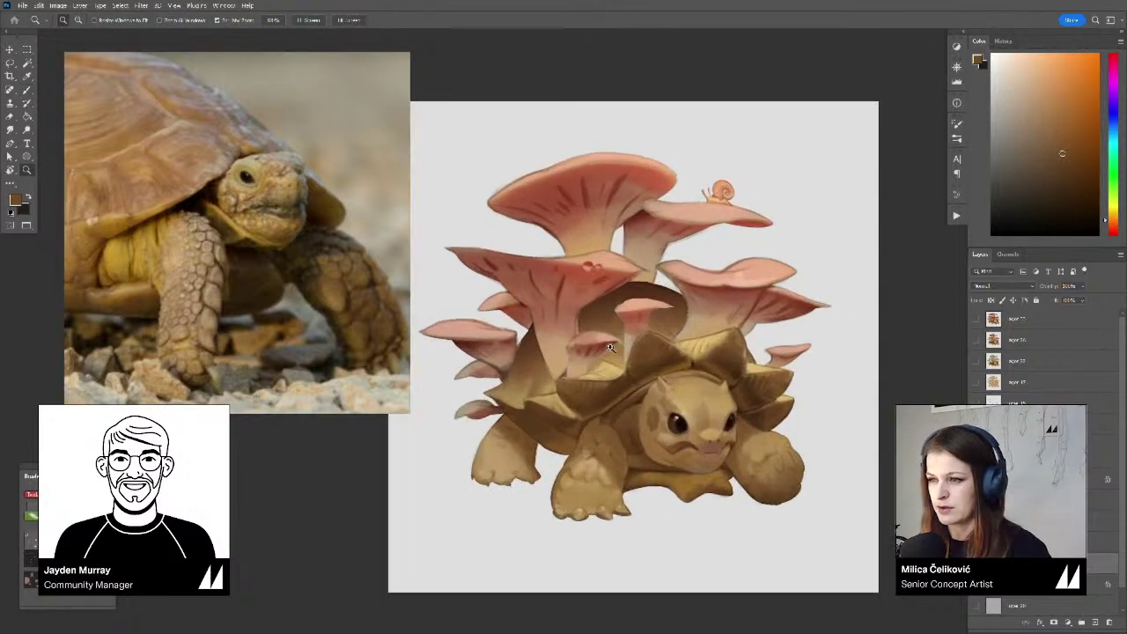
scroll(605, 384, up, 3)
key(b)
alt+click(618, 377)
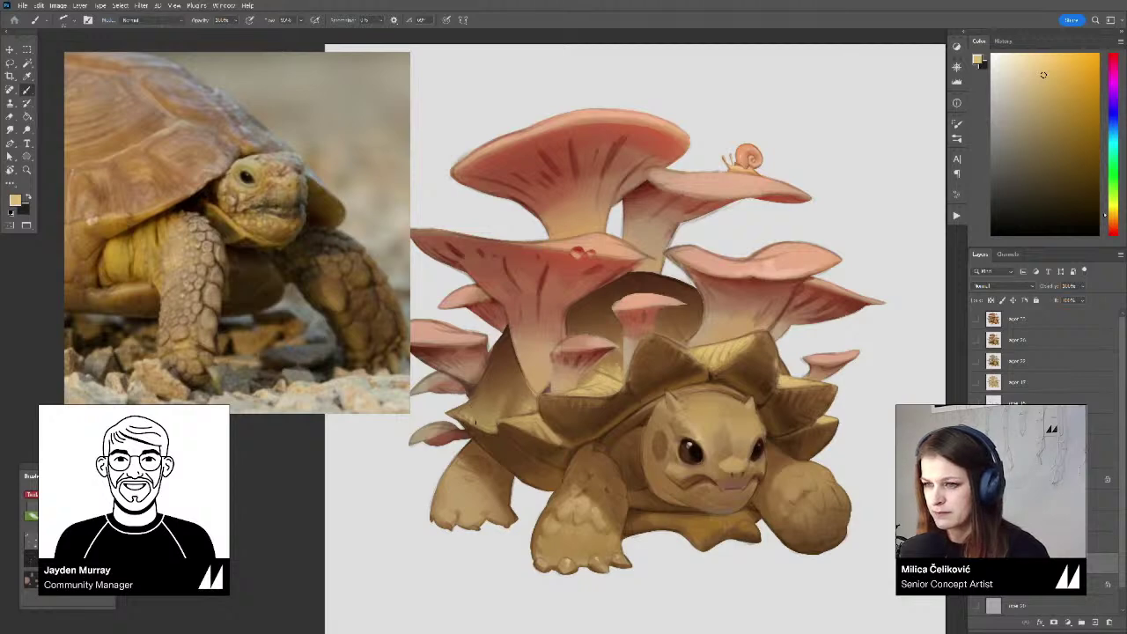
mouse_move(476, 422)
mouse_down()
mouse_move(473, 406)
mouse_move(422, 398)
mouse_move(449, 398)
mouse_up()
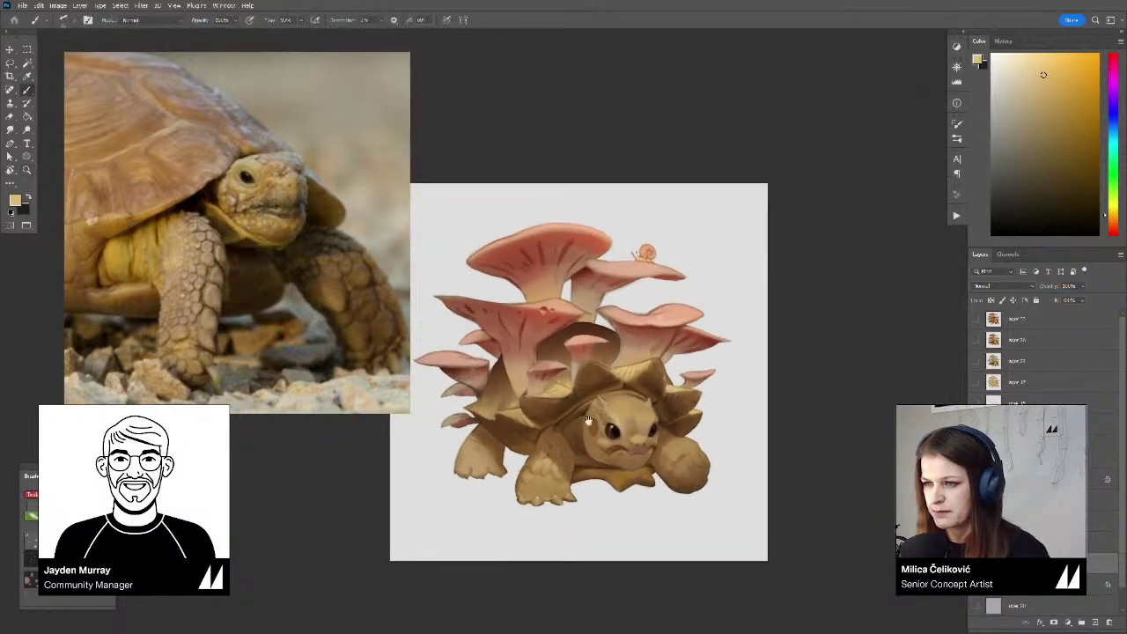
Sample an orange-brown from the shell's underside to touch up the shadow around the hind leg
mouse_move(663, 408)
mouse_down()
mouse_move(633, 406)
mouse_move(657, 401)
mouse_up()
drag(489, 458, 536, 456)
alt+click(504, 414)
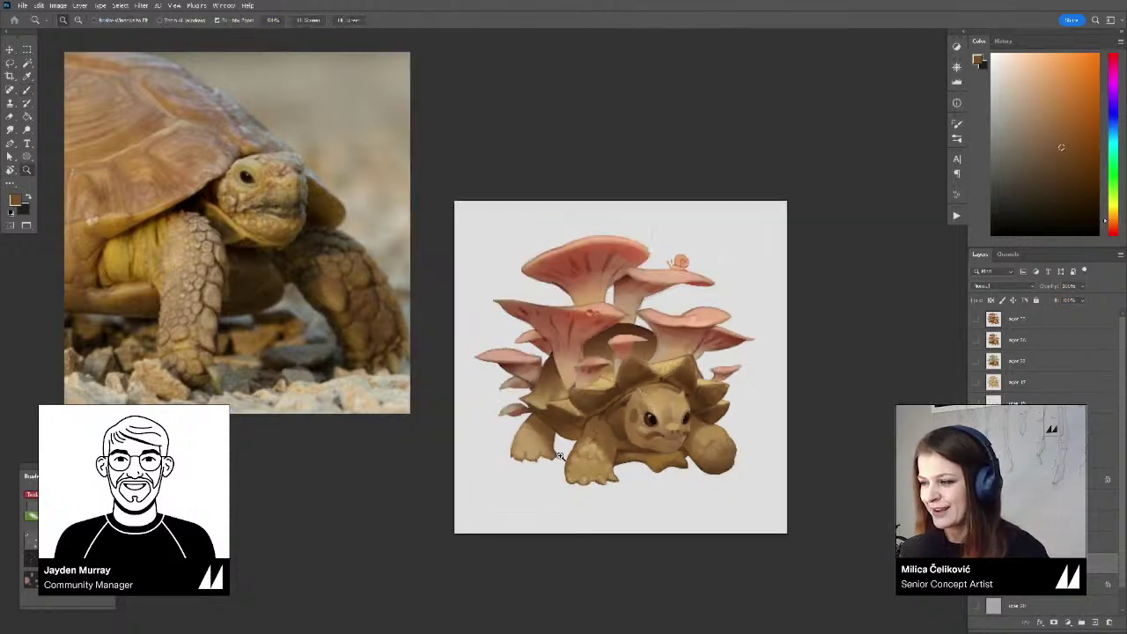
Flip the canvas horizontally again and review the whole creature
scroll(581, 440, down, 2)
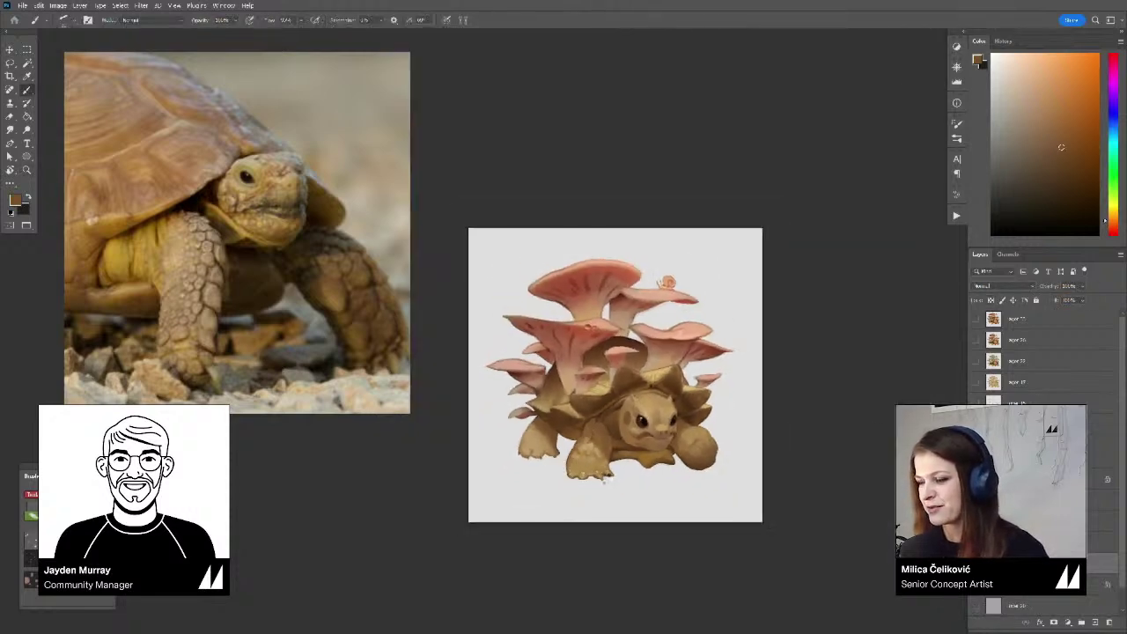
key(ctrl+shift+h)
drag(752, 488, 721, 479)
key(z)
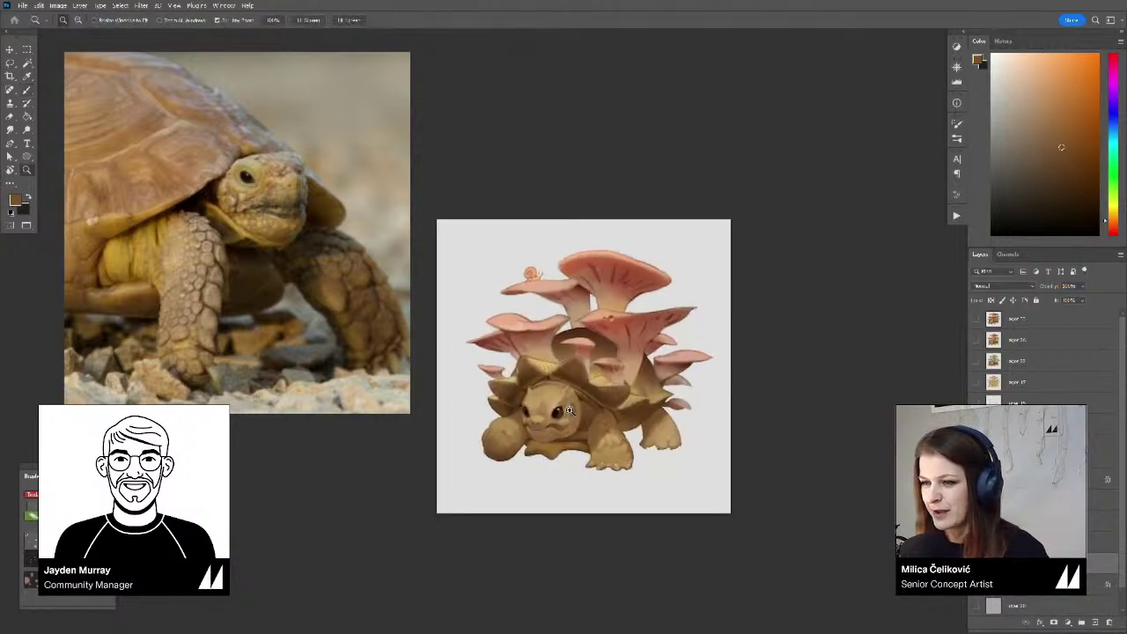
drag(577, 415, 605, 435)
drag(644, 469, 620, 466)
mouse_move(692, 412)
mouse_down()
mouse_move(715, 438)
mouse_move(706, 412)
mouse_up()
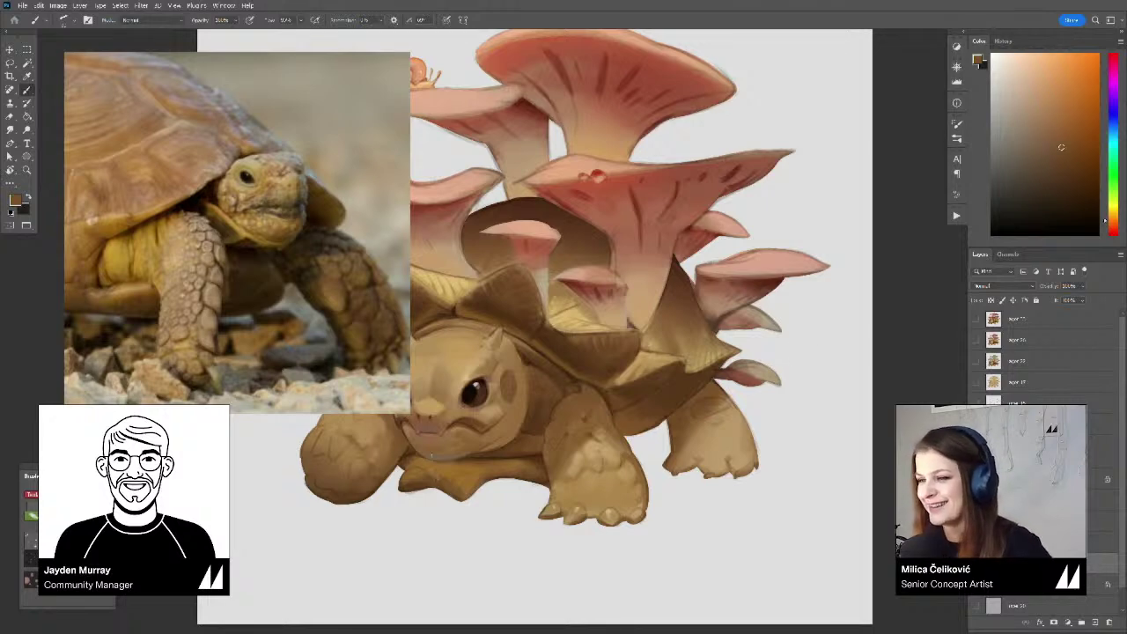
Sample mustard from the chest plate and hind leg and tint the hind leg with a larger brush
alt+click(445, 467)
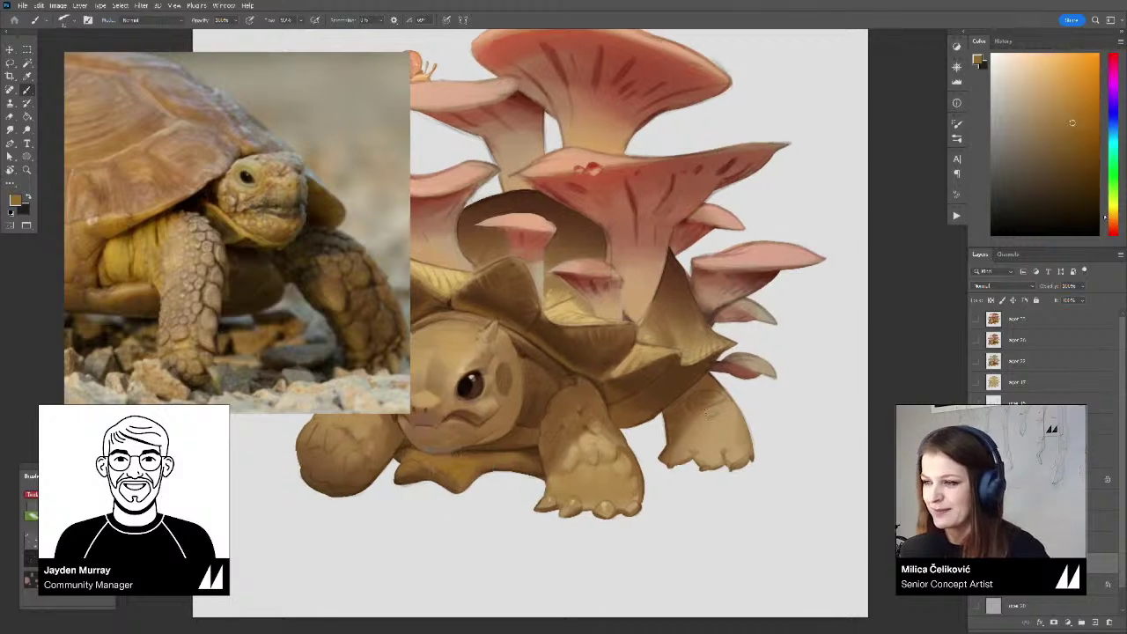
alt+click(708, 413)
key(bracketright)
key(bracketright)
key(bracketright)
mouse_move(709, 416)
mouse_down()
mouse_move(725, 404)
mouse_move(724, 422)
mouse_move(705, 428)
mouse_move(707, 453)
mouse_move(735, 439)
mouse_move(708, 412)
mouse_move(692, 455)
mouse_move(712, 469)
mouse_up()
Tint the raised front foot mustard with a larger brush and lighten its scales with a sampled tan
key(bracketright)
key(bracketright)
key(ctrl+space)
mouse_move(711, 450)
mouse_down()
mouse_move(710, 465)
mouse_move(719, 434)
mouse_move(703, 457)
mouse_move(744, 457)
mouse_up()
key(b)
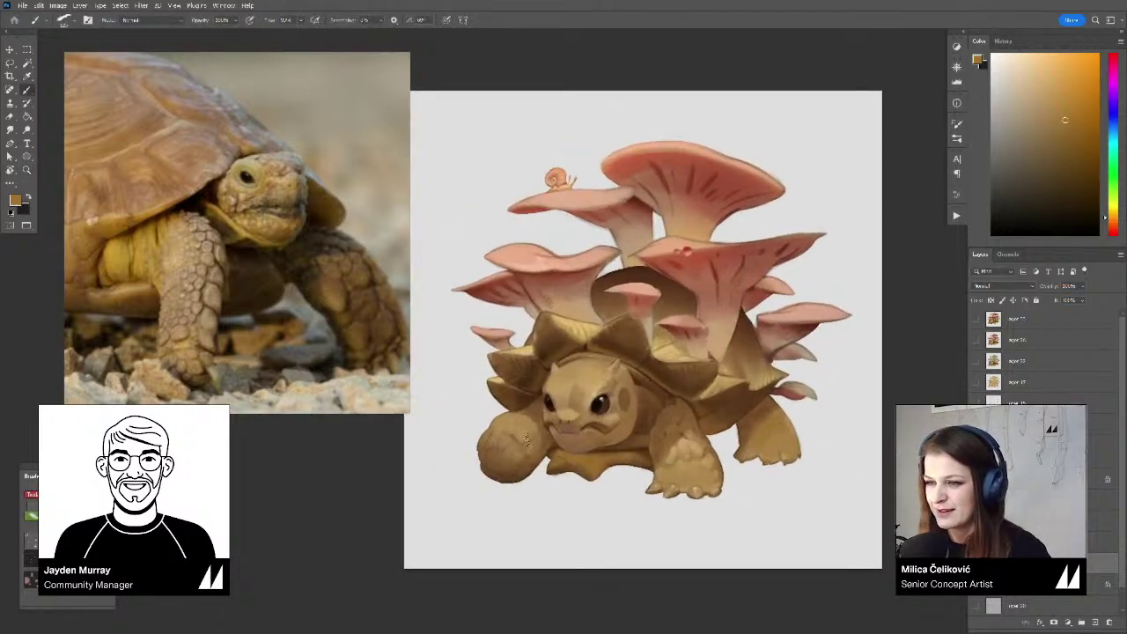
scroll(514, 431, up, 1)
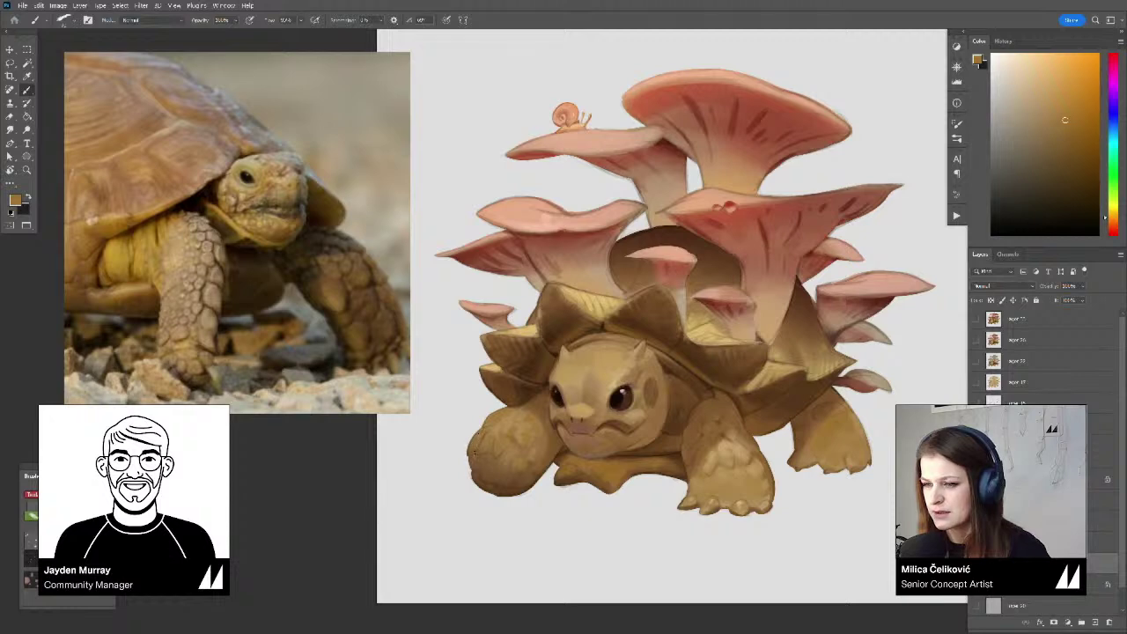
alt+click(489, 435)
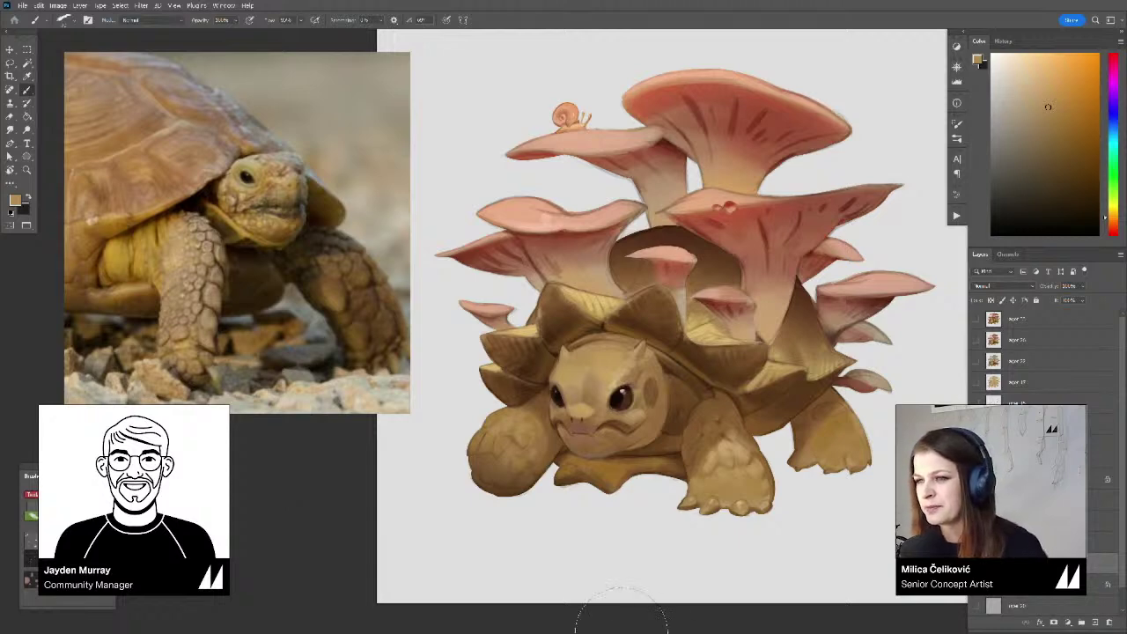
drag(665, 403, 650, 425)
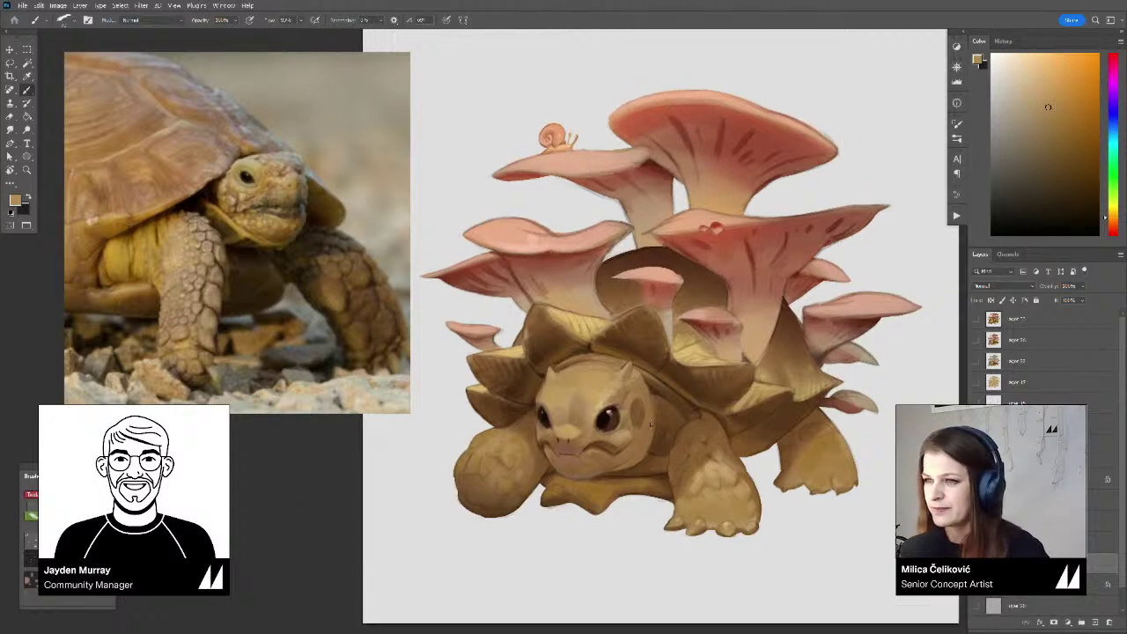
Sample pink to beige tones down the small central mushroom's stem and blend its edge against the shell
alt+click(667, 300)
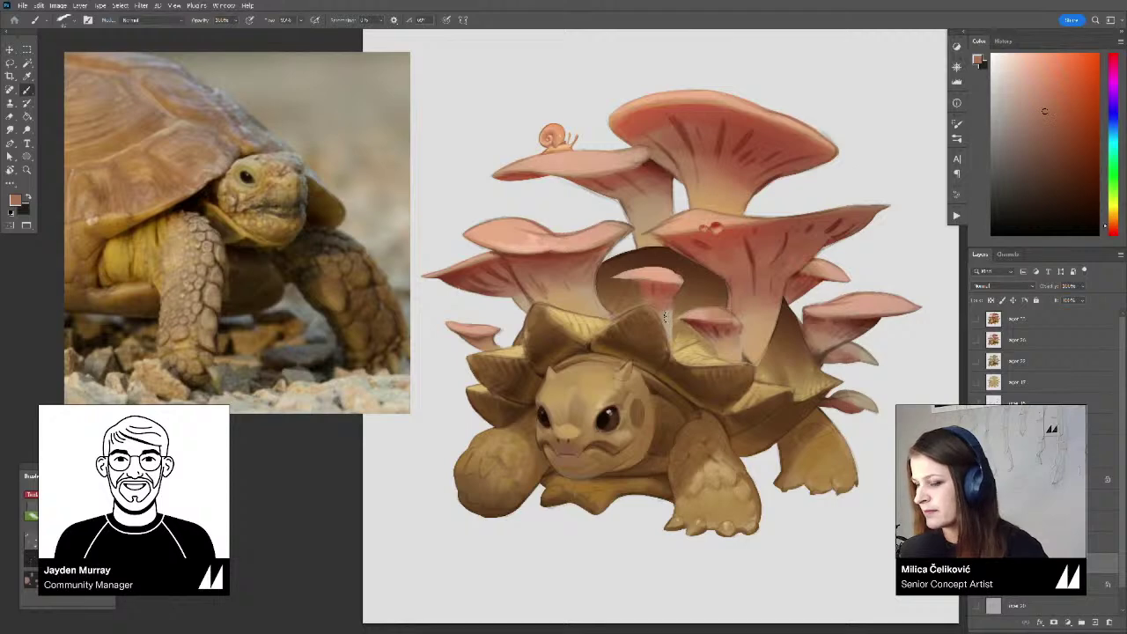
alt+click(671, 324)
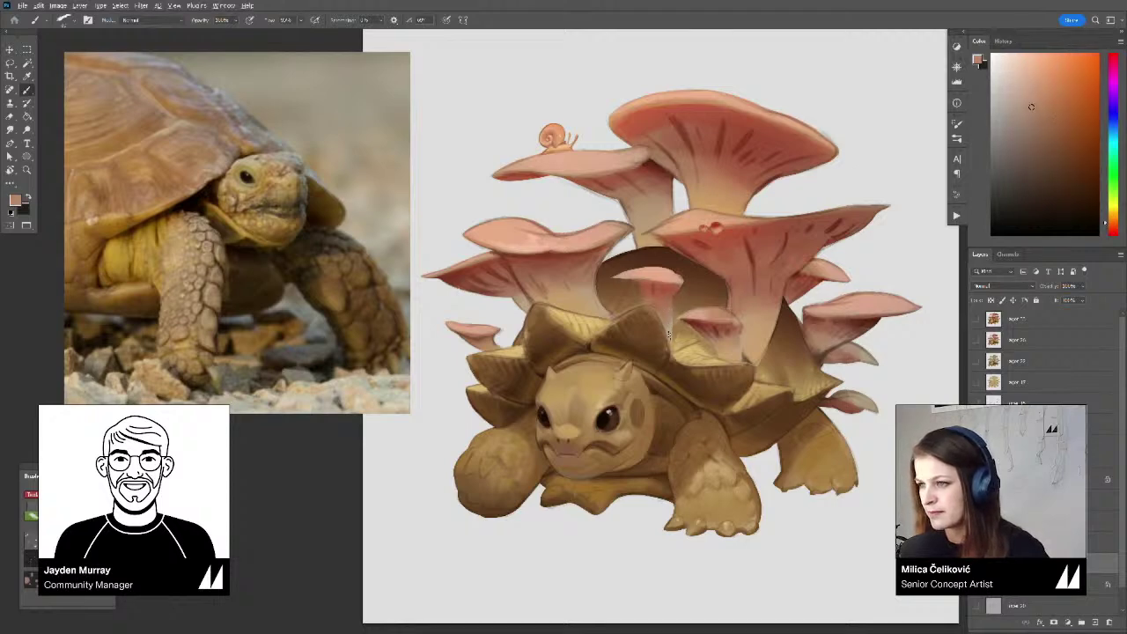
alt+click(673, 332)
scroll(678, 327, down, 5)
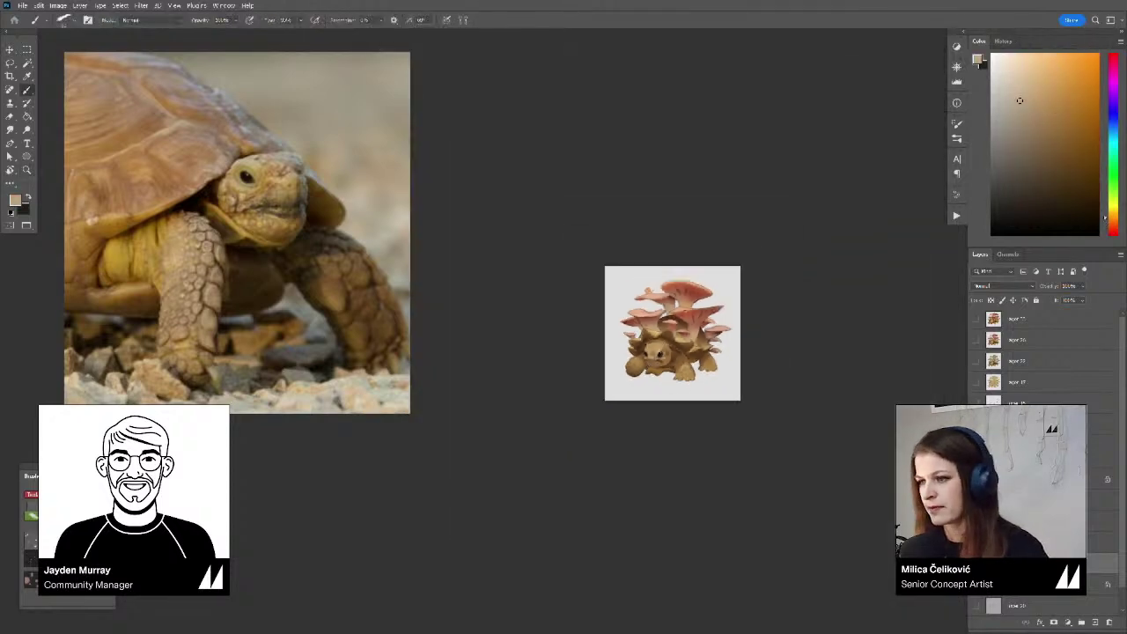
Flip the canvas horizontally, tilt it slightly, and choose a pale cream based on the forehead colour
key(ctrl+space)
mouse_move(702, 352)
mouse_down()
mouse_move(733, 379)
mouse_move(763, 446)
mouse_up()
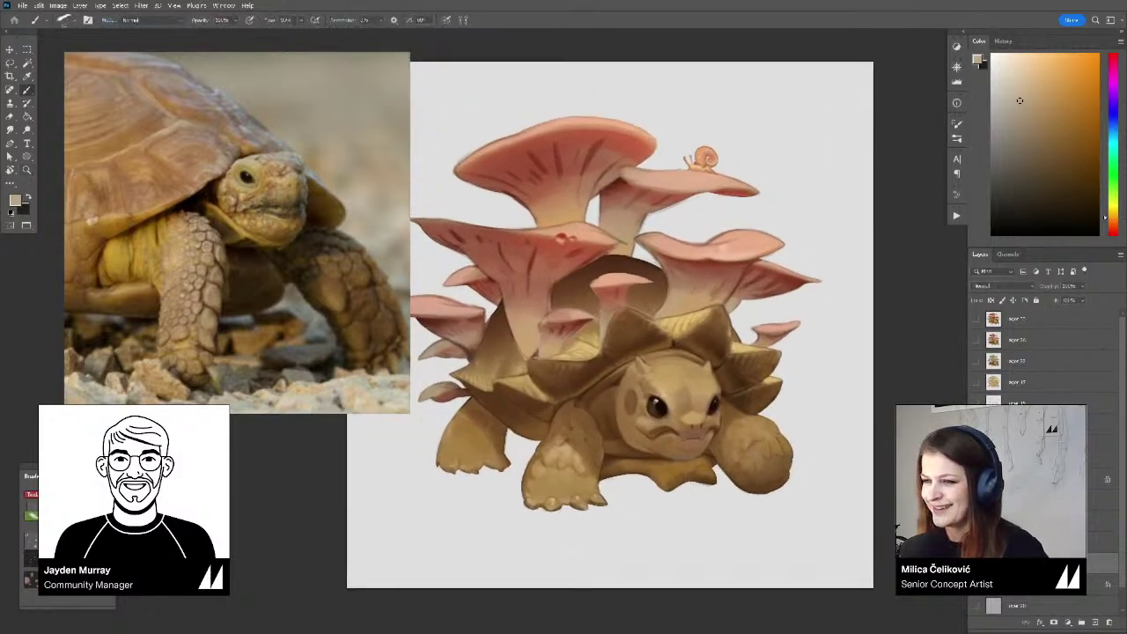
key(z)
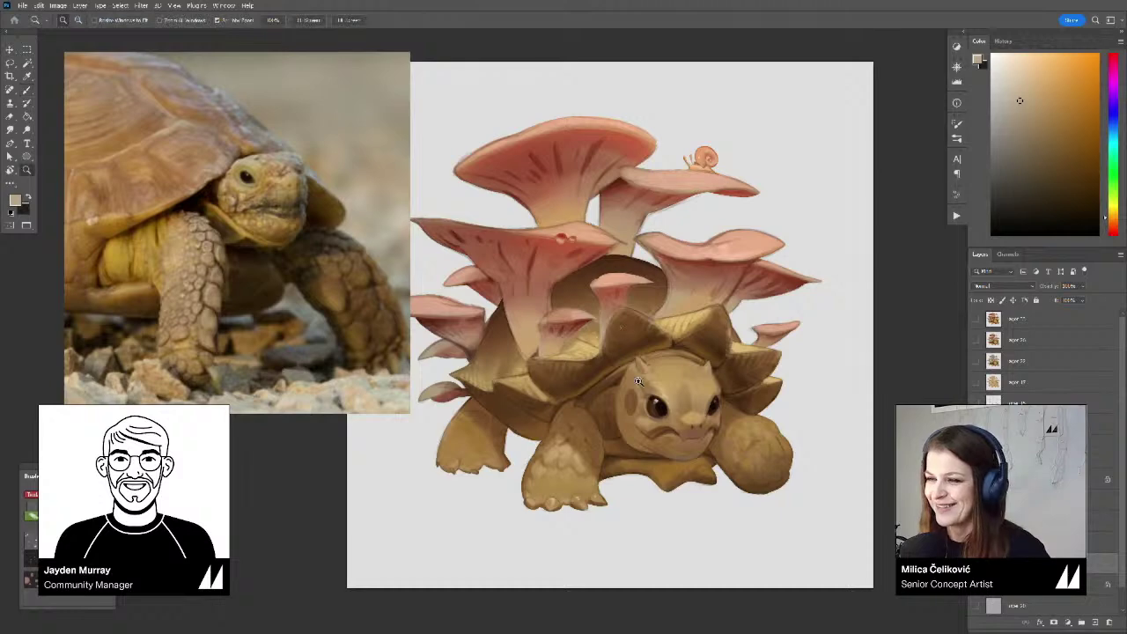
mouse_move(639, 382)
mouse_down()
mouse_move(663, 392)
mouse_move(598, 384)
mouse_up()
key(r)
drag(755, 367, 755, 348)
mouse_move(672, 380)
mouse_down()
mouse_move(652, 378)
mouse_move(665, 389)
mouse_up()
alt+click(649, 399)
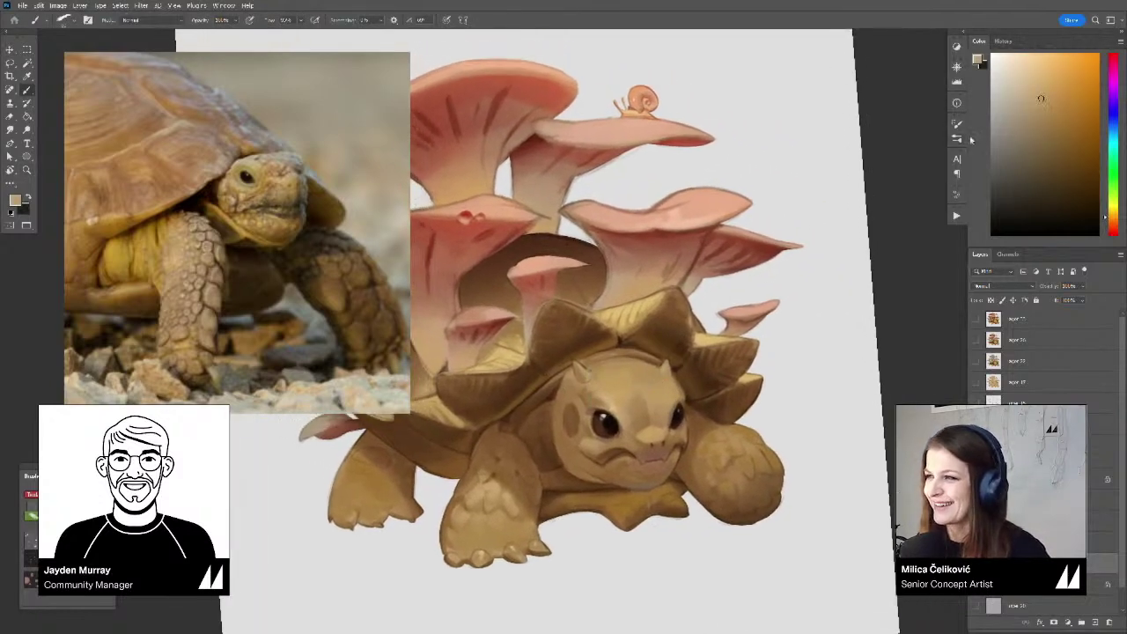
click(1034, 72)
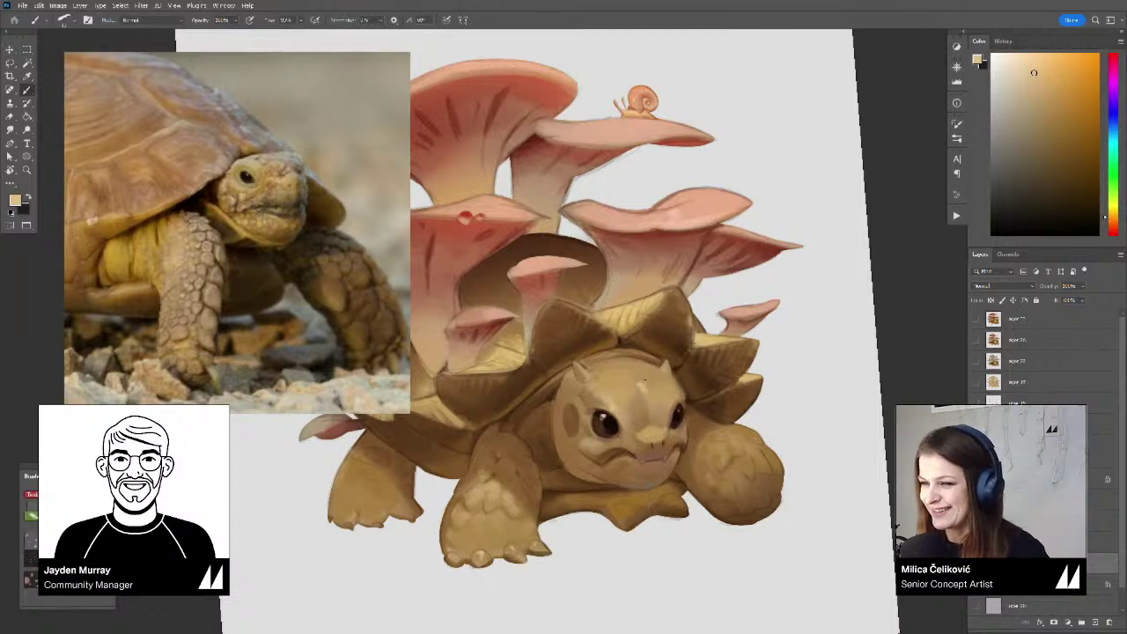
Brighten the central forehead patch between the horns with cream tones sampled around it
alt+click(645, 385)
alt+click(643, 382)
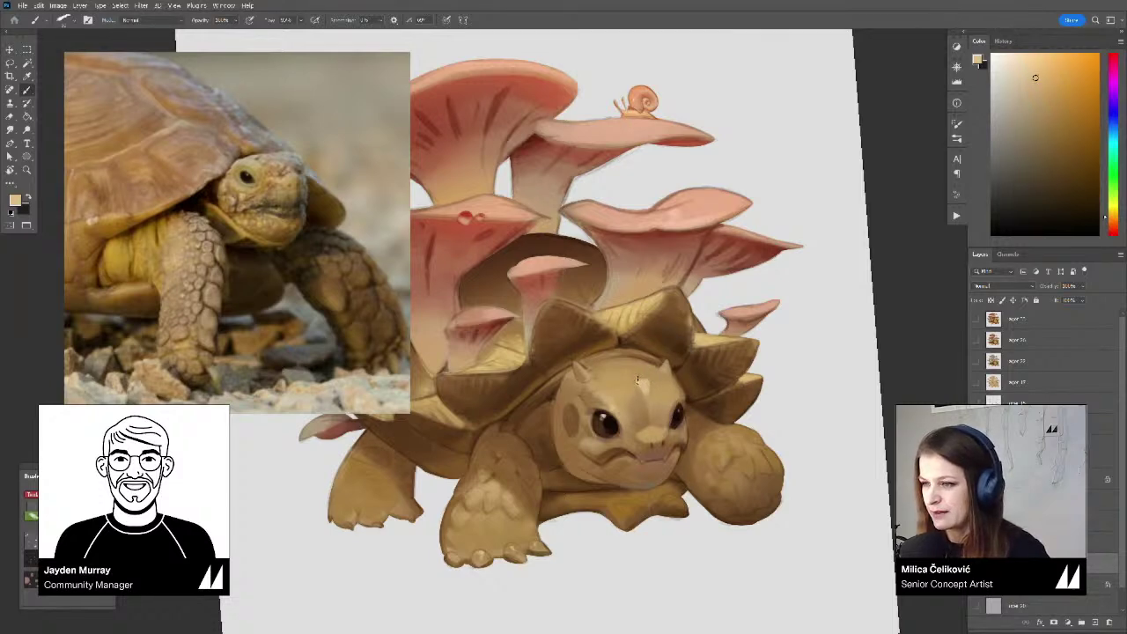
alt+click(641, 385)
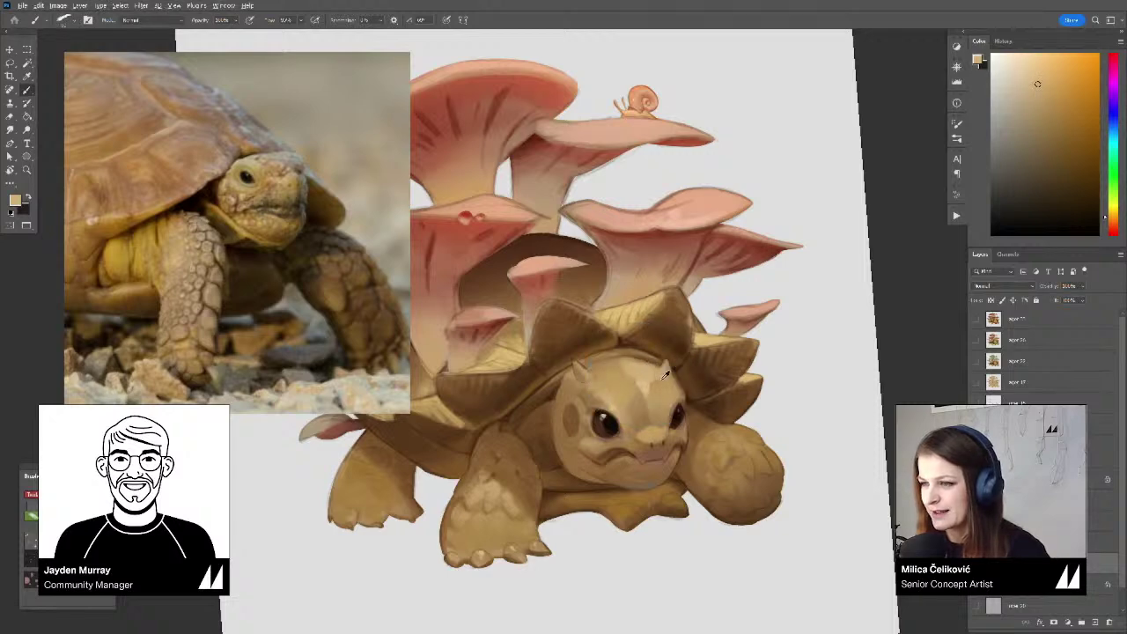
alt+click(659, 375)
alt+click(650, 379)
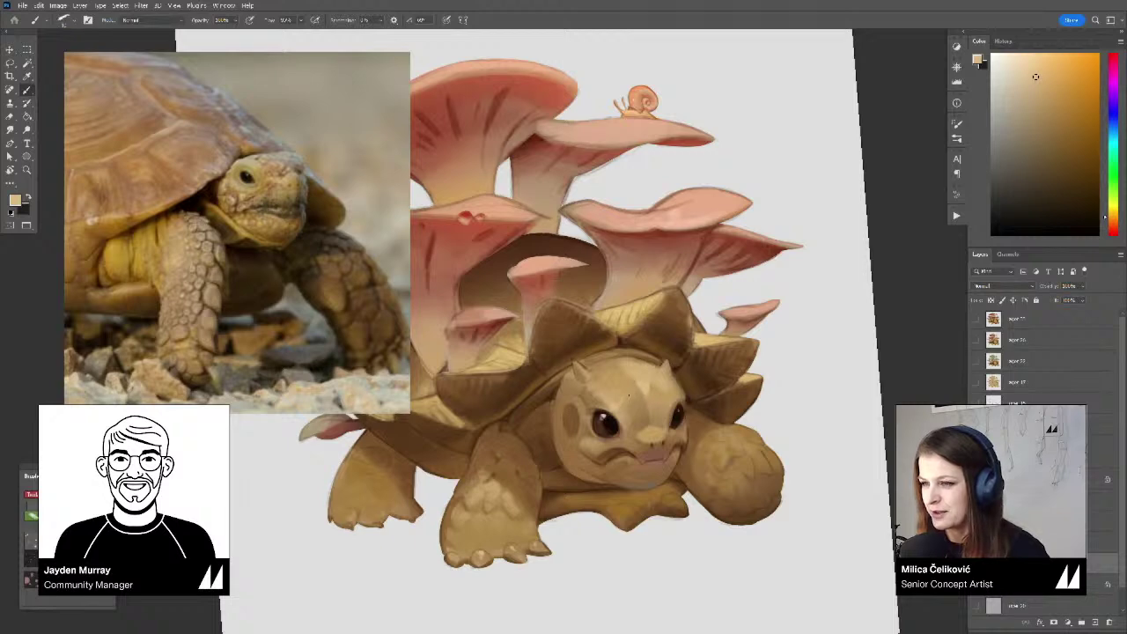
Blend lighter tan tones over the brow above the near eye with colours sampled from the forehead
alt+click(628, 395)
alt+click(621, 397)
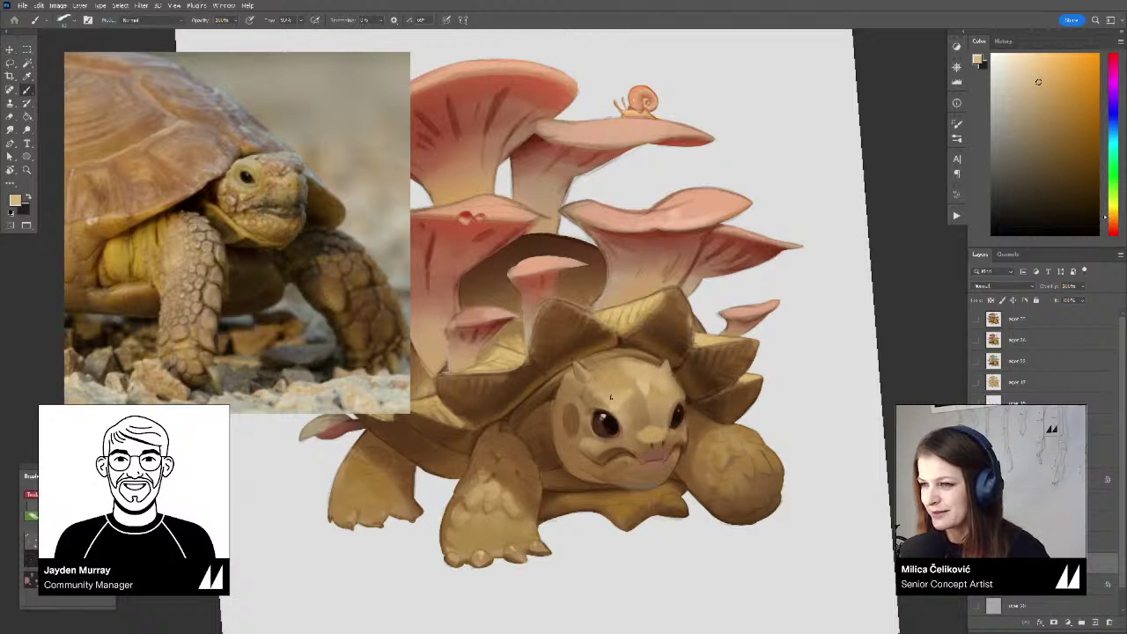
alt+click(613, 397)
drag(627, 392, 631, 380)
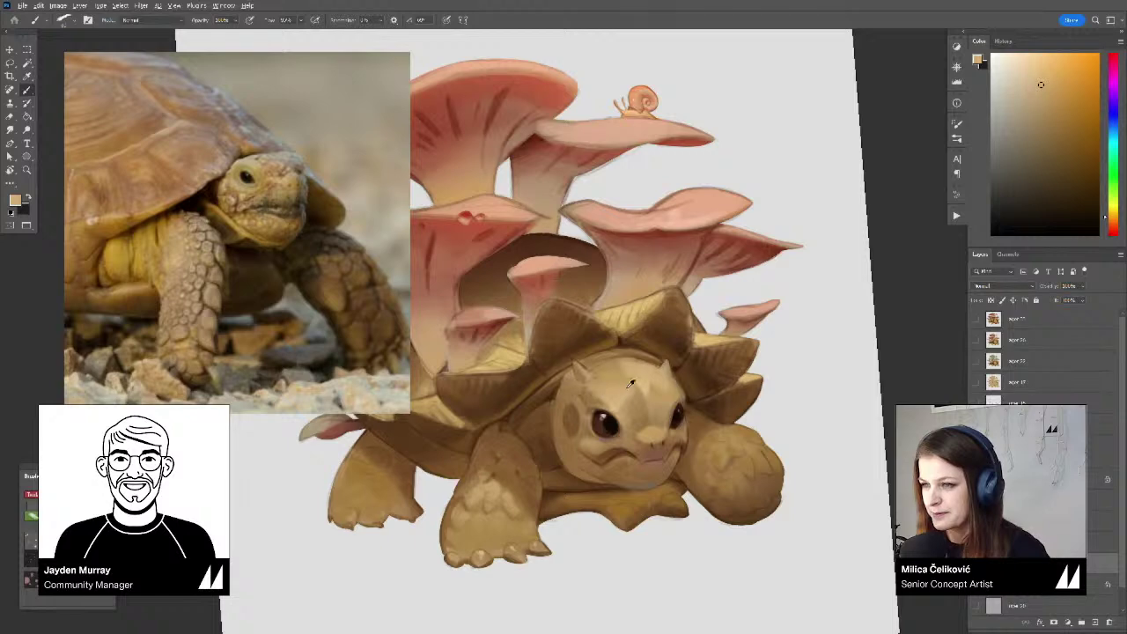
alt+click(630, 383)
alt+click(632, 390)
alt+click(632, 390)
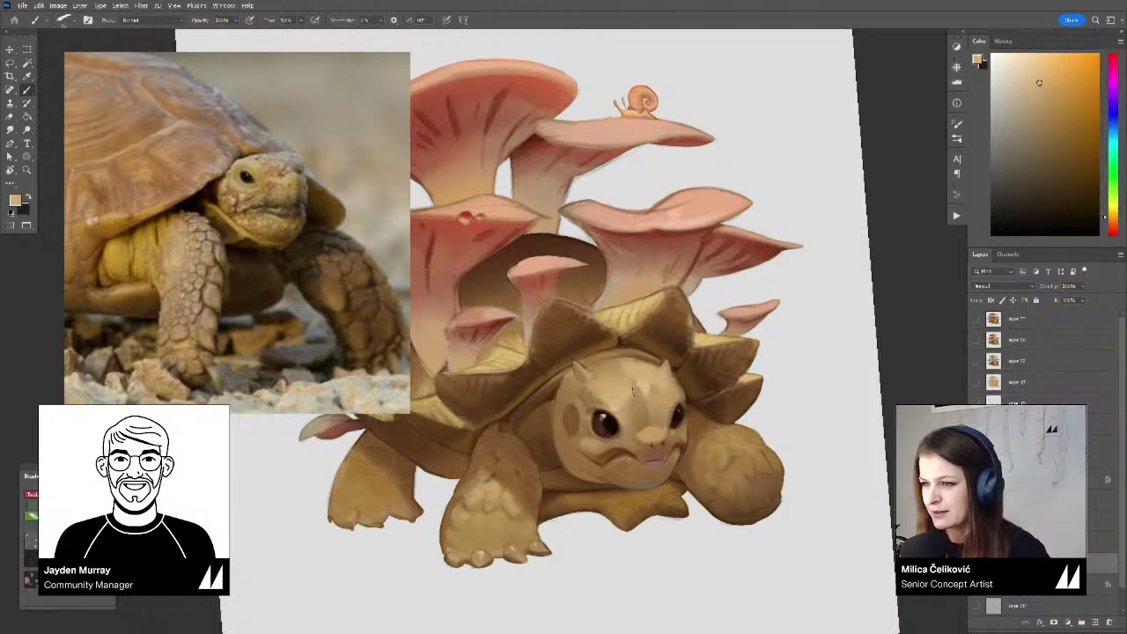
alt+click(636, 387)
Reset the canvas rotation, flip the view horizontally, and return to the brush near the head
scroll(725, 370, down, 5)
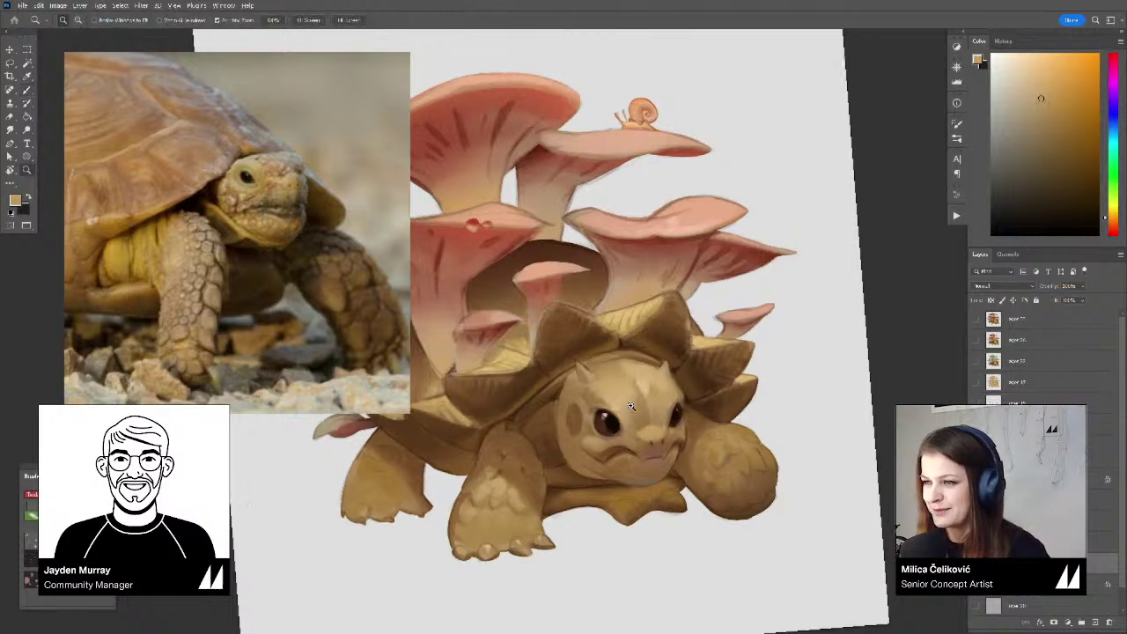
key(r)
key(Escape)
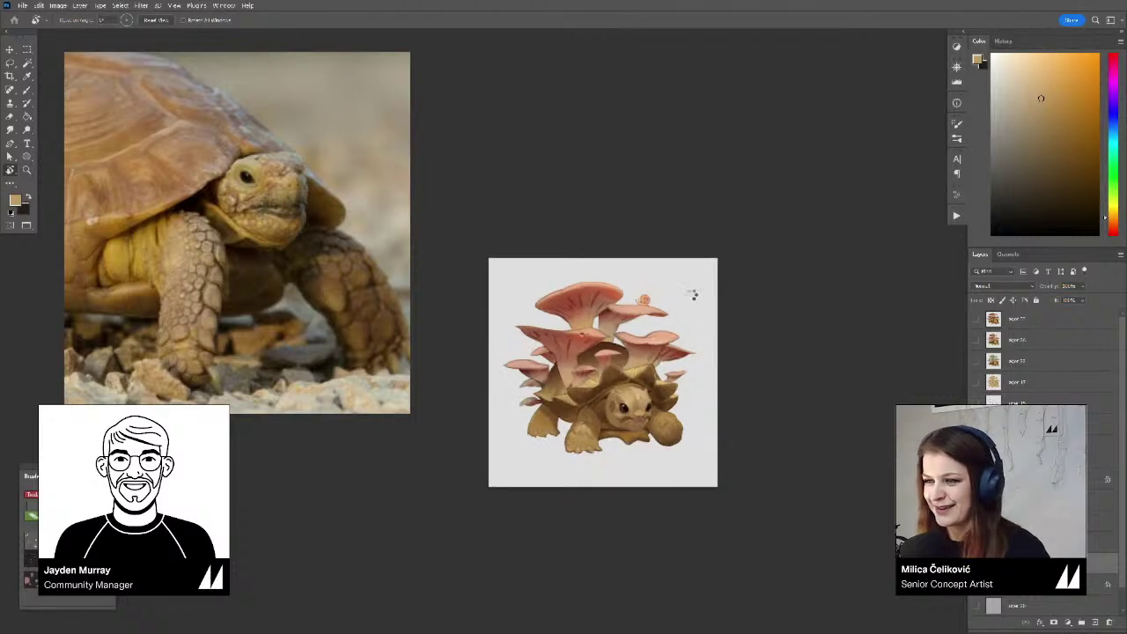
key(ctrl+shift+h)
key(z)
click(593, 406)
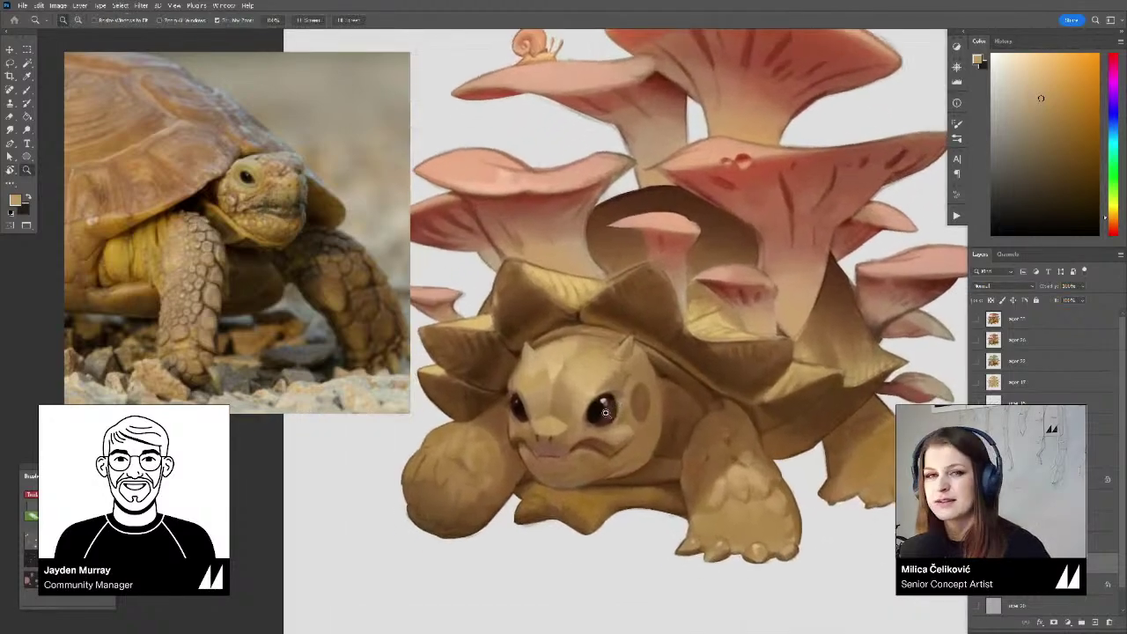
key(b)
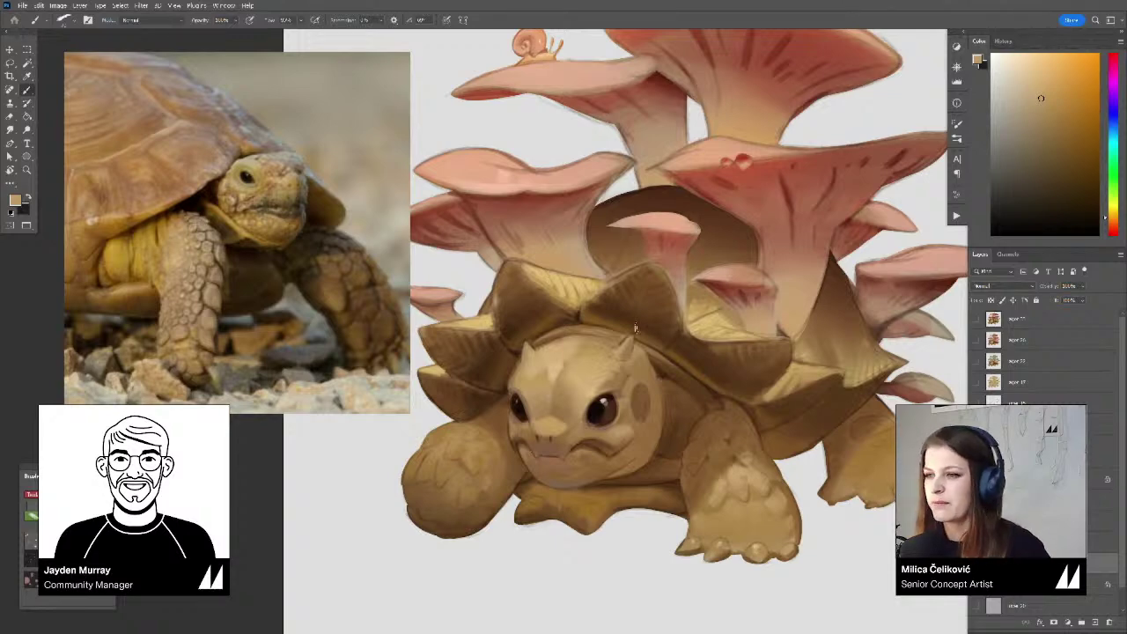
Soften the brow above the near eye with light tan tones sampled from the surrounding skin
mouse_move(597, 374)
mouse_down()
mouse_move(598, 363)
mouse_move(603, 374)
mouse_up()
key(z)
key(b)
alt+click(597, 377)
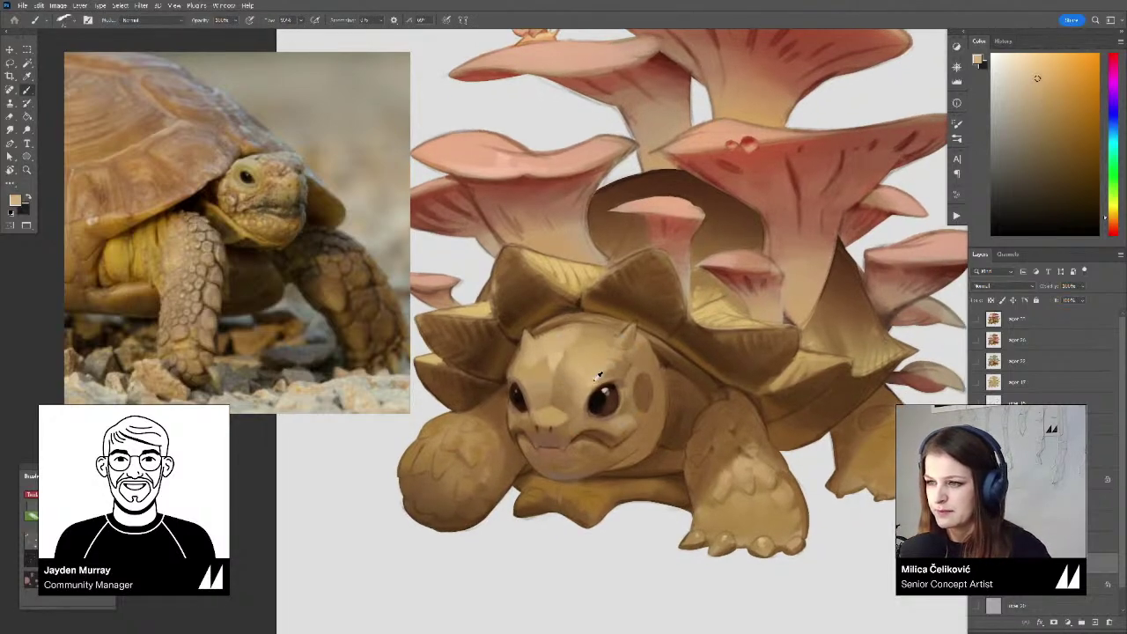
alt+click(594, 380)
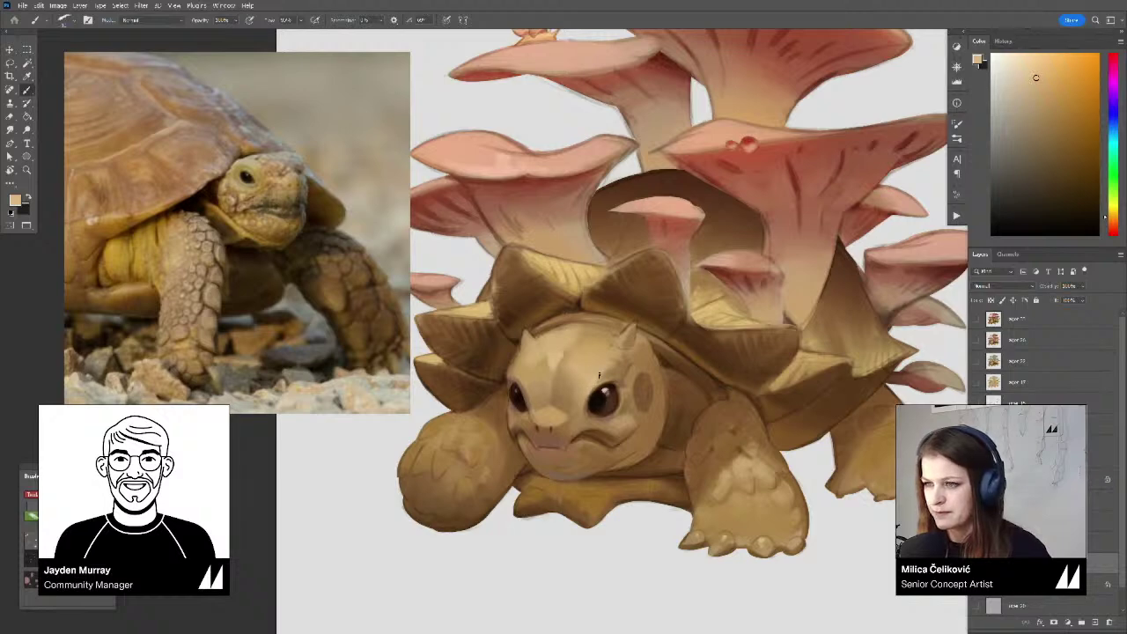
Mix a reddish brown from the sampled dark eye colour and paint the iris of the near eye
alt+click(522, 386)
key(z)
click(513, 404)
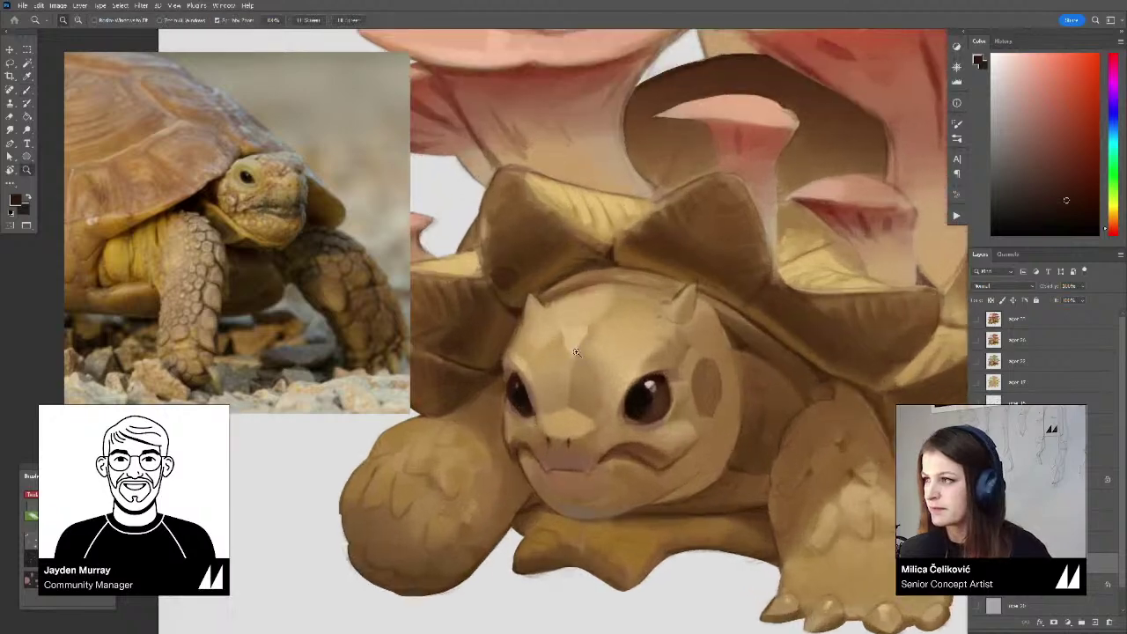
key(b)
click(1115, 224)
drag(1072, 184, 1055, 172)
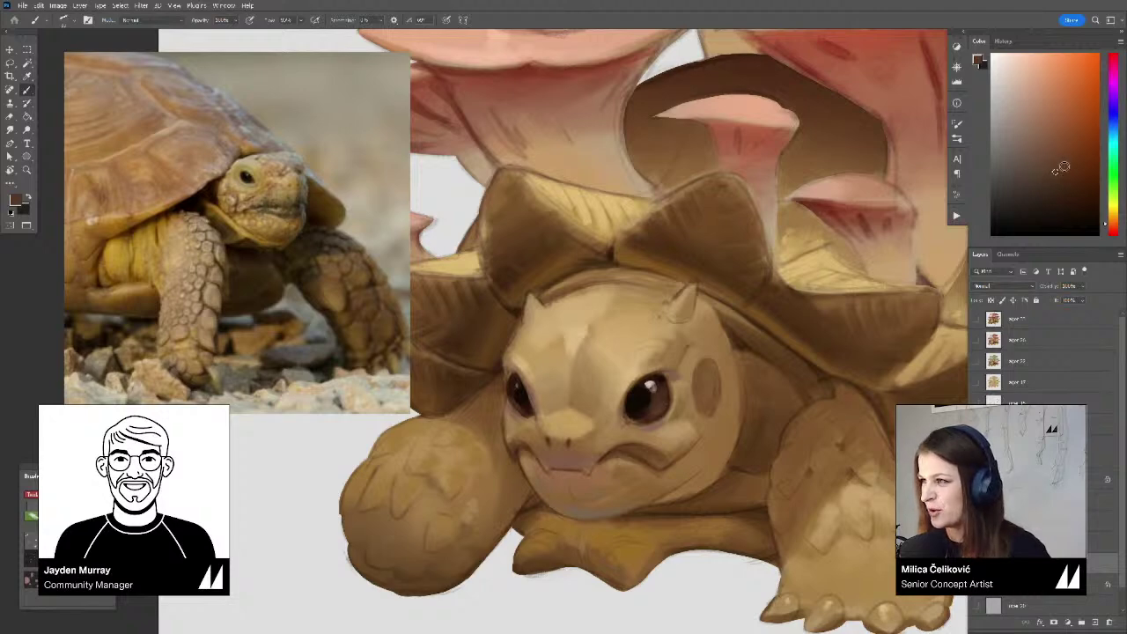
click(1068, 160)
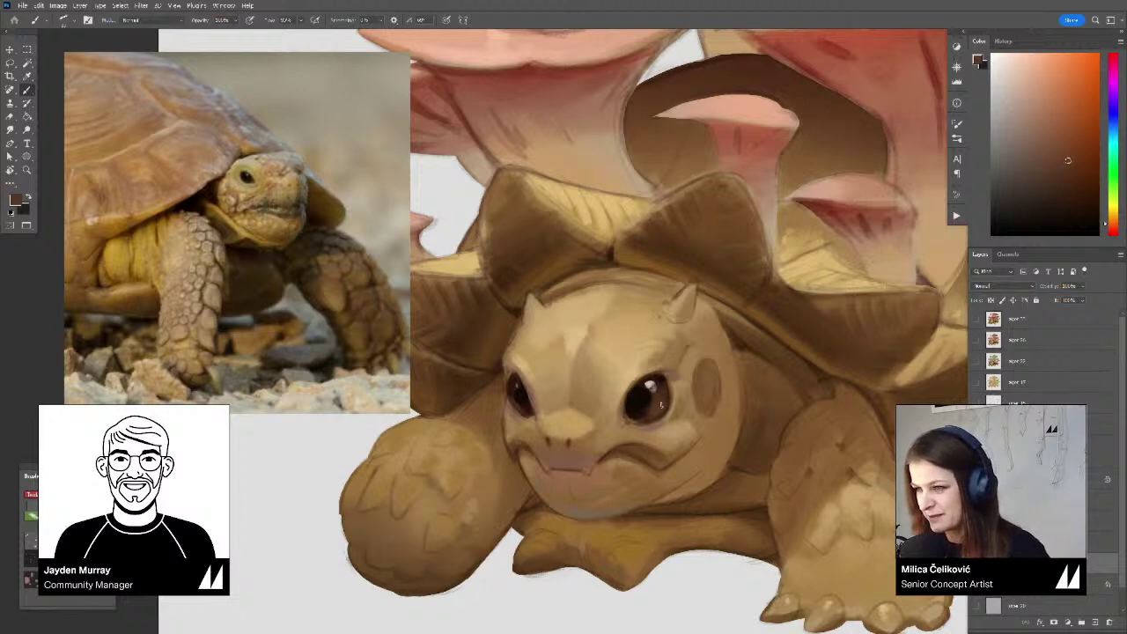
Refine the near eye's pupil and iris with near-black and reddish-brown tones sampled from the eye
alt+click(649, 391)
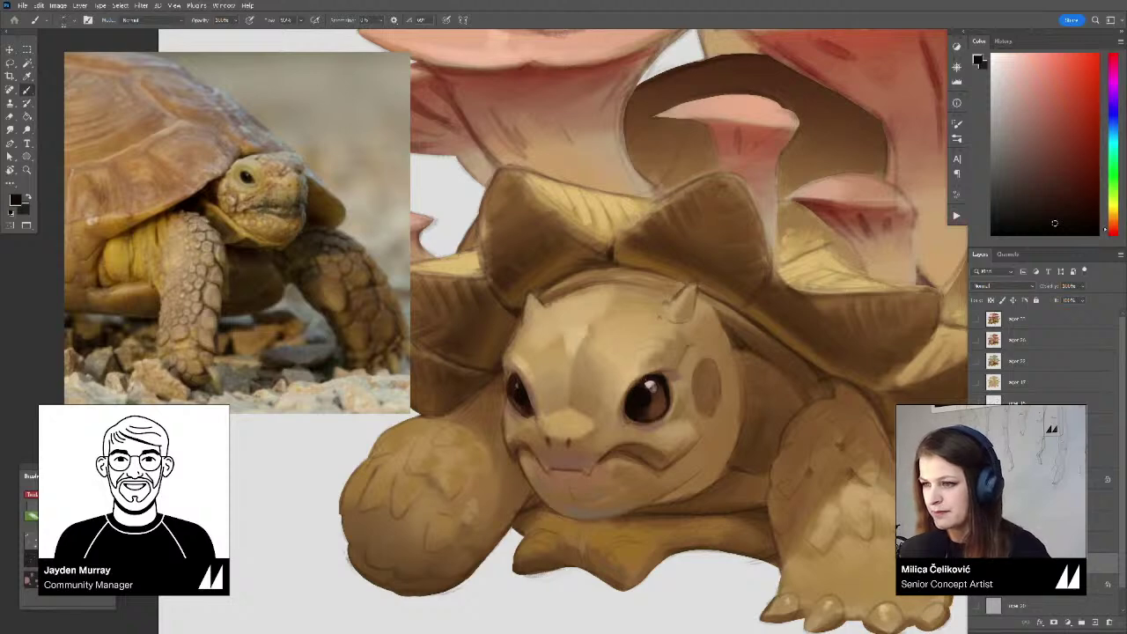
mouse_move(652, 396)
mouse_down()
mouse_move(555, 397)
mouse_move(671, 397)
mouse_up()
alt+click(667, 391)
alt+click(668, 408)
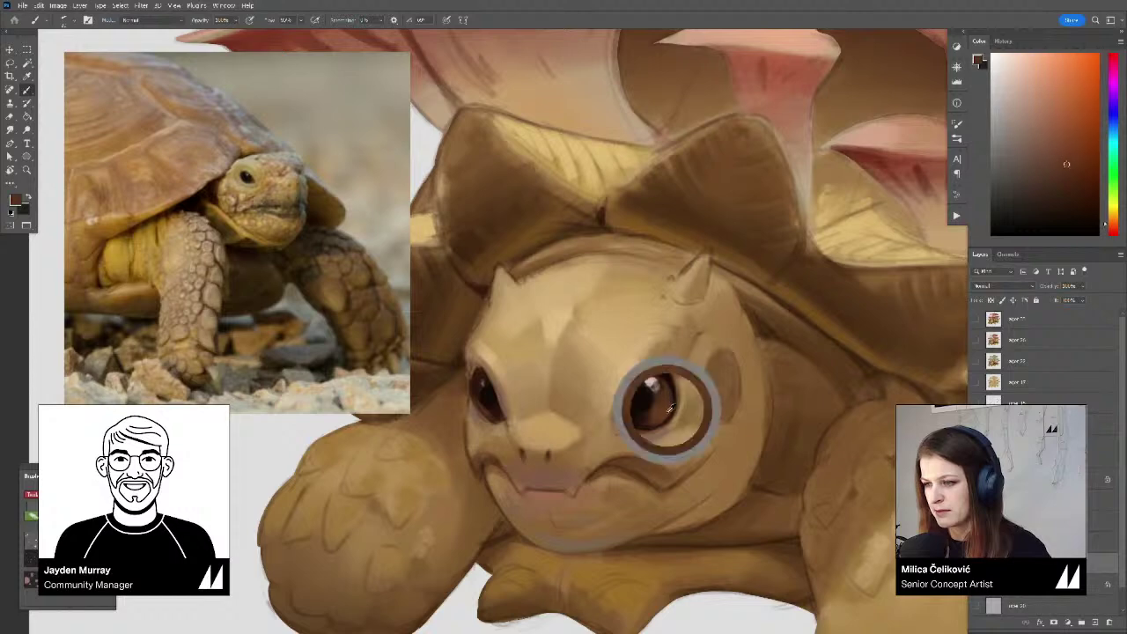
alt+click(665, 398)
alt+click(666, 396)
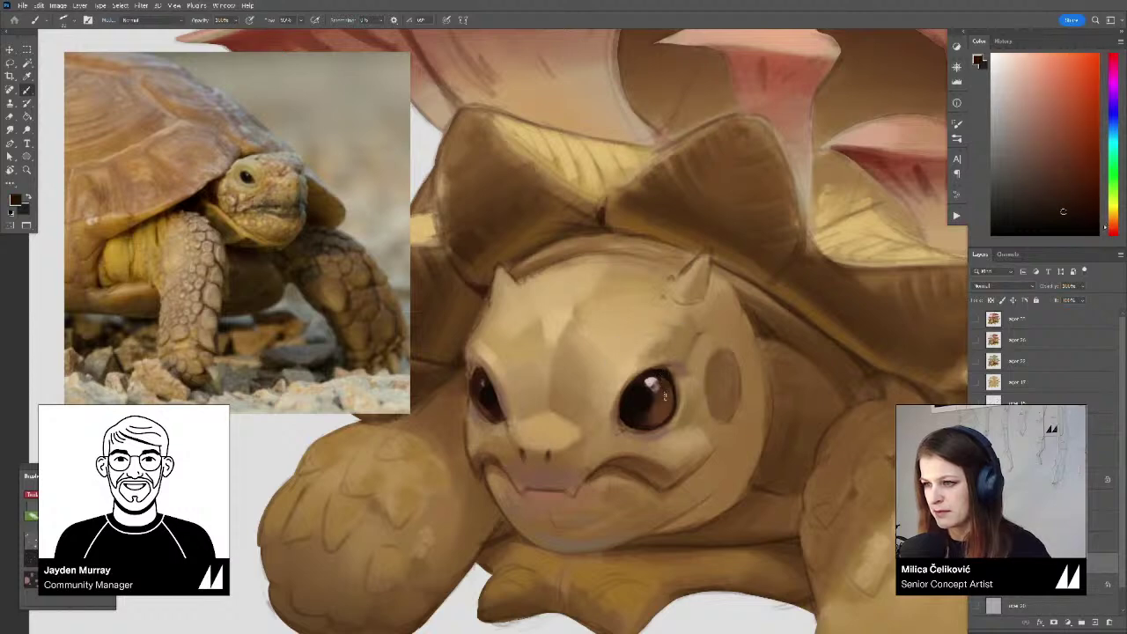
alt+click(662, 406)
Flip the canvas horizontally, check the whole creature, and return to the near eye with the brush
scroll(642, 412, down, 5)
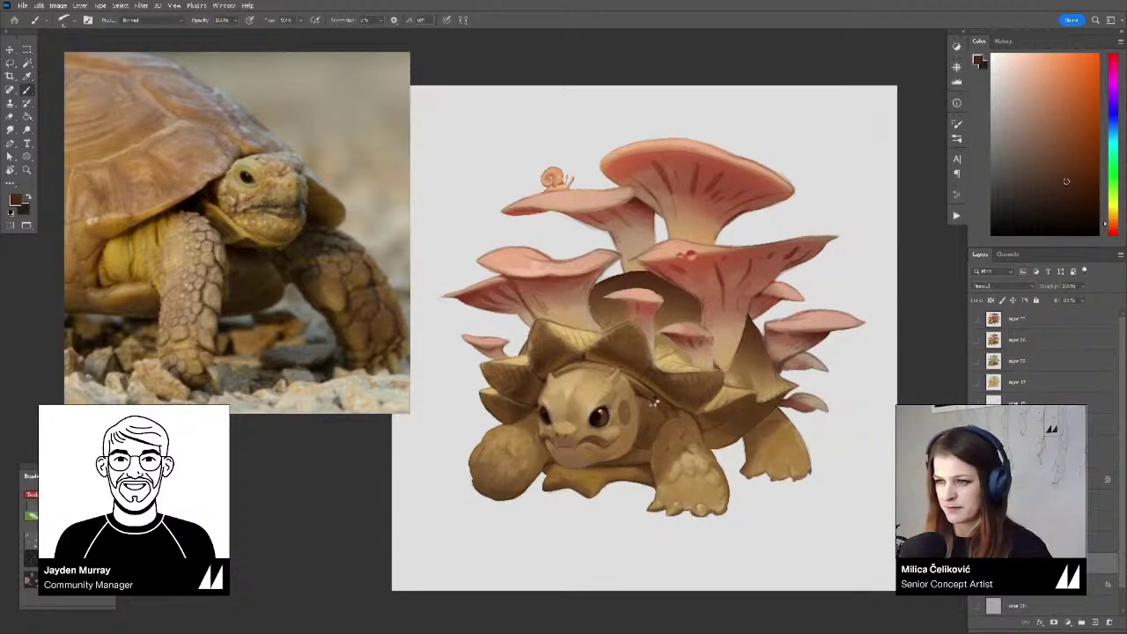
key(z)
key(ctrl+shift+h)
mouse_move(660, 419)
mouse_down()
mouse_move(576, 422)
mouse_move(641, 425)
mouse_up()
drag(747, 475, 710, 473)
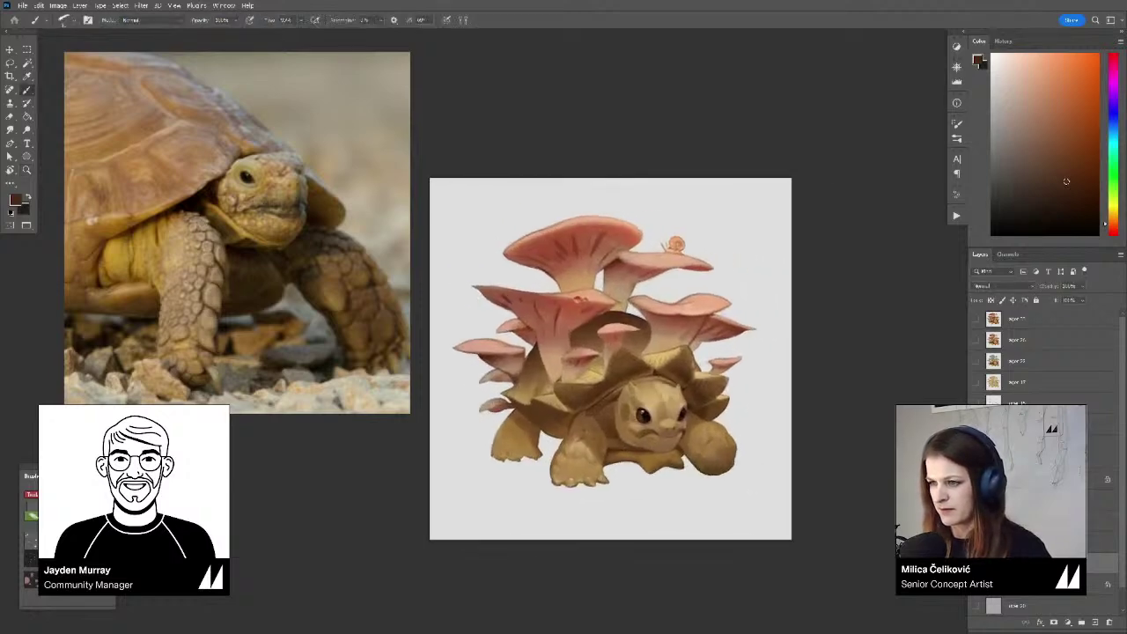
key(z)
click(652, 420)
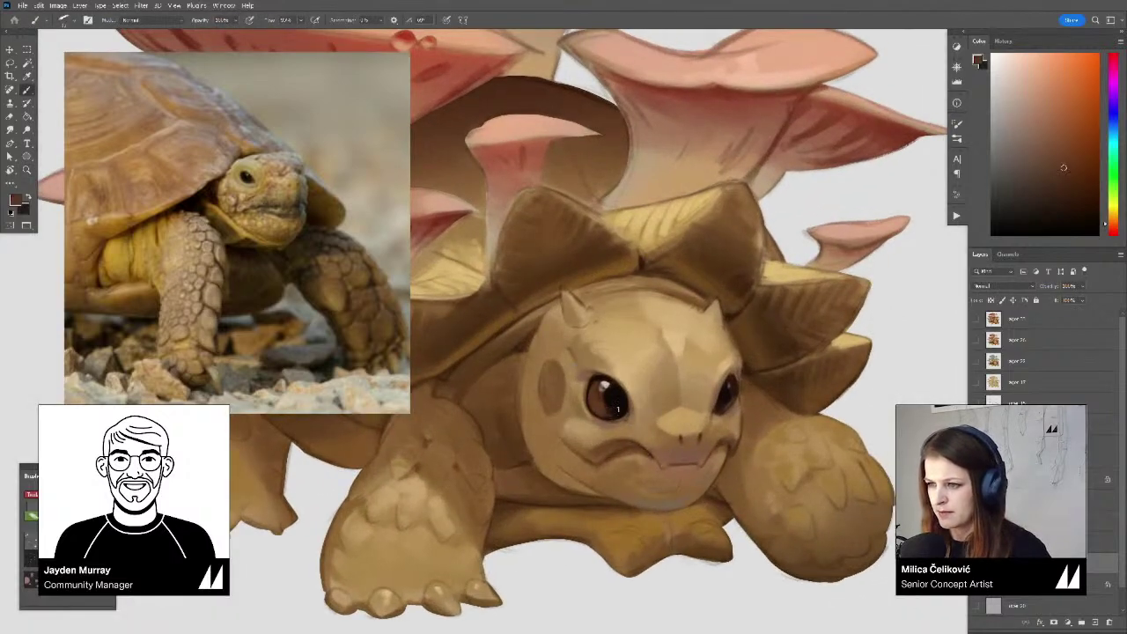
click(614, 416)
key(b)
Blend the near eye's lower iris and pupil edge with dark browns sampled inside the eye
alt+click(626, 402)
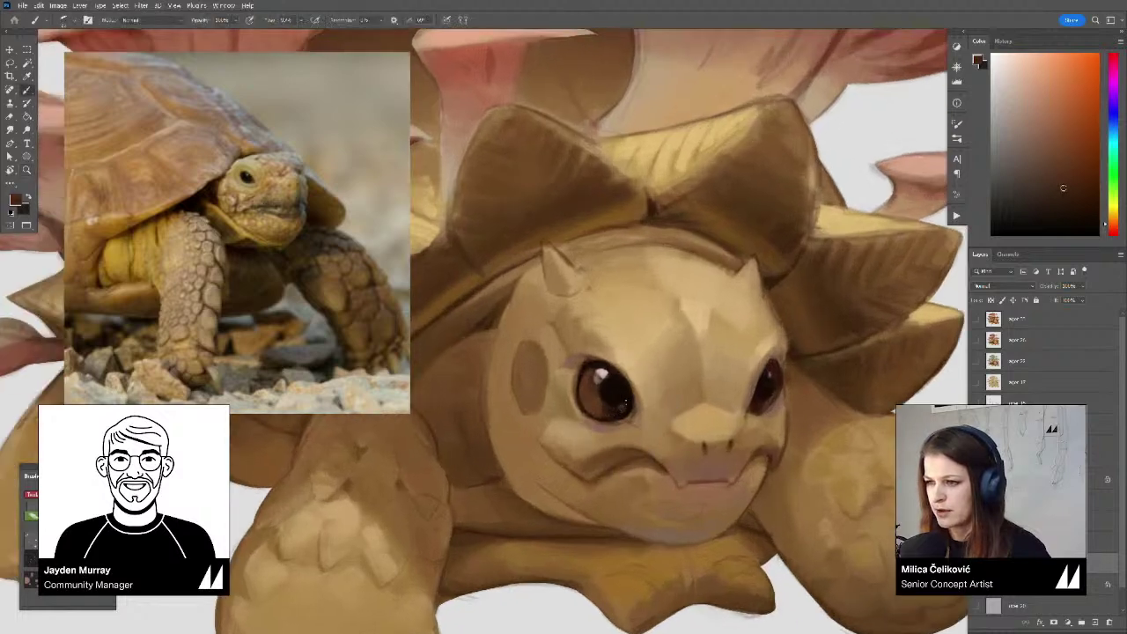
alt+click(625, 402)
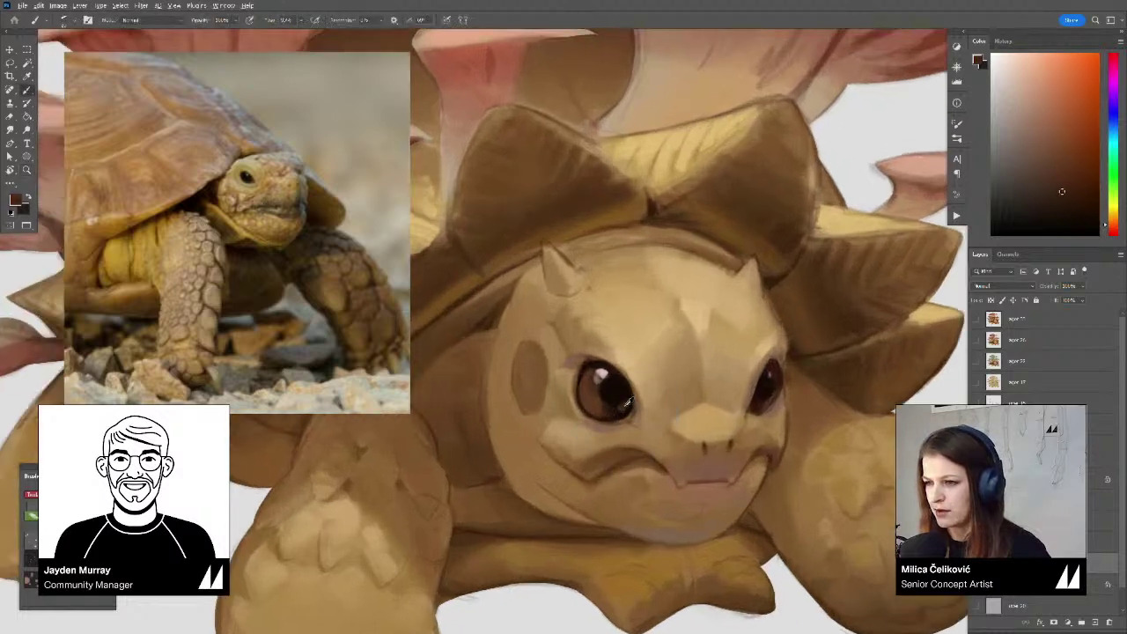
alt+click(626, 401)
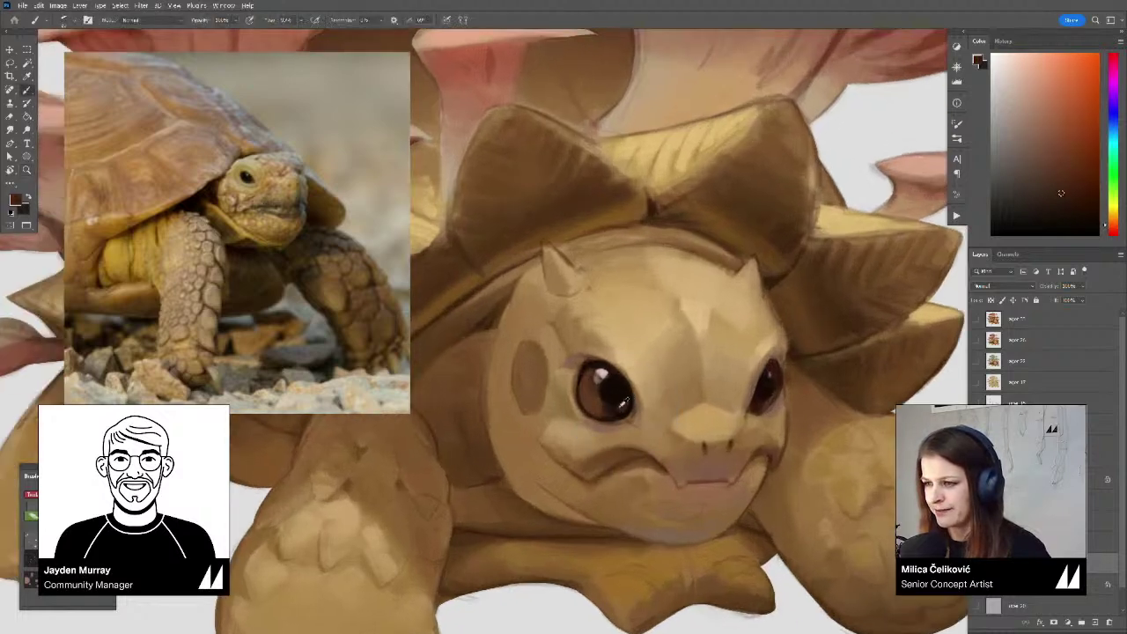
alt+click(621, 402)
alt+click(620, 404)
alt+click(619, 406)
alt+click(624, 404)
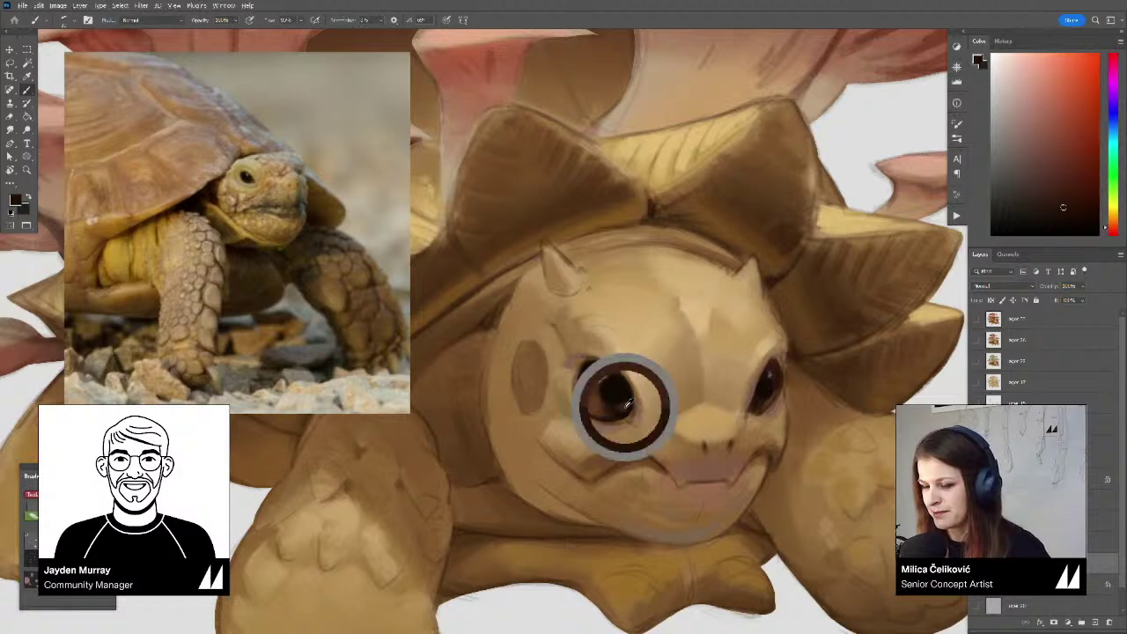
drag(627, 402, 604, 426)
Shade the far eye's iris and pupil with dark and reddish browns sampled from both eyes
drag(635, 413, 675, 406)
key(b)
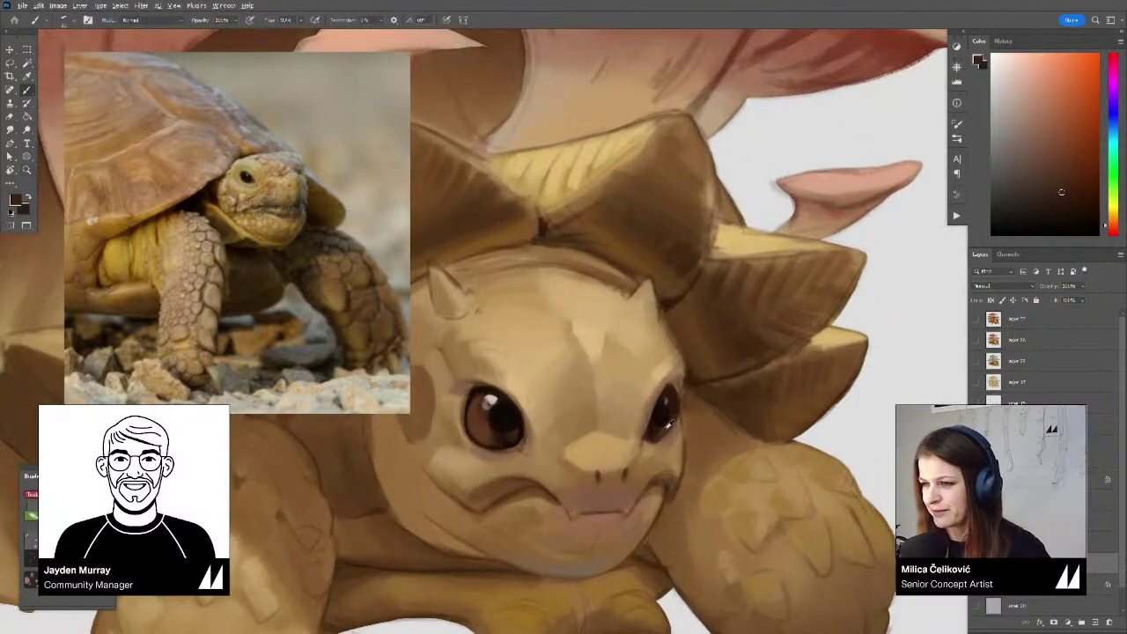
alt+click(674, 407)
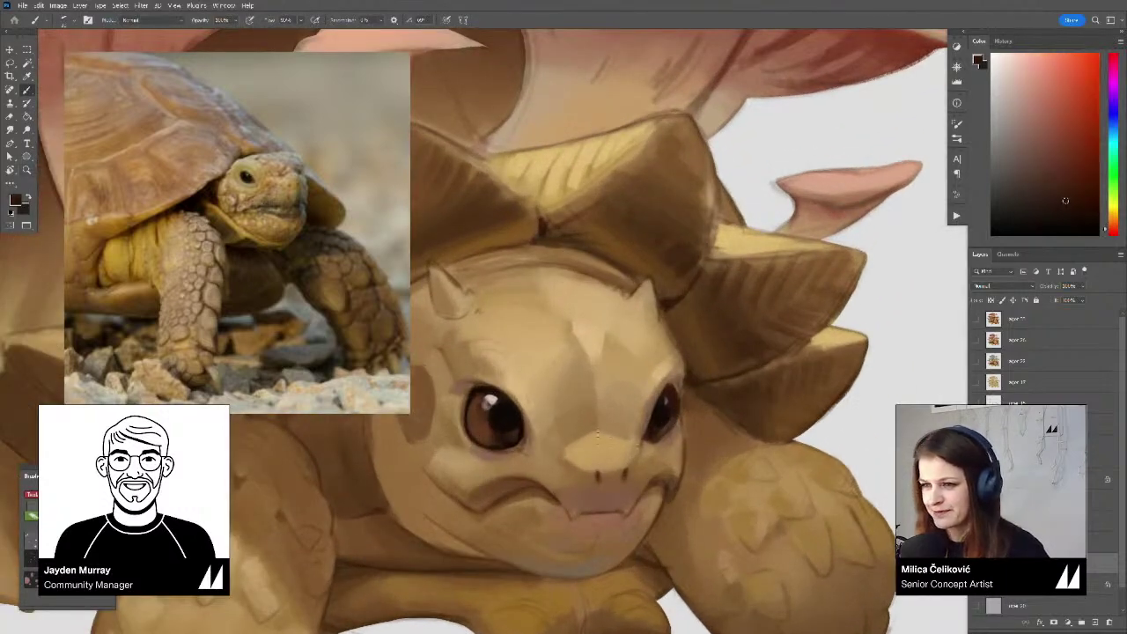
alt+click(517, 410)
alt+click(671, 414)
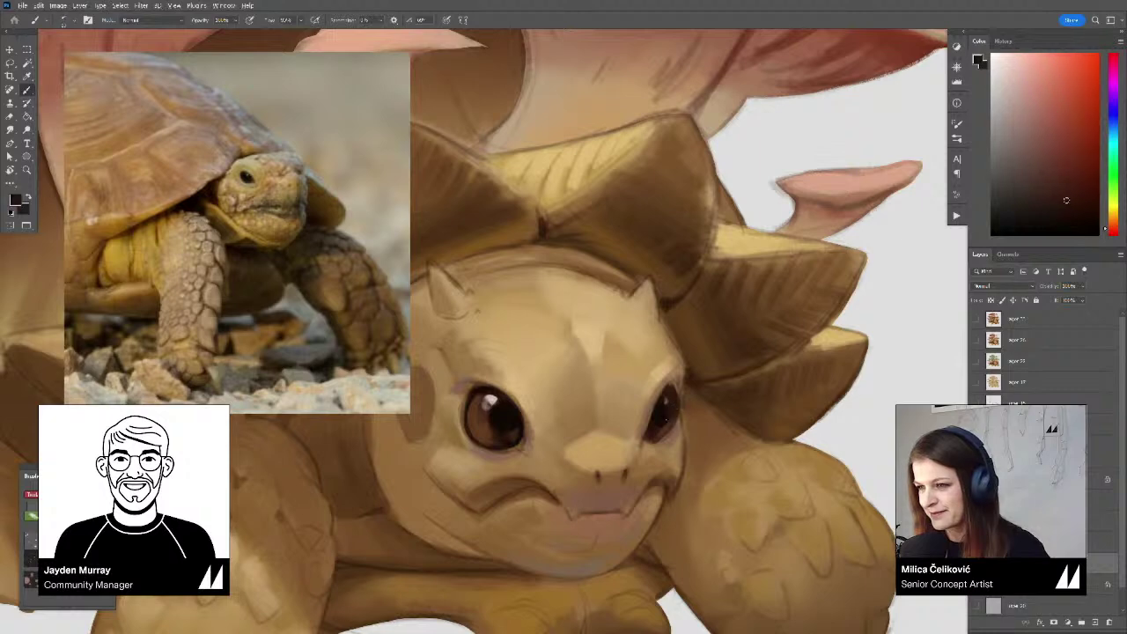
alt+click(492, 432)
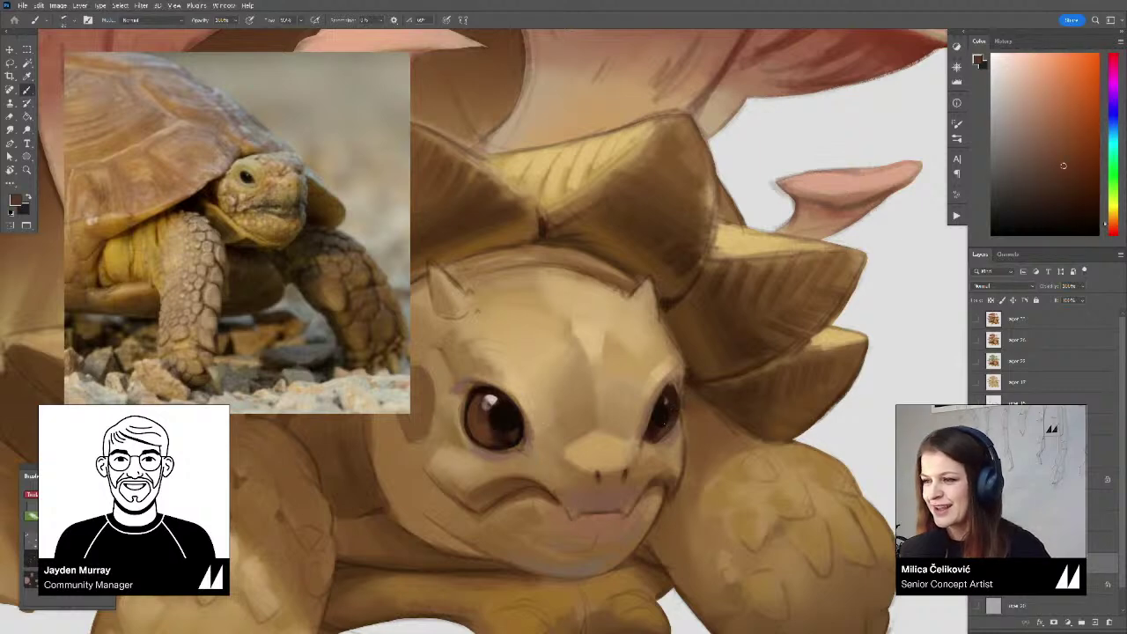
alt+click(662, 426)
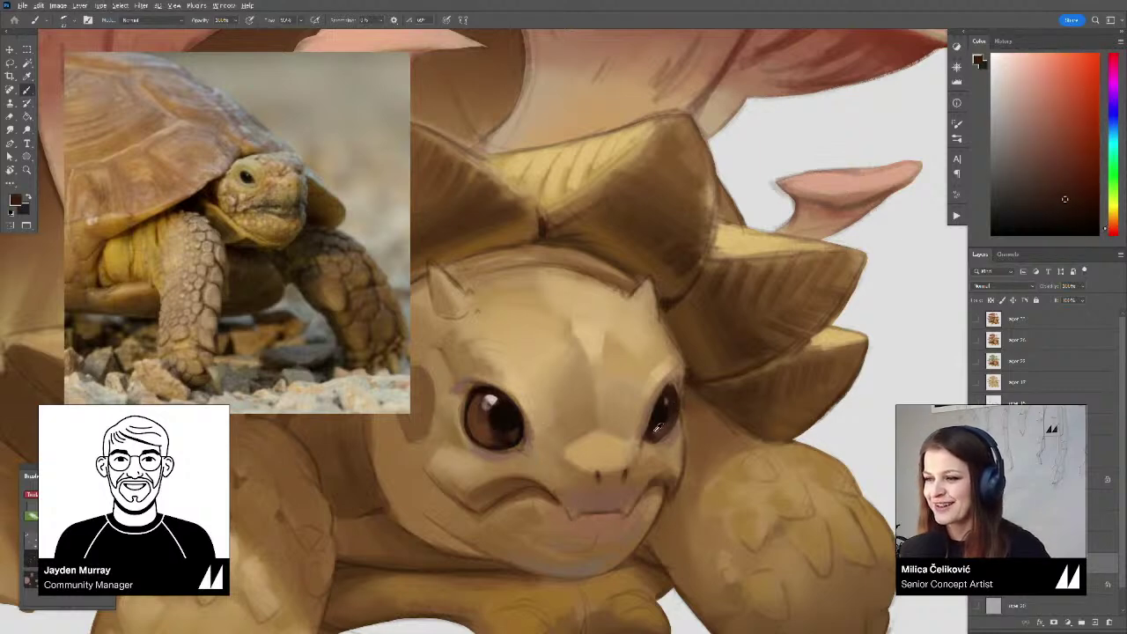
alt+click(658, 431)
Warm the side of the neck behind the head with ochre tones sampled from the underside and neck
key(z)
drag(652, 425, 624, 446)
mouse_move(604, 402)
mouse_down()
mouse_move(620, 395)
mouse_move(572, 406)
mouse_move(573, 435)
mouse_up()
key(b)
alt+click(626, 483)
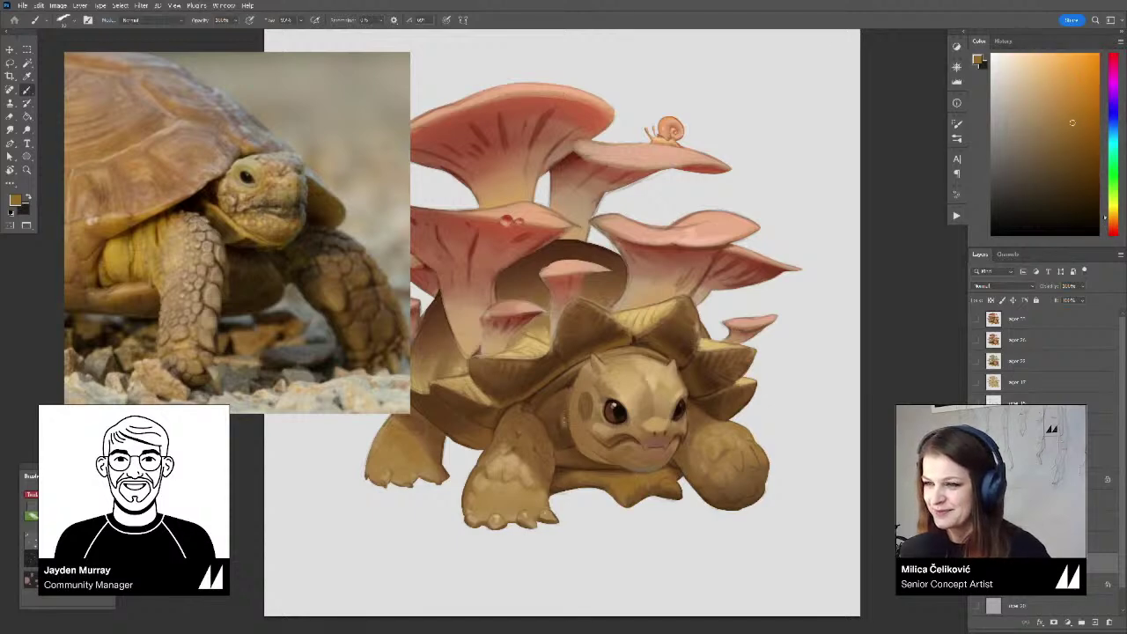
alt+click(564, 403)
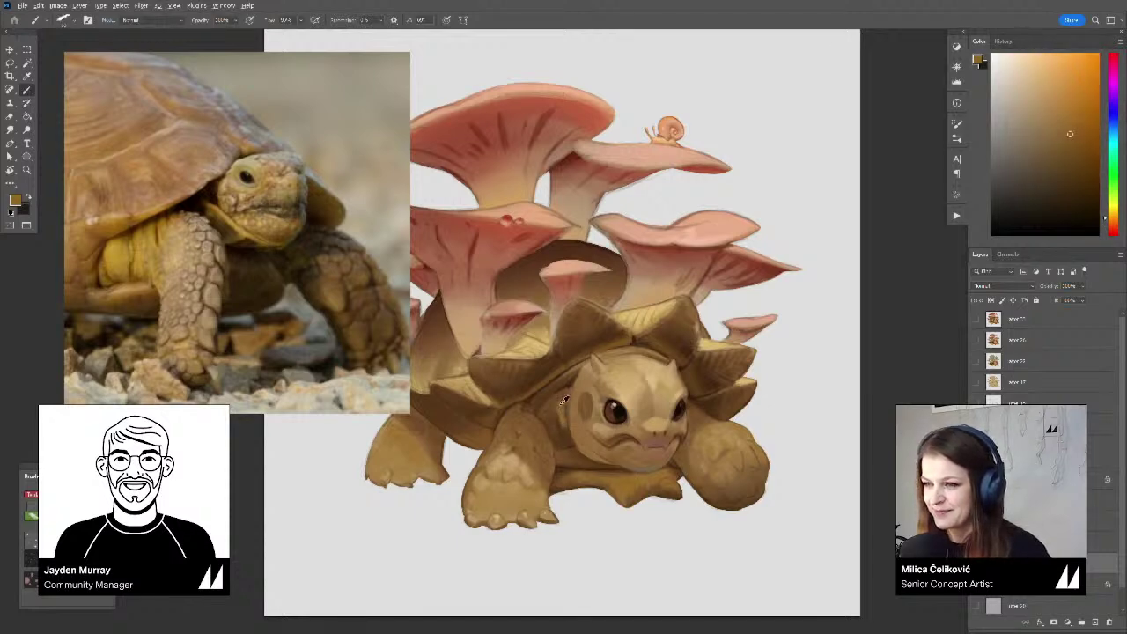
alt+click(561, 406)
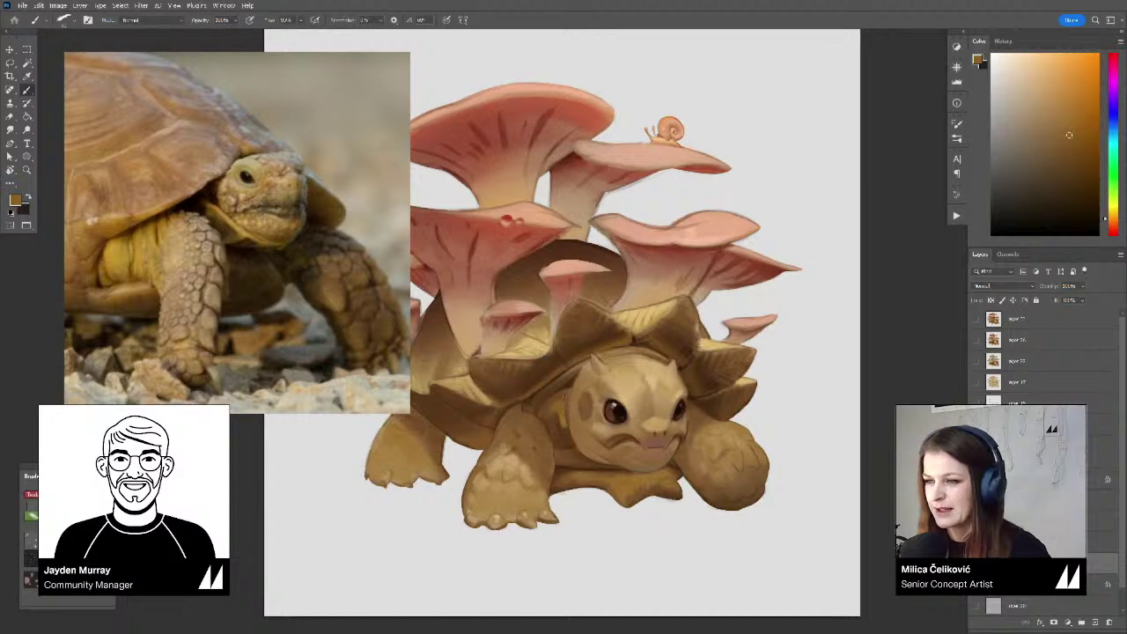
alt+click(569, 418)
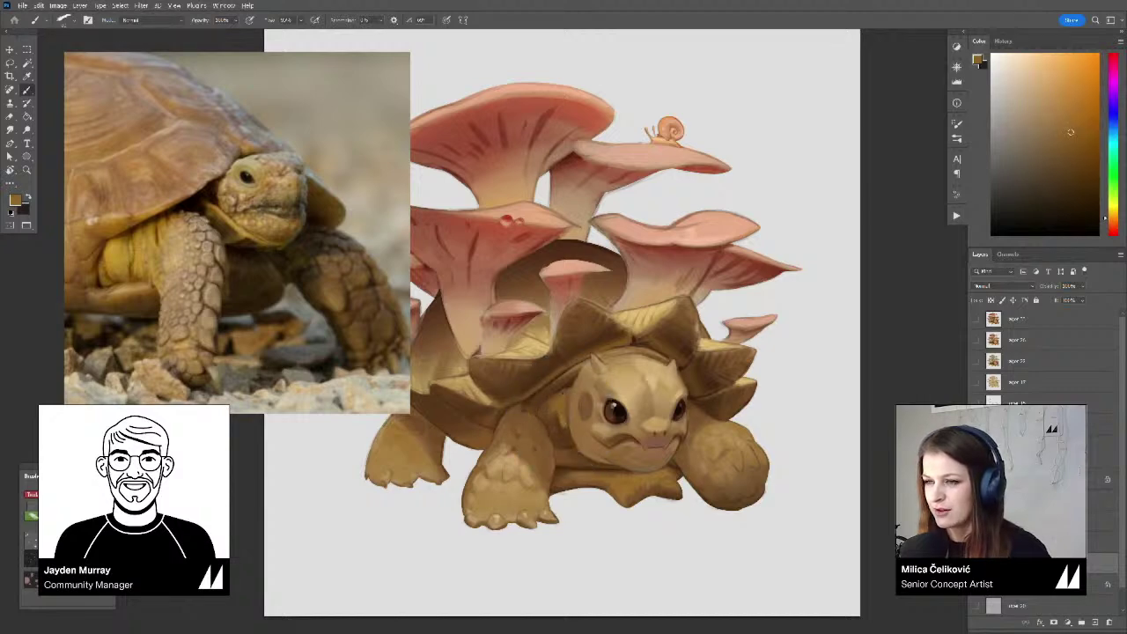
Shade the neck fold between the head and front leg with darker browns and ochres sampled there
alt+click(564, 414)
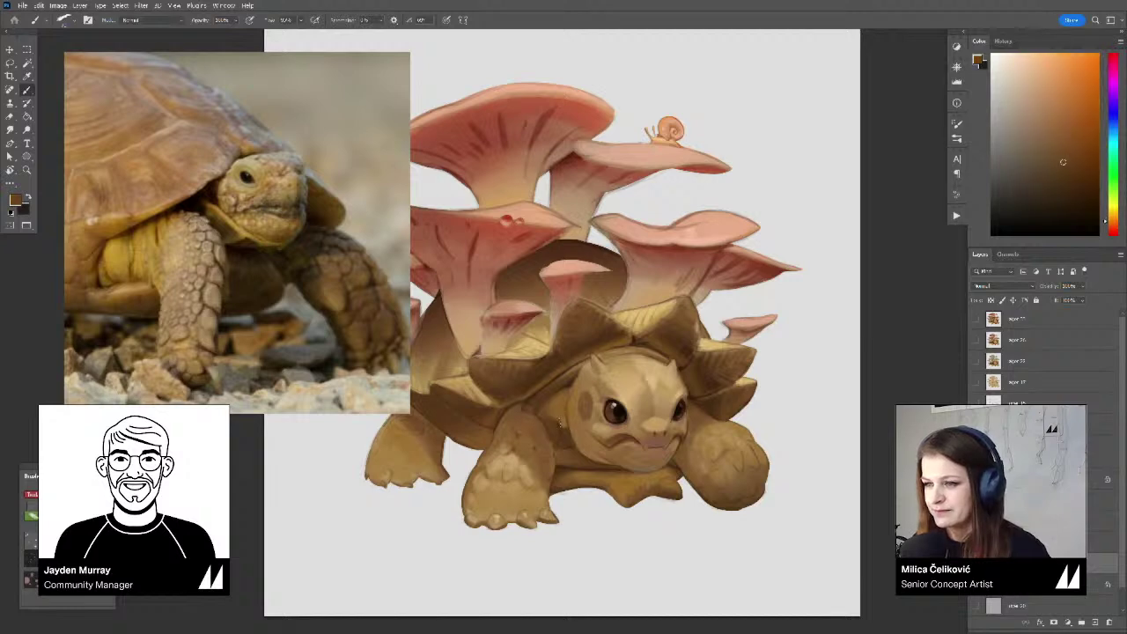
alt+click(560, 420)
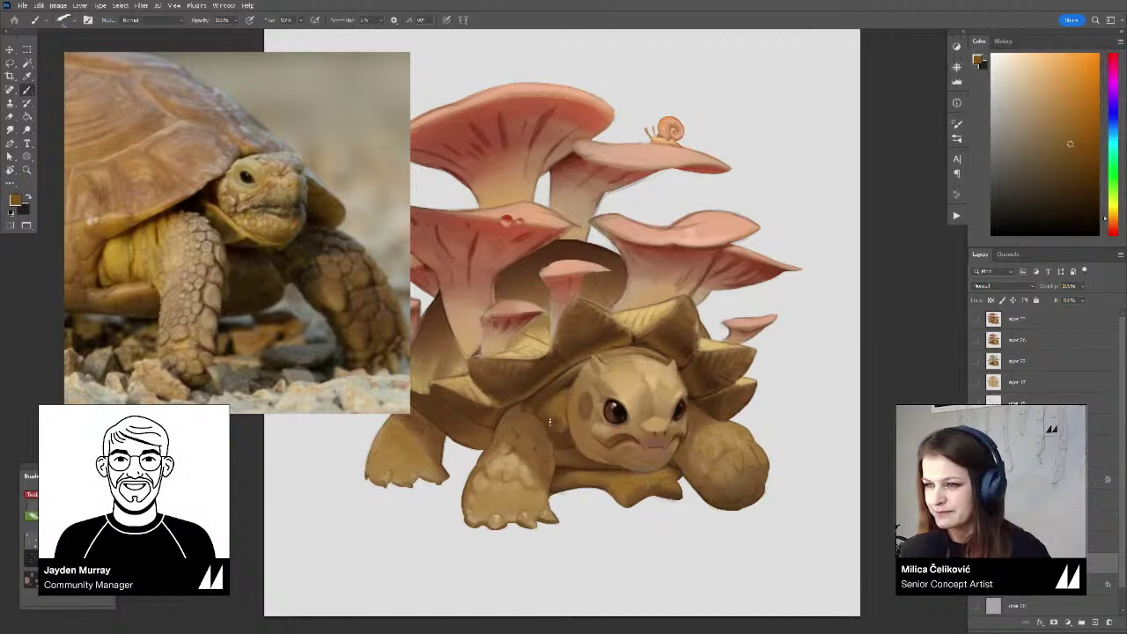
alt+click(561, 426)
alt+click(563, 429)
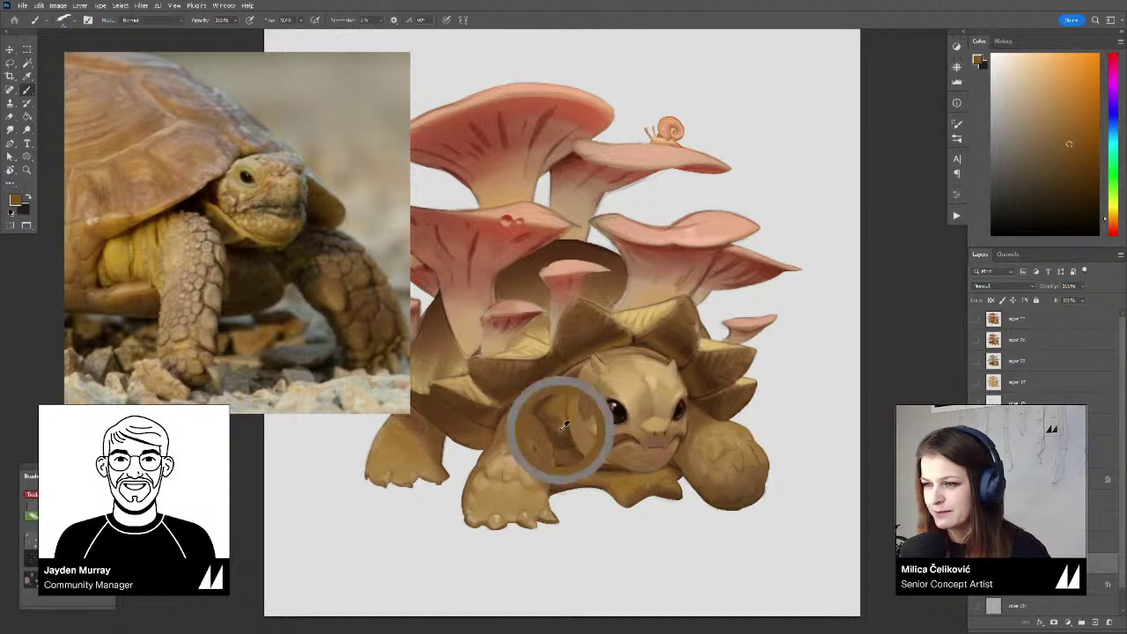
alt+click(557, 427)
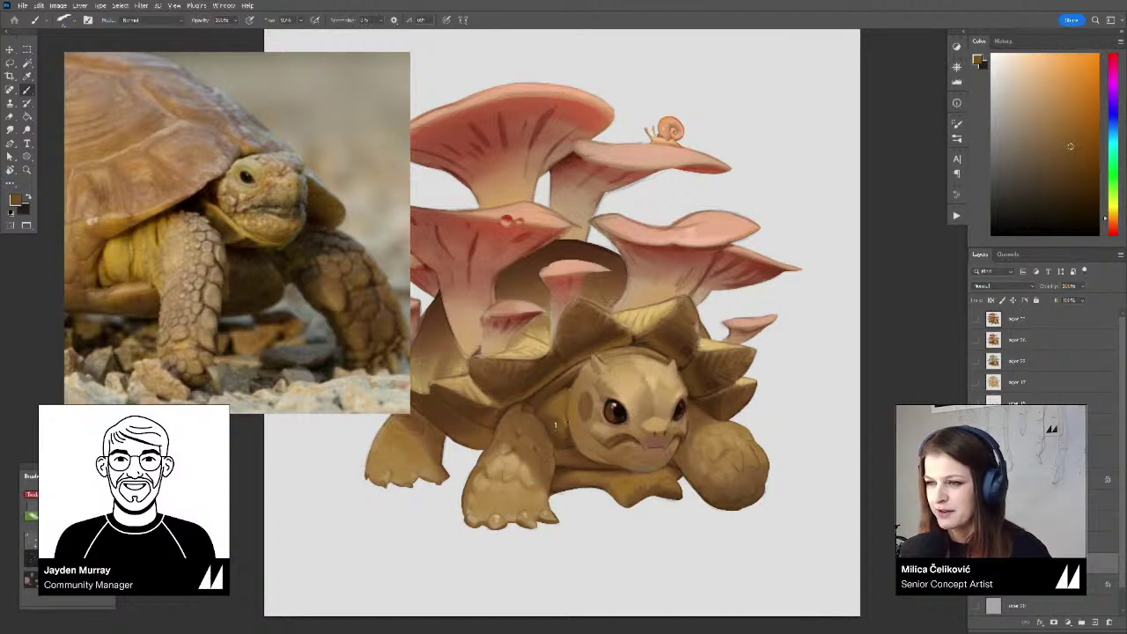
alt+click(558, 409)
alt+click(561, 396)
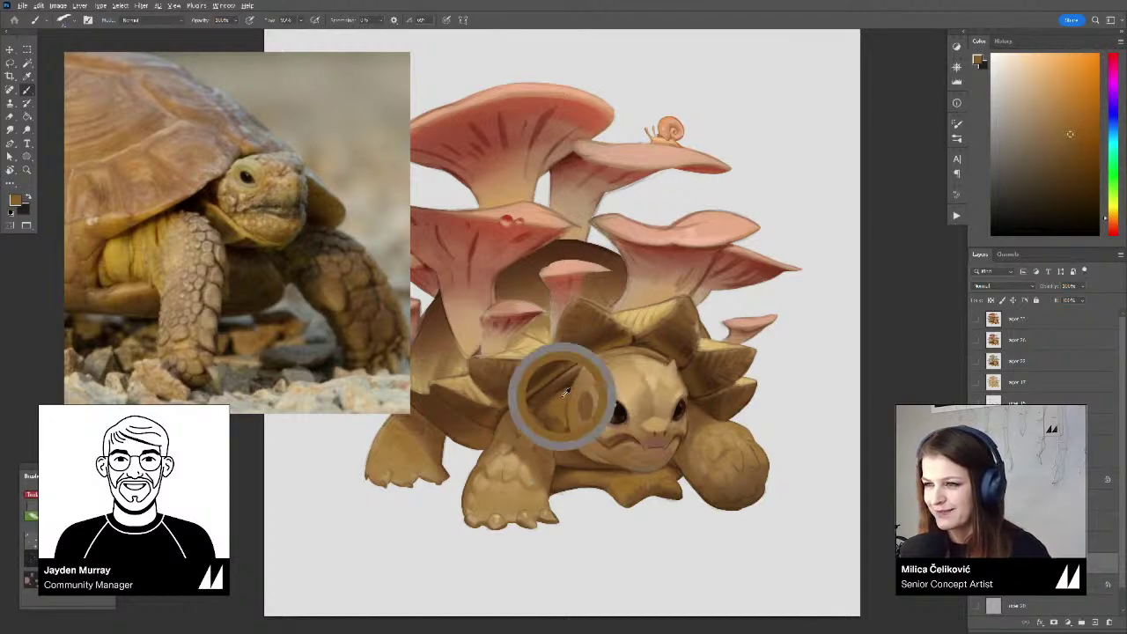
Examine the whole creature at different zoom levels, with the canvas tilted, upright and flipped horizontally
key(r)
mouse_move(568, 398)
mouse_down()
mouse_move(598, 411)
mouse_move(577, 425)
mouse_up()
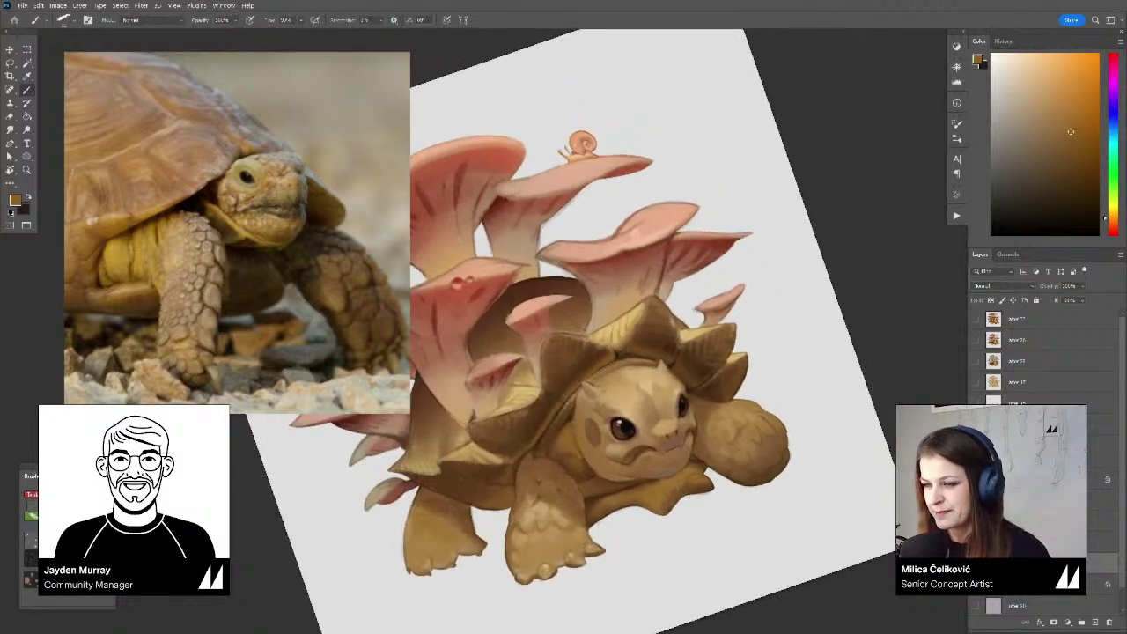
key(z)
drag(582, 410, 541, 412)
key(r)
drag(706, 380, 696, 431)
key(z)
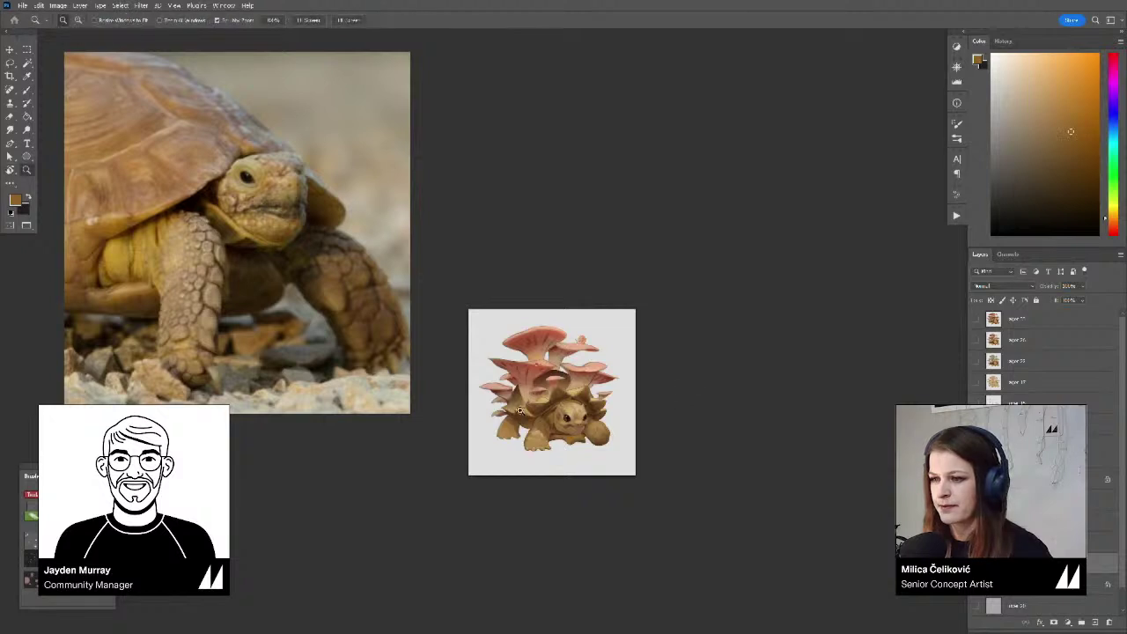
drag(521, 423, 549, 440)
key(b)
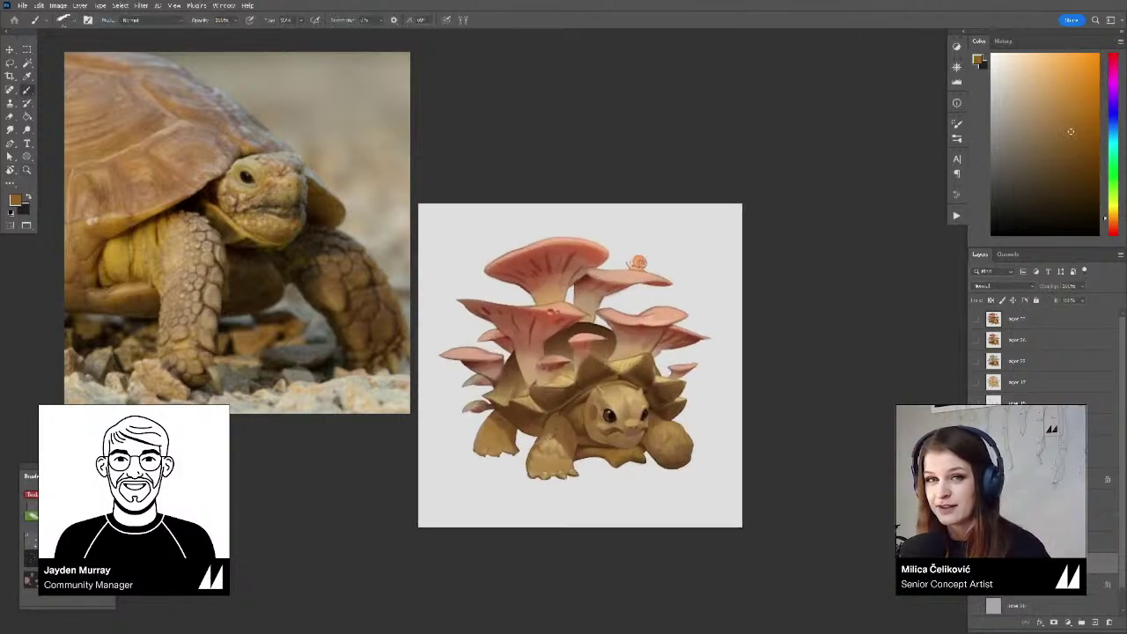
key(z)
click(641, 435)
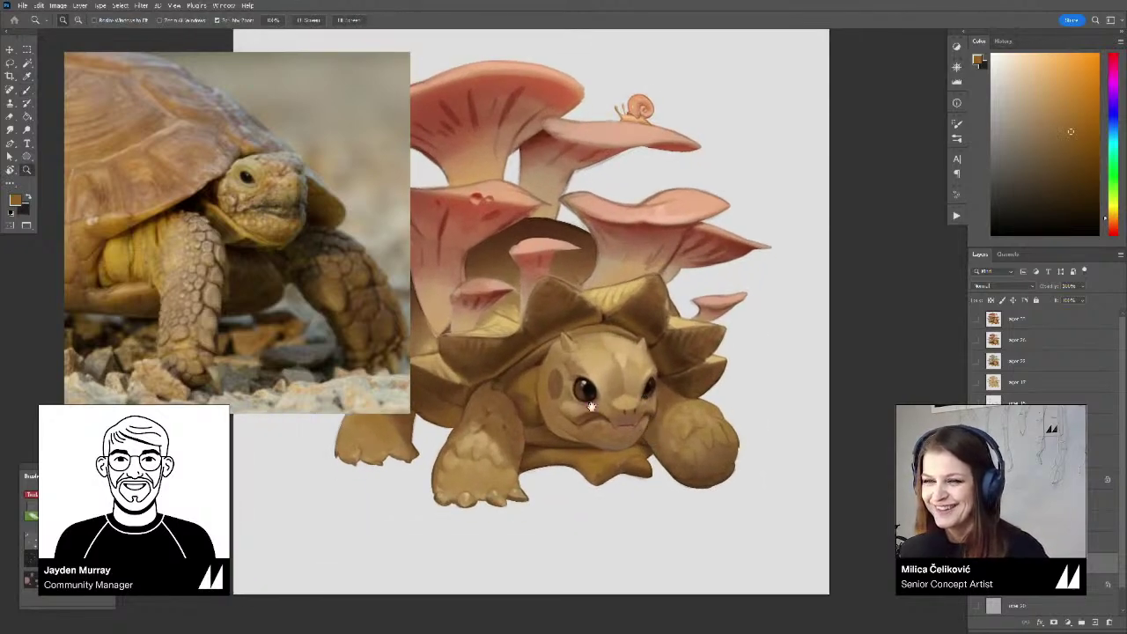
drag(561, 402, 656, 432)
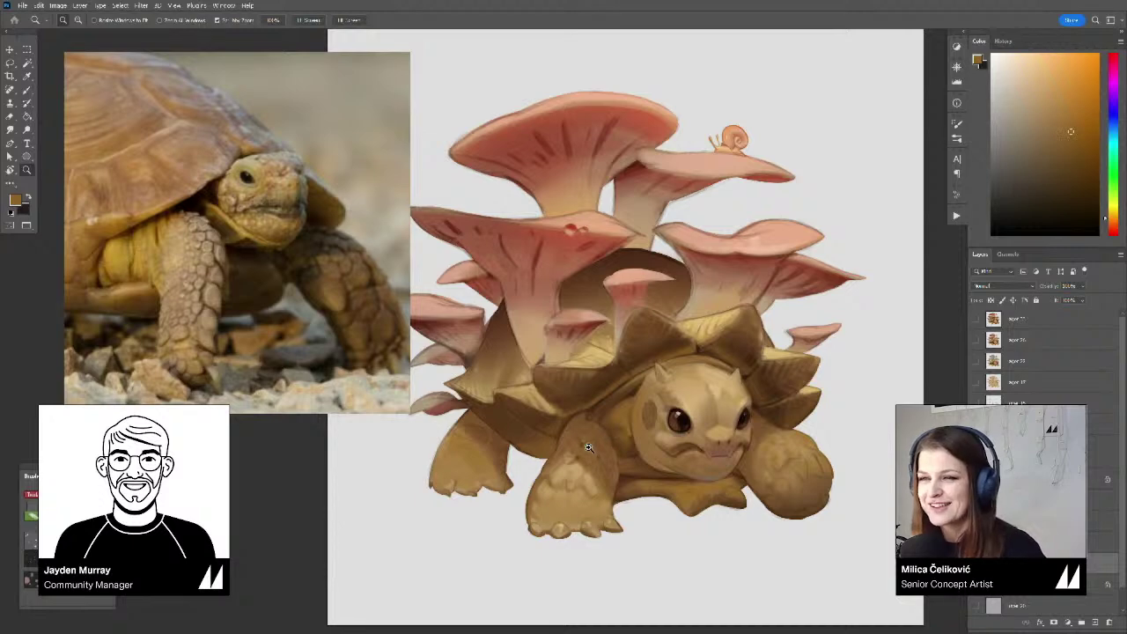
drag(726, 361, 595, 340)
click(615, 353)
scroll(617, 350, down, 6)
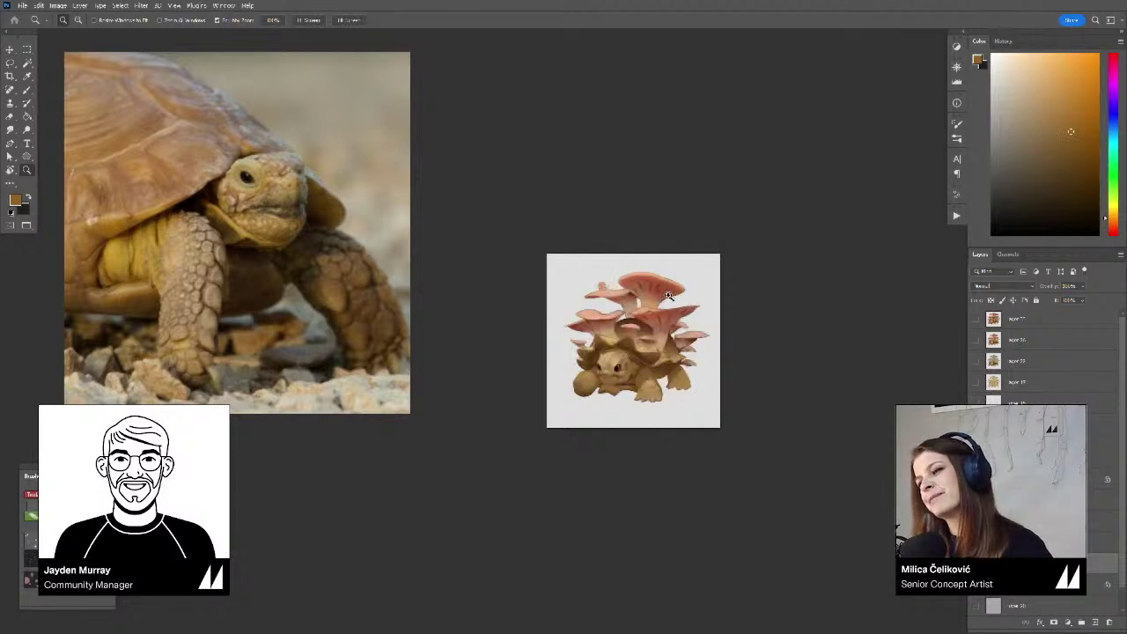
Lighten the scales and toes on the near front and hind legs with pale ochre sampled from the hind leg
scroll(666, 326, down, 3)
scroll(643, 355, up, 5)
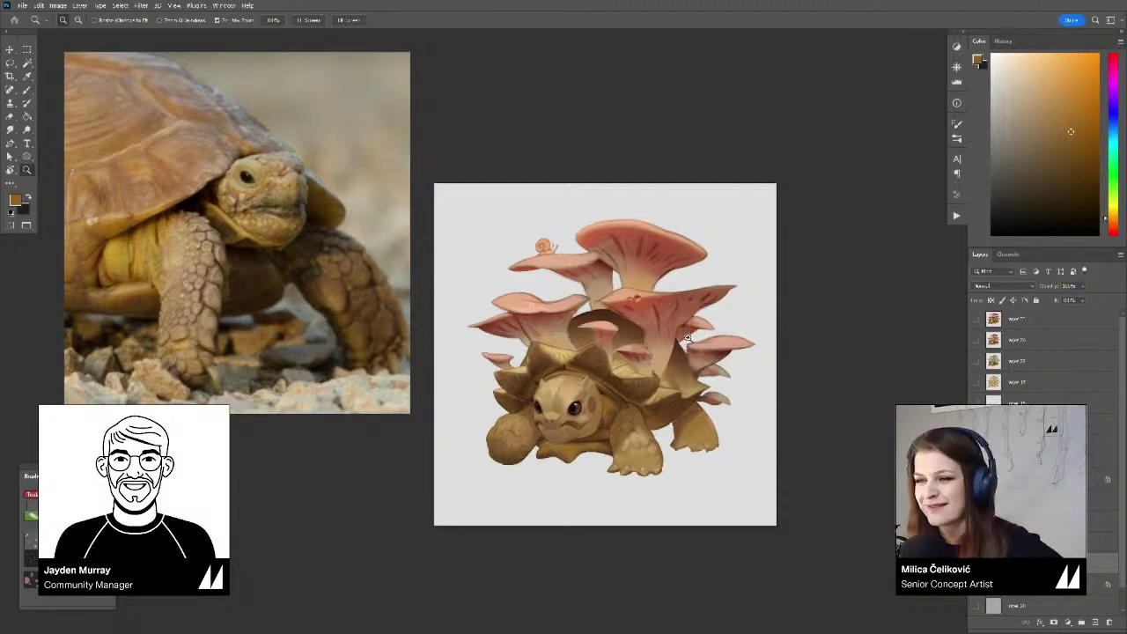
drag(810, 387, 808, 381)
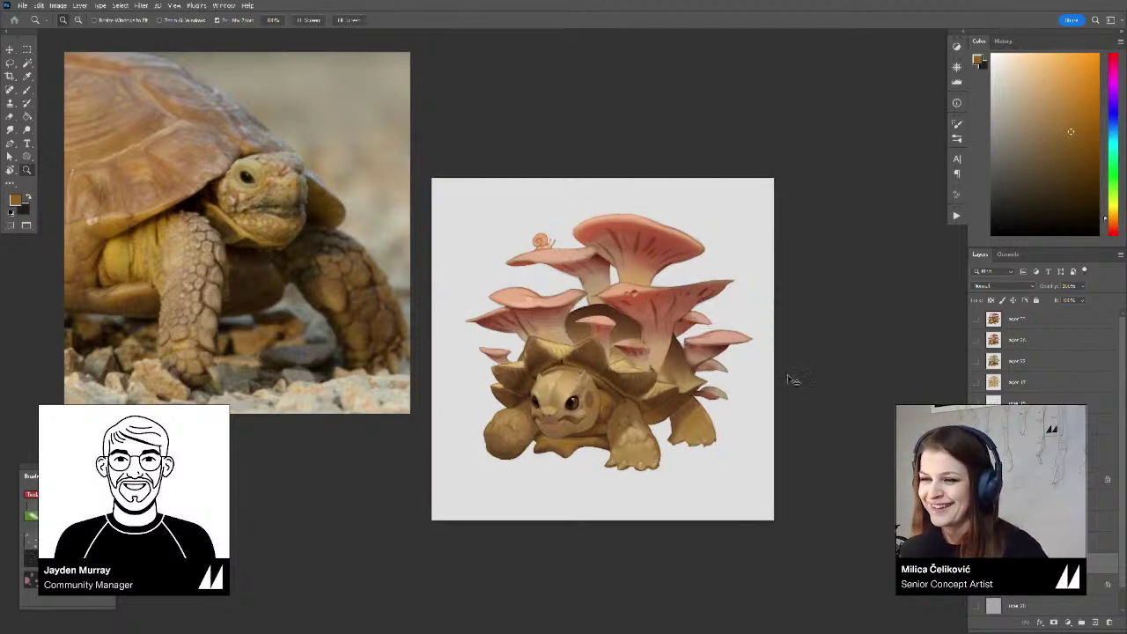
key(ctrl+shift+h)
click(569, 432)
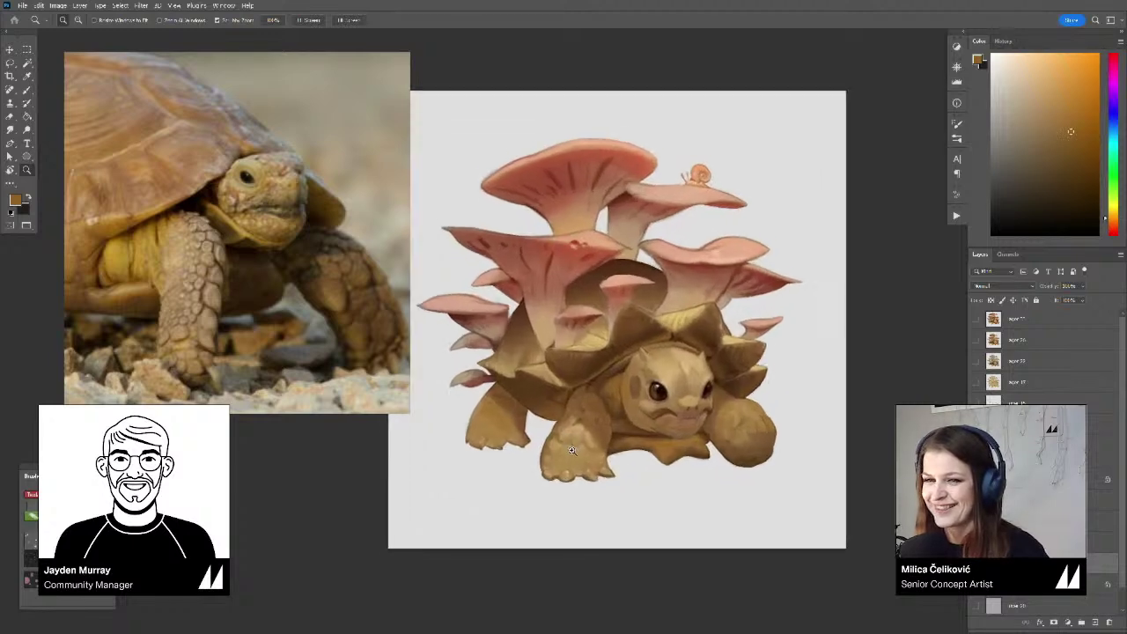
click(498, 419)
key(b)
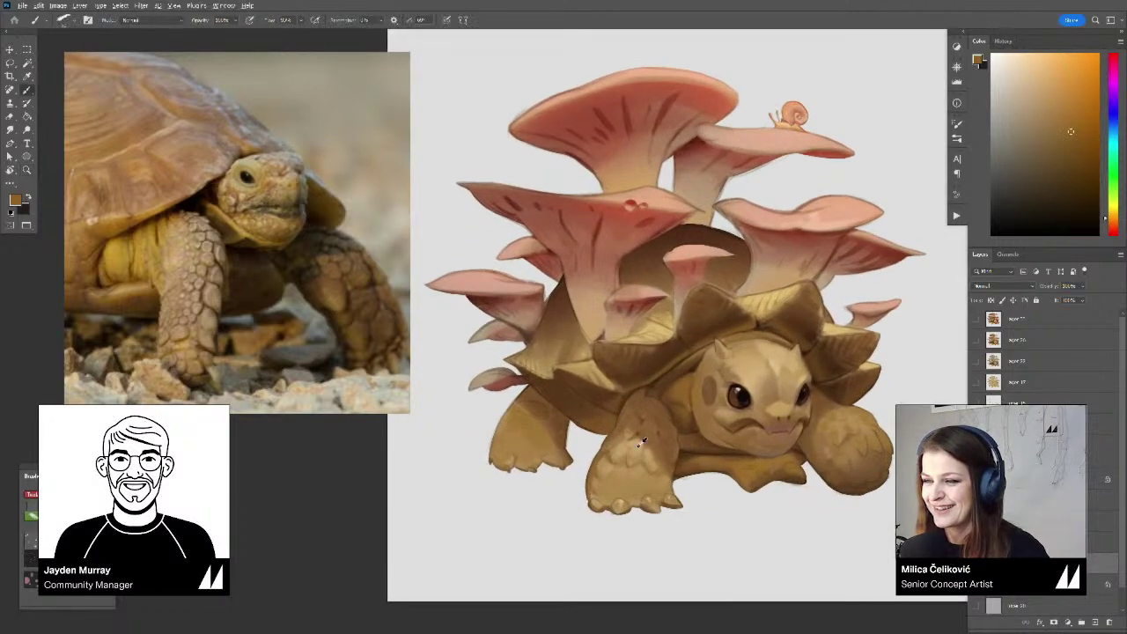
alt+click(526, 429)
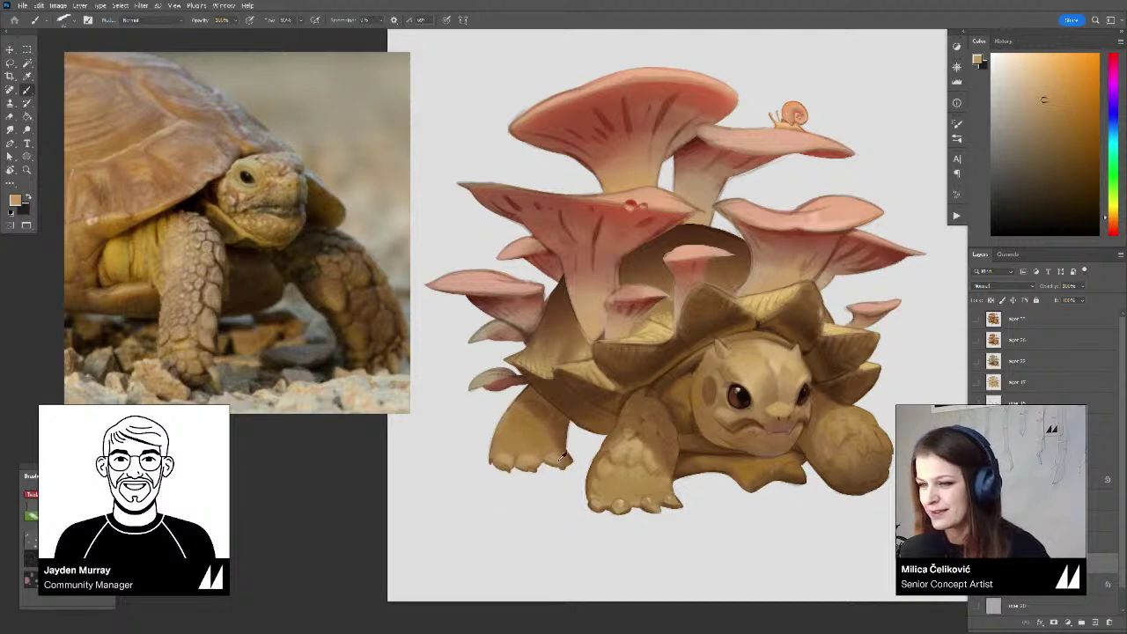
key(z)
alt+click(524, 474)
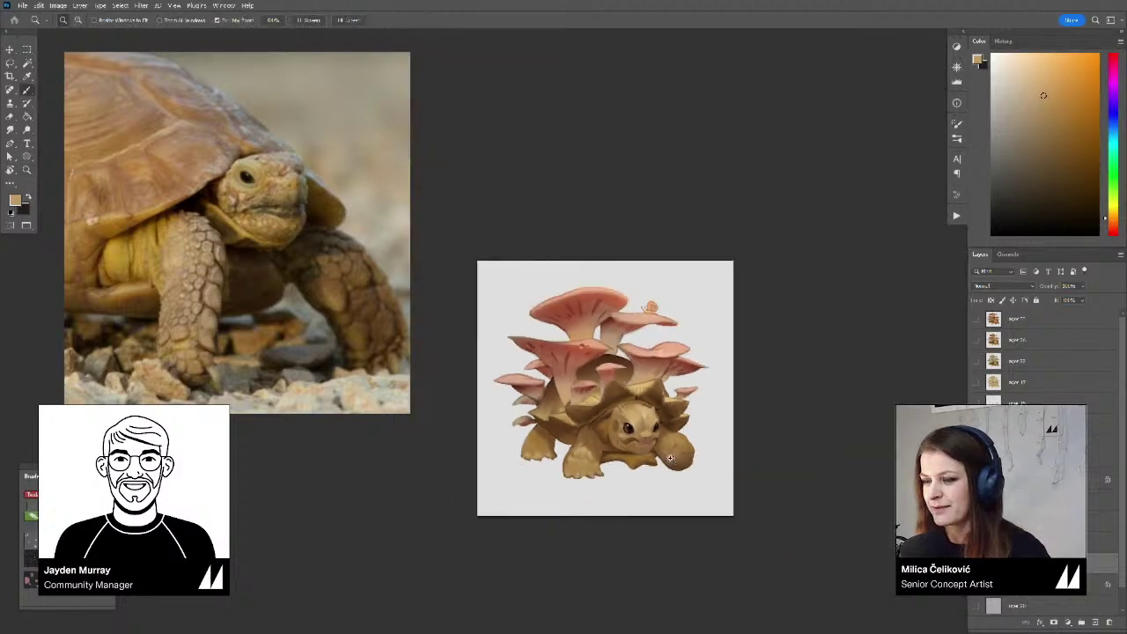
Paint overlapping scales on the far front leg with light ochres sampled from both front legs
click(700, 462)
key(b)
alt+click(640, 427)
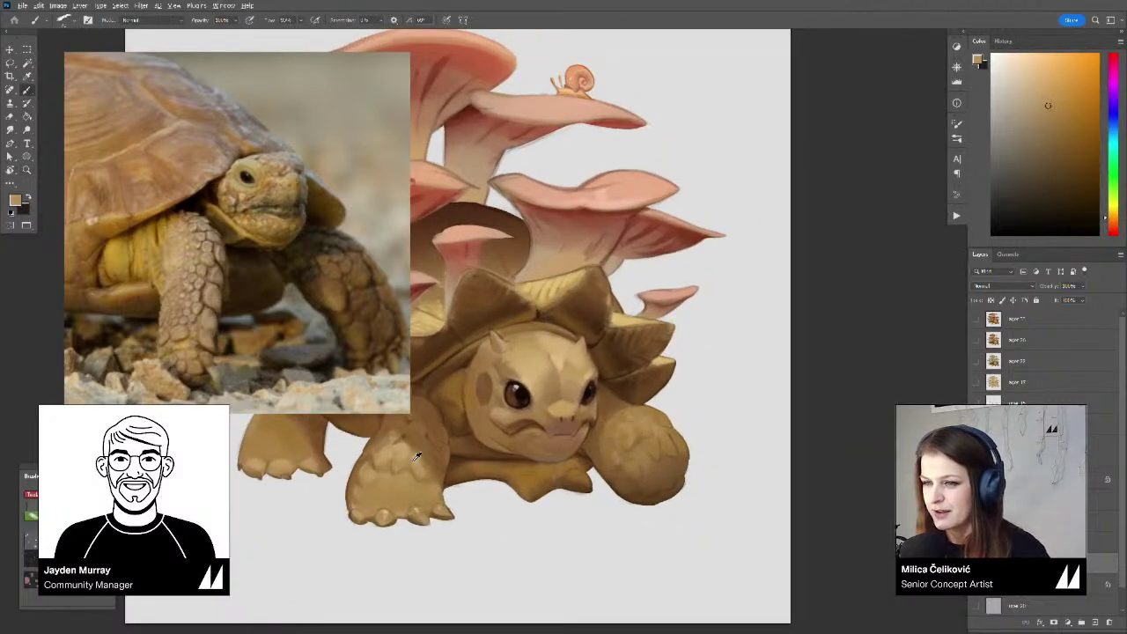
alt+click(397, 458)
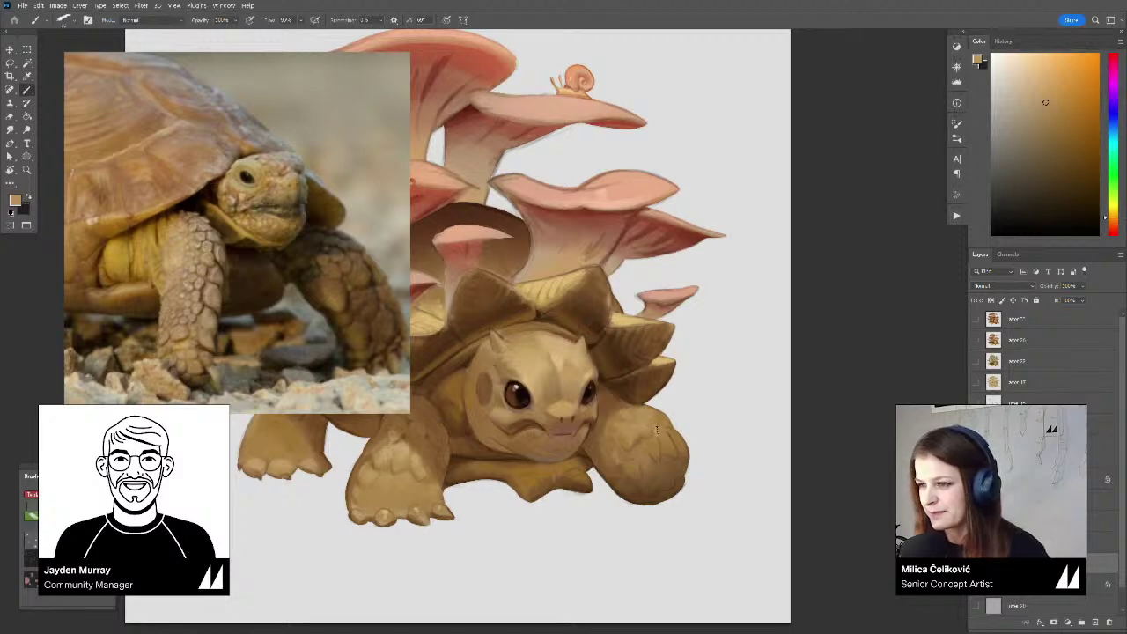
alt+click(652, 440)
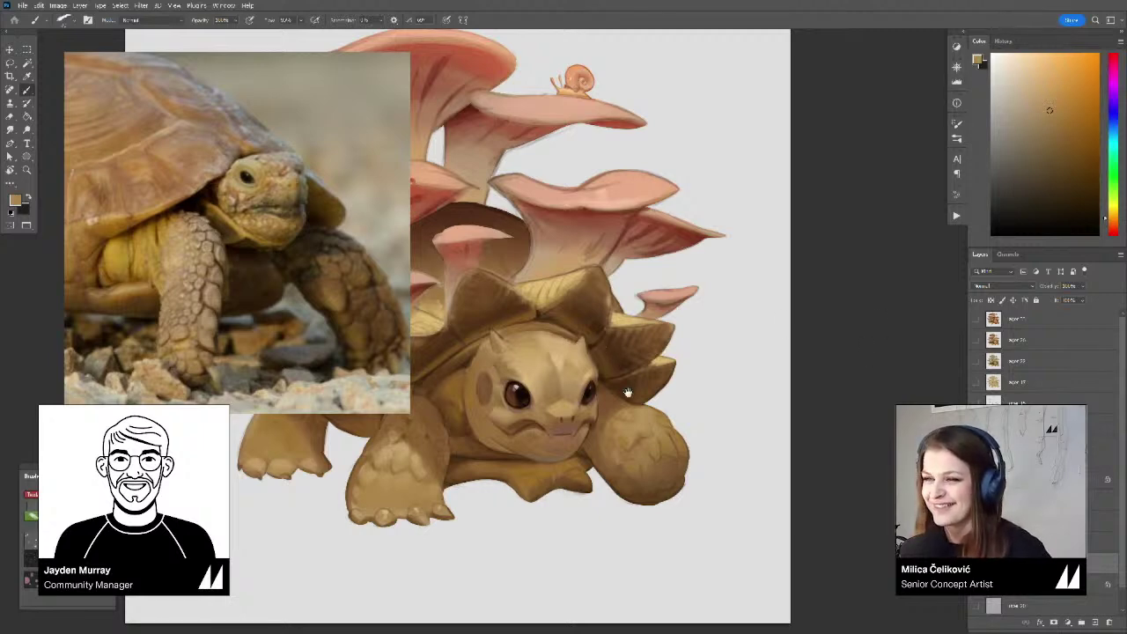
Darken the gap between the top of the head and the shell rim with browns sampled around the horns
drag(594, 351, 606, 350)
alt+click(568, 330)
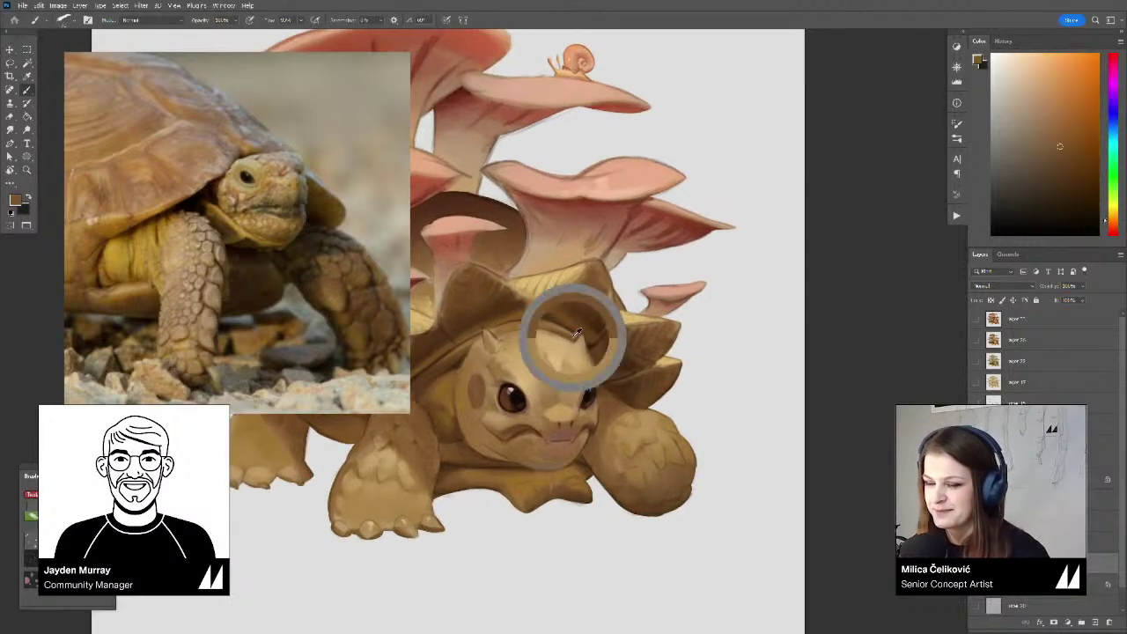
scroll(553, 320, down, 4)
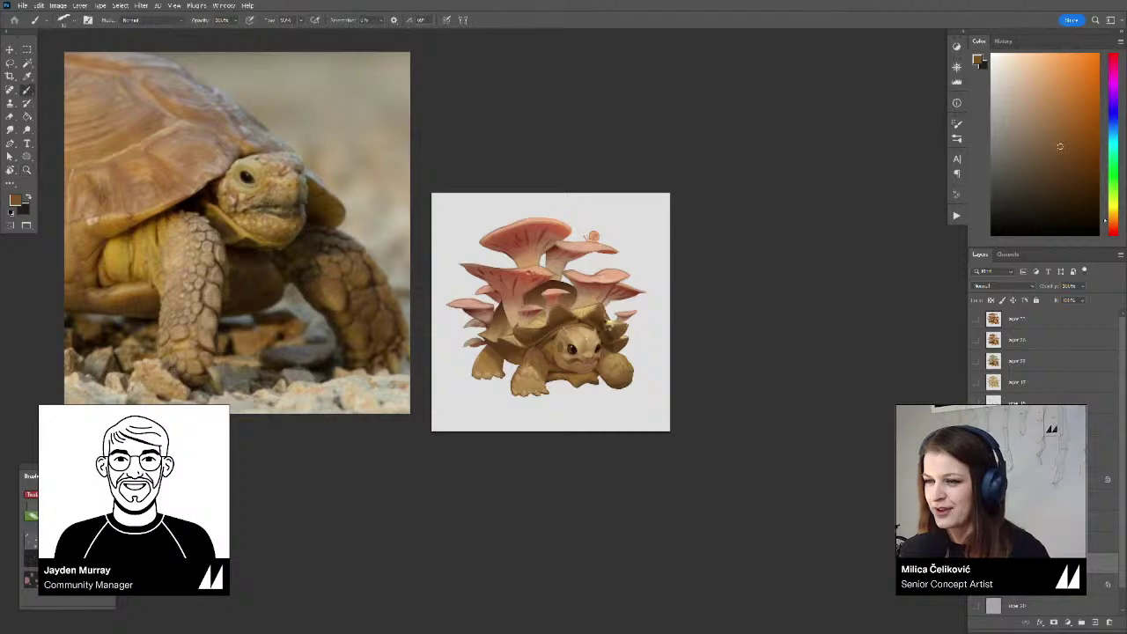
drag(509, 339, 549, 352)
key(r)
drag(488, 329, 496, 368)
key(b)
alt+click(525, 387)
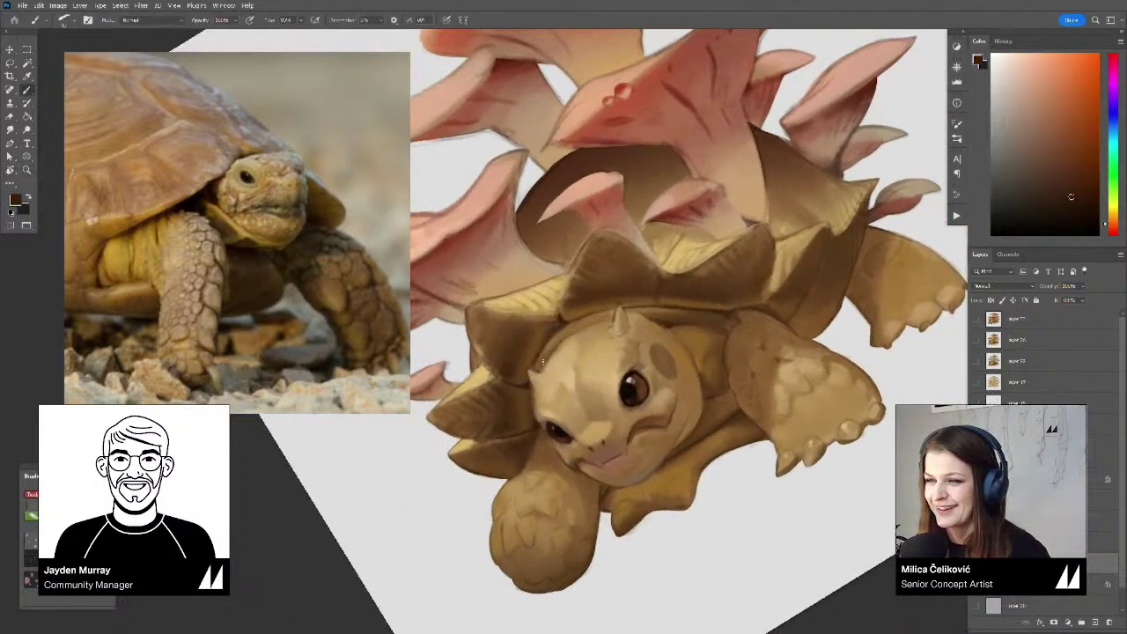
alt+click(544, 353)
alt+click(536, 364)
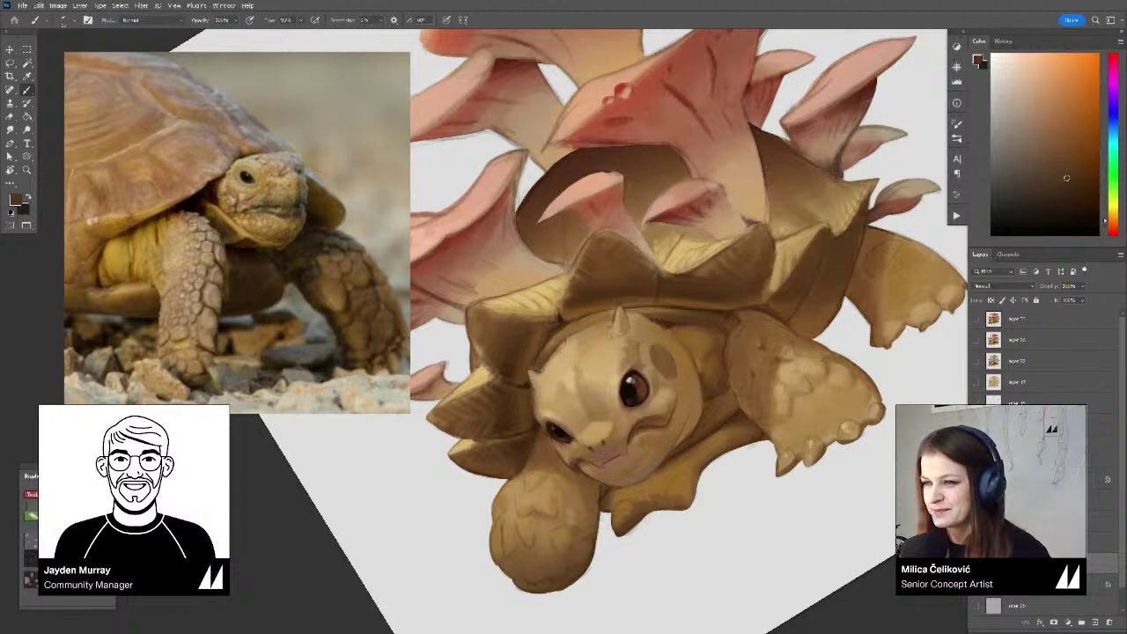
Blend the shadow along the shell rim above the forehead with mid browns sampled beside the head
alt+click(563, 319)
key(r)
drag(631, 287, 619, 257)
alt+click(589, 307)
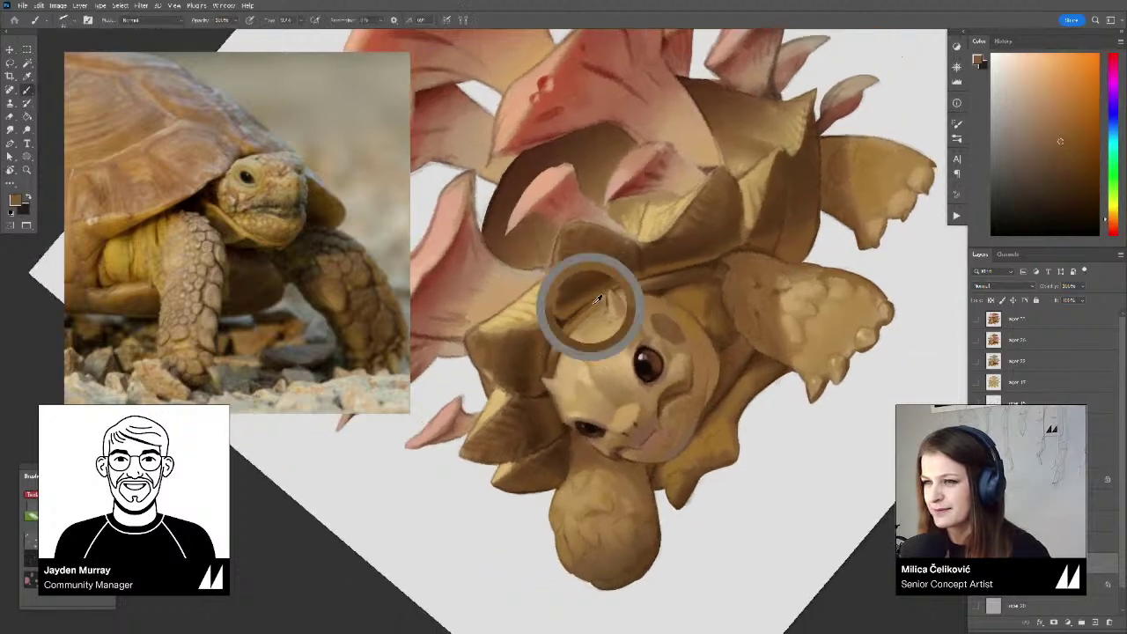
alt+click(567, 346)
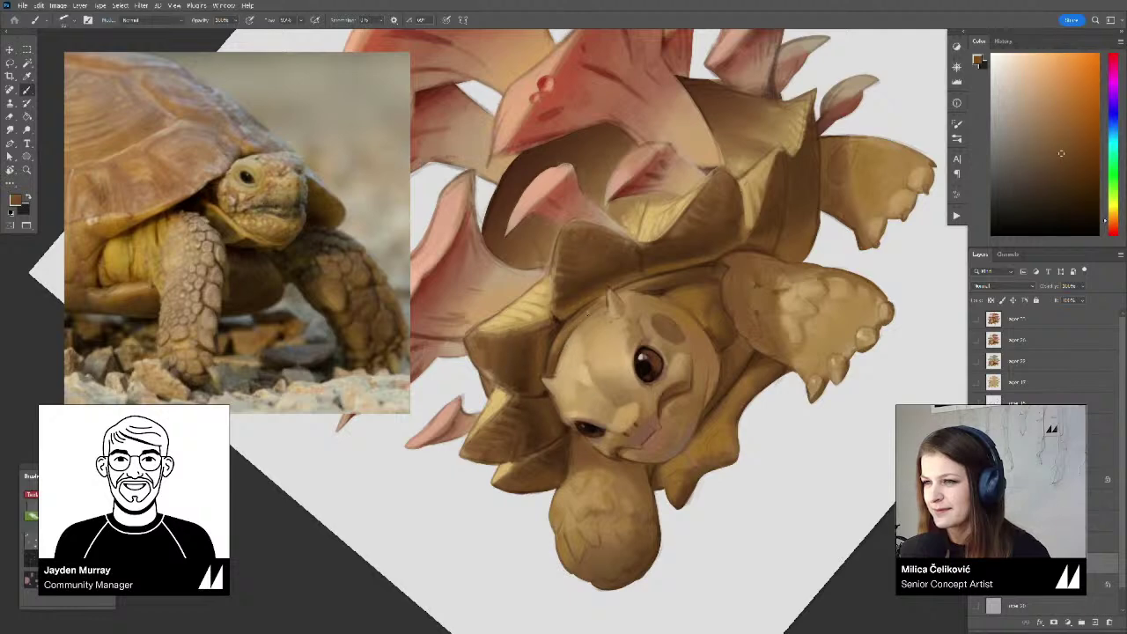
alt+click(565, 340)
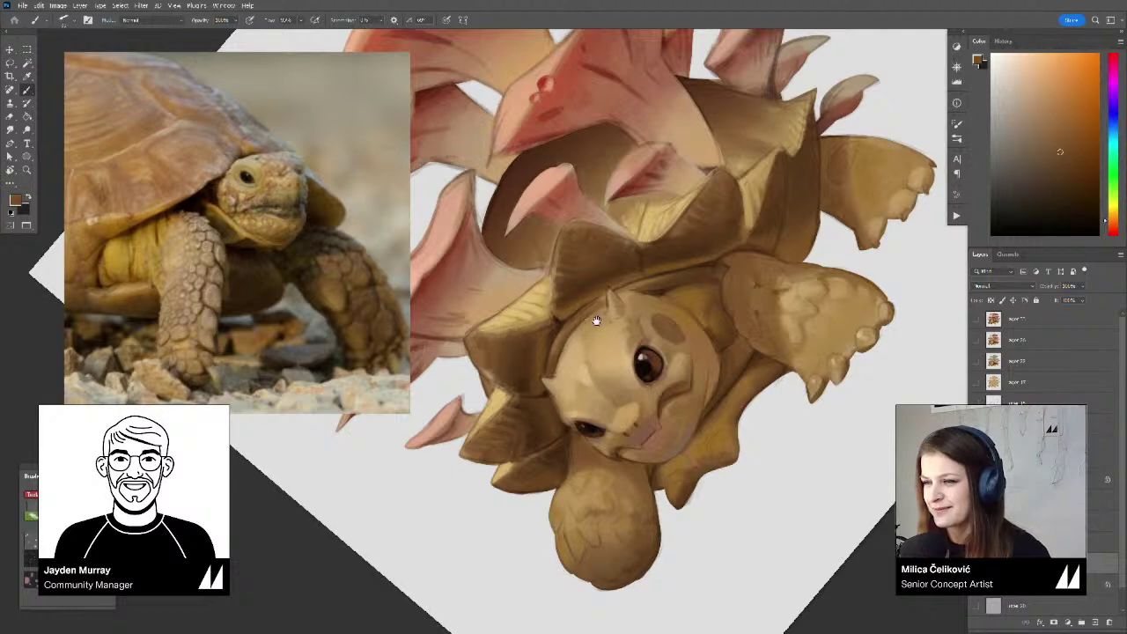
drag(597, 321, 578, 338)
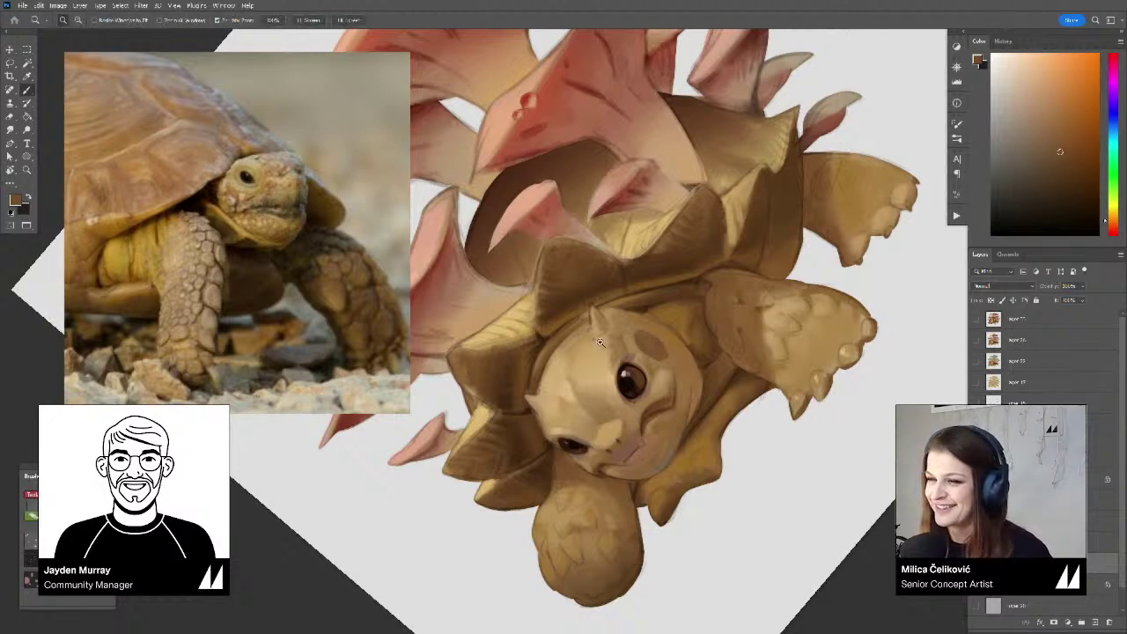
Shade the neck creases between the head and near front leg with a very dark brown shifted toward red
drag(599, 354, 539, 357)
drag(772, 281, 765, 483)
drag(654, 434, 678, 387)
drag(563, 365, 587, 351)
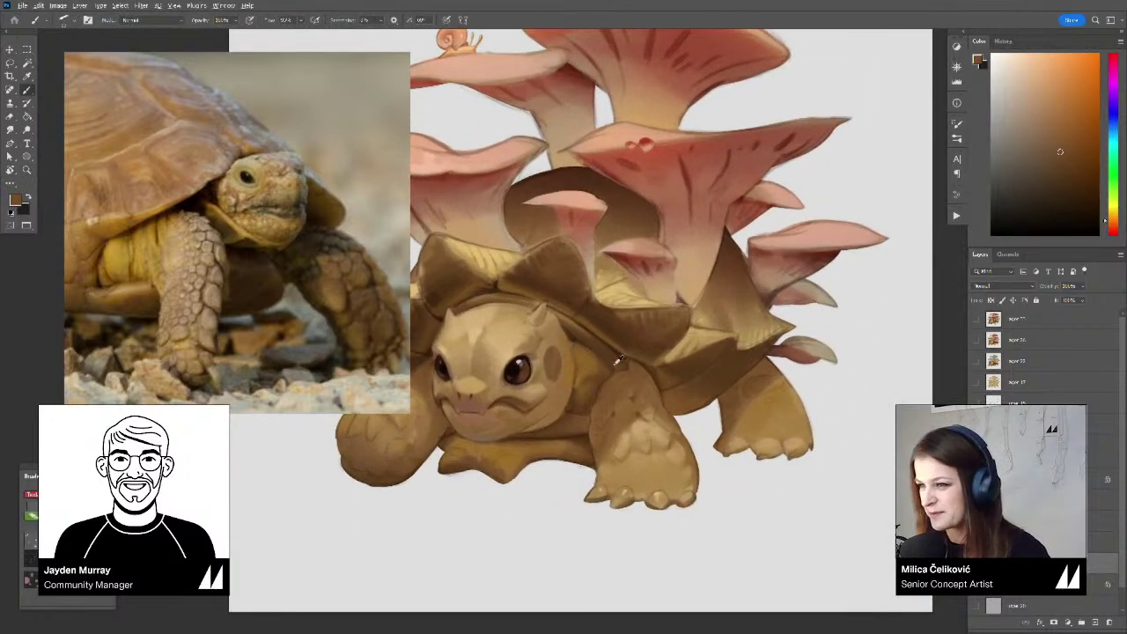
alt+click(611, 368)
drag(1113, 226, 1113, 231)
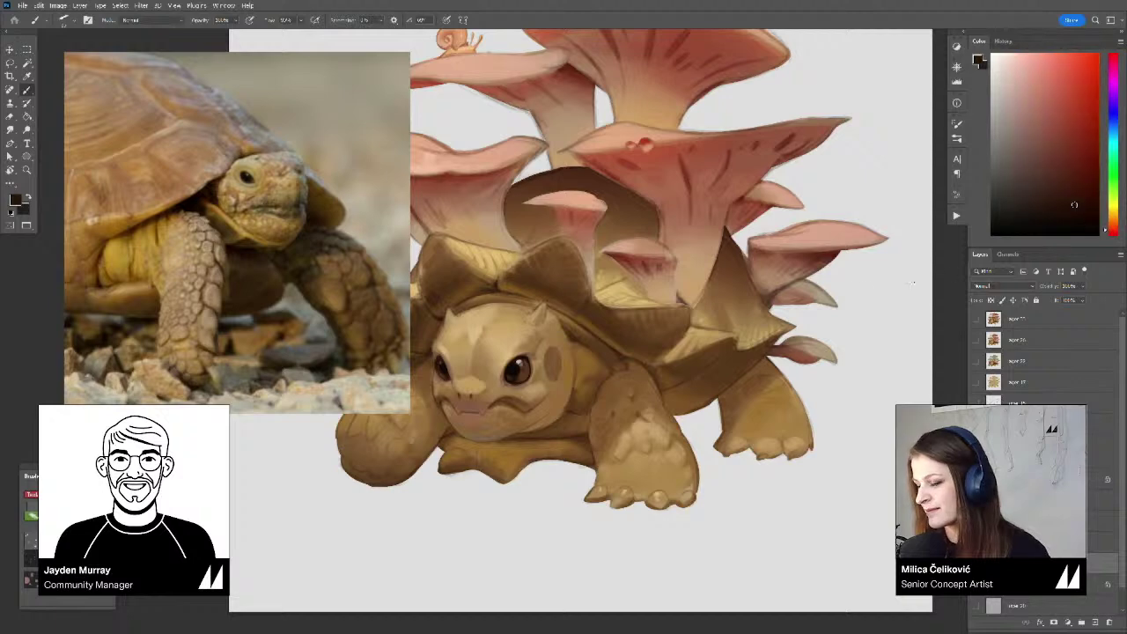
mouse_move(575, 415)
mouse_down()
mouse_move(528, 417)
mouse_move(541, 406)
mouse_move(533, 418)
mouse_up()
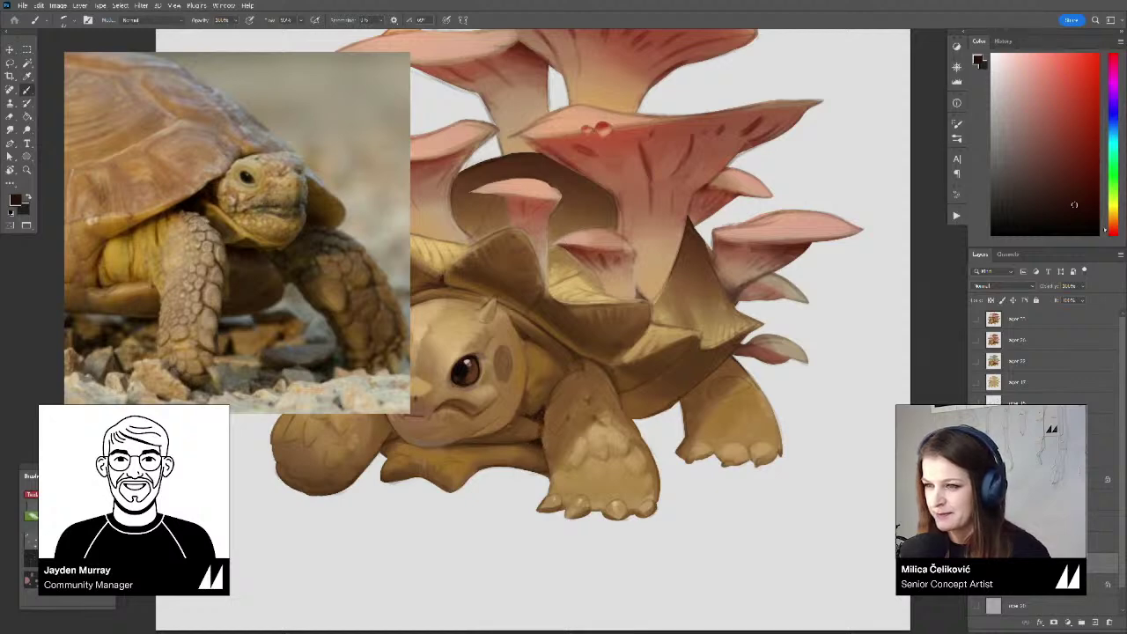
mouse_move(508, 426)
mouse_down()
mouse_move(585, 391)
mouse_move(537, 407)
mouse_up()
drag(556, 403, 569, 401)
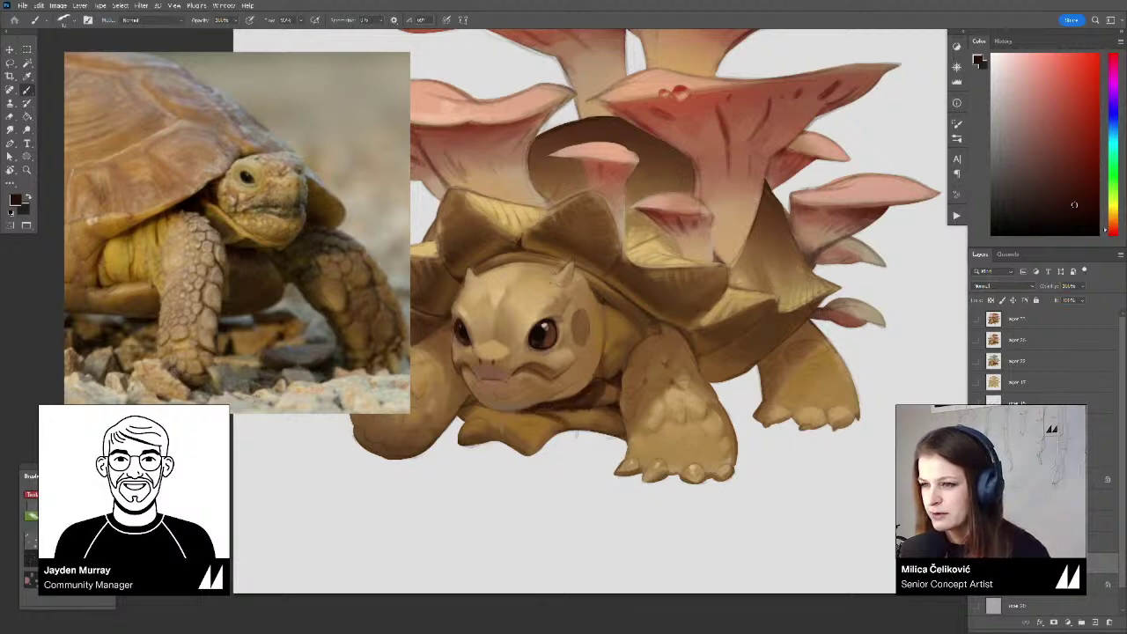
Deepen the shadow beneath the chin and above the chest plate with dark browns sampled there
alt+click(551, 409)
drag(553, 411, 588, 416)
alt+click(571, 411)
alt+click(577, 421)
alt+click(575, 422)
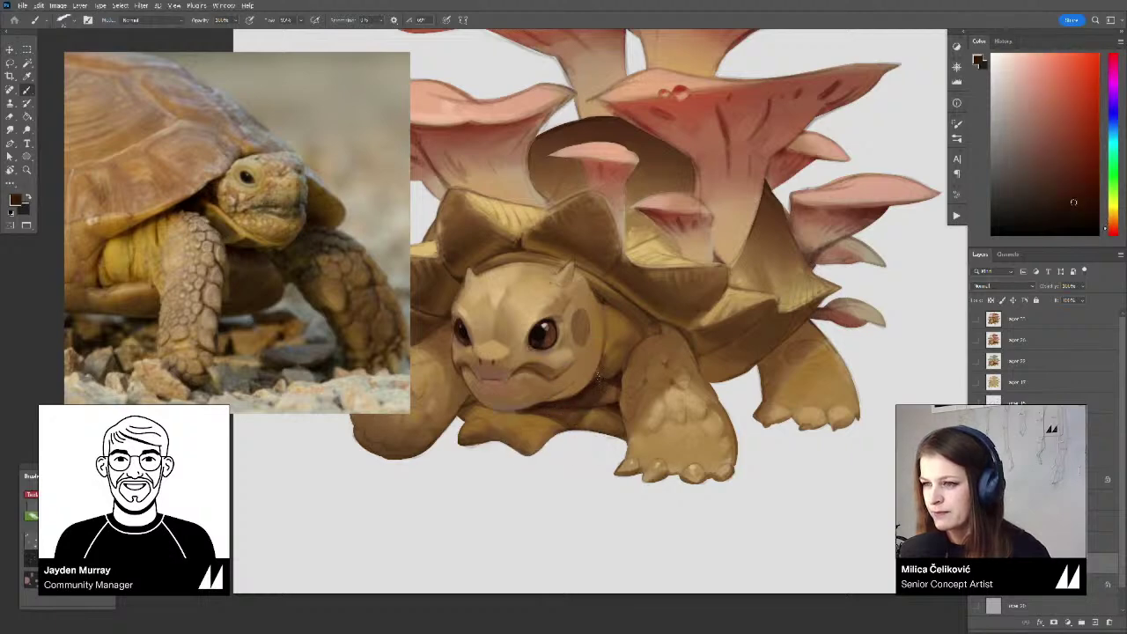
alt+click(533, 409)
Flip the canvas horizontally and darken the edges around the near front leg and shell rim with sampled near-black brown
scroll(526, 416, down, 6)
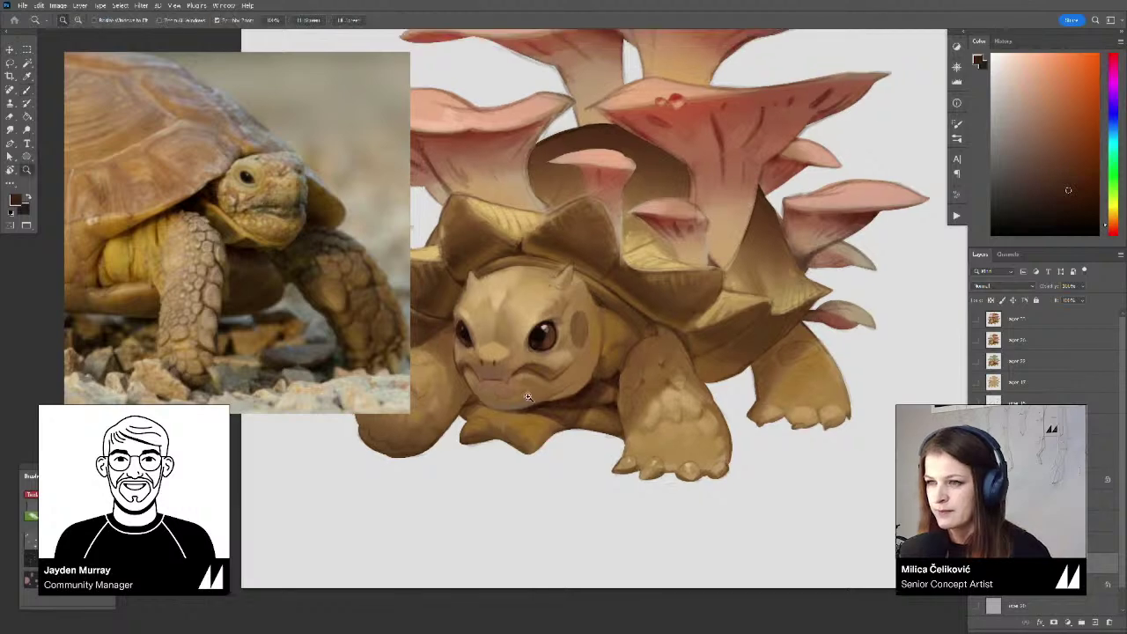
key(ctrl+shift+h)
key(z)
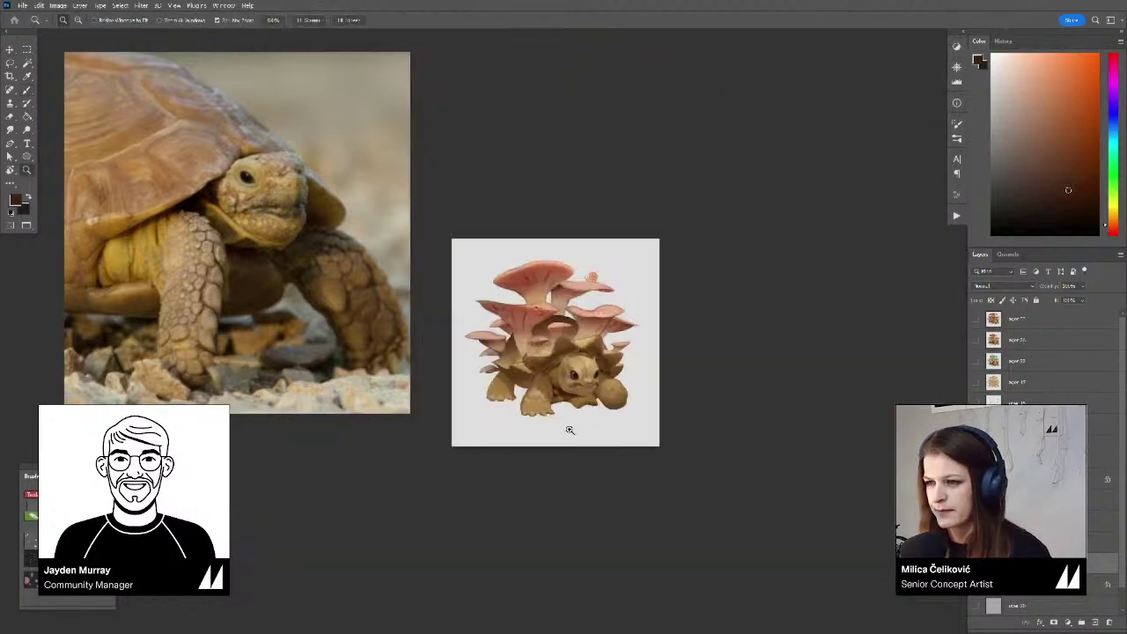
scroll(581, 398, up, 5)
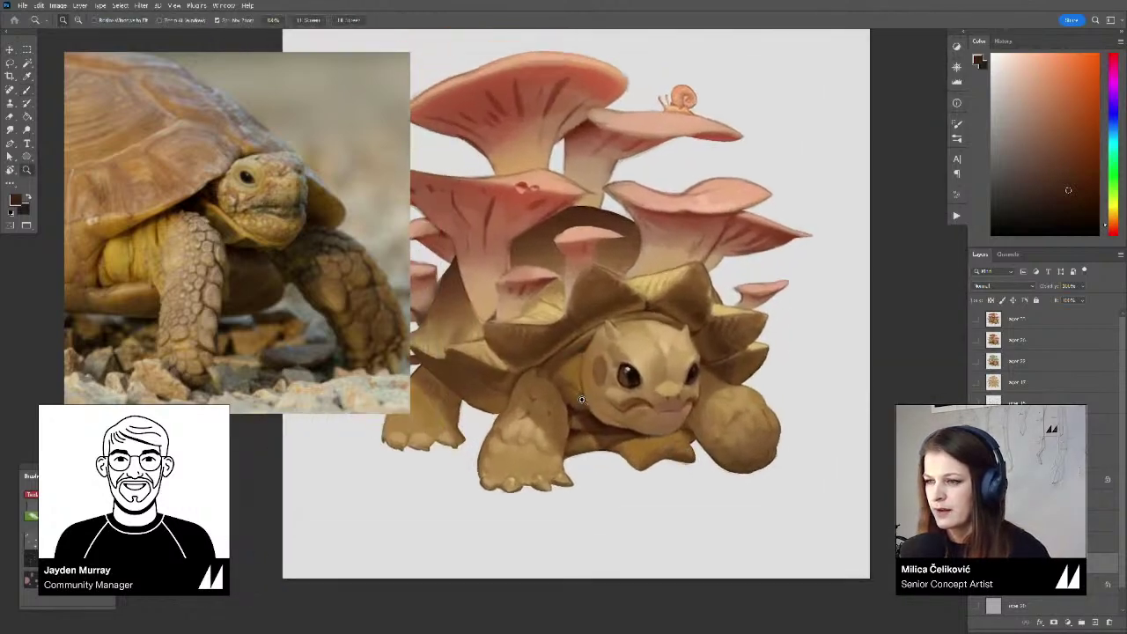
key(b)
alt+click(568, 404)
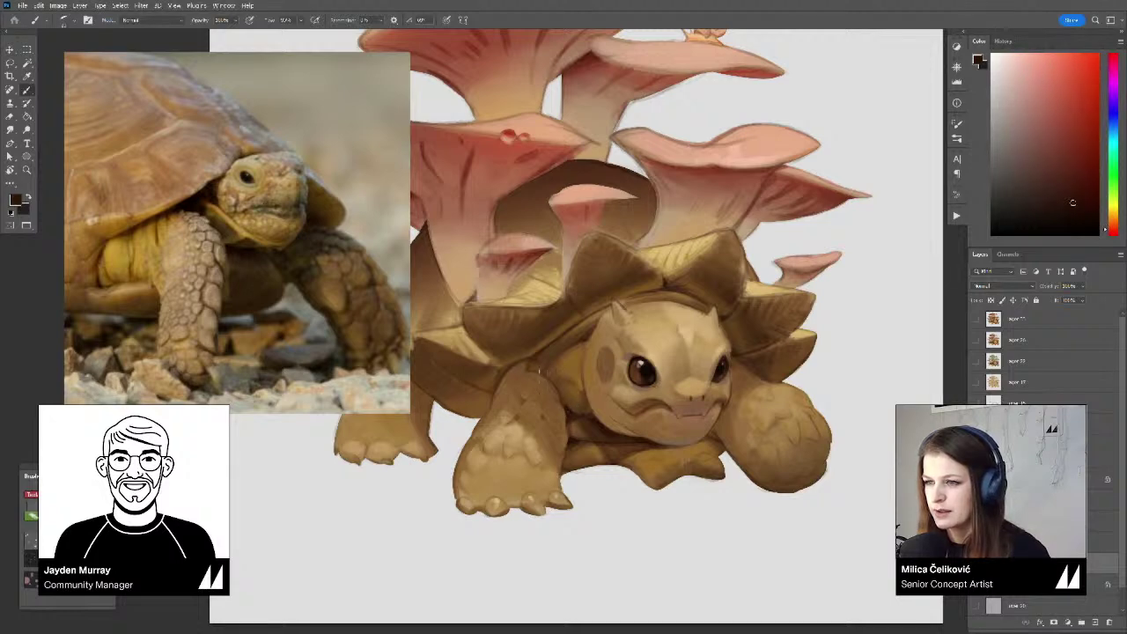
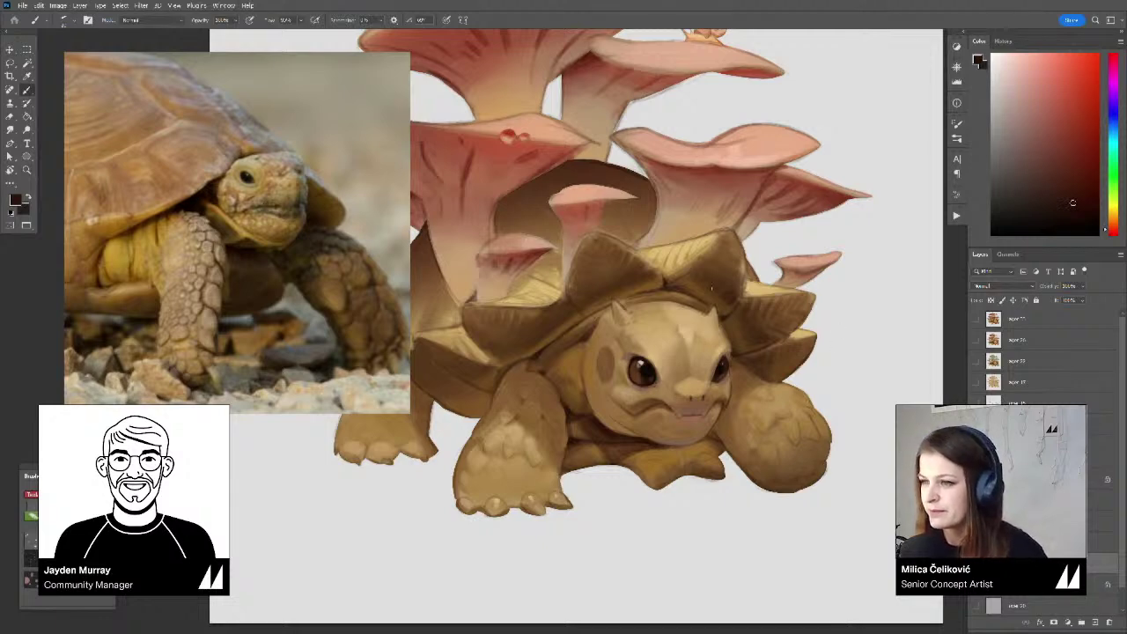
Switch the reference view to the pale yellow tortoise photo on the reference board
key(z)
mouse_move(634, 364)
mouse_down()
mouse_move(579, 346)
mouse_move(620, 331)
mouse_up()
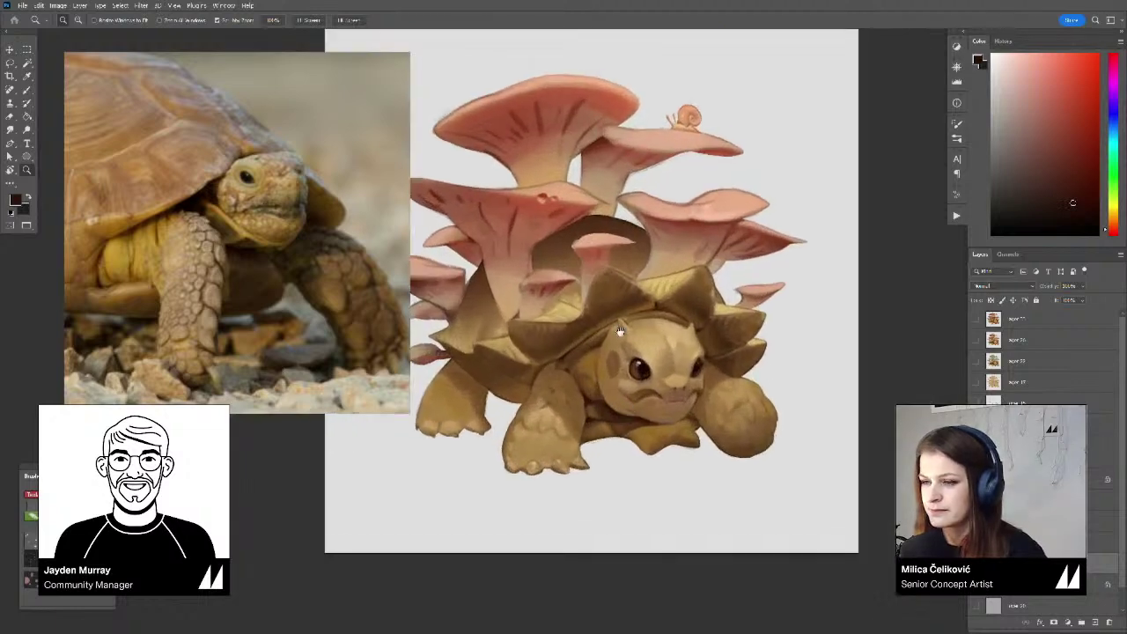
scroll(262, 358, down, 4)
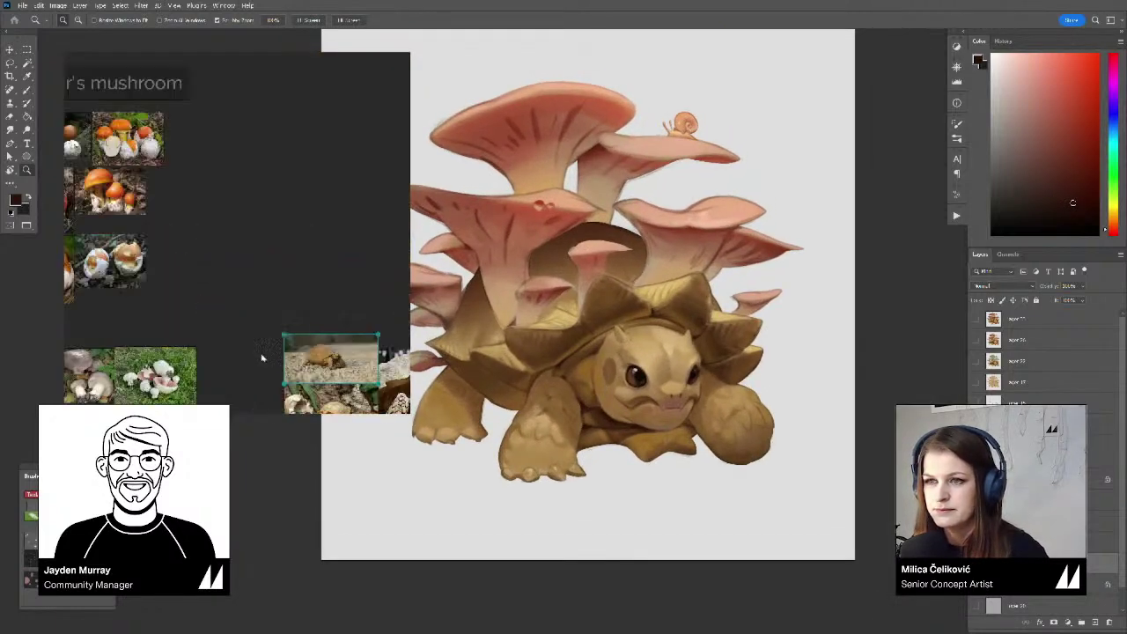
scroll(333, 356, down, 3)
drag(334, 360, 238, 257)
double_click(284, 283)
scroll(257, 248, up, 4)
Refine the crease between the shell rim, near front leg and neck with dark and mid browns sampled there
mouse_move(589, 398)
mouse_down()
mouse_move(541, 374)
mouse_move(562, 376)
mouse_up()
key(r)
alt+click(565, 377)
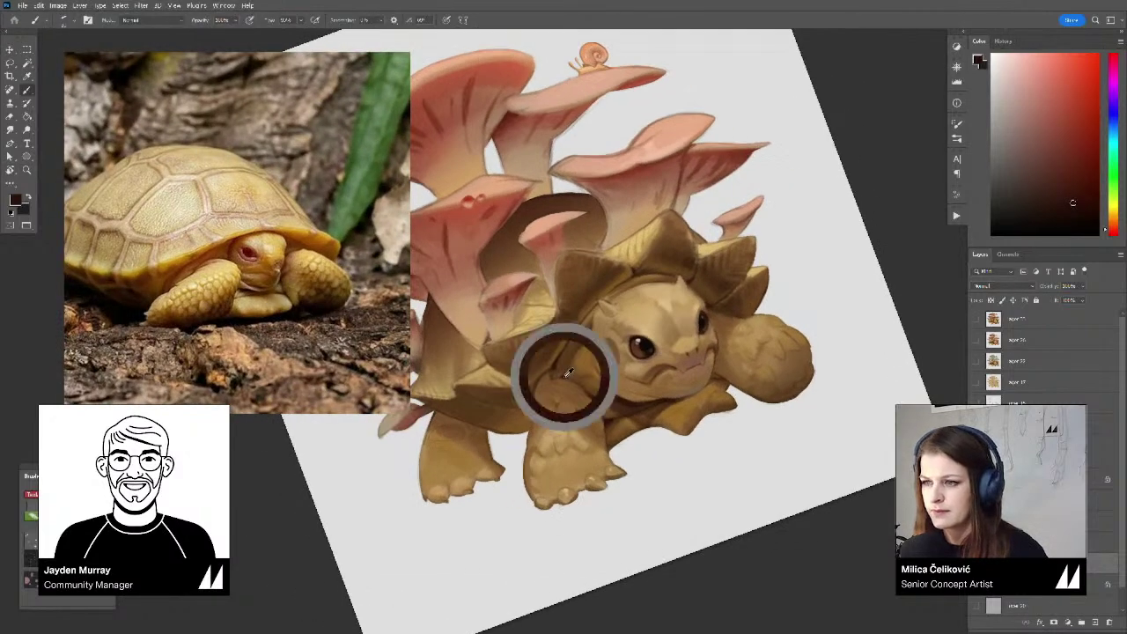
alt+click(568, 372)
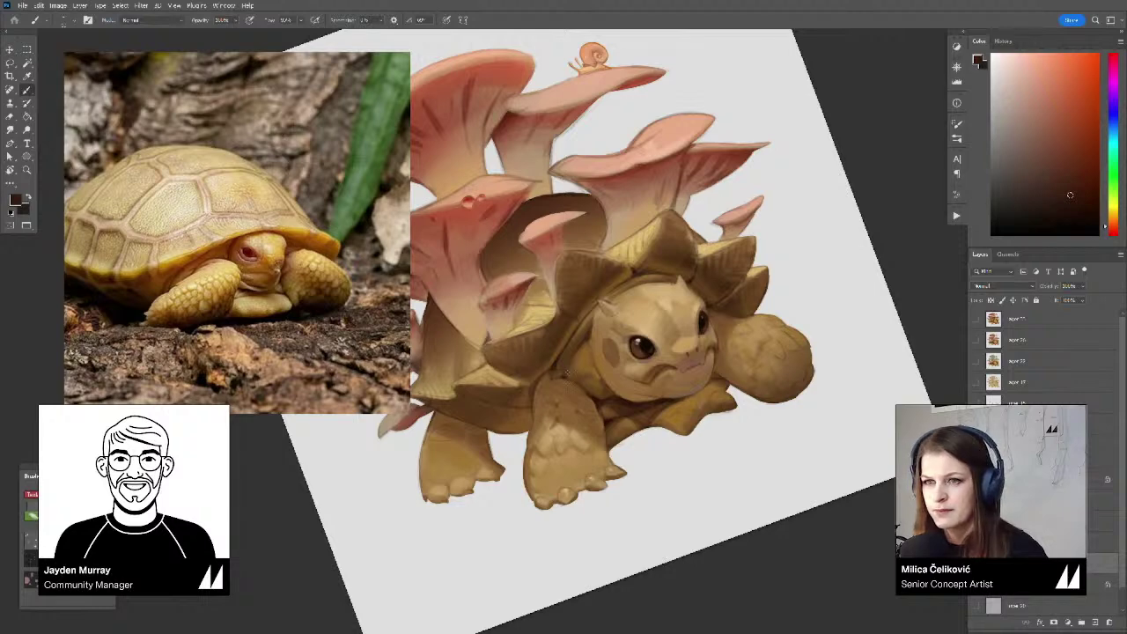
alt+click(594, 332)
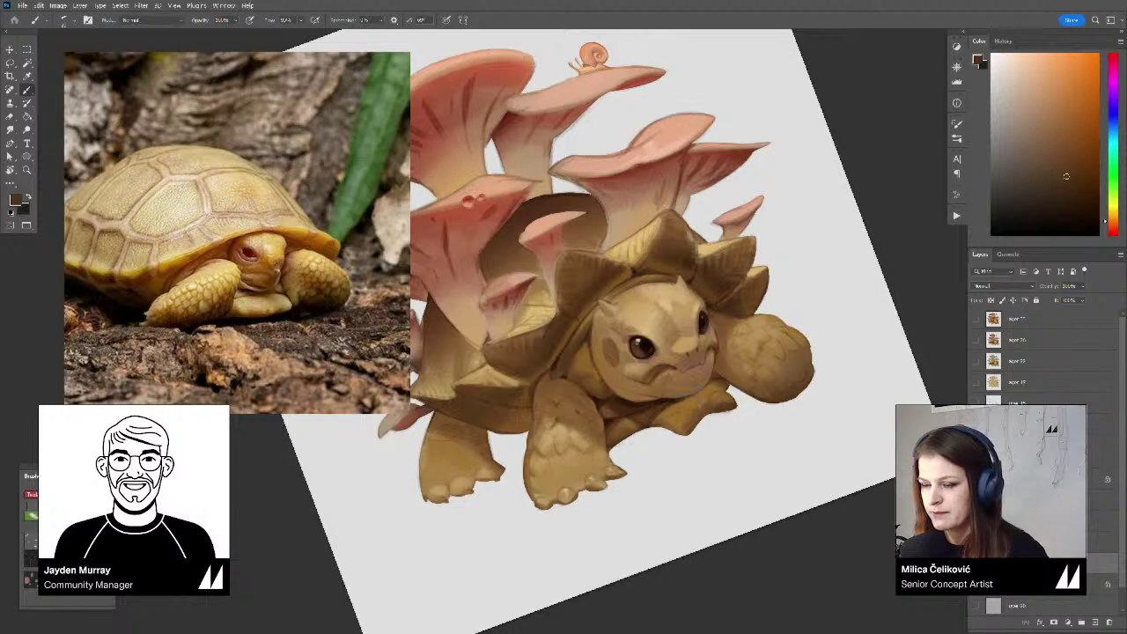
Refine the shadow between the near side of the head and the near front leg with dark and mid browns sampled there
key(r)
drag(738, 312, 728, 395)
alt+click(579, 415)
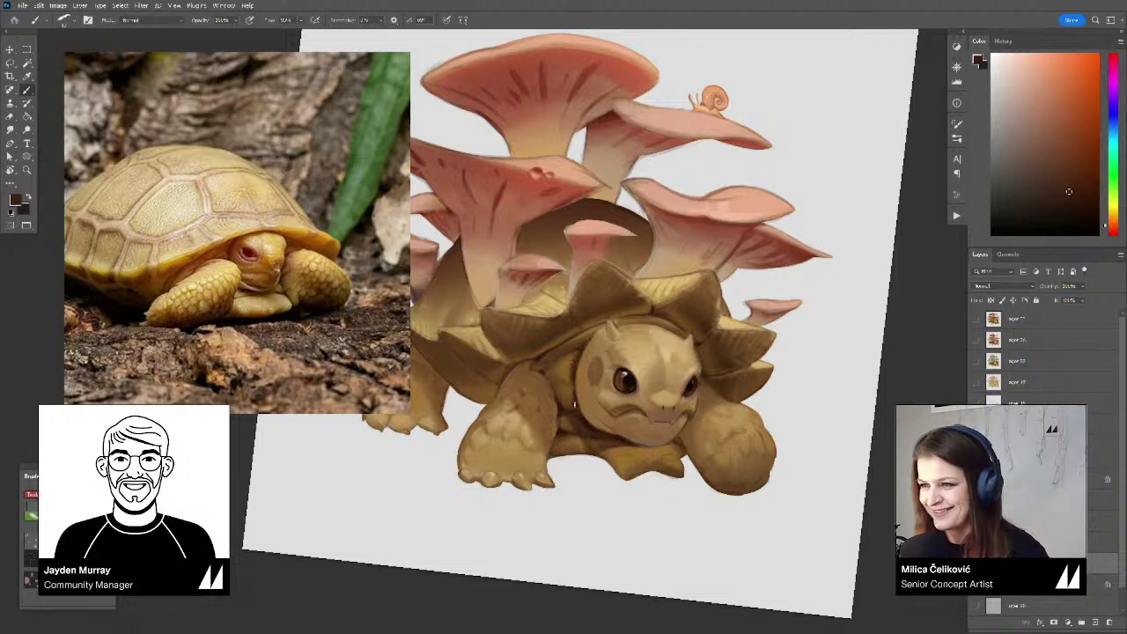
alt+click(577, 401)
alt+click(576, 401)
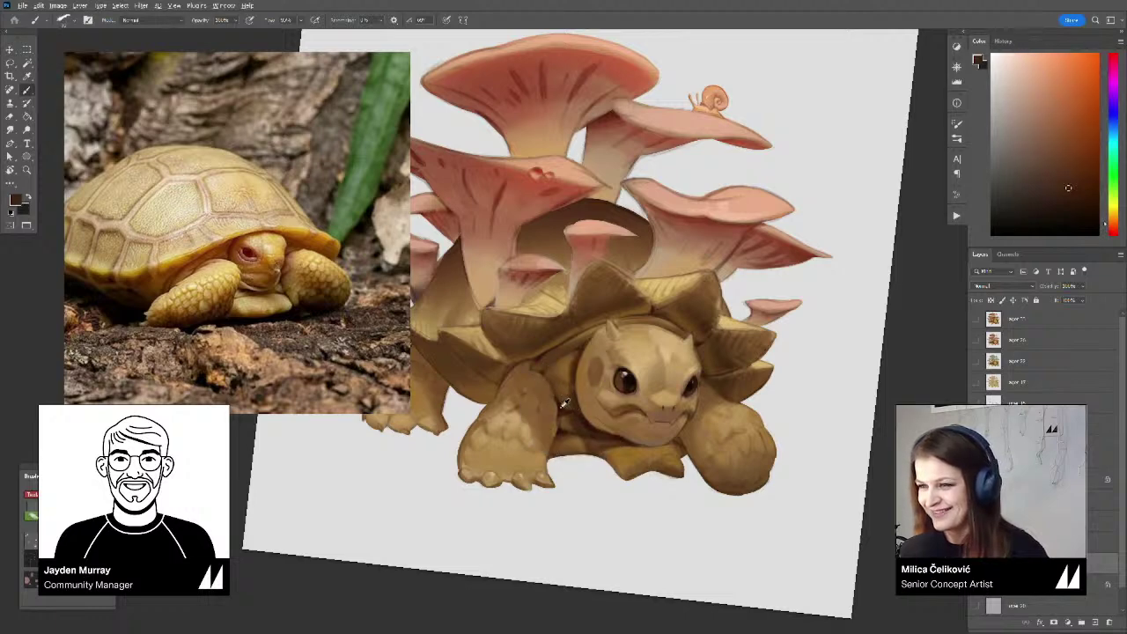
alt+click(564, 405)
alt+click(572, 398)
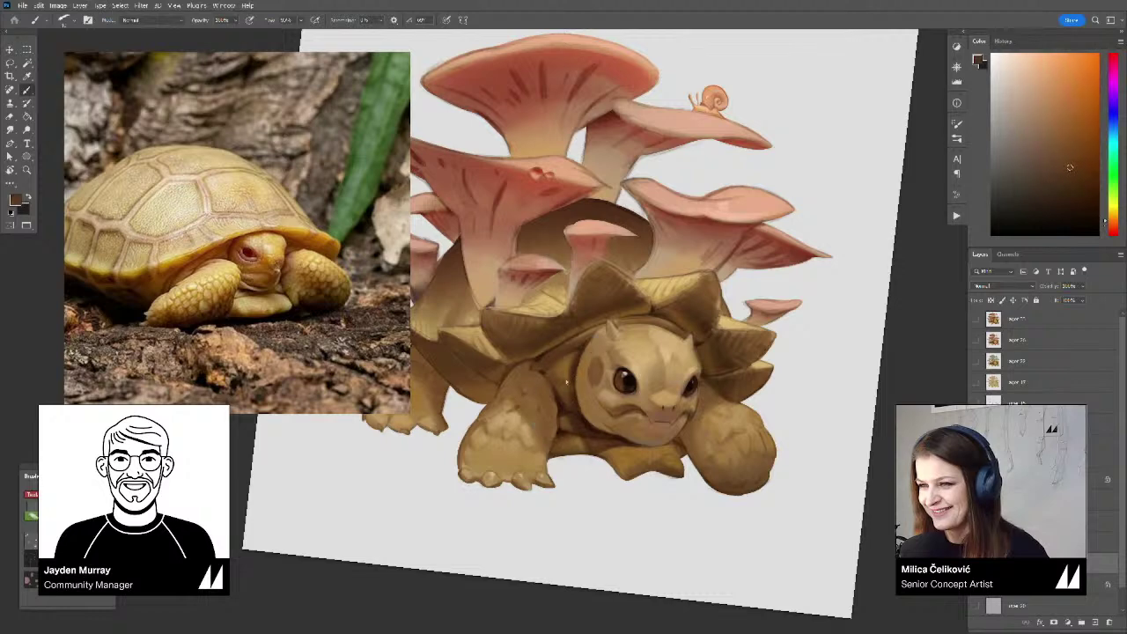
Shade the neck folds beneath the shell rim with warm orange-browns and a dark brown sampled there, using a smaller brush
alt+click(573, 387)
alt+click(561, 371)
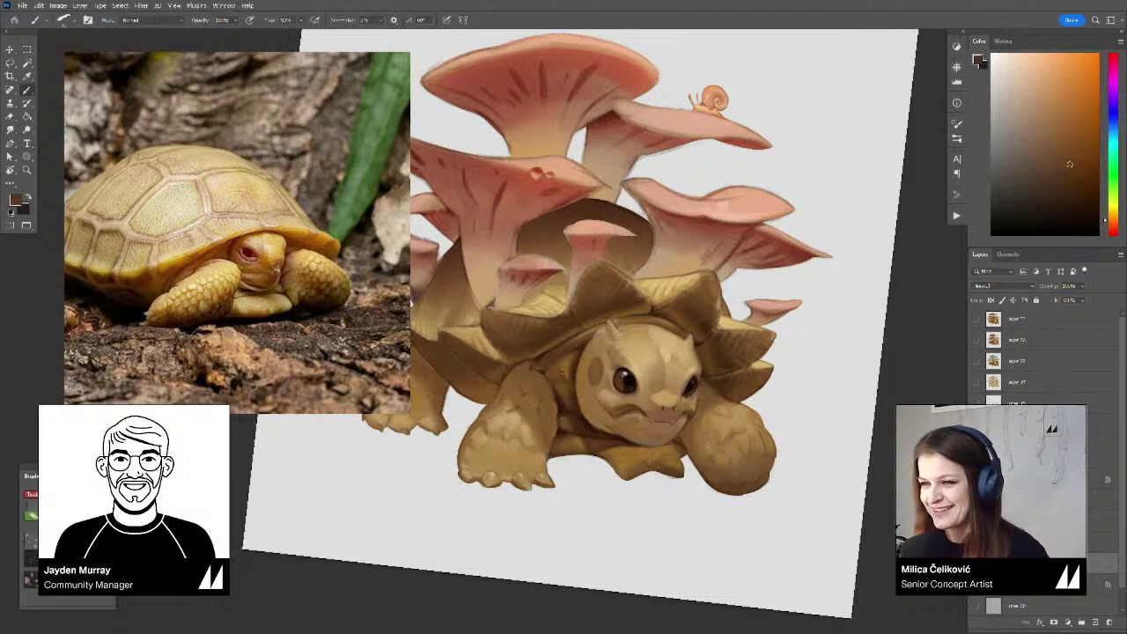
alt+click(565, 366)
key(r)
drag(552, 371, 573, 371)
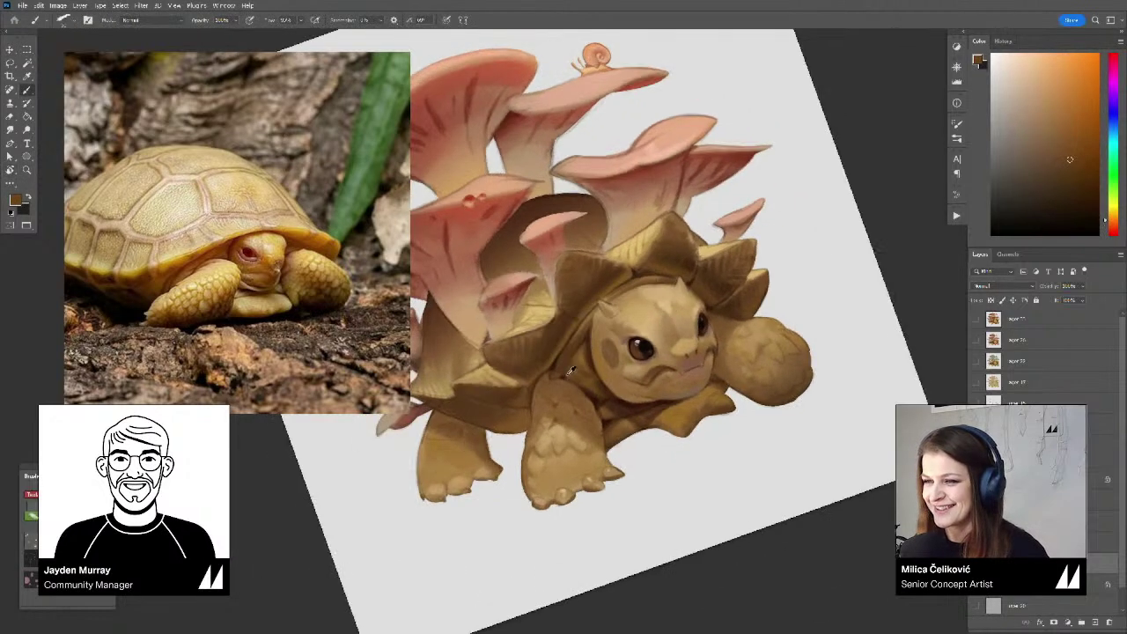
alt+click(568, 372)
key(bracketleft)
key(bracketleft)
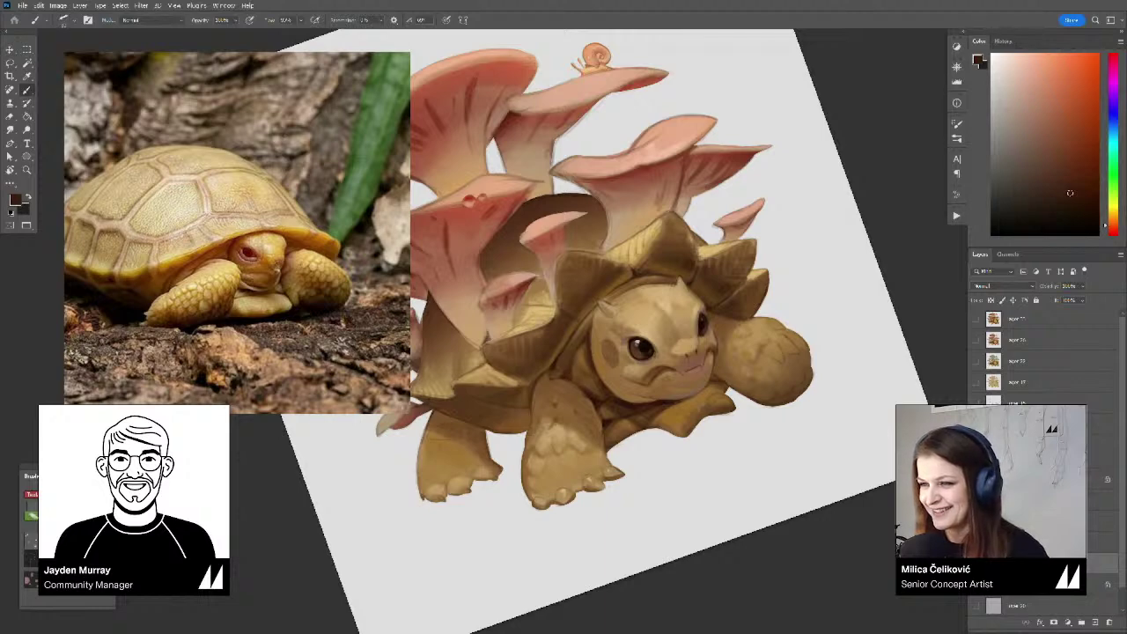
Darken the shell side under the rim spikes beside the back leg with dark reddish browns sampled there
key(z)
drag(568, 368, 504, 370)
key(r)
drag(689, 265, 758, 393)
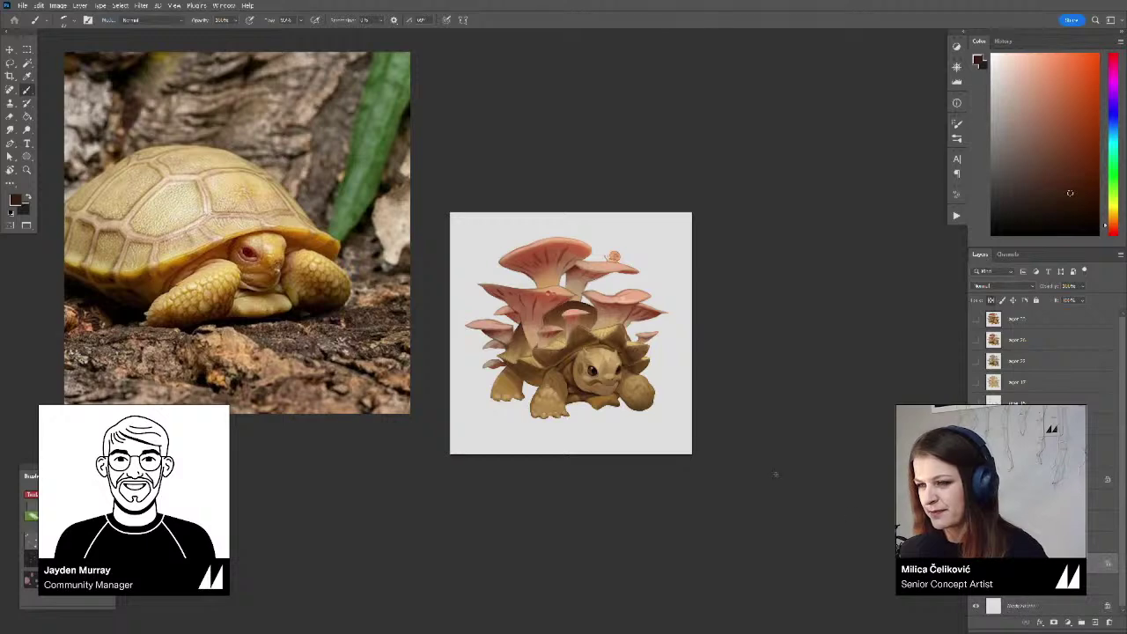
key(z)
drag(566, 367, 628, 367)
alt+click(585, 404)
drag(578, 409, 635, 418)
key(r)
drag(463, 399, 446, 357)
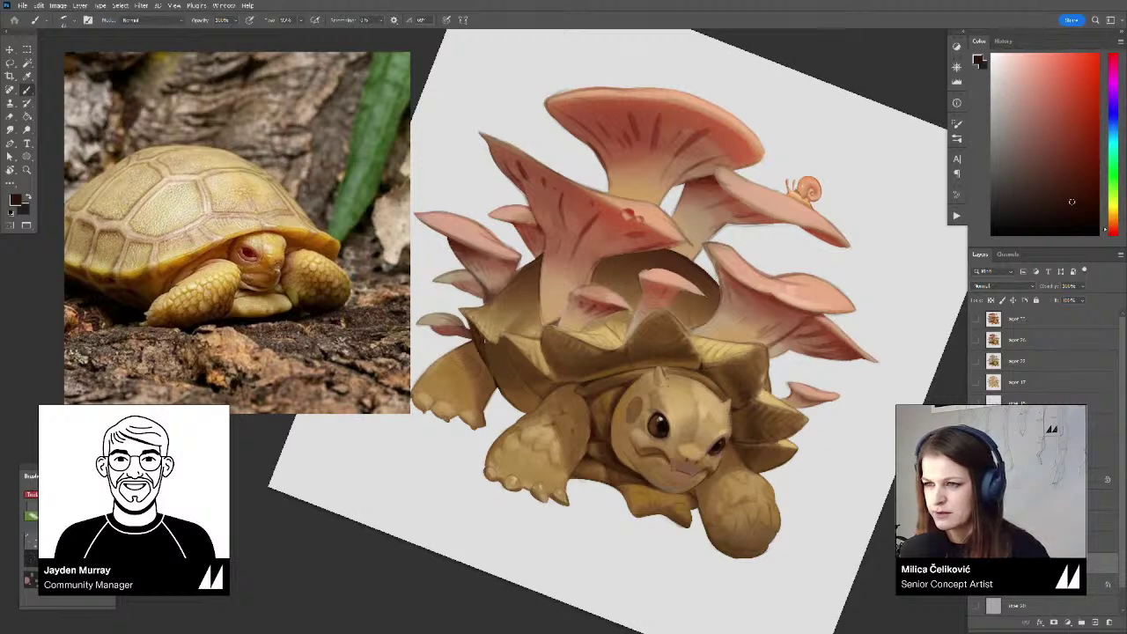
alt+click(497, 351)
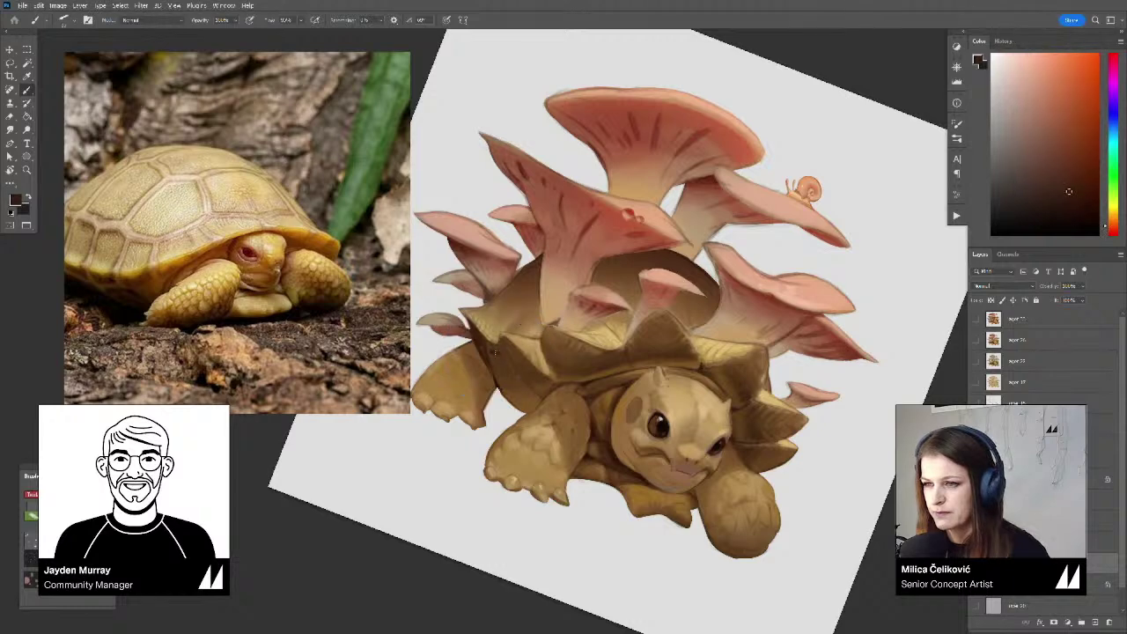
alt+click(499, 354)
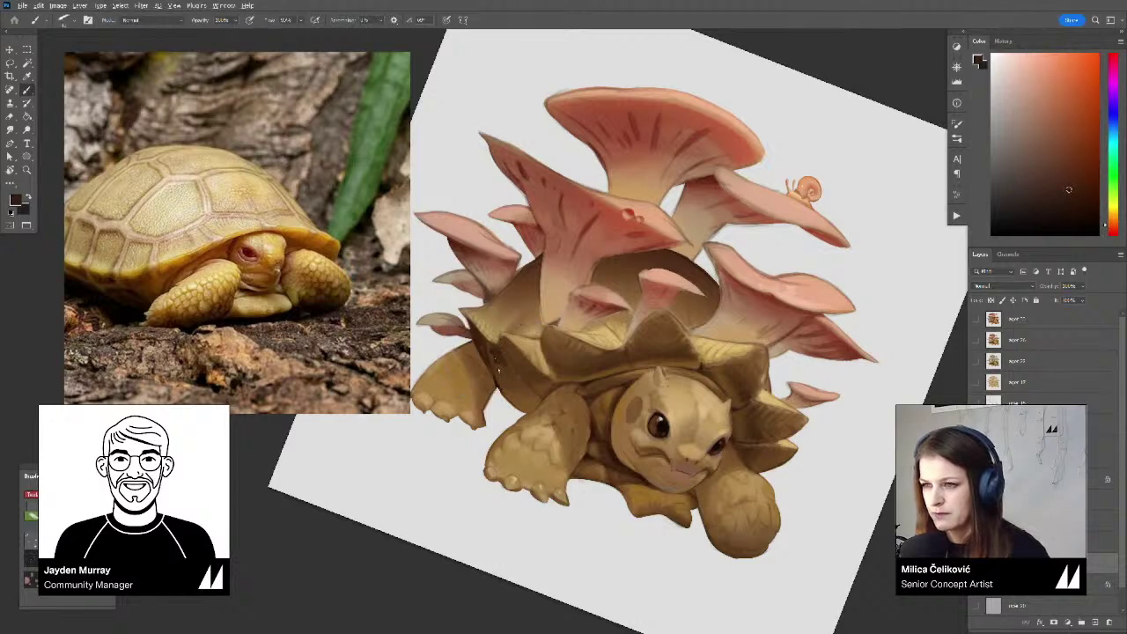
alt+click(504, 363)
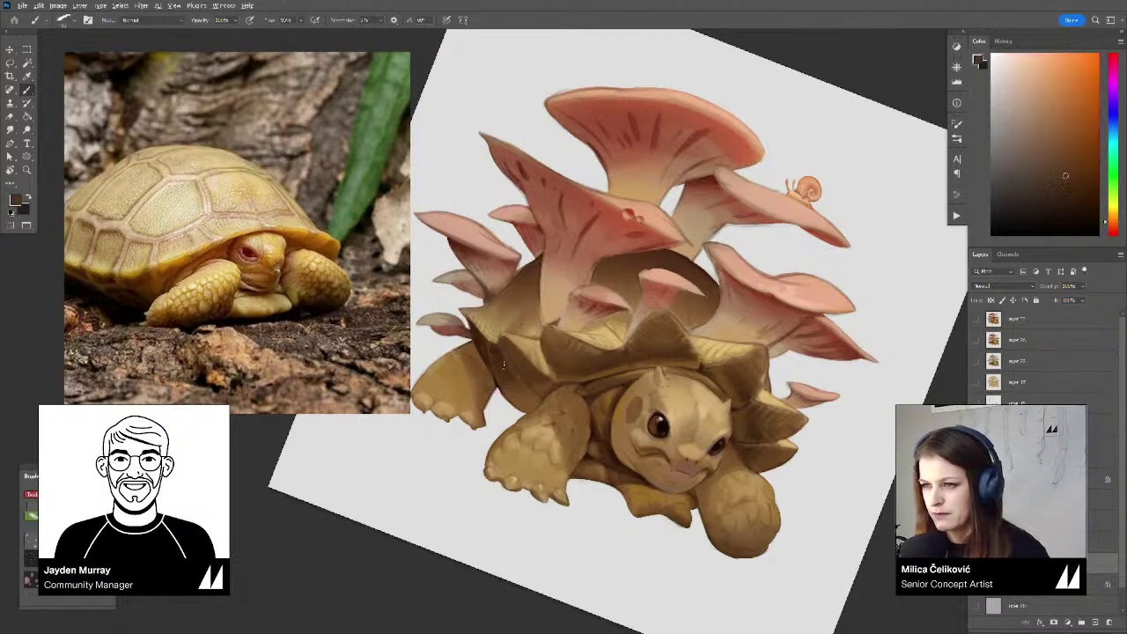
alt+click(502, 359)
alt+click(493, 353)
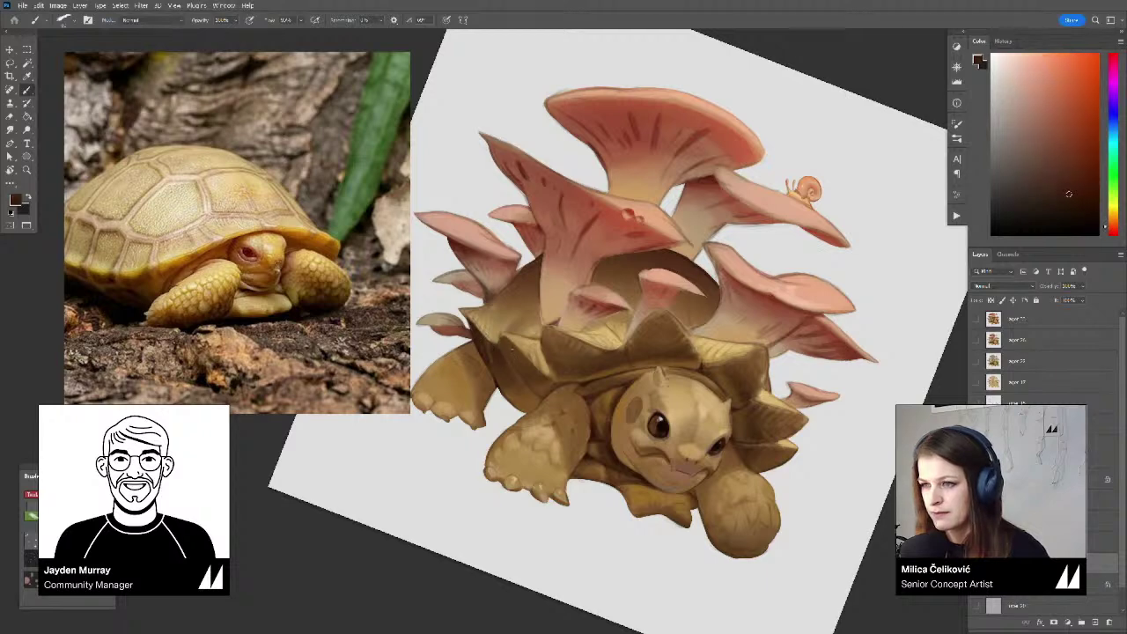
Deepen and blend the shadow on the lower shell side between the front and back legs with sampled browns
drag(511, 343, 519, 374)
alt+click(515, 349)
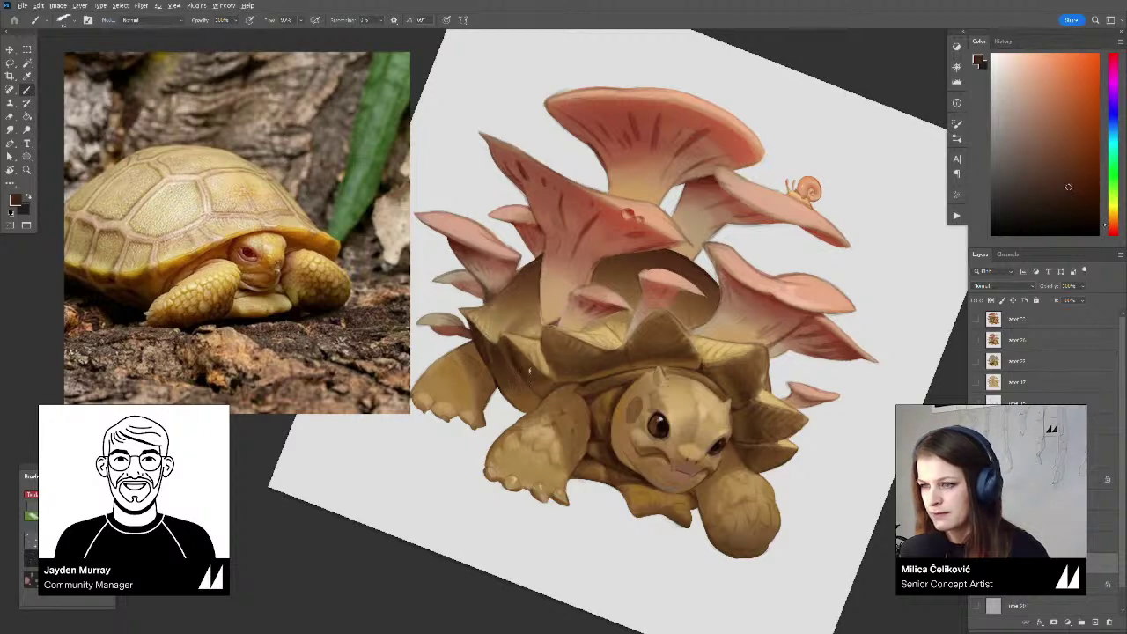
alt+click(520, 353)
alt+click(499, 355)
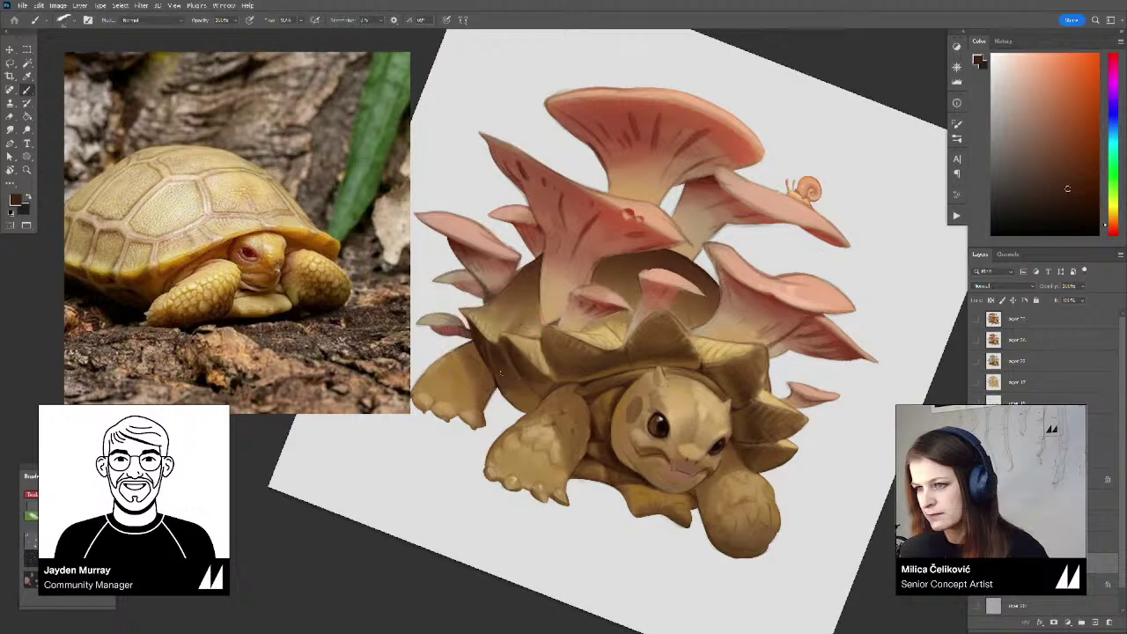
alt+click(498, 357)
alt+click(502, 356)
alt+click(517, 384)
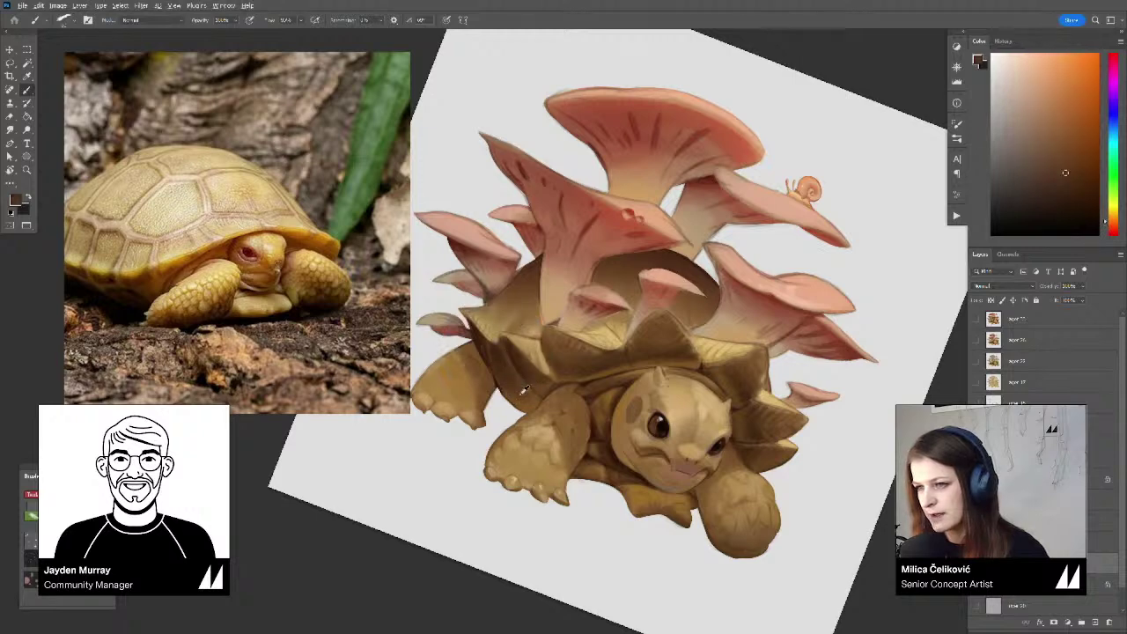
Flip the canvas horizontally and check the whole creature at a reduced view
drag(531, 384, 449, 392)
key(r)
drag(577, 489, 638, 453)
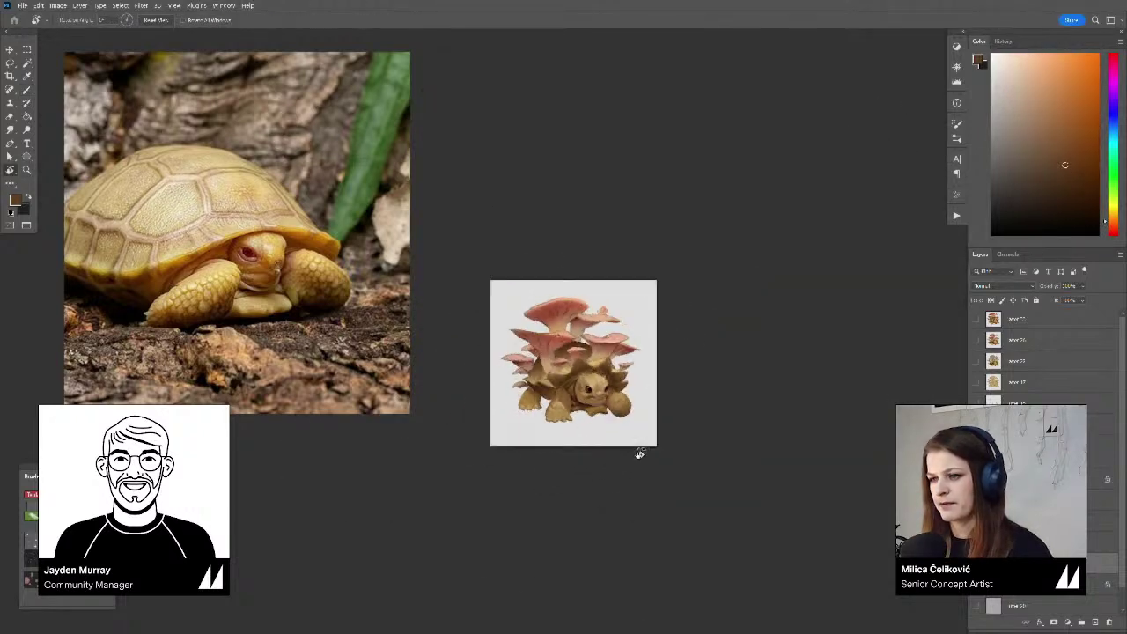
key(z)
click(583, 404)
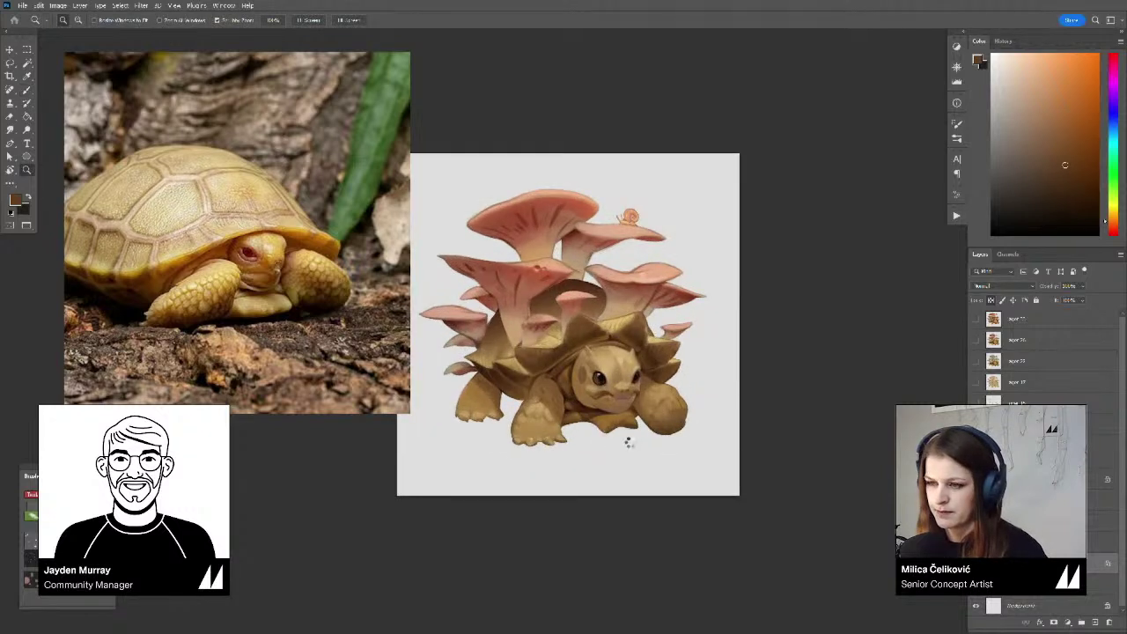
click(563, 393)
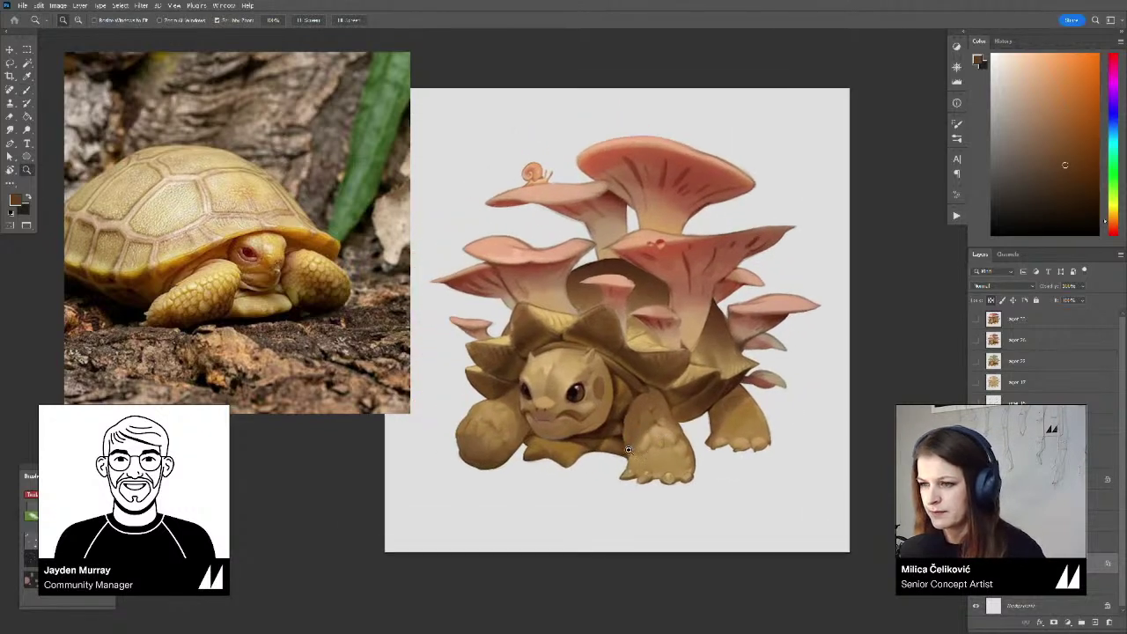
key(b)
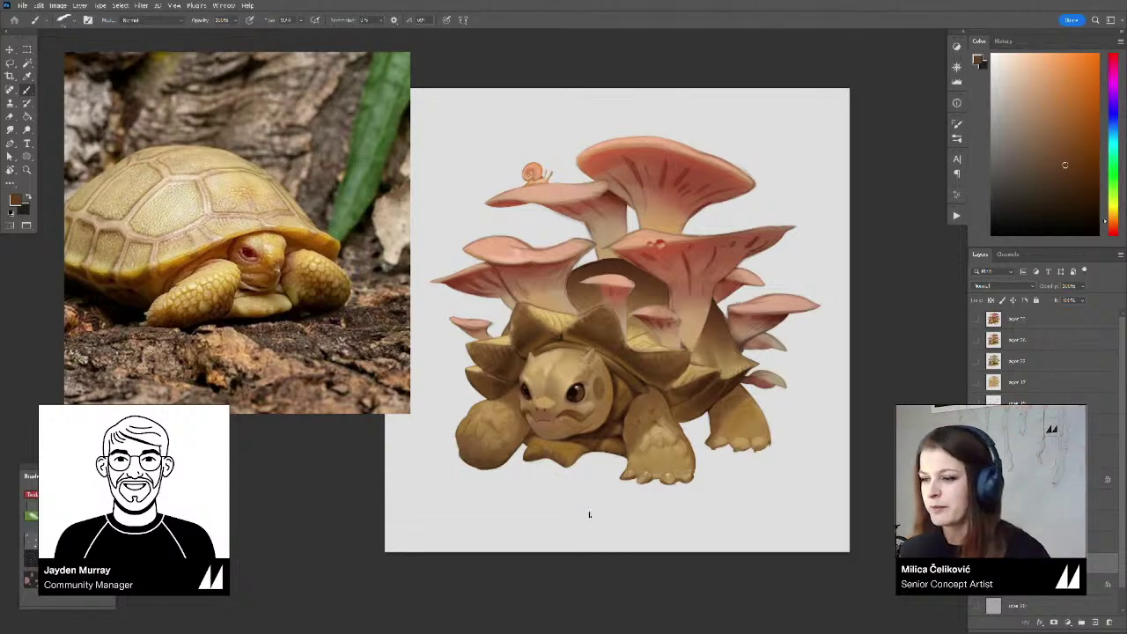
drag(605, 584, 586, 552)
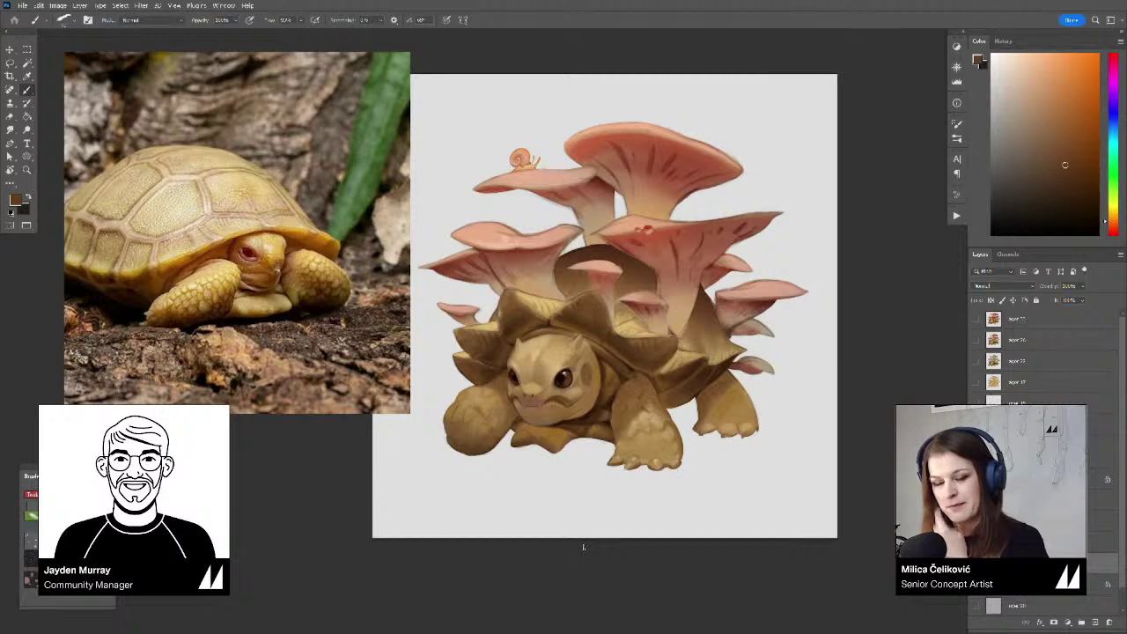
Refine the dark gap between the chin, chest plate and far front leg with sampled near-black and ochre browns and a smaller brush
alt+click(610, 405)
mouse_move(512, 425)
mouse_down()
mouse_move(548, 424)
mouse_move(510, 433)
mouse_up()
key(bracketleft)
key(bracketleft)
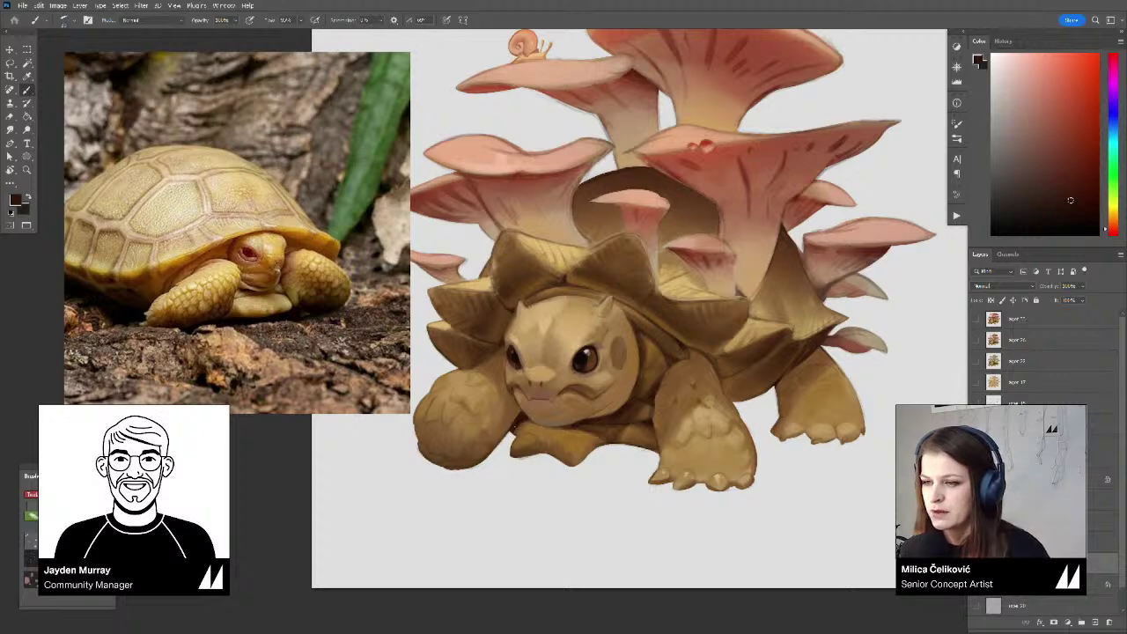
alt+click(525, 422)
scroll(525, 425, up, 1)
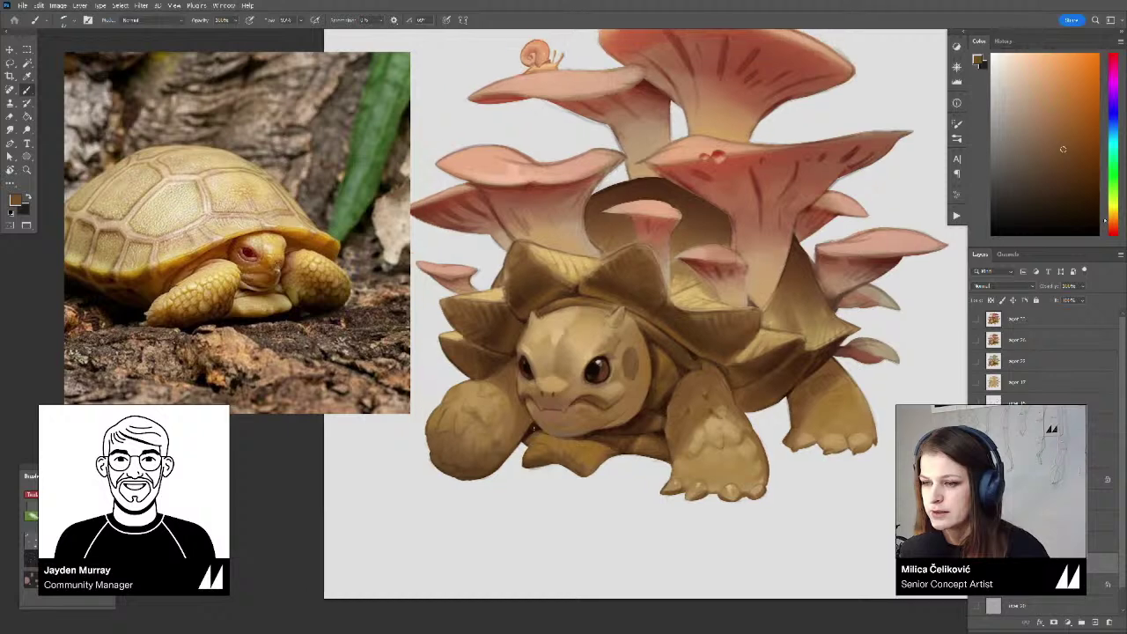
alt+click(535, 425)
alt+click(532, 426)
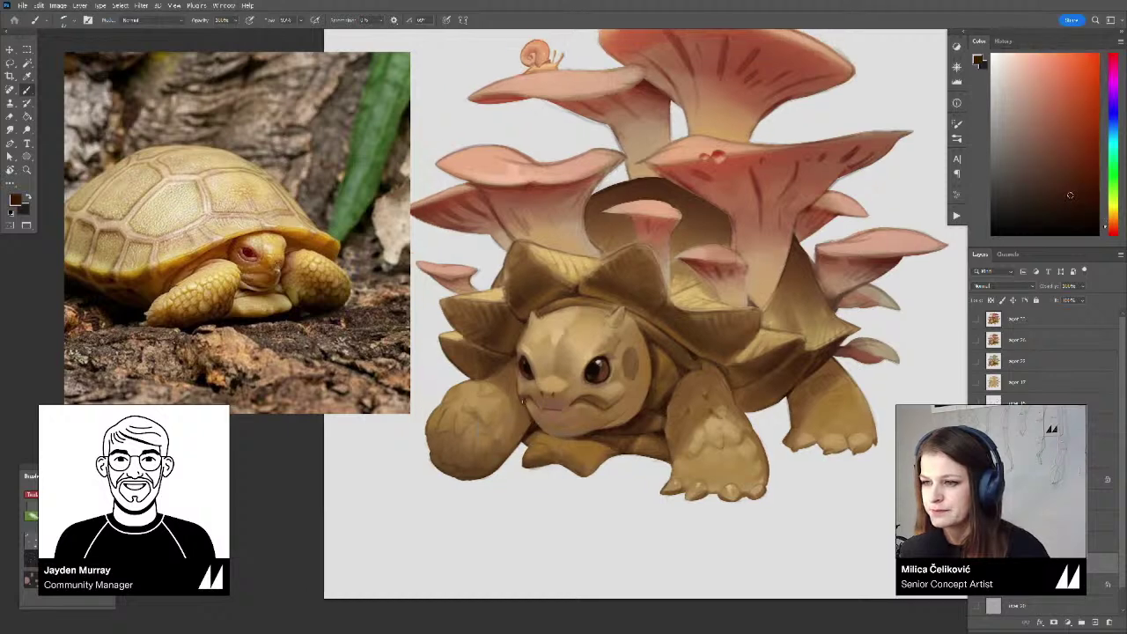
drag(534, 410, 538, 414)
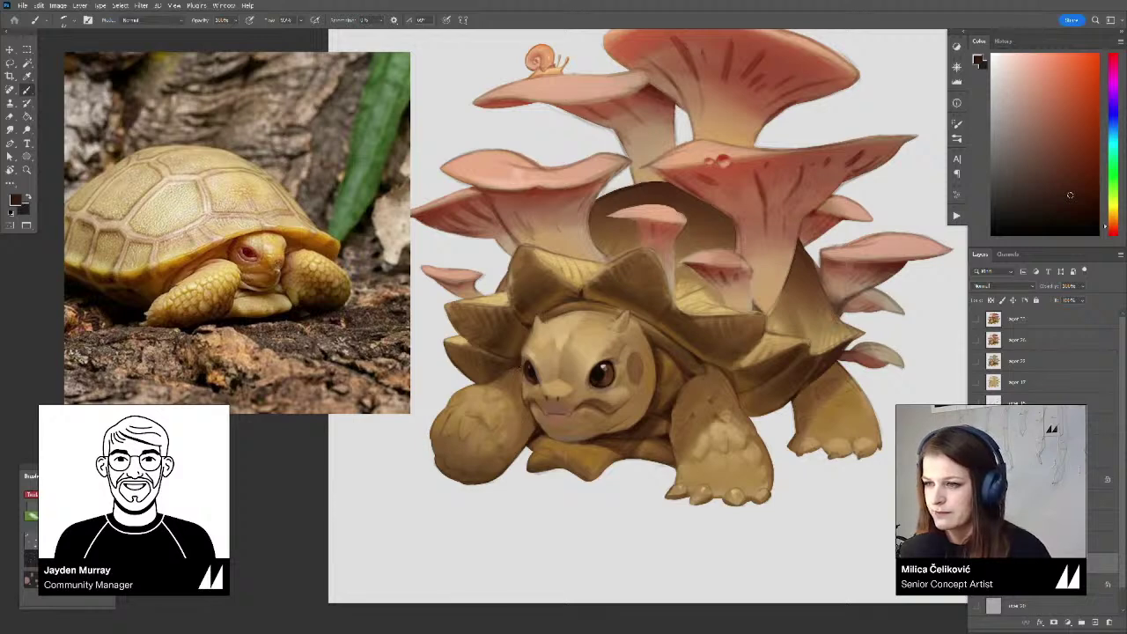
Blend the area between the far side of the face, the shell rim and the far front leg with sampled mid browns
alt+click(514, 376)
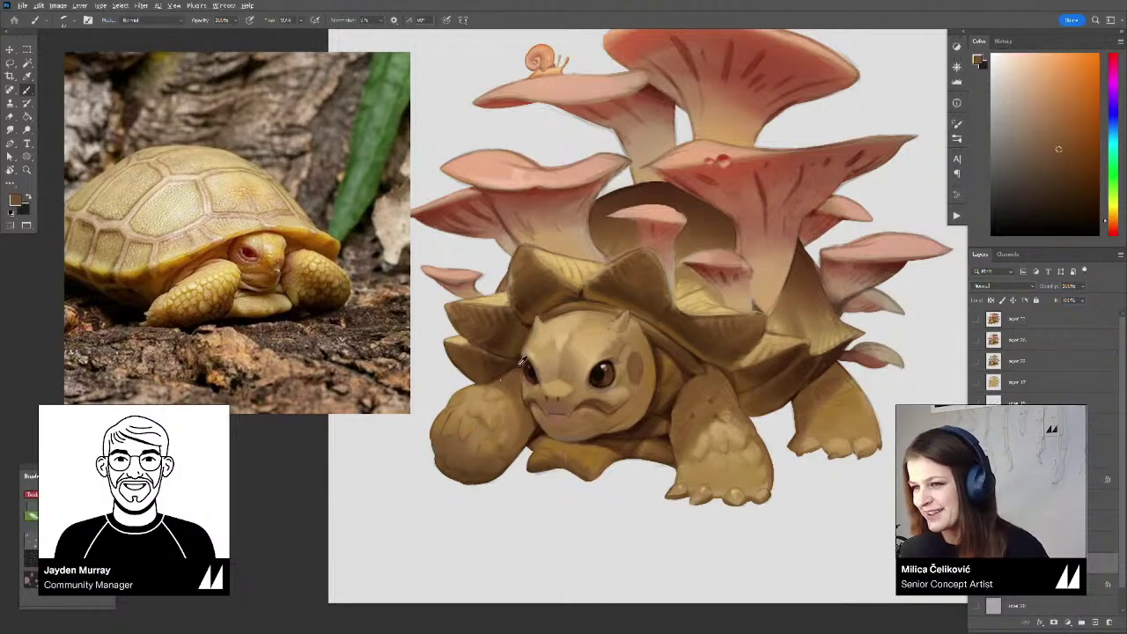
alt+click(515, 377)
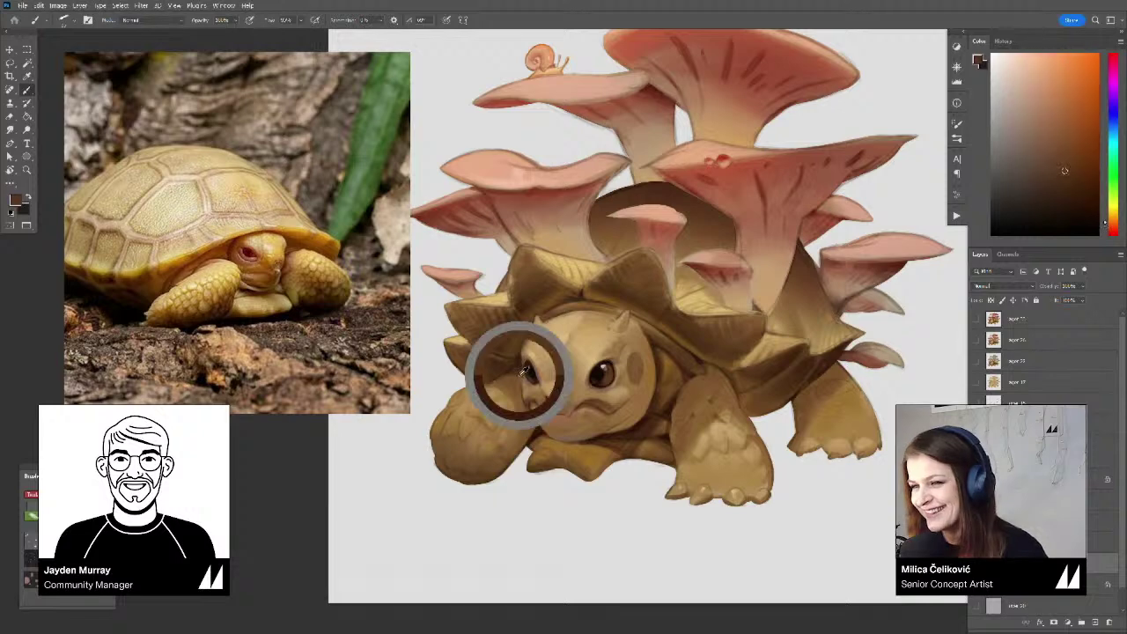
alt+click(522, 377)
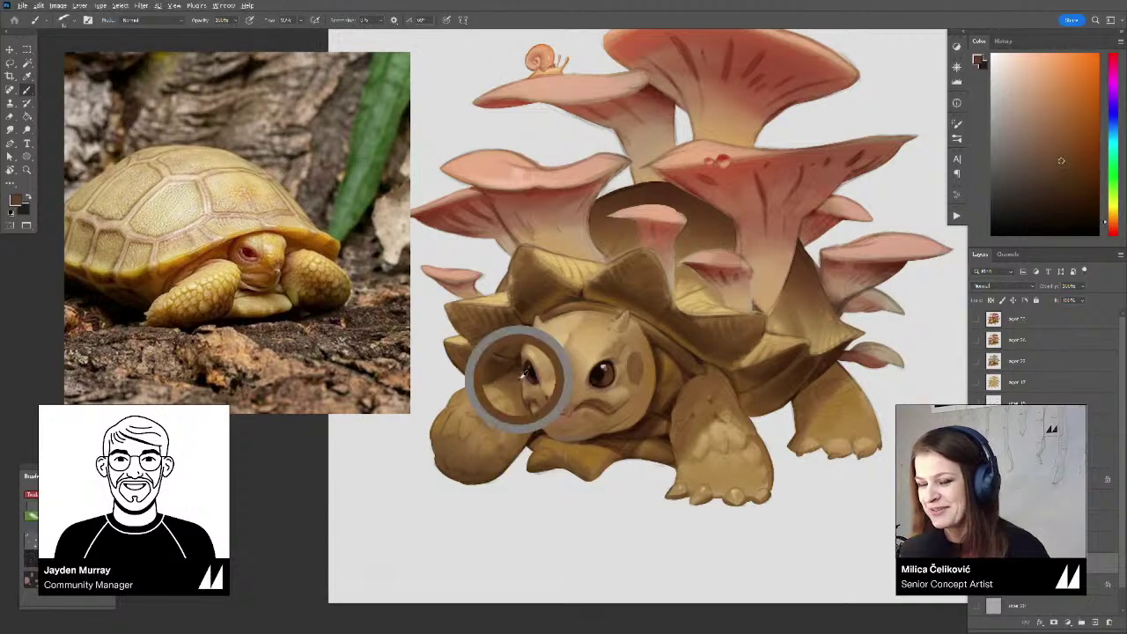
alt+click(519, 381)
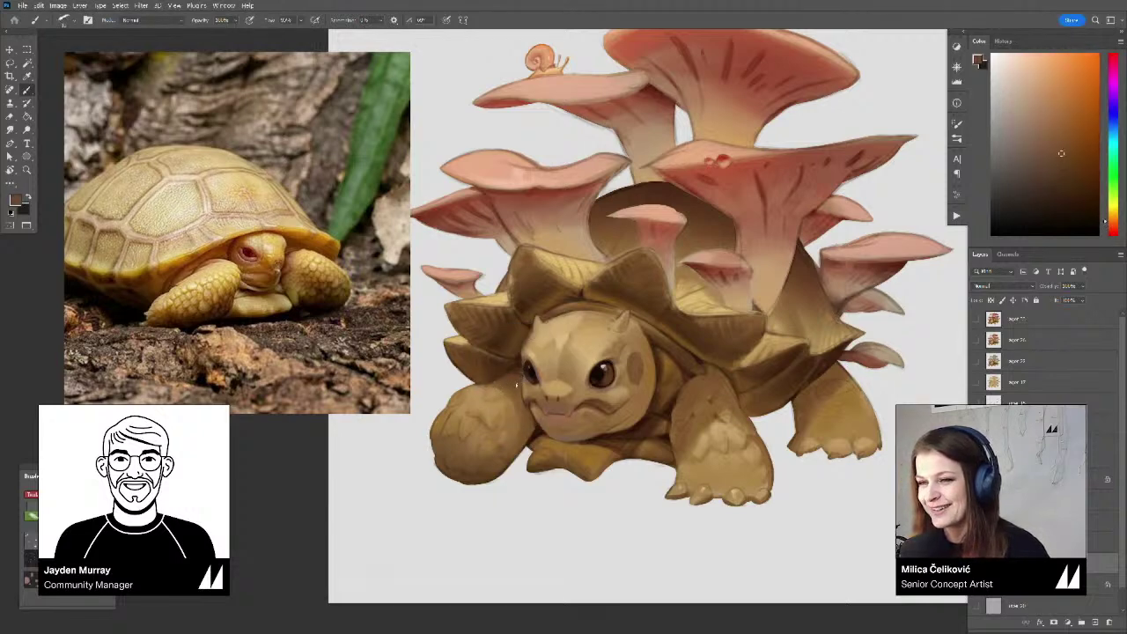
Compare the painting with the current paint layer hidden and shown, and merge that layer into the one below
key(z)
mouse_move(529, 373)
mouse_down()
mouse_move(508, 397)
mouse_move(581, 393)
mouse_up()
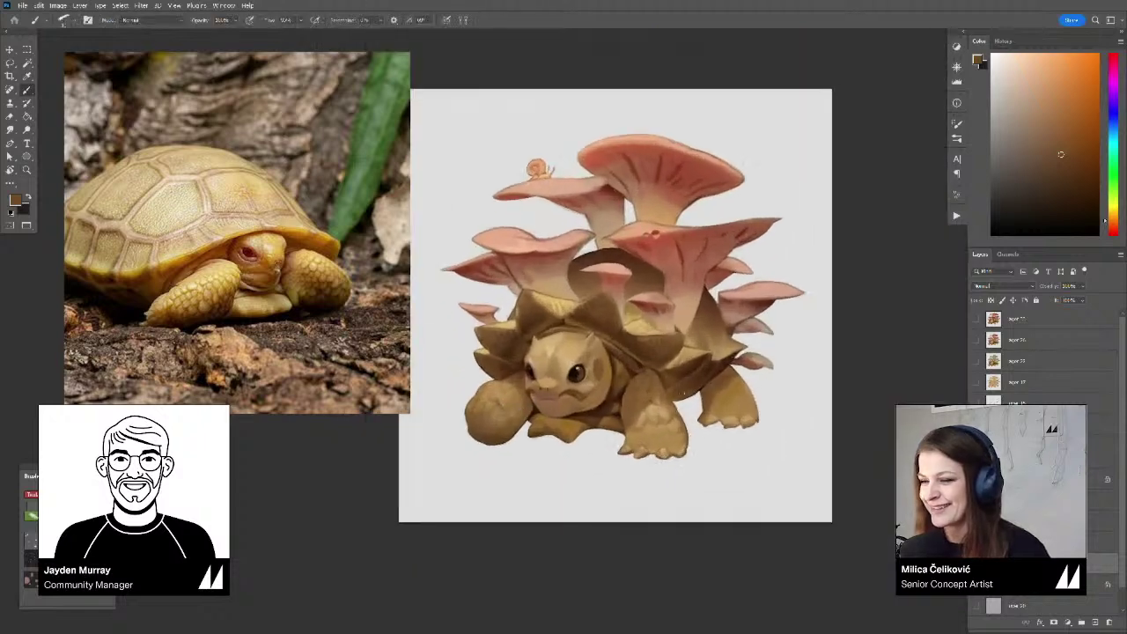
click(976, 564)
click(976, 564)
click(976, 564)
click(976, 564)
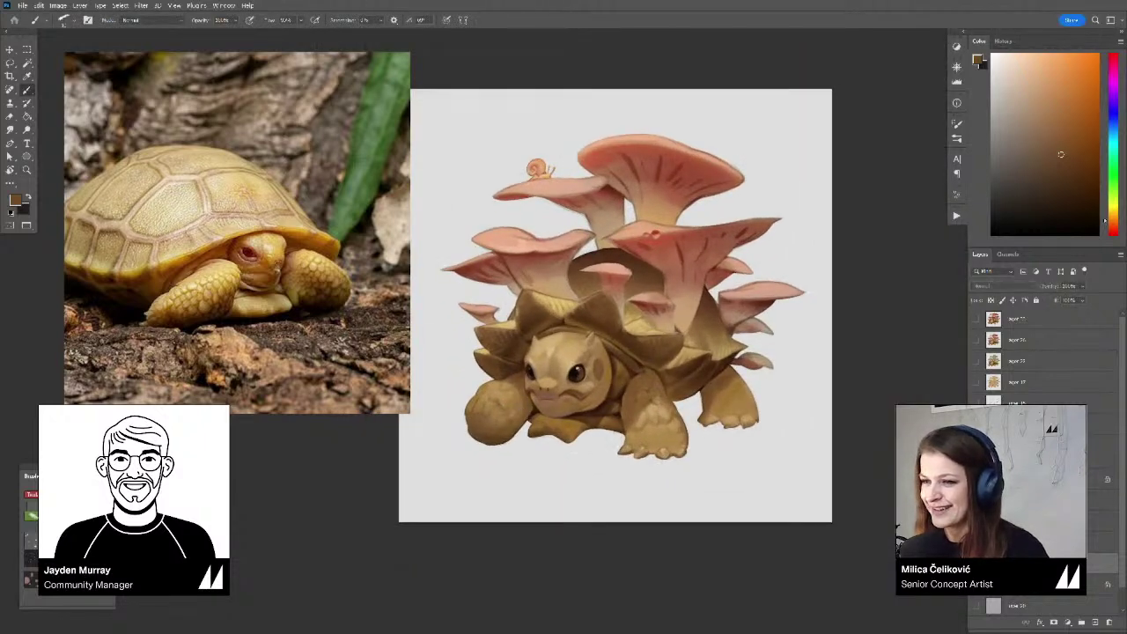
key(ctrl+e)
Refine the far edge of the head from the small horn to the eye with dark brown and ochre sampled nearby
key(z)
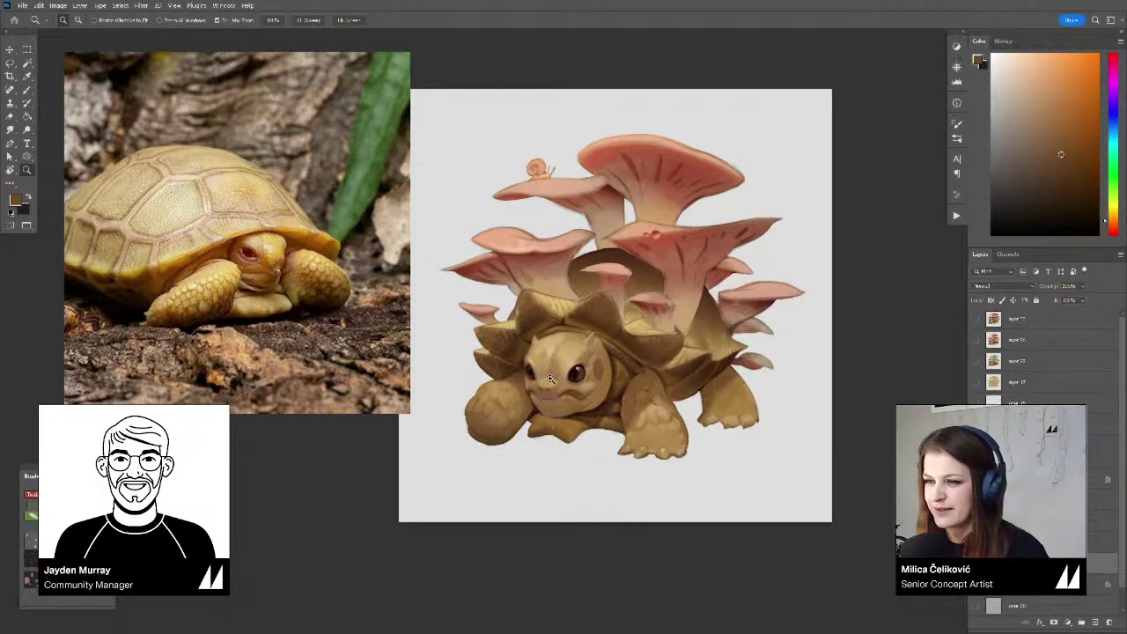
click(544, 377)
alt+click(593, 474)
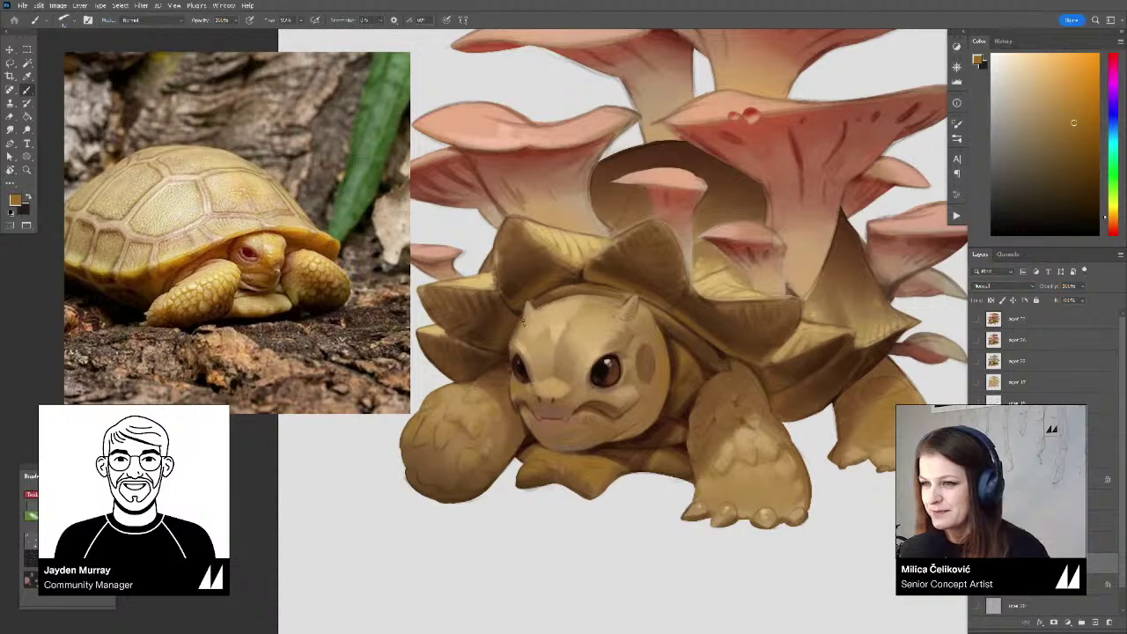
alt+click(518, 324)
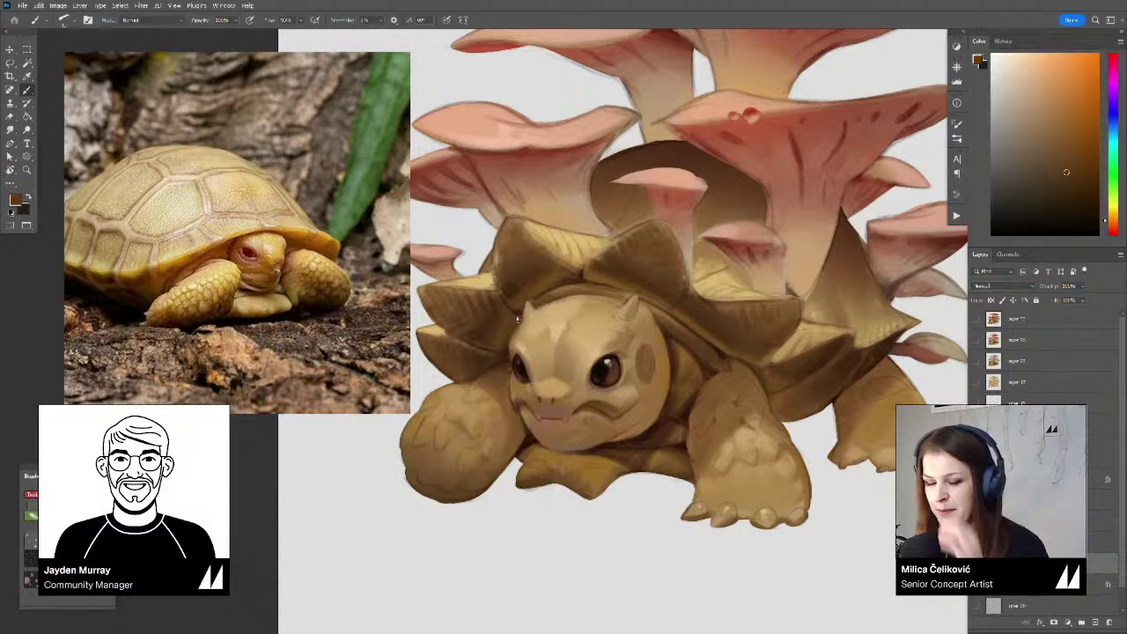
alt+click(508, 357)
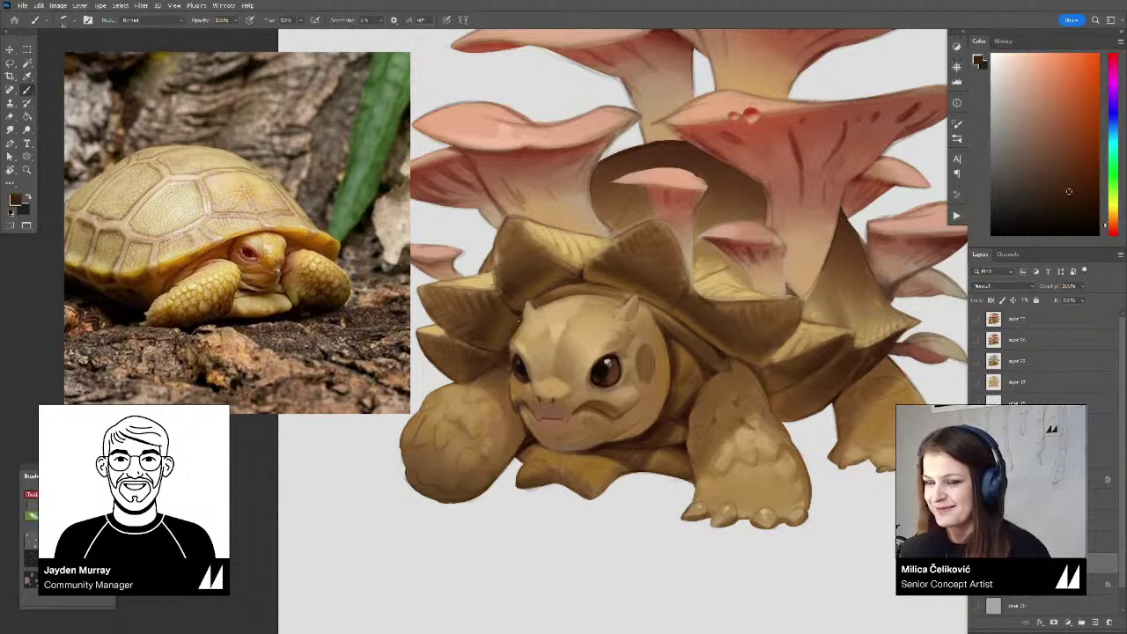
alt+click(525, 375)
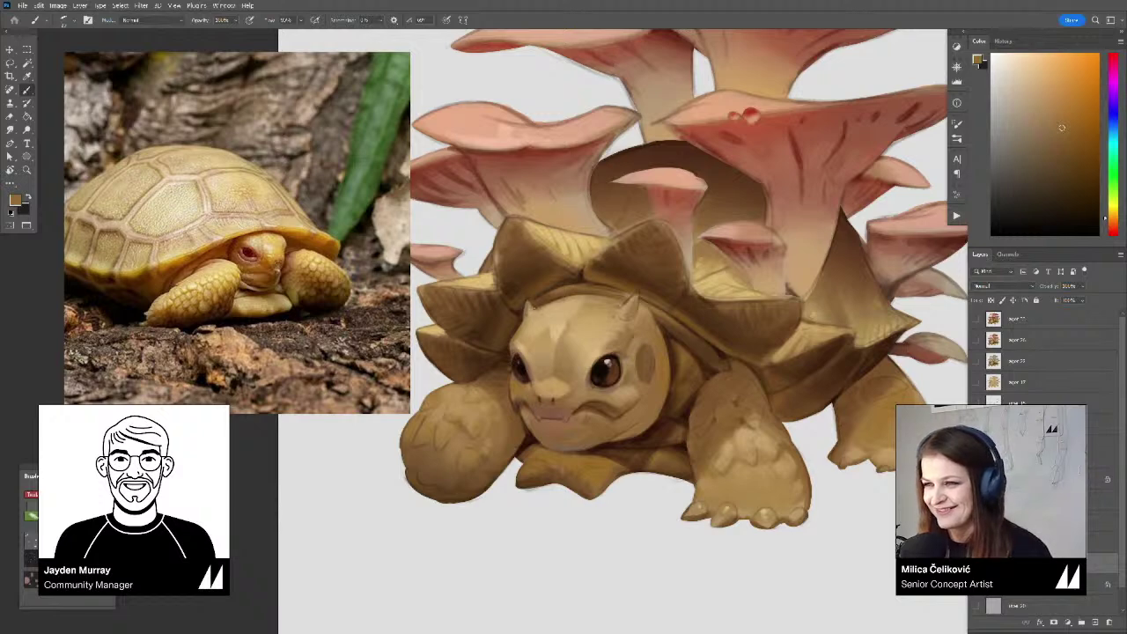
Refine the top of the near front leg and the shadow under the shell rim with sampled dark browns, and merge the paint layer down
alt+click(541, 298)
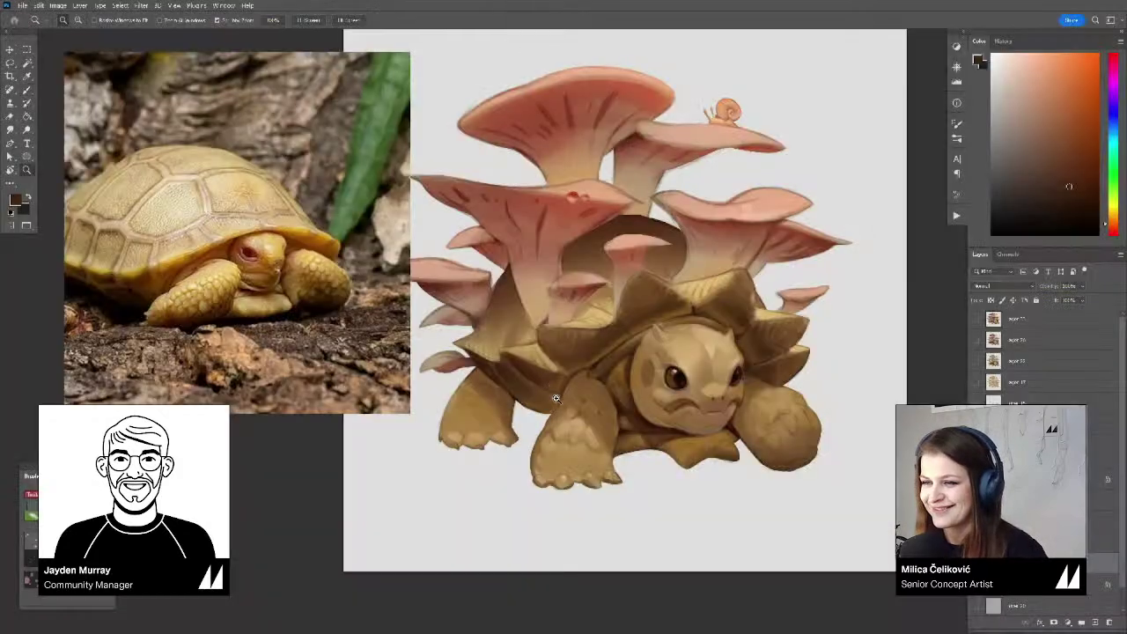
key(ctrl+plus)
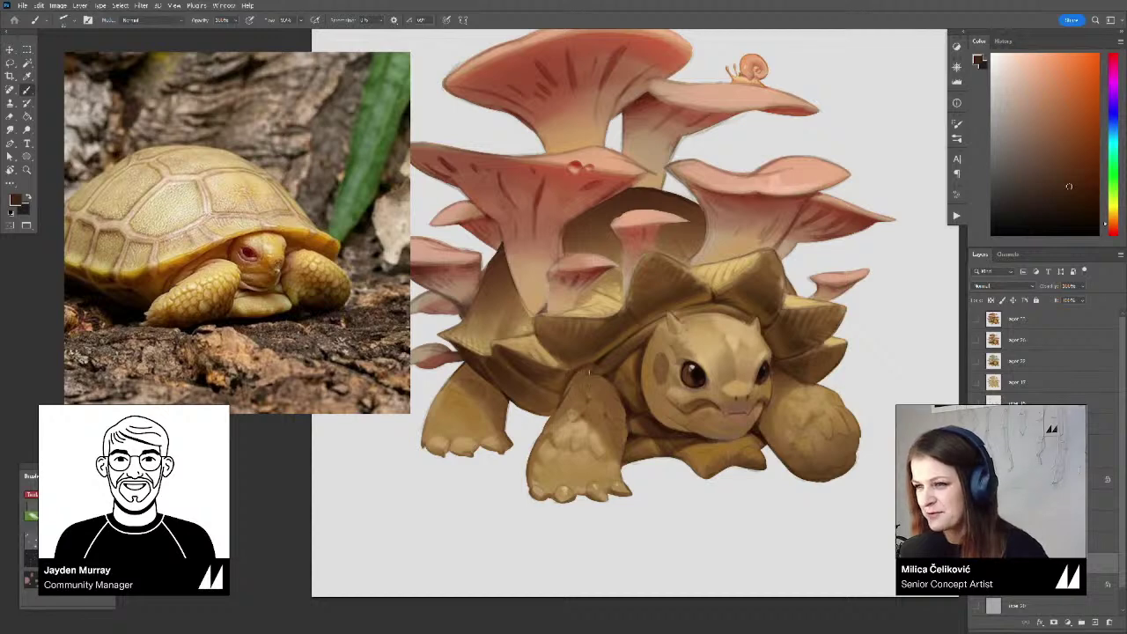
alt+click(589, 372)
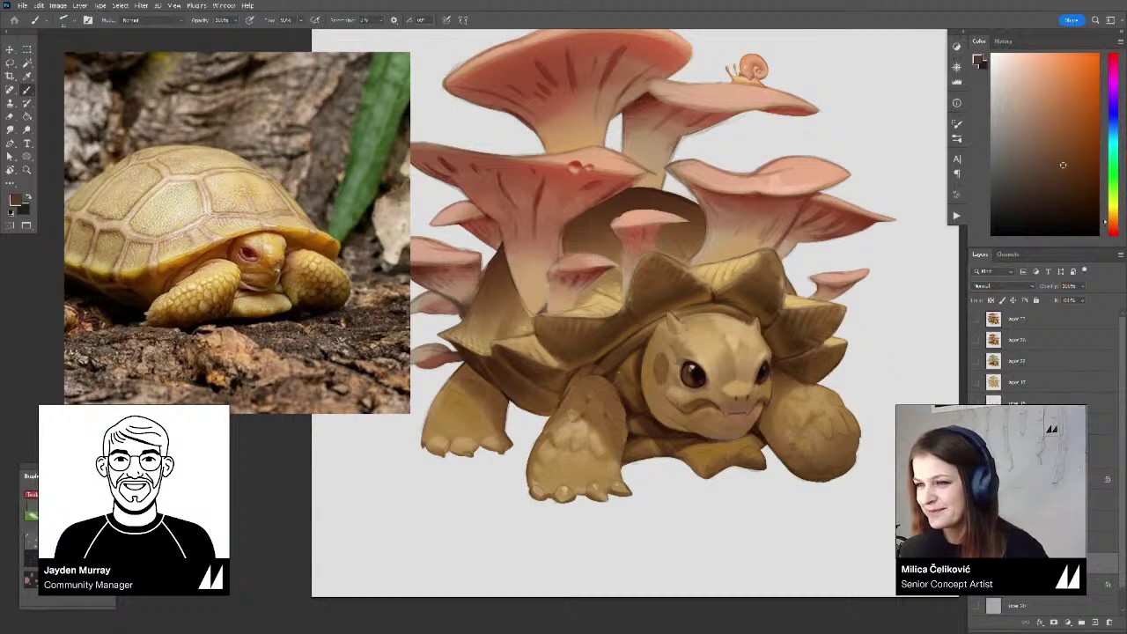
drag(619, 375, 600, 377)
alt+click(577, 365)
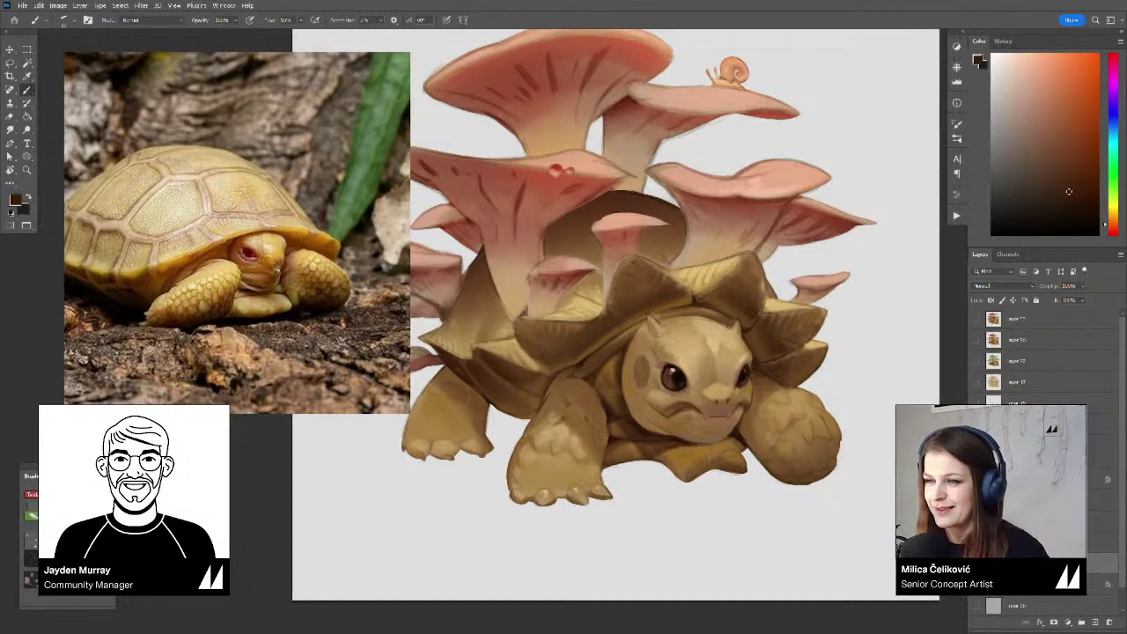
mouse_move(622, 331)
mouse_down()
mouse_move(578, 375)
mouse_move(611, 390)
mouse_move(587, 419)
mouse_up()
key(b)
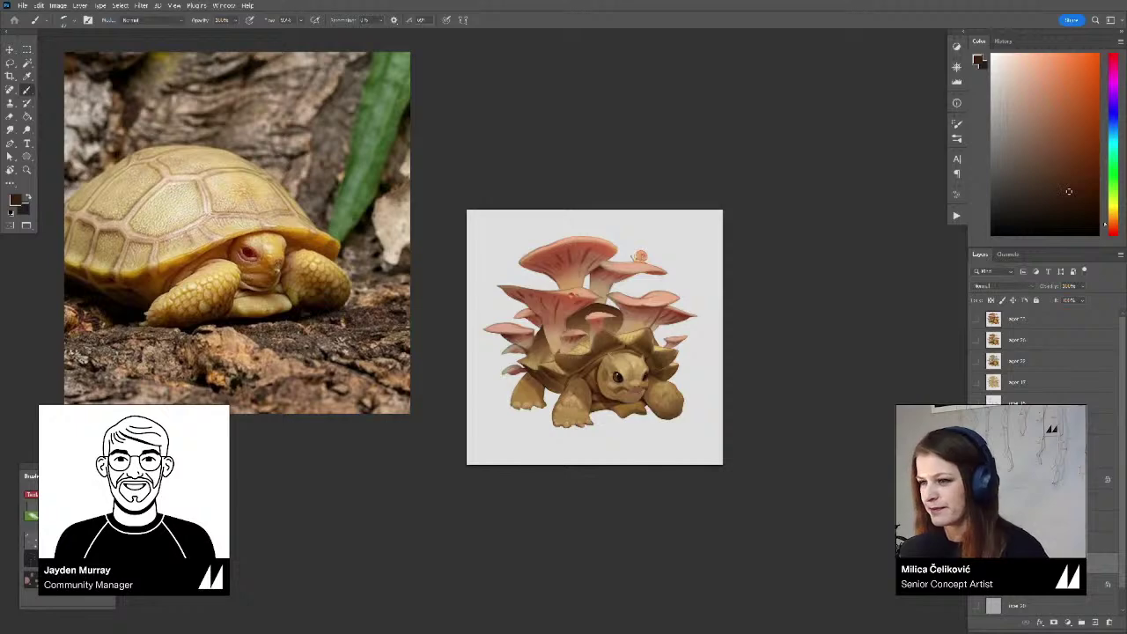
key(ctrl+e)
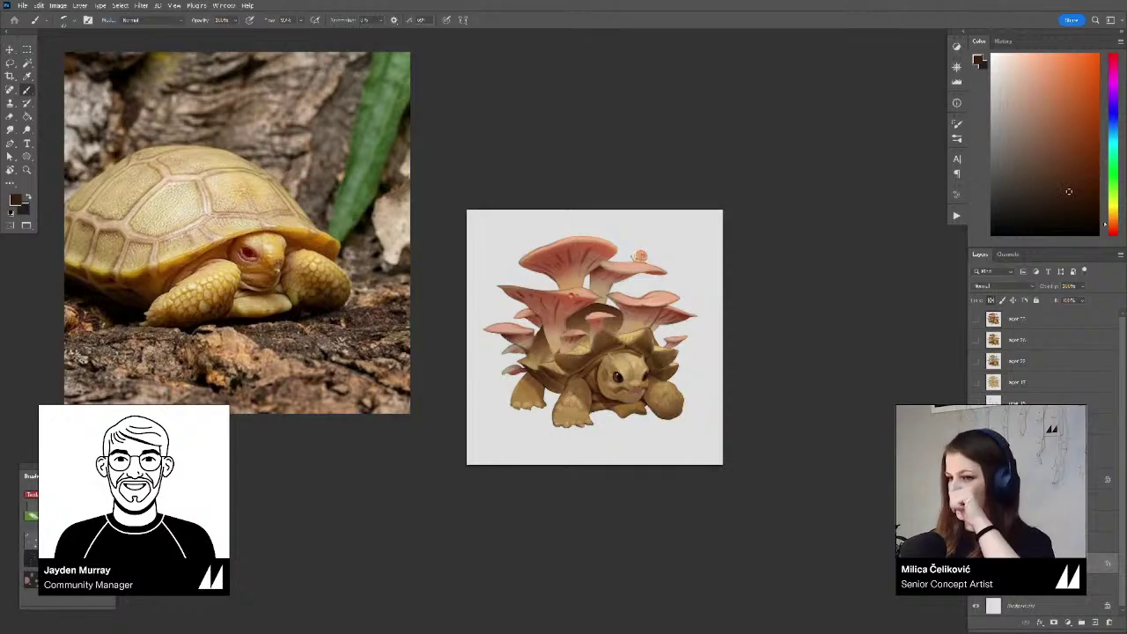
Go from the tortoise photo to the mushroom references and examine the oyster mushroom photos
drag(364, 335, 336, 296)
scroll(297, 348, down, 5)
scroll(244, 344, up, 3)
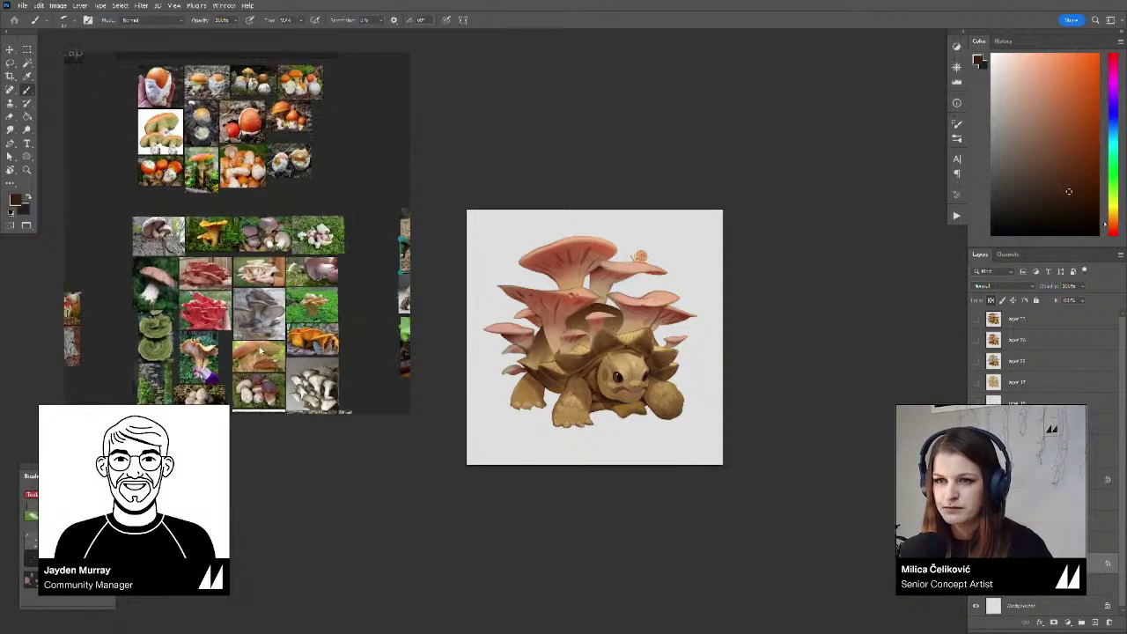
drag(246, 354, 256, 278)
click(256, 279)
scroll(257, 280, up, 3)
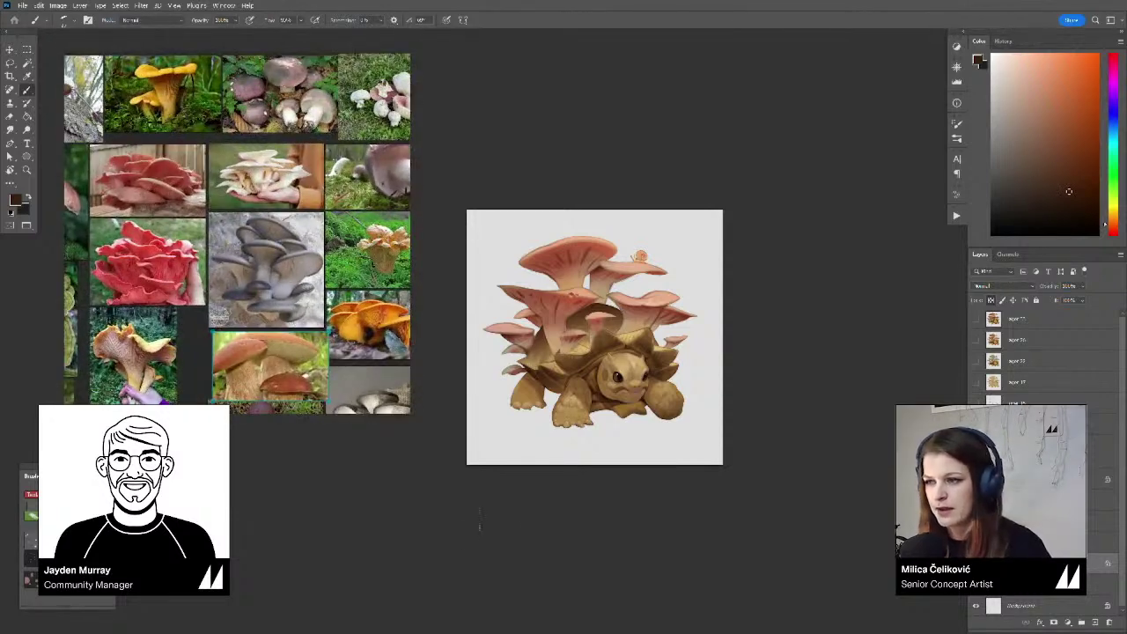
Flip the canvas horizontally and sample a light ochre from the shell
key(ctrl+shift+h)
key(z)
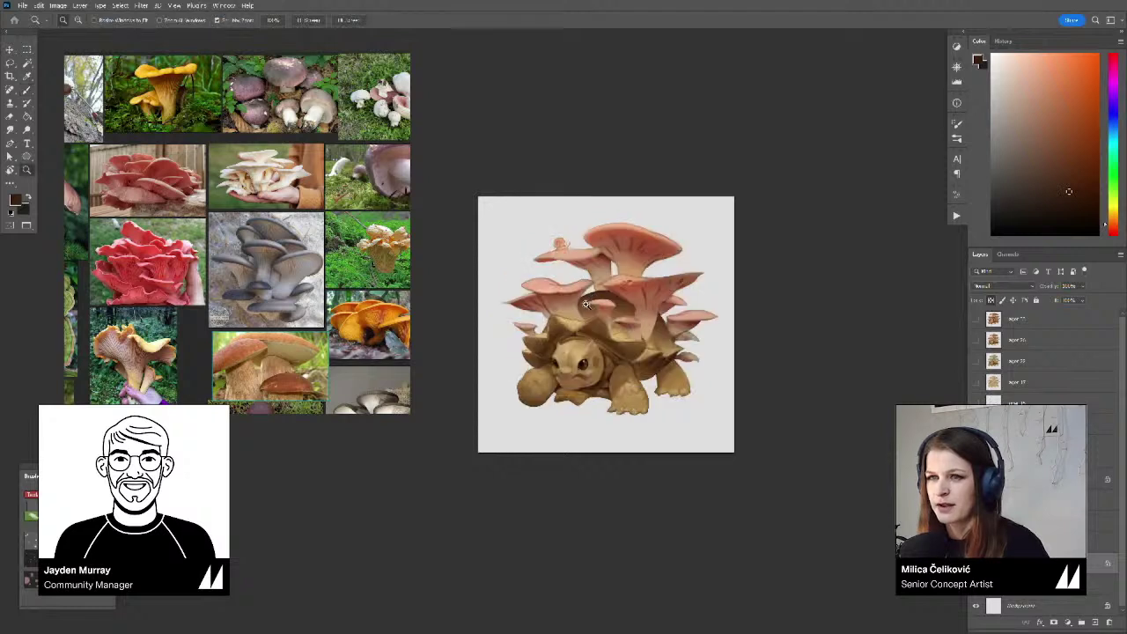
drag(599, 321, 626, 335)
key(b)
alt+click(627, 333)
drag(842, 363, 850, 350)
Copy the whole visible painting merged and paste it as a new layer above the top snapshot layer
click(1013, 324)
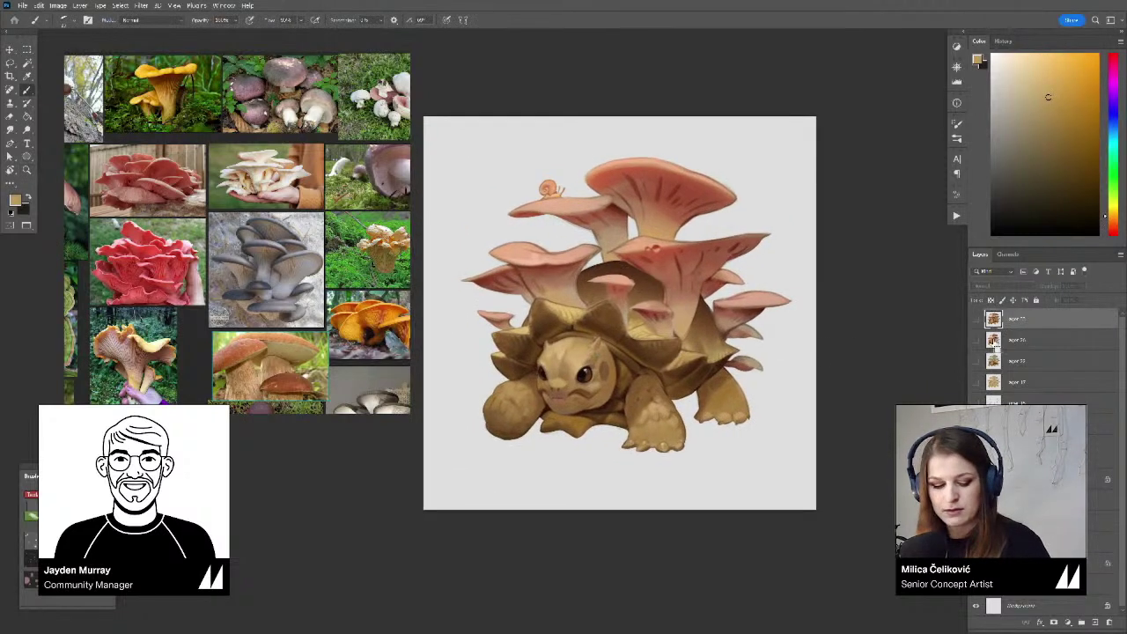
key(ctrl+a)
key(ctrl+shift+c)
key(ctrl+v)
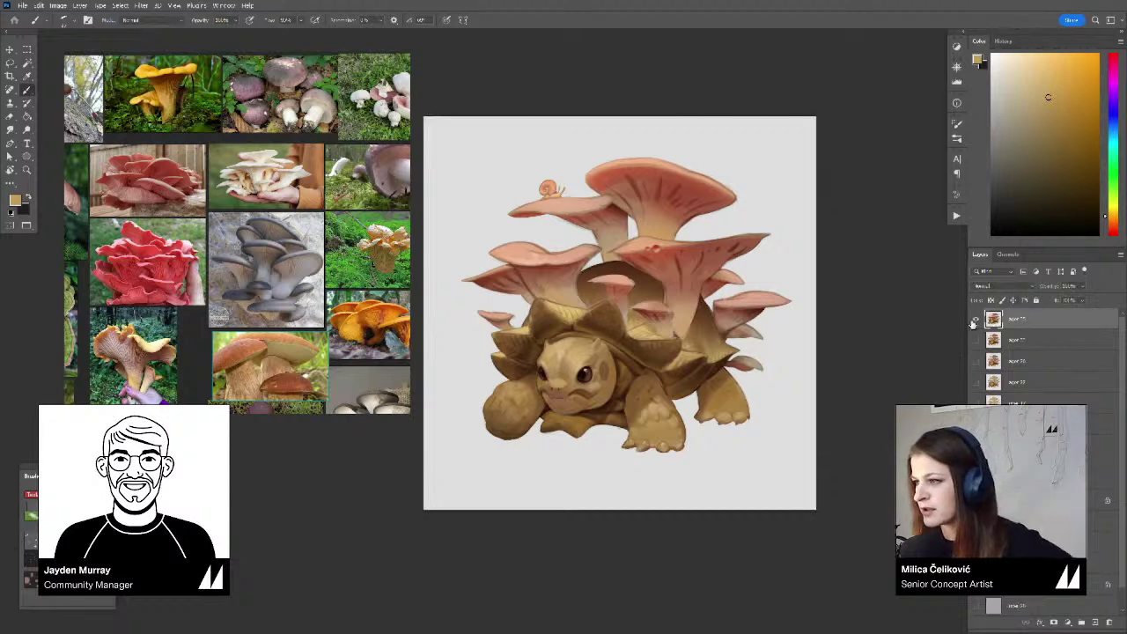
Review the painting's stages by hiding the snapshot layers down to the line sketch and showing them again one by one
click(976, 322)
drag(976, 403, 976, 529)
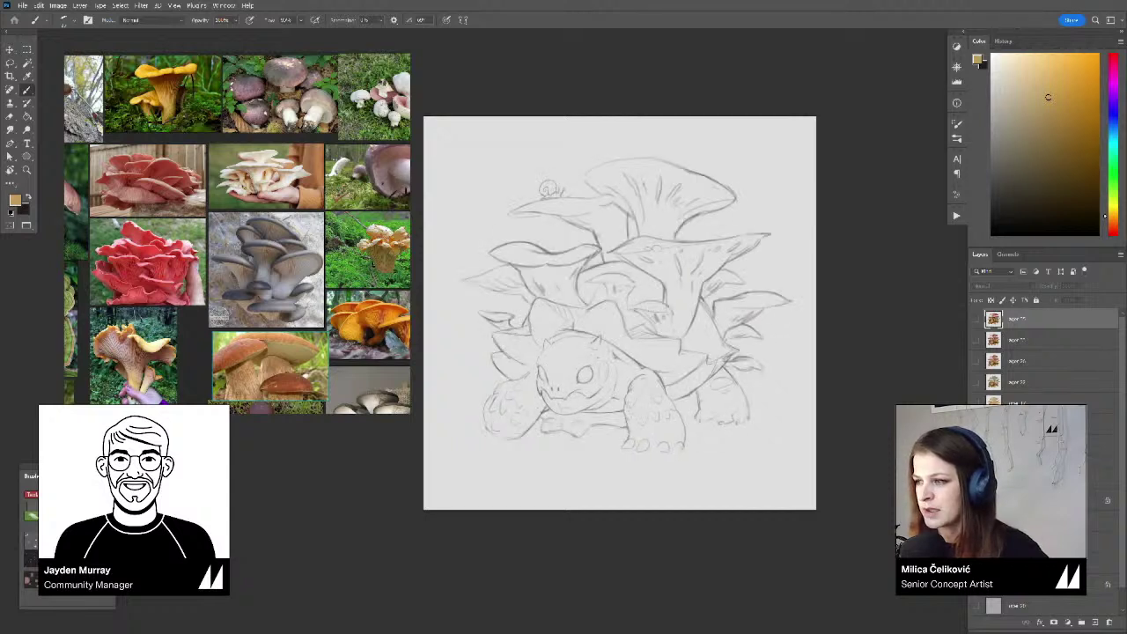
click(976, 404)
click(975, 383)
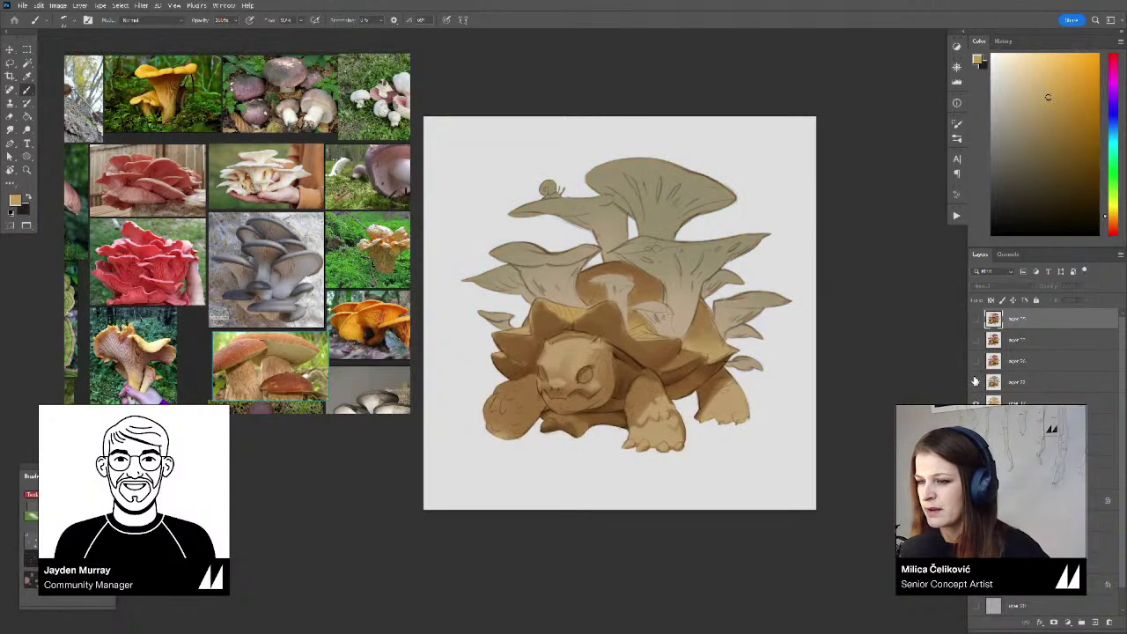
click(975, 363)
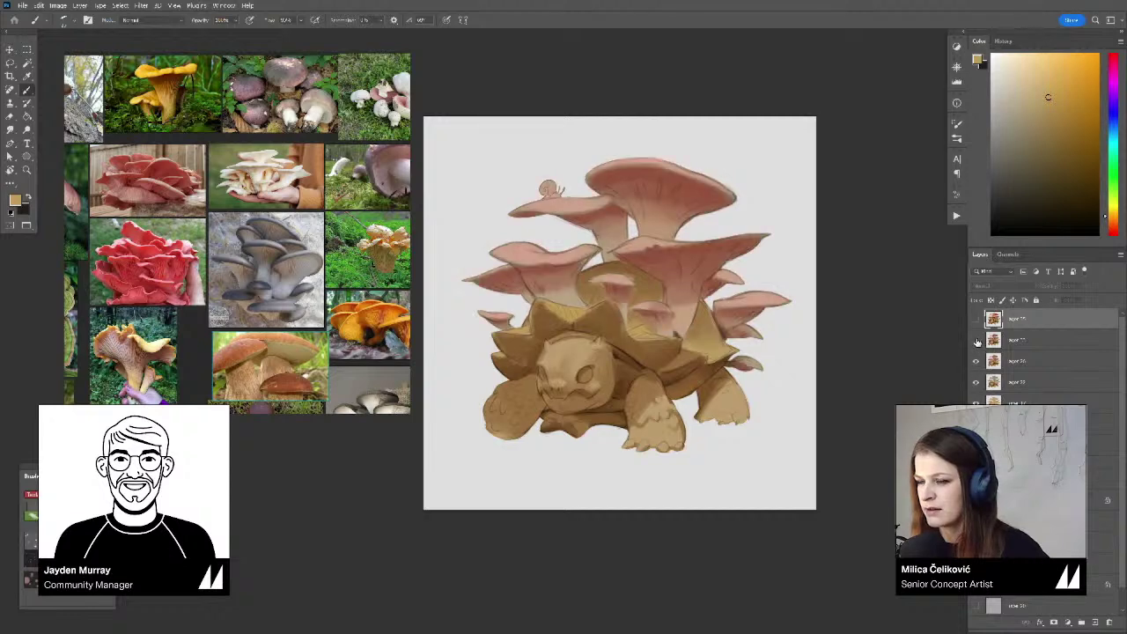
click(976, 341)
click(975, 321)
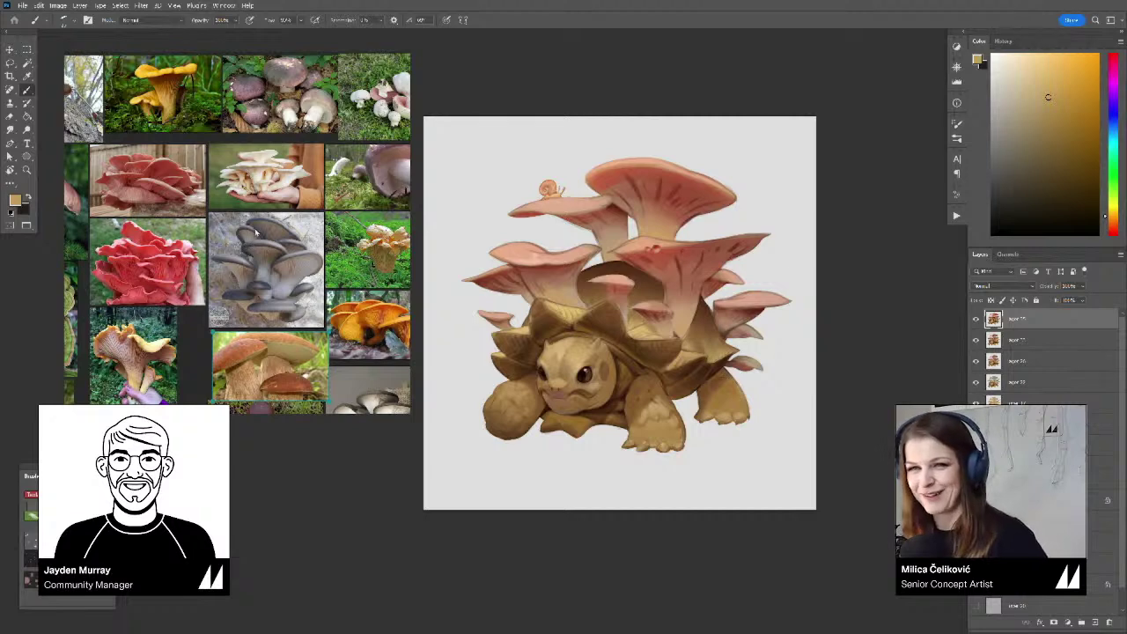
Examine the pink gills in the reference photo of white mushrooms lying on grass
scroll(271, 277, down, 2)
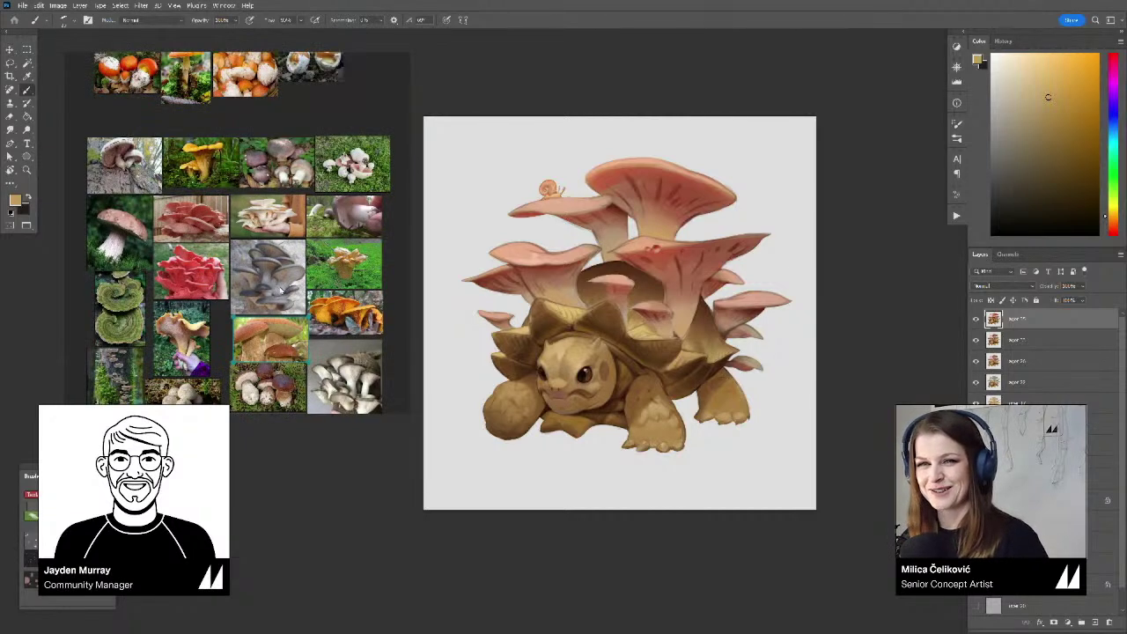
drag(284, 299, 274, 337)
scroll(355, 222, up, 6)
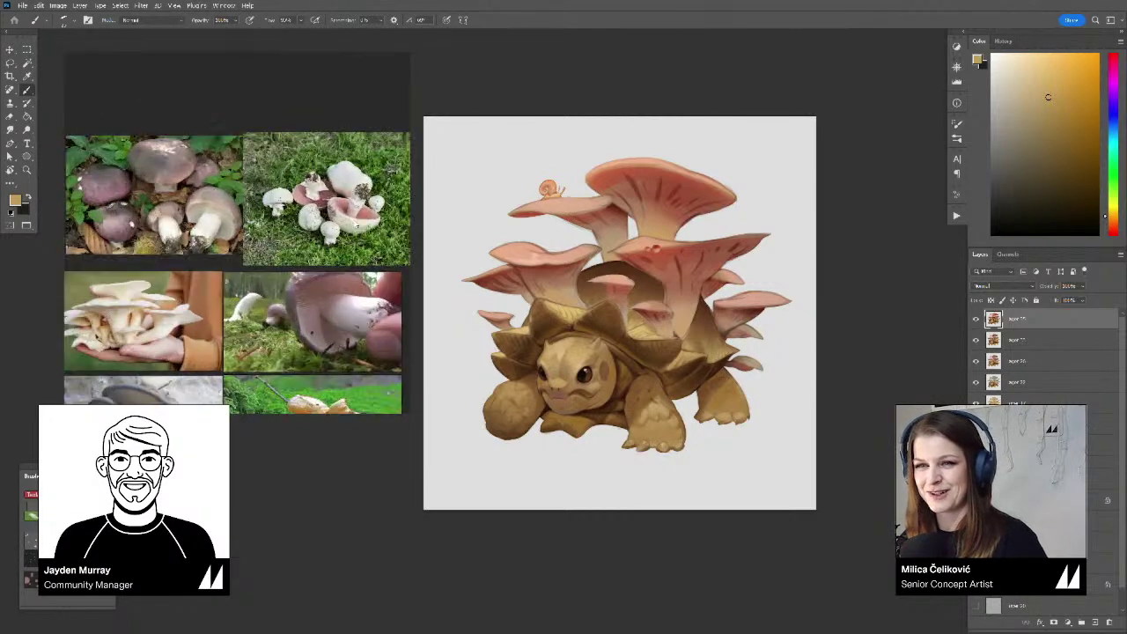
drag(333, 204, 291, 260)
scroll(291, 260, up, 2)
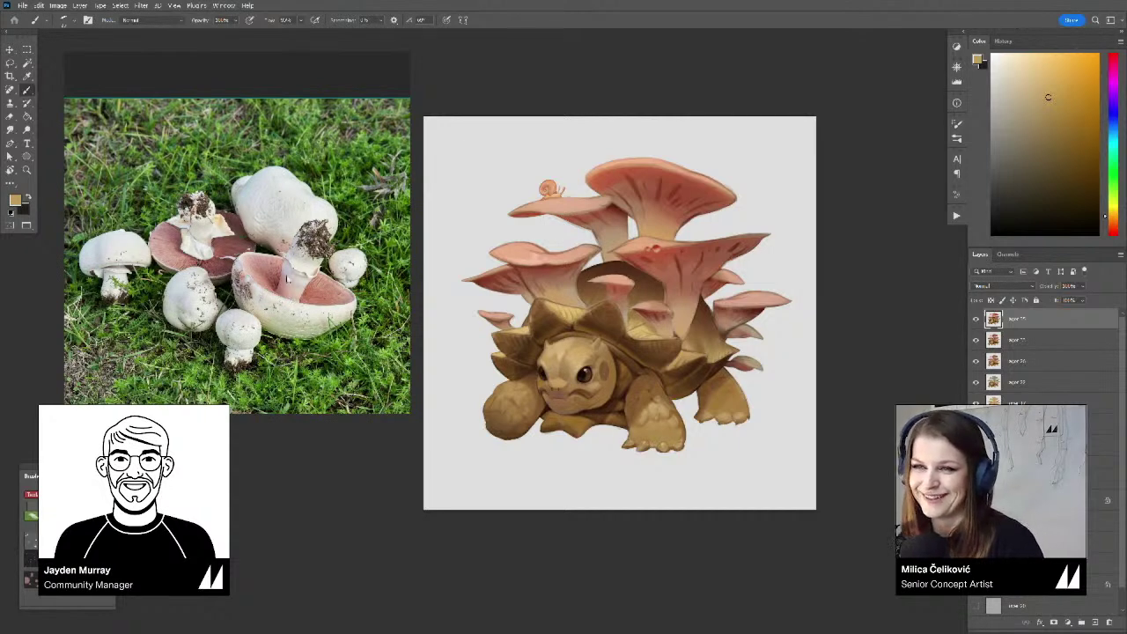
scroll(290, 299, down, 5)
drag(318, 220, 353, 185)
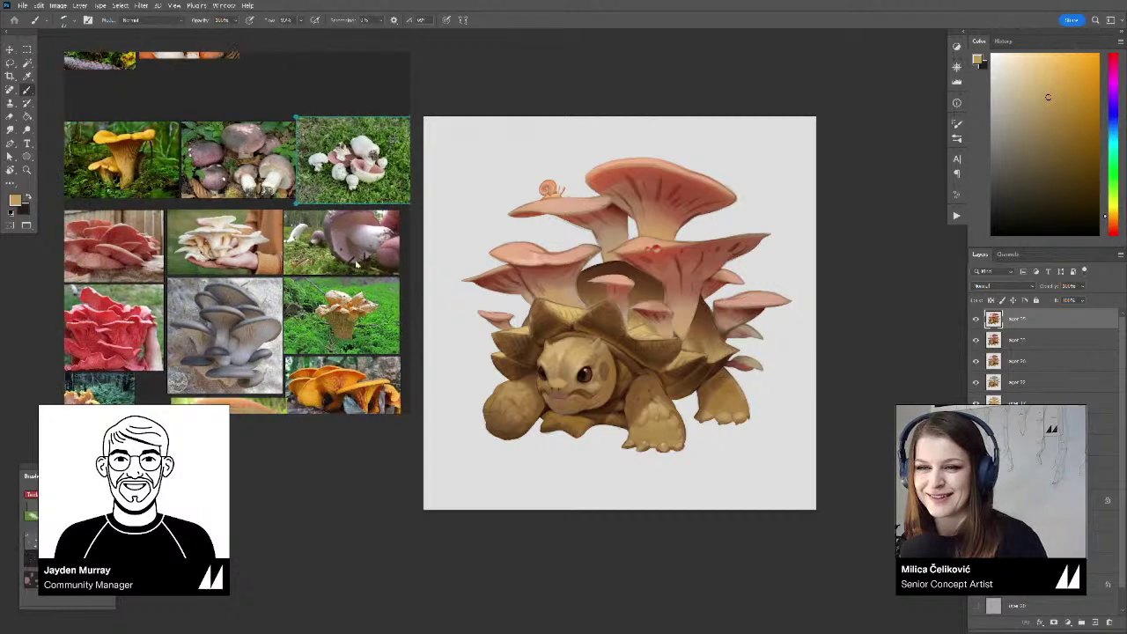
Examine the gills and wavy cap of the yellow-orange funnel-shaped mushroom held in a hand
drag(342, 323, 357, 203)
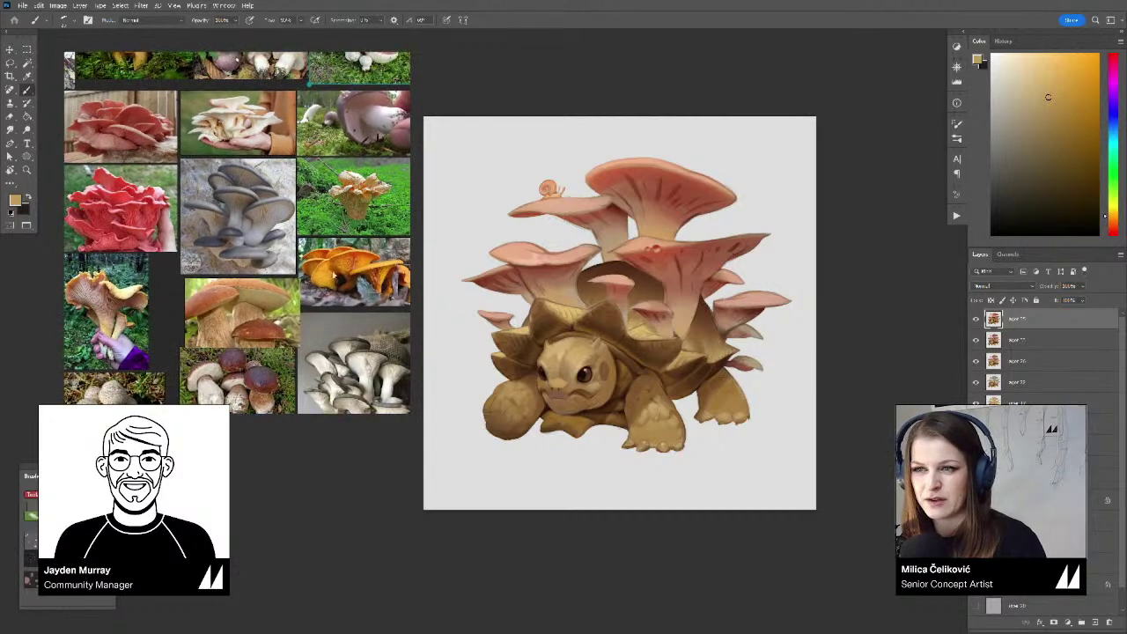
scroll(339, 262, up, 1)
drag(251, 304, 432, 268)
scroll(233, 288, up, 3)
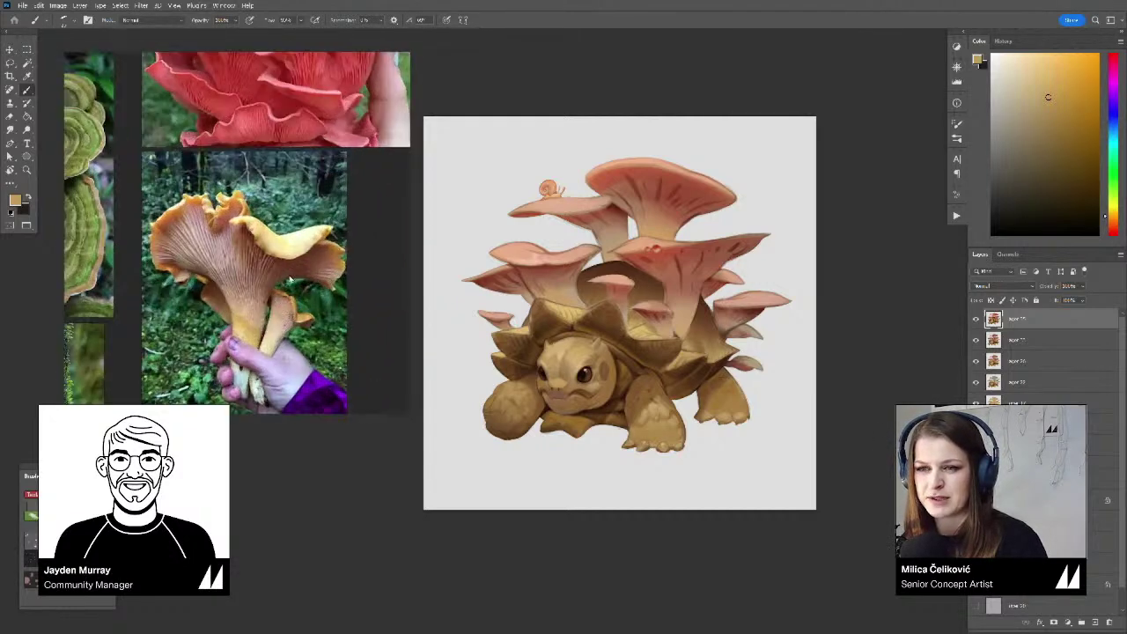
click(292, 280)
scroll(299, 278, down, 3)
scroll(276, 272, up, 1)
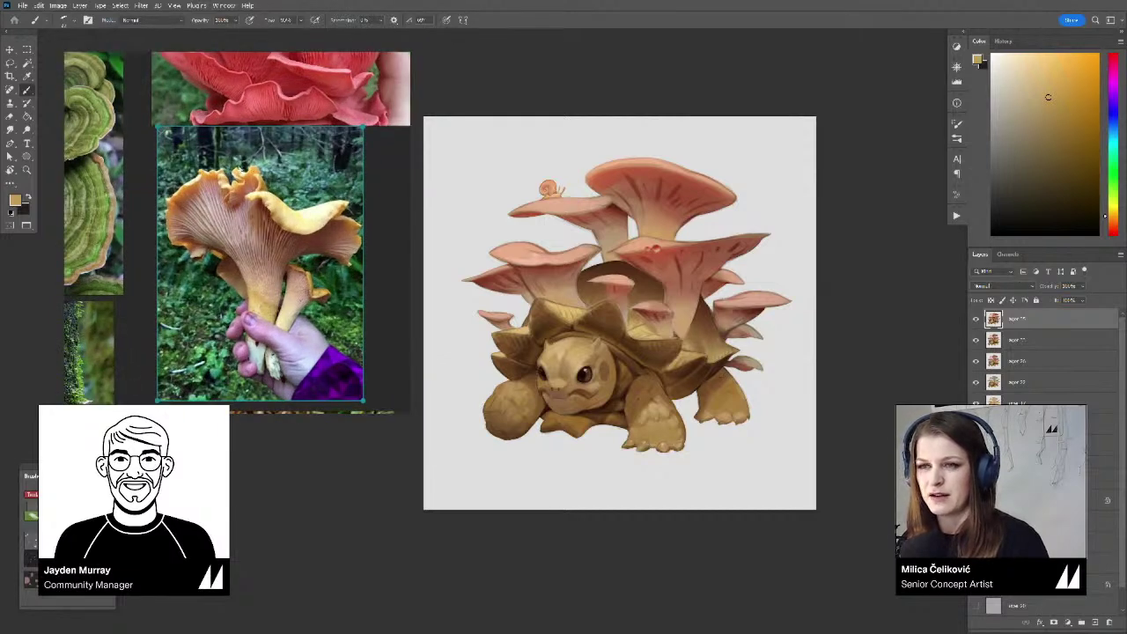
drag(303, 289, 256, 270)
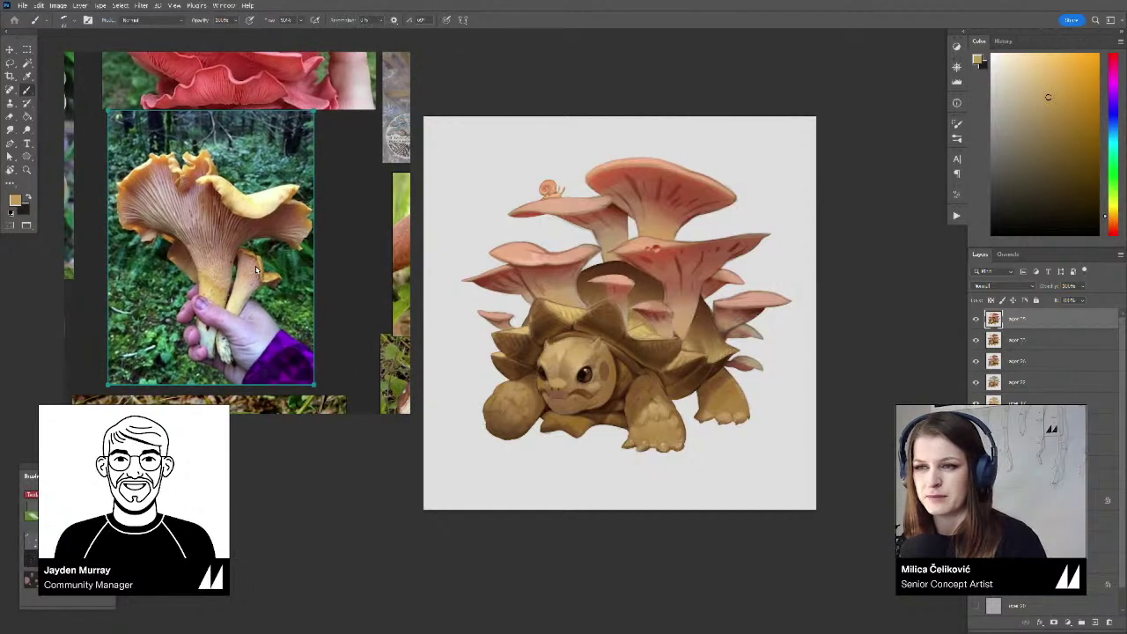
Examine the caps and thick stems in the two brown-capped bolete reference photos
scroll(256, 269, down, 3)
drag(353, 322, 310, 303)
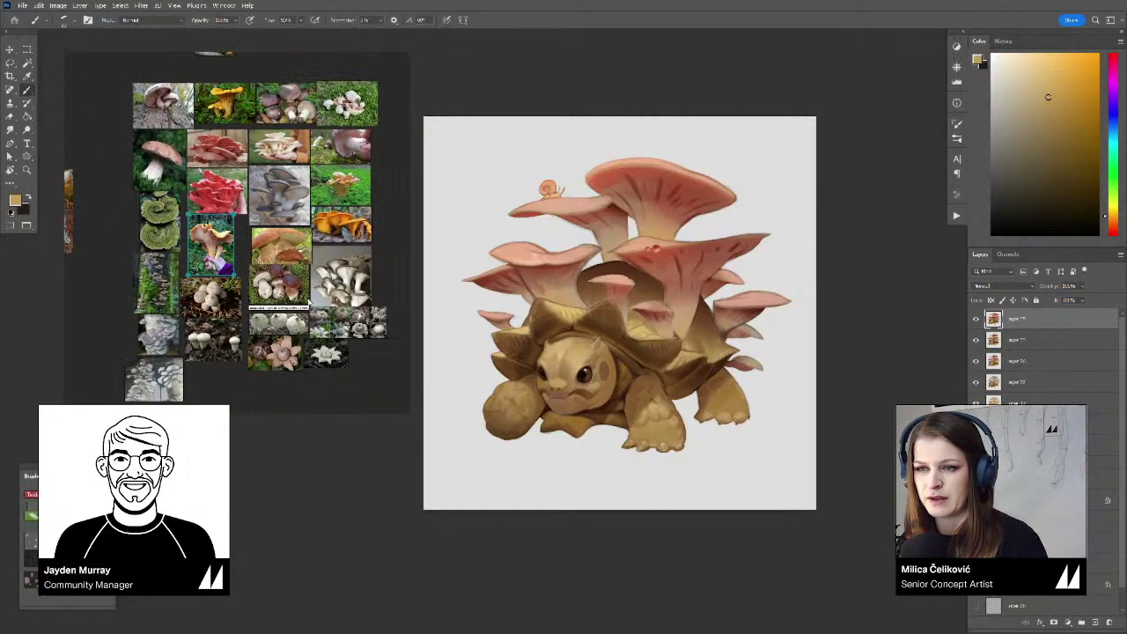
scroll(303, 284, up, 6)
drag(267, 198, 298, 210)
scroll(268, 199, up, 1)
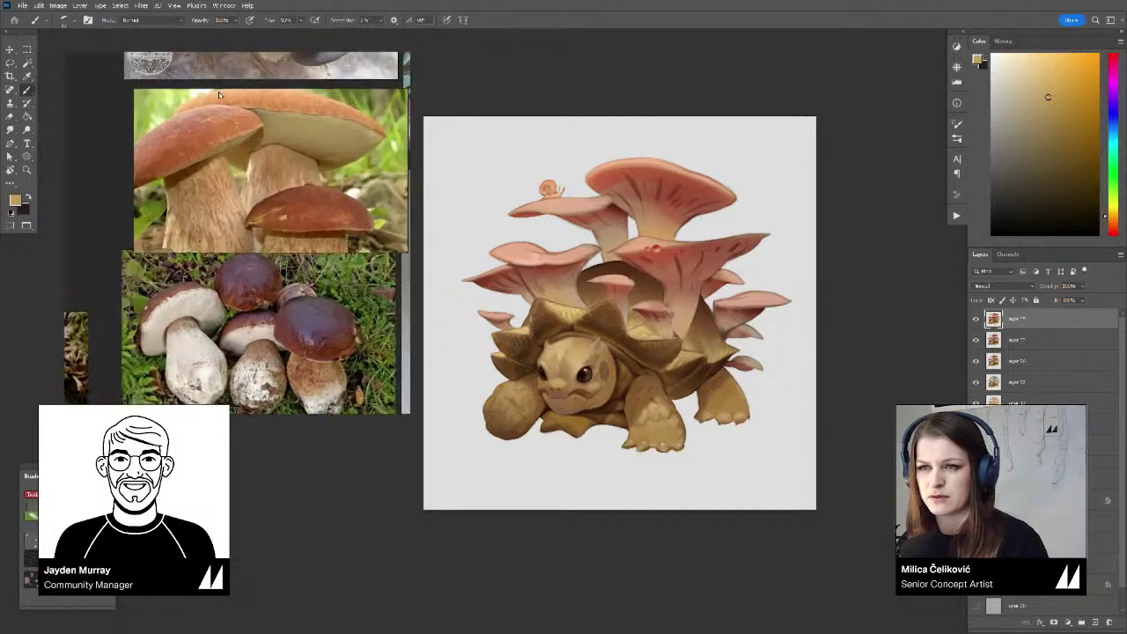
scroll(338, 268, down, 4)
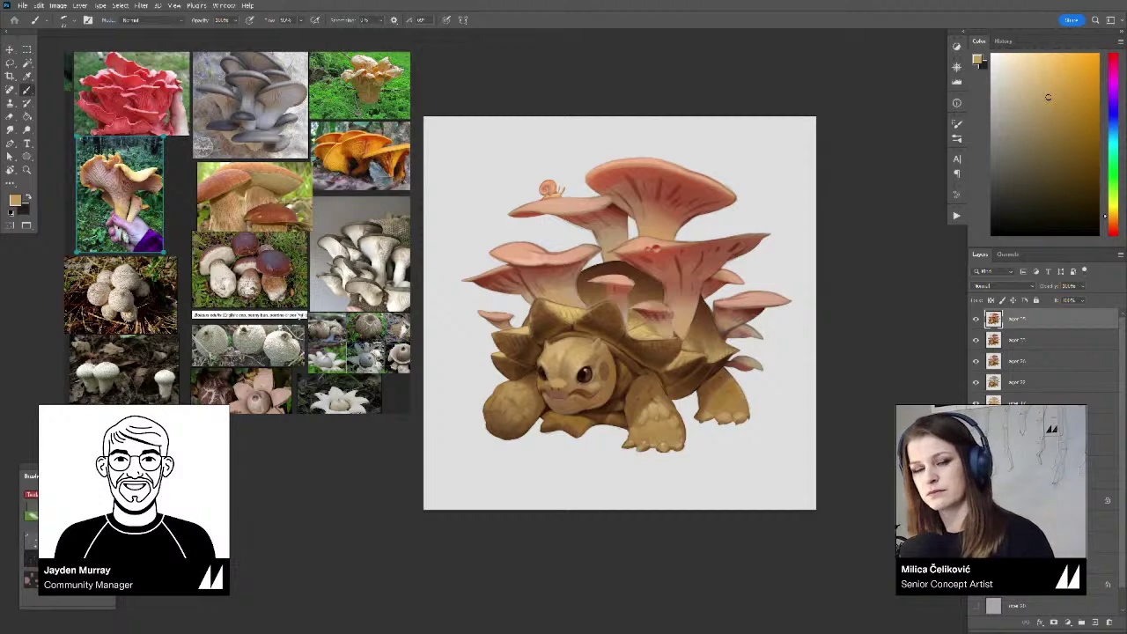
scroll(273, 255, up, 5)
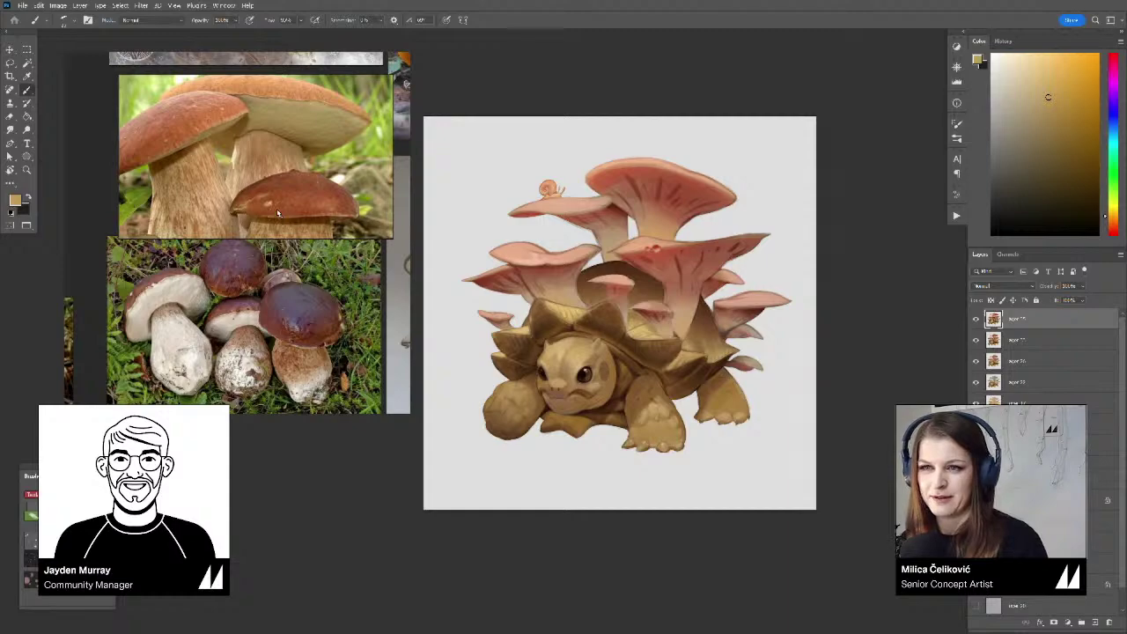
Find the Amanita caesarea, Caesar's mushroom group on the reference board and examine its orange-capped mushrooms up close
scroll(279, 214, down, 5)
mouse_move(196, 274)
mouse_down()
mouse_move(207, 261)
mouse_move(192, 397)
mouse_up()
drag(222, 278, 221, 374)
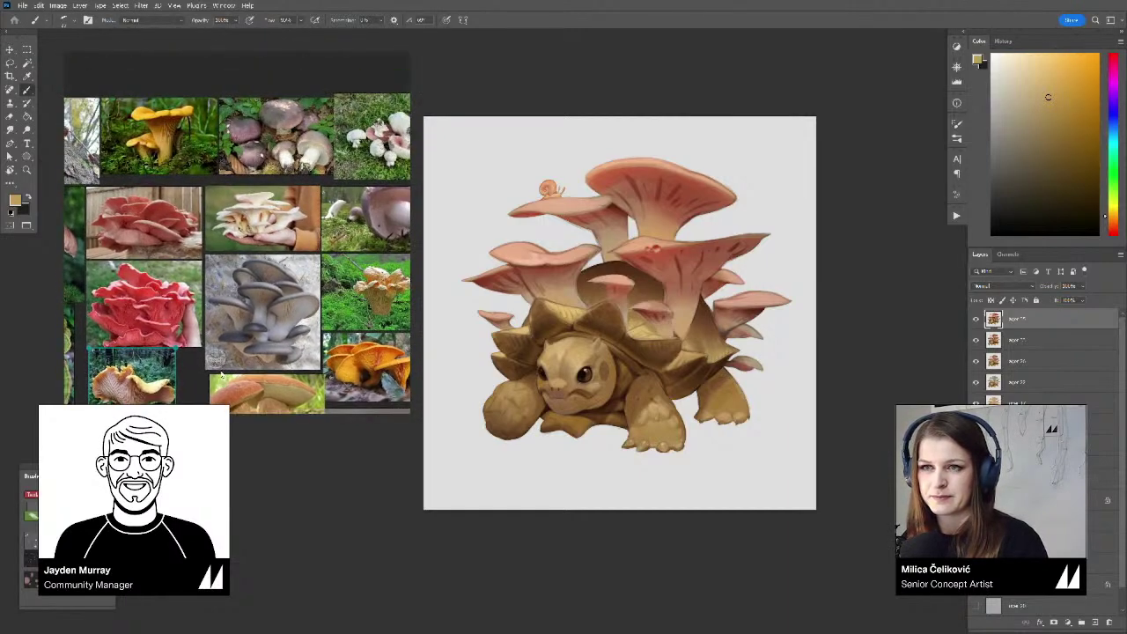
scroll(221, 373, down, 5)
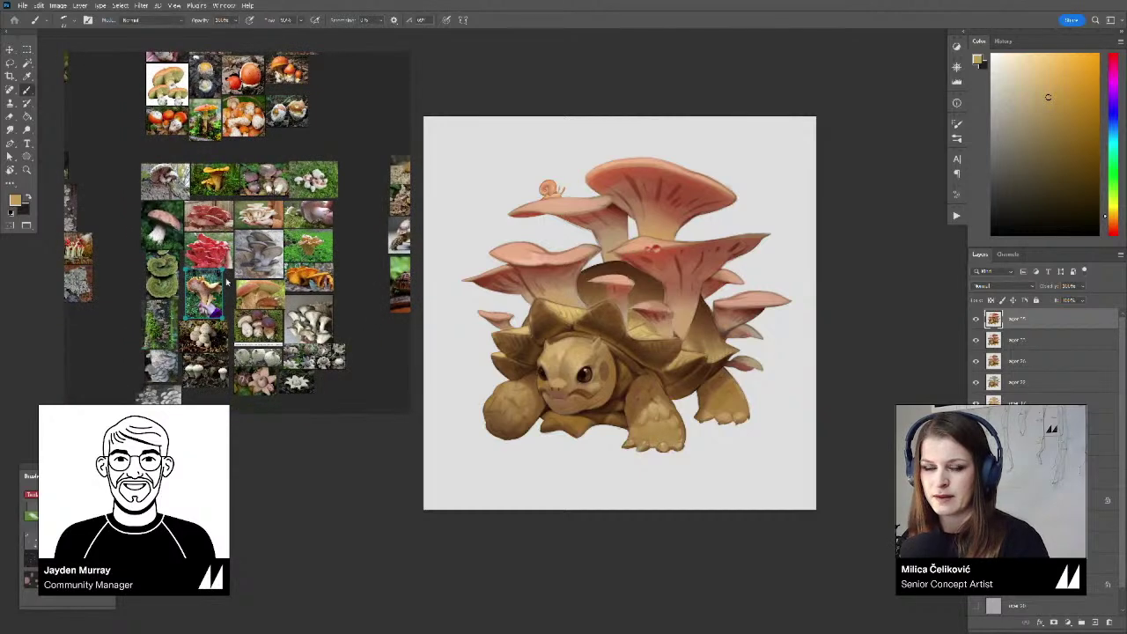
drag(227, 282, 229, 351)
drag(238, 115, 260, 236)
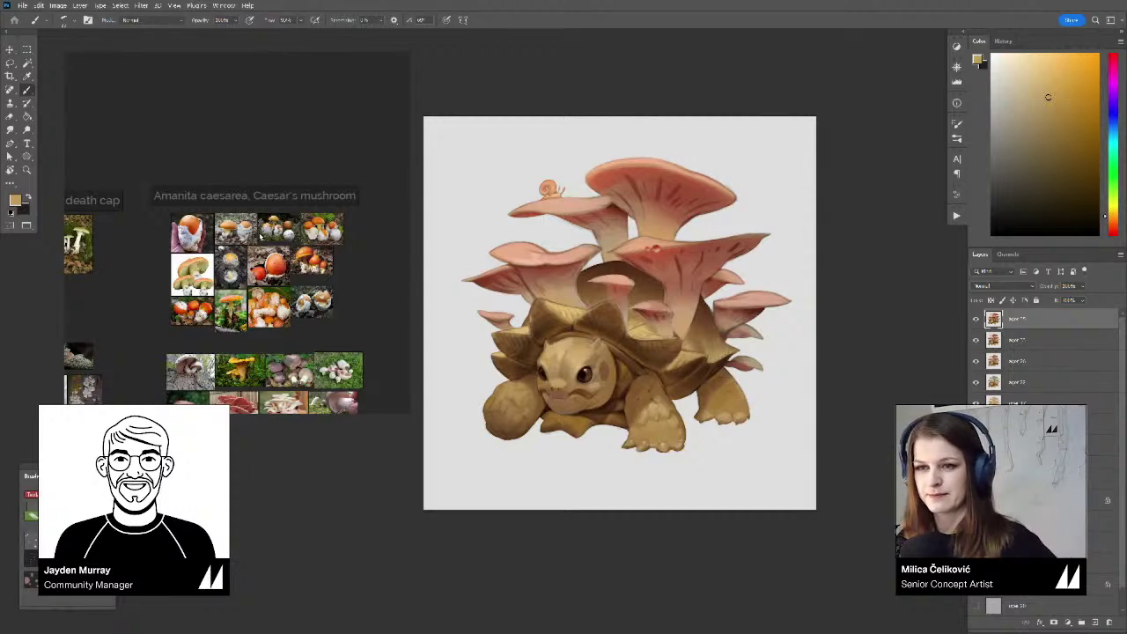
scroll(266, 278, up, 4)
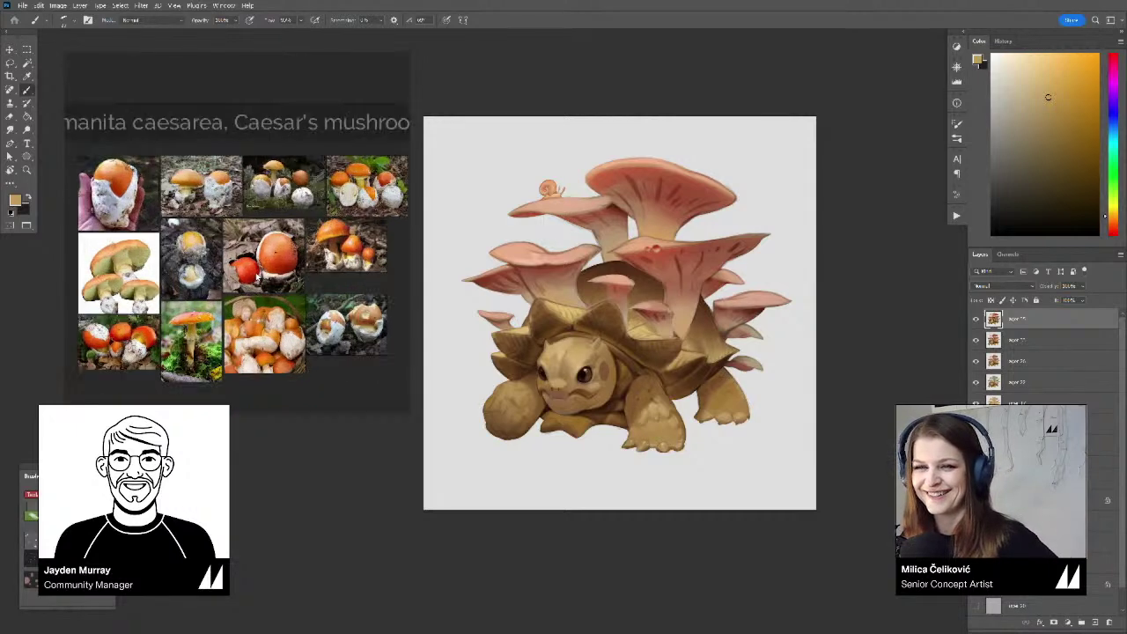
scroll(258, 276, up, 3)
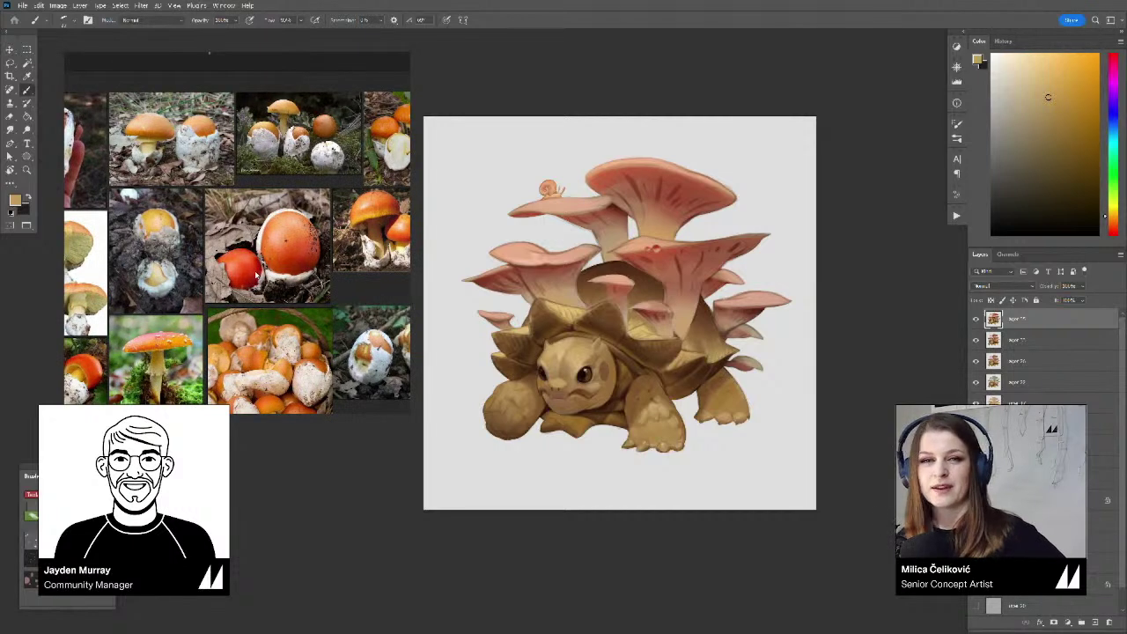